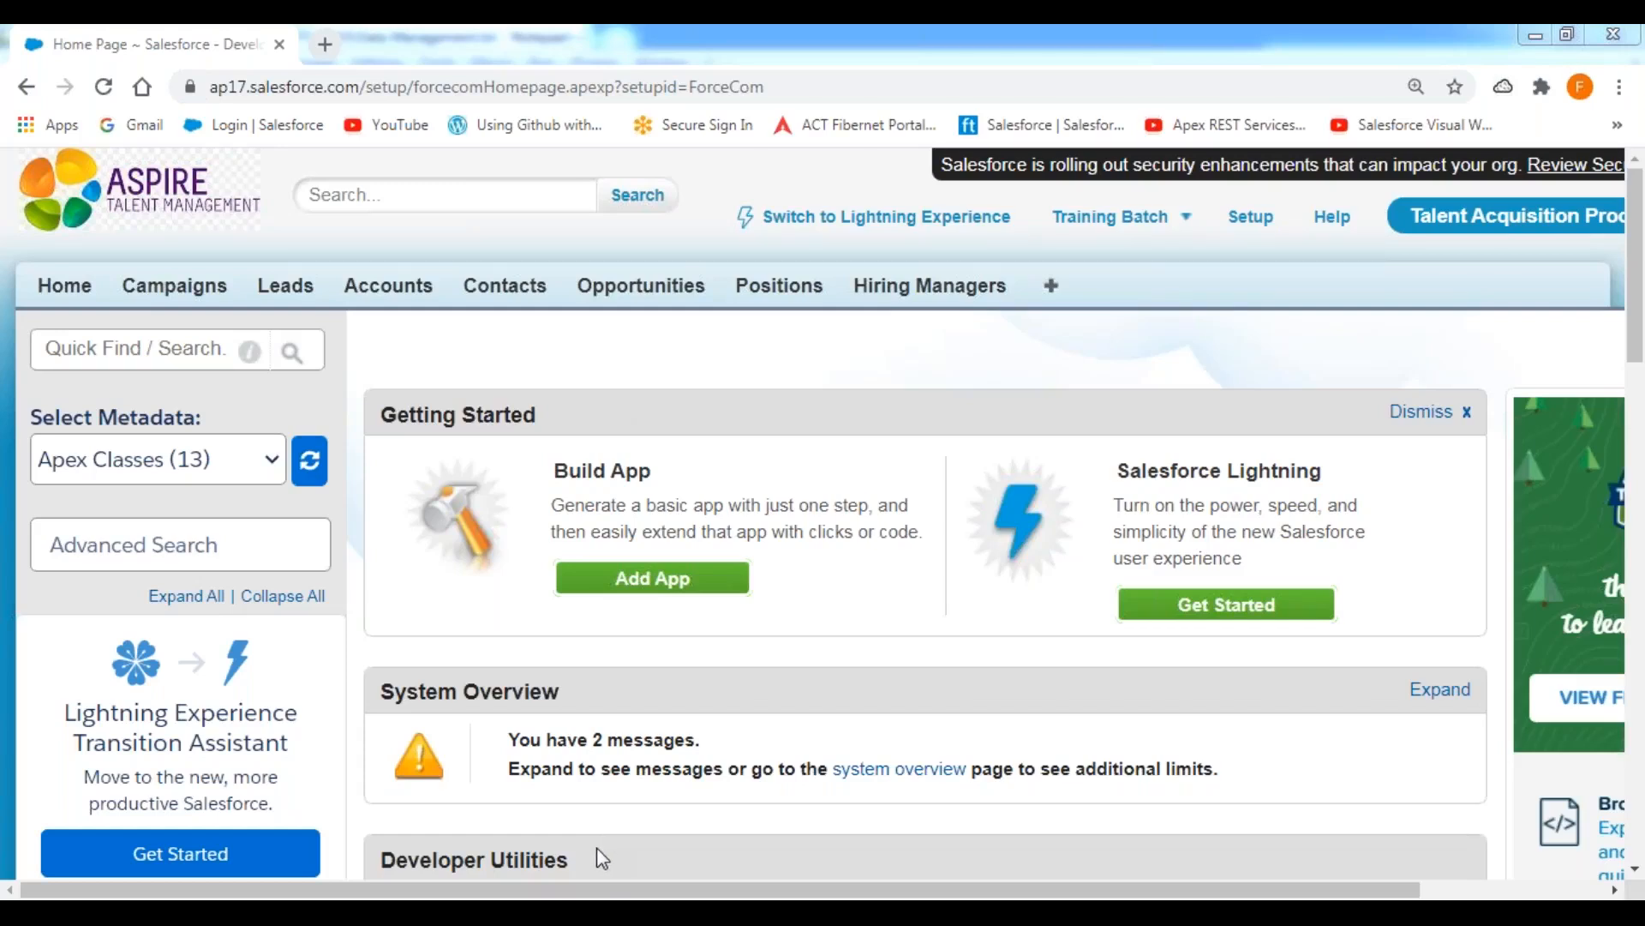
Switch to the Data Management.txt notes in Notepad++ and bring up the INSERT entry under Operations.
{"action": "key", "text": "alt+Tab"}
{"action": "left_click", "coordinate": [154, 661]}
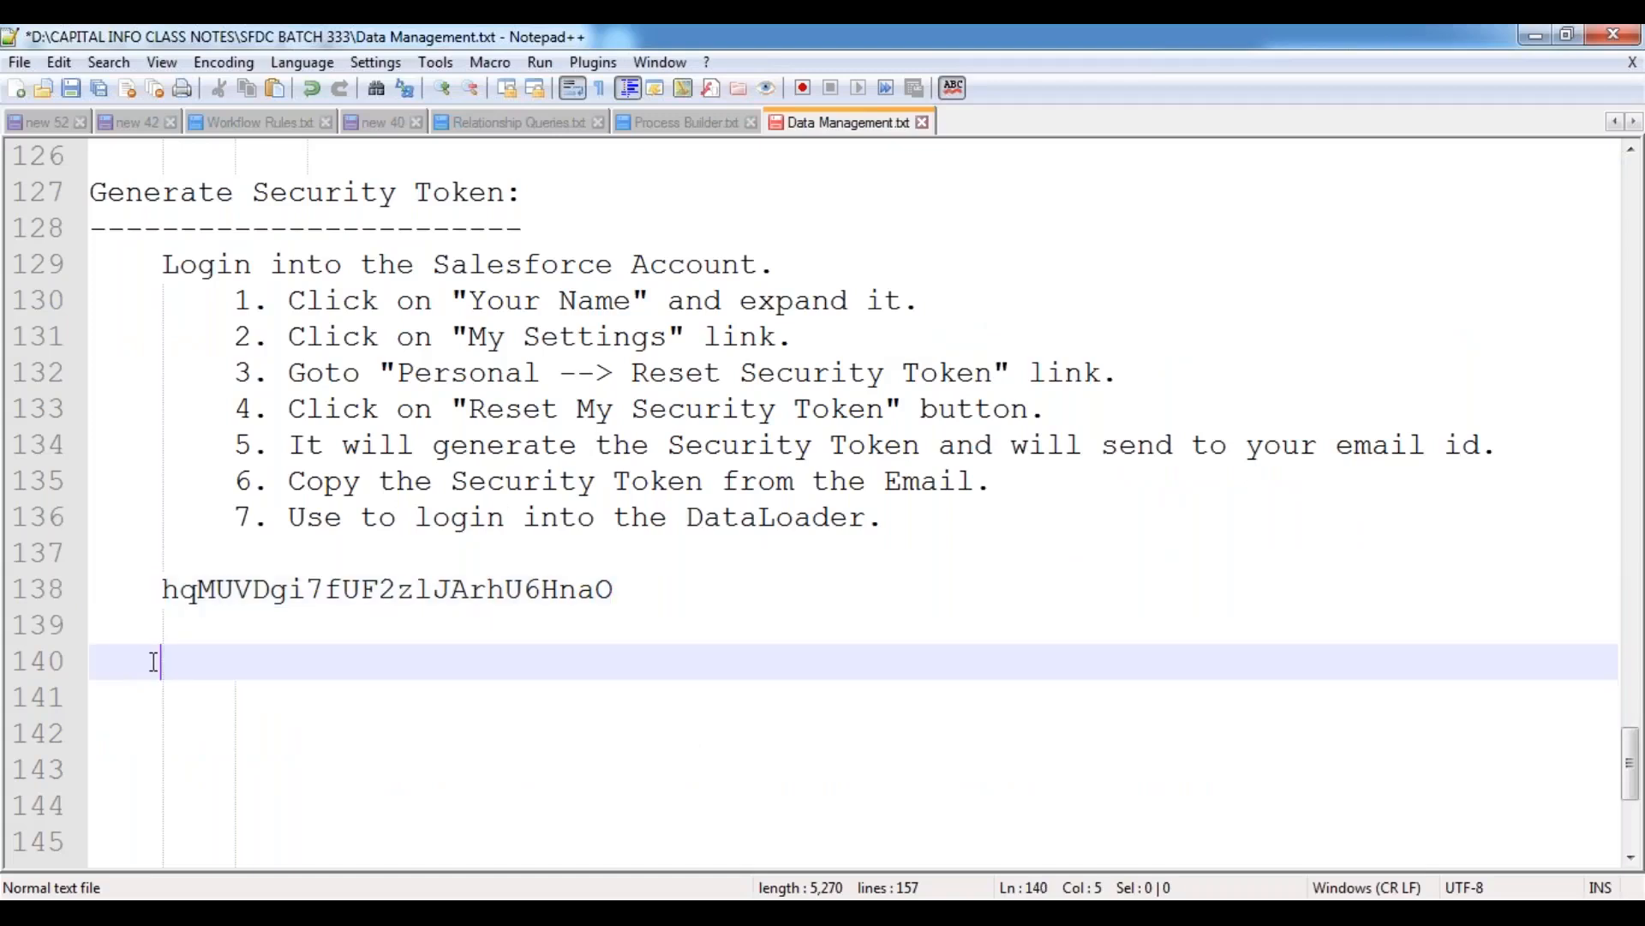
{"action": "key", "text": "BackSpace"}
{"action": "scroll", "coordinate": [486, 580], "scroll_direction": "up", "scroll_amount": 4}
{"action": "scroll", "coordinate": [486, 580], "scroll_direction": "up", "scroll_amount": 14}
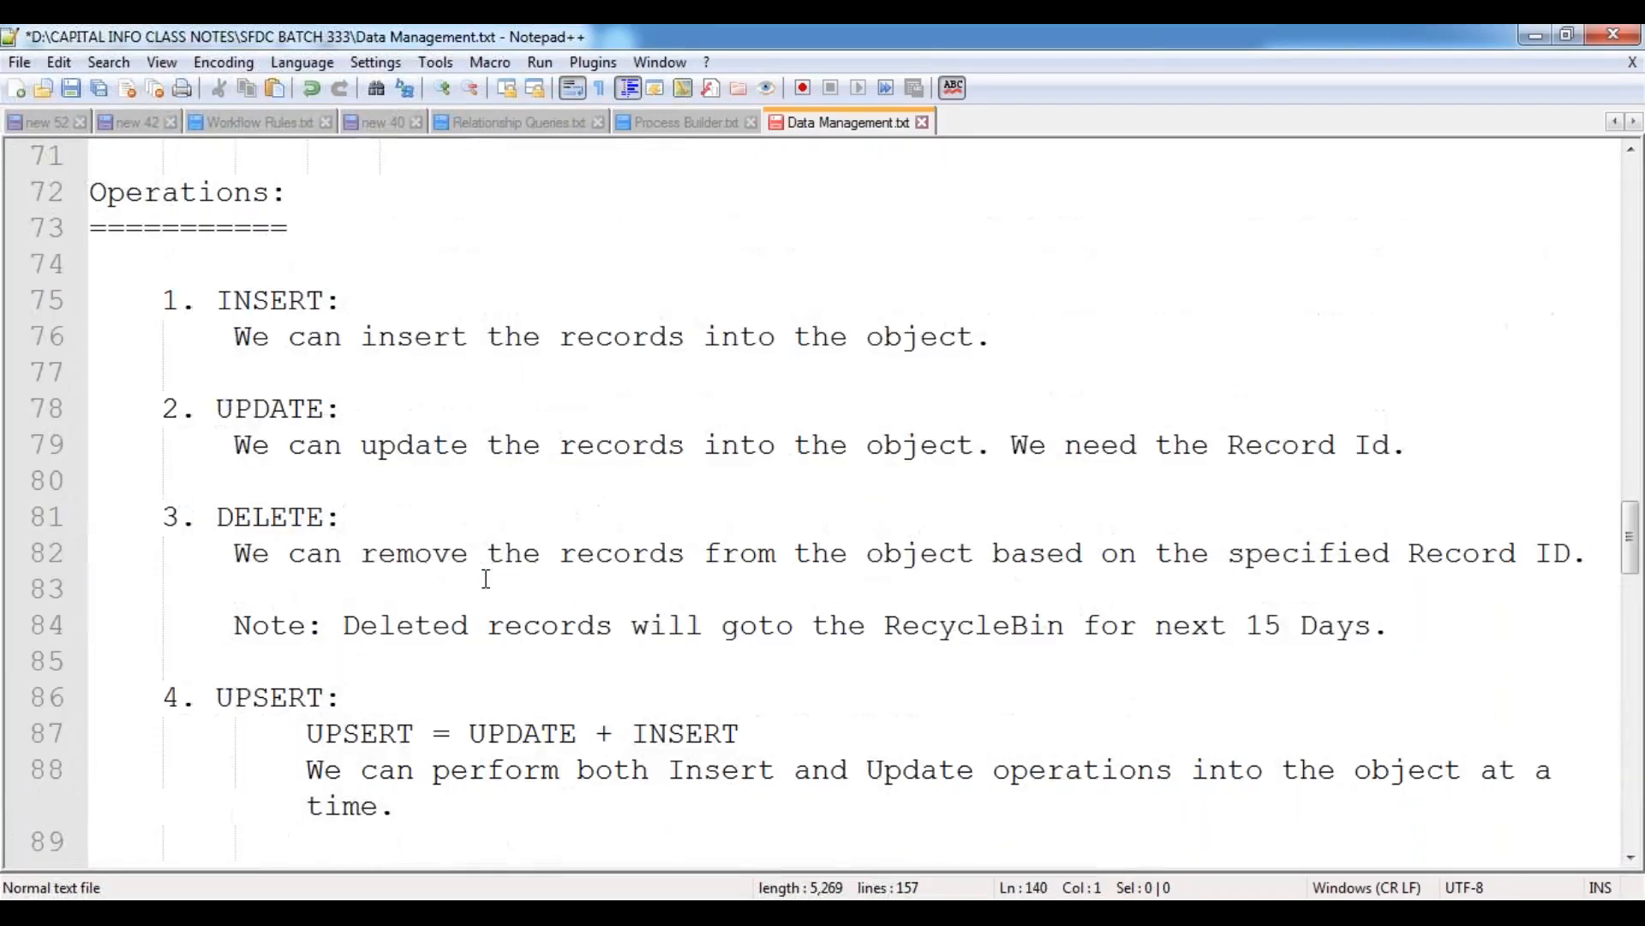
{"action": "scroll", "coordinate": [486, 580], "scroll_direction": "down", "scroll_amount": 1}
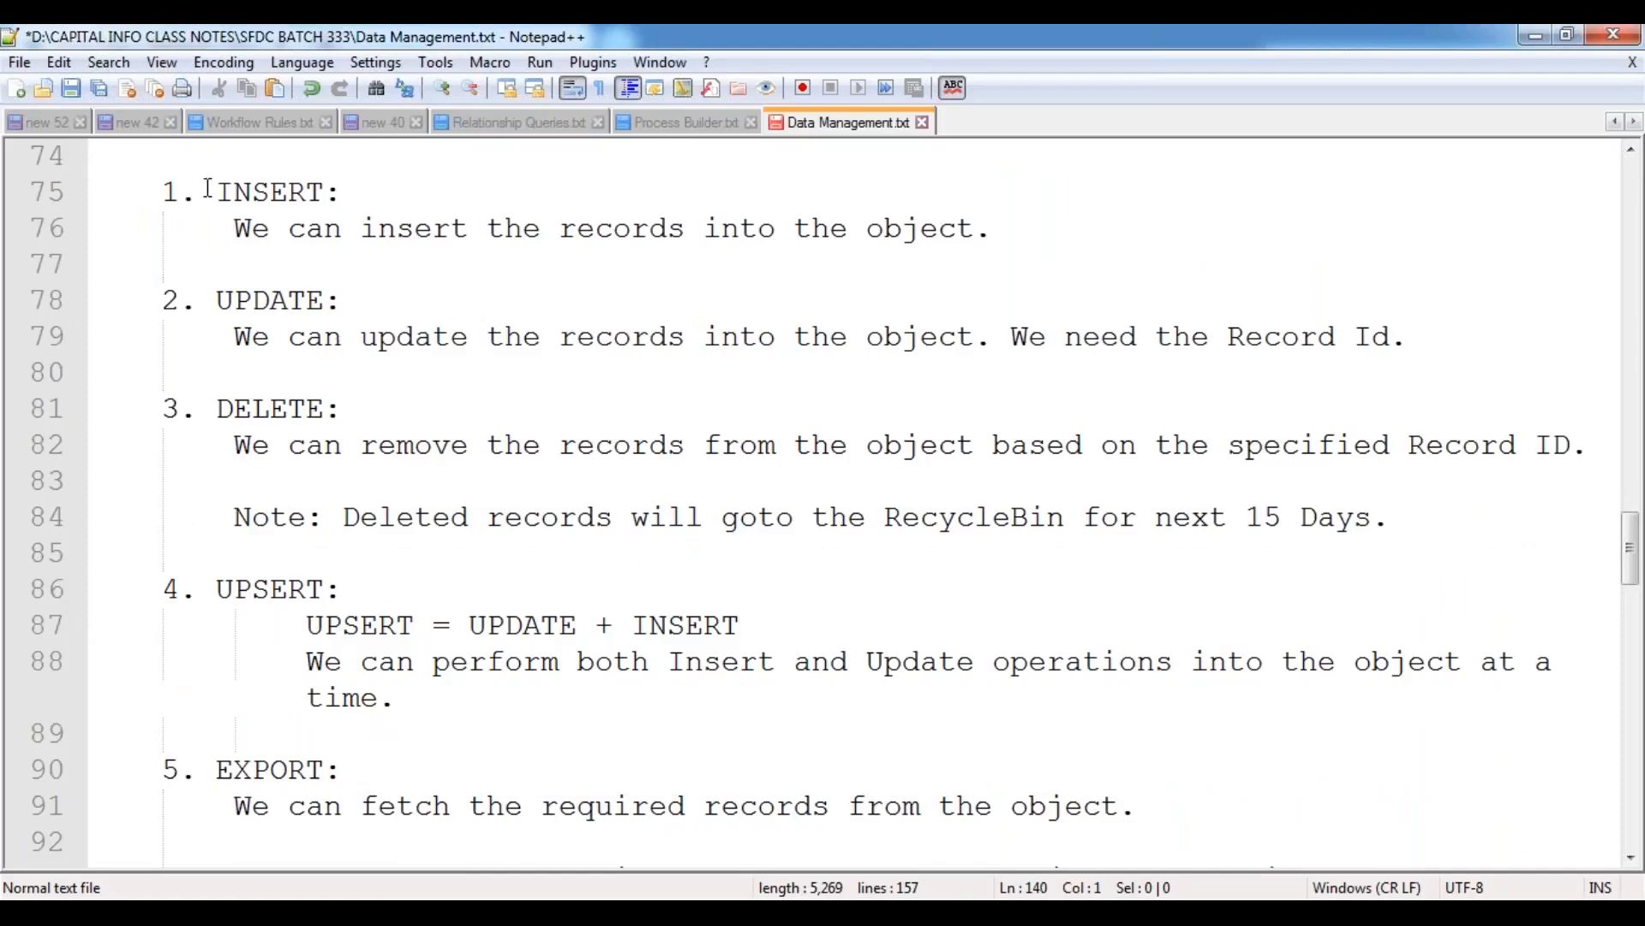
{"action": "left_click_drag", "start_coordinate": [223, 187], "coordinate": [343, 190]}
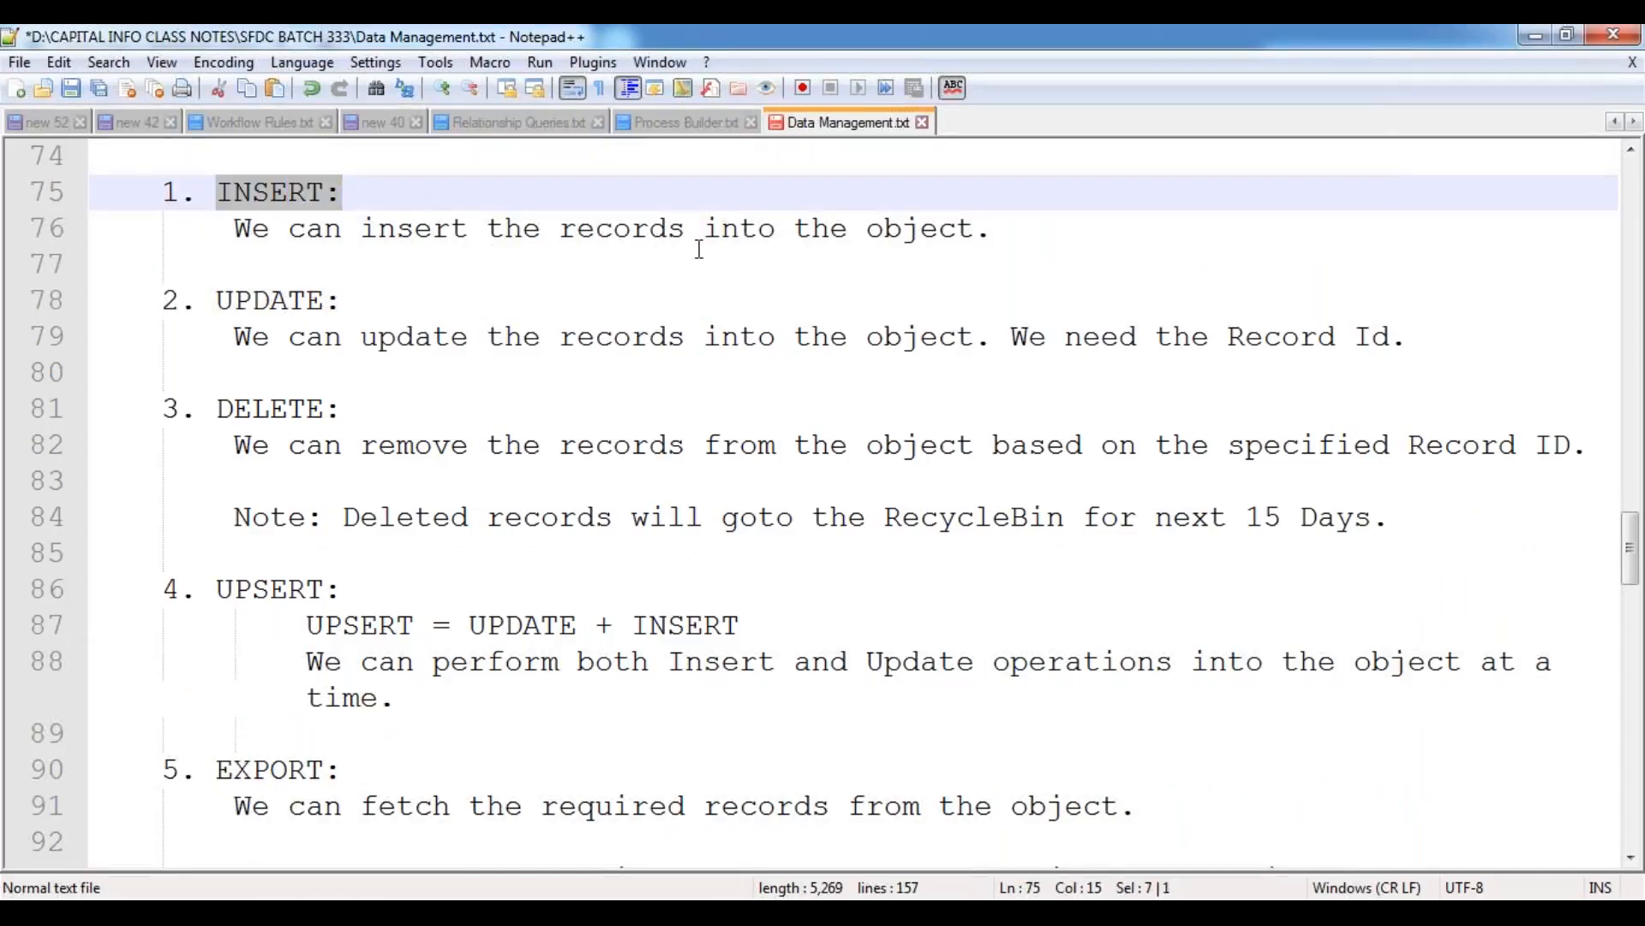
Add the line "Input : .CSV File." below the INSERT description, with spare blank lines around it.
{"action": "left_click", "coordinate": [1021, 232]}
{"action": "key", "text": "Return"}
{"action": "key", "text": "Return"}
{"action": "key", "text": "Return"}
{"action": "key", "text": "Return"}
{"action": "key", "text": "Return"}
{"action": "key", "text": "Return"}
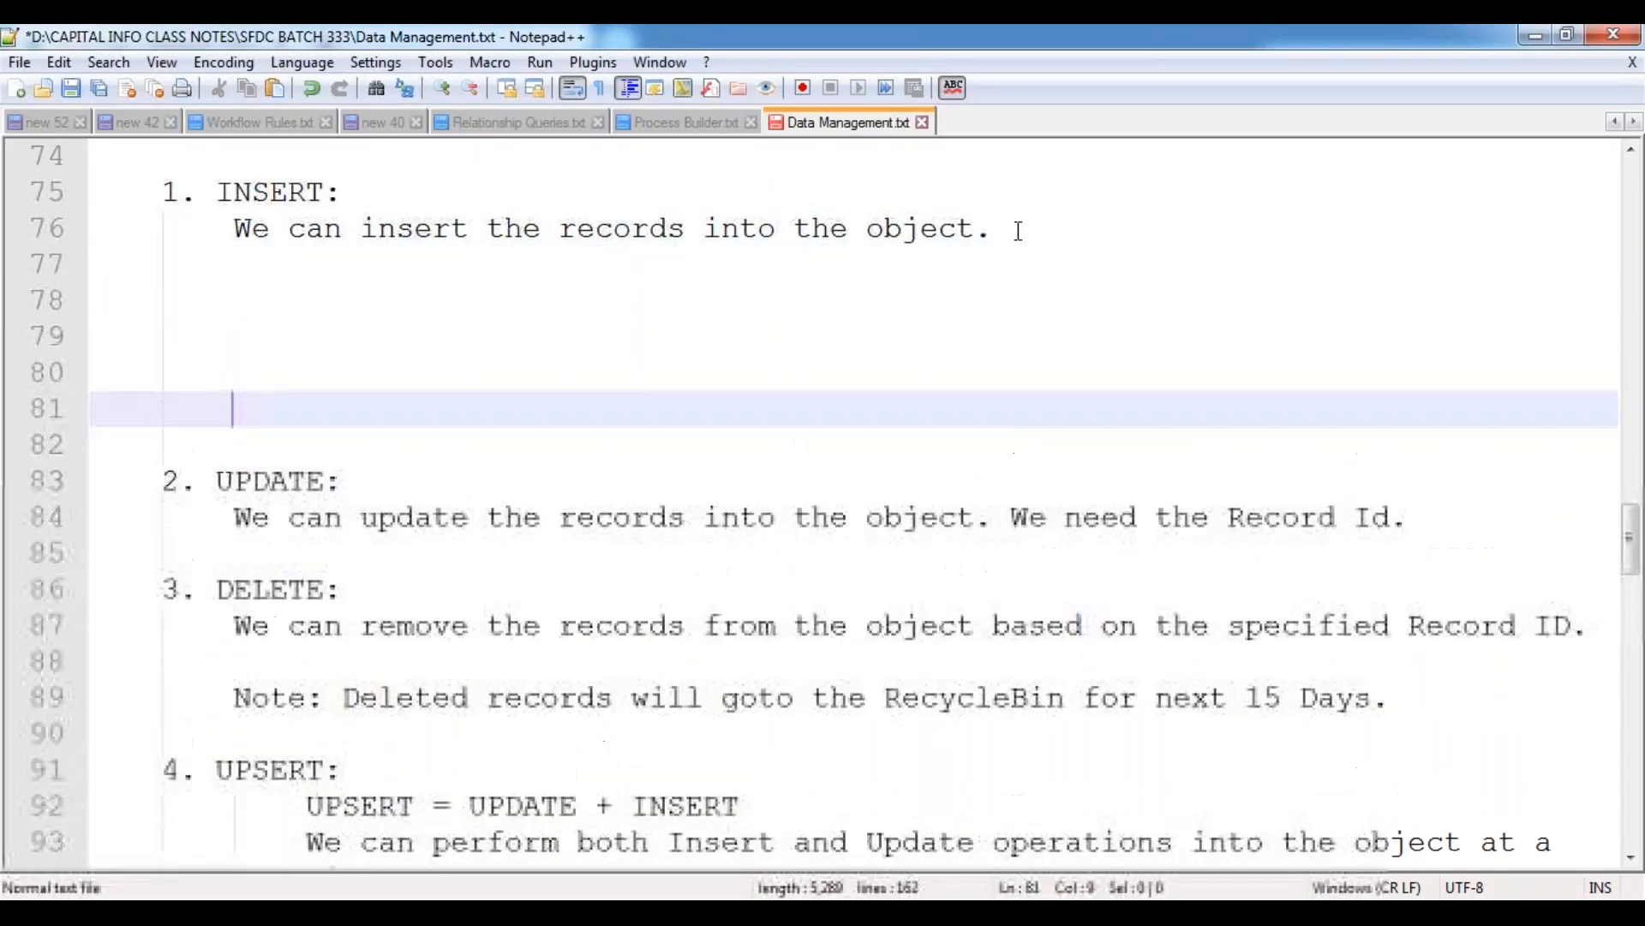
{"action": "key", "text": "Up"}
{"action": "key", "text": "Up"}
{"action": "key", "text": "Up"}
{"action": "key", "text": "Up"}
{"action": "key", "text": "Up"}
{"action": "key", "text": "Down"}
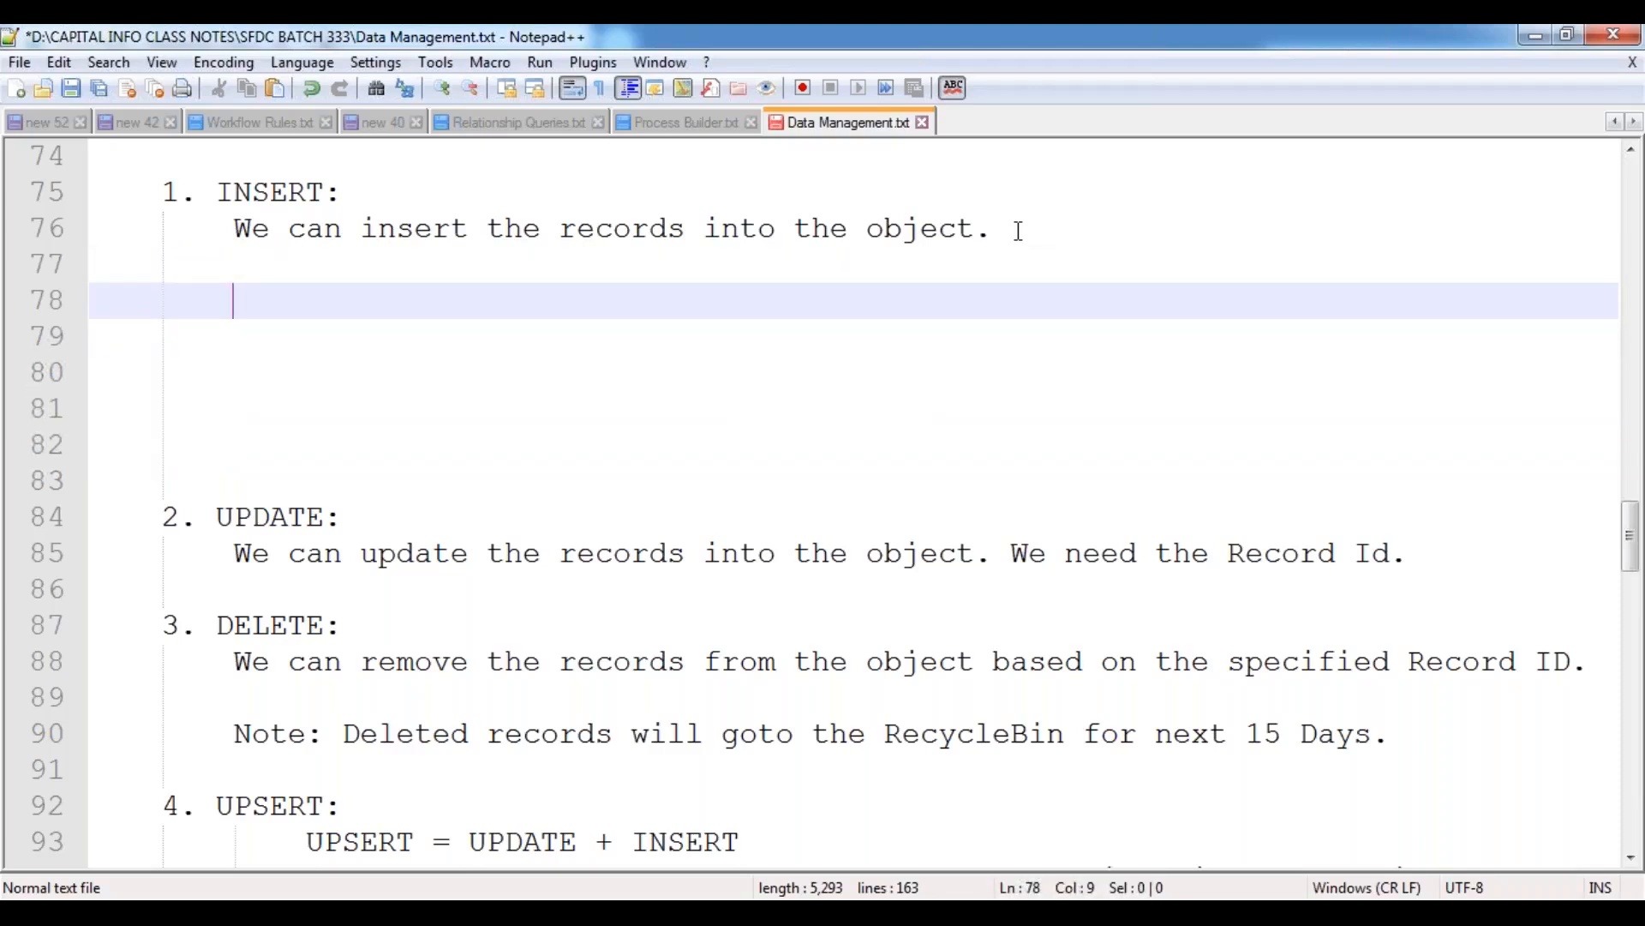
{"action": "type", "text": "Inp"}
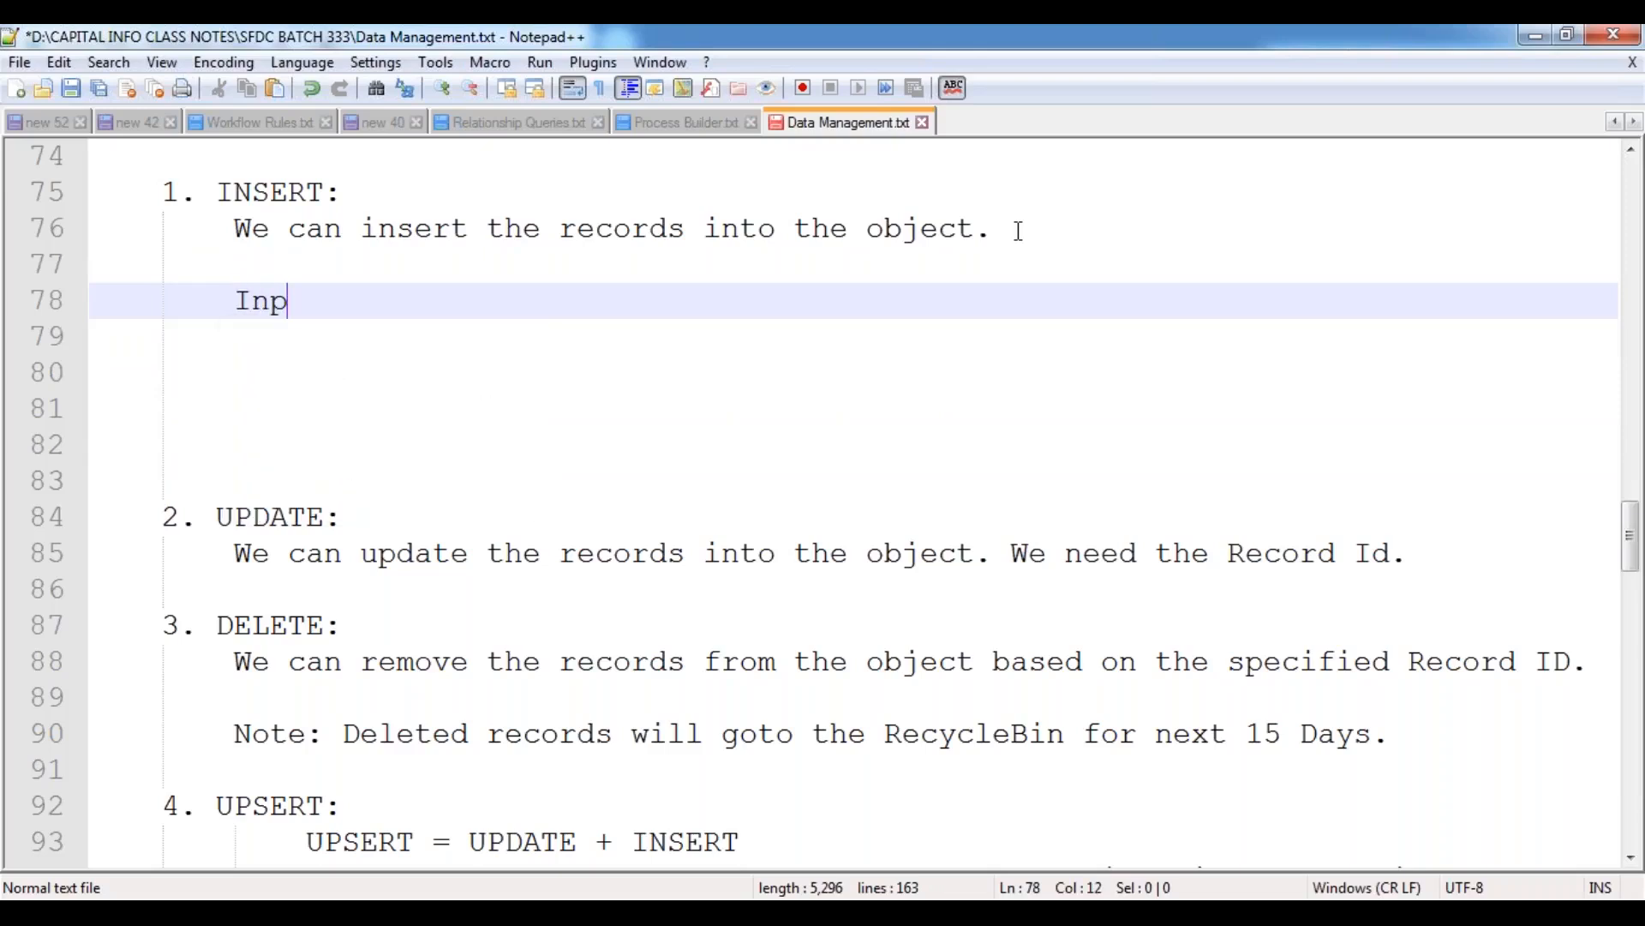
{"action": "type", "text": "ut : .CSV File."}
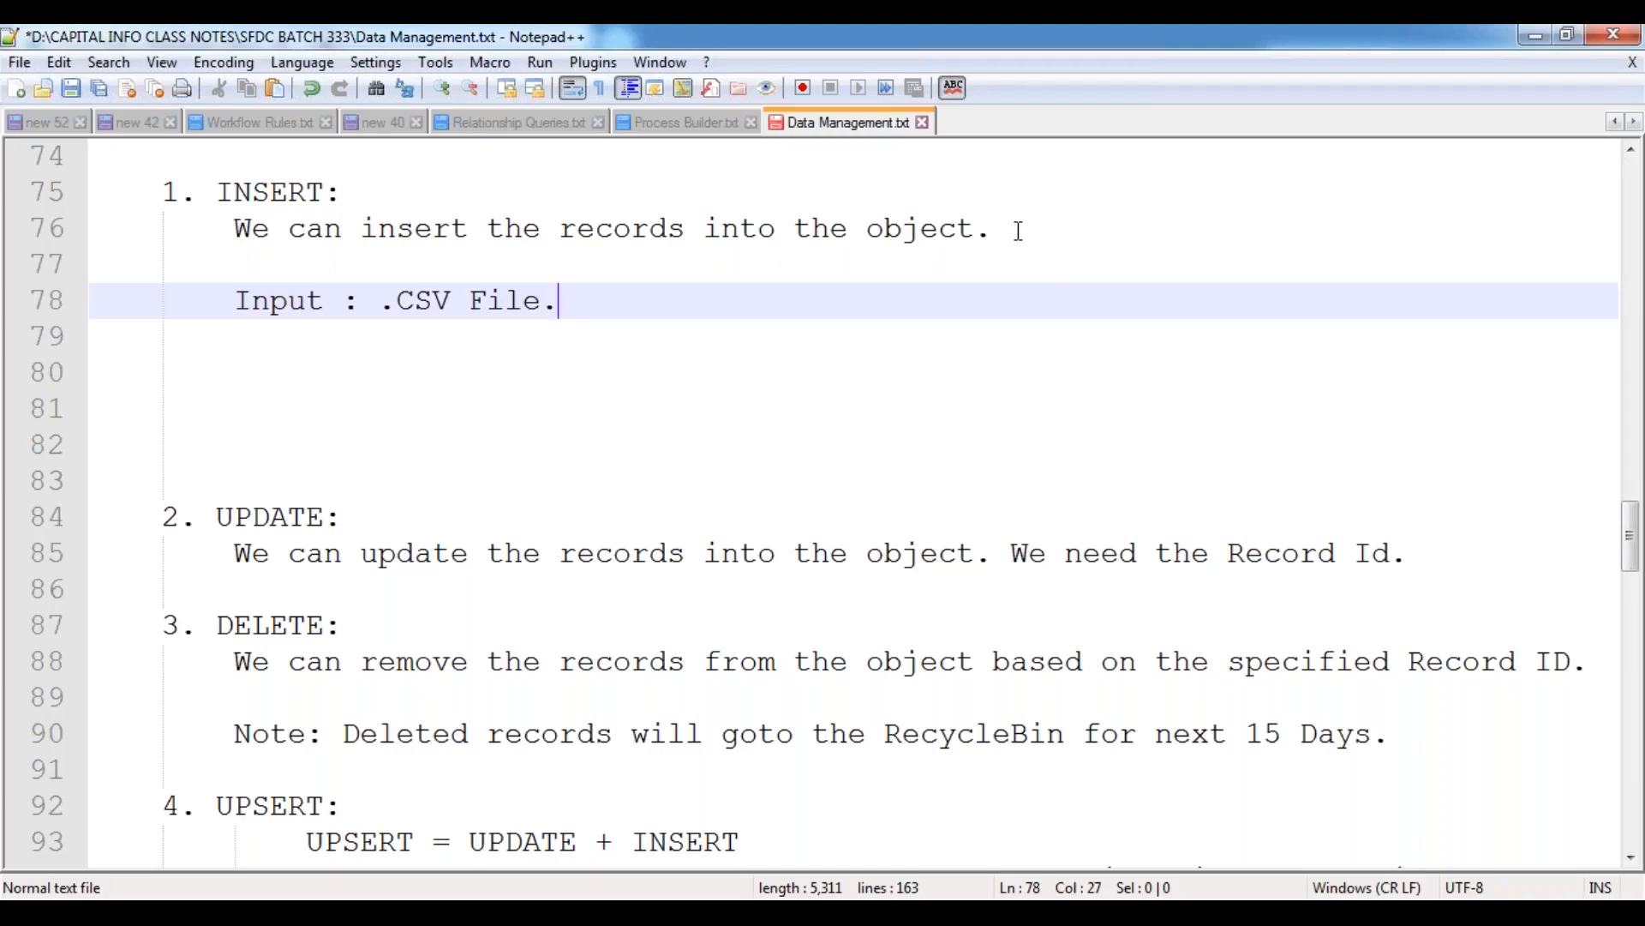
Add the line "Output Files: 2 Files." below the Input line, separated by a blank line.
{"action": "key", "text": "Return"}
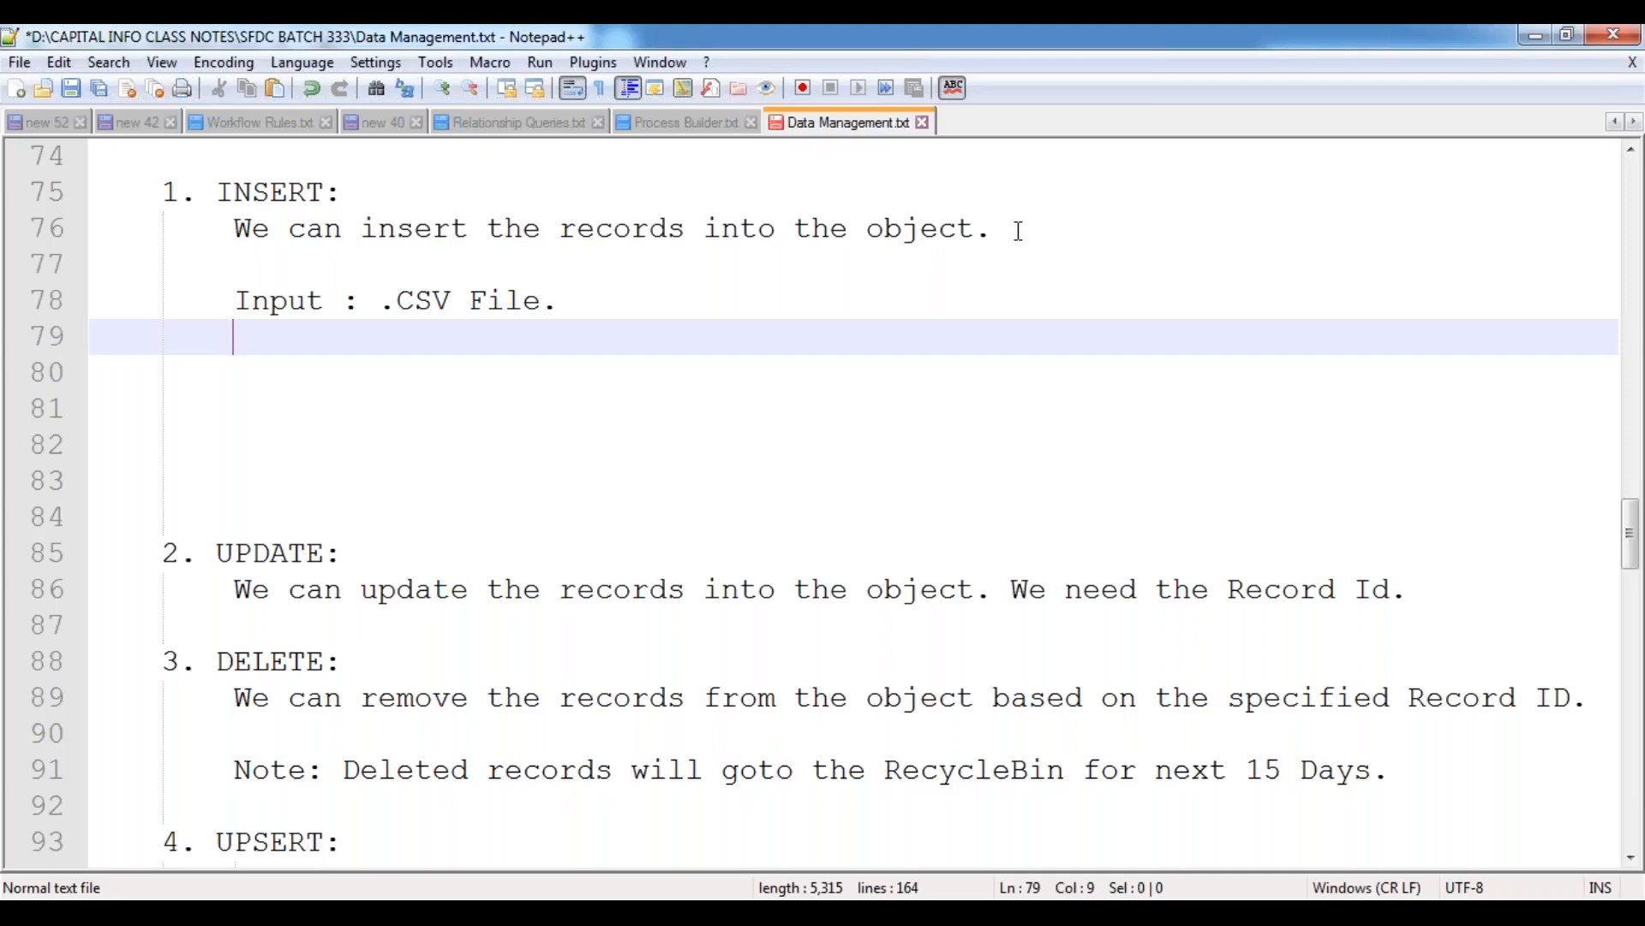
{"action": "key", "text": "Return"}
{"action": "type", "text": "P"}
{"action": "key", "text": "BackSpace"}
{"action": "type", "text": "Output File"}
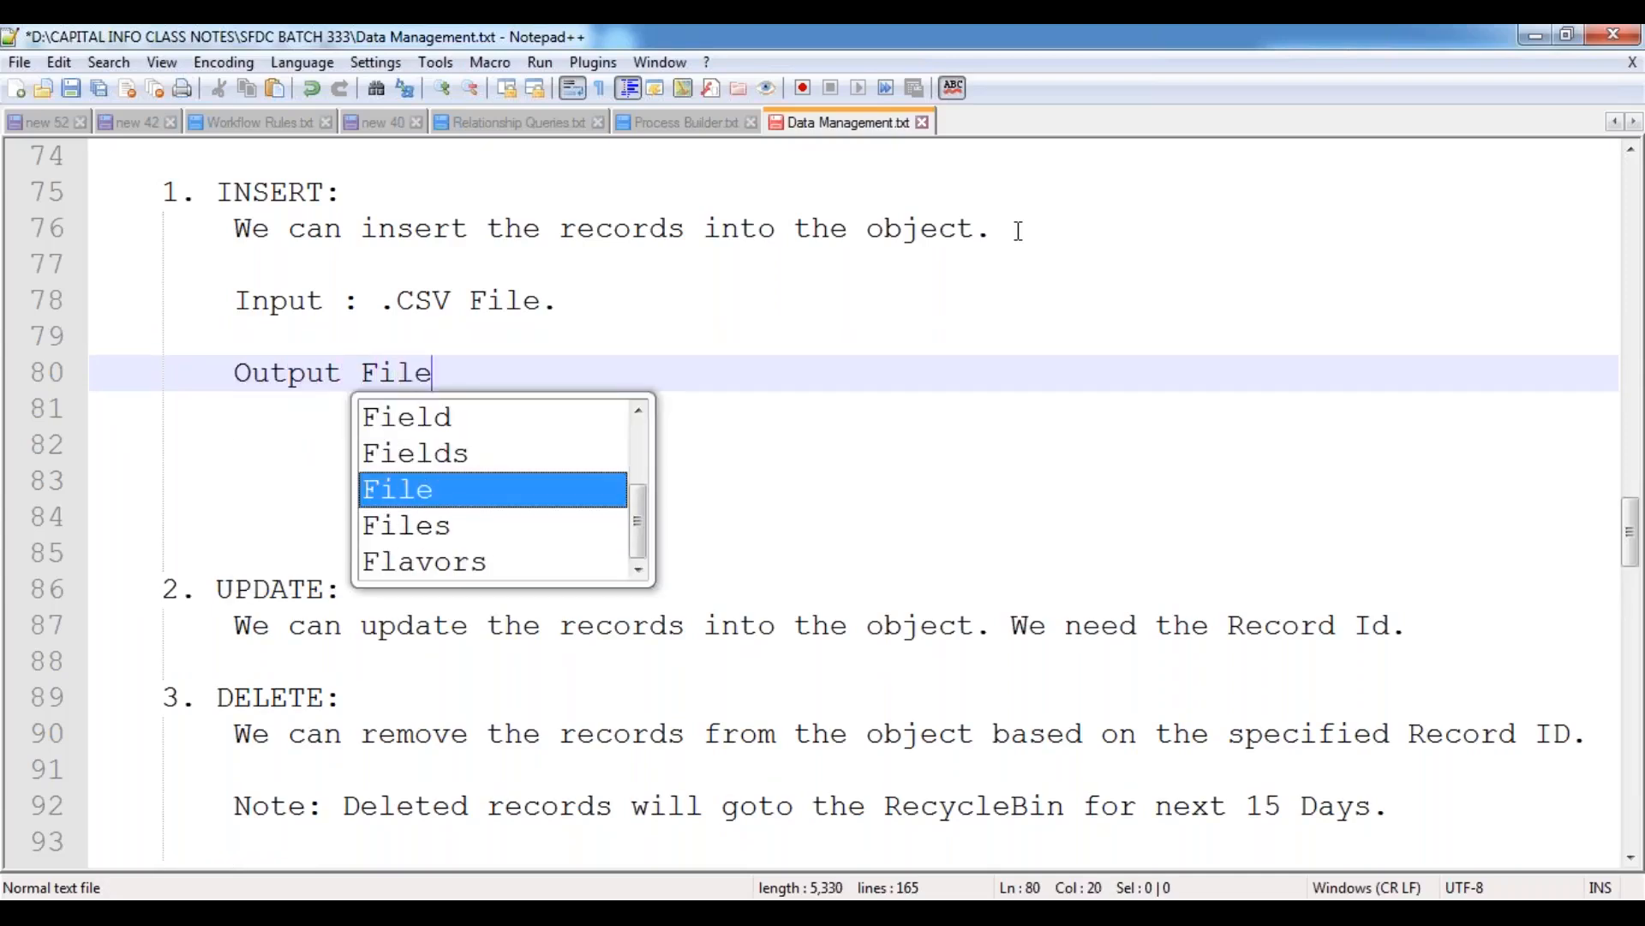
{"action": "type", "text": "s:"}
{"action": "key", "text": "Left"}
{"action": "type", "text": "s"}
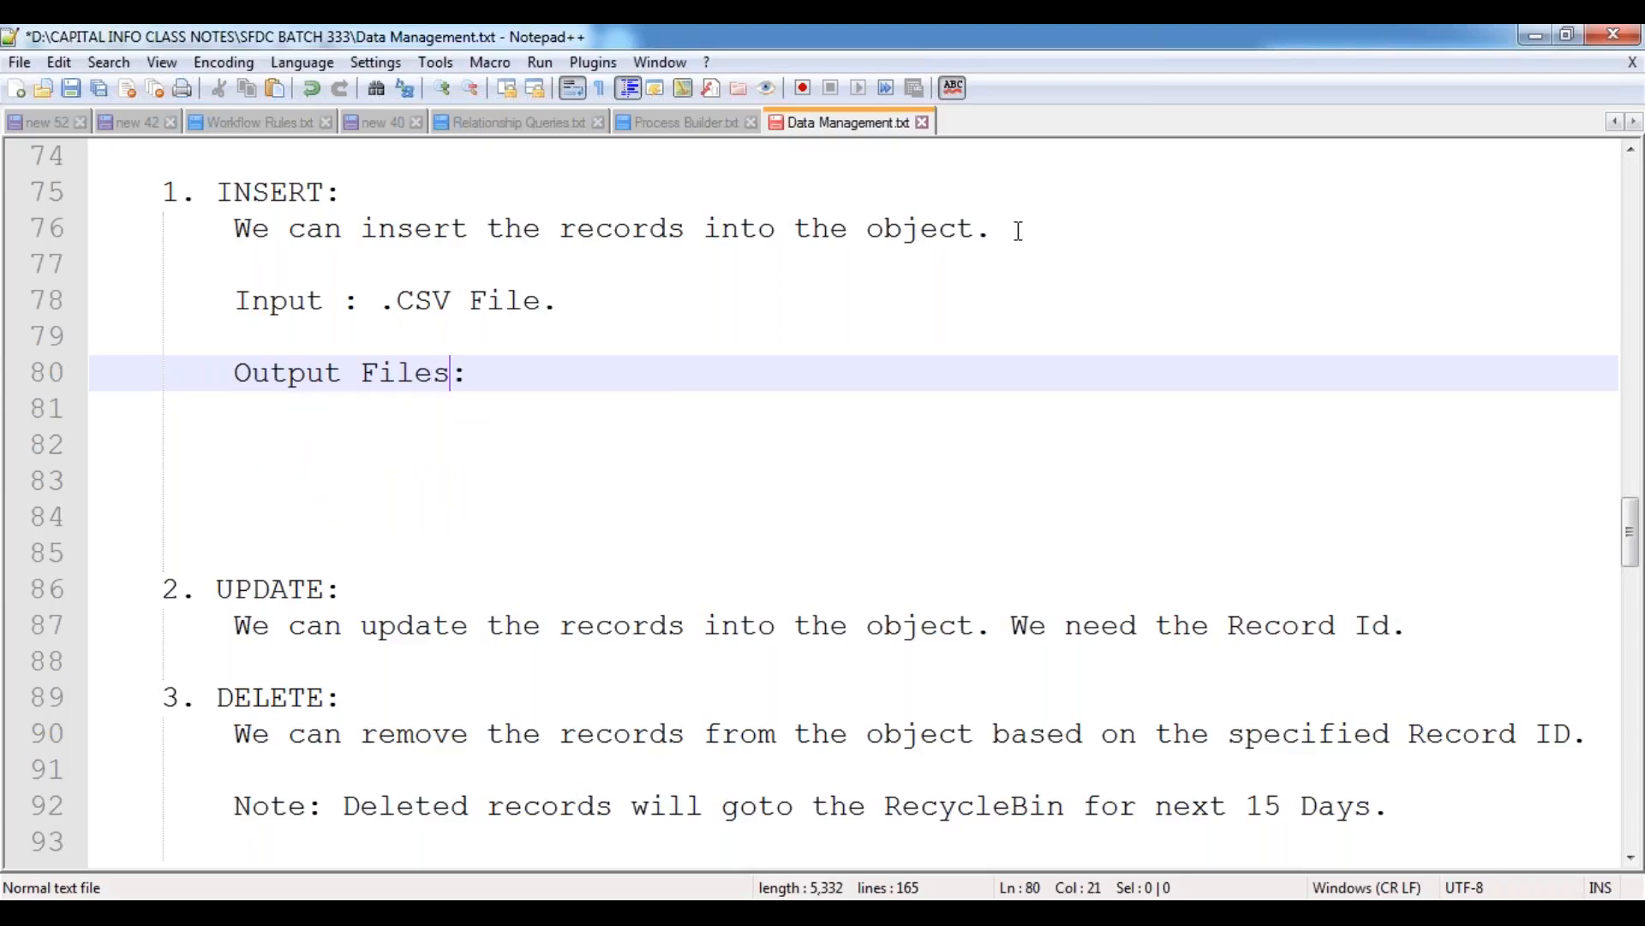
{"action": "key", "text": "Right"}
{"action": "type", "text": "2 Files."}
Add the deeply indented item "1. Success File" under the Output Files line.
{"action": "key", "text": "Return"}
{"action": "key", "text": "Tab"}
{"action": "key", "text": "Tab"}
{"action": "key", "text": "Tab"}
{"action": "key", "text": "Tab"}
{"action": "type", "text": "1. Success File"}
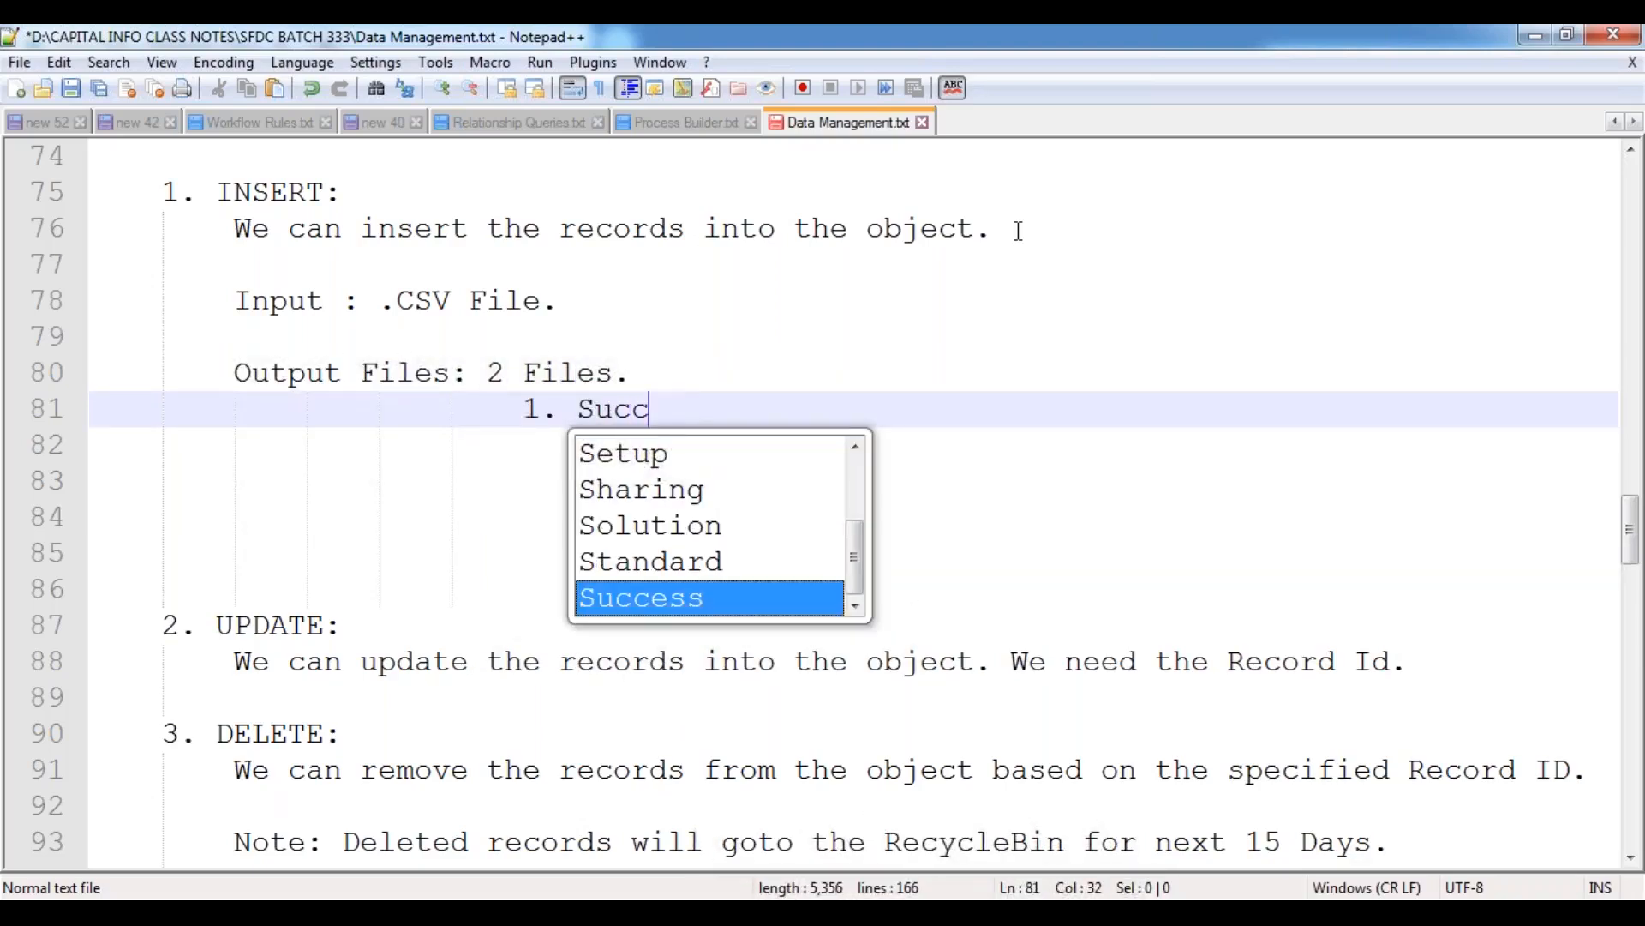
Add "2. Error File." as the second output item and end the Success File item with a period.
{"action": "key", "text": "Return"}
{"action": "key", "text": "Return"}
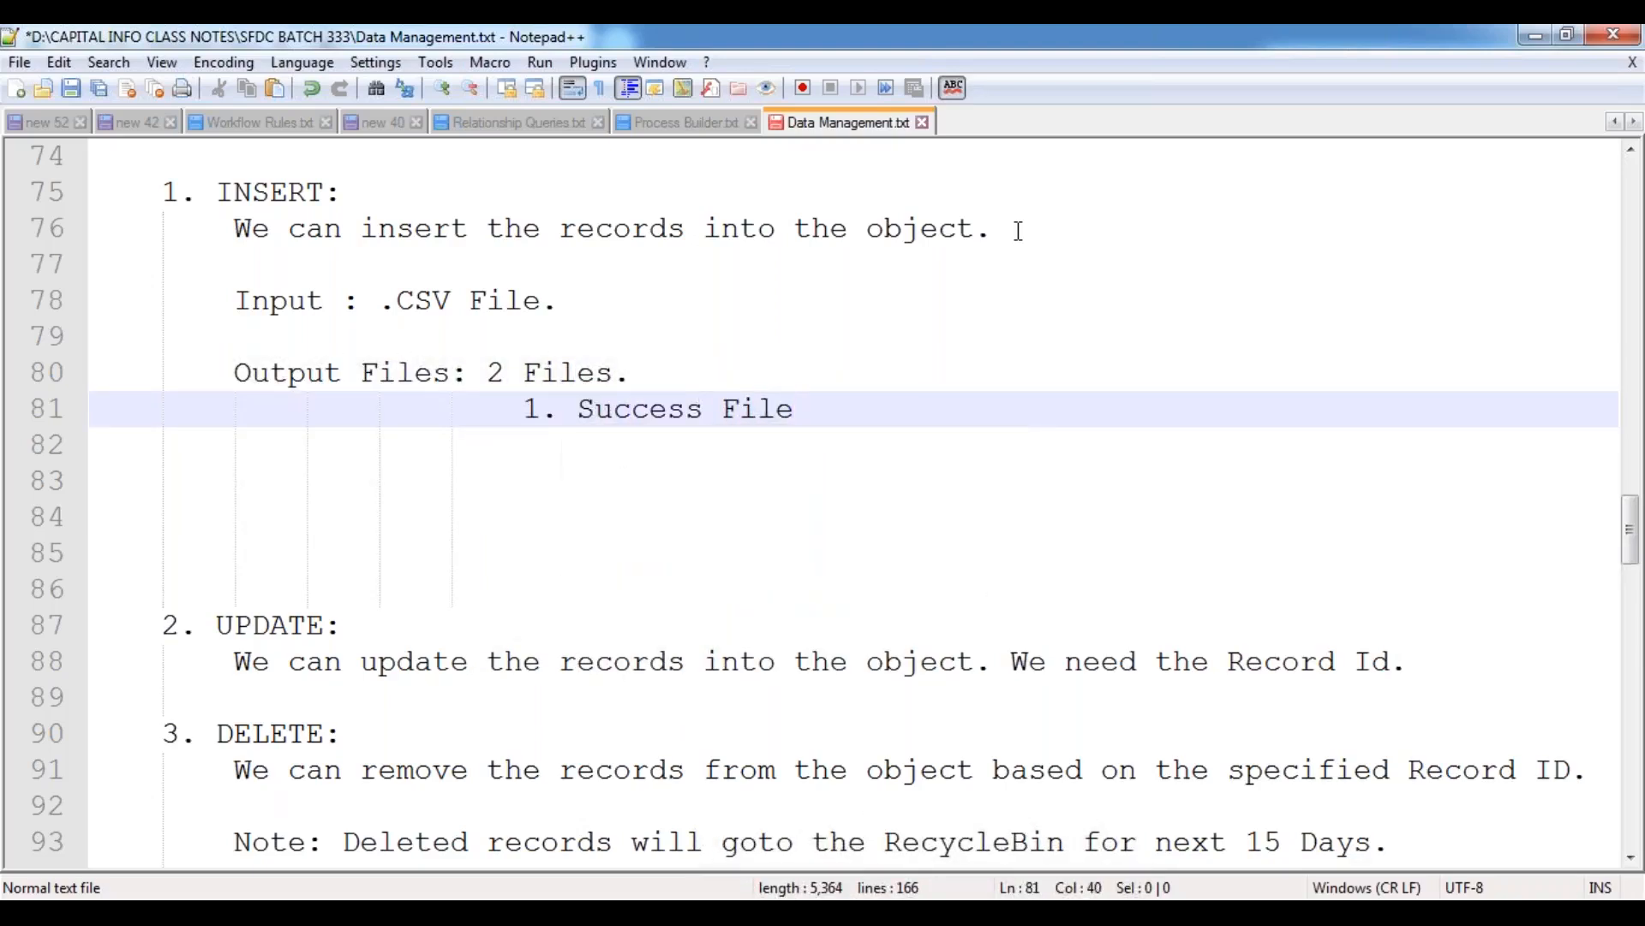
{"action": "type", "text": "2. Error"}
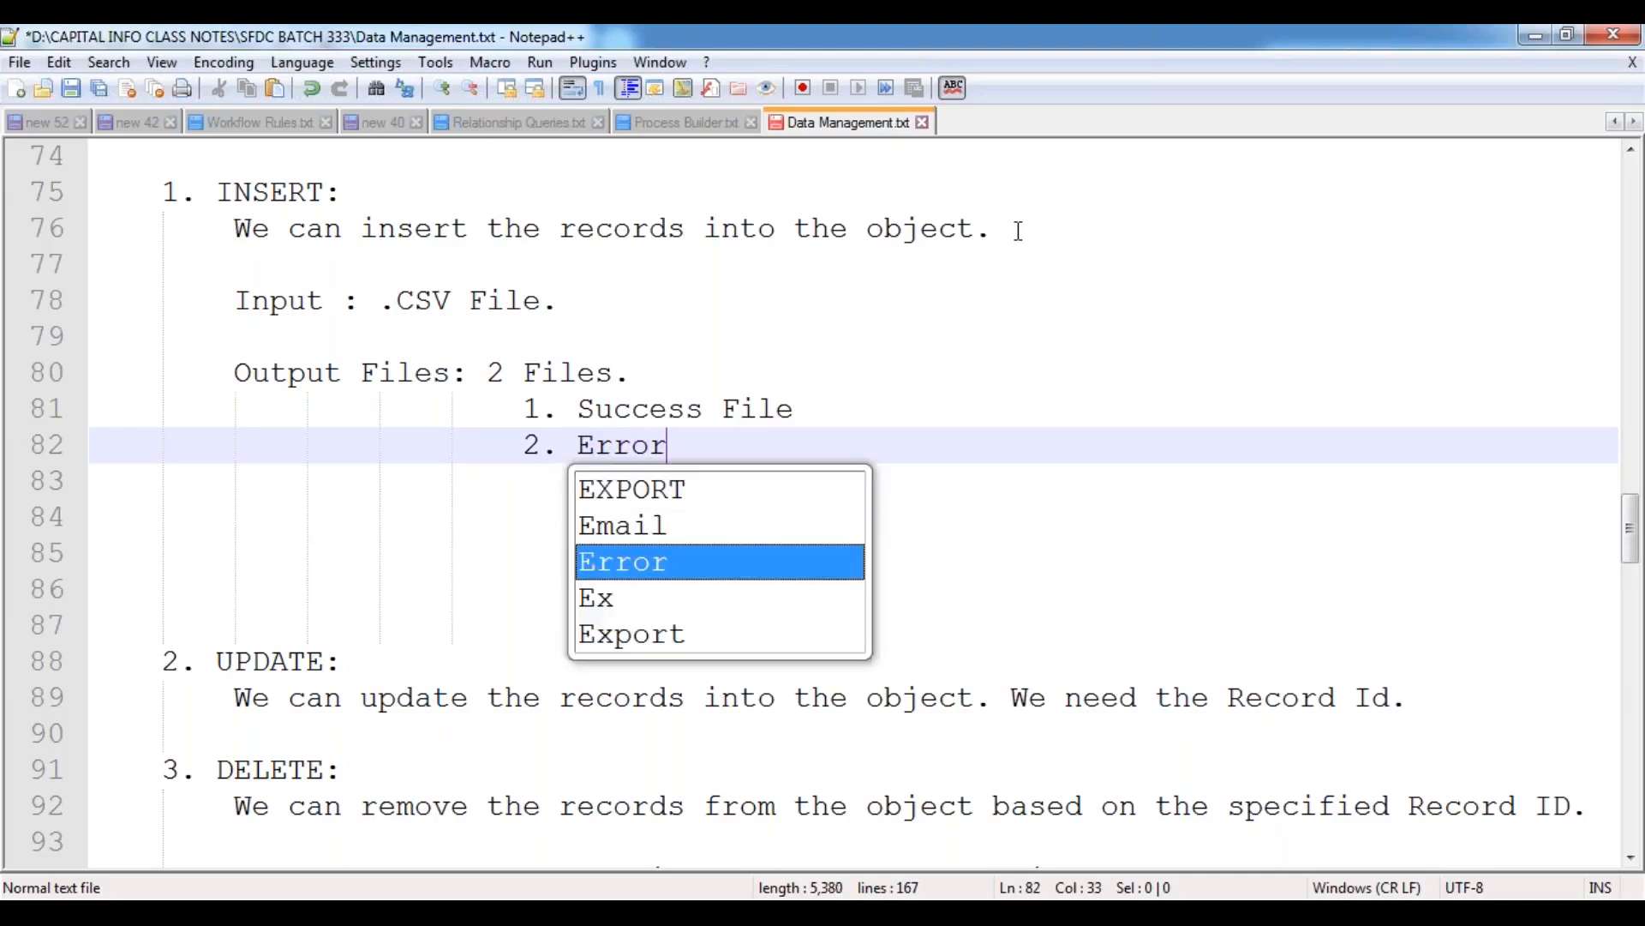
{"action": "type", "text": " File."}
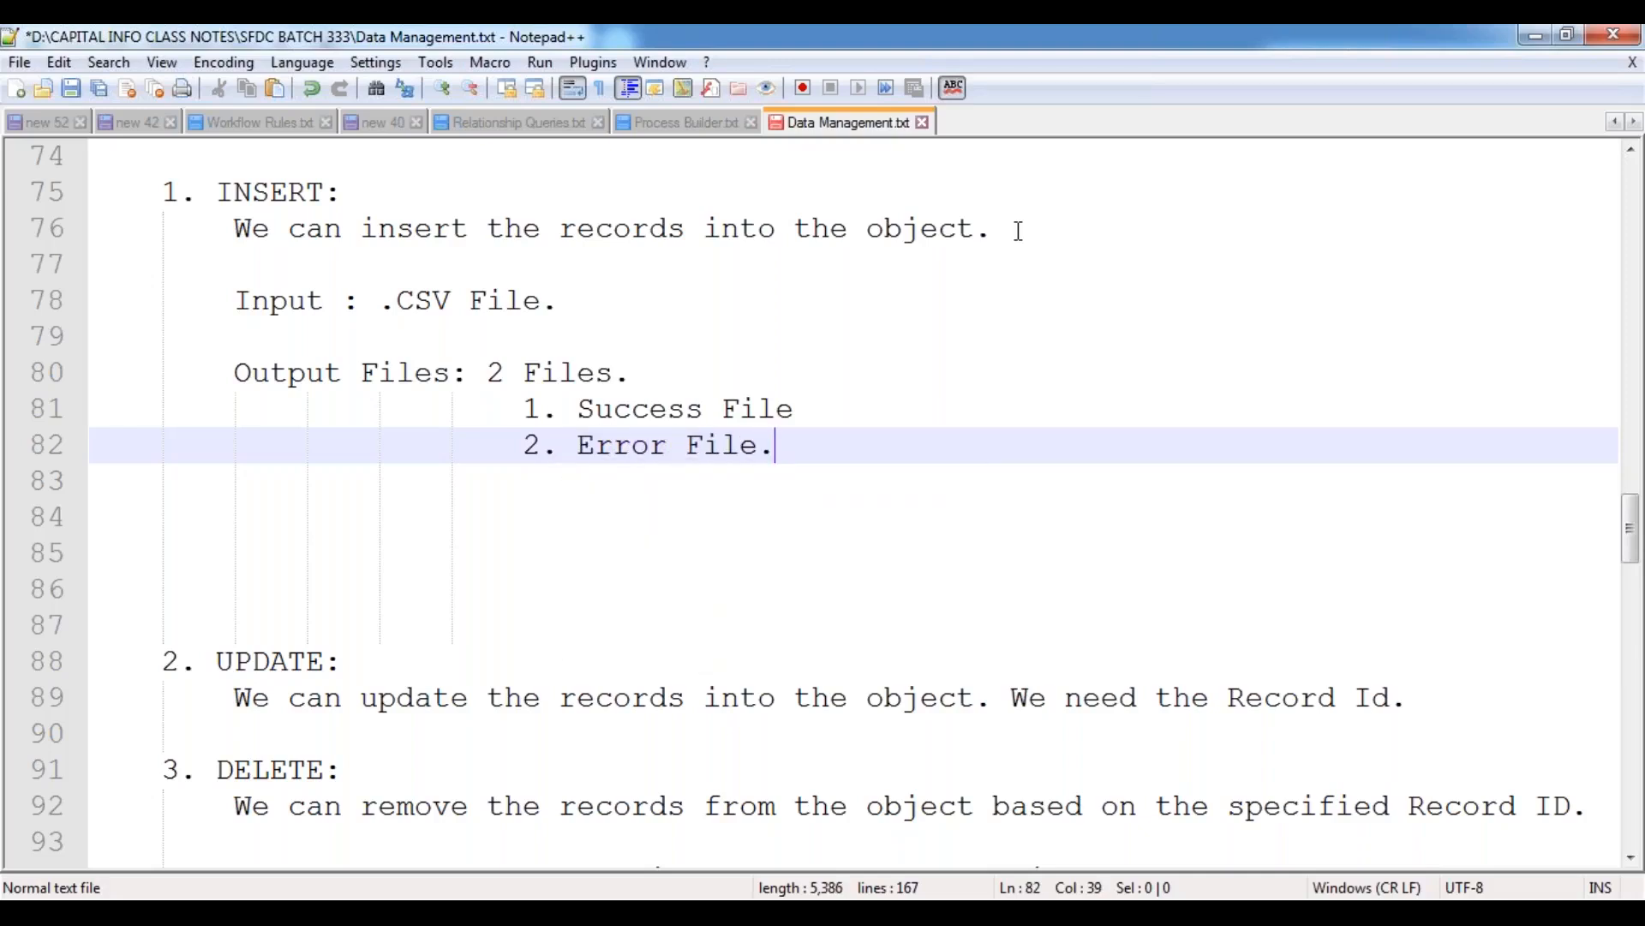
{"action": "key", "text": "Up"}
{"action": "key", "text": "End"}
{"action": "type", "text": "."}
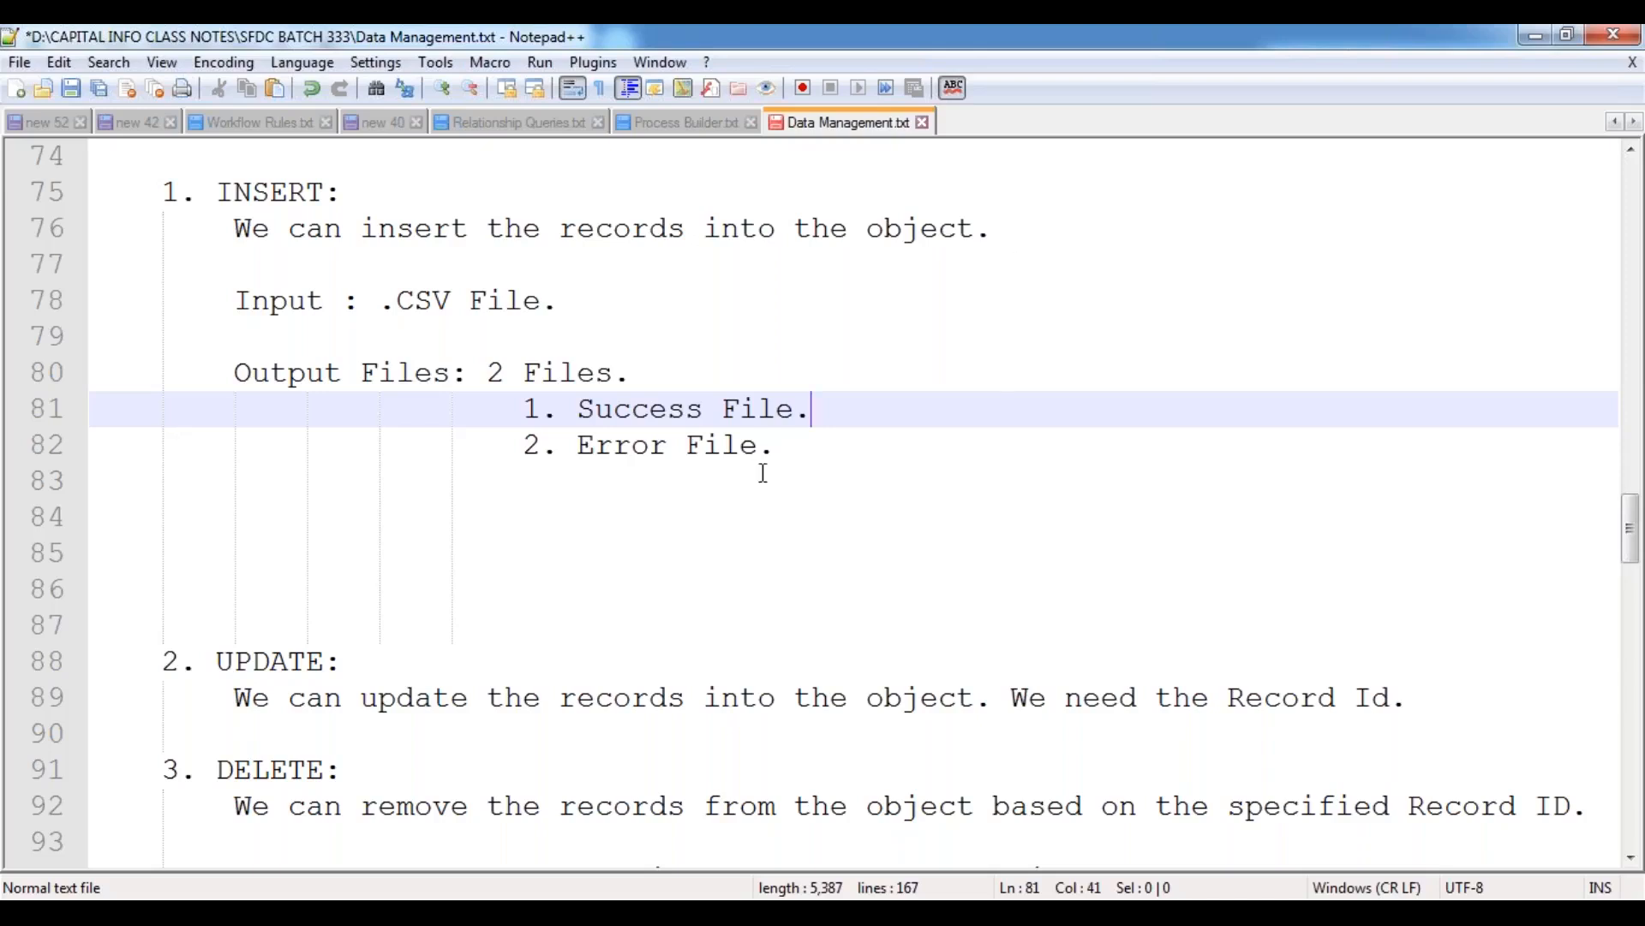
{"action": "double_click", "coordinate": [620, 447]}
{"action": "left_click", "coordinate": [631, 408]}
{"action": "double_click", "coordinate": [631, 408]}
{"action": "double_click", "coordinate": [637, 453]}
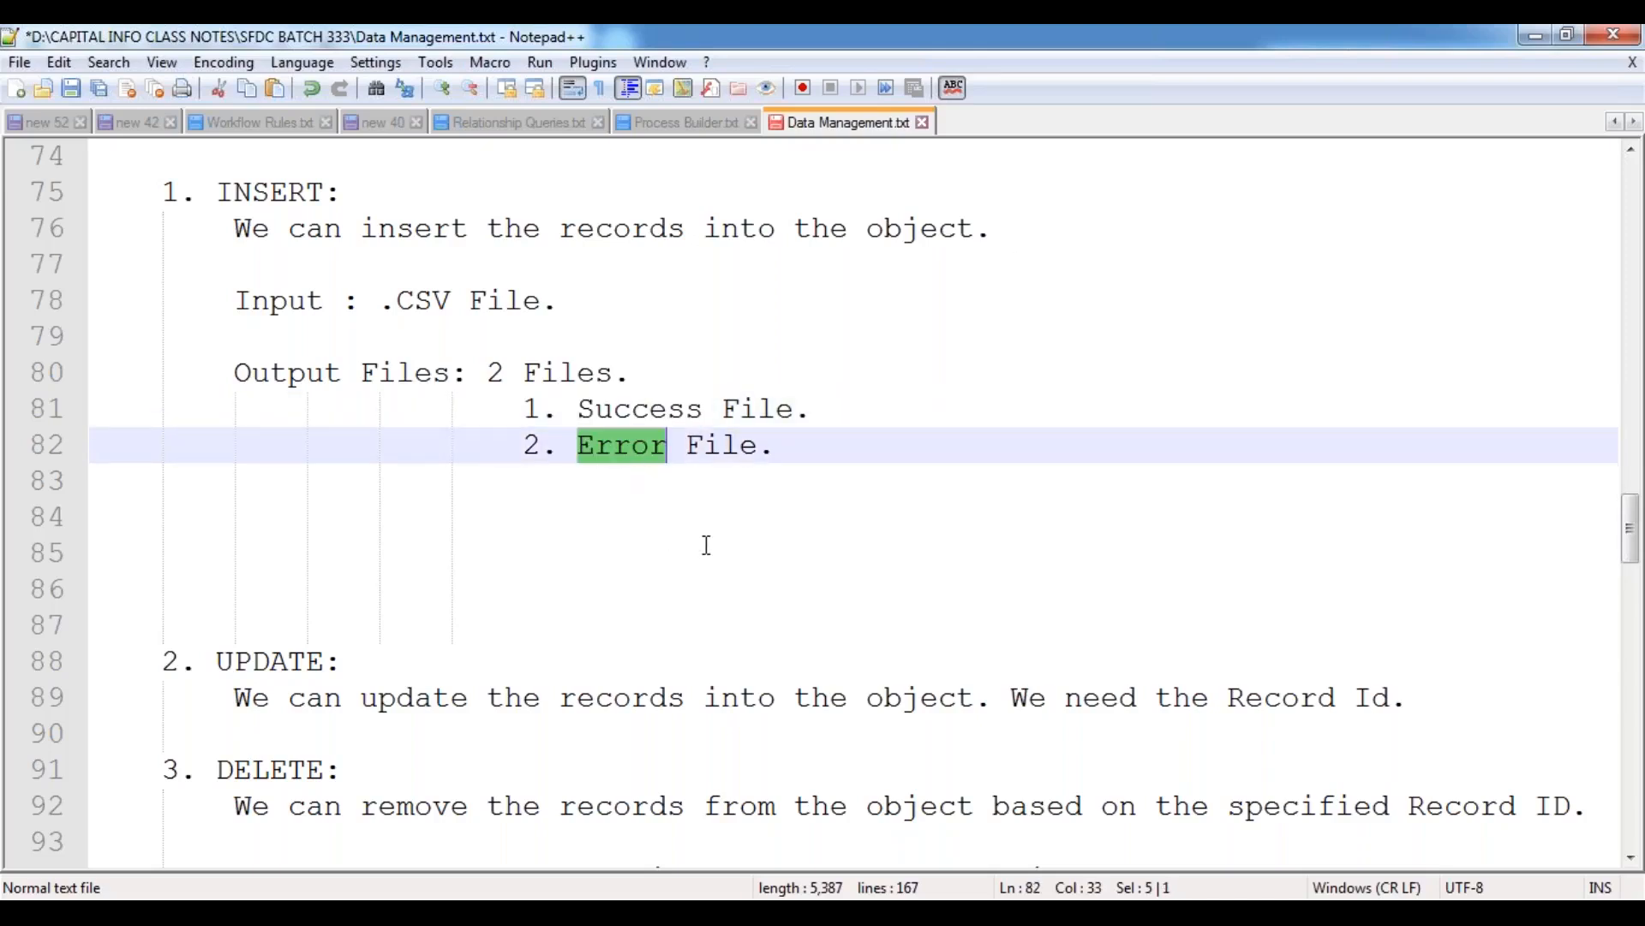
Add a "|" connector and the indented line "--> Map the Fields." directly below the Input line.
{"action": "left_click", "coordinate": [587, 296]}
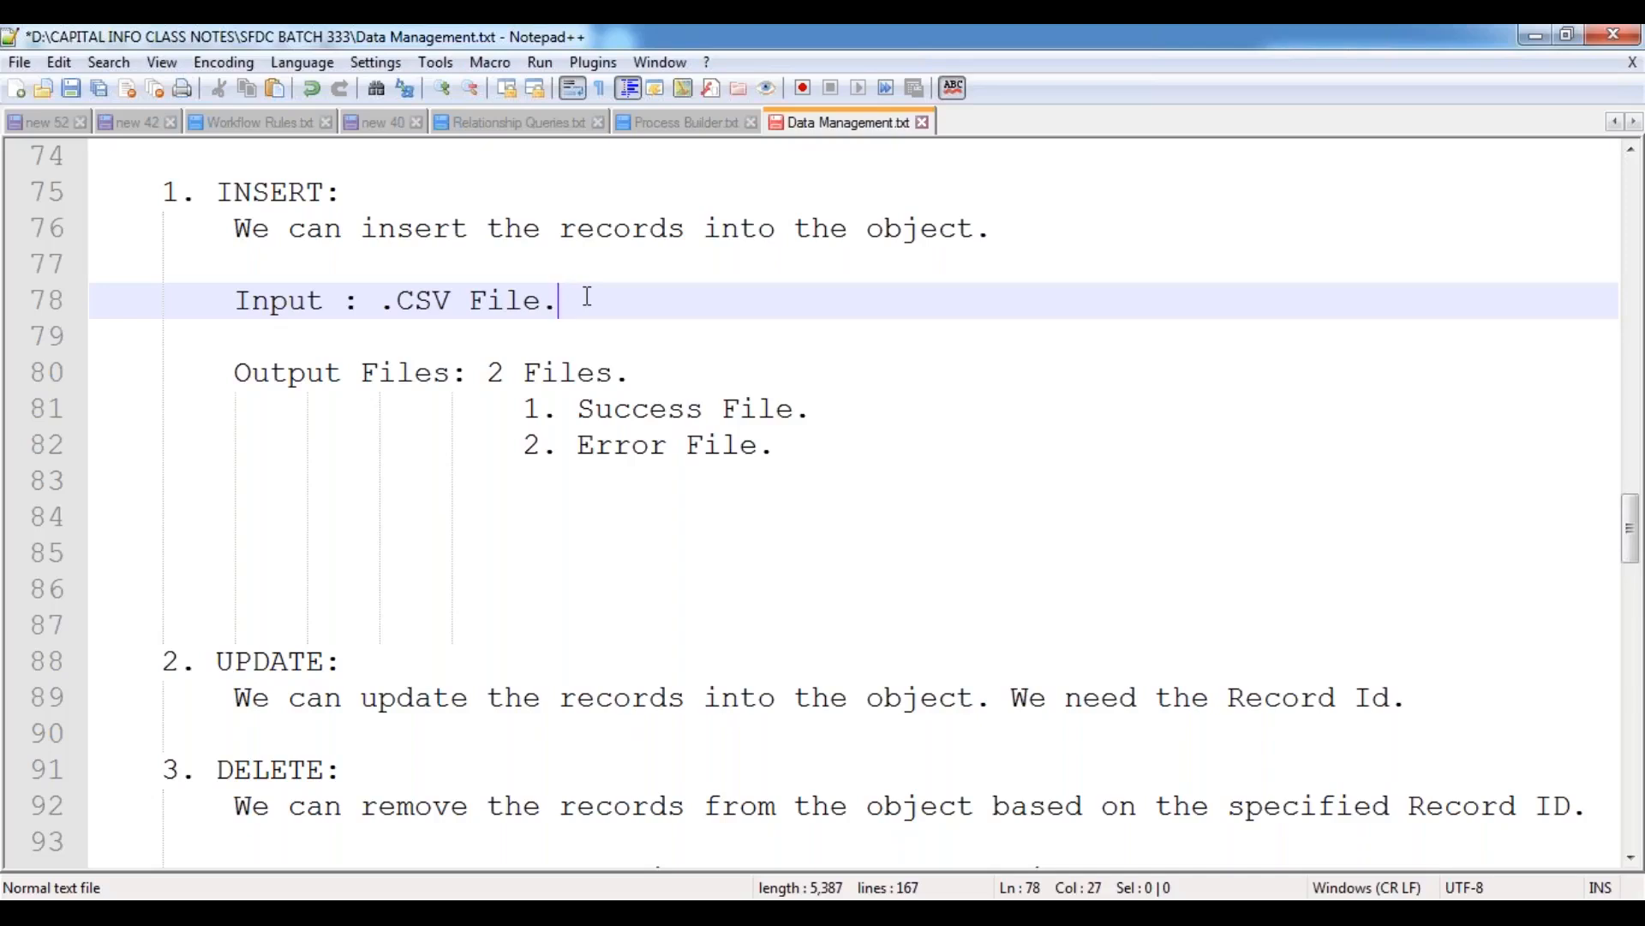
{"action": "key", "text": "Return"}
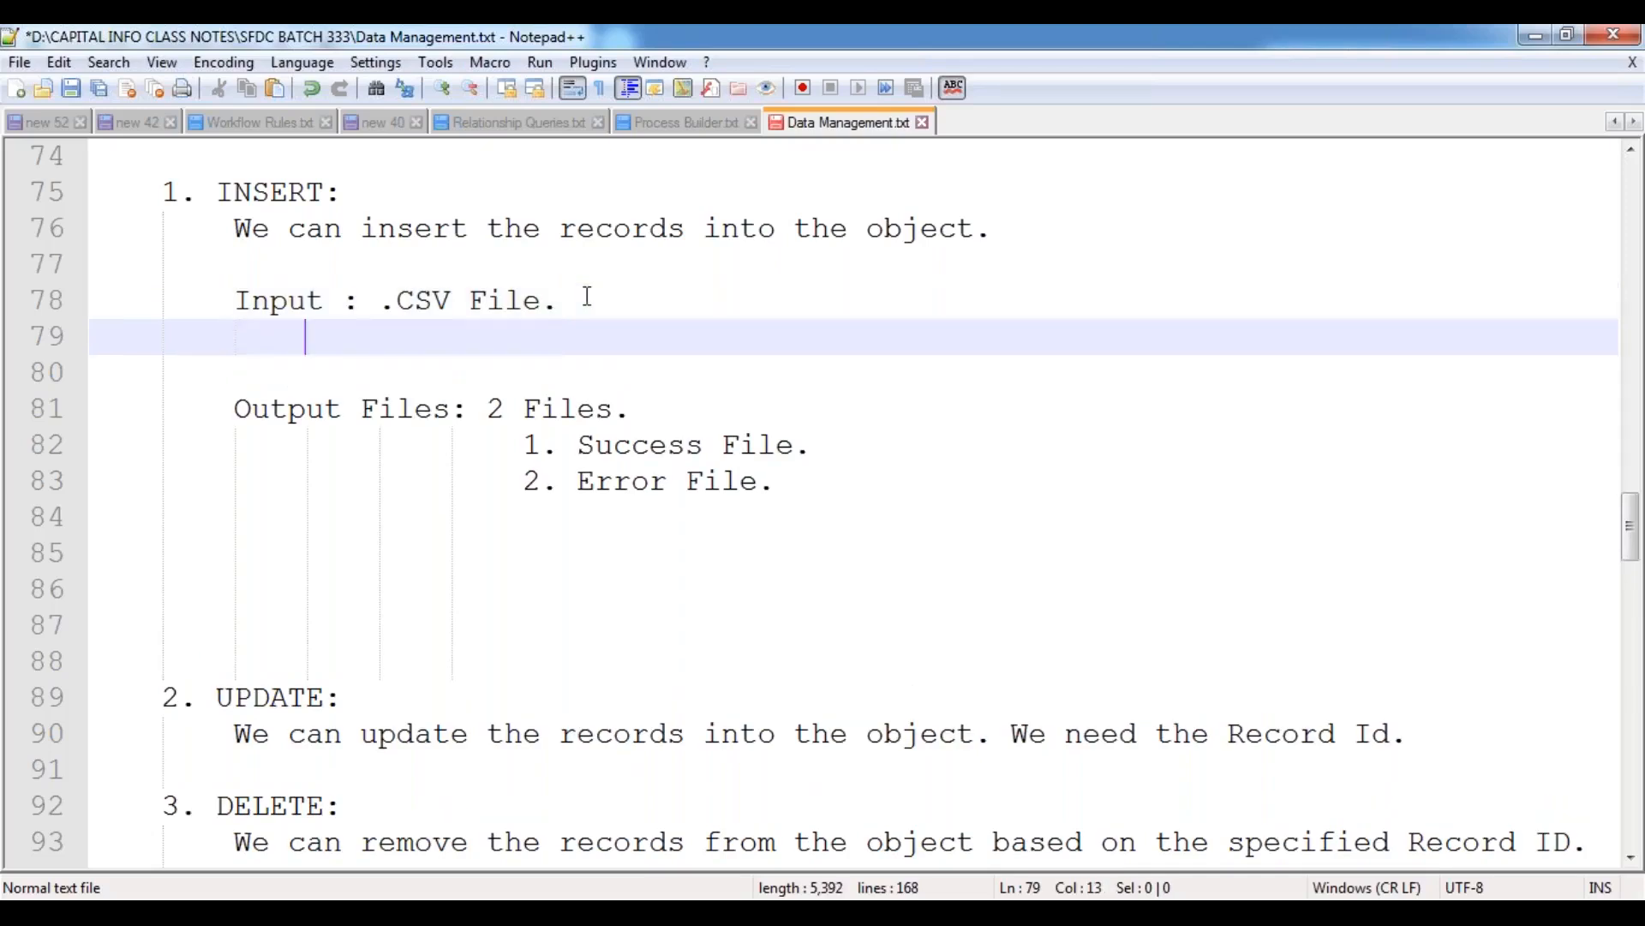
{"action": "type", "text": "|"}
{"action": "key", "text": "Return"}
{"action": "type", "text": "--> M"}
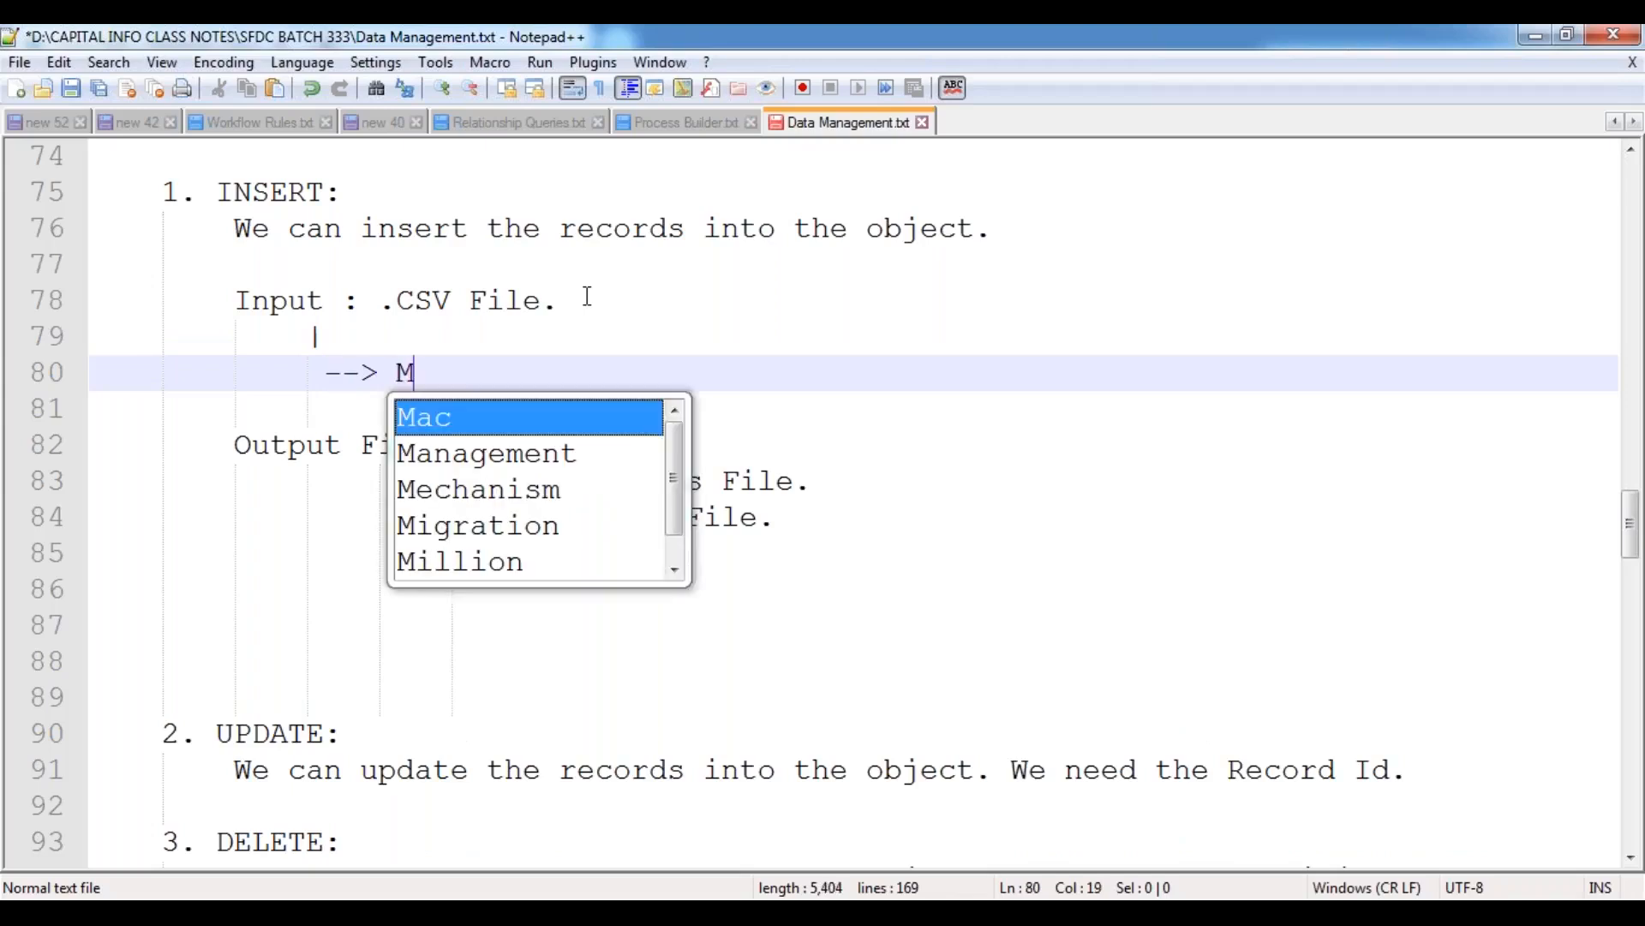
{"action": "type", "text": "ap the Fields."}
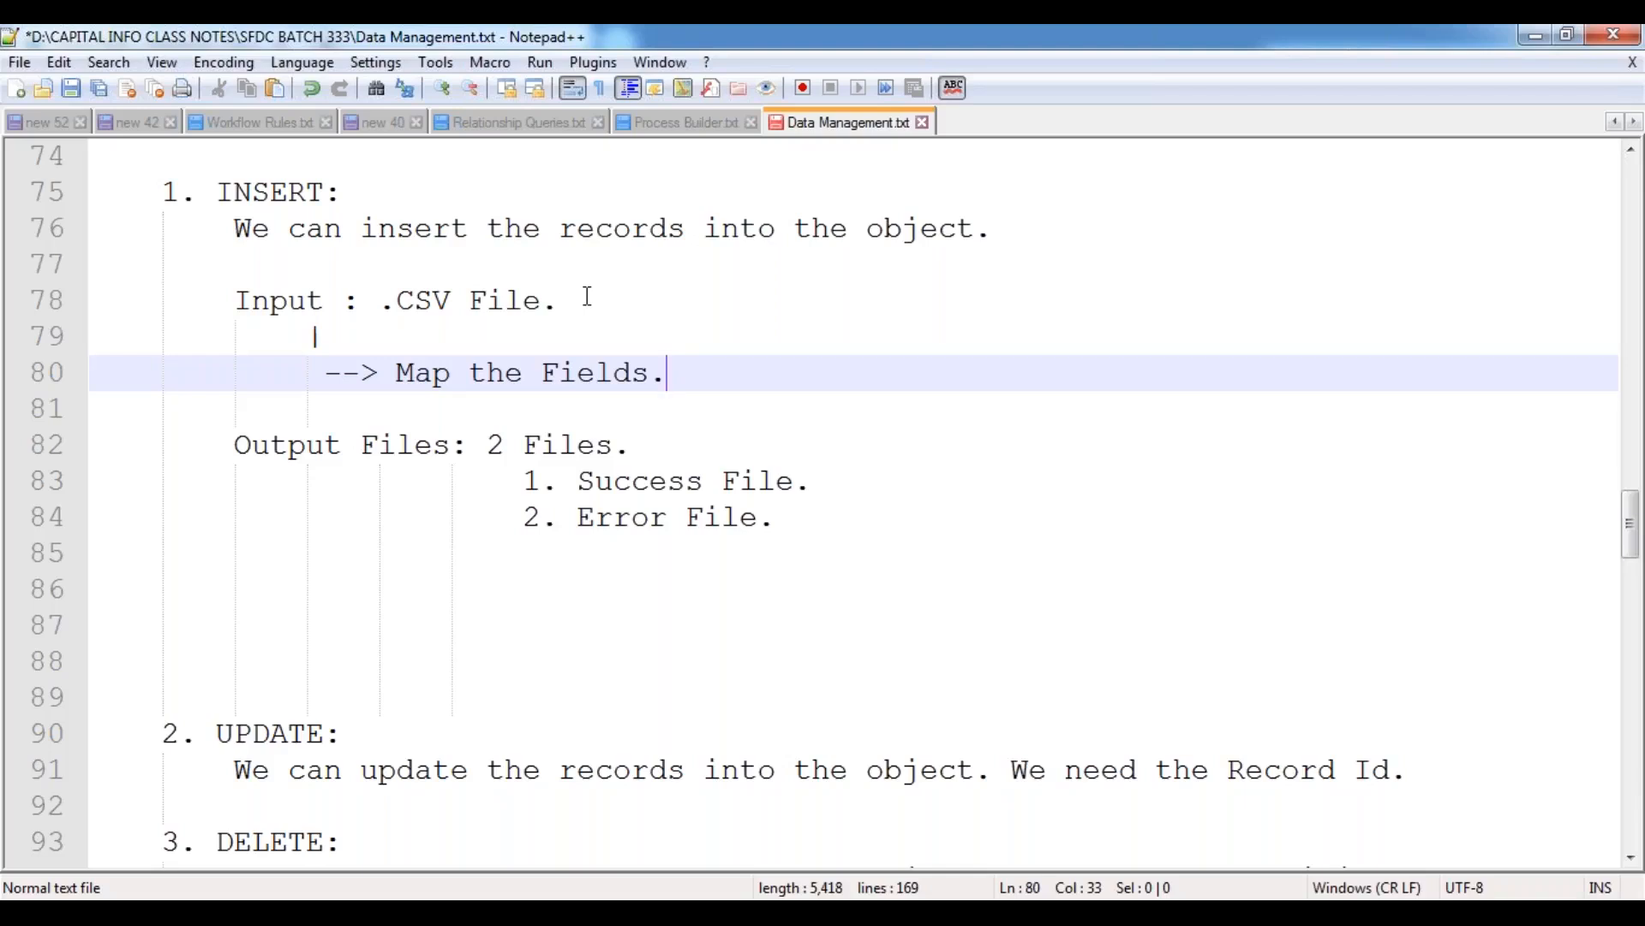
Delete the surplus blank lines between the Error File item and the UPDATE entry, and save the notes.
{"action": "key", "text": "Down"}
{"action": "key", "text": "Down"}
{"action": "key", "text": "Down"}
{"action": "key", "text": "Down"}
{"action": "key", "text": "Down"}
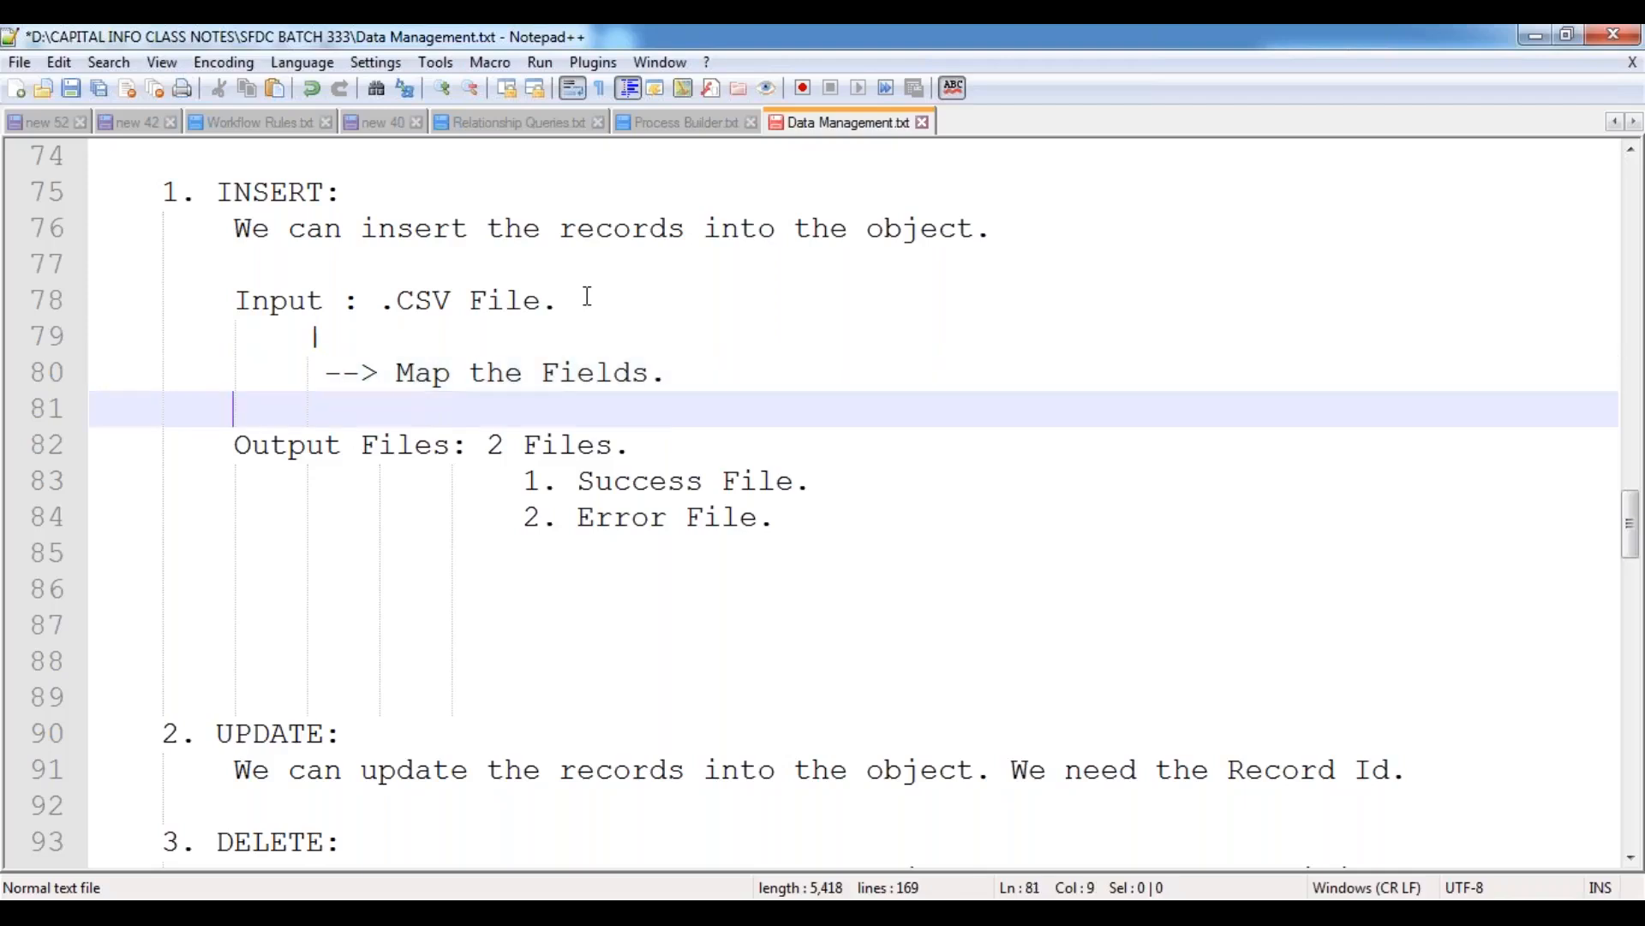
{"action": "key", "text": "Up"}
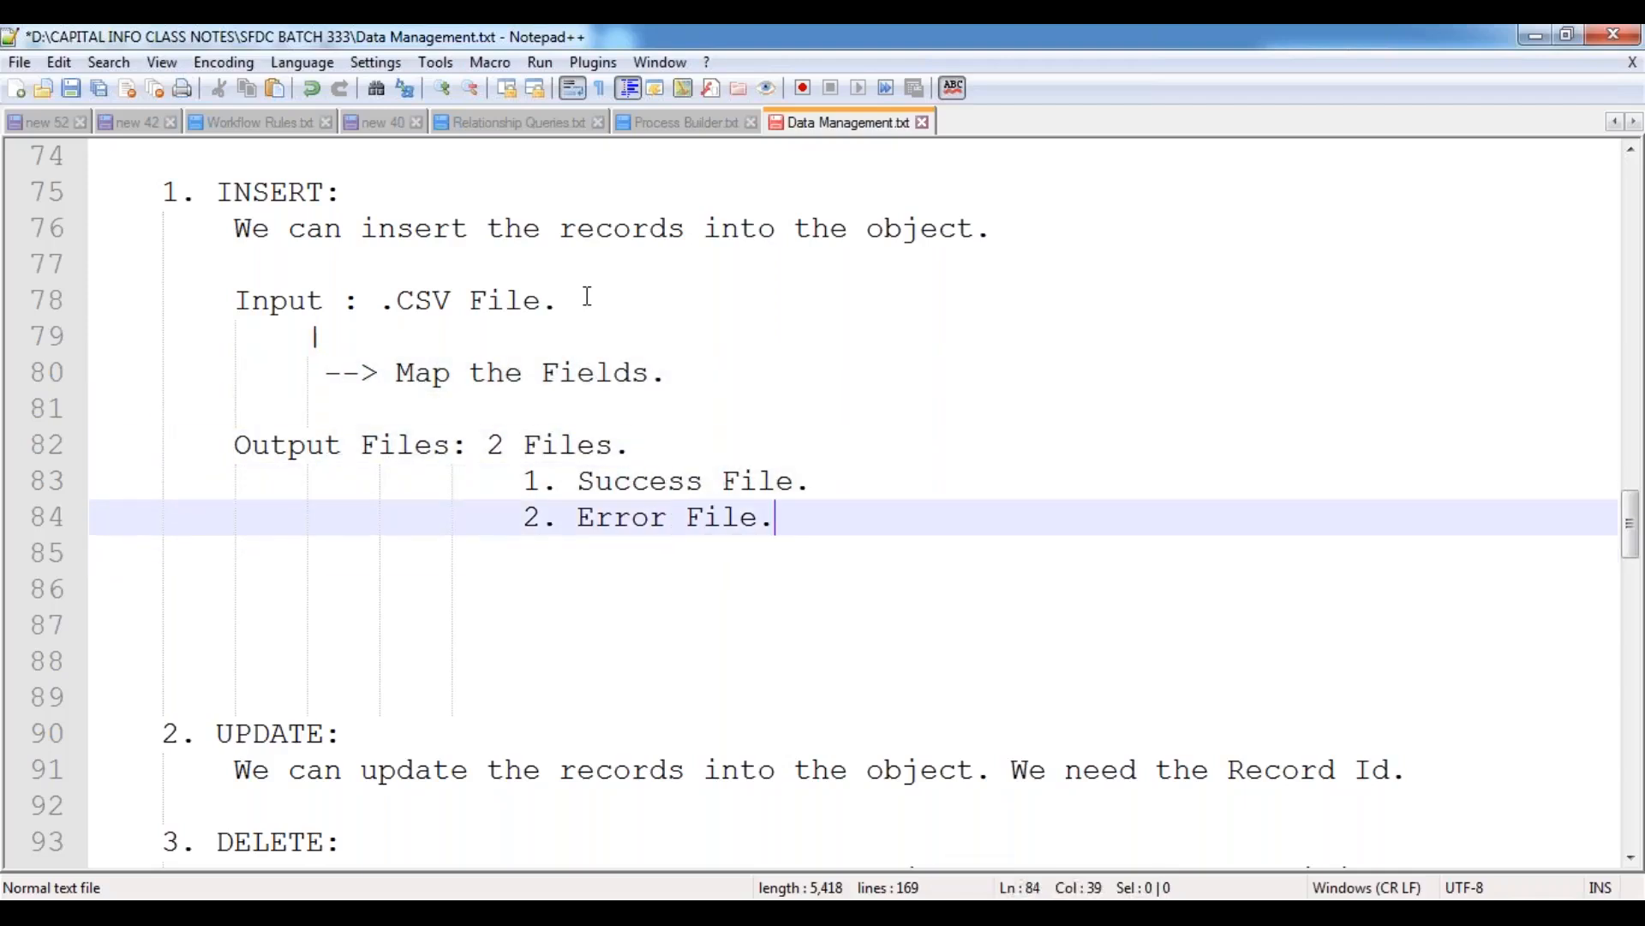
{"action": "key", "text": "Delete"}
{"action": "key", "text": "Delete"}
{"action": "key", "text": "Delete"}
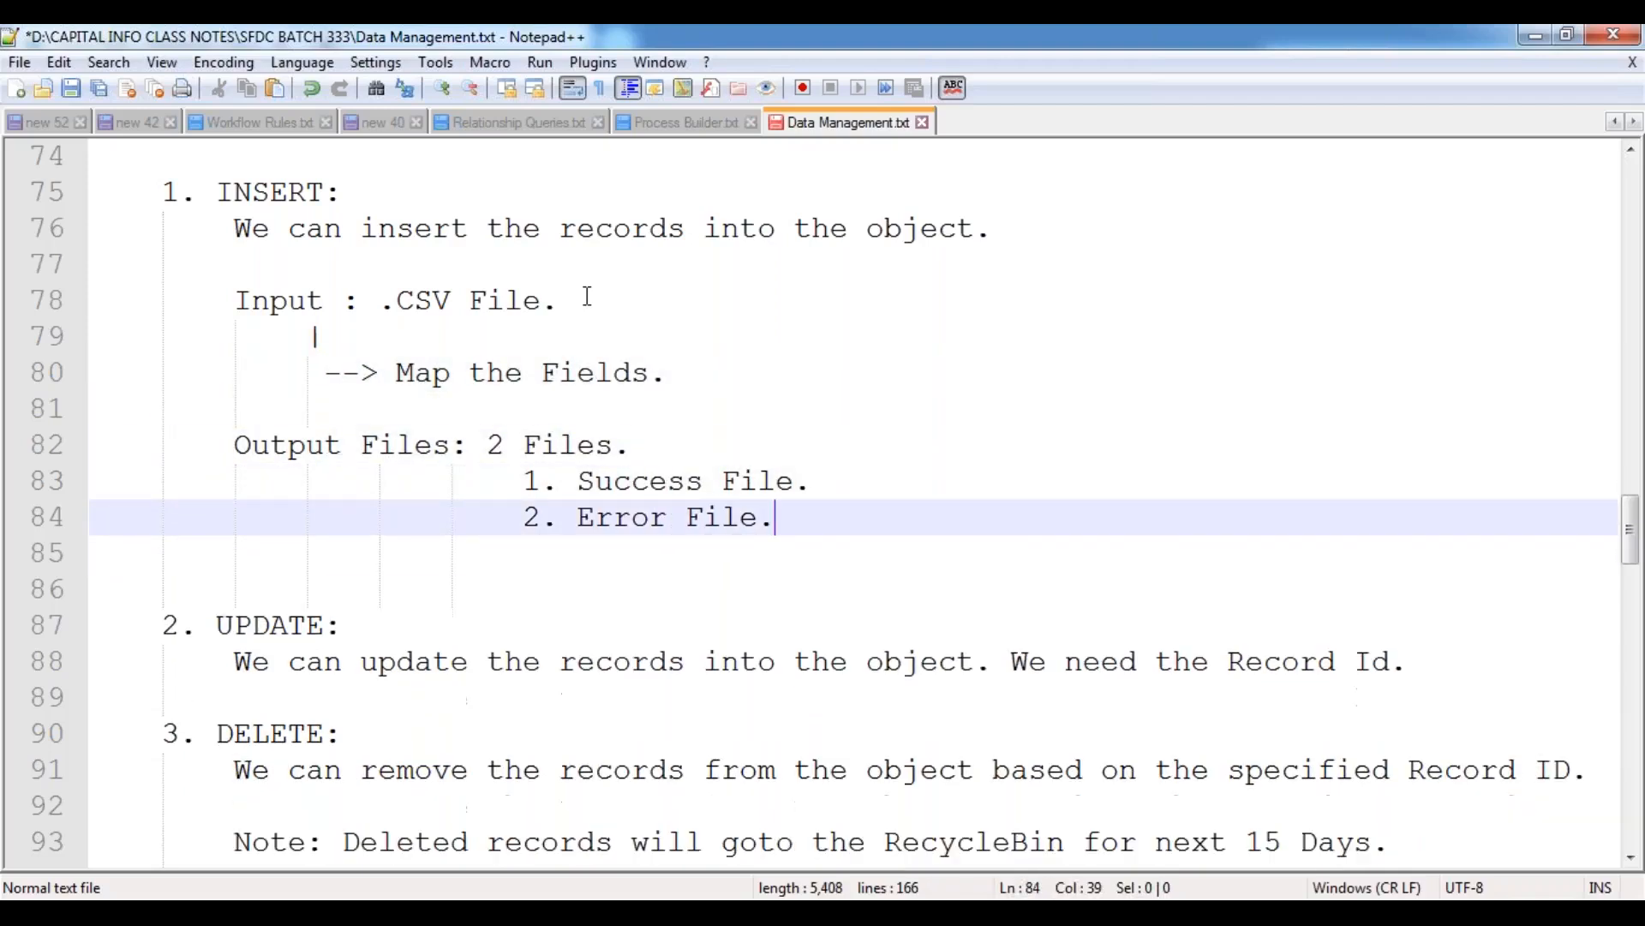
{"action": "key", "text": "Delete"}
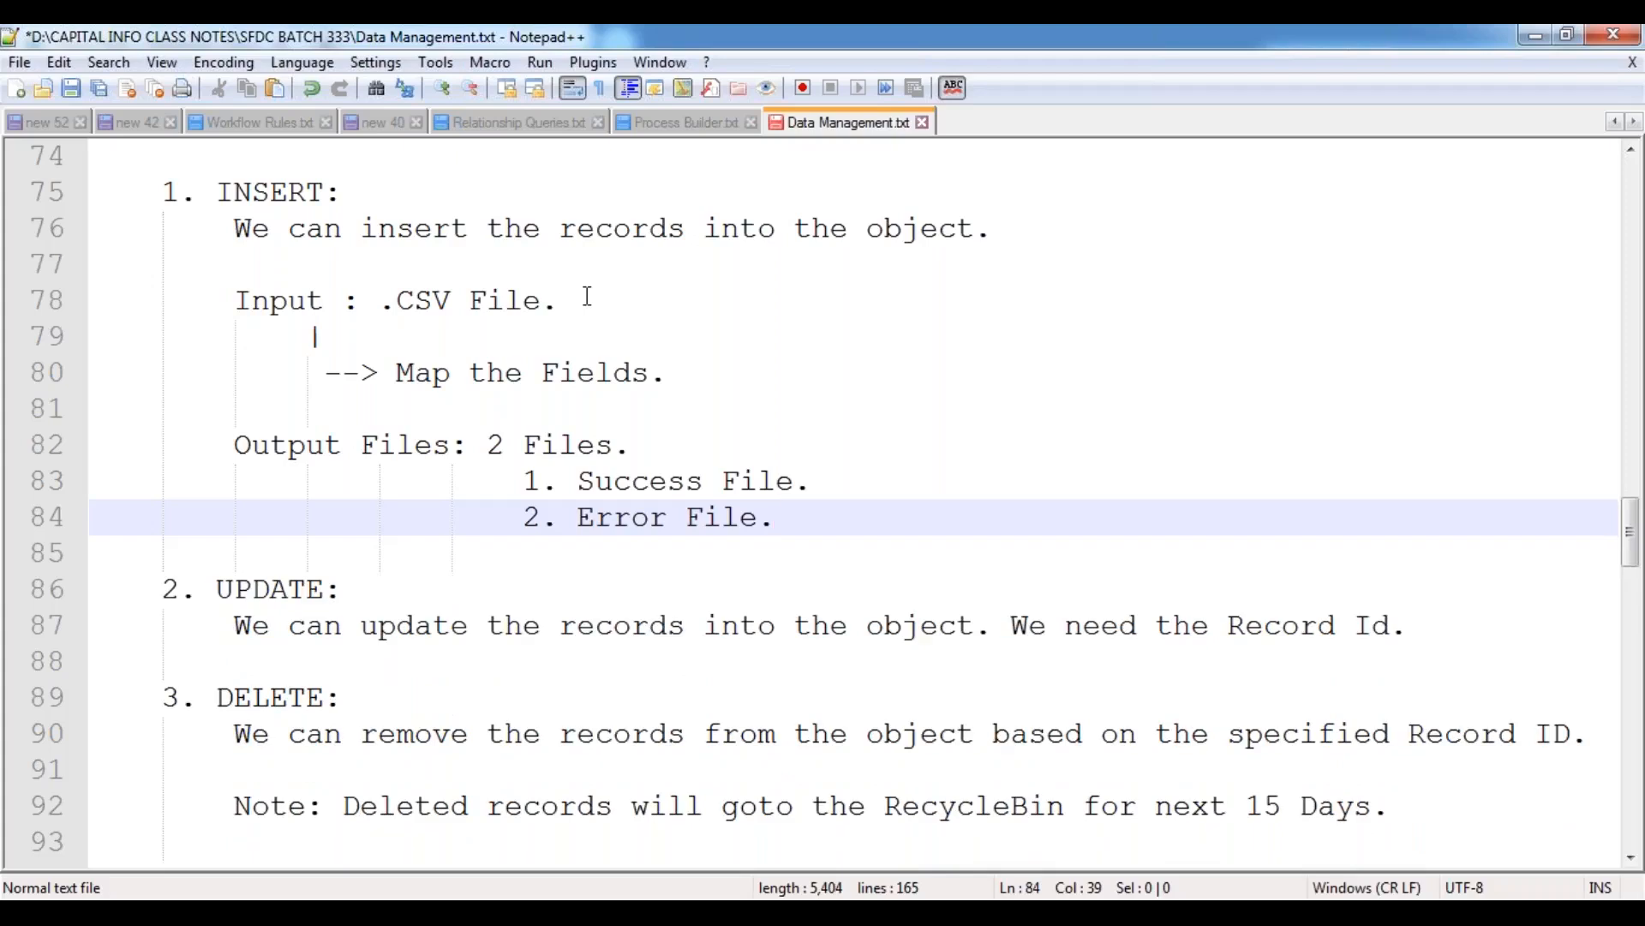
{"action": "key", "text": "ctrl+s"}
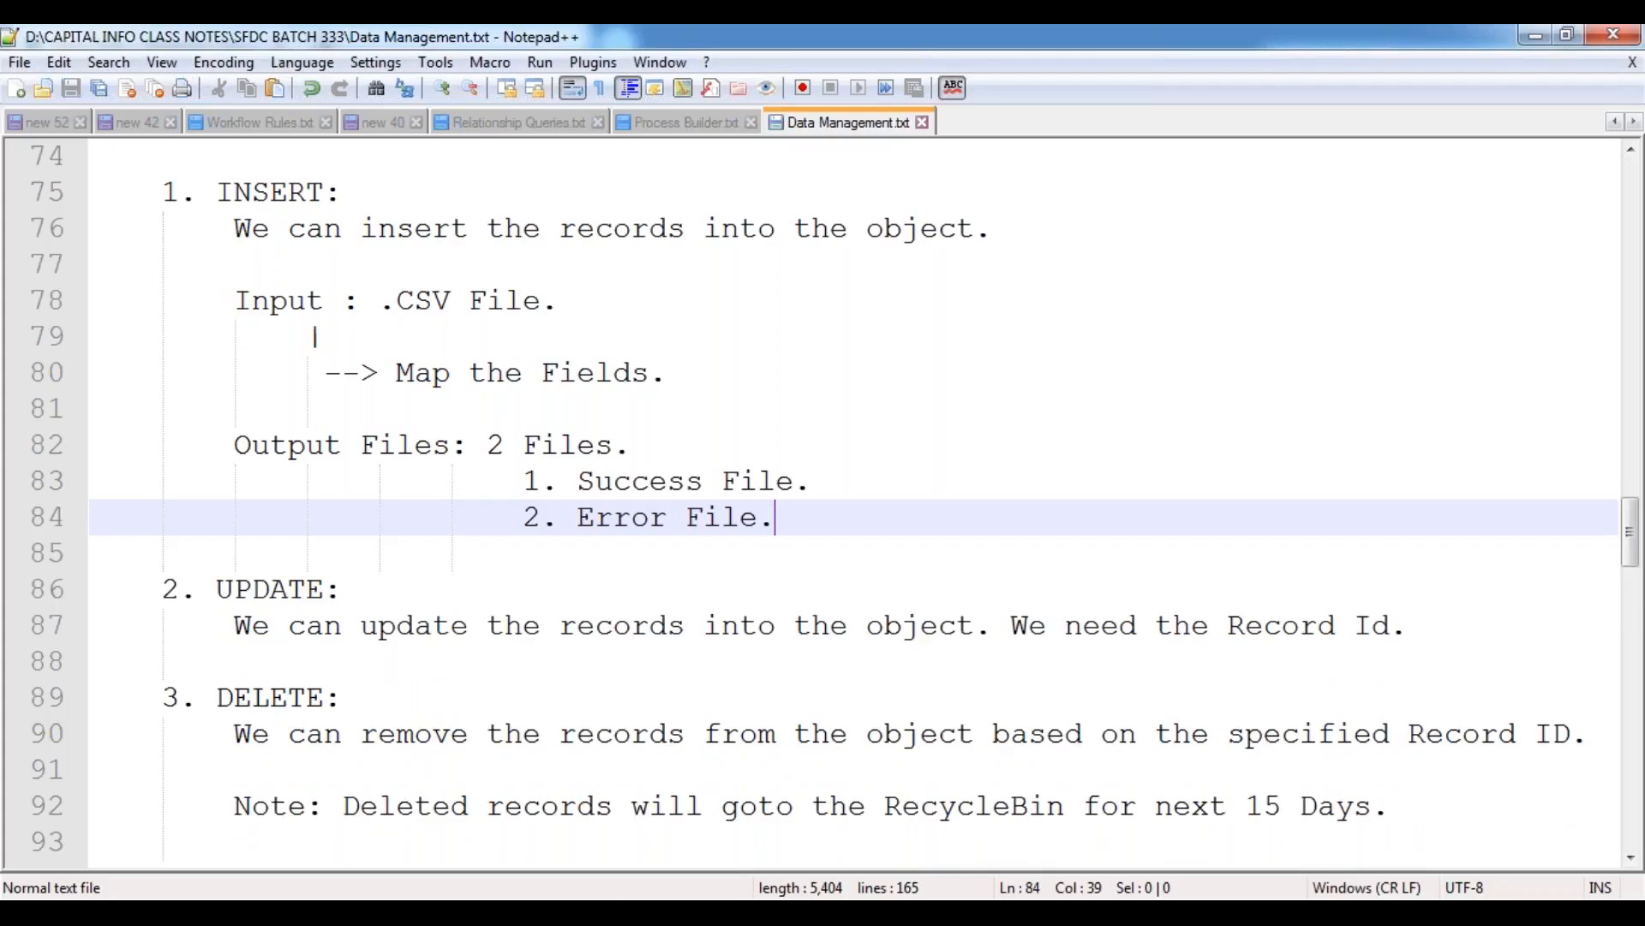
{"action": "left_click", "coordinate": [530, 446]}
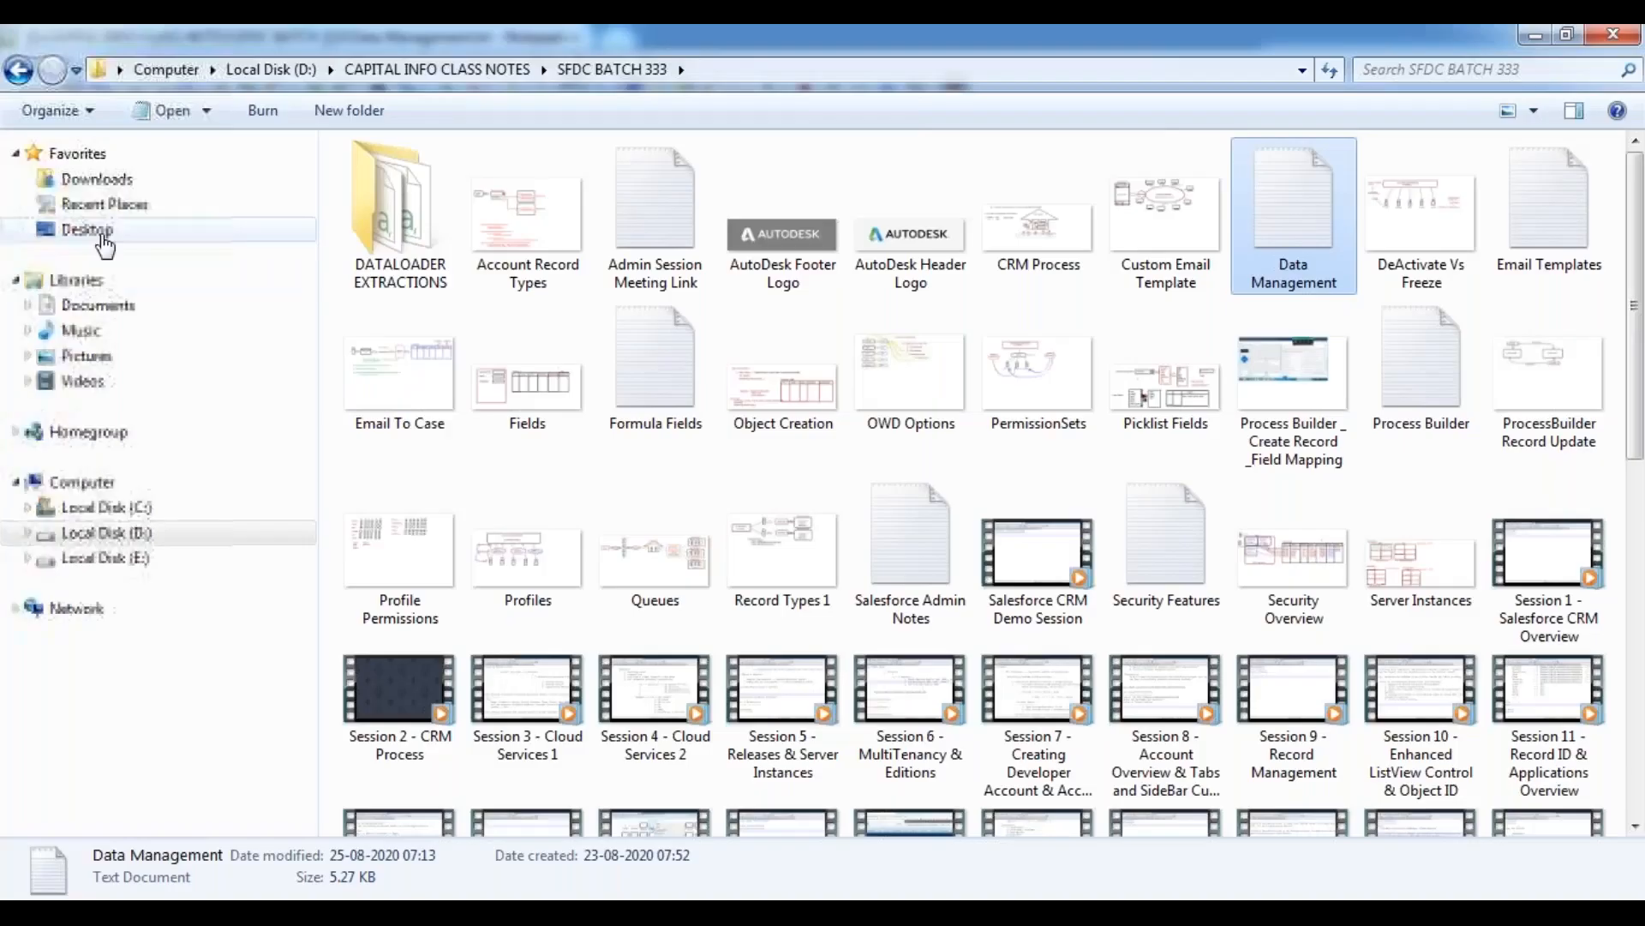
Launch the ApexDataLoader installer from the Desktop folder in Windows Explorer.
{"action": "left_click", "coordinate": [96, 230]}
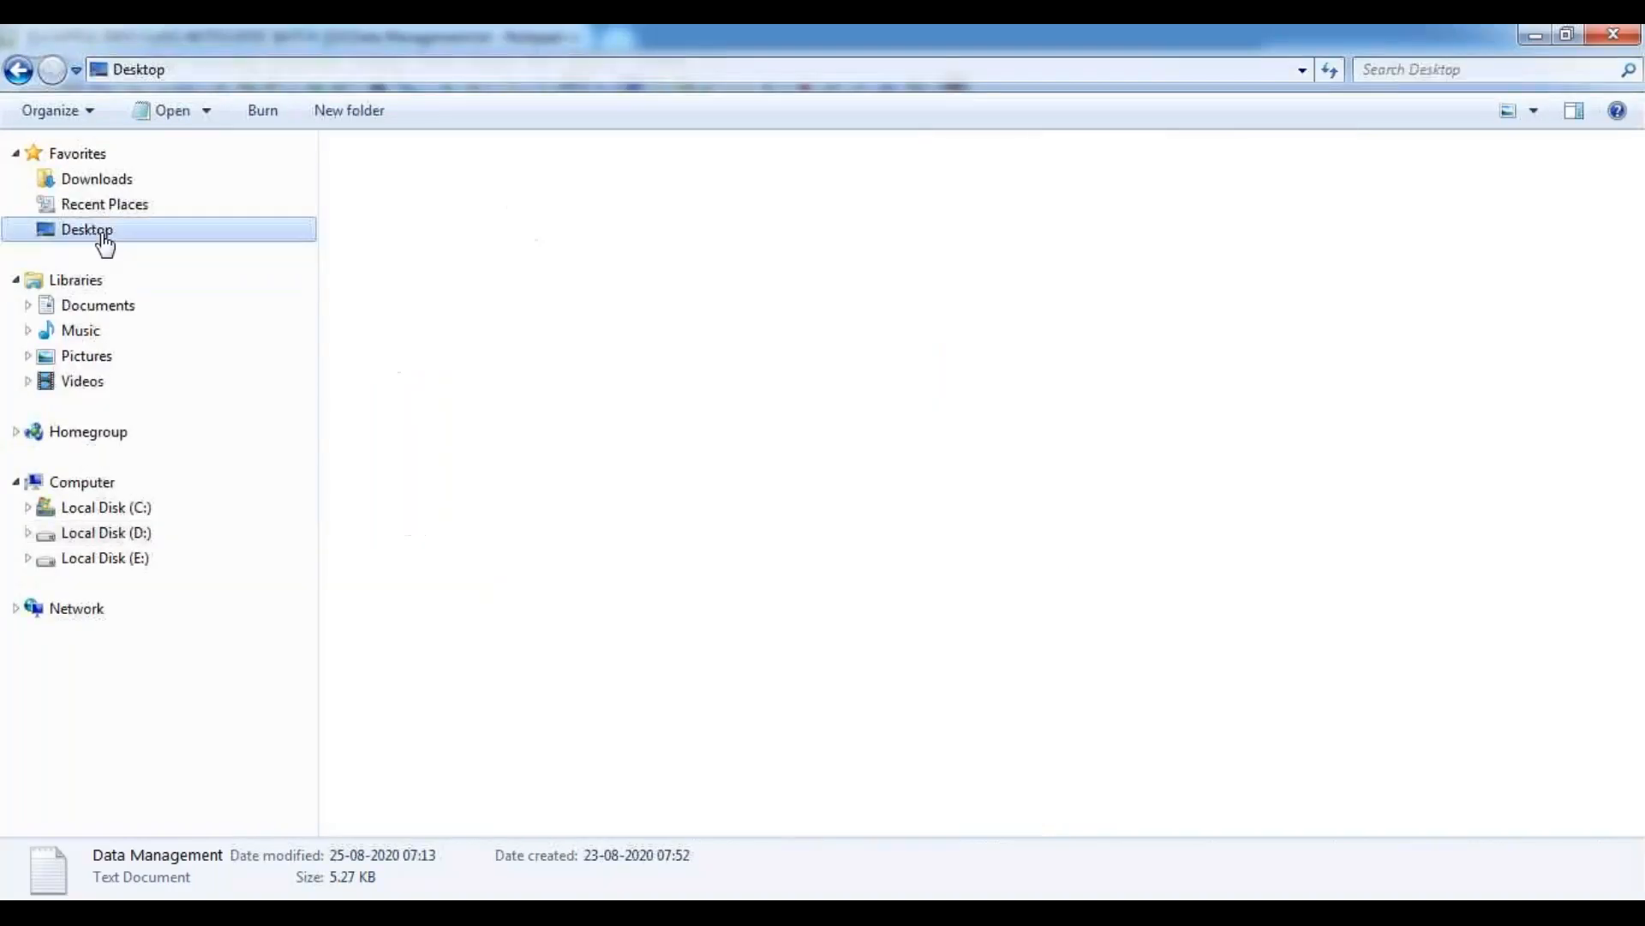
{"action": "double_click", "coordinate": [1290, 570]}
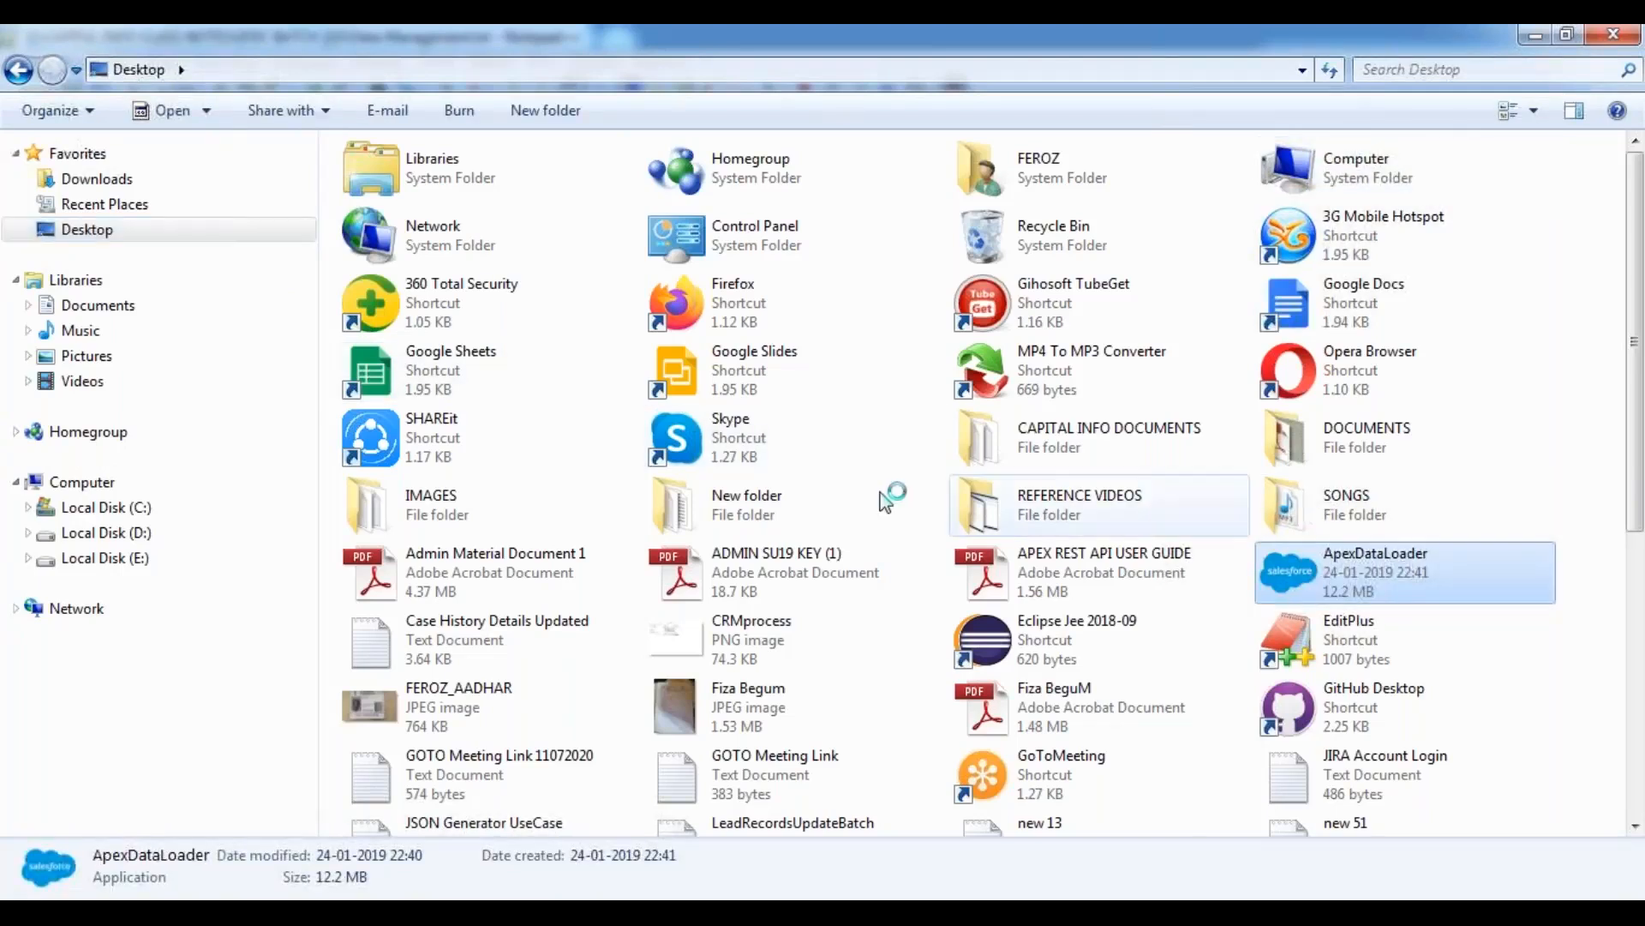
{"action": "left_click", "coordinate": [892, 505]}
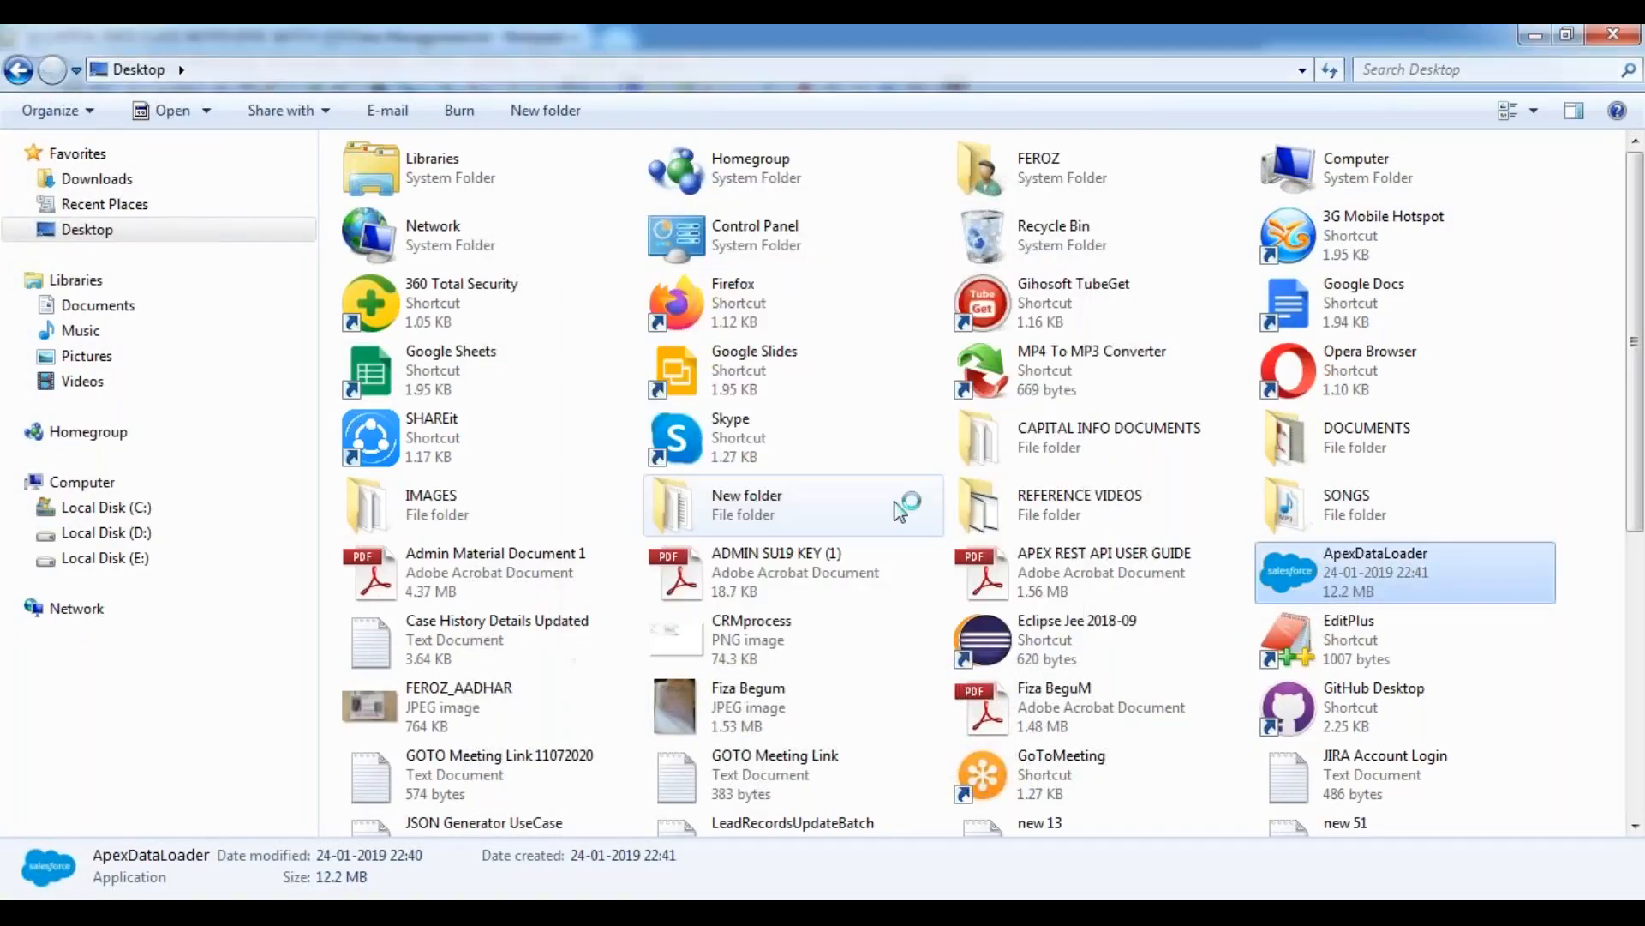
Complete the Data Loader setup wizard with its default options and finish with Run Data Loader enabled.
{"action": "left_click", "coordinate": [944, 666]}
{"action": "left_click", "coordinate": [944, 665]}
{"action": "left_click", "coordinate": [943, 665]}
{"action": "left_click", "coordinate": [944, 666]}
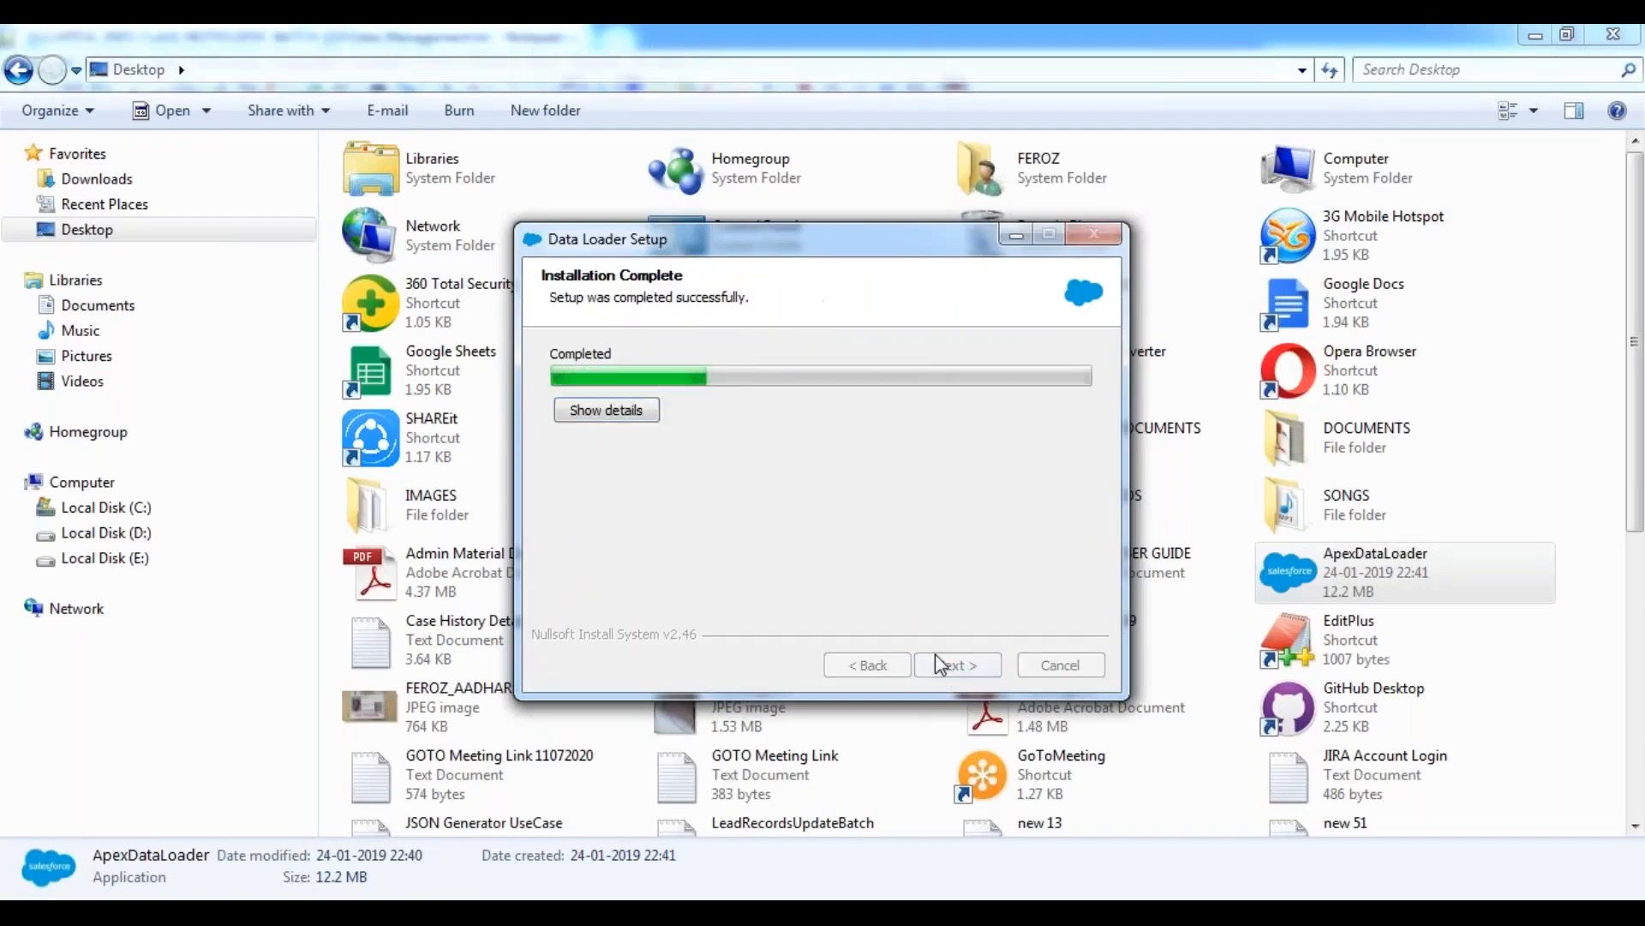
{"action": "left_click", "coordinate": [956, 667]}
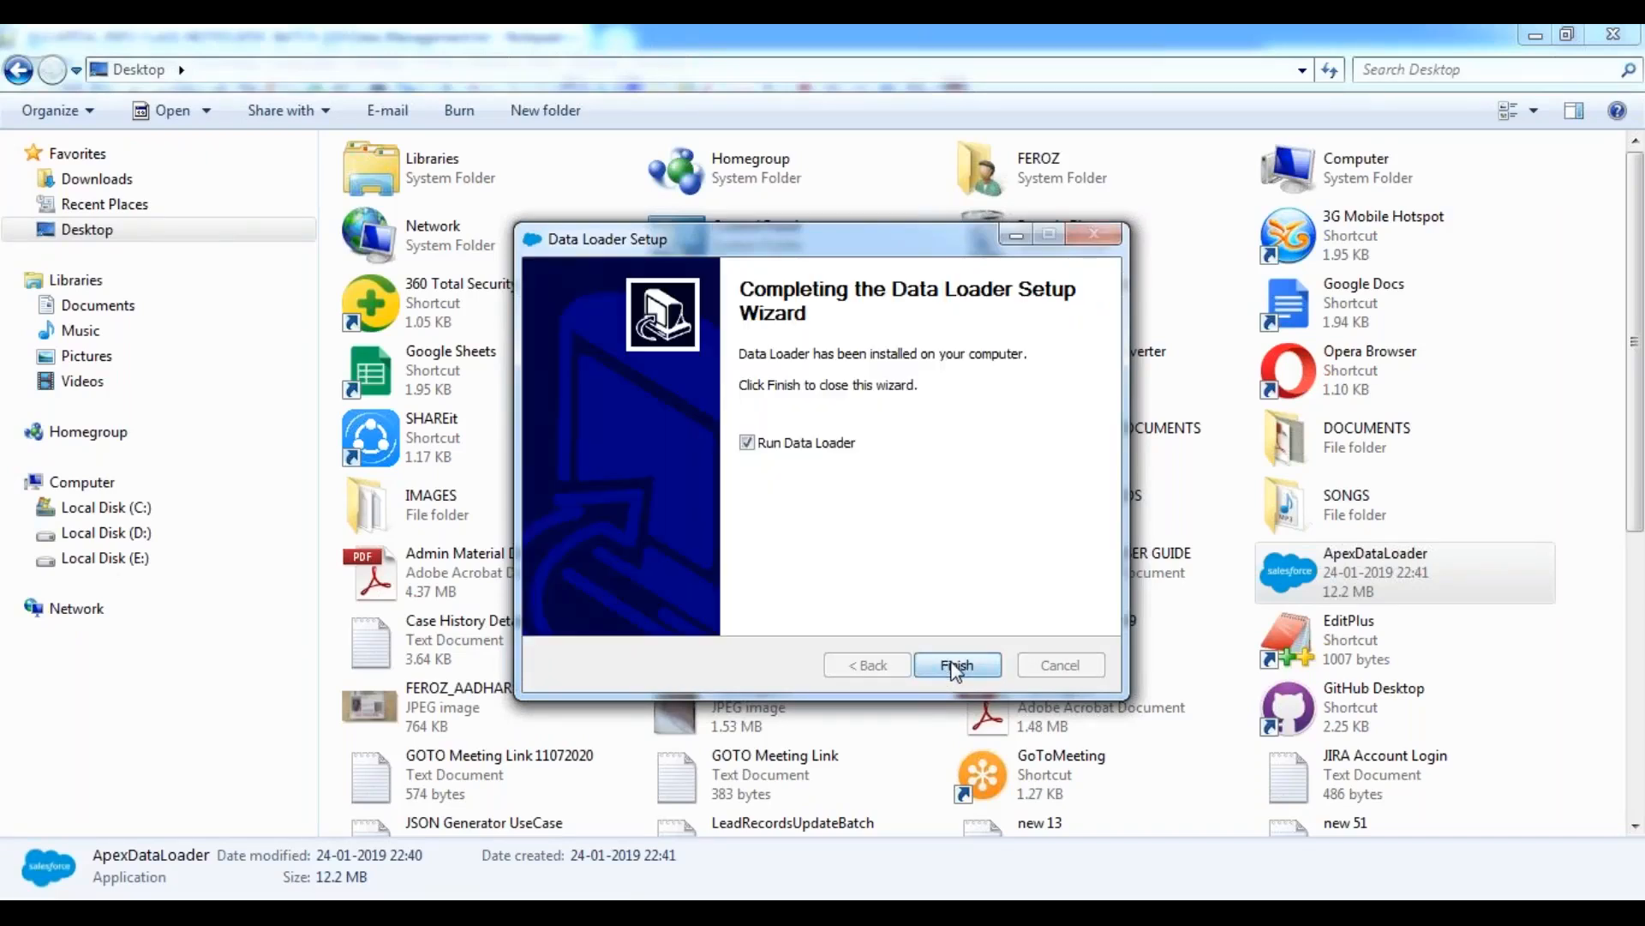
{"action": "left_click", "coordinate": [954, 667]}
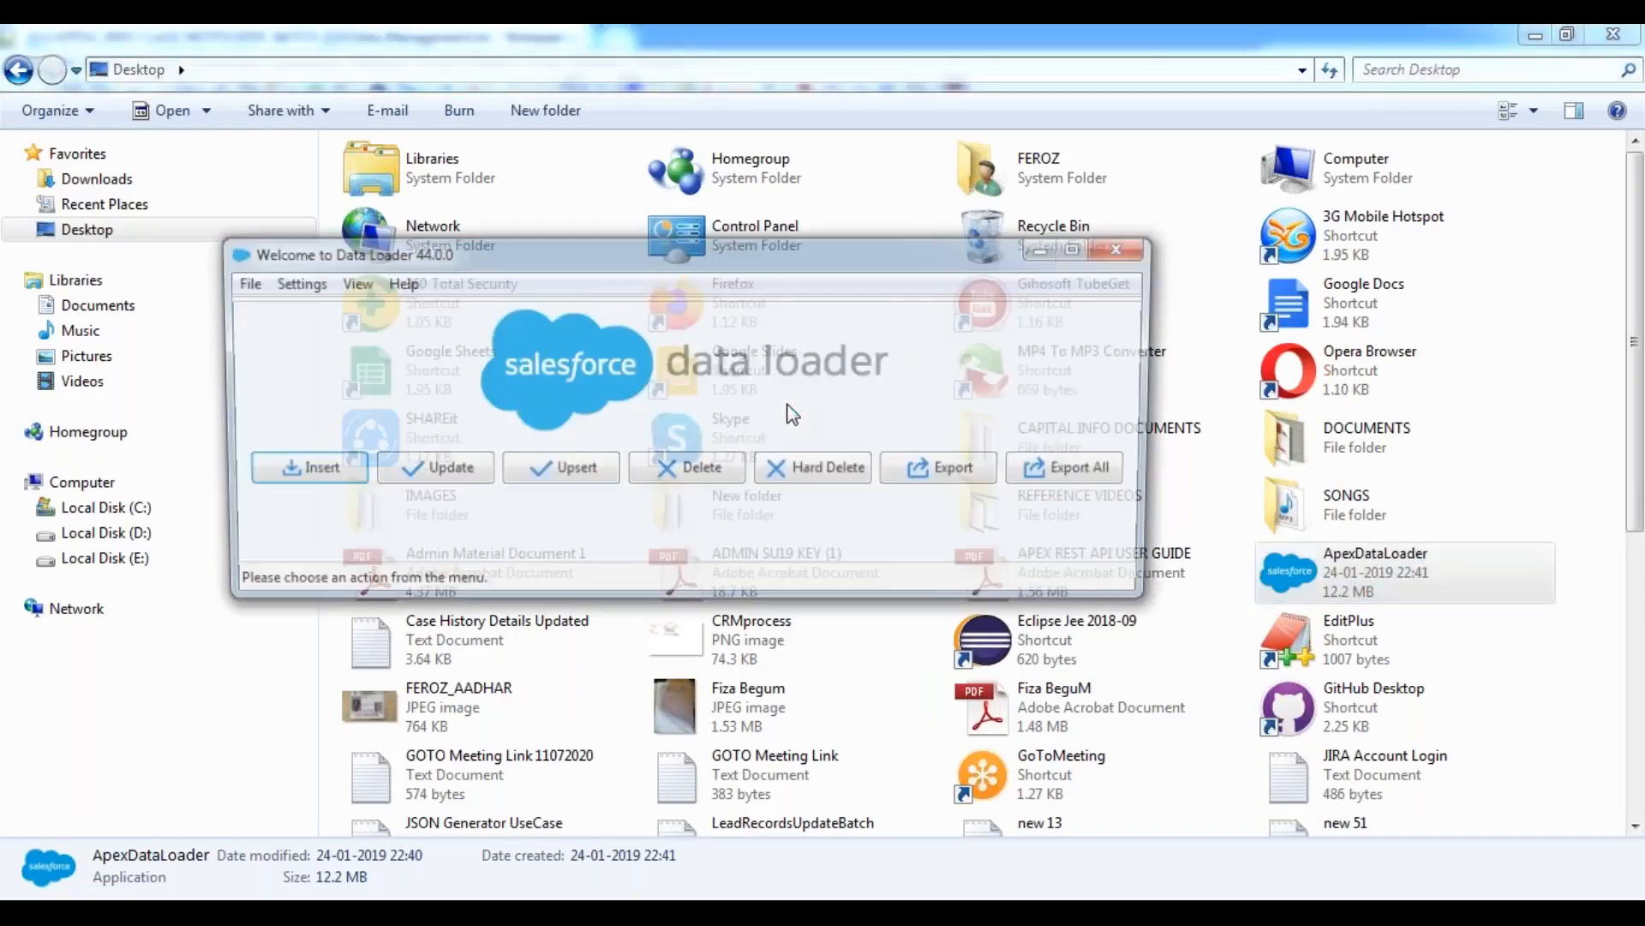
Start a Data Loader export, choose Password Authentication and enter the account password.
{"action": "left_click", "coordinate": [938, 477]}
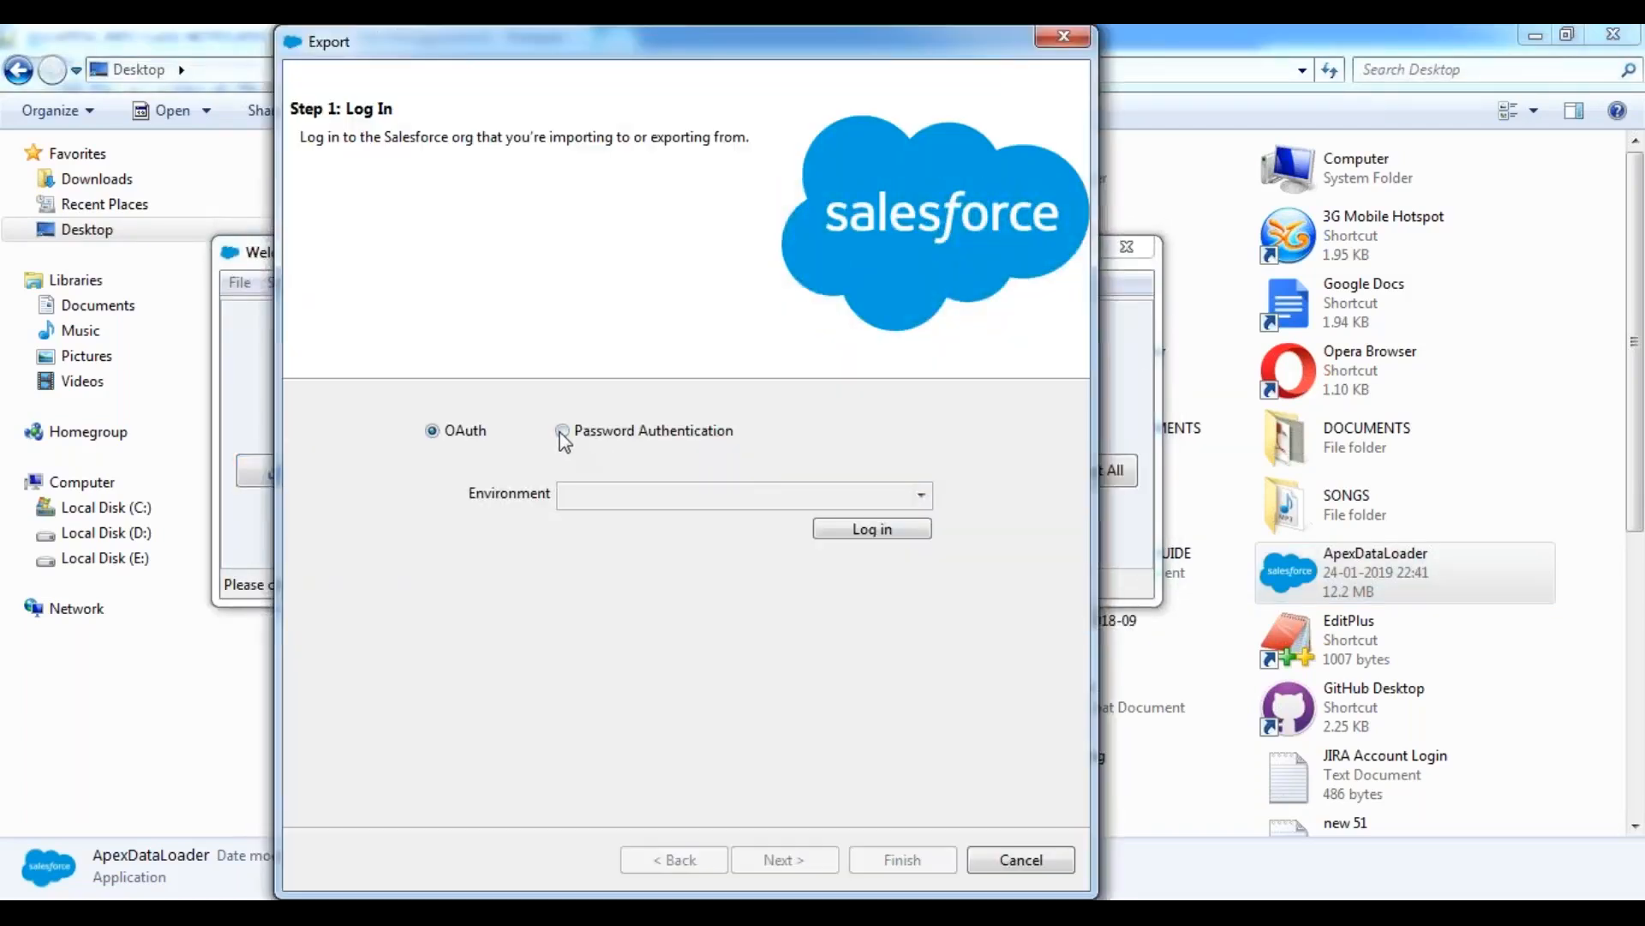
{"action": "left_click", "coordinate": [562, 430]}
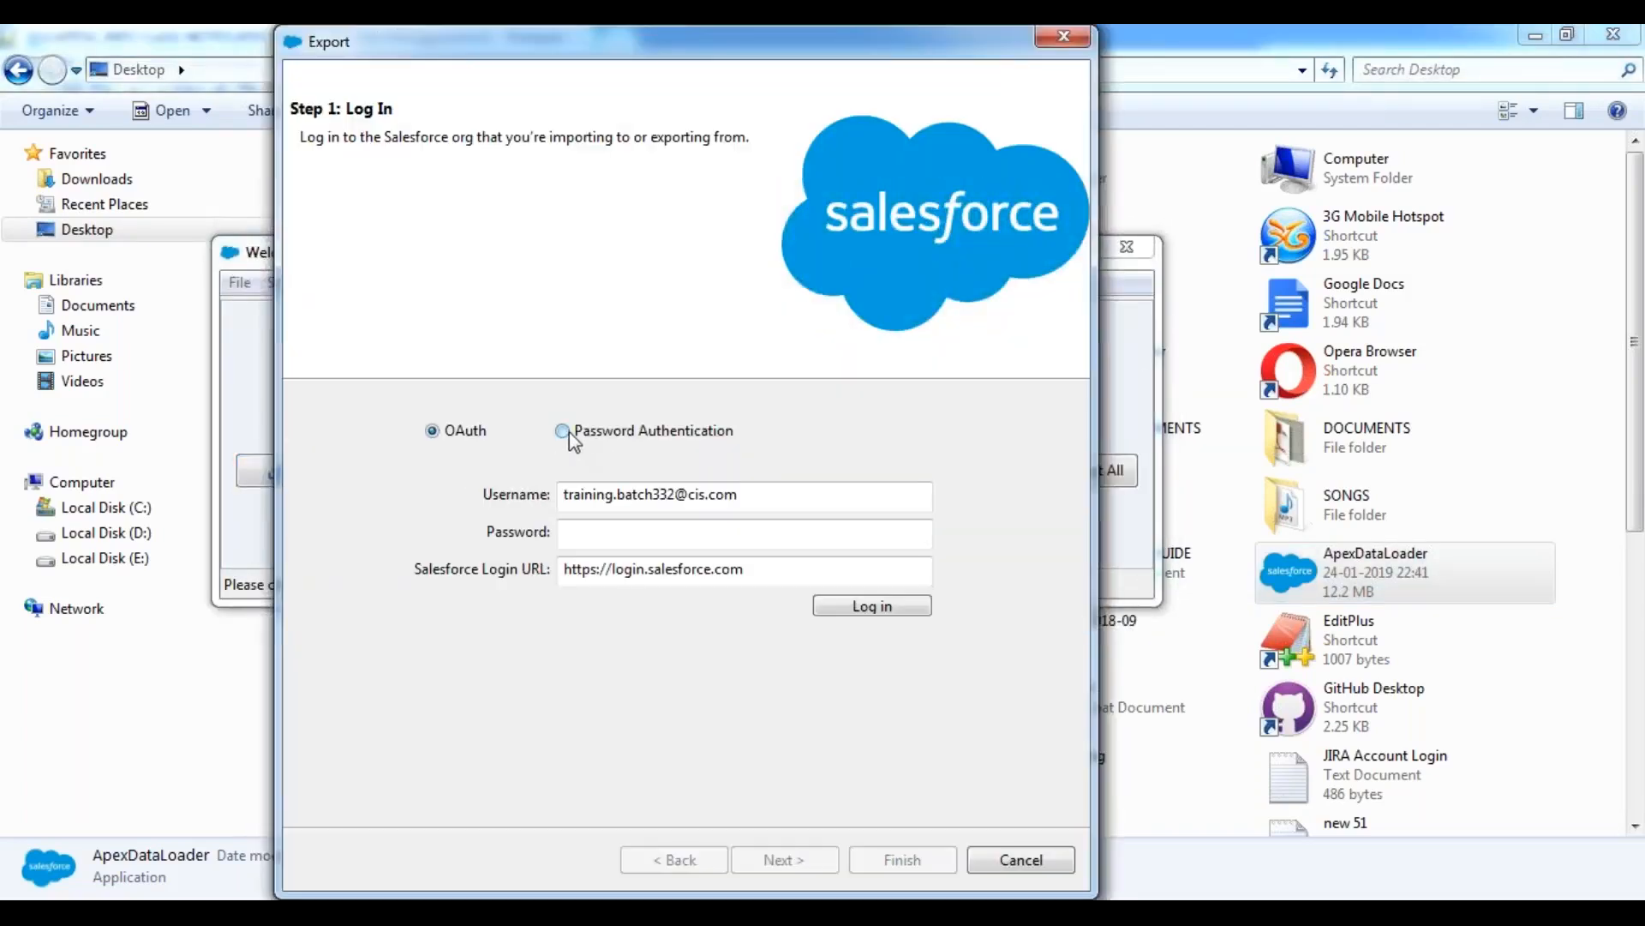
{"action": "left_click", "coordinate": [629, 536]}
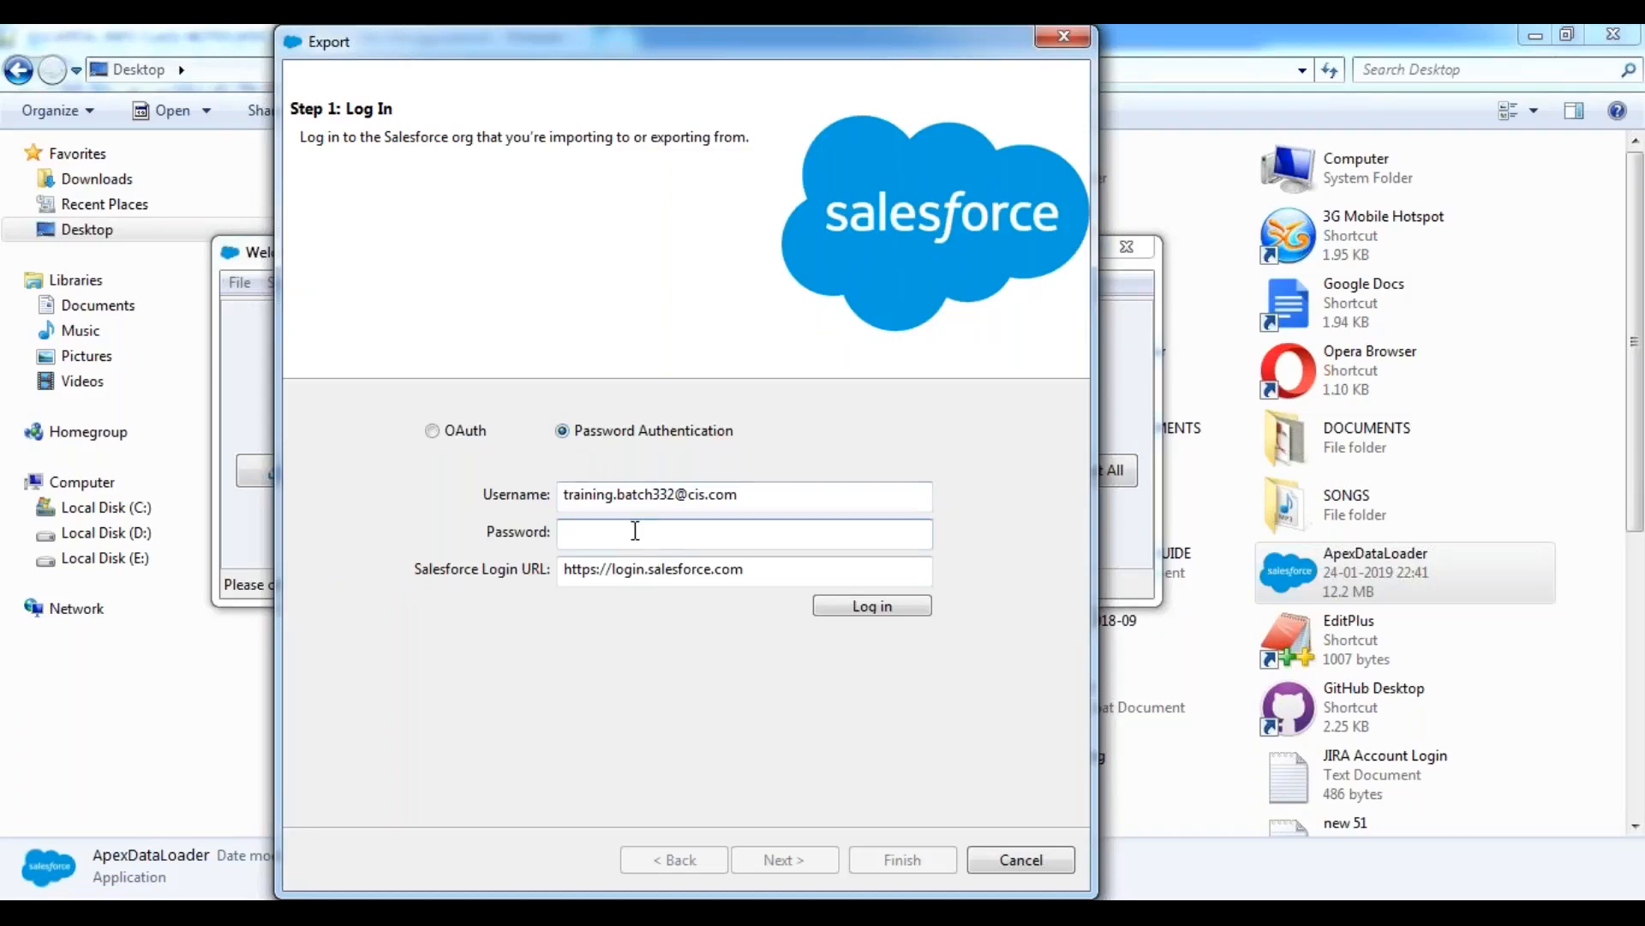
{"action": "type", "text": "••"}
Copy the security token from the Data Management.txt notes and append it to the Data Loader login password.
{"action": "key", "text": "alt+Tab"}
{"action": "scroll", "coordinate": [530, 482], "scroll_direction": "up", "scroll_amount": 2}
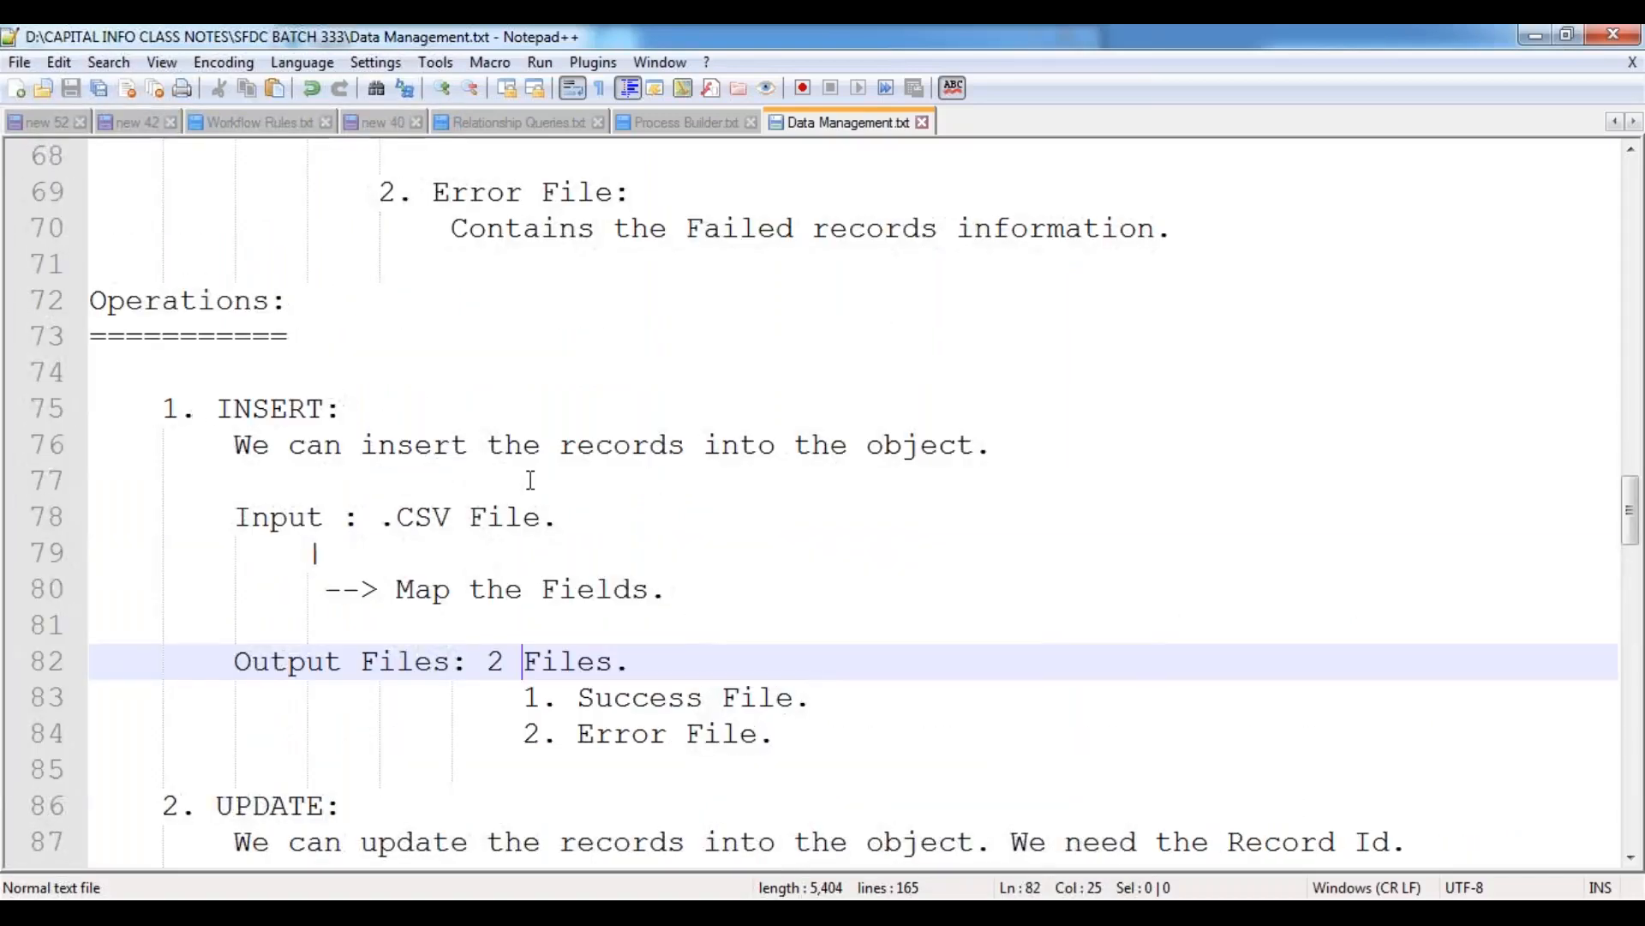
{"action": "scroll", "coordinate": [530, 480], "scroll_direction": "down", "scroll_amount": 15}
{"action": "scroll", "coordinate": [530, 480], "scroll_direction": "down", "scroll_amount": 7}
{"action": "scroll", "coordinate": [456, 754], "scroll_direction": "up", "scroll_amount": 1}
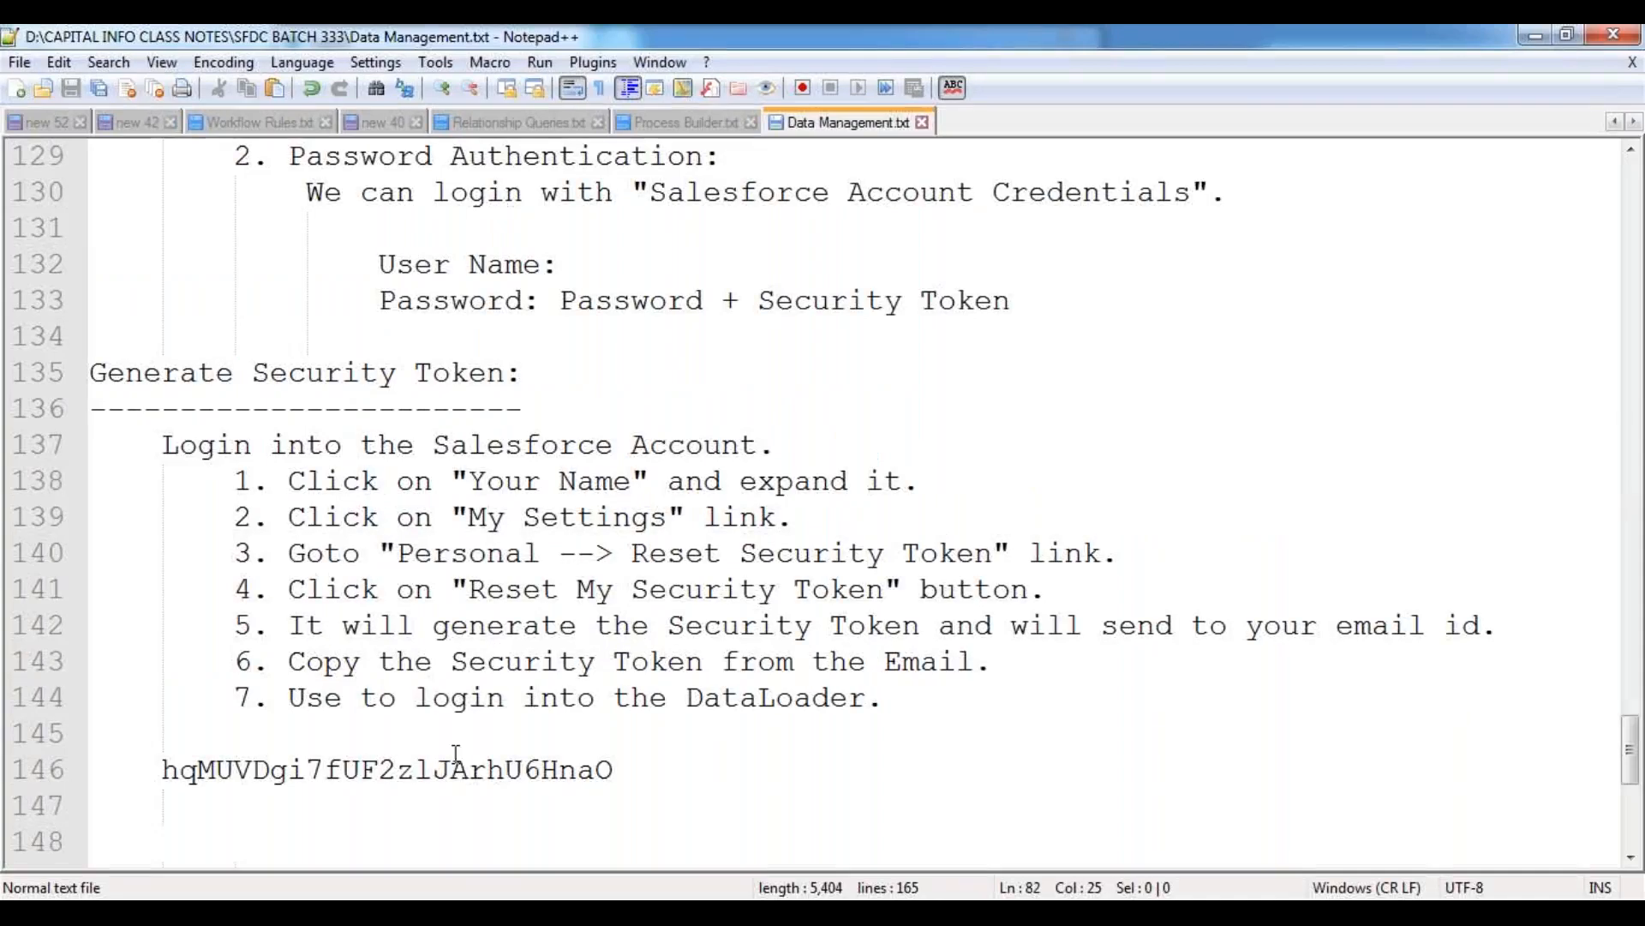
{"action": "double_click", "coordinate": [455, 765]}
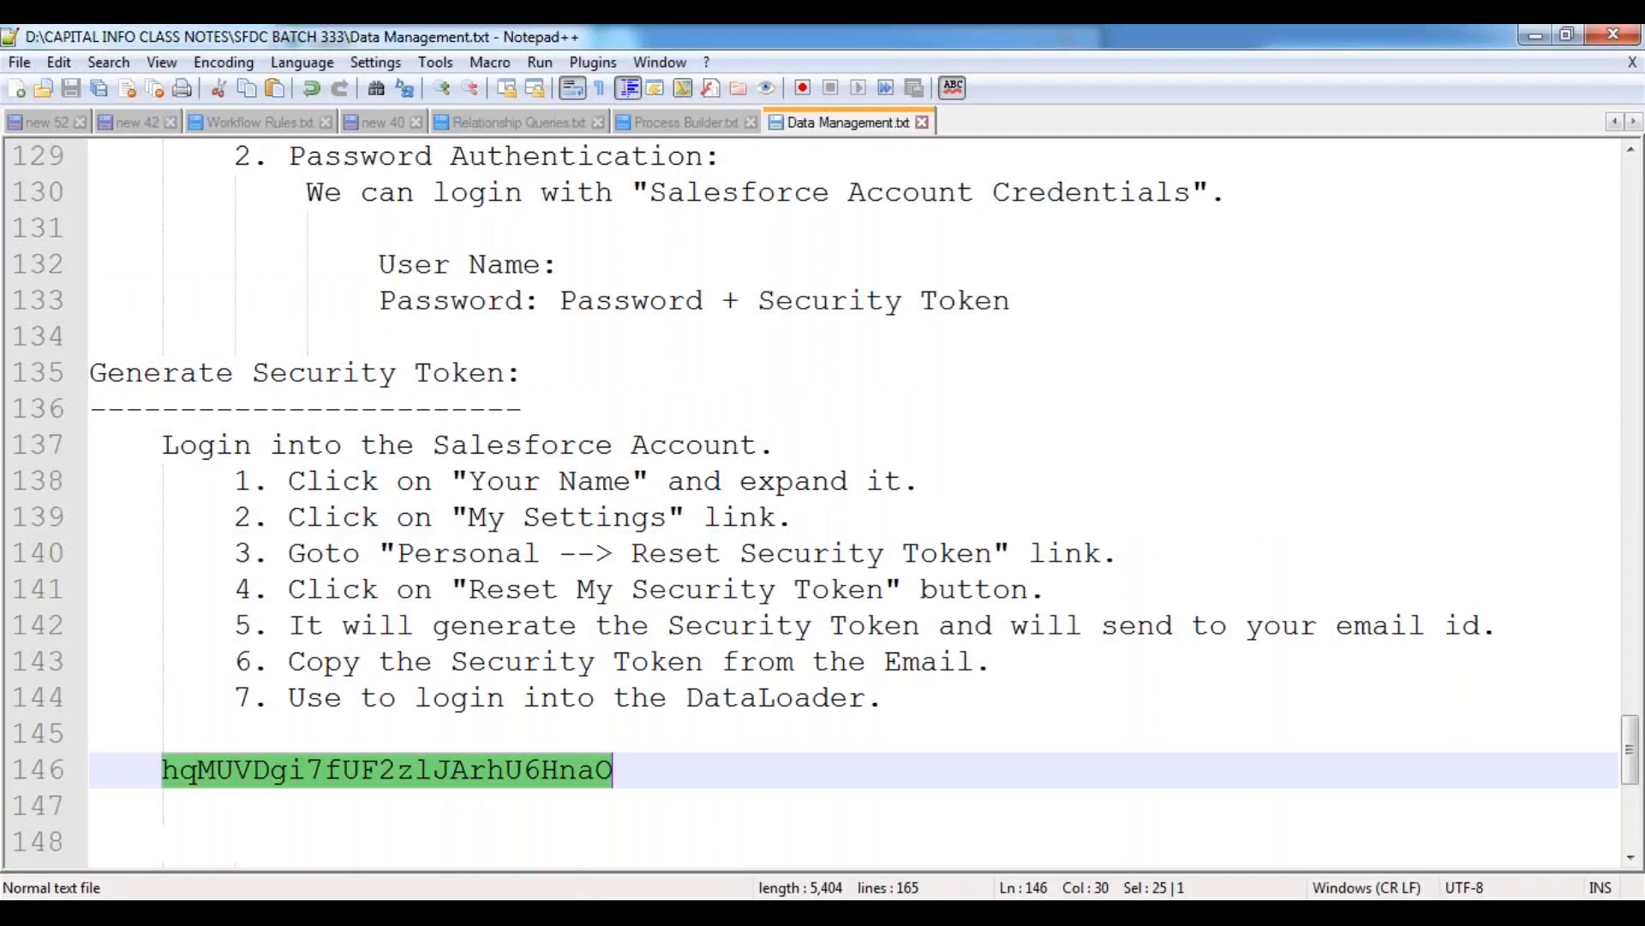
{"action": "key", "text": "alt+Tab"}
{"action": "key", "text": "ctrl+v"}
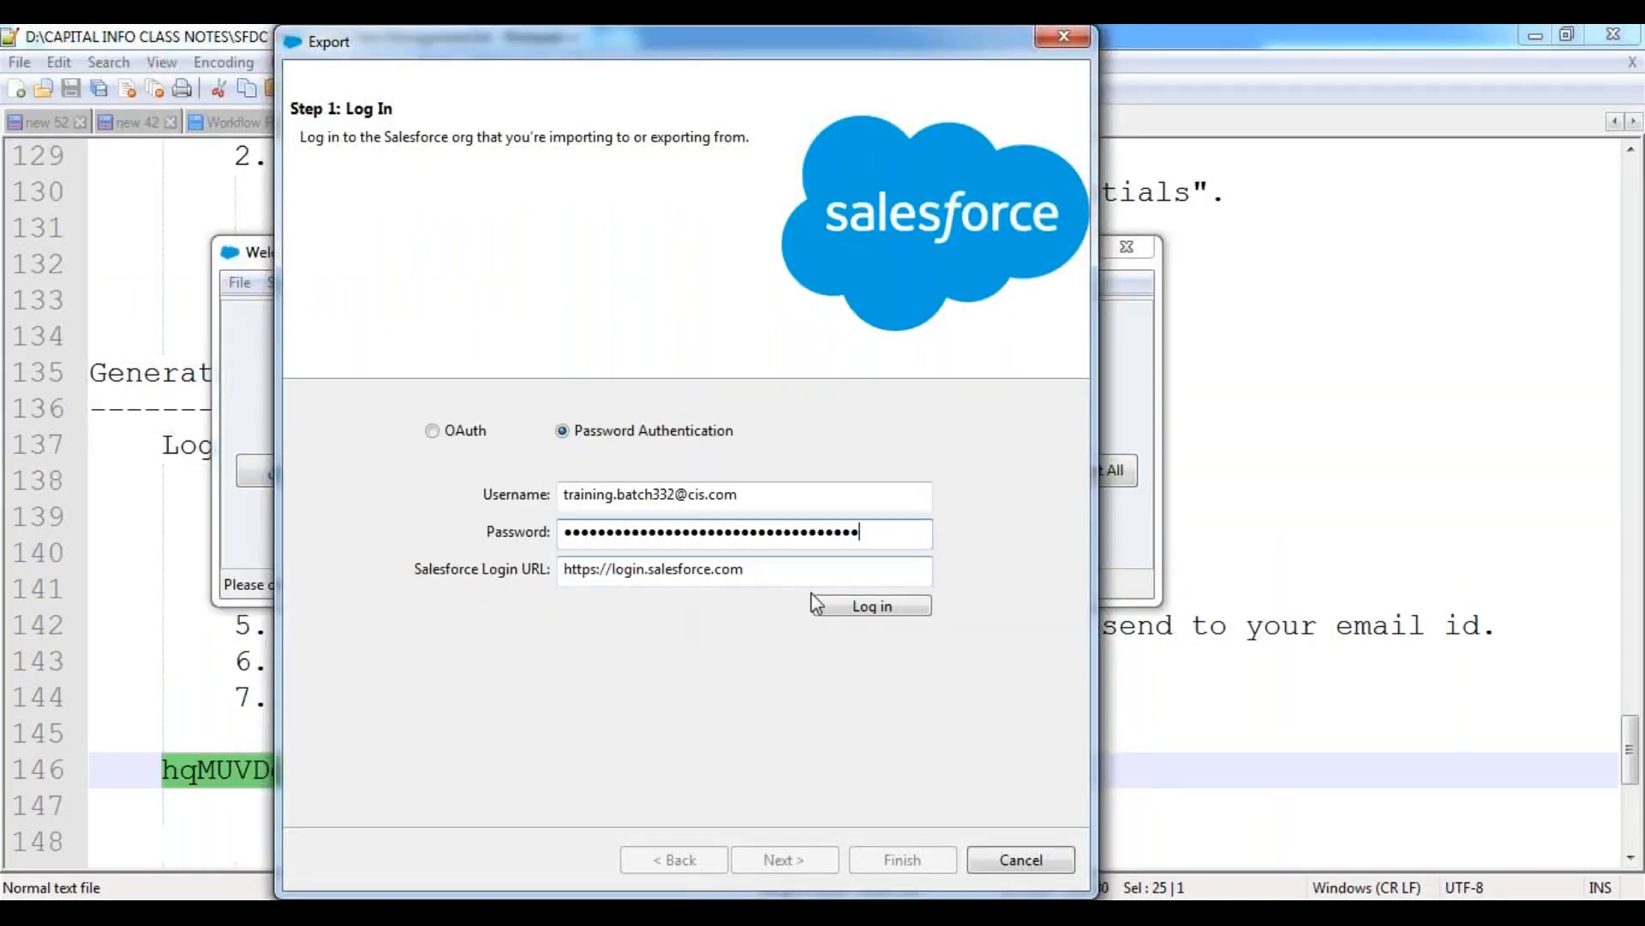
Log in to Salesforce, continue to the data object selection, and cancel the export wizard.
{"action": "left_click", "coordinate": [847, 607]}
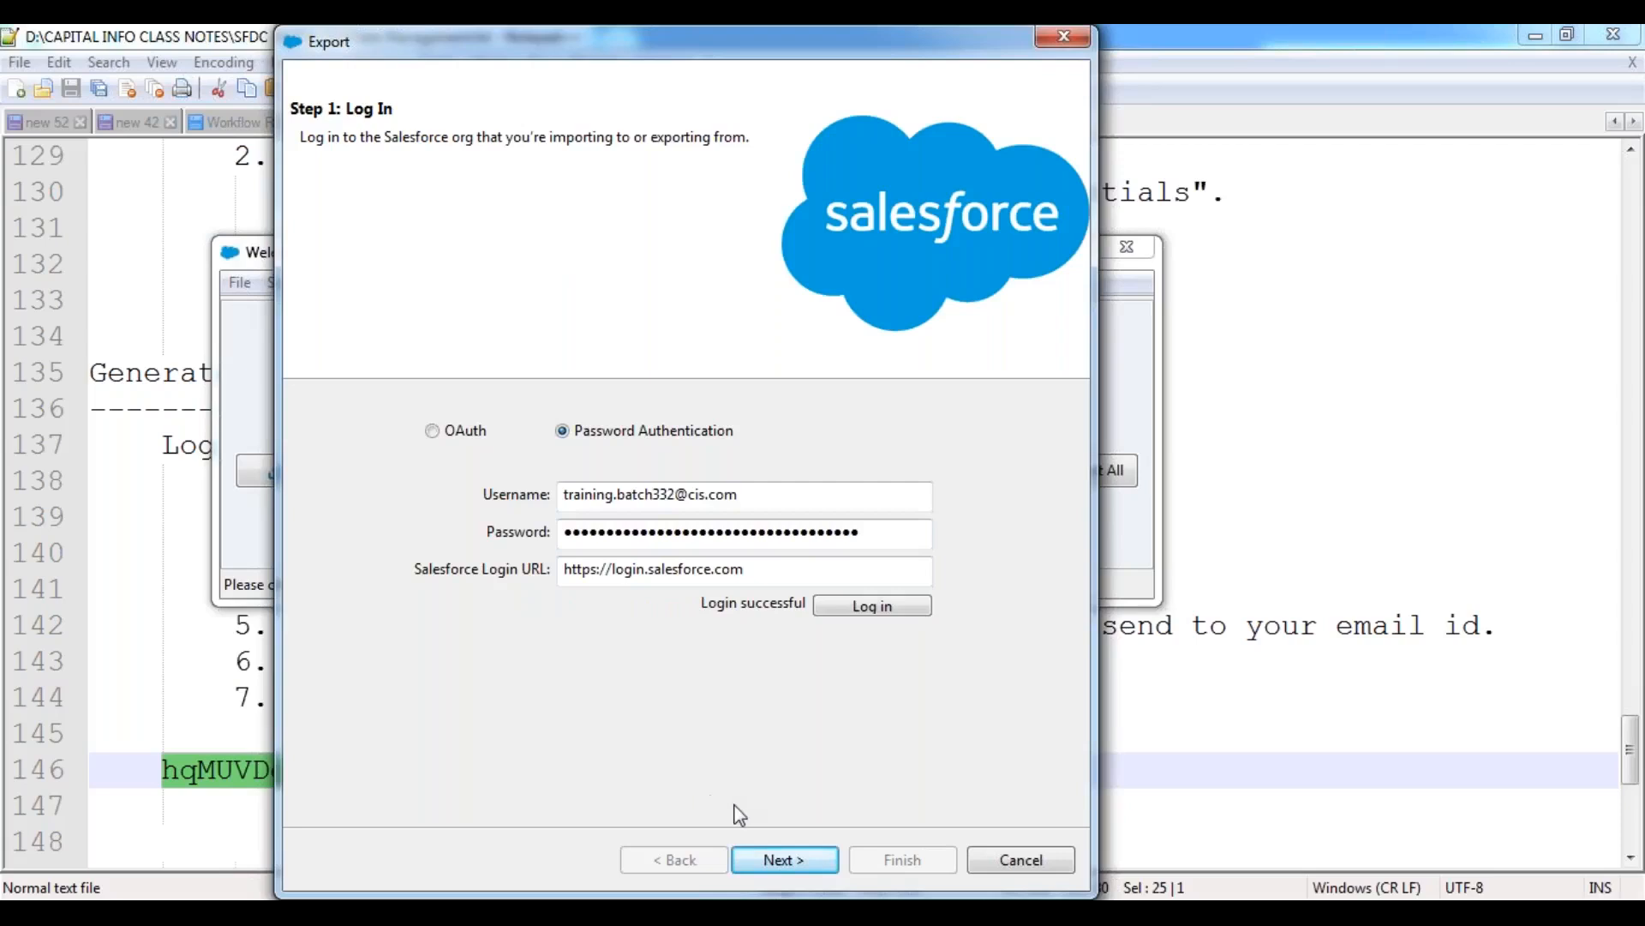
{"action": "left_click", "coordinate": [808, 861]}
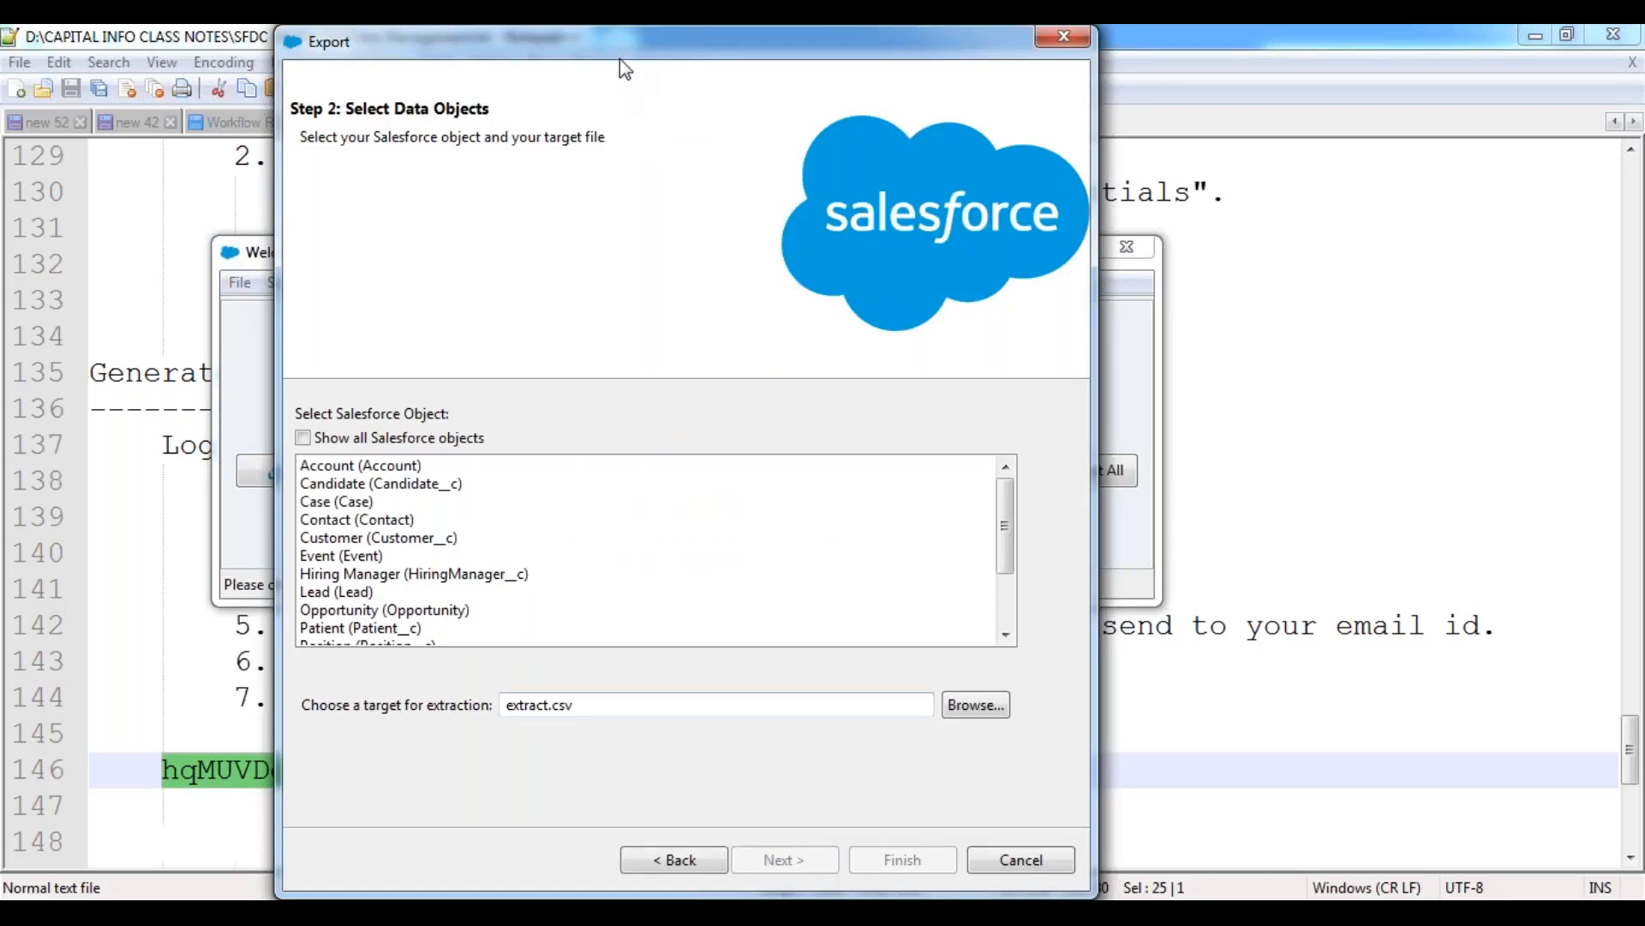
{"action": "left_click", "coordinate": [1030, 864]}
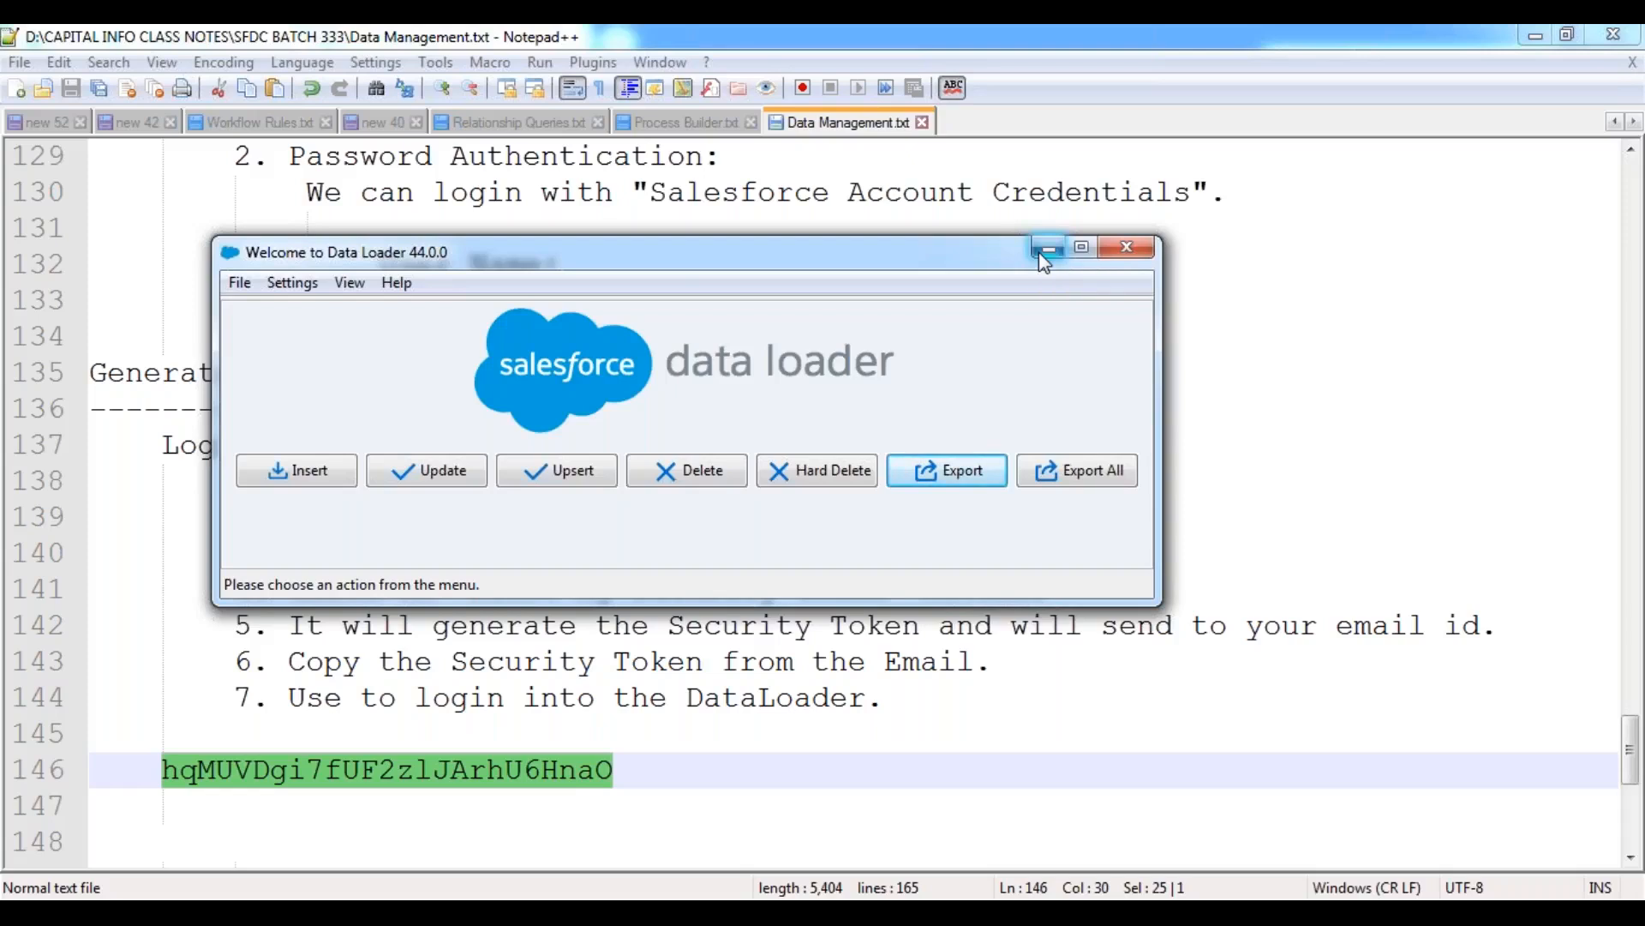
In Windows Explorer, open the DATALOADER EXTRACTIONS folder under D:, CAPITAL INFO CLASS NOTES, SFDC BATCH 333.
{"action": "mouse_move", "coordinate": [419, 913]}
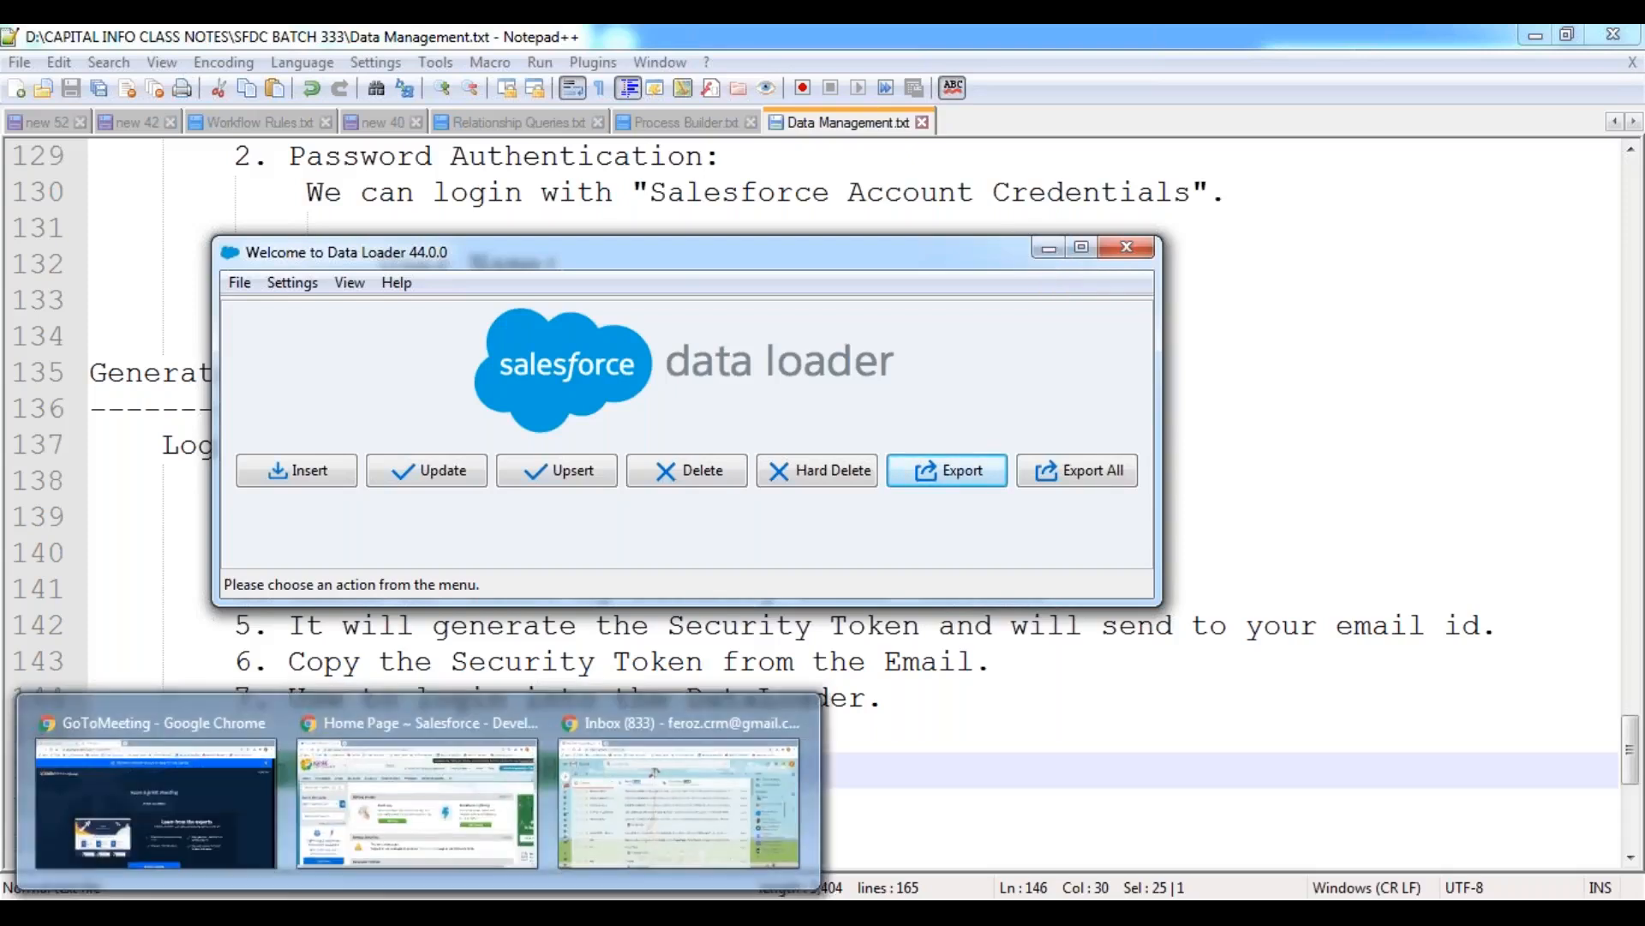
{"action": "mouse_move", "coordinate": [161, 914]}
{"action": "left_click", "coordinate": [158, 789]}
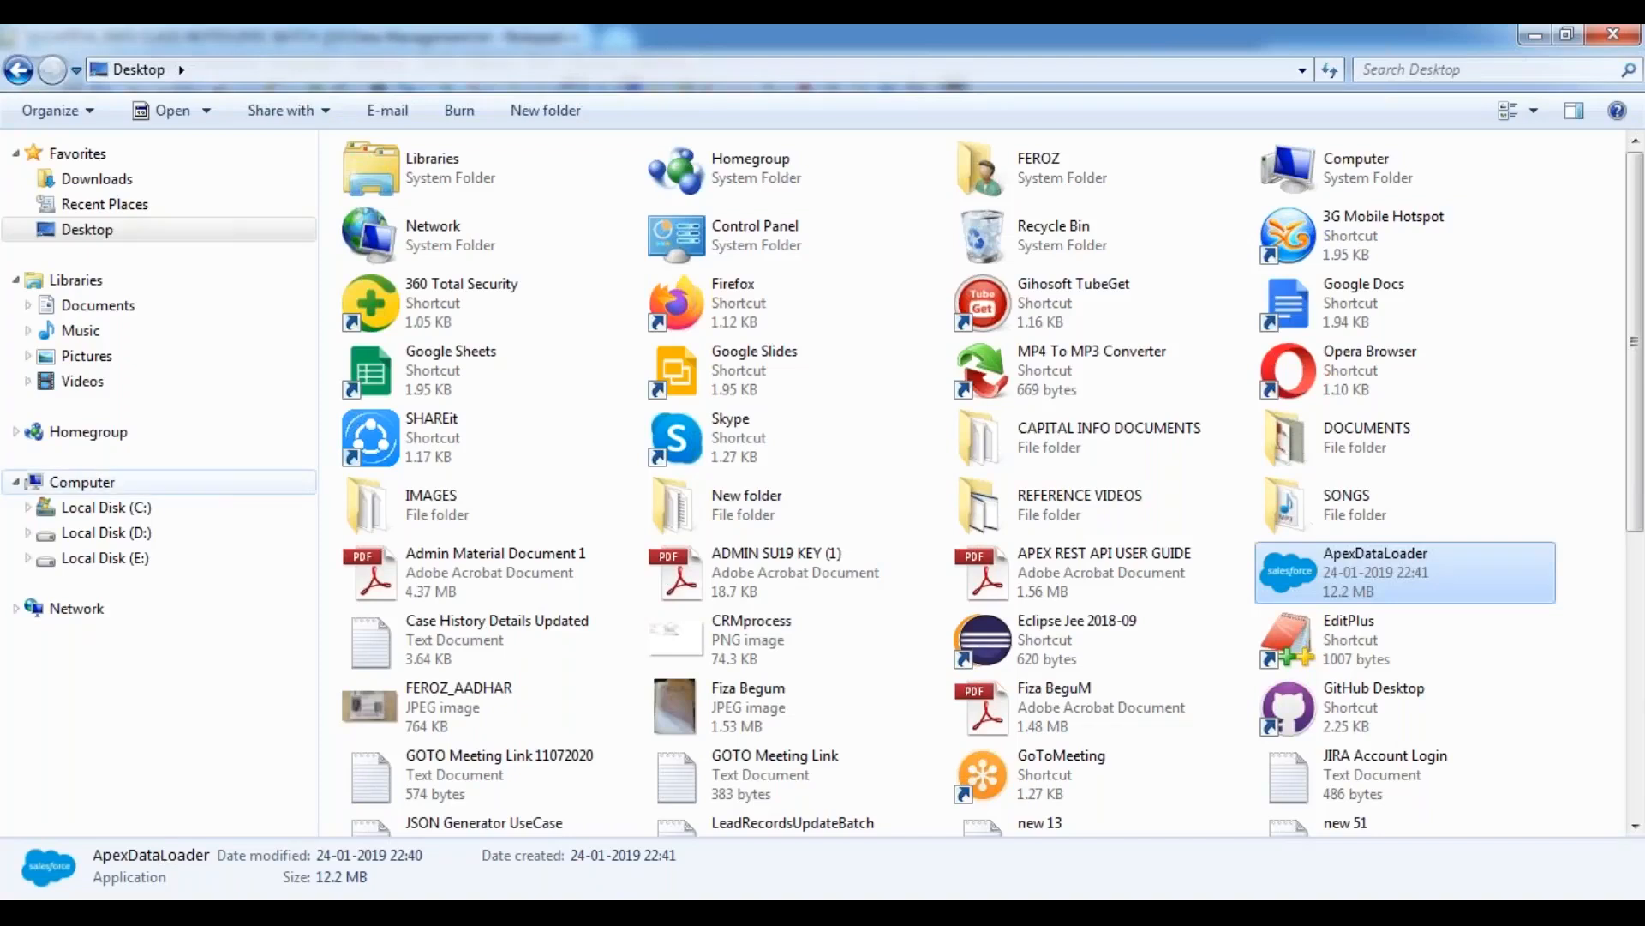
{"action": "left_click", "coordinate": [114, 532]}
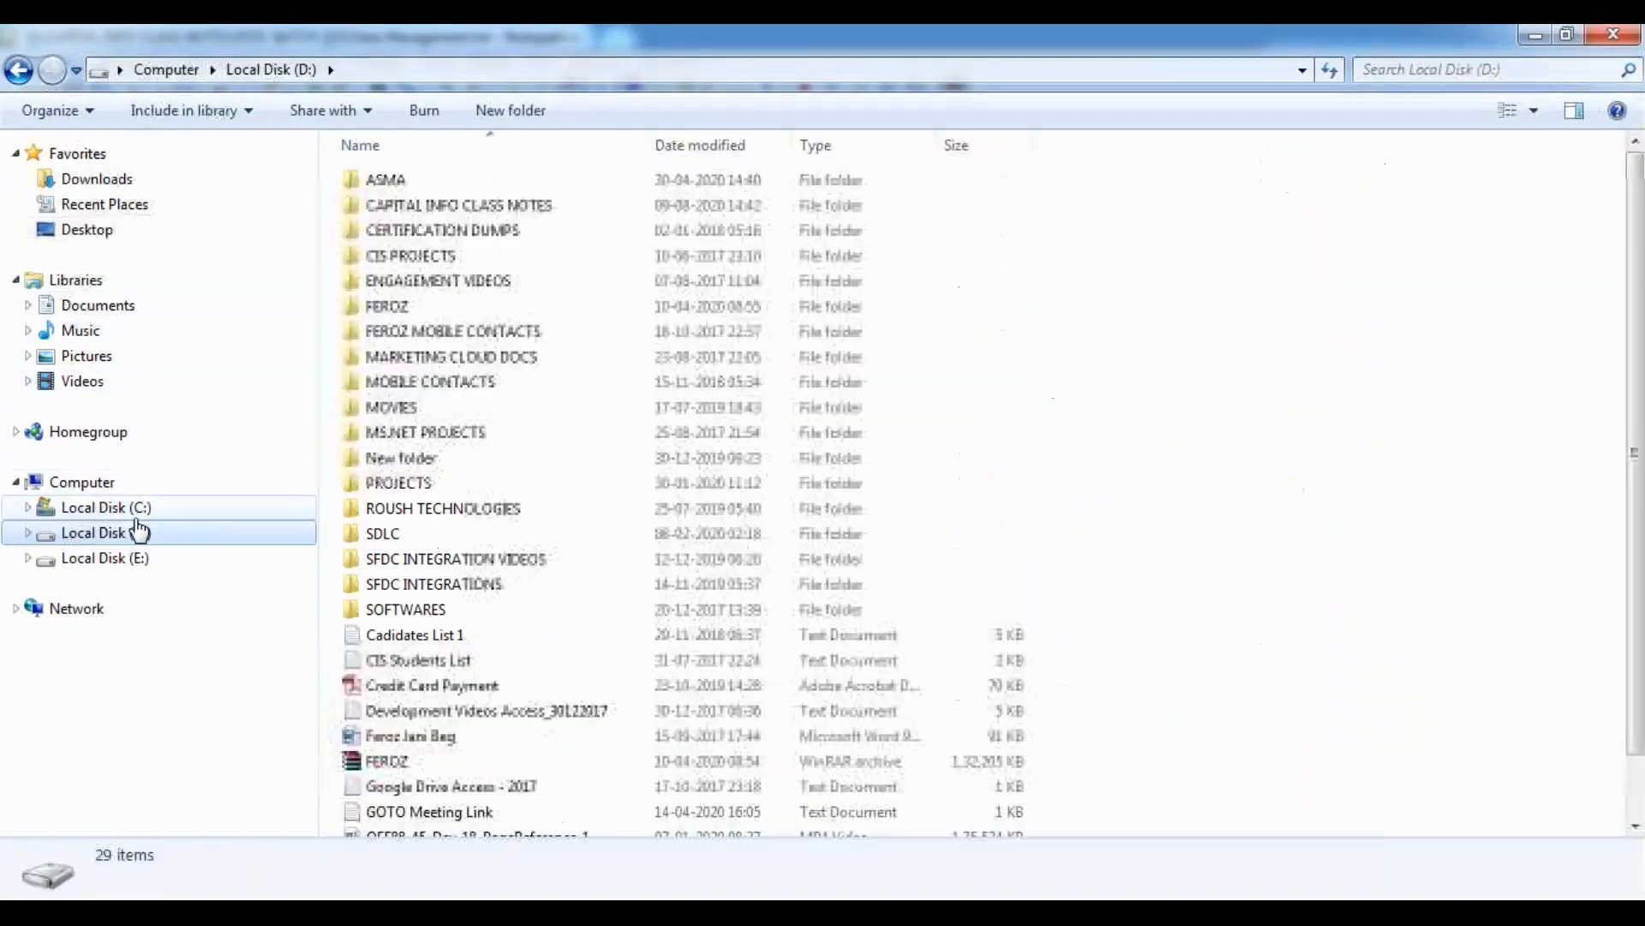
{"action": "double_click", "coordinate": [491, 214]}
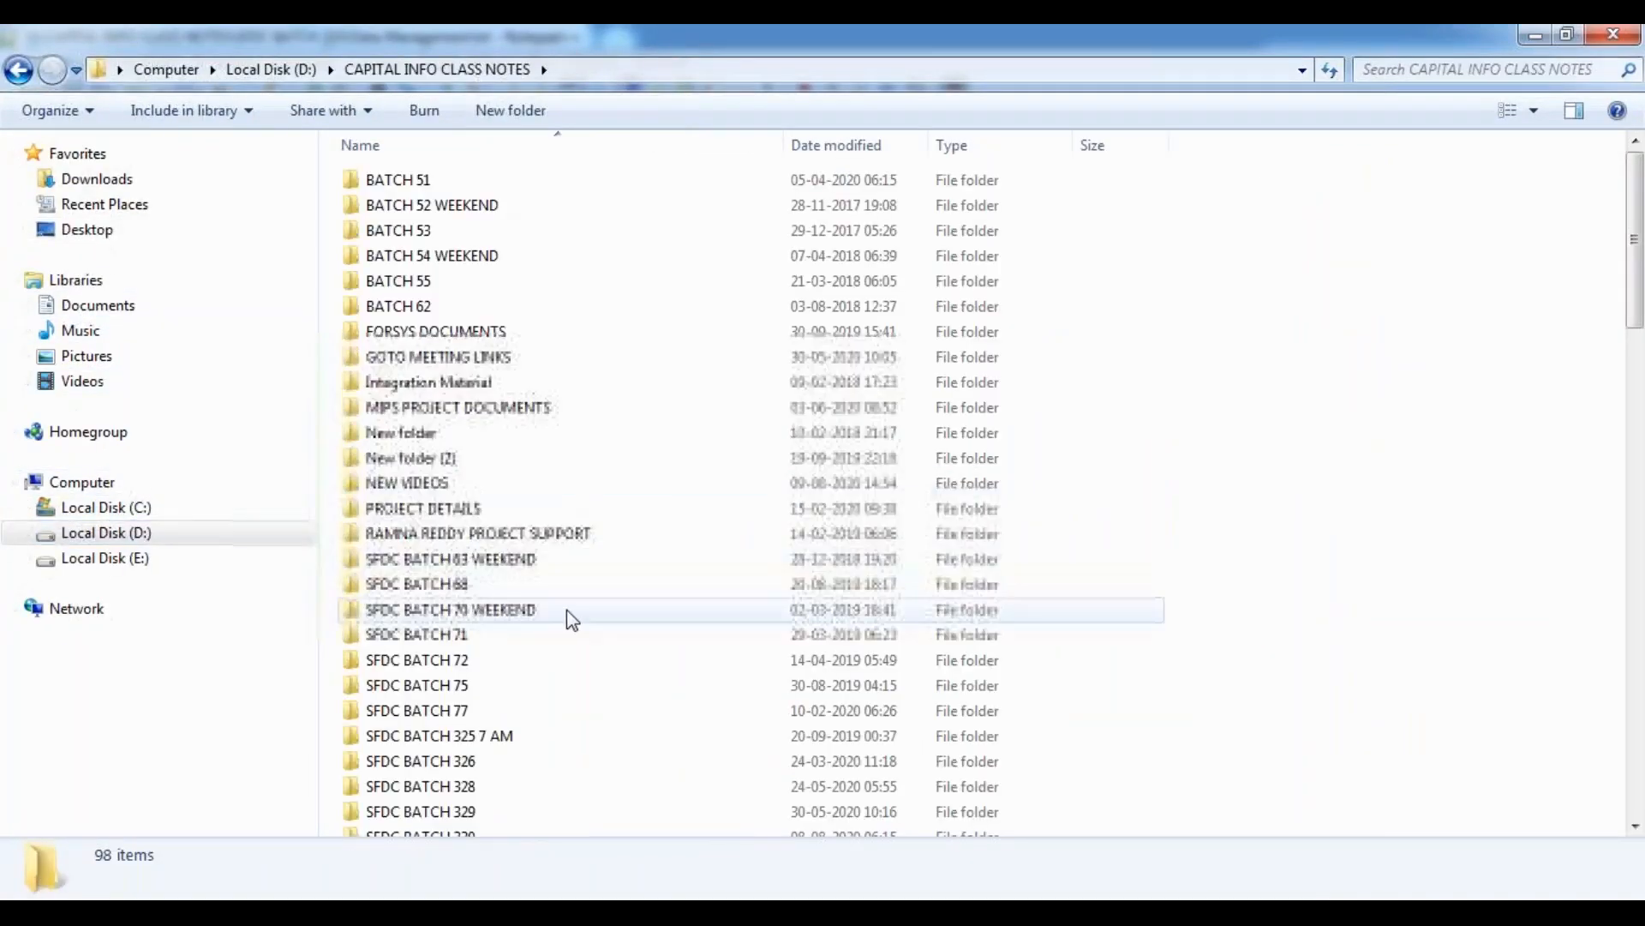
{"action": "scroll", "coordinate": [567, 610], "scroll_direction": "down", "scroll_amount": 3}
{"action": "double_click", "coordinate": [467, 625]}
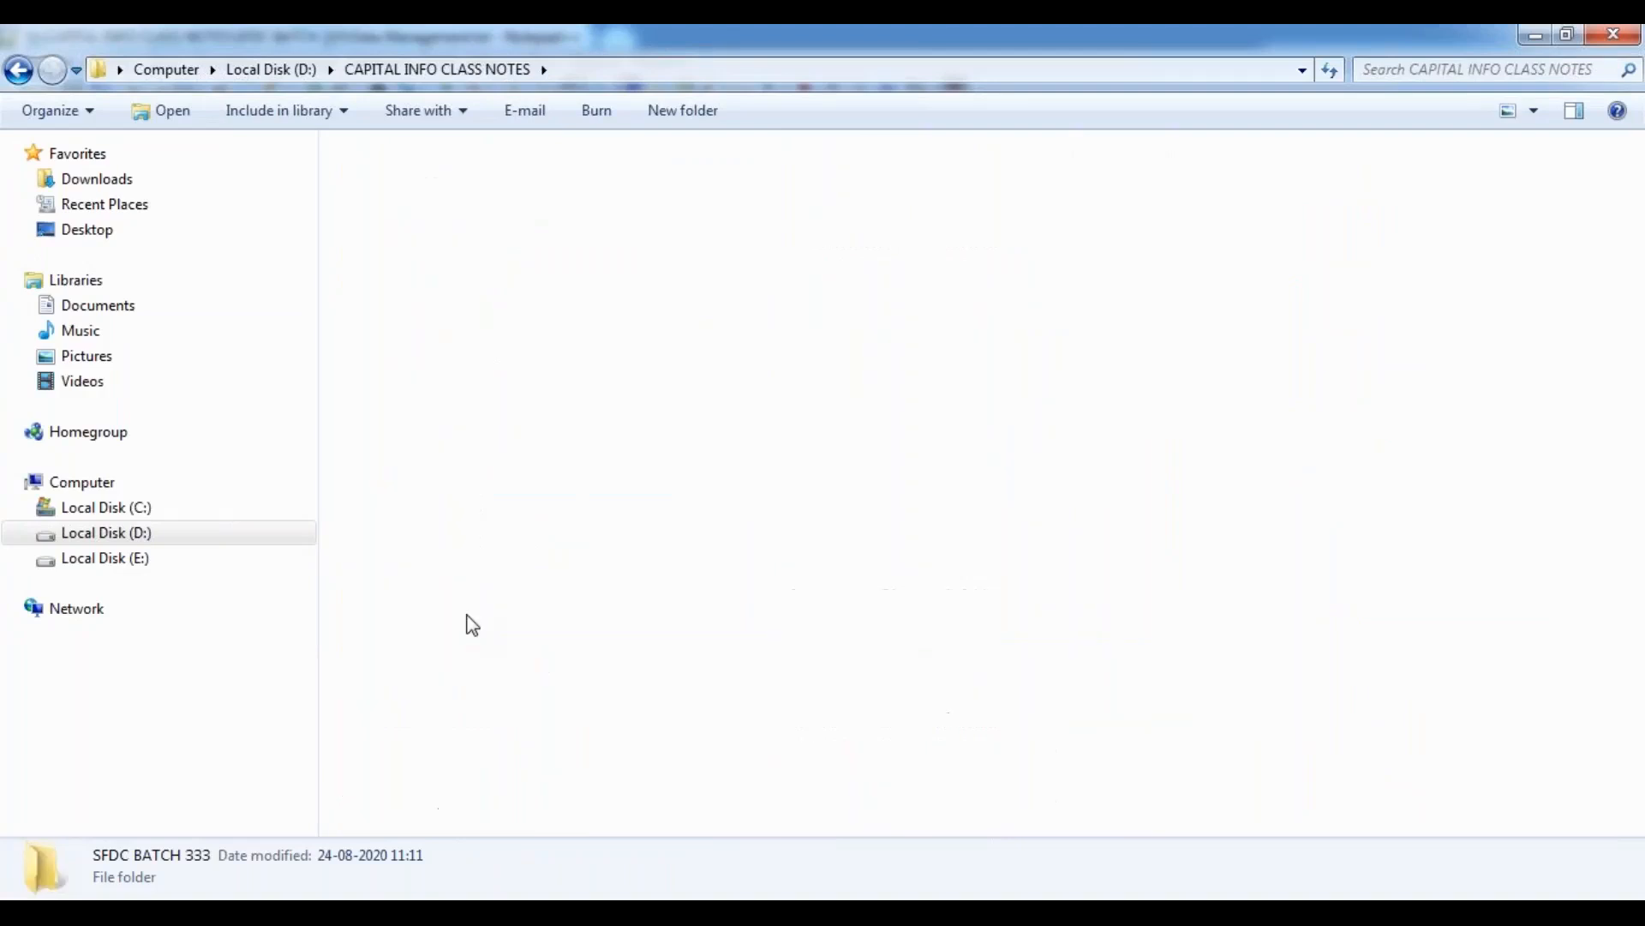
{"action": "double_click", "coordinate": [417, 238]}
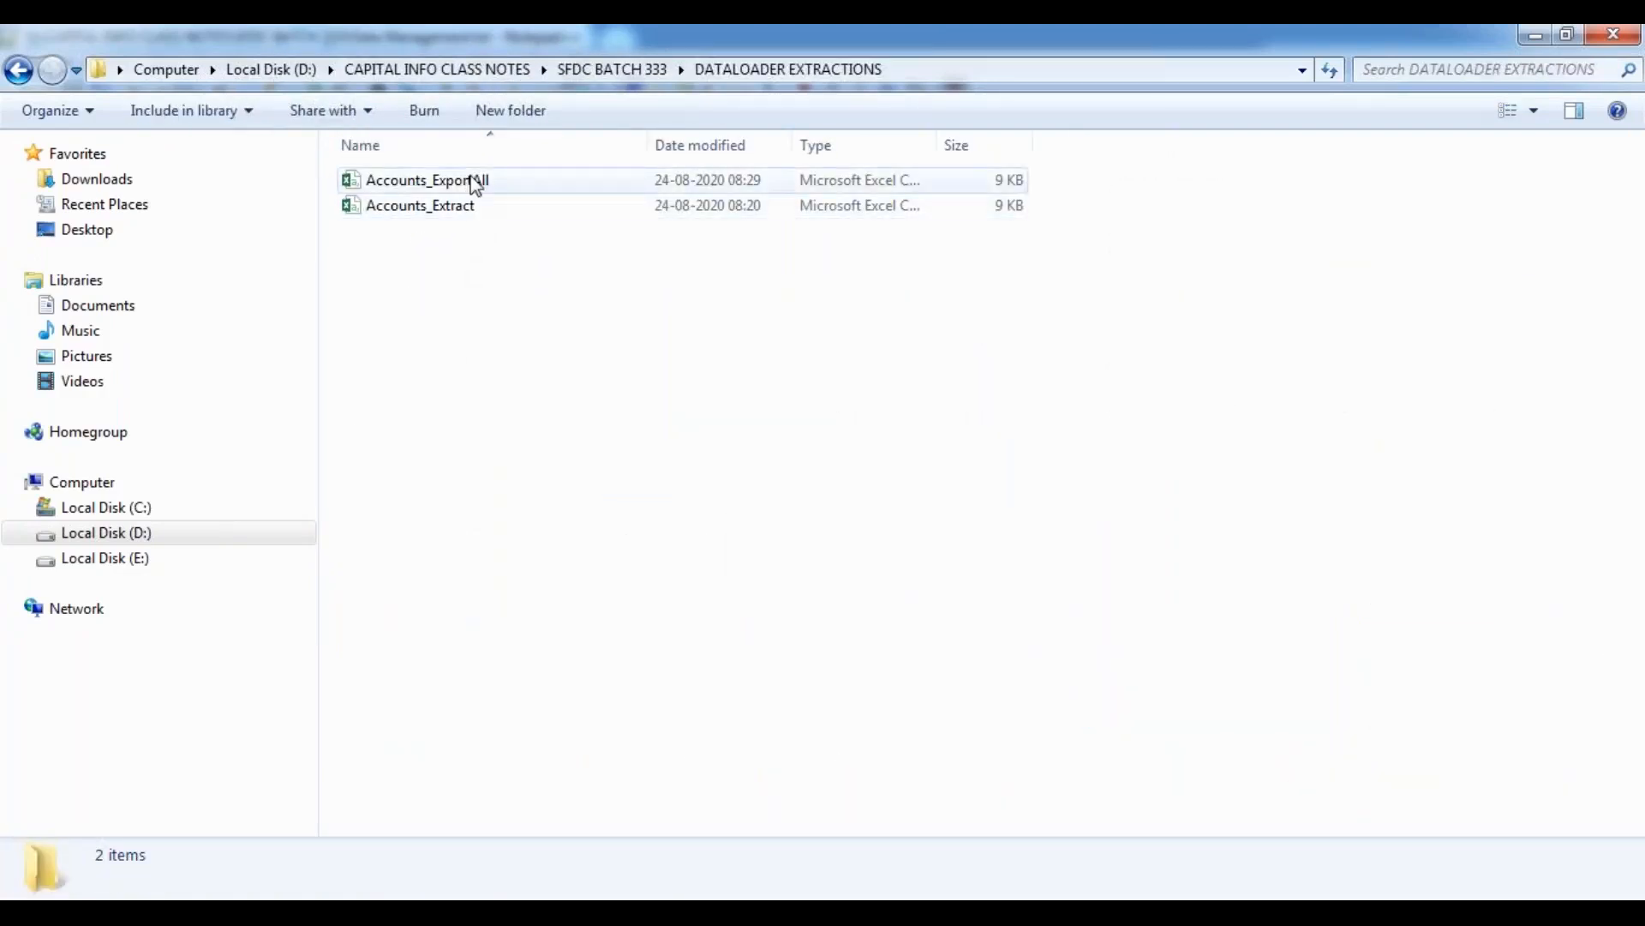
Duplicate the Accounts_Extract file in the same folder and open the copy in Excel, dismissing the activation wizard.
{"action": "left_click", "coordinate": [473, 210]}
{"action": "left_click", "coordinate": [449, 314]}
{"action": "key", "text": "ctrl+v"}
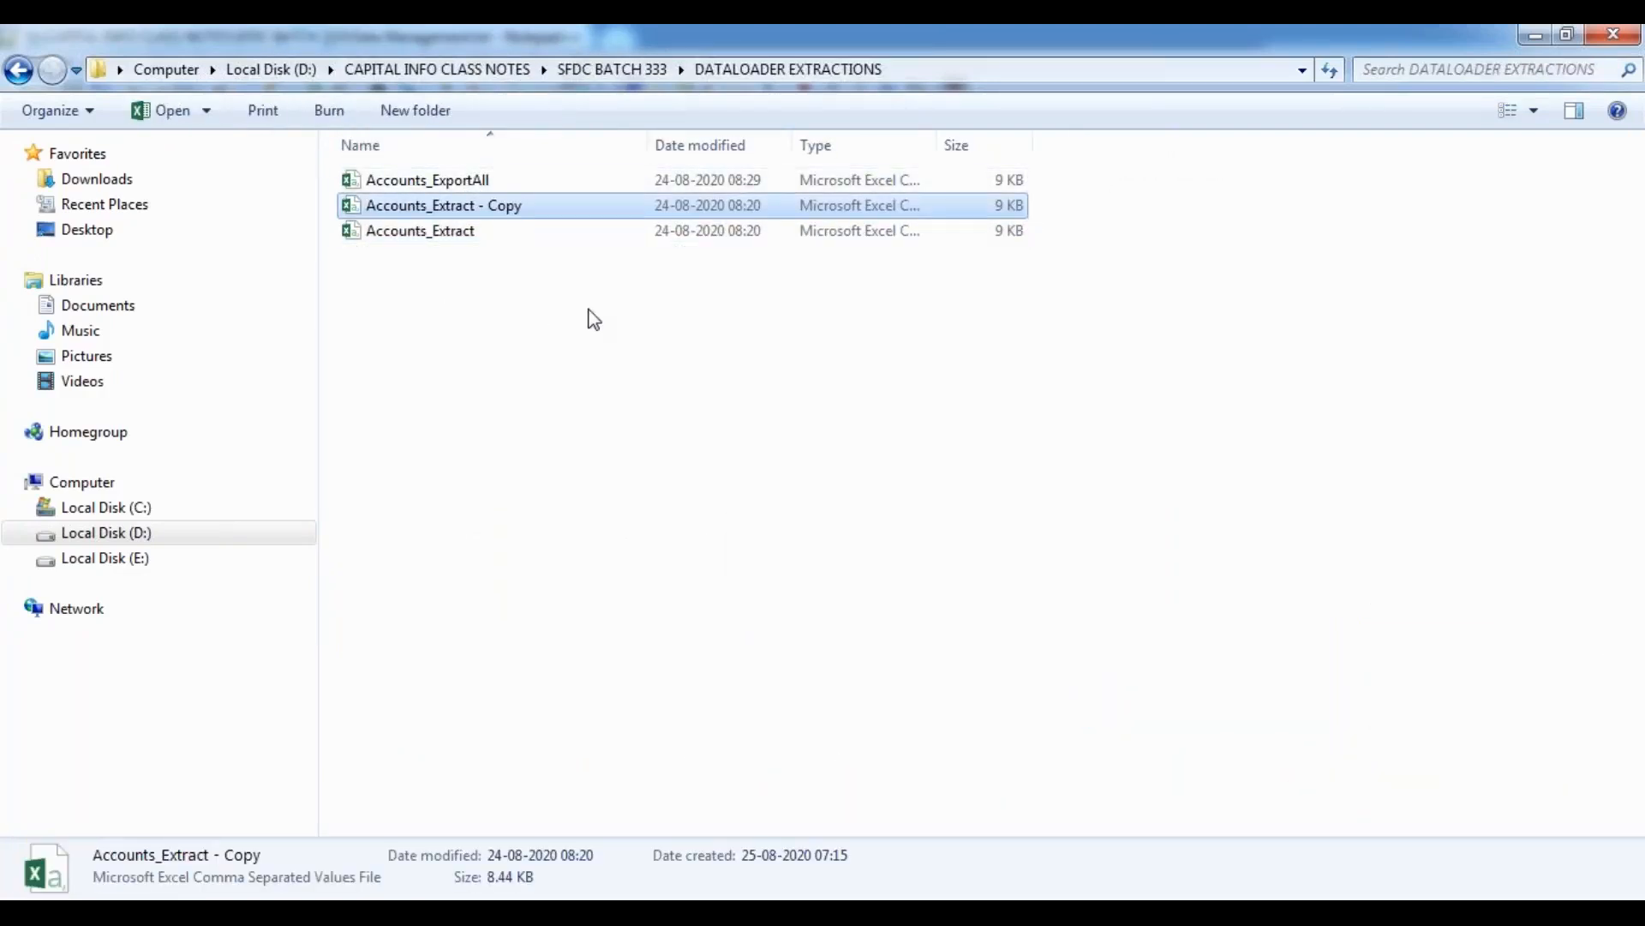
{"action": "double_click", "coordinate": [452, 207]}
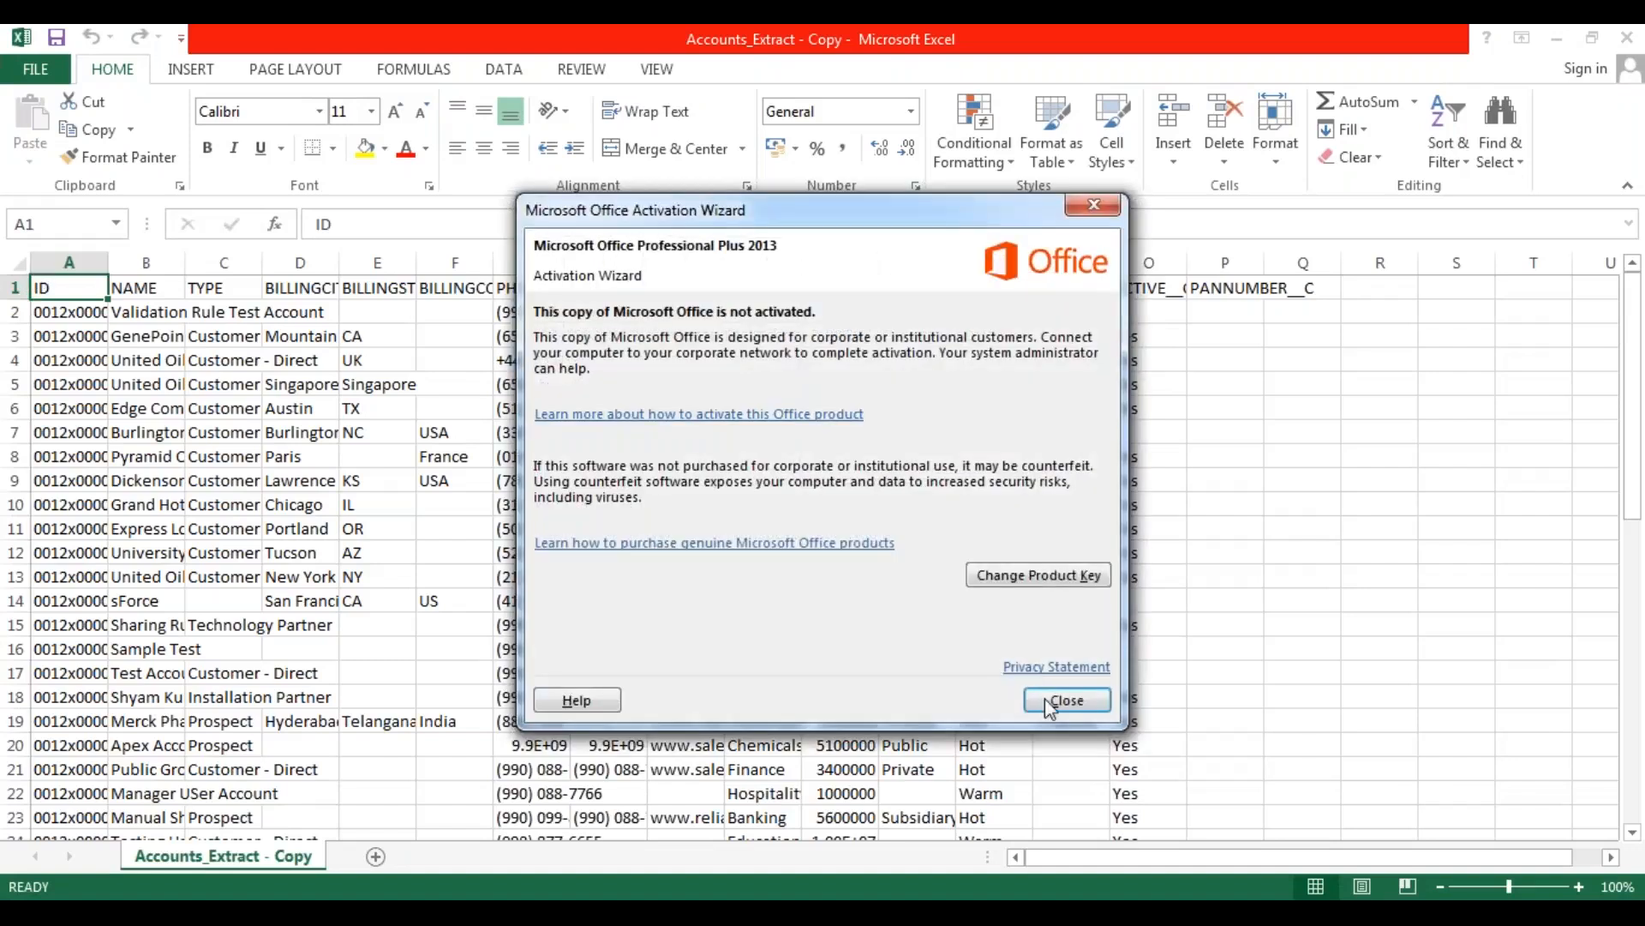
{"action": "left_click", "coordinate": [1065, 698]}
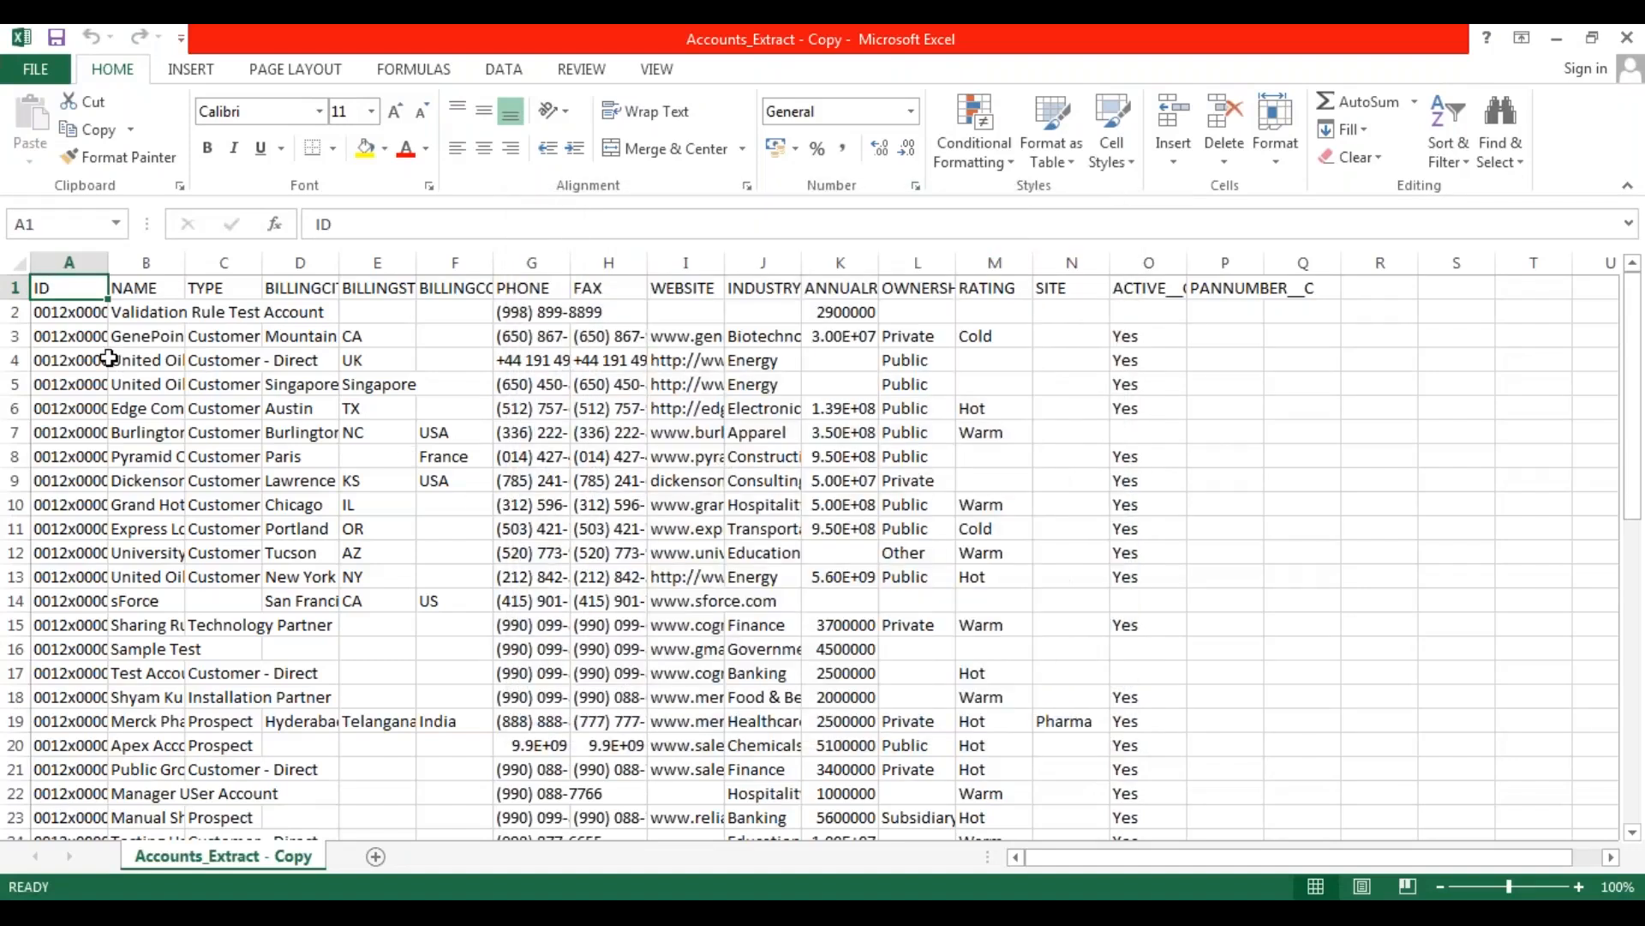
Auto-fit the width of all columns in the Accounts_Extract - Copy sheet.
{"action": "left_click", "coordinate": [20, 260]}
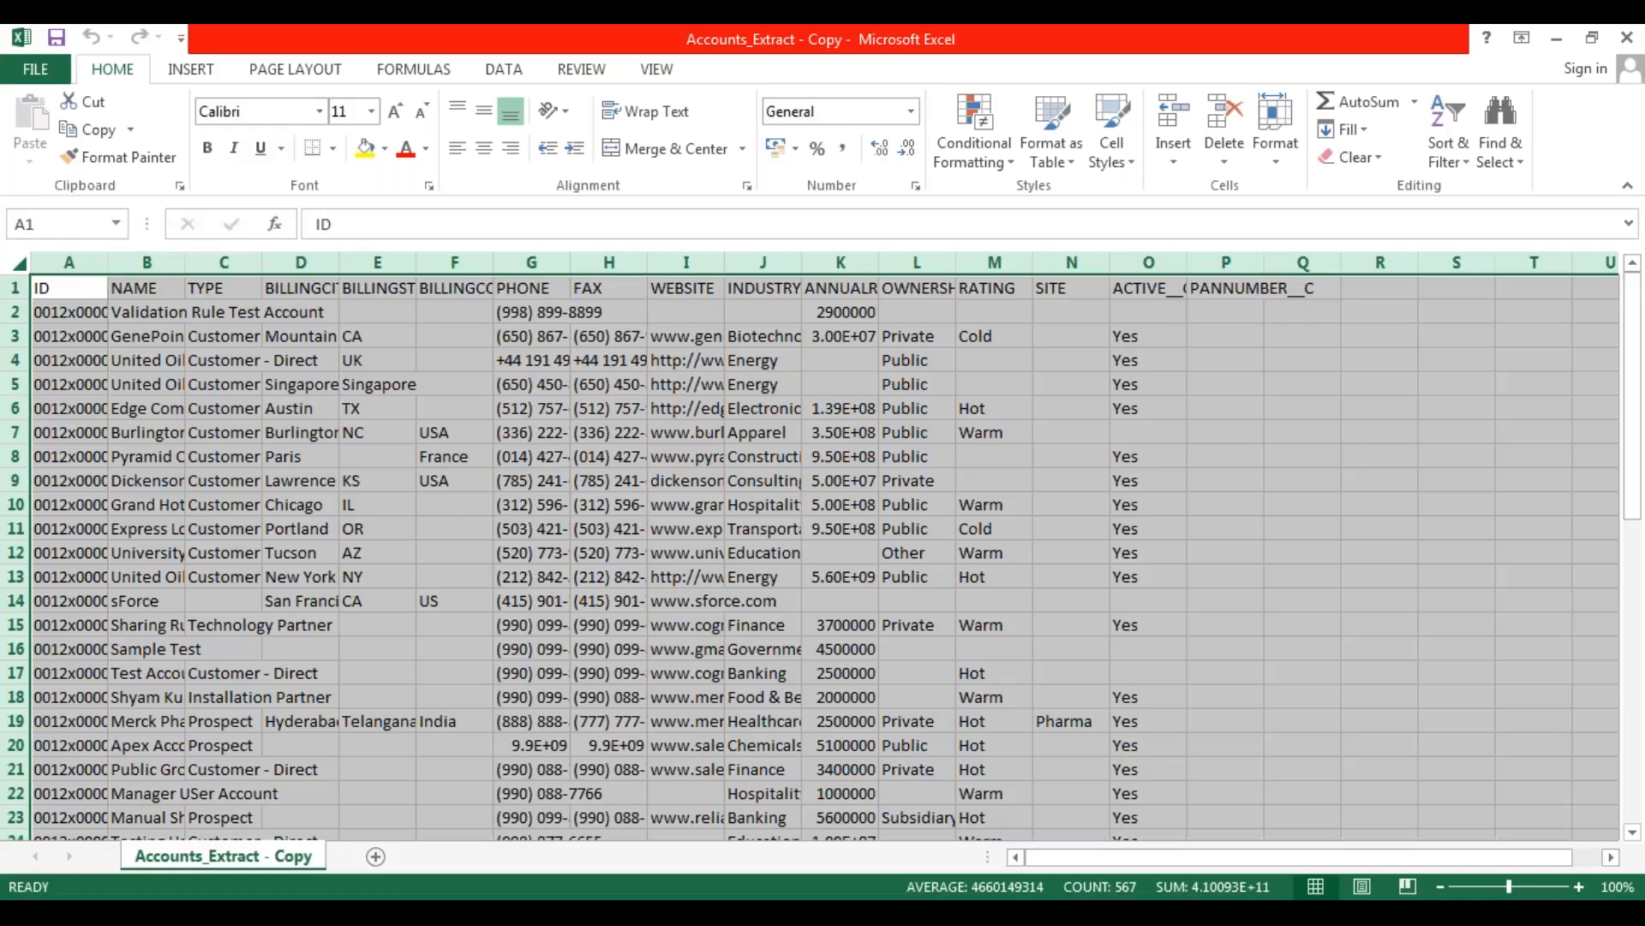
{"action": "double_click", "coordinate": [106, 265]}
{"action": "left_click", "coordinate": [343, 408]}
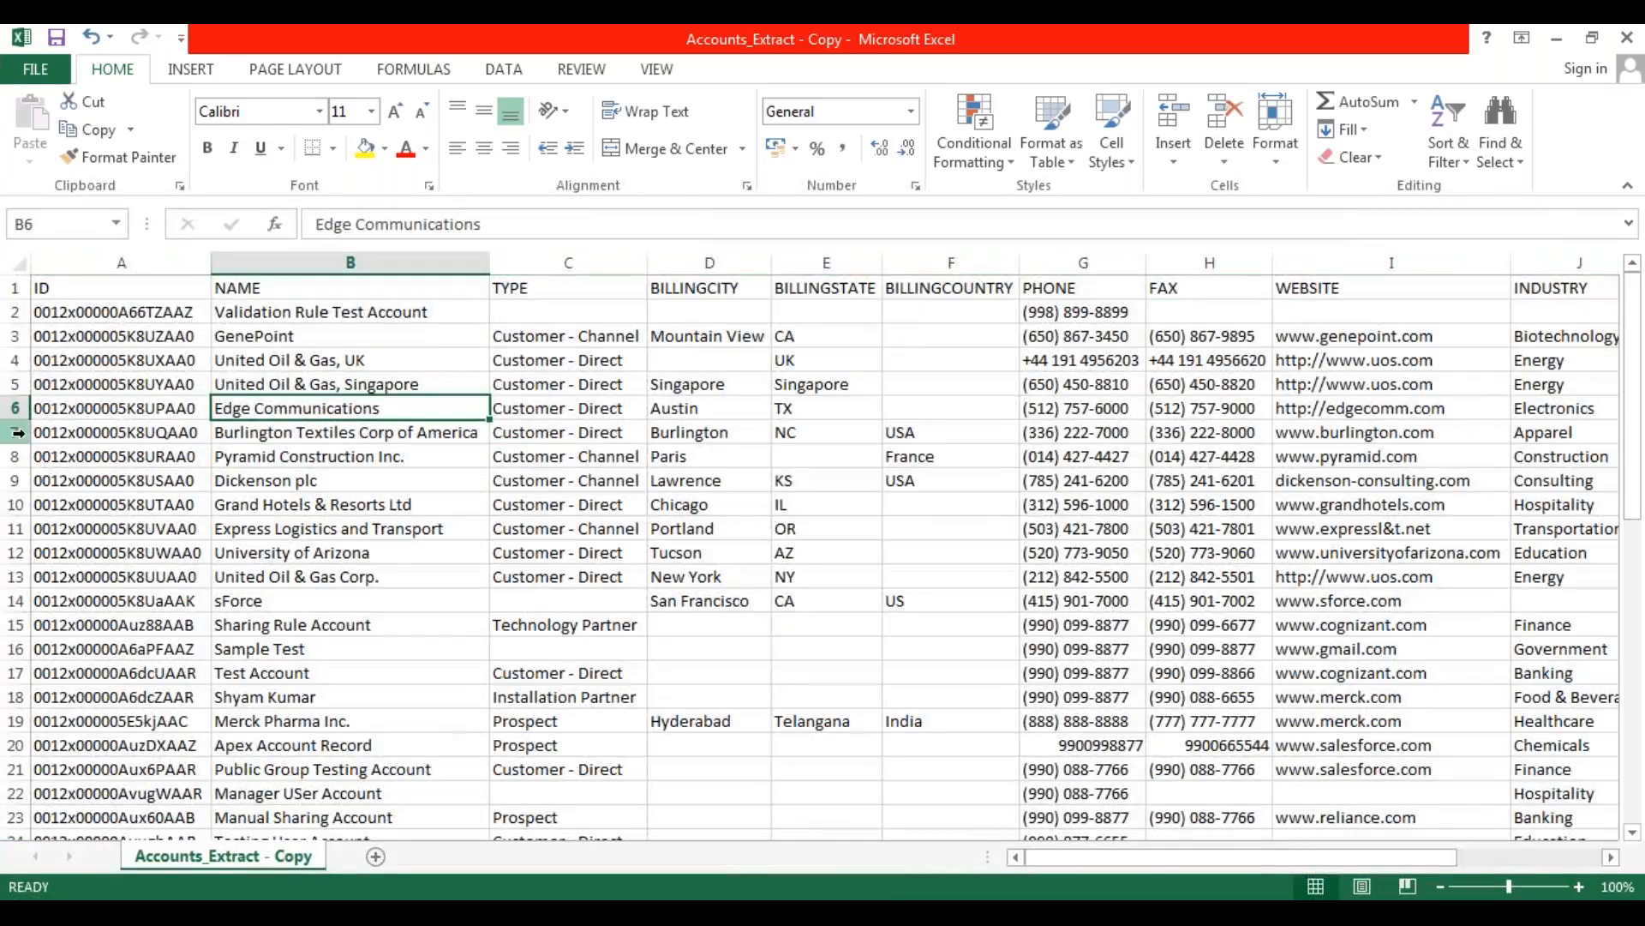
Try to delete the account records in rows 12 to 51 using an added-on row selection.
{"action": "left_click", "coordinate": [16, 552]}
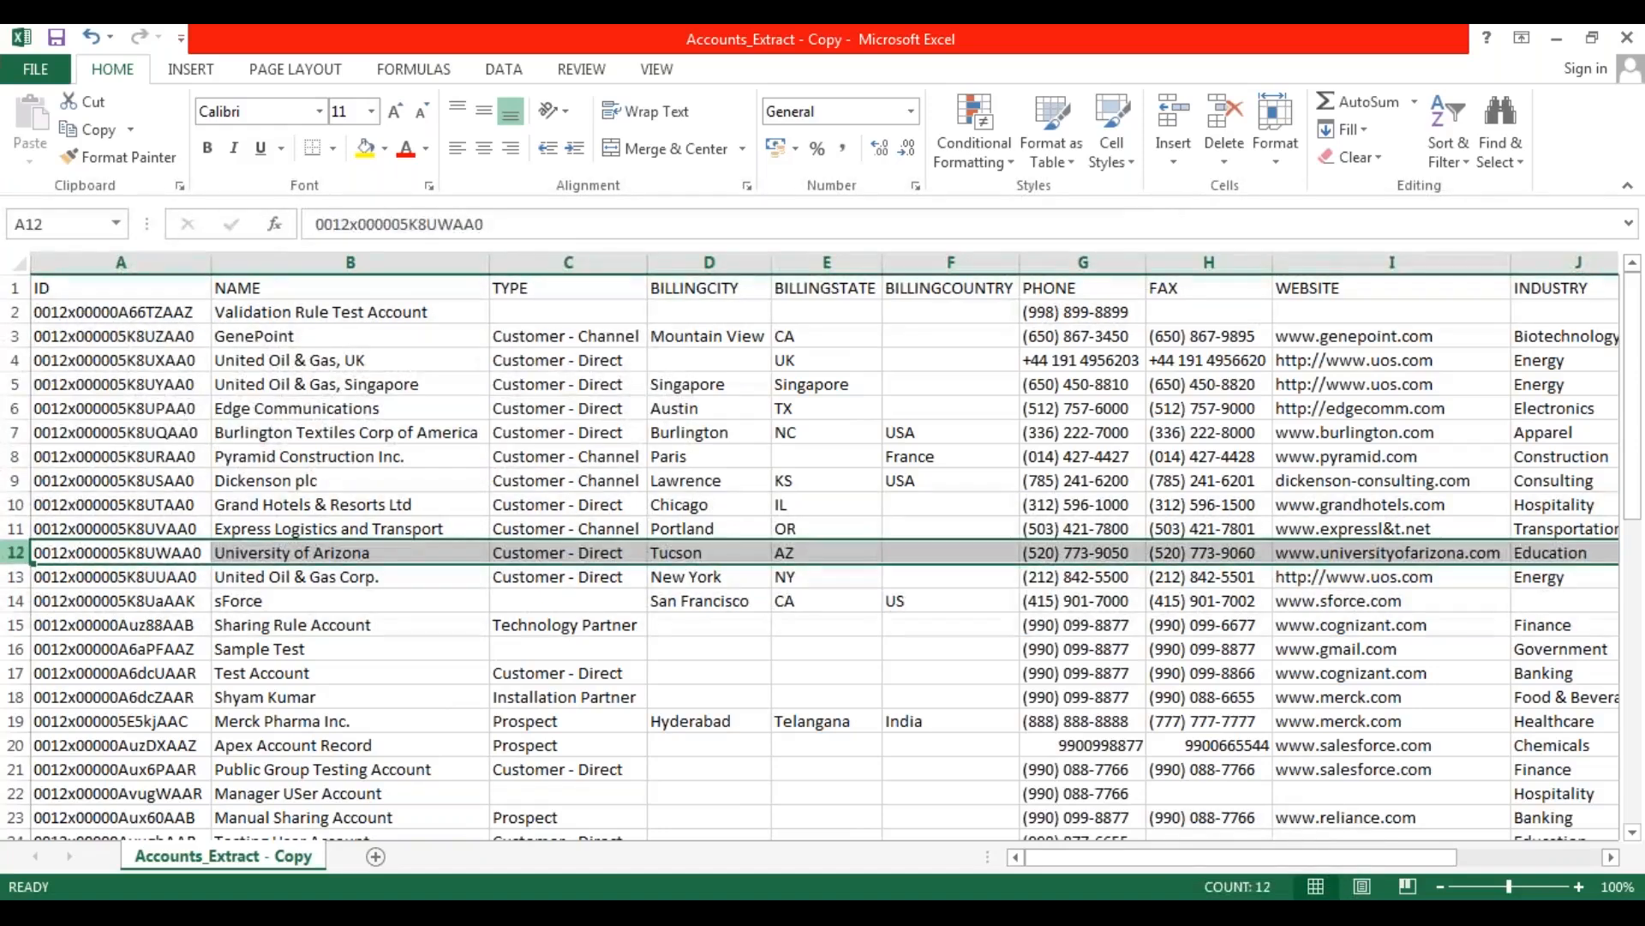
{"action": "scroll", "coordinate": [17, 623], "scroll_direction": "down", "scroll_amount": 11}
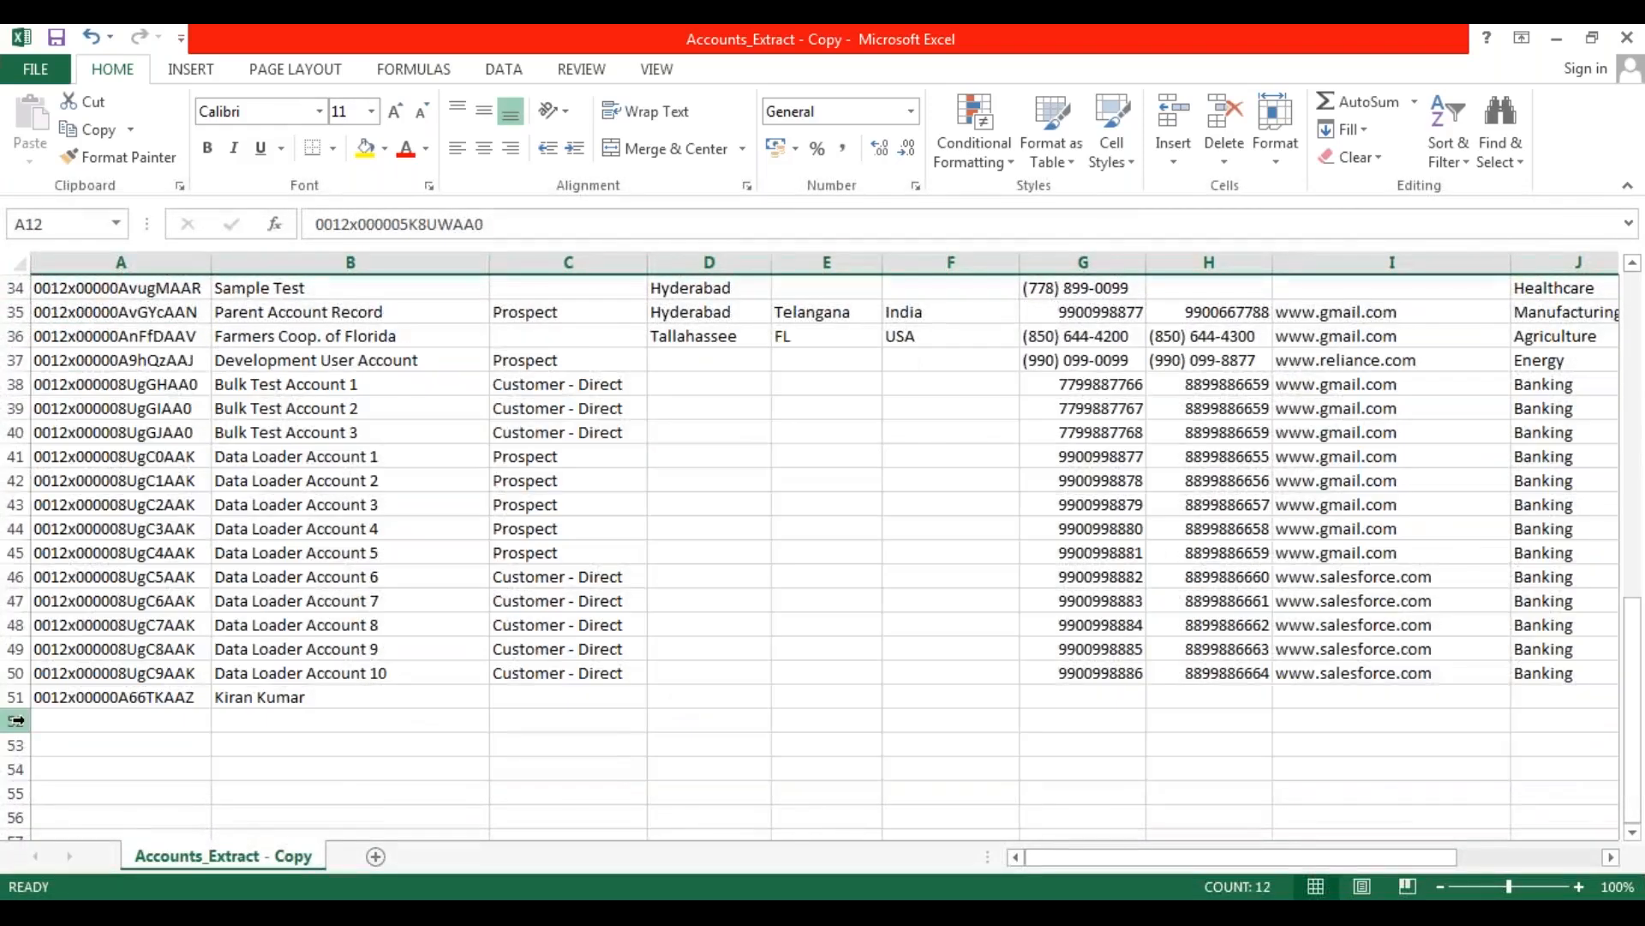
{"action": "left_click", "coordinate": [17, 697]}
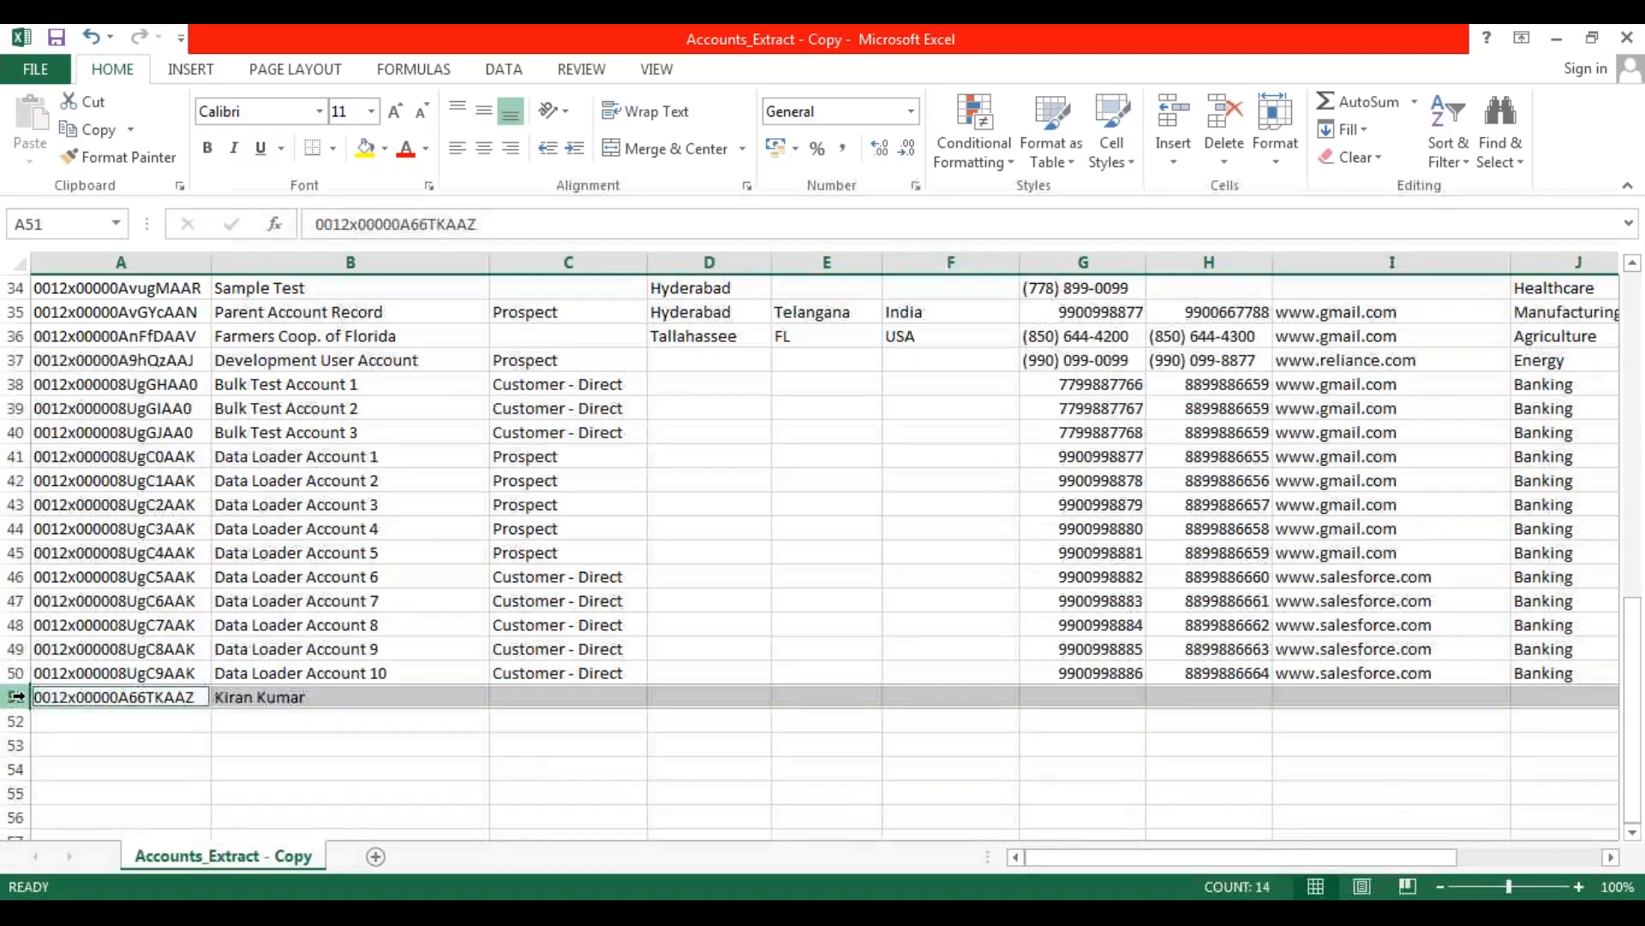
{"action": "scroll", "coordinate": [49, 565], "scroll_direction": "up", "scroll_amount": 3}
{"action": "scroll", "coordinate": [49, 565], "scroll_direction": "up", "scroll_amount": 5}
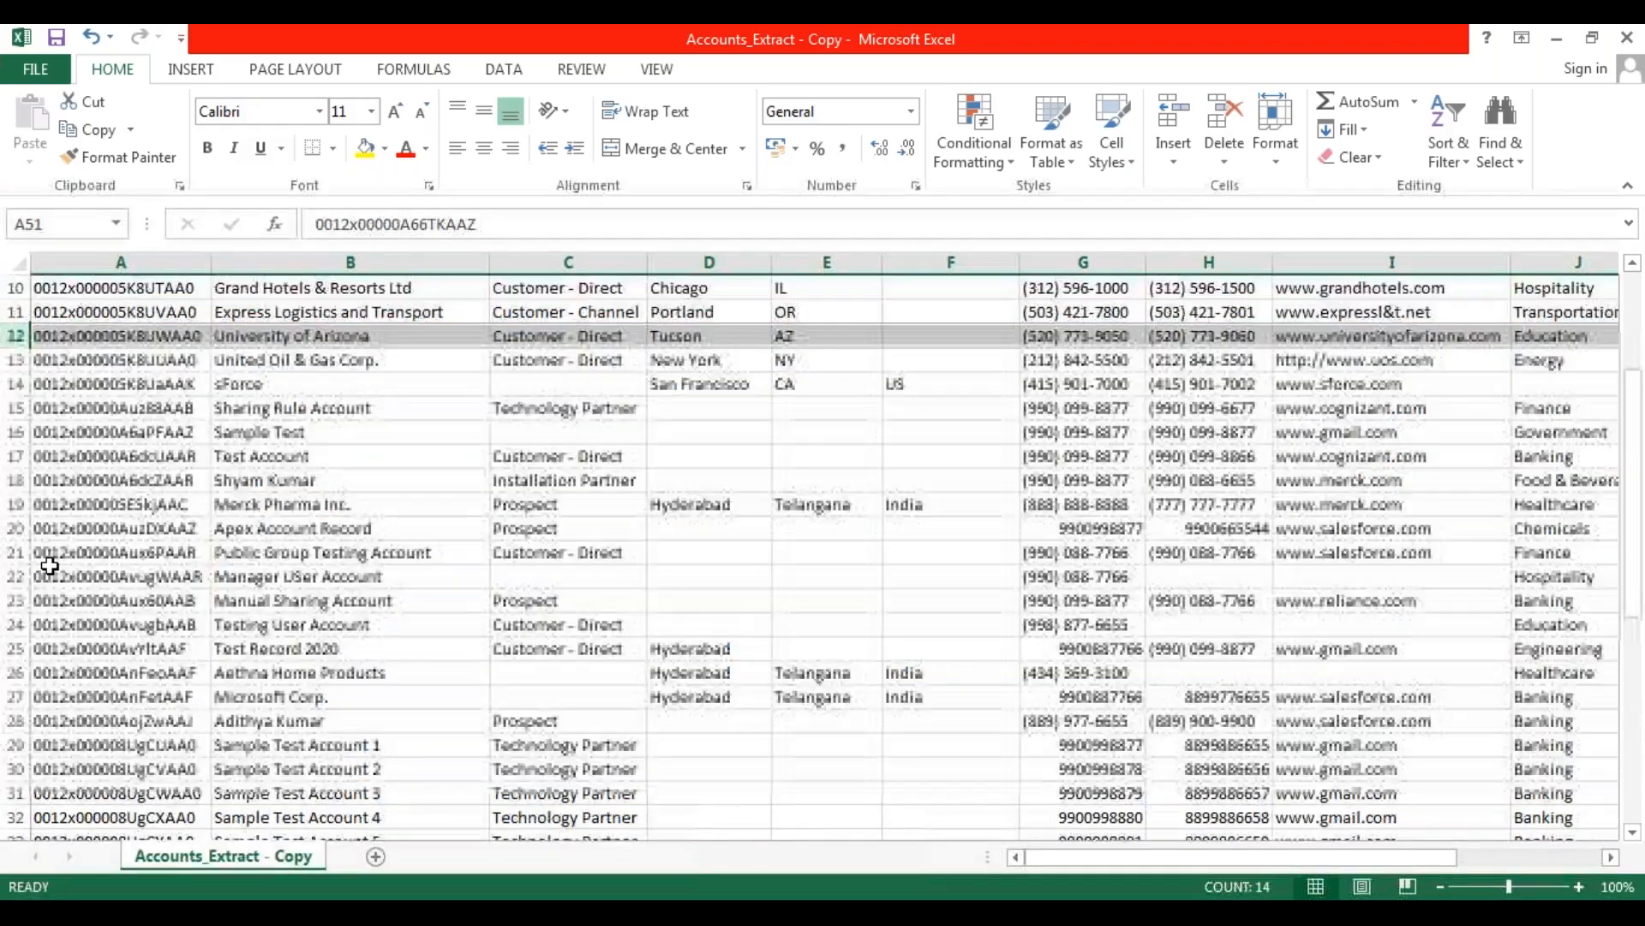
{"action": "left_click", "coordinate": [16, 336], "text": "shift"}
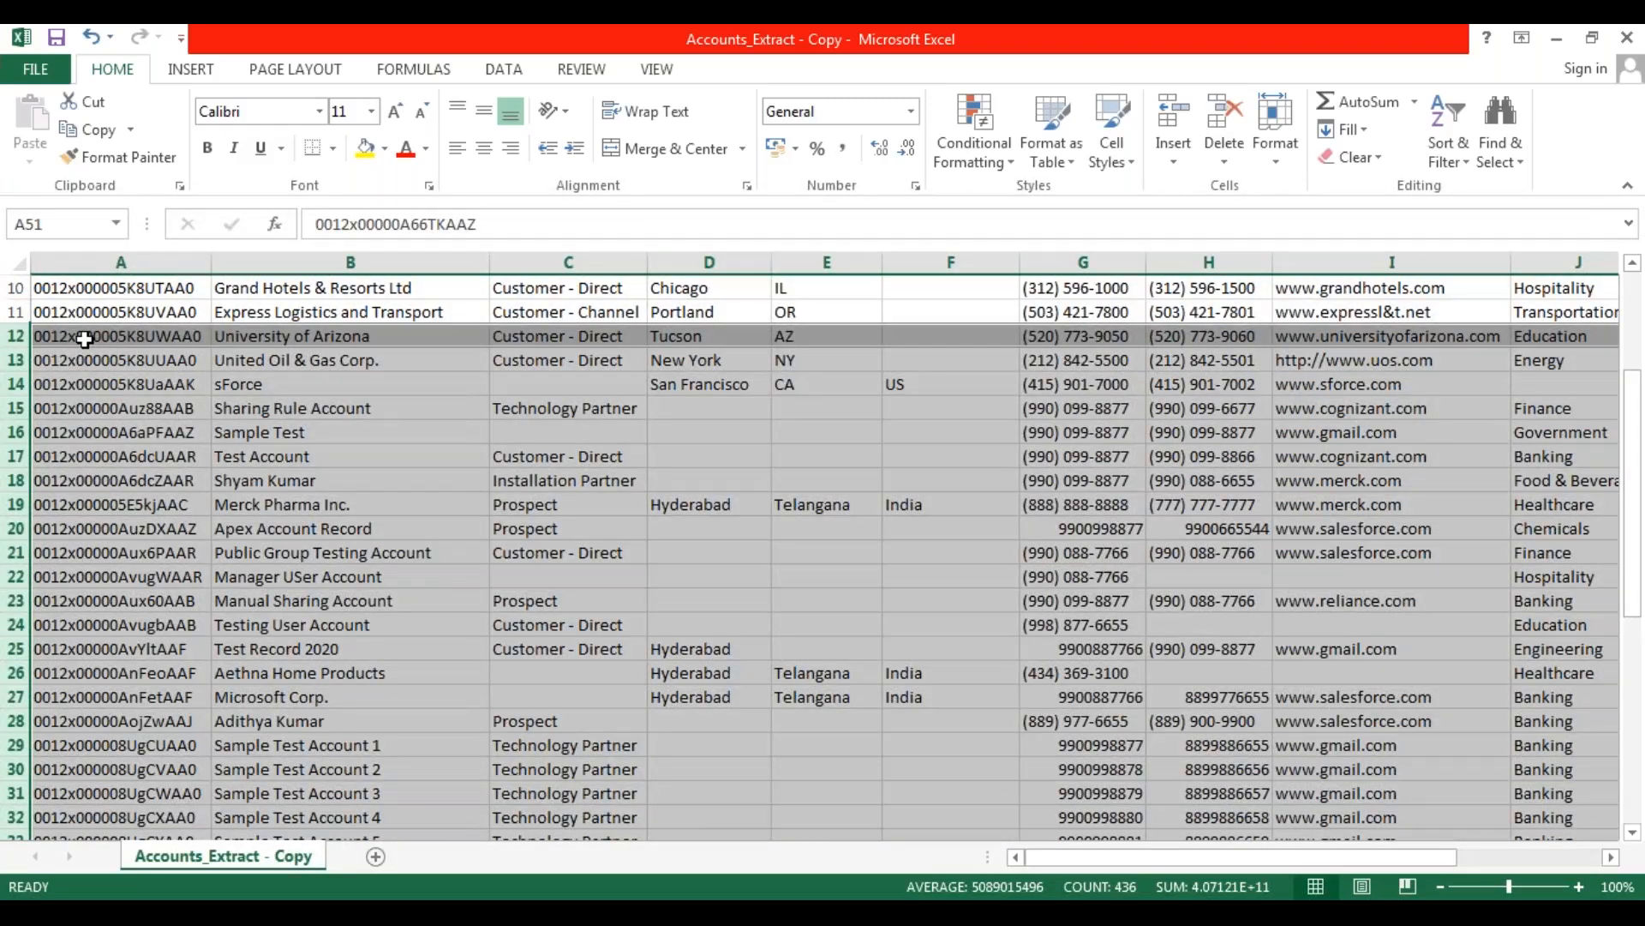
{"action": "right_click", "coordinate": [84, 339]}
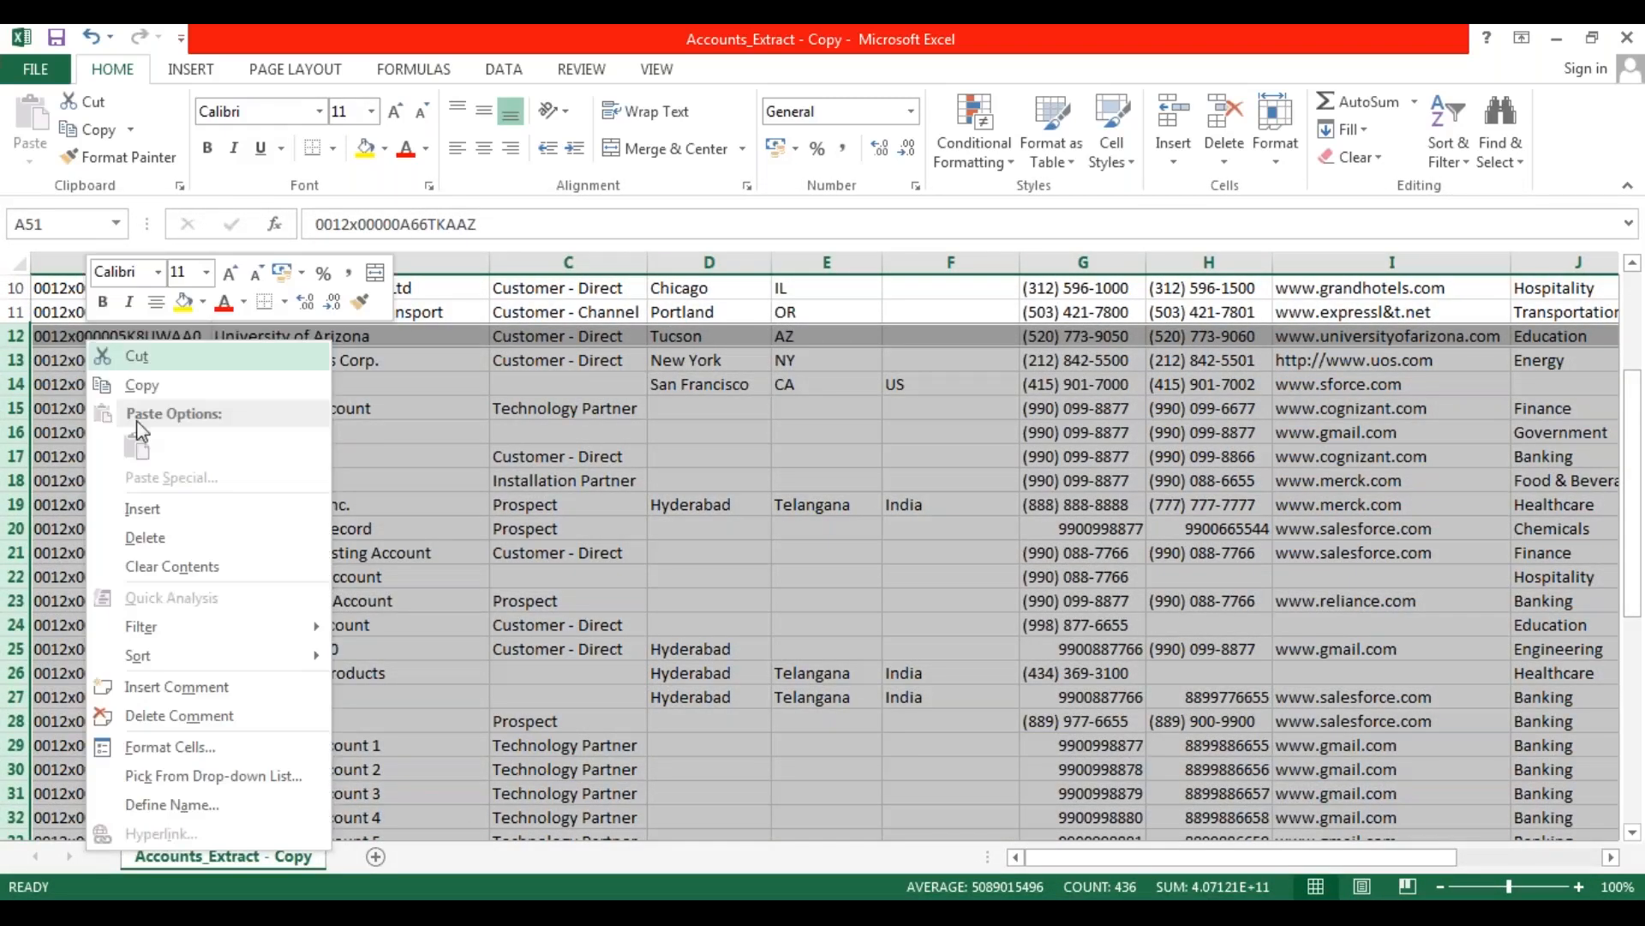
{"action": "left_click", "coordinate": [195, 538]}
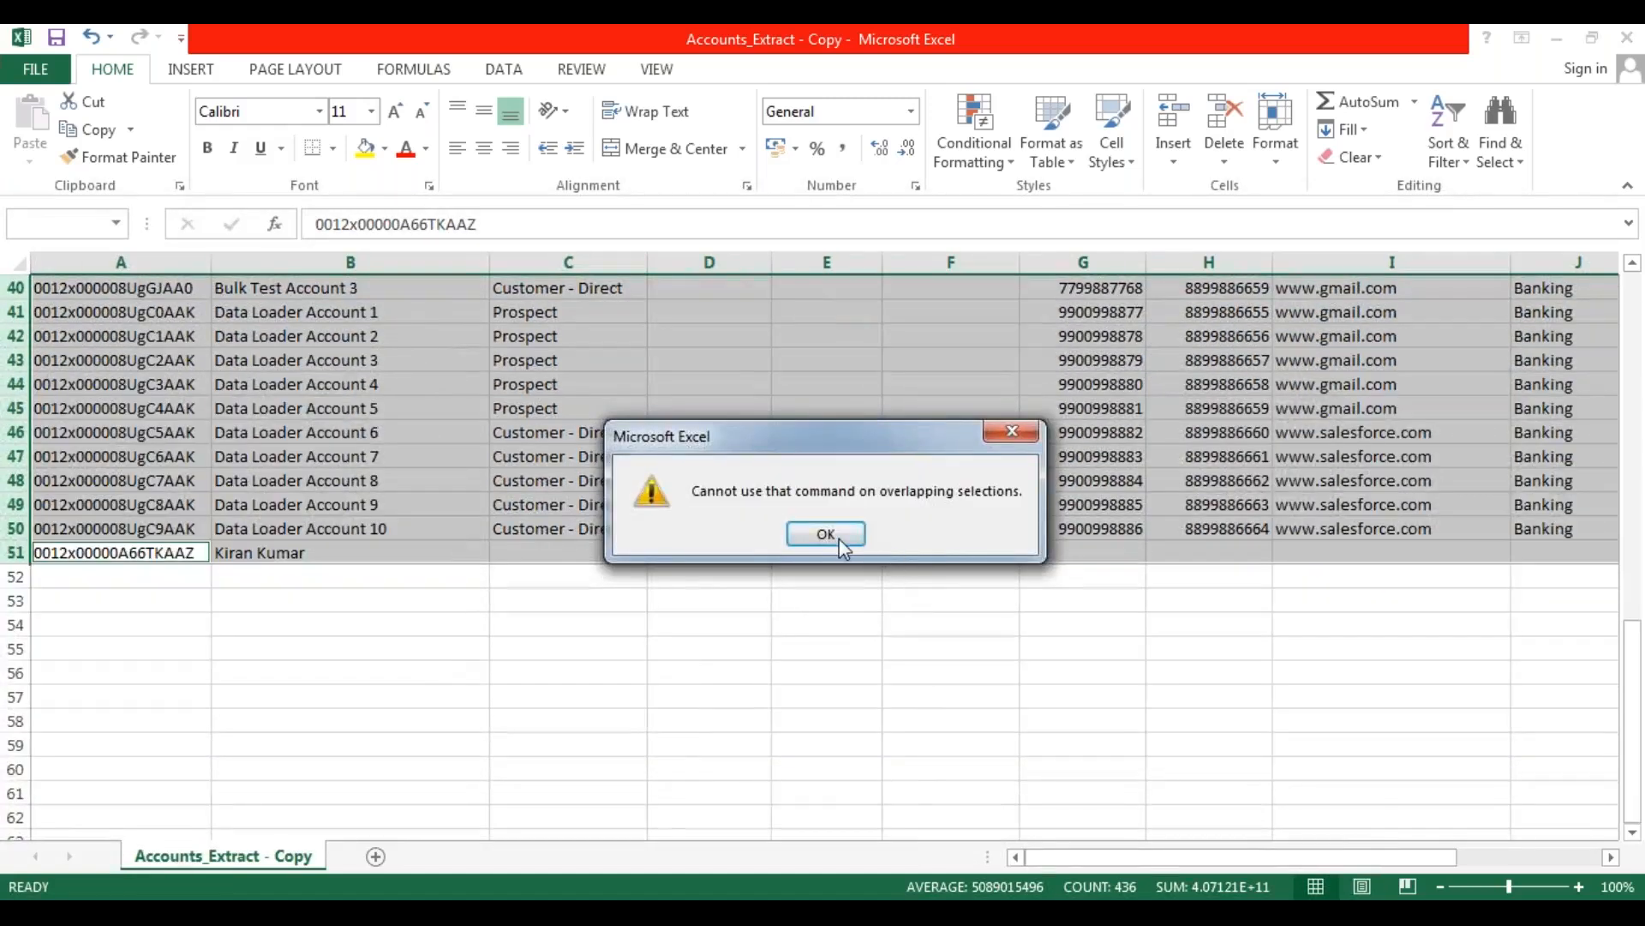
{"action": "left_click", "coordinate": [825, 533]}
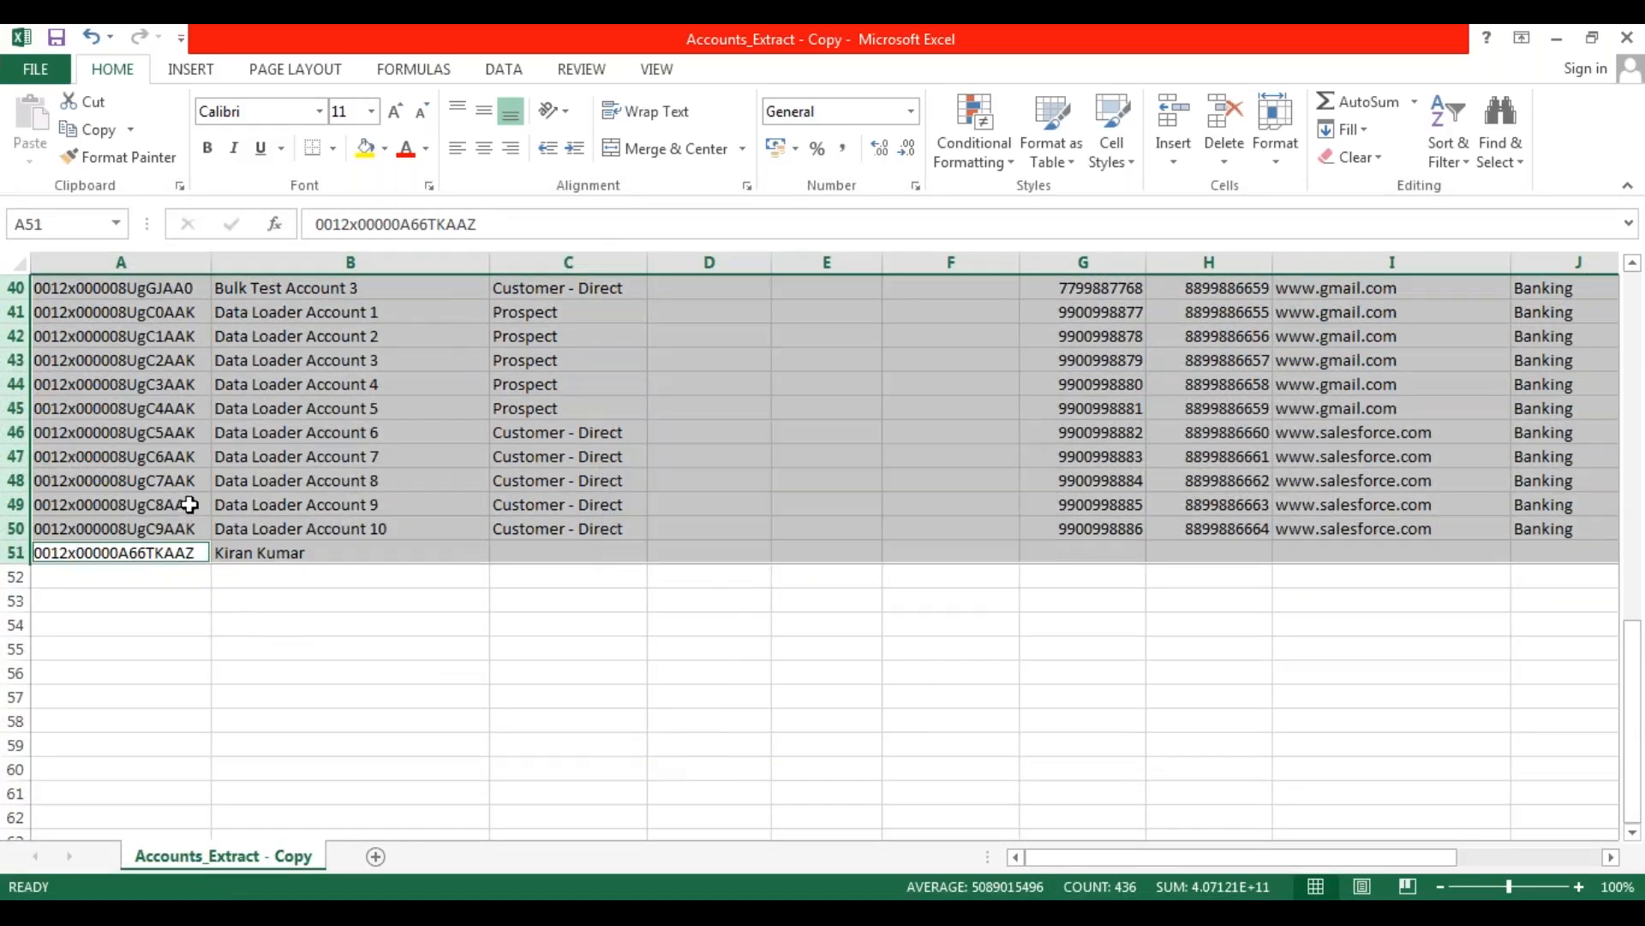
Reselect rows 12 through 51 as one continuous range and delete them, keeping the header and first ten account records.
{"action": "scroll", "coordinate": [189, 505], "scroll_direction": "up", "scroll_amount": 1}
{"action": "scroll", "coordinate": [189, 504], "scroll_direction": "up", "scroll_amount": 2}
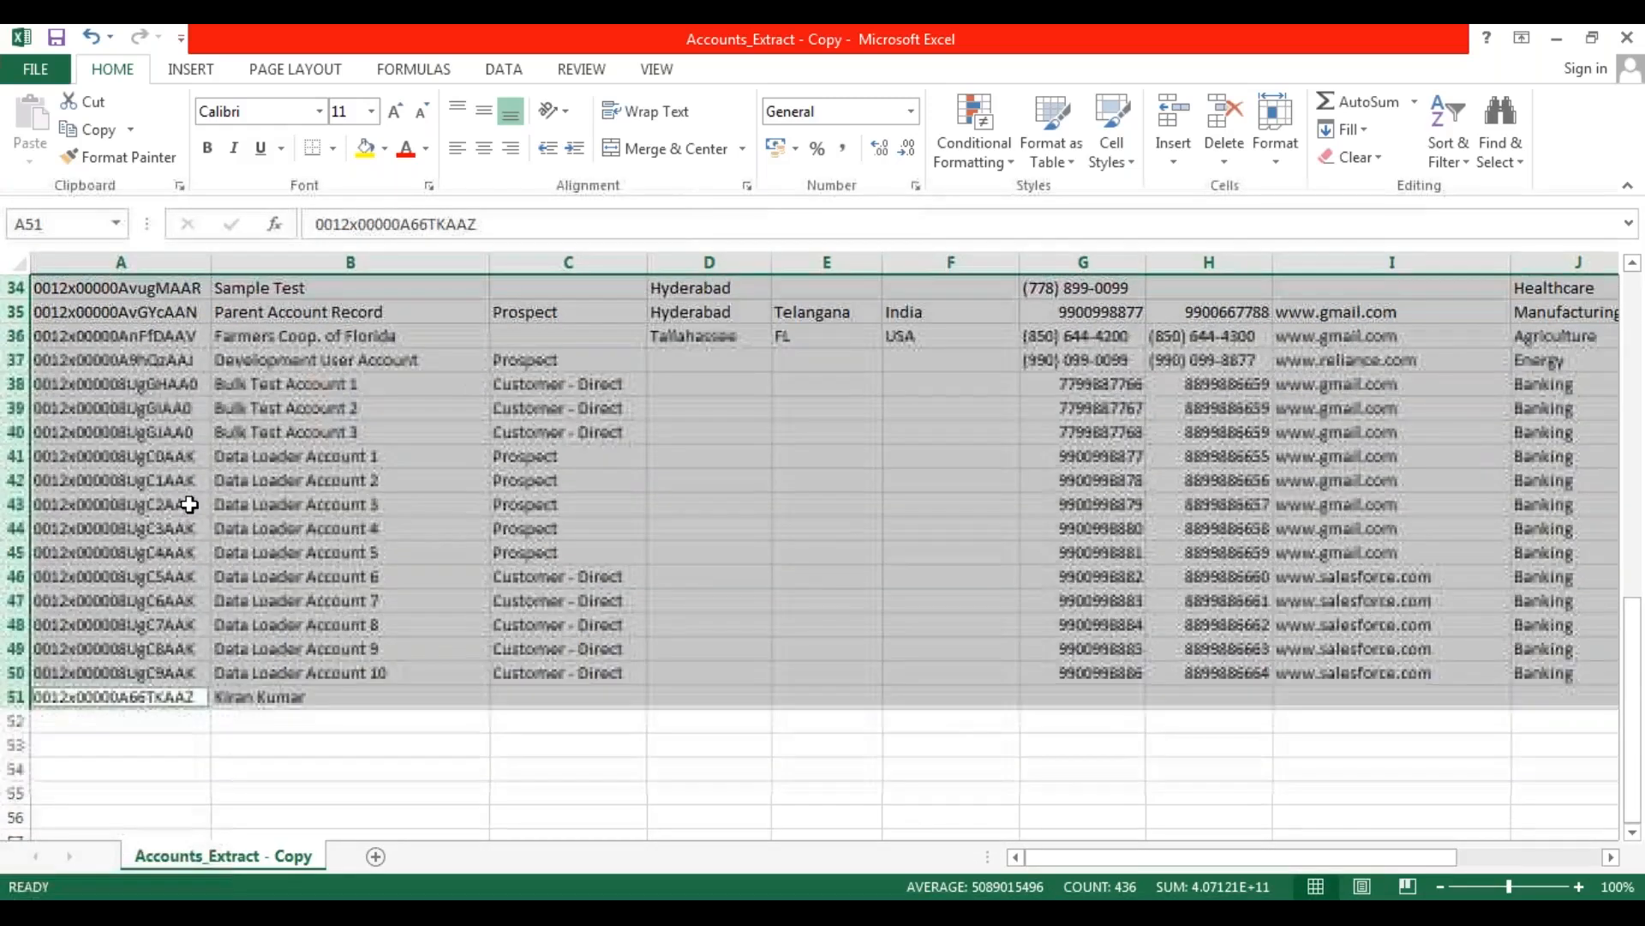
{"action": "left_click", "coordinate": [110, 538]}
{"action": "left_click", "coordinate": [15, 696]}
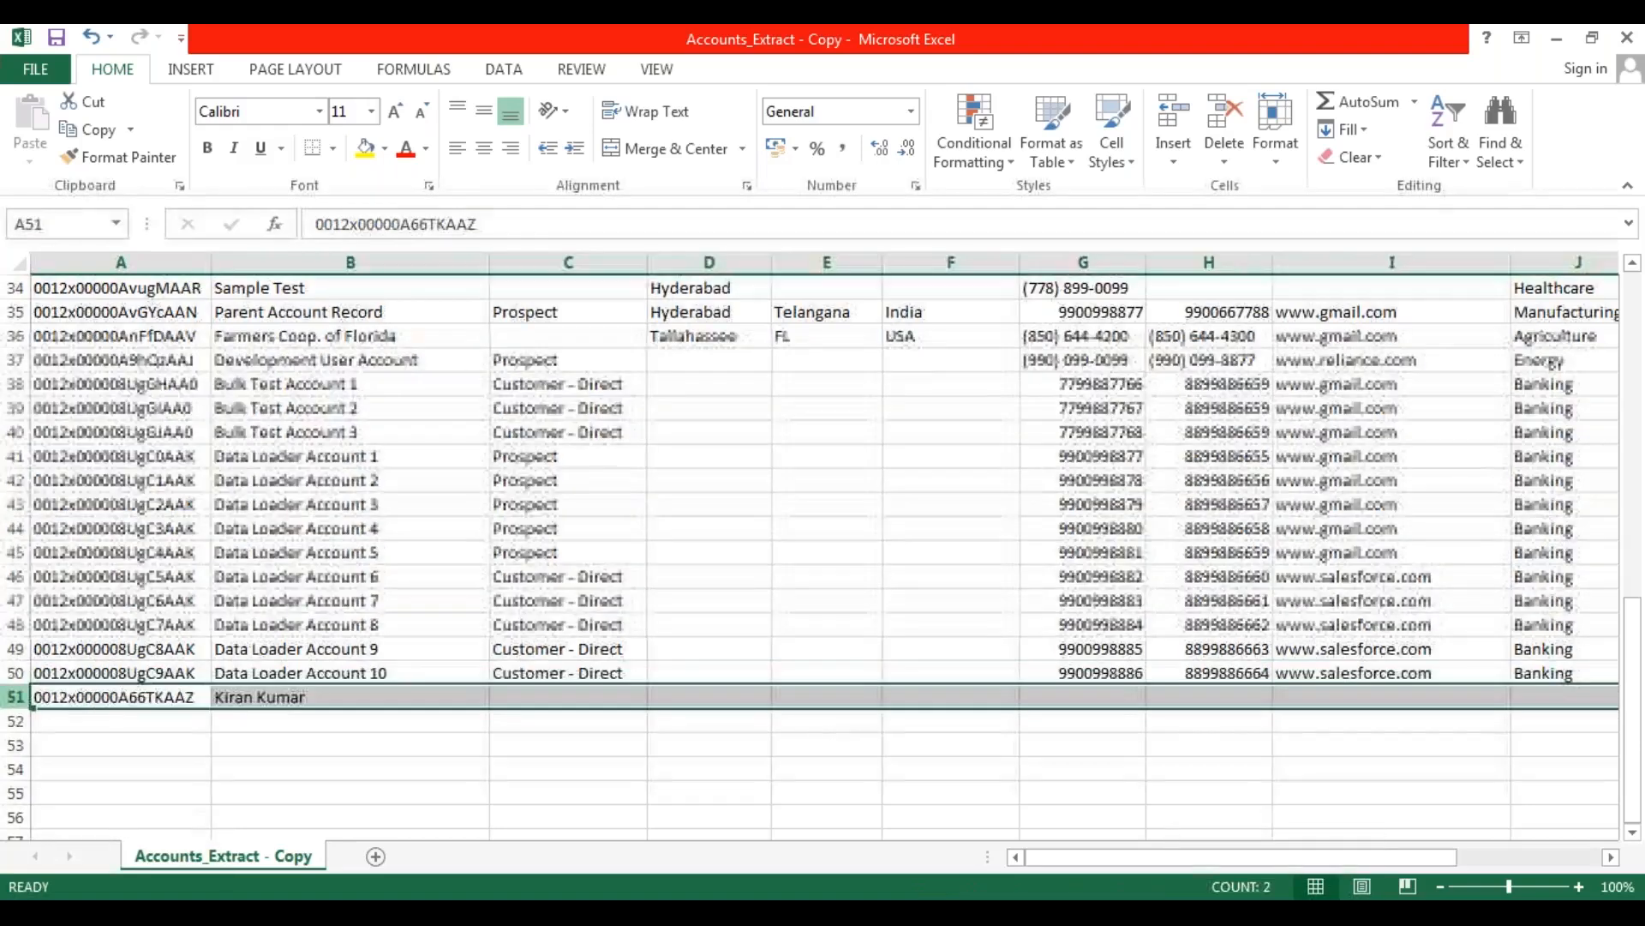
{"action": "scroll", "coordinate": [70, 541], "scroll_direction": "up", "scroll_amount": 5}
{"action": "scroll", "coordinate": [69, 541], "scroll_direction": "up", "scroll_amount": 5}
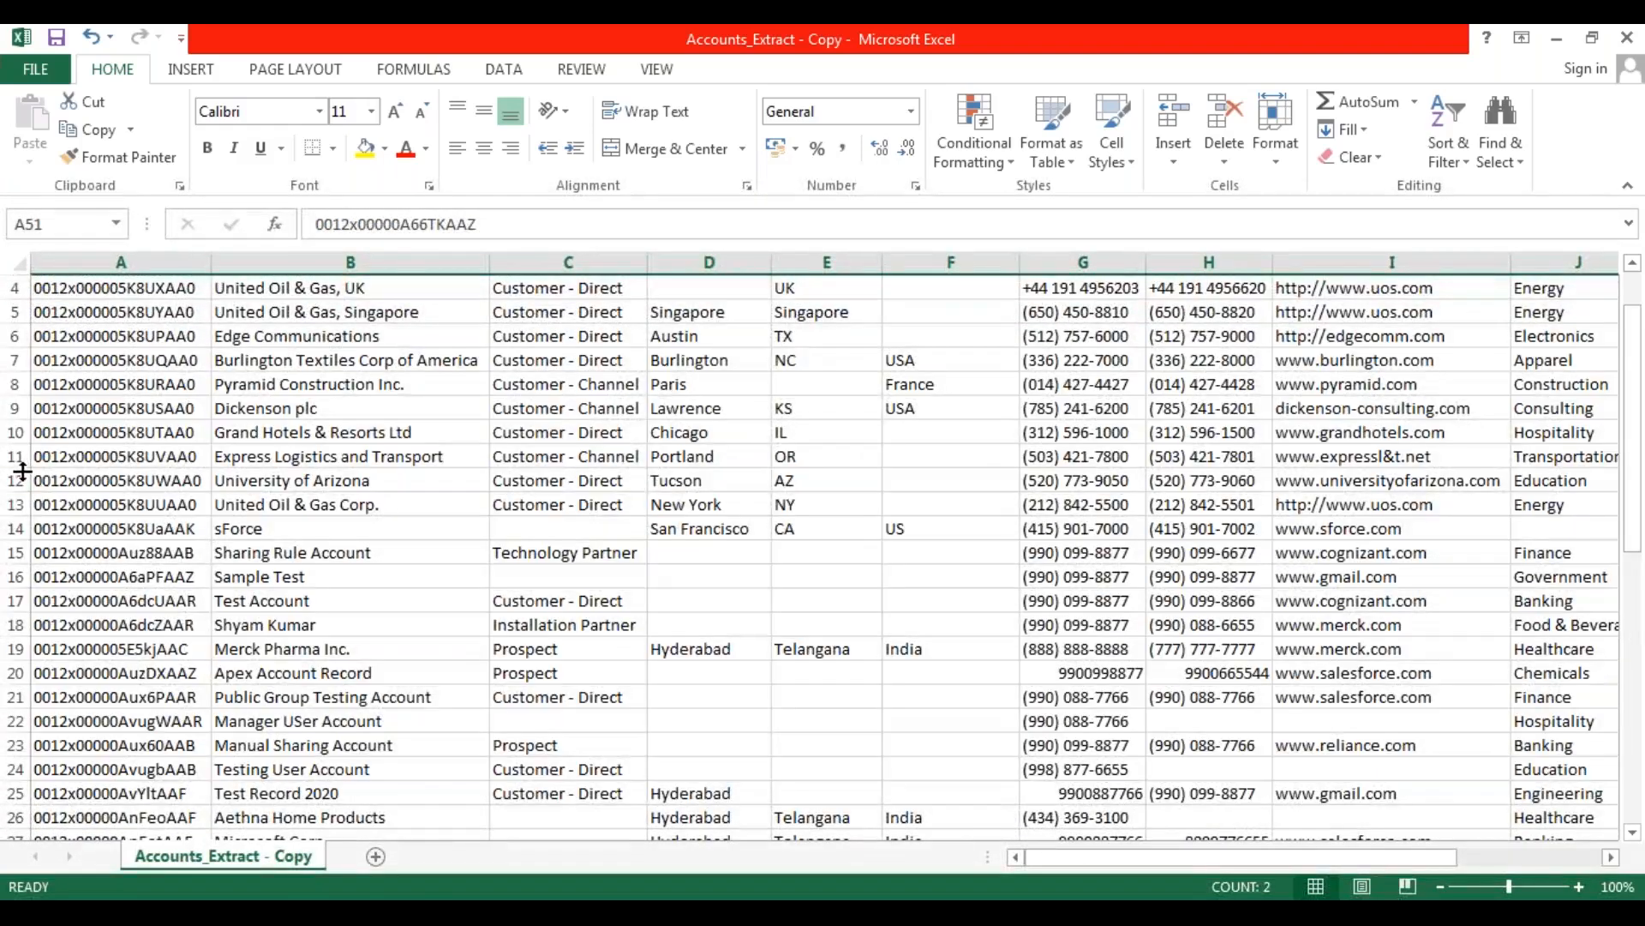
{"action": "left_click", "coordinate": [16, 480], "text": "shift"}
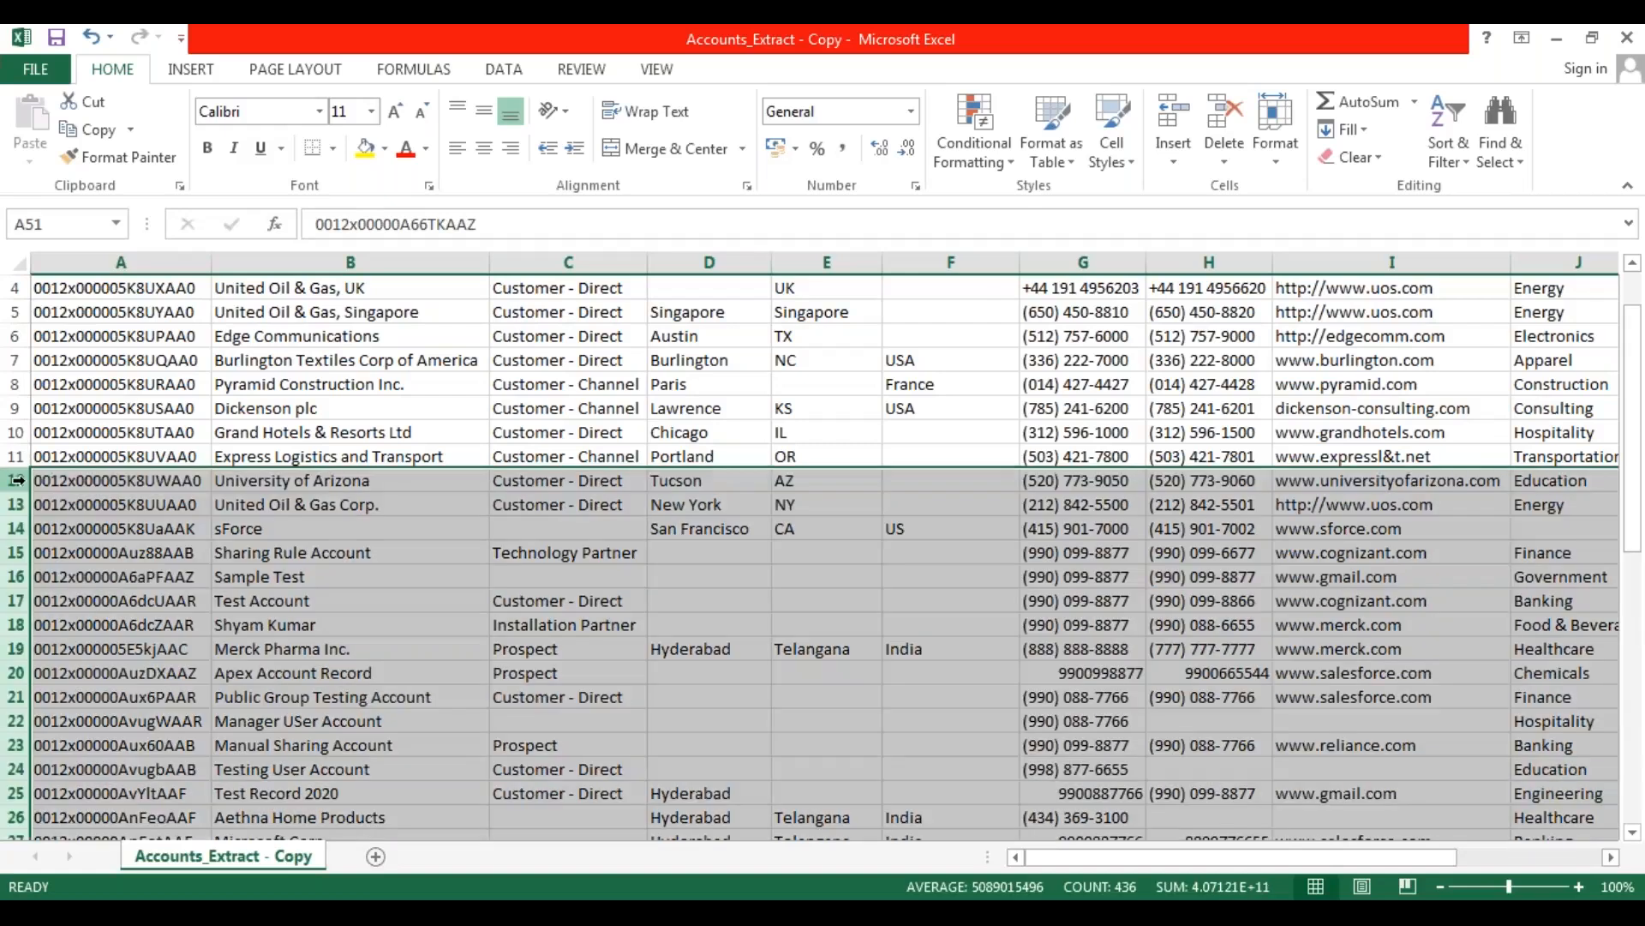
{"action": "right_click", "coordinate": [21, 483]}
{"action": "left_click", "coordinate": [86, 682]}
{"action": "scroll", "coordinate": [172, 652], "scroll_direction": "up", "scroll_amount": 1}
{"action": "left_click", "coordinate": [350, 624]}
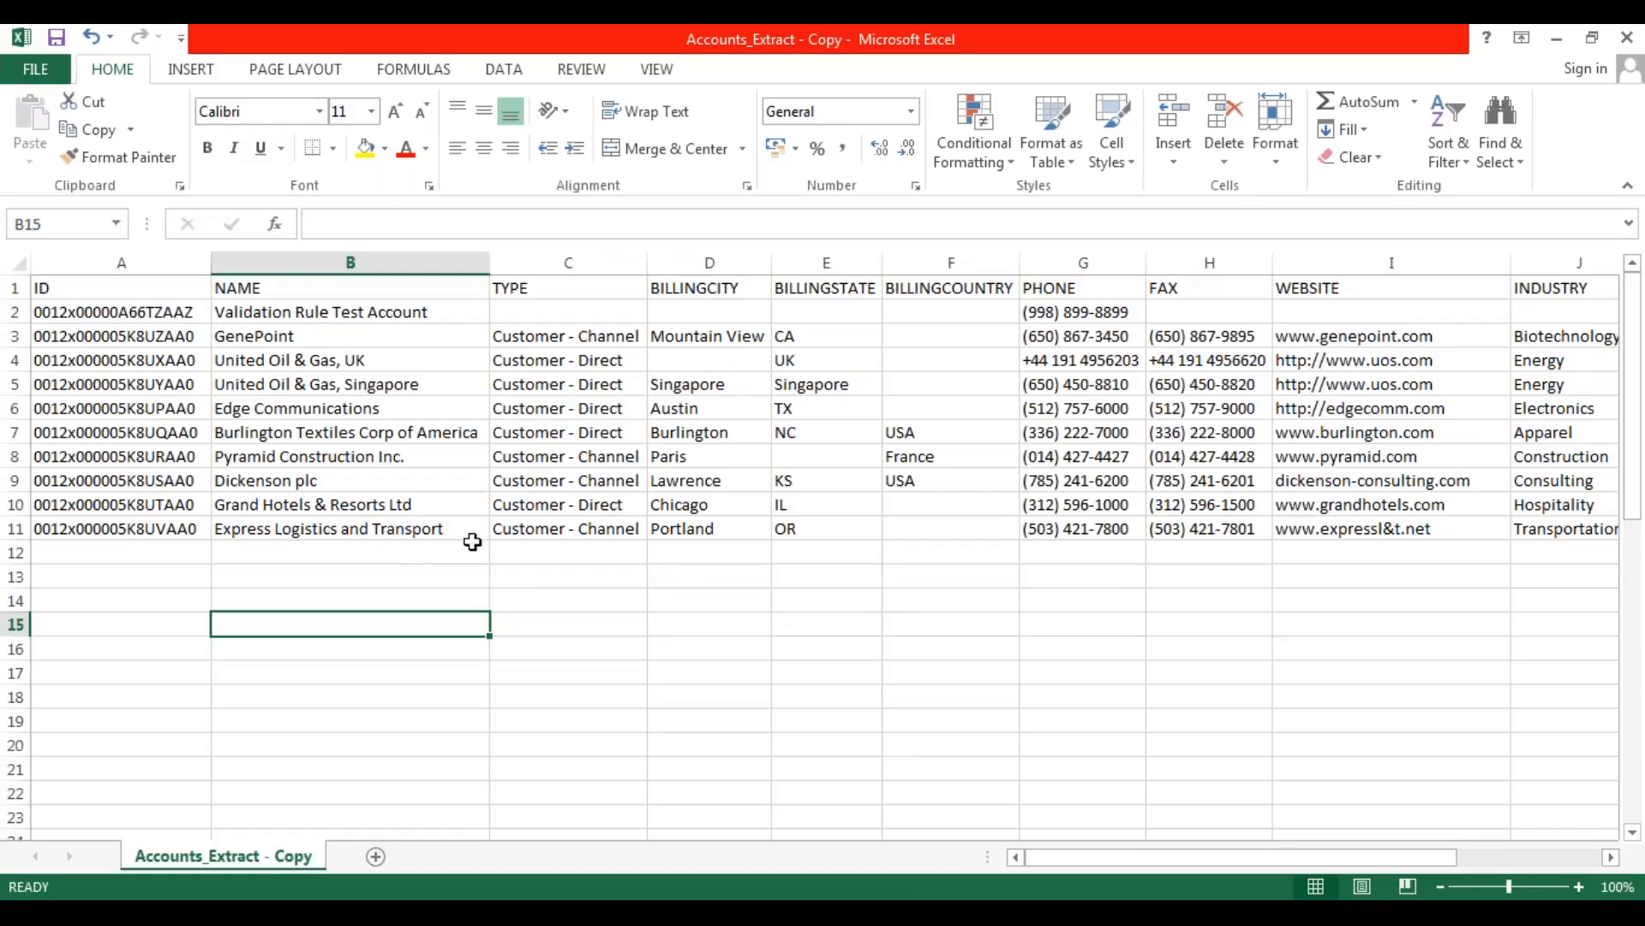
Delete the entire ID column from the accounts sheet.
{"action": "left_click", "coordinate": [139, 262]}
{"action": "right_click", "coordinate": [140, 265]}
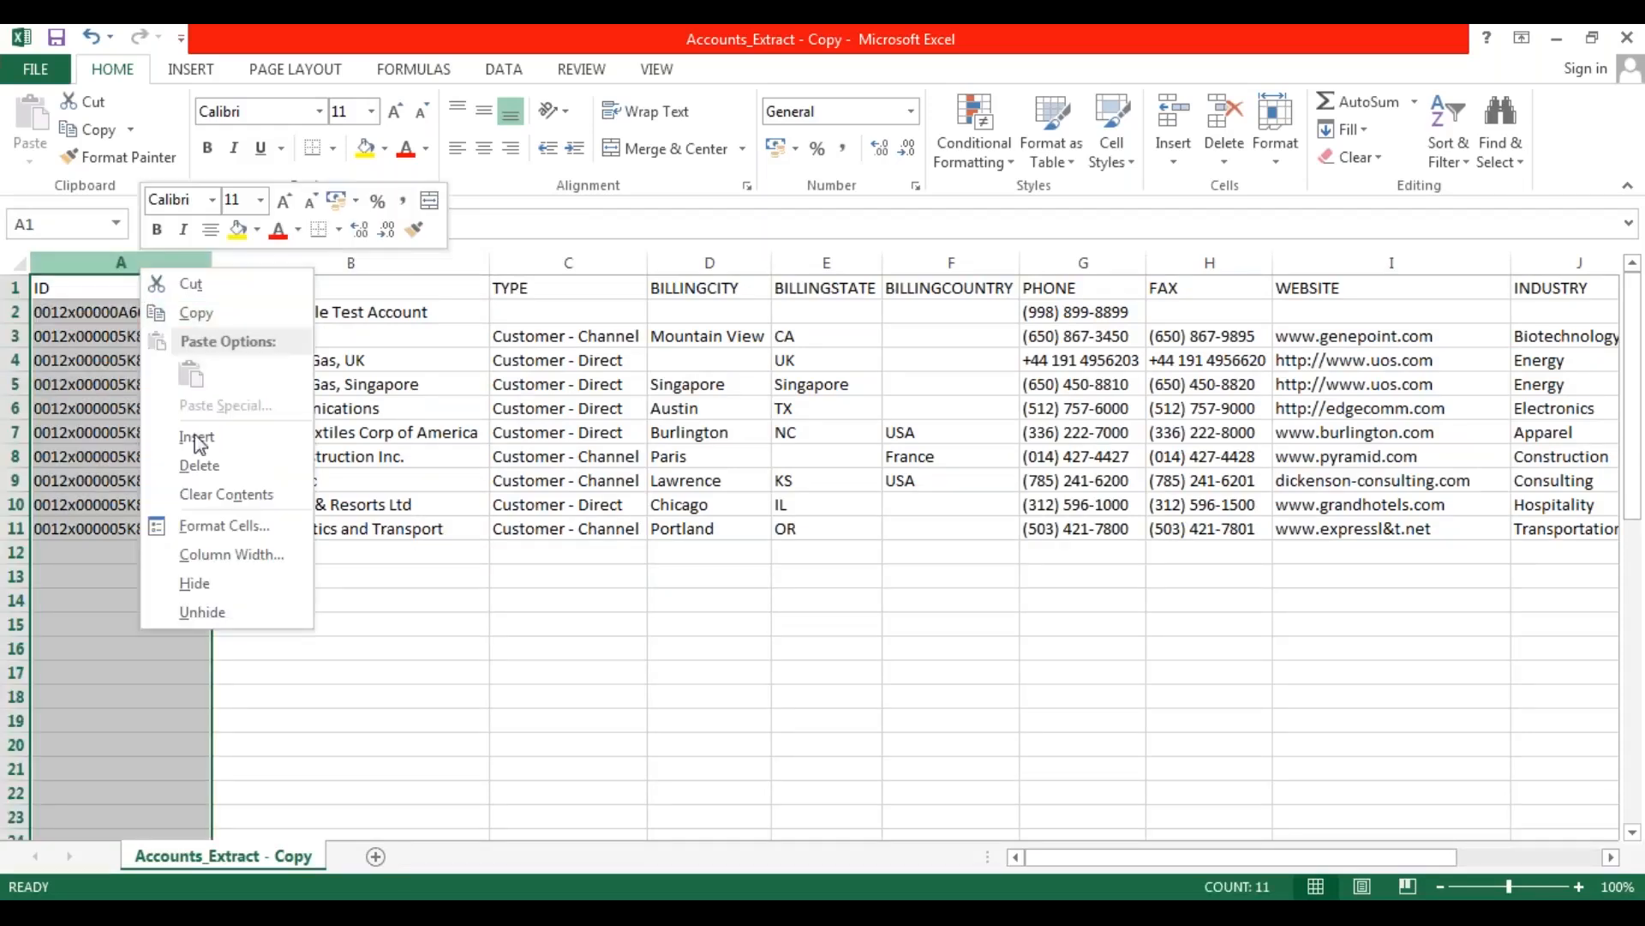
{"action": "left_click", "coordinate": [210, 465]}
{"action": "left_click", "coordinate": [243, 598]}
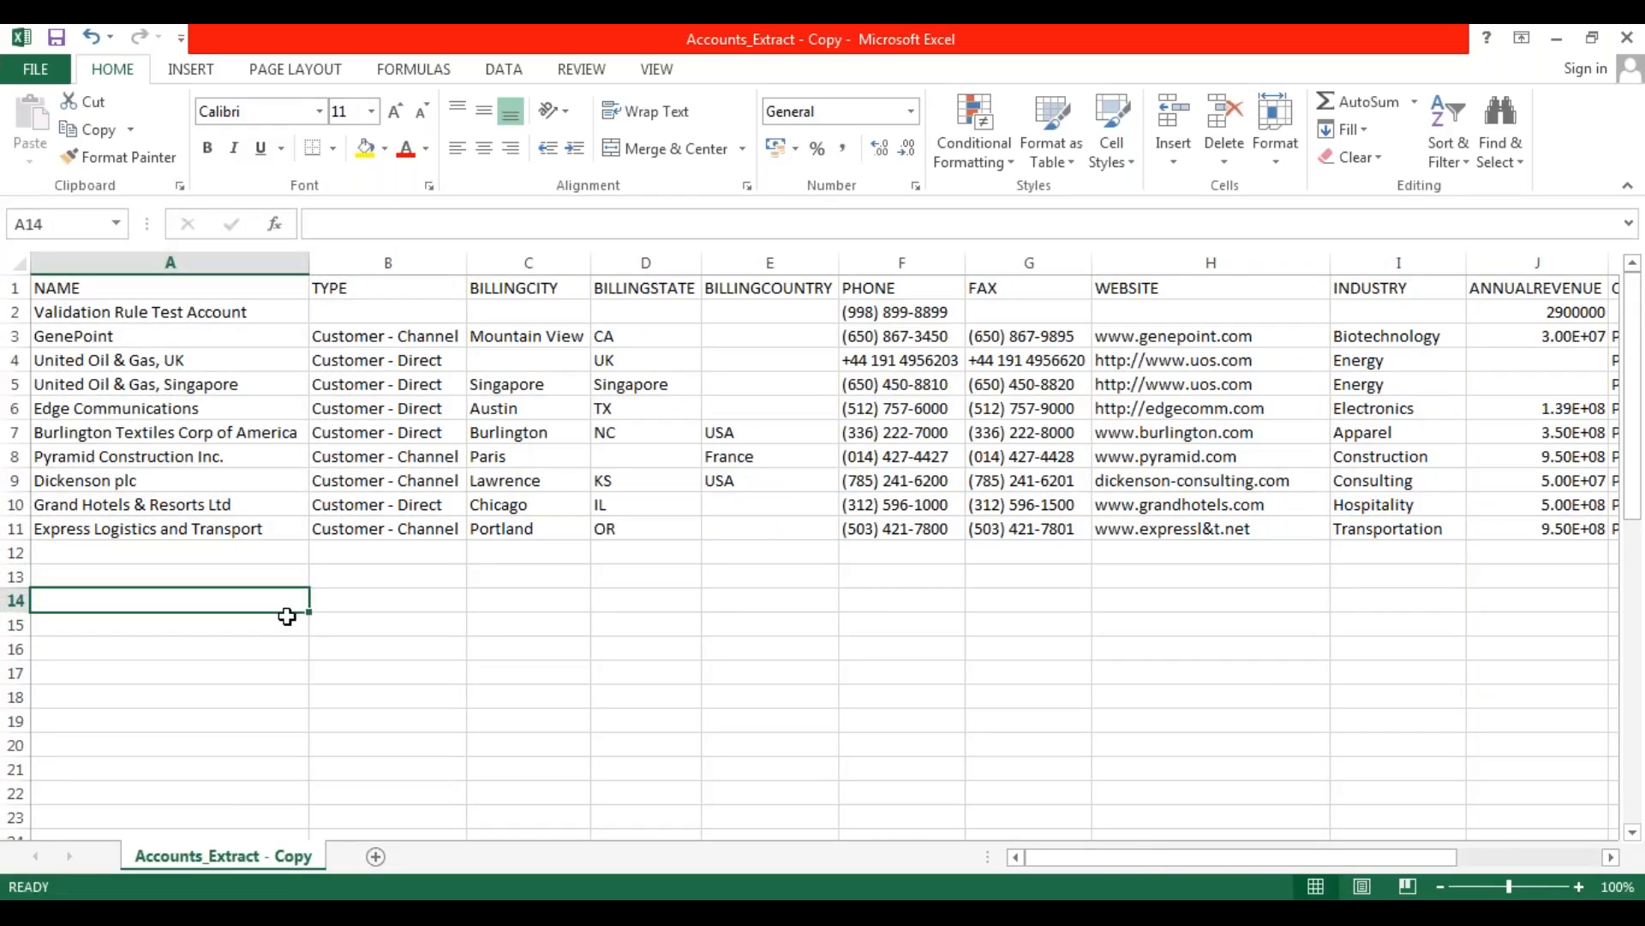
Clear the account names in rows 2 to 11 and enter DataLoader Account 1 as the first record's NAME.
{"action": "left_click_drag", "start_coordinate": [171, 310], "coordinate": [195, 519]}
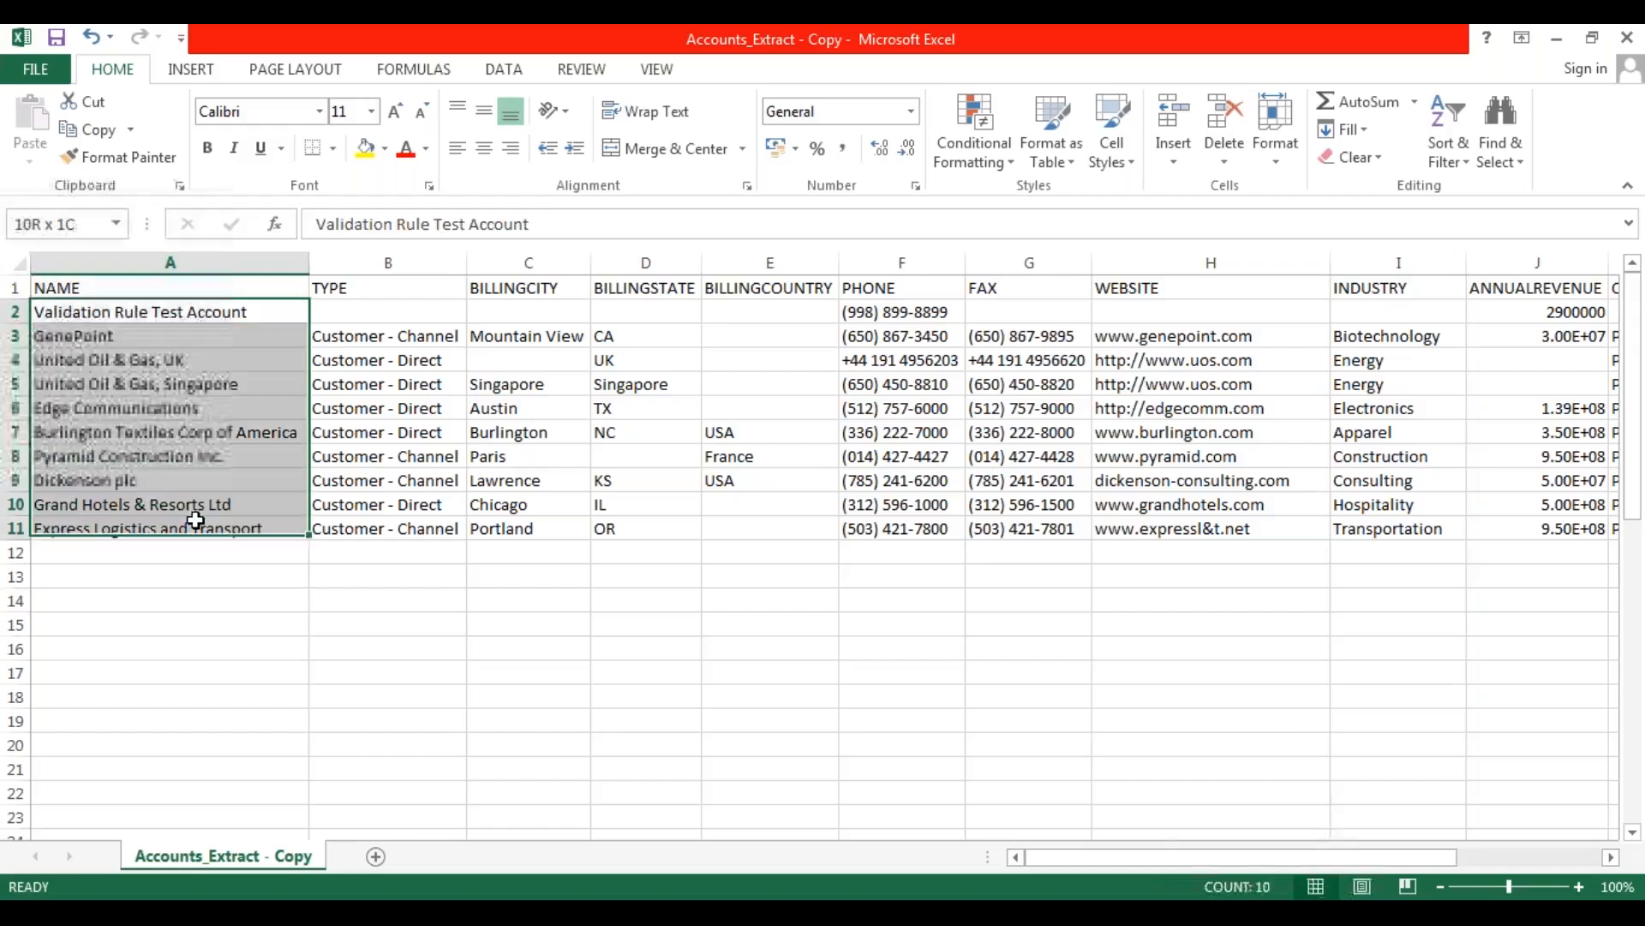
{"action": "key", "text": "Delete"}
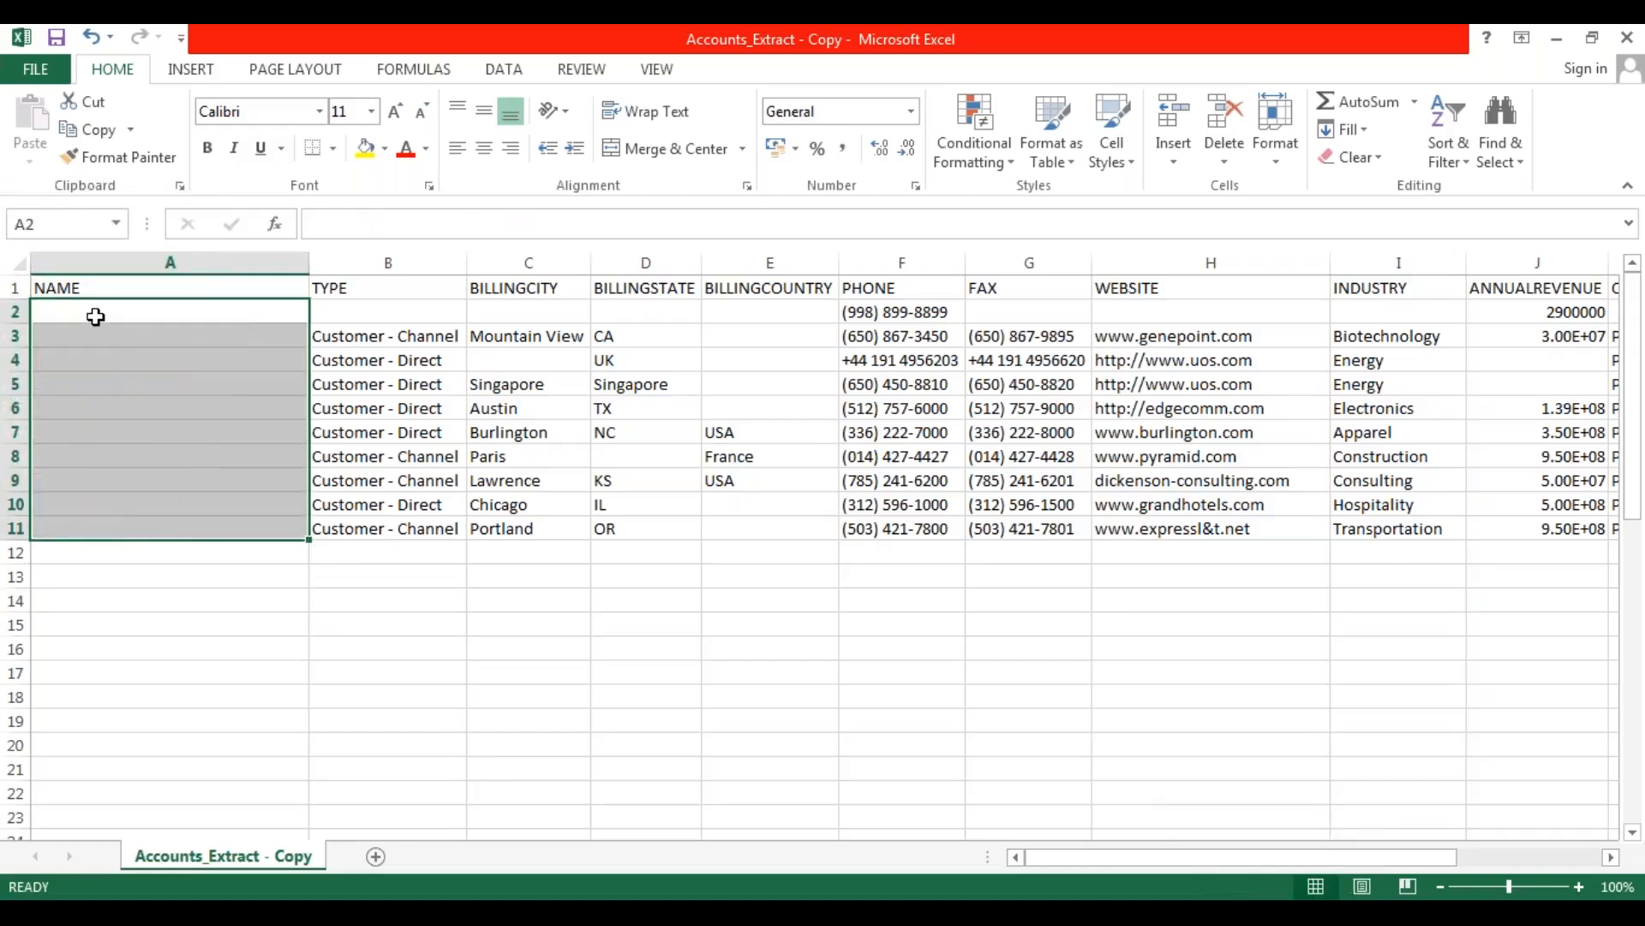
{"action": "left_click", "coordinate": [95, 317]}
{"action": "type", "text": "DataLoader"}
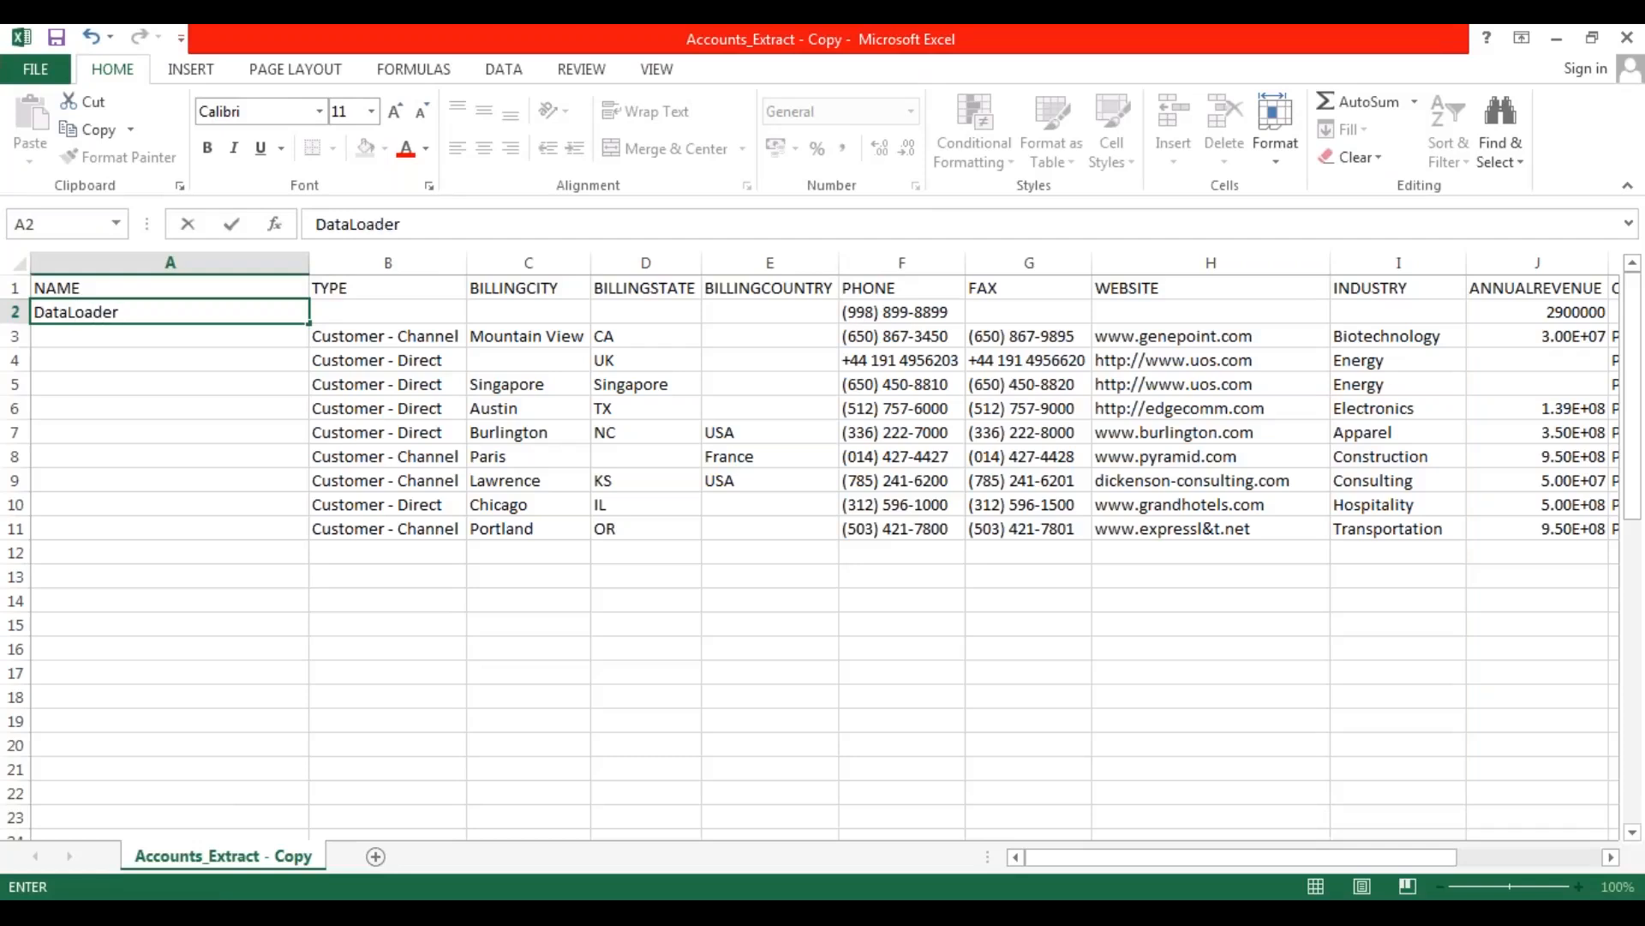
{"action": "type", "text": " Account 1"}
{"action": "key", "text": "Return"}
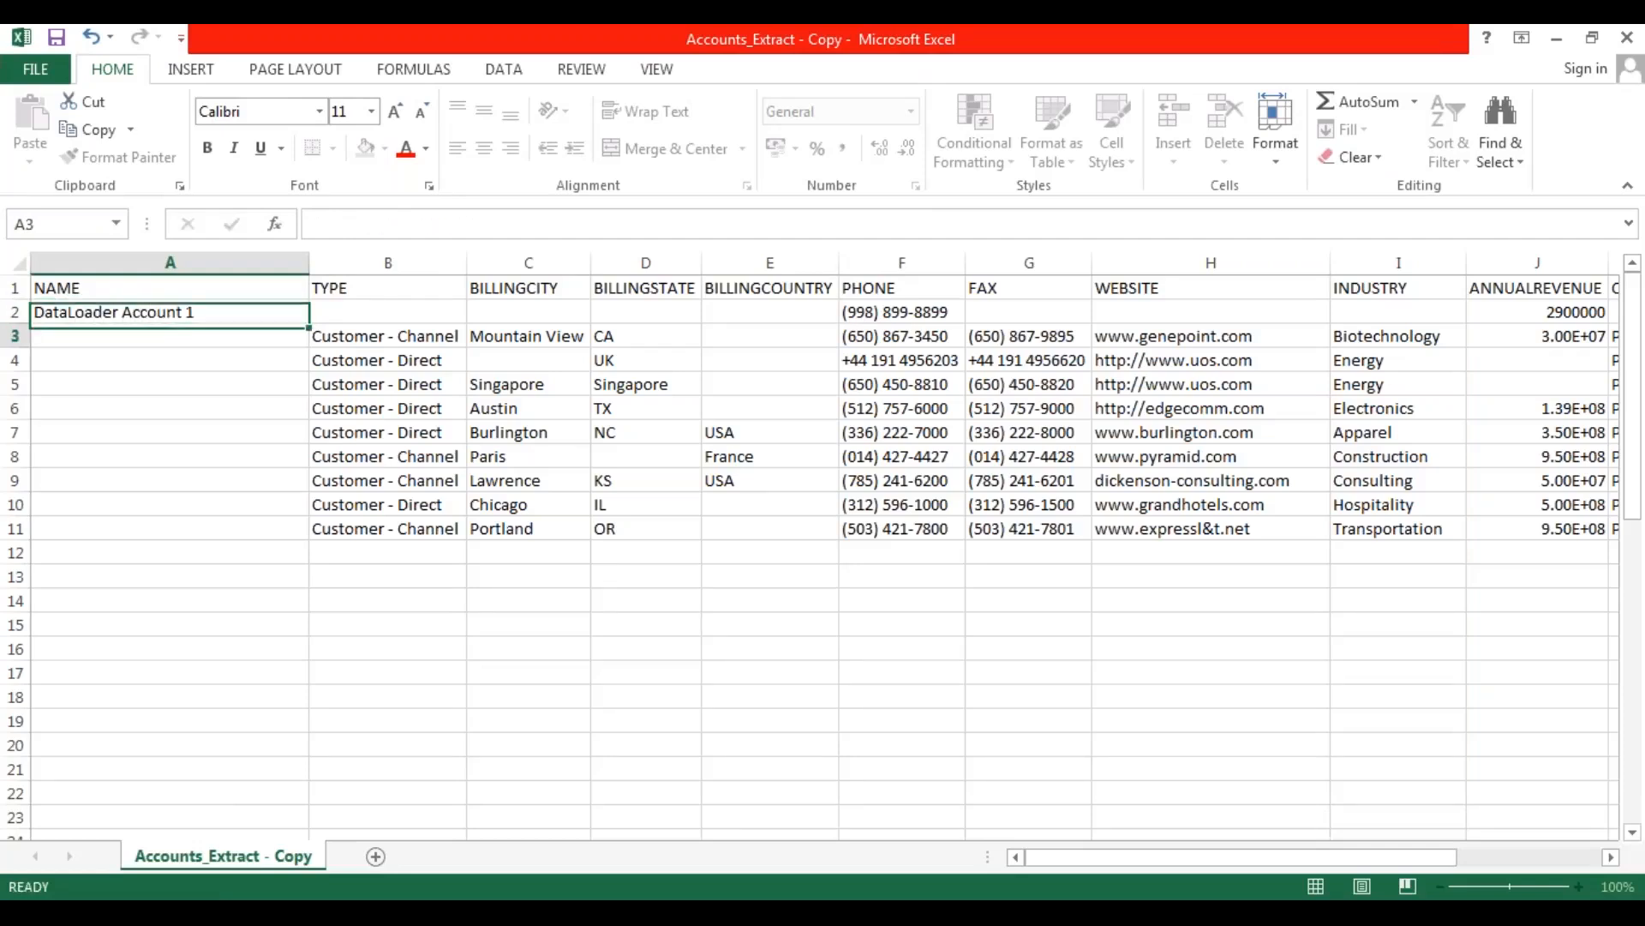
Fill the NAME series down through row 11, ending with DataLoader Account 10.
{"action": "left_click", "coordinate": [178, 313]}
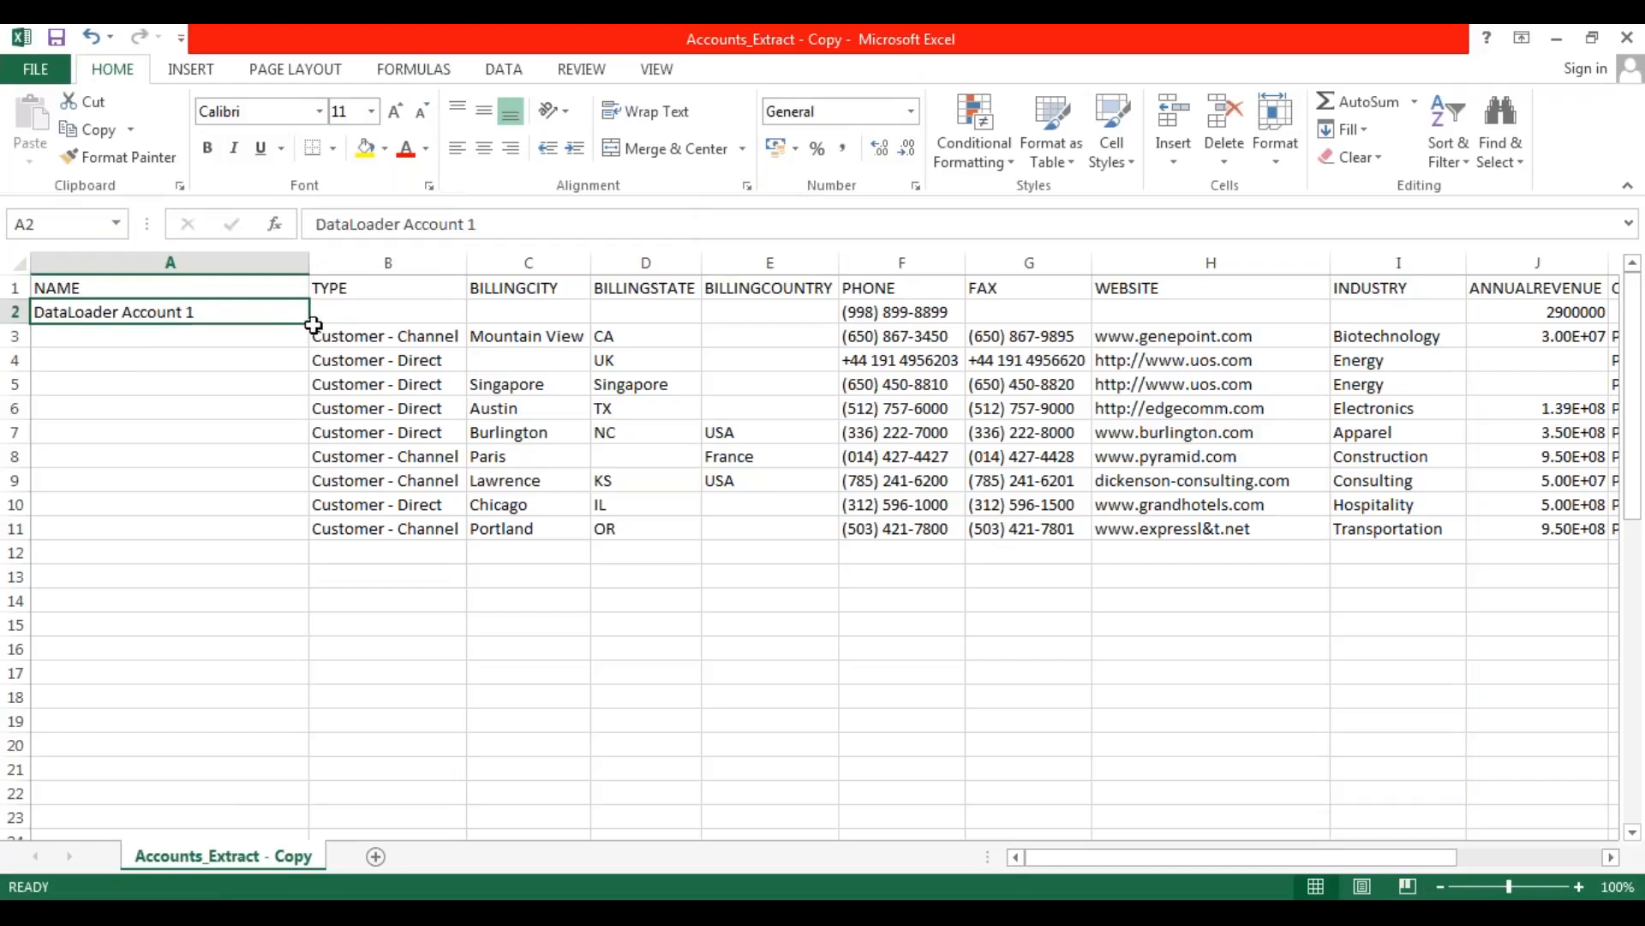
{"action": "left_click_drag", "start_coordinate": [310, 326], "coordinate": [304, 535]}
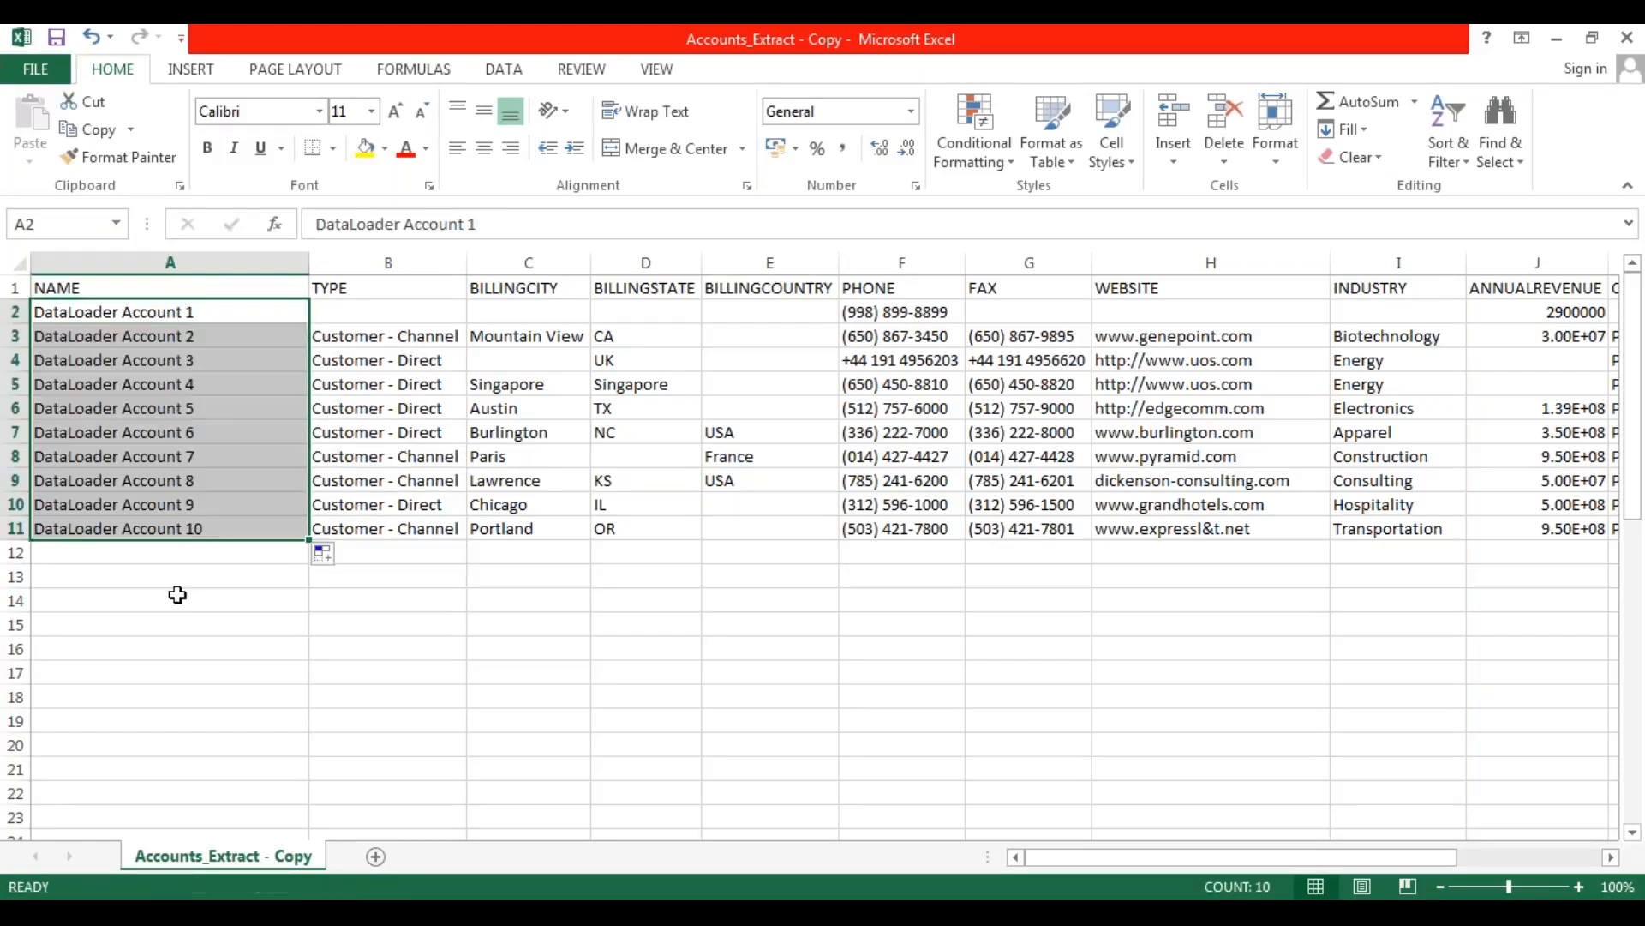
{"action": "left_click", "coordinate": [176, 595]}
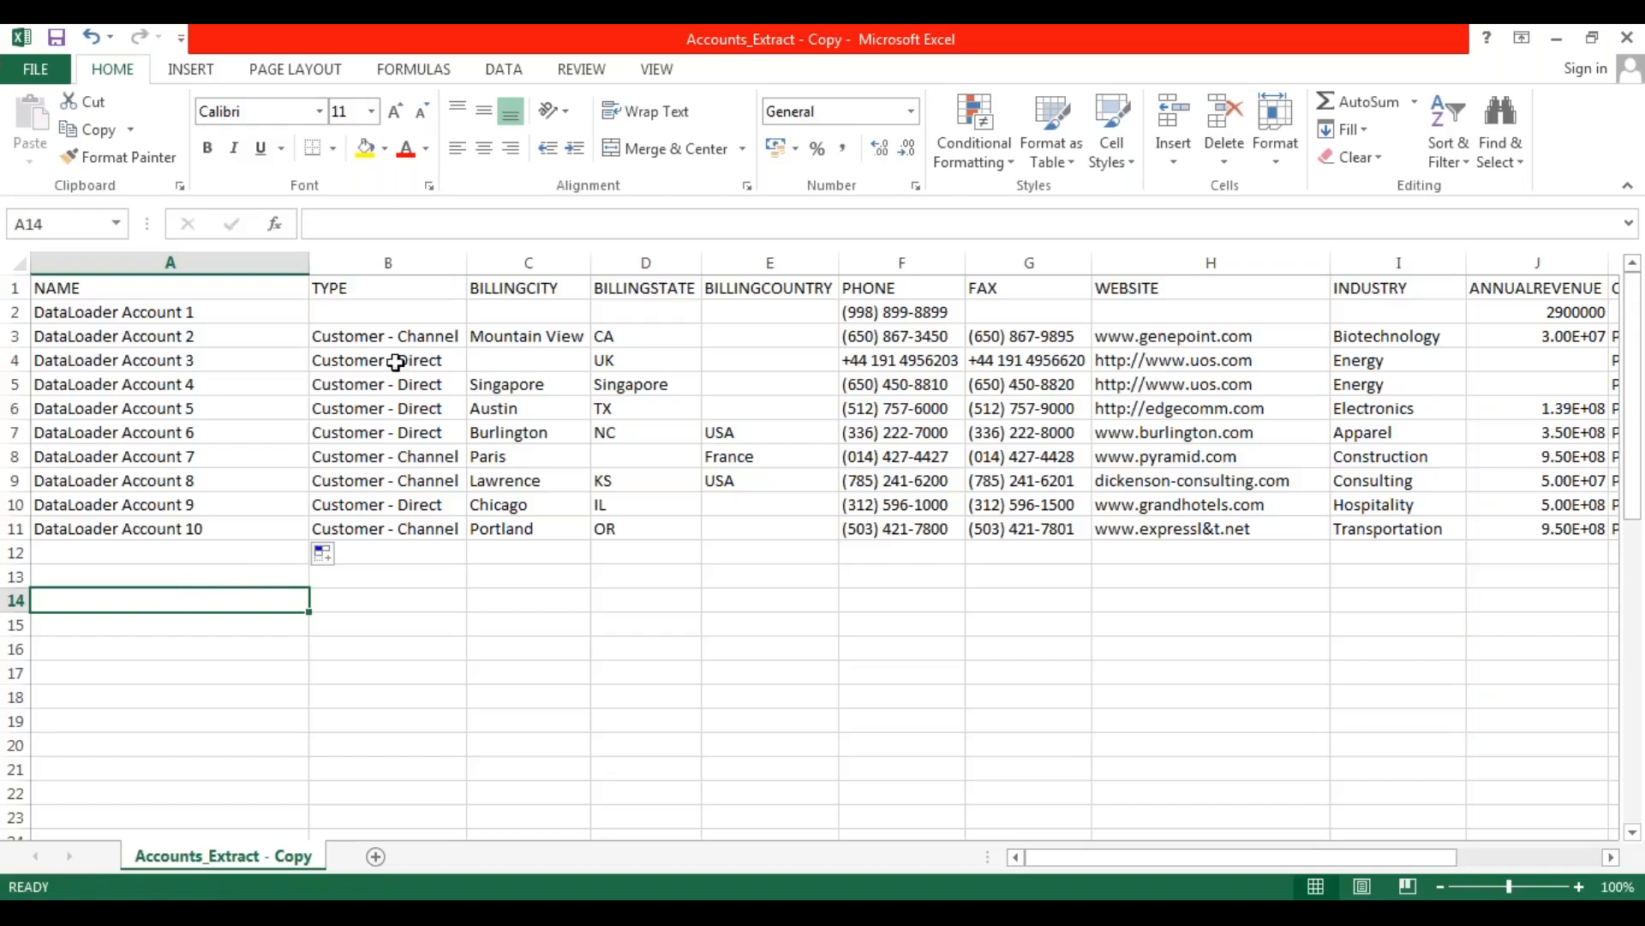
Clear the TYPE values in rows 2 to 7, enter Prospect in row 2 and fill it down to row 6.
{"action": "left_click_drag", "start_coordinate": [382, 312], "coordinate": [383, 402]}
{"action": "key", "text": "Delete"}
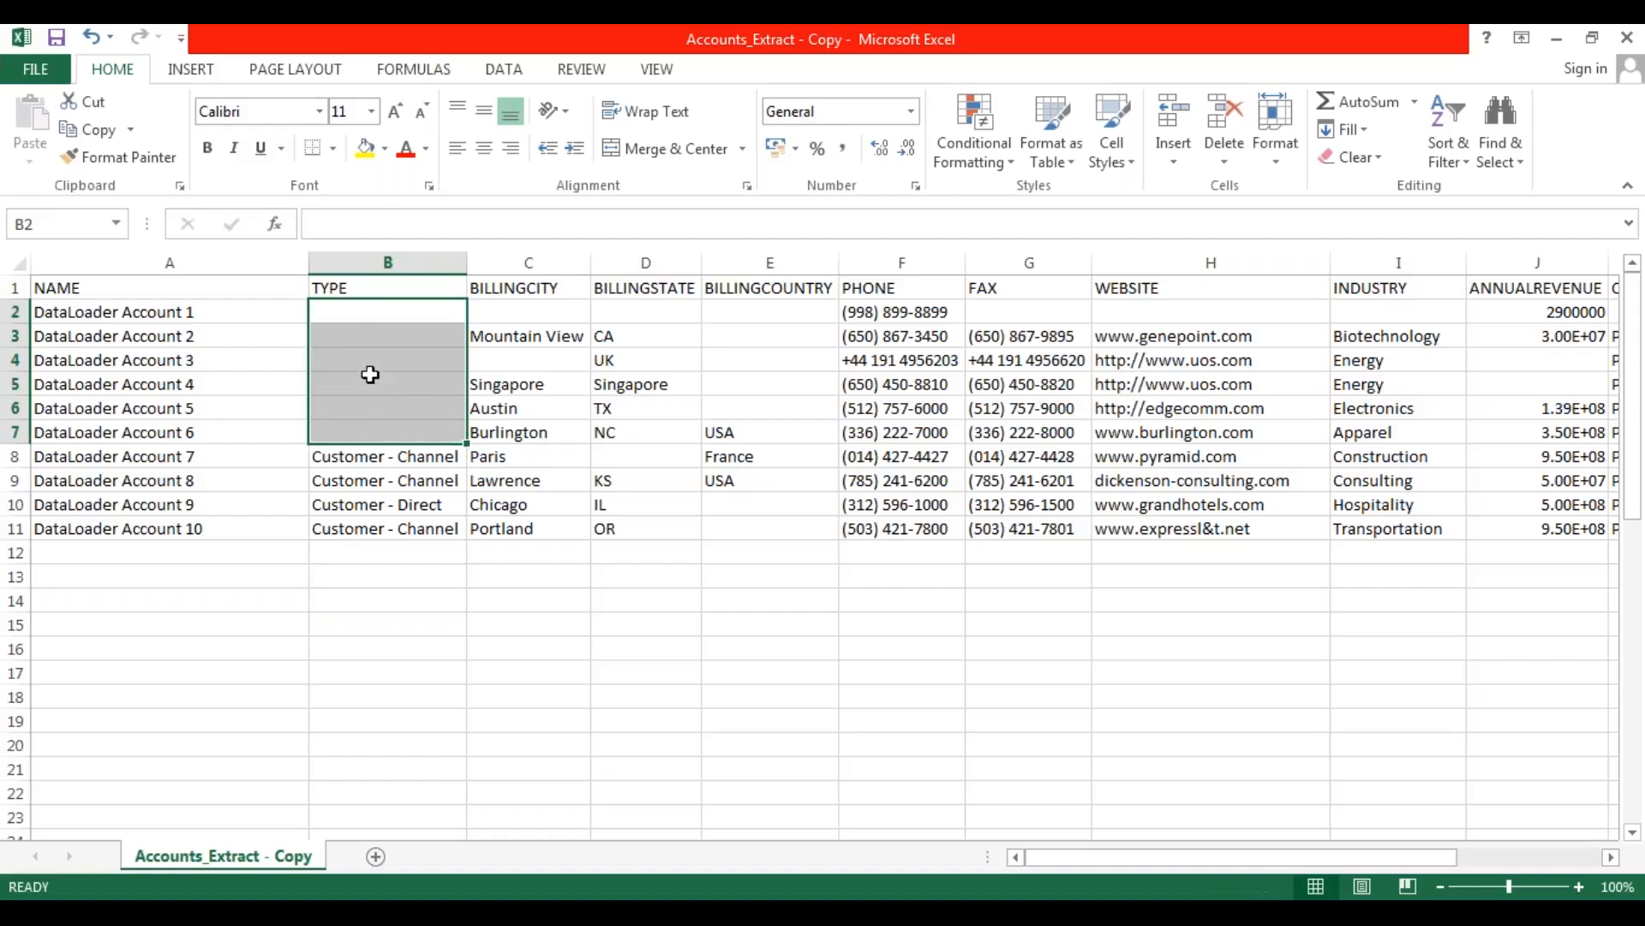
{"action": "left_click", "coordinate": [370, 312]}
{"action": "type", "text": "Prop"}
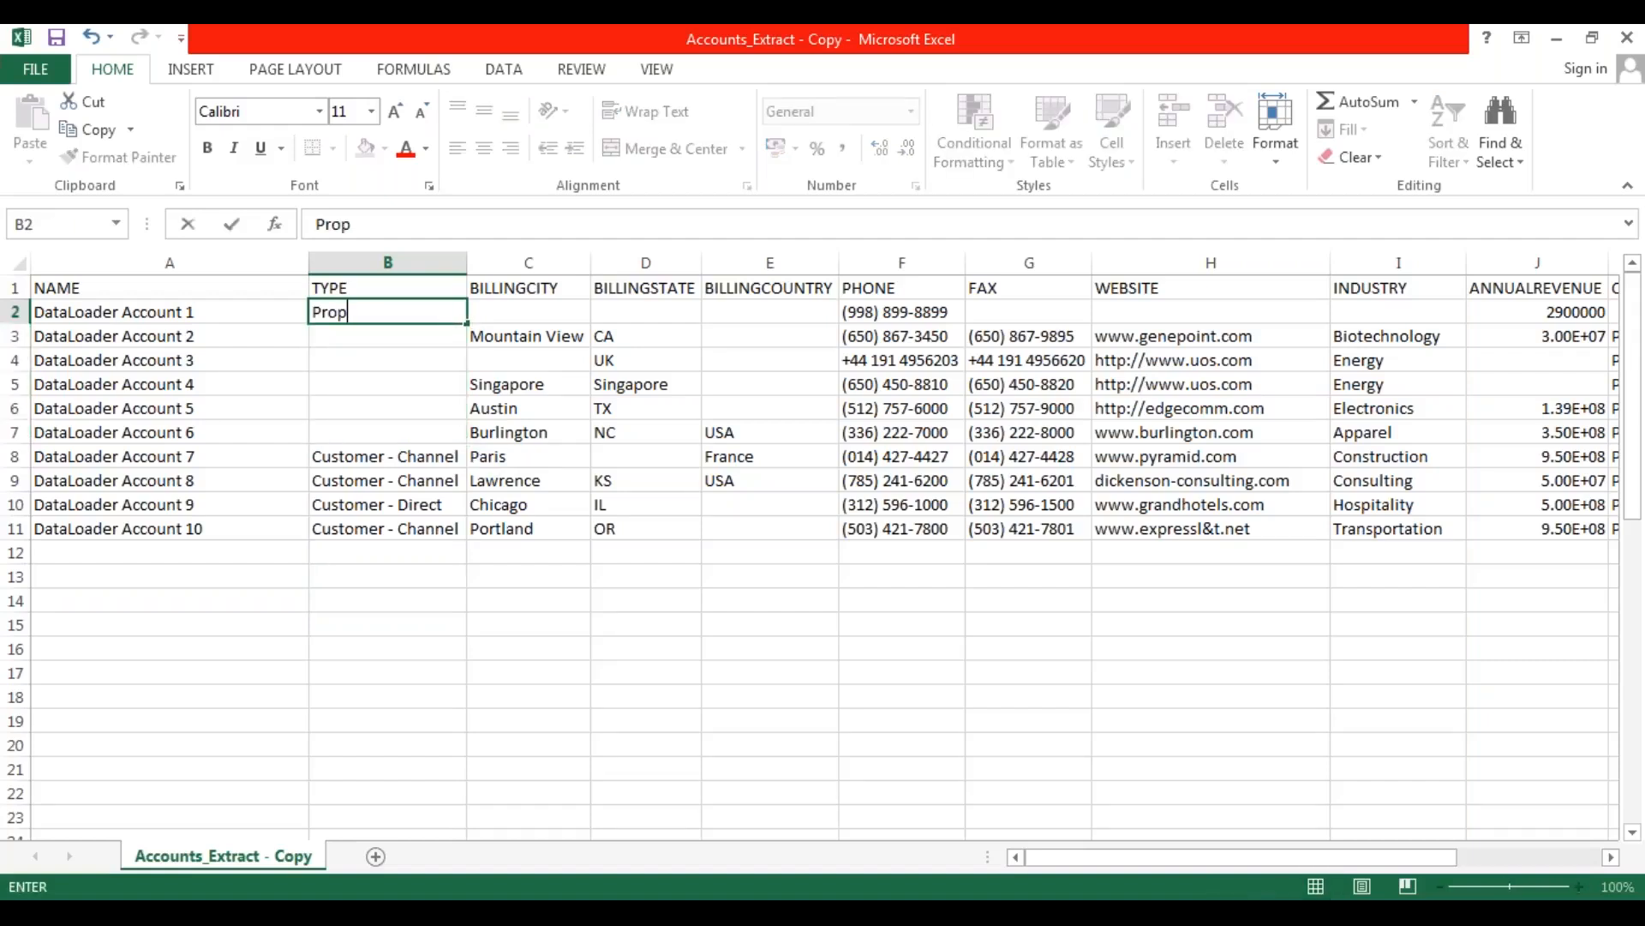
{"action": "key", "text": "BackSpace"}
{"action": "type", "text": "spect"}
{"action": "key", "text": "Return"}
{"action": "left_click", "coordinate": [452, 314]}
{"action": "left_click_drag", "start_coordinate": [460, 319], "coordinate": [463, 417]}
{"action": "left_click", "coordinate": [370, 504]}
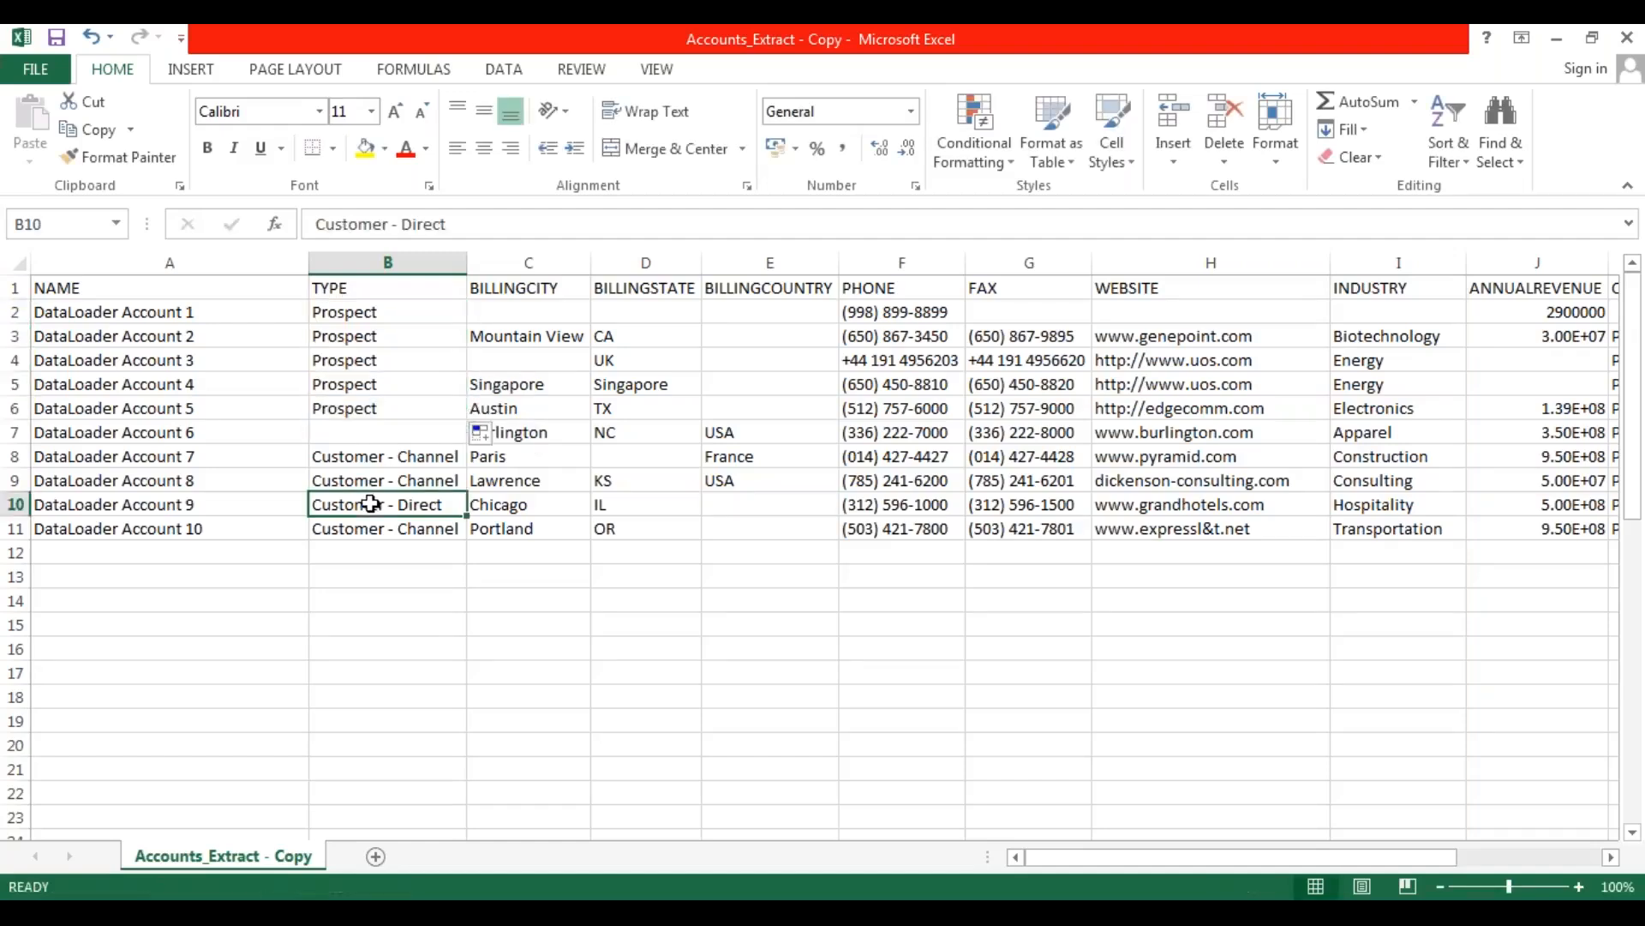
Copy the Customer - Channel type from row 8 into the TYPE cells of rows 7 and 10.
{"action": "left_click", "coordinate": [365, 456]}
{"action": "key", "text": "ctrl+c"}
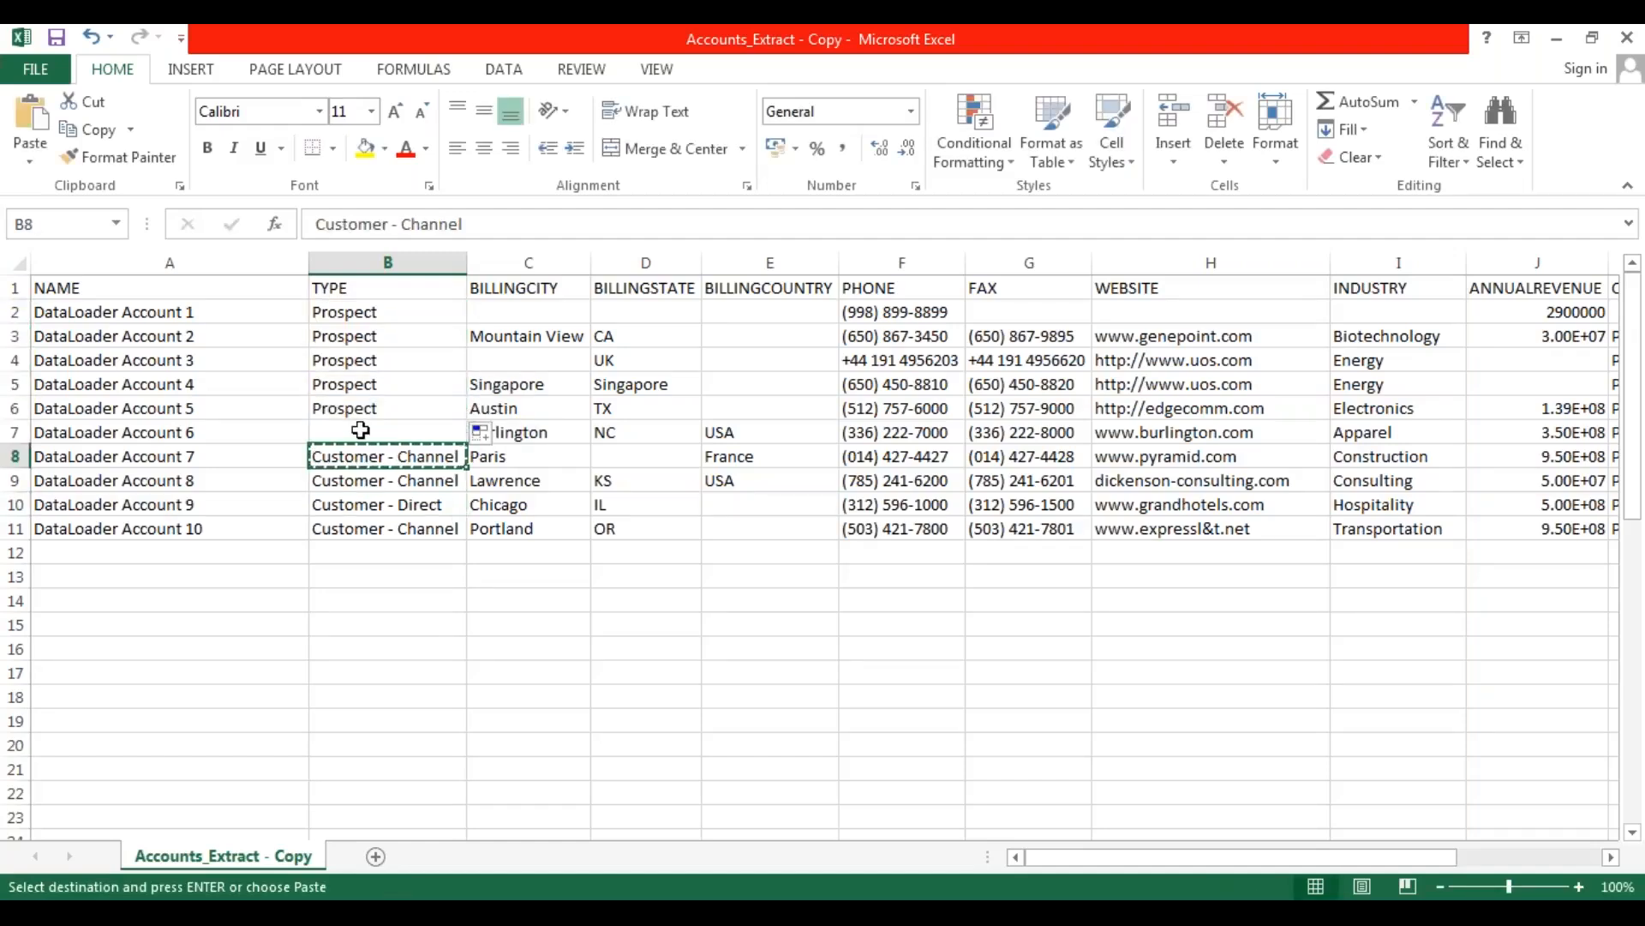
{"action": "left_click", "coordinate": [350, 430]}
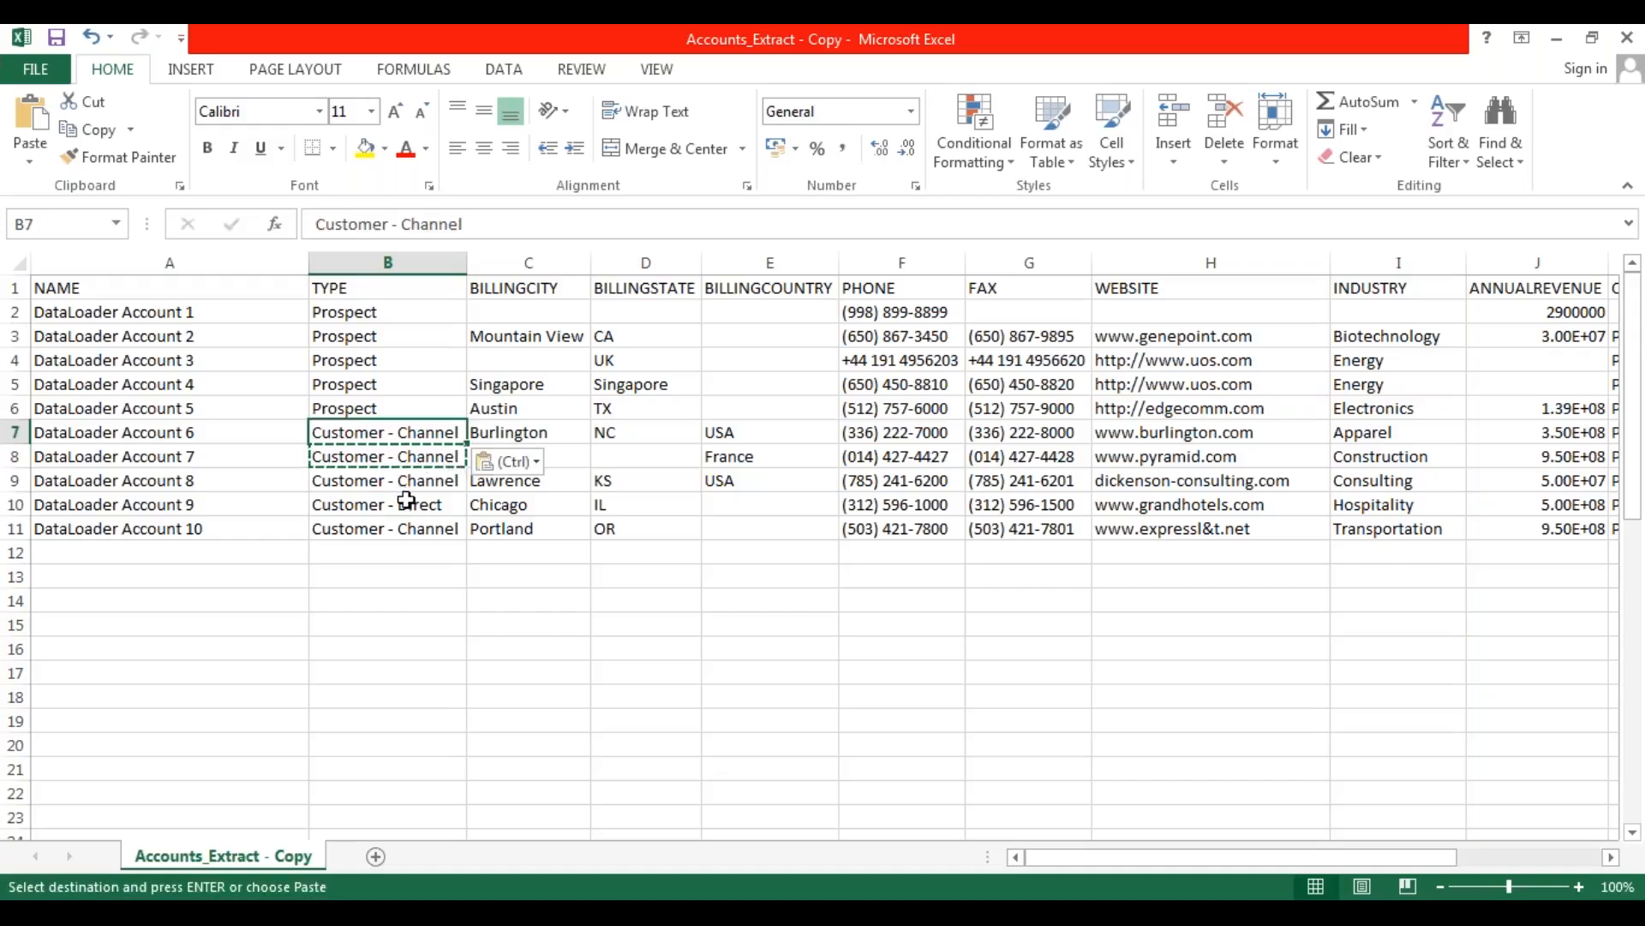
{"action": "left_click", "coordinate": [404, 547]}
{"action": "left_click", "coordinate": [390, 511]}
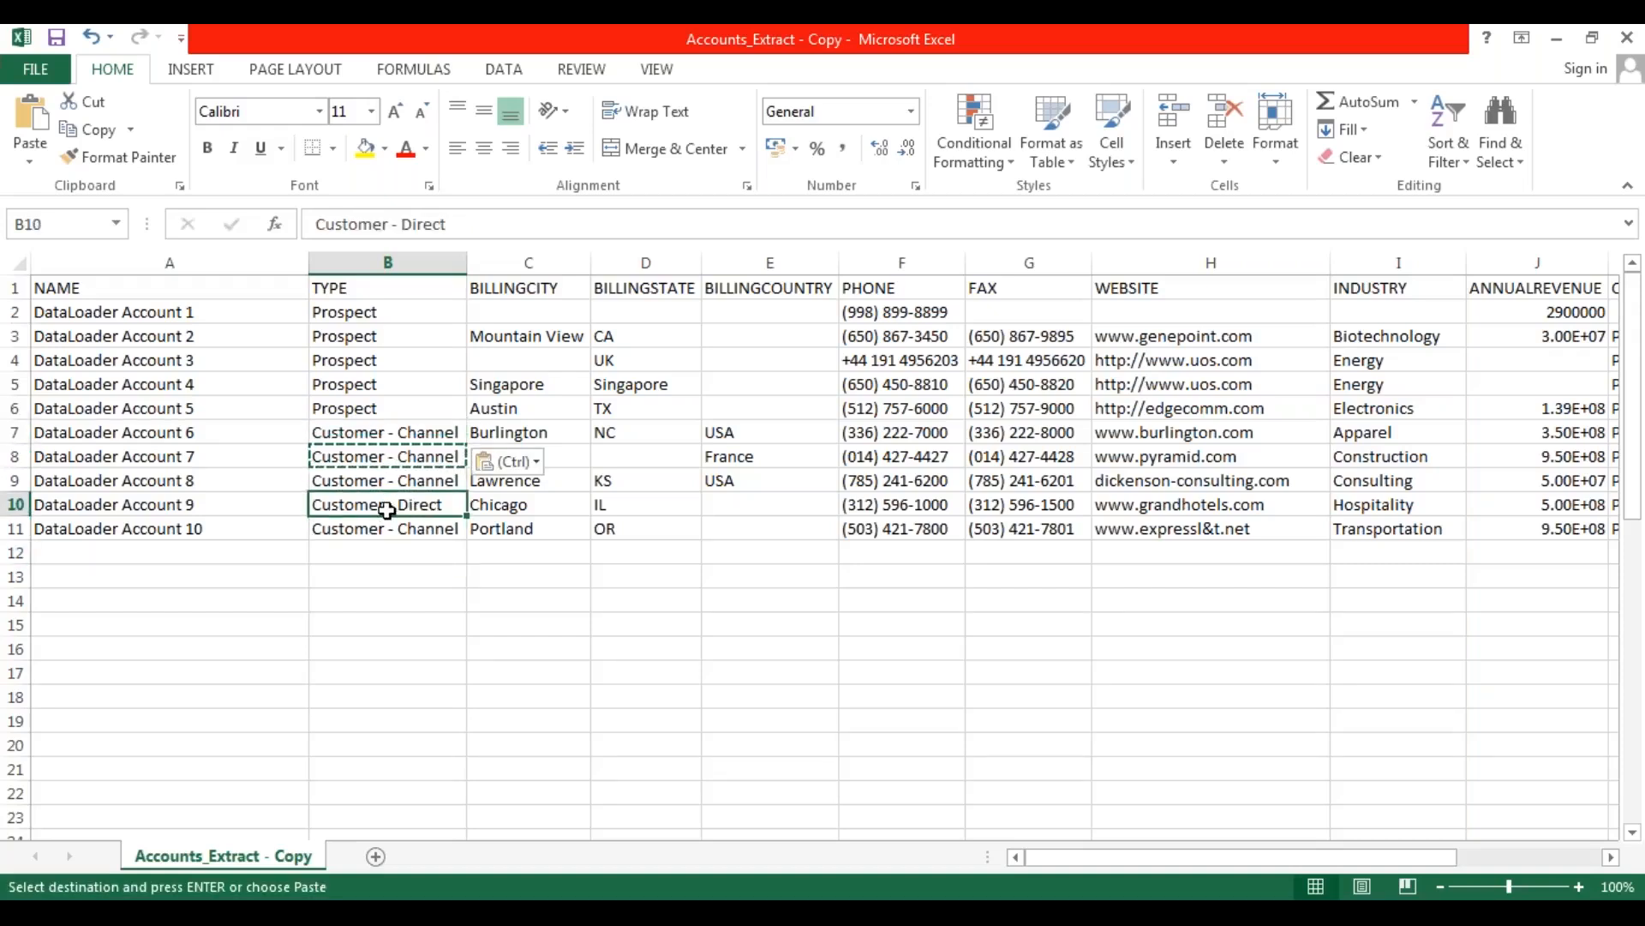
{"action": "key", "text": "ctrl+v"}
{"action": "left_click", "coordinate": [408, 643]}
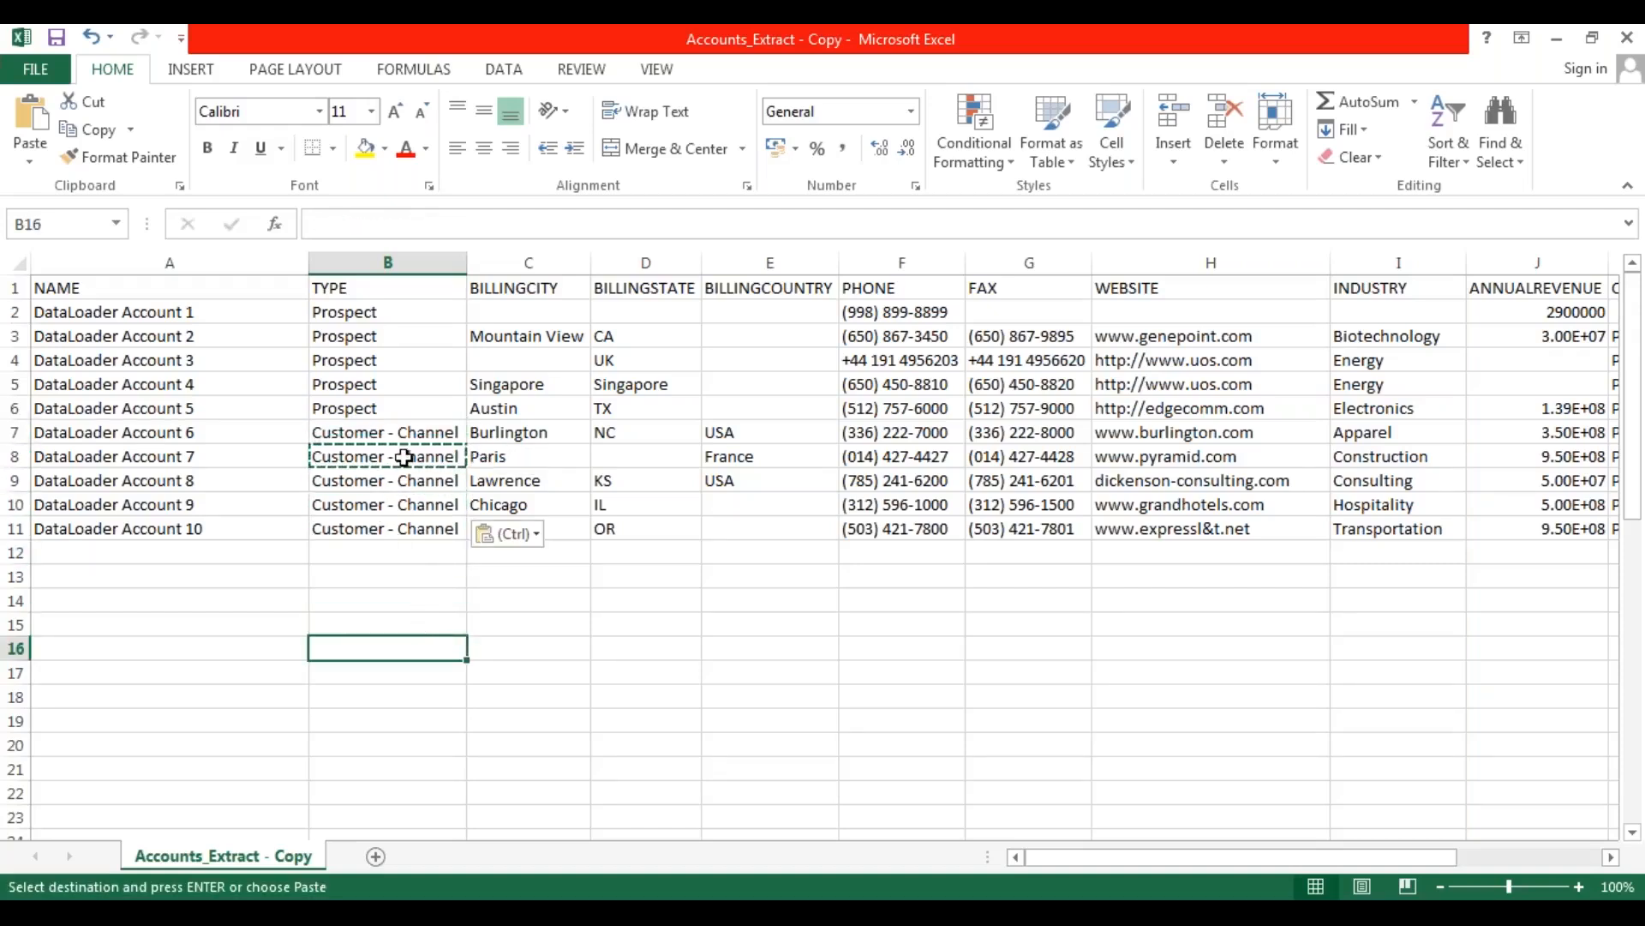
{"action": "left_click_drag", "start_coordinate": [393, 414], "coordinate": [387, 321]}
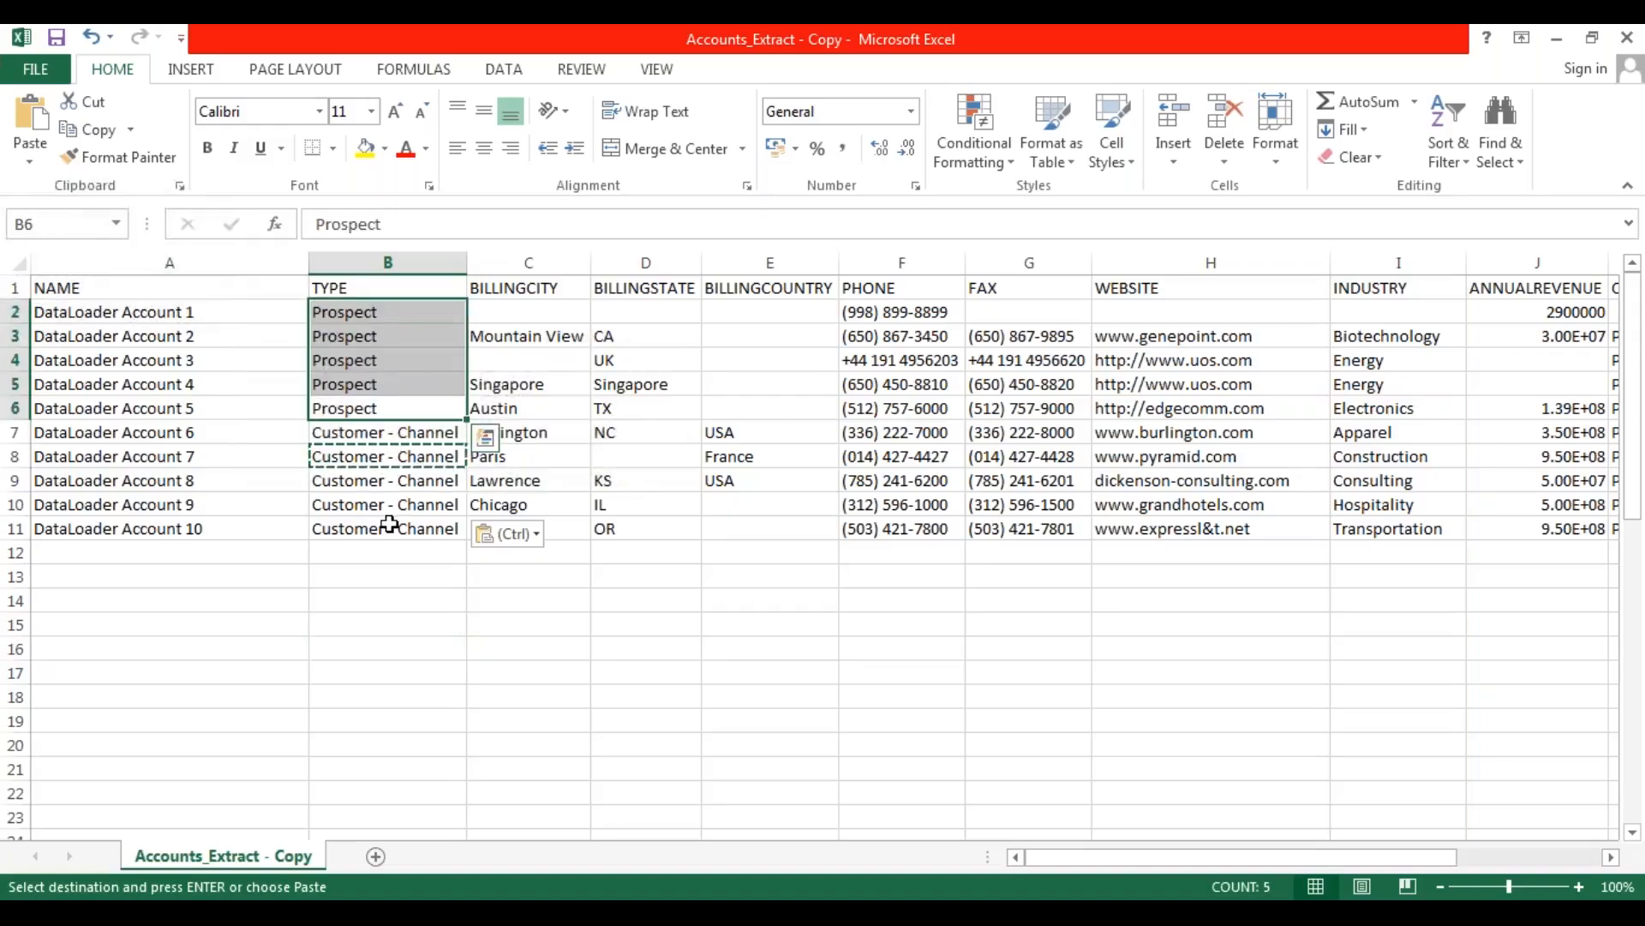
{"action": "left_click", "coordinate": [390, 525]}
{"action": "left_click_drag", "start_coordinate": [392, 434], "coordinate": [401, 531]}
{"action": "left_click", "coordinate": [382, 586]}
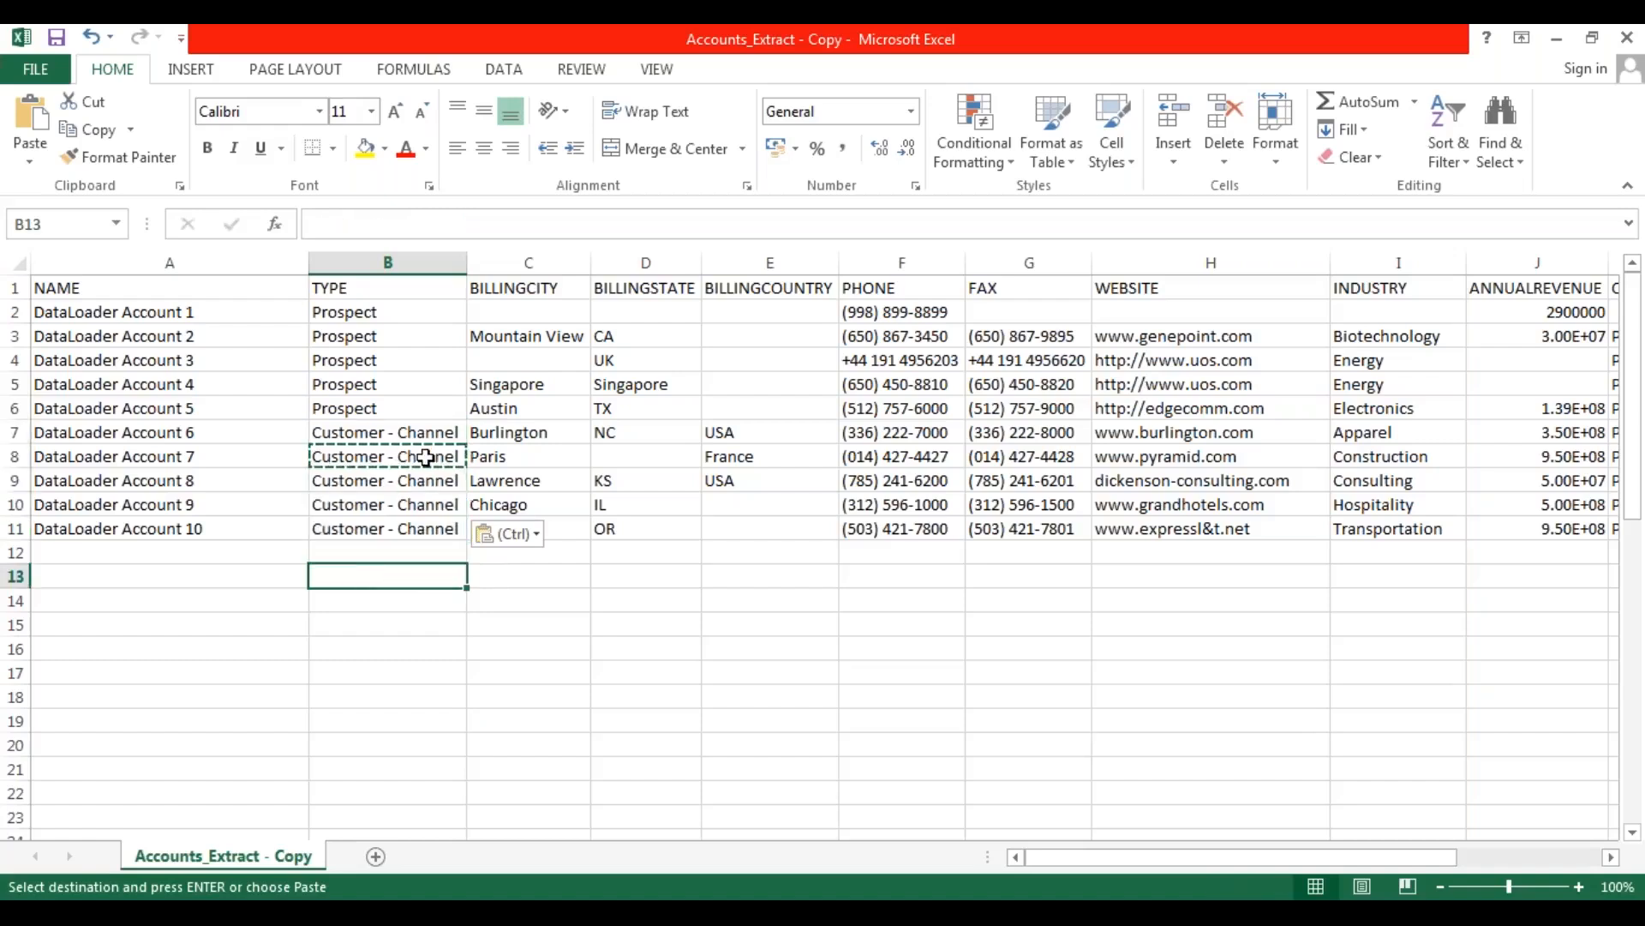
Clear the BILLINGCITY values in rows 2 to 11 and enter Hyderabad for the first record.
{"action": "left_click", "coordinate": [514, 322]}
{"action": "left_click_drag", "start_coordinate": [514, 321], "coordinate": [531, 530]}
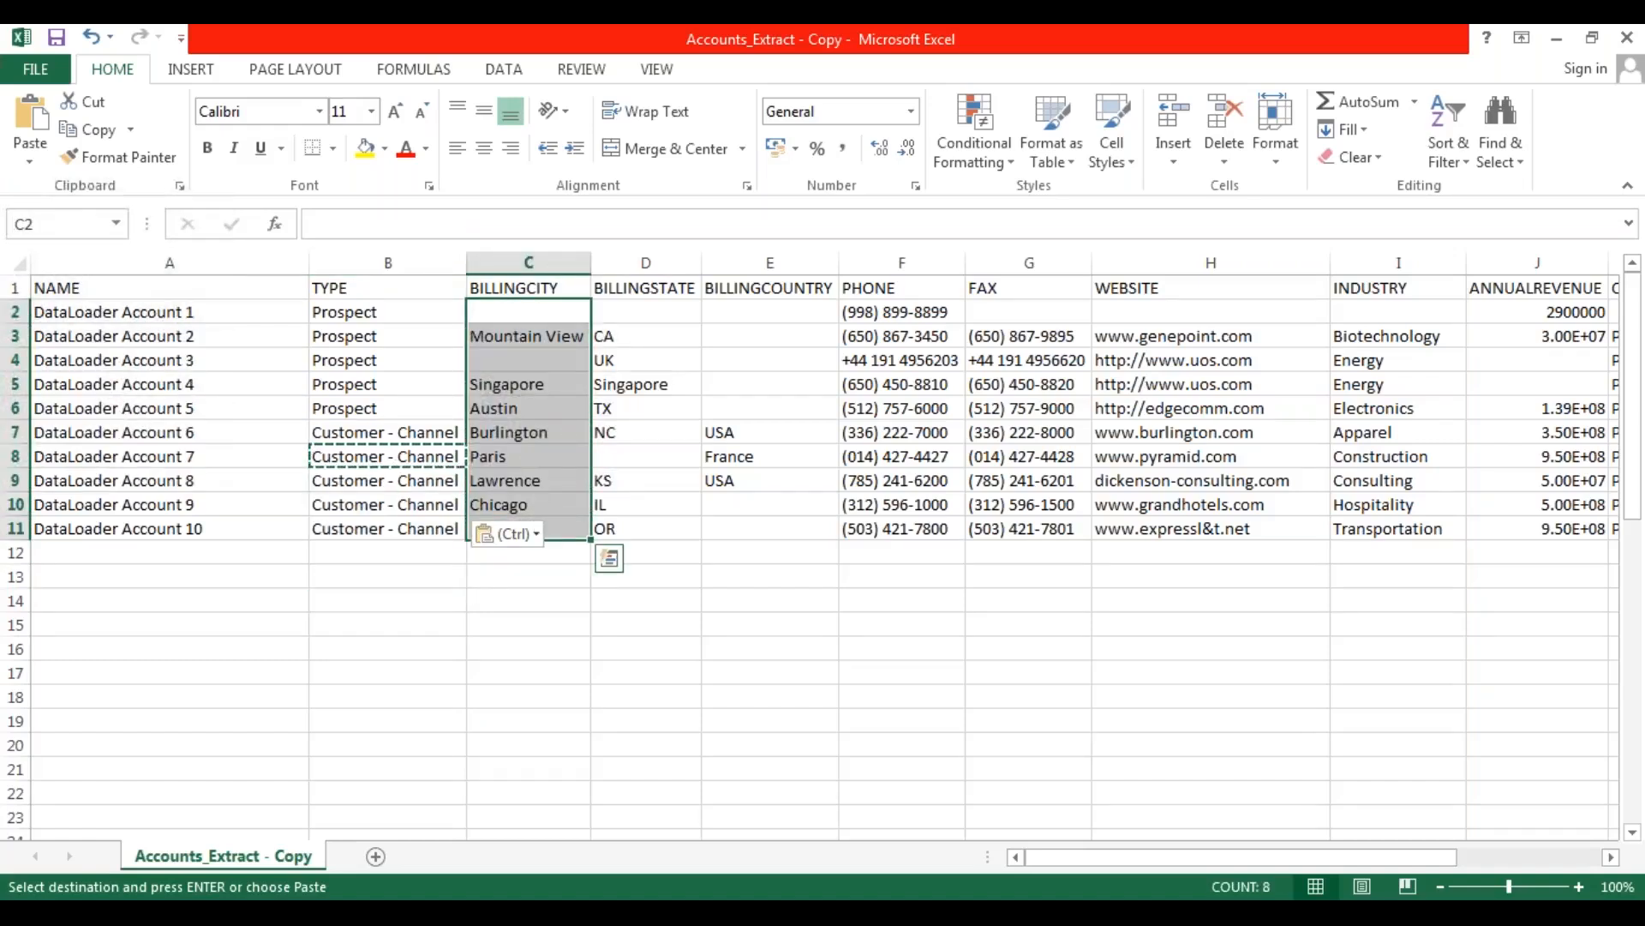
{"action": "key", "text": "Delete"}
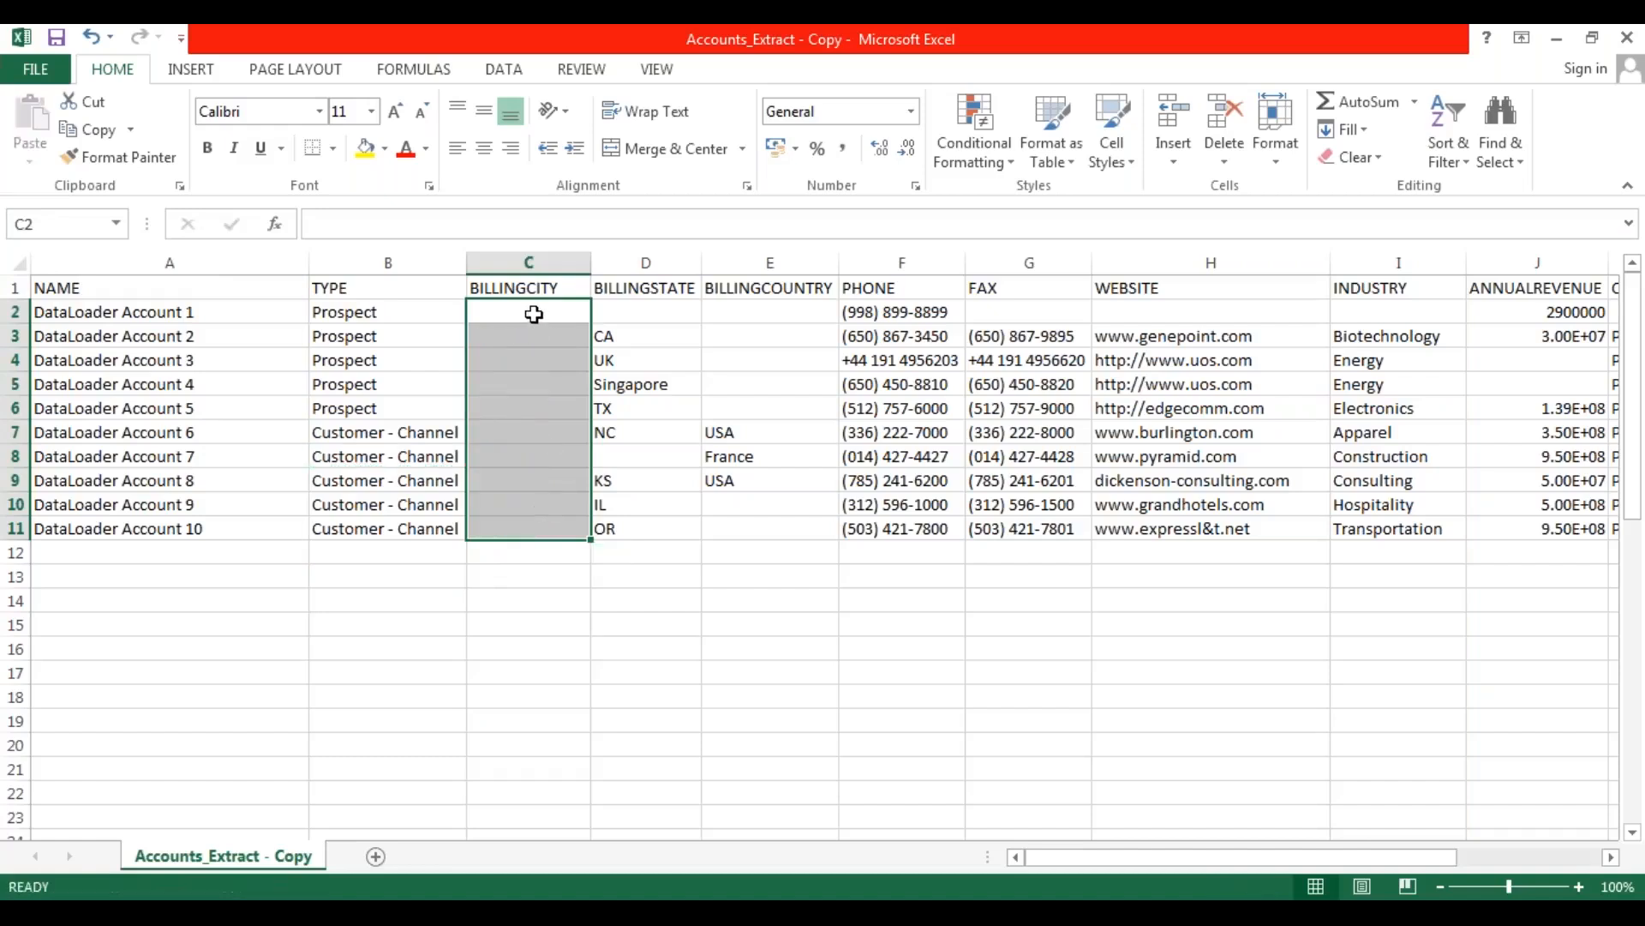
{"action": "left_click", "coordinate": [536, 312]}
{"action": "type", "text": "Hyderabad"}
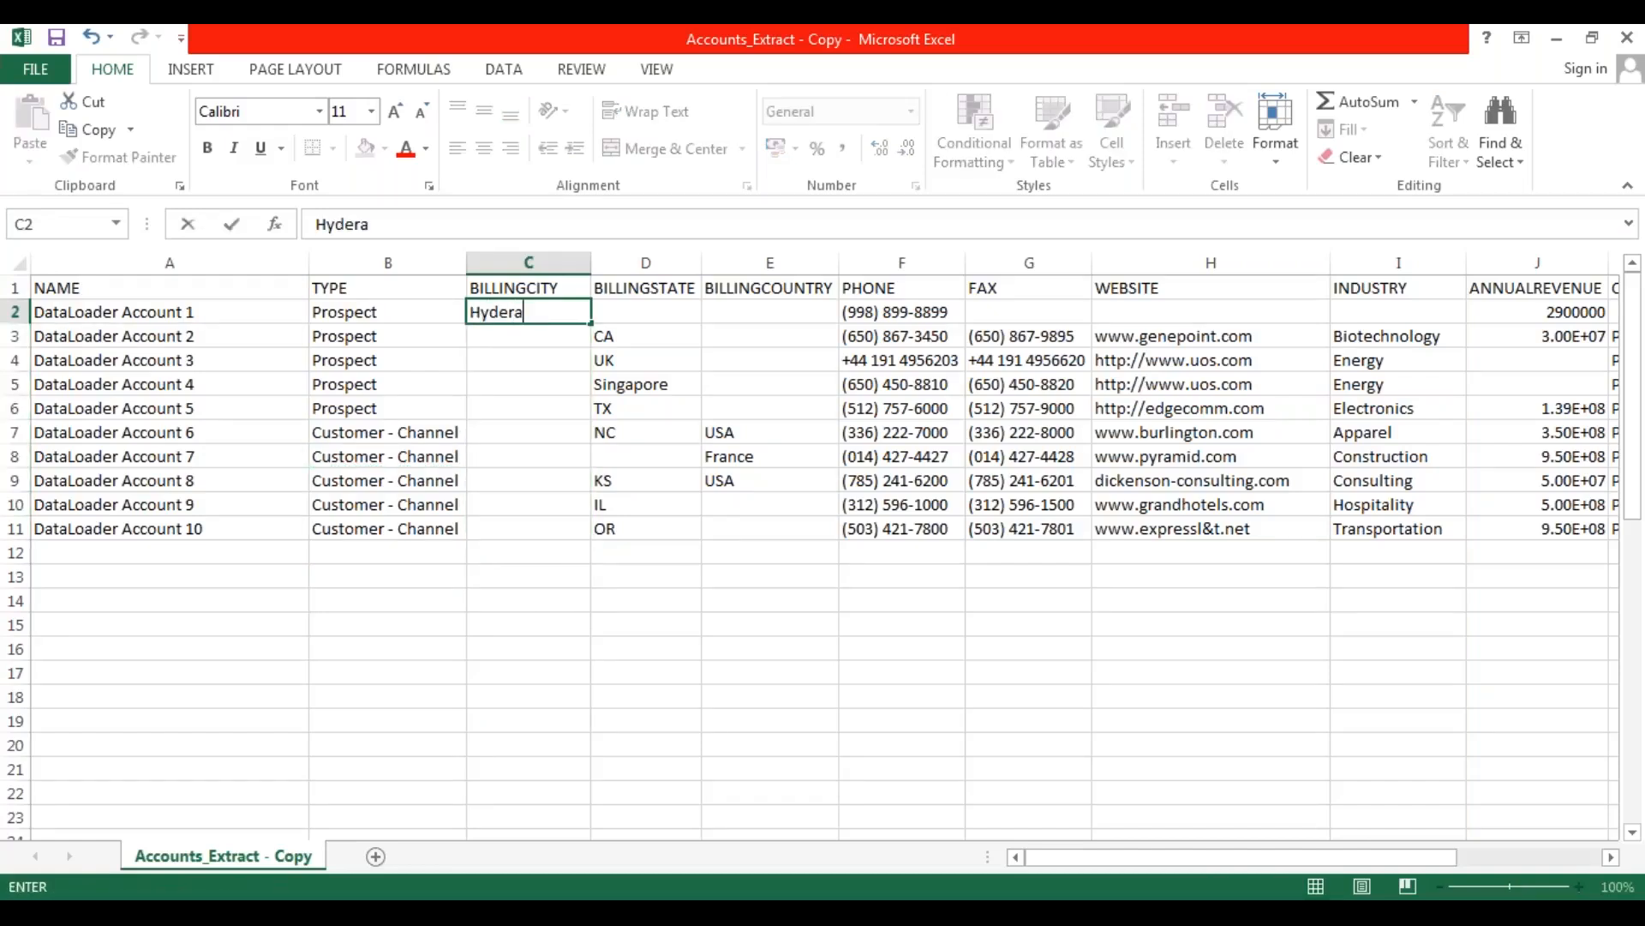
{"action": "left_click_drag", "start_coordinate": [603, 395], "coordinate": [604, 408]}
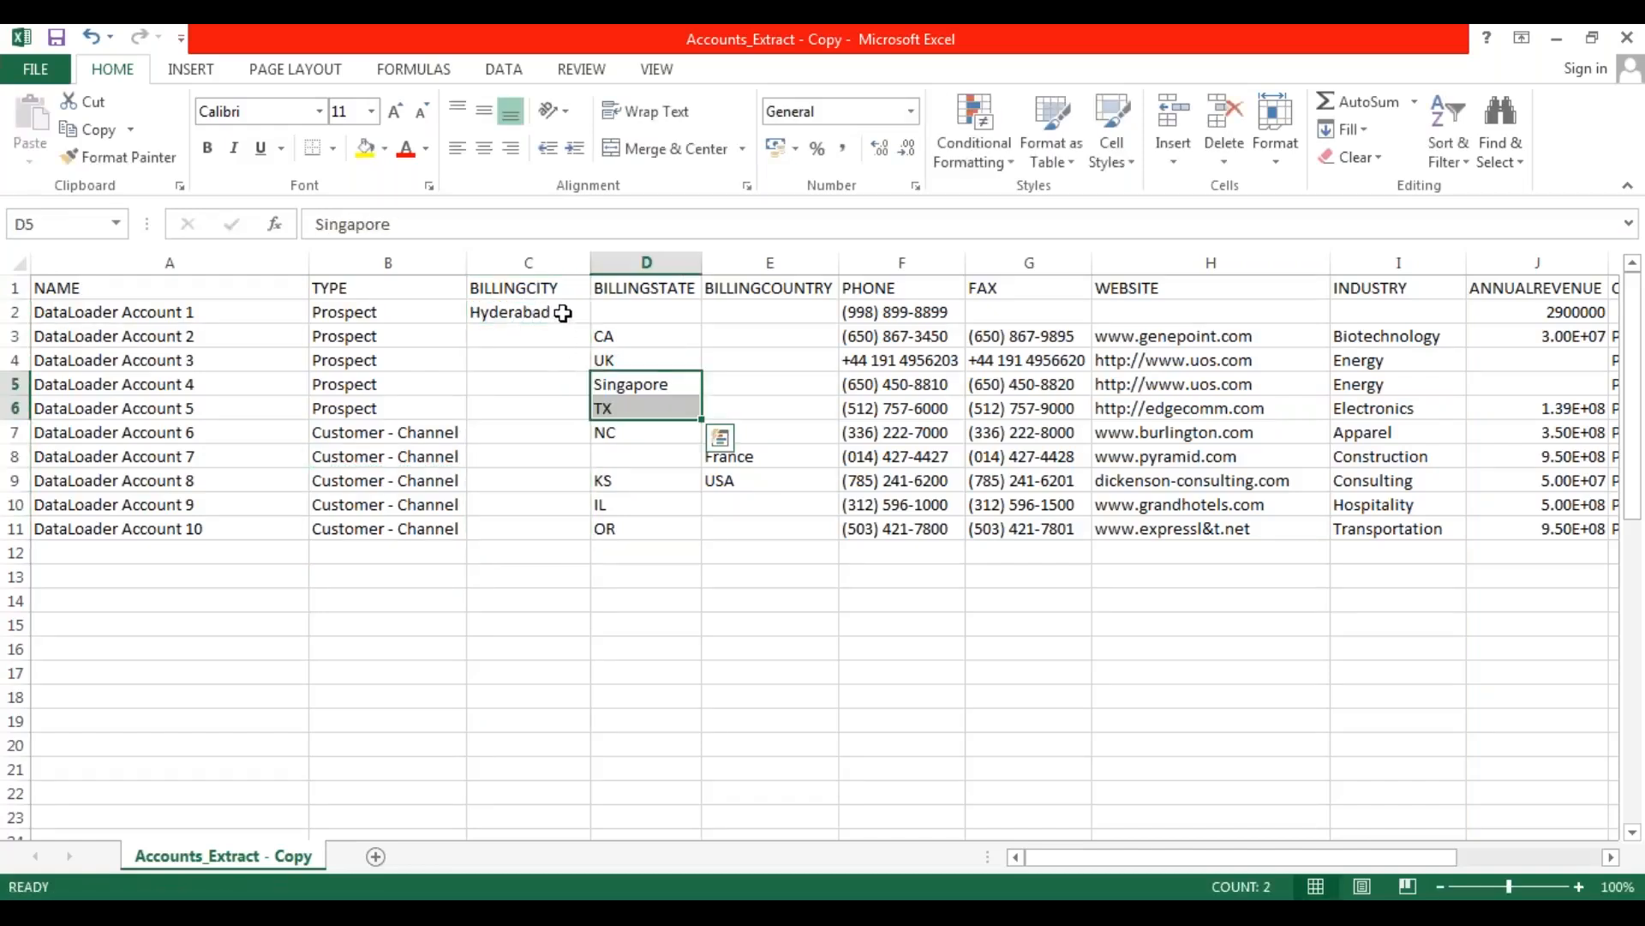
Fill Hyderabad down the BILLINGCITY column through row 11, undoing the accidental move of the cell.
{"action": "left_click", "coordinate": [574, 315]}
{"action": "left_click_drag", "start_coordinate": [581, 319], "coordinate": [581, 367]}
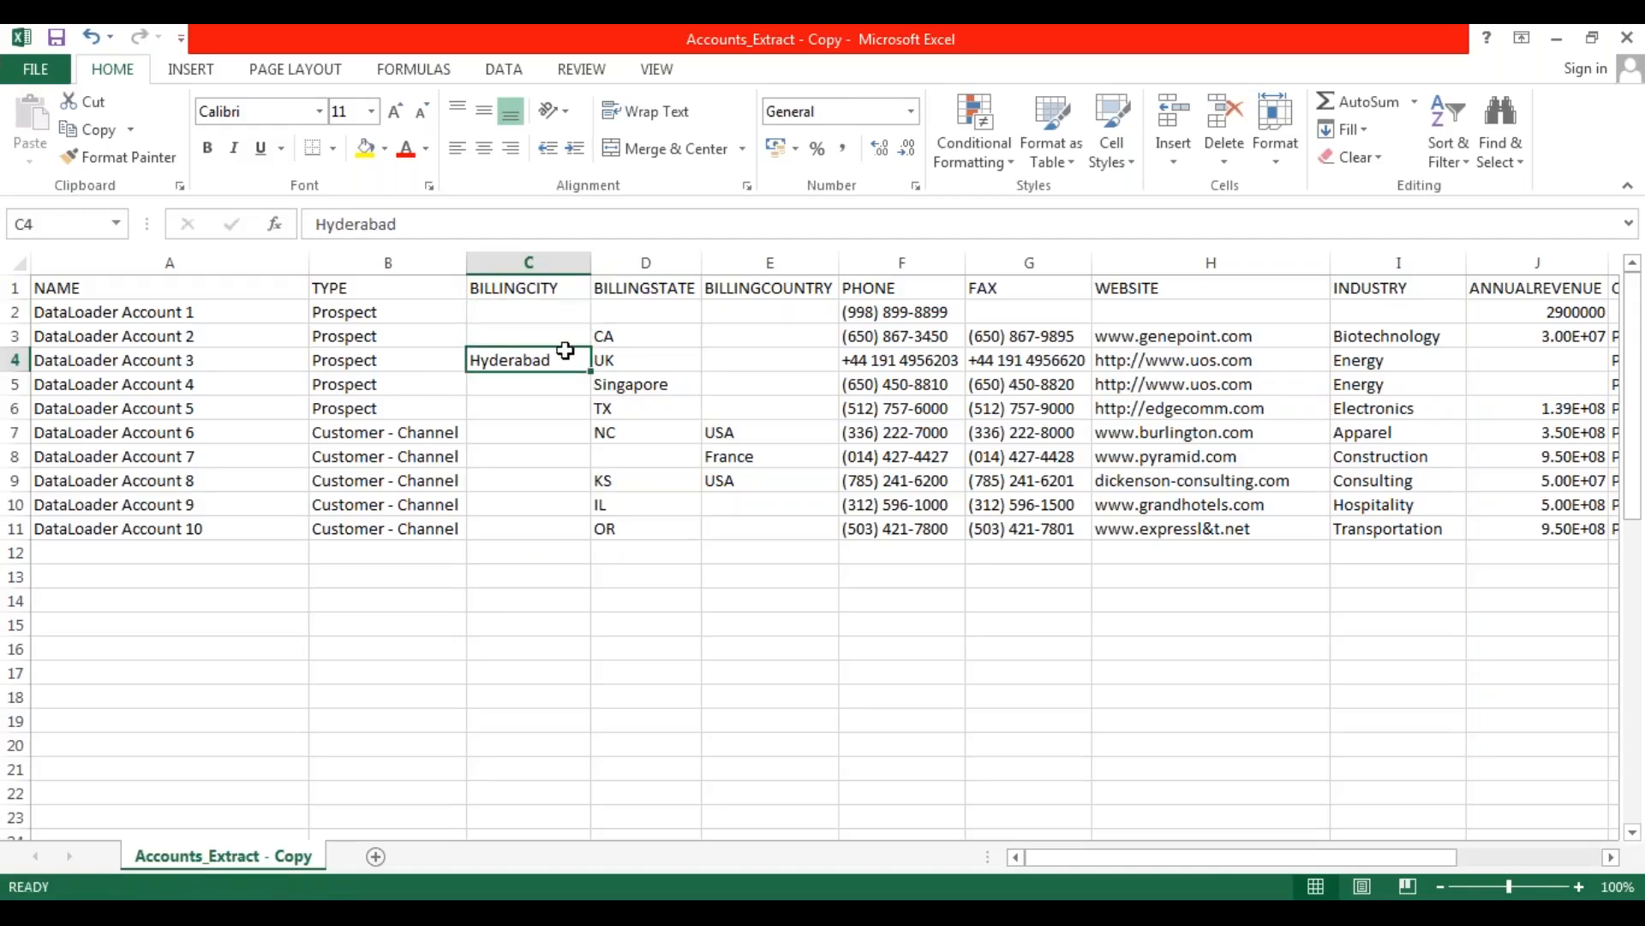
{"action": "key", "text": "ctrl+z"}
{"action": "left_click_drag", "start_coordinate": [590, 323], "coordinate": [591, 545]}
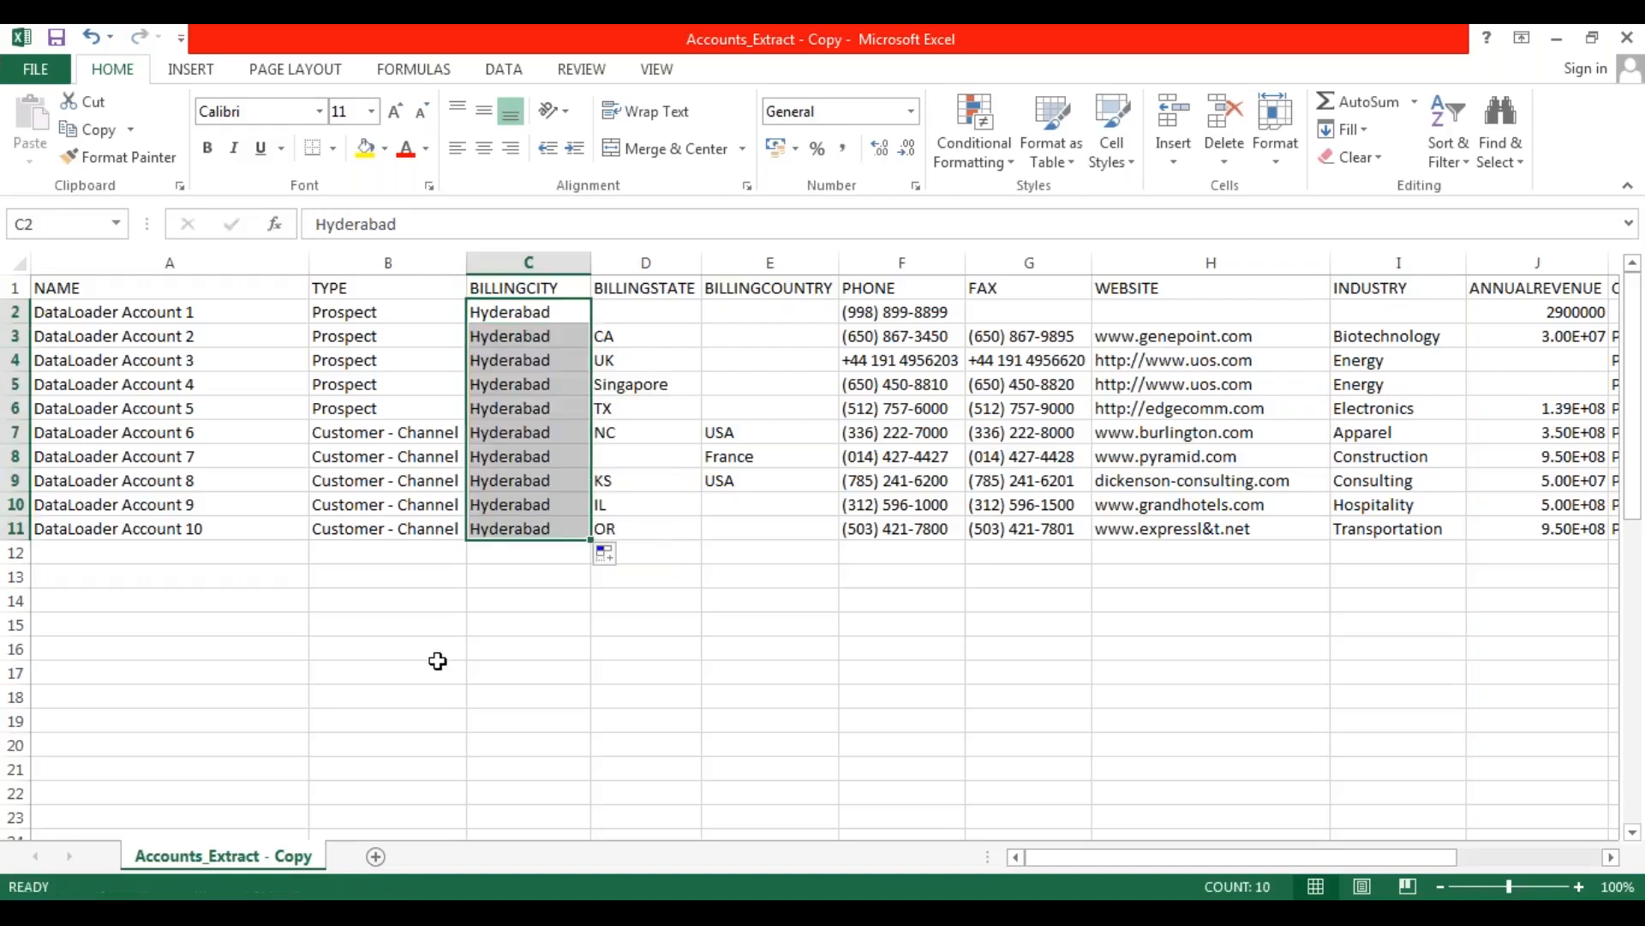
{"action": "left_click", "coordinate": [437, 661]}
Replace the BILLINGSTATE values of all ten records in rows 2 to 11 with Telangana.
{"action": "left_click_drag", "start_coordinate": [647, 311], "coordinate": [660, 540]}
{"action": "key", "text": "Delete"}
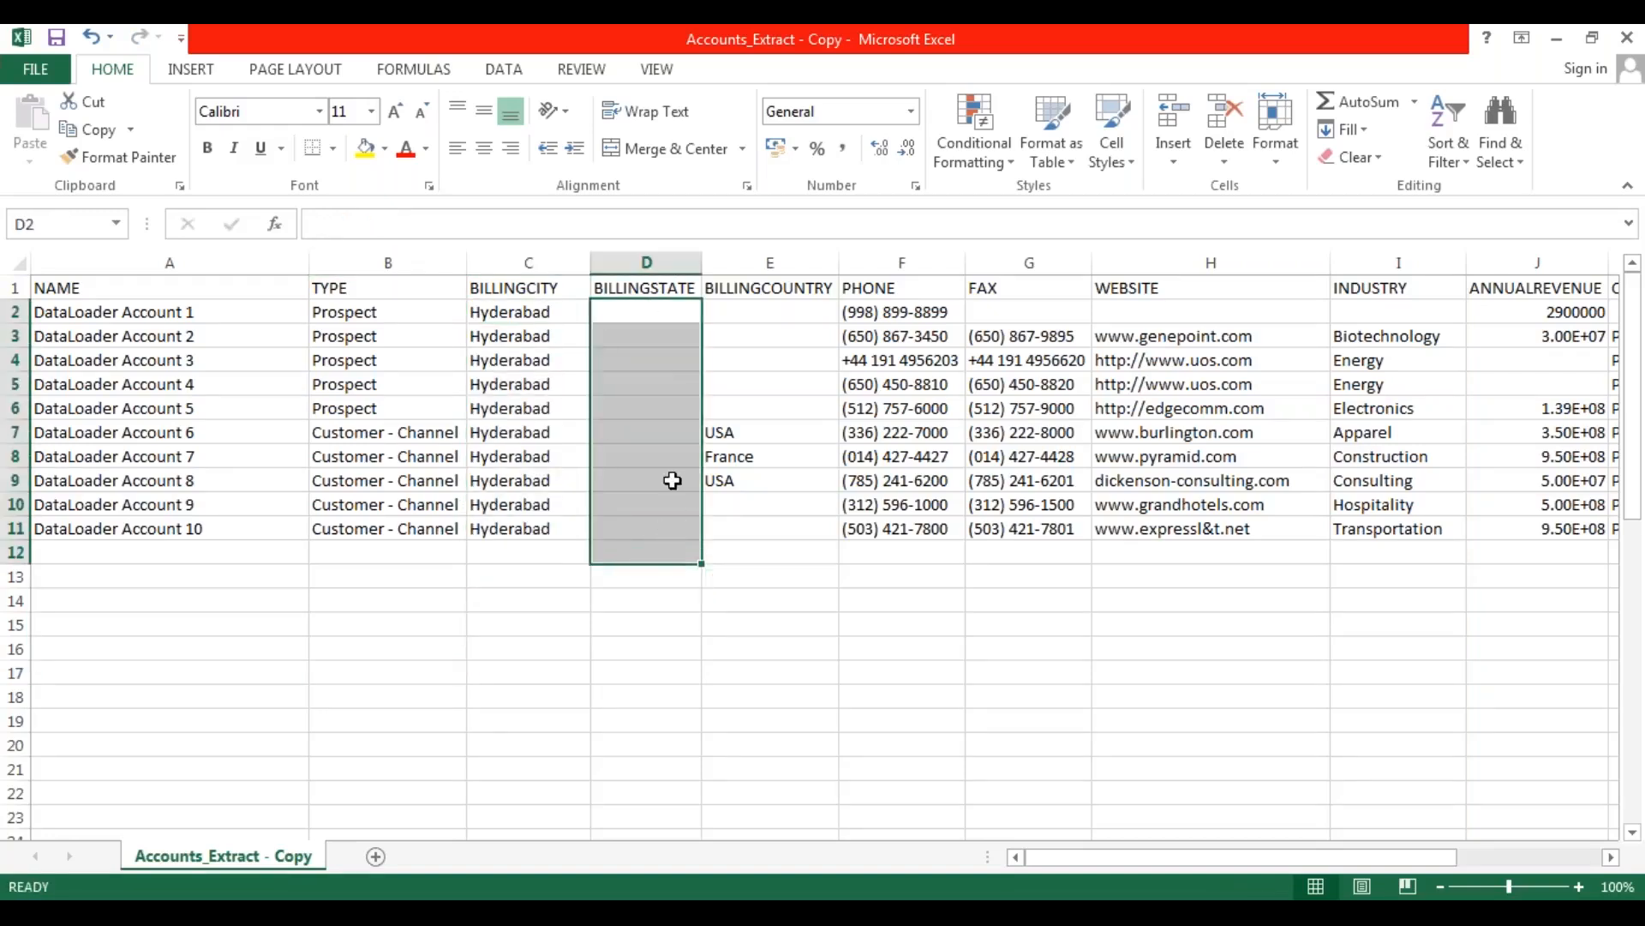
{"action": "left_click", "coordinate": [631, 312]}
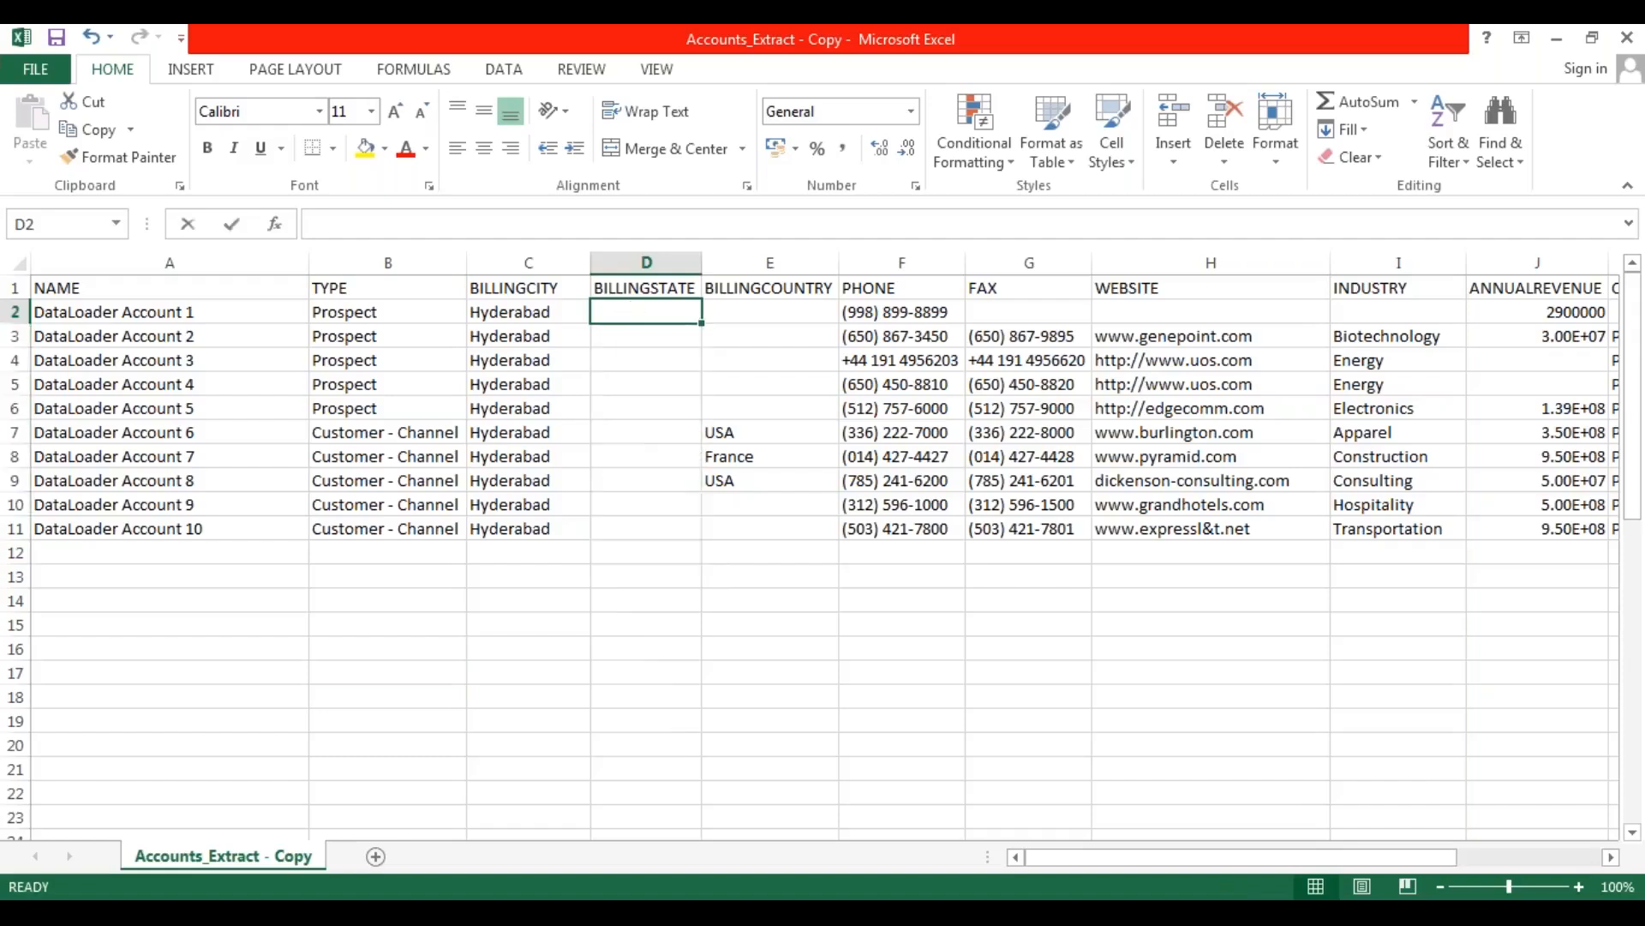
{"action": "type", "text": "Telangana"}
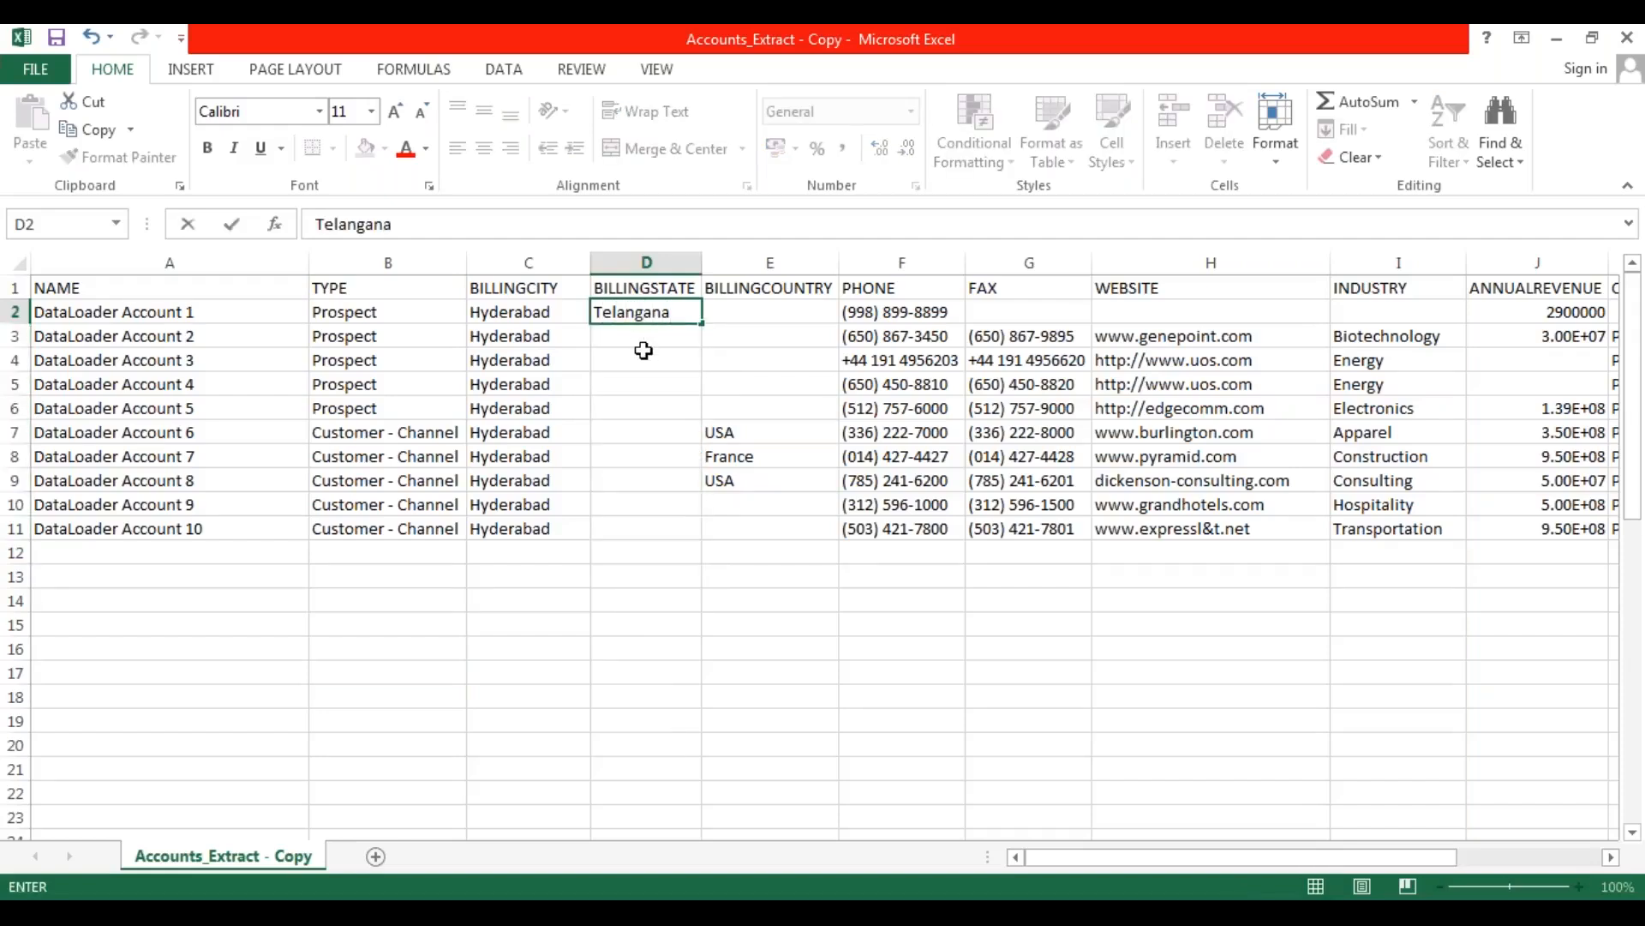
{"action": "key", "text": "Return"}
{"action": "left_click", "coordinate": [659, 315]}
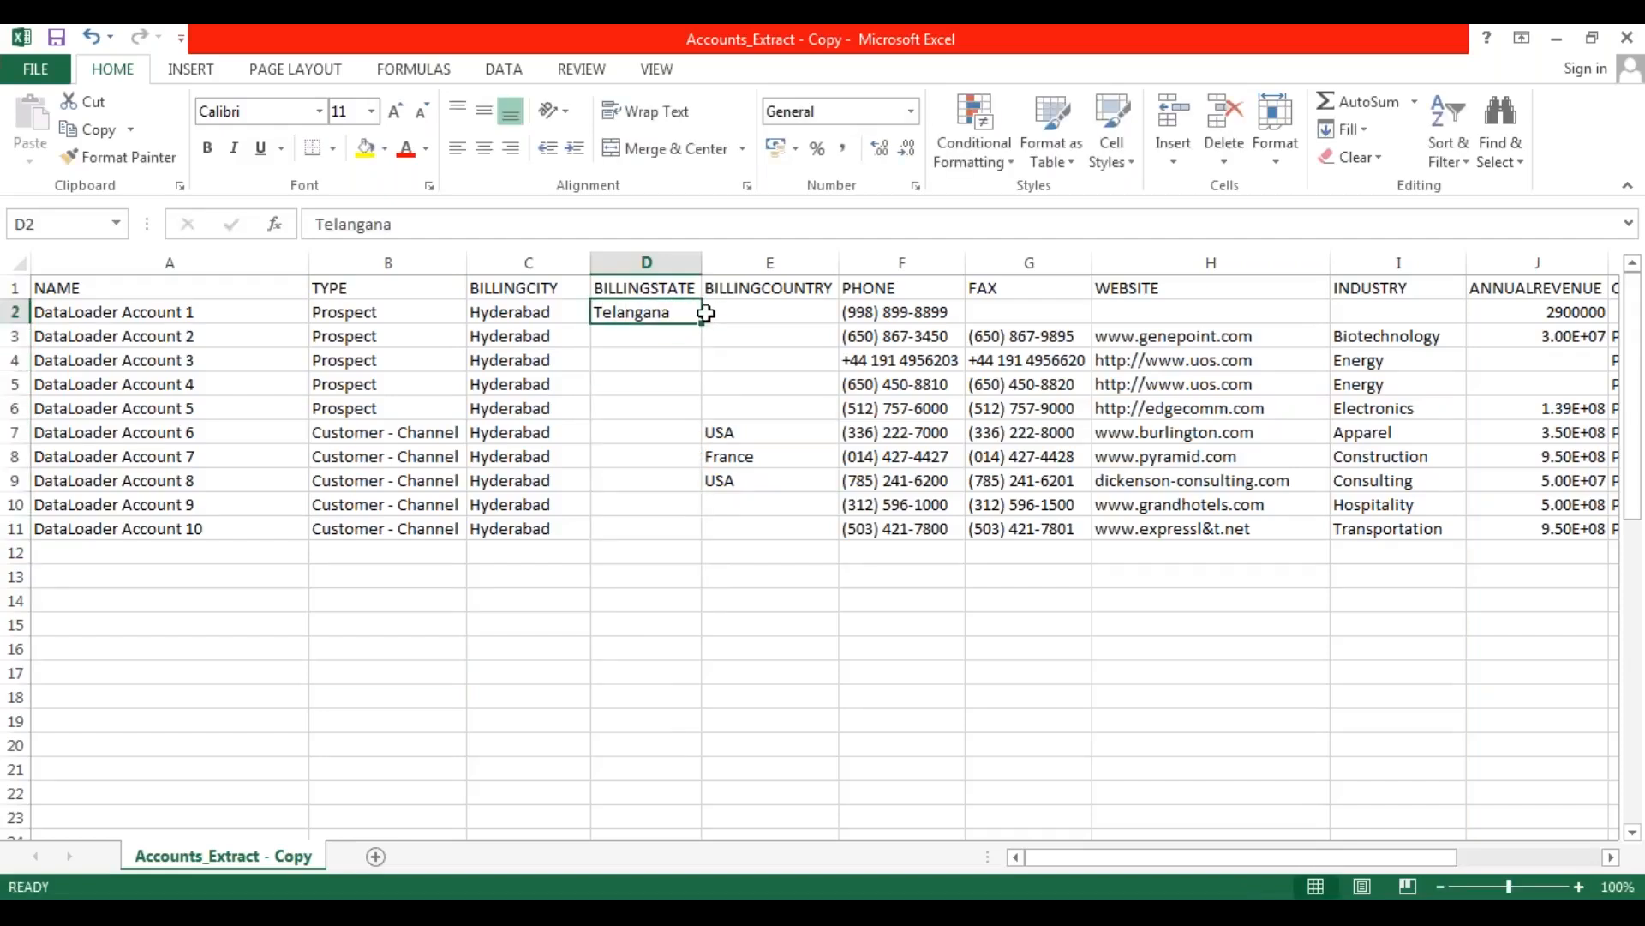
{"action": "left_click_drag", "start_coordinate": [705, 326], "coordinate": [709, 540]}
{"action": "left_click", "coordinate": [809, 521]}
Enter India as the first record's BILLINGCOUNTRY and fill it down through row 11.
{"action": "left_click", "coordinate": [754, 331]}
{"action": "left_click", "coordinate": [751, 319]}
{"action": "type", "text": "India"}
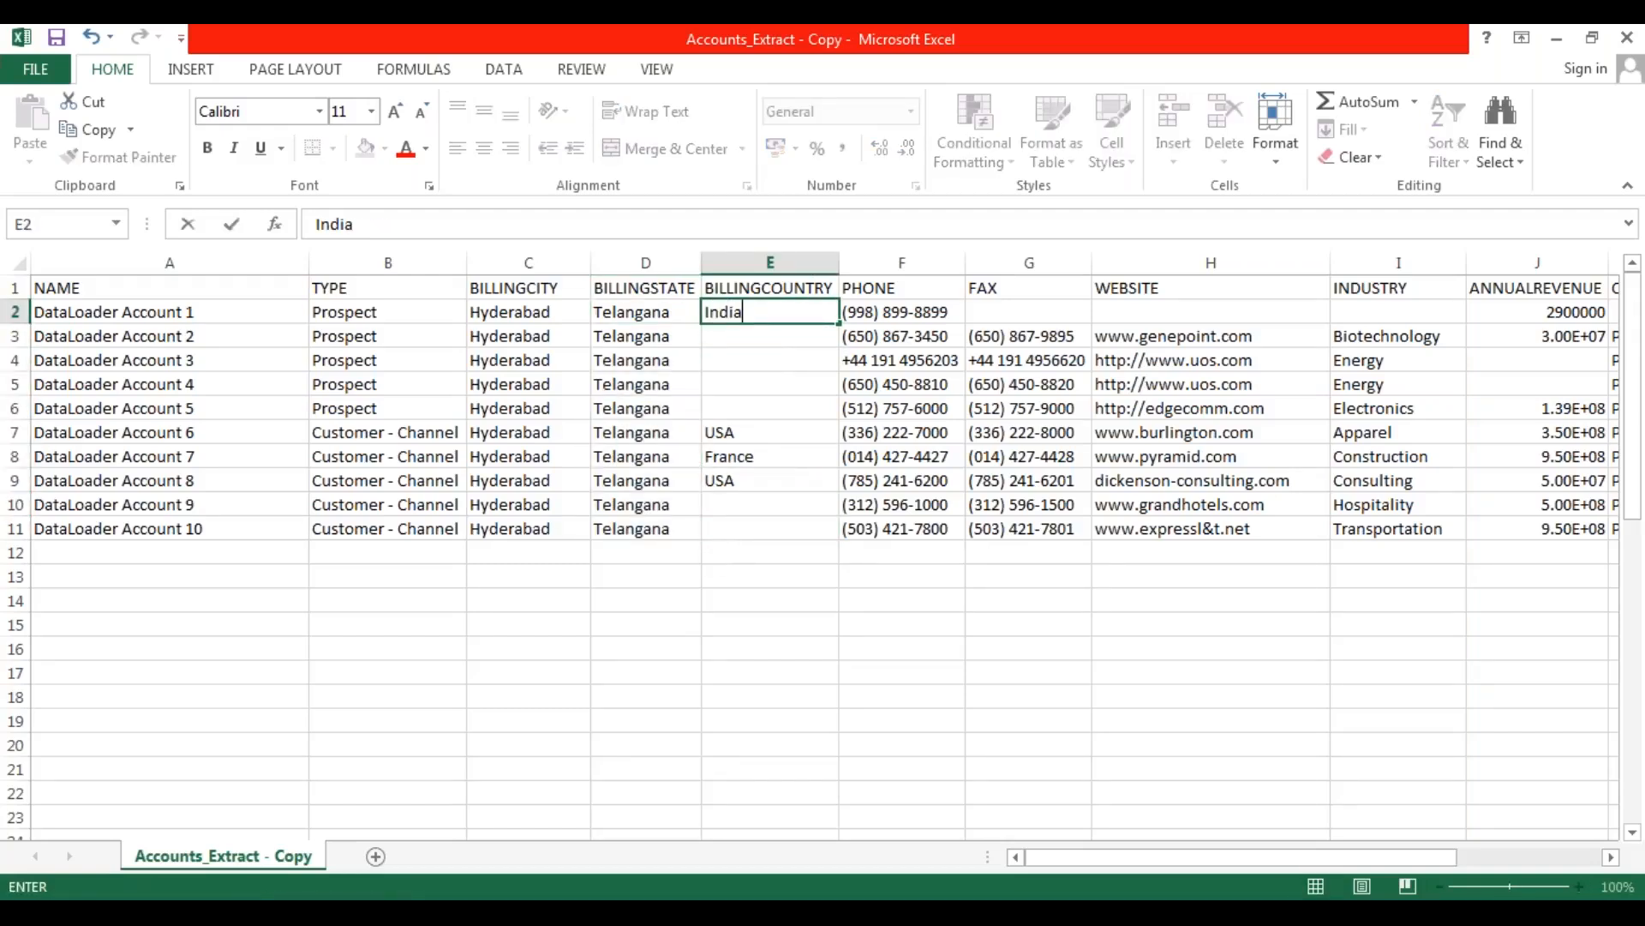
{"action": "key", "text": "Return"}
{"action": "left_click", "coordinate": [762, 404]}
{"action": "left_click", "coordinate": [777, 309]}
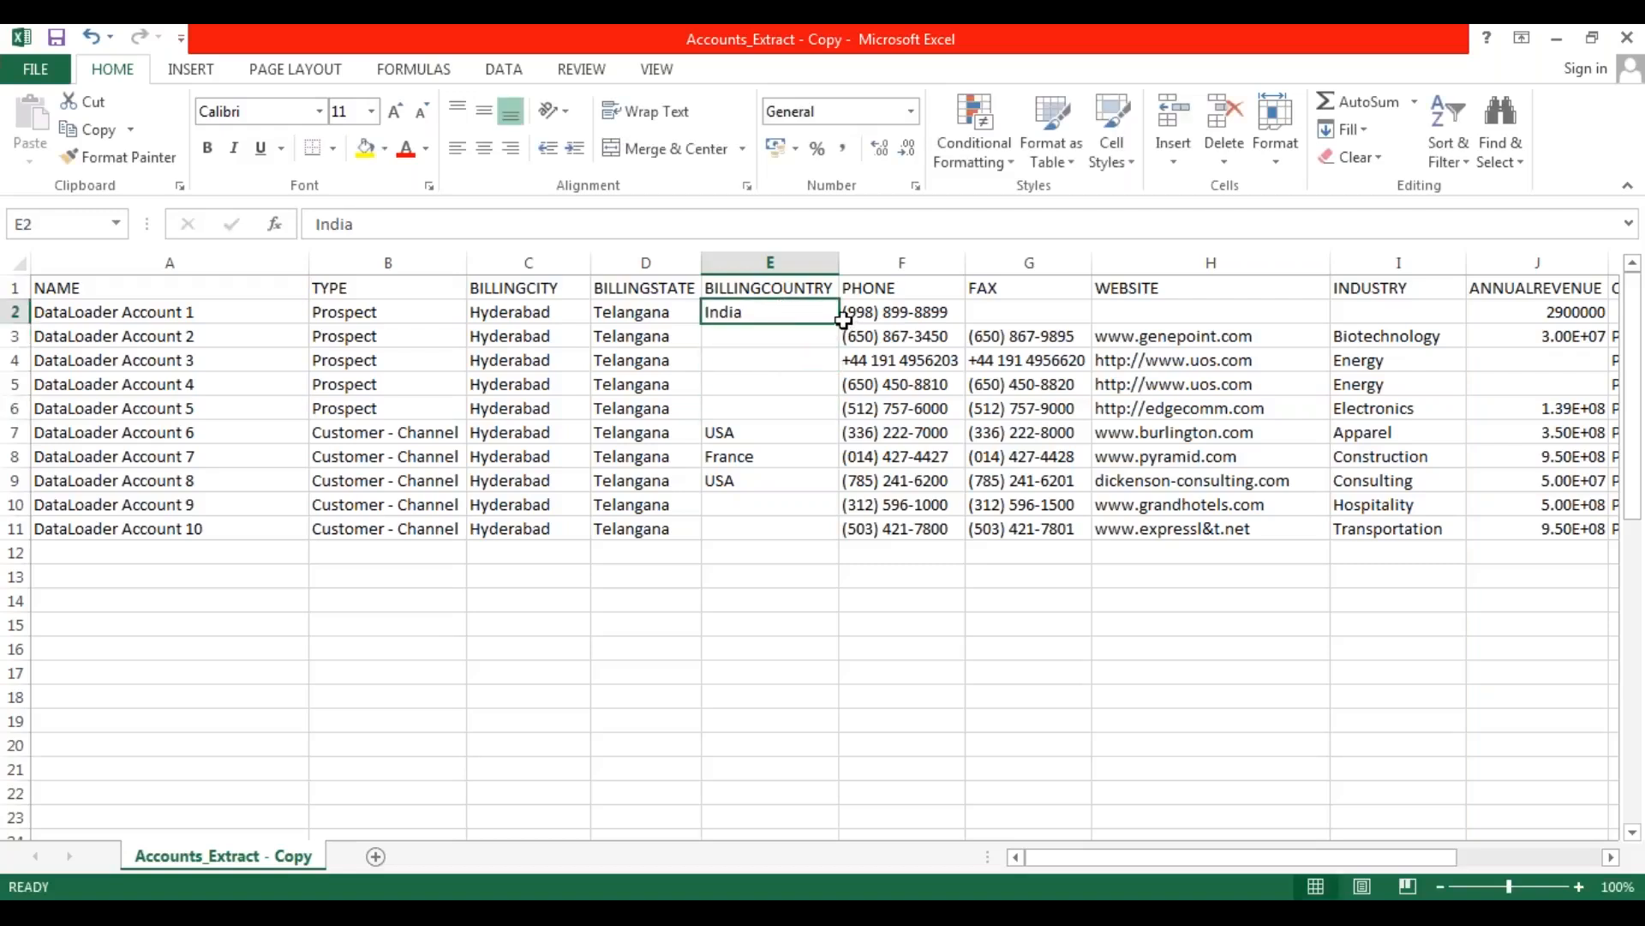
{"action": "left_click_drag", "start_coordinate": [838, 323], "coordinate": [840, 538]}
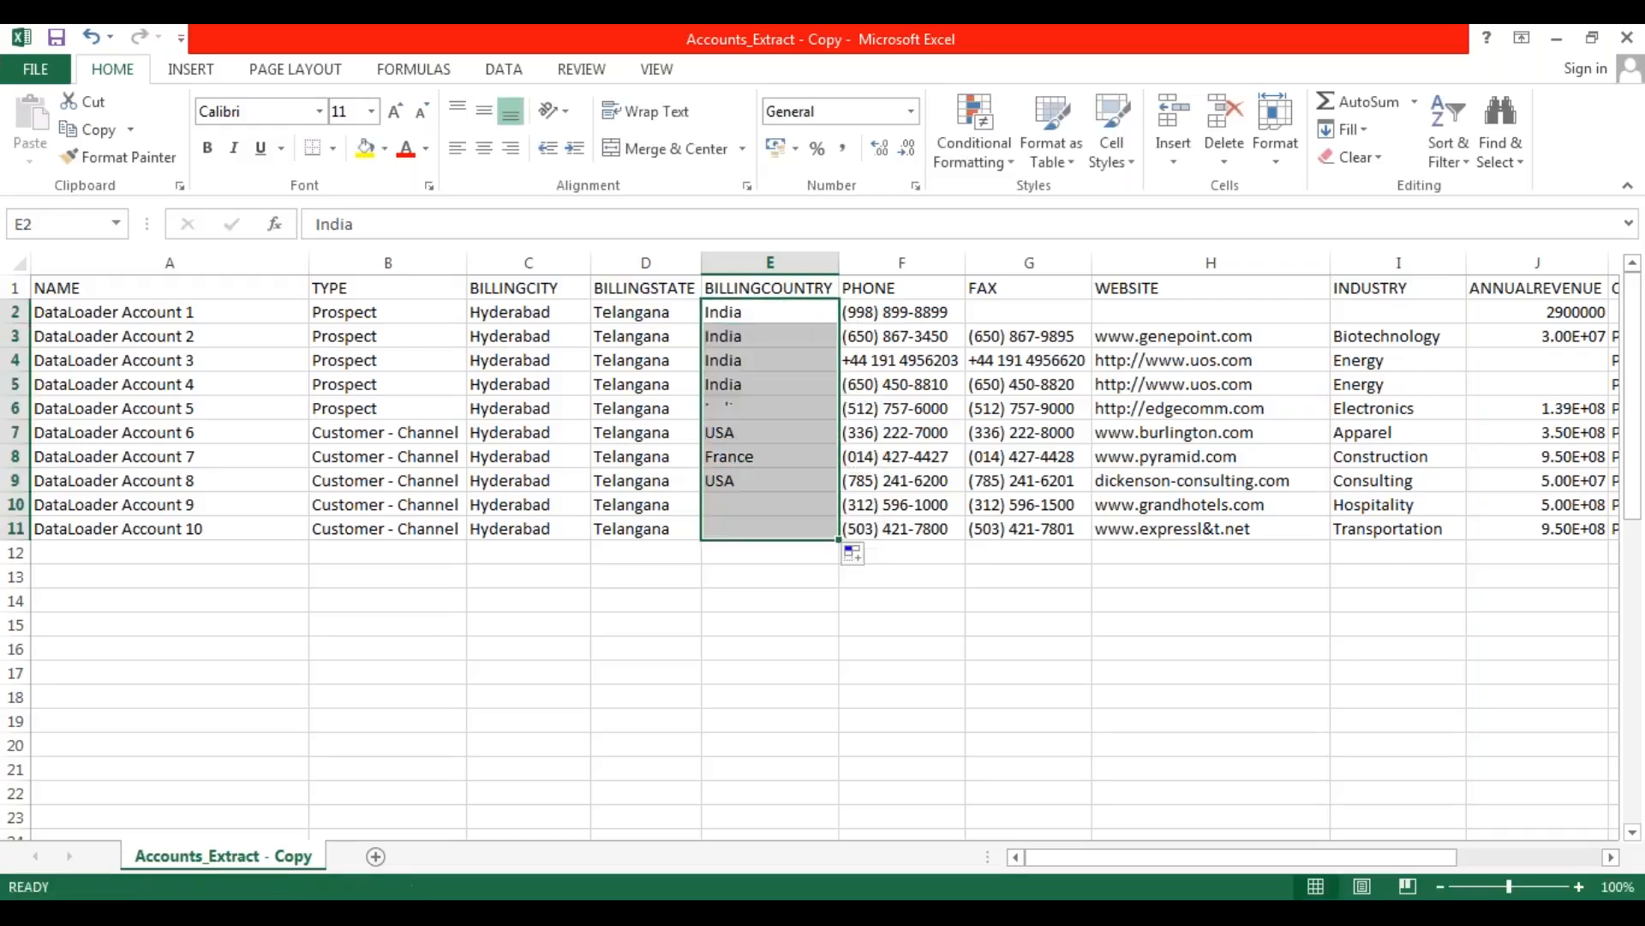
{"action": "left_click", "coordinate": [785, 570]}
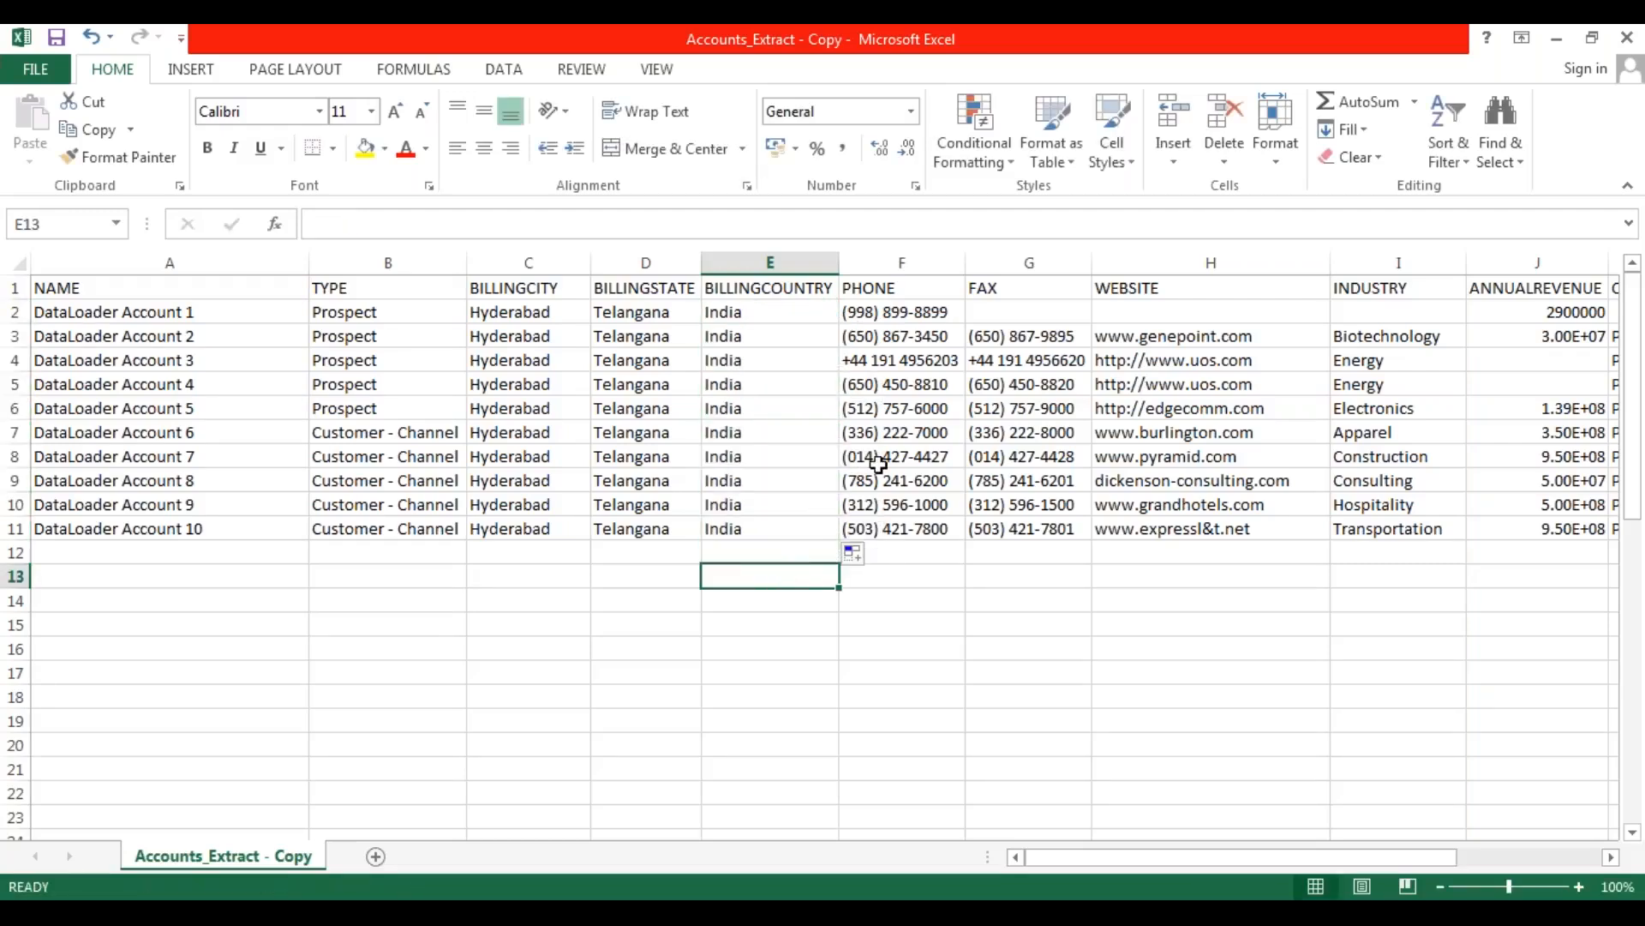
Widen the PHONE column slightly and copy the fax number from row 3 into the empty FAX cell of row 2.
{"action": "left_click_drag", "start_coordinate": [966, 263], "coordinate": [992, 263]}
{"action": "left_click", "coordinate": [922, 581]}
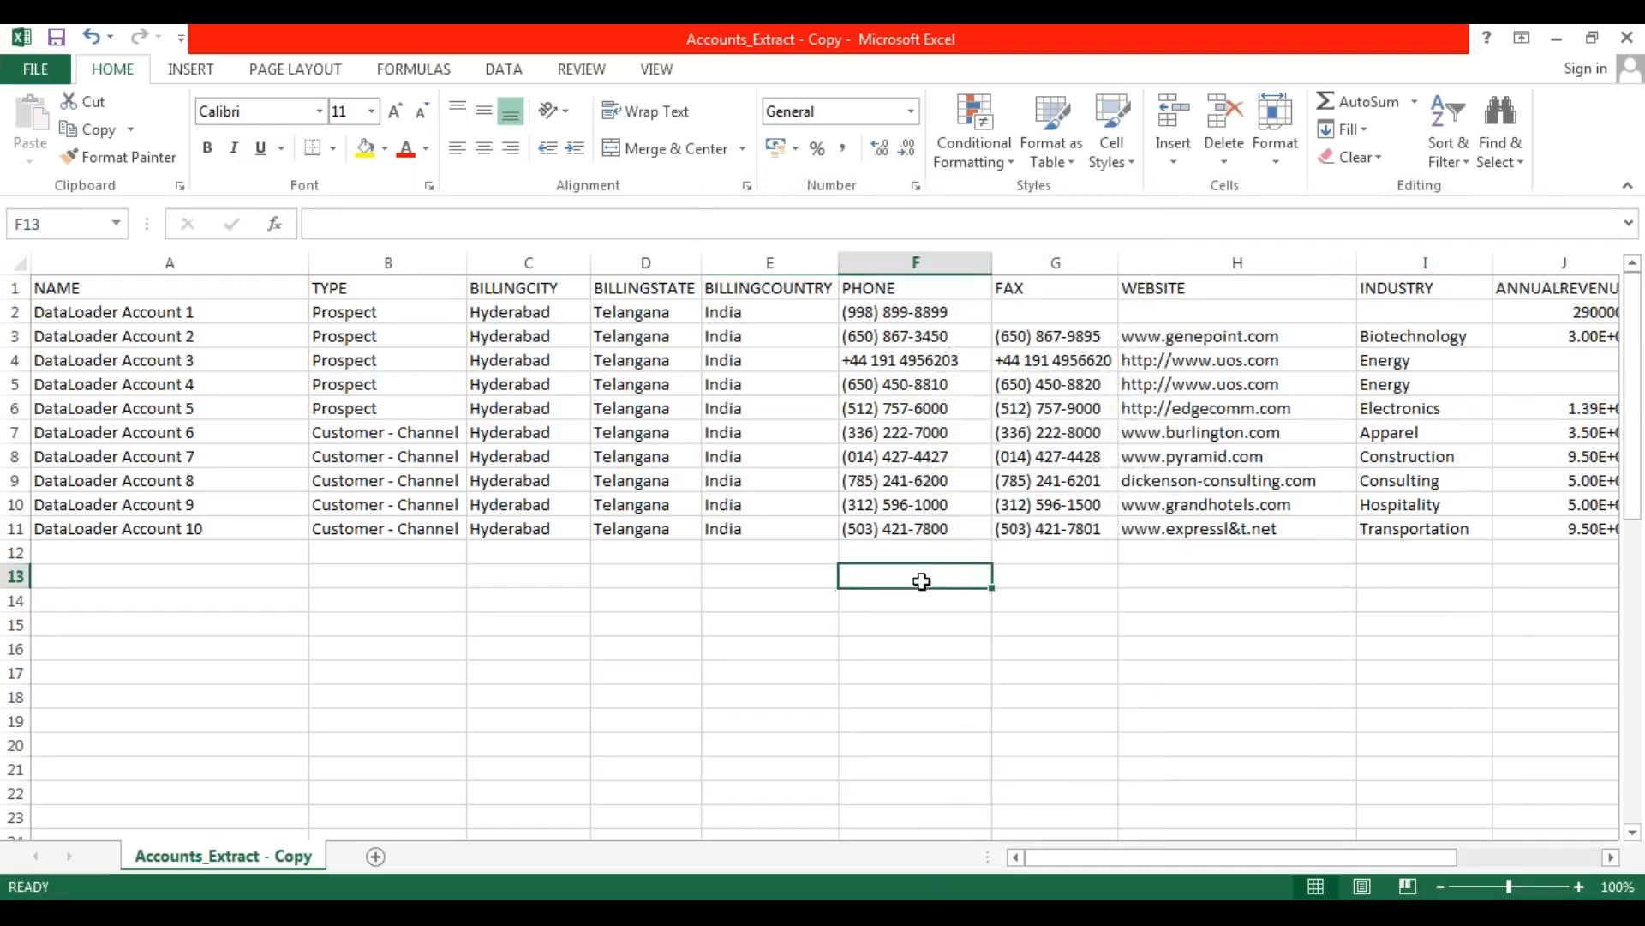
{"action": "left_click", "coordinate": [1039, 340]}
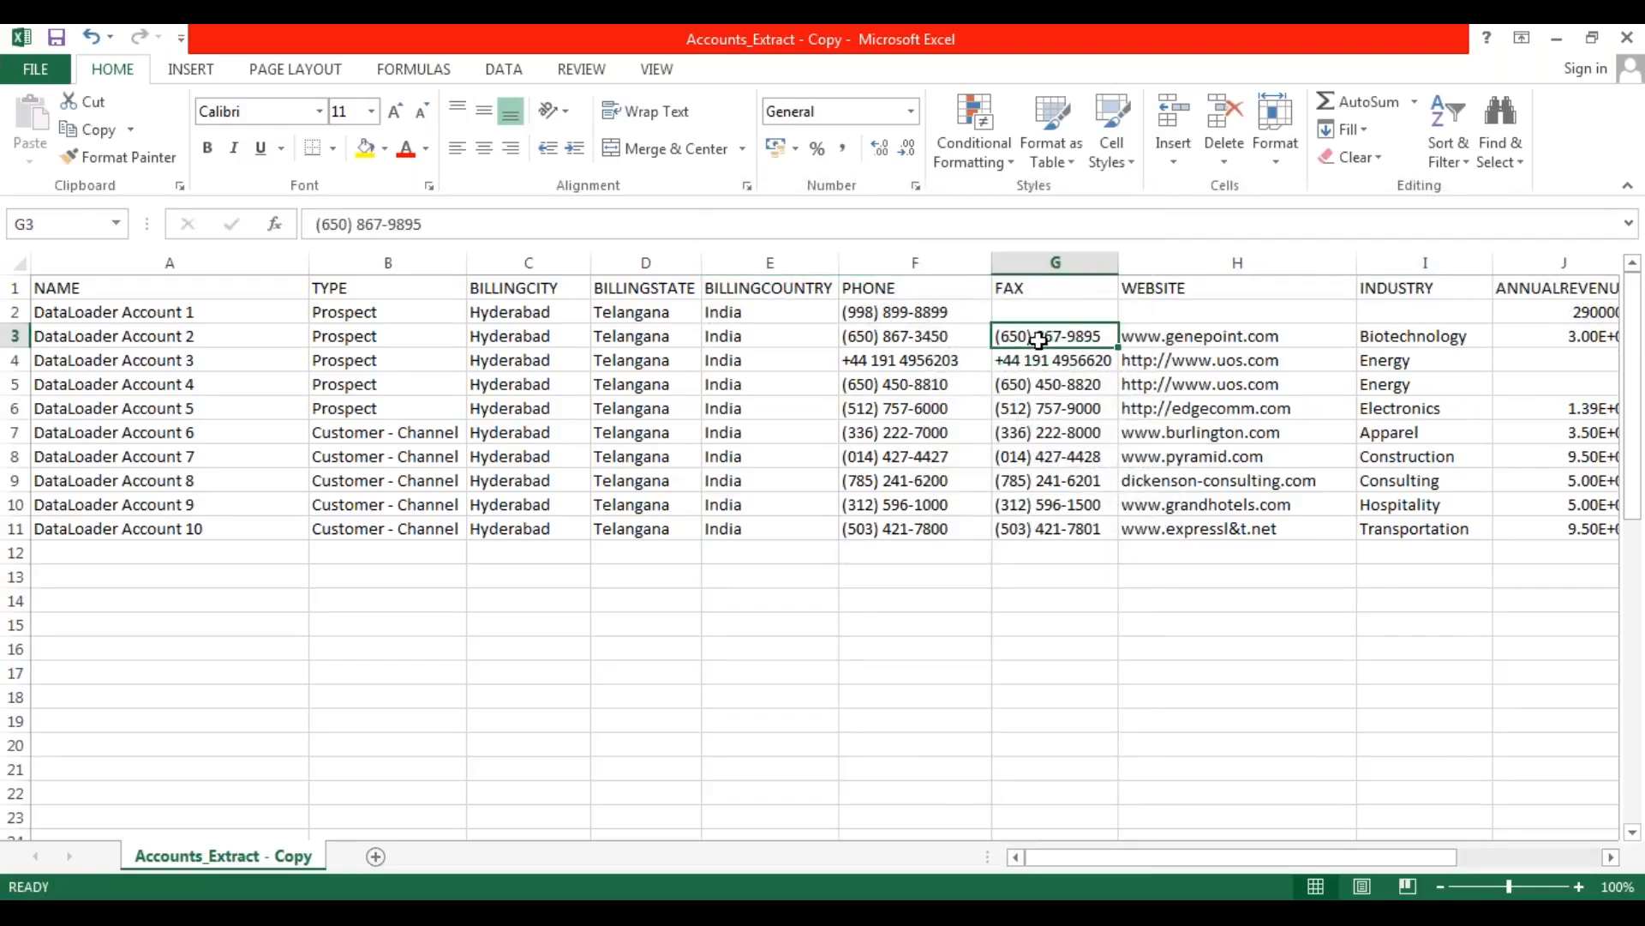
{"action": "key", "text": "ctrl+c"}
{"action": "left_click", "coordinate": [1039, 314]}
{"action": "key", "text": "ctrl+v"}
{"action": "left_click", "coordinate": [966, 641]}
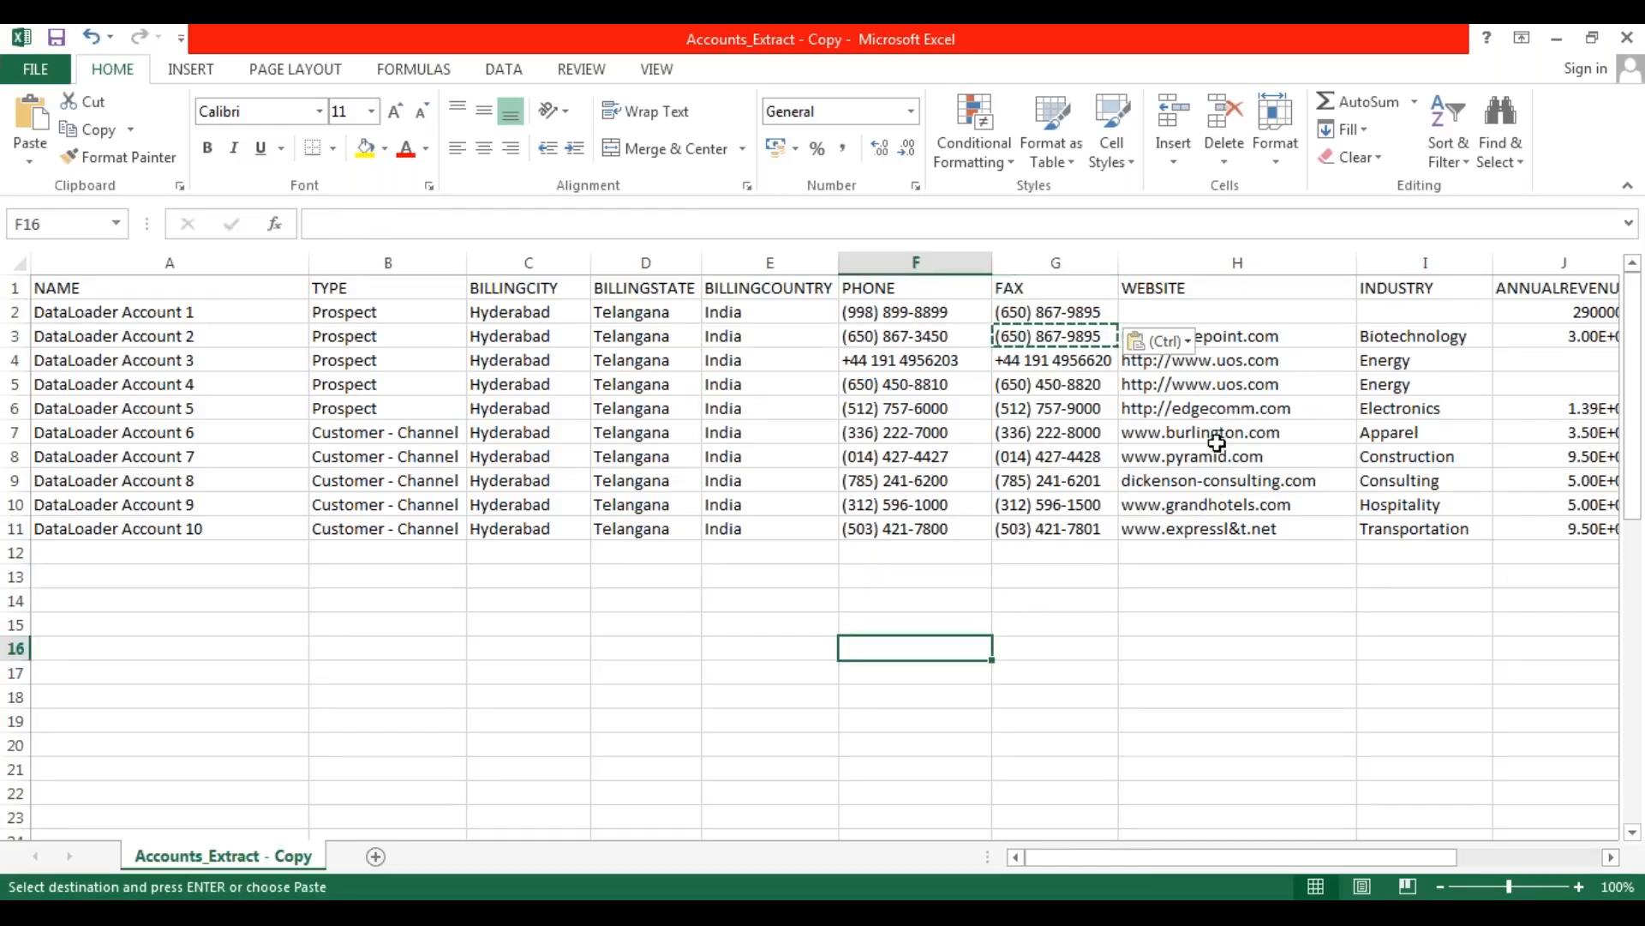
{"action": "left_click", "coordinate": [1217, 442]}
{"action": "key", "text": "ctrl+c"}
{"action": "left_click", "coordinate": [1183, 311]}
{"action": "key", "text": "ctrl+v"}
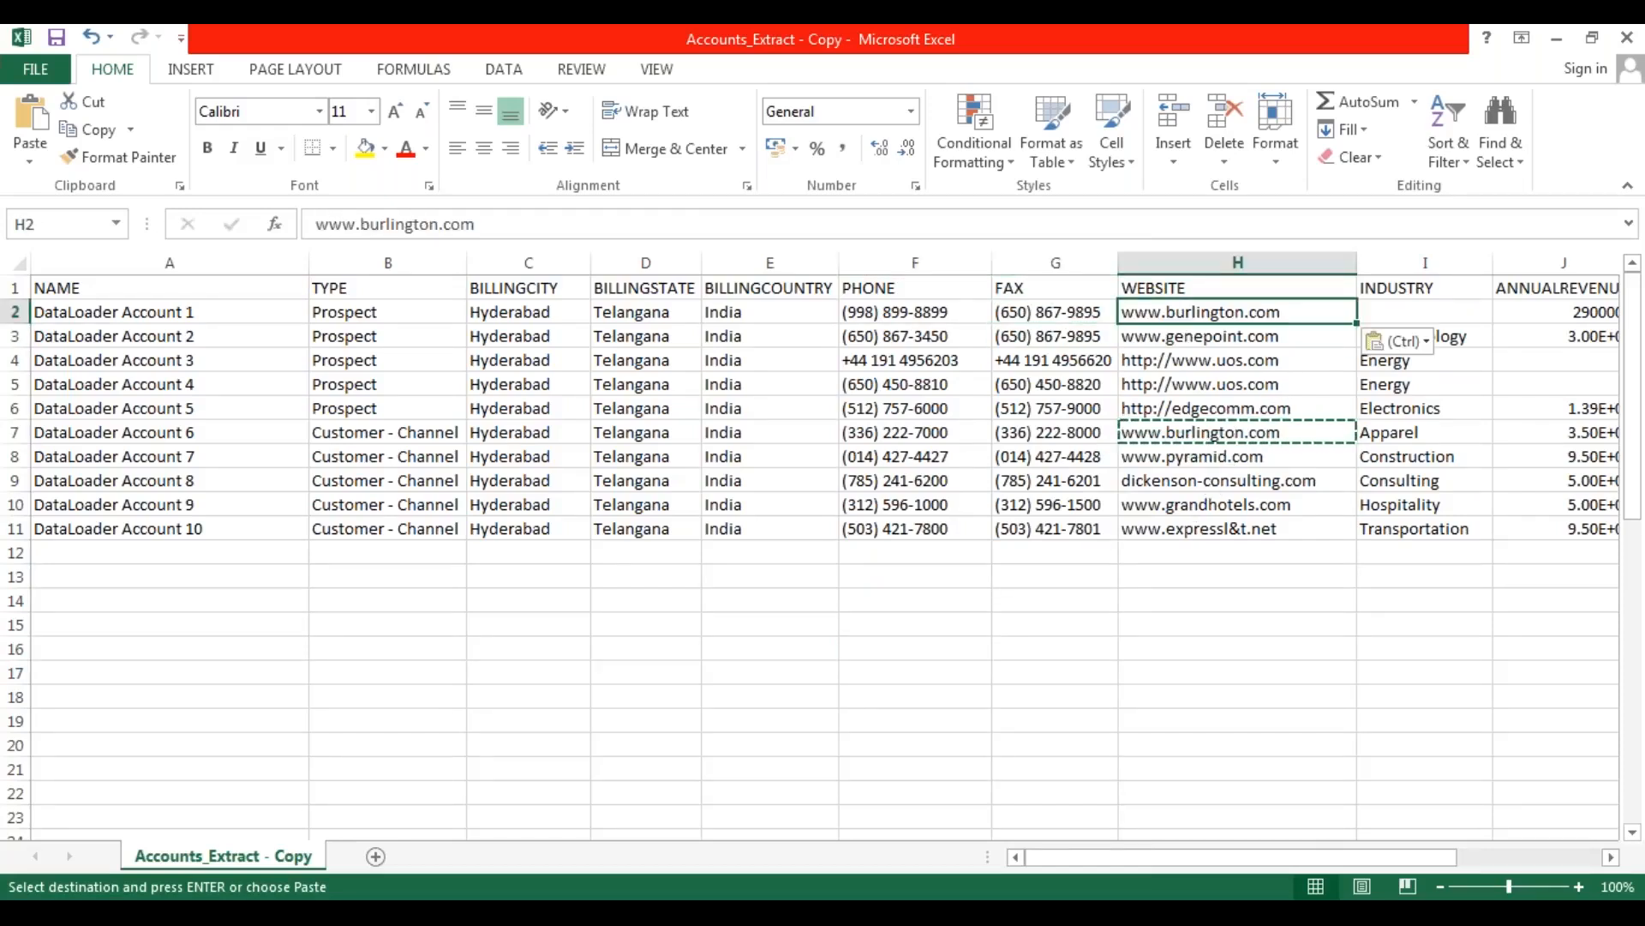
{"action": "left_click", "coordinate": [1095, 645]}
Replace the INDUSTRY values of all ten records in rows 2 to 11 with Finance.
{"action": "left_click_drag", "start_coordinate": [1061, 861], "coordinate": [1203, 860]}
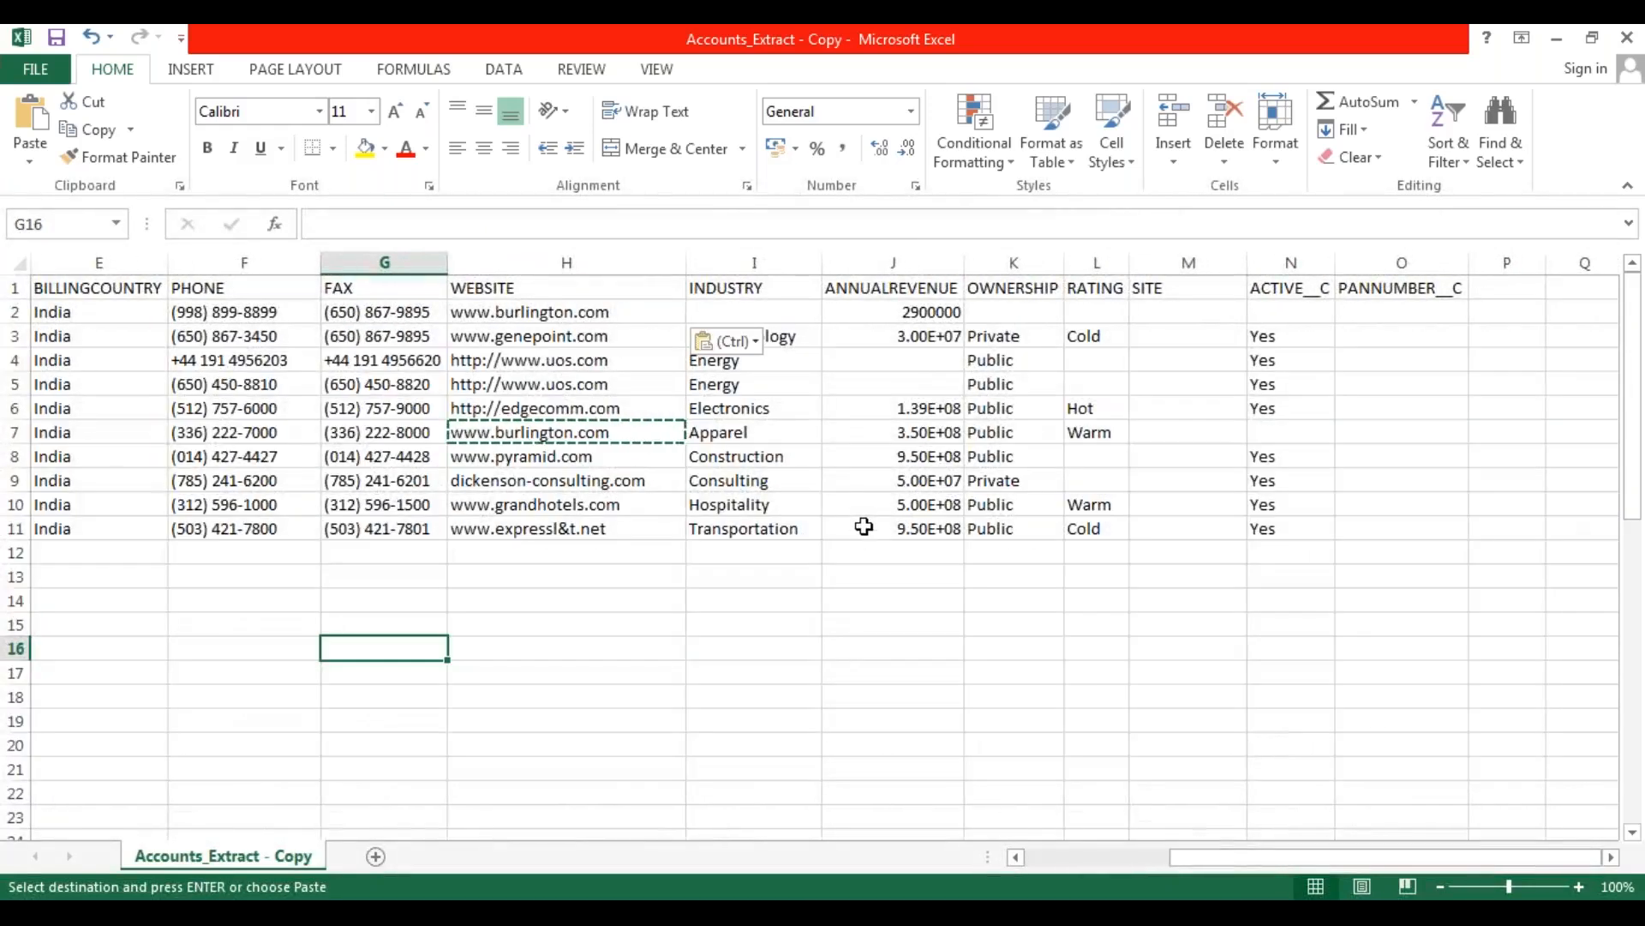
{"action": "left_click_drag", "start_coordinate": [775, 309], "coordinate": [774, 382]}
{"action": "left_click_drag", "start_coordinate": [781, 439], "coordinate": [795, 533]}
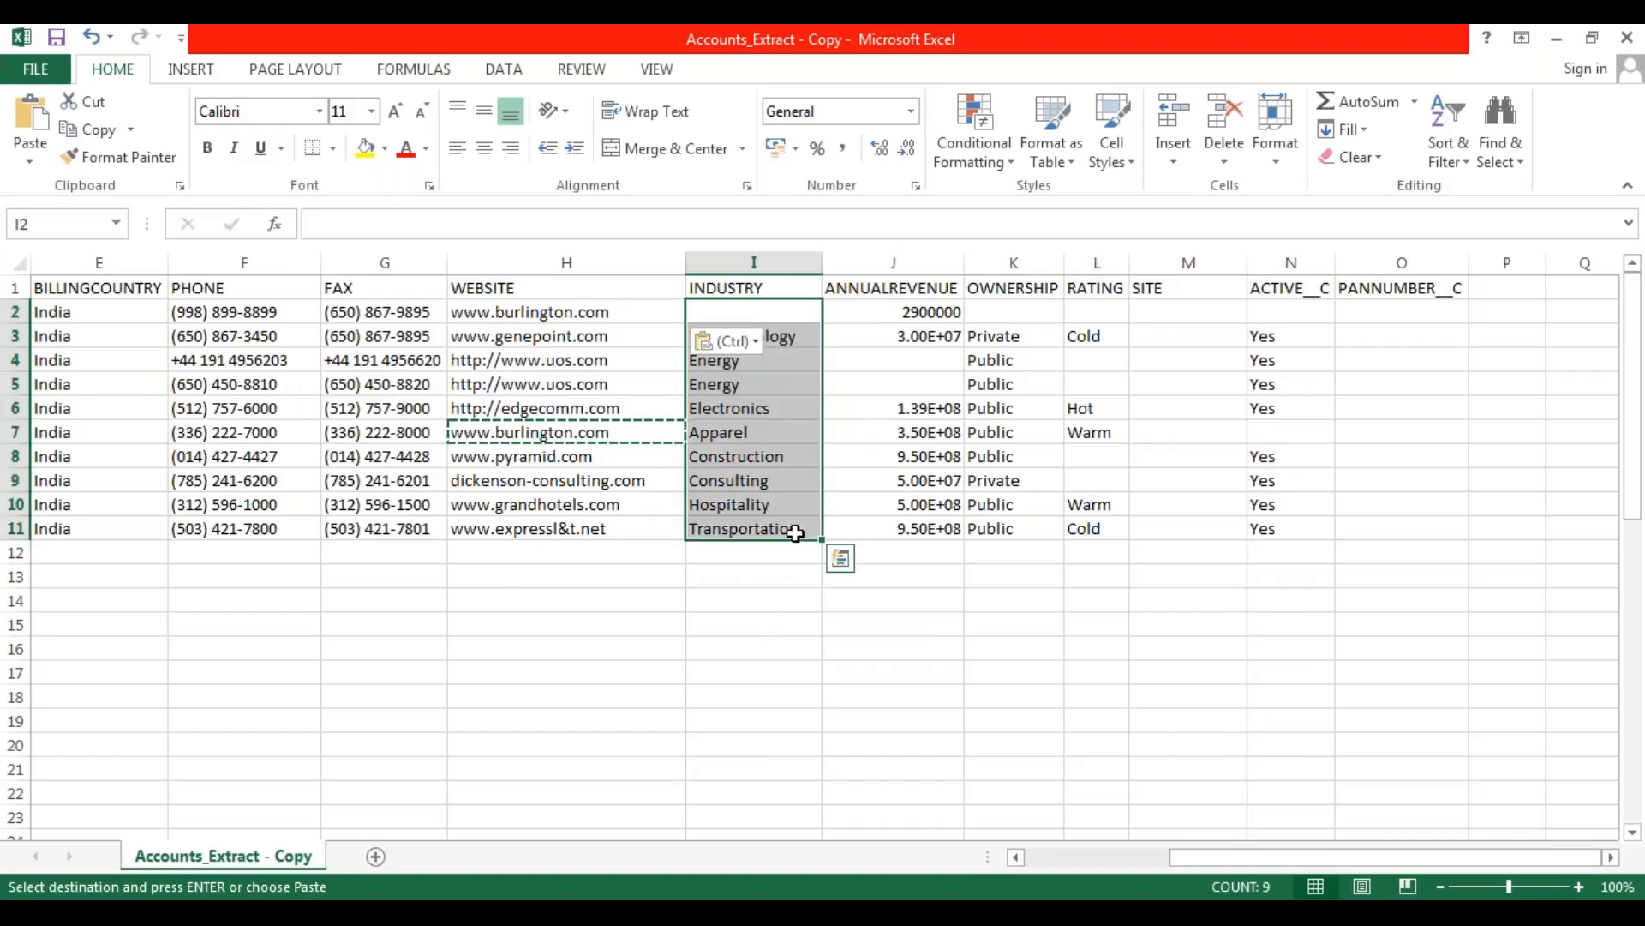
{"action": "key", "text": "Delete"}
{"action": "left_click", "coordinate": [736, 314]}
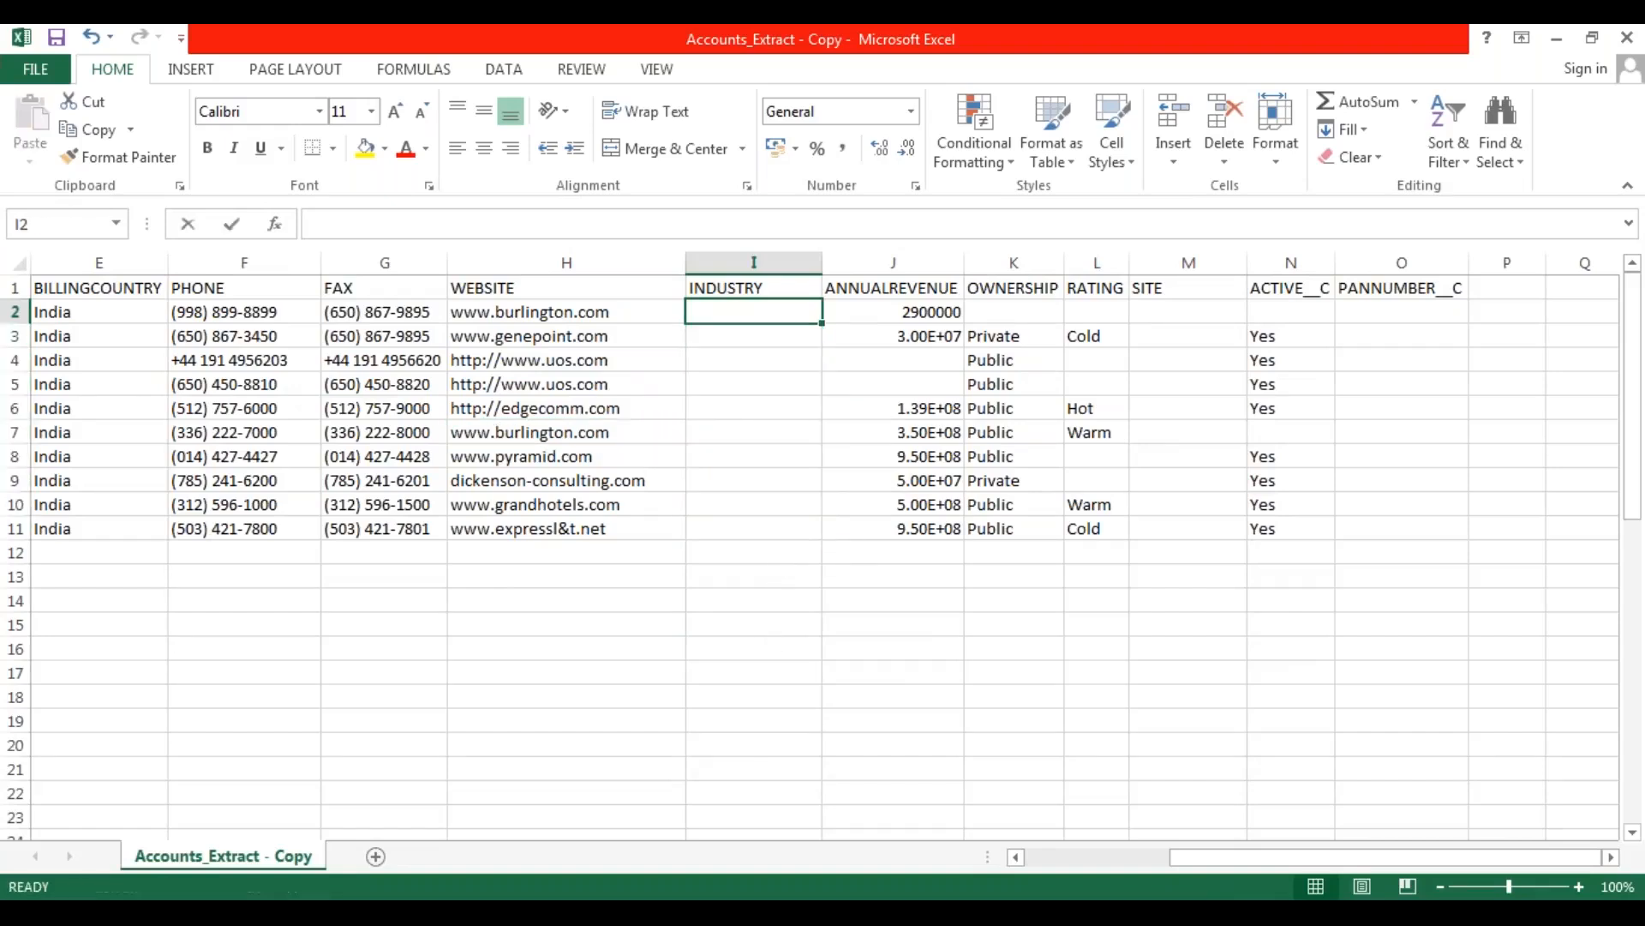
{"action": "type", "text": "Finana"}
{"action": "key", "text": "BackSpace"}
{"action": "key", "text": "BackSpace"}
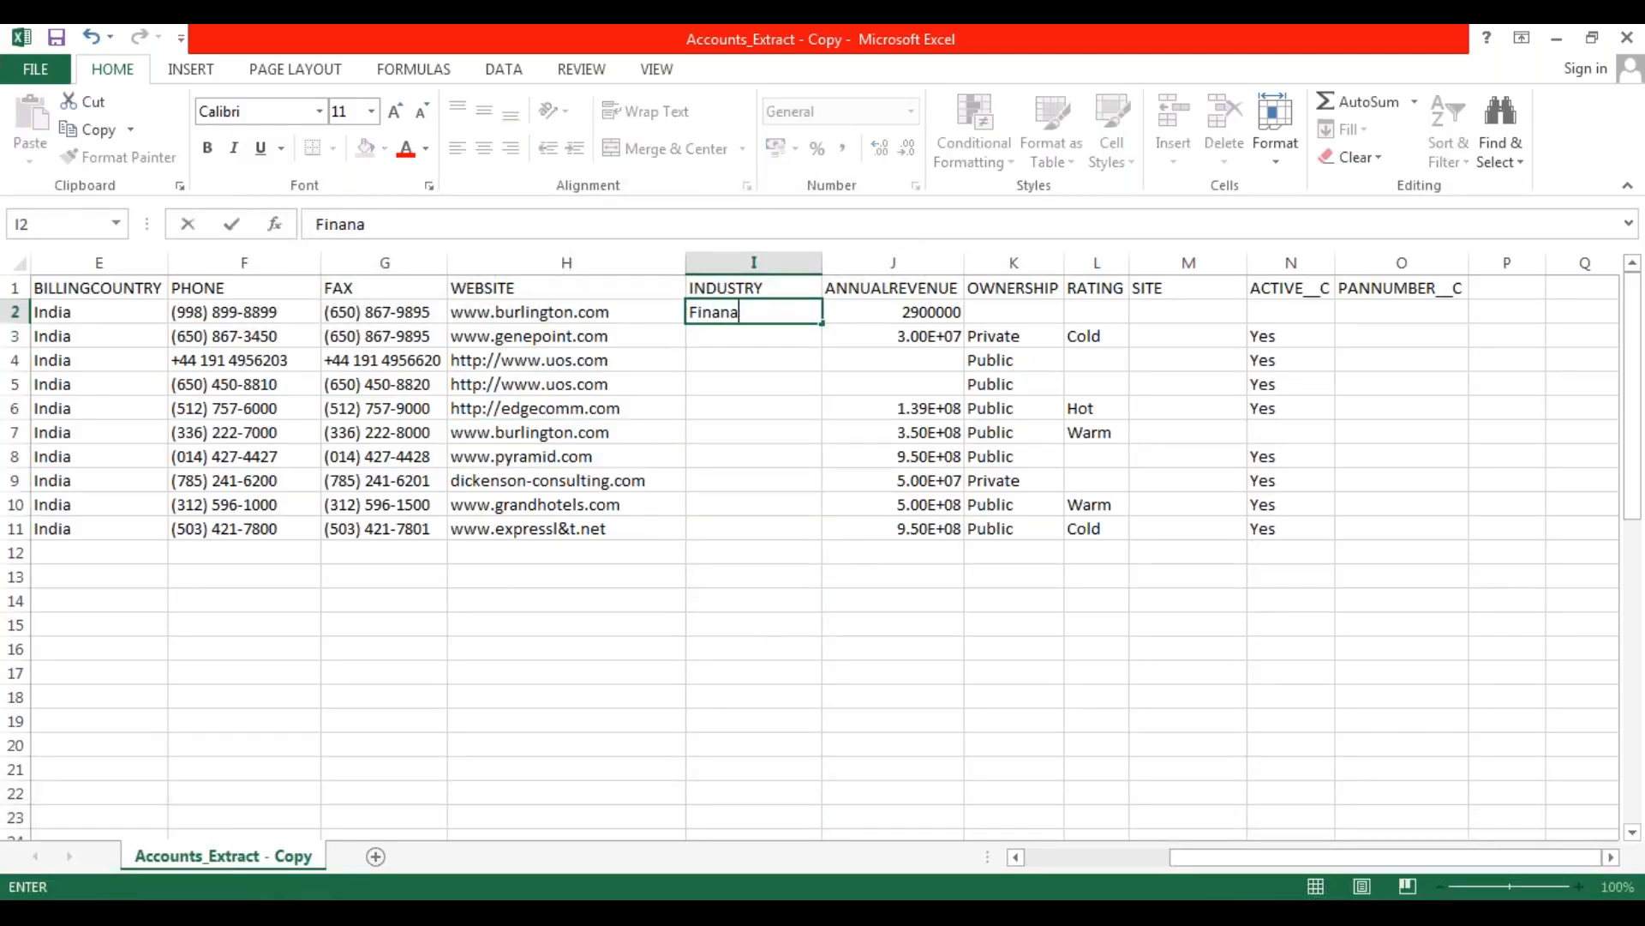
{"action": "left_click", "coordinate": [775, 419]}
{"action": "left_click", "coordinate": [790, 313]}
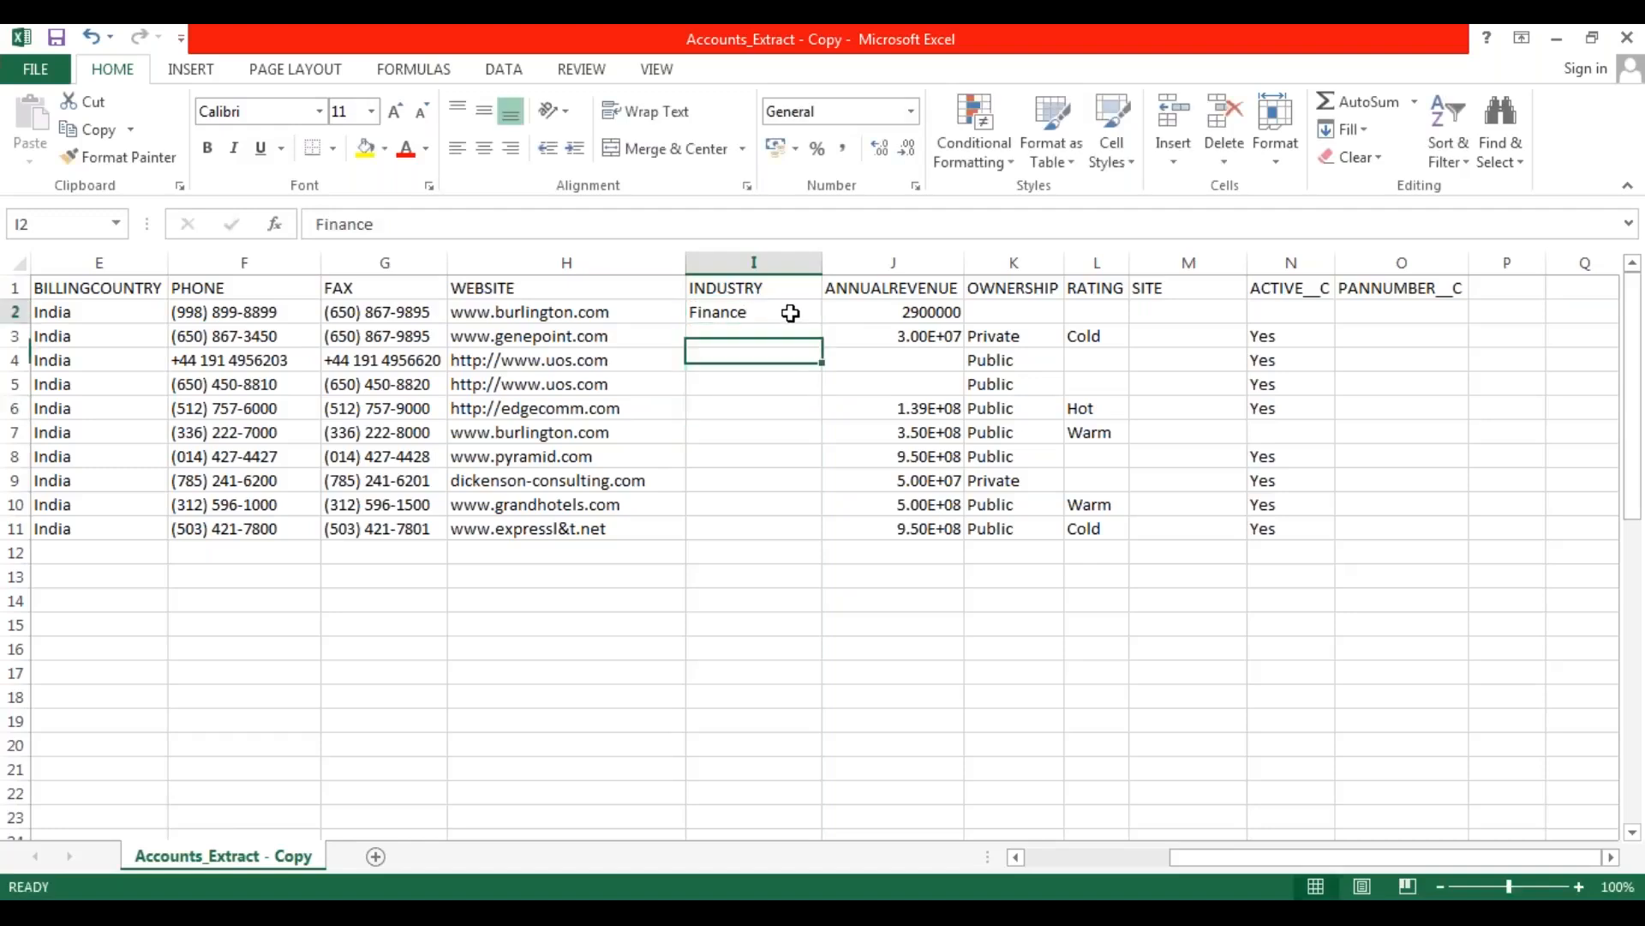
{"action": "left_click_drag", "start_coordinate": [824, 322], "coordinate": [810, 533]}
{"action": "left_click", "coordinate": [730, 628]}
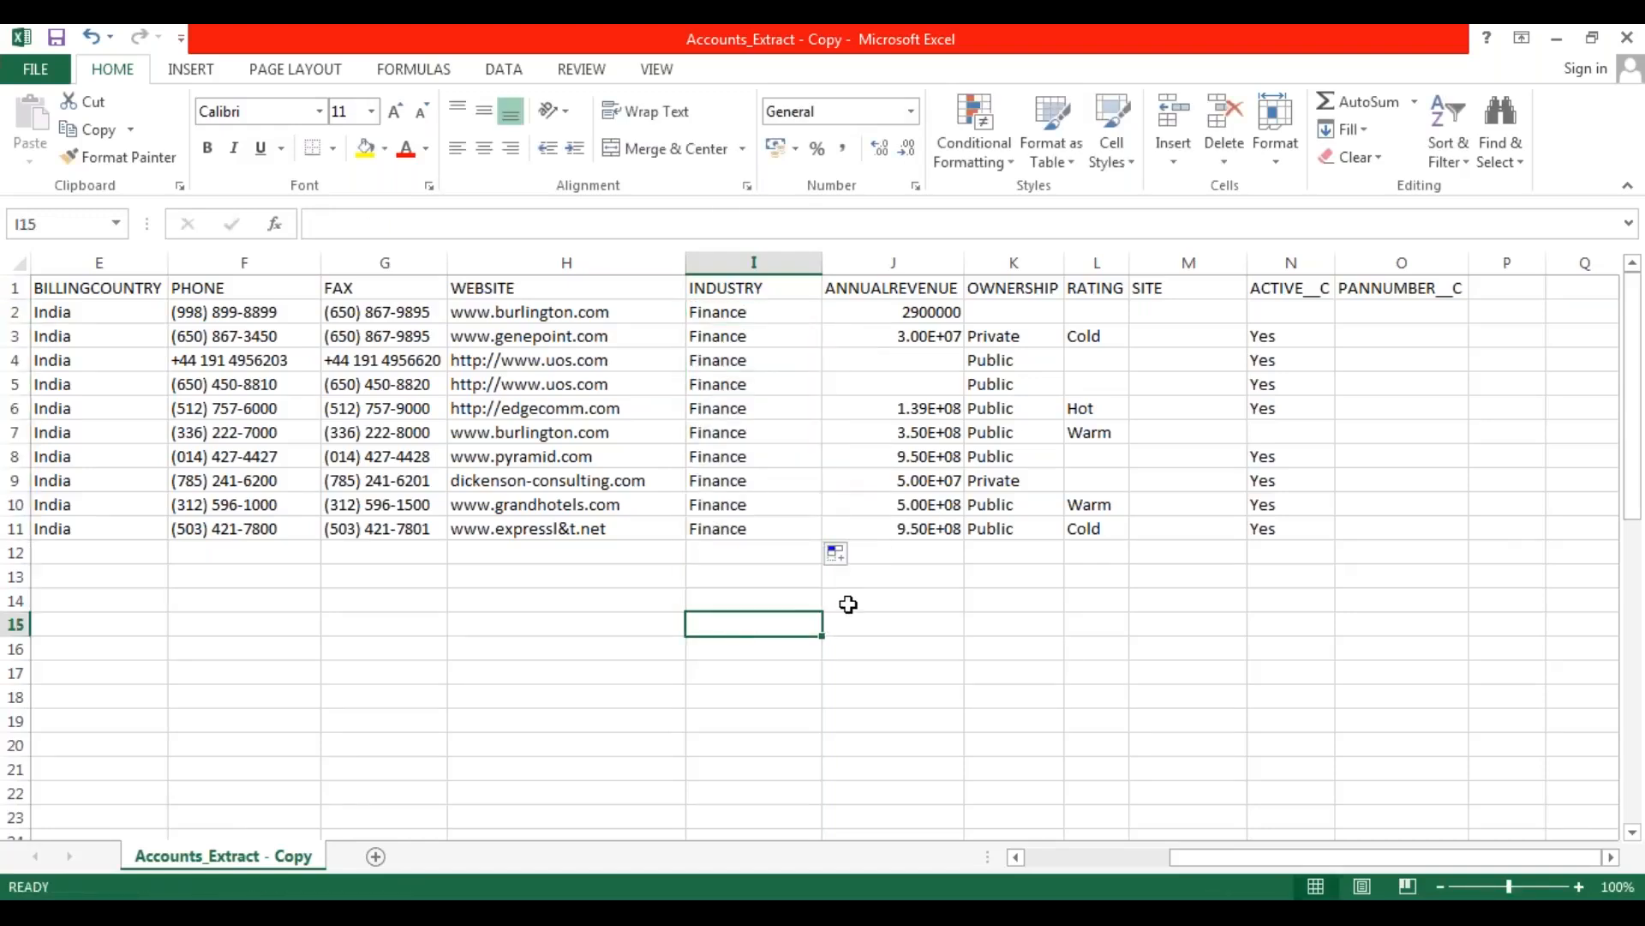
Copy the ANNUALREVENUE value 2900000 from row 2 into the empty cells of rows 4 and 5.
{"action": "left_click", "coordinate": [940, 311]}
{"action": "key", "text": "ctrl+c"}
{"action": "left_click", "coordinate": [916, 365]}
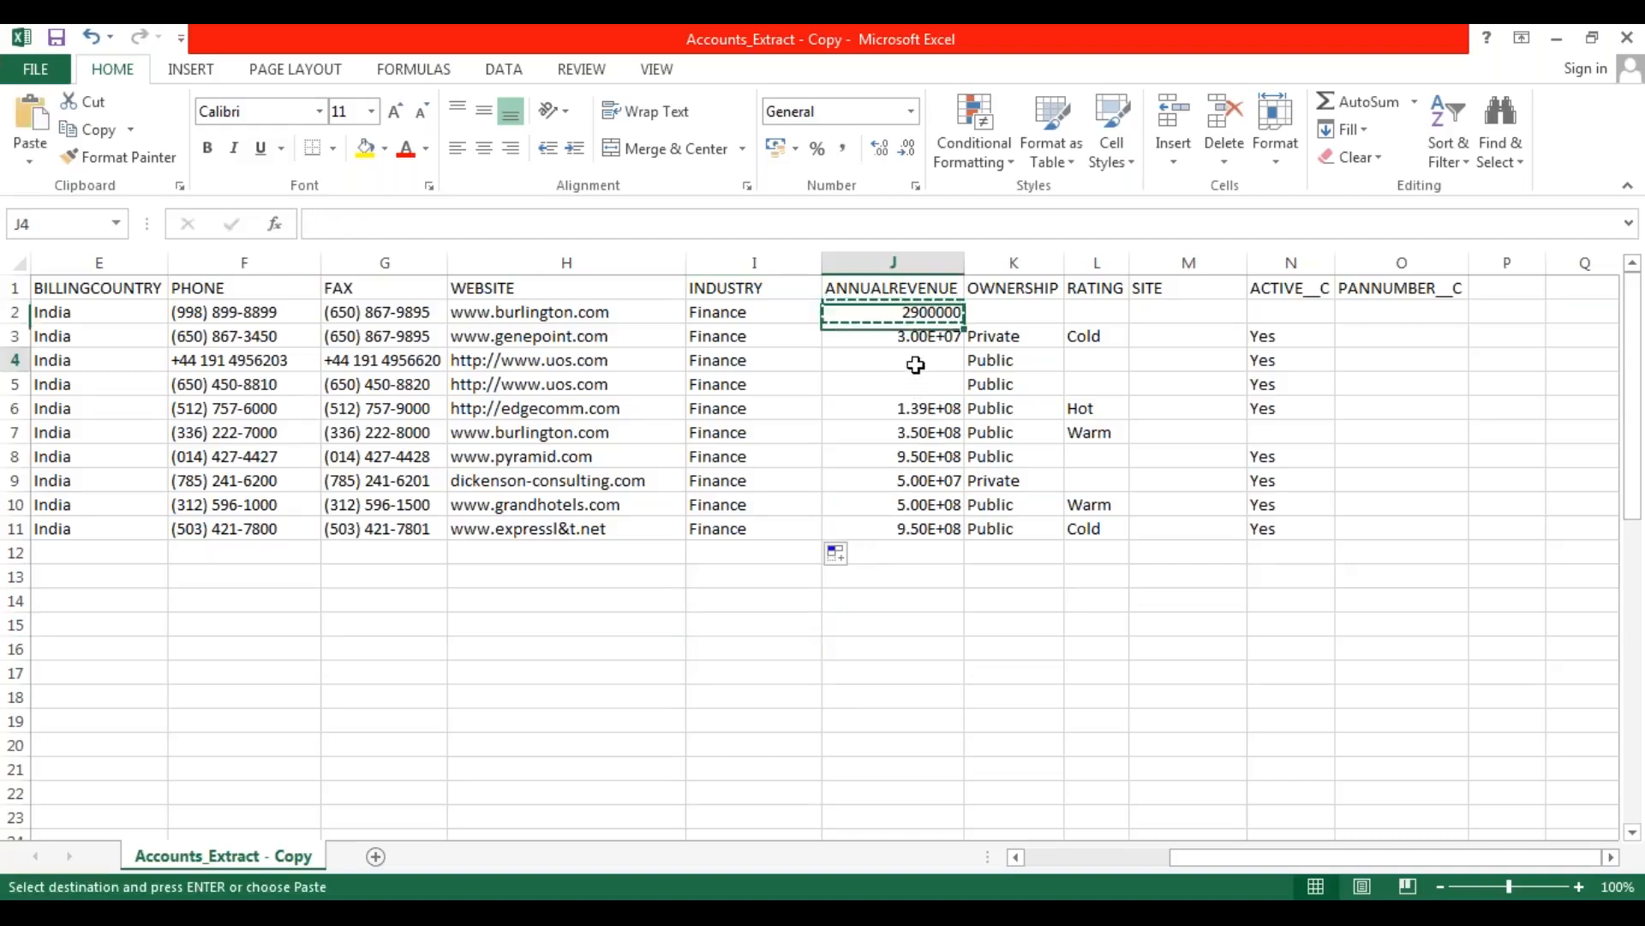
{"action": "key", "text": "ctrl+v"}
{"action": "left_click", "coordinate": [922, 383]}
{"action": "key", "text": "ctrl+v"}
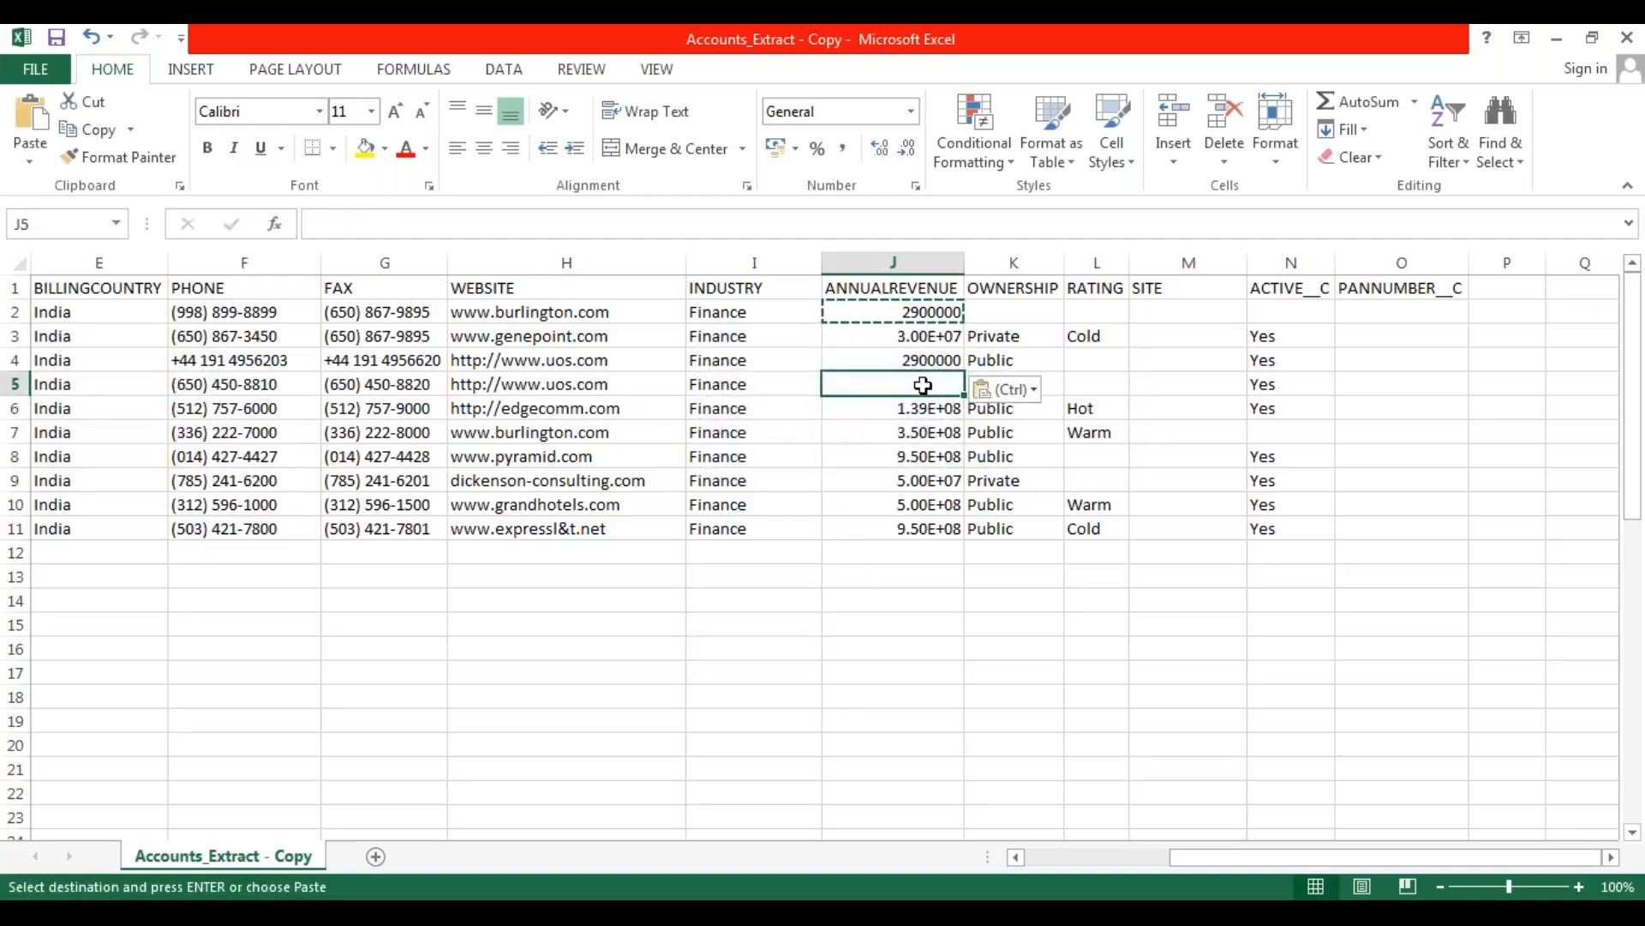
{"action": "left_click", "coordinate": [896, 562]}
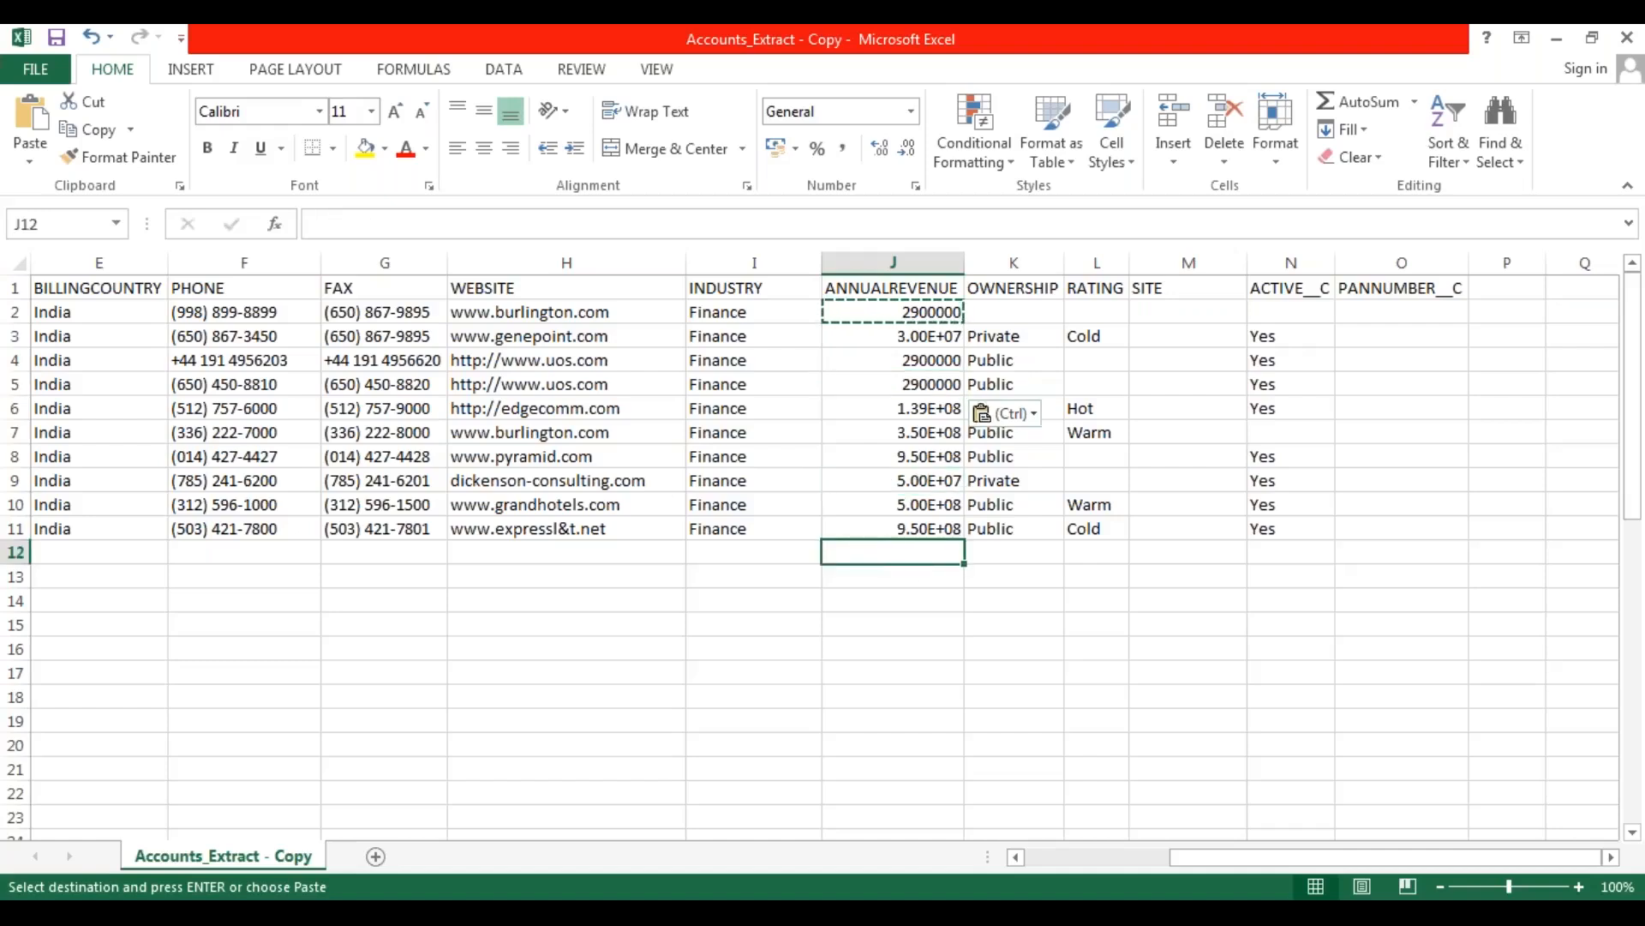
Replace the OWNERSHIP values of all ten records in rows 2 to 11 with Public.
{"action": "left_click_drag", "start_coordinate": [1012, 319], "coordinate": [1027, 525]}
{"action": "key", "text": "Delete"}
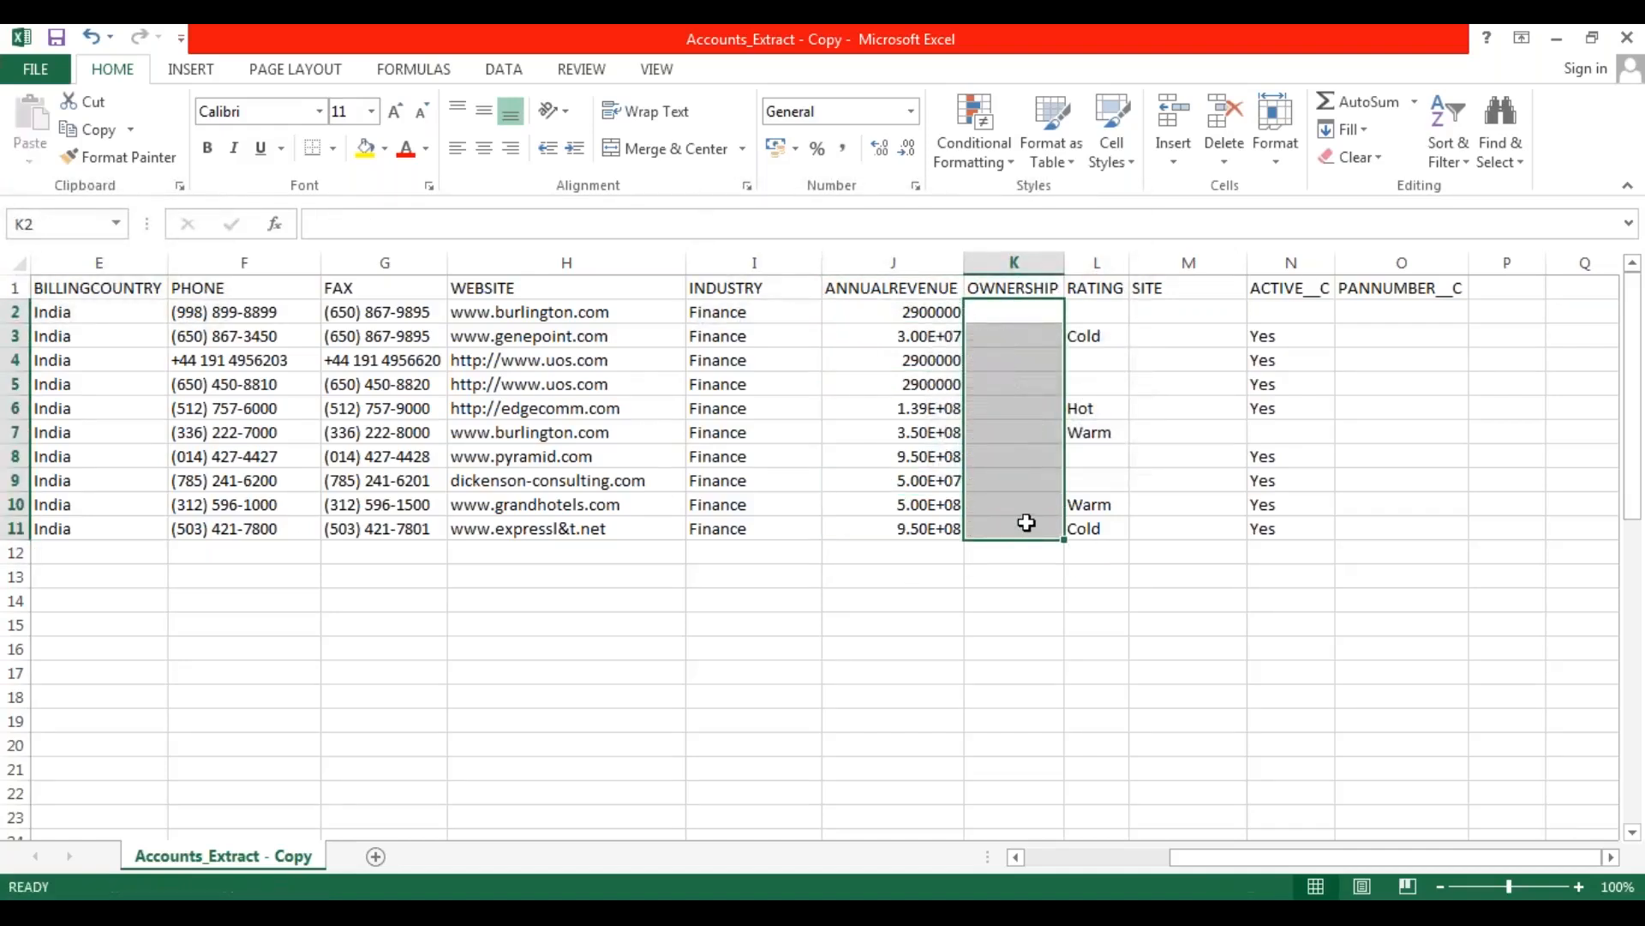
{"action": "type", "text": "Public"}
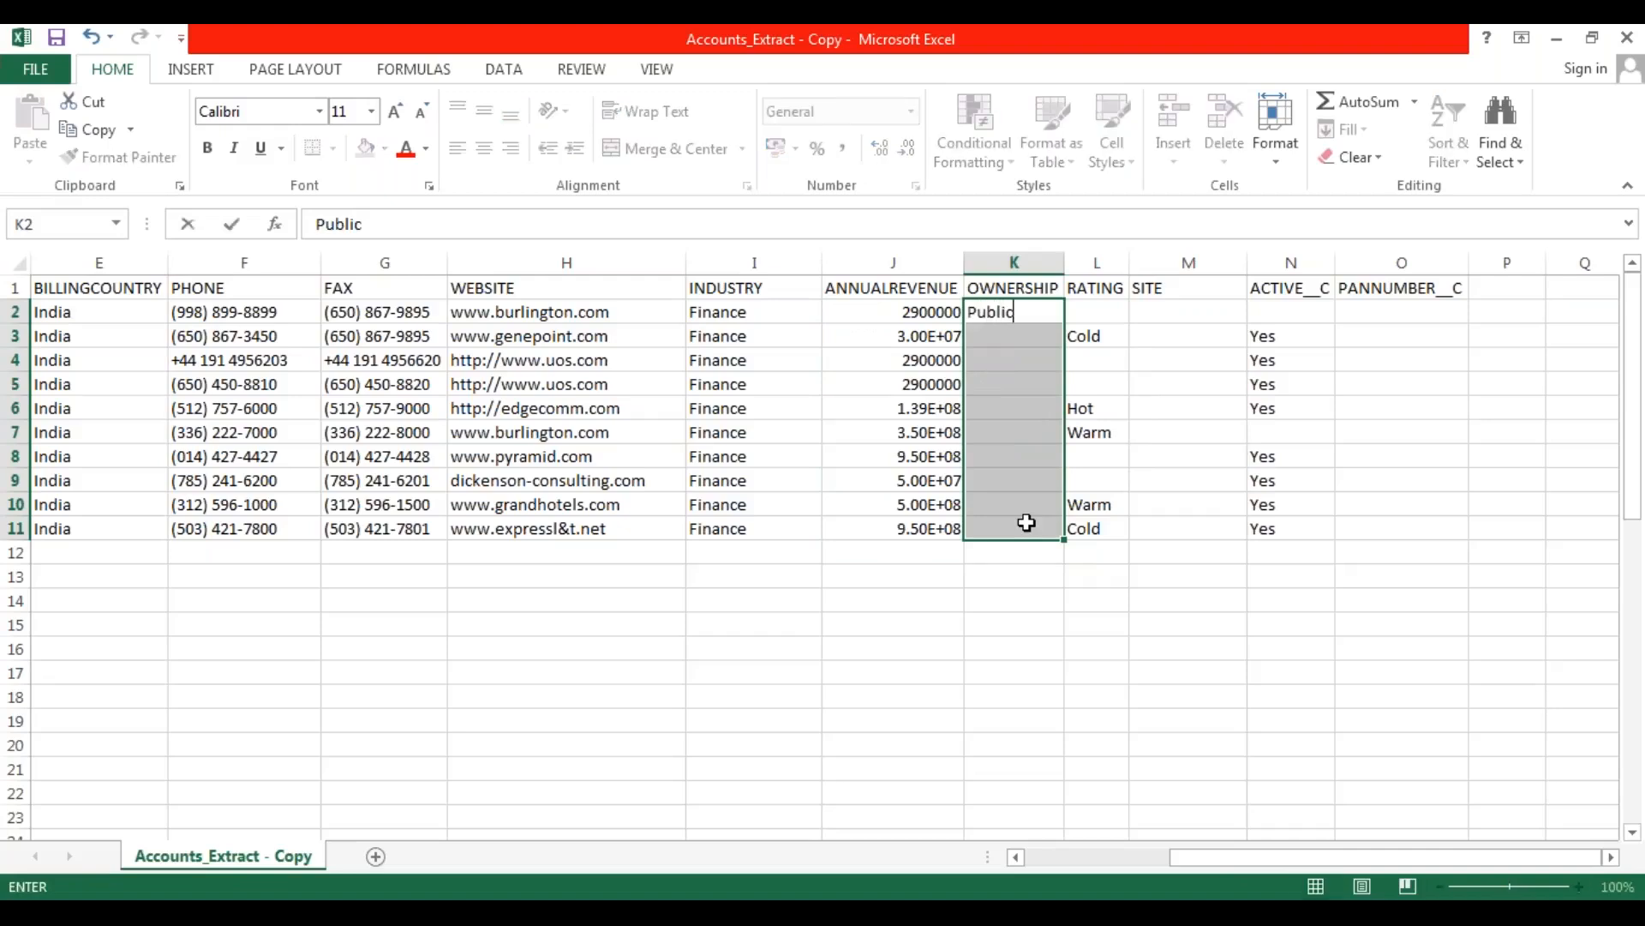
{"action": "left_click", "coordinate": [1040, 310]}
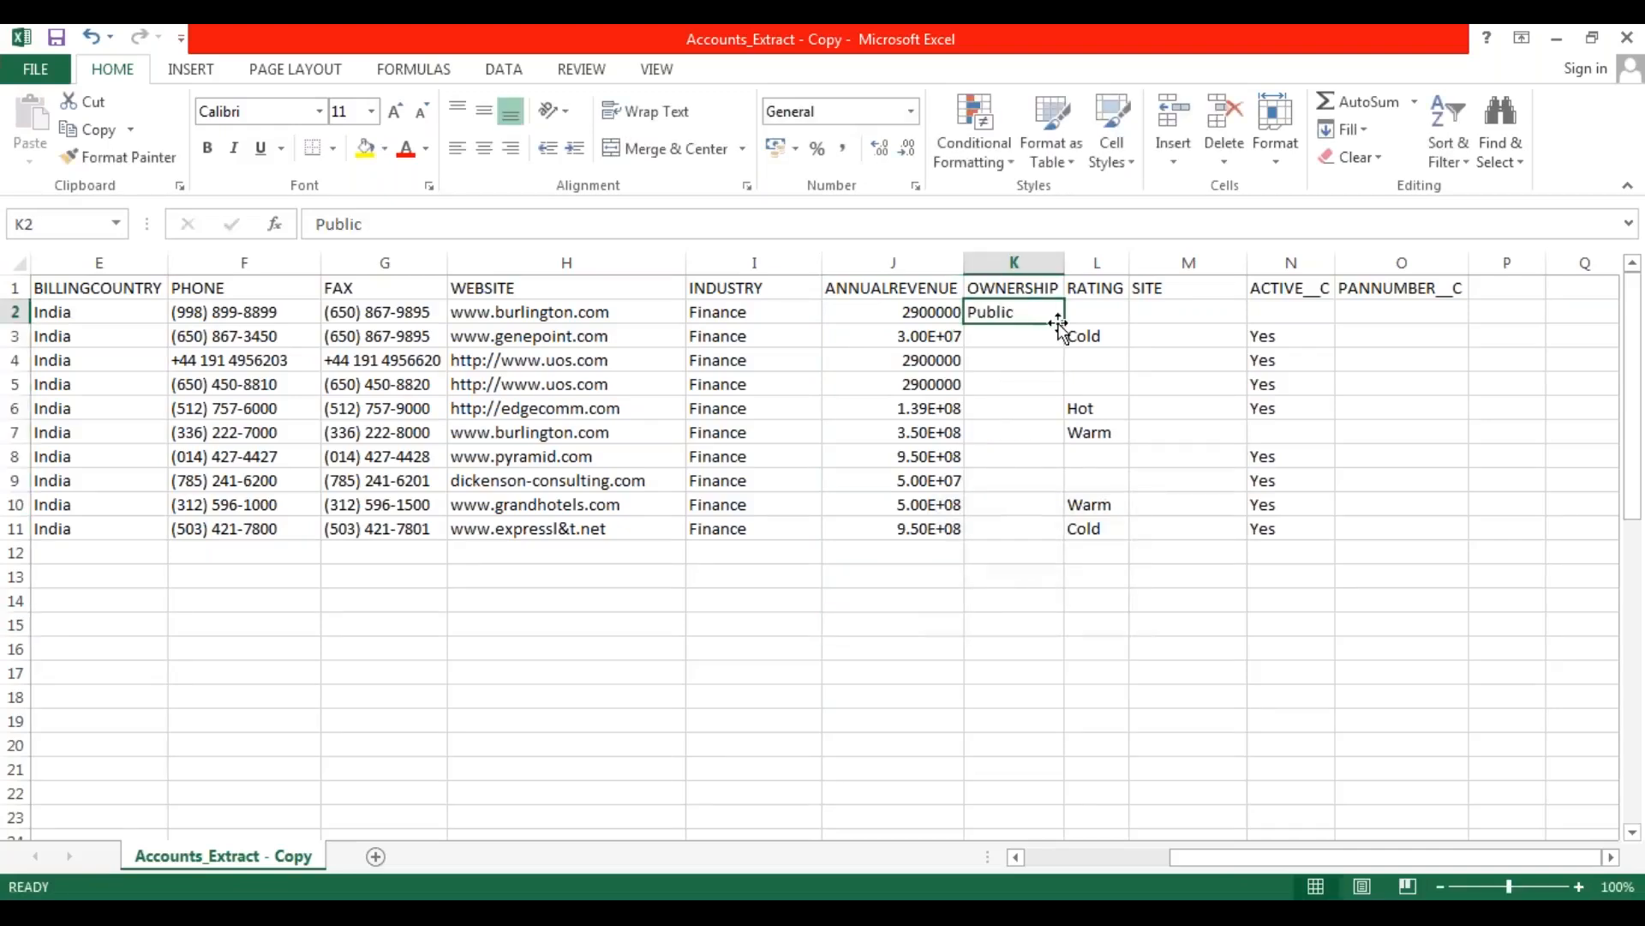
{"action": "left_click_drag", "start_coordinate": [1063, 324], "coordinate": [1061, 552]}
{"action": "left_click", "coordinate": [975, 621]}
Clear the RATING values in rows 2 to 11 and set the first five records, rows 2 to 6, to Hot.
{"action": "left_click_drag", "start_coordinate": [1094, 310], "coordinate": [1106, 529]}
{"action": "key", "text": "Delete"}
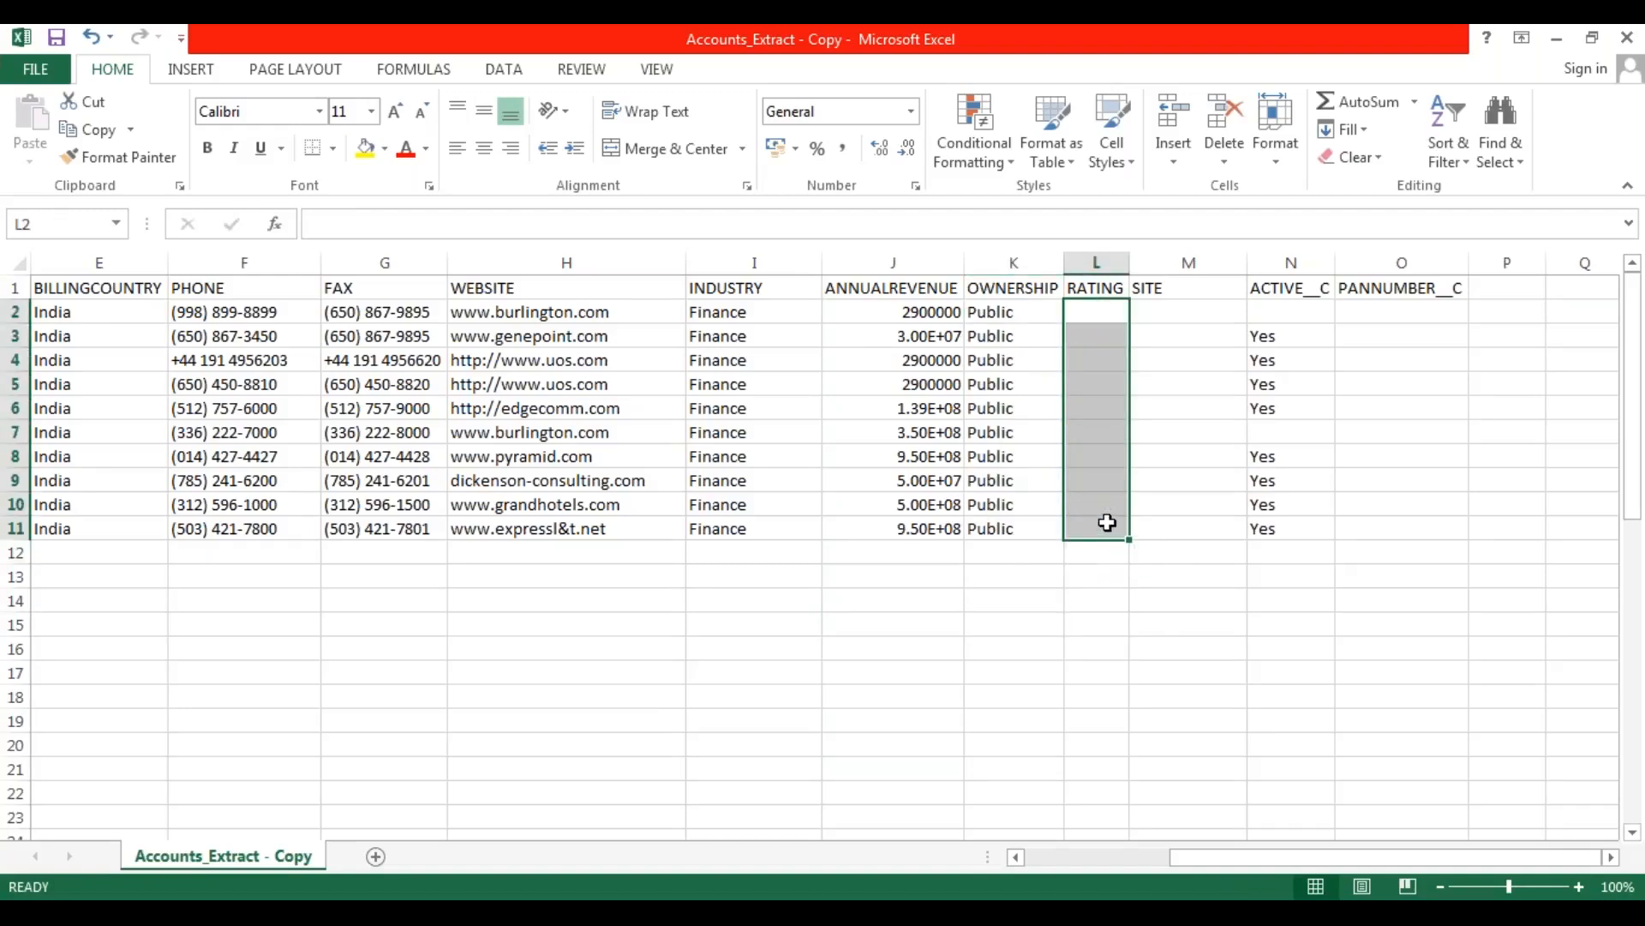
{"action": "left_click", "coordinate": [1094, 313]}
{"action": "type", "text": "Hot"}
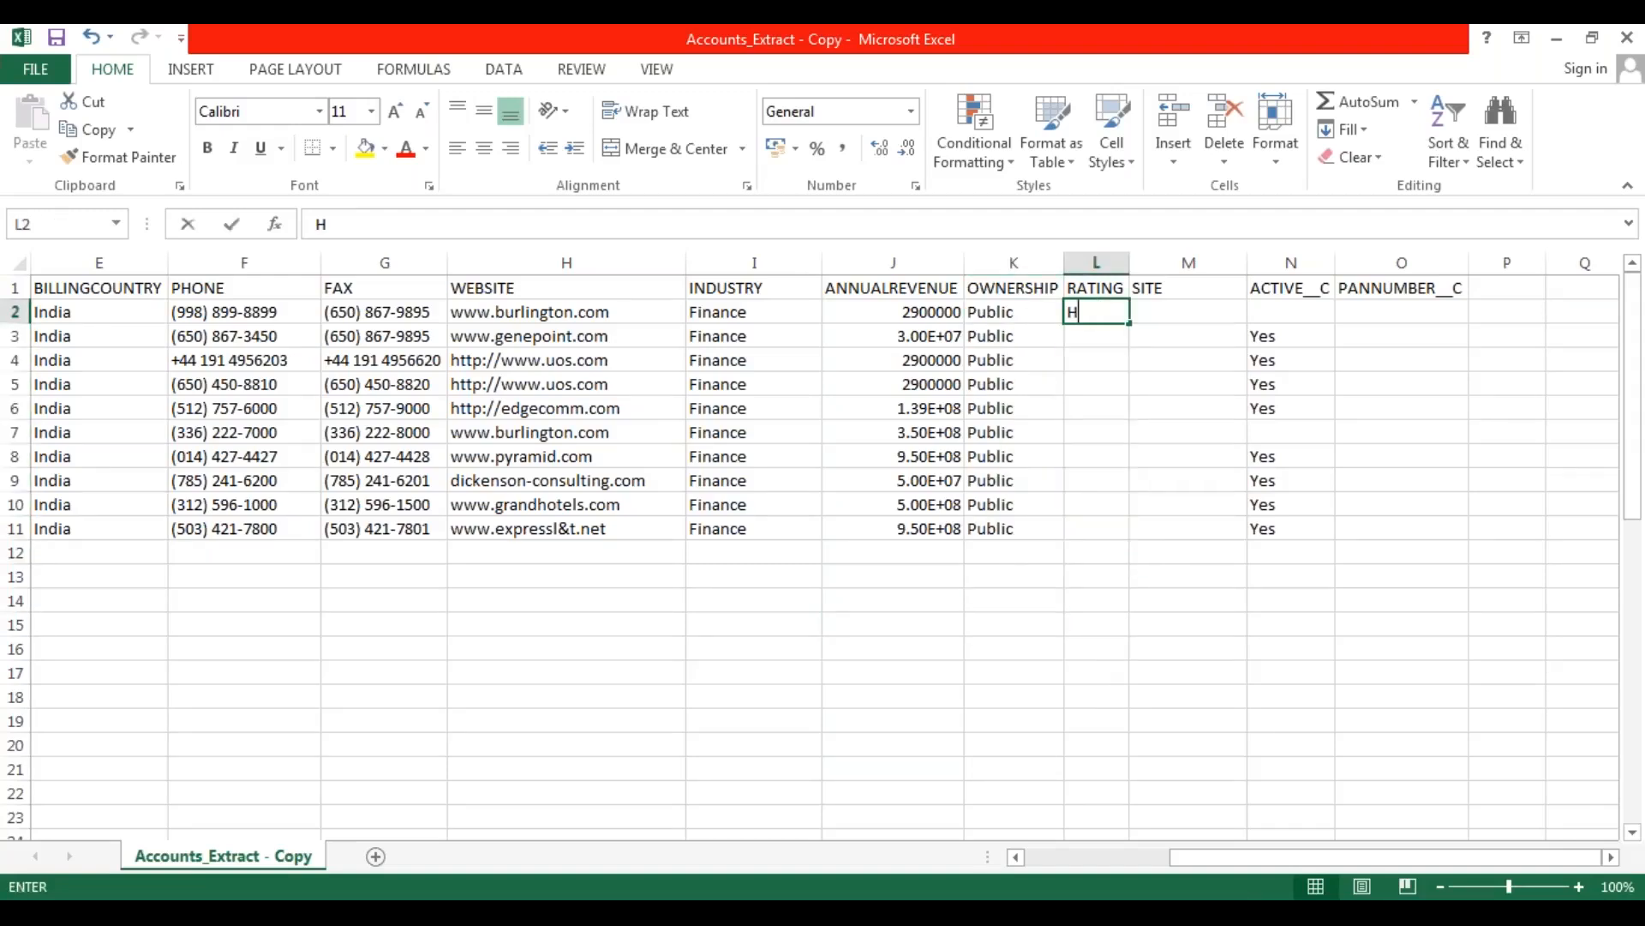
{"action": "left_click", "coordinate": [1072, 455]}
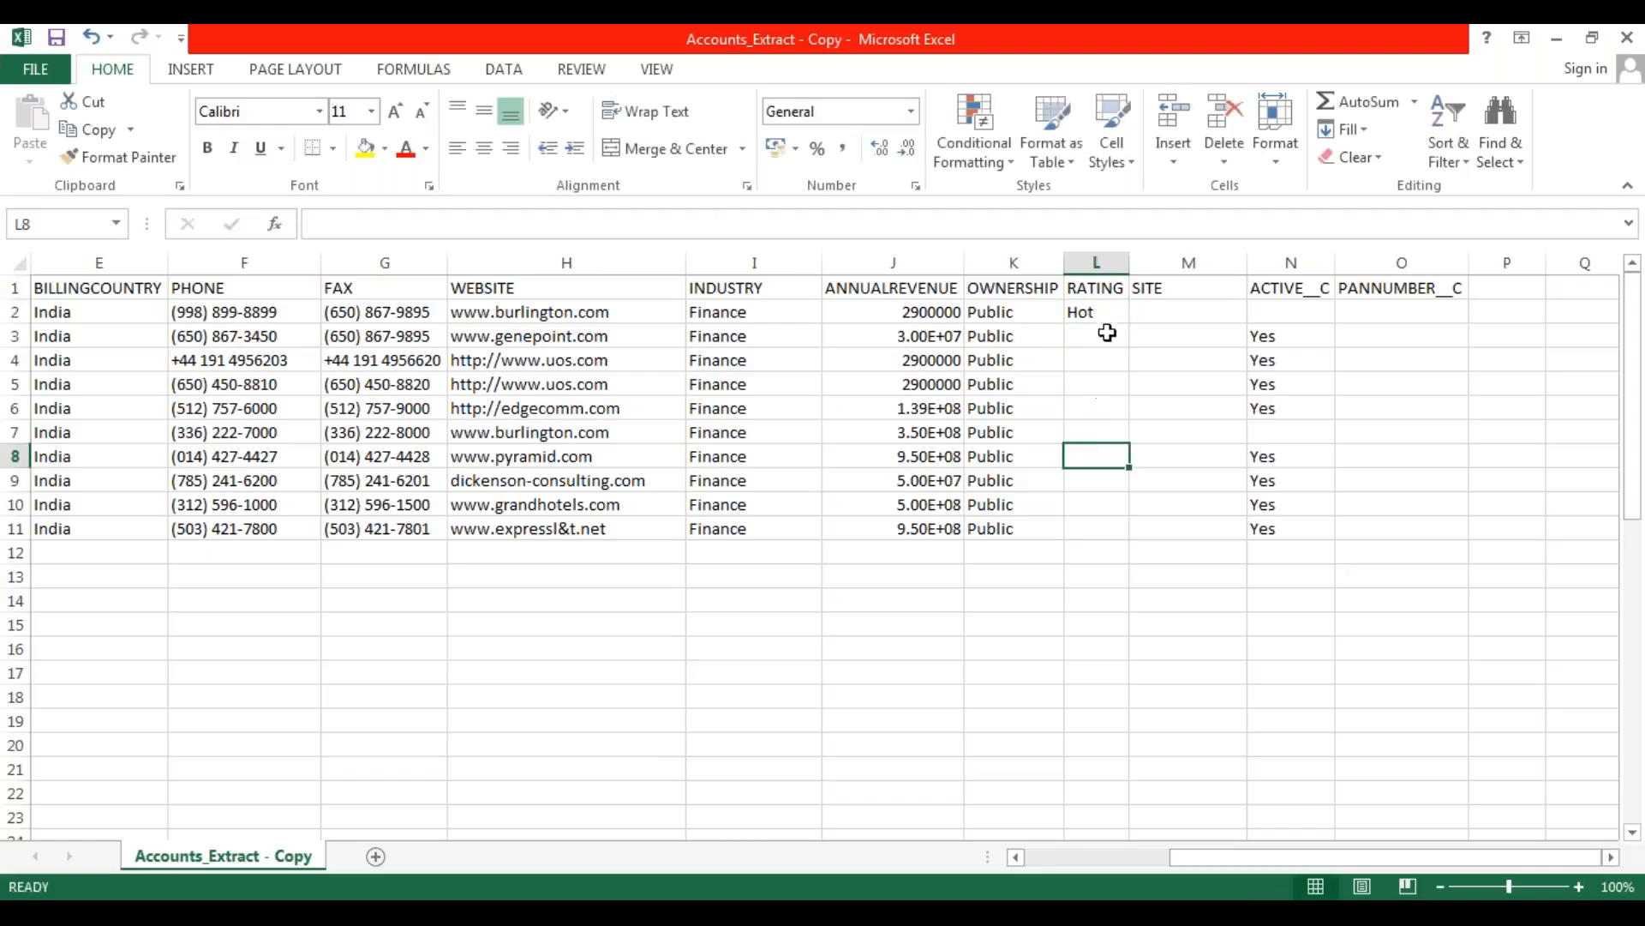
{"action": "left_click", "coordinate": [1109, 312]}
{"action": "left_click_drag", "start_coordinate": [1132, 323], "coordinate": [1131, 420]}
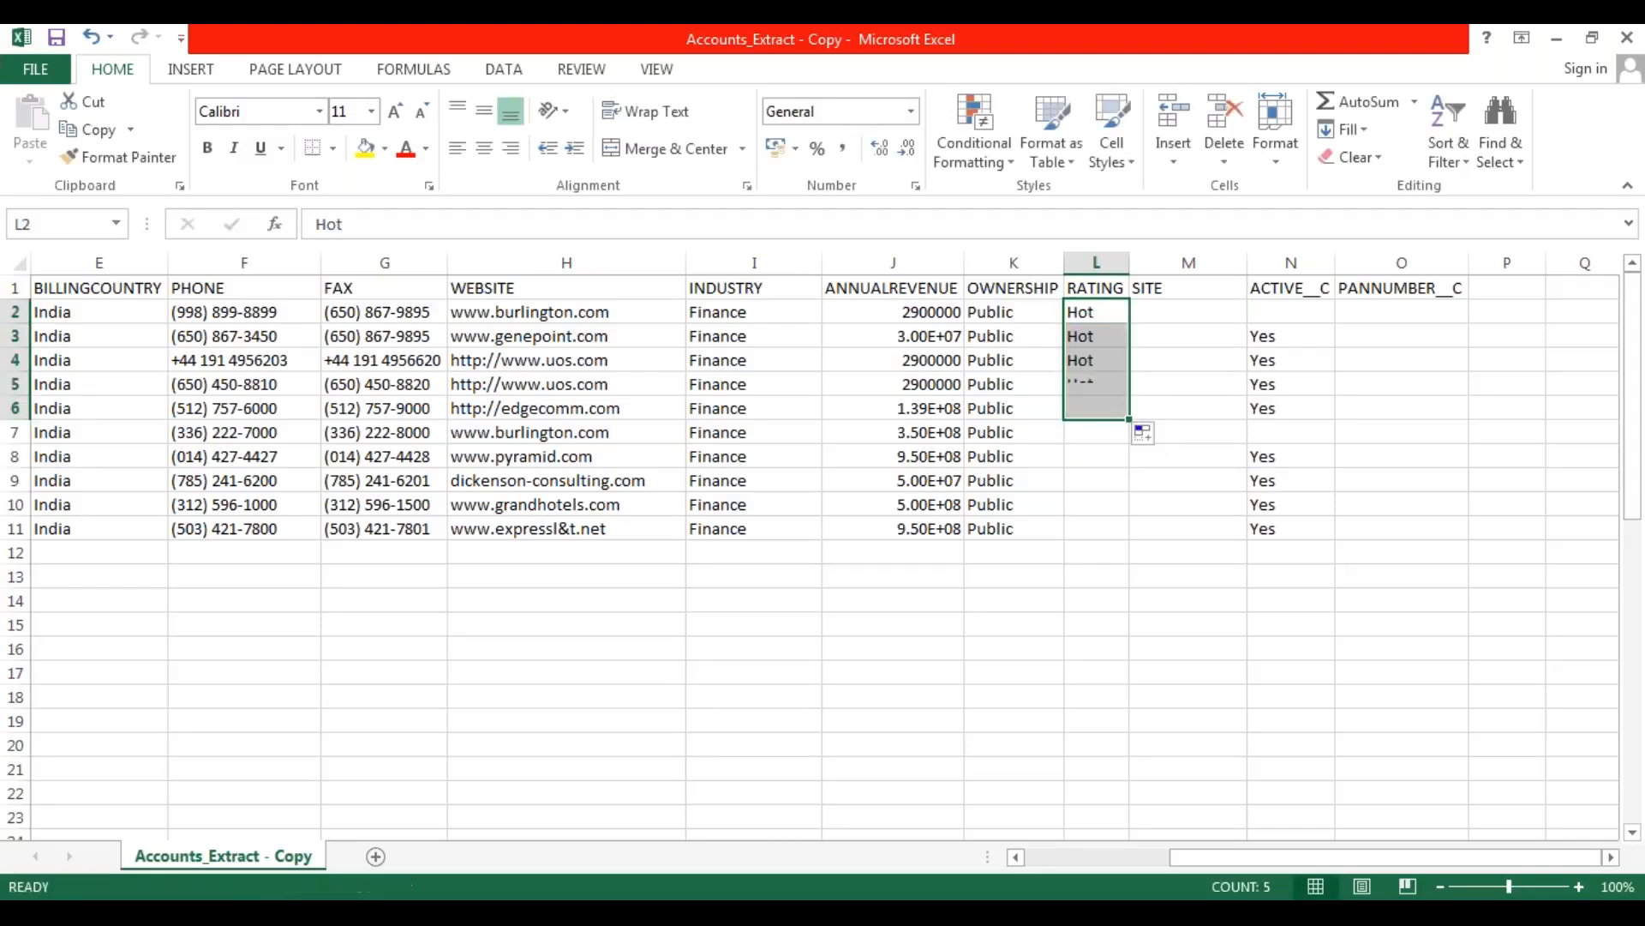
Set the RATING of the last five records, rows 7 to 11, to Warm.
{"action": "left_click", "coordinate": [1095, 497]}
{"action": "left_click", "coordinate": [1084, 431]}
{"action": "type", "text": "Warm"}
{"action": "key", "text": "Return"}
{"action": "left_click", "coordinate": [1113, 432]}
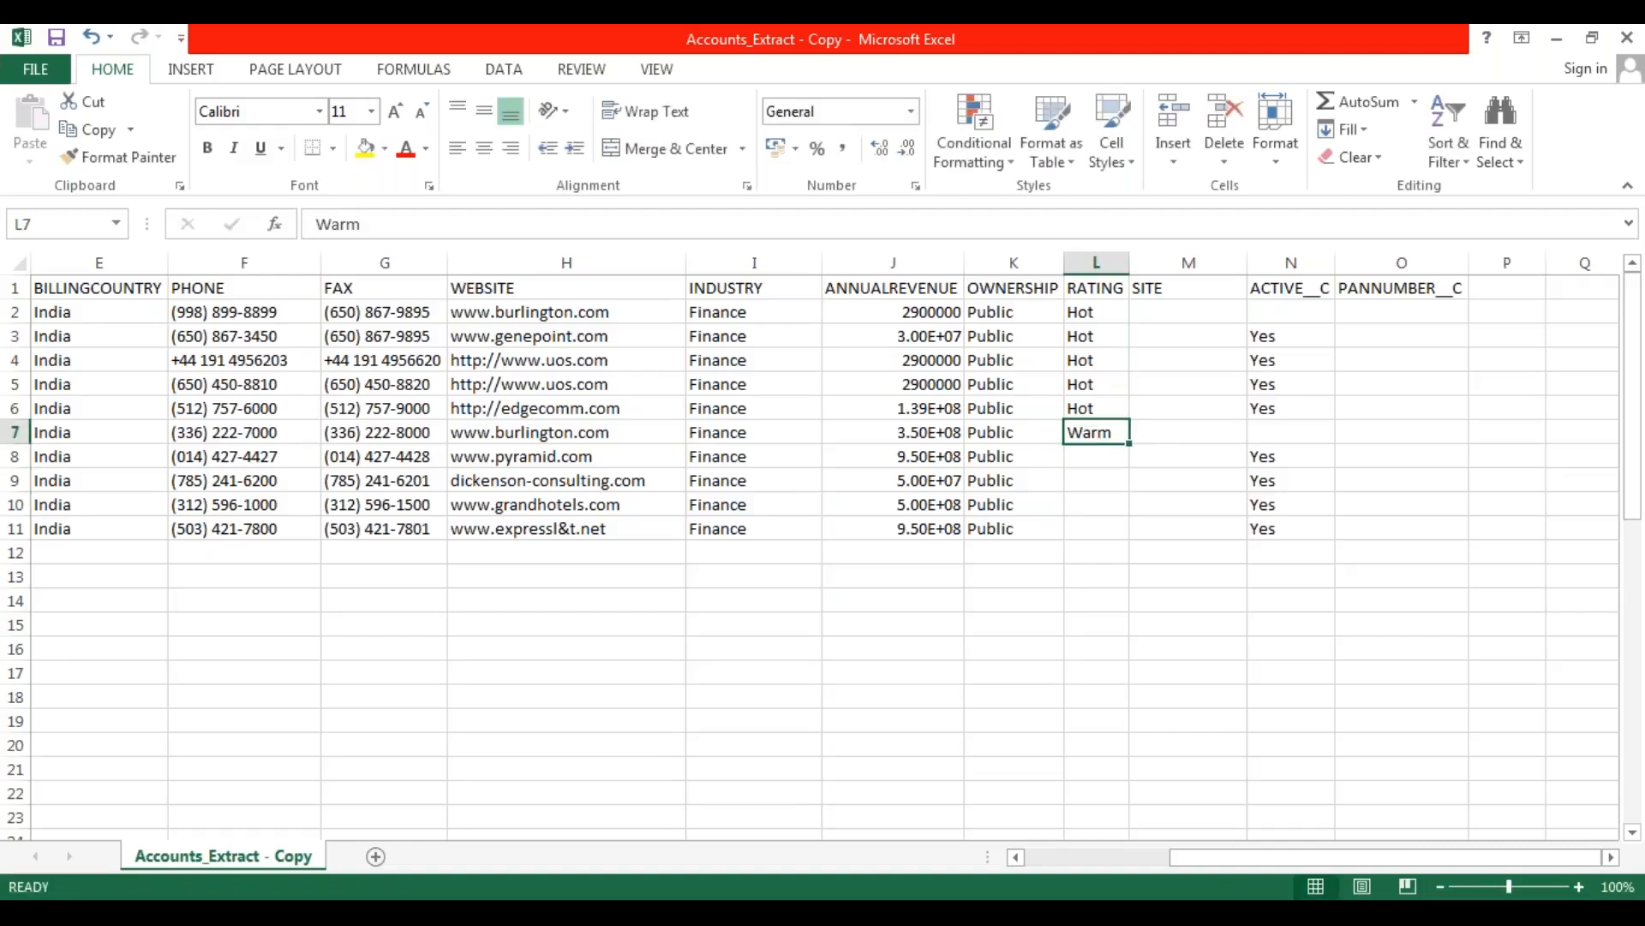
{"action": "left_click_drag", "start_coordinate": [1132, 446], "coordinate": [1132, 536]}
{"action": "left_click", "coordinate": [1188, 463]}
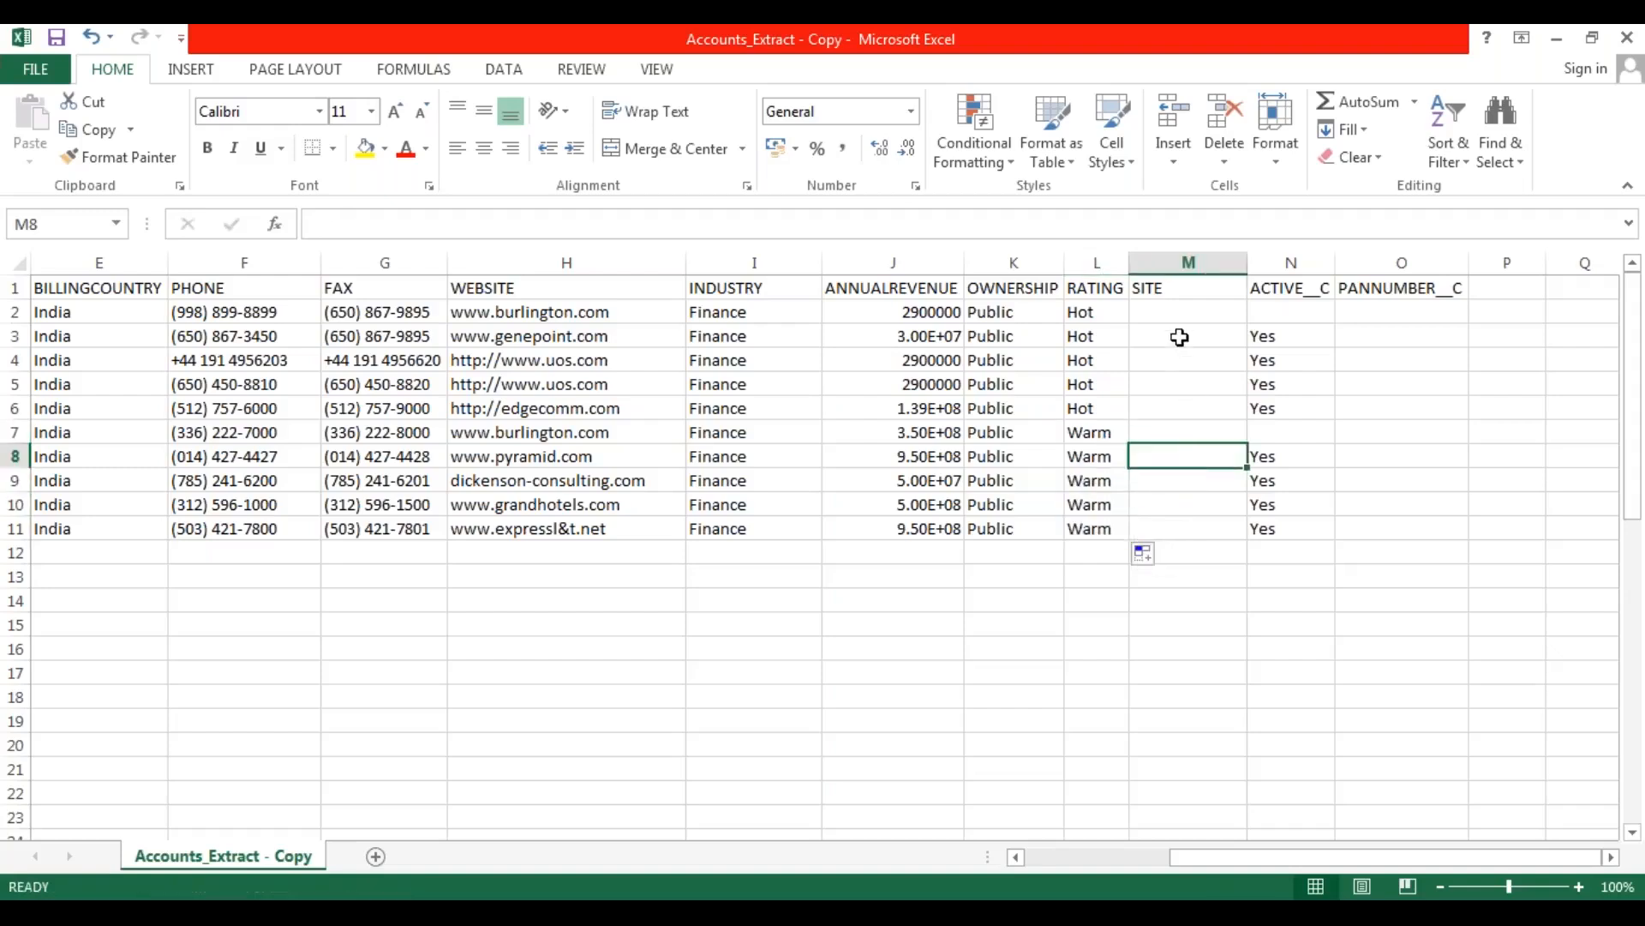
Delete the empty SITE column from the sheet.
{"action": "left_click", "coordinate": [1188, 257]}
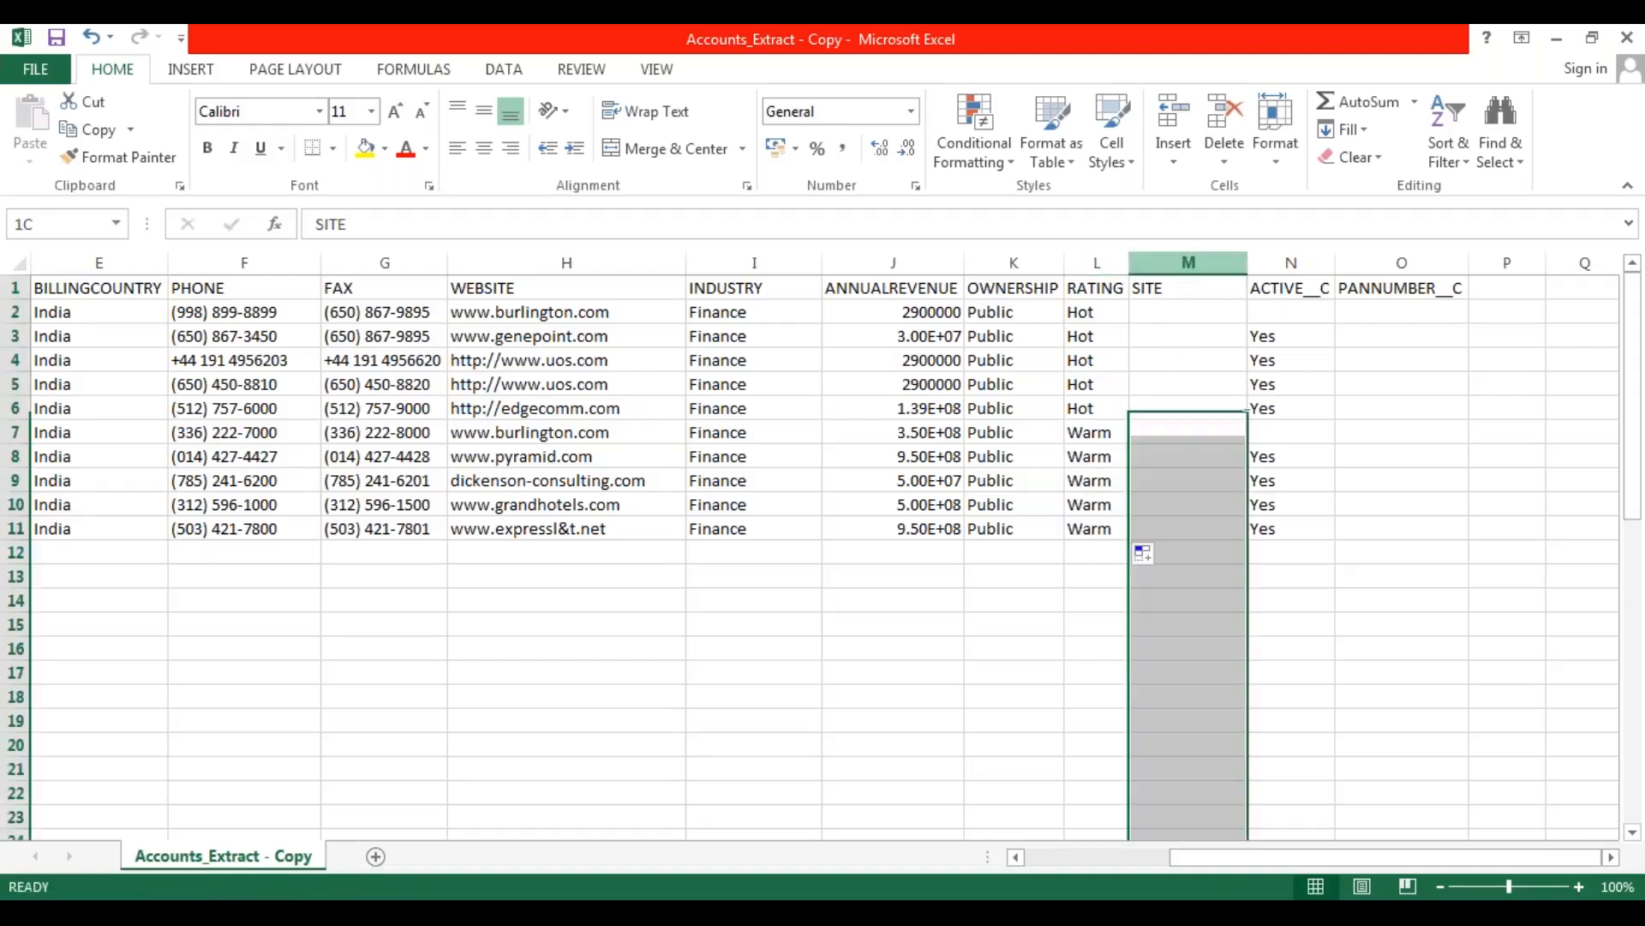
{"action": "right_click", "coordinate": [1188, 260]}
{"action": "left_click", "coordinate": [1242, 461]}
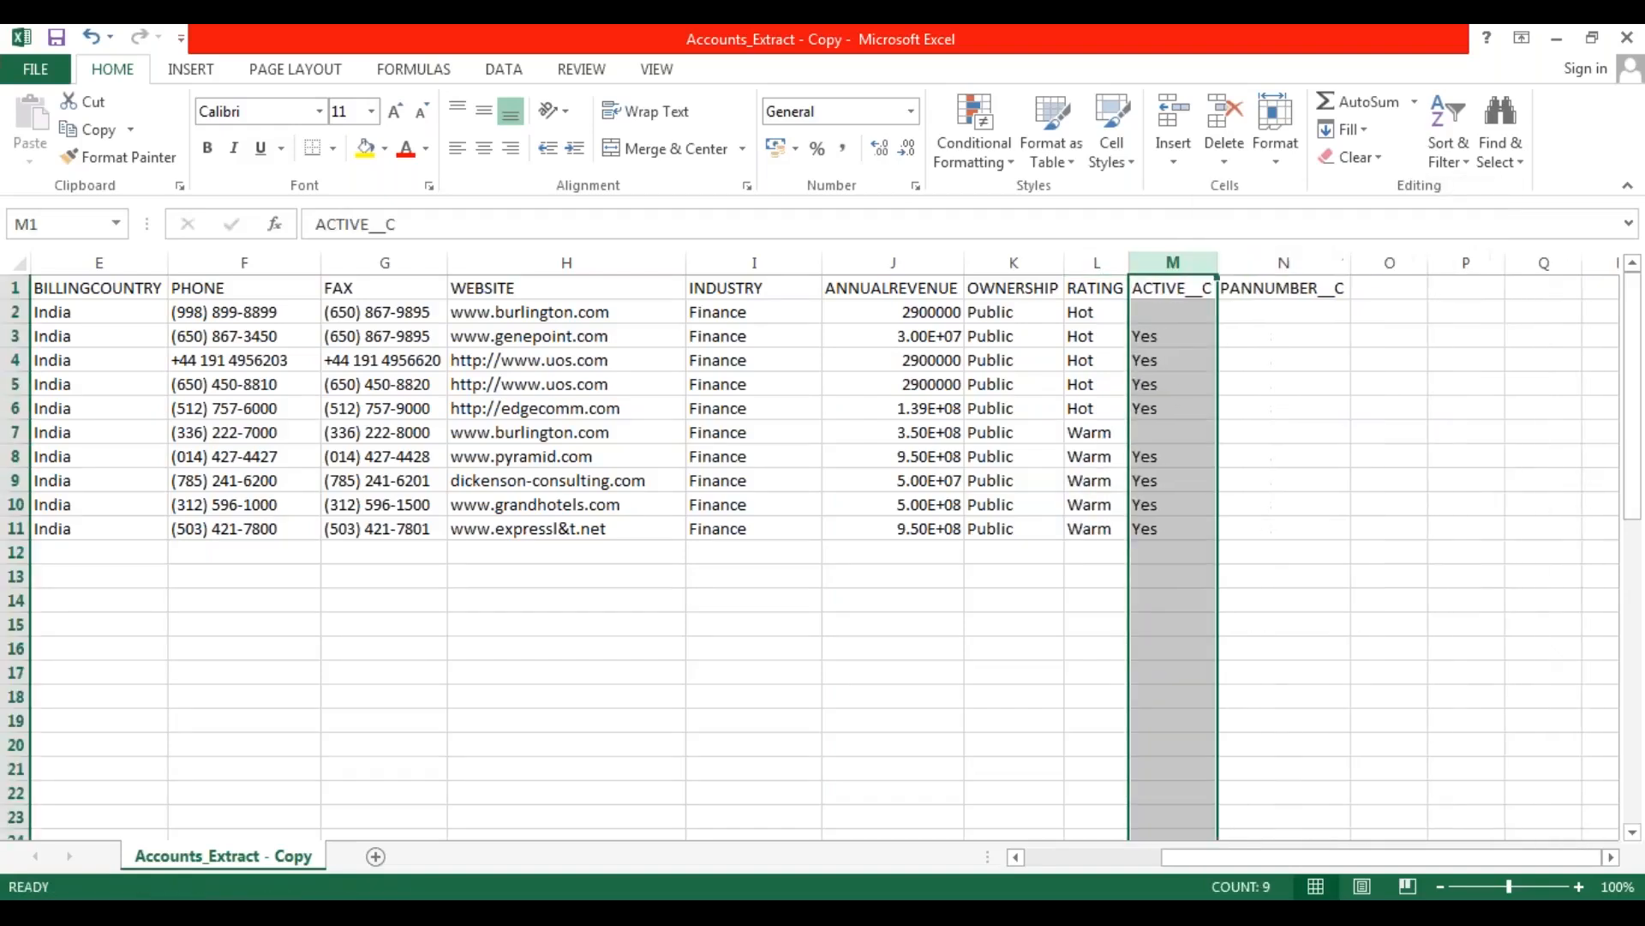
Copy Yes from row 3 into the empty ACTIVE__C cells of rows 2 and 7.
{"action": "left_click", "coordinate": [1181, 337]}
{"action": "left_click", "coordinate": [1176, 313]}
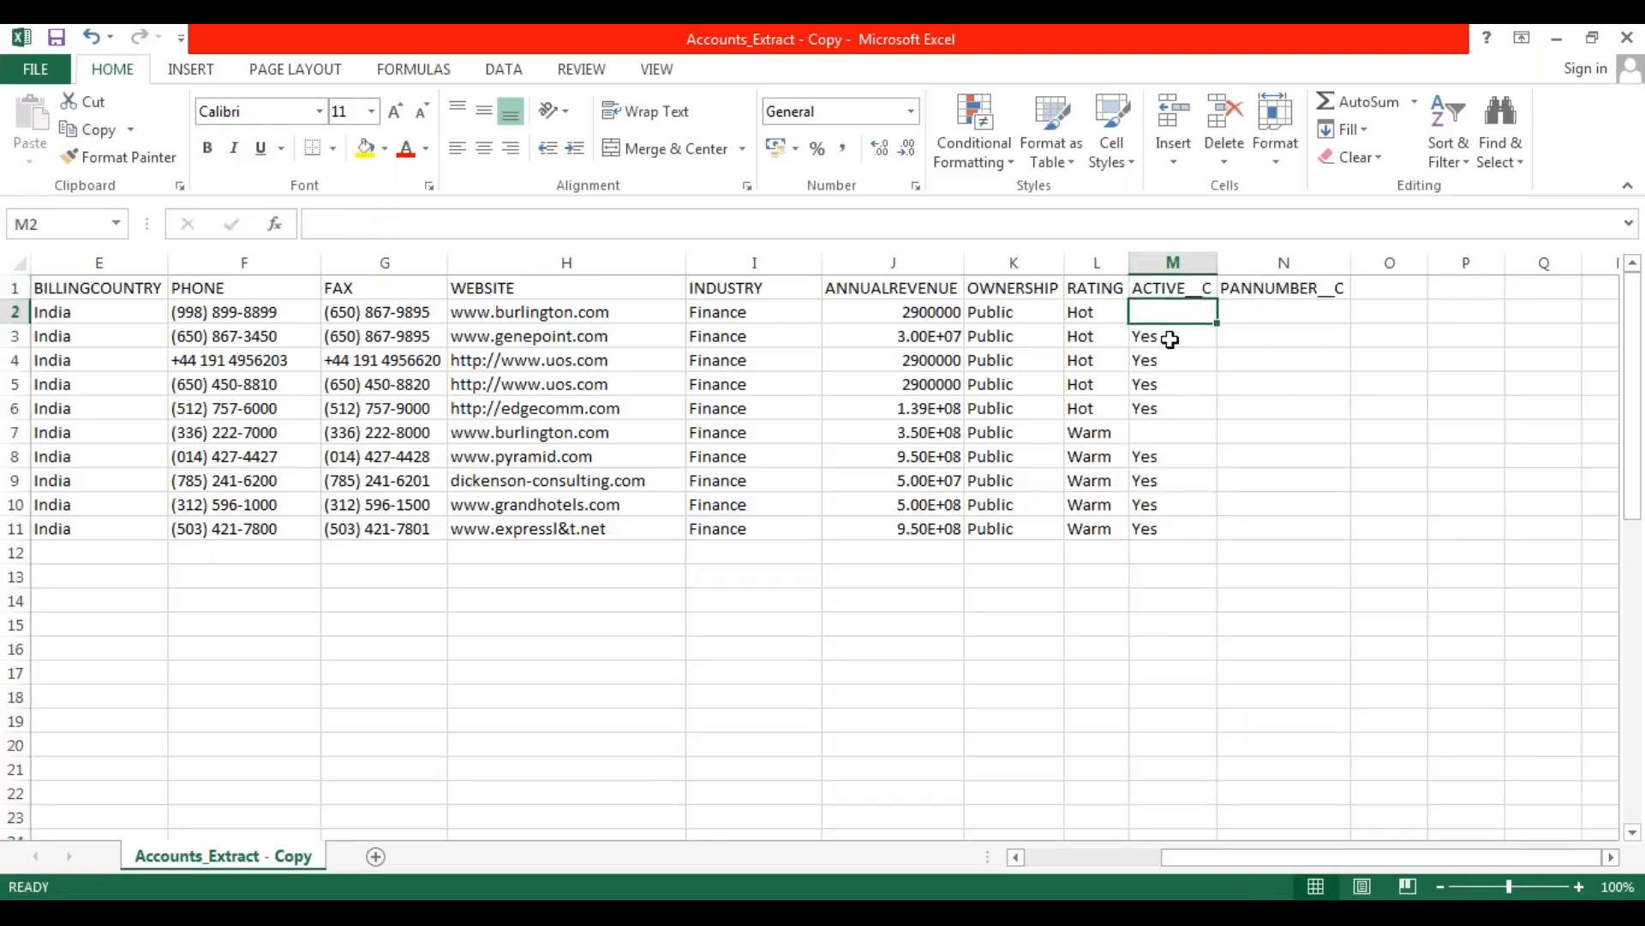
{"action": "left_click", "coordinate": [1157, 337]}
{"action": "key", "text": "ctrl+c"}
{"action": "left_click", "coordinate": [1172, 312]}
{"action": "key", "text": "ctrl+v"}
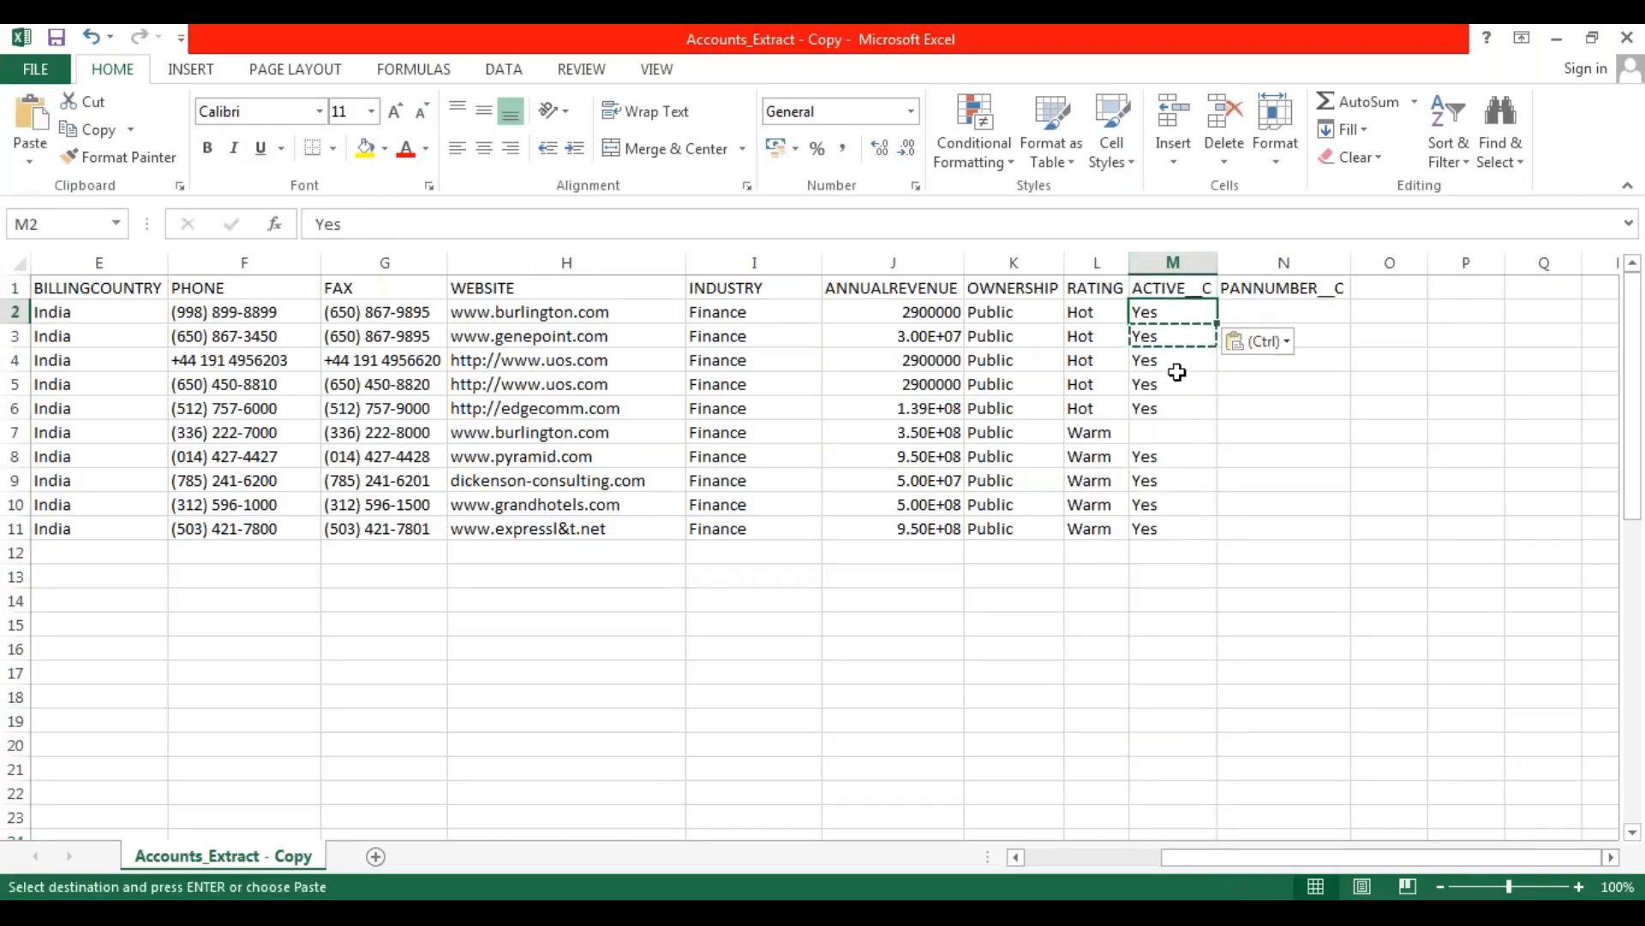
{"action": "left_click", "coordinate": [1179, 430]}
{"action": "key", "text": "ctrl+v"}
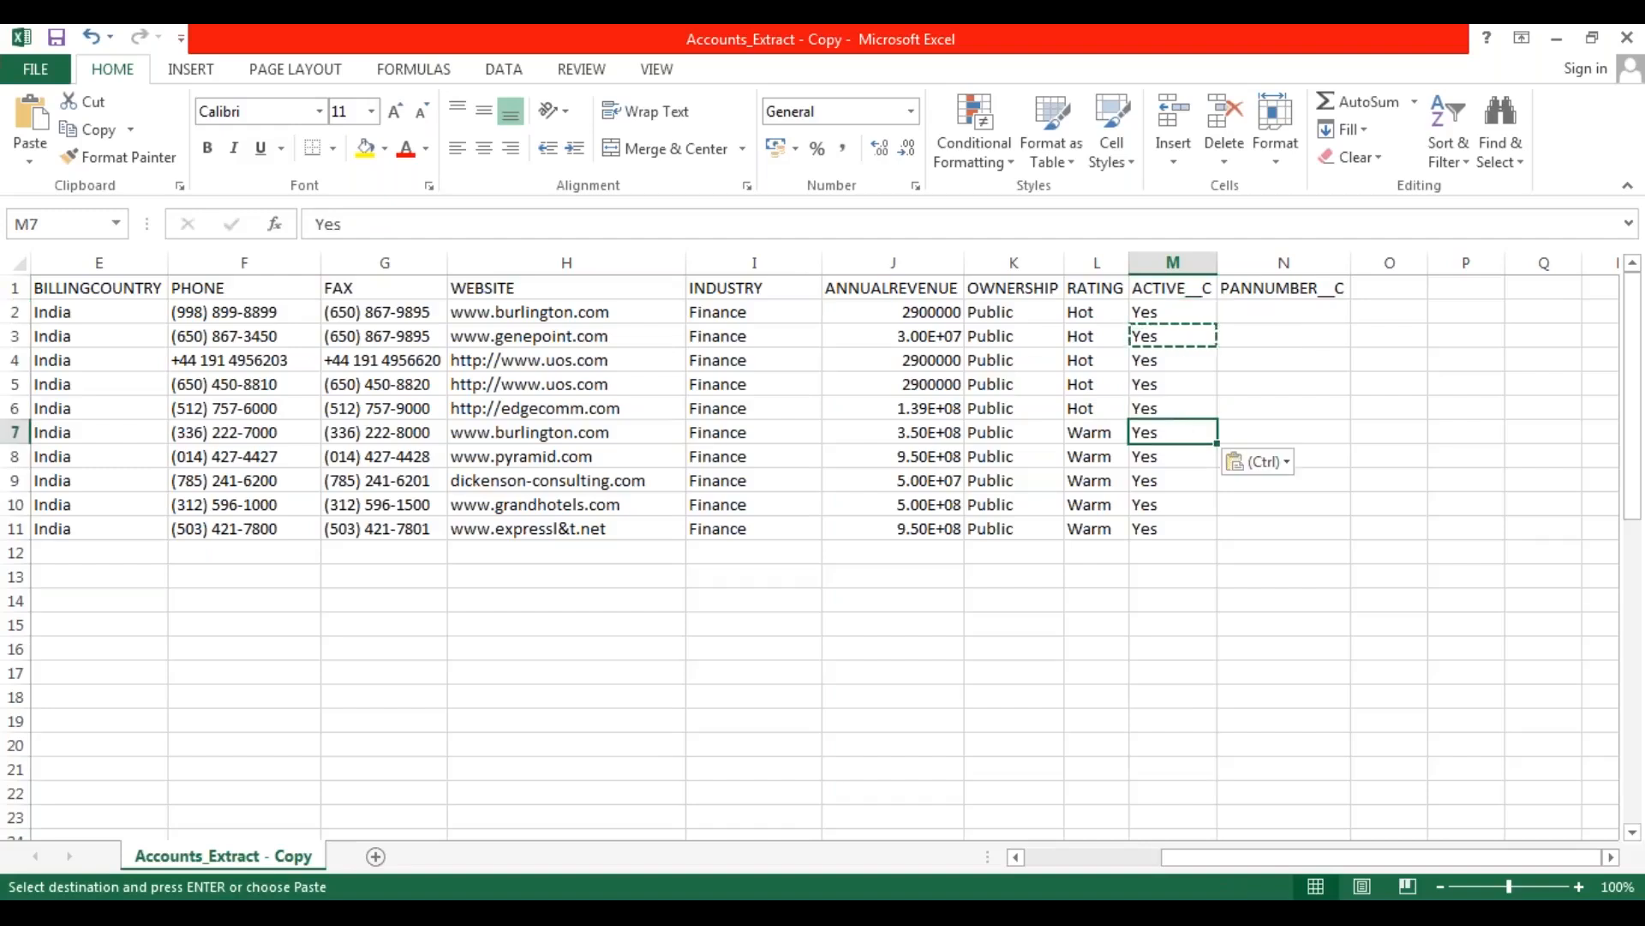
Enter a sample PAN number in the first record's PANNUMBER__C cell and fill it down through row 11.
{"action": "left_click", "coordinate": [1321, 513]}
{"action": "left_click", "coordinate": [1241, 304]}
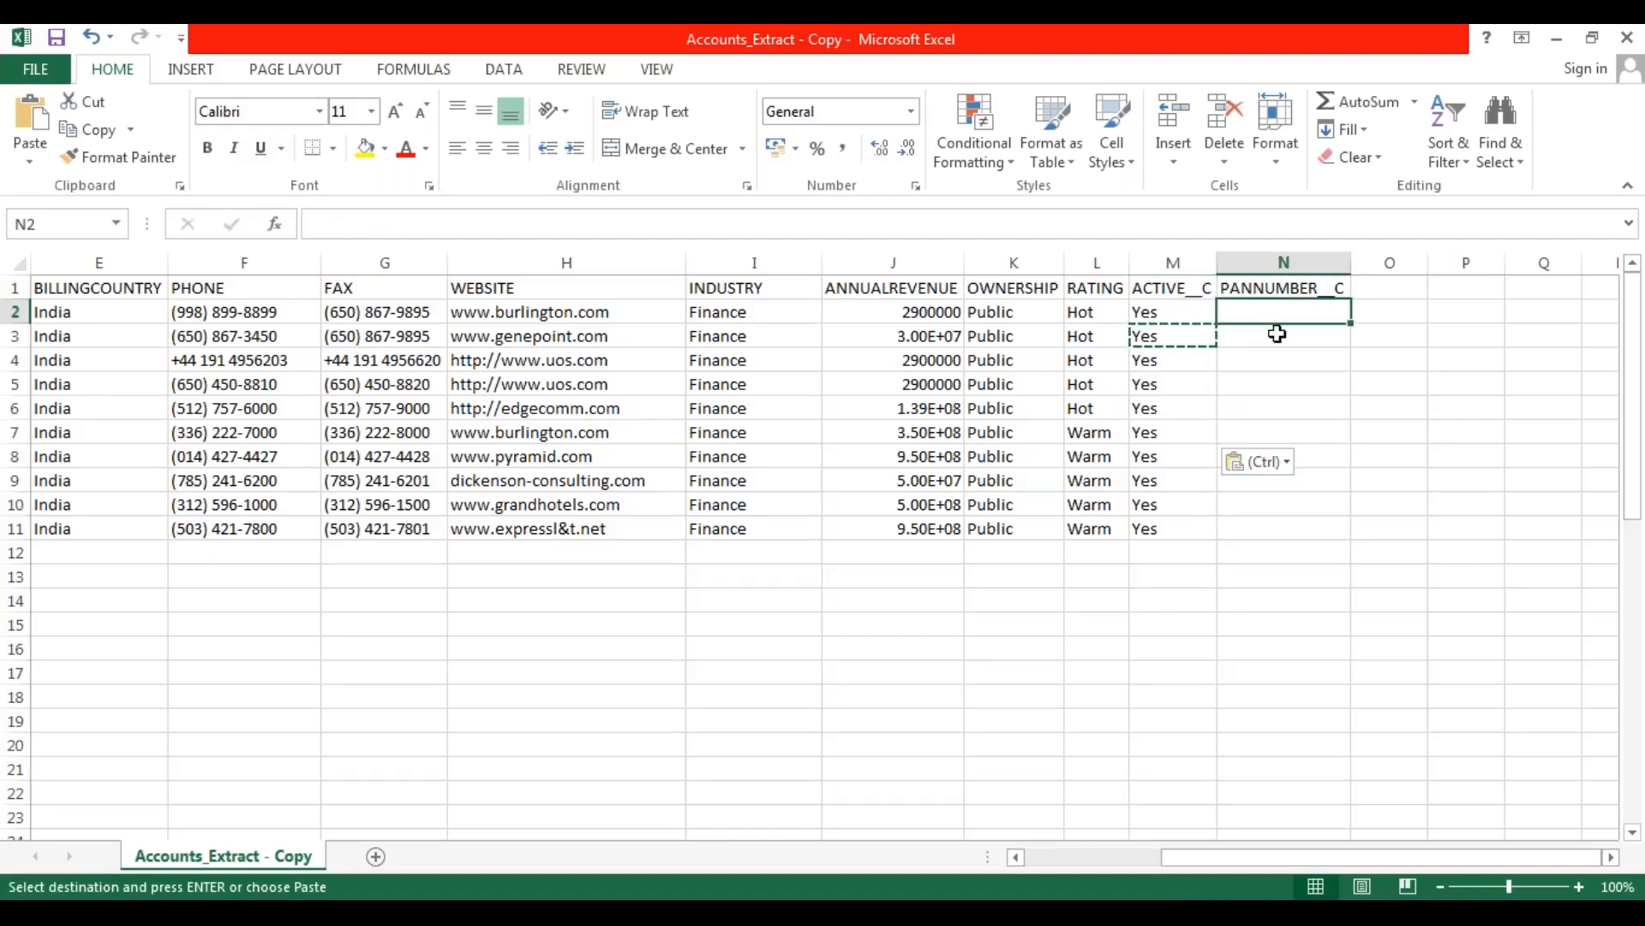
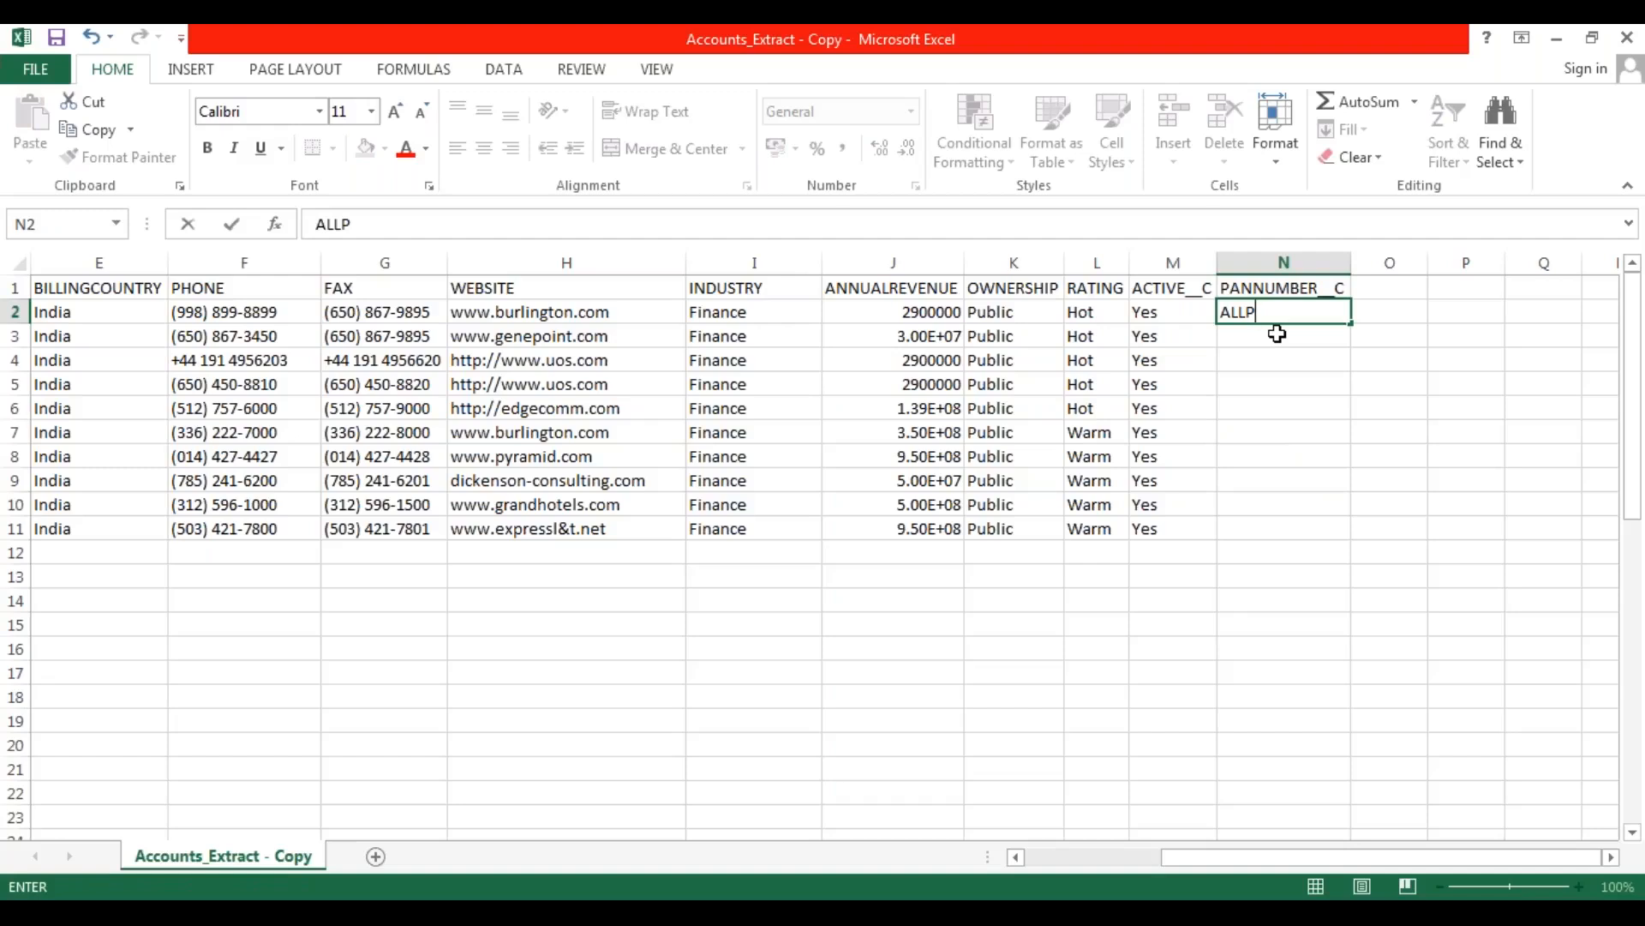
{"action": "left_click", "coordinate": [1283, 437]}
{"action": "left_click", "coordinate": [1321, 314]}
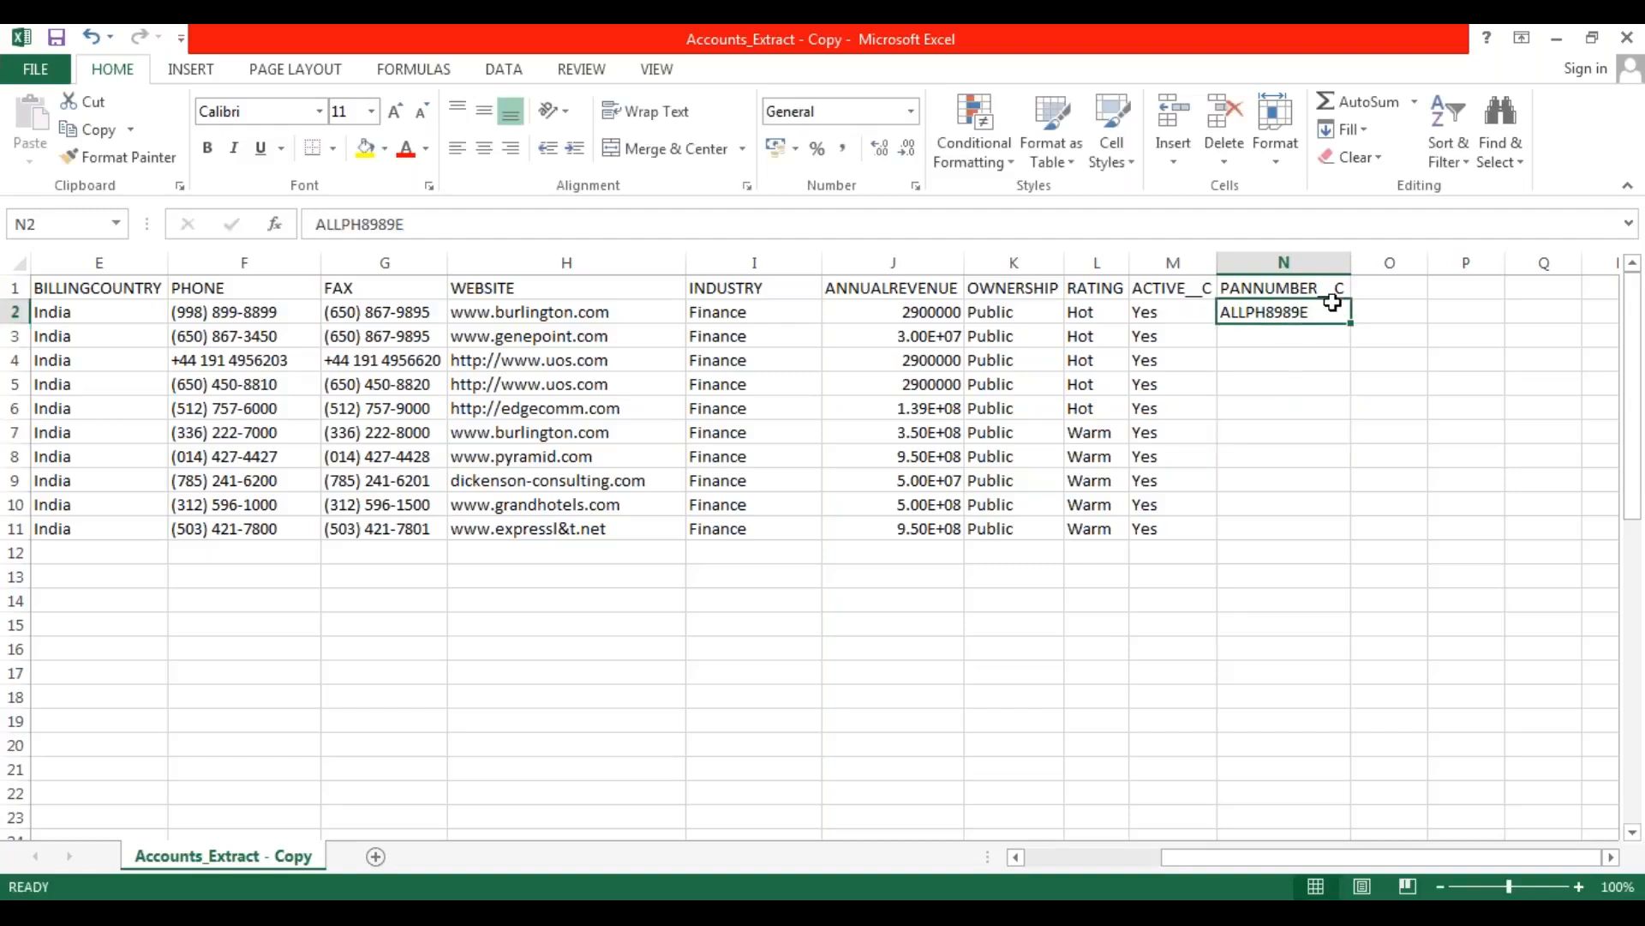
{"action": "left_click_drag", "start_coordinate": [1352, 323], "coordinate": [1348, 526]}
{"action": "left_click", "coordinate": [911, 650]}
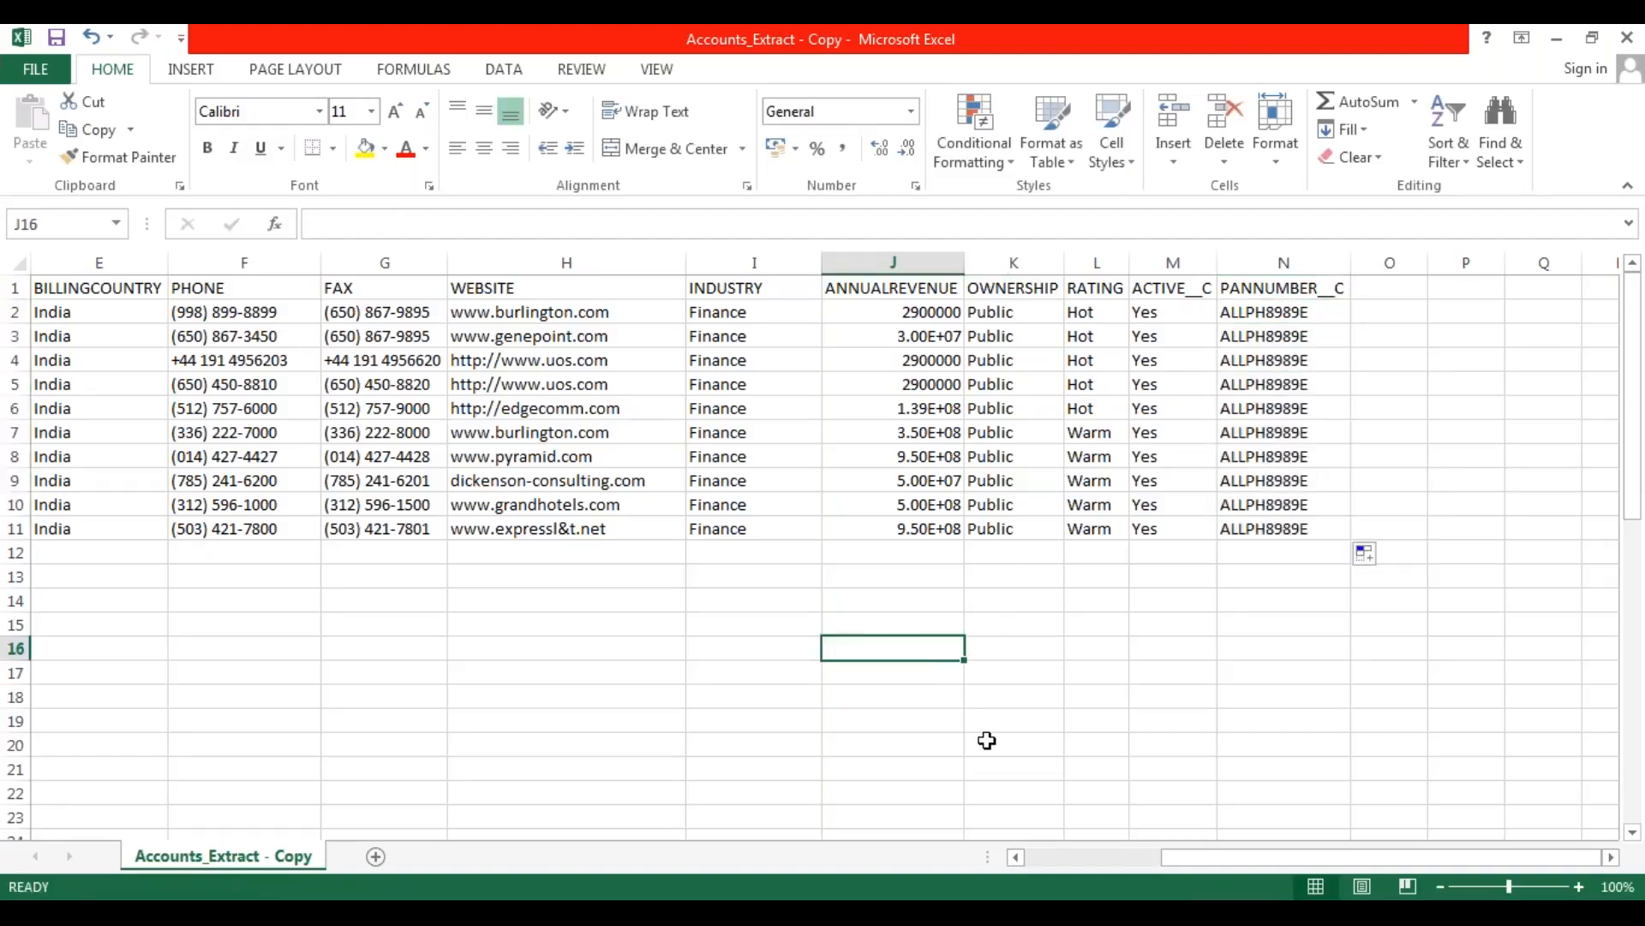
Highlight the ten account records from NAME through FAX to review their values.
{"action": "left_click_drag", "start_coordinate": [1215, 857], "coordinate": [1097, 861]}
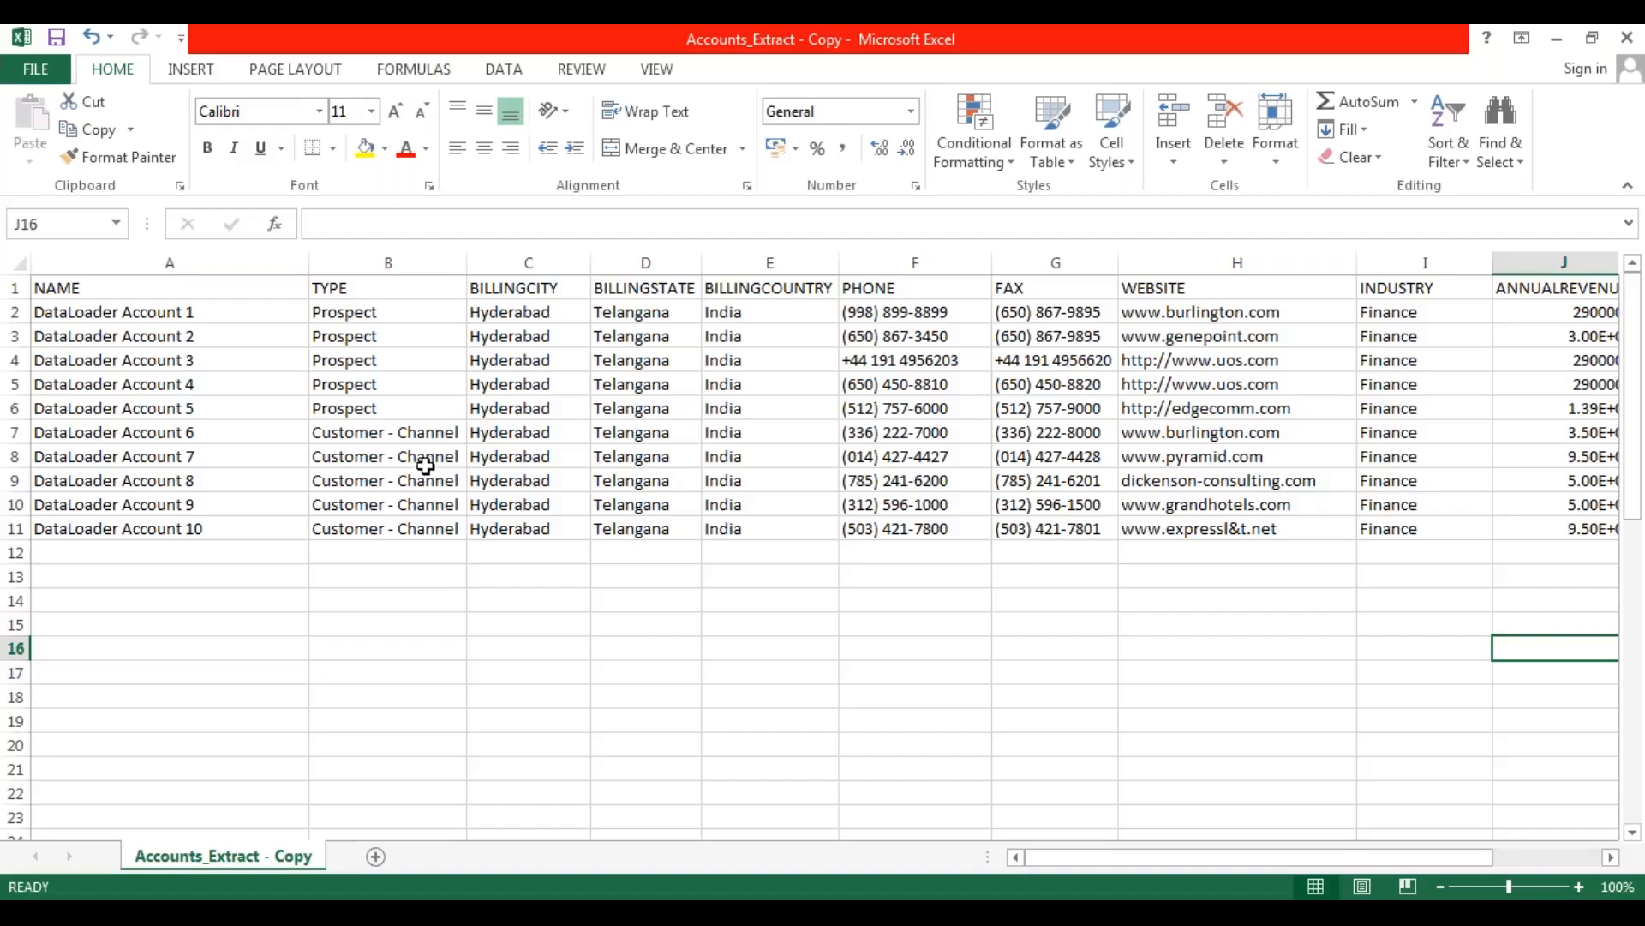
{"action": "left_click_drag", "start_coordinate": [149, 312], "coordinate": [617, 528]}
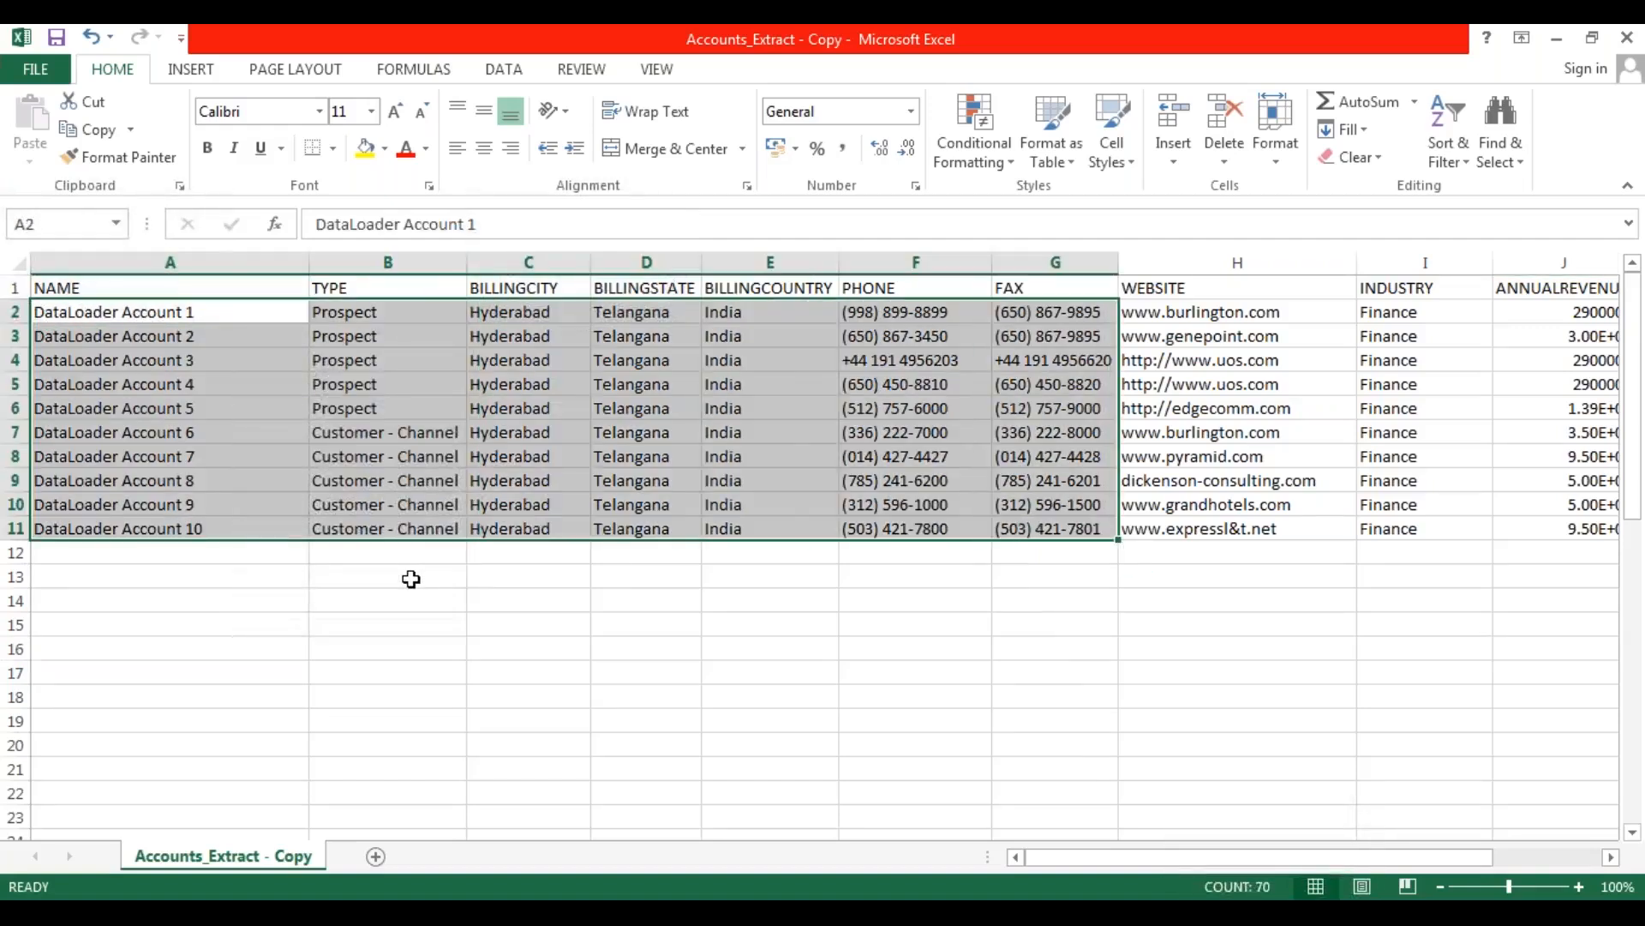
{"action": "left_click", "coordinate": [411, 577]}
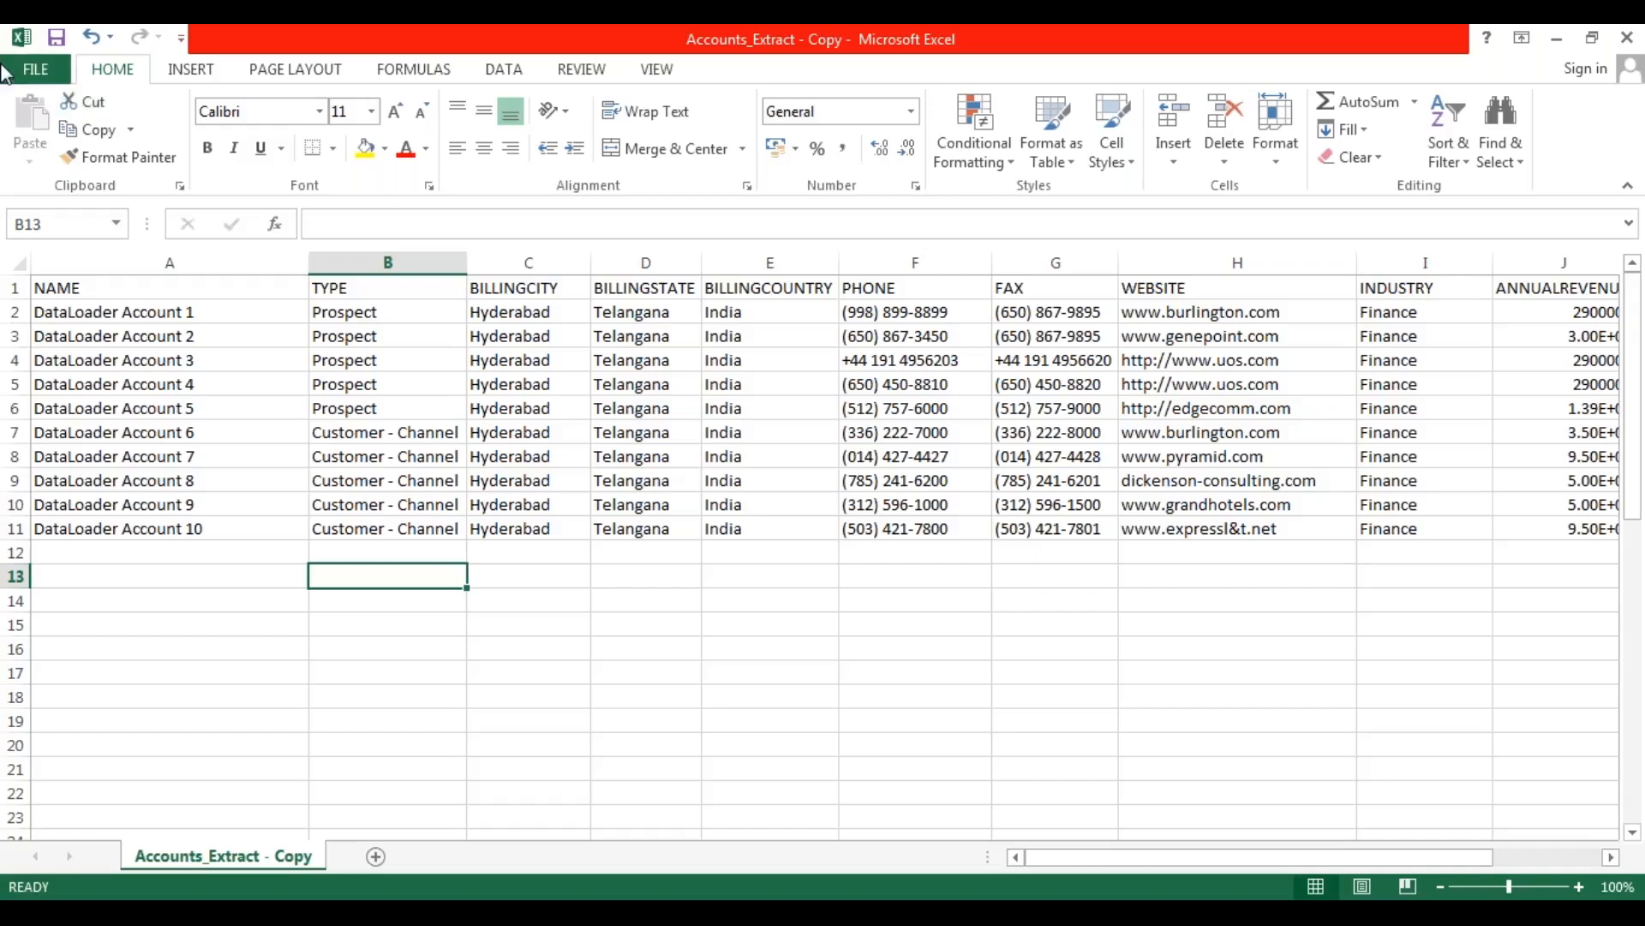
Review the header row field by field from NAME through PANNUMBER__C.
{"action": "left_click", "coordinate": [185, 289]}
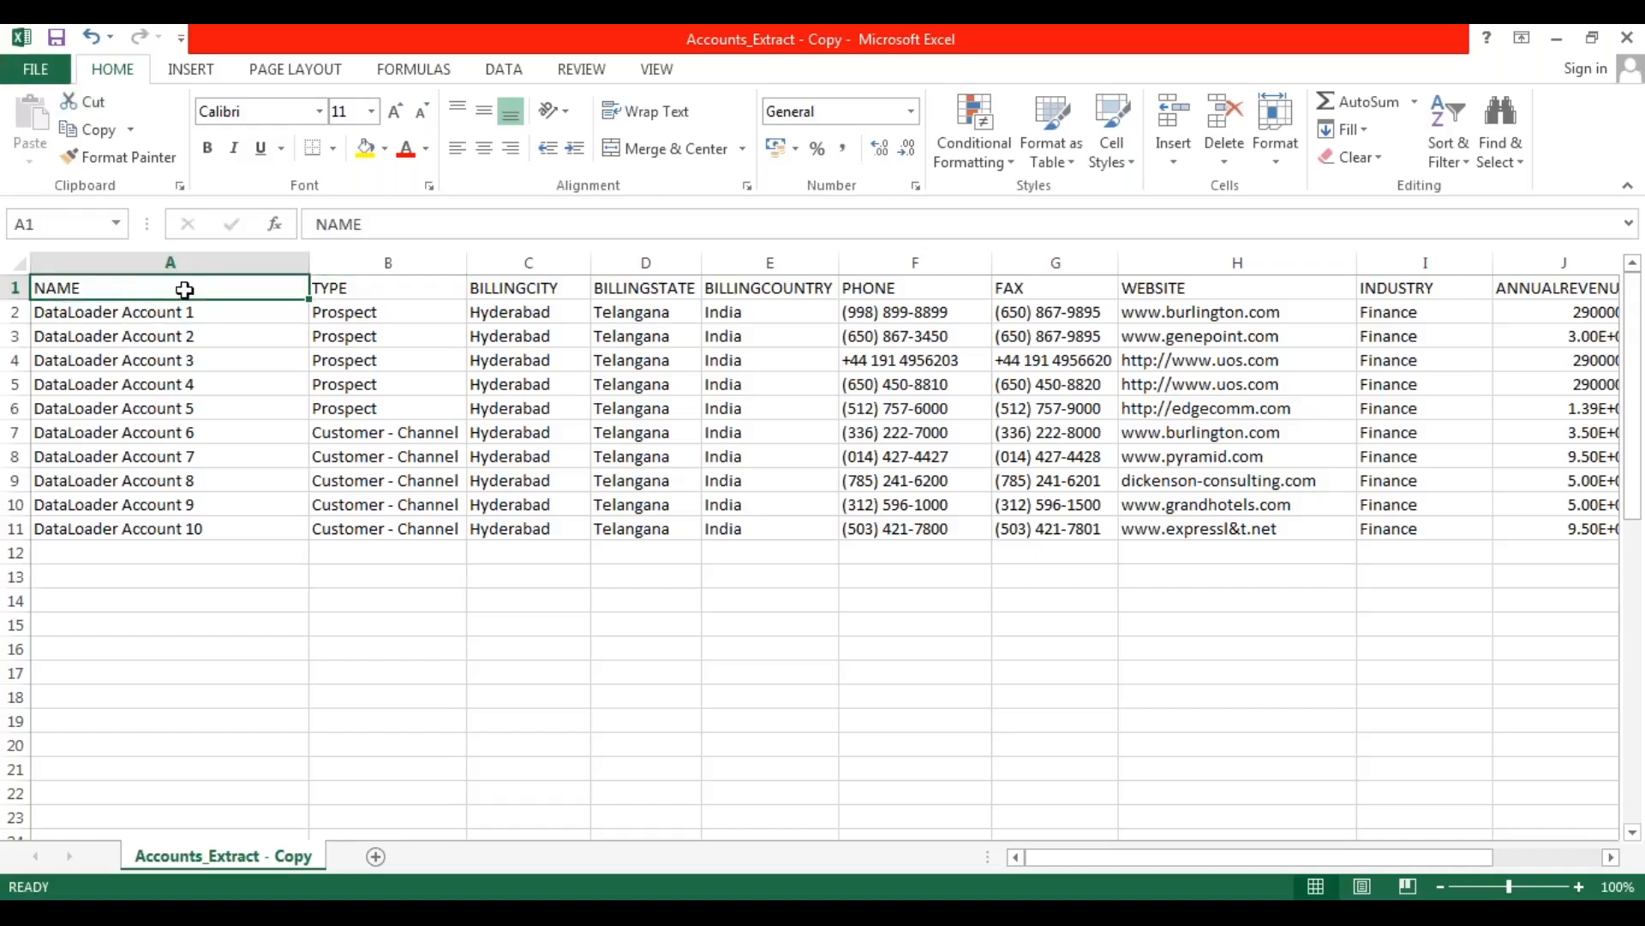
{"action": "key", "text": "Right"}
{"action": "key", "text": "Right"}
{"action": "key", "text": "Right"}
{"action": "key", "text": "Right"}
{"action": "key", "text": "Left"}
{"action": "key", "text": "Left"}
{"action": "key", "text": "Left"}
{"action": "key", "text": "Left"}
{"action": "key", "text": "Right"}
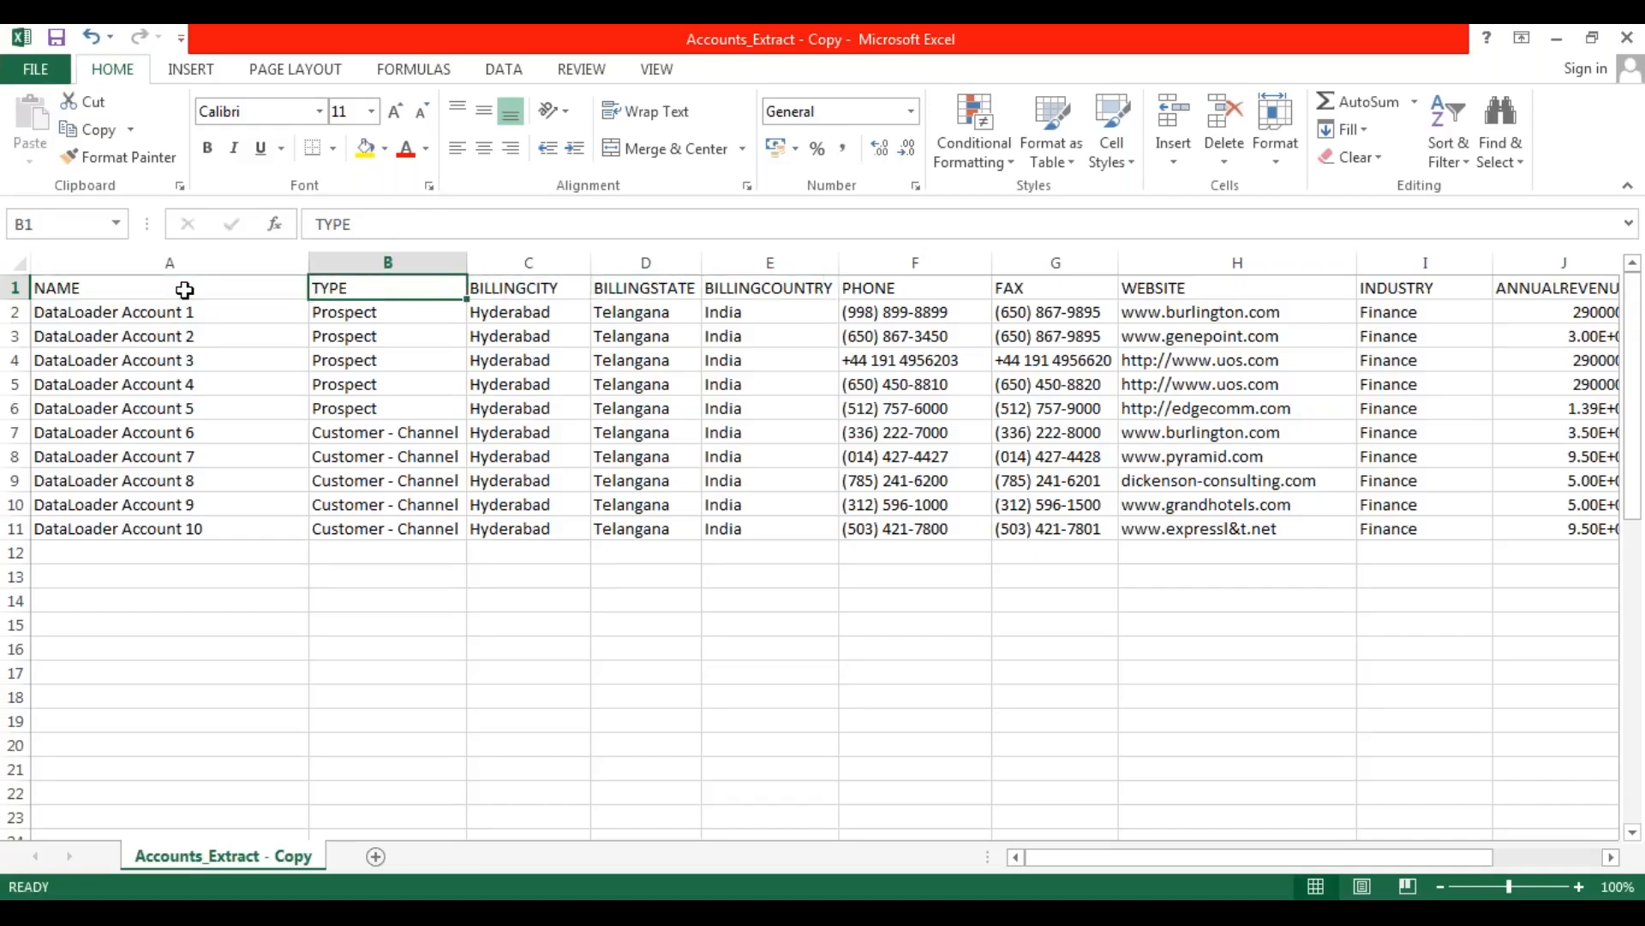
{"action": "key", "text": "Right"}
{"action": "key", "text": "Right"}
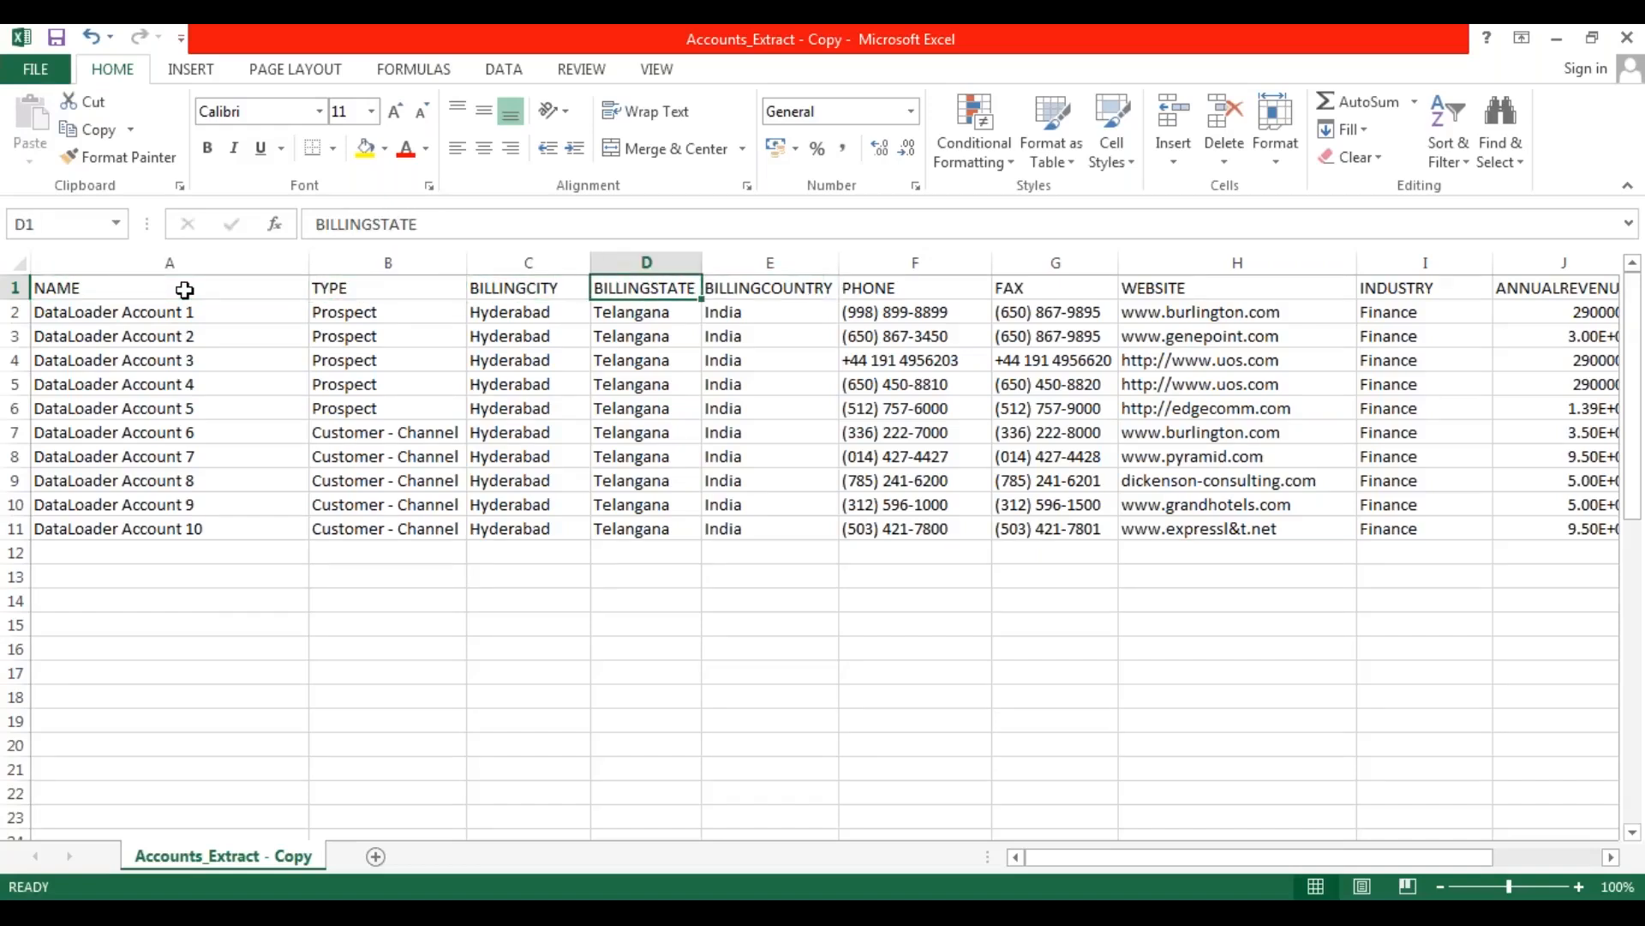
{"action": "key", "text": "Right"}
{"action": "key", "text": "Right"}
{"action": "key", "text": "Right"}
{"action": "key", "text": "Right"}
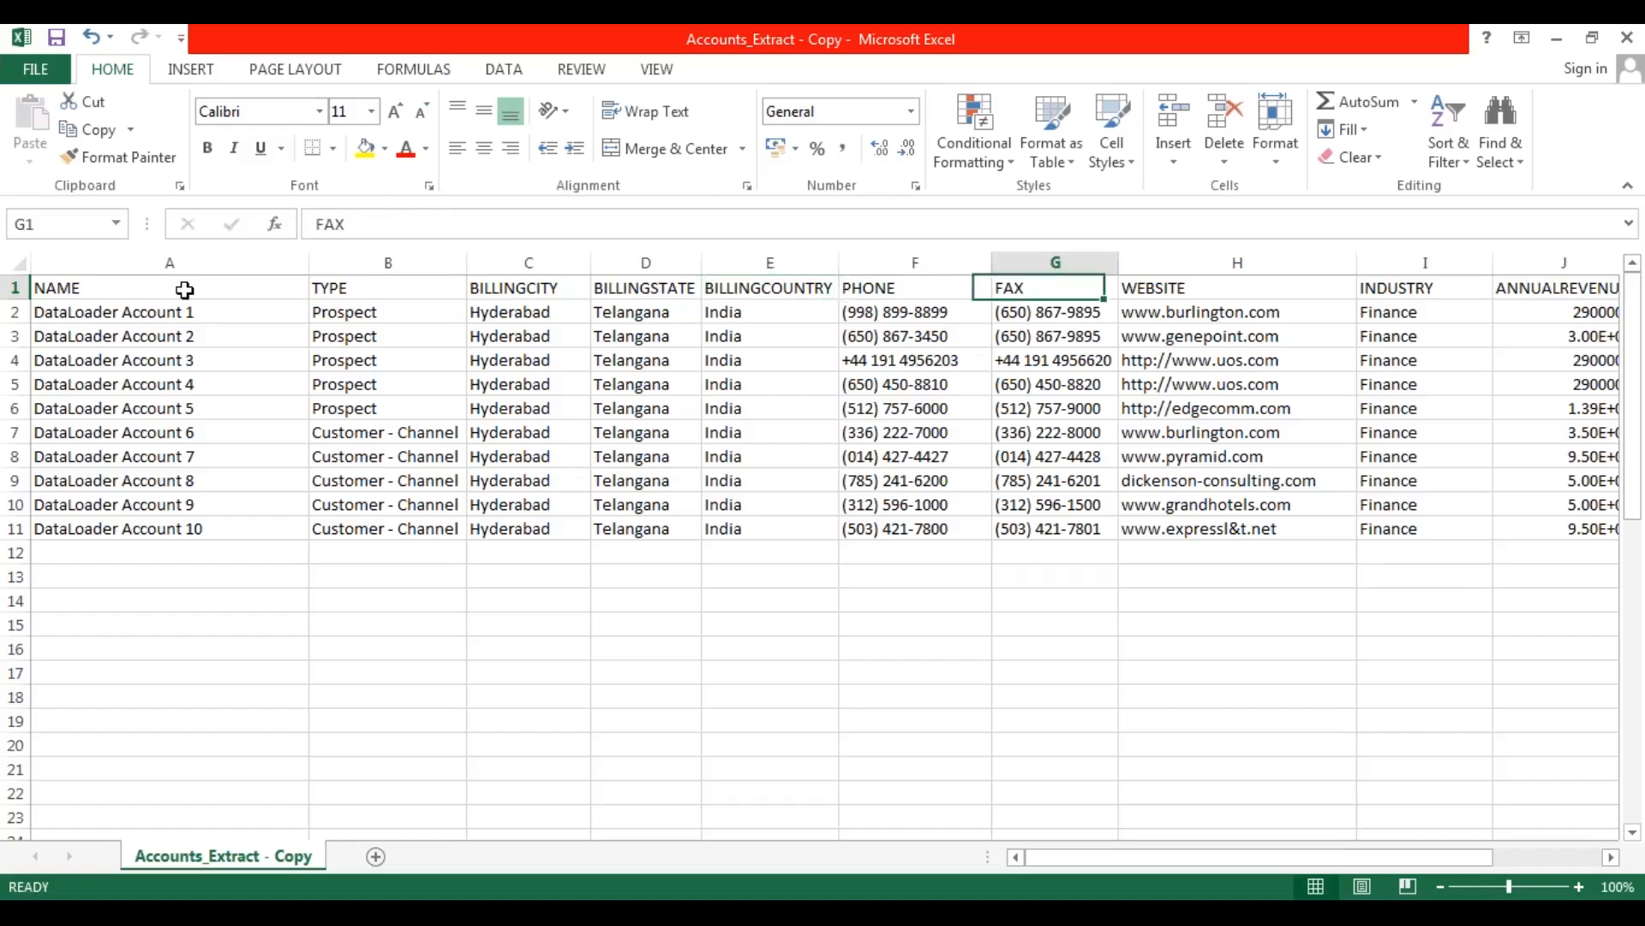
{"action": "key", "text": "Right"}
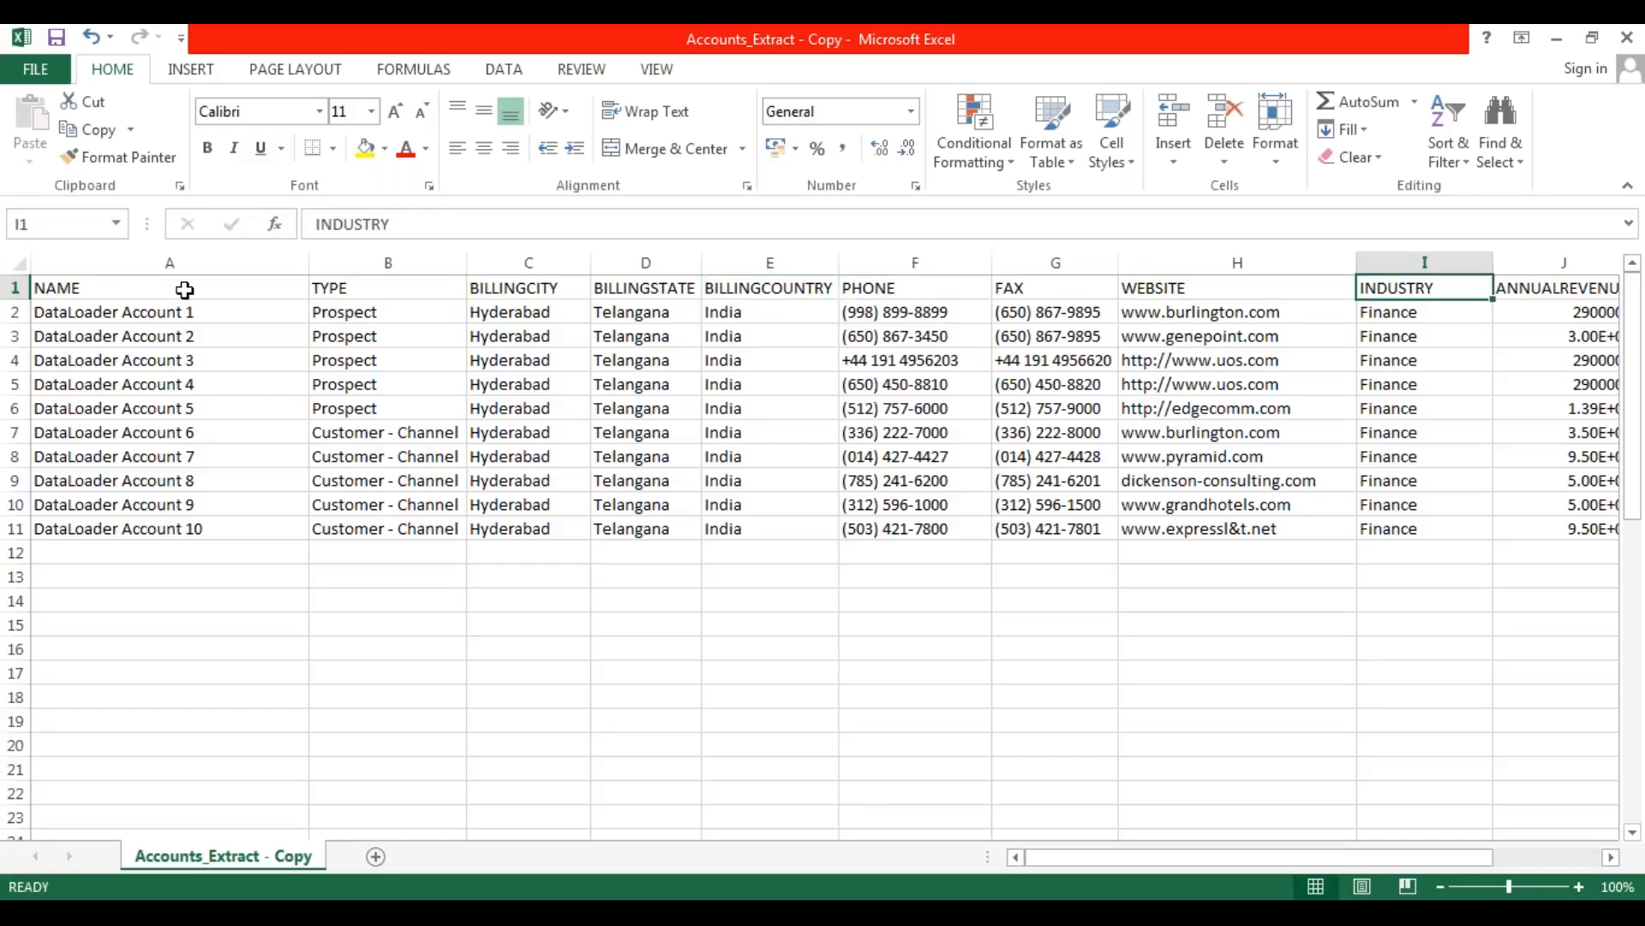
{"action": "key", "text": "Right"}
{"action": "key", "text": "Right"}
{"action": "key", "text": "Right"}
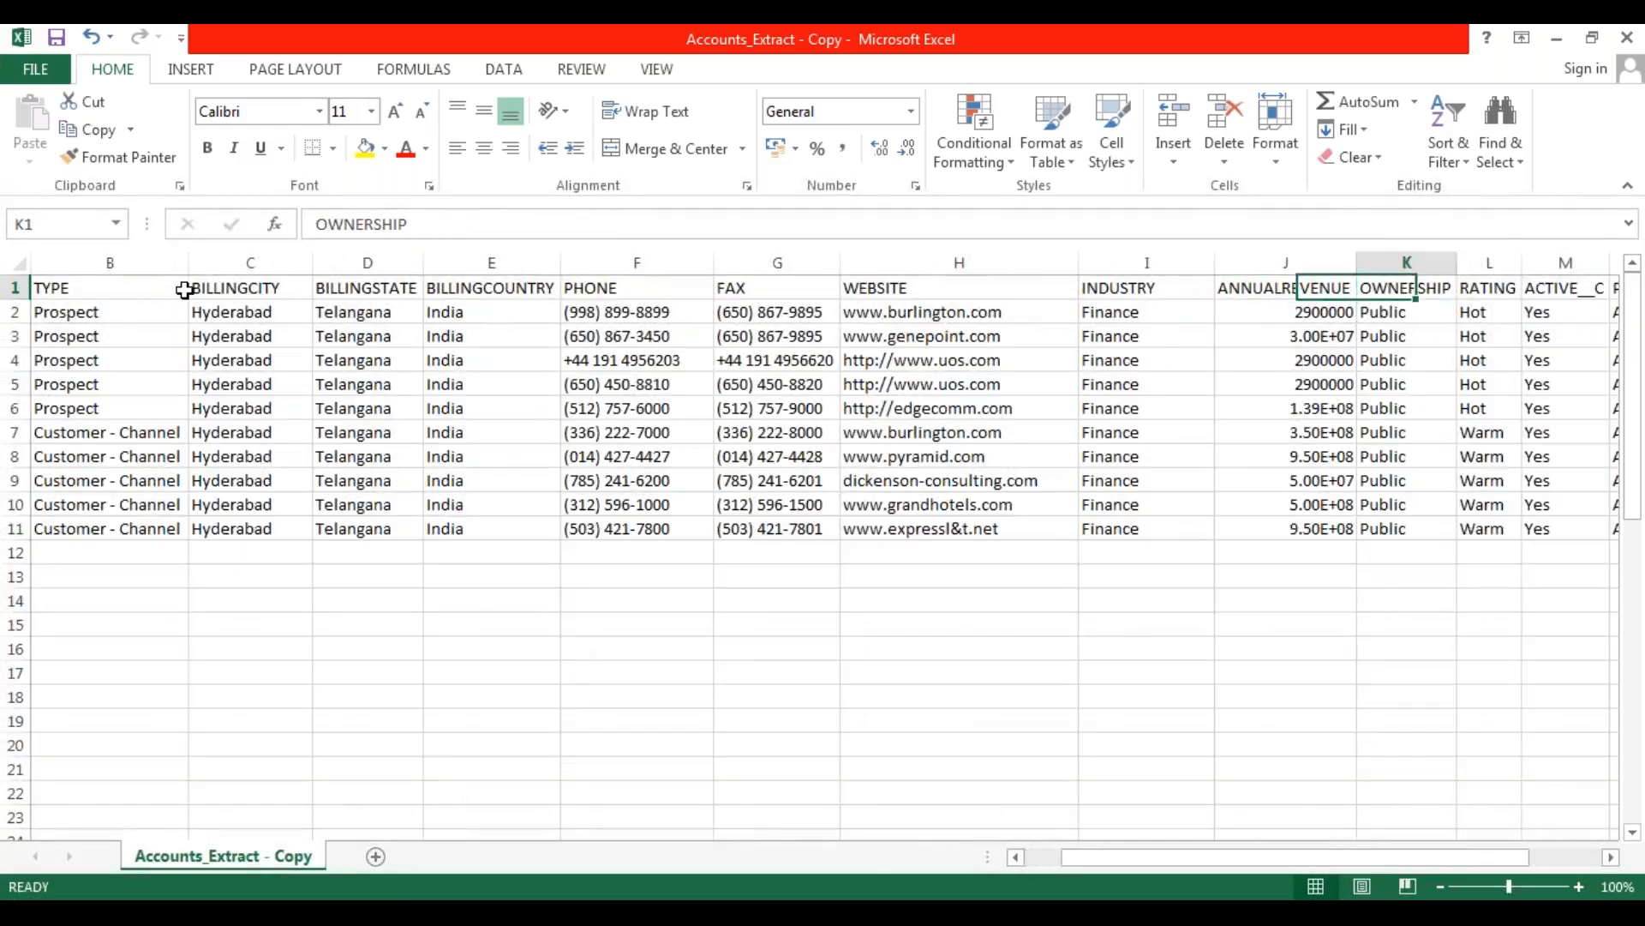
{"action": "key", "text": "Right"}
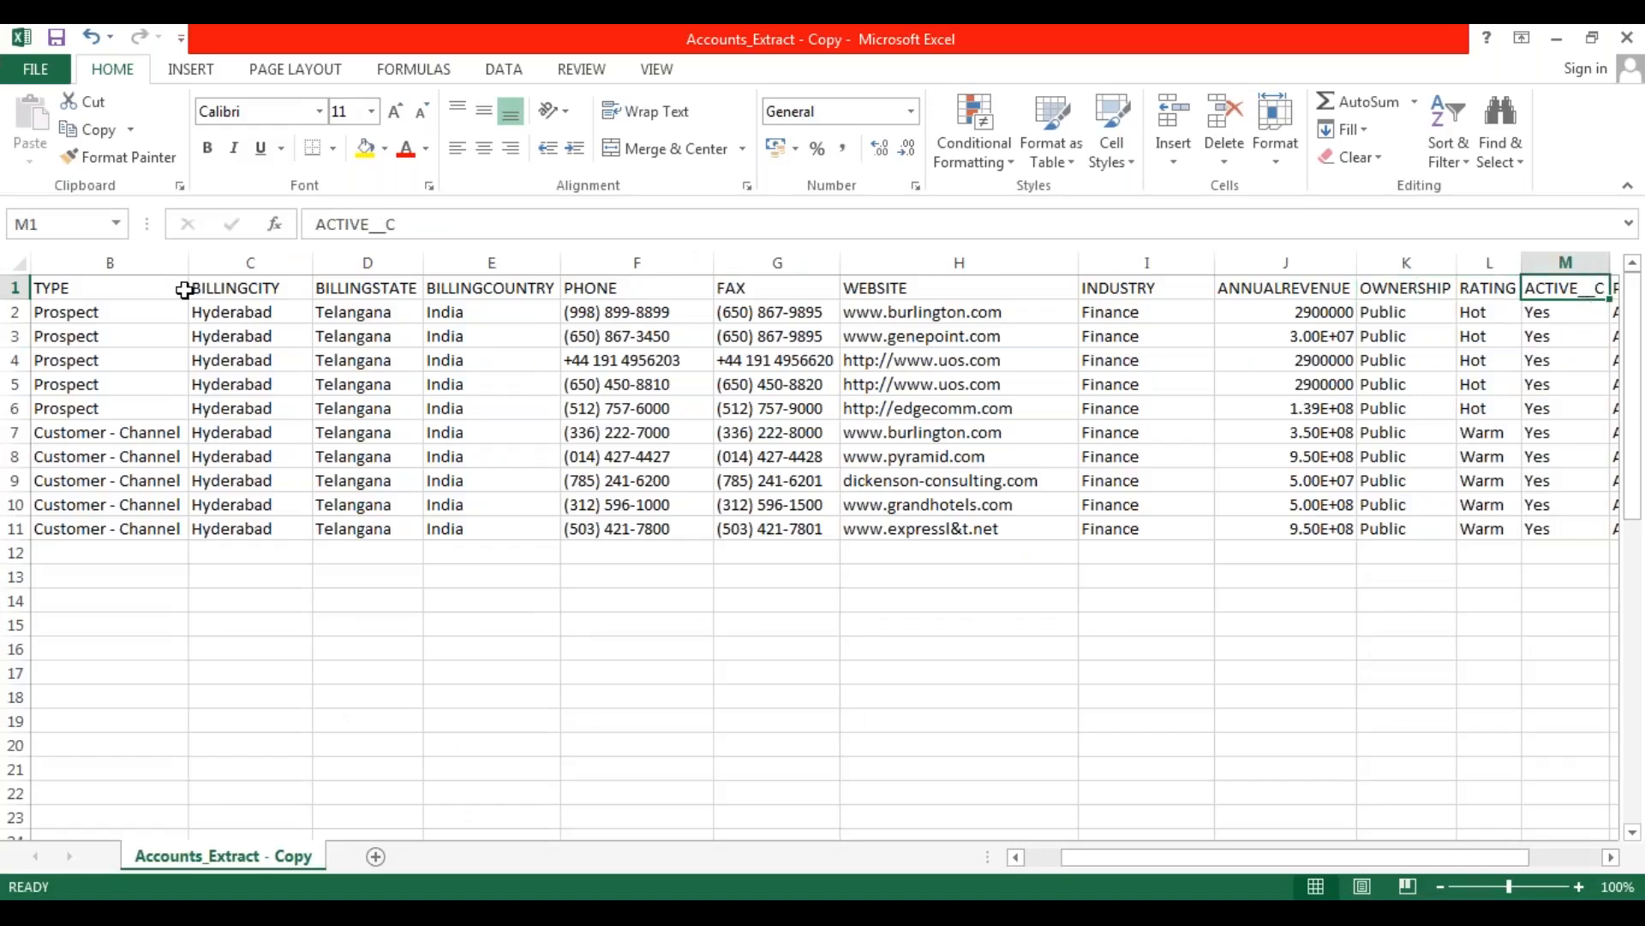
{"action": "key", "text": "Right"}
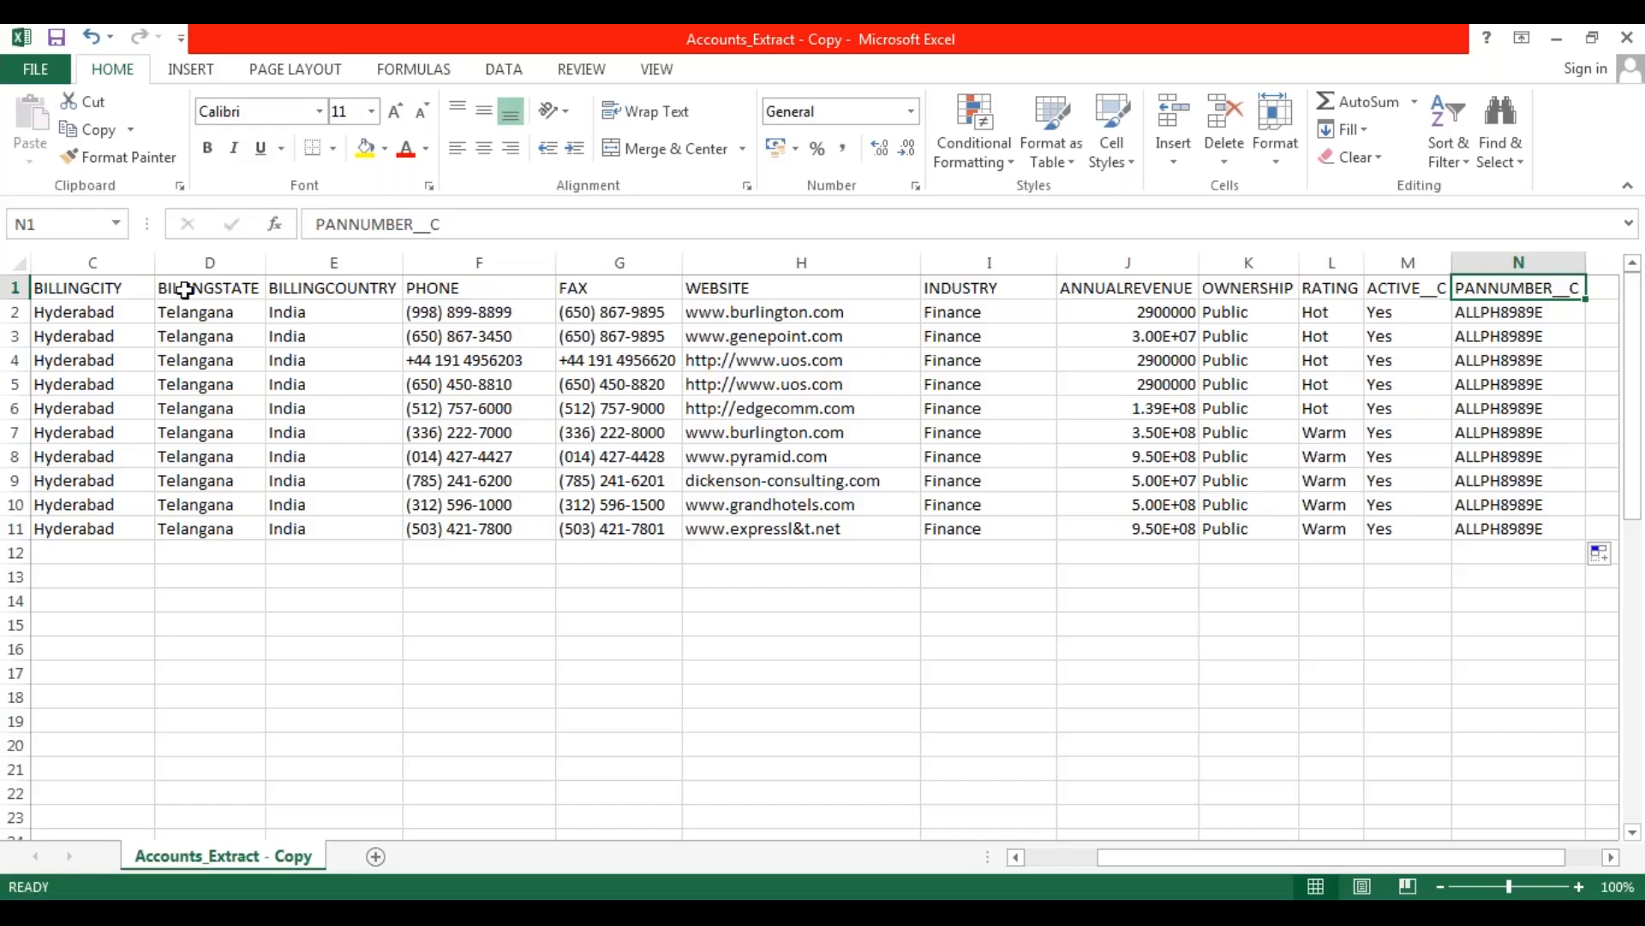
{"action": "key", "text": "Left"}
{"action": "key", "text": "Left"}
{"action": "key", "text": "Left"}
{"action": "key", "text": "Left"}
{"action": "key", "text": "Left"}
{"action": "key", "text": "Left"}
{"action": "key", "text": "Left"}
{"action": "key", "text": "Left"}
{"action": "key", "text": "Left"}
{"action": "key", "text": "Left"}
{"action": "key", "text": "Left"}
{"action": "key", "text": "Left"}
{"action": "key", "text": "Left"}
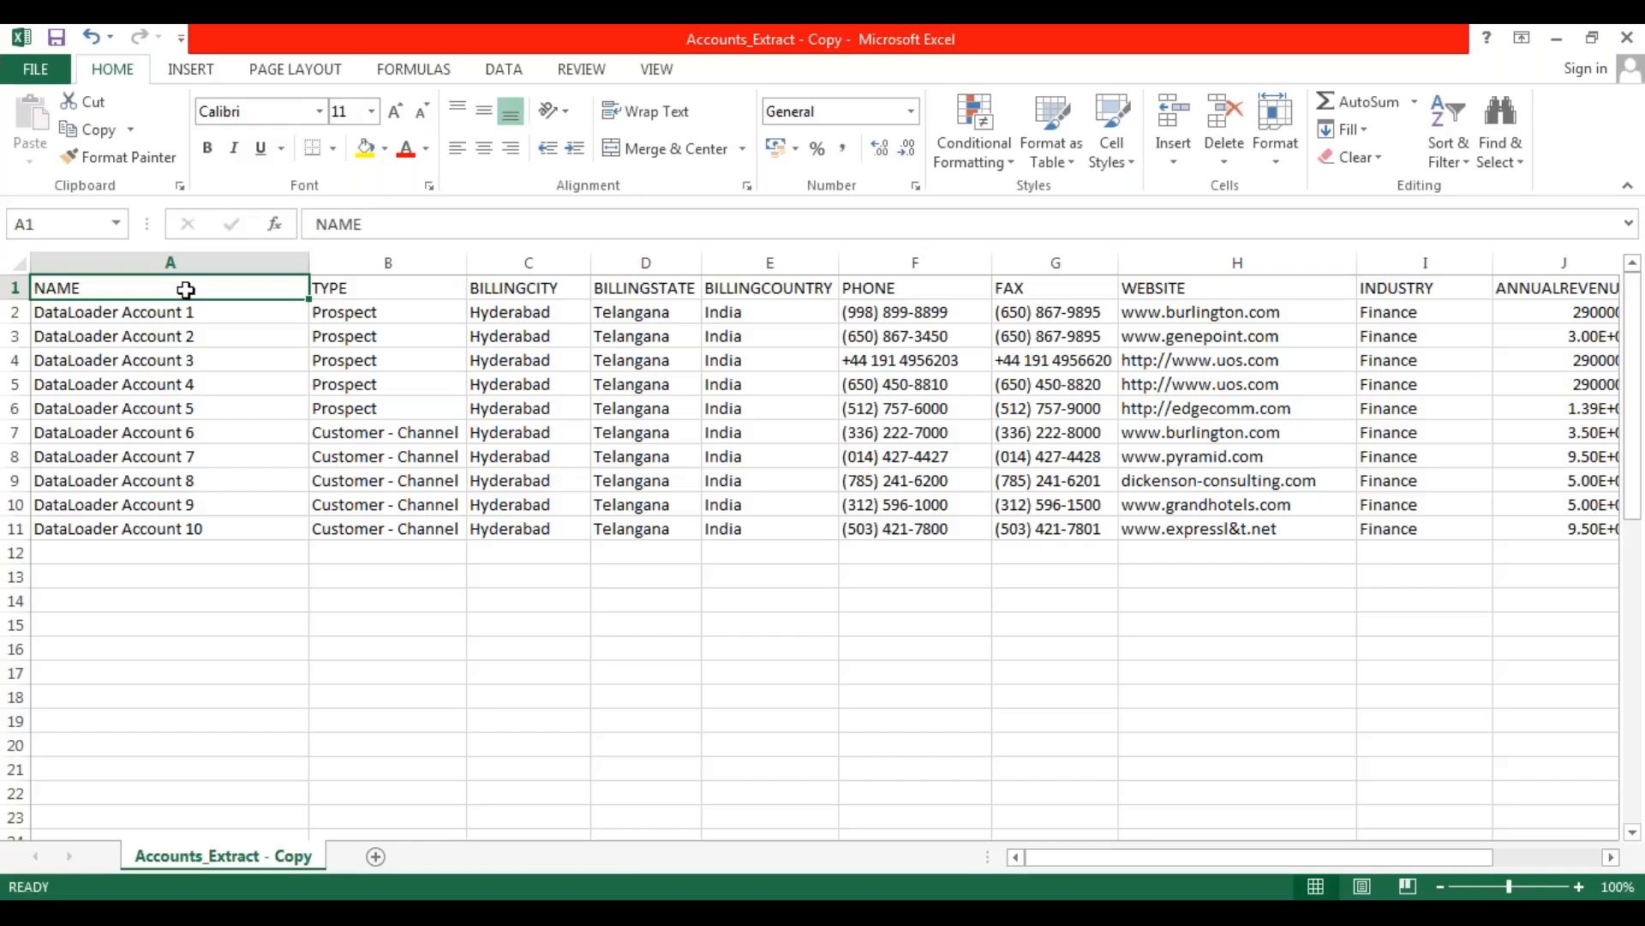
{"action": "left_click", "coordinate": [190, 338]}
{"action": "left_click", "coordinate": [164, 286]}
{"action": "left_click", "coordinate": [252, 676]}
{"action": "left_click", "coordinate": [233, 599]}
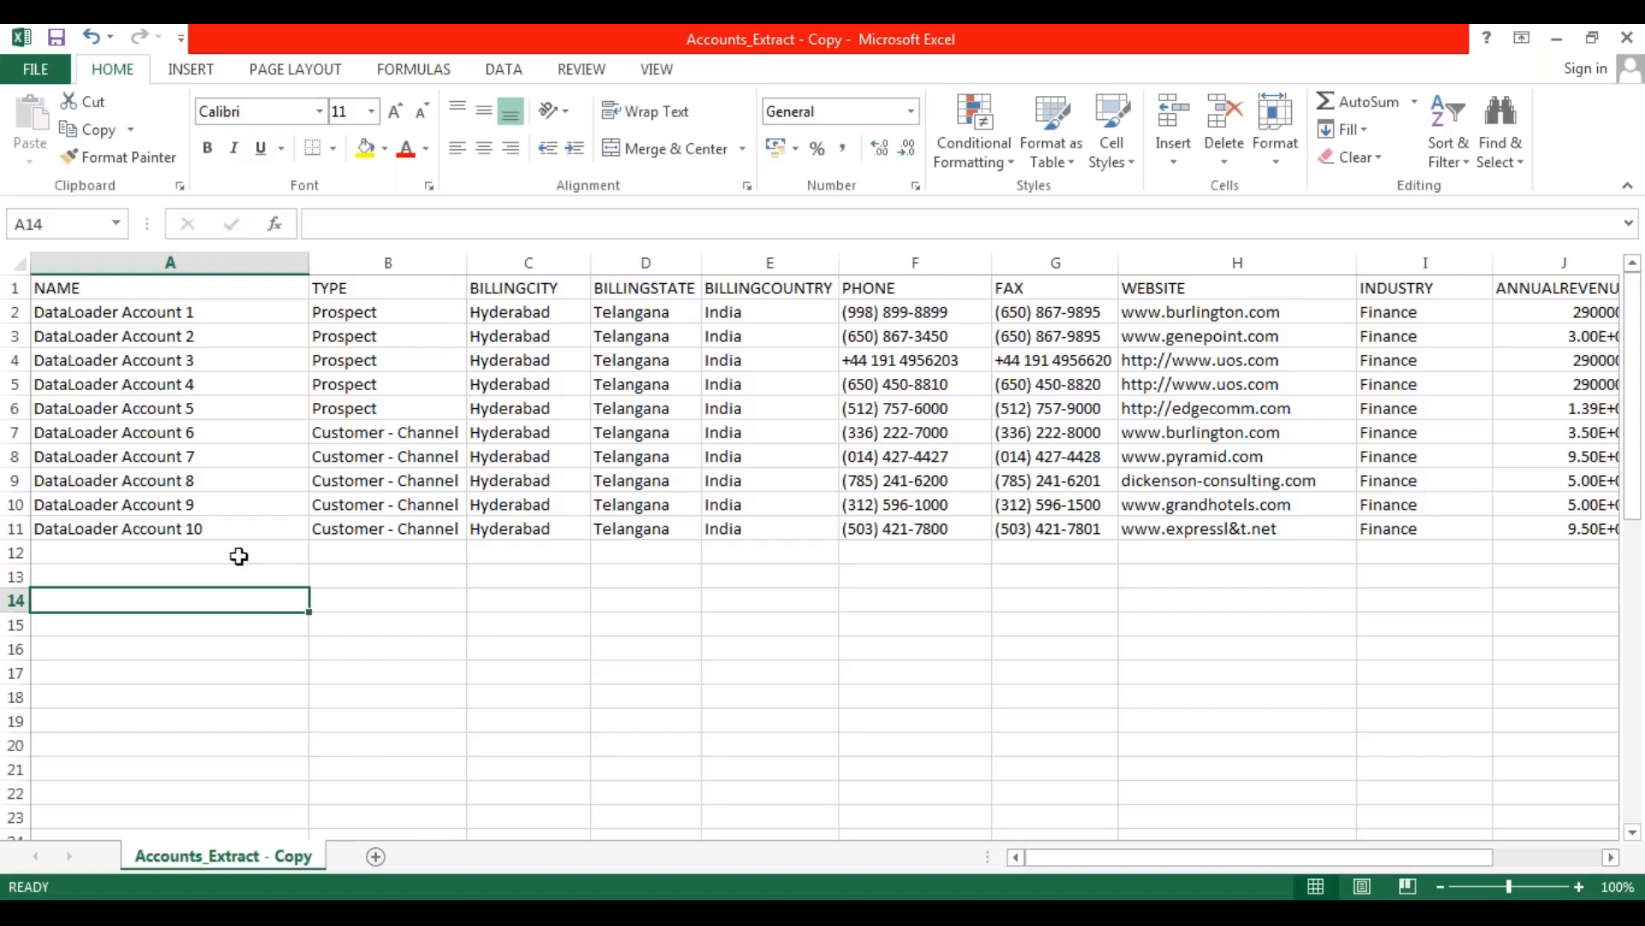
Save the sheet as "Accounts_Insert.csv" in the DATALOADER EXTRACTIONS folder, keeping the CSV (Comma delimited) format.
{"action": "left_click", "coordinate": [38, 72]}
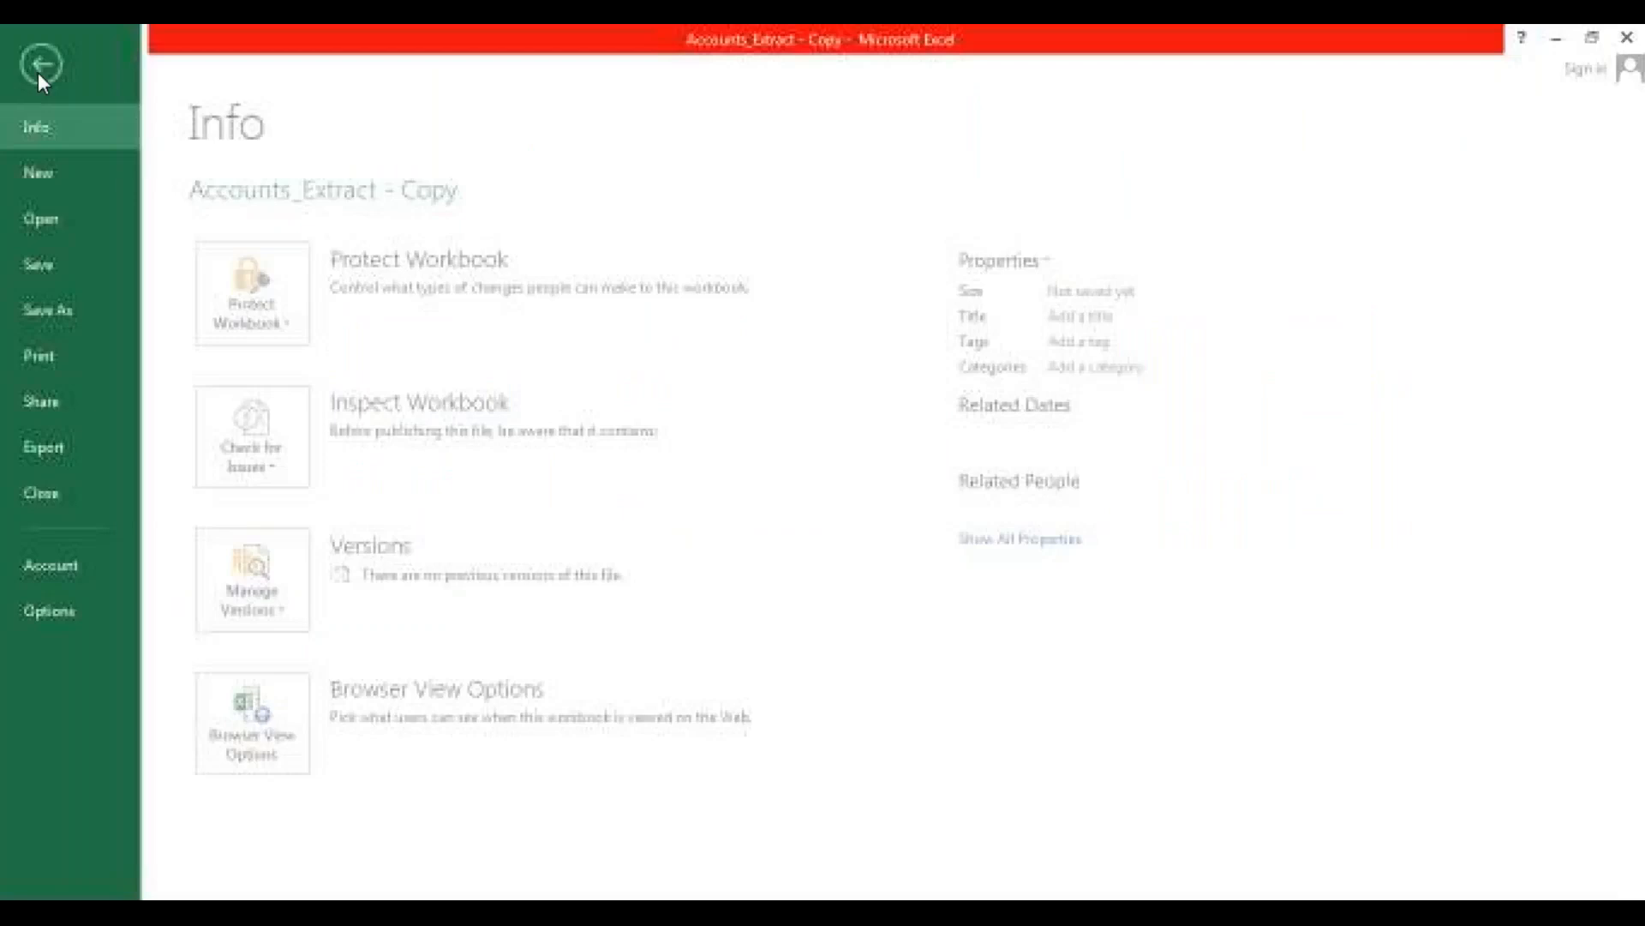
{"action": "left_click", "coordinate": [57, 312]}
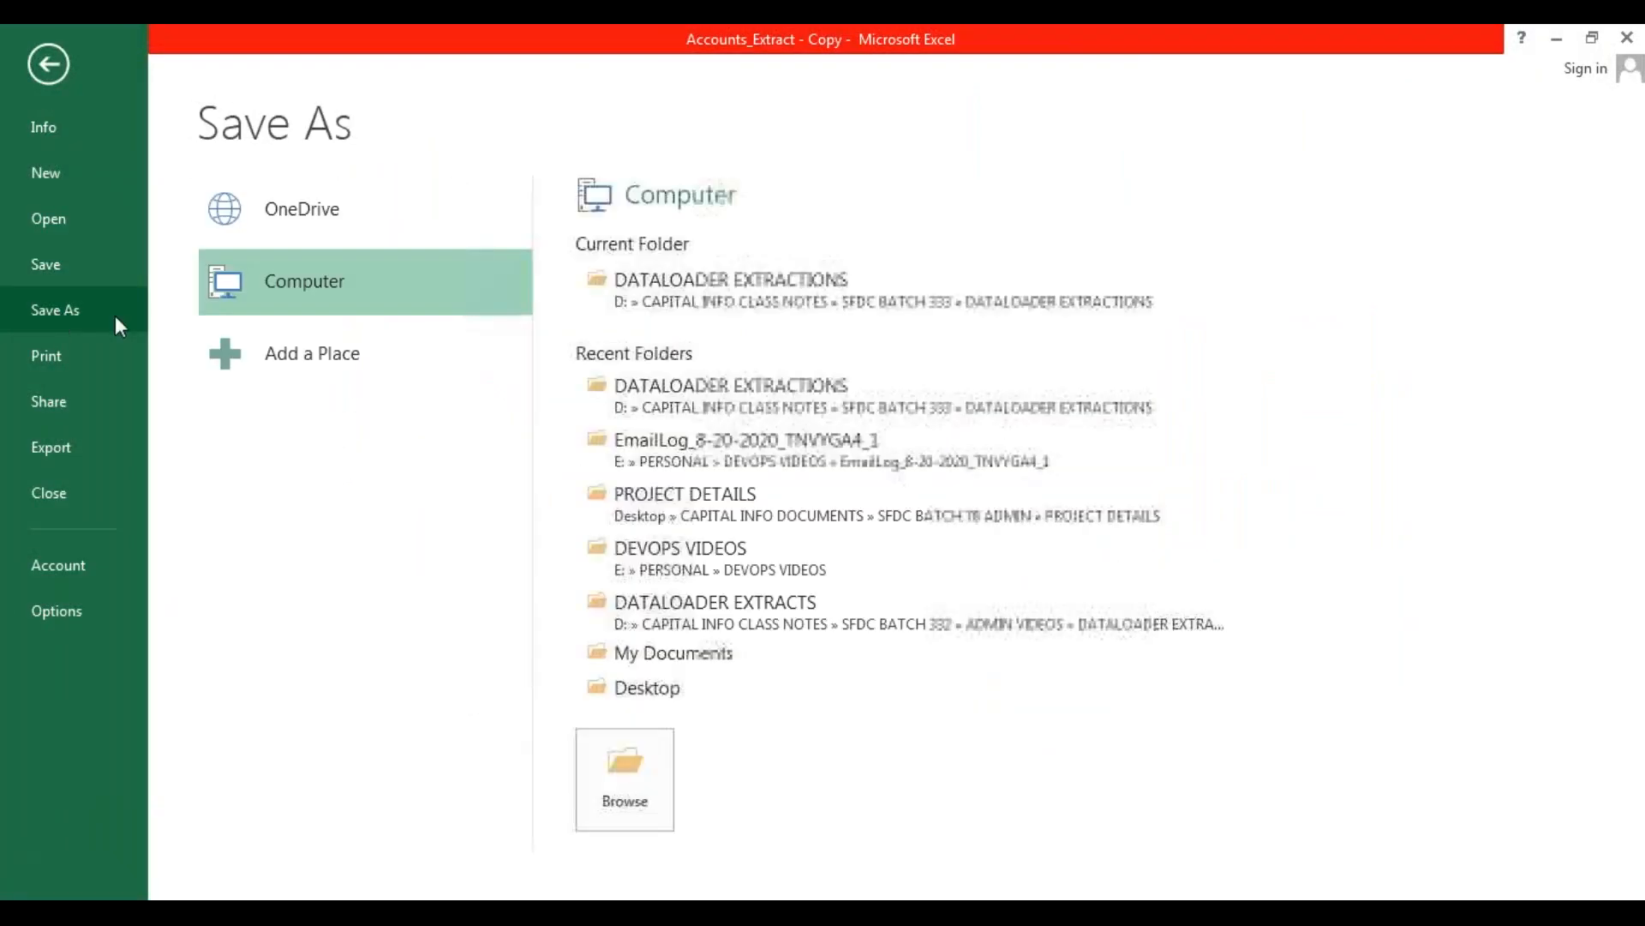
{"action": "left_click", "coordinate": [799, 293]}
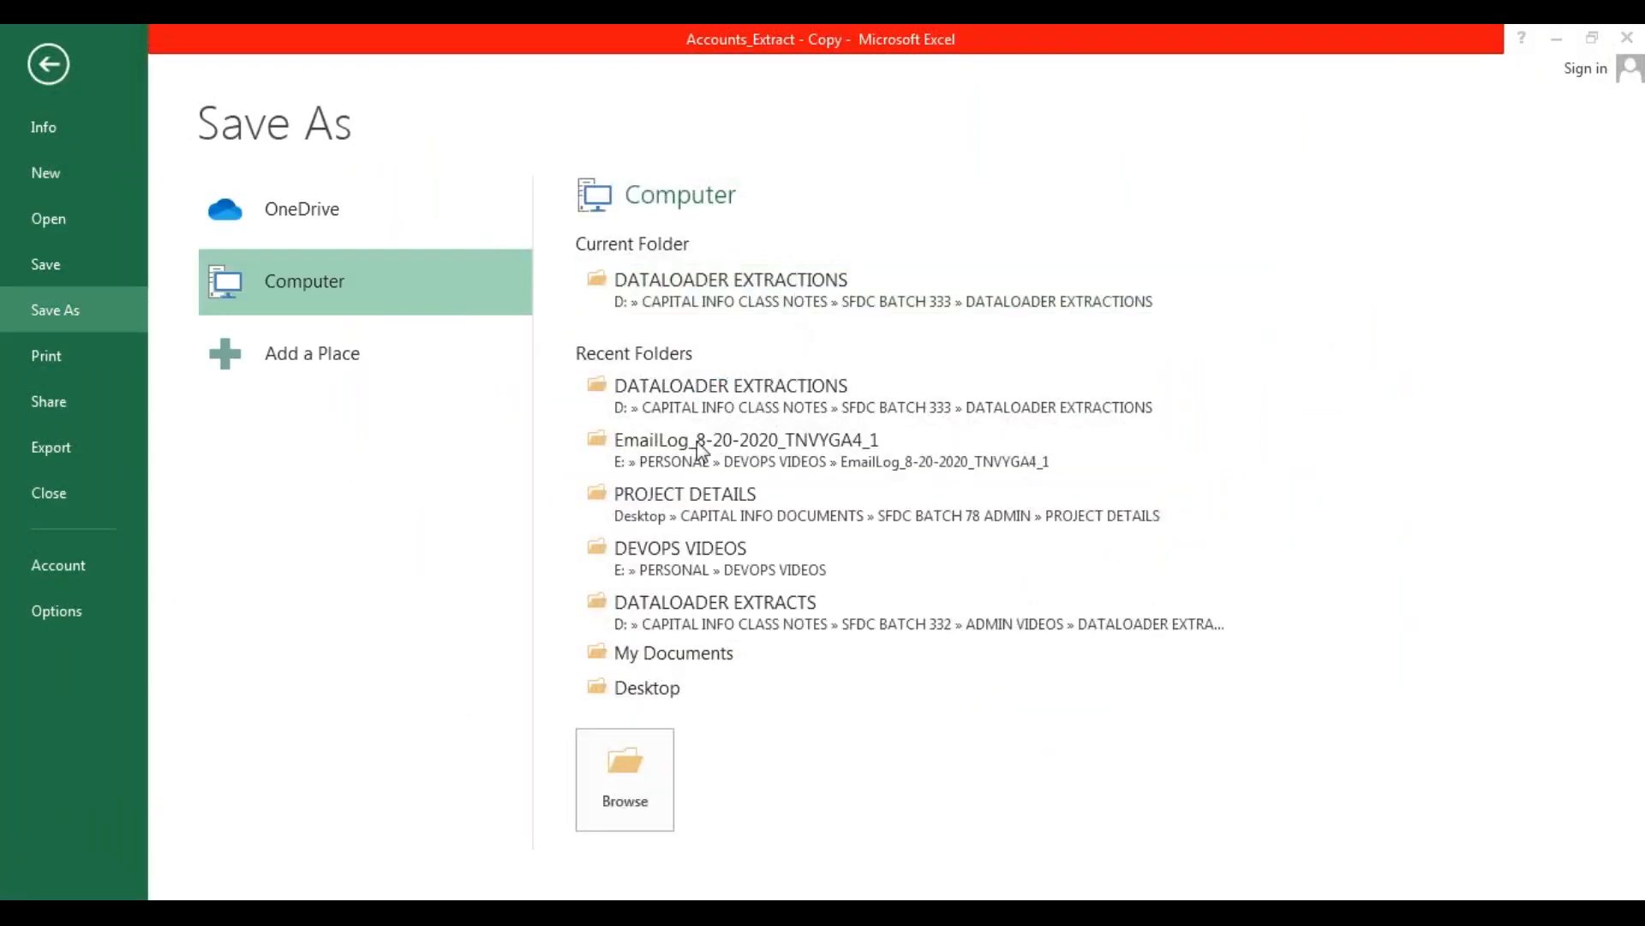
{"action": "left_click", "coordinate": [222, 437]}
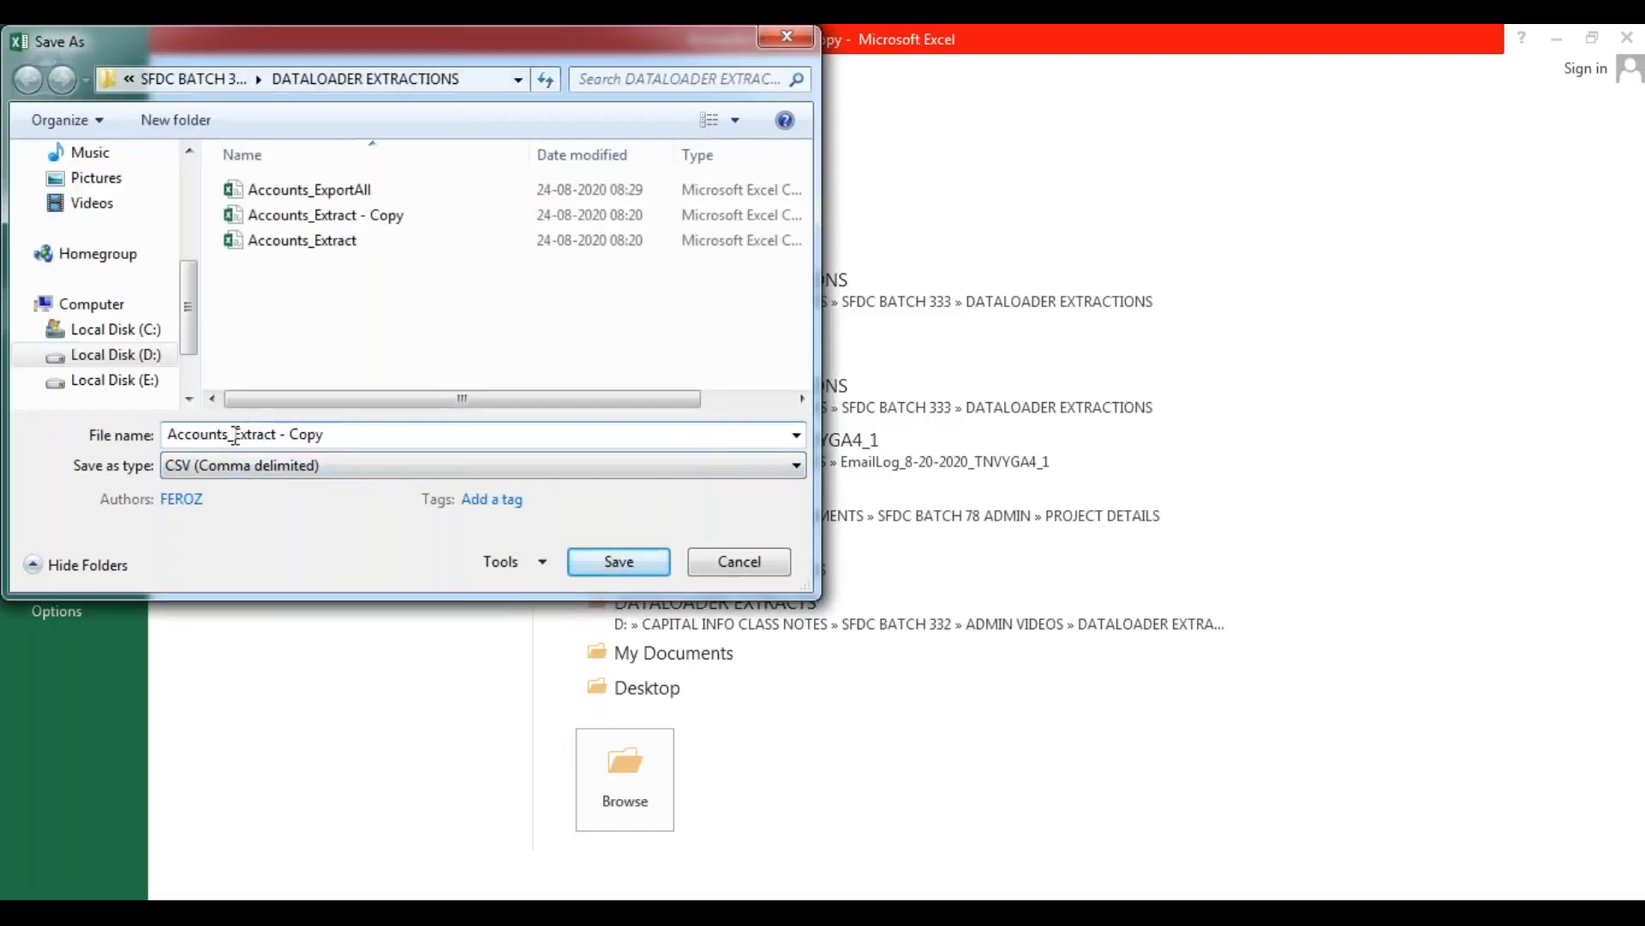
{"action": "left_click_drag", "start_coordinate": [233, 434], "coordinate": [463, 434]}
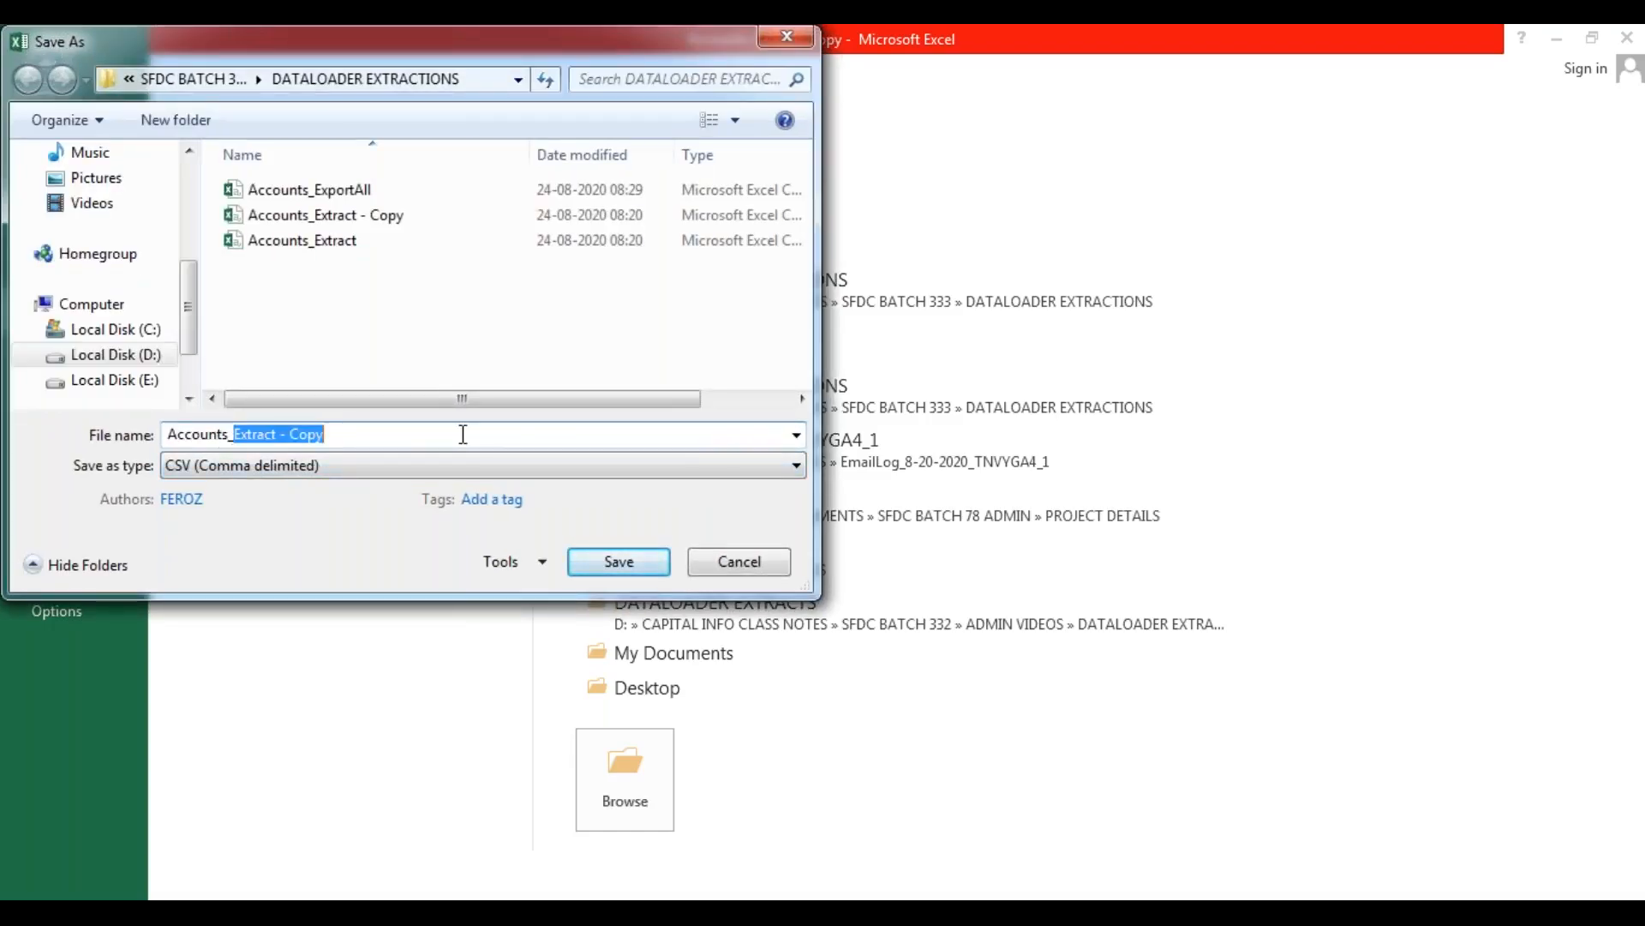
{"action": "type", "text": "iNSERT"}
{"action": "key", "text": "BackSpace"}
{"action": "key", "text": "BackSpace"}
{"action": "key", "text": "BackSpace"}
{"action": "key", "text": "BackSpace"}
{"action": "key", "text": "BackSpace"}
{"action": "key", "text": "BackSpace"}
{"action": "type", "text": "Insert"}
{"action": "type", "text": ".csv\""}
{"action": "type", "text": "\""}
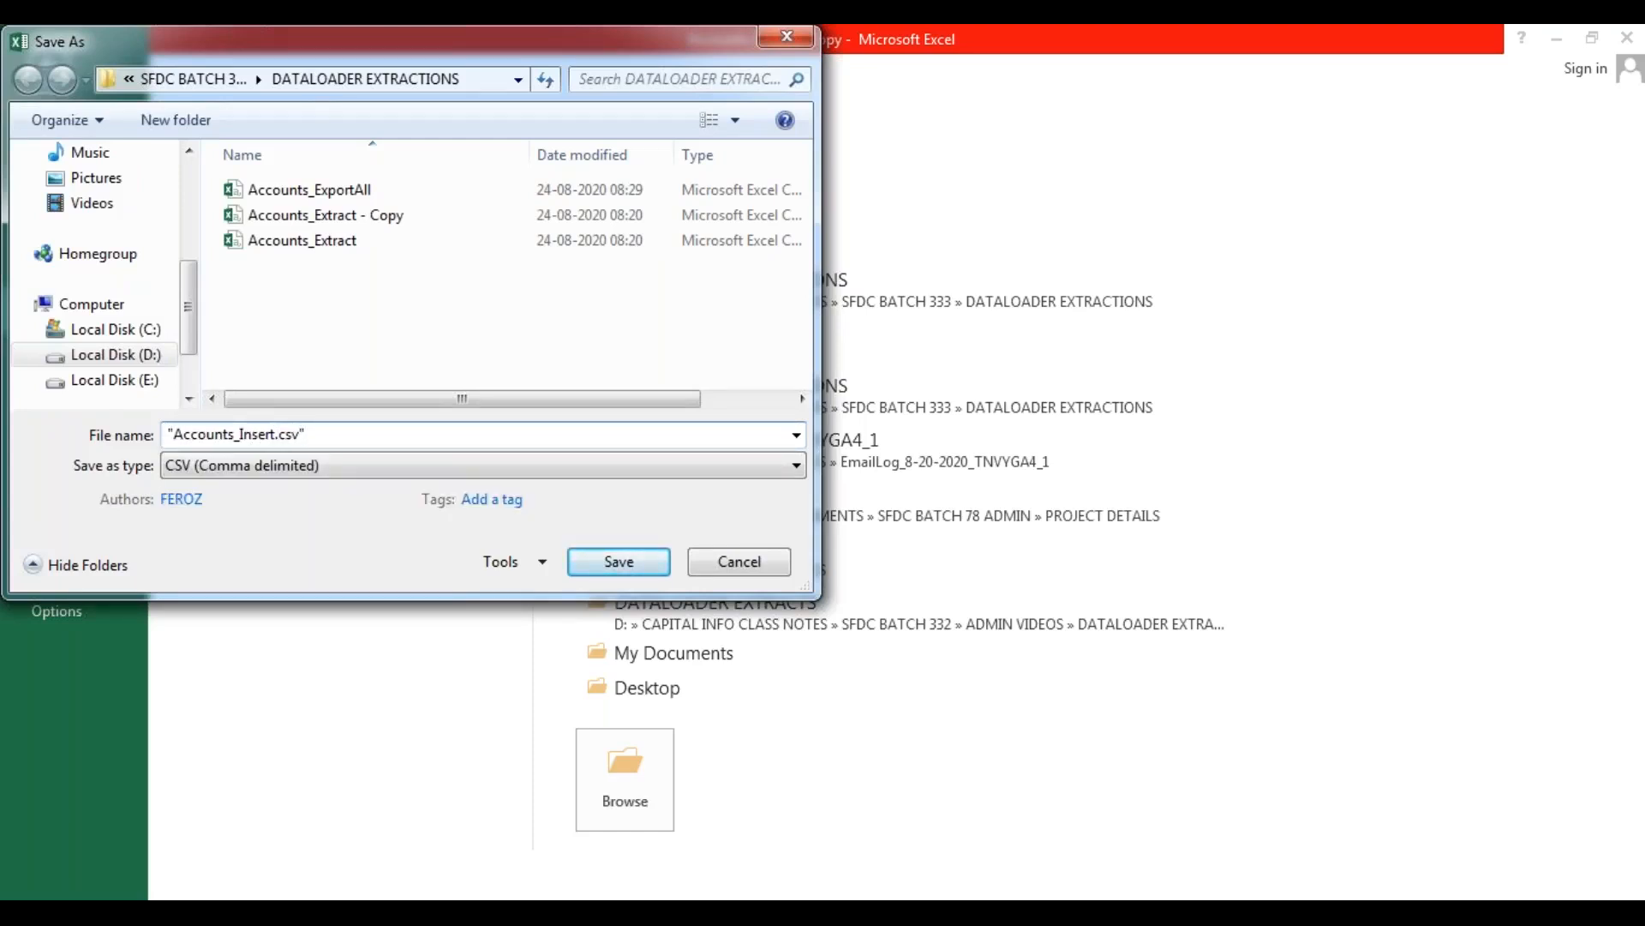
{"action": "left_click", "coordinate": [612, 563]}
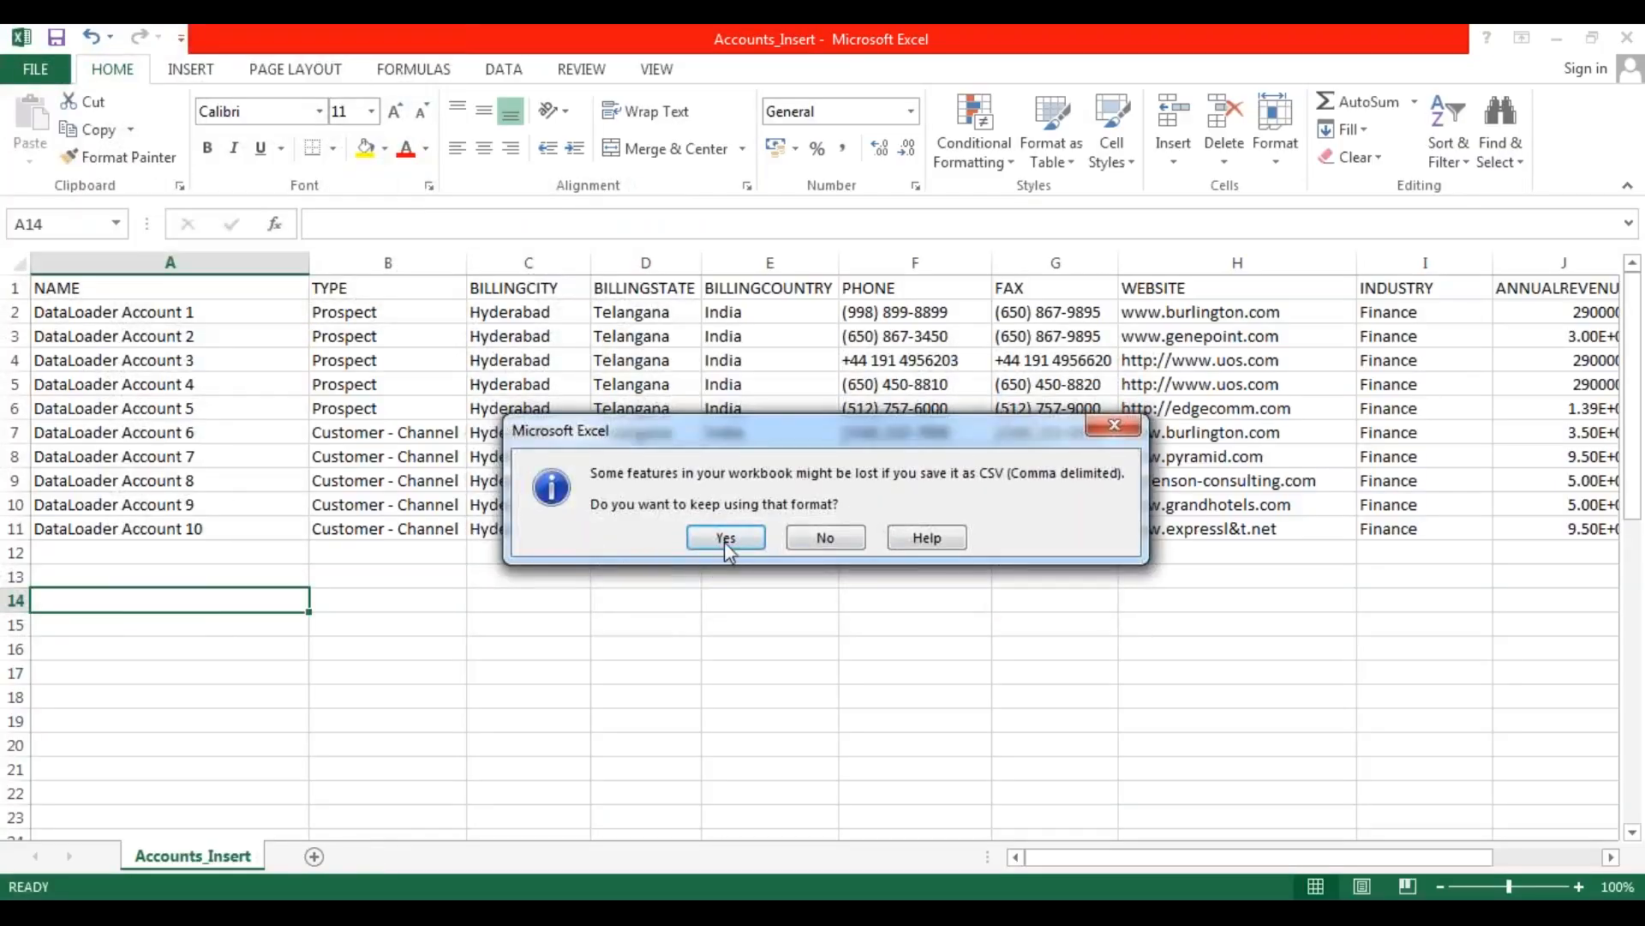
{"action": "left_click", "coordinate": [742, 531]}
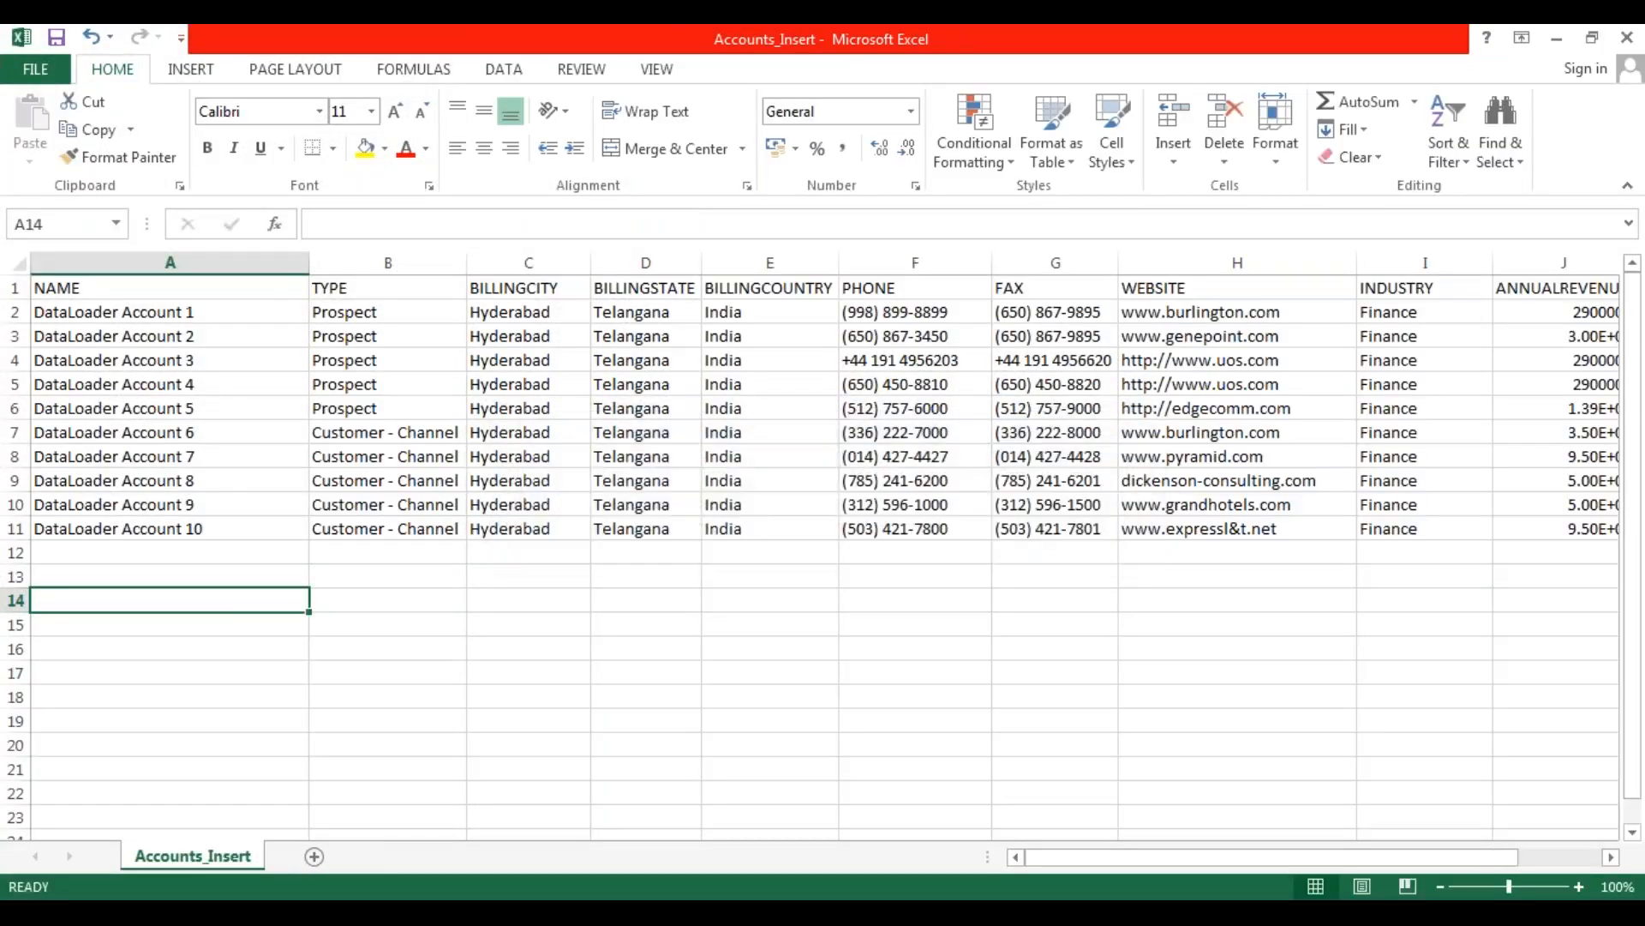
Close the workbook, saving its changes over the existing Accounts_Insert file and keeping the CSV format.
{"action": "left_click", "coordinate": [1628, 39]}
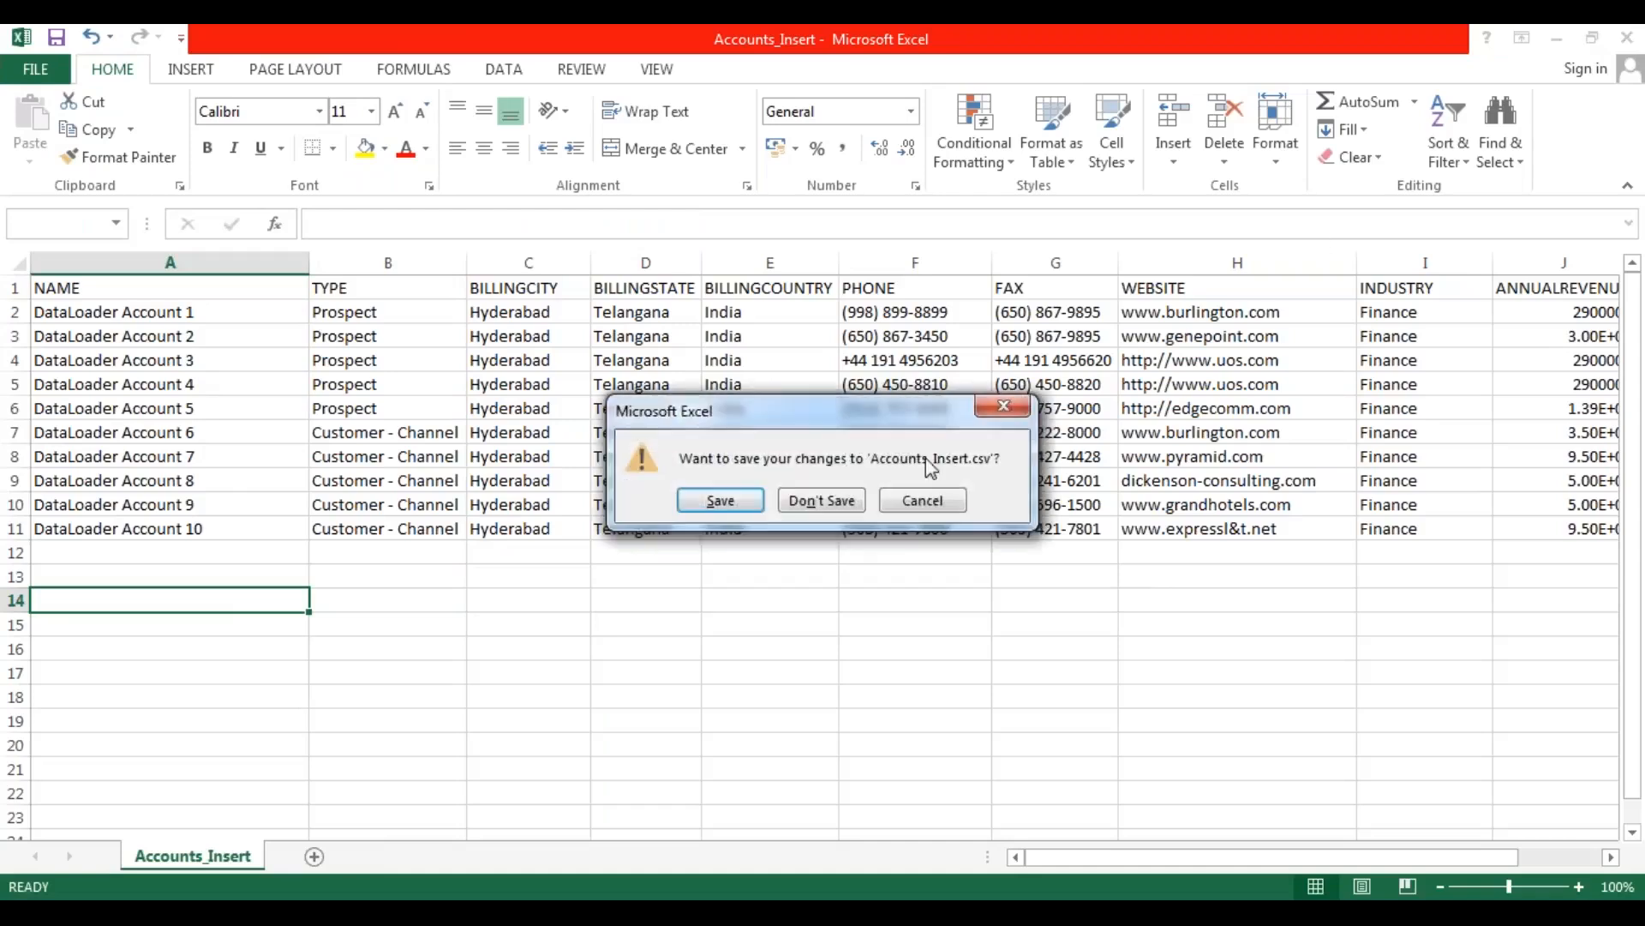
{"action": "left_click", "coordinate": [721, 500]}
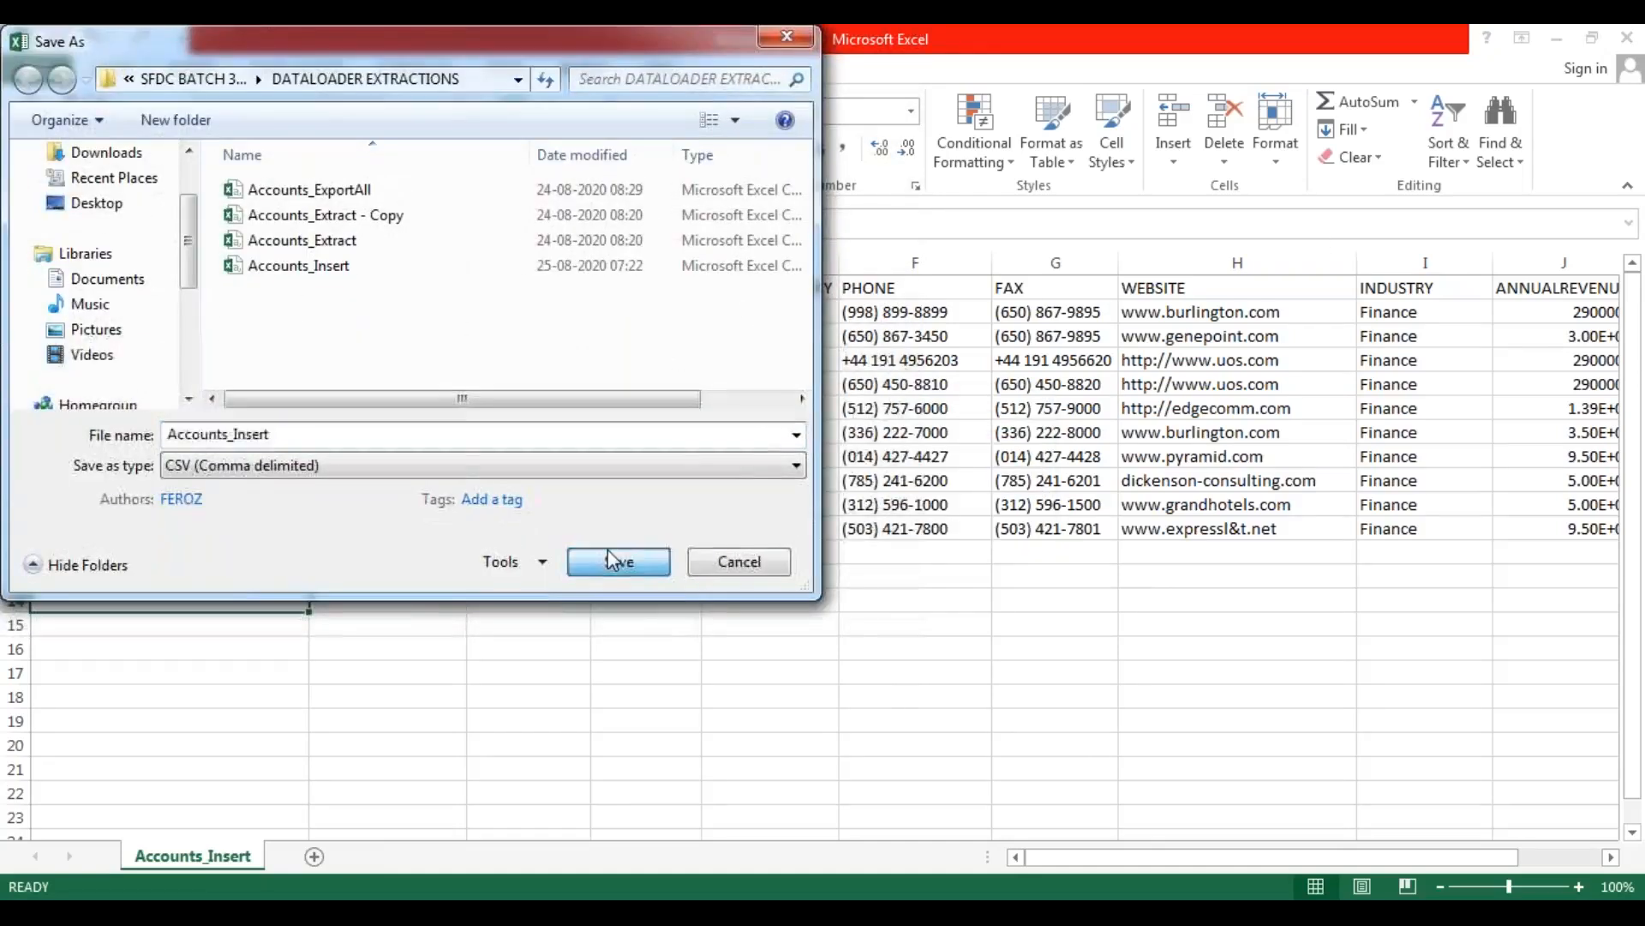
{"action": "left_click", "coordinate": [619, 561]}
{"action": "left_click", "coordinate": [893, 480]}
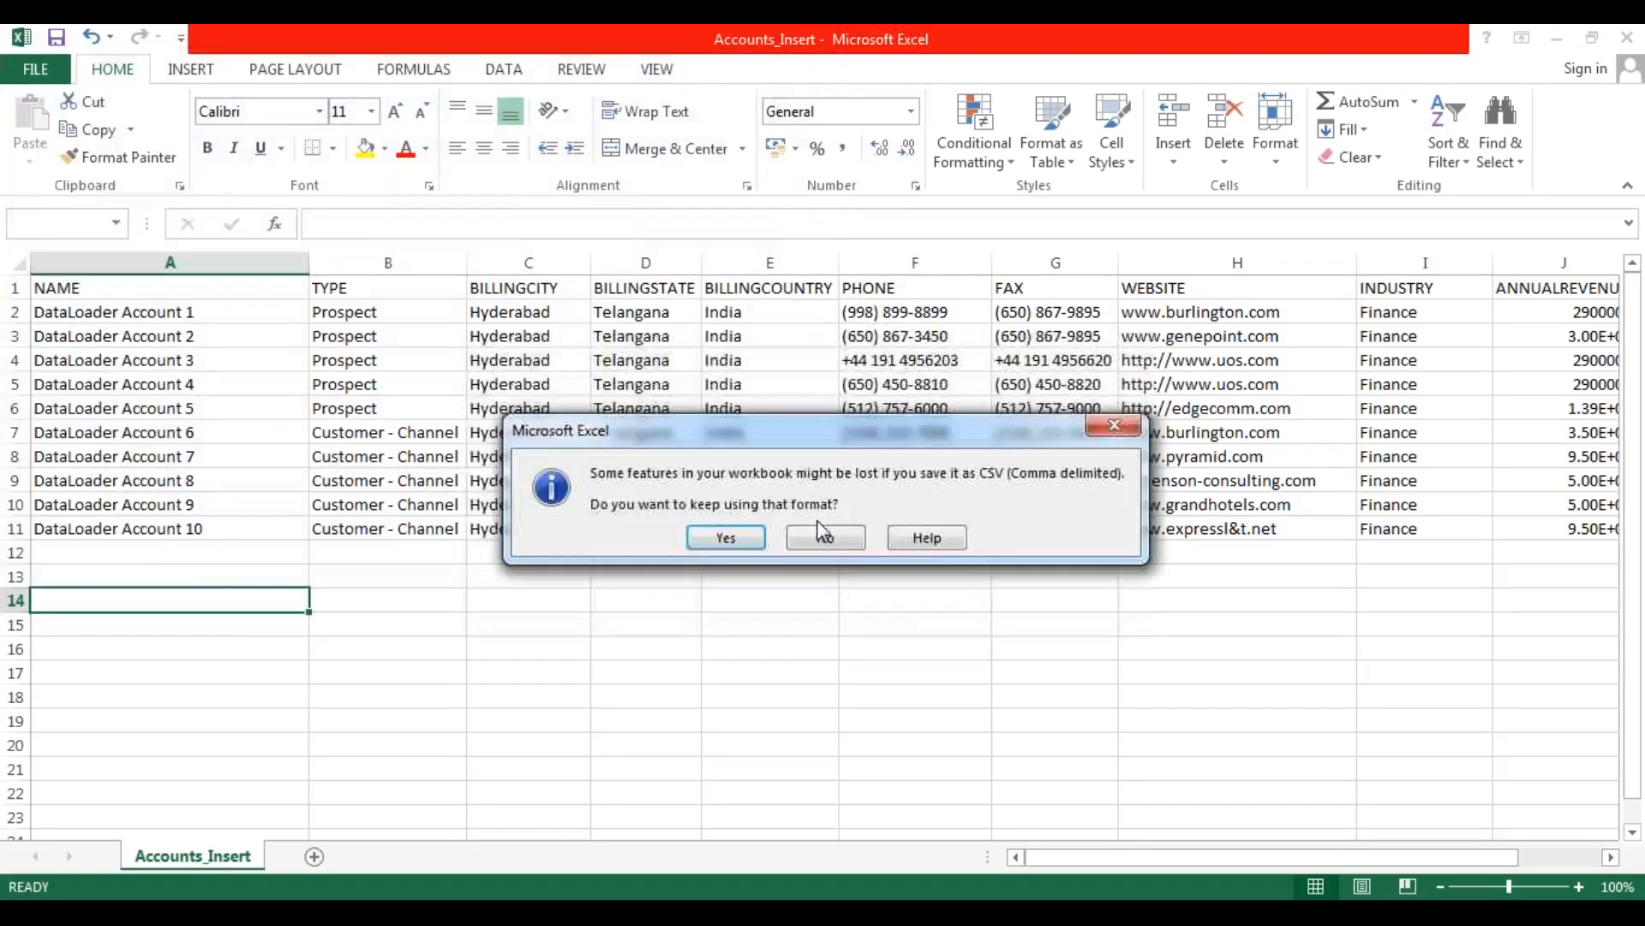
{"action": "left_click", "coordinate": [727, 540]}
Check the Accounts_Insert file in the DATALOADER EXTRACTIONS folder.
{"action": "left_click", "coordinate": [486, 402]}
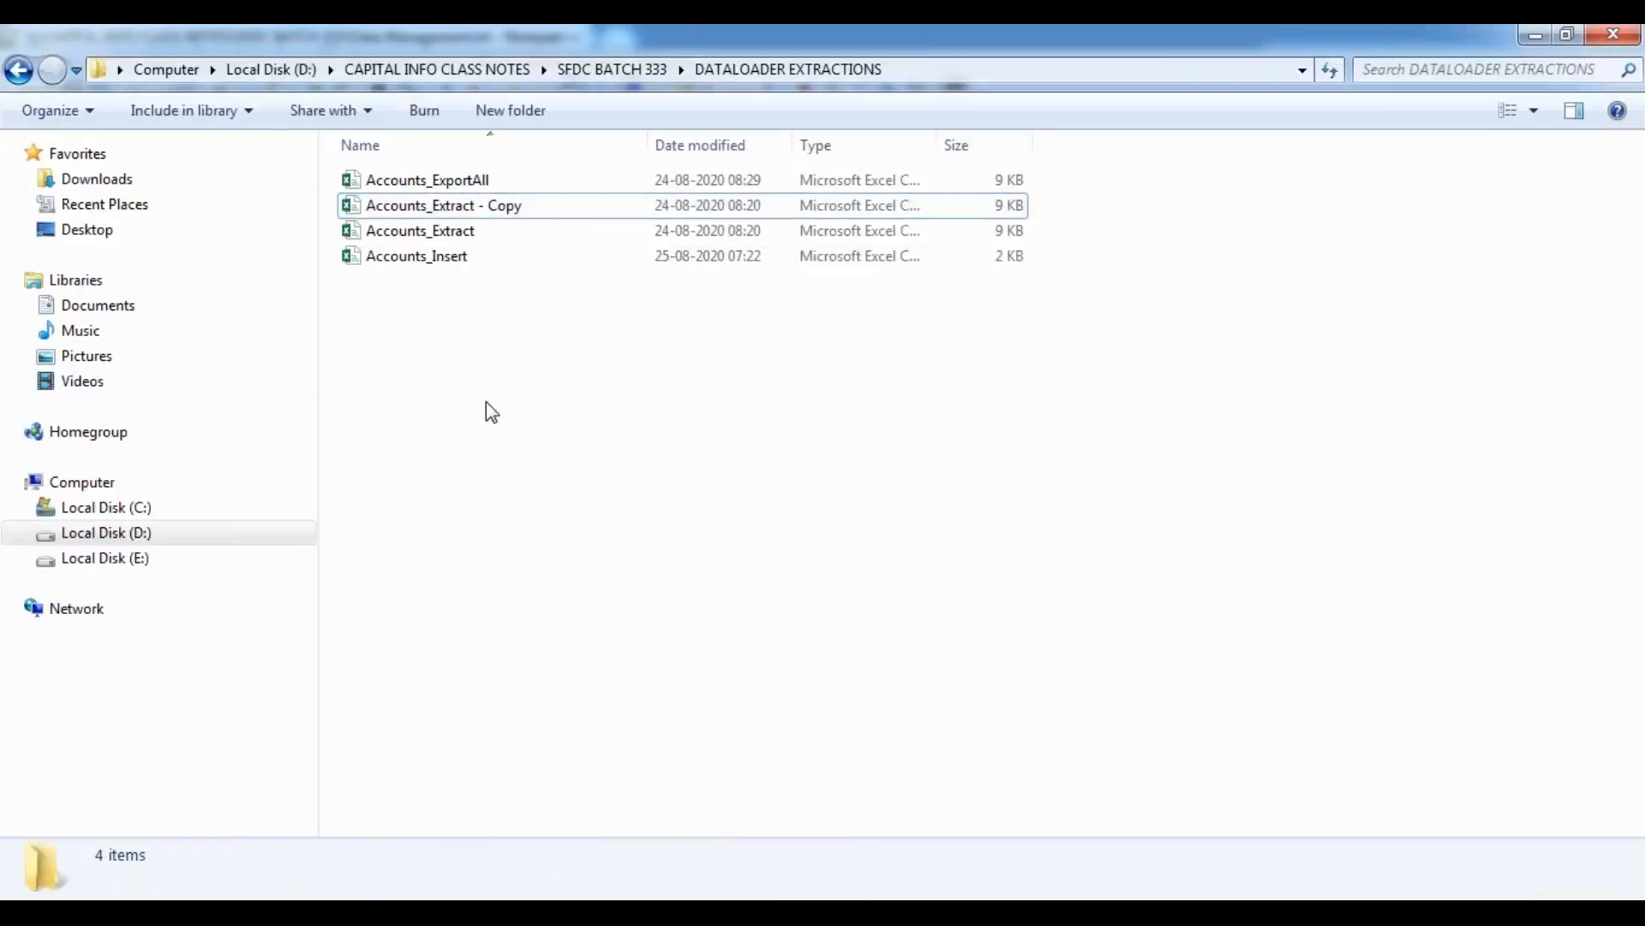
{"action": "left_click", "coordinate": [450, 256]}
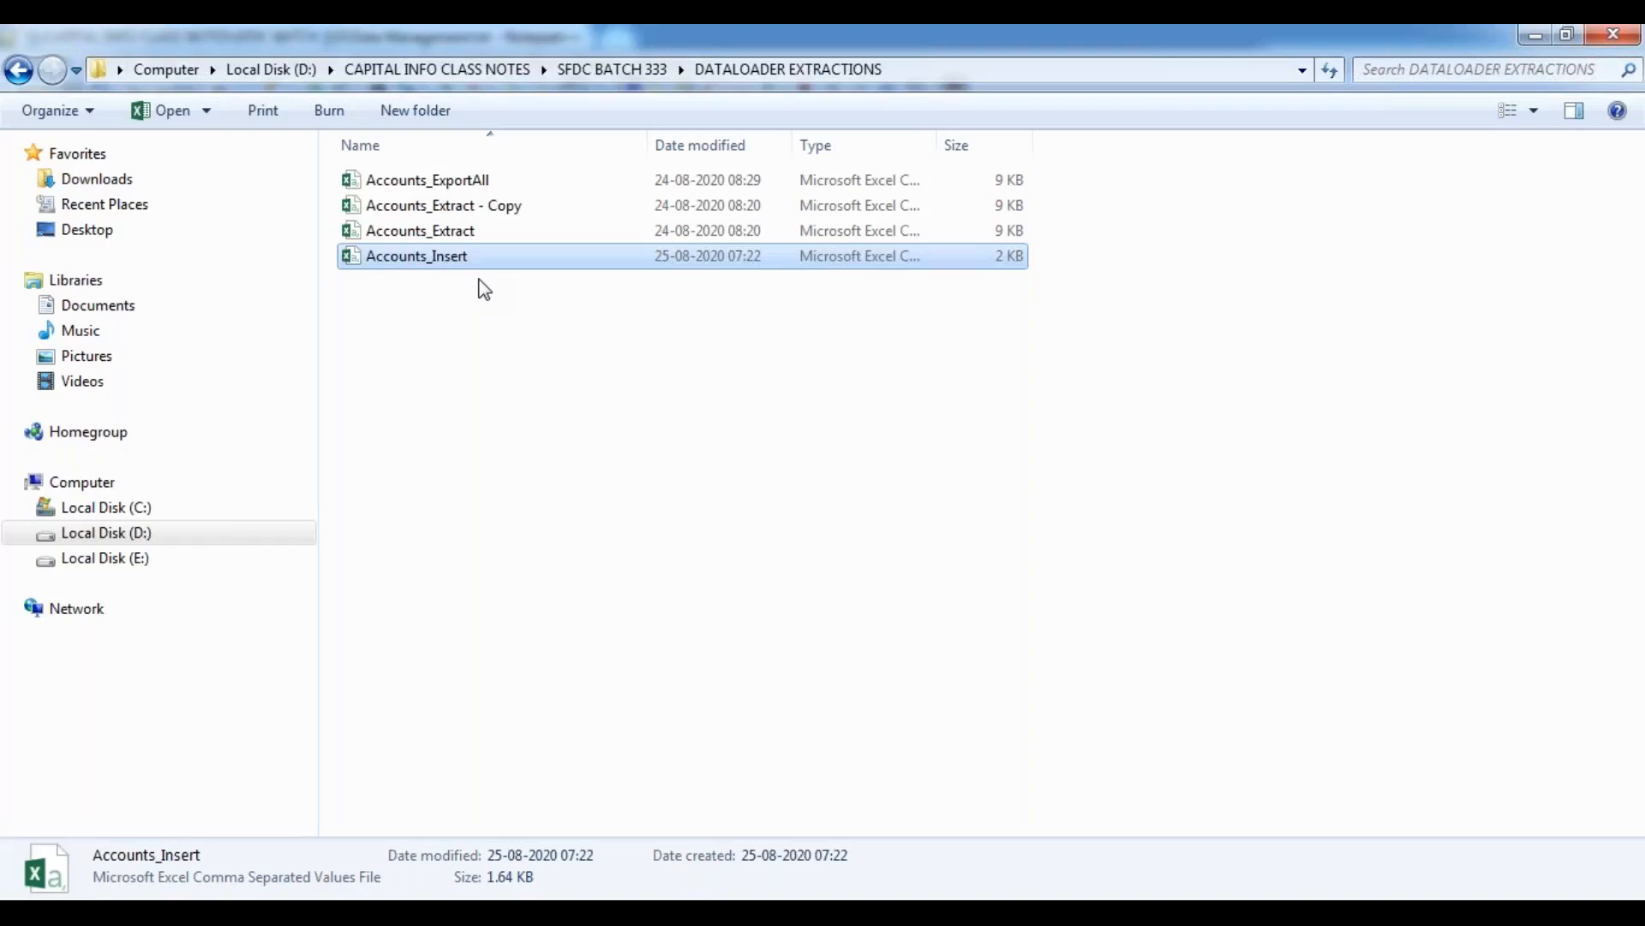
{"action": "left_click", "coordinate": [450, 381]}
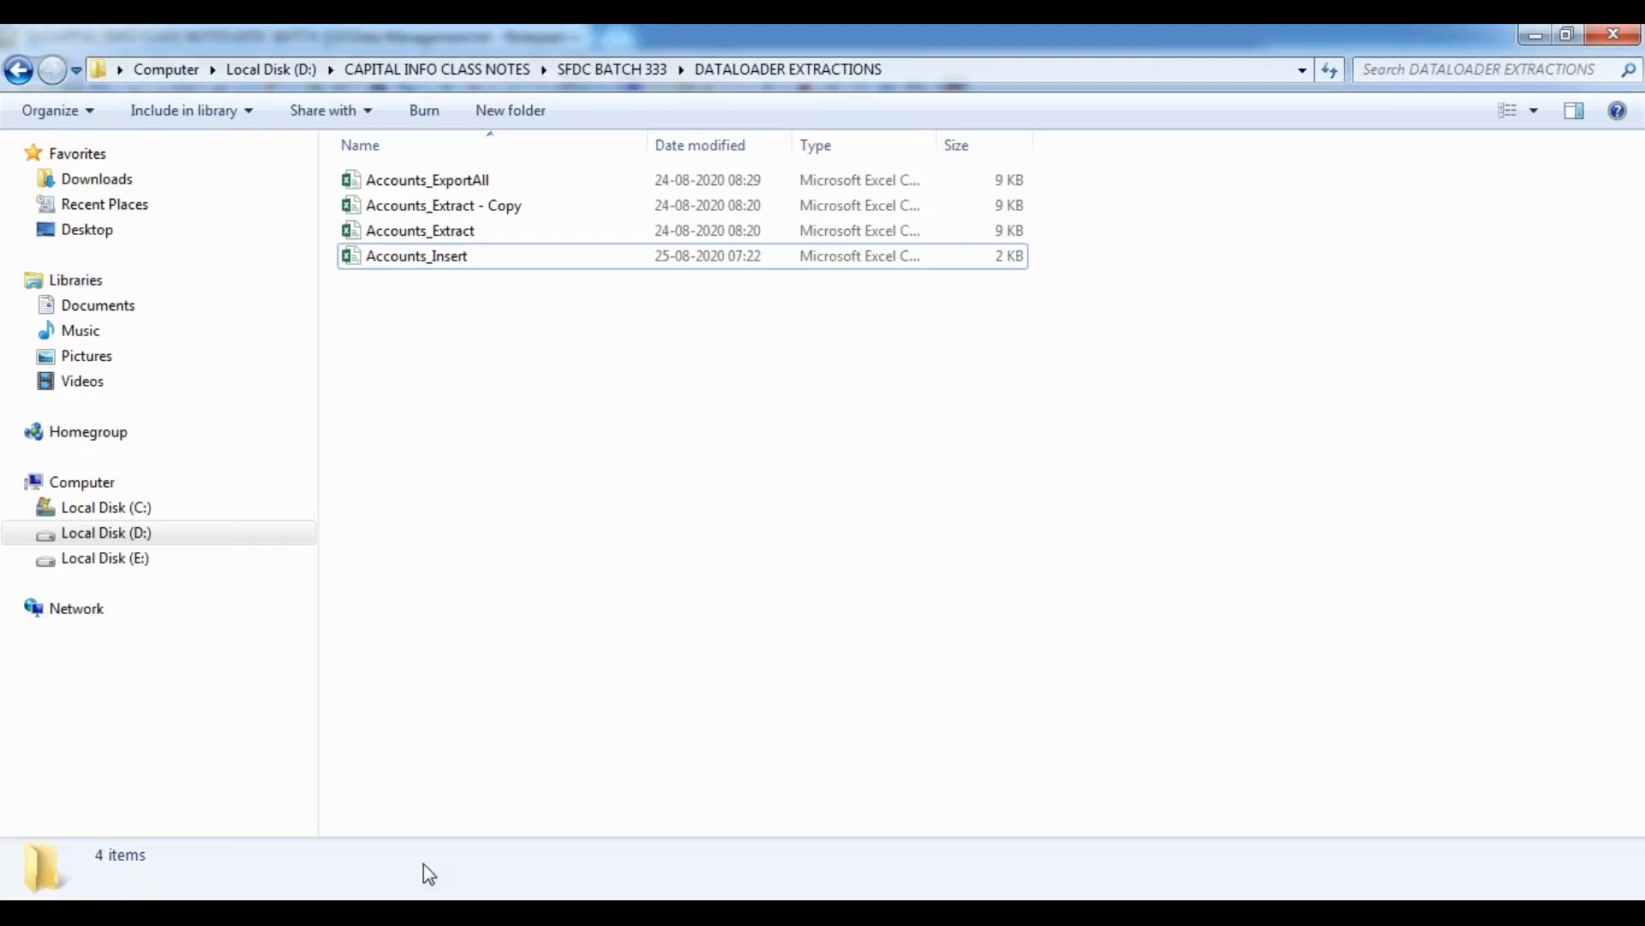
Switch to Salesforce in Chrome and view the existing records in the All Accounts list view.
{"action": "mouse_move", "coordinate": [420, 913]}
{"action": "left_click", "coordinate": [475, 716]}
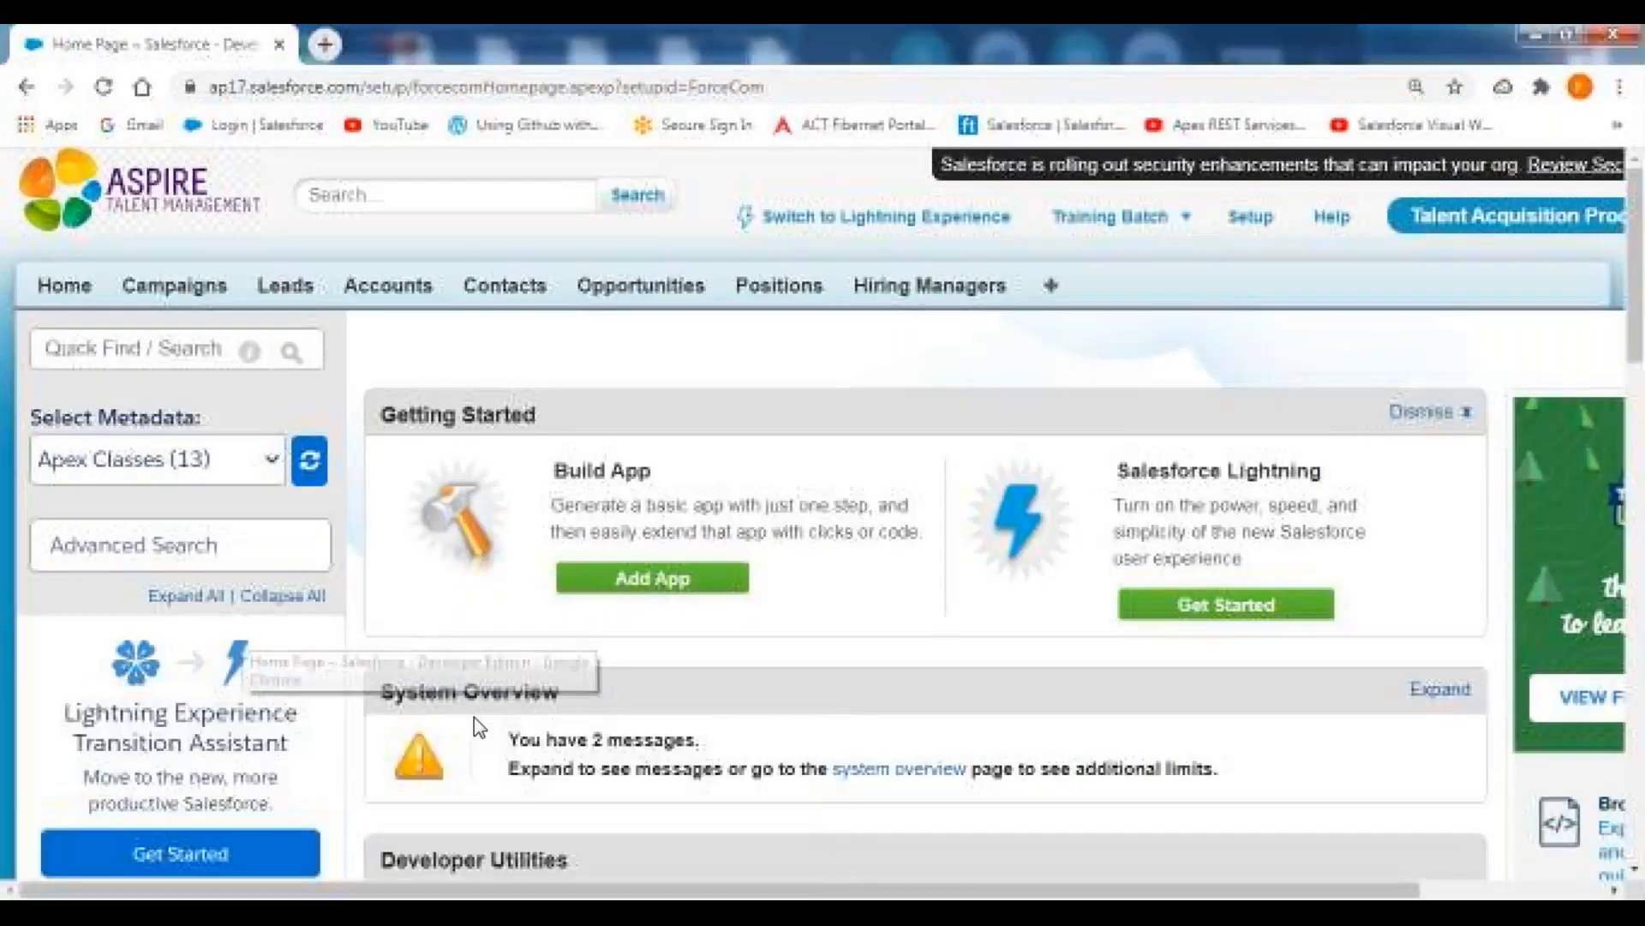
{"action": "left_click", "coordinate": [397, 290]}
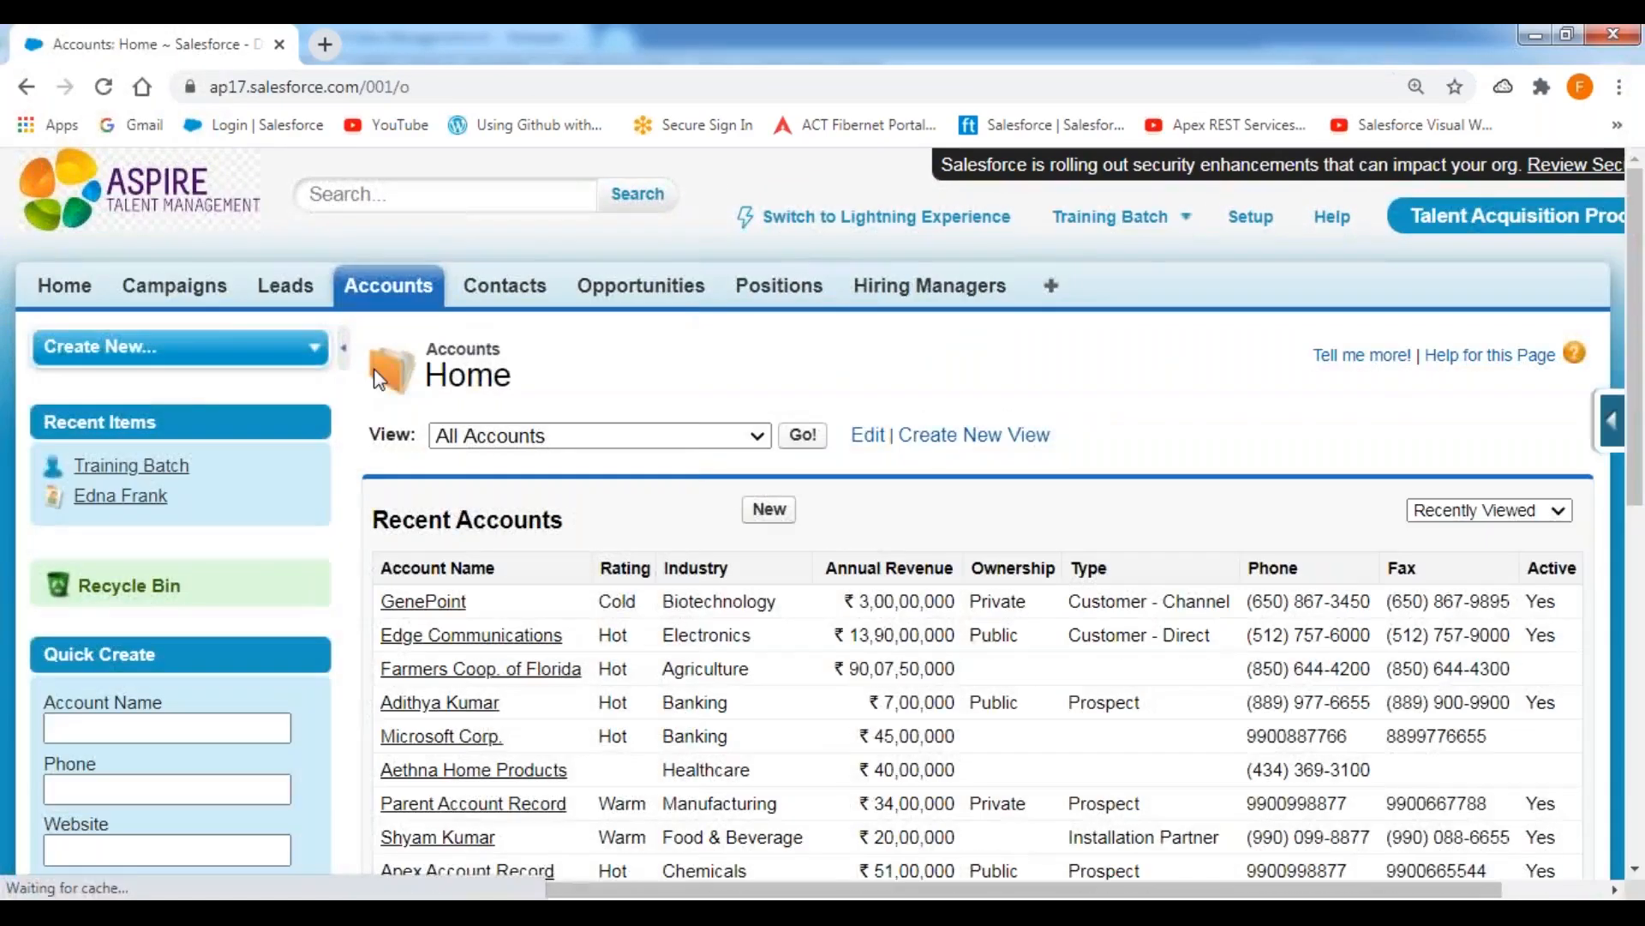
{"action": "left_click", "coordinate": [343, 347]}
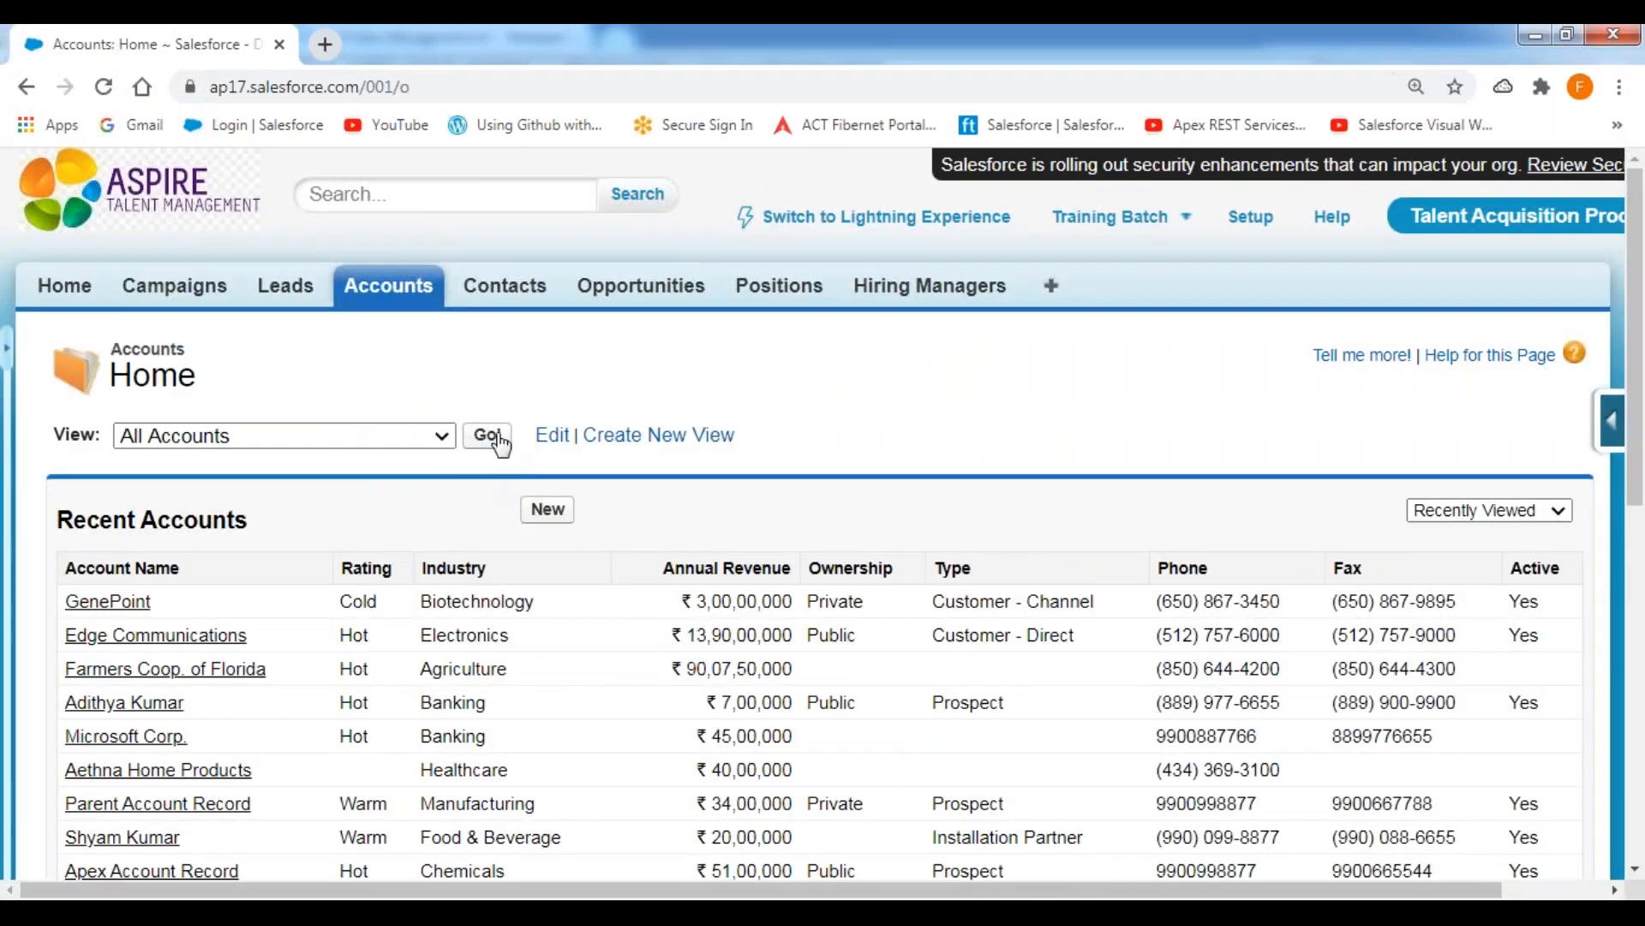
{"action": "left_click", "coordinate": [499, 438]}
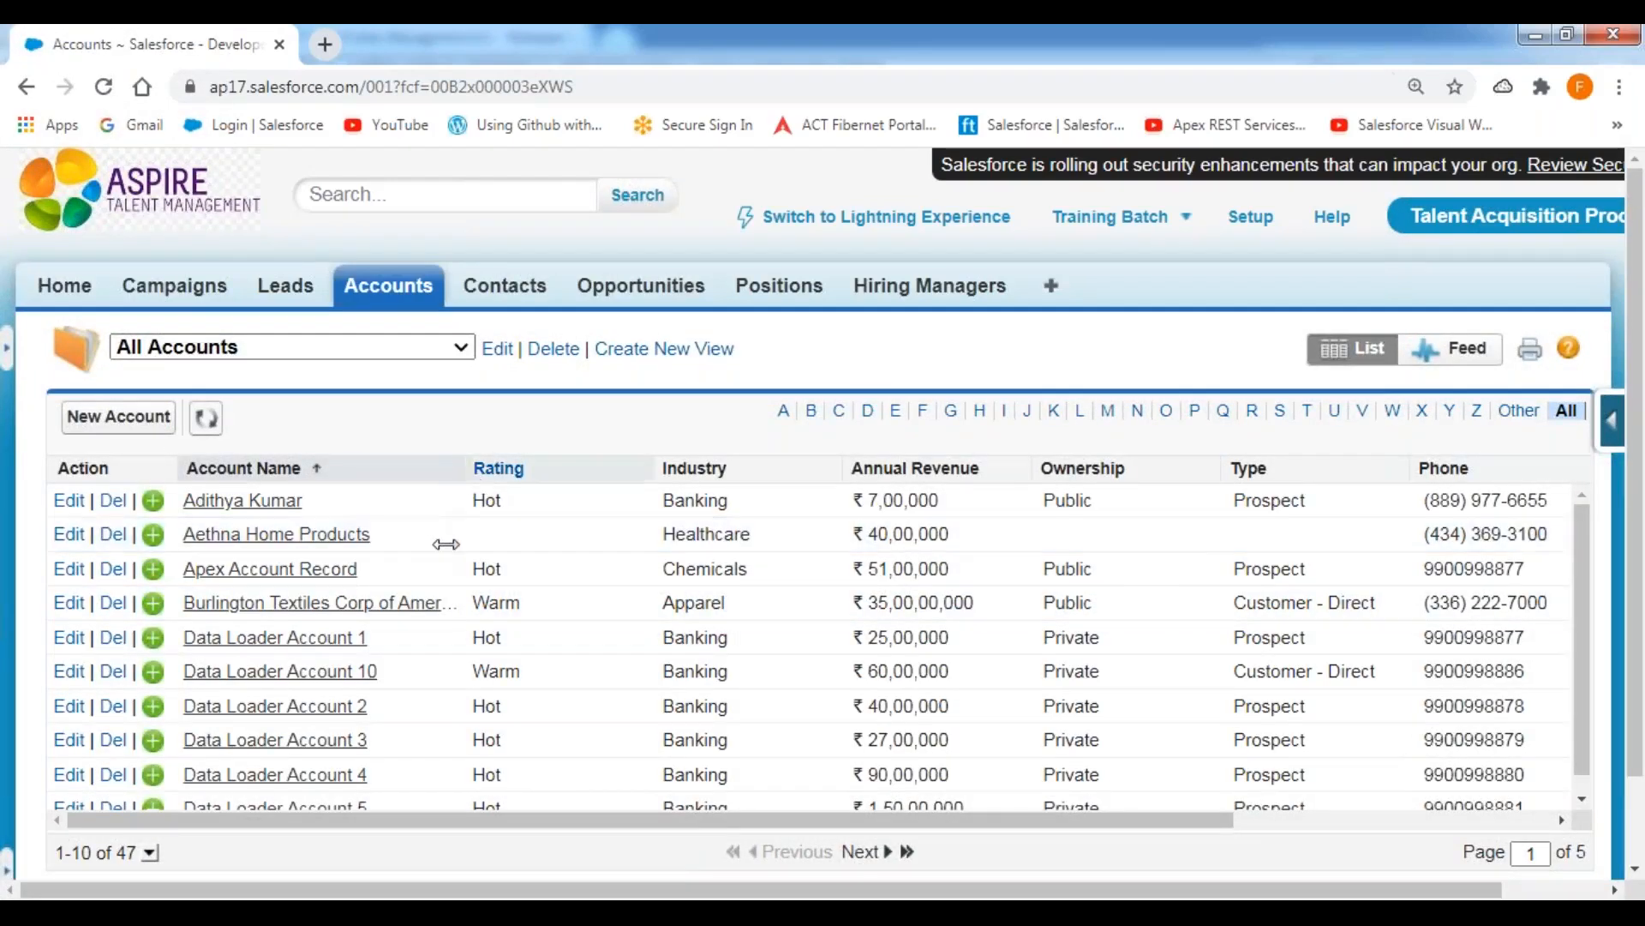
{"action": "scroll", "coordinate": [383, 655], "scroll_direction": "down", "scroll_amount": 1}
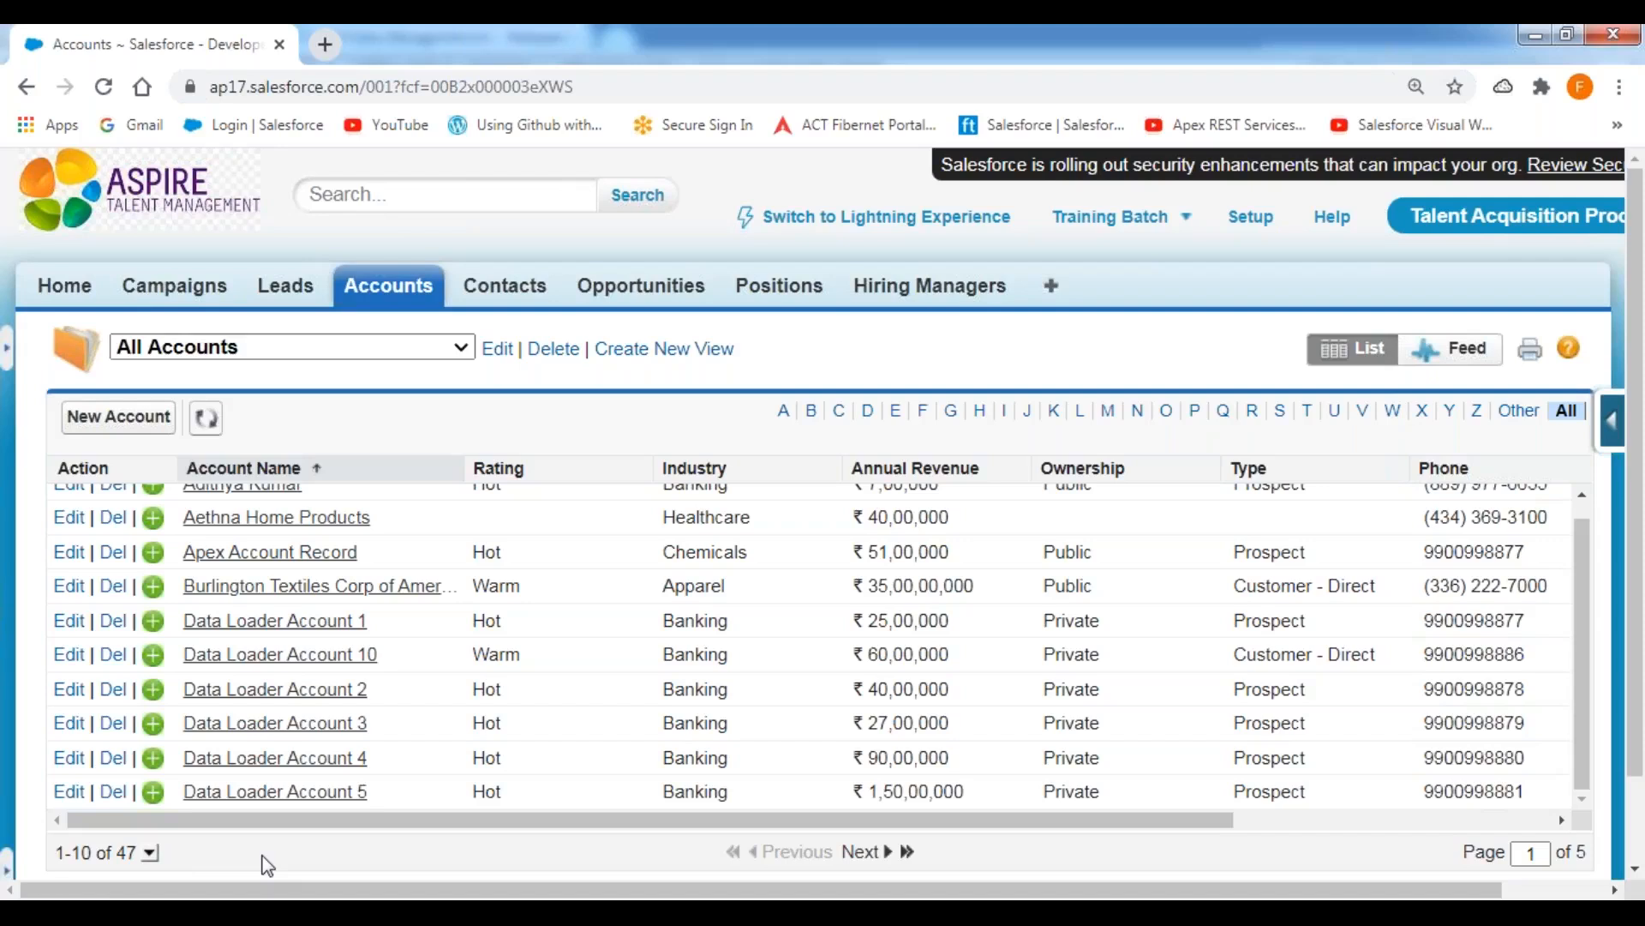
Switch to Data Loader and start an Insert operation.
{"action": "mouse_move", "coordinate": [704, 912]}
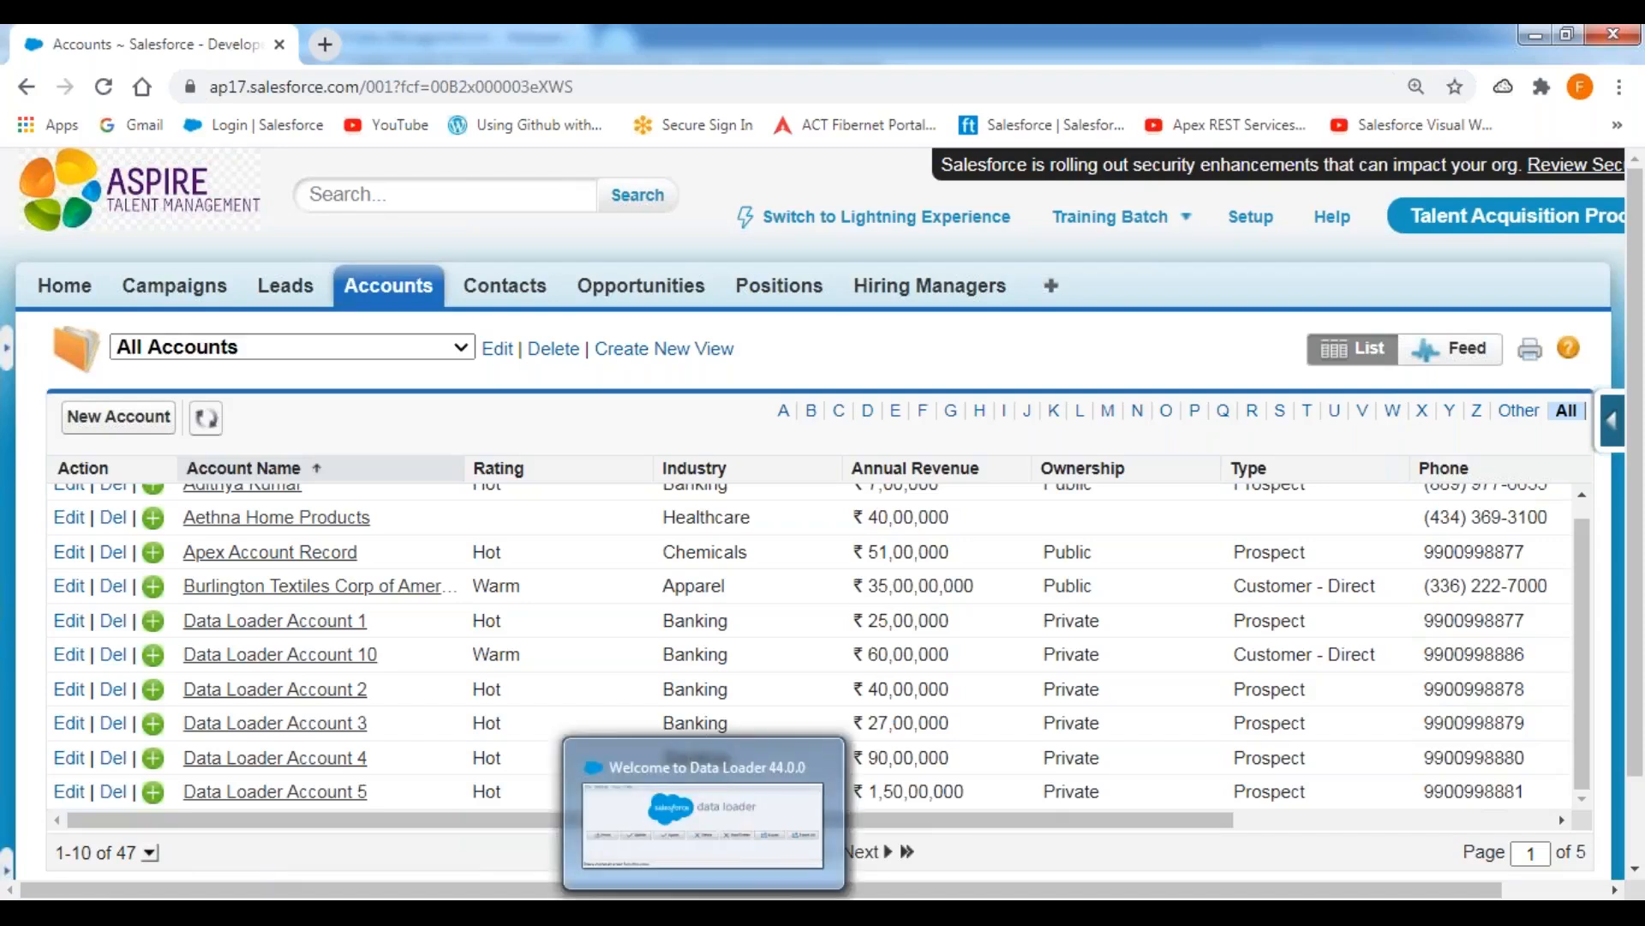
{"action": "left_click", "coordinate": [704, 823]}
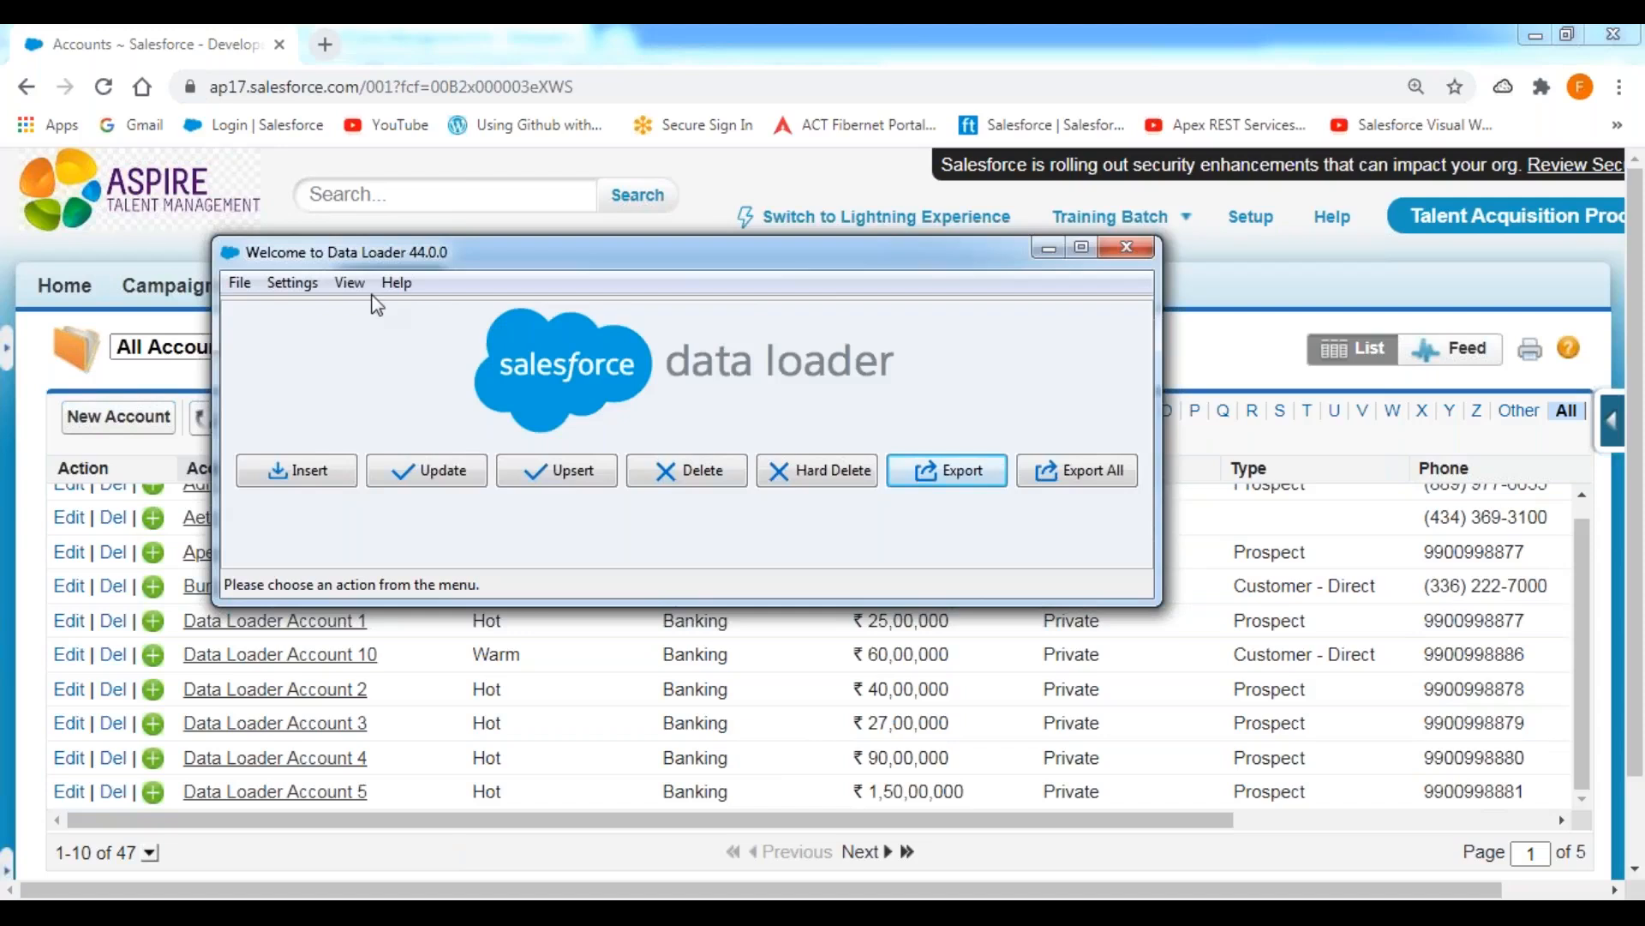
{"action": "left_click", "coordinate": [296, 477]}
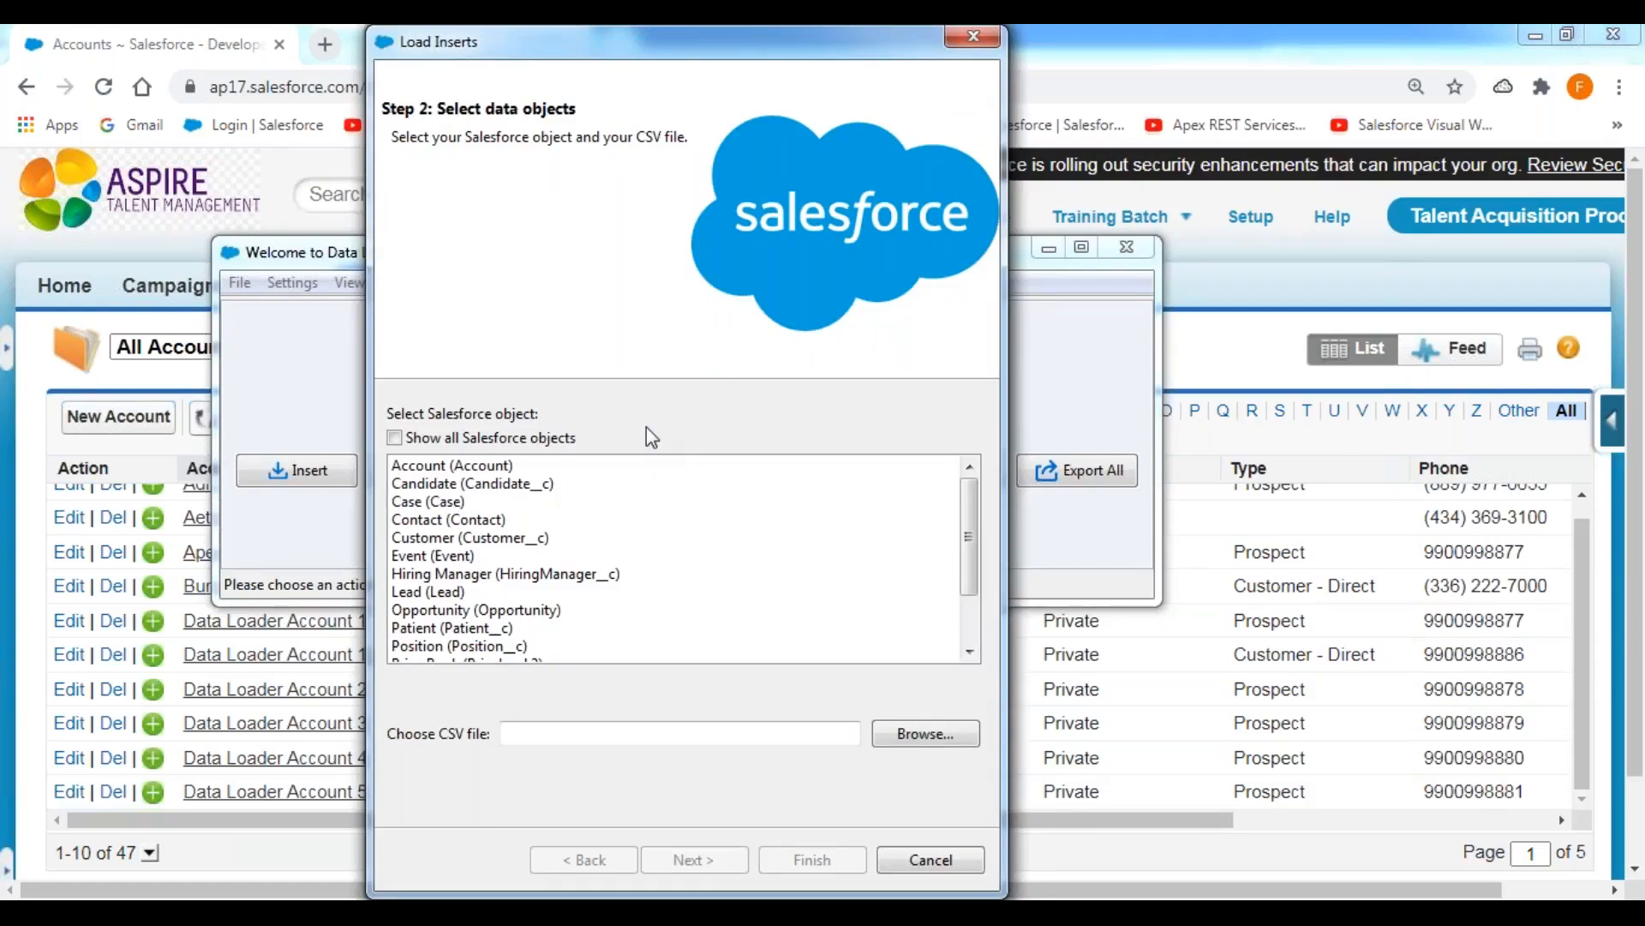
Choose the Account object and the Accounts_Insert CSV file from DATALOADER EXTRACTIONS, and proceed to field mapping.
{"action": "left_click", "coordinate": [446, 468]}
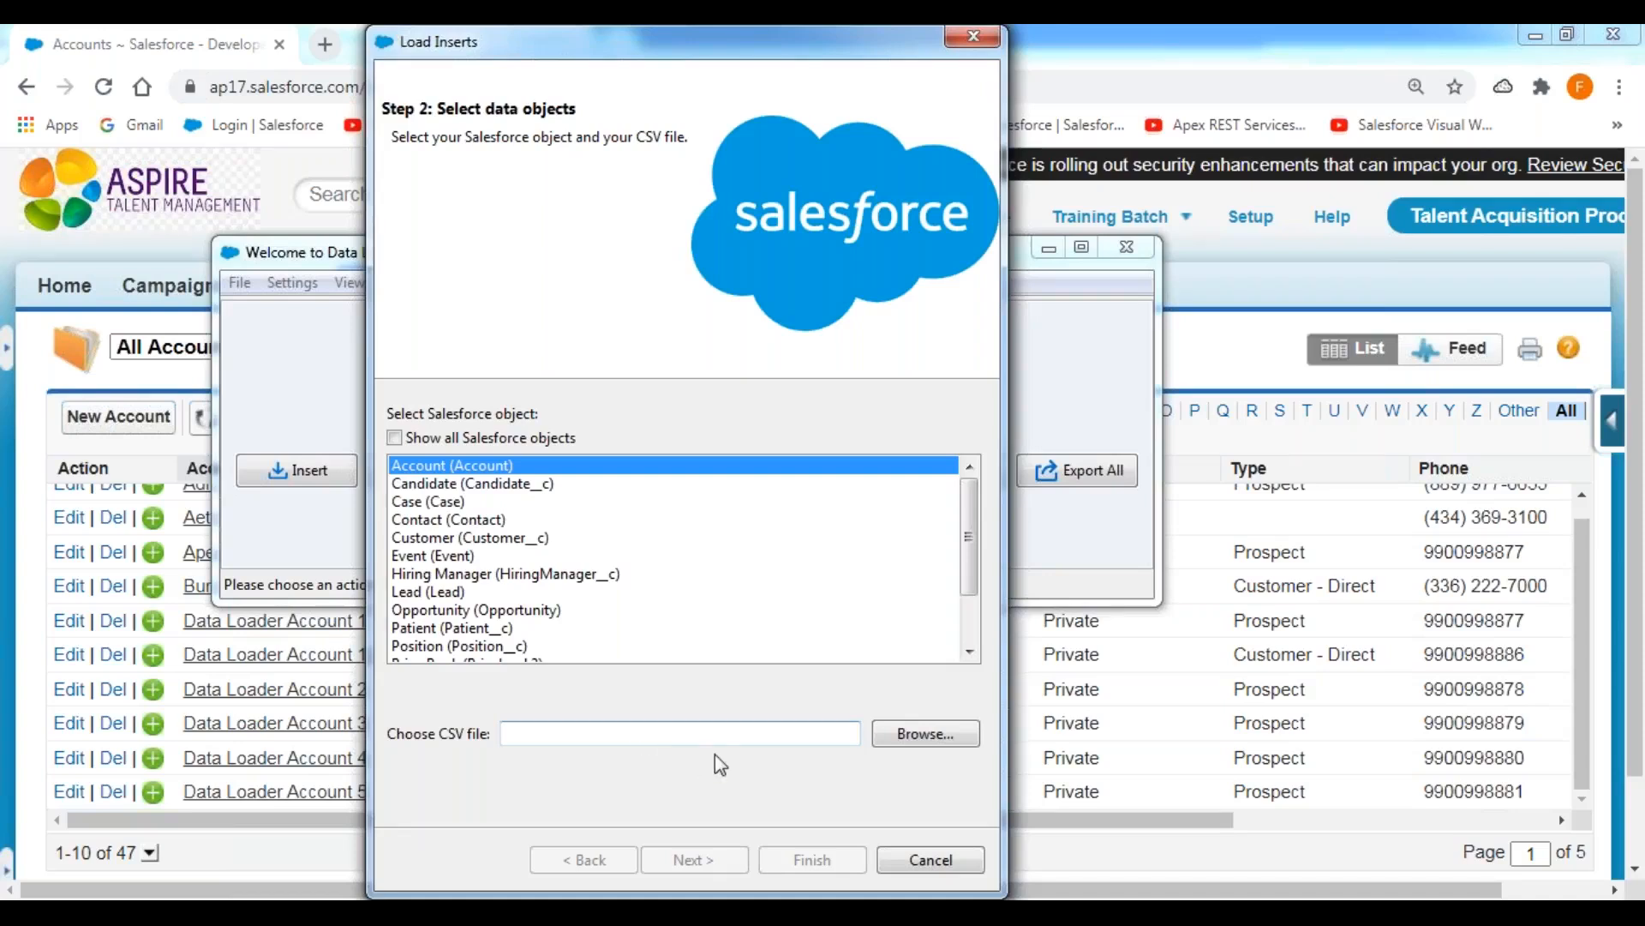
{"action": "left_click", "coordinate": [920, 742]}
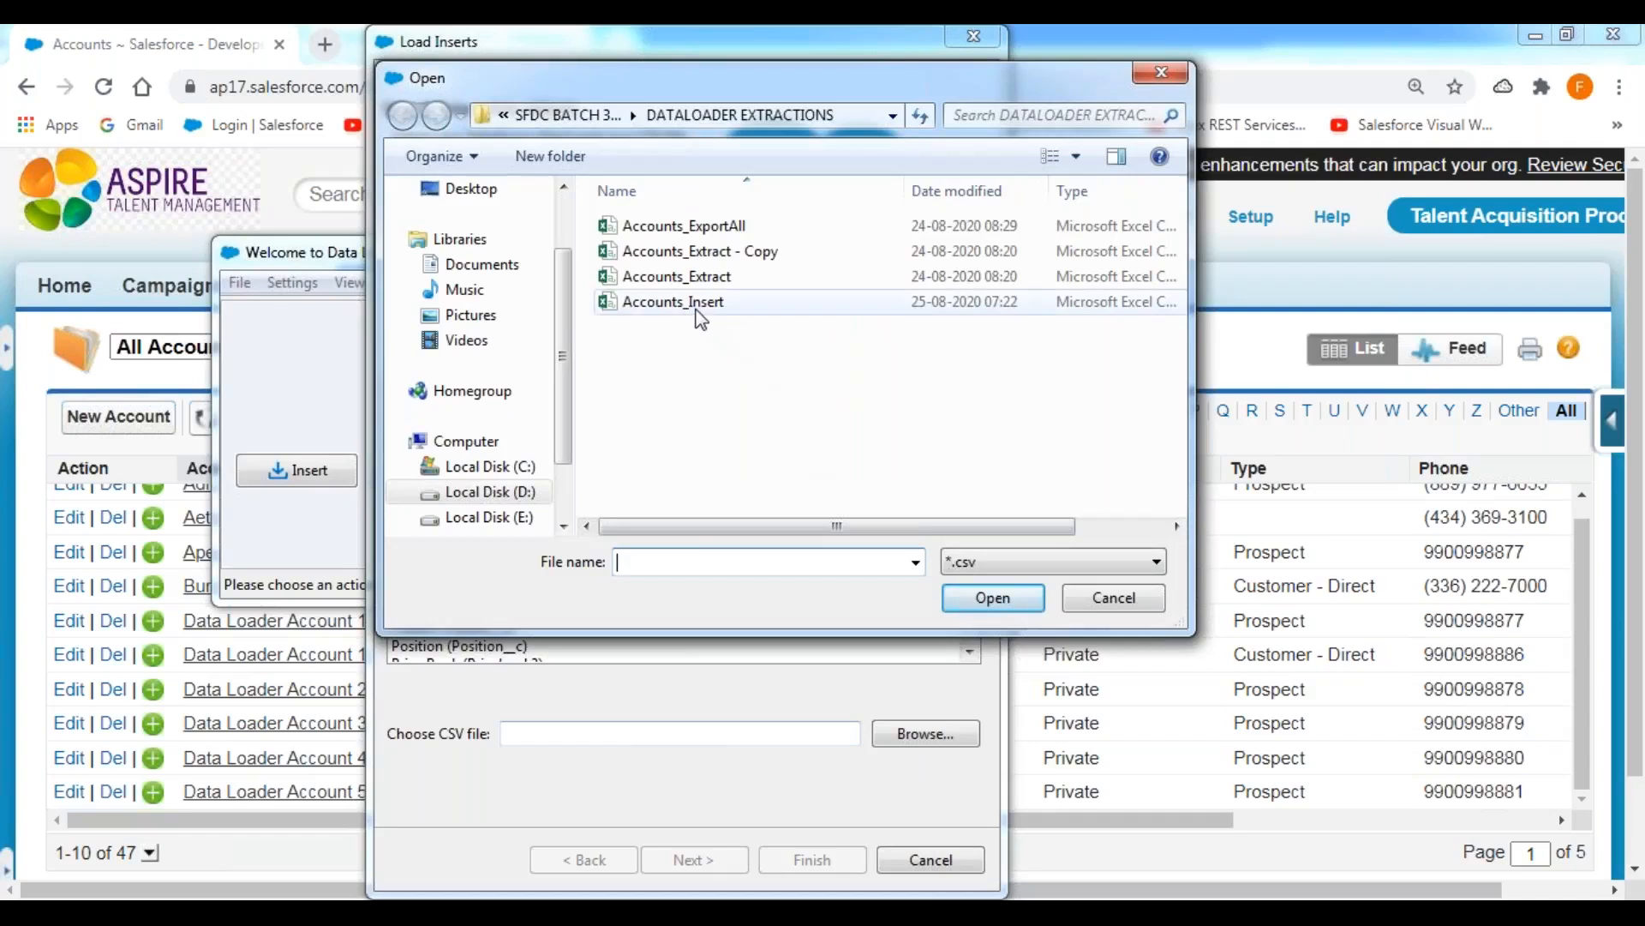
{"action": "left_click", "coordinate": [700, 310]}
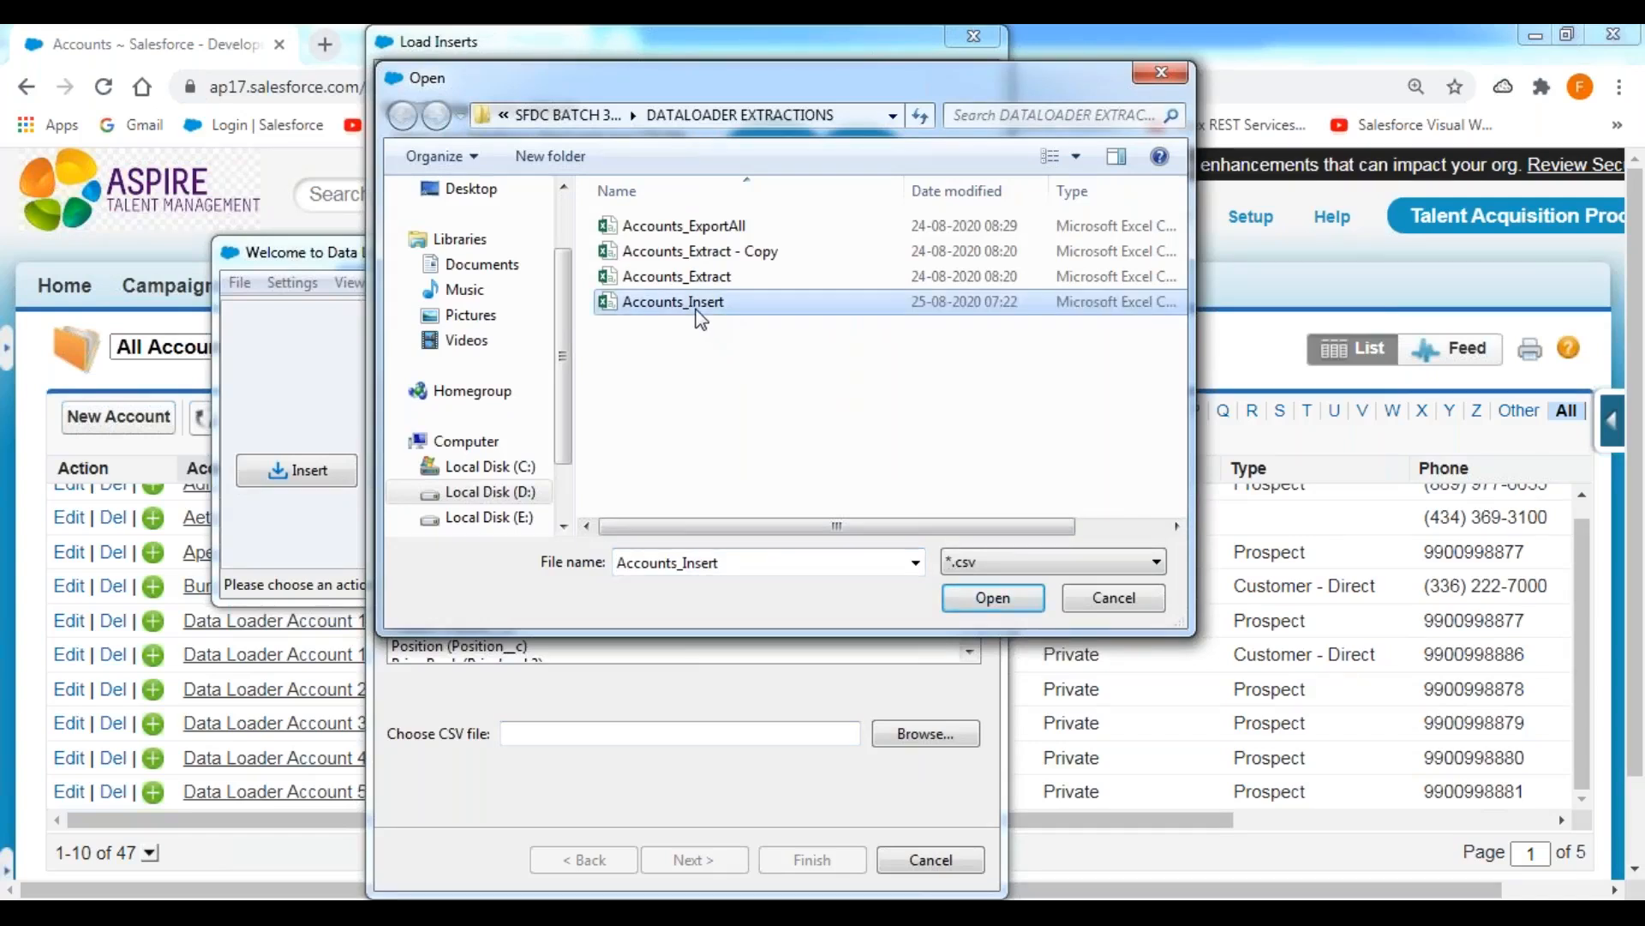
{"action": "left_click", "coordinate": [993, 598]}
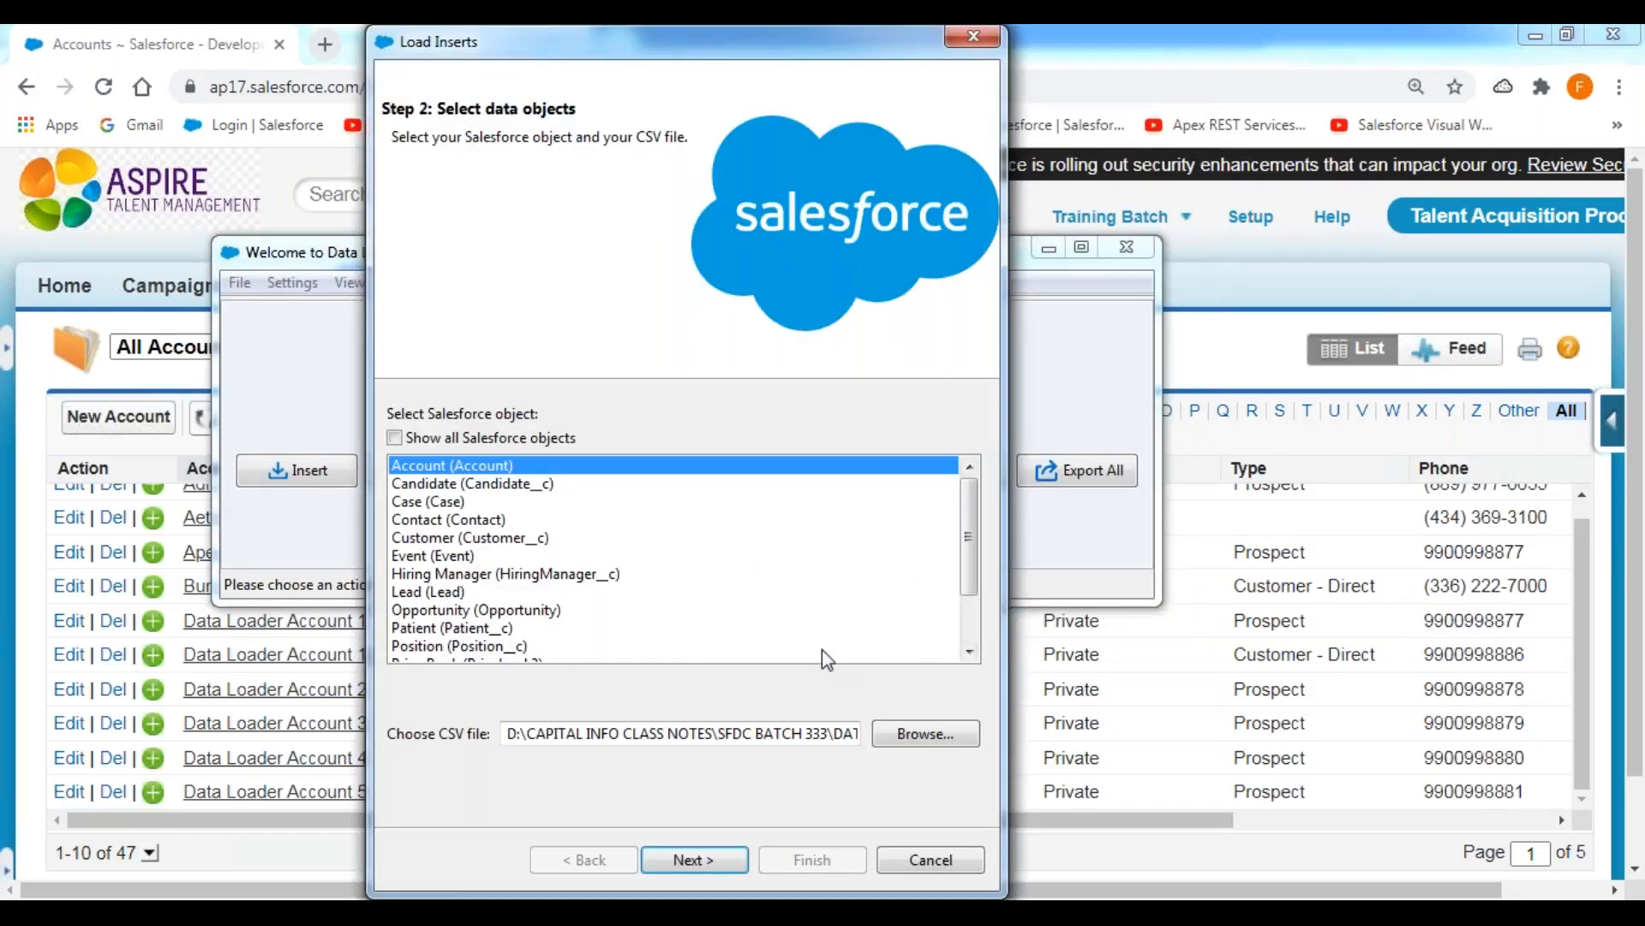
{"action": "left_click", "coordinate": [703, 860]}
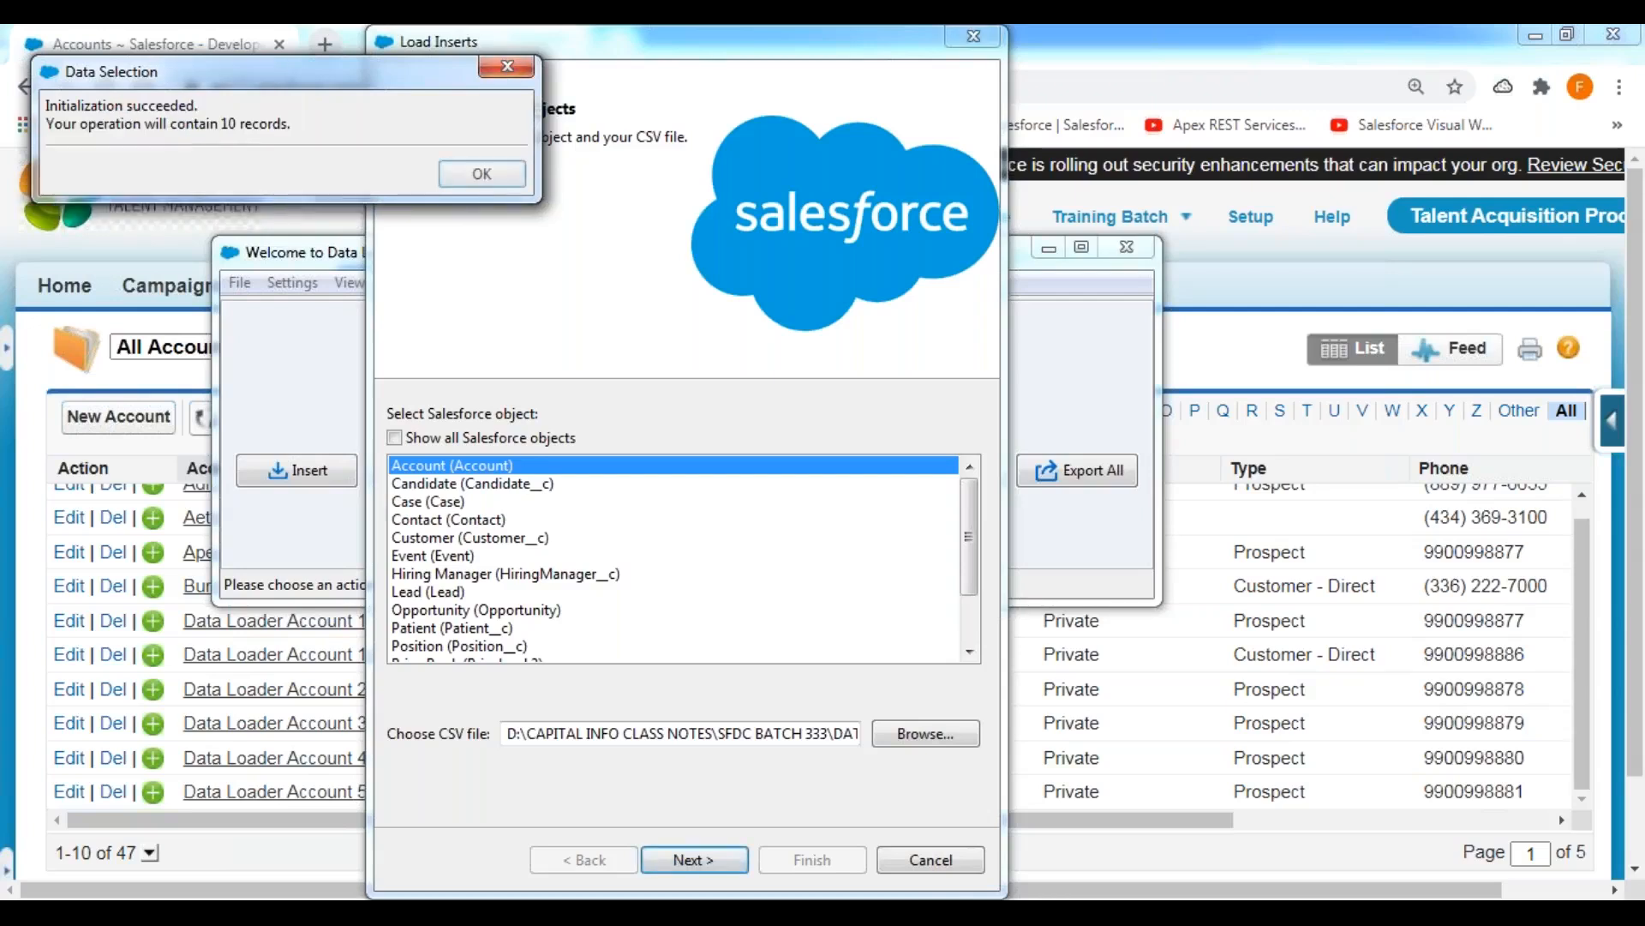
{"action": "left_click_drag", "start_coordinate": [257, 83], "coordinate": [677, 320]}
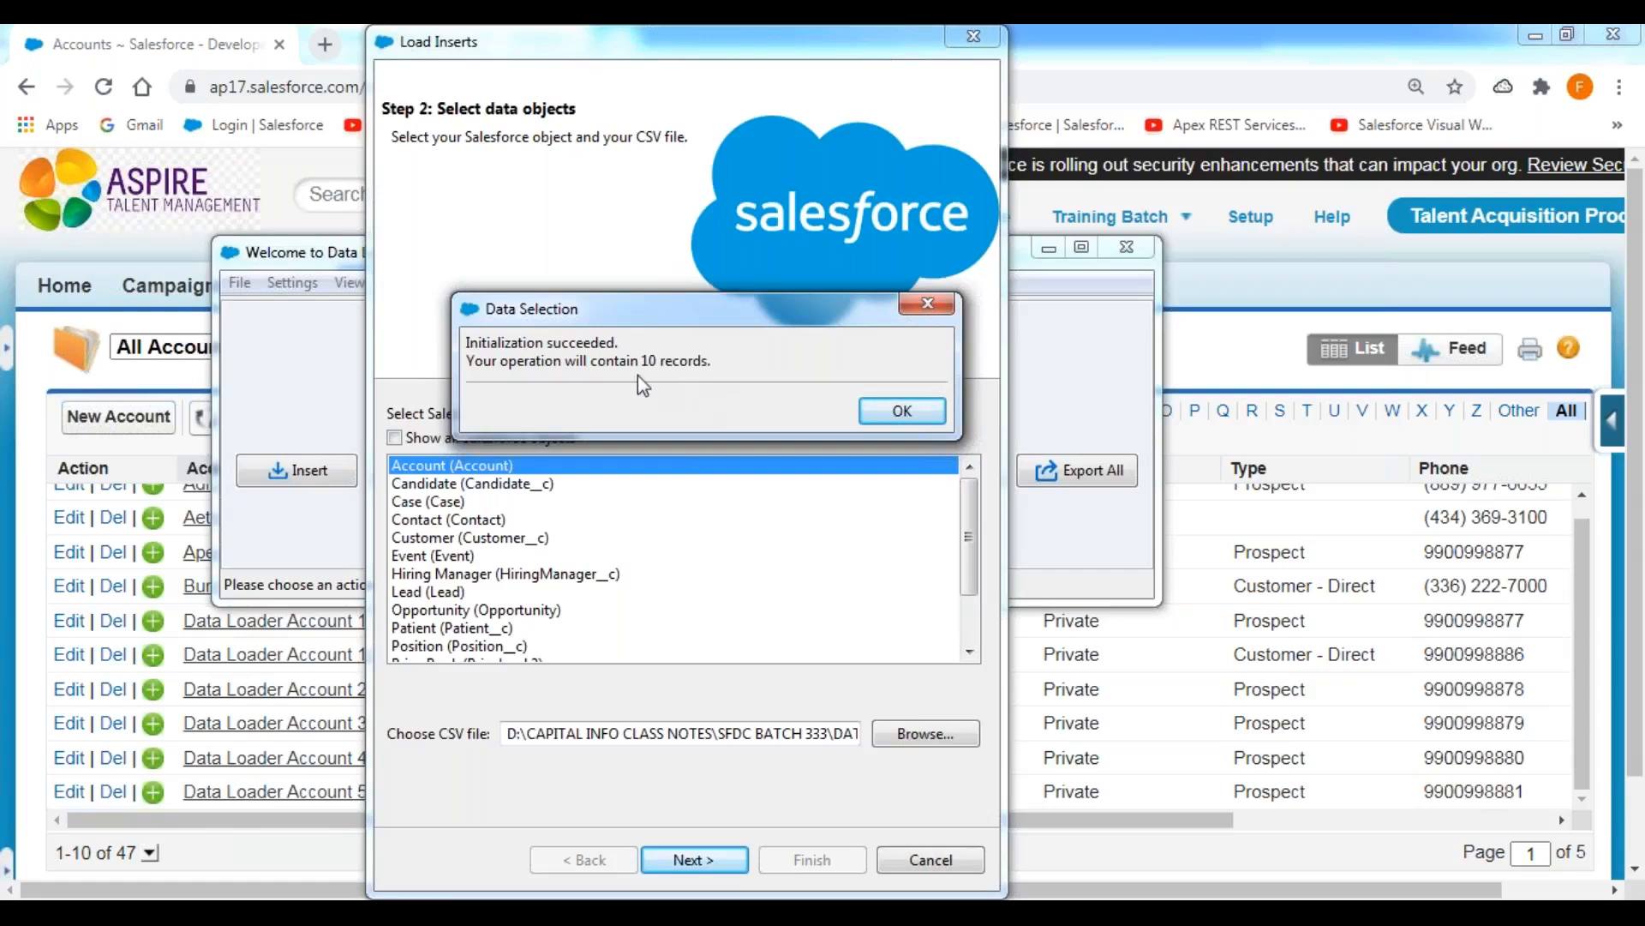
{"action": "left_click", "coordinate": [900, 411]}
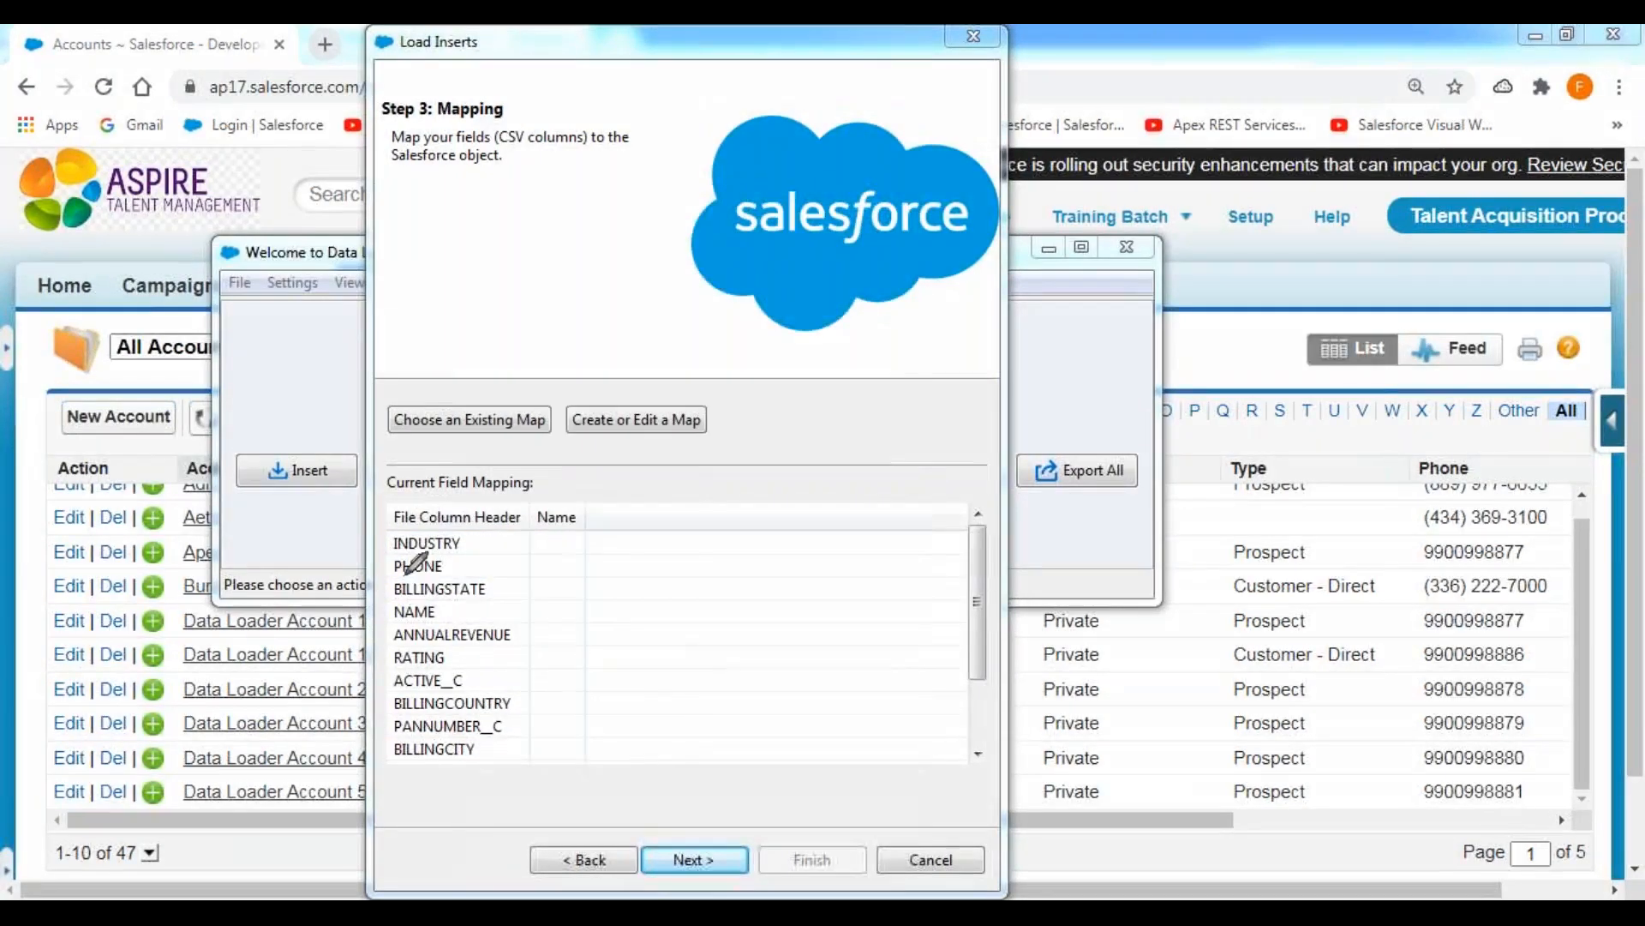
Review the CSV column headers listed in the current field mapping, marking them up temporarily.
{"action": "mouse_move", "coordinate": [394, 554]}
{"action": "left_mouse_down"}
{"action": "mouse_move", "coordinate": [469, 552]}
{"action": "mouse_move", "coordinate": [468, 655]}
{"action": "left_mouse_up"}
{"action": "mouse_move", "coordinate": [389, 532]}
{"action": "left_mouse_down"}
{"action": "mouse_move", "coordinate": [383, 754]}
{"action": "mouse_move", "coordinate": [449, 776]}
{"action": "mouse_move", "coordinate": [526, 670]}
{"action": "mouse_move", "coordinate": [536, 531]}
{"action": "mouse_move", "coordinate": [391, 532]}
{"action": "left_mouse_up"}
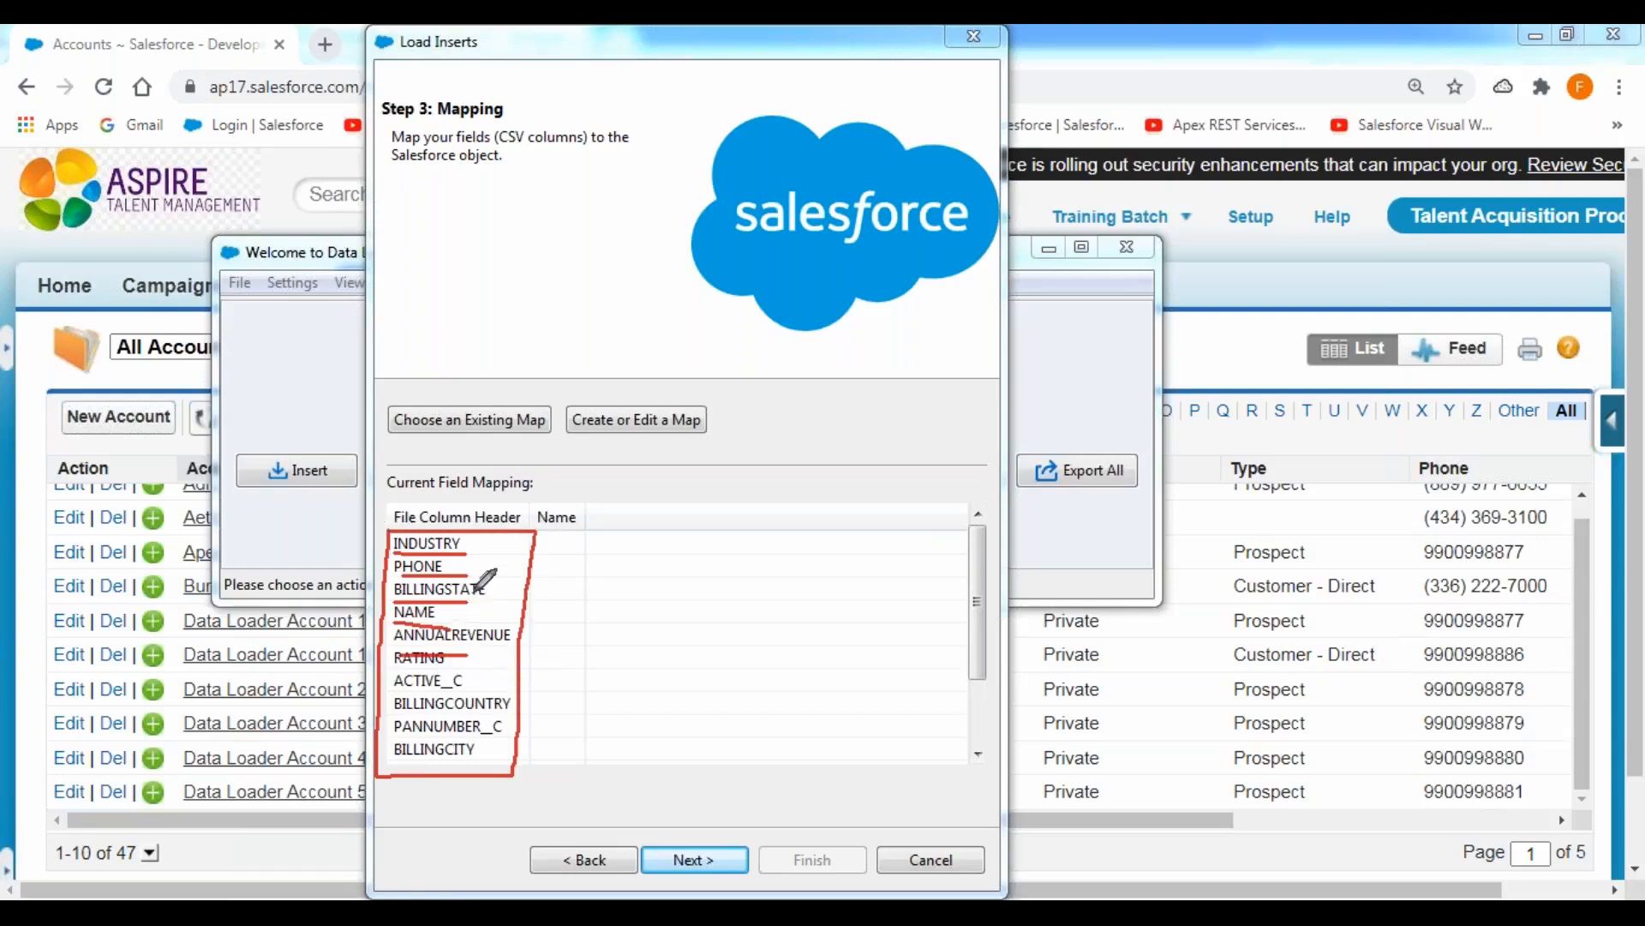
{"action": "mouse_move", "coordinate": [472, 544]}
{"action": "left_mouse_down"}
{"action": "mouse_move", "coordinate": [624, 536]}
{"action": "mouse_move", "coordinate": [605, 571]}
{"action": "left_mouse_up"}
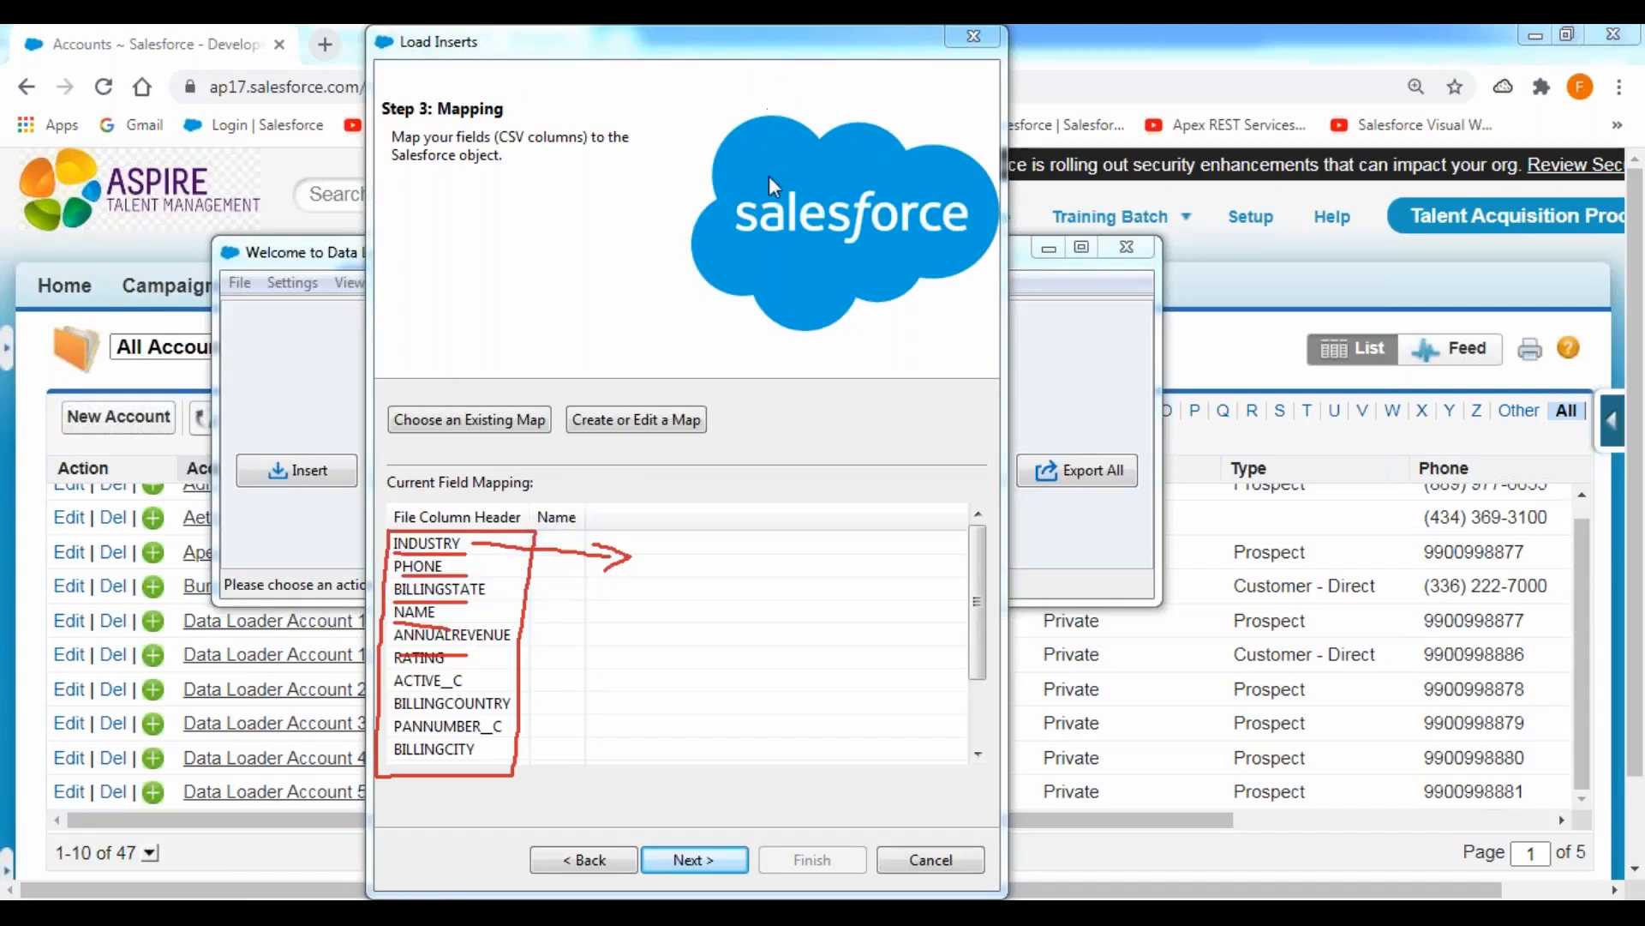
{"action": "left_click", "coordinate": [774, 212]}
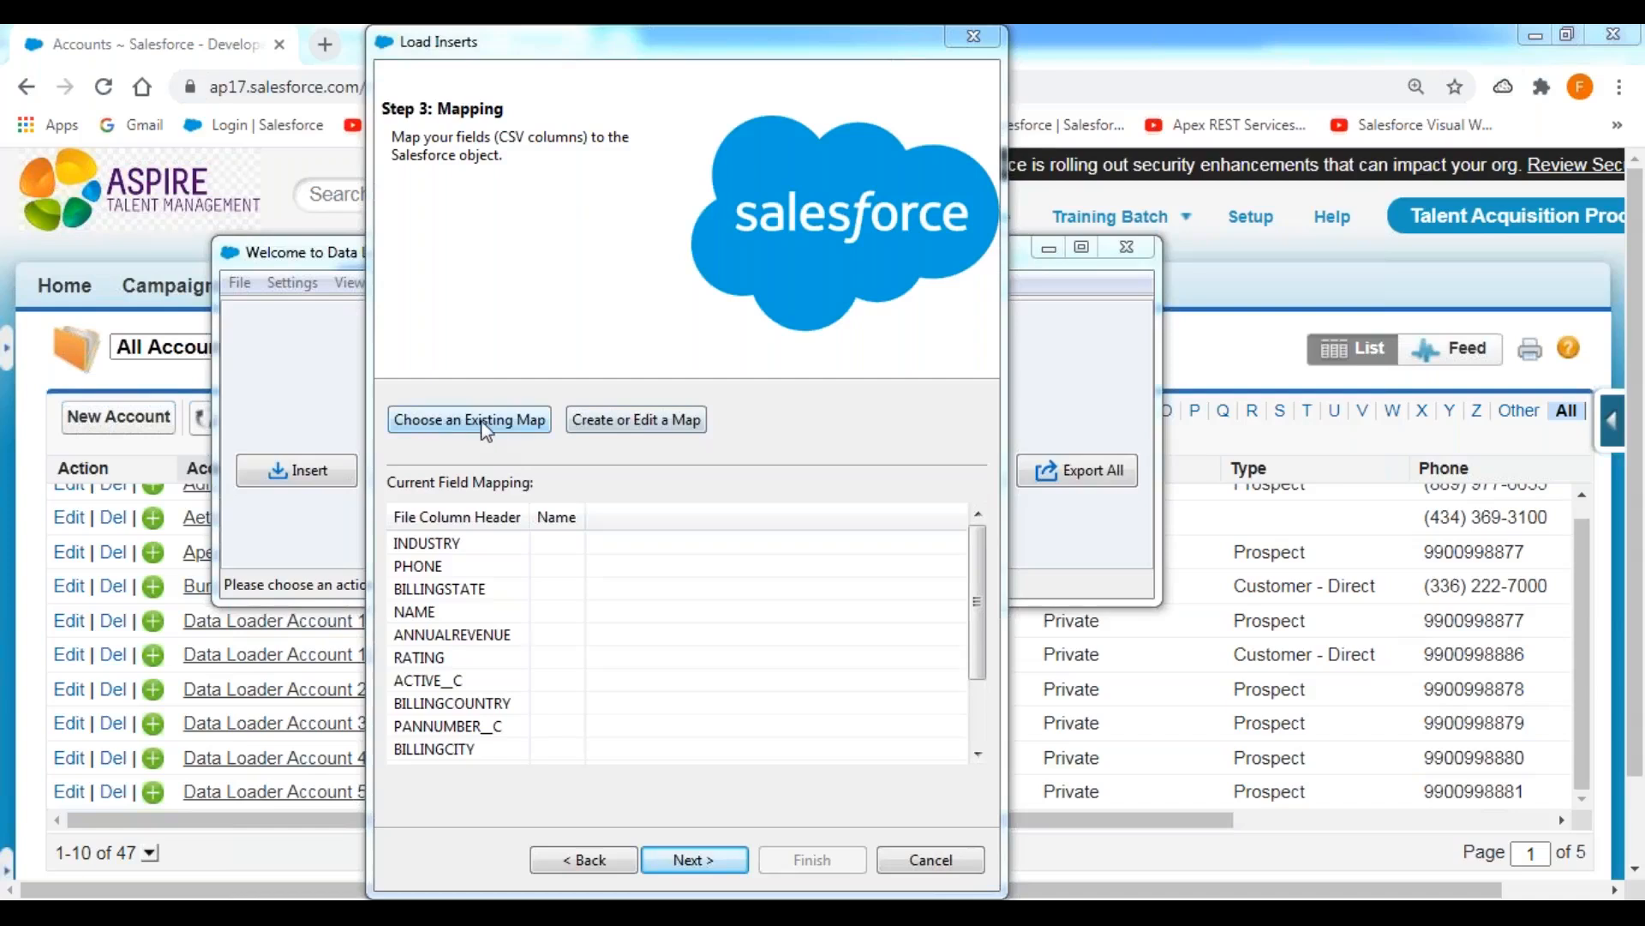
Open the field map for editing and review its Salesforce fields, CSV column headers and auto-match option.
{"action": "left_click", "coordinate": [650, 419]}
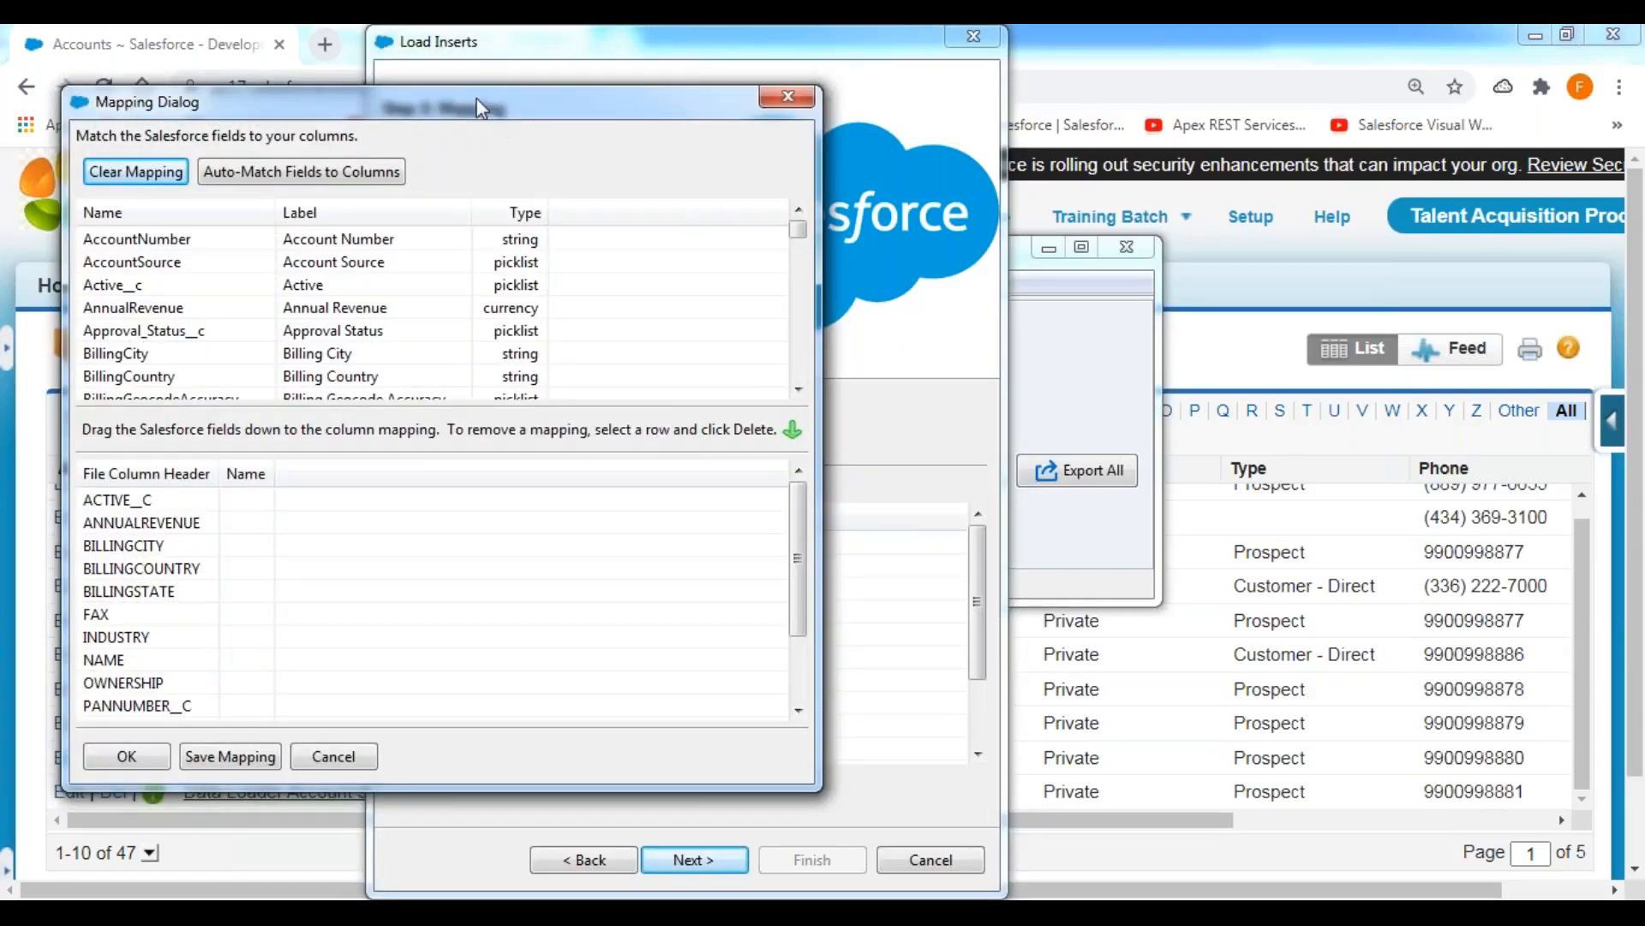
{"action": "left_click_drag", "start_coordinate": [490, 126], "coordinate": [994, 122]}
{"action": "left_click", "coordinate": [766, 45]}
{"action": "left_click", "coordinate": [748, 87]}
{"action": "mouse_move", "coordinate": [567, 230]}
{"action": "left_mouse_down"}
{"action": "mouse_move", "coordinate": [1012, 229]}
{"action": "mouse_move", "coordinate": [1159, 313]}
{"action": "mouse_move", "coordinate": [1162, 417]}
{"action": "mouse_move", "coordinate": [553, 426]}
{"action": "mouse_move", "coordinate": [557, 224]}
{"action": "mouse_move", "coordinate": [615, 230]}
{"action": "left_mouse_up"}
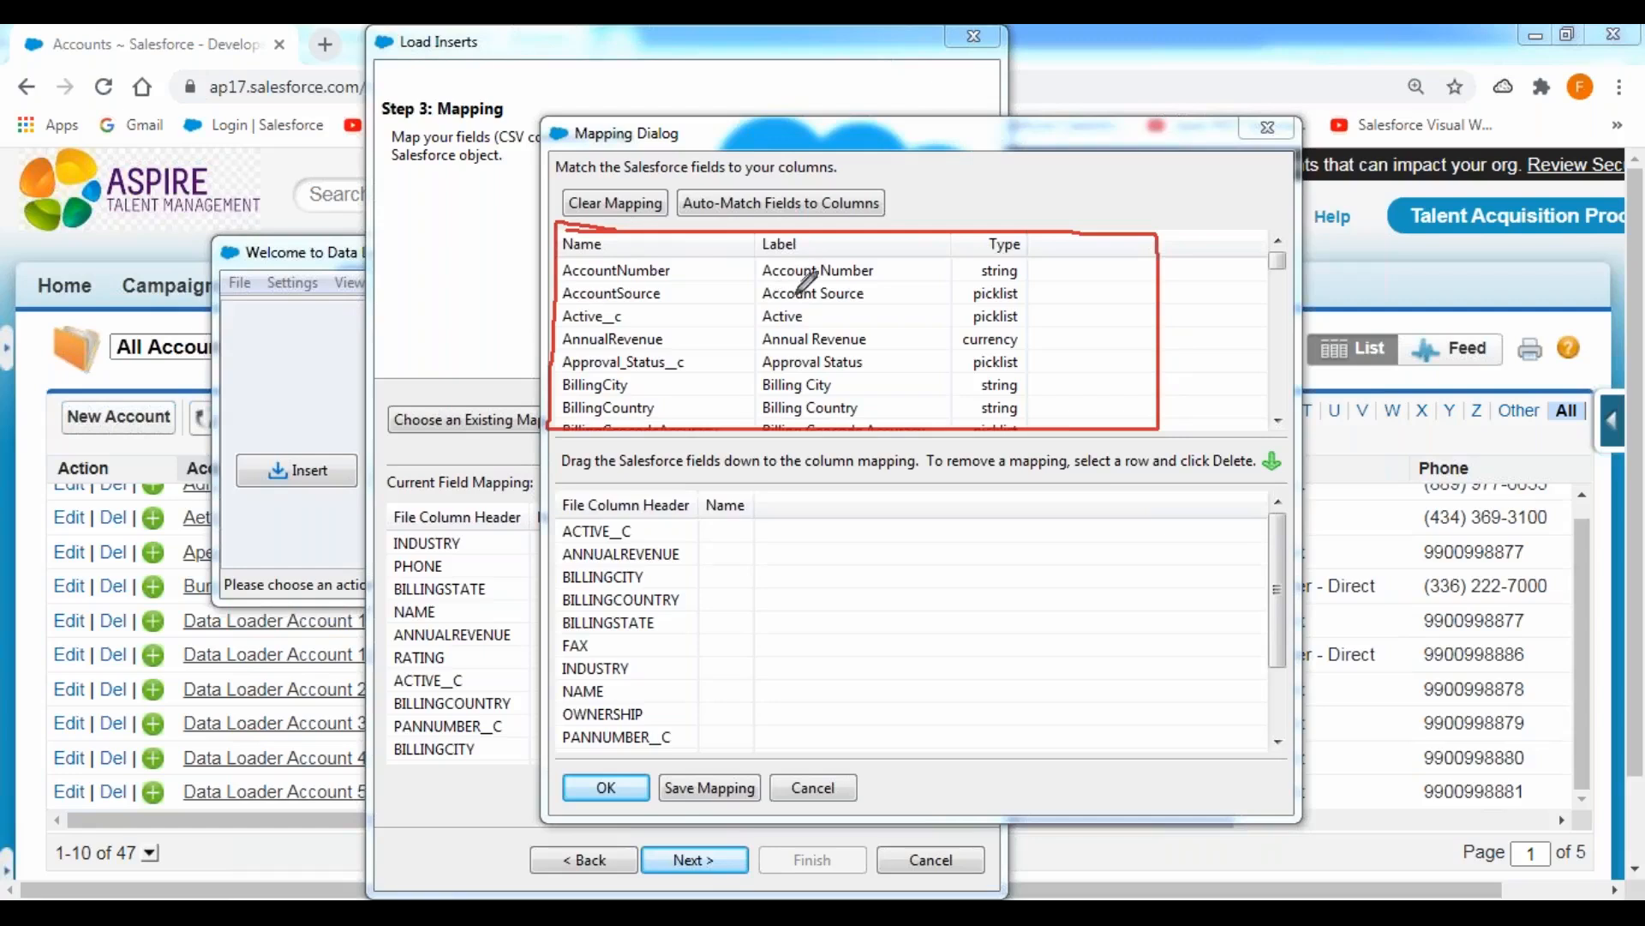
{"action": "left_click_drag", "start_coordinate": [1280, 259], "coordinate": [1279, 401]}
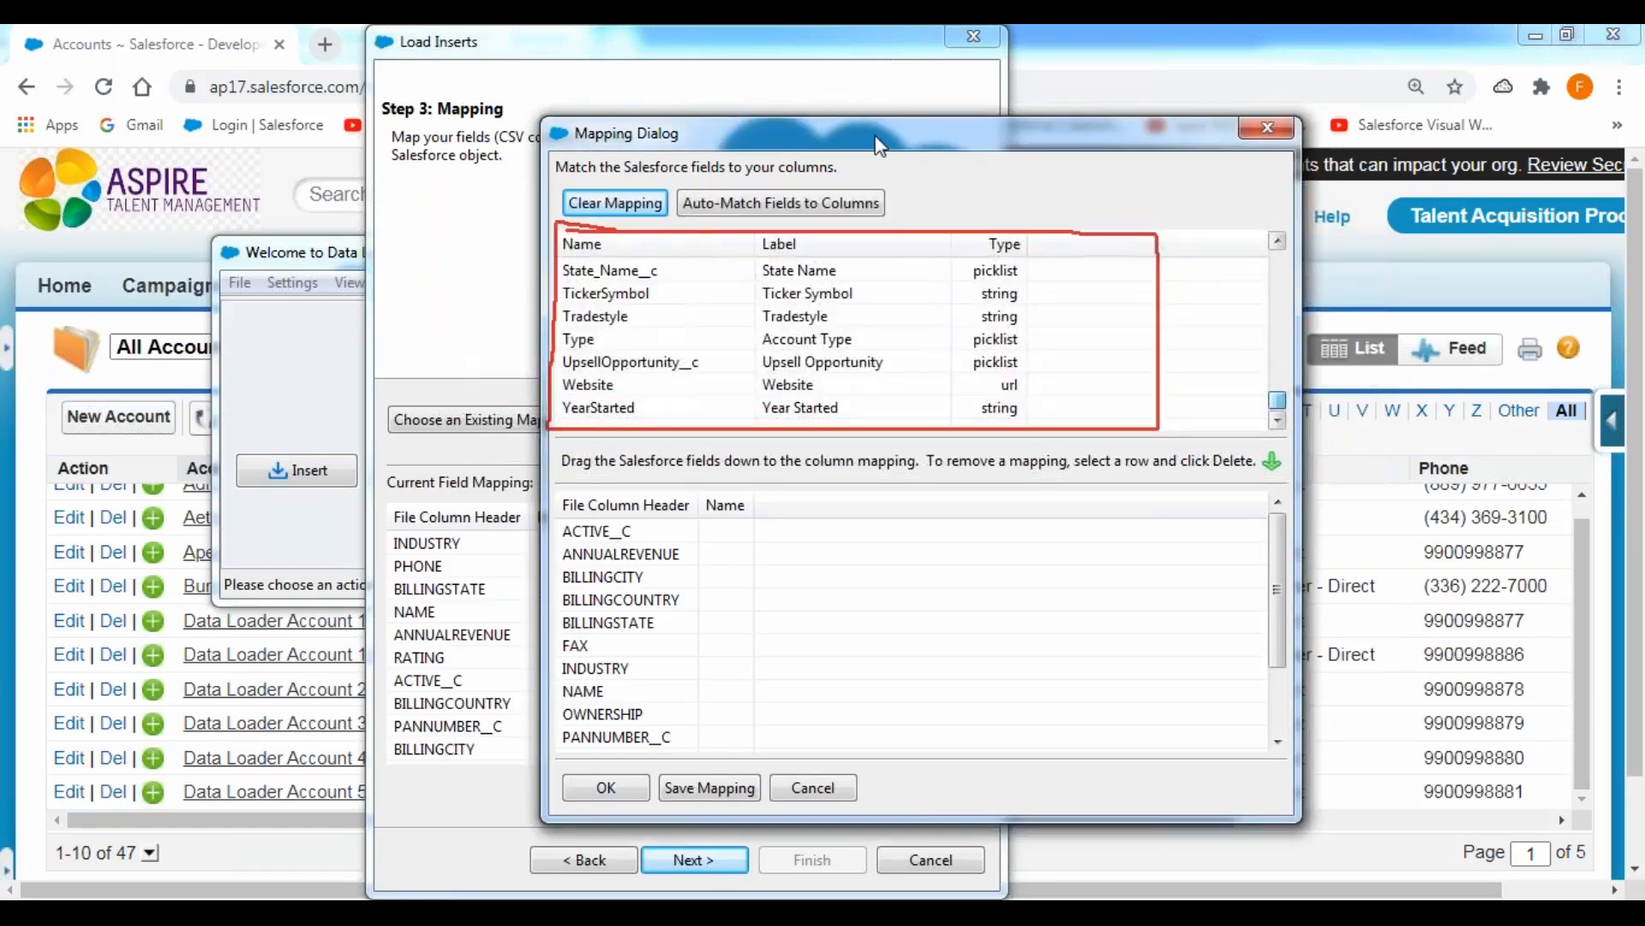
{"action": "left_click", "coordinate": [752, 93]}
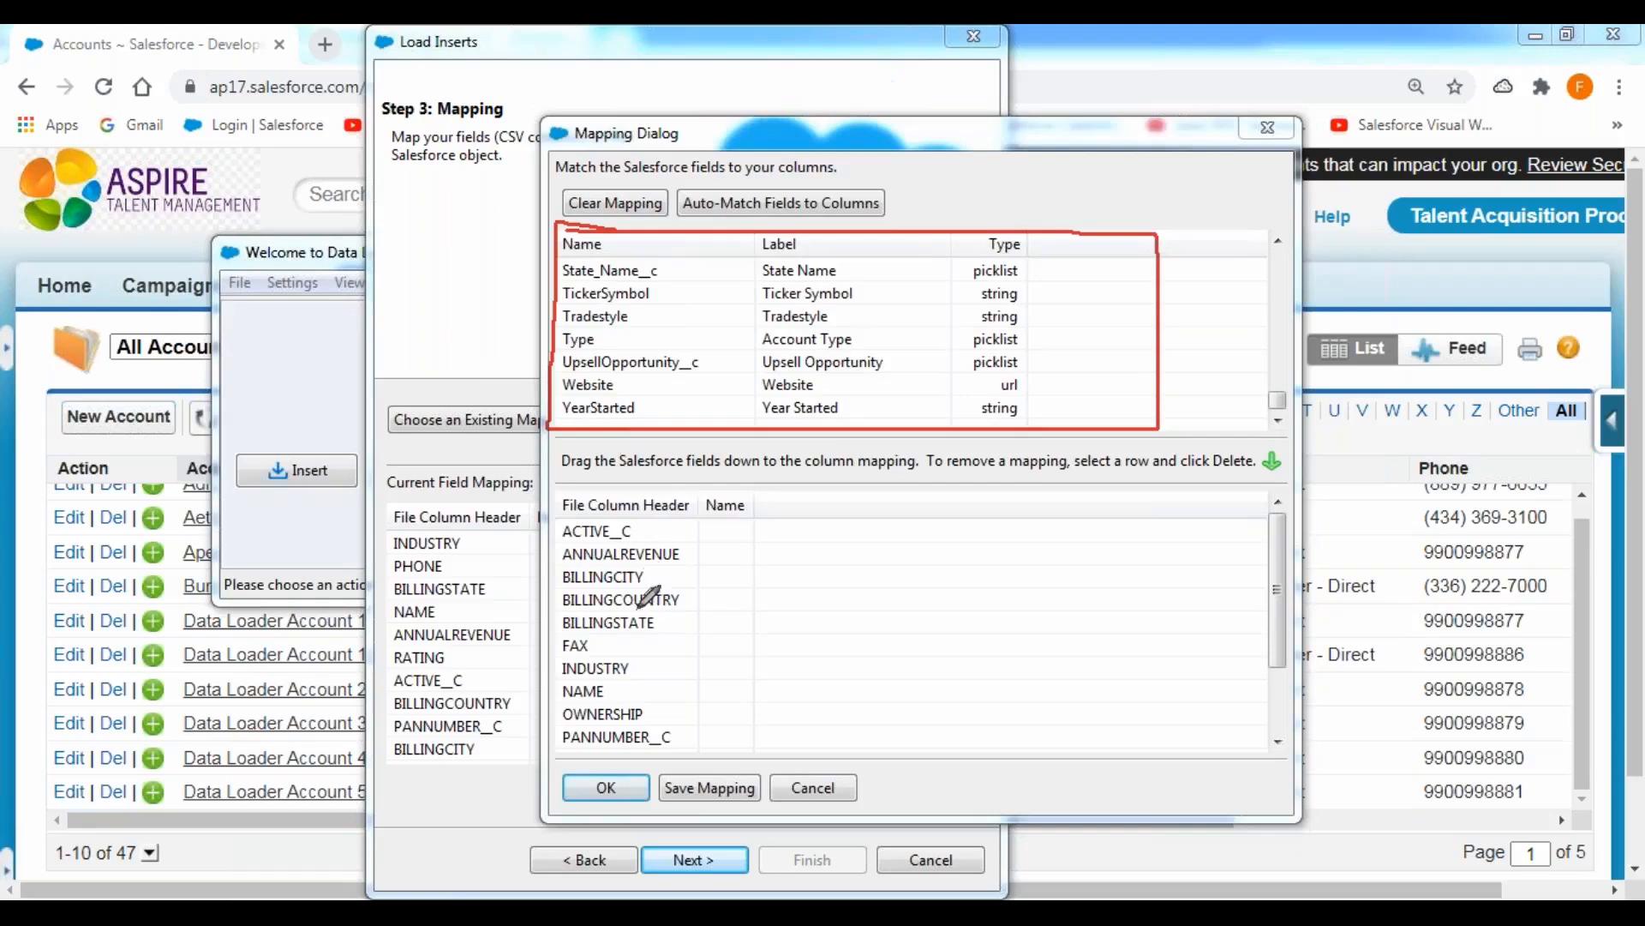
{"action": "mouse_move", "coordinate": [562, 514]}
{"action": "left_mouse_down"}
{"action": "mouse_move", "coordinate": [557, 751]}
{"action": "mouse_move", "coordinate": [1170, 758]}
{"action": "mouse_move", "coordinate": [1133, 506]}
{"action": "mouse_move", "coordinate": [570, 504]}
{"action": "mouse_move", "coordinate": [557, 547]}
{"action": "left_mouse_up"}
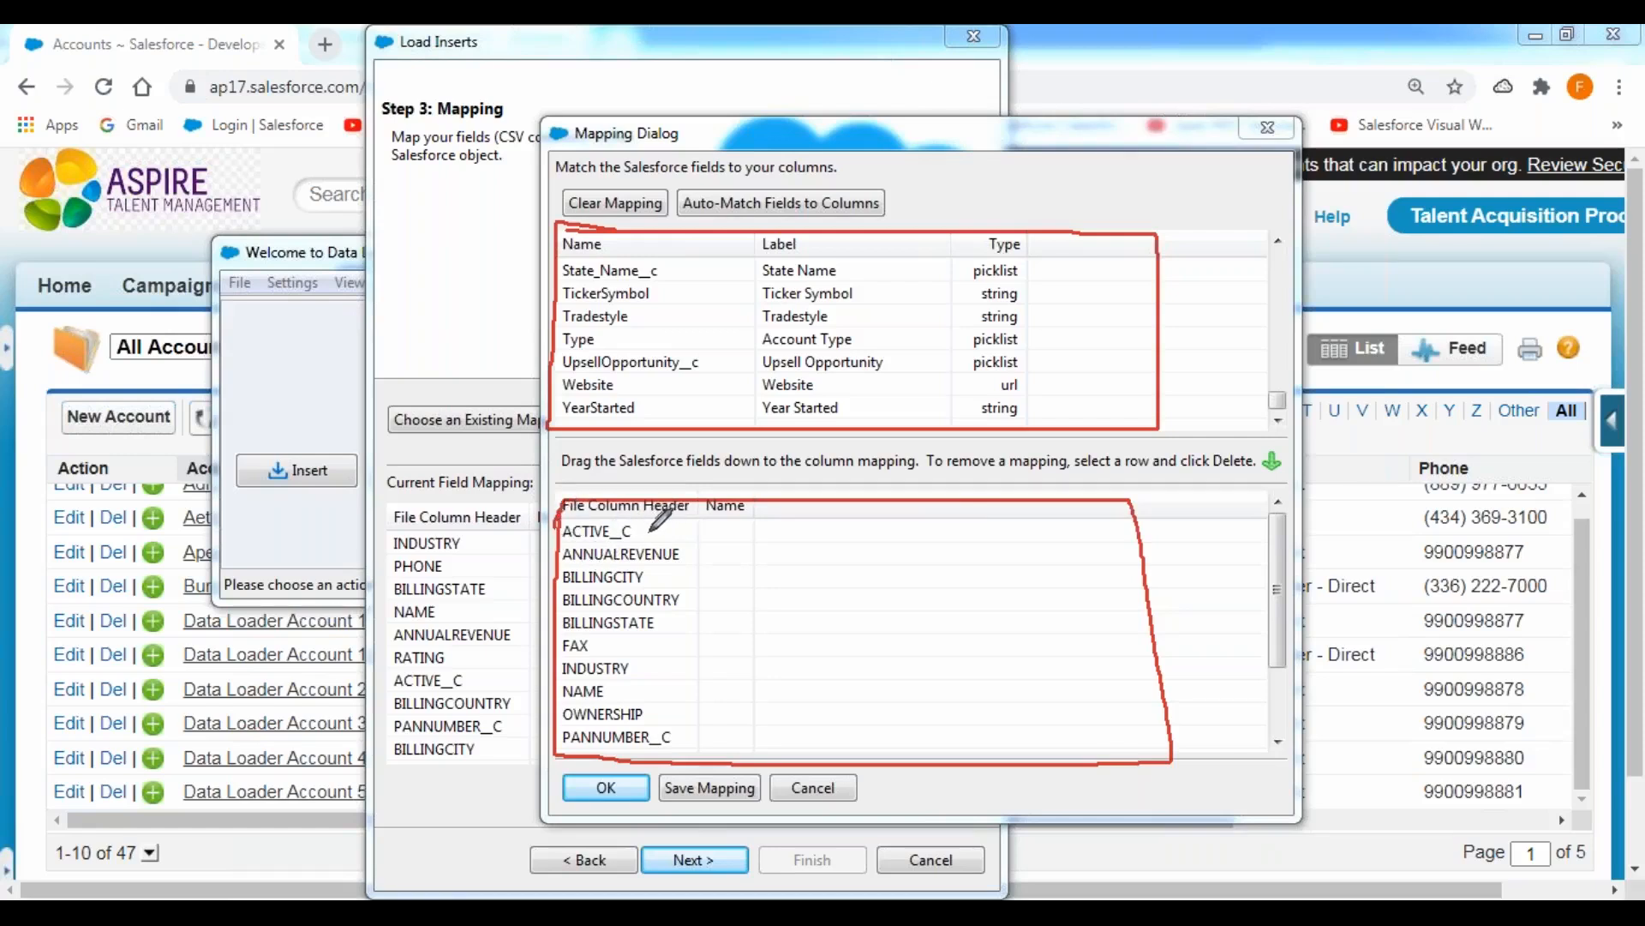
{"action": "mouse_move", "coordinate": [647, 531]}
{"action": "left_mouse_down"}
{"action": "mouse_move", "coordinate": [773, 532]}
{"action": "mouse_move", "coordinate": [778, 547]}
{"action": "mouse_move", "coordinate": [744, 567]}
{"action": "left_mouse_up"}
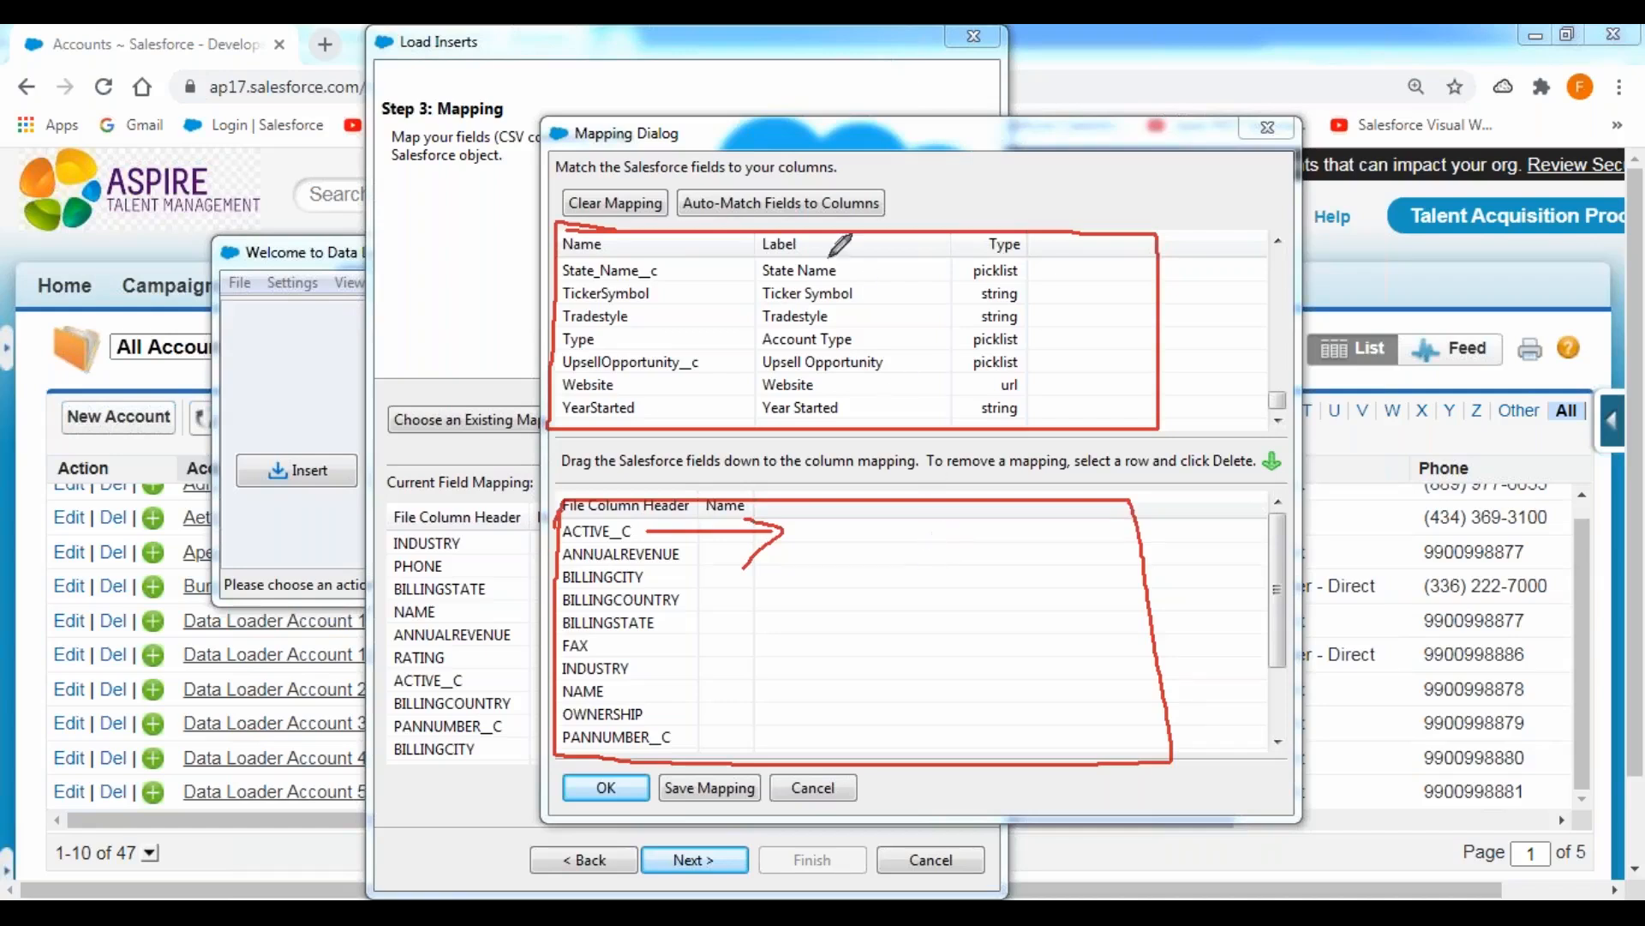
{"action": "mouse_move", "coordinate": [675, 180]}
{"action": "left_mouse_down"}
{"action": "mouse_move", "coordinate": [675, 219]}
{"action": "mouse_move", "coordinate": [899, 227]}
{"action": "mouse_move", "coordinate": [901, 182]}
{"action": "mouse_move", "coordinate": [677, 182]}
{"action": "left_mouse_up"}
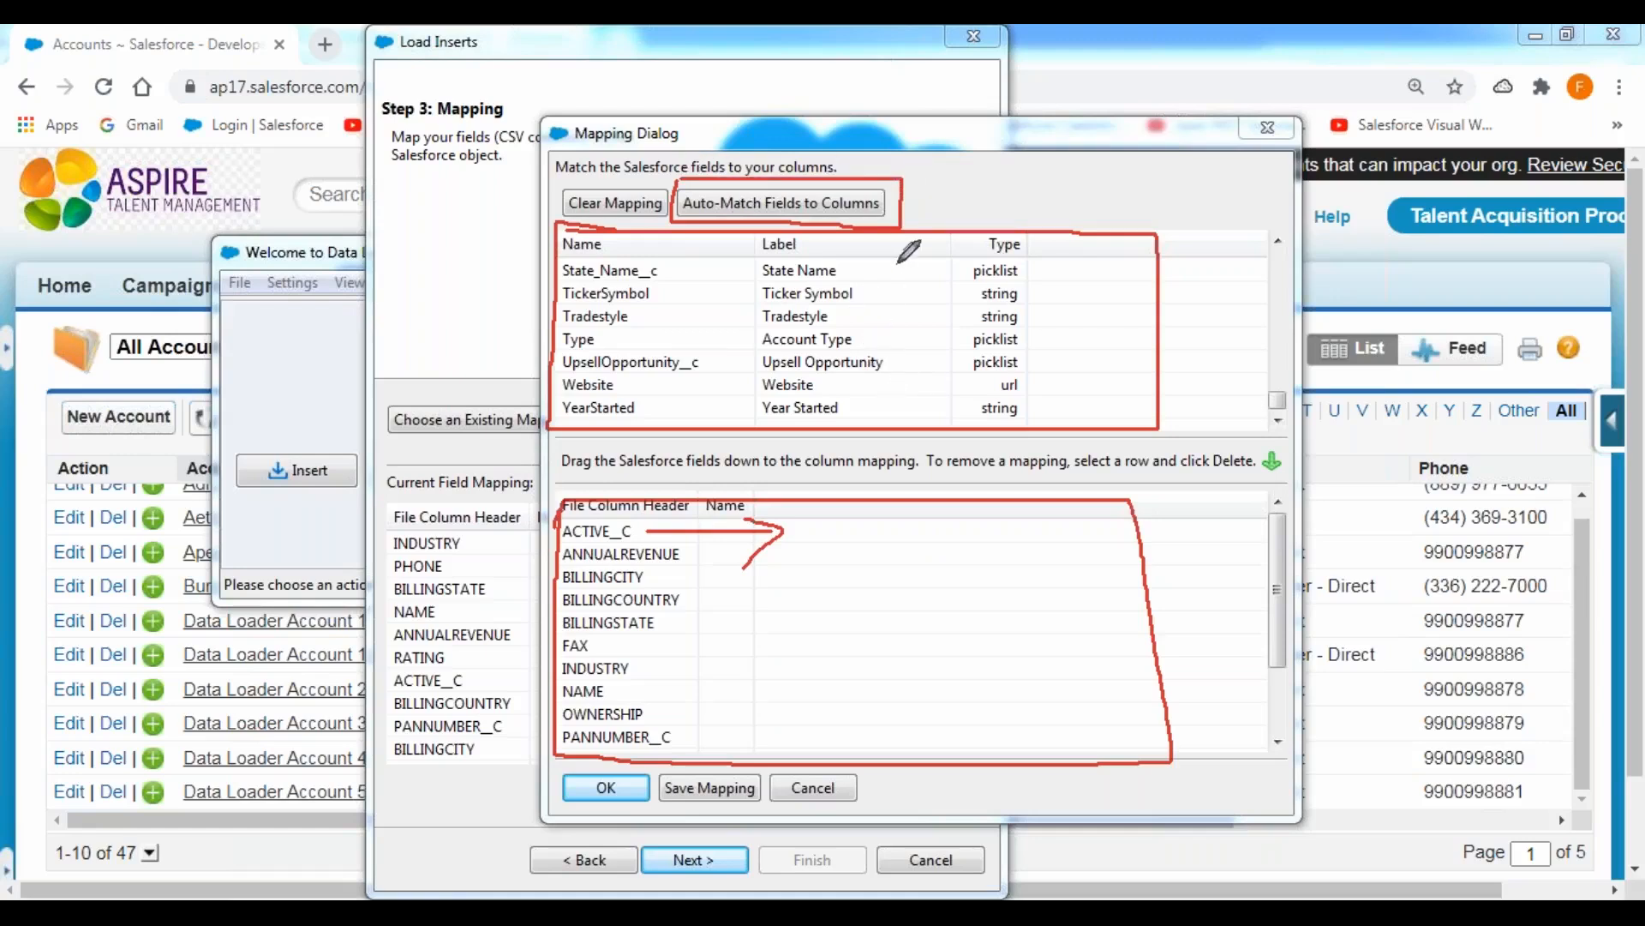
{"action": "mouse_move", "coordinate": [910, 190]}
{"action": "left_mouse_down"}
{"action": "mouse_move", "coordinate": [929, 203]}
{"action": "mouse_move", "coordinate": [962, 161]}
{"action": "left_mouse_up"}
Auto-match the Salesforce fields to the CSV columns, check the matched pairs, and accept the mapping.
{"action": "left_click", "coordinate": [748, 207]}
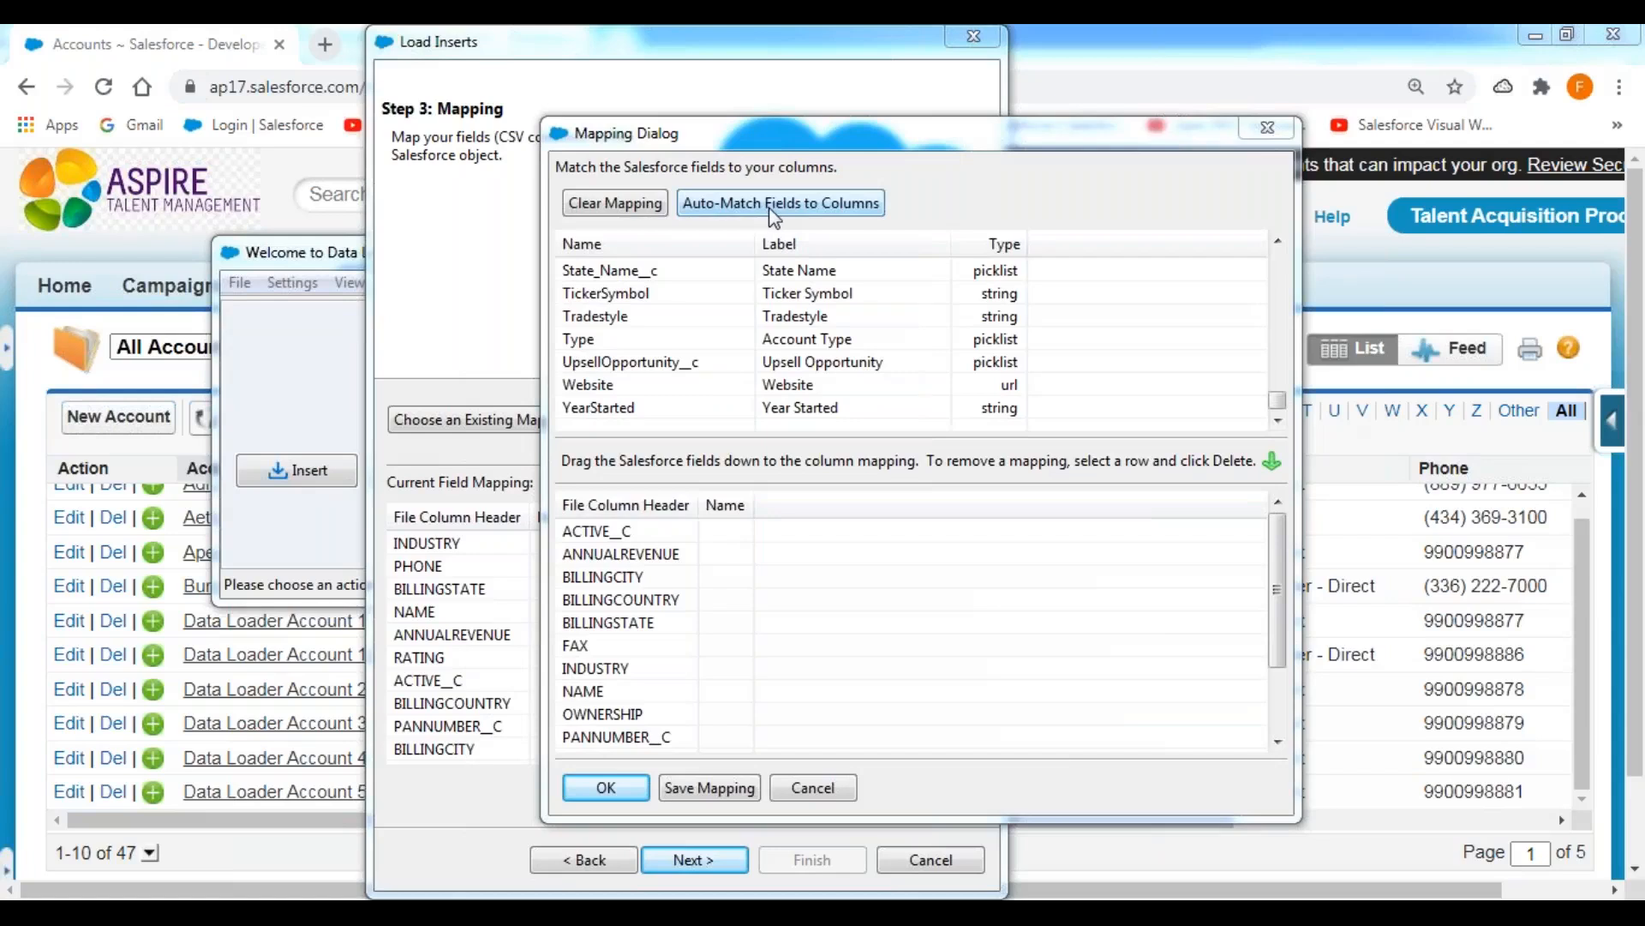
{"action": "left_click", "coordinate": [774, 214]}
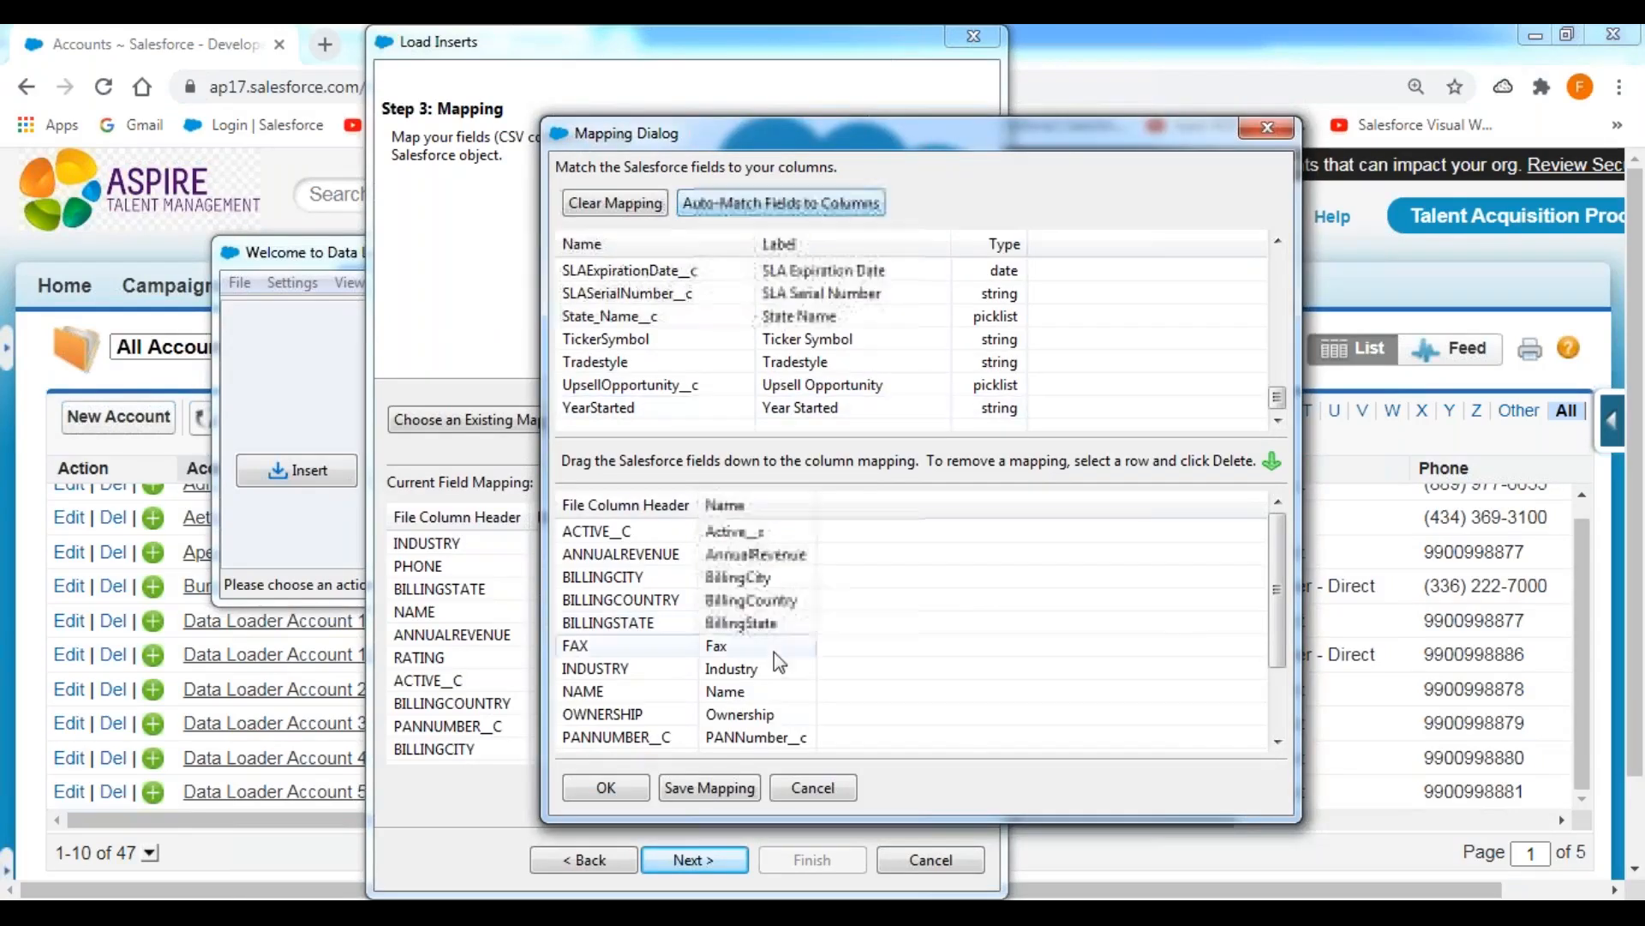
{"action": "left_click", "coordinate": [771, 46]}
{"action": "left_click", "coordinate": [763, 91]}
{"action": "mouse_move", "coordinate": [564, 527]}
{"action": "left_mouse_down"}
{"action": "mouse_move", "coordinate": [552, 750]}
{"action": "mouse_move", "coordinate": [690, 744]}
{"action": "mouse_move", "coordinate": [689, 515]}
{"action": "mouse_move", "coordinate": [563, 512]}
{"action": "left_mouse_up"}
{"action": "mouse_move", "coordinate": [701, 512]}
{"action": "left_mouse_down"}
{"action": "mouse_move", "coordinate": [702, 746]}
{"action": "mouse_move", "coordinate": [784, 750]}
{"action": "mouse_move", "coordinate": [821, 727]}
{"action": "mouse_move", "coordinate": [825, 536]}
{"action": "mouse_move", "coordinate": [702, 519]}
{"action": "left_mouse_up"}
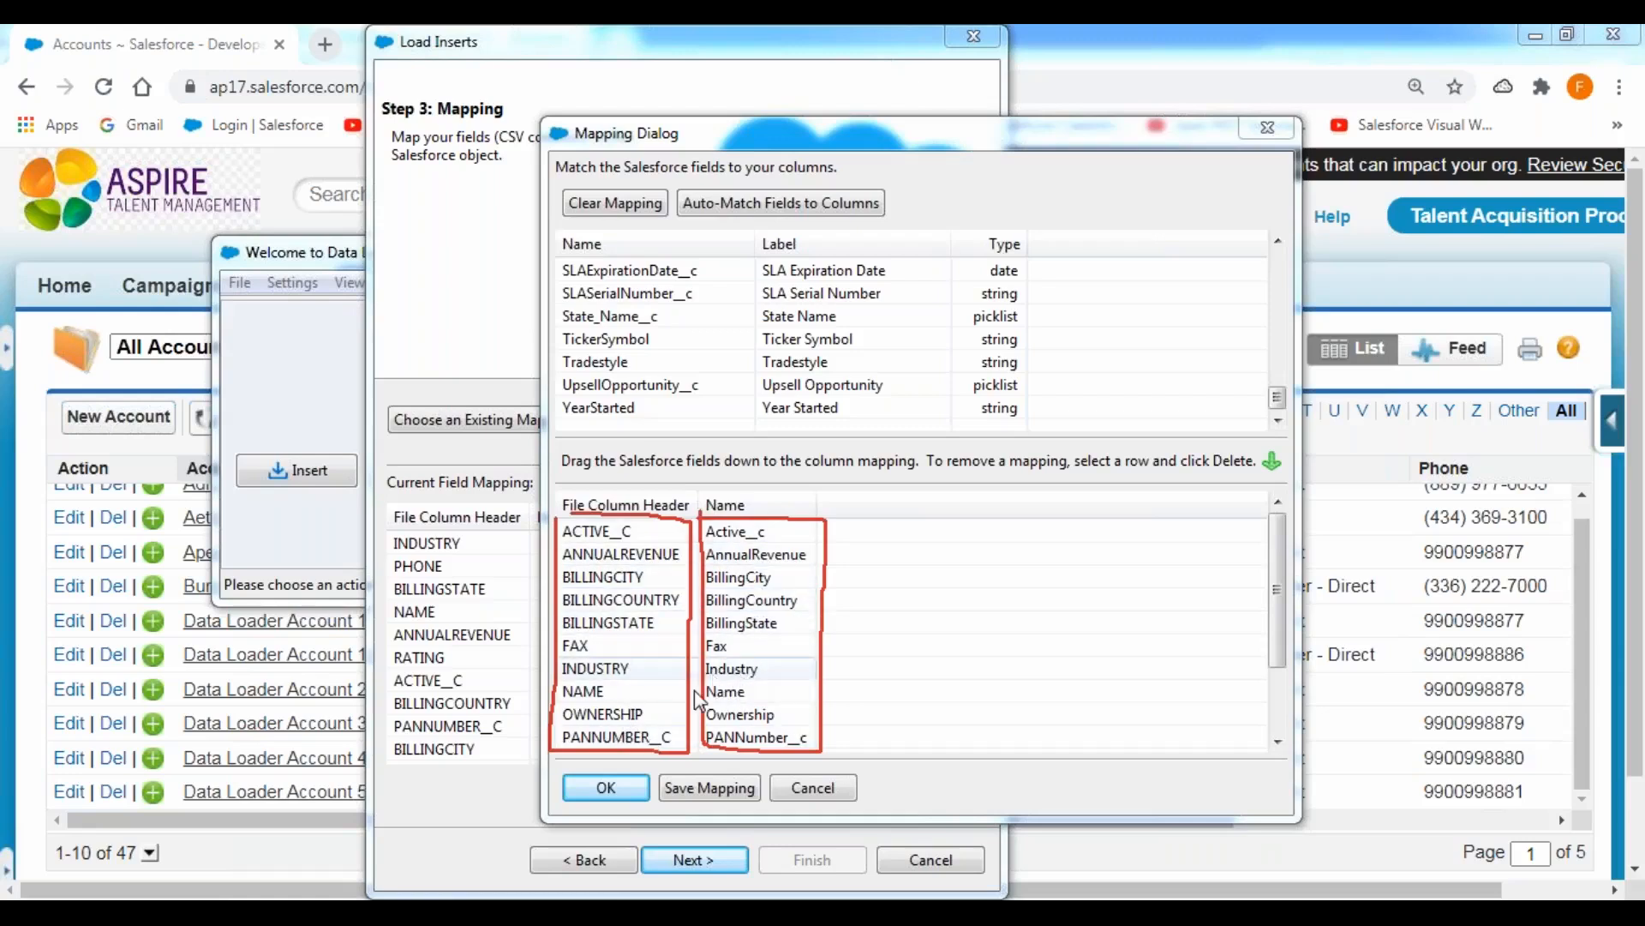
{"action": "left_click", "coordinate": [617, 785]}
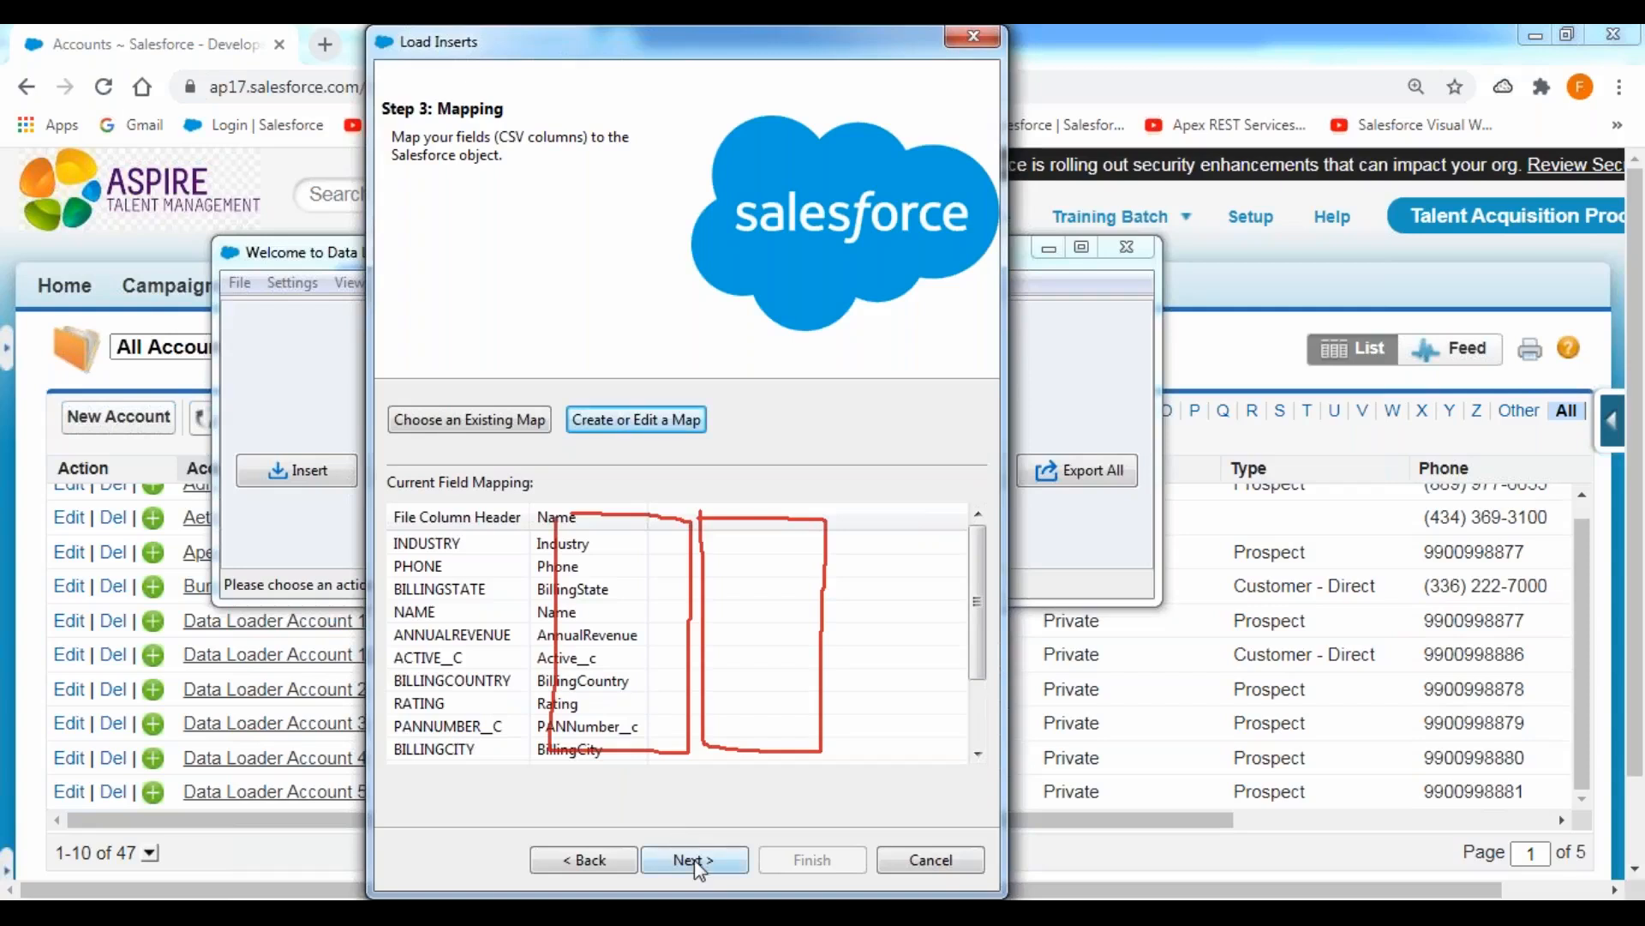
{"action": "left_click", "coordinate": [696, 861]}
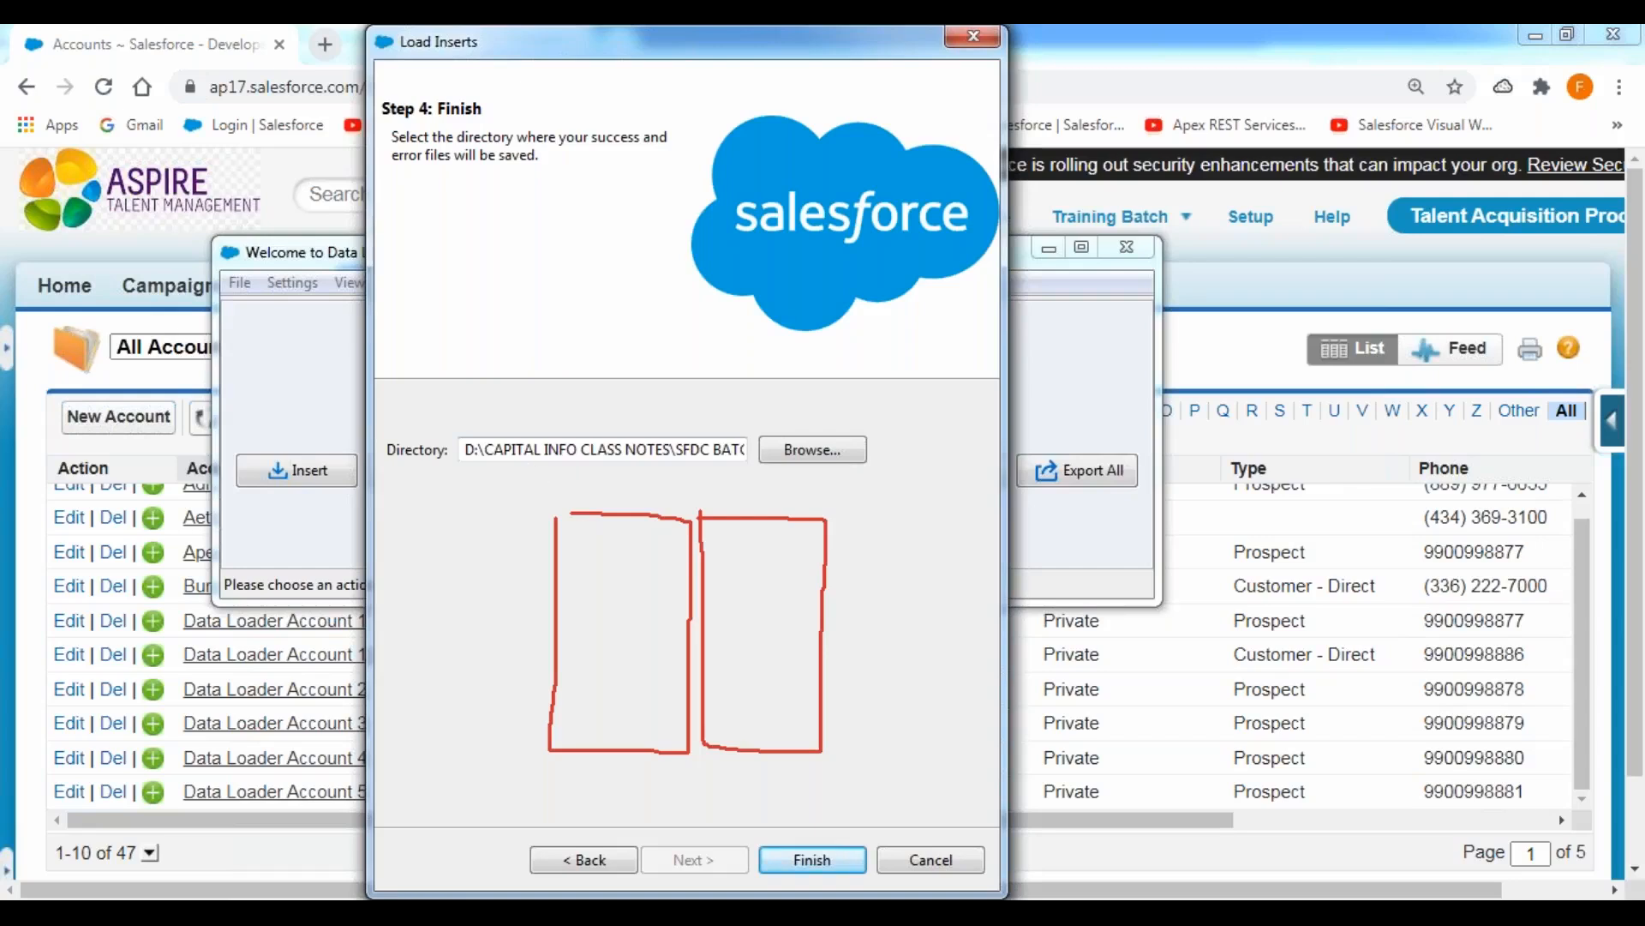
Set the directory for the success and error files to the DATALOADER EXTRACTIONS folder inside SFDC BATCH 333.
{"action": "left_click", "coordinate": [835, 457]}
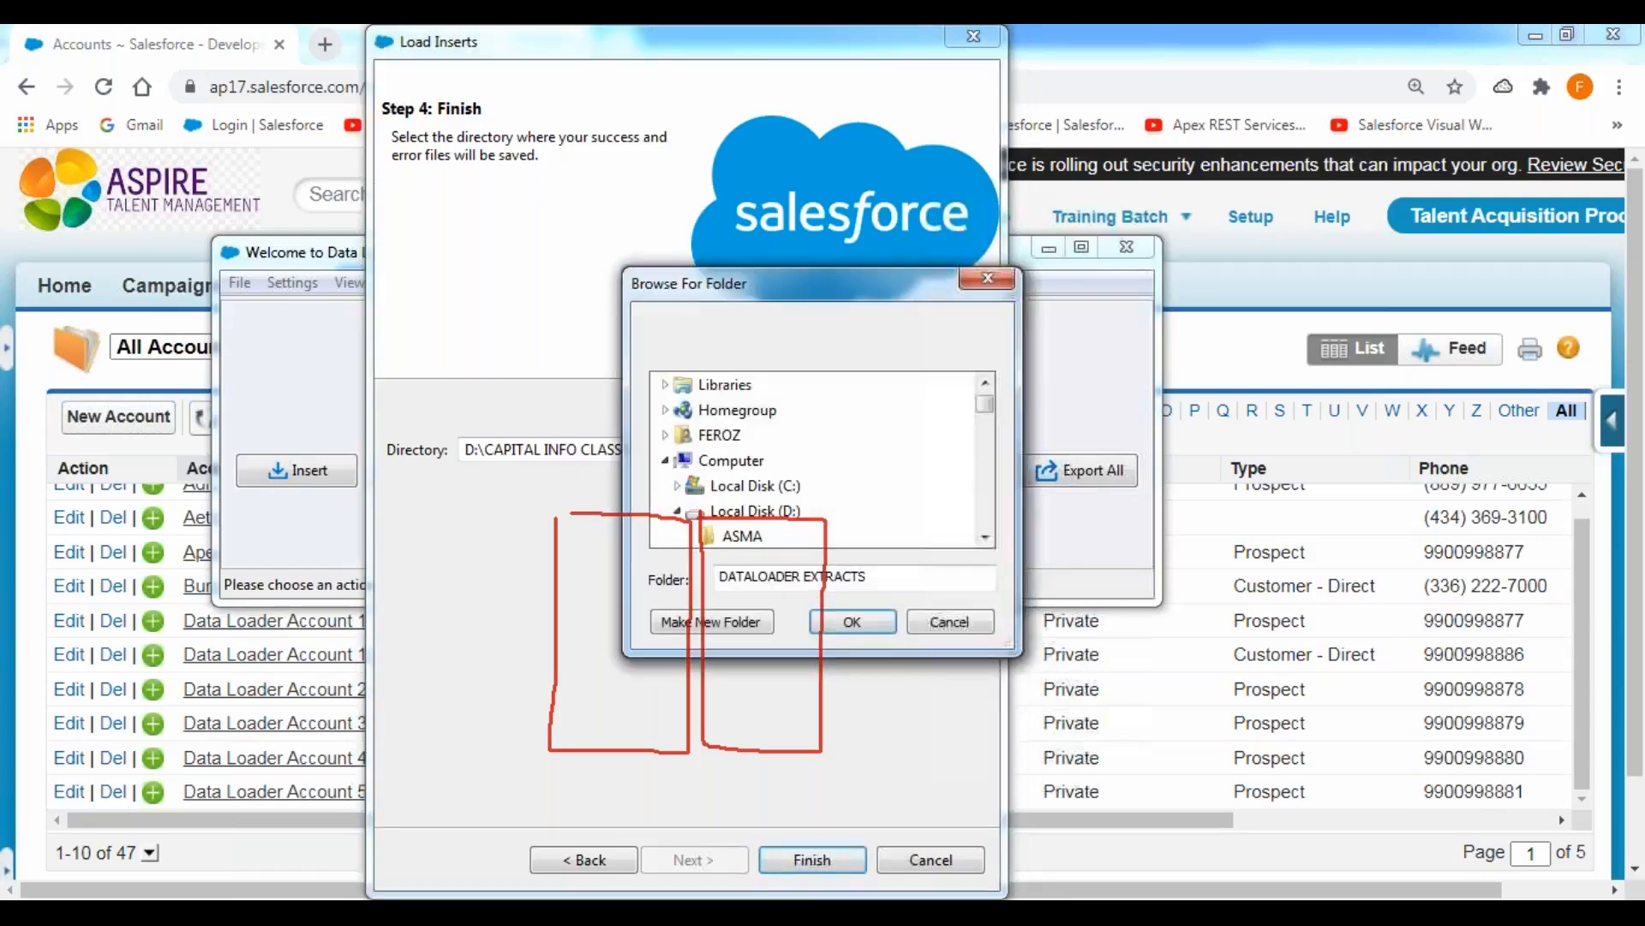
{"action": "left_click", "coordinate": [985, 537]}
{"action": "left_click", "coordinate": [985, 537]}
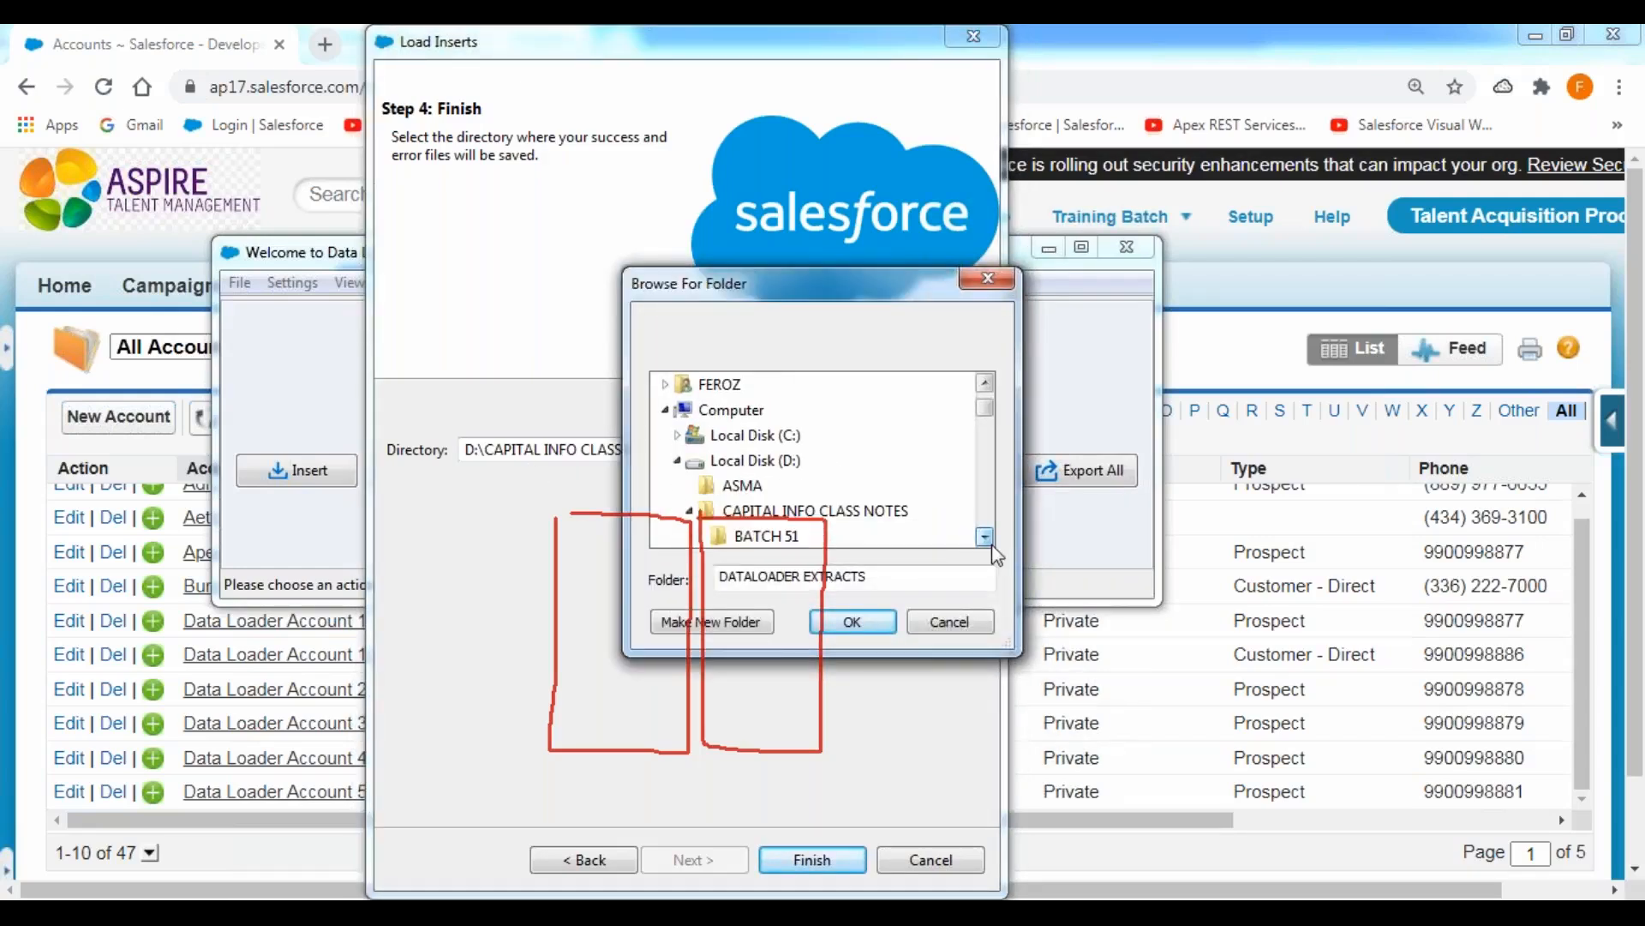
{"action": "left_click", "coordinate": [985, 537]}
{"action": "left_click", "coordinate": [986, 537]}
{"action": "left_click", "coordinate": [986, 538]}
{"action": "left_click", "coordinate": [985, 538]}
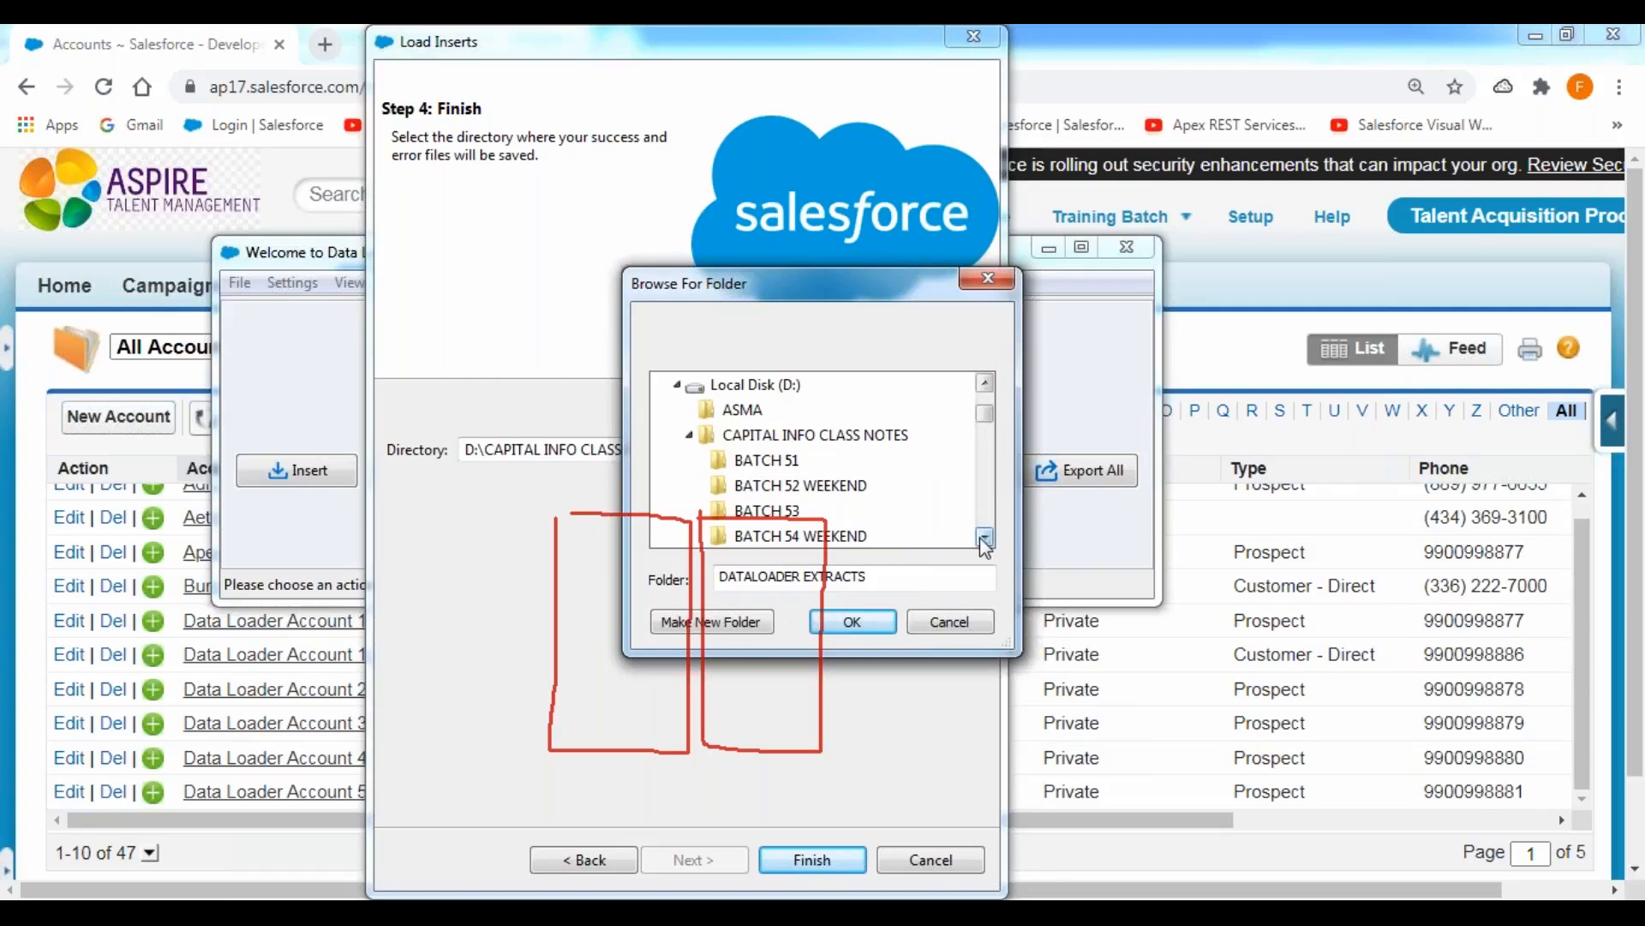
{"action": "left_click", "coordinate": [986, 537]}
{"action": "left_click", "coordinate": [985, 537]}
{"action": "left_click", "coordinate": [986, 537]}
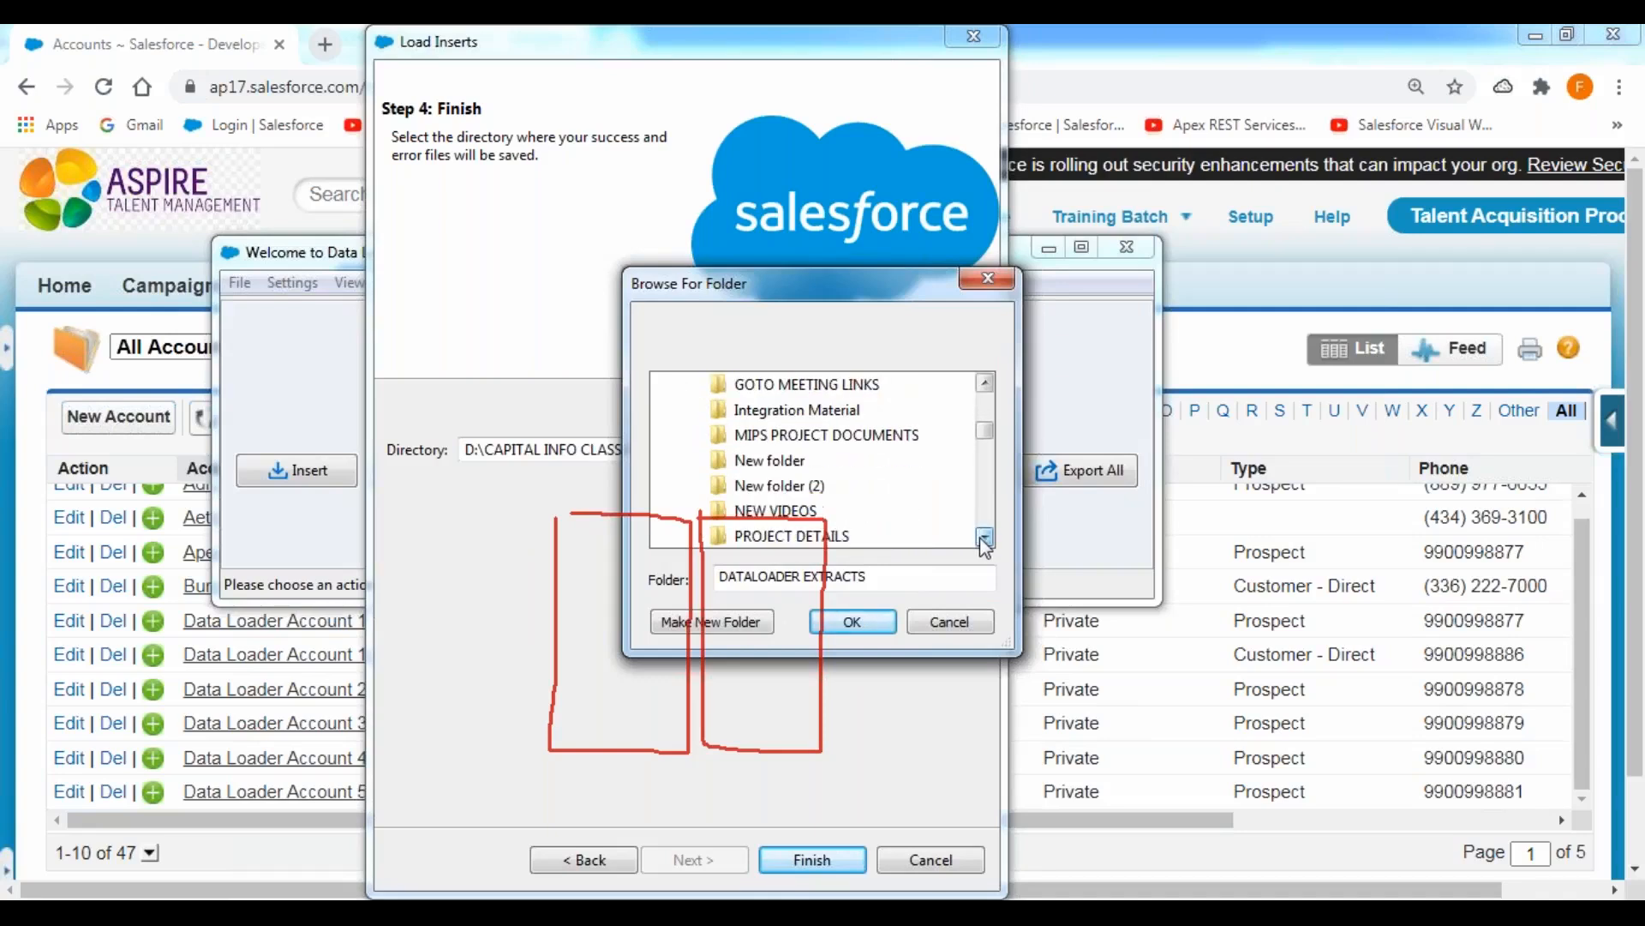
{"action": "left_click", "coordinate": [985, 383]}
{"action": "left_click", "coordinate": [986, 383]}
{"action": "left_click", "coordinate": [986, 383]}
{"action": "left_click", "coordinate": [986, 383]}
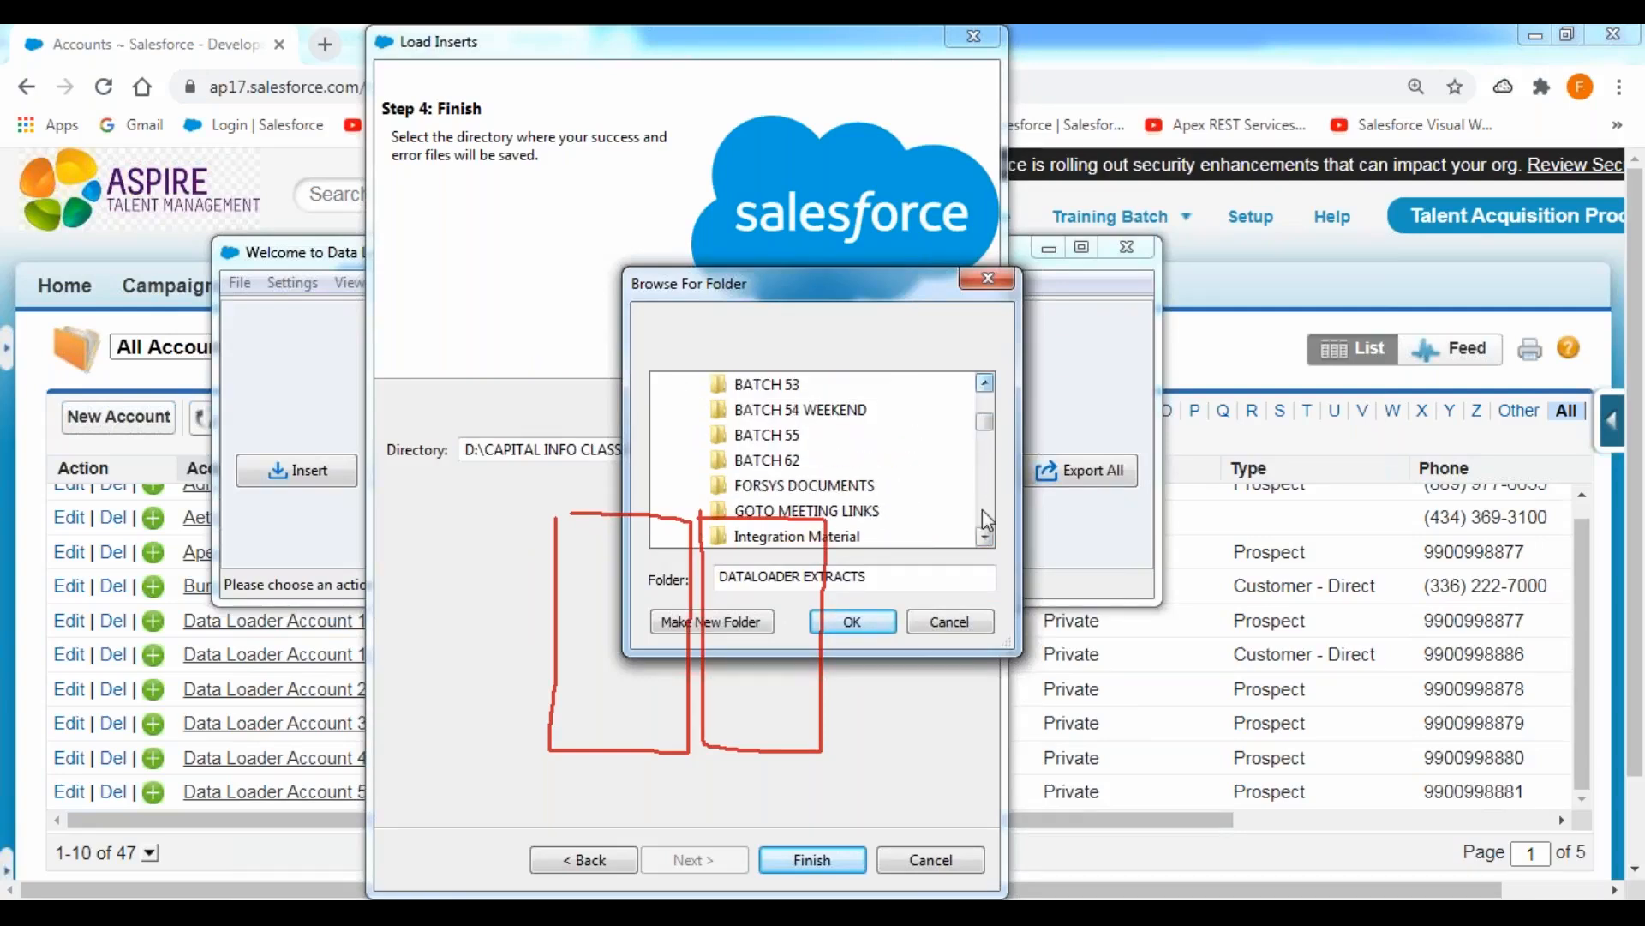
{"action": "left_click", "coordinate": [986, 537]}
{"action": "left_click", "coordinate": [985, 537]}
{"action": "left_click", "coordinate": [986, 537]}
{"action": "left_click", "coordinate": [986, 537]}
{"action": "left_click", "coordinate": [985, 537]}
{"action": "left_click", "coordinate": [985, 538]}
{"action": "left_click", "coordinate": [986, 537]}
{"action": "left_click", "coordinate": [985, 537]}
{"action": "left_click", "coordinate": [986, 537]}
{"action": "left_click", "coordinate": [986, 538]}
{"action": "left_click", "coordinate": [985, 538]}
{"action": "left_click", "coordinate": [985, 537]}
{"action": "left_click", "coordinate": [986, 537]}
{"action": "left_click", "coordinate": [985, 537]}
{"action": "left_click", "coordinate": [986, 537]}
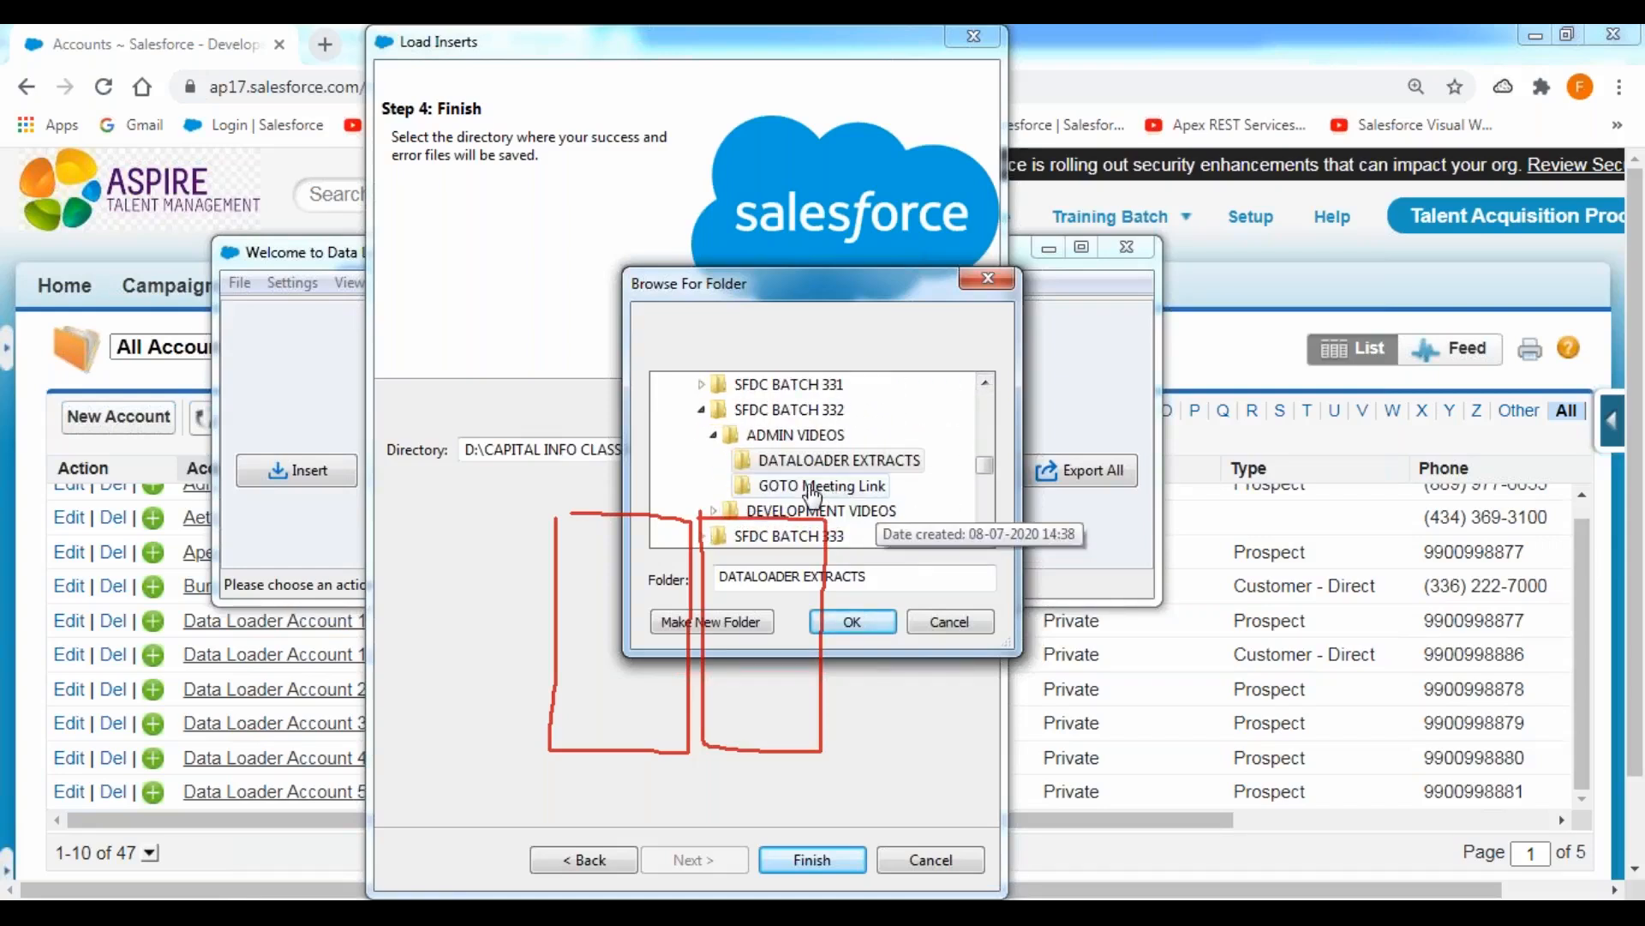
{"action": "left_click", "coordinate": [702, 411]}
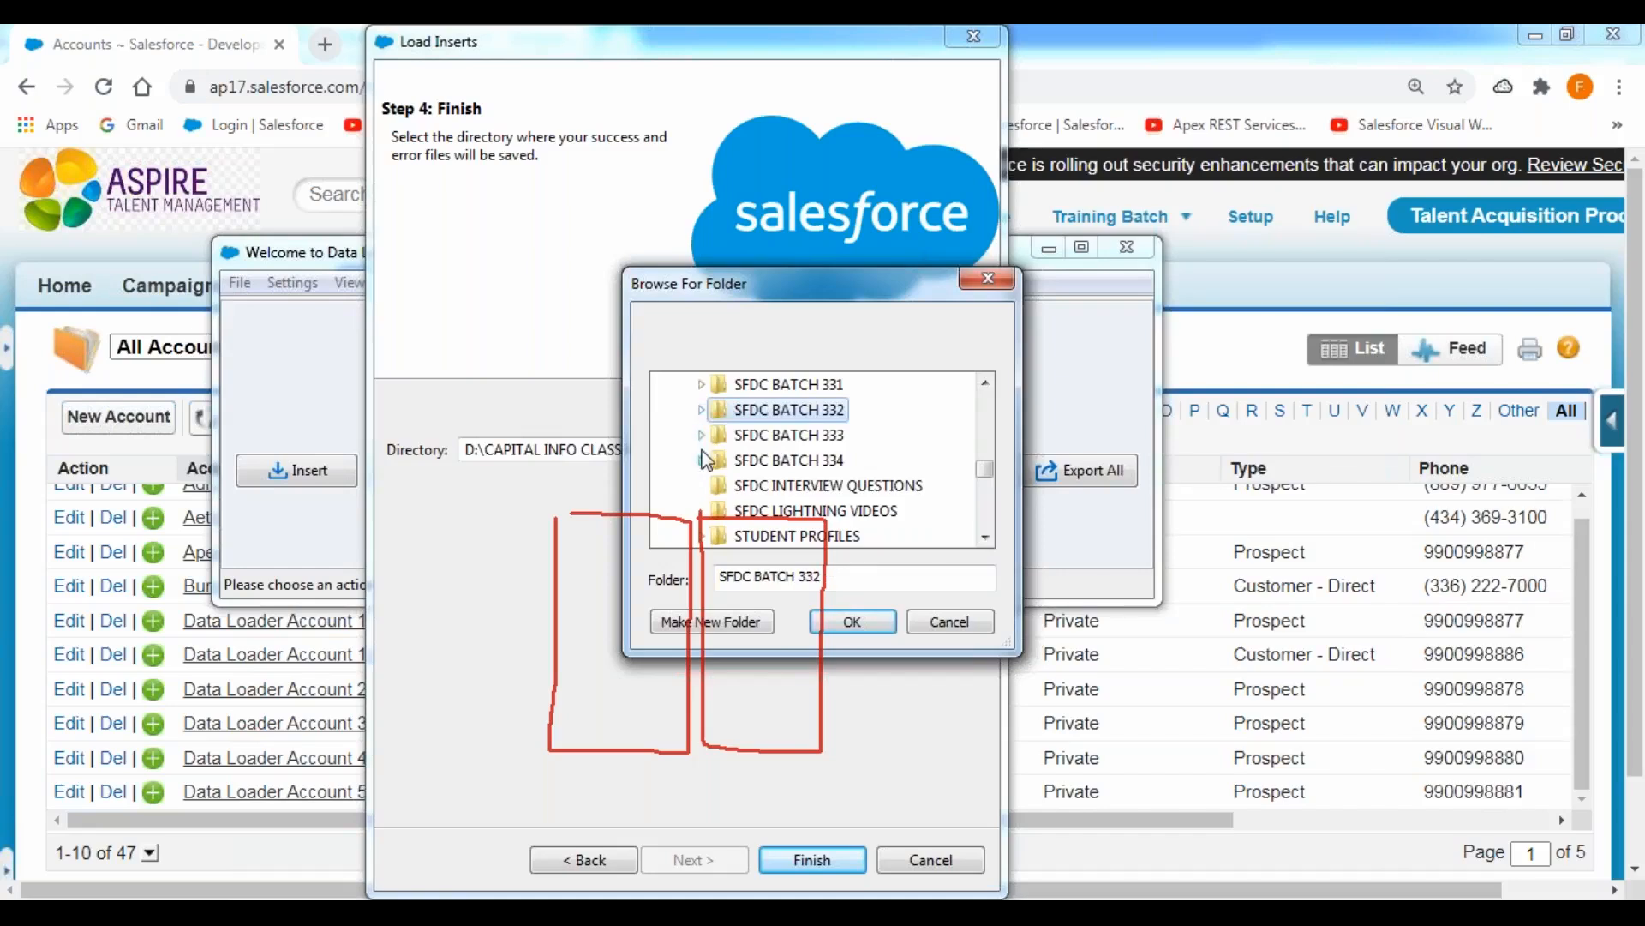
{"action": "left_click", "coordinate": [701, 435]}
{"action": "left_click", "coordinate": [794, 465]}
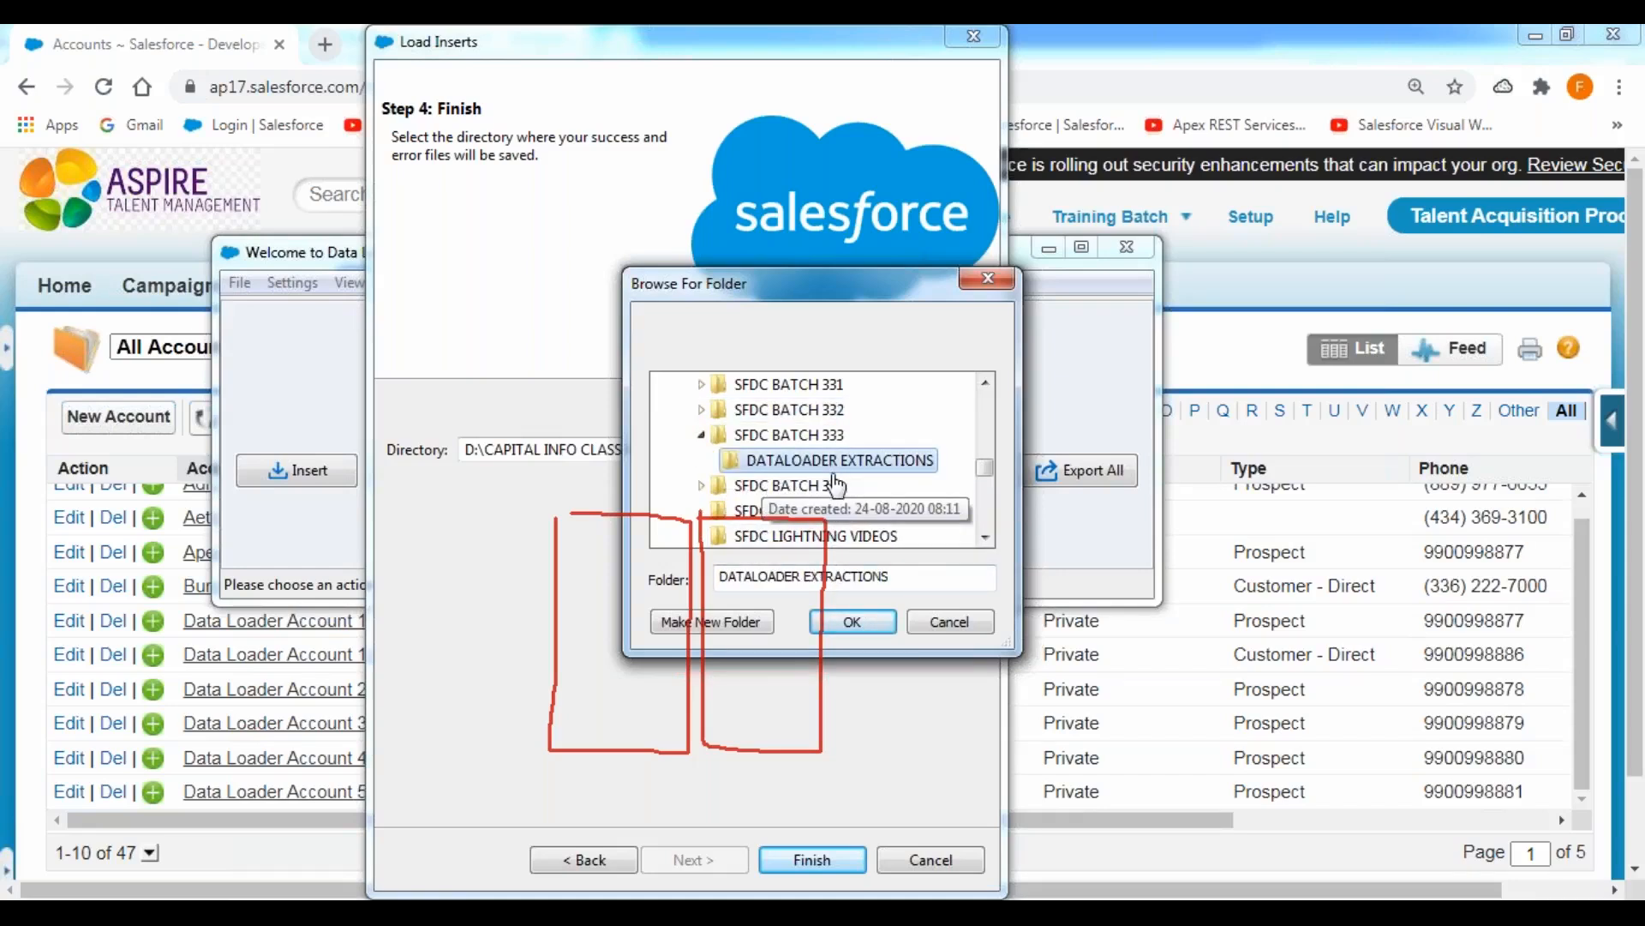
{"action": "left_click", "coordinate": [857, 628]}
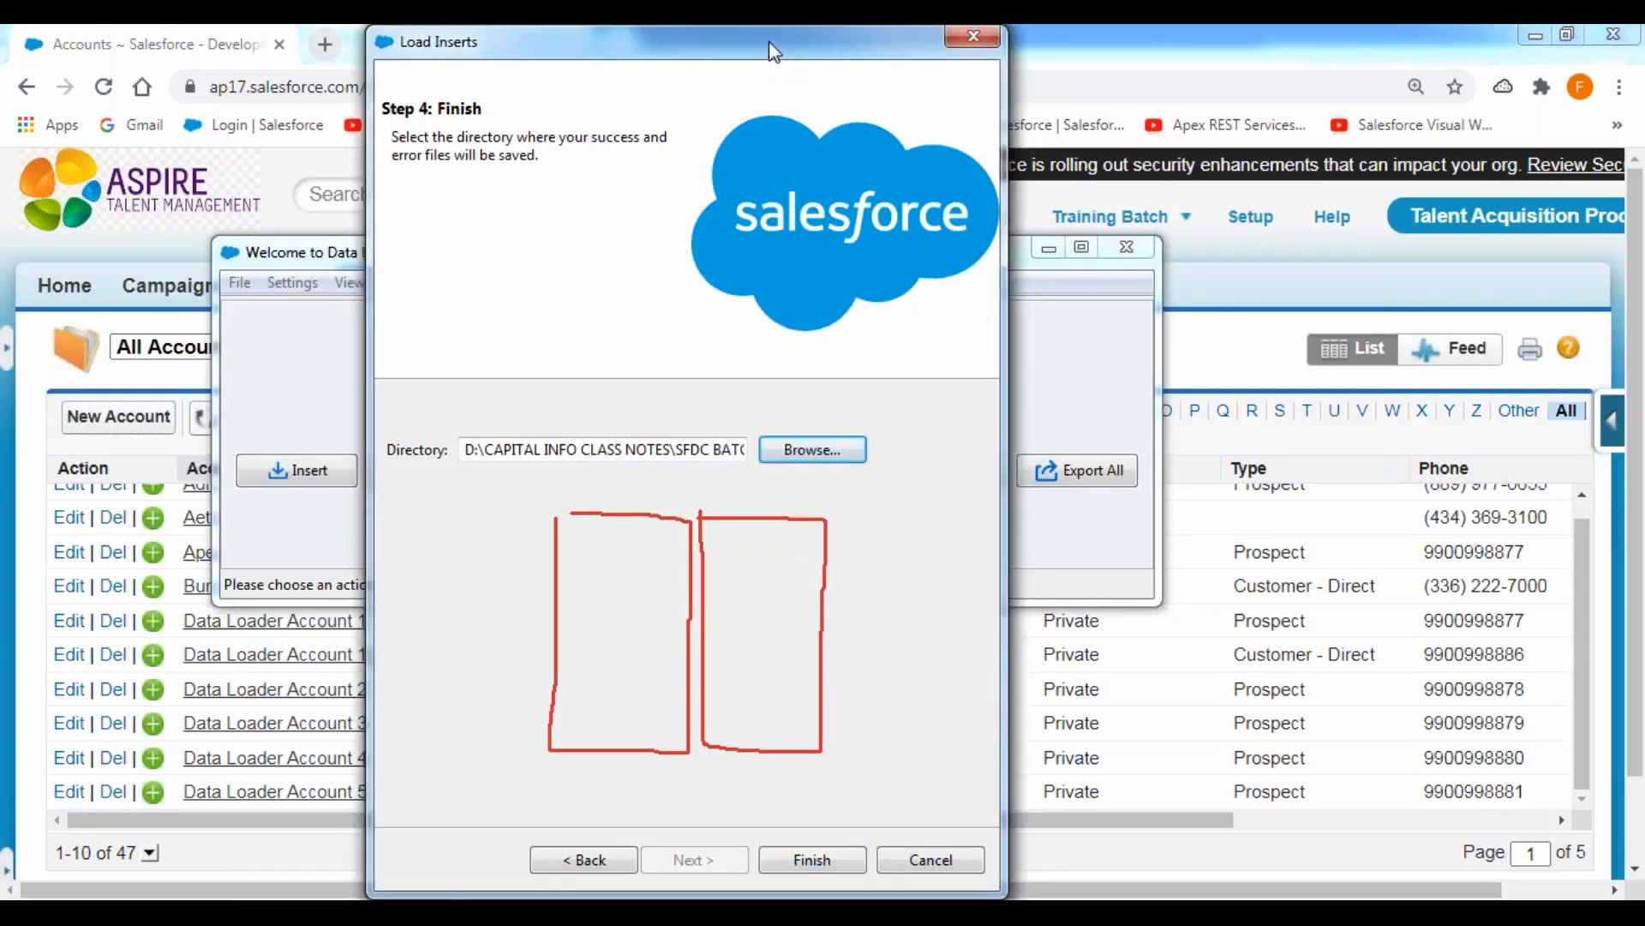
{"action": "left_click", "coordinate": [739, 197]}
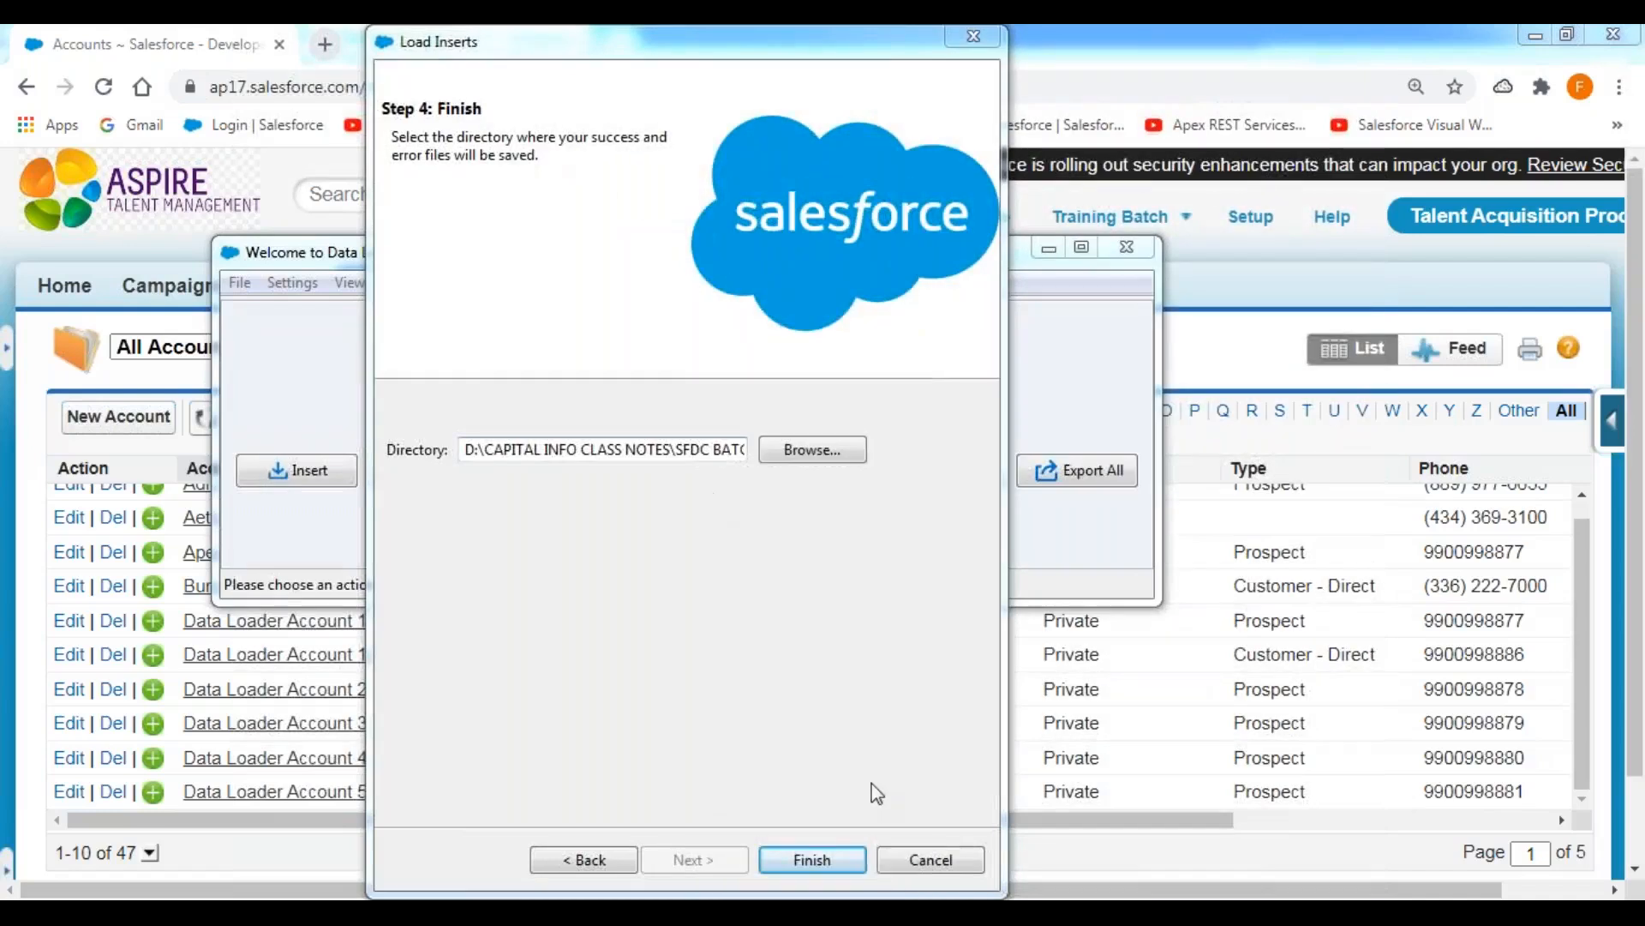
Run the account insert, confirm proceeding with new records, and dismiss the completion summary.
{"action": "left_click", "coordinate": [810, 860]}
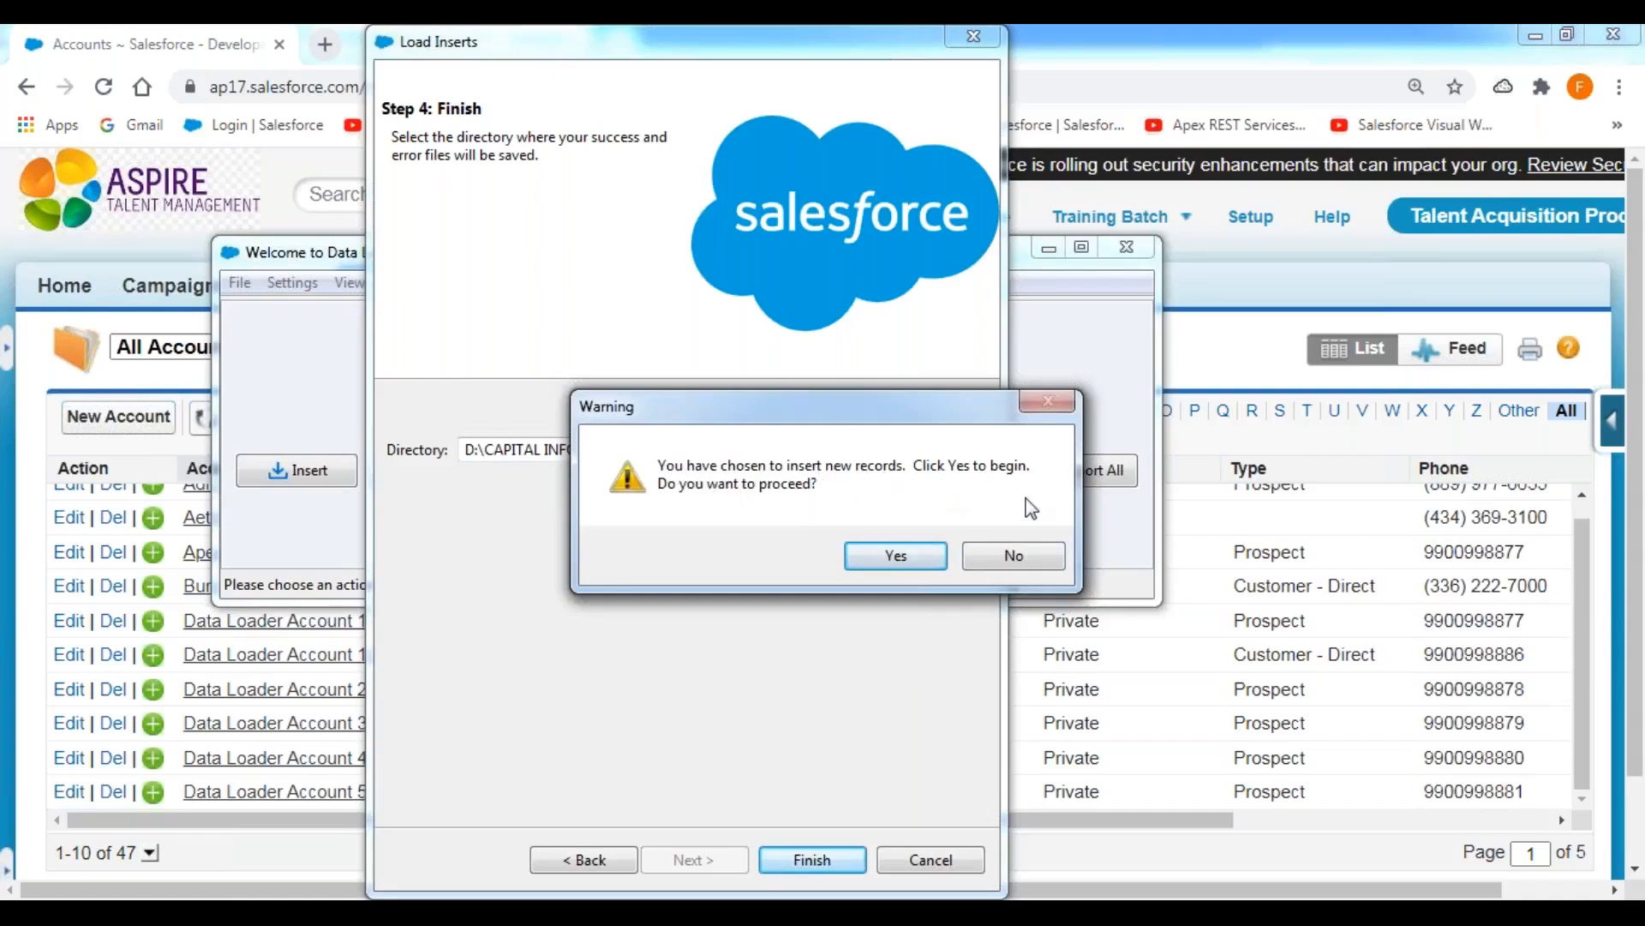
{"action": "left_click", "coordinate": [905, 560]}
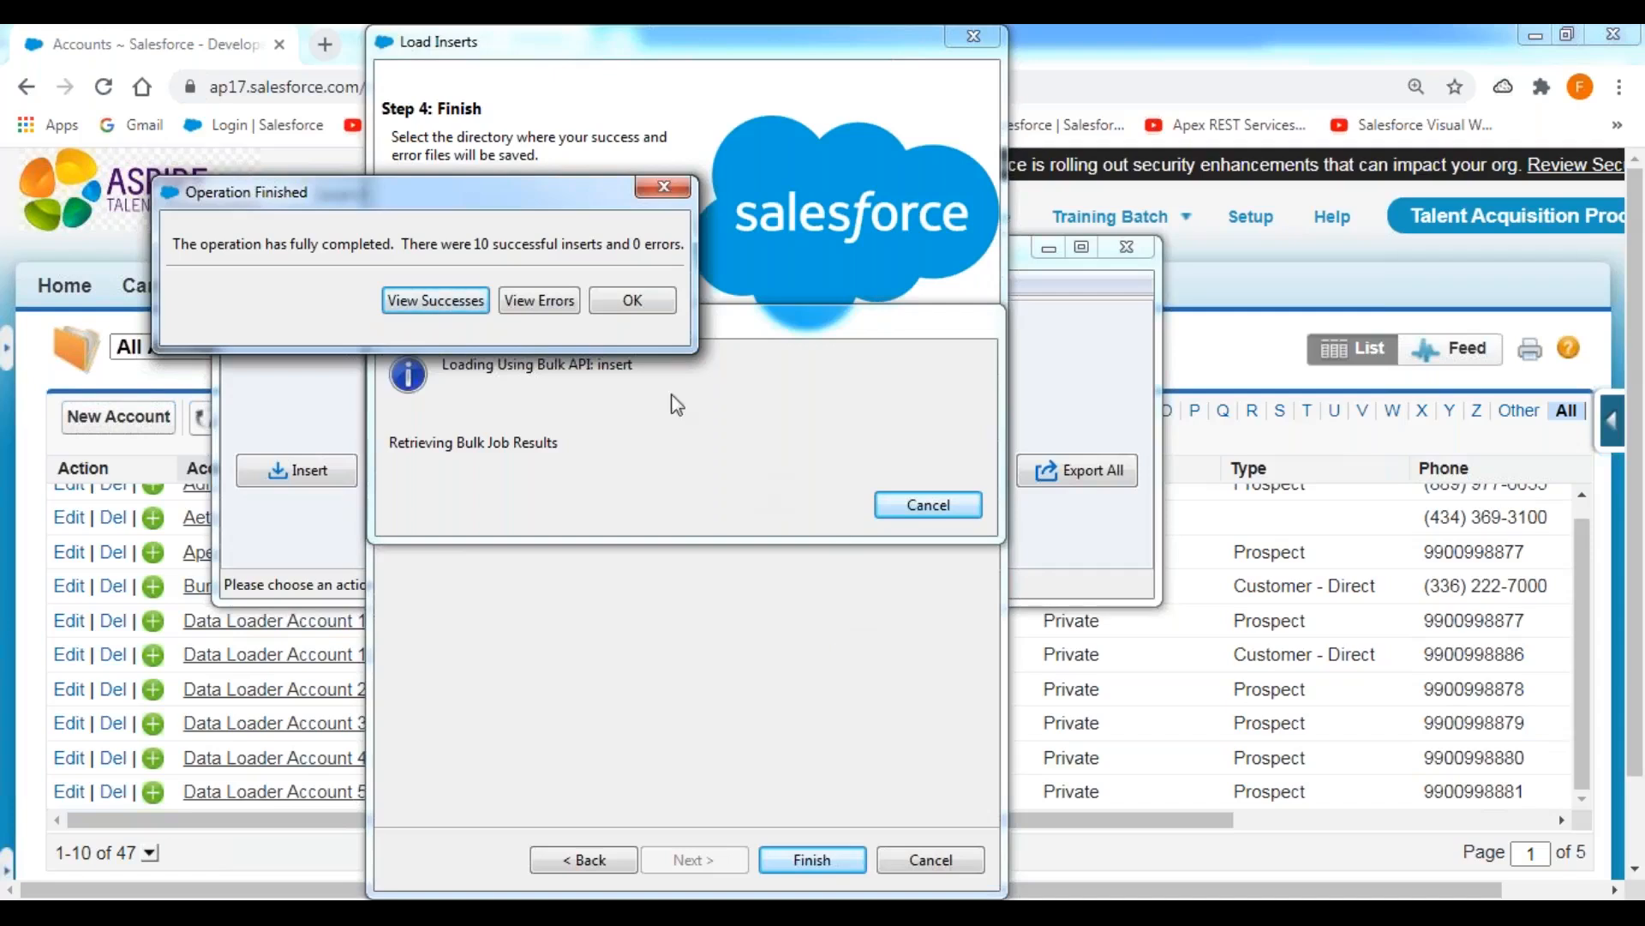
{"action": "left_click", "coordinate": [634, 301]}
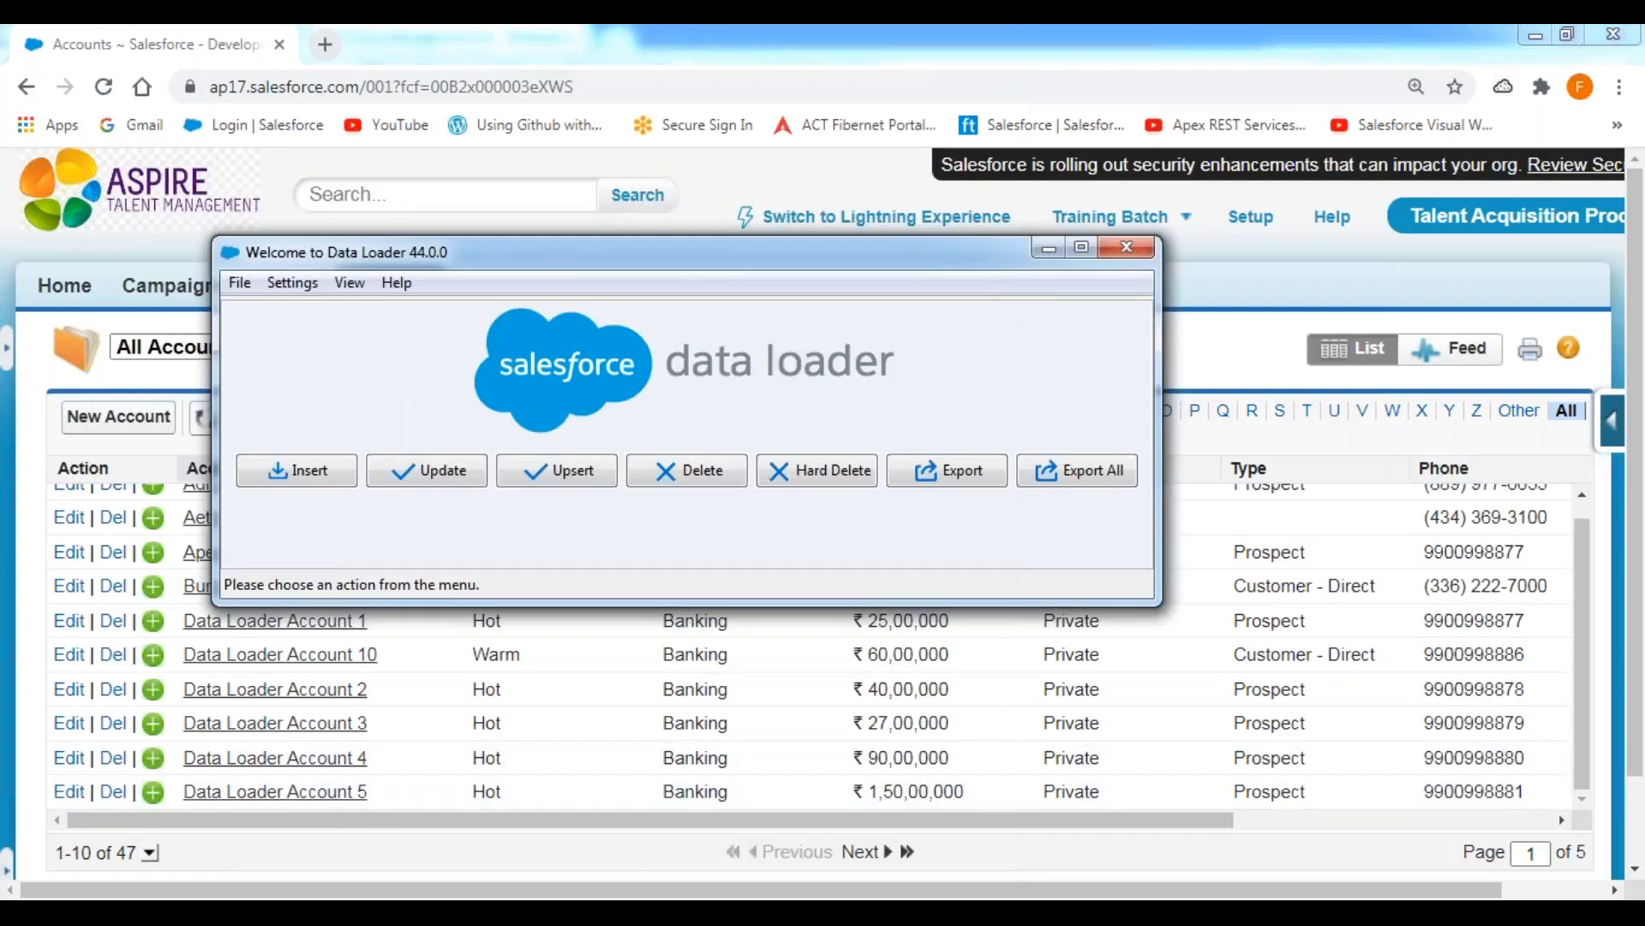
Switch to the DATALOADER EXTRACTIONS folder and underline the generated success and error files.
{"action": "left_click", "coordinate": [124, 912]}
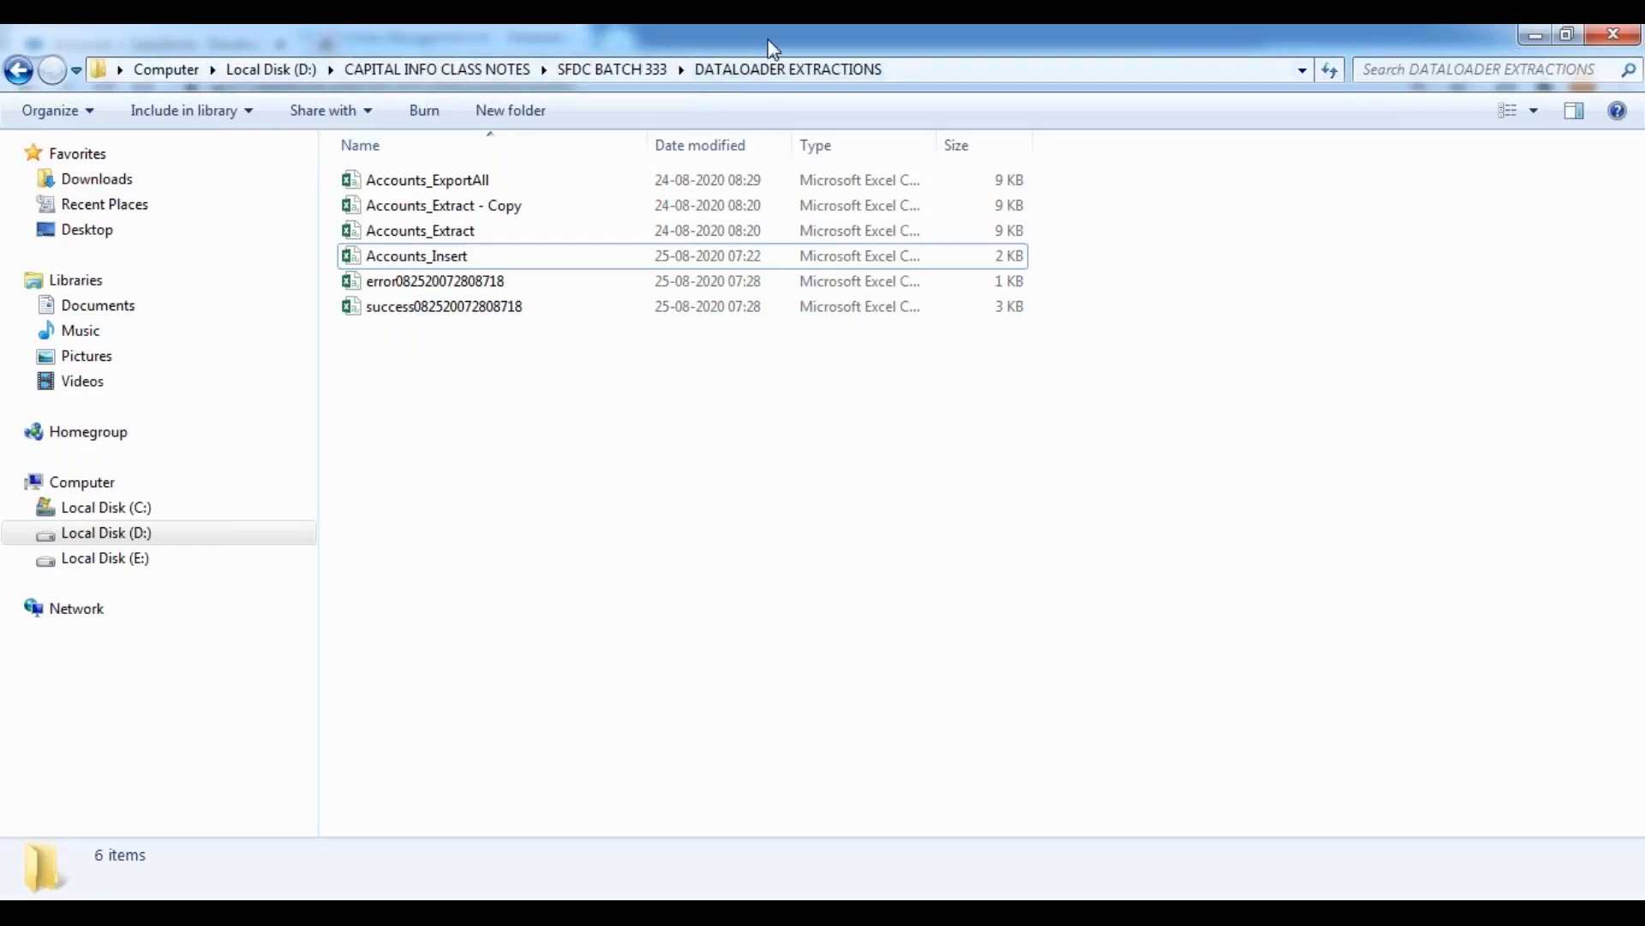
{"action": "left_click_drag", "start_coordinate": [359, 331], "coordinate": [532, 324]}
{"action": "left_click_drag", "start_coordinate": [361, 295], "coordinate": [528, 293]}
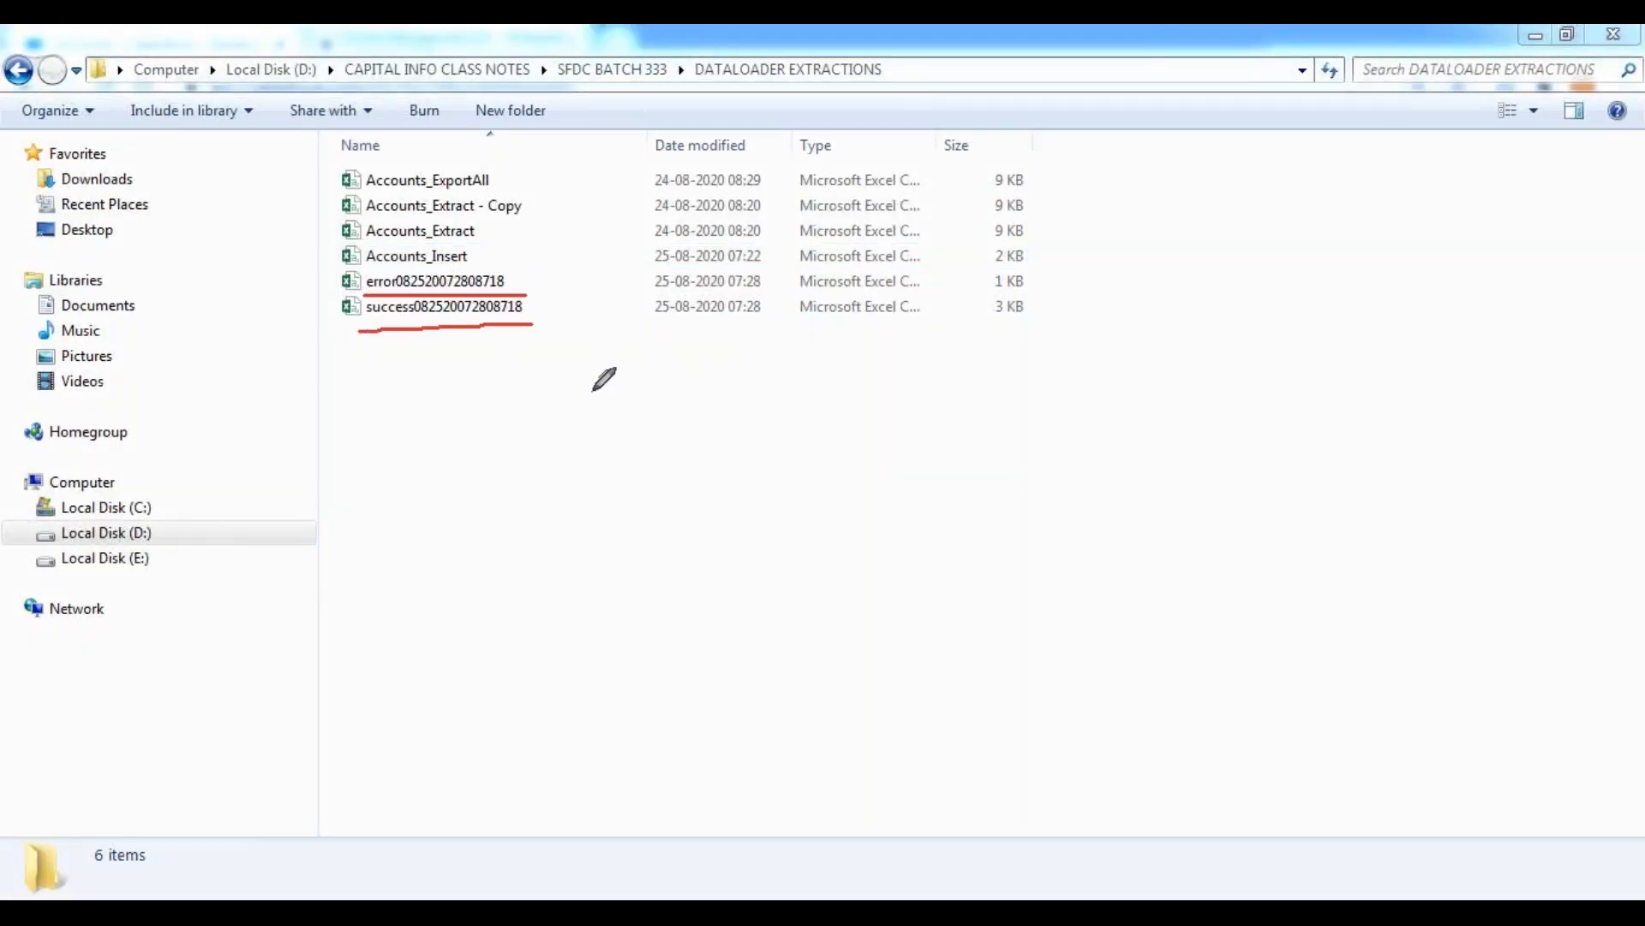
Copy the success file's name and go to the INSERT section's output files in the Data Management.txt notes.
{"action": "left_click", "coordinate": [446, 314]}
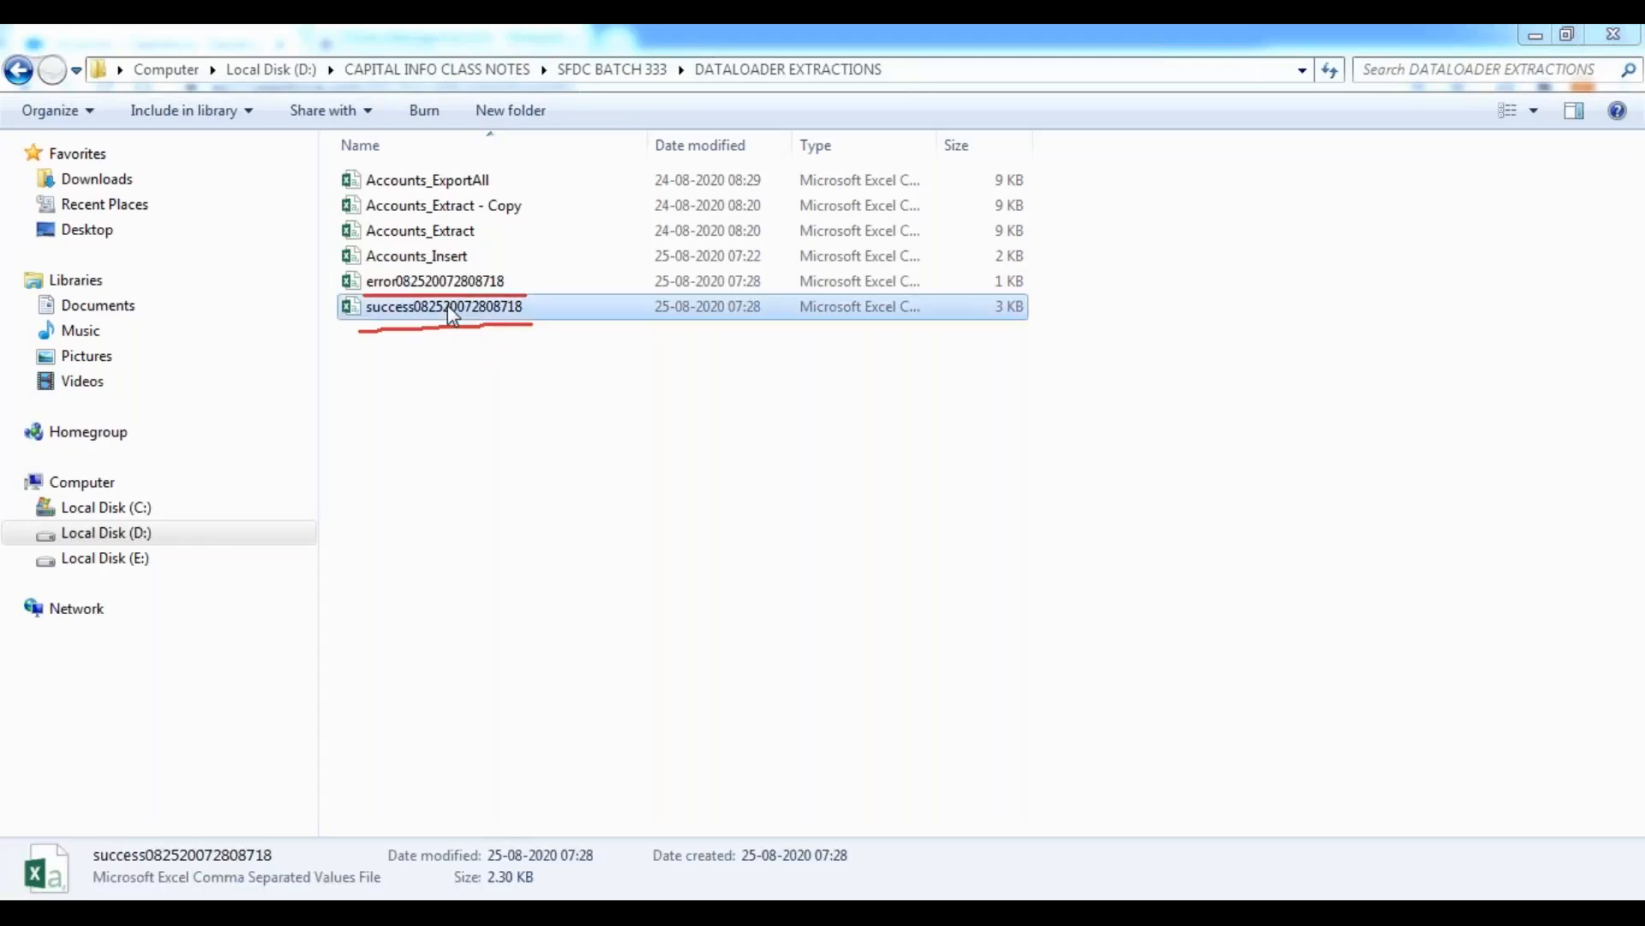
{"action": "right_click", "coordinate": [448, 314]}
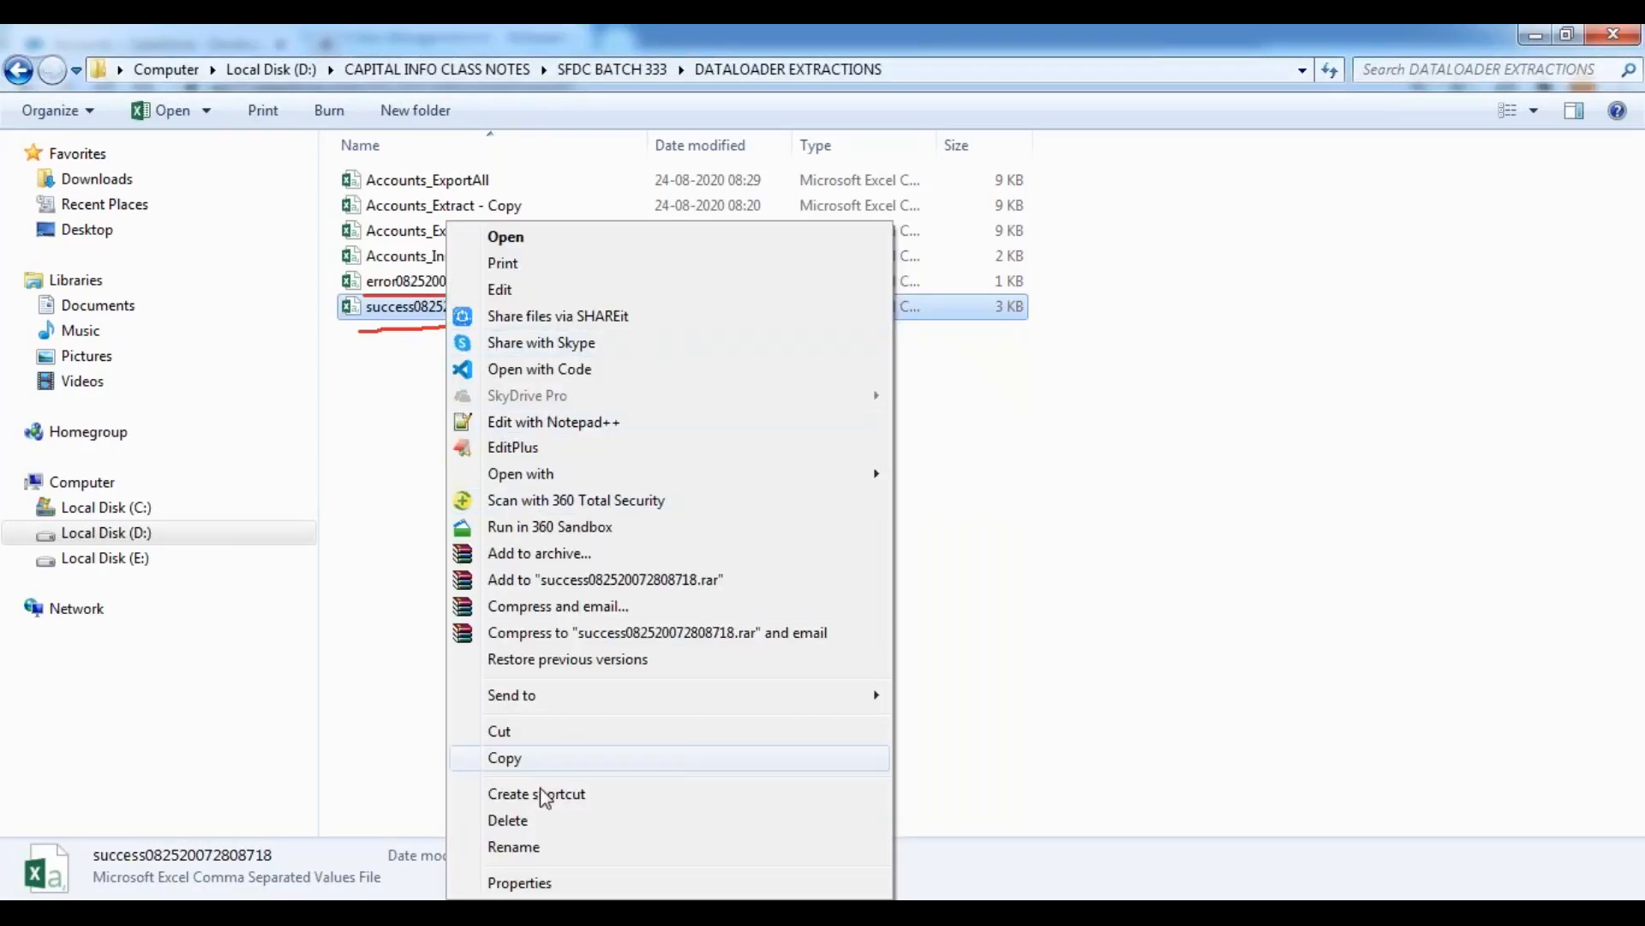
{"action": "left_click", "coordinate": [514, 846]}
{"action": "key", "text": "ctrl+c"}
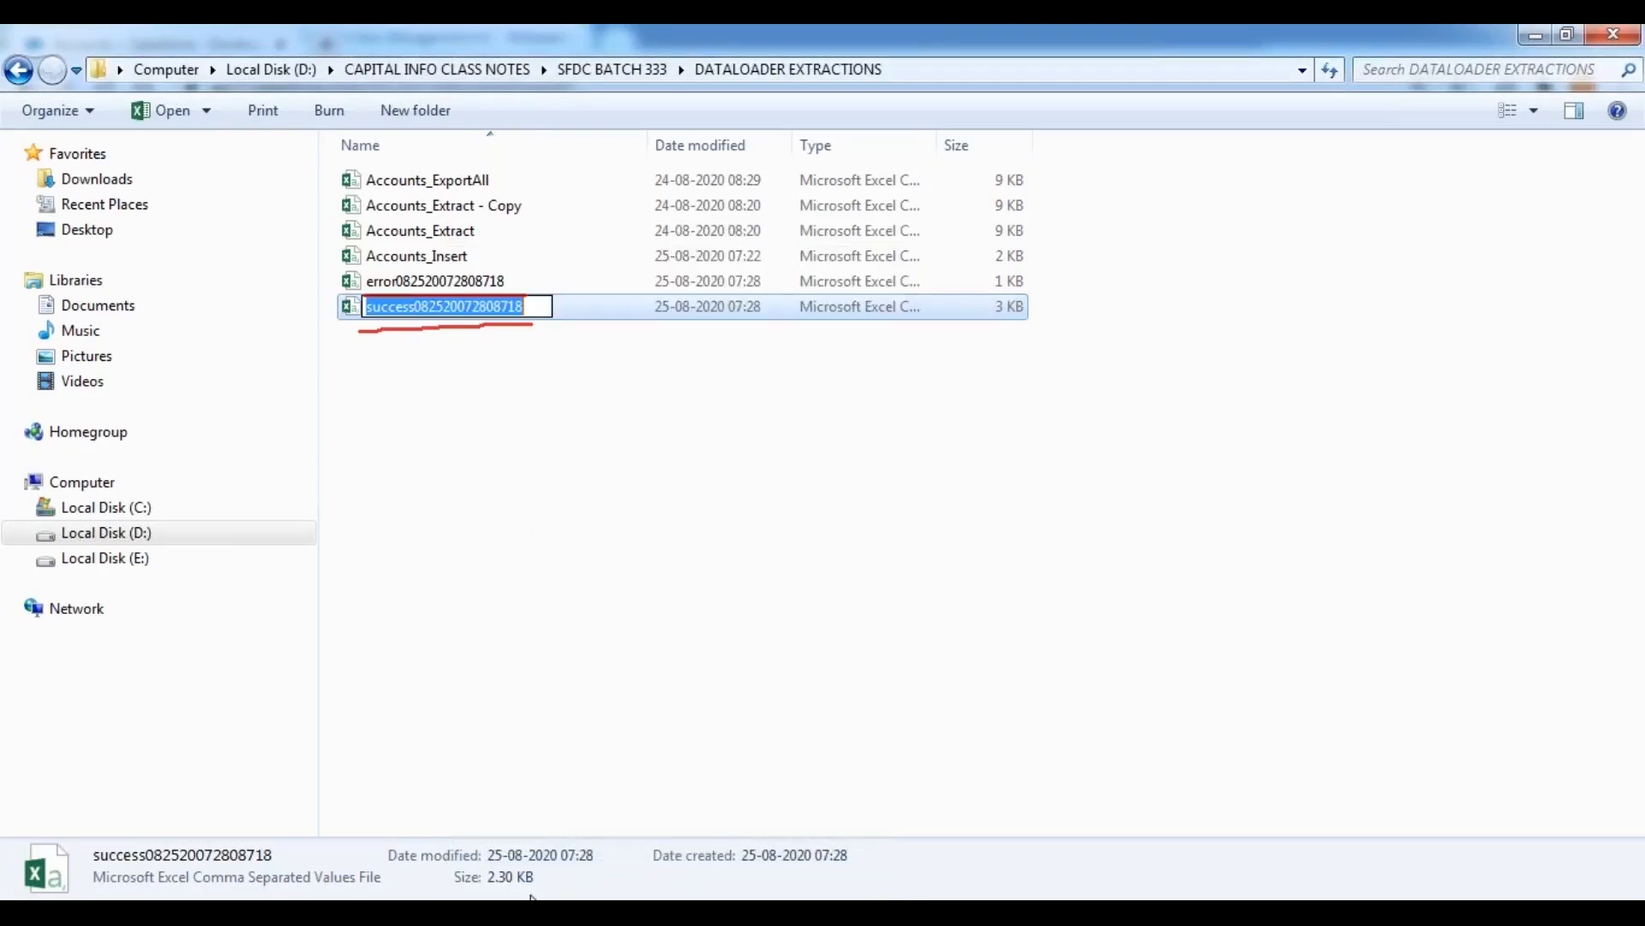
{"action": "key", "text": "alt+Tab"}
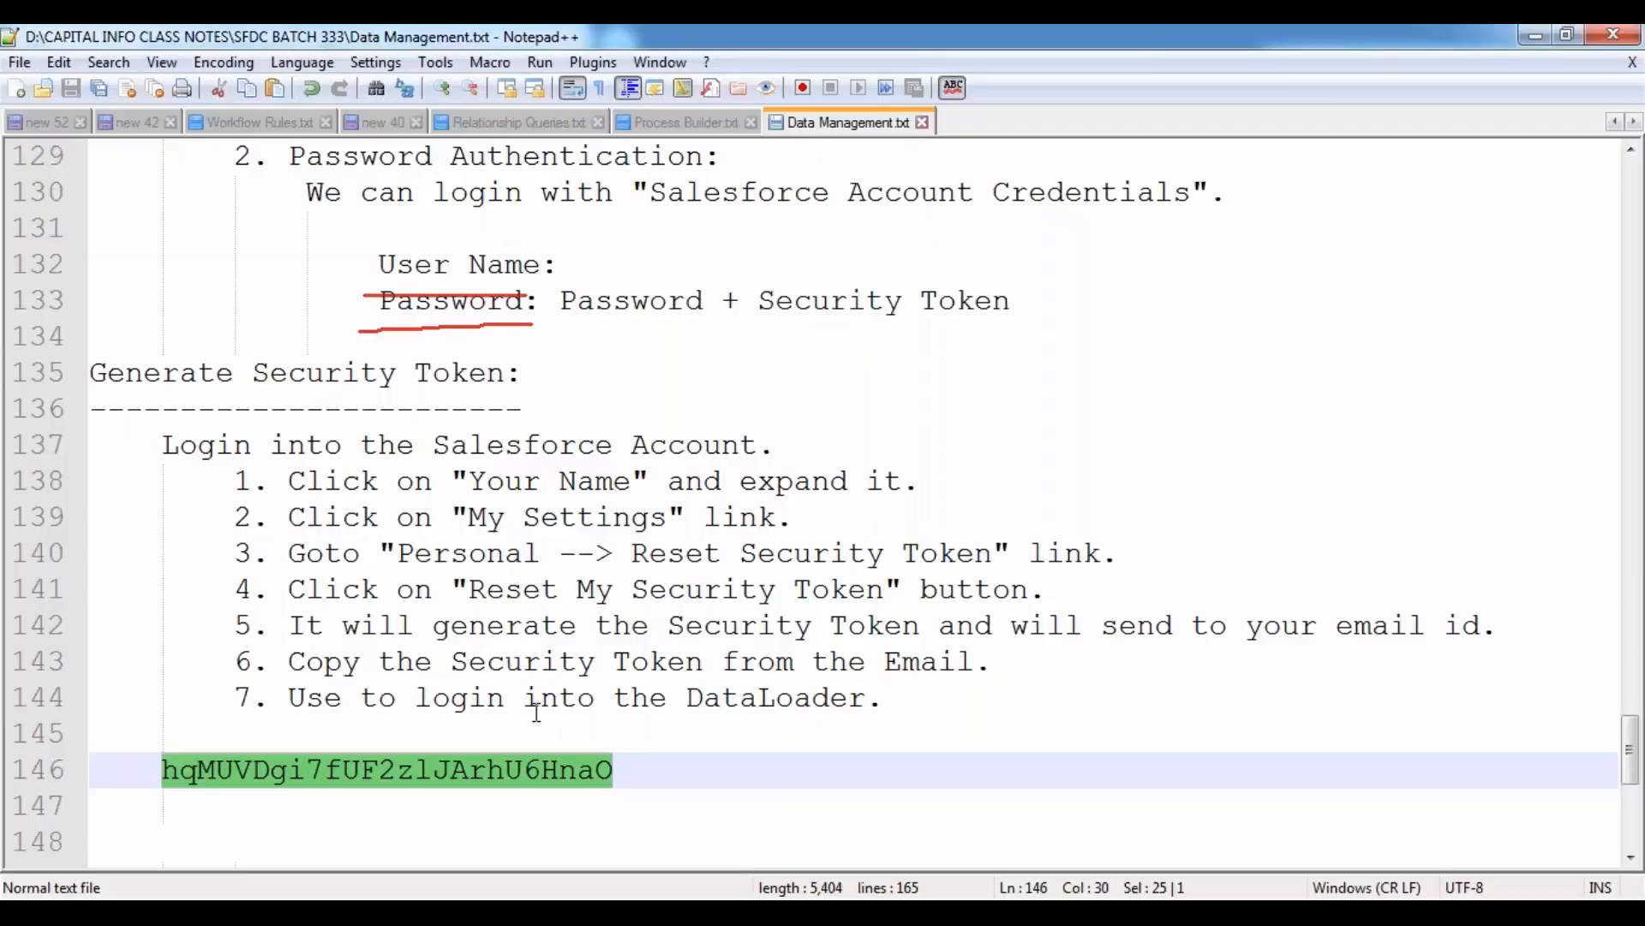
{"action": "scroll", "coordinate": [549, 710], "scroll_direction": "down", "scroll_amount": 1}
{"action": "scroll", "coordinate": [549, 709], "scroll_direction": "up", "scroll_amount": 20}
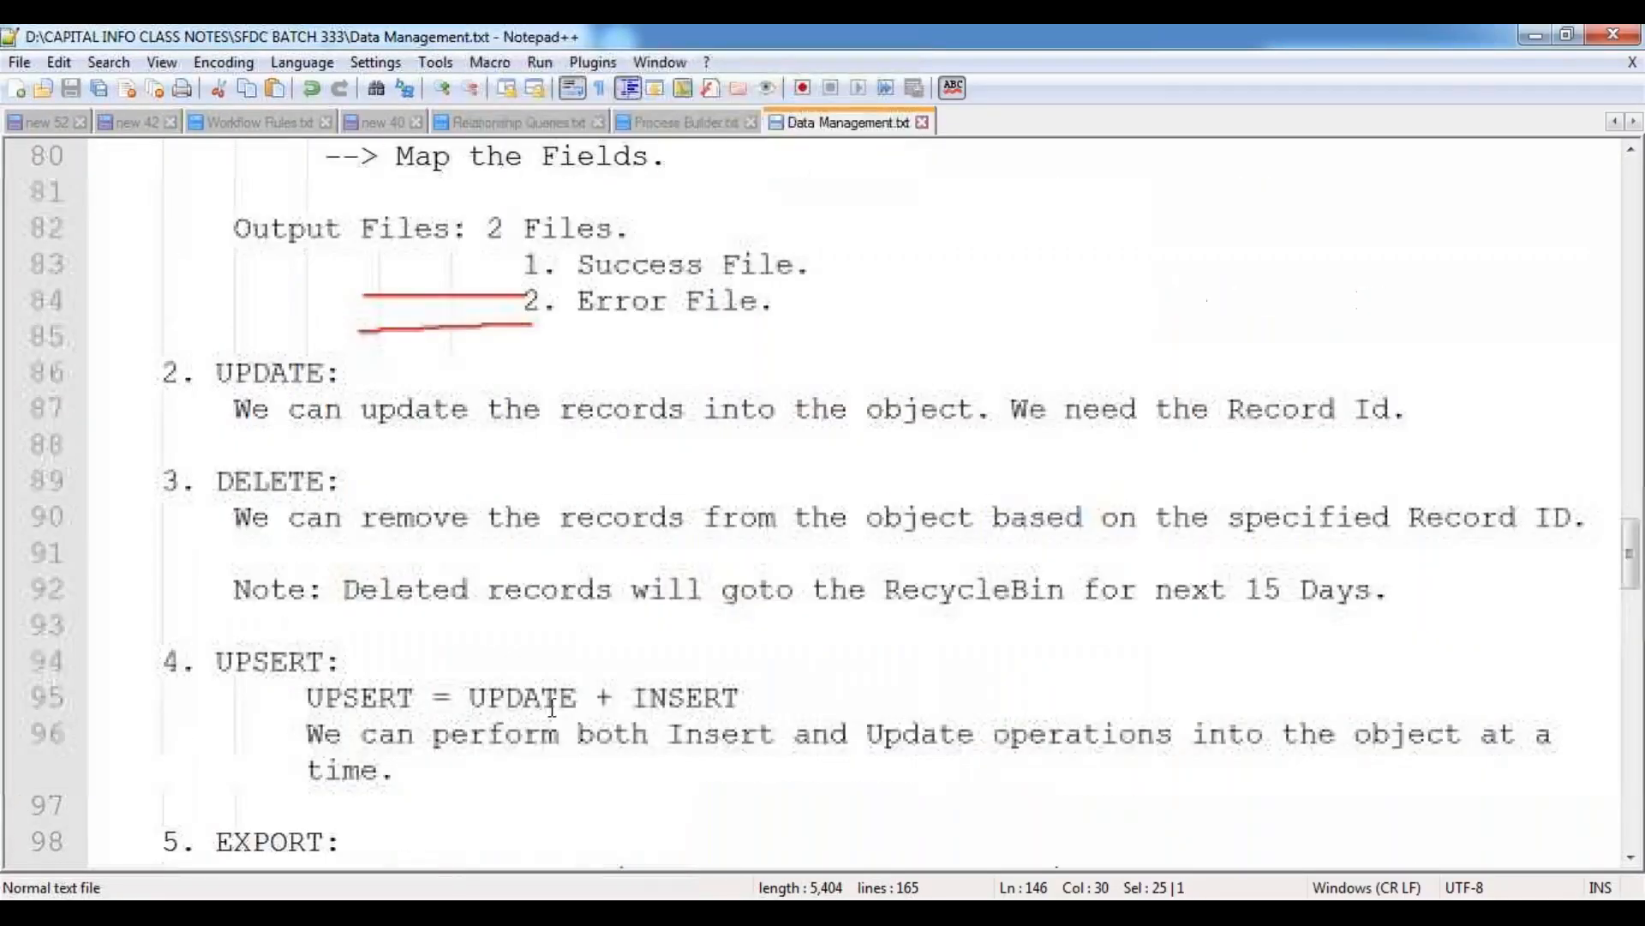
{"action": "scroll", "coordinate": [551, 707], "scroll_direction": "down", "scroll_amount": 3}
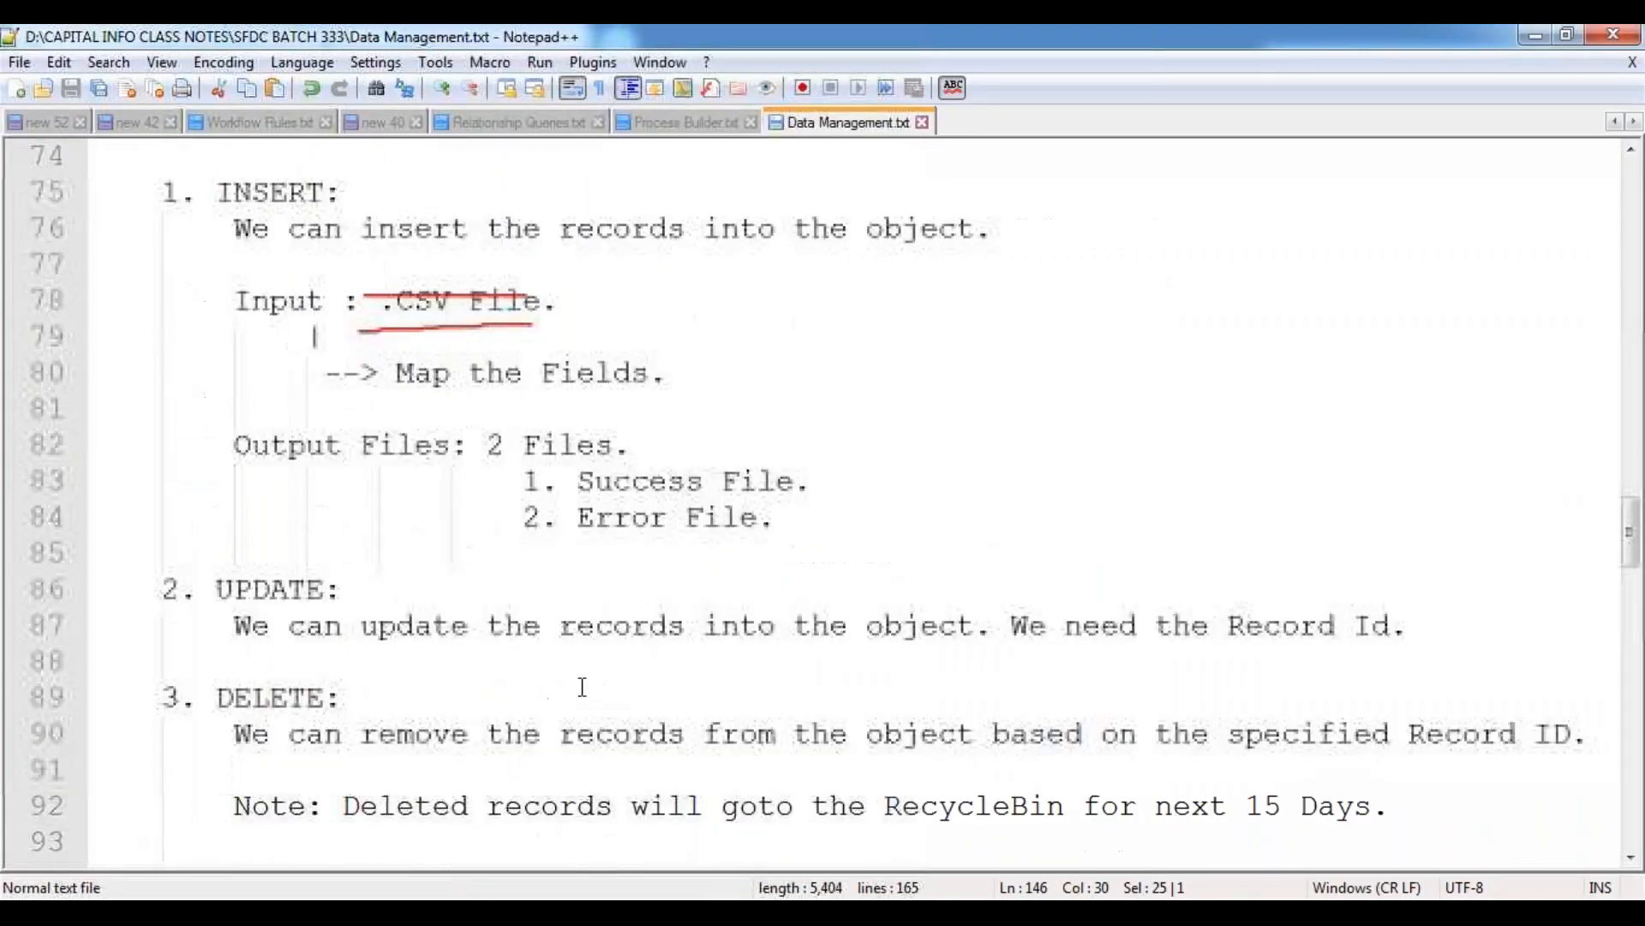
{"action": "left_click", "coordinate": [866, 486]}
{"action": "key", "text": "Return"}
{"action": "key", "text": "Return"}
{"action": "key", "text": "Return"}
{"action": "key", "text": "Up"}
{"action": "key", "text": "Up"}
{"action": "key", "text": "Up"}
{"action": "key", "text": "End"}
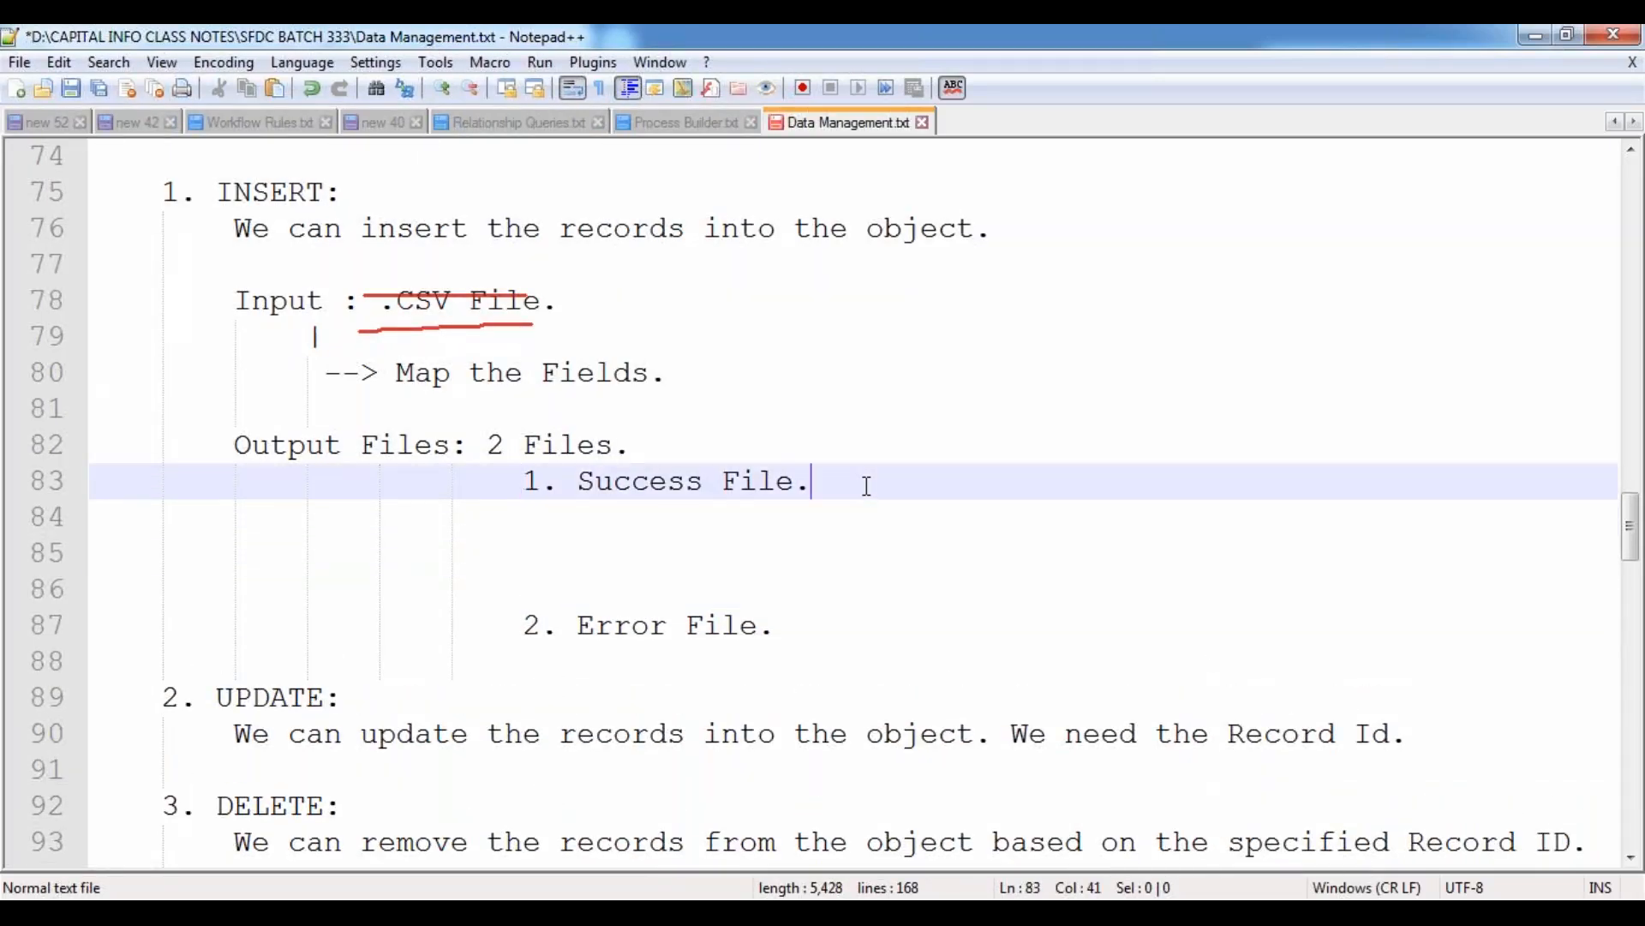
{"action": "key", "text": "Delete"}
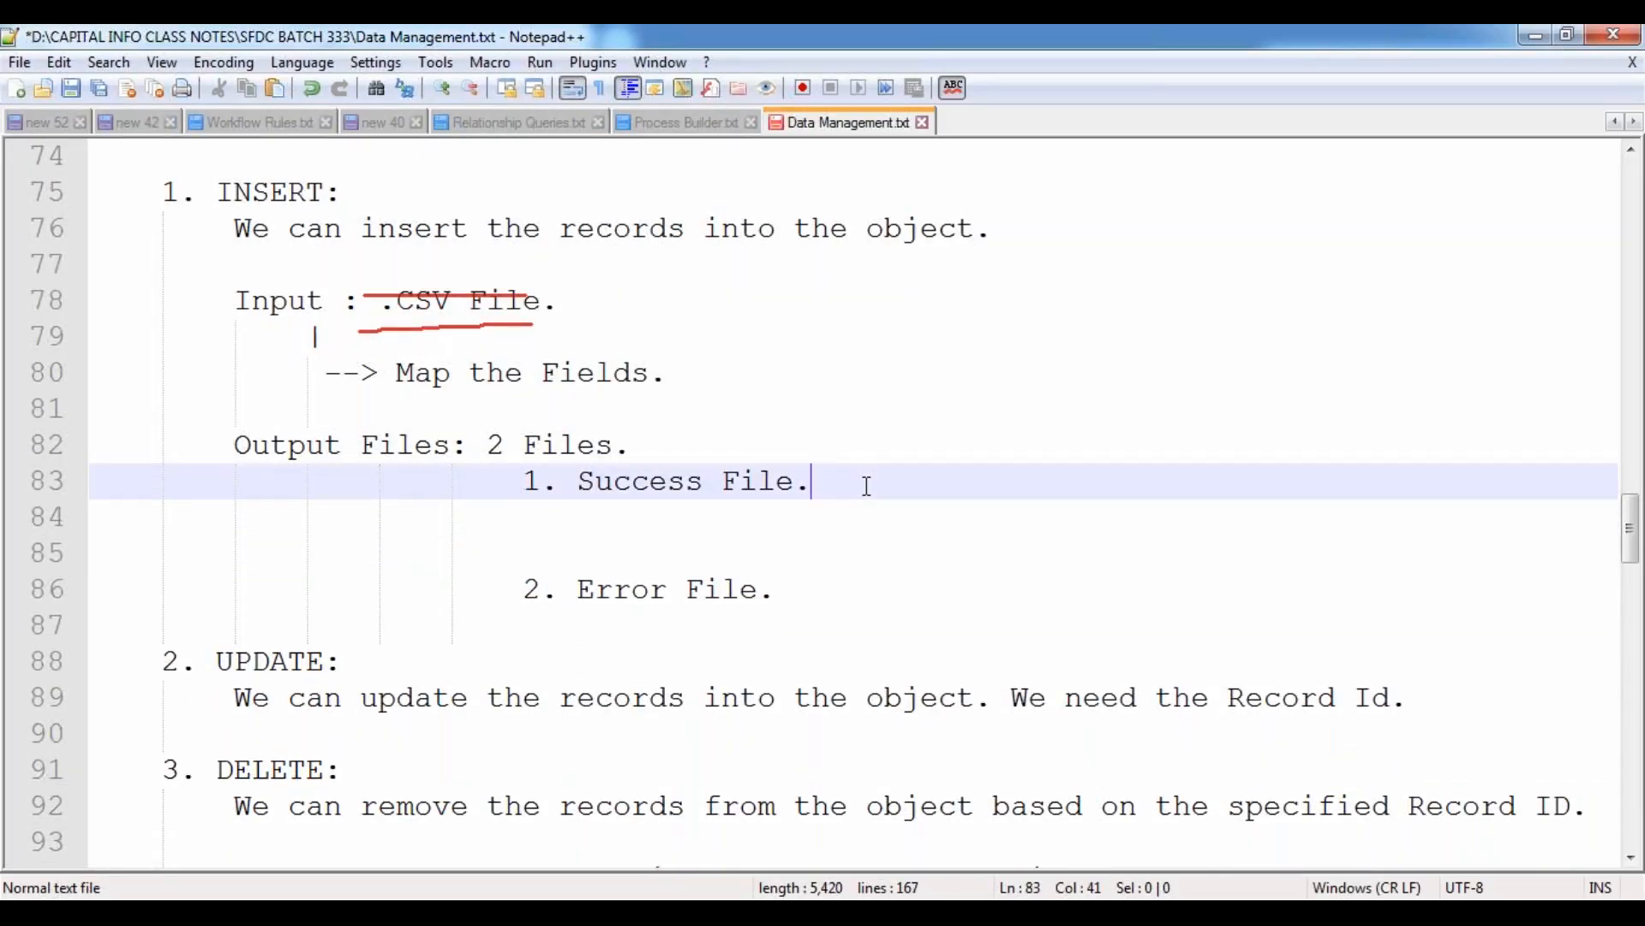
{"action": "key", "text": "shift+Down"}
{"action": "key", "text": "shift+Down"}
{"action": "key", "text": "Delete"}
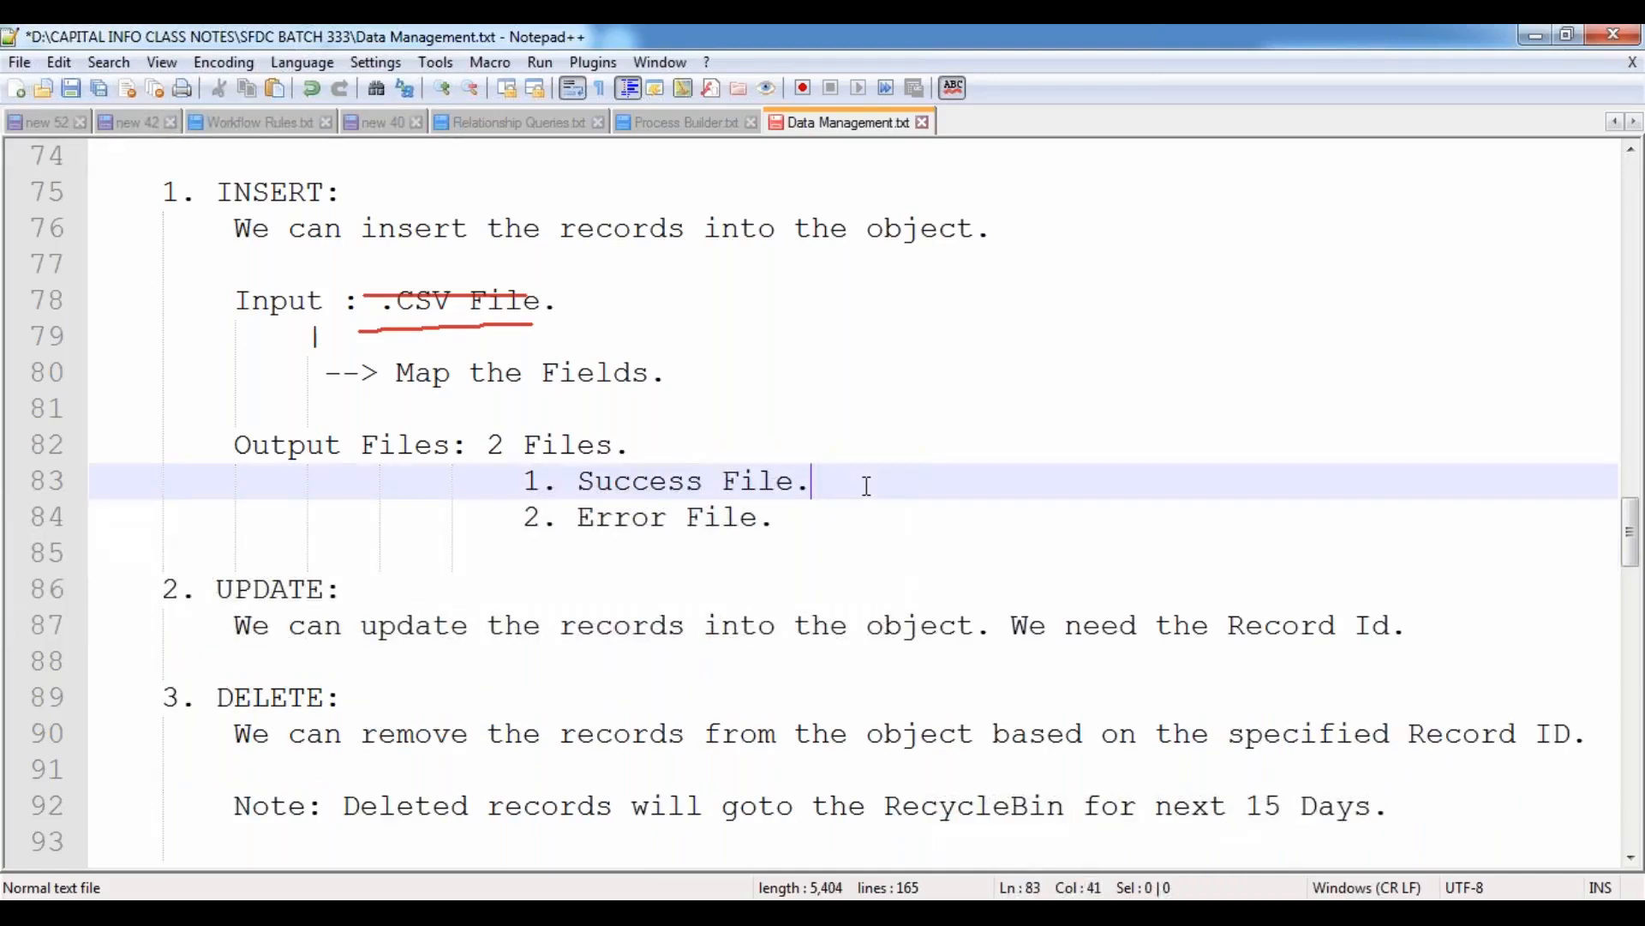
{"action": "key", "text": "Down"}
{"action": "key", "text": "Return"}
{"action": "key", "text": "Return"}
{"action": "key", "text": "End"}
{"action": "key", "text": "Tab"}
{"action": "key", "text": "BackSpace"}
{"action": "key", "text": "BackSpace"}
{"action": "key", "text": "BackSpace"}
{"action": "key", "text": "BackSpace"}
{"action": "key", "text": "ctrl+v"}
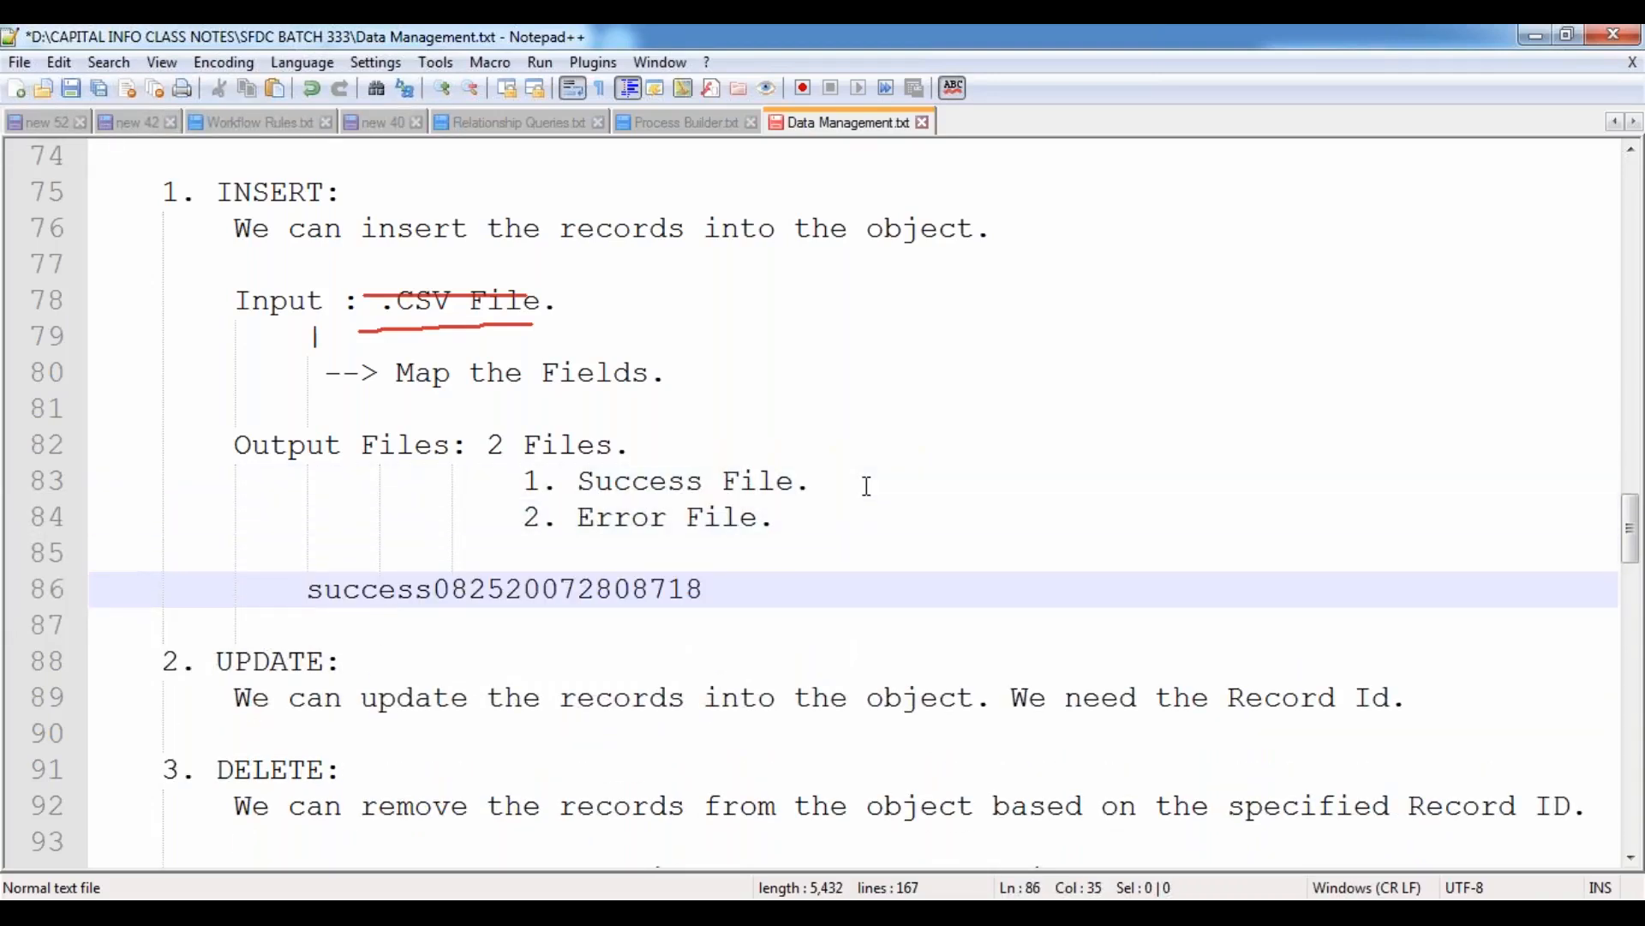
Paste the file name again two lines below and move its digits after "success" onto their own line.
{"action": "key", "text": "Return"}
{"action": "key", "text": "Return"}
{"action": "key", "text": "ctrl+v"}
{"action": "key", "text": "Left"}
{"action": "key", "text": "Left"}
{"action": "key", "text": "Left"}
{"action": "key", "text": "Left"}
{"action": "key", "text": "Left"}
{"action": "key", "text": "Left"}
{"action": "key", "text": "Left"}
{"action": "key", "text": "Left"}
{"action": "key", "text": "Left"}
{"action": "key", "text": "Left"}
{"action": "key", "text": "Left"}
{"action": "key", "text": "Left"}
{"action": "key", "text": "Left"}
{"action": "key", "text": "Left"}
{"action": "key", "text": "Left"}
{"action": "key", "text": "Return"}
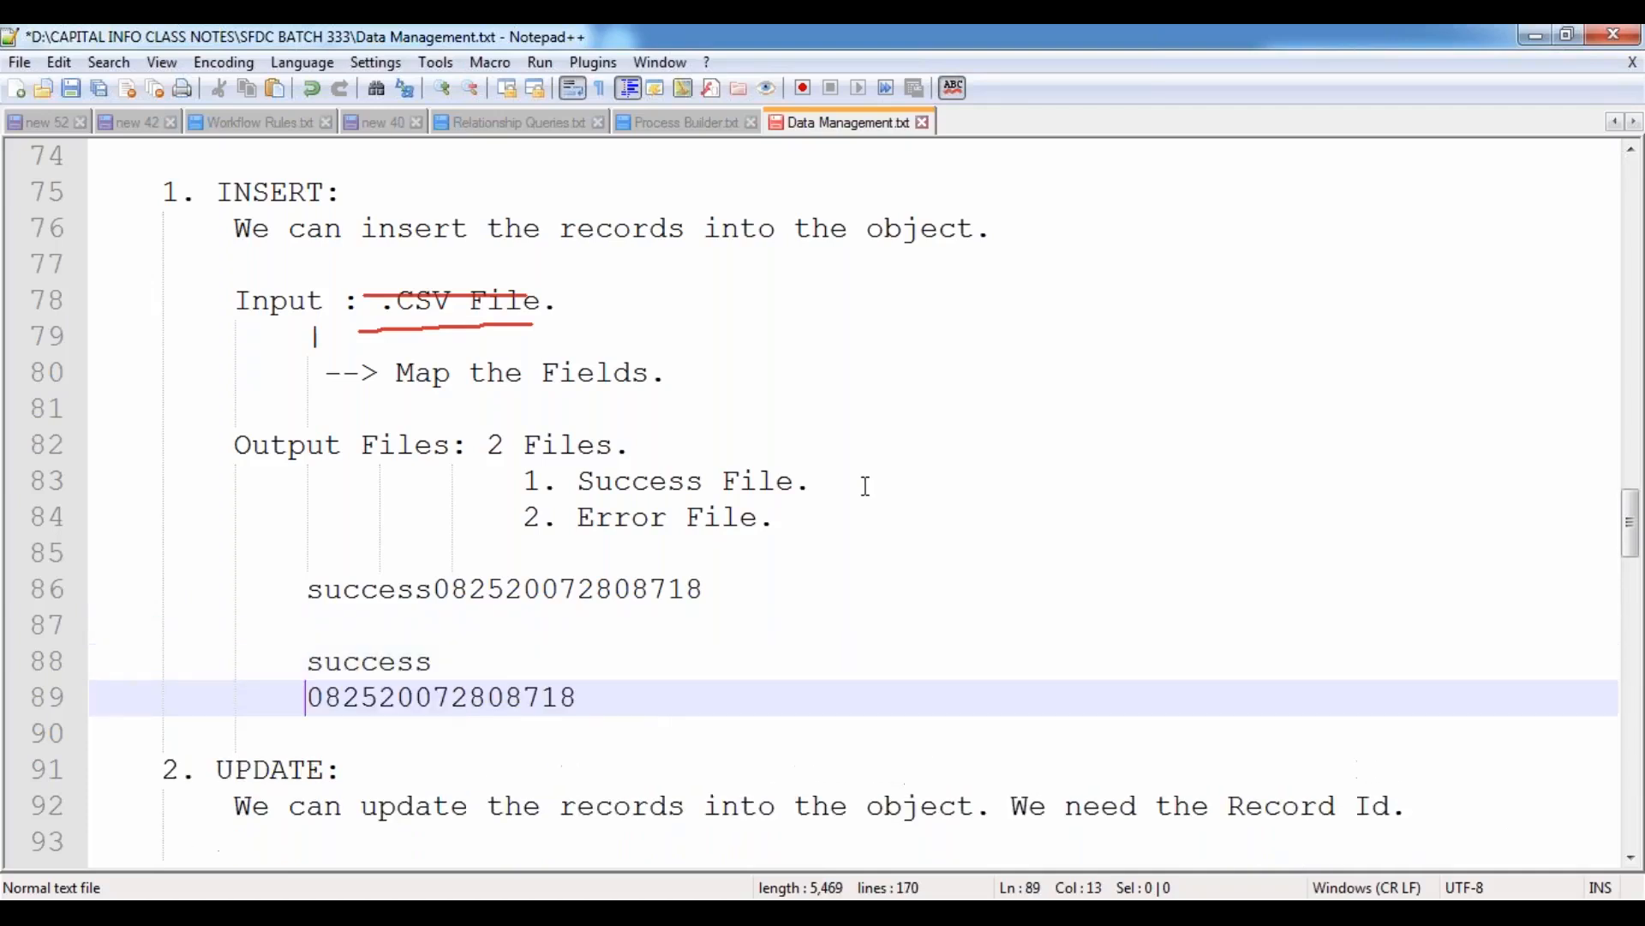
Split the date part of the digits into separate lines 08, 25 and 20.
{"action": "key", "text": "shift+End"}
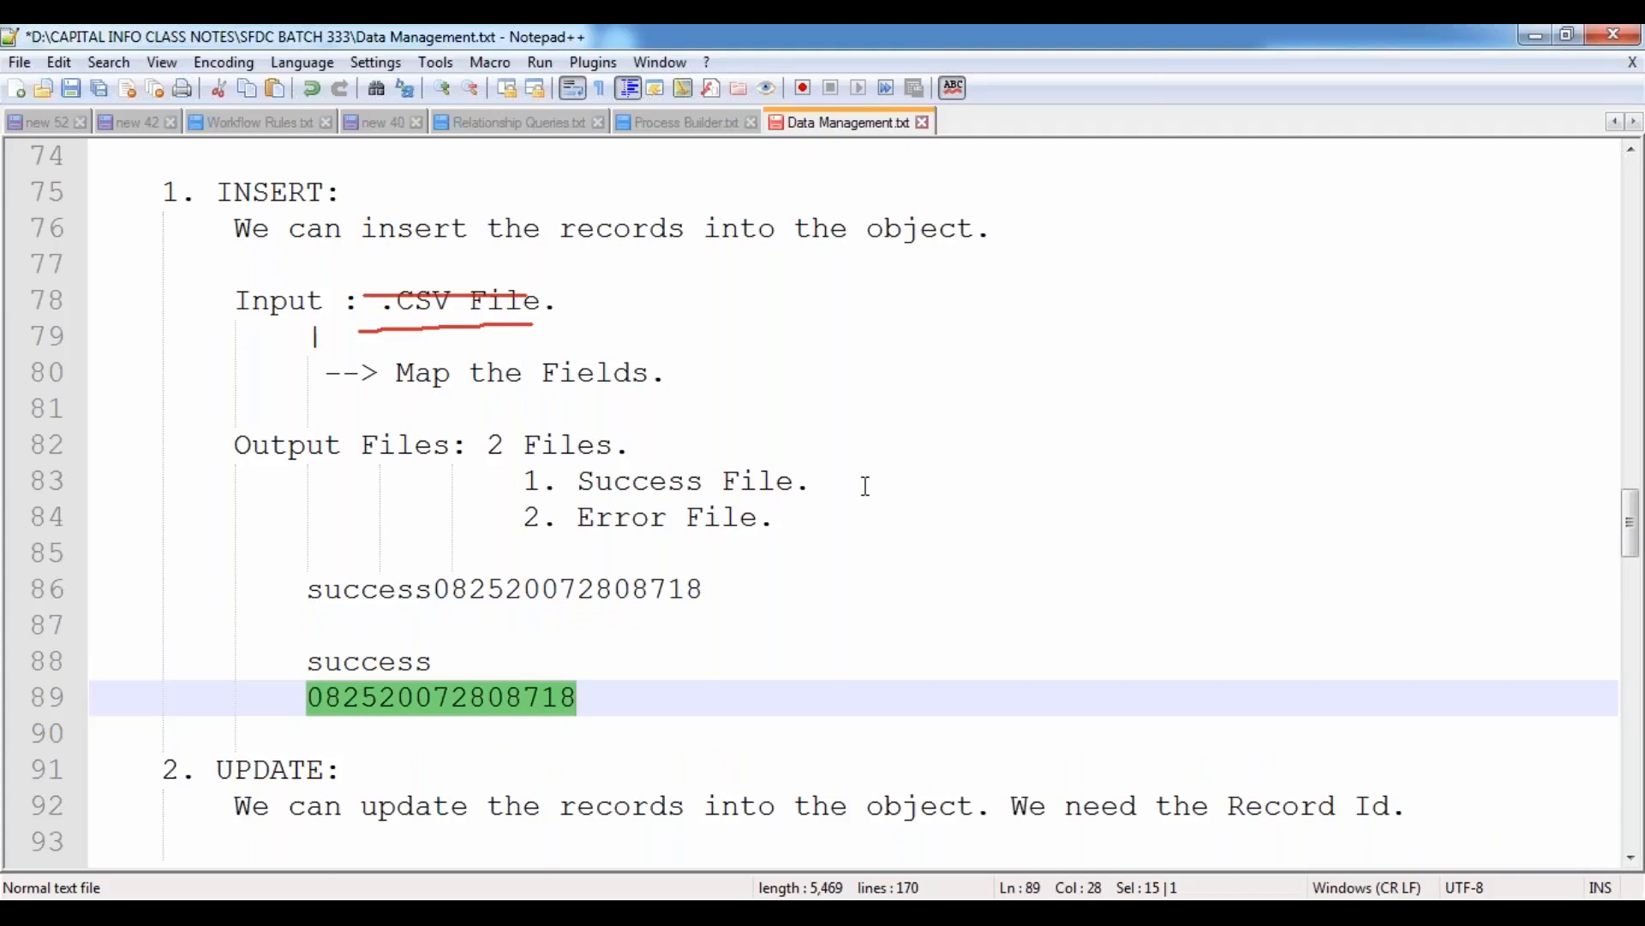
{"action": "key", "text": "Left"}
{"action": "key", "text": "Right"}
{"action": "key", "text": "Right"}
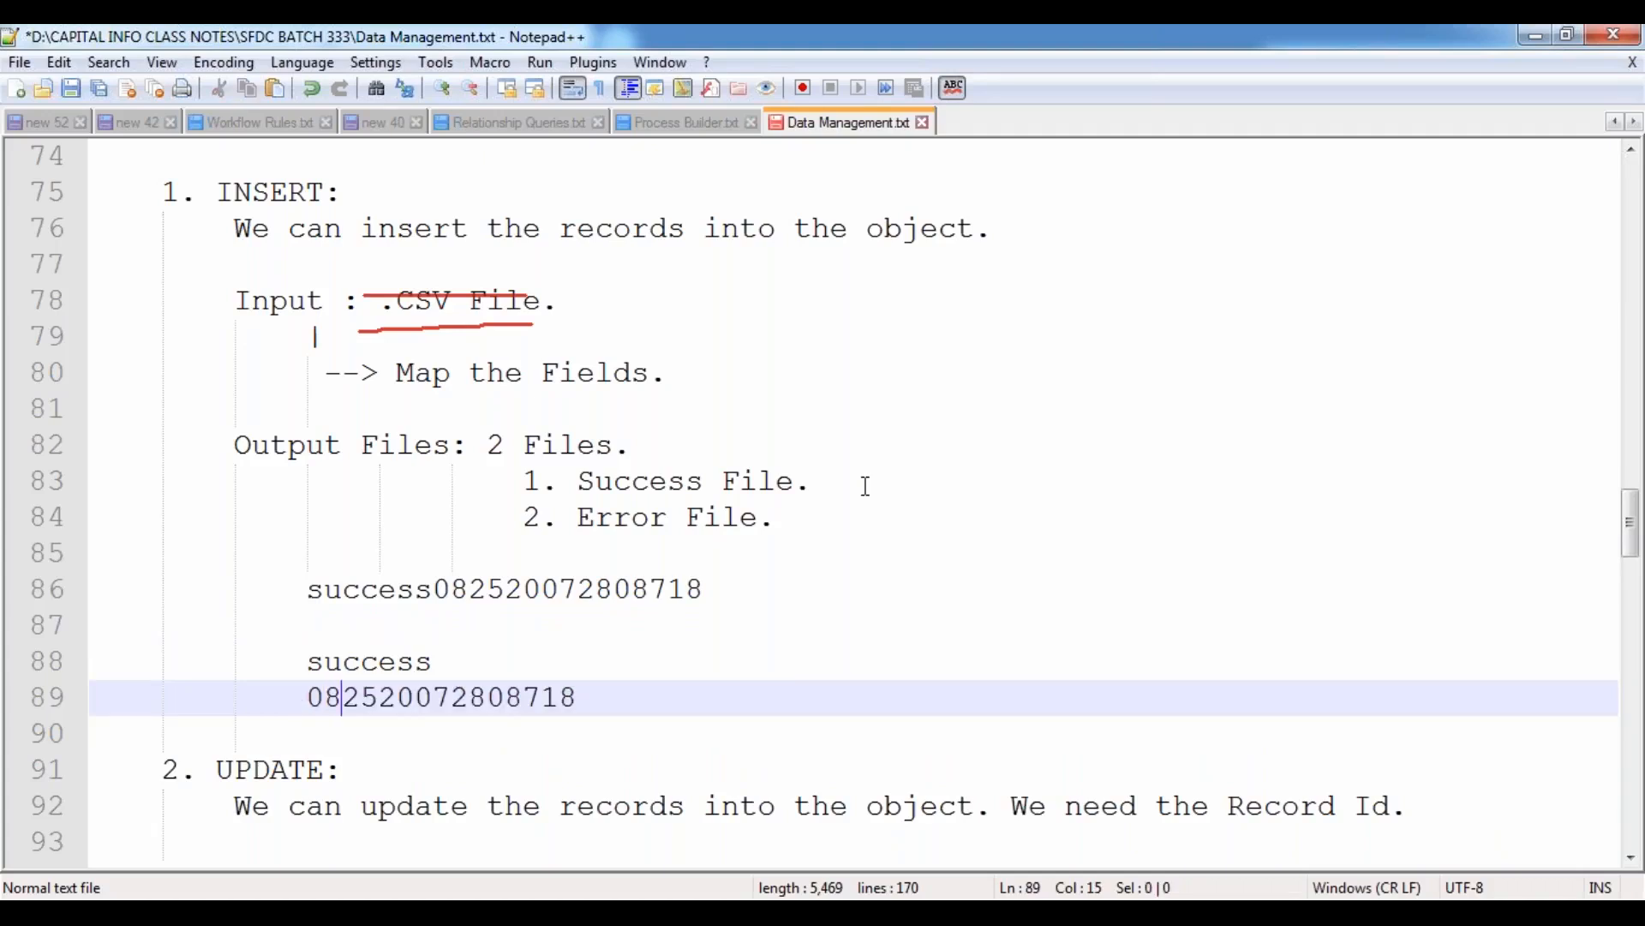
{"action": "key", "text": "Return"}
{"action": "key", "text": "Right"}
{"action": "key", "text": "Right"}
{"action": "key", "text": "Return"}
{"action": "key", "text": "Right"}
{"action": "key", "text": "Right"}
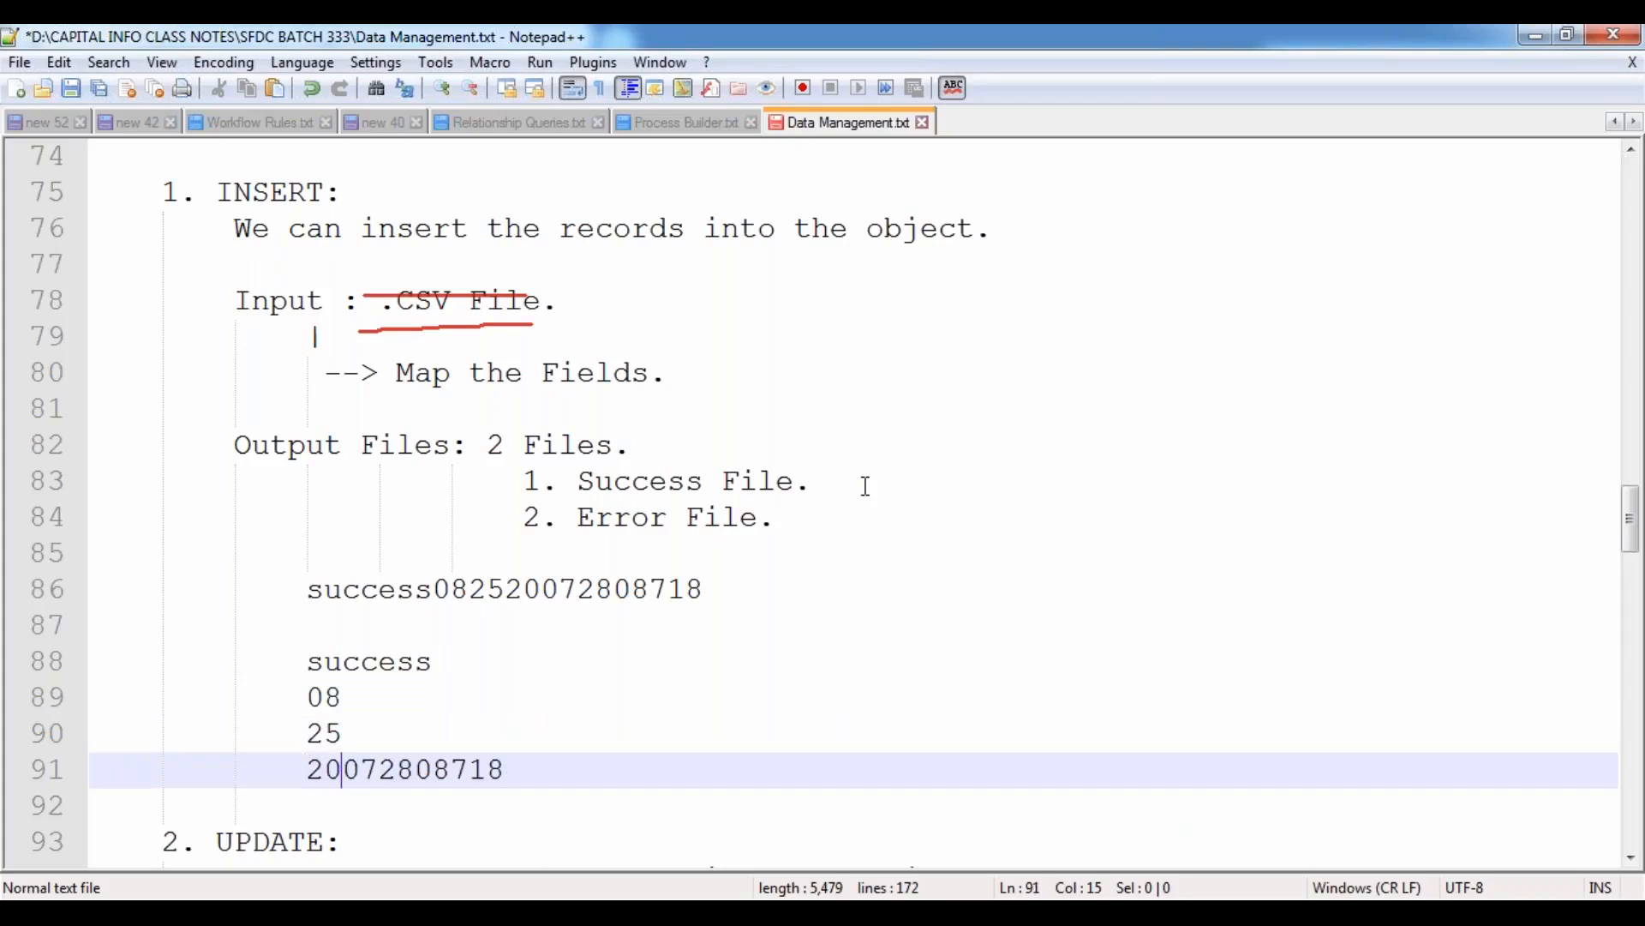
{"action": "key", "text": "Return"}
Split the remaining time digits into separate lines 07, 28, 08 and 718.
{"action": "key", "text": "Right"}
{"action": "key", "text": "Right"}
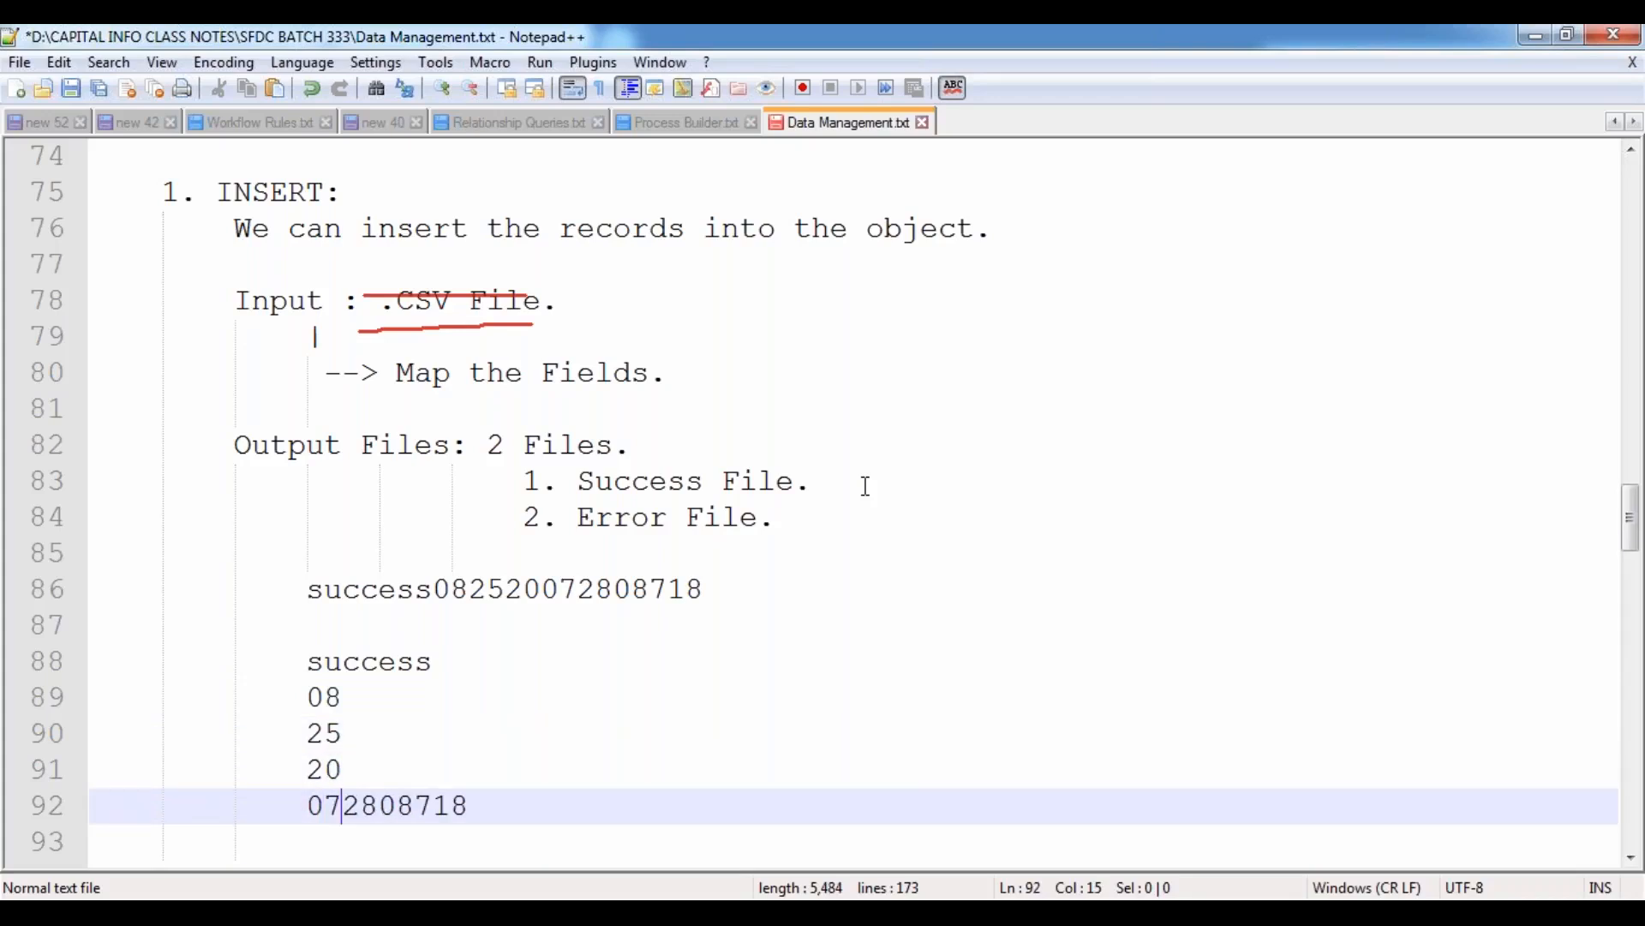
{"action": "key", "text": "Return"}
{"action": "key", "text": "Right"}
{"action": "key", "text": "Right"}
{"action": "key", "text": "Return"}
{"action": "key", "text": "Right"}
{"action": "key", "text": "Right"}
{"action": "key", "text": "Return"}
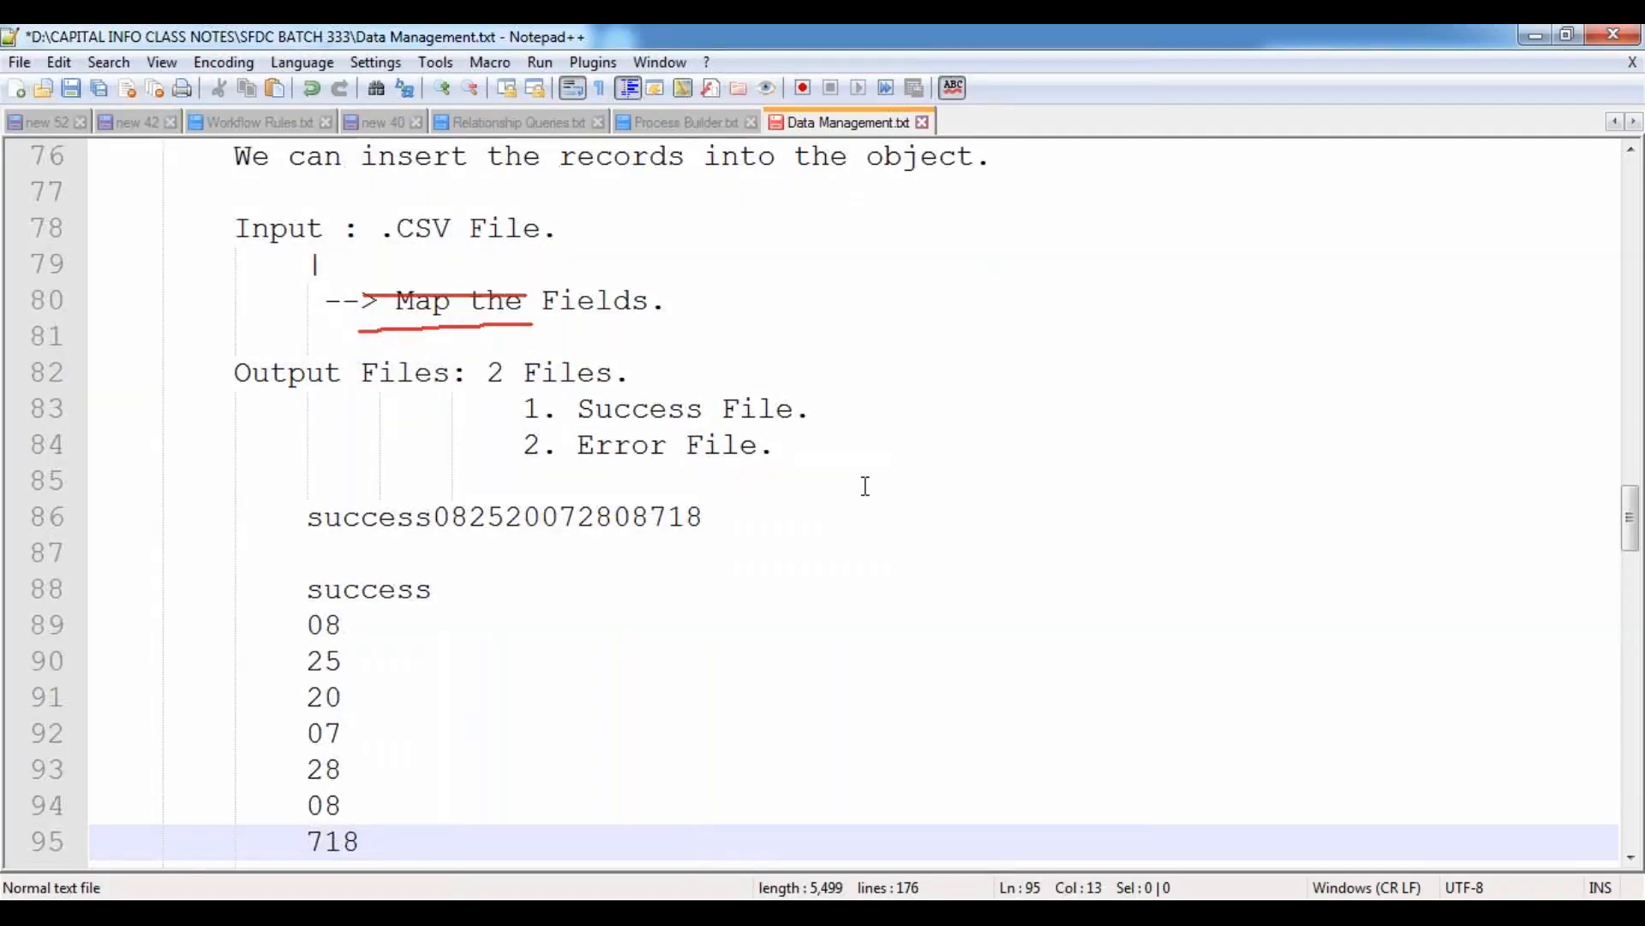
{"action": "key", "text": "Right"}
{"action": "key", "text": "Right"}
{"action": "key", "text": "Right"}
Examine each date and time part of the split file name, from the month line through the milliseconds line.
{"action": "left_click", "coordinate": [327, 628]}
{"action": "double_click", "coordinate": [326, 628]}
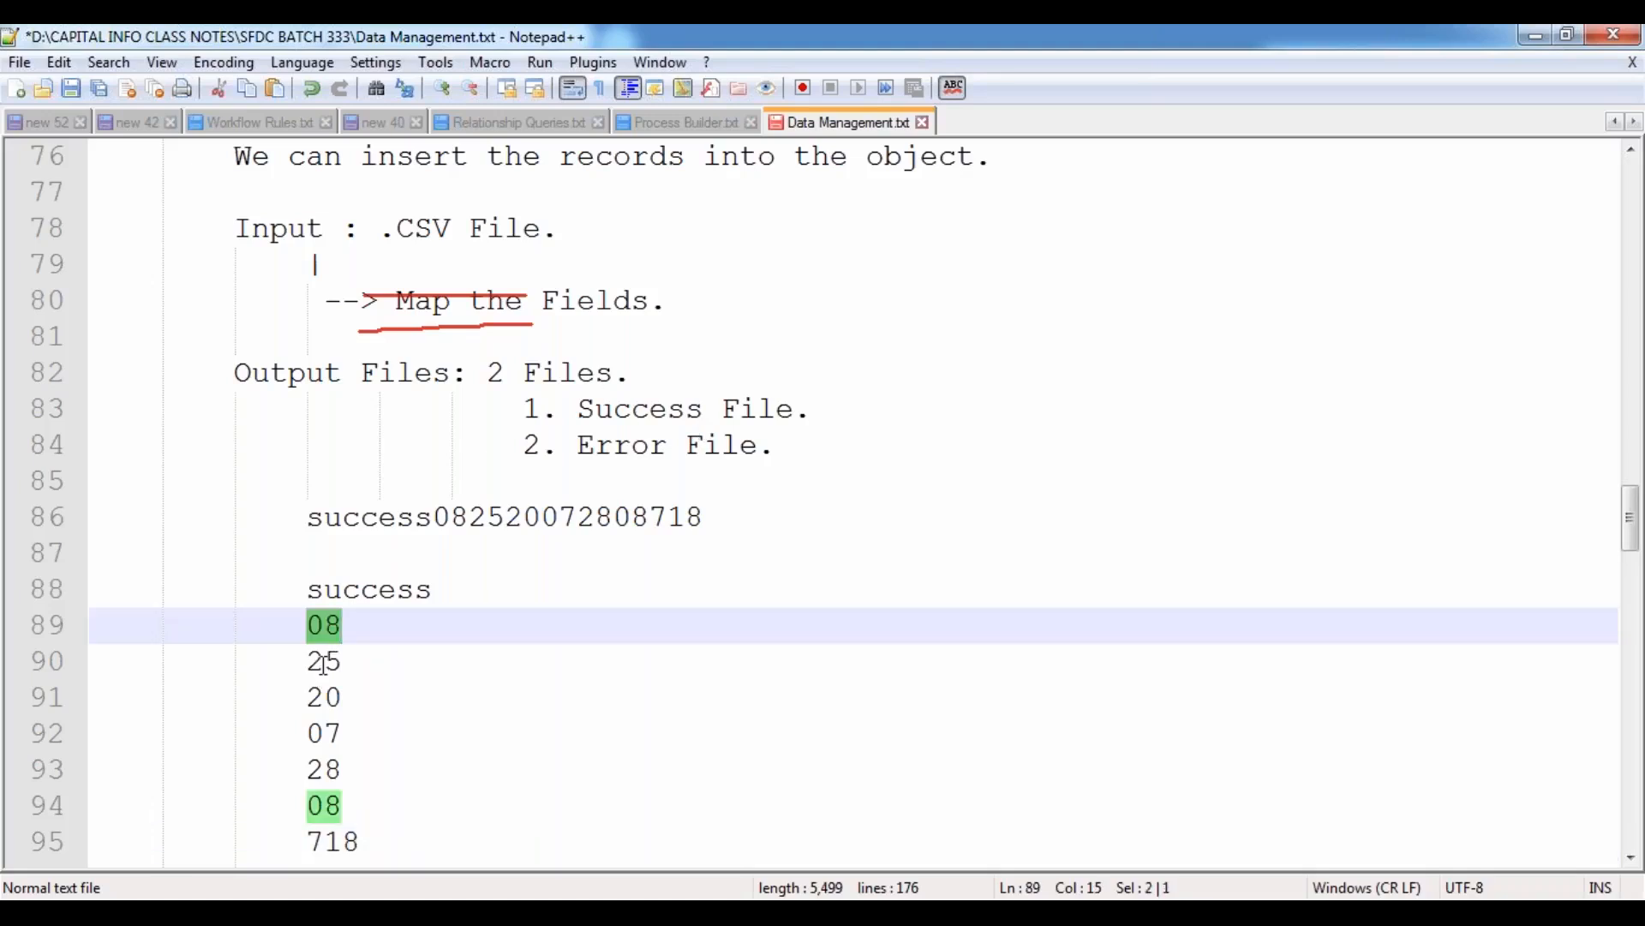
{"action": "double_click", "coordinate": [323, 660]}
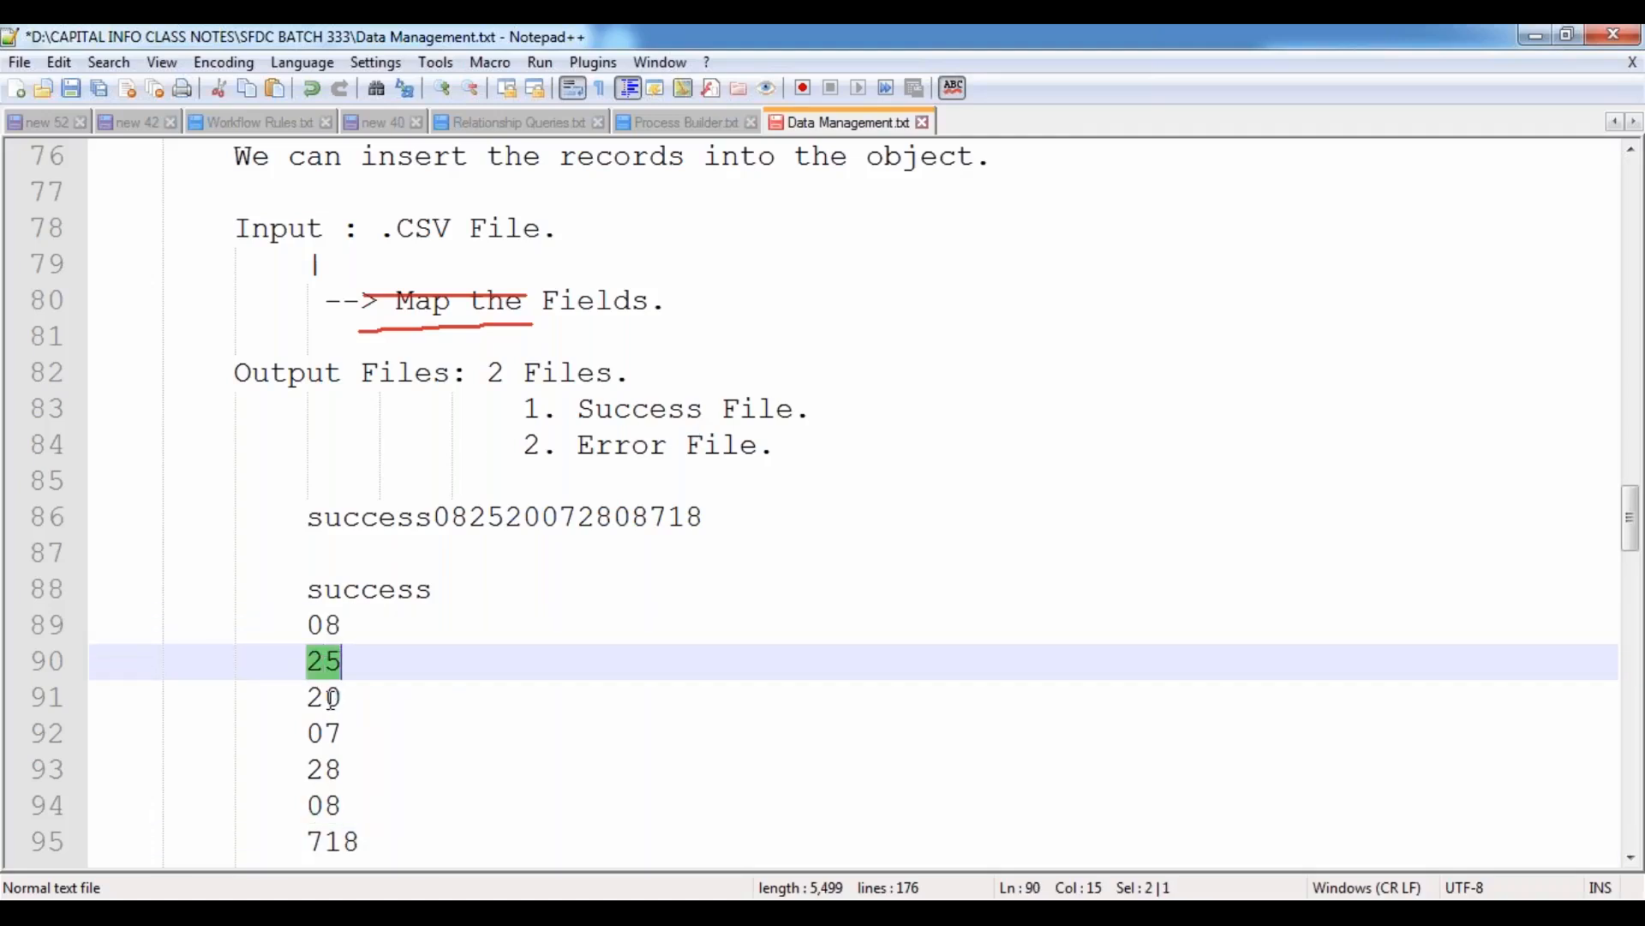
{"action": "double_click", "coordinate": [327, 627]}
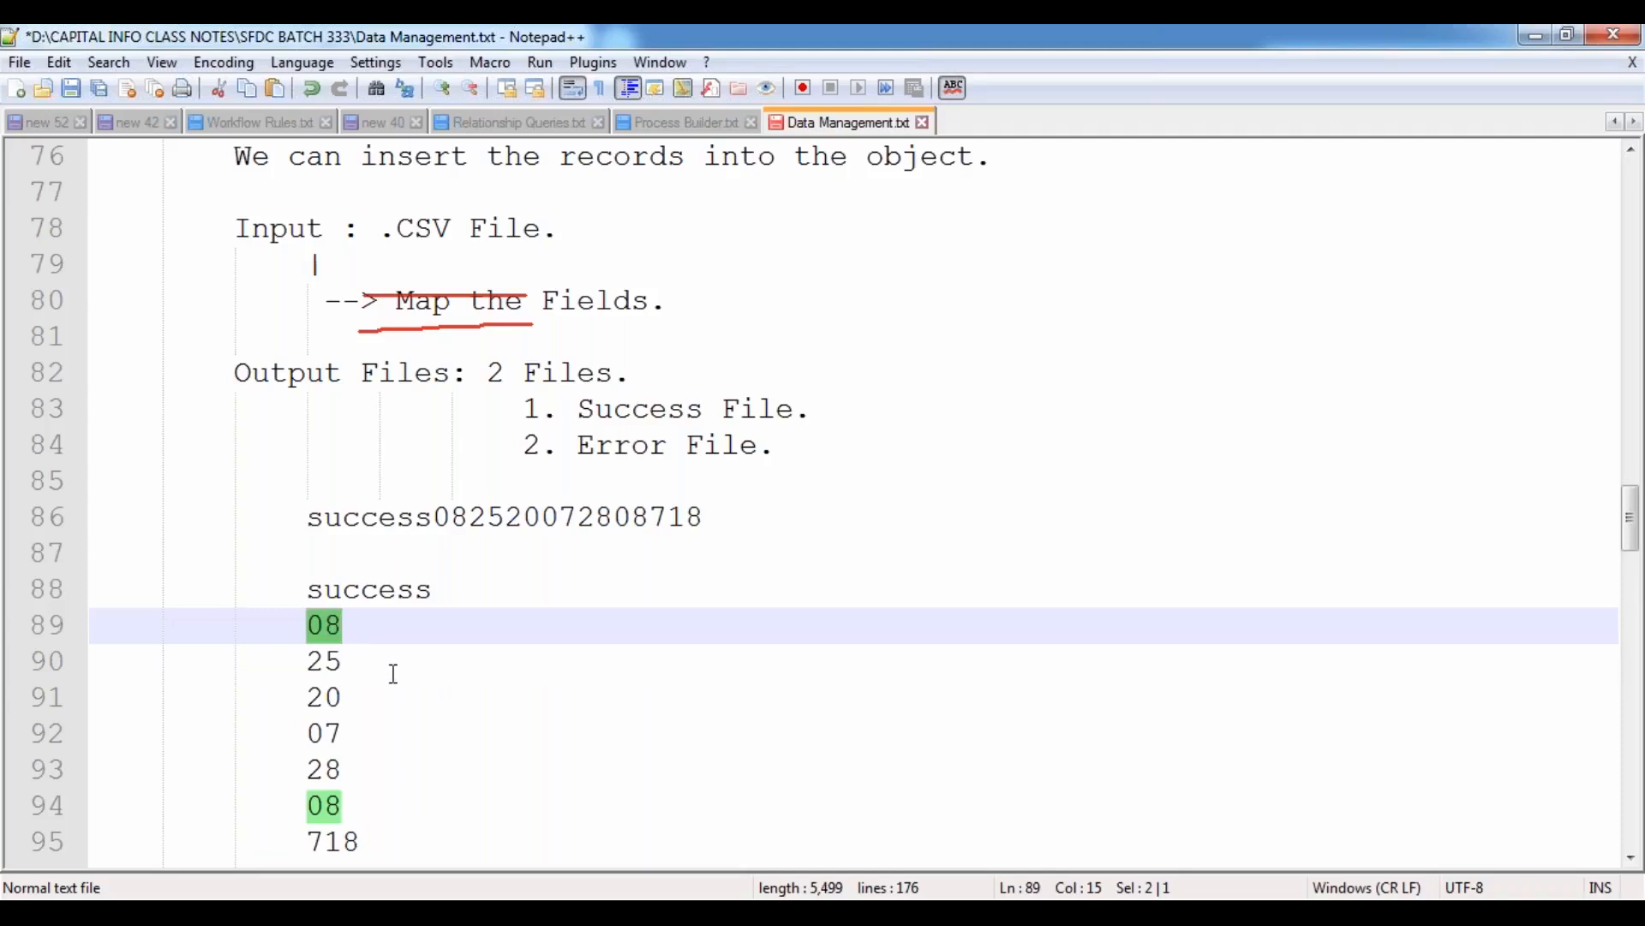
{"action": "double_click", "coordinate": [319, 663]}
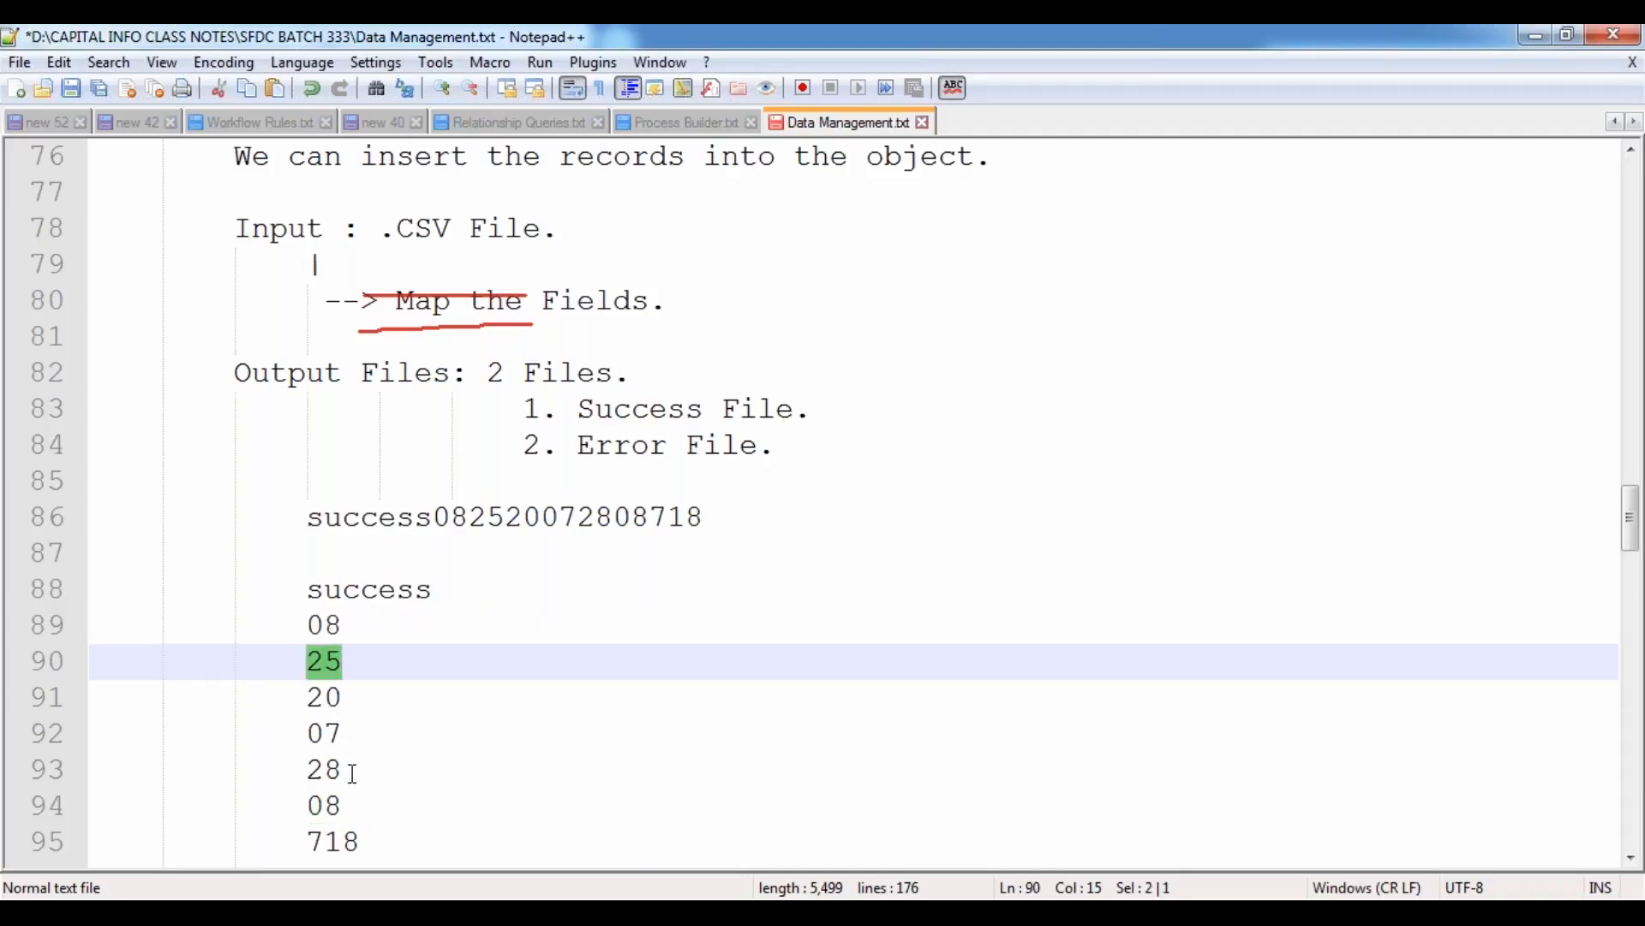
{"action": "double_click", "coordinate": [325, 698]}
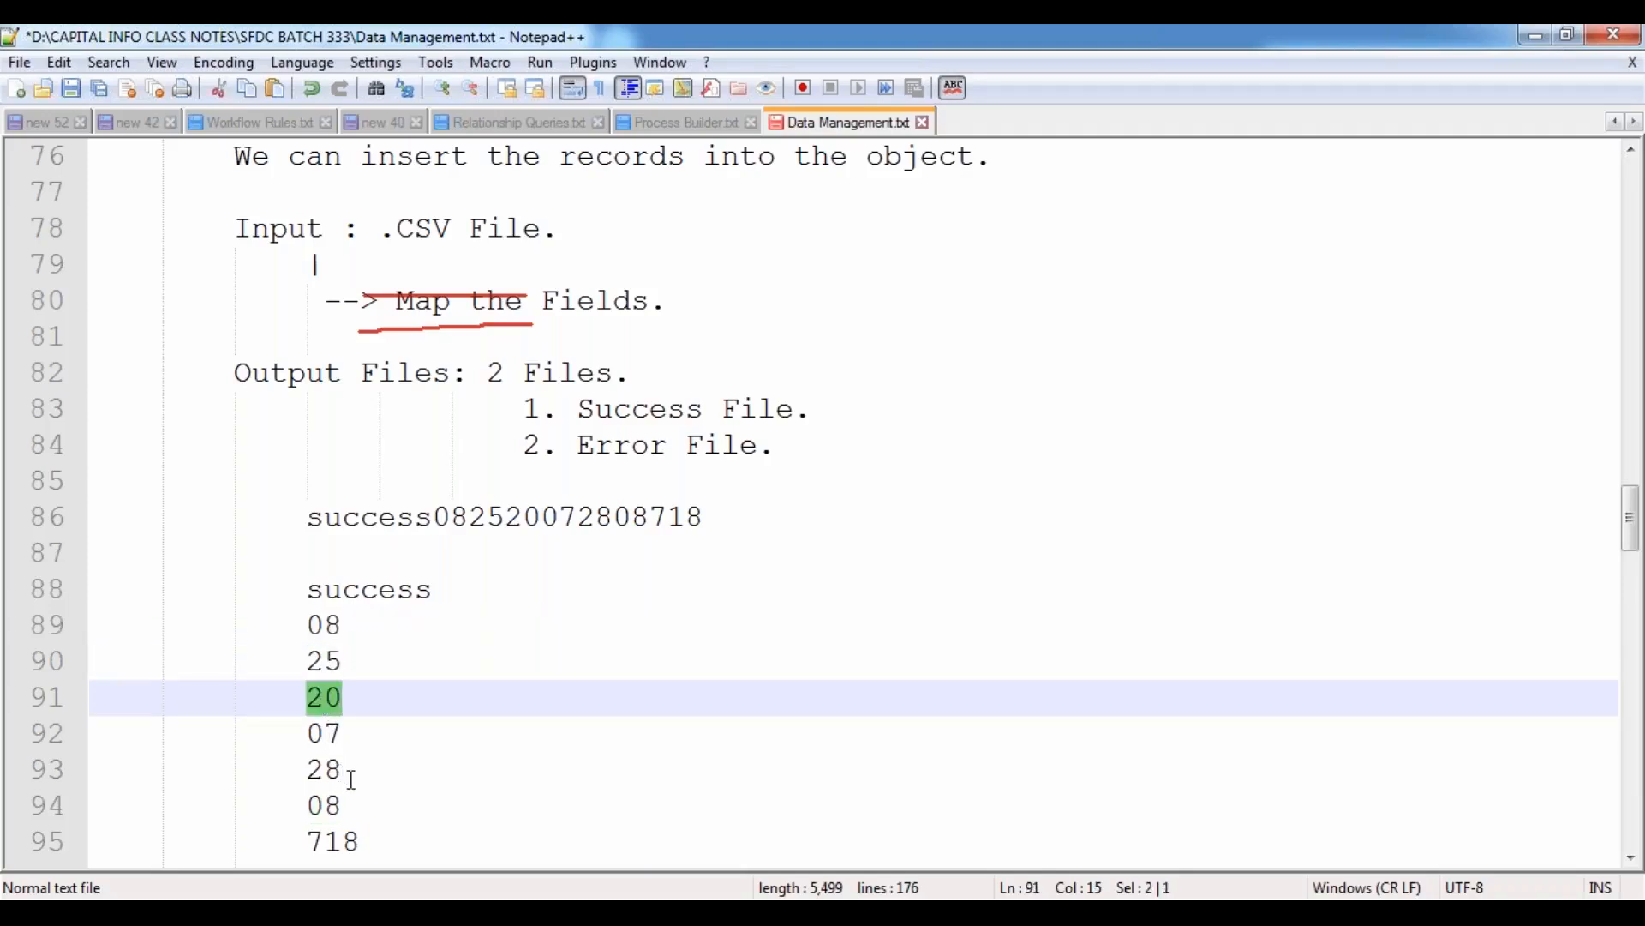
{"action": "double_click", "coordinate": [333, 735]}
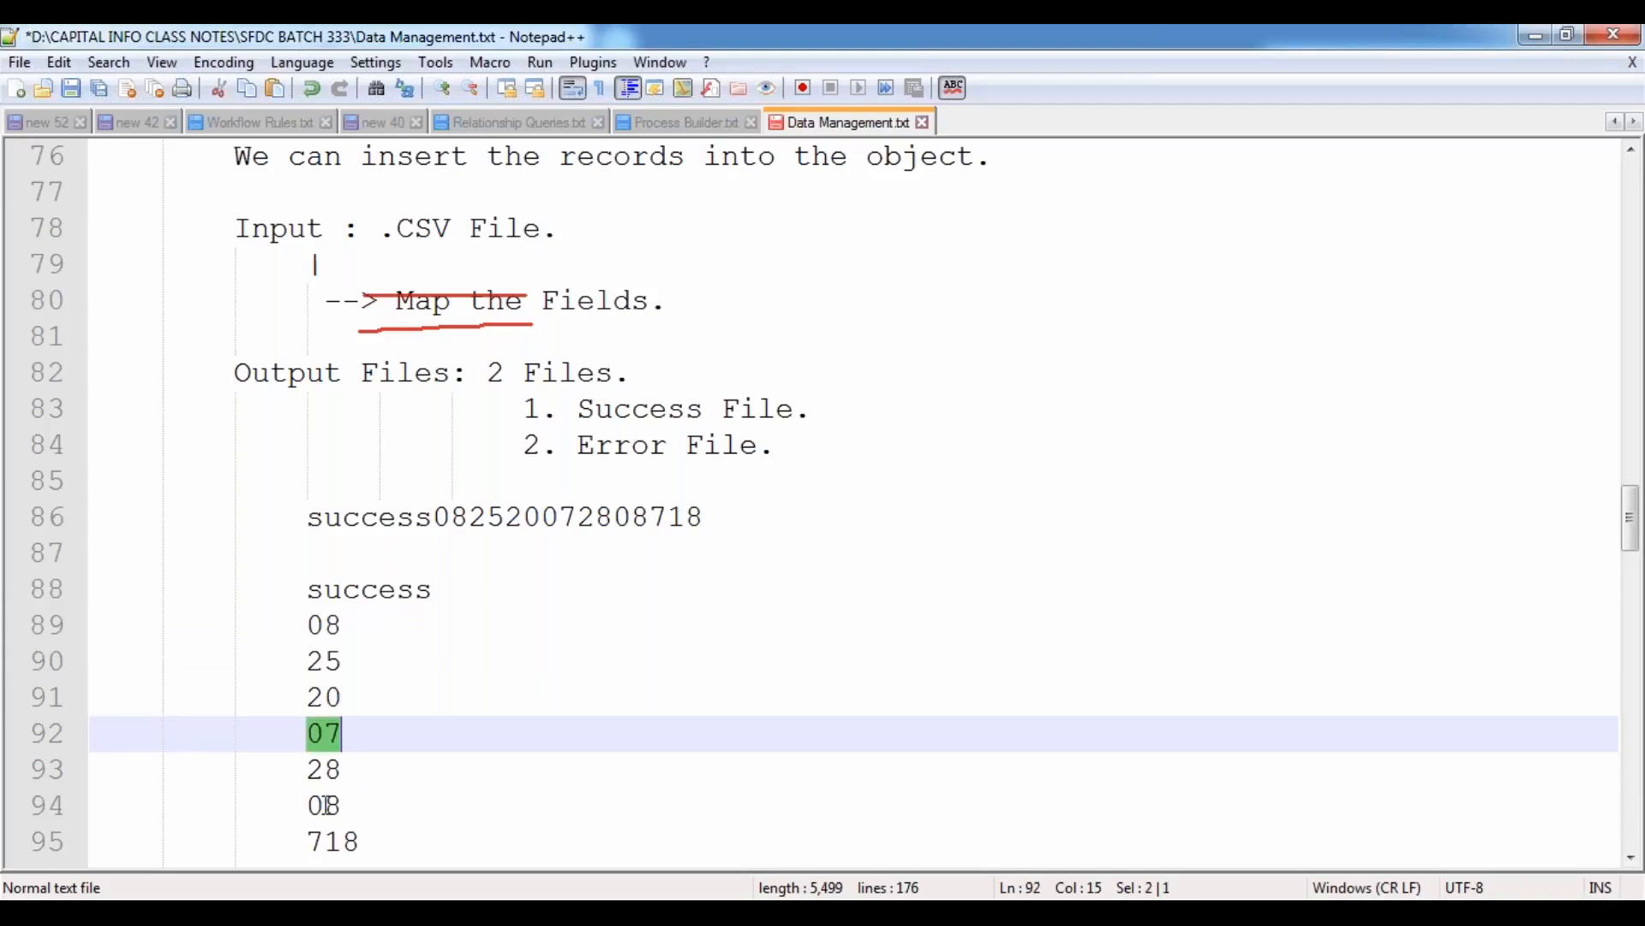
{"action": "double_click", "coordinate": [335, 769]}
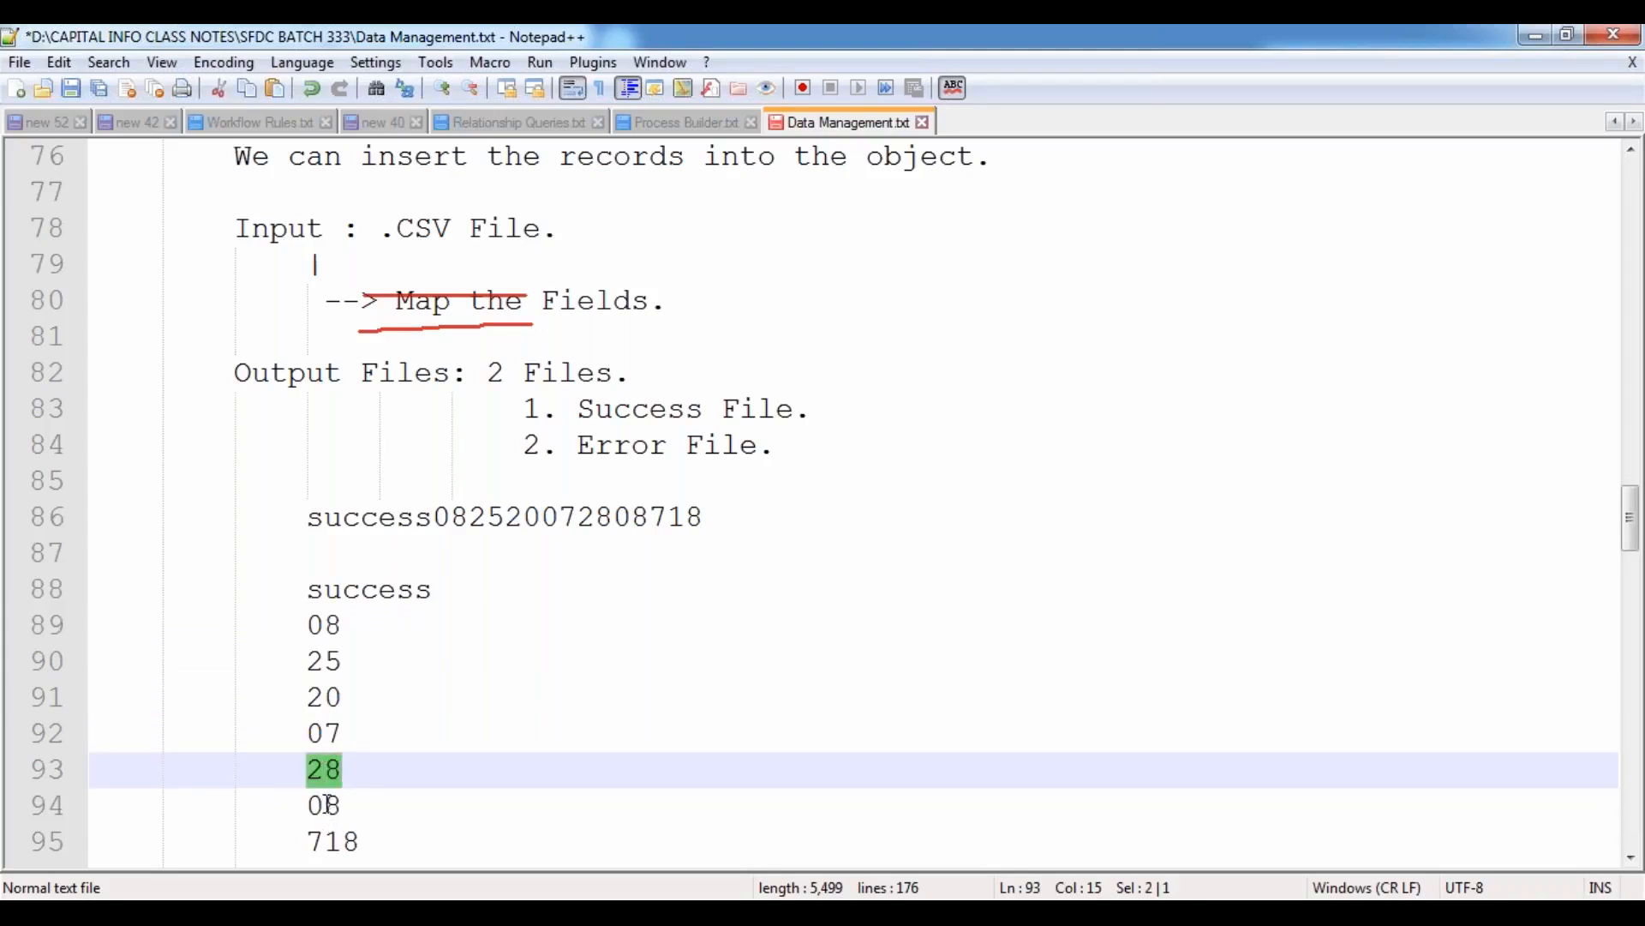
{"action": "double_click", "coordinate": [327, 805]}
{"action": "left_click", "coordinate": [313, 841]}
{"action": "double_click", "coordinate": [330, 842]}
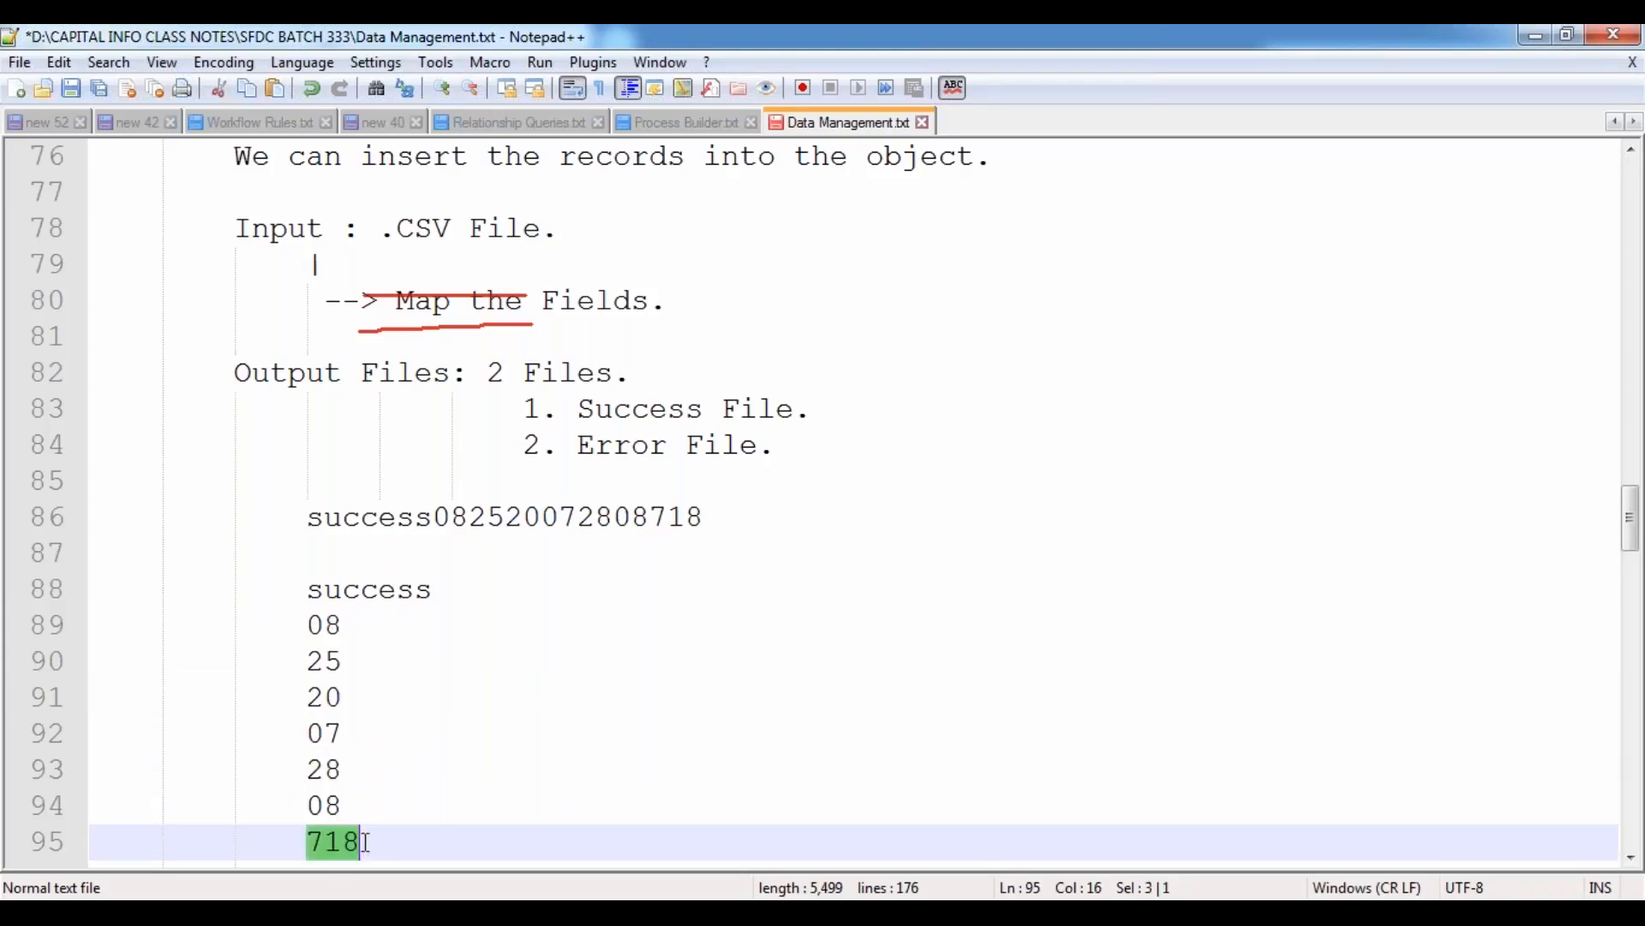
{"action": "left_click", "coordinate": [399, 815]}
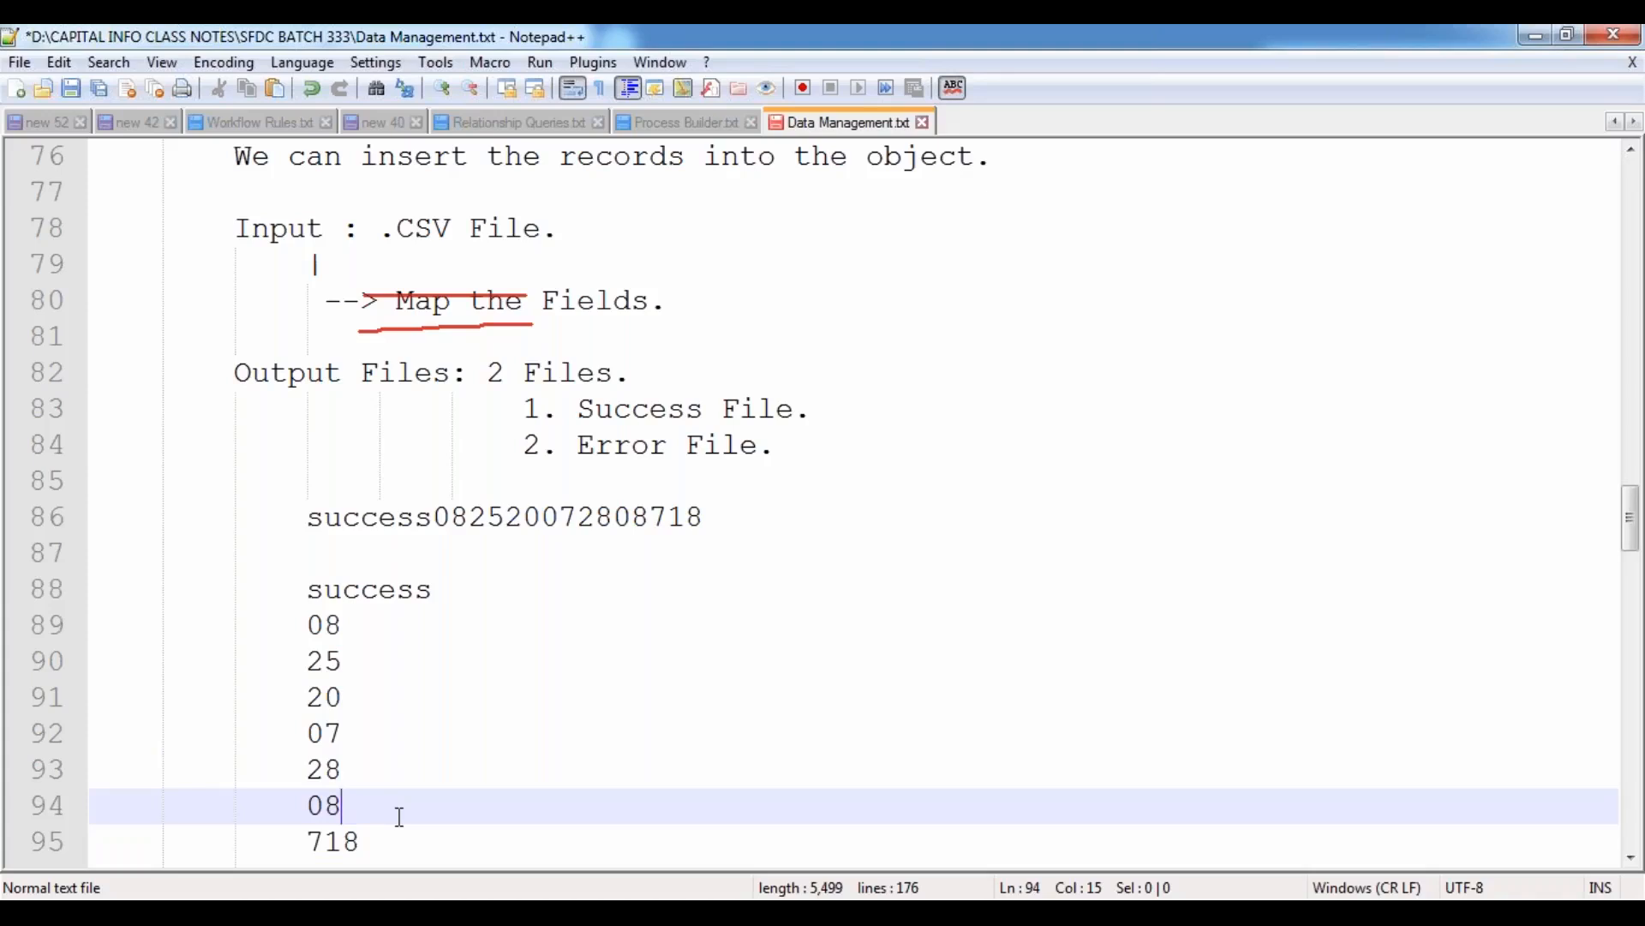
Compare the whole block of split number lines with the digits in the full success file name.
{"action": "left_click", "coordinate": [305, 625]}
{"action": "left_click_drag", "start_coordinate": [305, 625], "coordinate": [367, 837]}
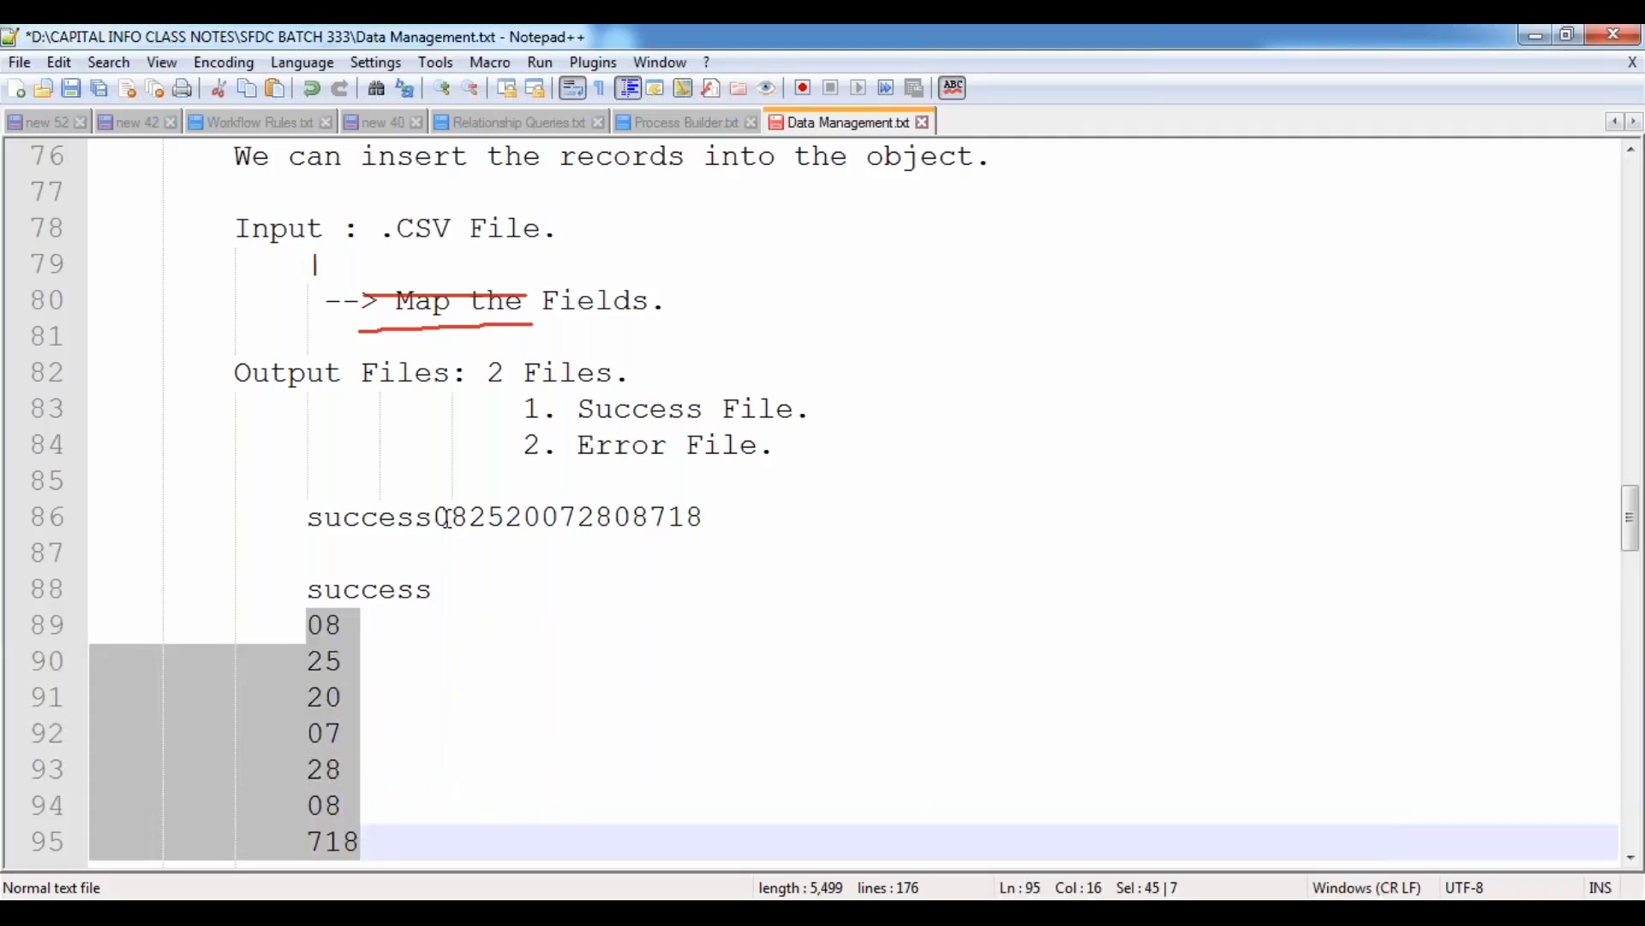
{"action": "left_click_drag", "start_coordinate": [434, 519], "coordinate": [718, 517]}
{"action": "left_click", "coordinate": [306, 582]}
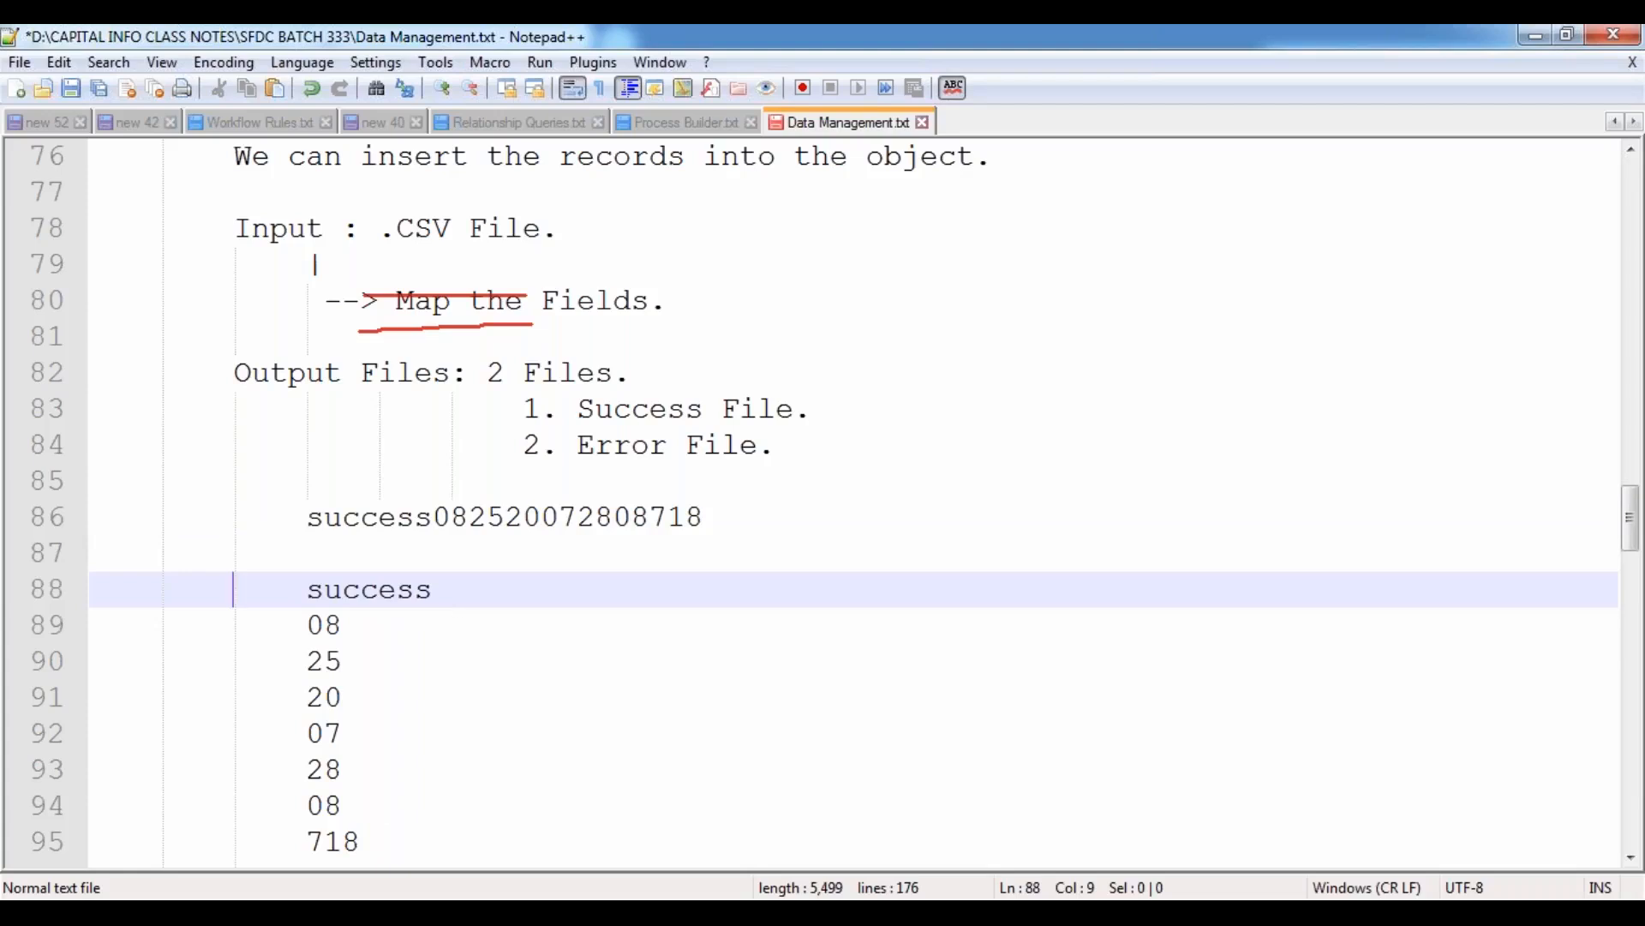
{"action": "key", "text": "alt+Tab"}
{"action": "left_click", "coordinate": [455, 476]}
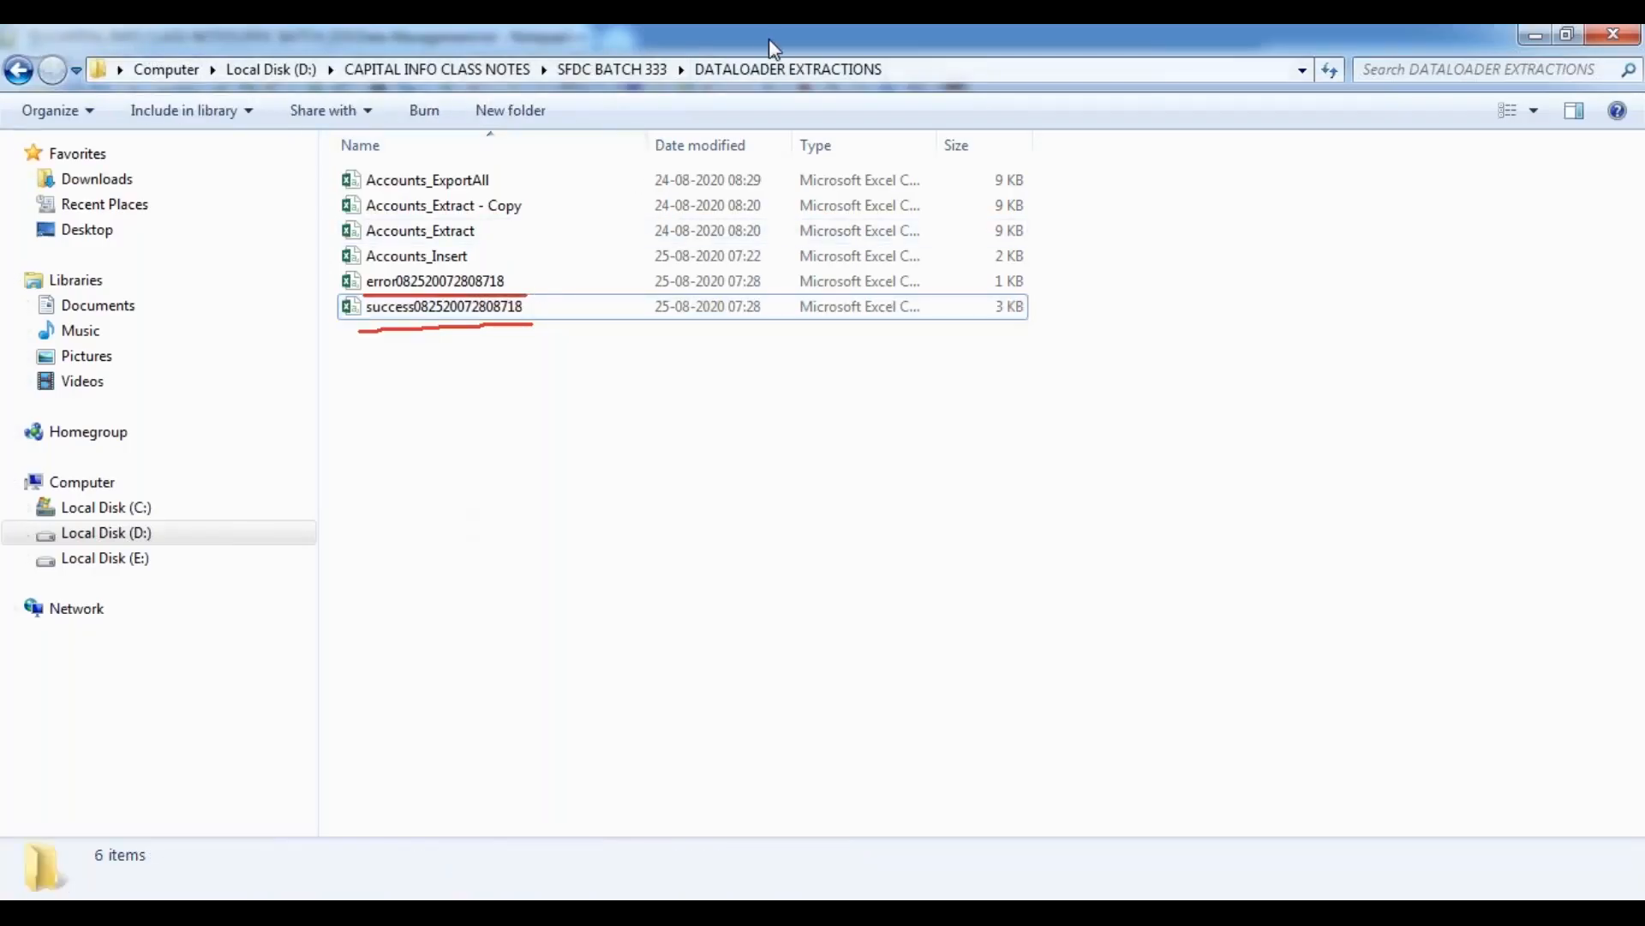
{"action": "key", "text": "Escape"}
{"action": "left_click", "coordinate": [488, 368]}
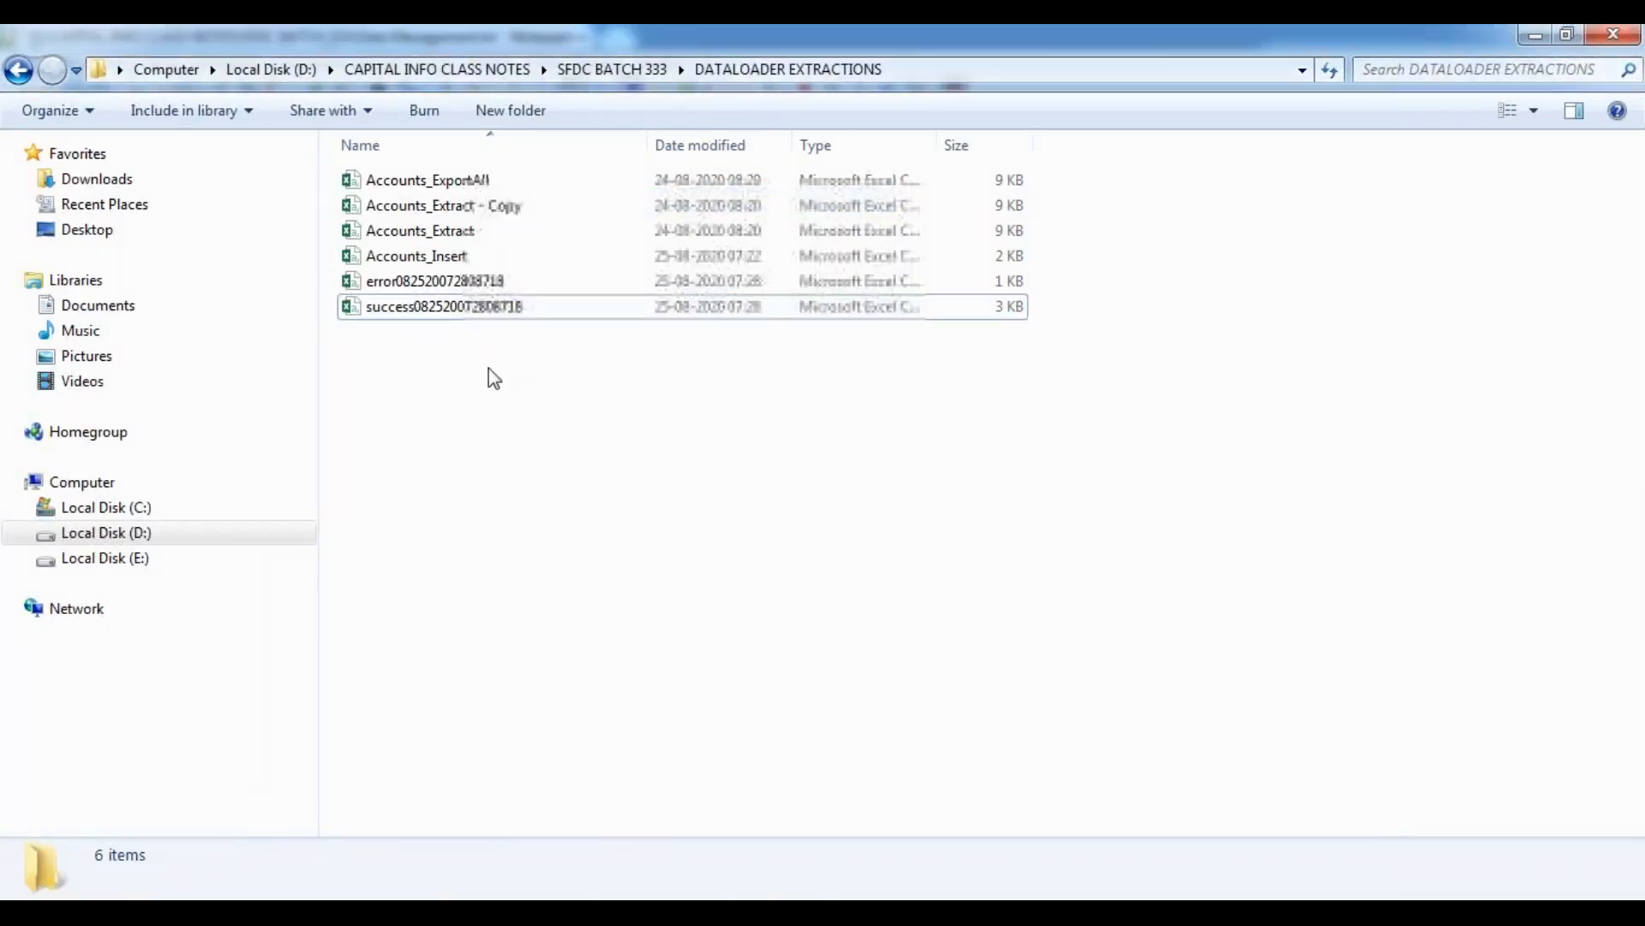
{"action": "double_click", "coordinate": [456, 309]}
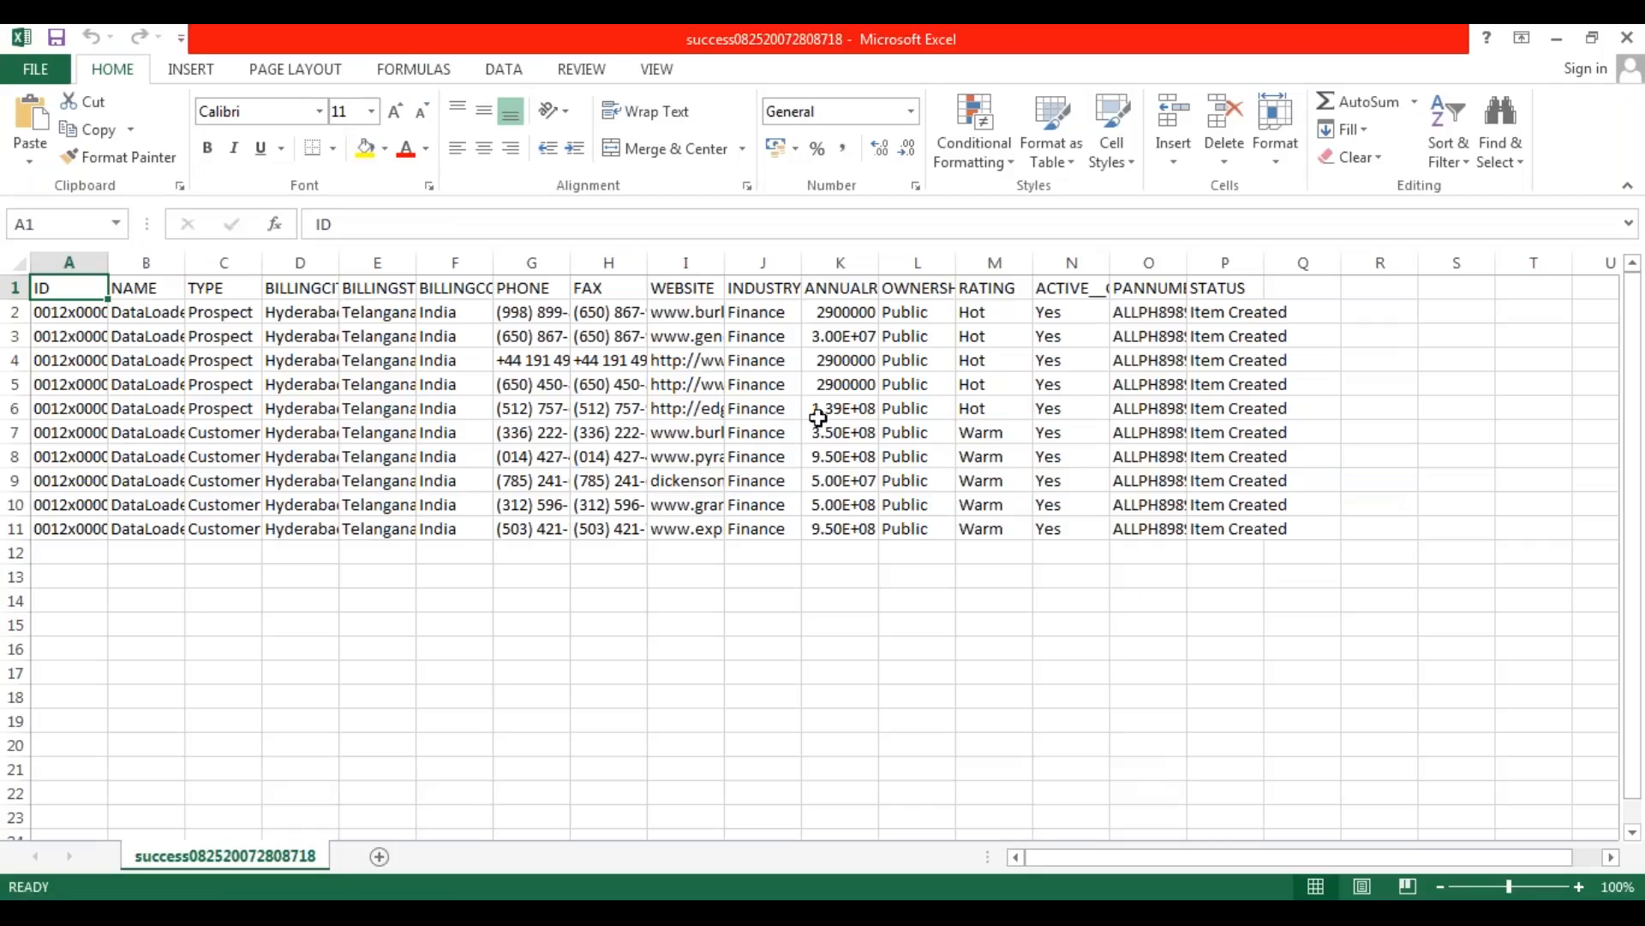
Autofit all columns of the success sheet to their contents and select the last record's ID cell, A11.
{"action": "left_click", "coordinate": [1063, 697]}
{"action": "left_click", "coordinate": [18, 261]}
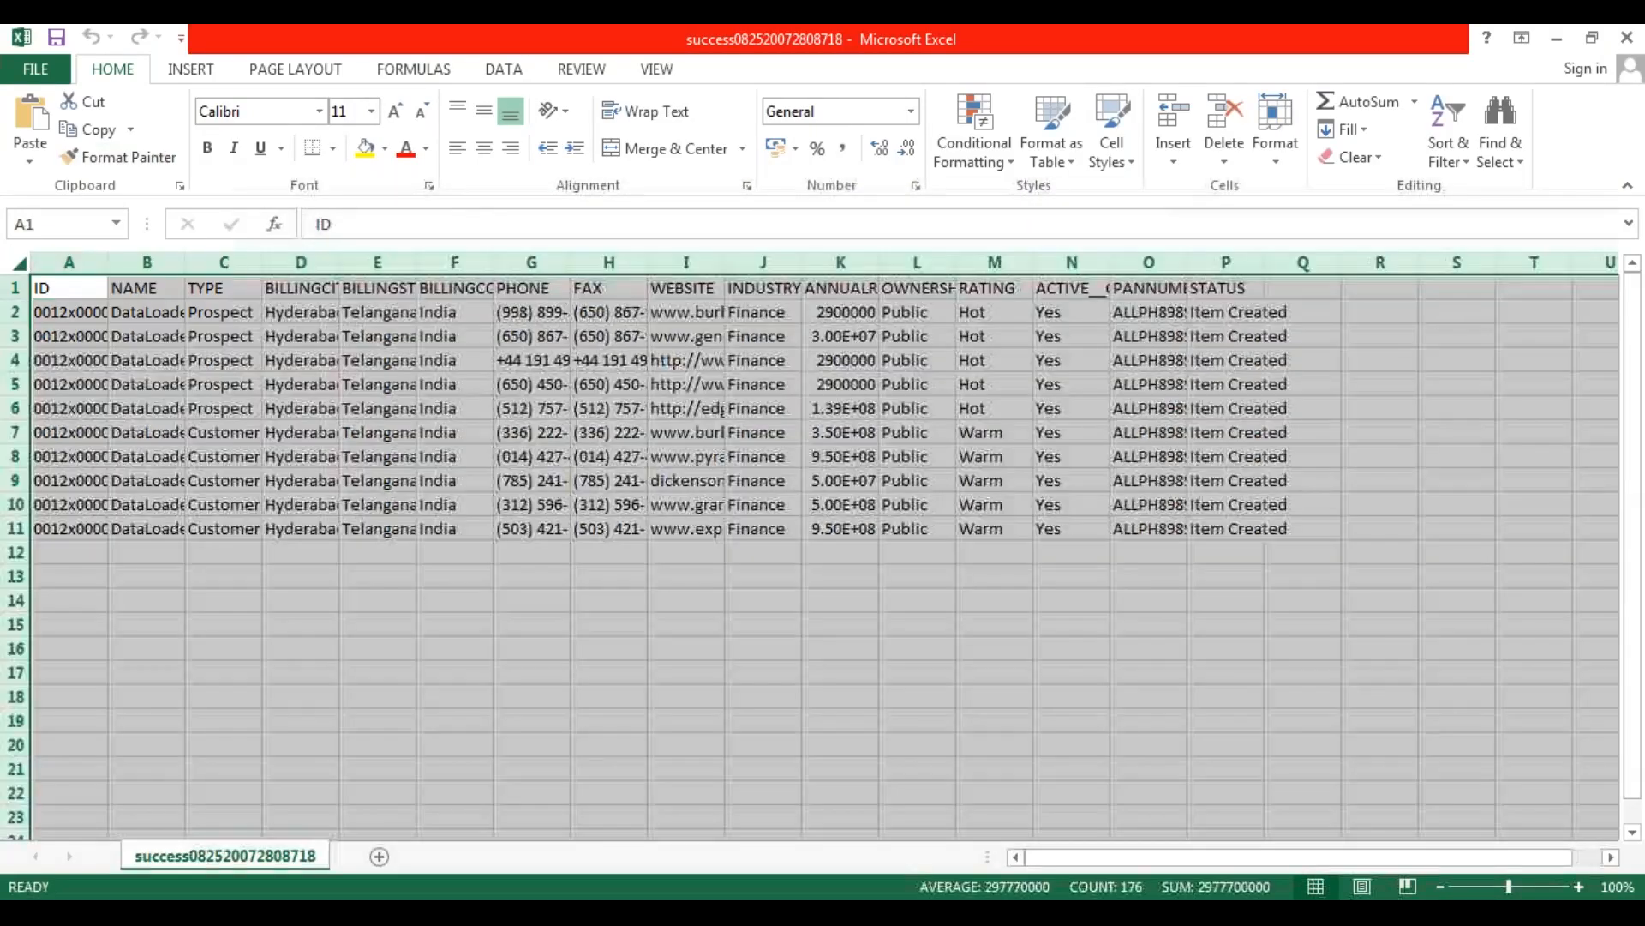
{"action": "double_click", "coordinate": [108, 268]}
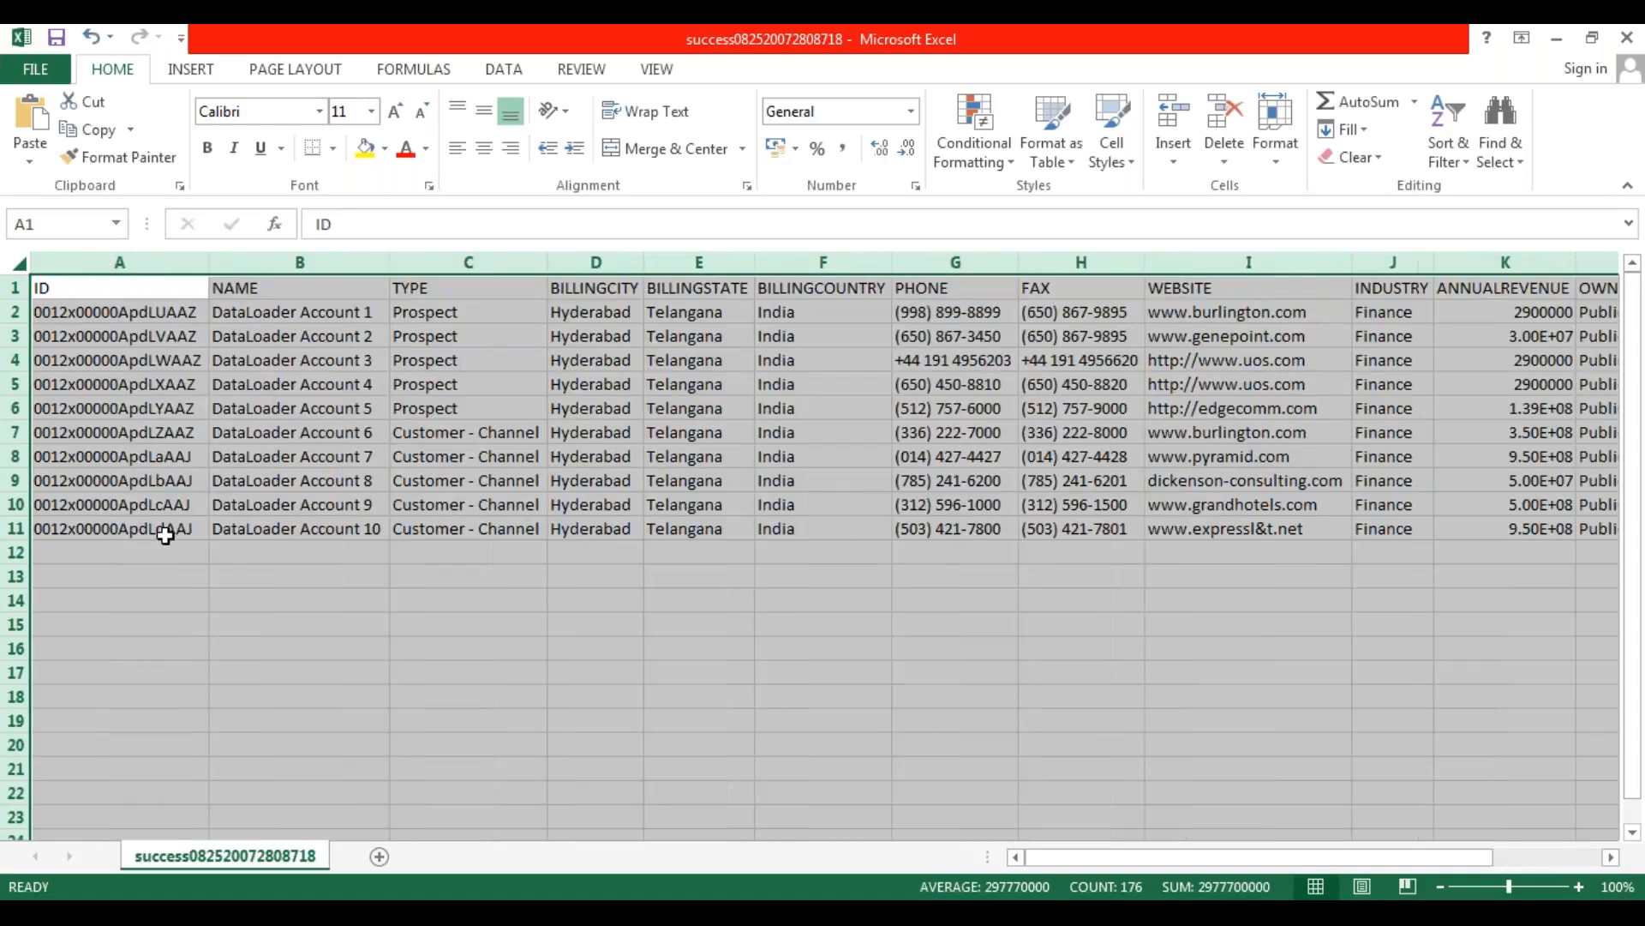
{"action": "left_click", "coordinate": [165, 531]}
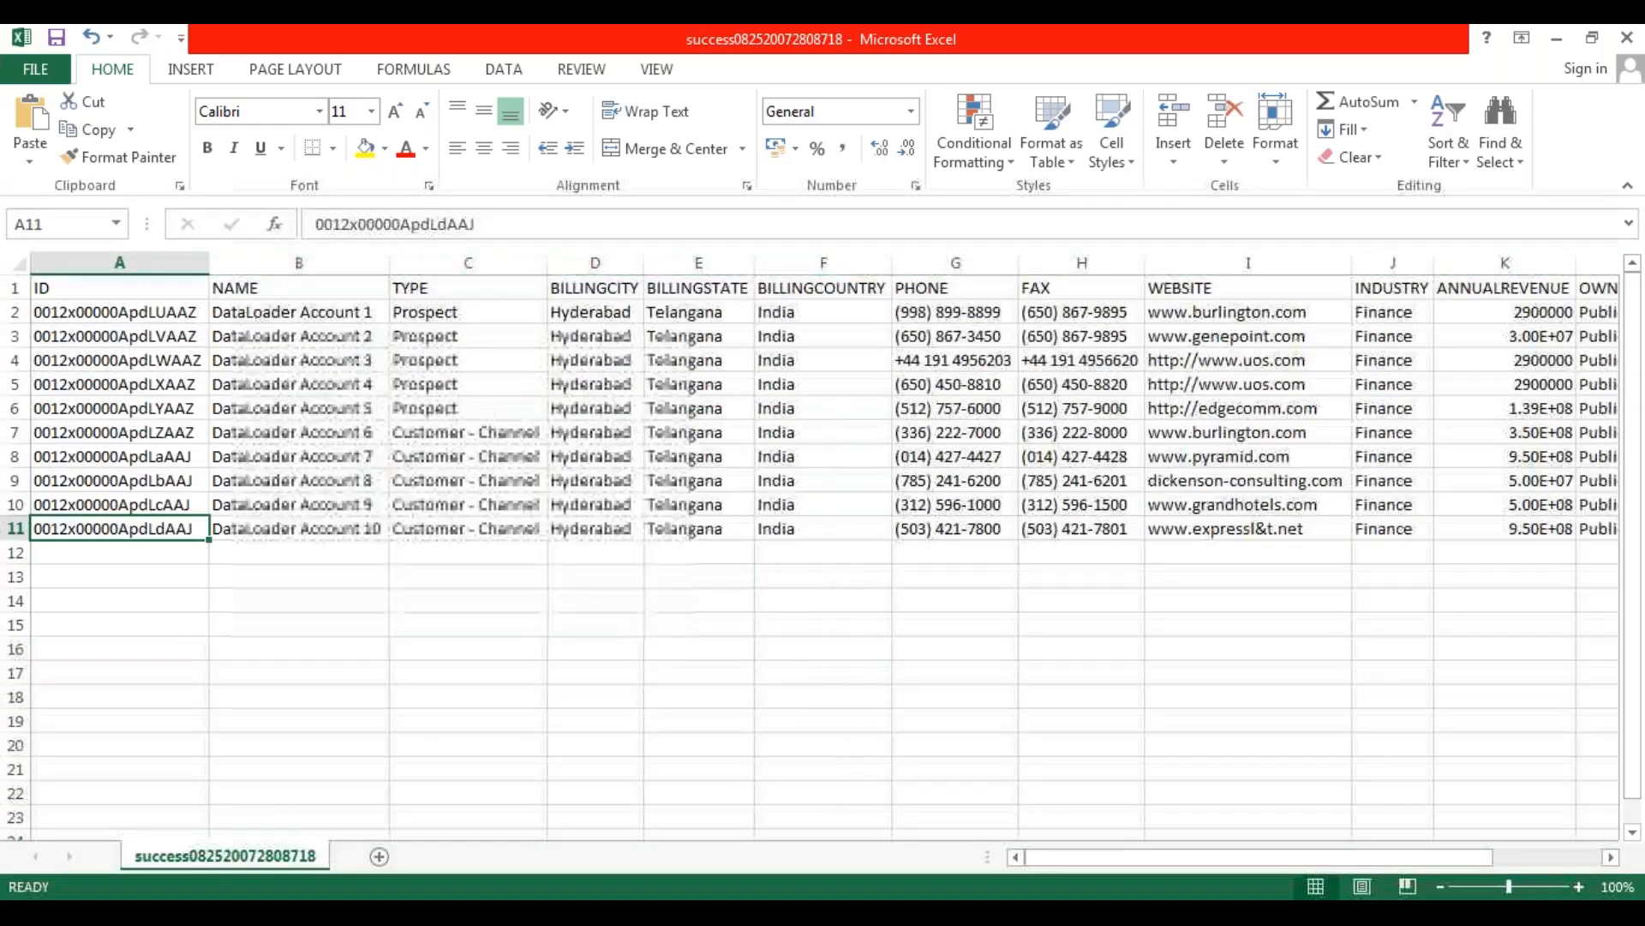
Examine the ID column of the success sheet, highlighting the record IDs in A2:A11 and finishing on cell A2.
{"action": "left_click", "coordinate": [136, 257]}
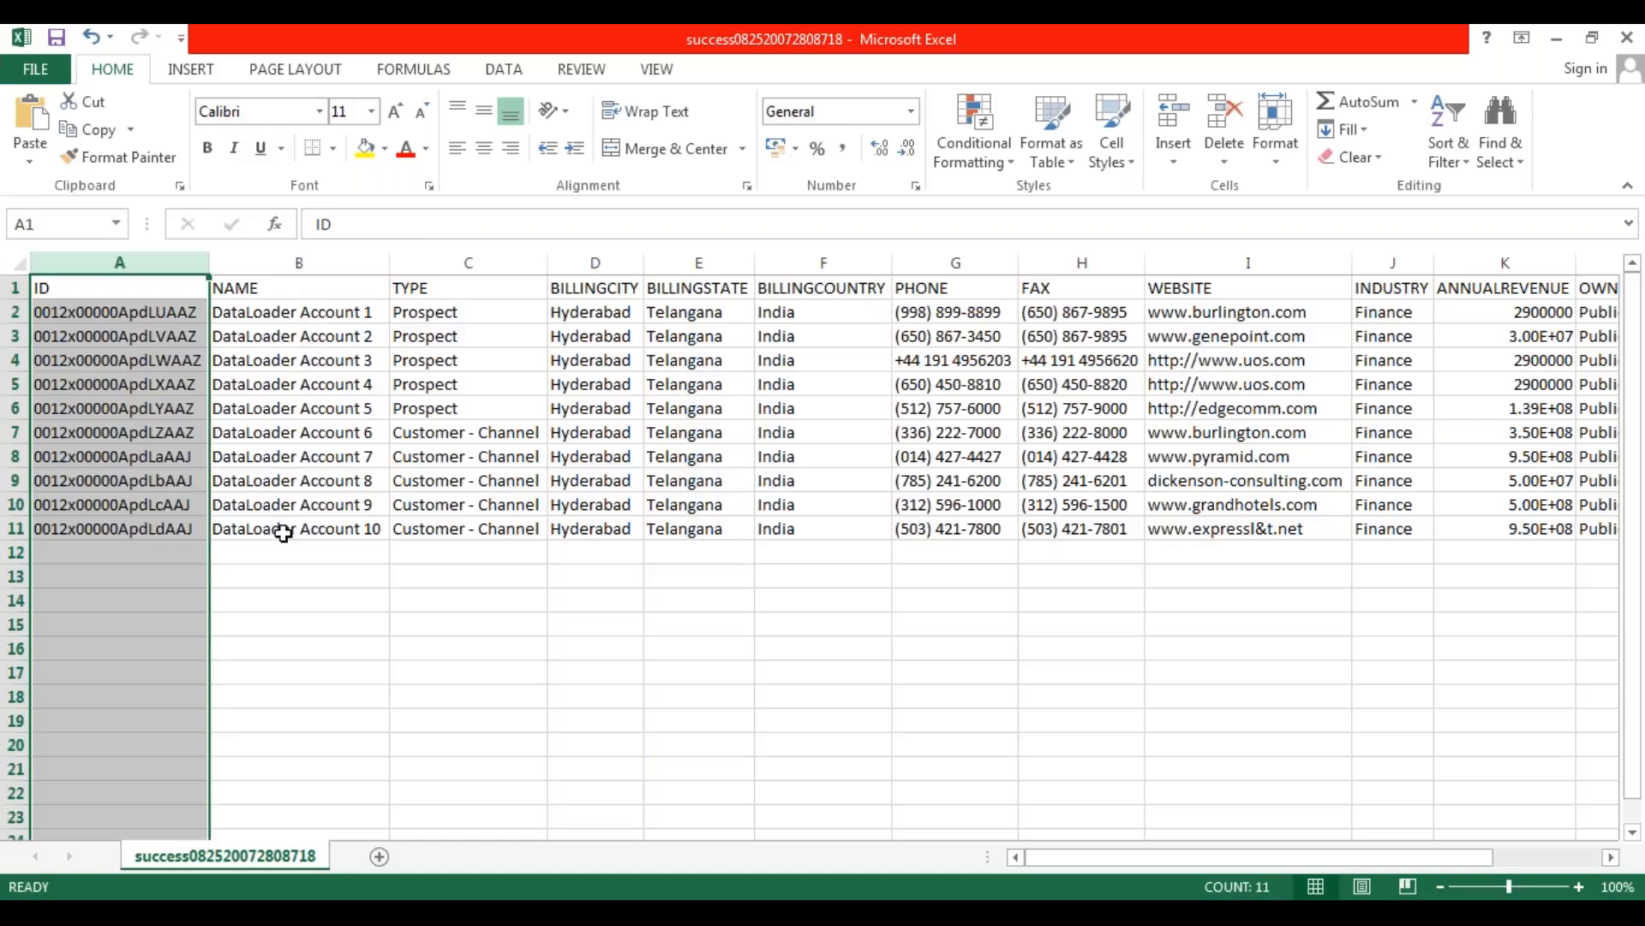
{"action": "left_click", "coordinate": [304, 313]}
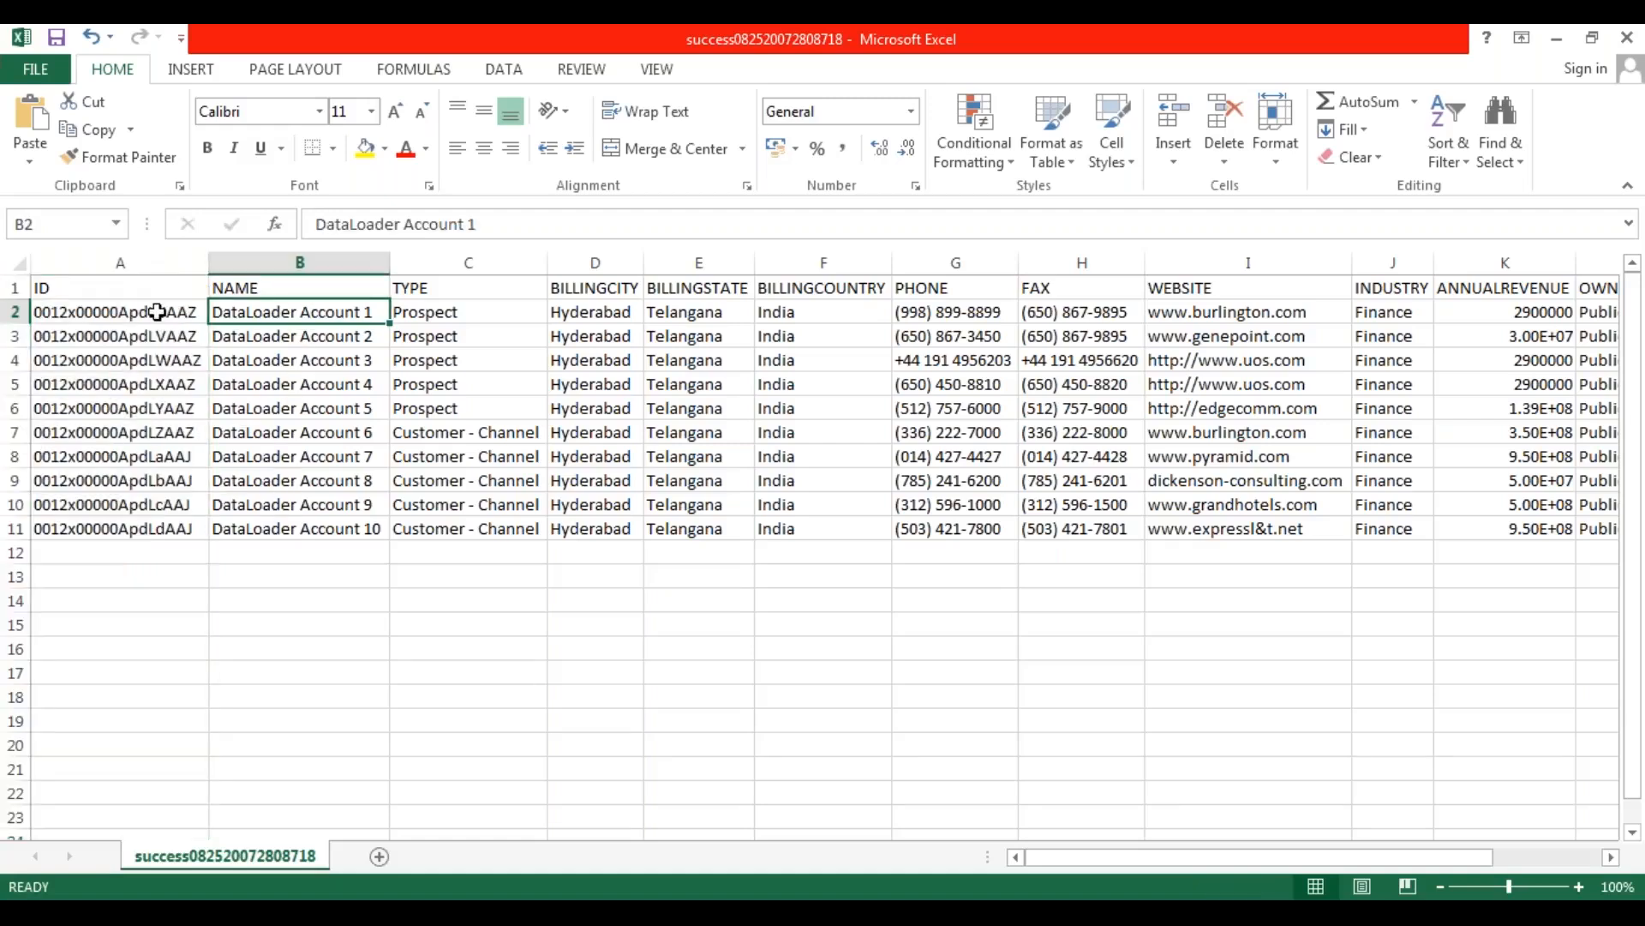
{"action": "left_click_drag", "start_coordinate": [158, 313], "coordinate": [160, 532]}
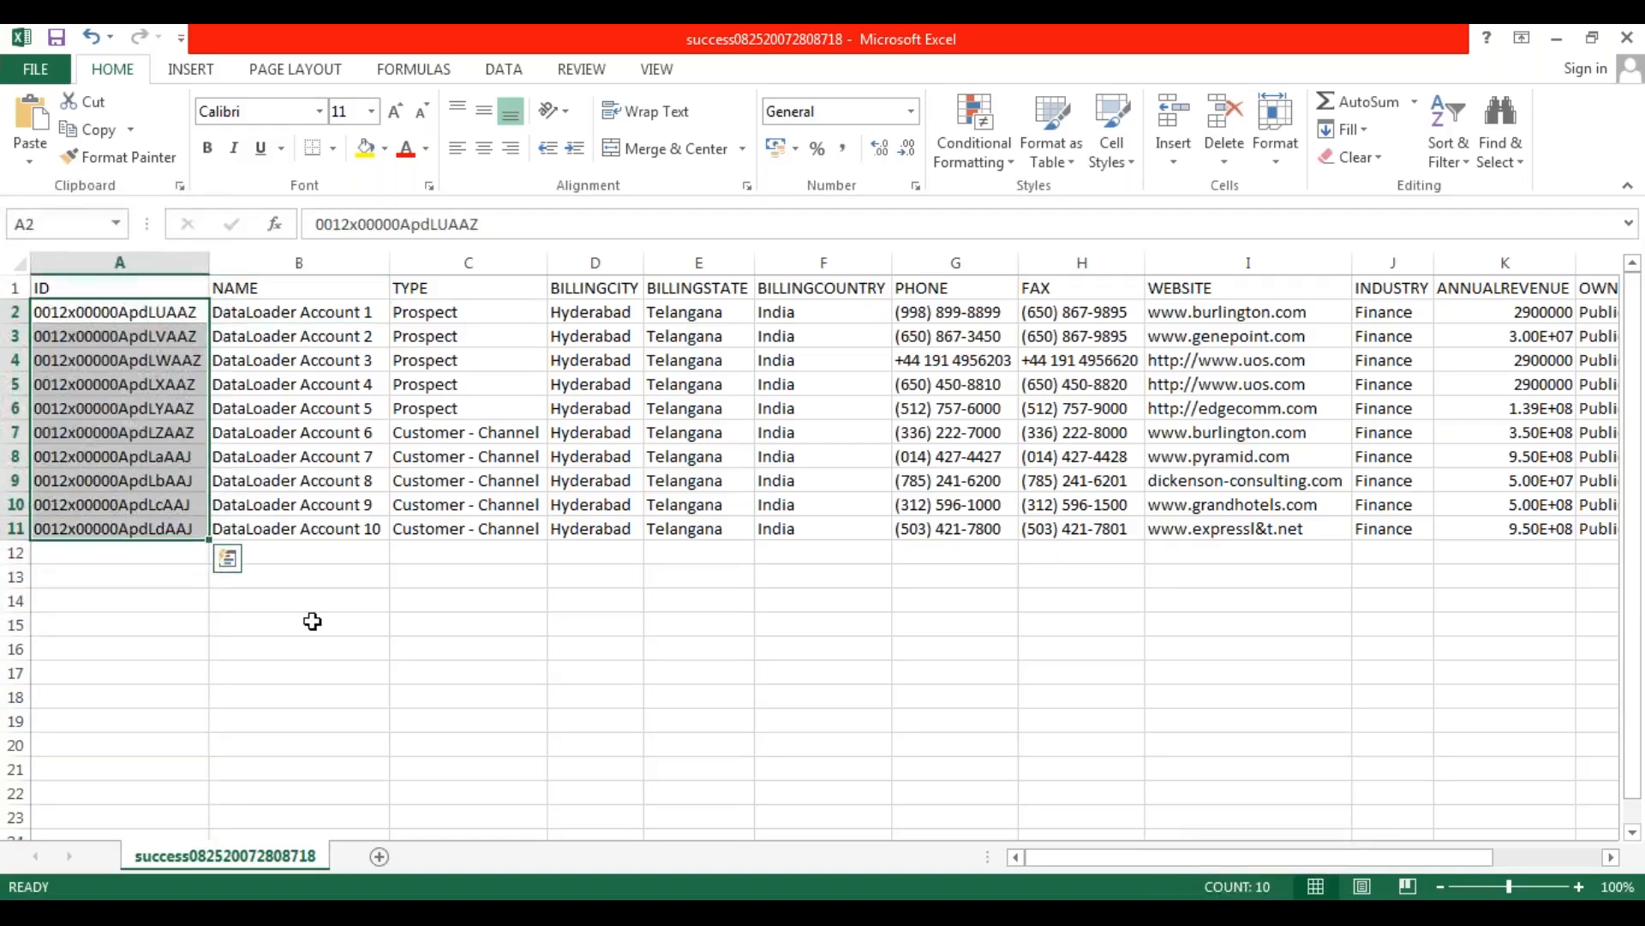
{"action": "left_click", "coordinate": [180, 383]}
{"action": "left_click", "coordinate": [143, 314]}
{"action": "left_click_drag", "start_coordinate": [143, 314], "coordinate": [140, 528]}
{"action": "left_click", "coordinate": [155, 307]}
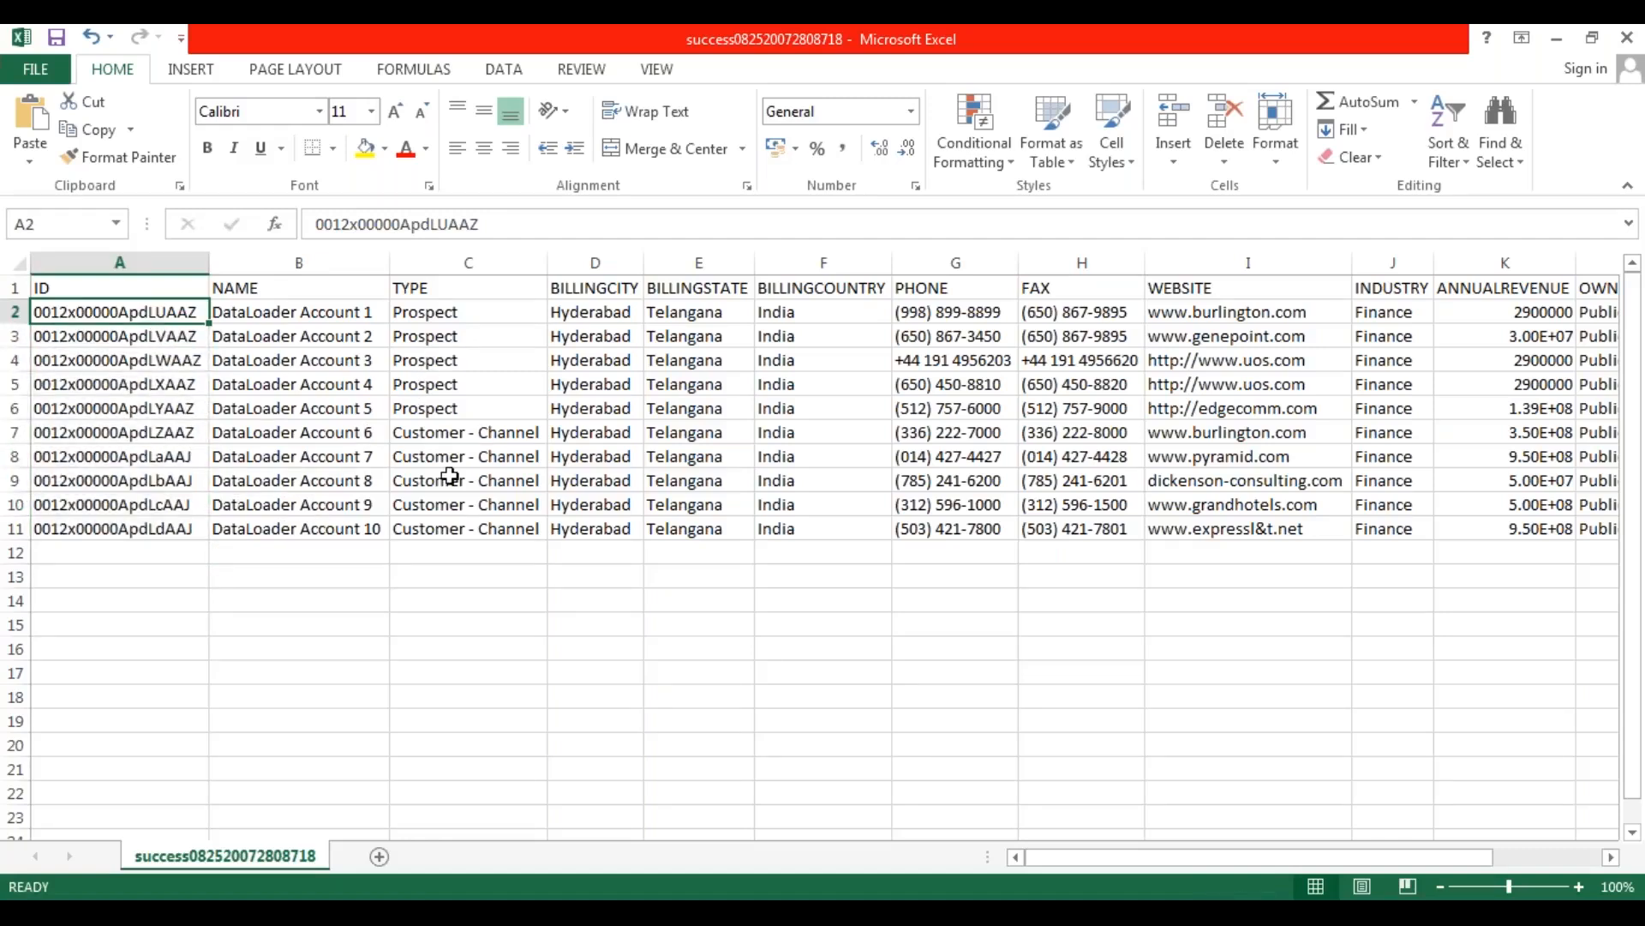
Examine the STATUS column at the end of the sheet, checking each record's status one by one from P2 to P11.
{"action": "left_click_drag", "start_coordinate": [1061, 855], "coordinate": [1170, 856]}
{"action": "left_click", "coordinate": [1514, 292]}
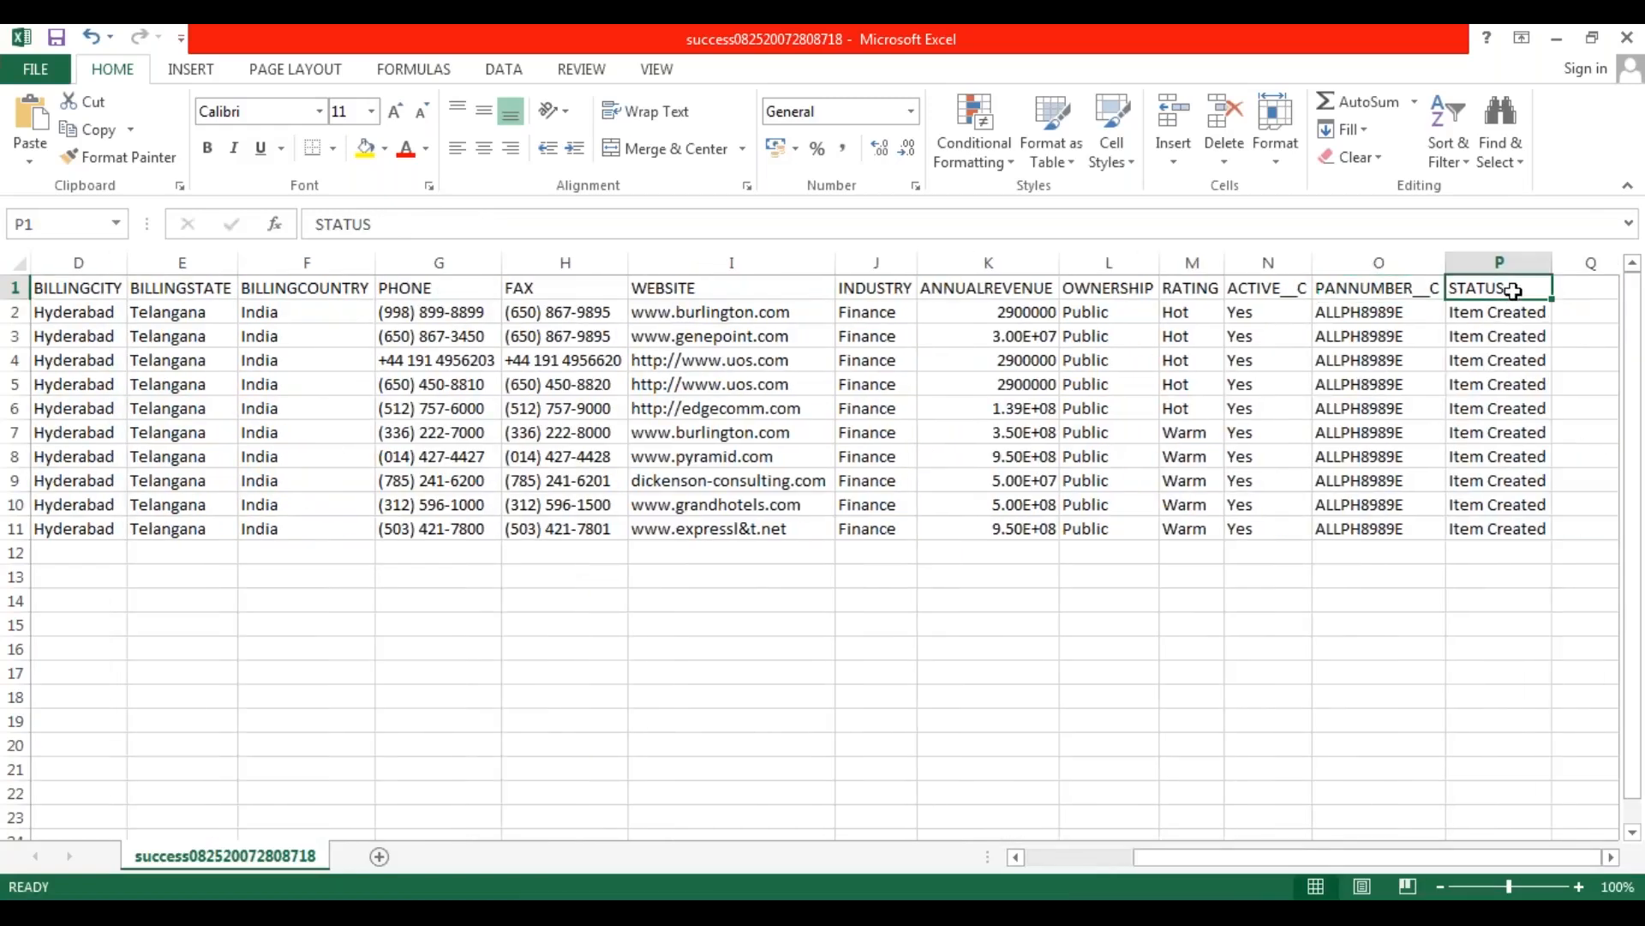
{"action": "left_click_drag", "start_coordinate": [1513, 292], "coordinate": [1531, 525]}
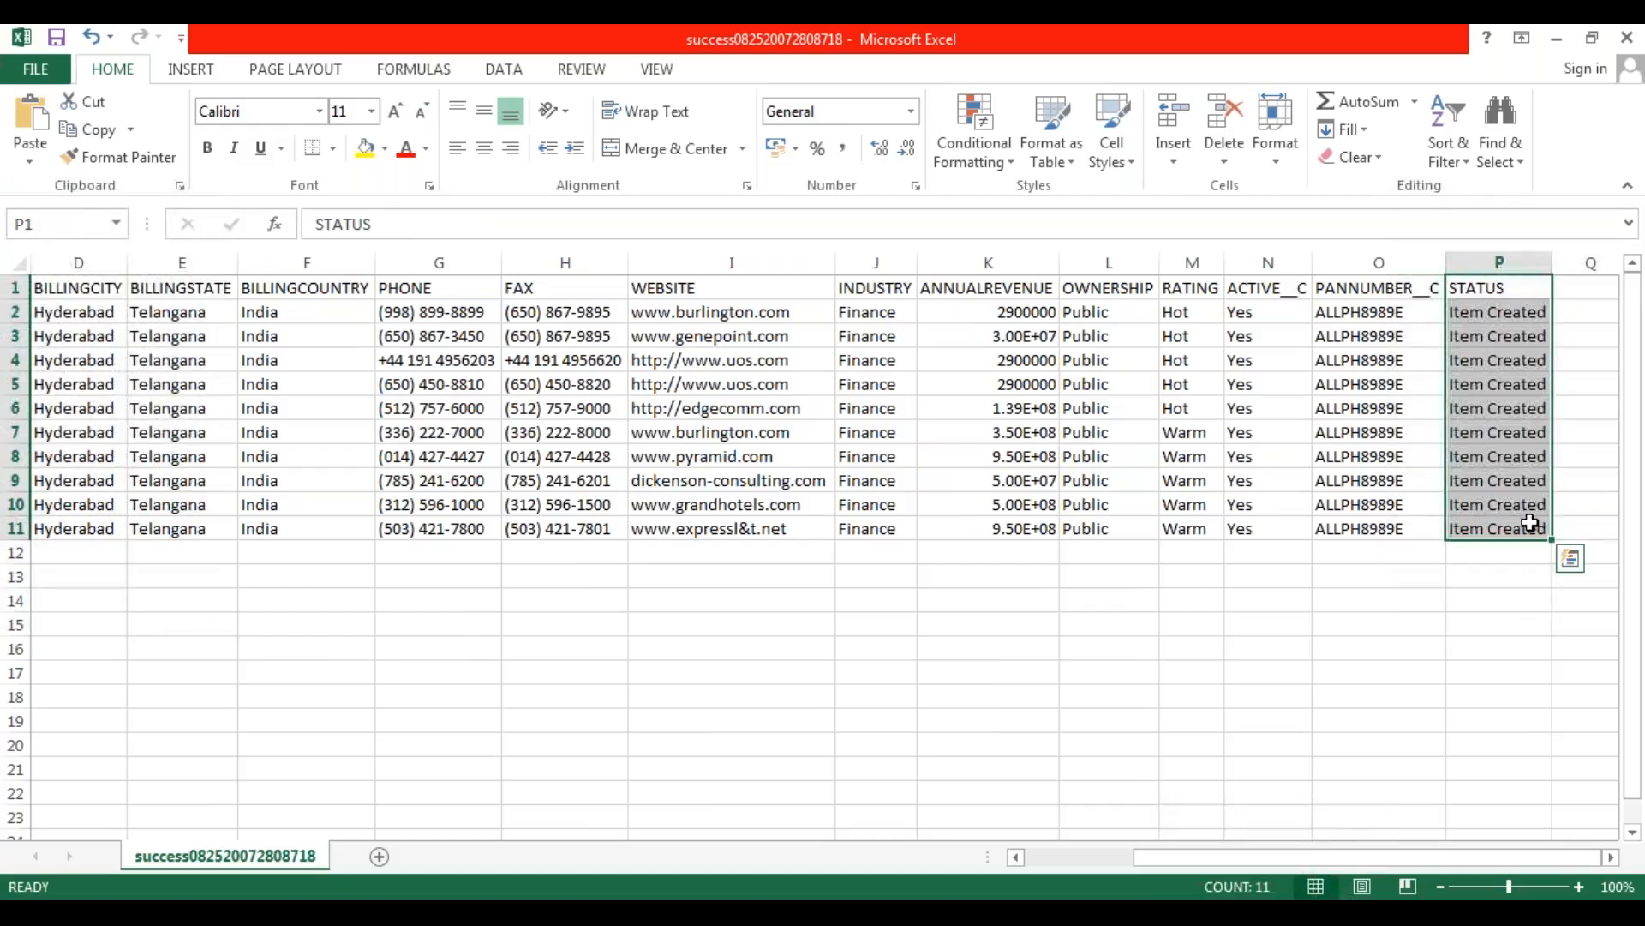
{"action": "left_click", "coordinate": [1499, 311]}
{"action": "left_click", "coordinate": [1501, 338]}
{"action": "left_click", "coordinate": [1506, 360]}
{"action": "left_click", "coordinate": [1509, 384]}
{"action": "left_click", "coordinate": [1509, 408]}
{"action": "left_click", "coordinate": [1509, 432]}
{"action": "left_click", "coordinate": [1509, 456]}
{"action": "left_click", "coordinate": [1510, 480]}
{"action": "left_click", "coordinate": [1511, 505]}
{"action": "left_click", "coordinate": [1510, 528]}
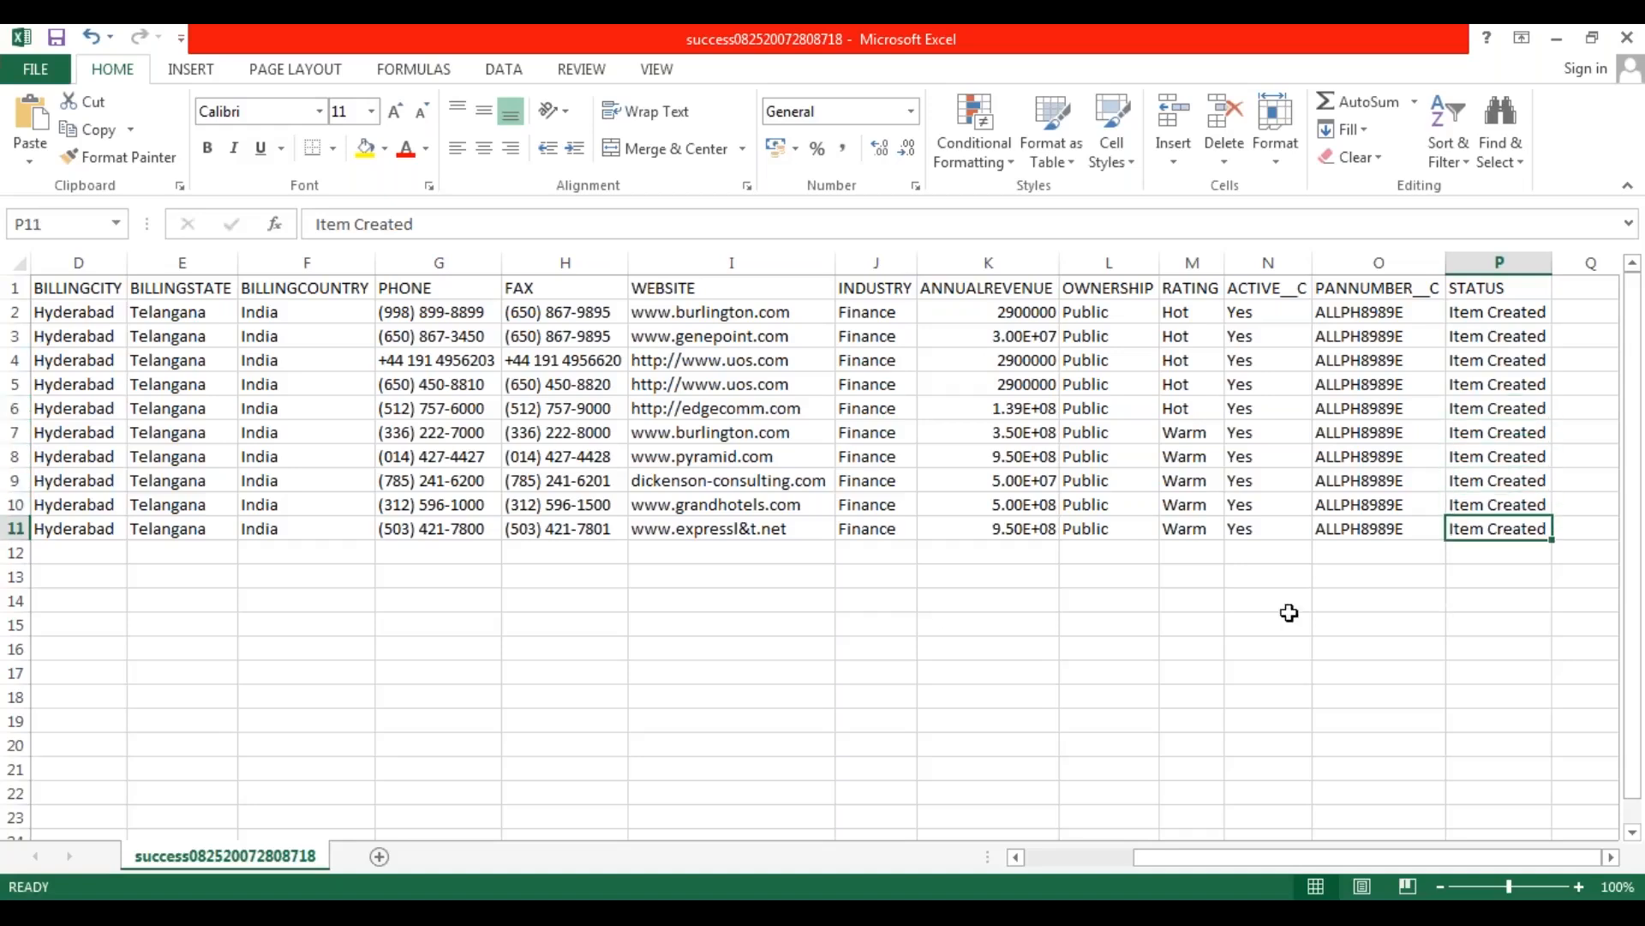
Highlight the whole block of record statuses in P2:P11 for review, and clear the selection by choosing empty cell J15.
{"action": "left_click_drag", "start_coordinate": [1510, 310], "coordinate": [1506, 529]}
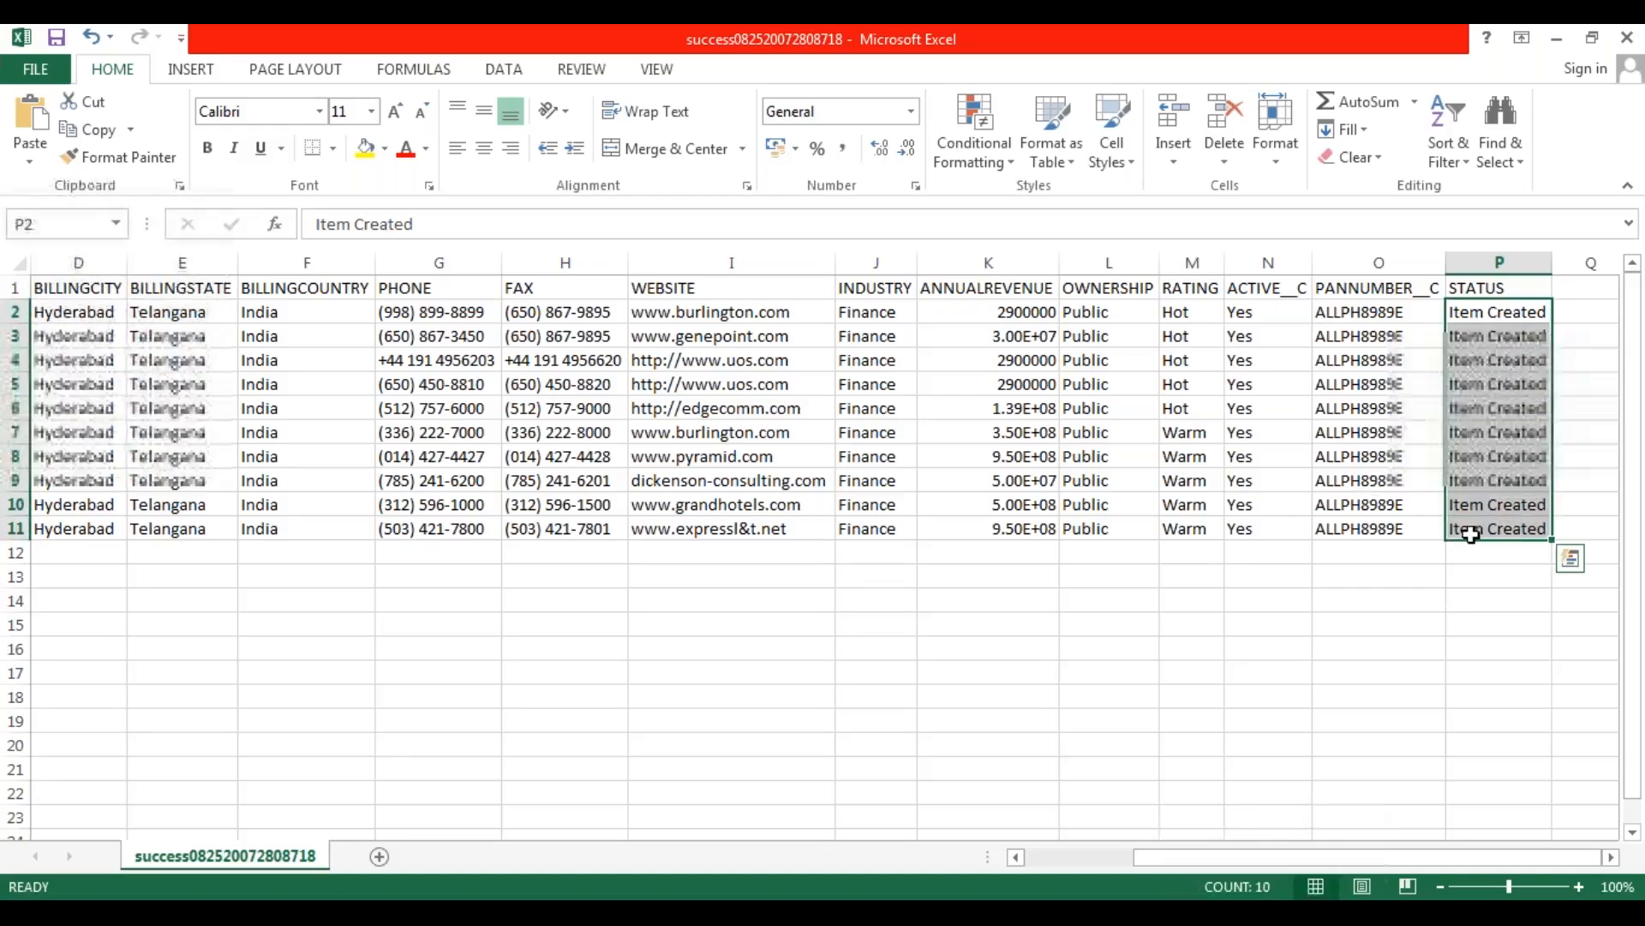
{"action": "left_click", "coordinate": [1049, 607]}
{"action": "left_click_drag", "start_coordinate": [1514, 313], "coordinate": [1508, 526]}
{"action": "left_click", "coordinate": [870, 626]}
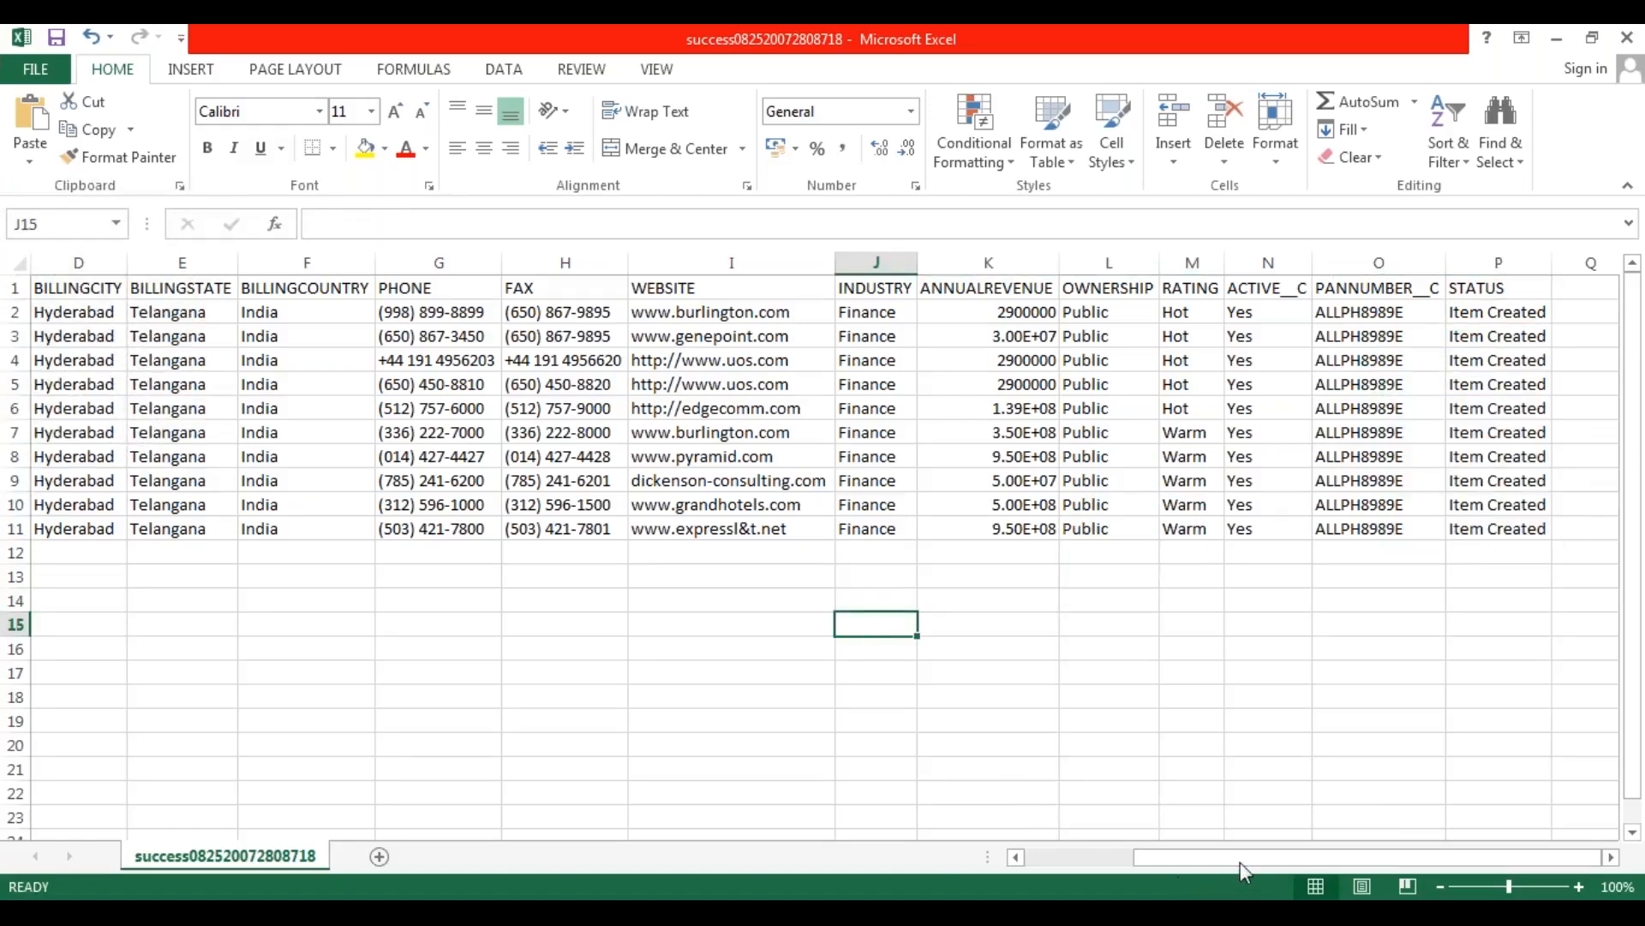
Return to the first columns of the sheet and select the empty cell A12 below the last record ID.
{"action": "left_click_drag", "start_coordinate": [1241, 859], "coordinate": [1133, 861]}
{"action": "left_click", "coordinate": [512, 548]}
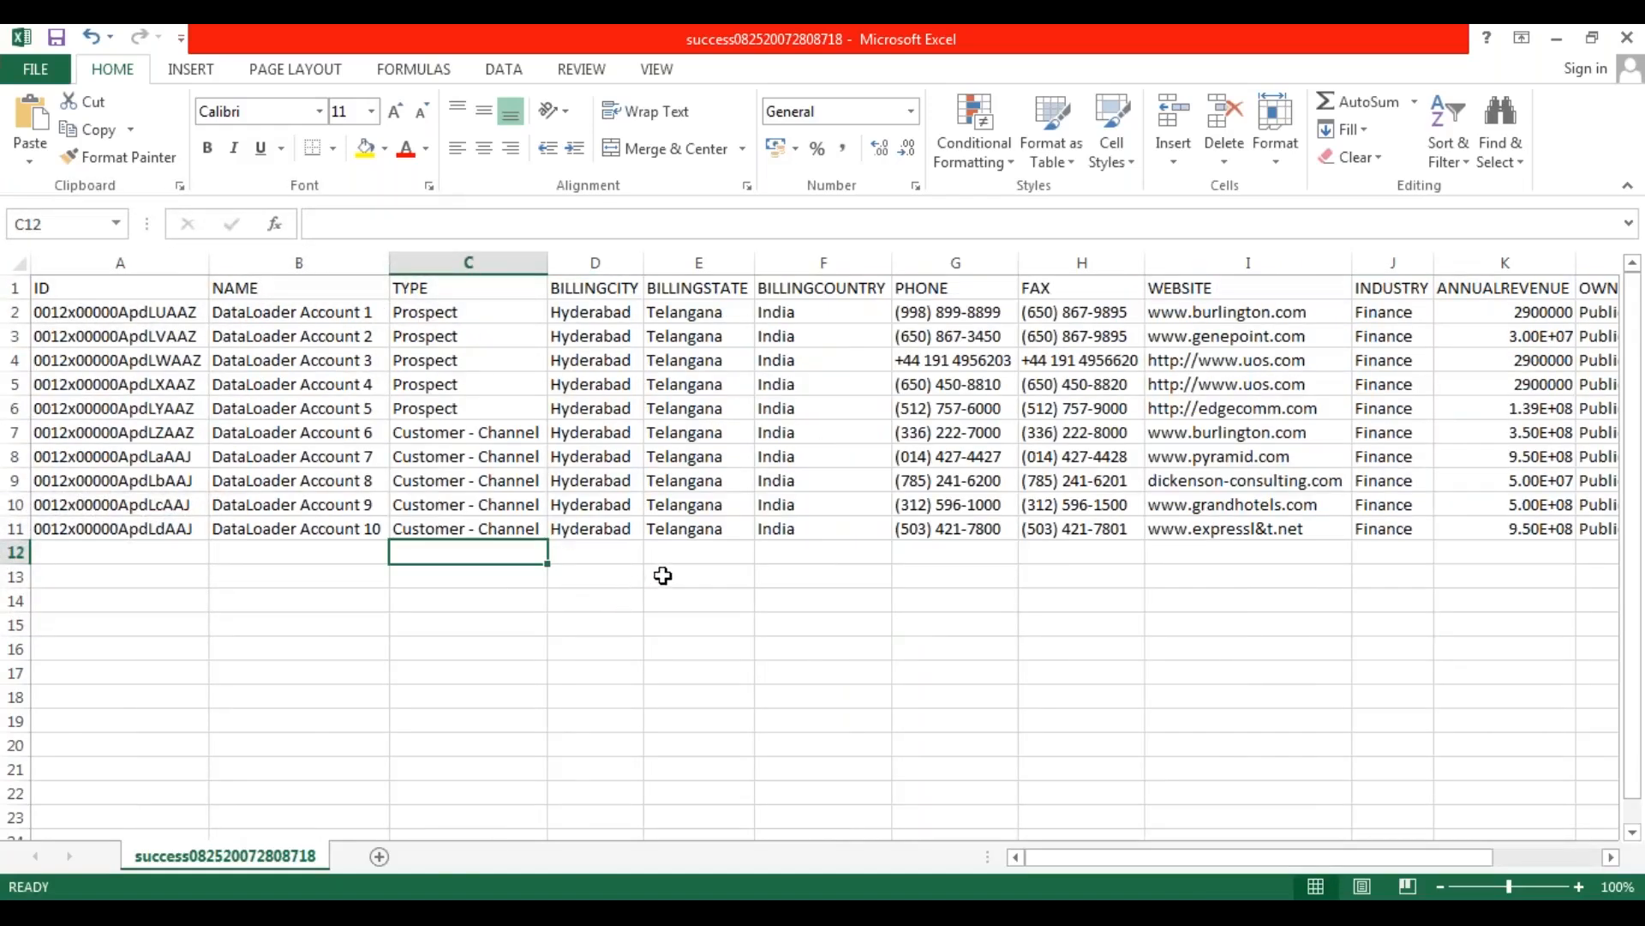
{"action": "left_click", "coordinate": [340, 558]}
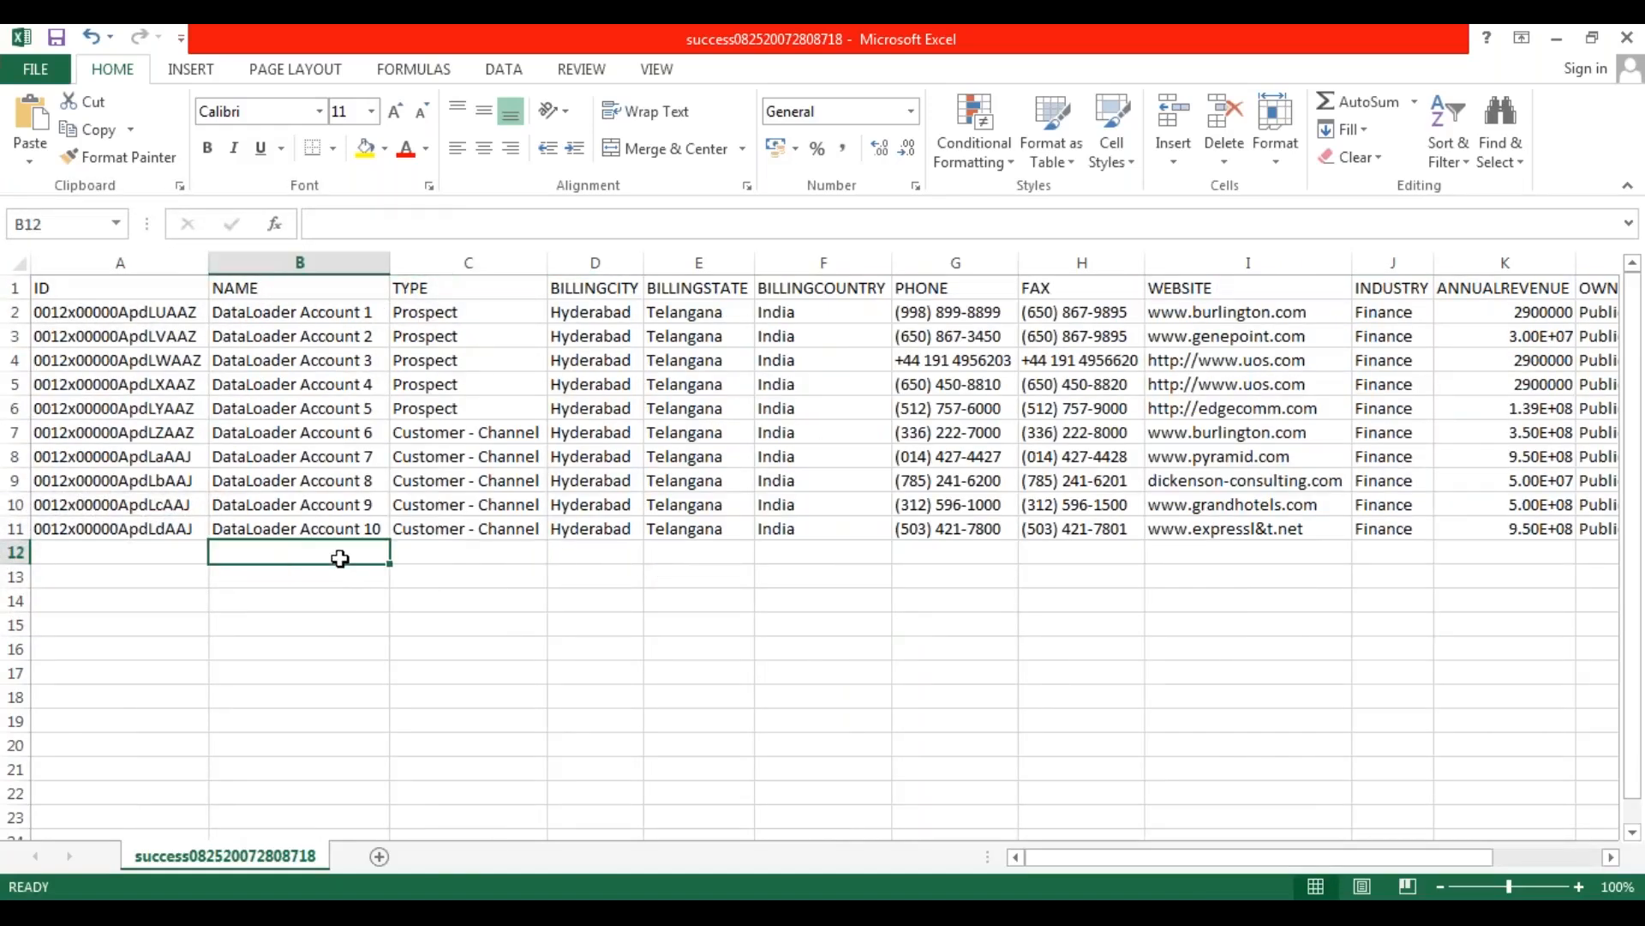
{"action": "left_click", "coordinate": [168, 551]}
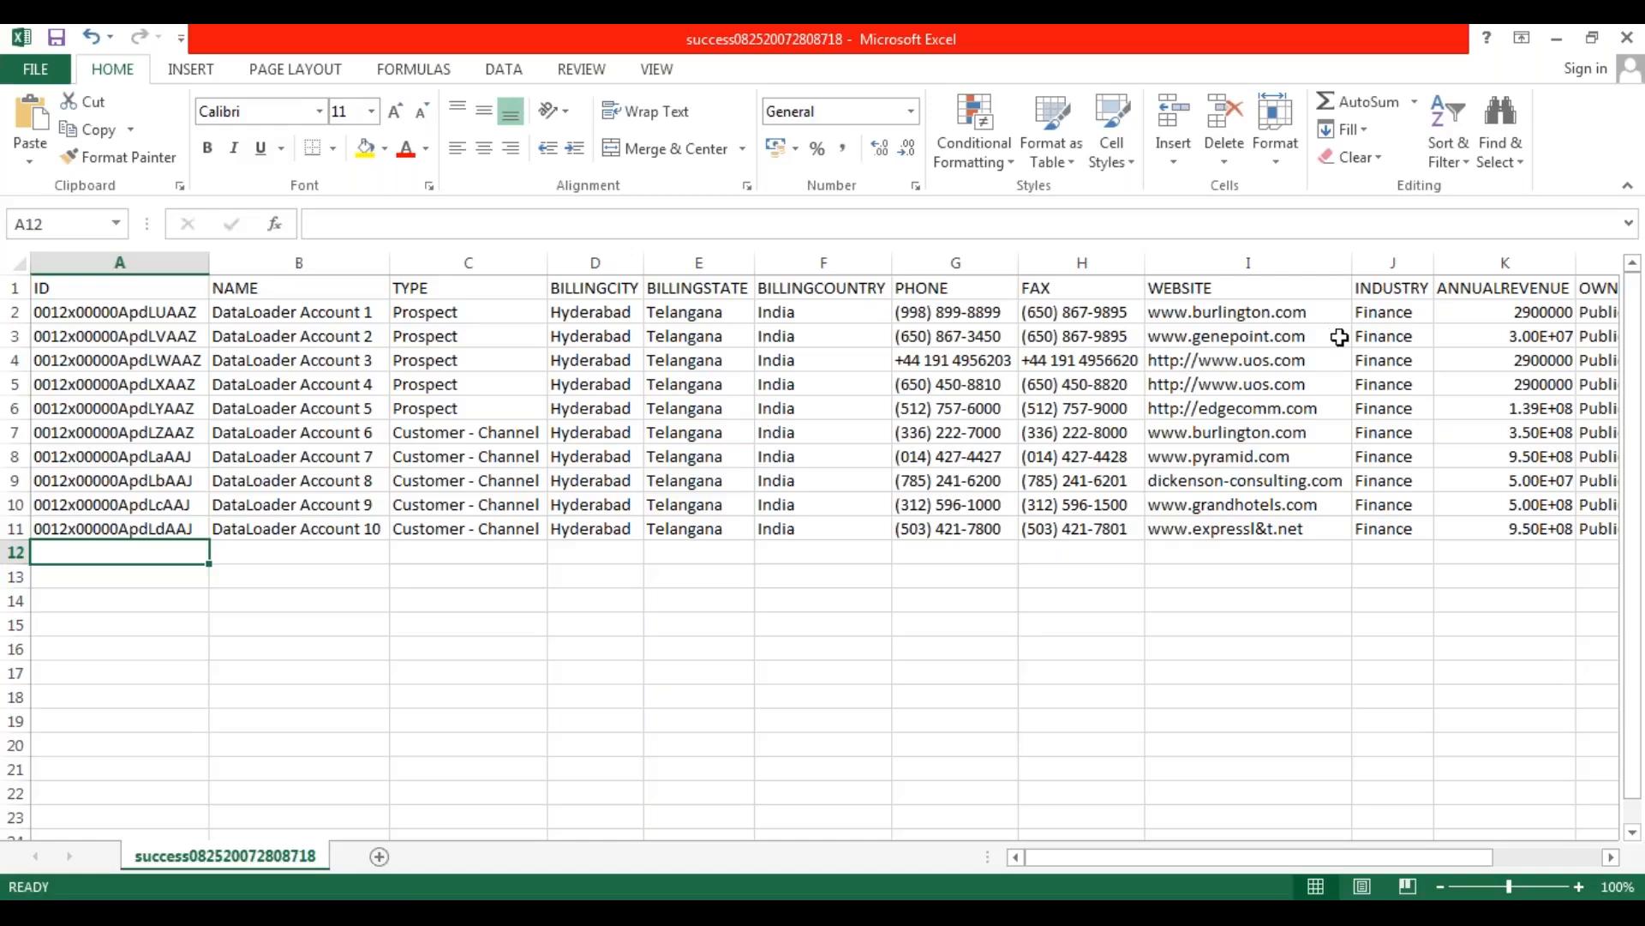
Close the success workbook without saving changes, and duplicate the Accounts_Insert file within the DATALOADER EXTRACTIONS folder.
{"action": "left_click", "coordinate": [1626, 38]}
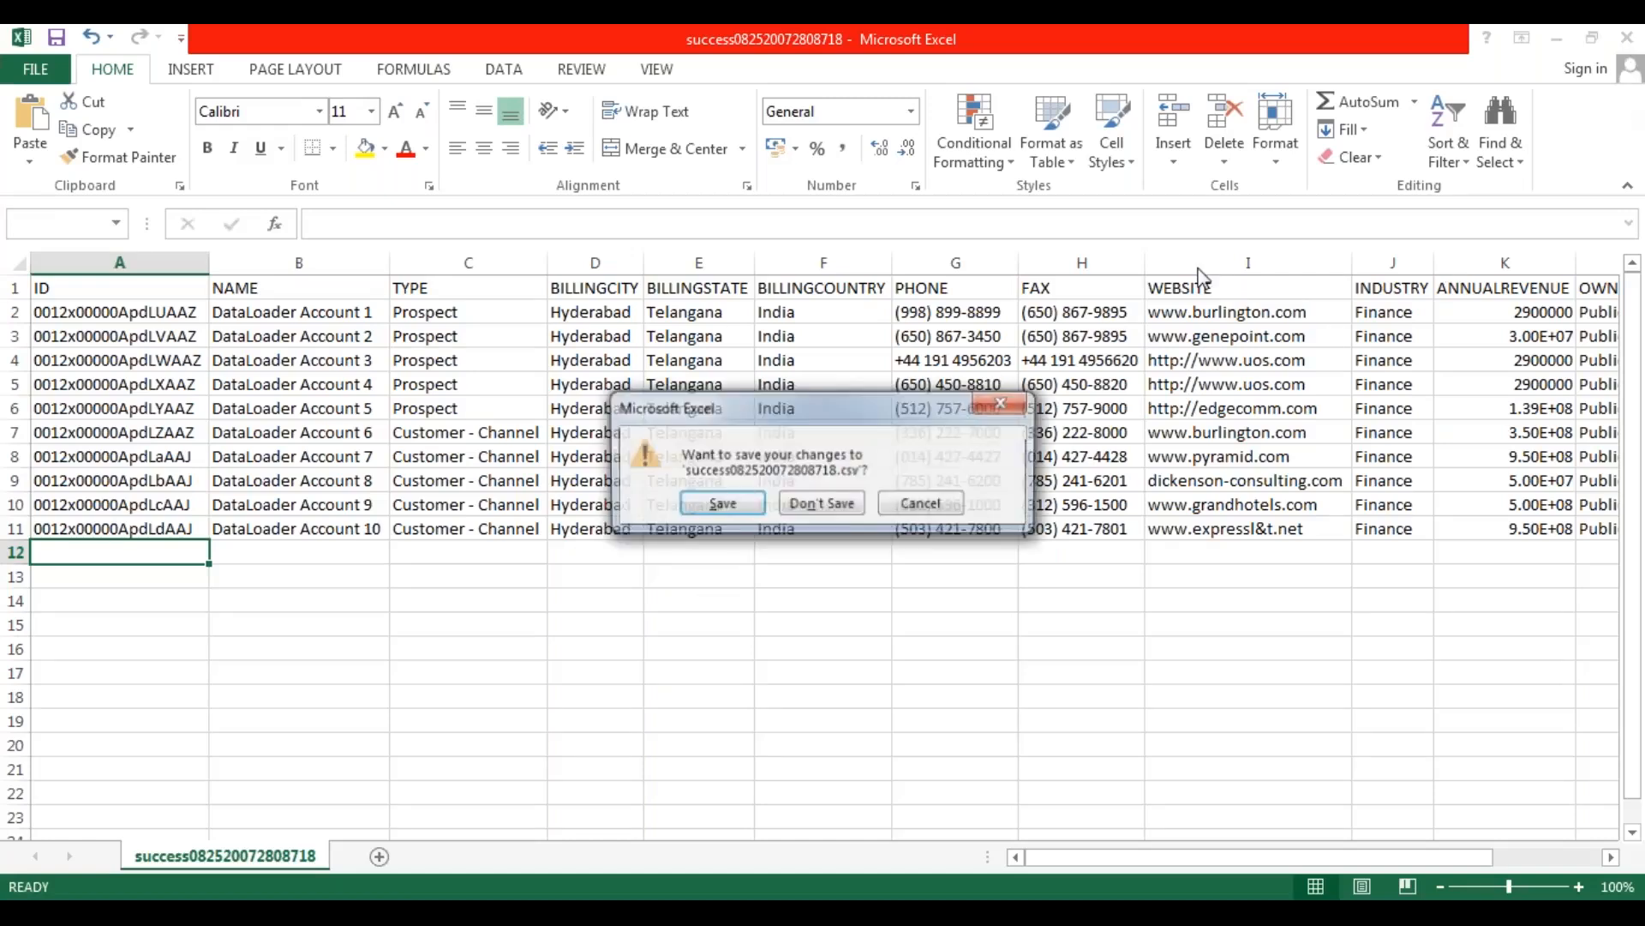
{"action": "left_click", "coordinate": [821, 504]}
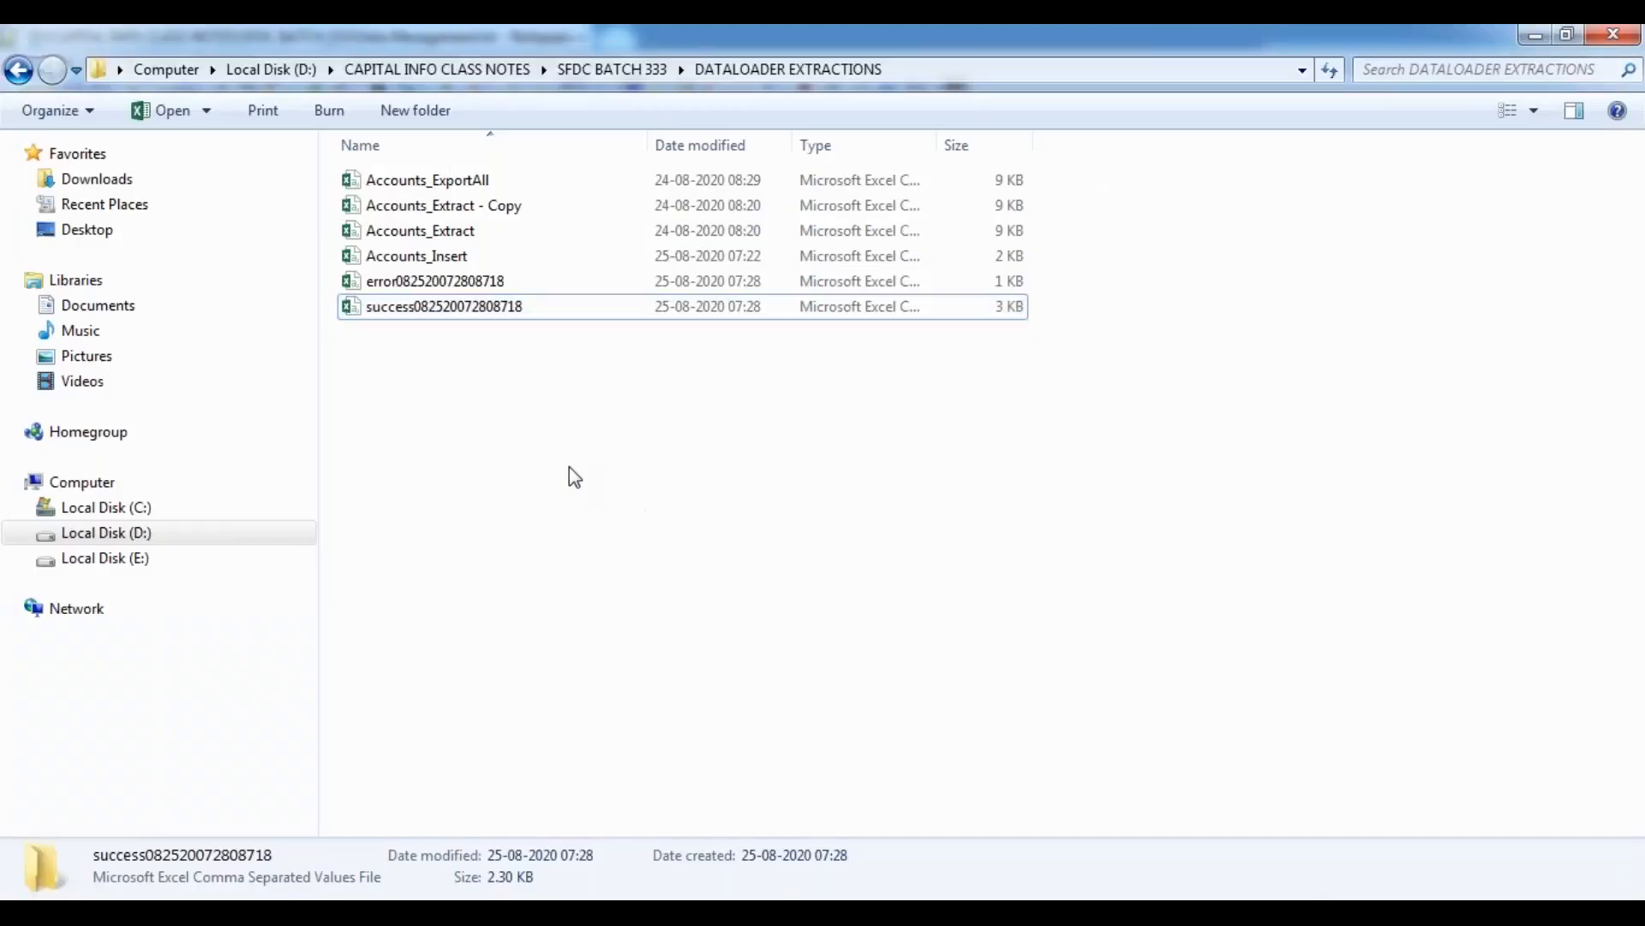
{"action": "left_click", "coordinate": [450, 260]}
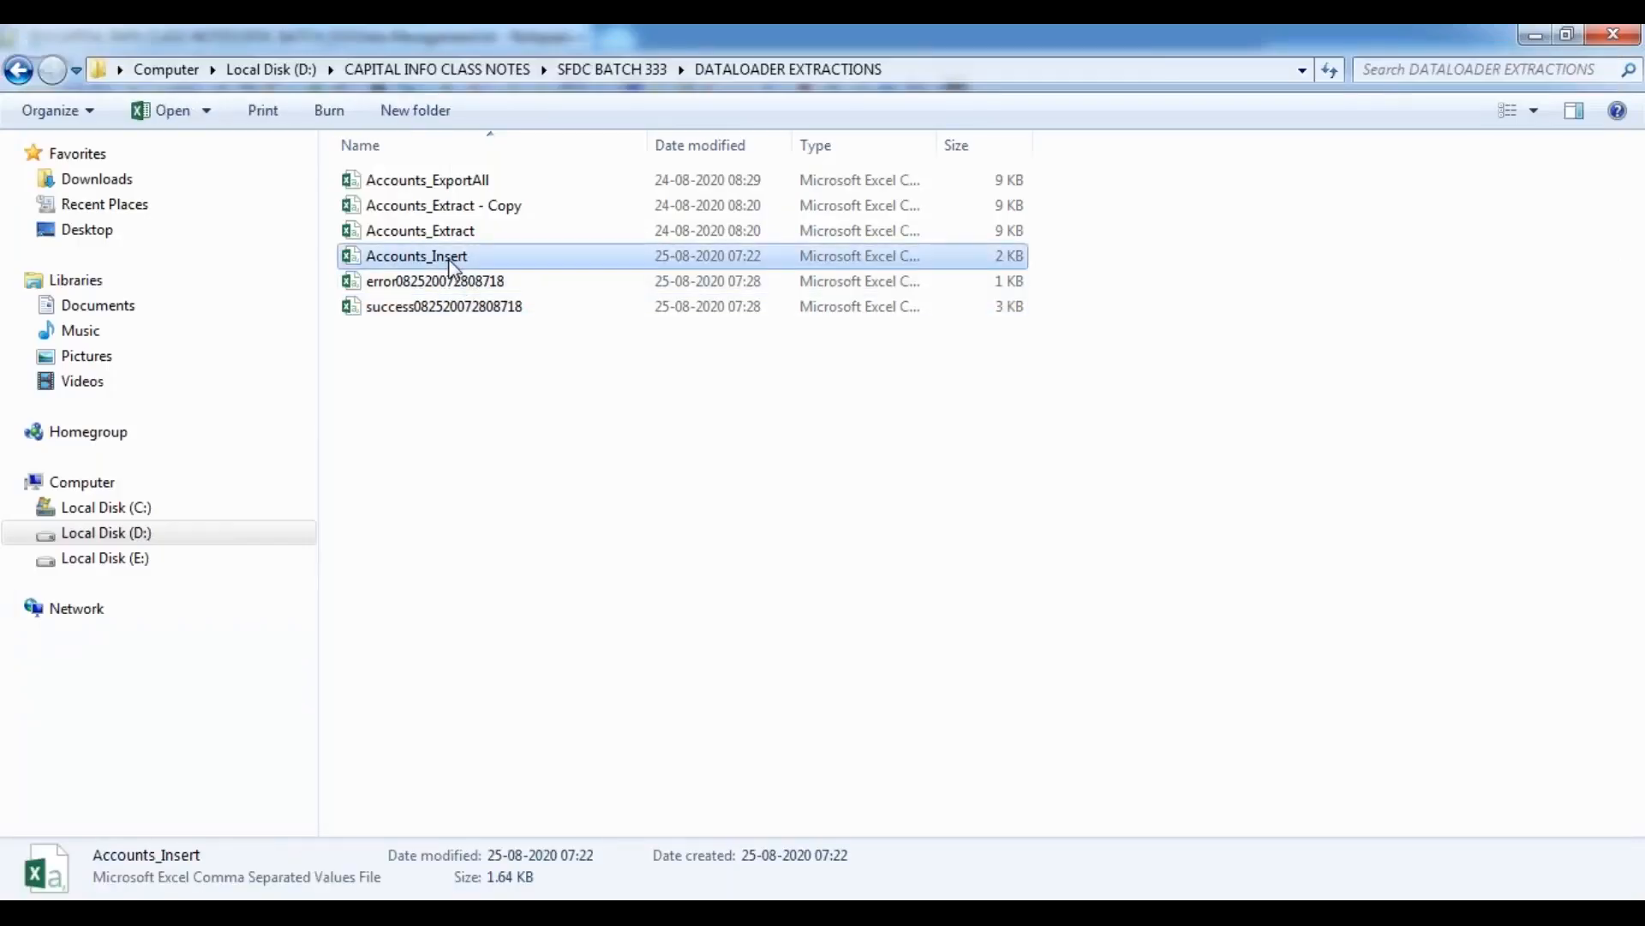
{"action": "left_click", "coordinate": [423, 374]}
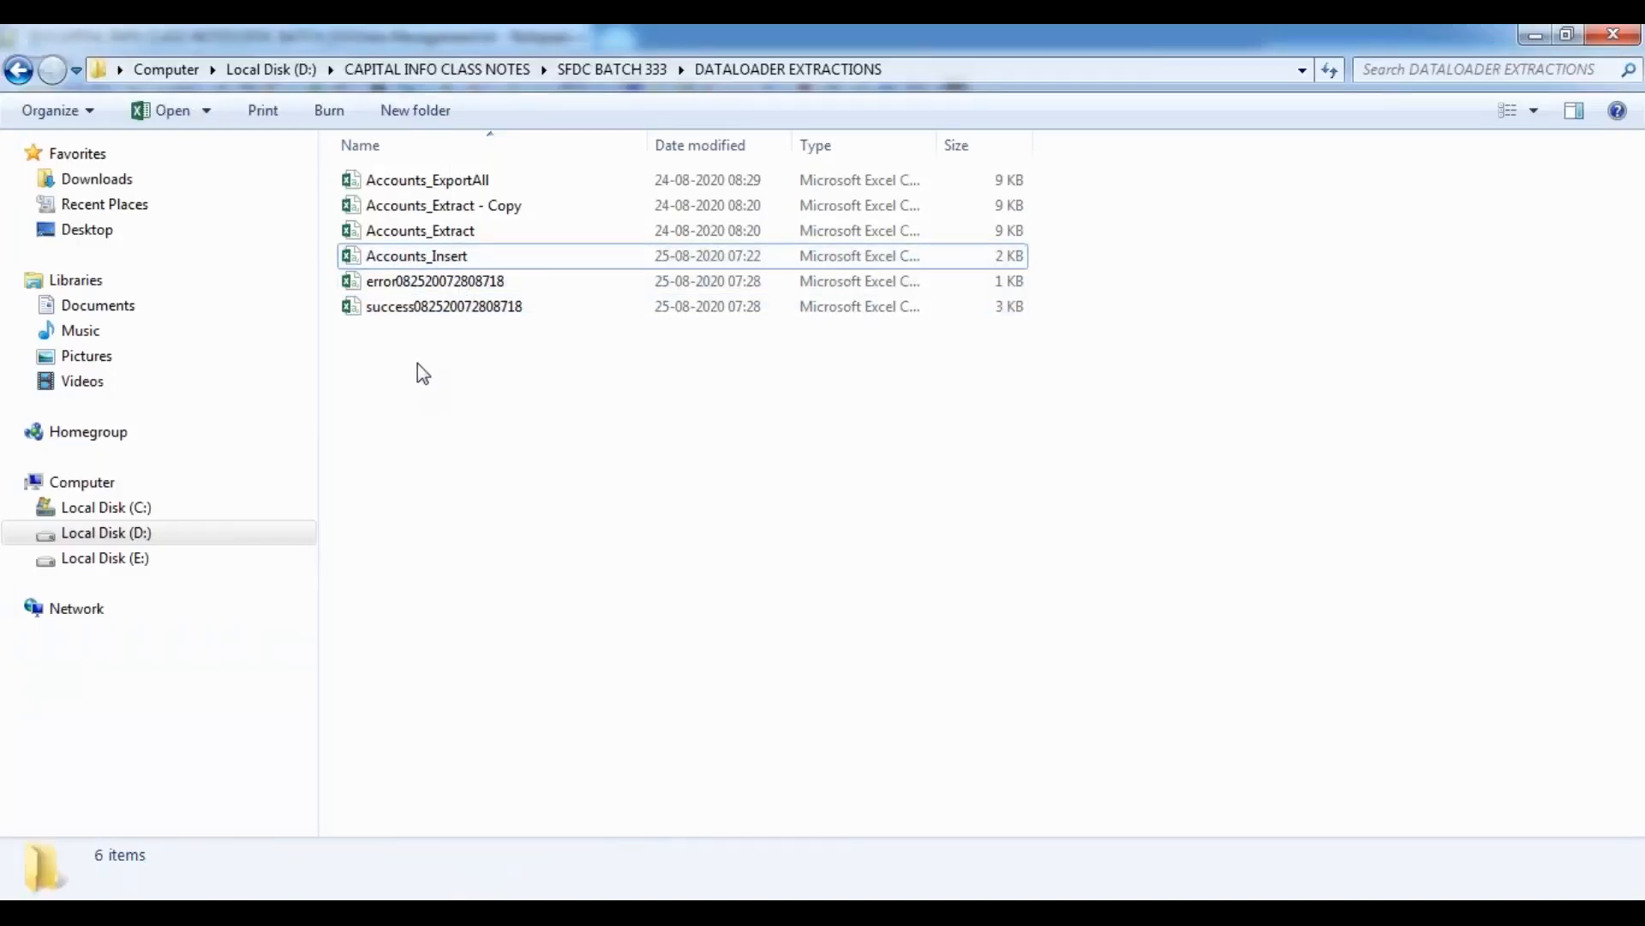
{"action": "key", "text": "ctrl+v"}
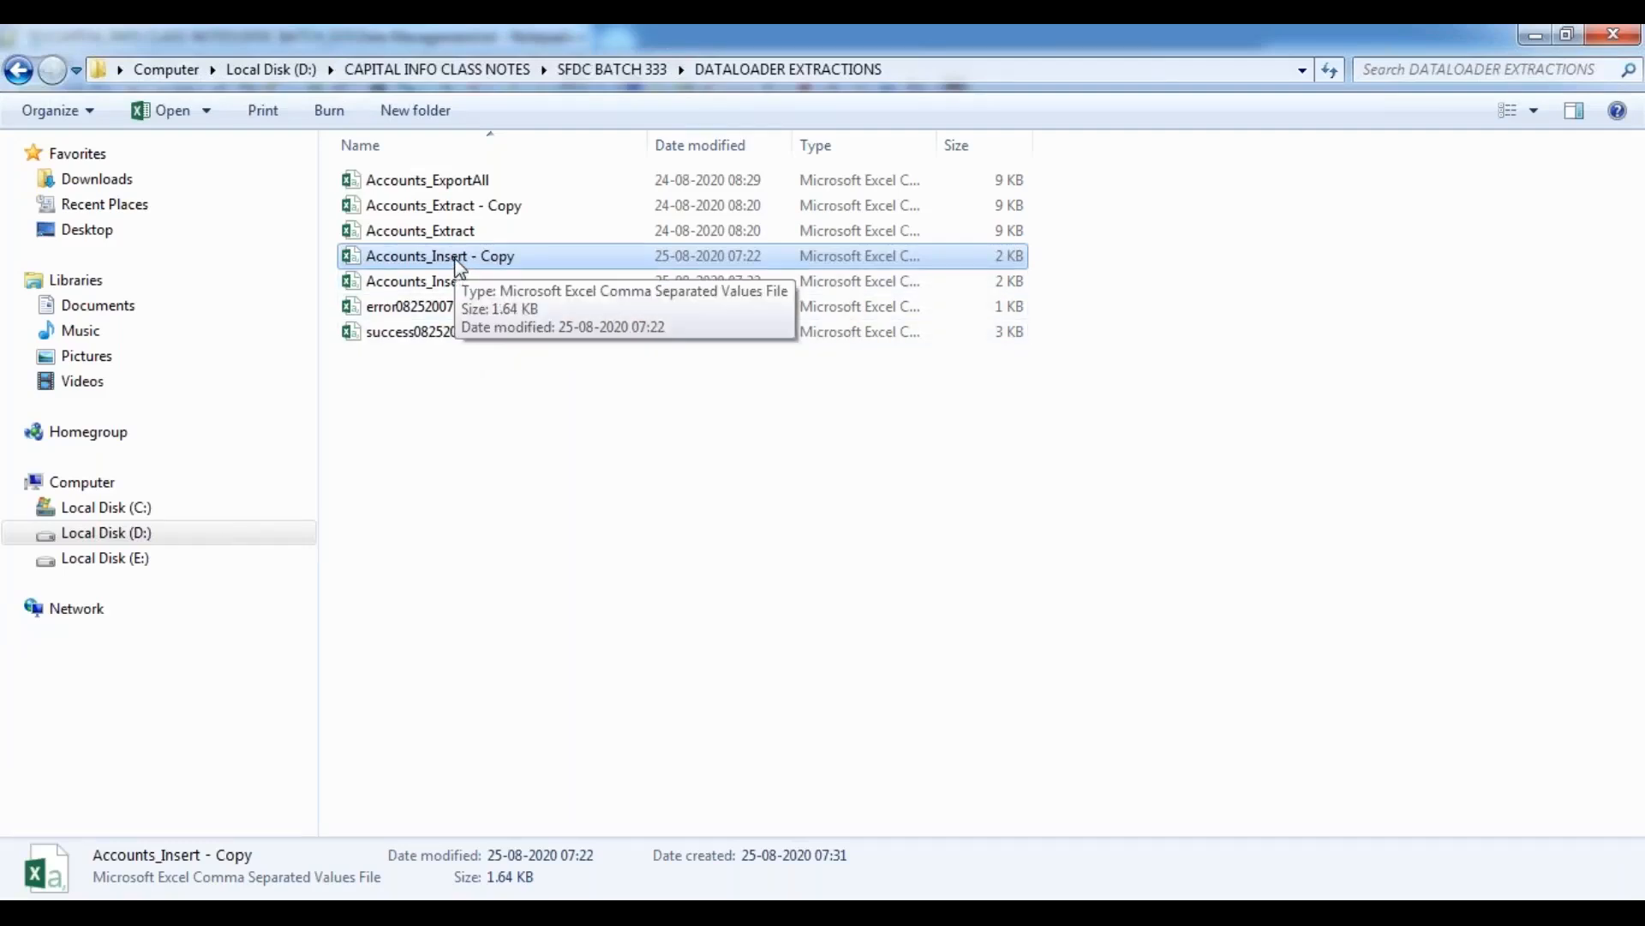
Open the Accounts_Insert - Copy file, dismiss the activation notice, and auto-fit all column widths to their contents.
{"action": "double_click", "coordinate": [499, 262]}
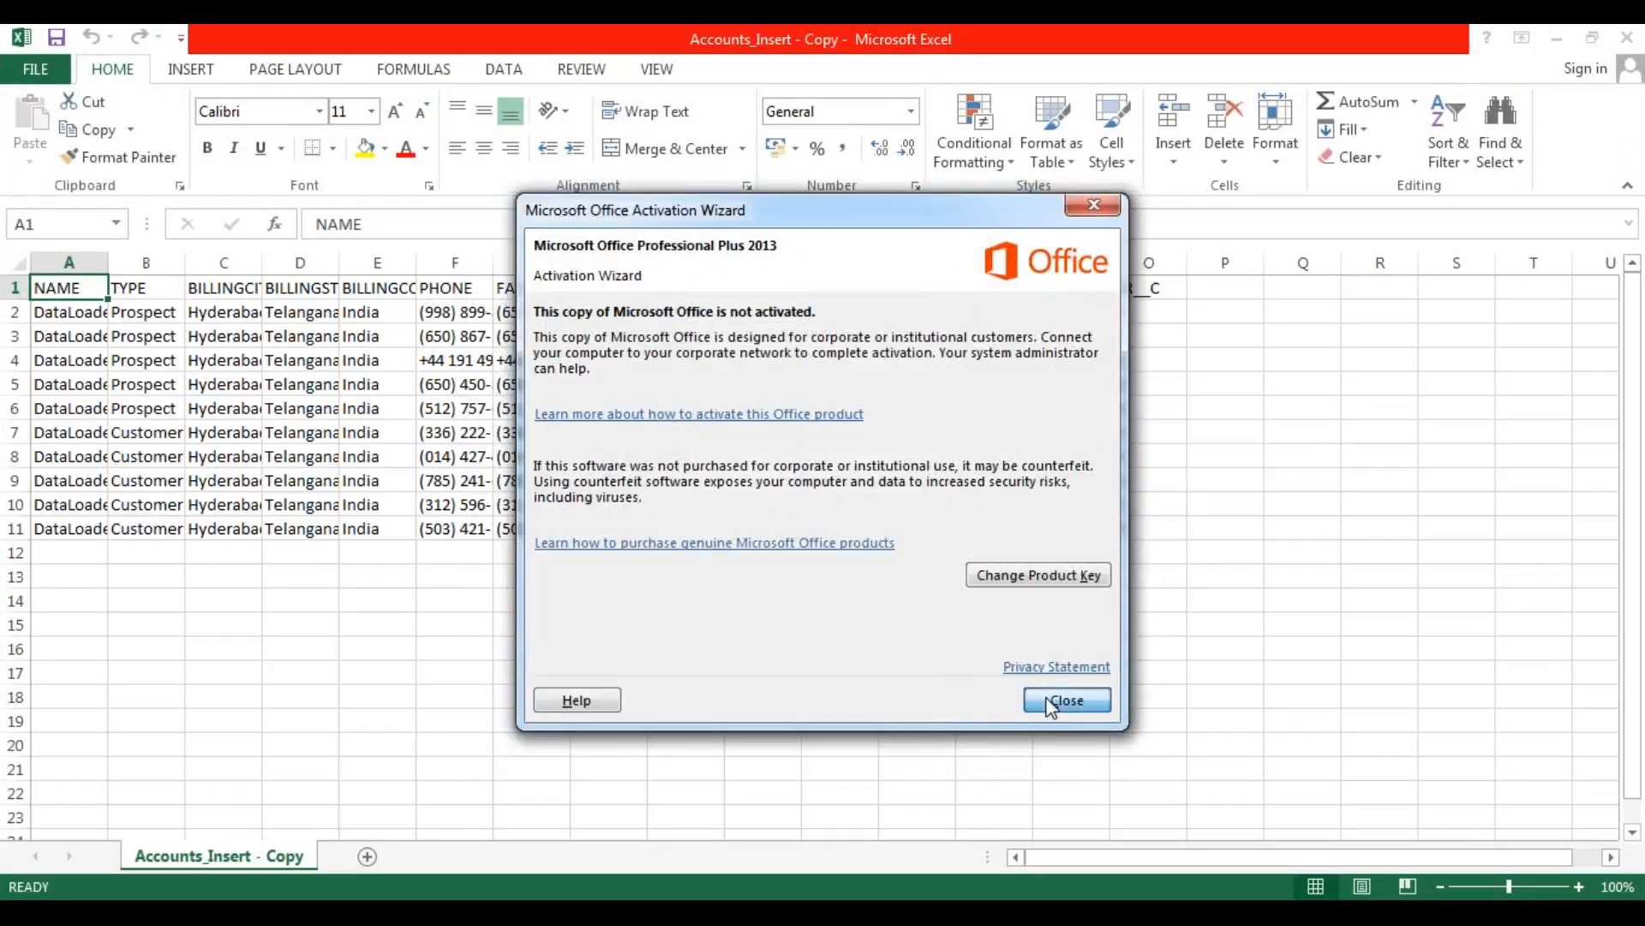
{"action": "left_click", "coordinate": [1063, 702]}
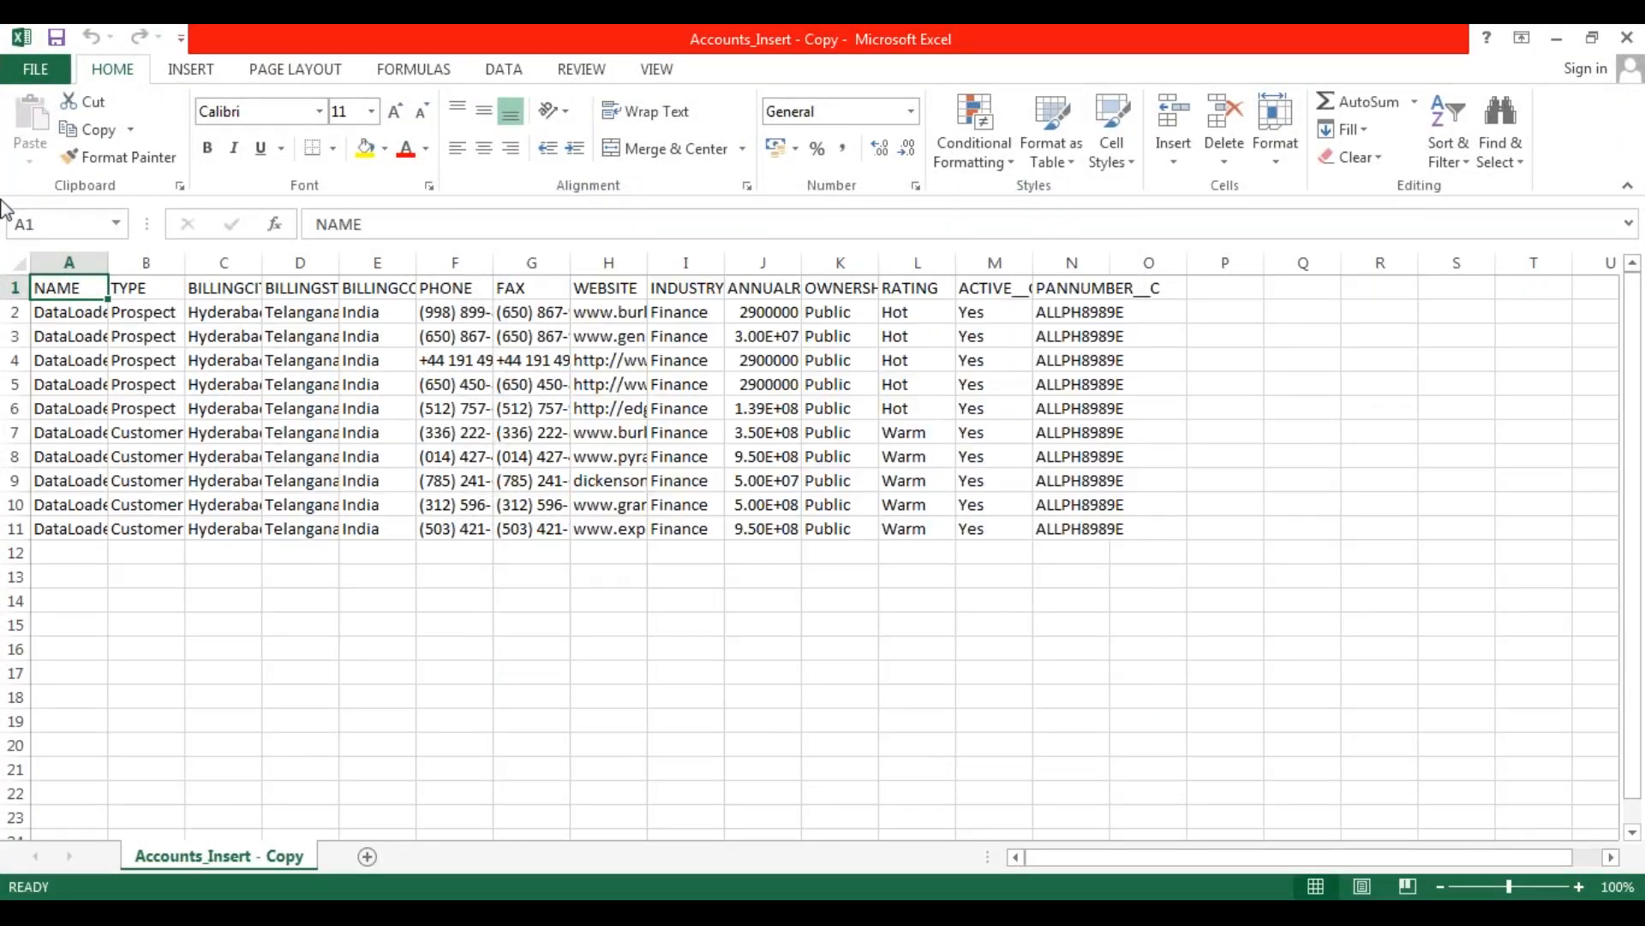
{"action": "left_click", "coordinate": [18, 266]}
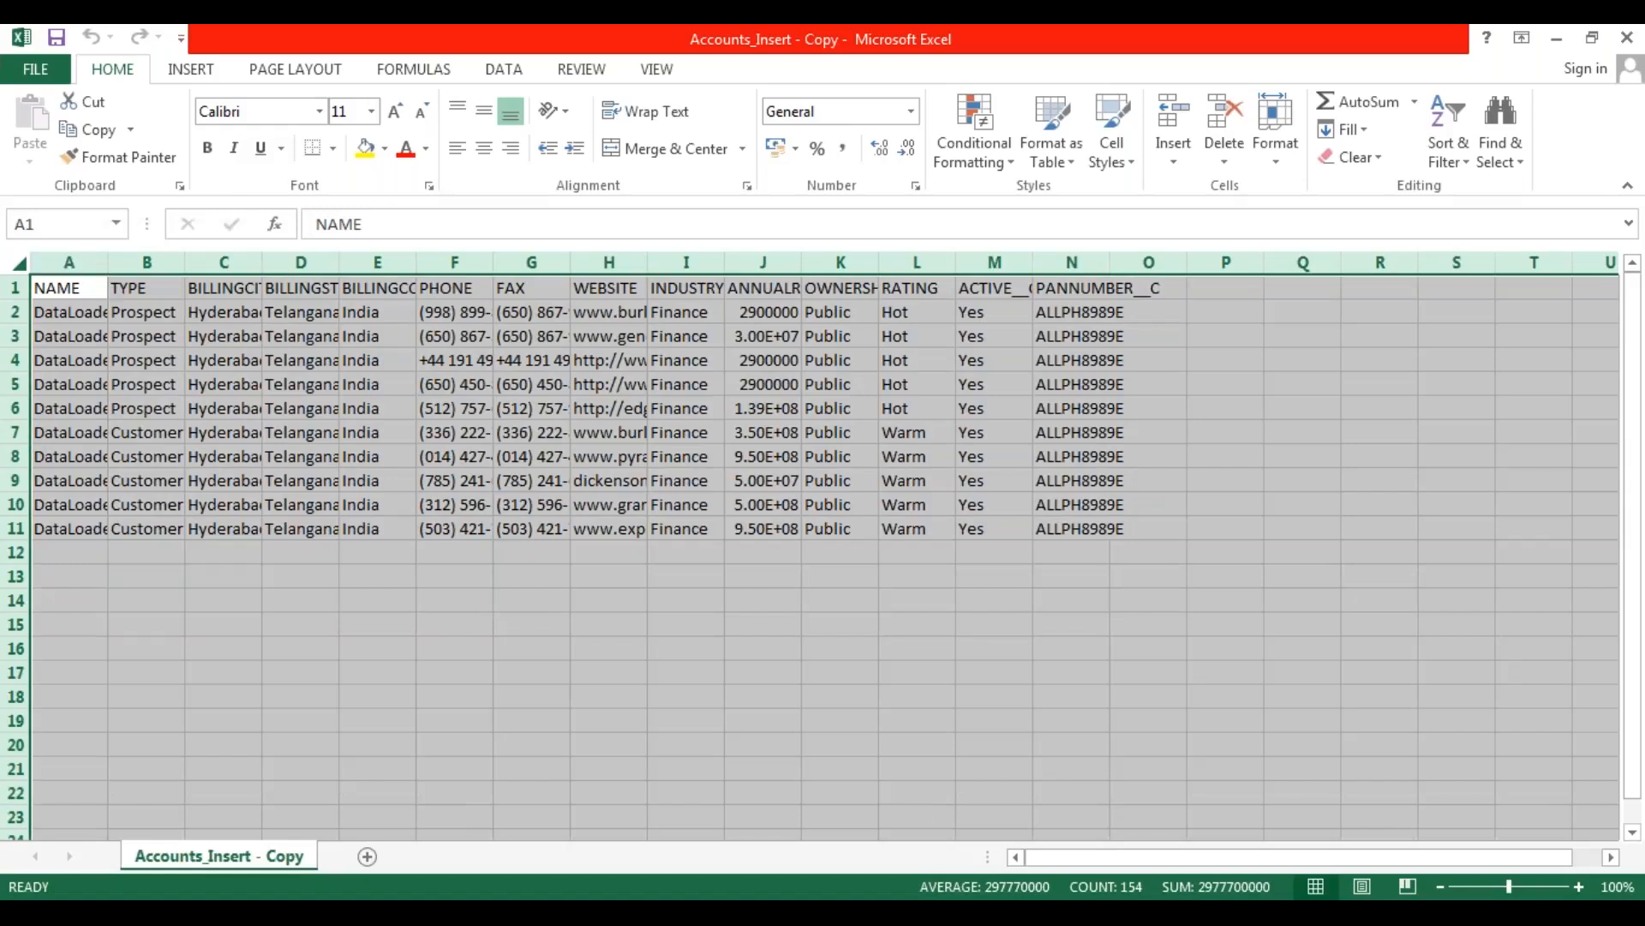
{"action": "double_click", "coordinate": [108, 263]}
{"action": "left_click", "coordinate": [261, 551]}
Clear the existing account names in A2:A11 and enter Test Account 1 in cell A2.
{"action": "left_click", "coordinate": [95, 315]}
{"action": "left_click_drag", "start_coordinate": [96, 316], "coordinate": [116, 528]}
{"action": "key", "text": "Delete"}
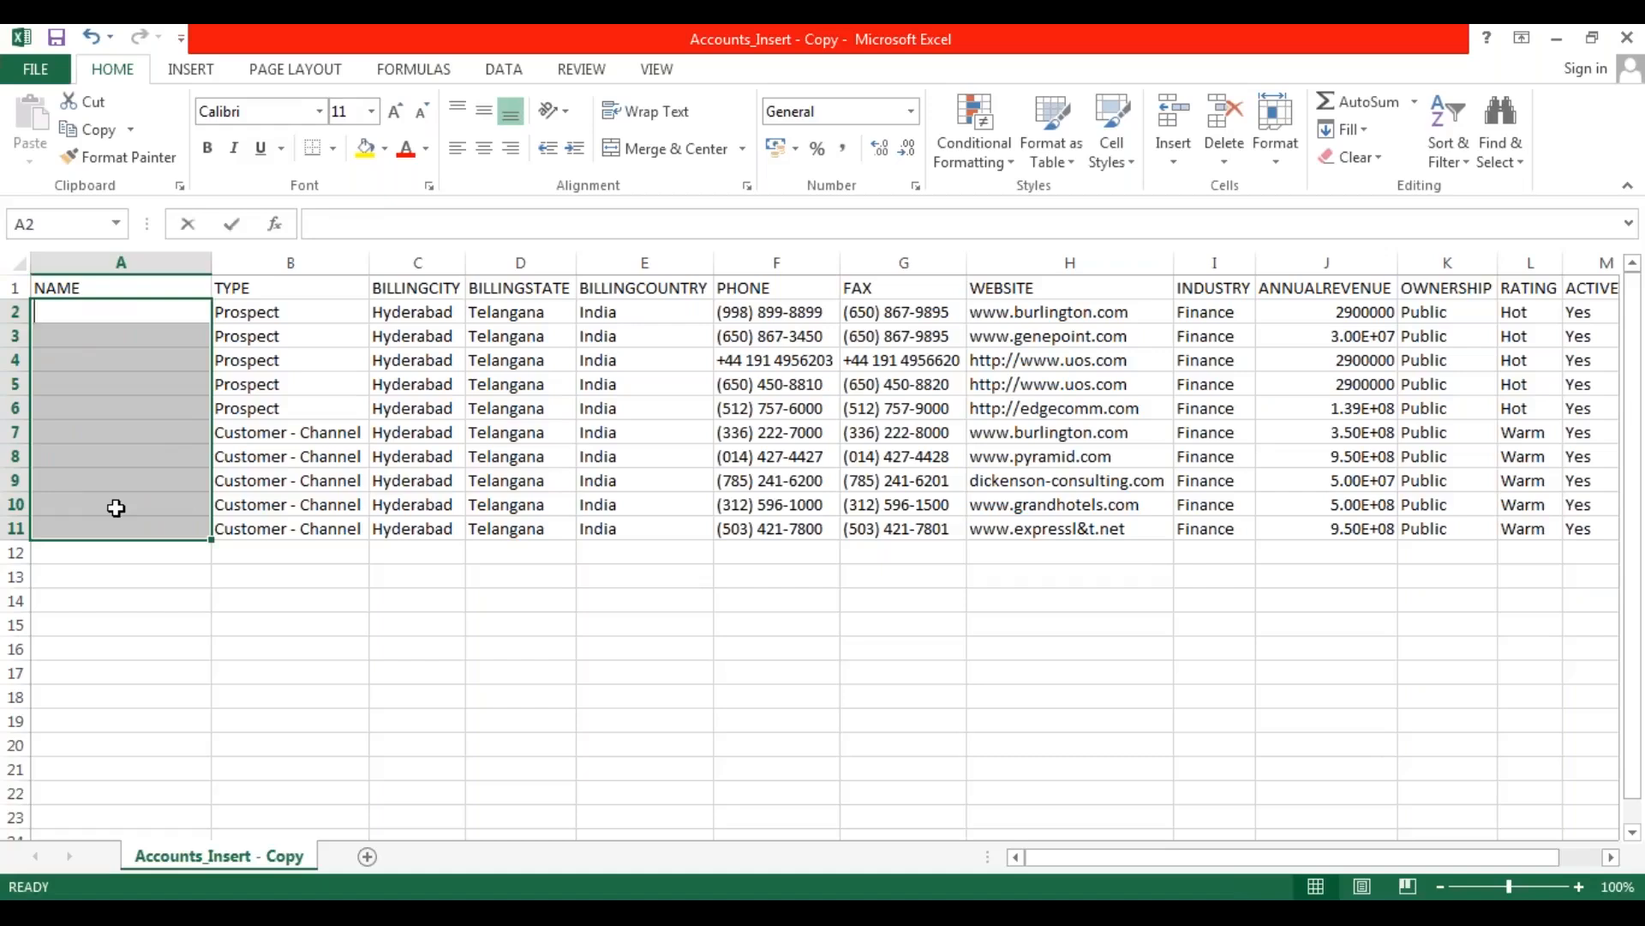
{"action": "type", "text": "TES"}
{"action": "key", "text": "BackSpace"}
{"action": "key", "text": "BackSpace"}
{"action": "key", "text": "BackSpace"}
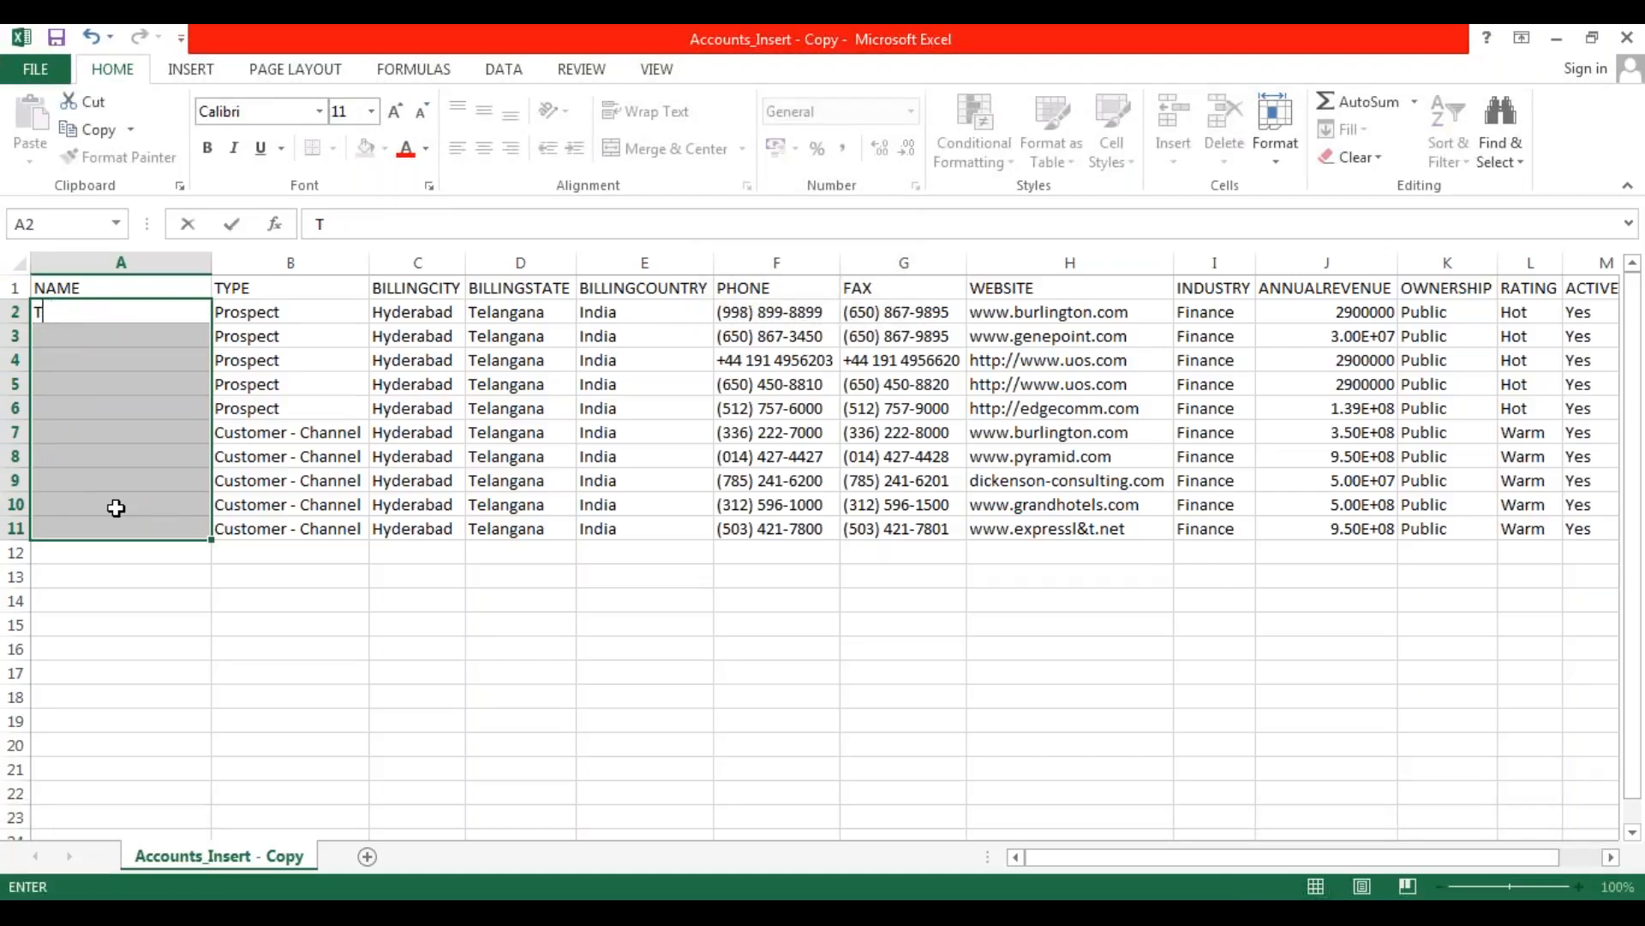
{"action": "type", "text": "est Account 1"}
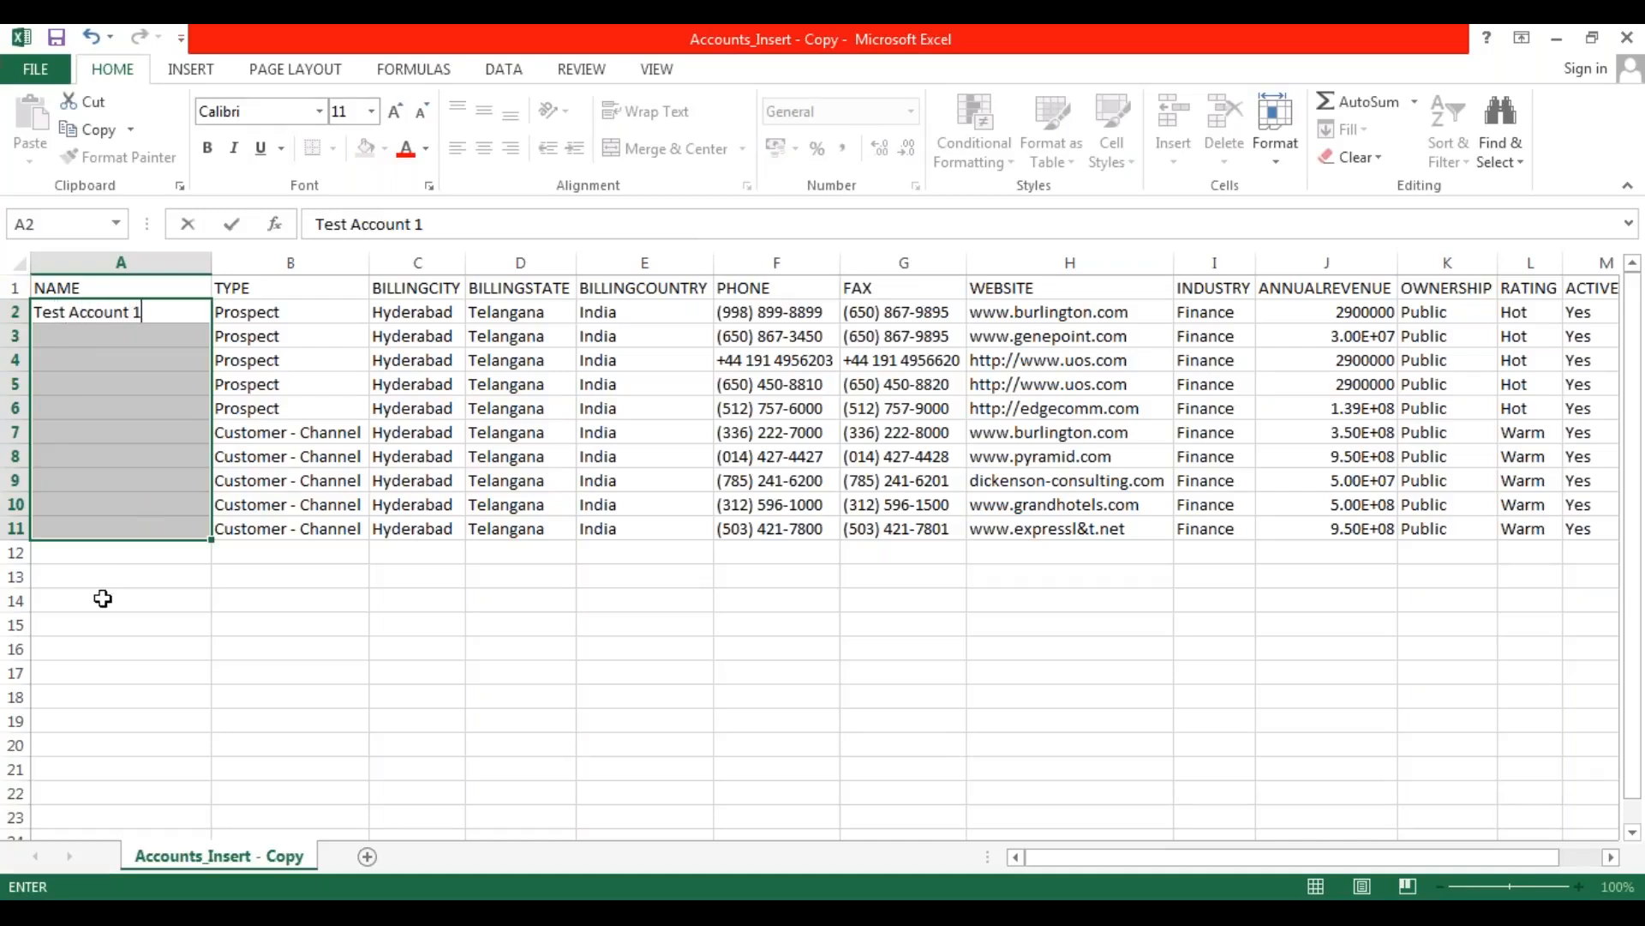
{"action": "left_click", "coordinate": [103, 595]}
Fill the account name series from A2 down to A11, ending with Test Account 10.
{"action": "left_click", "coordinate": [162, 321]}
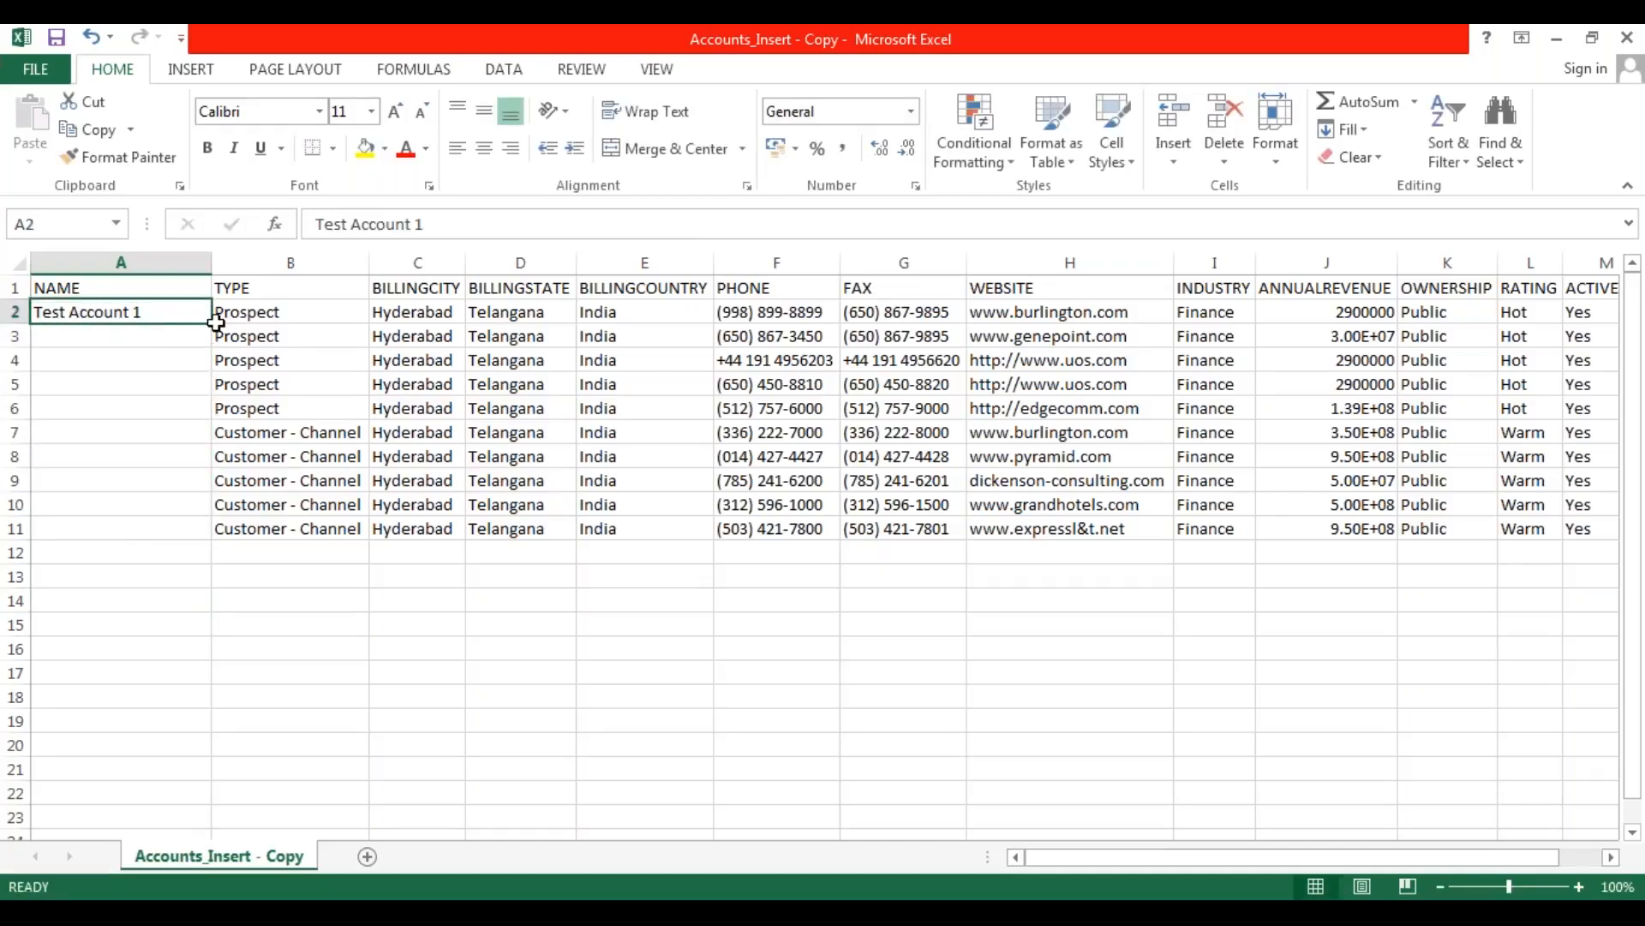
{"action": "left_click_drag", "start_coordinate": [210, 323], "coordinate": [211, 536]}
{"action": "left_click", "coordinate": [91, 615]}
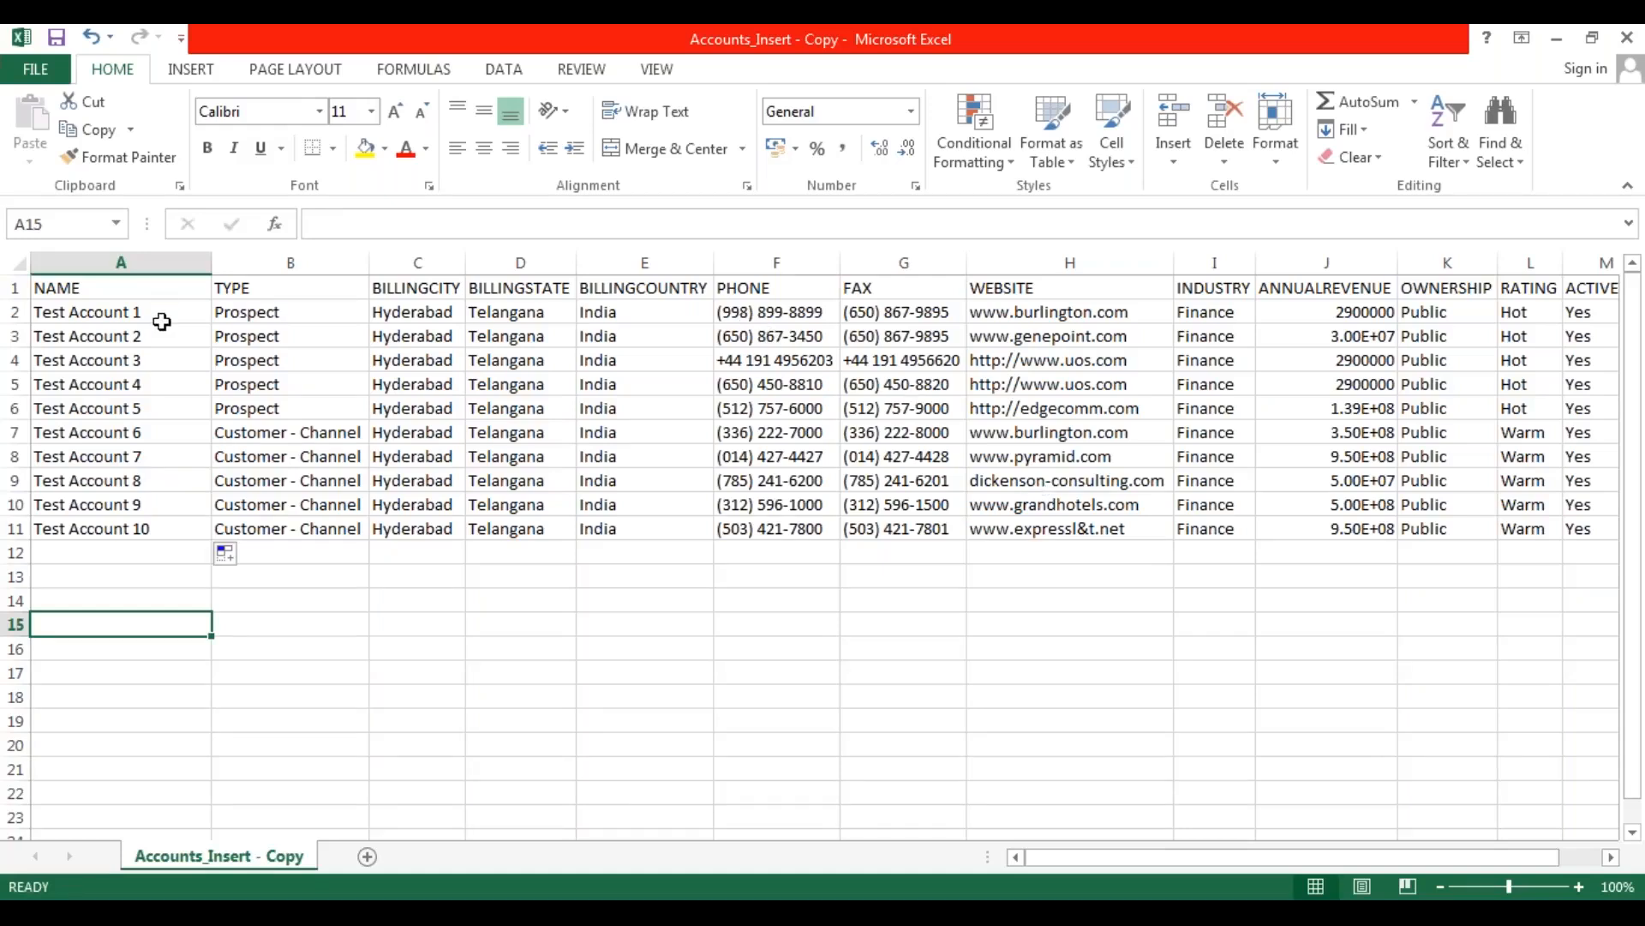
Change the NAME column header in cell A1 to CUSTOMER NAME.
{"action": "left_click", "coordinate": [122, 284]}
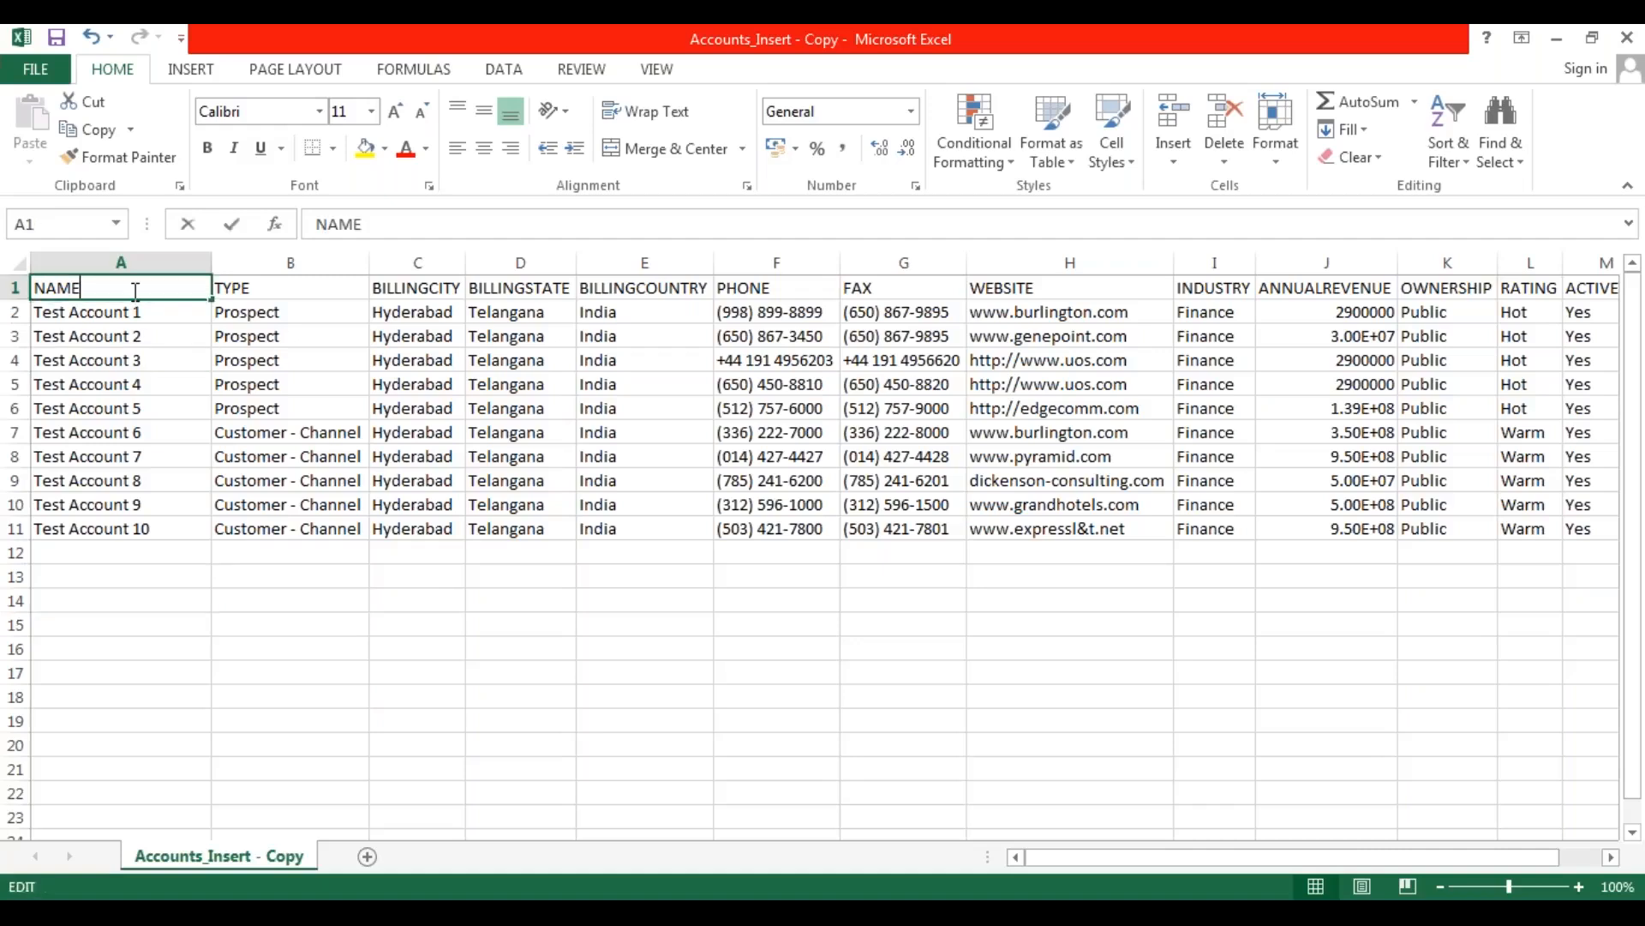
{"action": "double_click", "coordinate": [129, 287]}
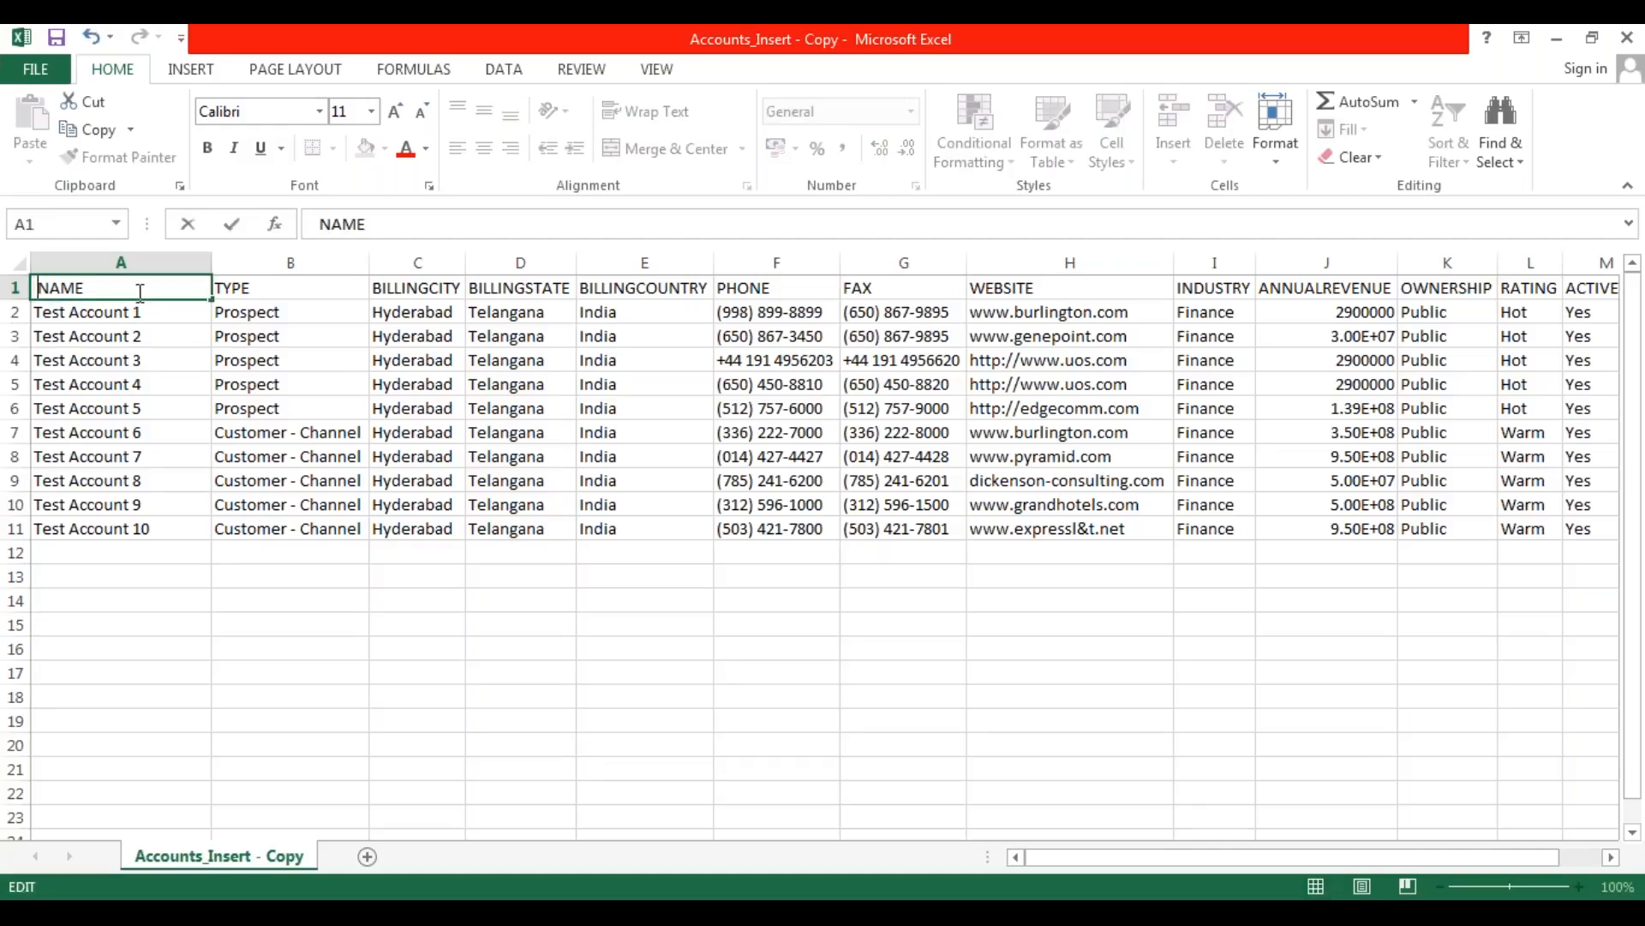
{"action": "type", "text": "cust"}
{"action": "key", "text": "BackSpace"}
{"action": "key", "text": "BackSpace"}
{"action": "key", "text": "BackSpace"}
{"action": "key", "text": "BackSpace"}
{"action": "type", "text": "CUSTOMER"}
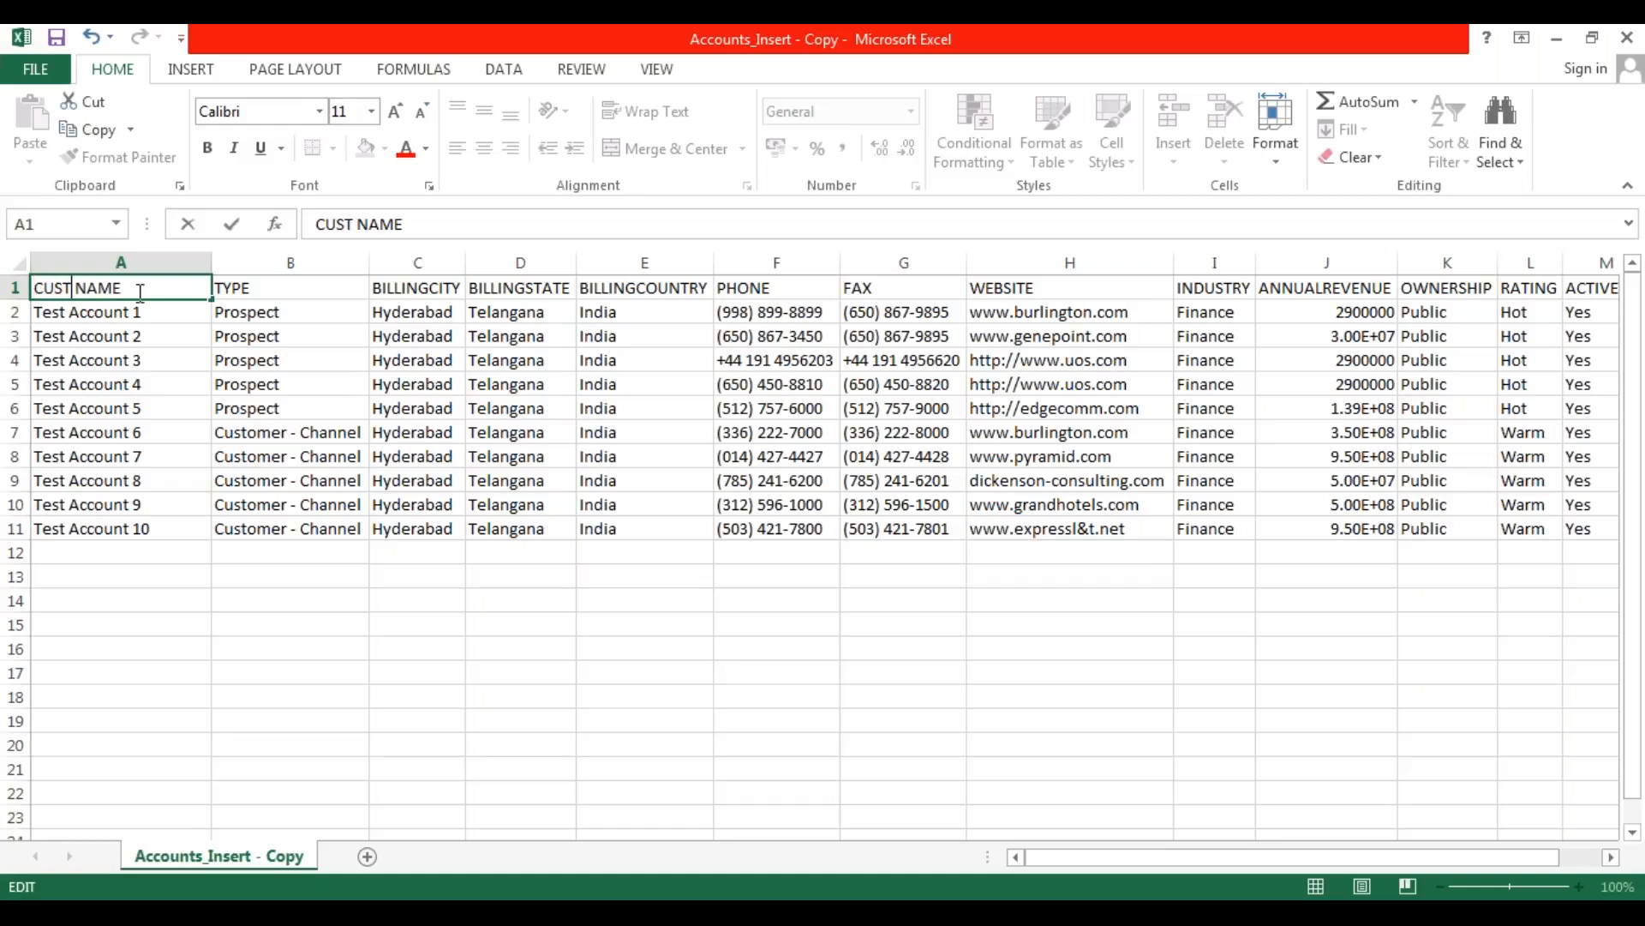
{"action": "key", "text": "Delete"}
{"action": "key", "text": "Return"}
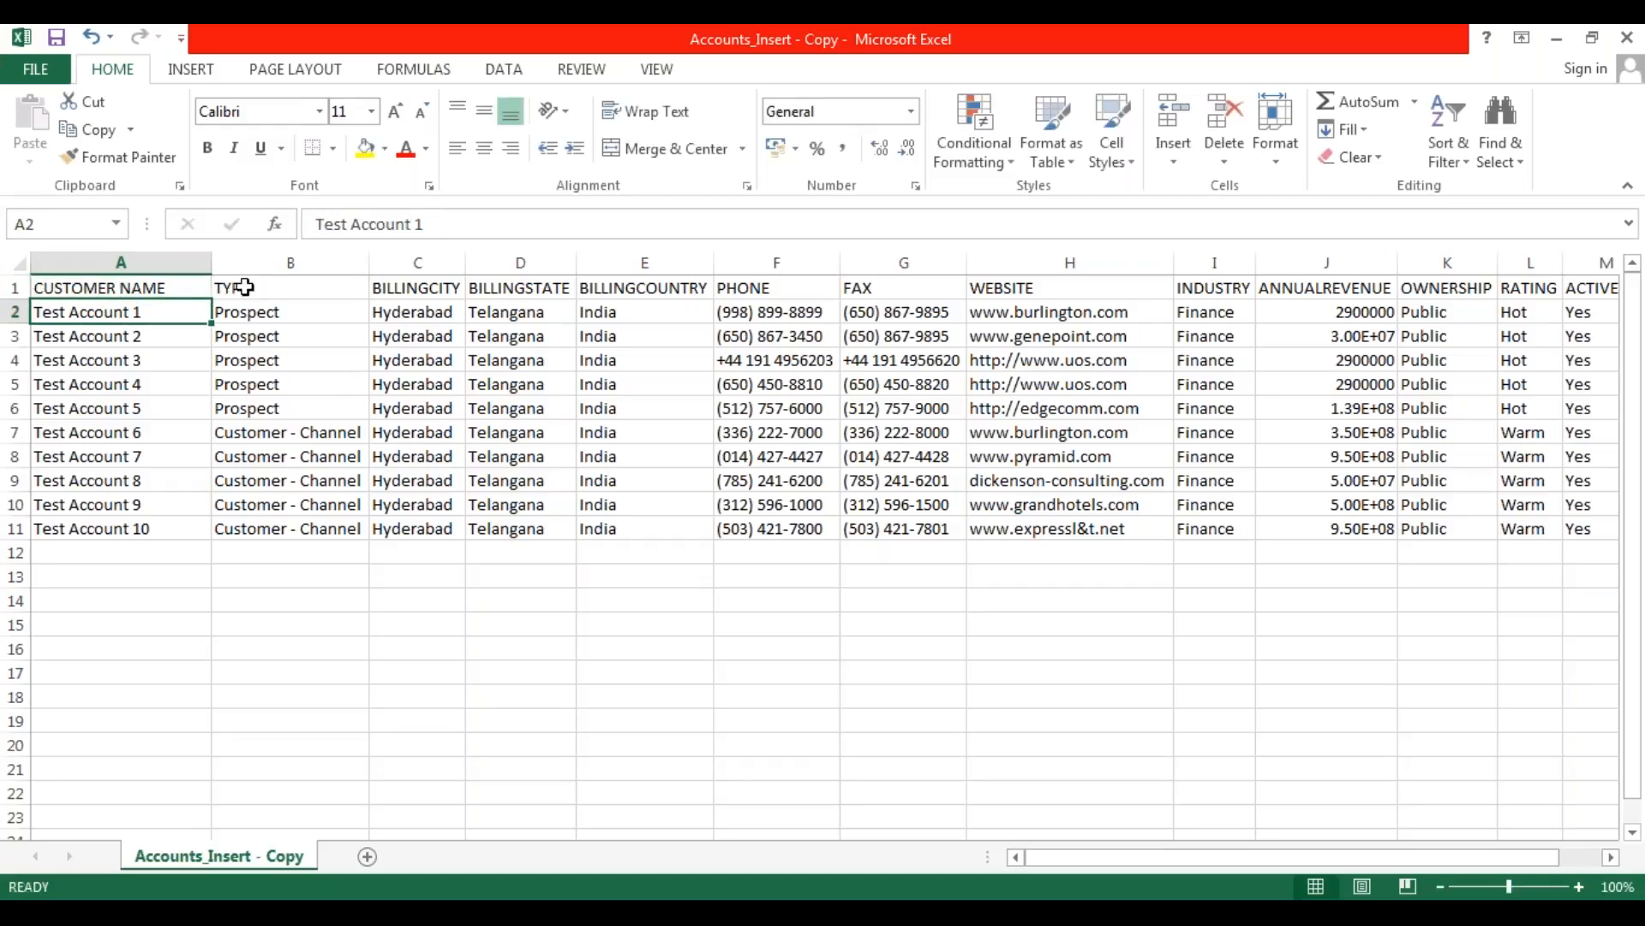
Change the TYPE column header in cell B1 to CUSTOMER TYPE.
{"action": "left_click", "coordinate": [270, 293]}
{"action": "double_click", "coordinate": [255, 292]}
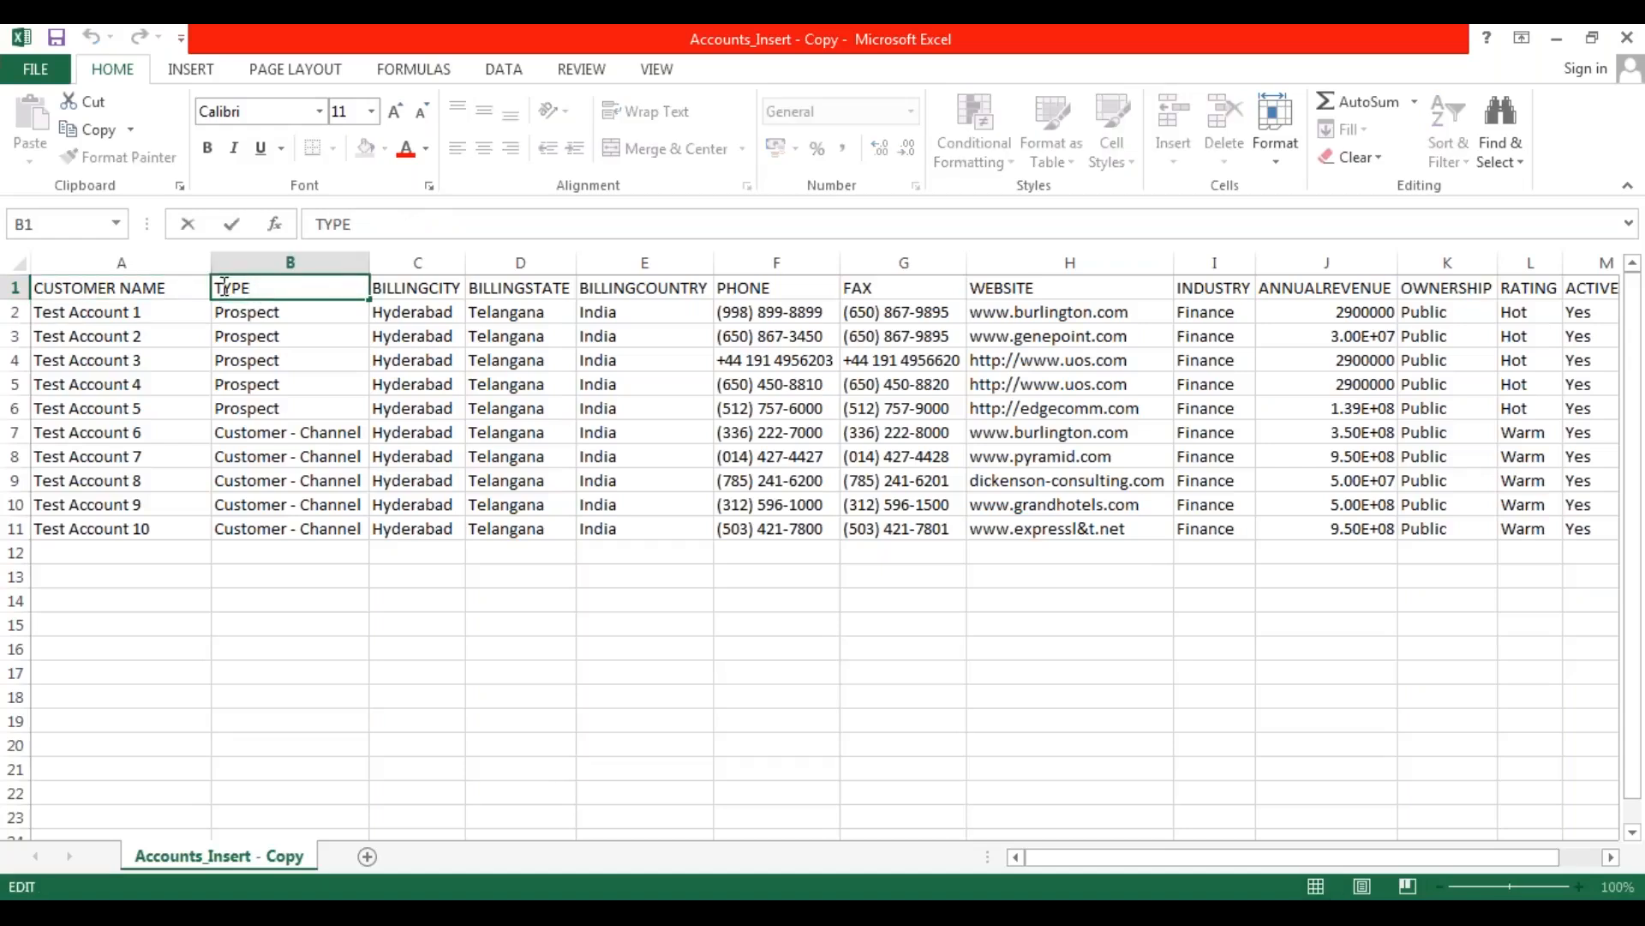
{"action": "type", "text": "CUSTOMER"}
{"action": "key", "text": "Return"}
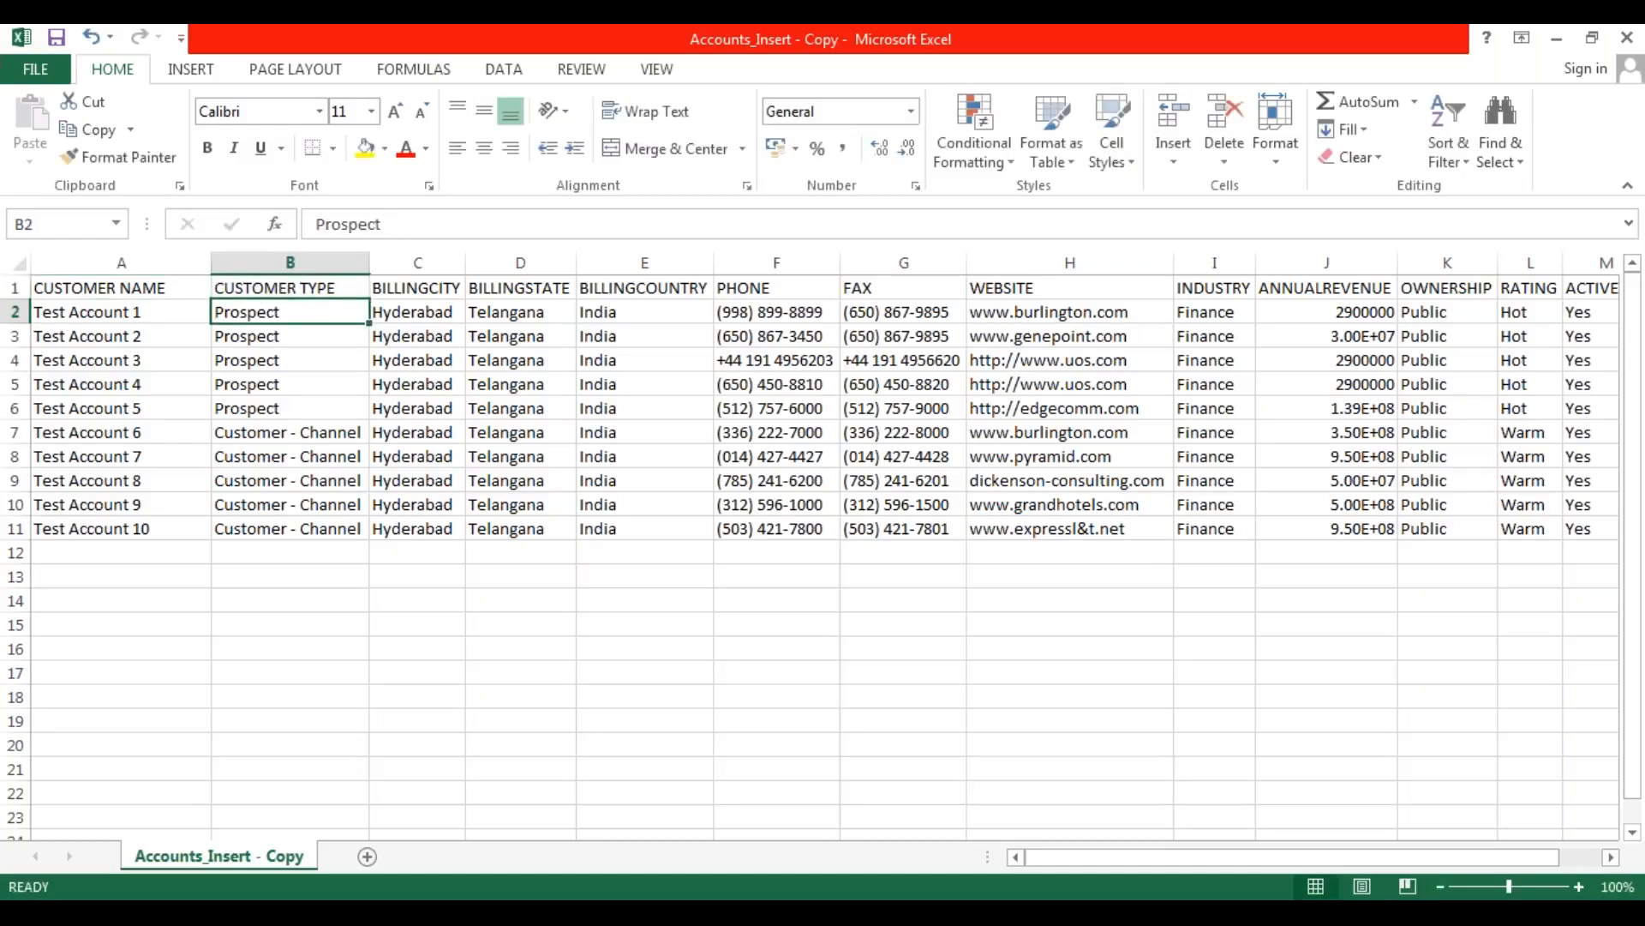
{"action": "left_click", "coordinate": [447, 360]}
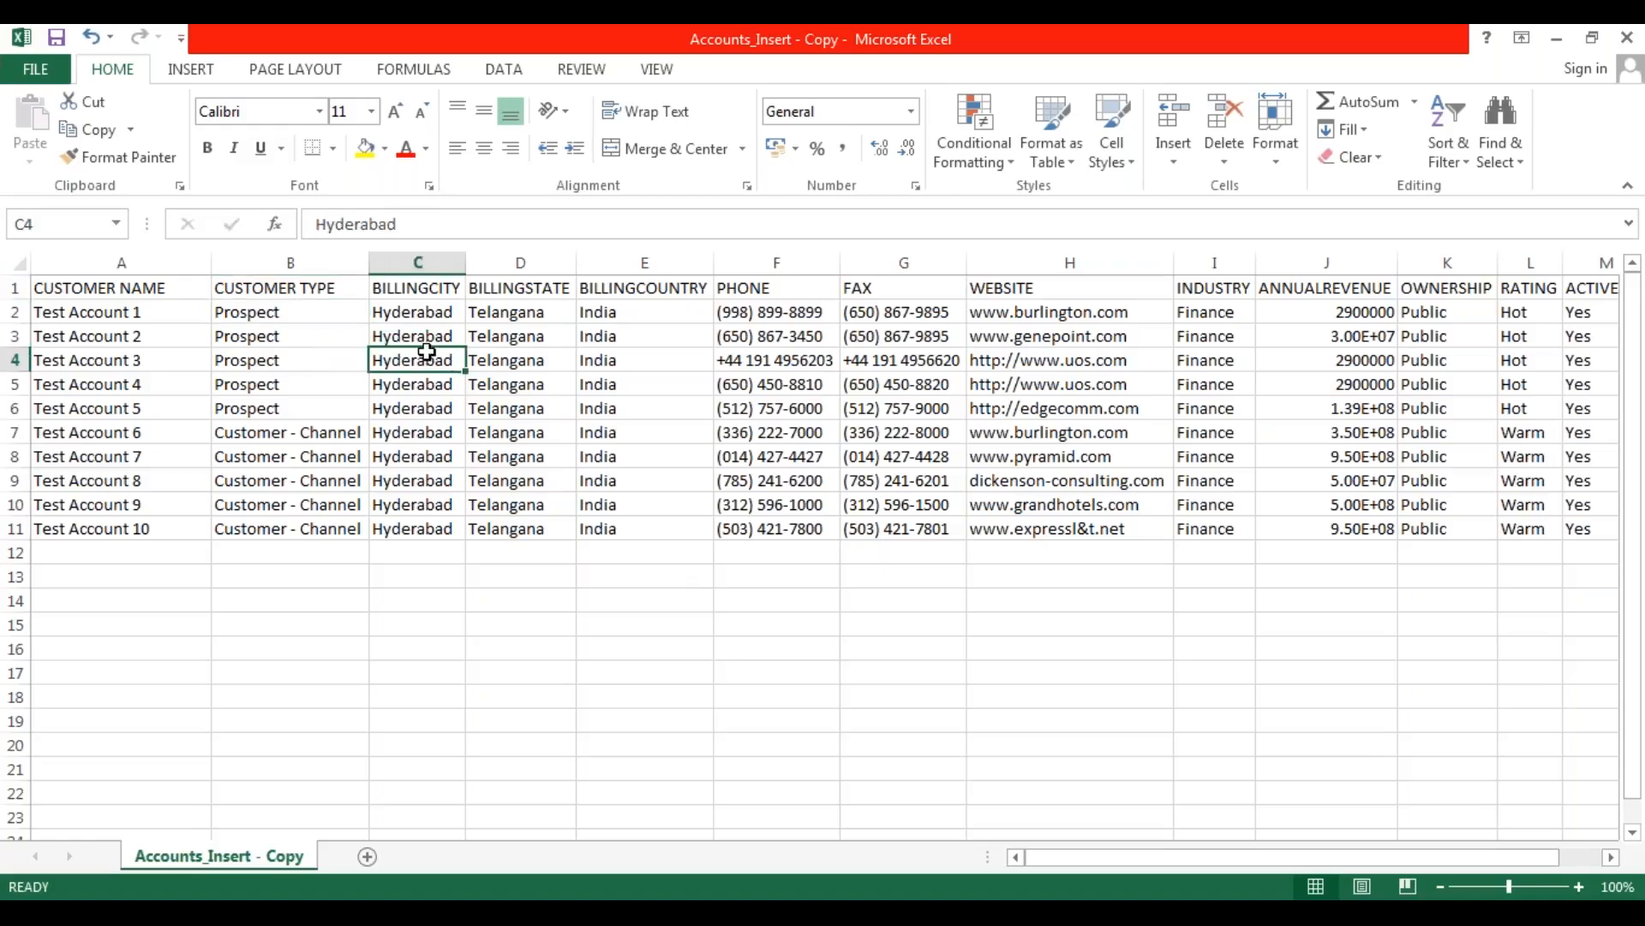
Replace the PHONE column header in cell F1 with CONTACT NUMBER.
{"action": "double_click", "coordinate": [785, 289]}
{"action": "key", "text": "BackSpace"}
{"action": "key", "text": "BackSpace"}
{"action": "key", "text": "BackSpace"}
{"action": "key", "text": "BackSpace"}
{"action": "key", "text": "BackSpace"}
{"action": "type", "text": "CONT"}
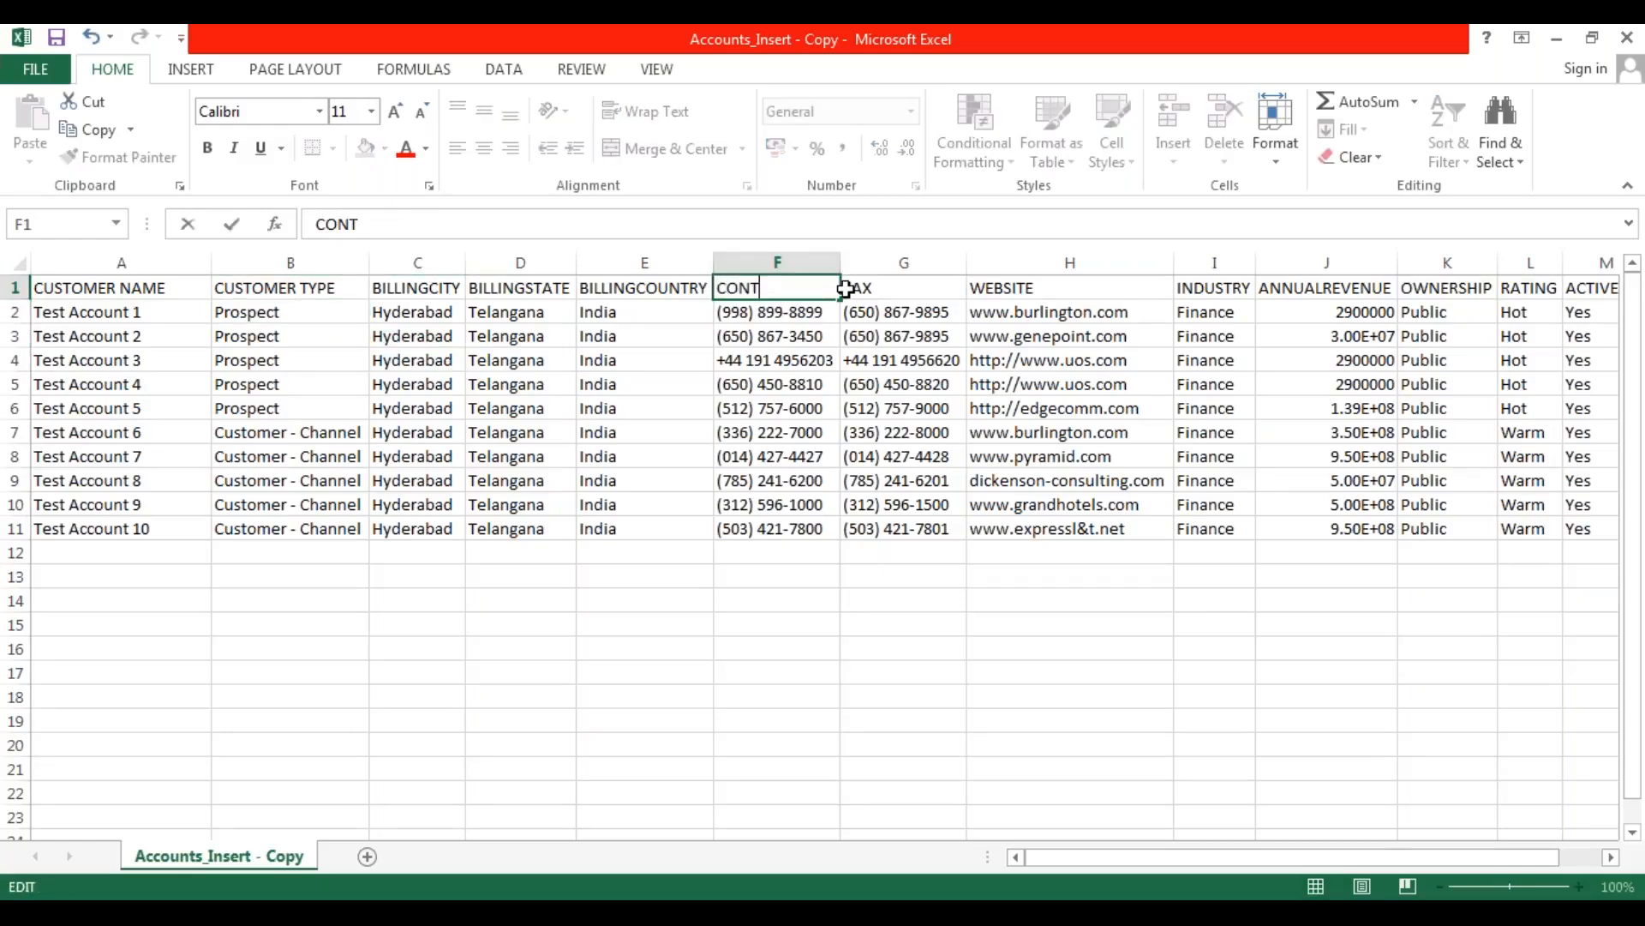
{"action": "type", "text": "ACT NUMBER"}
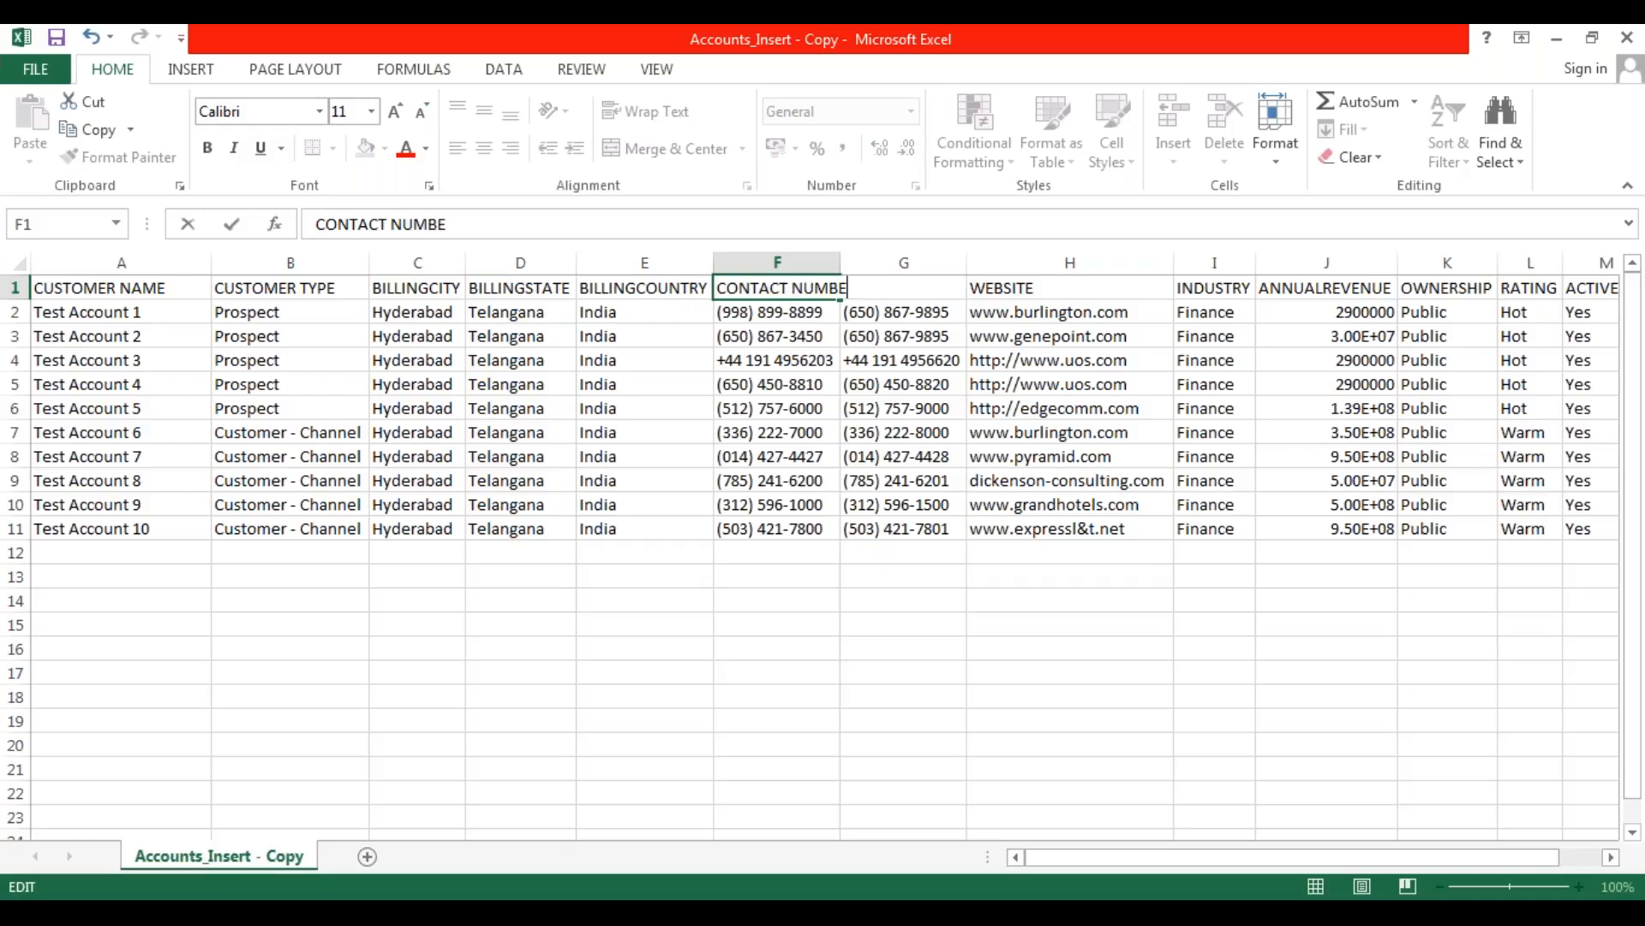
{"action": "key", "text": "Return"}
Extend the FAX column header in cell G1 to FAX NUMBER.
{"action": "double_click", "coordinate": [905, 289]}
{"action": "type", "text": "NUMBER"}
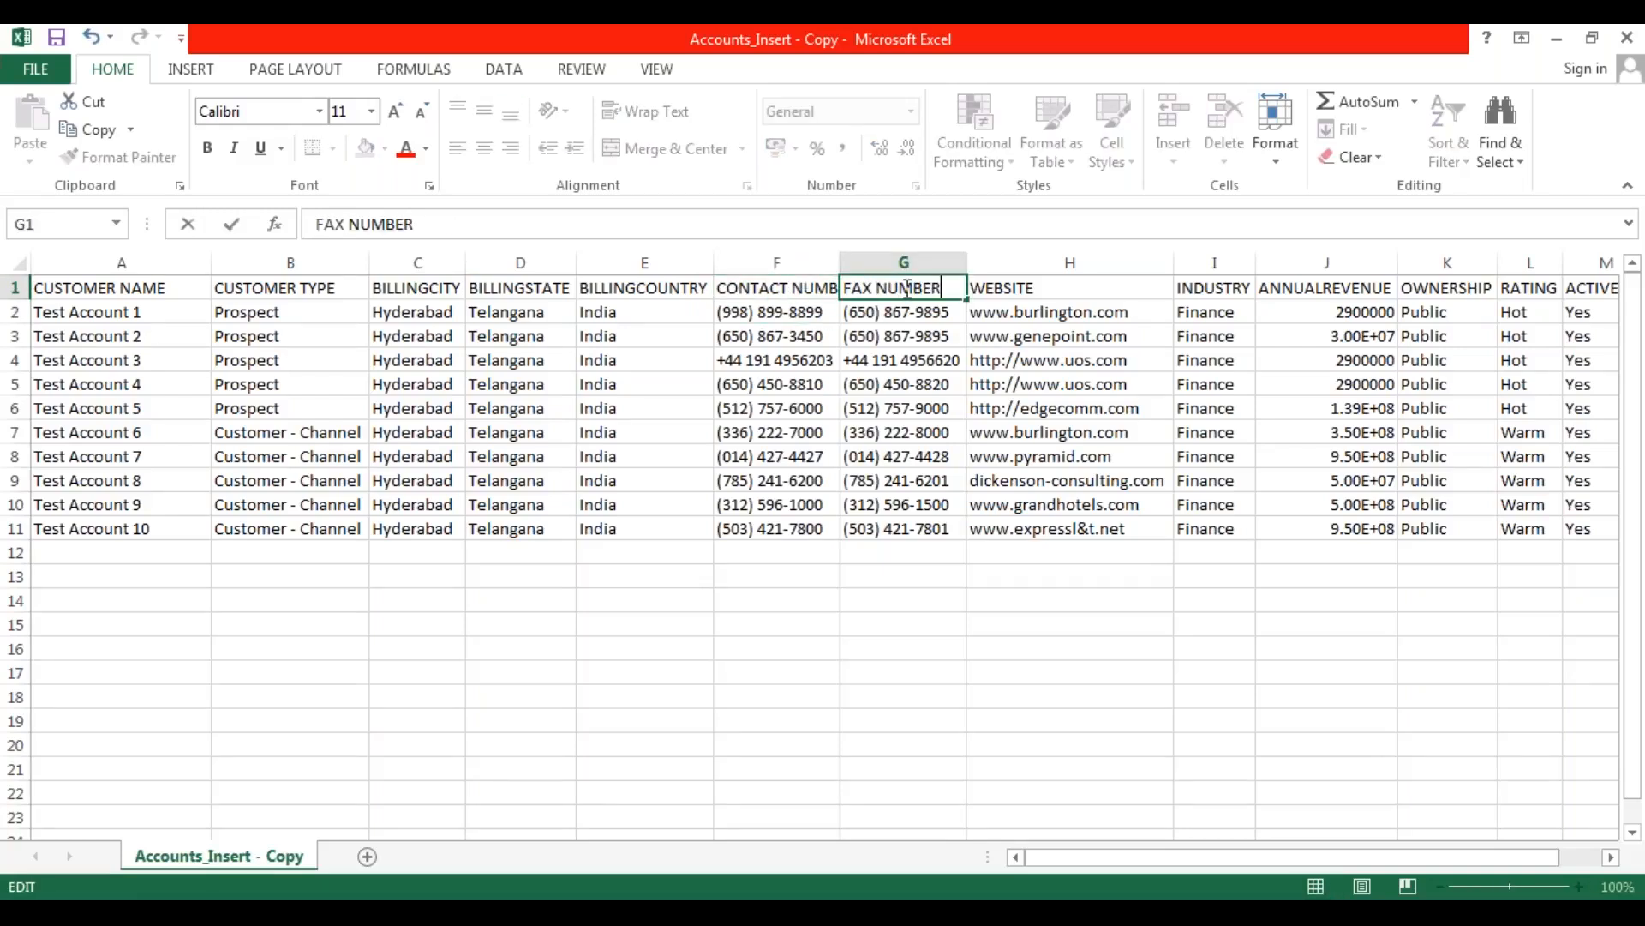
{"action": "key", "text": "Return"}
Replace the ANNUALREVENUE column header in cell J1 with SALARY AMOUNT.
{"action": "left_click_drag", "start_coordinate": [1086, 861], "coordinate": [1134, 859]}
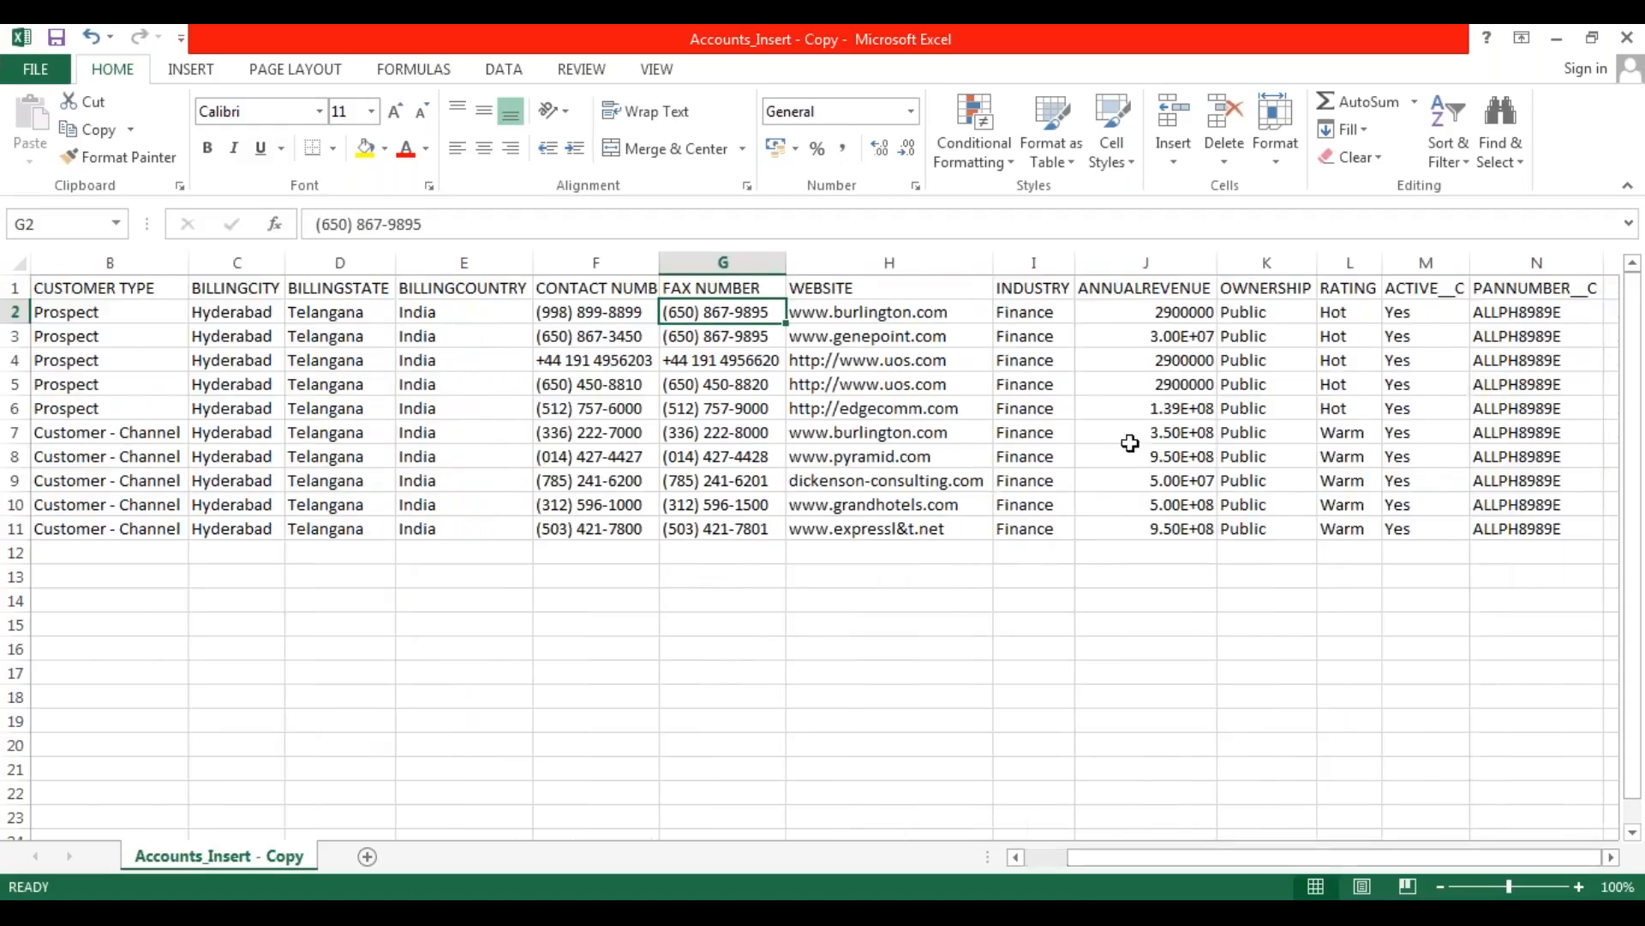
{"action": "double_click", "coordinate": [1161, 290]}
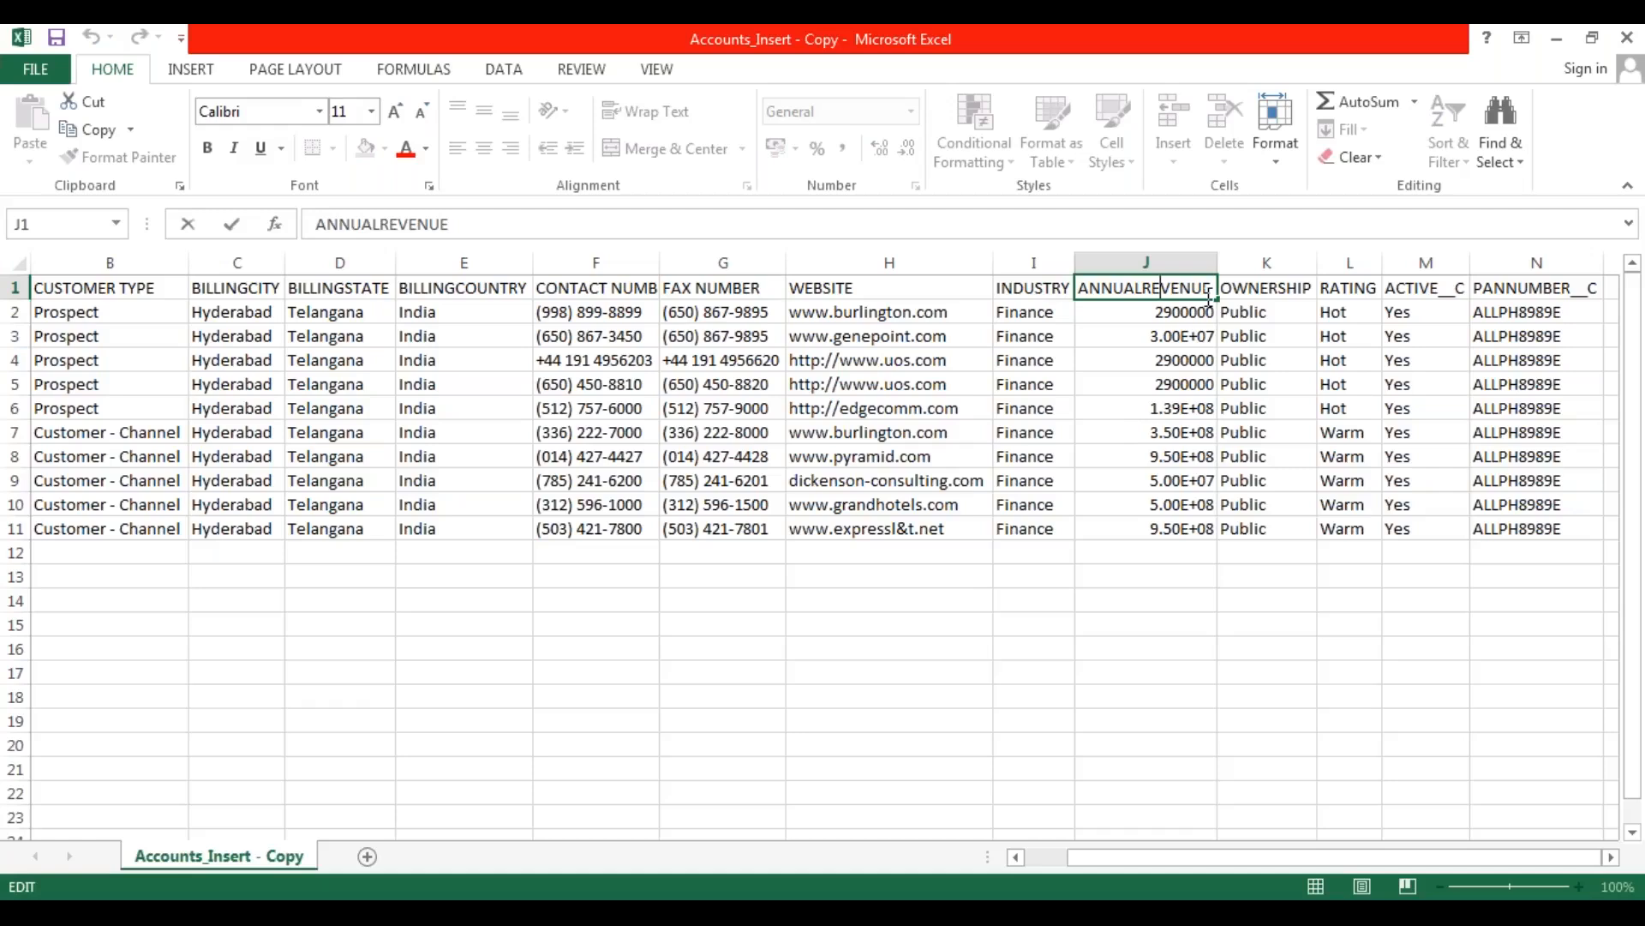
{"action": "key", "text": "BackSpace"}
{"action": "key", "text": "BackSpace"}
{"action": "key", "text": "BackSpace"}
{"action": "key", "text": "BackSpace"}
{"action": "key", "text": "BackSpace"}
{"action": "key", "text": "BackSpace"}
{"action": "key", "text": "BackSpace"}
{"action": "key", "text": "BackSpace"}
{"action": "key", "text": "BackSpace"}
{"action": "key", "text": "BackSpace"}
{"action": "key", "text": "BackSpace"}
{"action": "key", "text": "BackSpace"}
{"action": "key", "text": "BackSpace"}
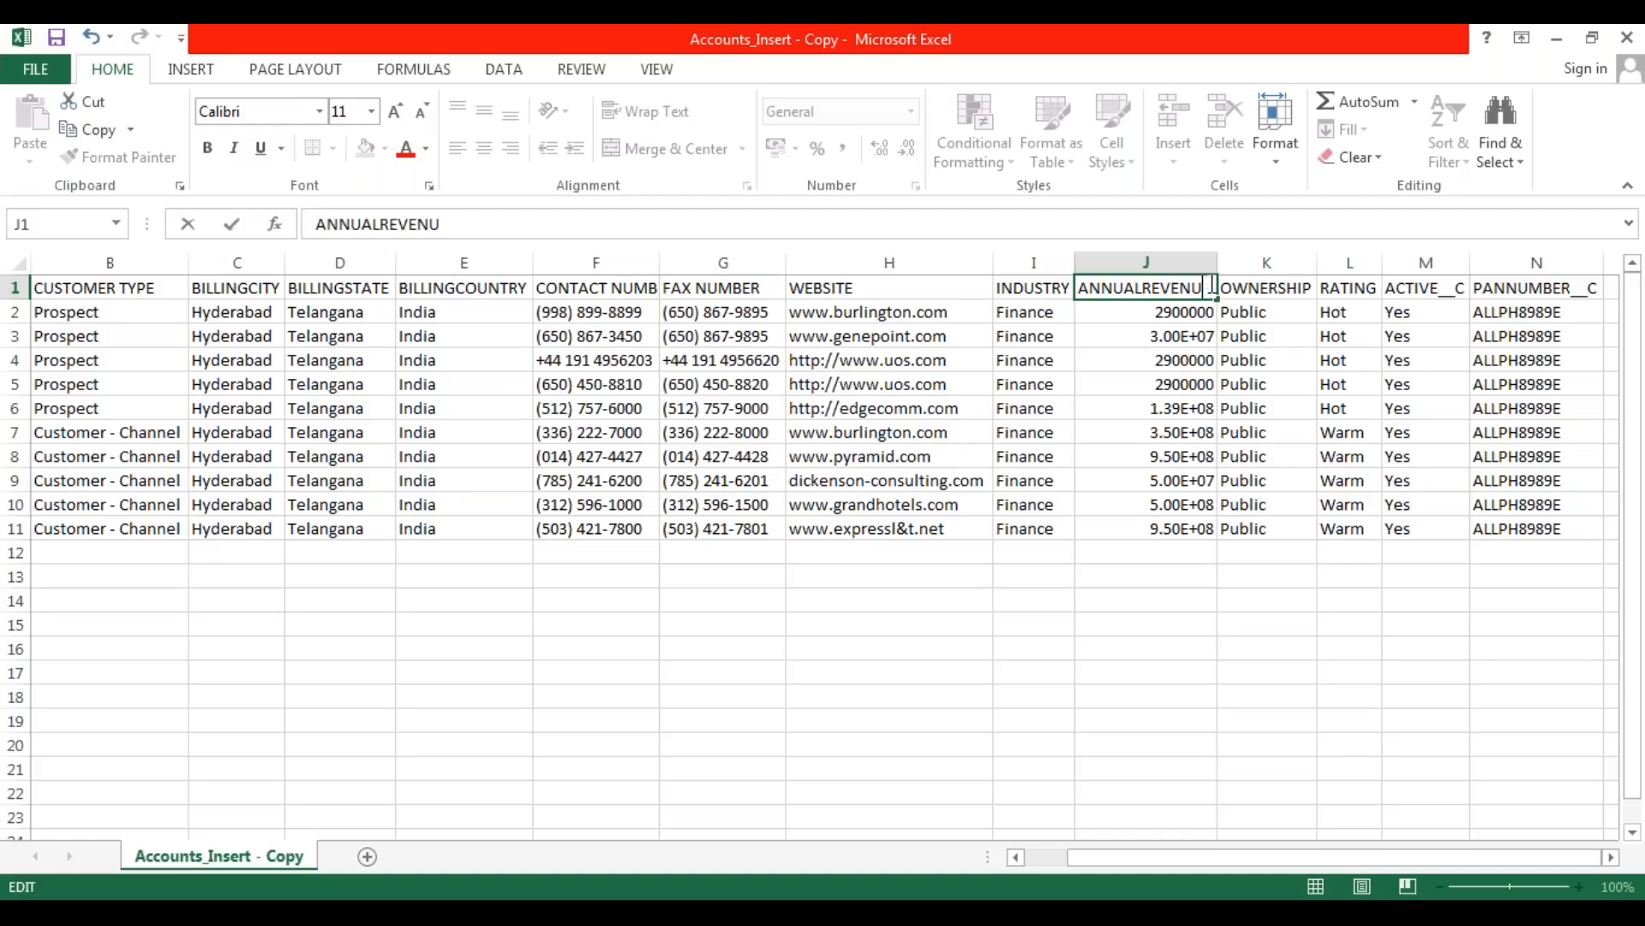
{"action": "type", "text": "SALARY AMOUNT"}
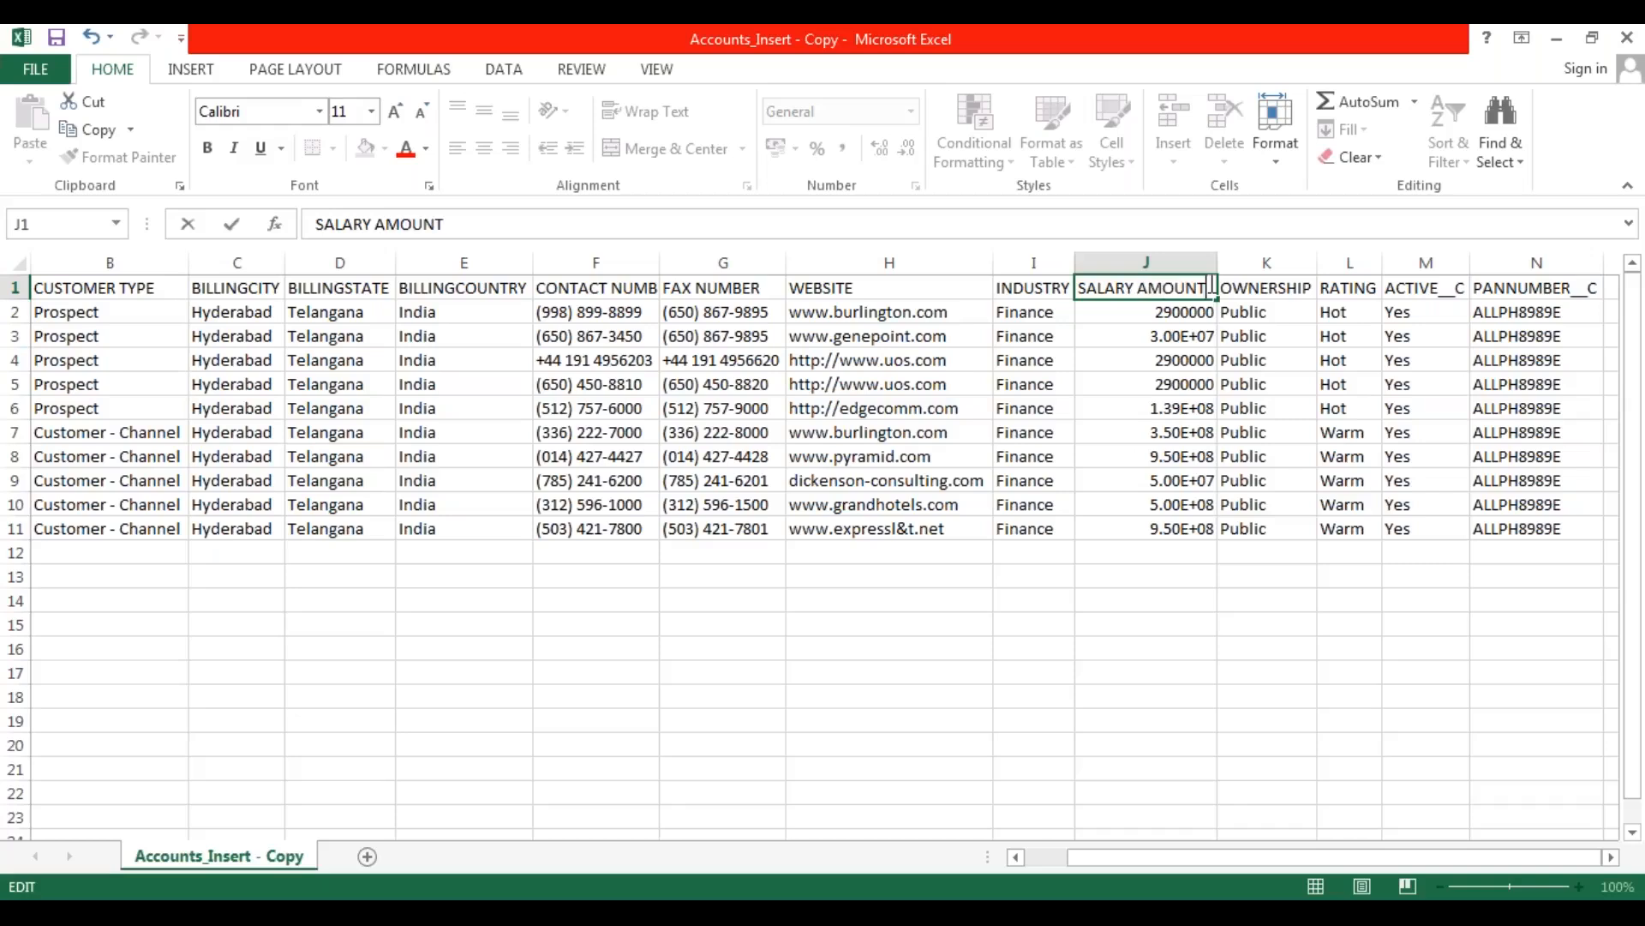
{"action": "key", "text": "Return"}
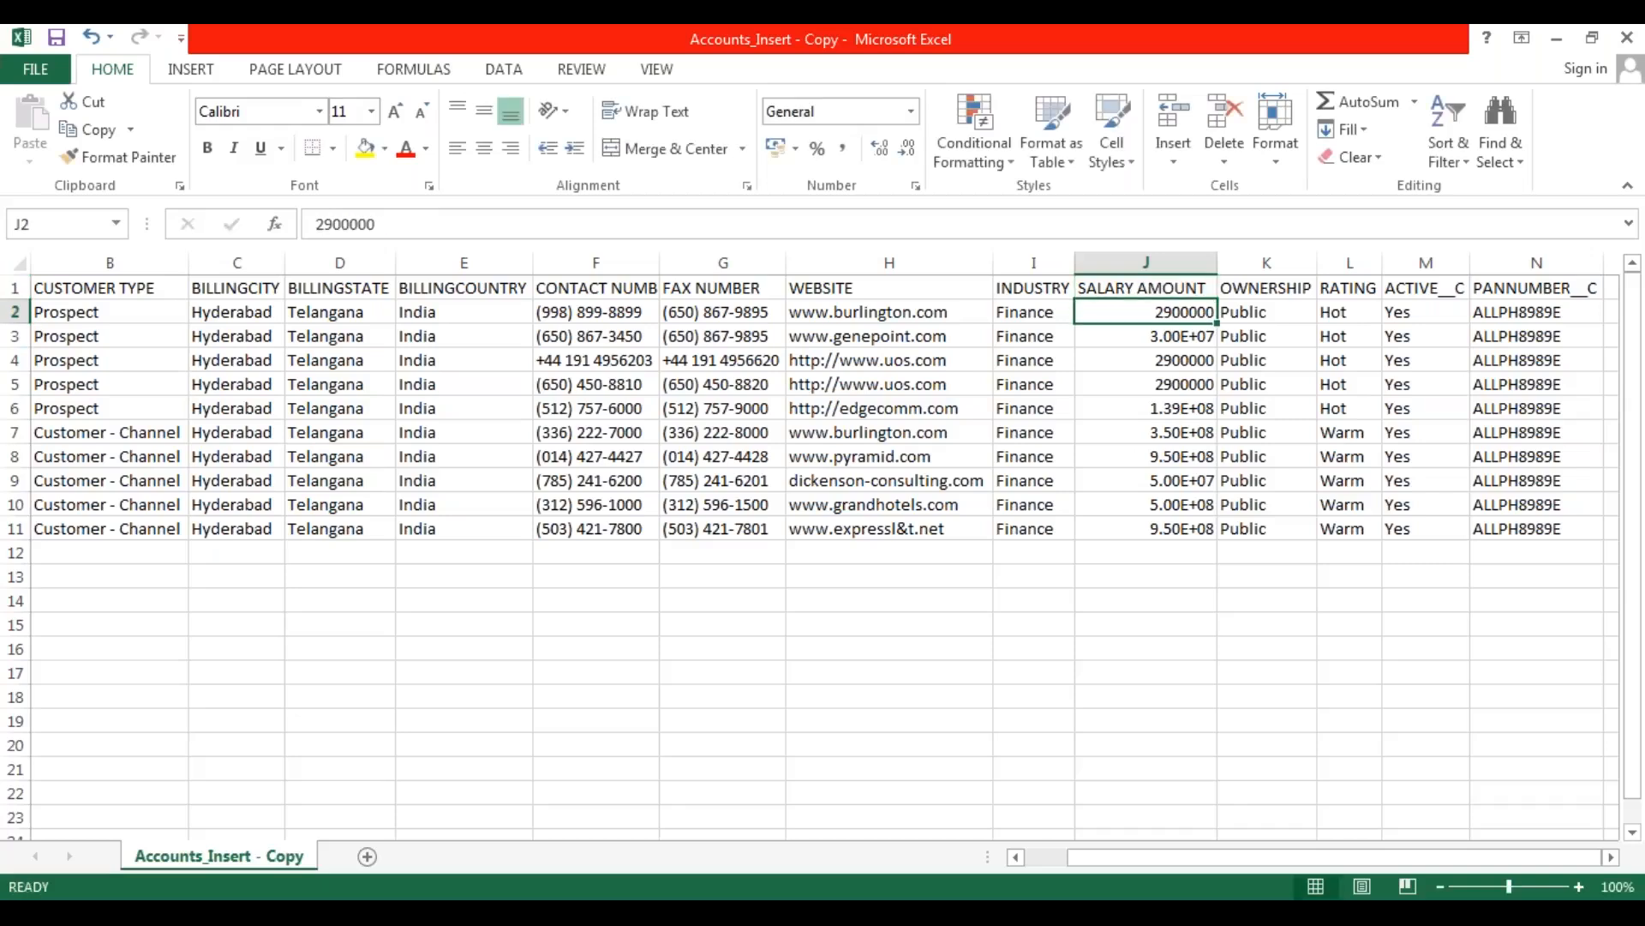
Replace the RATING column header in cell L1 with CUSTOMER RATING.
{"action": "double_click", "coordinate": [1342, 288]}
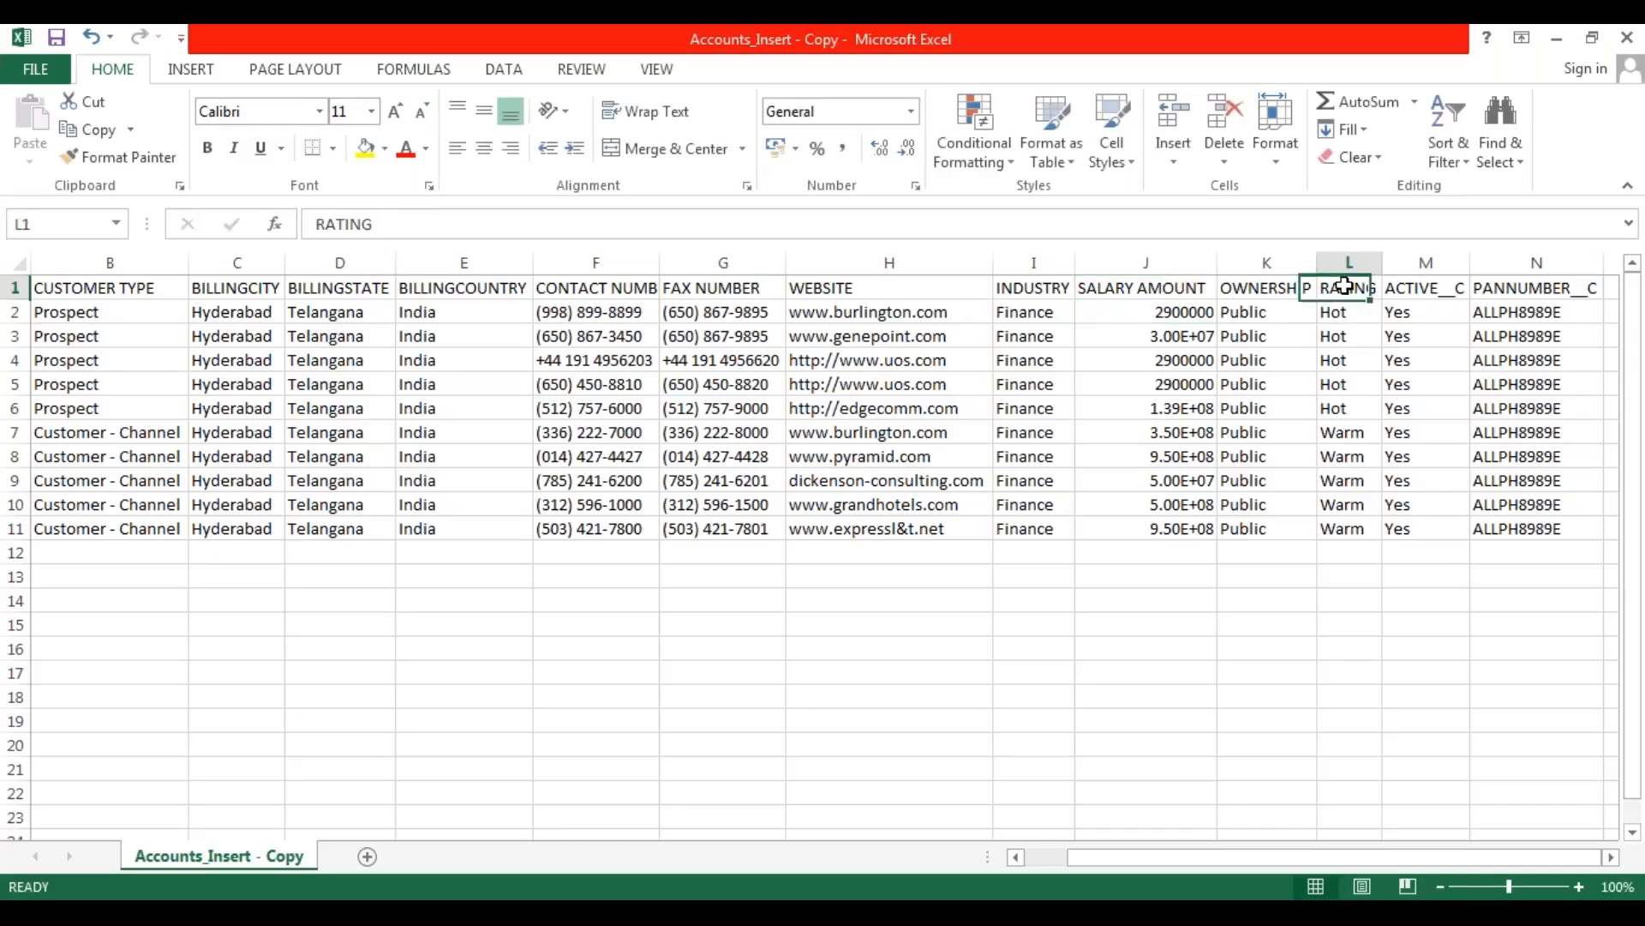
{"action": "left_click_drag", "start_coordinate": [1381, 288], "coordinate": [1318, 288]}
{"action": "type", "text": "CUSTOMER RATING"}
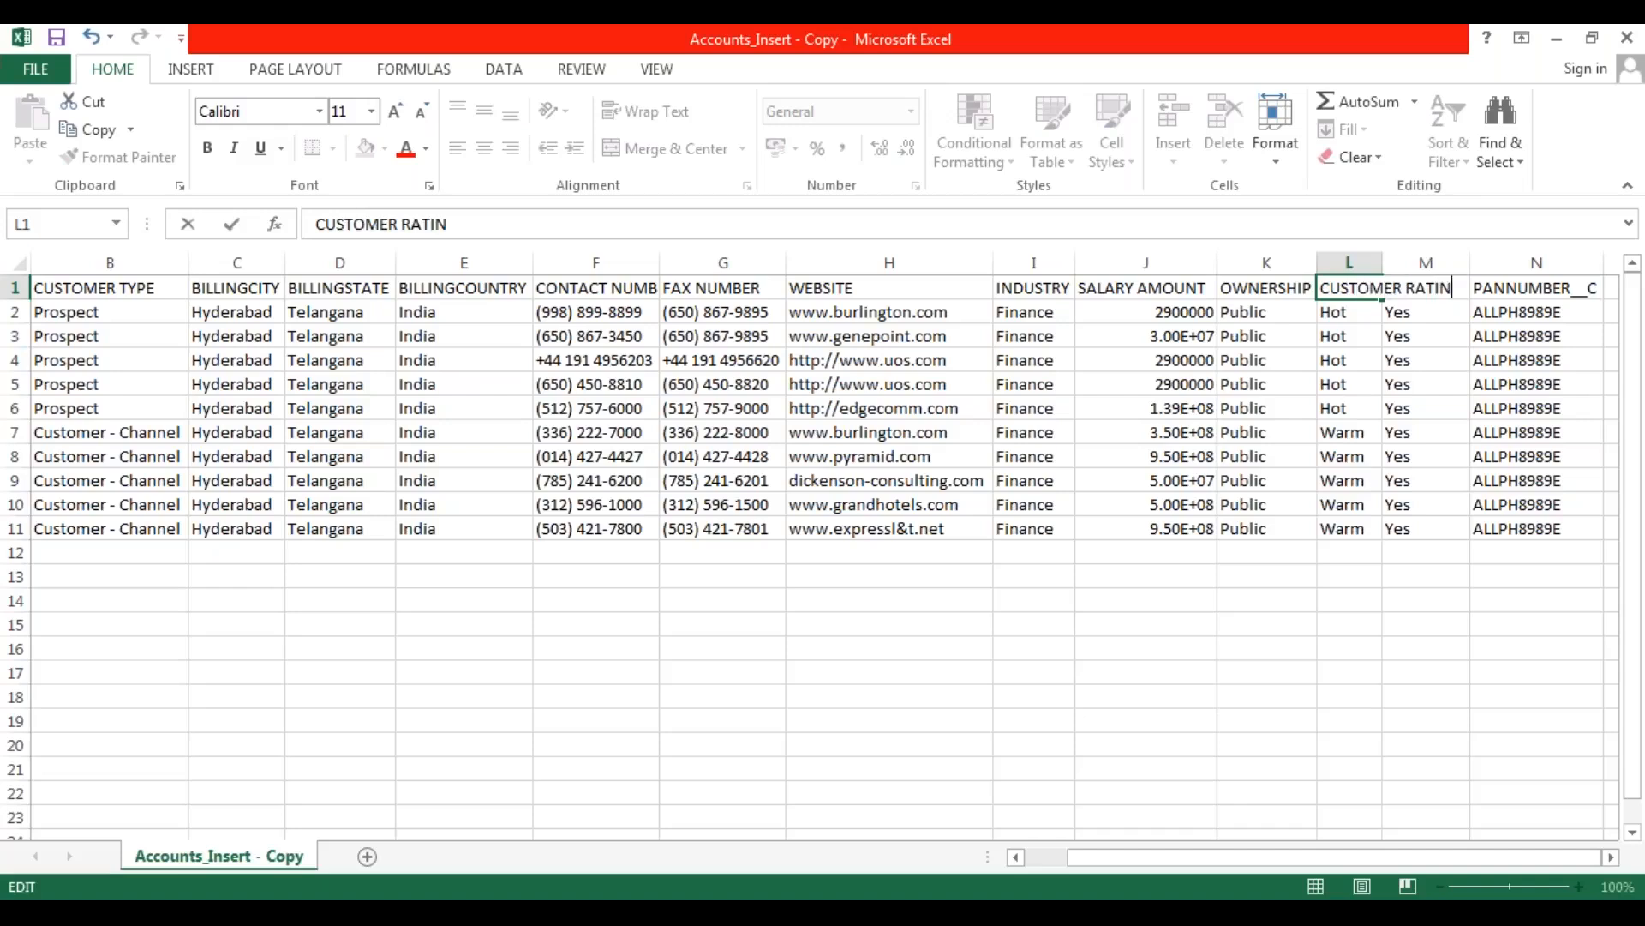
{"action": "key", "text": "Return"}
Replace the ACTIVE__C column header in cell M1 with STATUS and commit the entry.
{"action": "double_click", "coordinate": [1439, 287]}
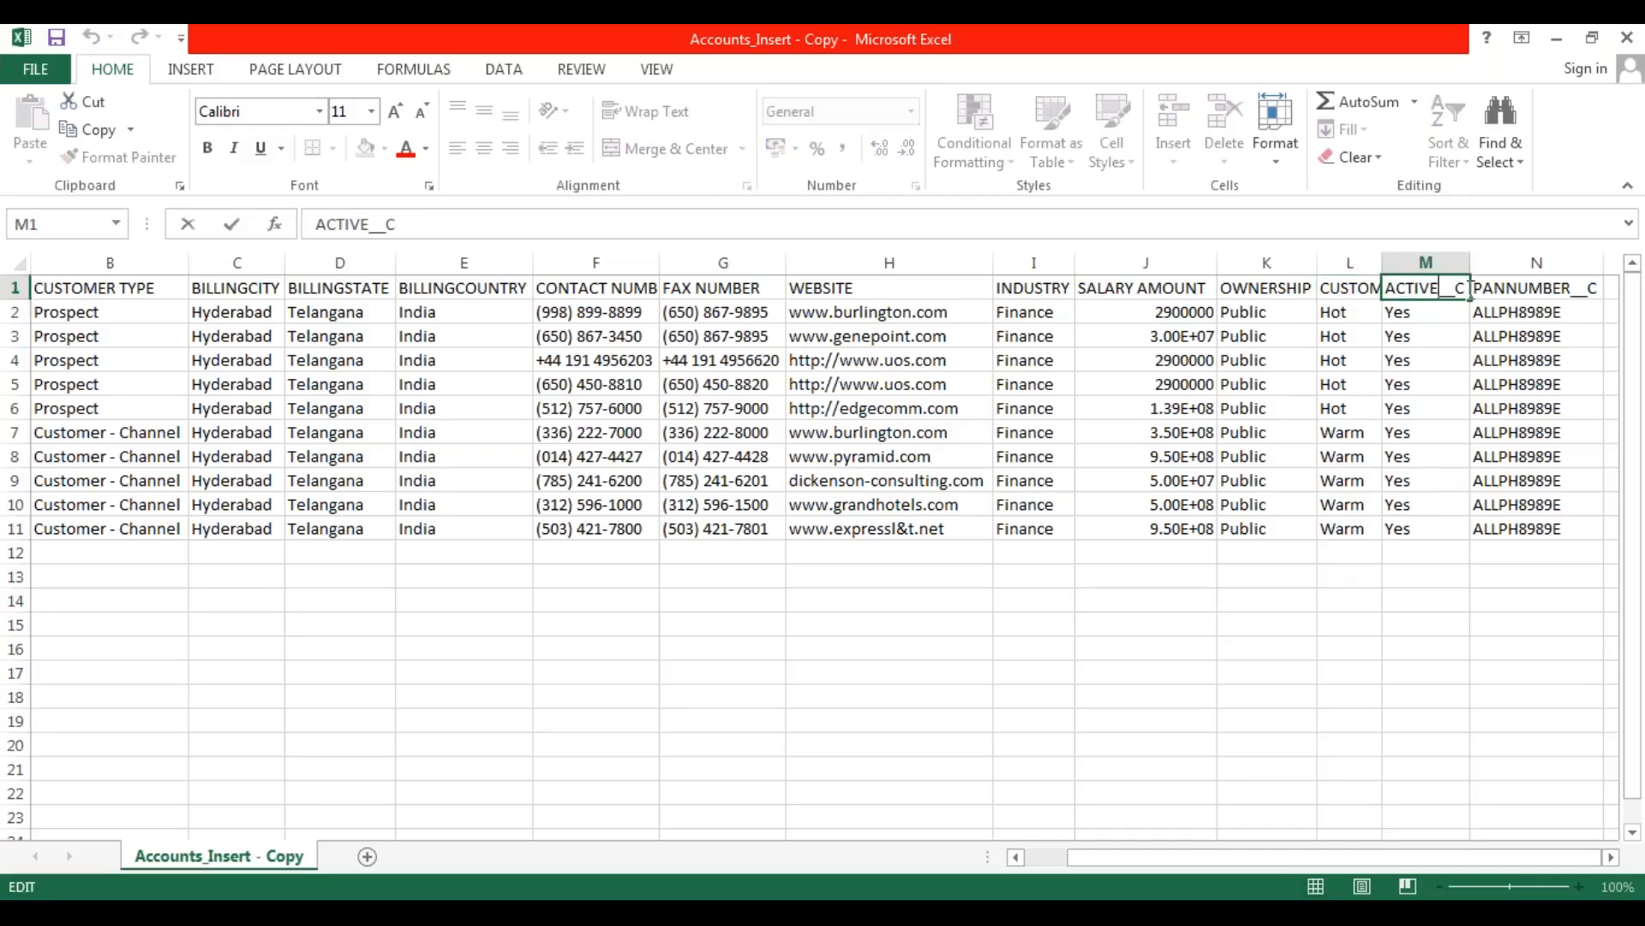
{"action": "key", "text": "BackSpace"}
{"action": "key", "text": "BackSpace"}
{"action": "key", "text": "BackSpace"}
{"action": "key", "text": "BackSpace"}
{"action": "key", "text": "BackSpace"}
{"action": "key", "text": "BackSpace"}
{"action": "type", "text": "STATUS"}
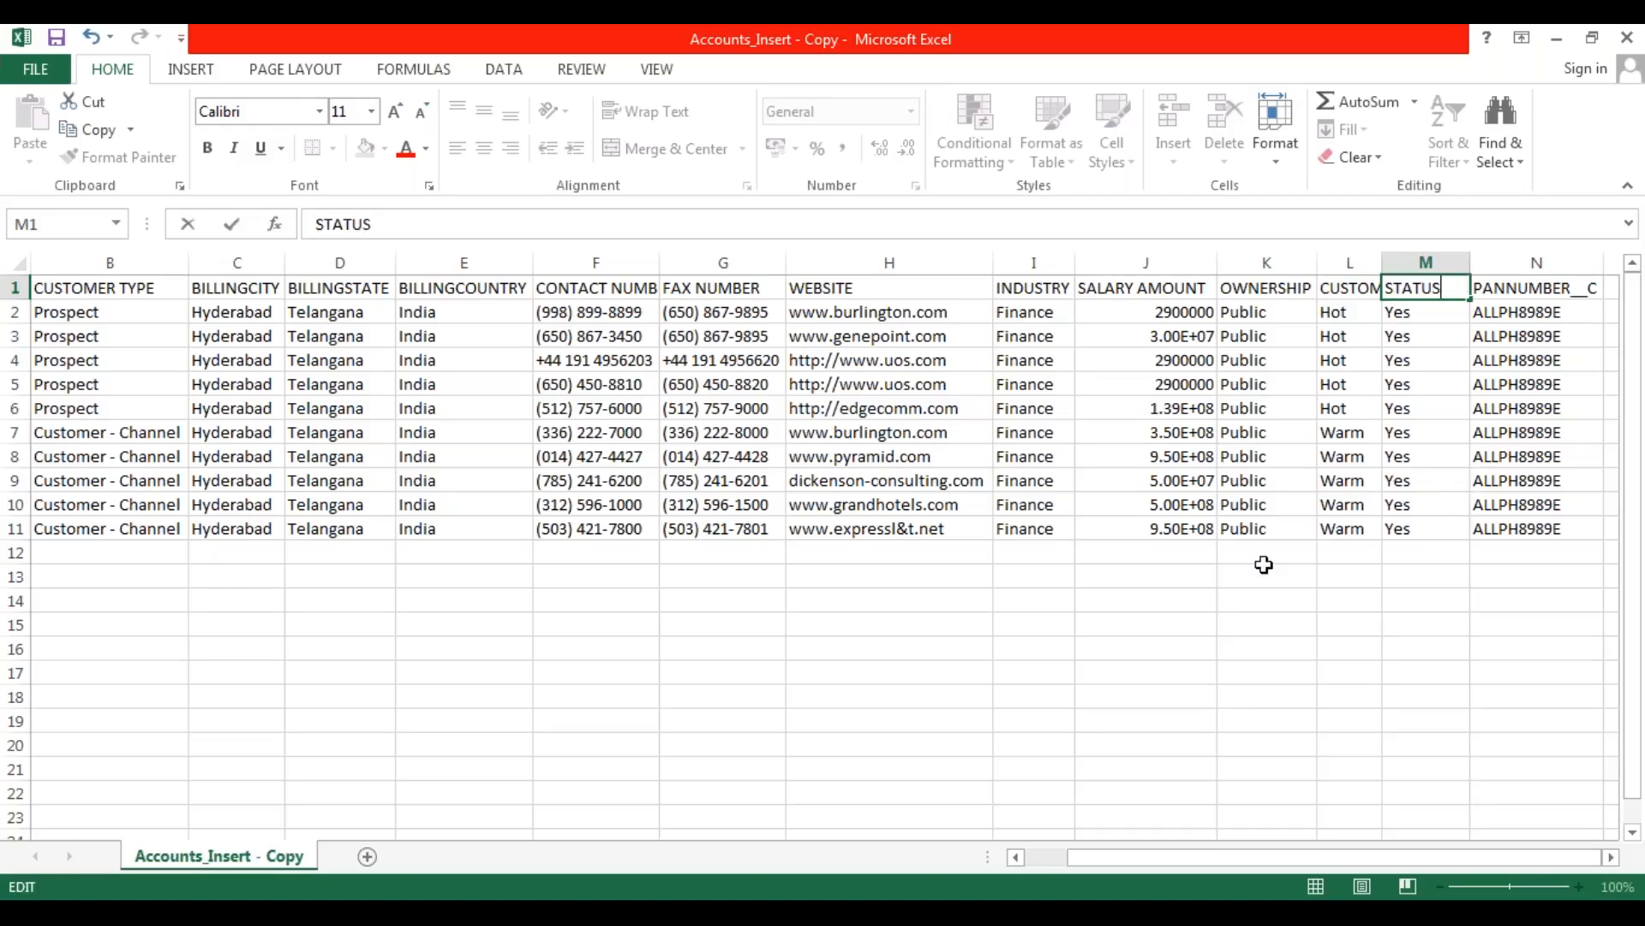
{"action": "left_click", "coordinate": [1264, 565]}
{"action": "left_click", "coordinate": [780, 696]}
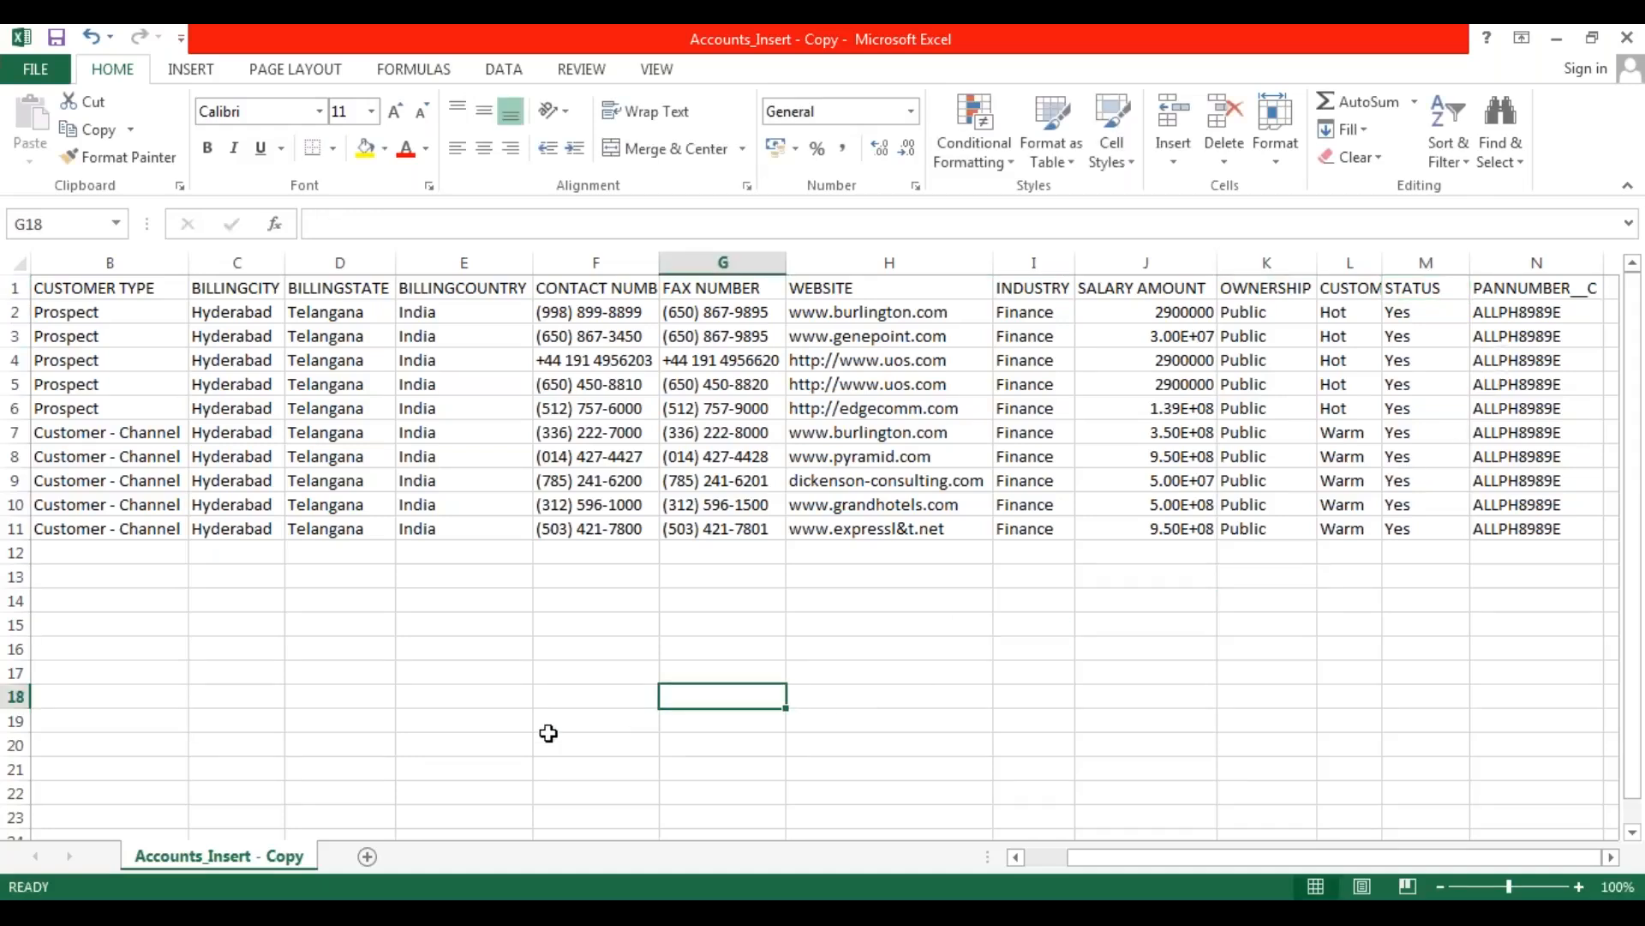
Review the renamed column headers across row 1, from CUSTOMER NAME through STATUS and the remaining columns.
{"action": "left_click_drag", "start_coordinate": [1160, 857], "coordinate": [1119, 861]}
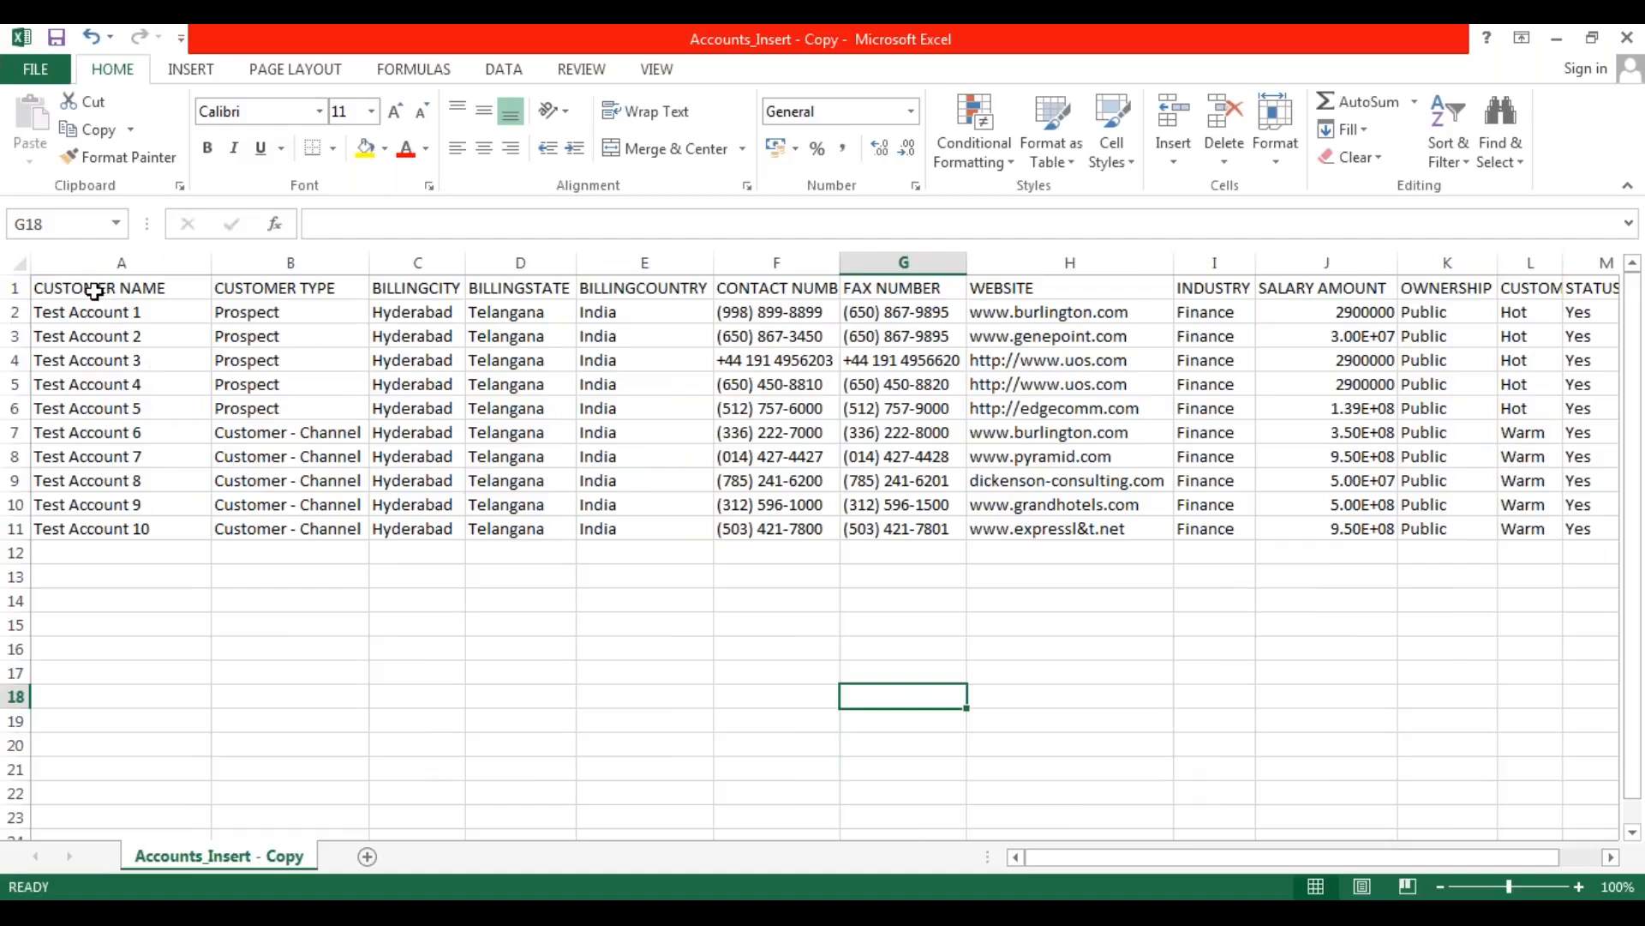
{"action": "left_click", "coordinate": [94, 292]}
{"action": "left_click", "coordinate": [301, 289]}
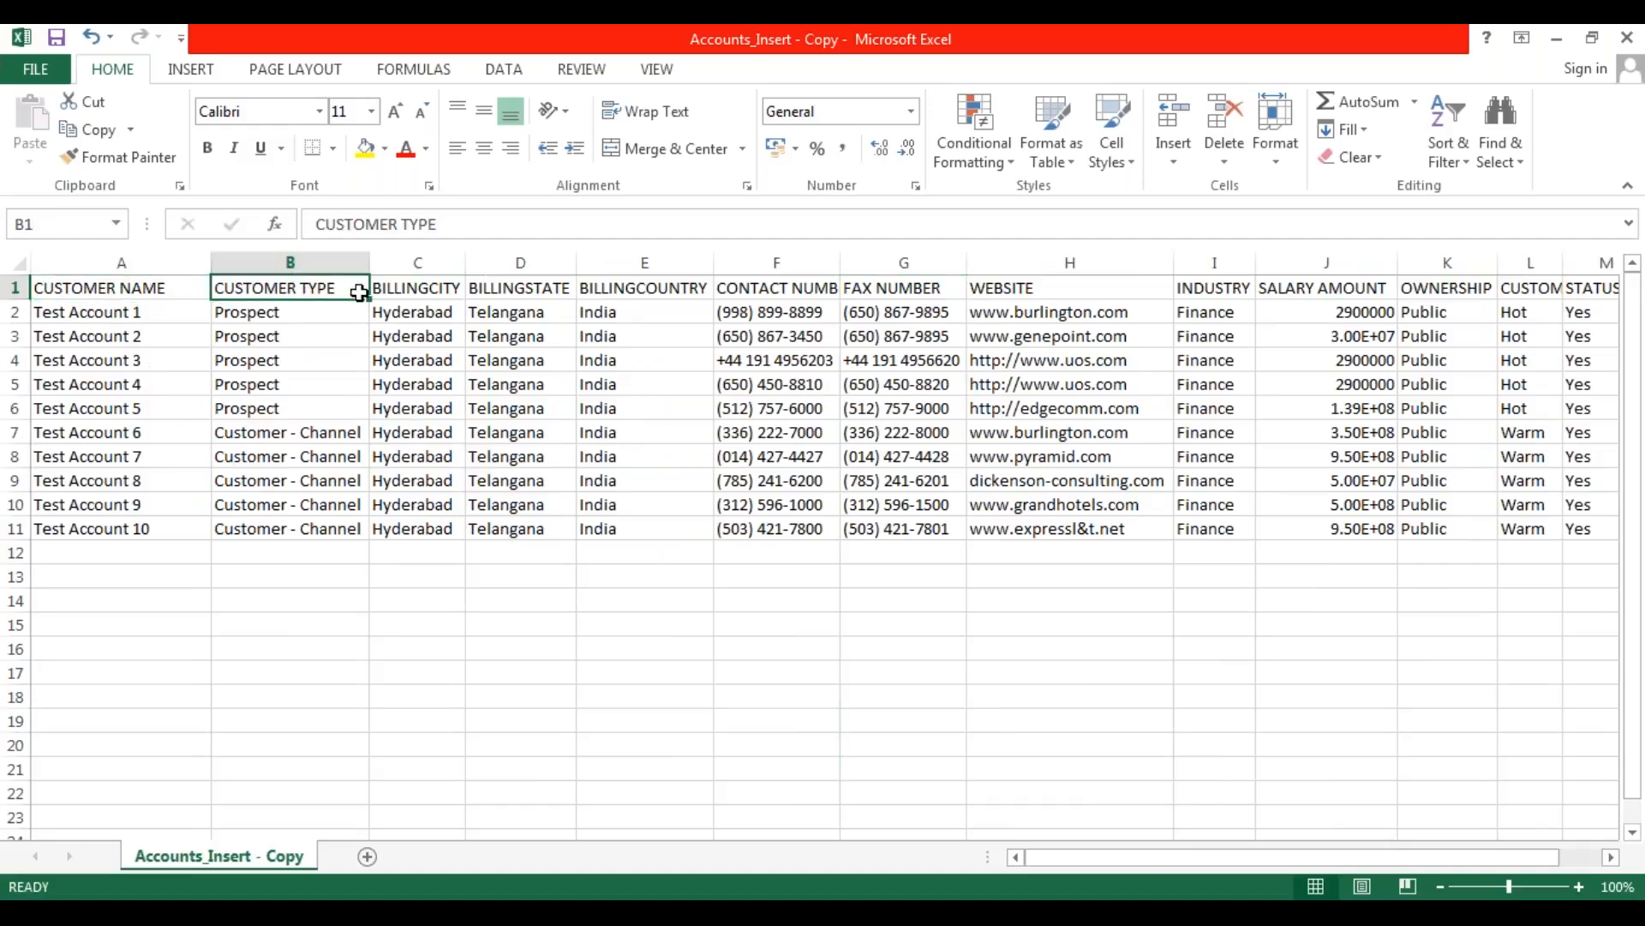
{"action": "left_click", "coordinate": [794, 288]}
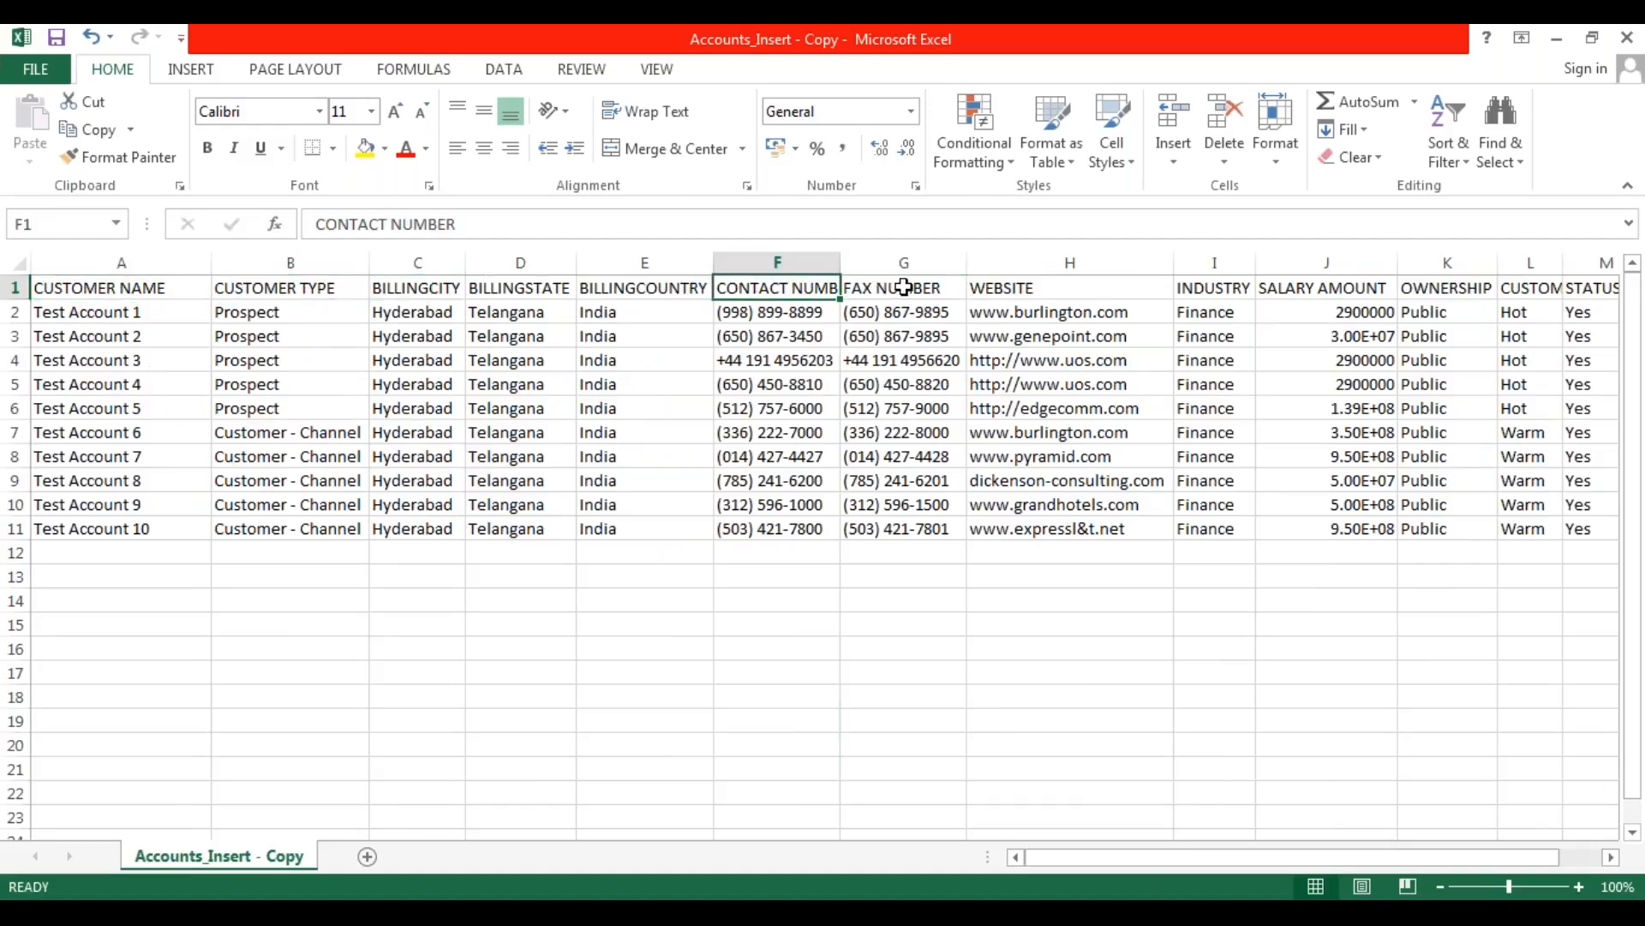
{"action": "left_click", "coordinate": [904, 287]}
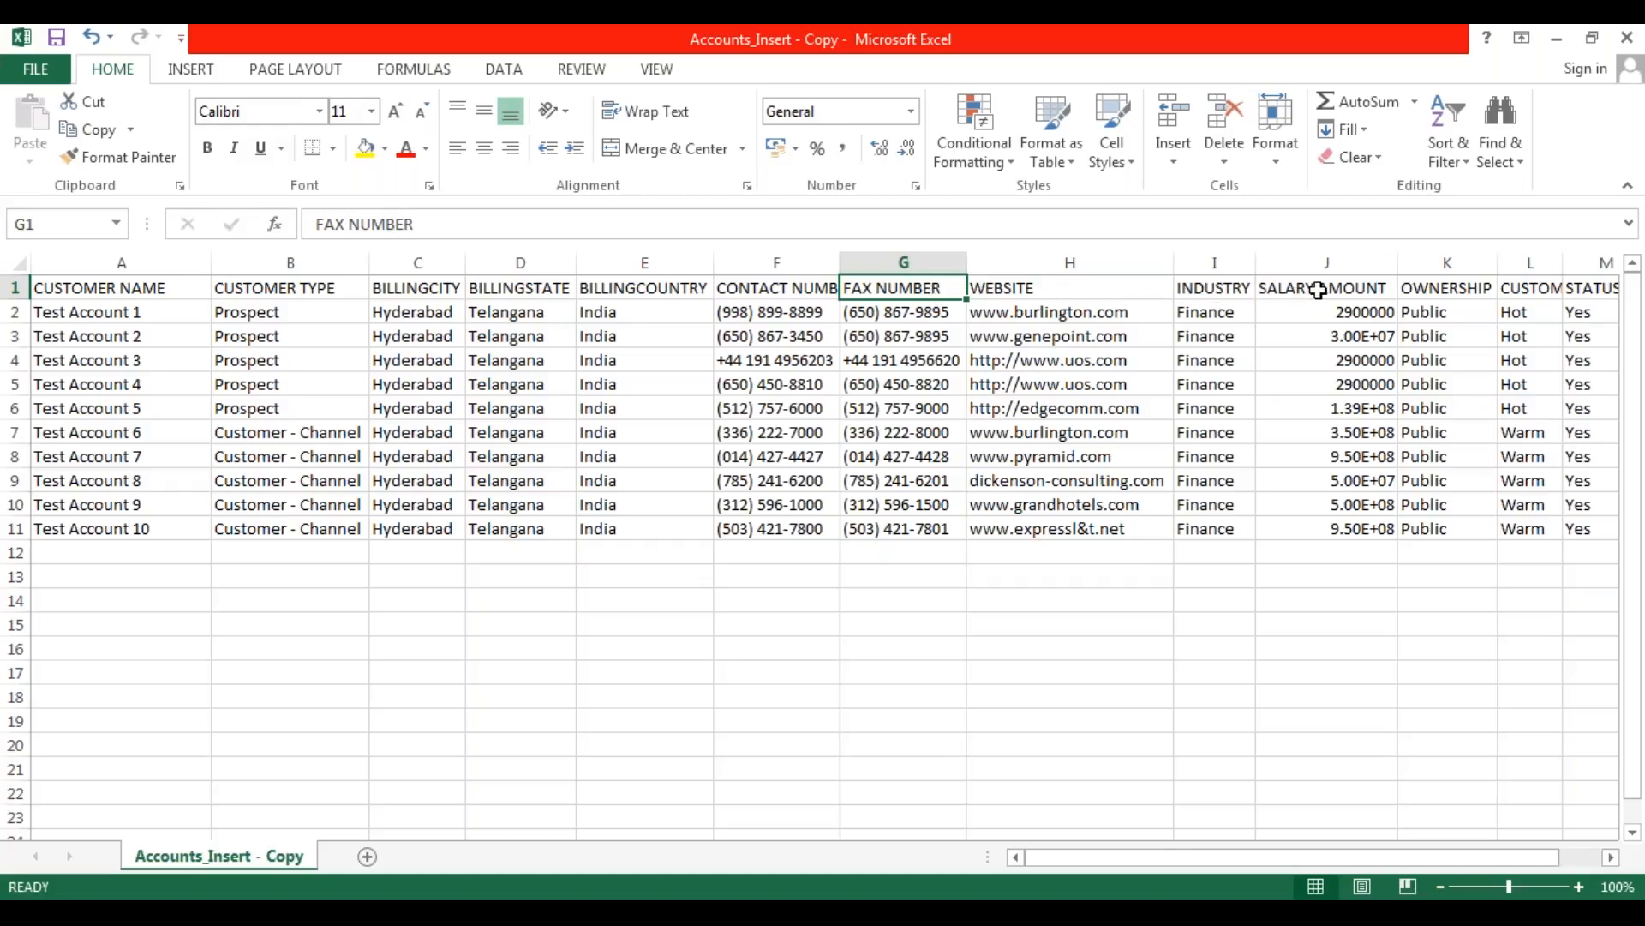
{"action": "left_click", "coordinate": [1318, 291]}
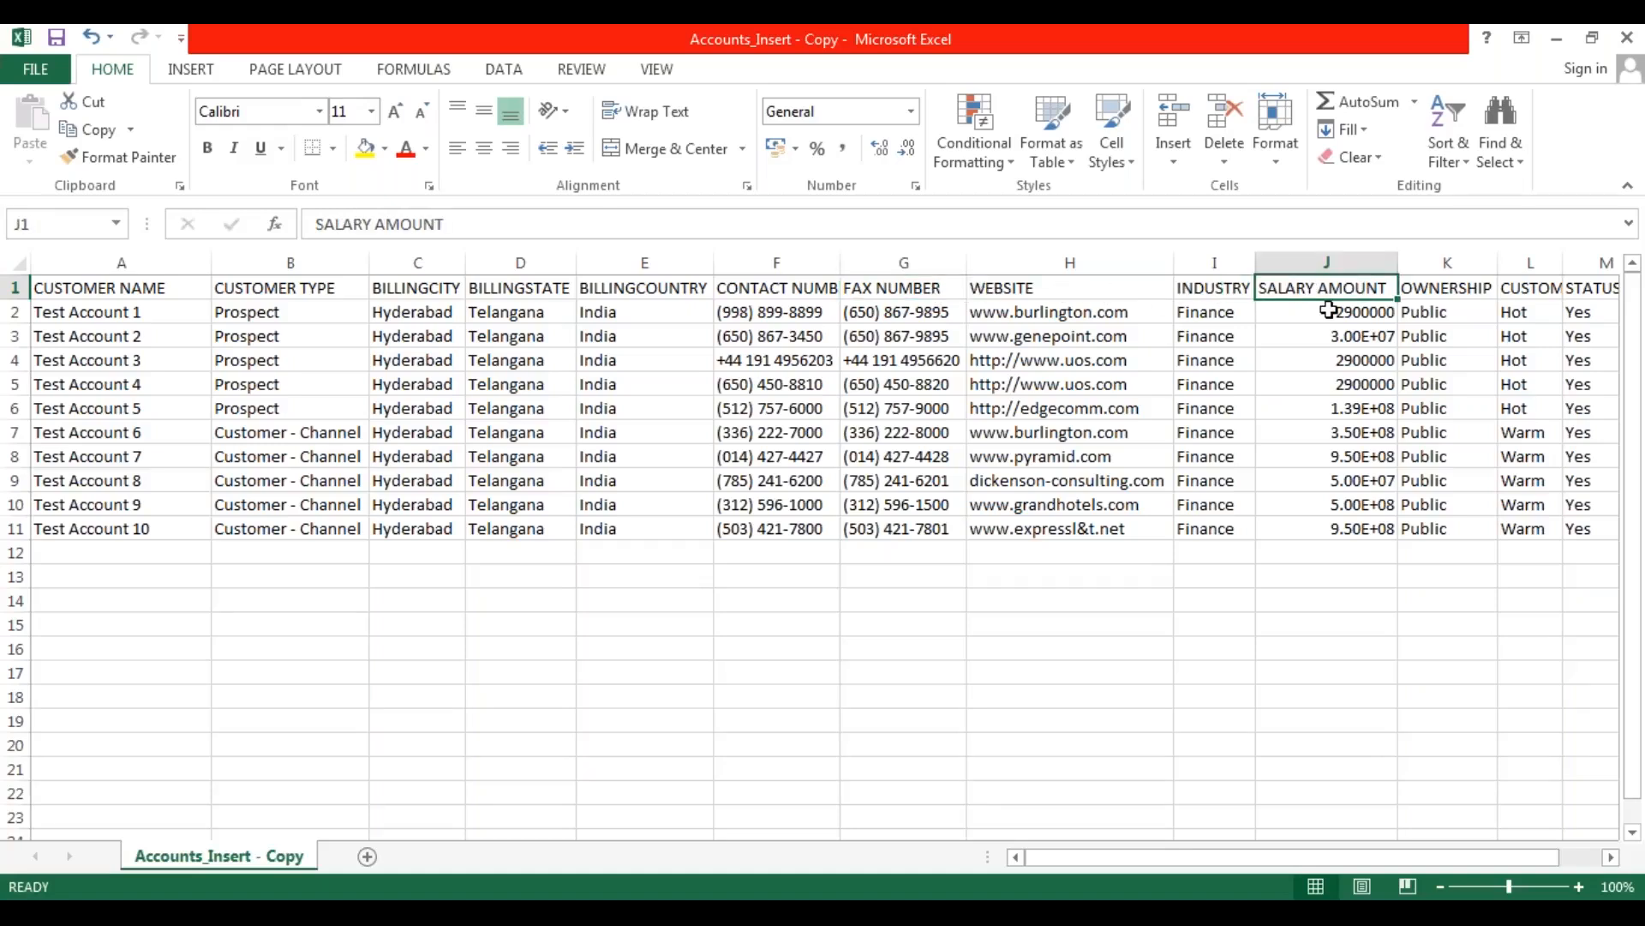
{"action": "left_click", "coordinate": [1543, 290]}
{"action": "left_click", "coordinate": [1599, 290]}
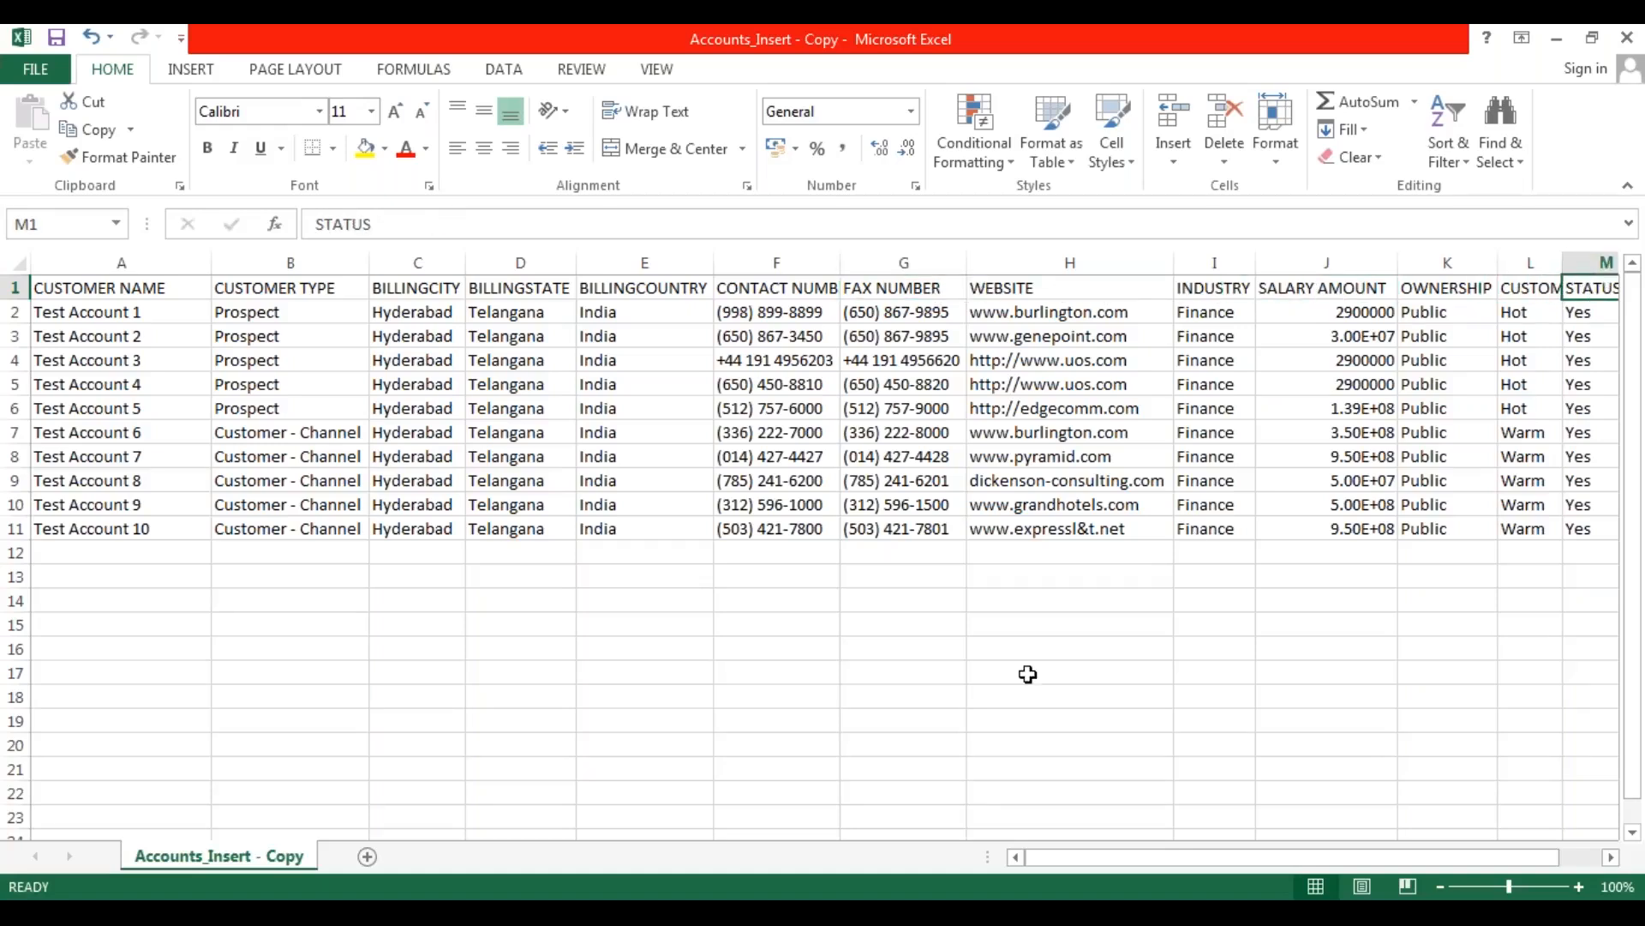
{"action": "left_click_drag", "start_coordinate": [1066, 862], "coordinate": [1138, 864]}
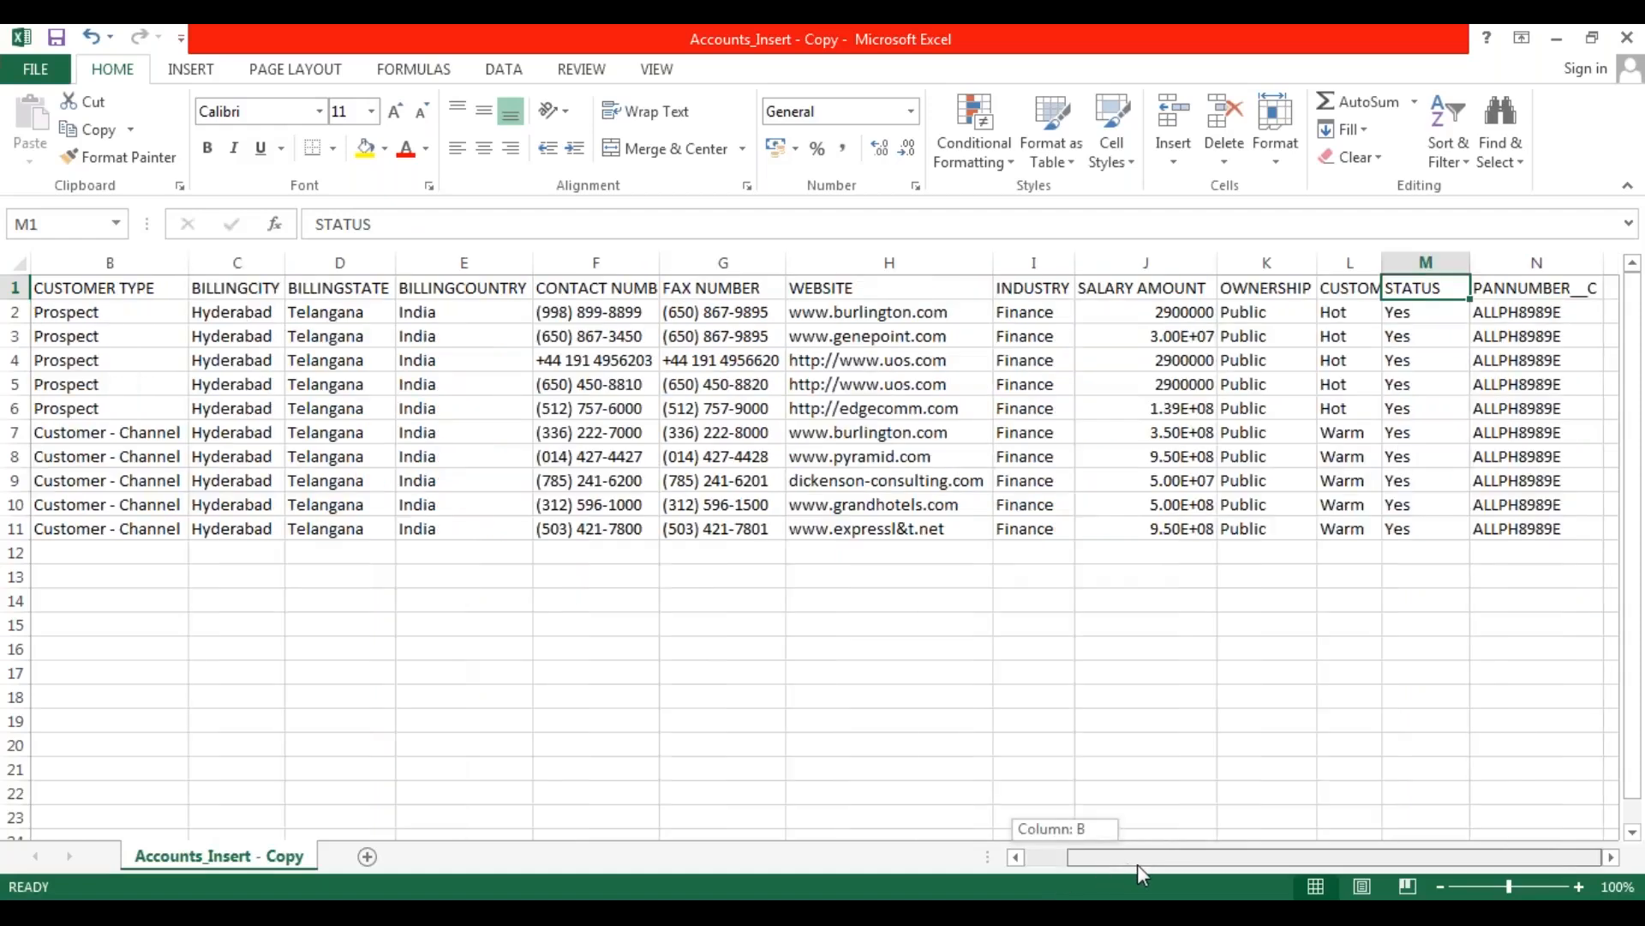
{"action": "left_click", "coordinate": [1423, 483]}
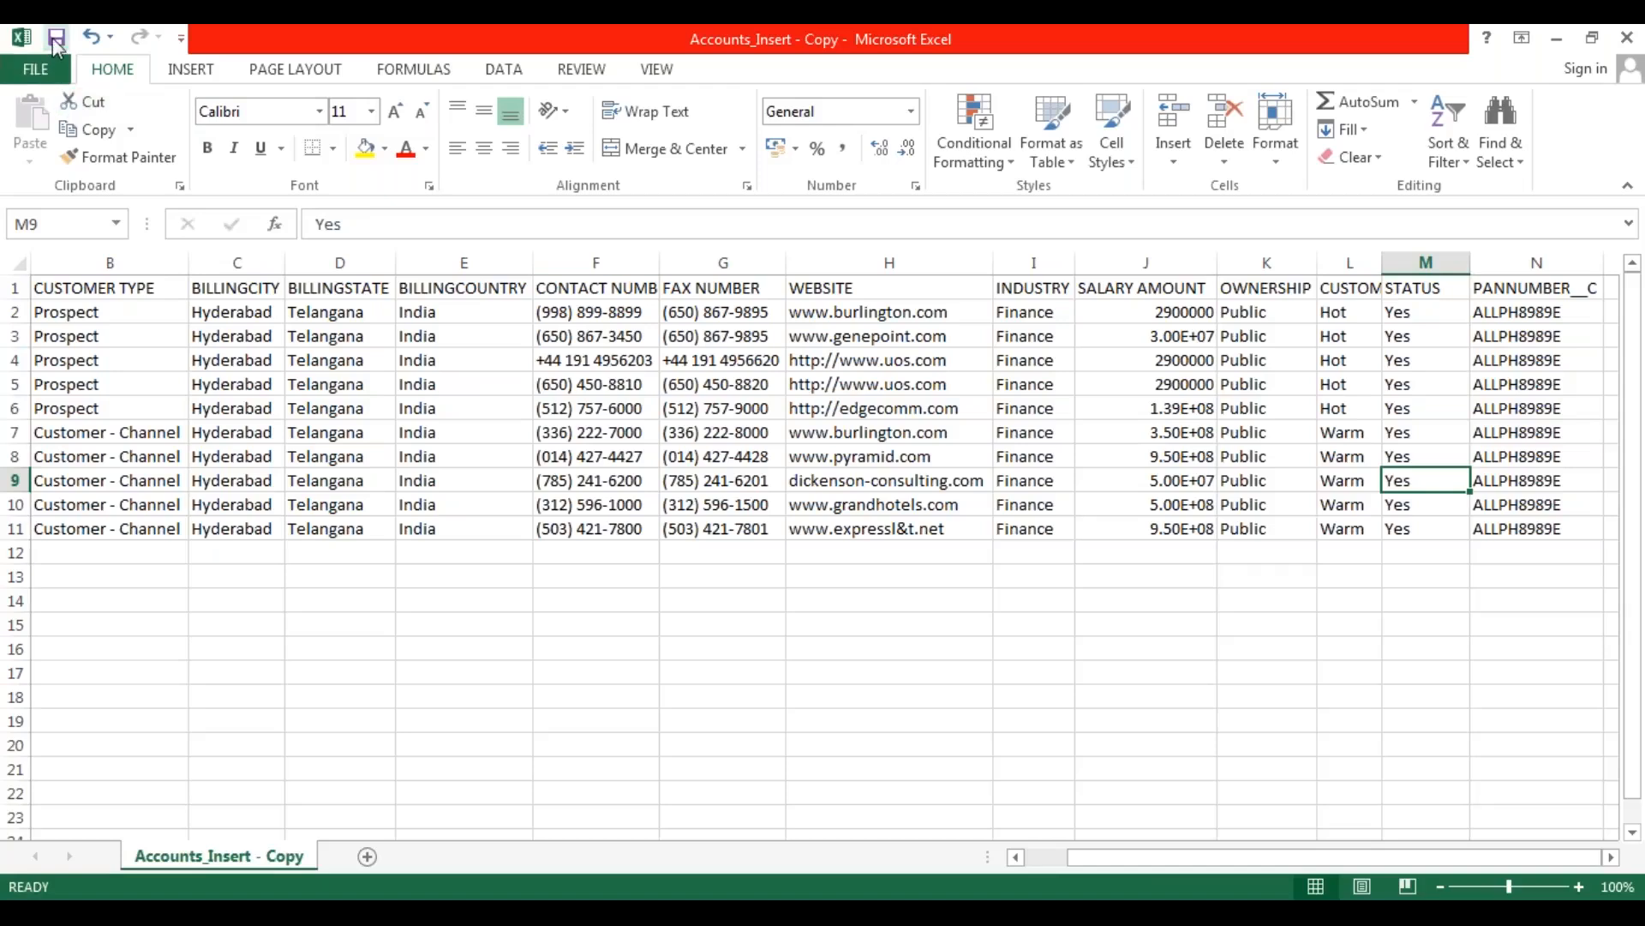
Save the workbook as a comma-delimited file named "Accounts_Insert2.CSV" in the DATALOADER EXTRACTIONS folder, keeping the CSV format.
{"action": "left_click", "coordinate": [35, 68]}
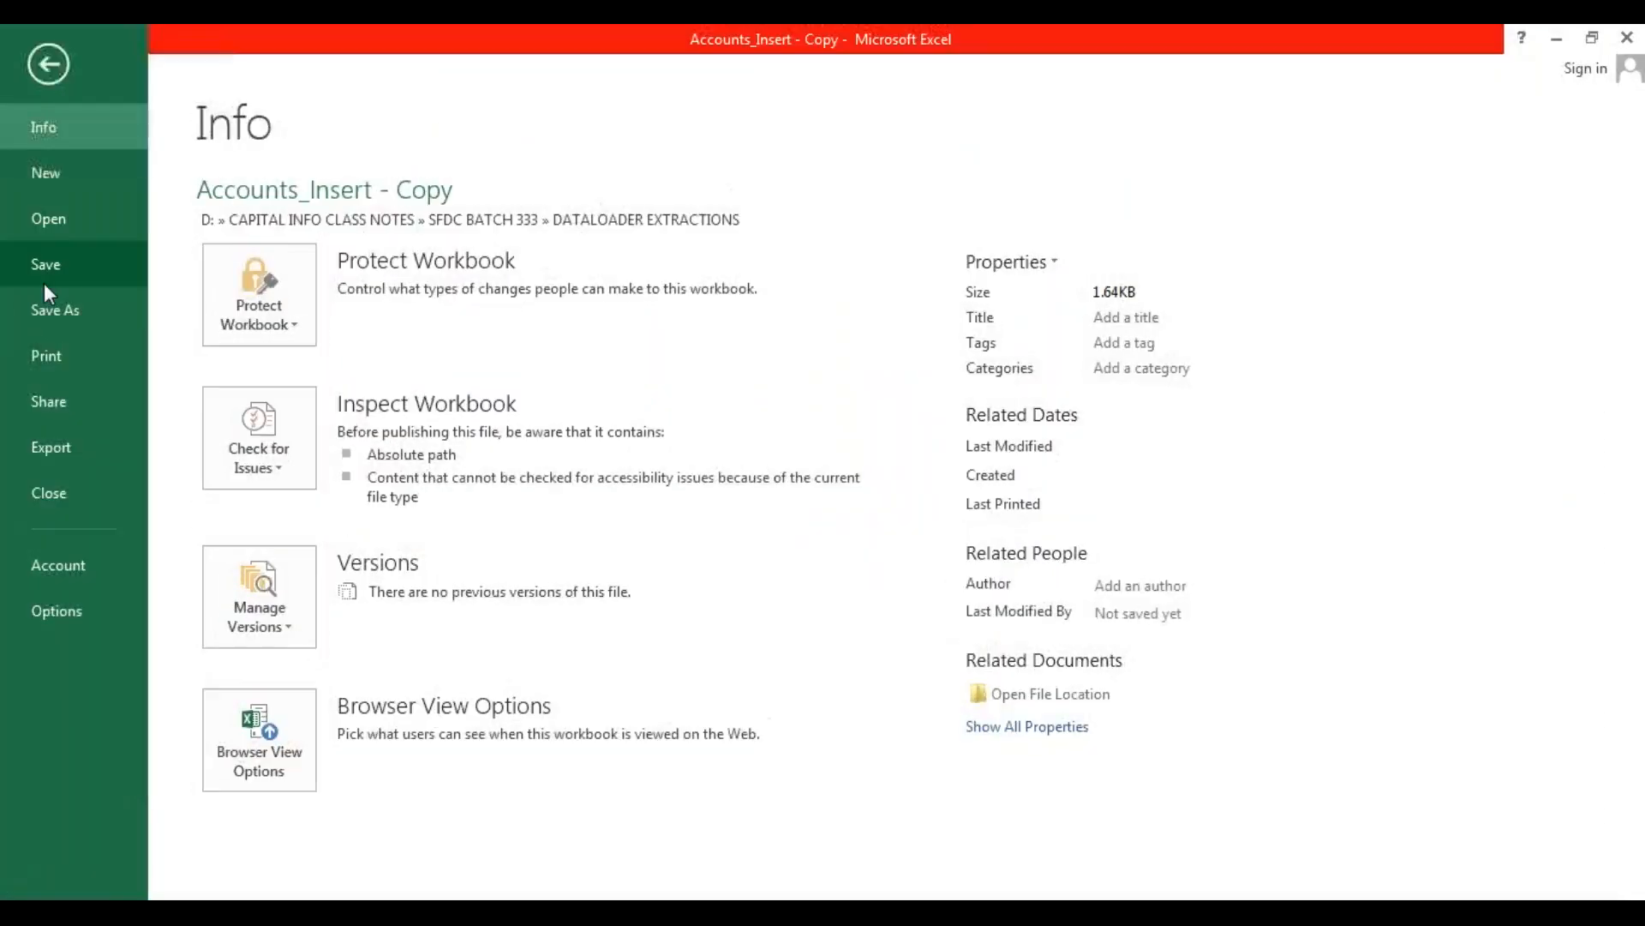
{"action": "left_click", "coordinate": [62, 312]}
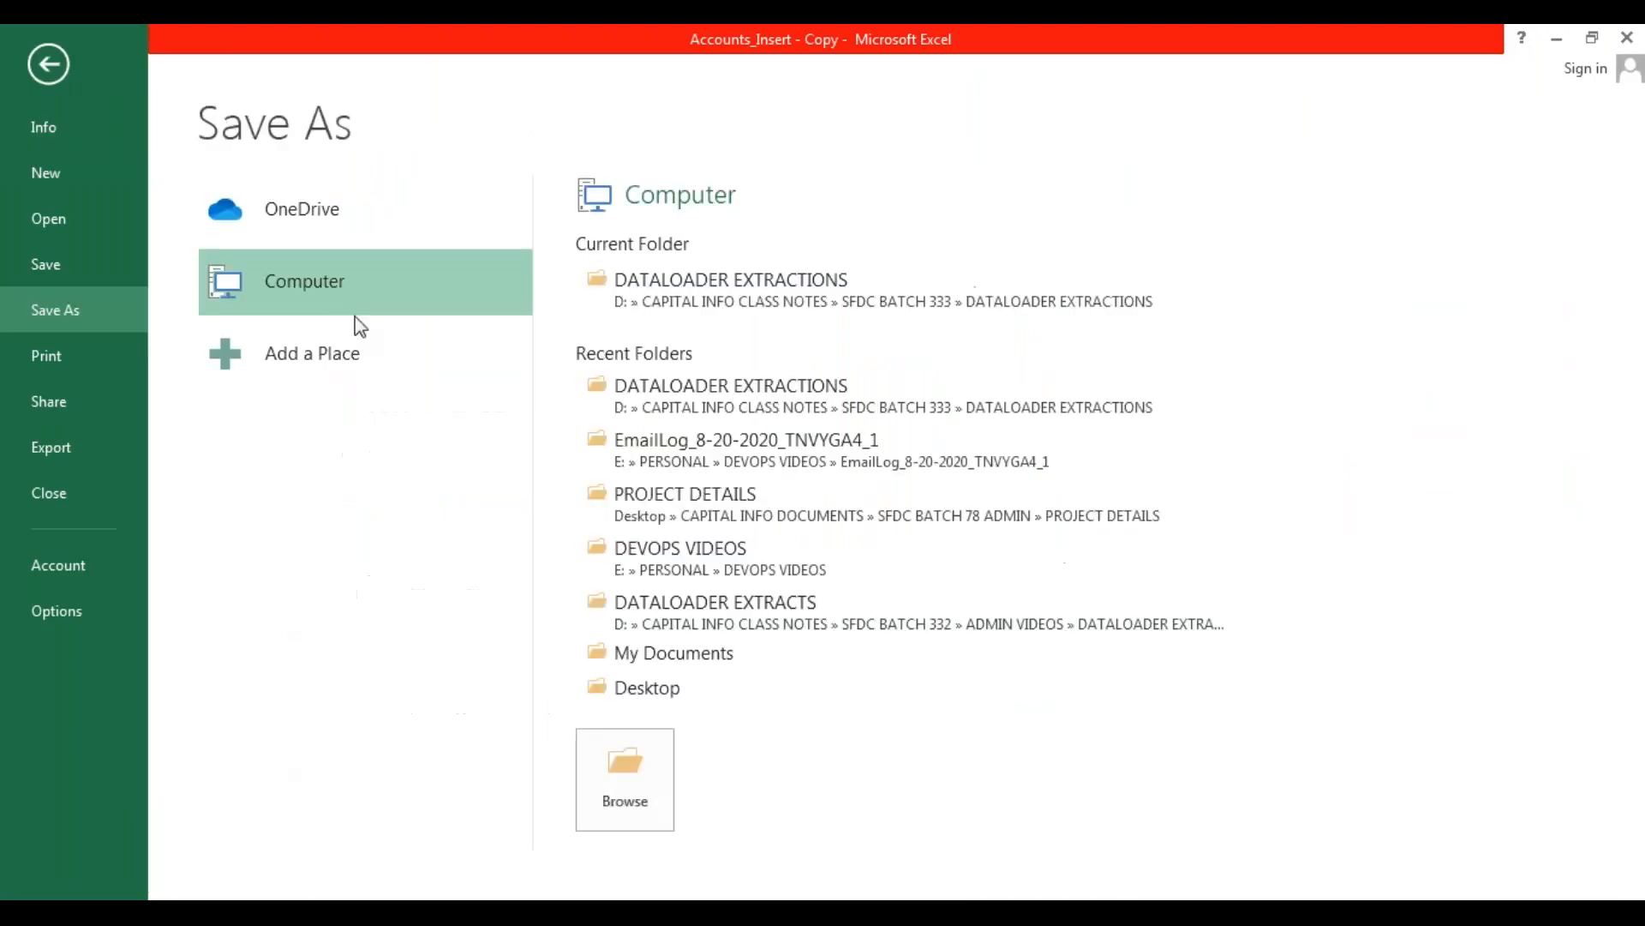
{"action": "left_click", "coordinate": [835, 305]}
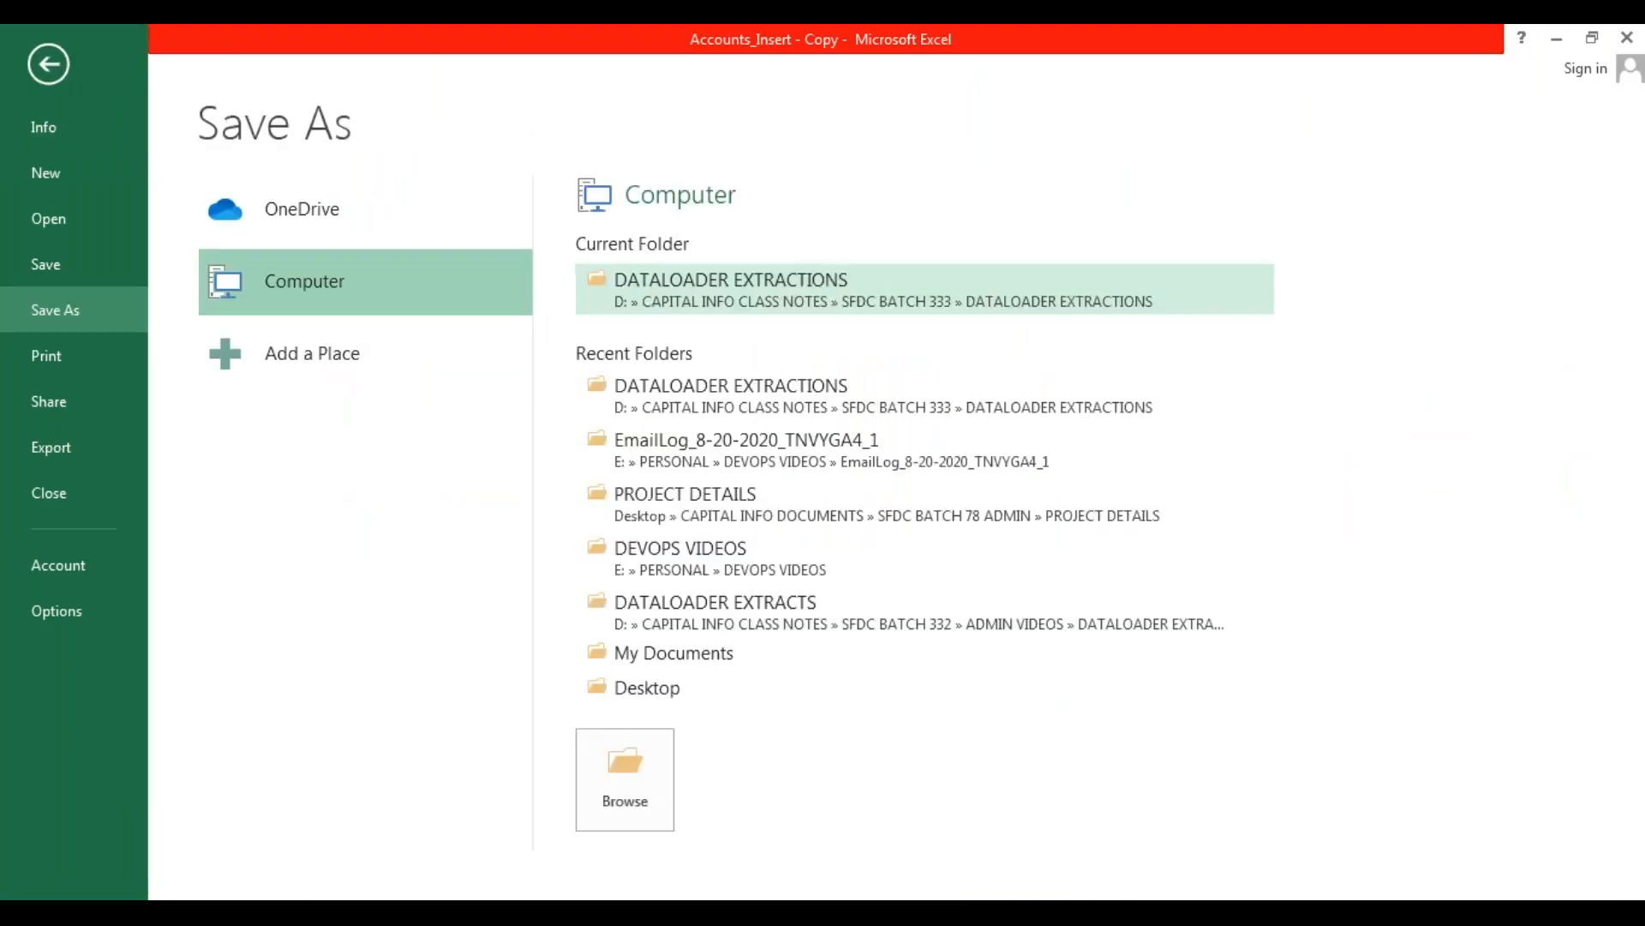
{"action": "left_click", "coordinate": [330, 434]}
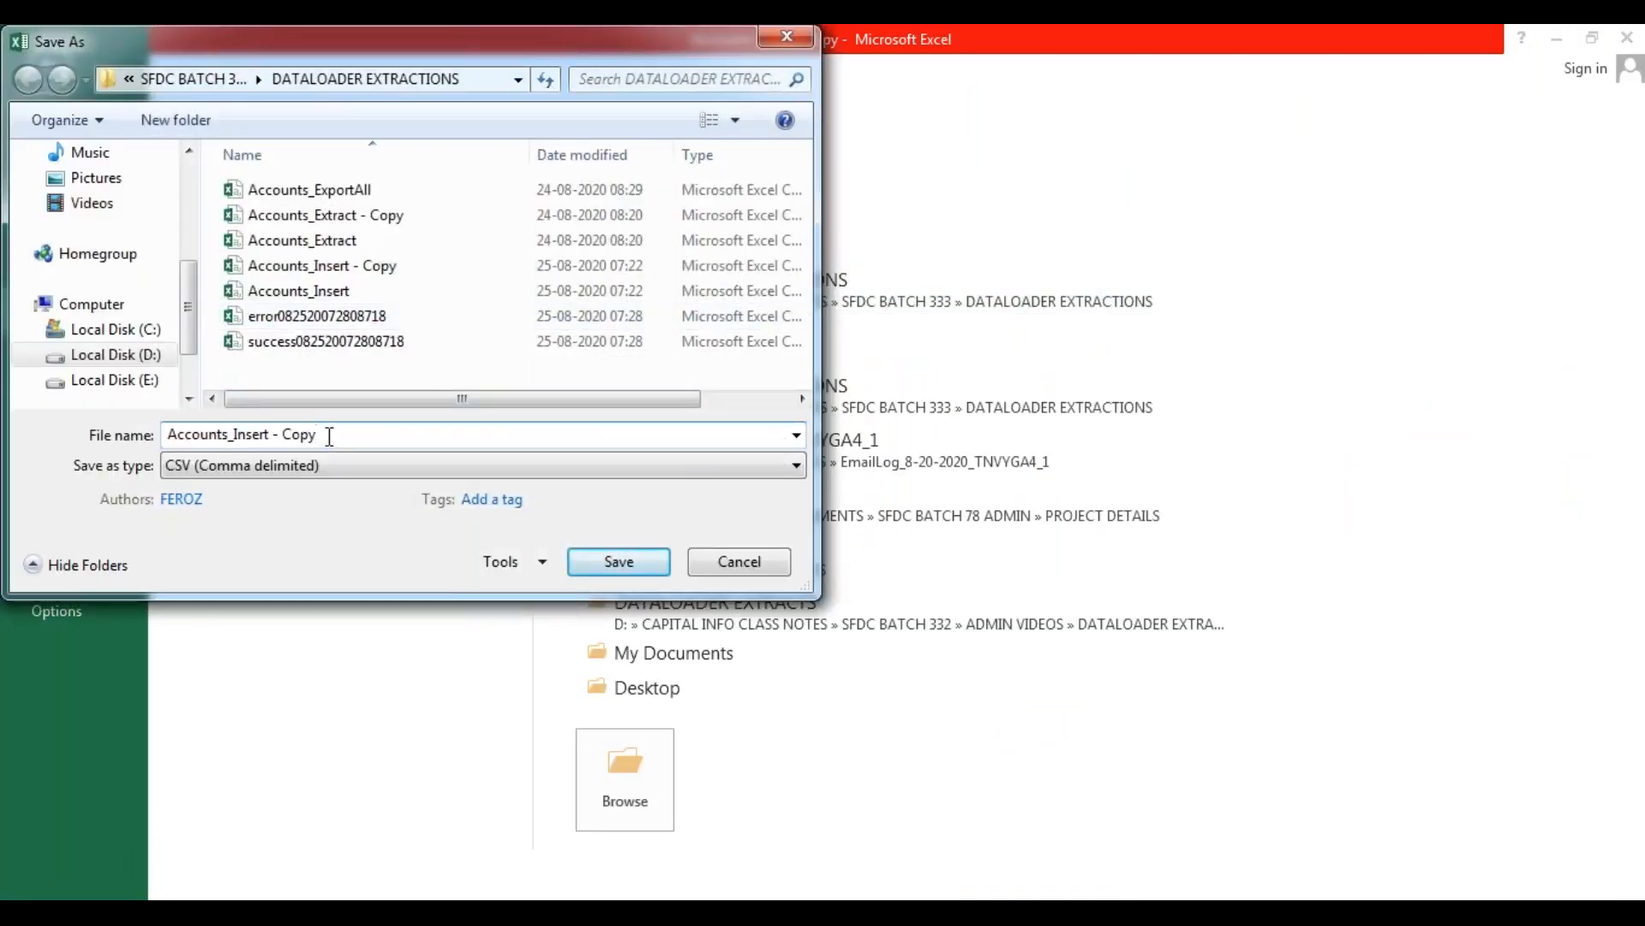
{"action": "key", "text": "BackSpace"}
{"action": "key", "text": "BackSpace"}
{"action": "key", "text": "BackSpace"}
{"action": "key", "text": "BackSpace"}
{"action": "key", "text": "BackSpace"}
{"action": "key", "text": "BackSpace"}
{"action": "key", "text": "BackSpace"}
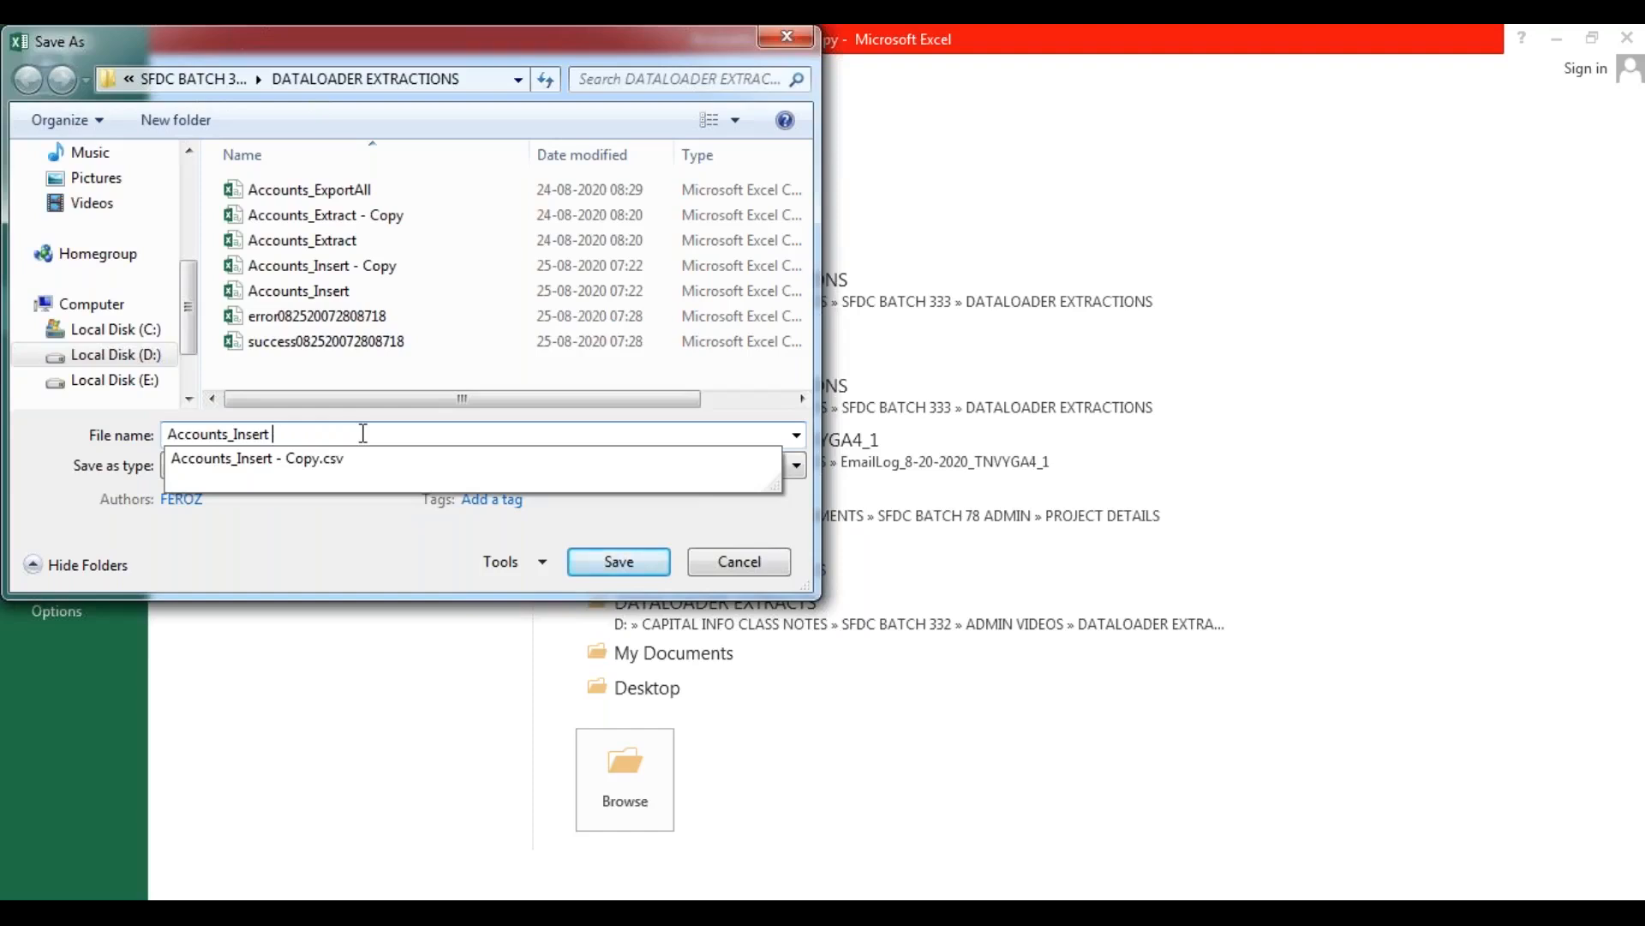
{"action": "type", "text": "2.CSV\""}
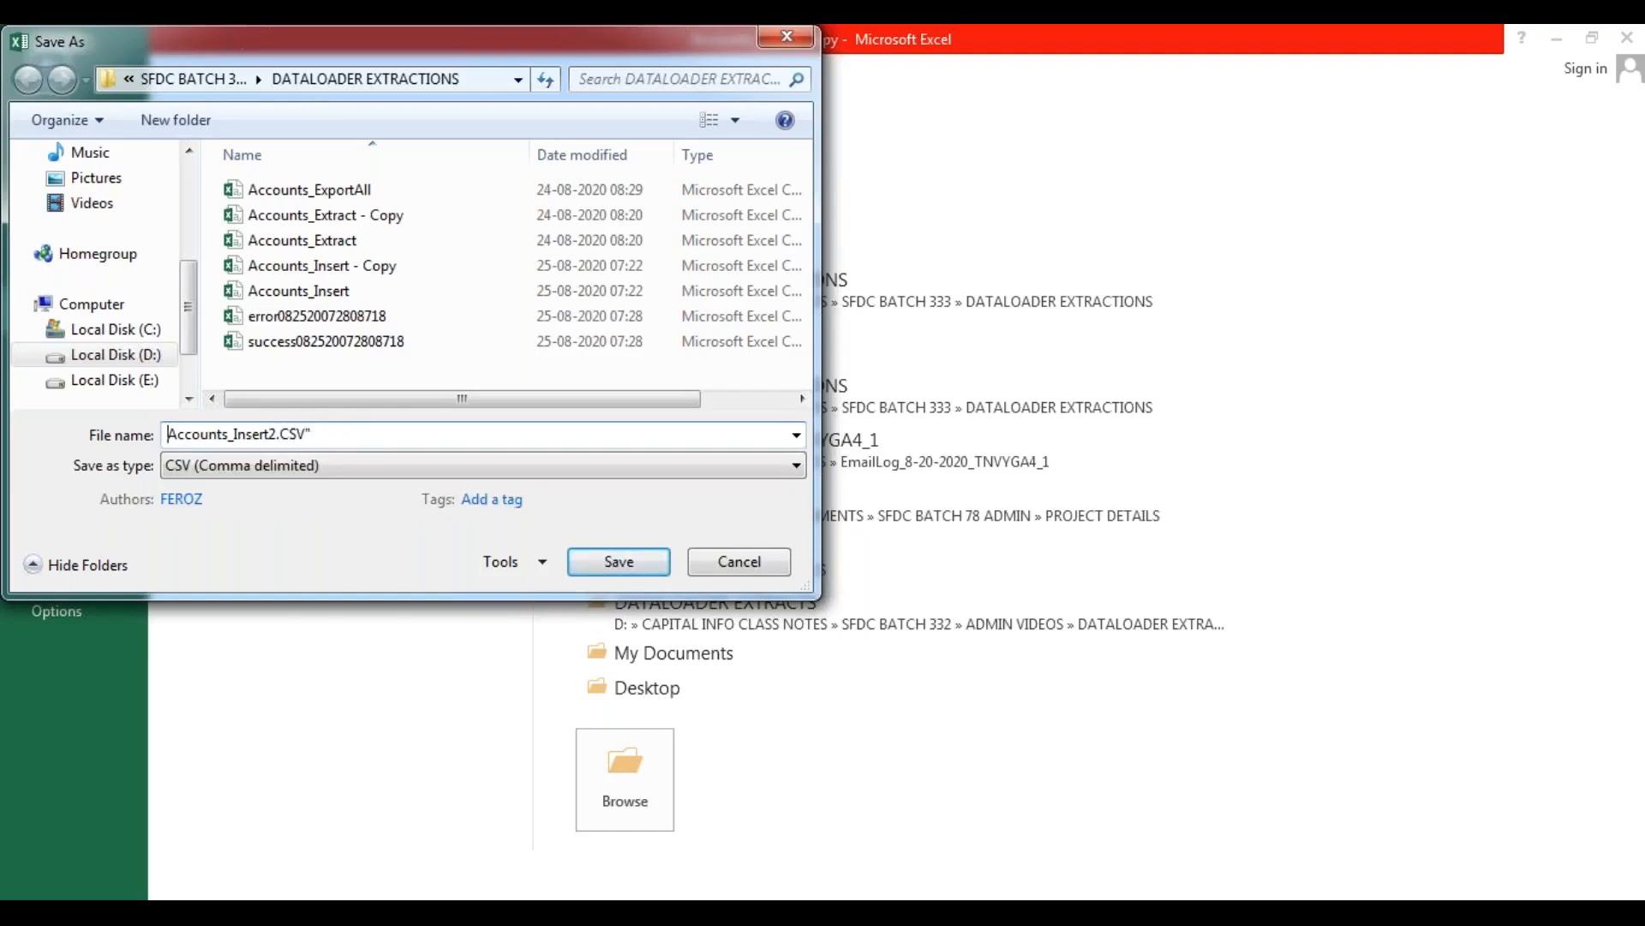
{"action": "key", "text": "Home"}
{"action": "type", "text": "\""}
{"action": "left_click", "coordinate": [644, 569]}
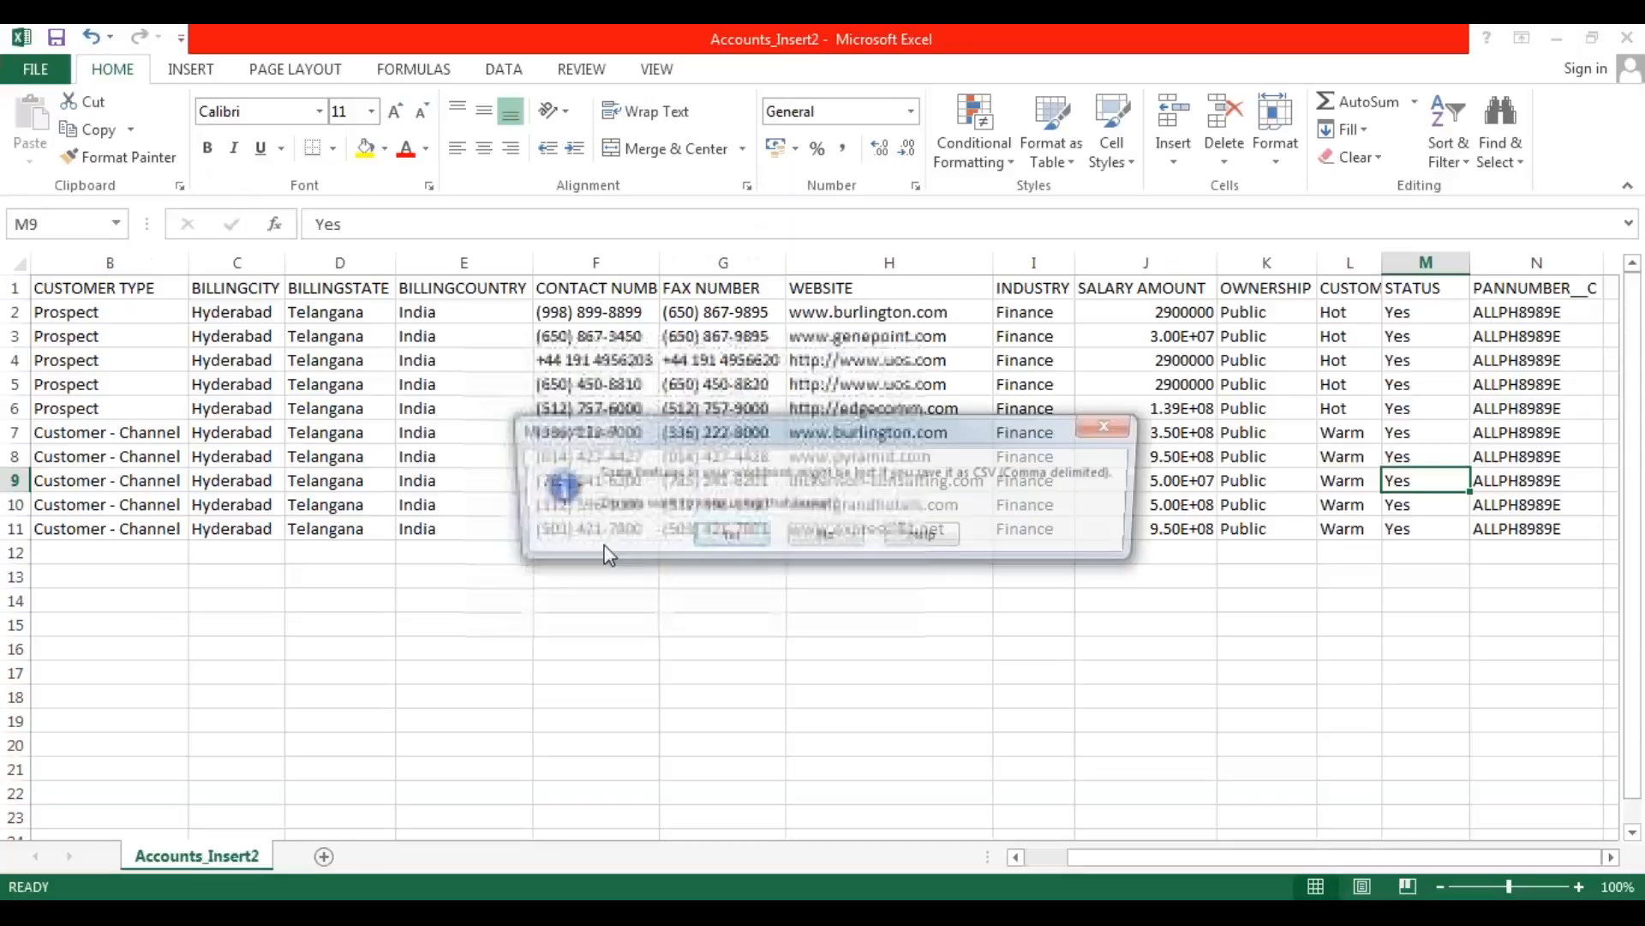
{"action": "left_click", "coordinate": [742, 538]}
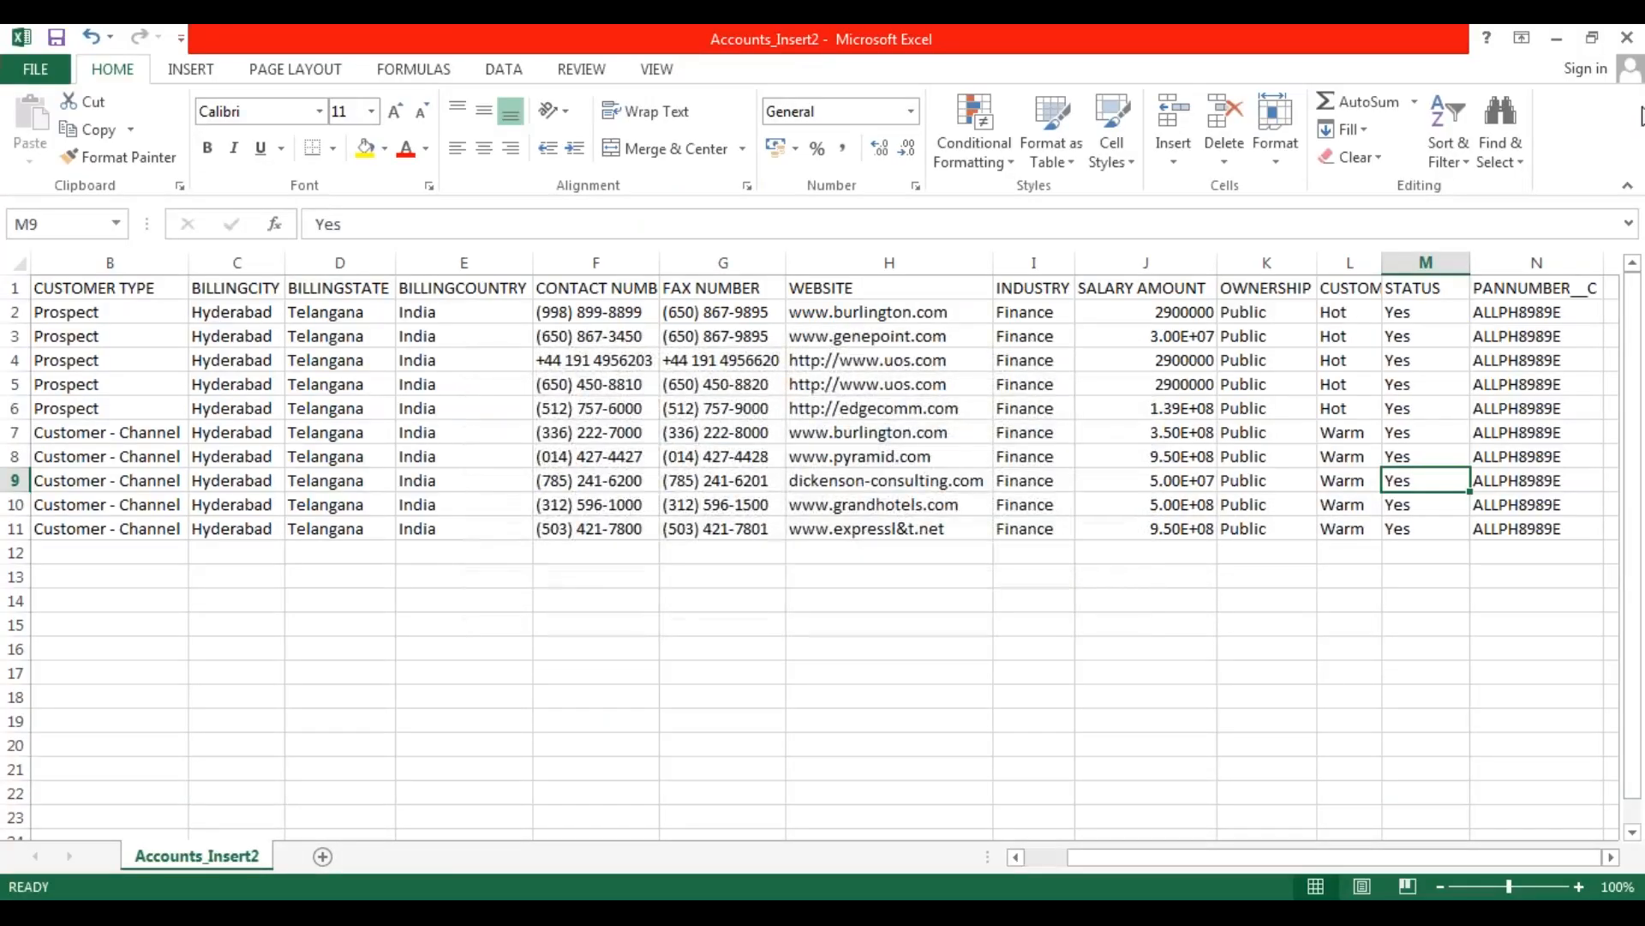
Close the Accounts_Insert2 workbook, saving its changes over the existing CSV file.
{"action": "left_click", "coordinate": [1628, 50]}
{"action": "left_click", "coordinate": [742, 508]}
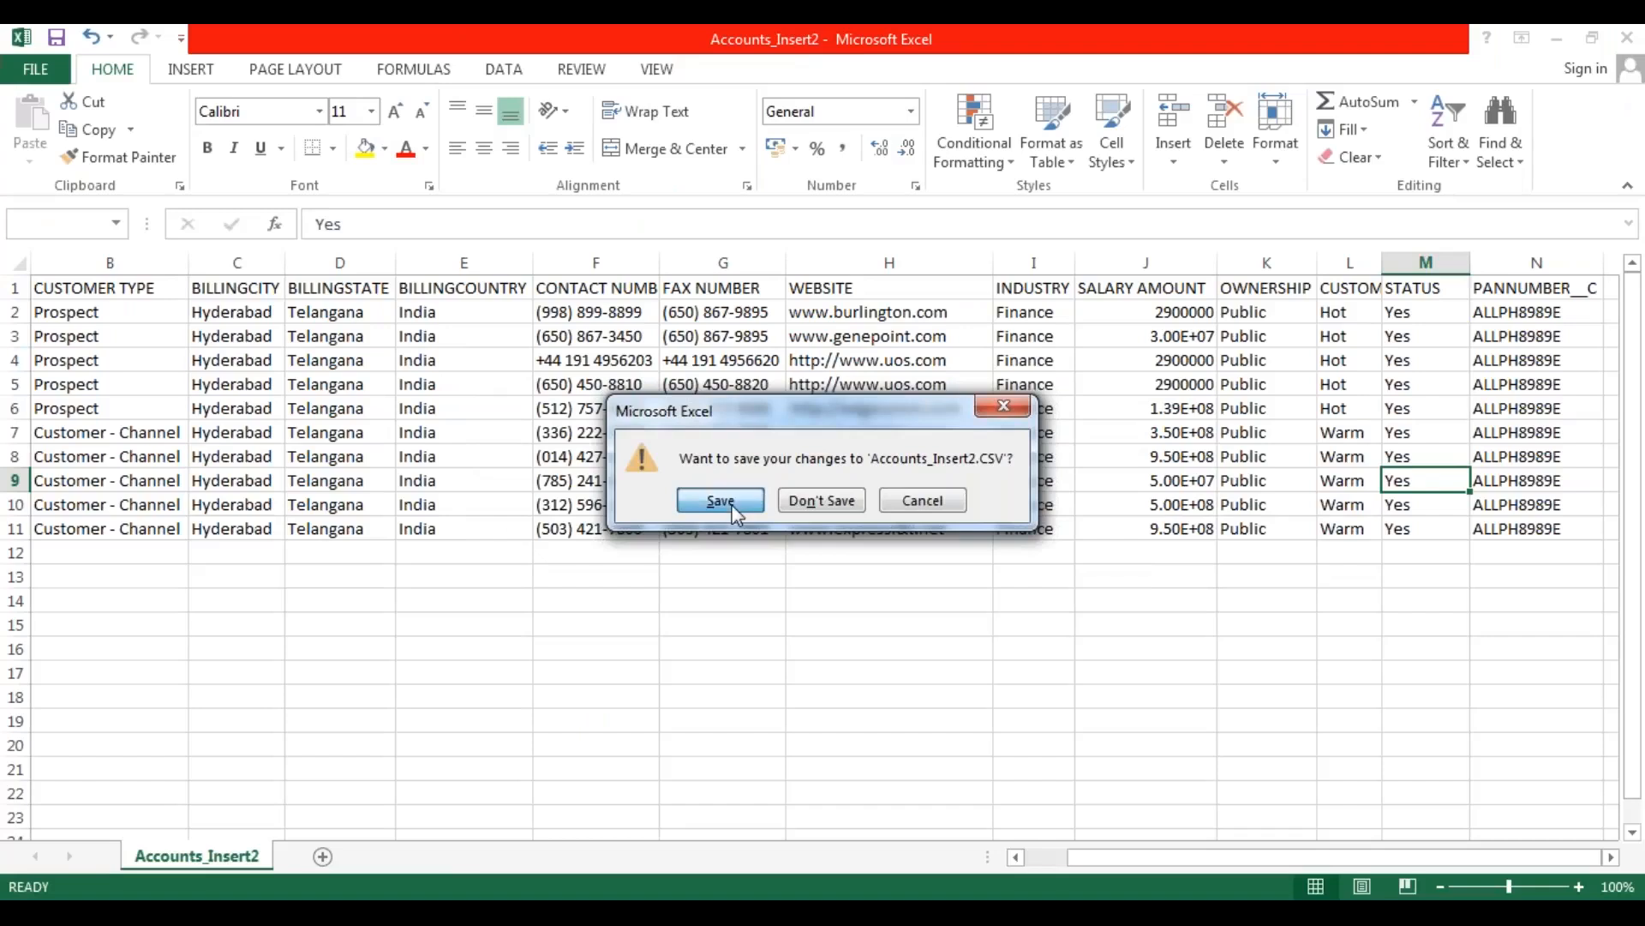
{"action": "left_click", "coordinate": [618, 562]}
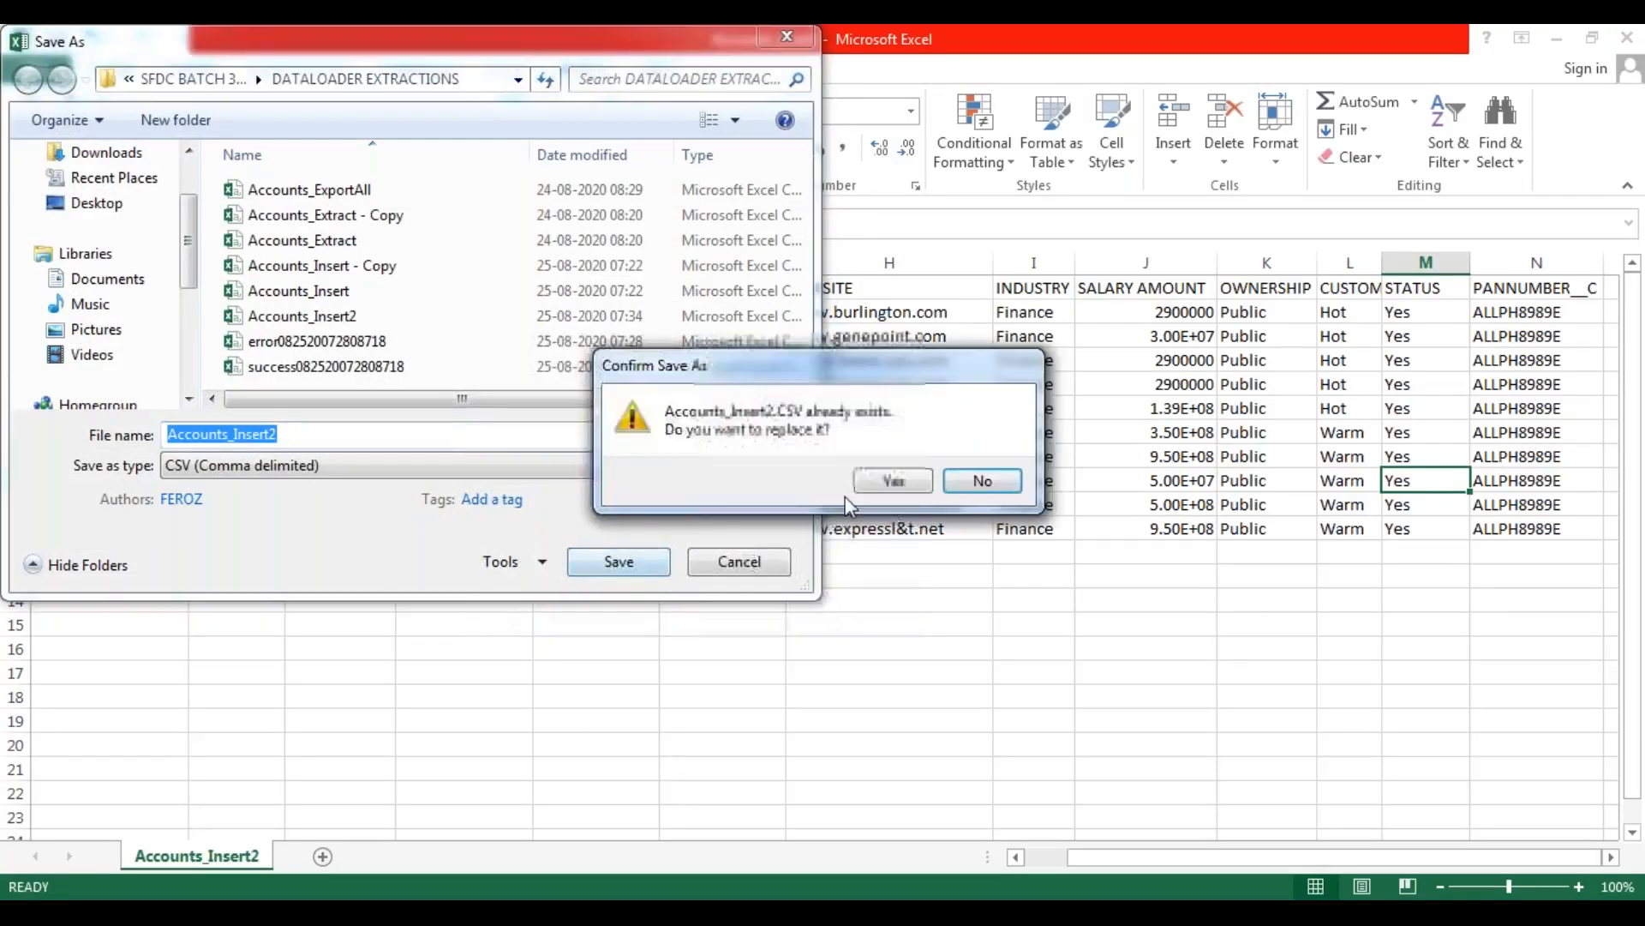
{"action": "left_click", "coordinate": [893, 481]}
{"action": "left_click", "coordinate": [733, 537]}
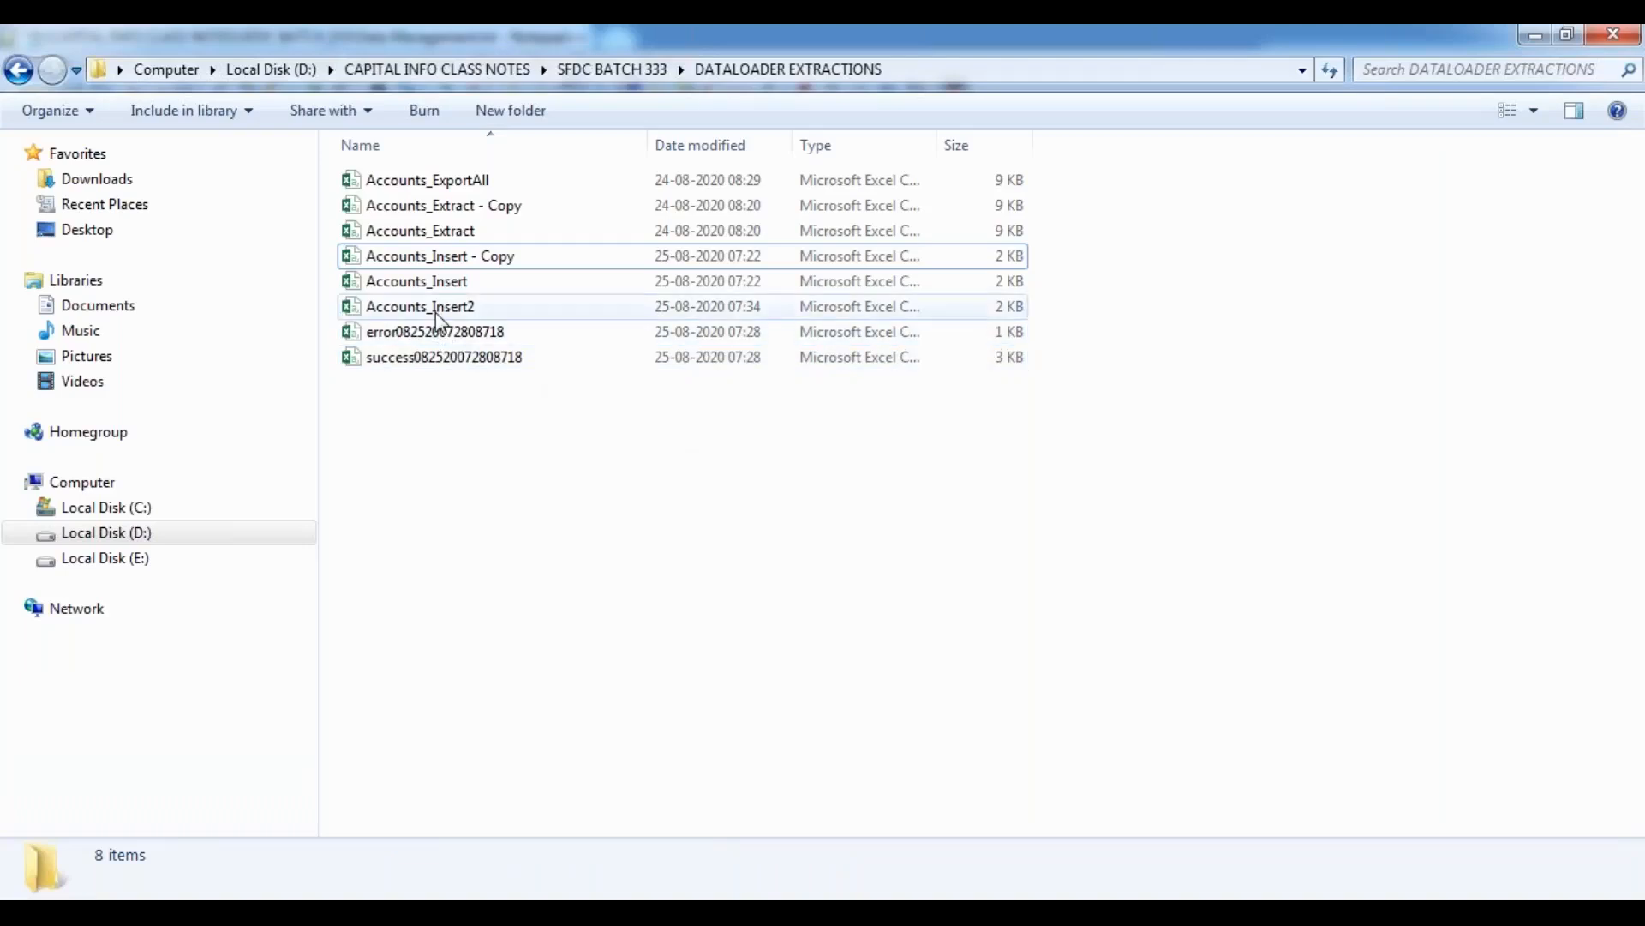
Switch to Data Loader, start an Insert operation and select the Account (Account) object.
{"action": "left_click", "coordinate": [523, 306]}
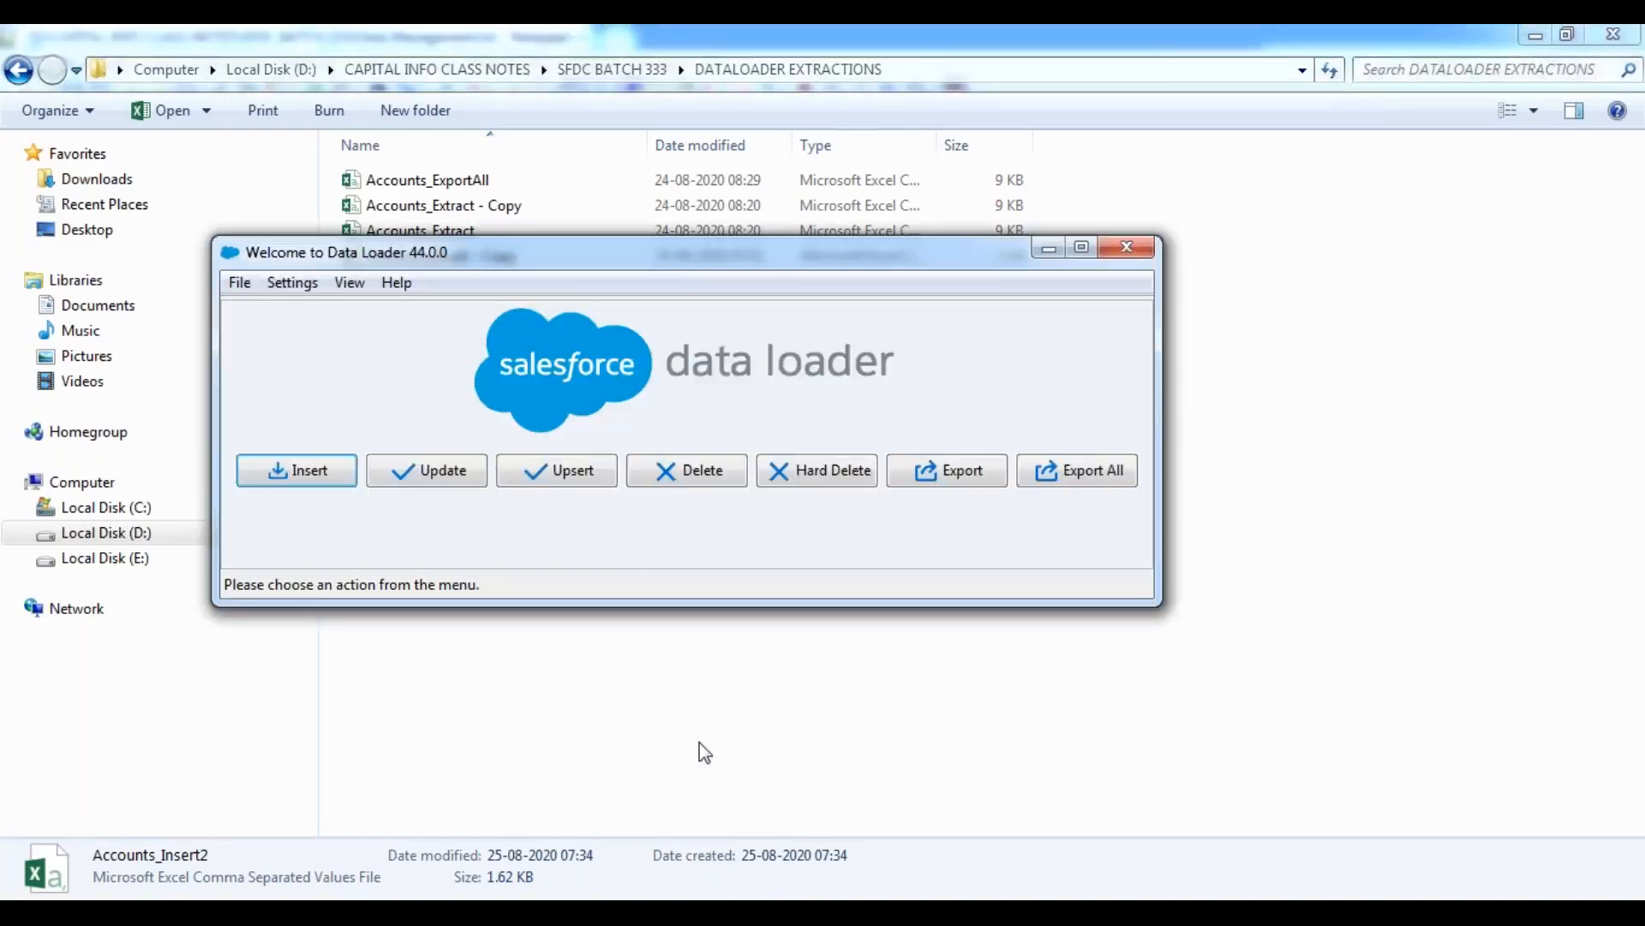
{"action": "left_click", "coordinate": [317, 483]}
{"action": "left_click", "coordinate": [448, 470]}
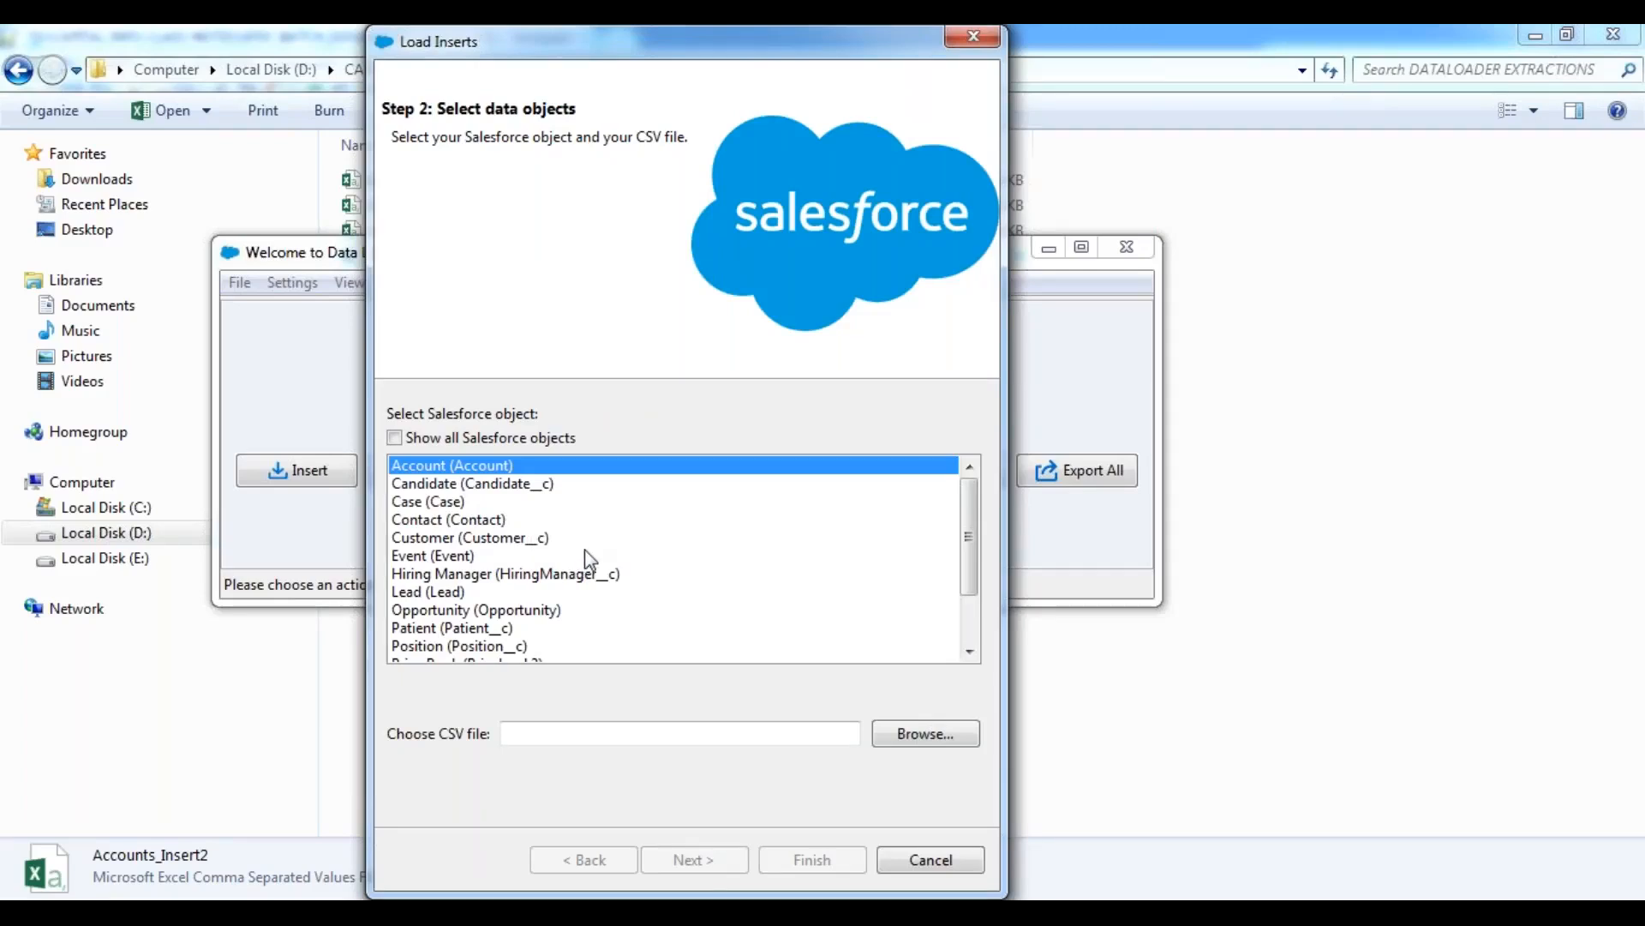
Load Accounts_Insert2 from the DATALOADER EXTRACTIONS folder as the source CSV and continue to the field mapping stage.
{"action": "left_click", "coordinate": [947, 736]}
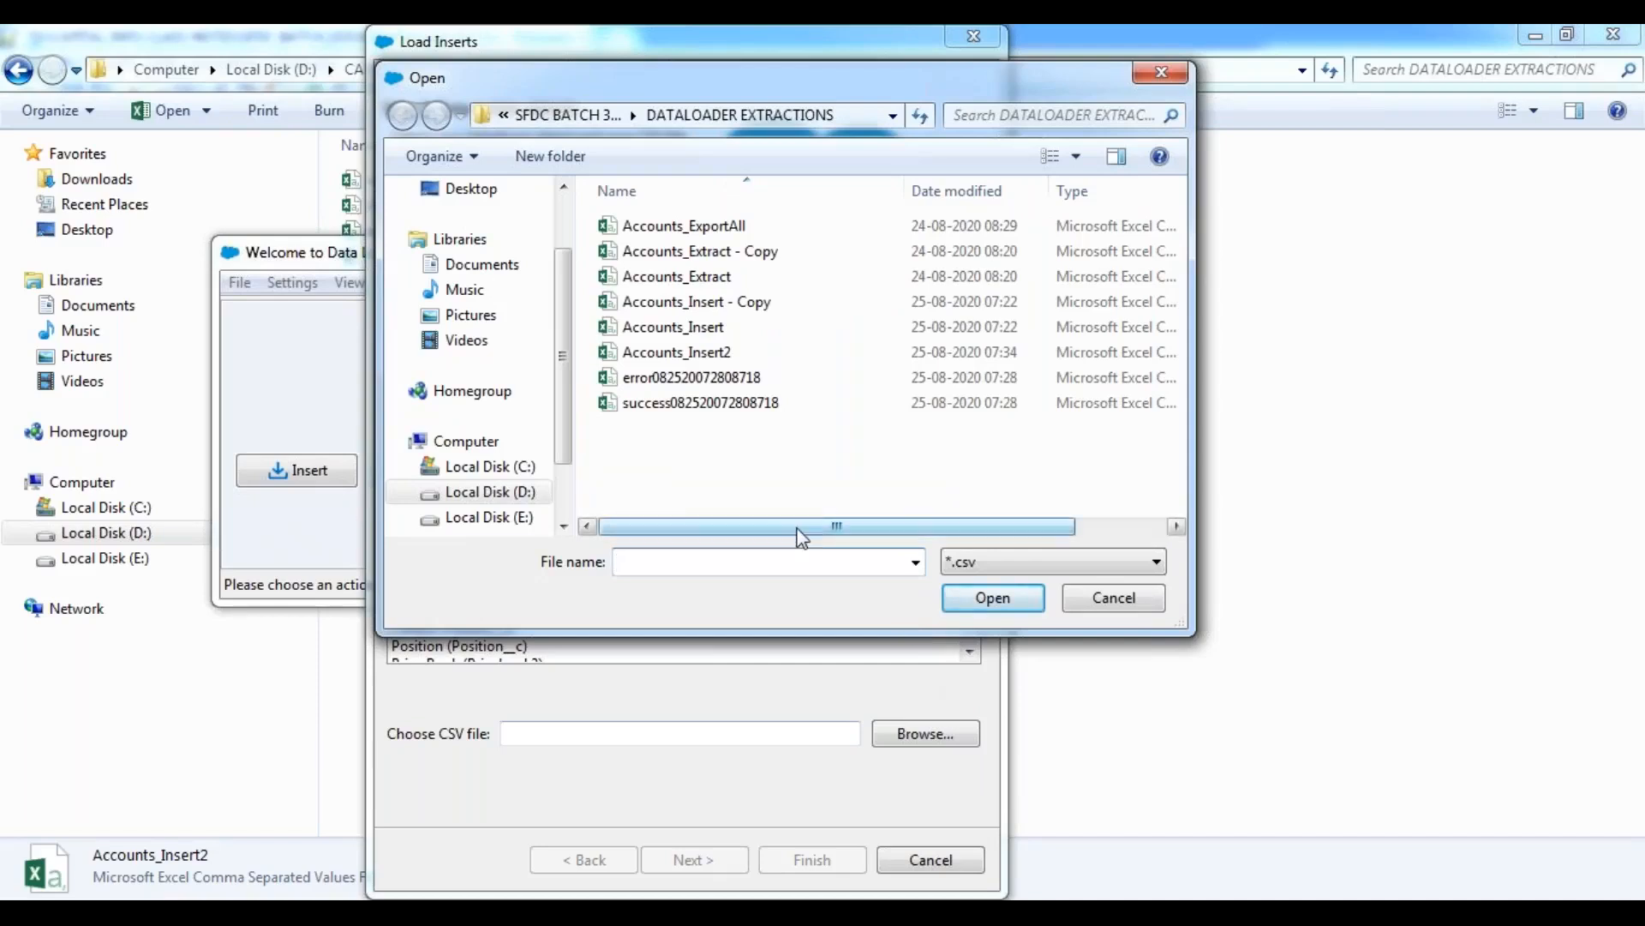
{"action": "left_click", "coordinate": [713, 357]}
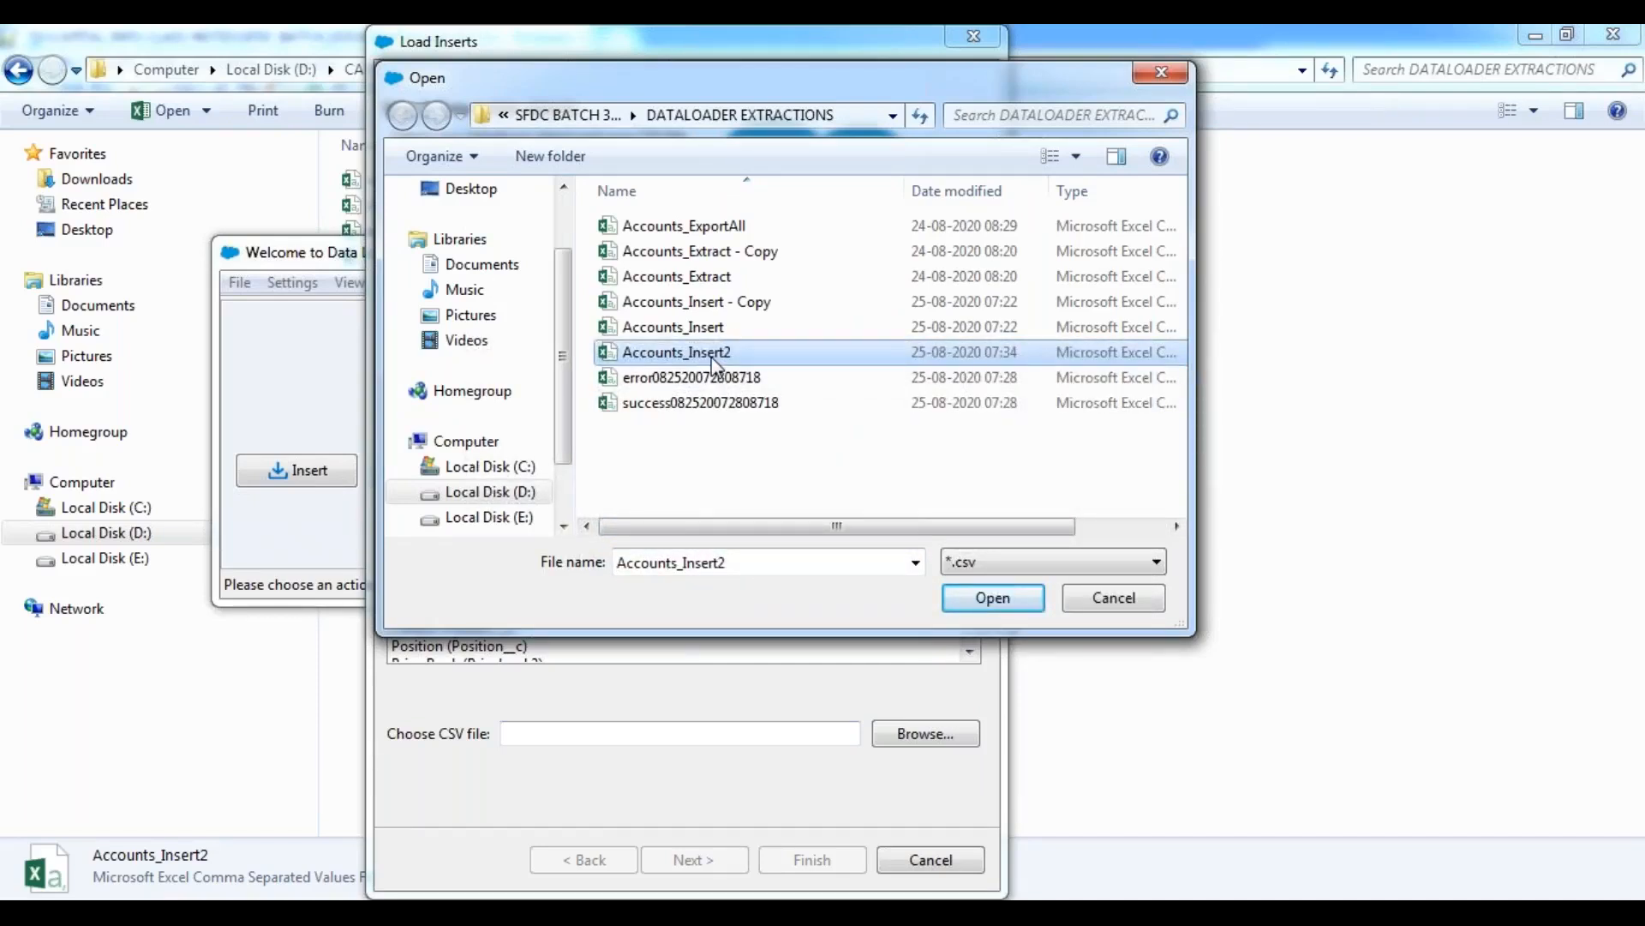
{"action": "left_click", "coordinate": [998, 602]}
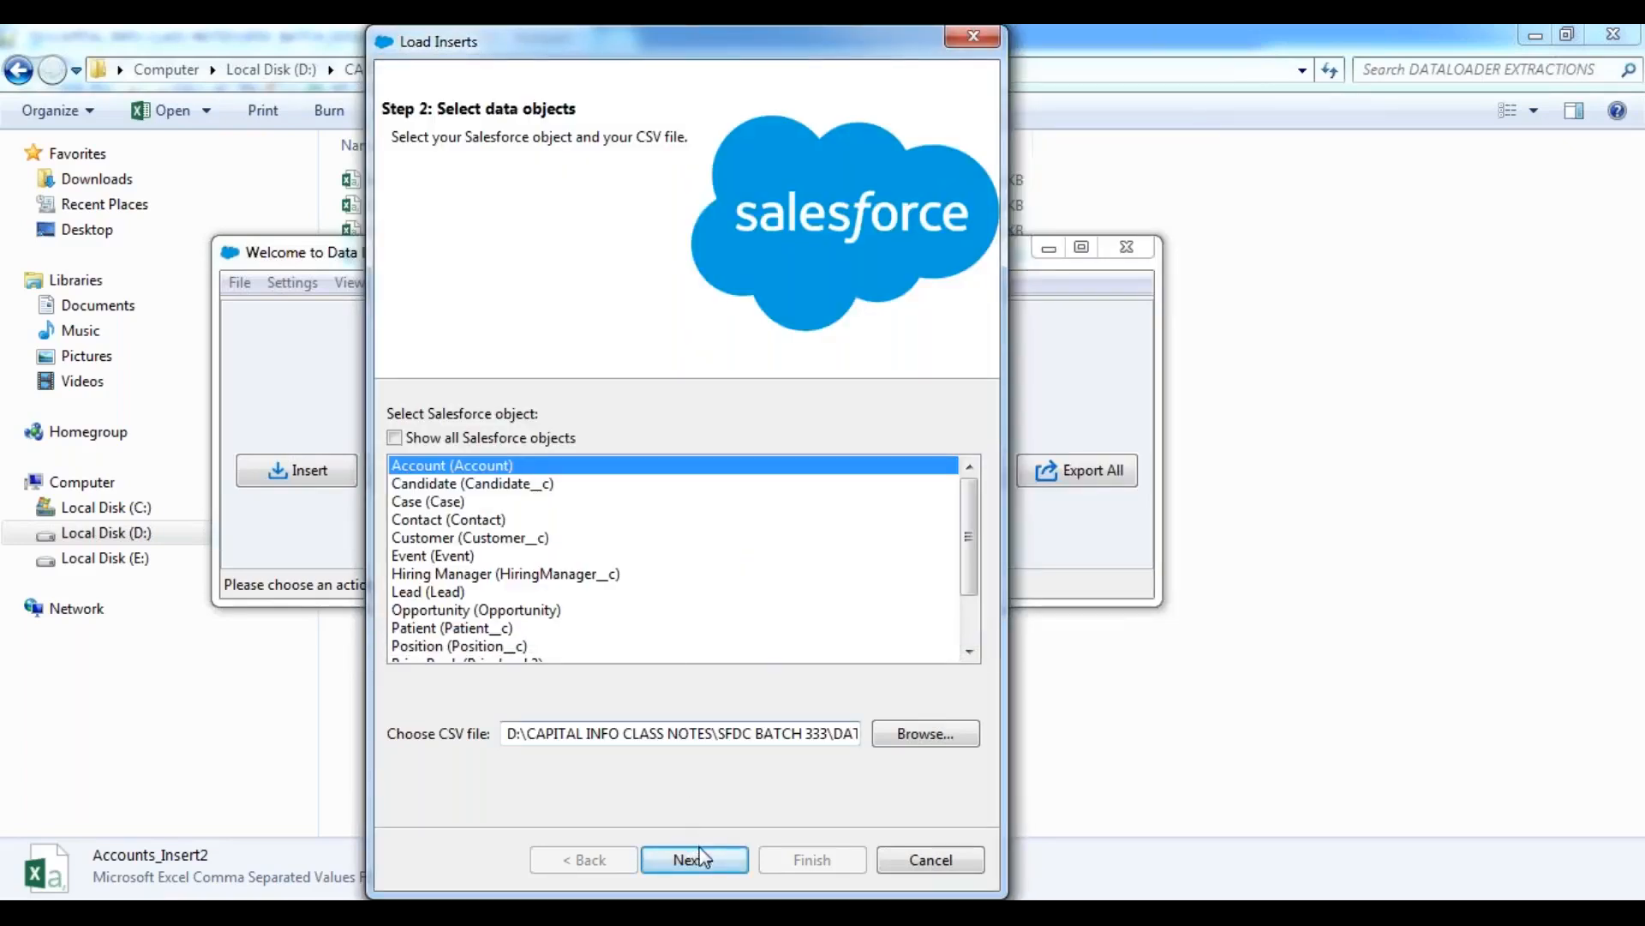
{"action": "left_click", "coordinate": [705, 863]}
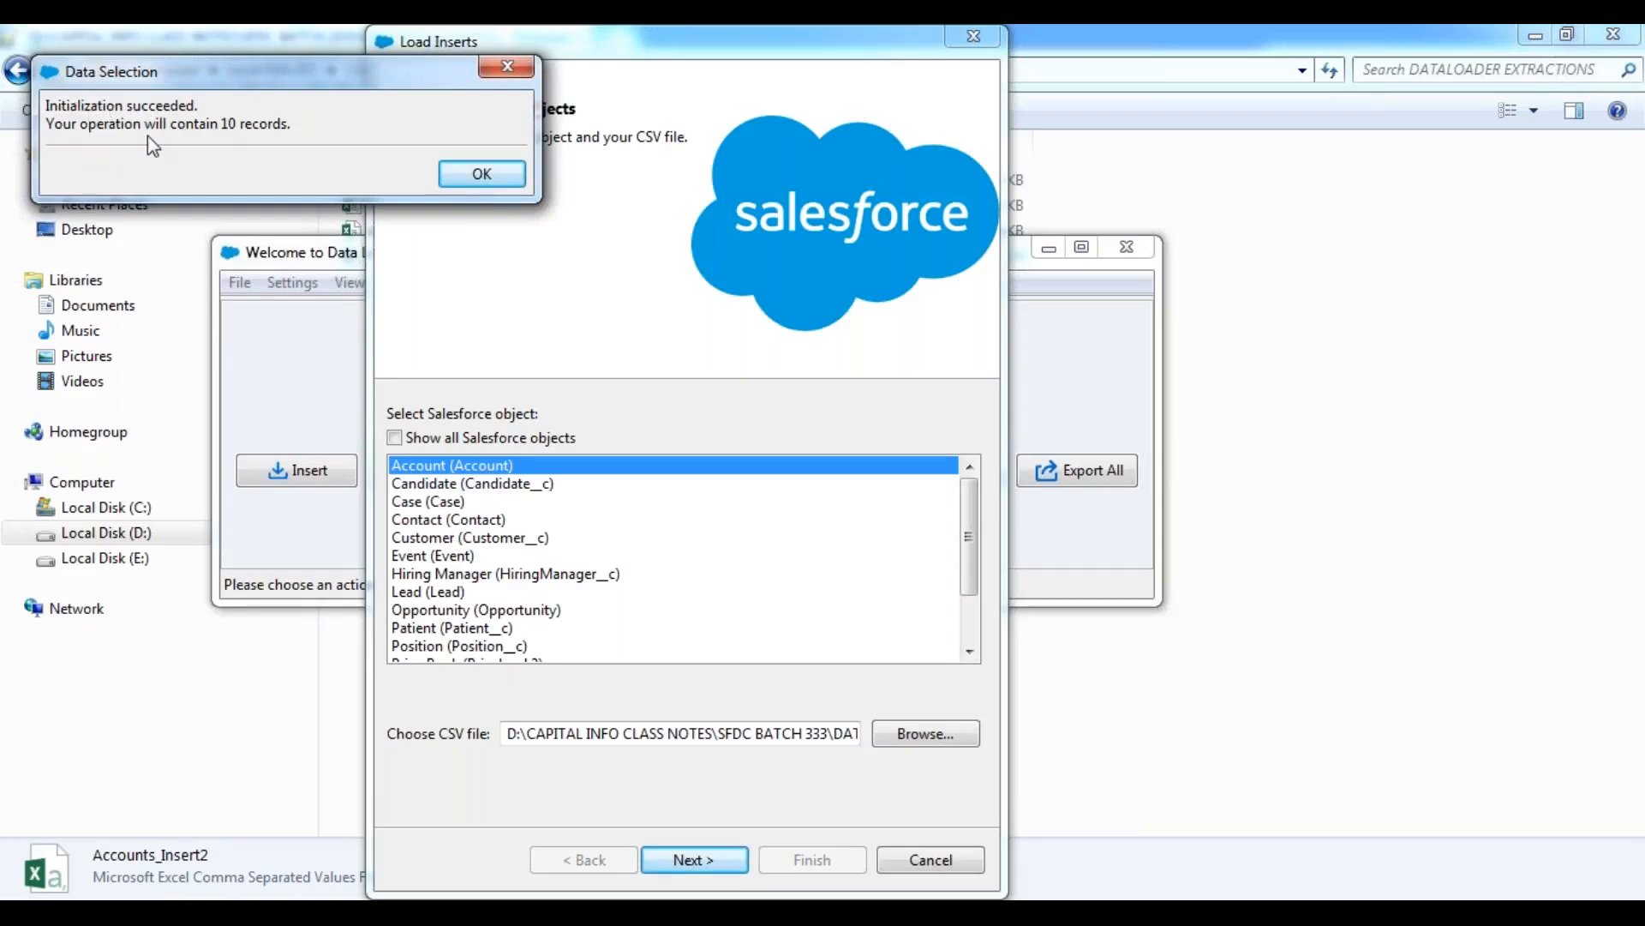
{"action": "left_click_drag", "start_coordinate": [269, 74], "coordinate": [662, 321]}
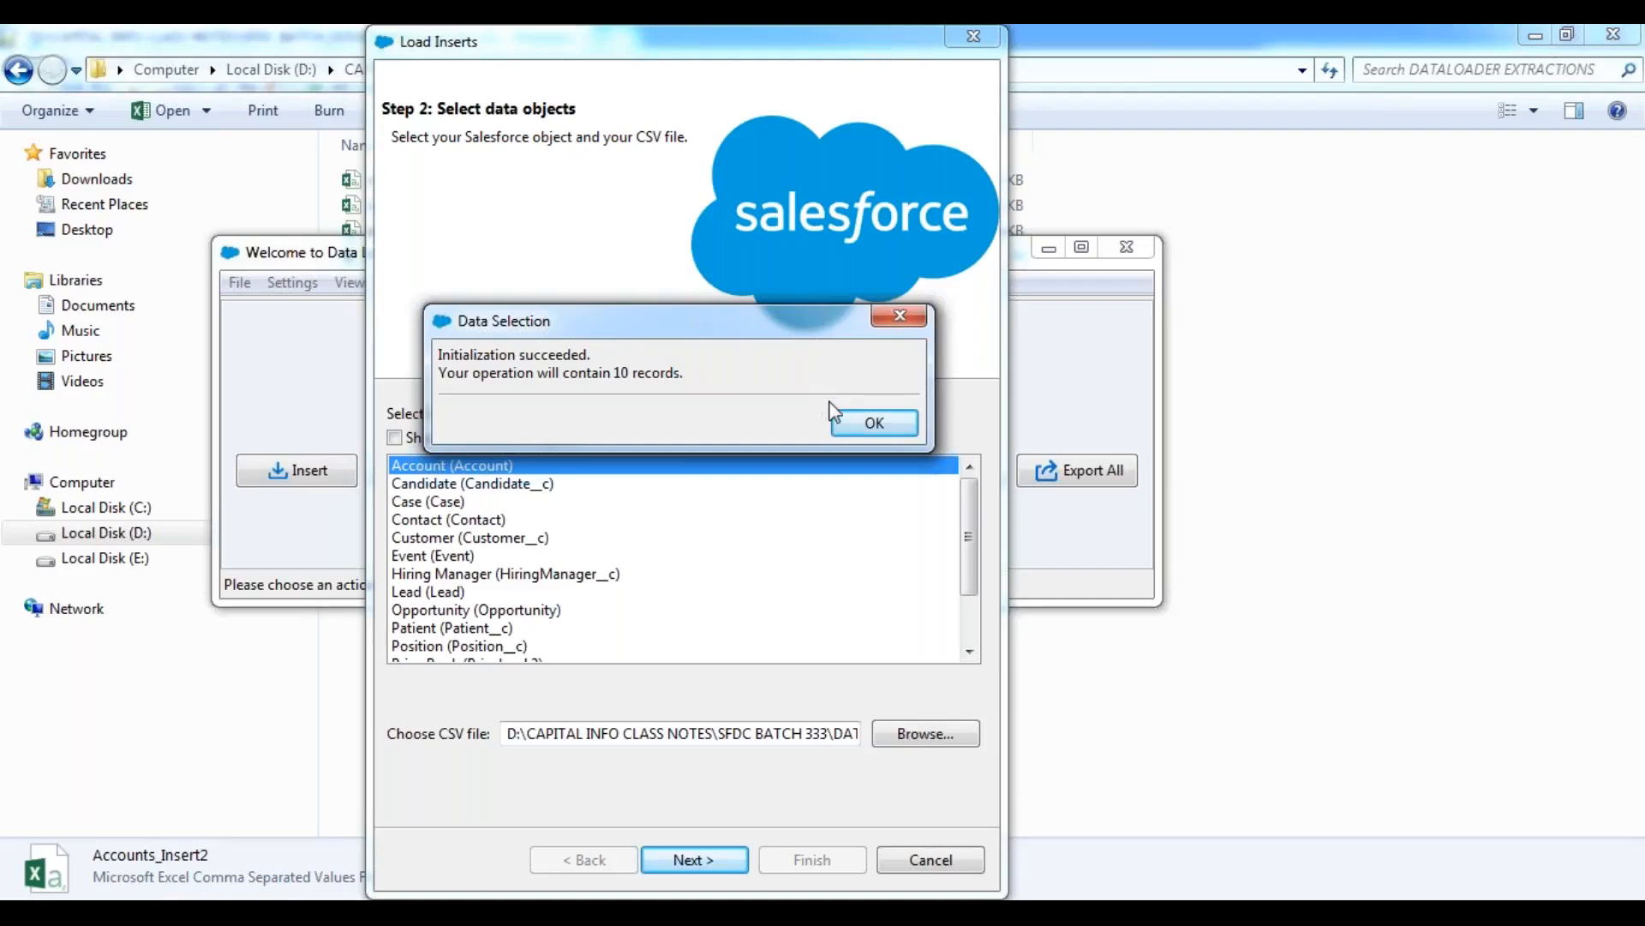
{"action": "left_click", "coordinate": [876, 424]}
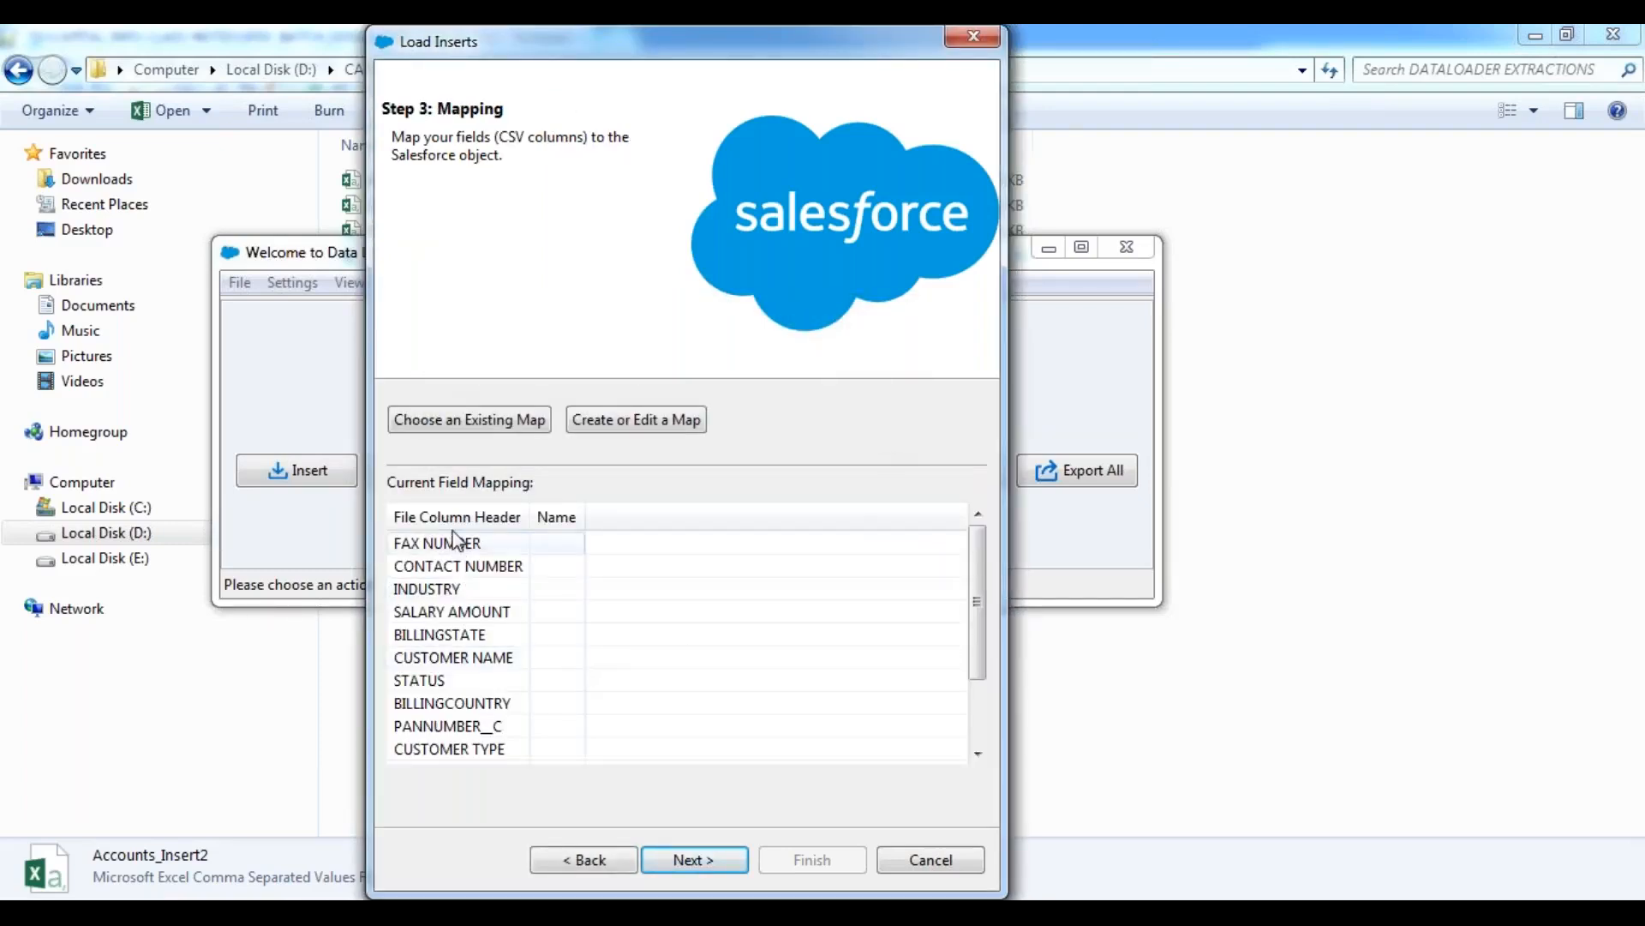
{"action": "left_click", "coordinate": [766, 36]}
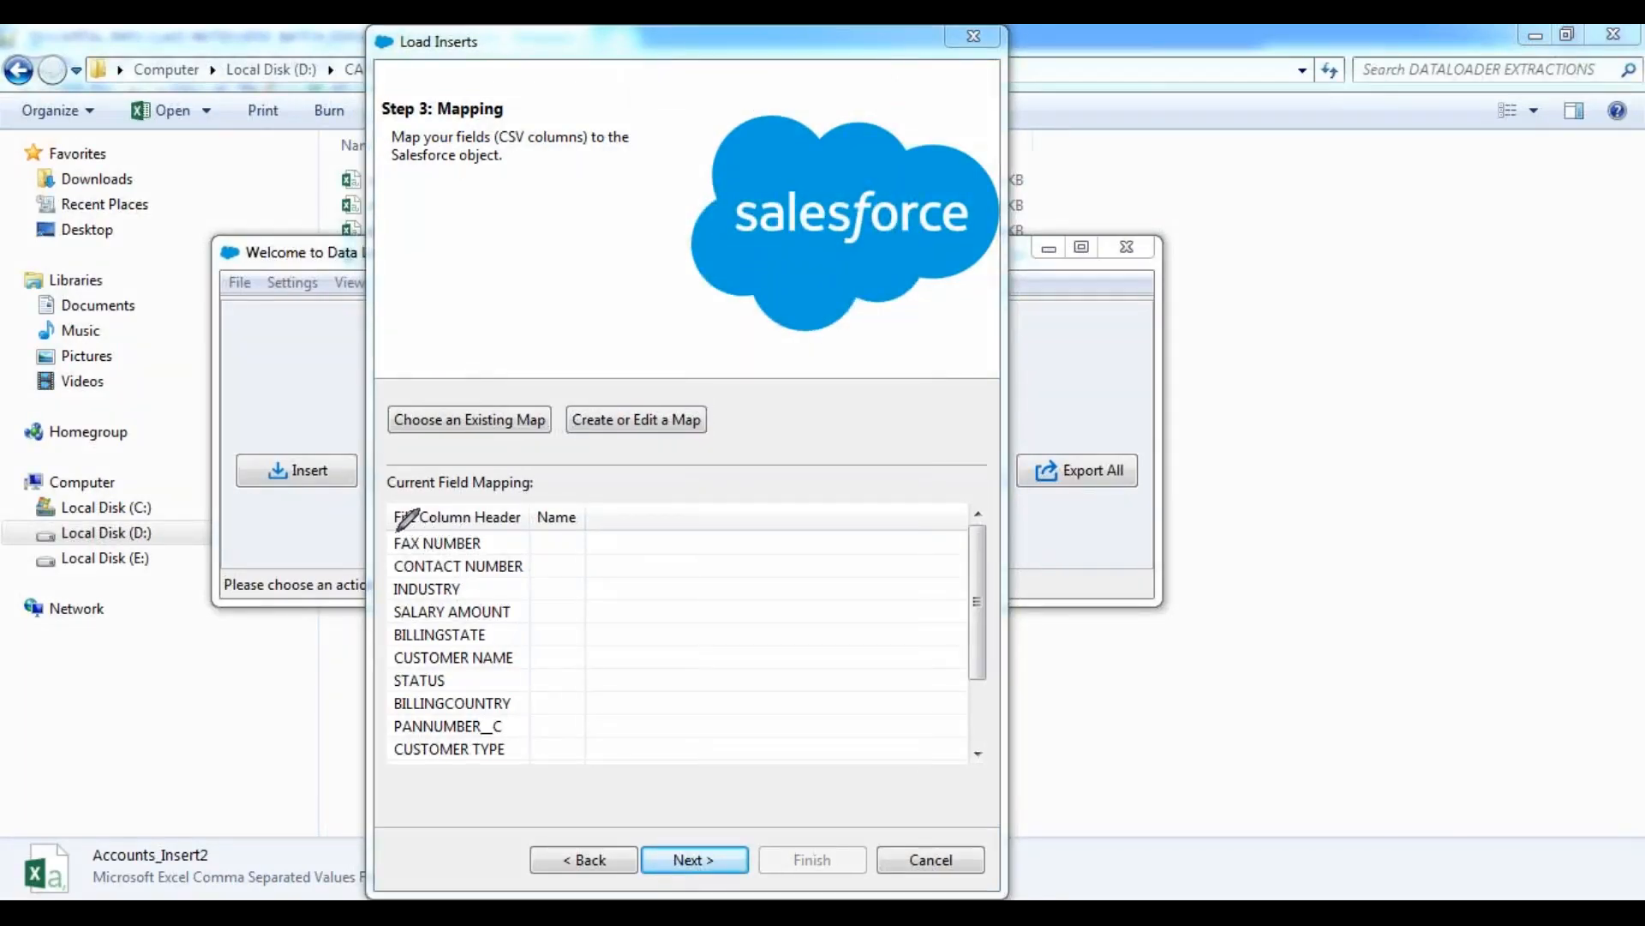
{"action": "mouse_move", "coordinate": [388, 535]}
{"action": "left_mouse_down"}
{"action": "mouse_move", "coordinate": [391, 768]}
{"action": "mouse_move", "coordinate": [486, 771]}
{"action": "mouse_move", "coordinate": [514, 742]}
{"action": "mouse_move", "coordinate": [537, 533]}
{"action": "mouse_move", "coordinate": [415, 532]}
{"action": "left_mouse_up"}
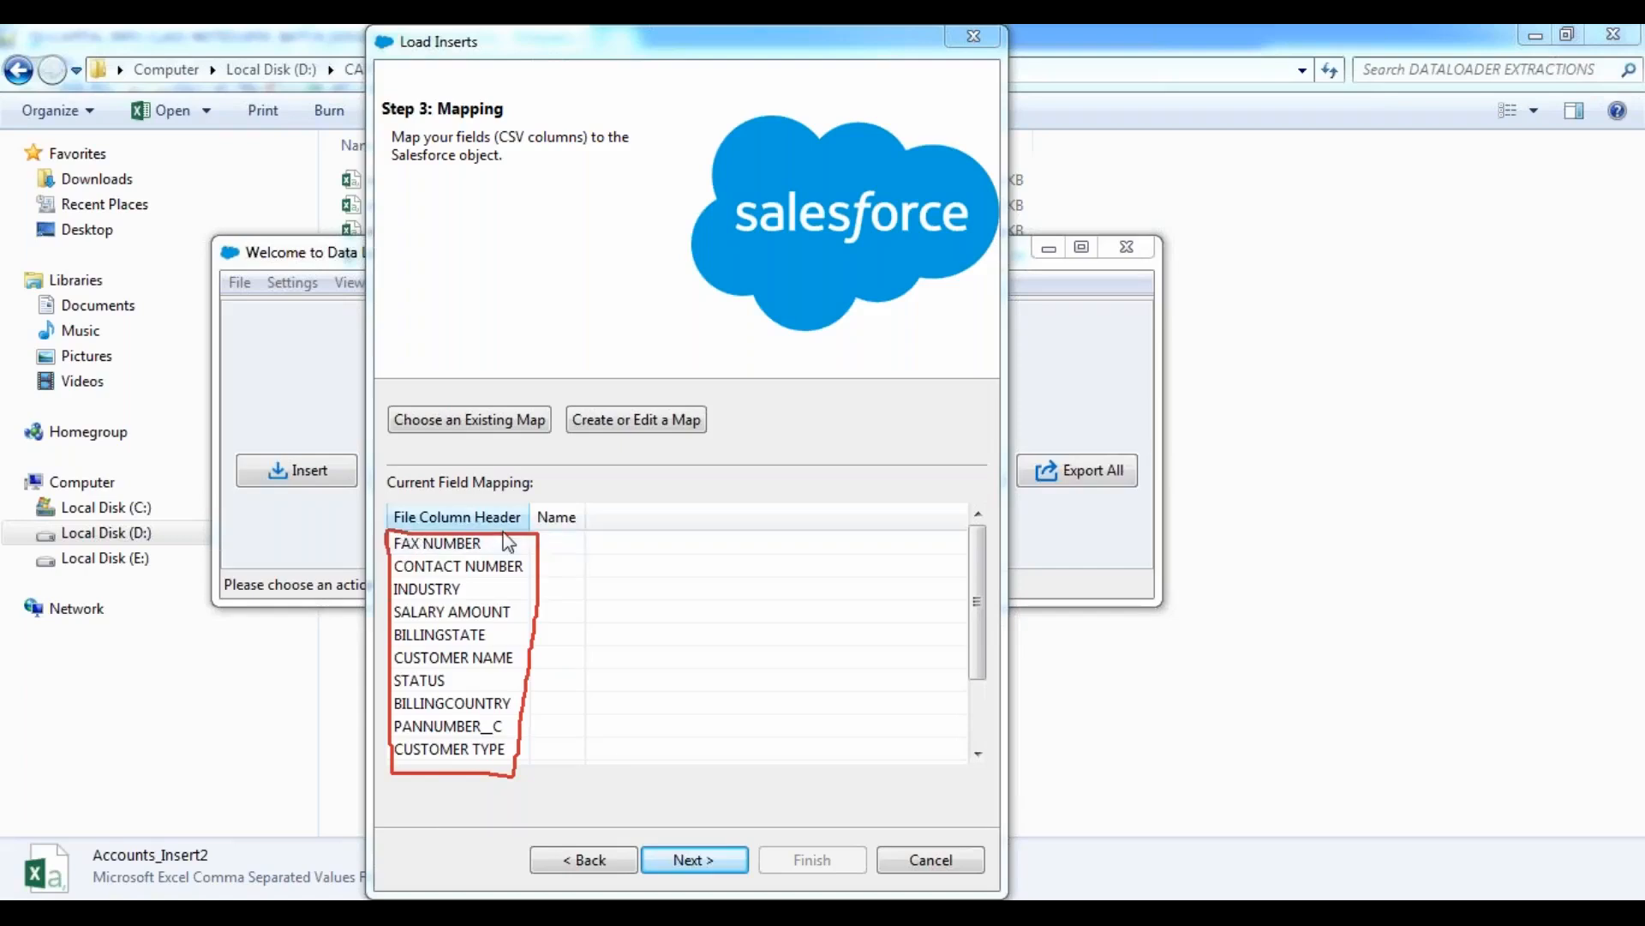
Open the mapping editor to create a map, auto-match the Salesforce fields to the CSV columns and check the matches.
{"action": "left_click", "coordinate": [665, 429]}
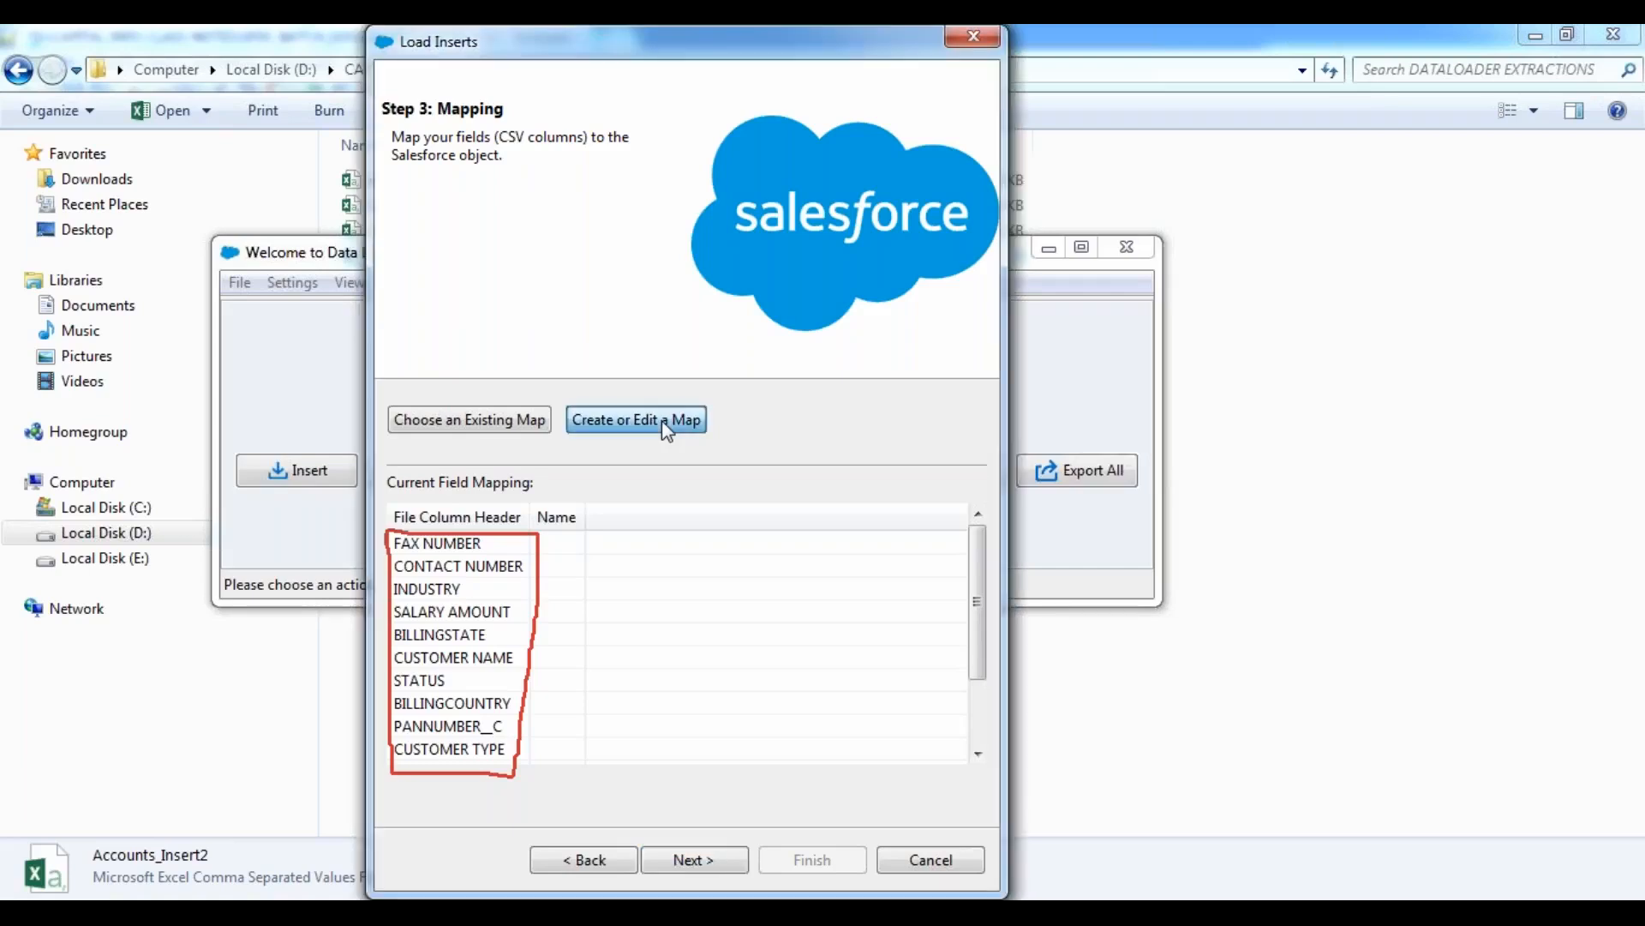
{"action": "left_click_drag", "start_coordinate": [495, 123], "coordinate": [925, 174]}
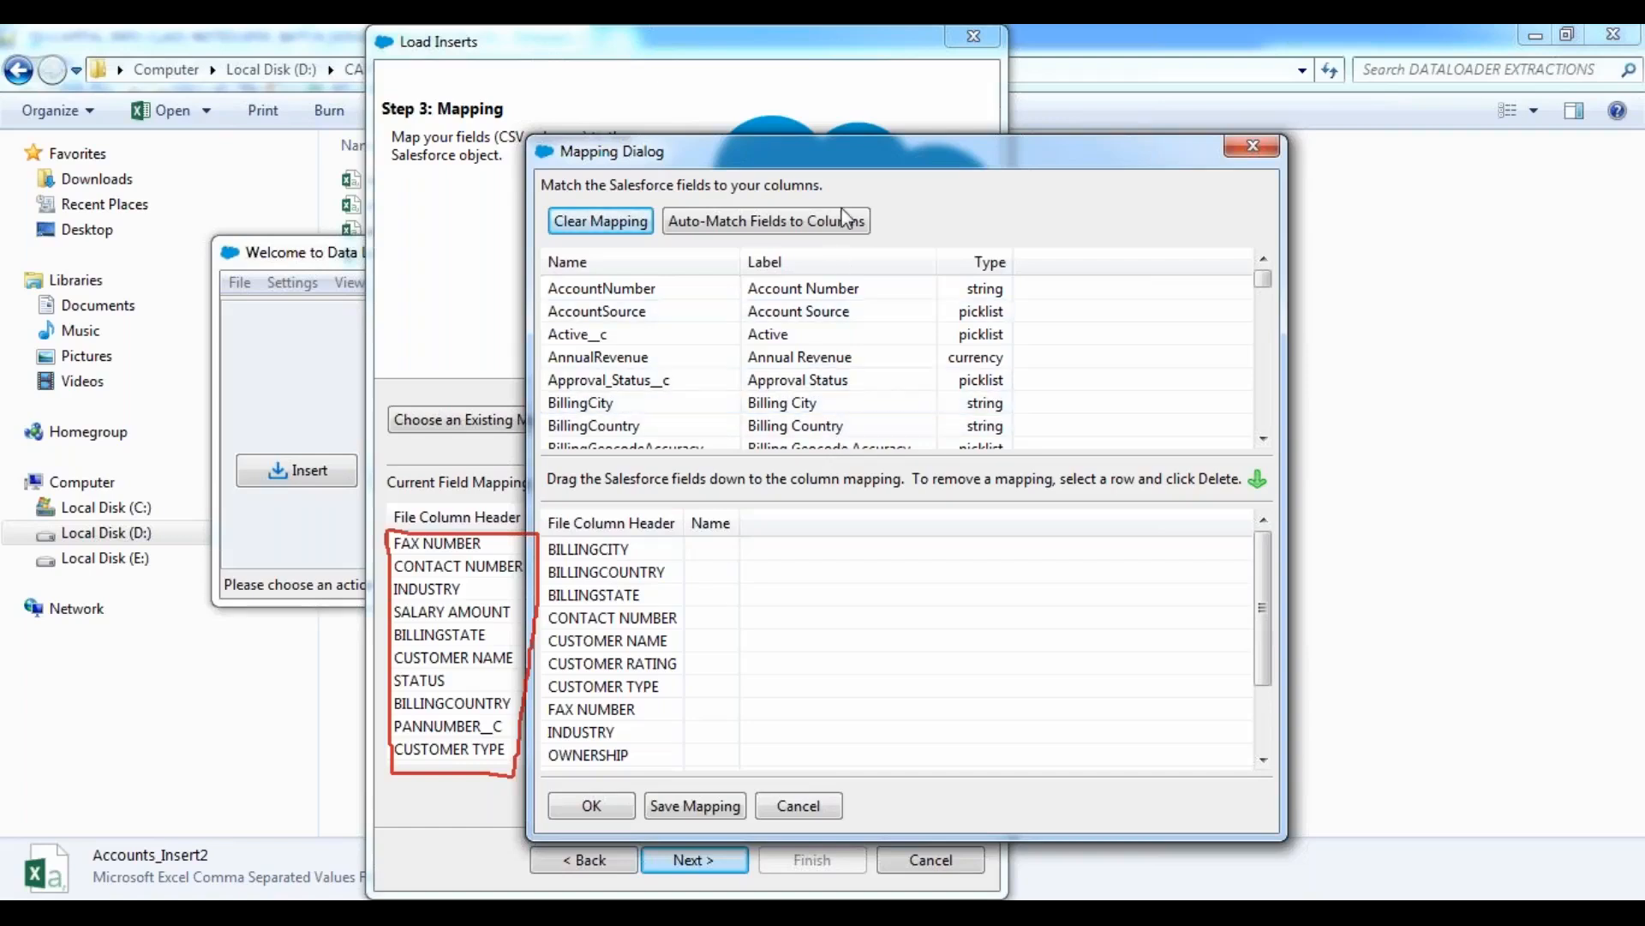
{"action": "left_click", "coordinate": [763, 225]}
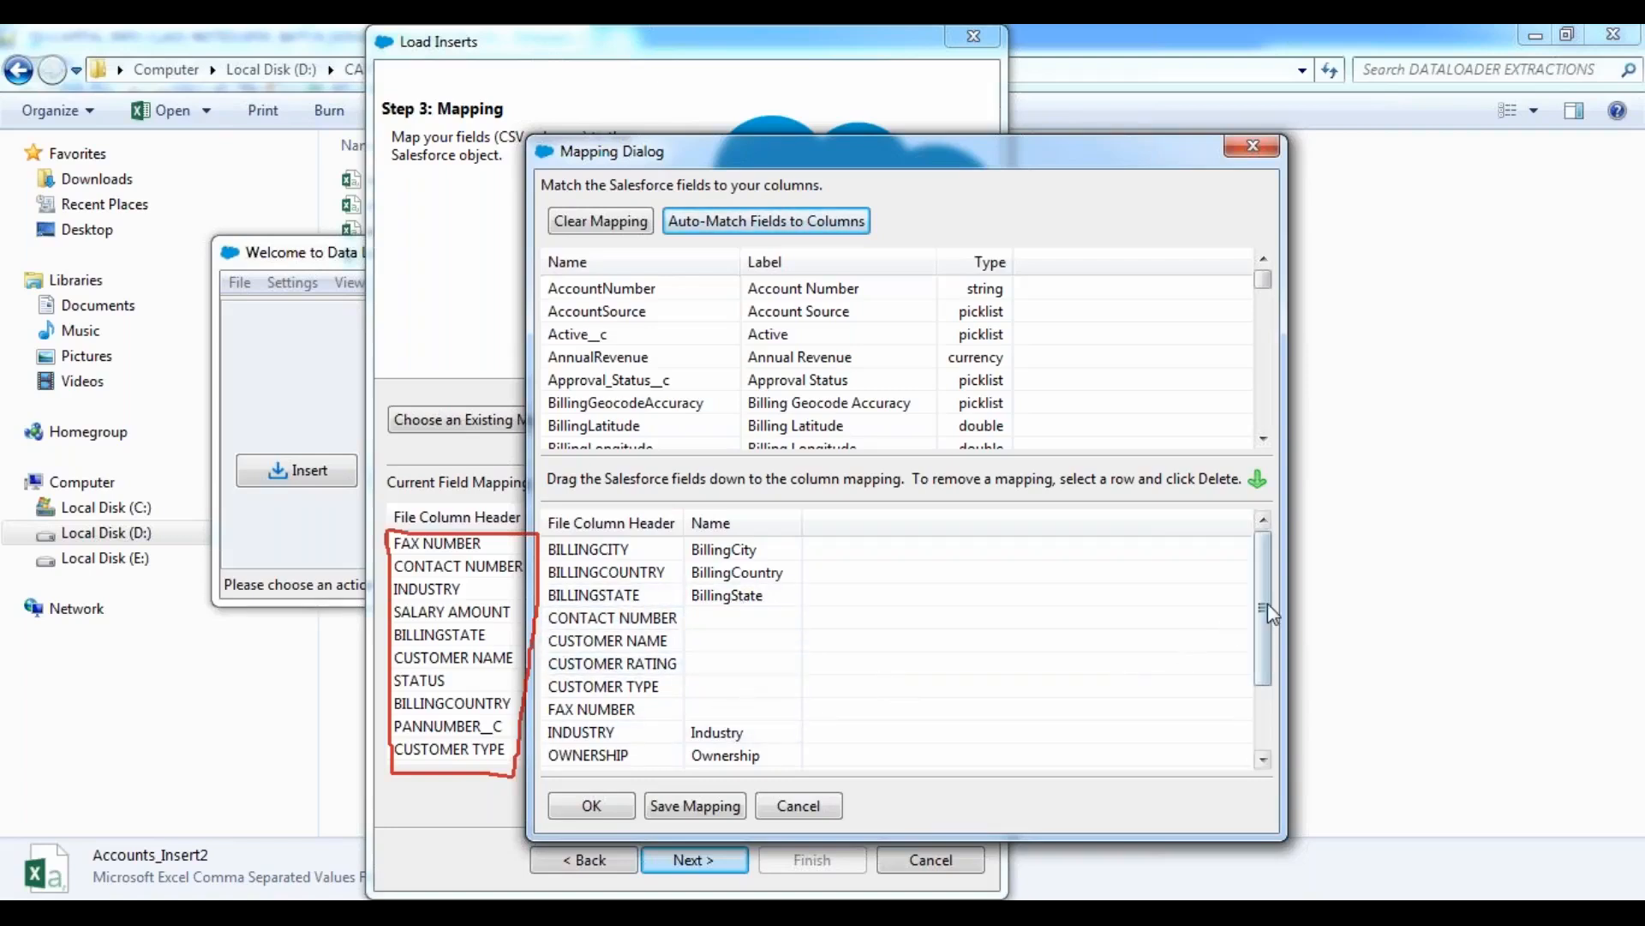
{"action": "left_click_drag", "start_coordinate": [1262, 619], "coordinate": [1261, 544]}
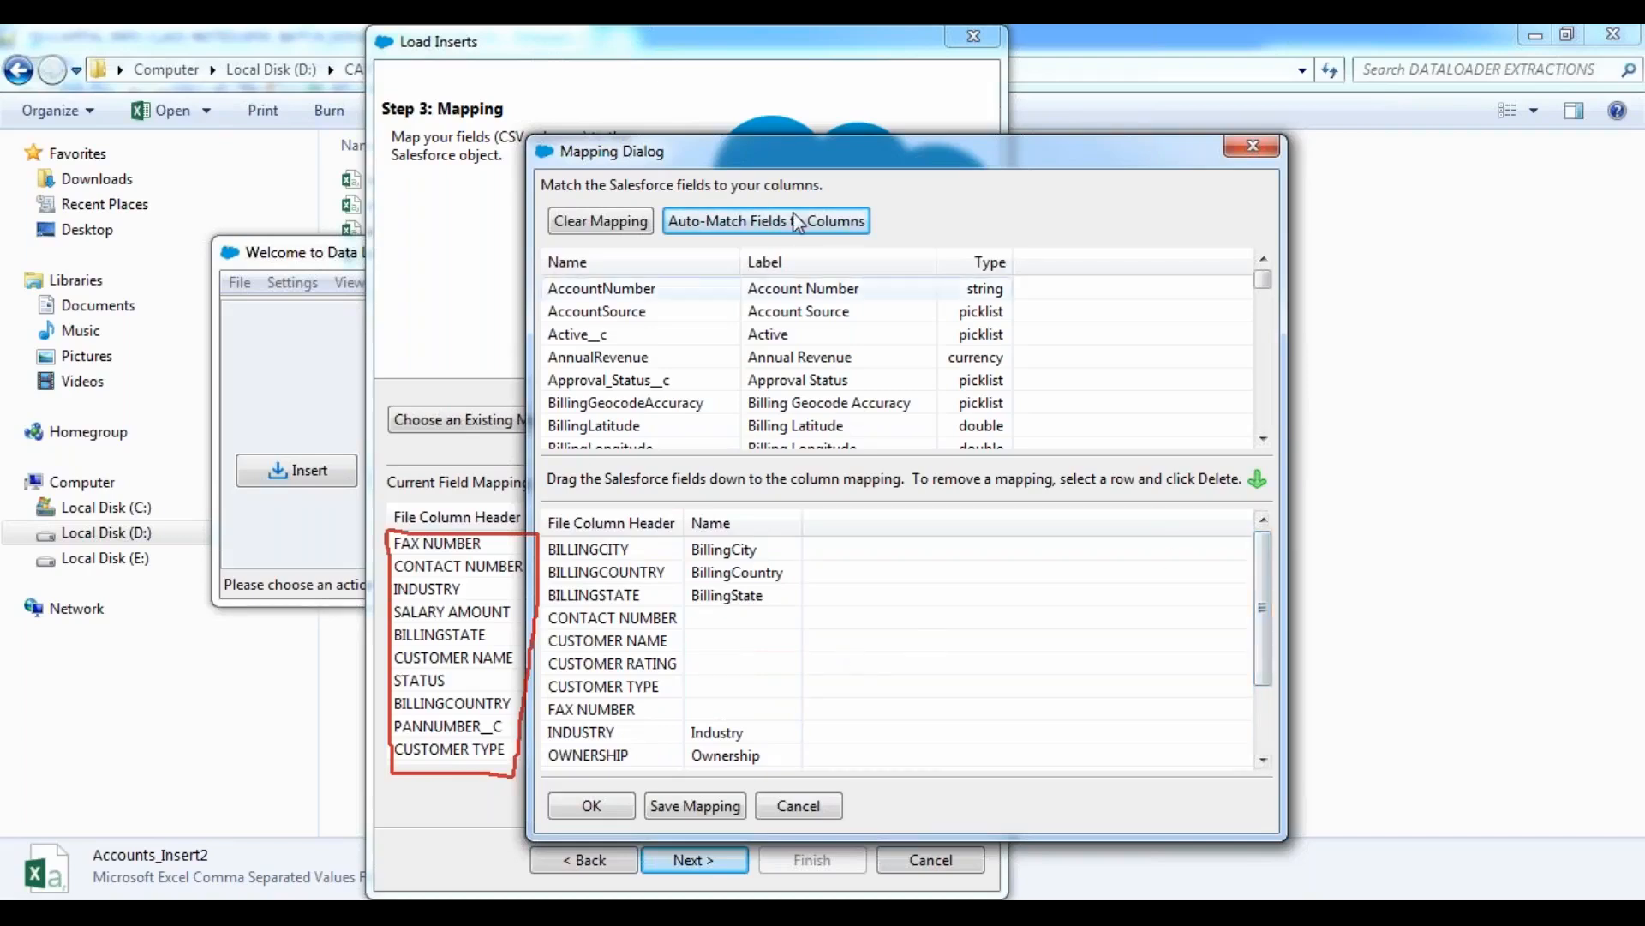
{"action": "left_click", "coordinate": [767, 43]}
{"action": "left_click", "coordinate": [728, 96]}
{"action": "mouse_move", "coordinate": [549, 293]}
{"action": "left_mouse_down"}
{"action": "mouse_move", "coordinate": [551, 450]}
{"action": "mouse_move", "coordinate": [1261, 448]}
{"action": "mouse_move", "coordinate": [1258, 254]}
{"action": "mouse_move", "coordinate": [566, 262]}
{"action": "mouse_move", "coordinate": [545, 264]}
{"action": "mouse_move", "coordinate": [545, 292]}
{"action": "left_mouse_up"}
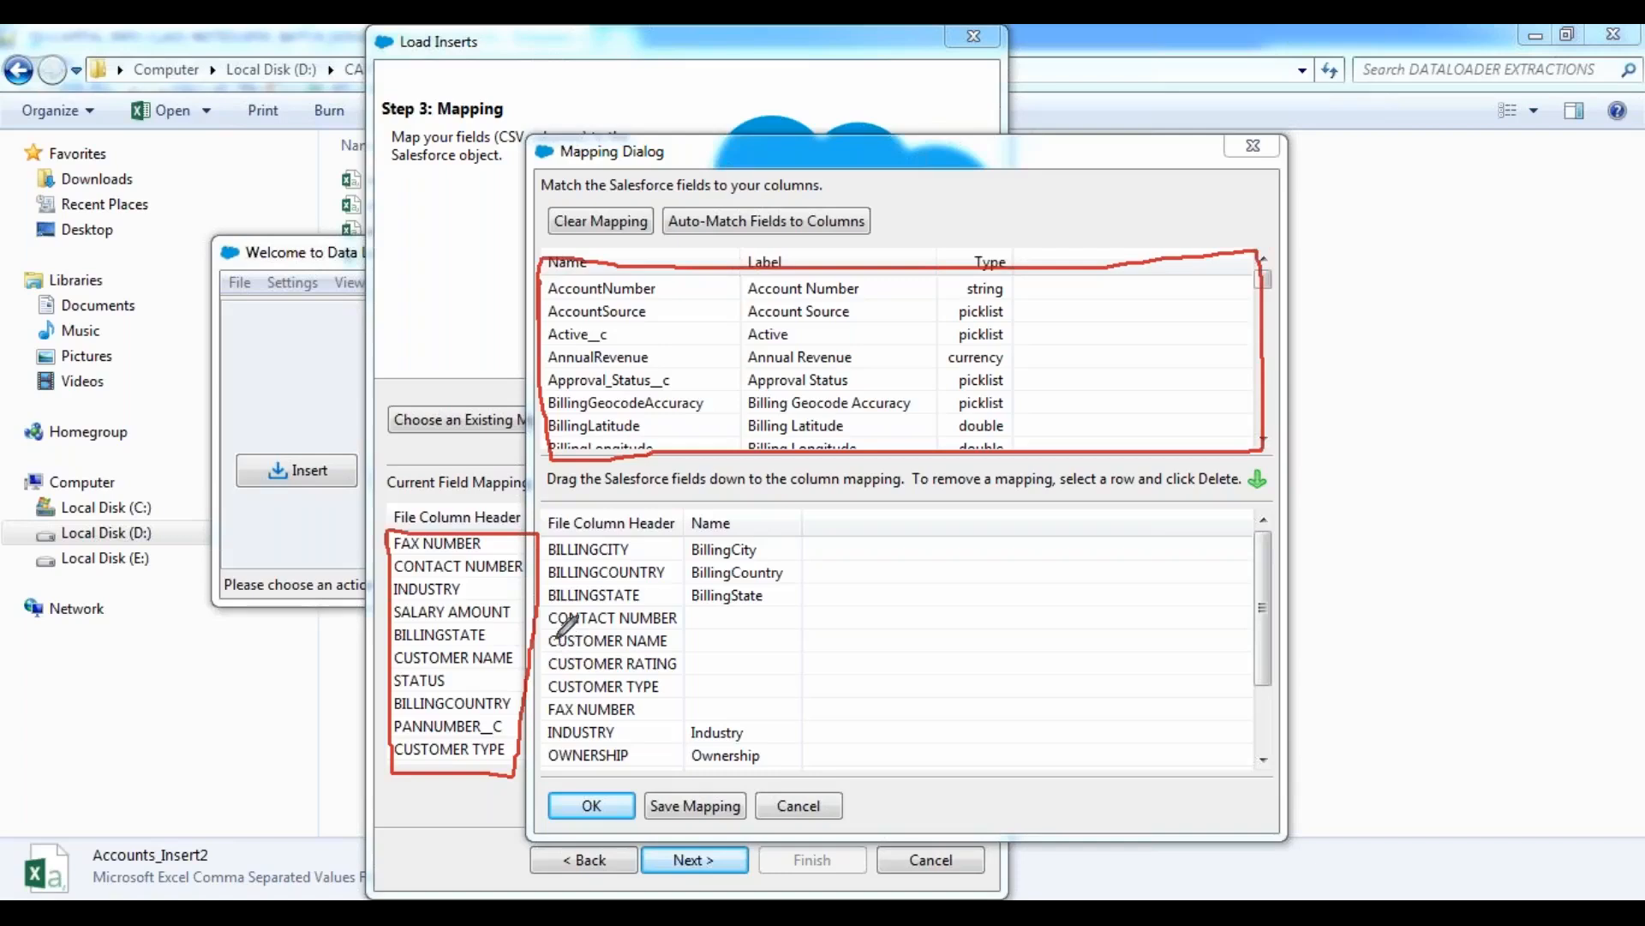
{"action": "left_click_drag", "start_coordinate": [546, 630], "coordinate": [681, 628]}
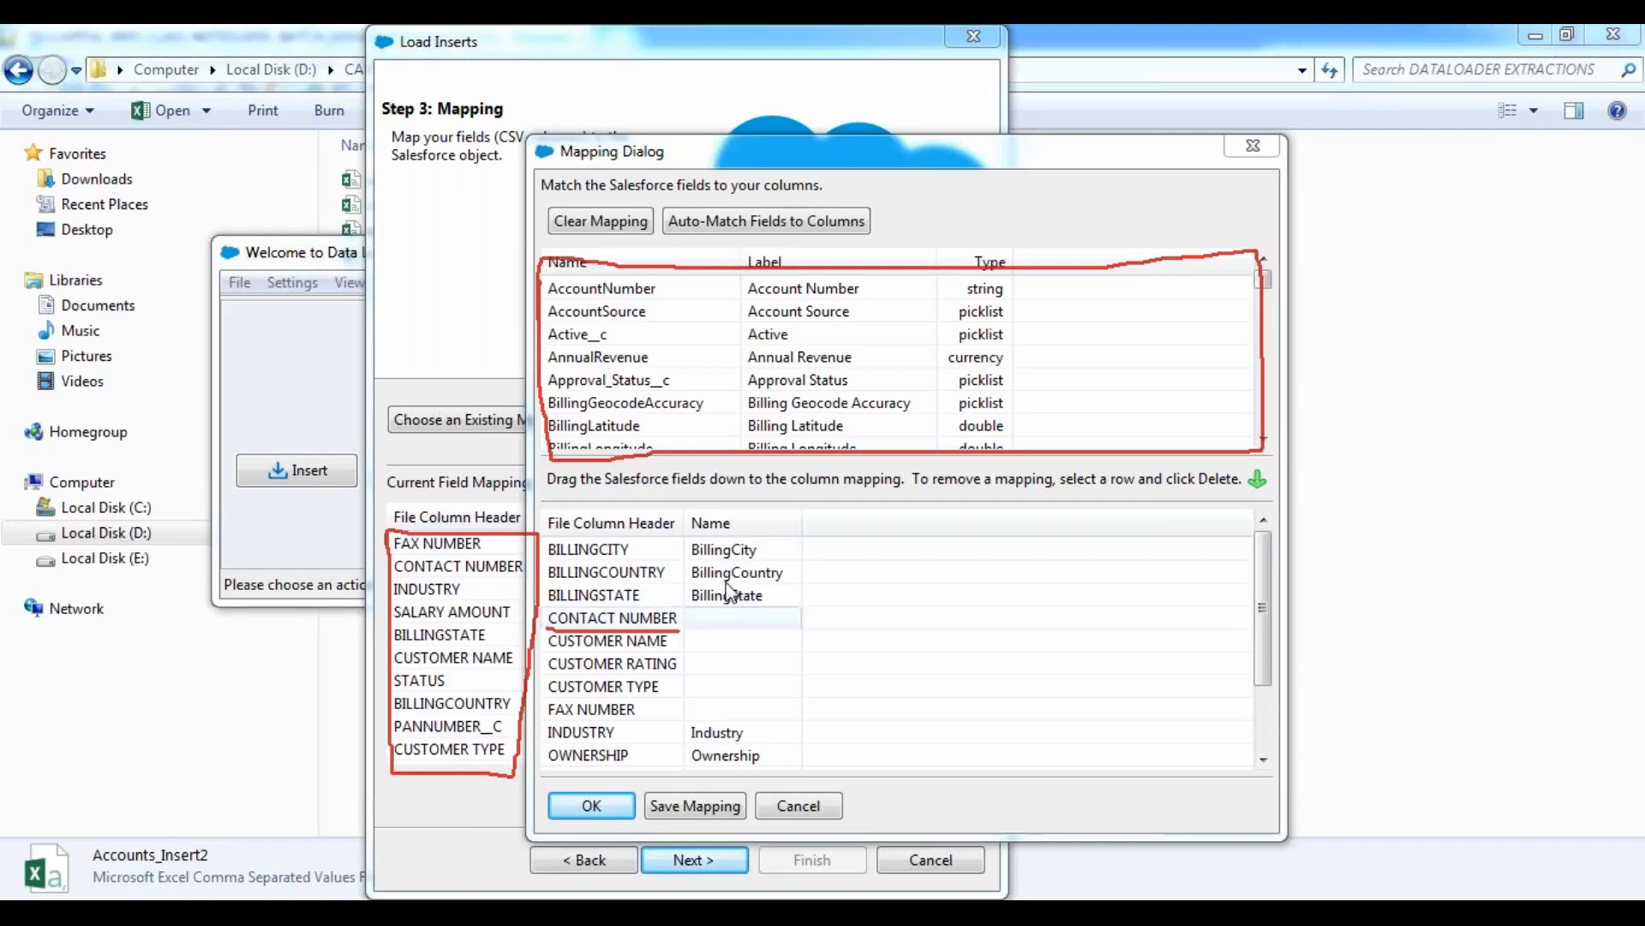
Map the Salesforce Phone field to the CONTACT NUMBER column and the Name field to the CUSTOMER NAME column.
{"action": "left_click_drag", "start_coordinate": [1263, 281], "coordinate": [1264, 367]}
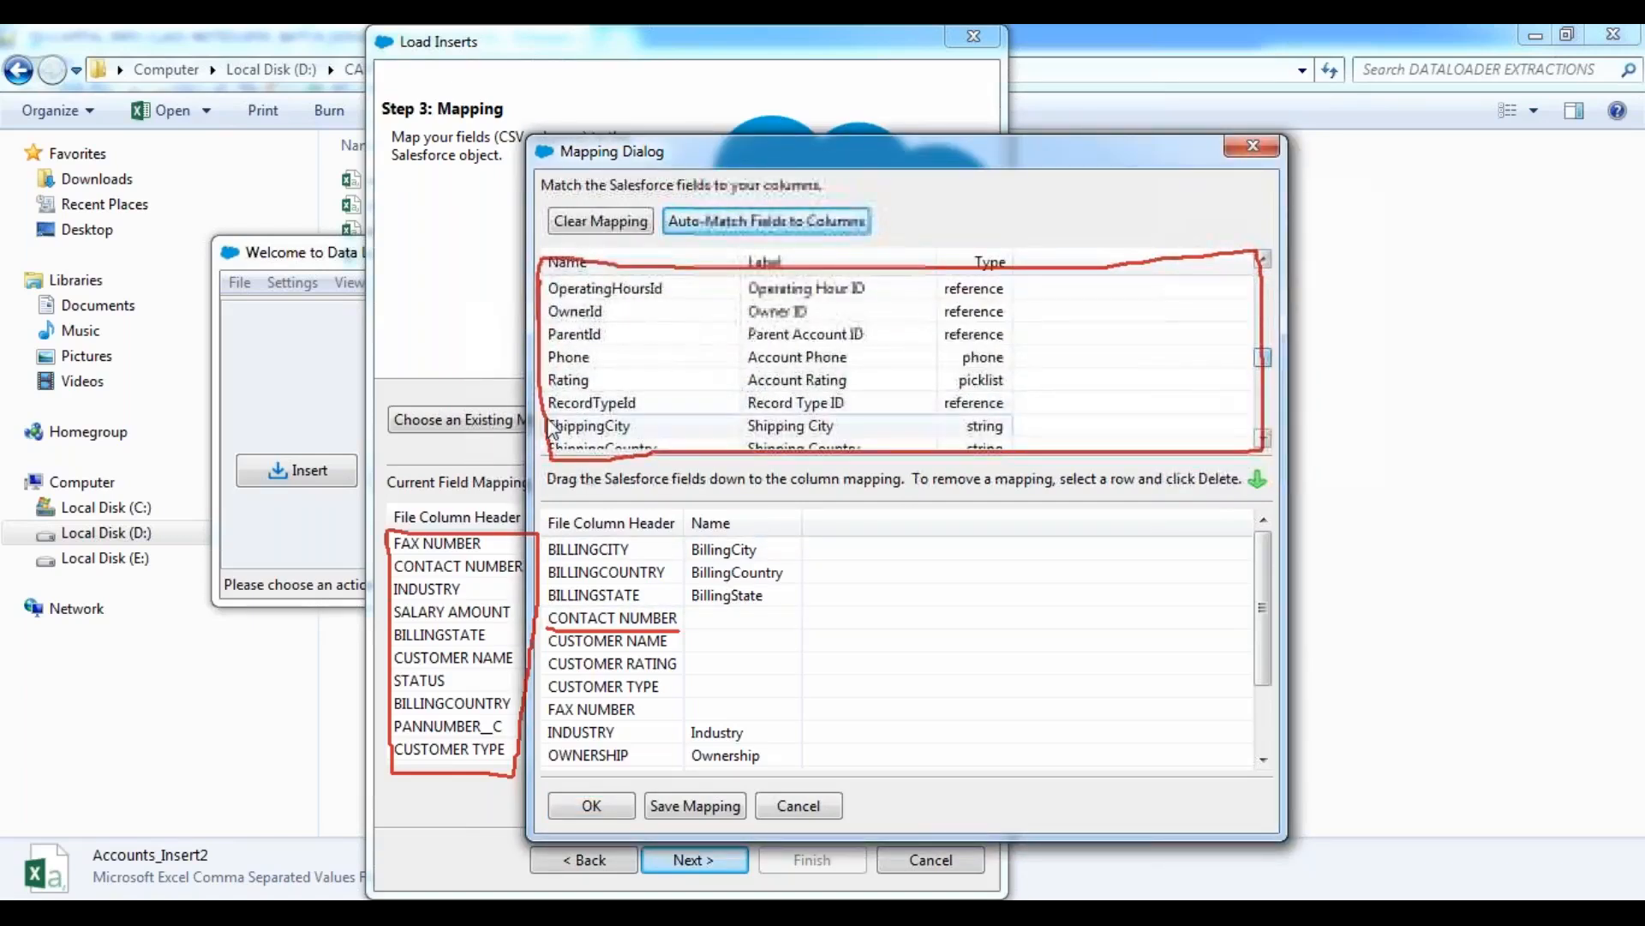
{"action": "left_click", "coordinate": [596, 364]}
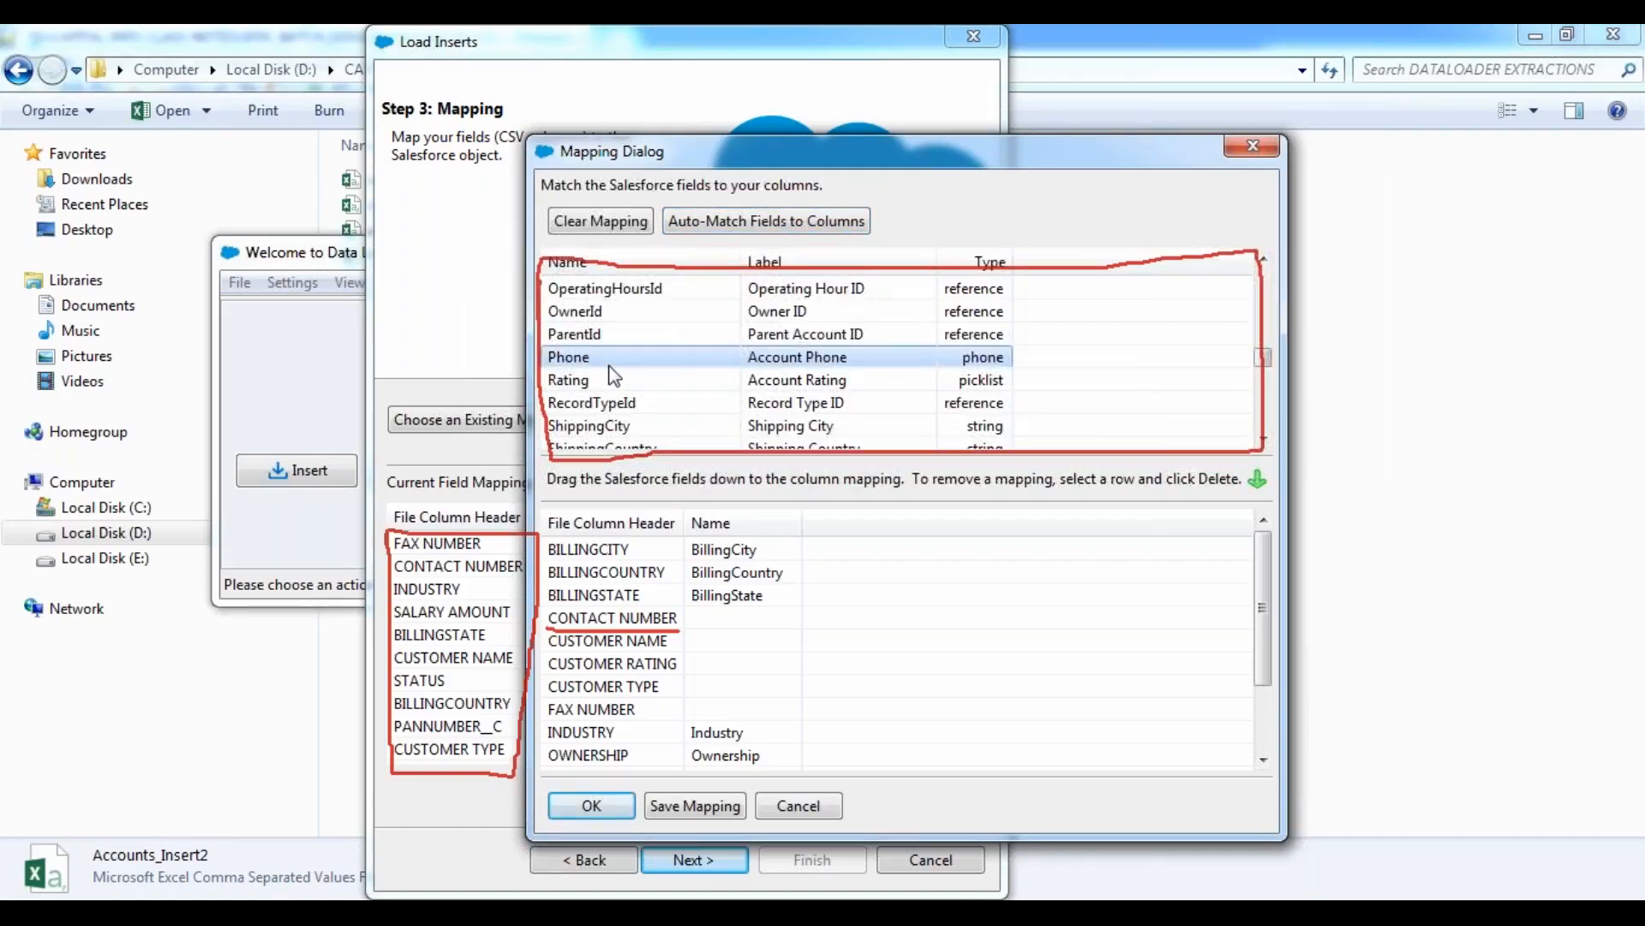
{"action": "left_click_drag", "start_coordinate": [612, 354], "coordinate": [757, 622]}
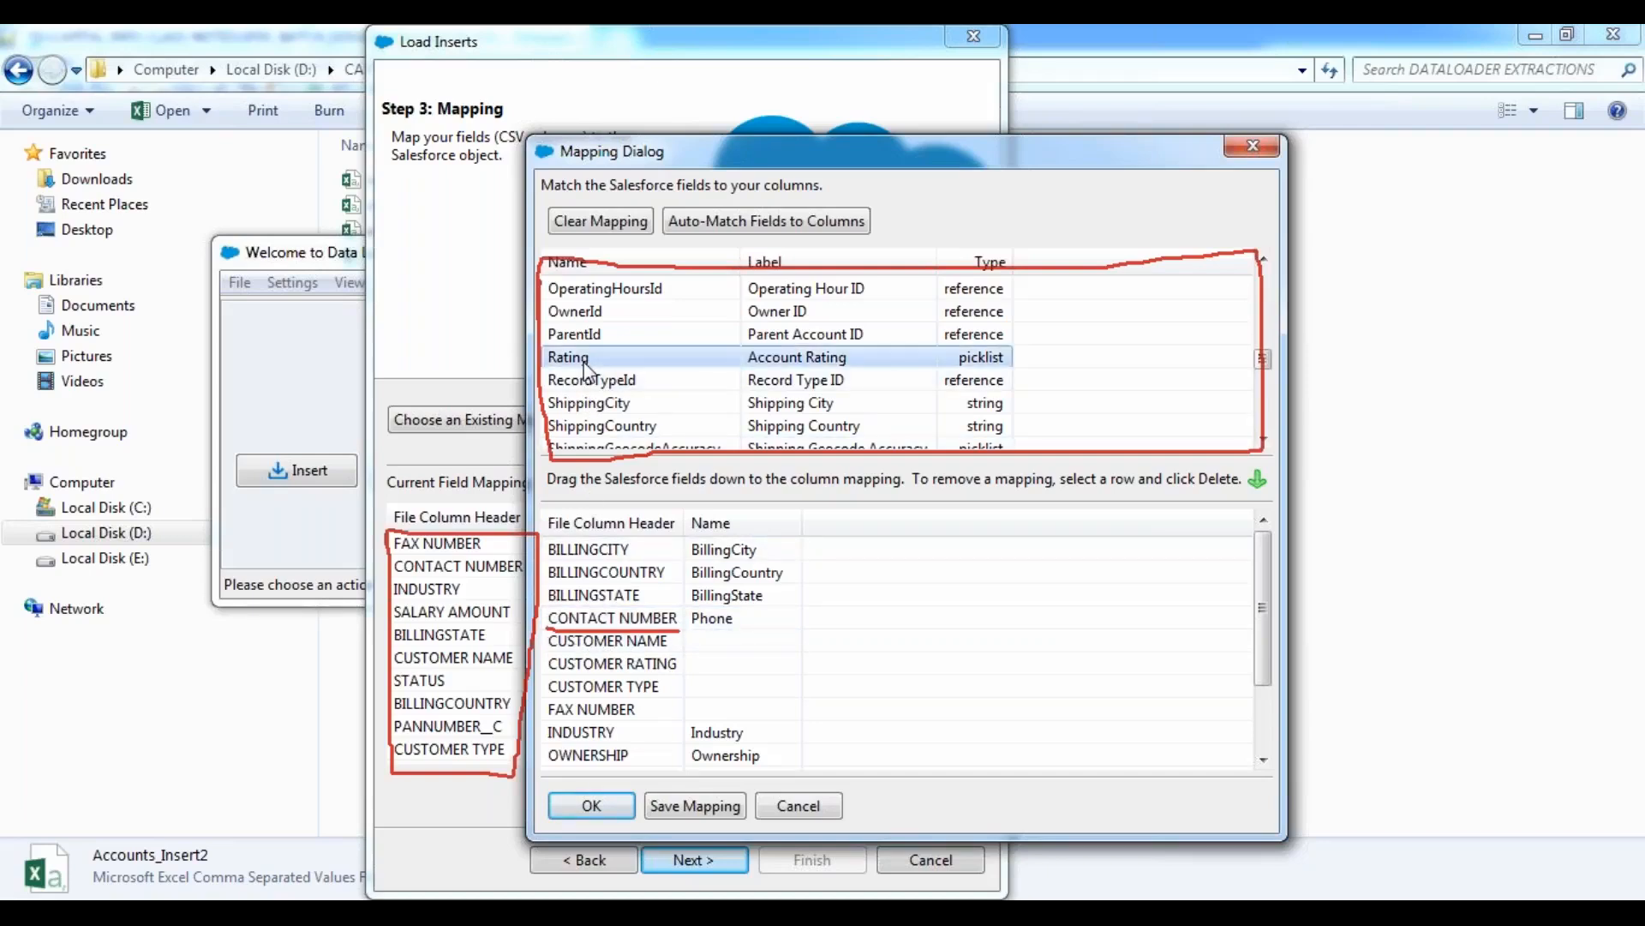
{"action": "scroll", "coordinate": [588, 367], "scroll_direction": "up", "scroll_amount": 3}
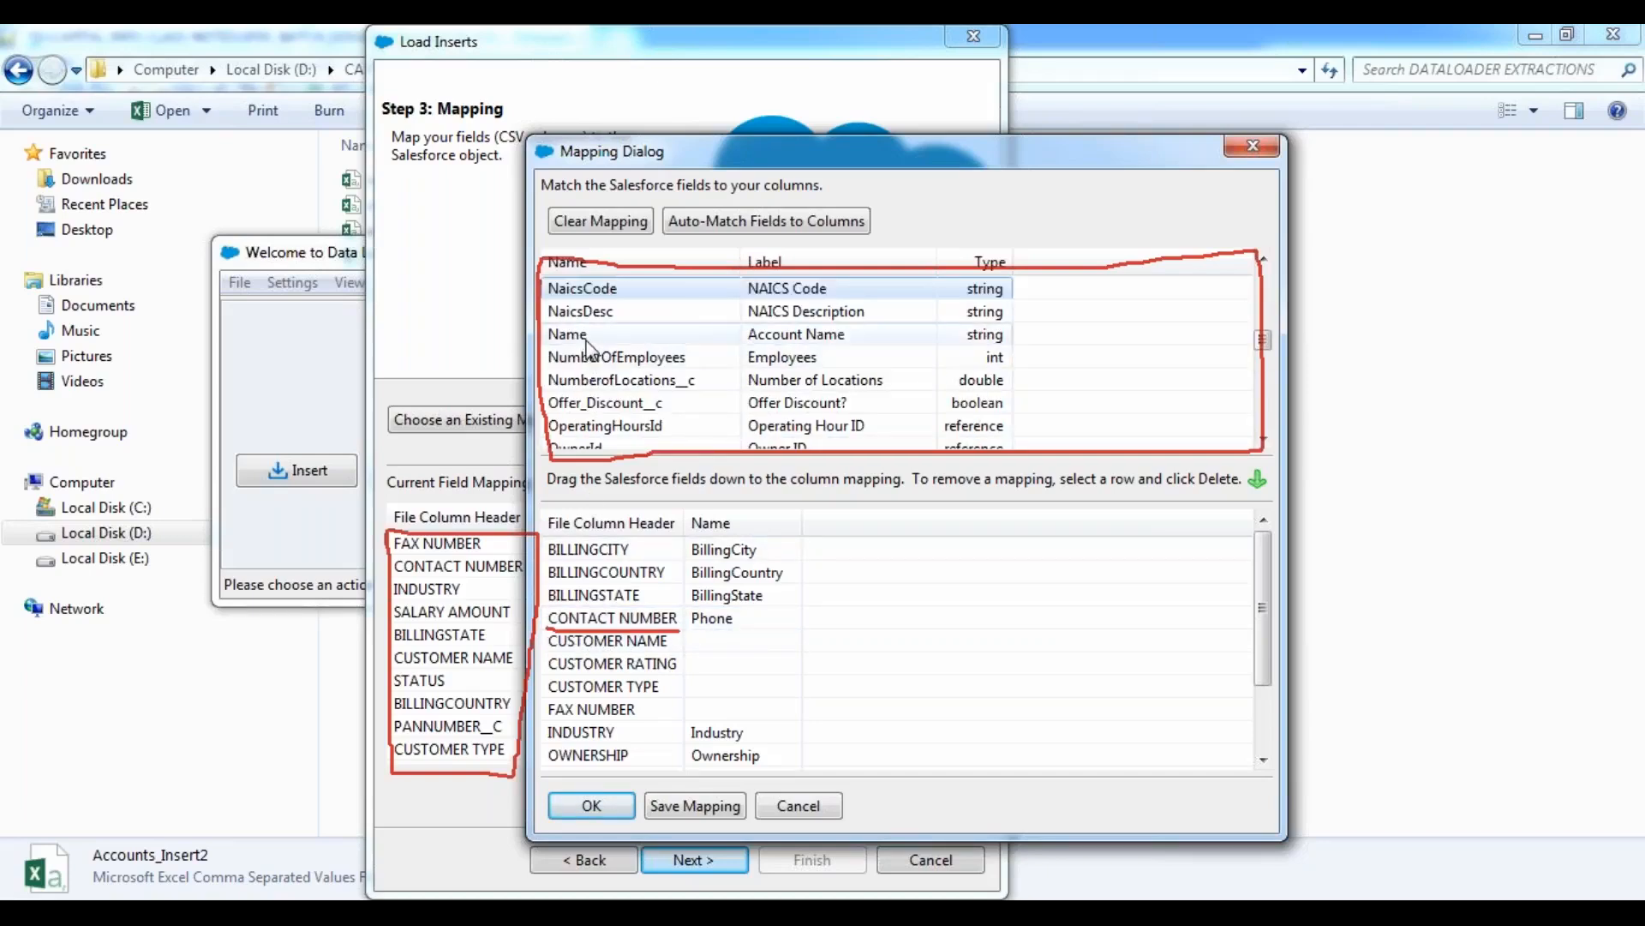
{"action": "left_click_drag", "start_coordinate": [588, 335], "coordinate": [737, 644]}
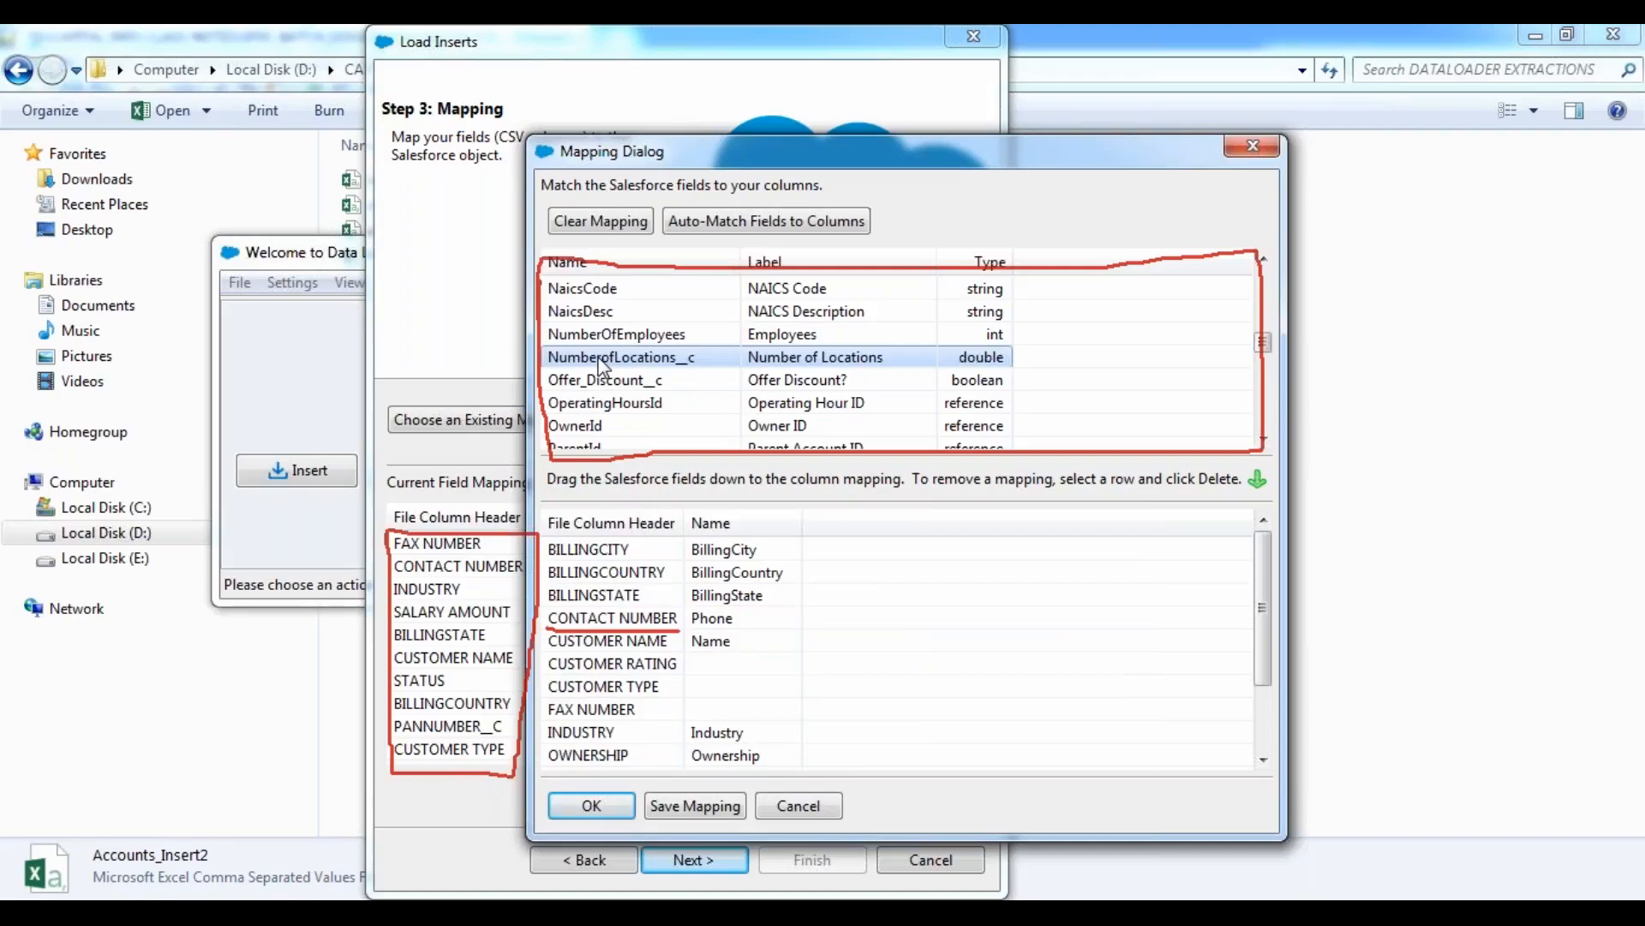
Map the Rating field to the CUSTOMER RATING column and the account Type field to the CUSTOMER TYPE column.
{"action": "scroll", "coordinate": [602, 364], "scroll_direction": "down", "scroll_amount": 3}
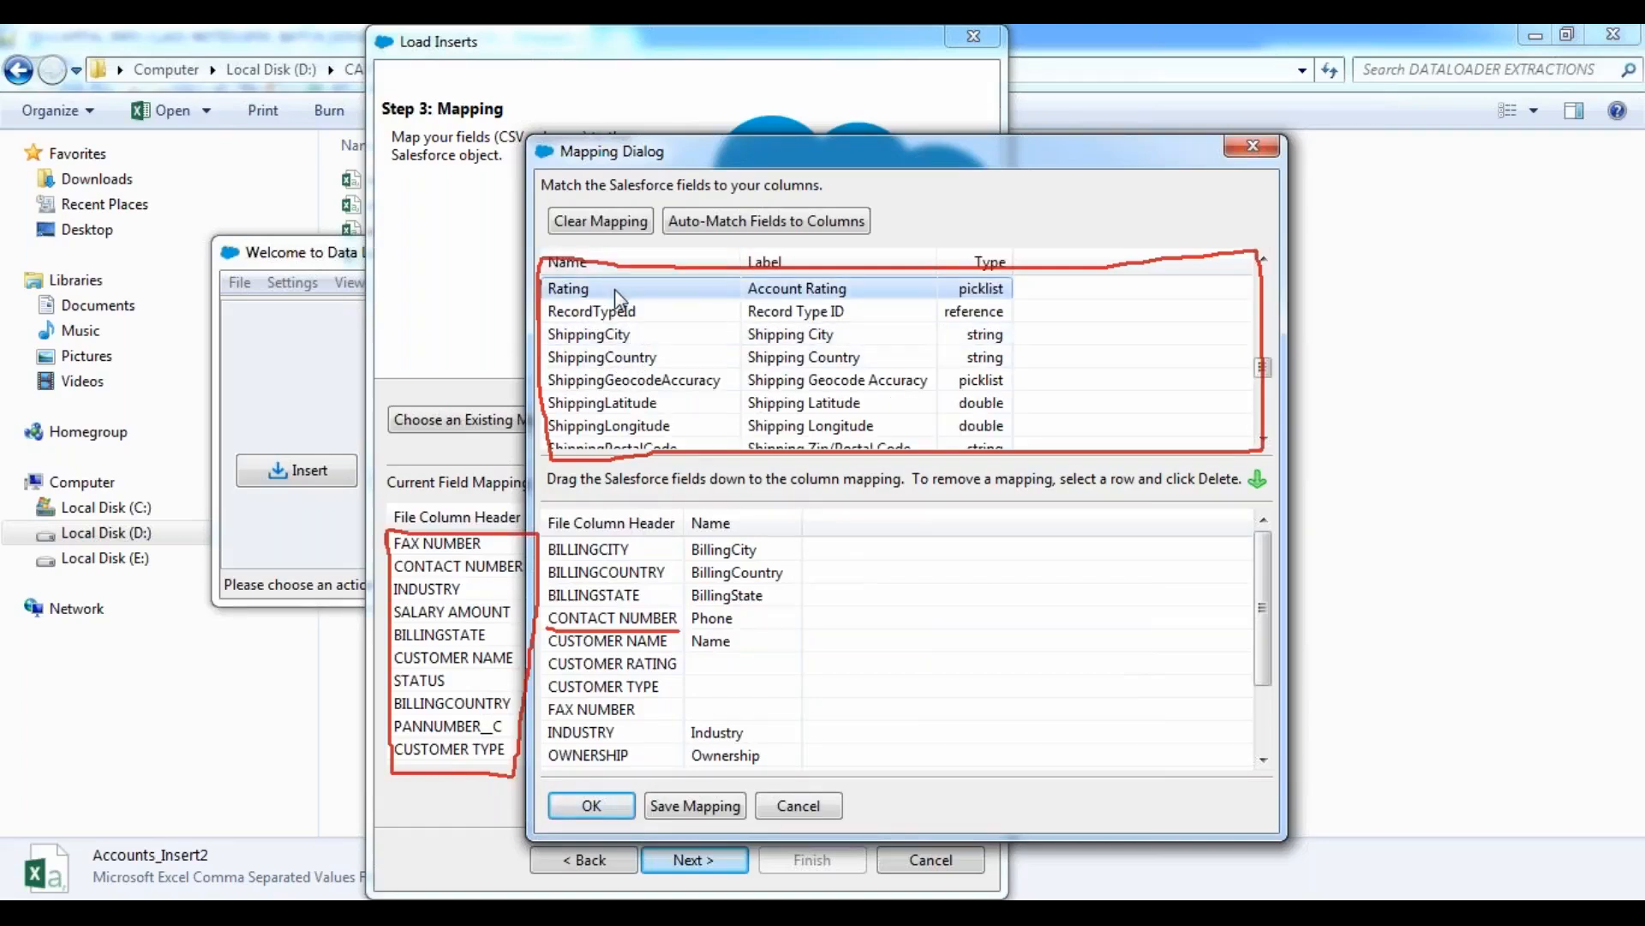
{"action": "left_click_drag", "start_coordinate": [615, 289], "coordinate": [764, 670]}
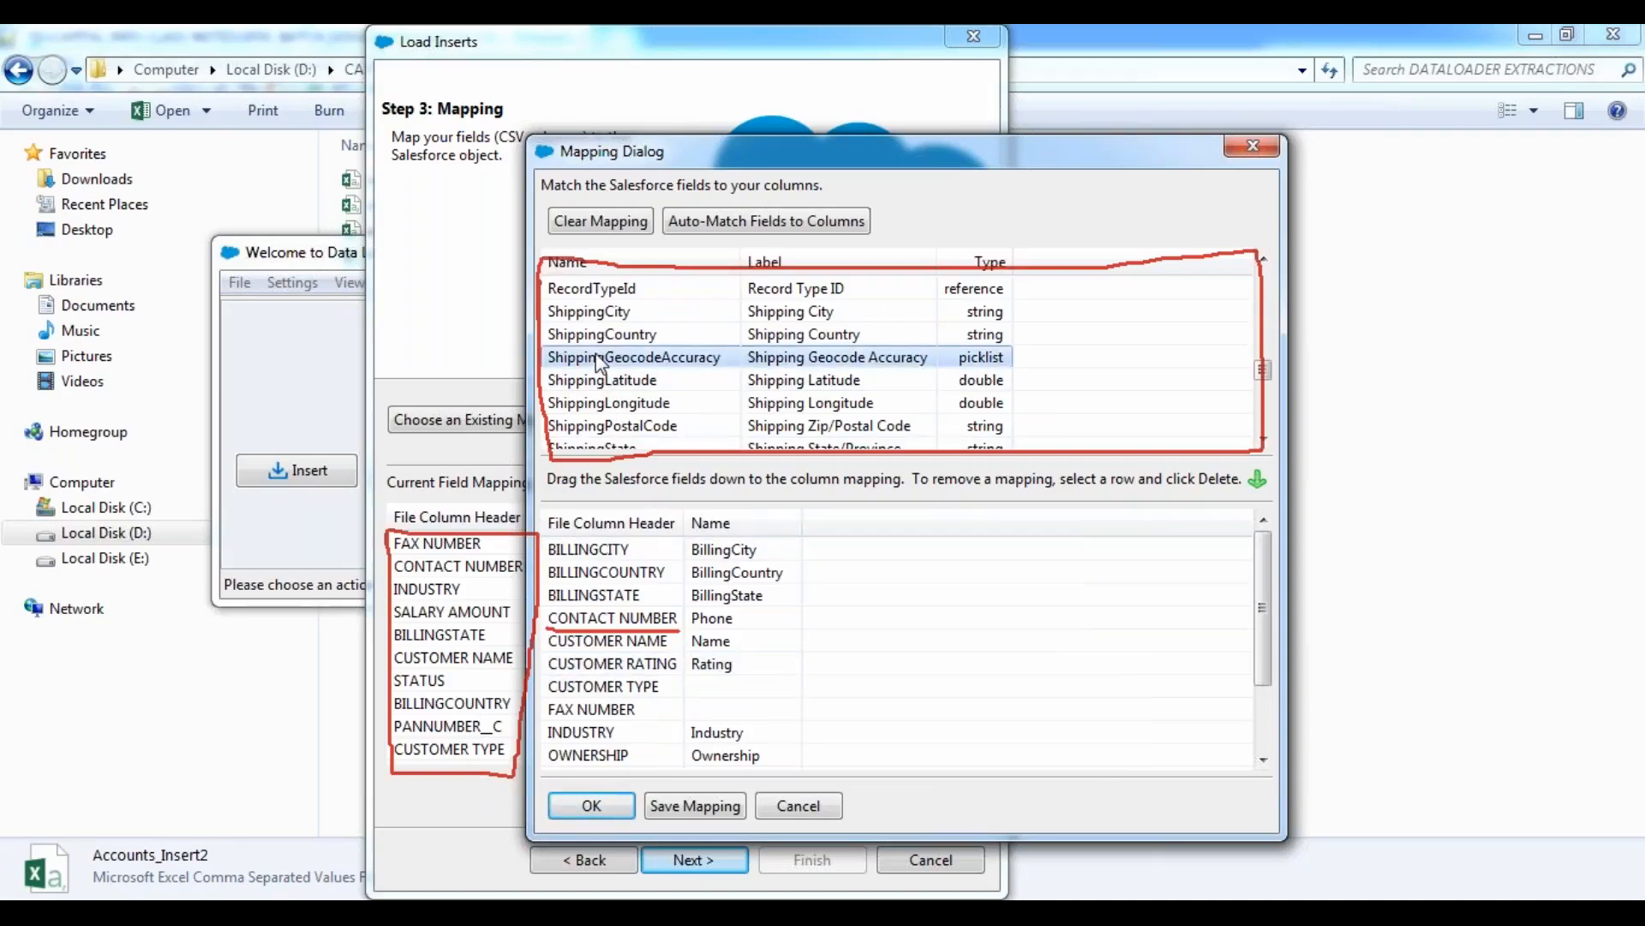
{"action": "scroll", "coordinate": [602, 362], "scroll_direction": "down", "scroll_amount": 5}
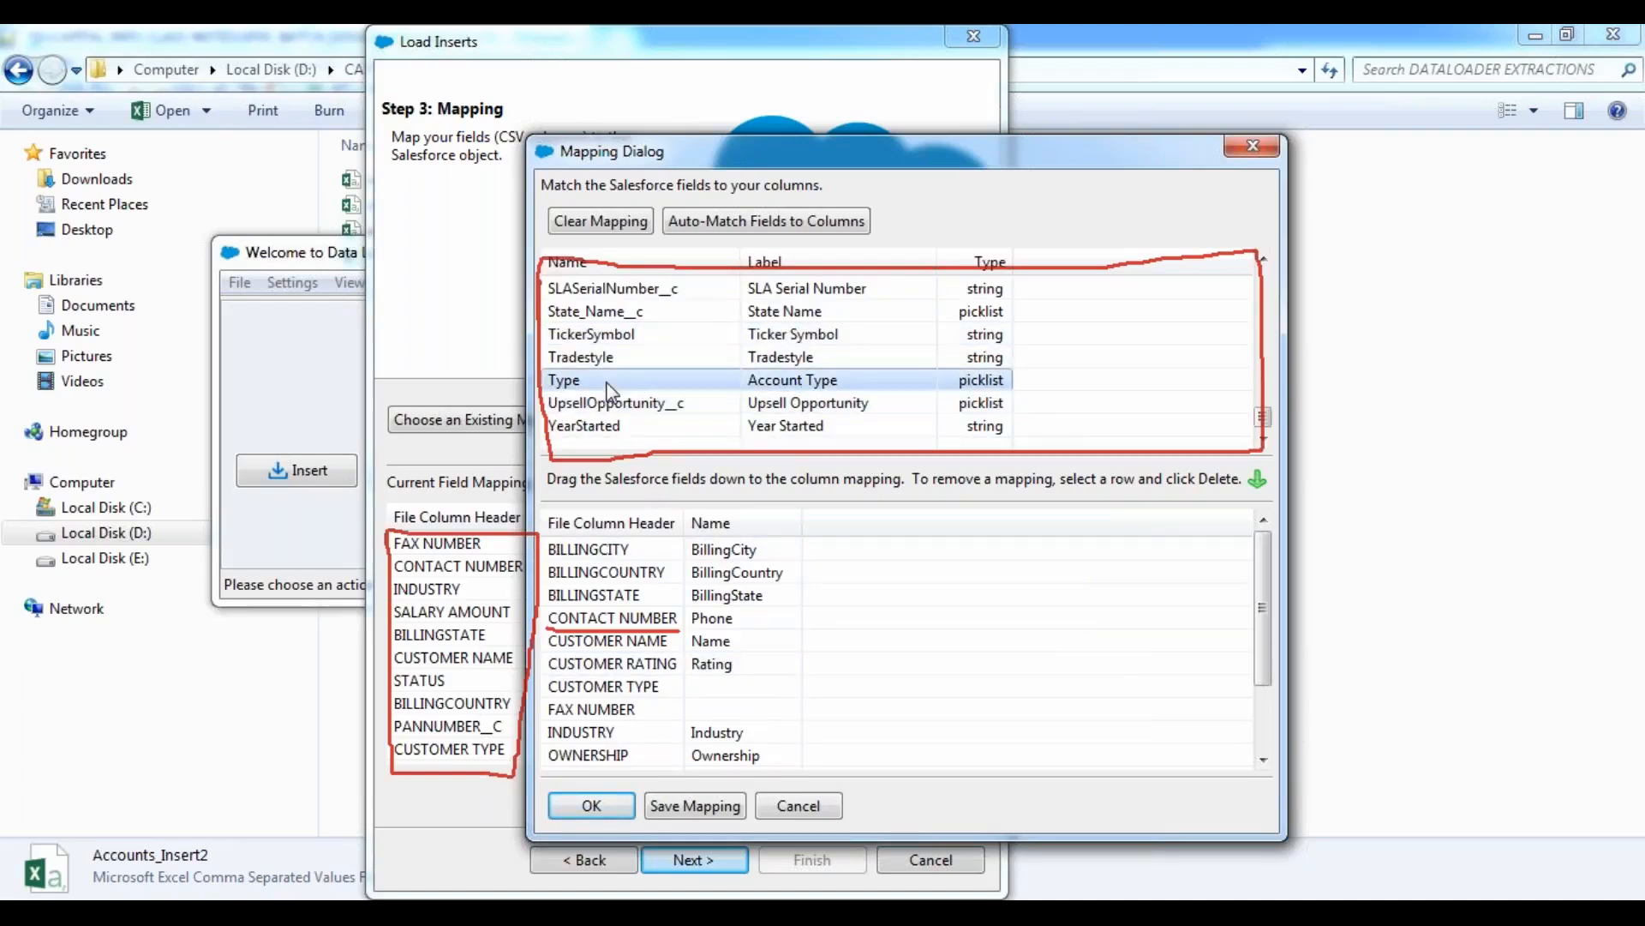
{"action": "left_click_drag", "start_coordinate": [643, 379], "coordinate": [794, 689]}
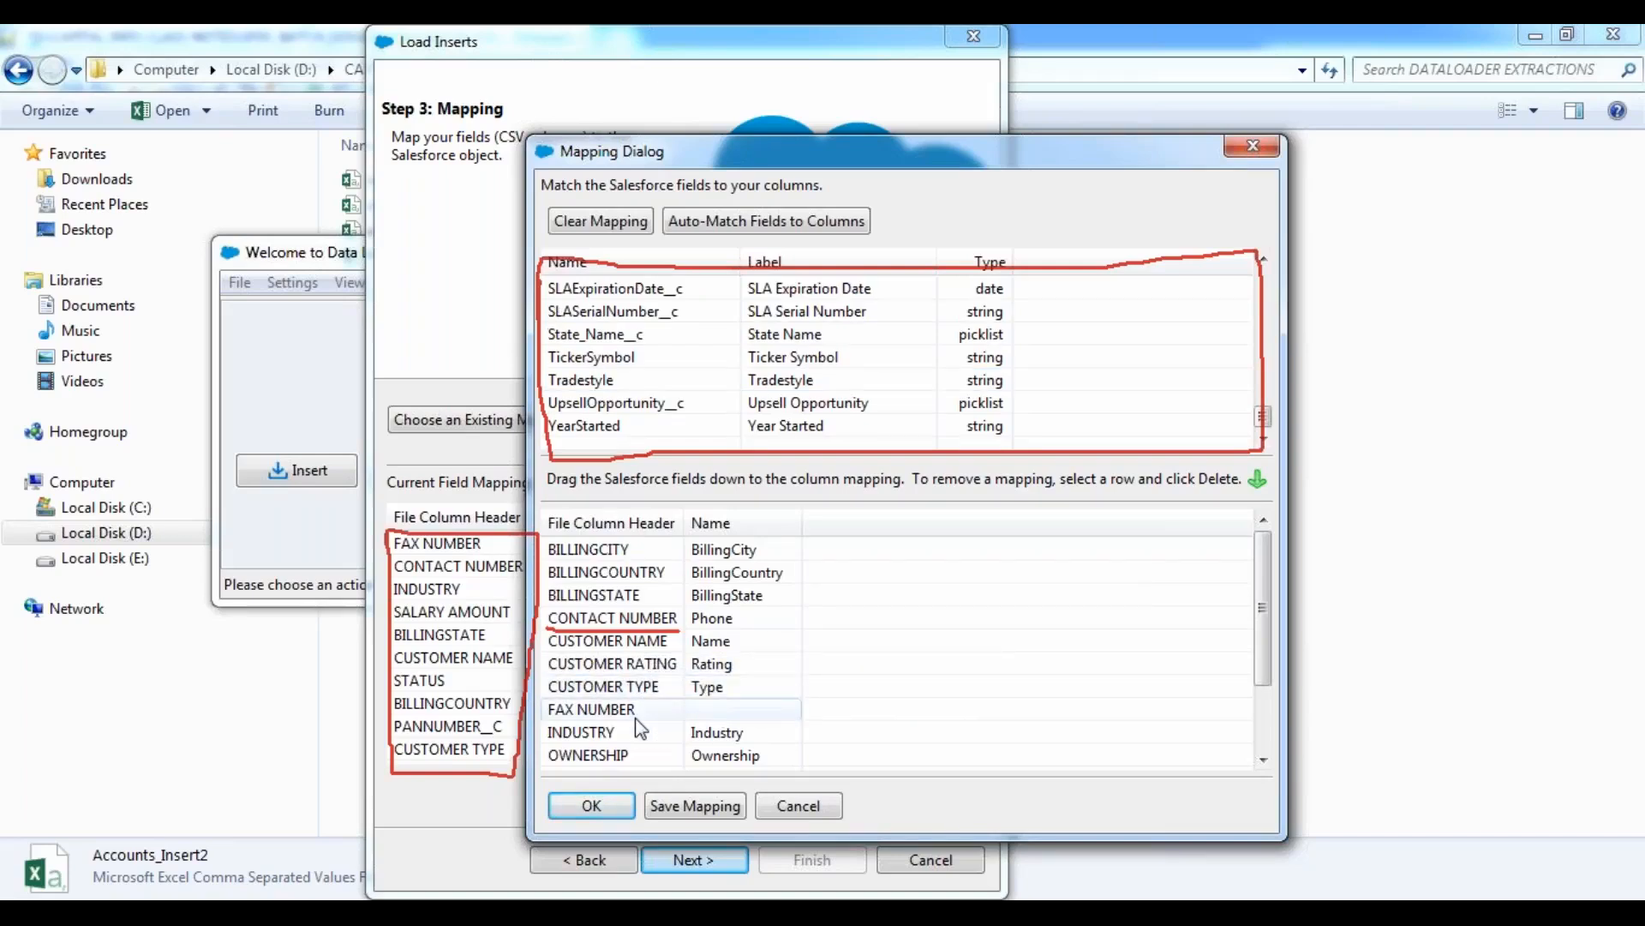
Map the remaining fields: Fax to FAX NUMBER, AnnualRevenue to SALARY AMOUNT and Active__c to STATUS.
{"action": "scroll", "coordinate": [617, 364], "scroll_direction": "up", "scroll_amount": 6}
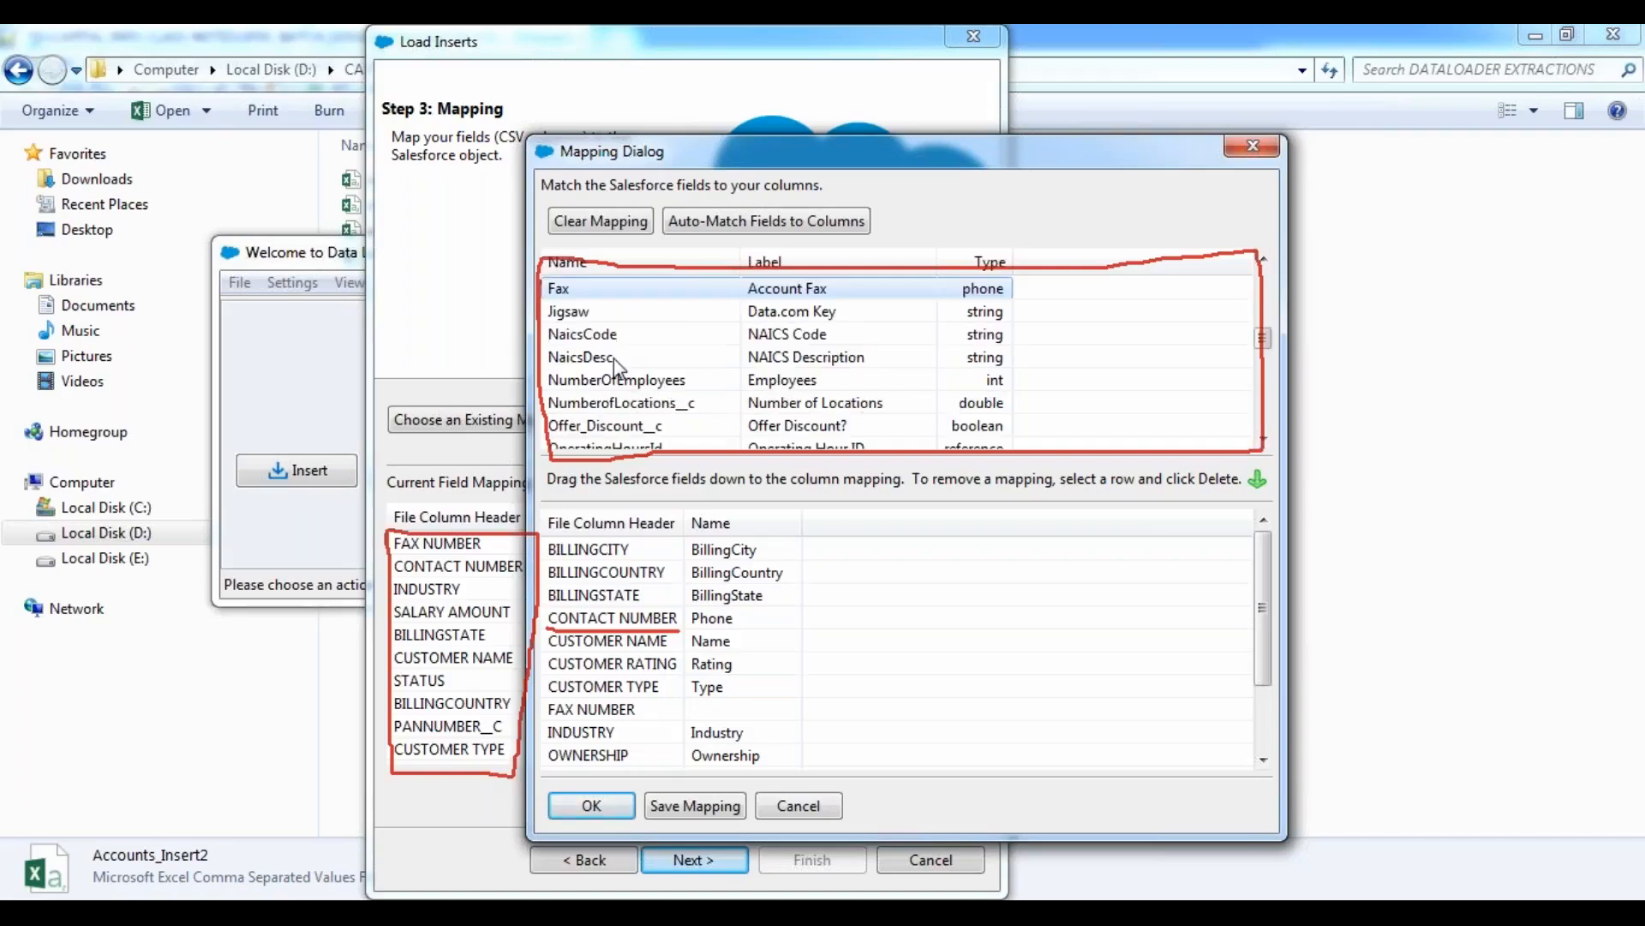
{"action": "left_click_drag", "start_coordinate": [607, 293], "coordinate": [761, 716]}
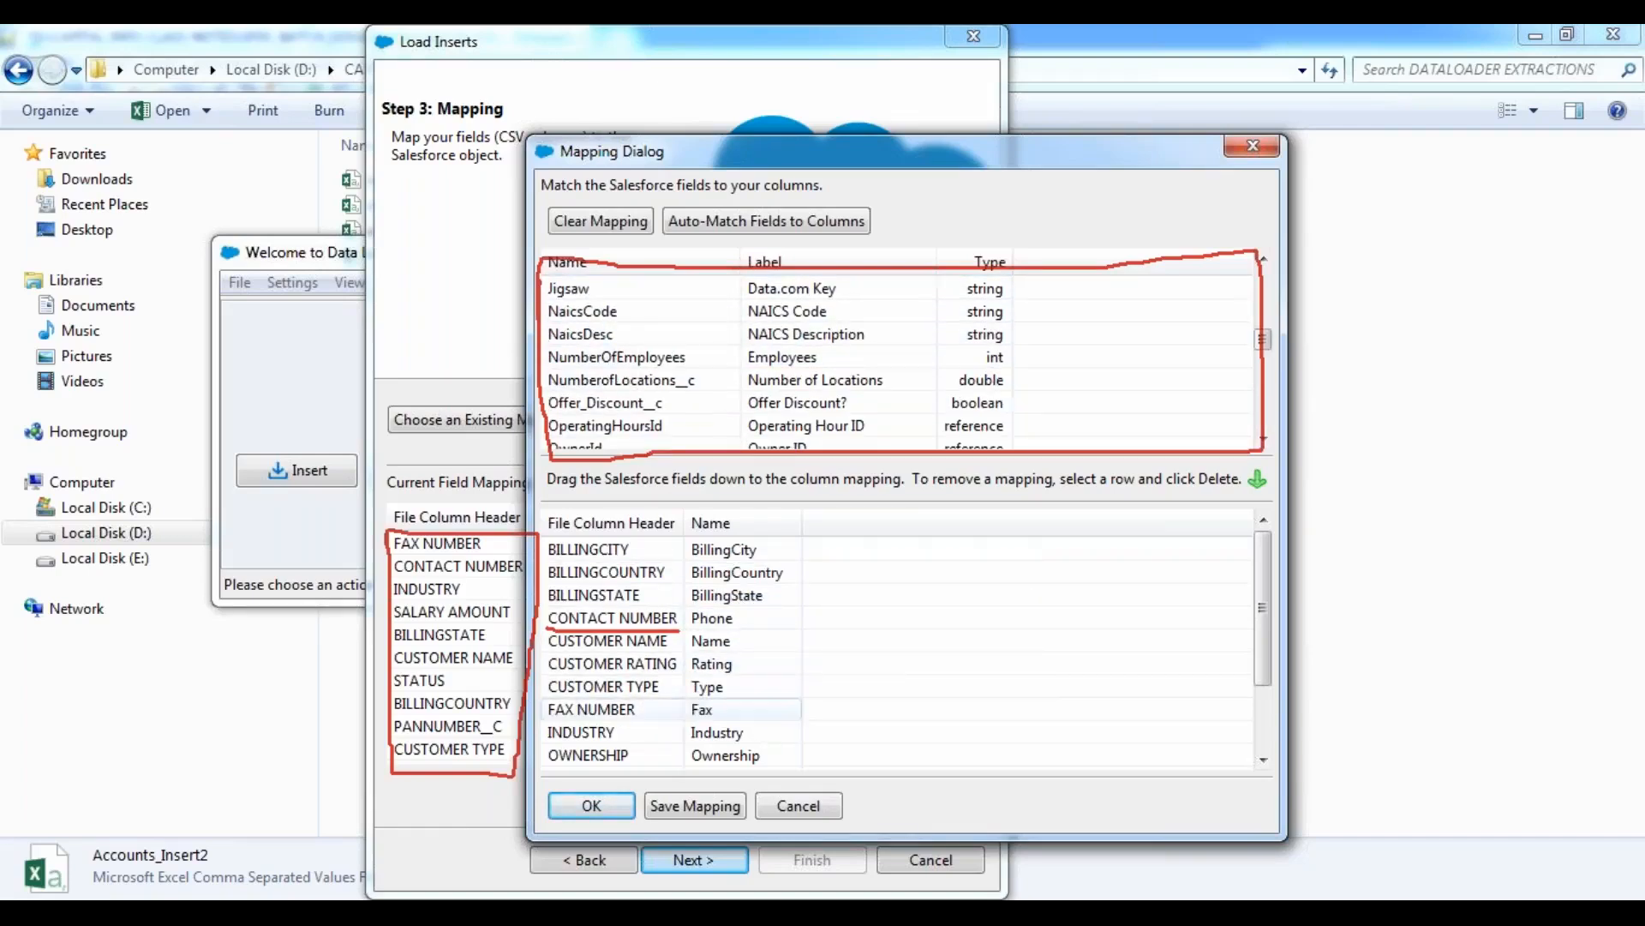
{"action": "left_click_drag", "start_coordinate": [1267, 600], "coordinate": [1262, 680]}
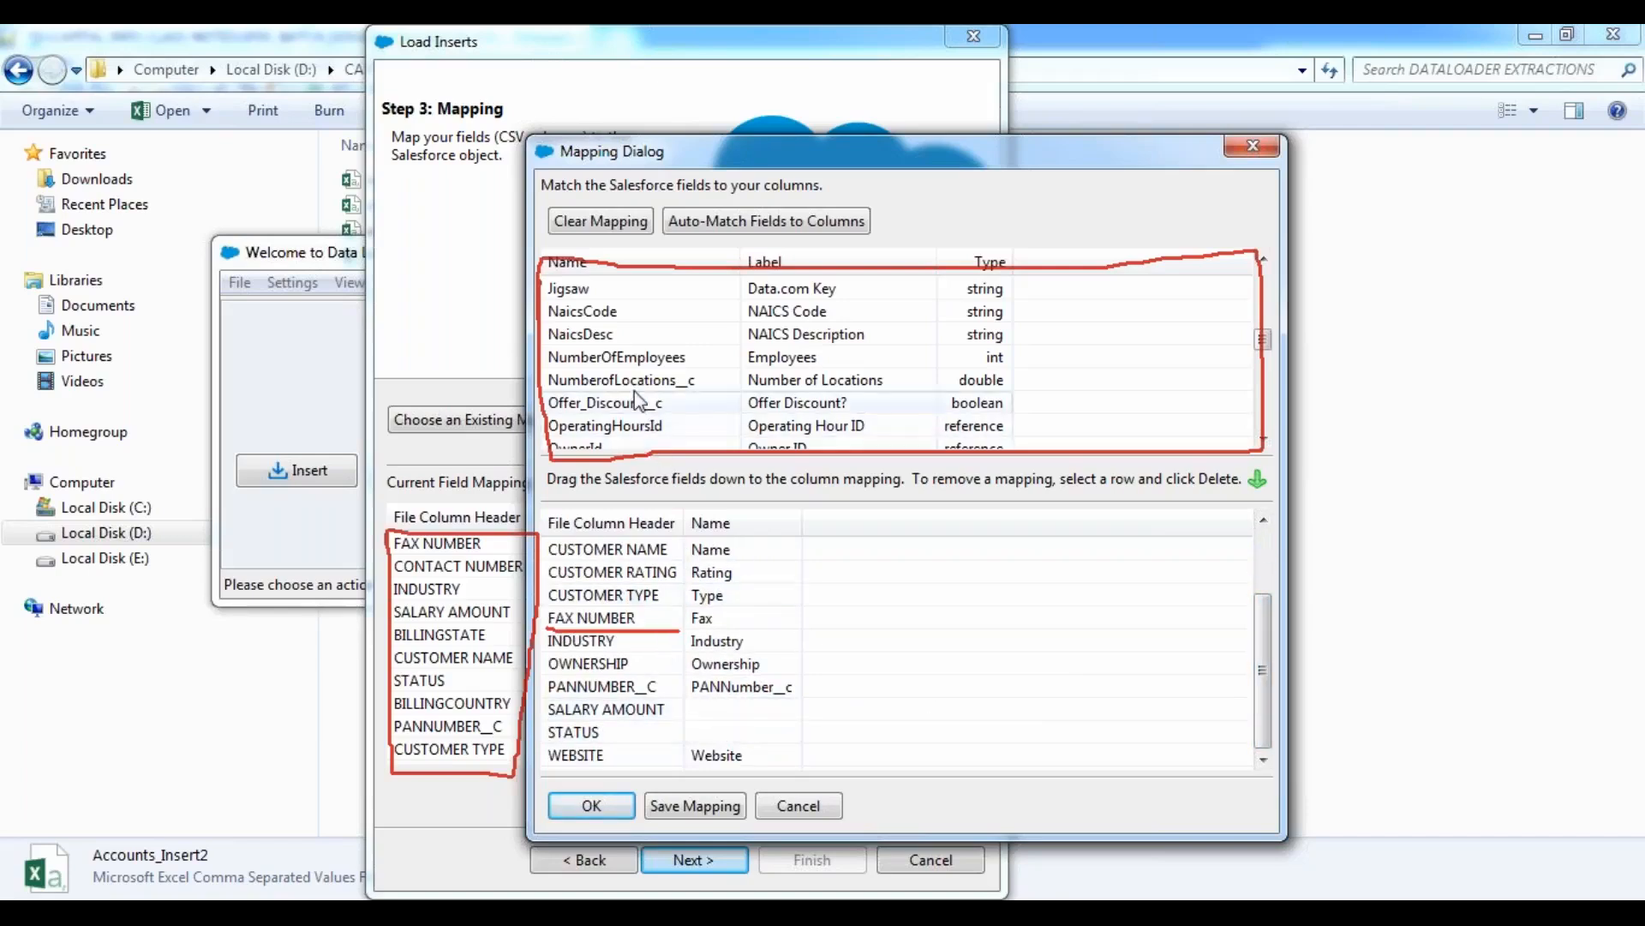
{"action": "left_click", "coordinate": [636, 363]}
{"action": "key", "text": "a"}
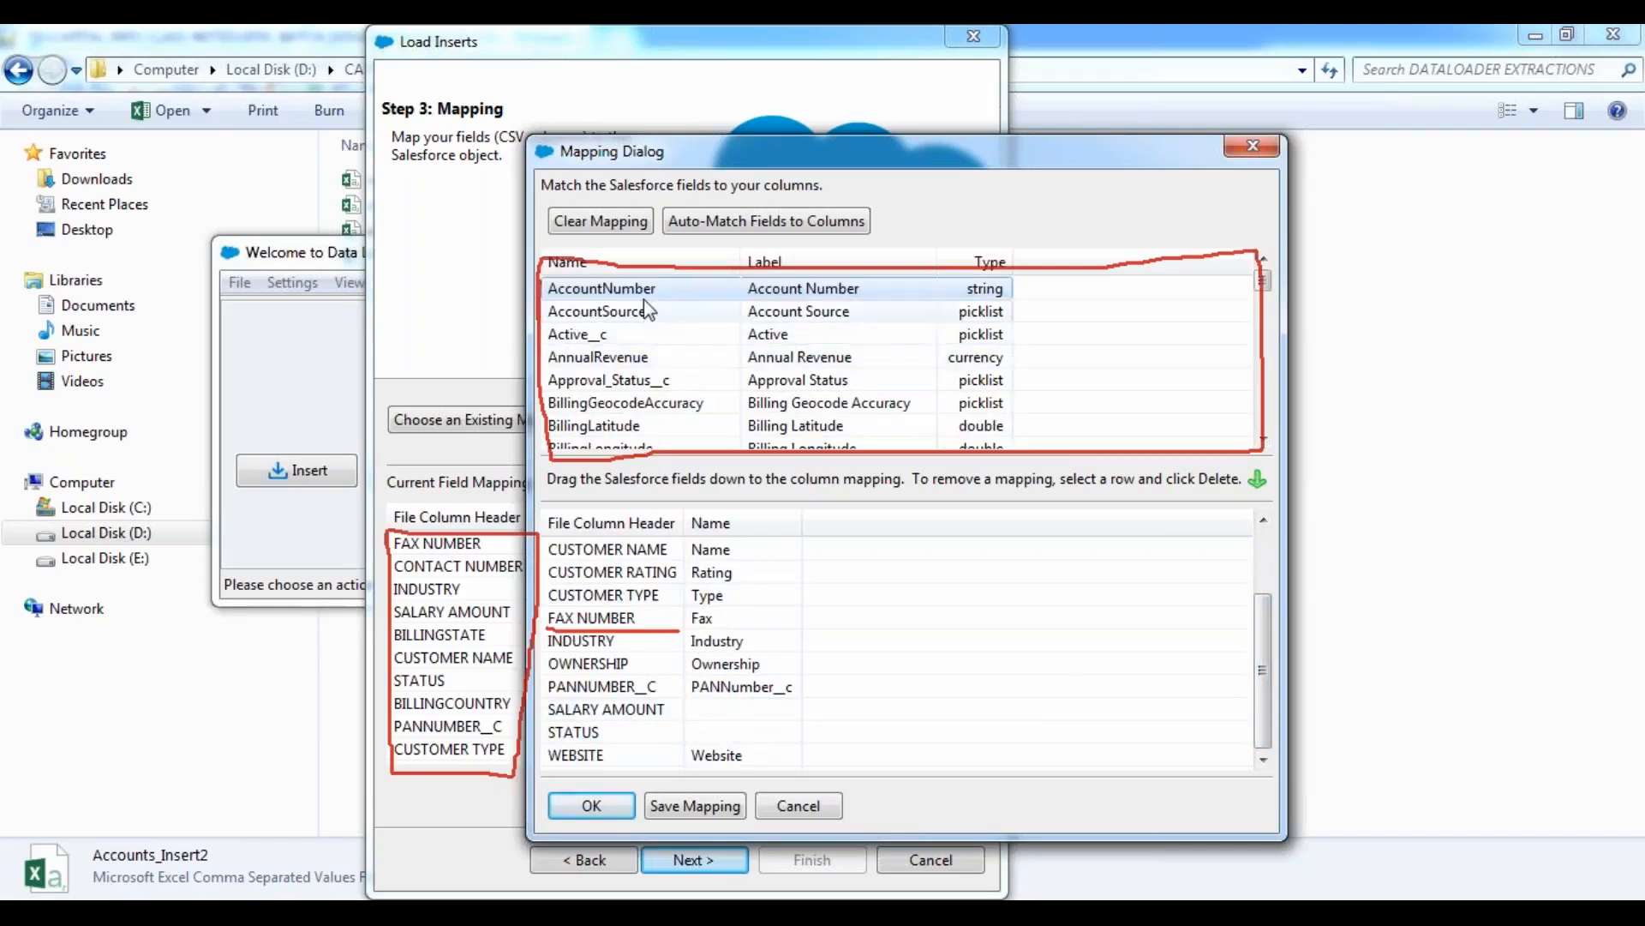
{"action": "left_click_drag", "start_coordinate": [638, 359], "coordinate": [783, 711]}
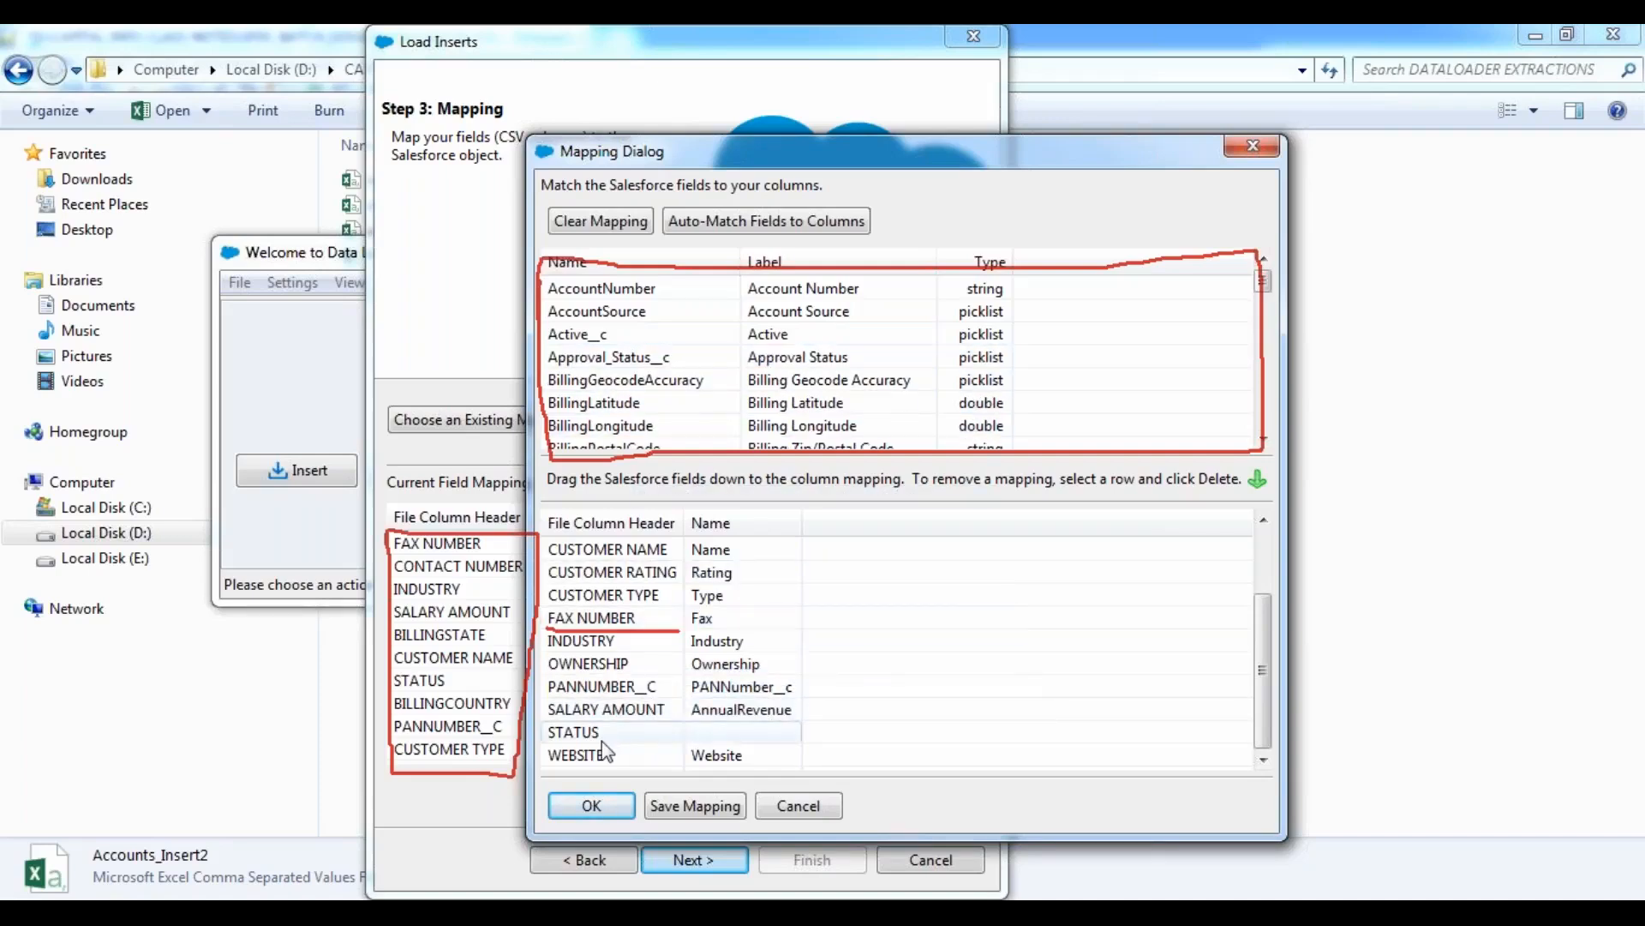
{"action": "left_click_drag", "start_coordinate": [597, 343], "coordinate": [730, 735]}
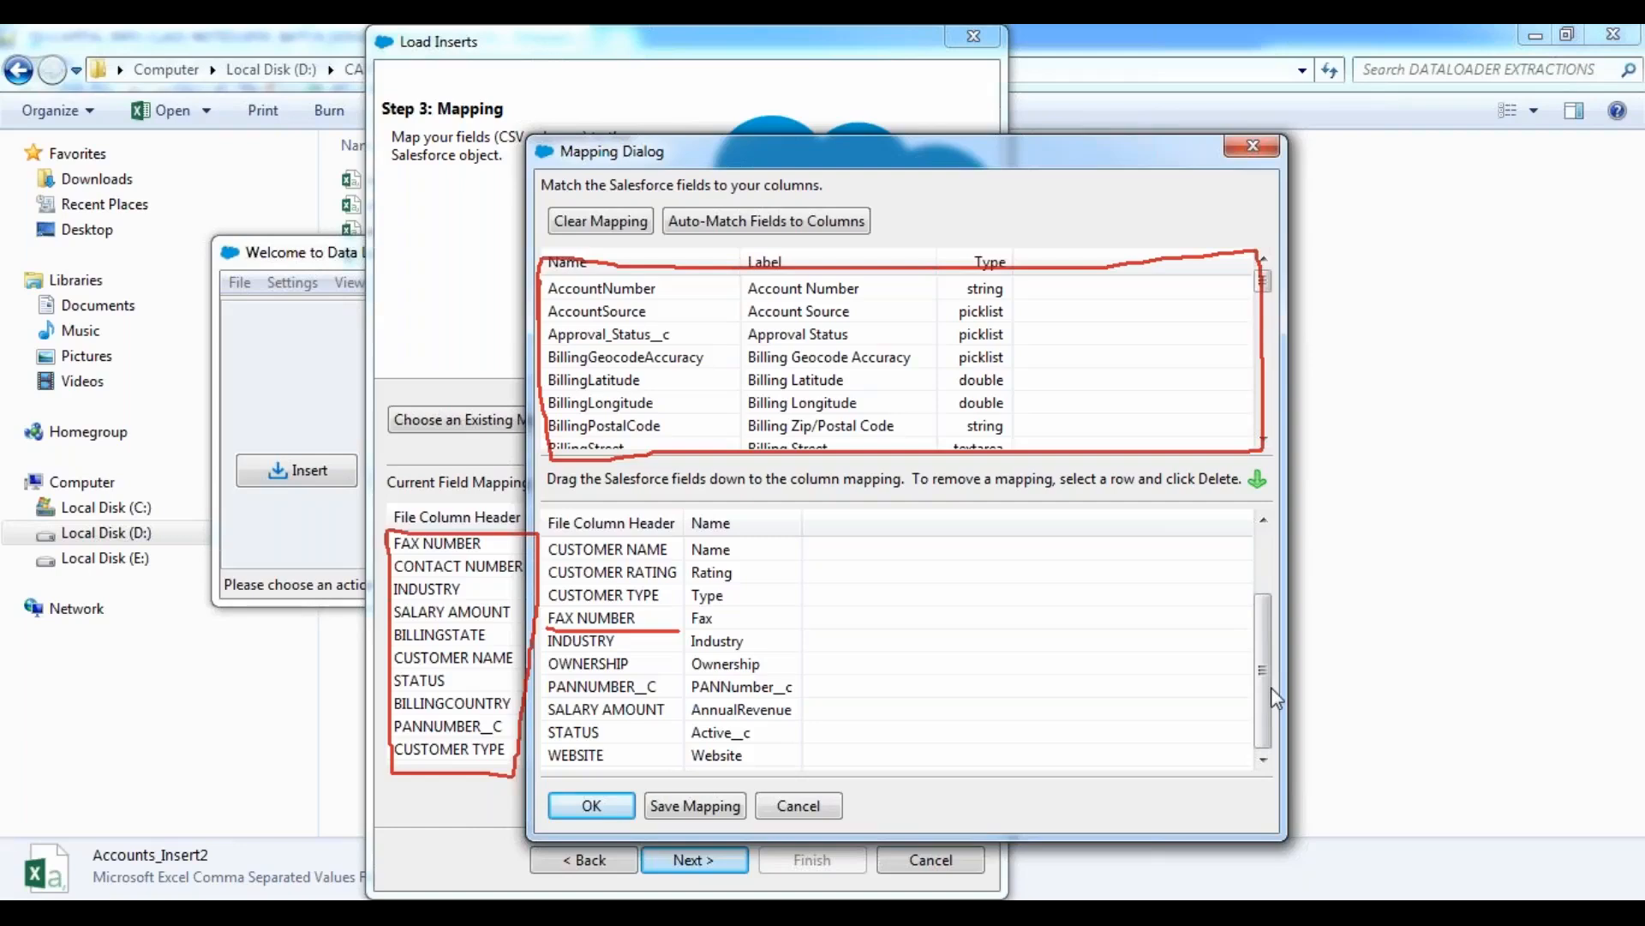
Review the complete column mapping, accept it and continue to the finish stage of the insert.
{"action": "mouse_move", "coordinate": [1271, 686]}
{"action": "left_mouse_down"}
{"action": "mouse_move", "coordinate": [1275, 591]}
{"action": "mouse_move", "coordinate": [1266, 696]}
{"action": "left_mouse_up"}
{"action": "left_click", "coordinate": [769, 47]}
{"action": "left_click", "coordinate": [740, 206]}
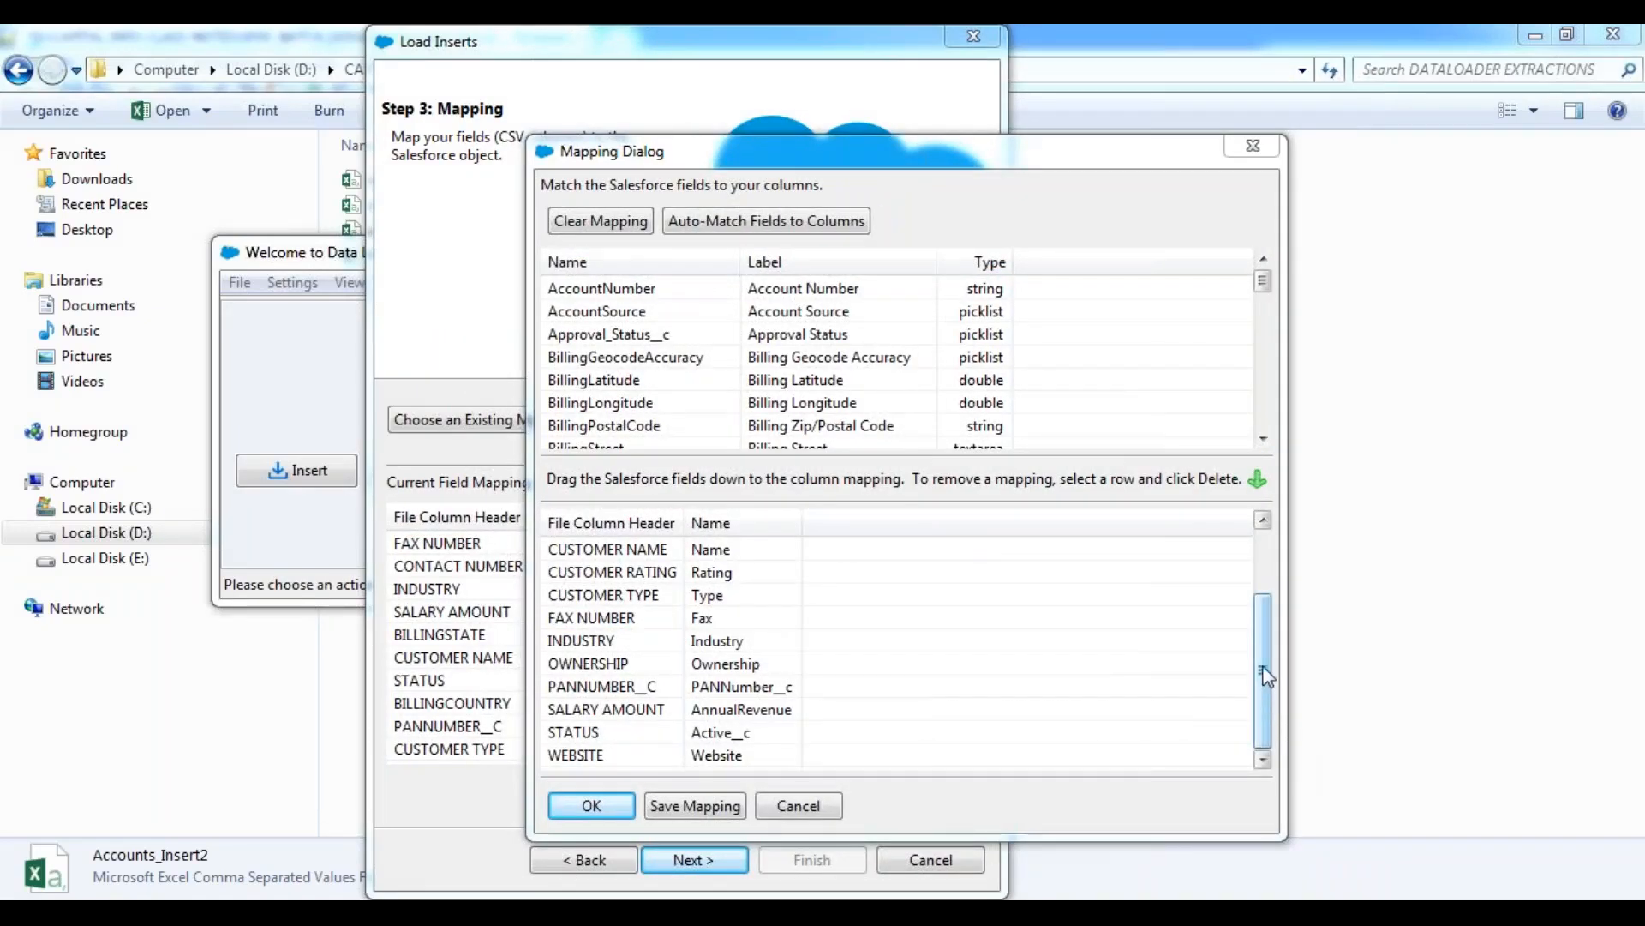
{"action": "left_click_drag", "start_coordinate": [1267, 670], "coordinate": [1271, 588]}
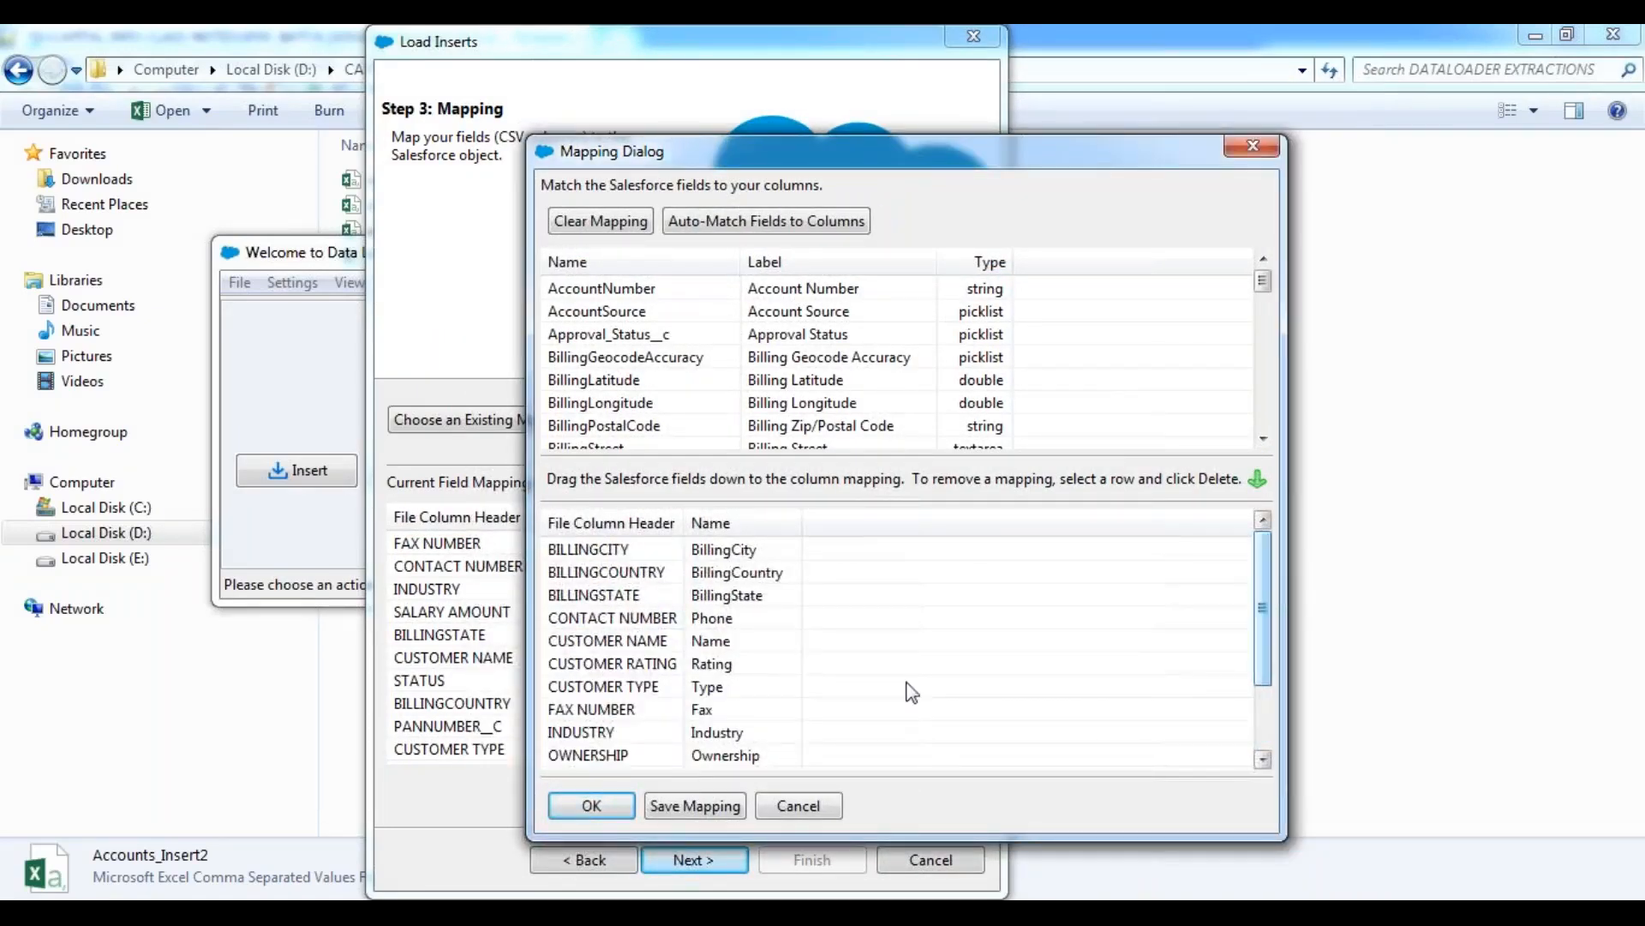
{"action": "left_click", "coordinate": [593, 811]}
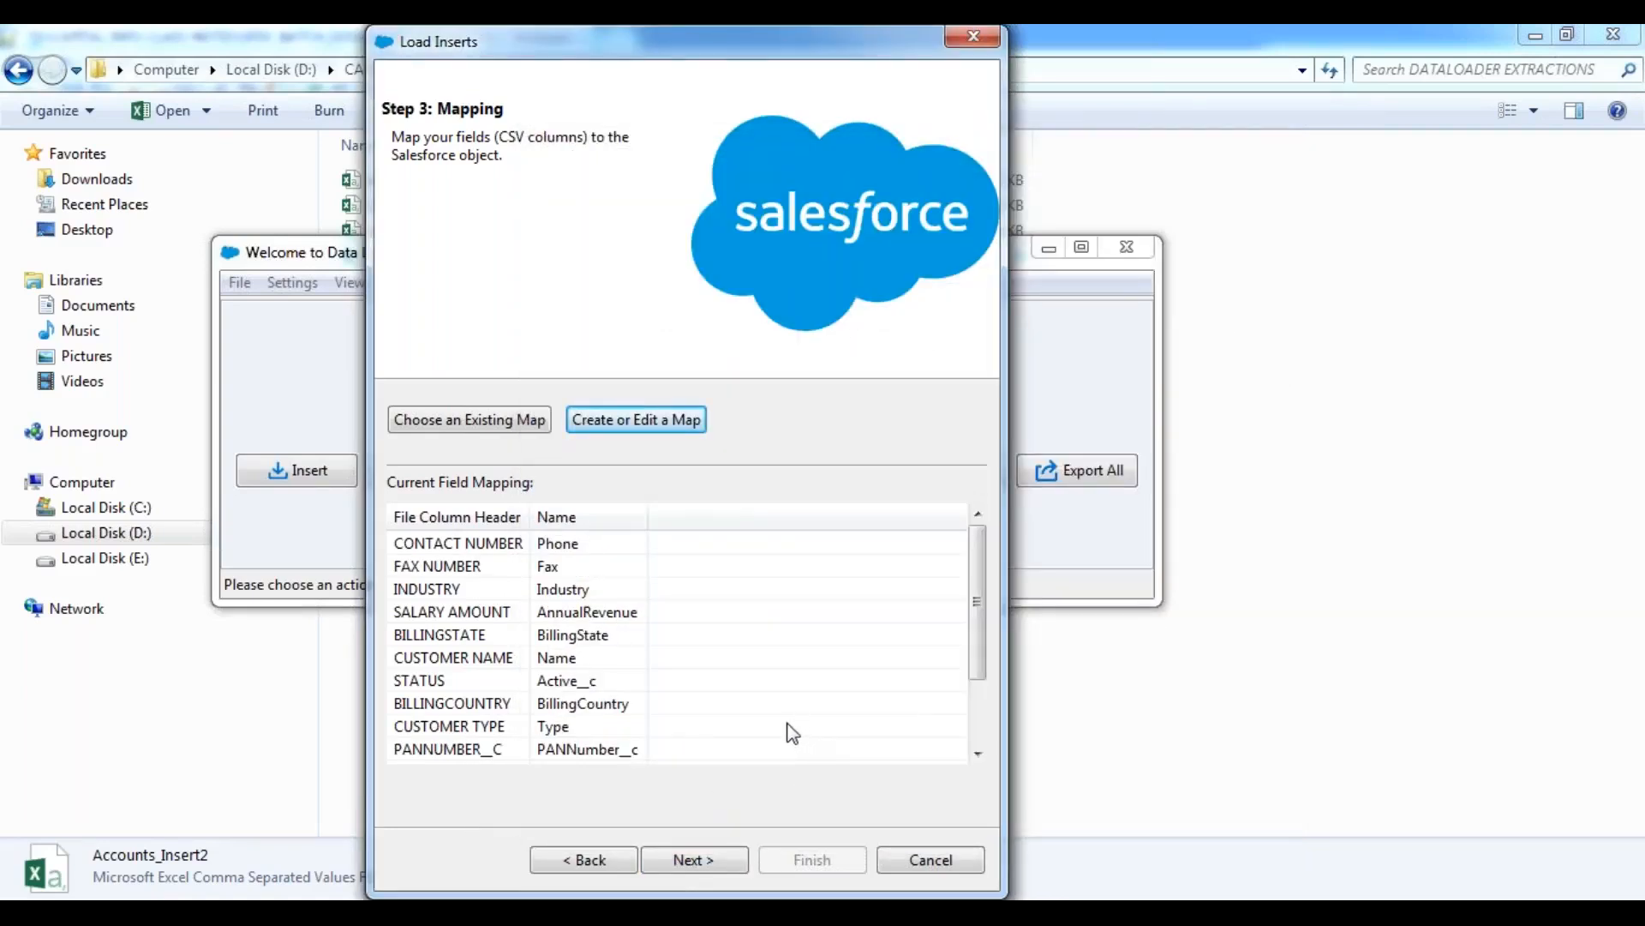
{"action": "left_click", "coordinate": [693, 860]}
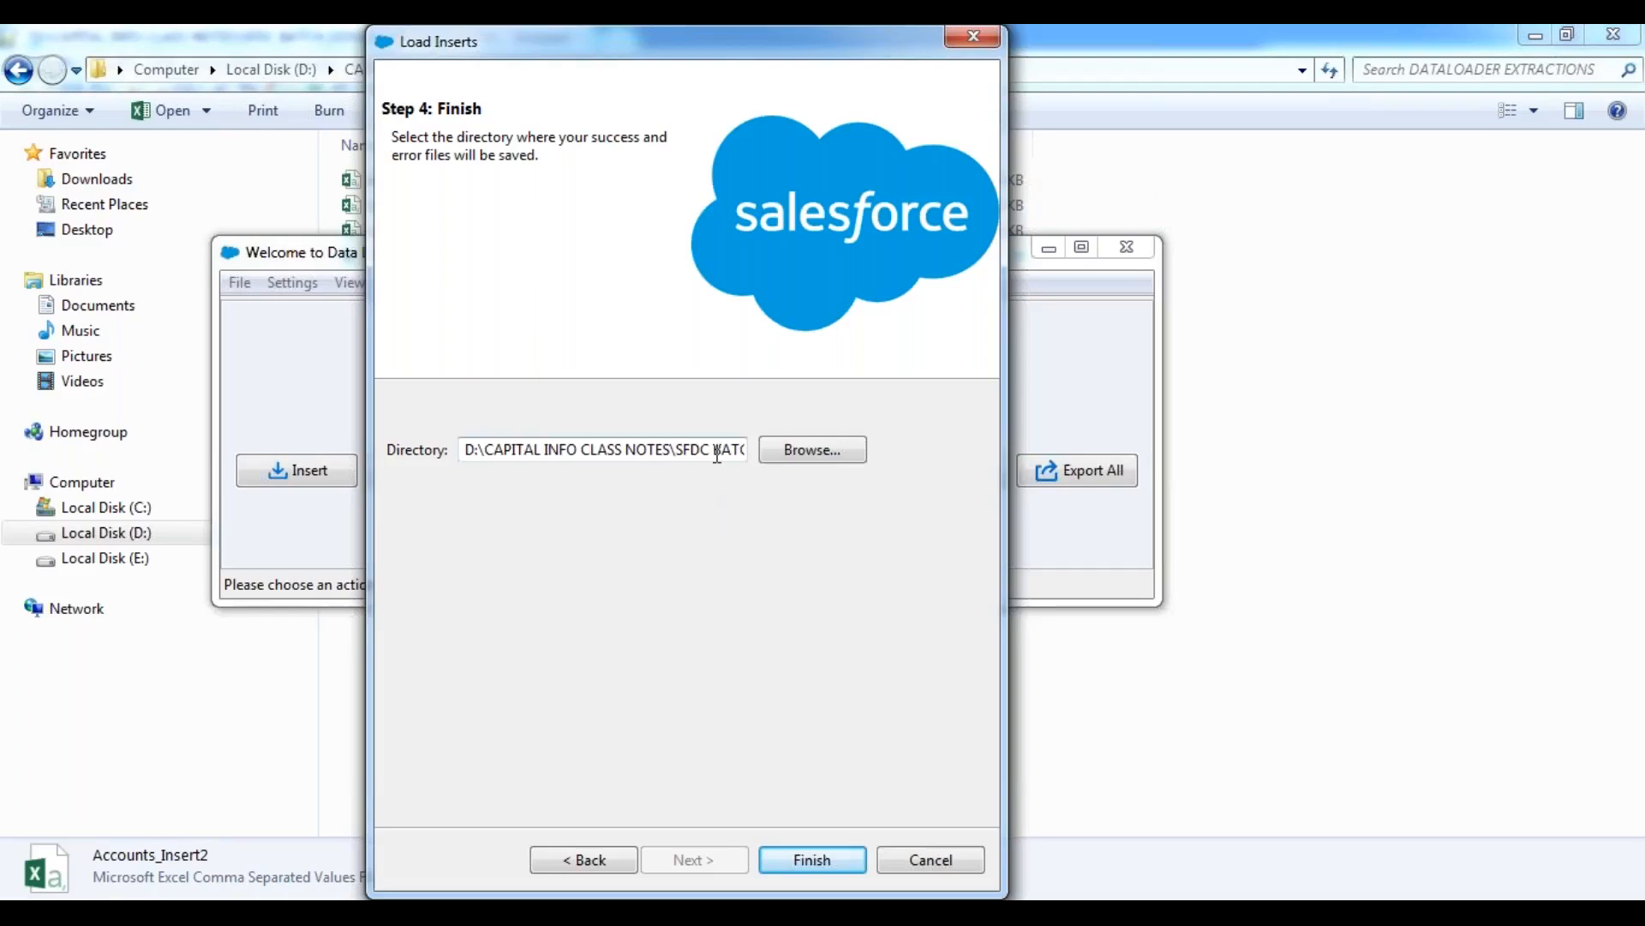
Choose DATALOADER EXTRACTIONS as the directory for the success and error files, run the insert and dismiss the completion report.
{"action": "left_click", "coordinate": [796, 467]}
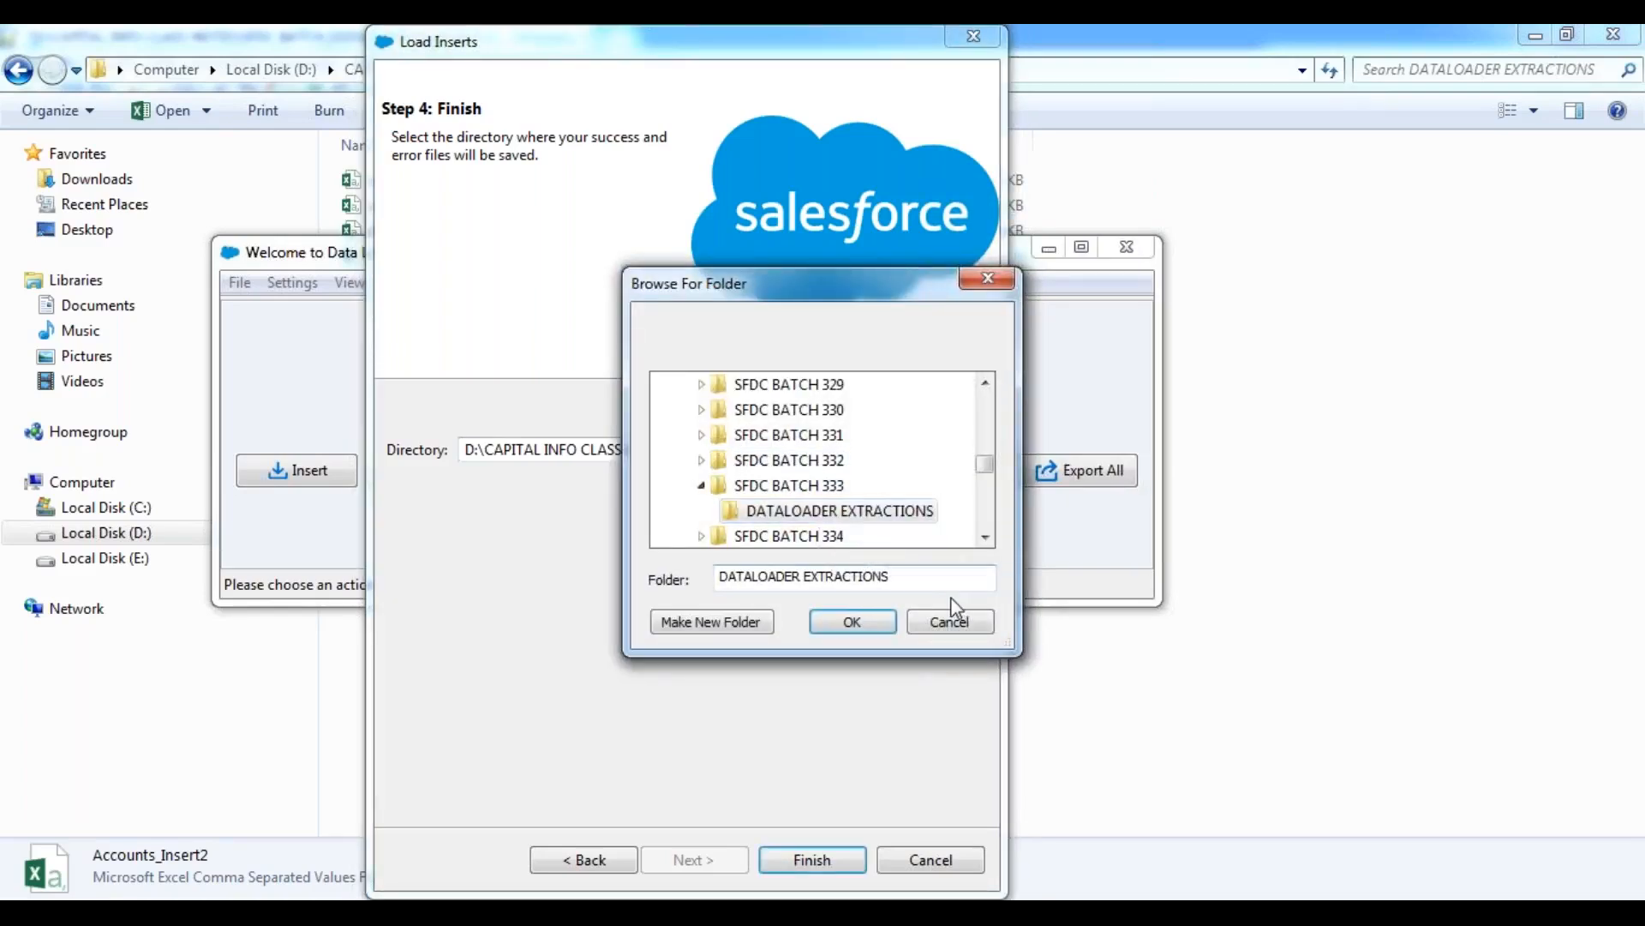
{"action": "left_click", "coordinate": [826, 517]}
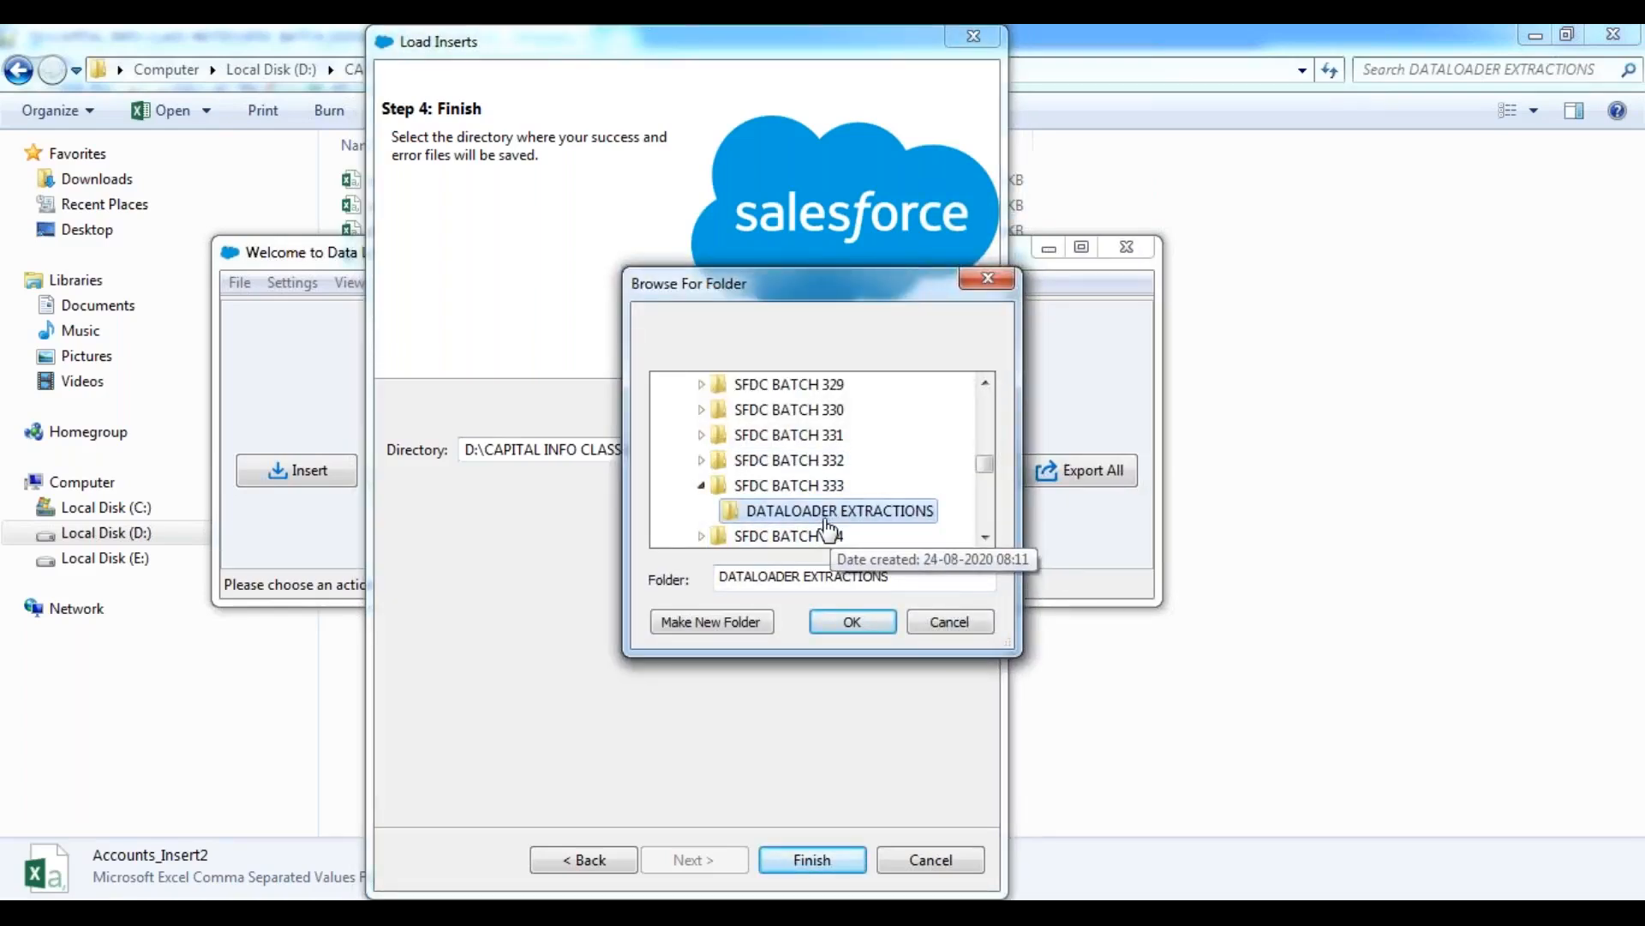
{"action": "left_click", "coordinate": [860, 624]}
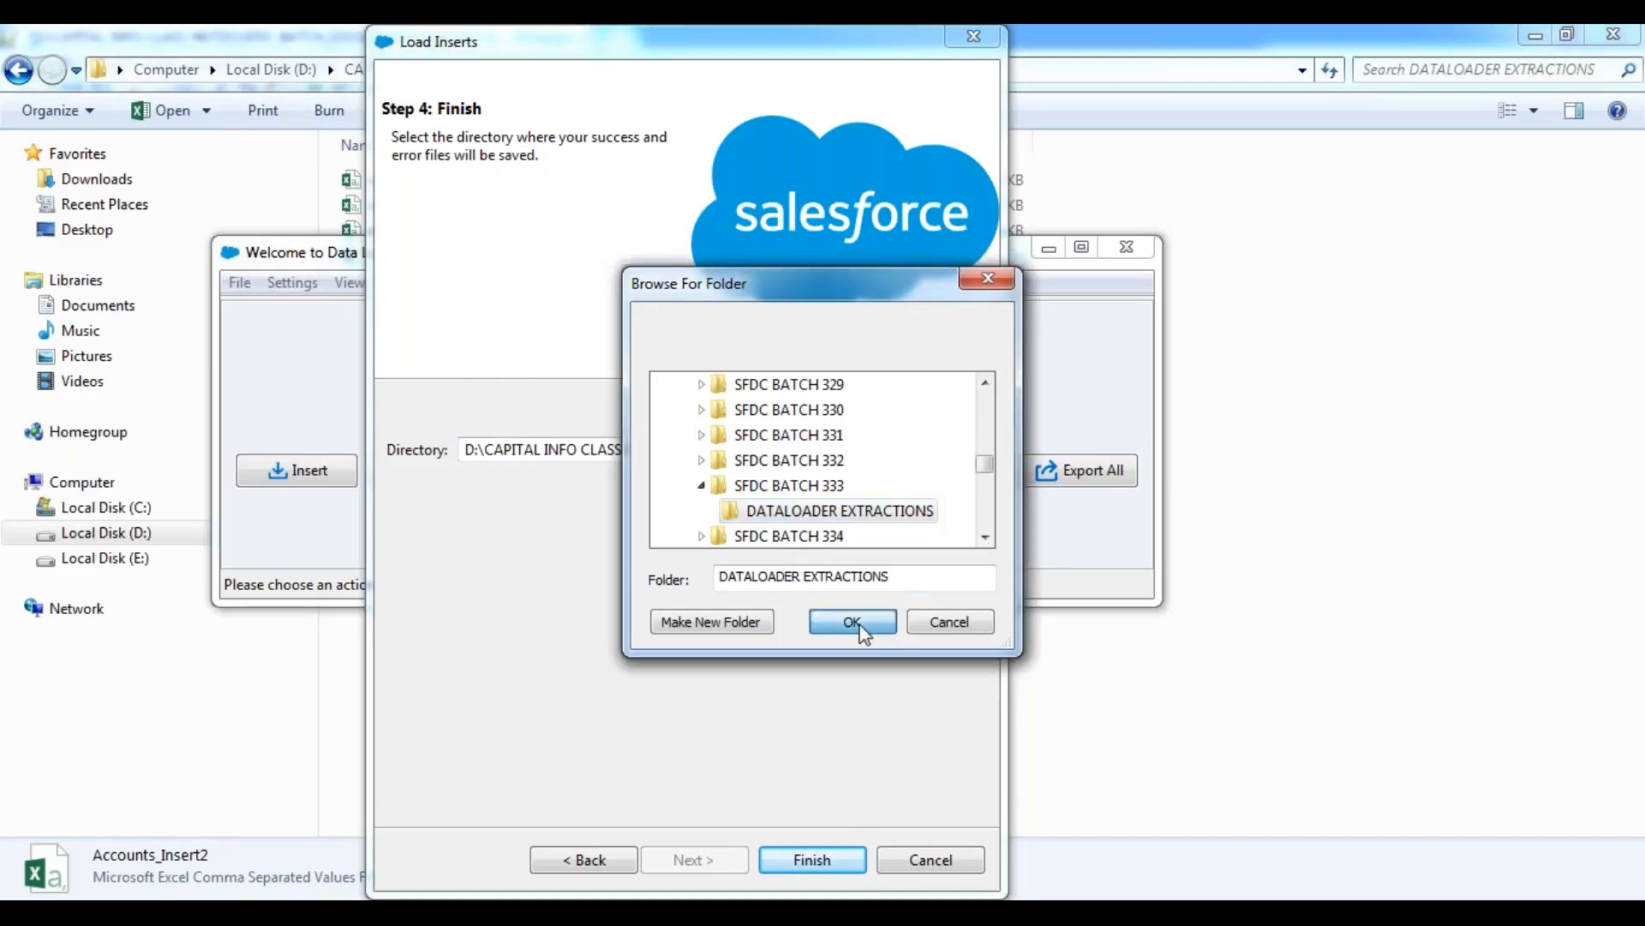
{"action": "left_click", "coordinate": [819, 860]}
{"action": "left_click", "coordinate": [889, 558]}
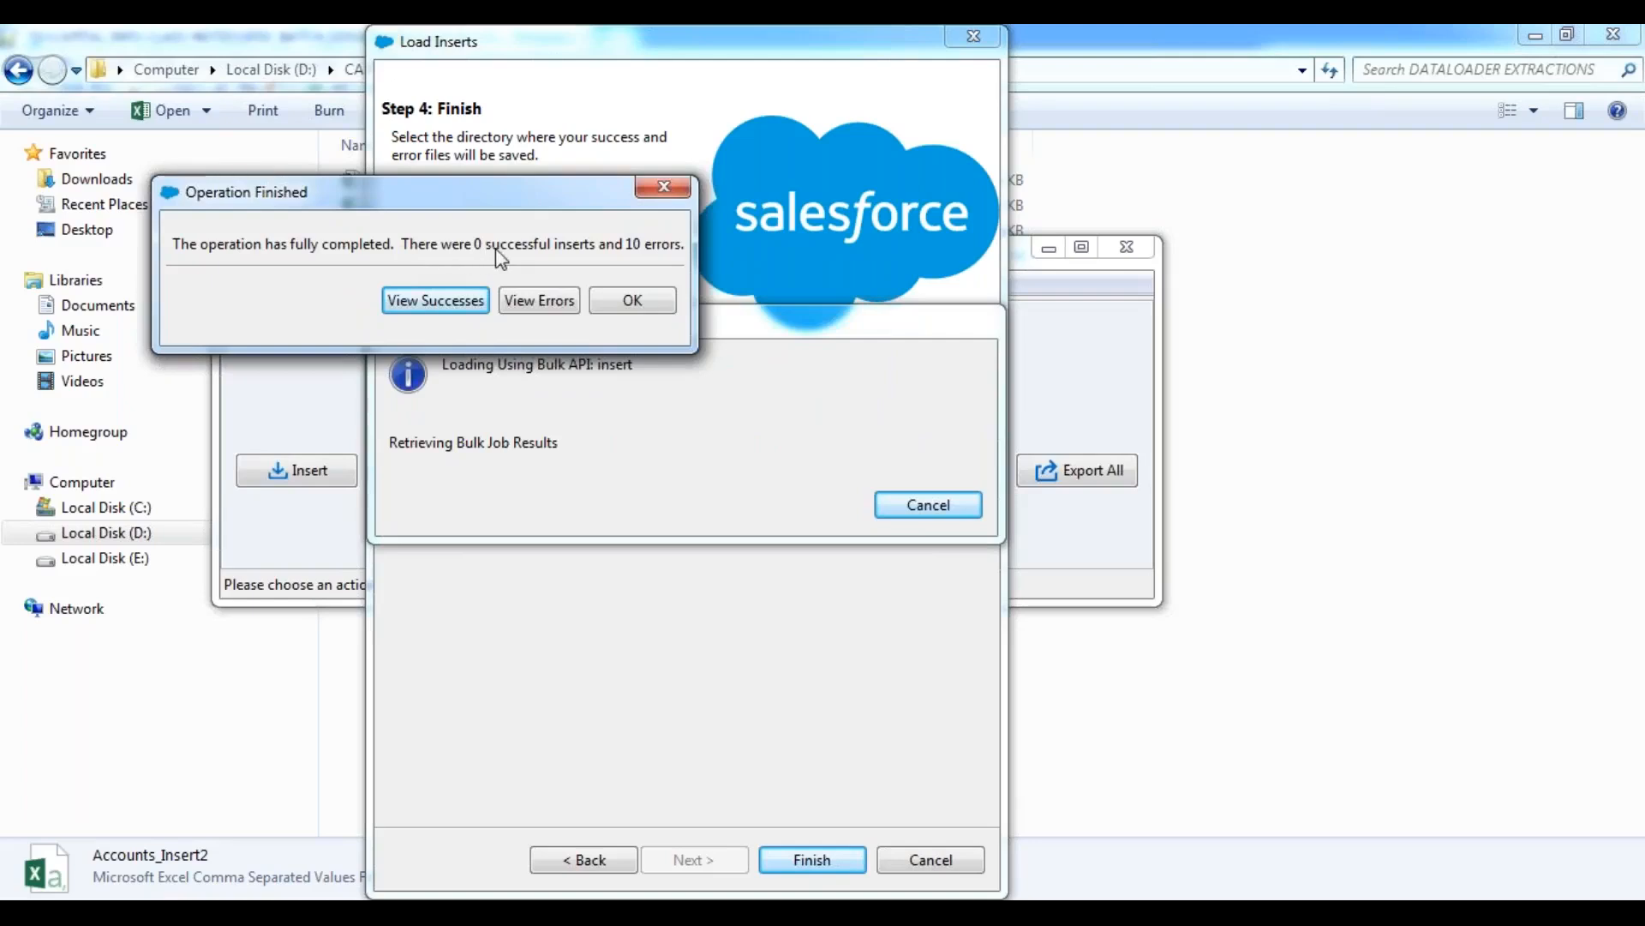
{"action": "left_click", "coordinate": [637, 312]}
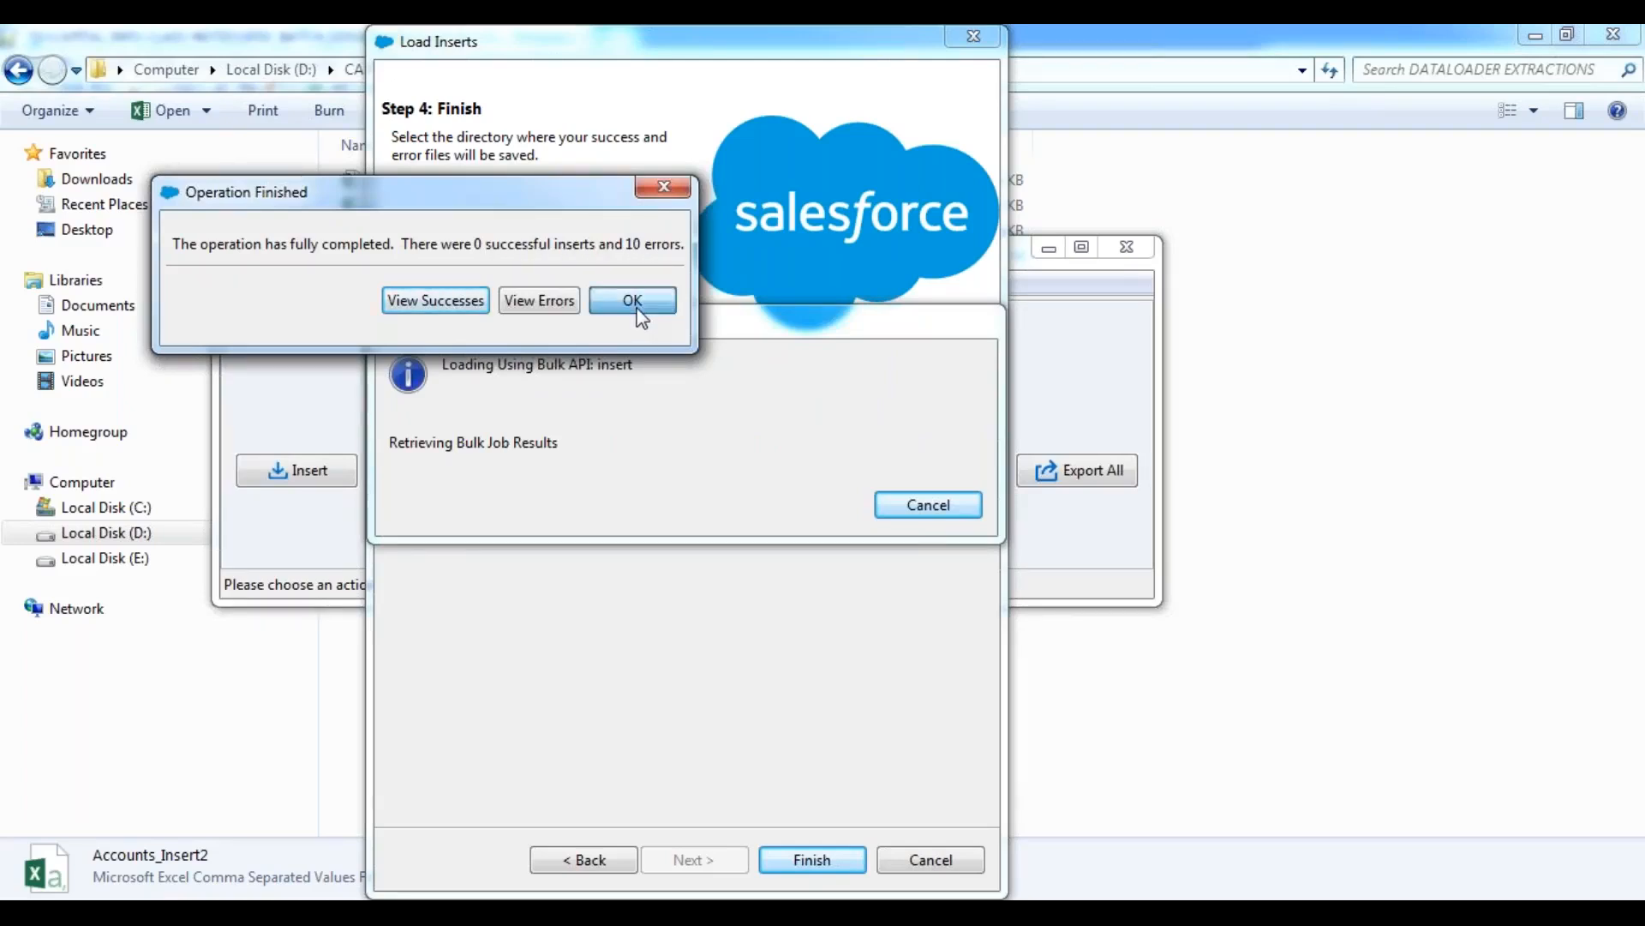
{"action": "left_click", "coordinate": [1049, 251]}
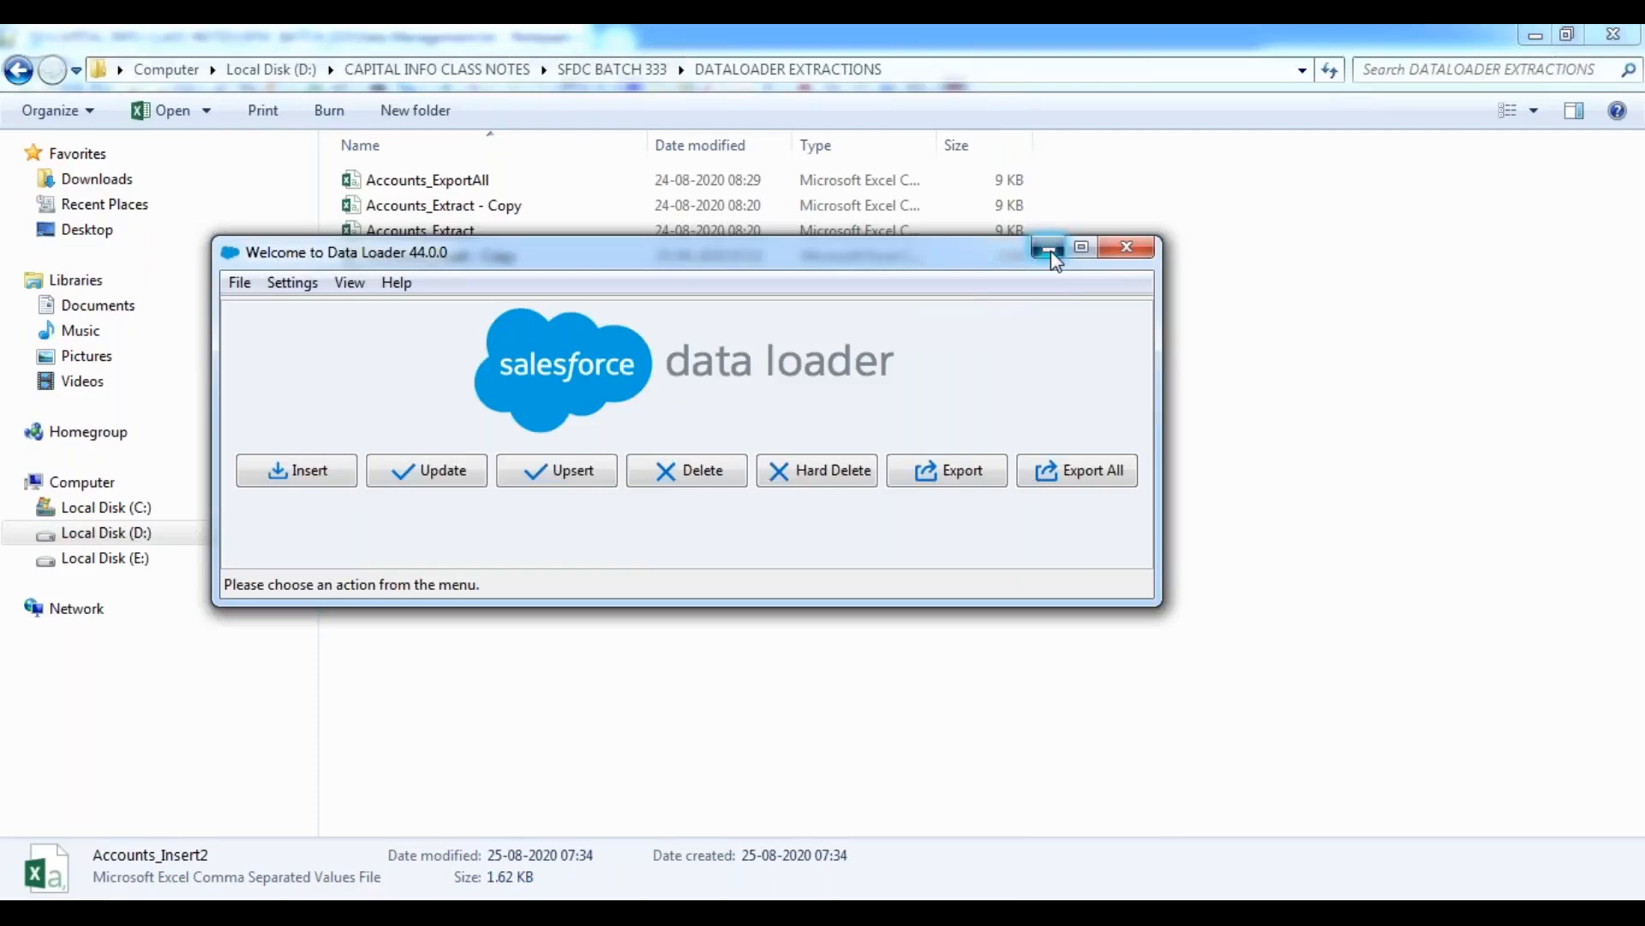
{"action": "left_click", "coordinate": [476, 514]}
{"action": "right_click", "coordinate": [495, 512]}
{"action": "left_click", "coordinate": [587, 606]}
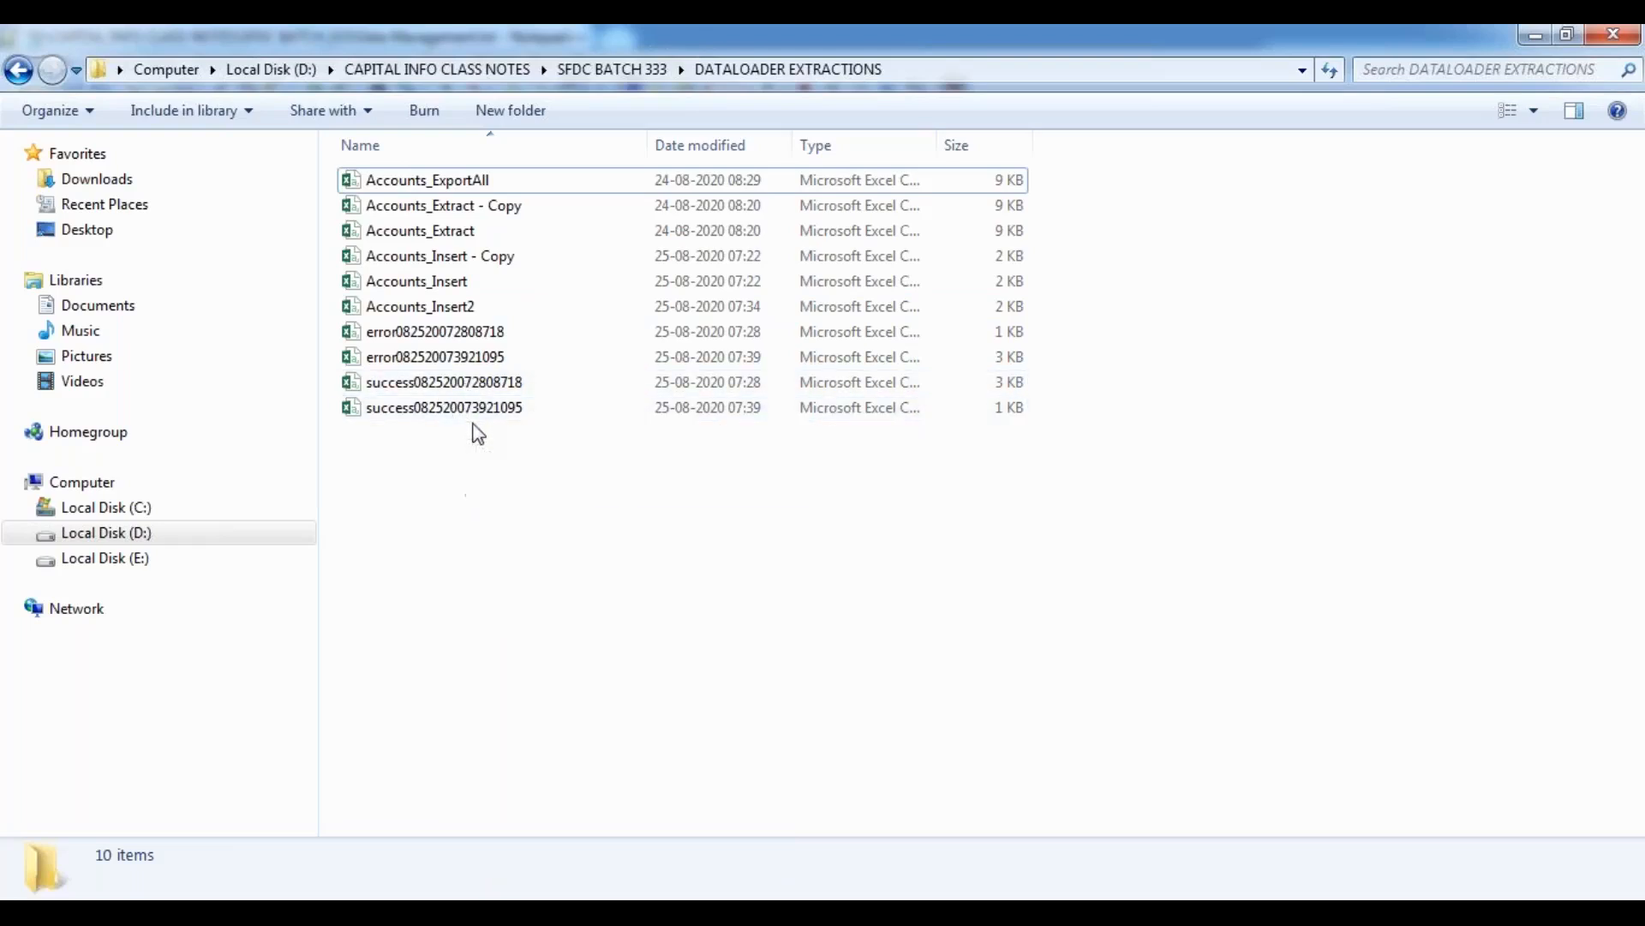
{"action": "double_click", "coordinate": [435, 415]}
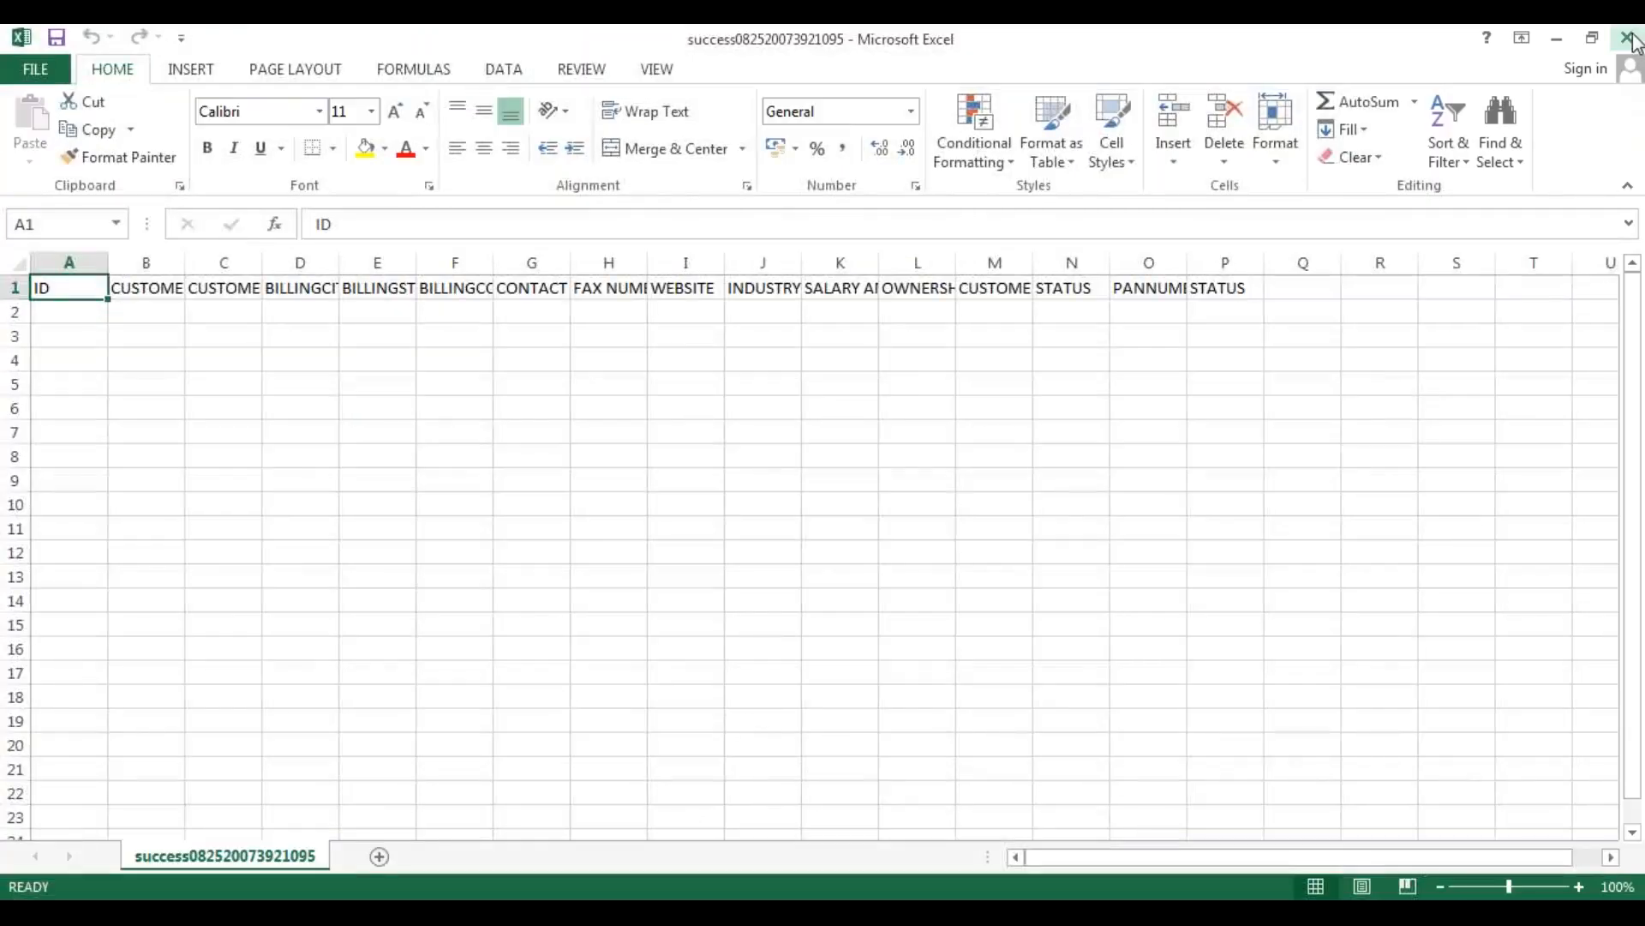
{"action": "left_click", "coordinate": [1627, 37]}
{"action": "double_click", "coordinate": [473, 359]}
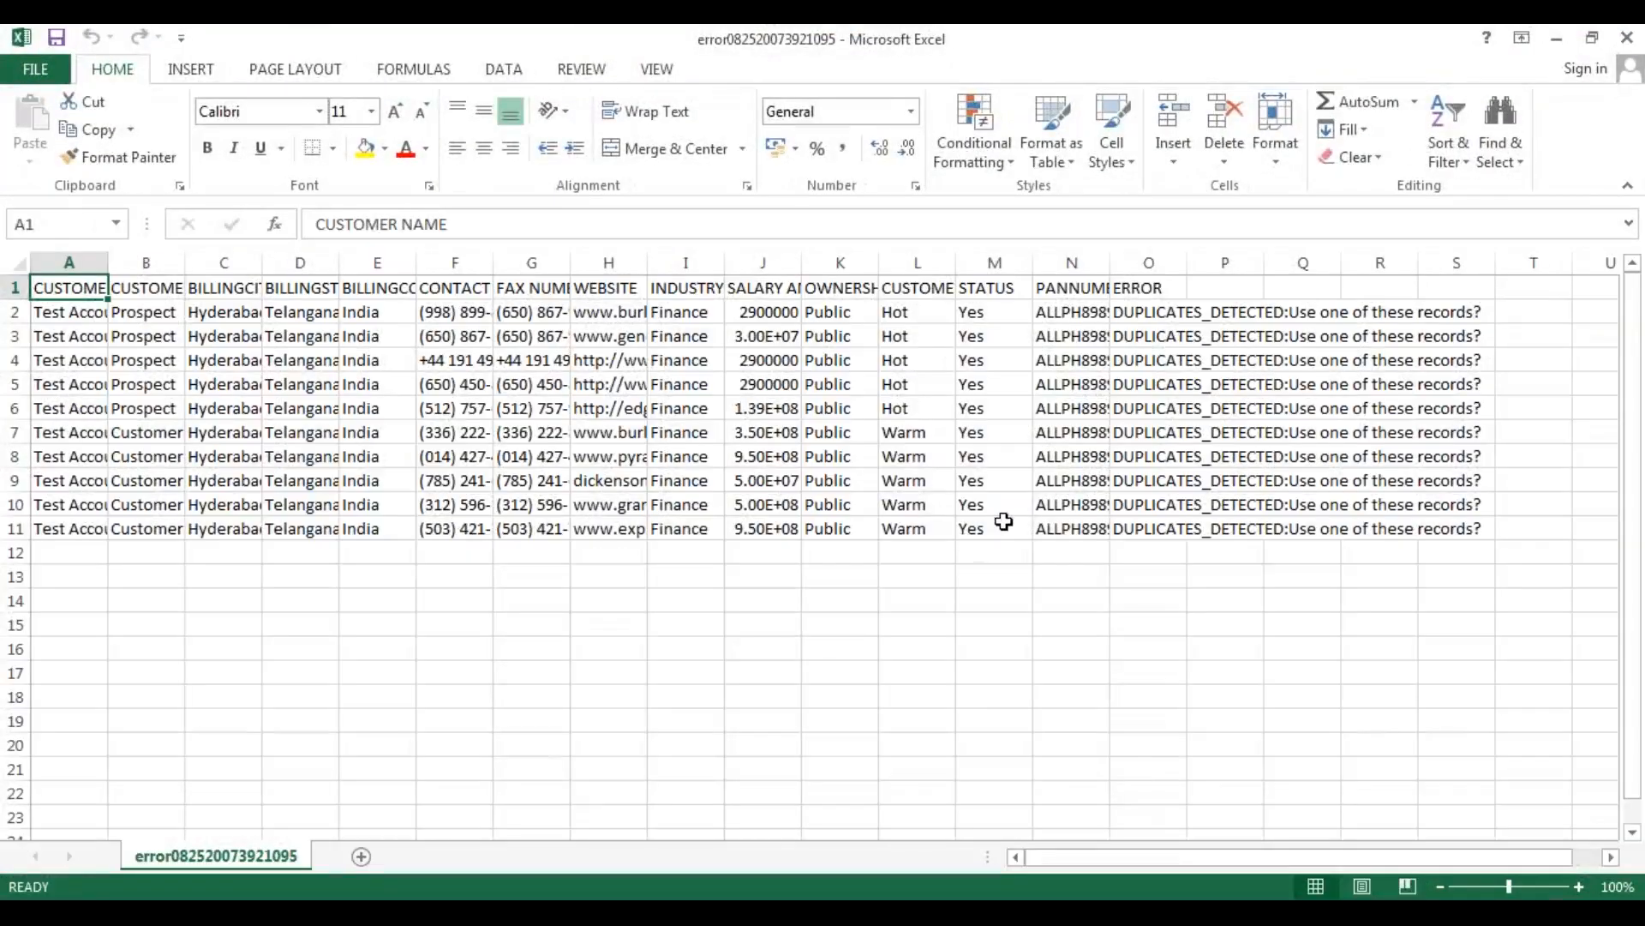
{"action": "left_click", "coordinate": [1055, 703]}
{"action": "left_click_drag", "start_coordinate": [1110, 262], "coordinate": [1348, 258]}
{"action": "left_click", "coordinate": [808, 718]}
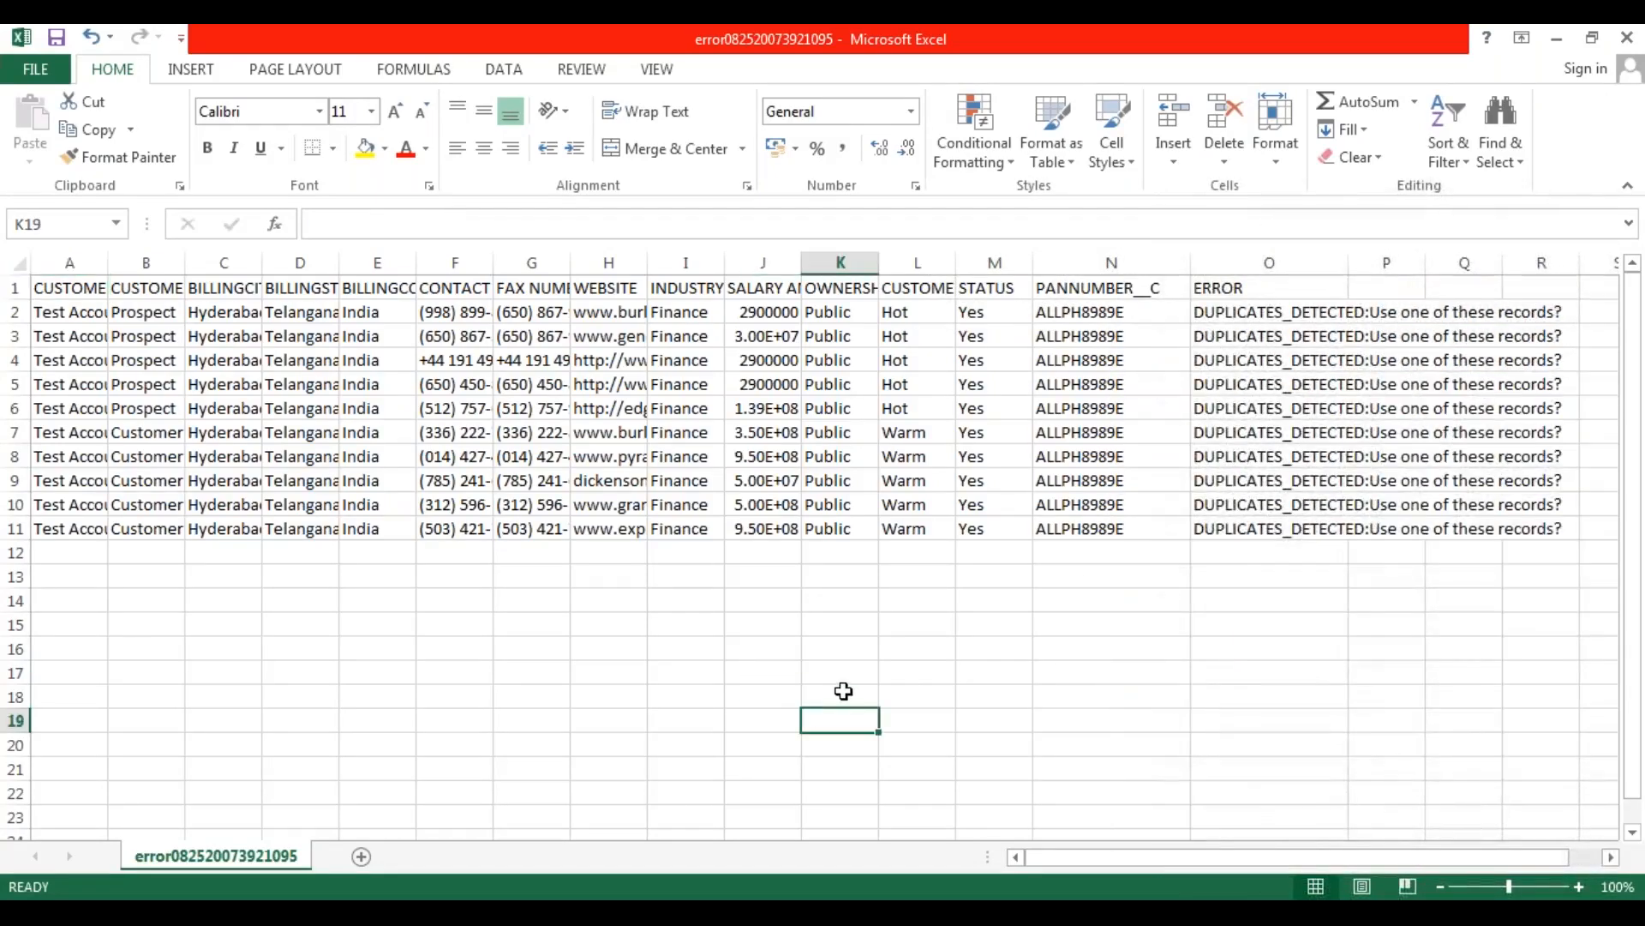
{"action": "left_click", "coordinate": [591, 662]}
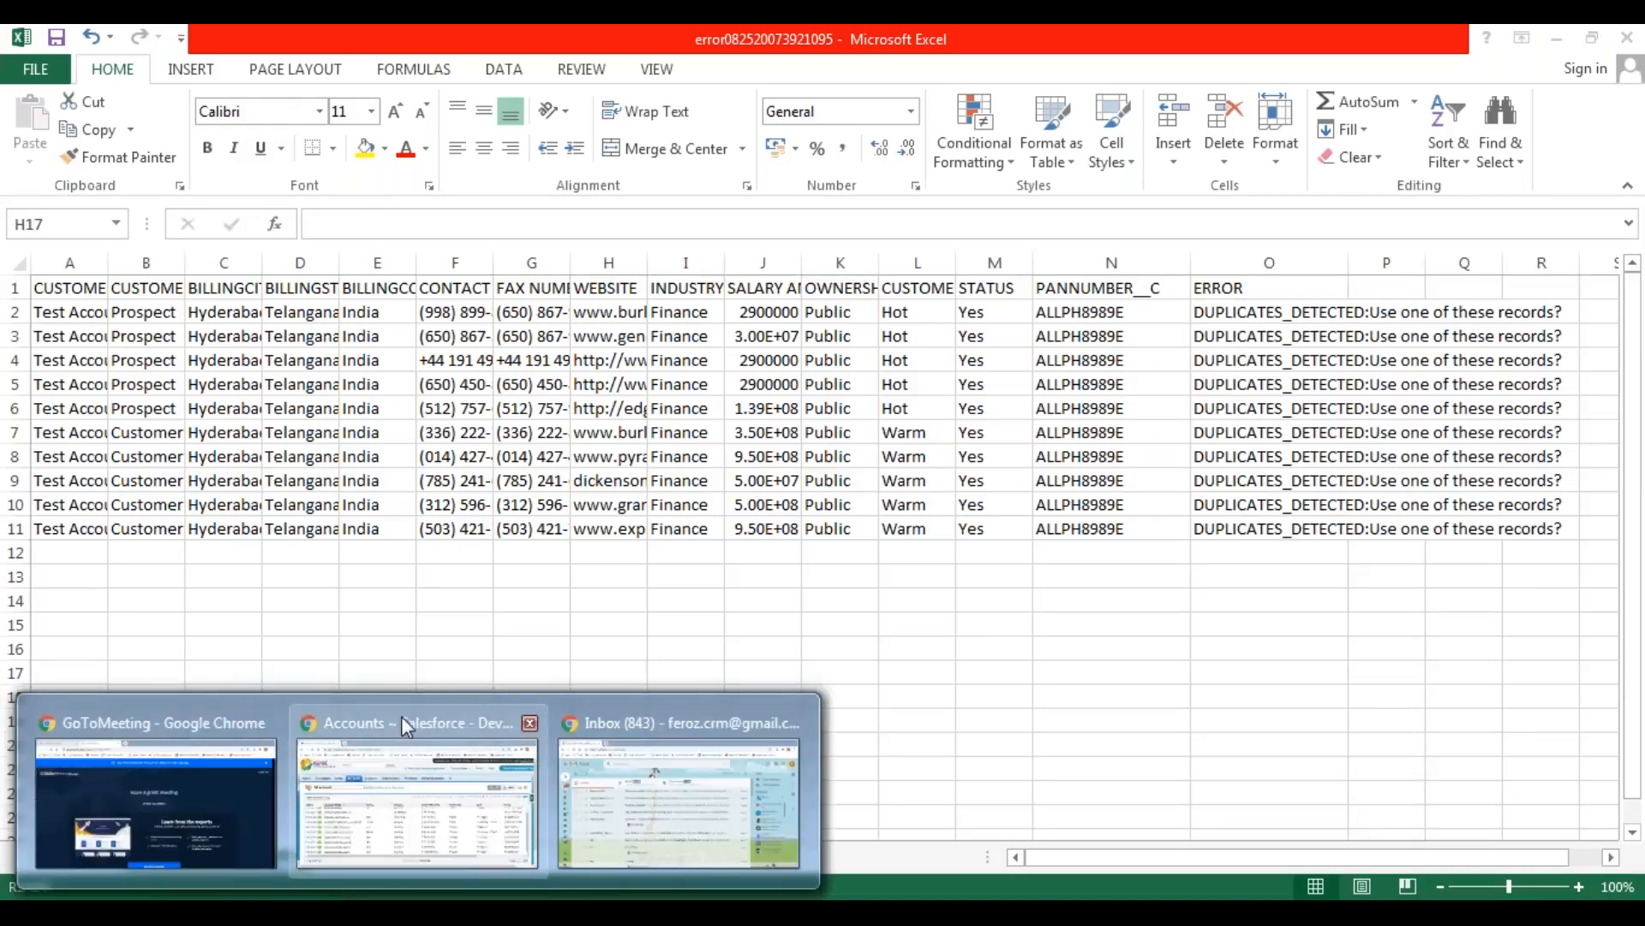
Switch to Salesforce in Chrome and open Duplicate Rules in Setup, within Duplicate Management under Data Management.
{"action": "left_click", "coordinate": [403, 715]}
{"action": "left_click", "coordinate": [1247, 221]}
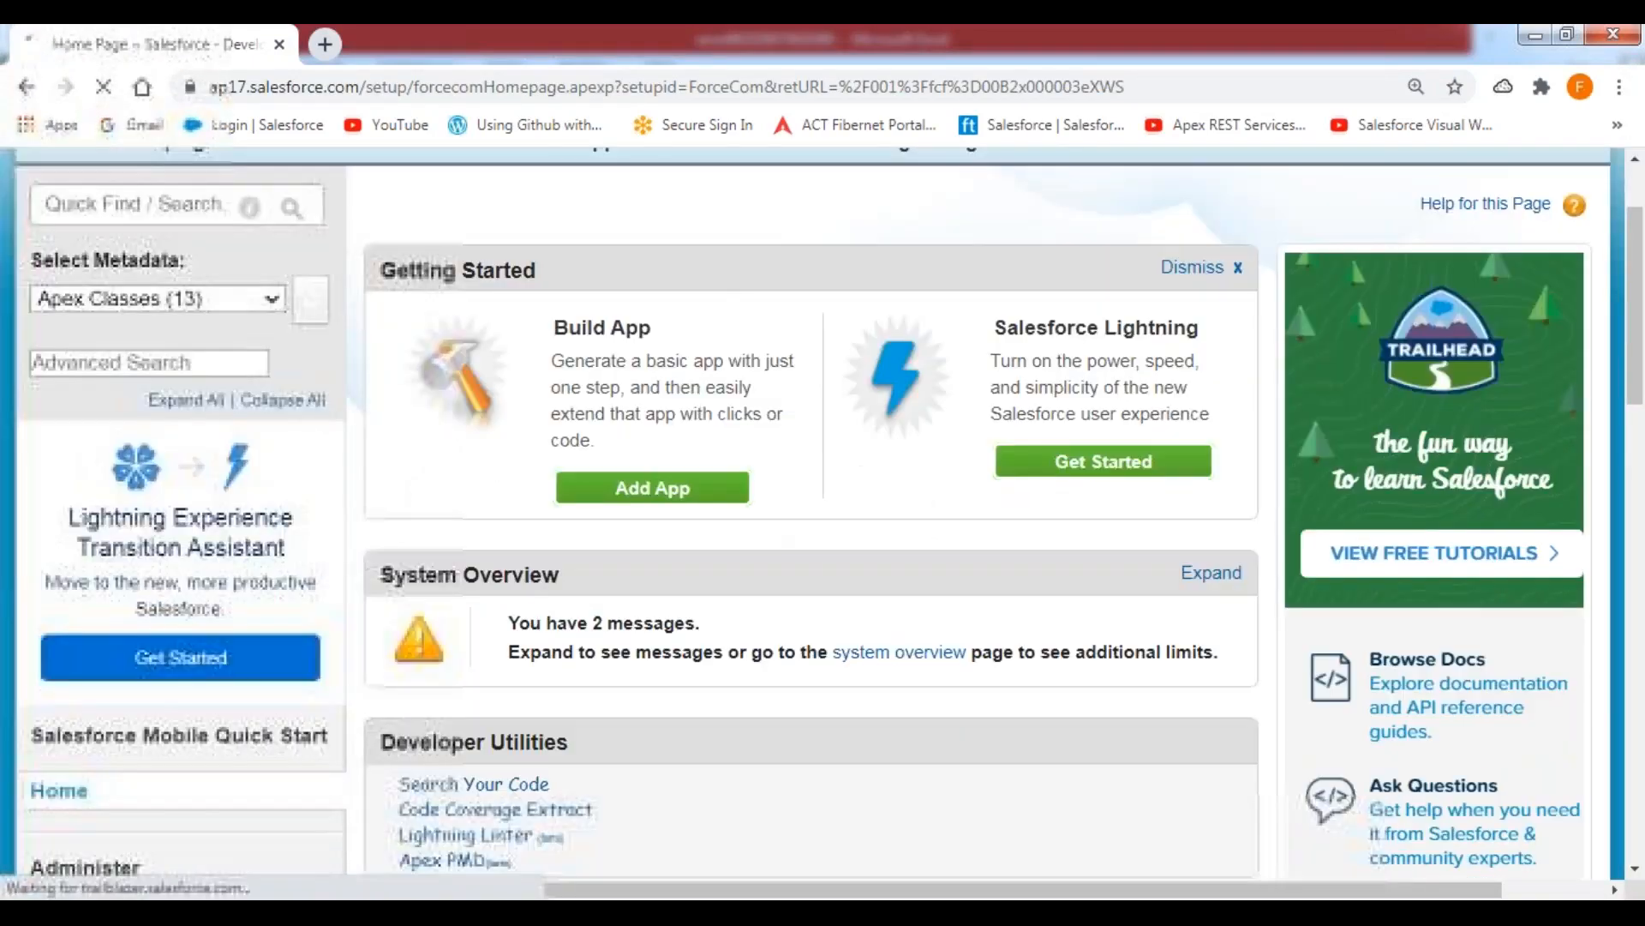
{"action": "scroll", "coordinate": [823, 515], "scroll_direction": "down", "scroll_amount": 10}
{"action": "scroll", "coordinate": [823, 514], "scroll_direction": "down", "scroll_amount": 1}
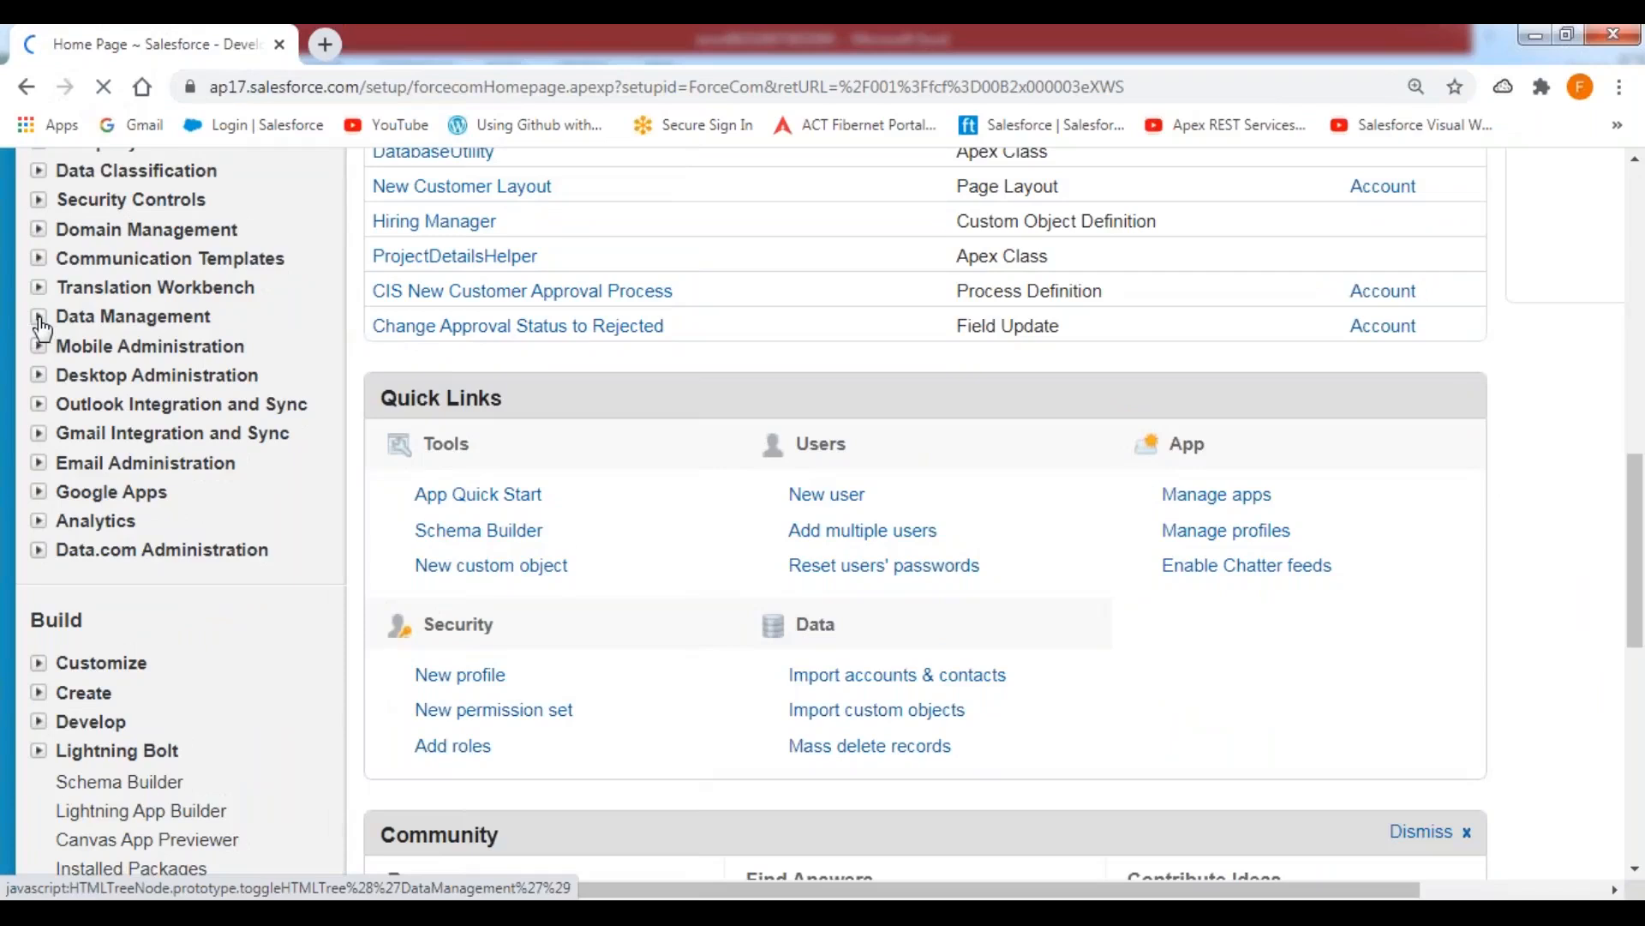
{"action": "left_click", "coordinate": [38, 316]}
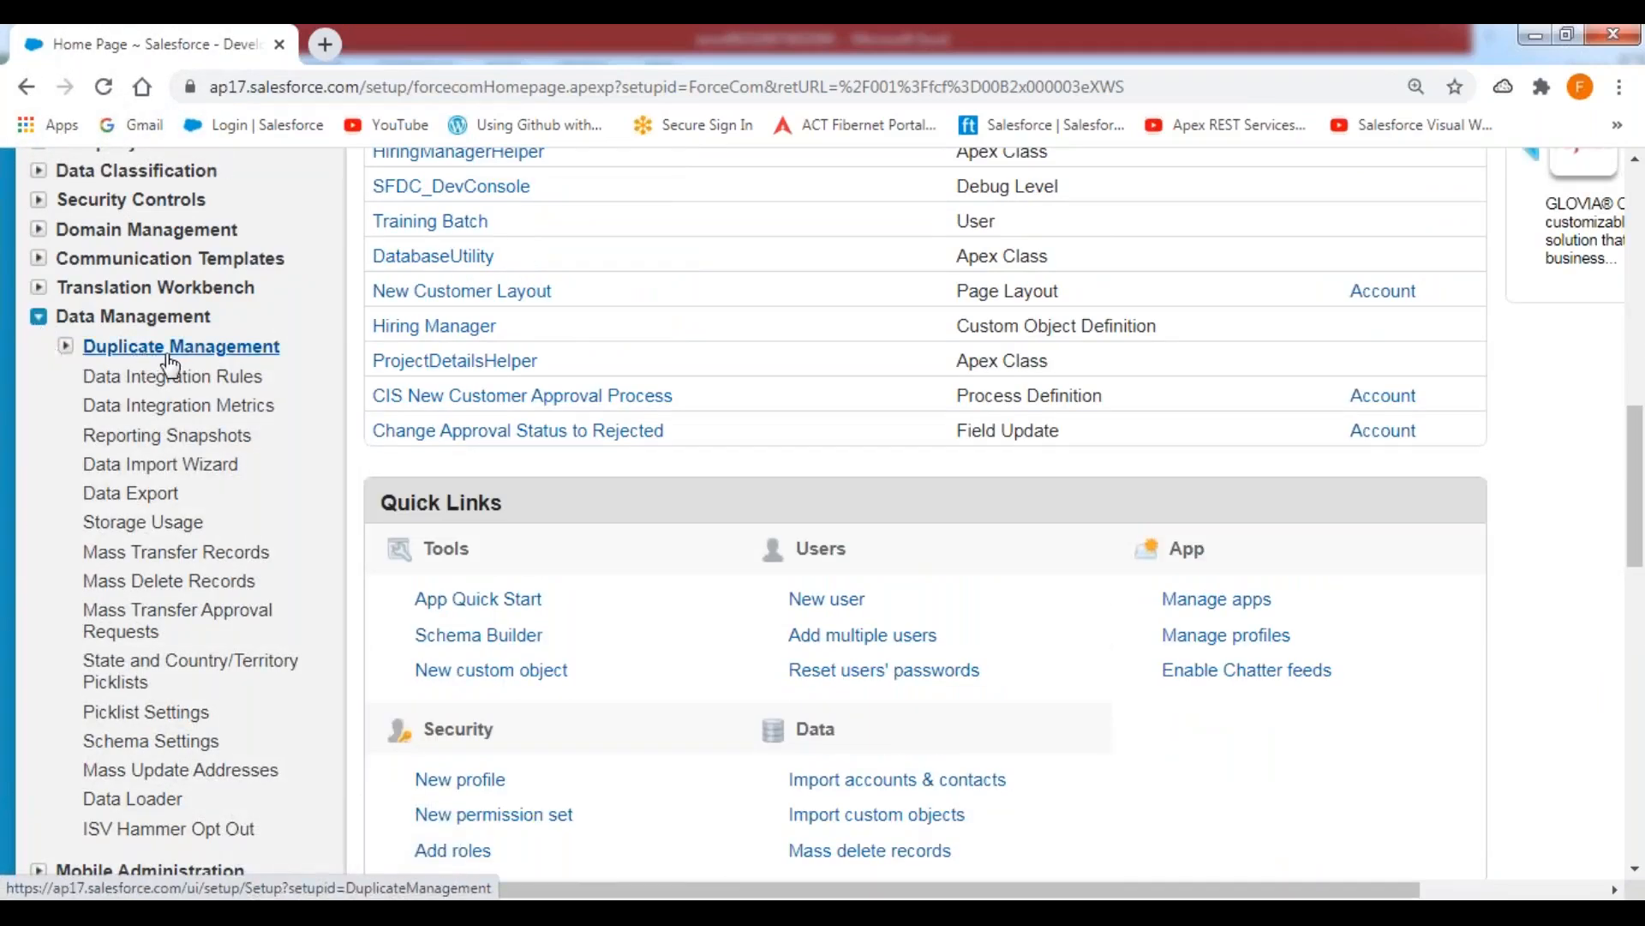
{"action": "left_click", "coordinate": [66, 346]}
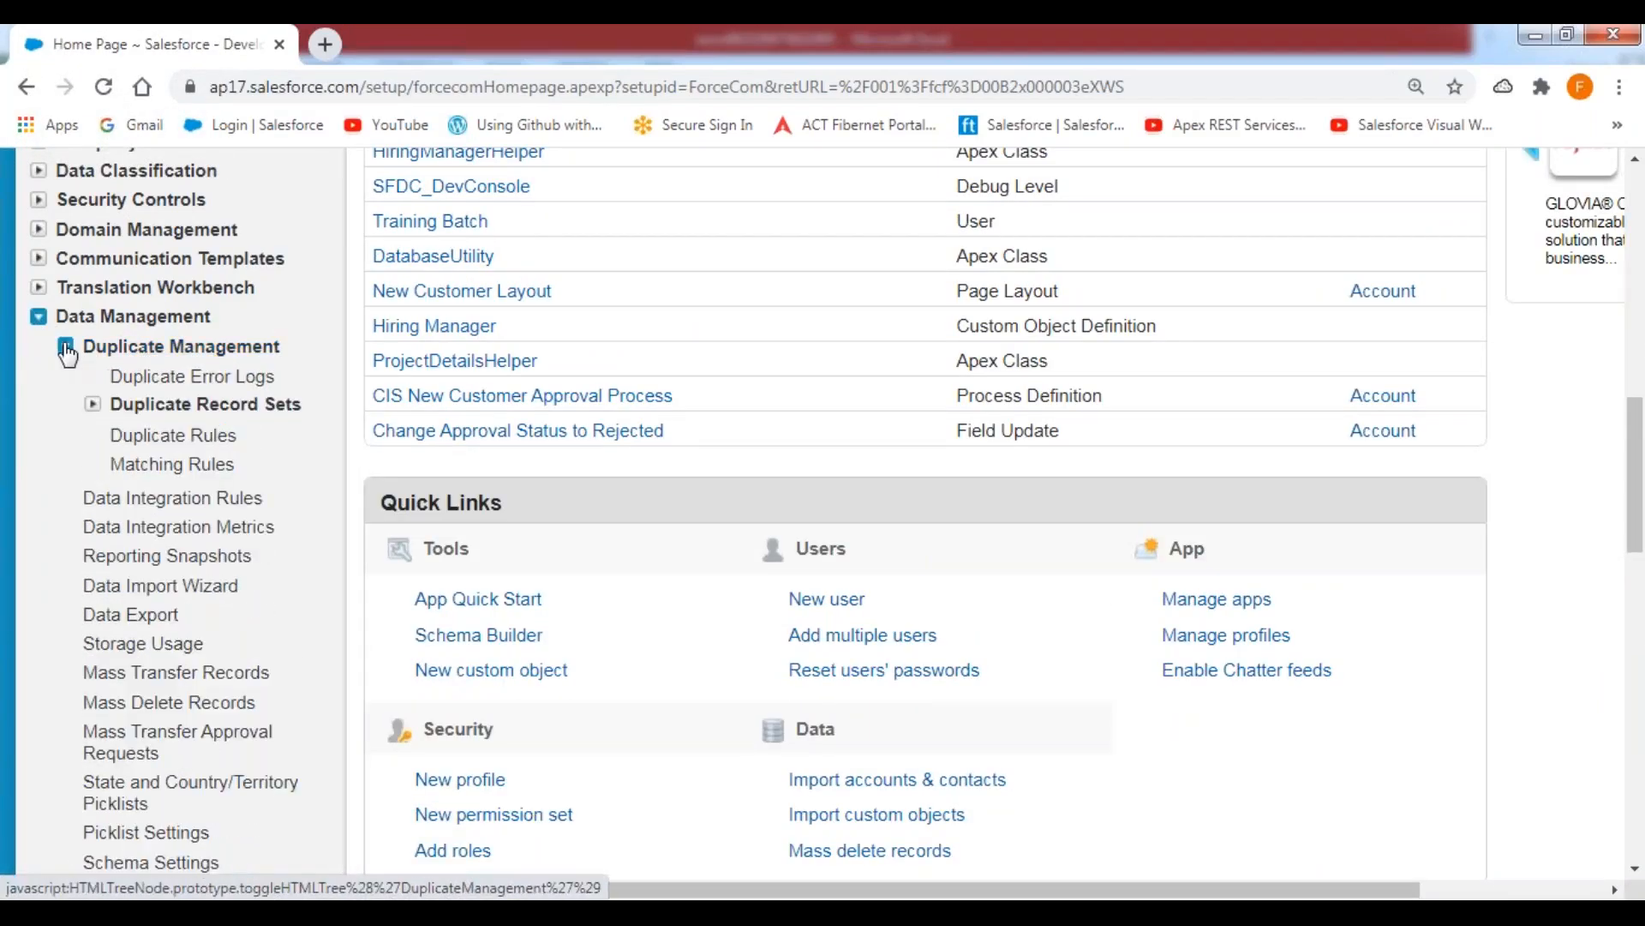
{"action": "left_click", "coordinate": [170, 441]}
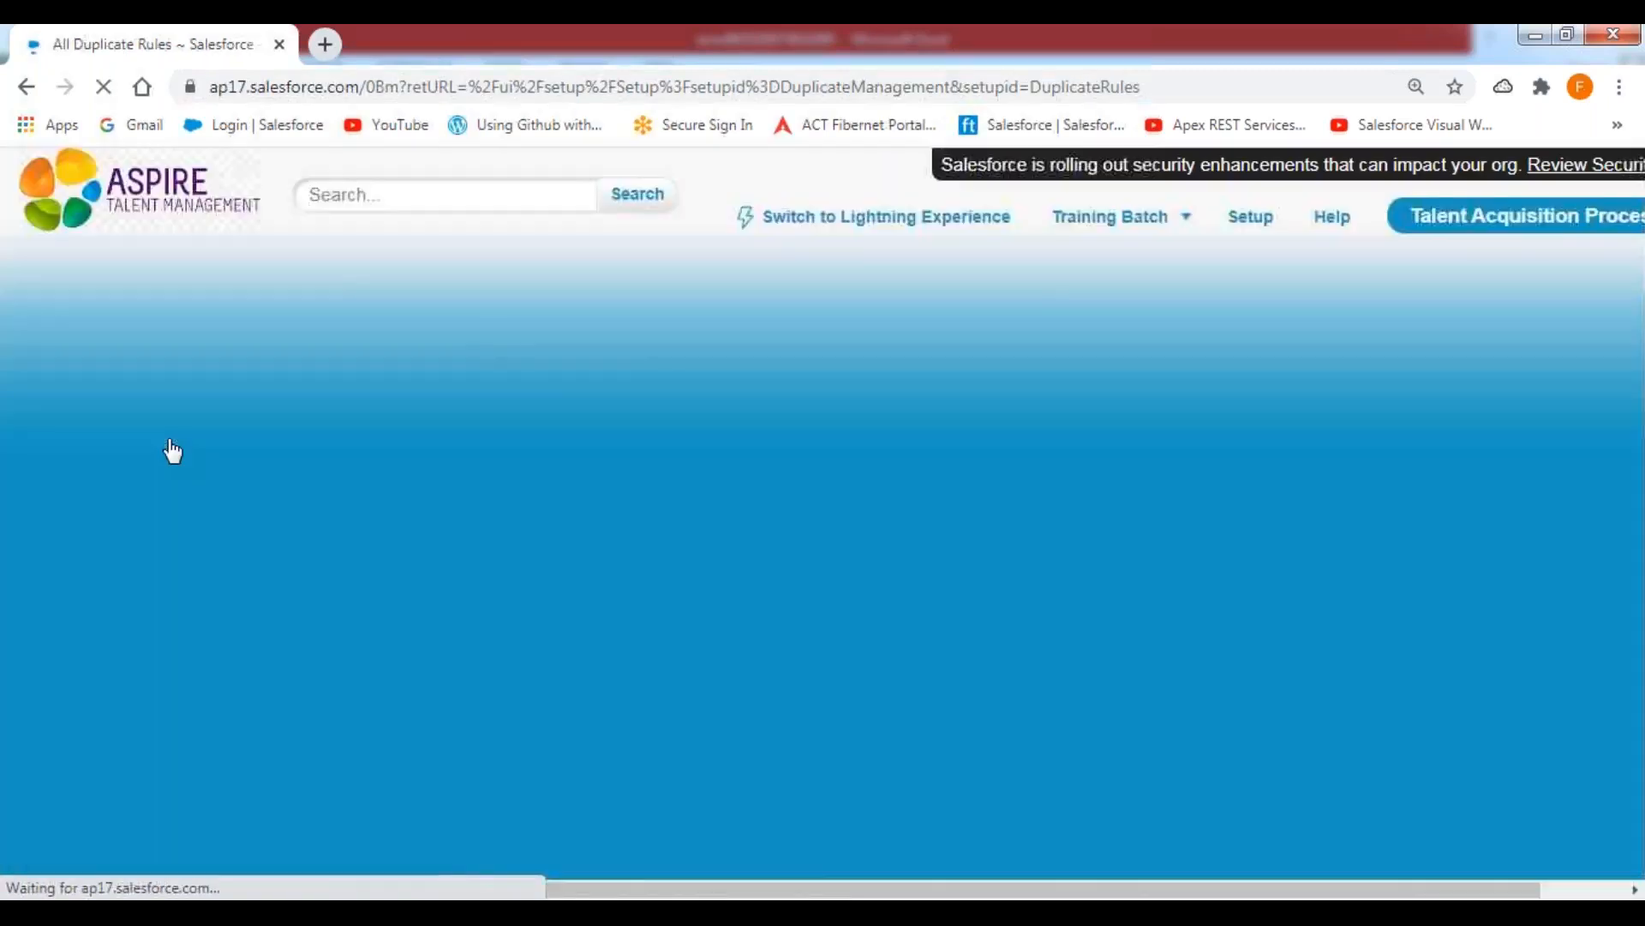
Open the Standard Account Duplicate Rule for the Account object and deactivate it.
{"action": "scroll", "coordinate": [1313, 548], "scroll_direction": "down", "scroll_amount": 3}
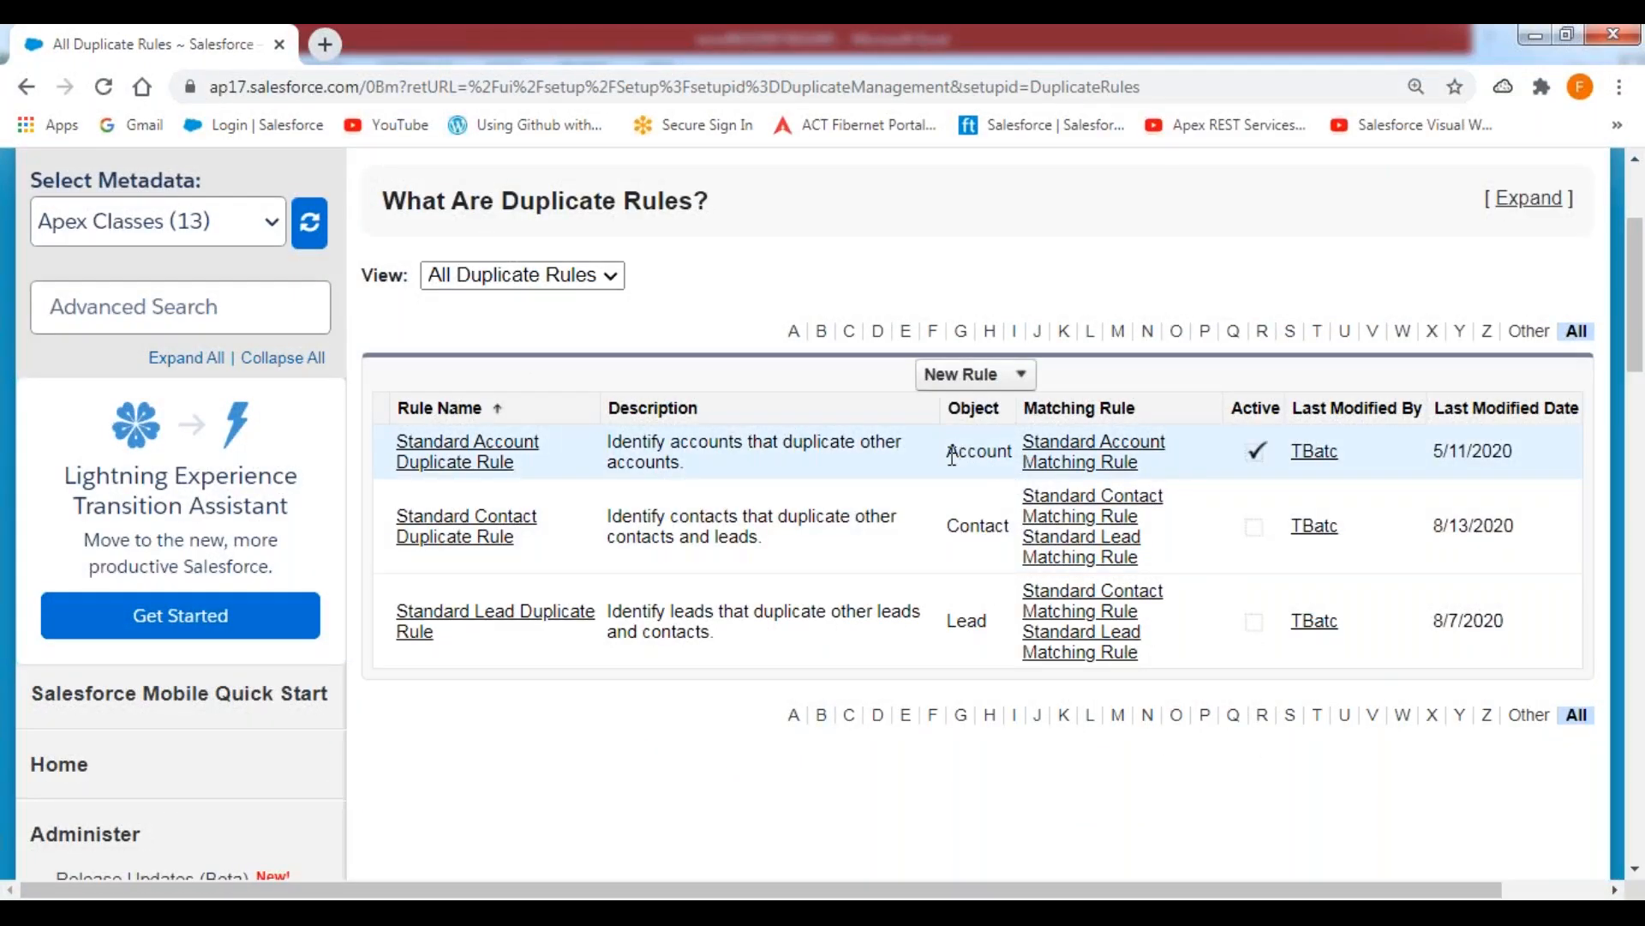
{"action": "left_click_drag", "start_coordinate": [976, 456], "coordinate": [1023, 466]}
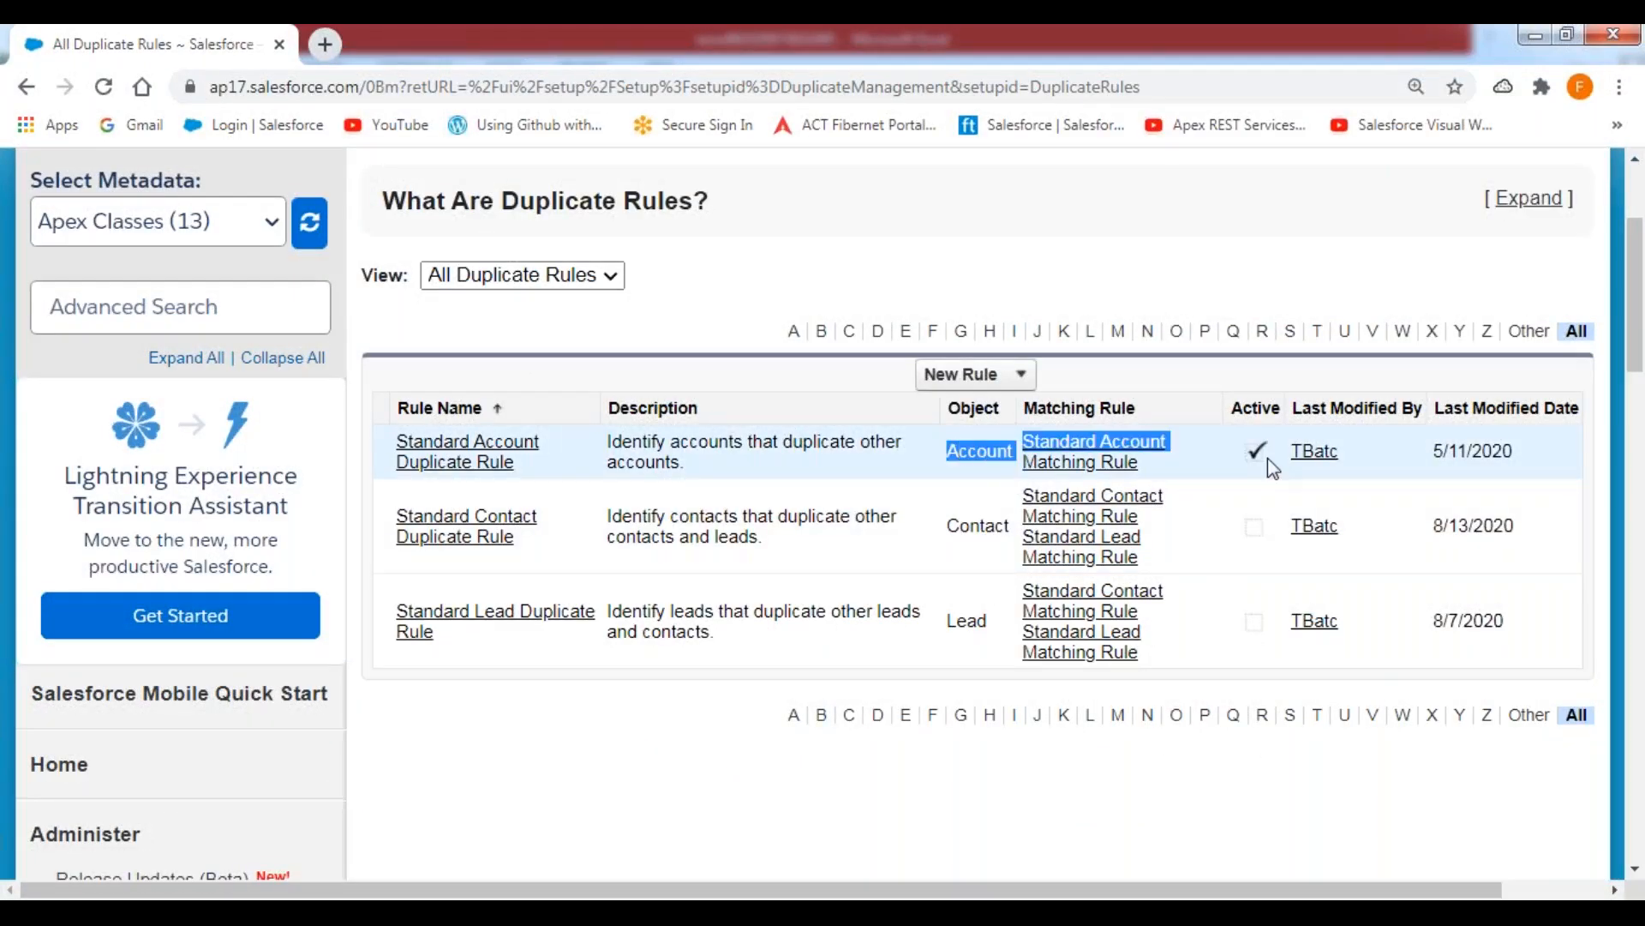
{"action": "left_click", "coordinate": [455, 454]}
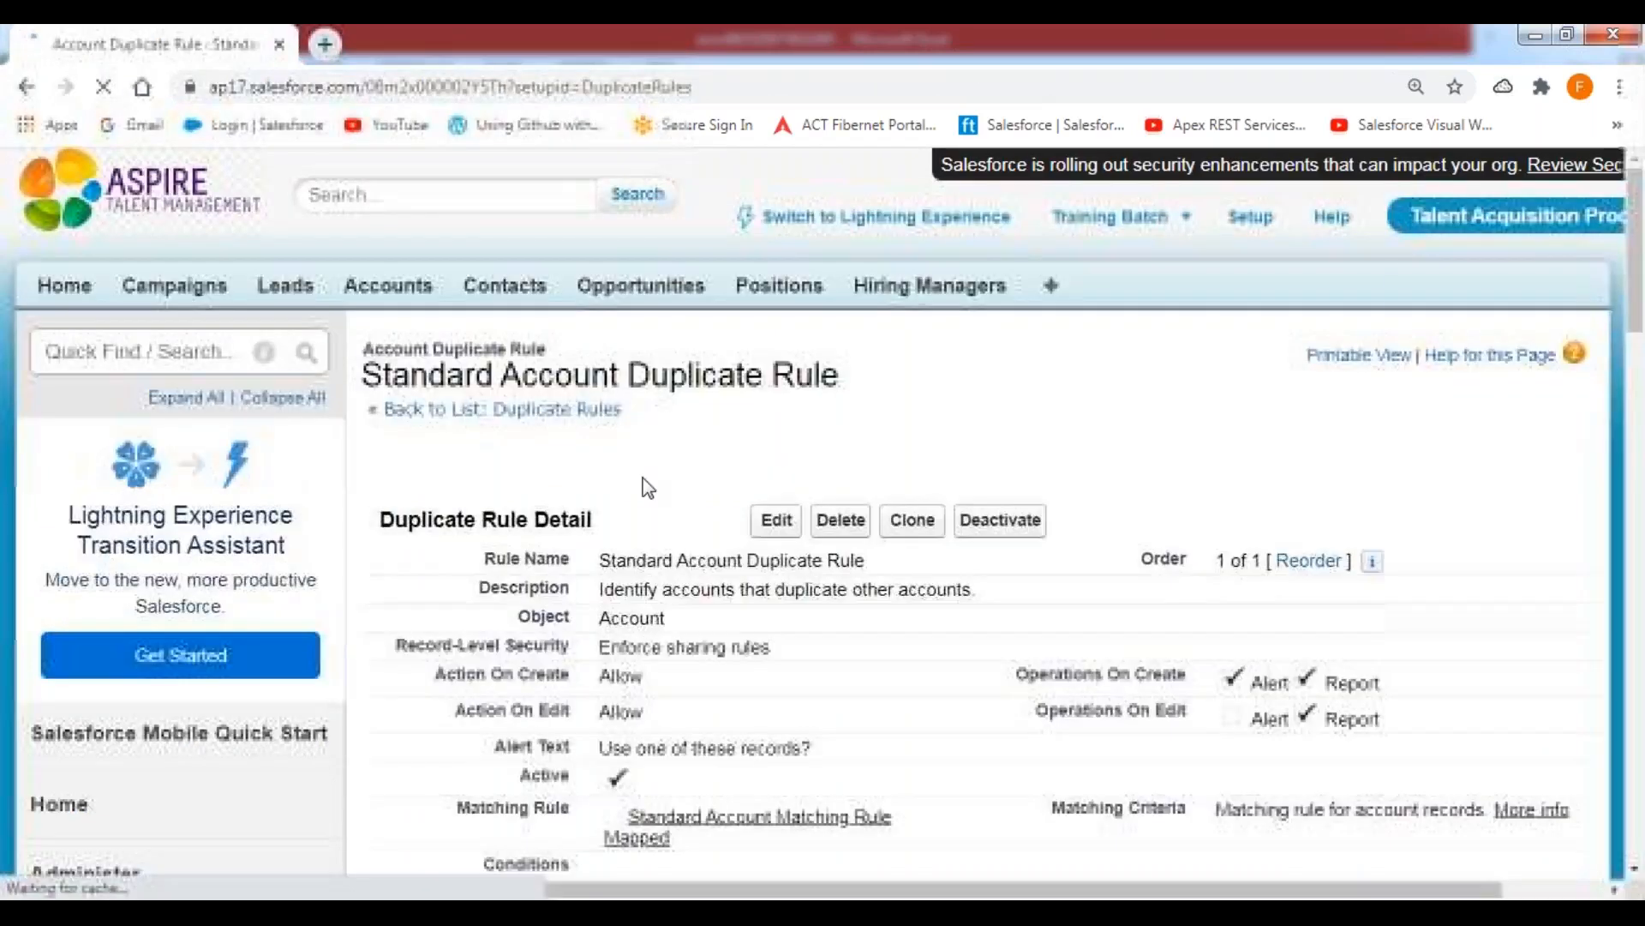
{"action": "left_click", "coordinate": [1015, 533]}
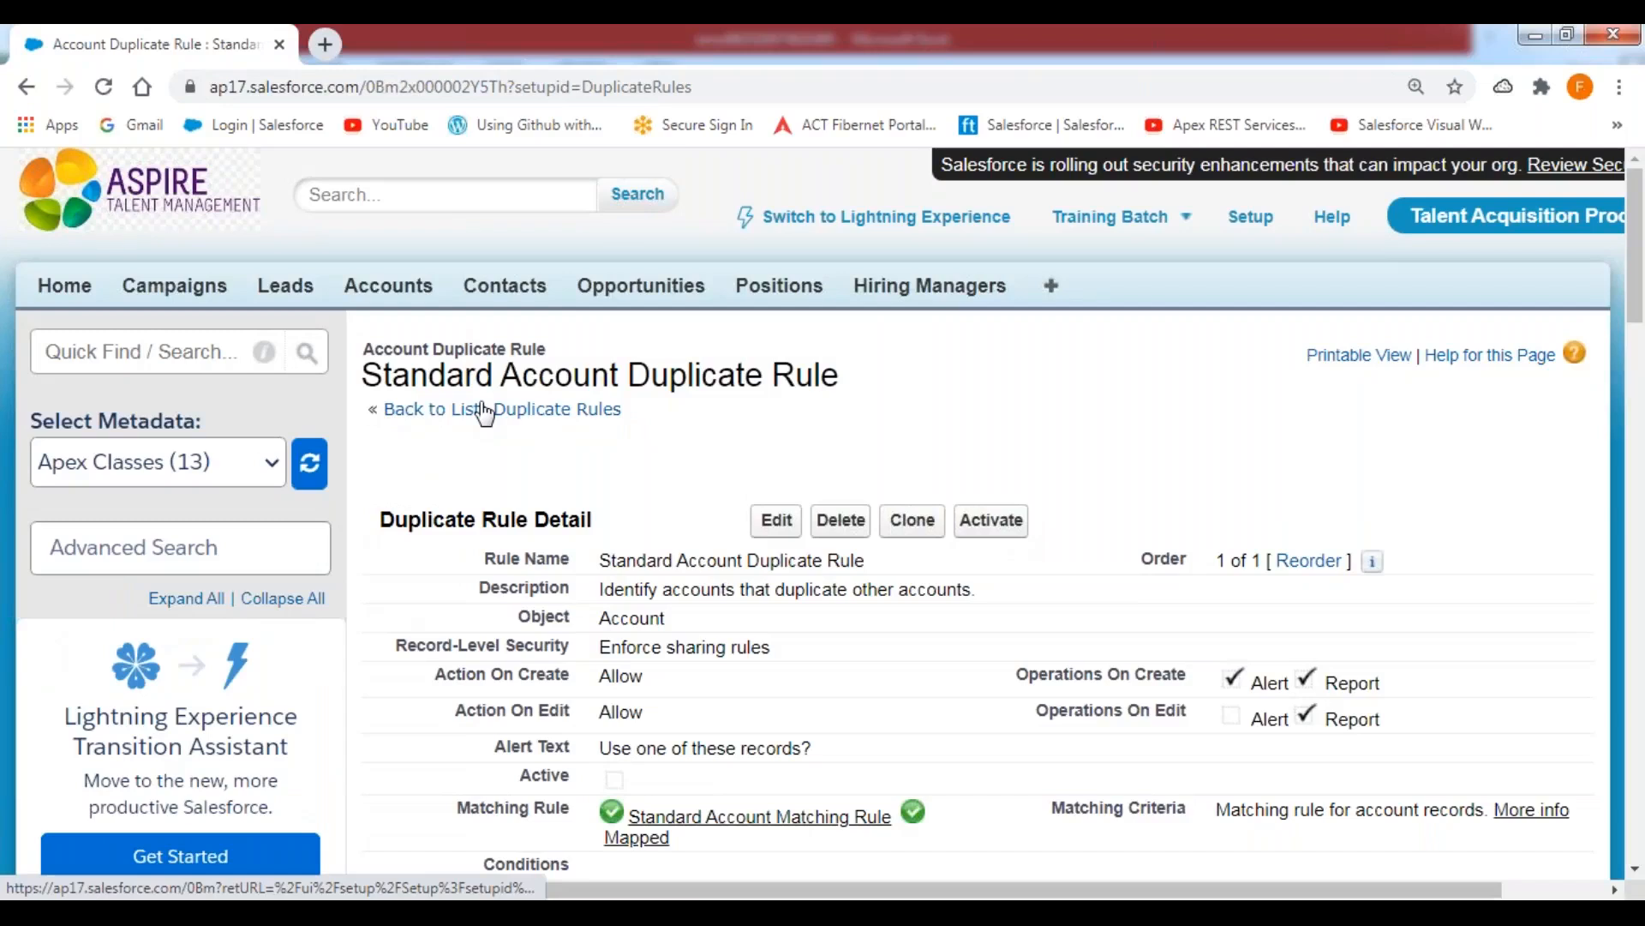
Leave the duplicate rule and display the account records in the All Accounts list view.
{"action": "left_click", "coordinate": [454, 420]}
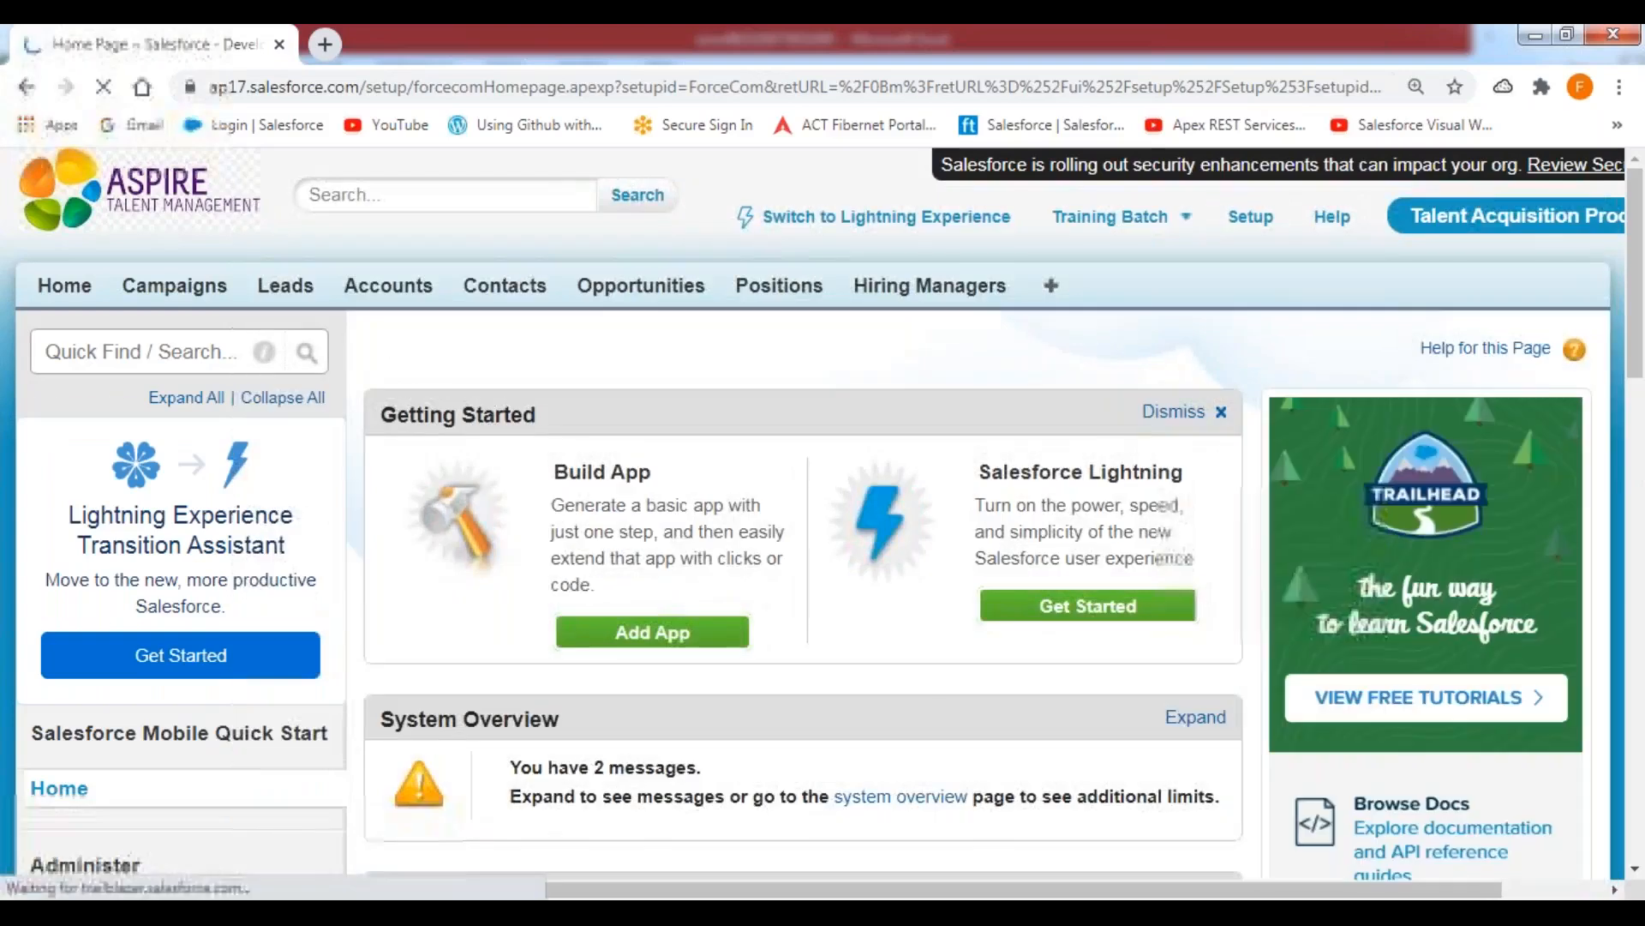
{"action": "left_click", "coordinate": [388, 286]}
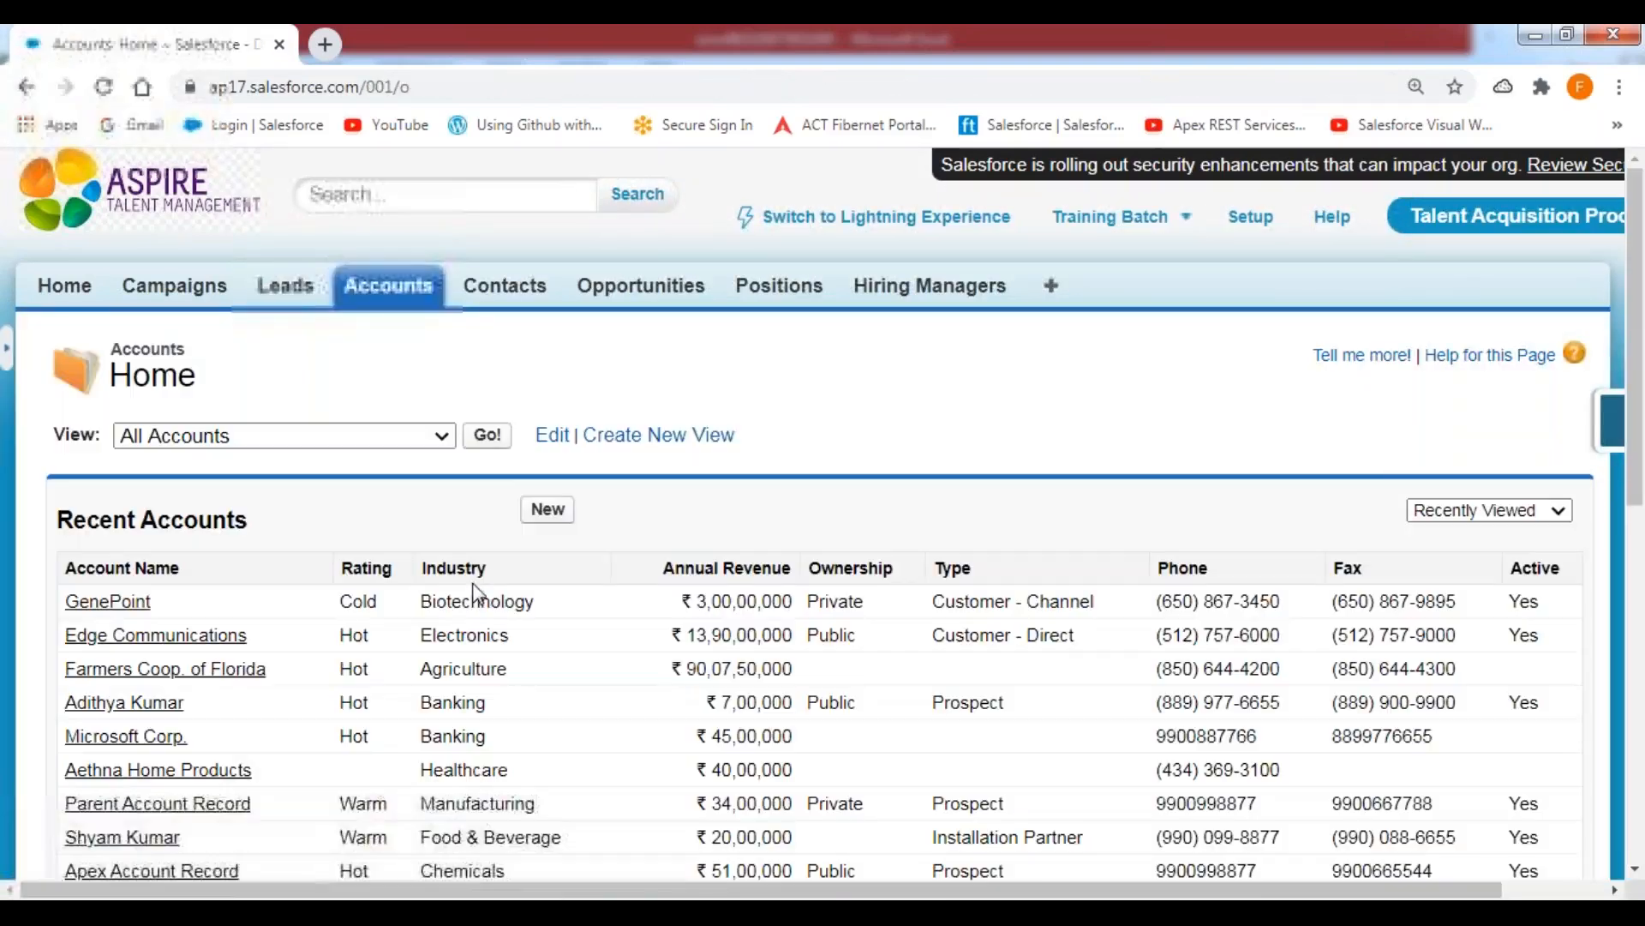
{"action": "left_click", "coordinate": [480, 441]}
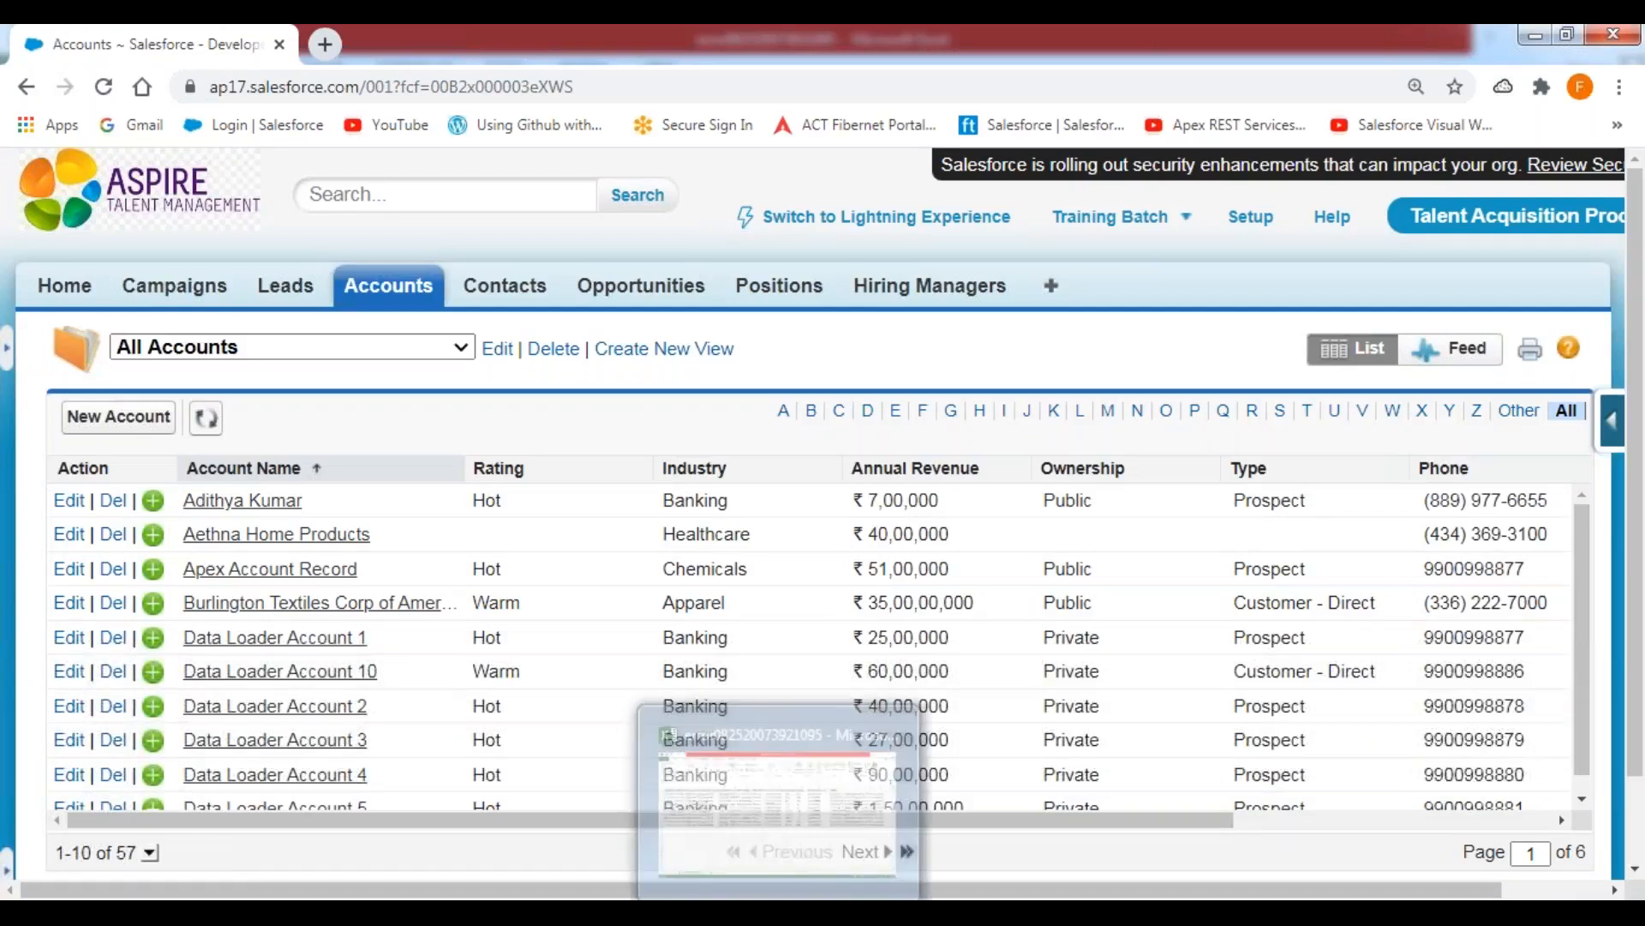
{"action": "left_click", "coordinate": [763, 905]}
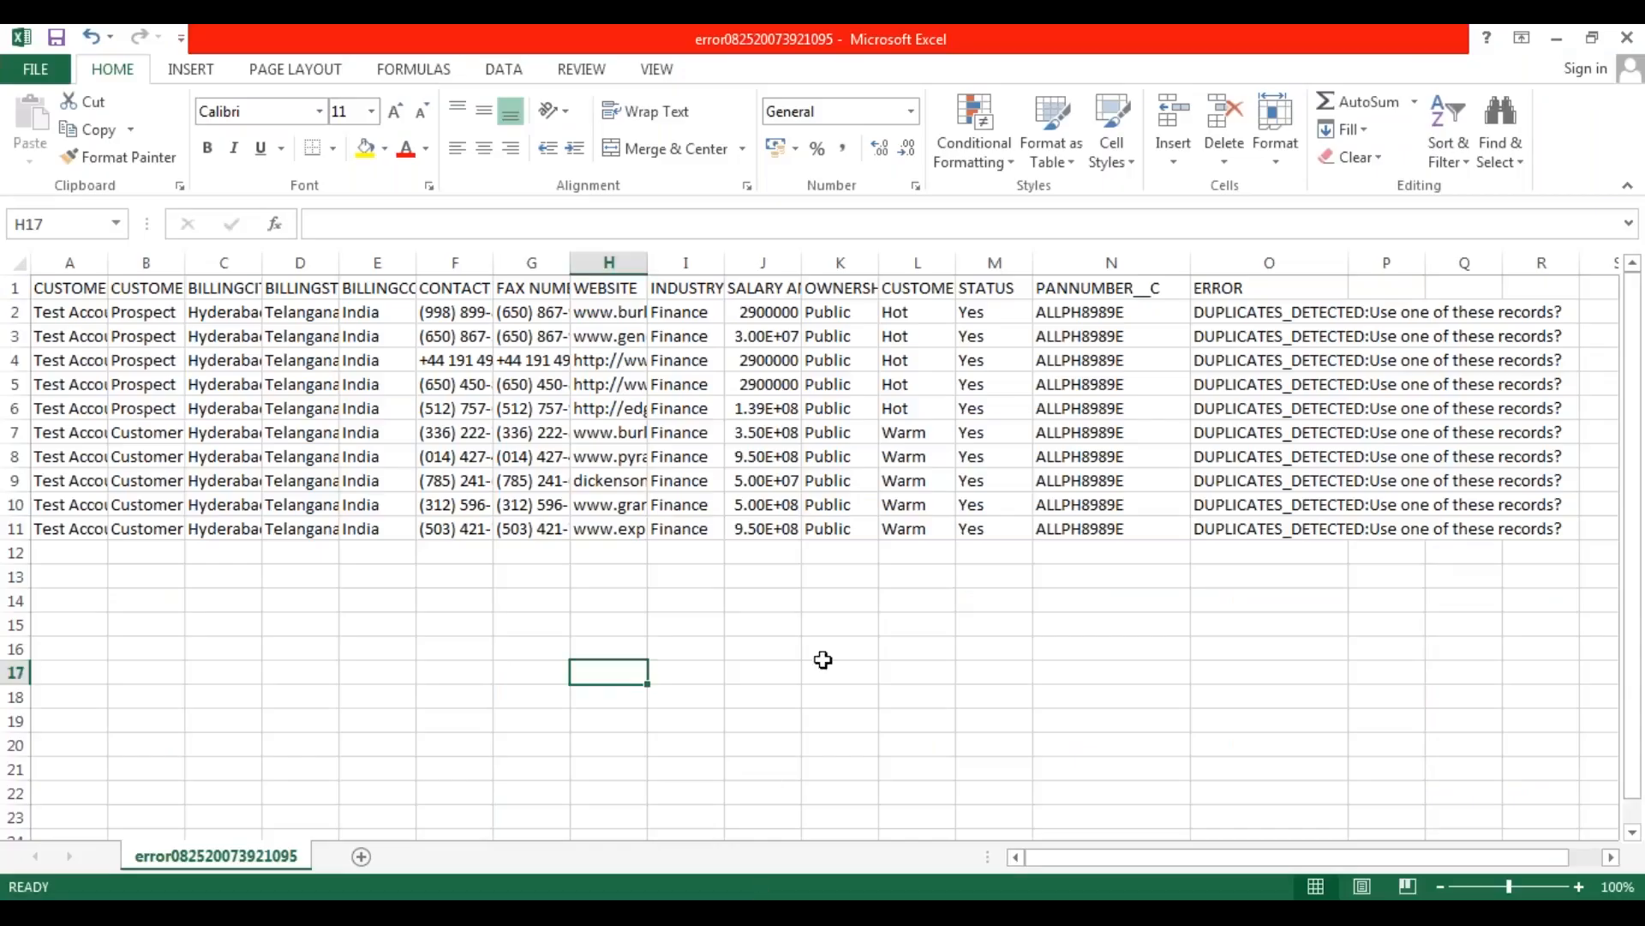
{"action": "left_click", "coordinate": [1627, 41]}
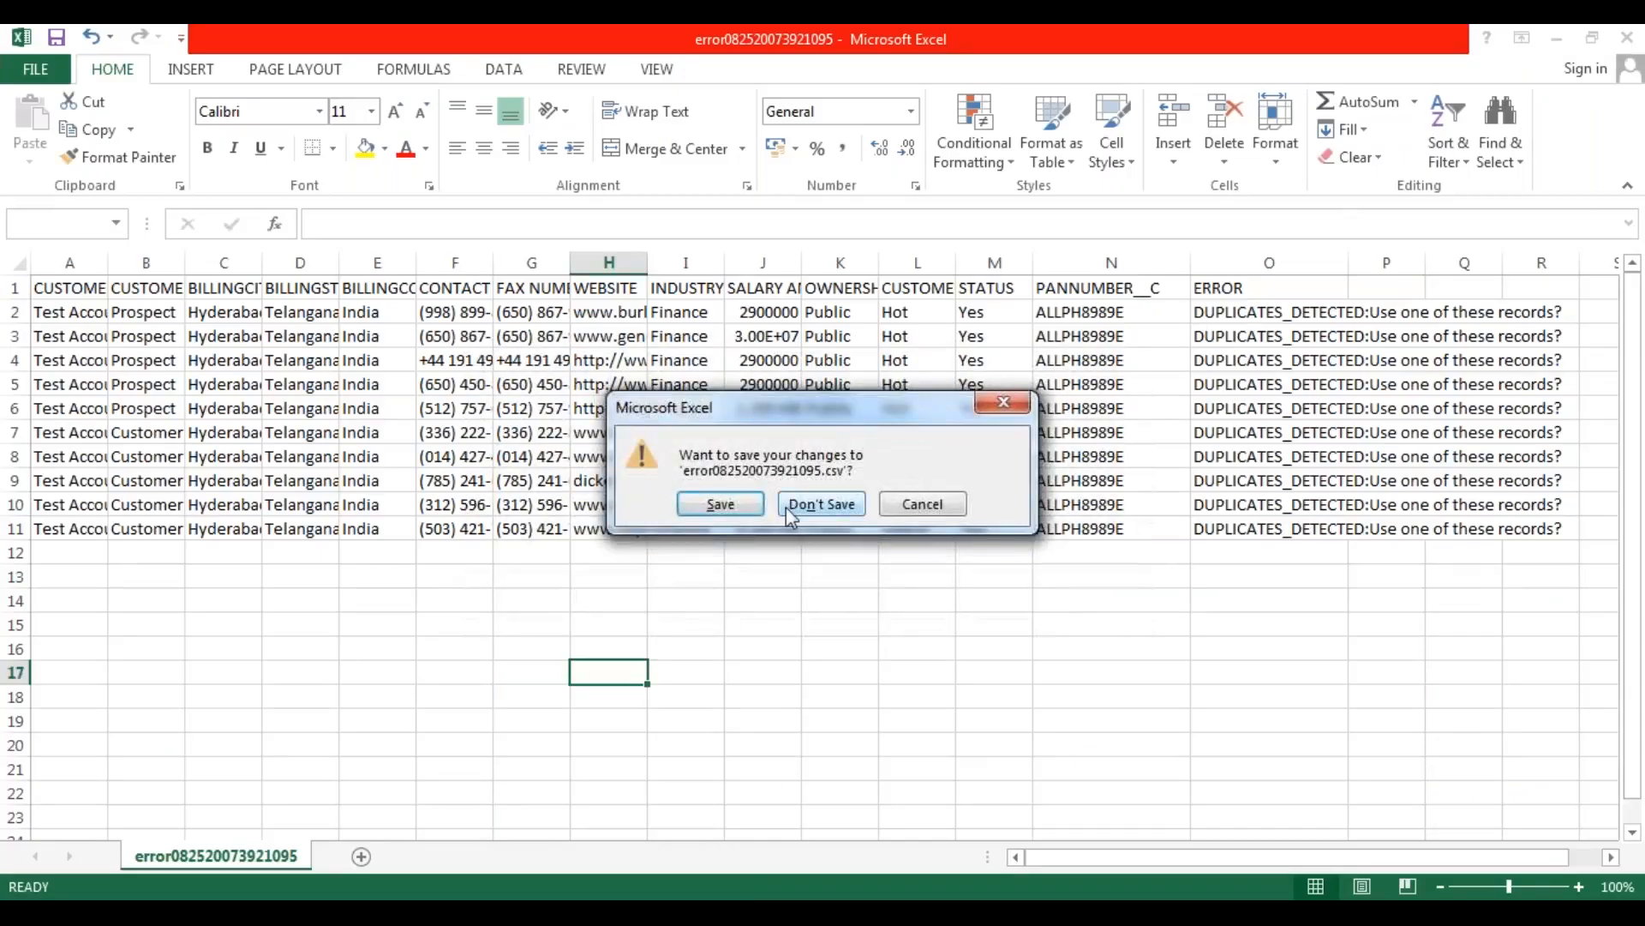
{"action": "left_click", "coordinate": [824, 505]}
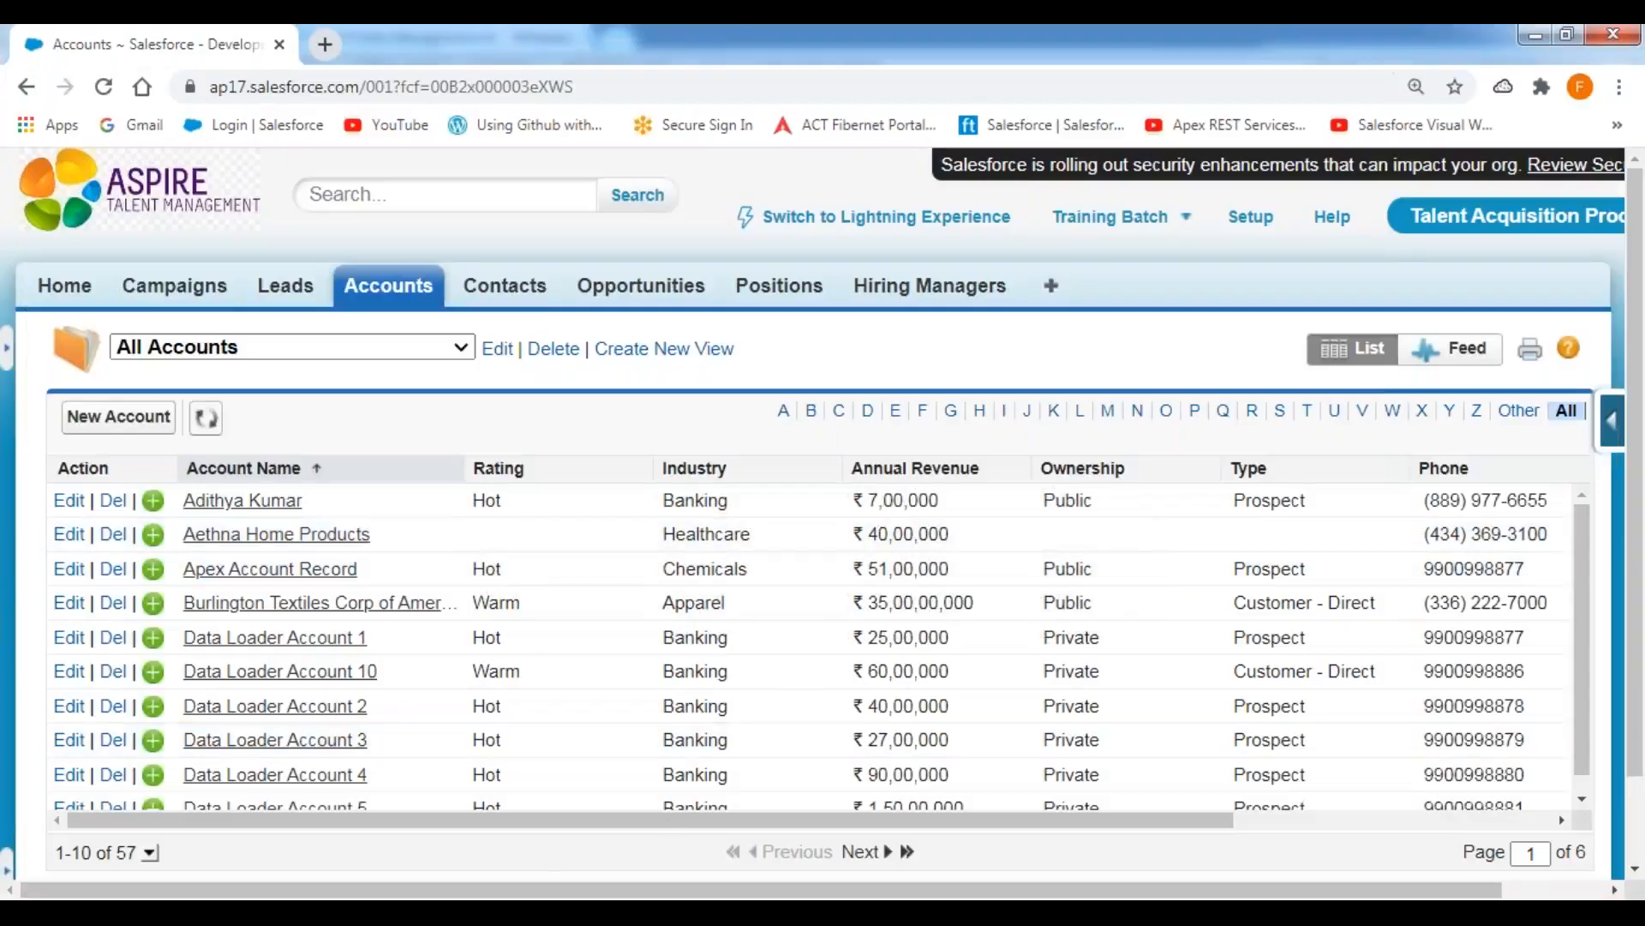
Switch to Data Loader and start an Account insert with the Accounts_Insert2 CSV file, accepting the data initialization.
{"action": "left_click", "coordinate": [314, 476]}
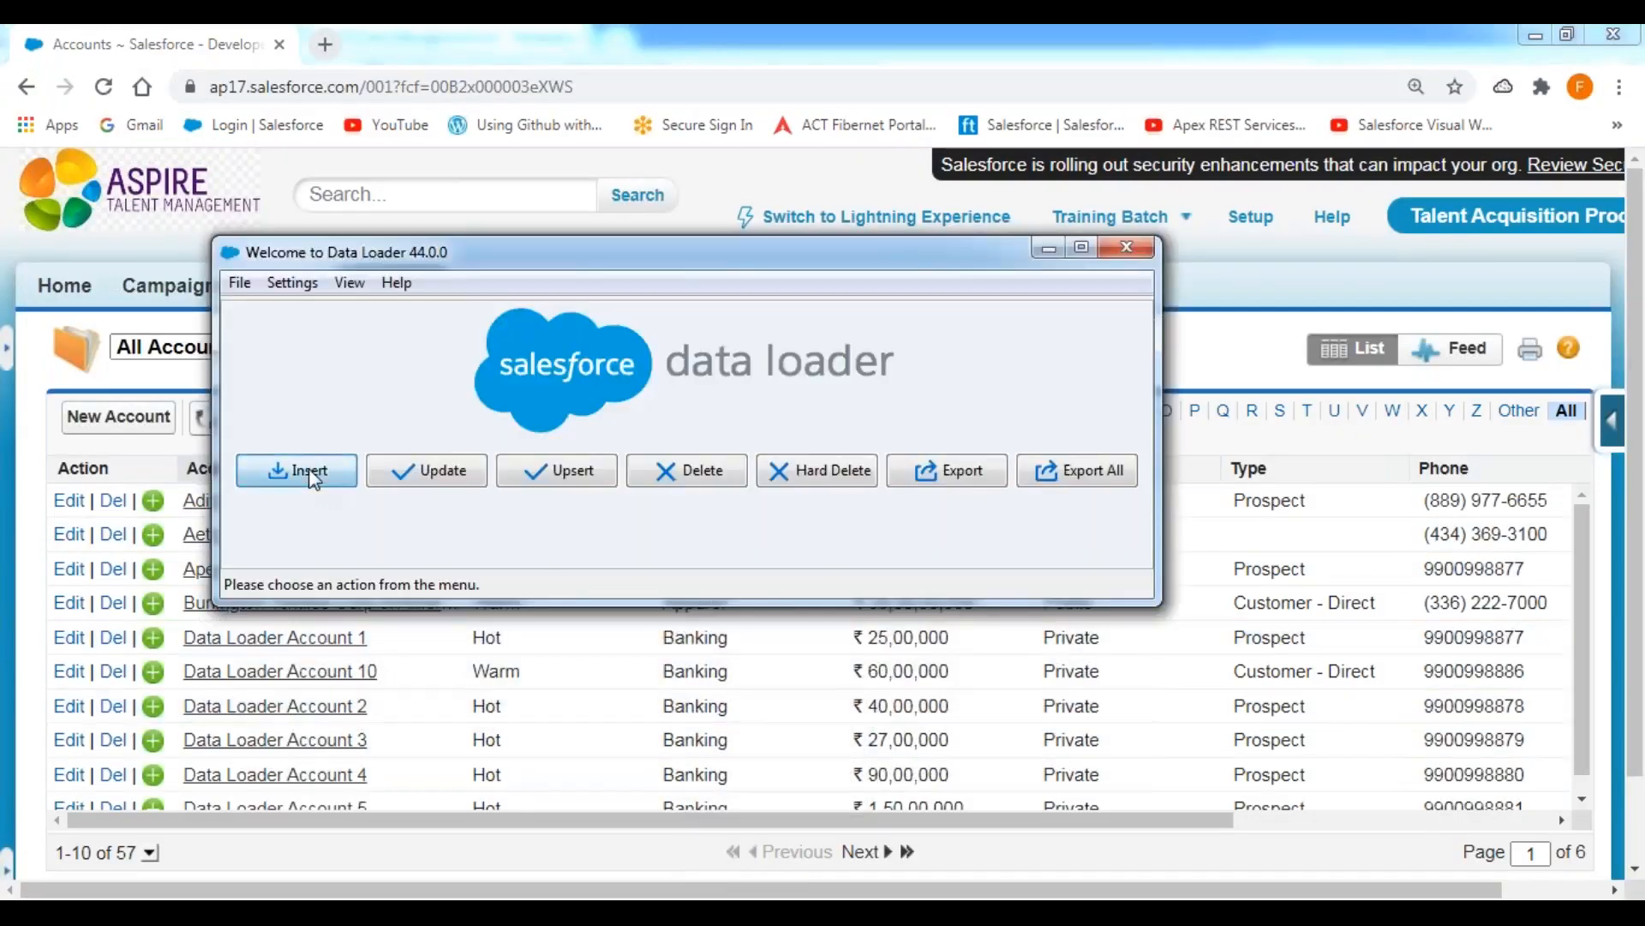
{"action": "left_click", "coordinate": [458, 471]}
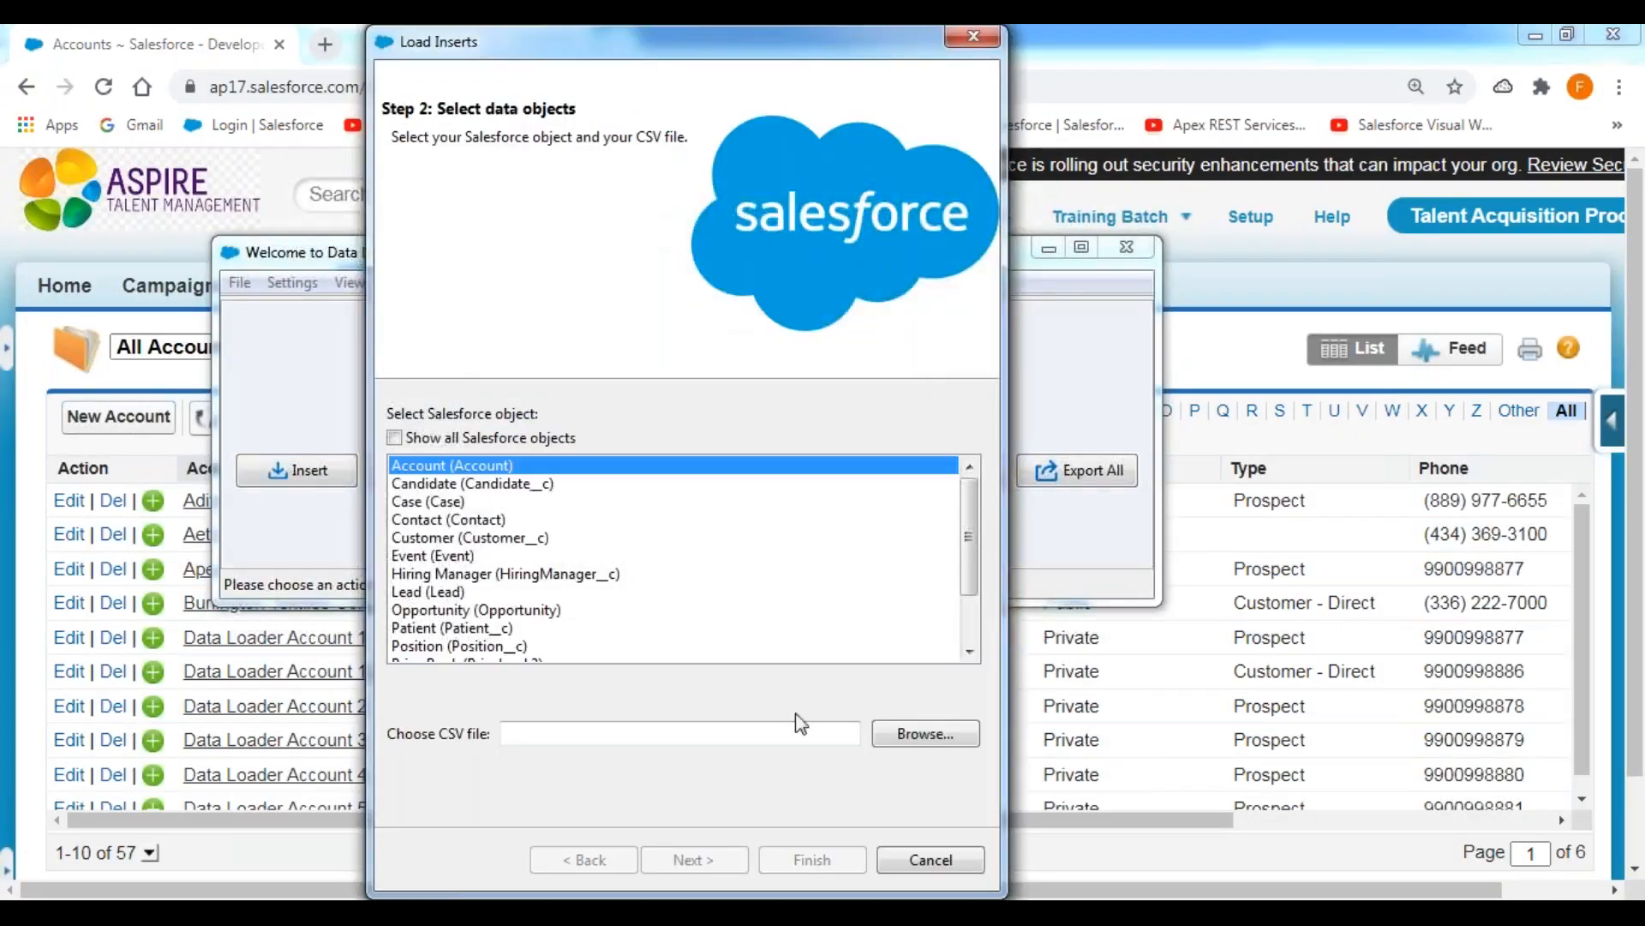
{"action": "left_click", "coordinate": [931, 739]}
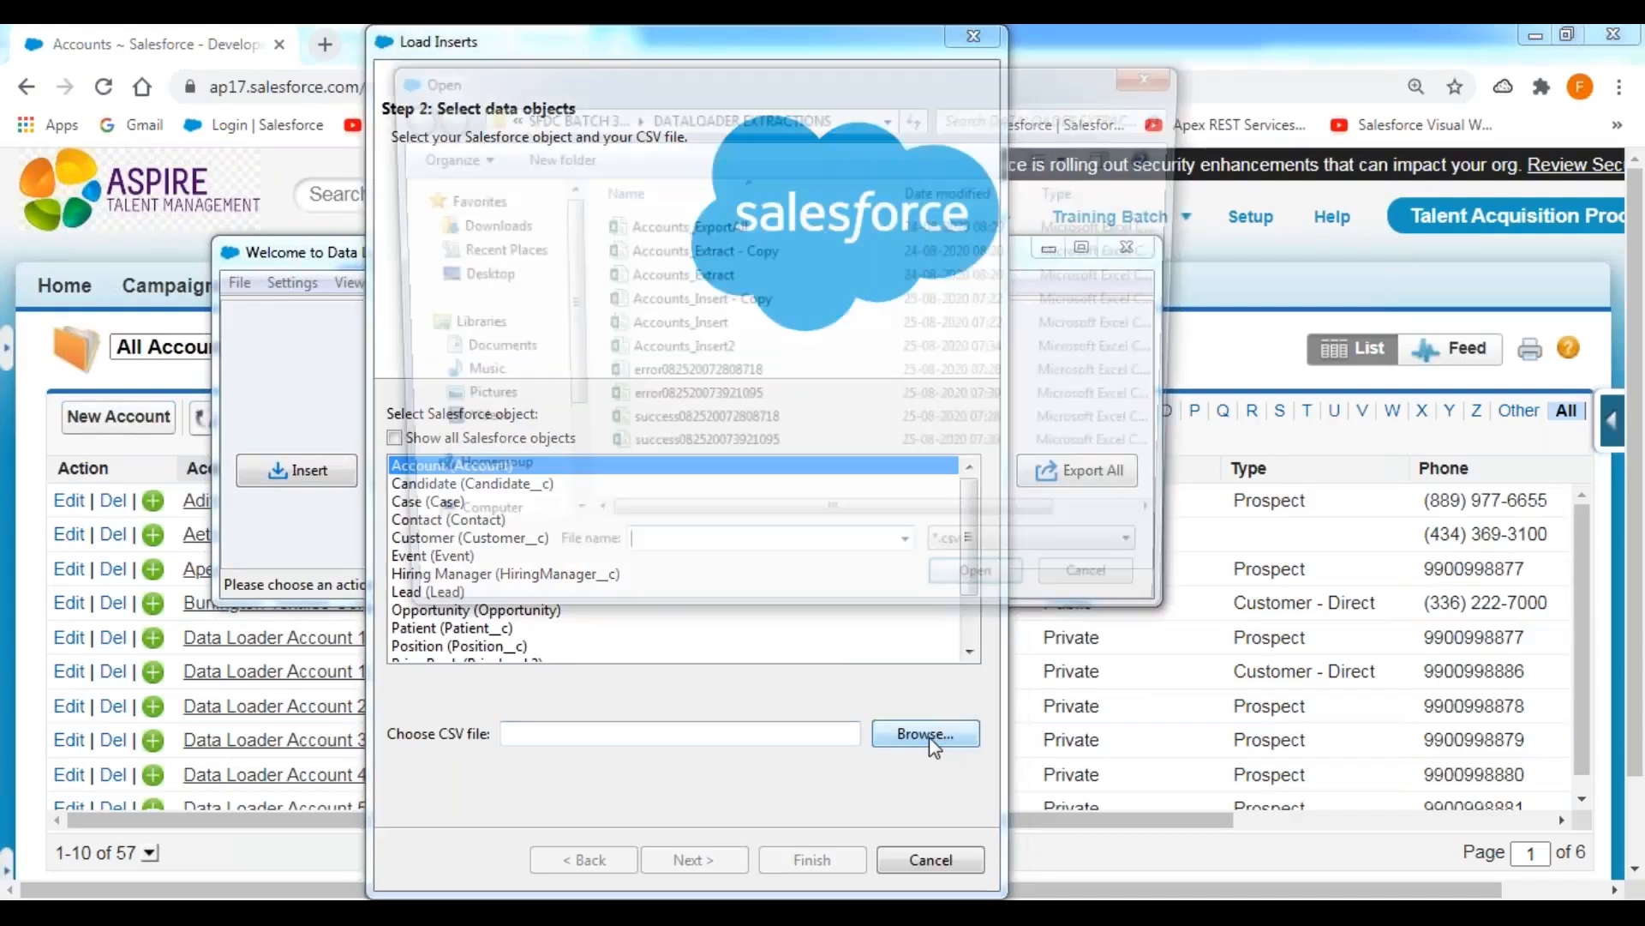
{"action": "left_click", "coordinate": [702, 351]}
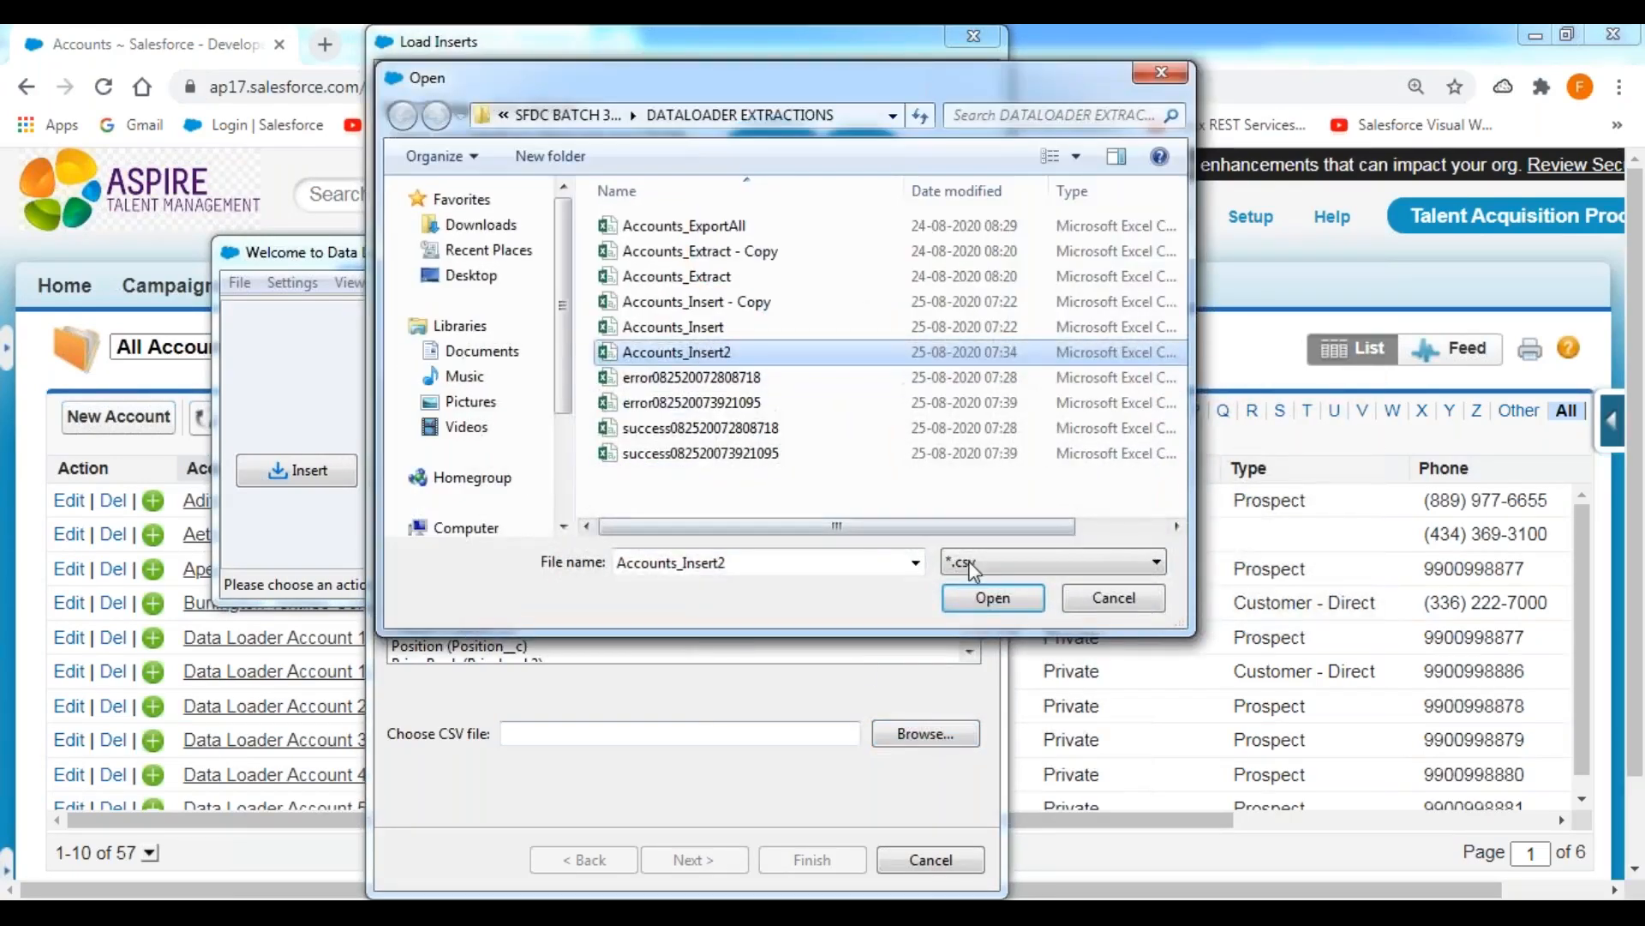
{"action": "left_click", "coordinate": [994, 599]}
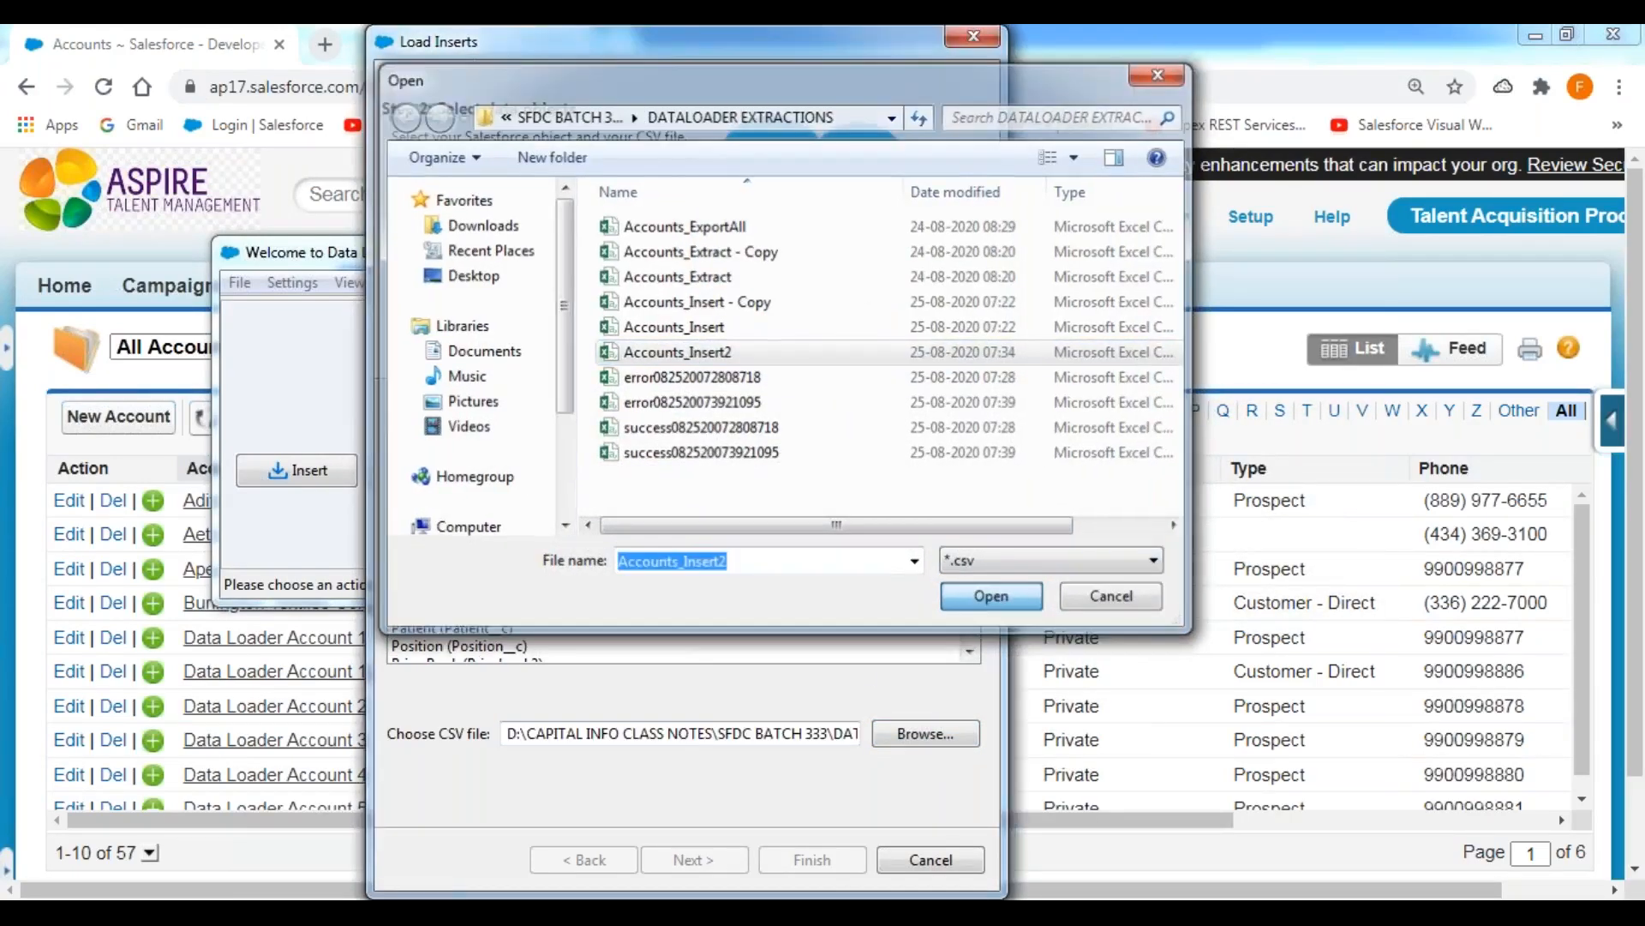
{"action": "left_click", "coordinate": [721, 867]}
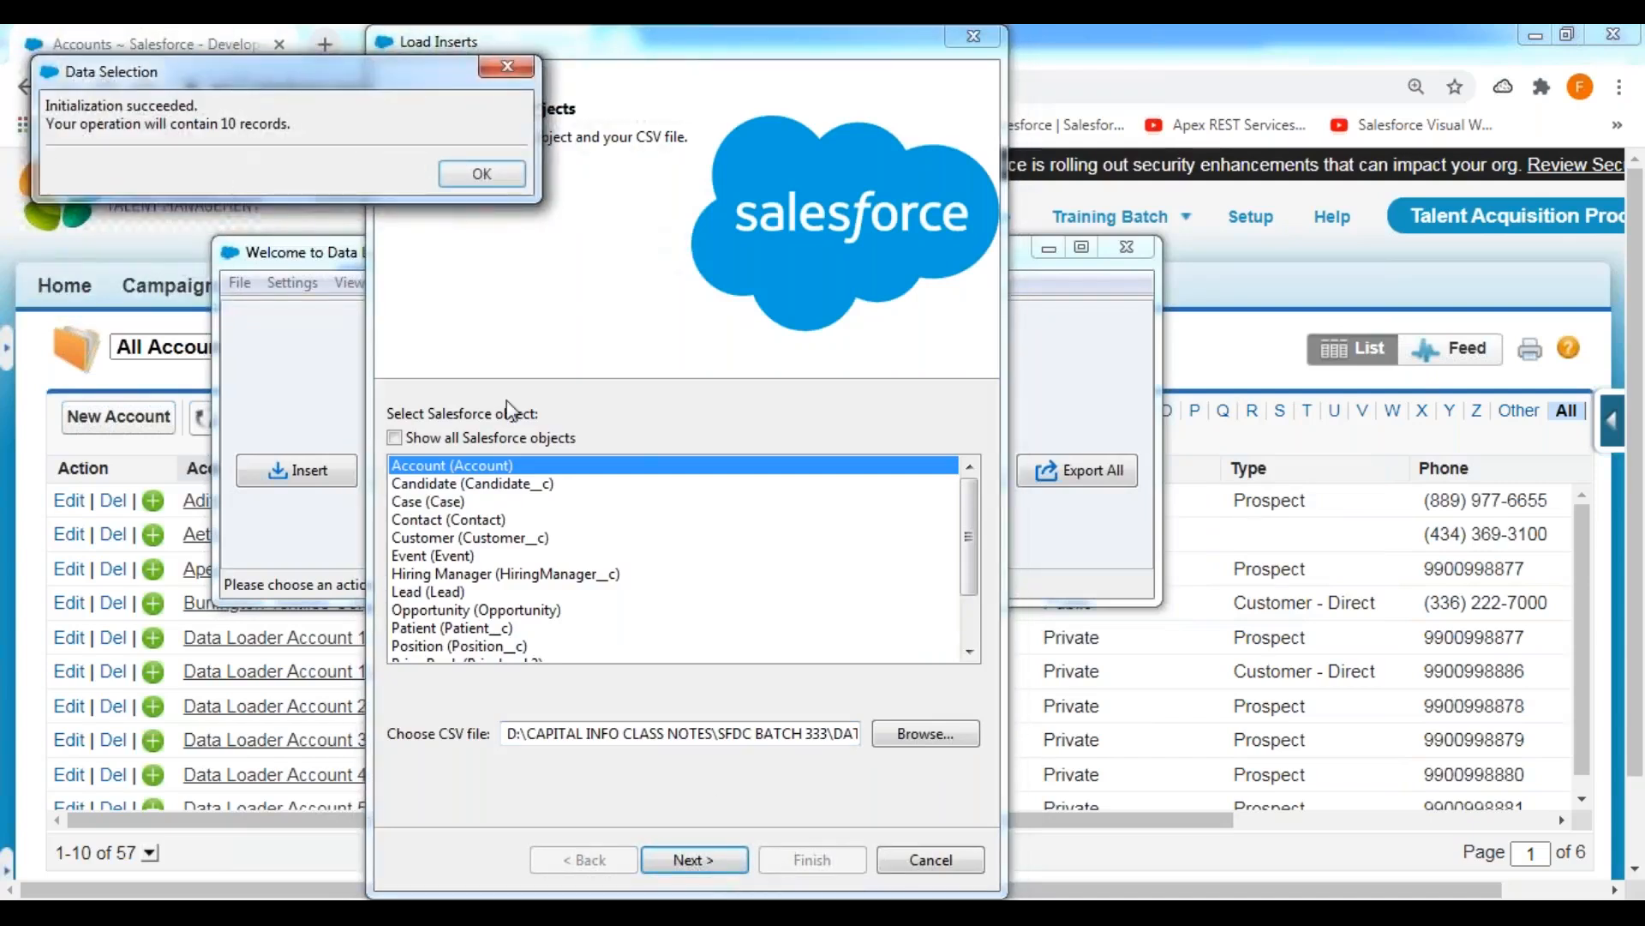
{"action": "left_click", "coordinate": [481, 175]}
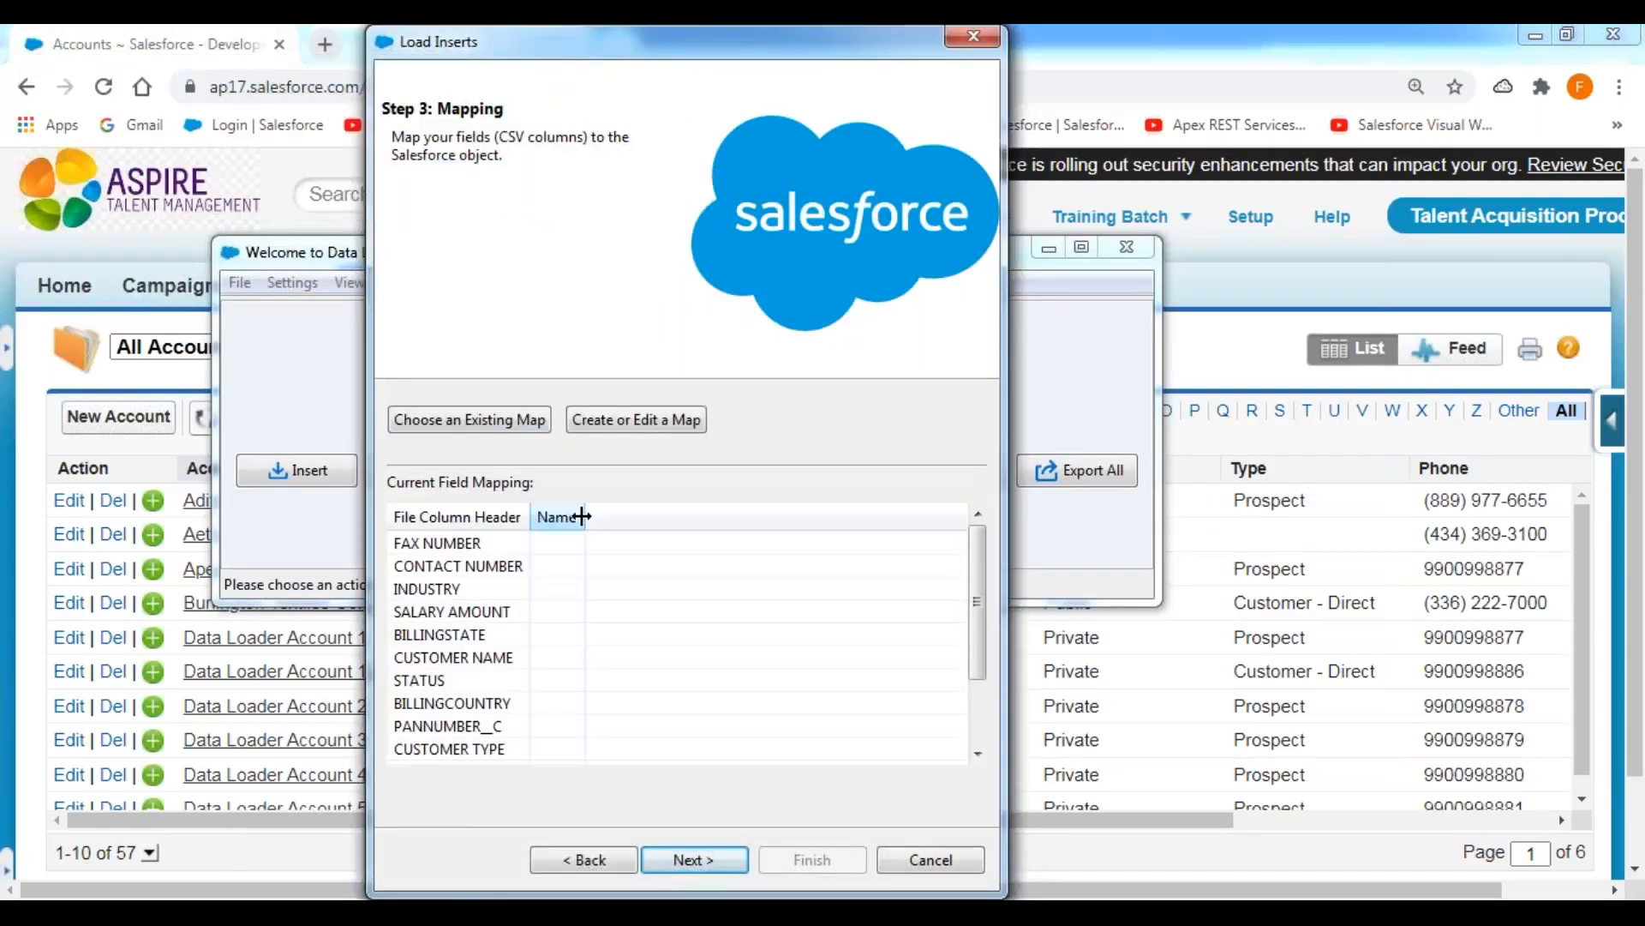
Create a field map with auto-matched columns, and map Phone to CONTACT NUMBER and Name to CUSTOMER NAME.
{"action": "left_click", "coordinate": [630, 421]}
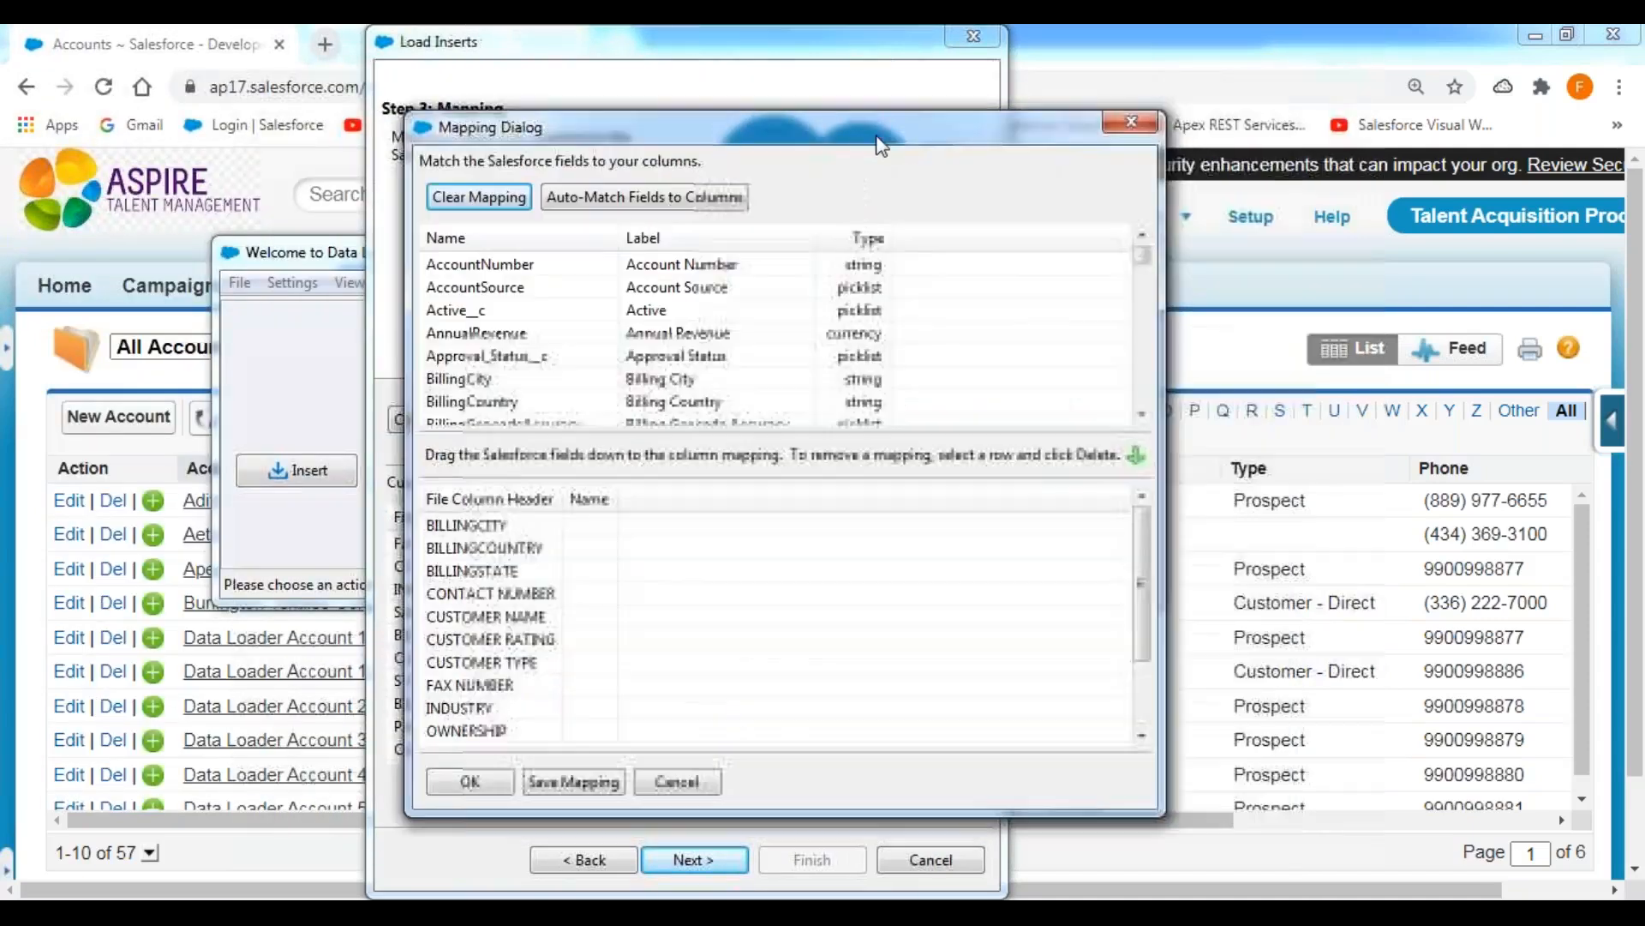
{"action": "left_click", "coordinate": [631, 200]}
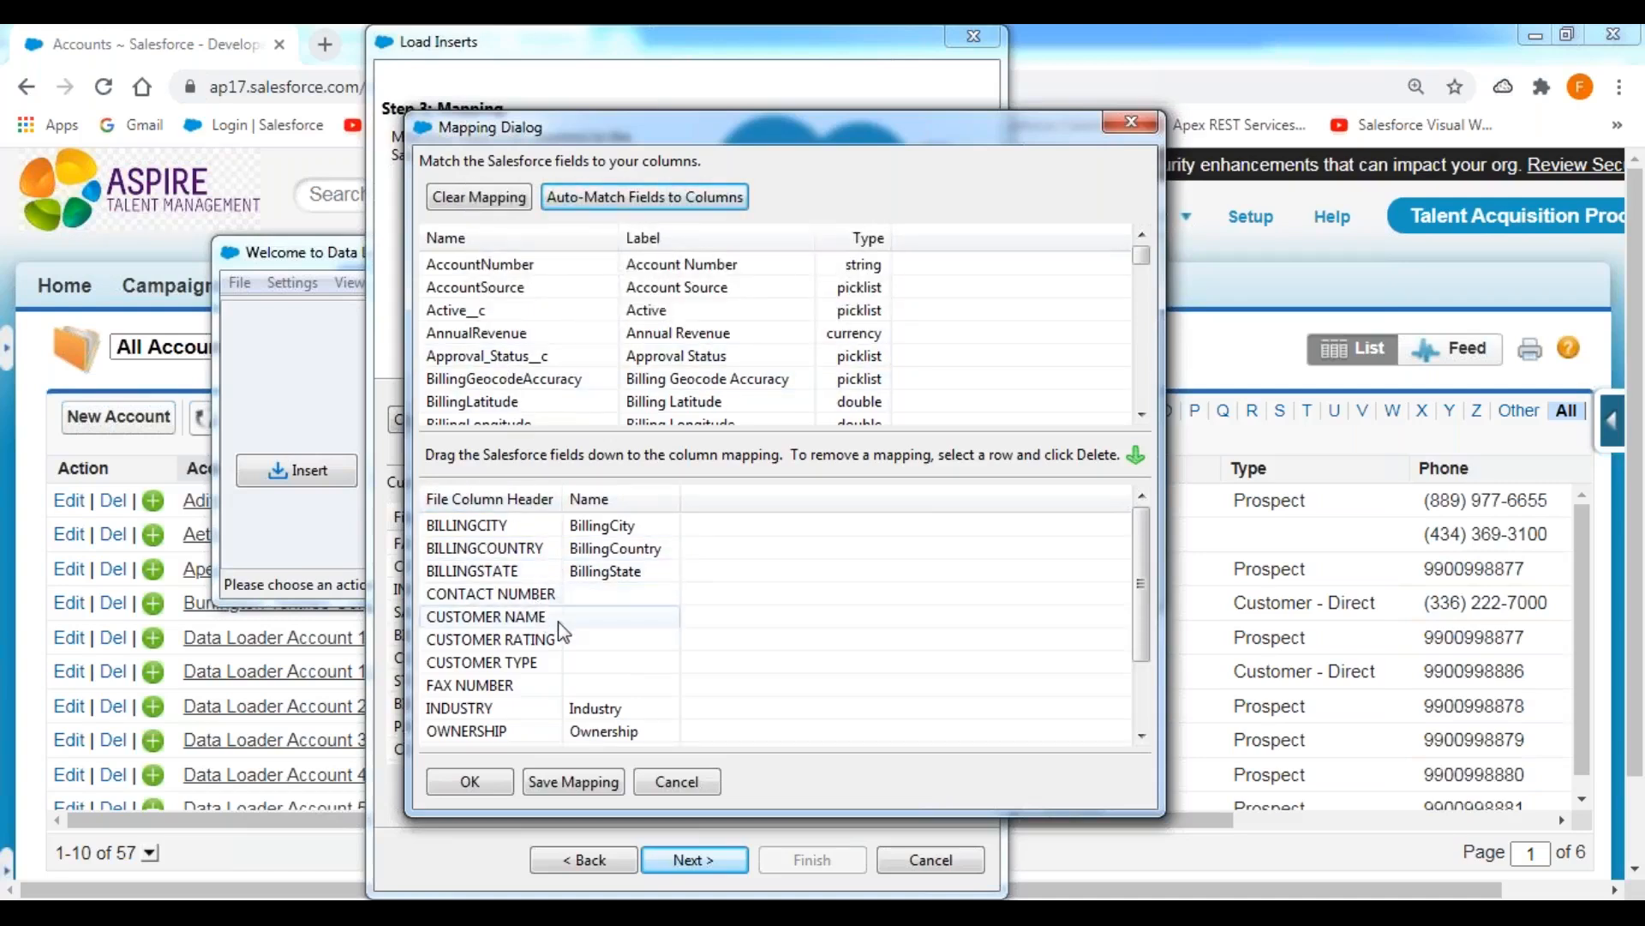
{"action": "left_click", "coordinate": [490, 342]}
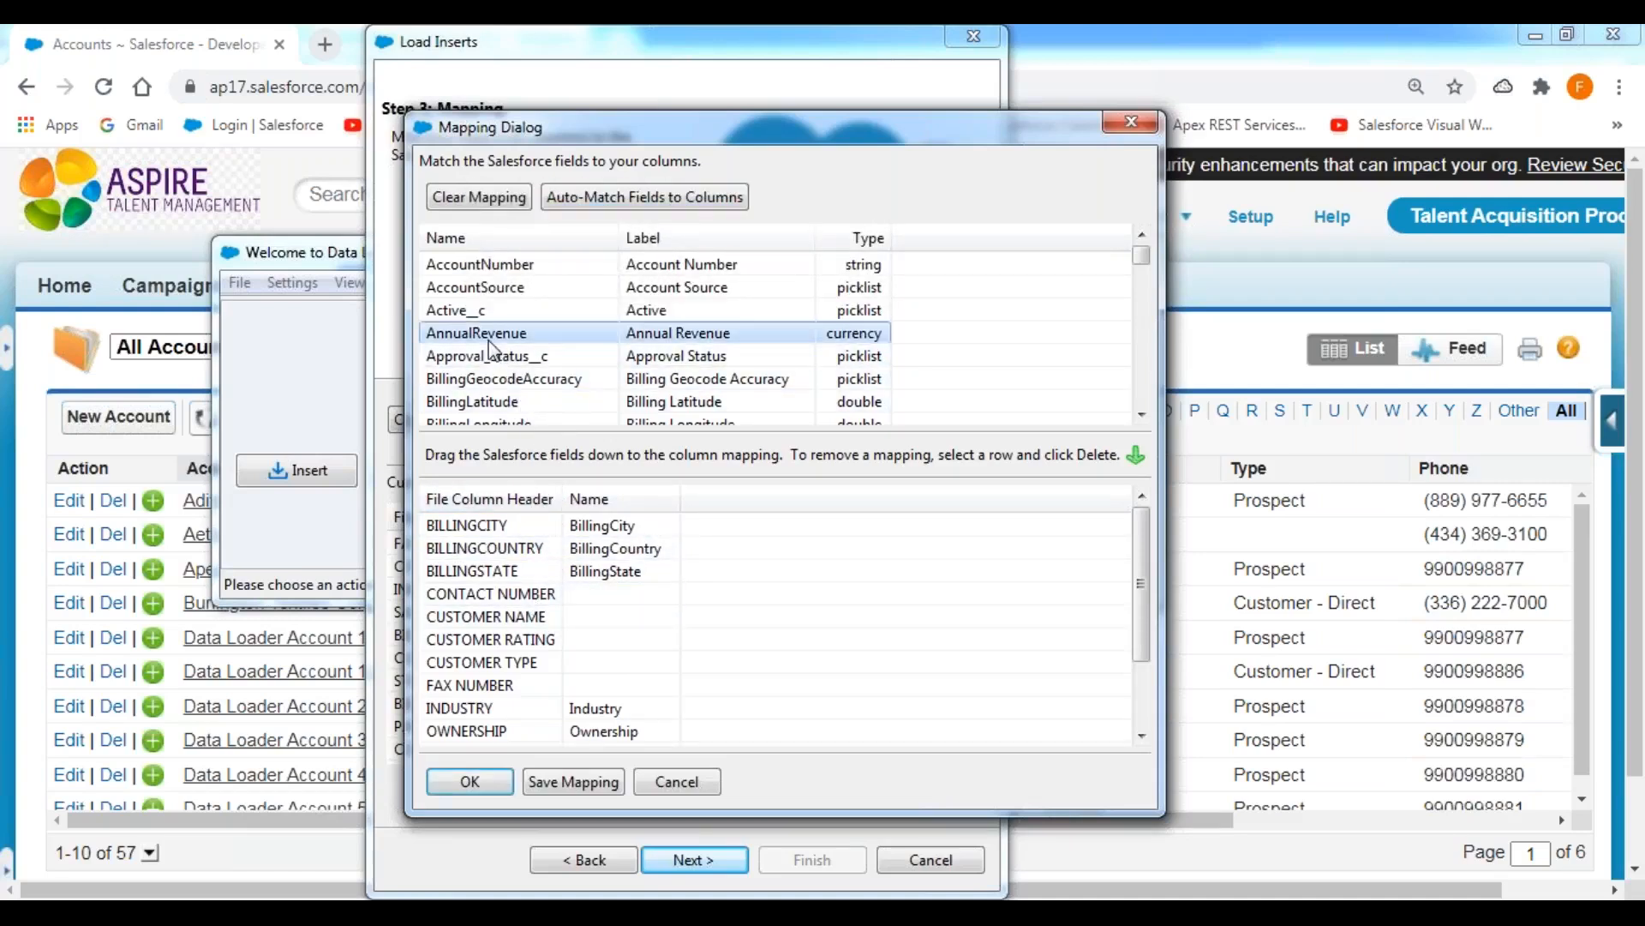
{"action": "key", "text": "p"}
{"action": "left_click_drag", "start_coordinate": [463, 287], "coordinate": [633, 593]}
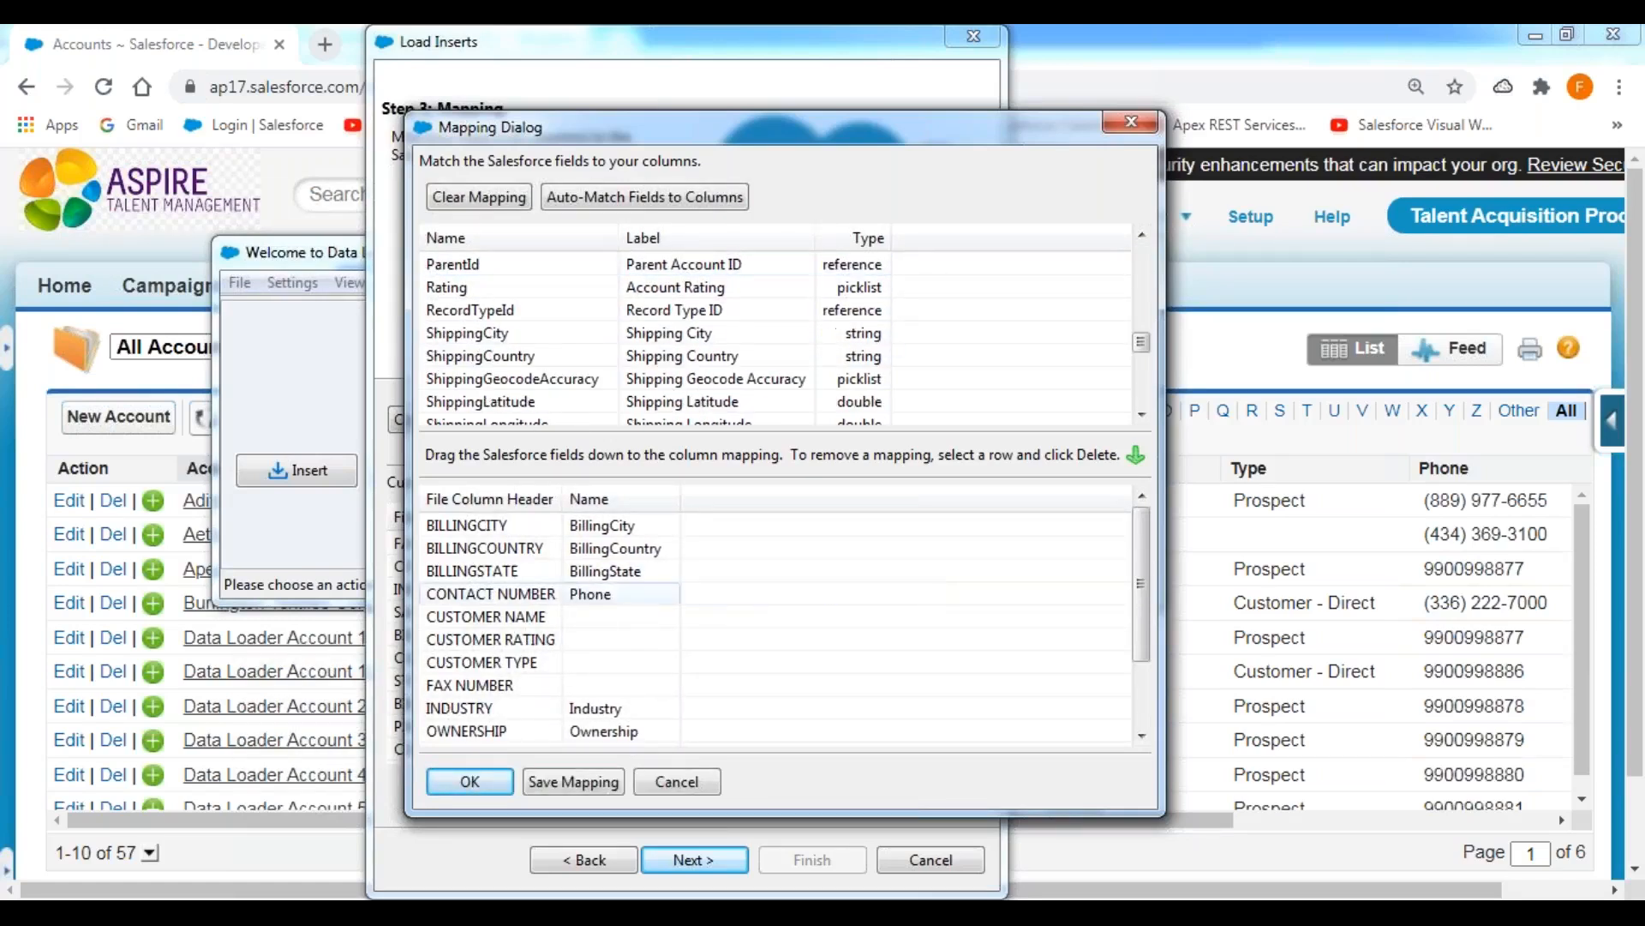
{"action": "left_click", "coordinate": [465, 309]}
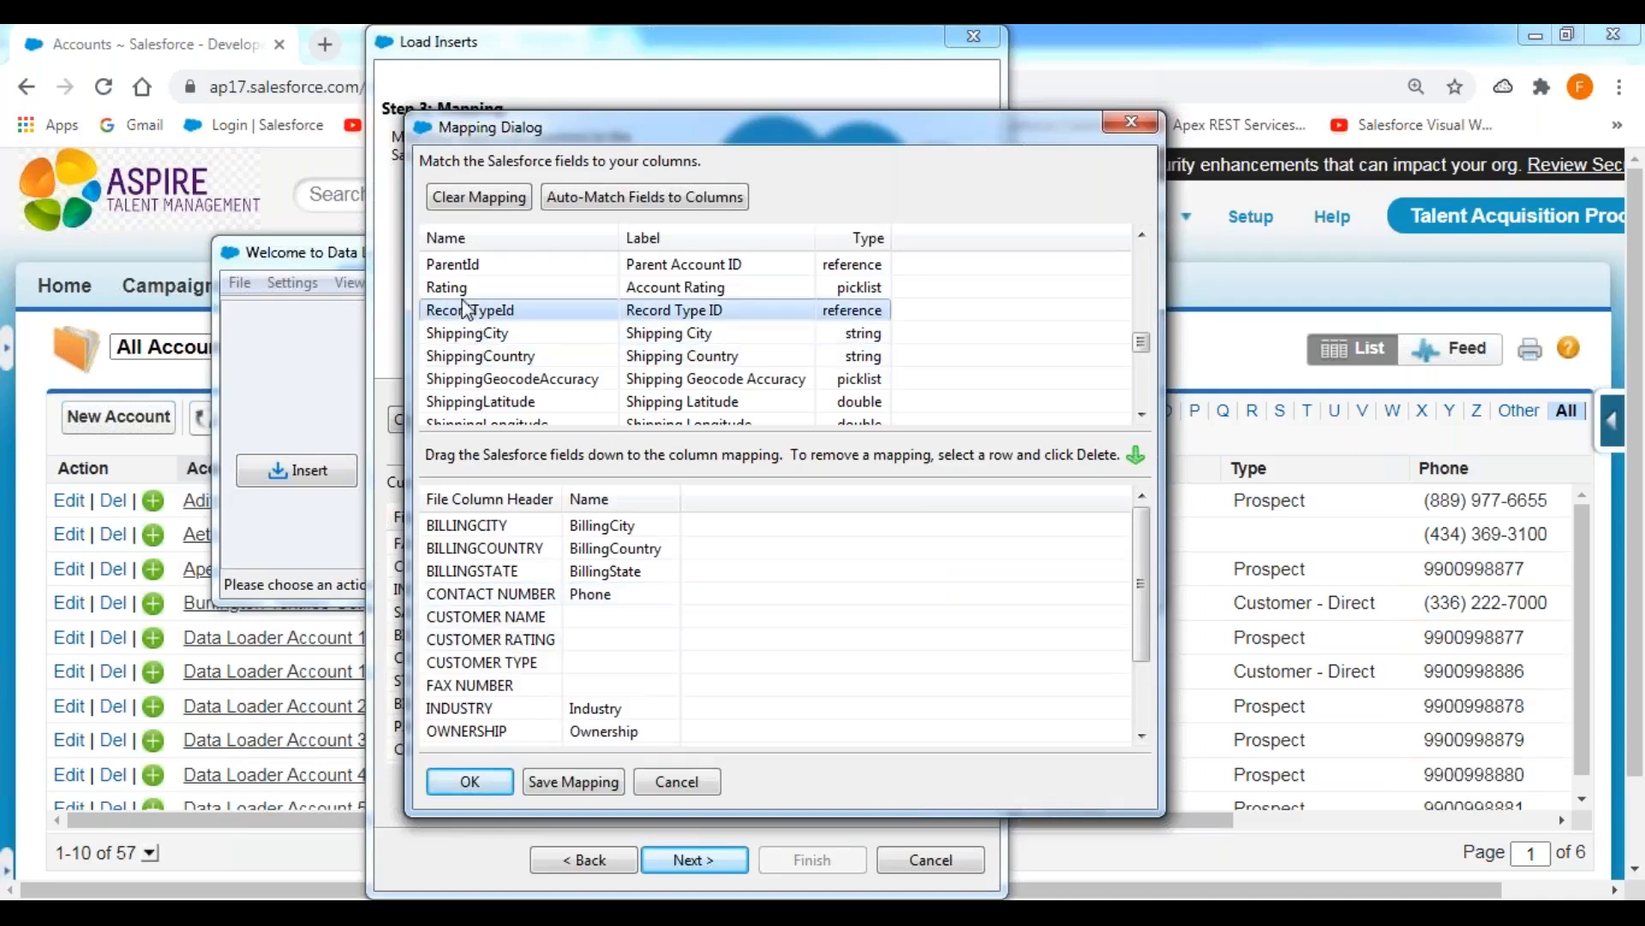
{"action": "key", "text": "n"}
{"action": "left_click_drag", "start_coordinate": [485, 316], "coordinate": [646, 625]}
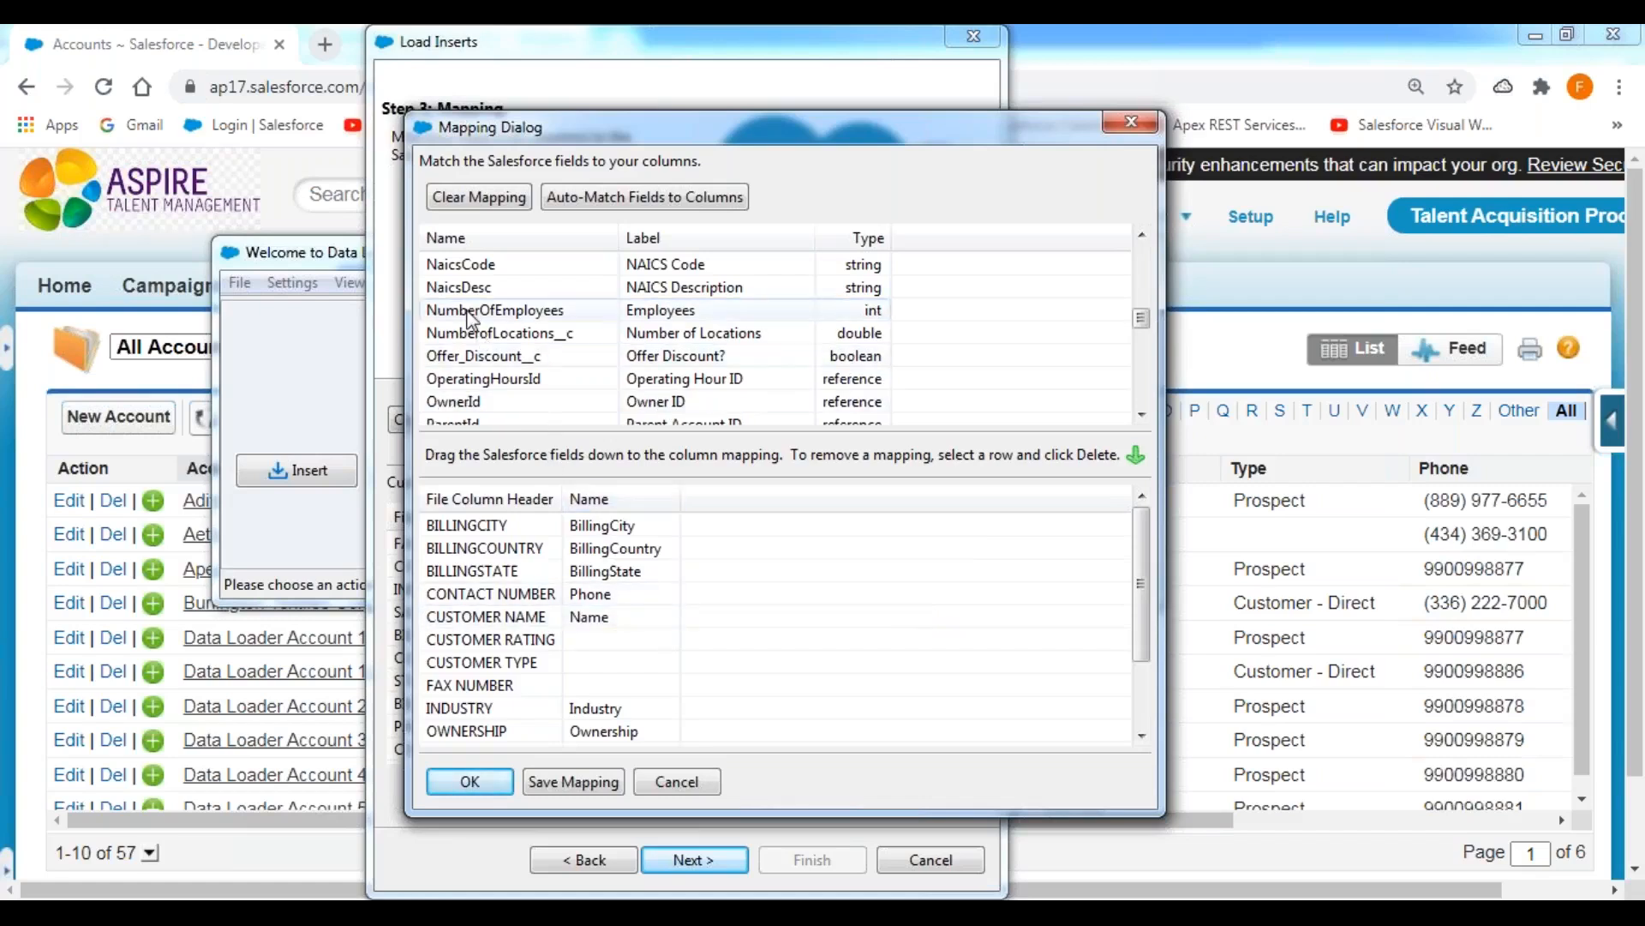
Map Rating to CUSTOMER RATING, Type to CUSTOMER TYPE and Fax to FAX NUMBER.
{"action": "key", "text": "r"}
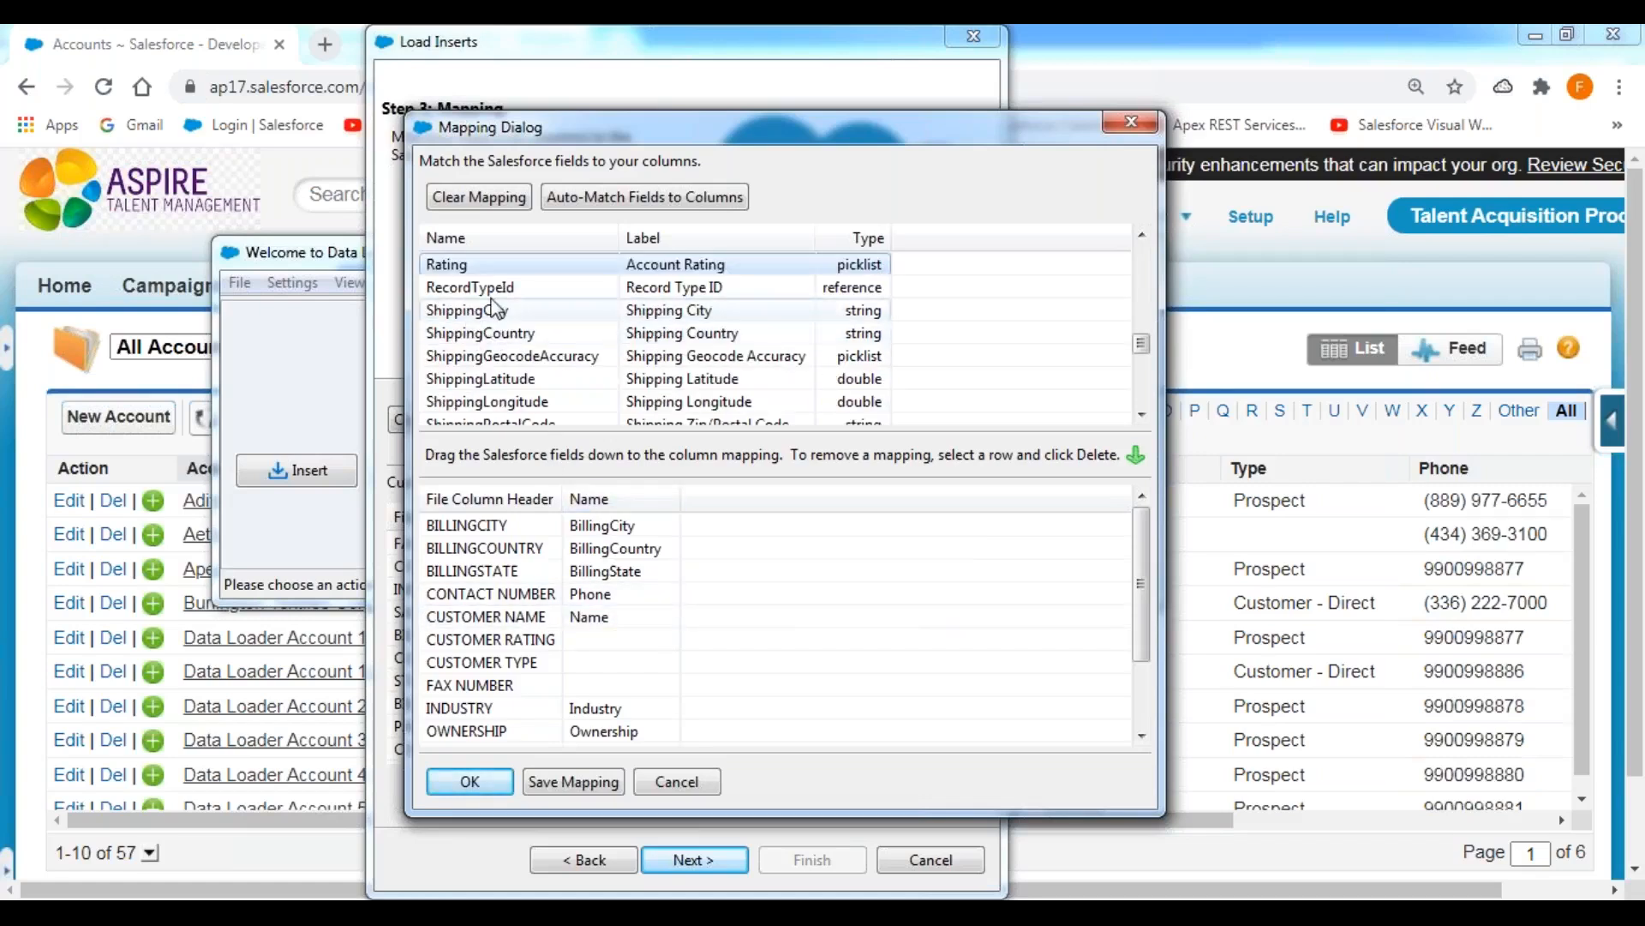
{"action": "left_click_drag", "start_coordinate": [486, 260], "coordinate": [645, 645]}
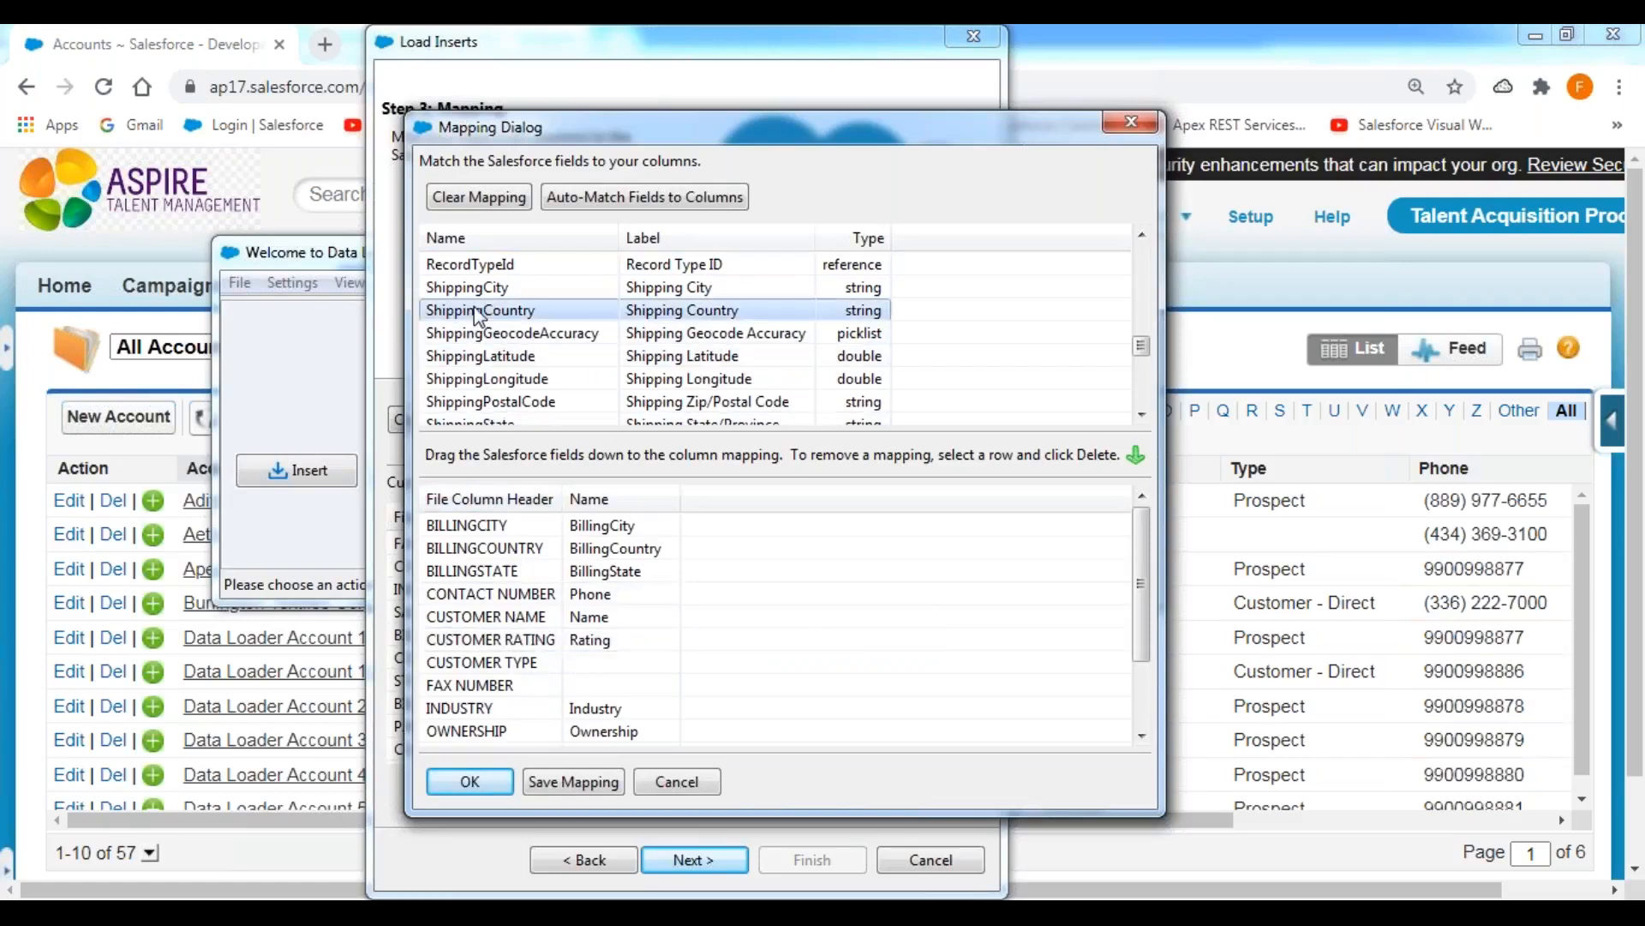
{"action": "key", "text": "t"}
{"action": "left_click_drag", "start_coordinate": [476, 357], "coordinate": [631, 667]}
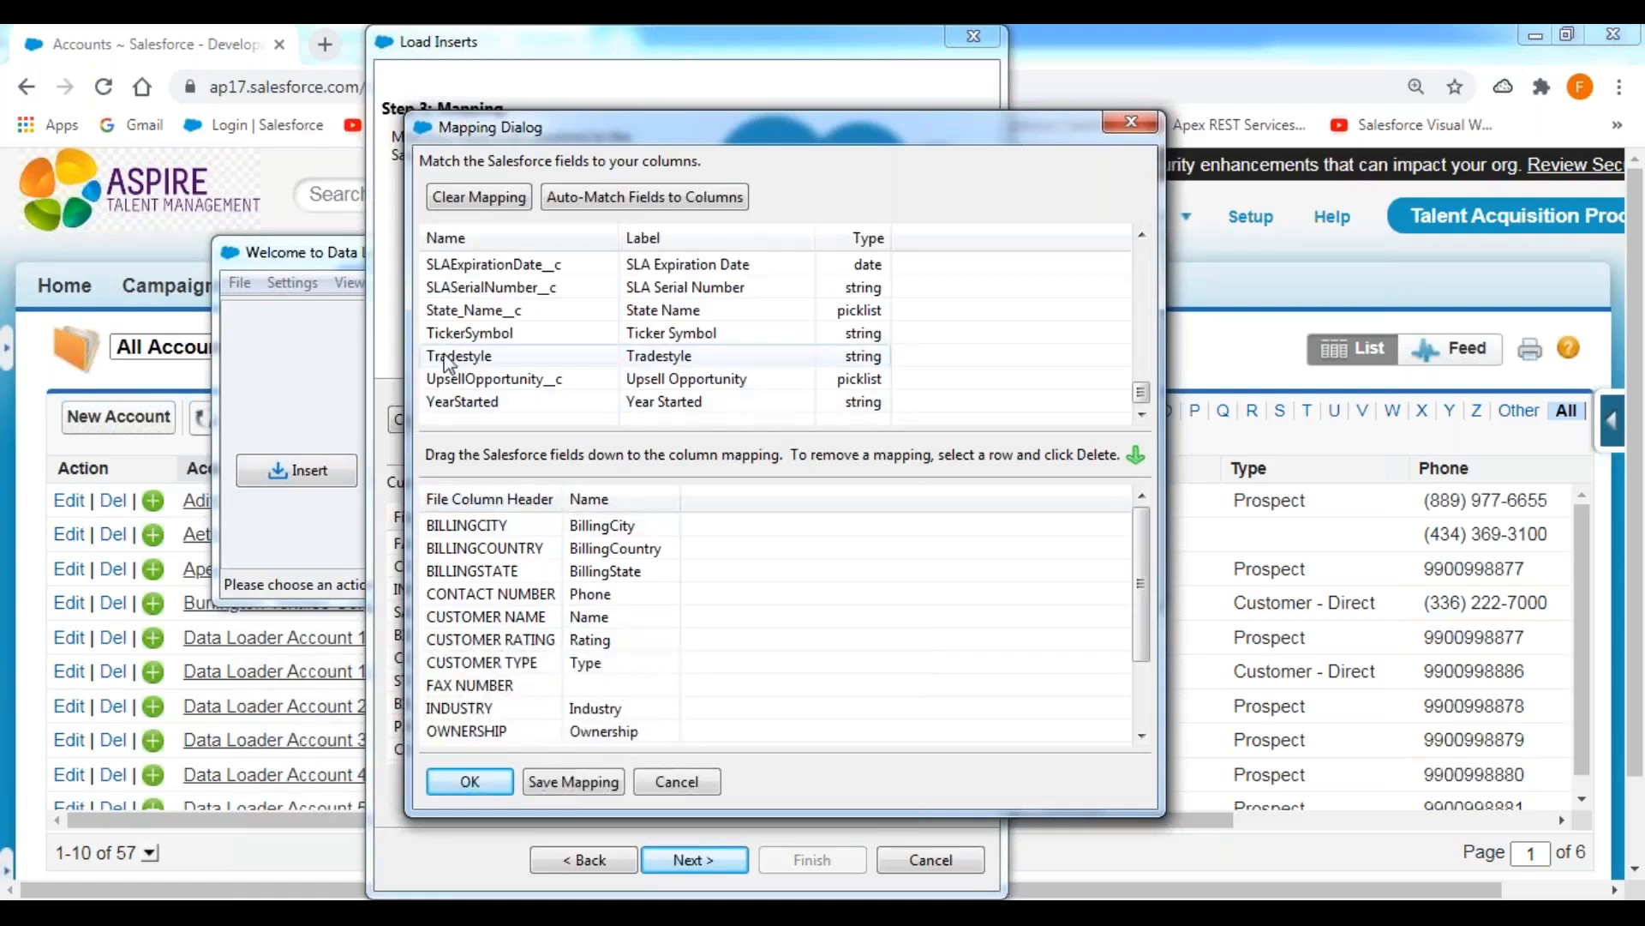
{"action": "key", "text": "f"}
{"action": "left_click_drag", "start_coordinate": [463, 265], "coordinate": [641, 696]}
Map AnnualRevenue to SALARY AMOUNT and Active__c to STATUS, and accept the completed mapping.
{"action": "left_click_drag", "start_coordinate": [1134, 563], "coordinate": [1143, 687]}
{"action": "left_click", "coordinate": [495, 356]}
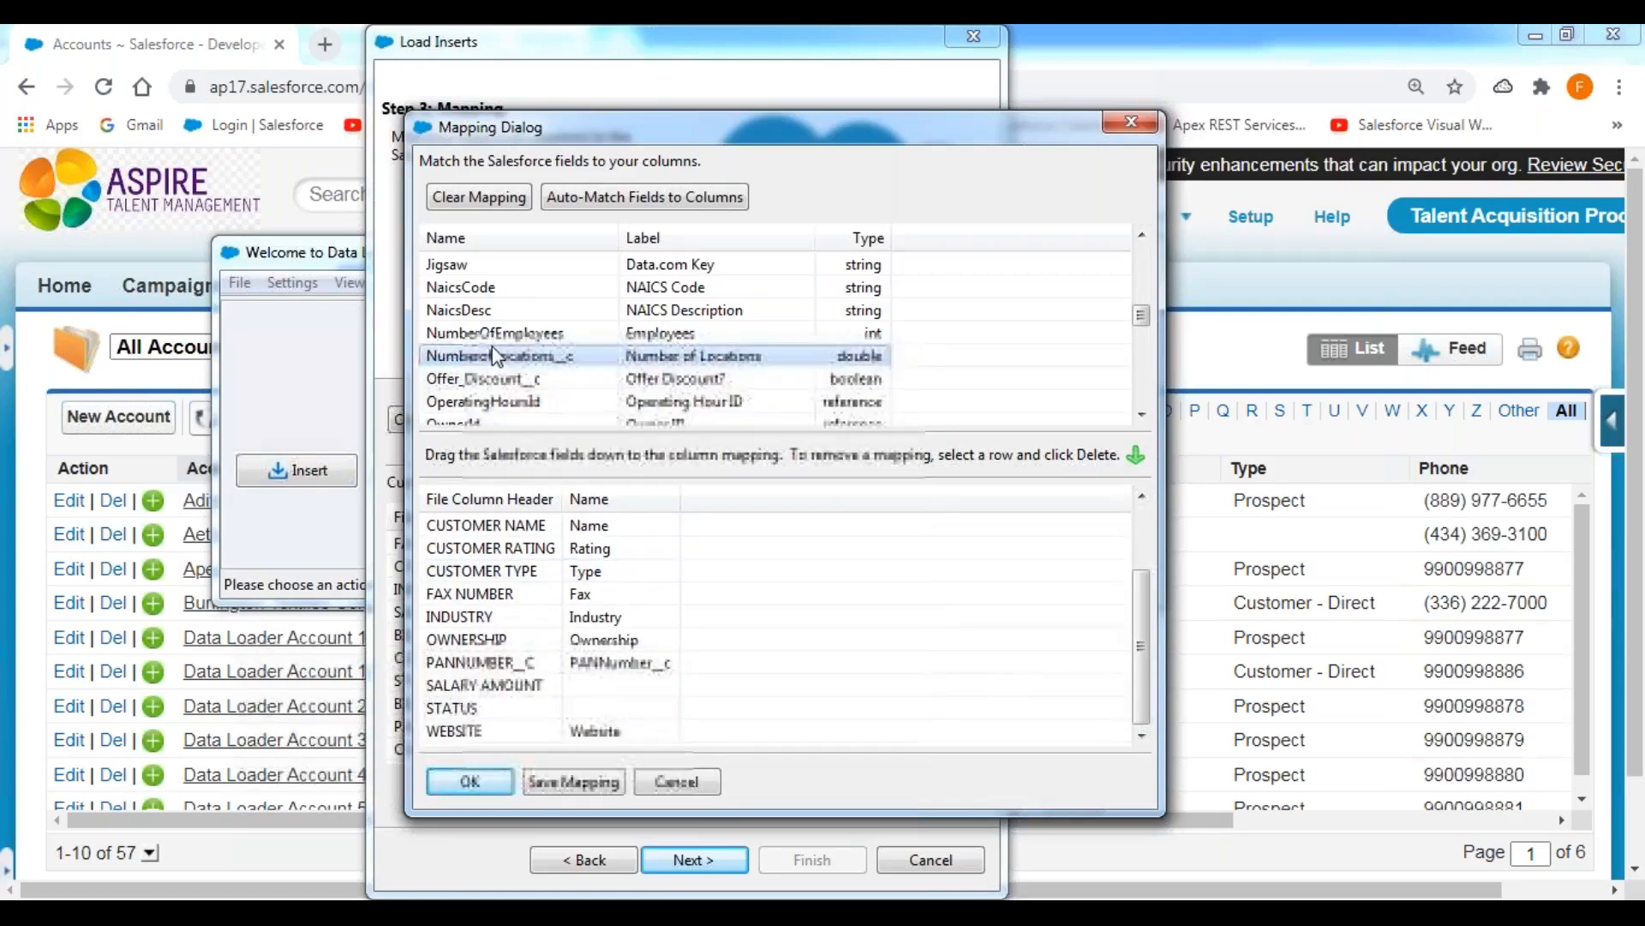
{"action": "key", "text": "a"}
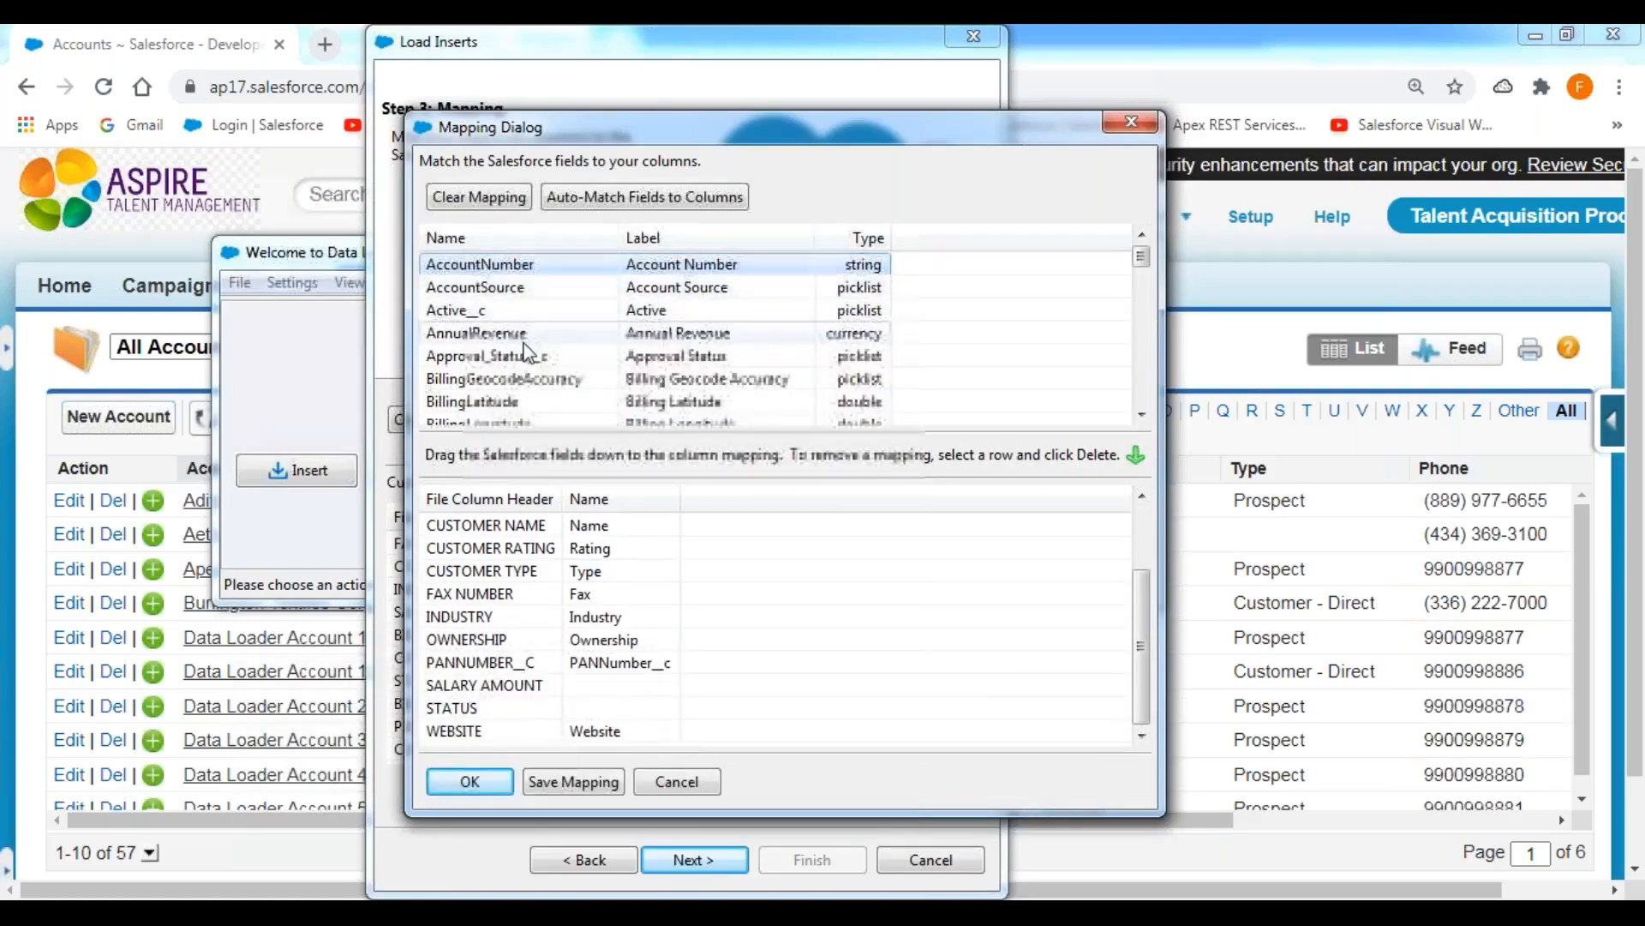
{"action": "left_click_drag", "start_coordinate": [526, 343], "coordinate": [686, 687]}
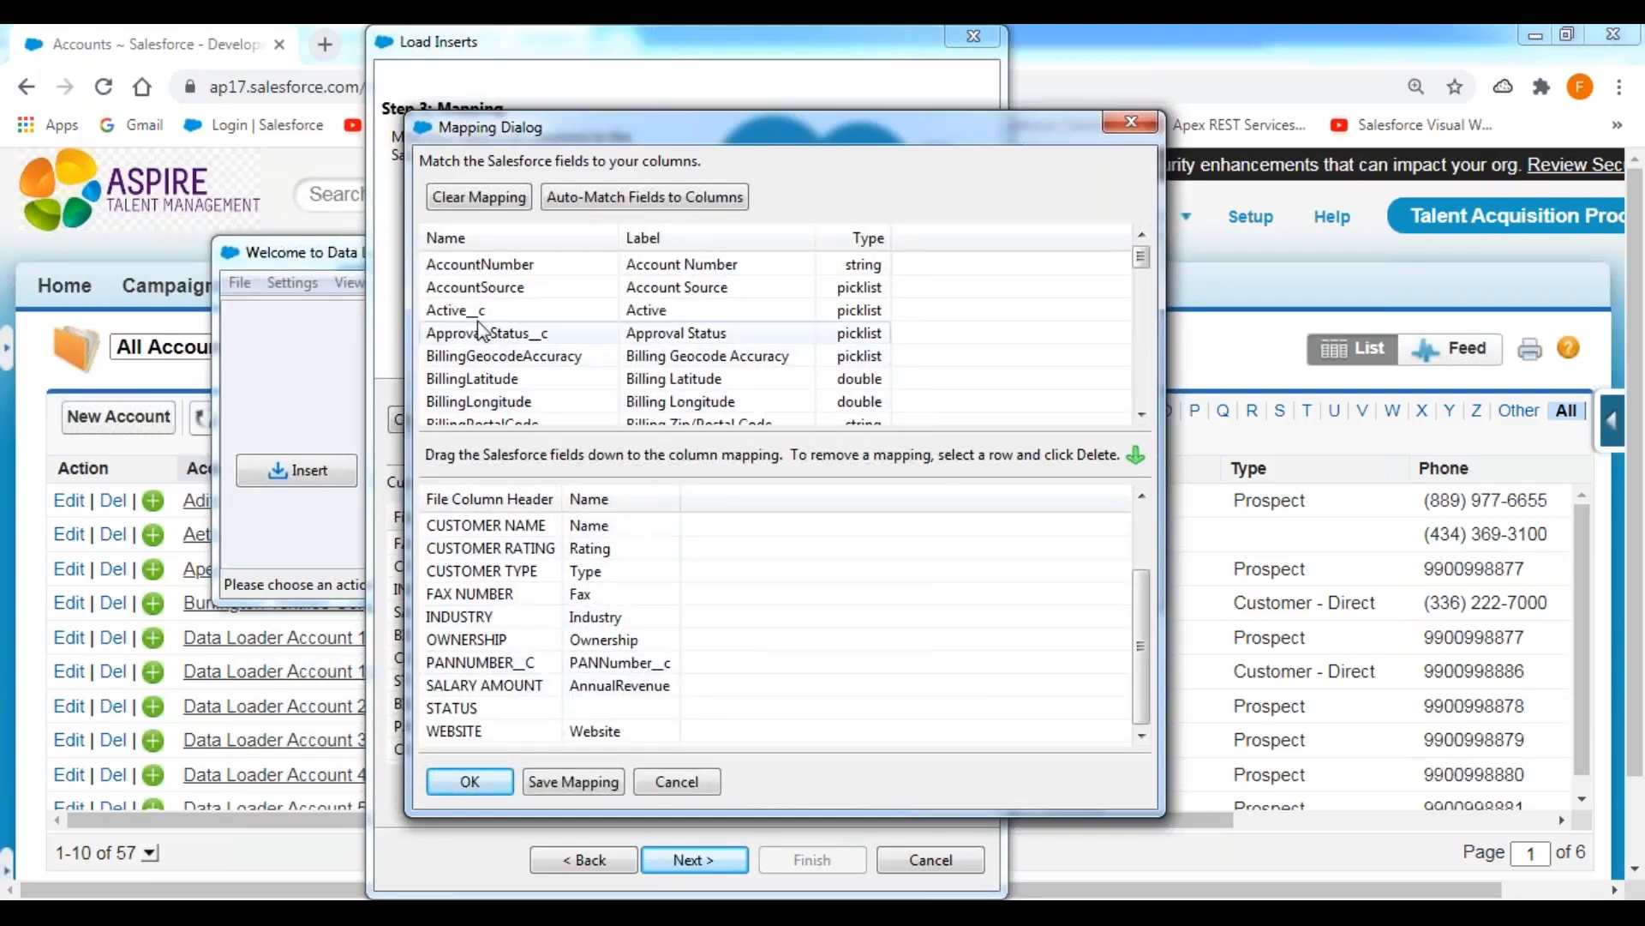
{"action": "left_click_drag", "start_coordinate": [480, 319], "coordinate": [633, 713]}
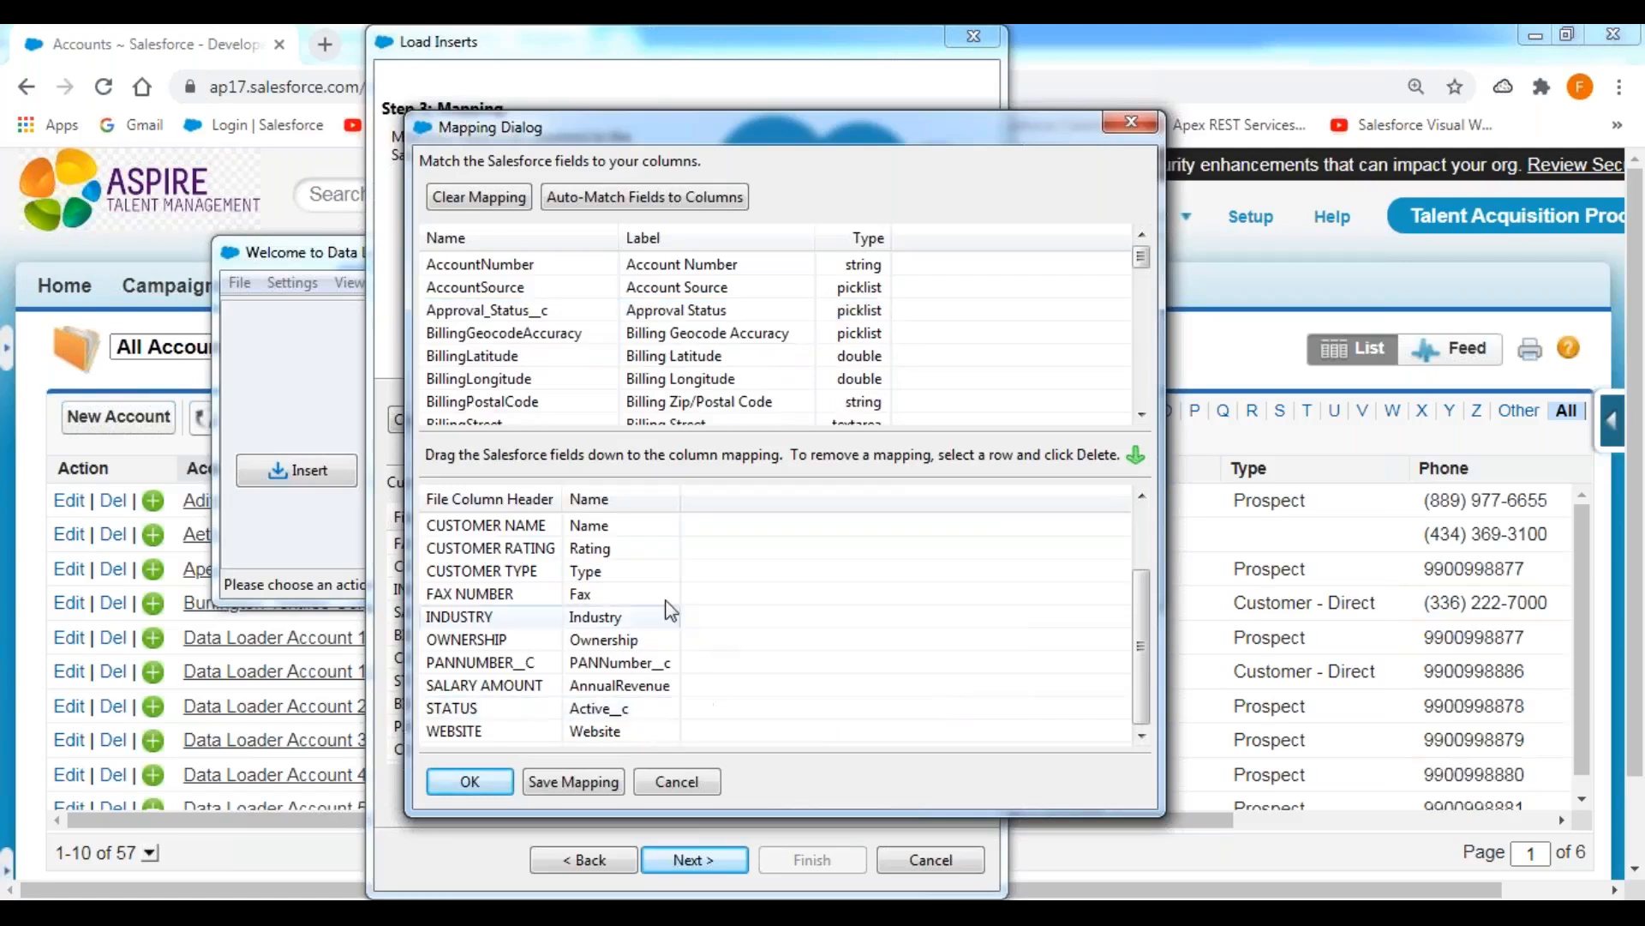
{"action": "left_click", "coordinate": [470, 781]}
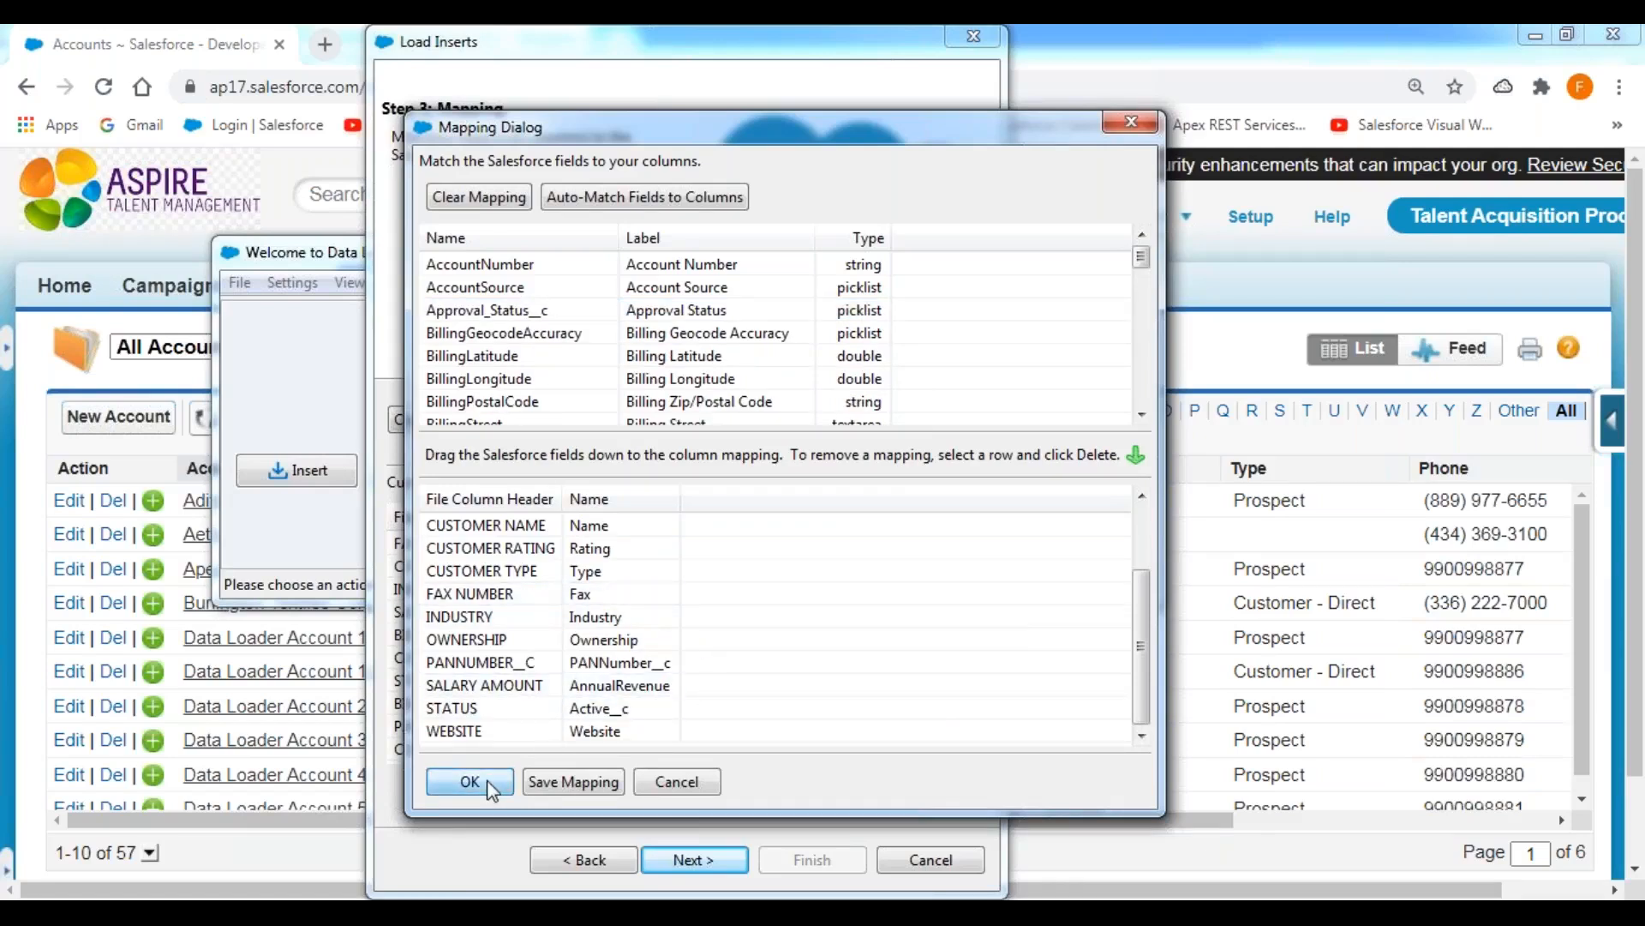
Save the result files to the DATALOADER EXTRACTIONS folder, run the account insert, and close the completion summary.
{"action": "left_click", "coordinate": [695, 860]}
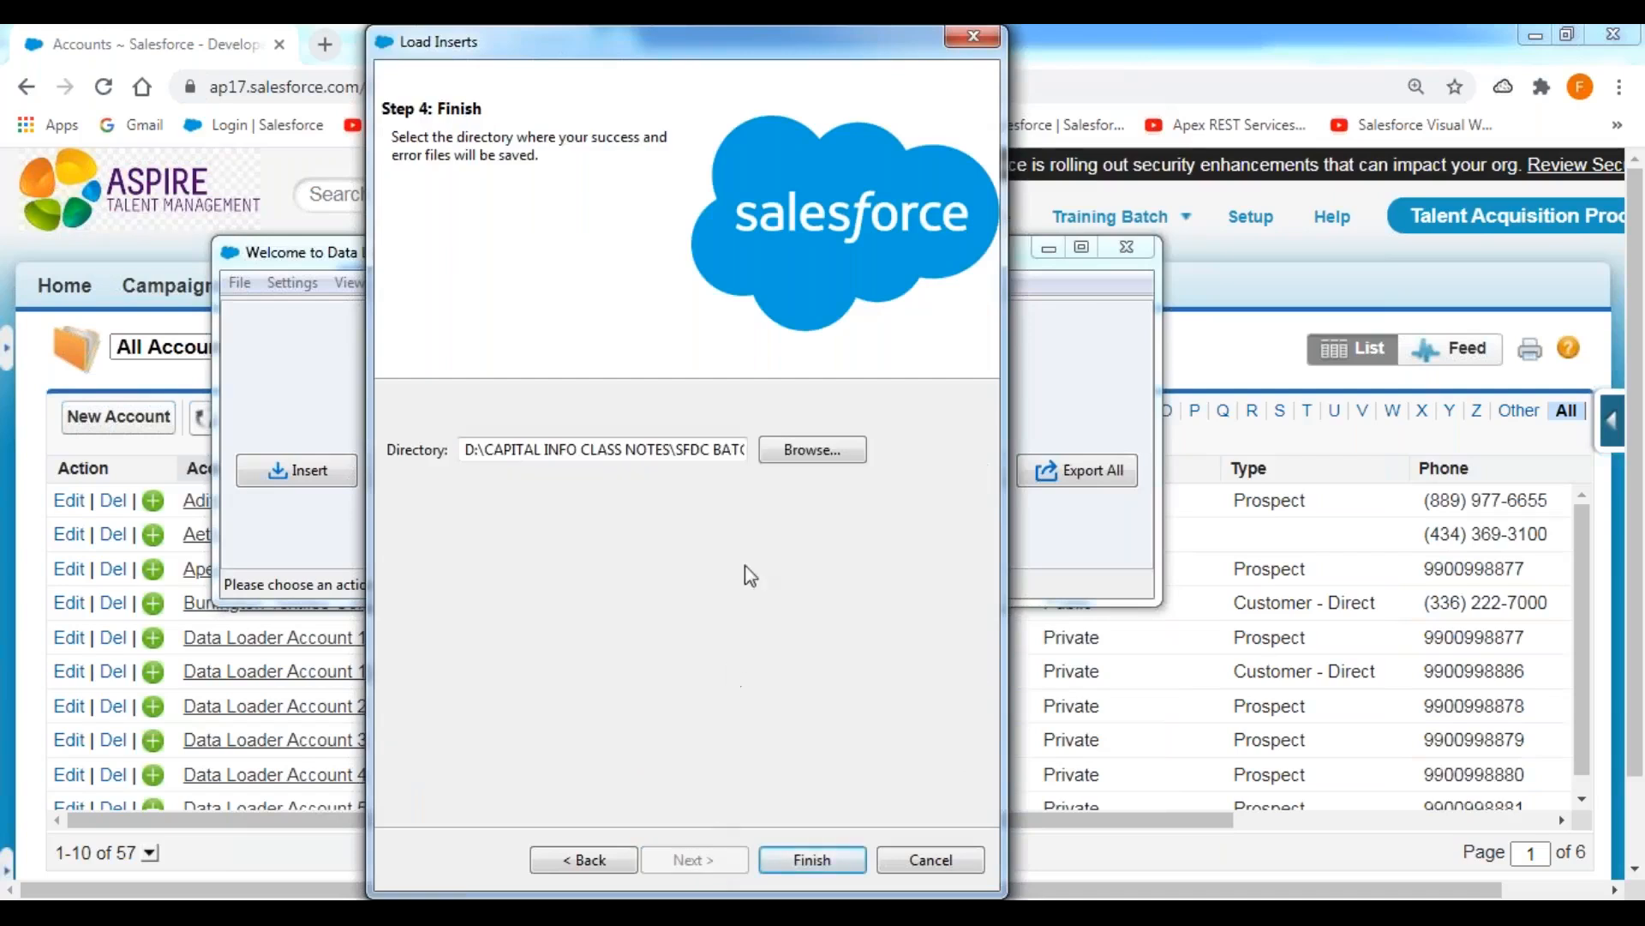
{"action": "left_click", "coordinate": [815, 459]}
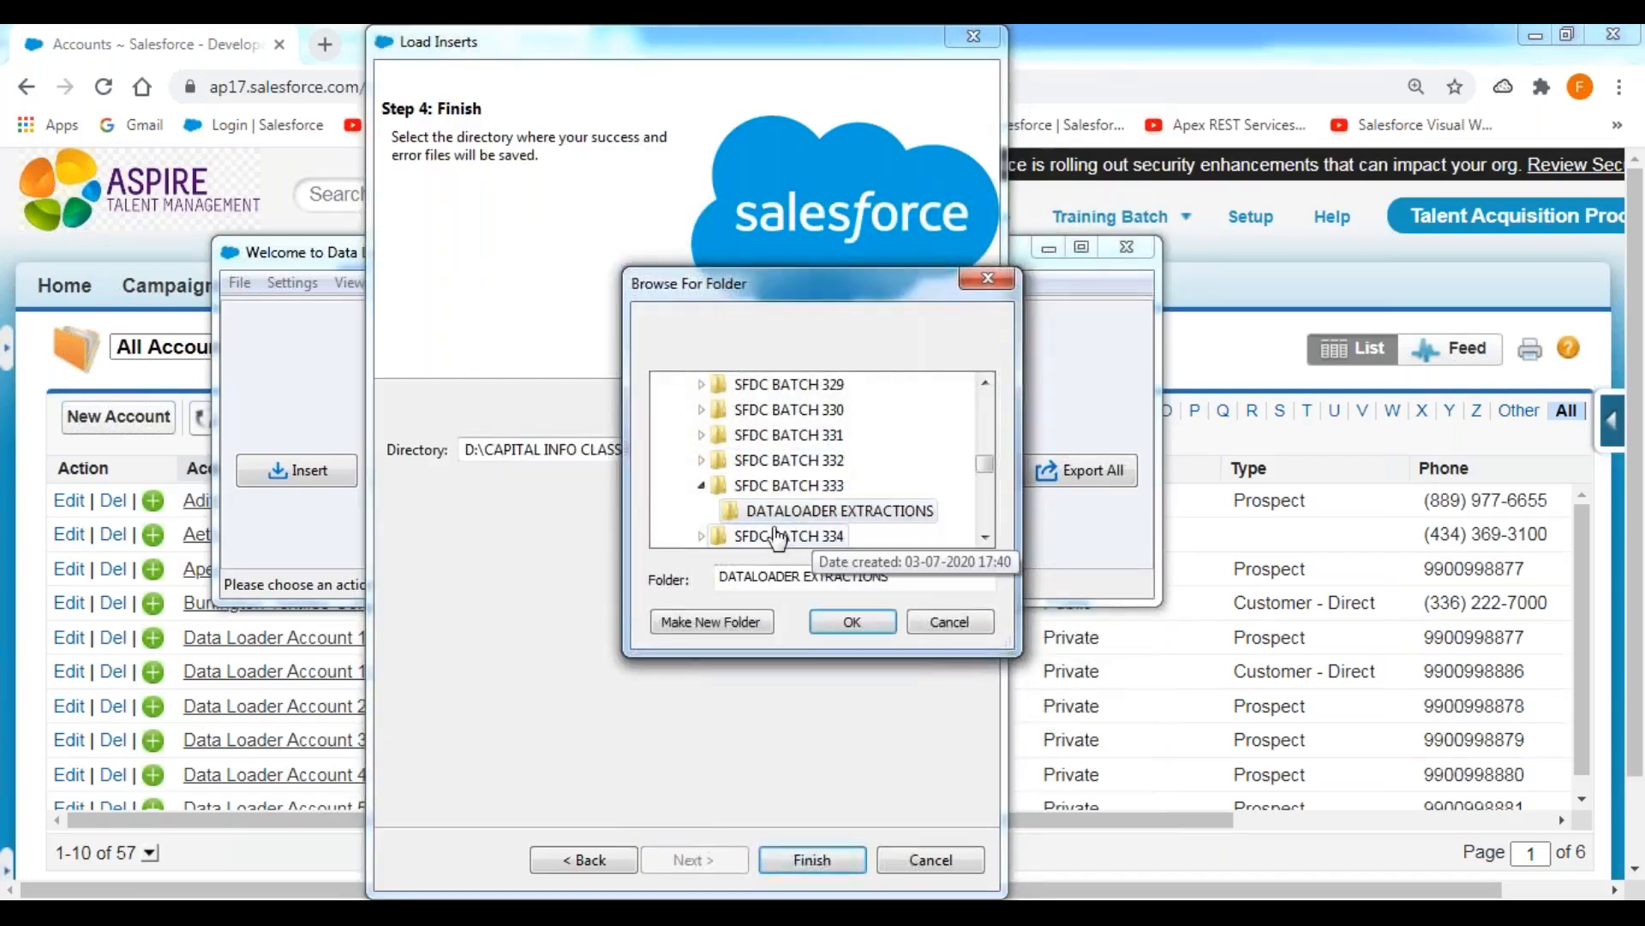
{"action": "left_click", "coordinate": [874, 623]}
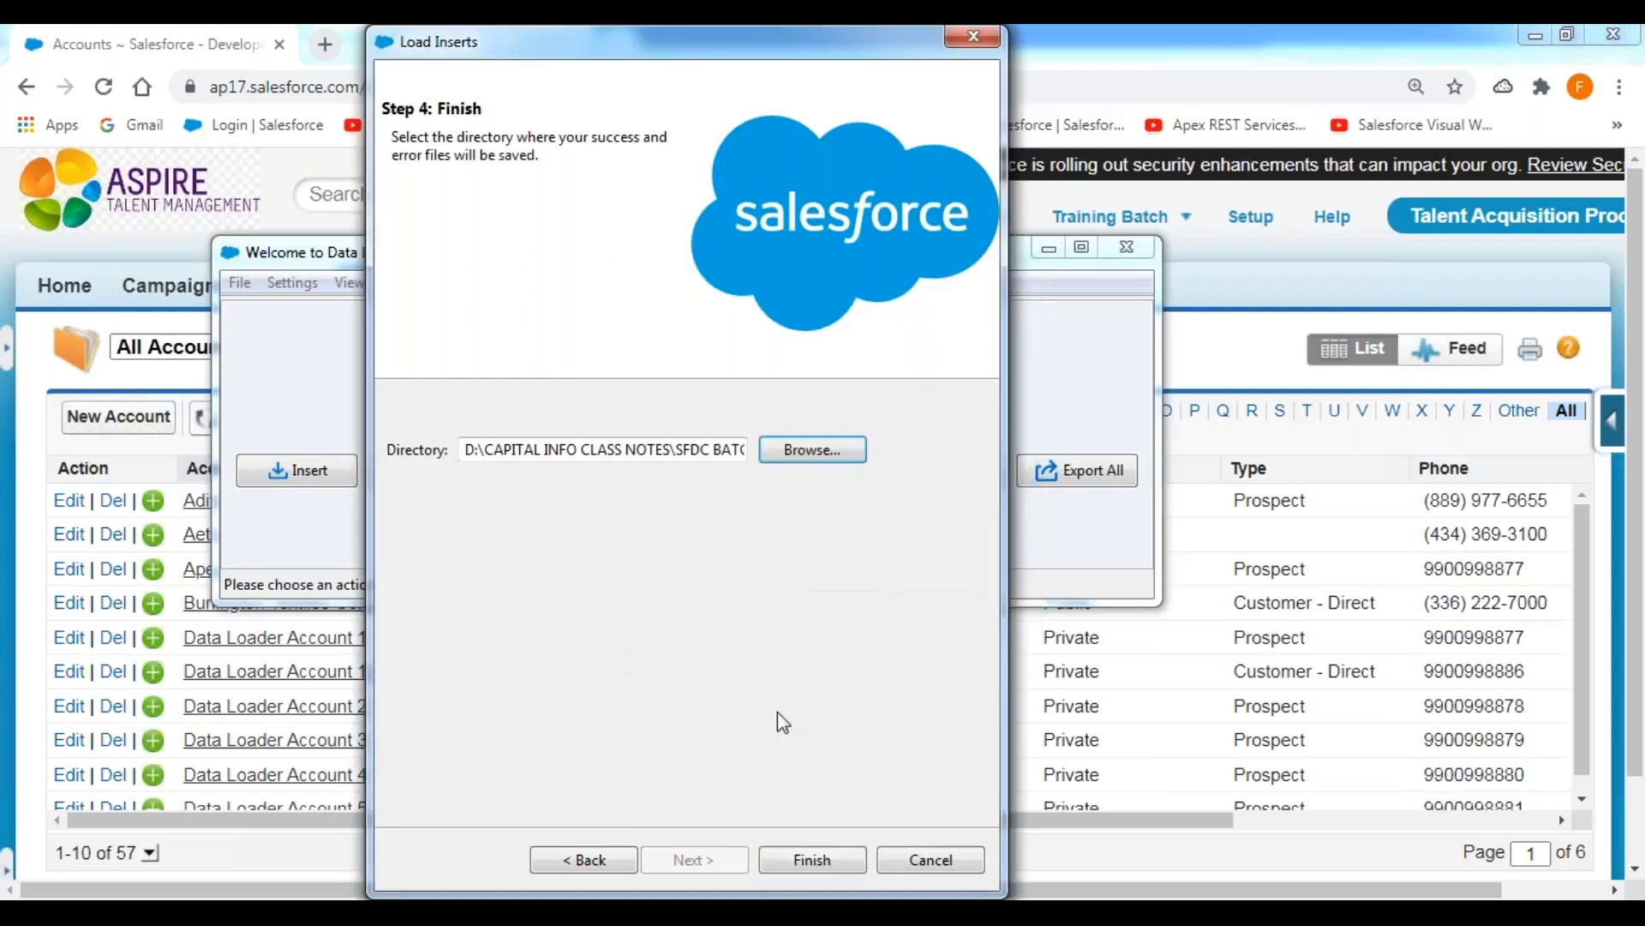
{"action": "left_click", "coordinate": [814, 862]}
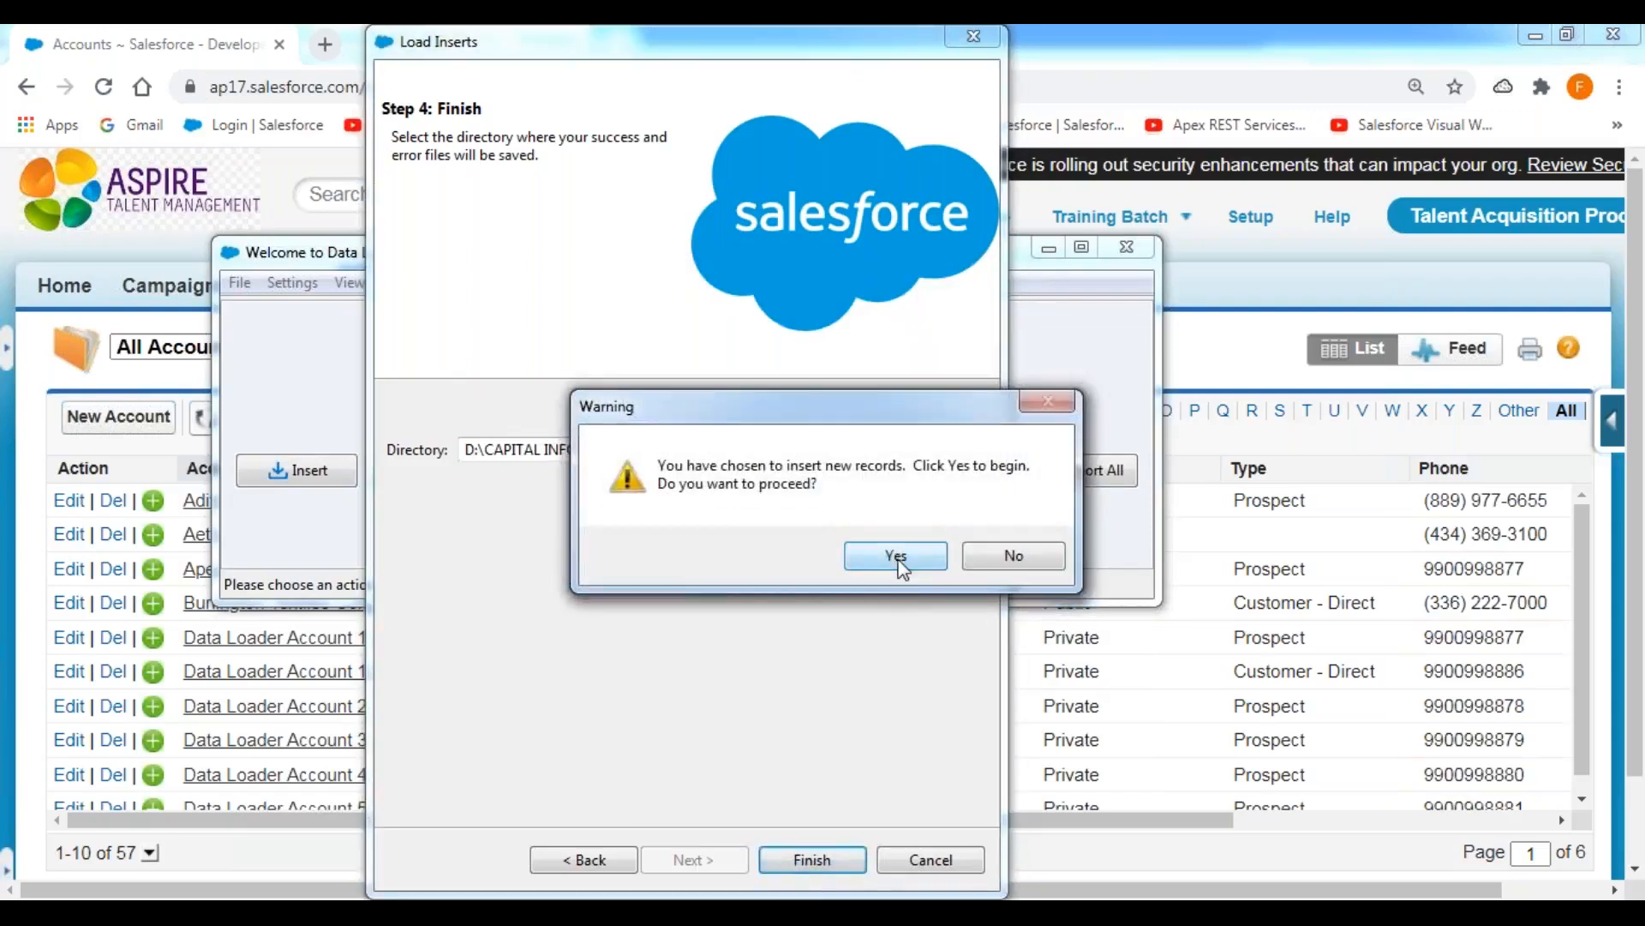
{"action": "left_click", "coordinate": [896, 557]}
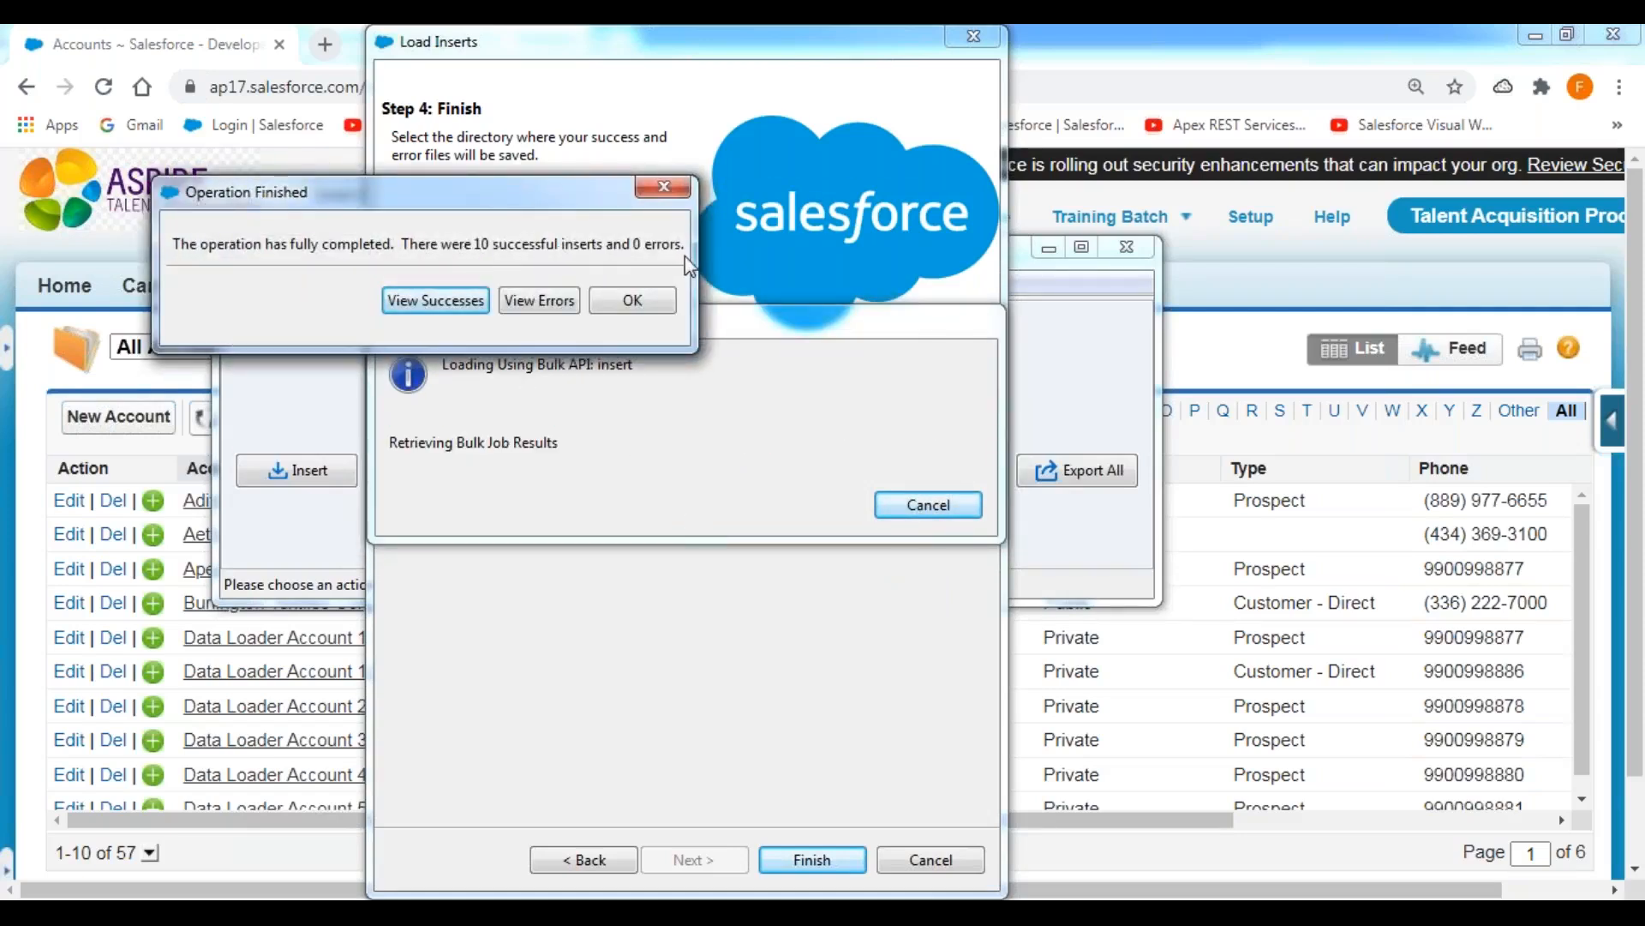
{"action": "left_click", "coordinate": [649, 303]}
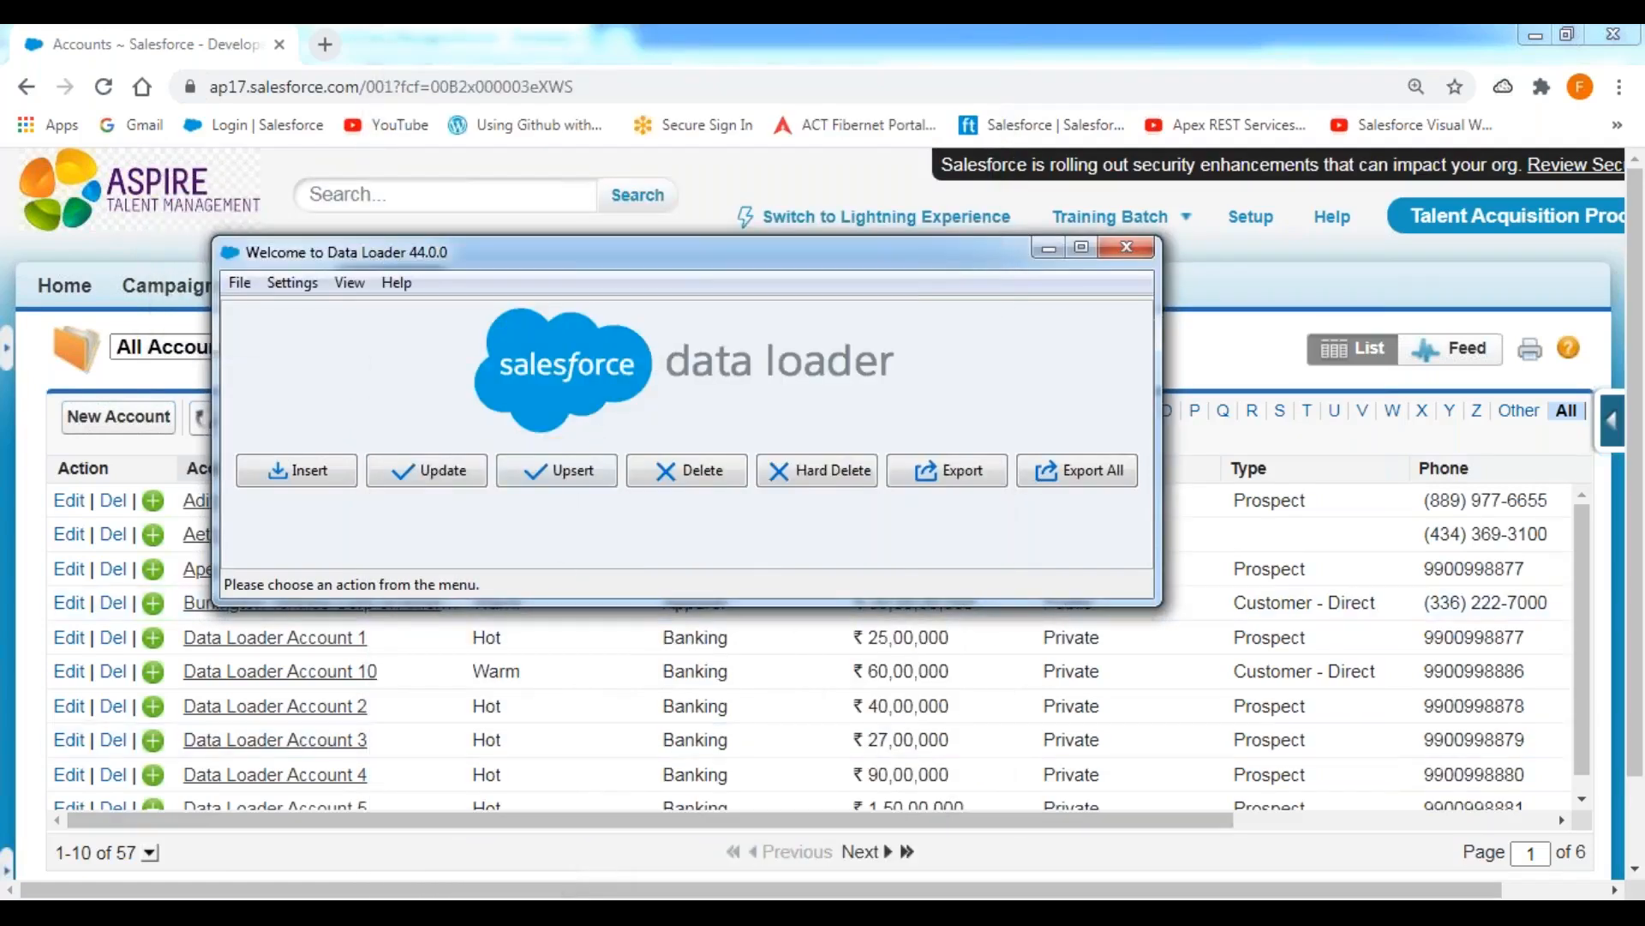
{"action": "left_click", "coordinate": [343, 913]}
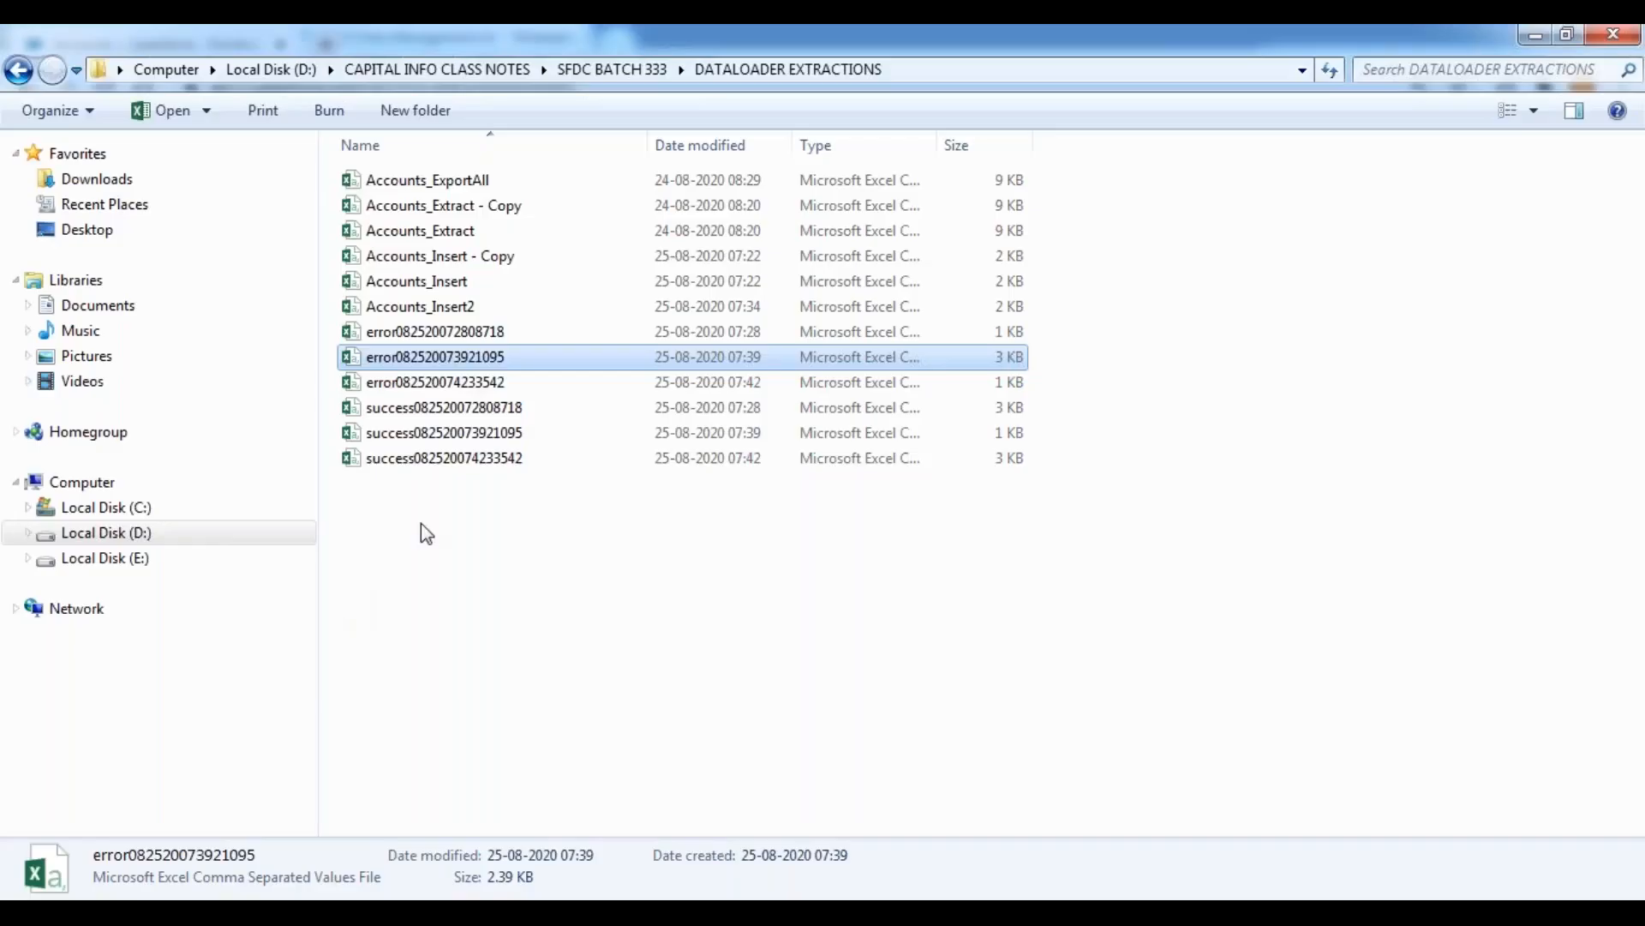
{"action": "left_click", "coordinate": [442, 548]}
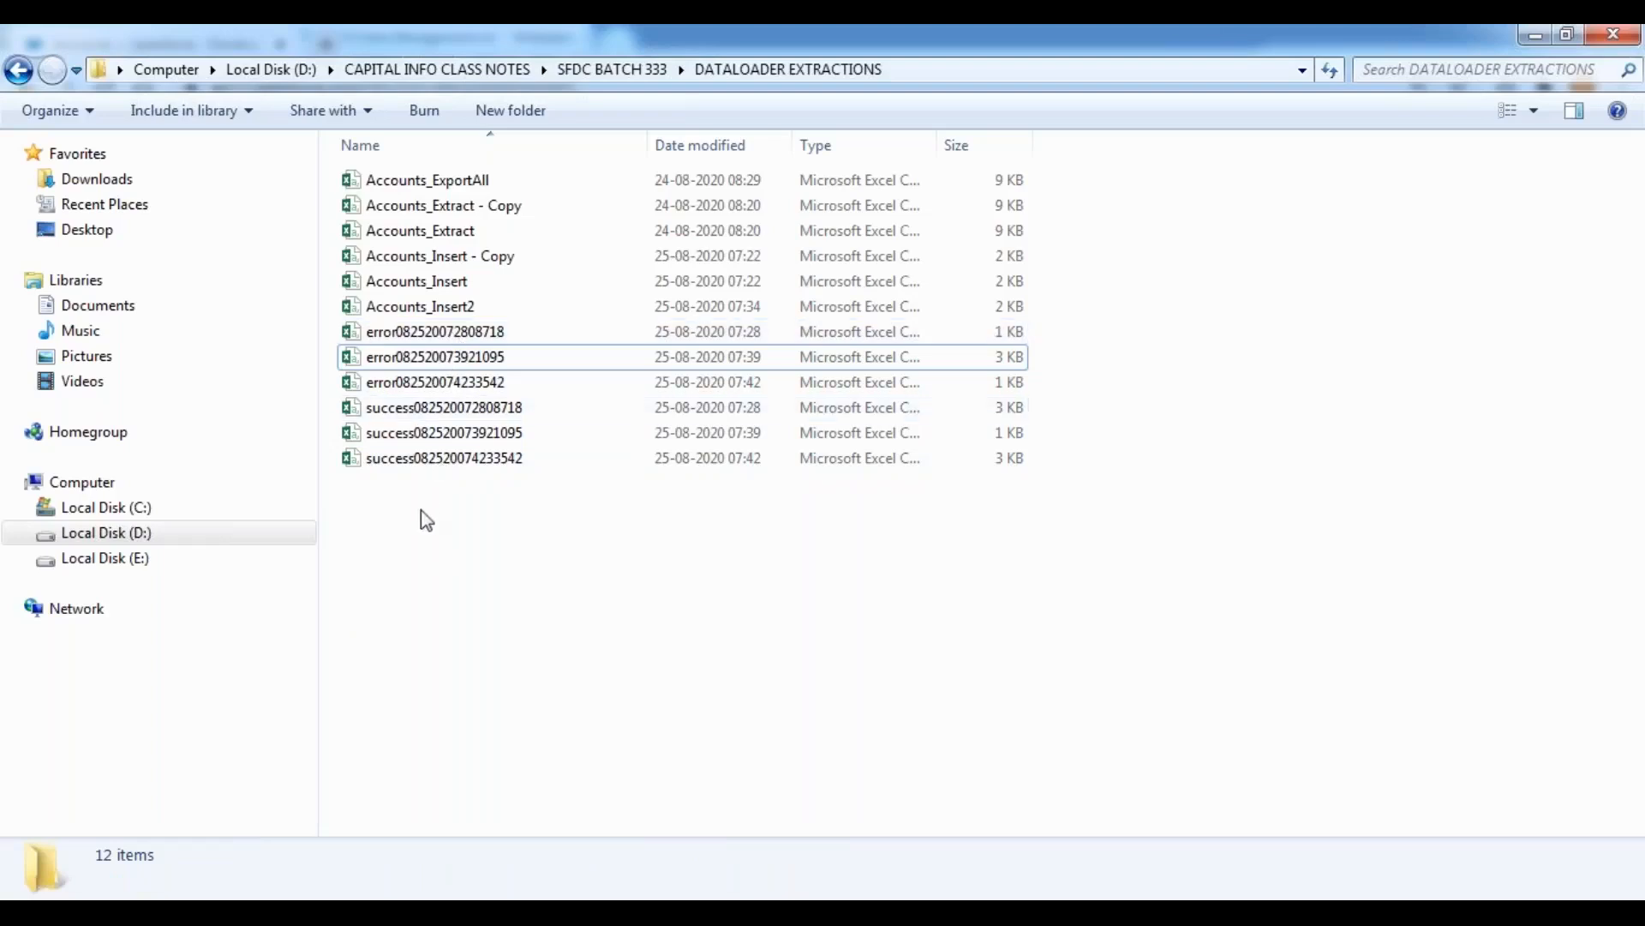
{"action": "double_click", "coordinate": [426, 460]}
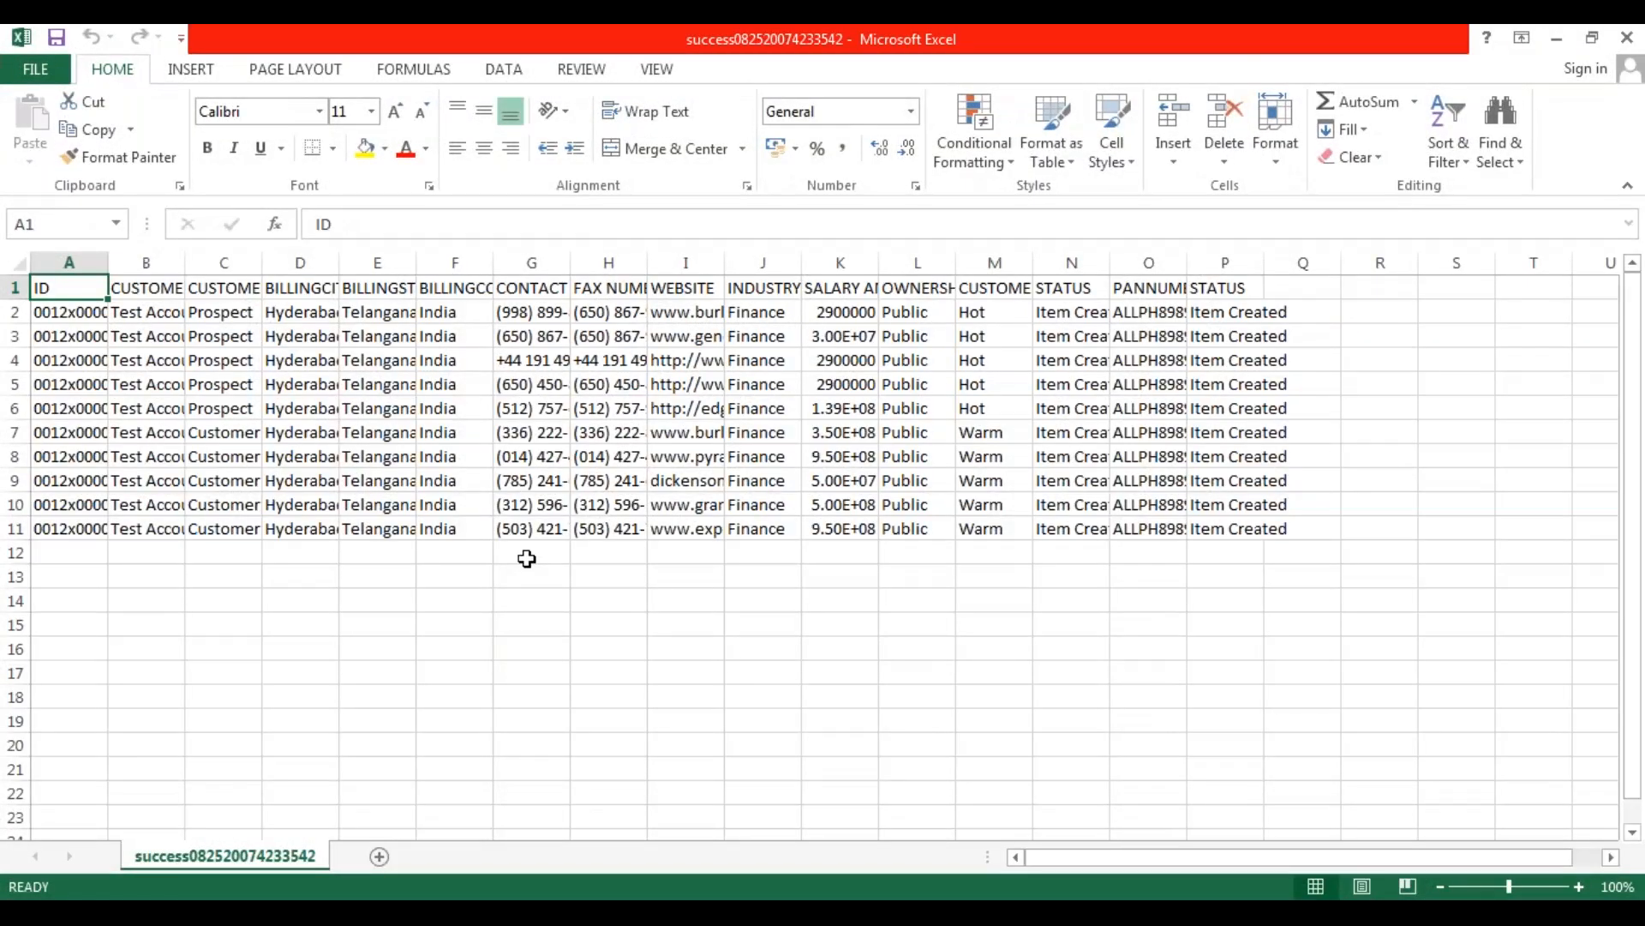
{"action": "left_click", "coordinate": [1051, 698]}
{"action": "left_click", "coordinate": [17, 261]}
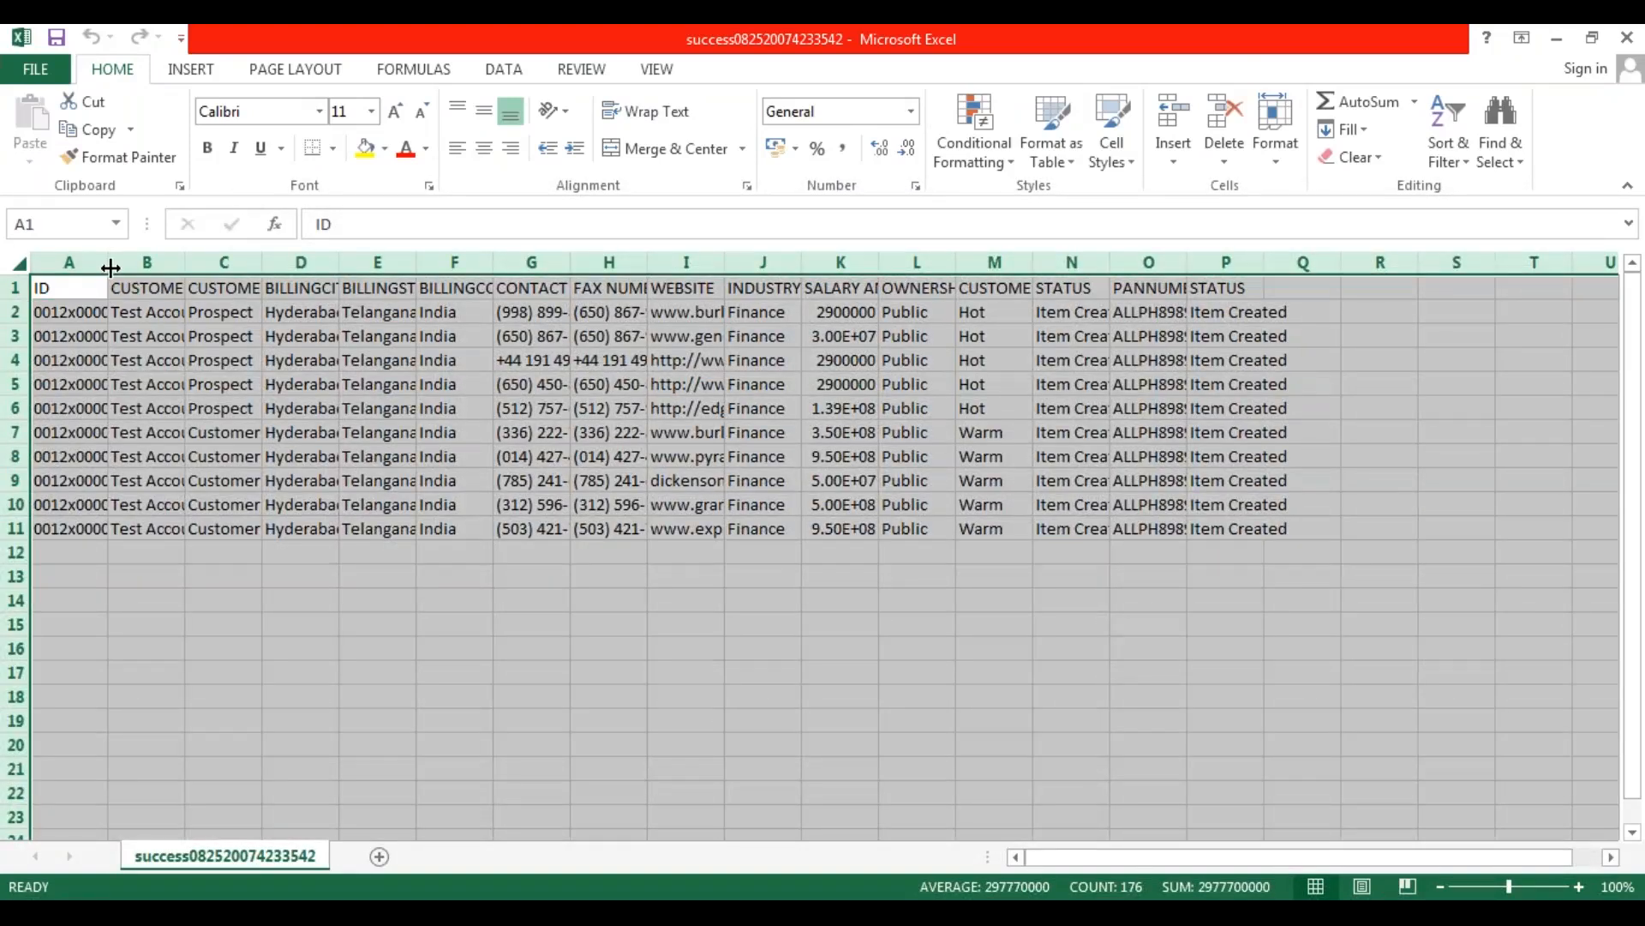
{"action": "key", "text": "alt+h"}
{"action": "key", "text": "o"}
{"action": "key", "text": "i"}
{"action": "left_click", "coordinate": [262, 605]}
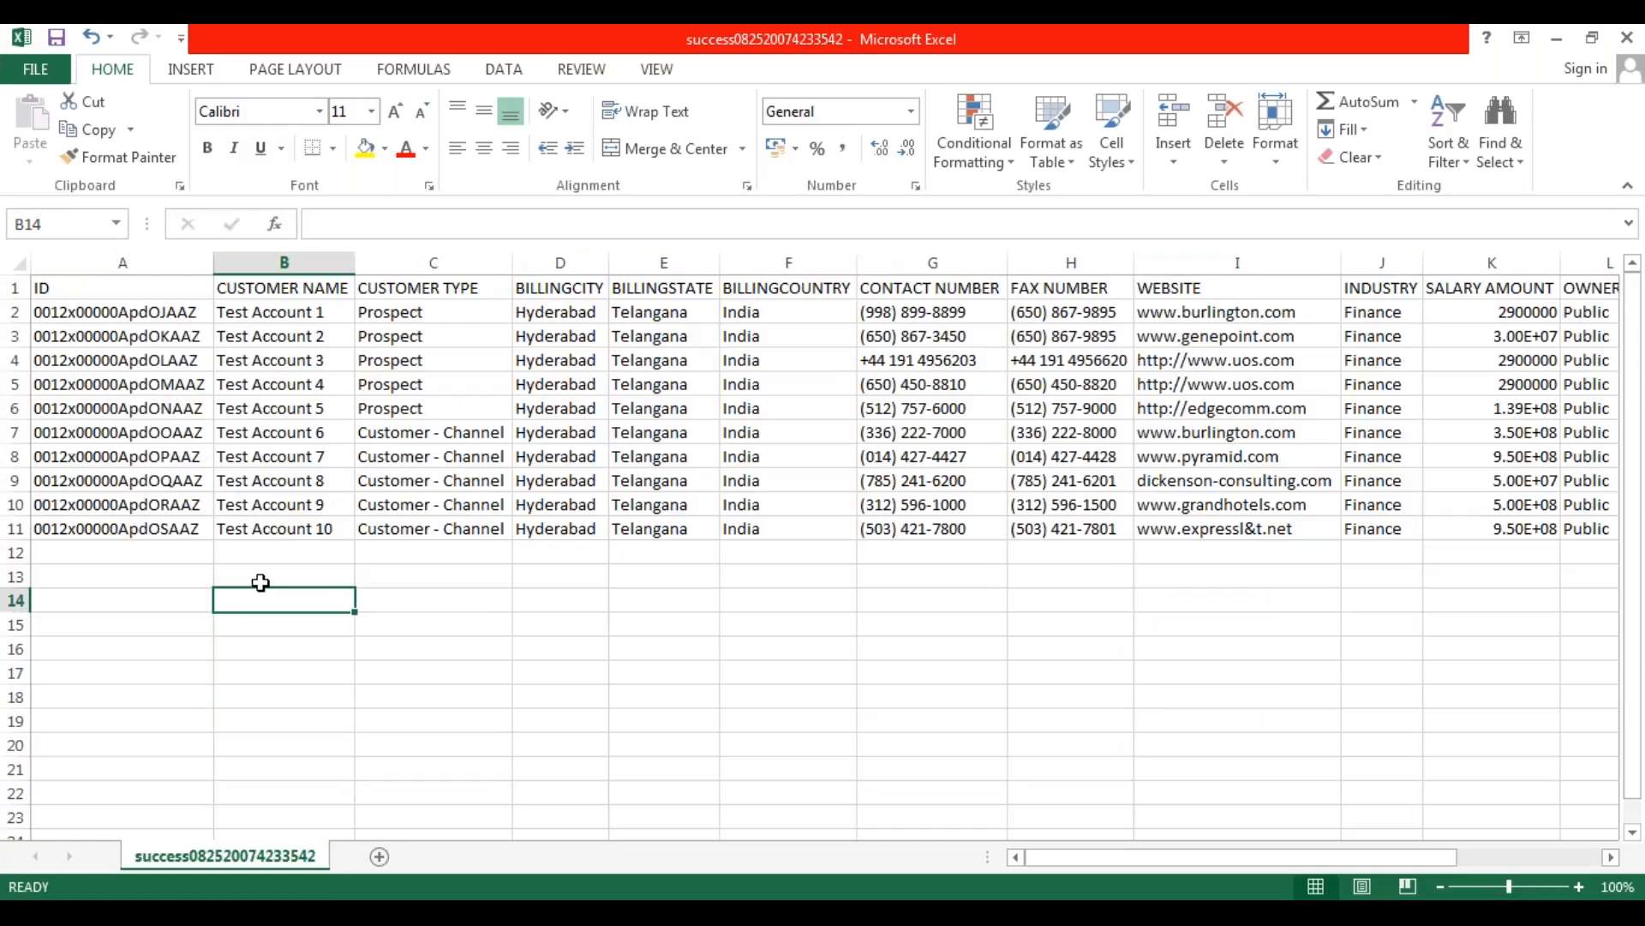
Check the record IDs and the final STATUS column of the success file, and close it without saving.
{"action": "left_click", "coordinate": [171, 312]}
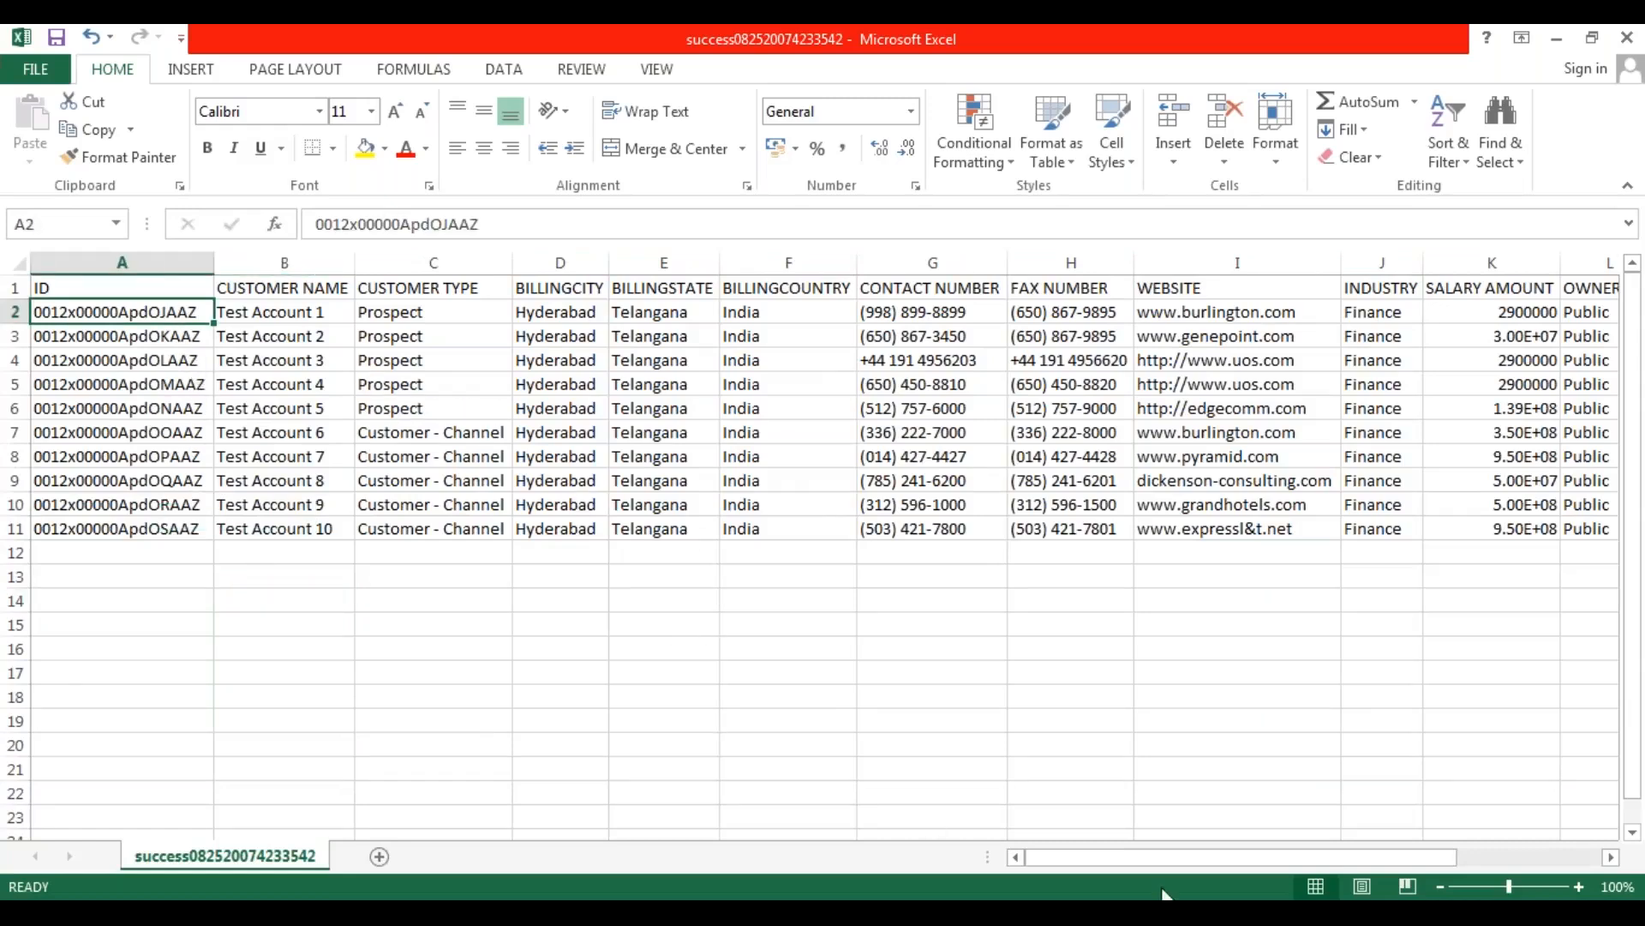
{"action": "left_click_drag", "start_coordinate": [1056, 860], "coordinate": [1222, 860]}
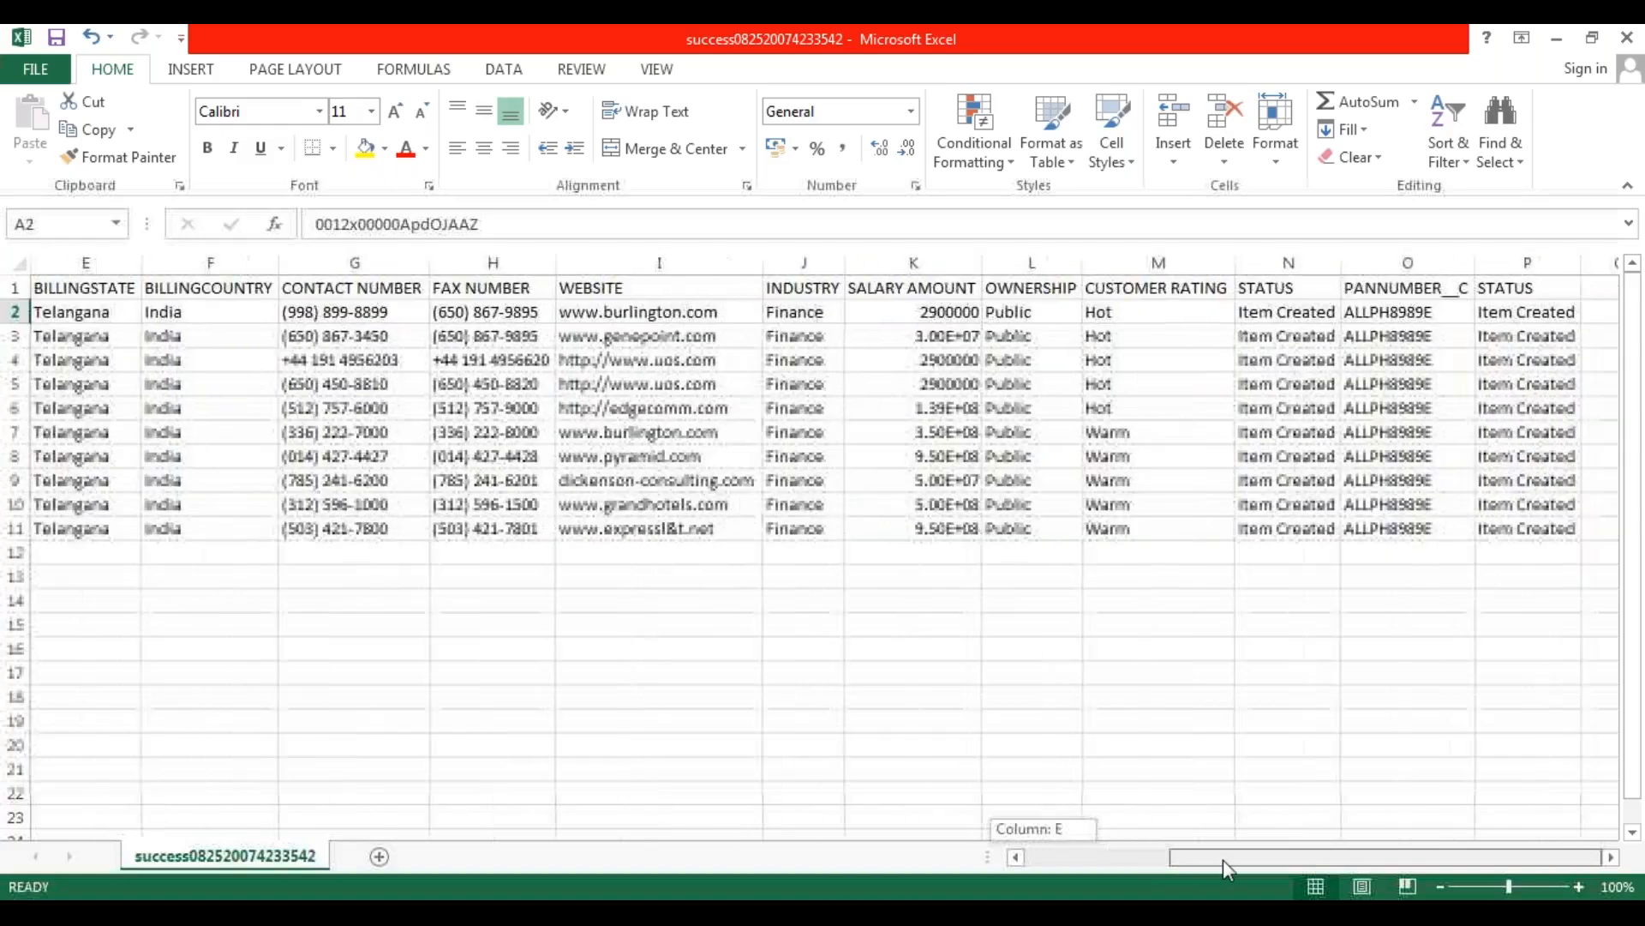
{"action": "left_click", "coordinate": [1520, 294]}
{"action": "left_click_drag", "start_coordinate": [1523, 319], "coordinate": [1546, 525]}
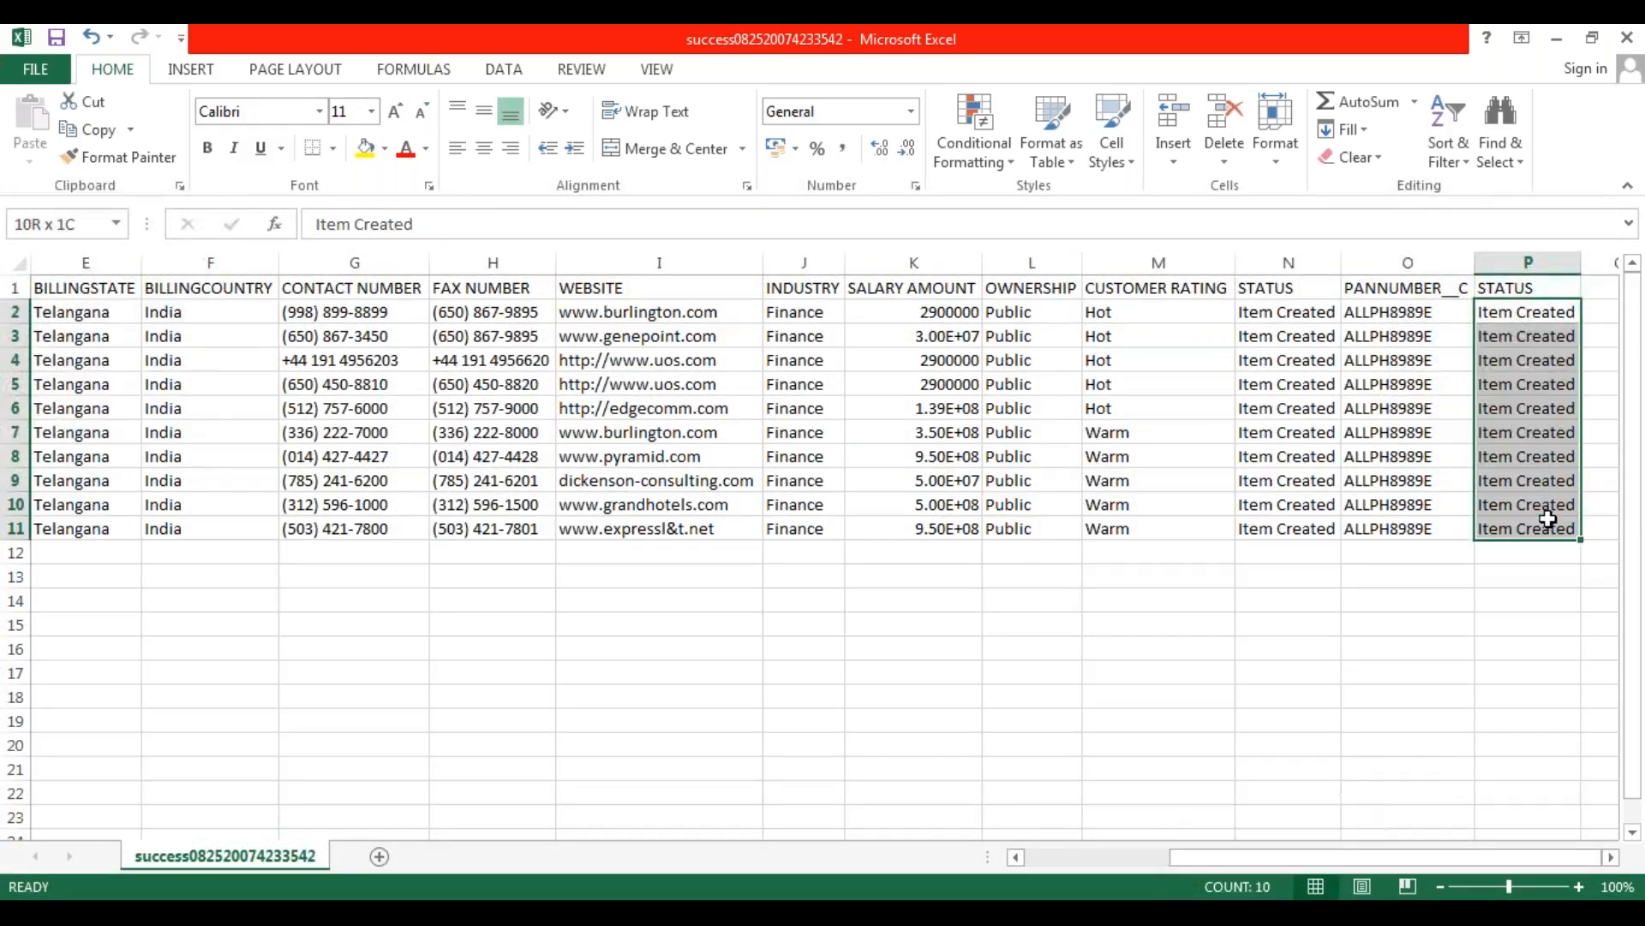
{"action": "left_click_drag", "start_coordinate": [1225, 868], "coordinate": [1081, 864]}
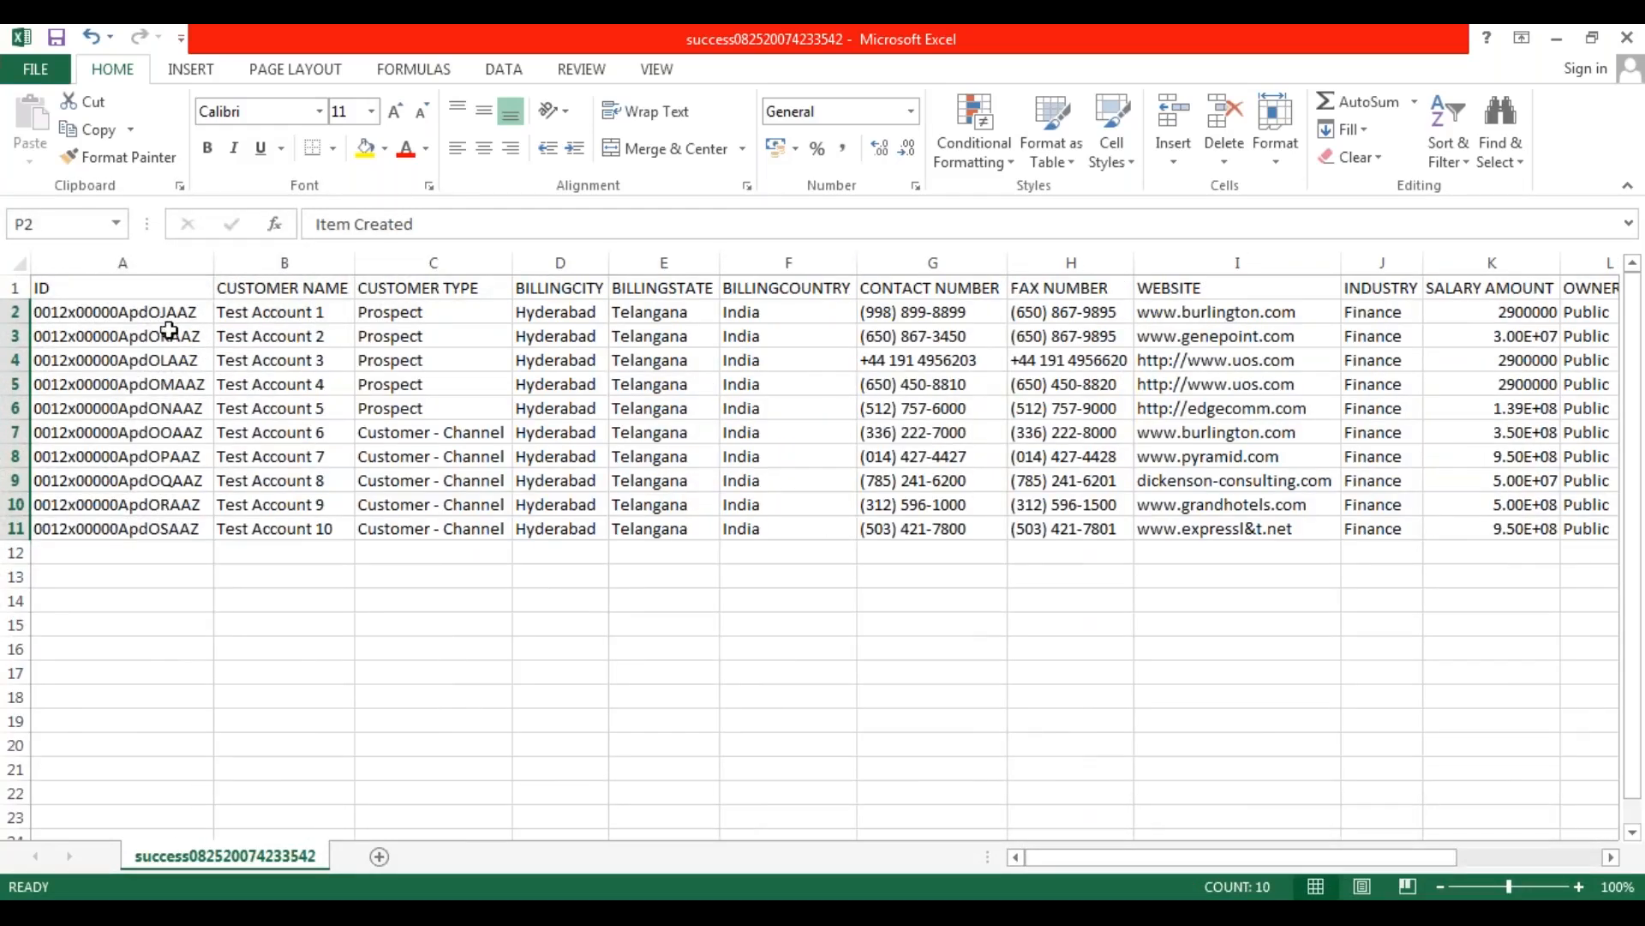
{"action": "left_click_drag", "start_coordinate": [149, 312], "coordinate": [142, 526]}
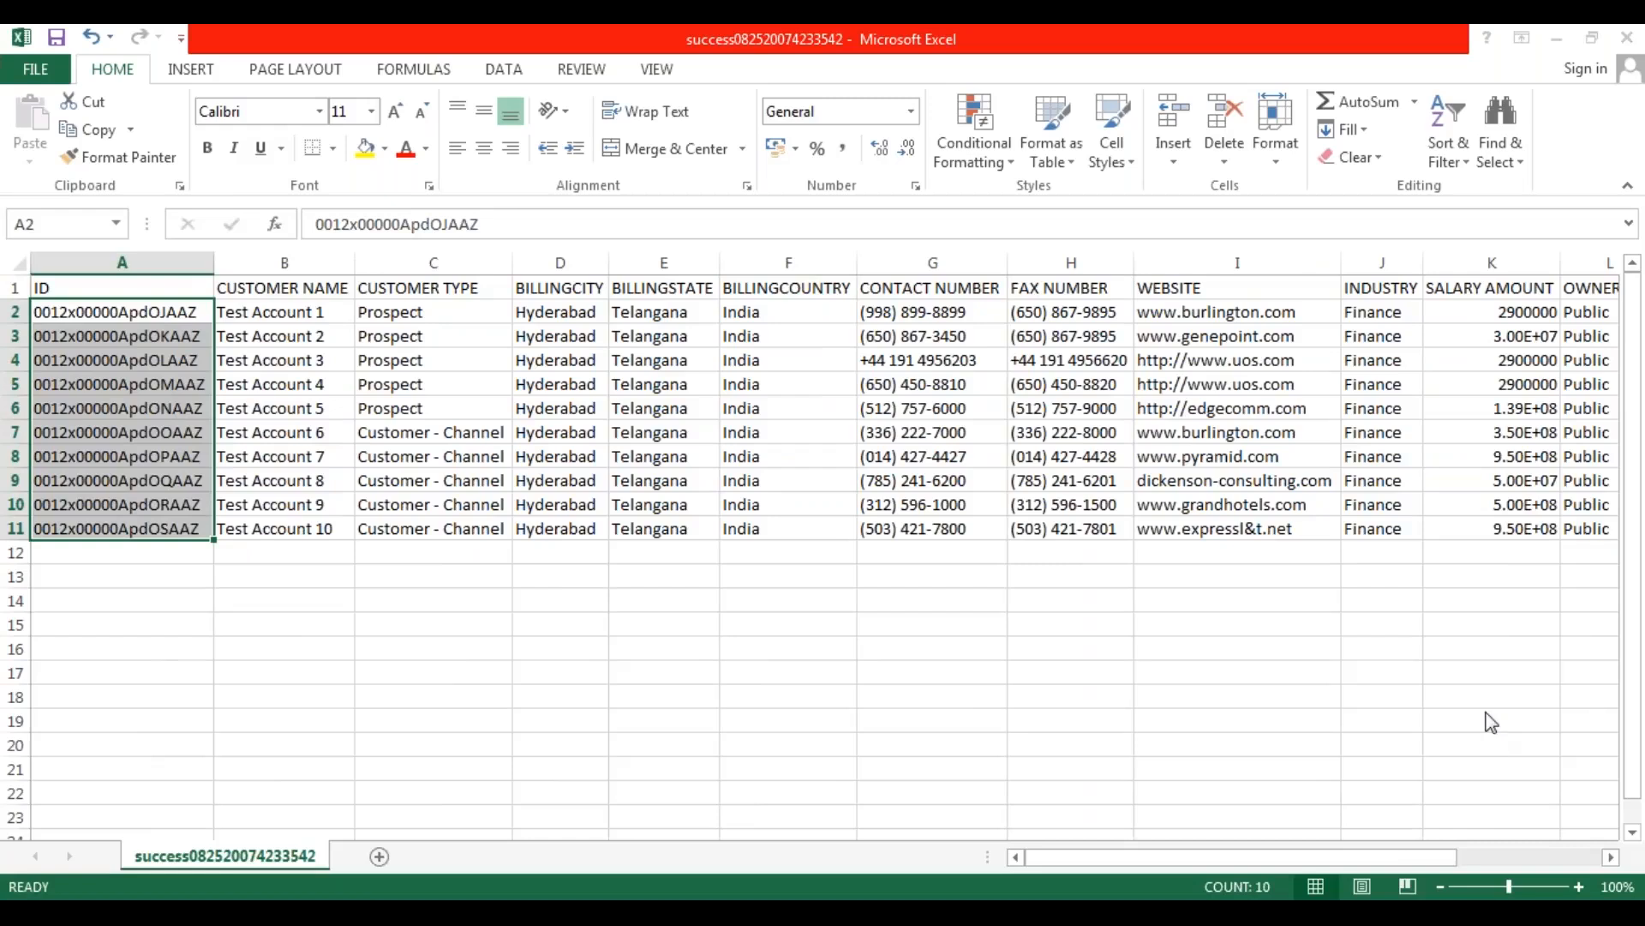
{"action": "key", "text": "alt+Tab"}
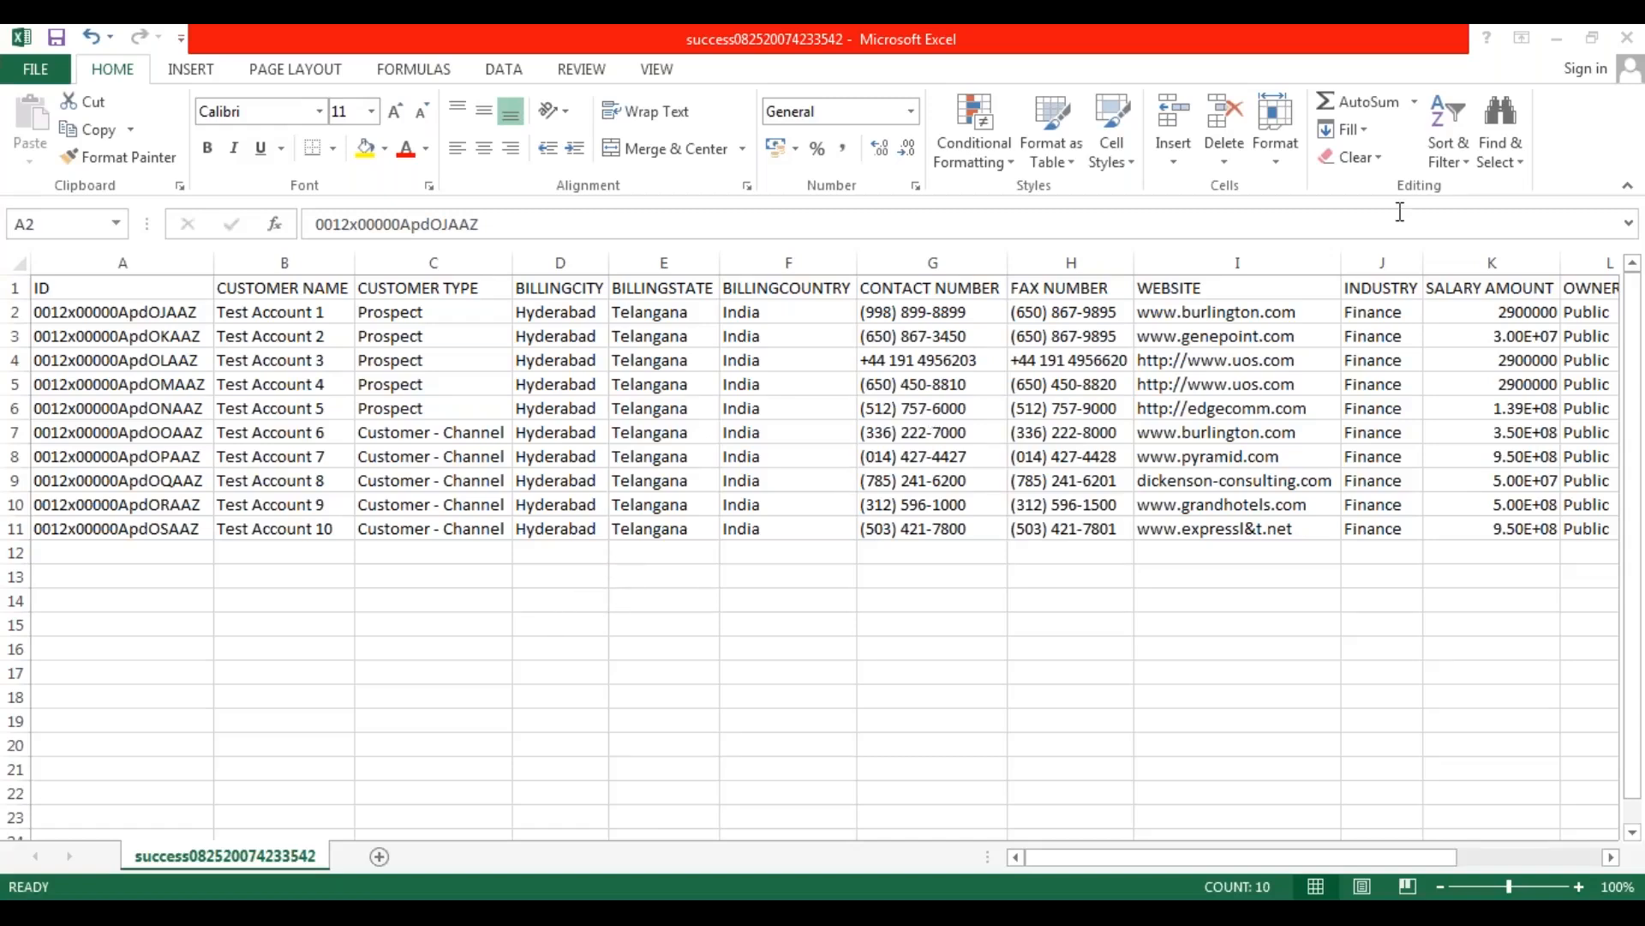
{"action": "left_click", "coordinate": [1625, 47]}
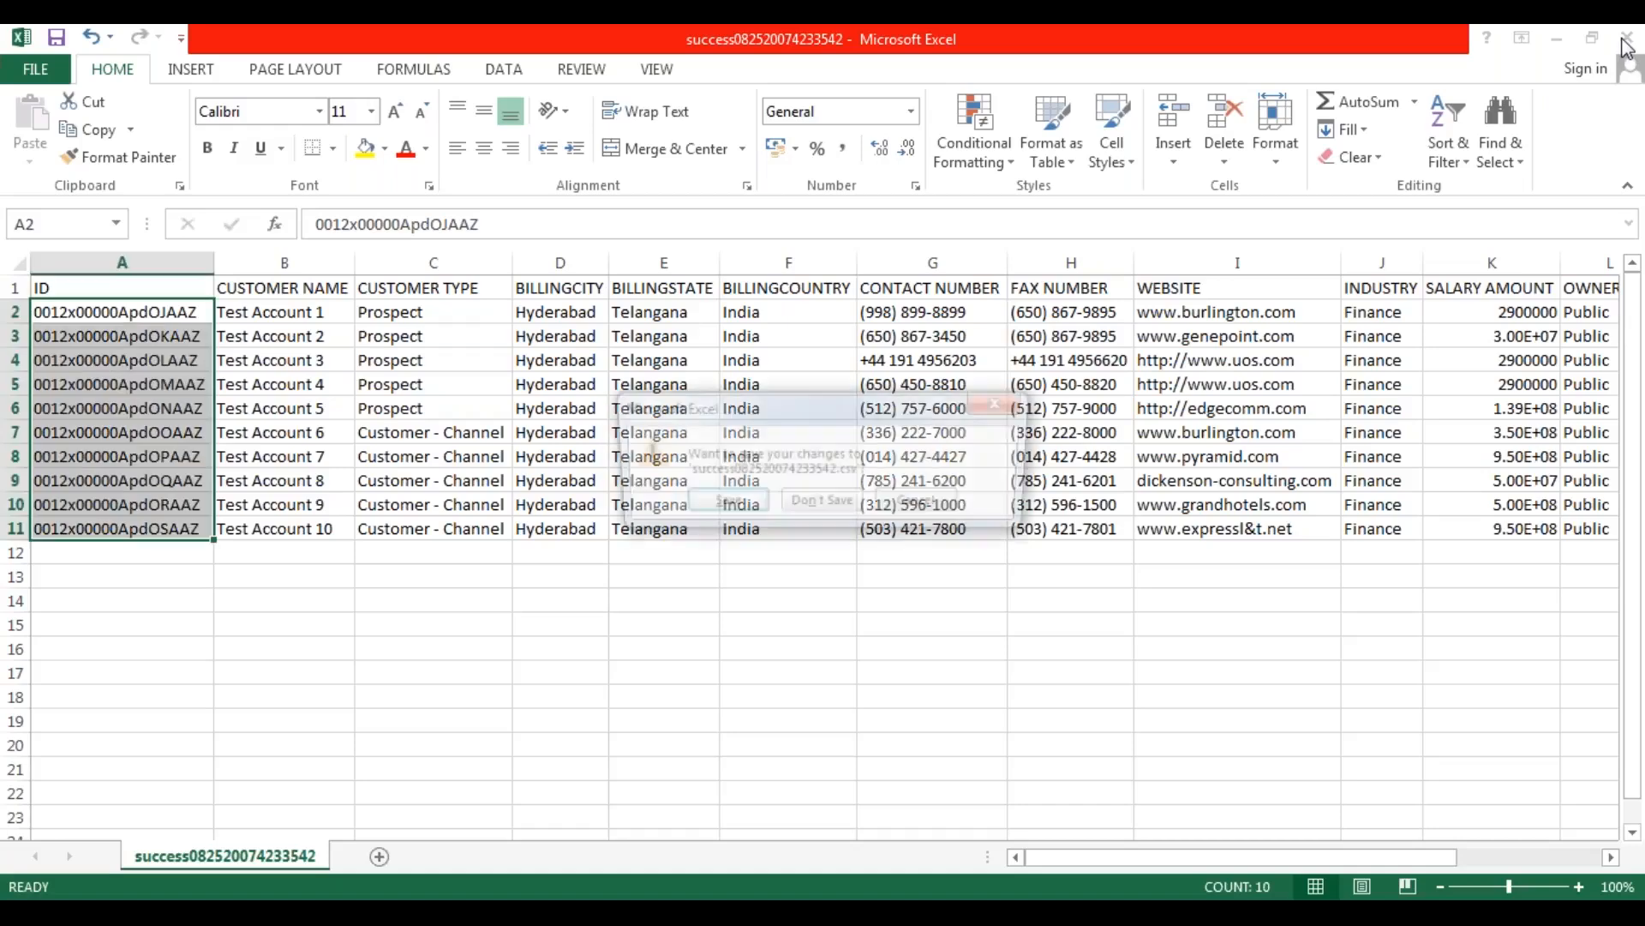
{"action": "left_click", "coordinate": [821, 505]}
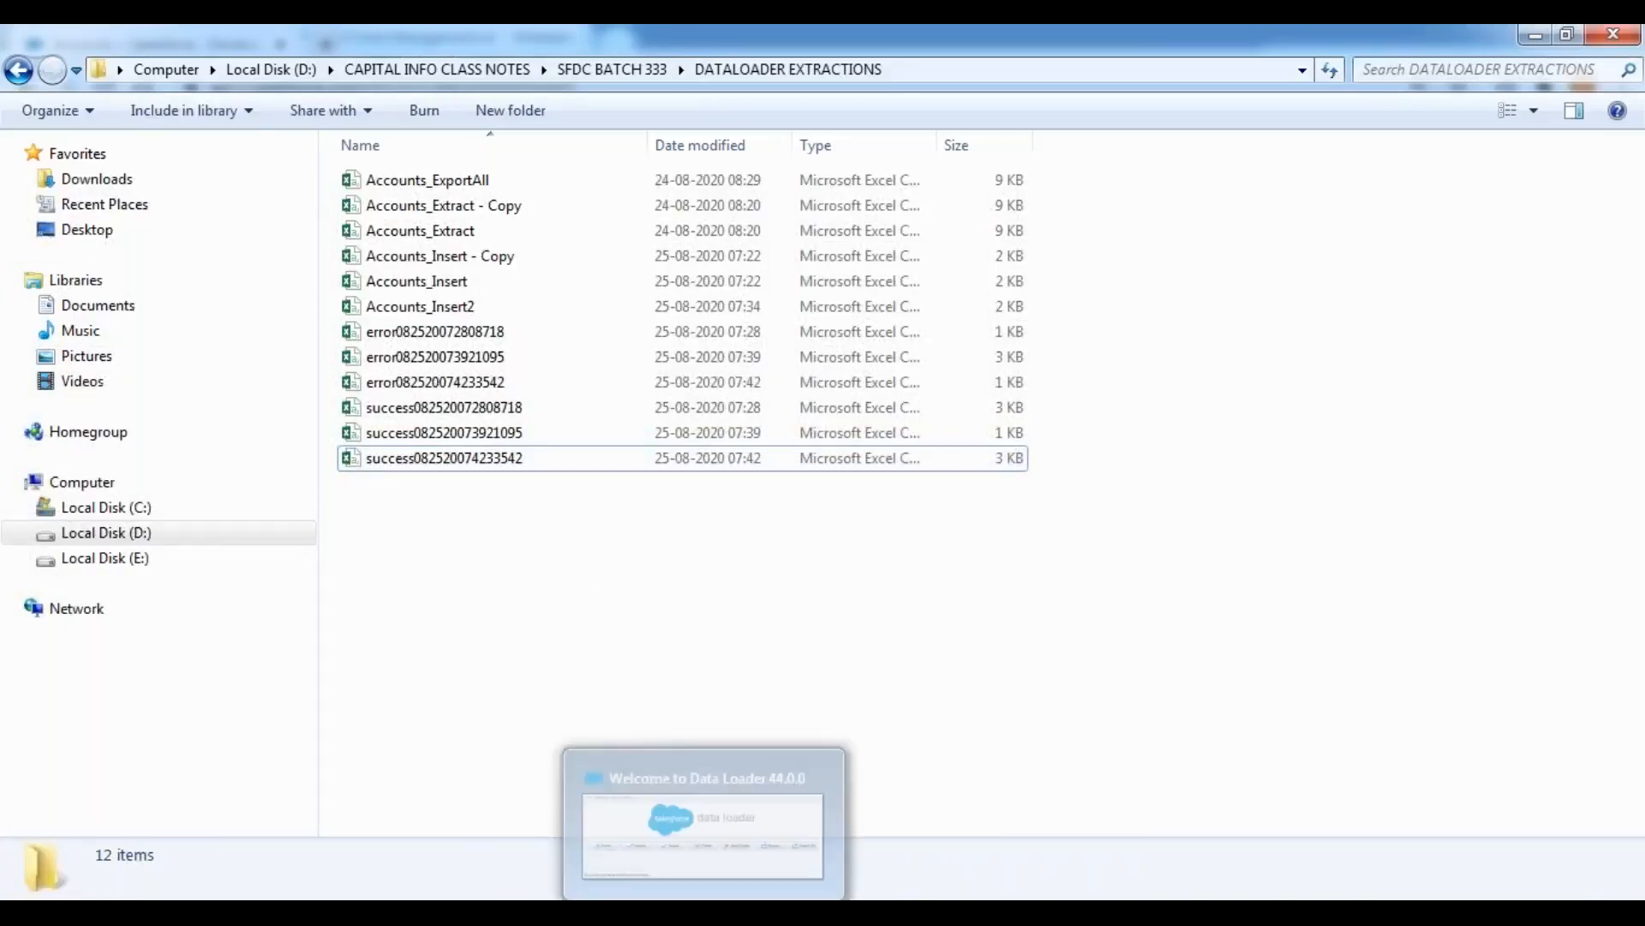
Switch to the Data Management.txt notes in Notepad++ and add blank lines below the UPDATE description for a new note.
{"action": "left_click", "coordinate": [655, 877]}
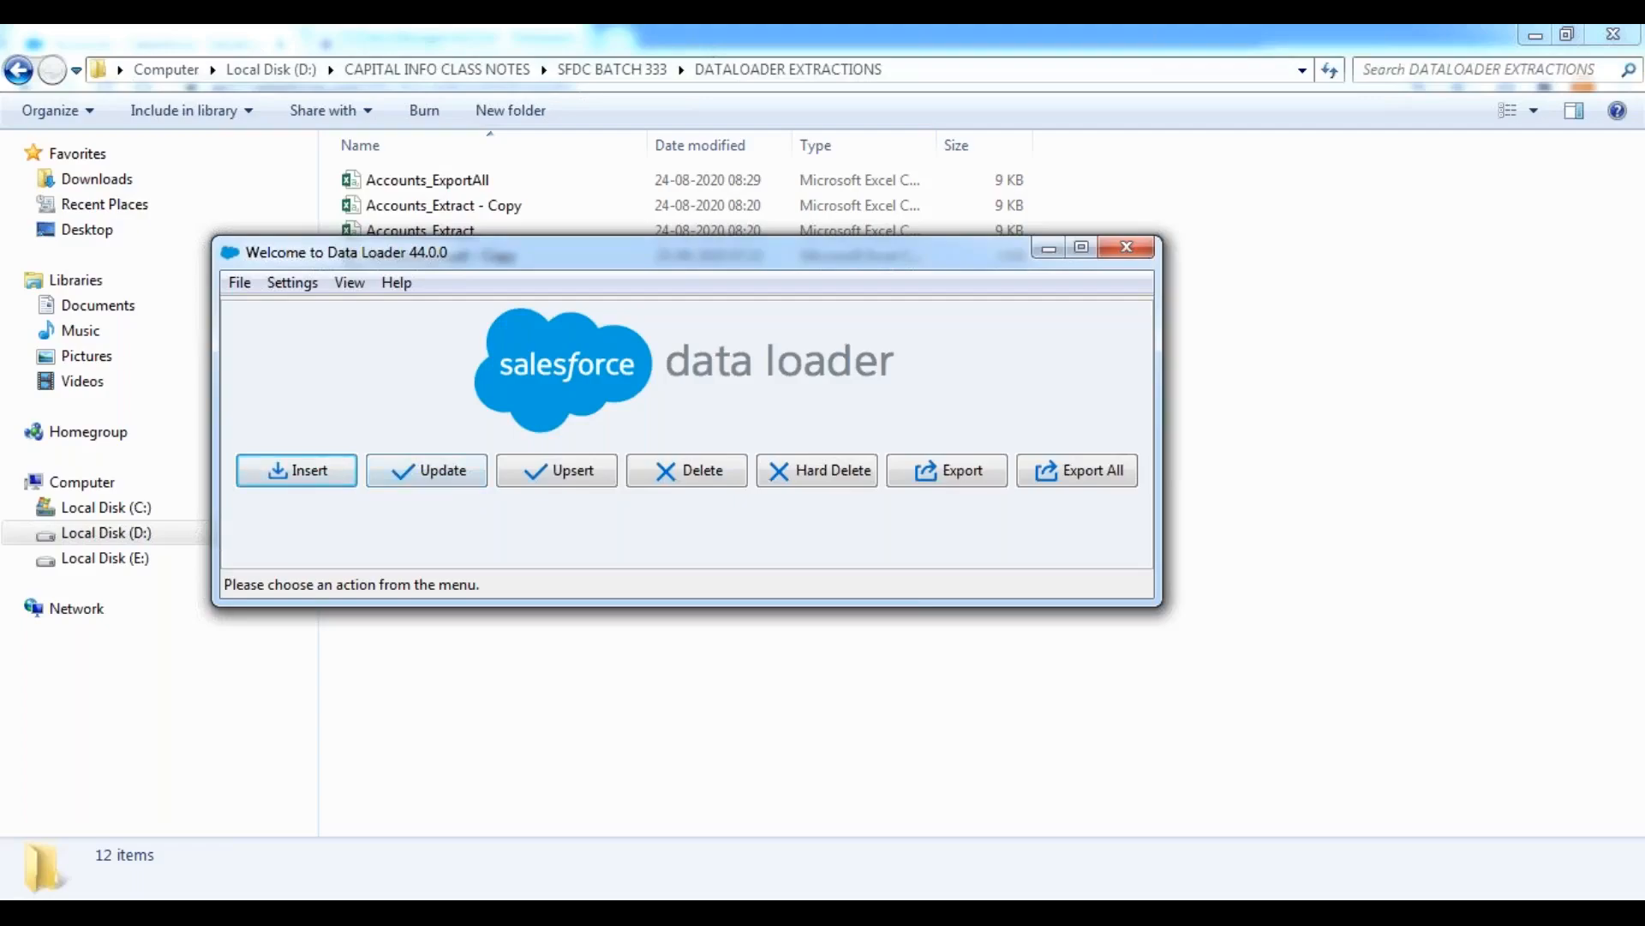
{"action": "left_click", "coordinate": [677, 913]}
{"action": "scroll", "coordinate": [534, 649], "scroll_direction": "down", "scroll_amount": 2}
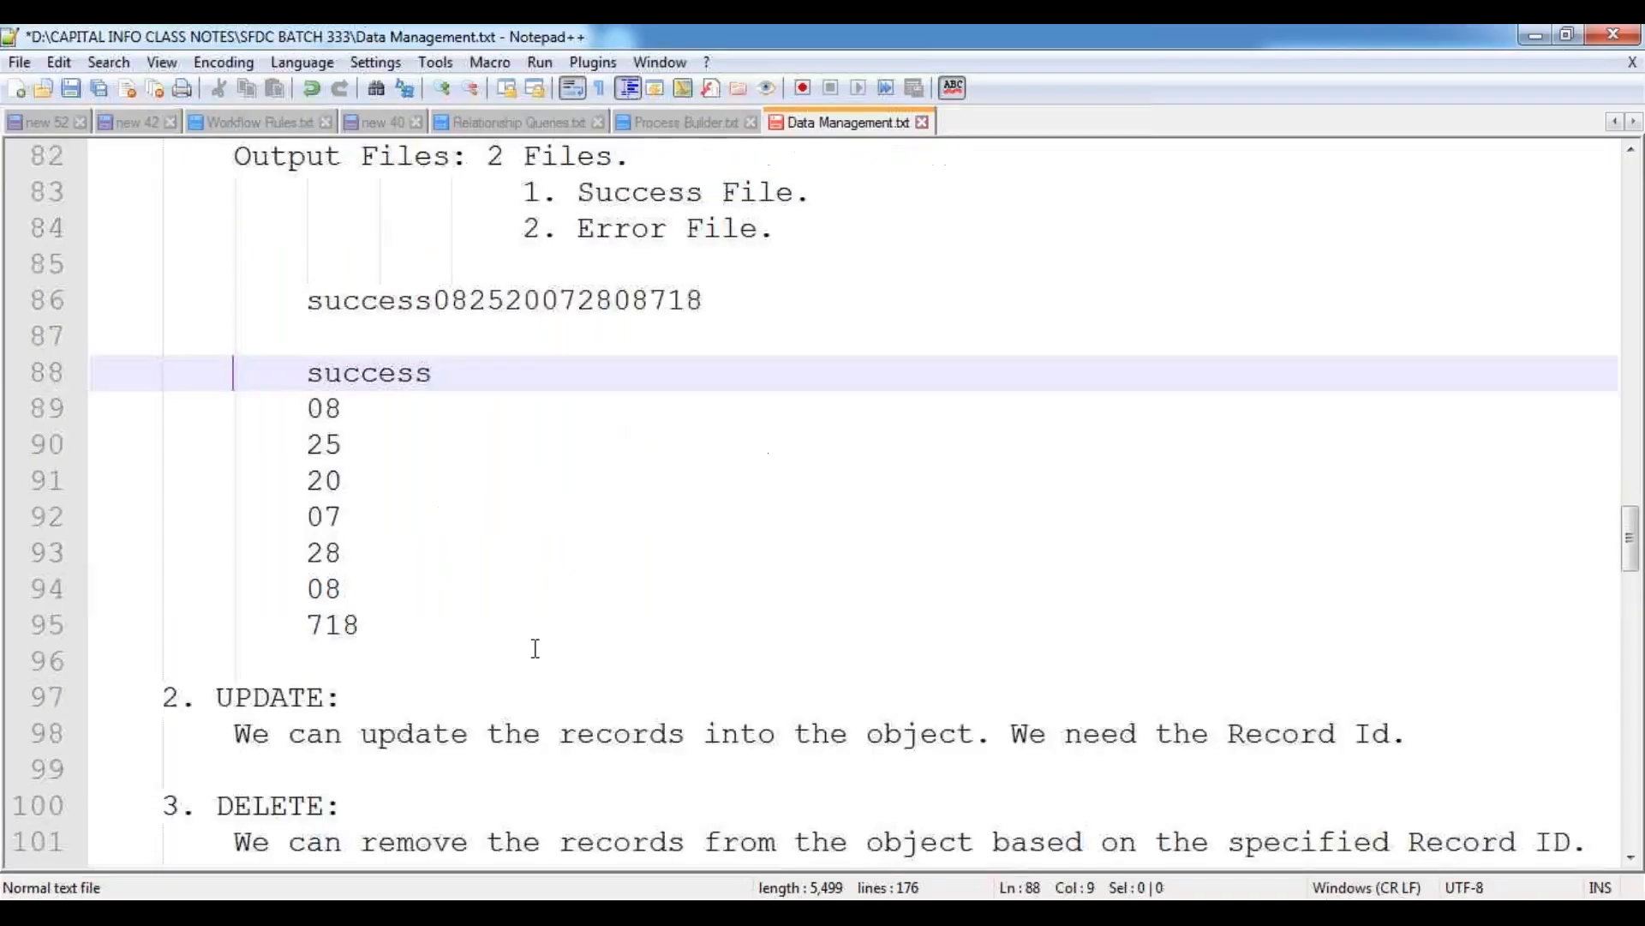
{"action": "scroll", "coordinate": [535, 649], "scroll_direction": "down", "scroll_amount": 4}
{"action": "left_click", "coordinate": [1453, 310]}
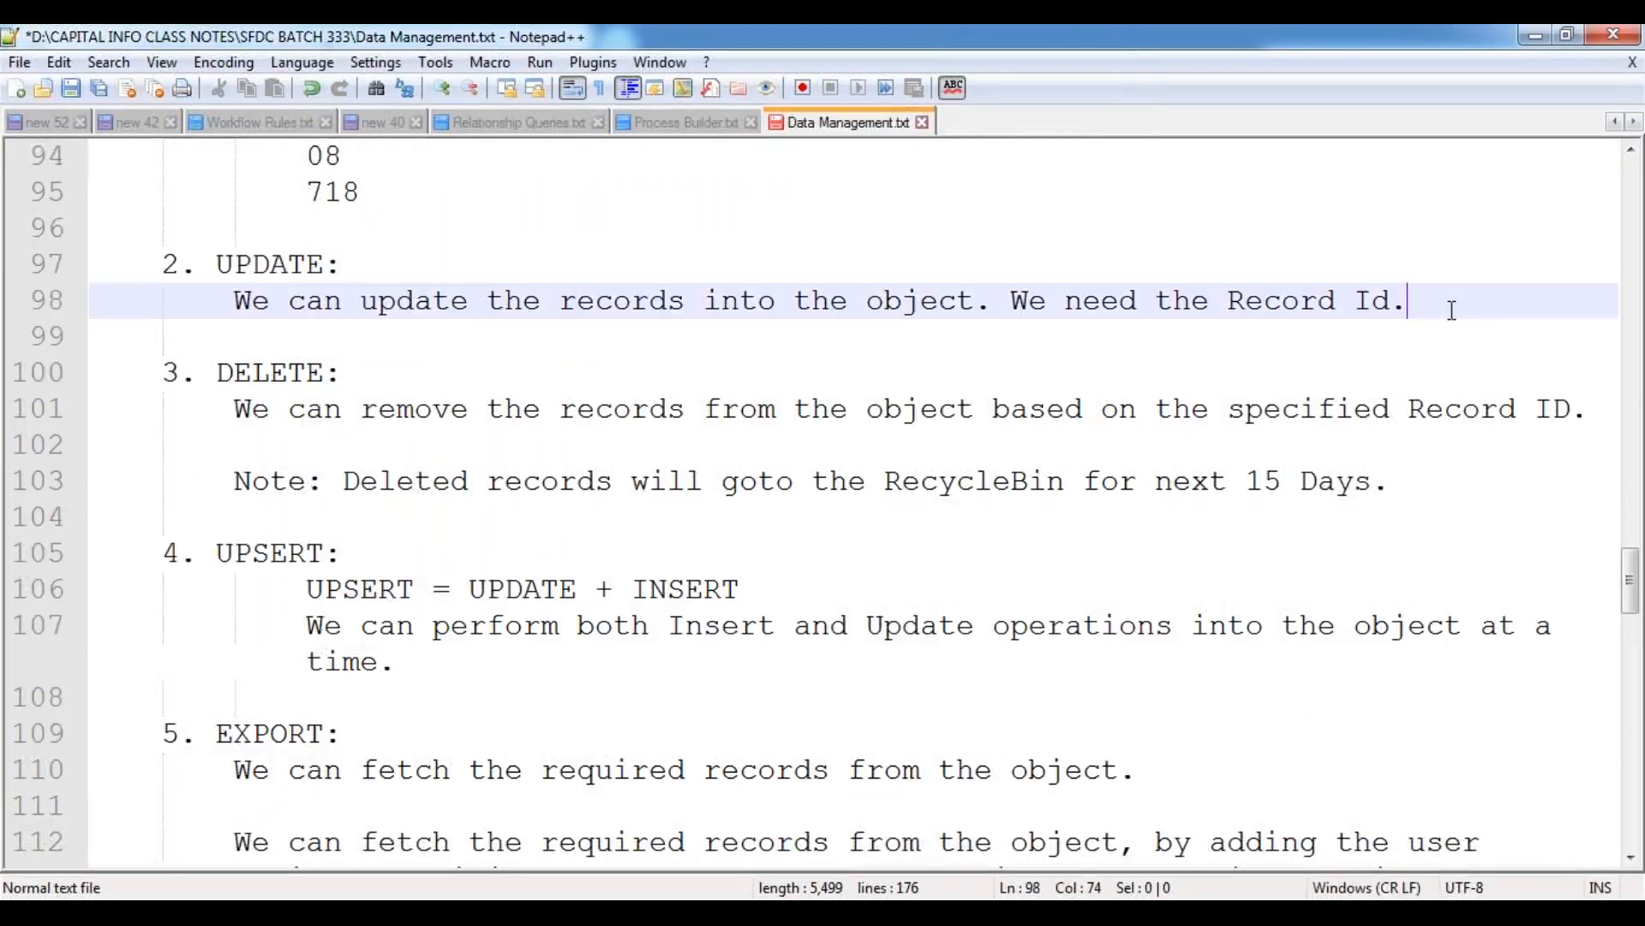
{"action": "key", "text": "Return"}
{"action": "key", "text": "Return"}
{"action": "key", "text": "Return"}
{"action": "key", "text": "Return"}
{"action": "key", "text": "Return"}
{"action": "key", "text": "Up"}
{"action": "key", "text": "Up"}
{"action": "key", "text": "Up"}
{"action": "key", "text": "Up"}
{"action": "key", "text": "Down"}
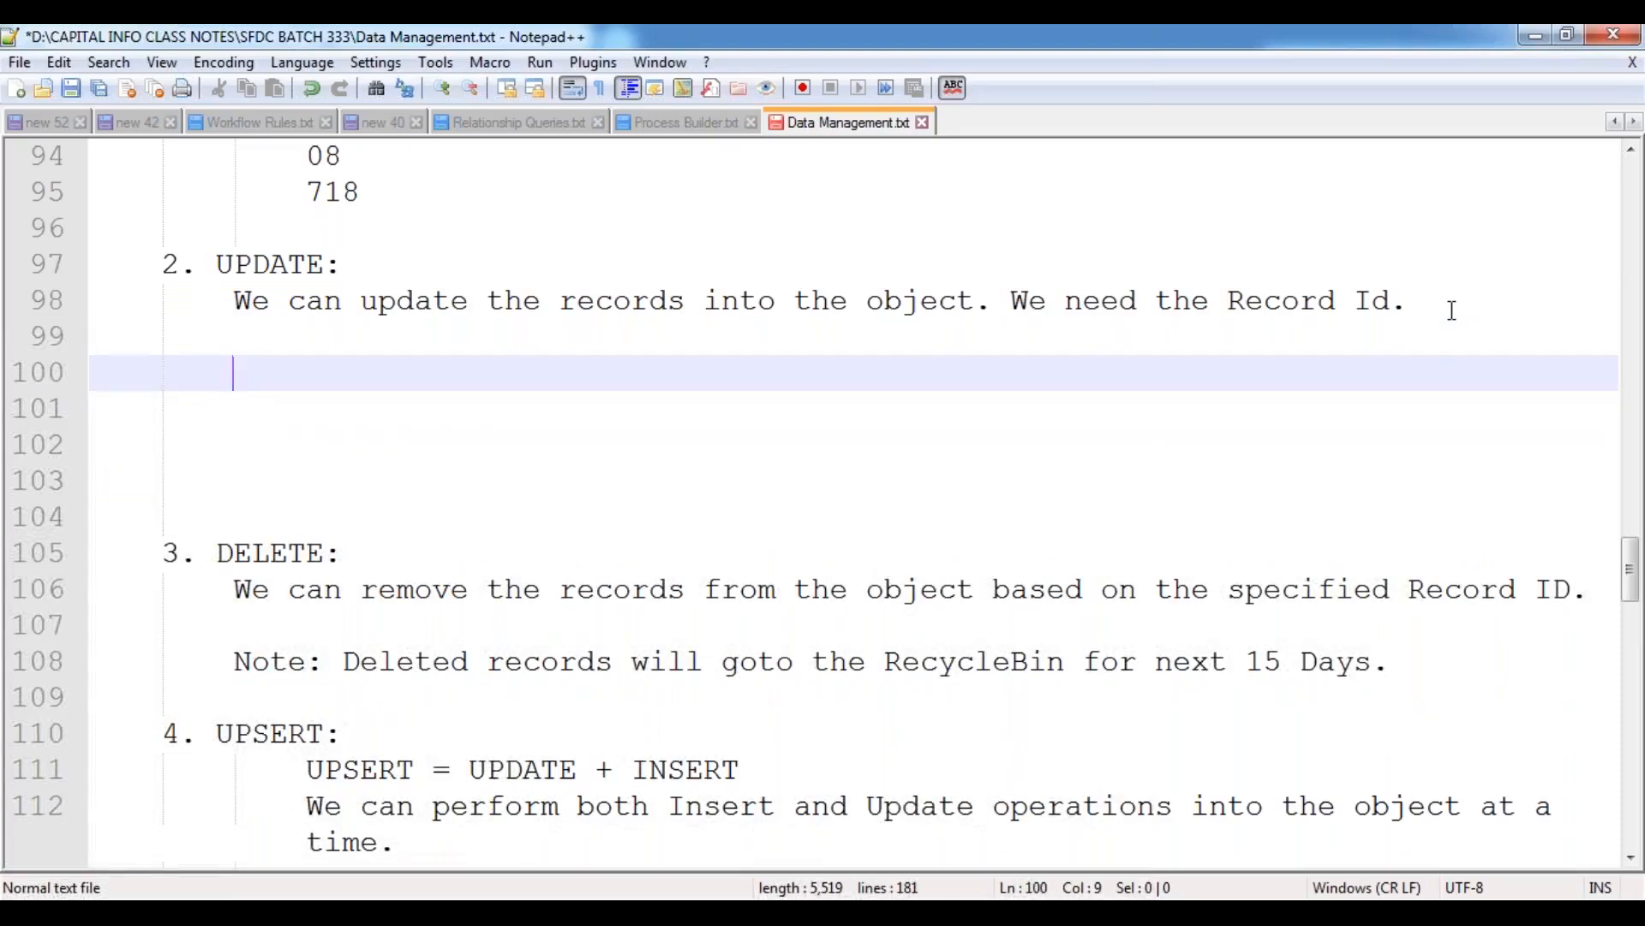
{"action": "key", "text": "Tab"}
{"action": "key", "text": "BackSpace"}
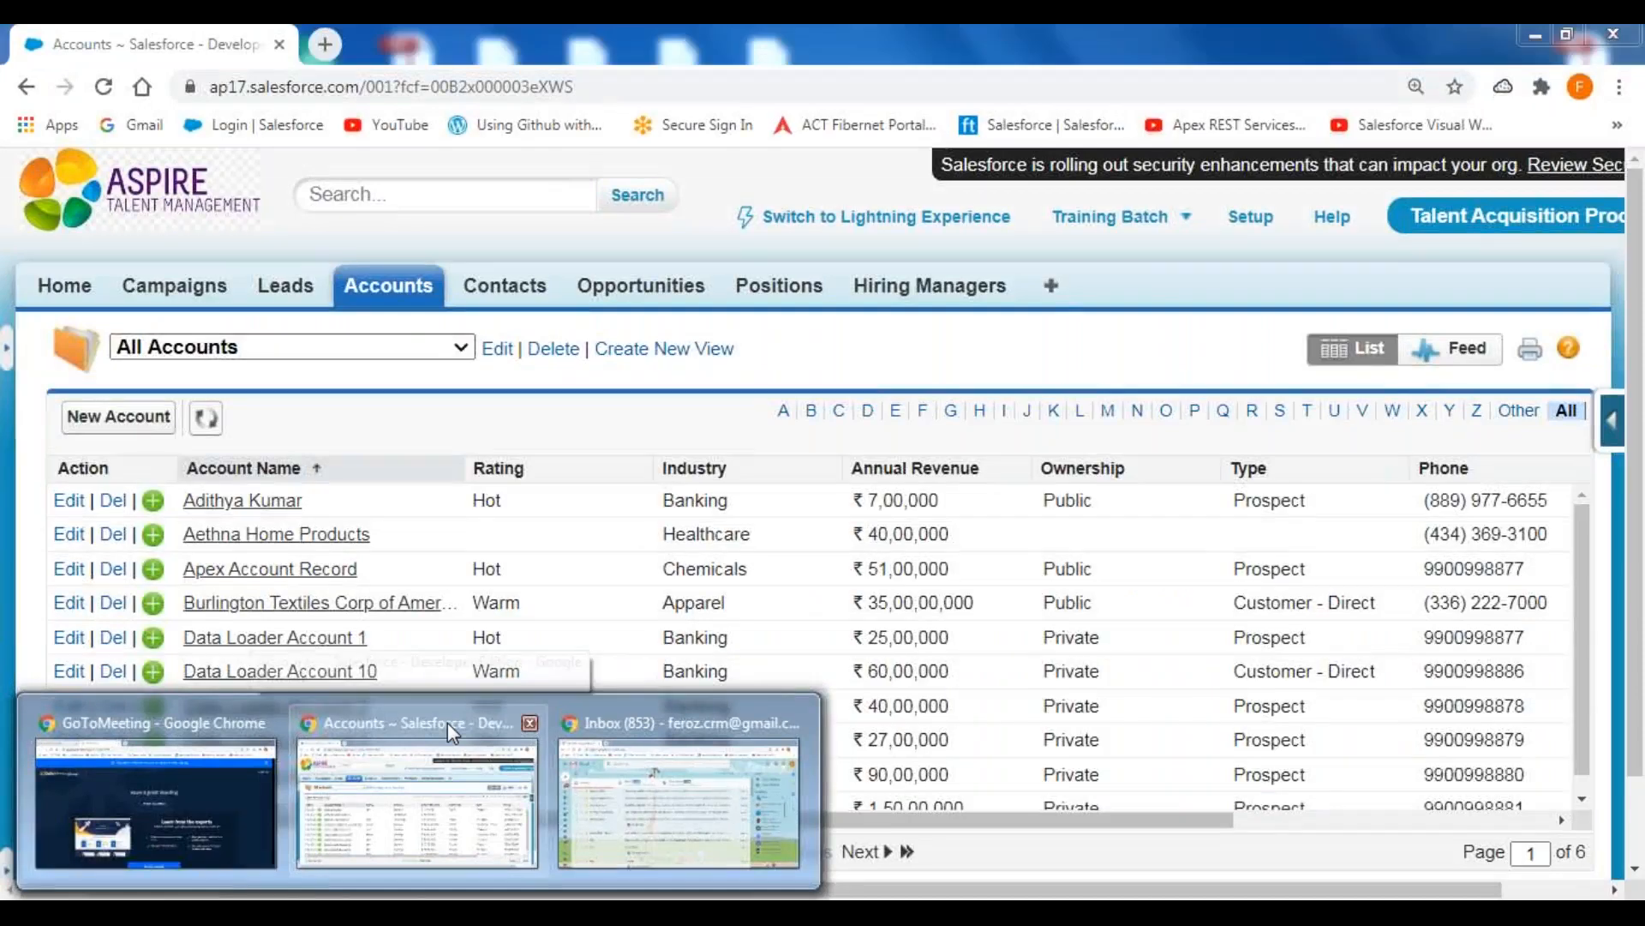
Switch to Salesforce in Chrome, refresh the All Accounts list, filter it by T, and review the inserted Test Account records.
{"action": "left_click", "coordinate": [447, 721]}
{"action": "left_click", "coordinate": [206, 417]}
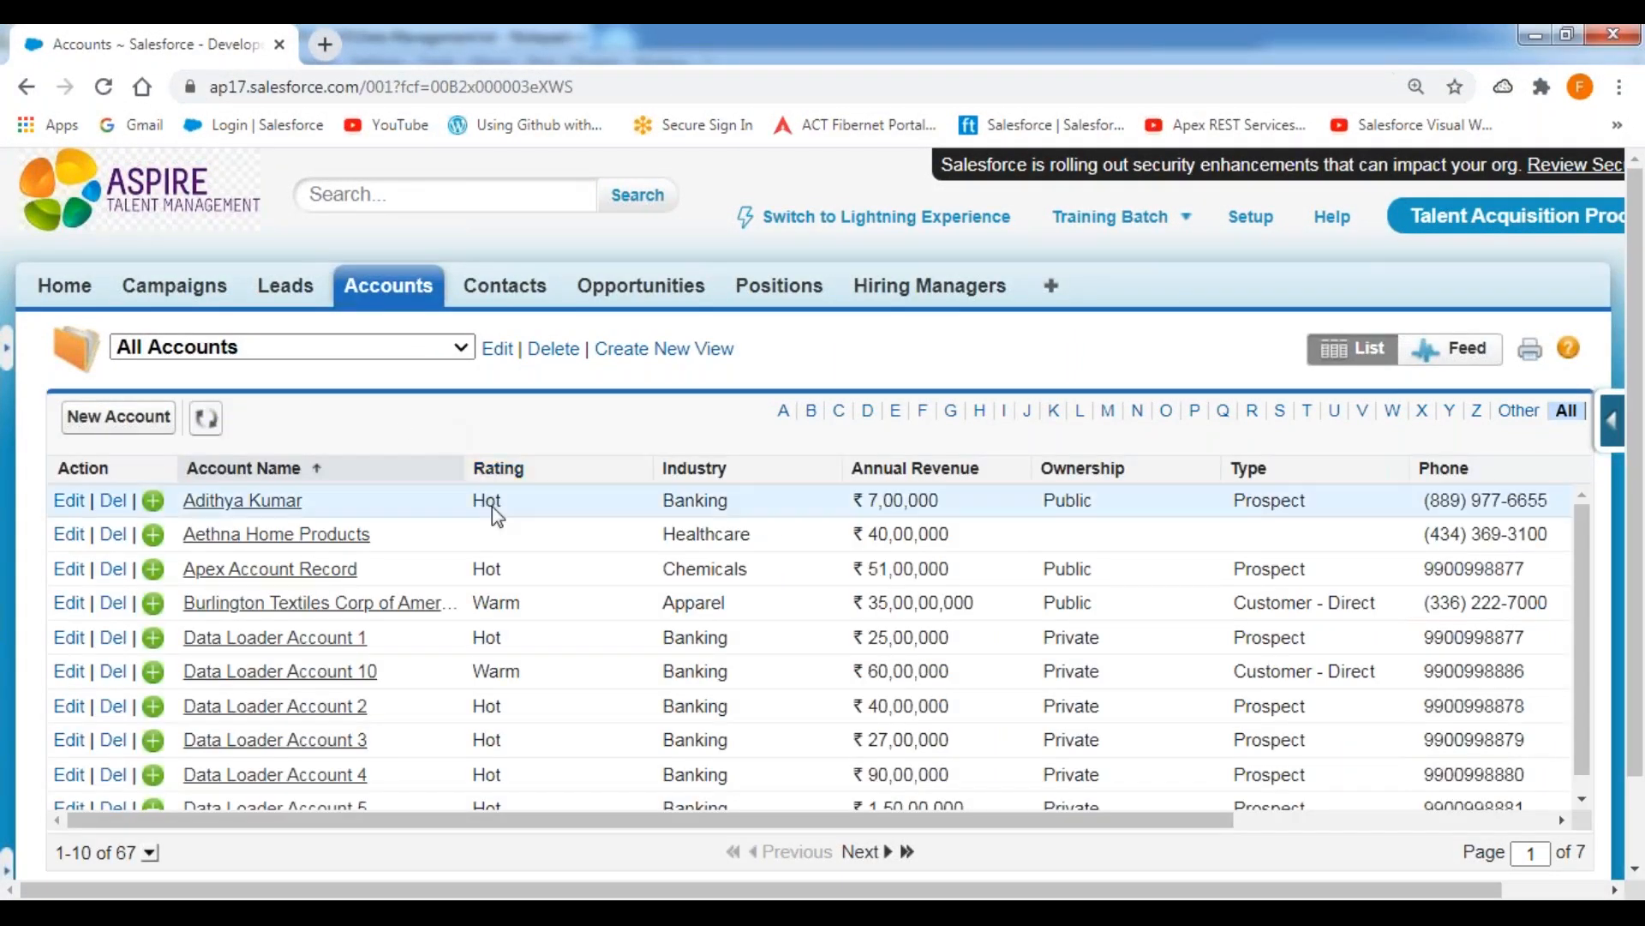
{"action": "left_click", "coordinate": [1307, 411]}
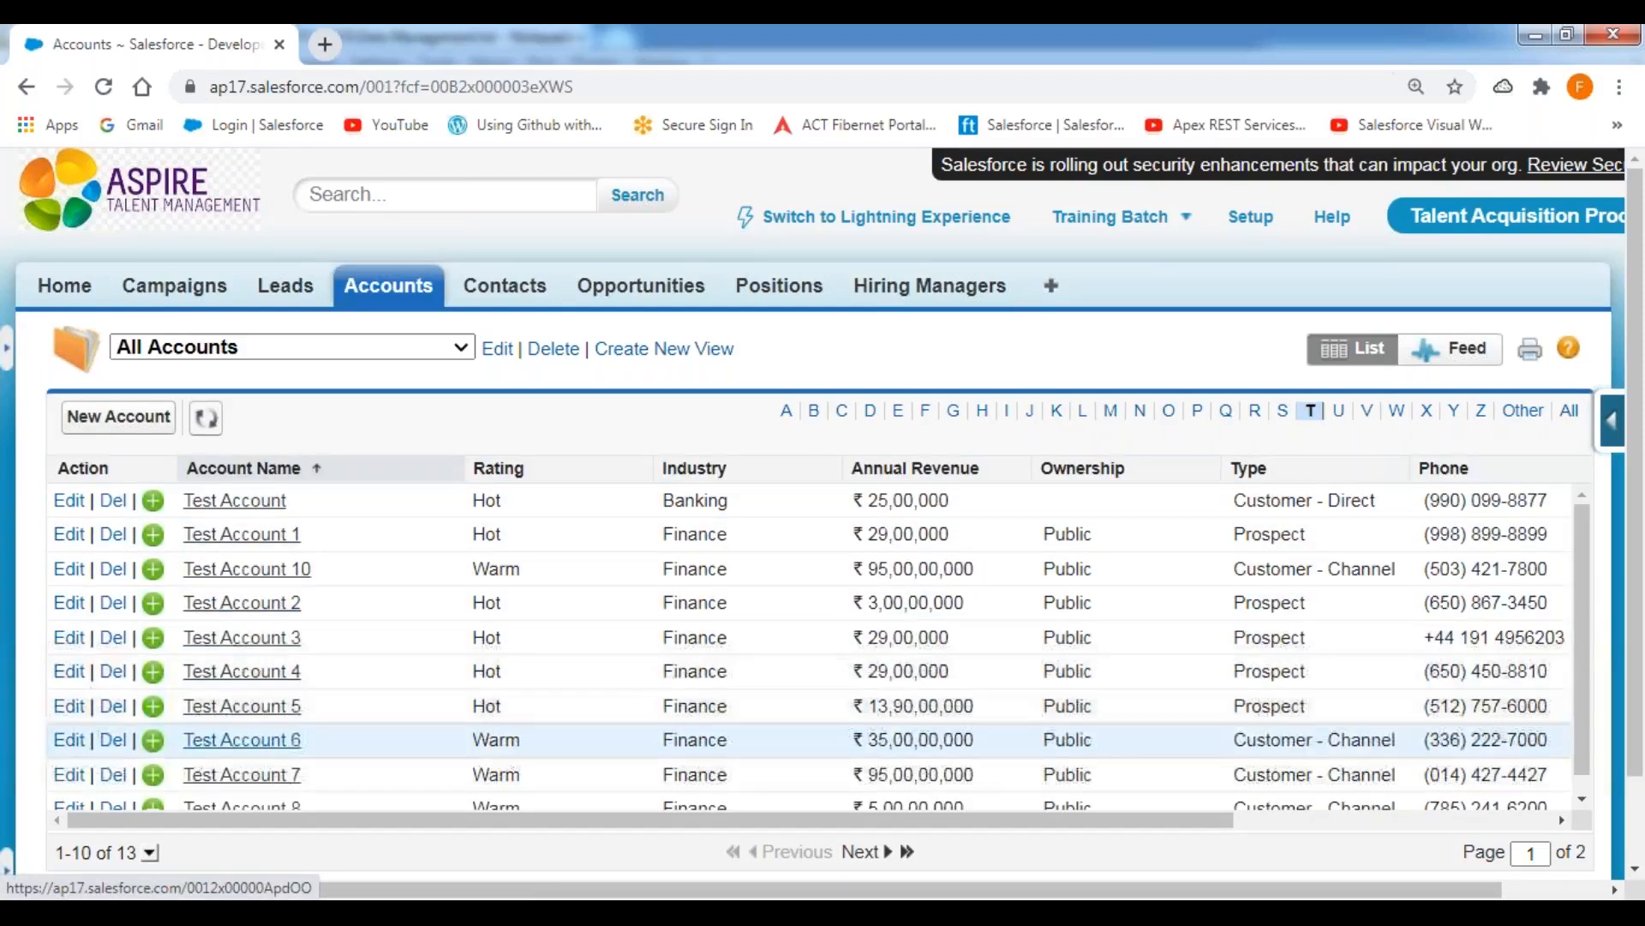
{"action": "scroll", "coordinate": [275, 768], "scroll_direction": "down", "scroll_amount": 1}
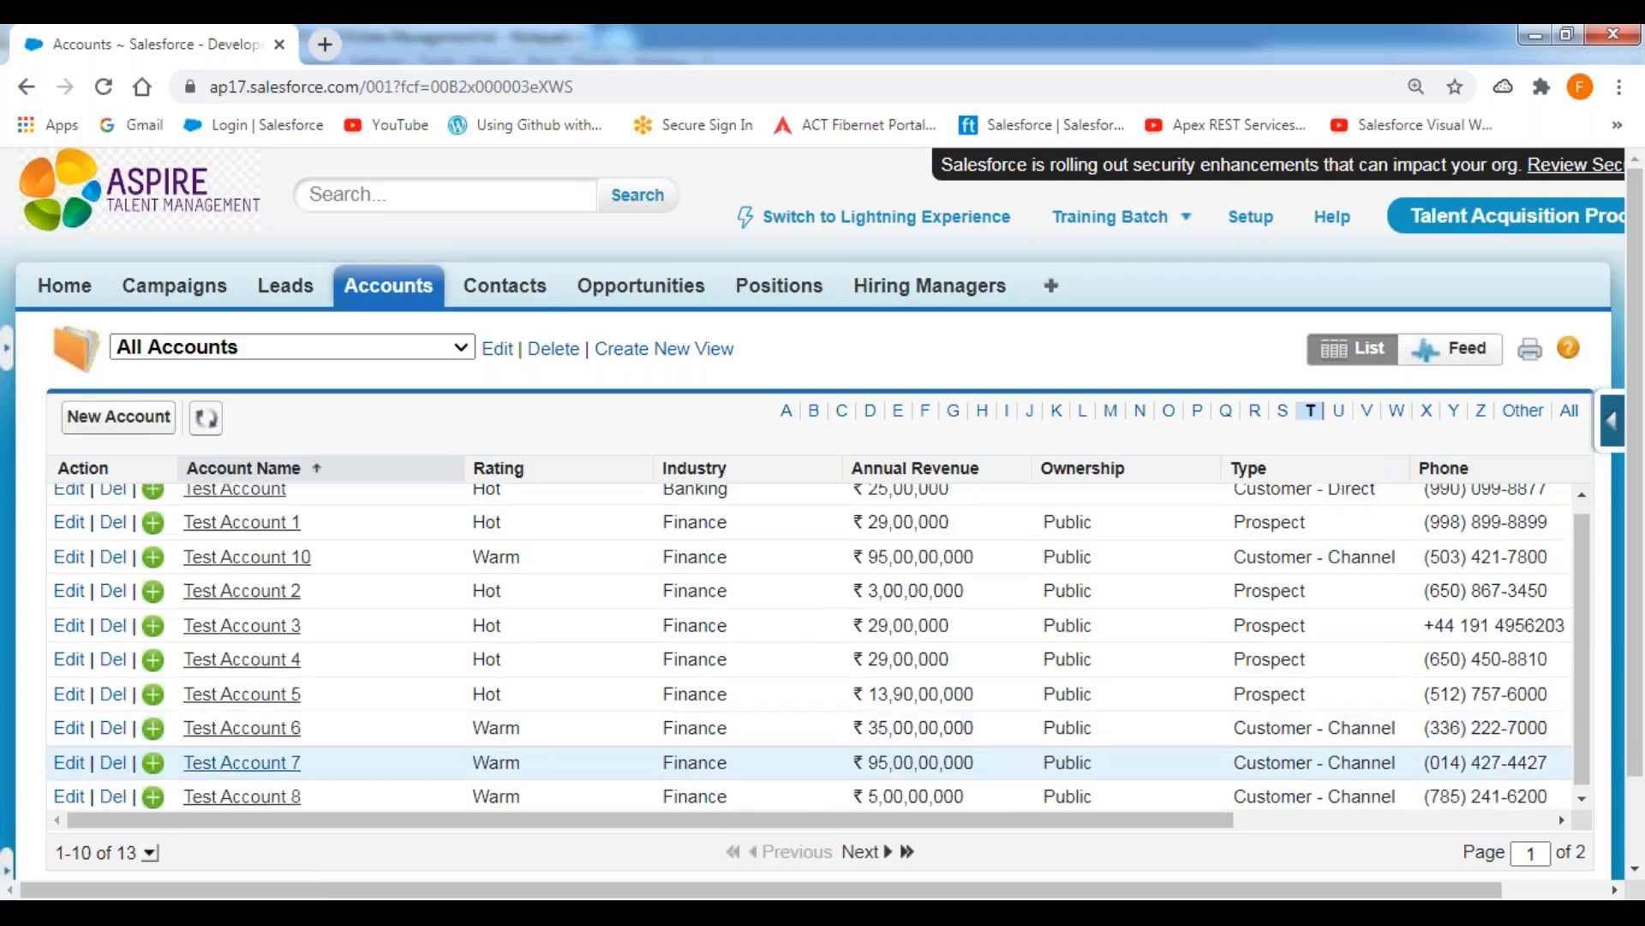
{"action": "scroll", "coordinate": [337, 662], "scroll_direction": "up", "scroll_amount": 1}
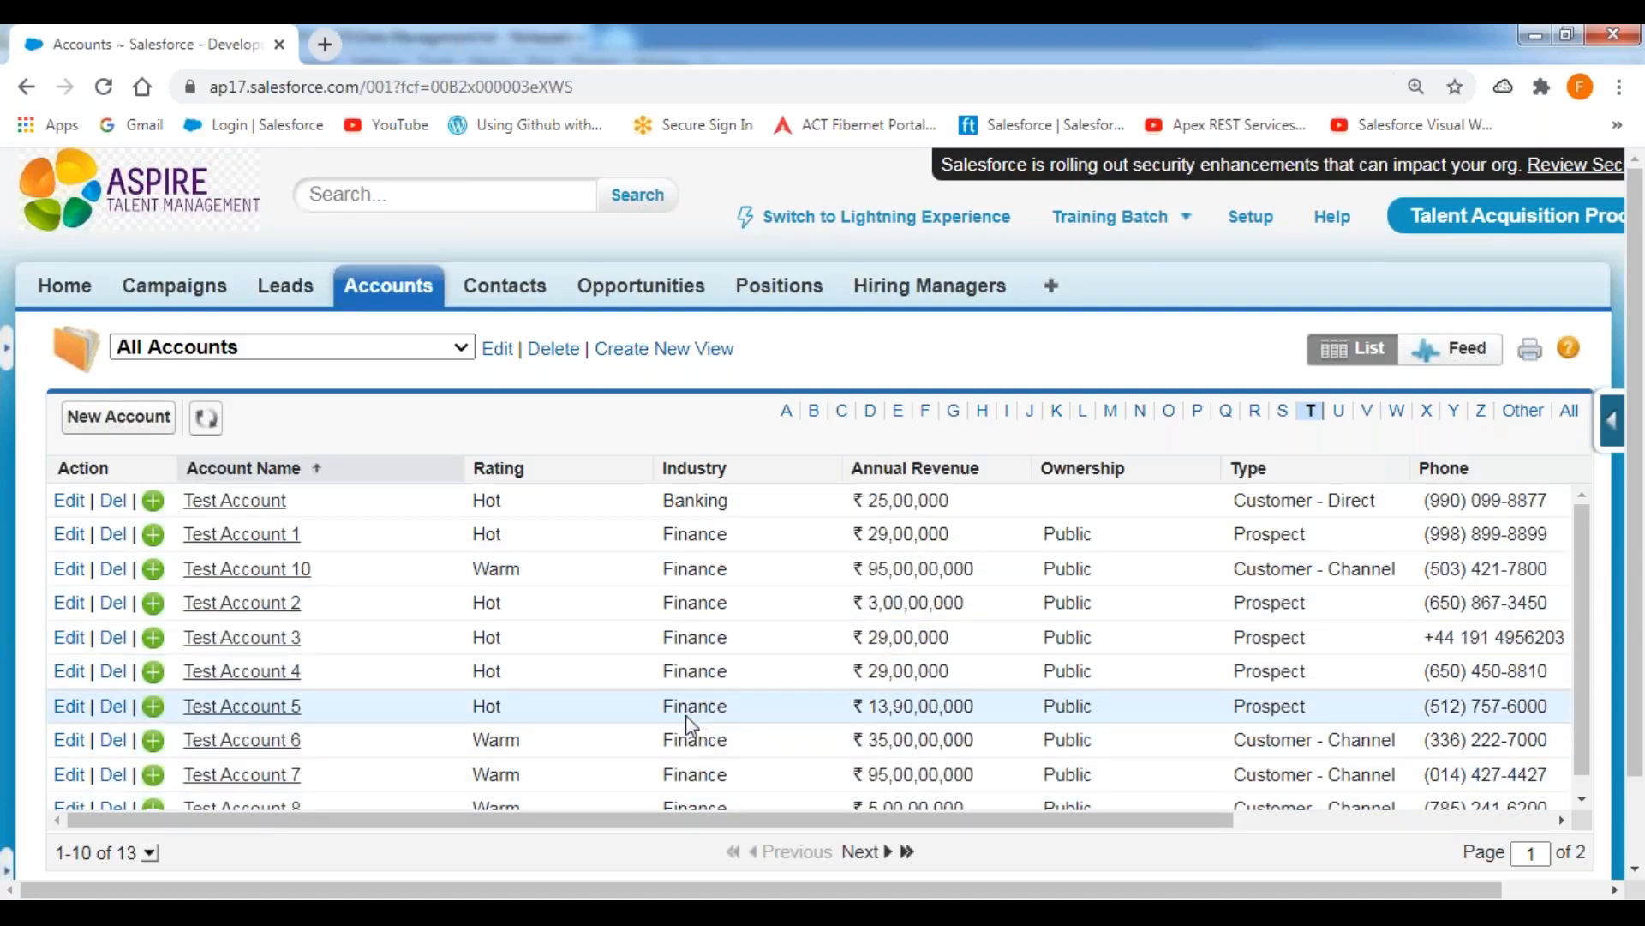
{"action": "scroll", "coordinate": [712, 716], "scroll_direction": "down", "scroll_amount": 1}
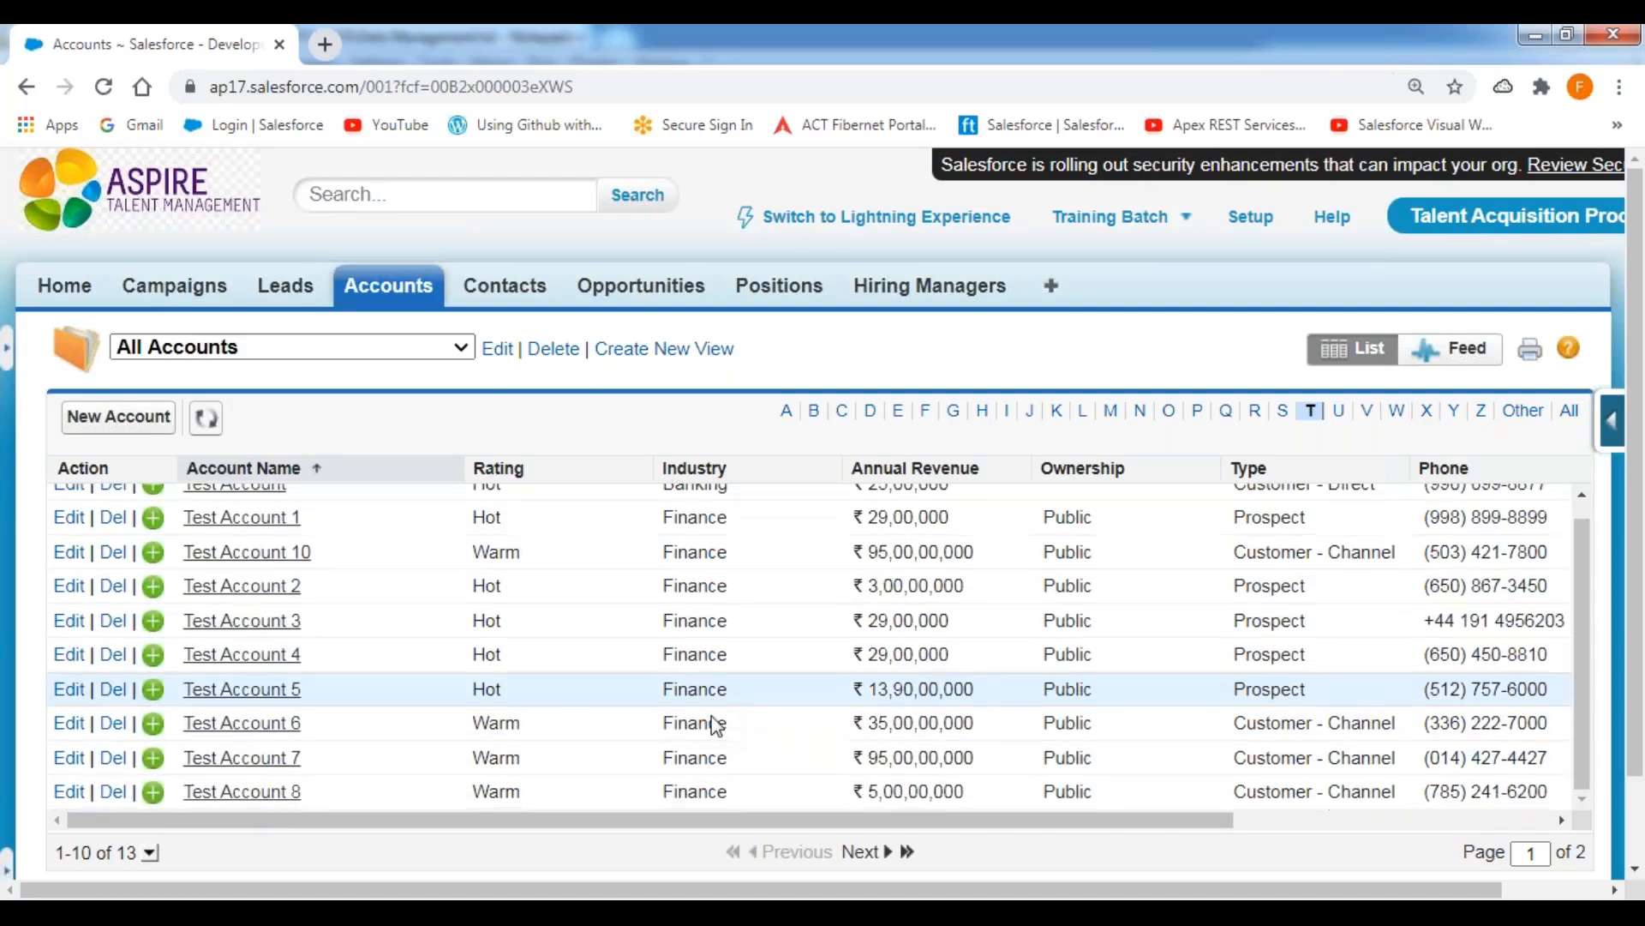
{"action": "scroll", "coordinate": [714, 720], "scroll_direction": "up", "scroll_amount": 1}
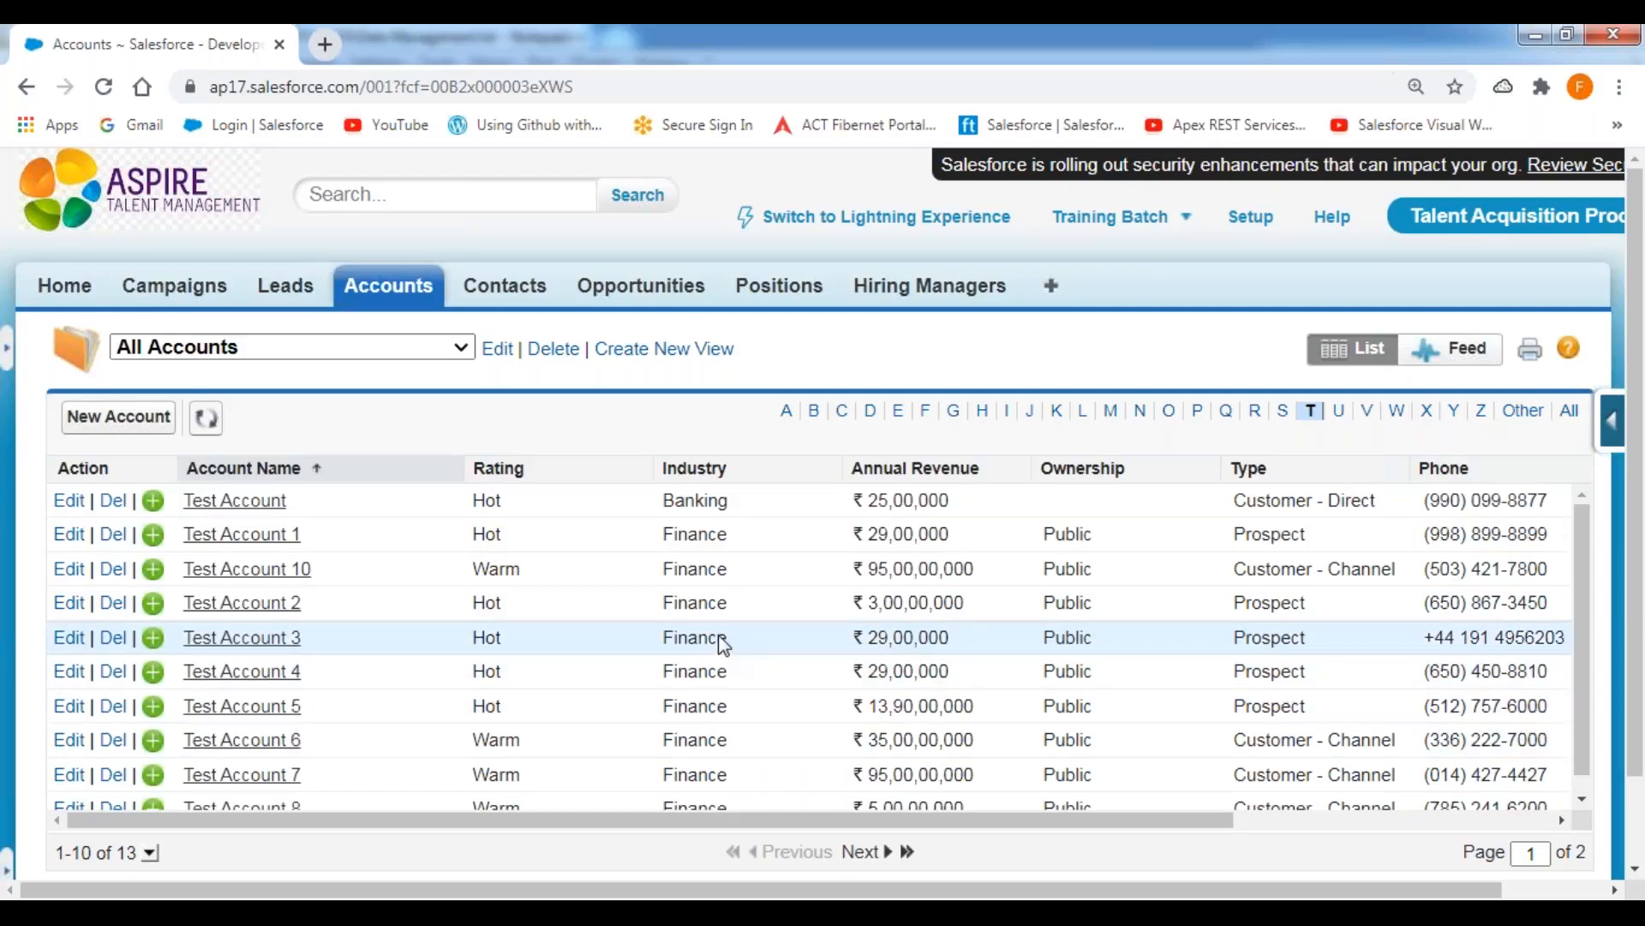
{"action": "scroll", "coordinate": [723, 644], "scroll_direction": "down", "scroll_amount": 1}
{"action": "scroll", "coordinate": [722, 645], "scroll_direction": "up", "scroll_amount": 1}
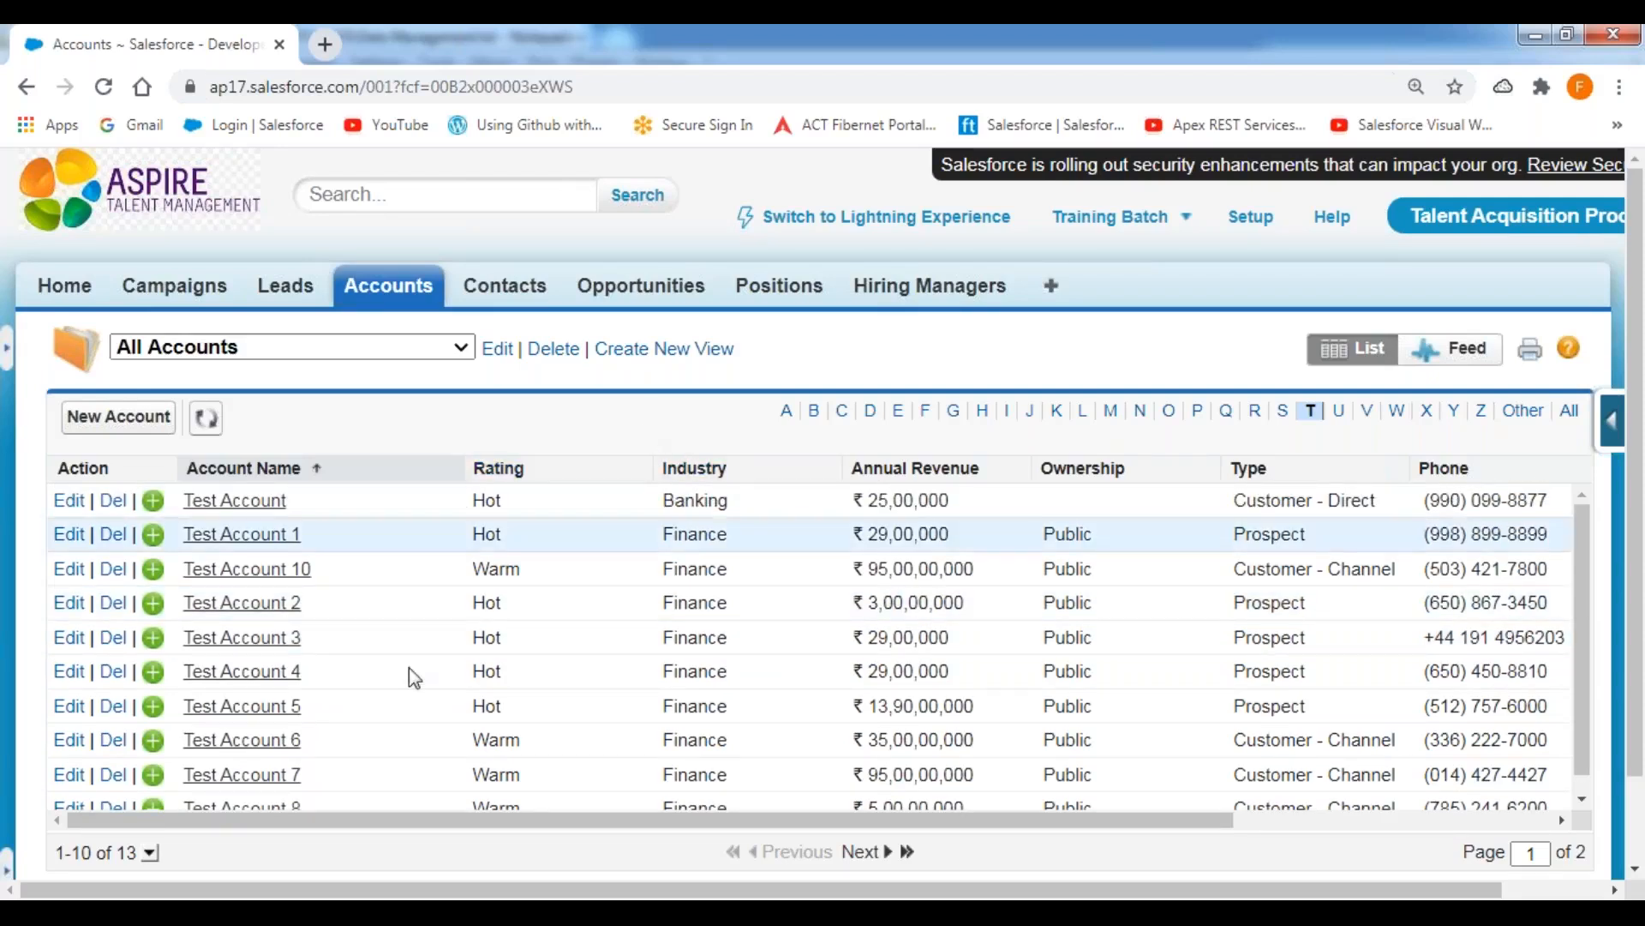
Switch to the notes in Notepad++ and add under UPDATE: "Note: To update the record, we should have the Record ID.".
{"action": "mouse_move", "coordinate": [355, 898]}
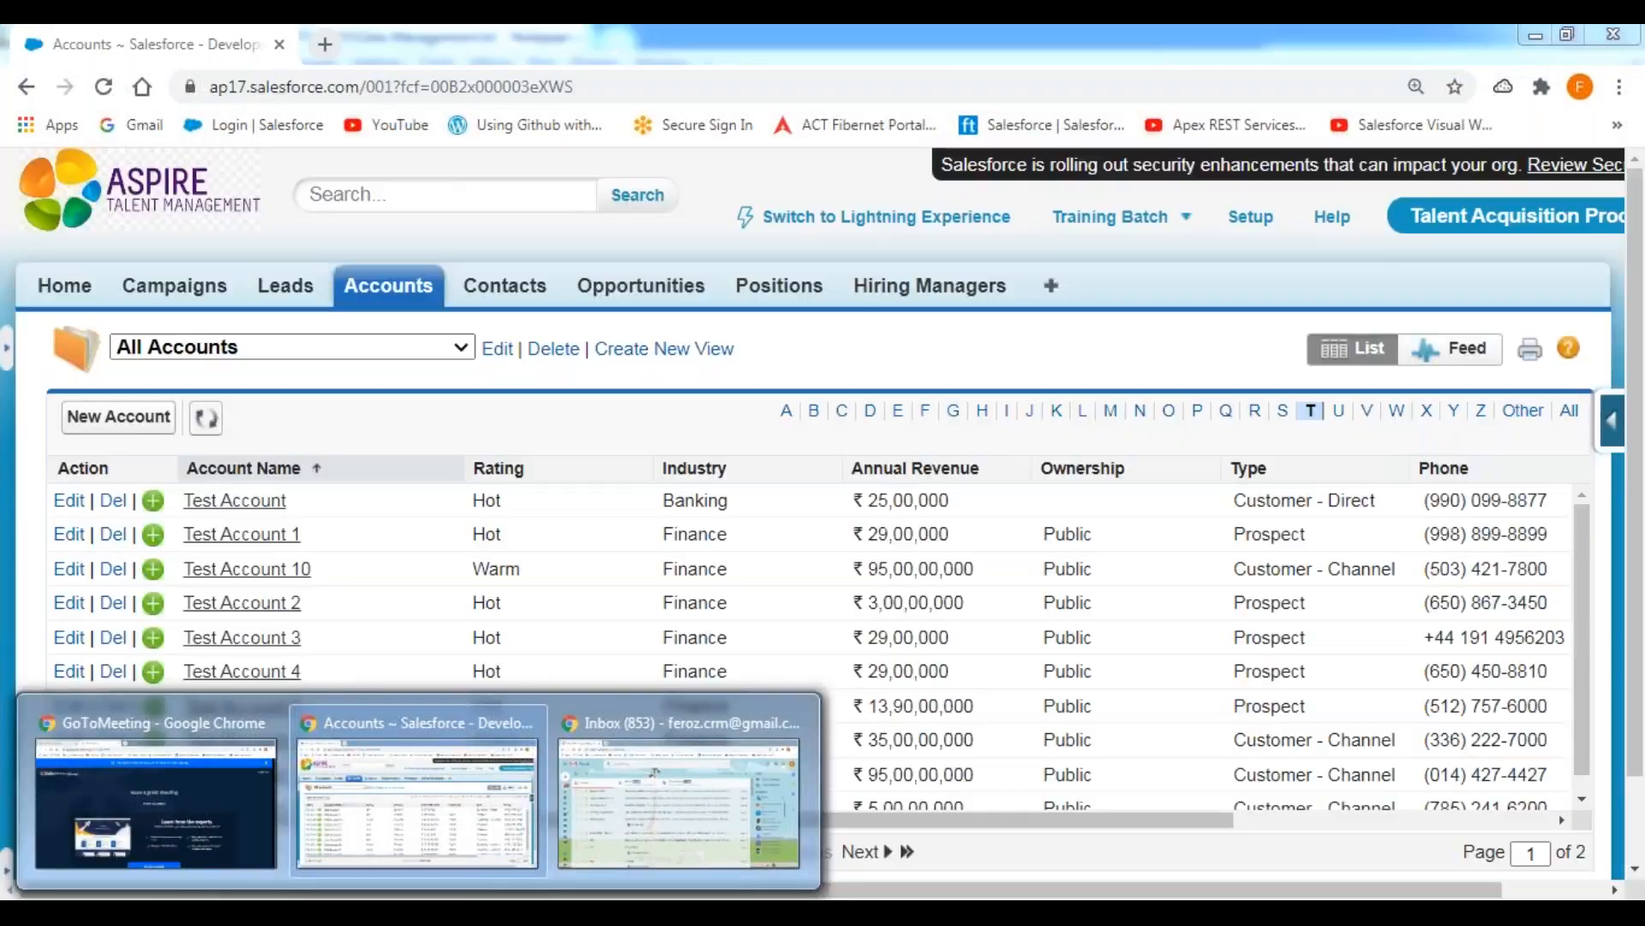
{"action": "left_click", "coordinate": [617, 897]}
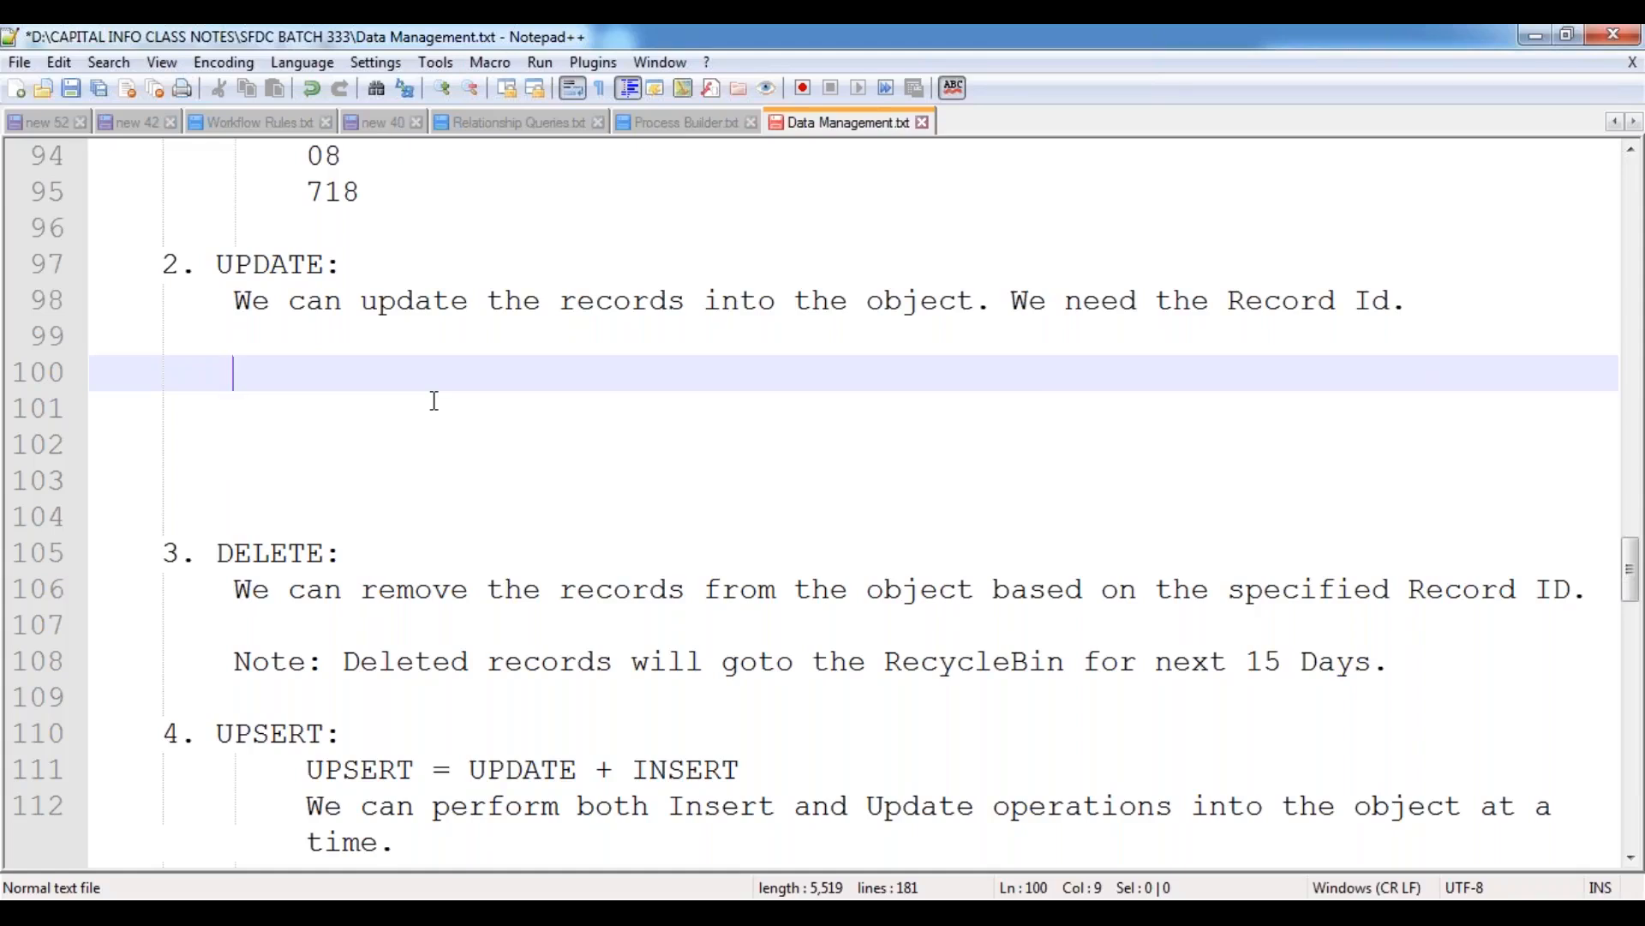
{"action": "type", "text": "Note:"}
{"action": "key", "text": "Return"}
{"action": "key", "text": "Tab"}
{"action": "type", "text": "To update th"}
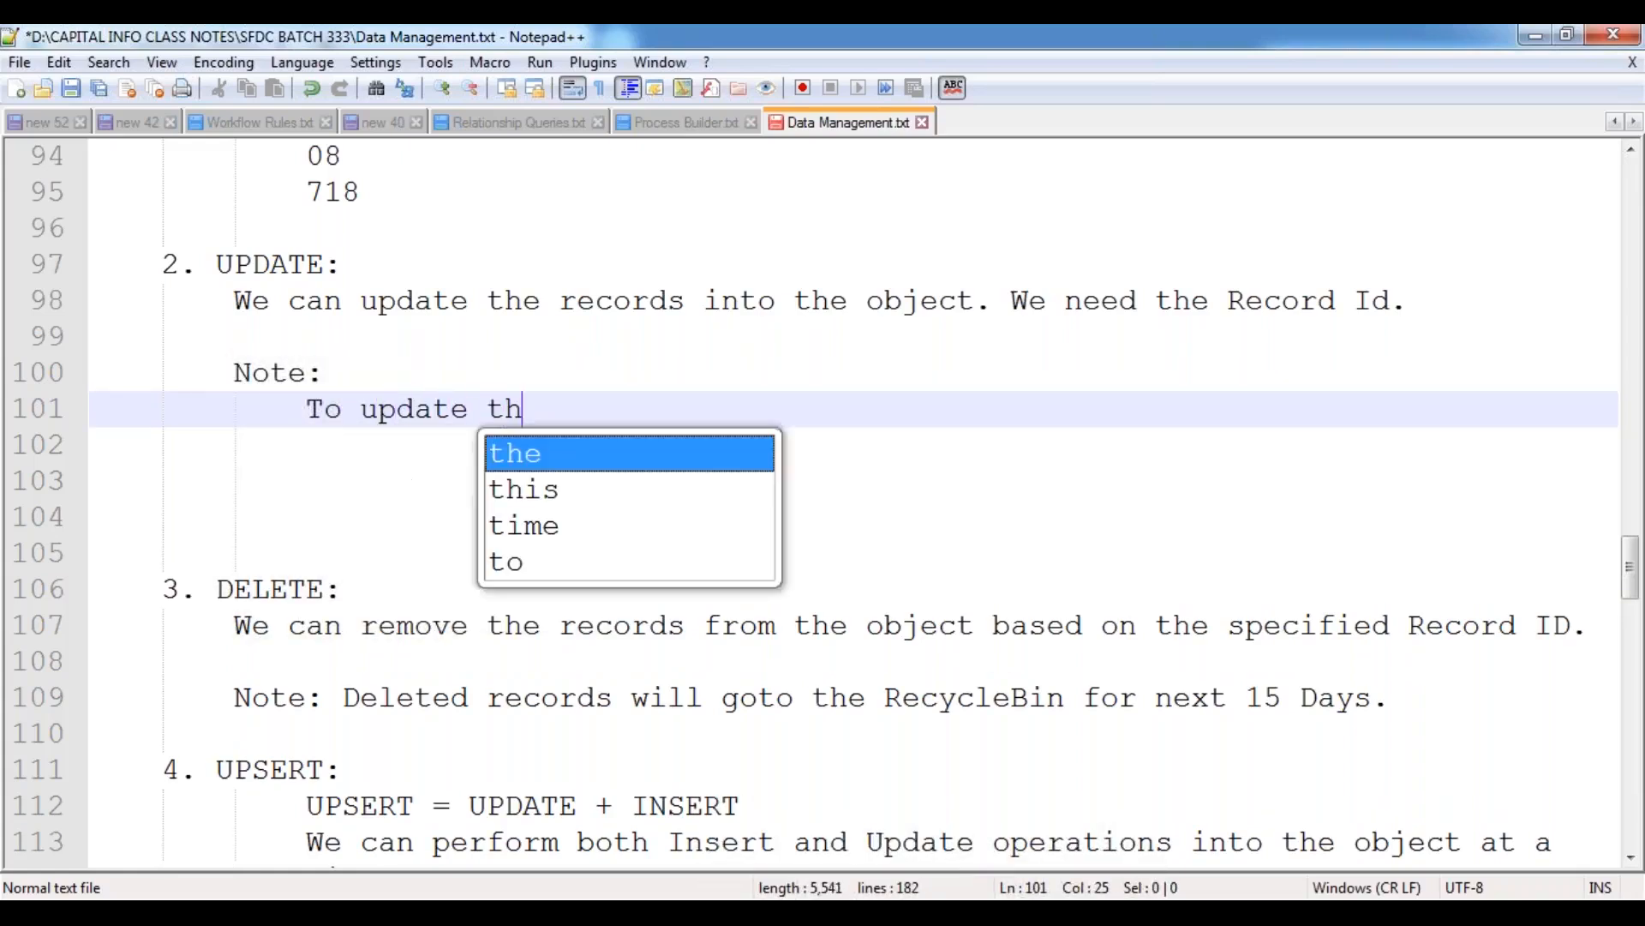
{"action": "type", "text": "e record, w"}
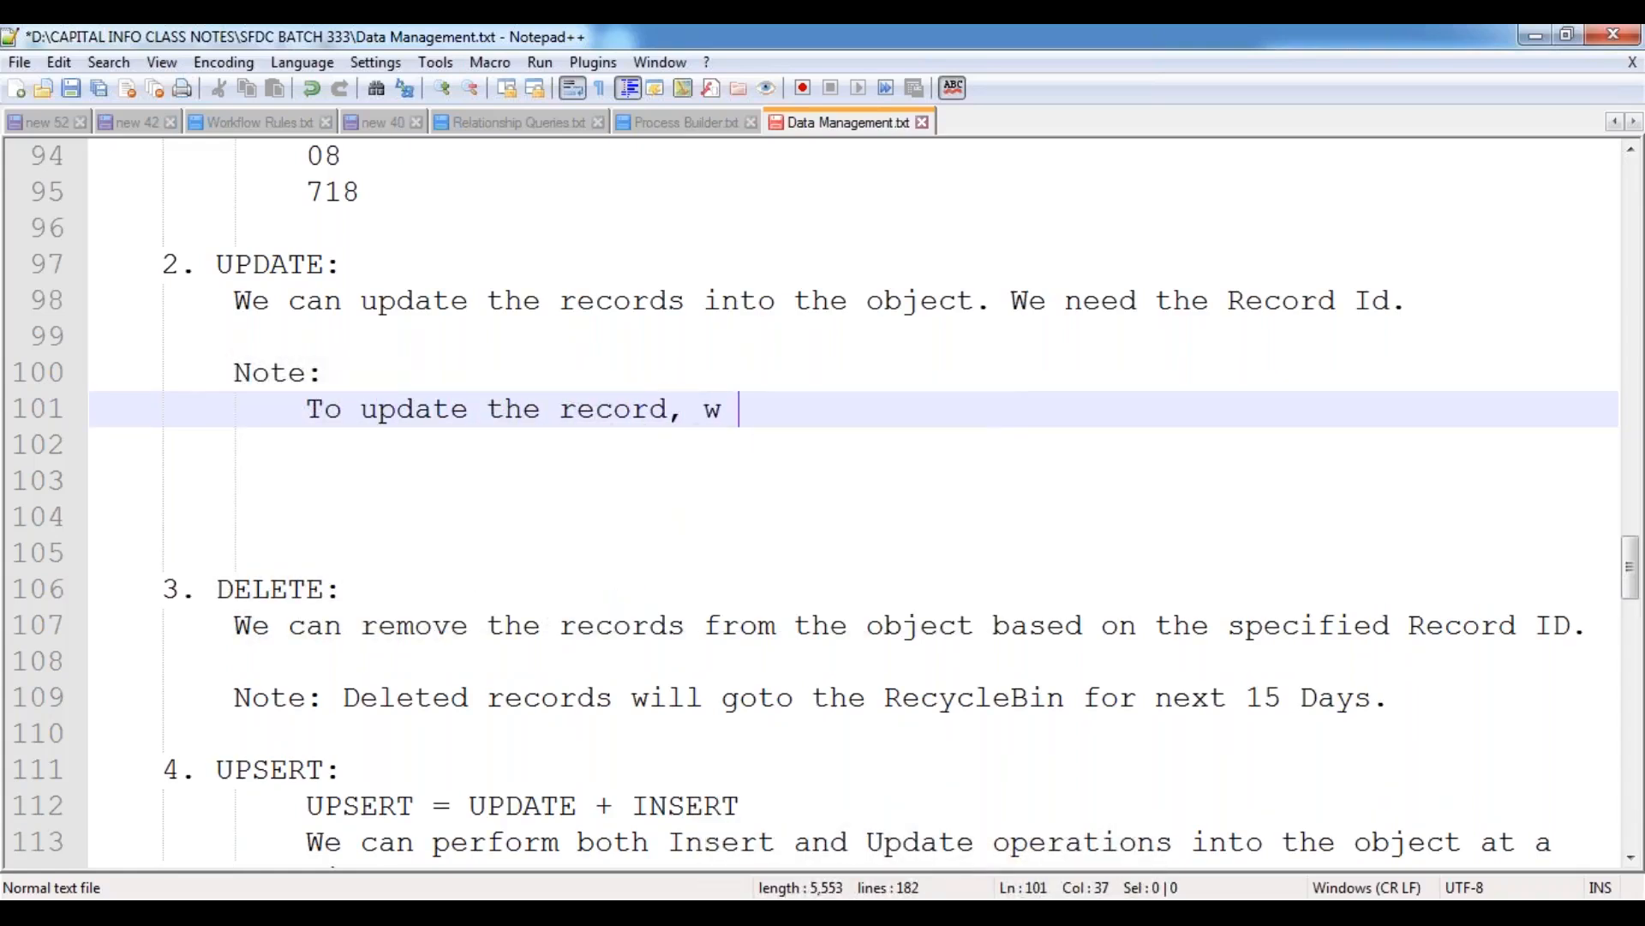
{"action": "key", "text": "BackSpace"}
{"action": "type", "text": "e should have the Re"}
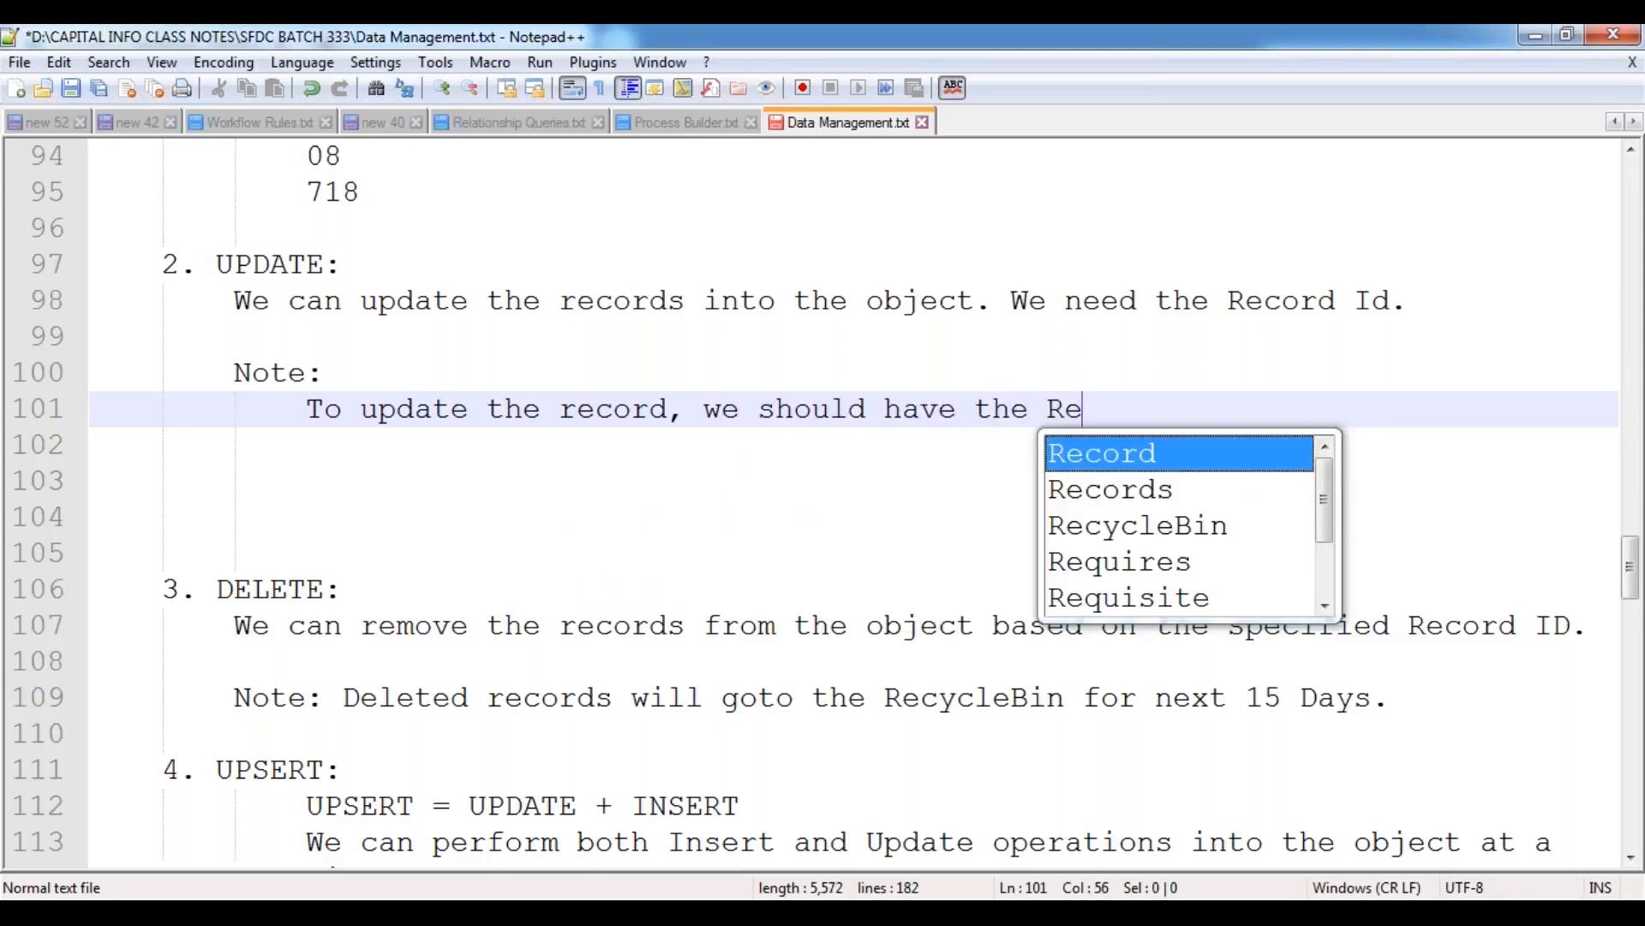
{"action": "type", "text": "cord ID"}
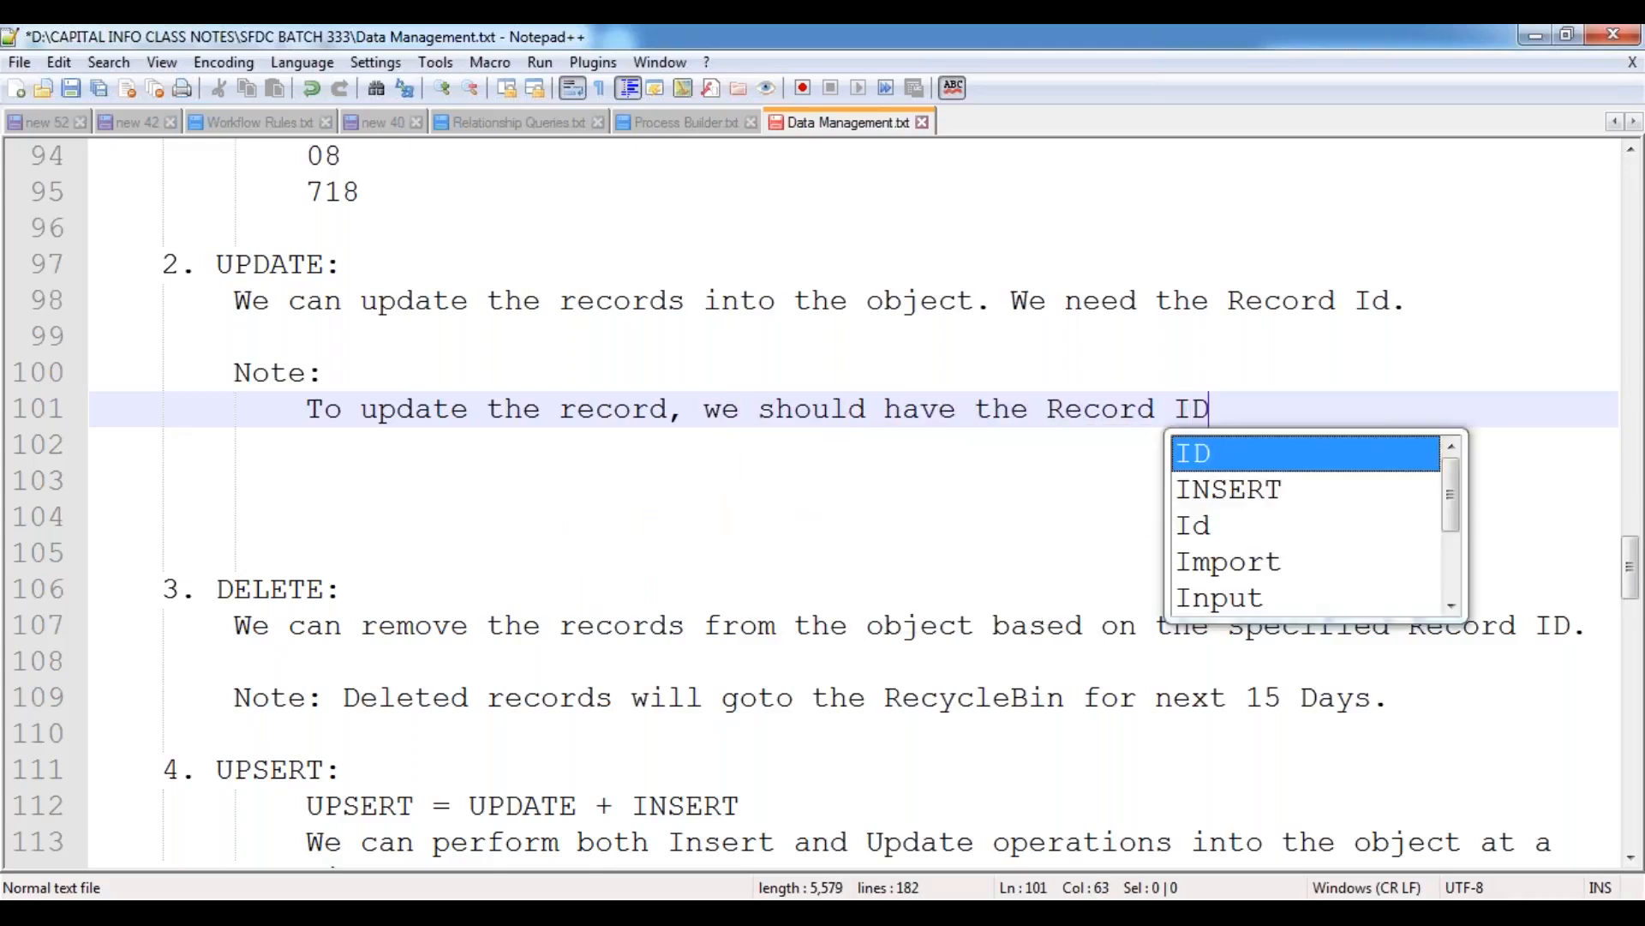
{"action": "type", "text": "."}
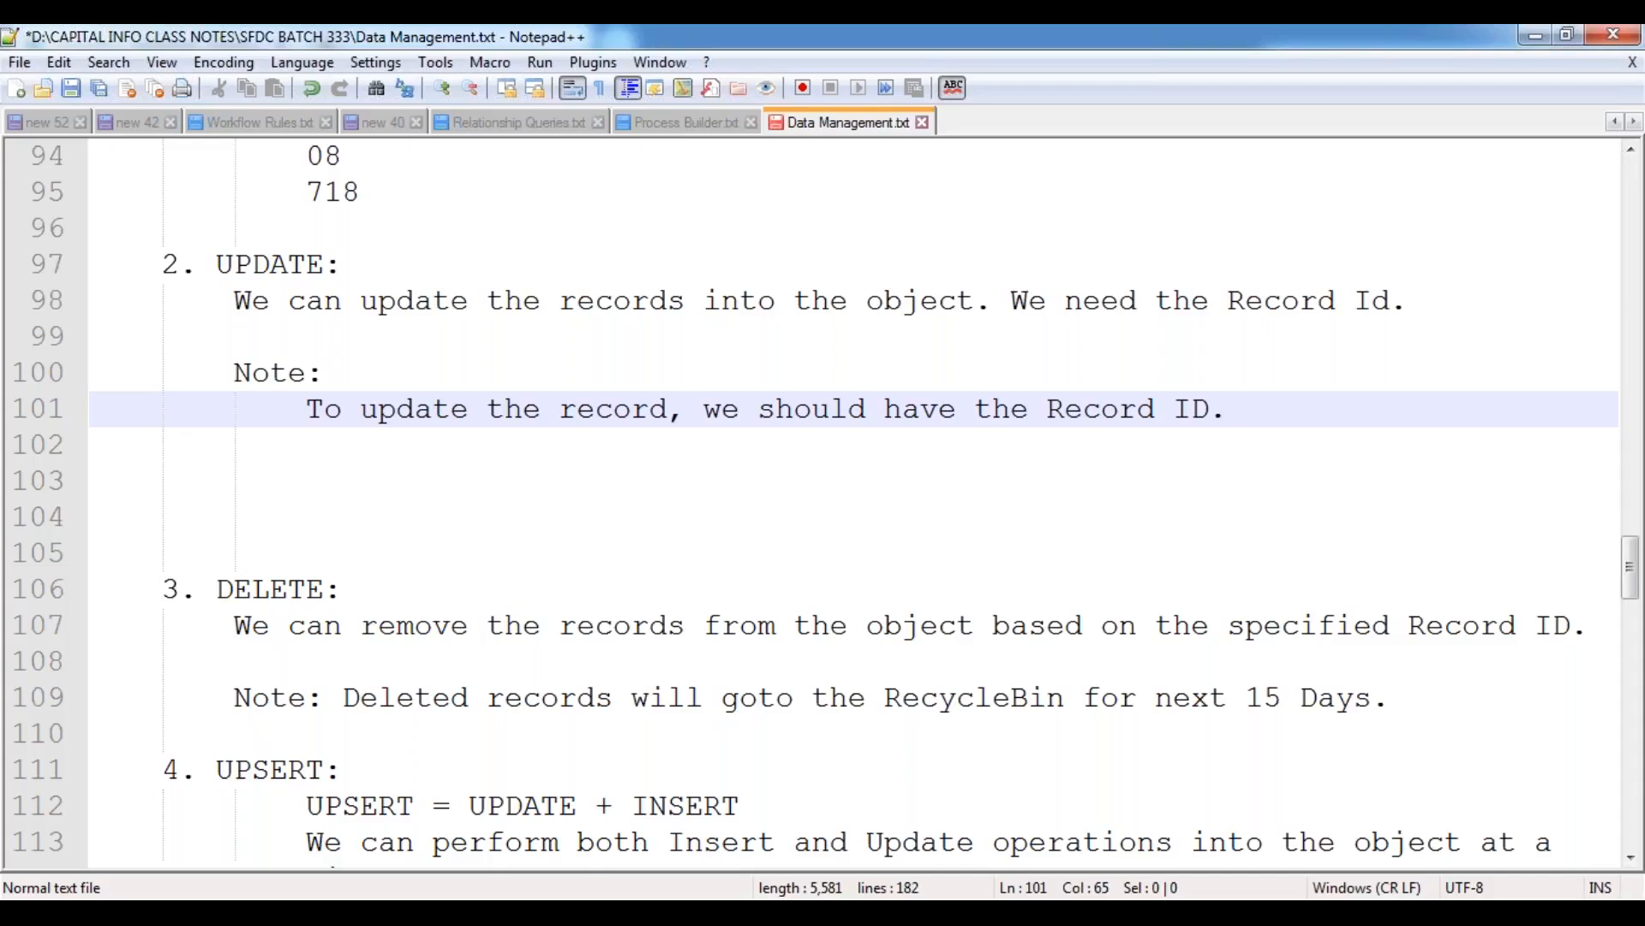
Continue the note with "We can update one or more record details at a time by using DataLoader." and save the file.
{"action": "type", "text": "We can update one or mo"}
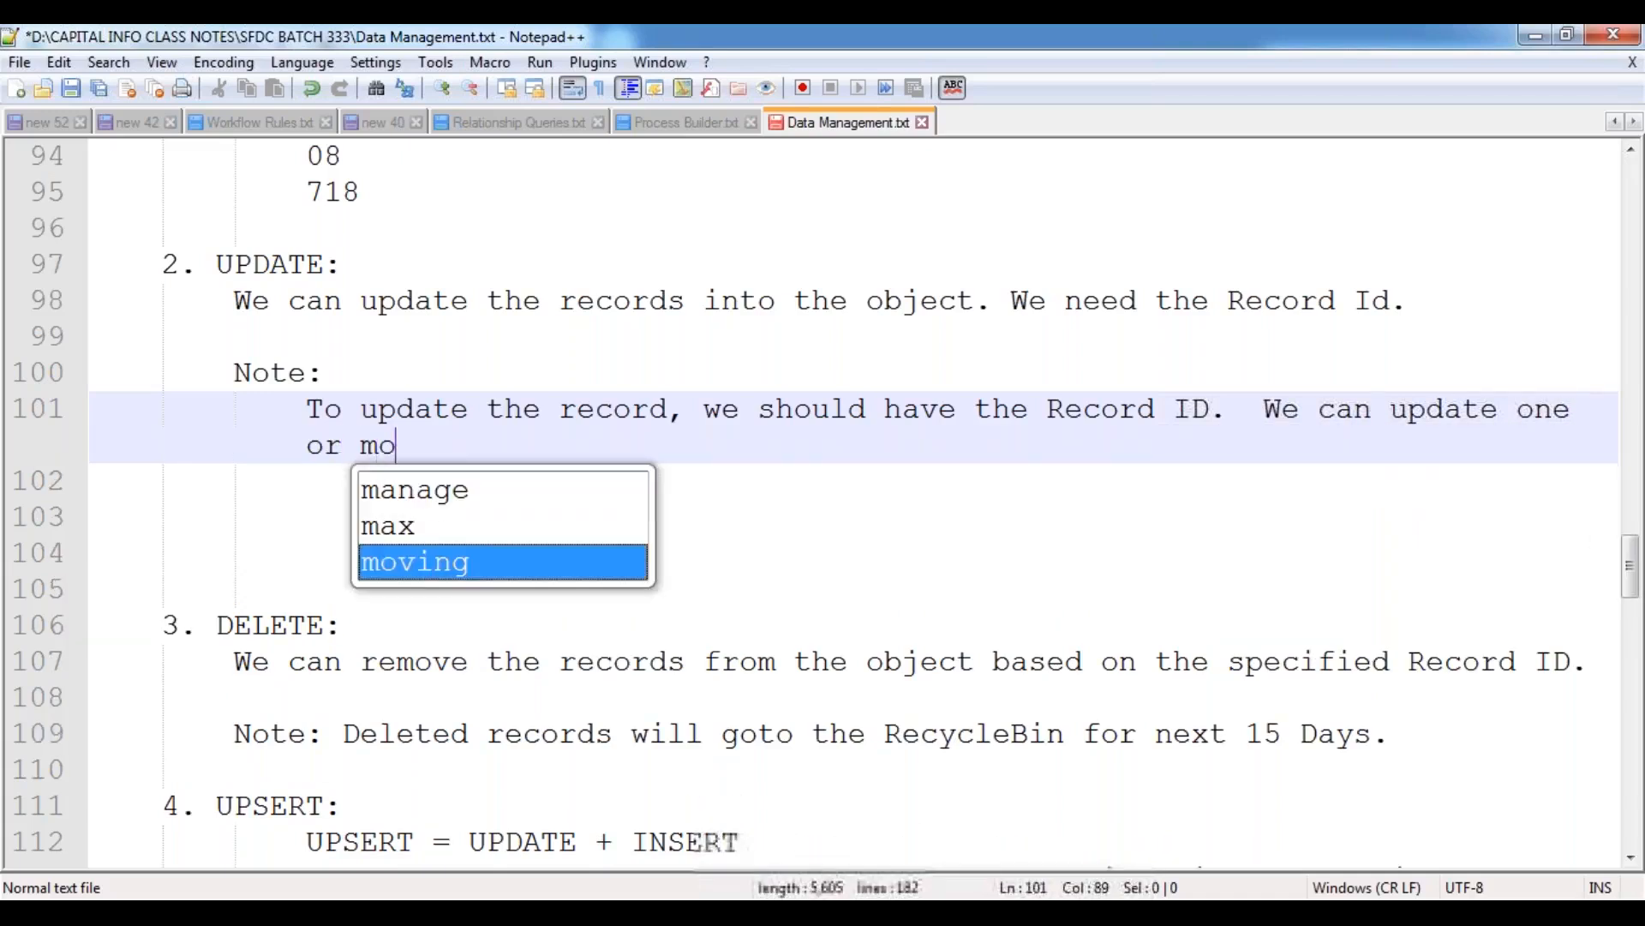
{"action": "type", "text": "re record detai"}
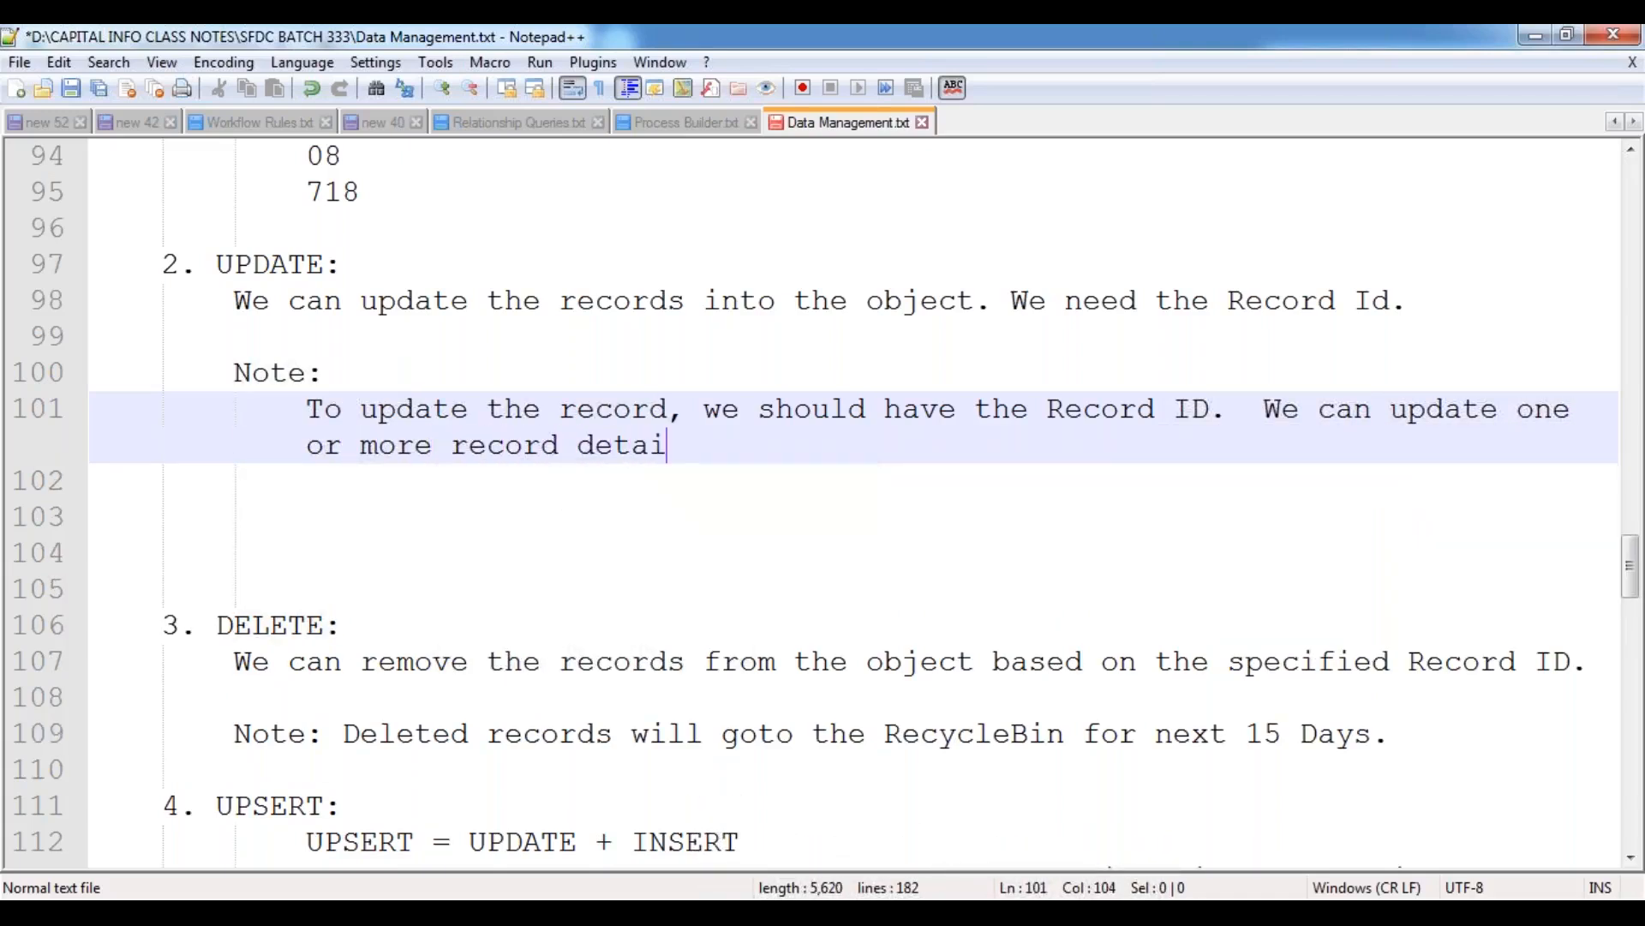
{"action": "type", "text": "ls at a time by using "}
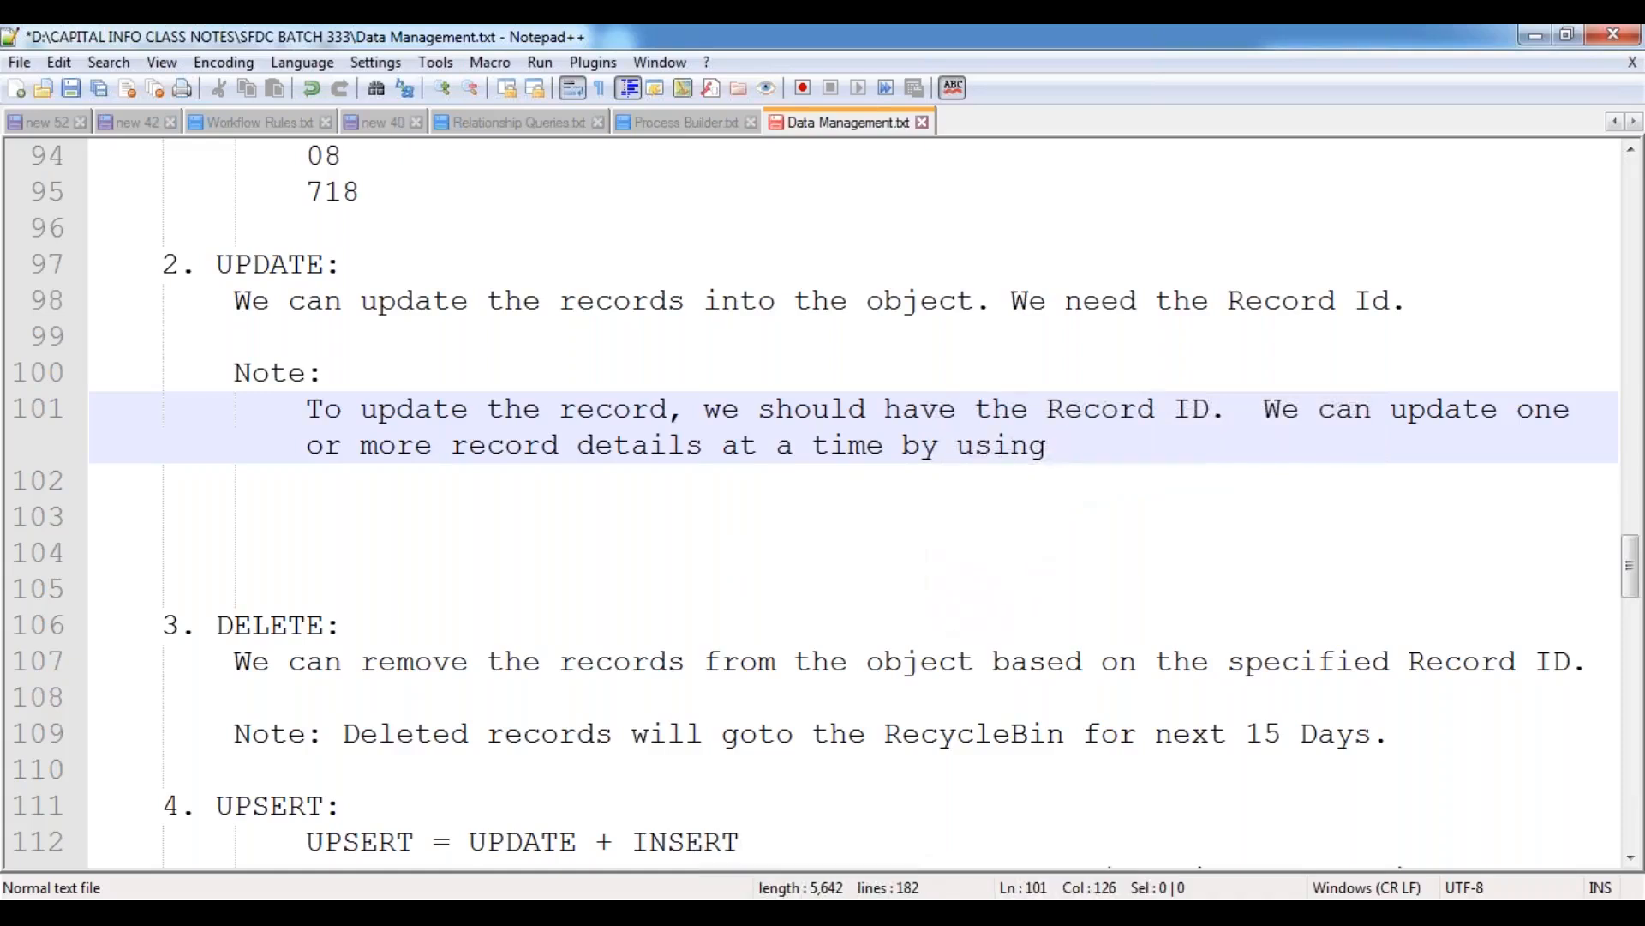
{"action": "type", "text": "Data"}
{"action": "key", "text": "Down"}
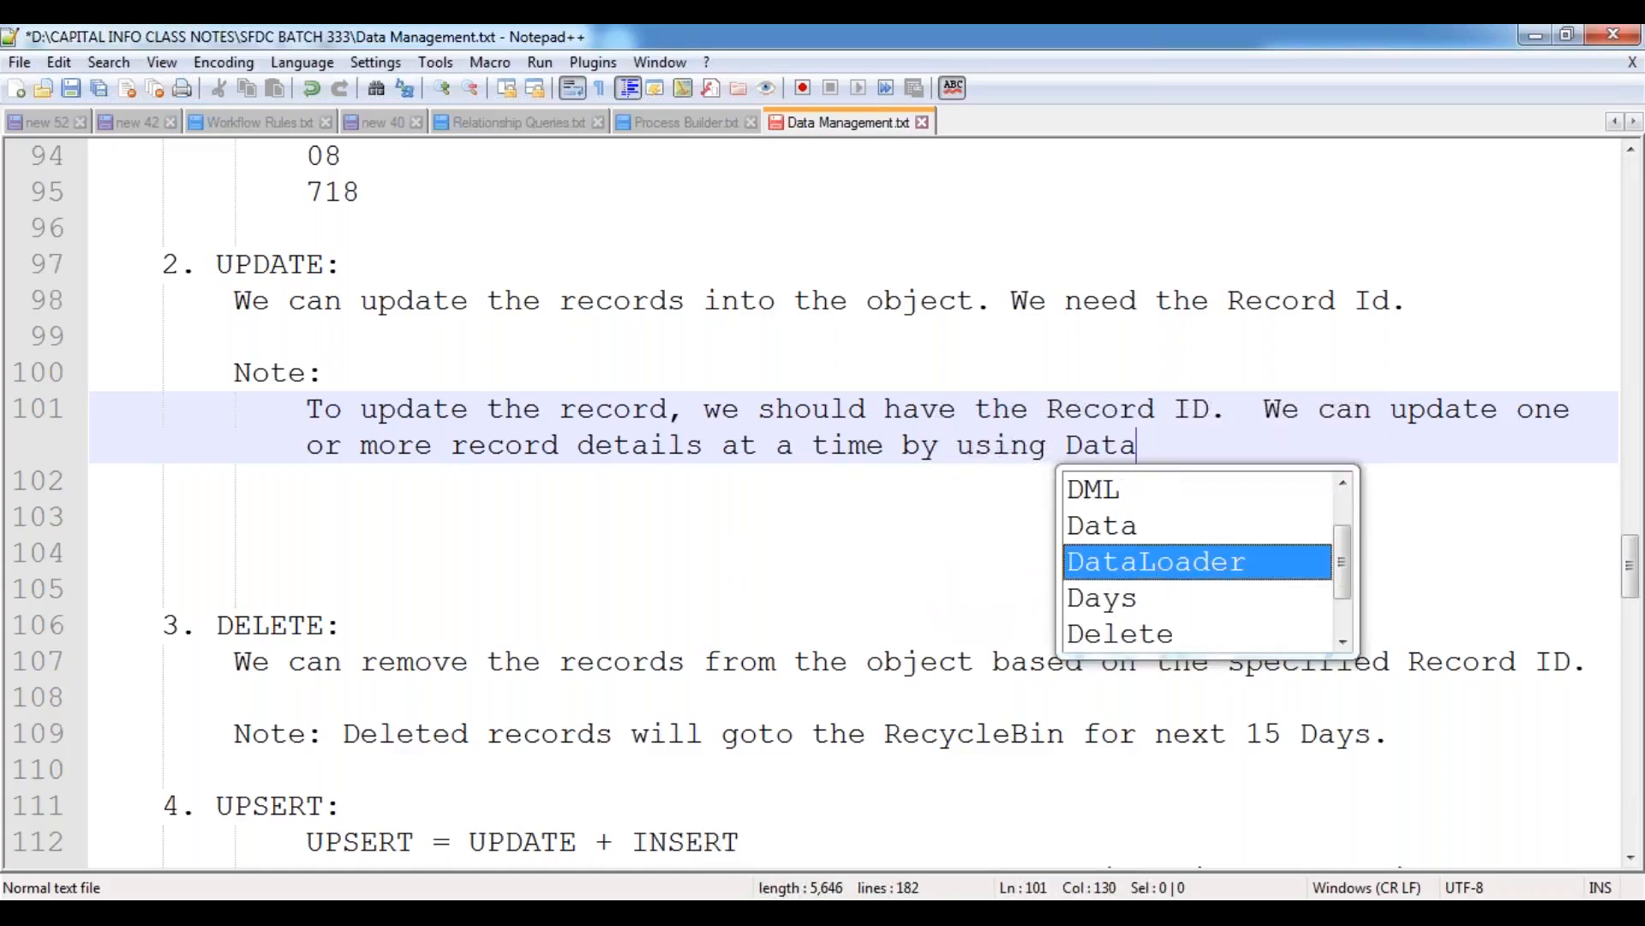
{"action": "key", "text": "Return"}
{"action": "type", "text": "."}
{"action": "key", "text": "Return"}
{"action": "key", "text": "Return"}
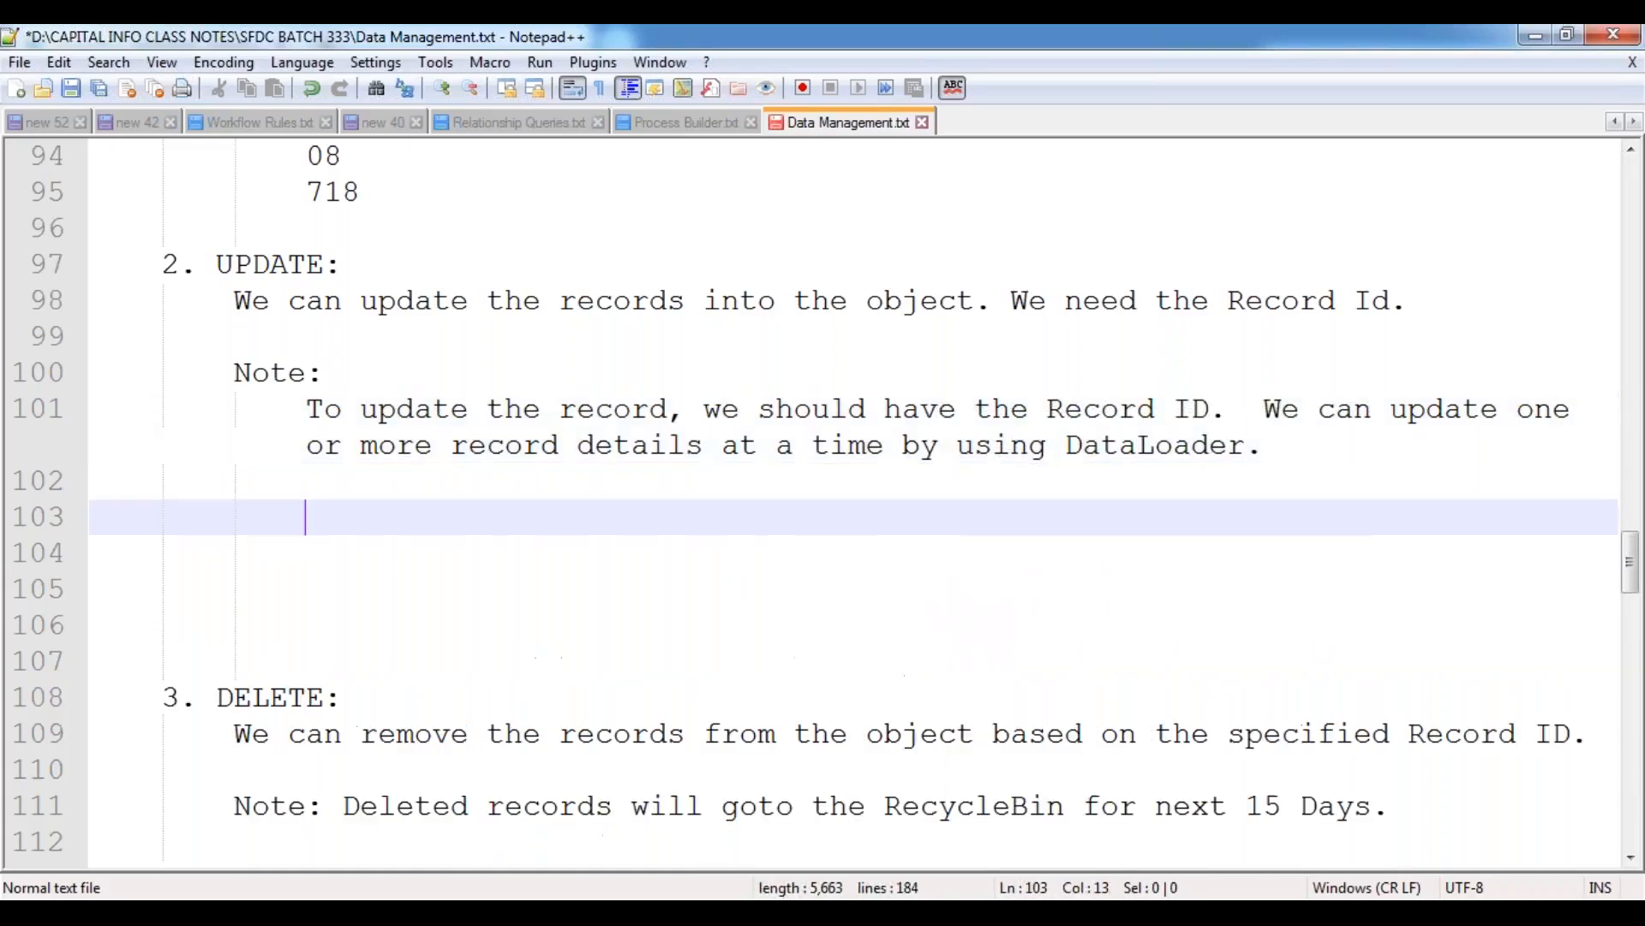
{"action": "key", "text": "ctrl+s"}
Remove the surplus blank lines between the UPDATE note and the DELETE section, and save the notes.
{"action": "key", "text": "Left"}
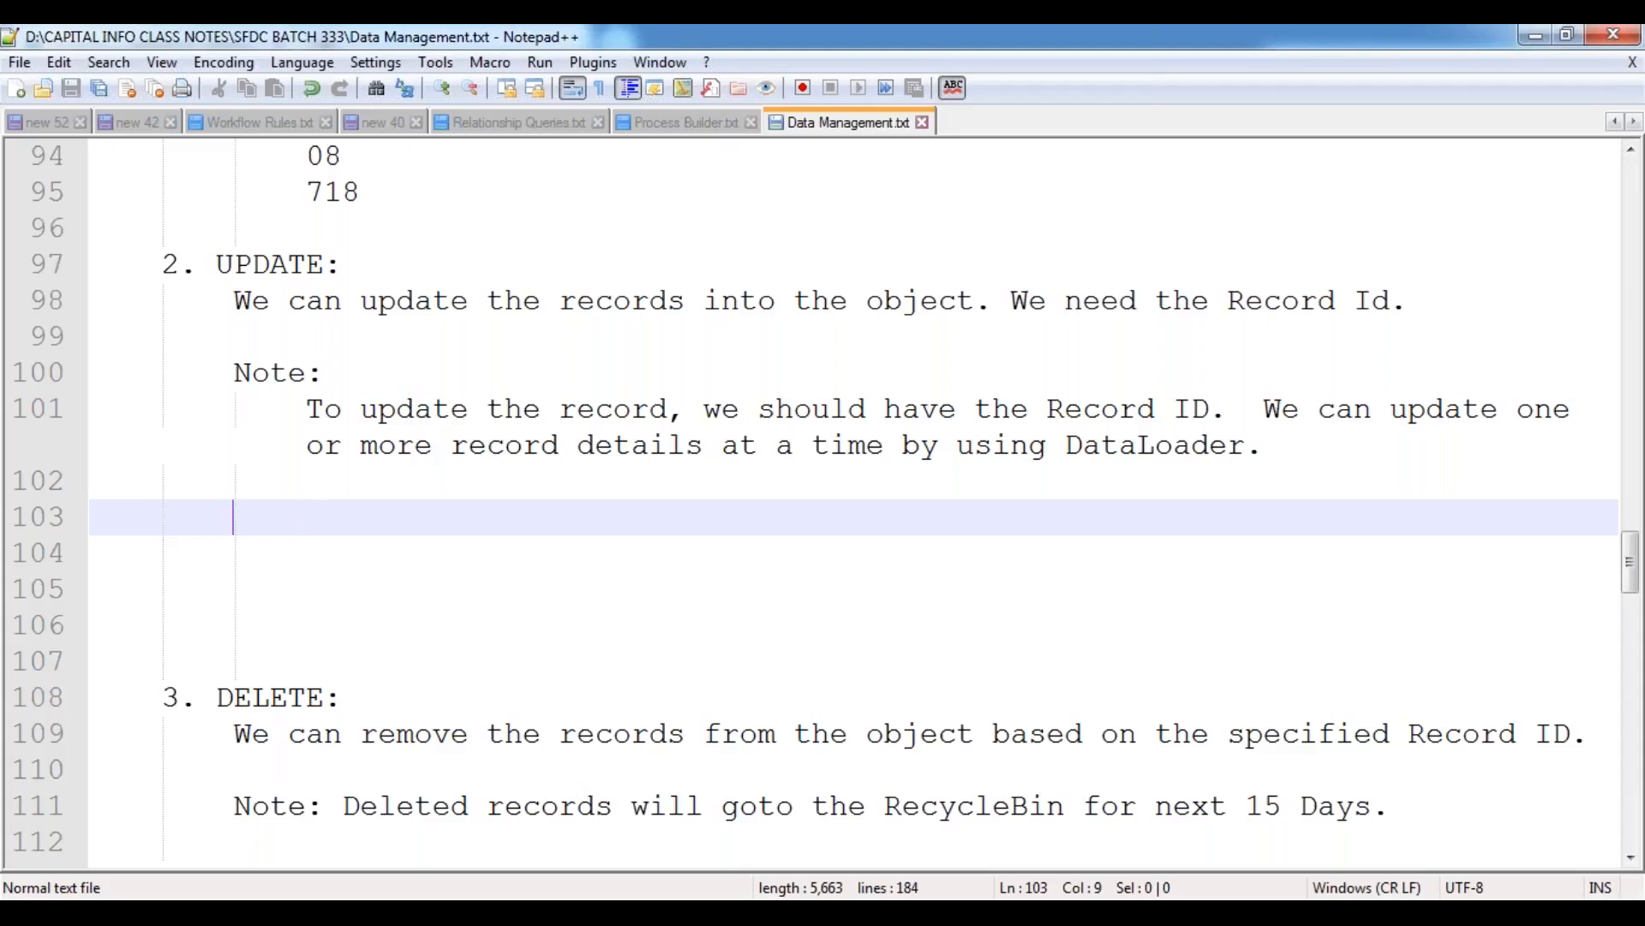
{"action": "key", "text": "Delete"}
{"action": "key", "text": "Delete"}
{"action": "key", "text": "Delete"}
{"action": "key", "text": "Delete"}
{"action": "key", "text": "Delete"}
{"action": "key", "text": "Delete"}
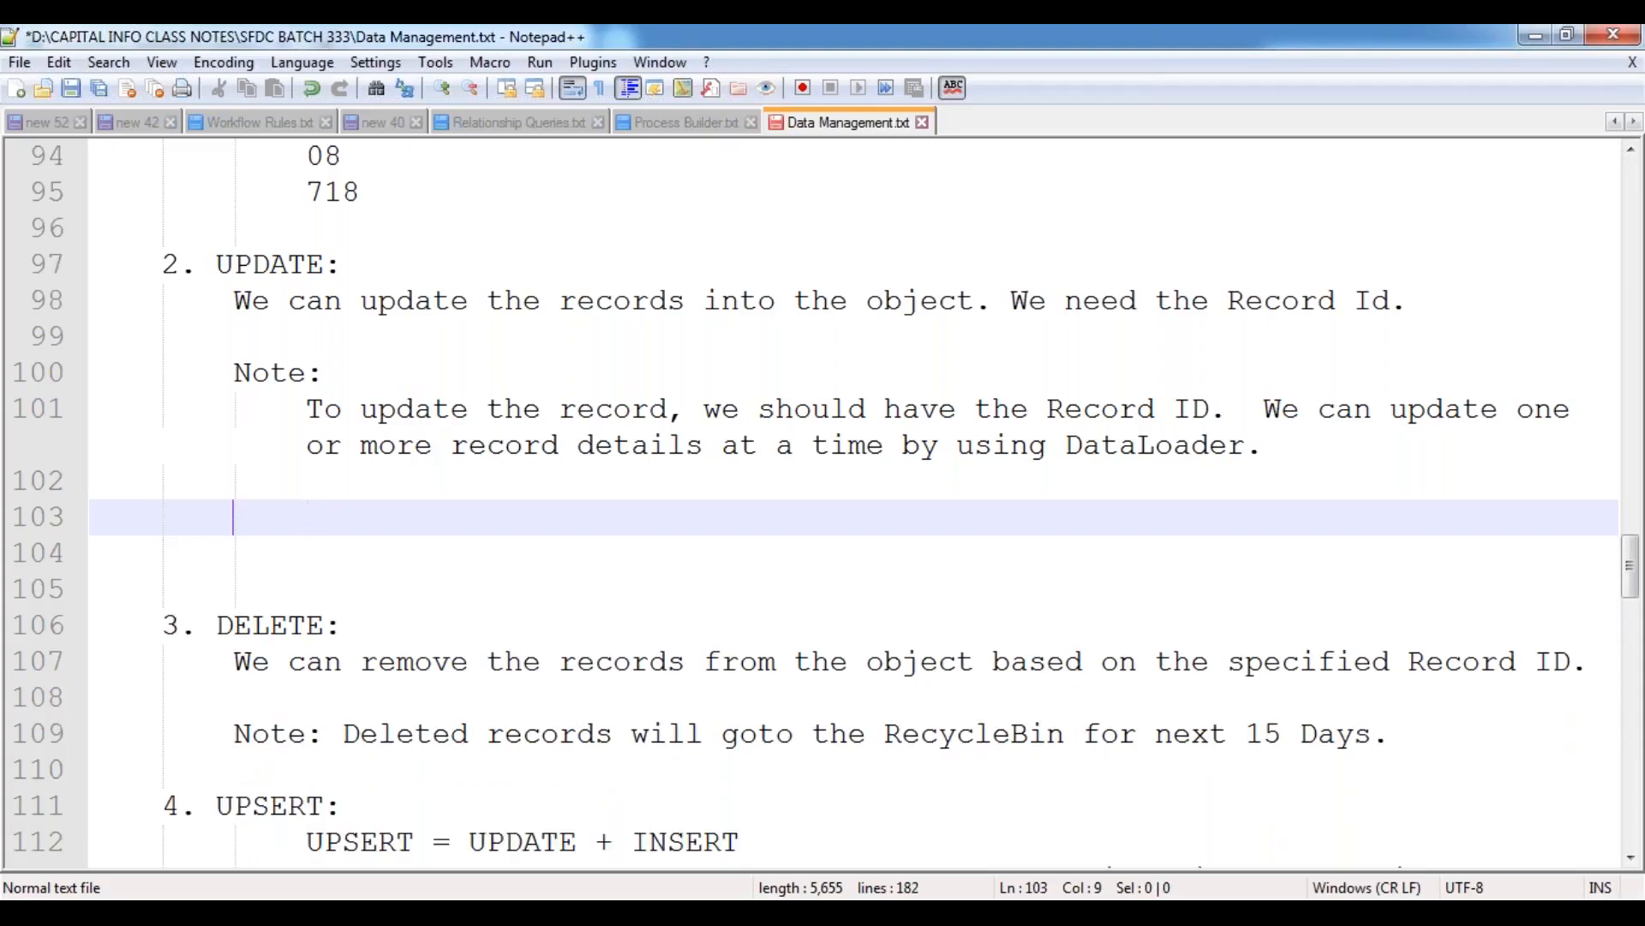
{"action": "key", "text": "Delete"}
{"action": "key", "text": "Delete"}
{"action": "key", "text": "Up"}
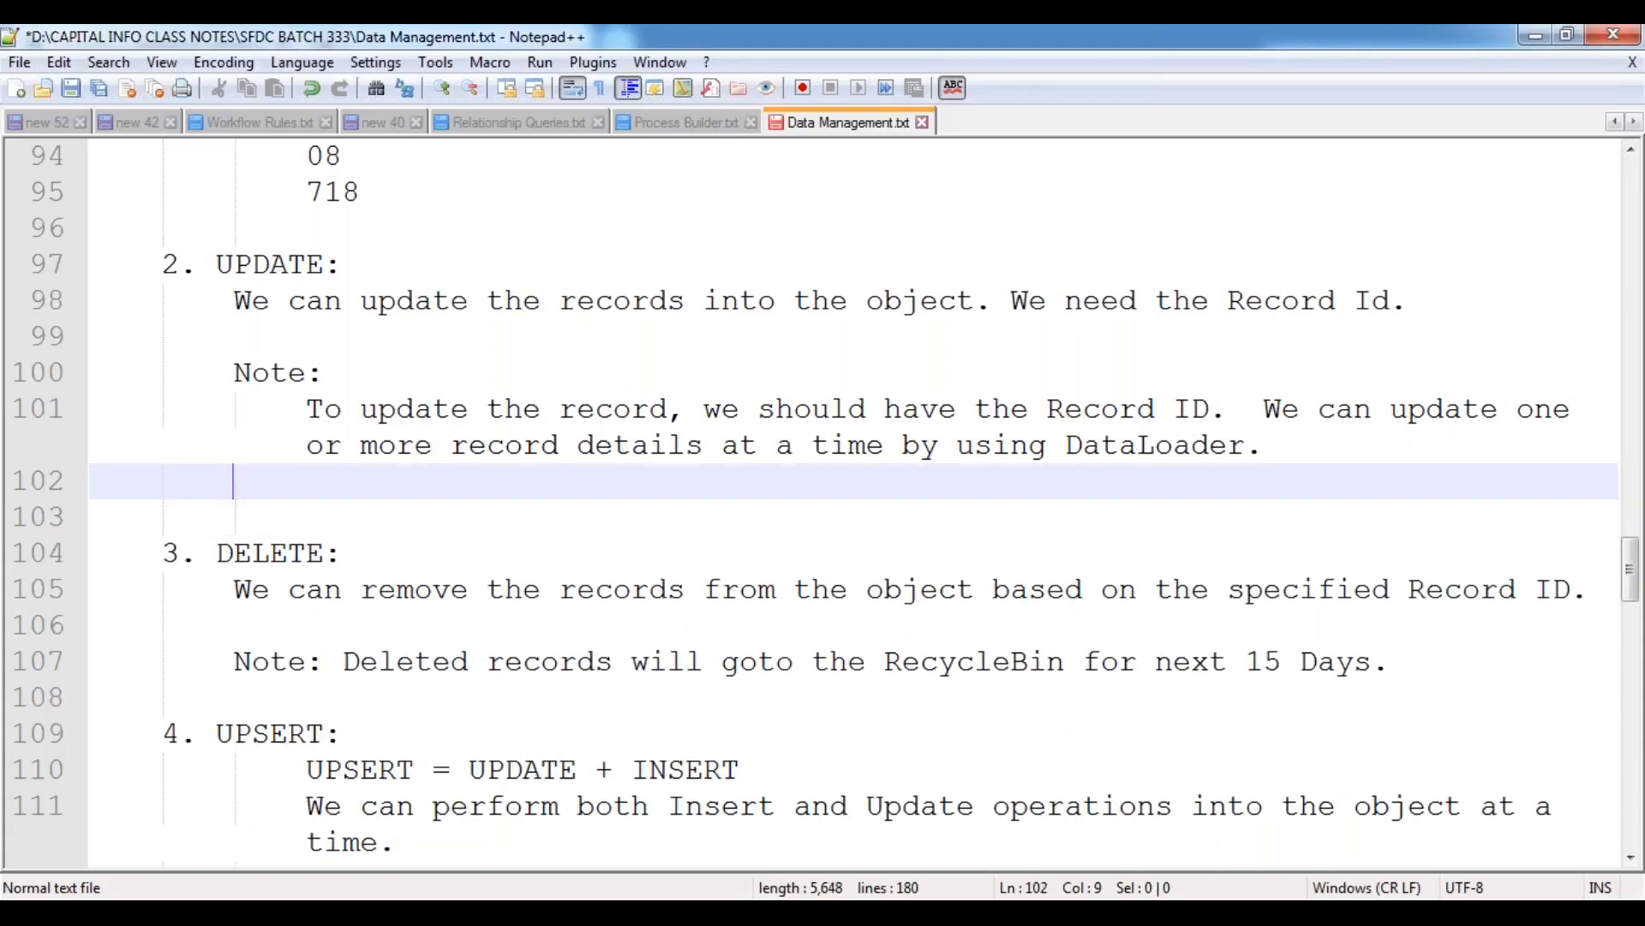
{"action": "key", "text": "Return"}
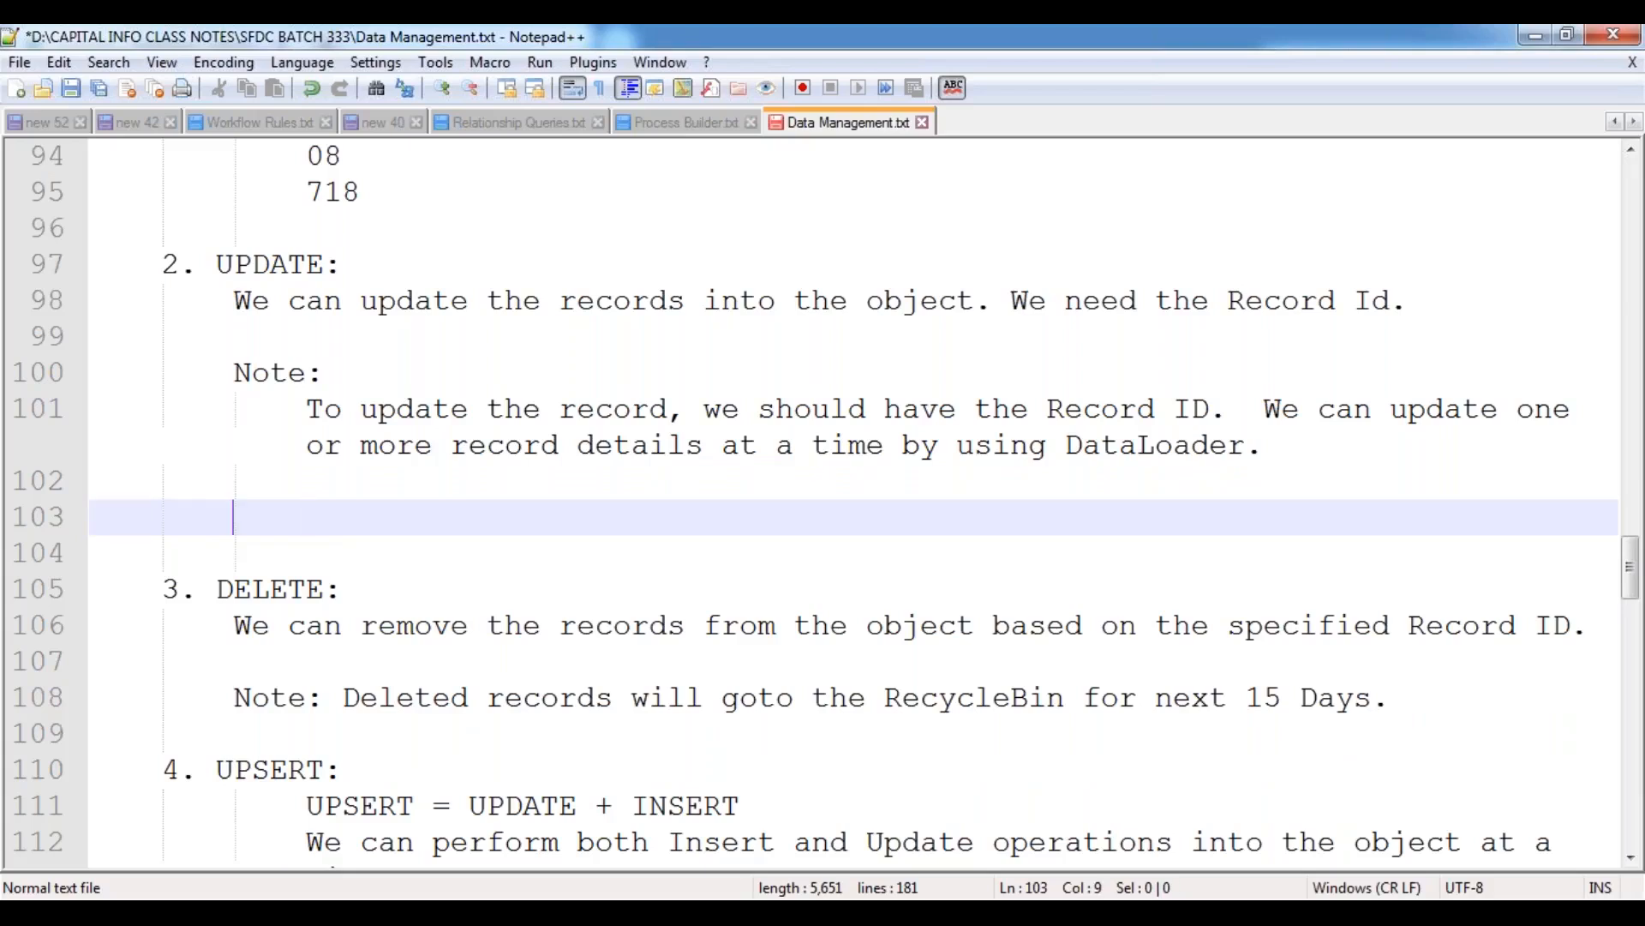
{"action": "key", "text": "ctrl+s"}
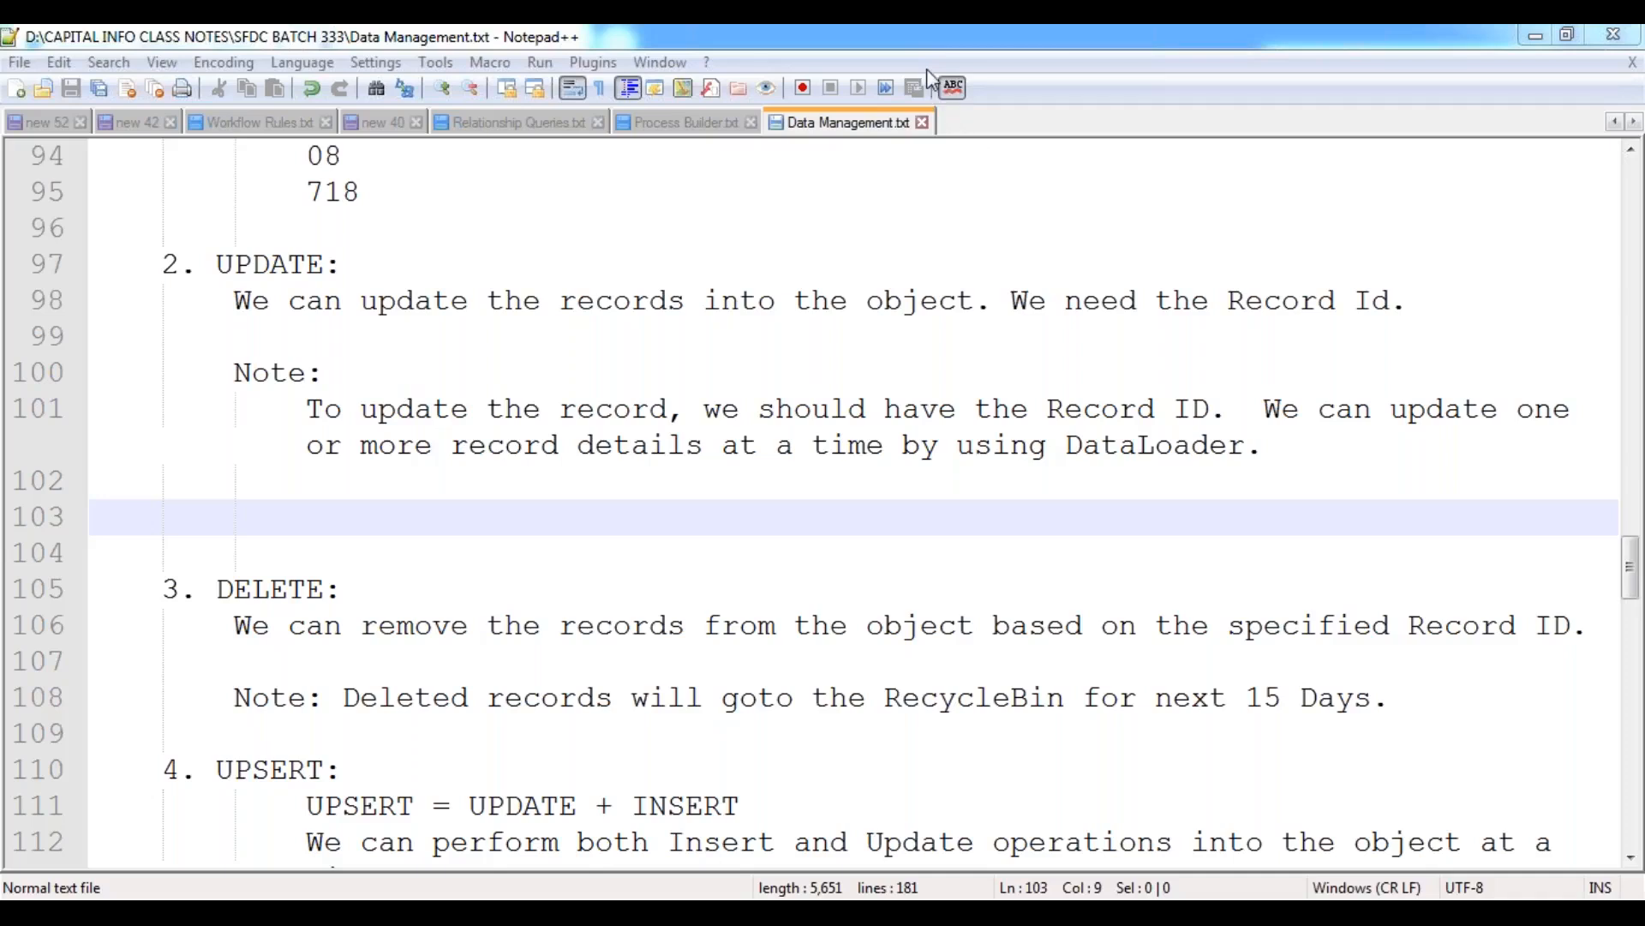
{"action": "left_click", "coordinate": [1009, 486]}
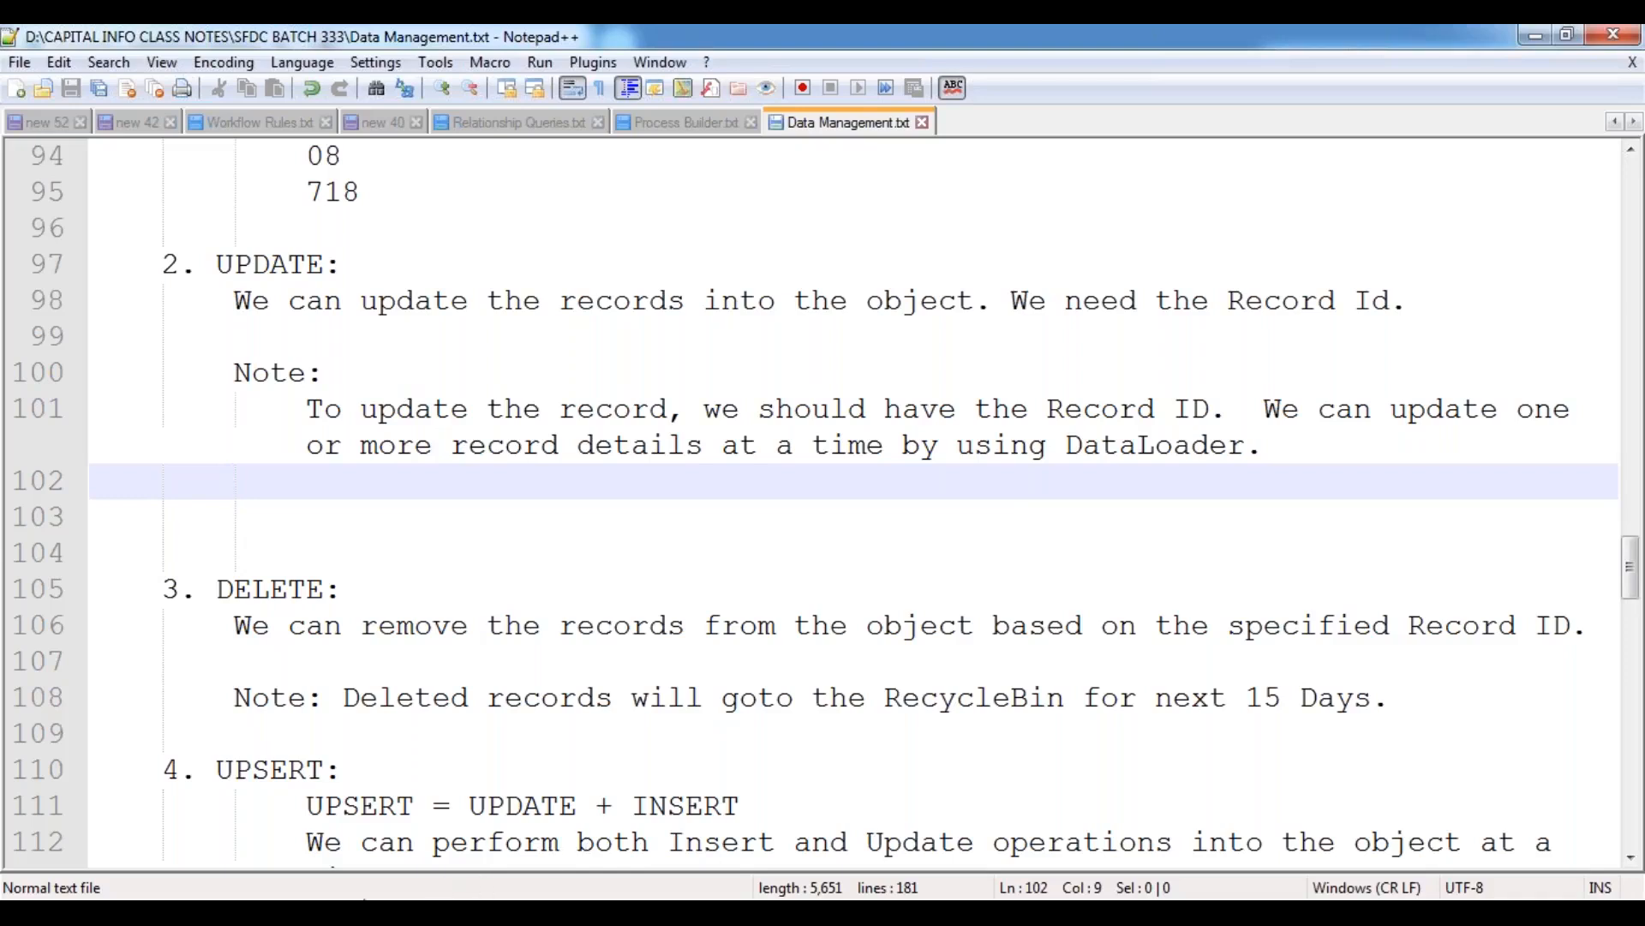
{"action": "left_click", "coordinate": [369, 911]}
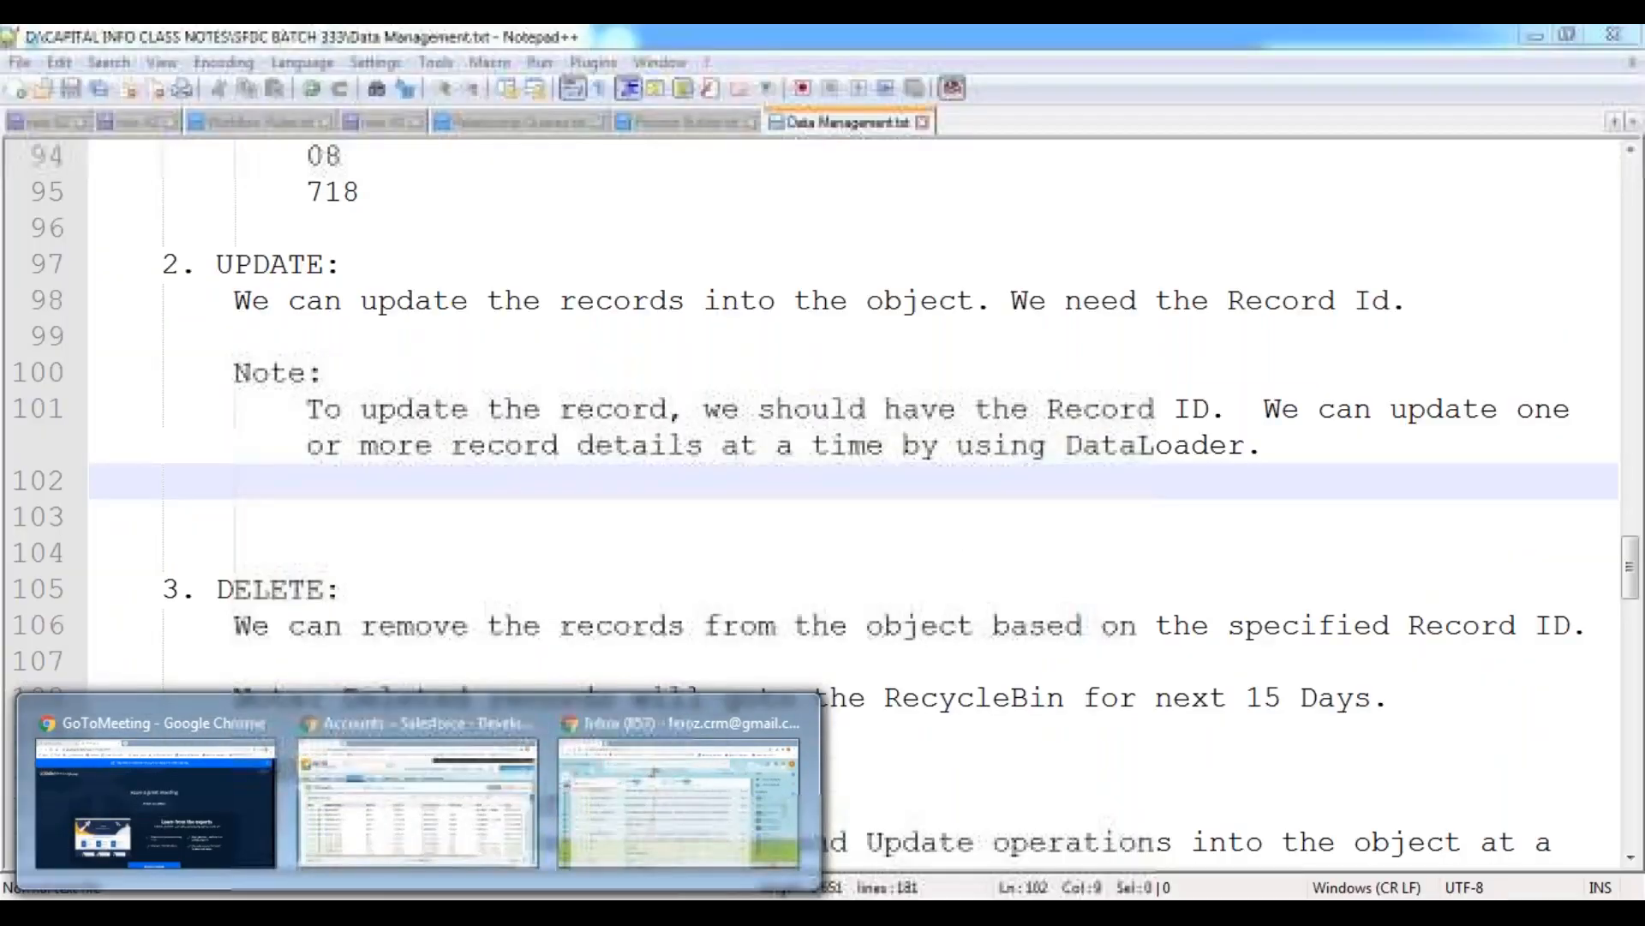
{"action": "left_click", "coordinate": [334, 911]}
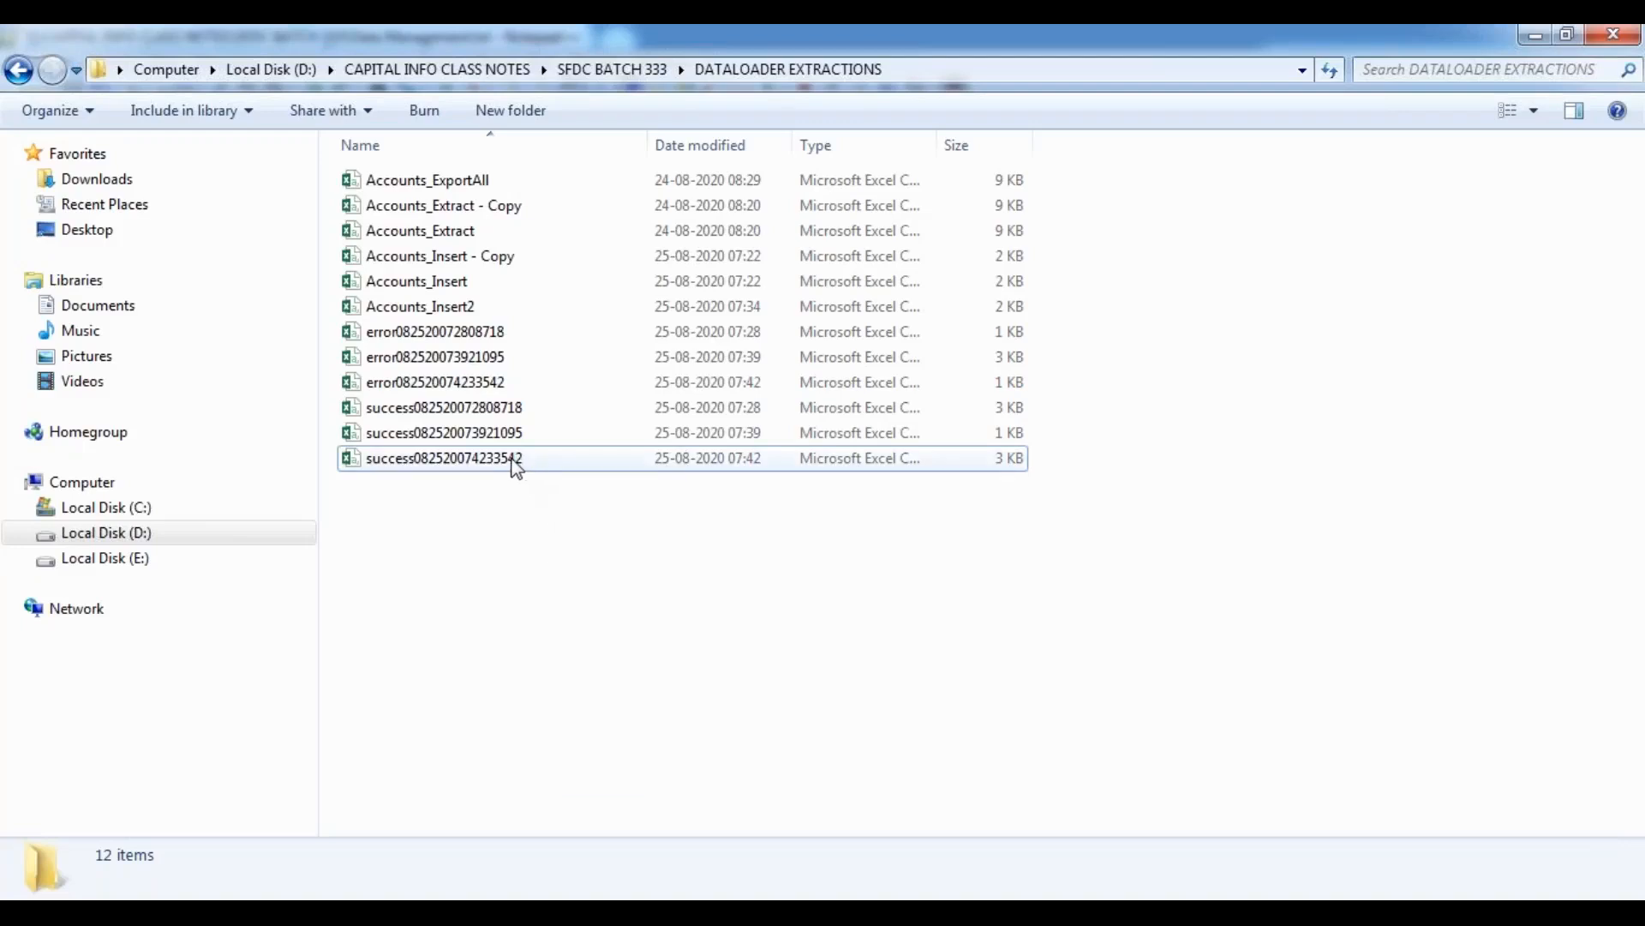
{"action": "double_click", "coordinate": [466, 459]}
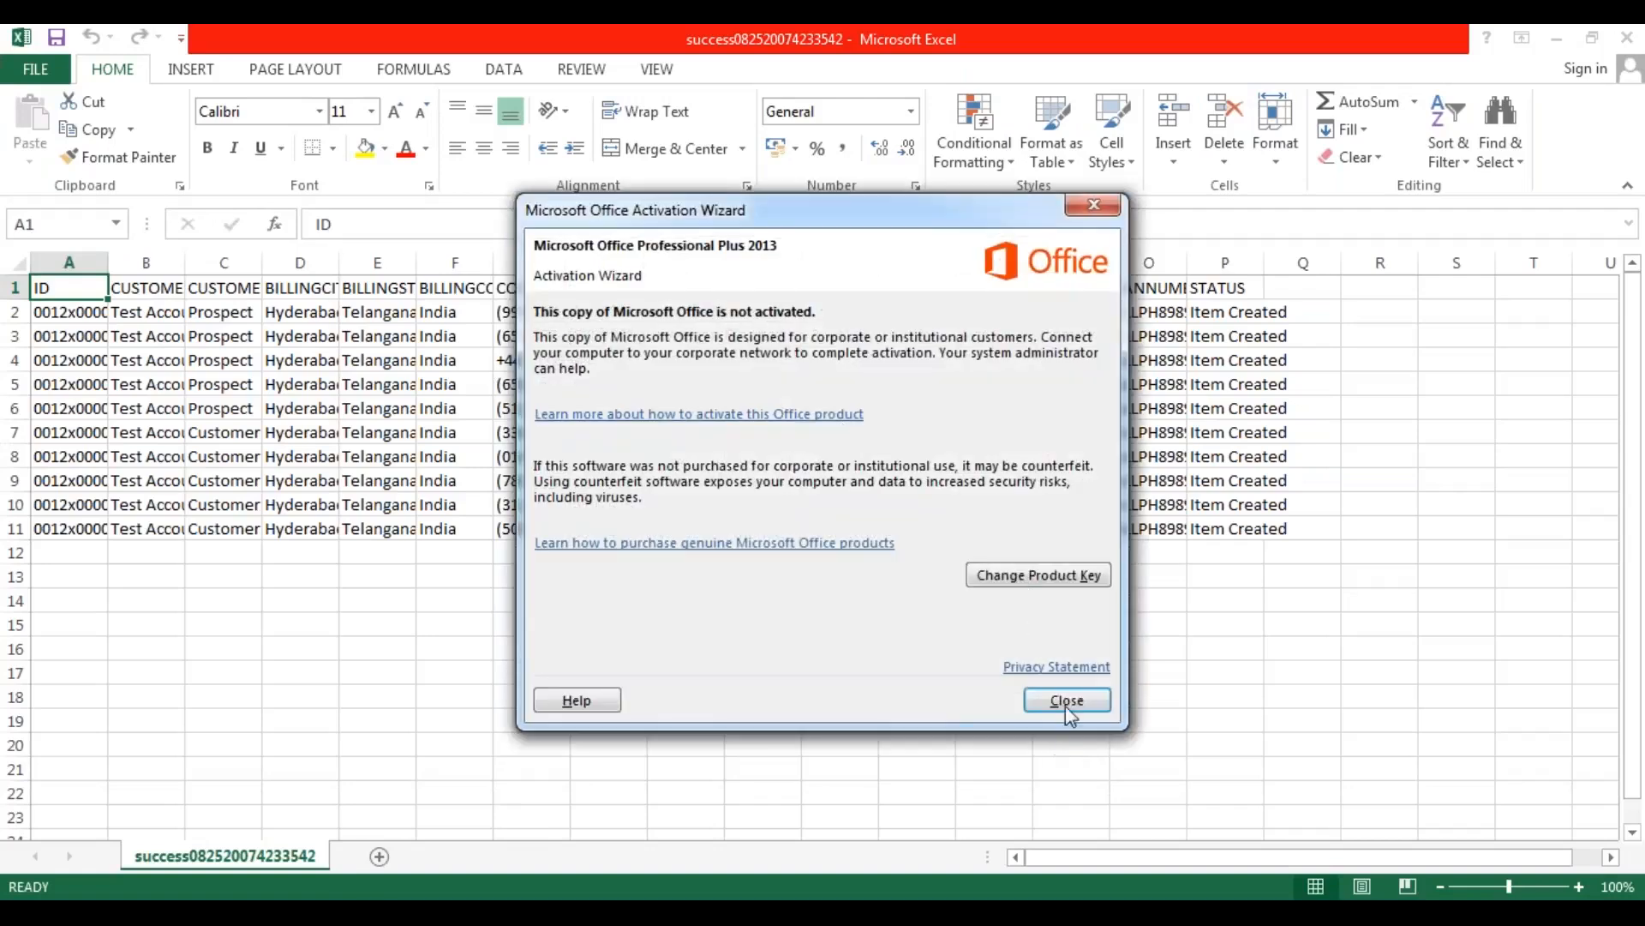
{"action": "left_click", "coordinate": [1067, 701]}
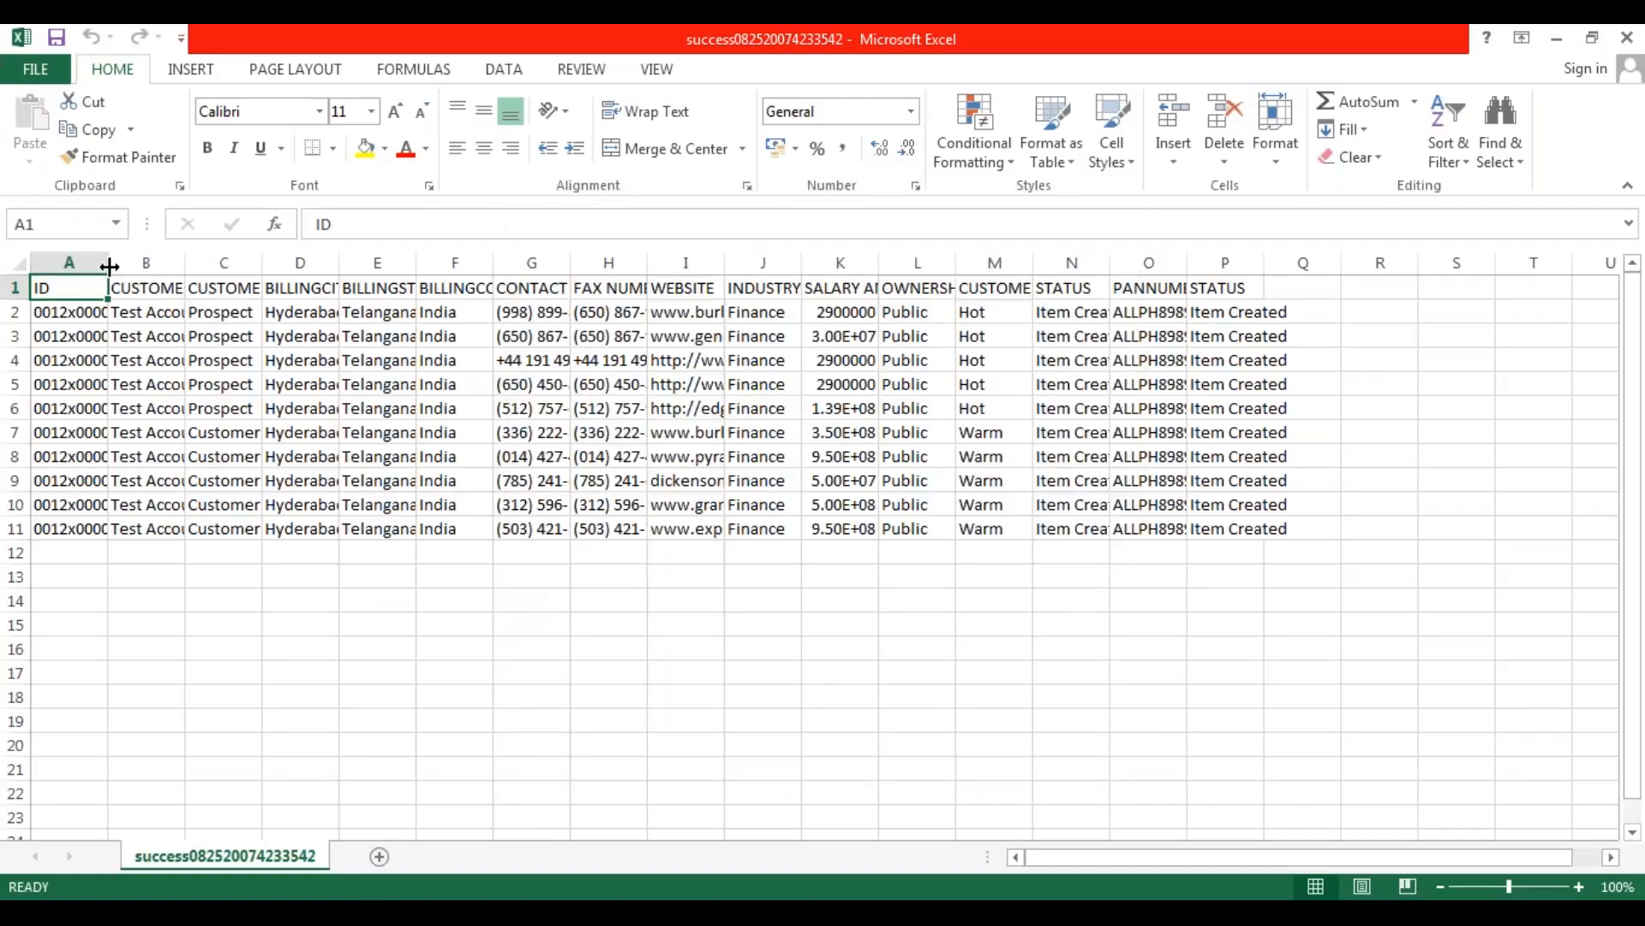
{"action": "left_click", "coordinate": [17, 264]}
{"action": "double_click", "coordinate": [108, 272]}
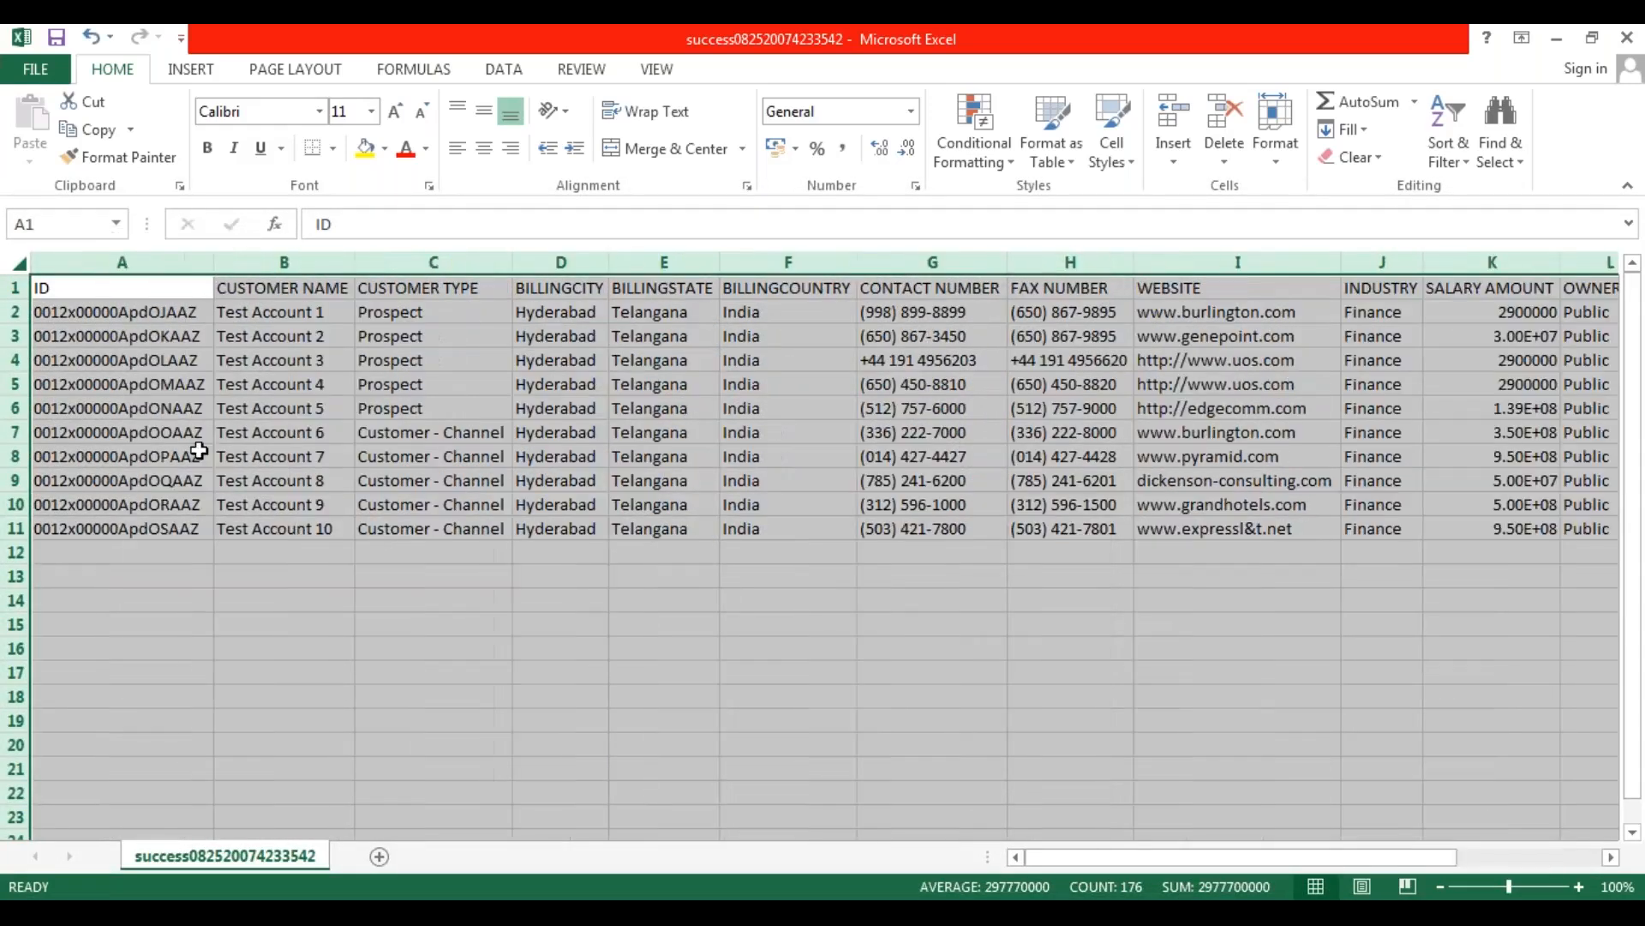
Review the record IDs of the inserted accounts in the ID column.
{"action": "left_click", "coordinate": [191, 573]}
{"action": "left_click_drag", "start_coordinate": [141, 312], "coordinate": [137, 525]}
{"action": "left_click", "coordinate": [414, 559]}
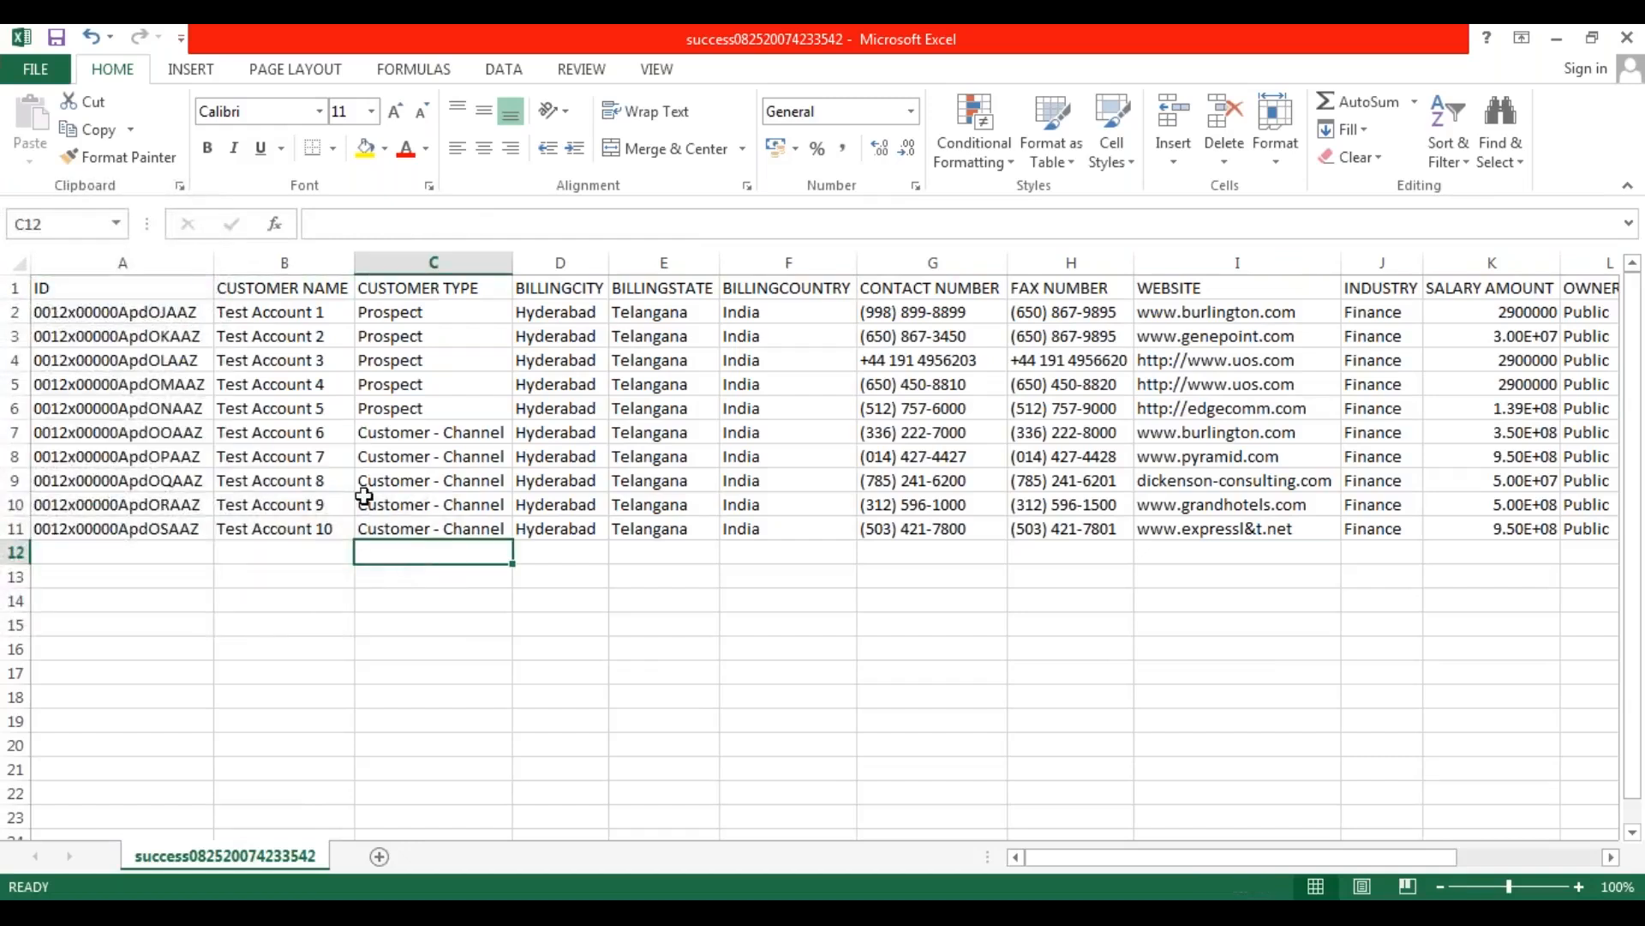
Delete the CUSTOMER NAME and CUSTOMER TYPE columns from the success file's sheet.
{"action": "left_click", "coordinate": [306, 259]}
{"action": "right_click", "coordinate": [308, 264]}
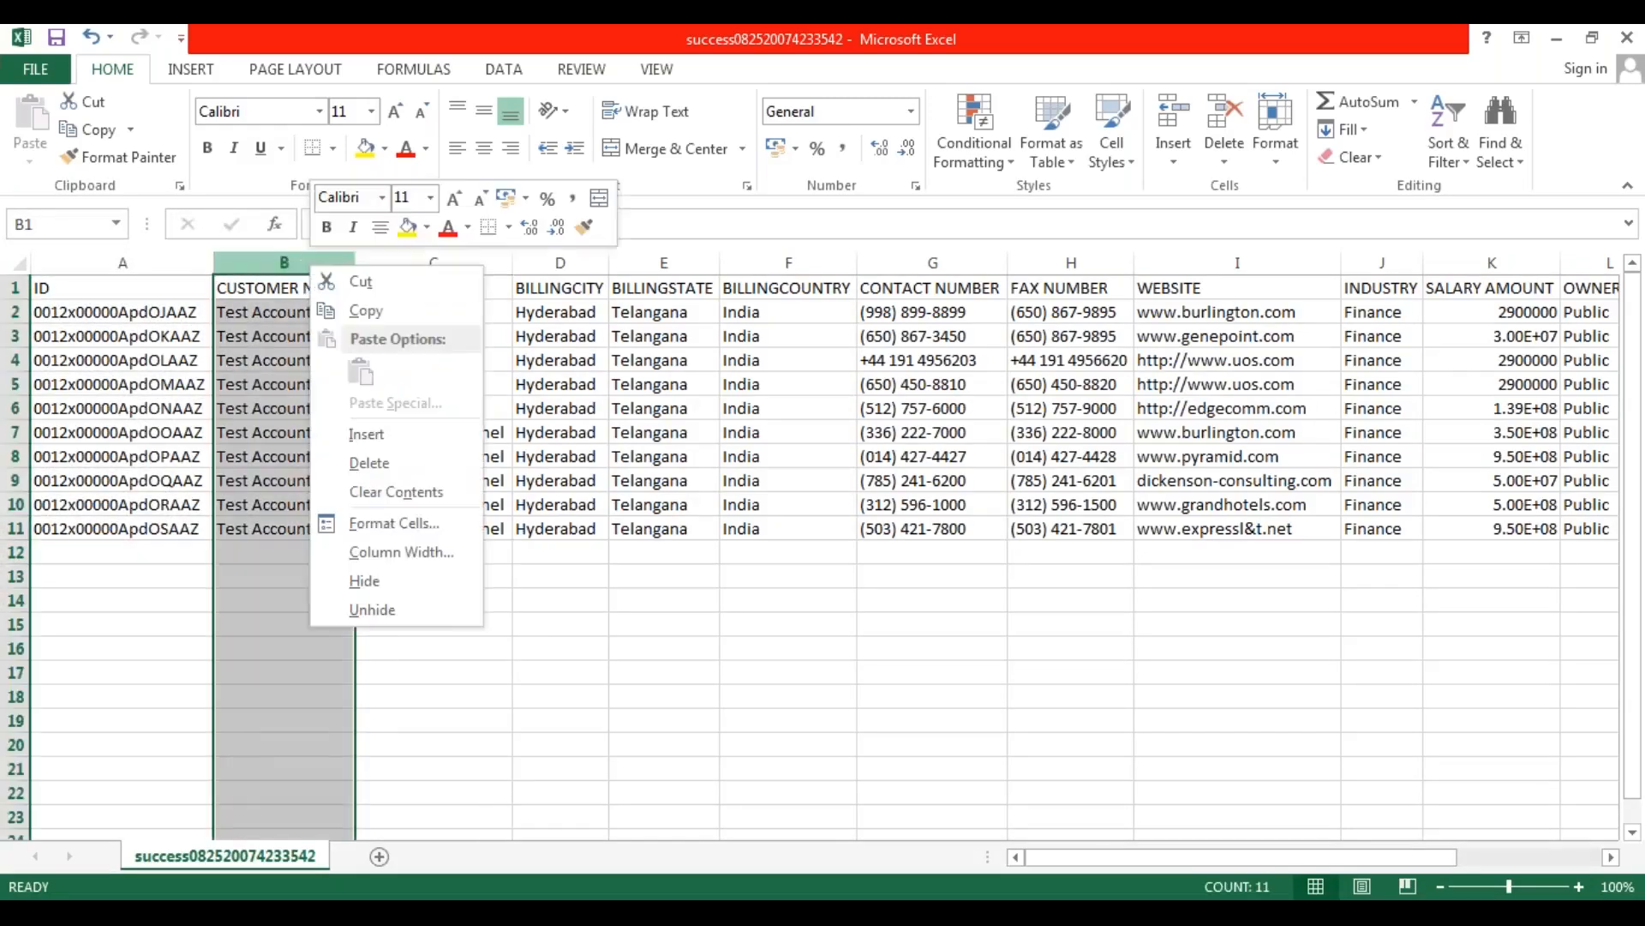
{"action": "left_click", "coordinate": [405, 472]}
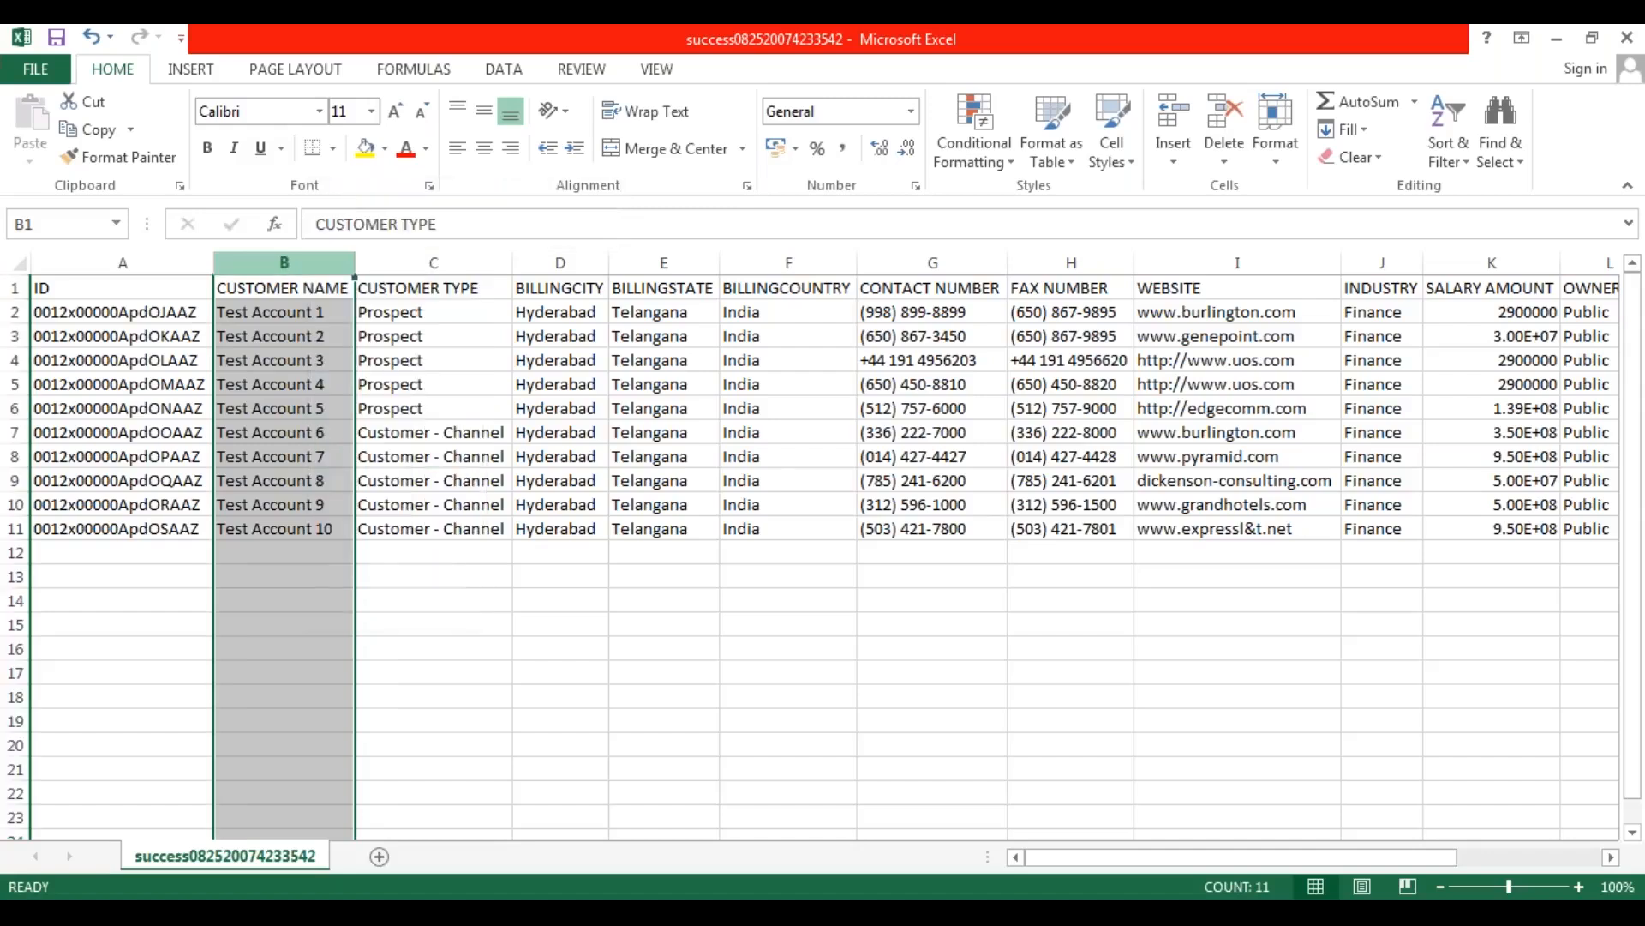
{"action": "right_click", "coordinate": [332, 261]}
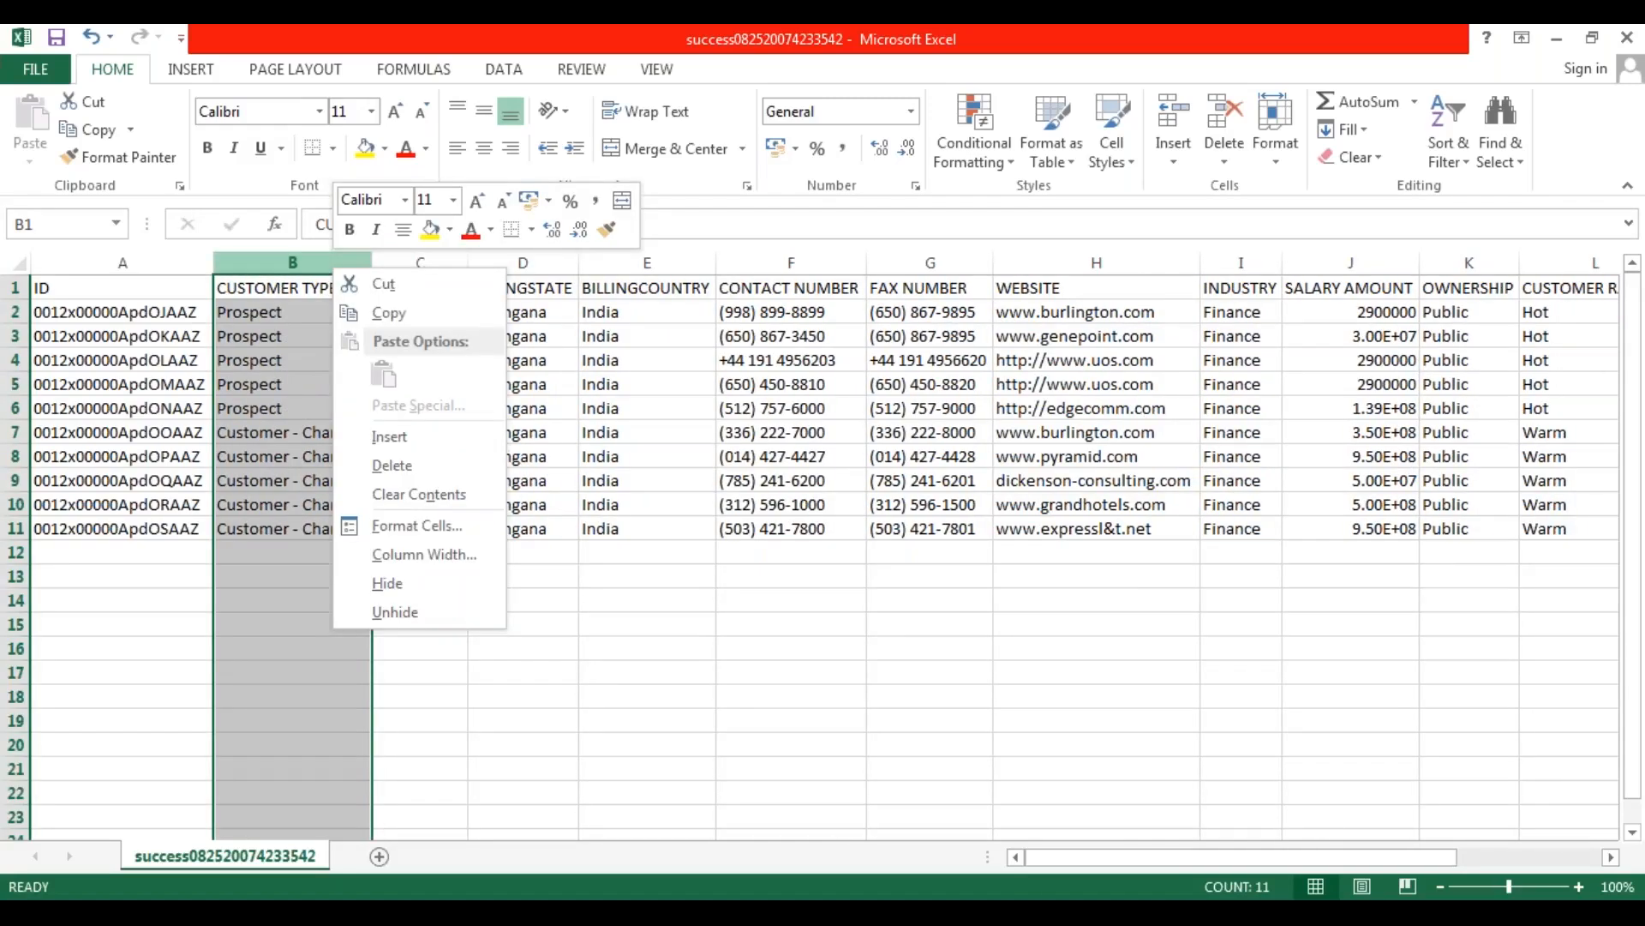
{"action": "left_click", "coordinate": [414, 468]}
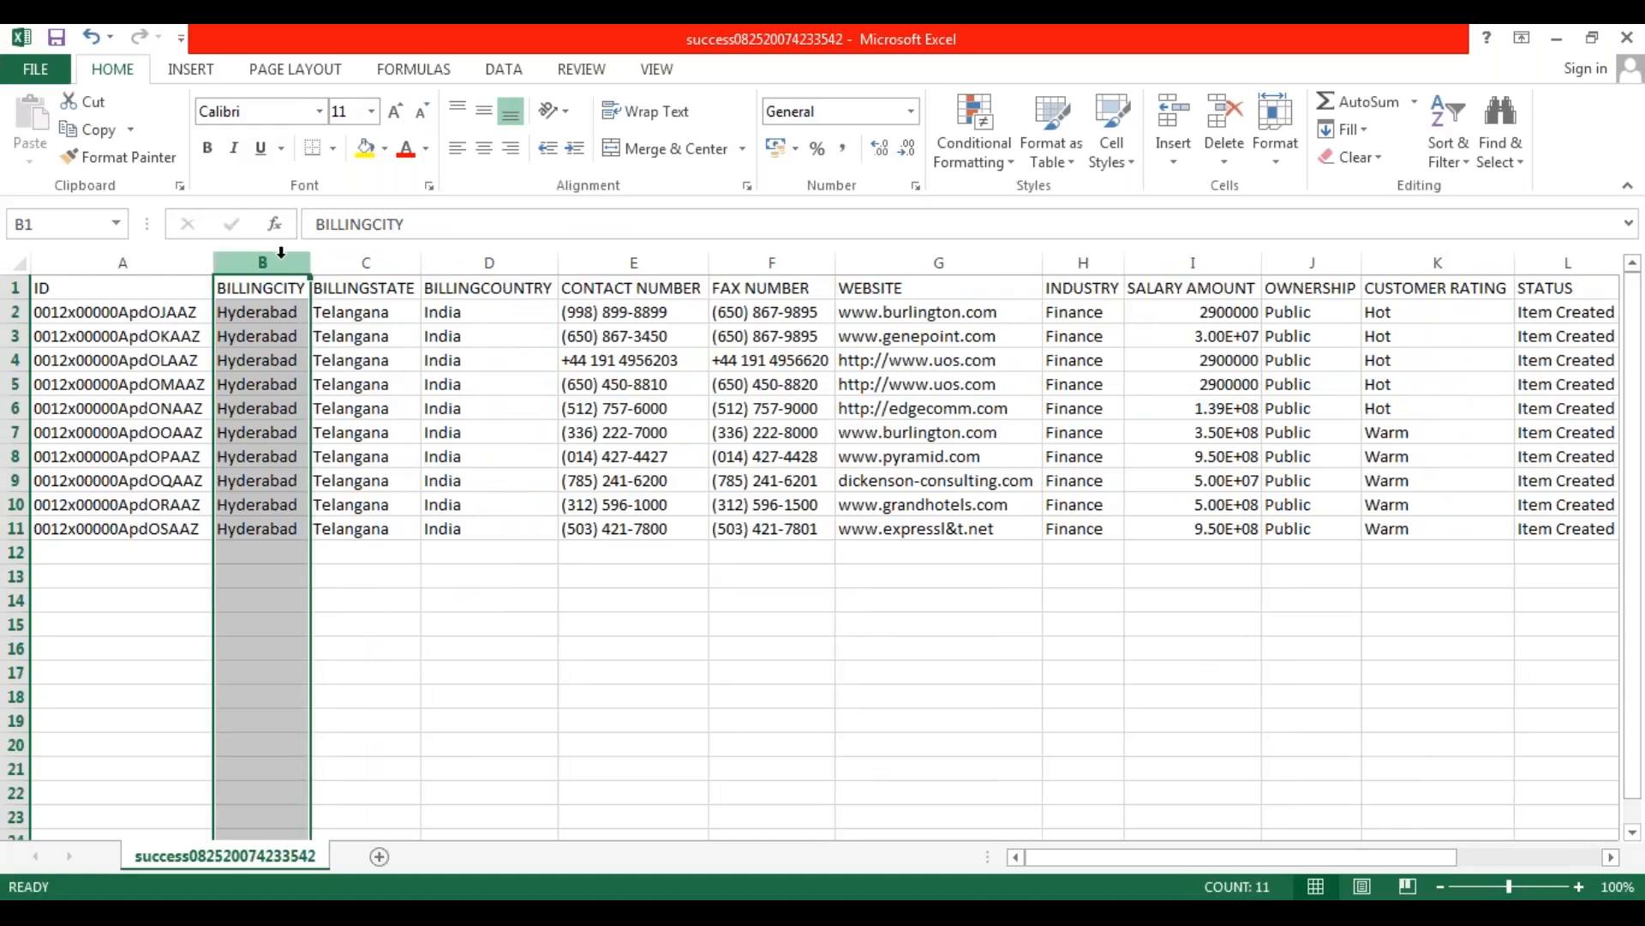
Delete the BILLINGCITY, BILLINGSTATE and BILLINGCOUNTRY columns from the success file's sheet.
{"action": "left_click", "coordinate": [377, 261], "text": "ctrl"}
{"action": "left_click", "coordinate": [489, 261], "text": "ctrl"}
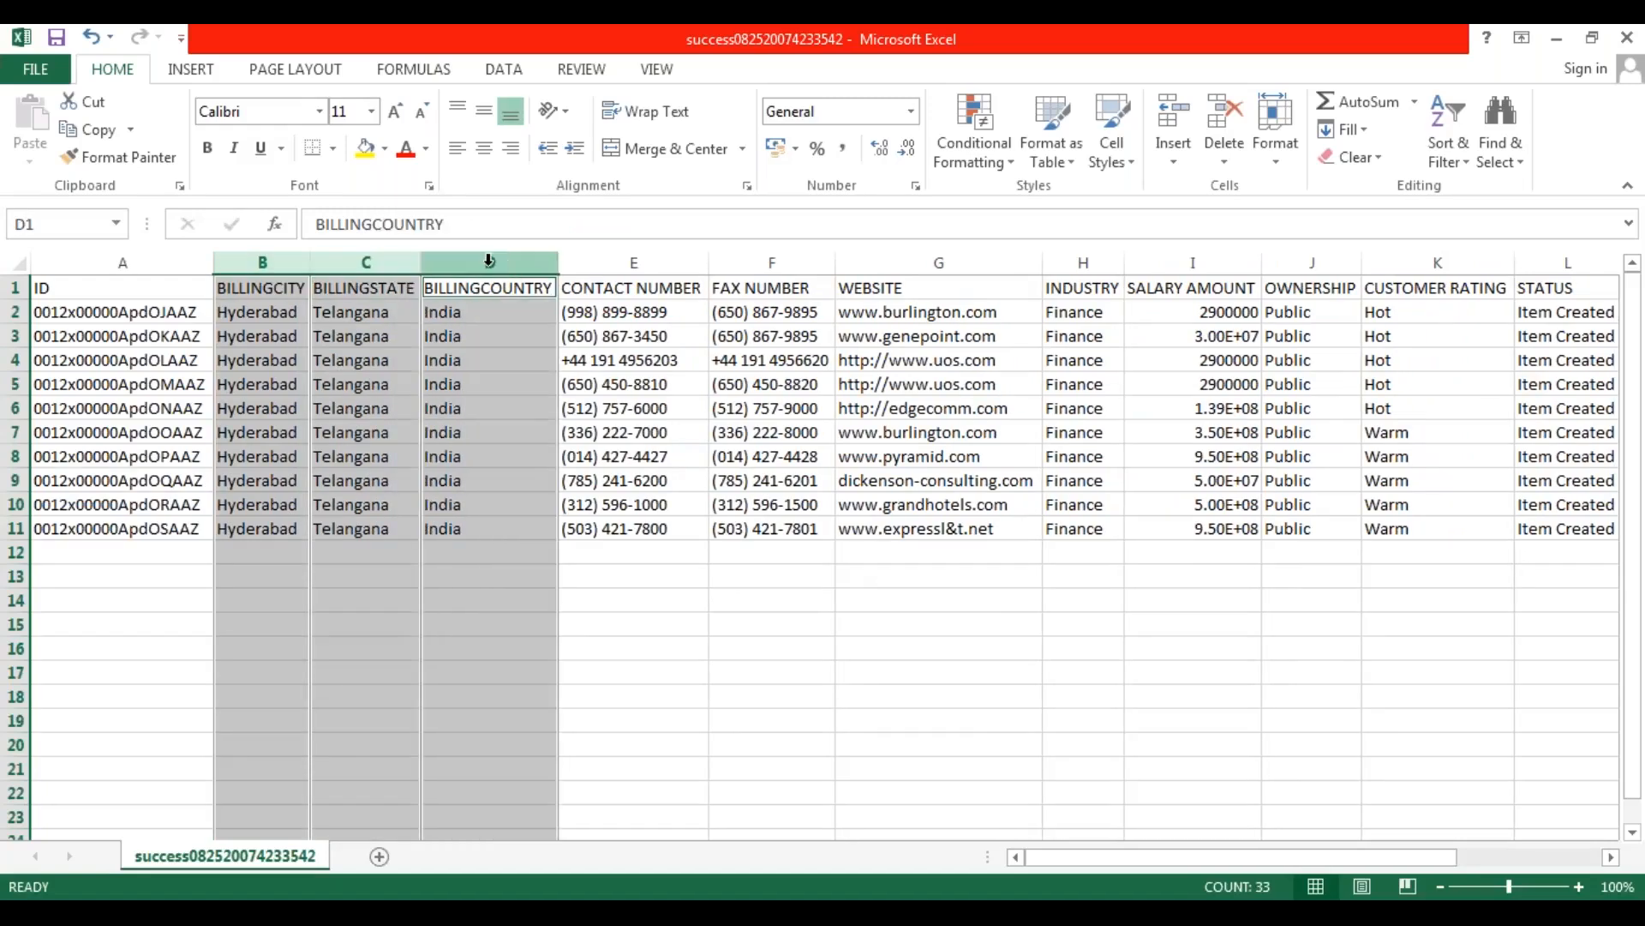
{"action": "left_click", "coordinate": [613, 262], "text": "ctrl"}
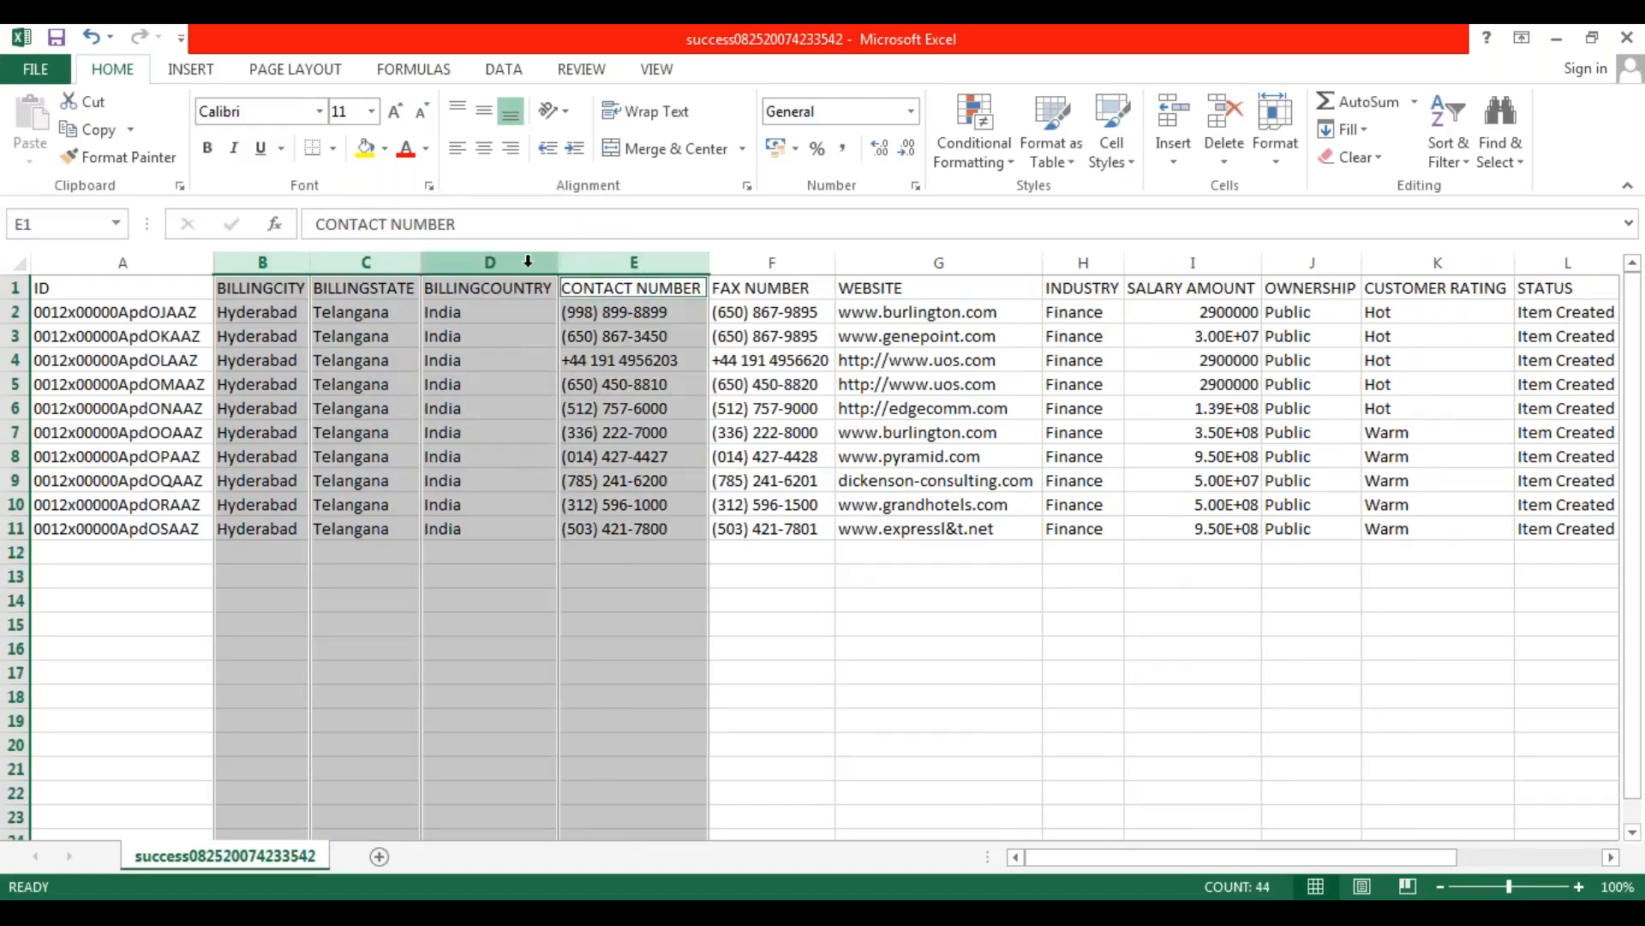
{"action": "left_click", "coordinate": [599, 262], "text": "ctrl"}
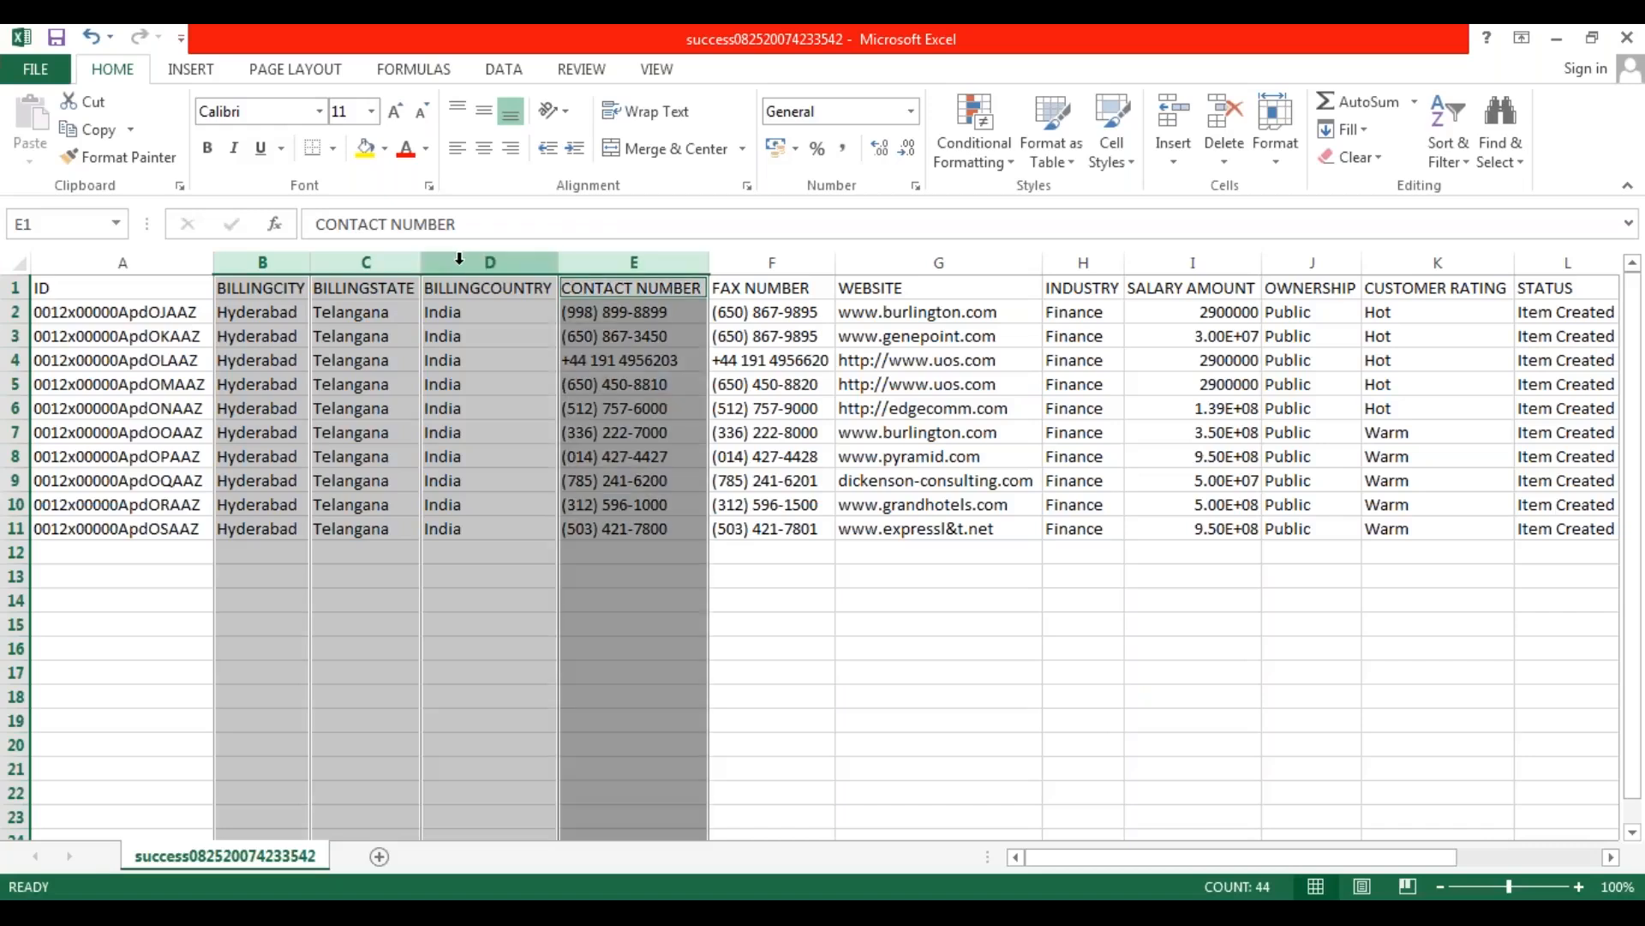
{"action": "left_click", "coordinate": [599, 259], "text": "ctrl"}
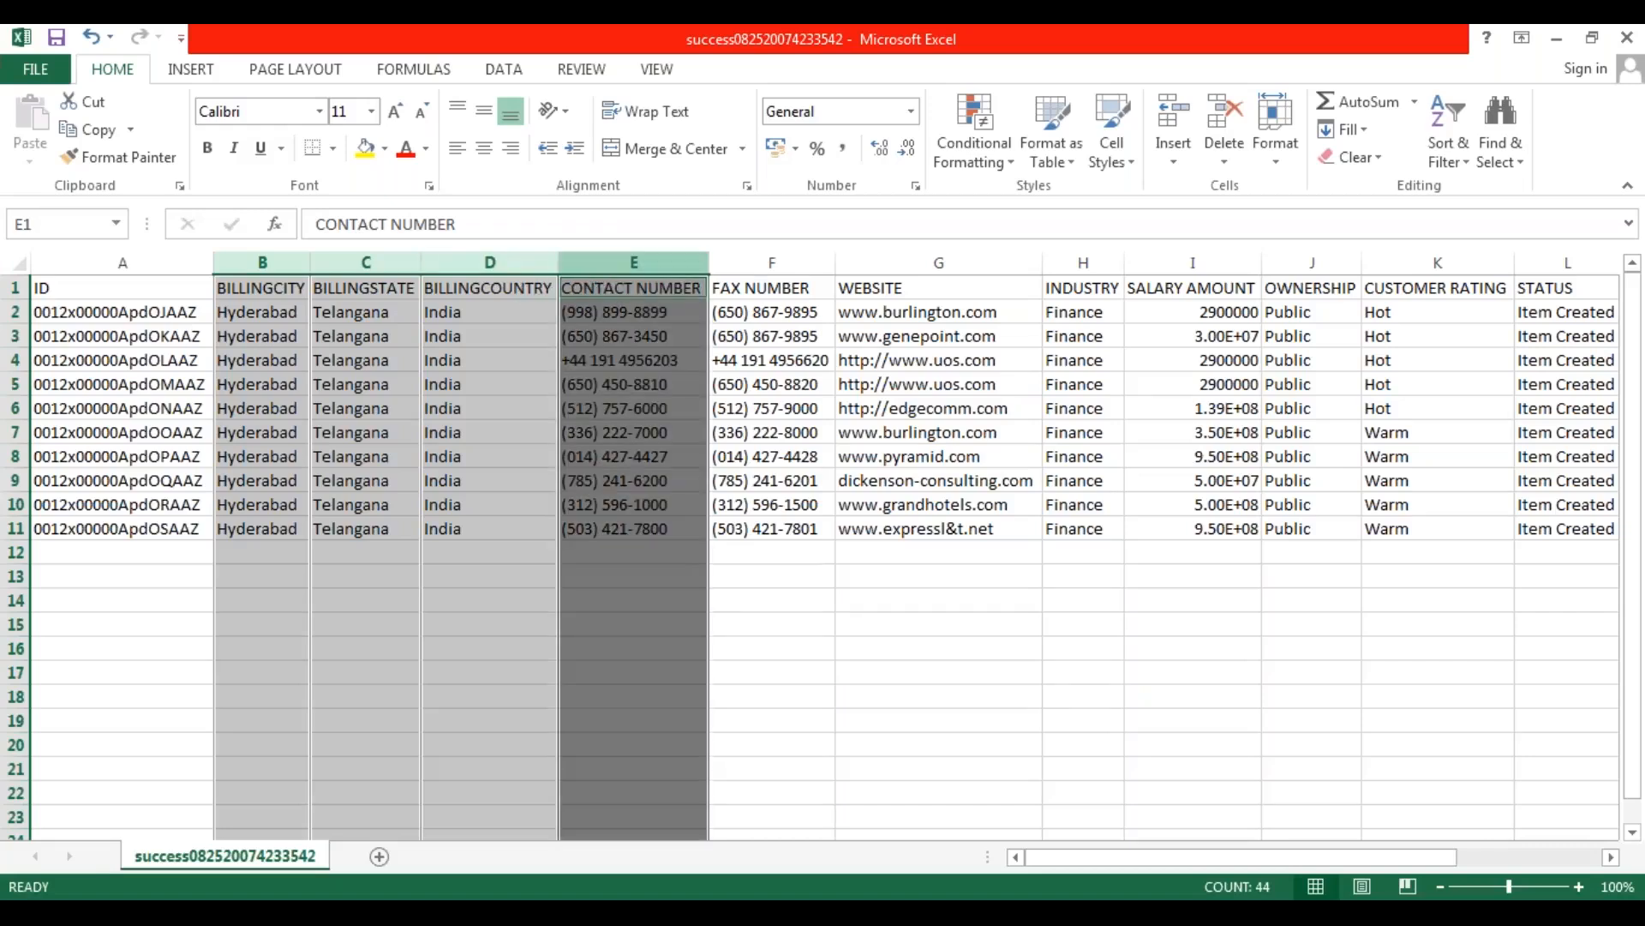
{"action": "left_click", "coordinate": [599, 262], "text": "ctrl"}
{"action": "left_click", "coordinate": [493, 262]}
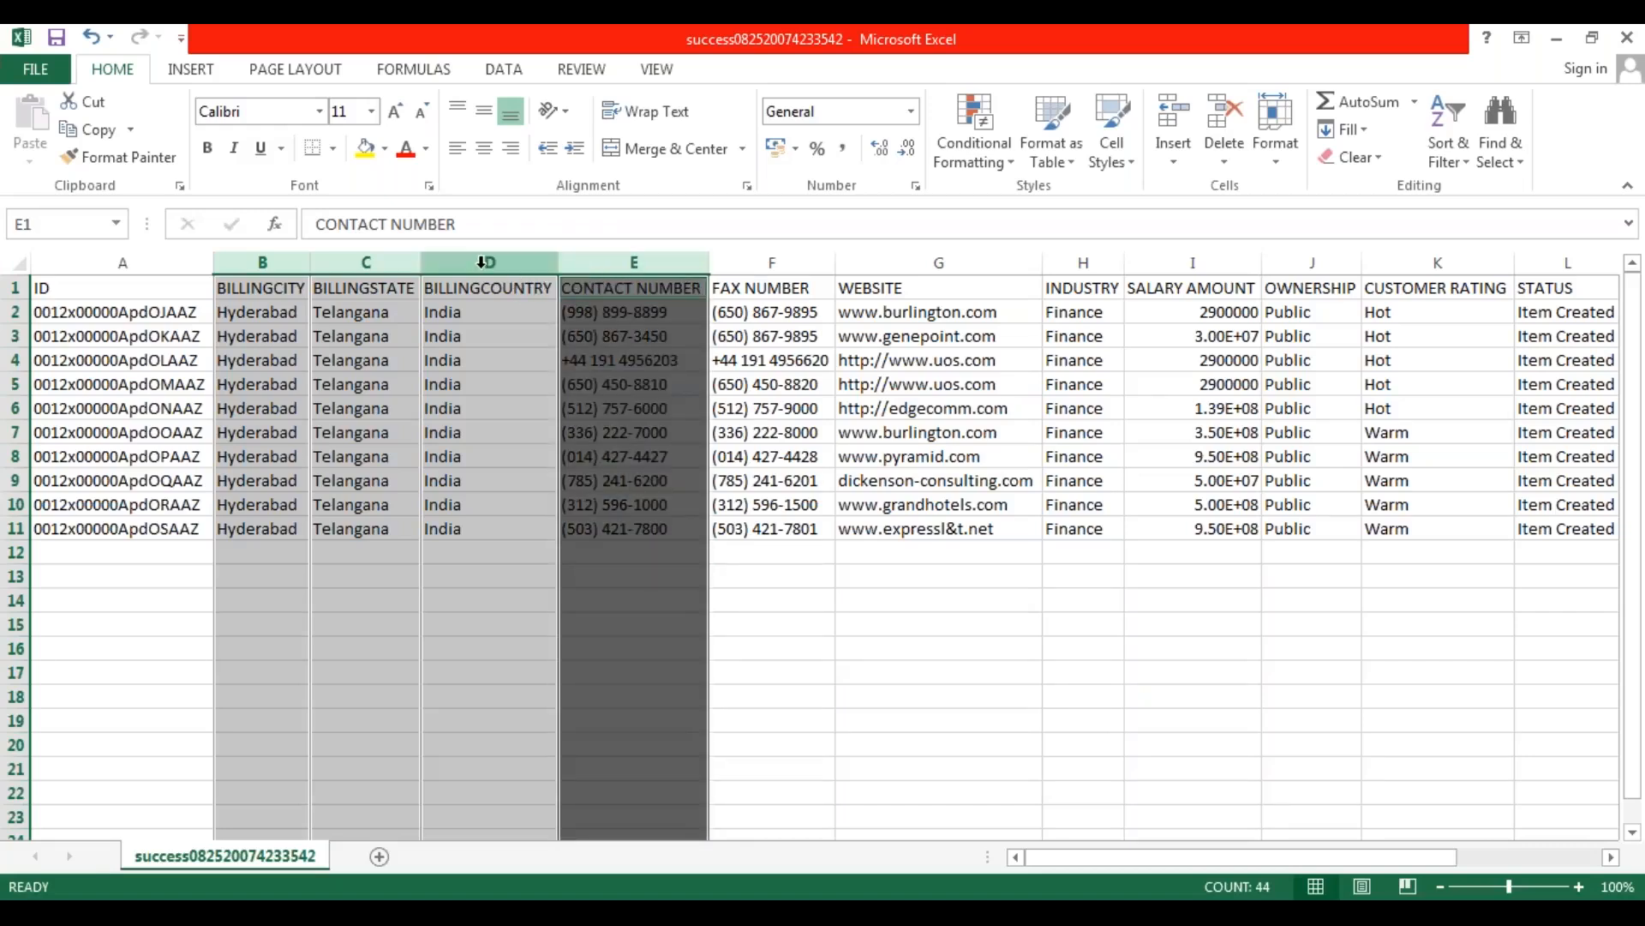
{"action": "left_click", "coordinate": [366, 262], "text": "ctrl"}
{"action": "left_click", "coordinate": [263, 261], "text": "ctrl"}
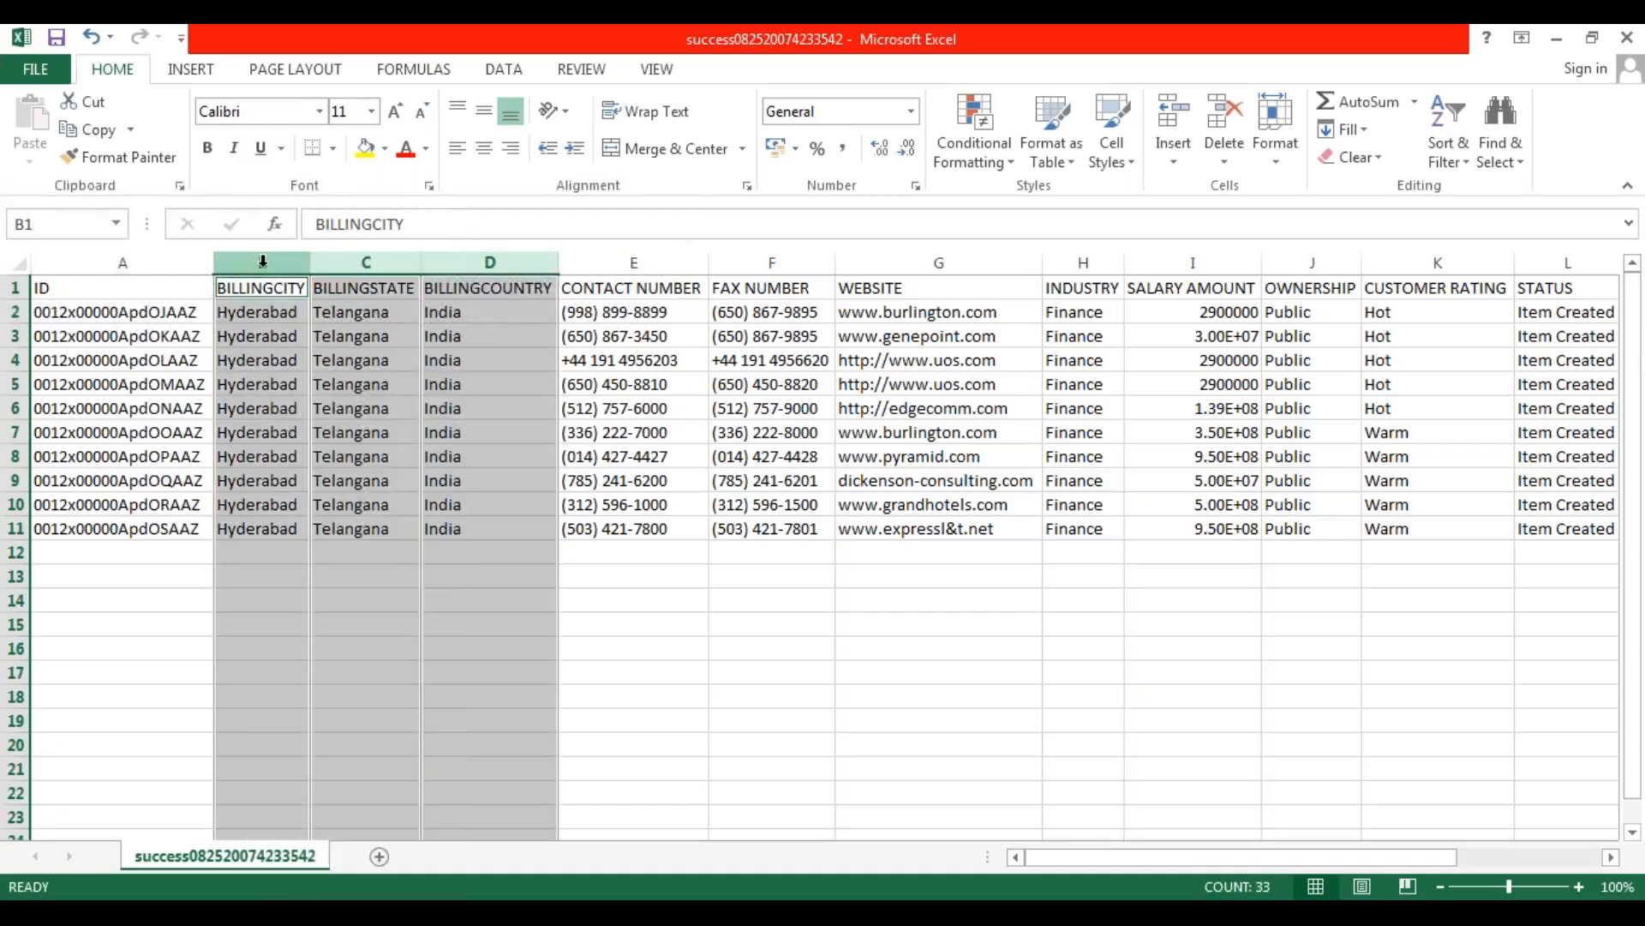
{"action": "right_click", "coordinate": [263, 262]}
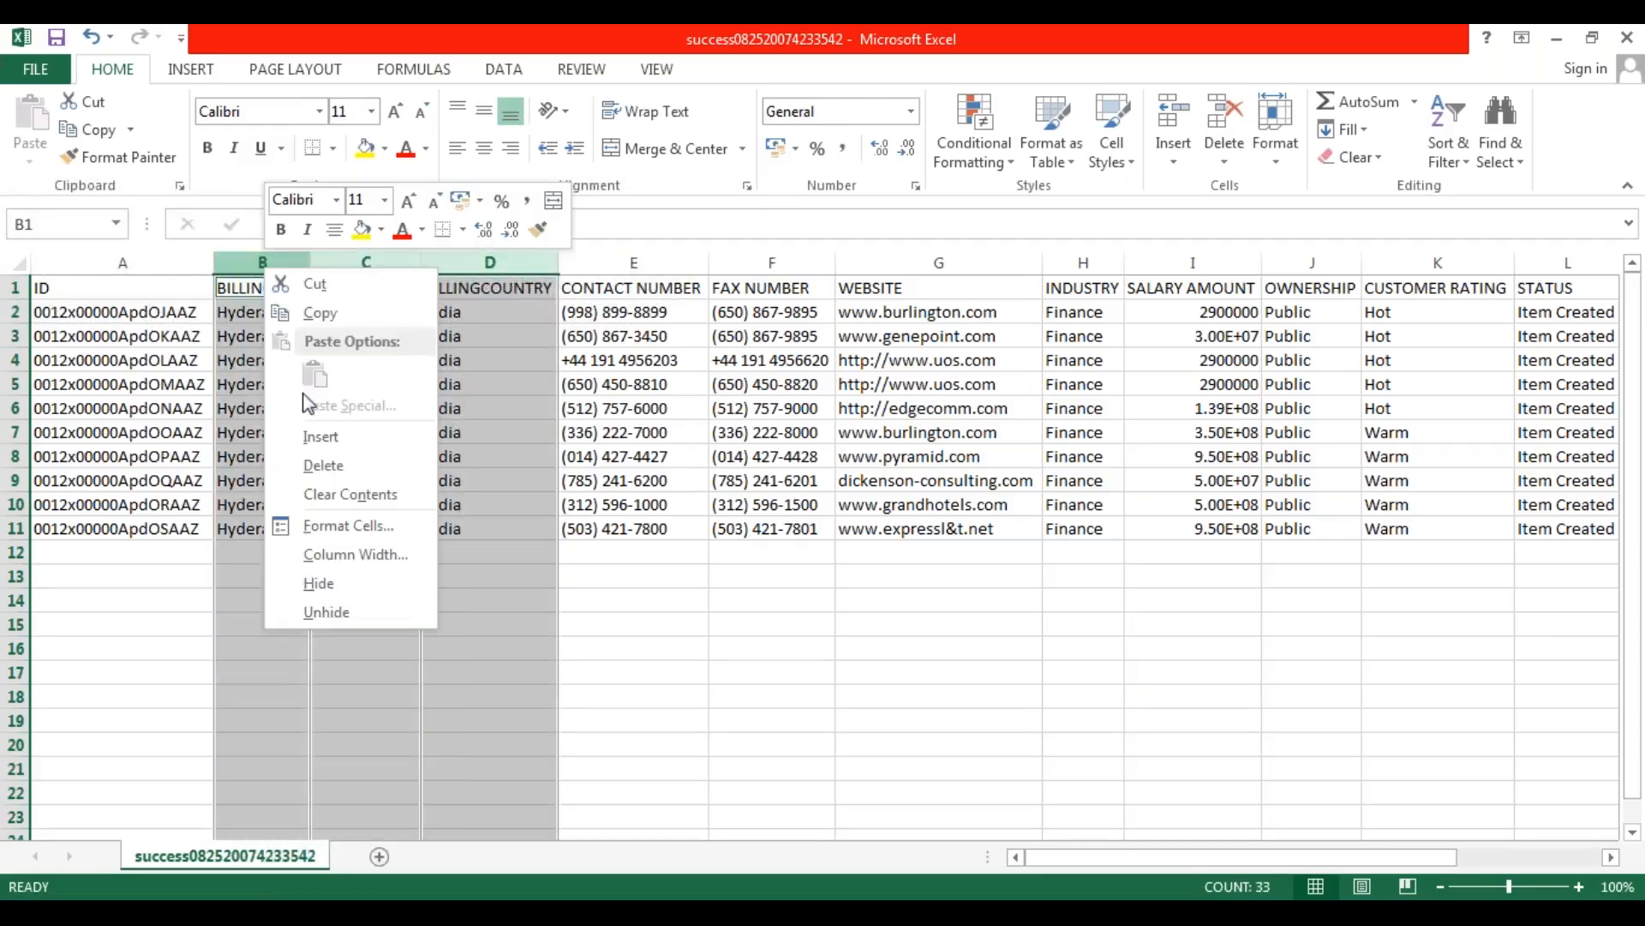
{"action": "left_click", "coordinate": [317, 461]}
{"action": "left_click", "coordinate": [503, 473]}
Delete the WEBSITE column from the sheet.
{"action": "left_click_drag", "start_coordinate": [595, 263], "coordinate": [596, 263]}
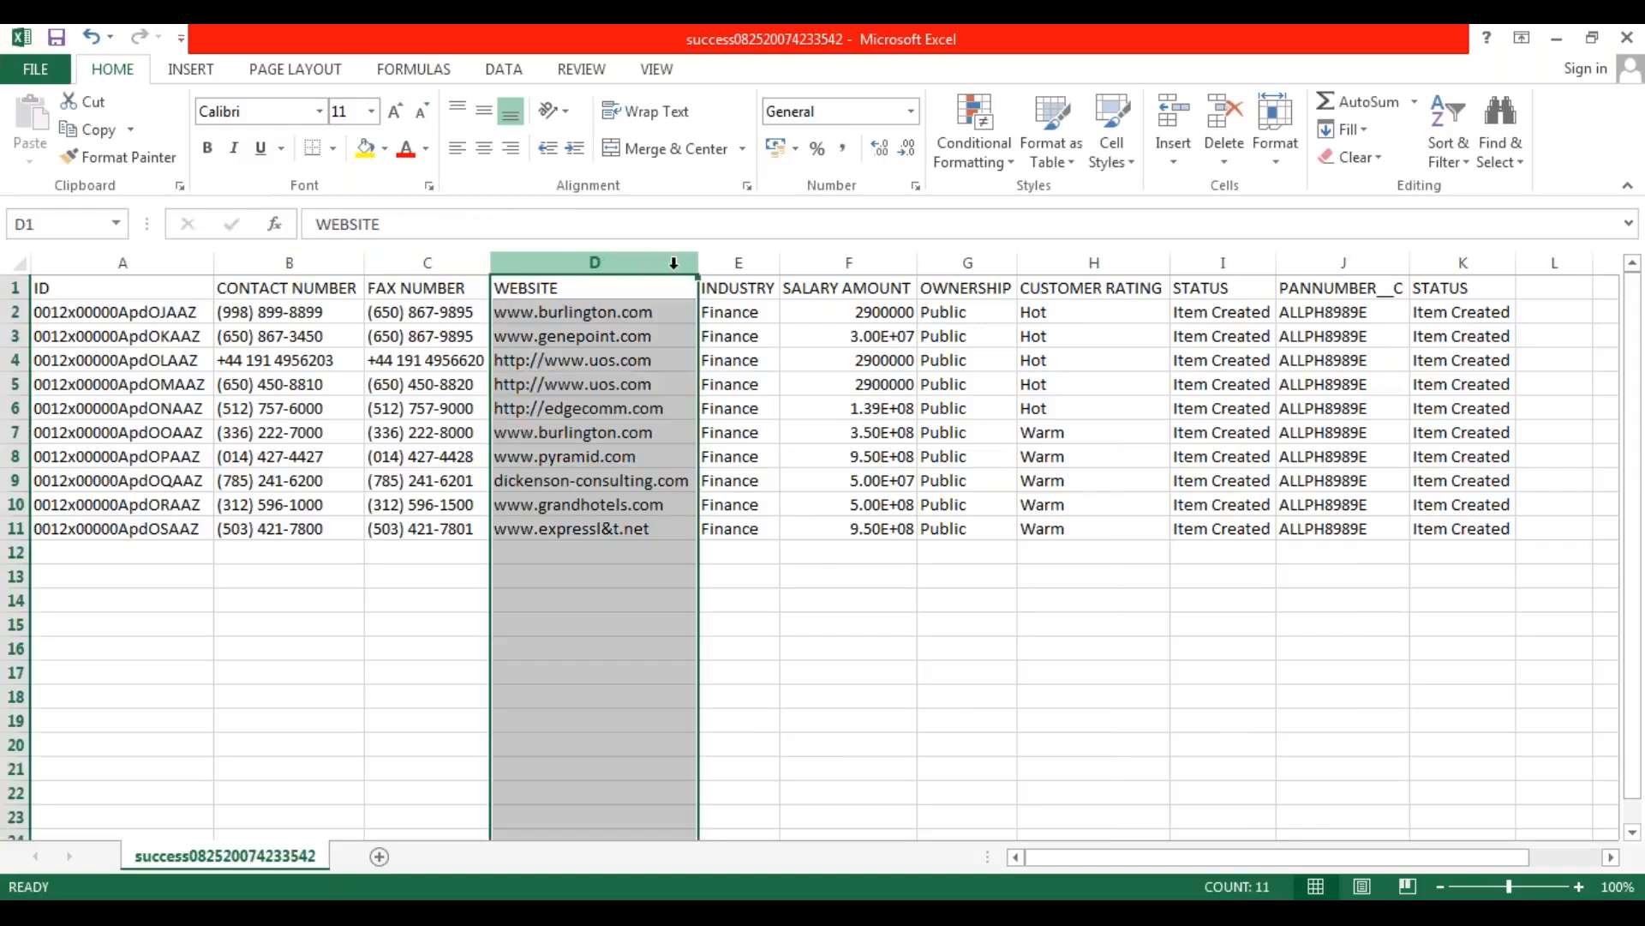
{"action": "right_click", "coordinate": [606, 261]}
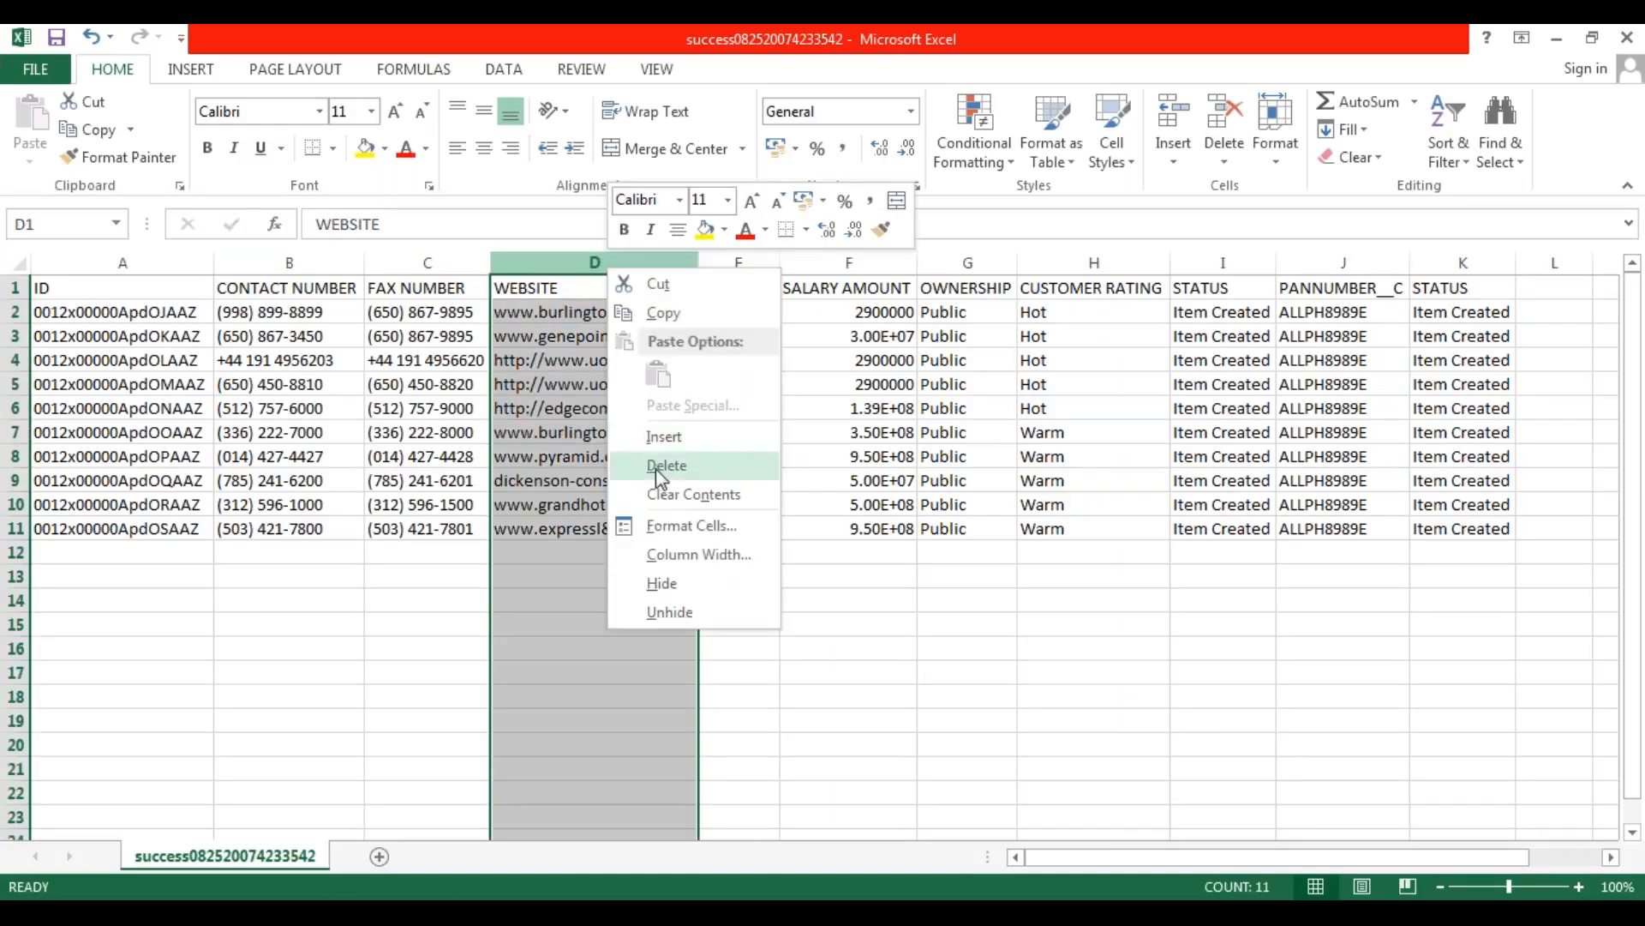
{"action": "left_click", "coordinate": [655, 466]}
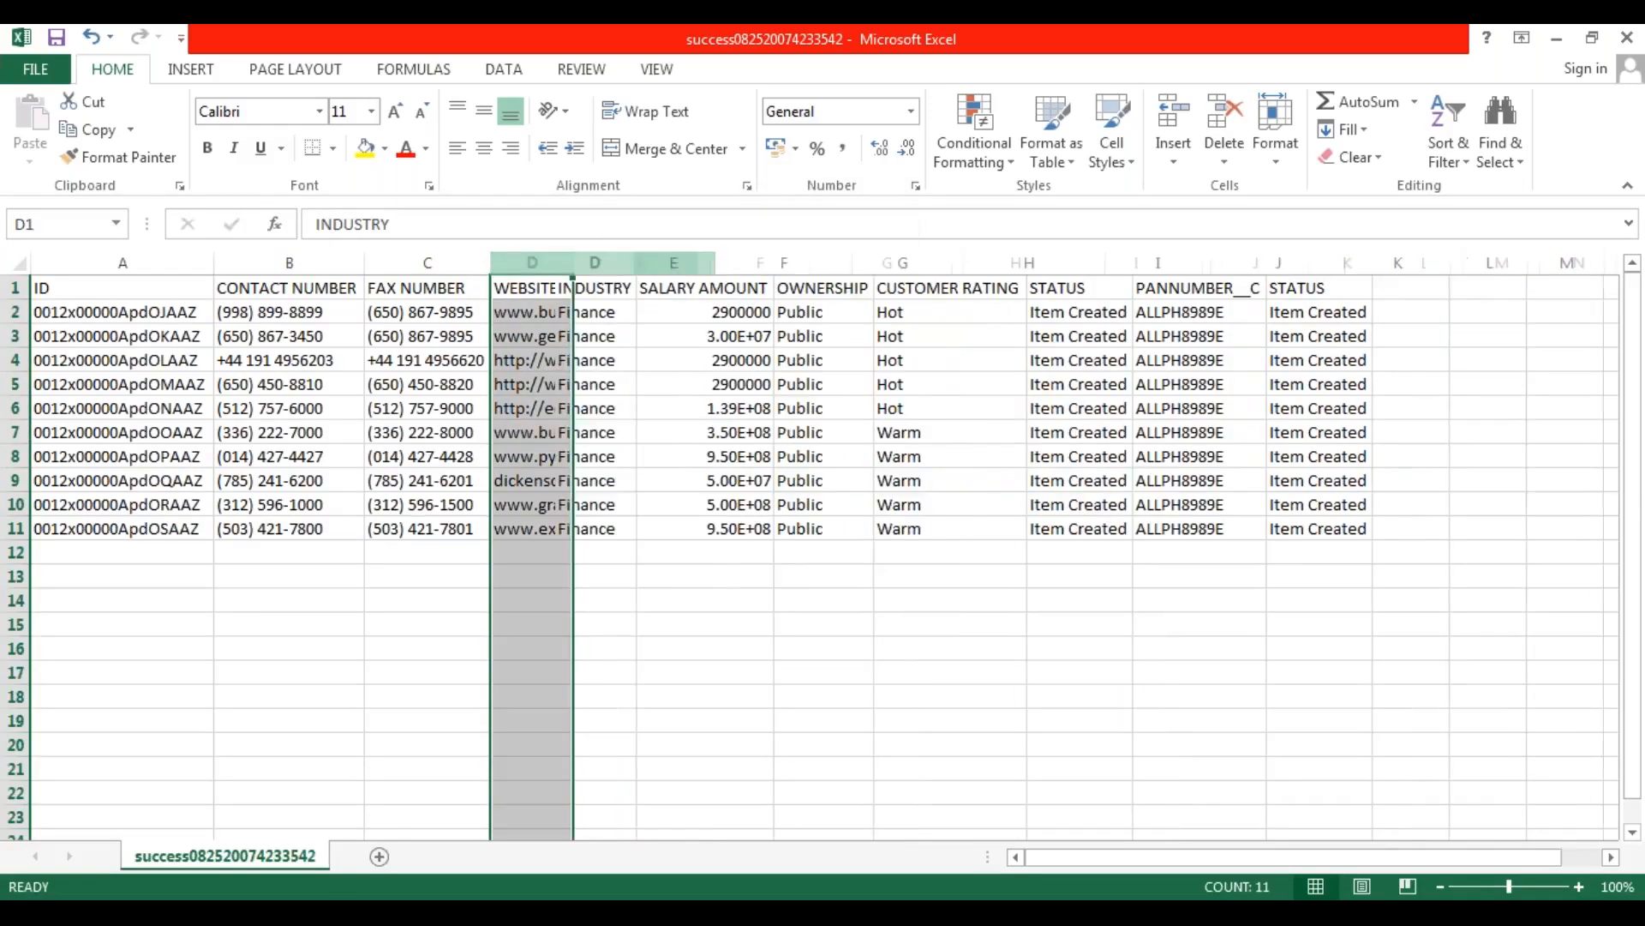
Delete the SALARY AMOUNT, OWNERSHIP, CUSTOMER RATING, PANNUMBER__C and both STATUS columns, keeping only ID, CONTACT NUMBER, FAX NUMBER and INDUSTRY.
{"action": "left_click", "coordinate": [654, 261]}
{"action": "left_click", "coordinate": [761, 263], "text": "ctrl"}
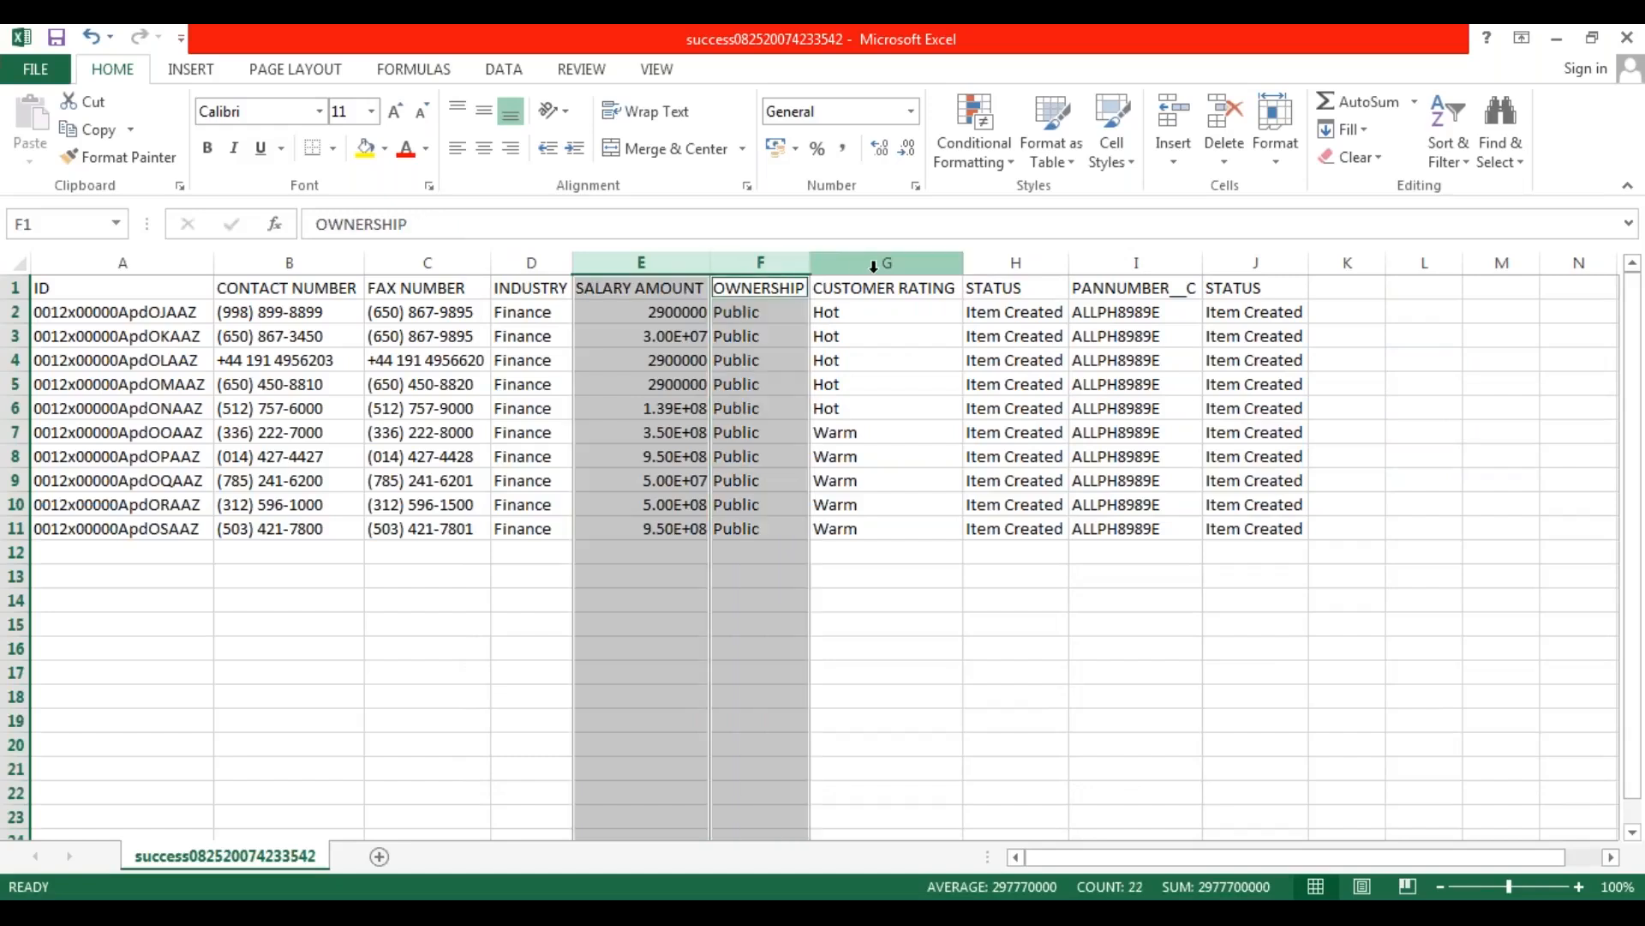
{"action": "left_click", "coordinate": [887, 263], "text": "ctrl"}
{"action": "left_click", "coordinate": [1032, 265], "text": "ctrl"}
{"action": "left_click", "coordinate": [1137, 263], "text": "ctrl"}
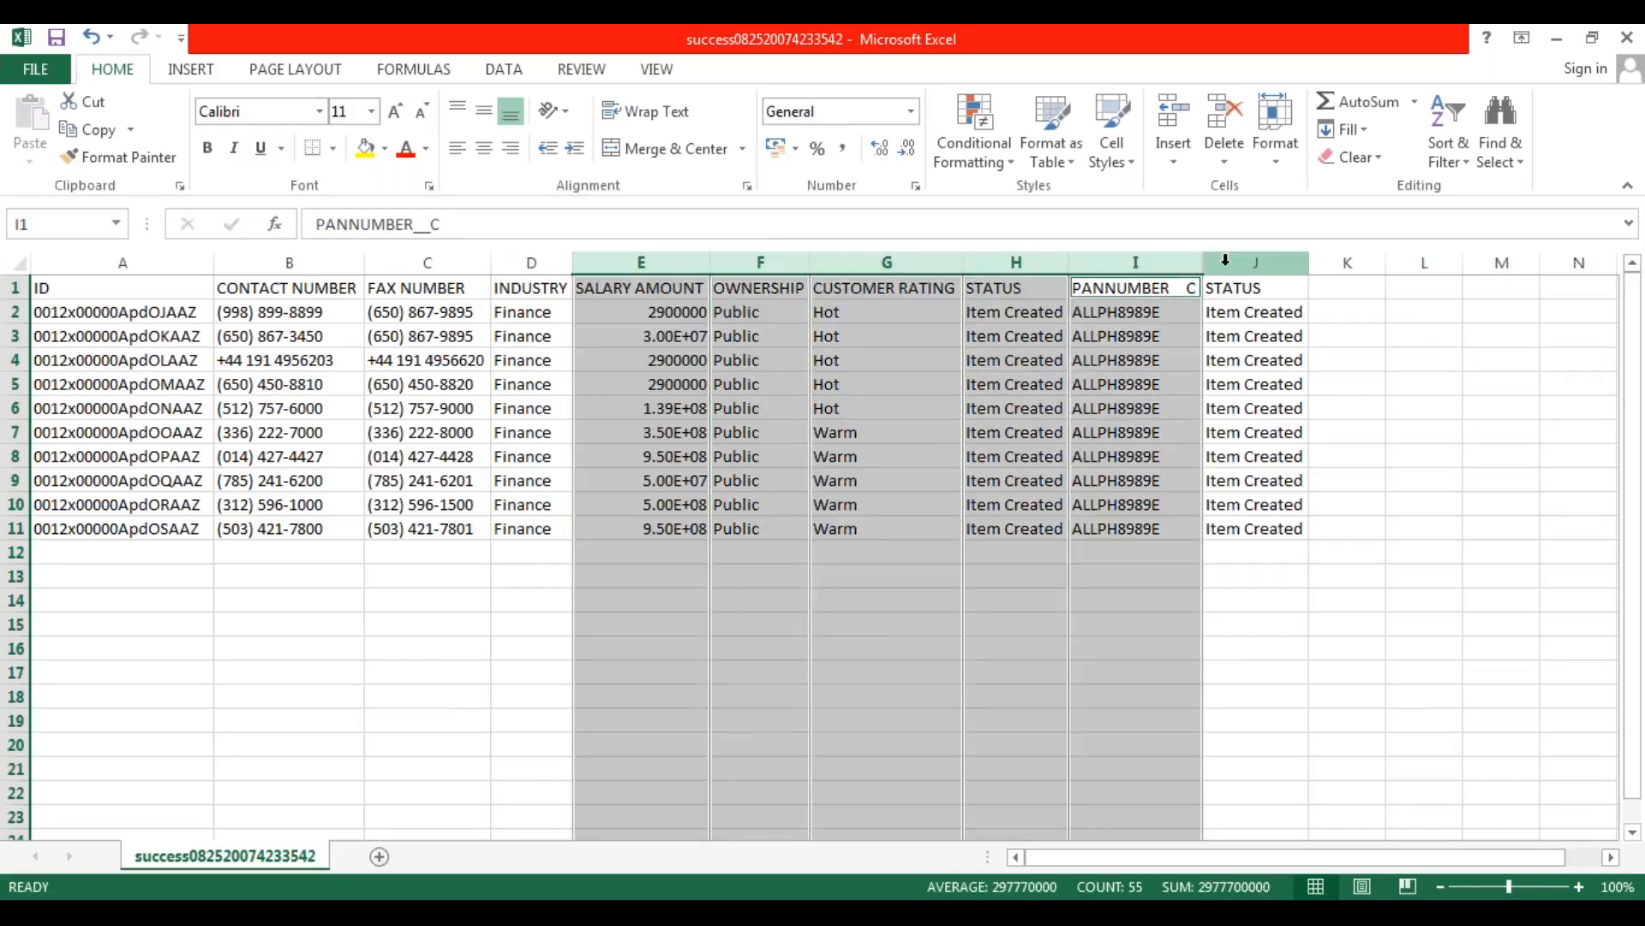
{"action": "left_click", "coordinate": [1256, 263], "text": "ctrl"}
{"action": "right_click", "coordinate": [997, 261]}
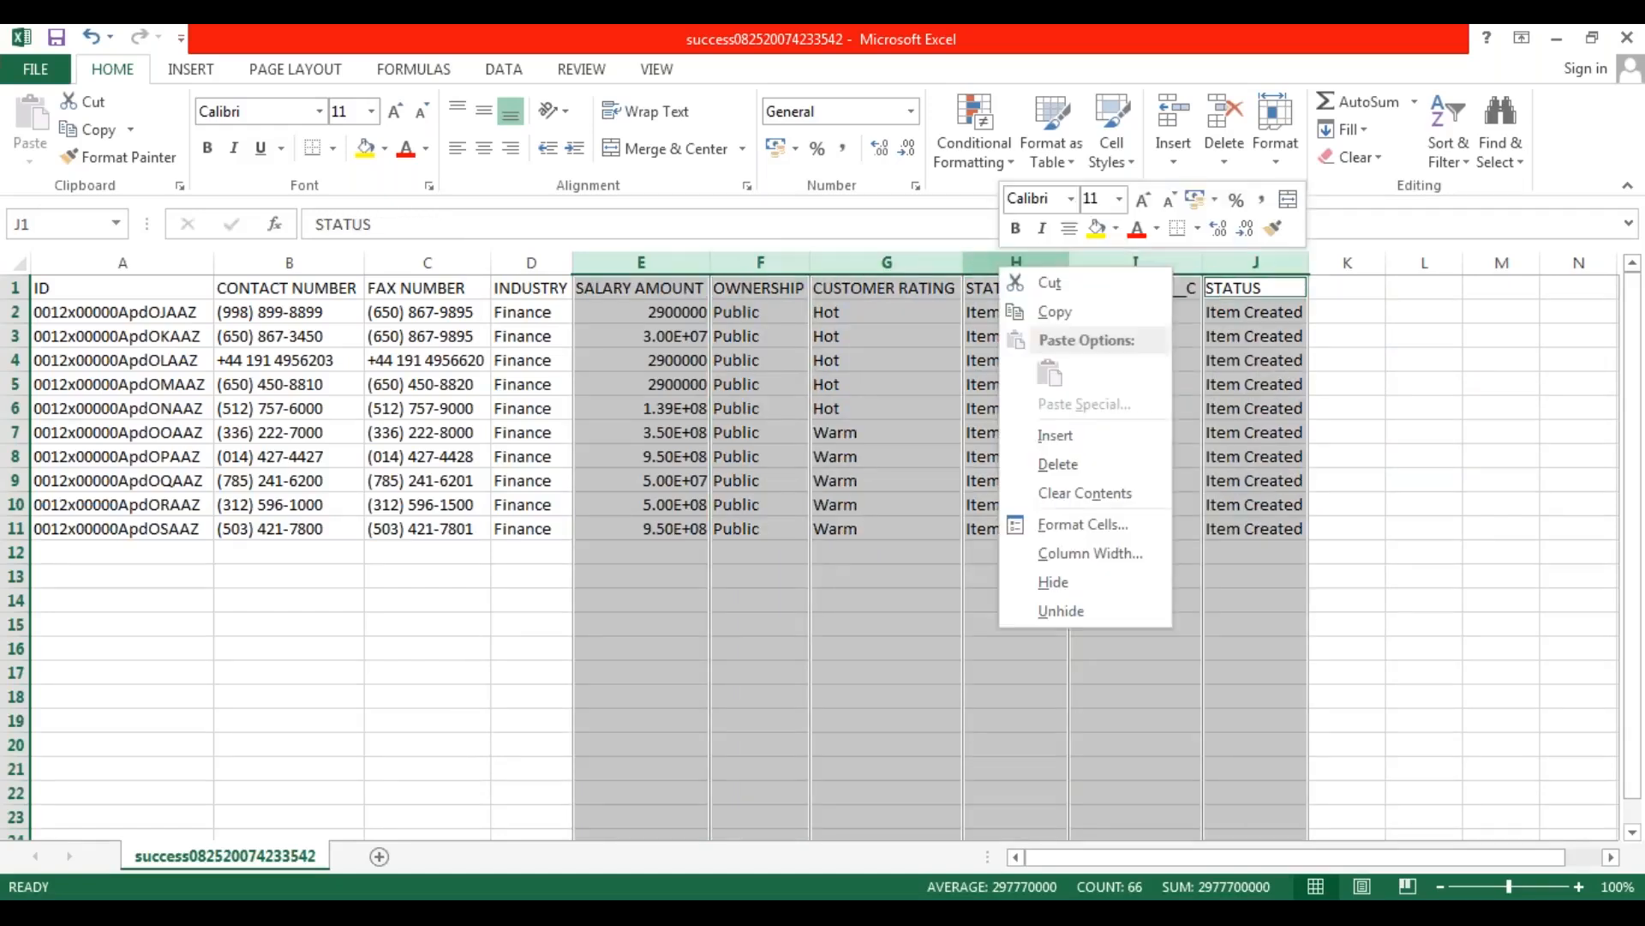
{"action": "left_click", "coordinate": [1058, 464]}
{"action": "left_click", "coordinate": [459, 590]}
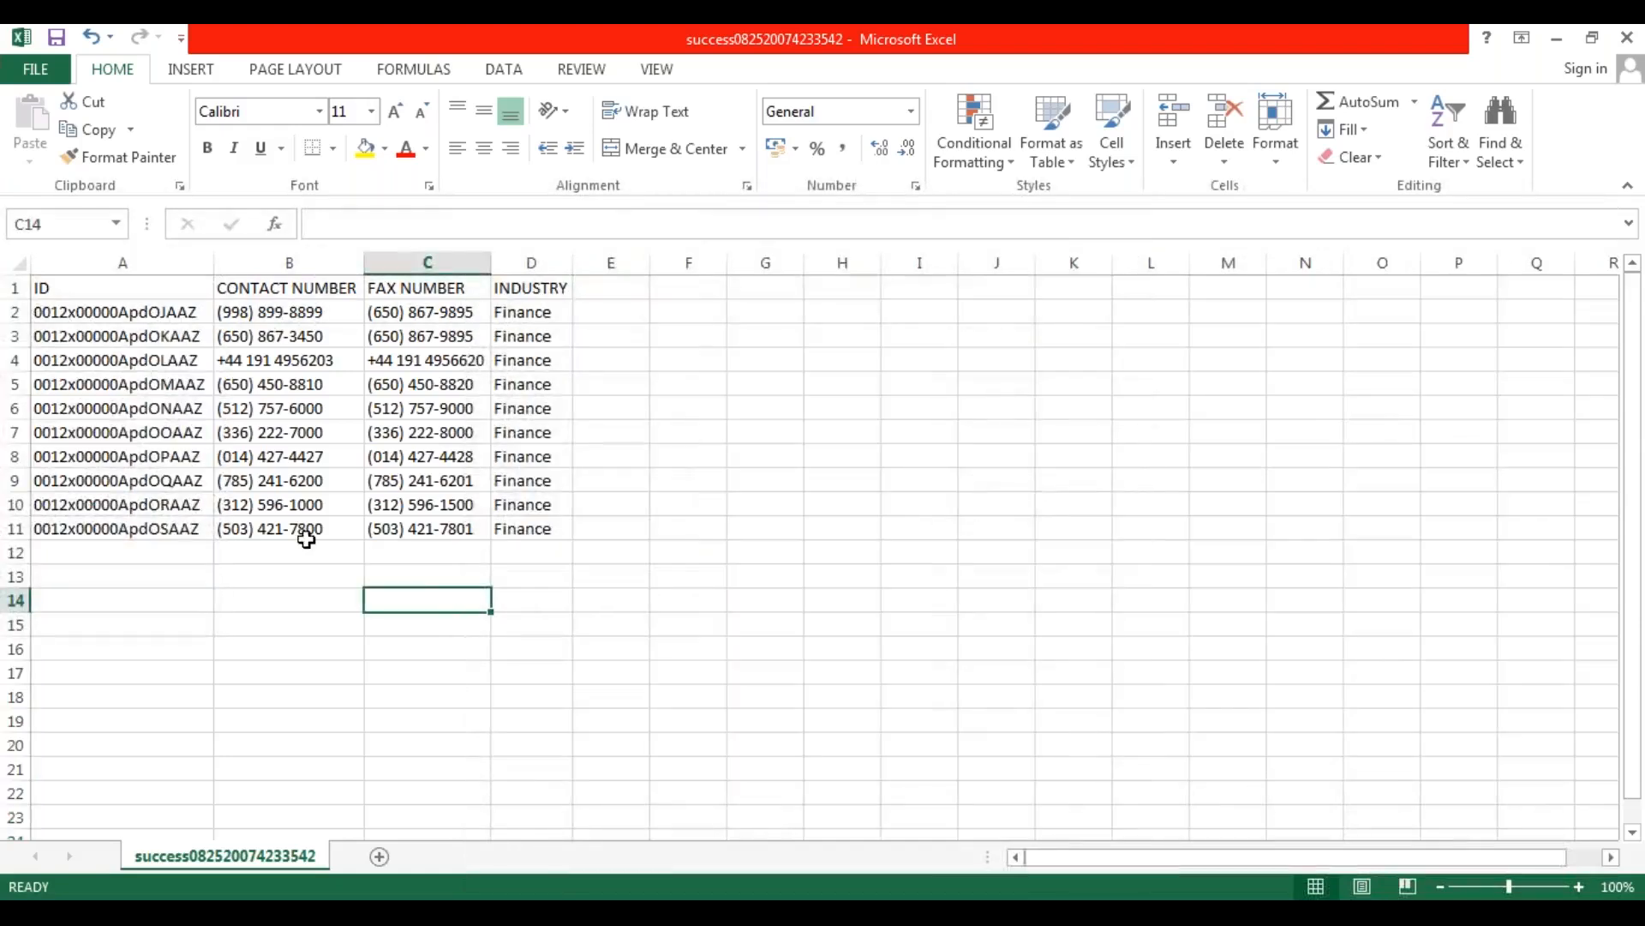
Clear the INDUSTRY values in D2:D11 and enter Manufacturing in D2.
{"action": "left_click_drag", "start_coordinate": [136, 312], "coordinate": [137, 534]}
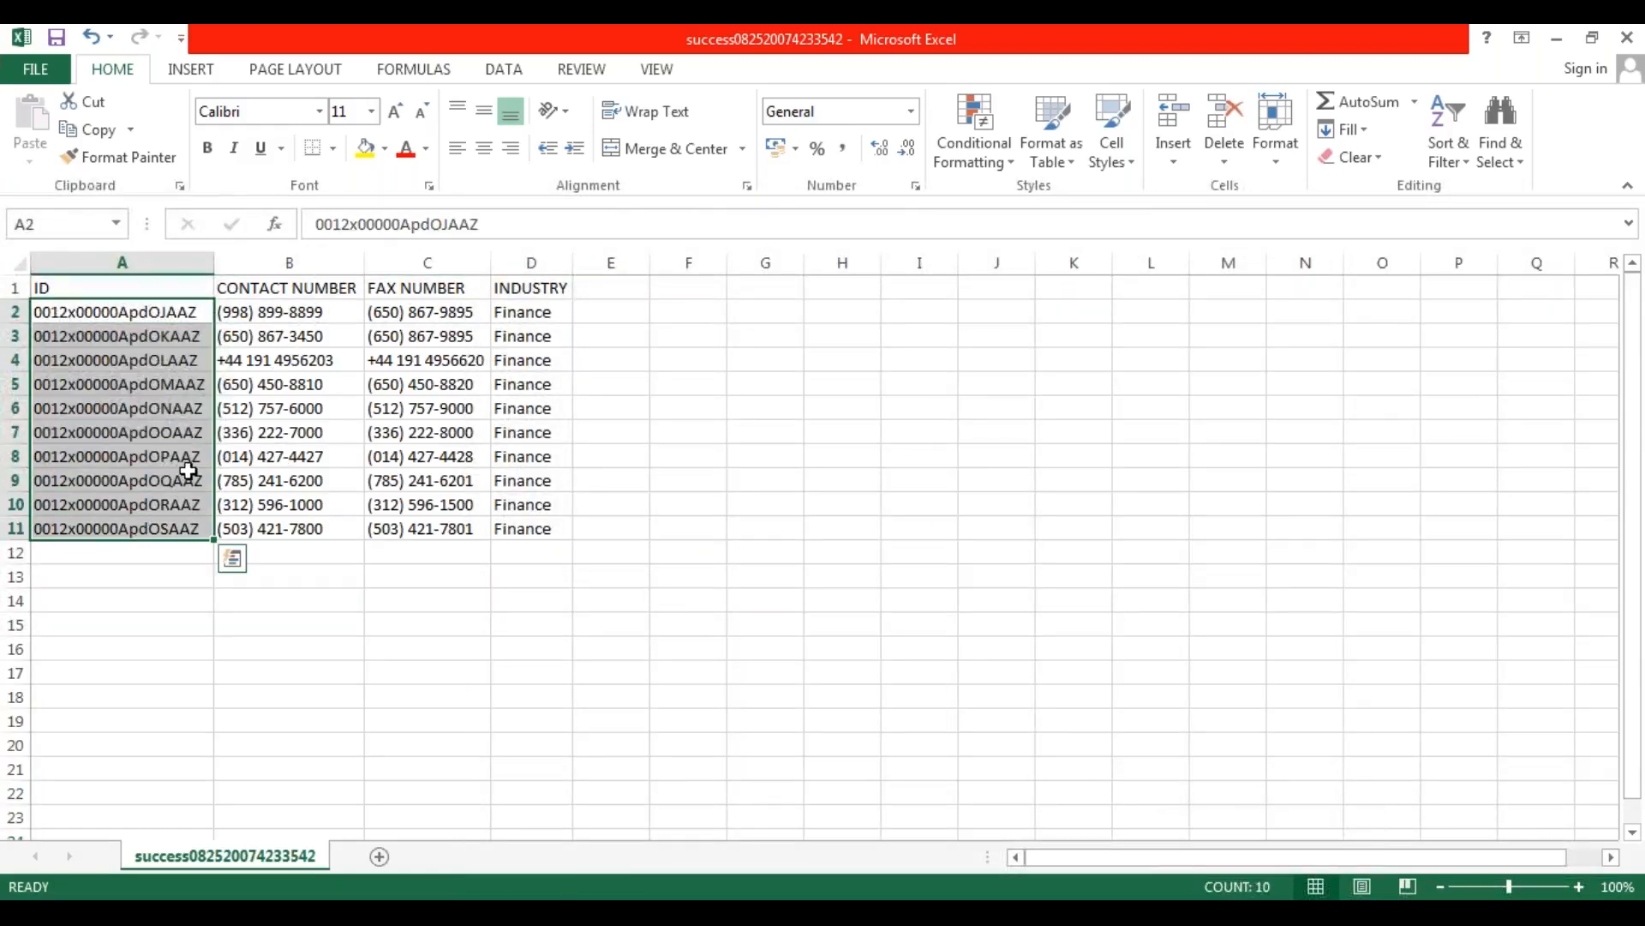
{"action": "left_click_drag", "start_coordinate": [528, 316], "coordinate": [536, 524]}
{"action": "key", "text": "Delete"}
{"action": "key", "text": "Up"}
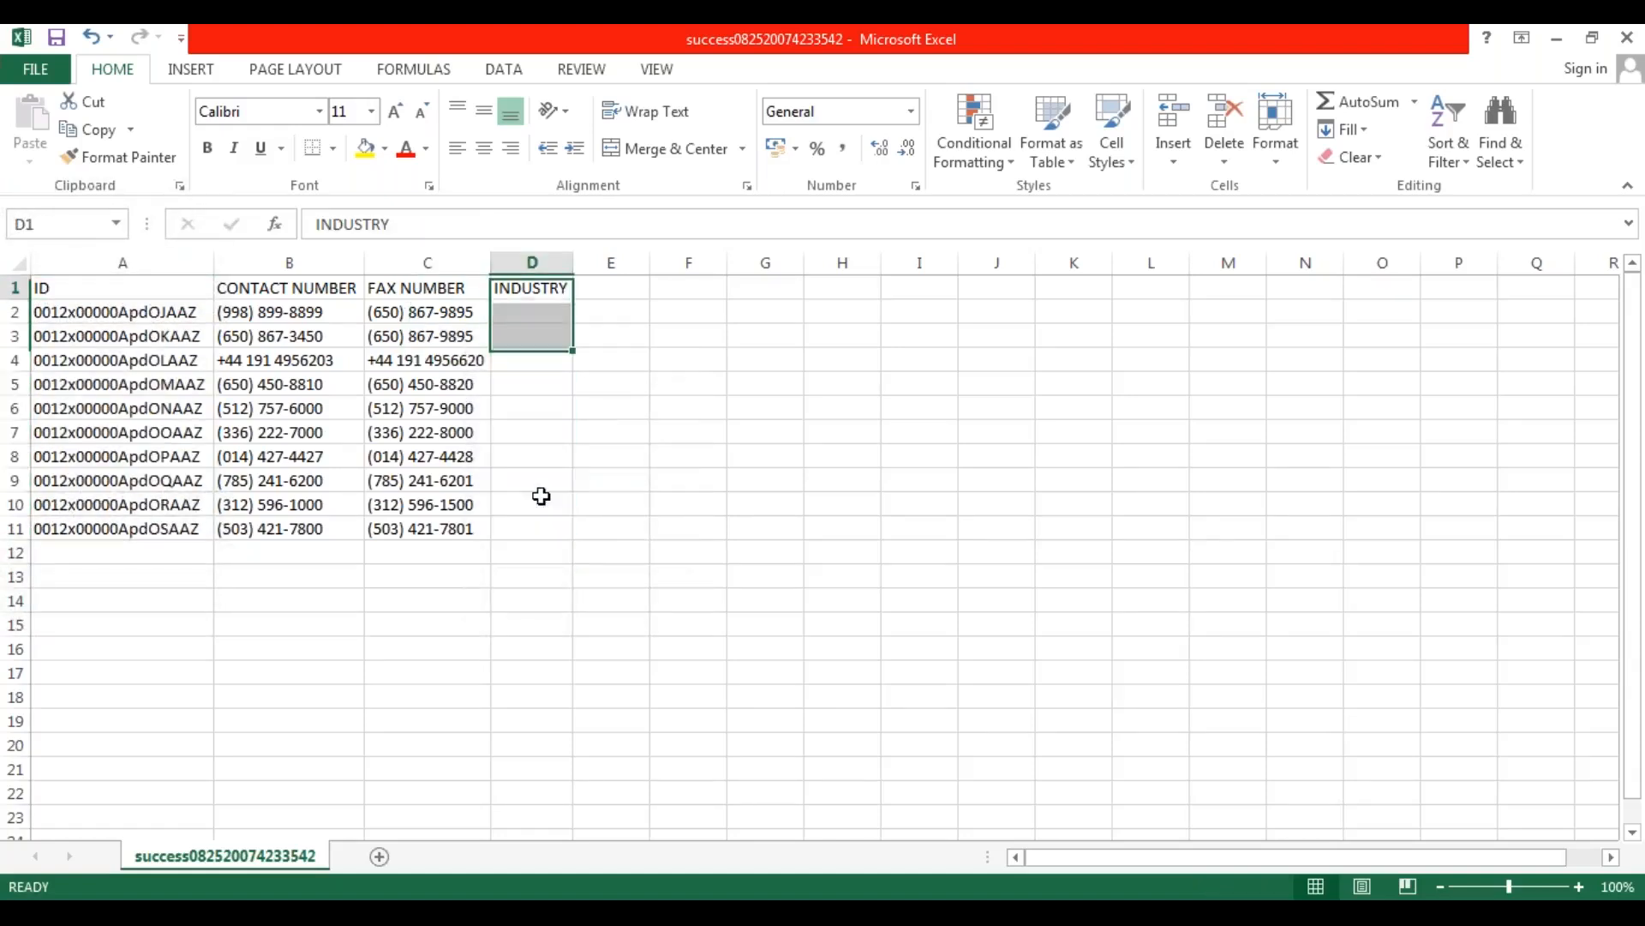
{"action": "key", "text": "Down"}
{"action": "type", "text": "Manufacturing"}
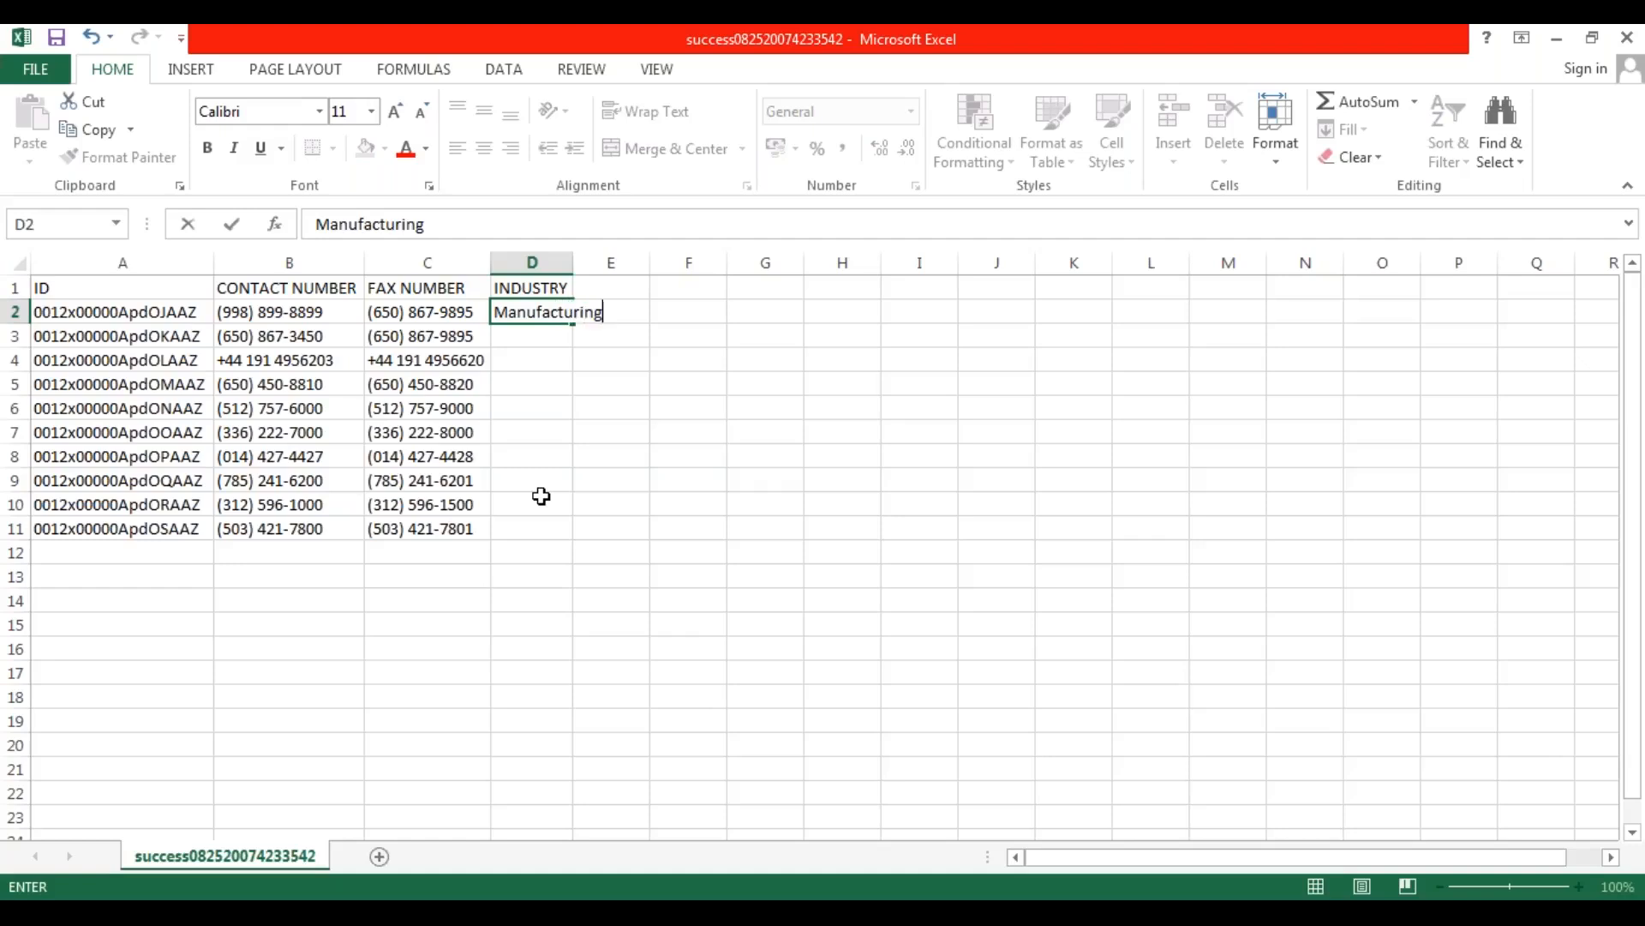
{"action": "key", "text": "Return"}
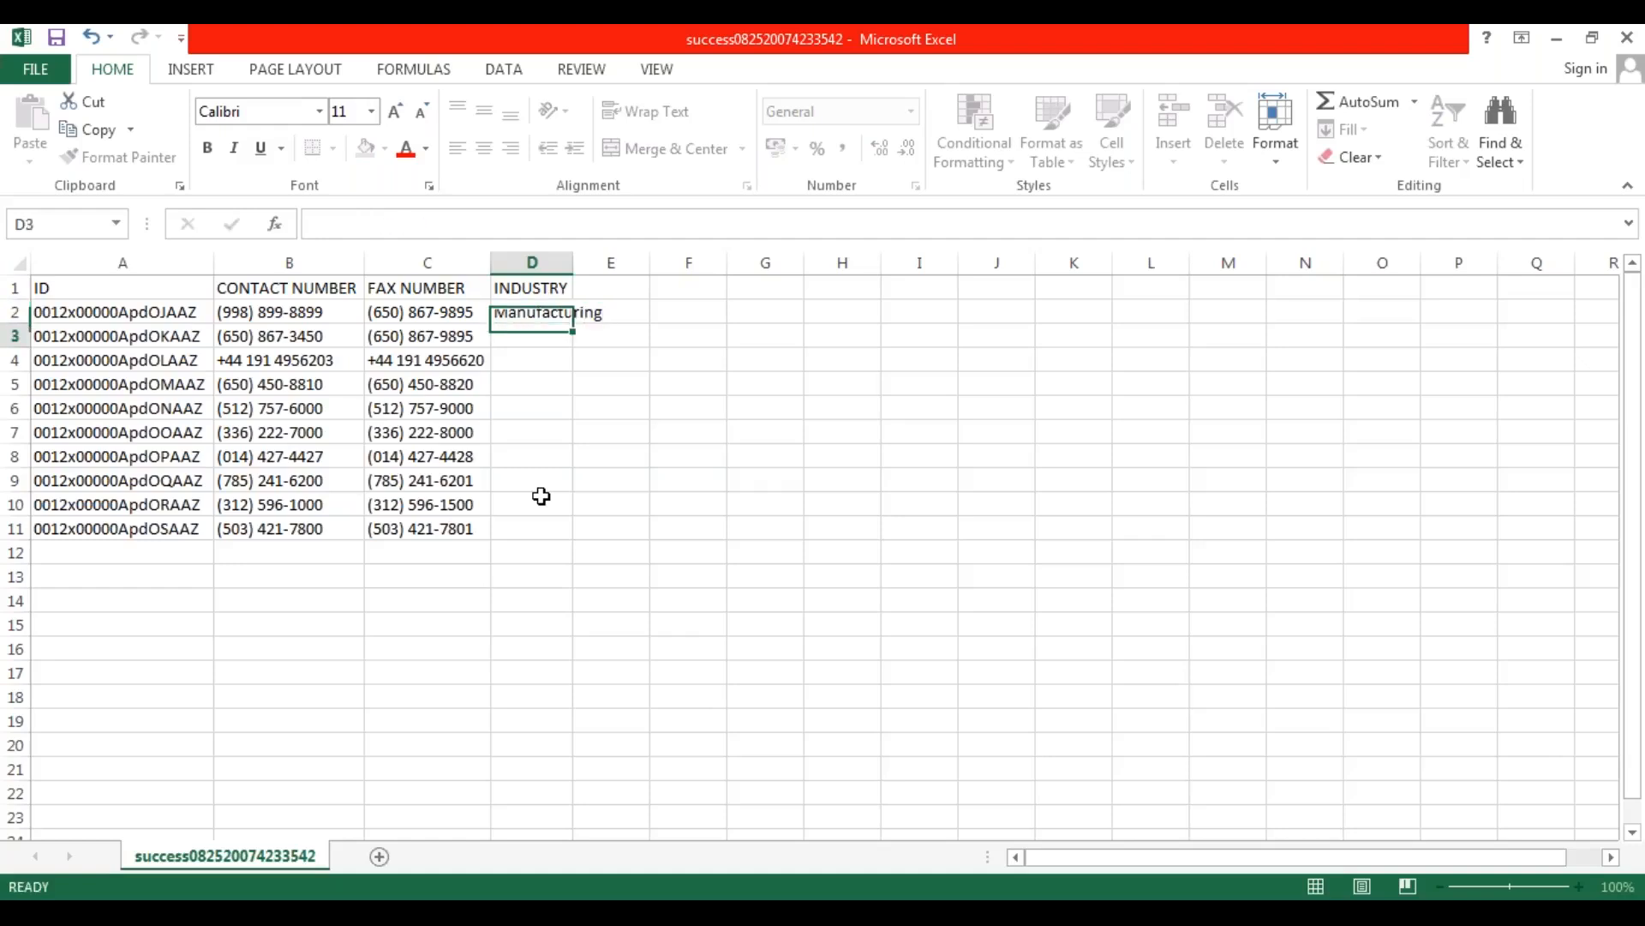
Auto-fit the INDUSTRY column width and fill Manufacturing from D2 down to D11.
{"action": "double_click", "coordinate": [572, 262]}
{"action": "left_click", "coordinate": [589, 313]}
{"action": "left_click_drag", "start_coordinate": [609, 324], "coordinate": [605, 549]}
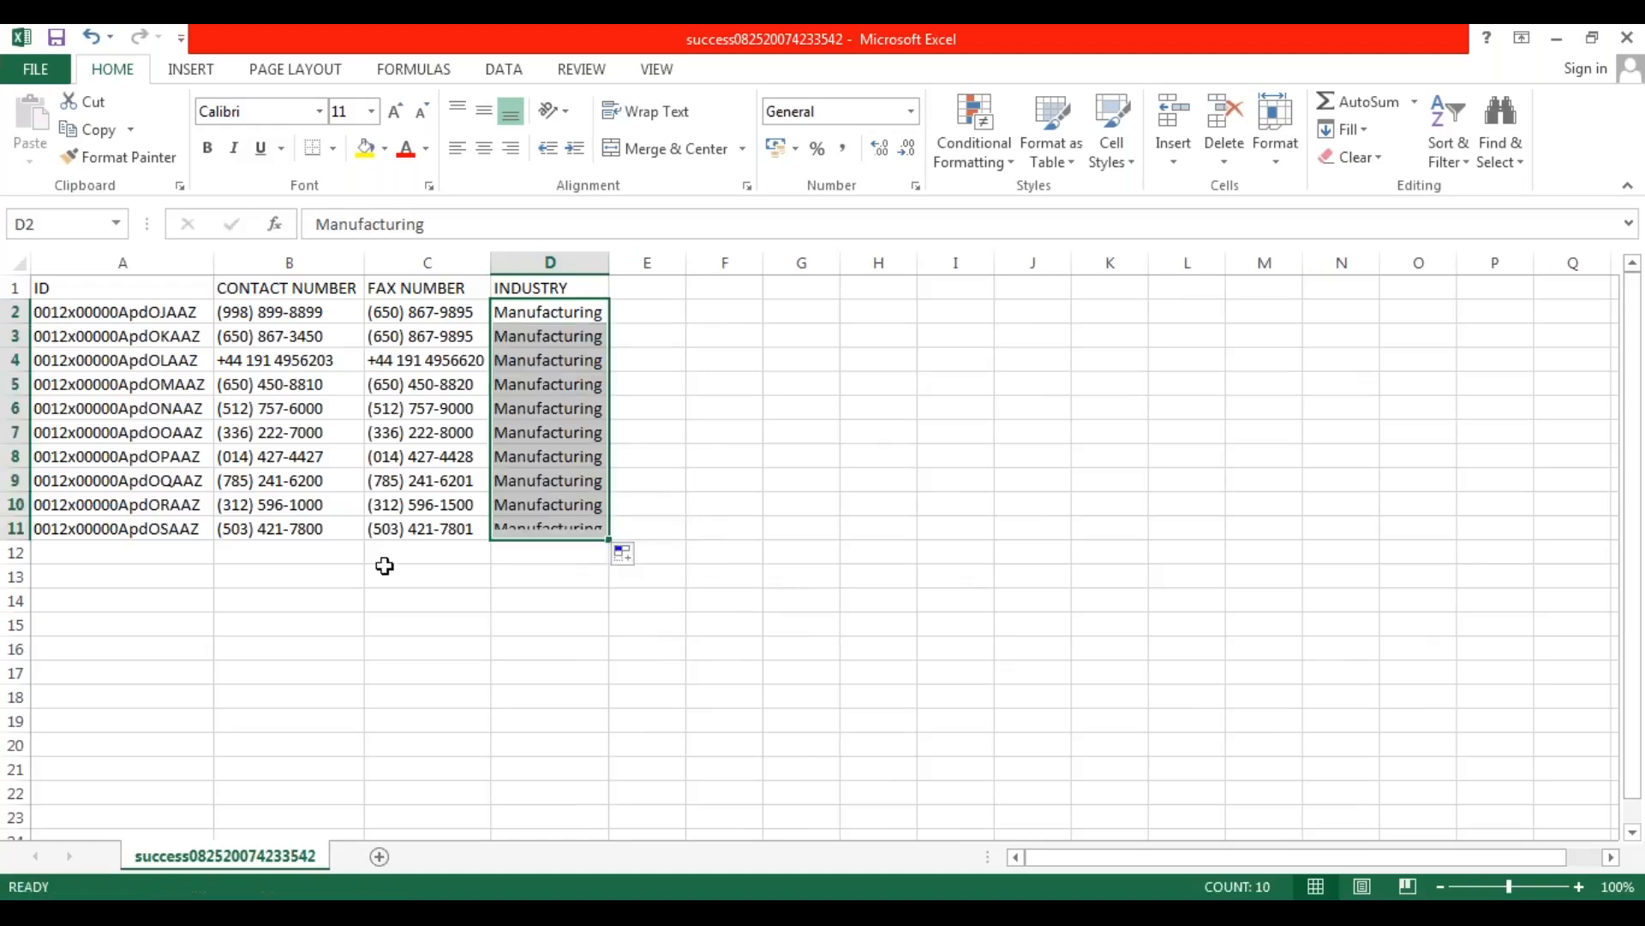
{"action": "left_click", "coordinate": [385, 565]}
Clear the CONTACT NUMBER values in B2:B11, enter a new ten-digit contact number in B2 and fill it down to B11.
{"action": "left_click_drag", "start_coordinate": [311, 311], "coordinate": [301, 527]}
{"action": "key", "text": "Delete"}
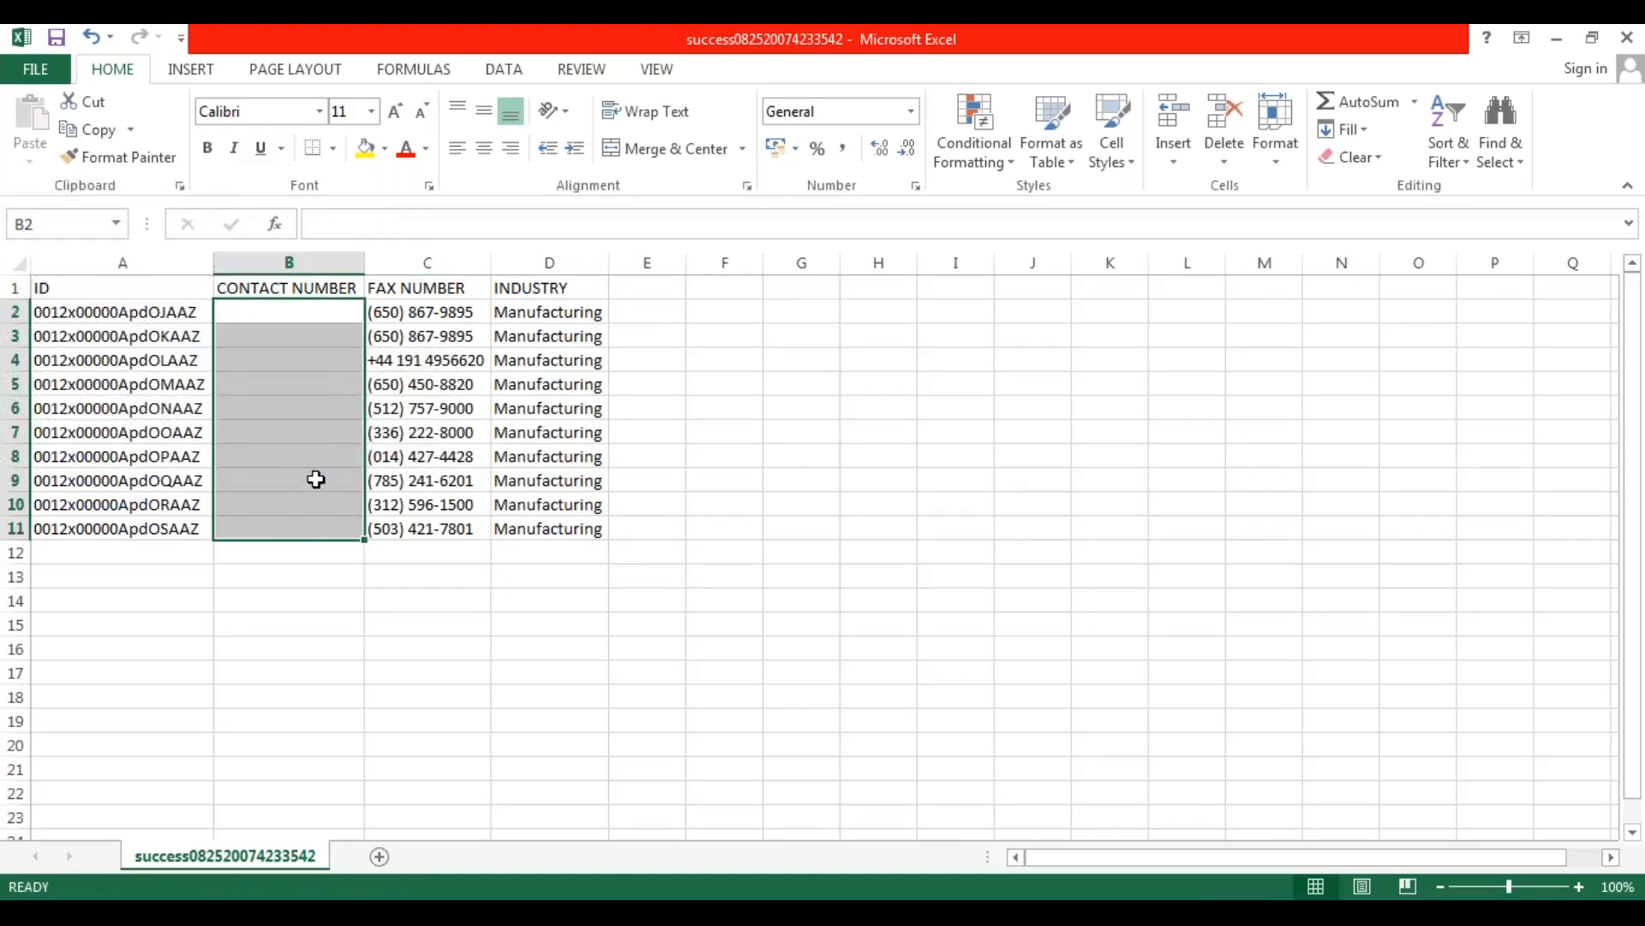
{"action": "key", "text": "Up"}
{"action": "key", "text": "Down"}
{"action": "type", "text": "777777777"}
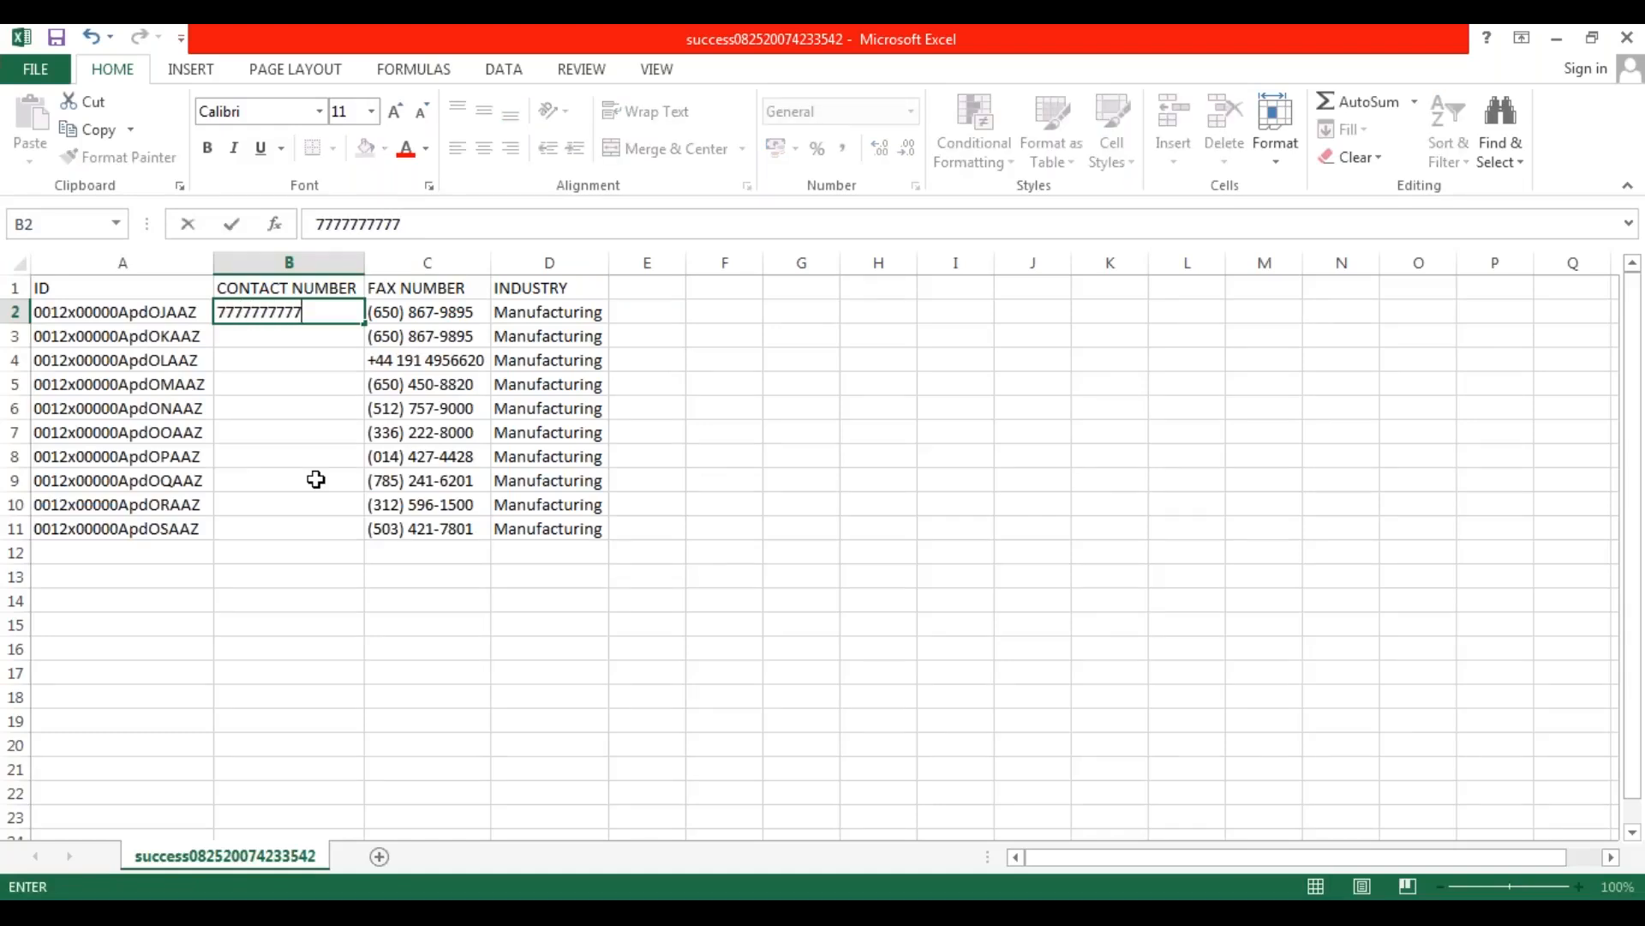
{"action": "key", "text": "Return"}
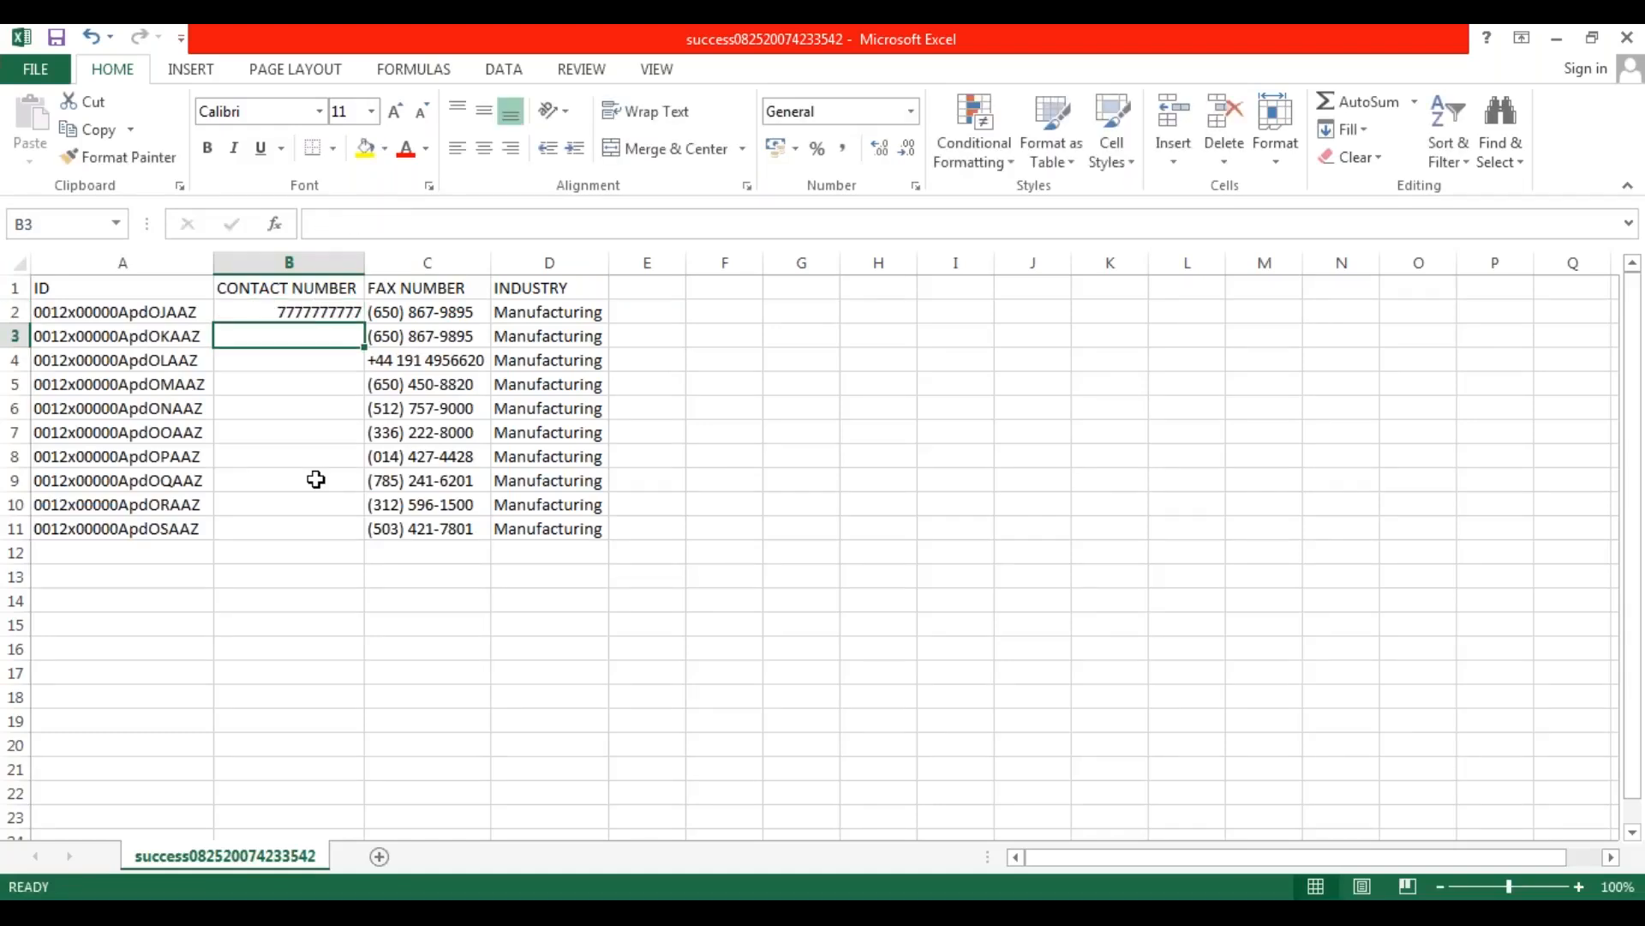
{"action": "left_click", "coordinate": [334, 314]}
{"action": "left_click_drag", "start_coordinate": [366, 325], "coordinate": [363, 542]}
{"action": "left_click", "coordinate": [455, 595]}
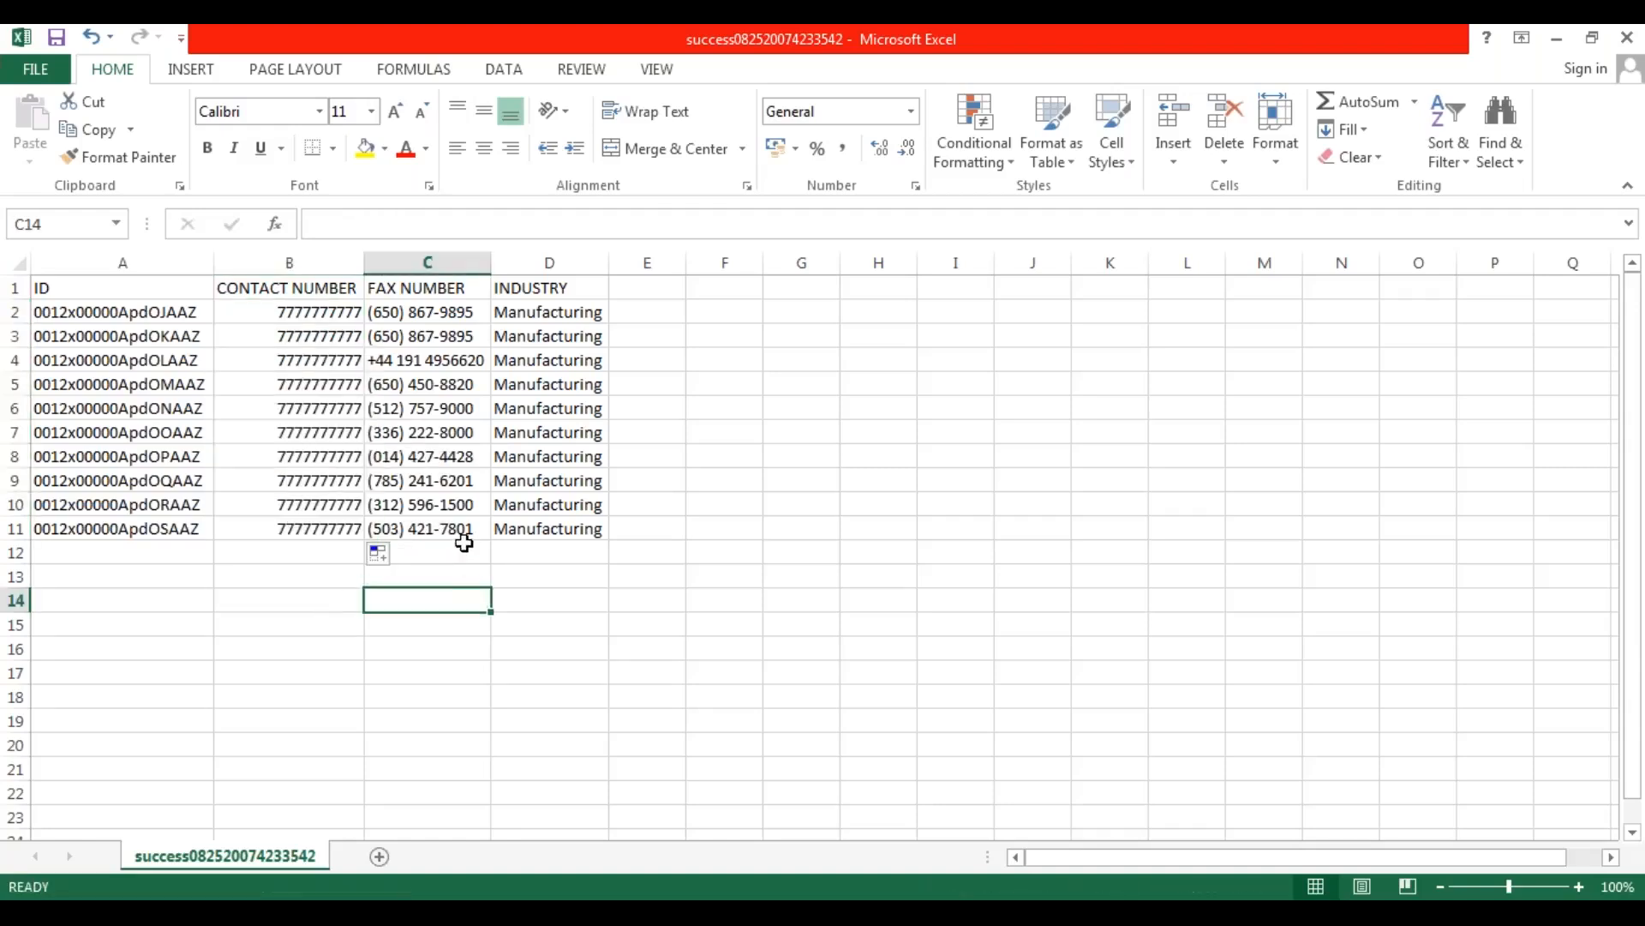
Replace the fax number in C2 with a new ten-digit number and fill it down the FAX NUMBER column to C11.
{"action": "left_click", "coordinate": [456, 314]}
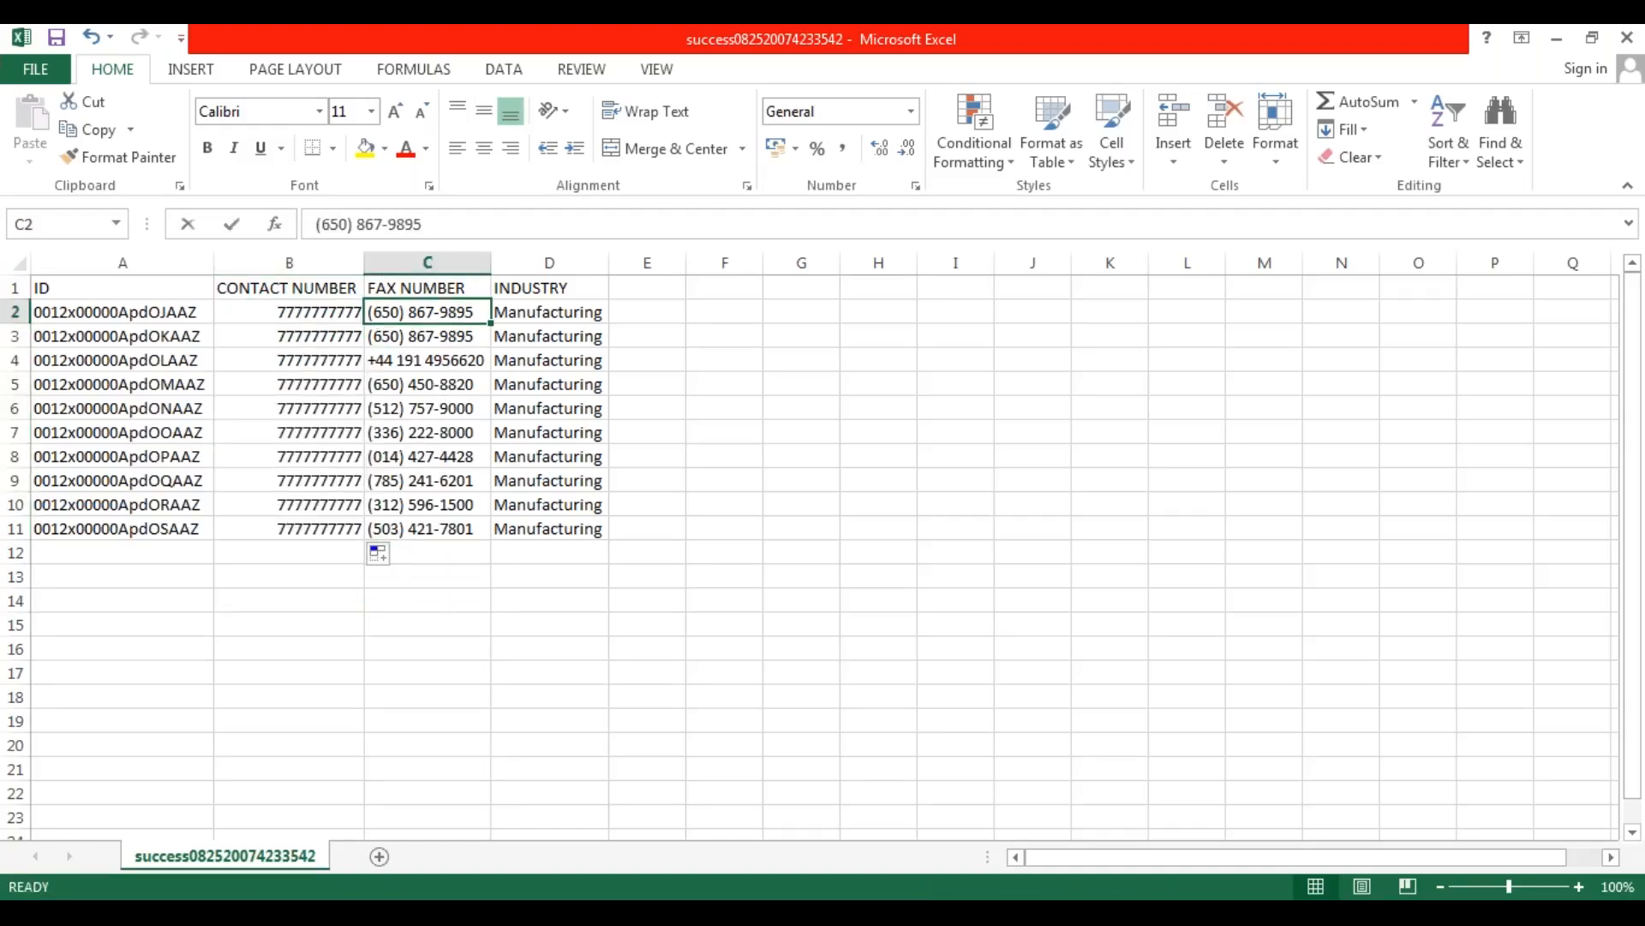
{"action": "type", "text": "9999999999"}
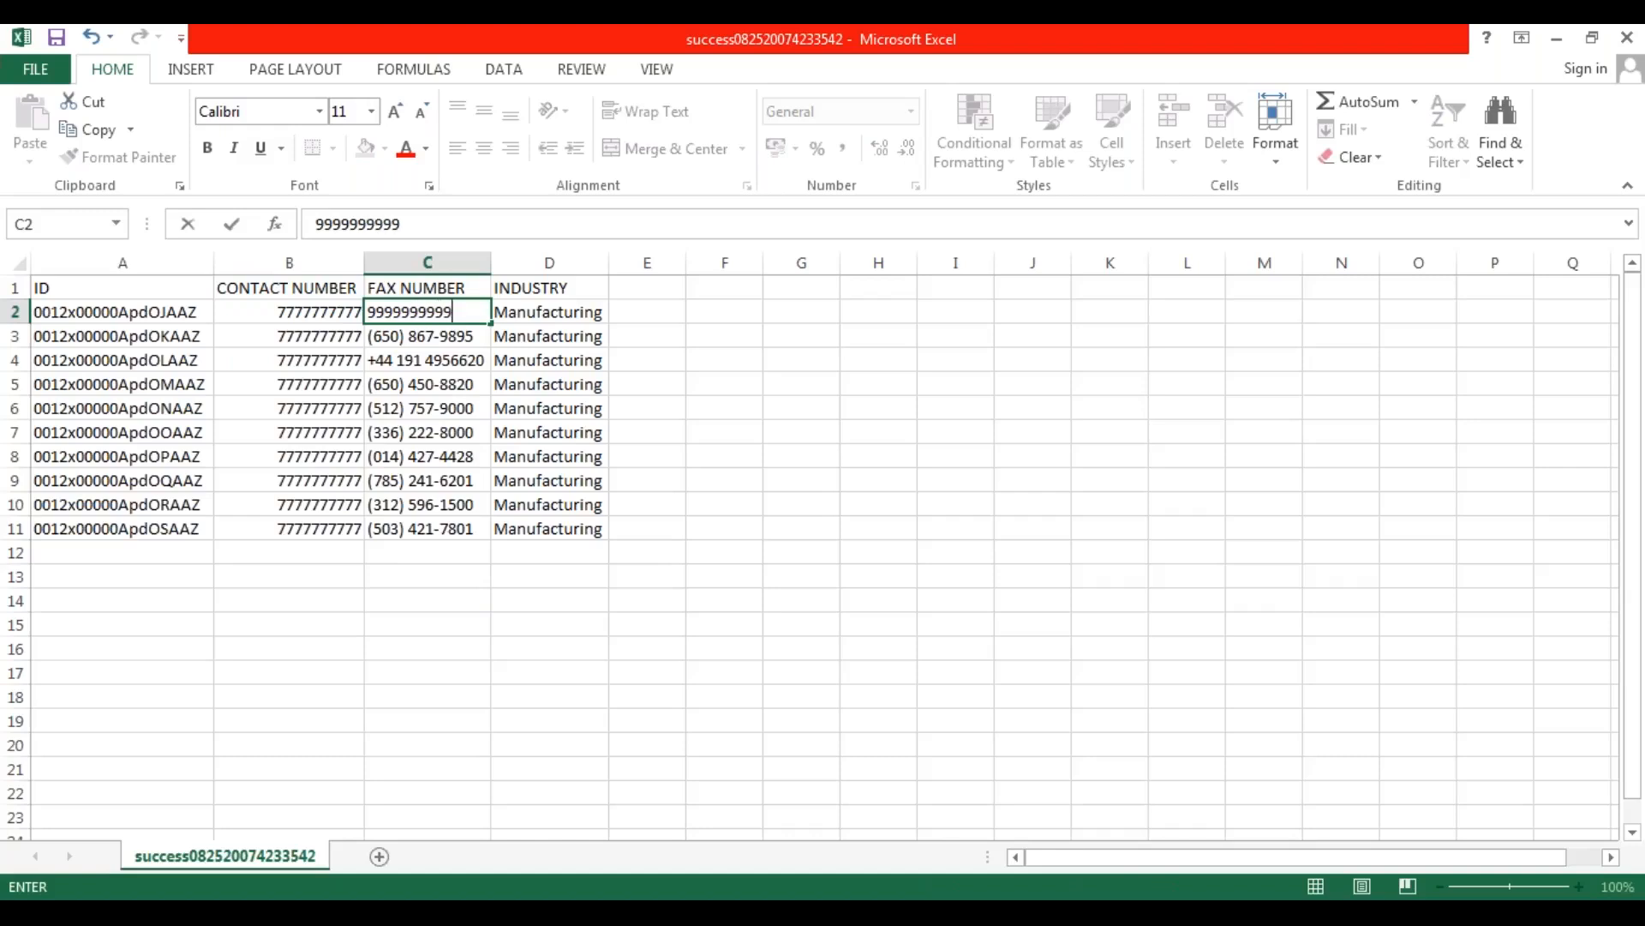
{"action": "key", "text": "Return"}
{"action": "left_click", "coordinate": [466, 594]}
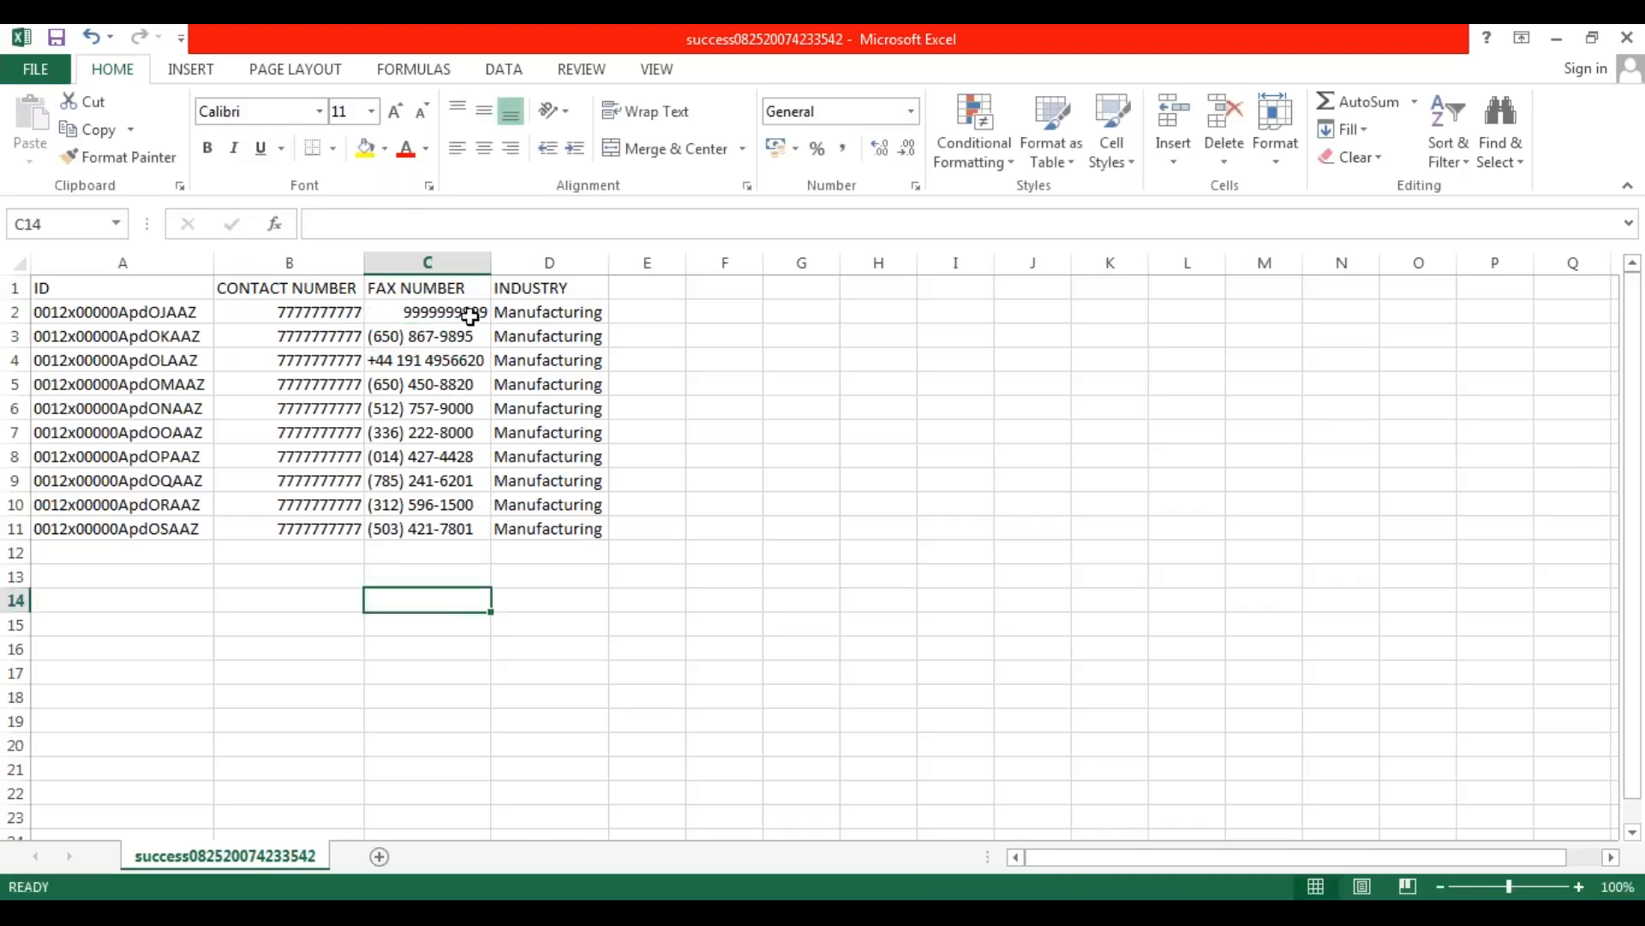
{"action": "left_click", "coordinate": [469, 313]}
{"action": "left_click_drag", "start_coordinate": [492, 328], "coordinate": [494, 538]}
{"action": "left_click", "coordinate": [401, 634]}
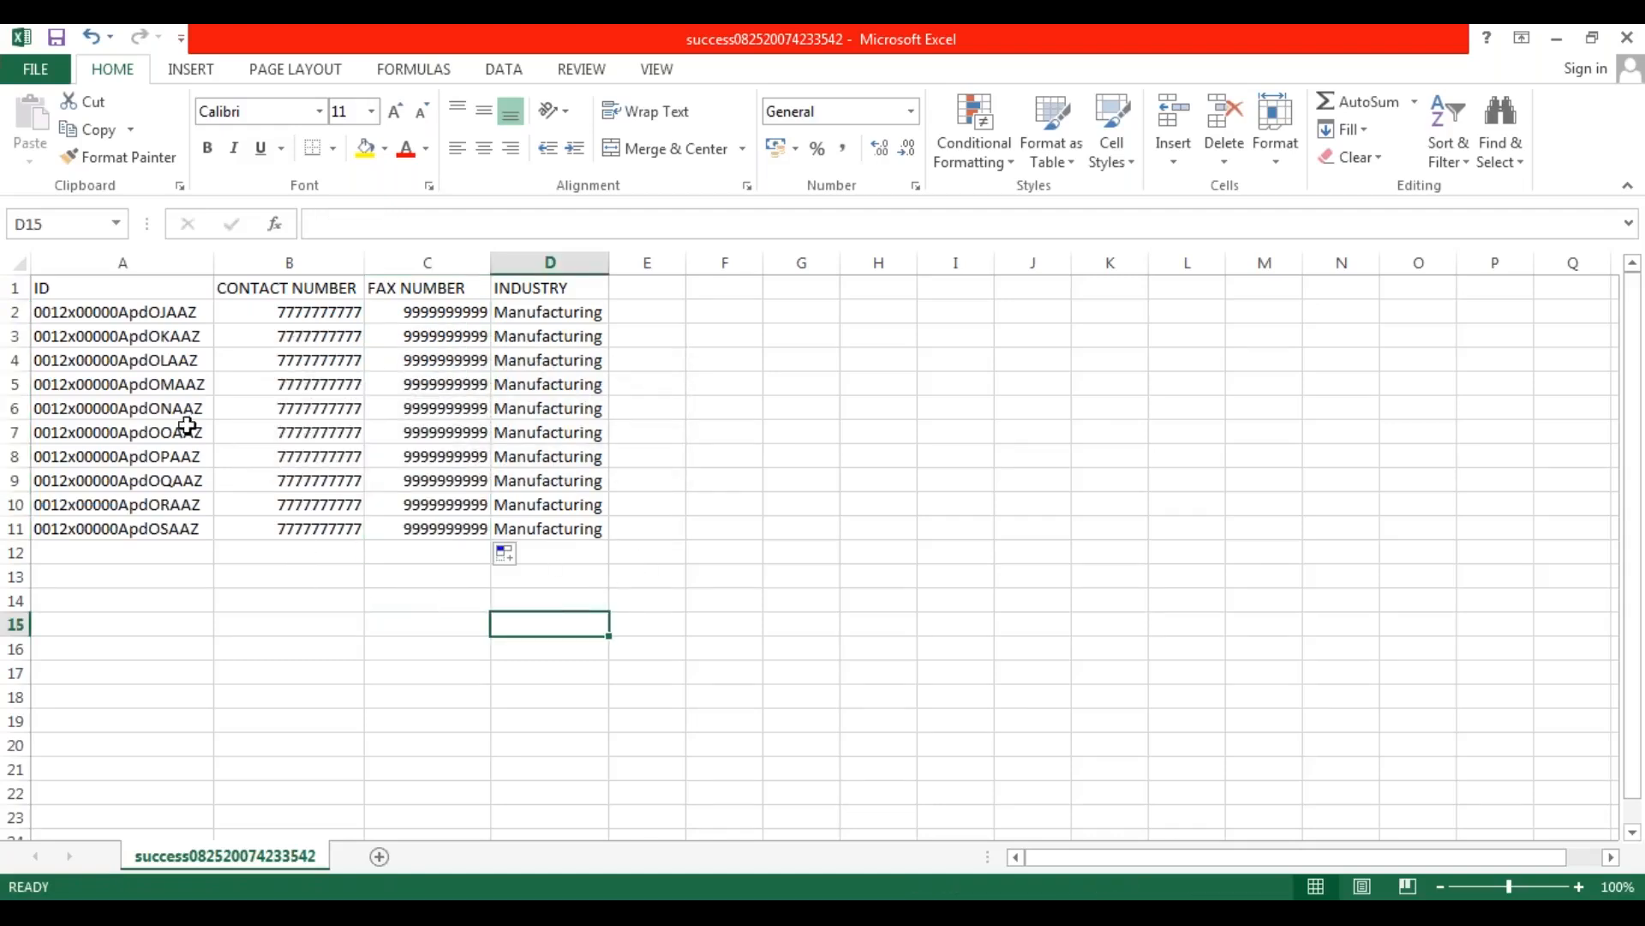
Check the record IDs and the new contact and fax numbers in rows 2 to 11, and save the file.
{"action": "left_click_drag", "start_coordinate": [150, 313], "coordinate": [147, 525]}
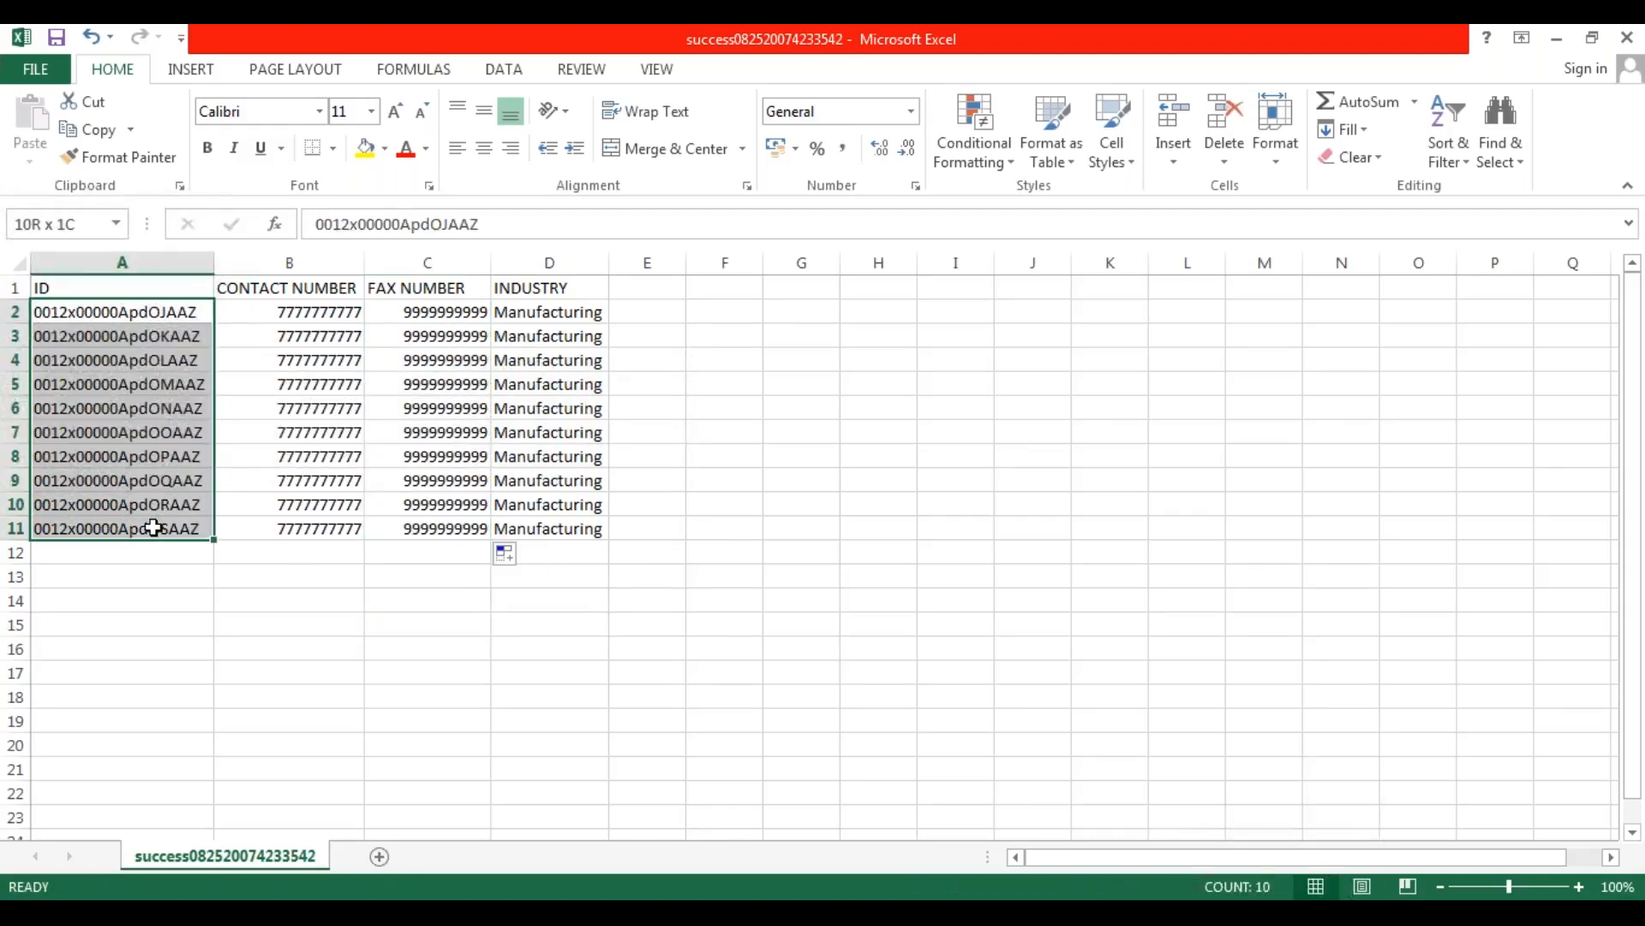
{"action": "left_click", "coordinate": [688, 580]}
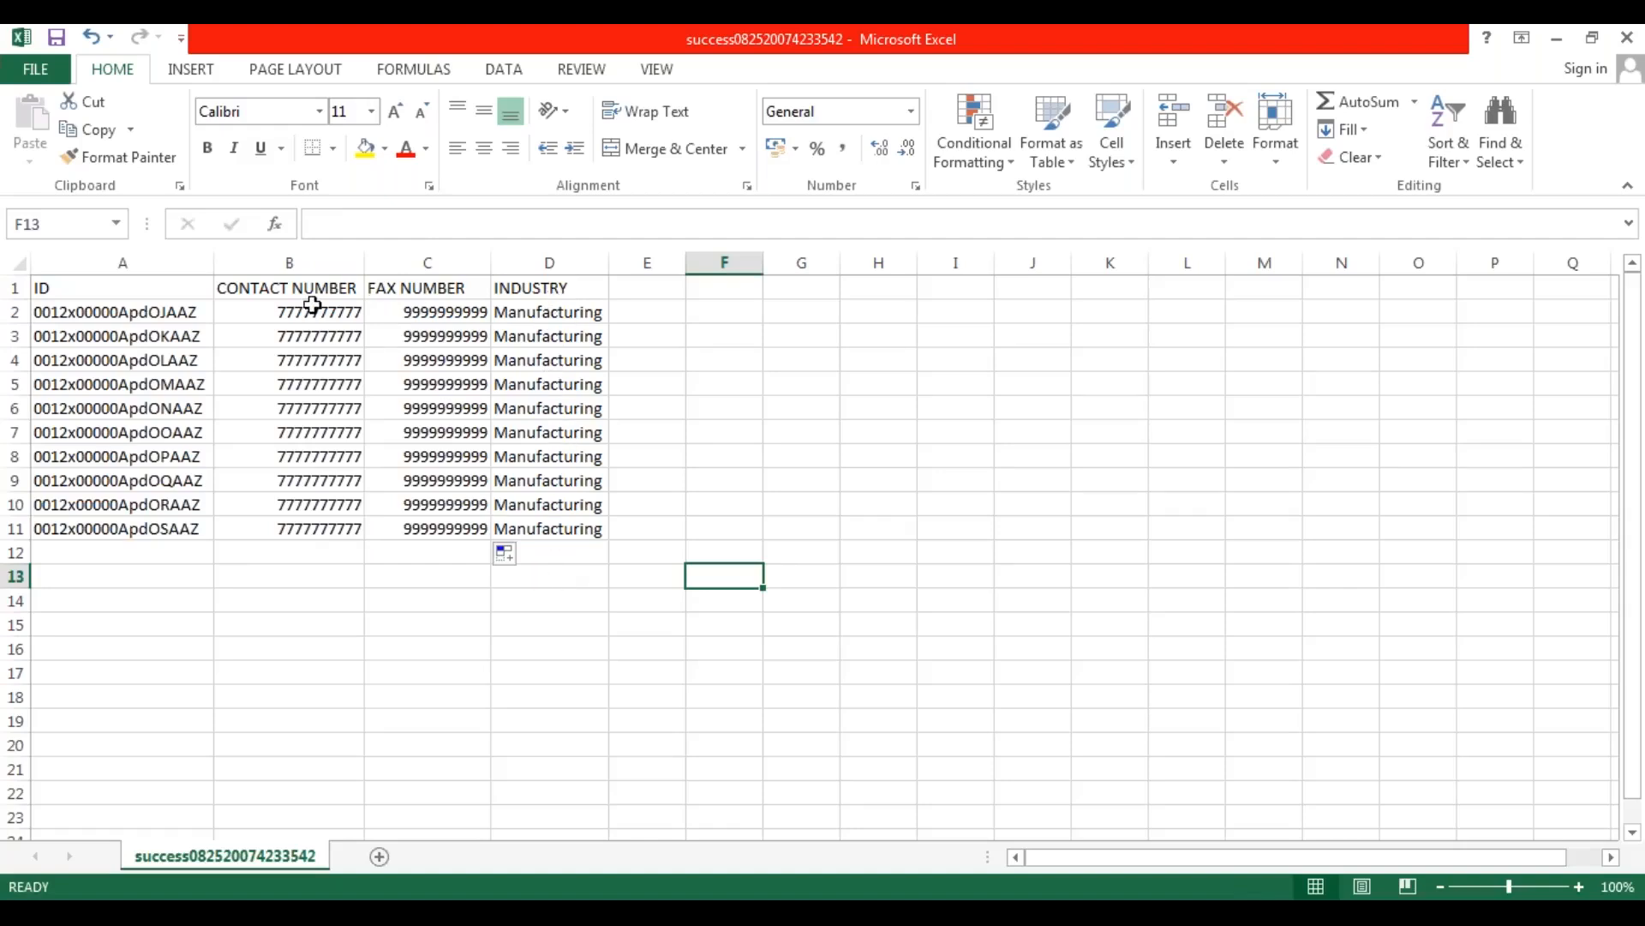
{"action": "left_click_drag", "start_coordinate": [315, 313], "coordinate": [330, 529]}
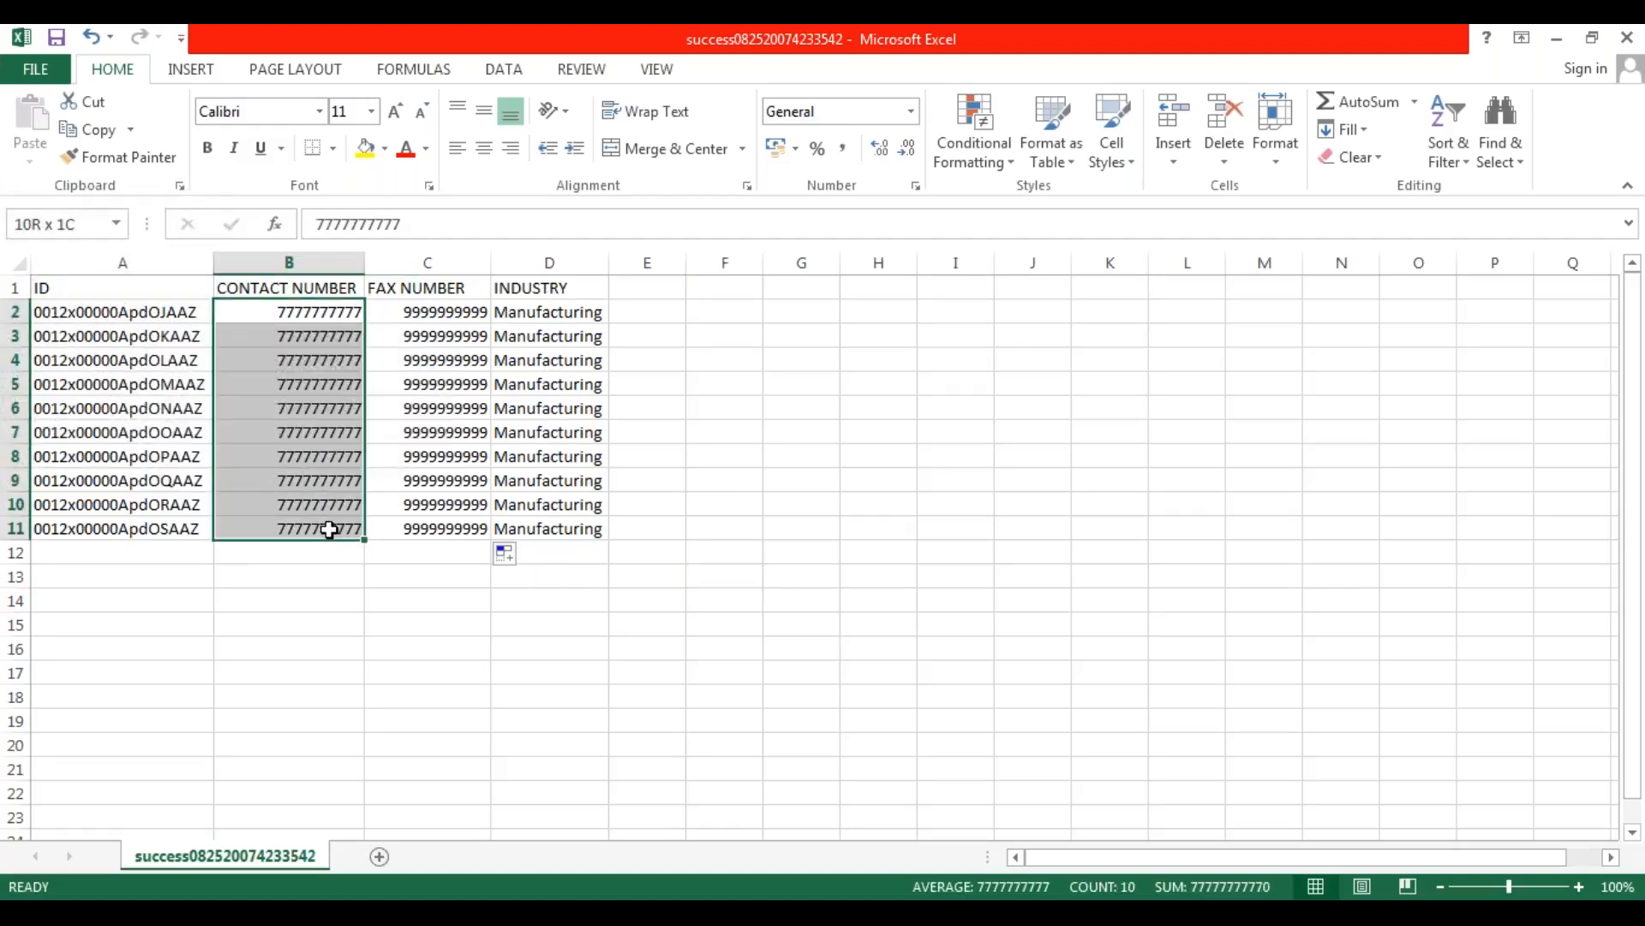
{"action": "left_click_drag", "start_coordinate": [466, 320], "coordinate": [463, 533]}
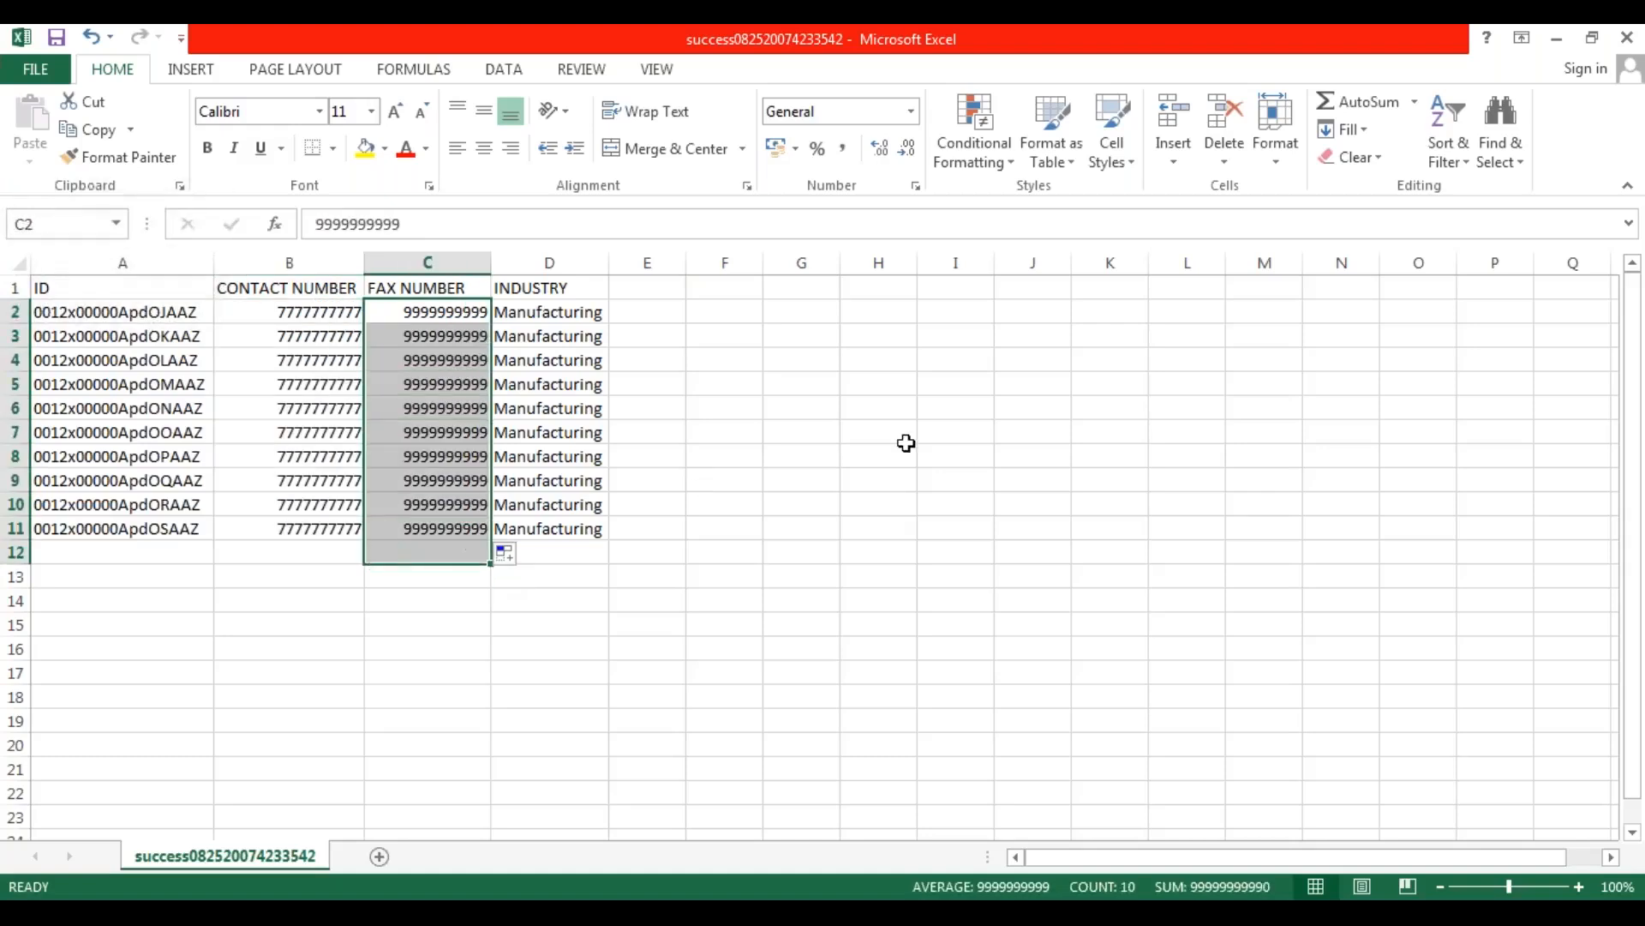
{"action": "left_click", "coordinate": [900, 439]}
{"action": "key", "text": "ctrl+s"}
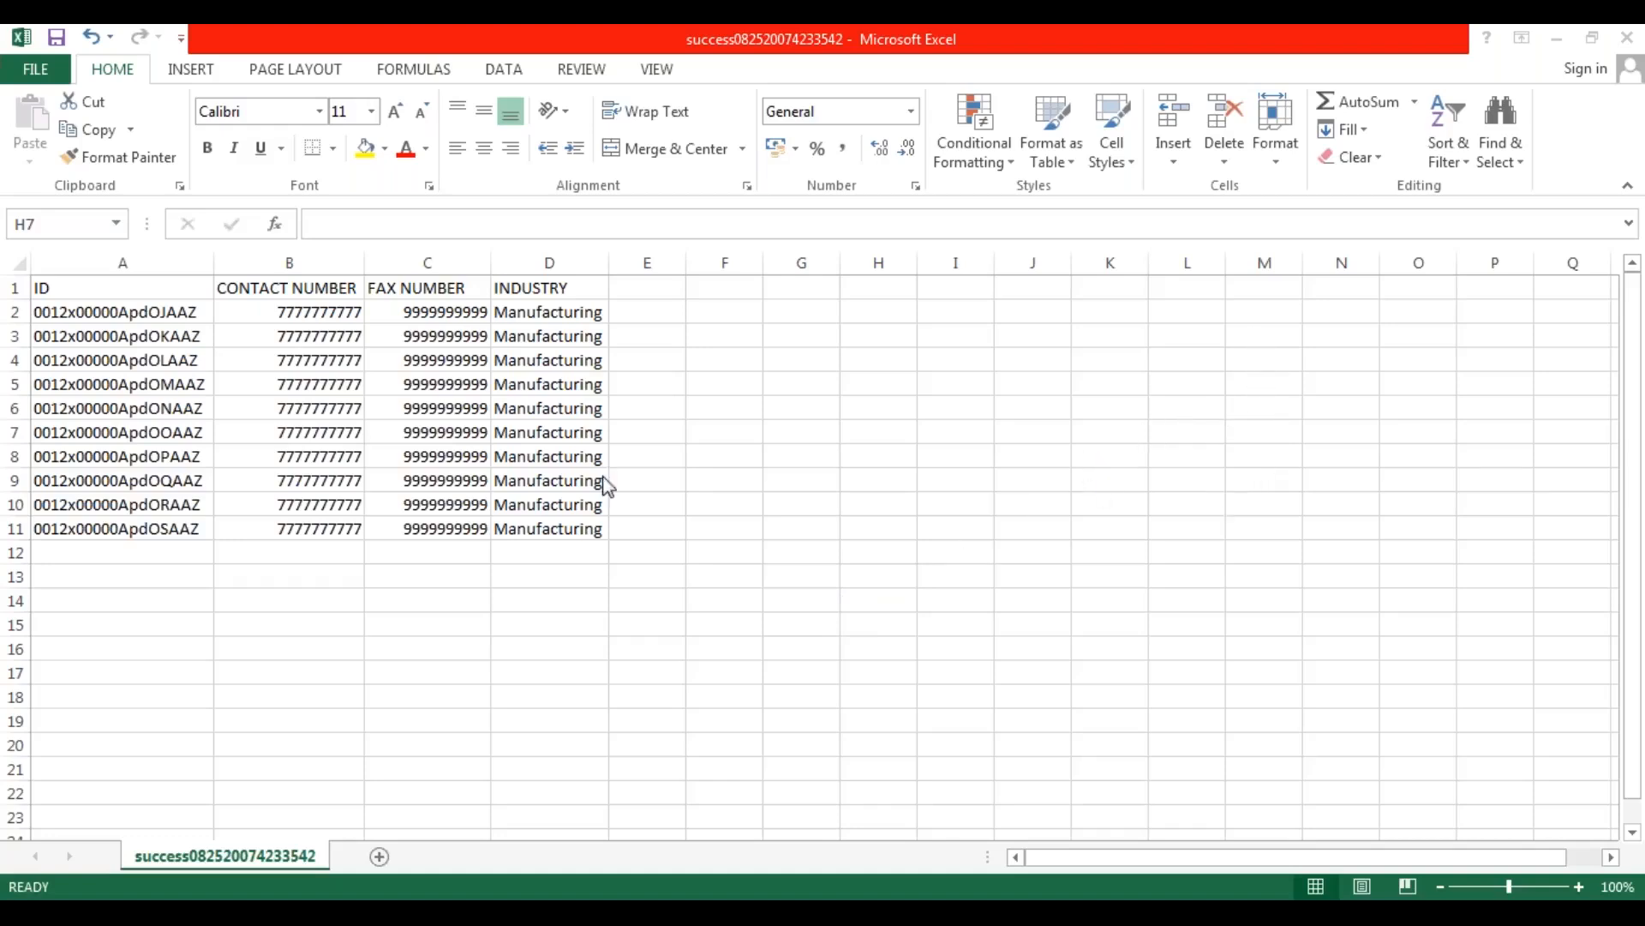
{"action": "left_click", "coordinate": [418, 318]}
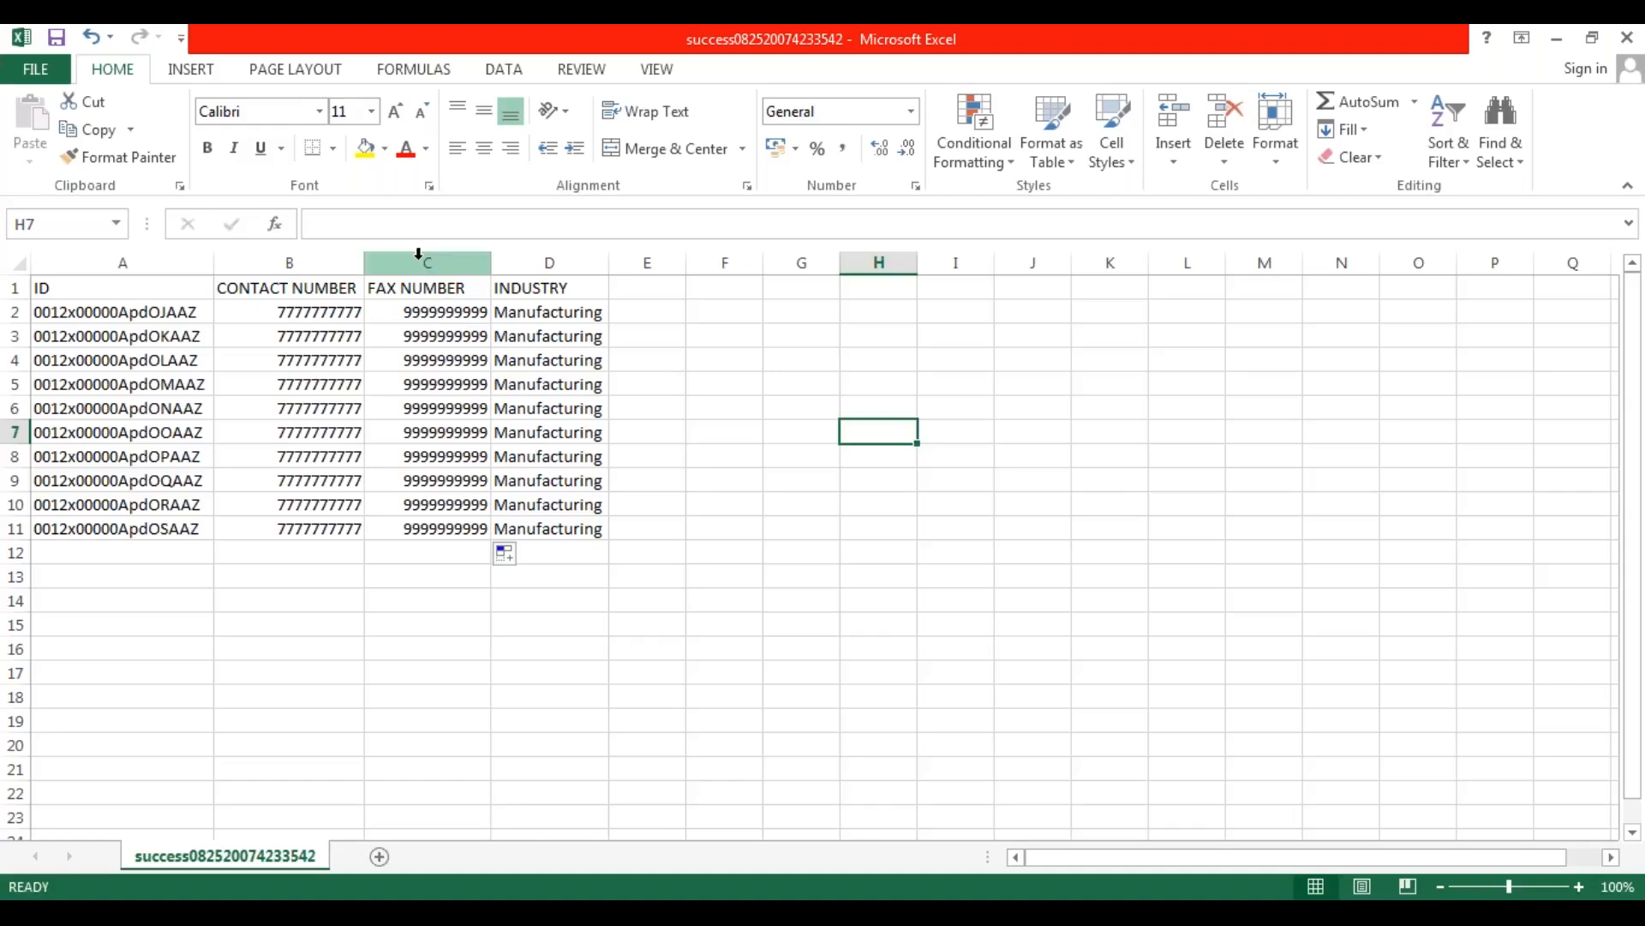
{"action": "left_click", "coordinate": [280, 309]}
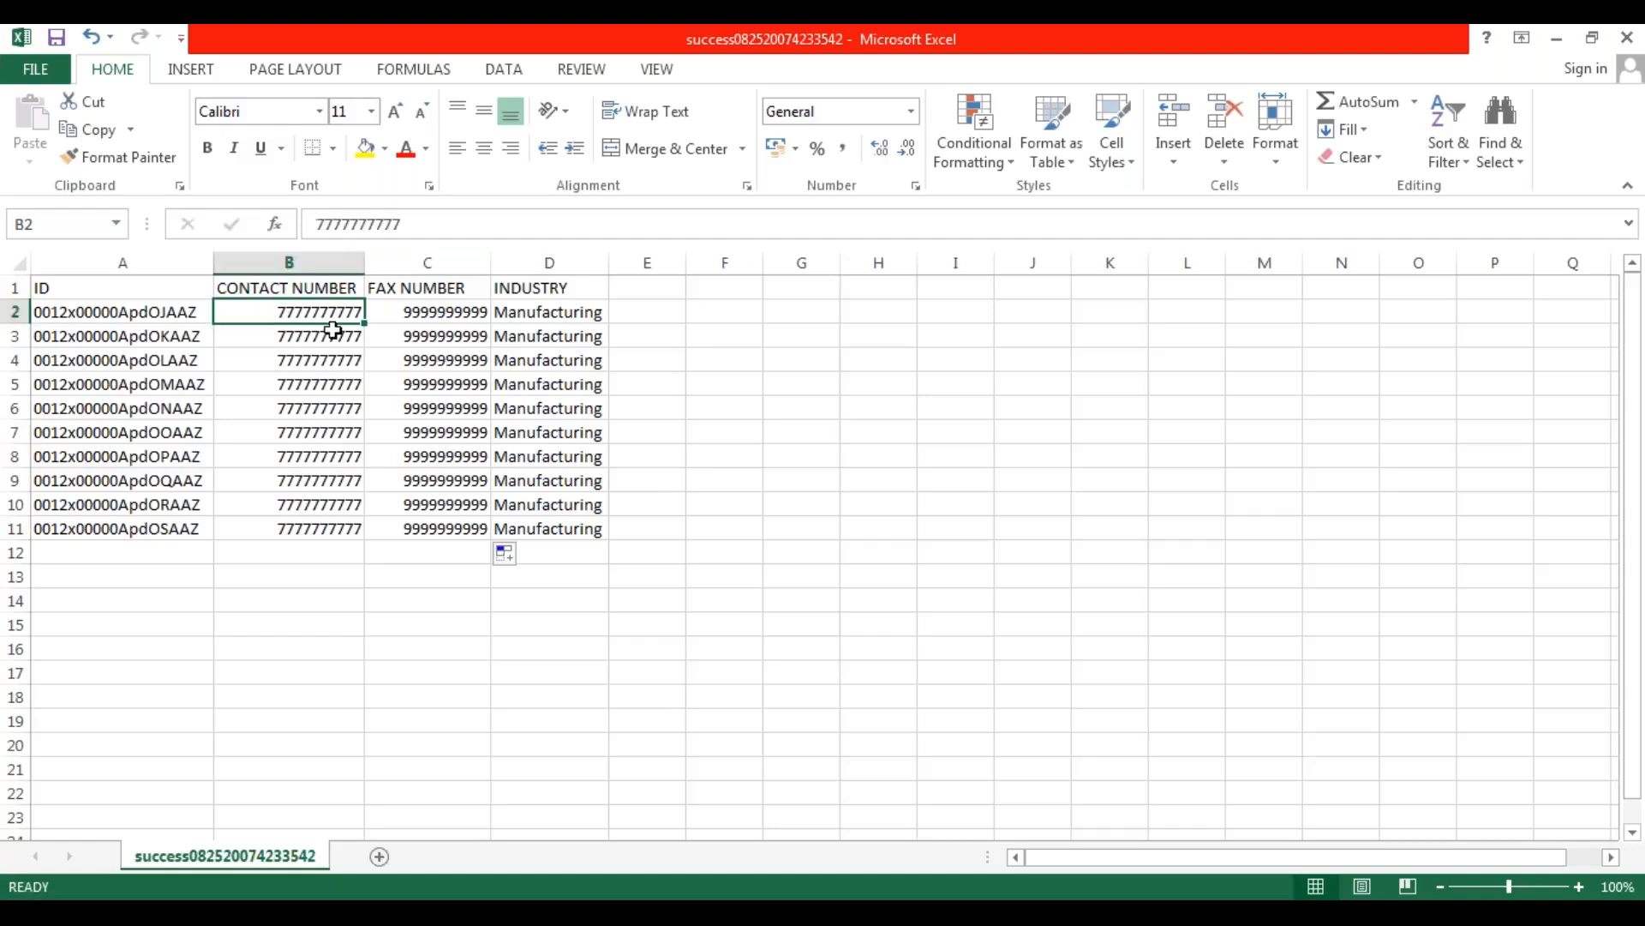
{"action": "left_click_drag", "start_coordinate": [162, 313], "coordinate": [176, 535]}
{"action": "left_click", "coordinate": [413, 478]}
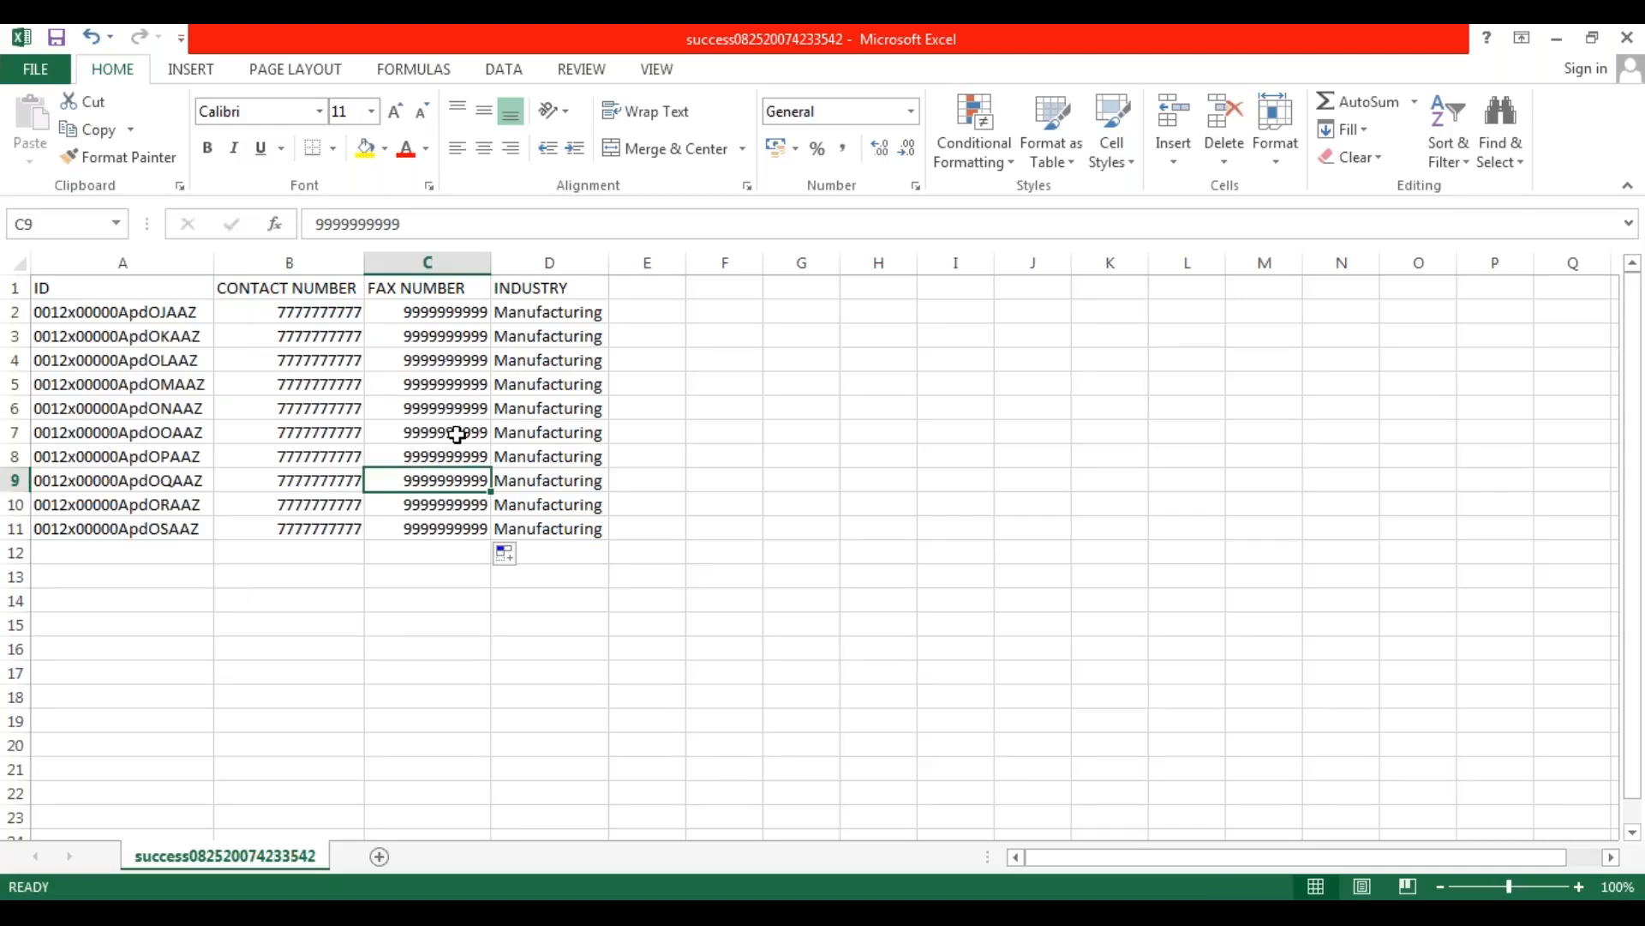
Review the ID, INDUSTRY, FAX NUMBER and CONTACT NUMBER columns across rows 2 to 11 of the update file and switch away from the workbook.
{"action": "left_click_drag", "start_coordinate": [145, 319], "coordinate": [147, 531]}
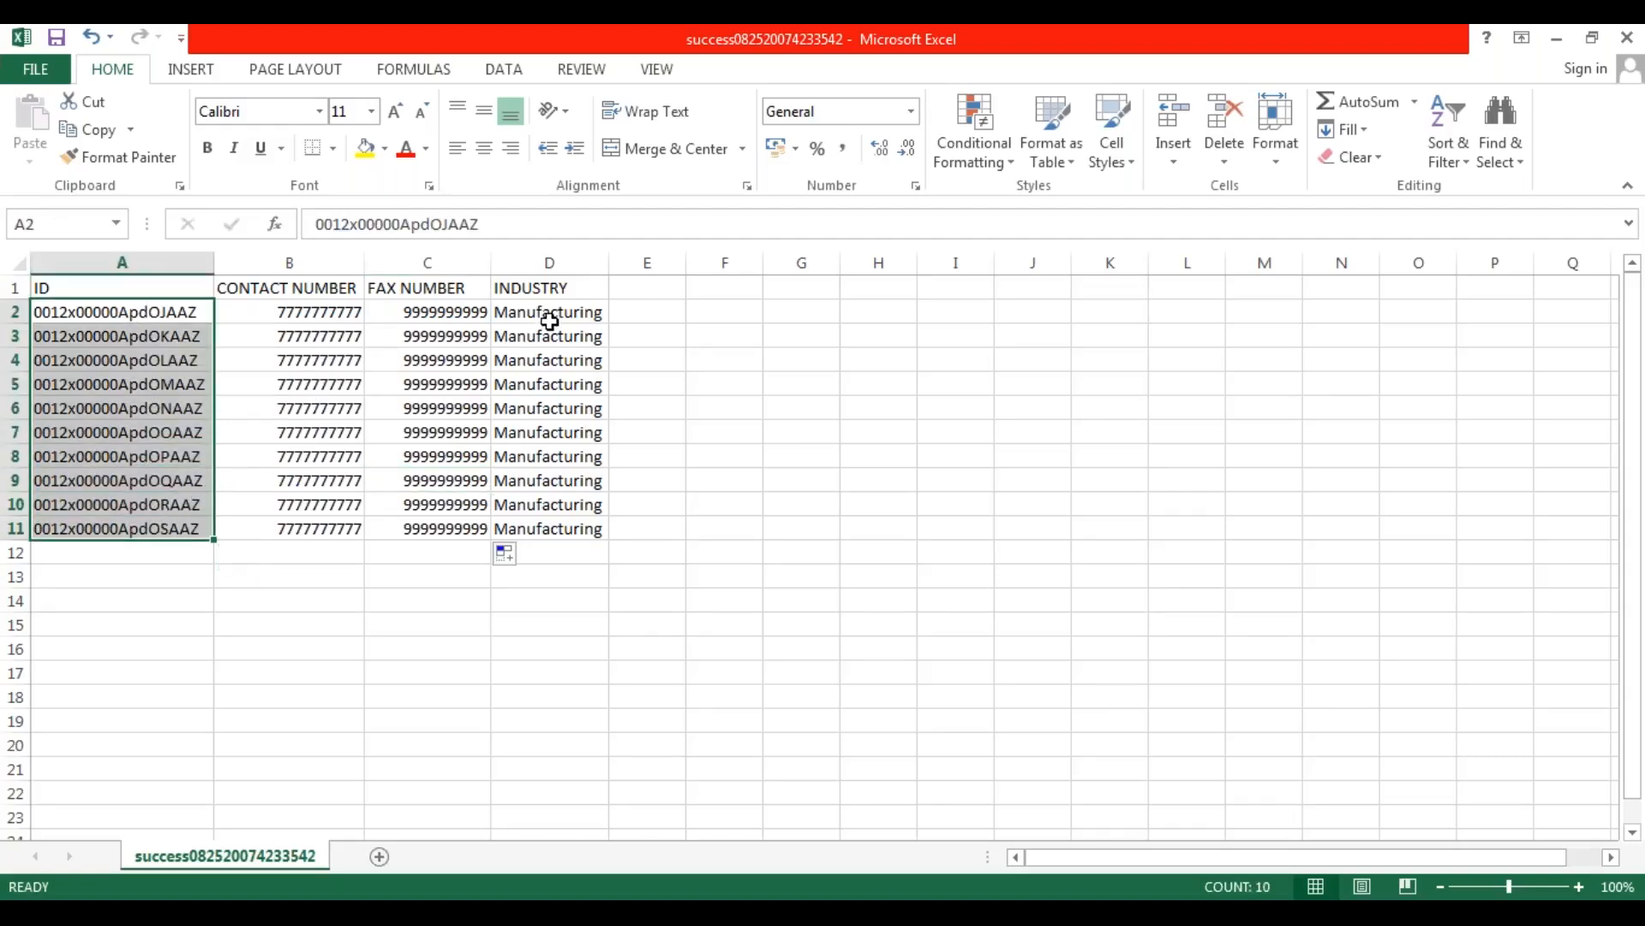
{"action": "left_click_drag", "start_coordinate": [553, 315], "coordinate": [557, 531]}
{"action": "left_click_drag", "start_coordinate": [426, 312], "coordinate": [432, 529]}
{"action": "left_click_drag", "start_coordinate": [294, 311], "coordinate": [324, 529]}
{"action": "left_click", "coordinate": [463, 483]}
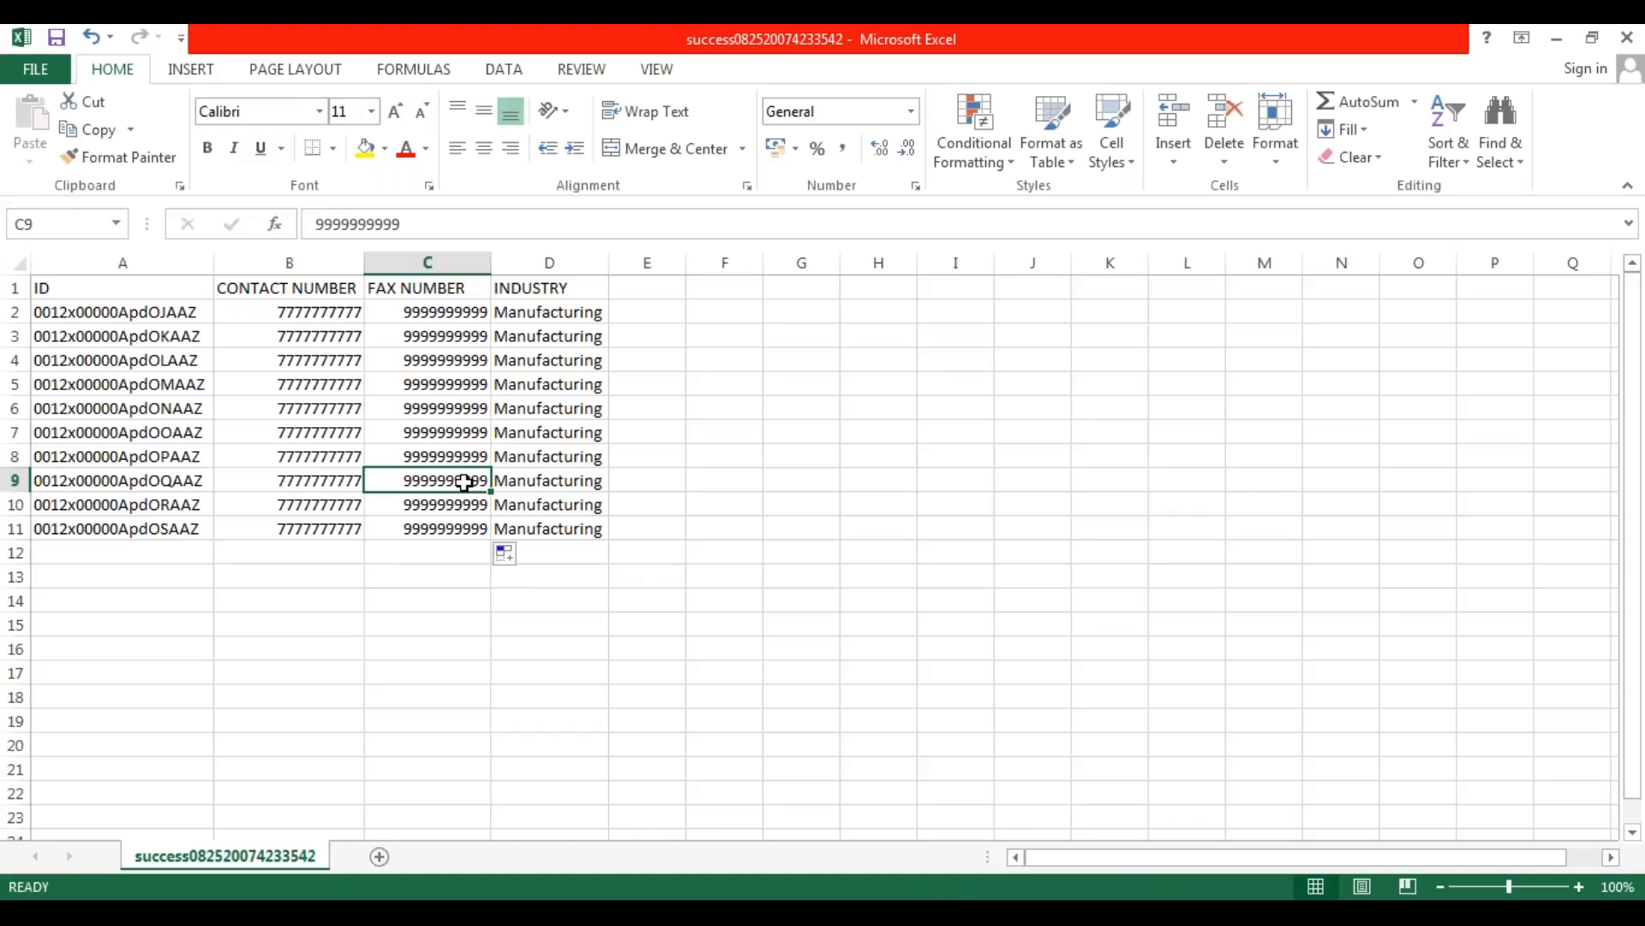
{"action": "left_click", "coordinate": [651, 532]}
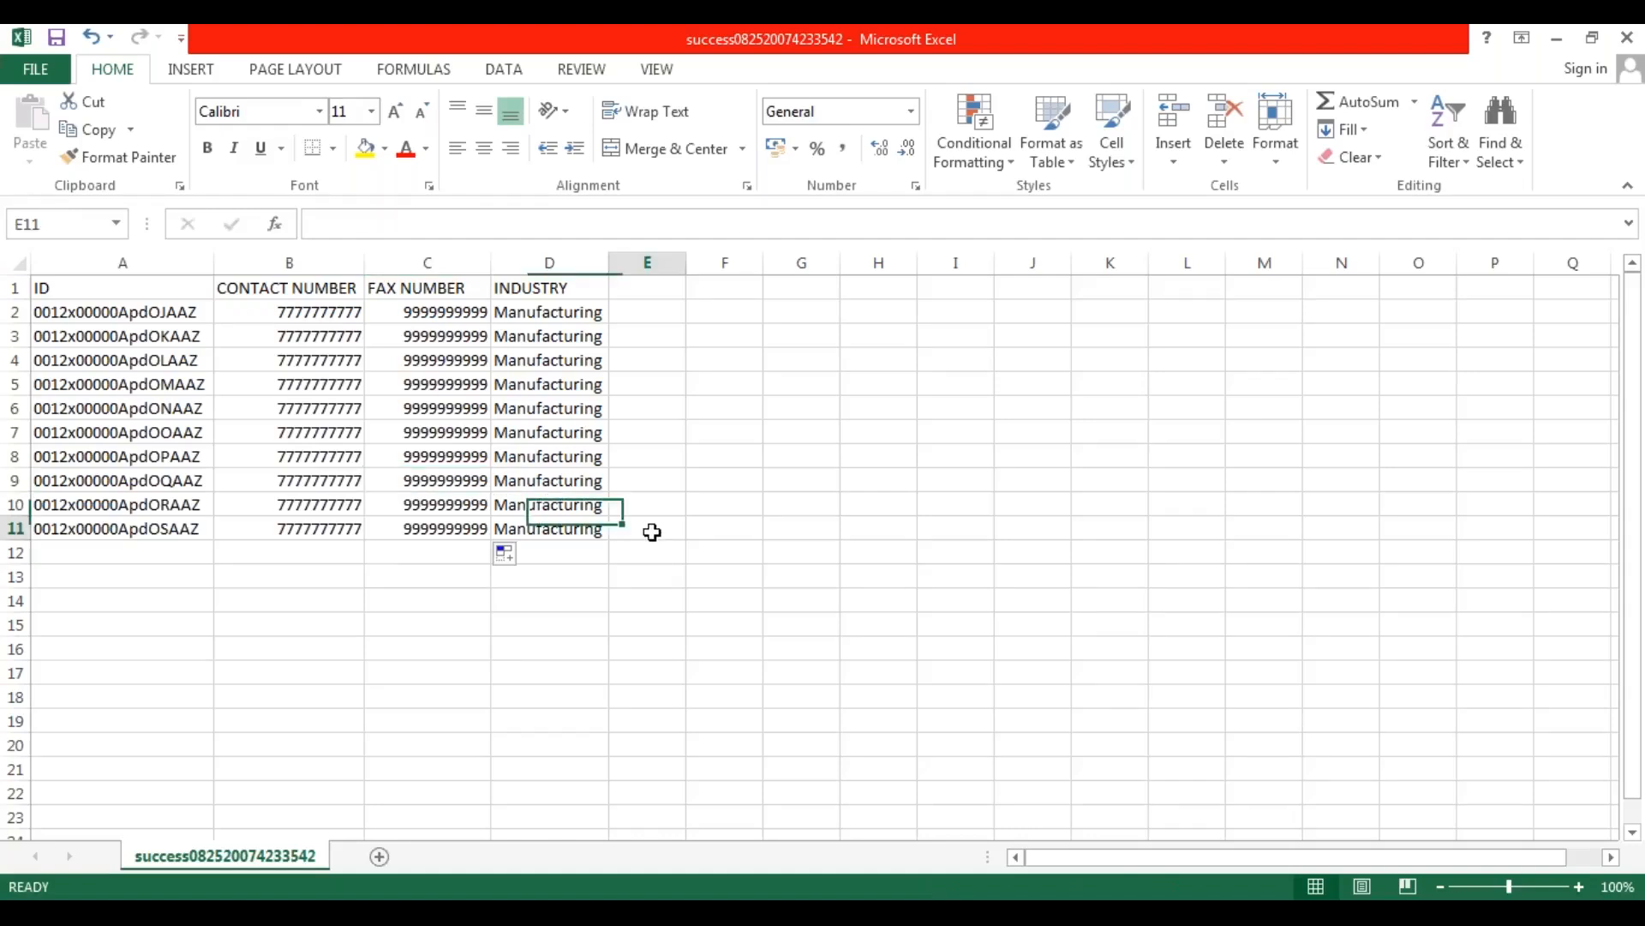
{"action": "left_click", "coordinate": [377, 553]}
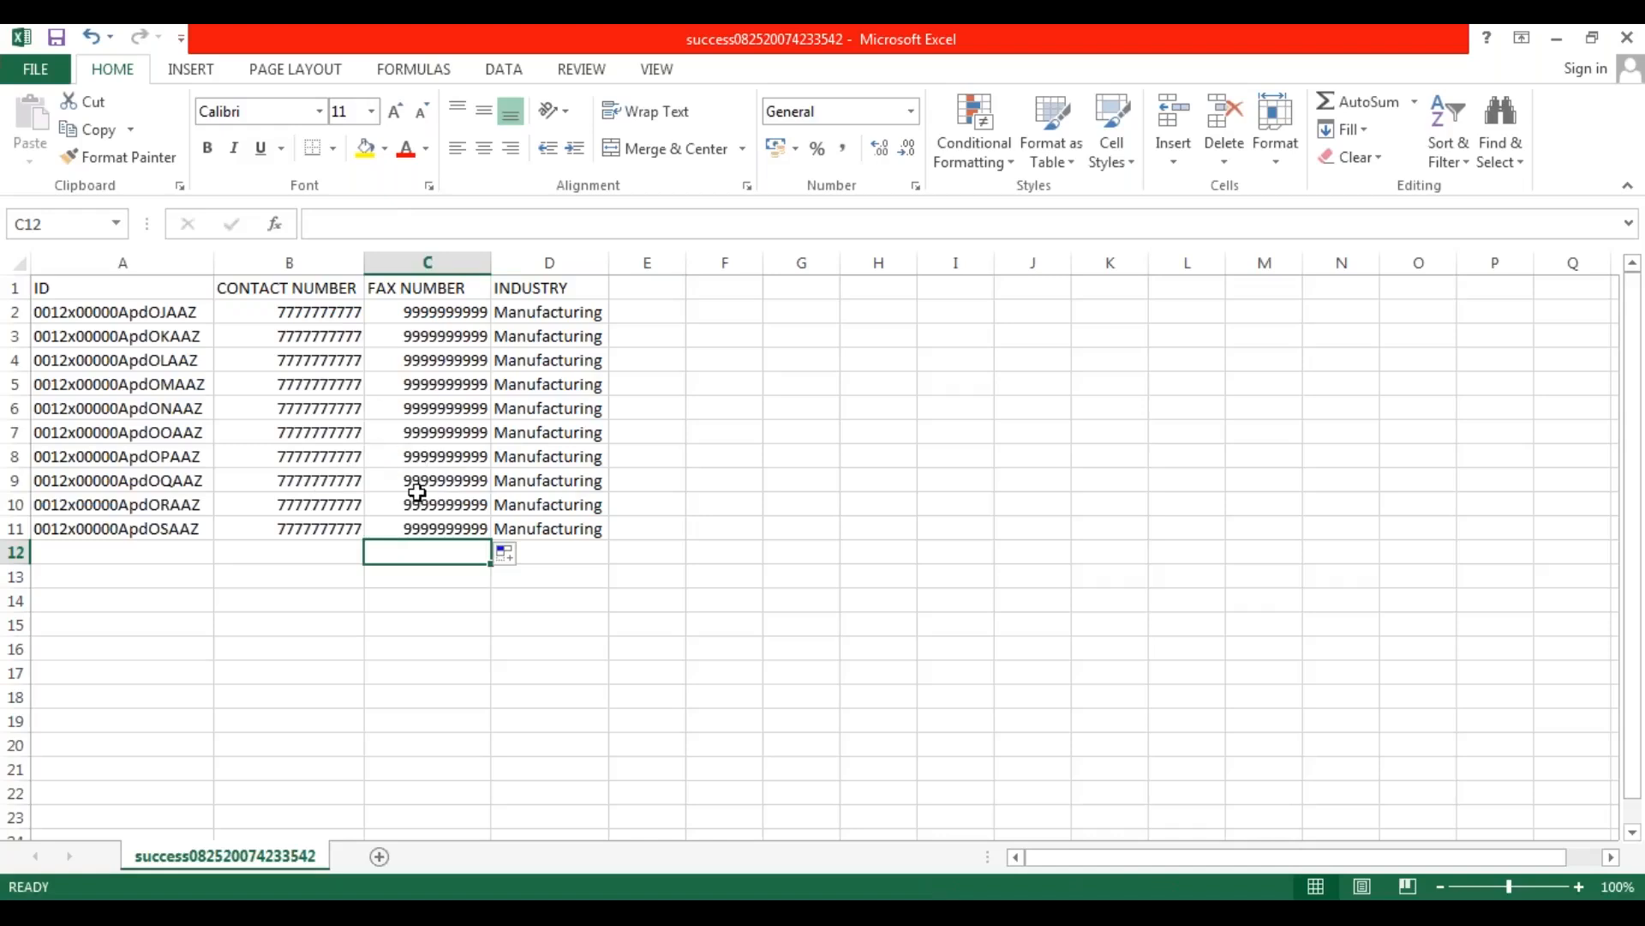
{"action": "left_click", "coordinate": [257, 557]}
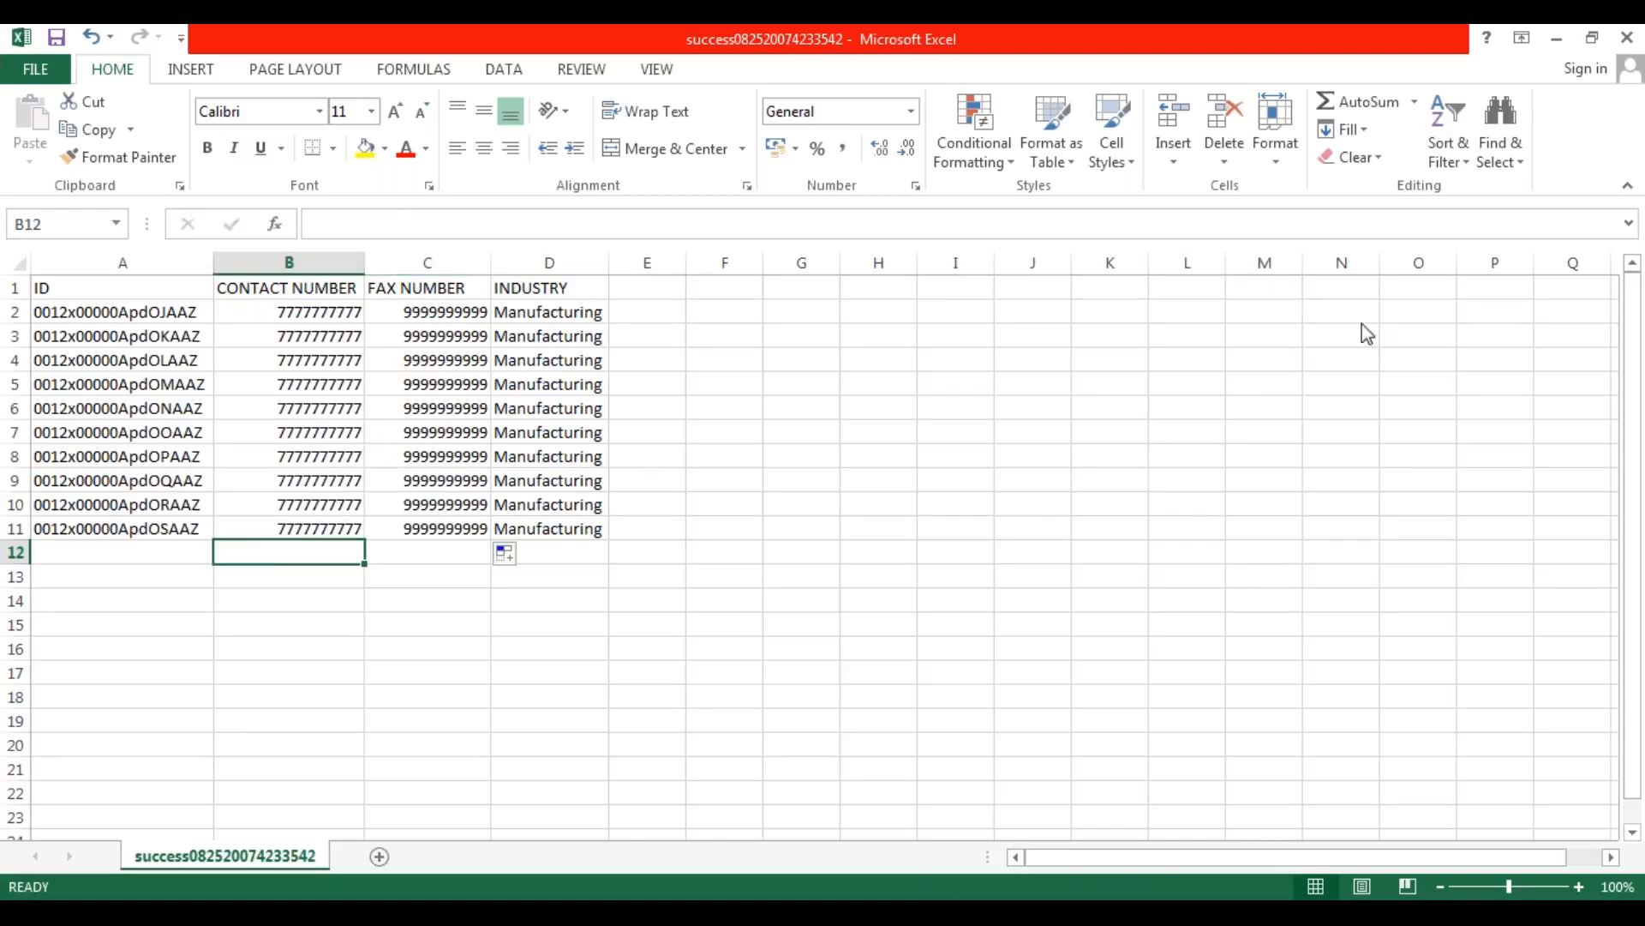
{"action": "key", "text": "alt+Tab"}
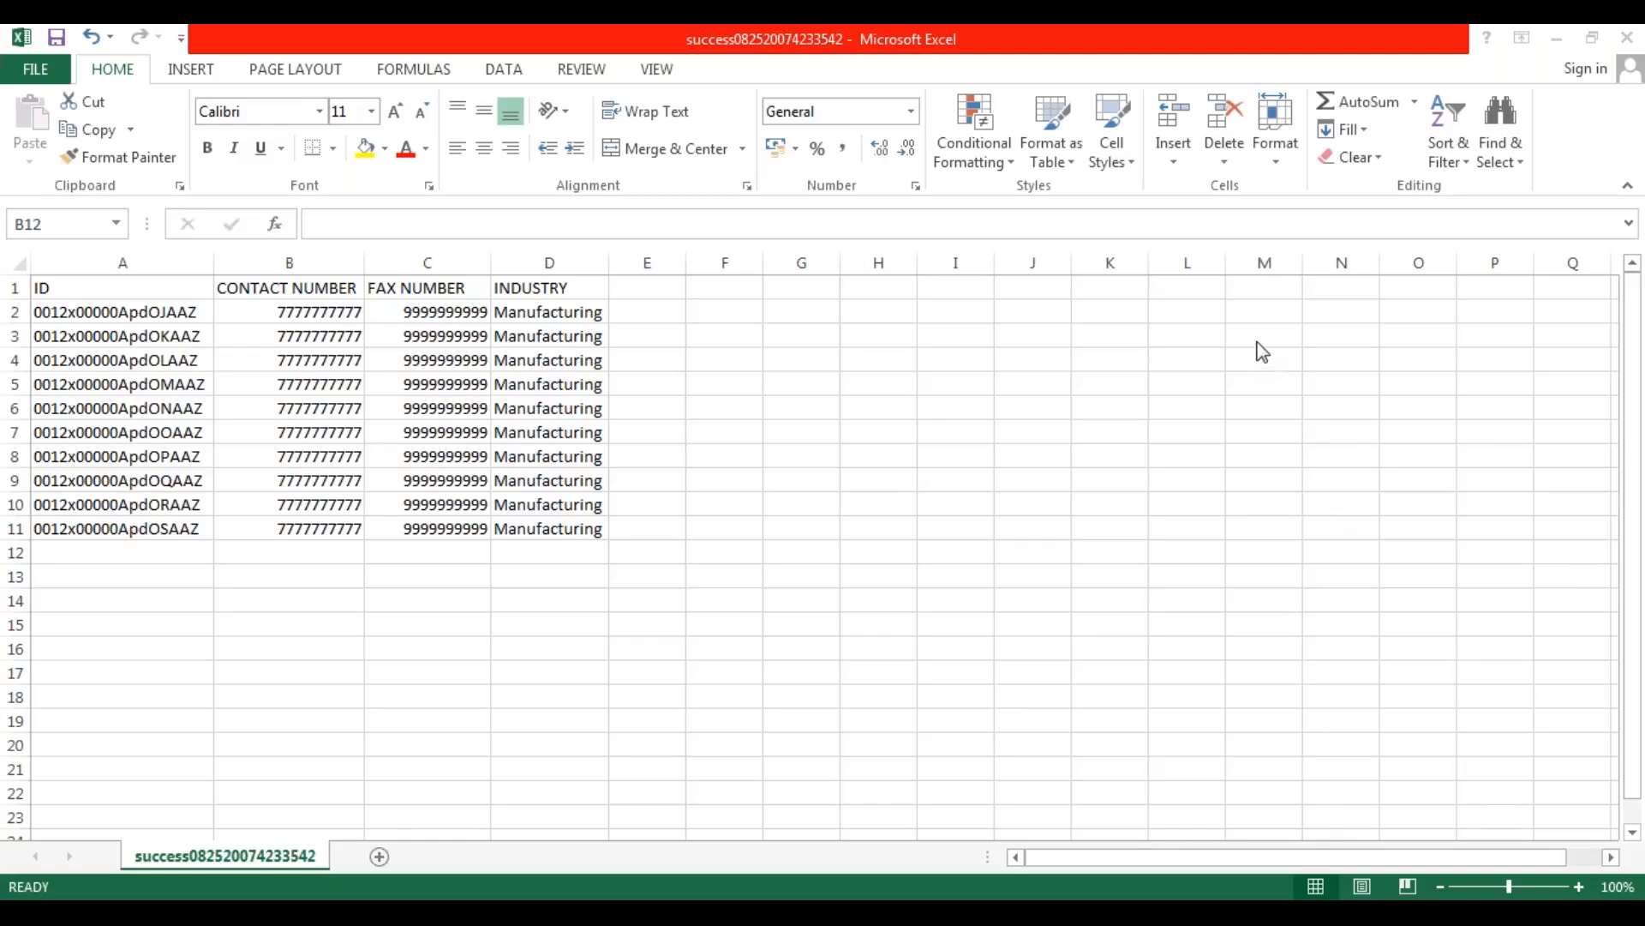
Save a copy of the workbook as "Accounts_Updates.csv" in the DATALOADER EXTRACTIONS folder, keeping the CSV (Comma delimited) format.
{"action": "left_click", "coordinate": [550, 319]}
{"action": "left_click", "coordinate": [556, 316]}
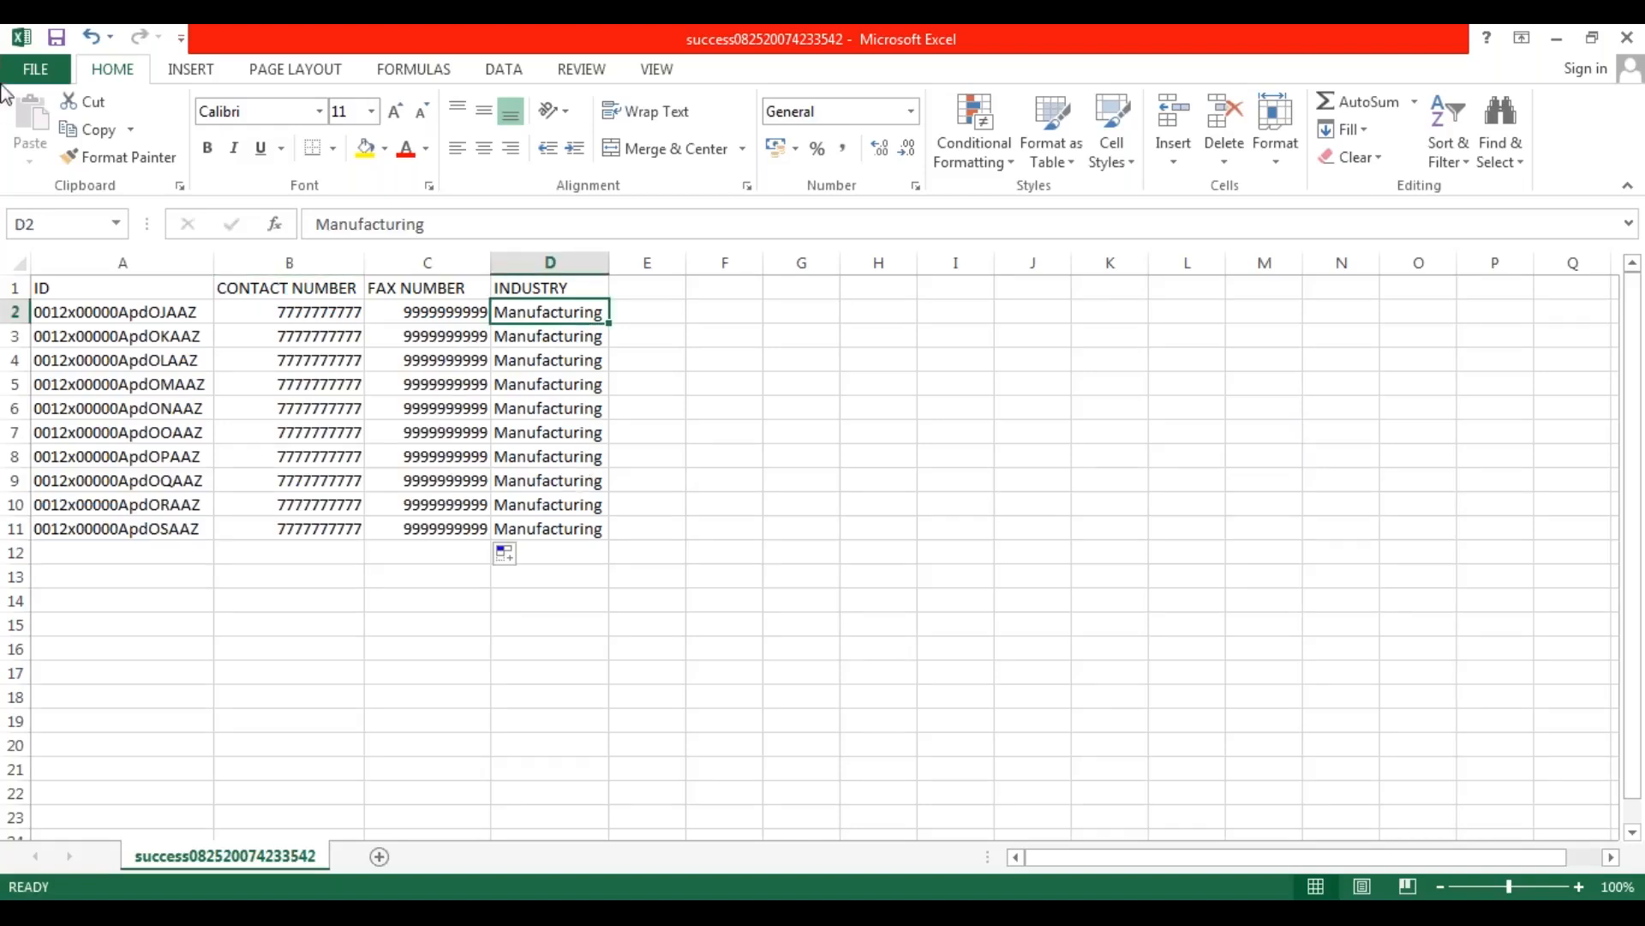
{"action": "left_click", "coordinate": [38, 75]}
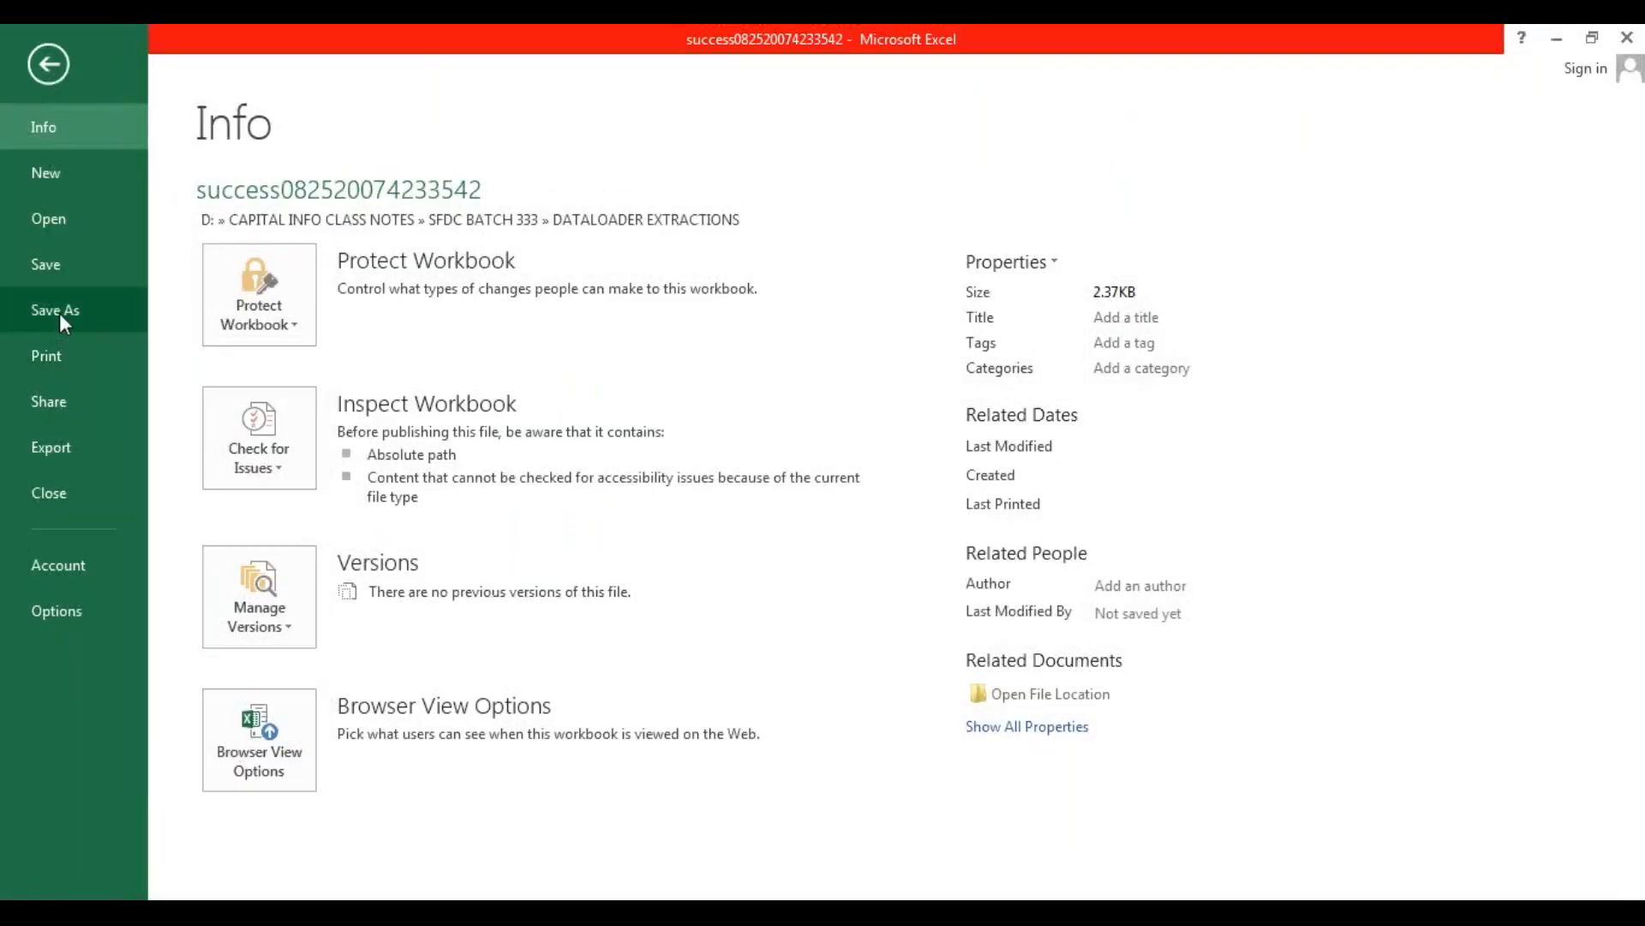
{"action": "left_click", "coordinate": [60, 312]}
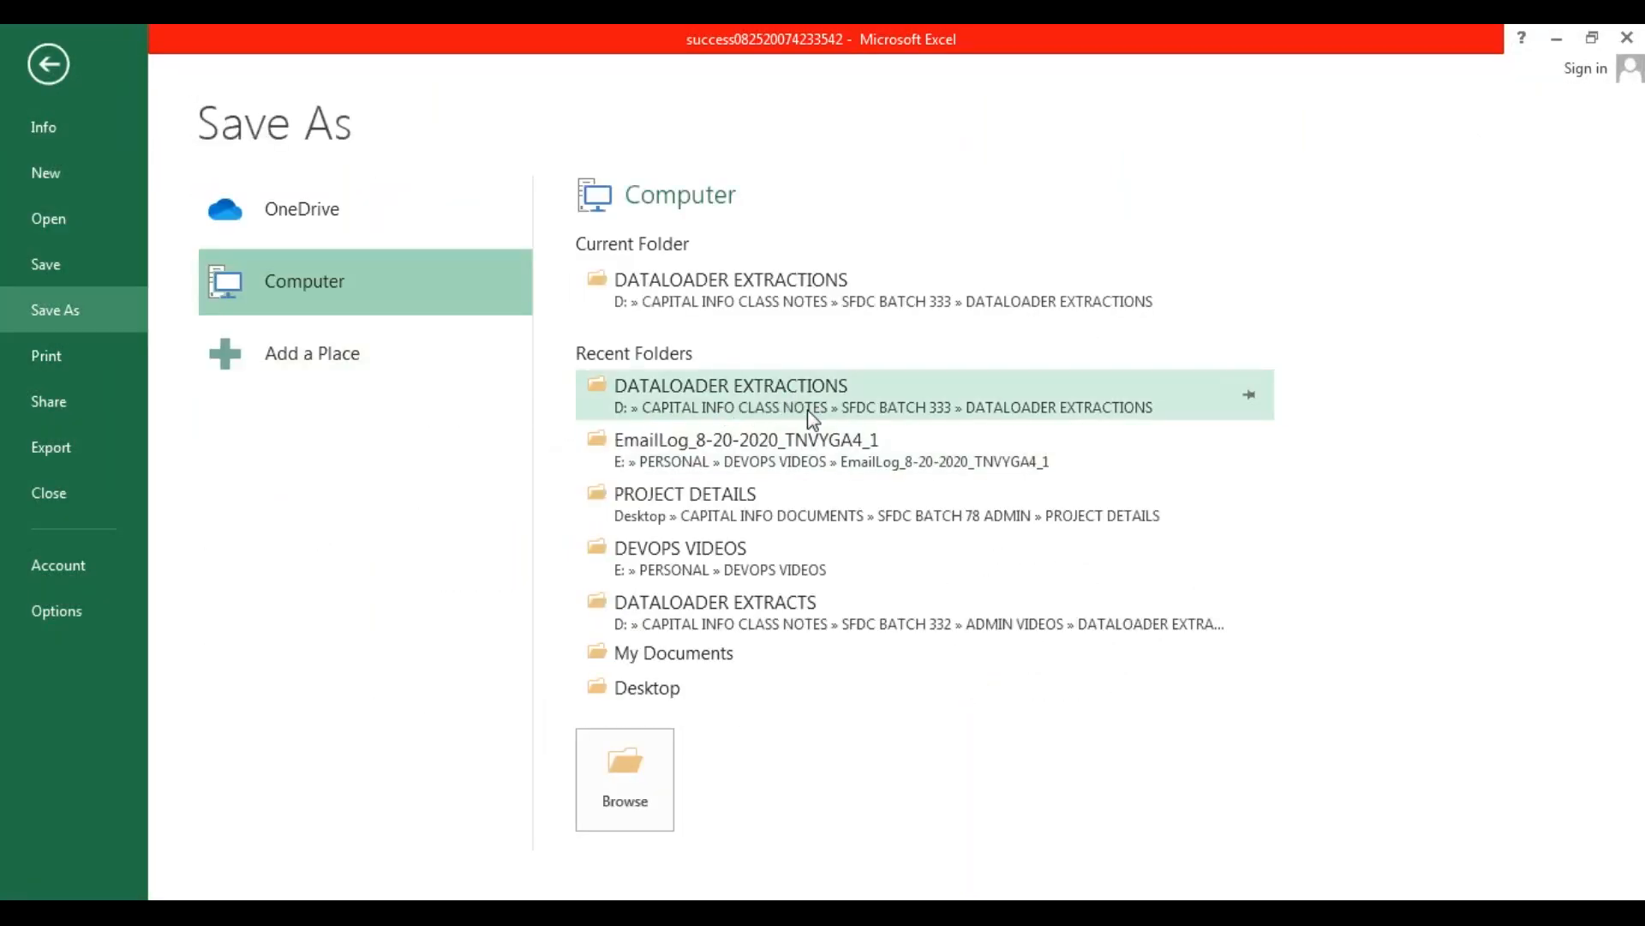
{"action": "left_click", "coordinate": [842, 300]}
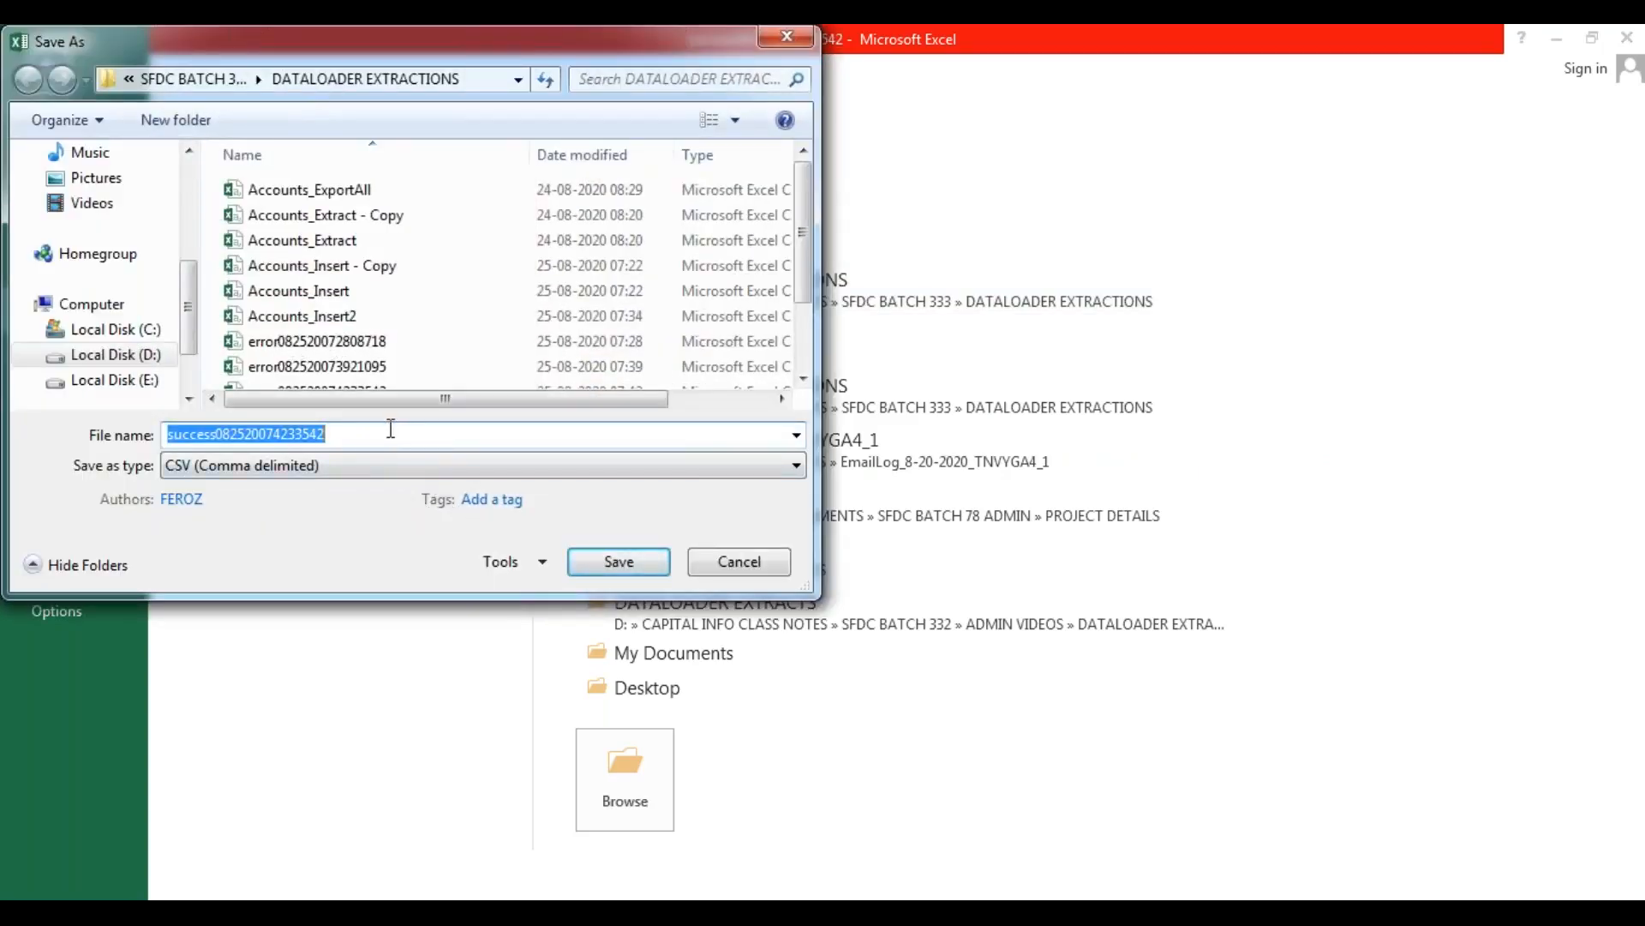
{"action": "key", "text": "BackSpace"}
{"action": "type", "text": "Accounts"}
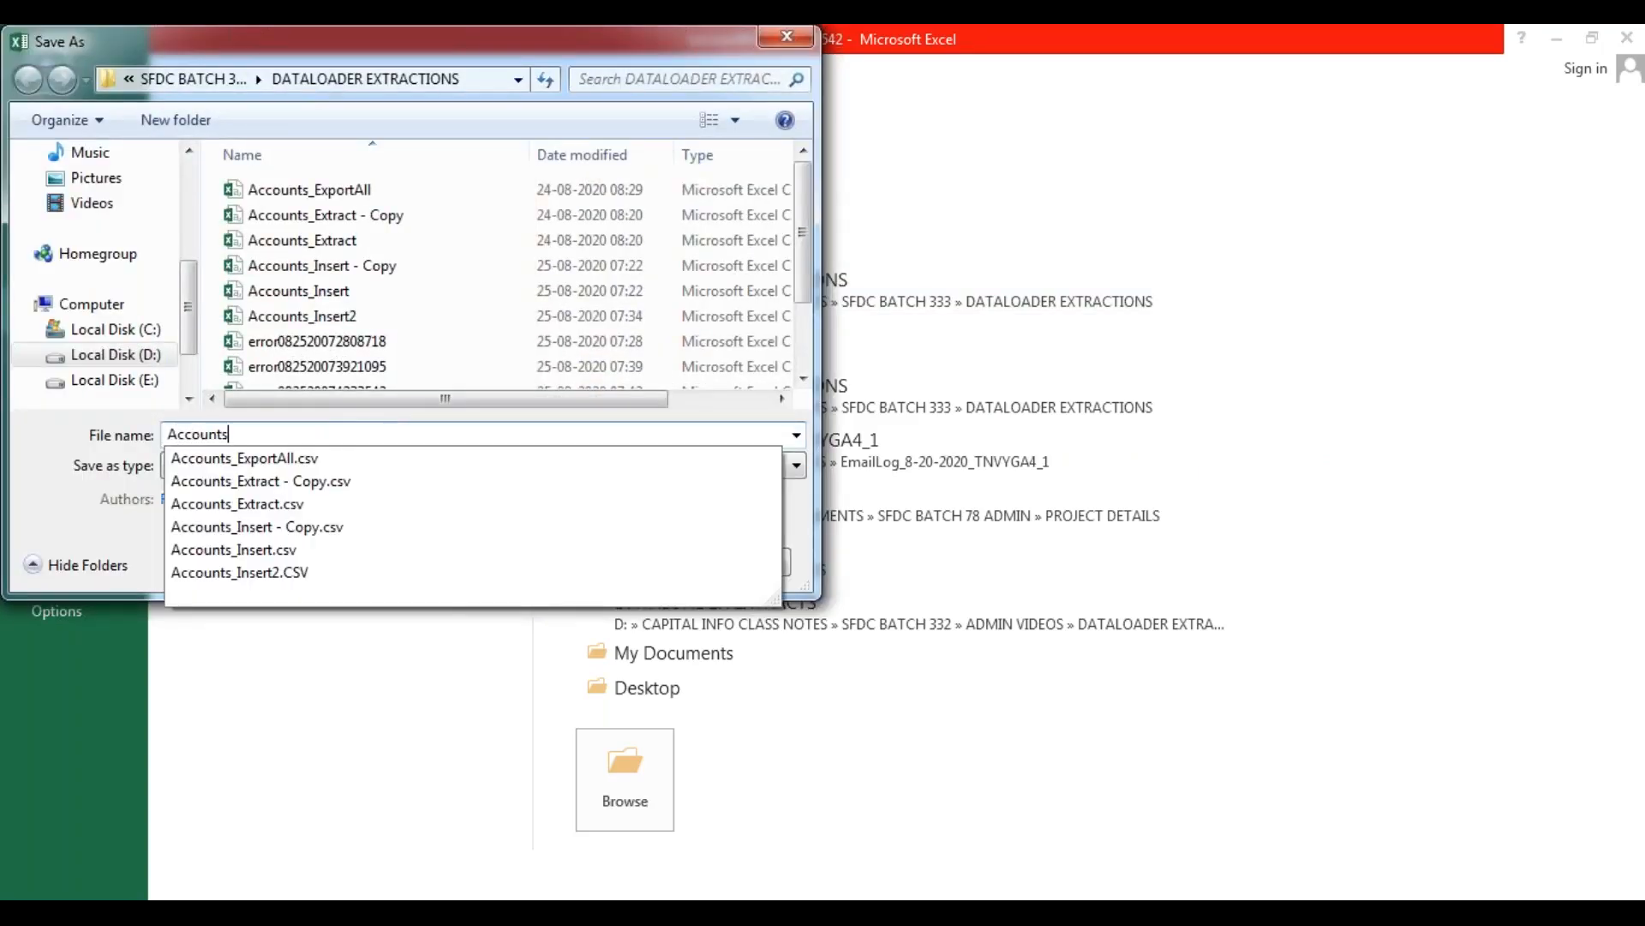
{"action": "type", "text": "_Updates.csv\""}
{"action": "key", "text": "Home"}
{"action": "type", "text": "\""}
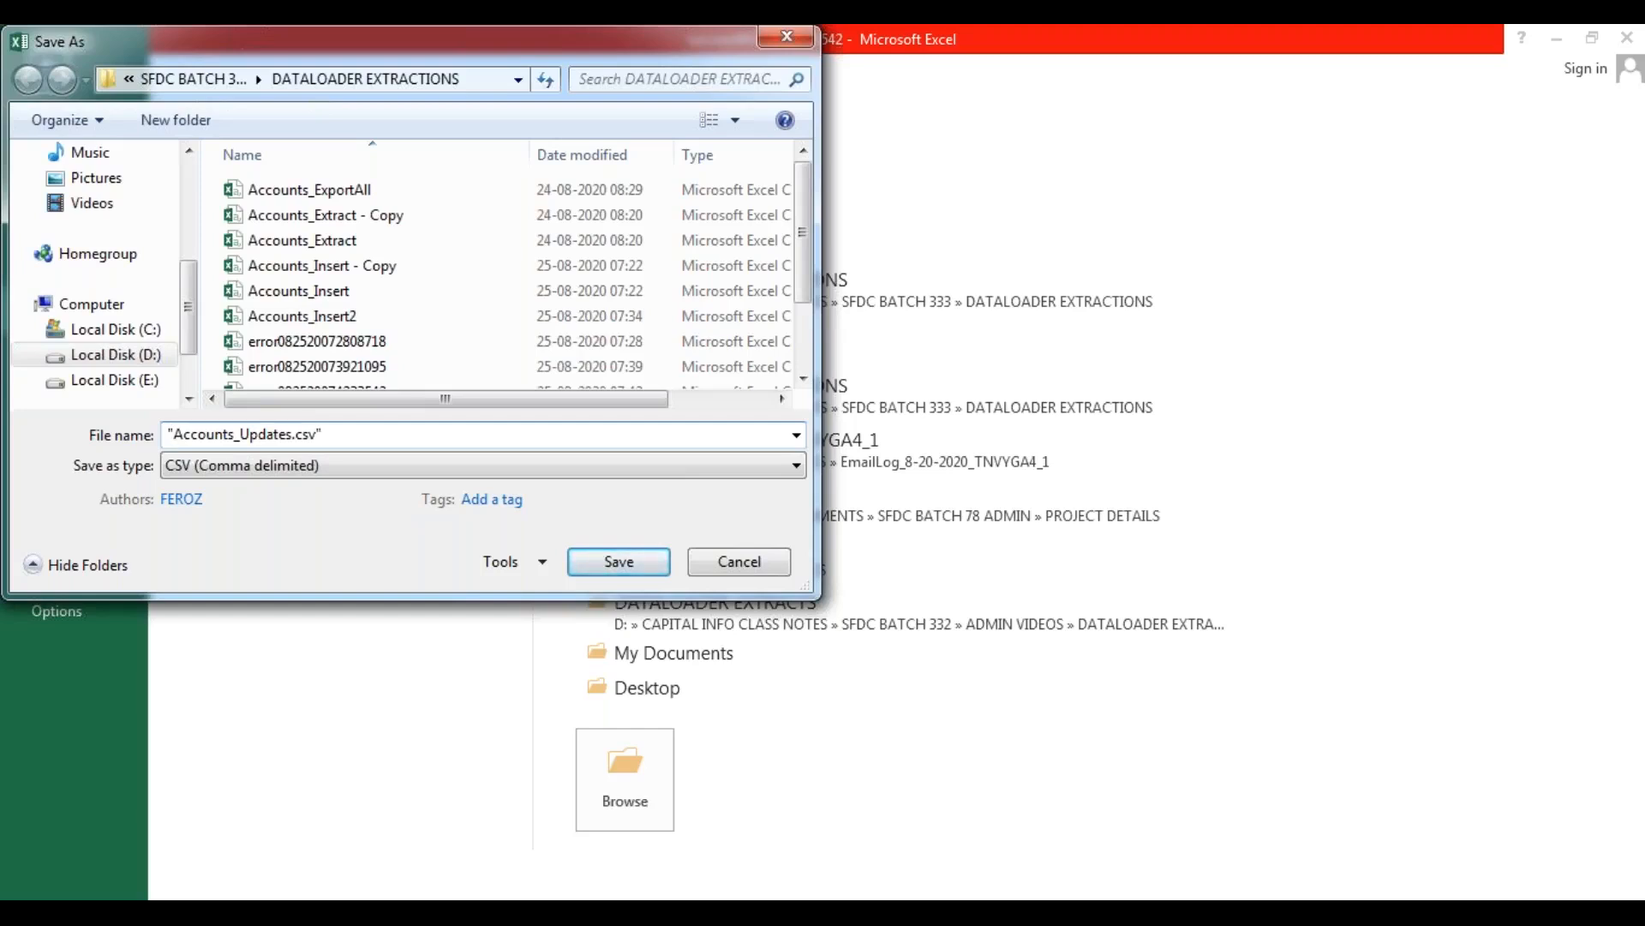
{"action": "left_click", "coordinate": [619, 563]}
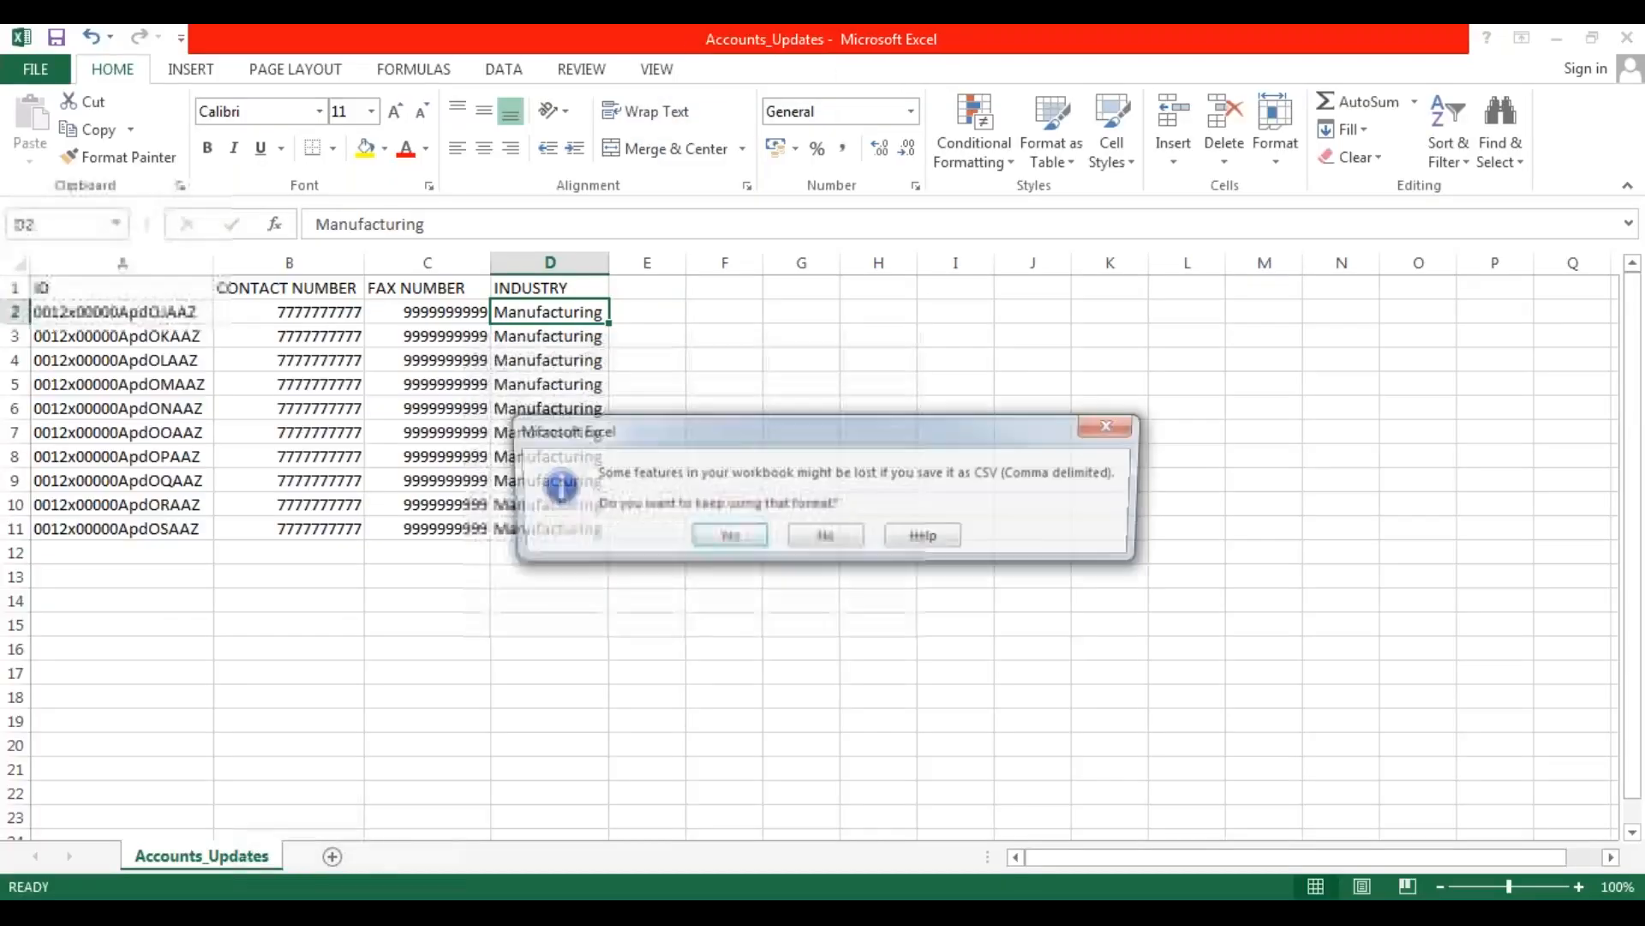
{"action": "left_click", "coordinate": [737, 538]}
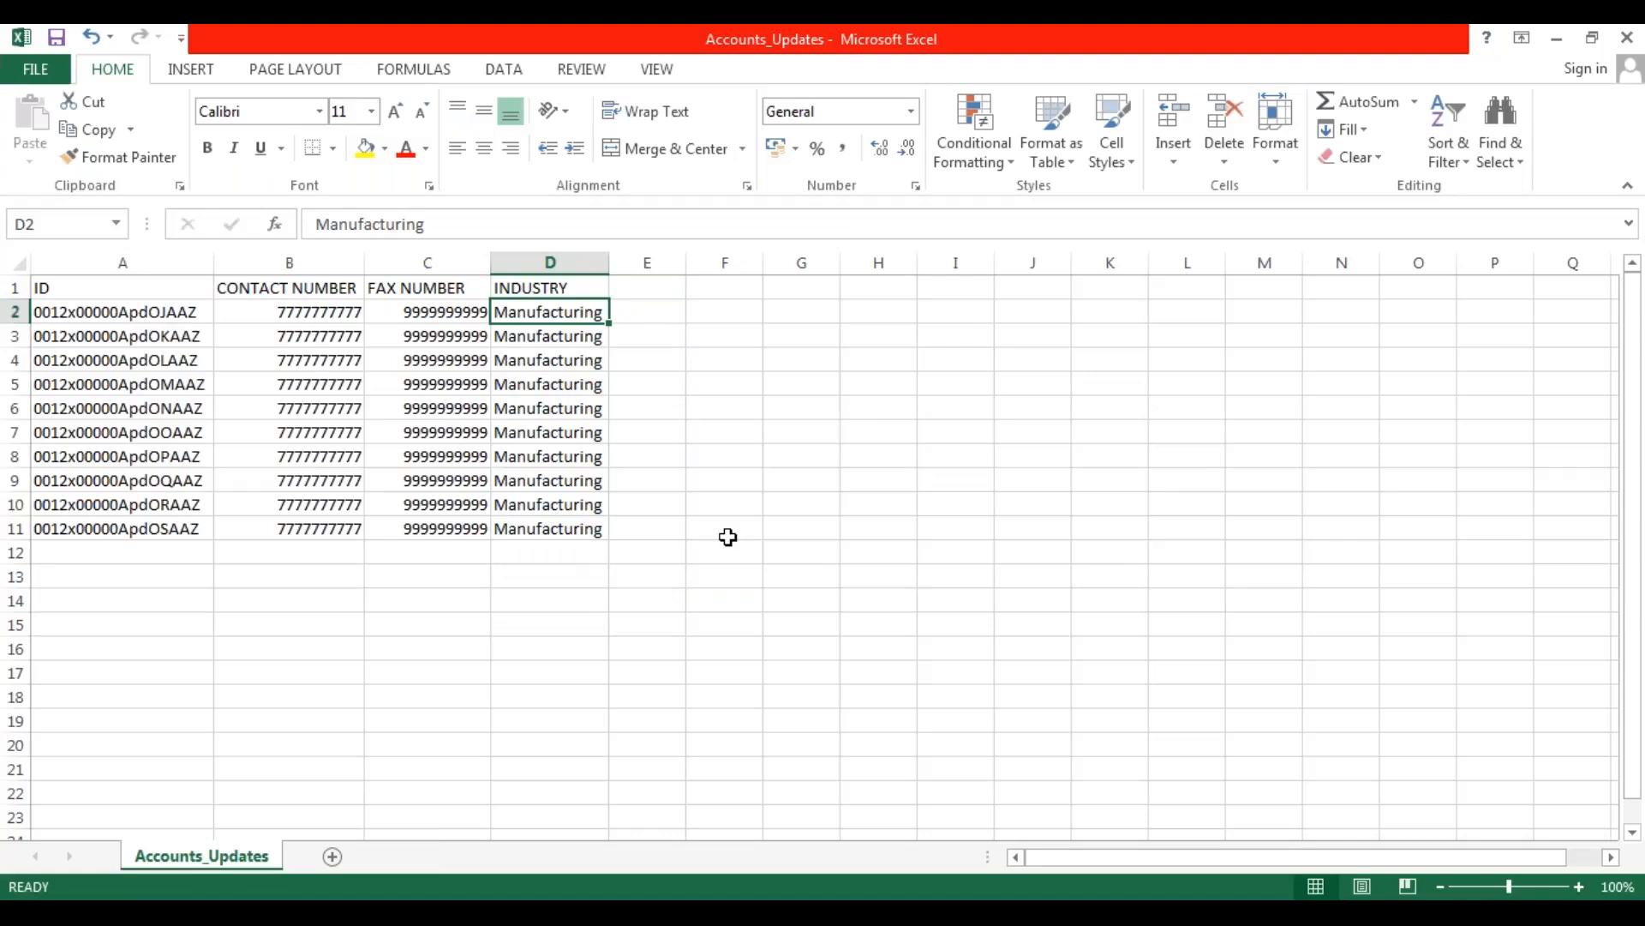
Close the Accounts_Updates workbook, saving its changes over the existing Accounts_Updates.csv and keeping the CSV format.
{"action": "left_click", "coordinate": [1628, 38]}
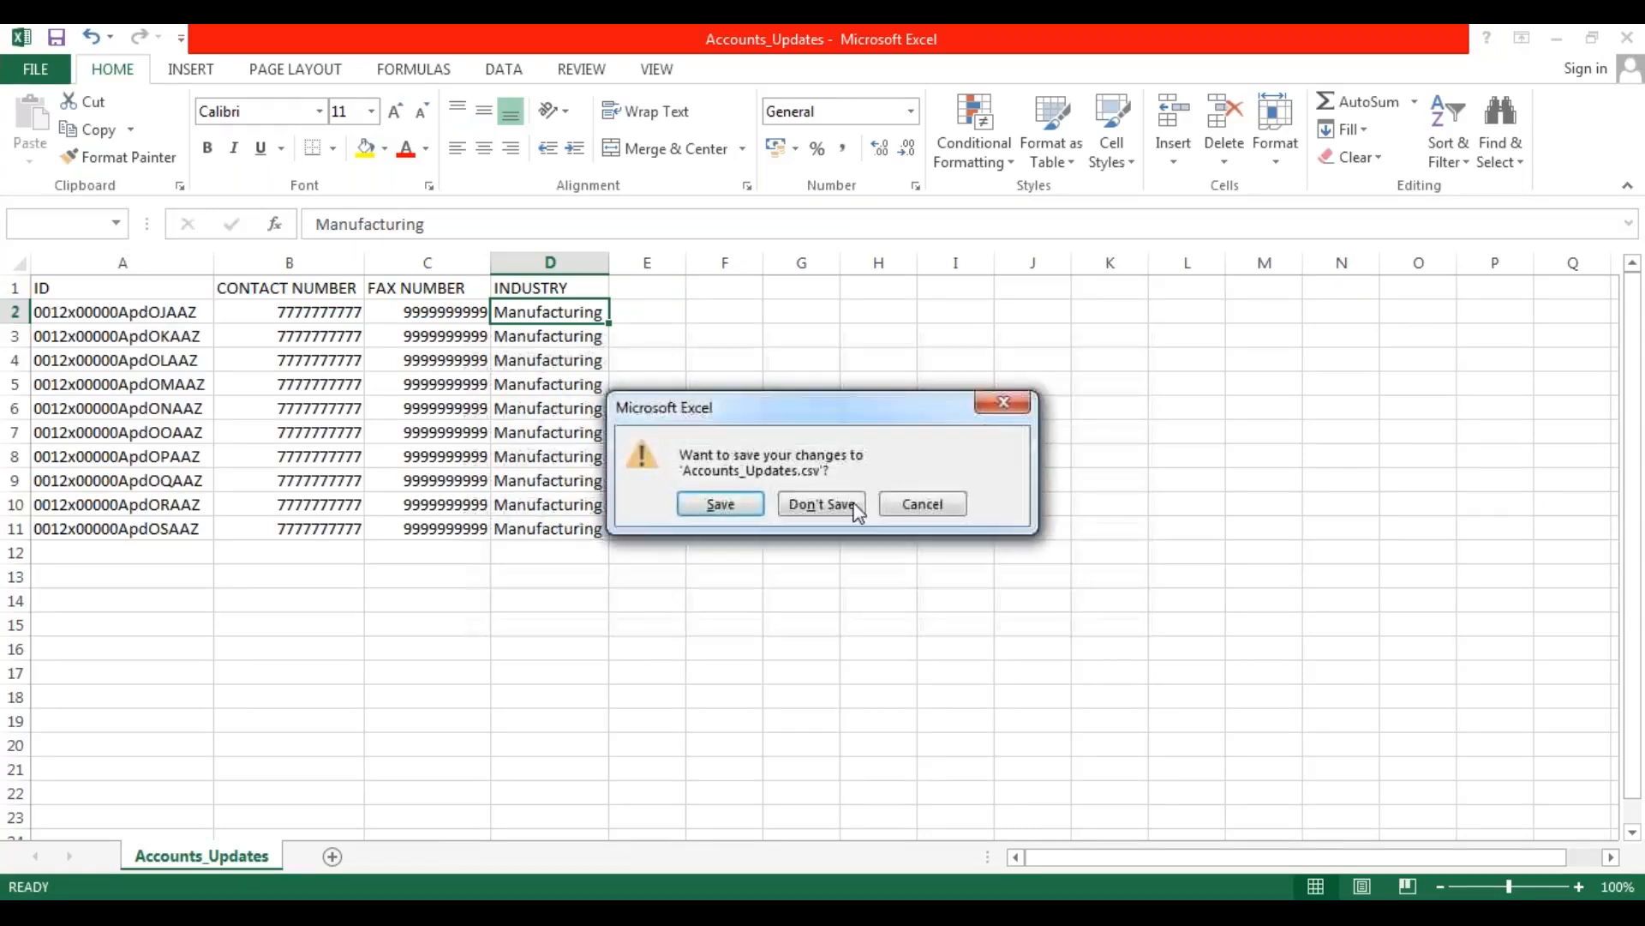
{"action": "left_click", "coordinate": [721, 504]}
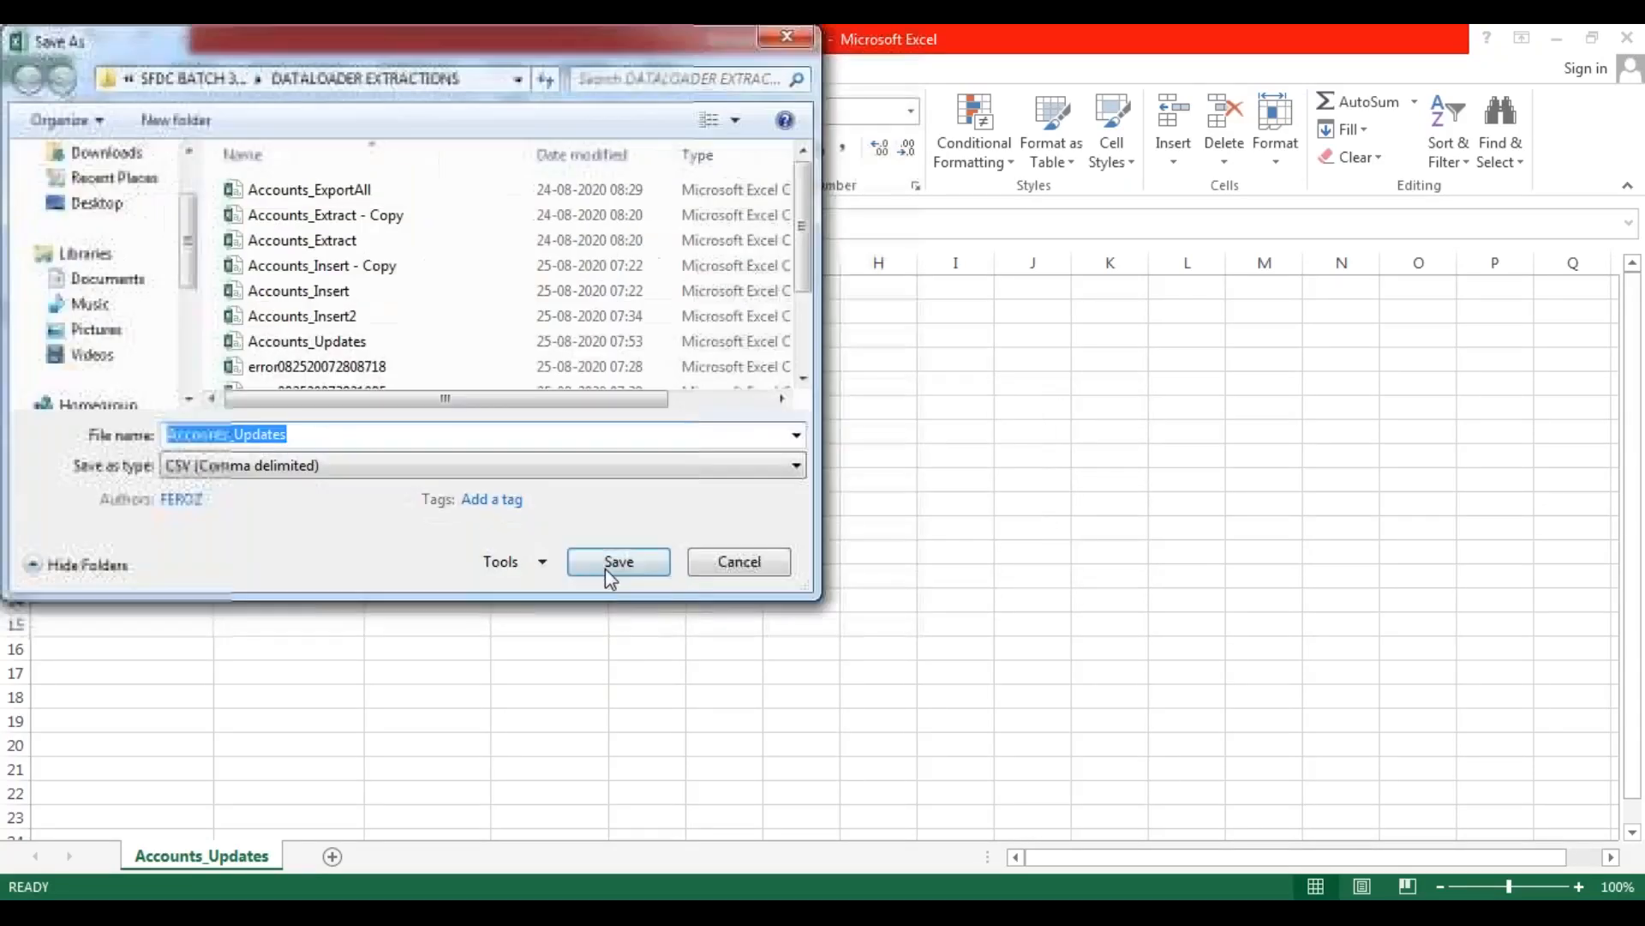
{"action": "left_click", "coordinate": [615, 562]}
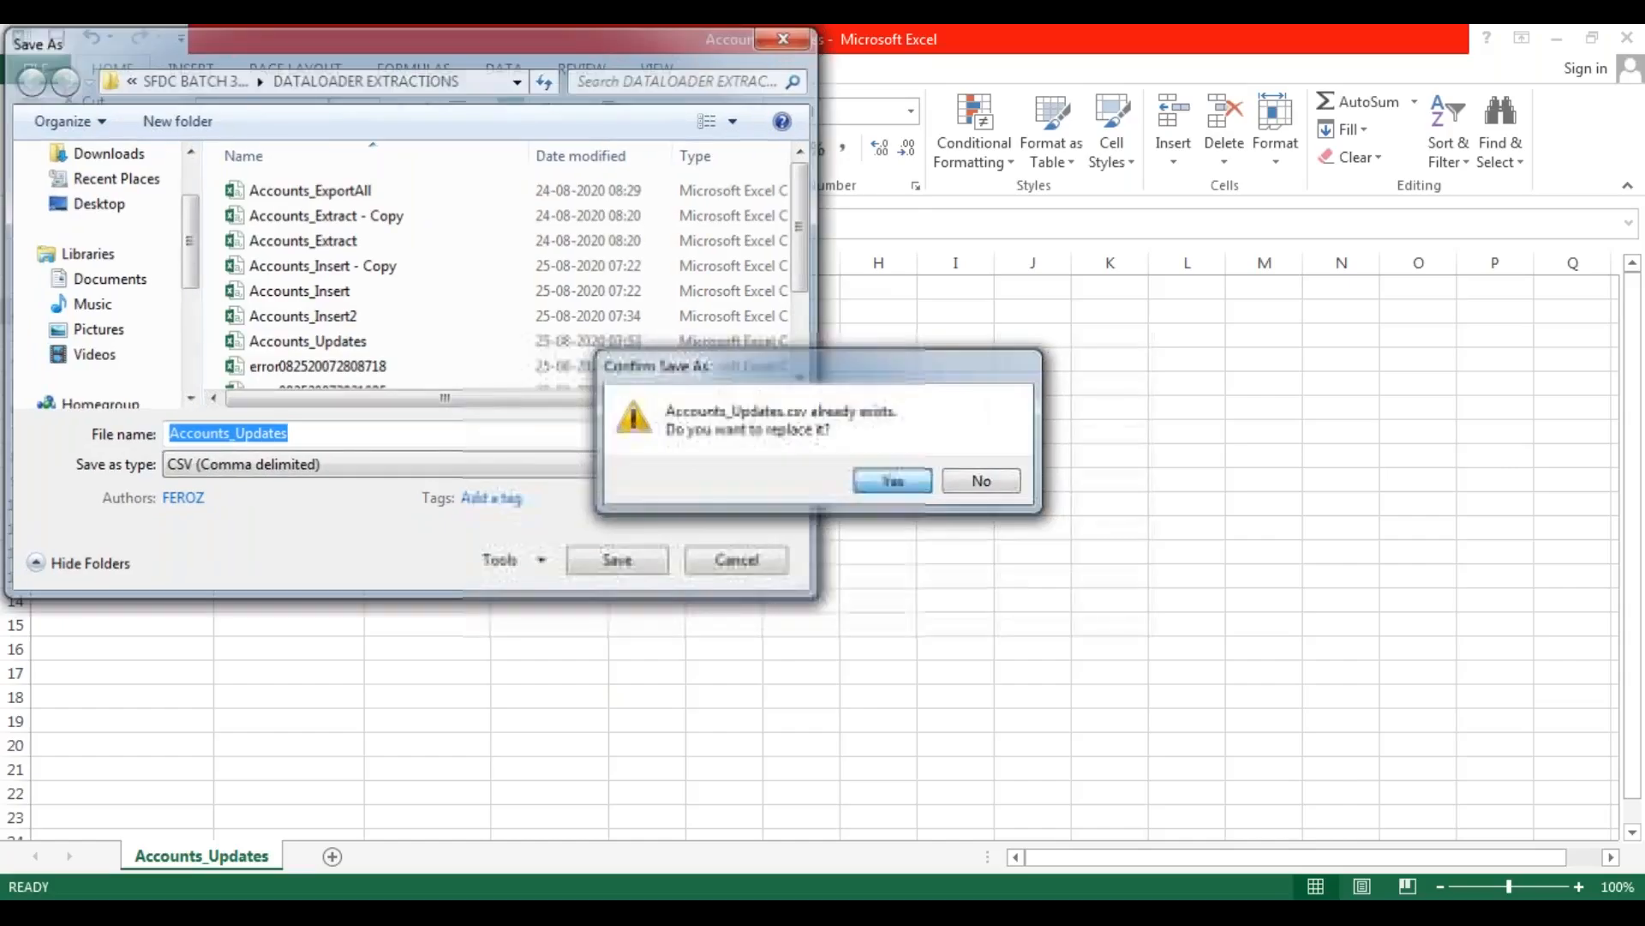
{"action": "left_click", "coordinate": [888, 480]}
{"action": "left_click", "coordinate": [750, 539]}
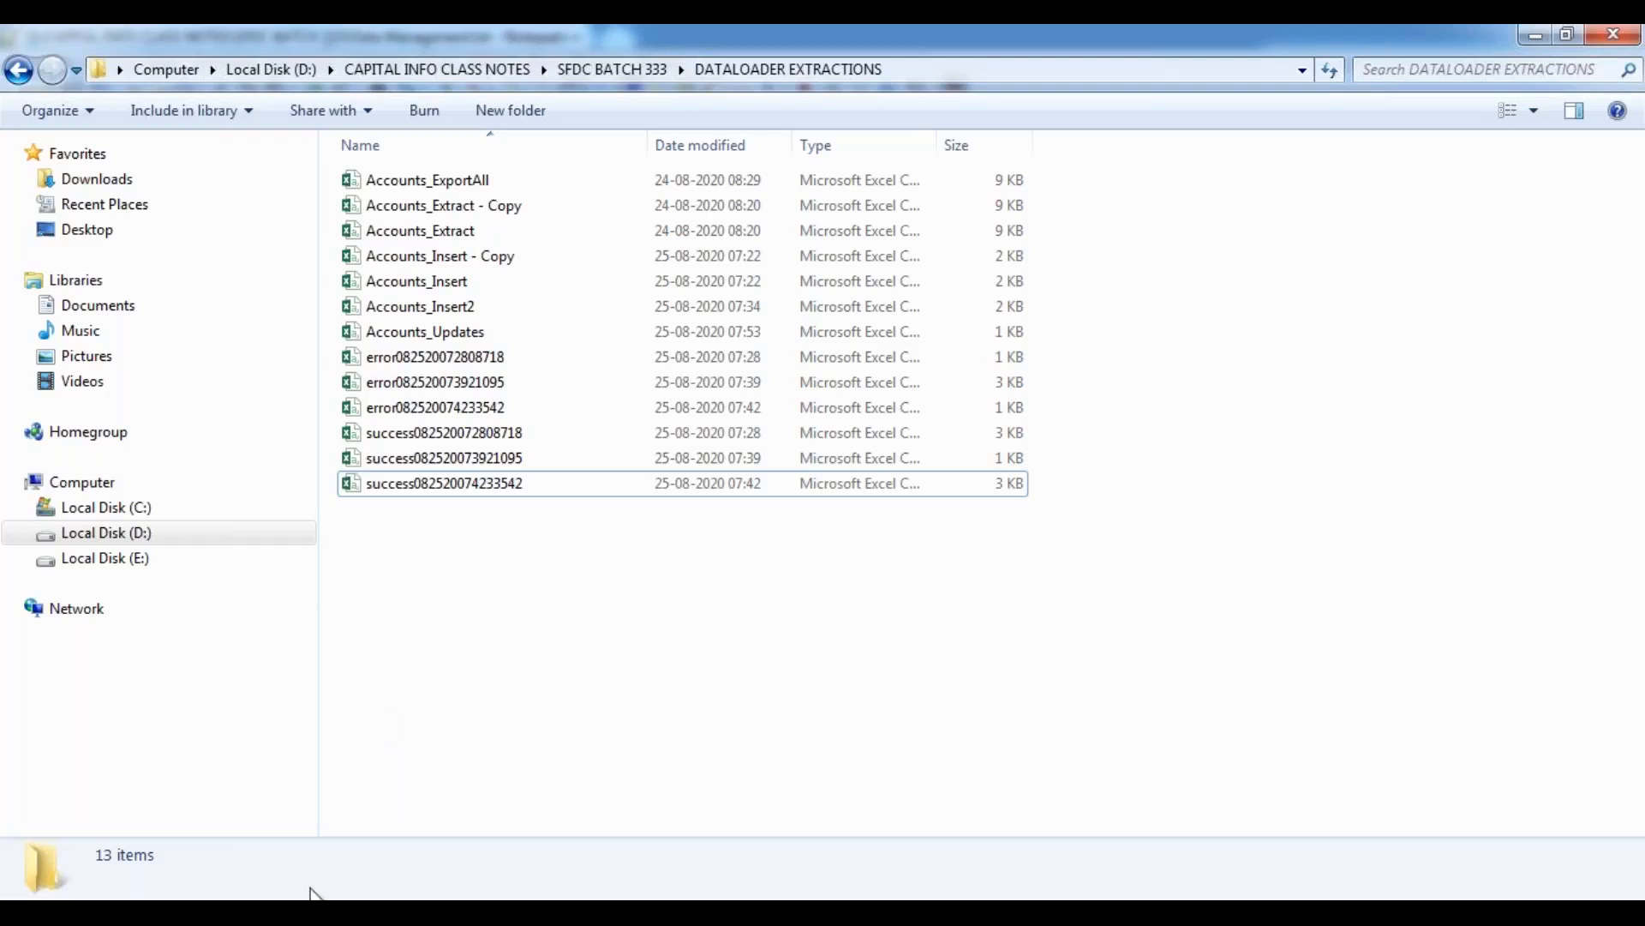
Switch to Data Loader and start an Update on the Account object, loading Accounts_Updates.csv as the source file.
{"action": "left_click", "coordinate": [1474, 310]}
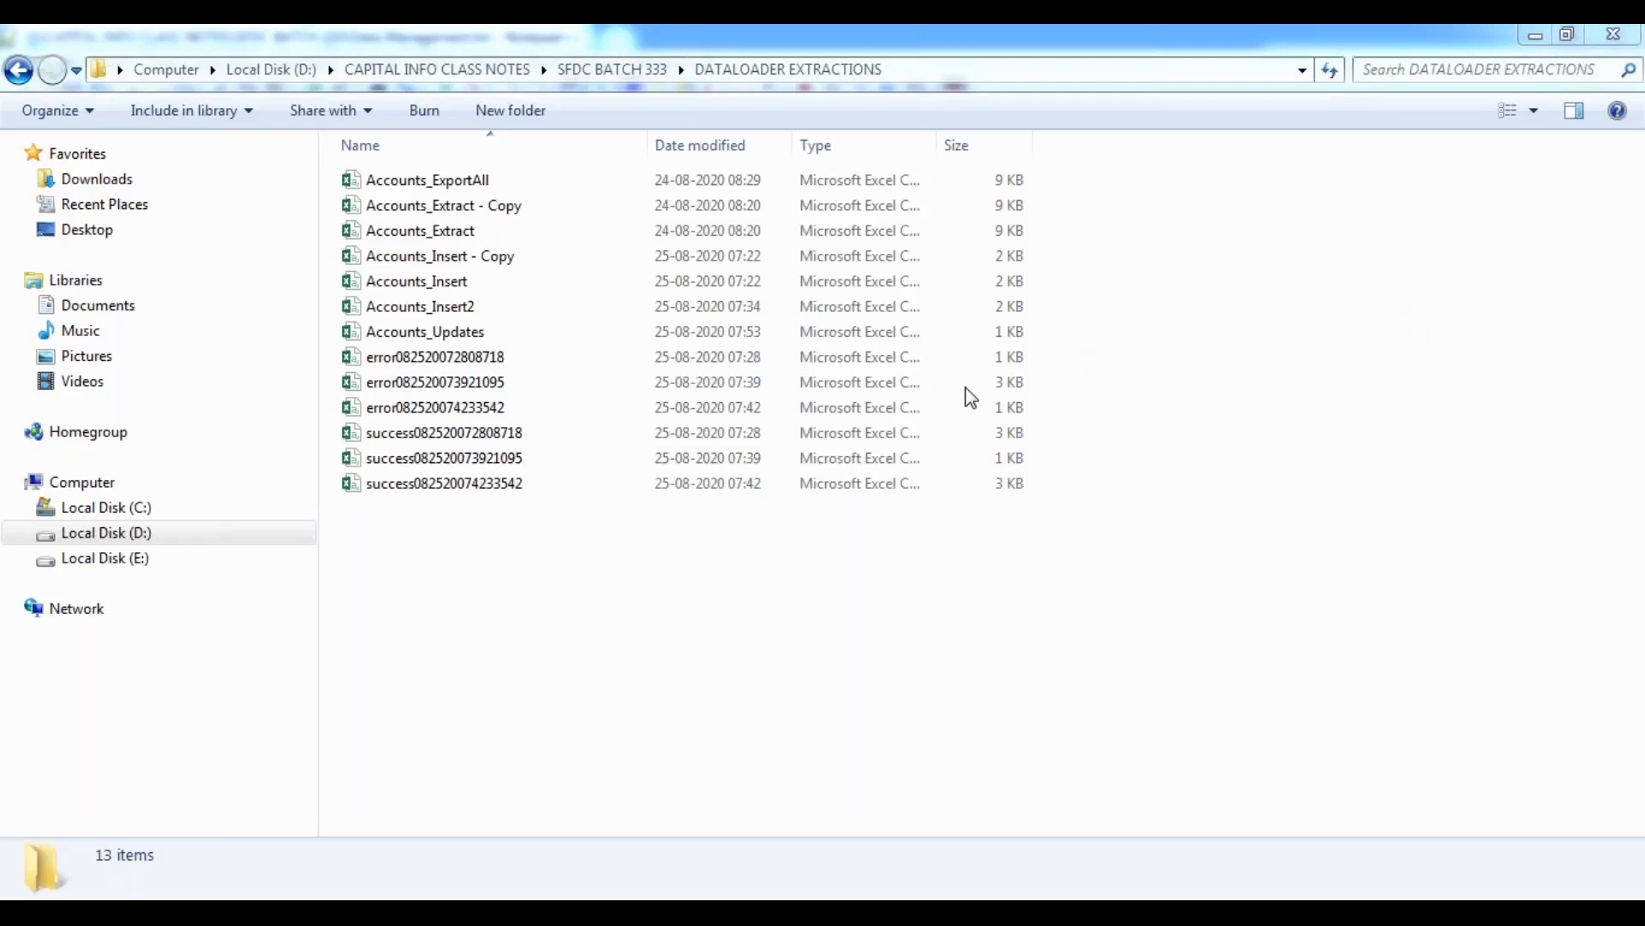
{"action": "left_click", "coordinate": [495, 578]}
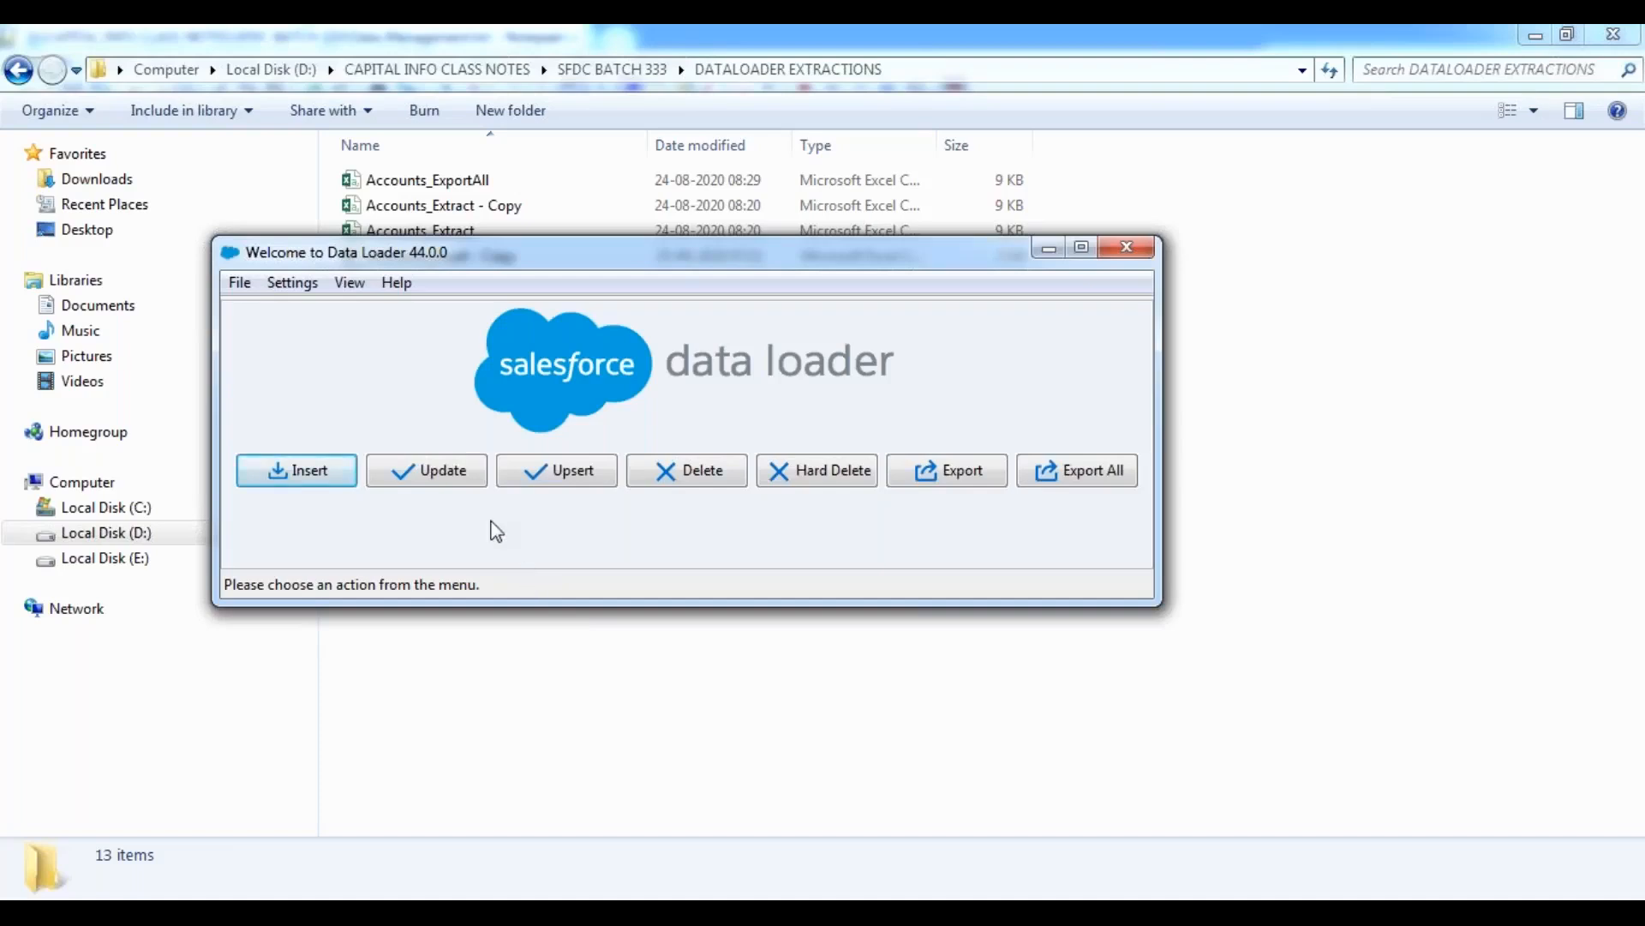
{"action": "left_click", "coordinate": [438, 470]}
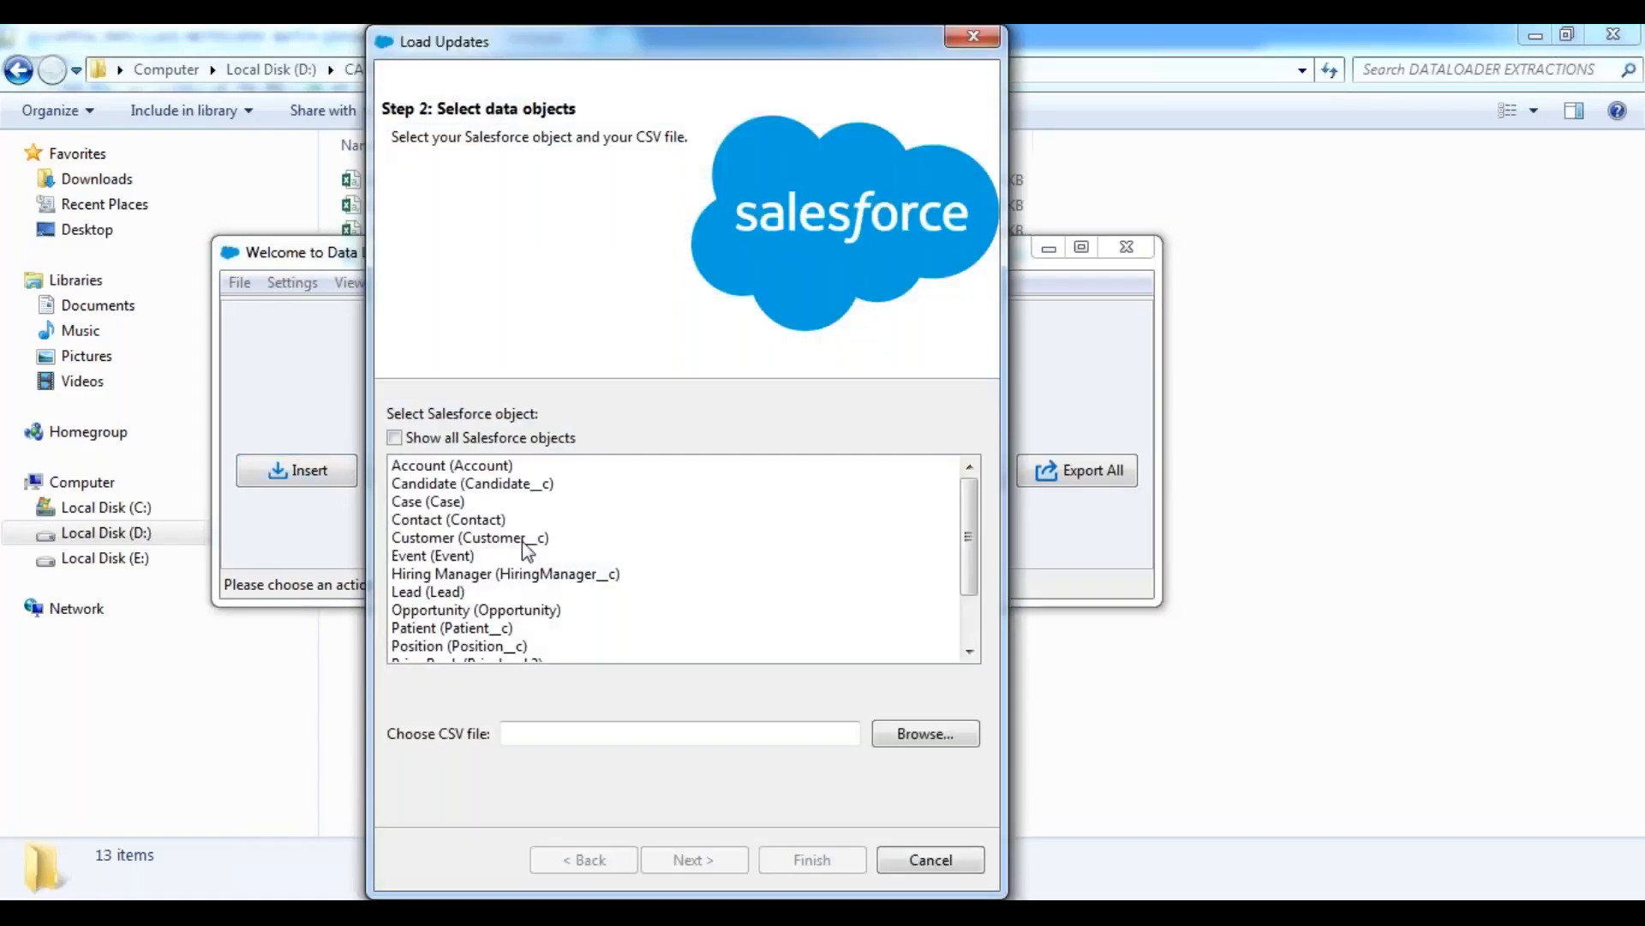
{"action": "left_click", "coordinate": [463, 467]}
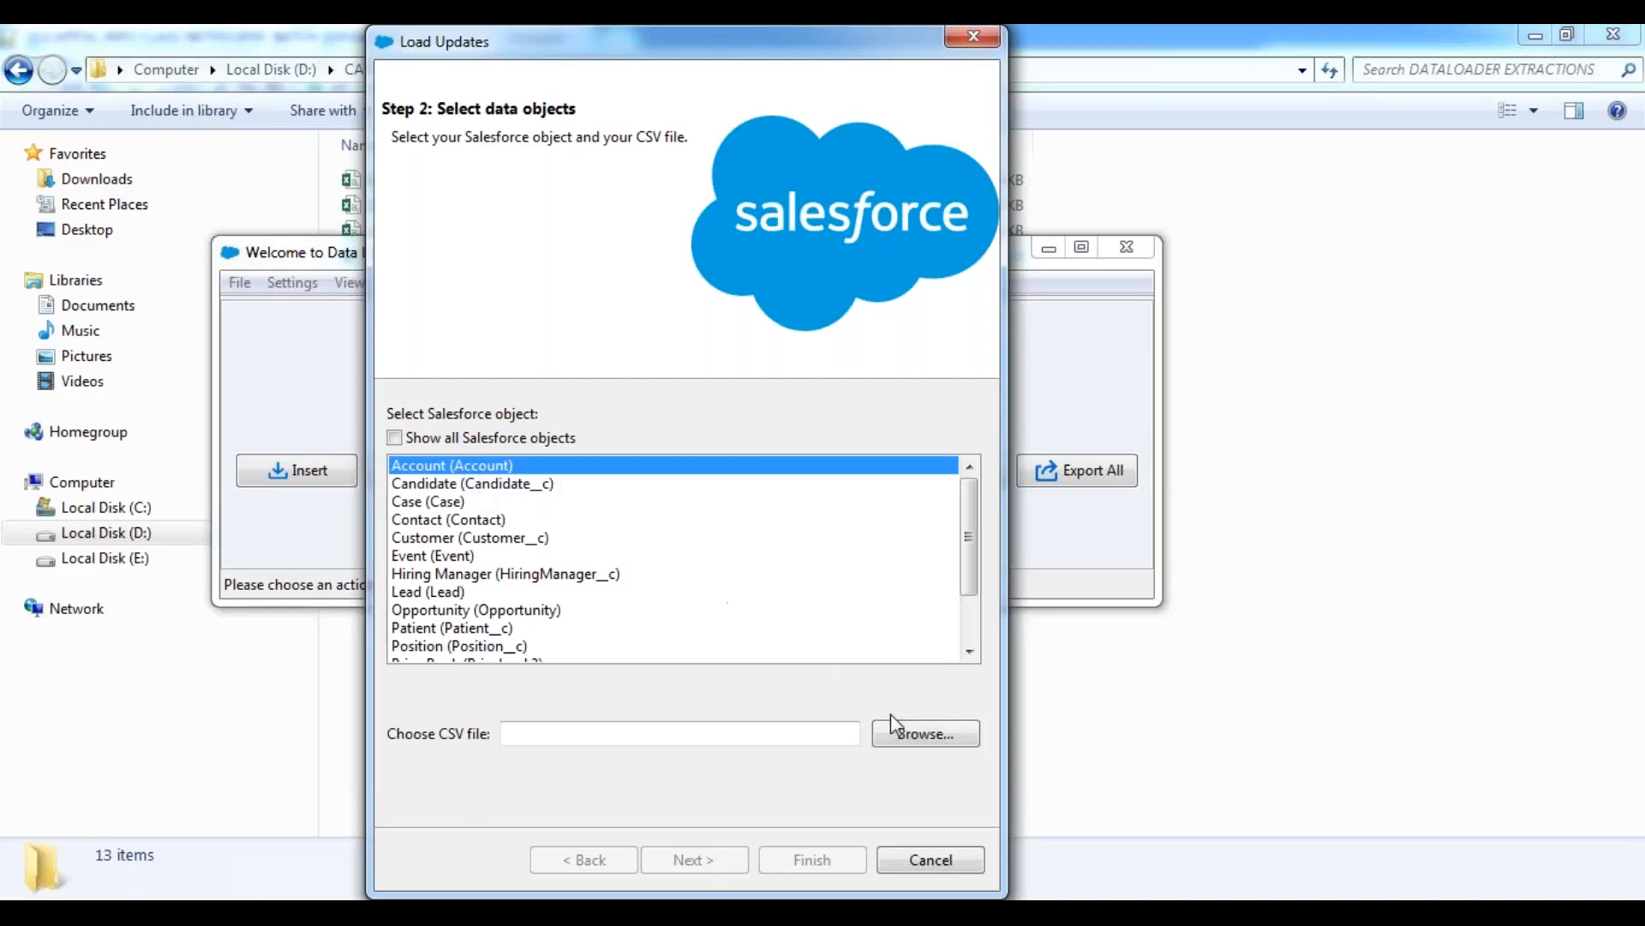
{"action": "left_click", "coordinate": [937, 739]}
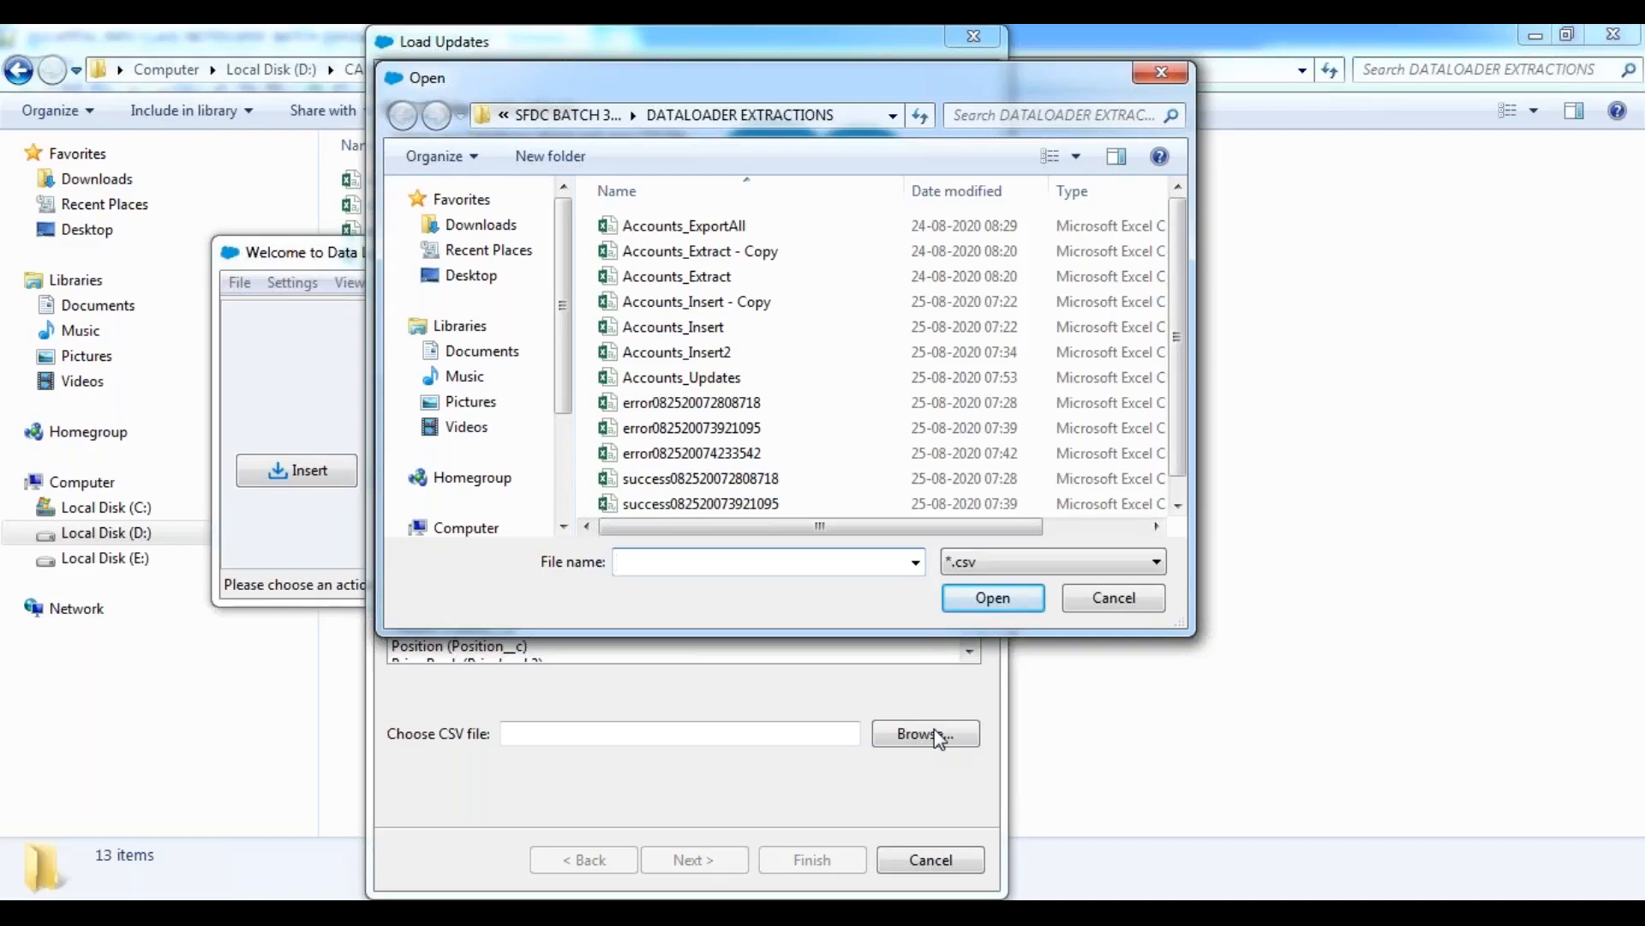
{"action": "left_click", "coordinate": [697, 383]}
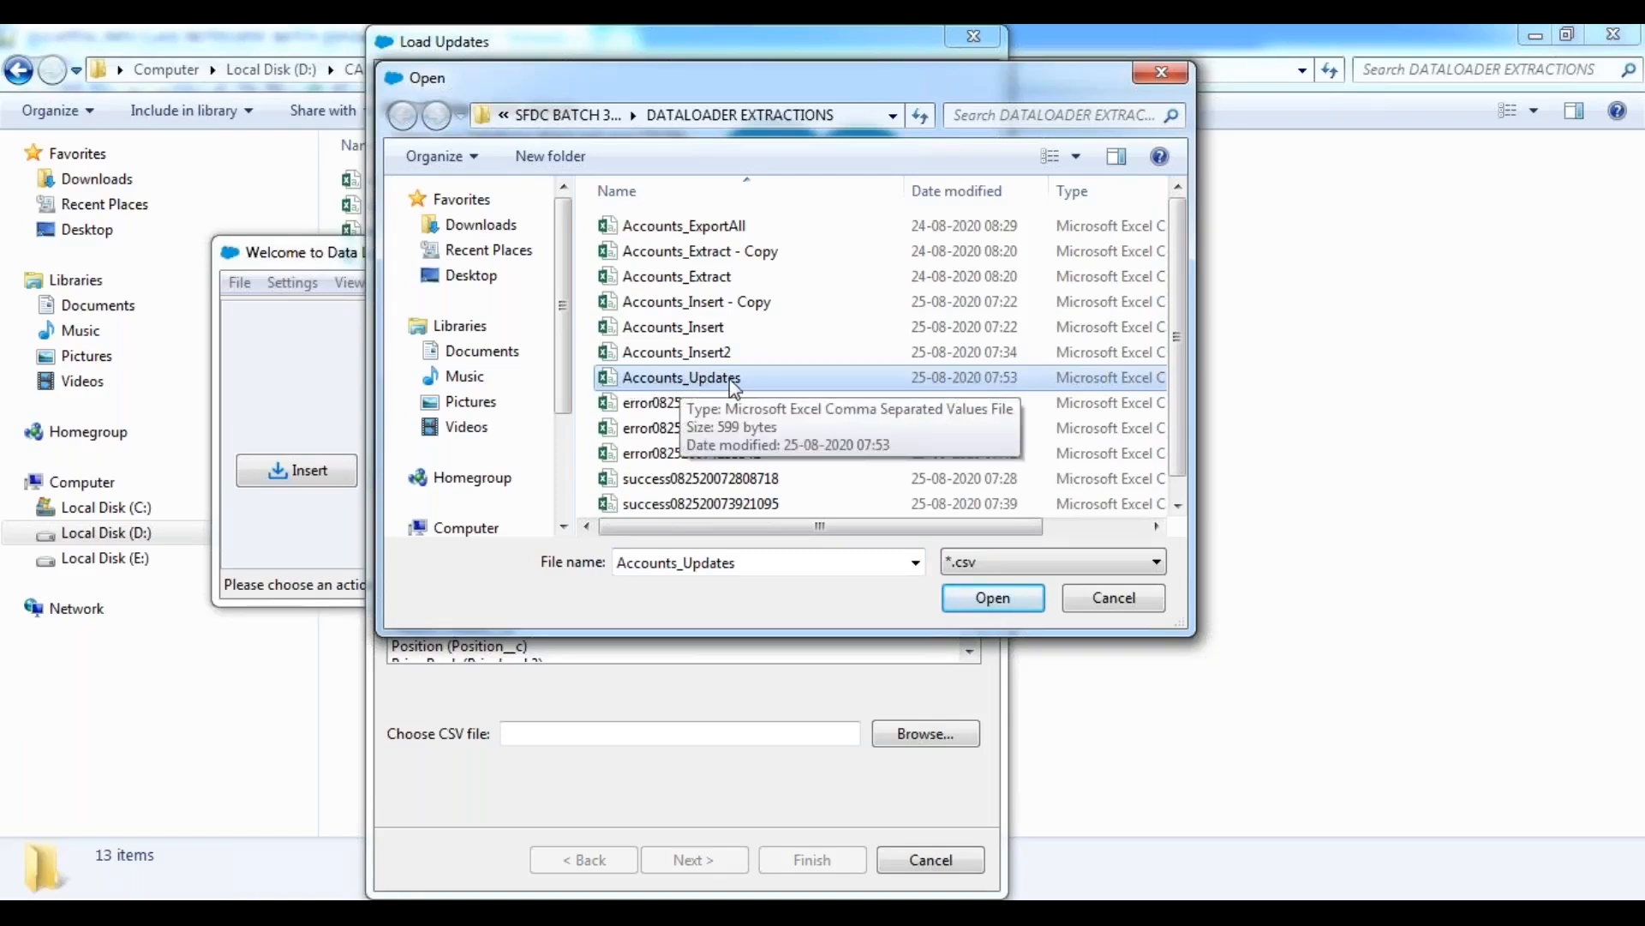
{"action": "left_click", "coordinate": [1001, 593]}
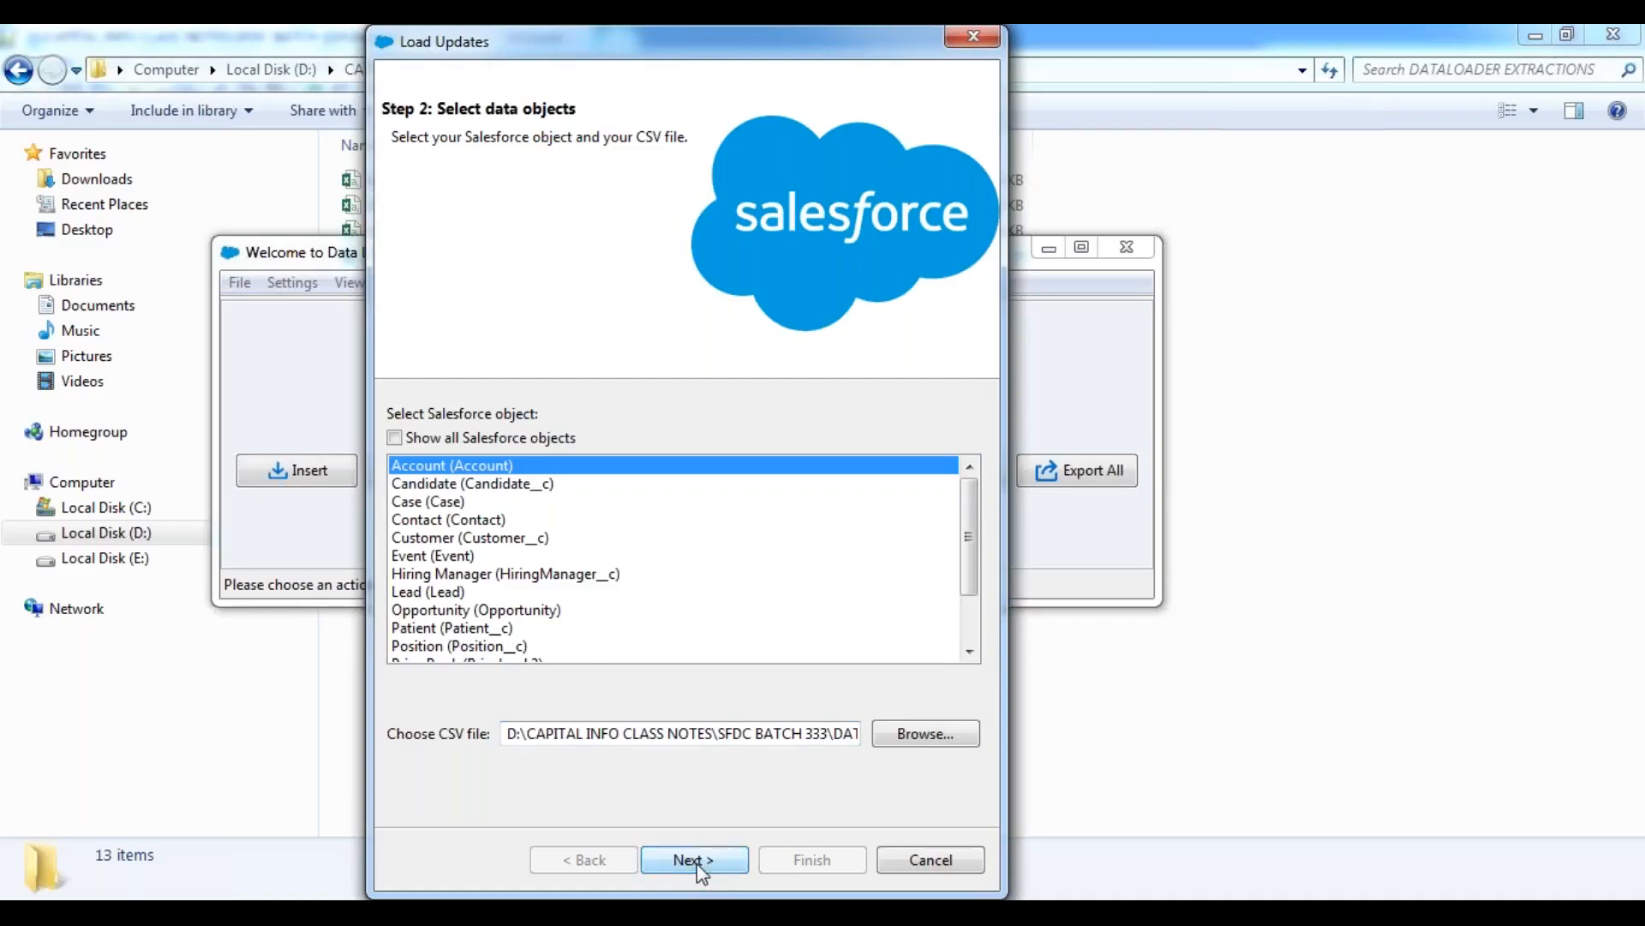
{"action": "left_click", "coordinate": [698, 862]}
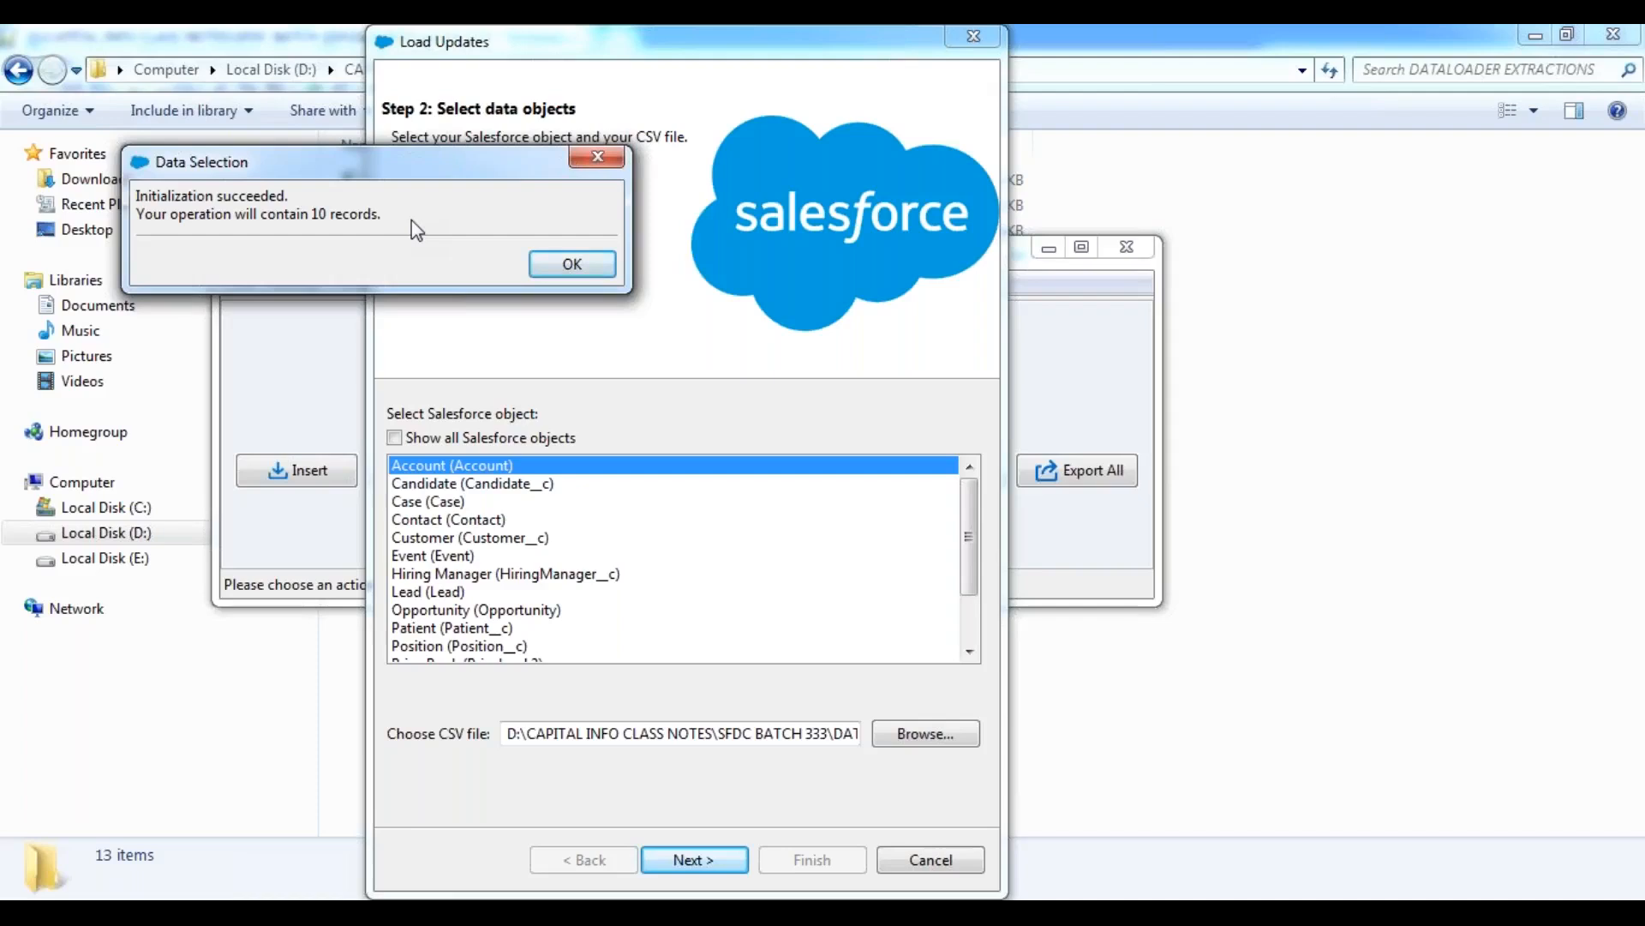
{"action": "left_click", "coordinate": [569, 264]}
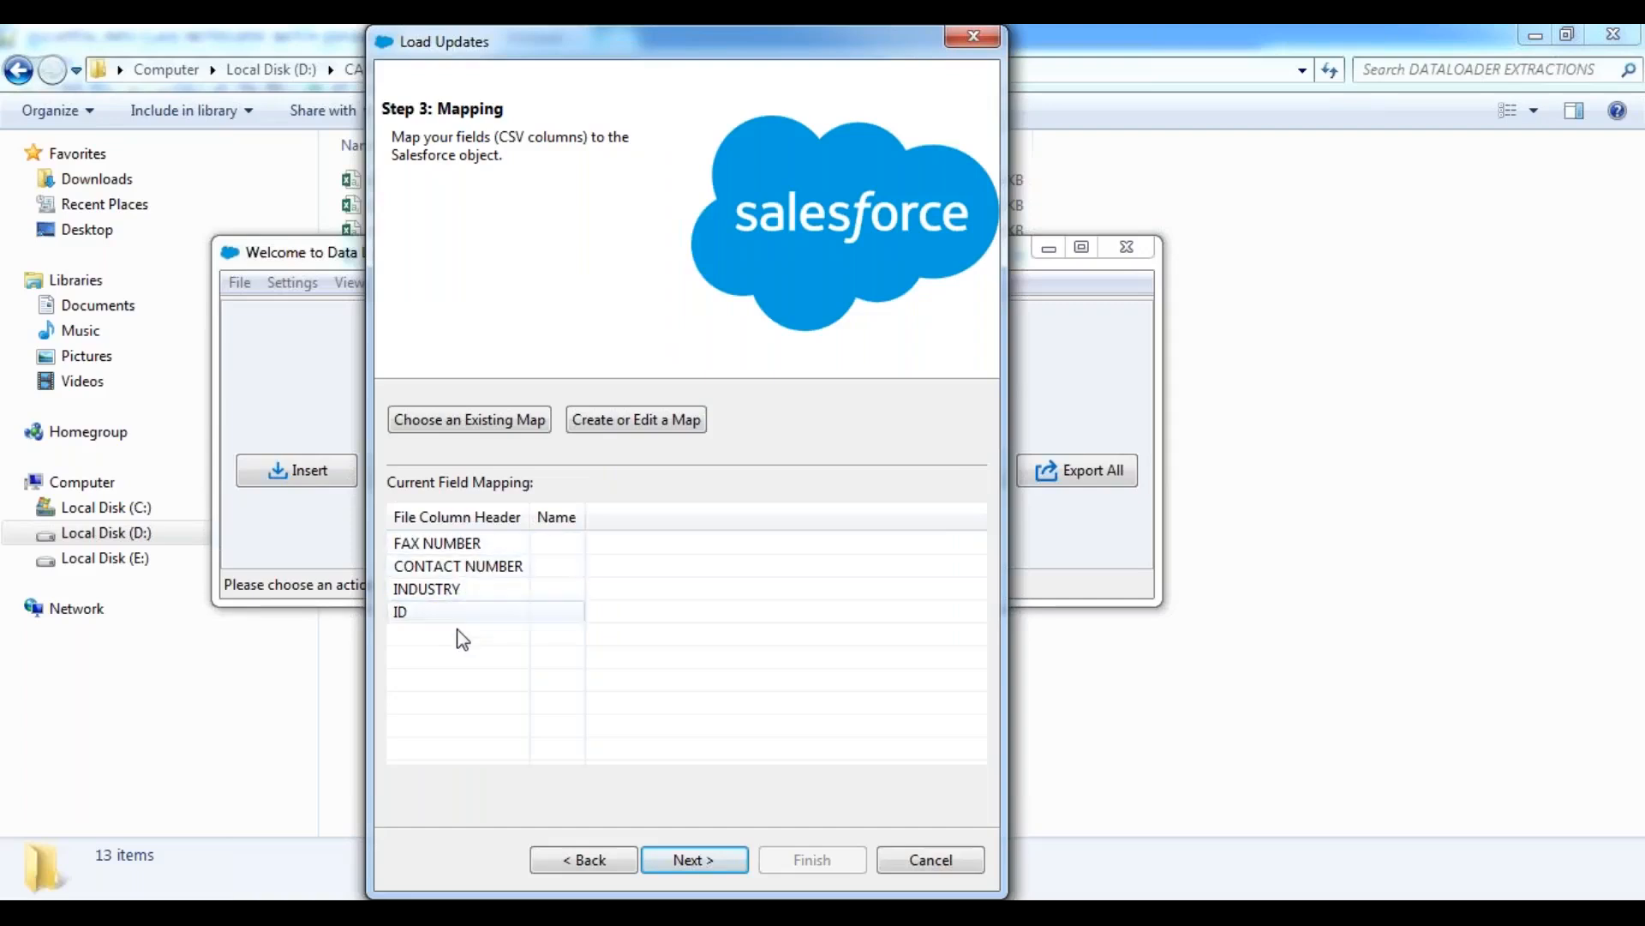
Create a field mapping for the update and auto-match the Salesforce fields to the file columns.
{"action": "left_click", "coordinate": [638, 420]}
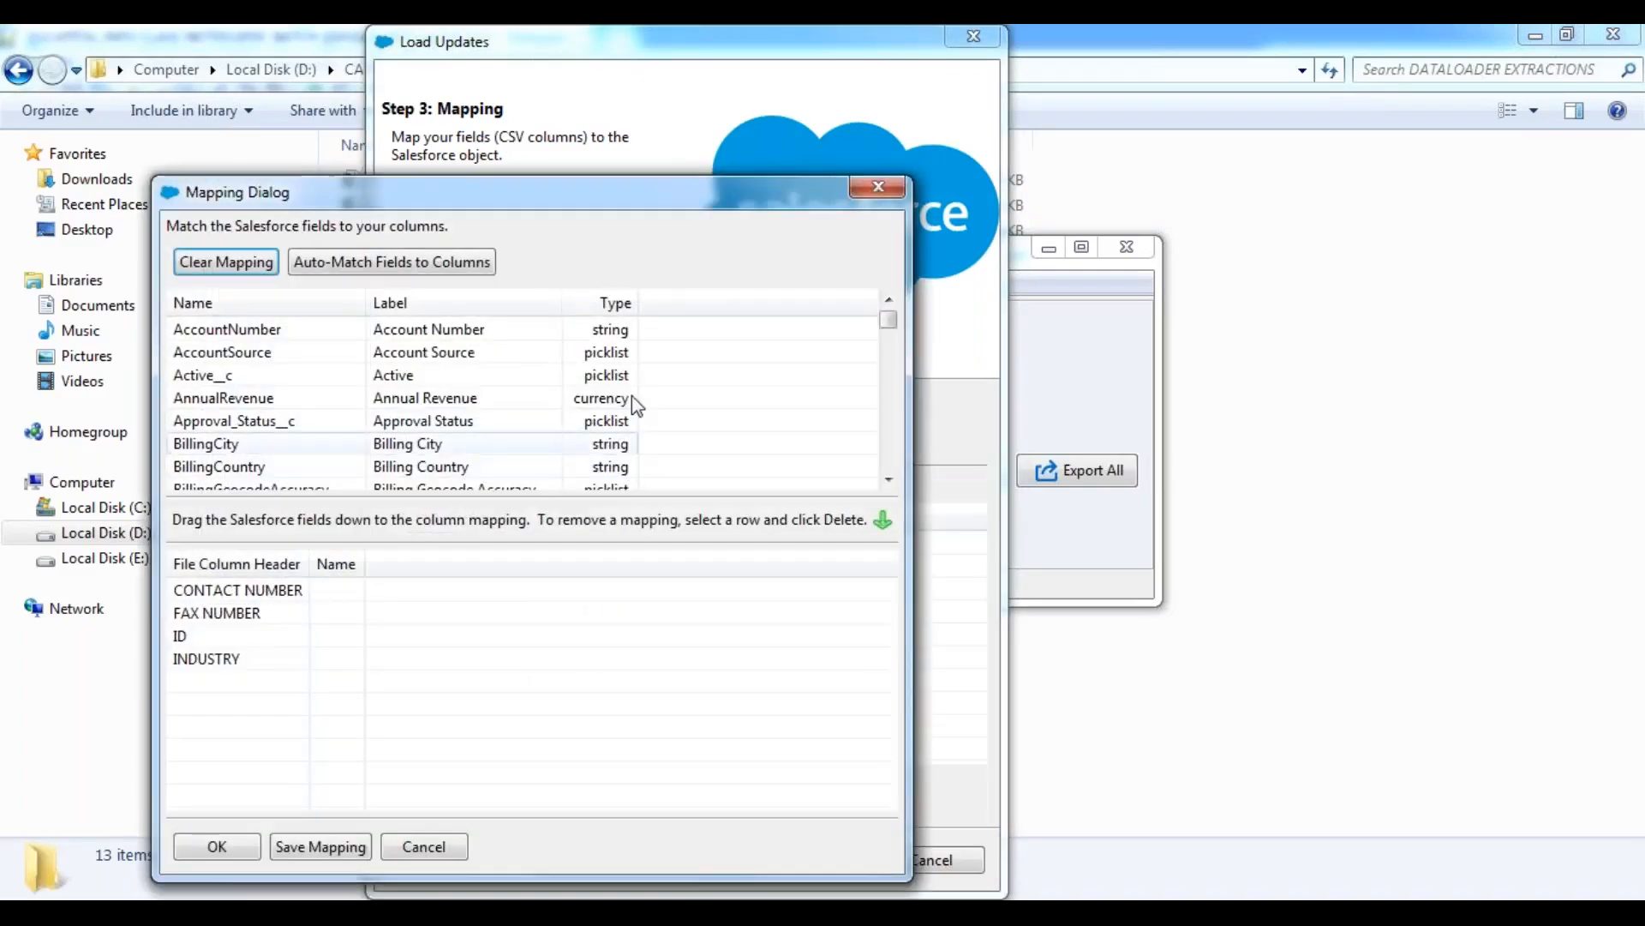
{"action": "left_click_drag", "start_coordinate": [552, 214], "coordinate": [817, 192]}
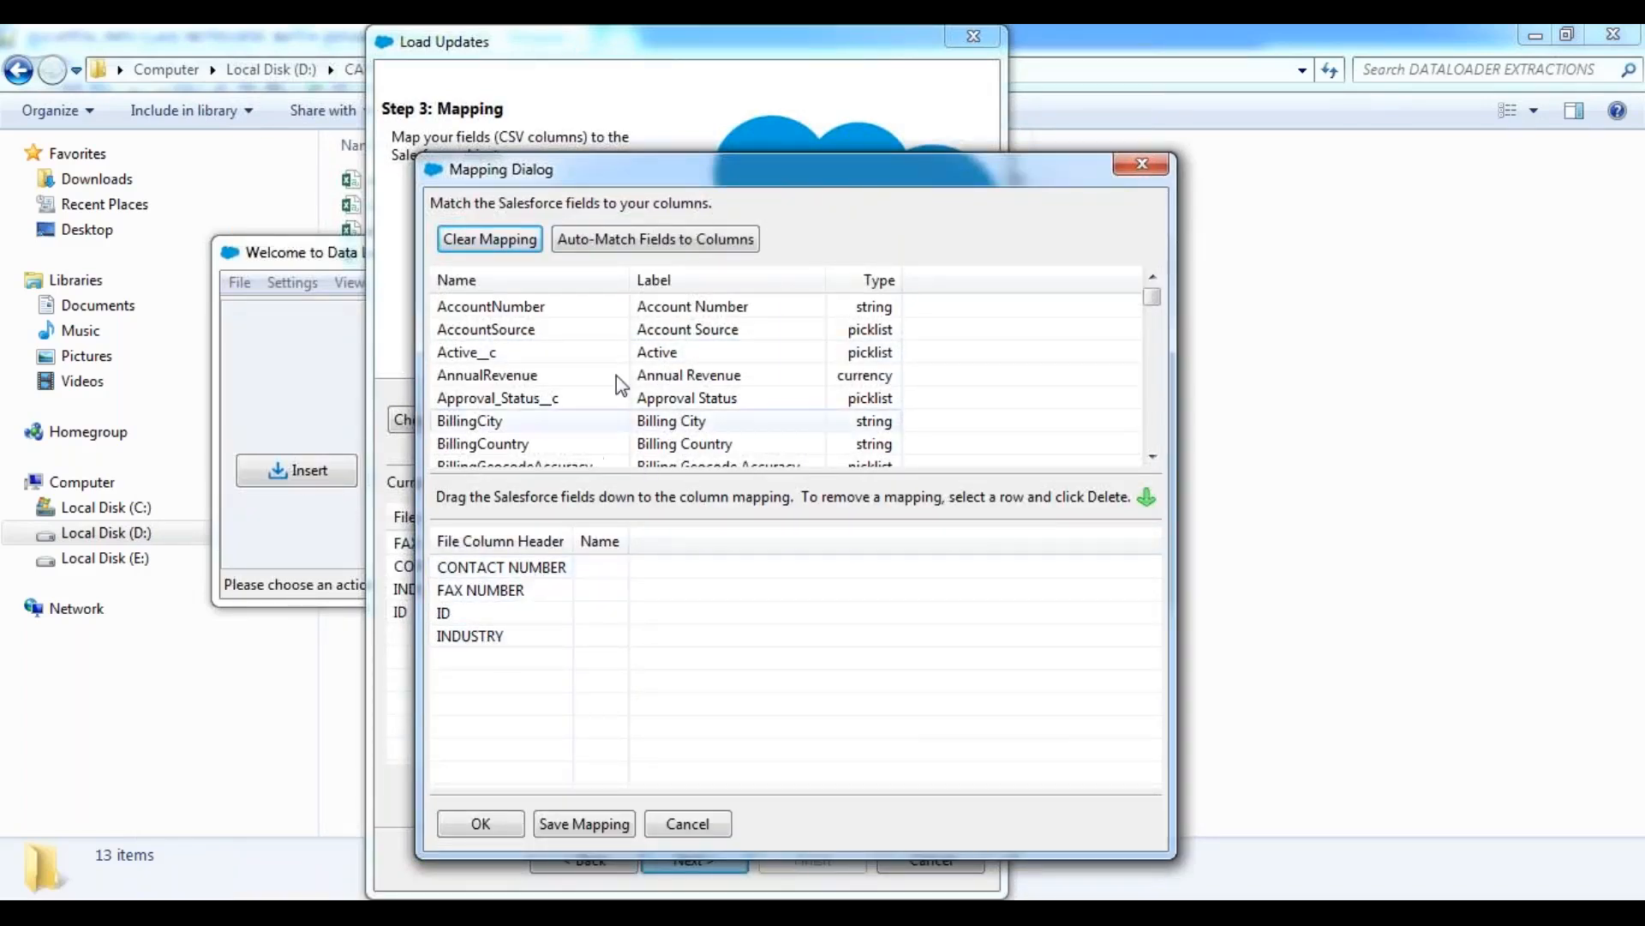
{"action": "left_click", "coordinate": [659, 243]}
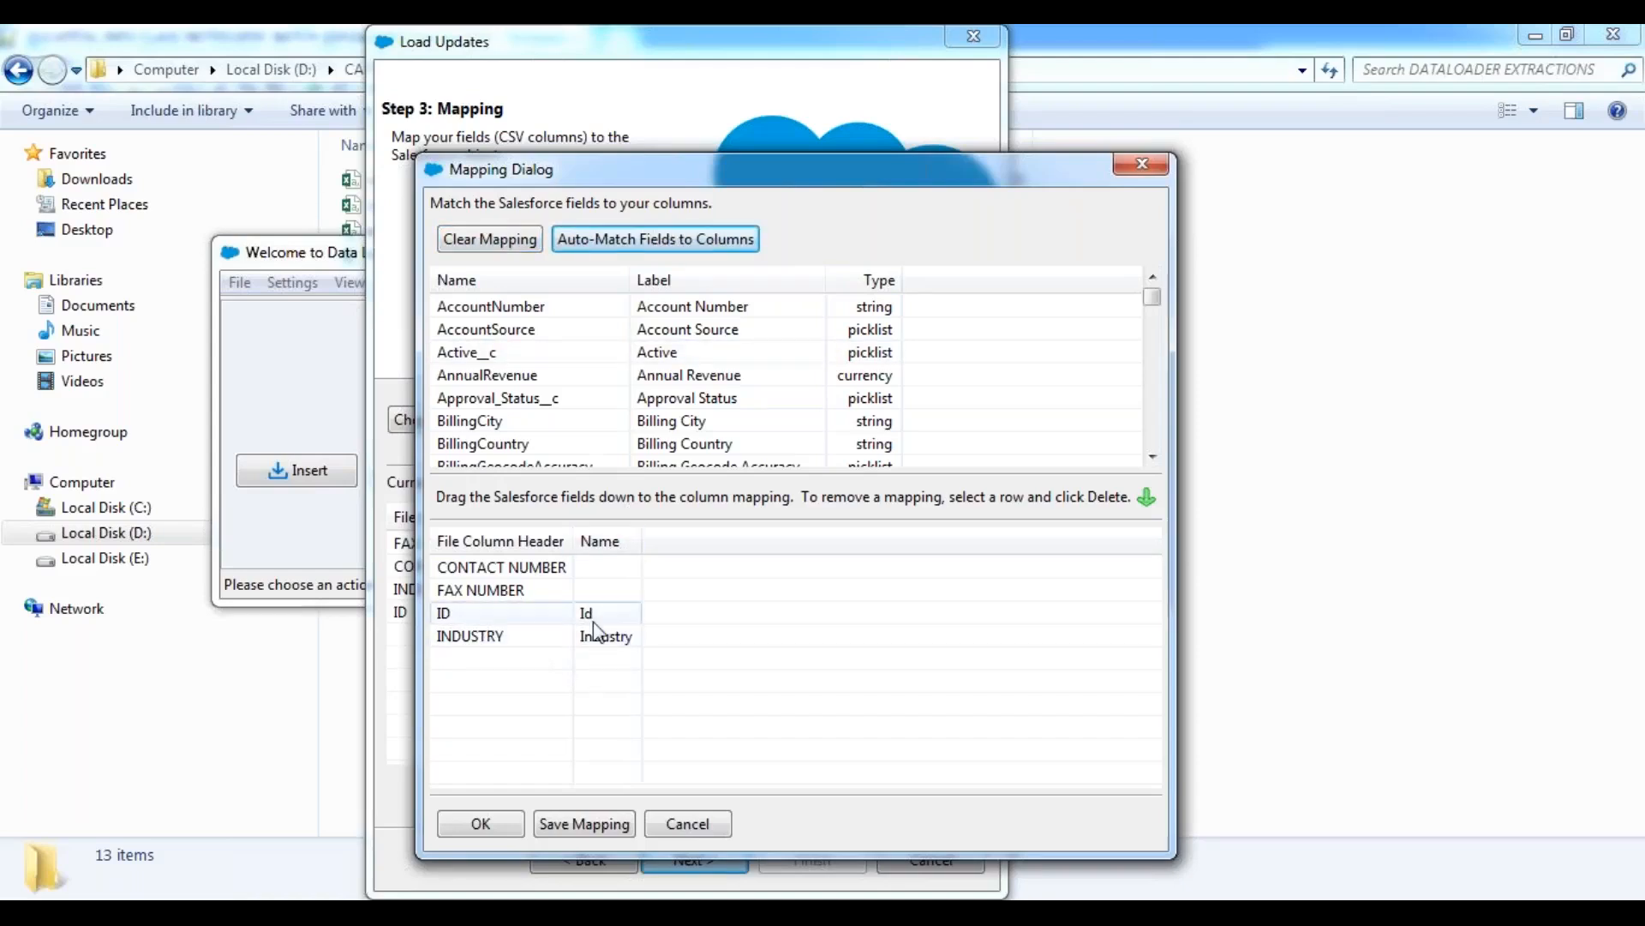
{"action": "left_click", "coordinate": [533, 635]}
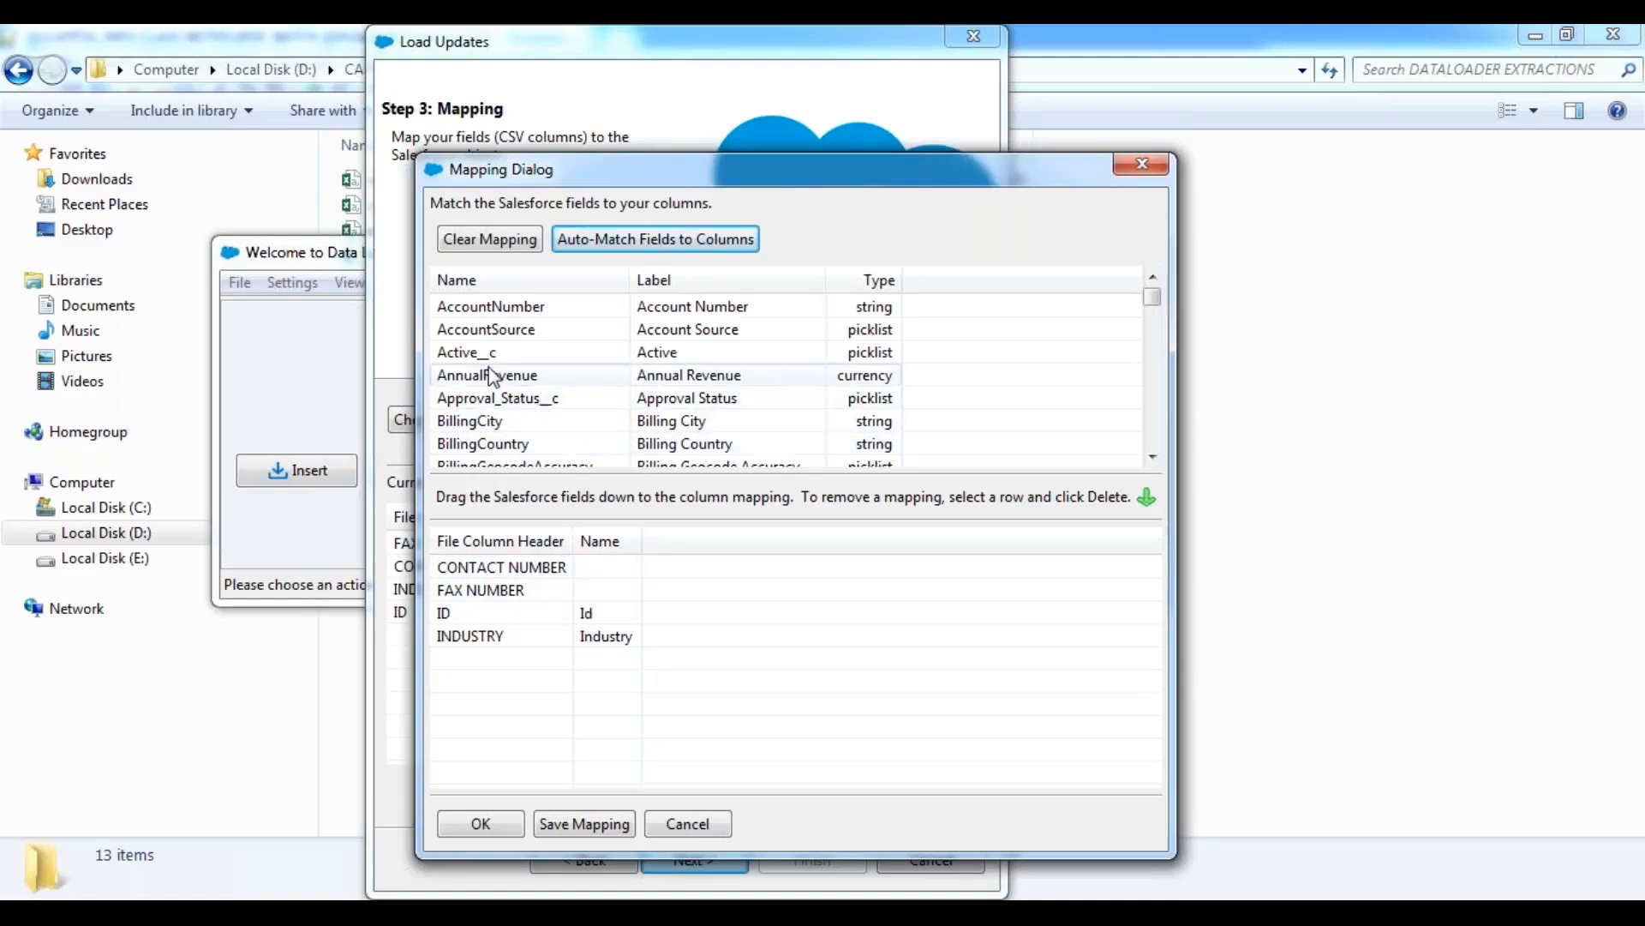
Map the Salesforce Phone field to the CONTACT NUMBER column.
{"action": "left_click", "coordinate": [490, 337]}
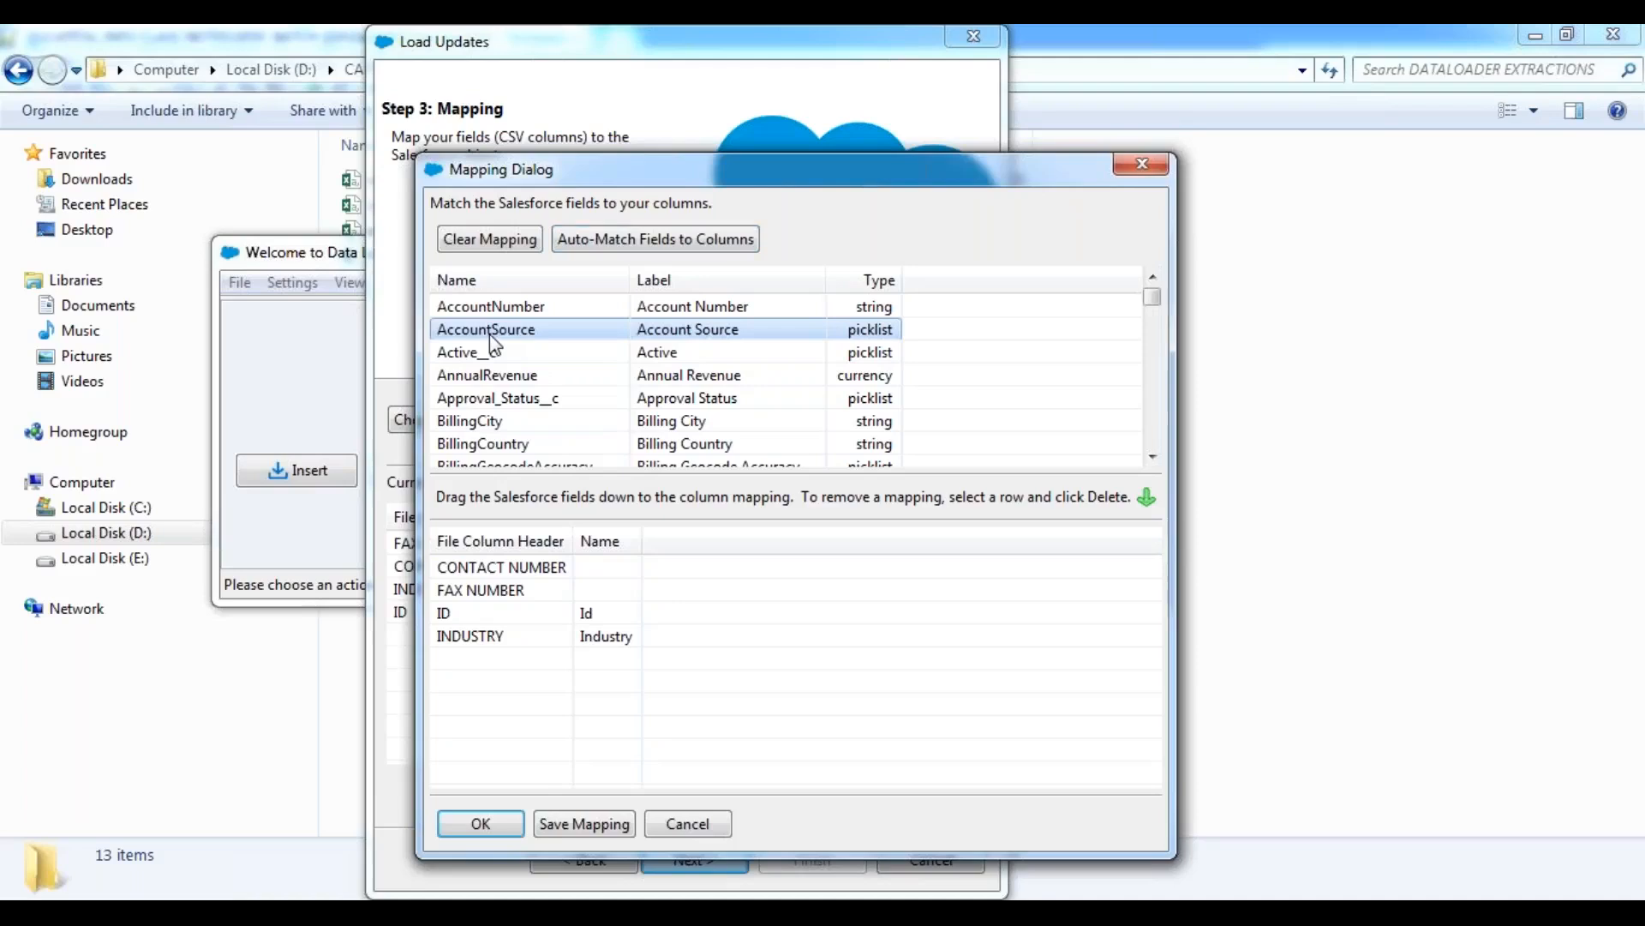
{"action": "scroll", "coordinate": [492, 360], "scroll_direction": "down", "scroll_amount": 13}
{"action": "left_click", "coordinate": [538, 355]}
{"action": "left_click_drag", "start_coordinate": [538, 357], "coordinate": [695, 586]}
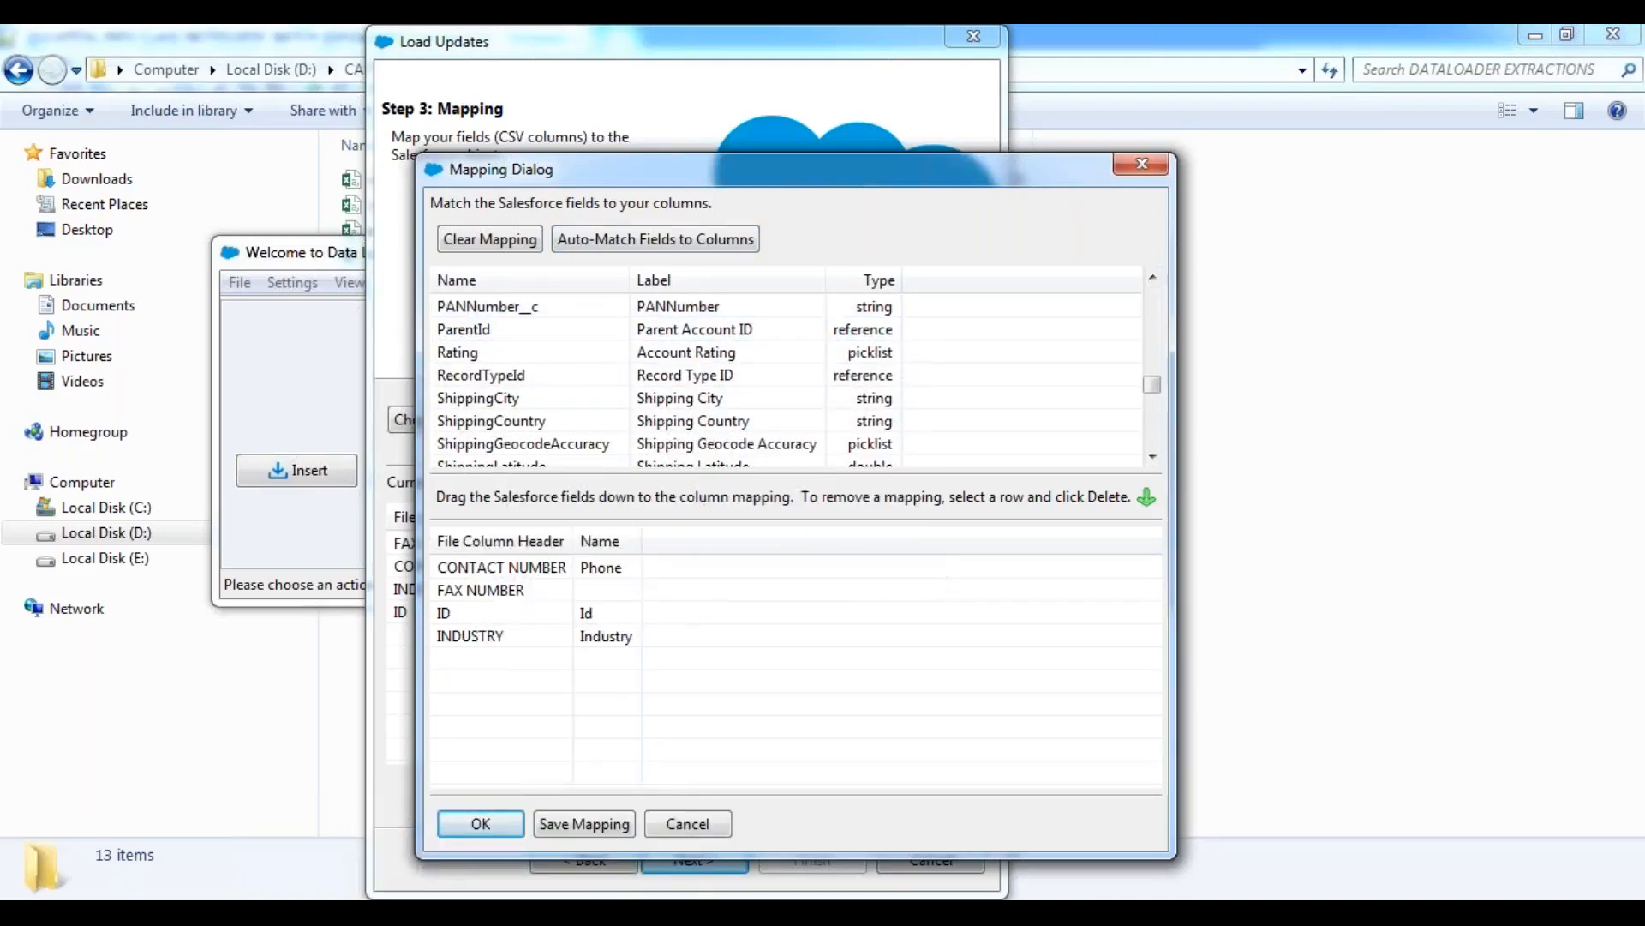
Map the Salesforce Fax field to the FAX NUMBER column and accept the mapping.
{"action": "left_click", "coordinate": [493, 355]}
{"action": "scroll", "coordinate": [494, 355], "scroll_direction": "up", "scroll_amount": 3}
{"action": "left_click", "coordinate": [504, 306]}
{"action": "left_click_drag", "start_coordinate": [504, 306], "coordinate": [656, 593]}
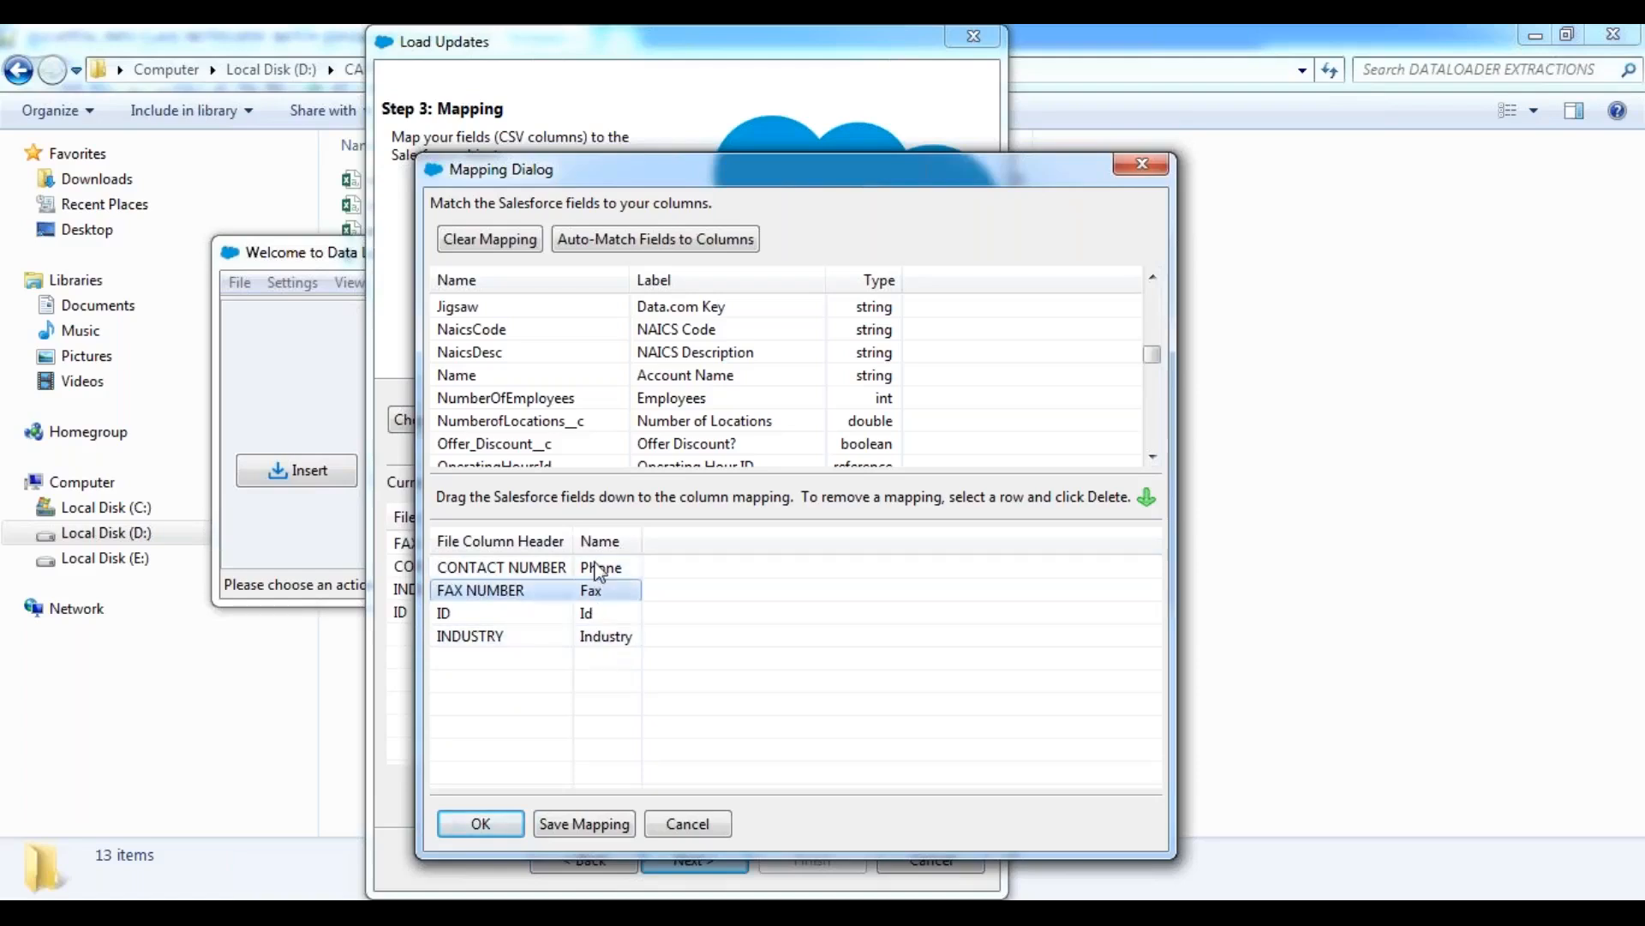
{"action": "left_click", "coordinate": [481, 824]}
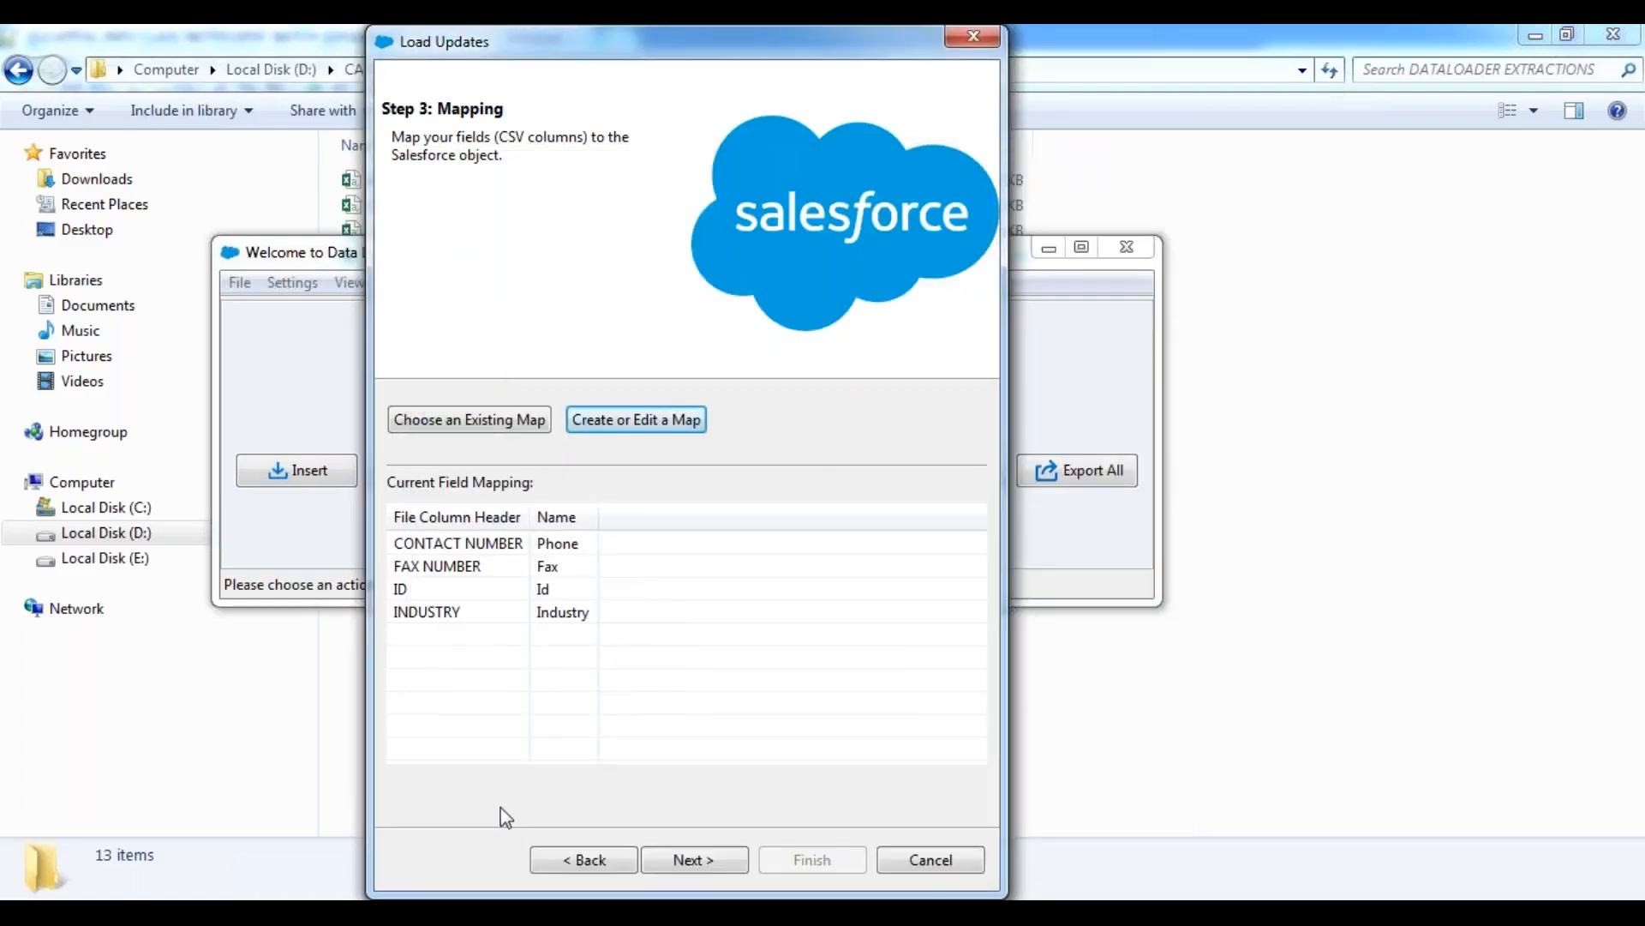
Run the account update with DATALOADER EXTRACTIONS as the directory for success and error files, then dismiss the result and minimize Data Loader.
{"action": "left_click", "coordinate": [699, 861]}
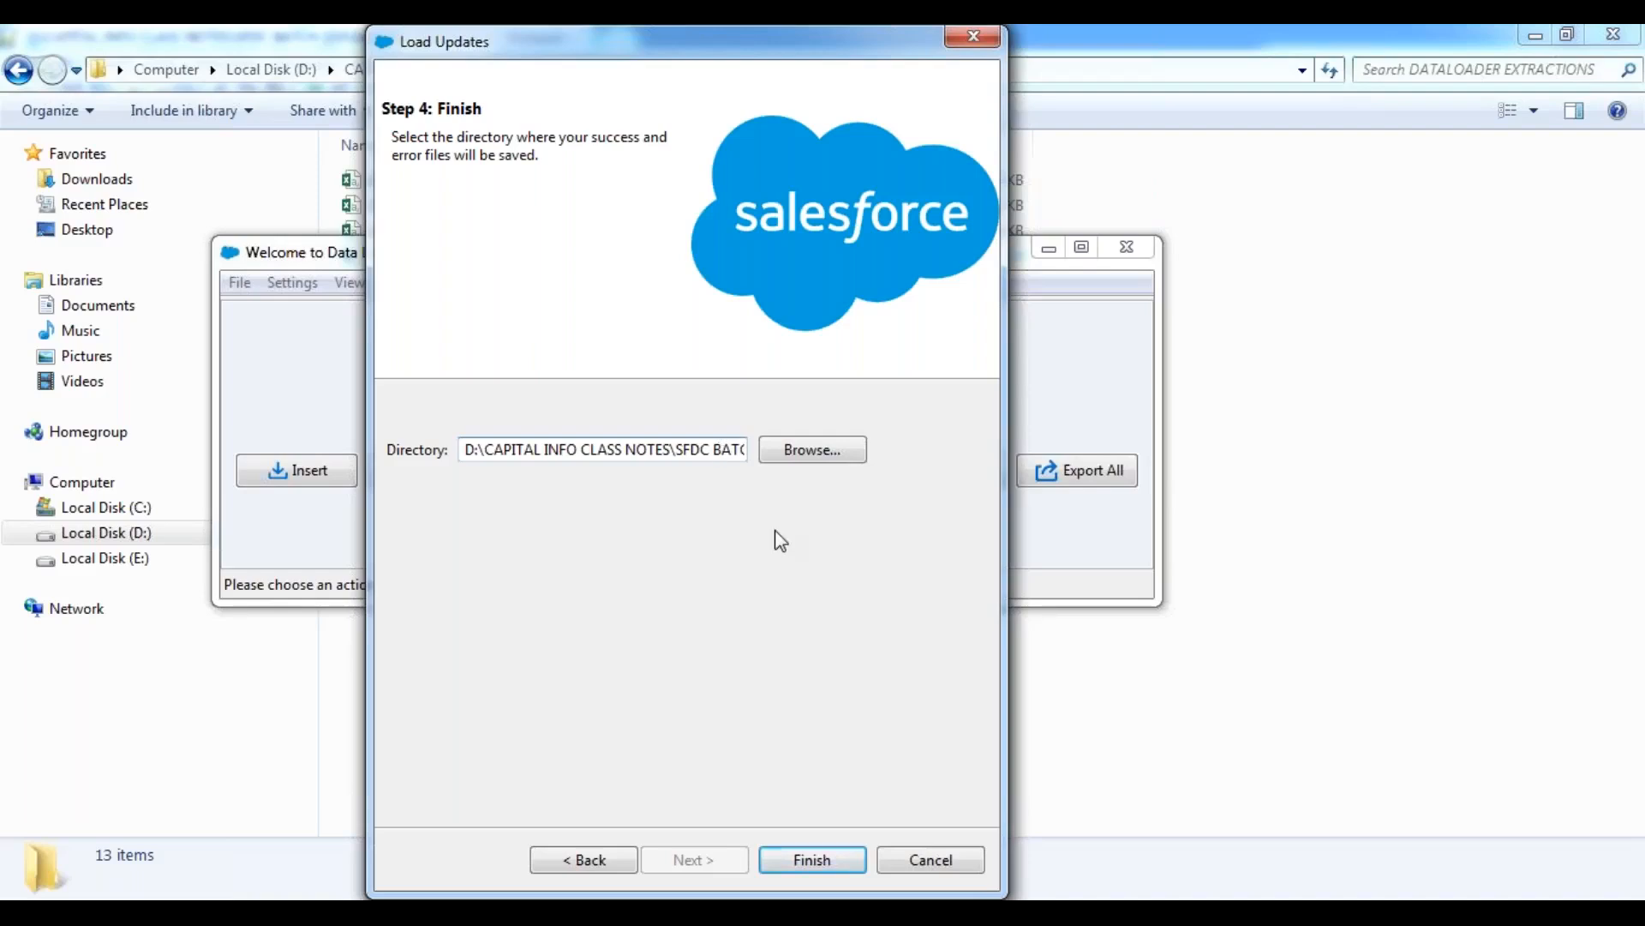
{"action": "key", "text": "End"}
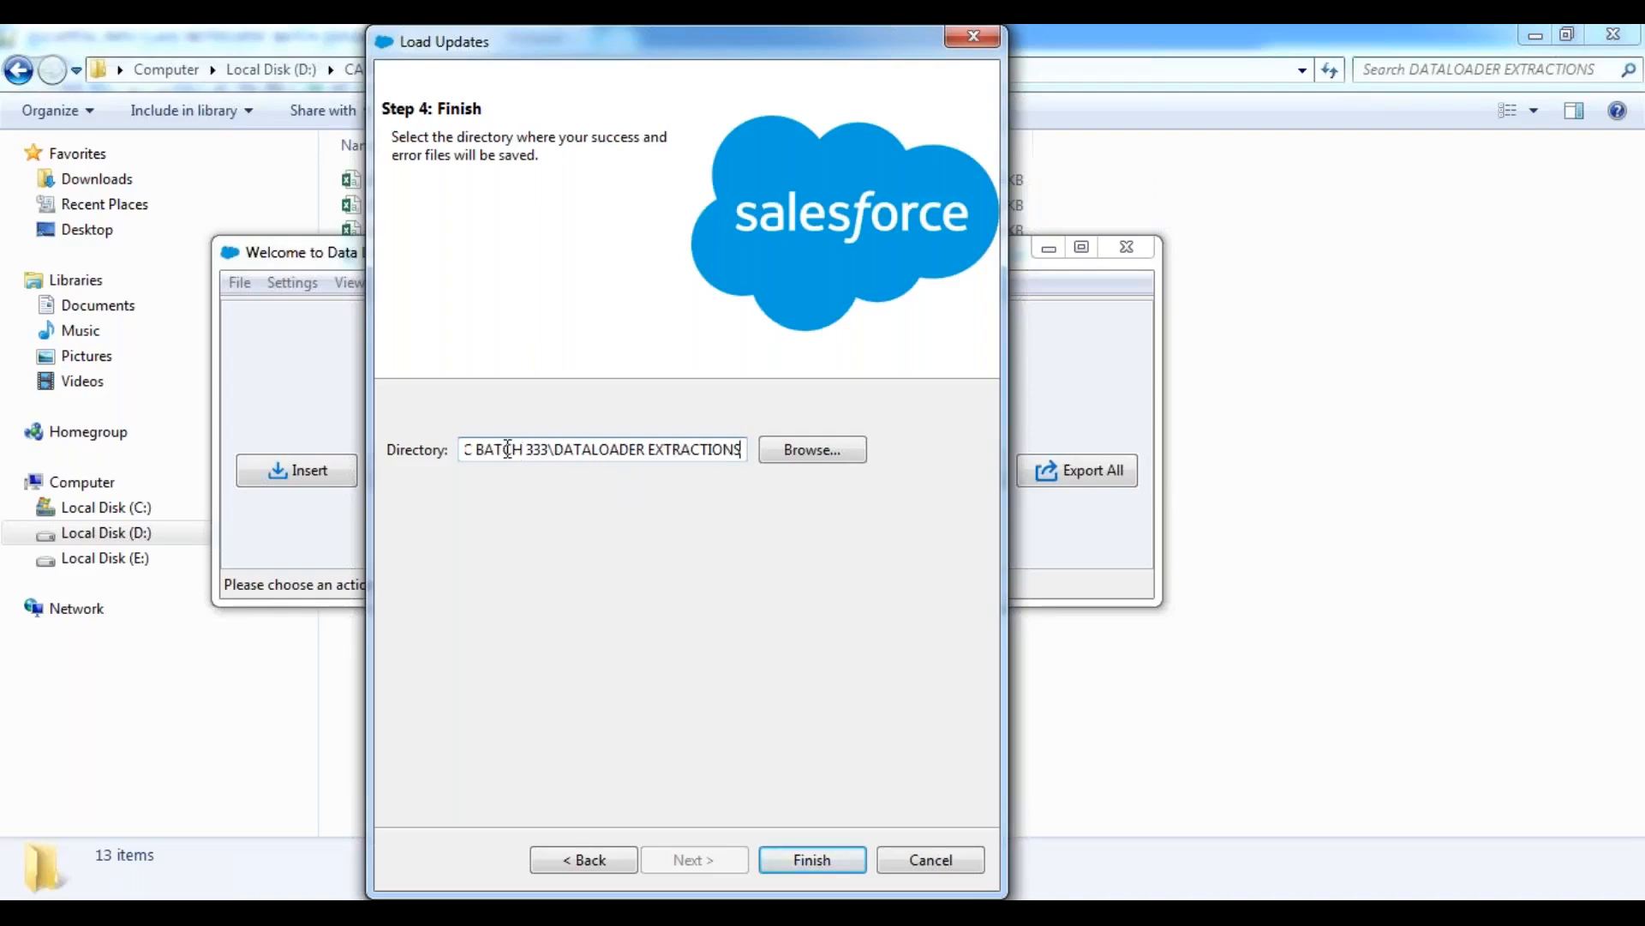
{"action": "left_click", "coordinate": [814, 861]}
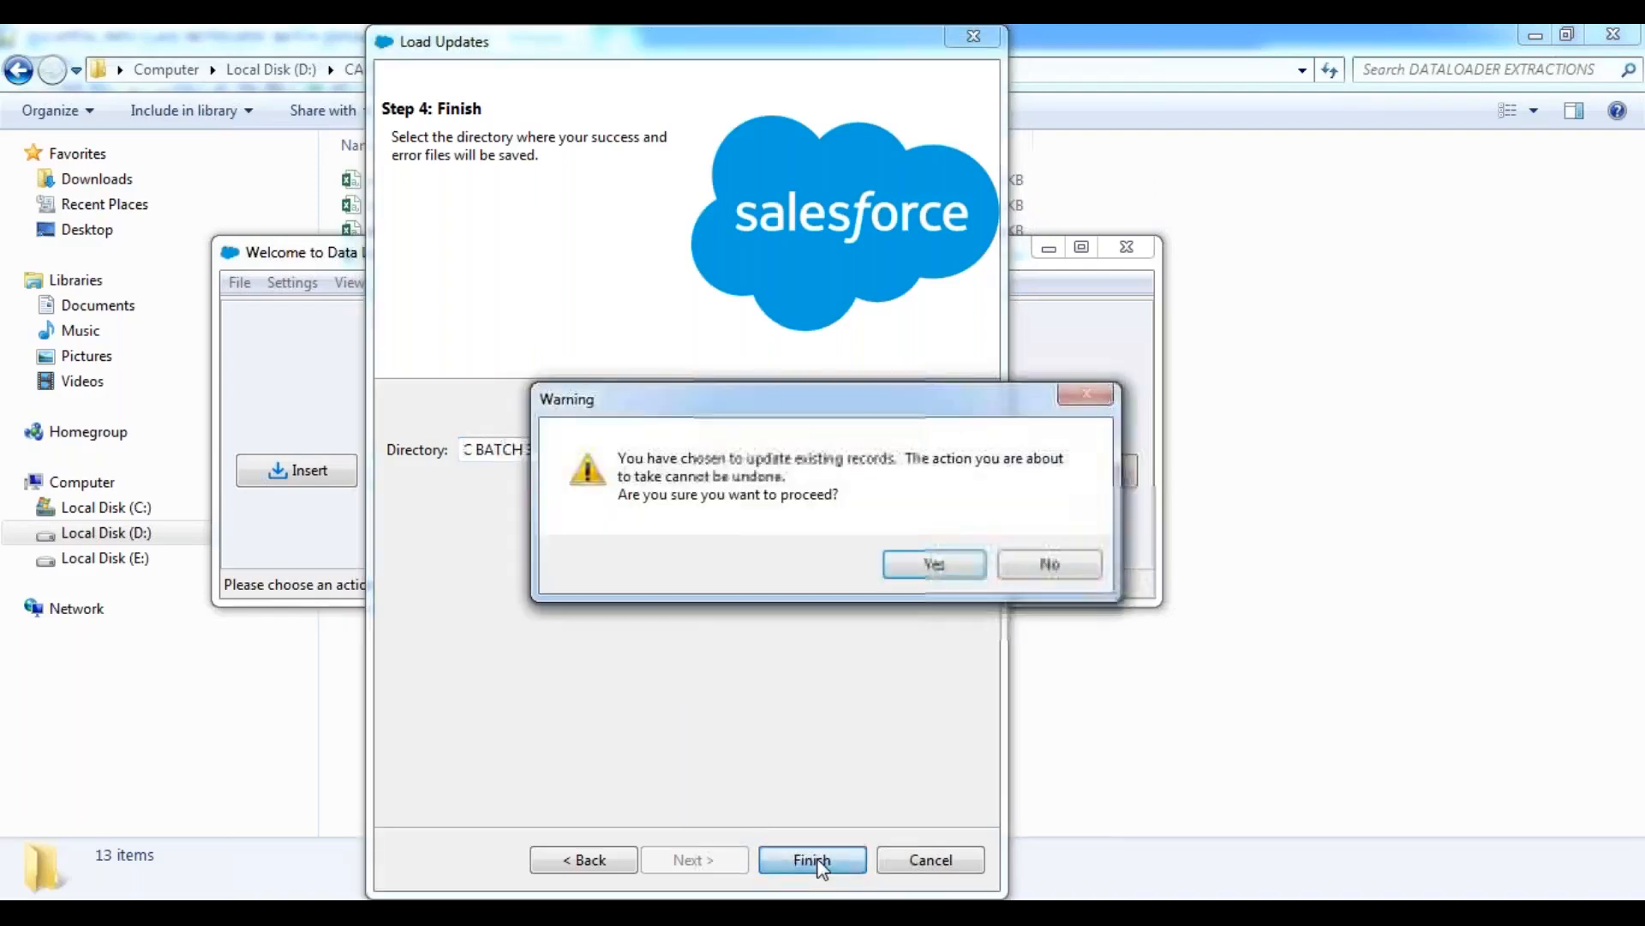
{"action": "left_click", "coordinate": [950, 568]}
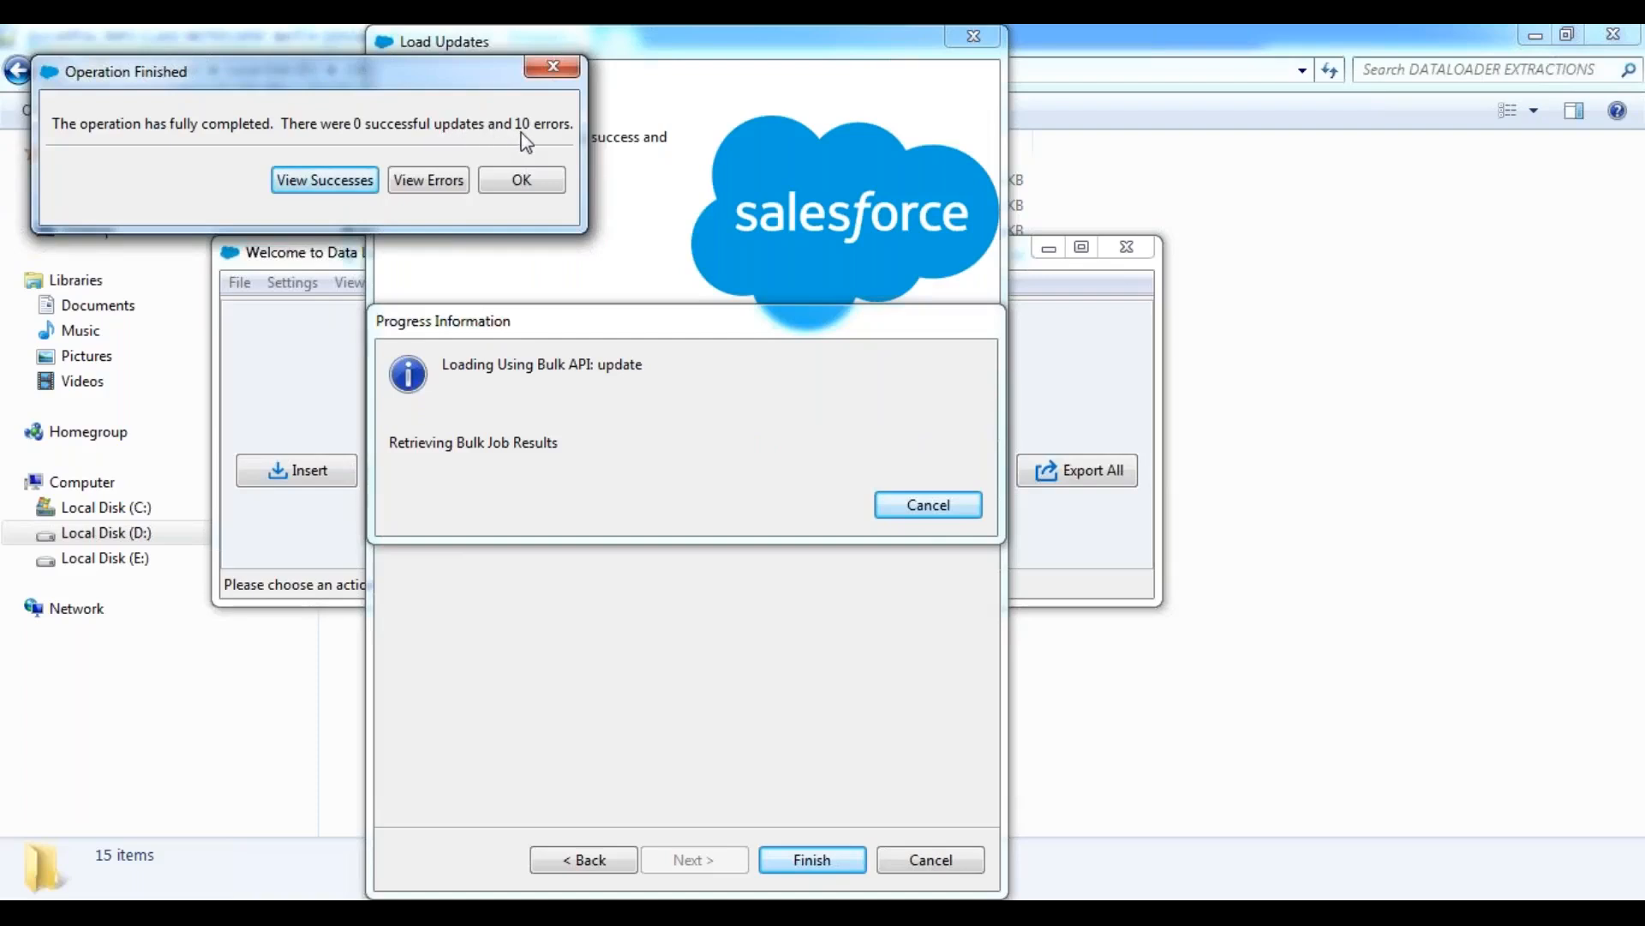
{"action": "left_click", "coordinate": [525, 182]}
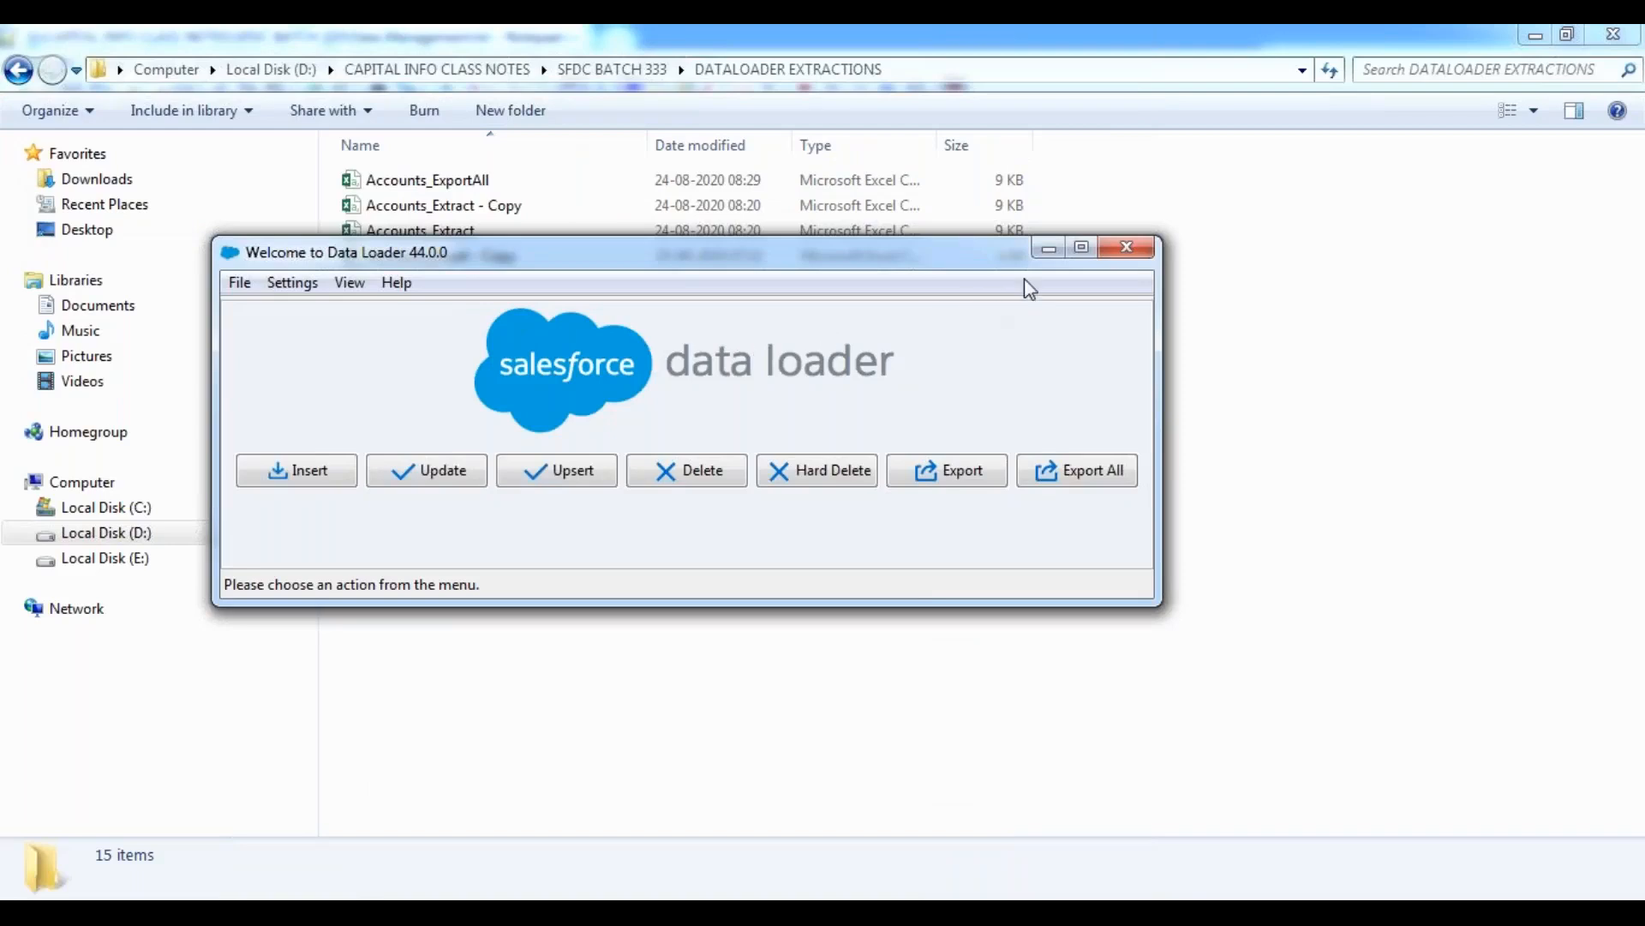
{"action": "left_click", "coordinate": [1049, 251]}
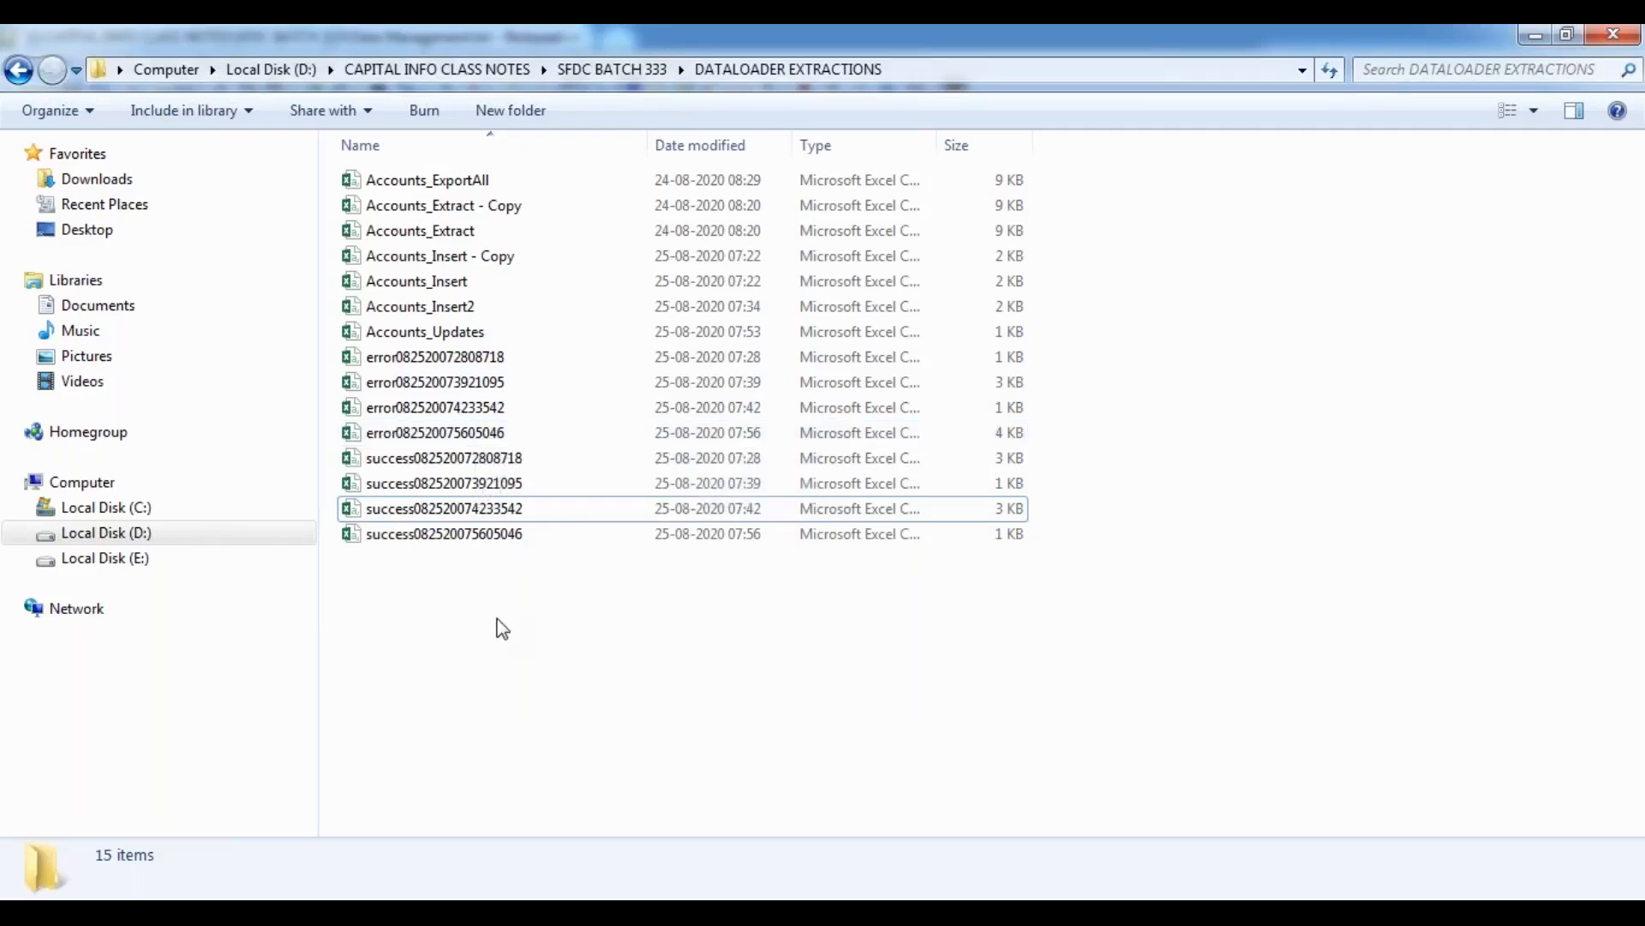
Sort the files in the DATALOADER EXTRACTIONS folder by date modified.
{"action": "right_click", "coordinate": [1080, 477]}
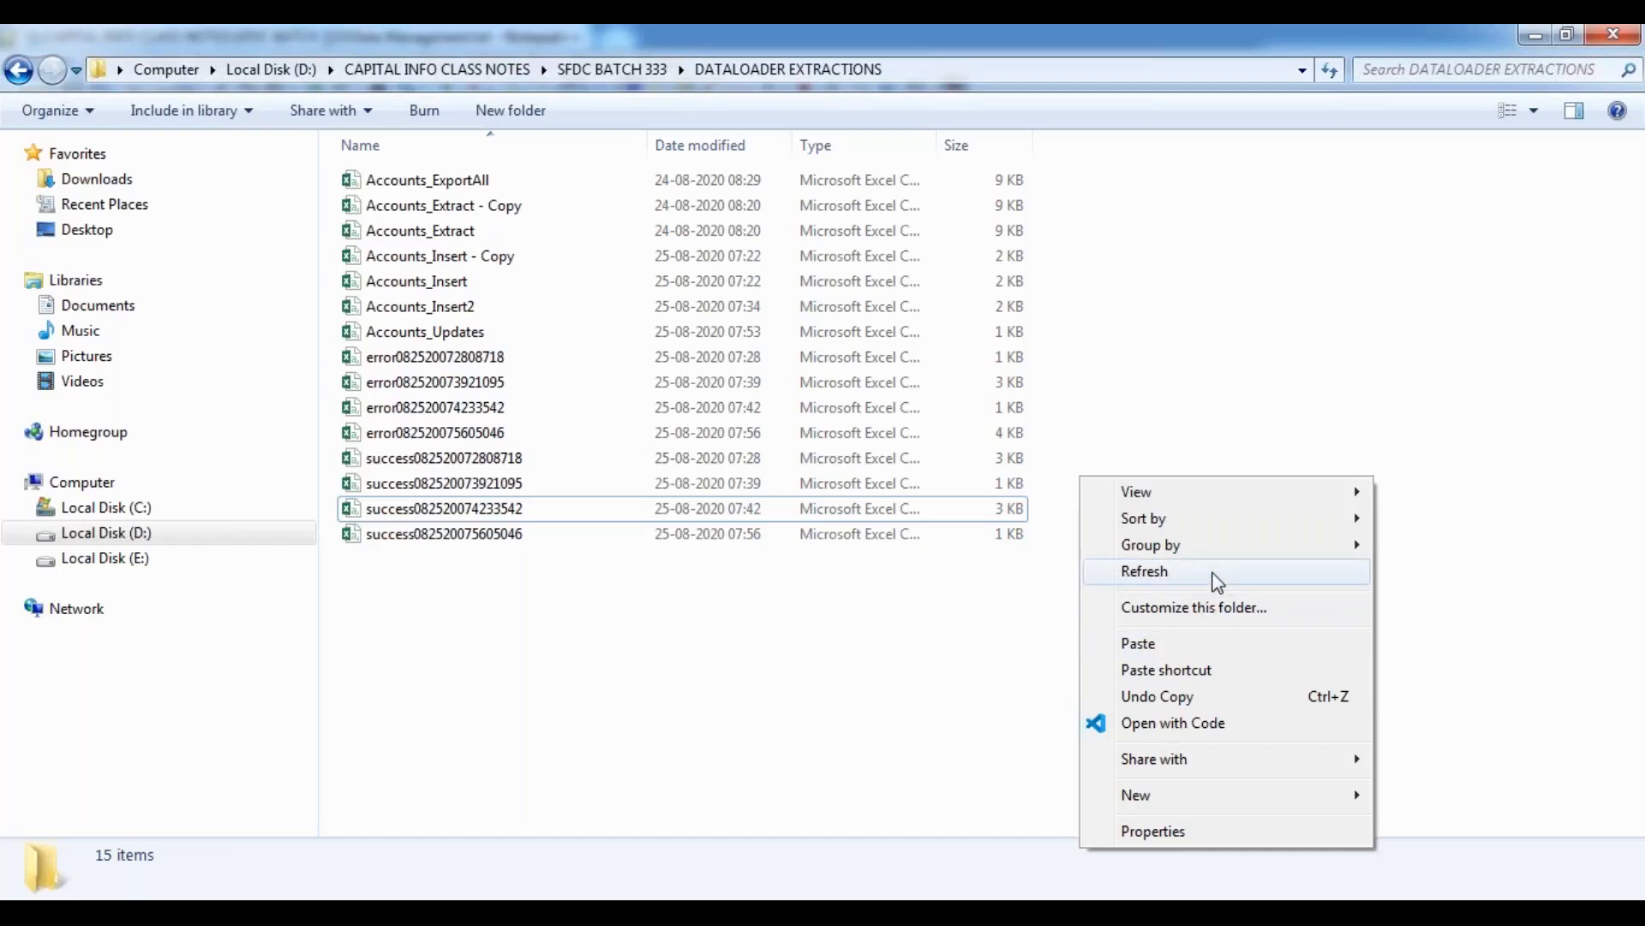
{"action": "mouse_move", "coordinate": [1256, 522]}
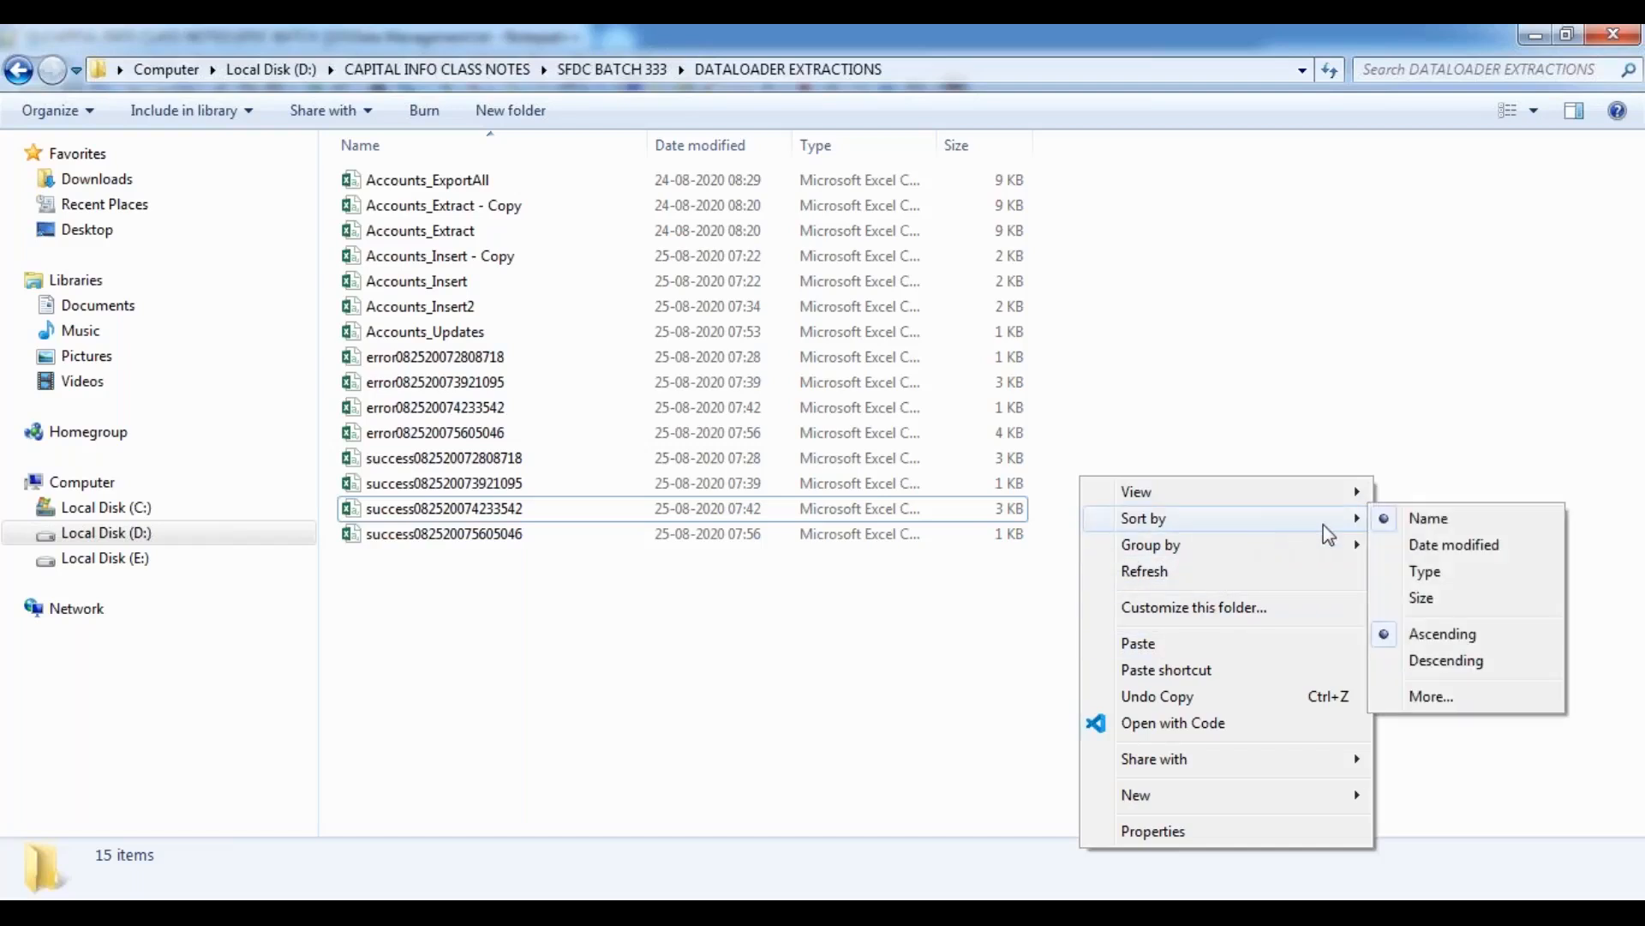
{"action": "left_click", "coordinate": [1454, 556]}
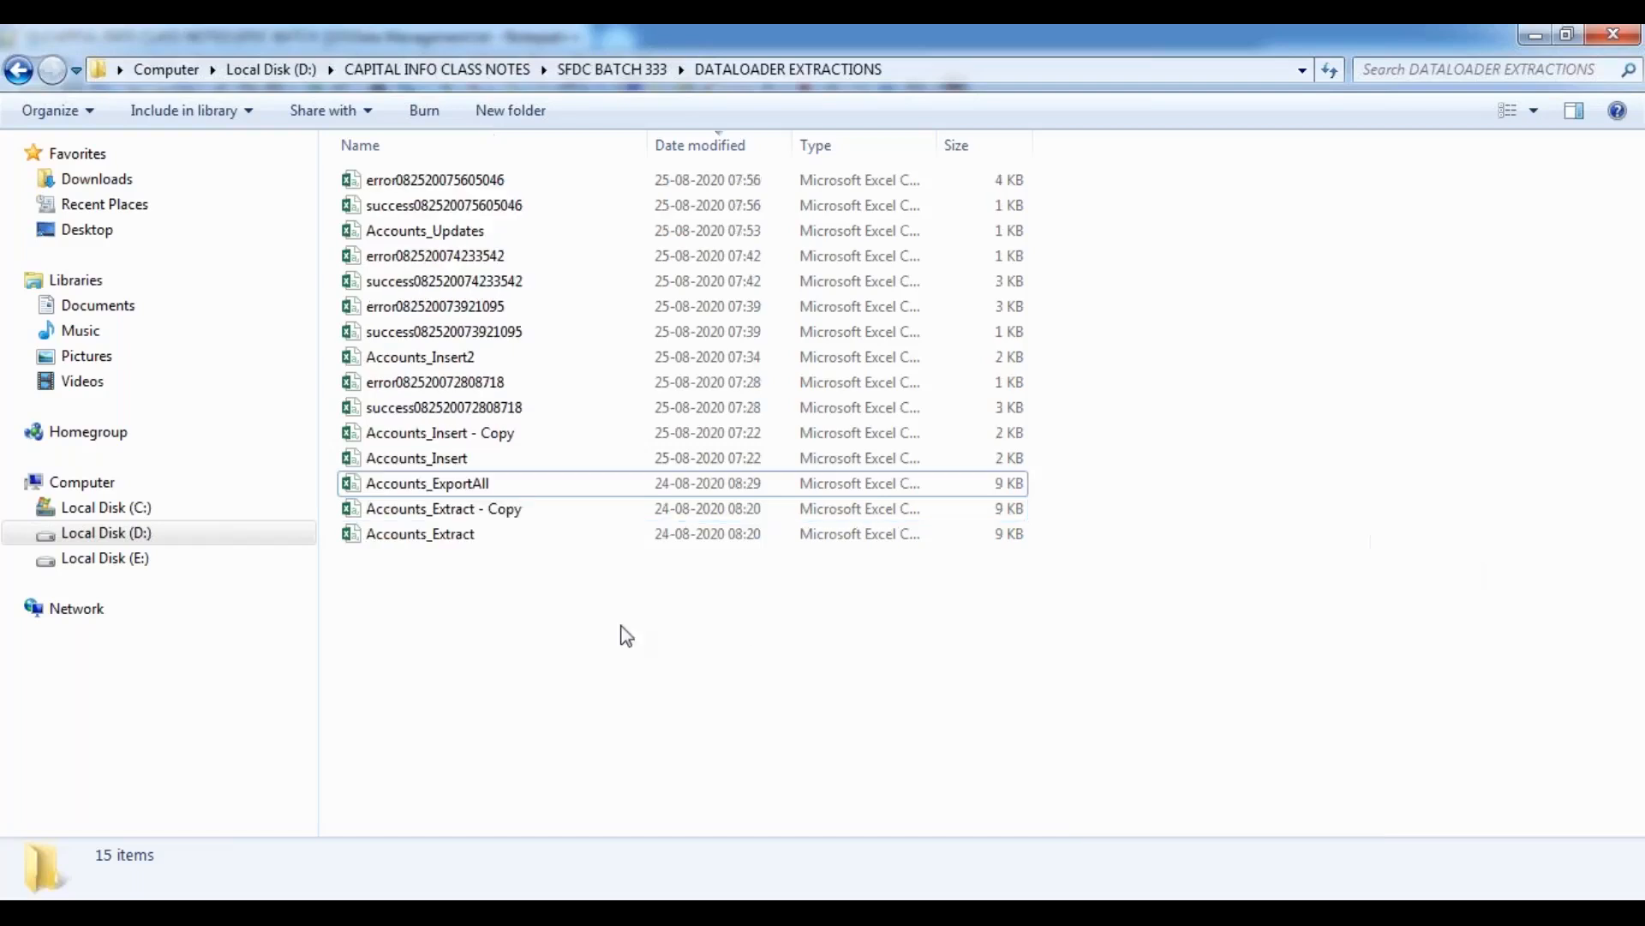
{"action": "left_click", "coordinate": [472, 184]}
{"action": "double_click", "coordinate": [472, 184]}
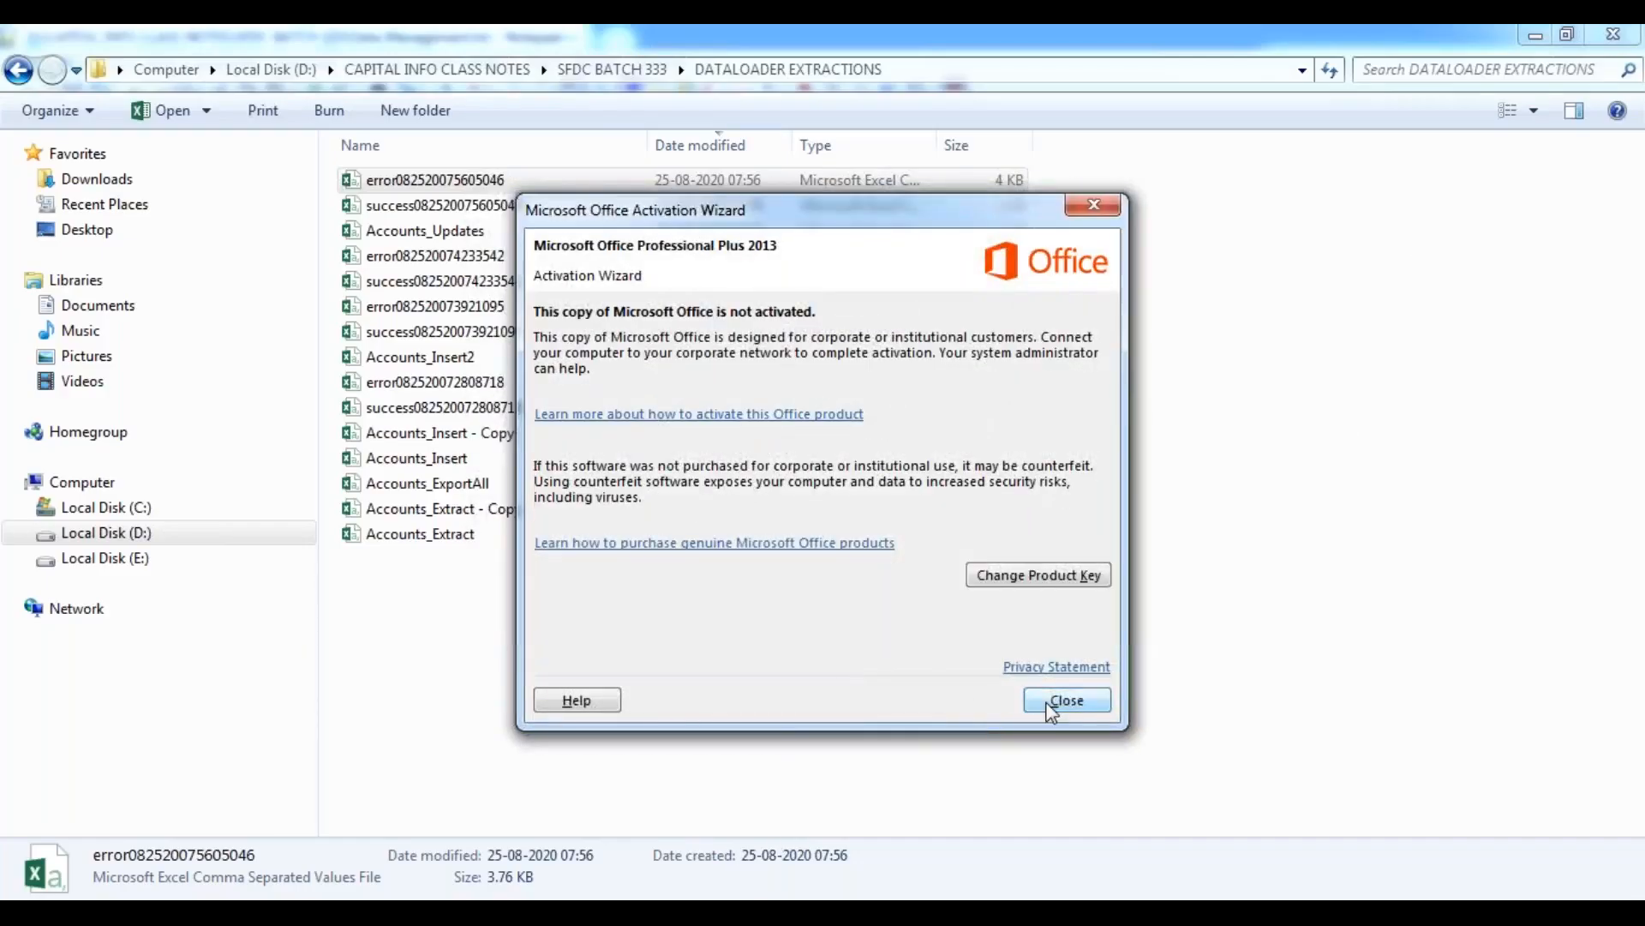
{"action": "left_click", "coordinate": [1066, 699]}
{"action": "mouse_move", "coordinate": [790, 905]}
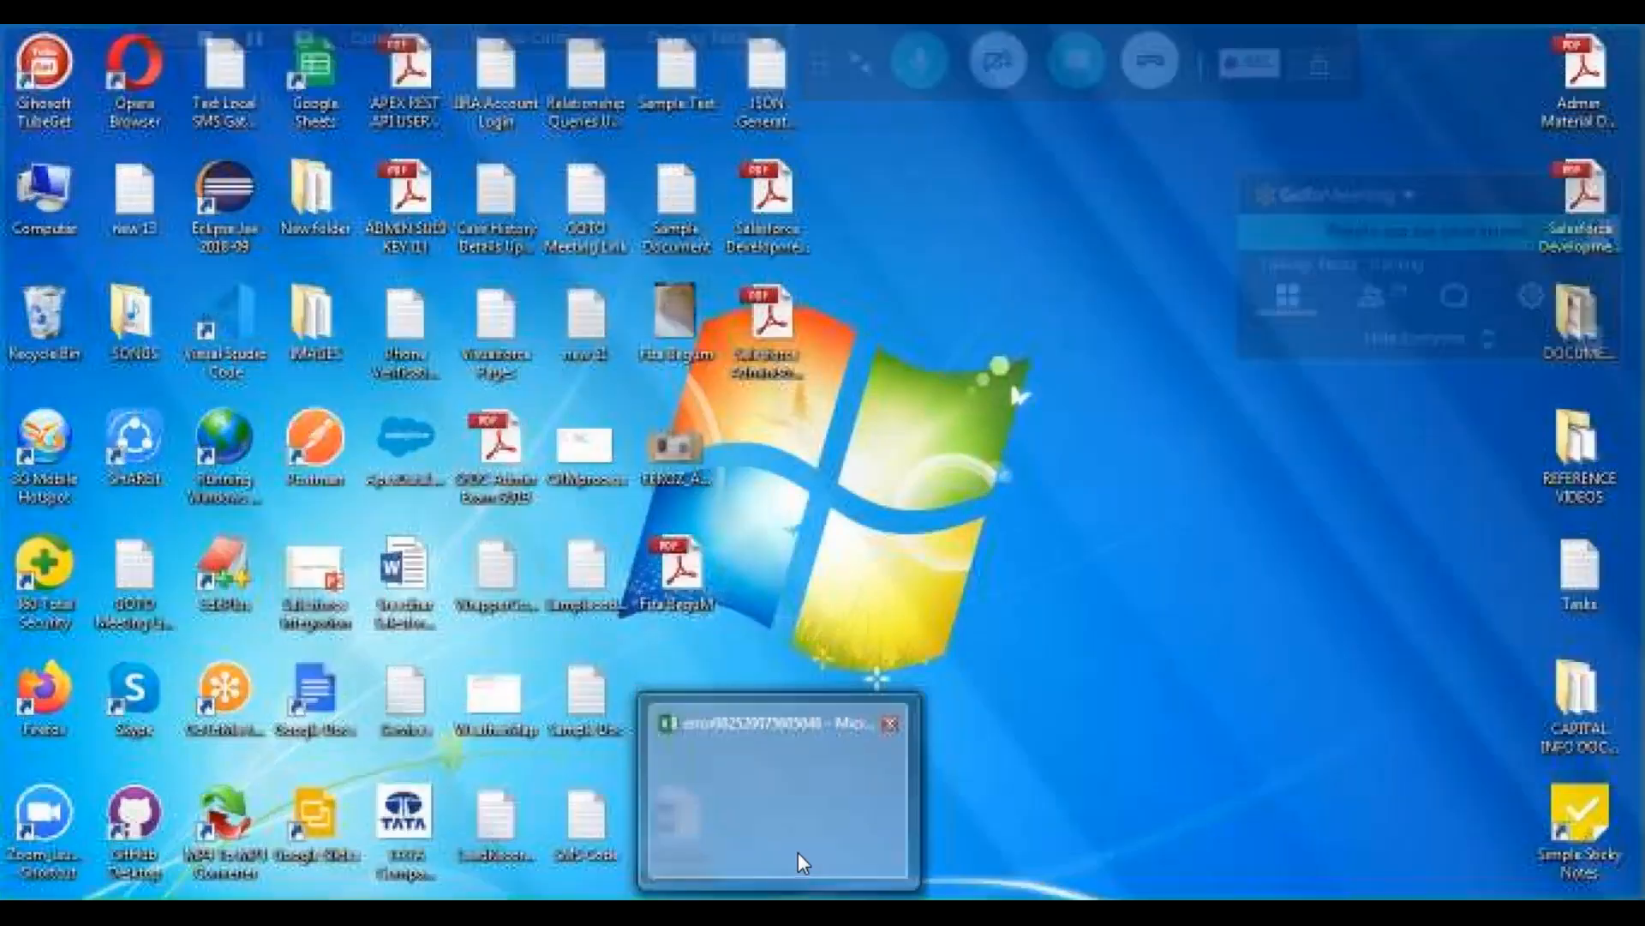
{"action": "left_click", "coordinate": [799, 857]}
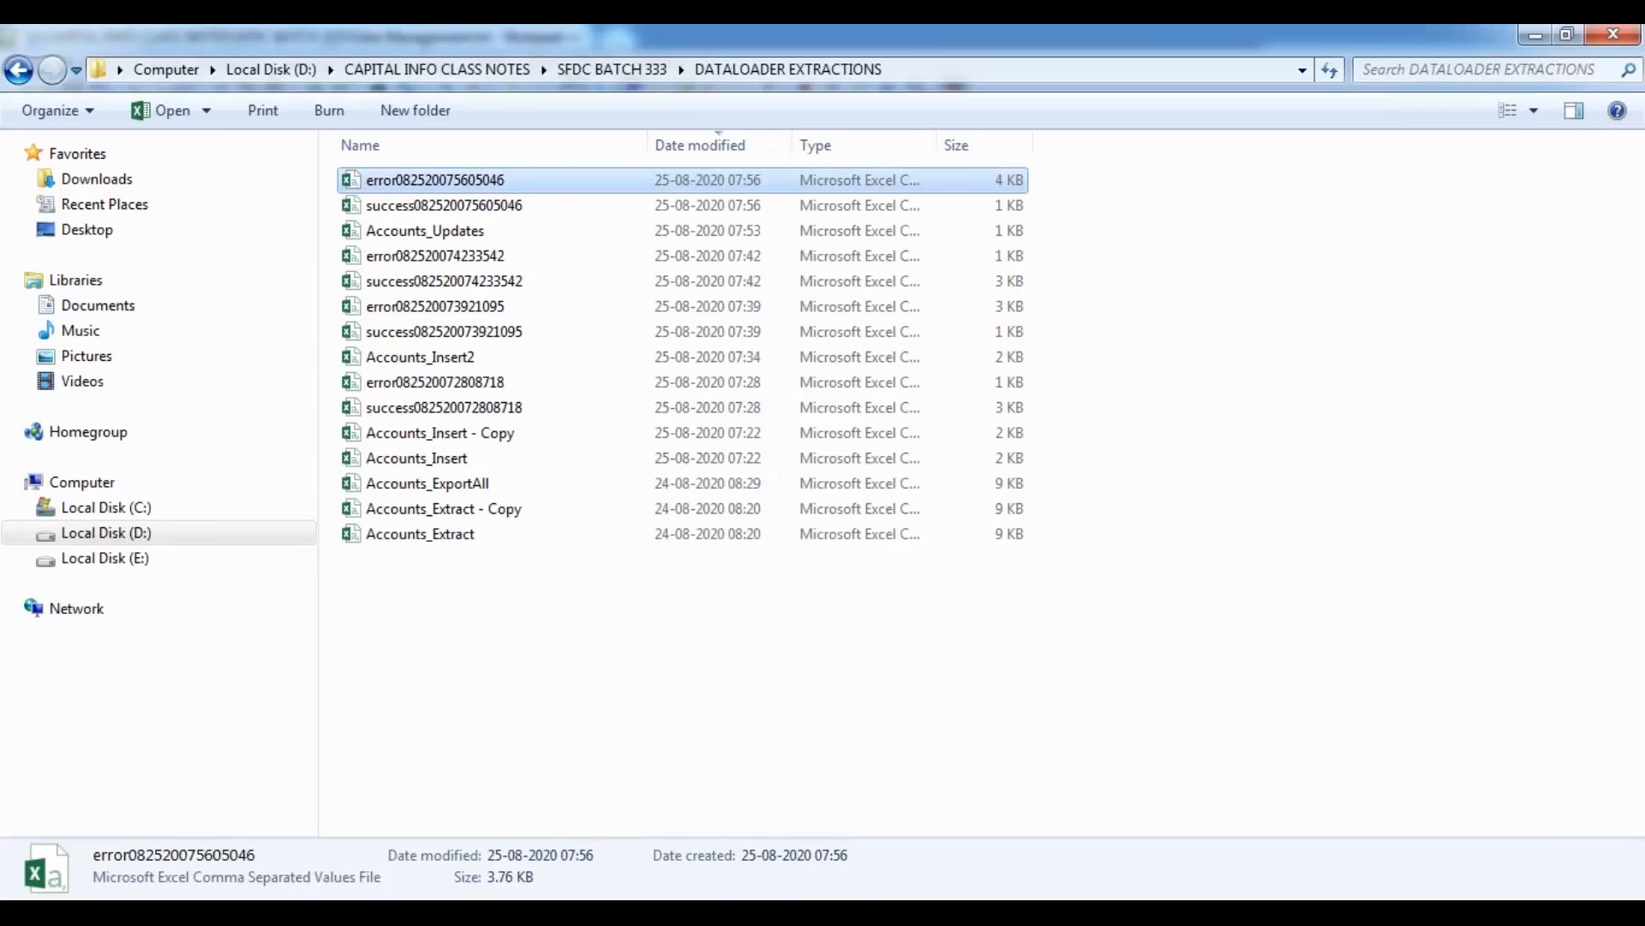
{"action": "left_click", "coordinate": [793, 905]}
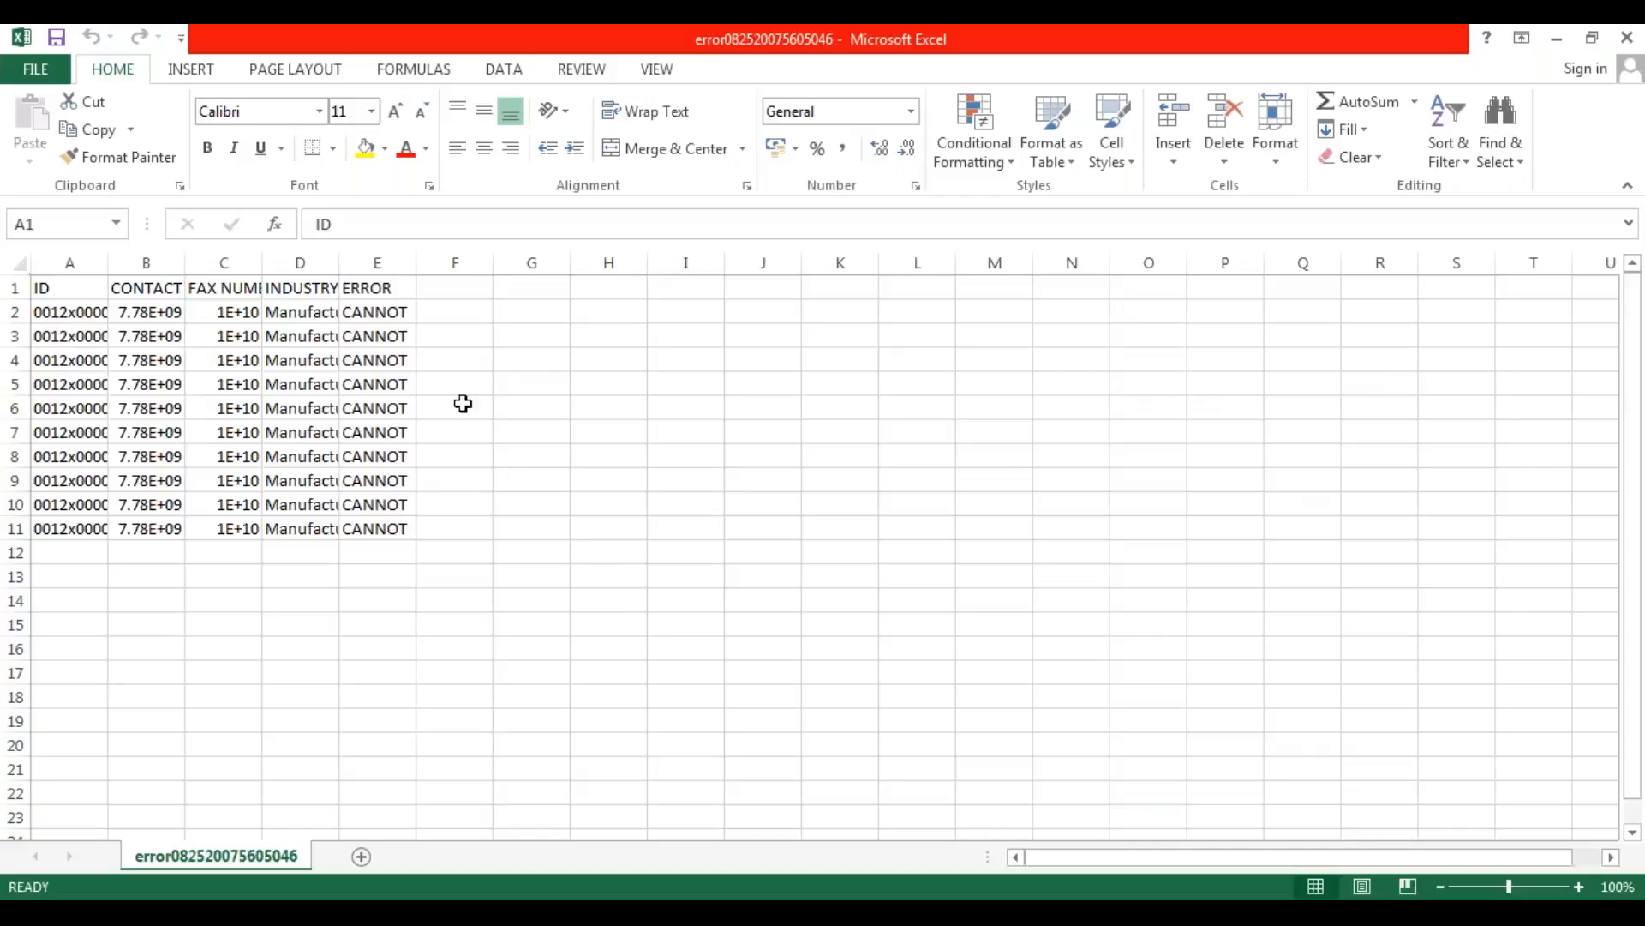
Widen the ERROR column and examine the error messages in E2:E11 for the failed account updates.
{"action": "left_click_drag", "start_coordinate": [417, 264], "coordinate": [706, 275]}
{"action": "left_click_drag", "start_coordinate": [813, 275], "coordinate": [890, 275]}
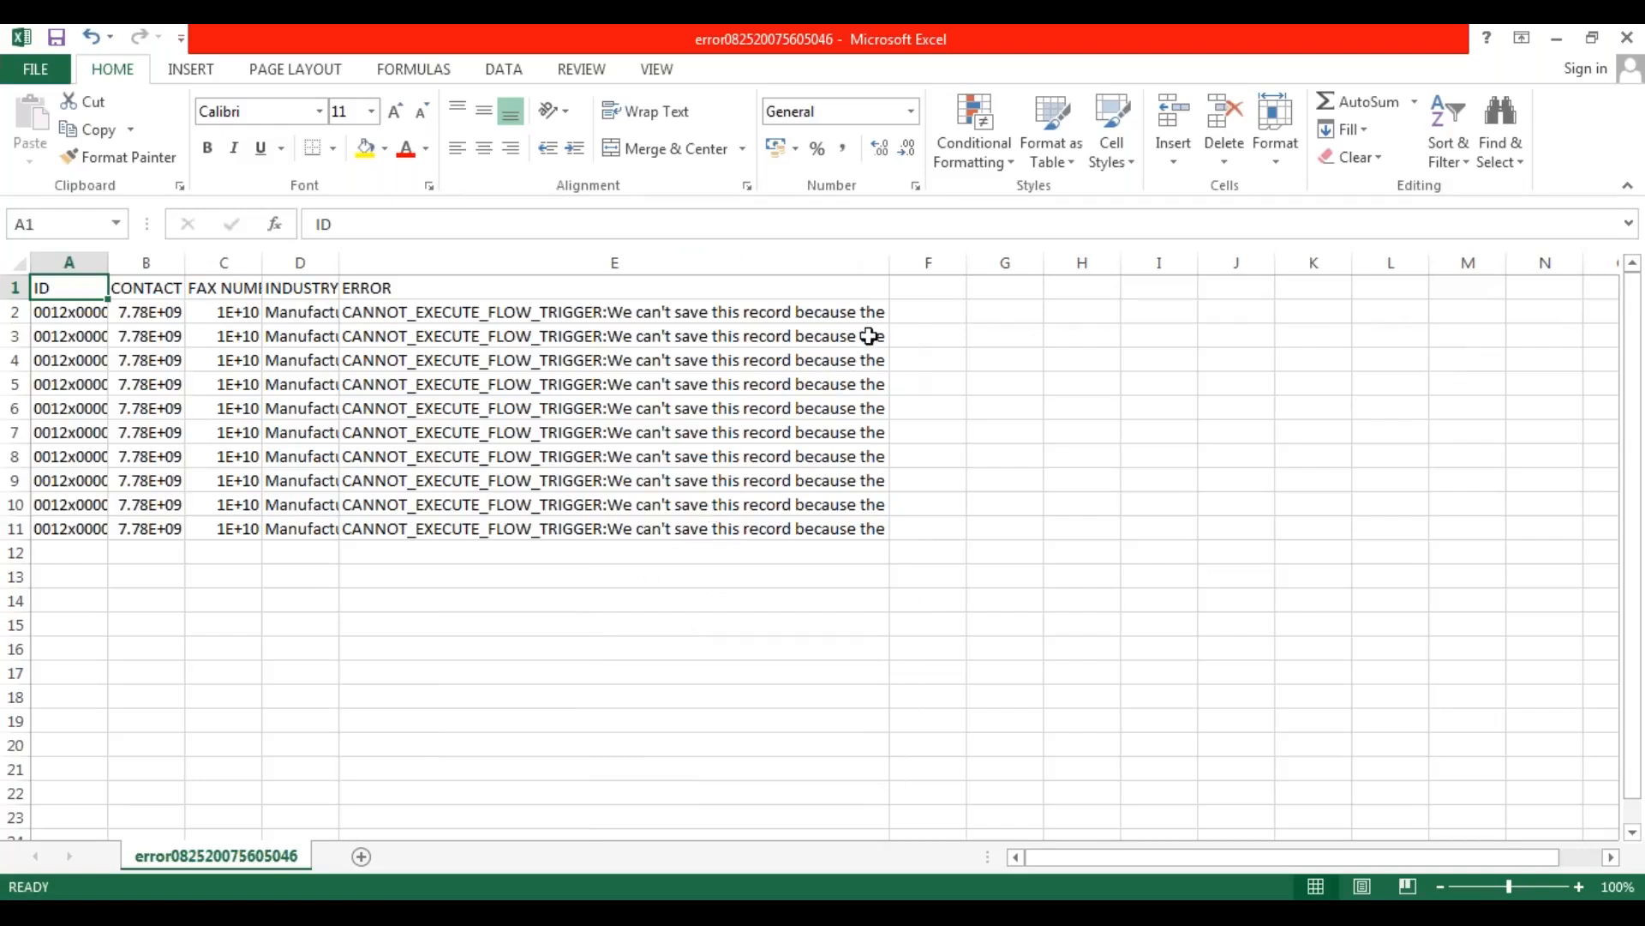
{"action": "left_click_drag", "start_coordinate": [891, 264], "coordinate": [1379, 275]}
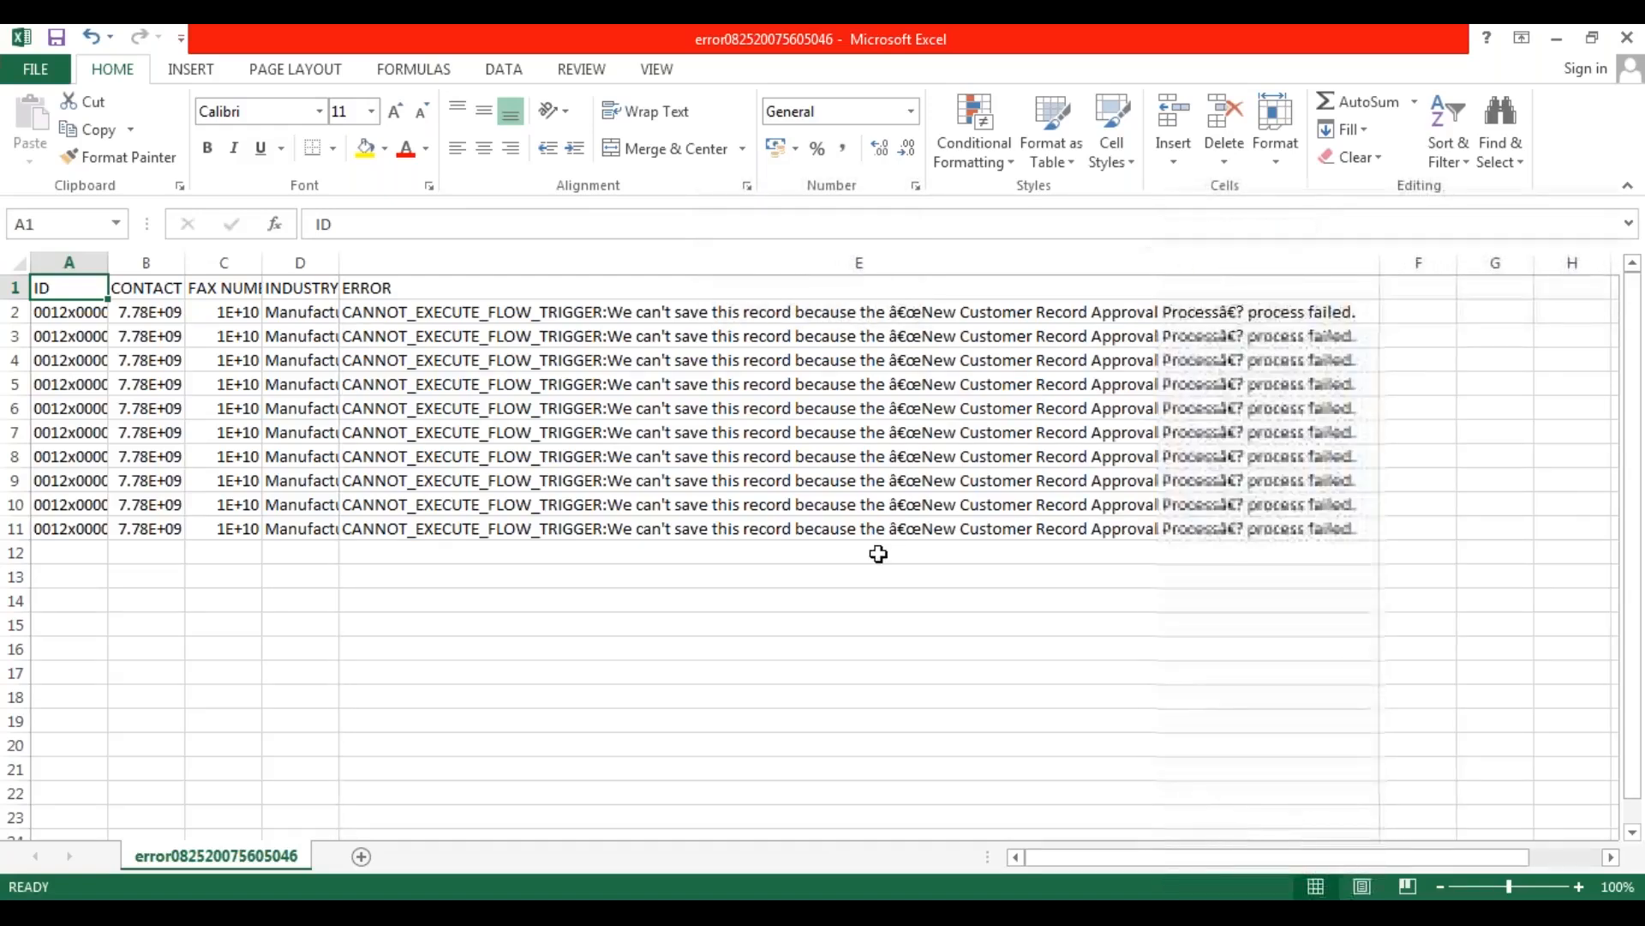
{"action": "left_click", "coordinate": [801, 580]}
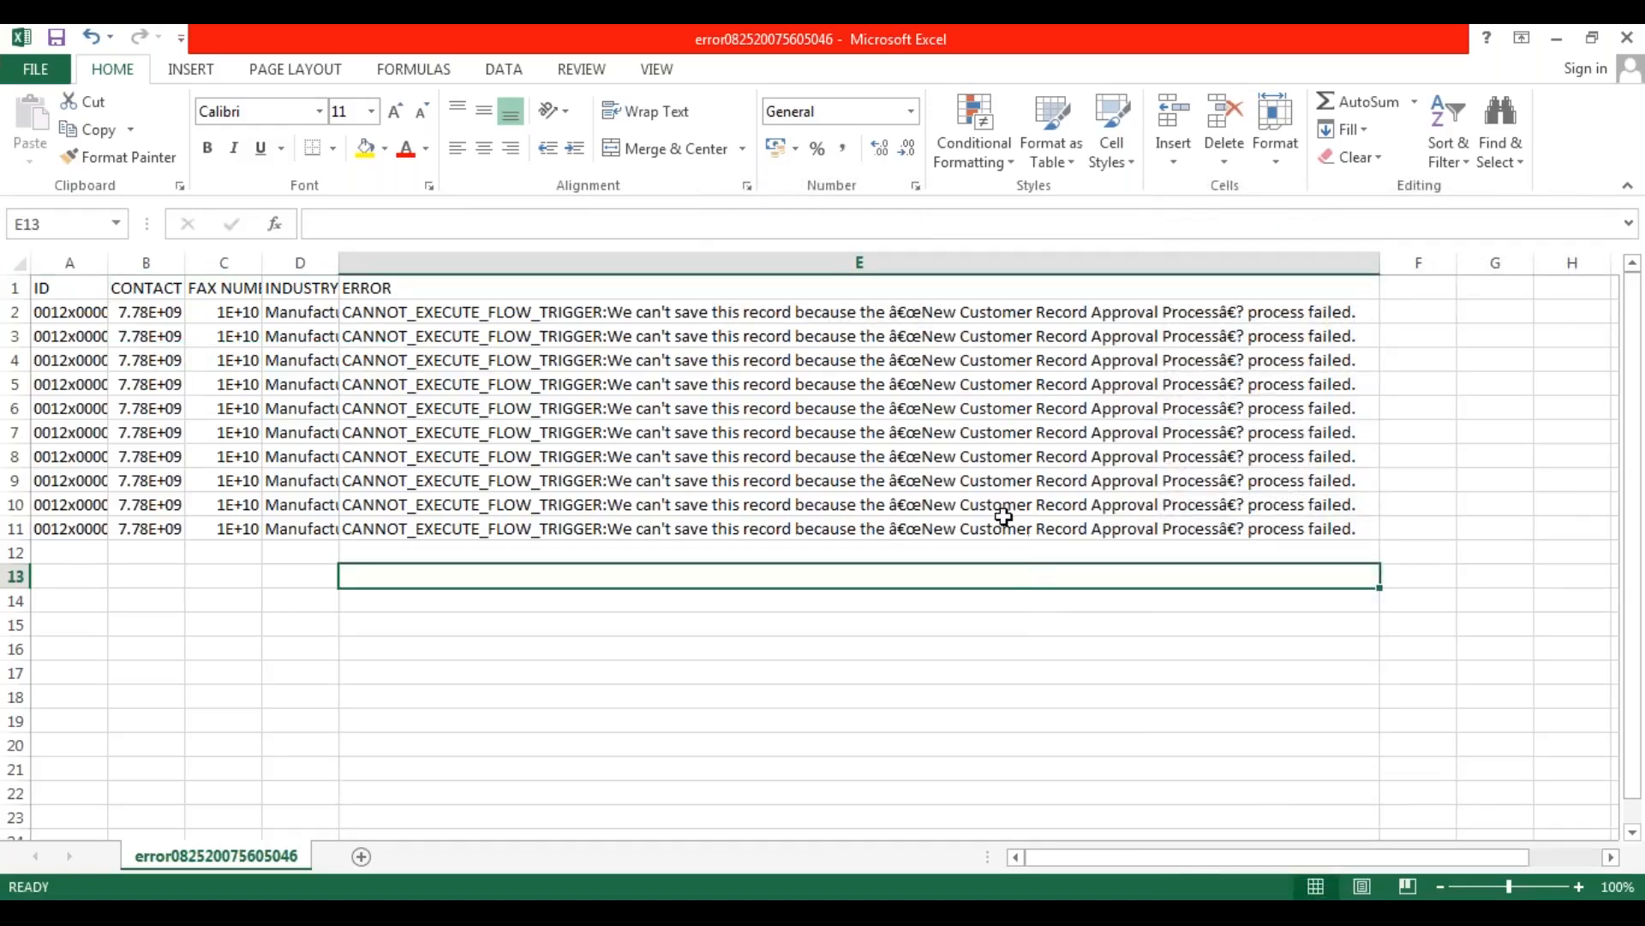
{"action": "left_click", "coordinate": [533, 319]}
{"action": "left_click_drag", "start_coordinate": [535, 329], "coordinate": [542, 528]}
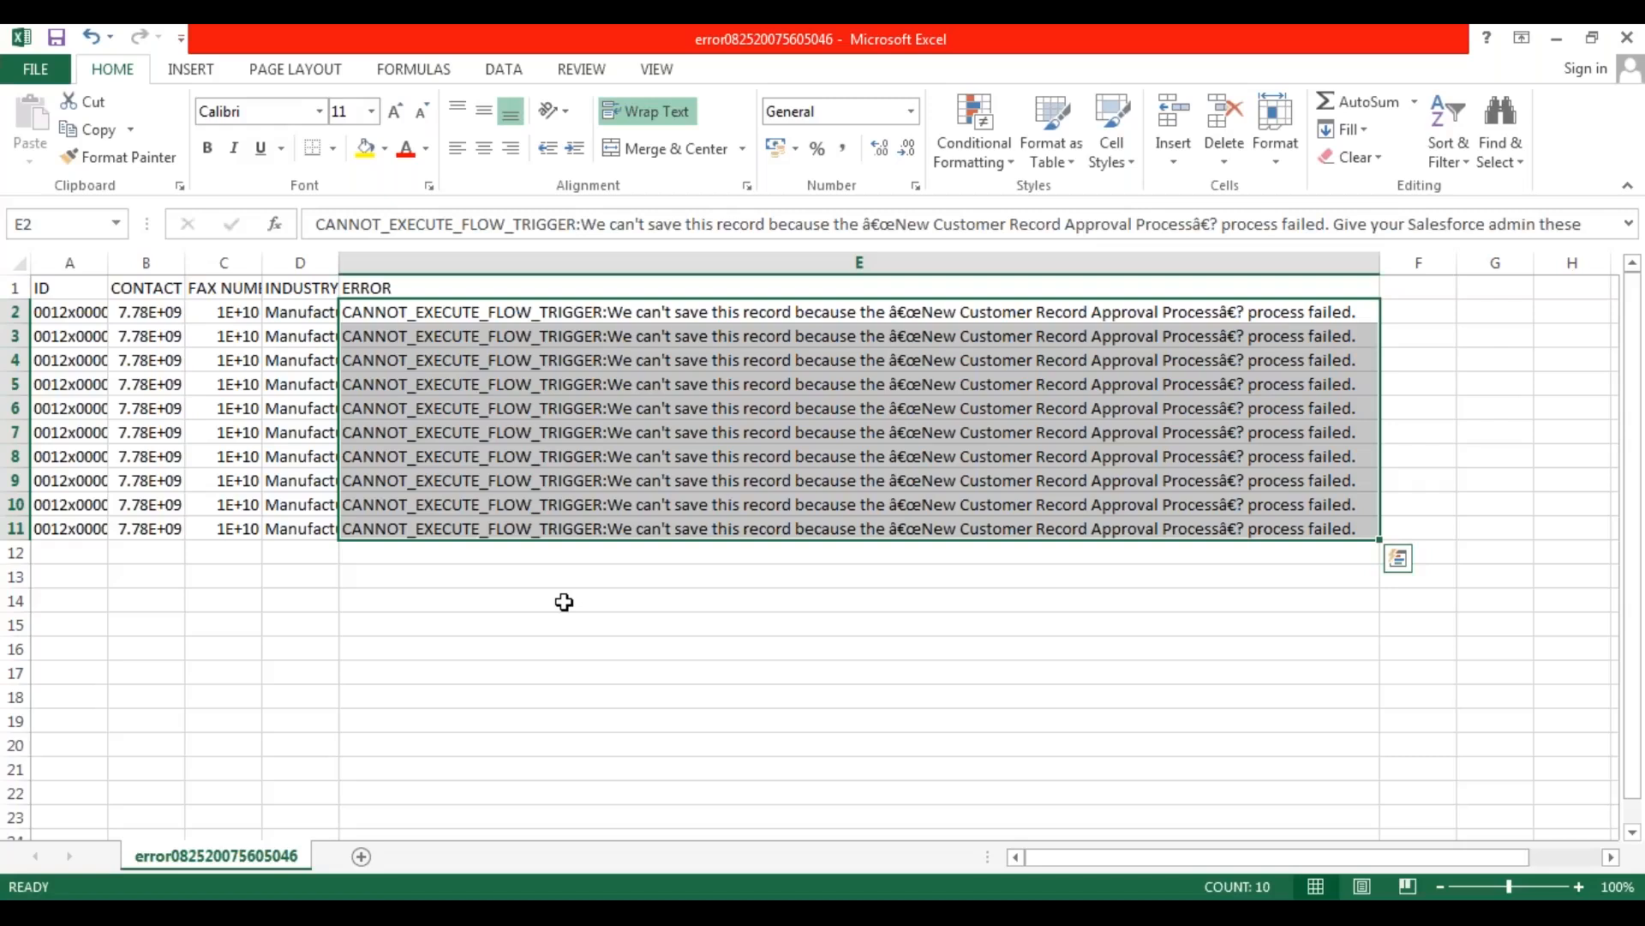
{"action": "left_click", "coordinate": [225, 577]}
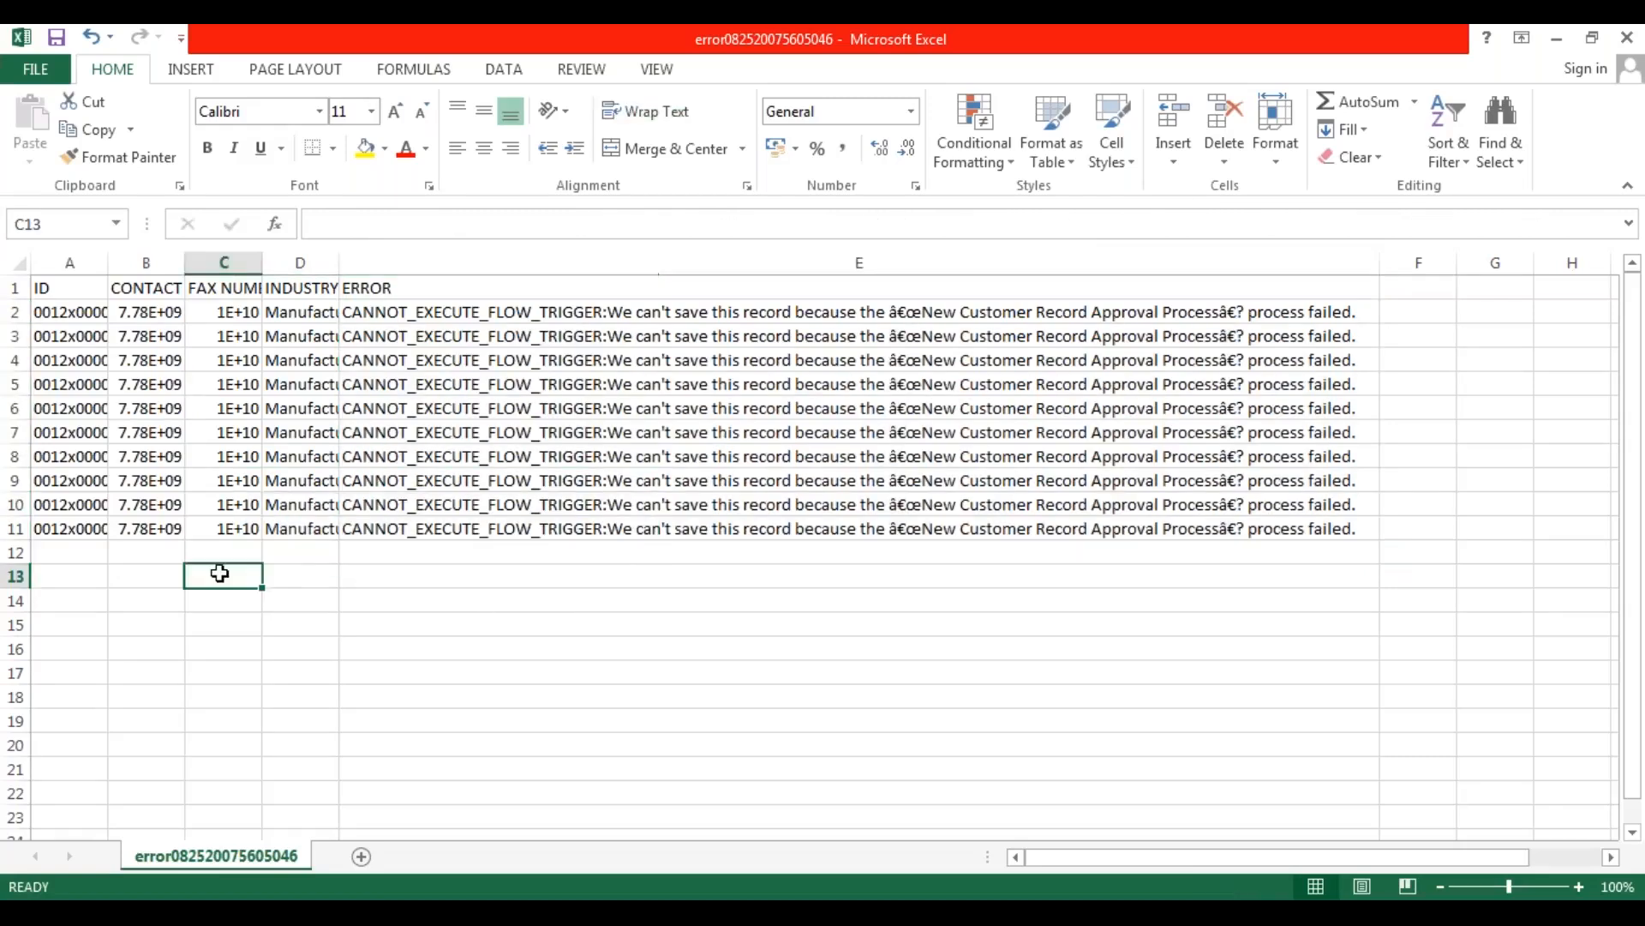
{"action": "left_click", "coordinate": [119, 570]}
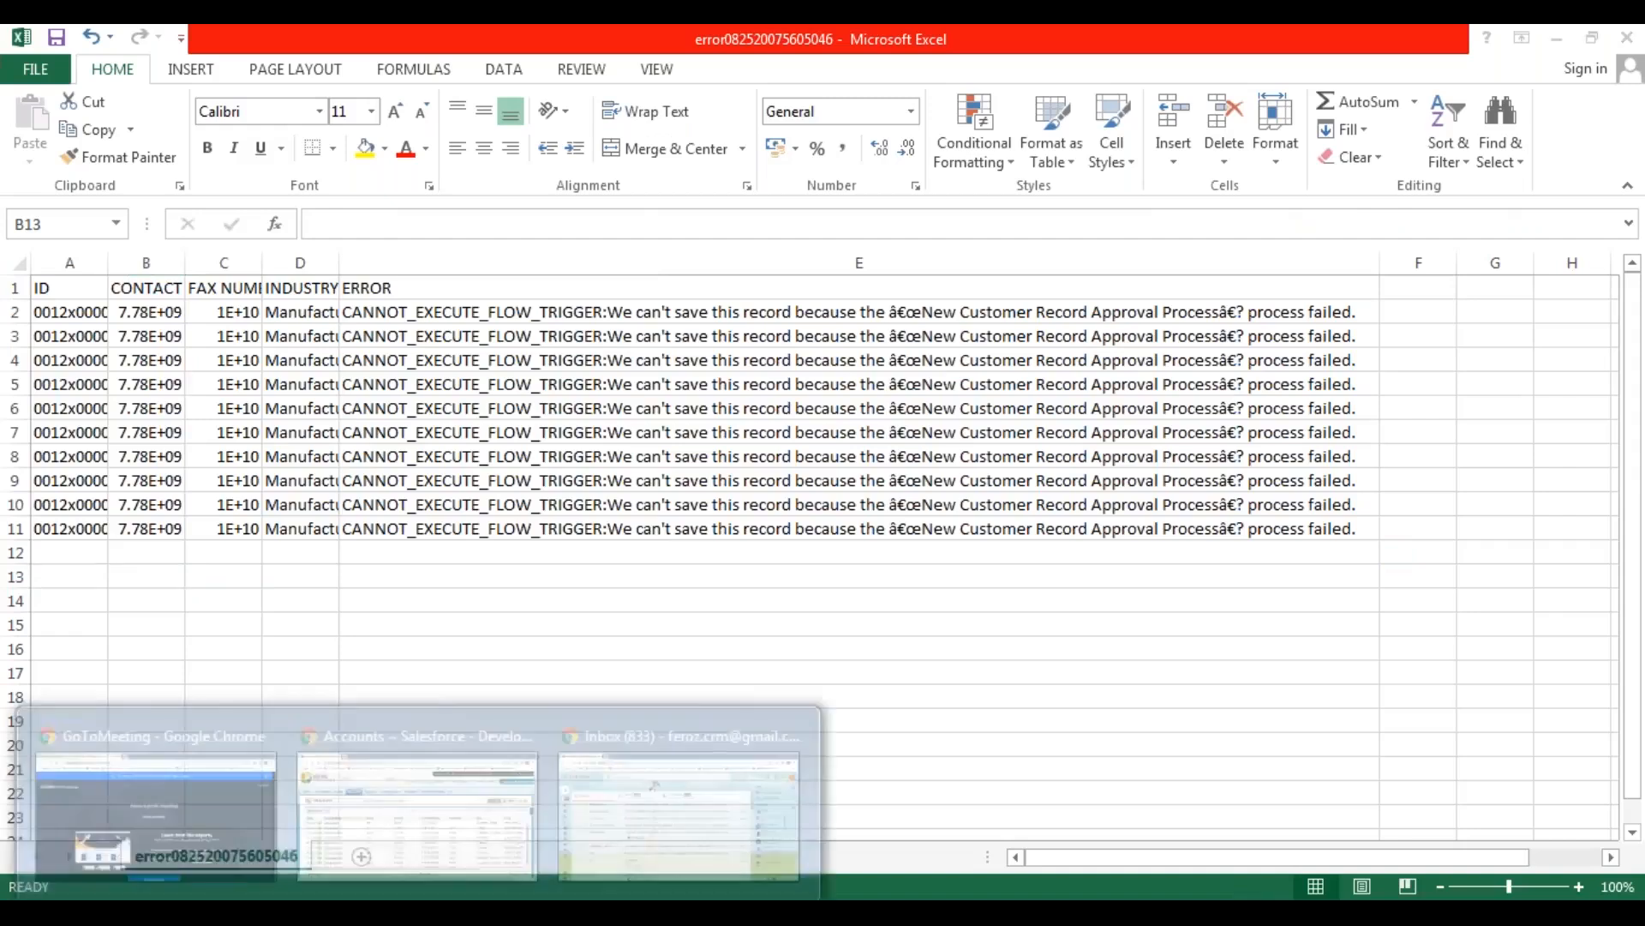
Switch to the Salesforce accounts list in Chrome and open the Test Account 1 record.
{"action": "mouse_move", "coordinate": [386, 887]}
{"action": "left_click", "coordinate": [410, 715]}
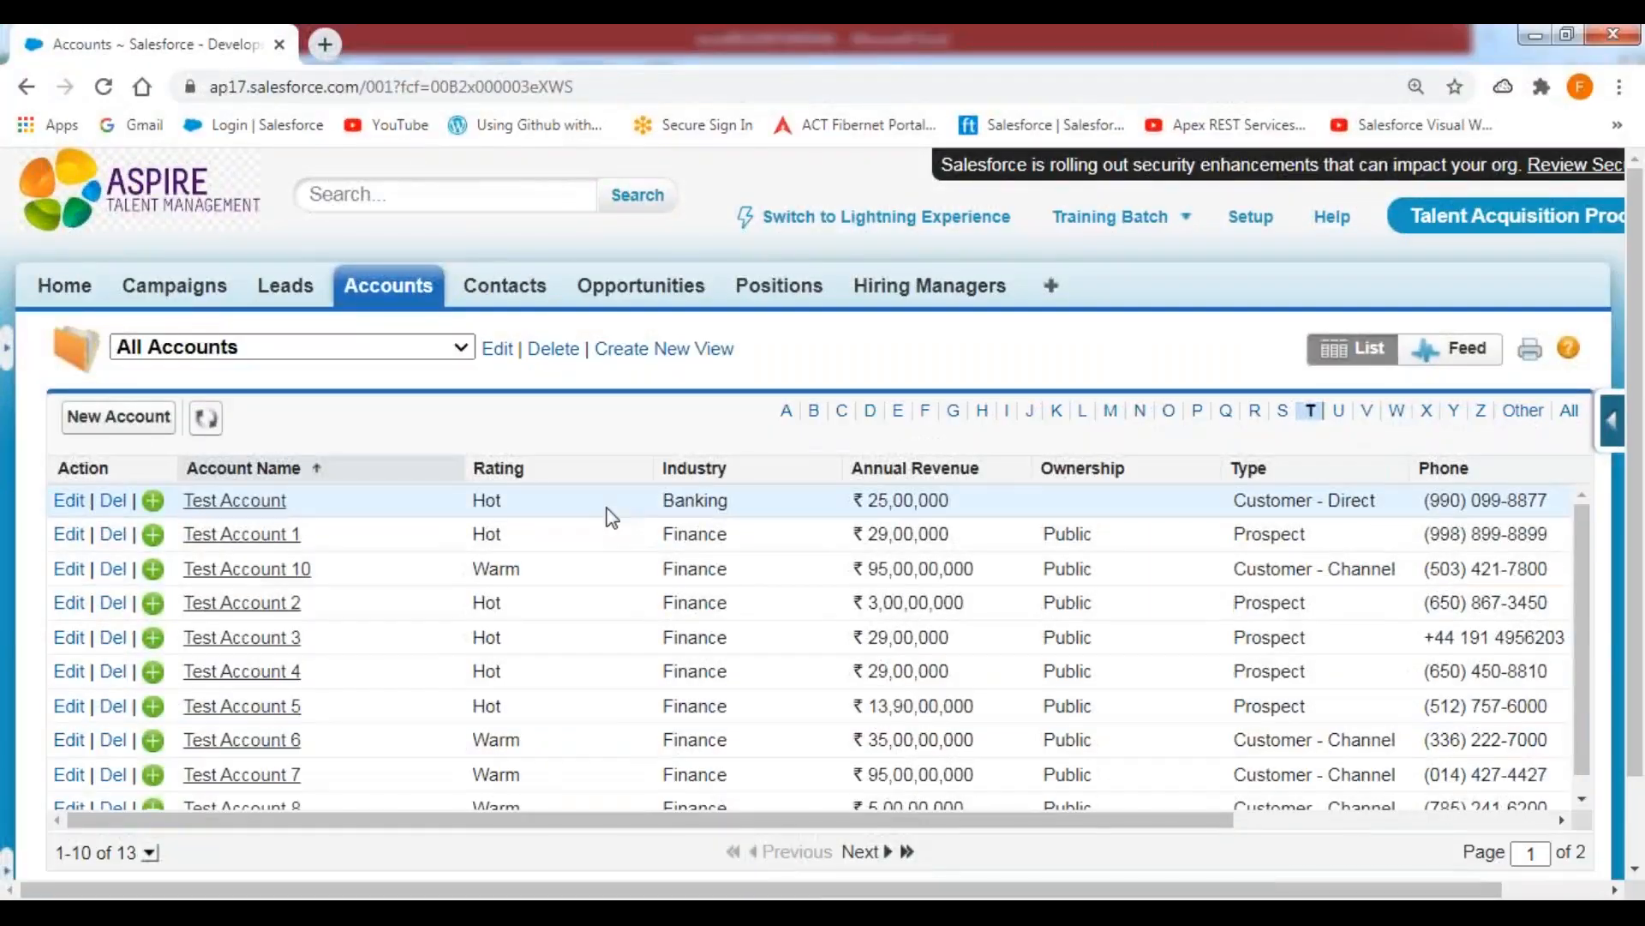
{"action": "left_click", "coordinate": [271, 544]}
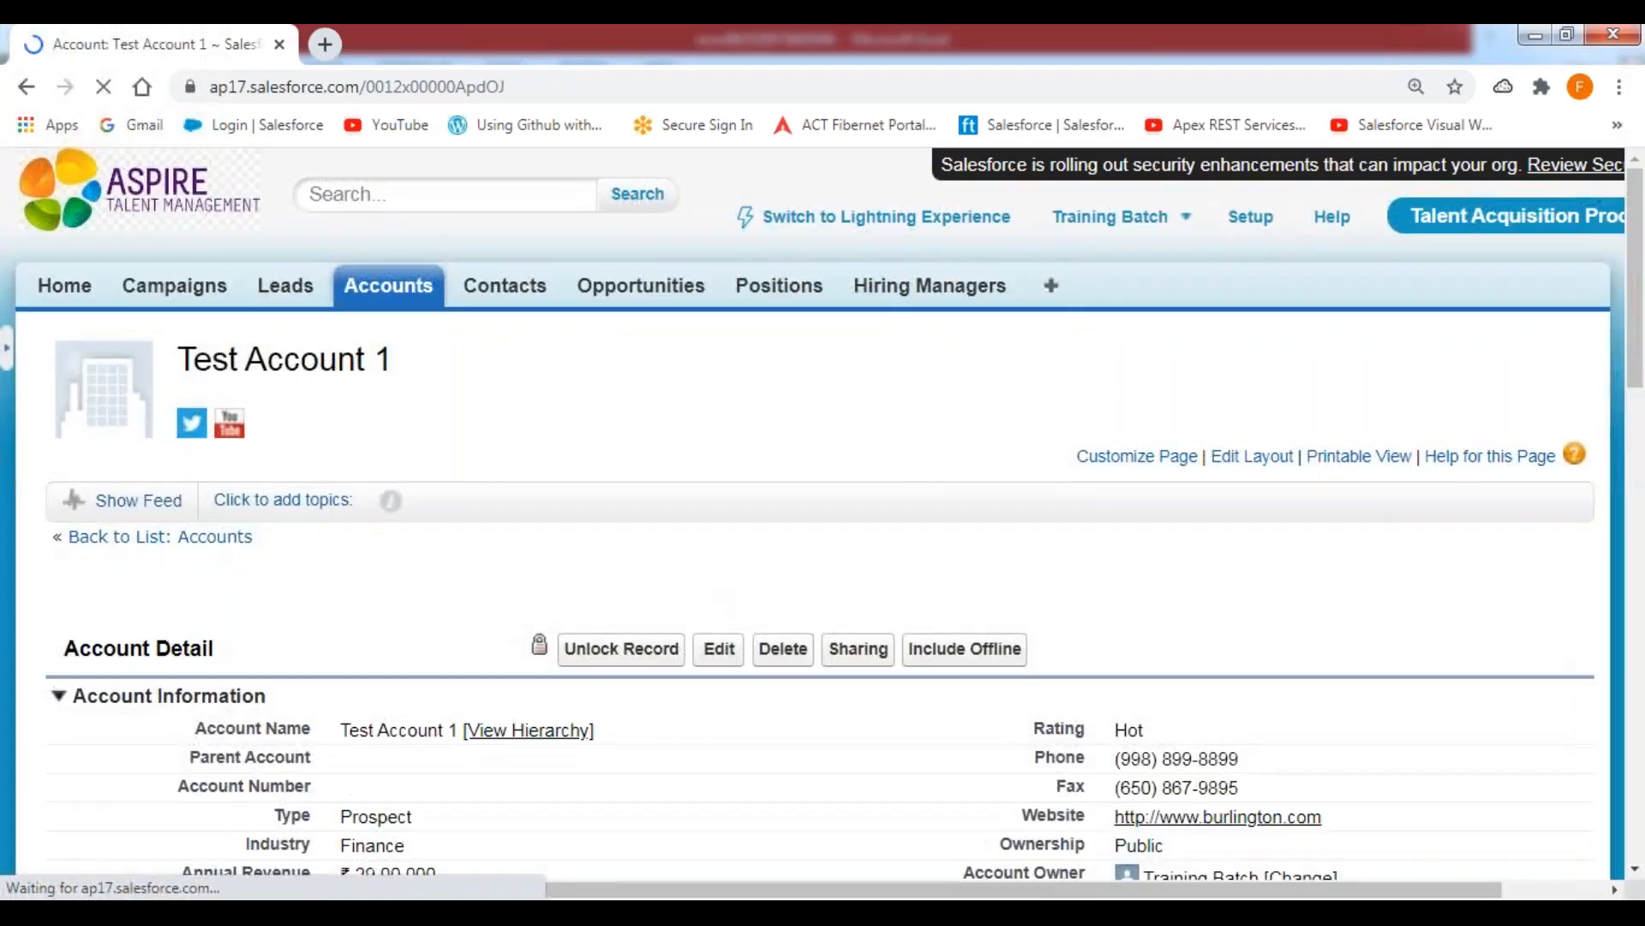
Approve the pending approval request of Test Account 1 without a comment and unlock the record.
{"action": "scroll", "coordinate": [683, 598], "scroll_direction": "down", "scroll_amount": 3}
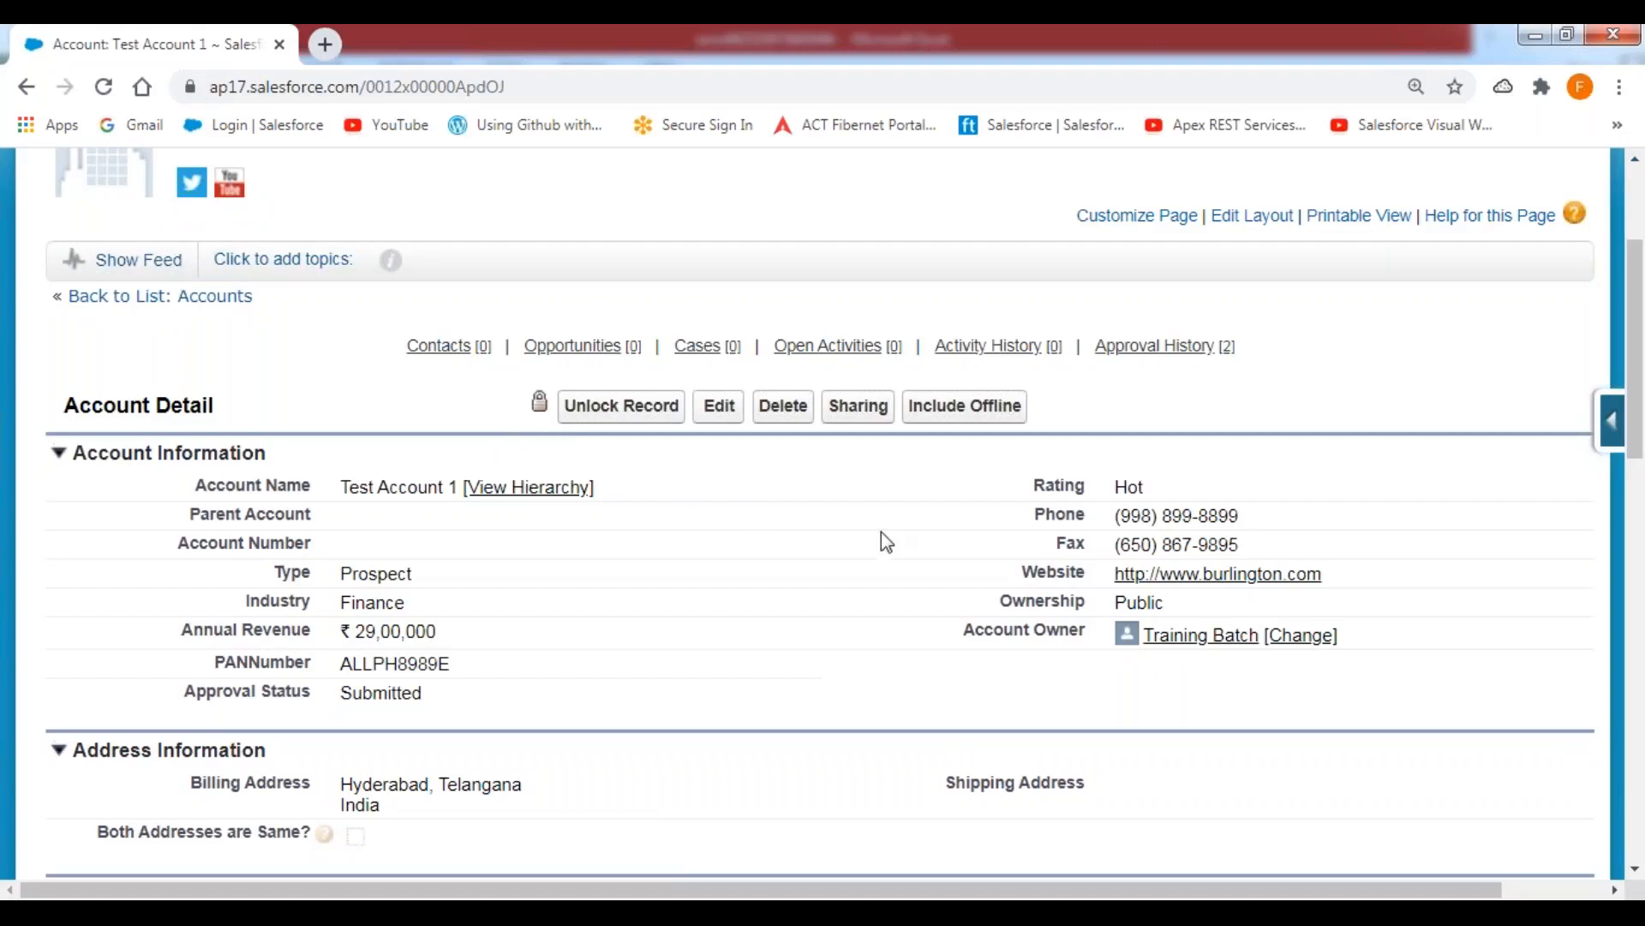
{"action": "scroll", "coordinate": [883, 535], "scroll_direction": "down", "scroll_amount": 15}
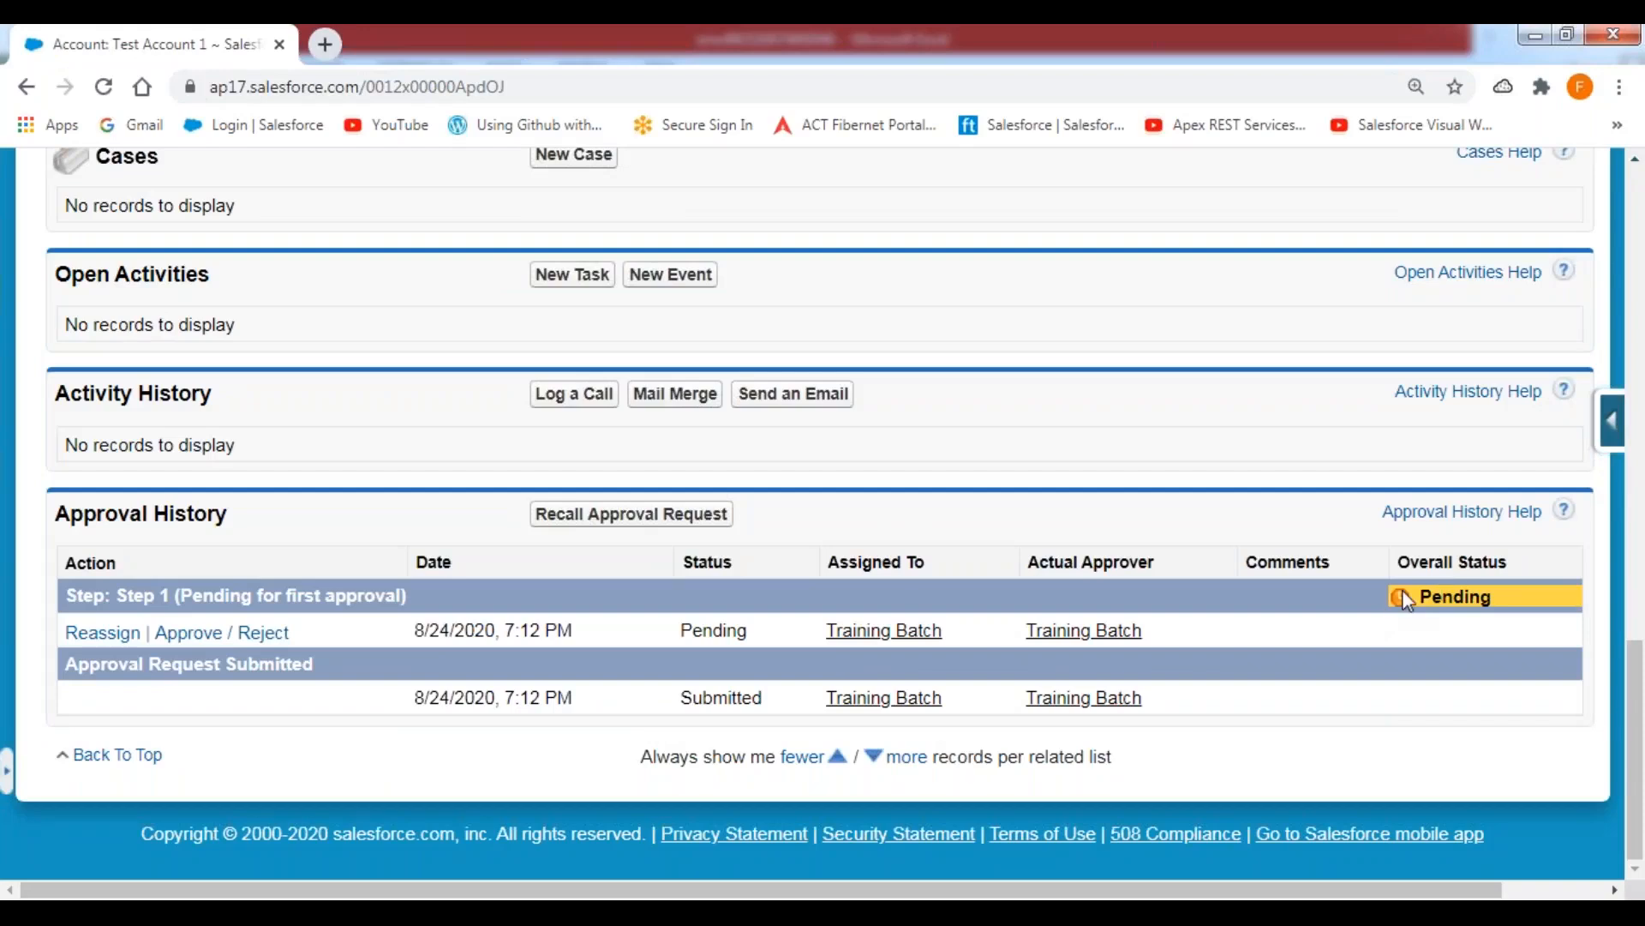
{"action": "left_click", "coordinate": [210, 634]}
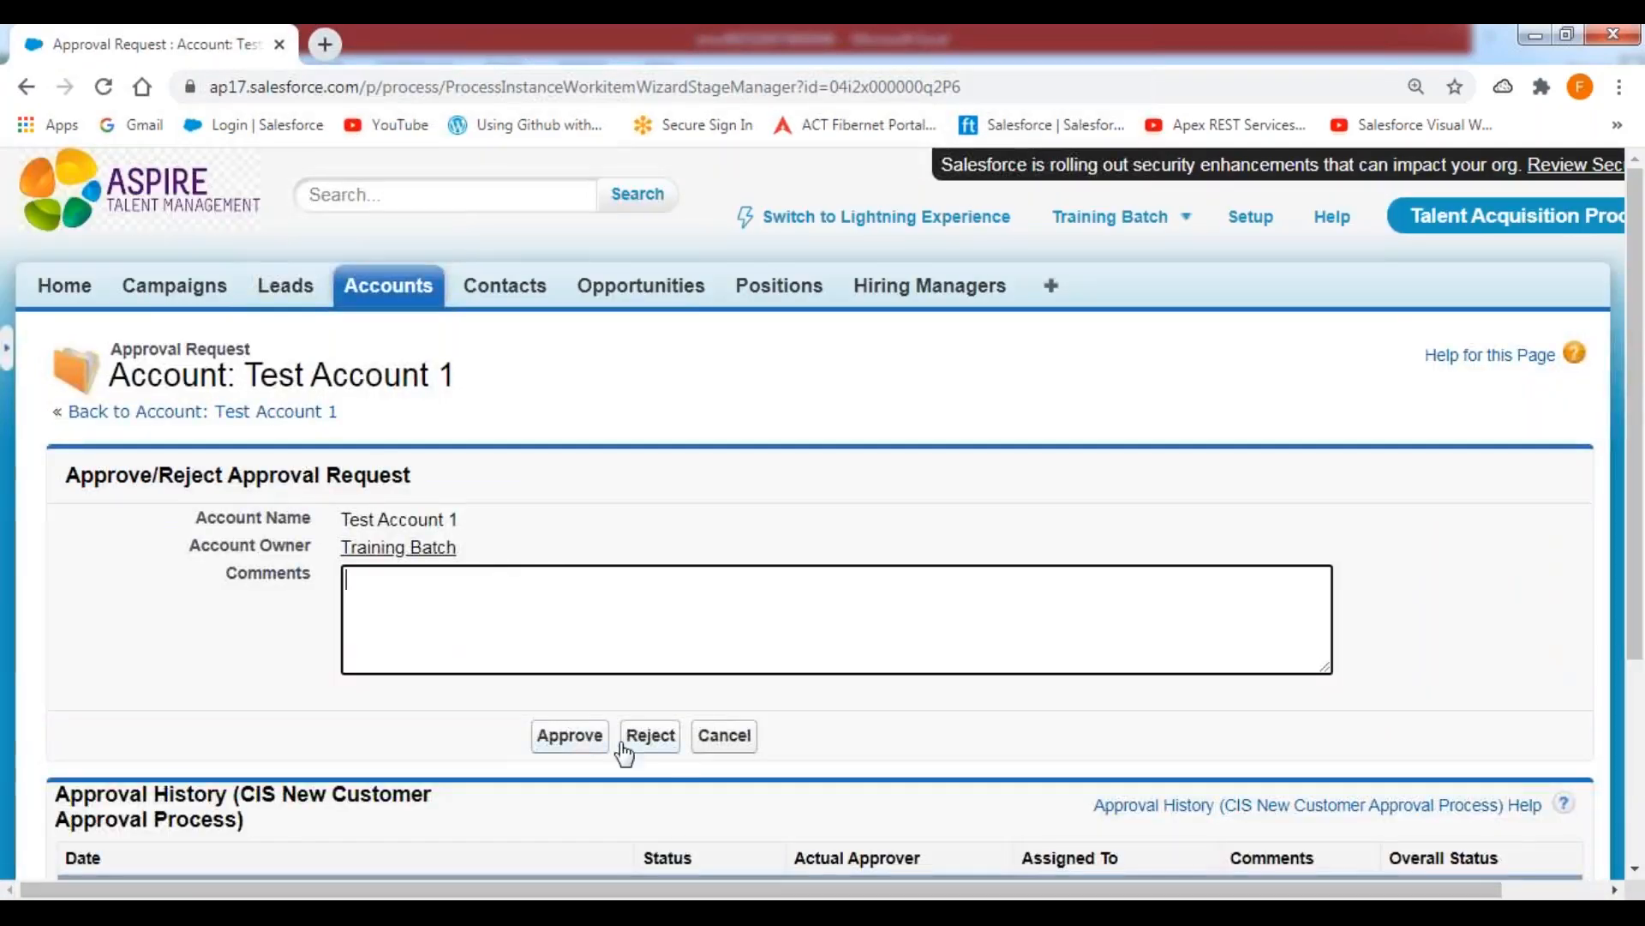
{"action": "left_click", "coordinate": [569, 740]}
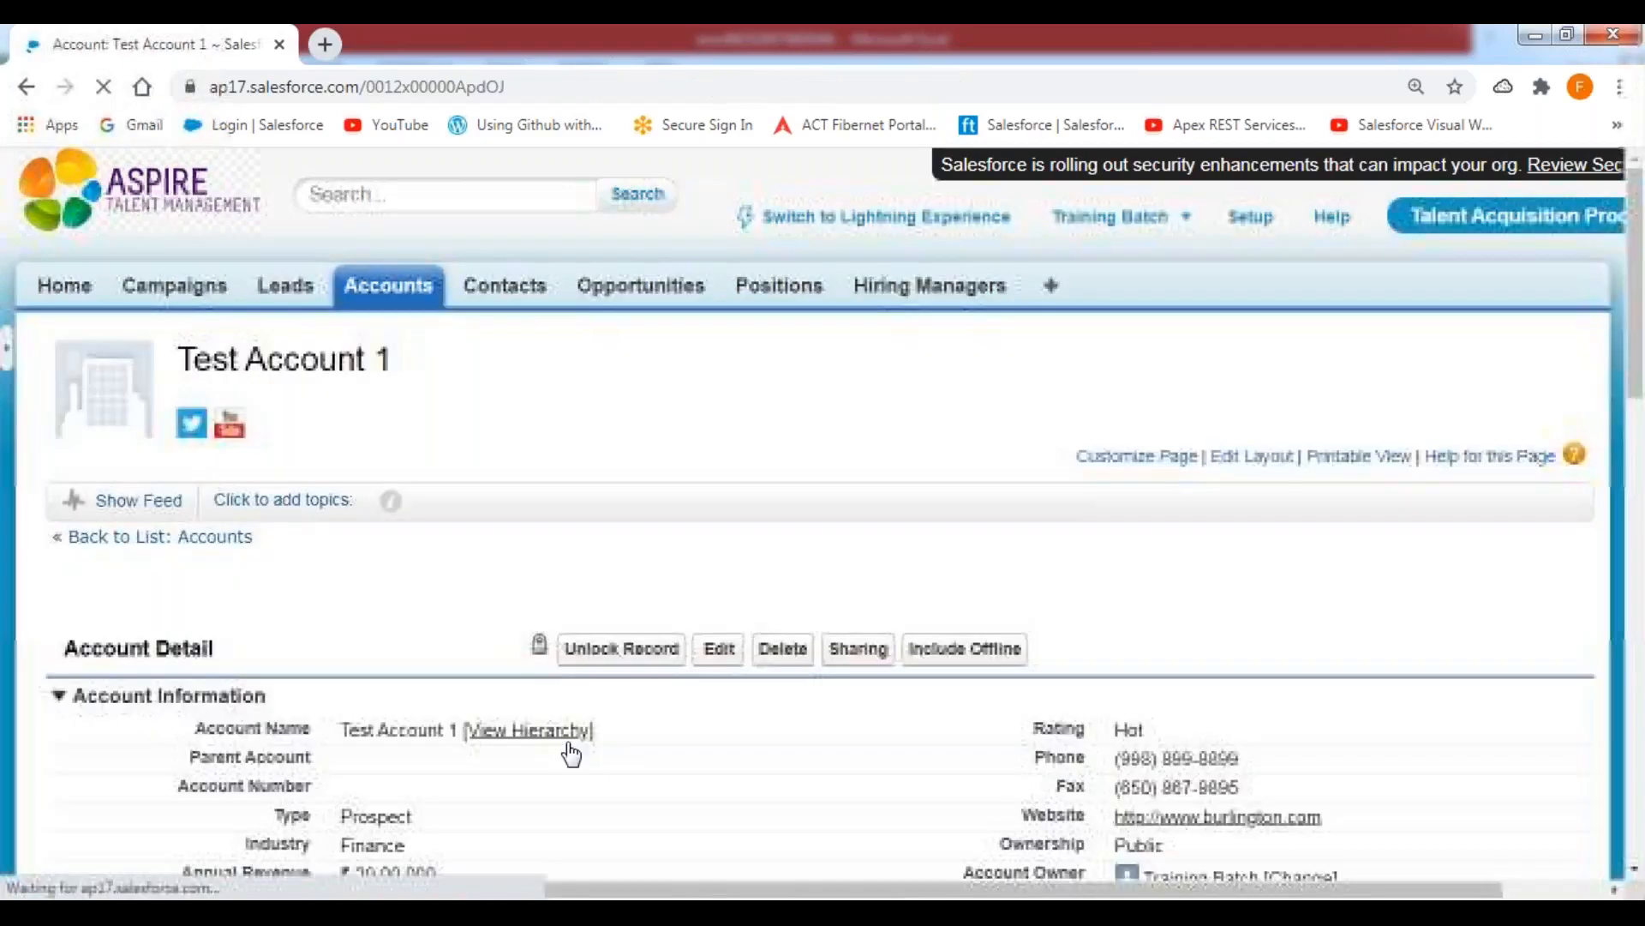
{"action": "left_click", "coordinate": [636, 658]}
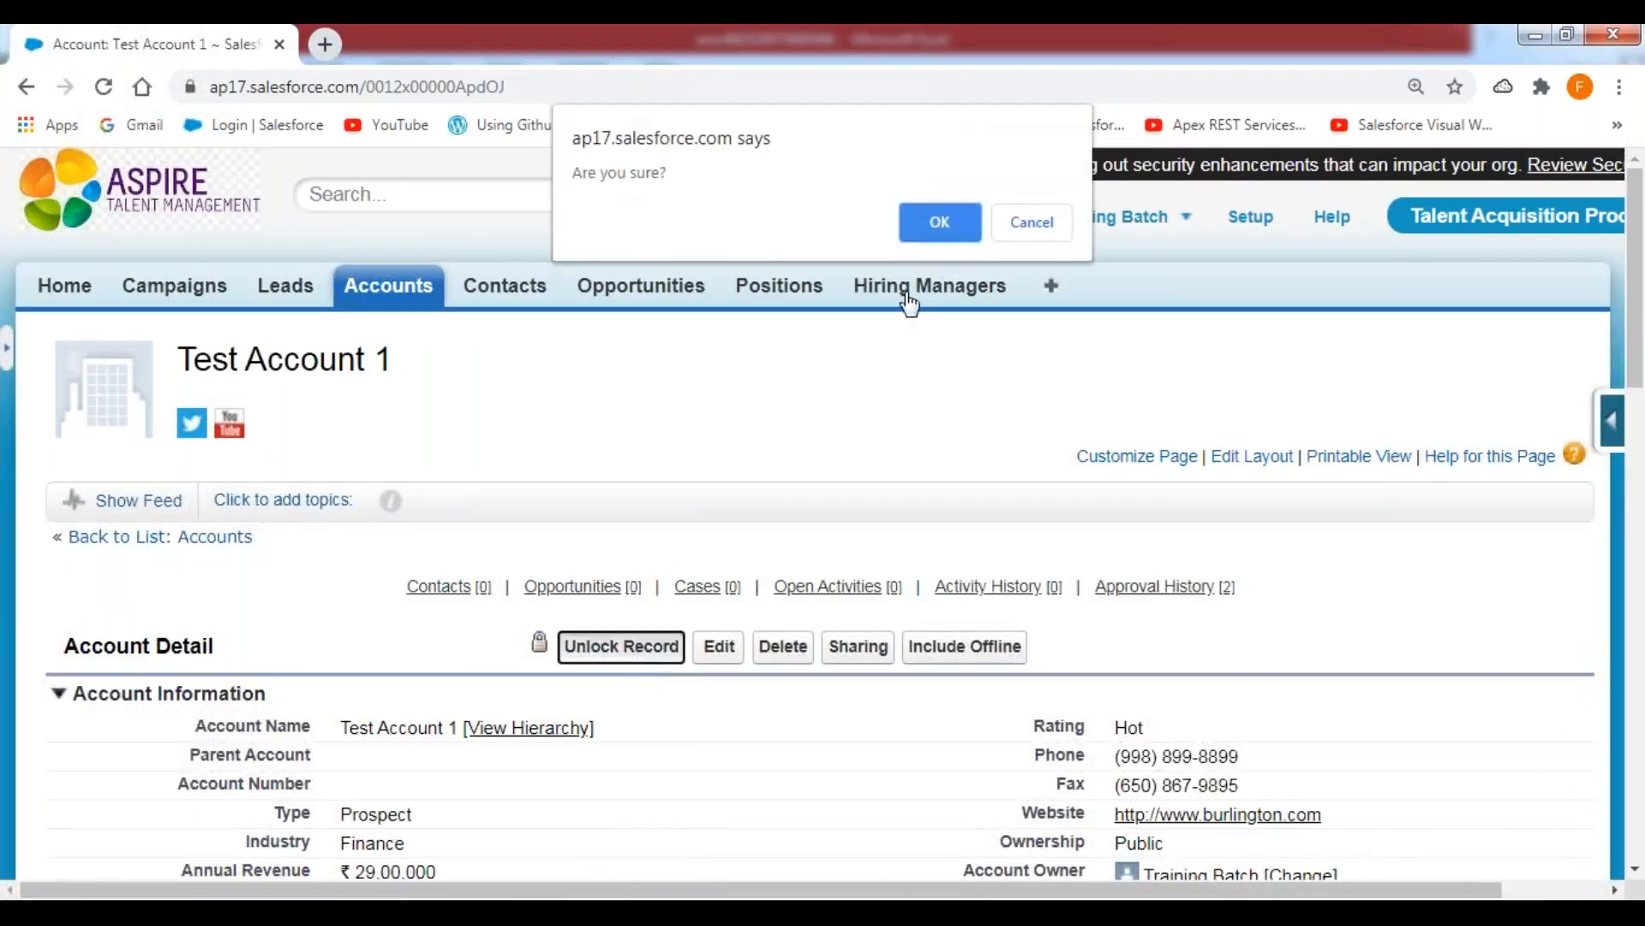
{"action": "left_click", "coordinate": [941, 228]}
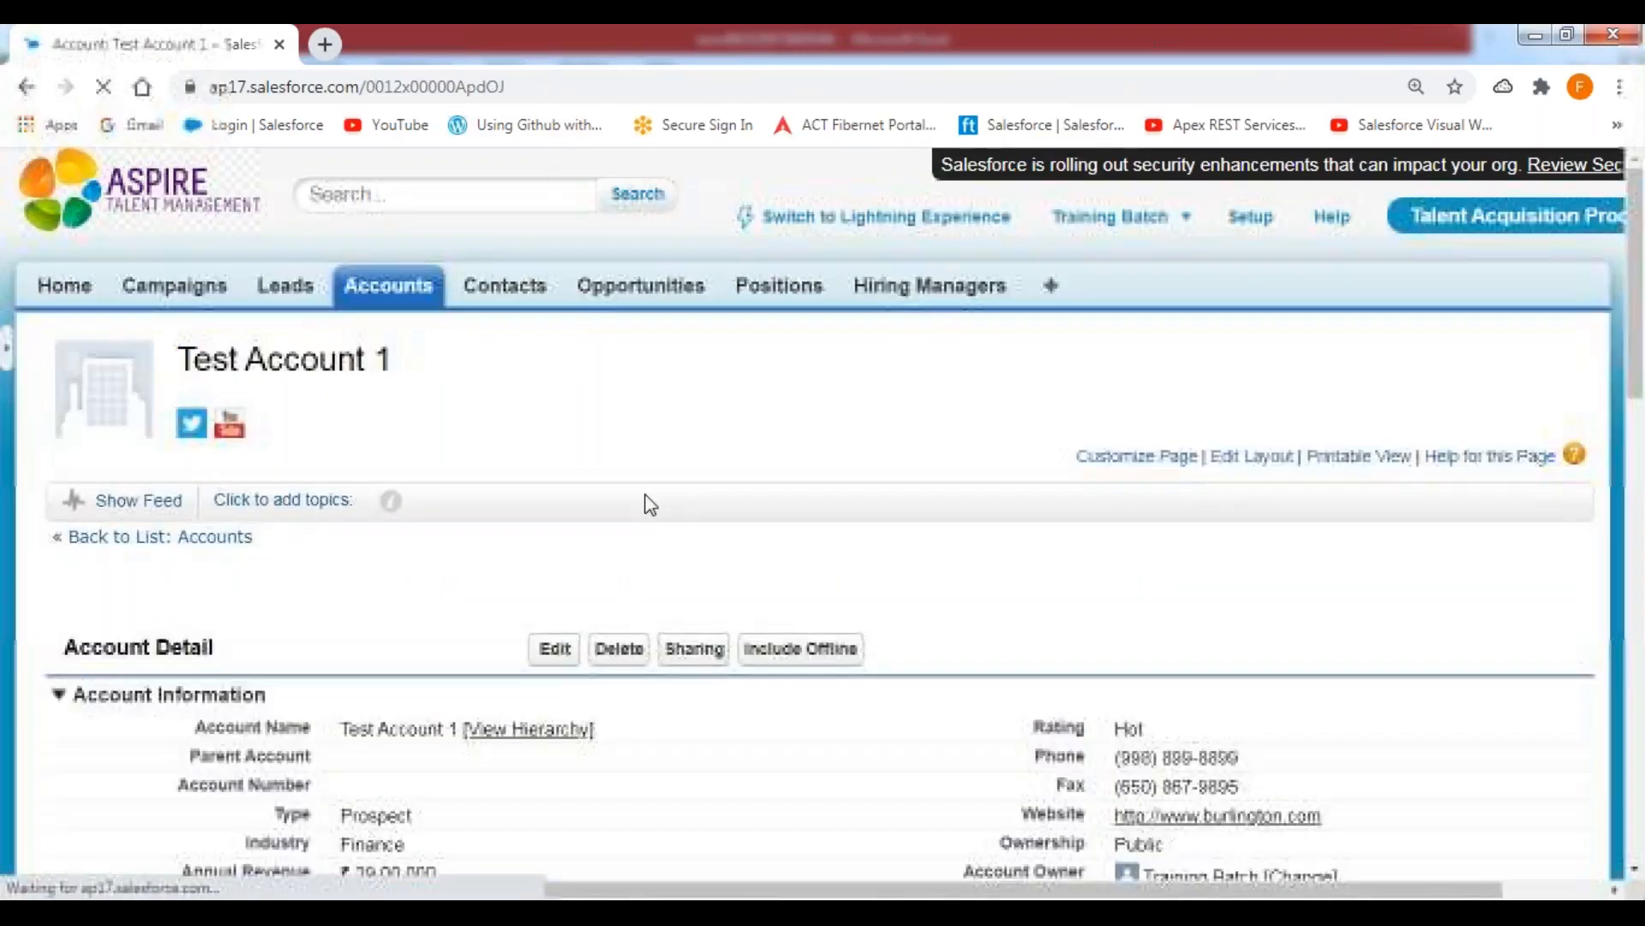
{"action": "left_click", "coordinate": [390, 288]}
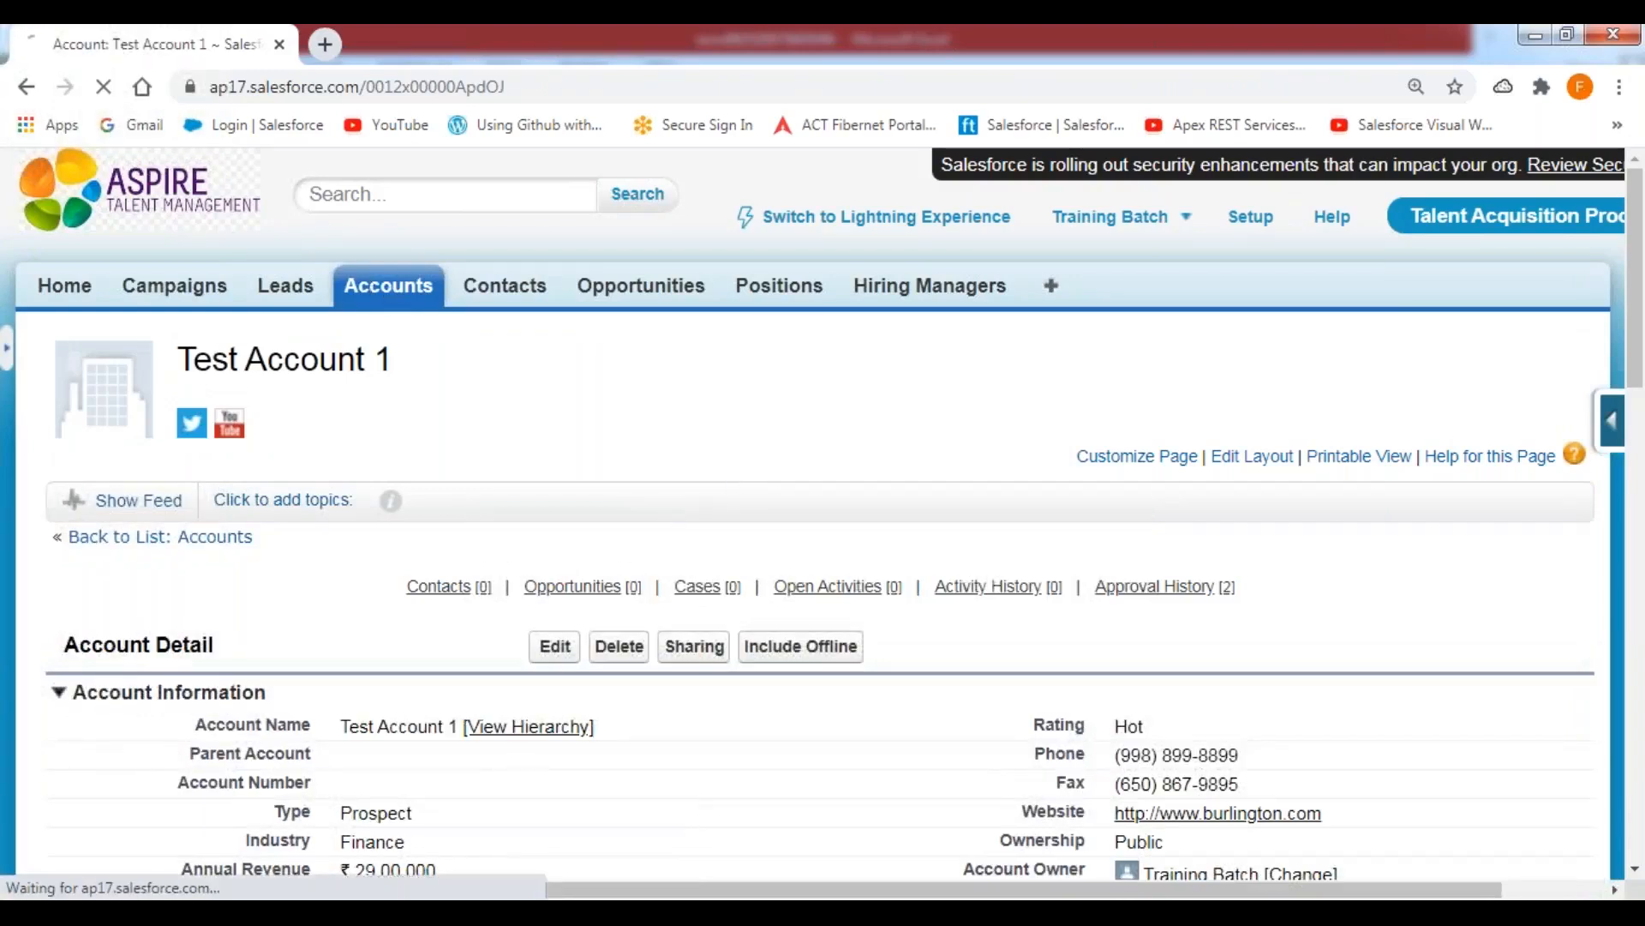
{"action": "scroll", "coordinate": [404, 554], "scroll_direction": "down", "scroll_amount": 3}
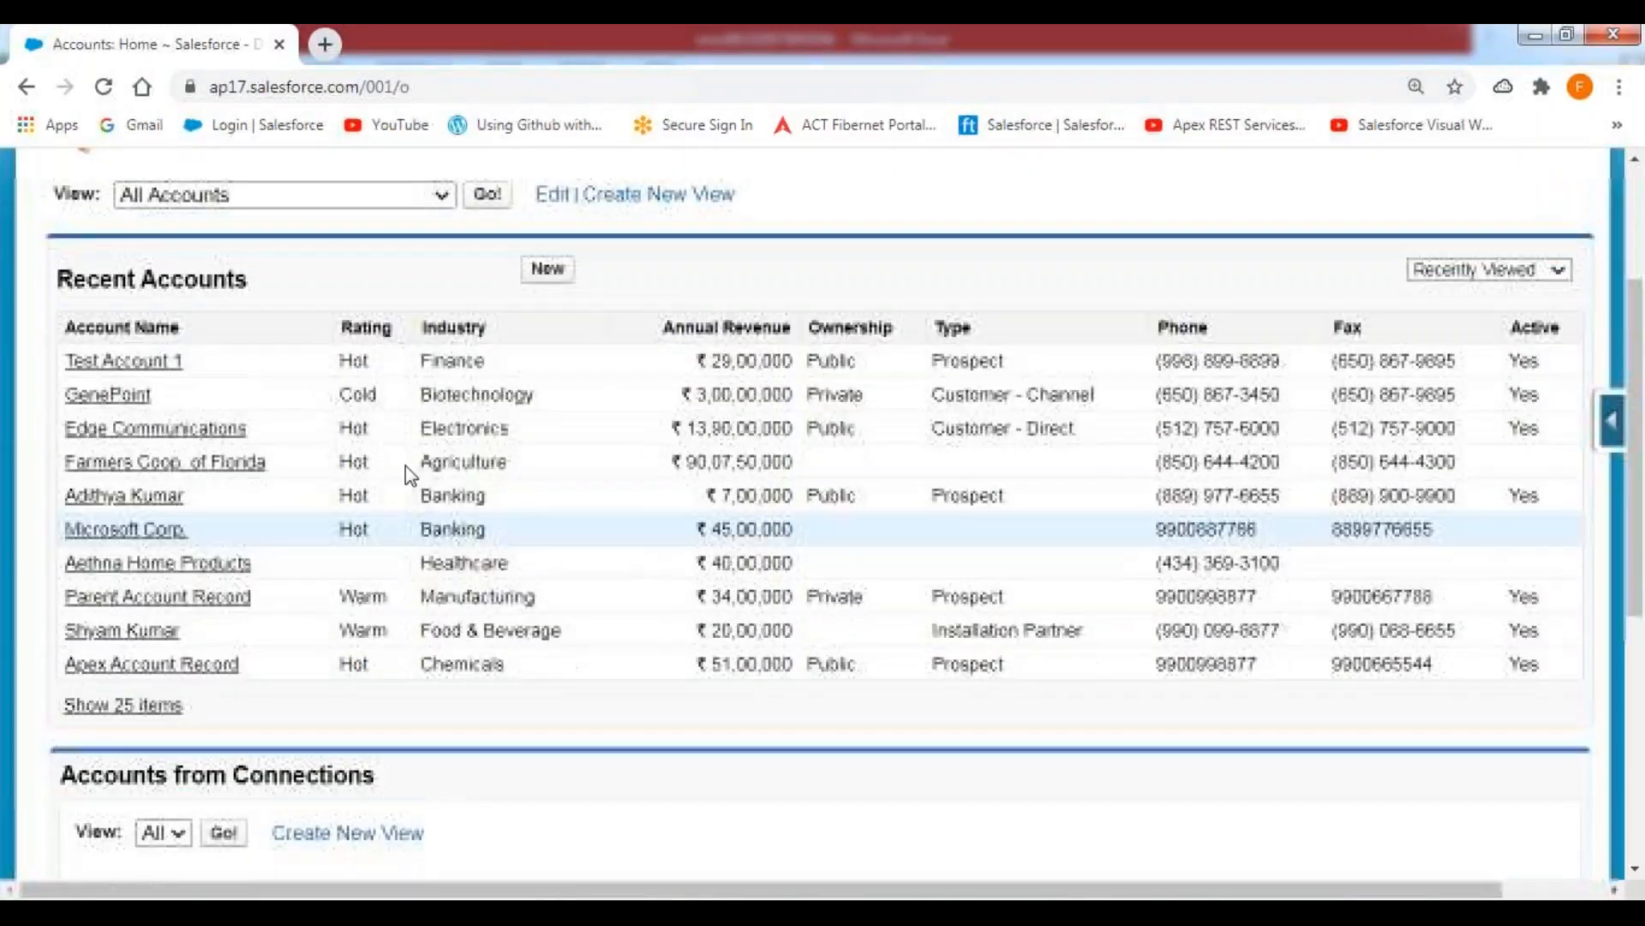
{"action": "left_click", "coordinate": [490, 198]}
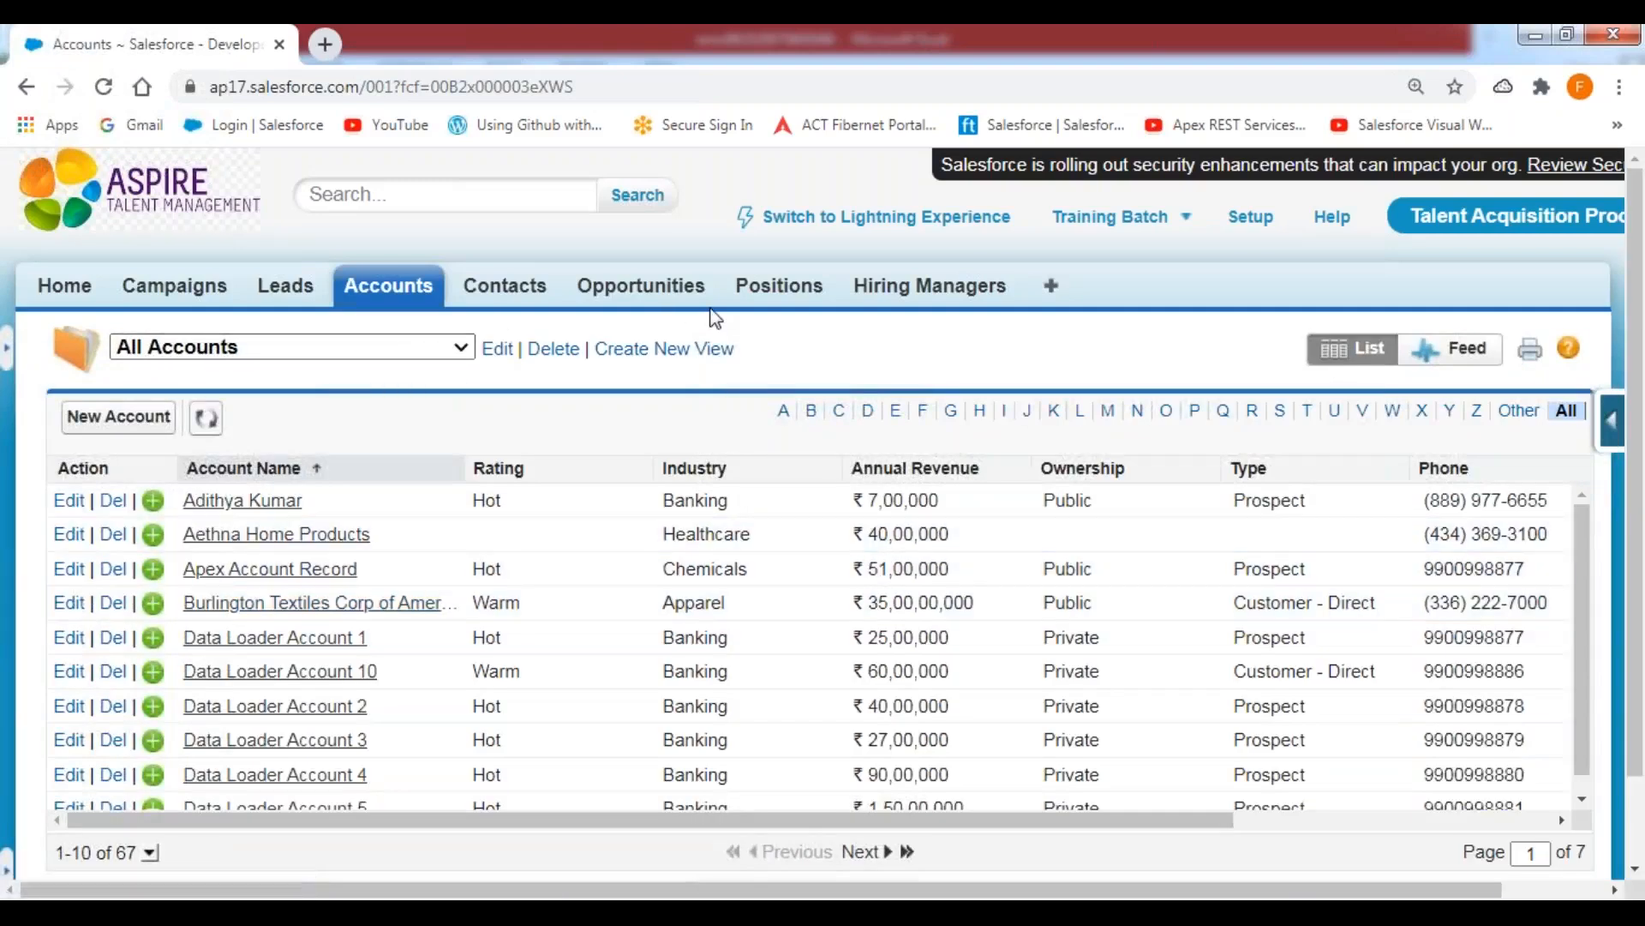
Open Test Account 2 from the Items to Approve list on the home page and unlock the record.
{"action": "left_click", "coordinate": [66, 289]}
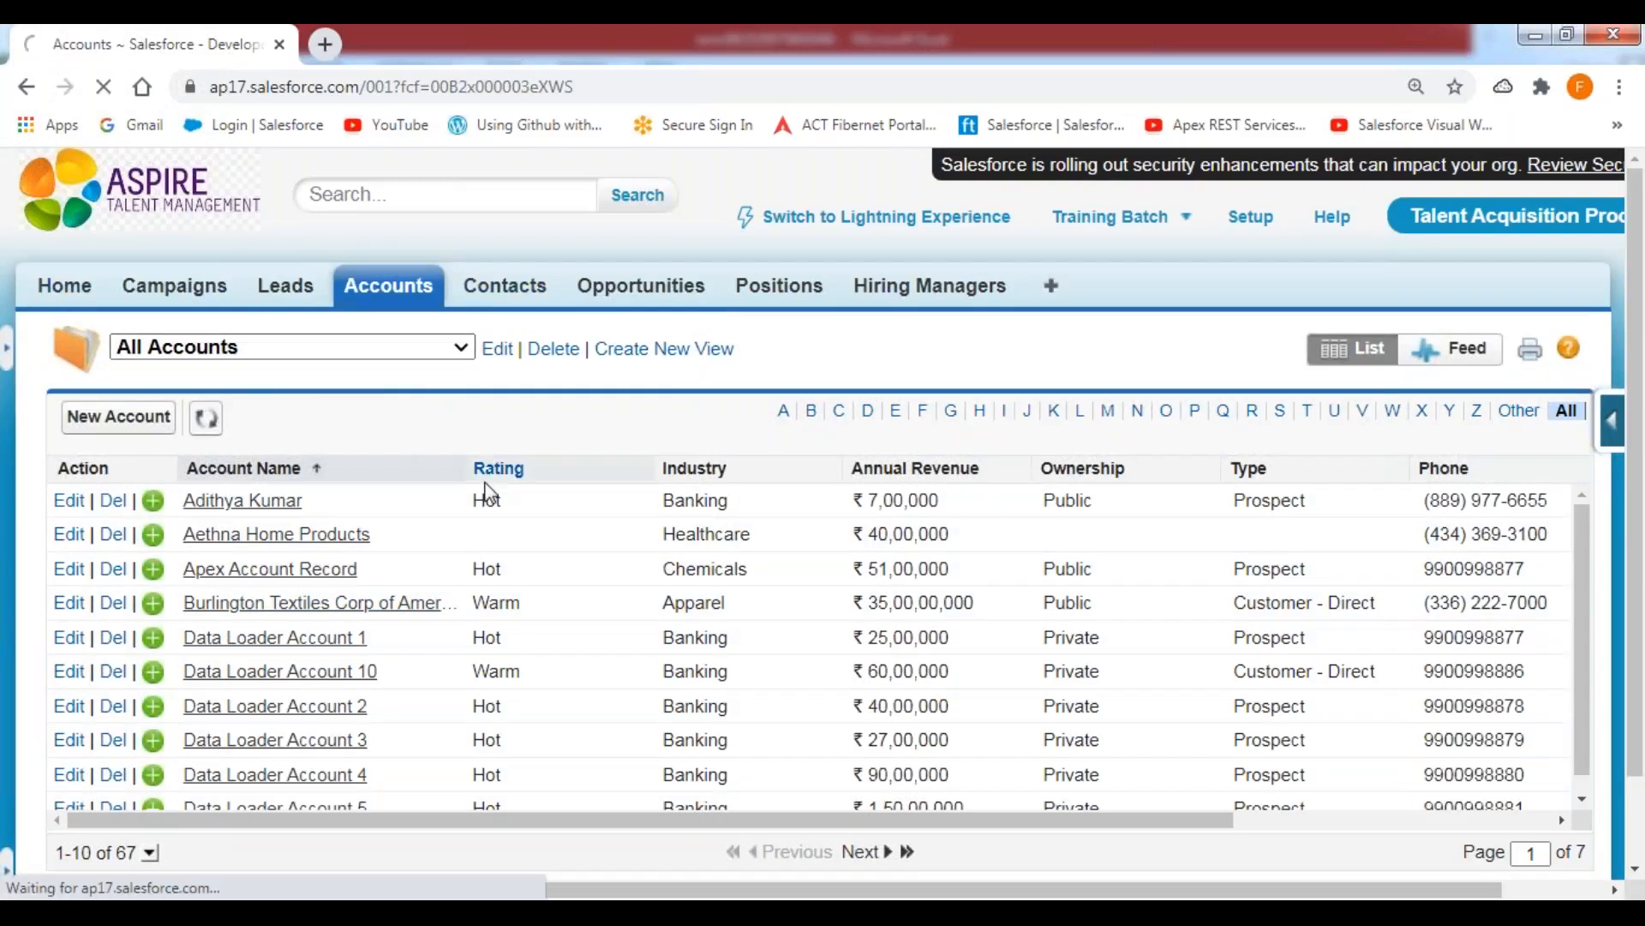
{"action": "scroll", "coordinate": [460, 543], "scroll_direction": "down", "scroll_amount": 12}
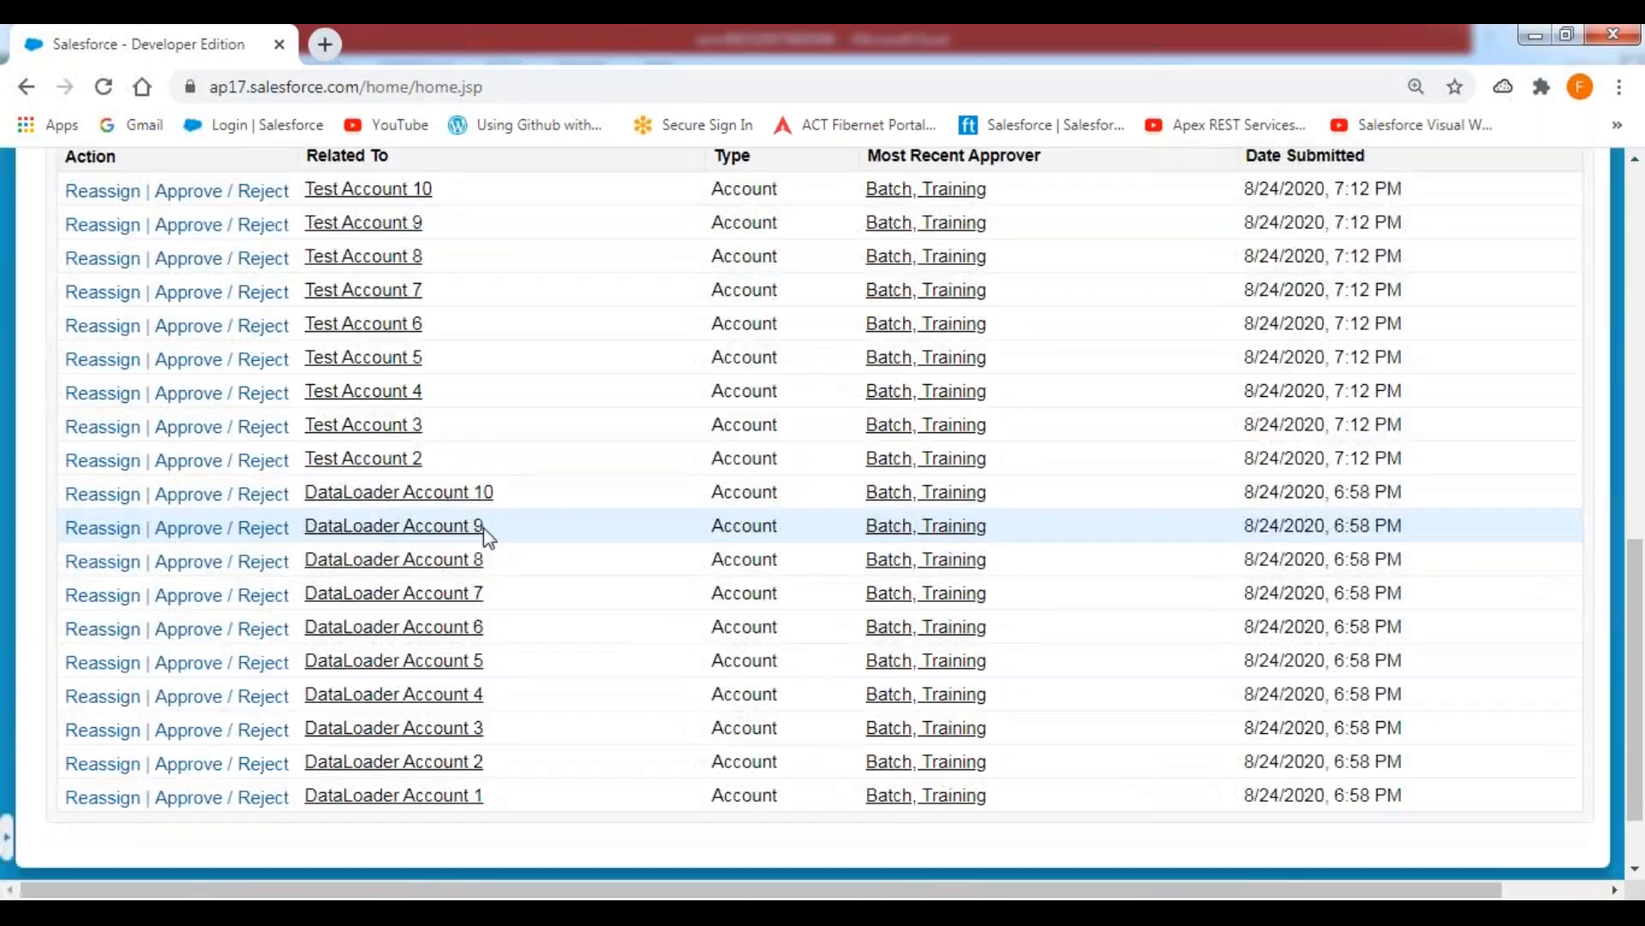
{"action": "scroll", "coordinate": [411, 557], "scroll_direction": "up", "scroll_amount": 2}
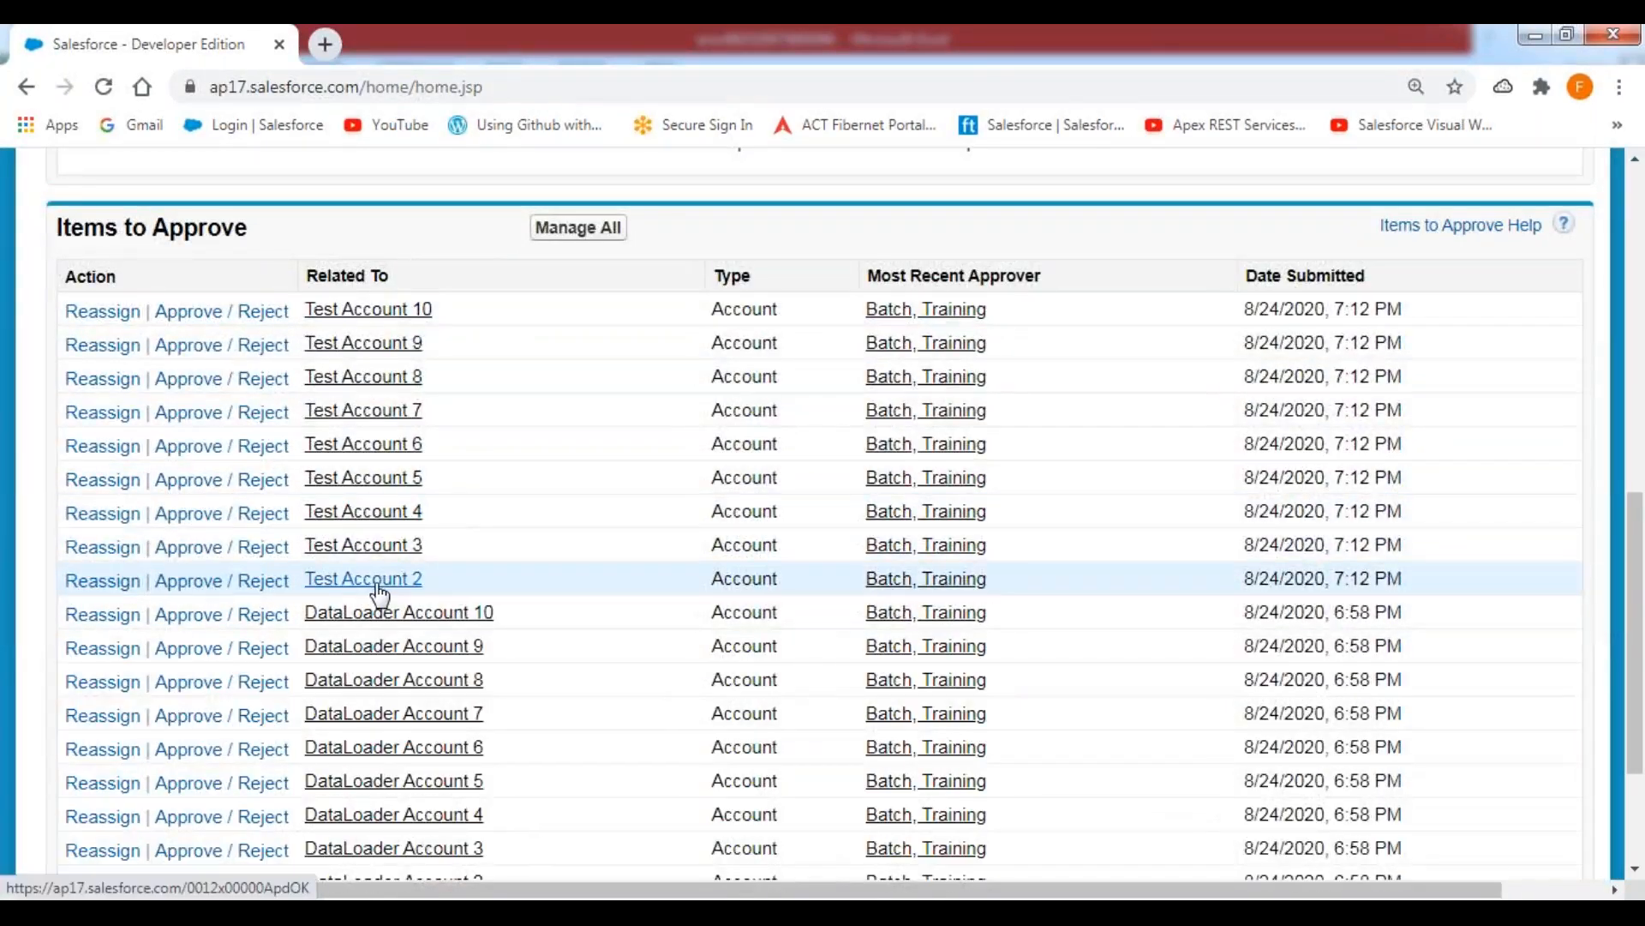
{"action": "left_click", "coordinate": [378, 588]}
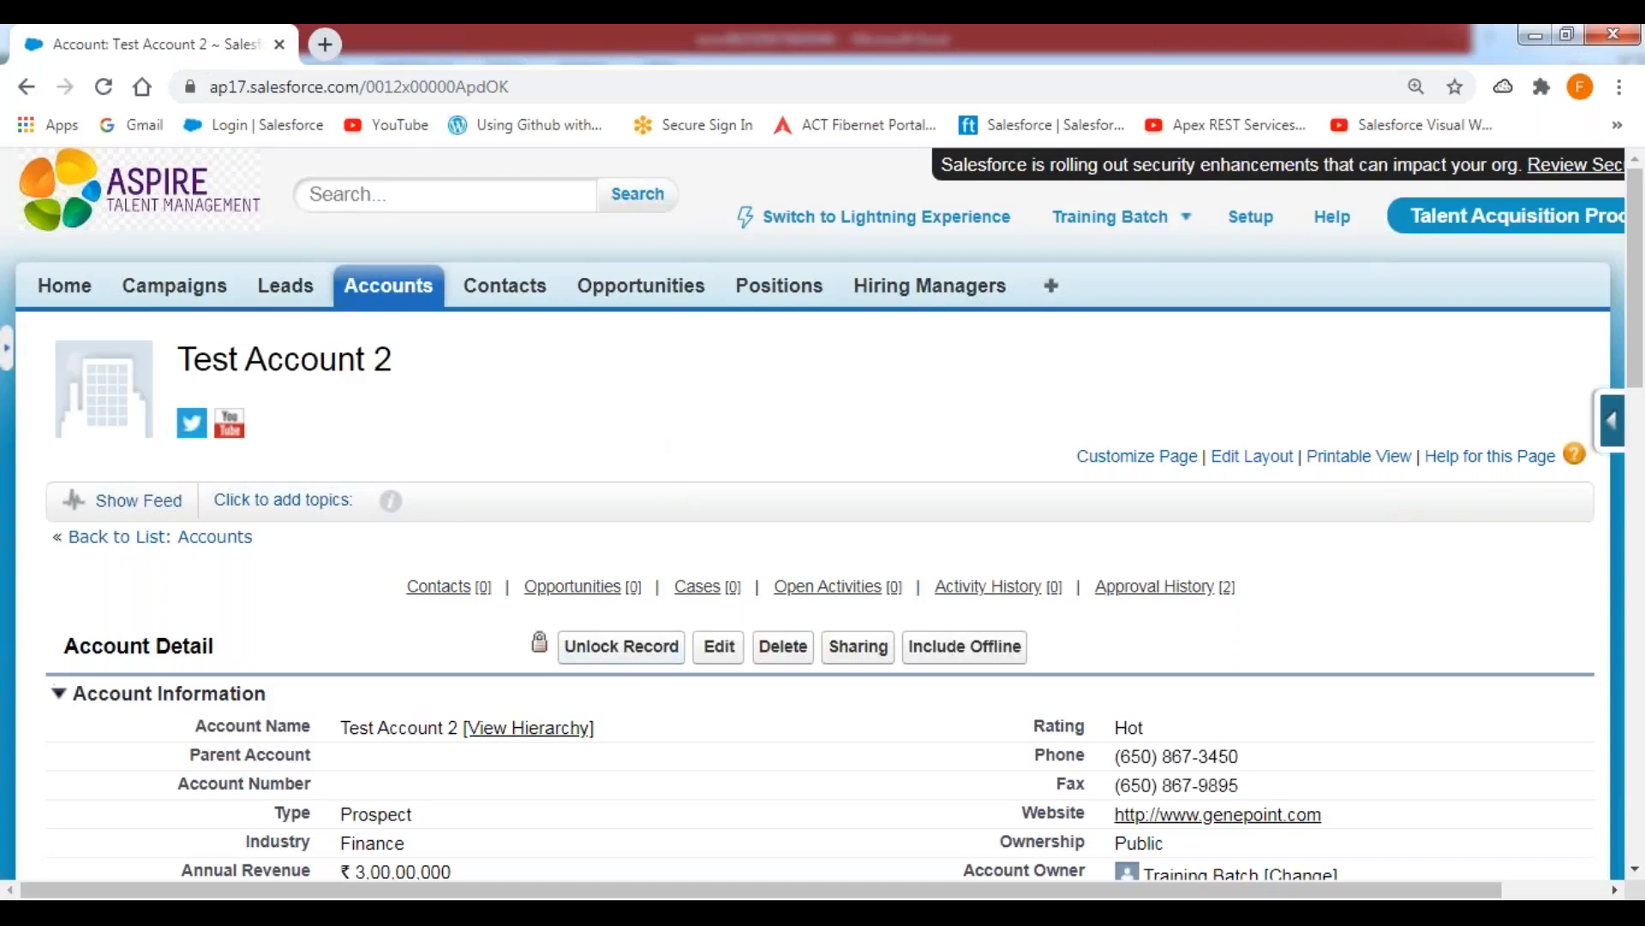
{"action": "left_click", "coordinate": [622, 653]}
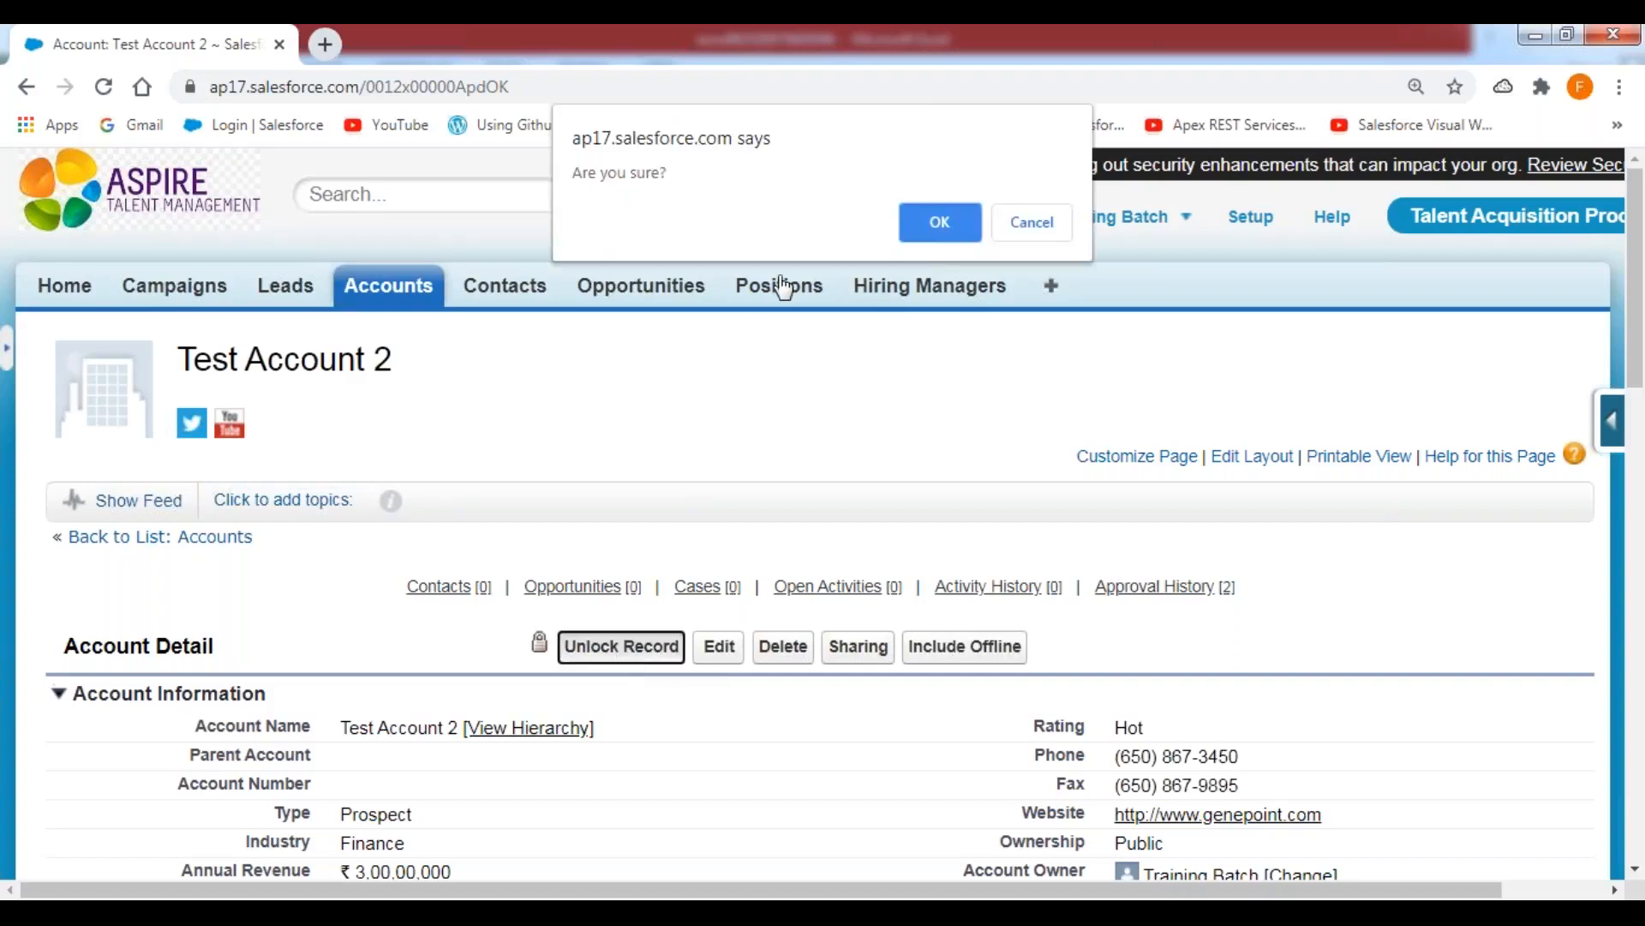
{"action": "left_click", "coordinate": [932, 224]}
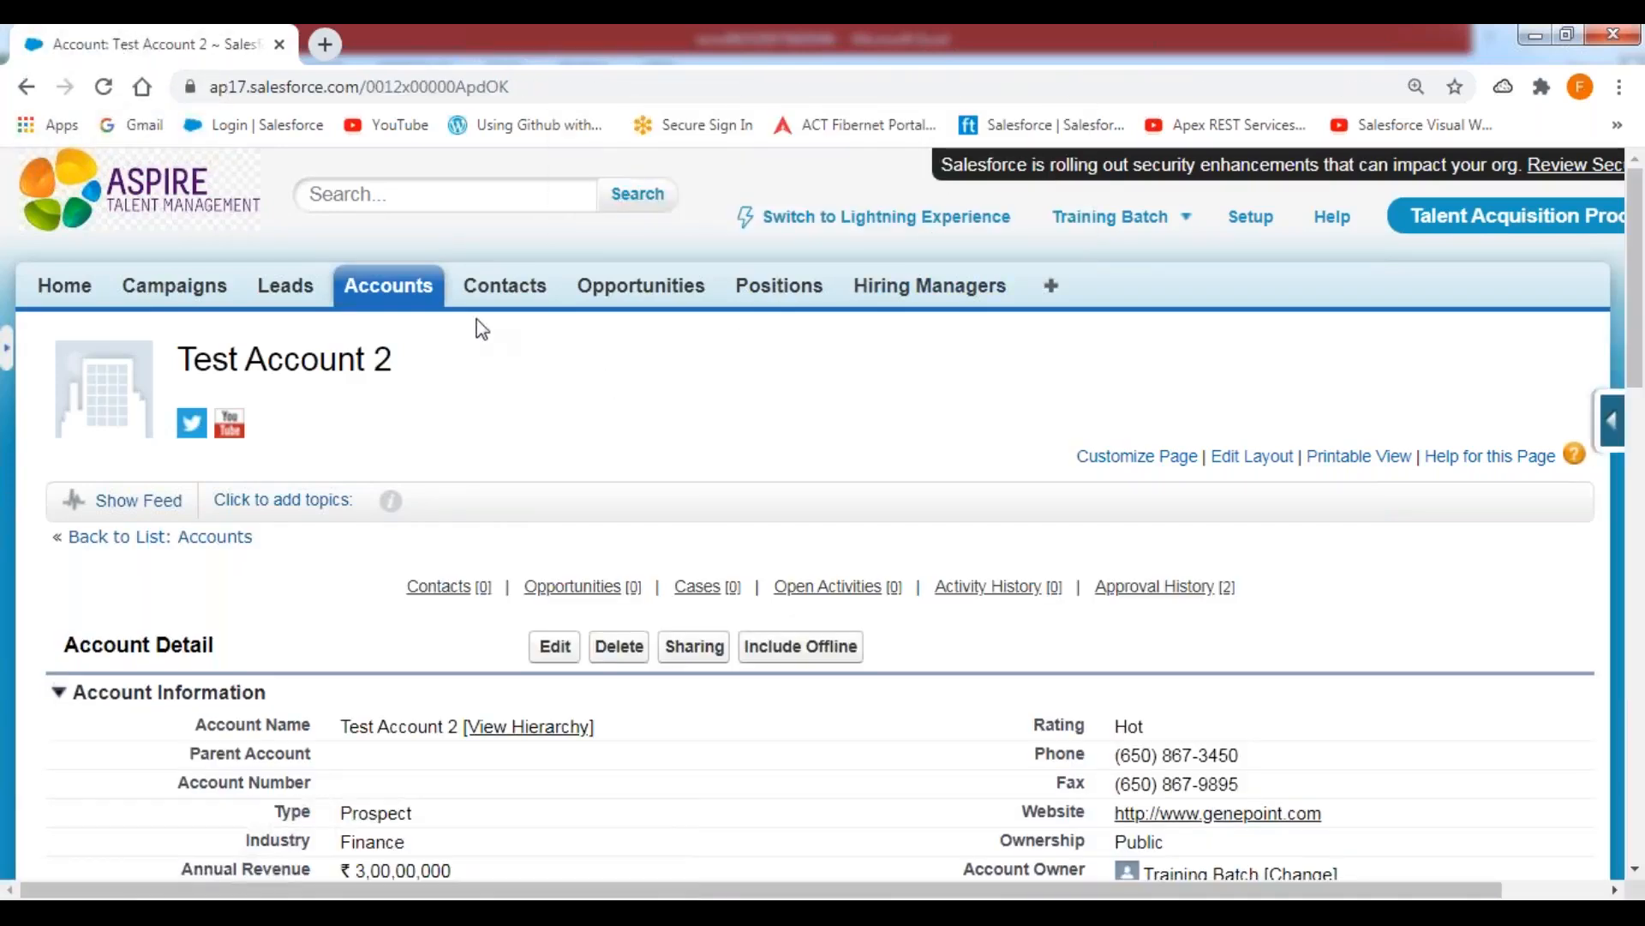
Filter the All Accounts view to names starting with T, open Test Account 3 and unlock the record.
{"action": "left_click", "coordinate": [388, 286]}
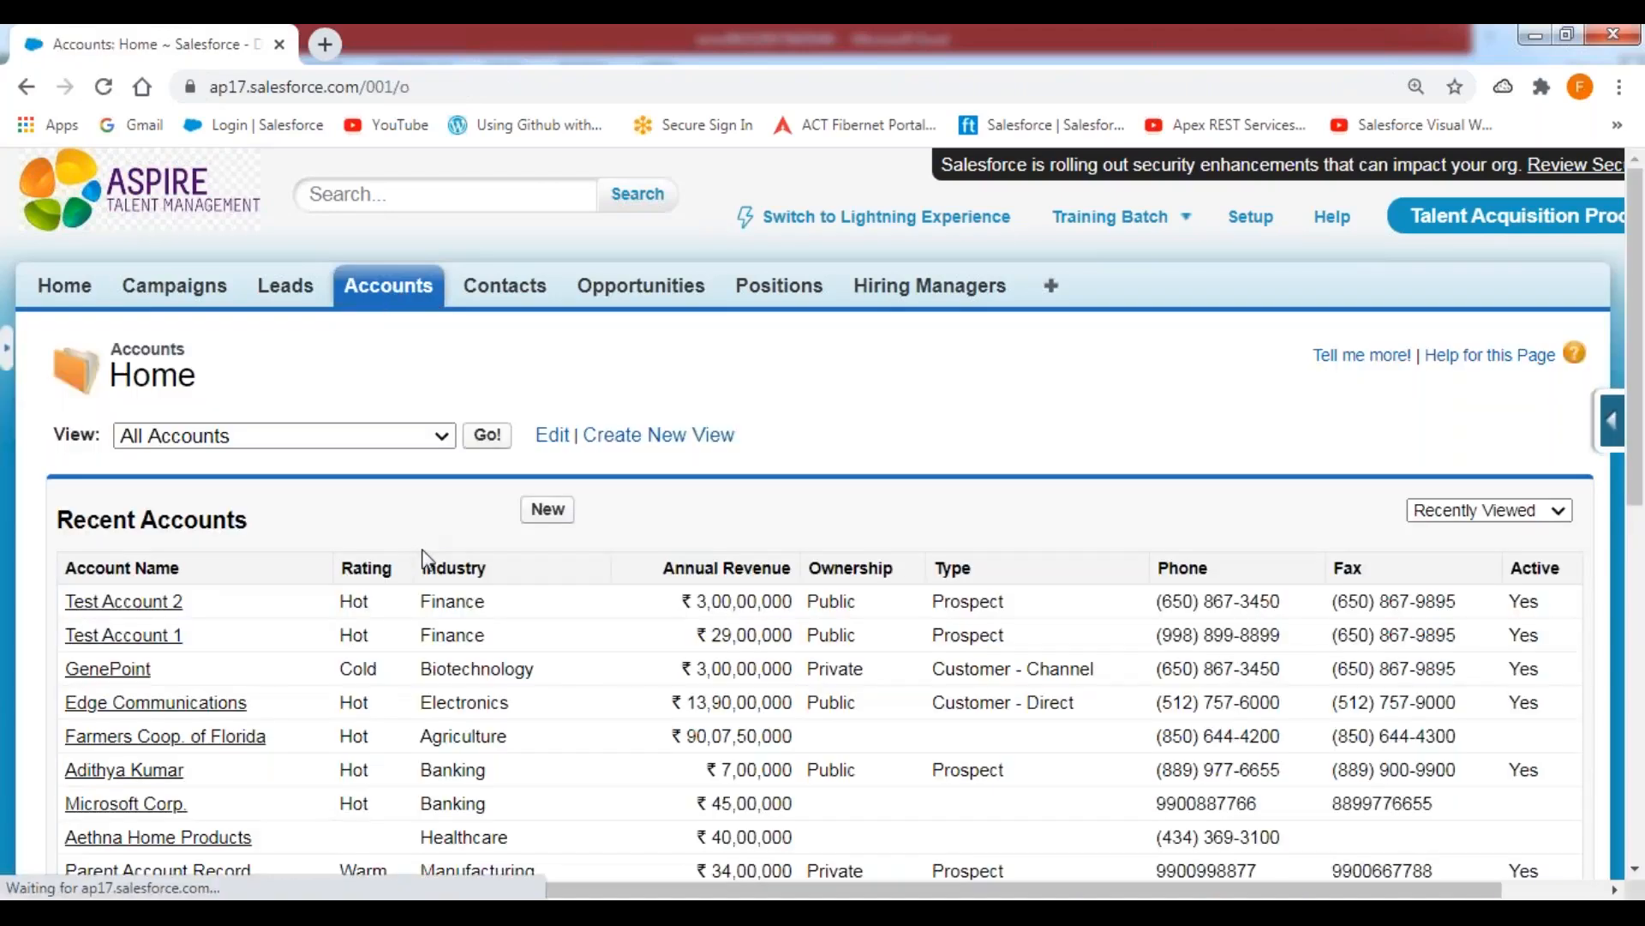
{"action": "left_click", "coordinate": [486, 437]}
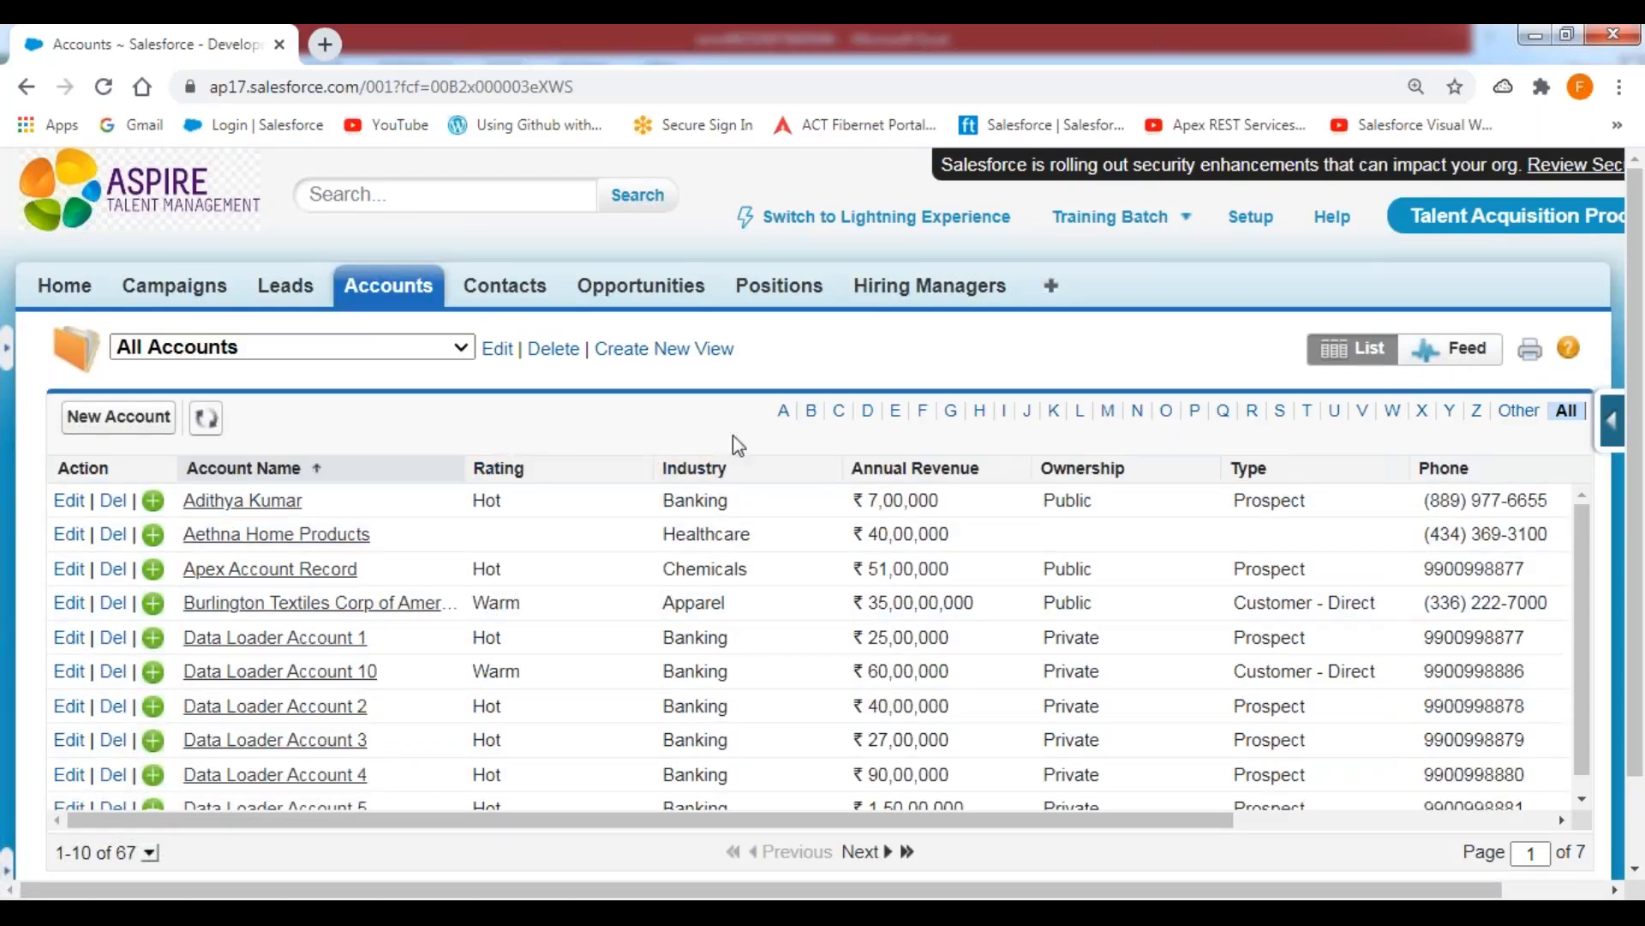
{"action": "left_click", "coordinate": [1308, 414]}
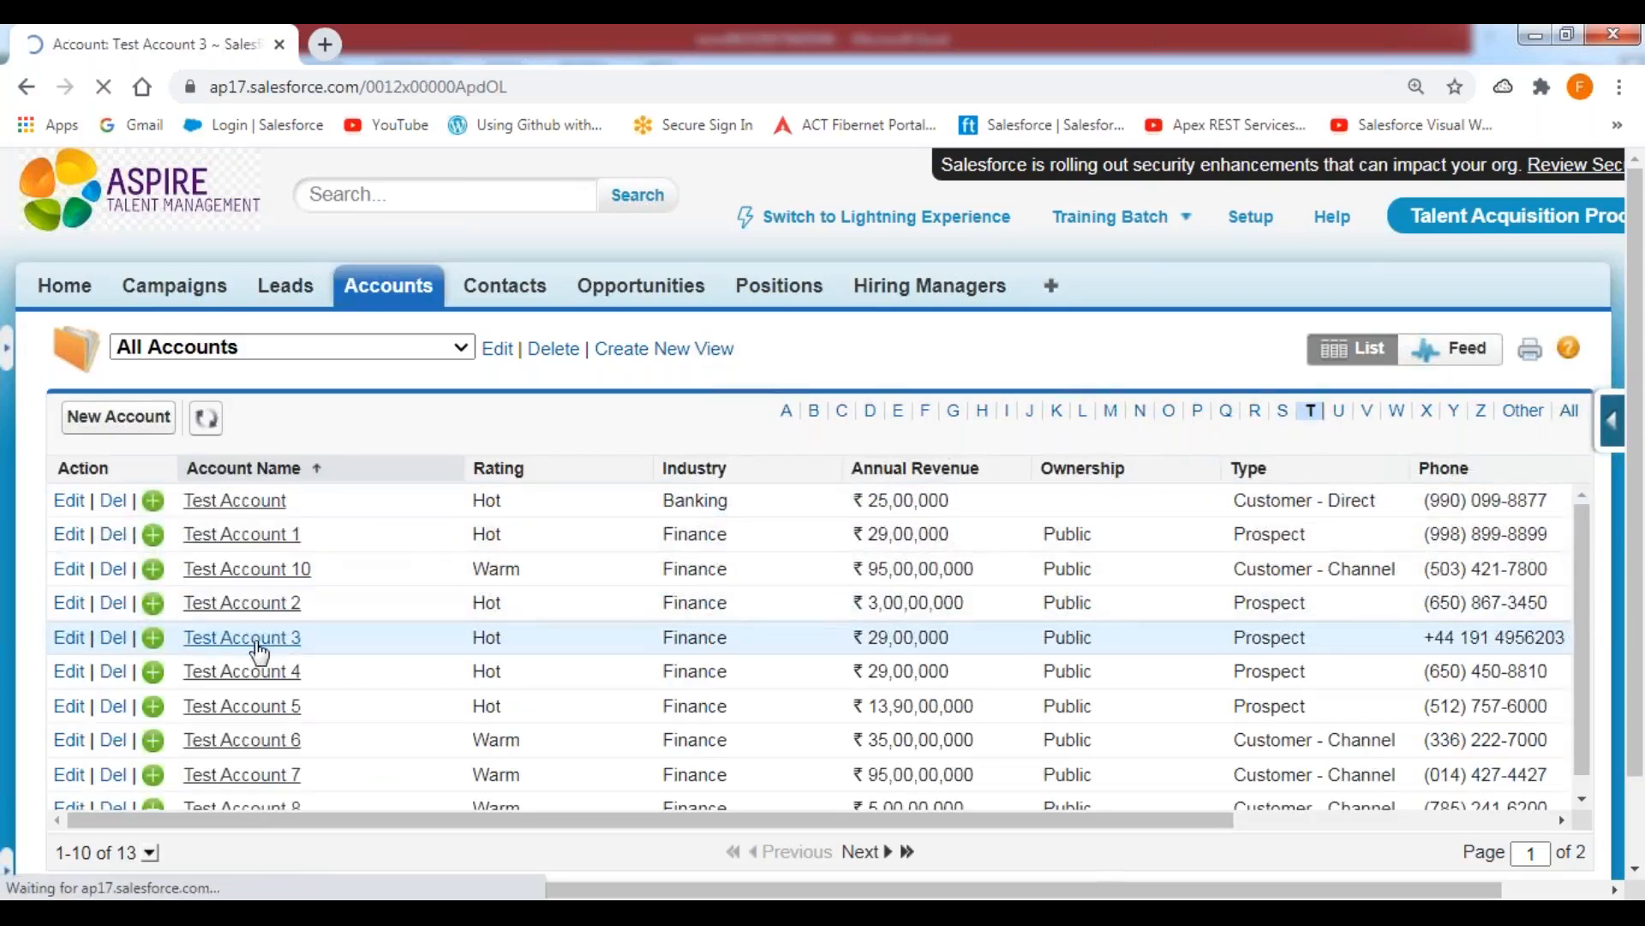
{"action": "left_click", "coordinate": [644, 662]}
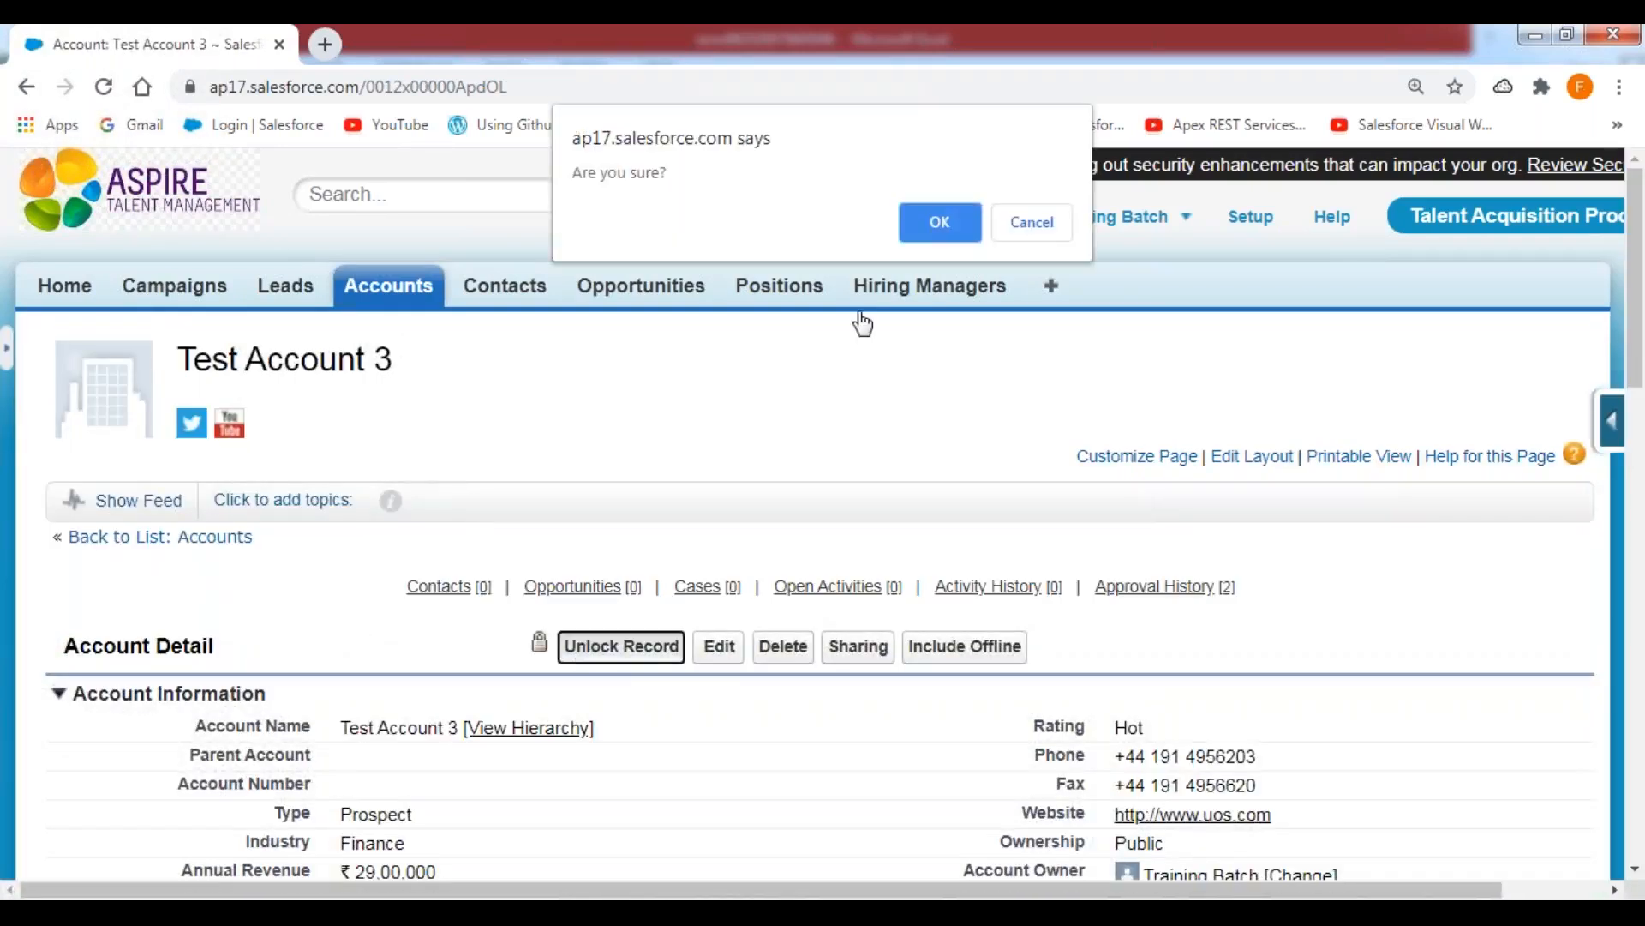
{"action": "left_click", "coordinate": [948, 222]}
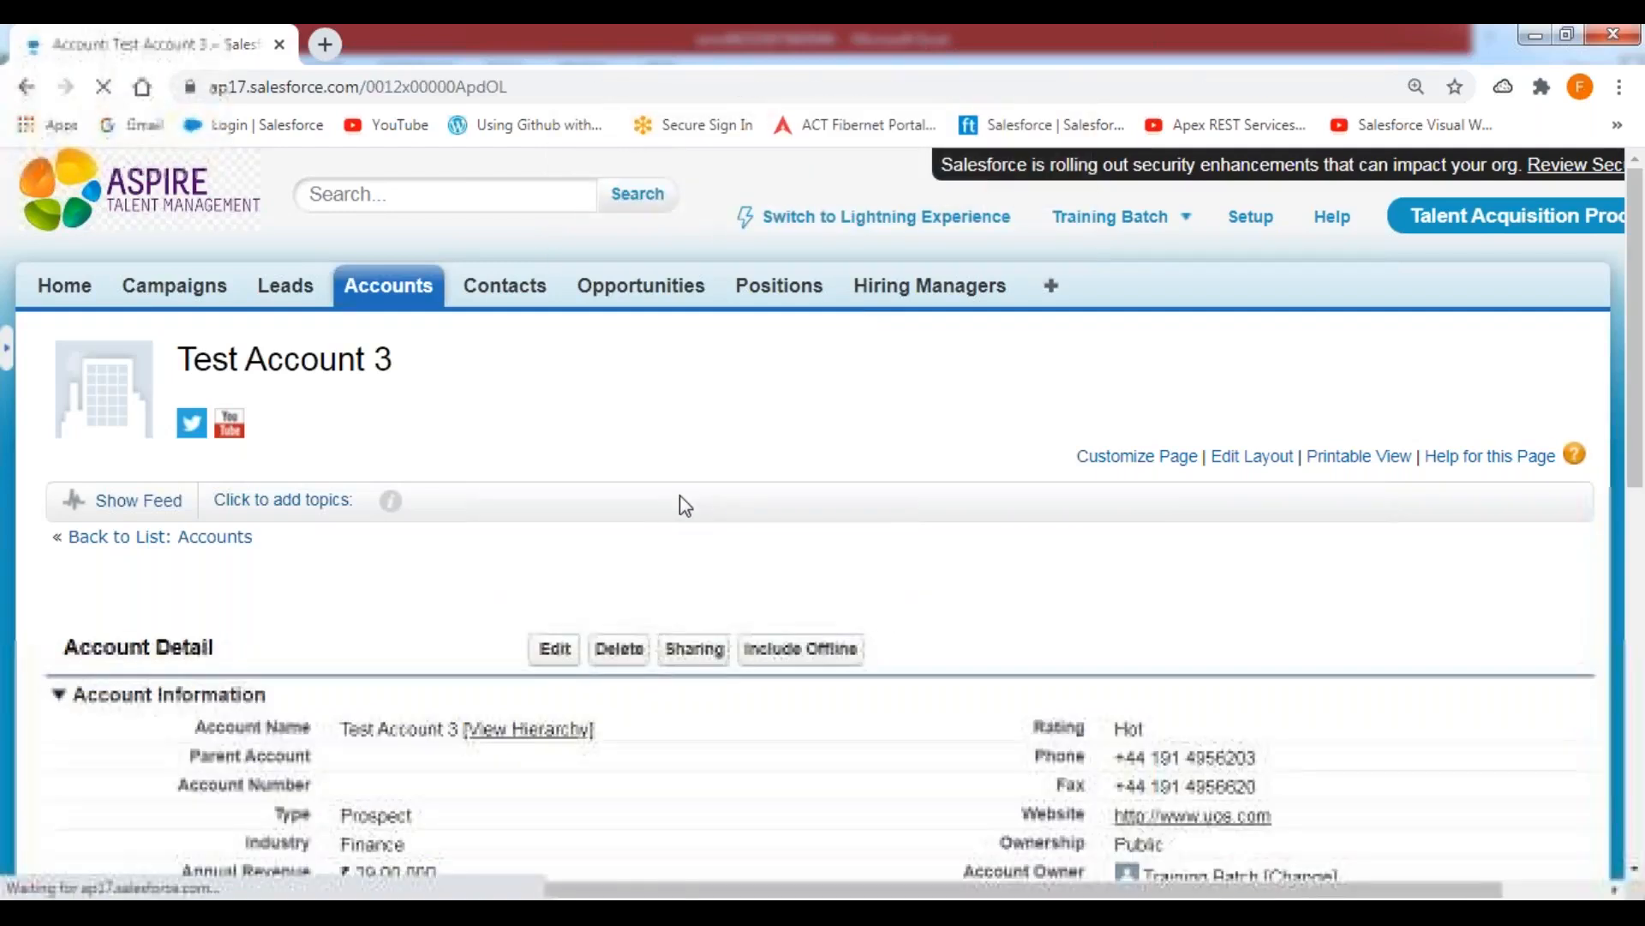
Filter the All Accounts view to names starting with T, open Test Account 4 and unlock the record.
{"action": "left_click", "coordinate": [397, 303]}
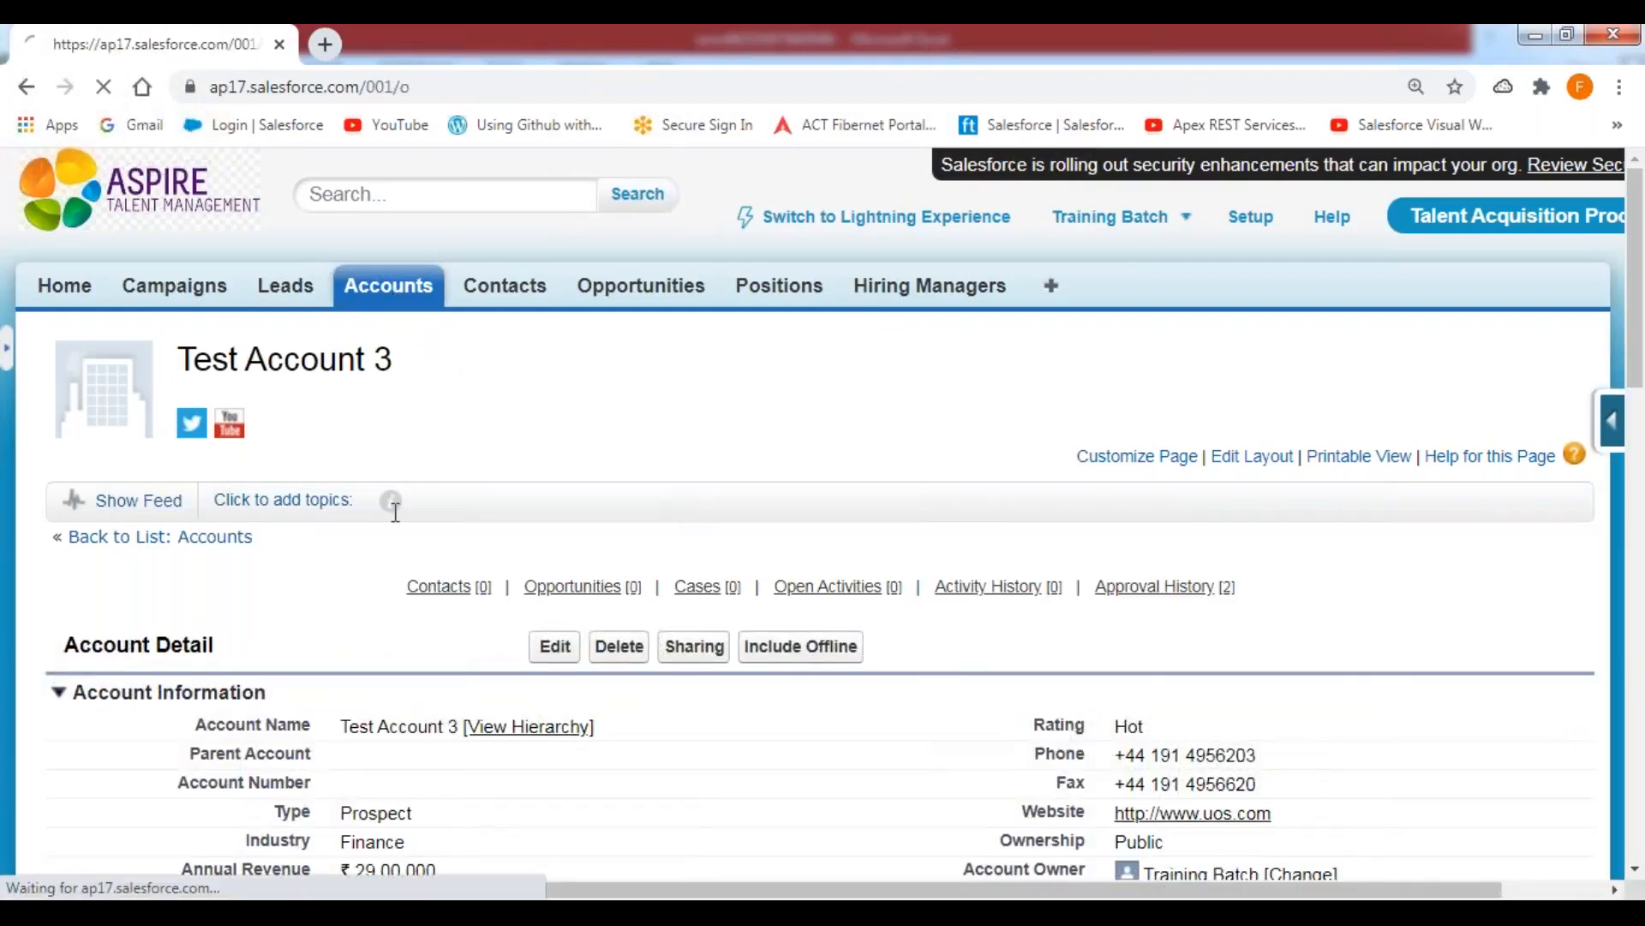
{"action": "left_click", "coordinate": [487, 435]}
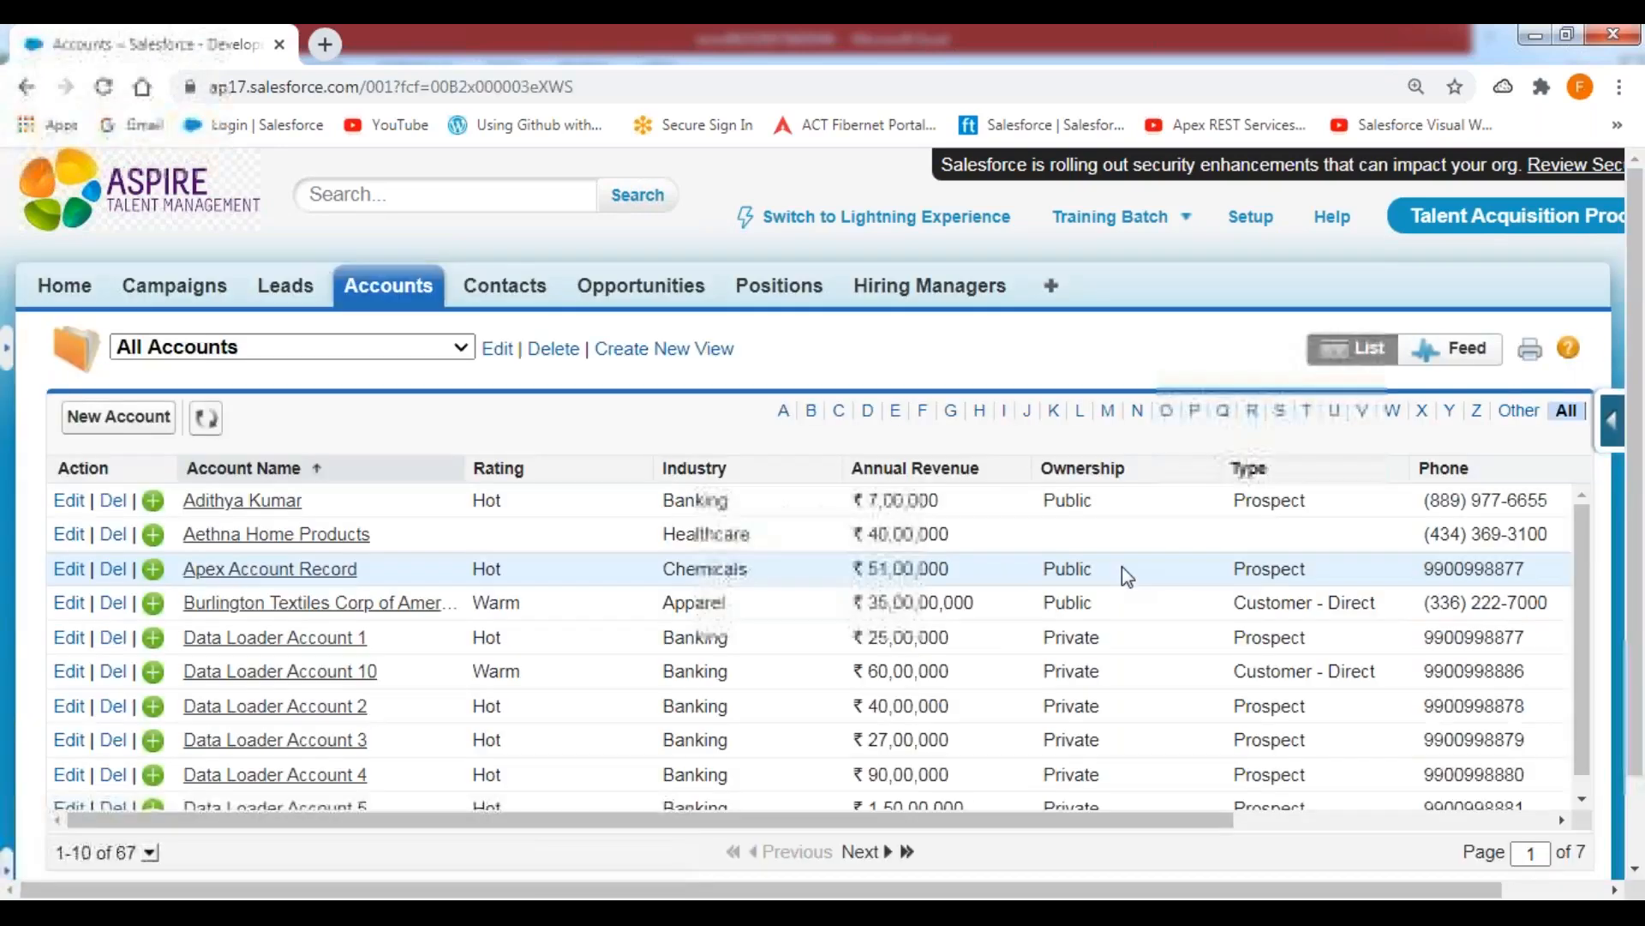
{"action": "left_click", "coordinate": [1308, 414]}
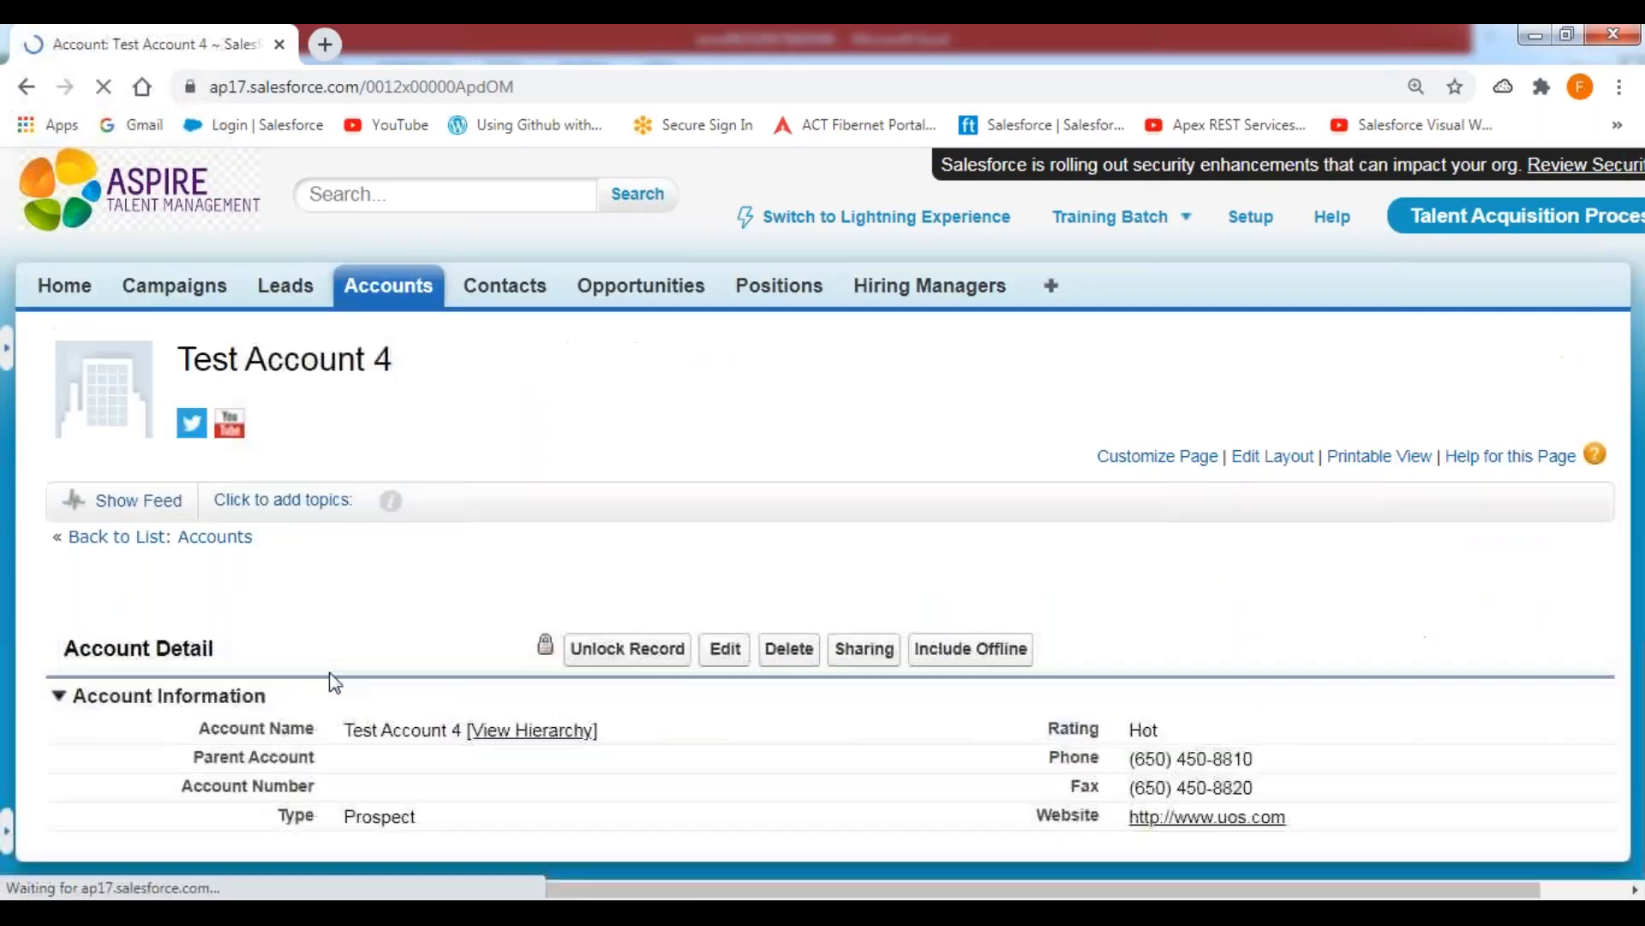
{"action": "left_click", "coordinate": [649, 658]}
{"action": "left_click", "coordinate": [960, 230]}
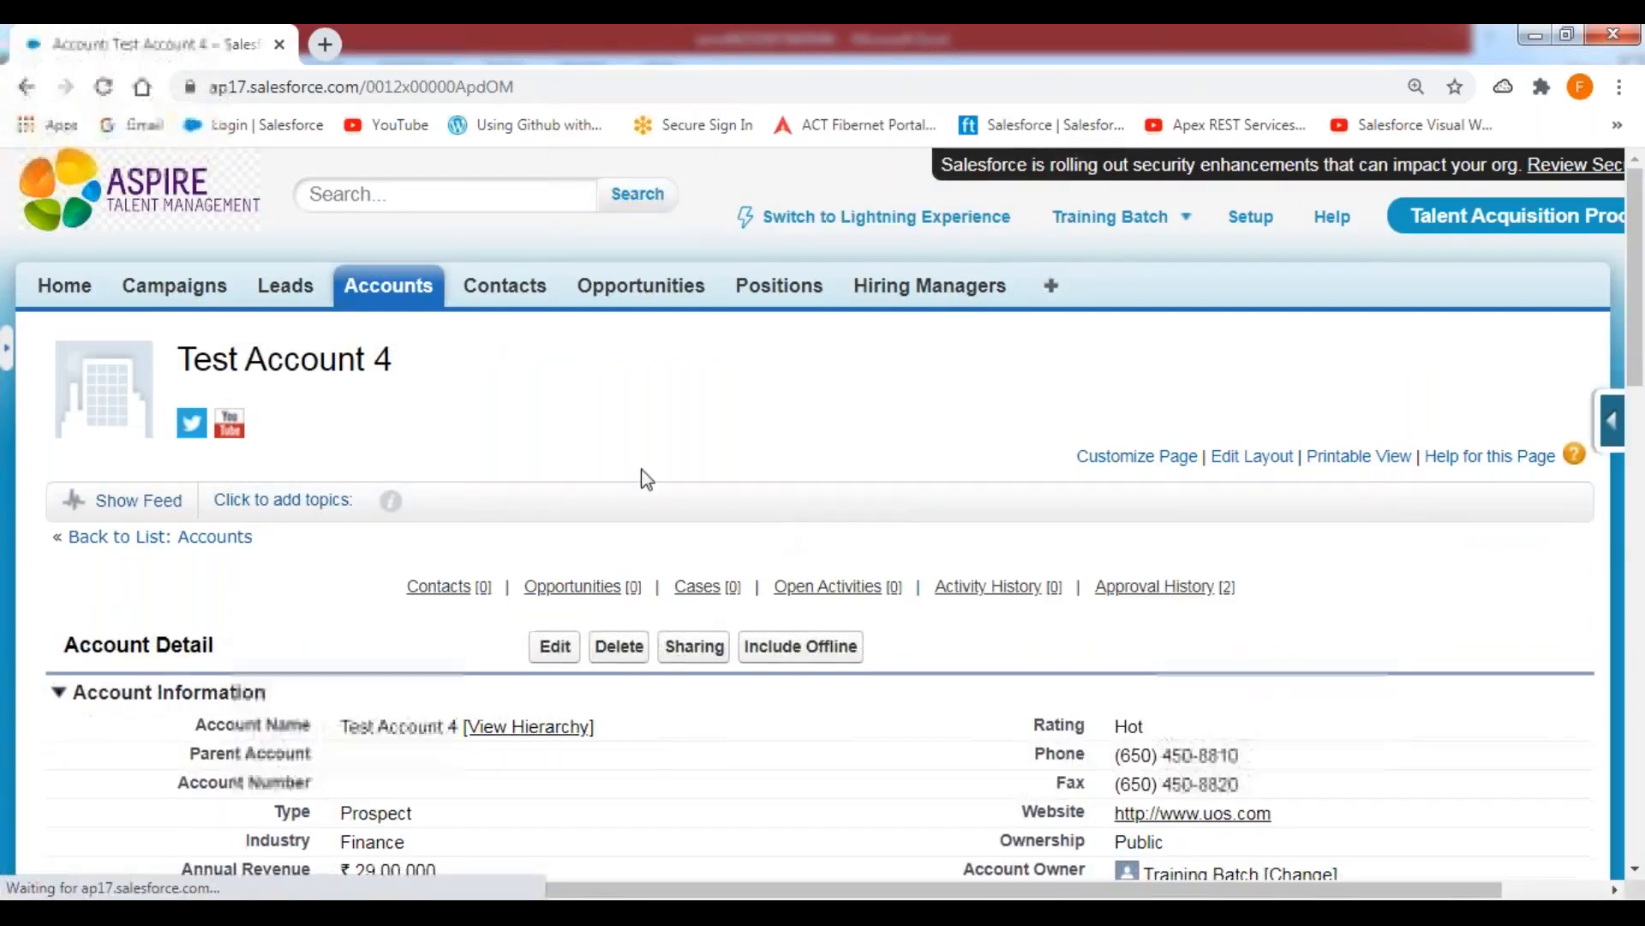
Open Test Account 5 from the All Accounts view filtered to names starting with T and unlock the record.
{"action": "left_click", "coordinate": [416, 288]}
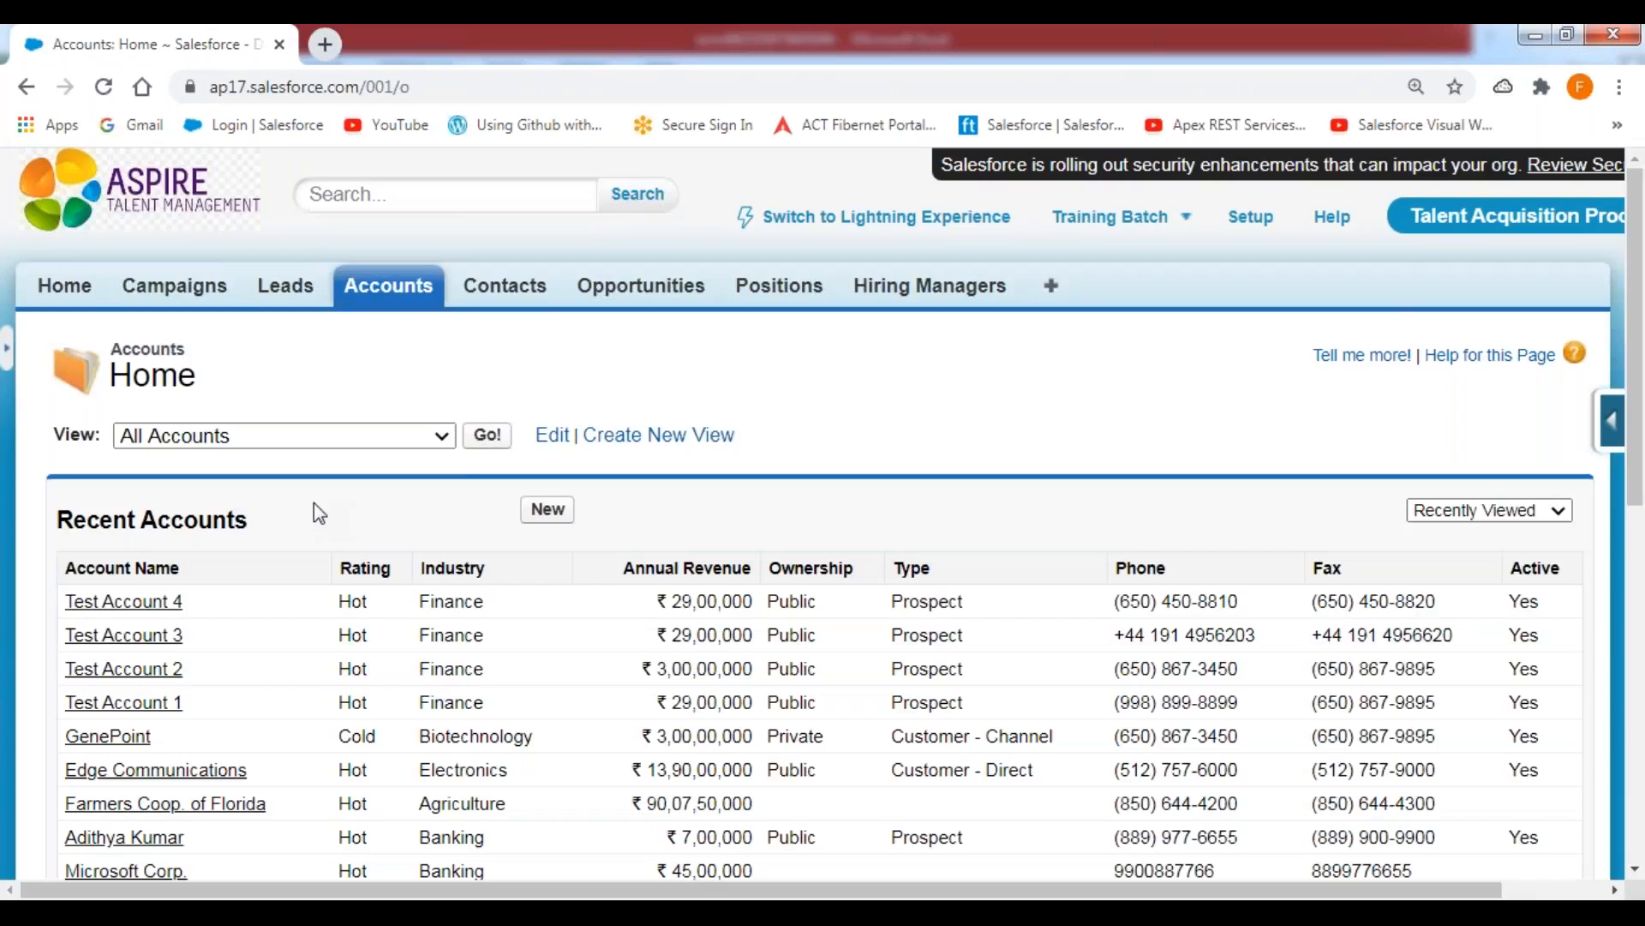
{"action": "left_click", "coordinate": [485, 437]}
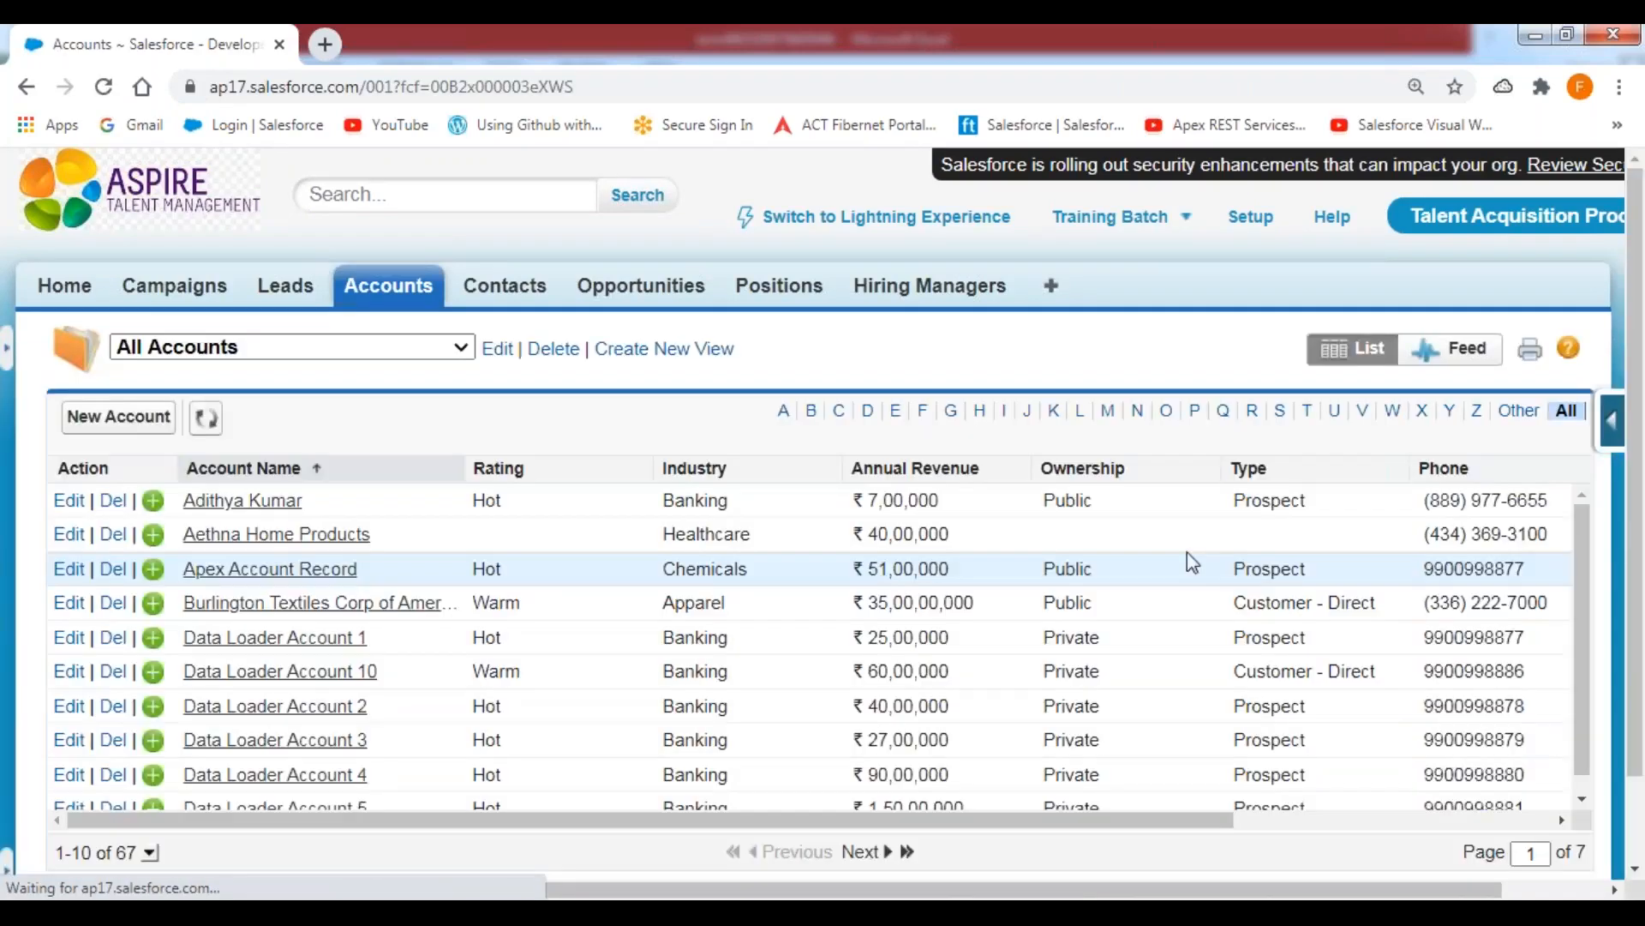
{"action": "left_click", "coordinate": [1308, 411]}
{"action": "left_click", "coordinate": [257, 710]}
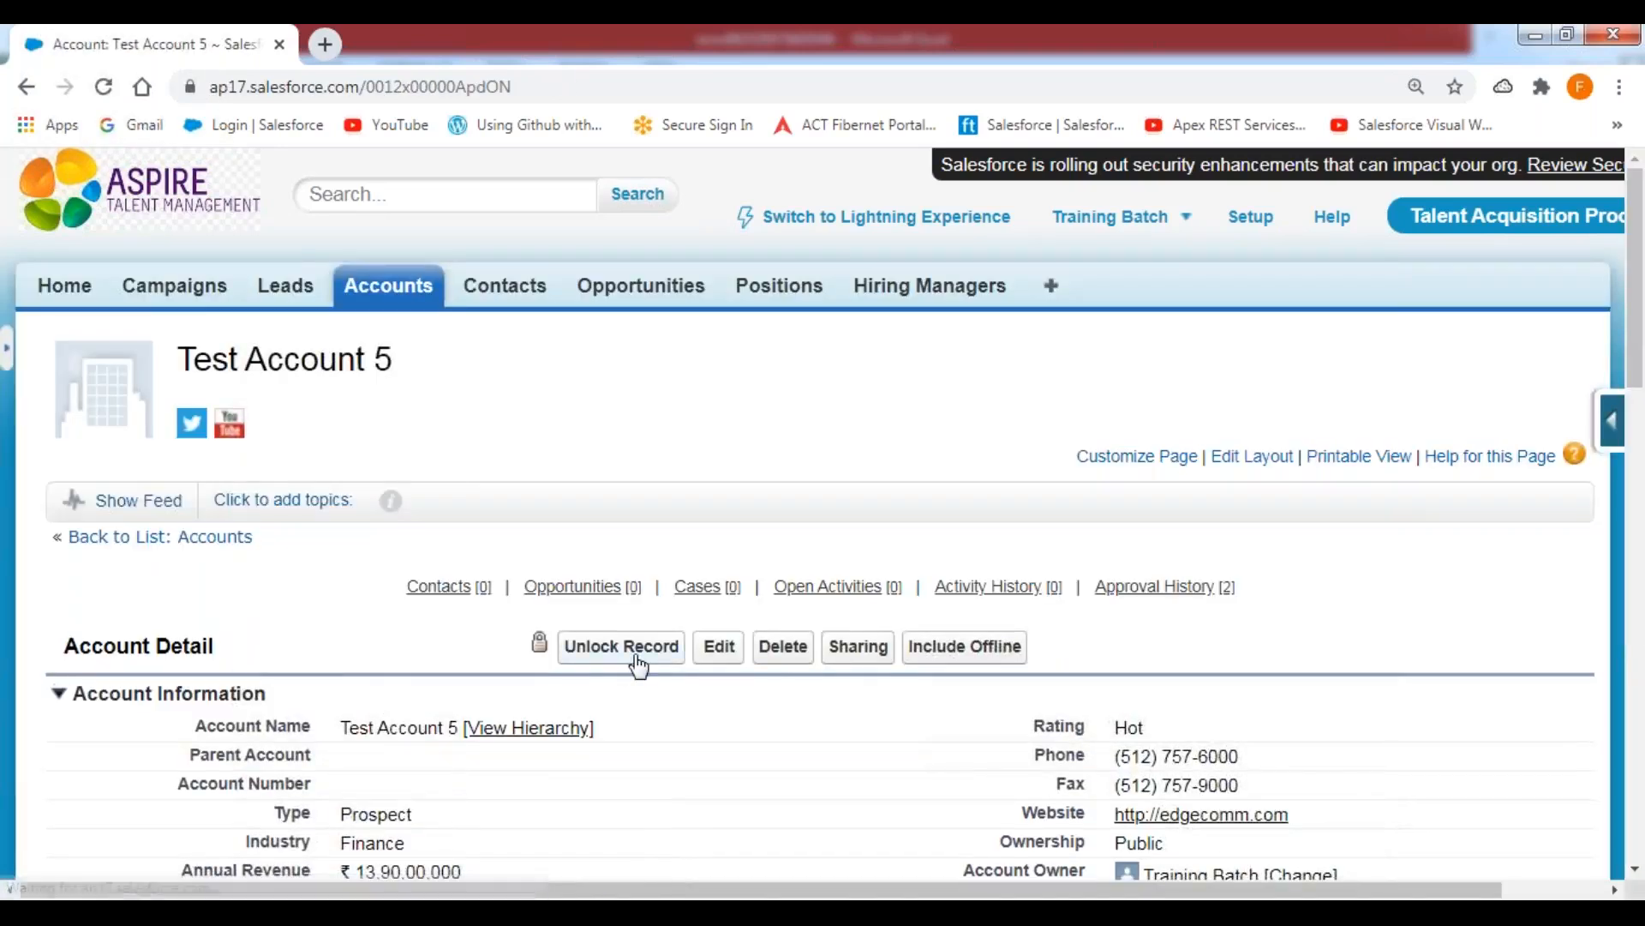
{"action": "left_click", "coordinate": [630, 658]}
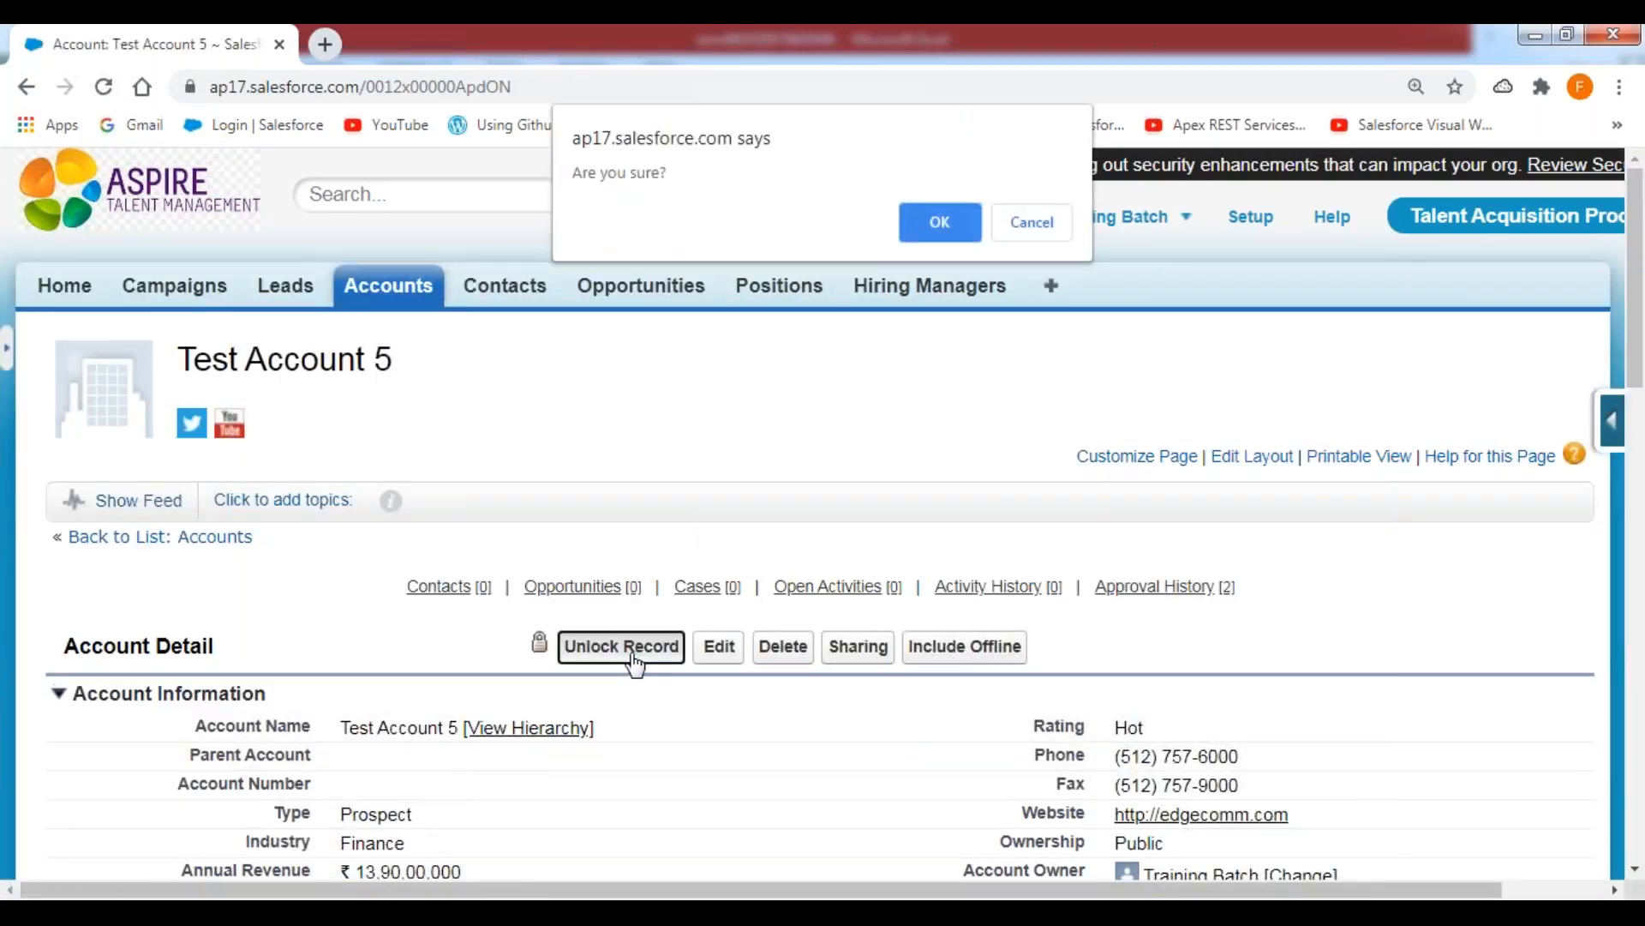
{"action": "left_click", "coordinate": [939, 228]}
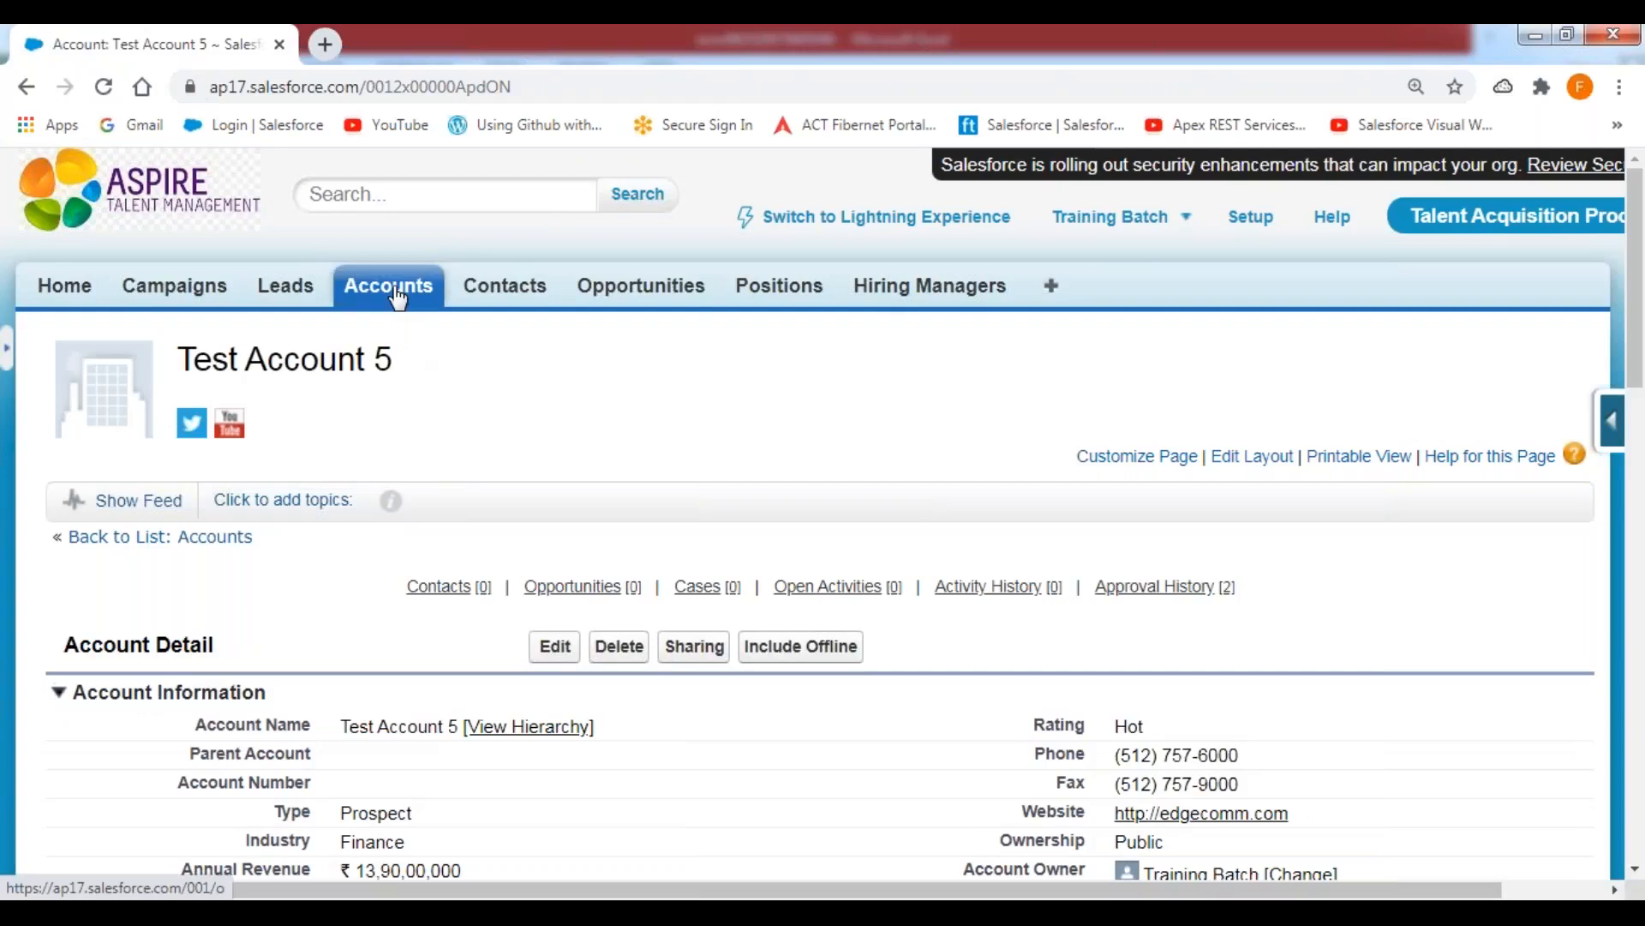
Return to the filtered accounts list, open Test Account 6 and unlock the record.
{"action": "left_click", "coordinate": [178, 549]}
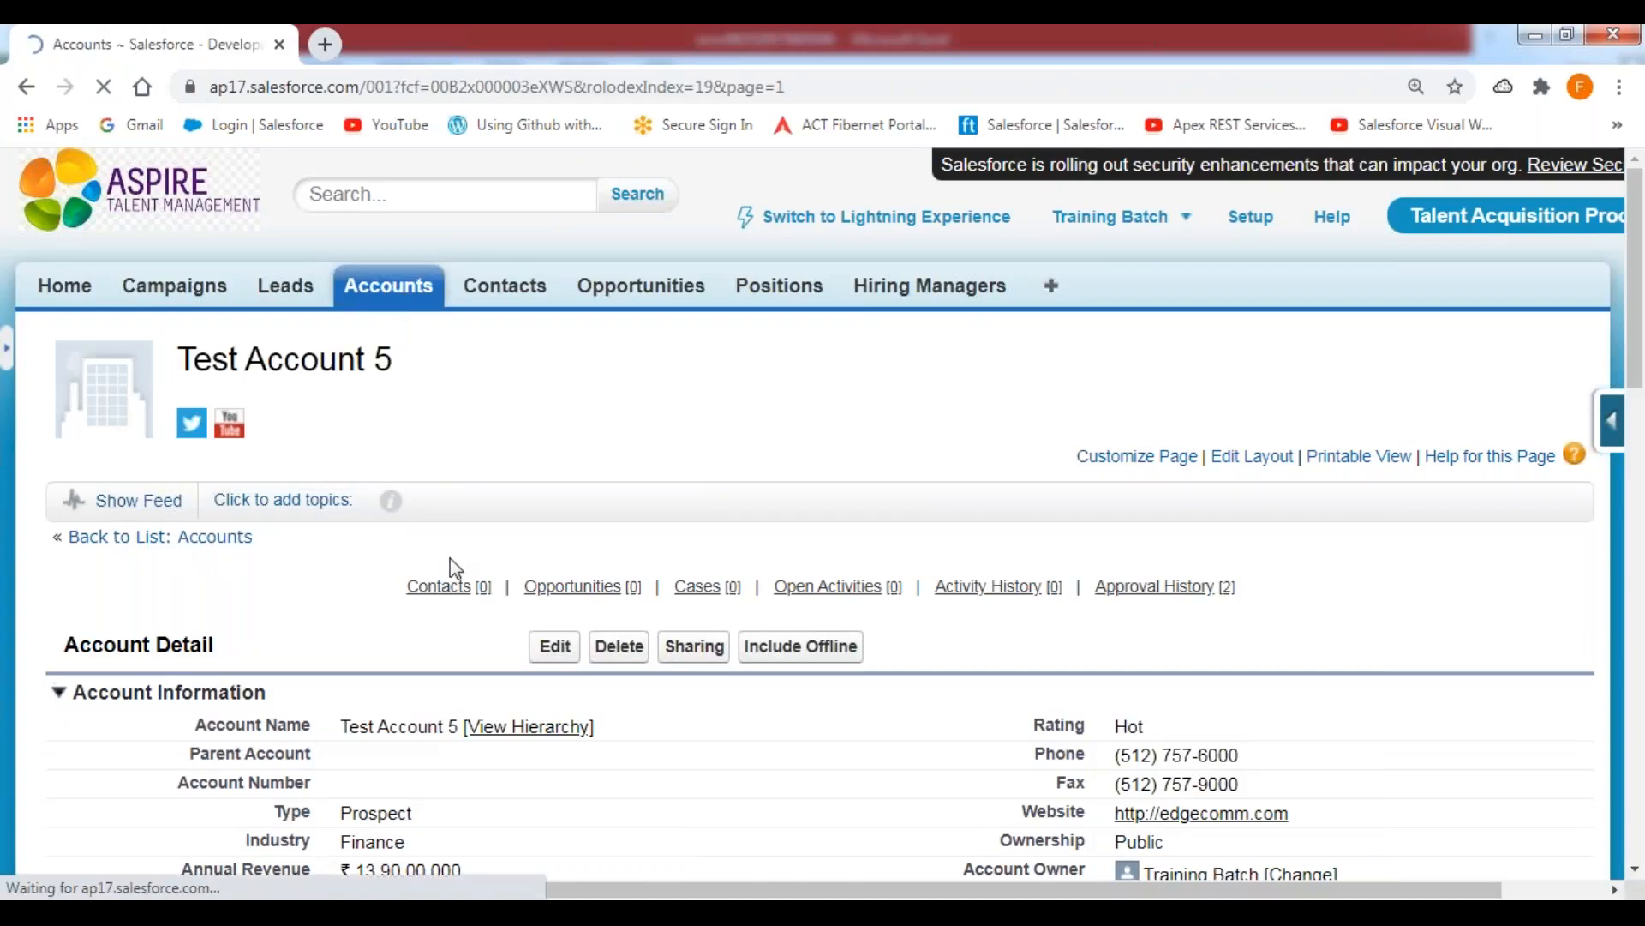
{"action": "left_click", "coordinate": [257, 742]}
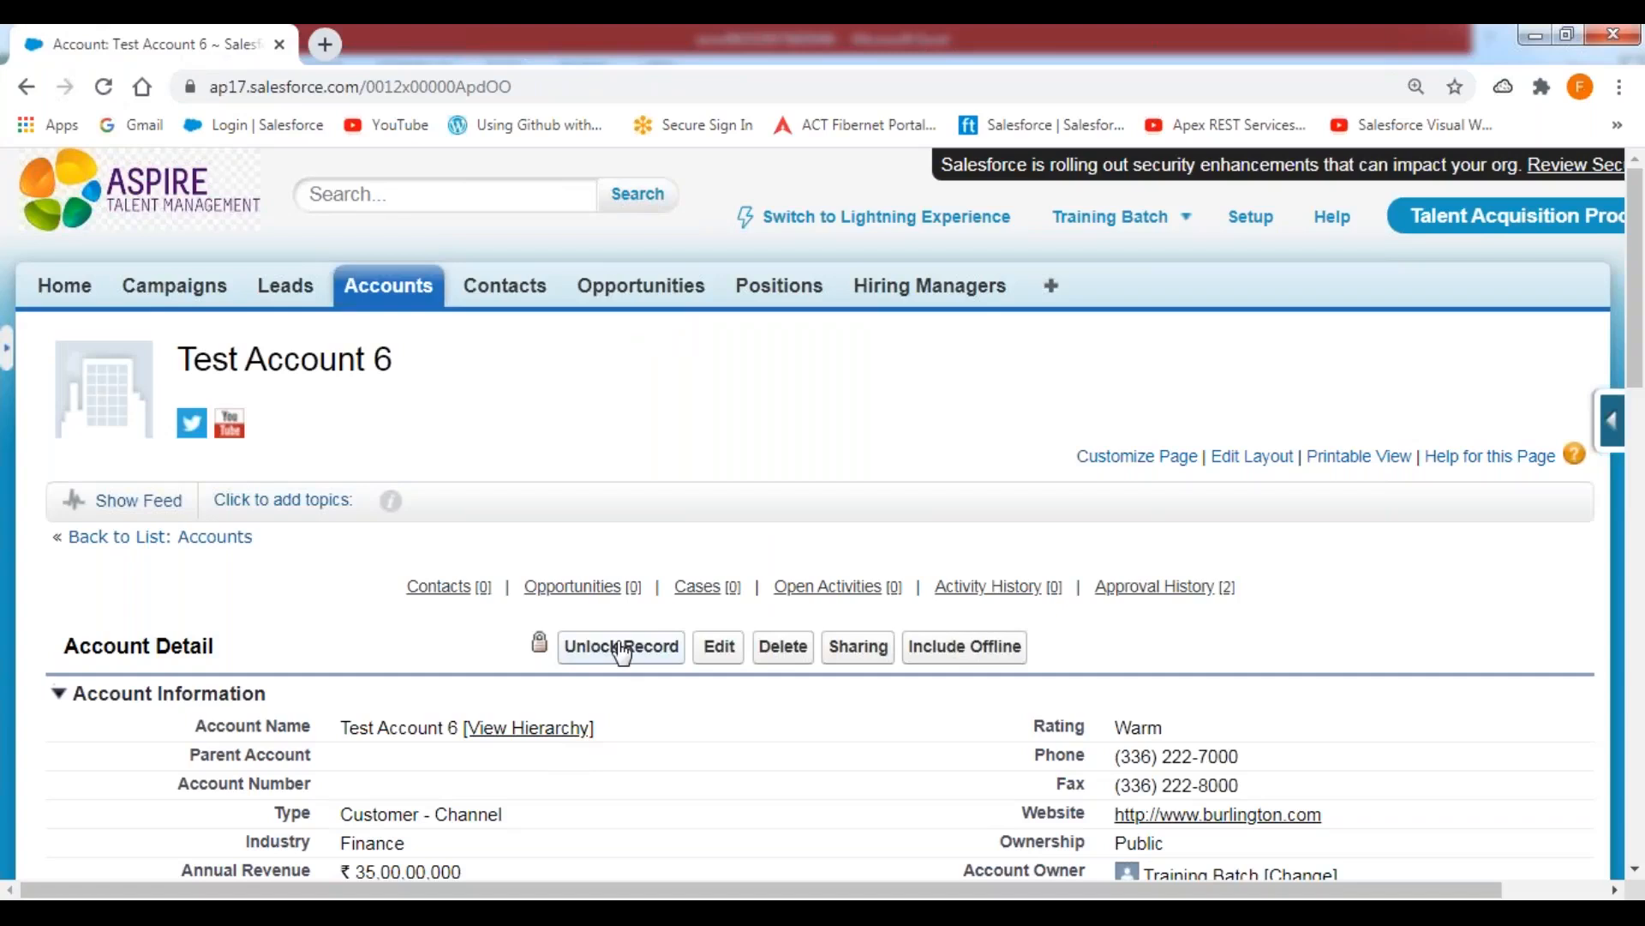
{"action": "left_click", "coordinate": [623, 648]}
{"action": "left_click", "coordinate": [943, 225]}
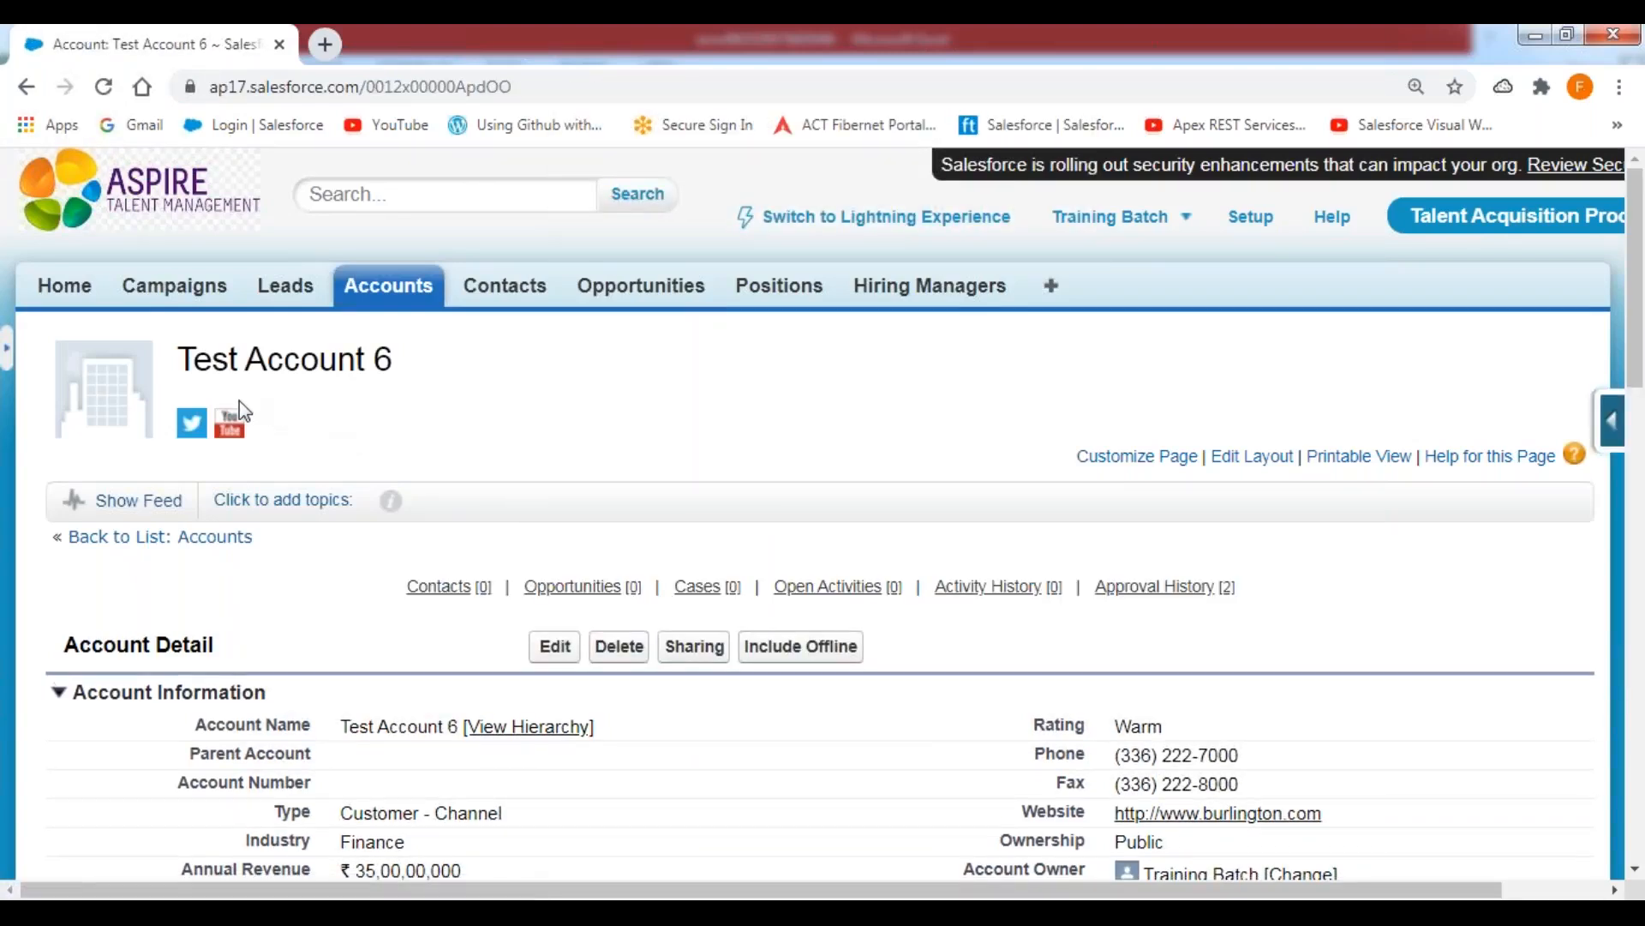
Return to the filtered accounts list, open Test Account 7, unlock the record and look over its details.
{"action": "left_click", "coordinate": [197, 540]}
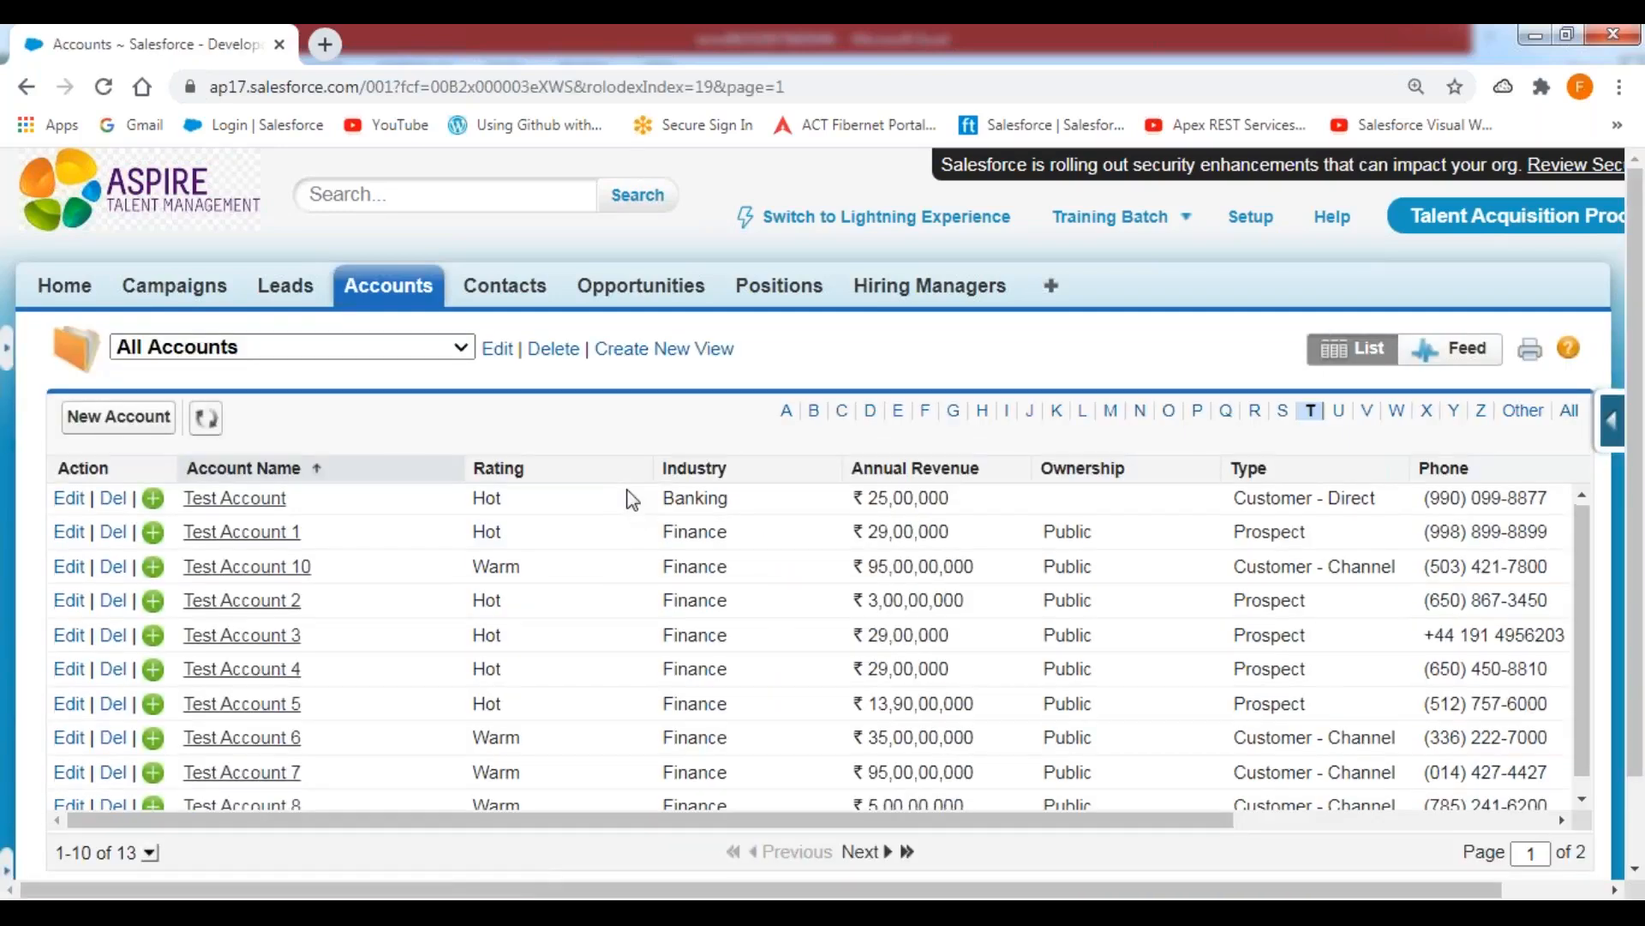
{"action": "scroll", "coordinate": [514, 583], "scroll_direction": "down", "scroll_amount": 1}
{"action": "left_click", "coordinate": [257, 762]}
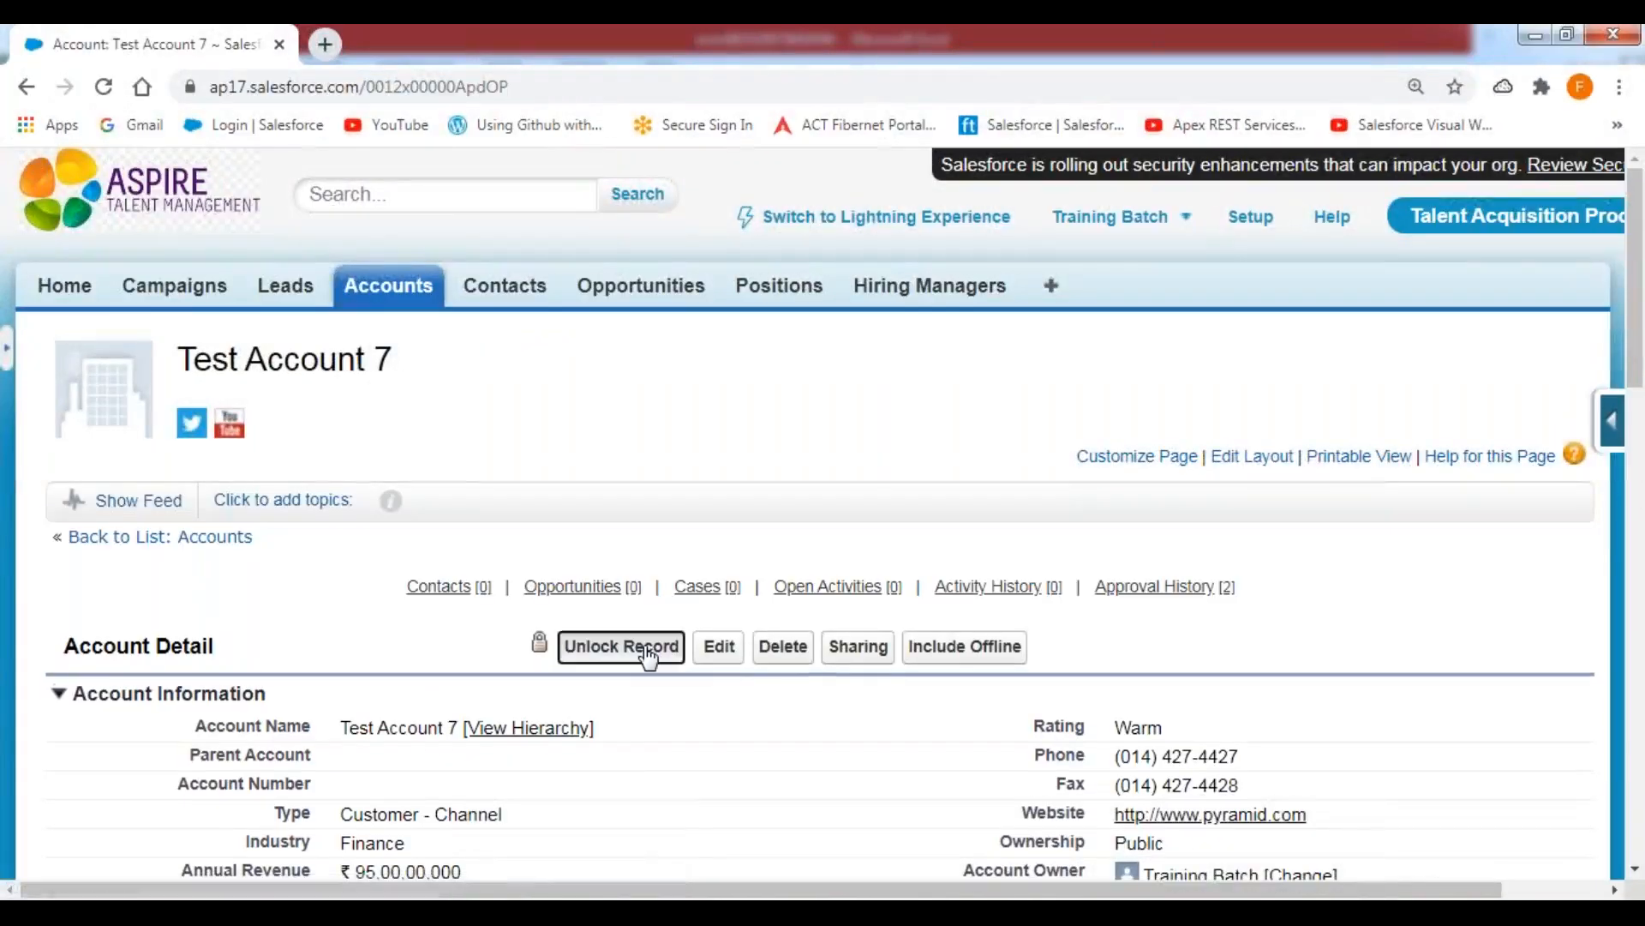
{"action": "left_click", "coordinate": [628, 647]}
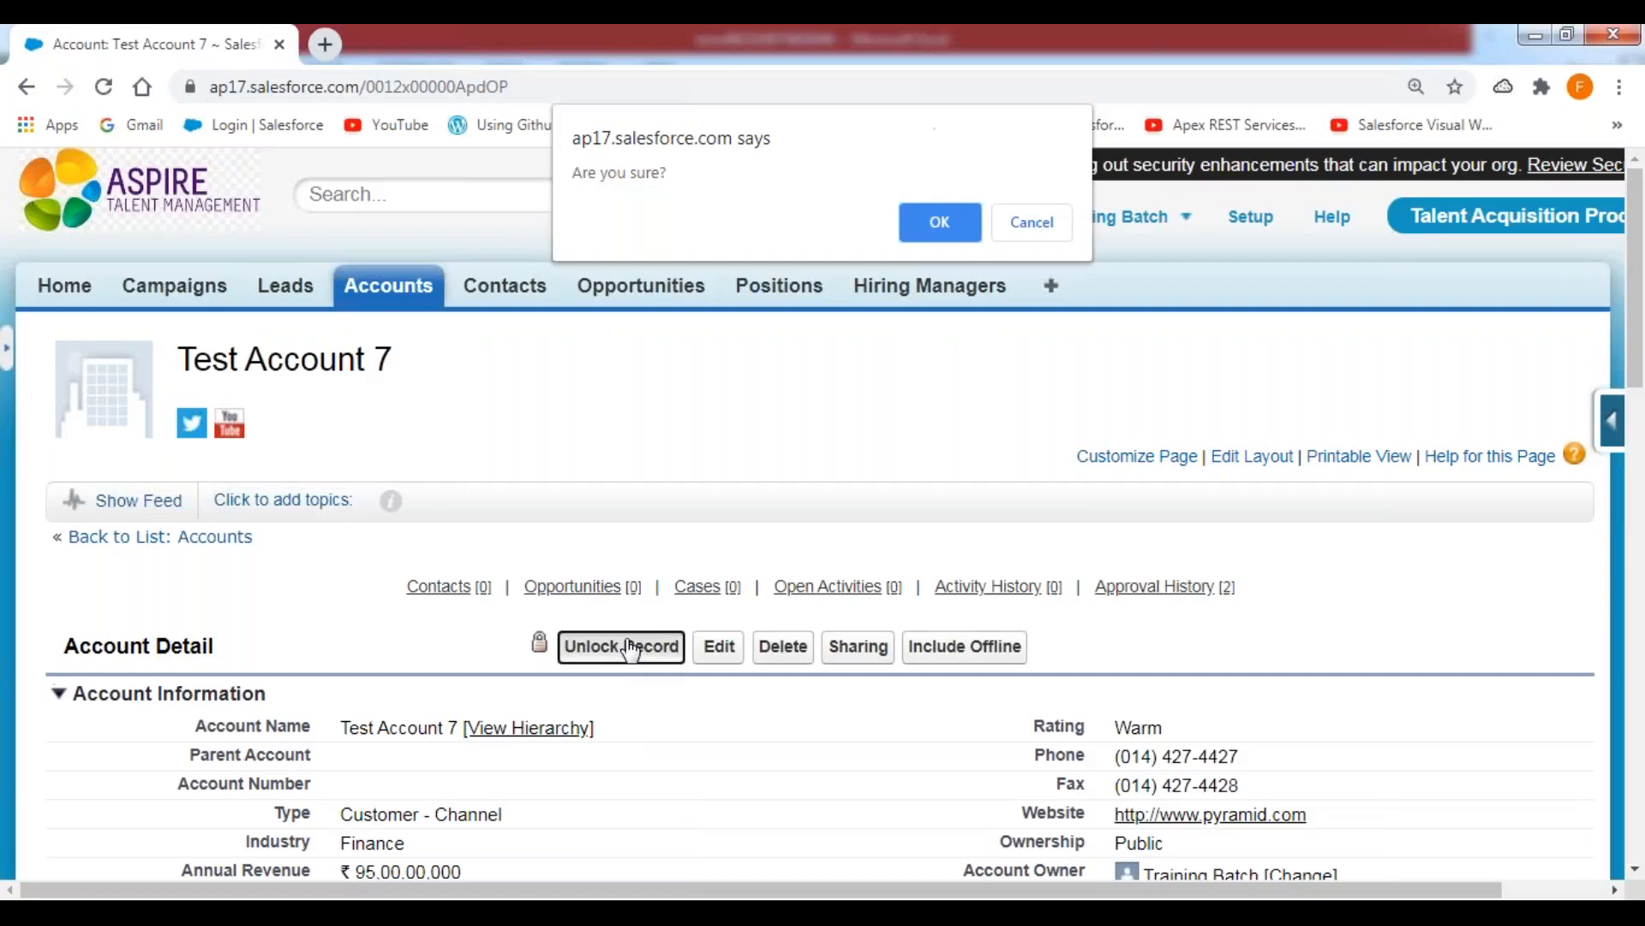
{"action": "left_click", "coordinate": [940, 222]}
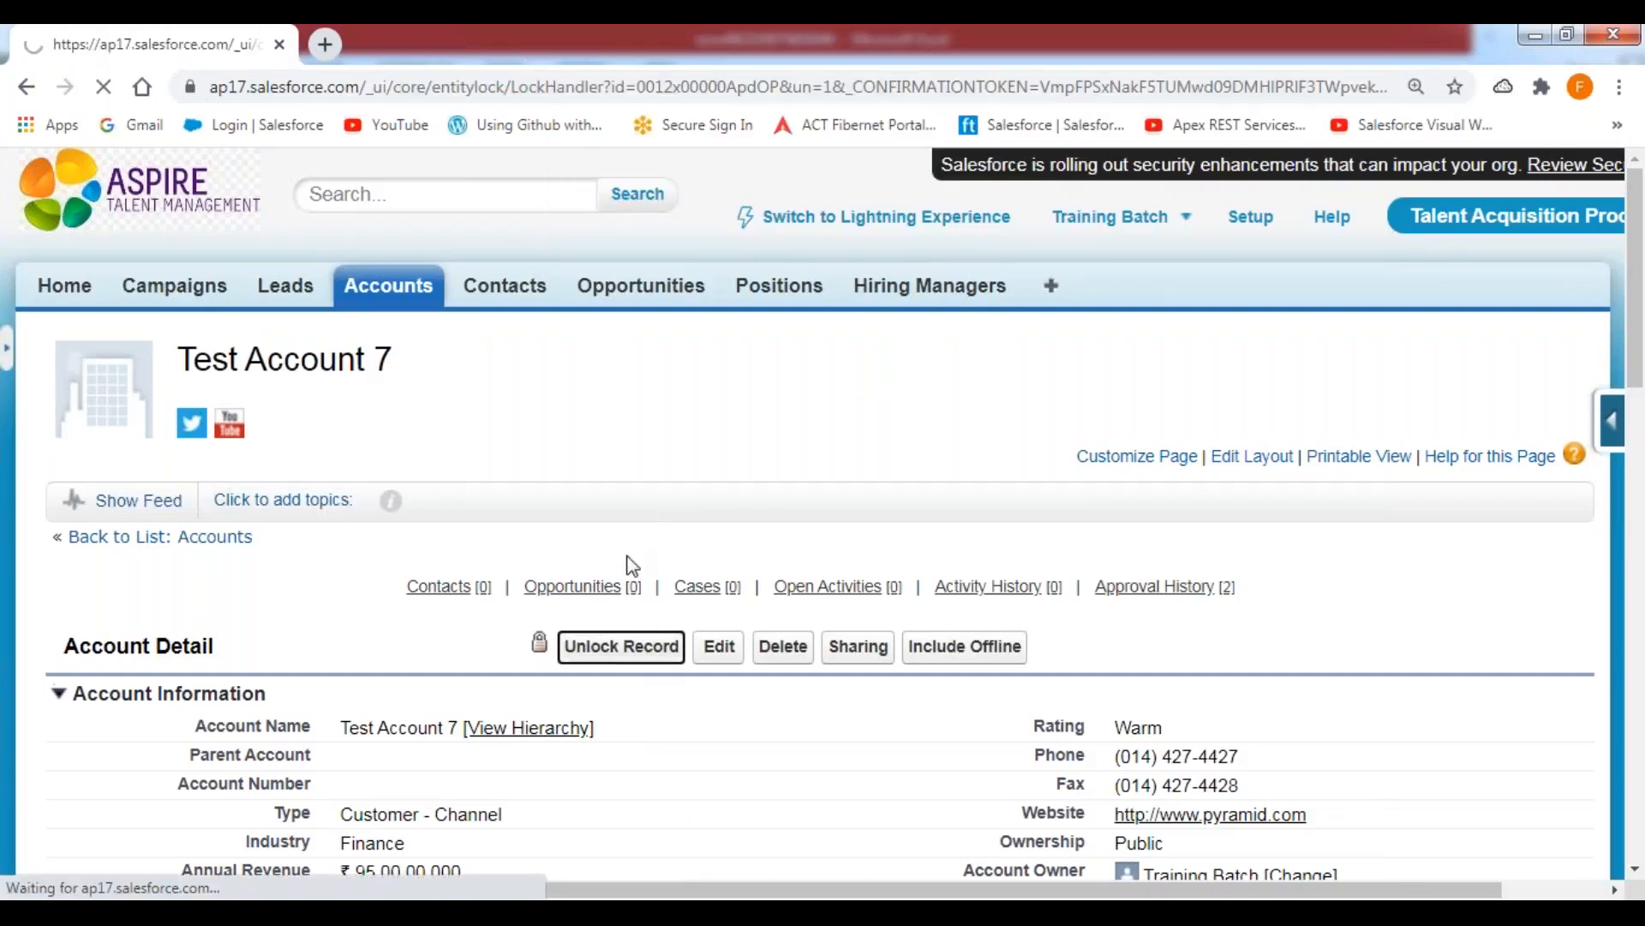
{"action": "scroll", "coordinate": [446, 586], "scroll_direction": "down", "scroll_amount": 1}
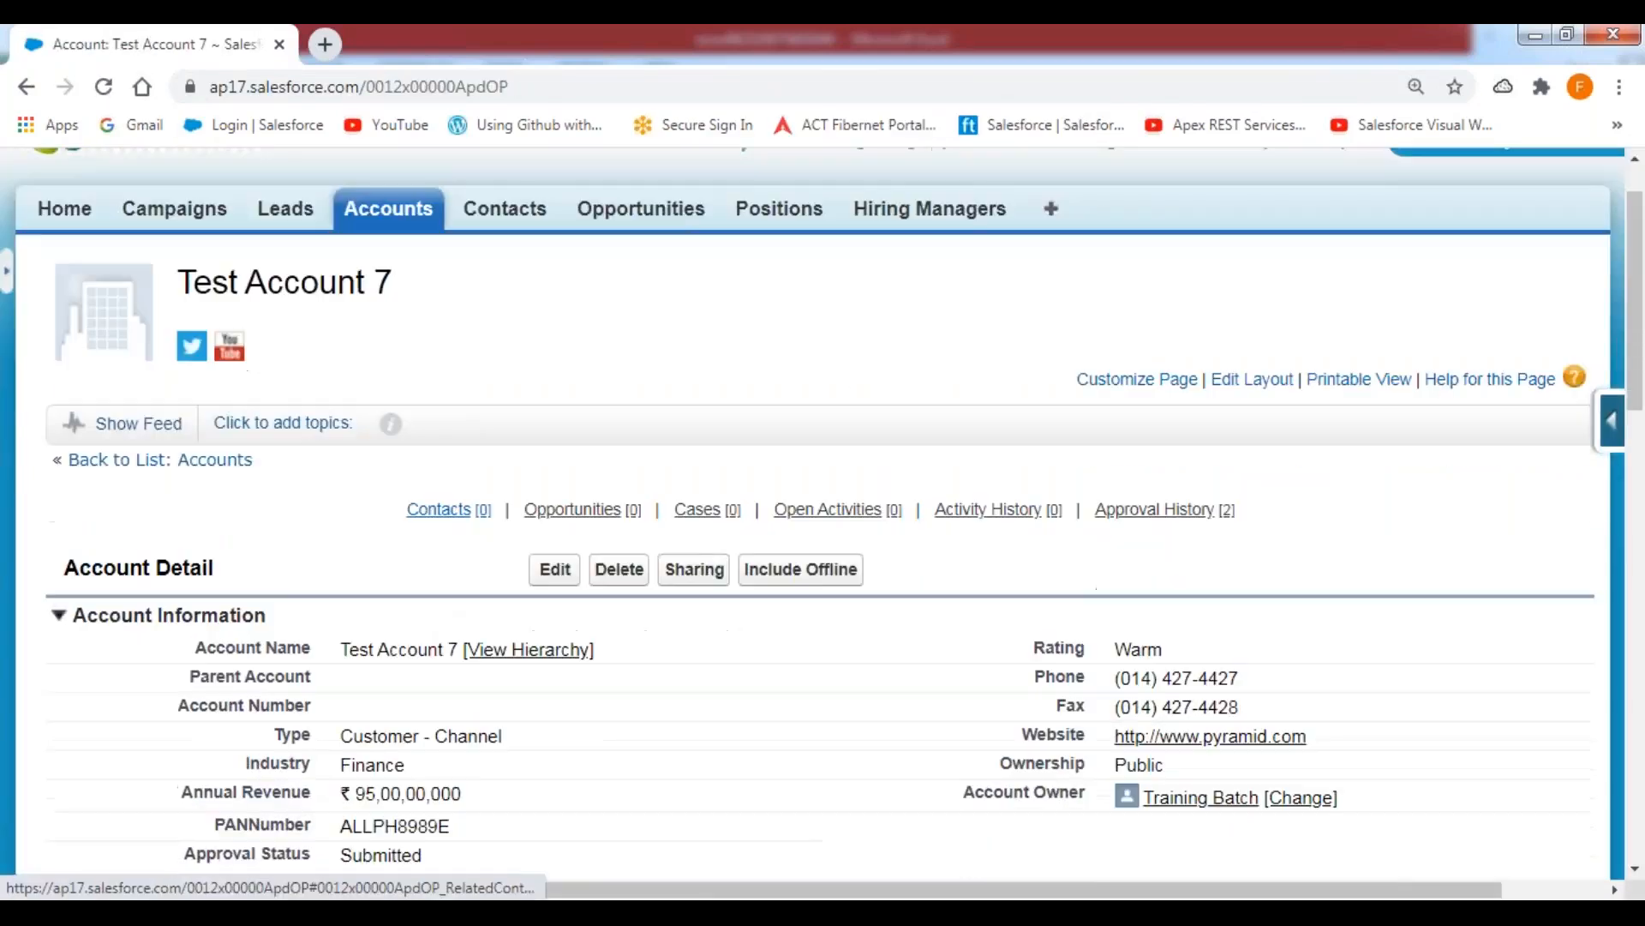
{"action": "scroll", "coordinate": [446, 509], "scroll_direction": "down", "scroll_amount": 5}
{"action": "scroll", "coordinate": [514, 686], "scroll_direction": "up", "scroll_amount": 4}
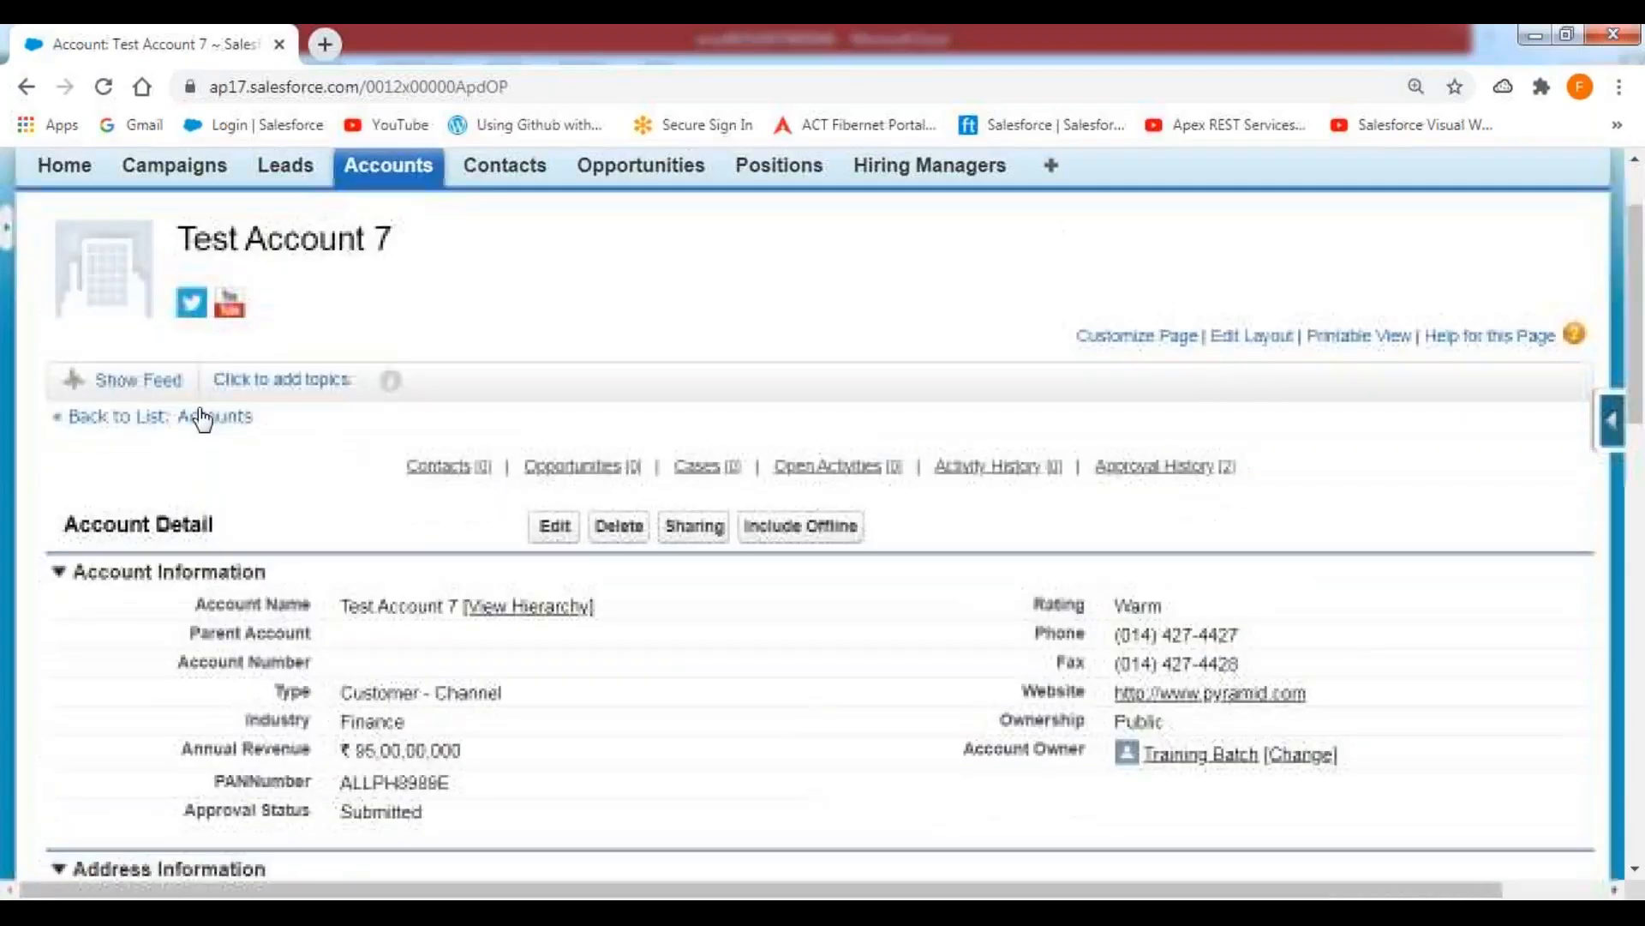
Return to the filtered accounts list, open Test Account 8 and unlock the record.
{"action": "left_click", "coordinate": [203, 419]}
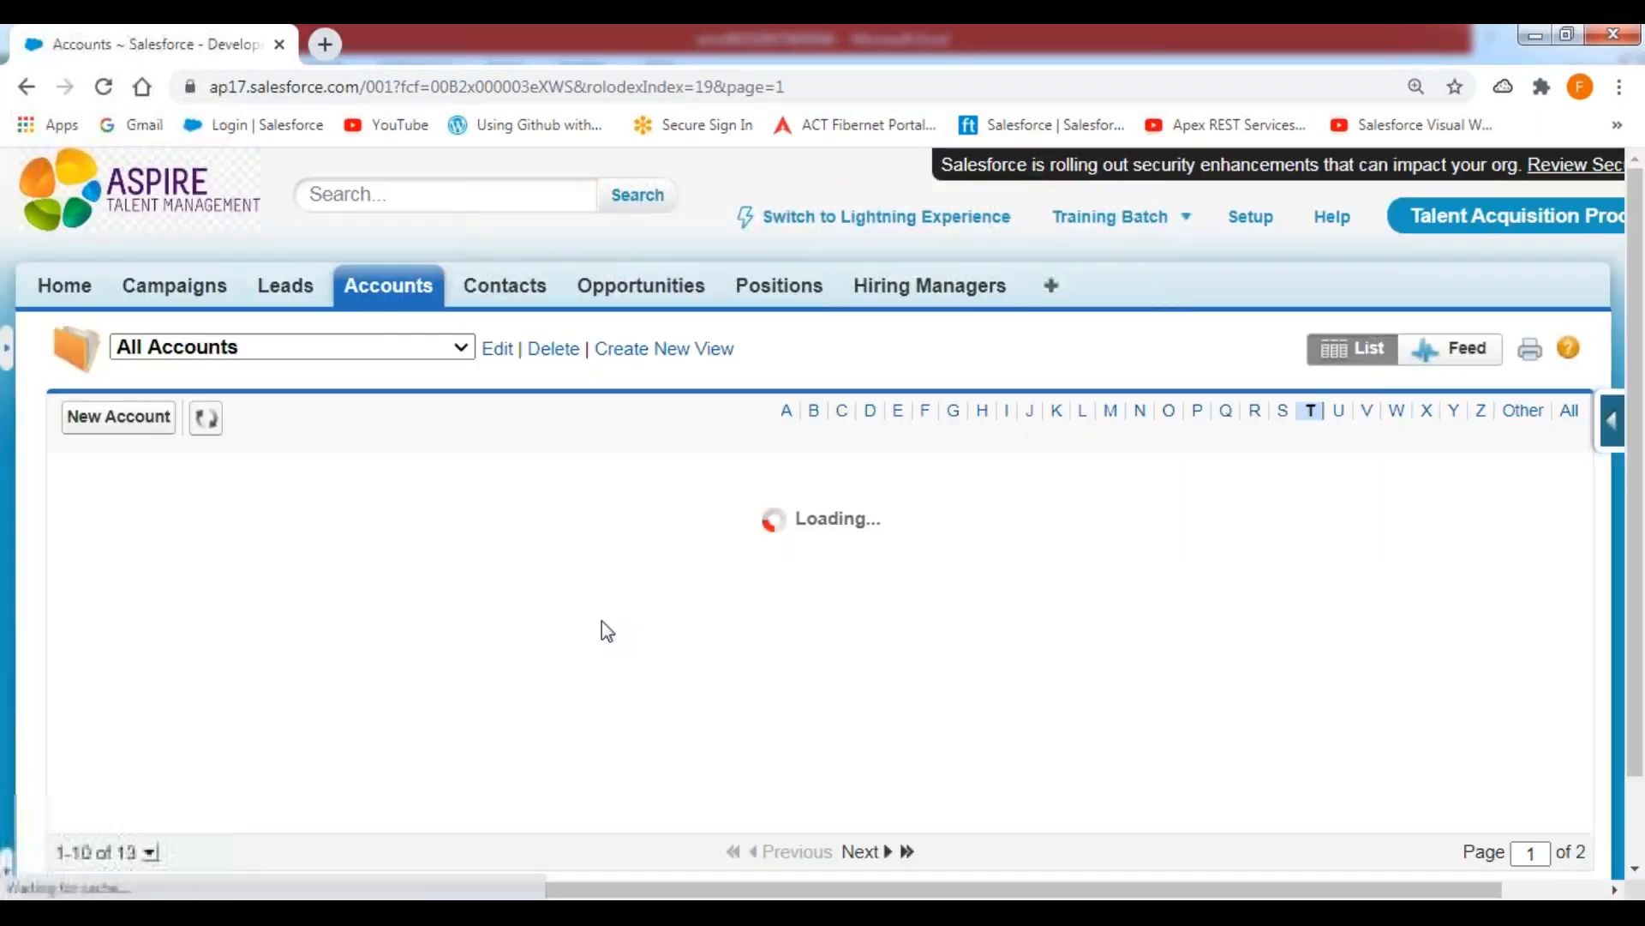
{"action": "scroll", "coordinate": [600, 634], "scroll_direction": "down", "scroll_amount": 1}
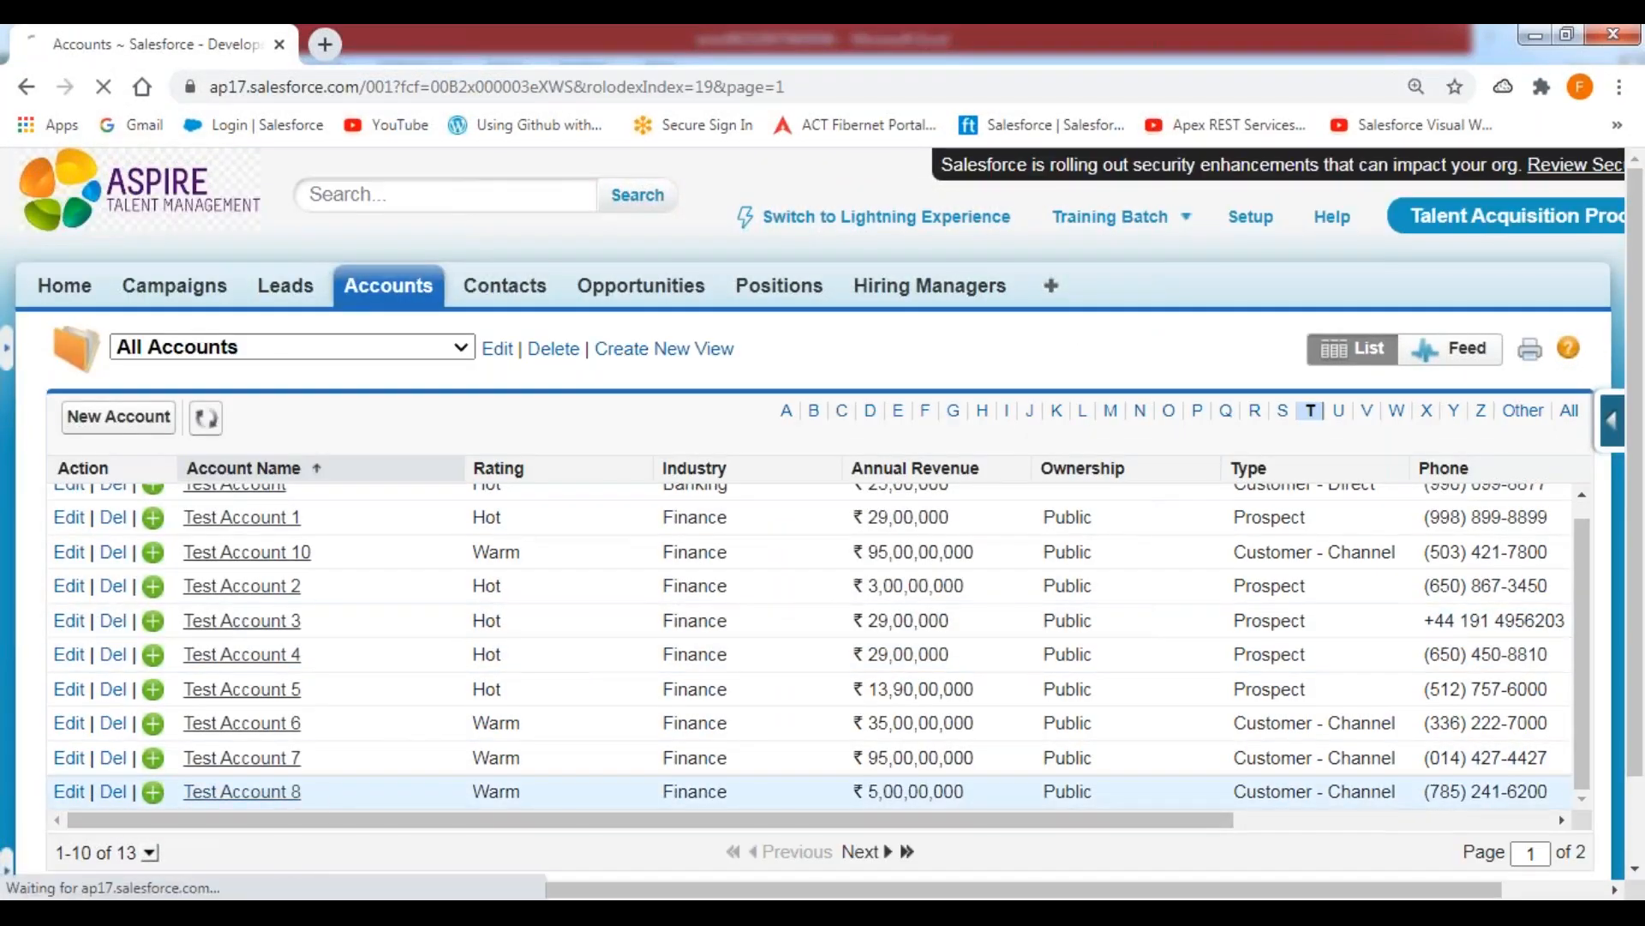
{"action": "left_click", "coordinate": [636, 655]}
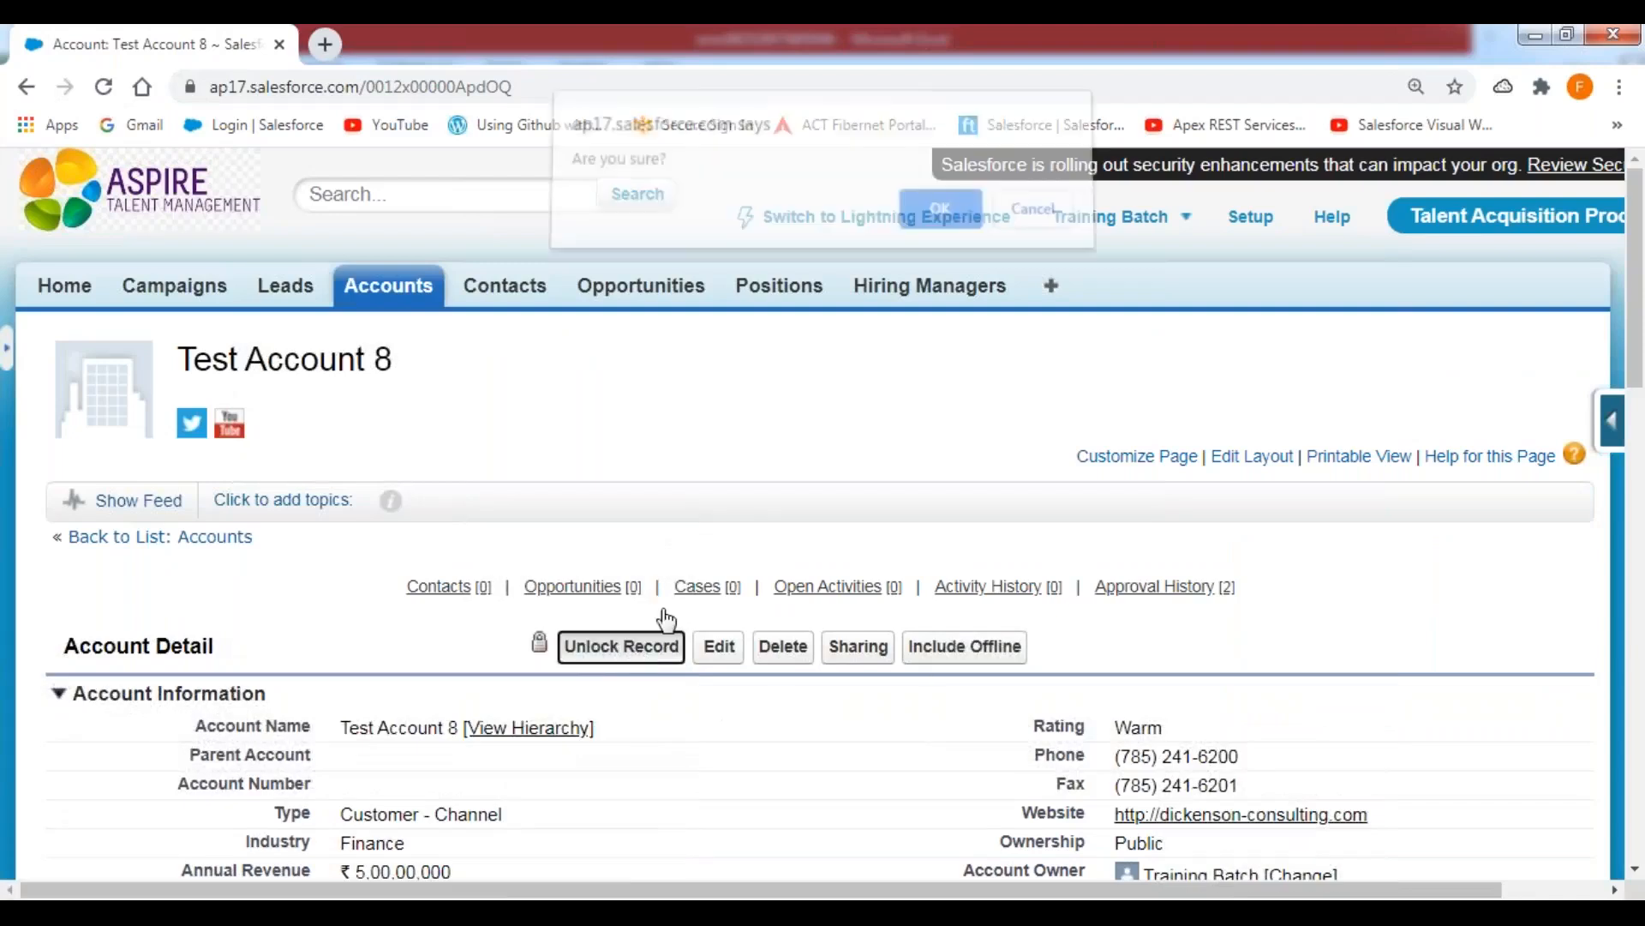
{"action": "key", "text": "Return"}
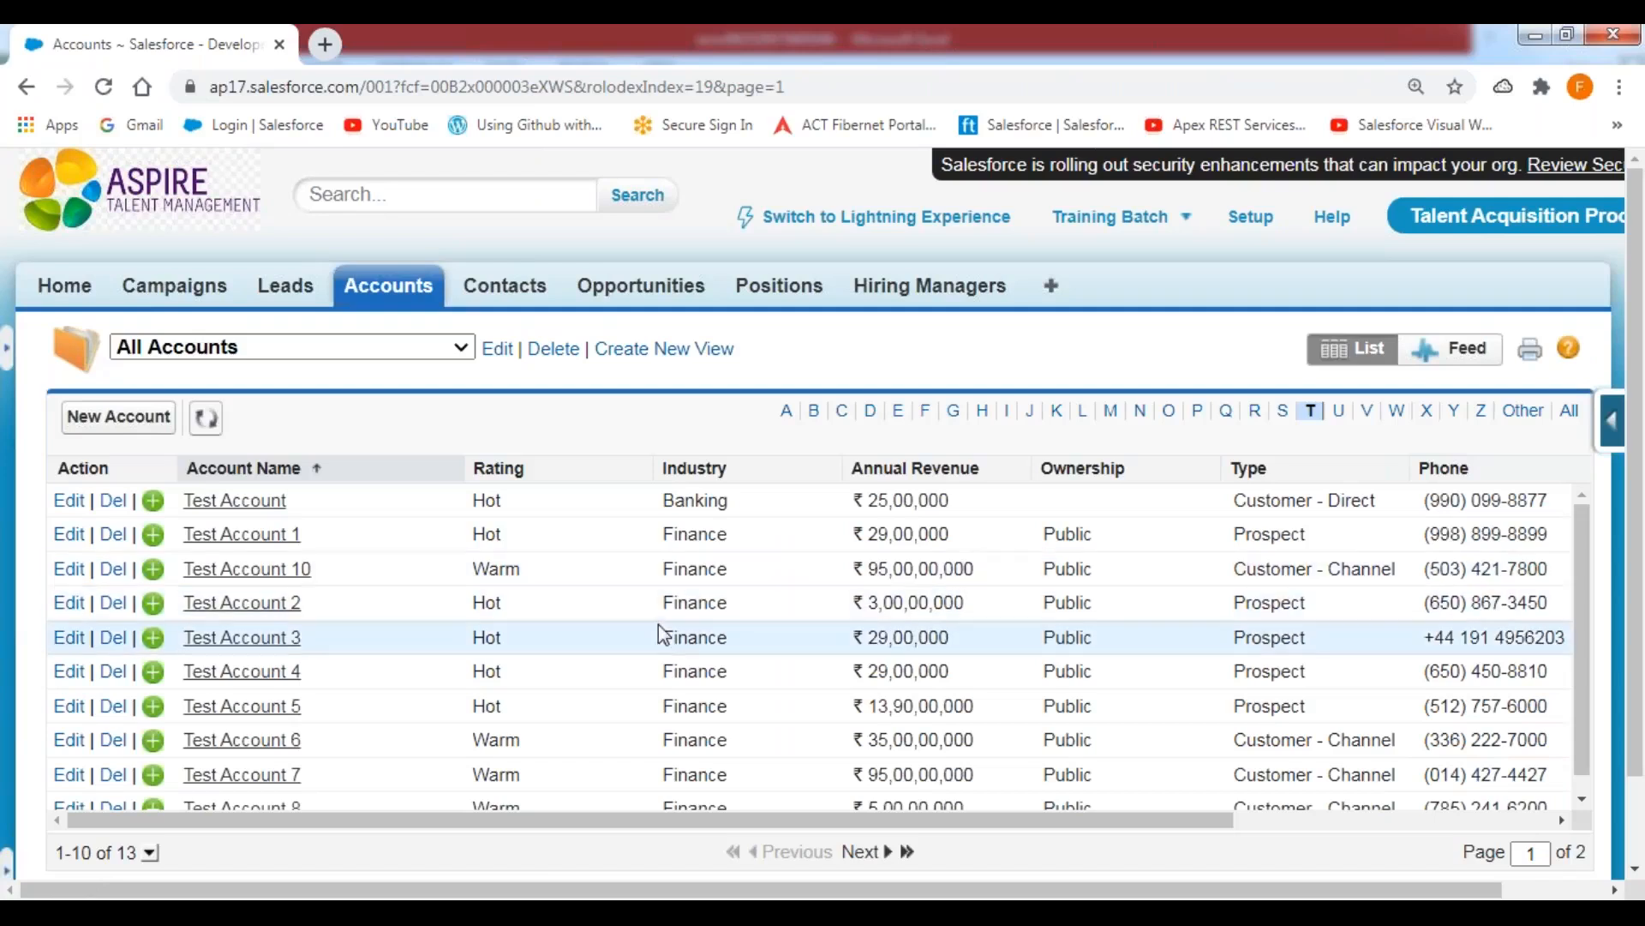
Open Test Account 10 from the filtered accounts list and unlock the record.
{"action": "left_click", "coordinate": [257, 570]}
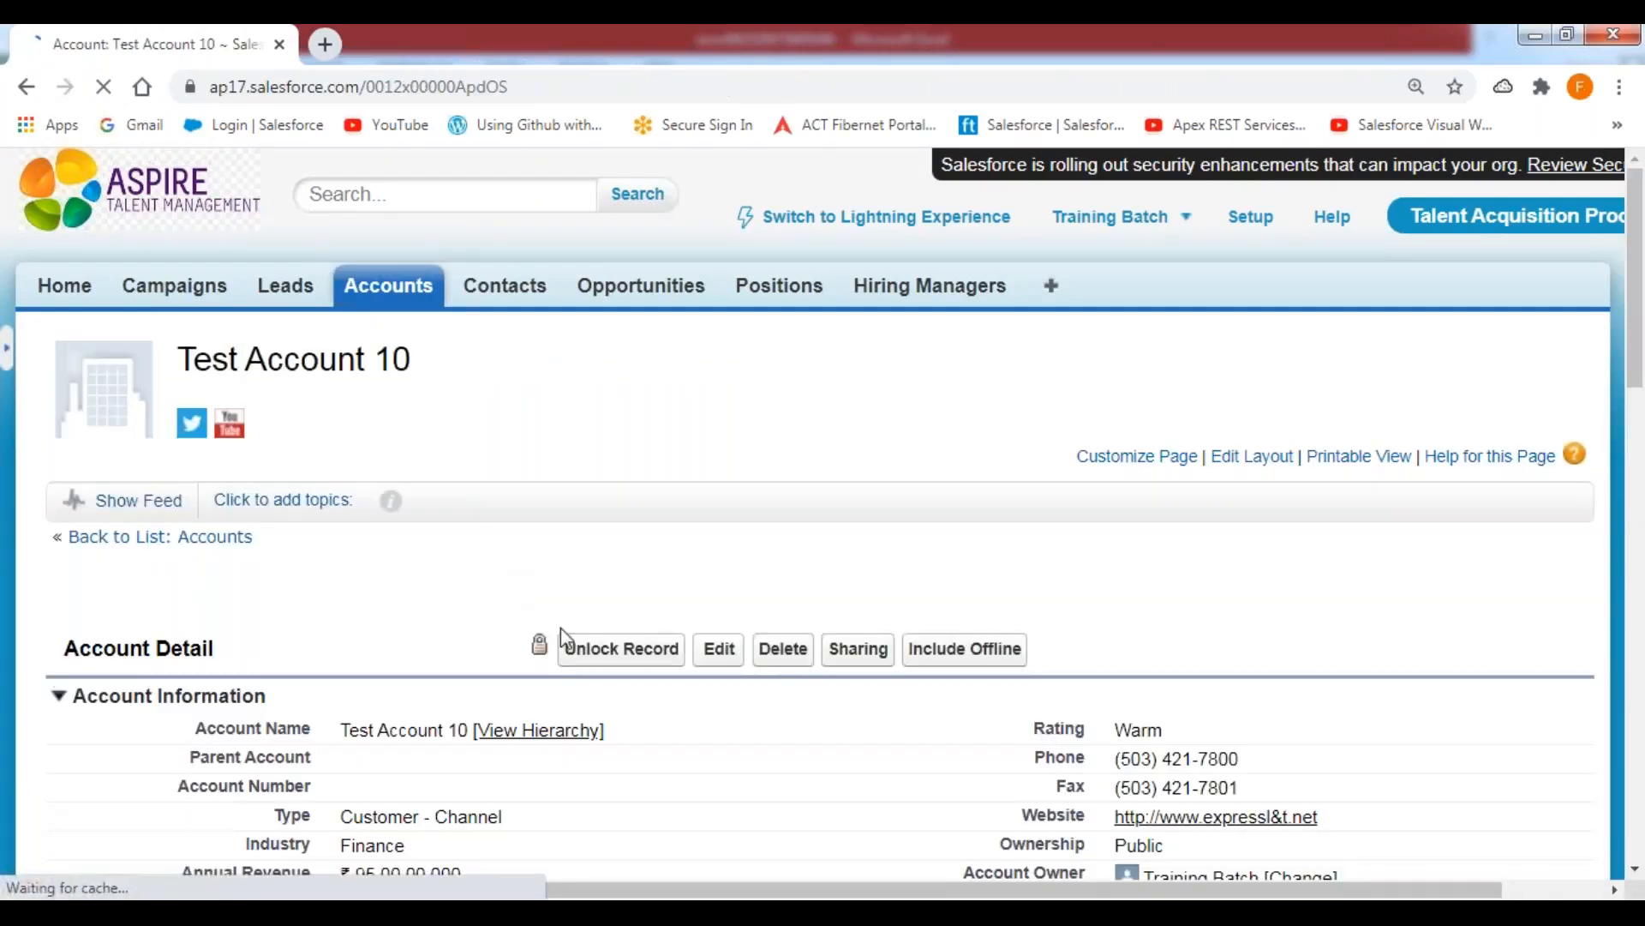
{"action": "left_click", "coordinate": [623, 646]}
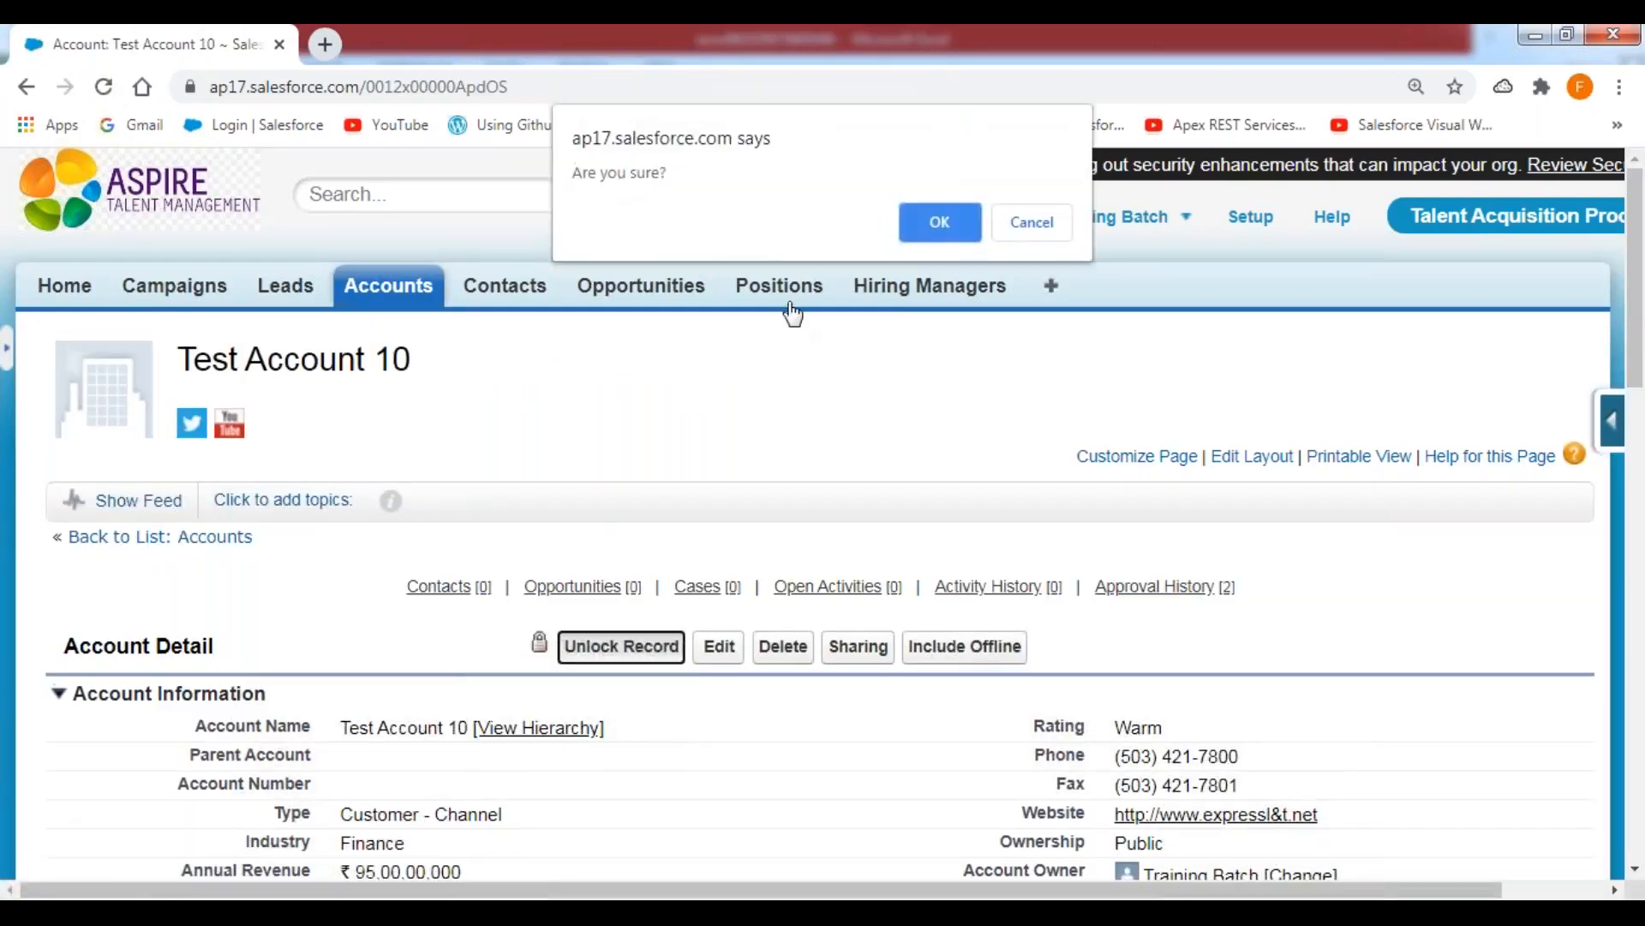
{"action": "left_click", "coordinate": [934, 223]}
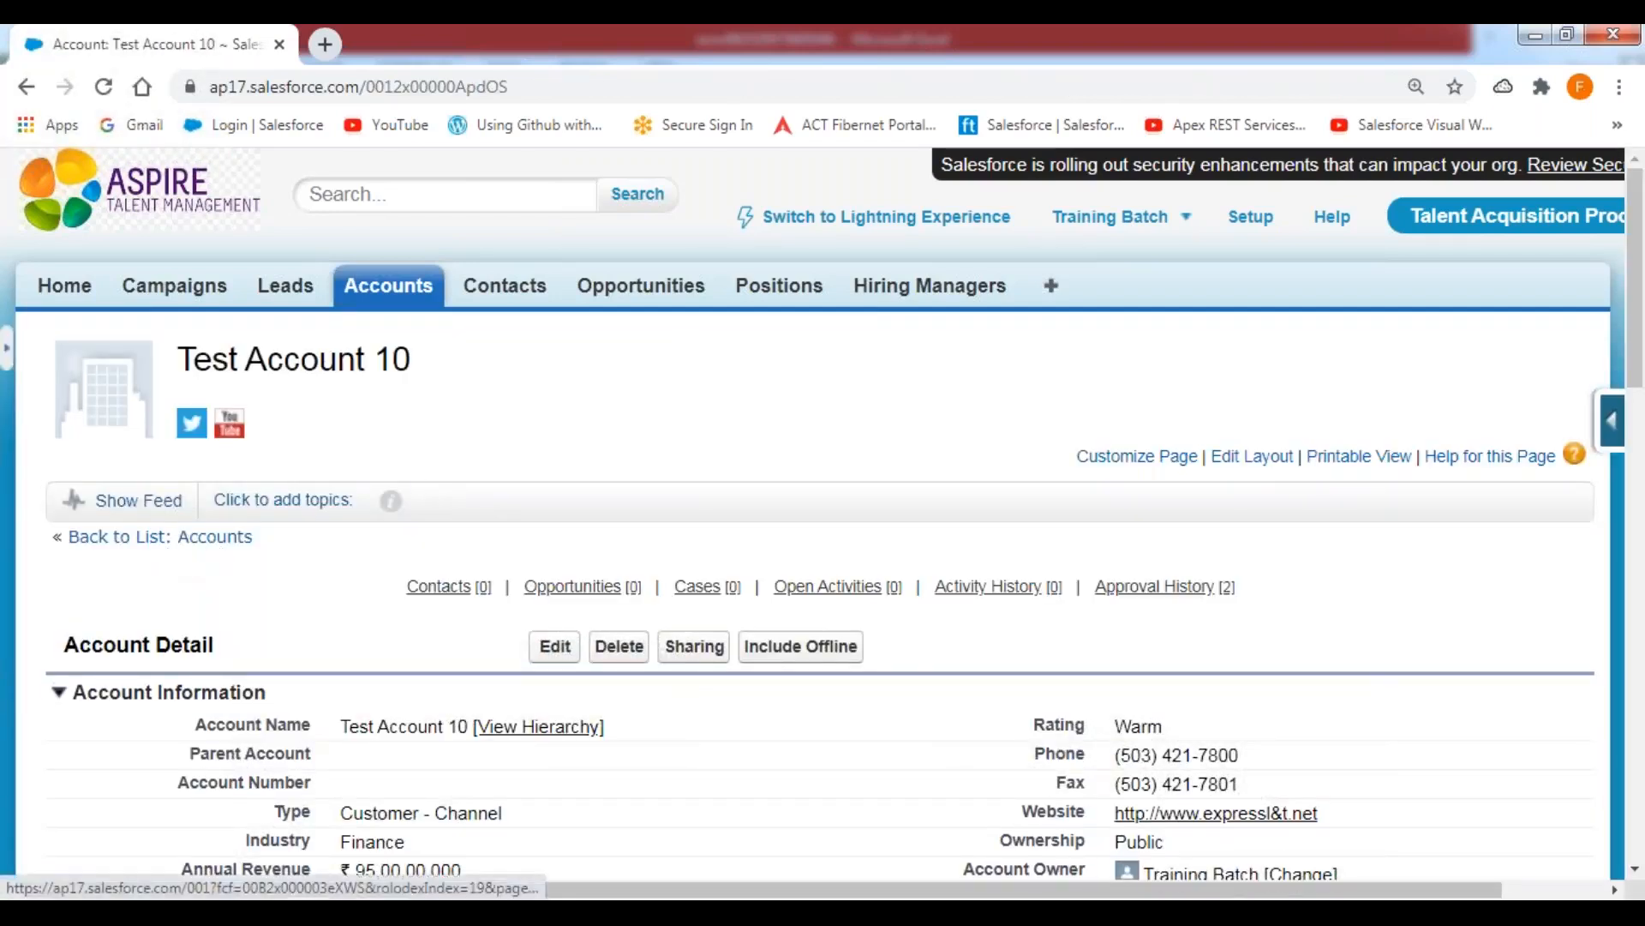
Open Test Account 9 from the second page of the filtered accounts list, unlock the record and go back to the Accounts home.
{"action": "left_click", "coordinate": [214, 536]}
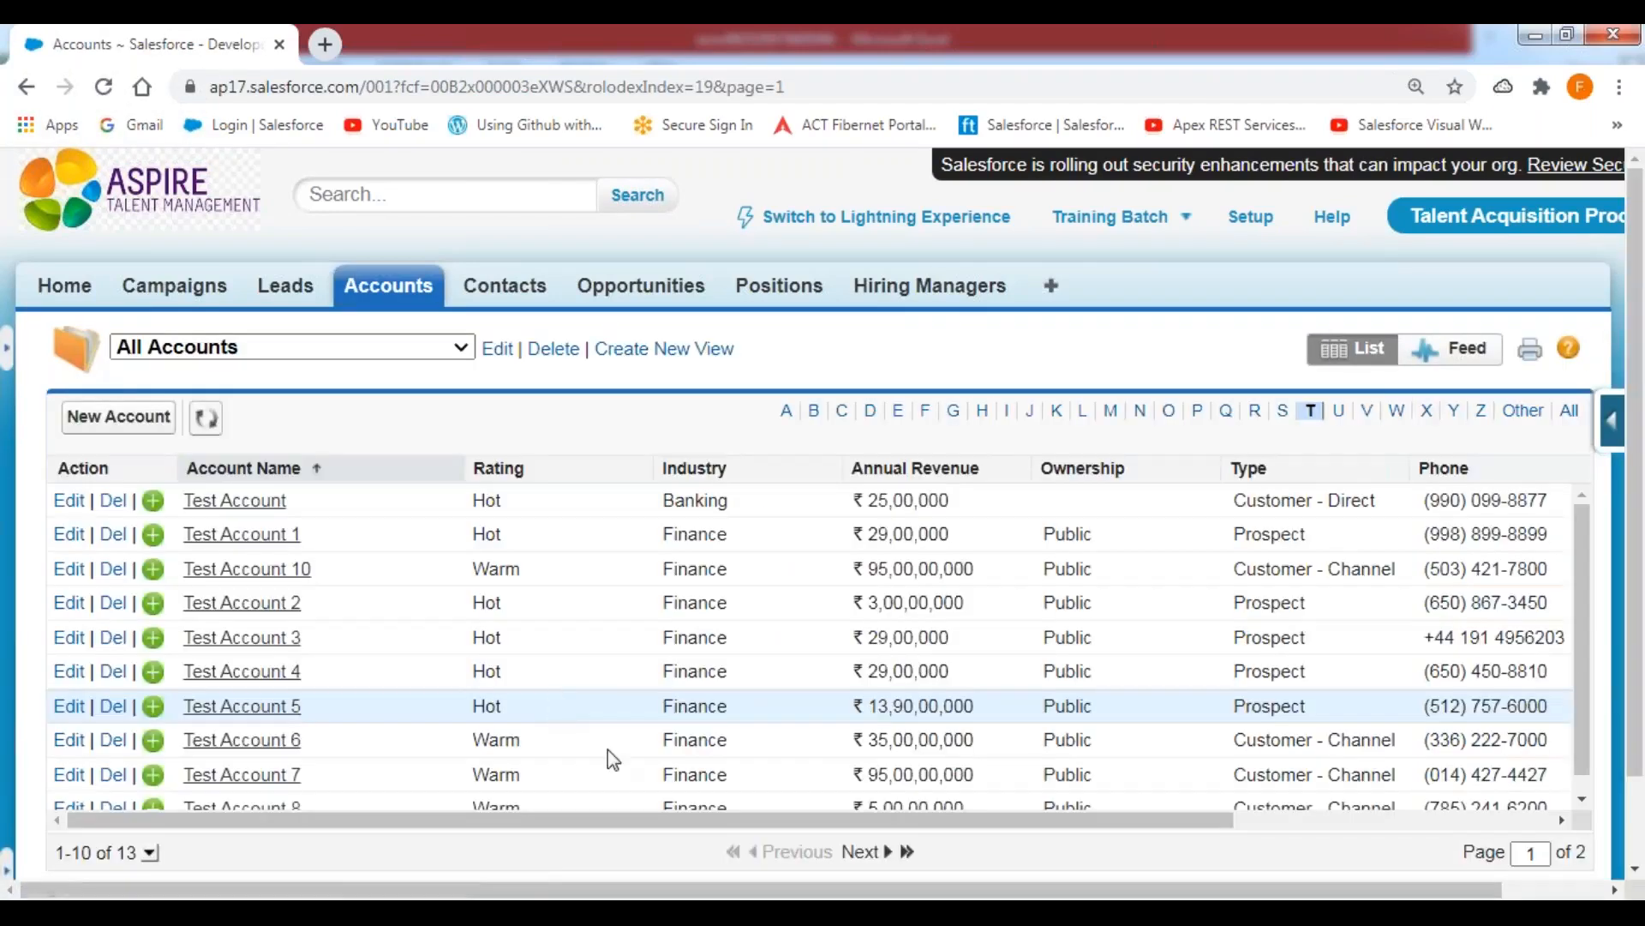
{"action": "left_click", "coordinate": [857, 851]}
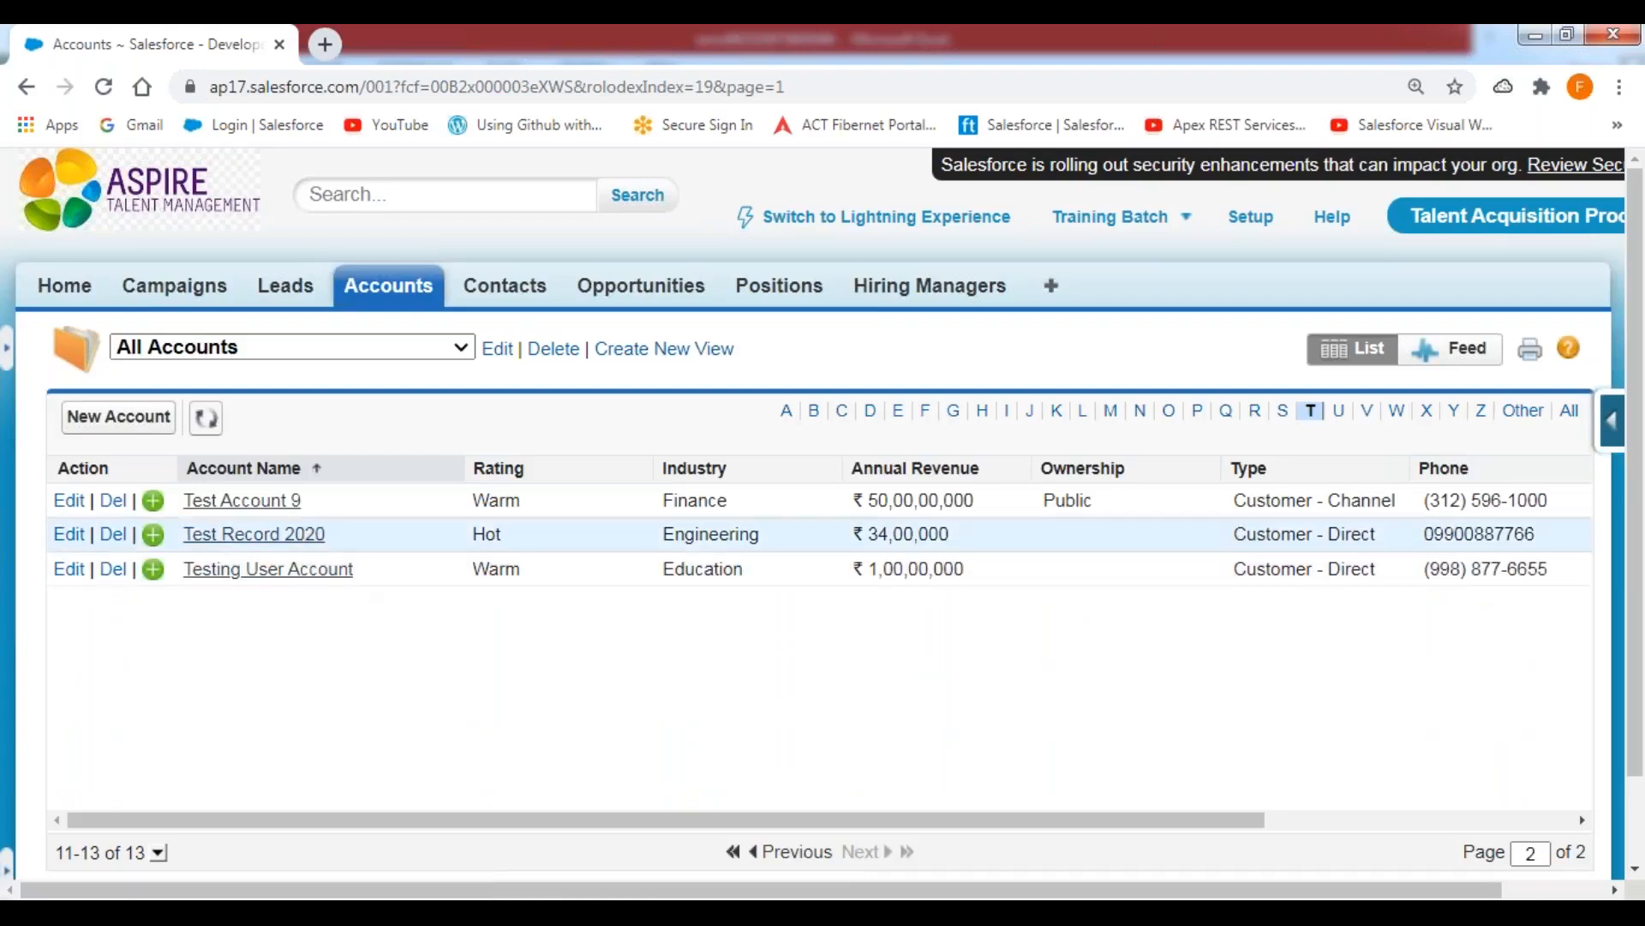
{"action": "left_click", "coordinate": [276, 502]}
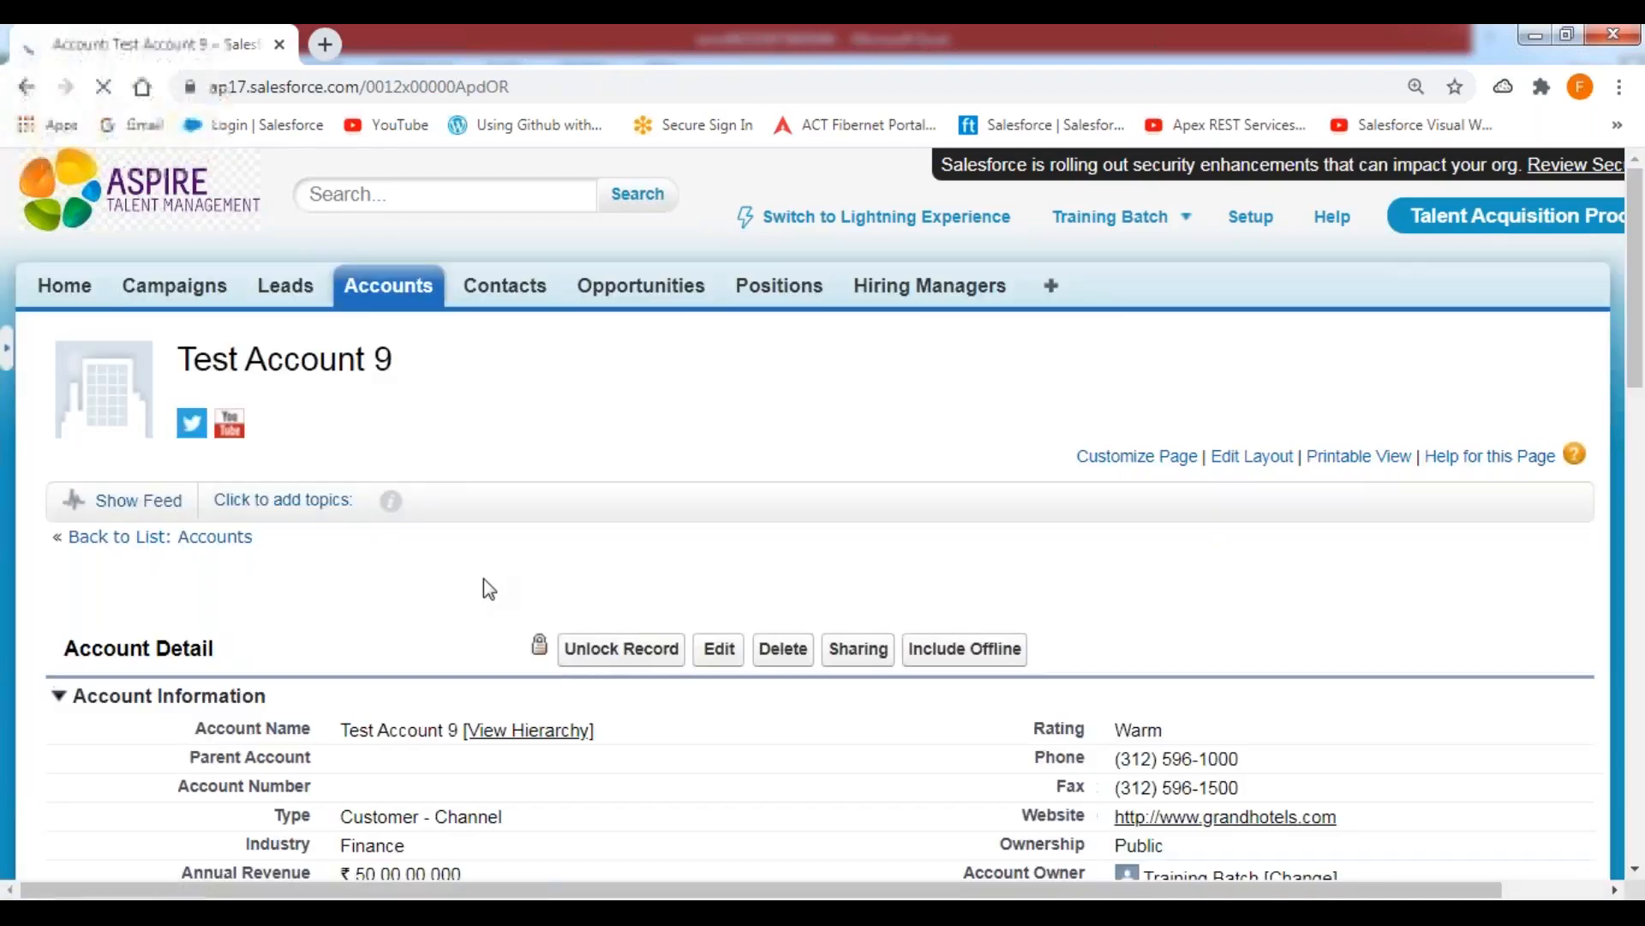
{"action": "left_click", "coordinate": [634, 648]}
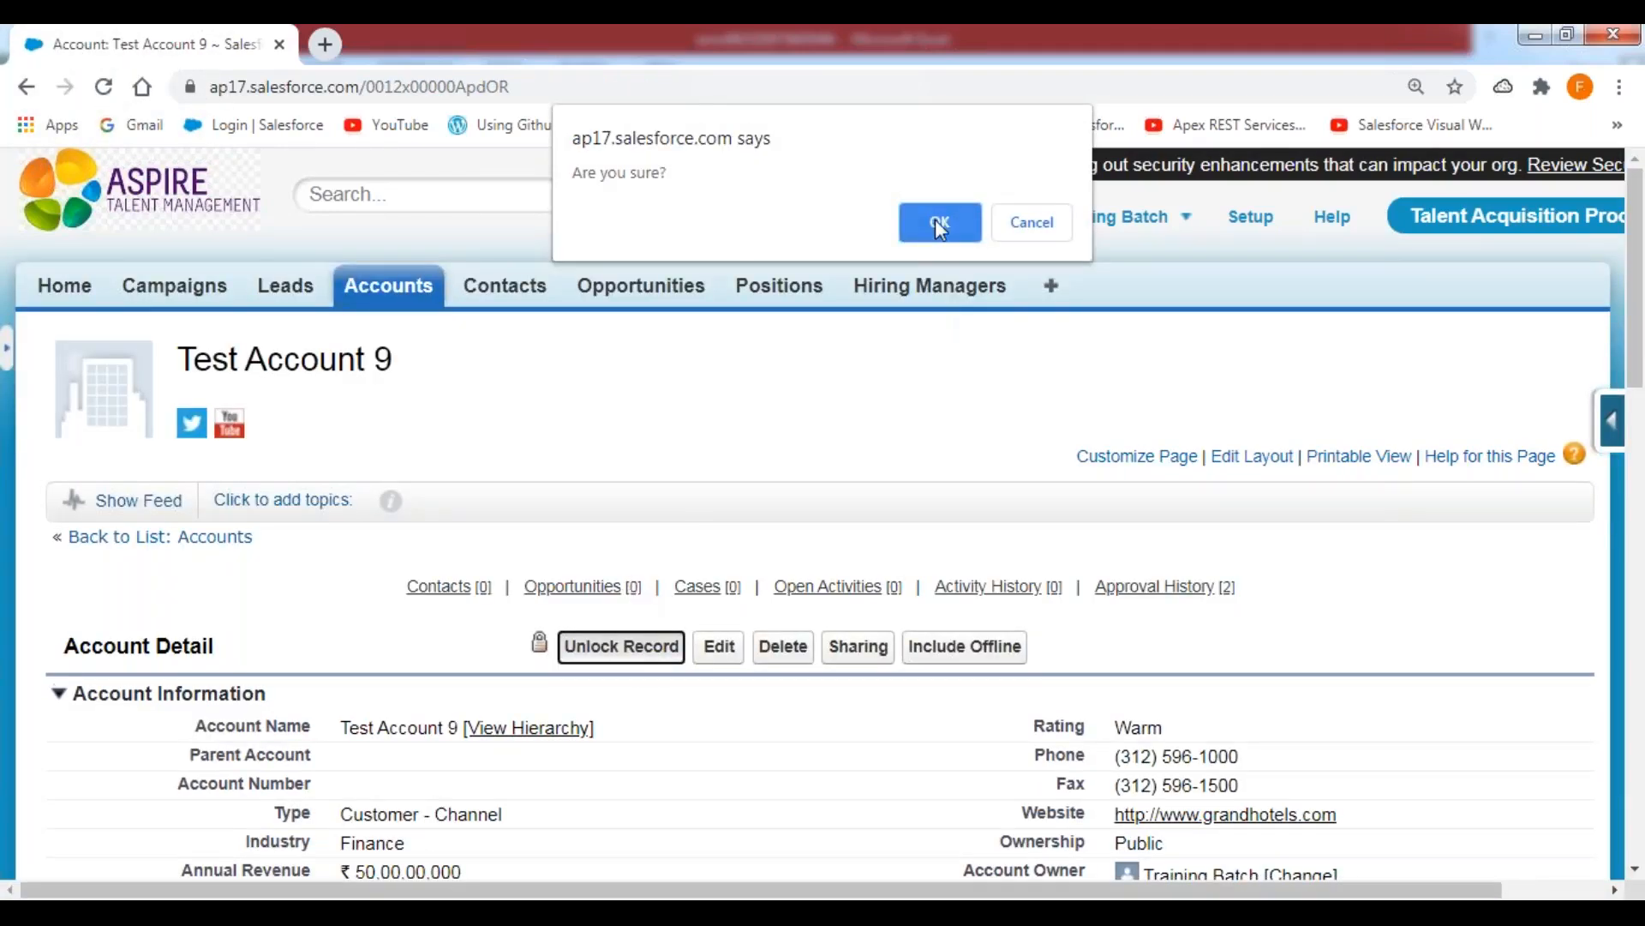
{"action": "left_click", "coordinate": [940, 225]}
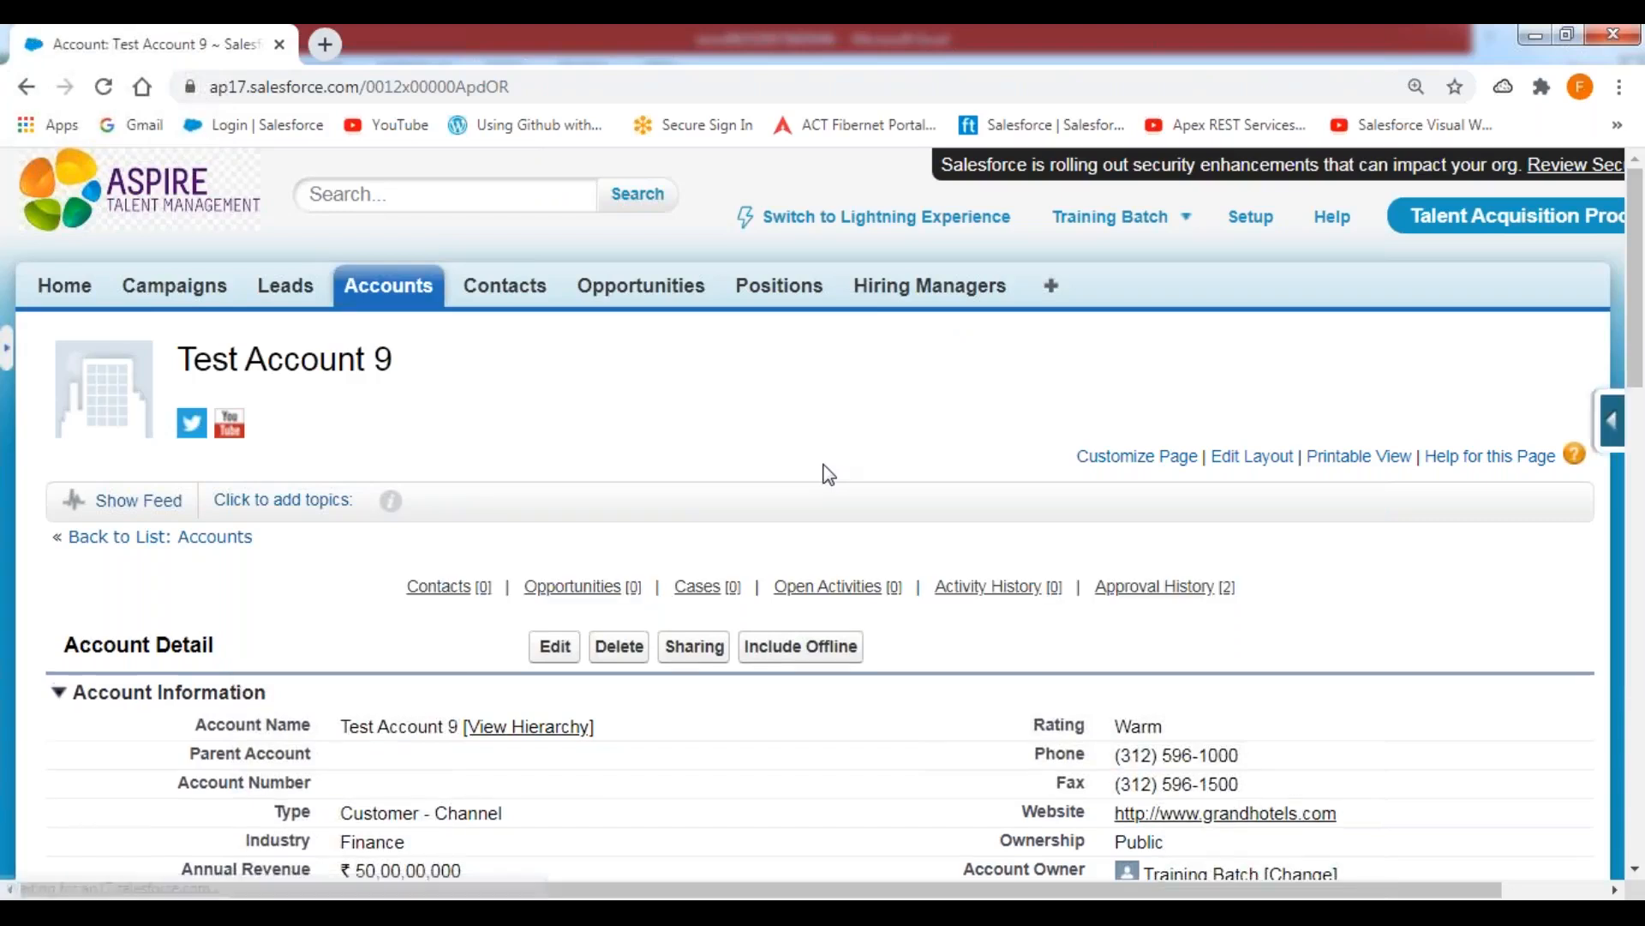
{"action": "left_click", "coordinate": [396, 291]}
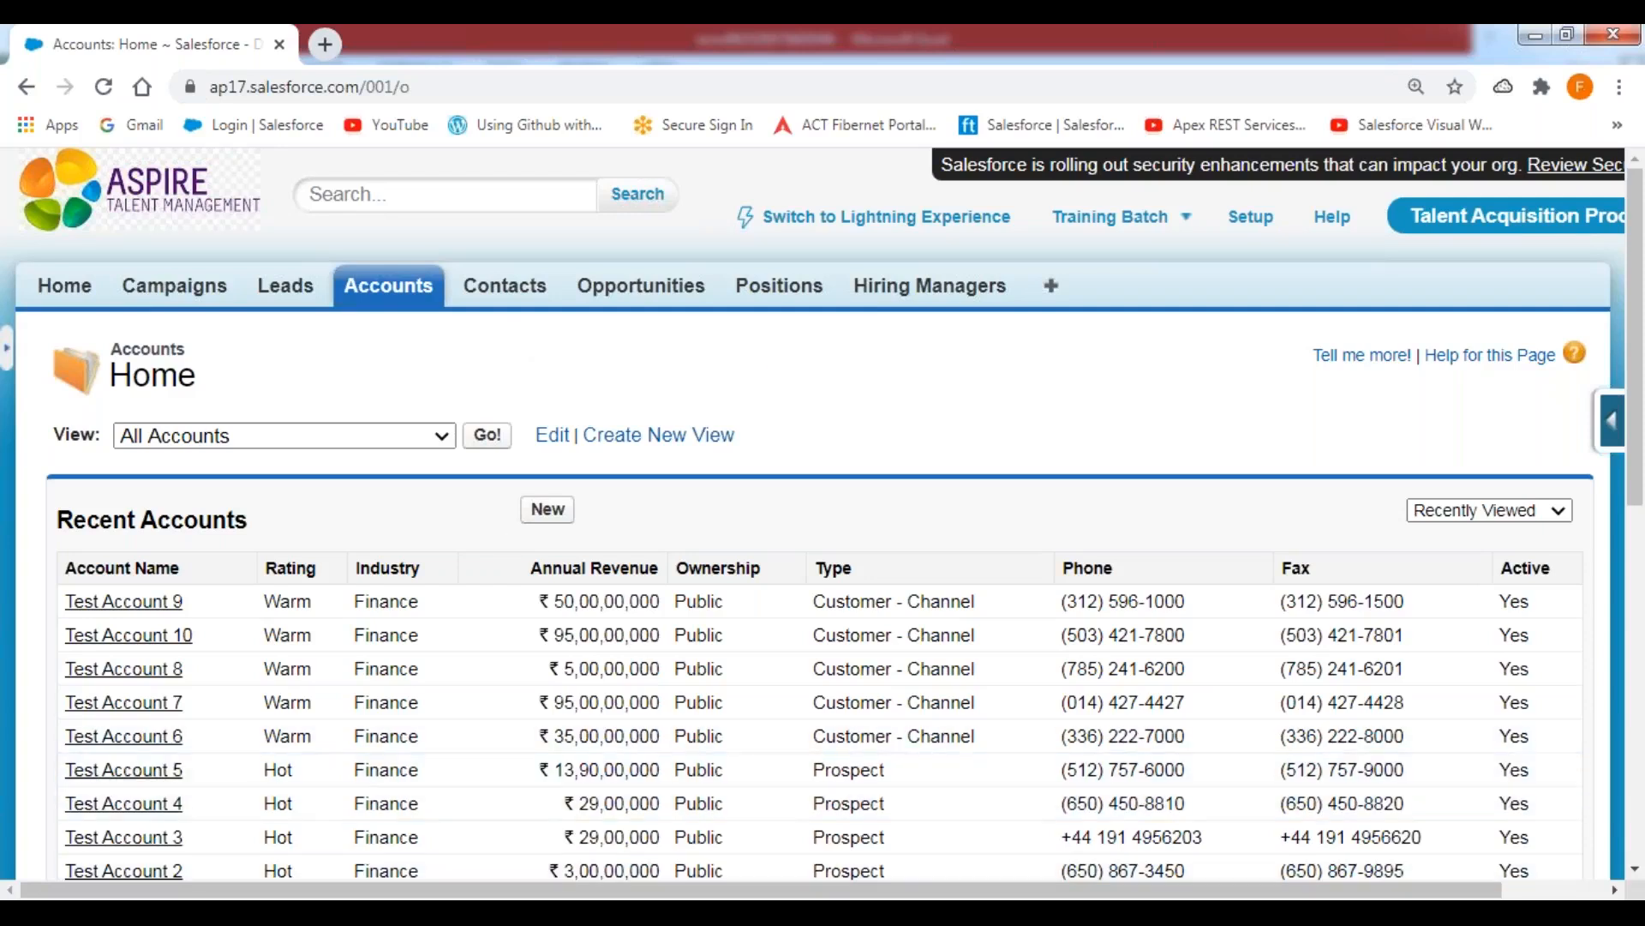
Switch to Data Loader, start an Update on the Account object with the Accounts_Updates CSV file and accept the data selection.
{"action": "left_click", "coordinate": [706, 912]}
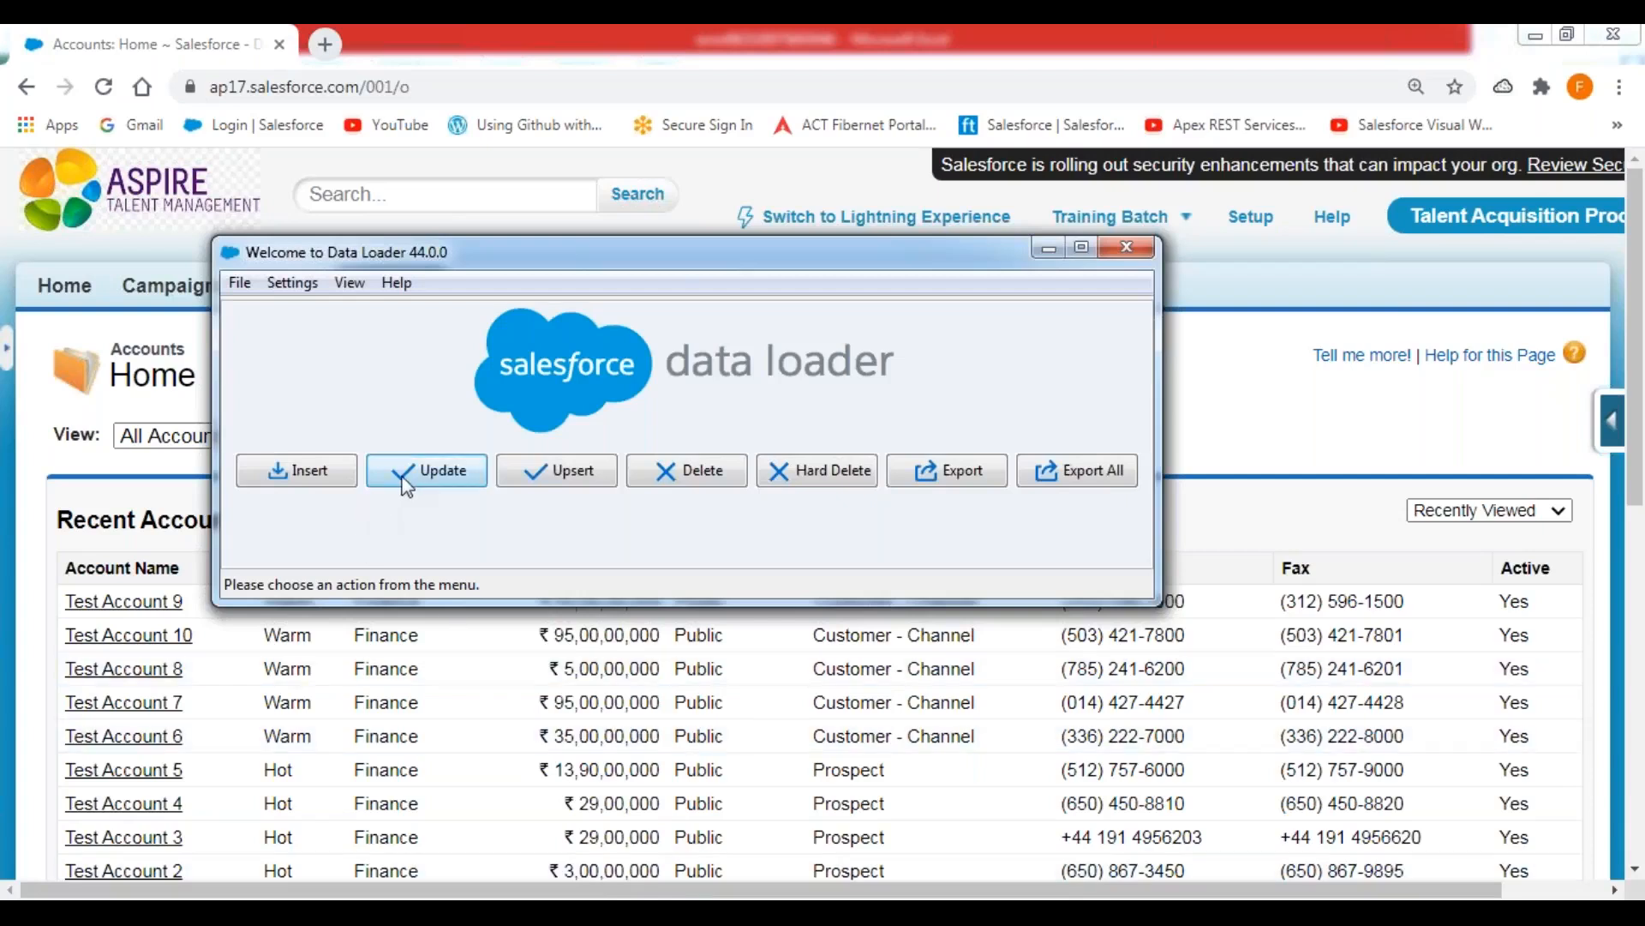
{"action": "left_click", "coordinate": [416, 475]}
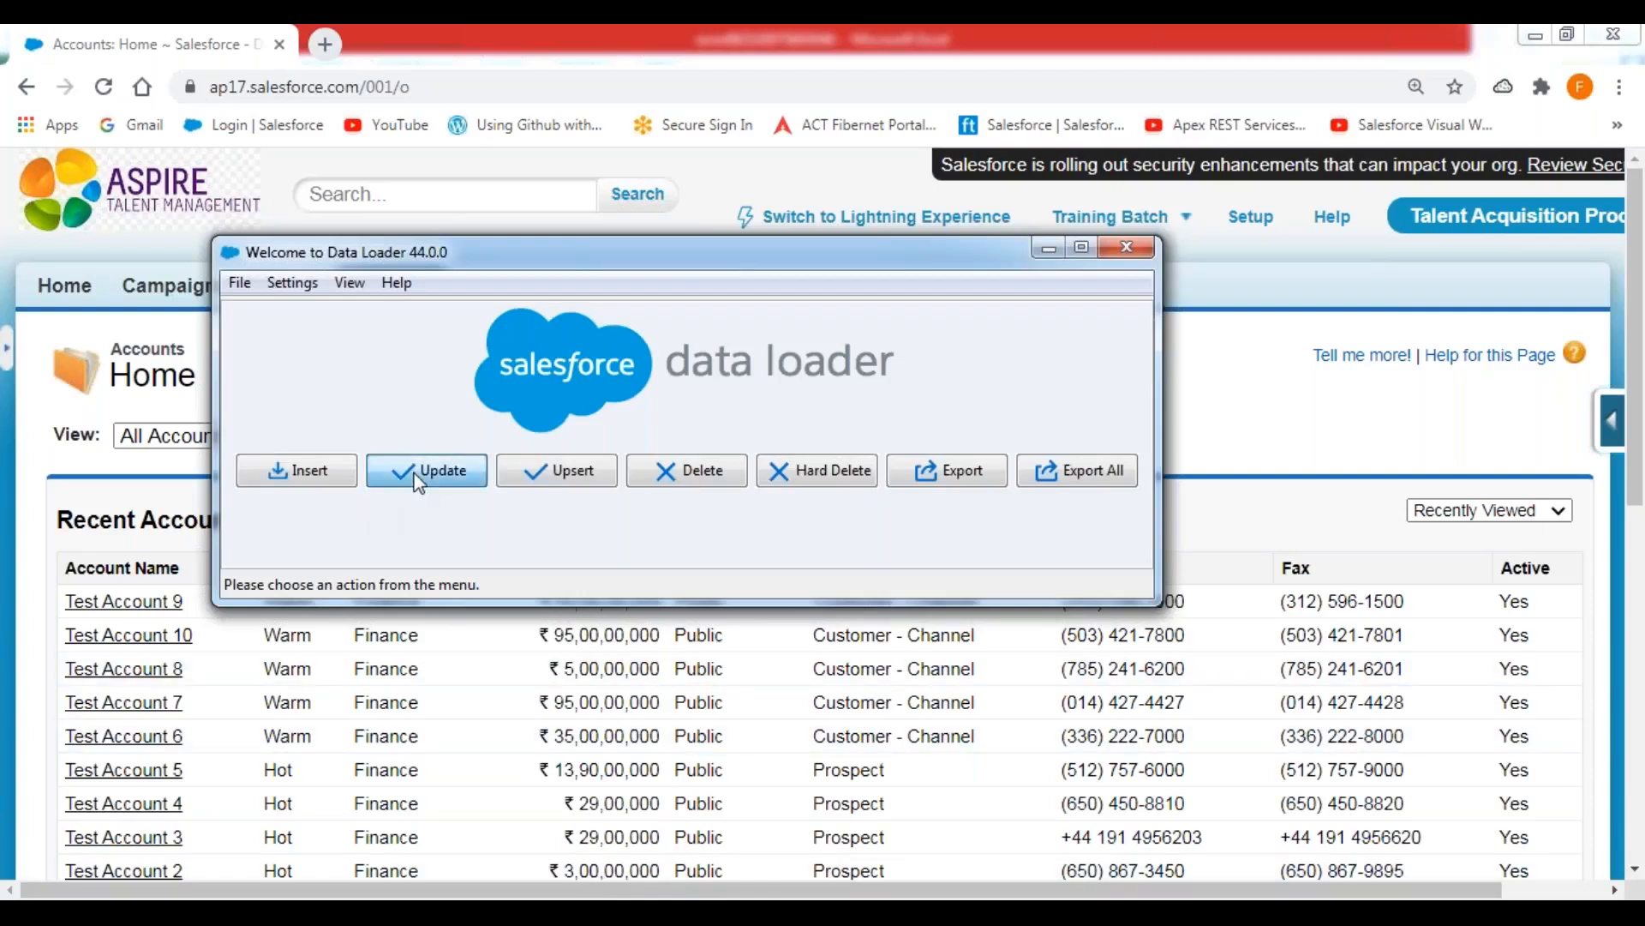
{"action": "left_click", "coordinate": [454, 470]}
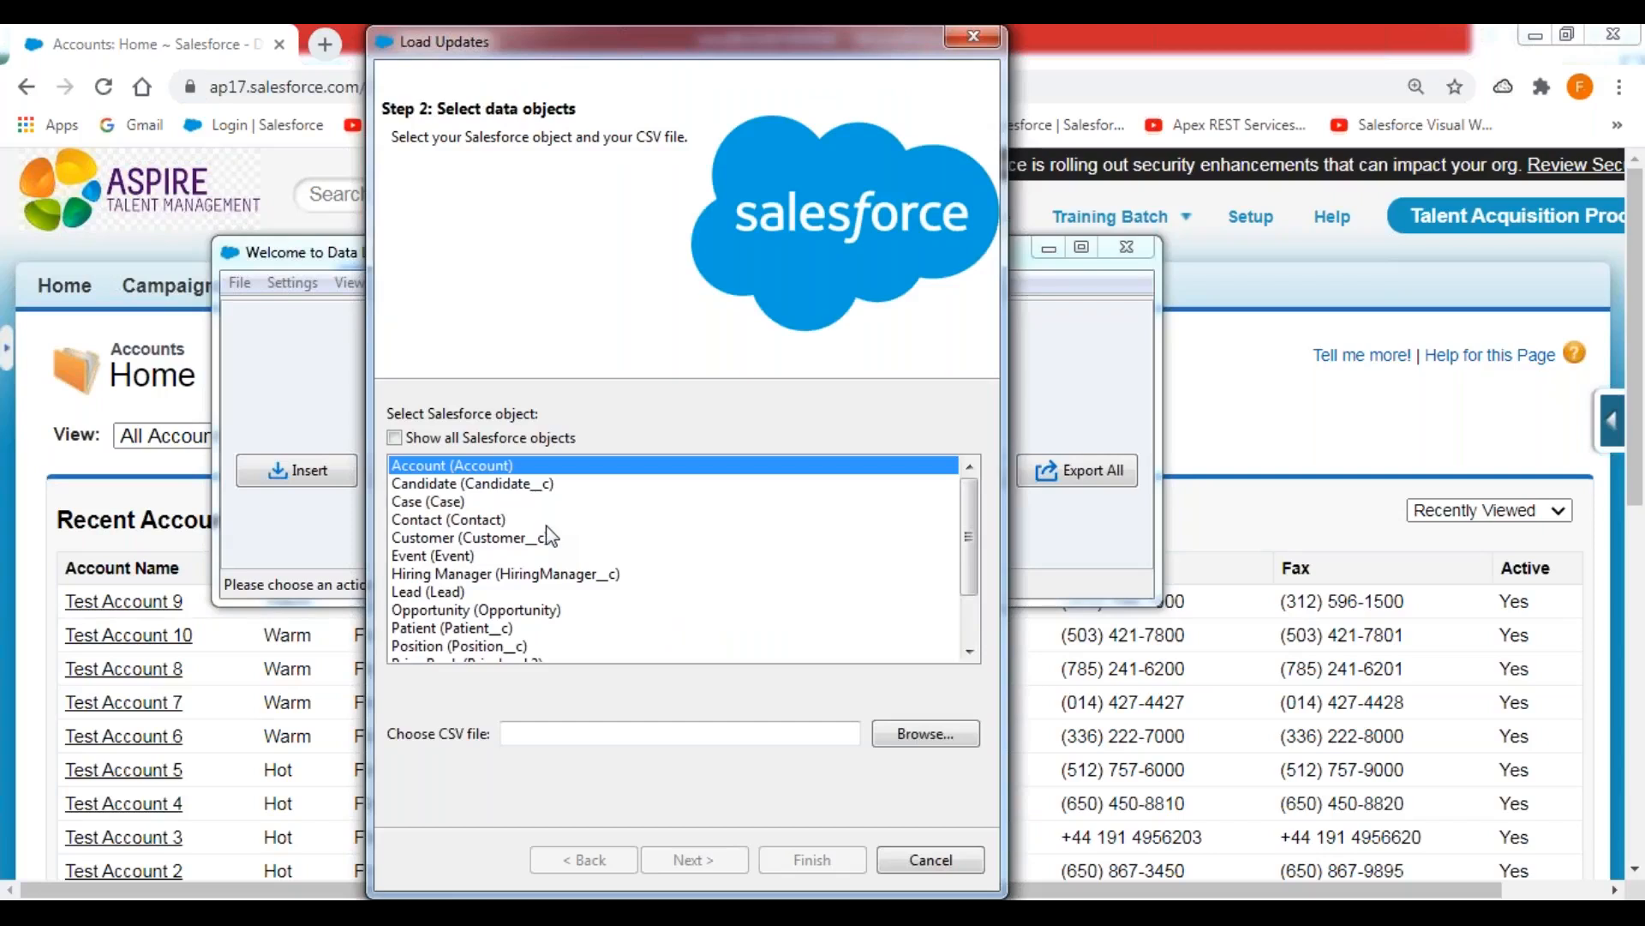
{"action": "left_click", "coordinate": [896, 736]}
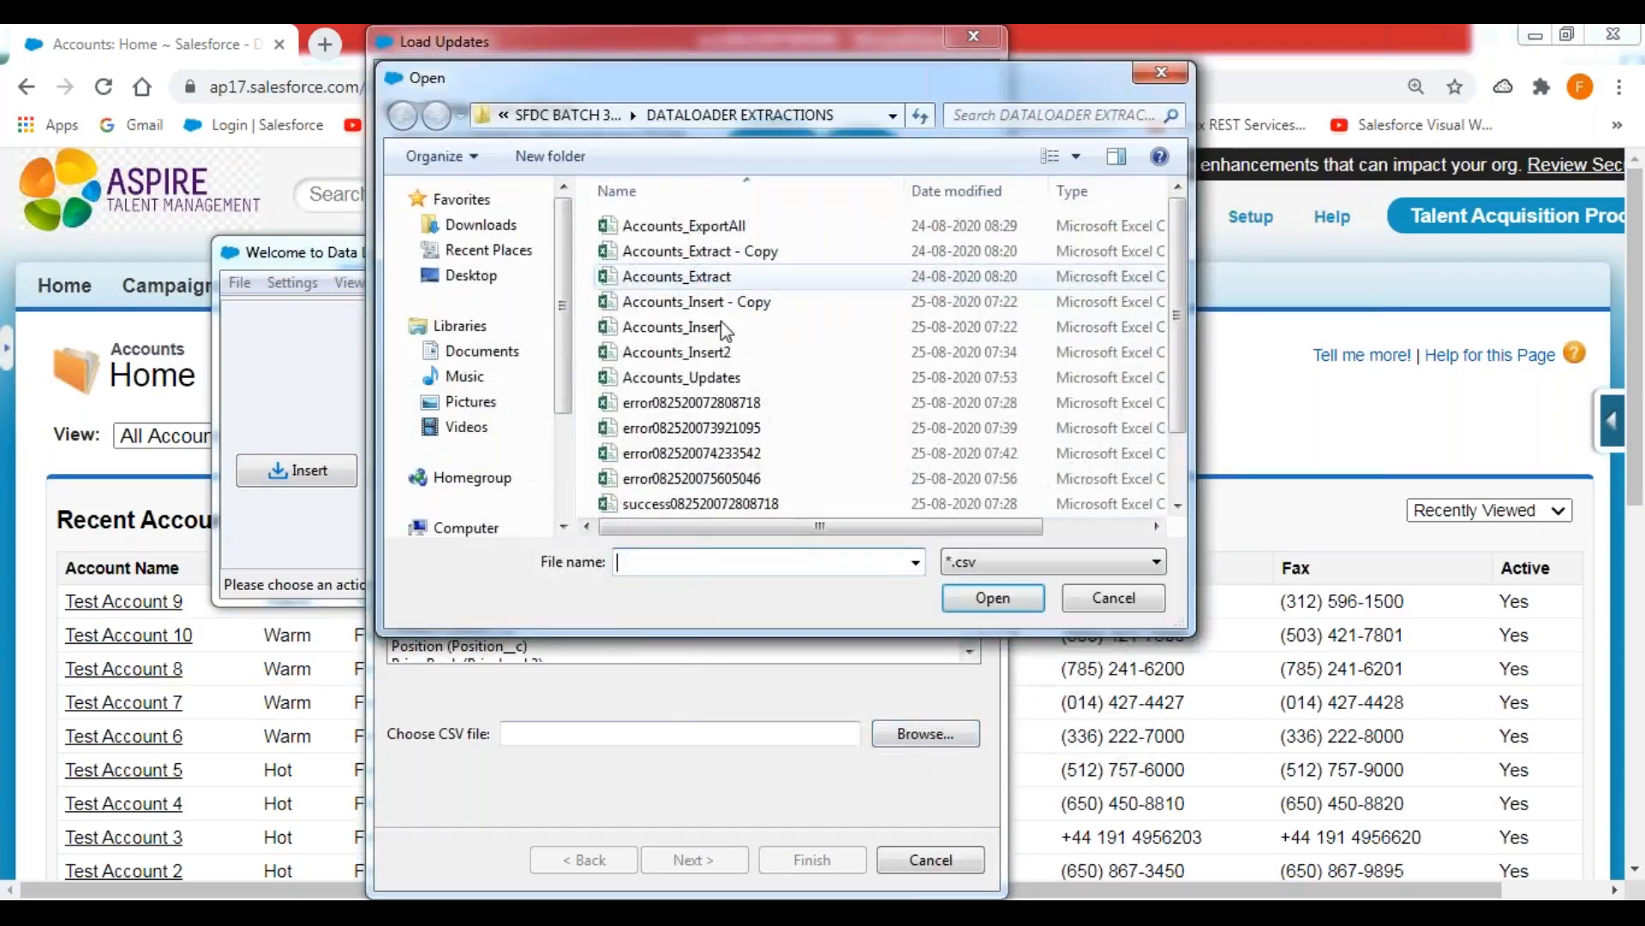
{"action": "left_click", "coordinate": [681, 377]}
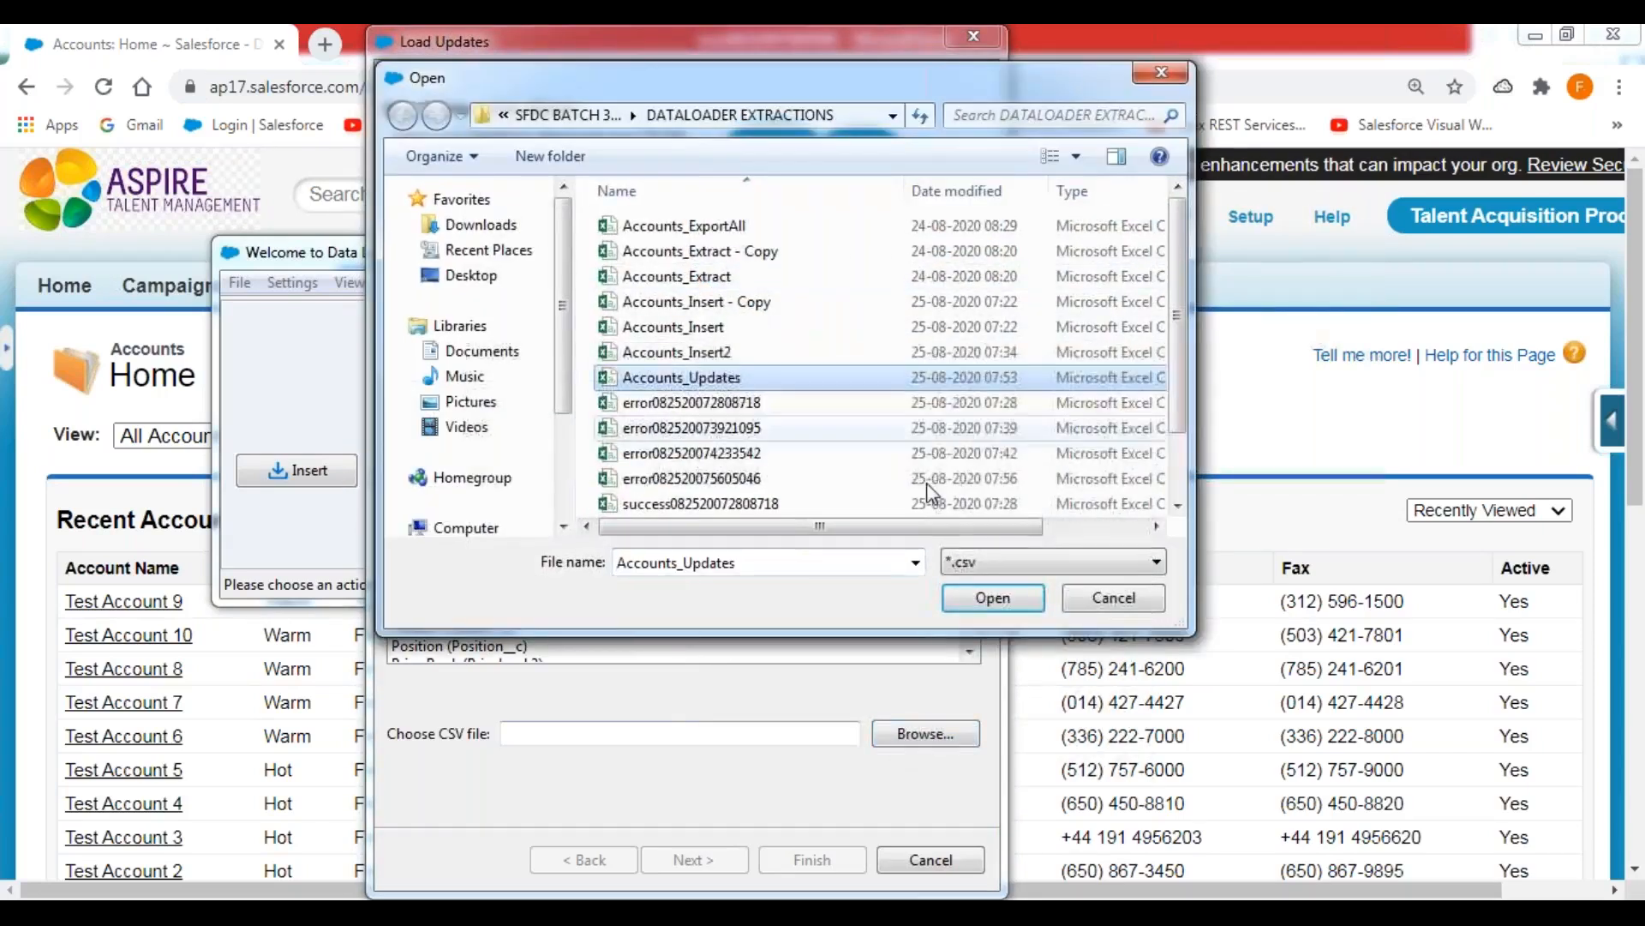
{"action": "left_click", "coordinate": [994, 602]}
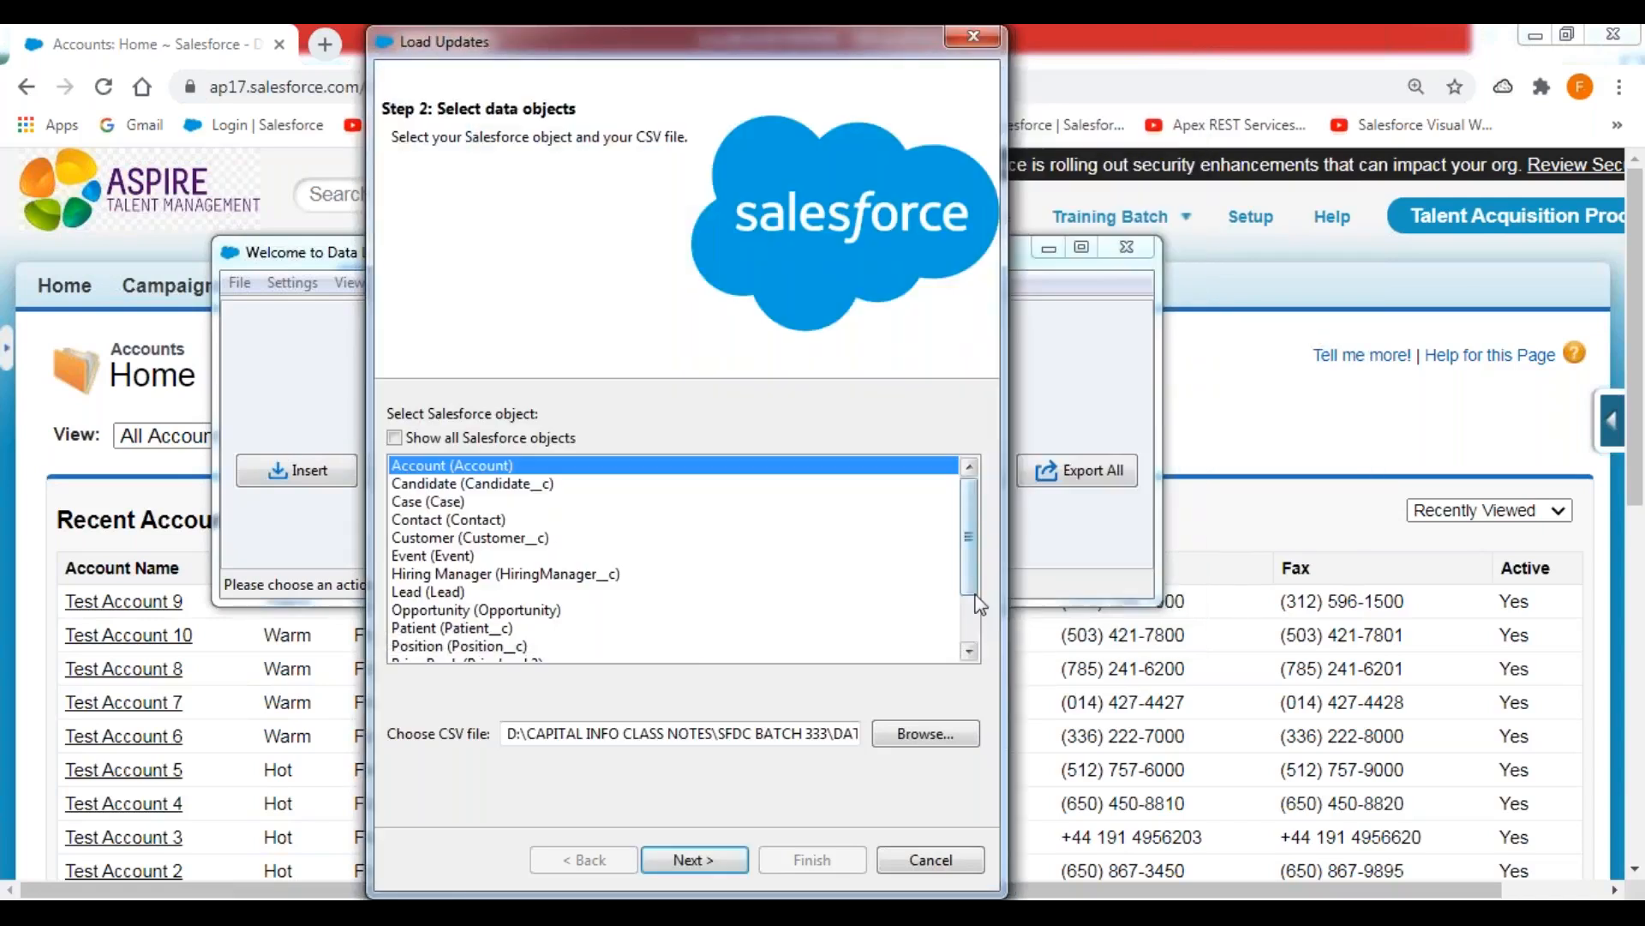
{"action": "left_click", "coordinate": [695, 860]}
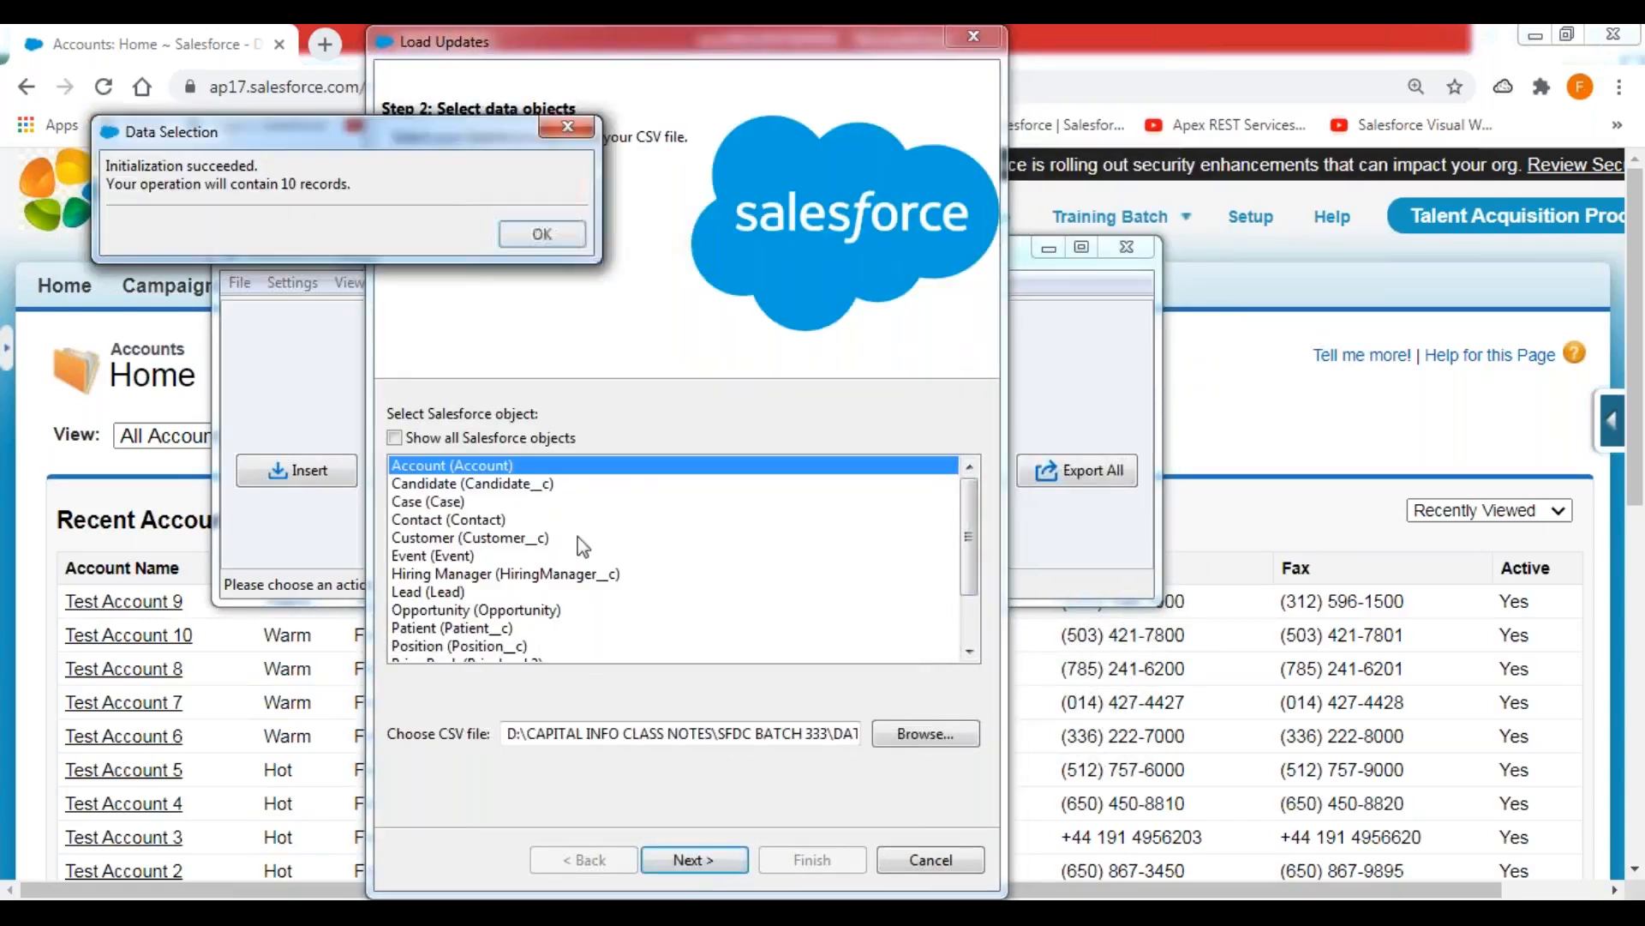
{"action": "left_click", "coordinate": [537, 240]}
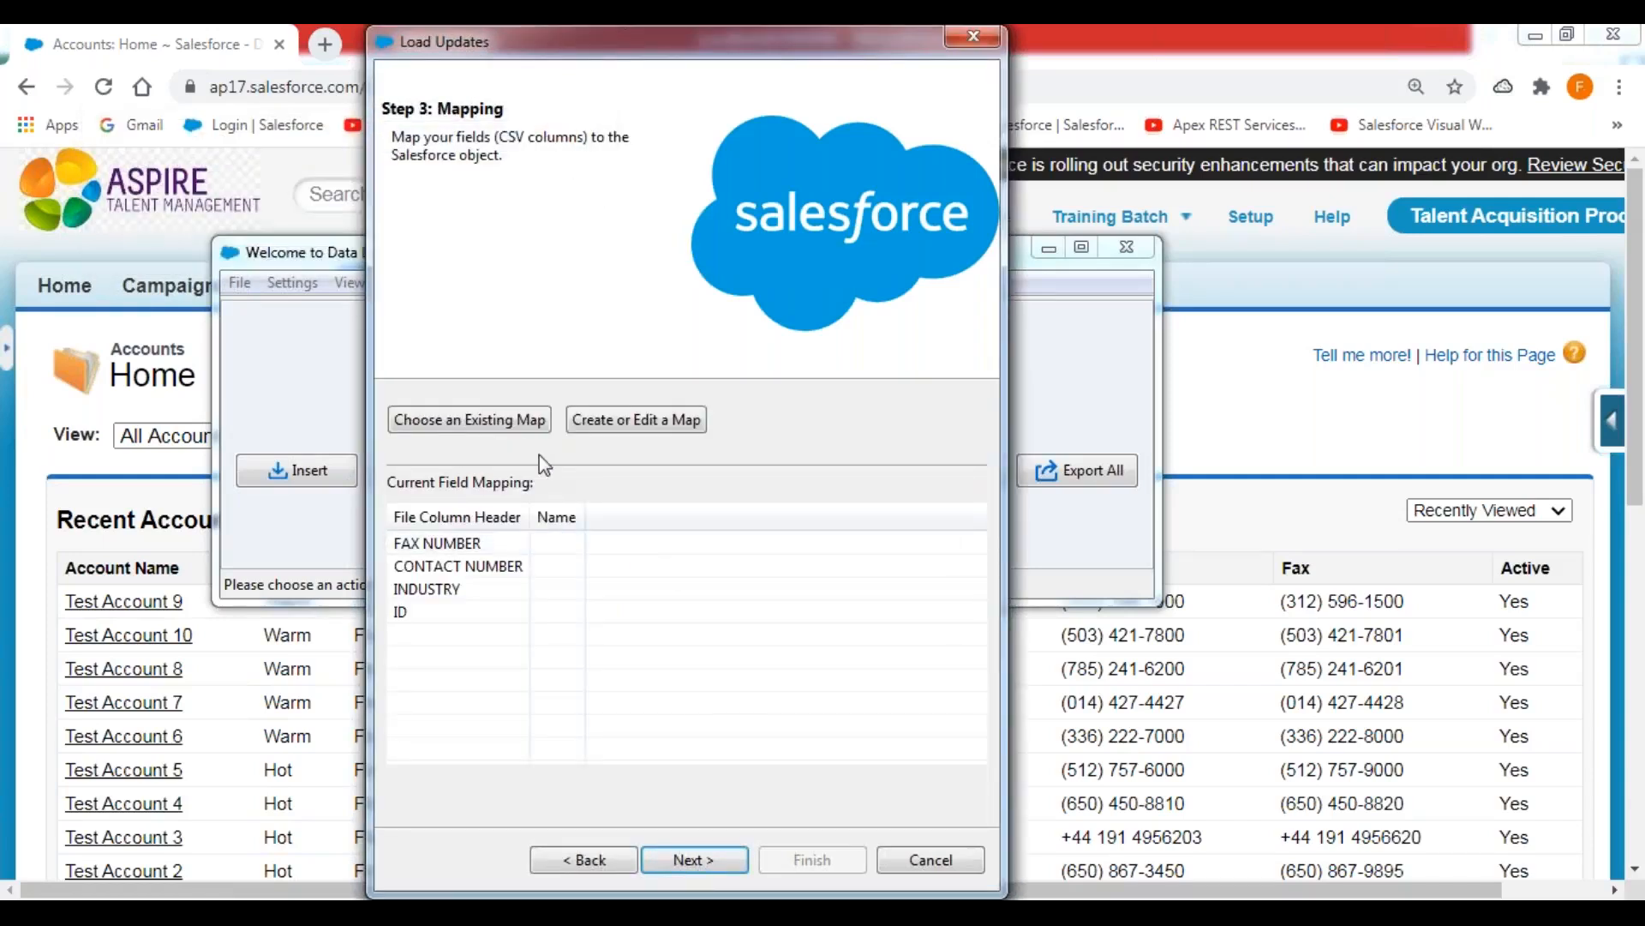
Create a field map by auto-matching the columns, then mapping Fax to FAX NUMBER and Phone to CONTACT NUMBER.
{"action": "left_click", "coordinate": [626, 428]}
{"action": "left_click", "coordinate": [356, 232]}
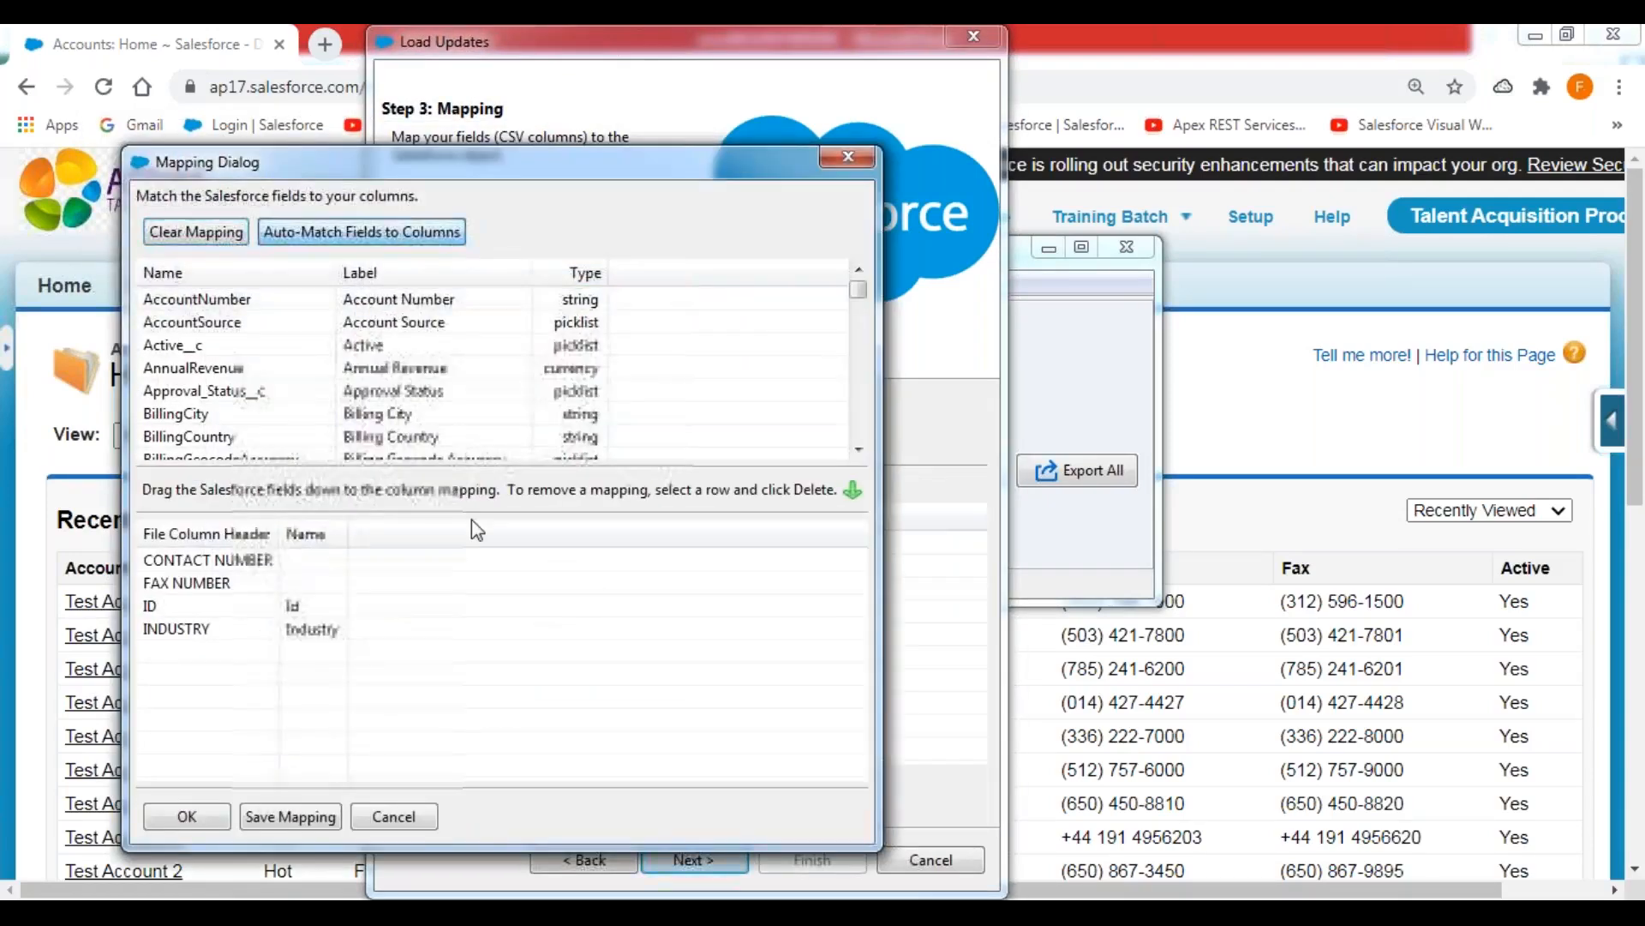
{"action": "left_click", "coordinate": [208, 326]}
{"action": "key", "text": "f"}
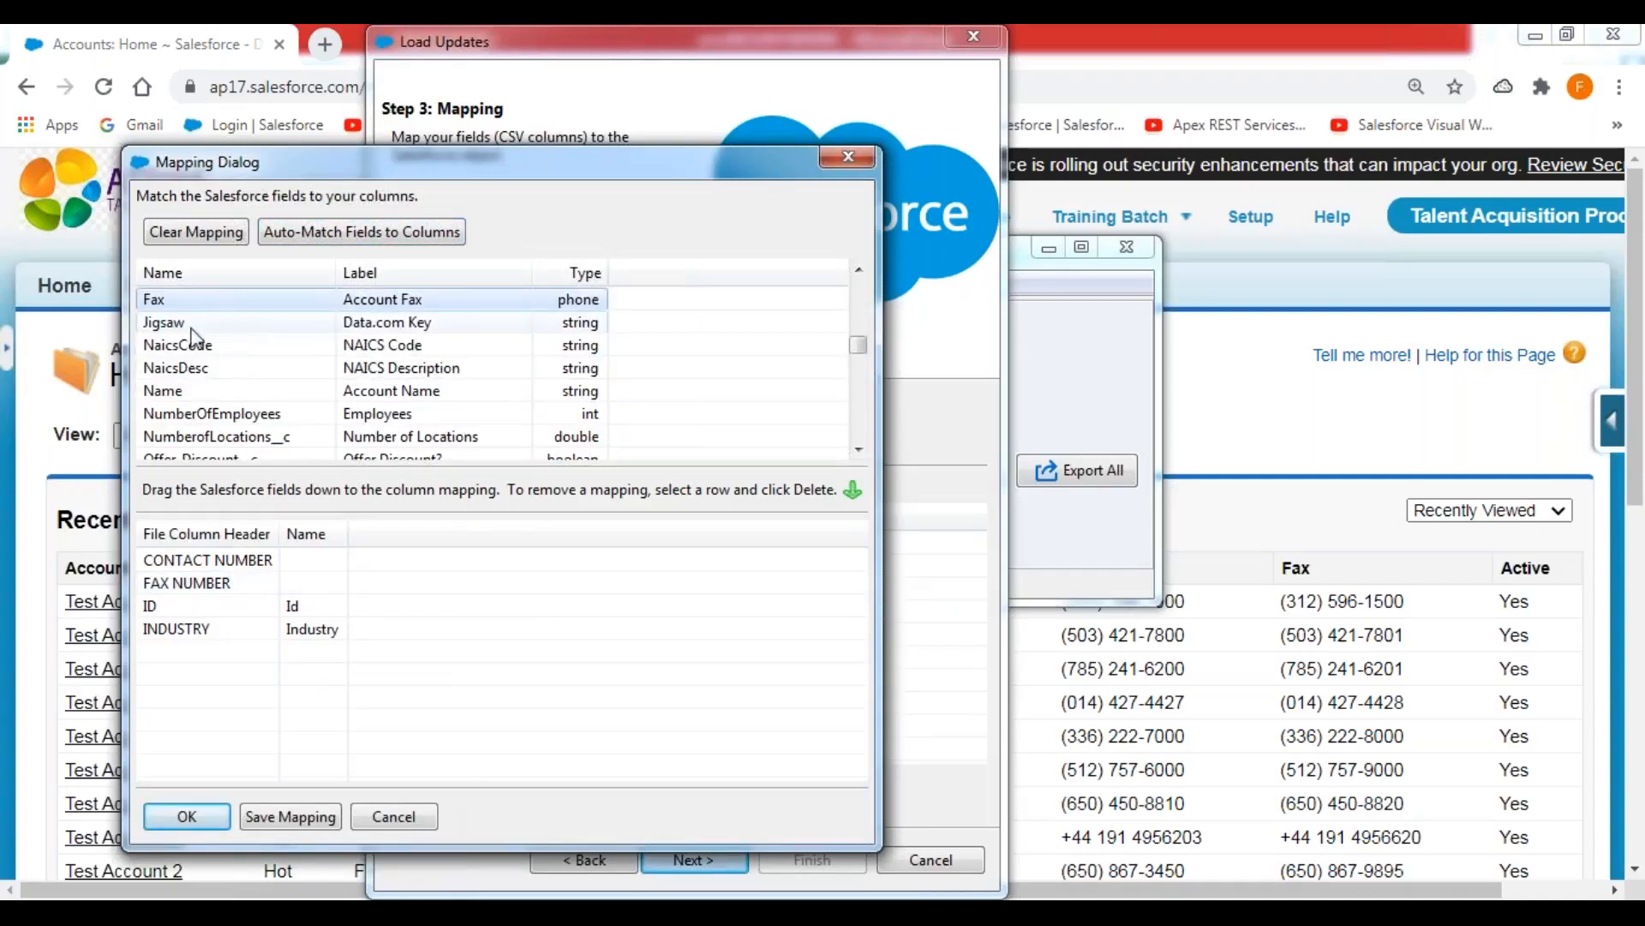
{"action": "left_click_drag", "start_coordinate": [221, 301], "coordinate": [372, 588]}
{"action": "left_click", "coordinate": [207, 321]}
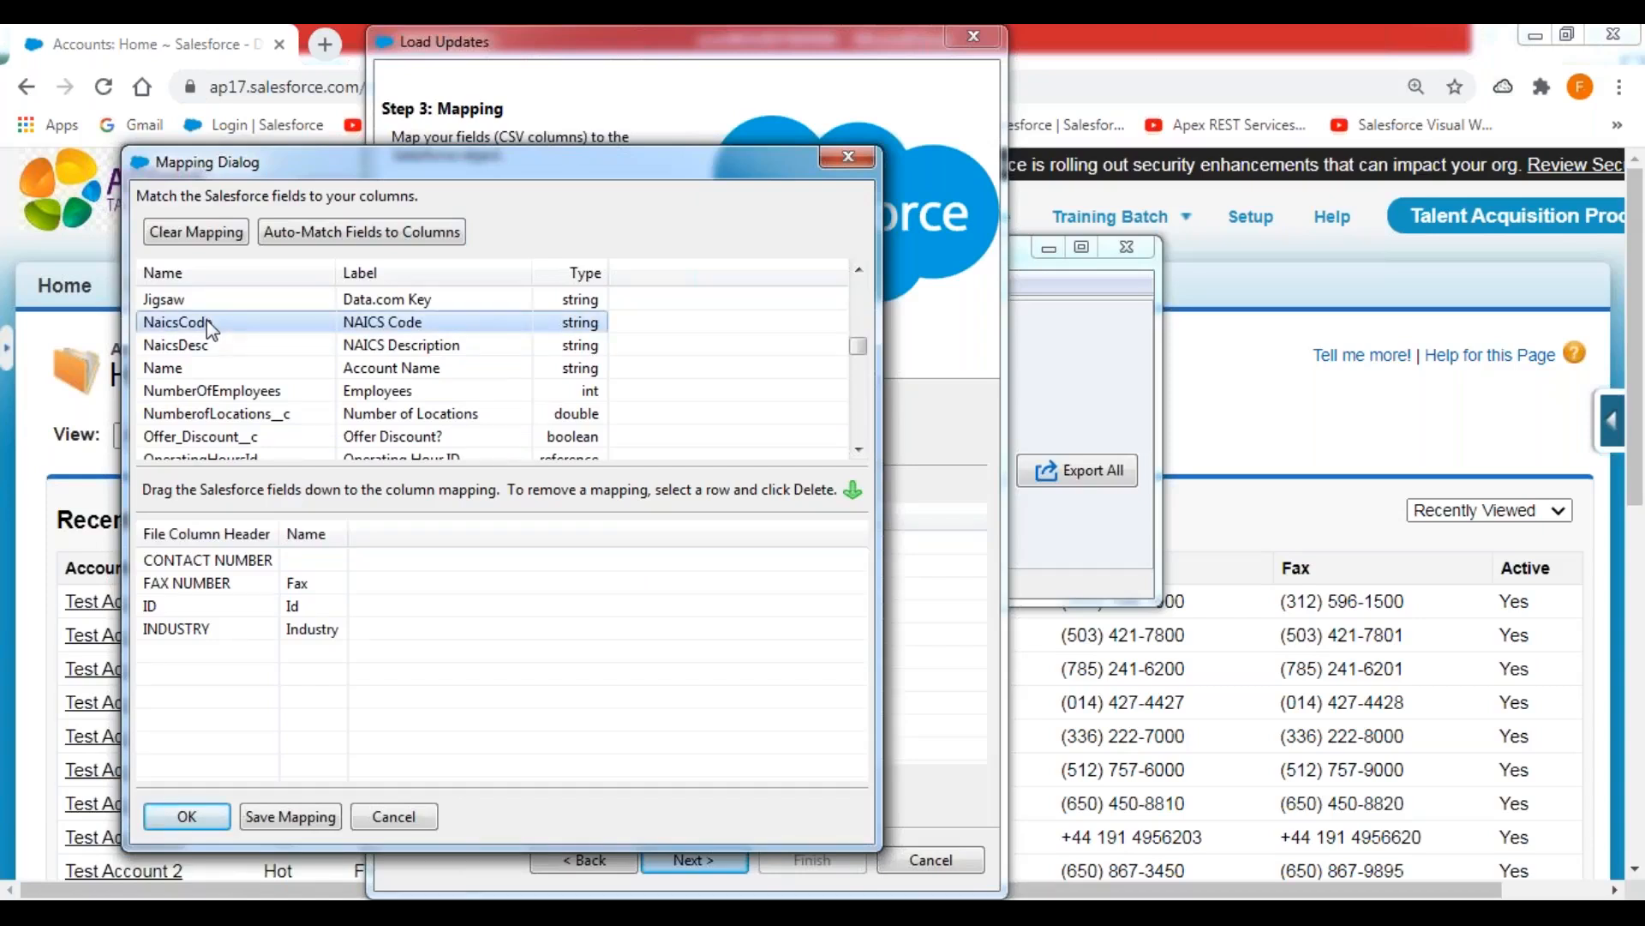
{"action": "key", "text": "p"}
{"action": "left_click_drag", "start_coordinate": [205, 356], "coordinate": [386, 570]}
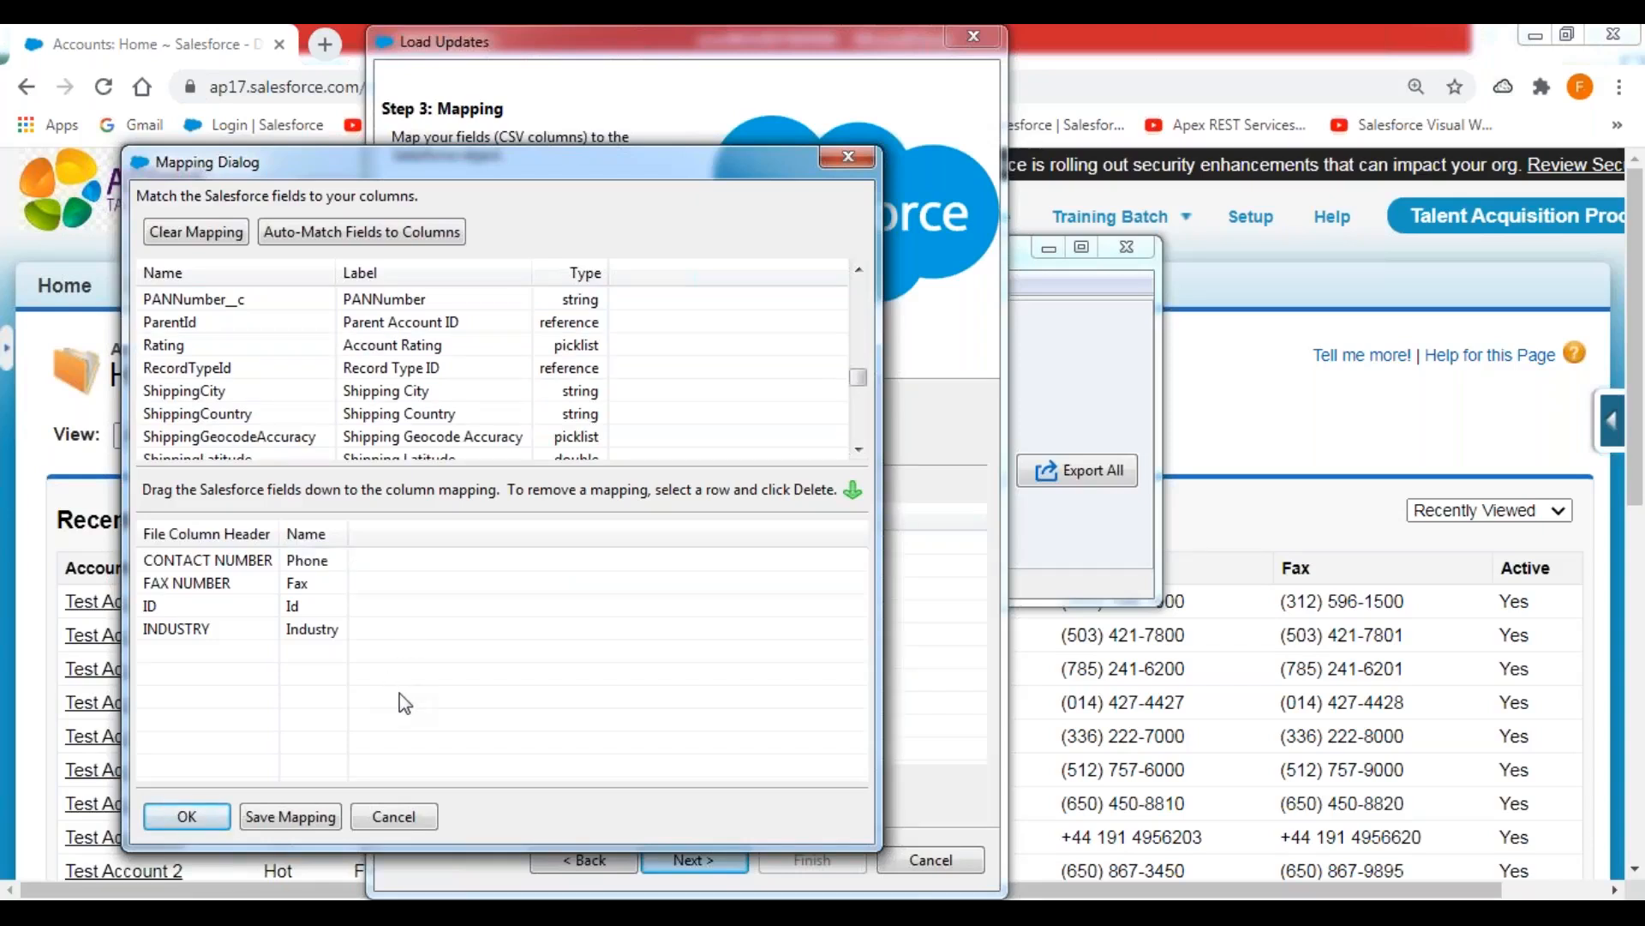
{"action": "left_click", "coordinate": [221, 819]}
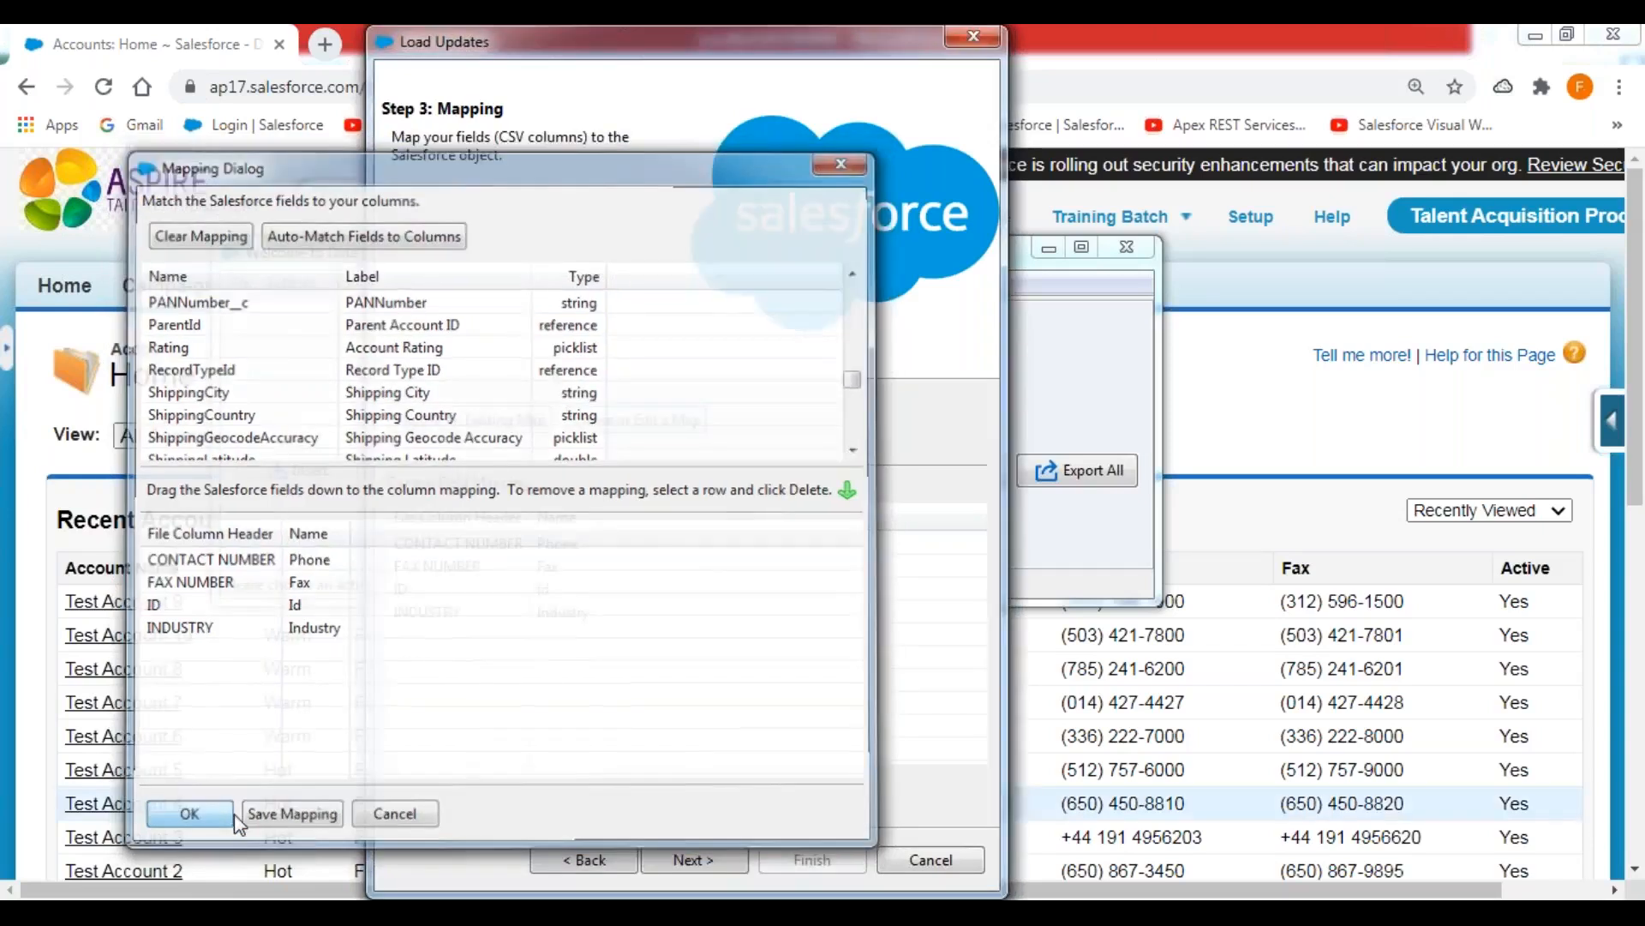
Run the account update, saving the success and error files in the DATALOADER EXTRACTIONS directory.
{"action": "left_click", "coordinate": [697, 861]}
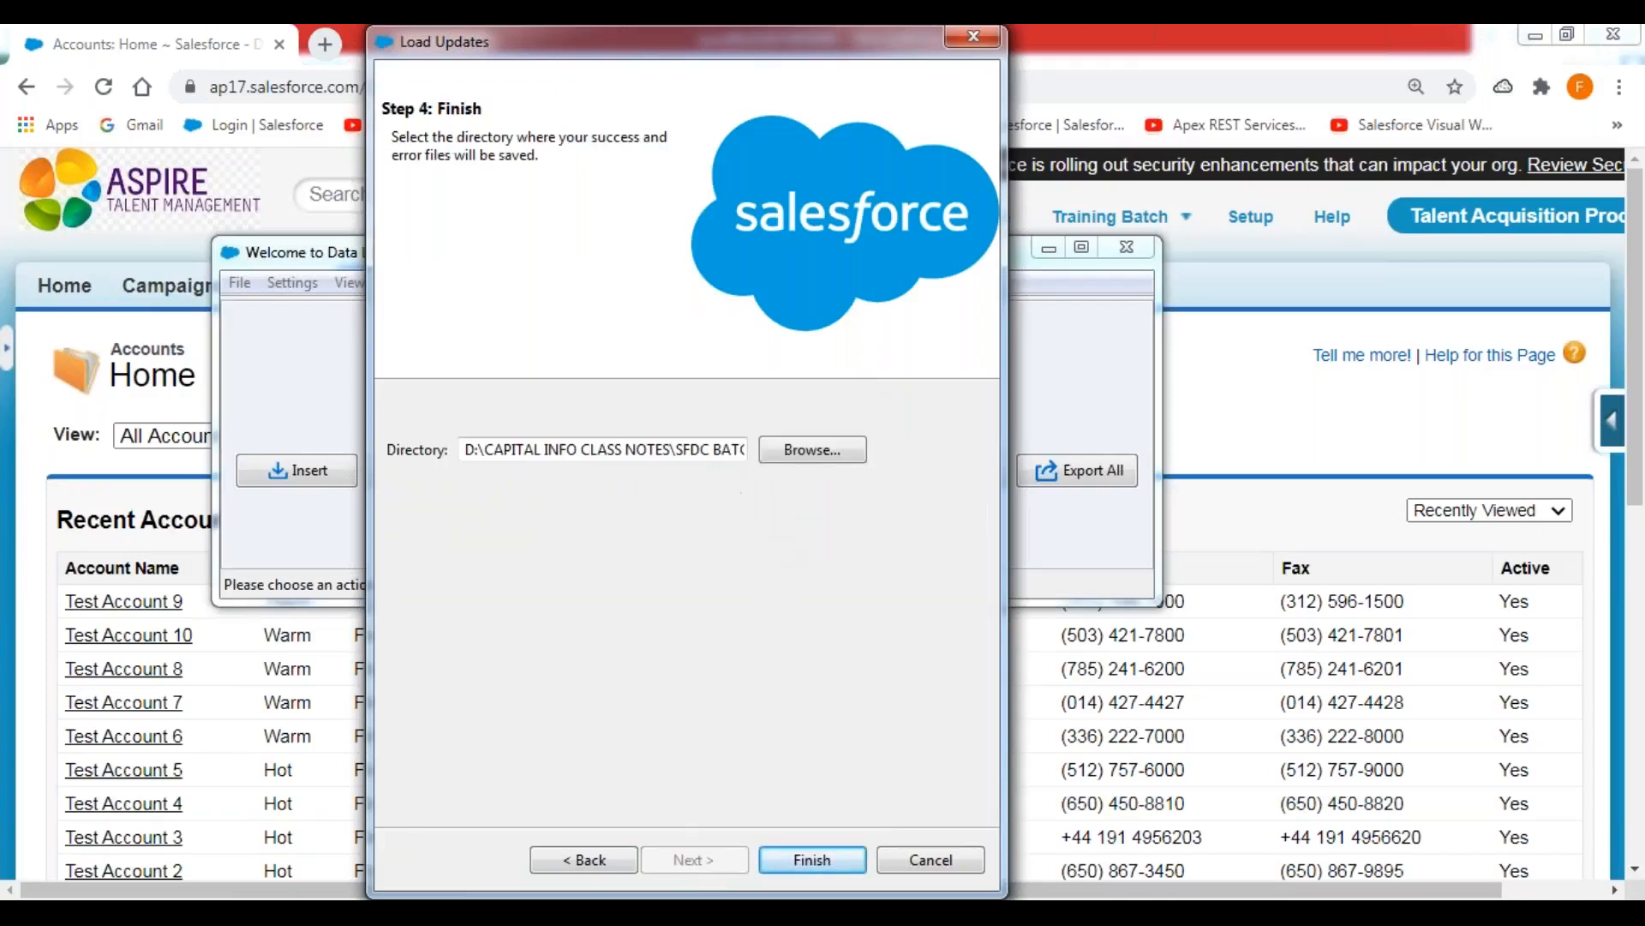
{"action": "key", "text": "End"}
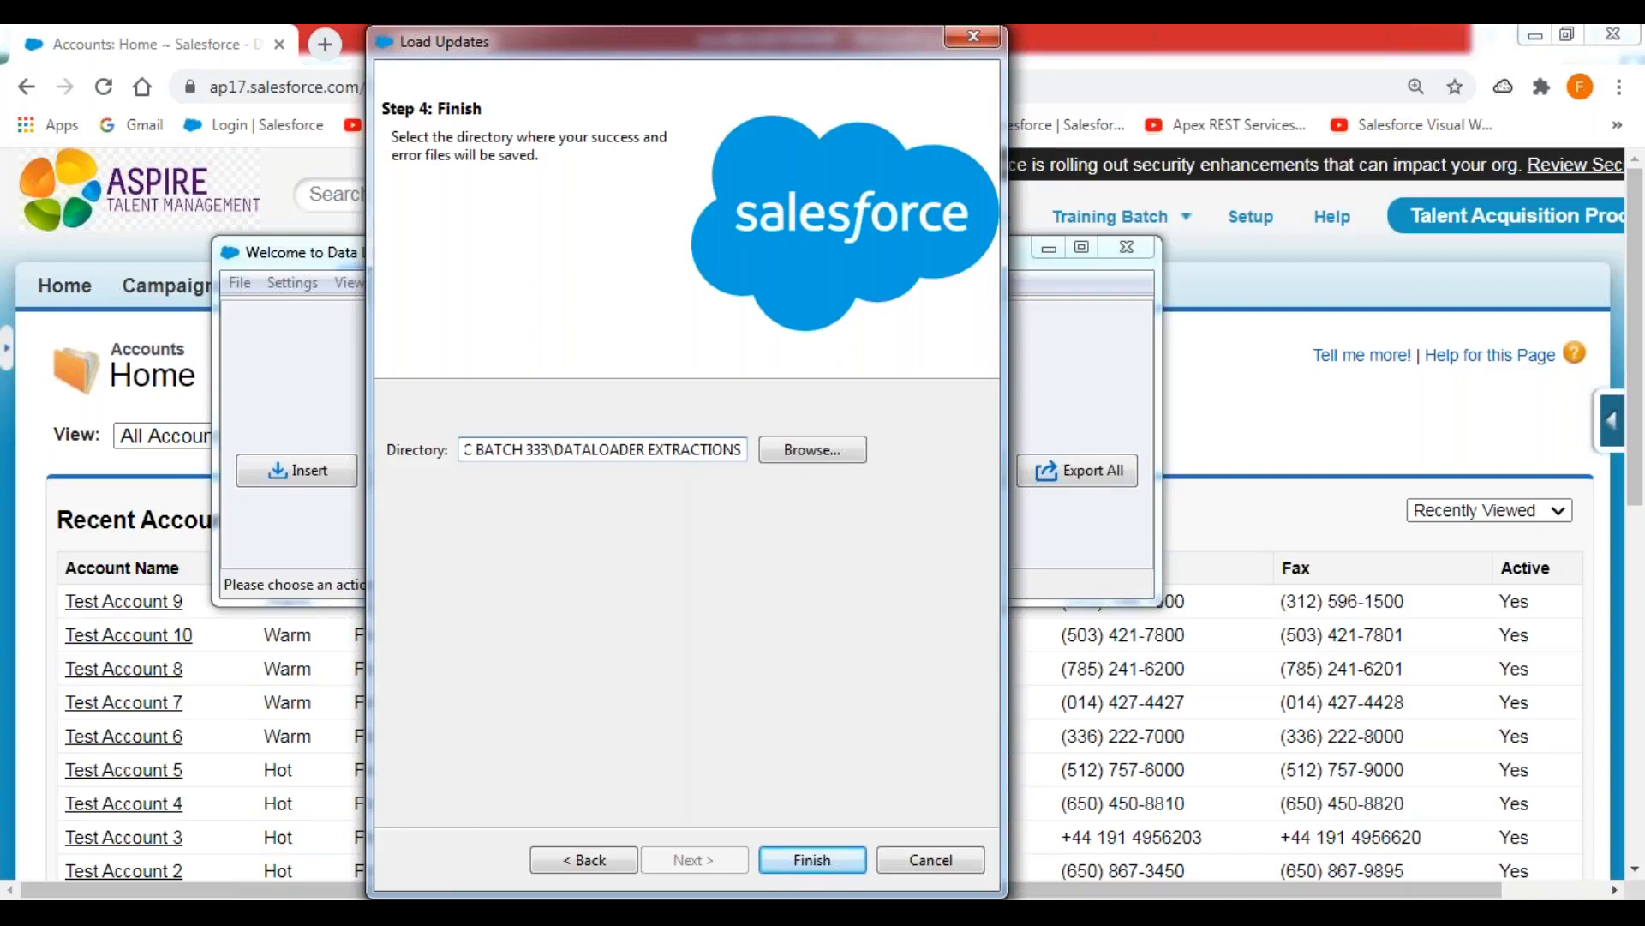
{"action": "left_click", "coordinate": [818, 862]}
{"action": "left_click", "coordinate": [912, 562]}
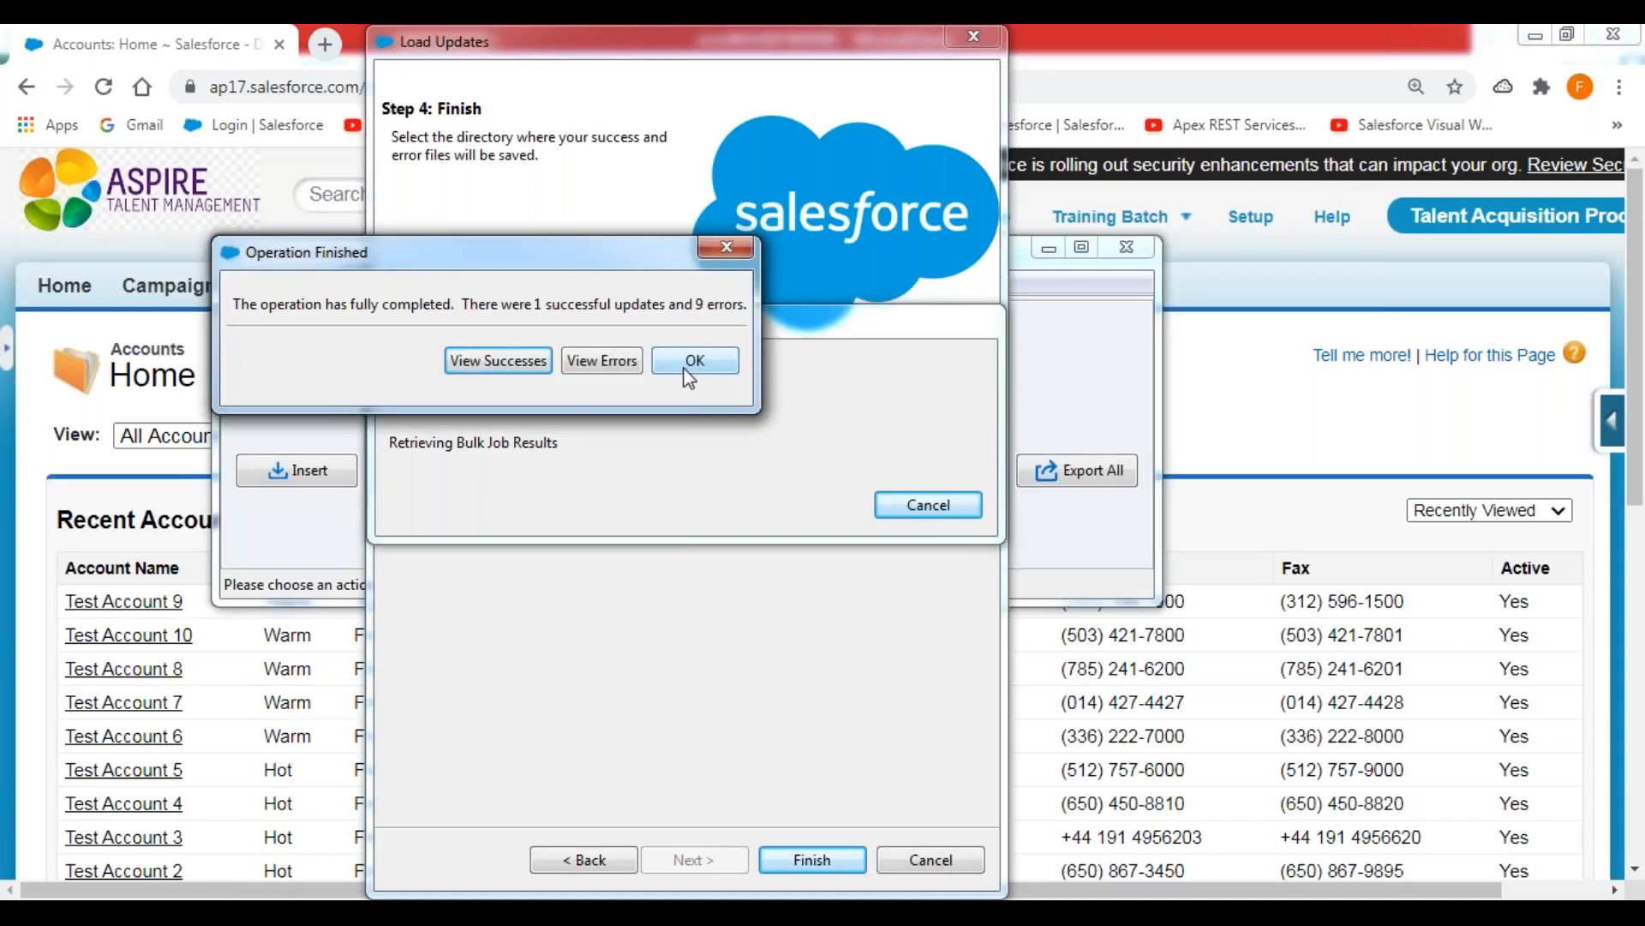
View the update errors in a widened CSV viewer and read the full error messages for the rejected records.
{"action": "left_click", "coordinate": [619, 361]}
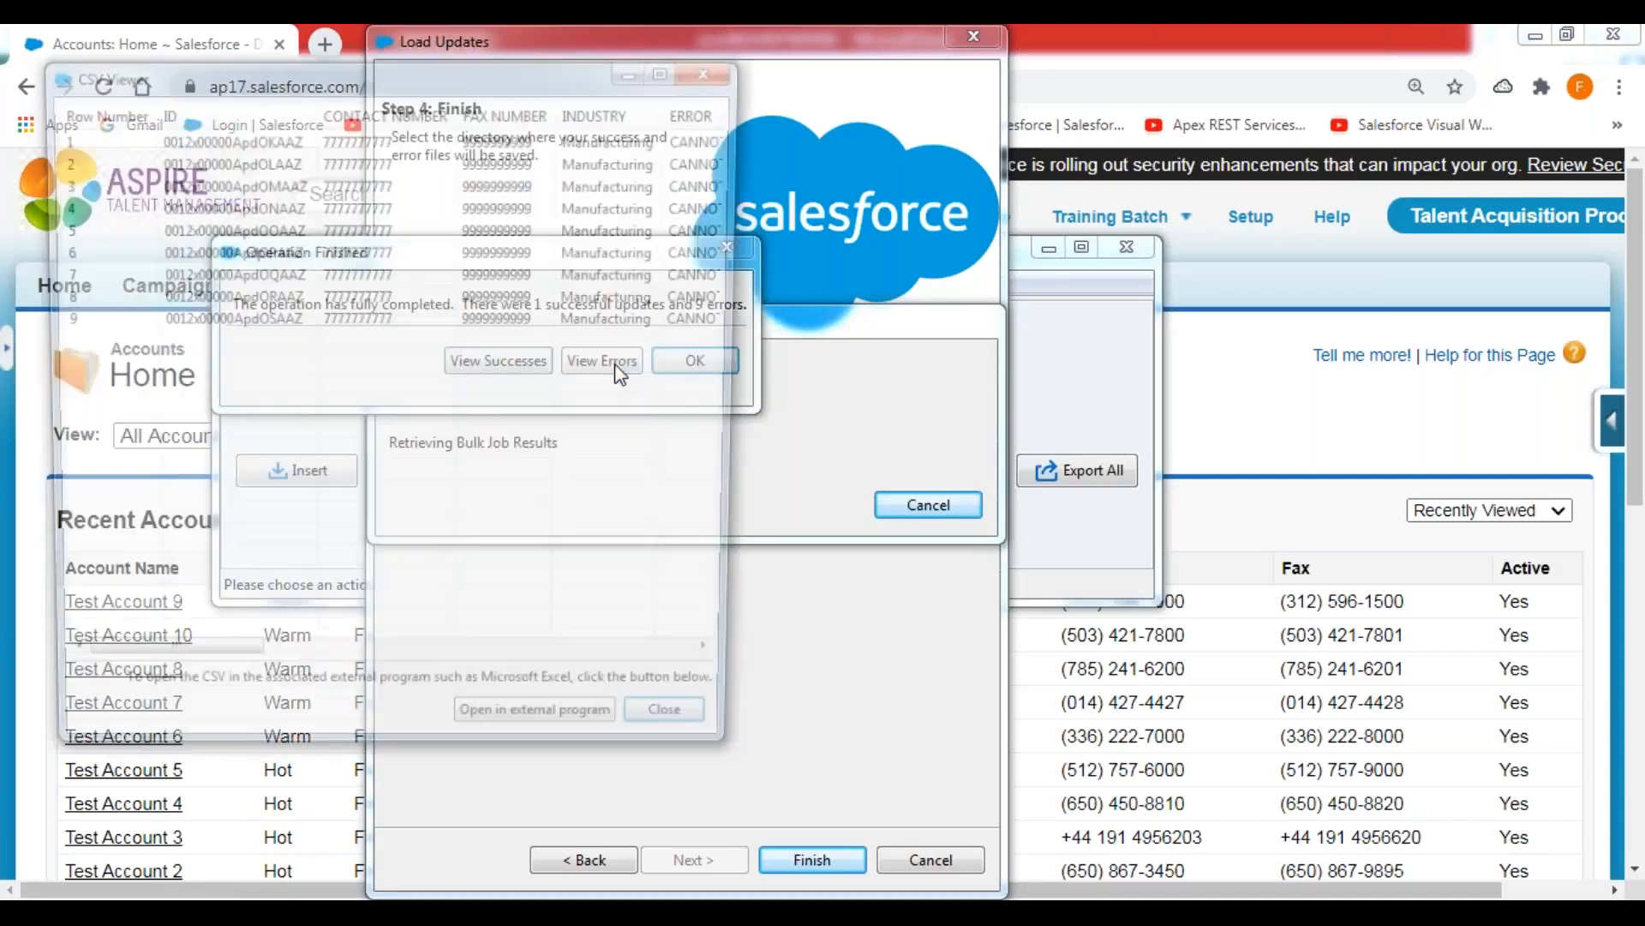
{"action": "left_click_drag", "start_coordinate": [749, 490], "coordinate": [1595, 490]}
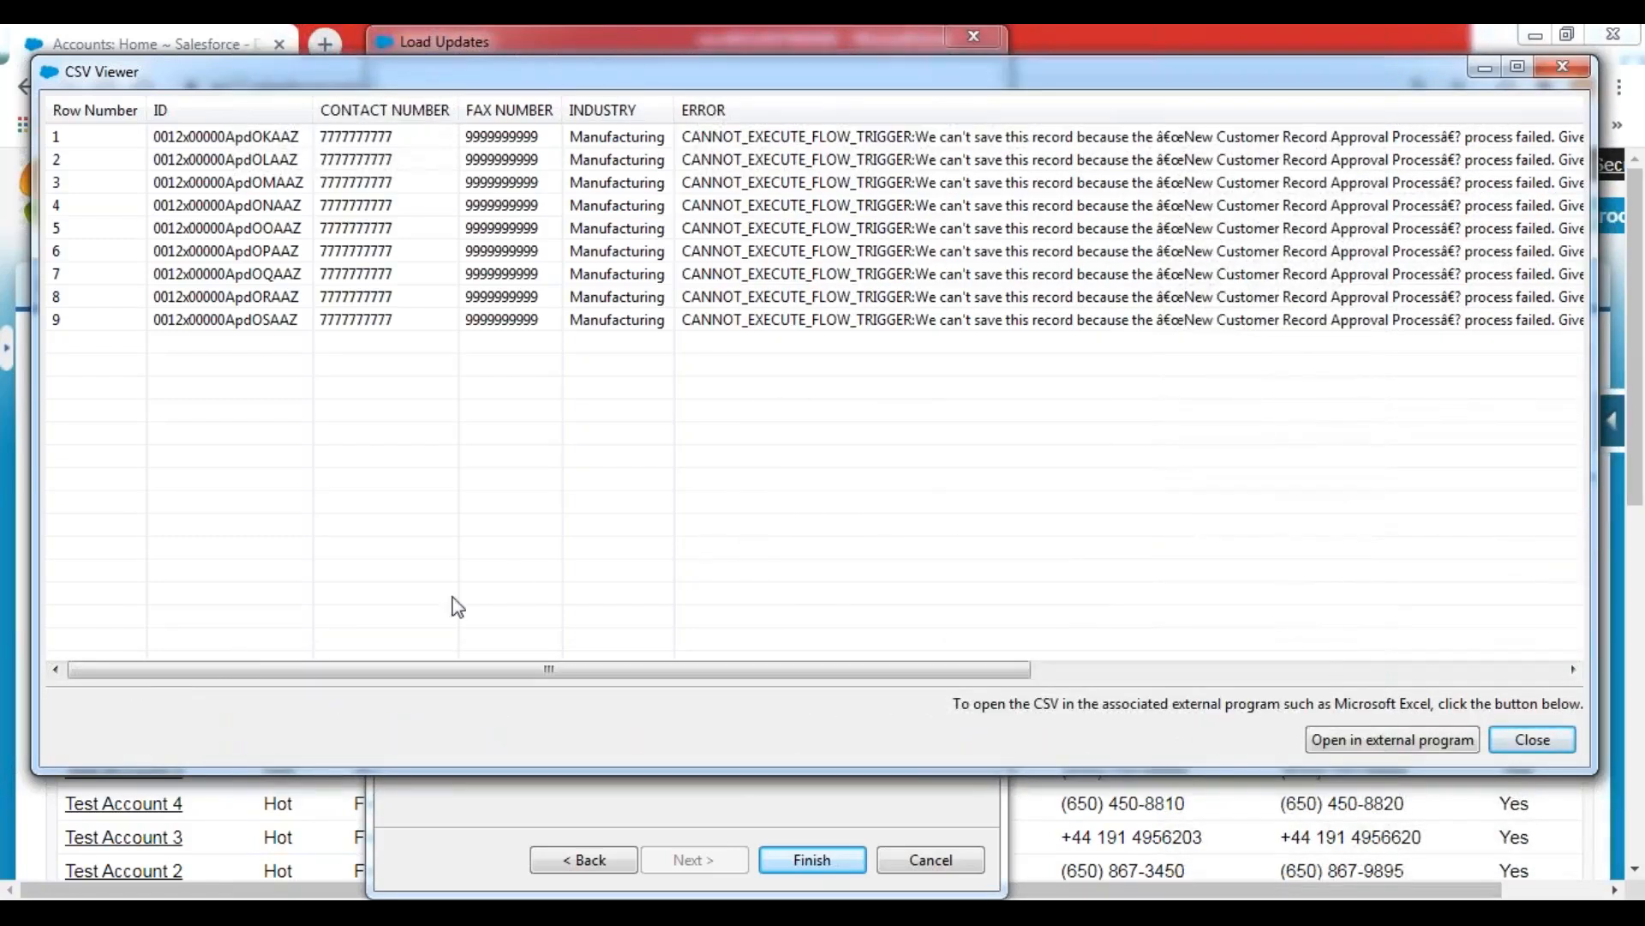
{"action": "left_click_drag", "start_coordinate": [518, 669], "coordinate": [1143, 665]}
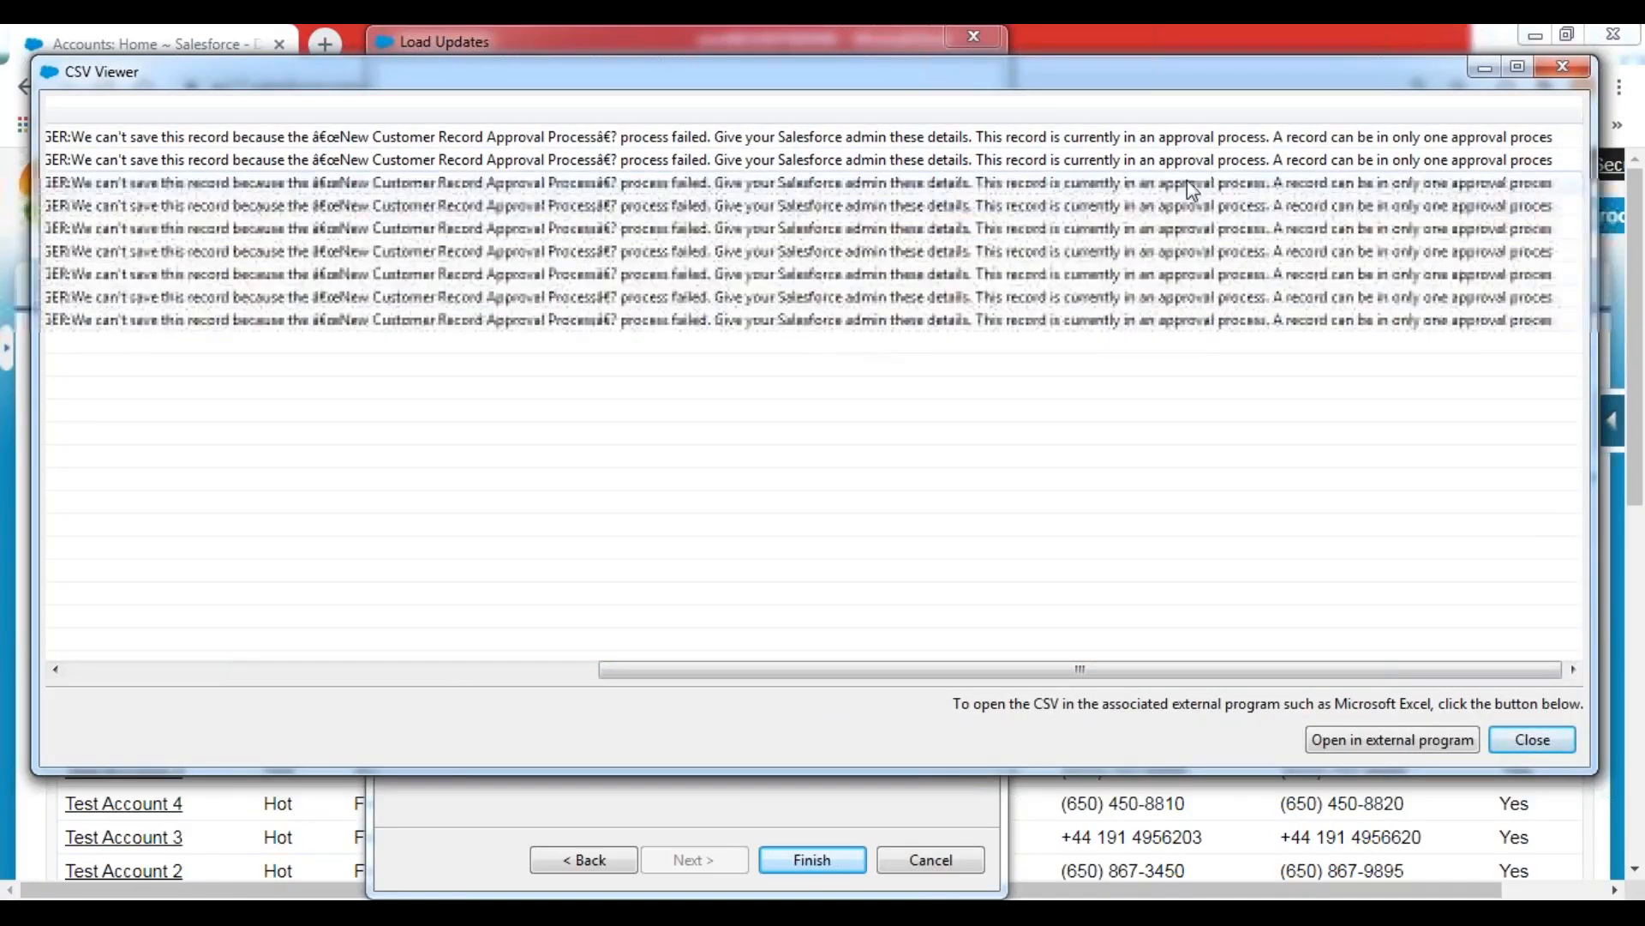
{"action": "left_click_drag", "start_coordinate": [1291, 674], "coordinate": [631, 683]}
{"action": "left_click_drag", "start_coordinate": [814, 681], "coordinate": [1371, 668]}
{"action": "left_click", "coordinate": [1564, 67]}
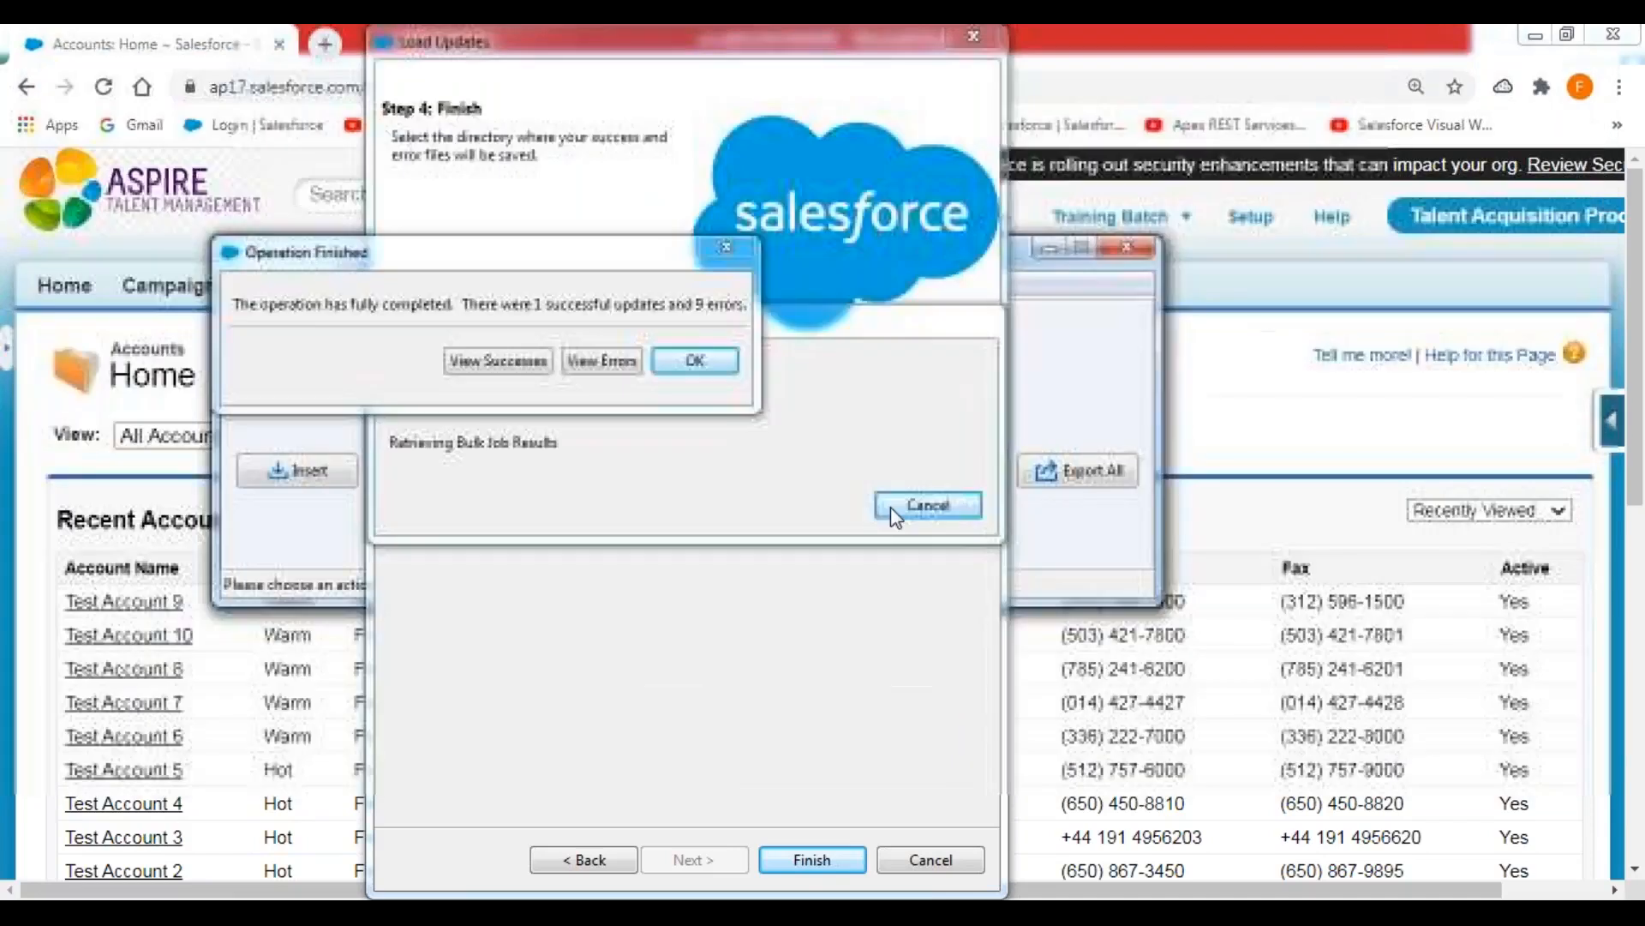
Dismiss the update results, minimise Data Loader and reload the Accounts home to check the account values.
{"action": "left_click", "coordinate": [695, 361]}
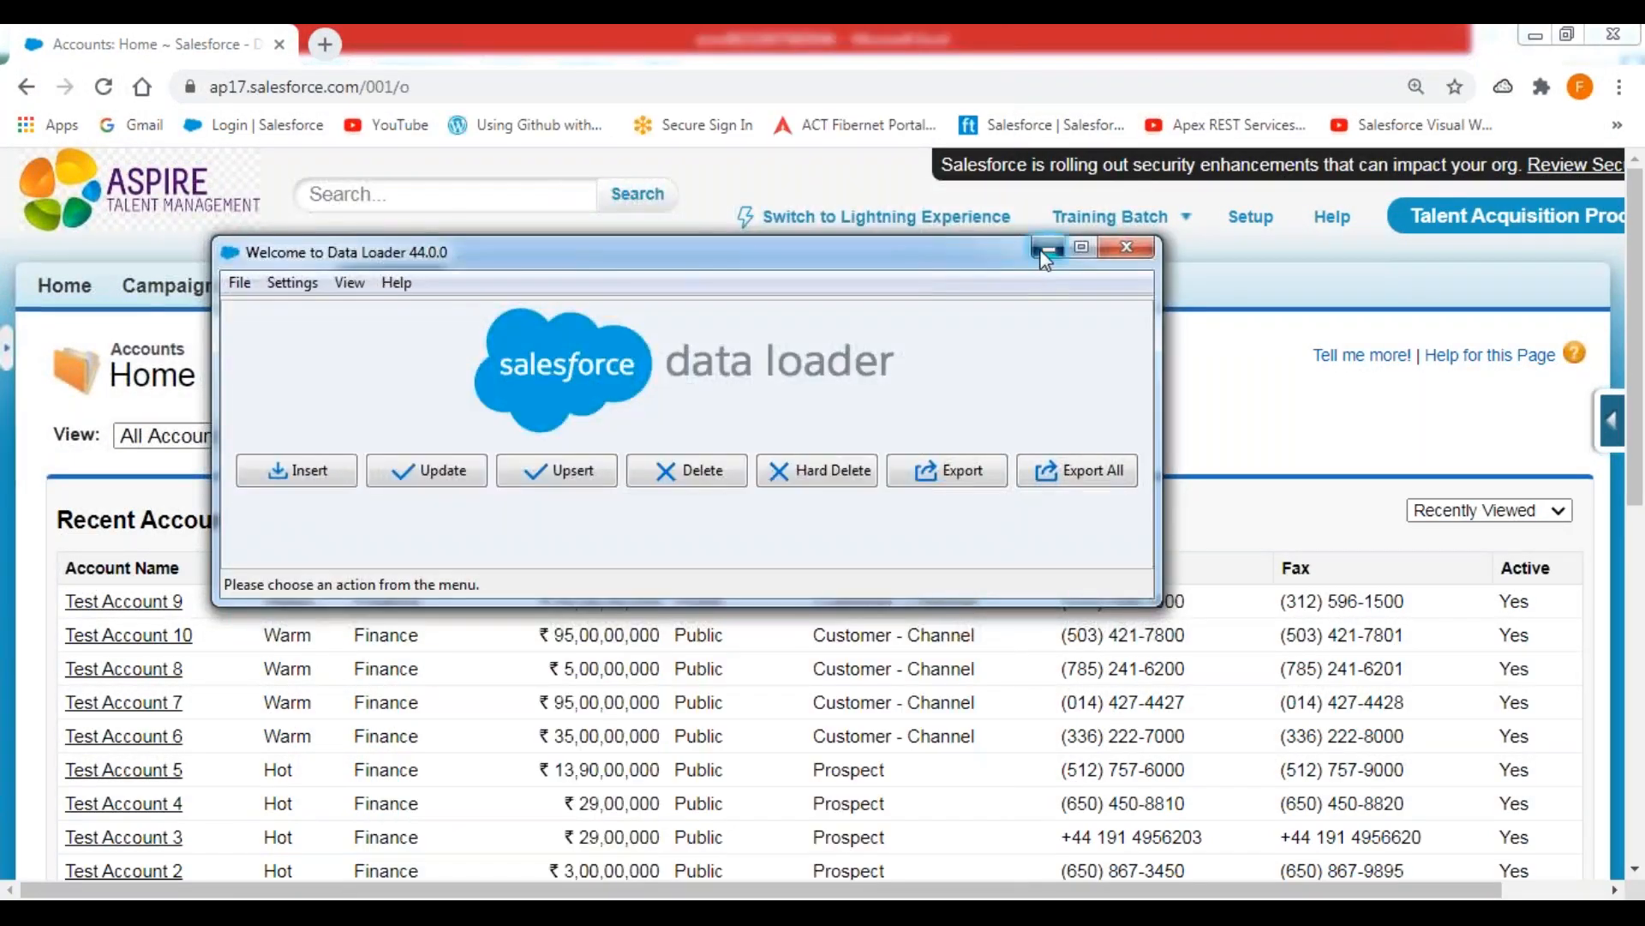
{"action": "left_click", "coordinate": [1047, 247]}
{"action": "left_click", "coordinate": [398, 296]}
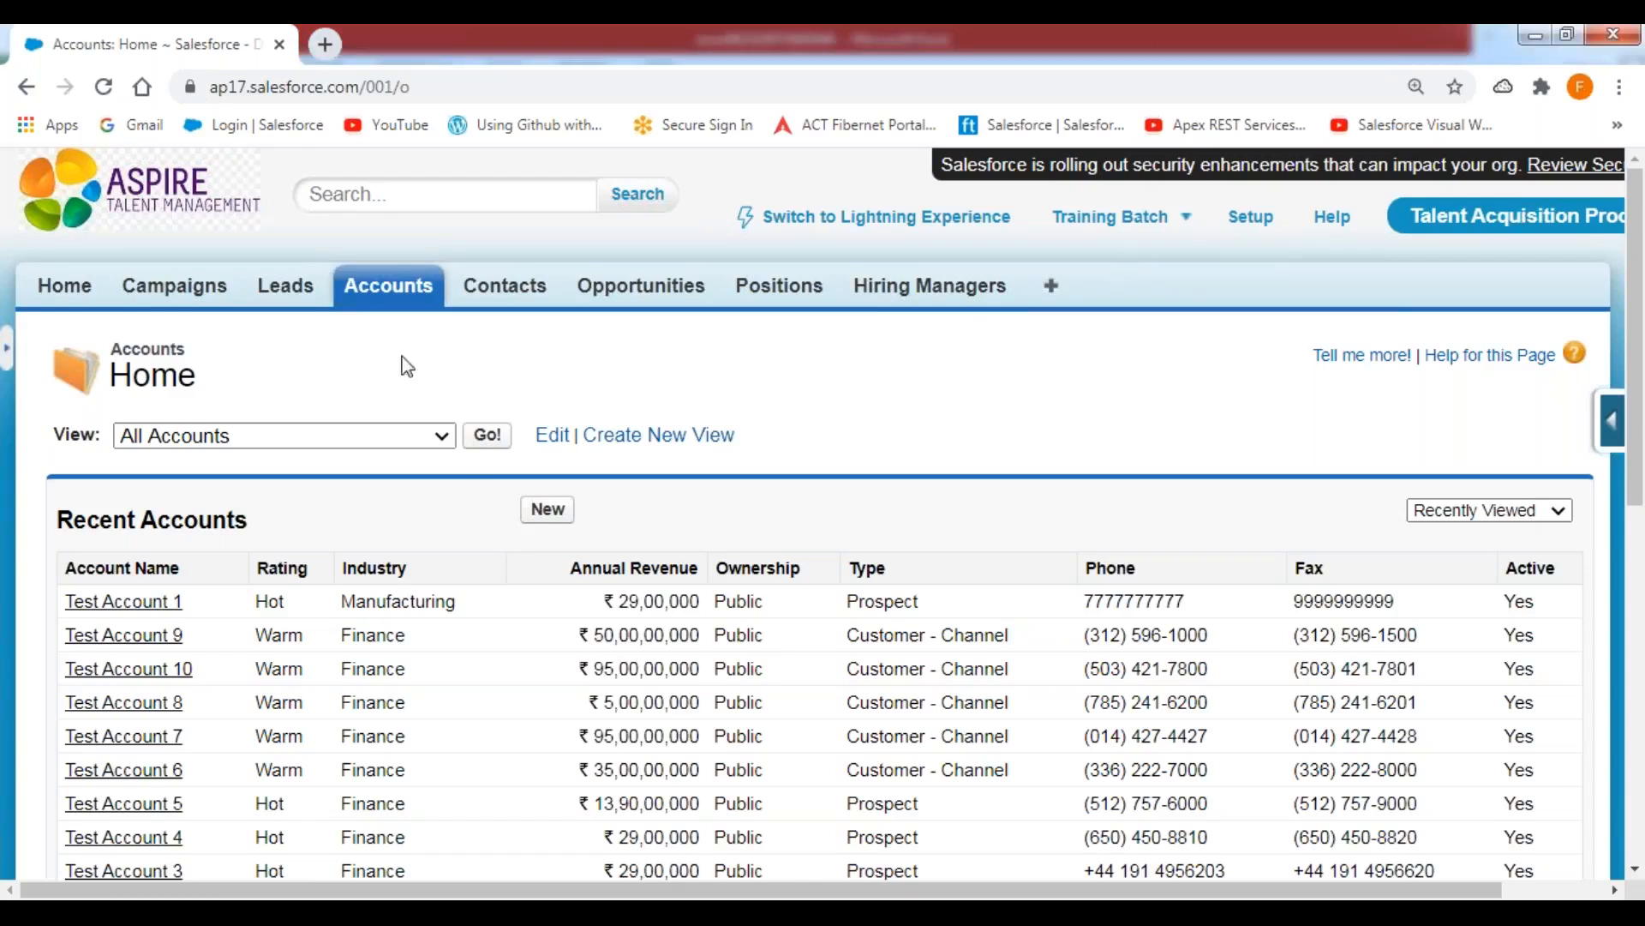
Open the Account approval processes in Setup and deactivate CIS New Customer Approval Process.
{"action": "left_click", "coordinate": [1253, 219]}
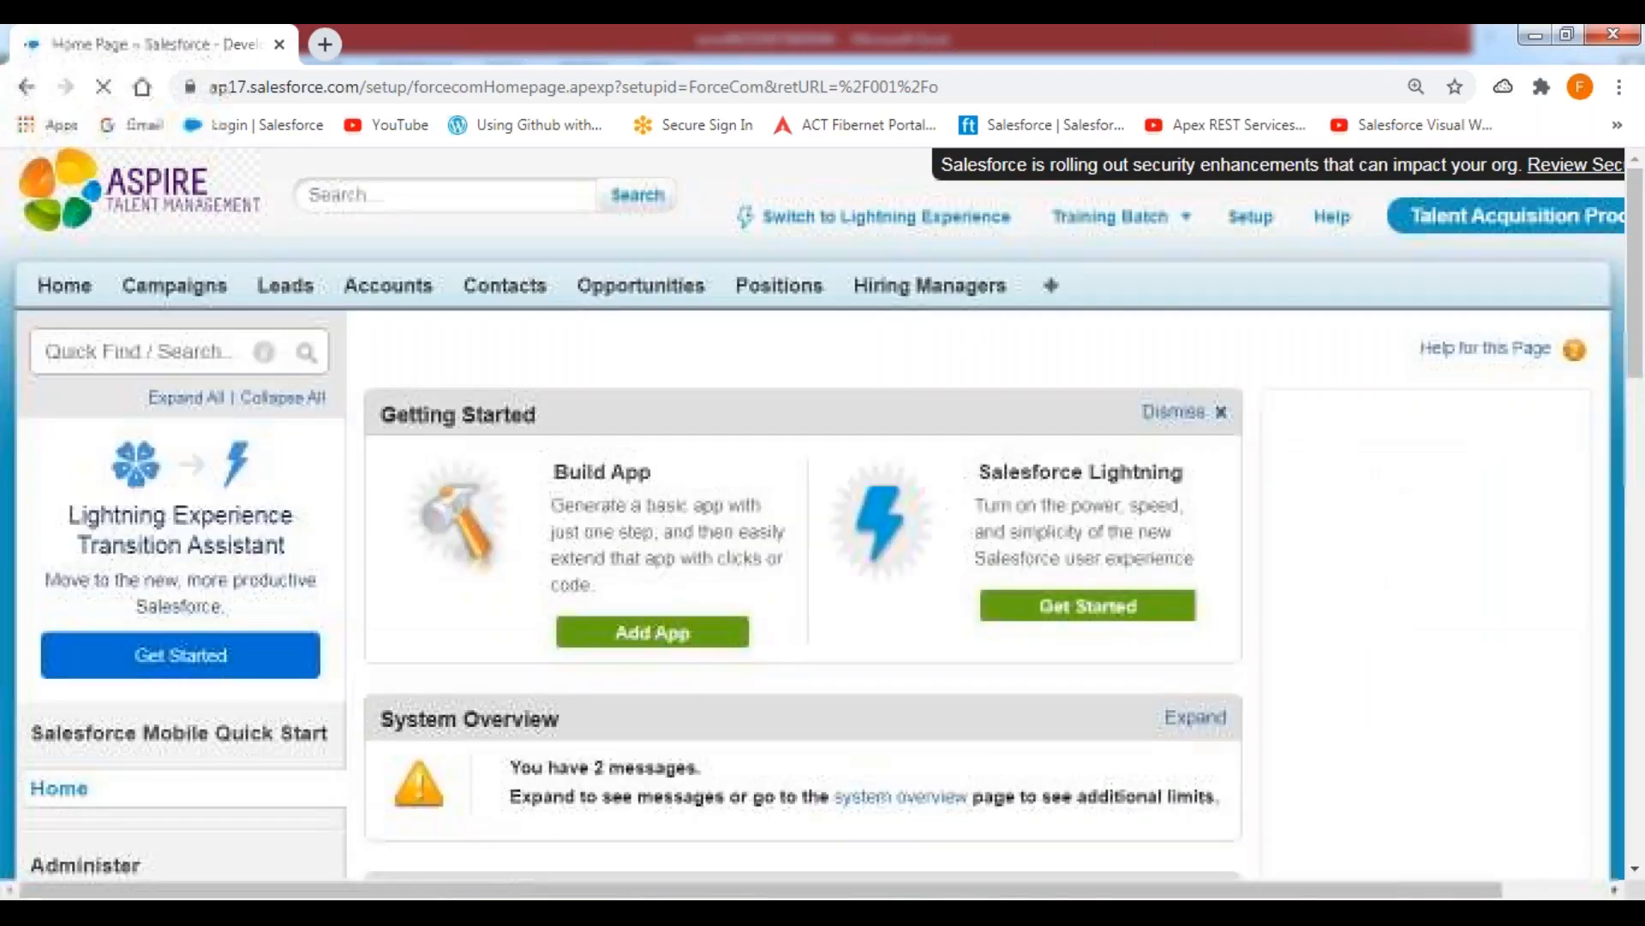
{"action": "scroll", "coordinate": [130, 497], "scroll_direction": "down", "scroll_amount": 15}
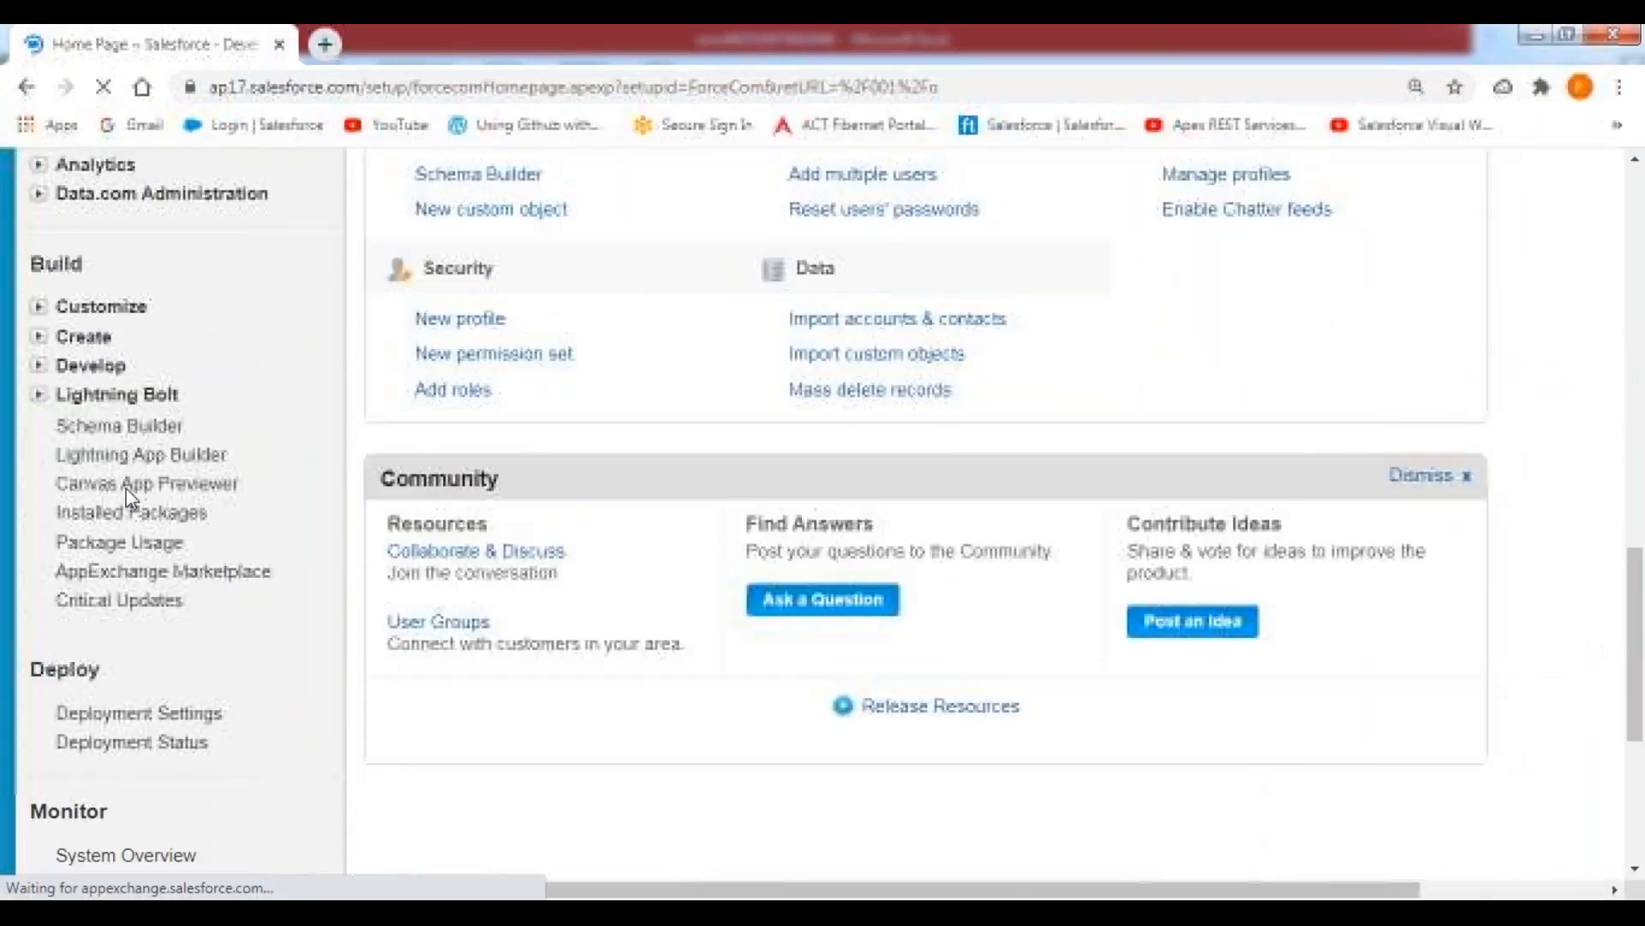
{"action": "left_click", "coordinate": [39, 337]}
{"action": "left_click", "coordinate": [65, 716]}
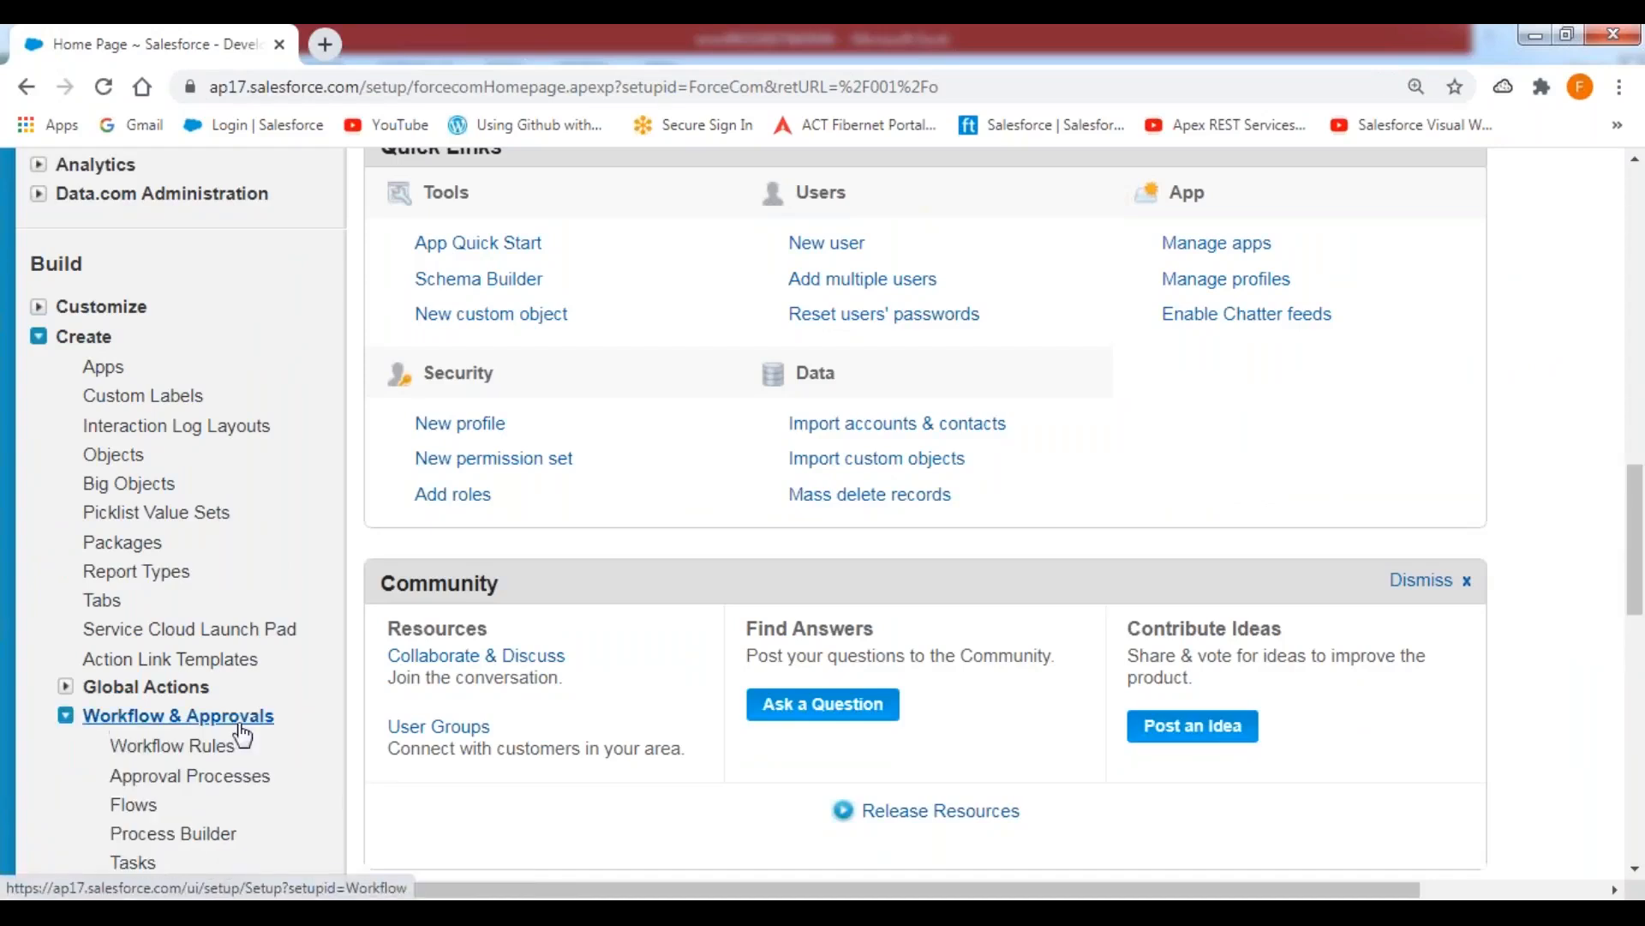
{"action": "scroll", "coordinate": [335, 710], "scroll_direction": "down", "scroll_amount": 5}
{"action": "left_click", "coordinate": [190, 294]}
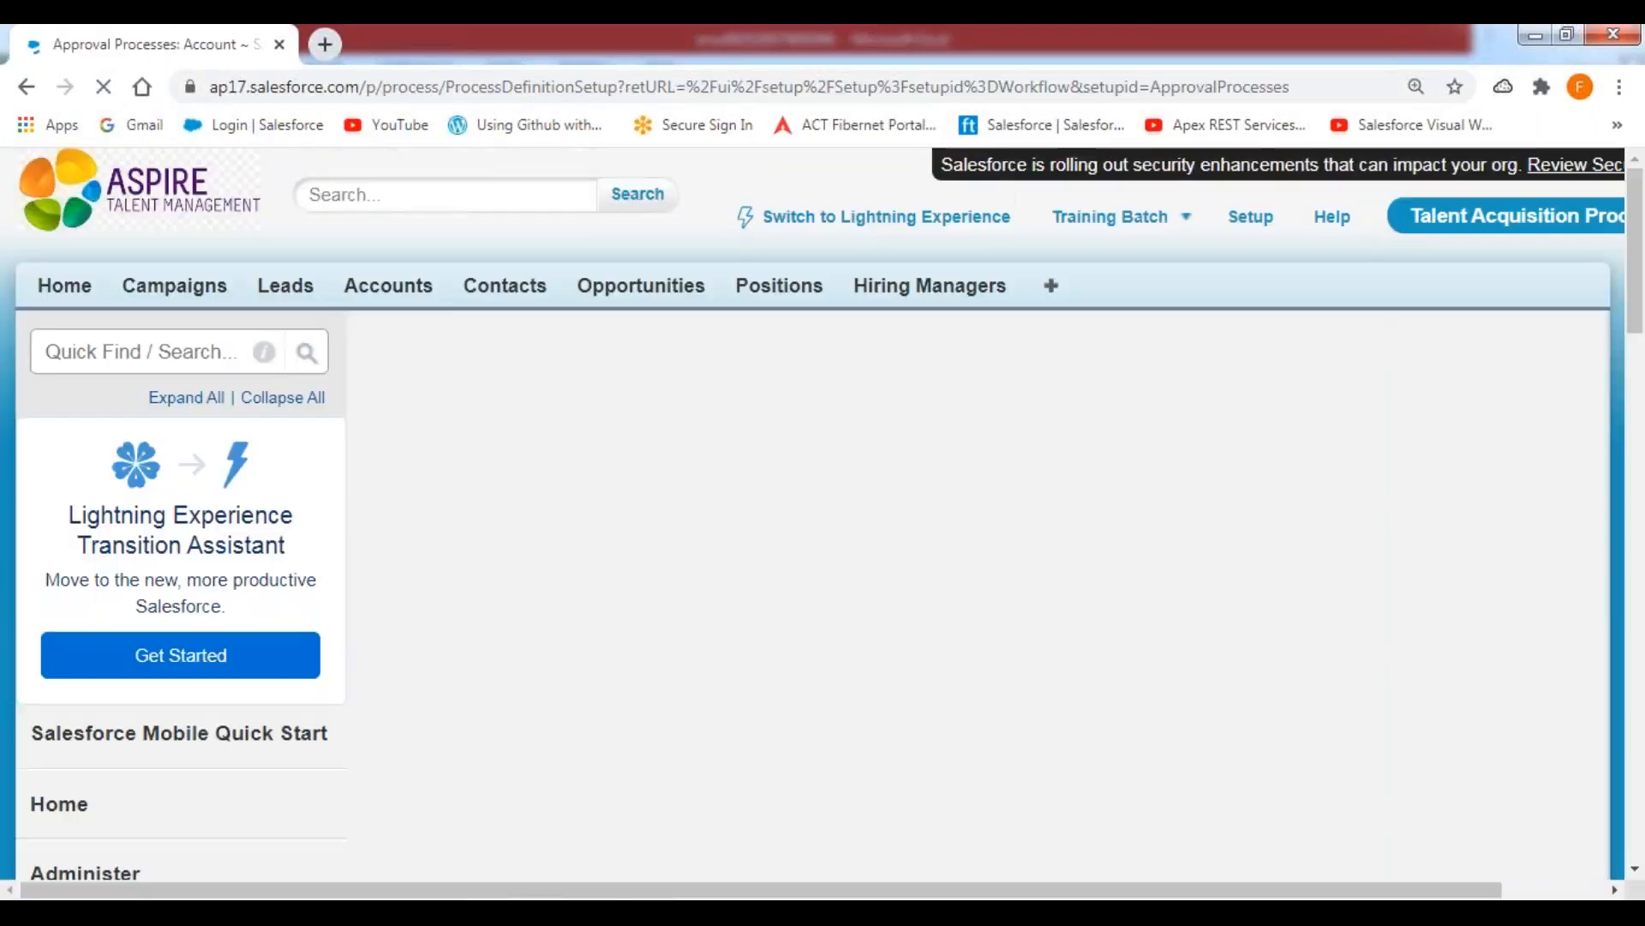
{"action": "scroll", "coordinate": [816, 660], "scroll_direction": "down", "scroll_amount": 5}
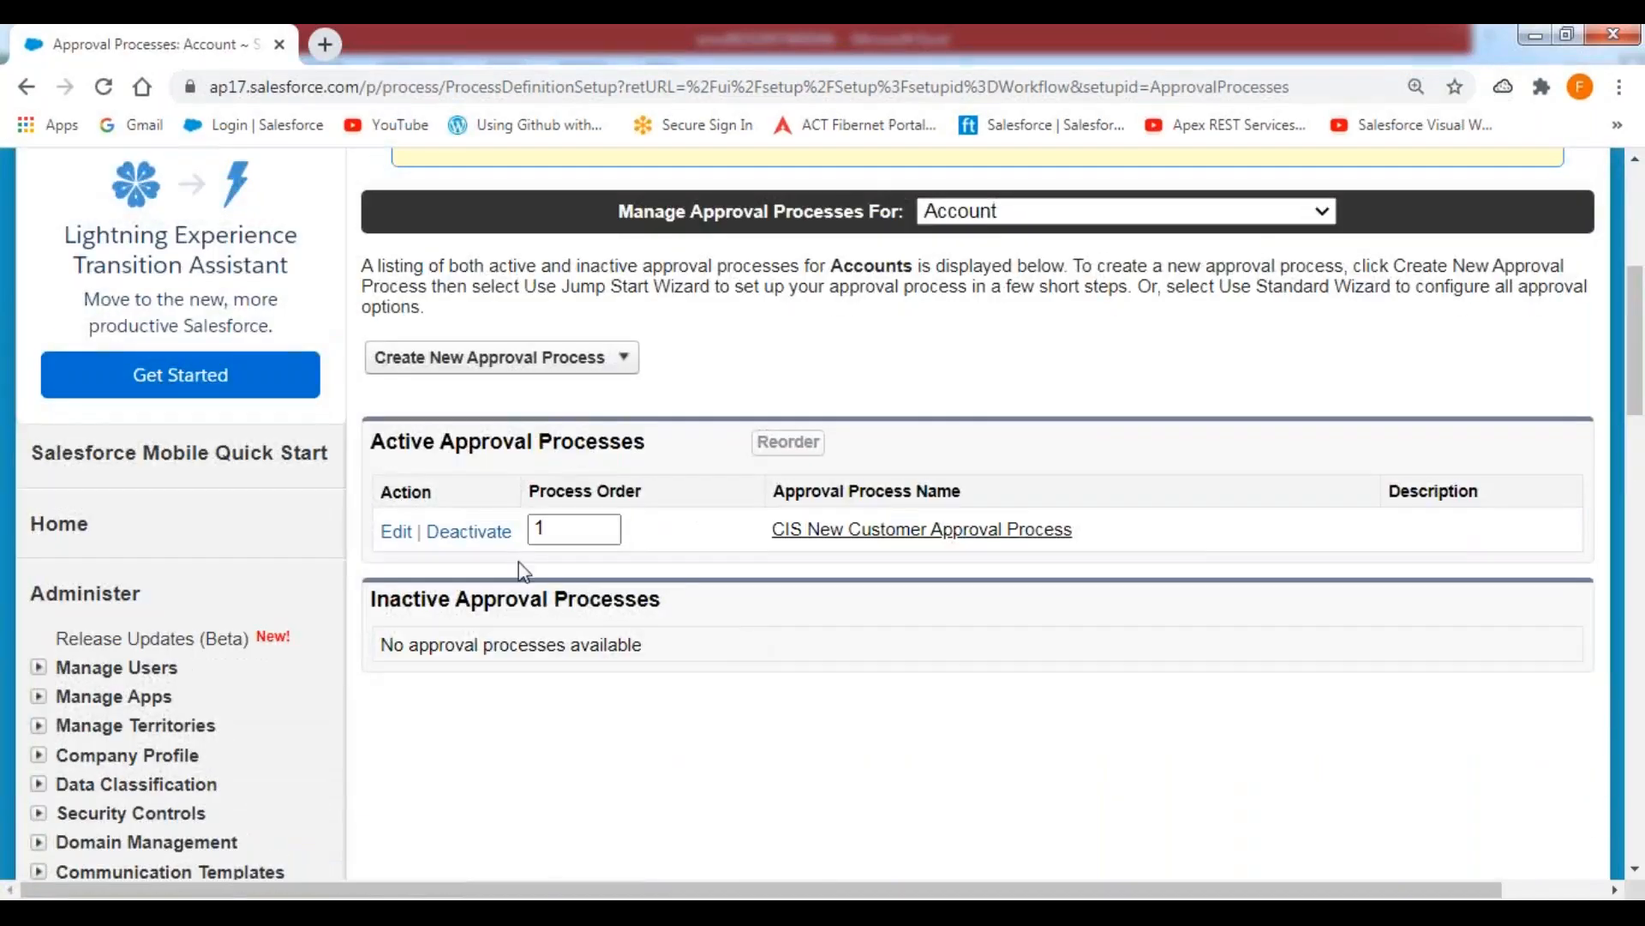
{"action": "left_click", "coordinate": [485, 540]}
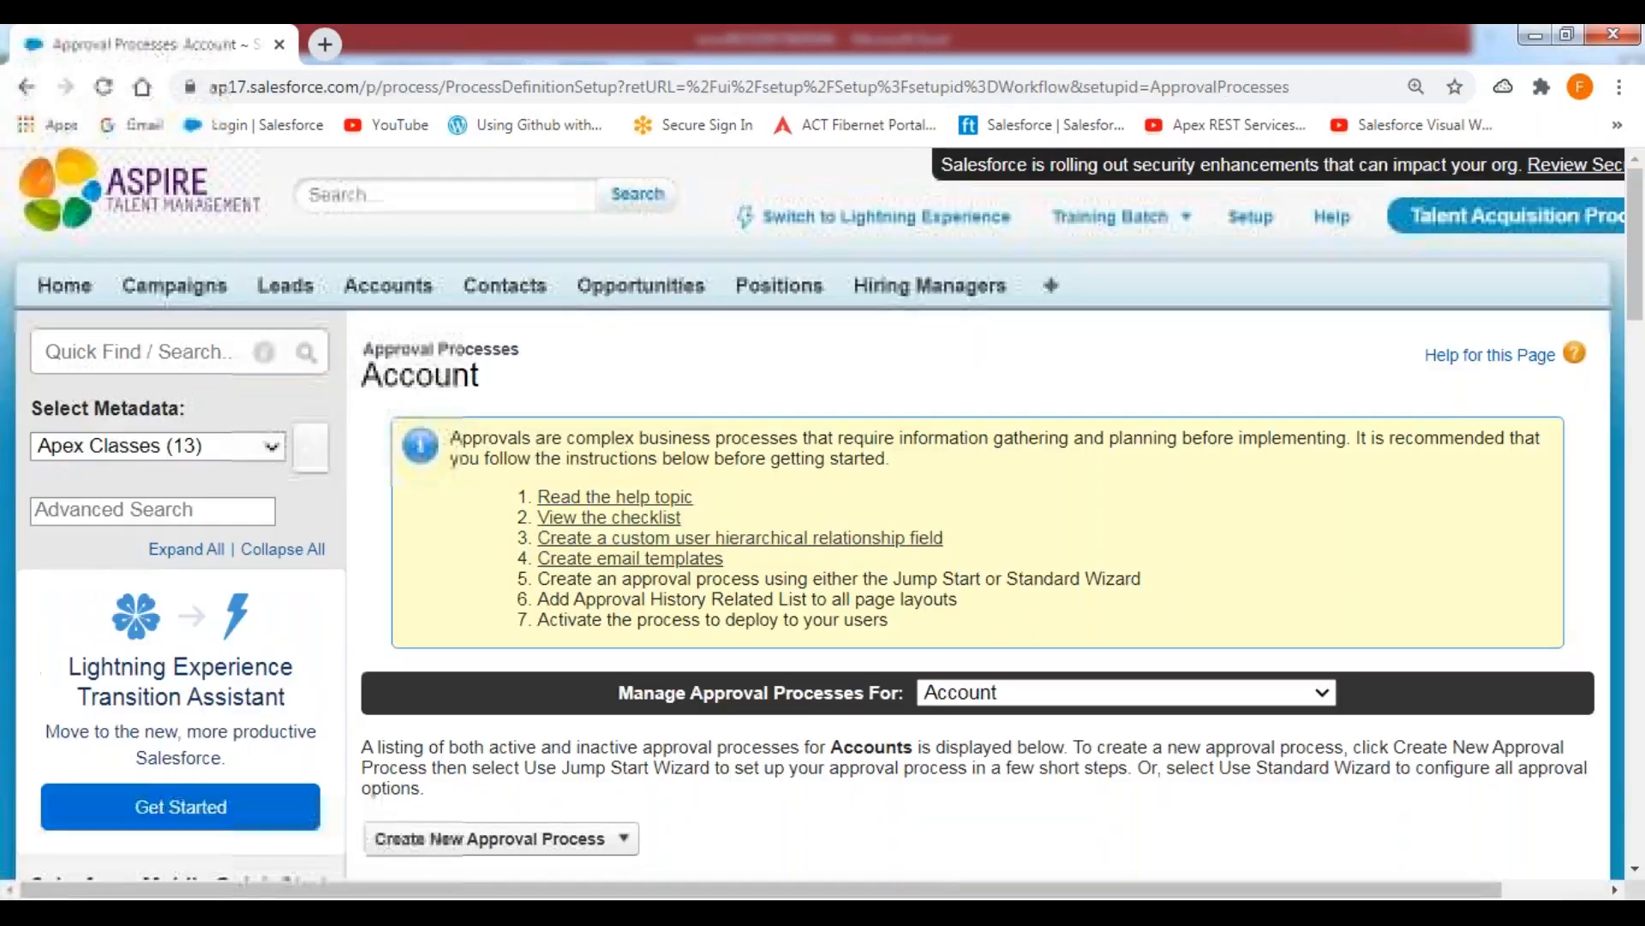
{"action": "scroll", "coordinate": [816, 639], "scroll_direction": "down", "scroll_amount": 7}
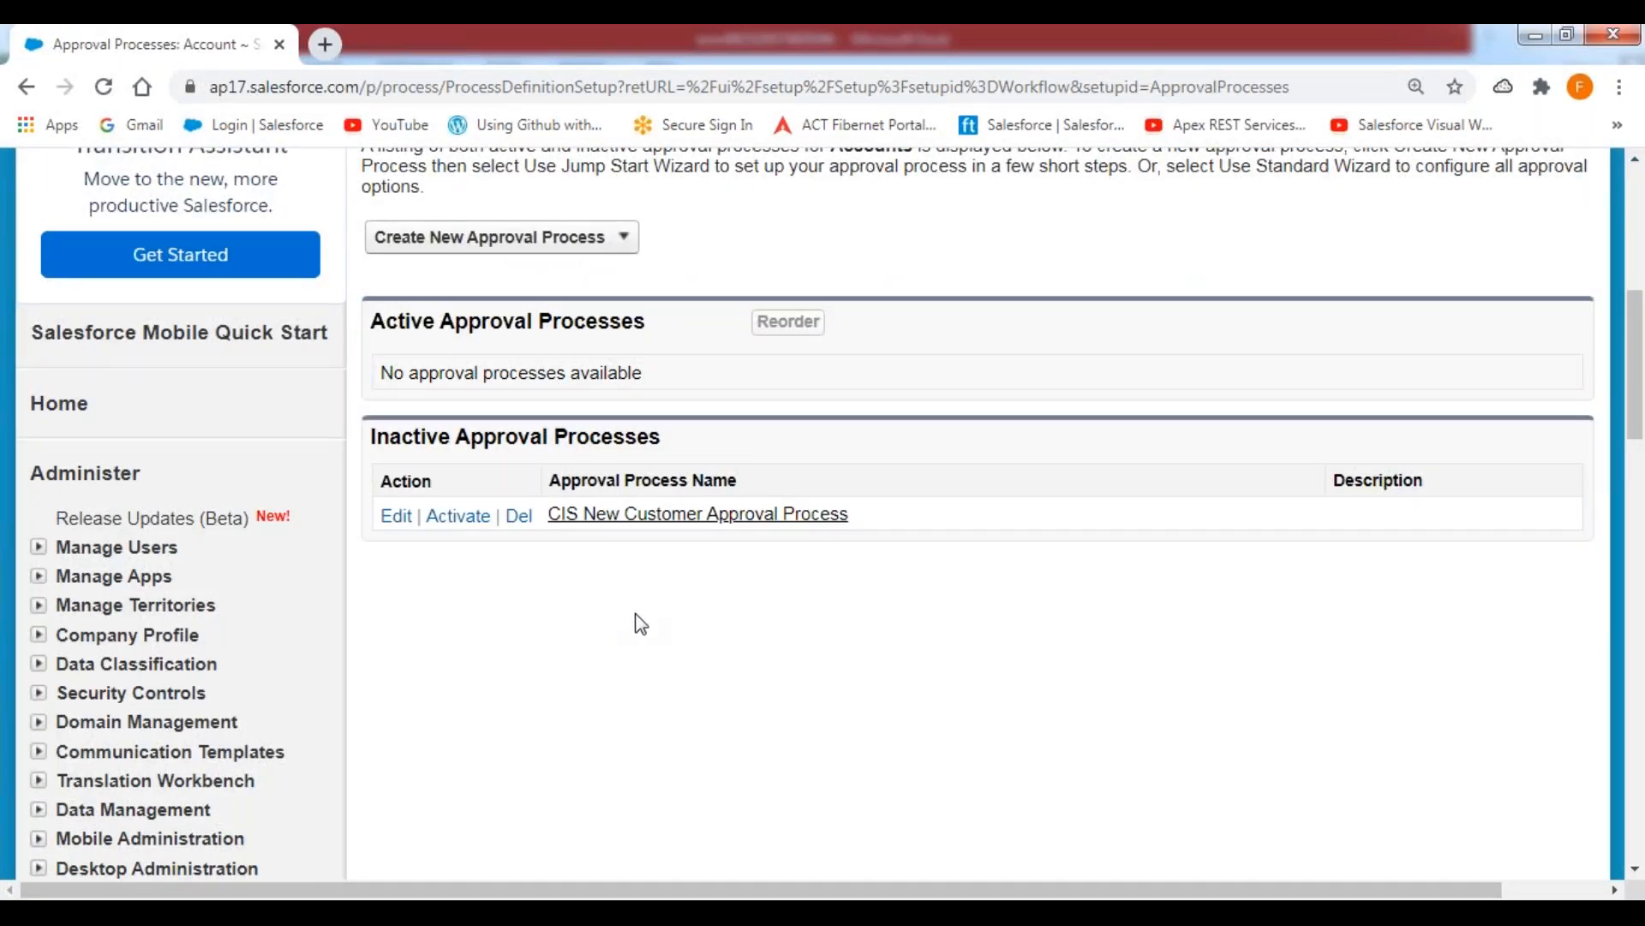
Go to the Salesforce Home page and examine the accounts waiting under Items to Approve.
{"action": "scroll", "coordinate": [233, 399], "scroll_direction": "up", "scroll_amount": 5}
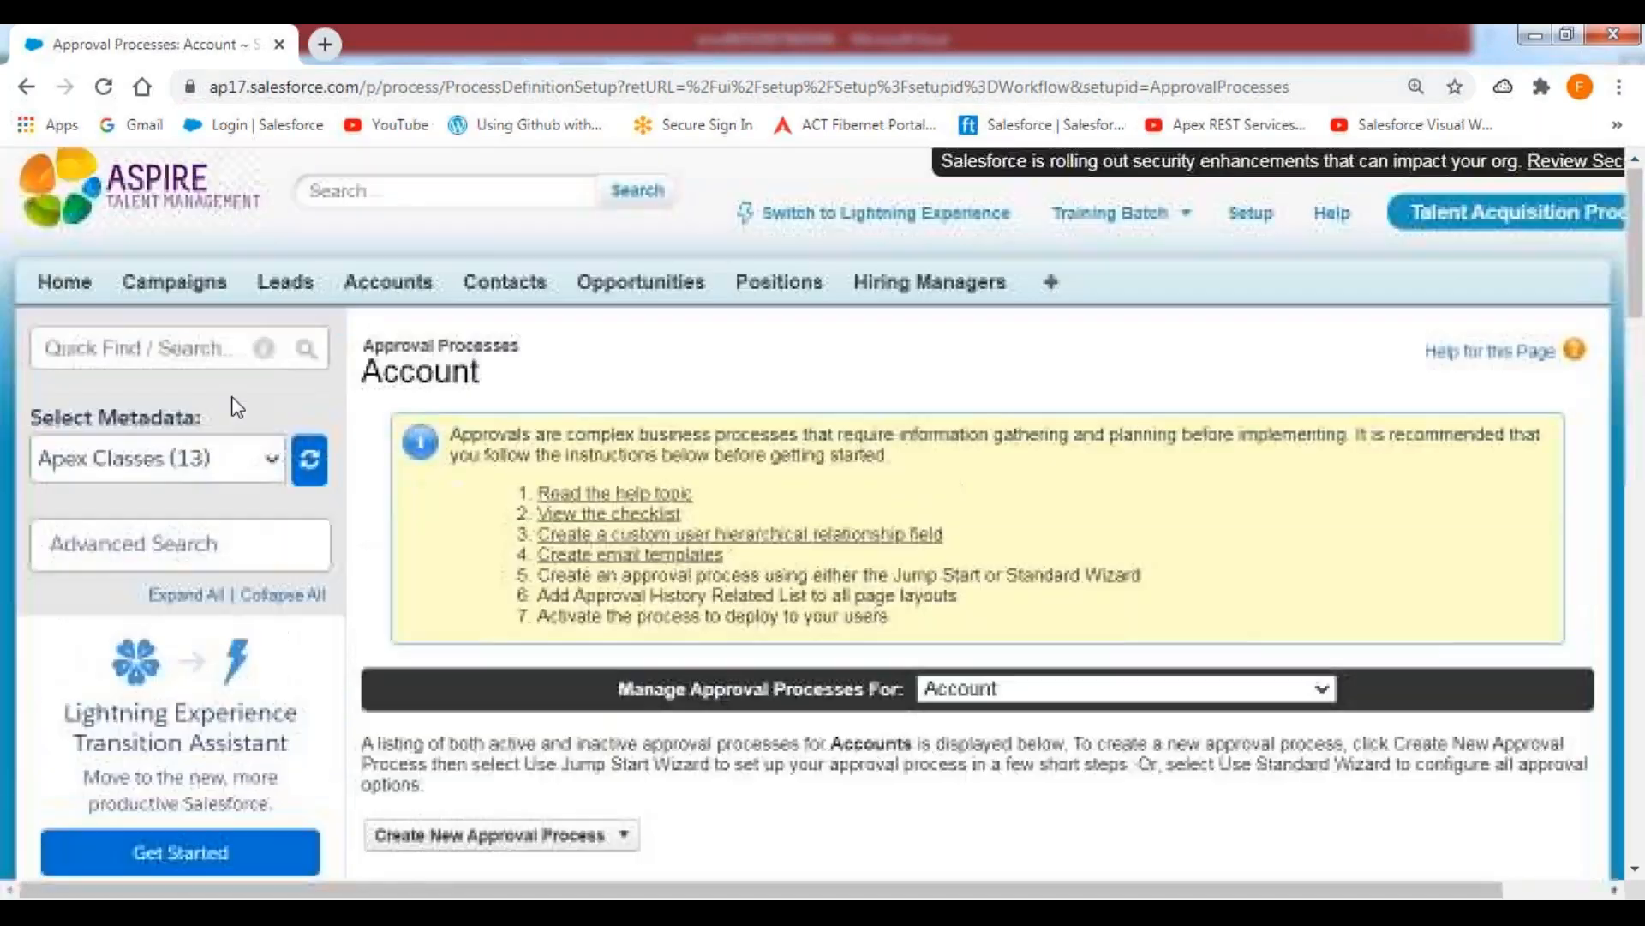
{"action": "left_click", "coordinate": [388, 285]}
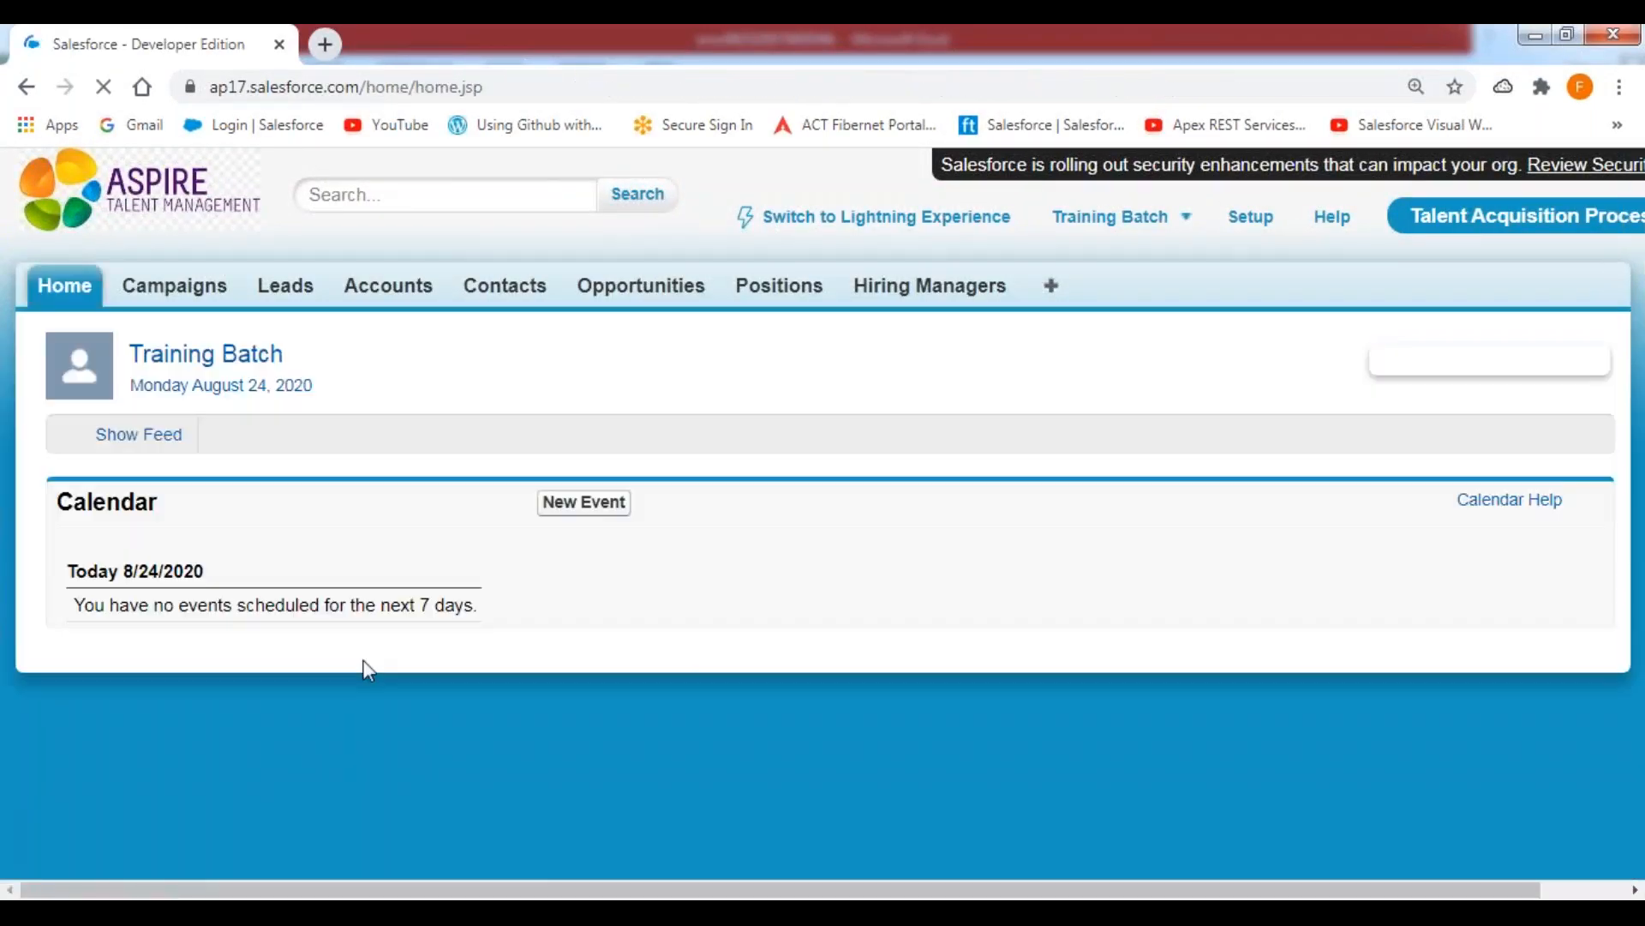
{"action": "scroll", "coordinate": [370, 660], "scroll_direction": "down", "scroll_amount": 15}
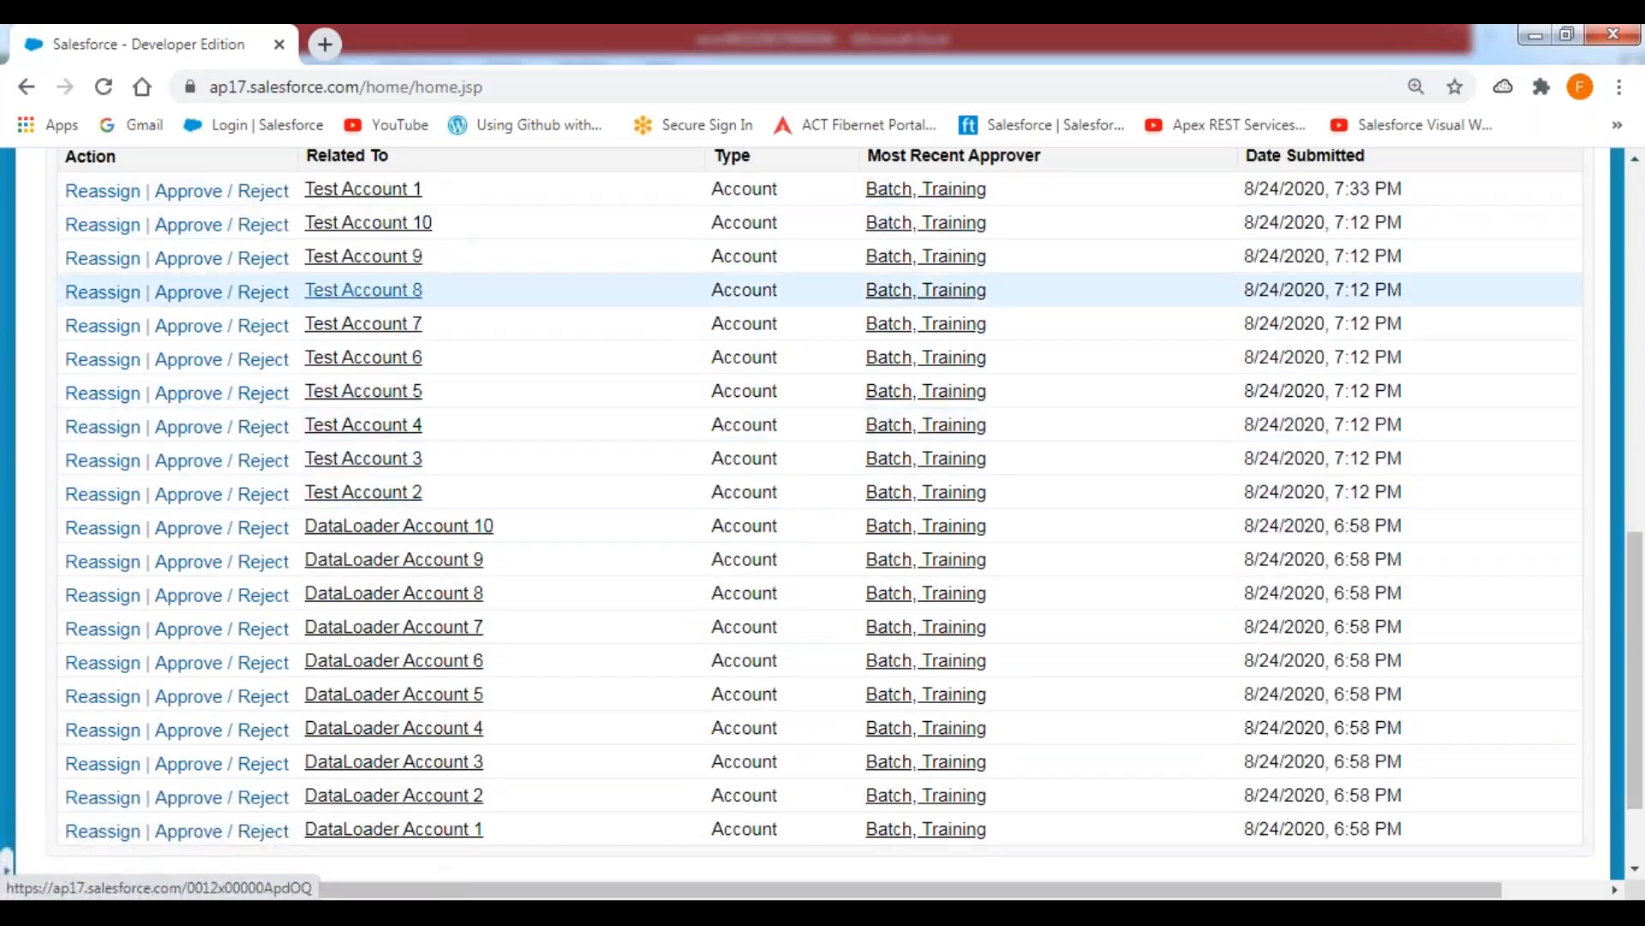
{"action": "scroll", "coordinate": [394, 520], "scroll_direction": "up", "scroll_amount": 1}
{"action": "scroll", "coordinate": [393, 520], "scroll_direction": "up", "scroll_amount": 4}
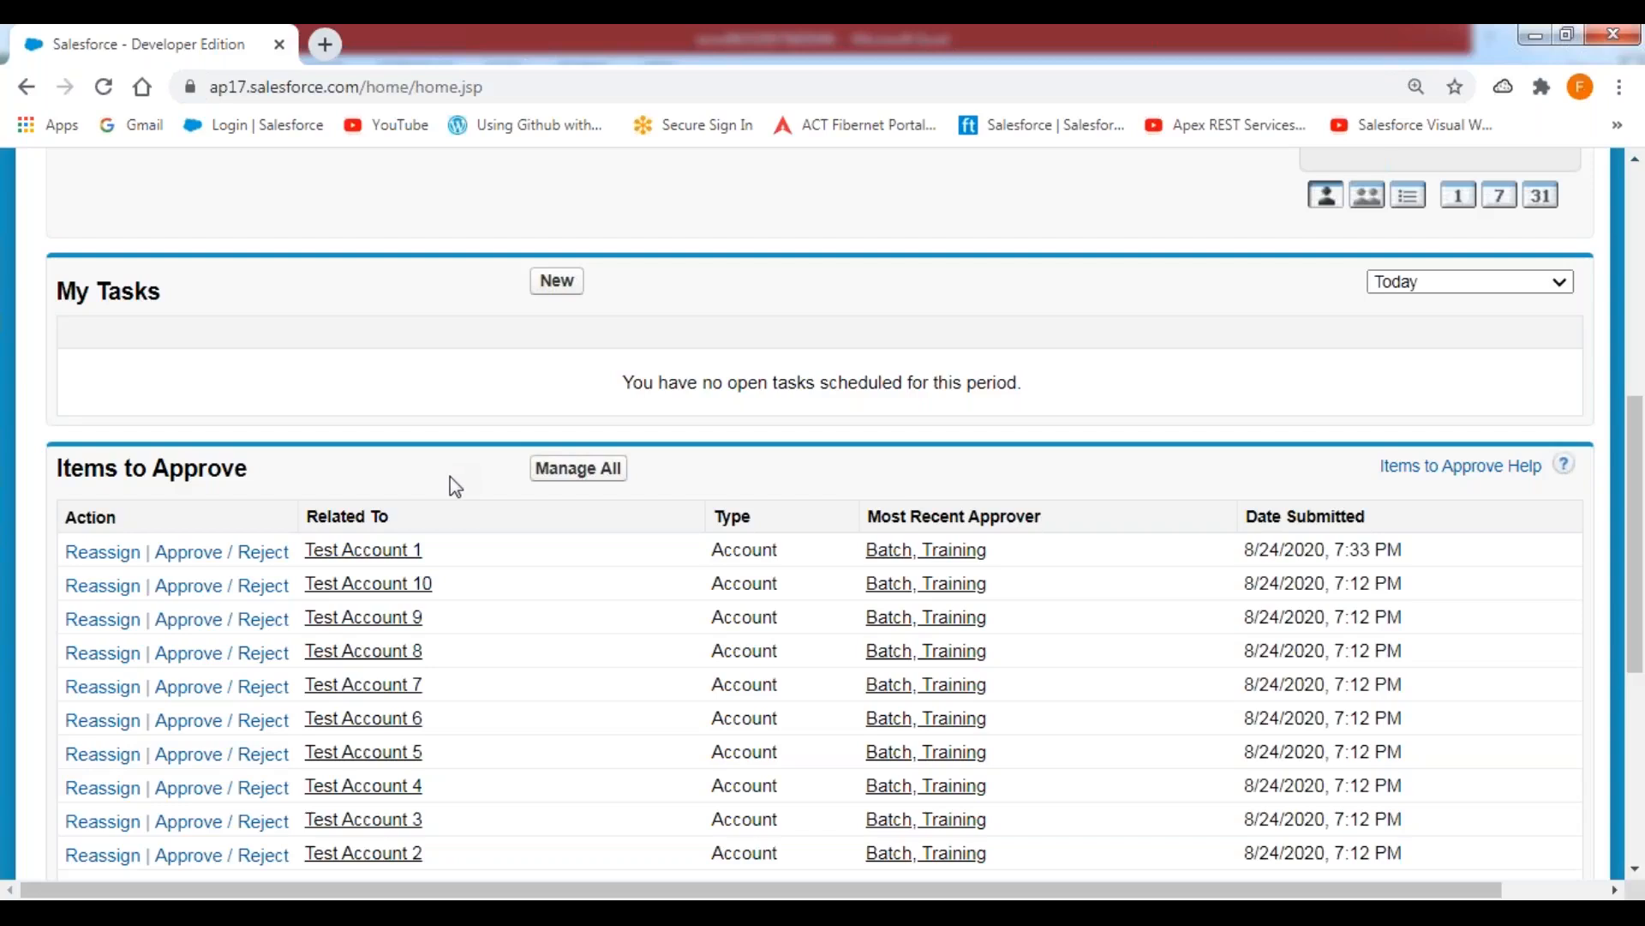
{"action": "scroll", "coordinate": [455, 485], "scroll_direction": "down", "scroll_amount": 3}
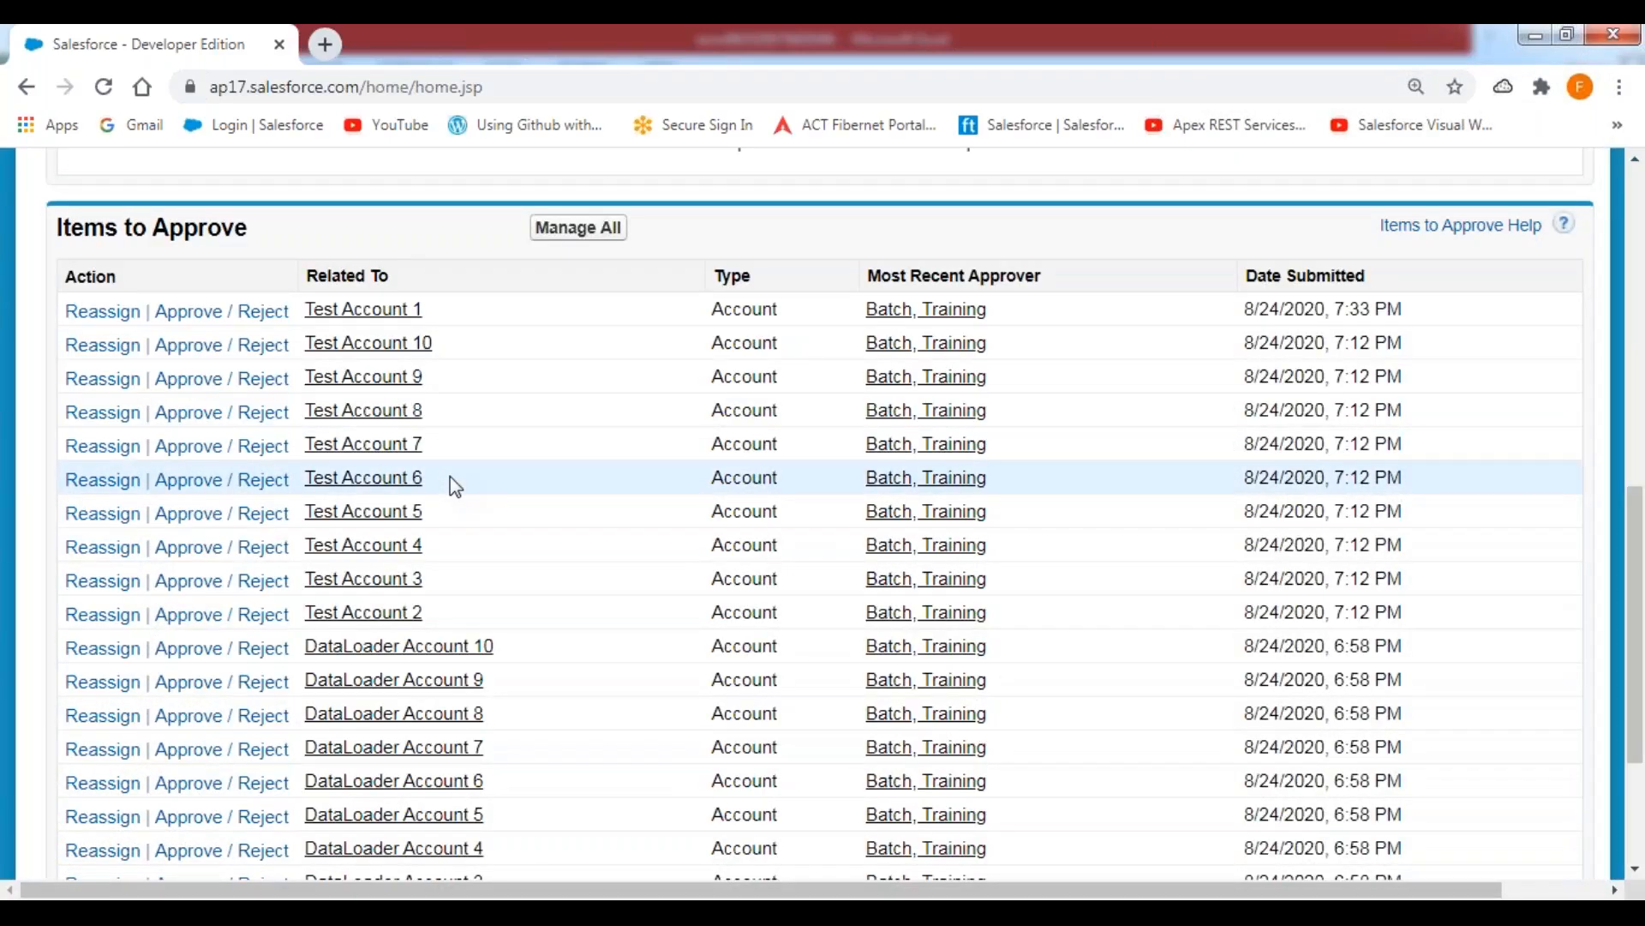
{"action": "scroll", "coordinate": [456, 486], "scroll_direction": "up", "scroll_amount": 4}
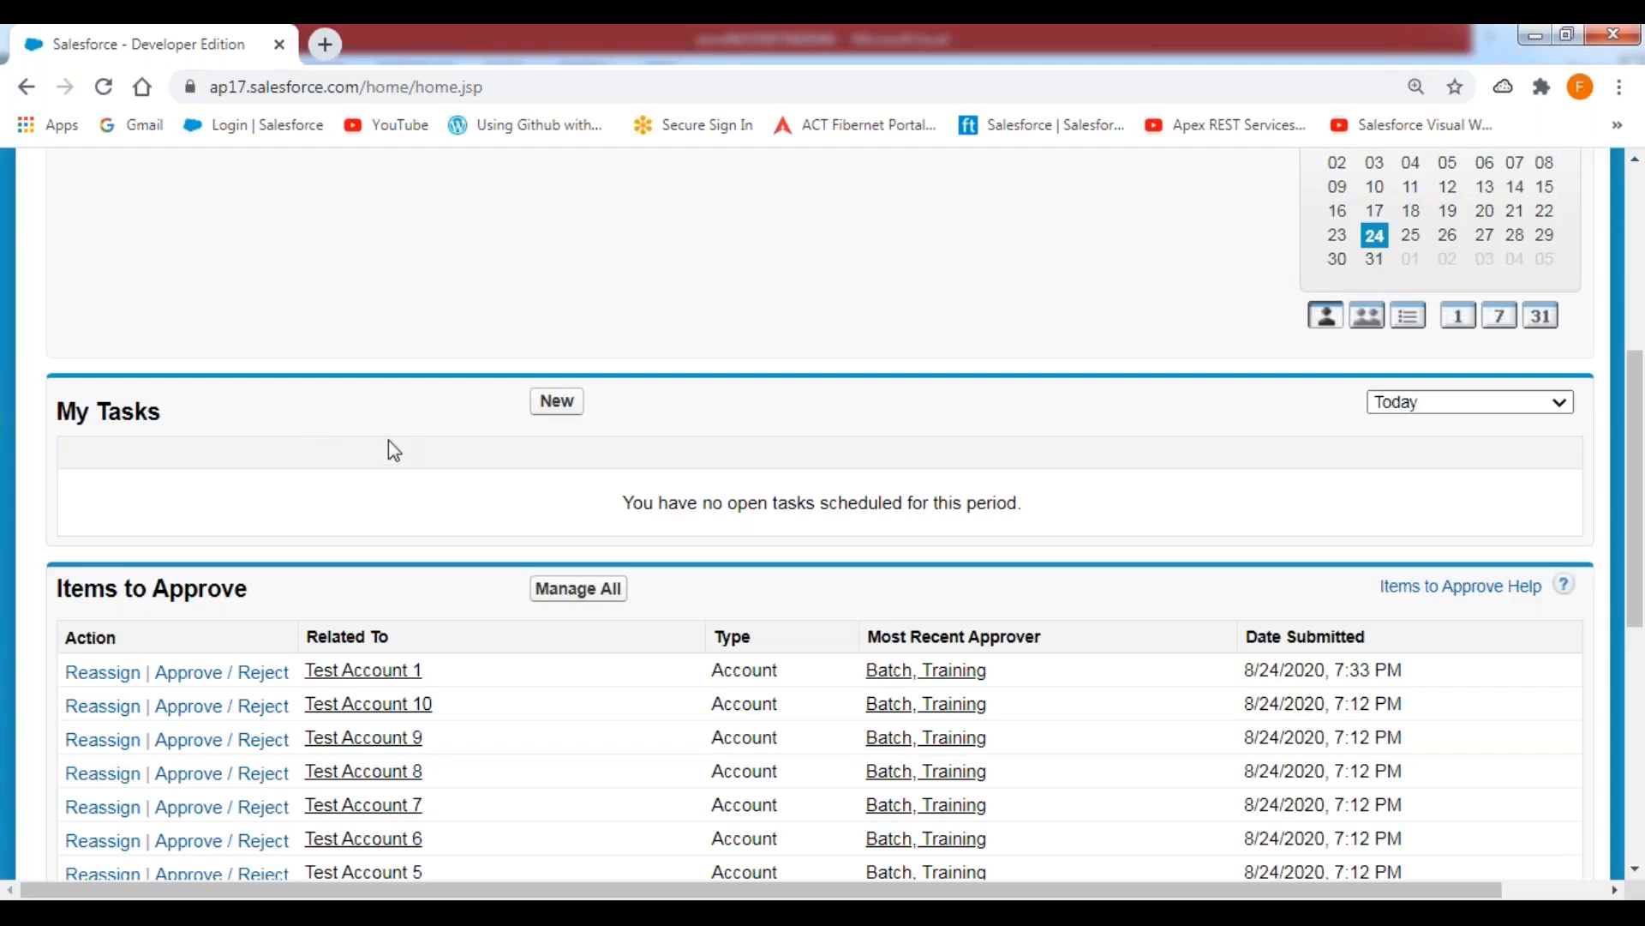
Approve the pending request for Test Account 1 from Items to Approve and unlock its record.
{"action": "scroll", "coordinate": [392, 449], "scroll_direction": "down", "scroll_amount": 3}
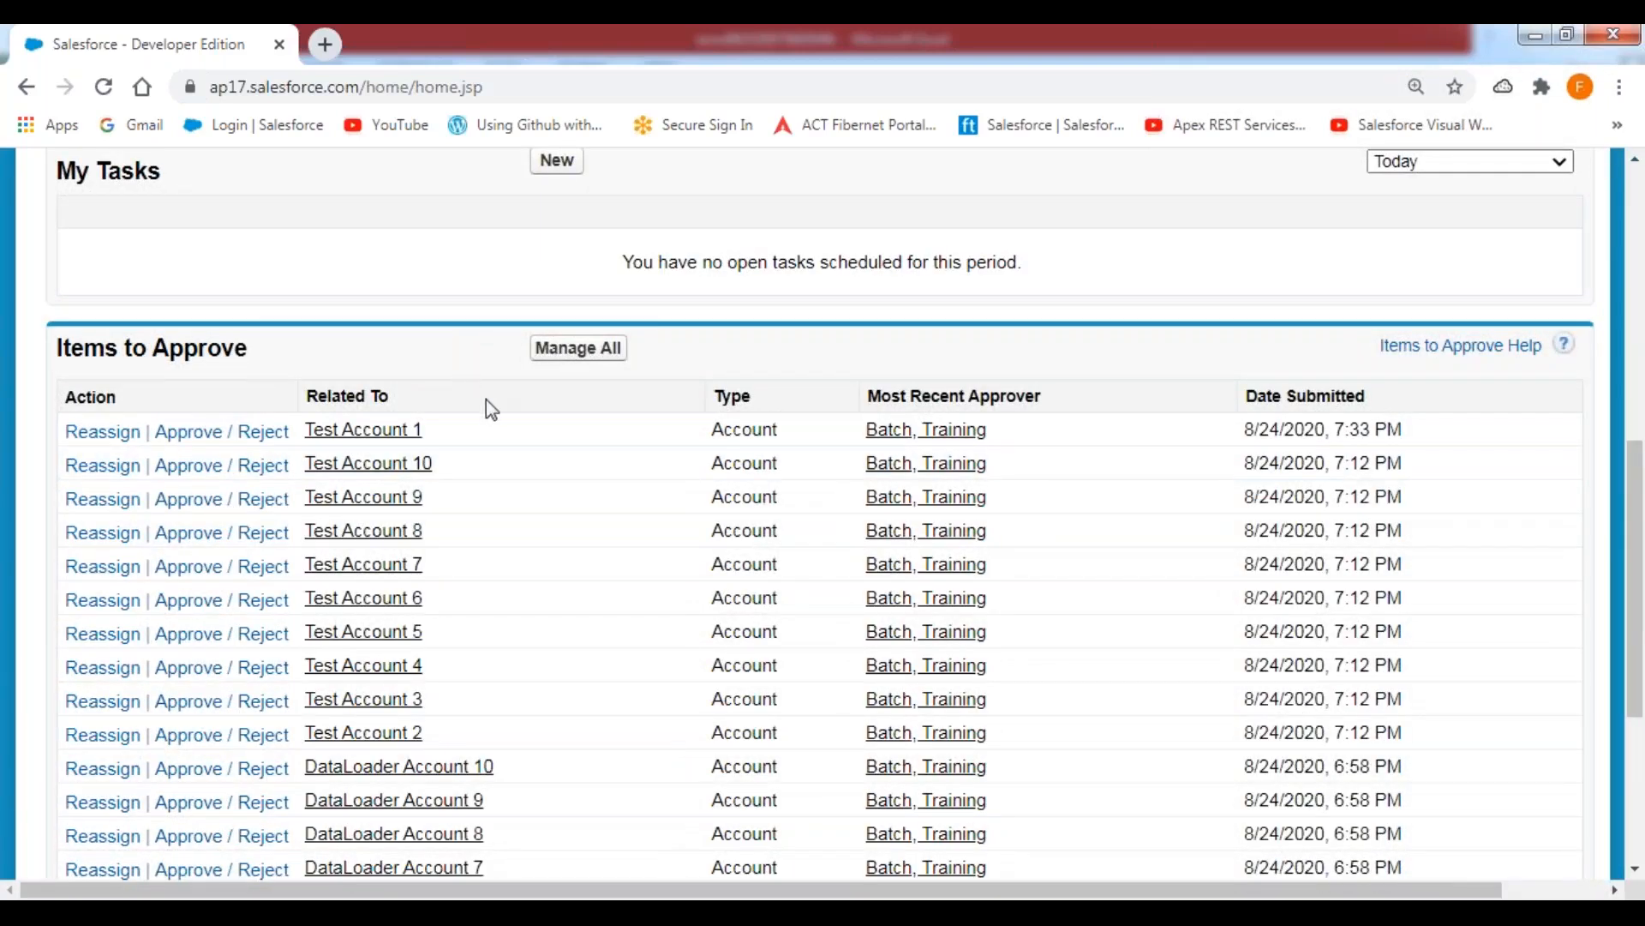
{"action": "left_click", "coordinate": [192, 442]}
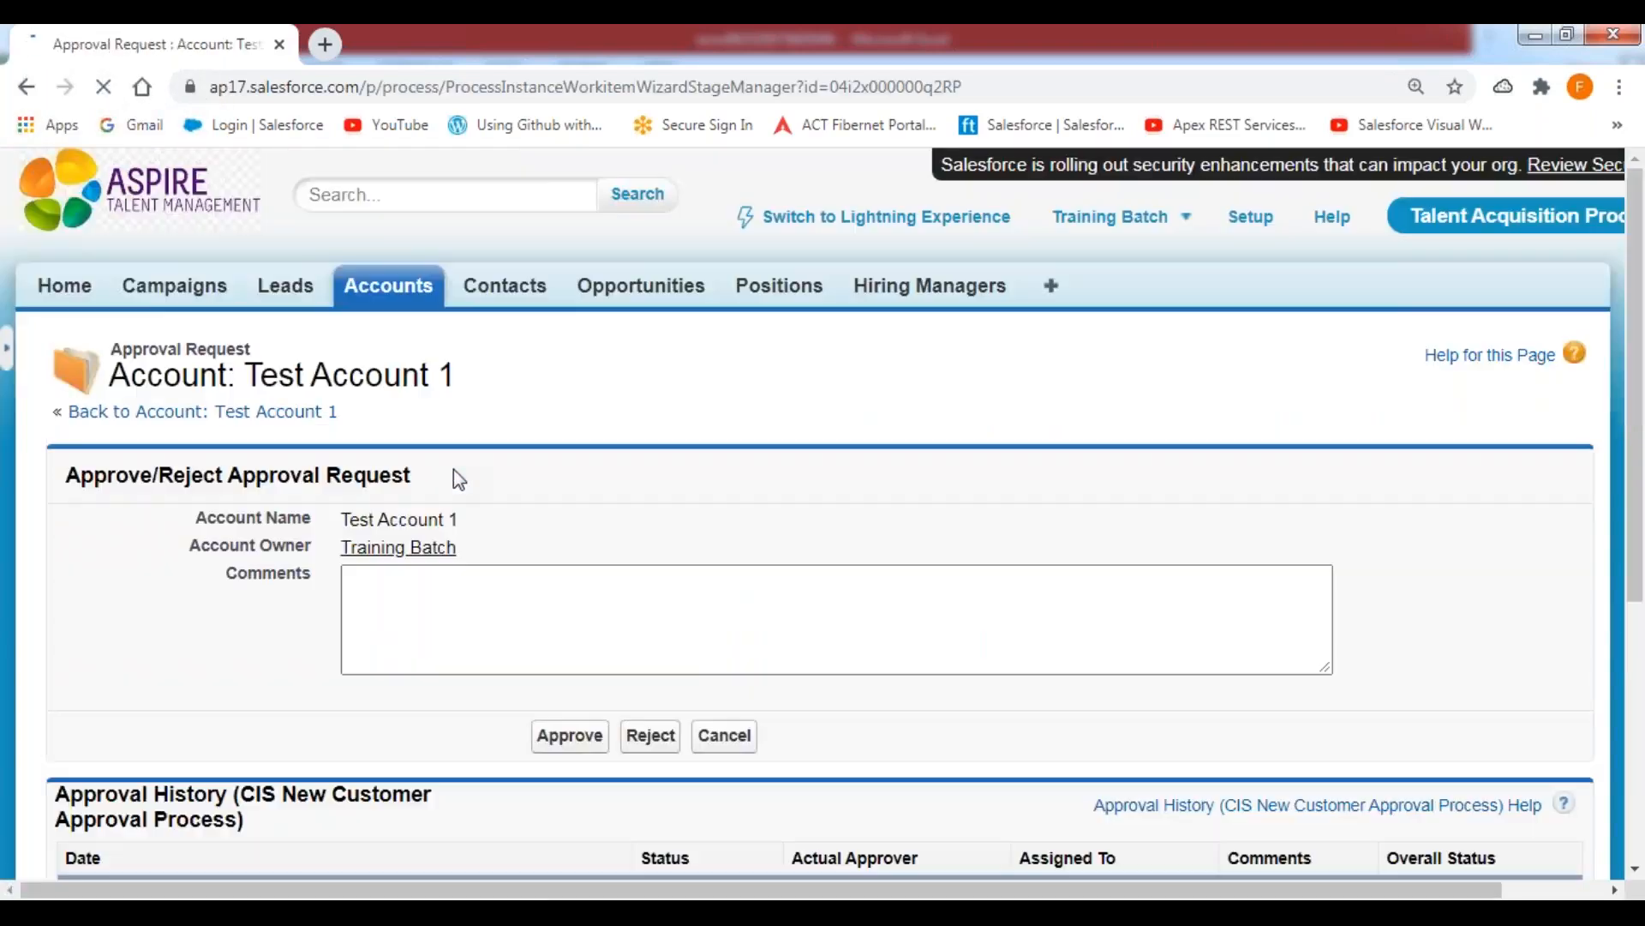
{"action": "left_click", "coordinate": [569, 735]}
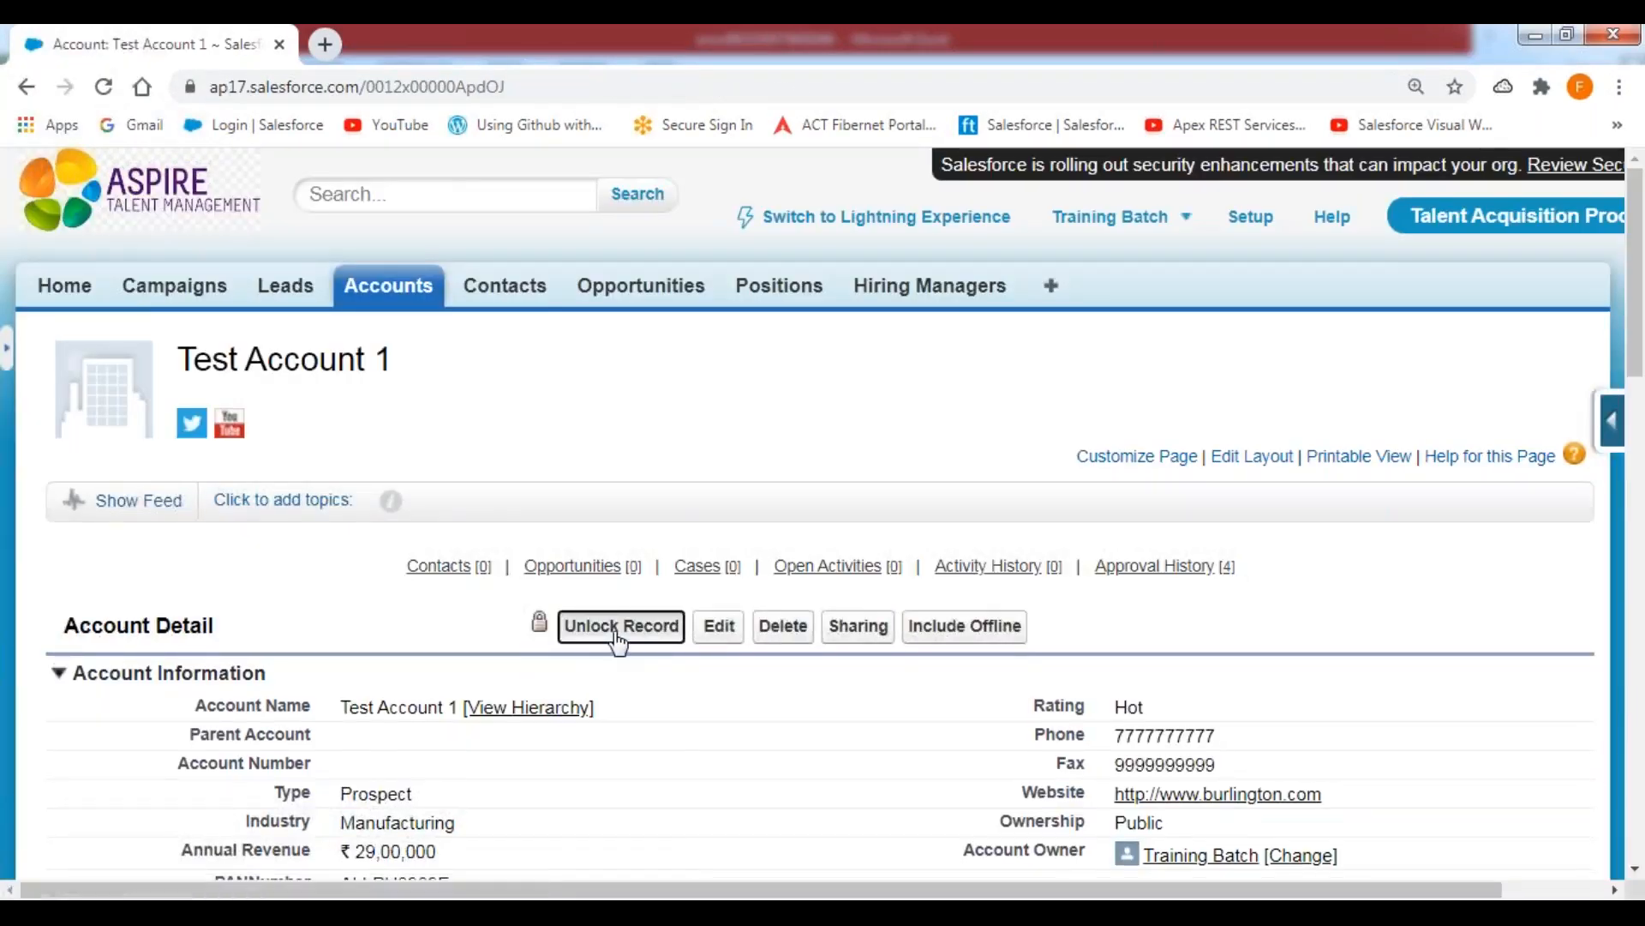
{"action": "left_click", "coordinate": [618, 638]}
{"action": "left_click", "coordinate": [943, 219]}
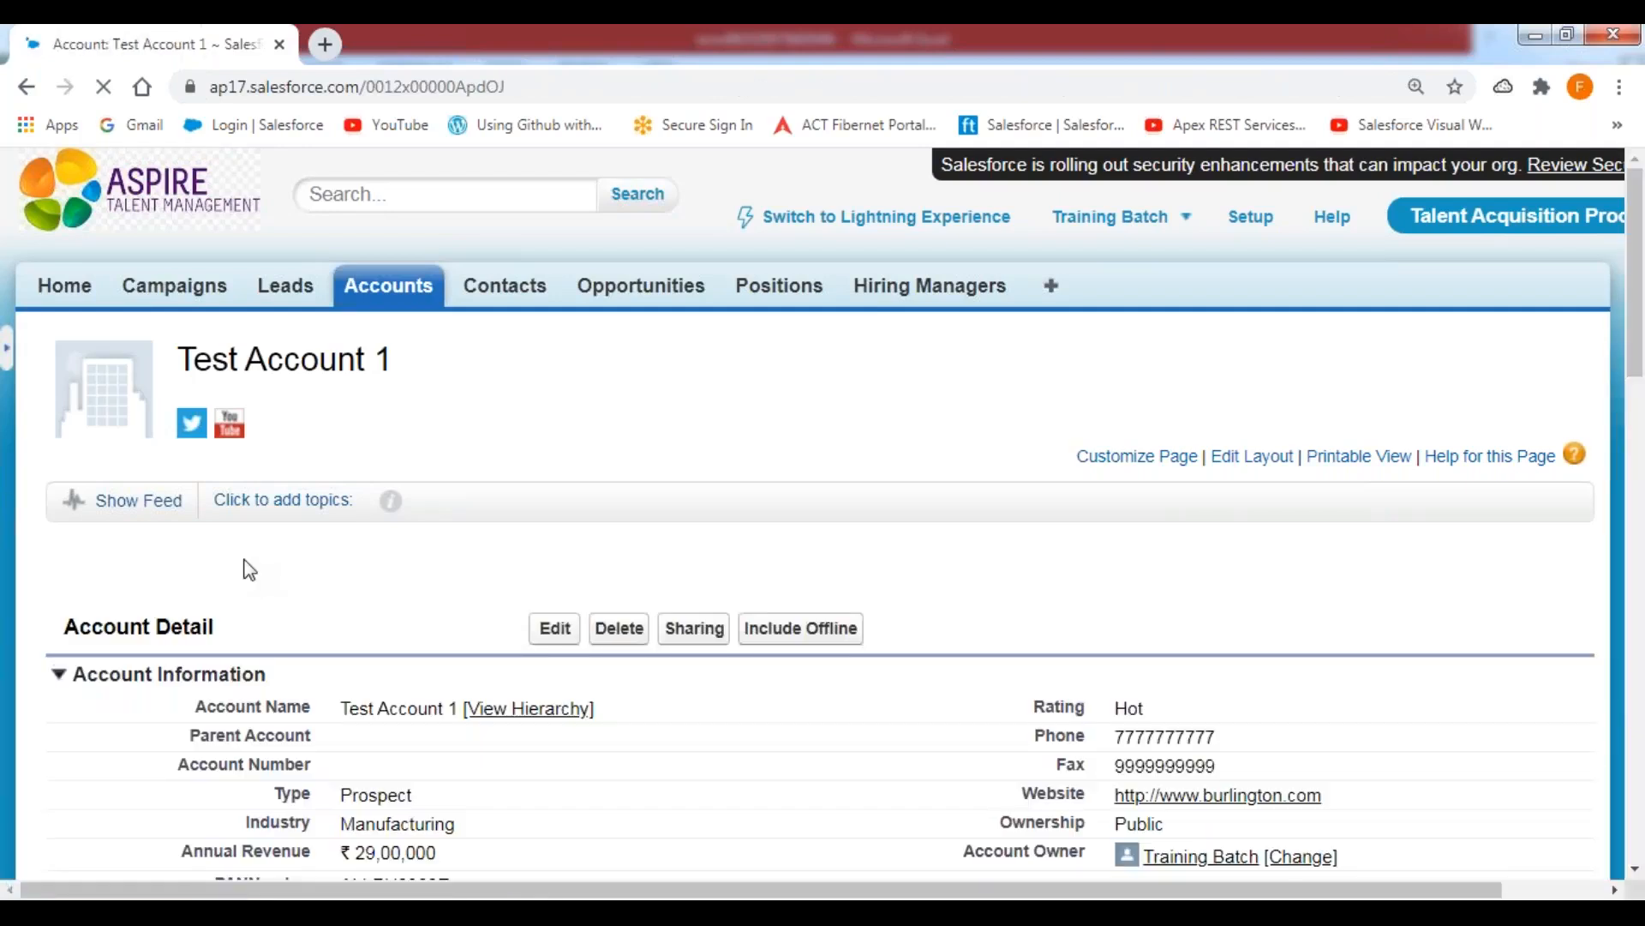
{"action": "scroll", "coordinate": [269, 610], "scroll_direction": "down", "scroll_amount": 3}
{"action": "scroll", "coordinate": [367, 580], "scroll_direction": "down", "scroll_amount": 2}
{"action": "scroll", "coordinate": [368, 580], "scroll_direction": "up", "scroll_amount": 6}
Return to the Home page, approve the request for Test Account 2 and unlock its record.
{"action": "left_click", "coordinate": [63, 286]}
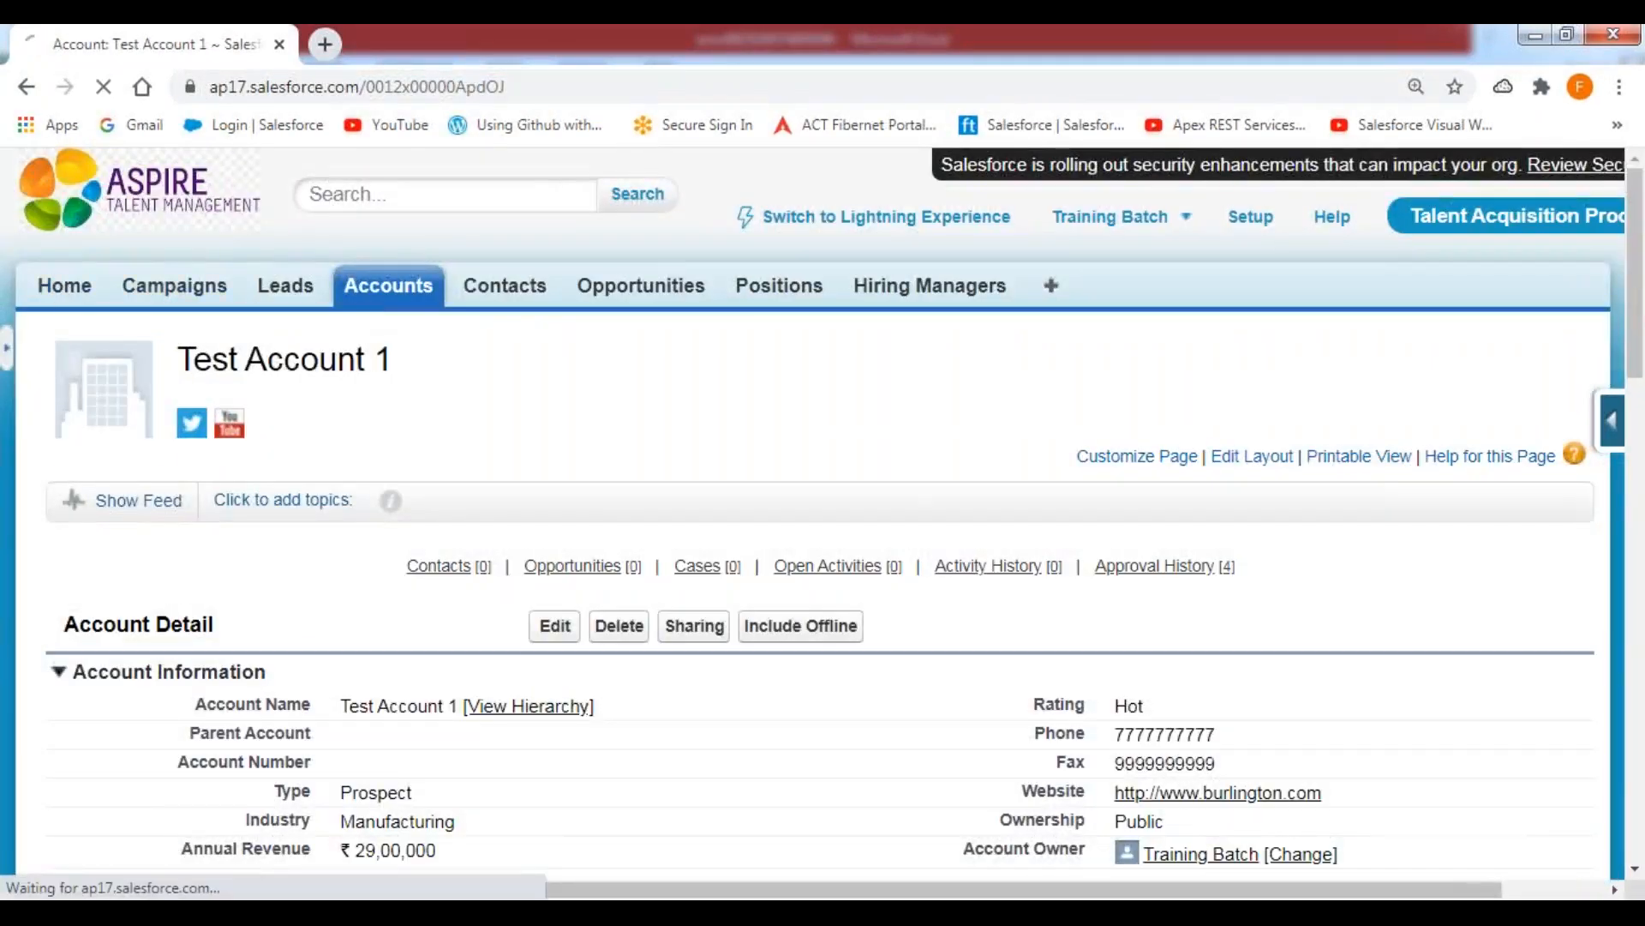
{"action": "scroll", "coordinate": [341, 672], "scroll_direction": "down", "scroll_amount": 4}
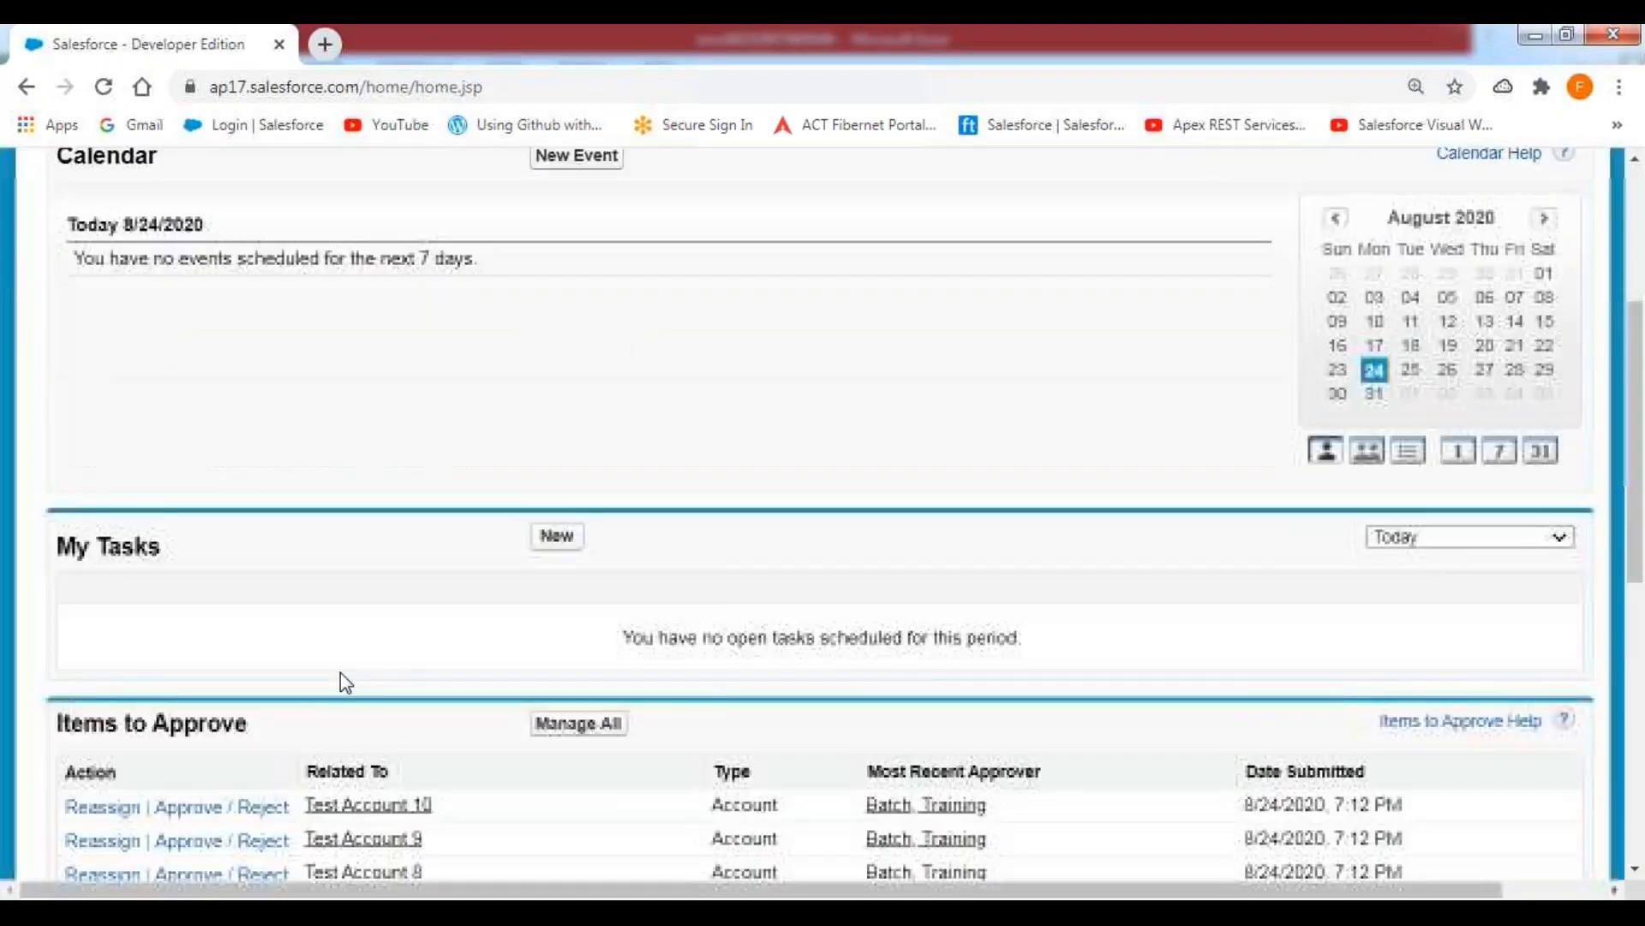
{"action": "scroll", "coordinate": [341, 672], "scroll_direction": "down", "scroll_amount": 3}
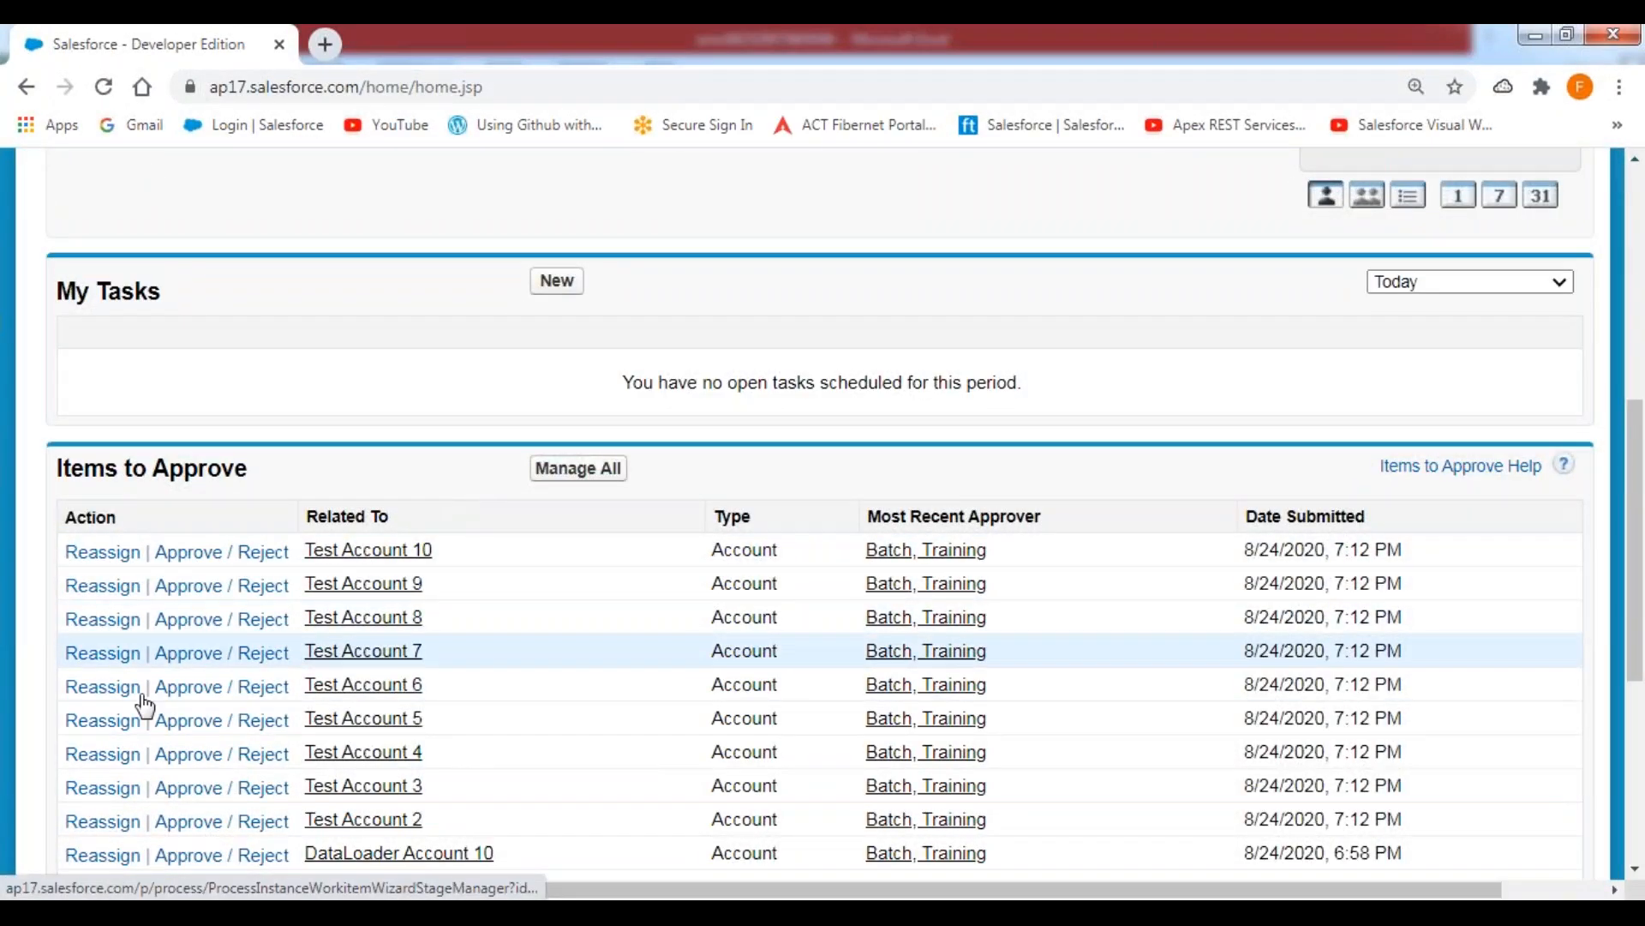
{"action": "left_click", "coordinate": [190, 824]}
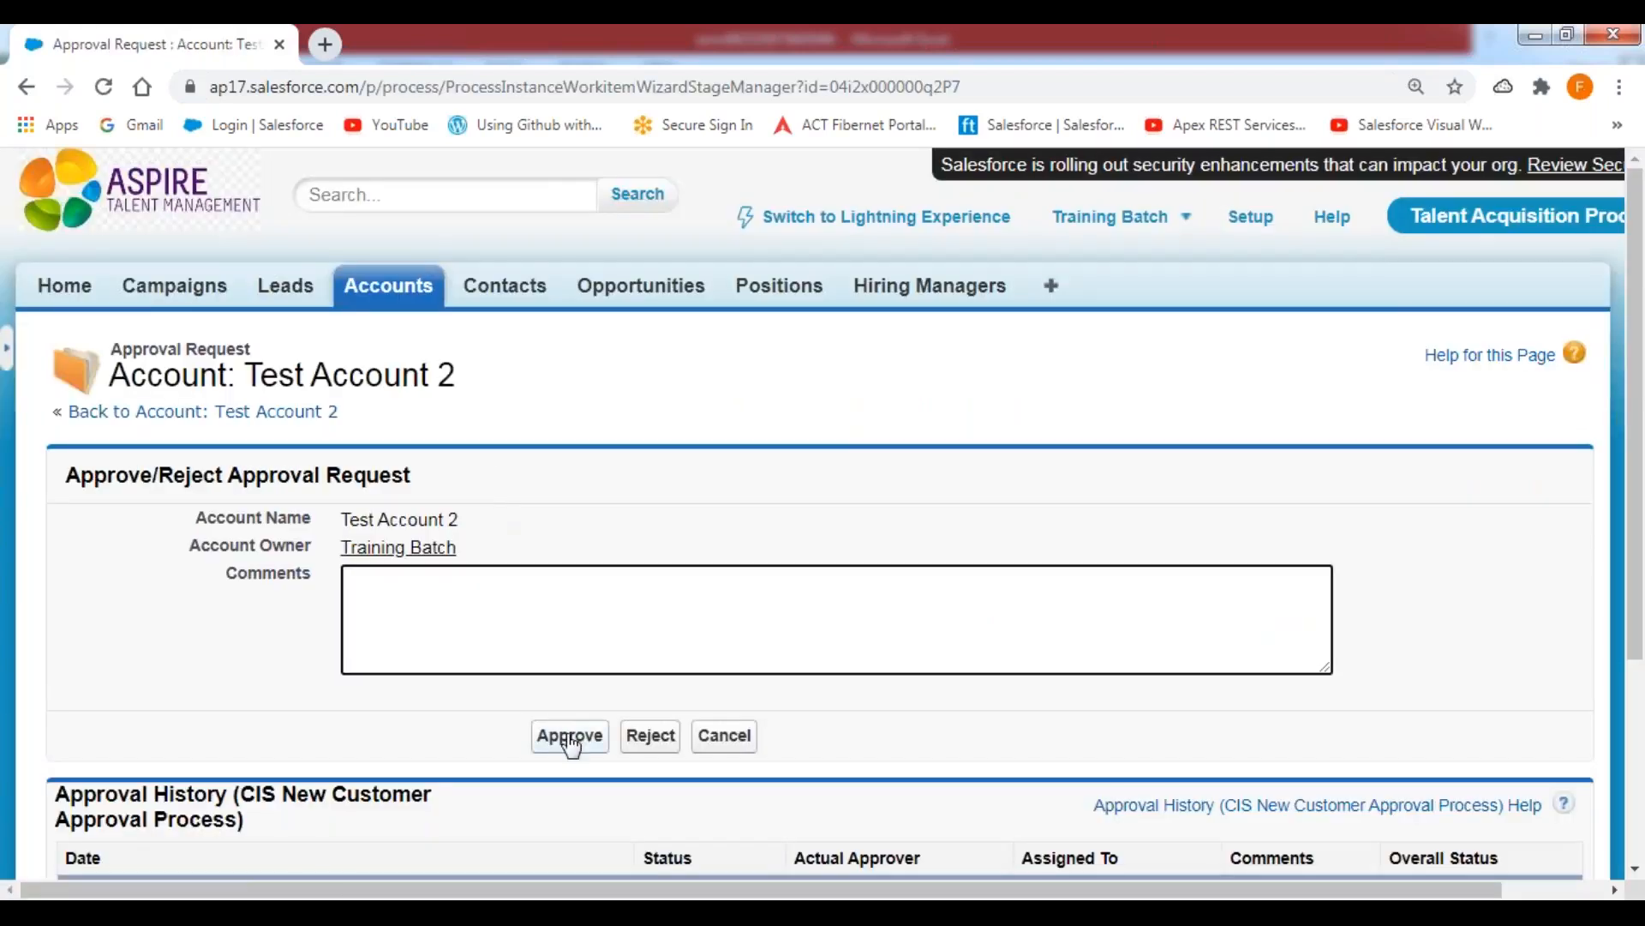
{"action": "left_click", "coordinate": [570, 737]}
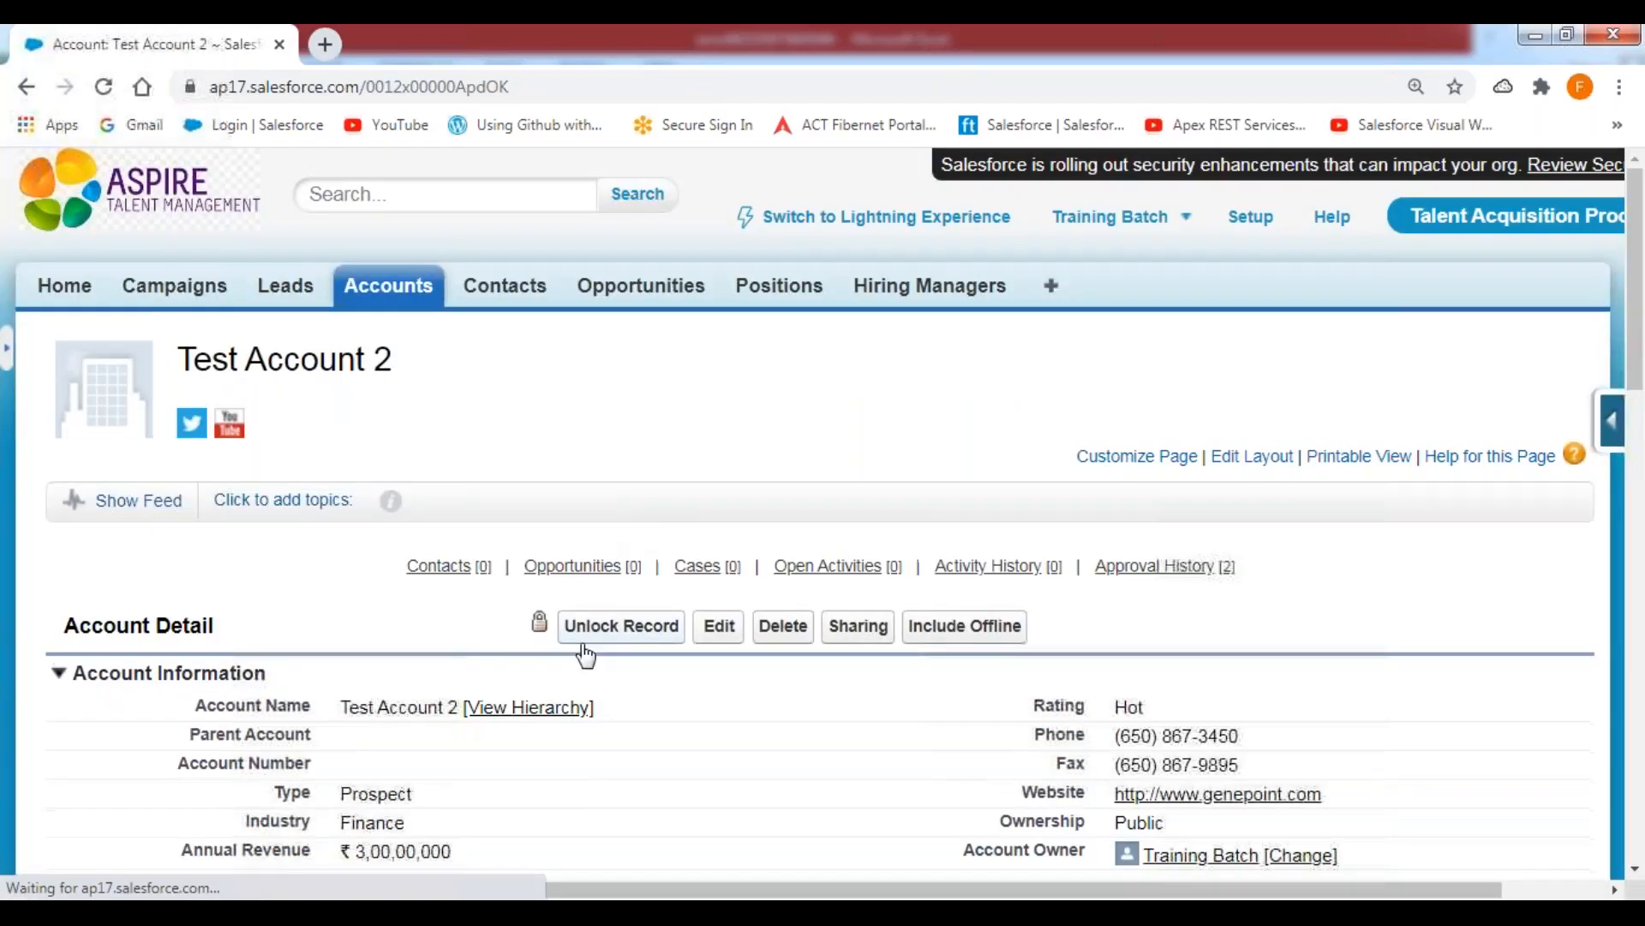
{"action": "left_click", "coordinate": [600, 629]}
{"action": "left_click", "coordinate": [938, 220]}
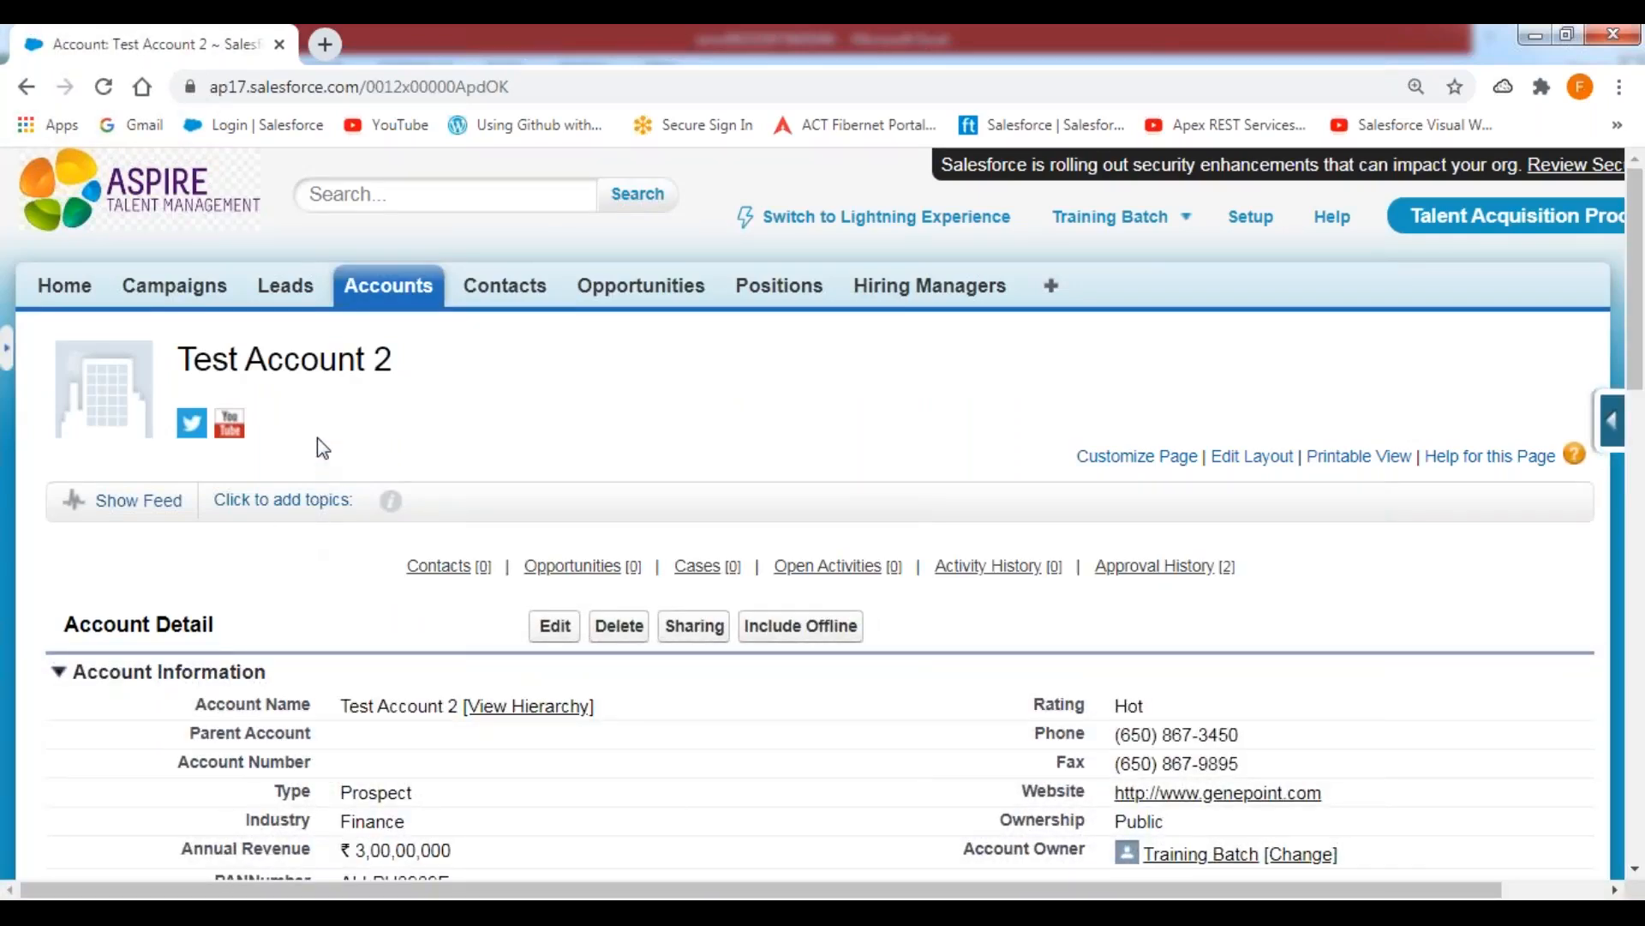
{"action": "scroll", "coordinate": [319, 430], "scroll_direction": "down", "scroll_amount": 2}
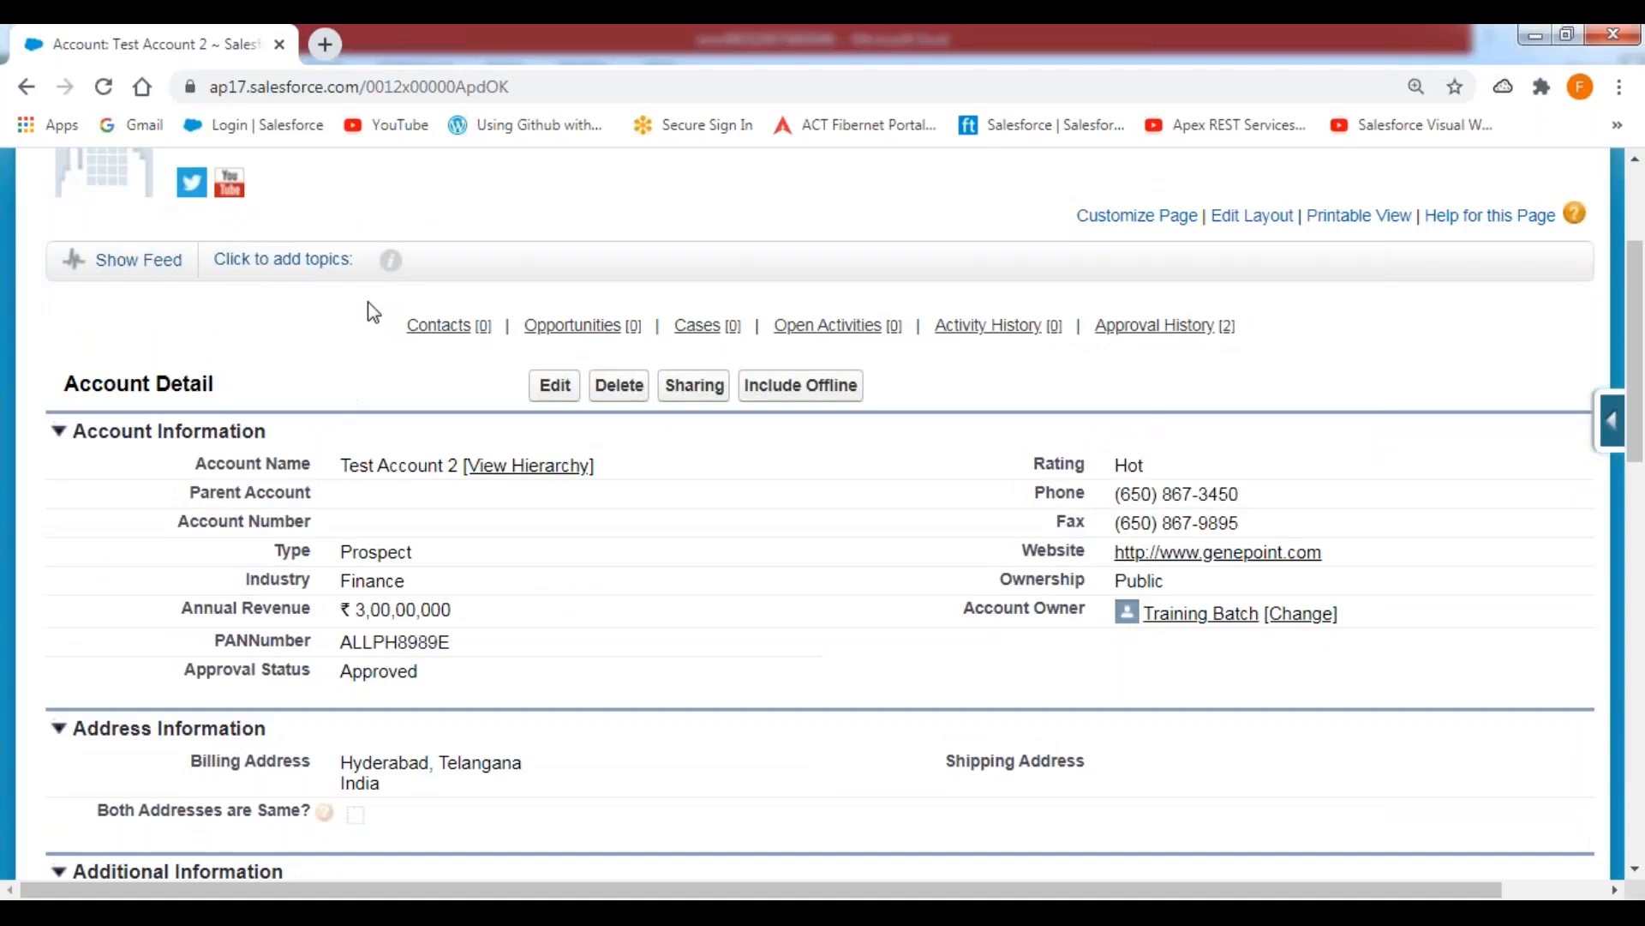
{"action": "scroll", "coordinate": [354, 287], "scroll_direction": "up", "scroll_amount": 1}
Return to the Home page, approve the request for Test Account 3 and unlock its record.
{"action": "left_click", "coordinate": [47, 167]}
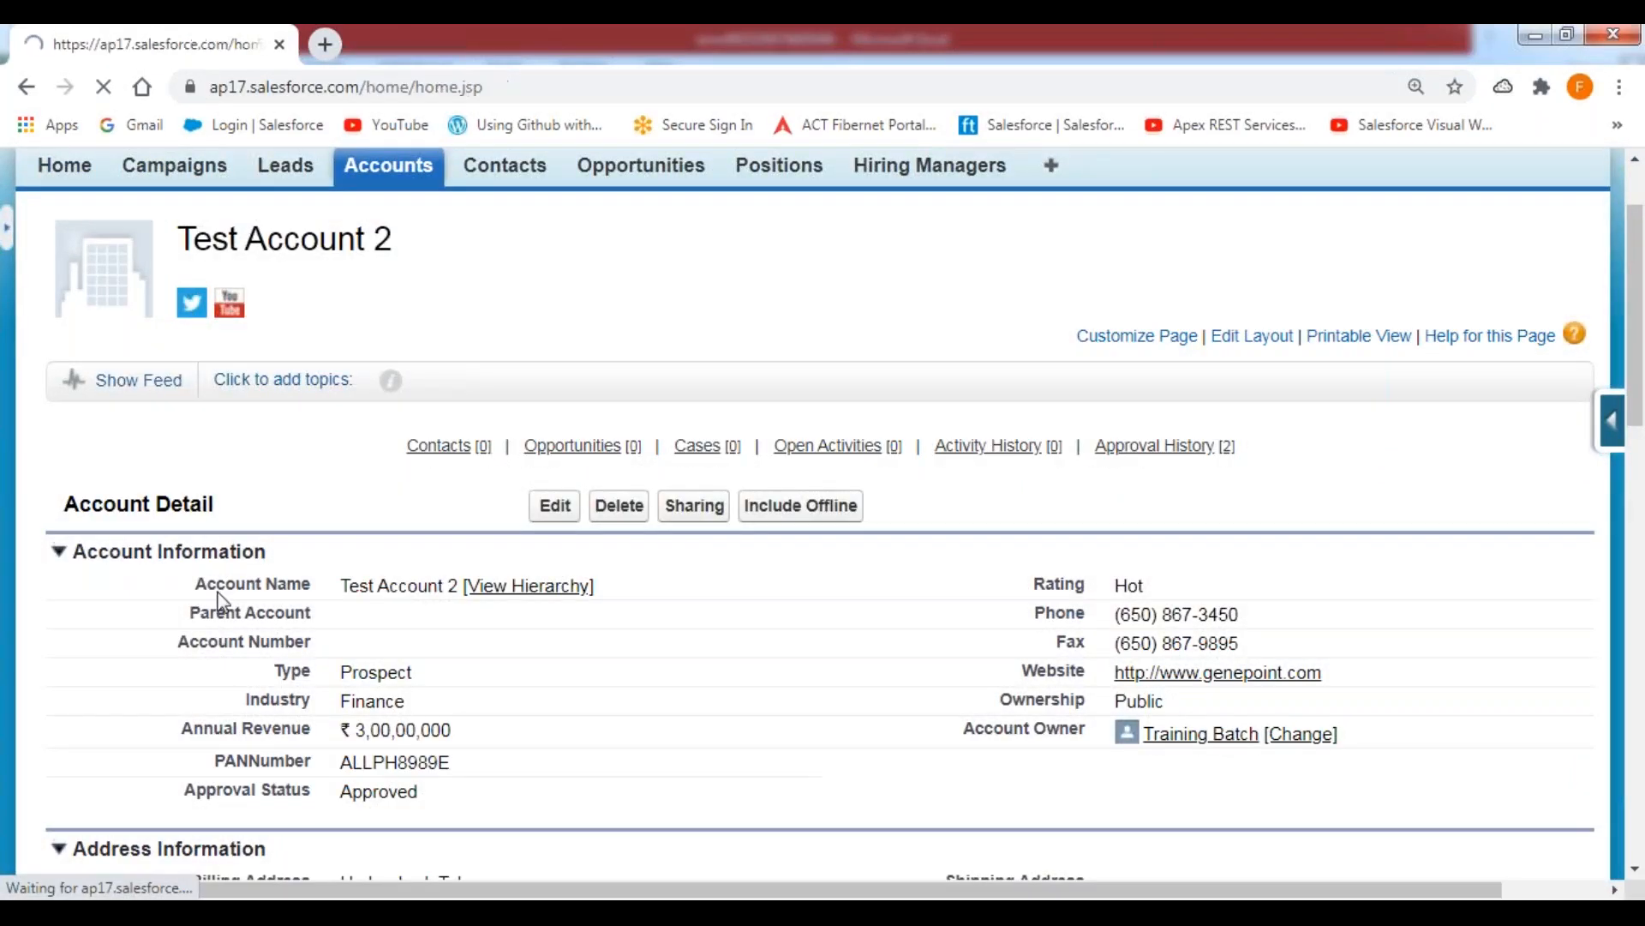
{"action": "scroll", "coordinate": [269, 632], "scroll_direction": "down", "scroll_amount": 8}
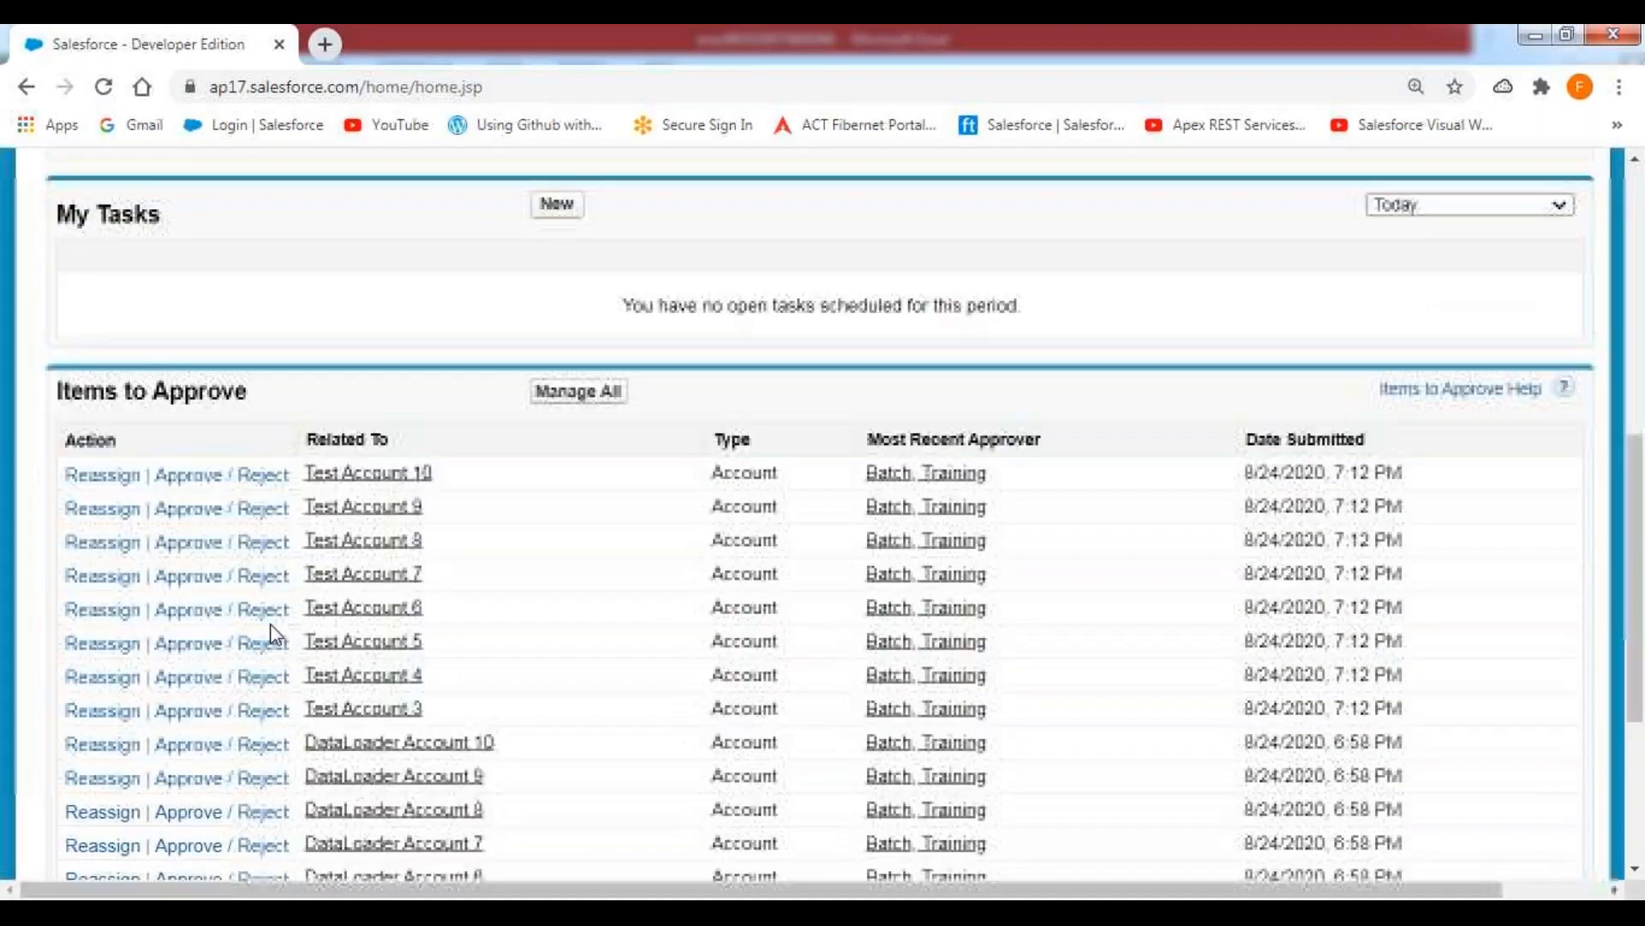
{"action": "left_click", "coordinate": [189, 667]}
{"action": "left_click", "coordinate": [552, 738]}
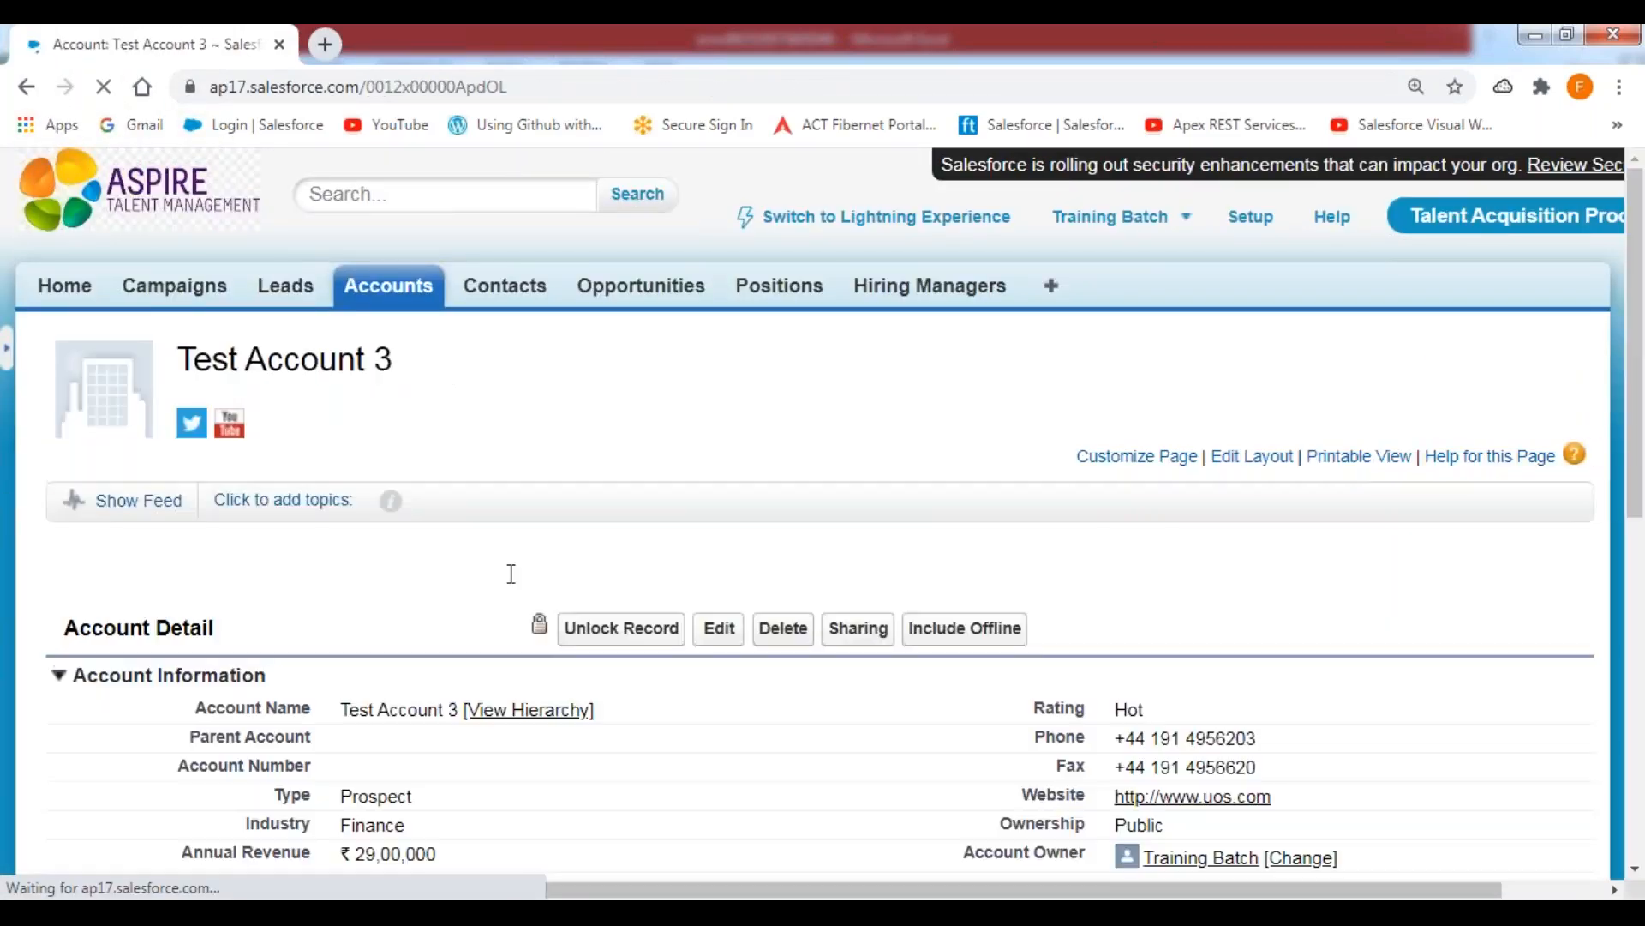
{"action": "left_click", "coordinate": [632, 634]}
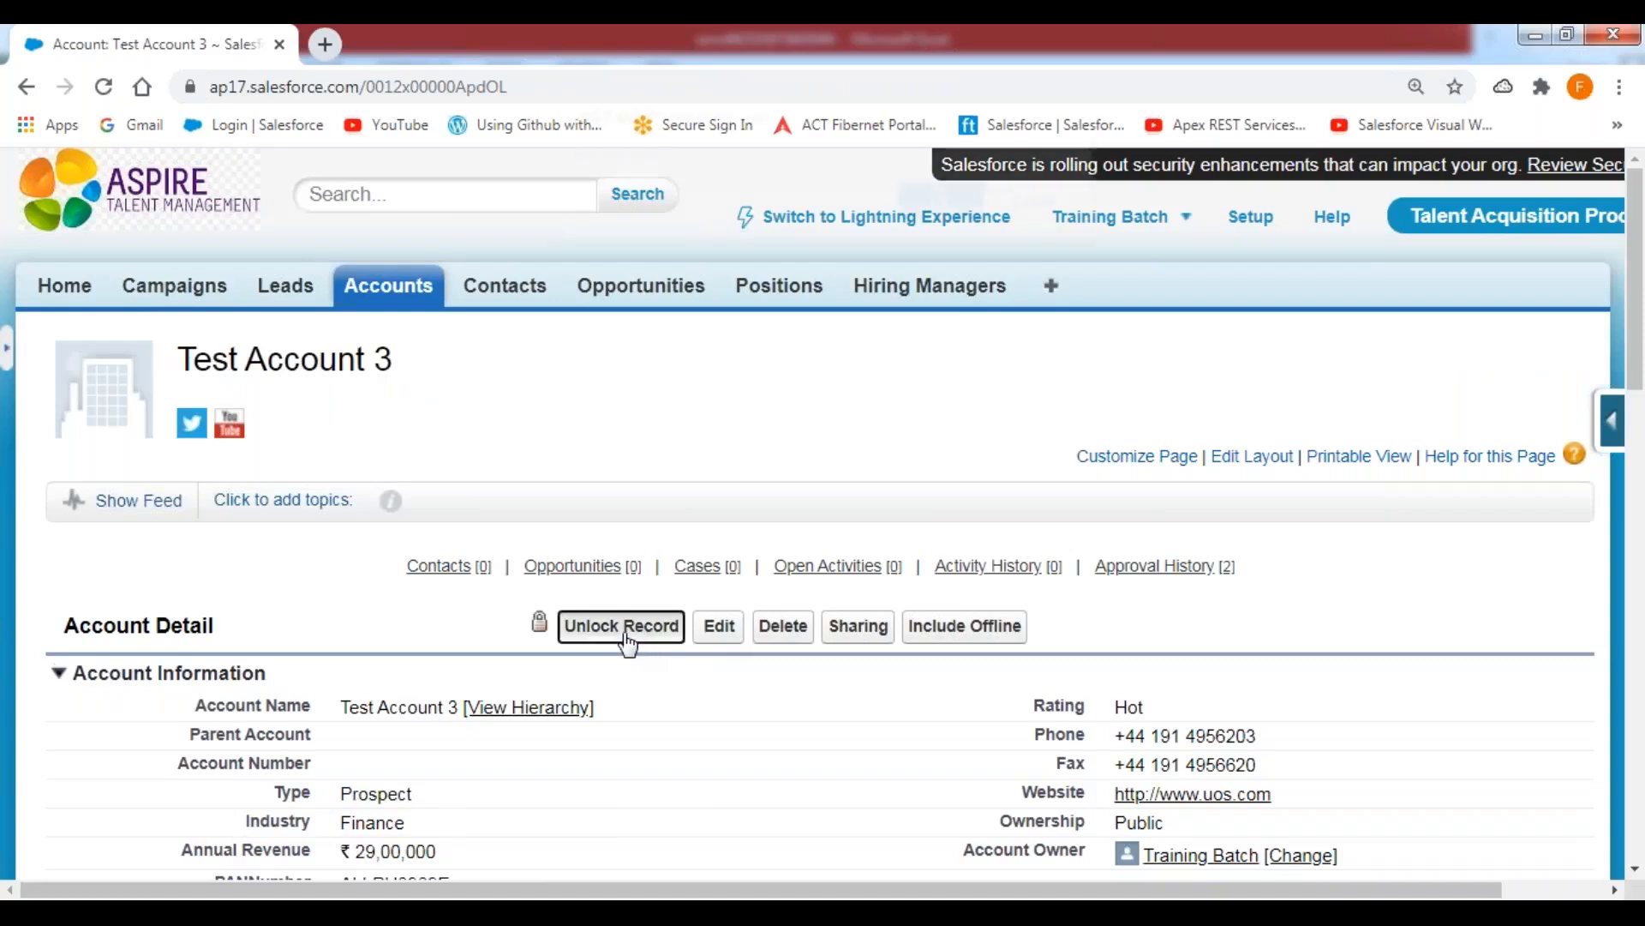
{"action": "left_click", "coordinate": [943, 233]}
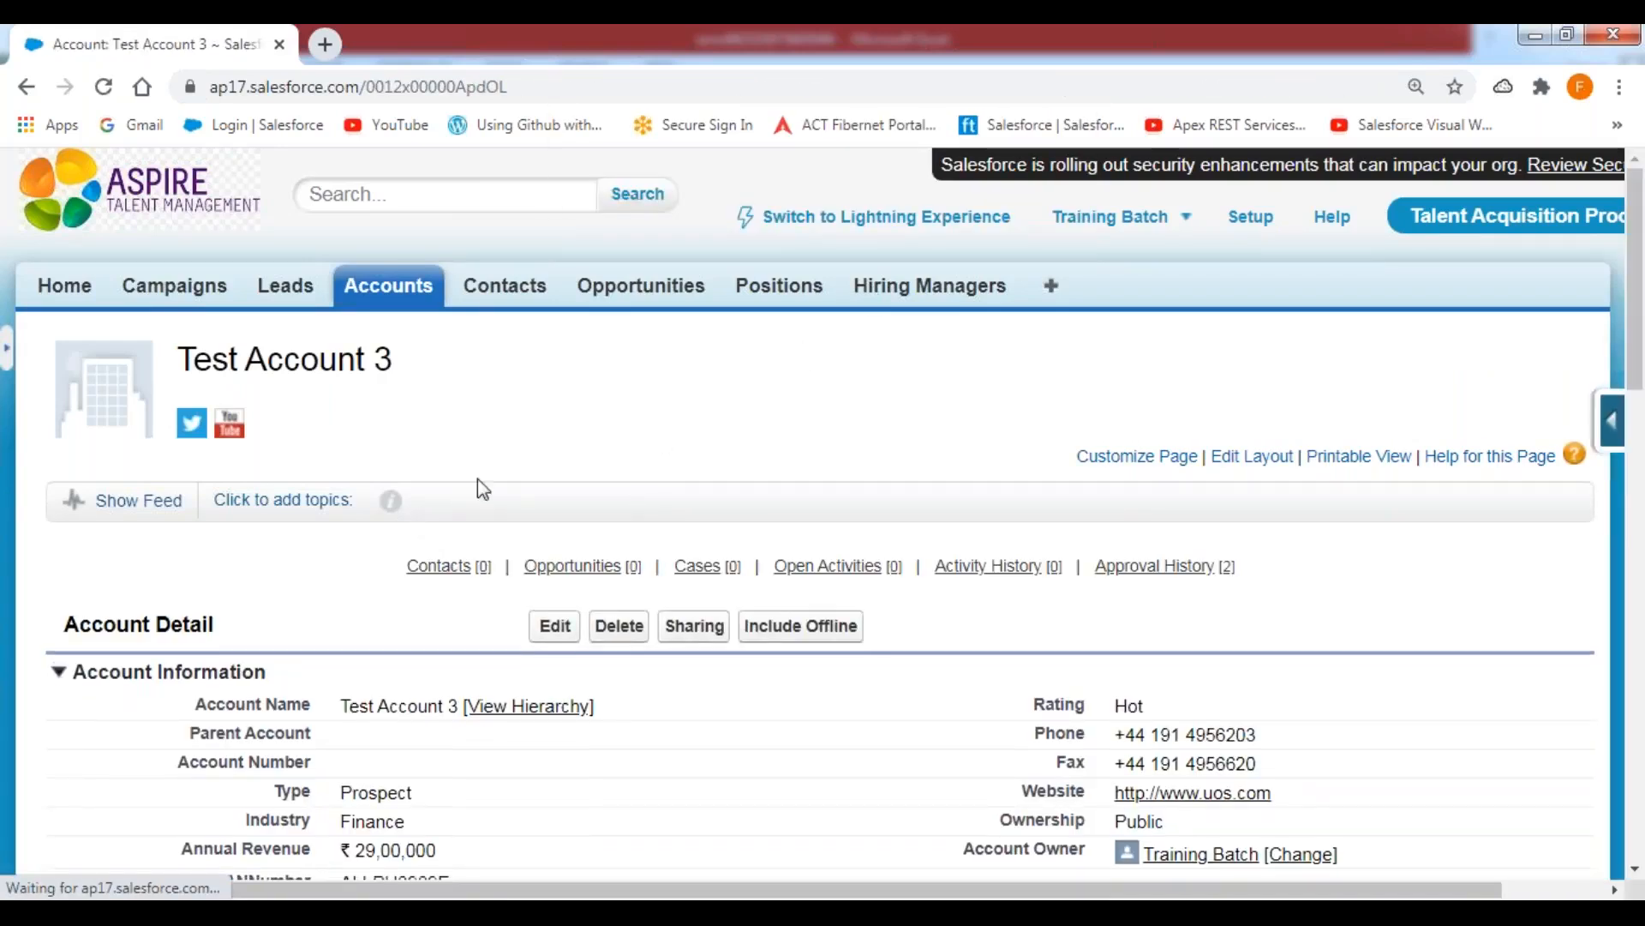
Go to the Accounts home and examine the Recent Accounts list.
{"action": "left_click", "coordinate": [396, 302]}
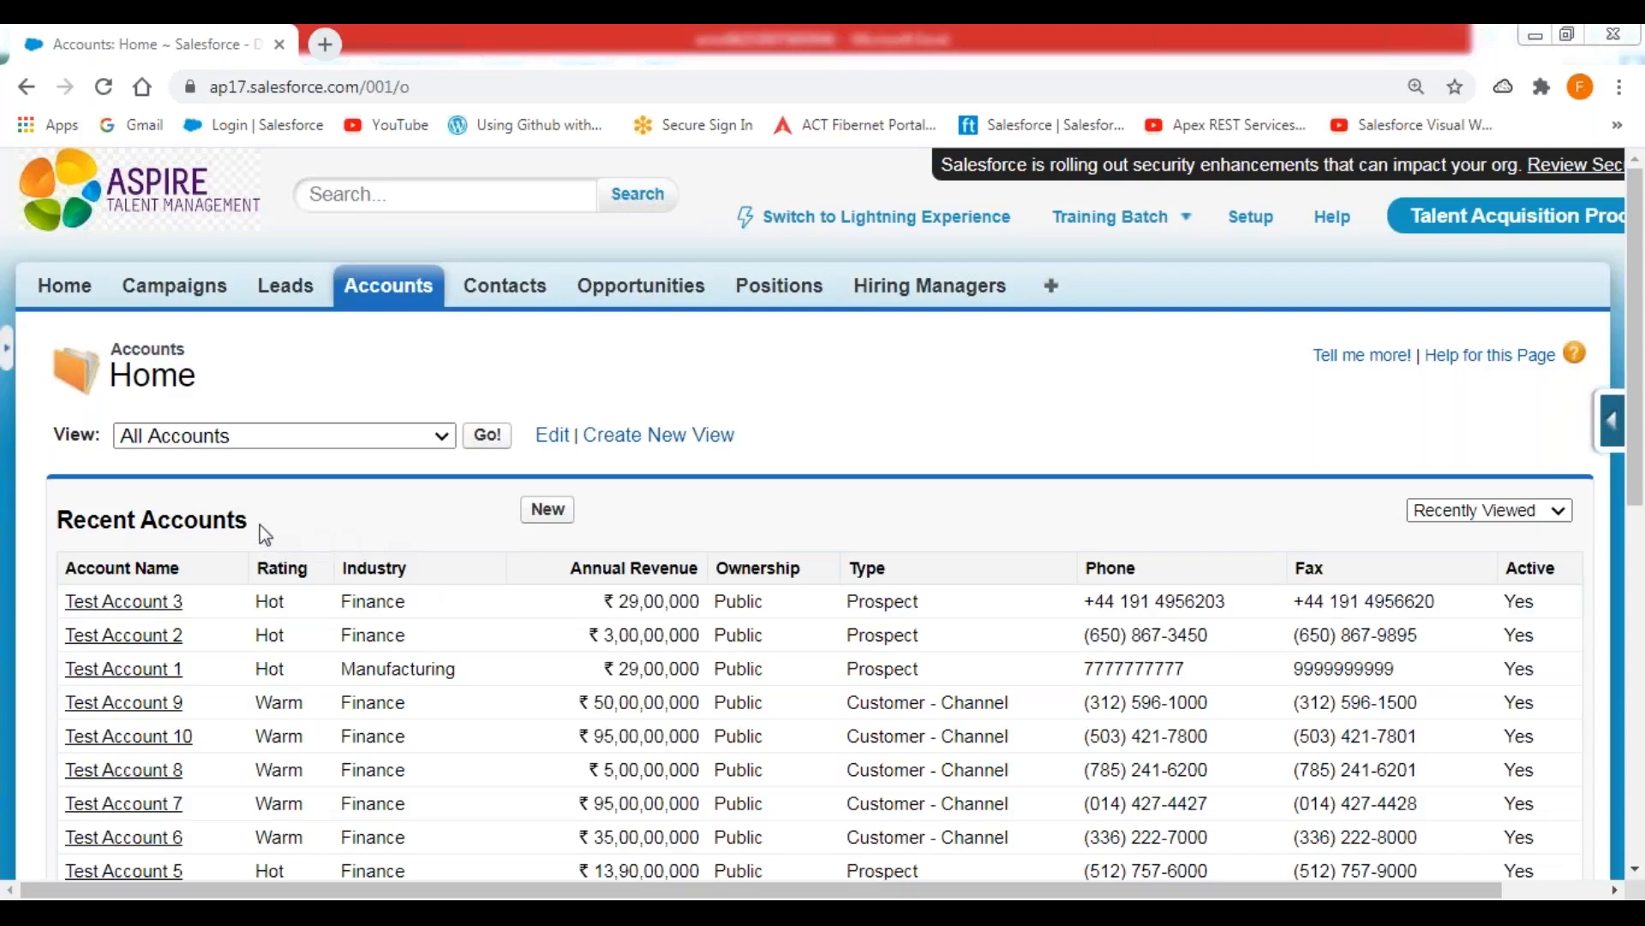
{"action": "left_click_drag", "start_coordinate": [255, 521], "coordinate": [55, 521]}
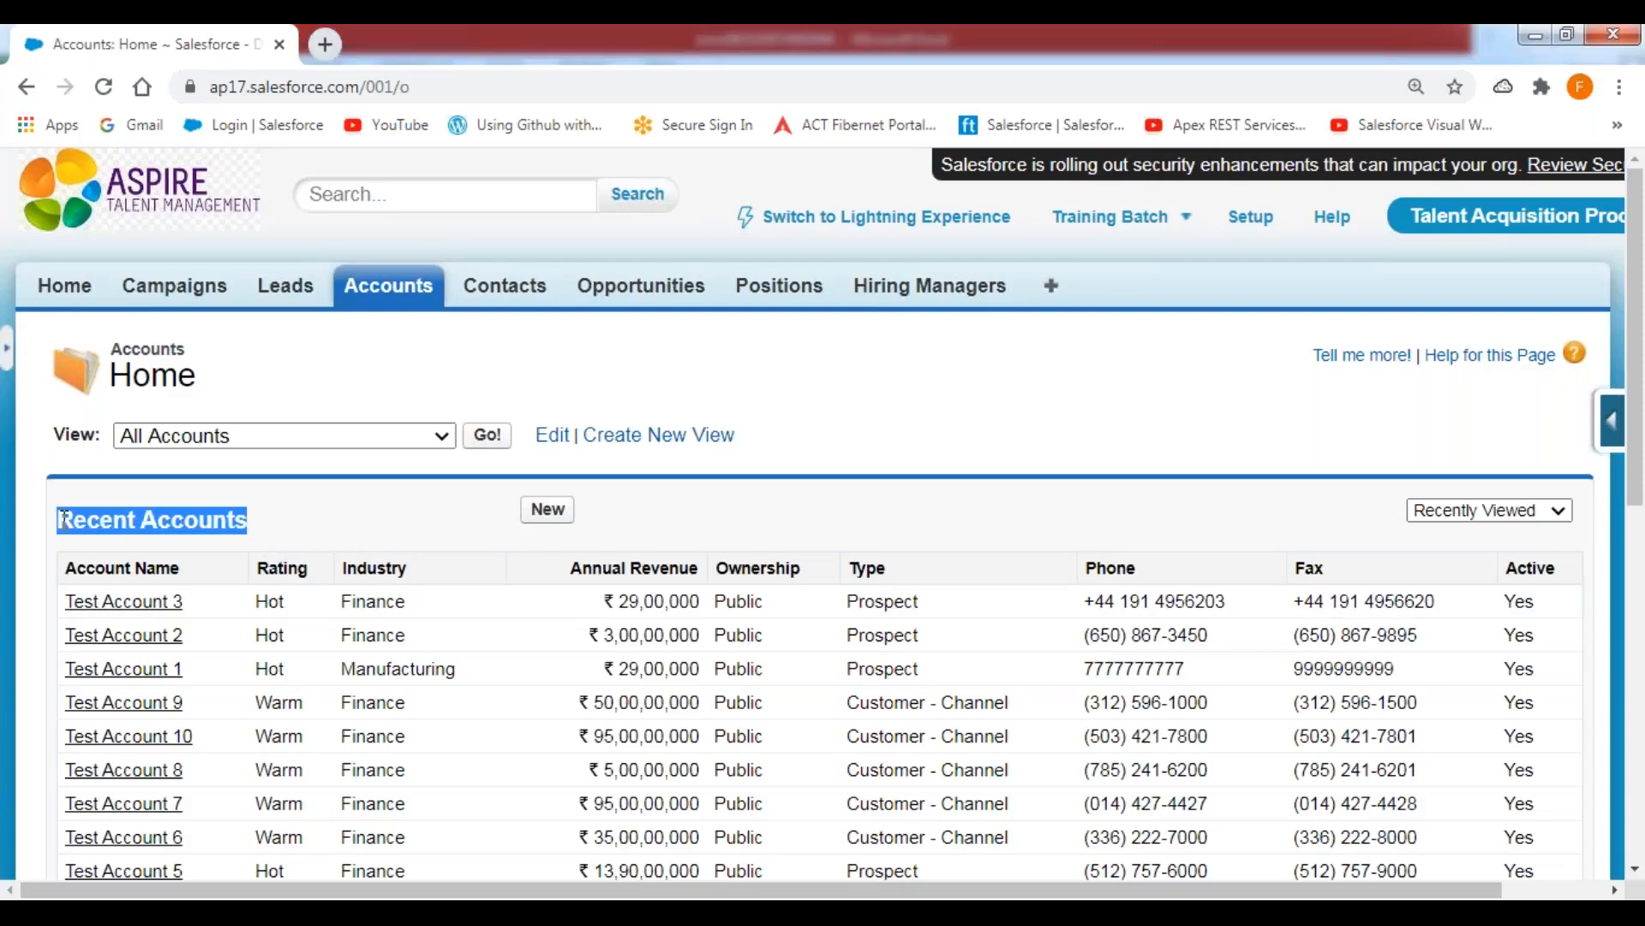
{"action": "left_click", "coordinate": [286, 508]}
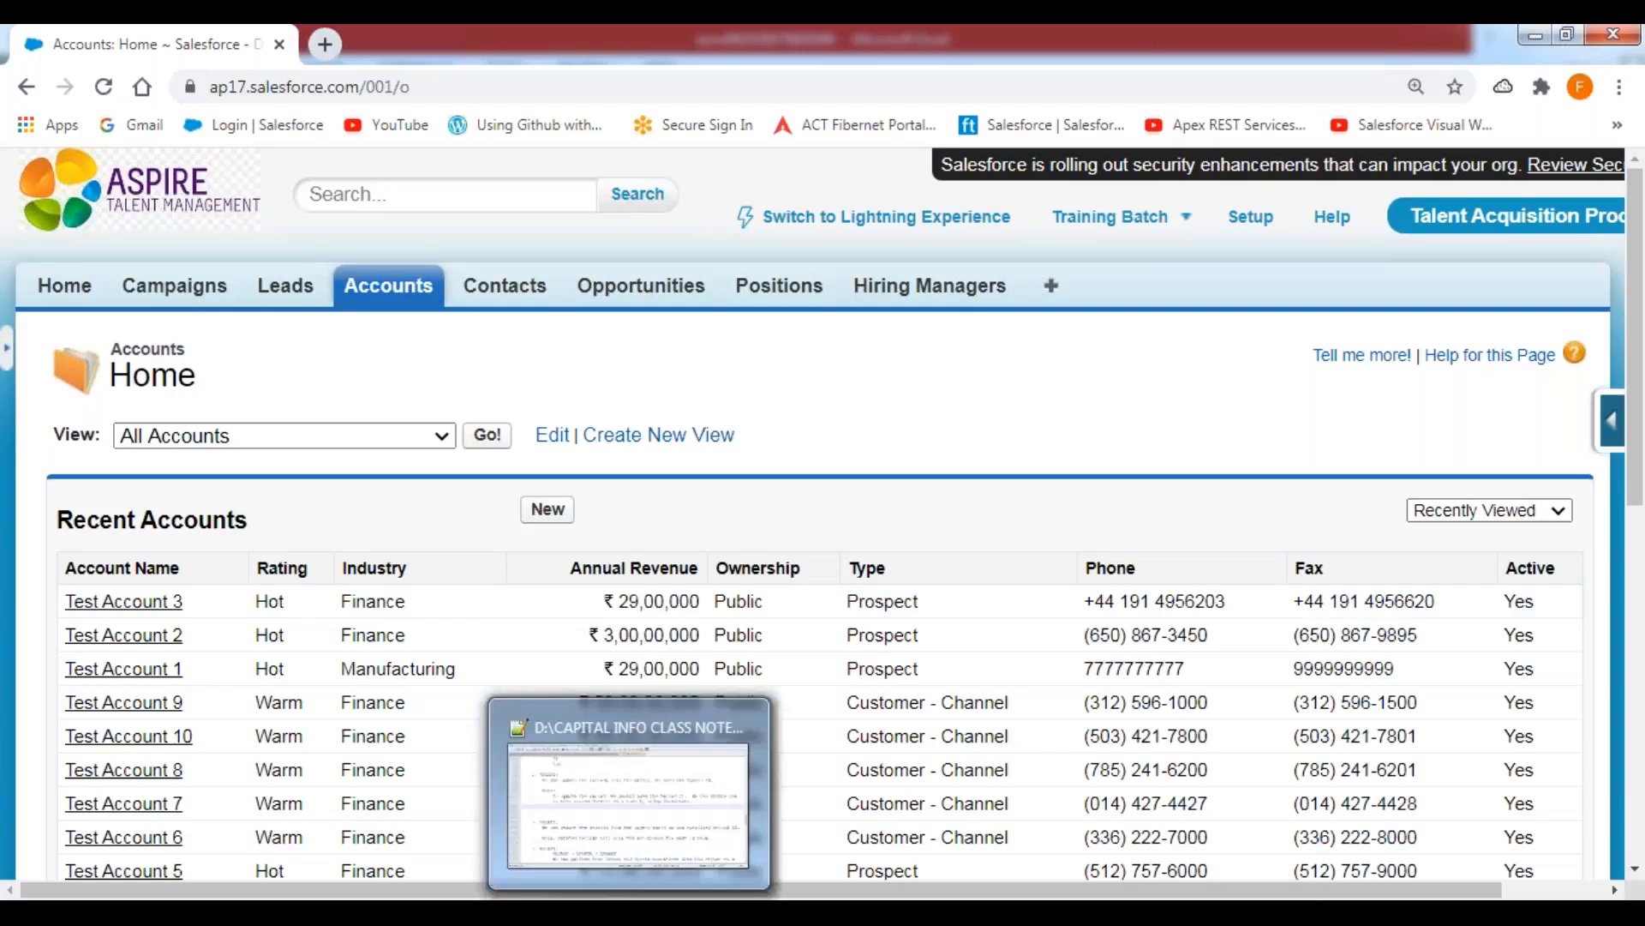
Switch to Data Management.txt in Notepad++ and remove the extra blank lines between the UPDATE note and the DELETE section.
{"action": "left_click", "coordinate": [630, 912]}
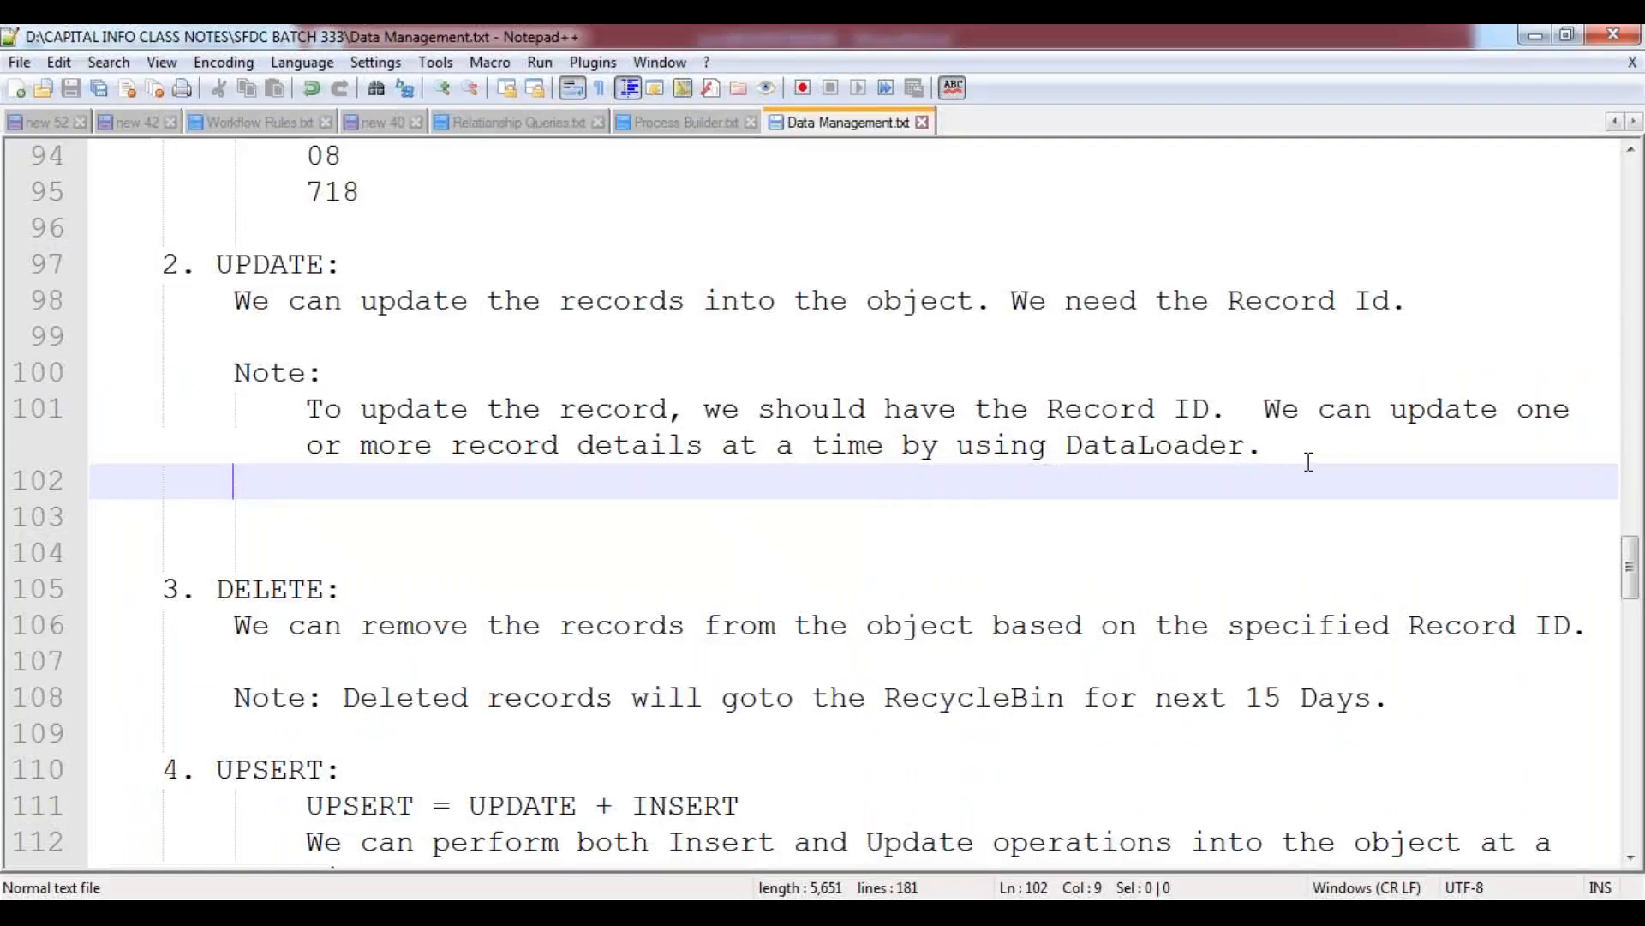
{"action": "left_click", "coordinate": [1337, 450]}
{"action": "key", "text": "Delete"}
{"action": "key", "text": "Delete"}
{"action": "key", "text": "Delete"}
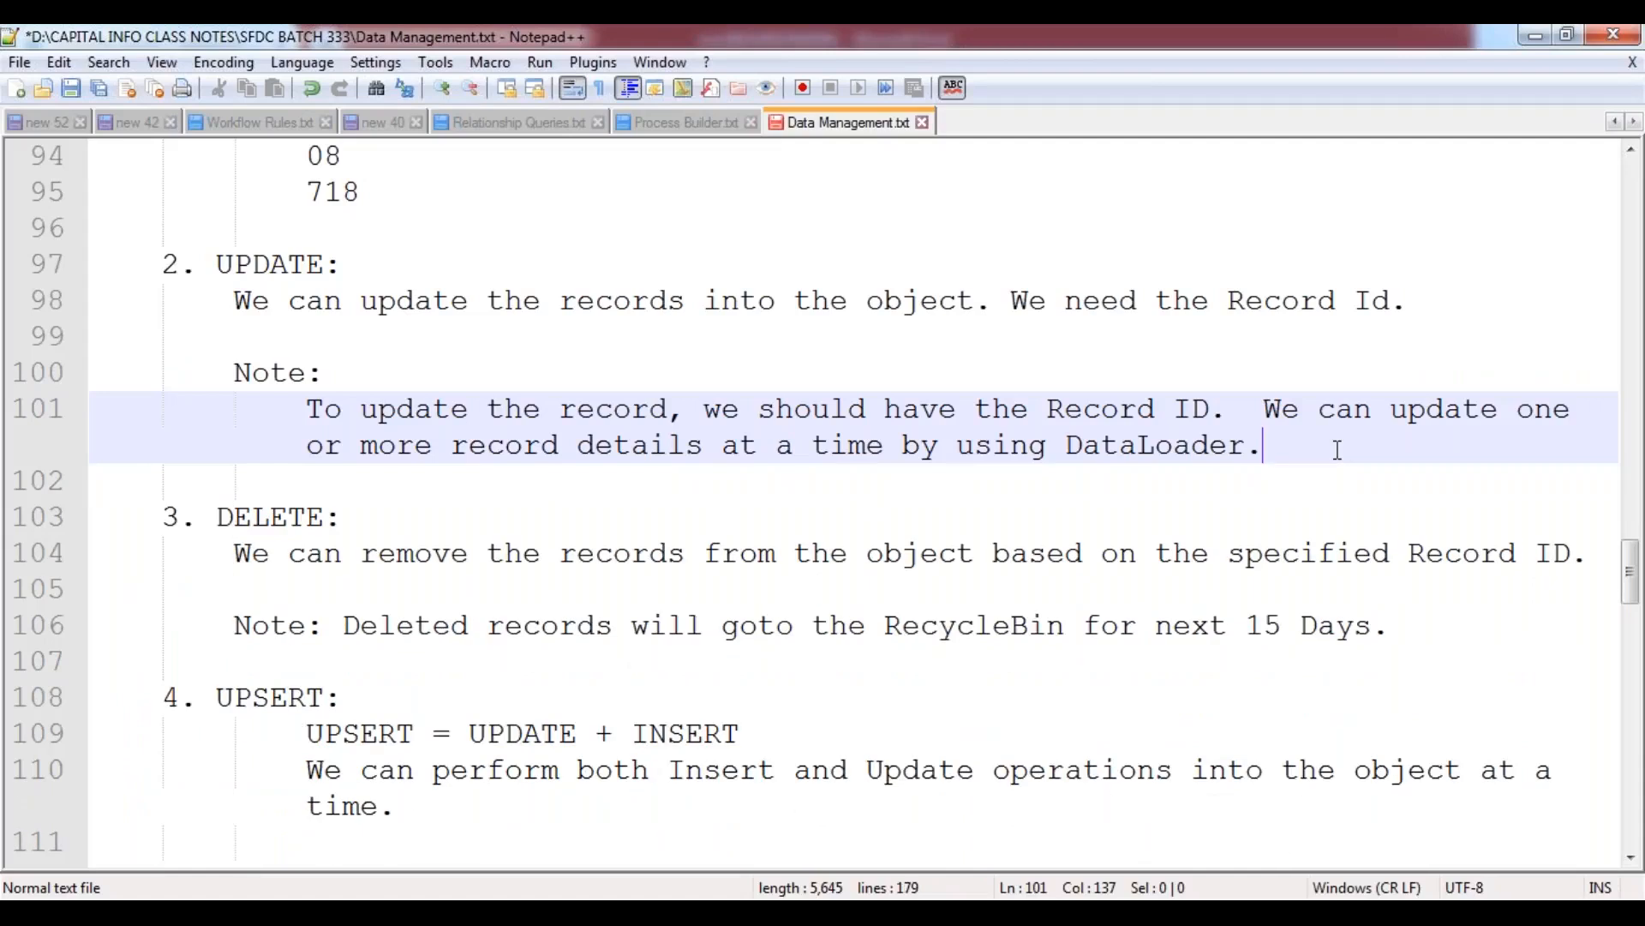
Add an indented blank line below the UPSERT description, before the EXPORT section, and save the file.
{"action": "key", "text": "Down"}
{"action": "key", "text": "Down"}
{"action": "key", "text": "Down"}
{"action": "key", "text": "Down"}
{"action": "key", "text": "Down"}
{"action": "key", "text": "Down"}
{"action": "key", "text": "Down"}
{"action": "key", "text": "Down"}
{"action": "key", "text": "Down"}
{"action": "key", "text": "Down"}
{"action": "key", "text": "Down"}
{"action": "key", "text": "Down"}
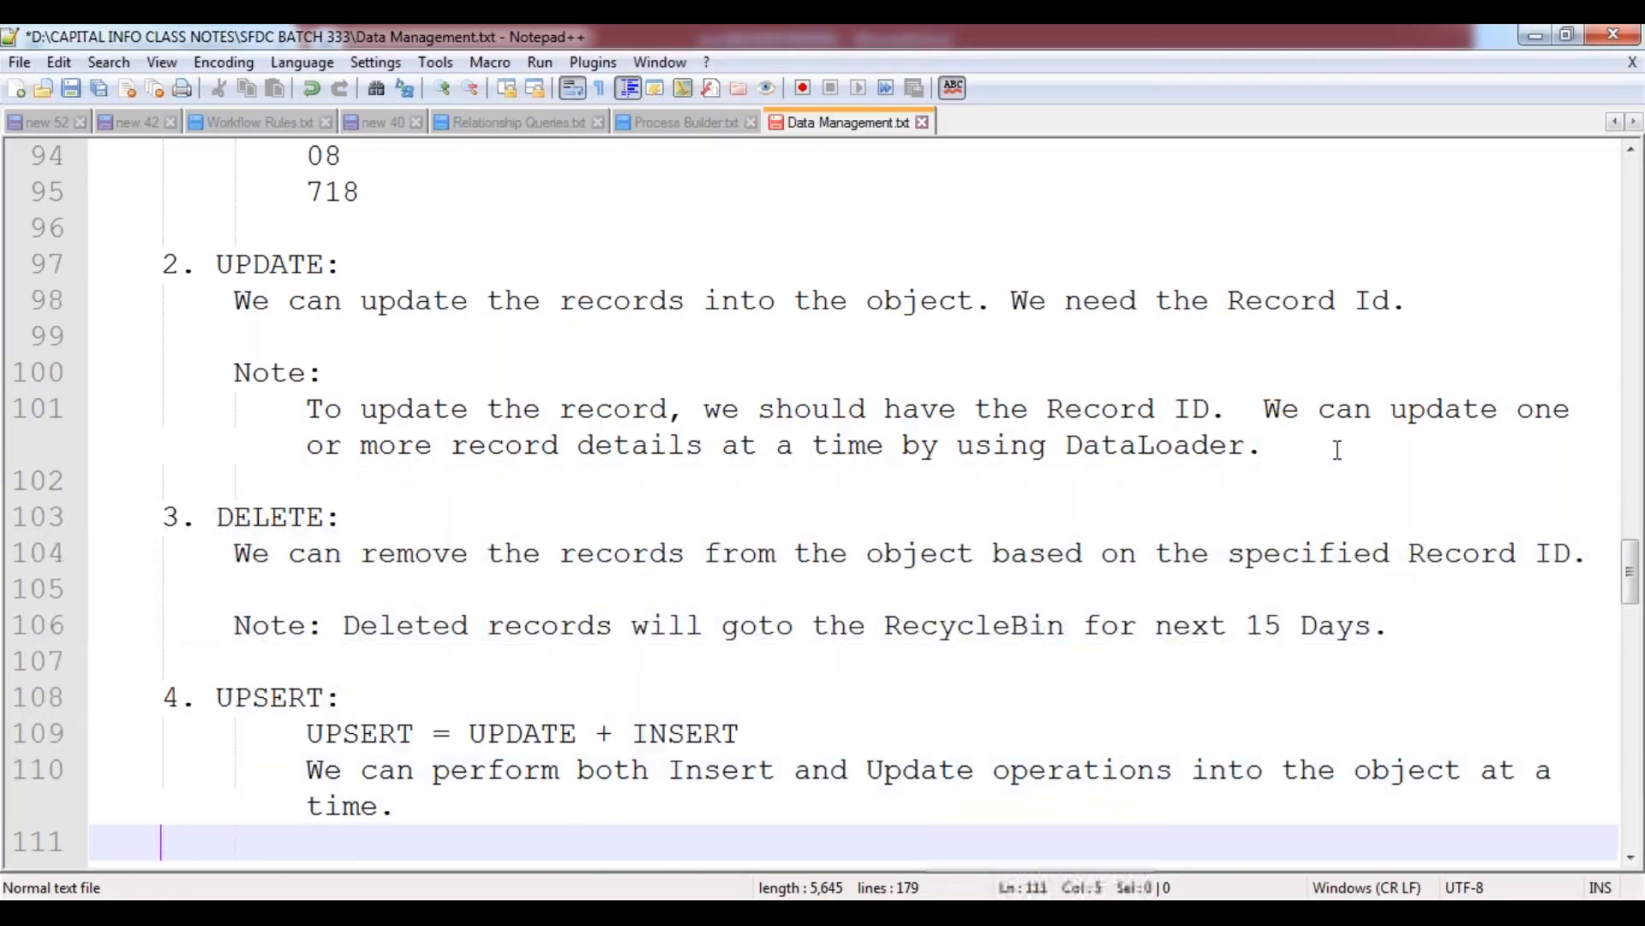
{"action": "key", "text": "Up"}
{"action": "key", "text": "Up"}
{"action": "key", "text": "Down"}
{"action": "key", "text": "Return"}
{"action": "key", "text": "Return"}
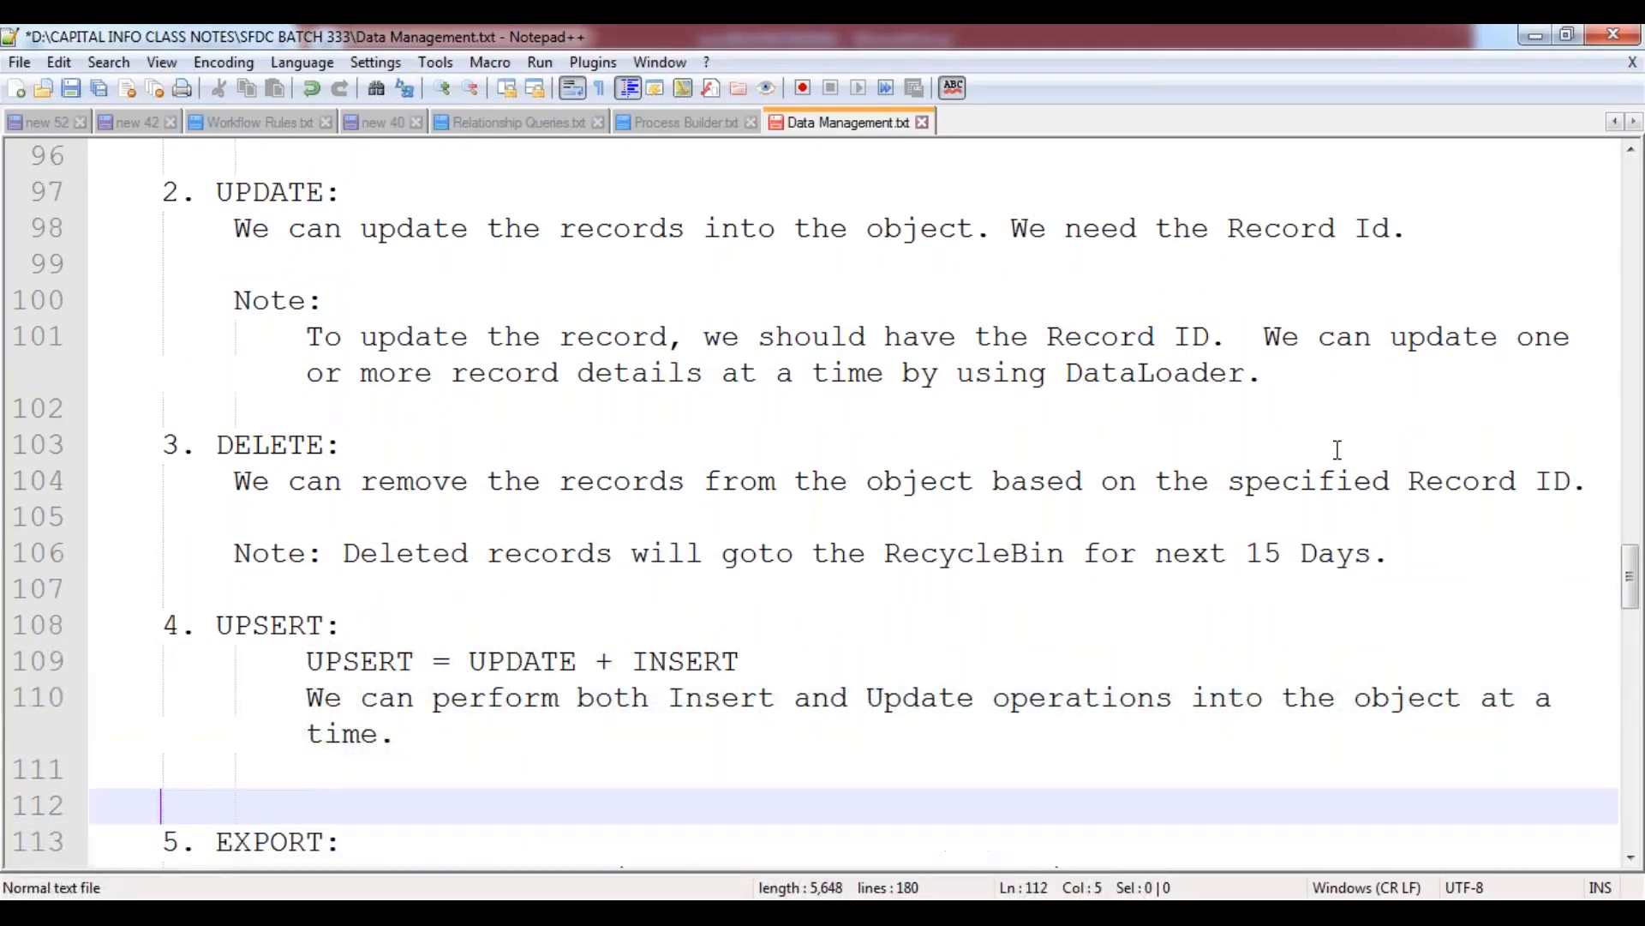
{"action": "key", "text": "Up"}
{"action": "key", "text": "Up"}
{"action": "key", "text": "Down"}
{"action": "key", "text": "Tab"}
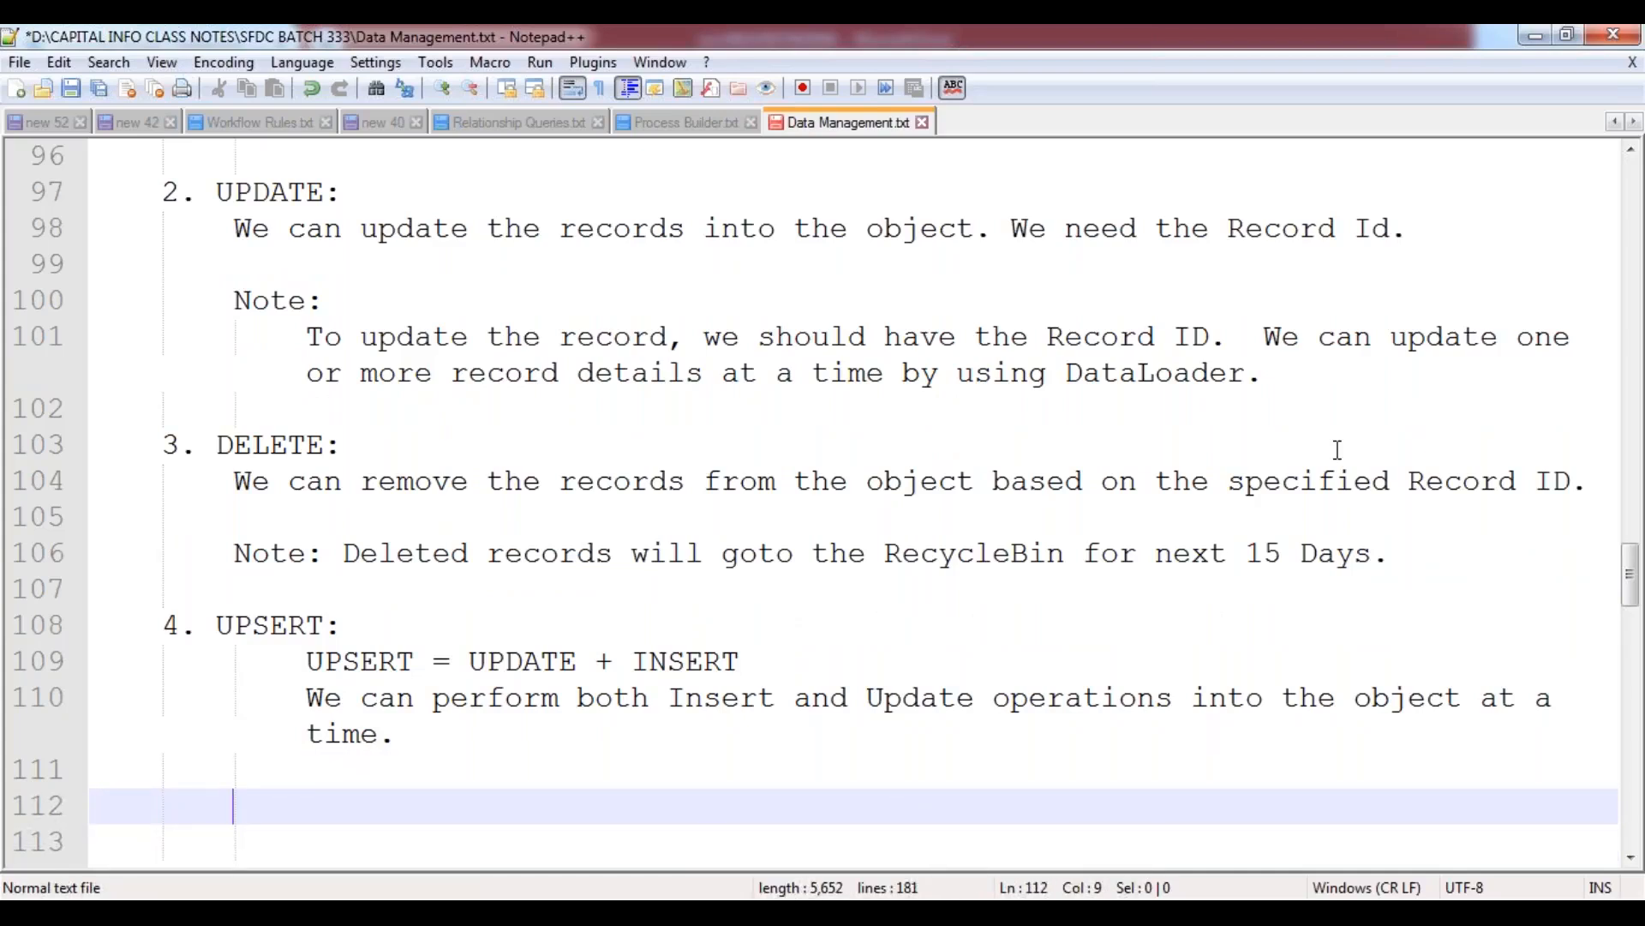
{"action": "key", "text": "Tab"}
{"action": "key", "text": "BackSpace"}
{"action": "key", "text": "ctrl+s"}
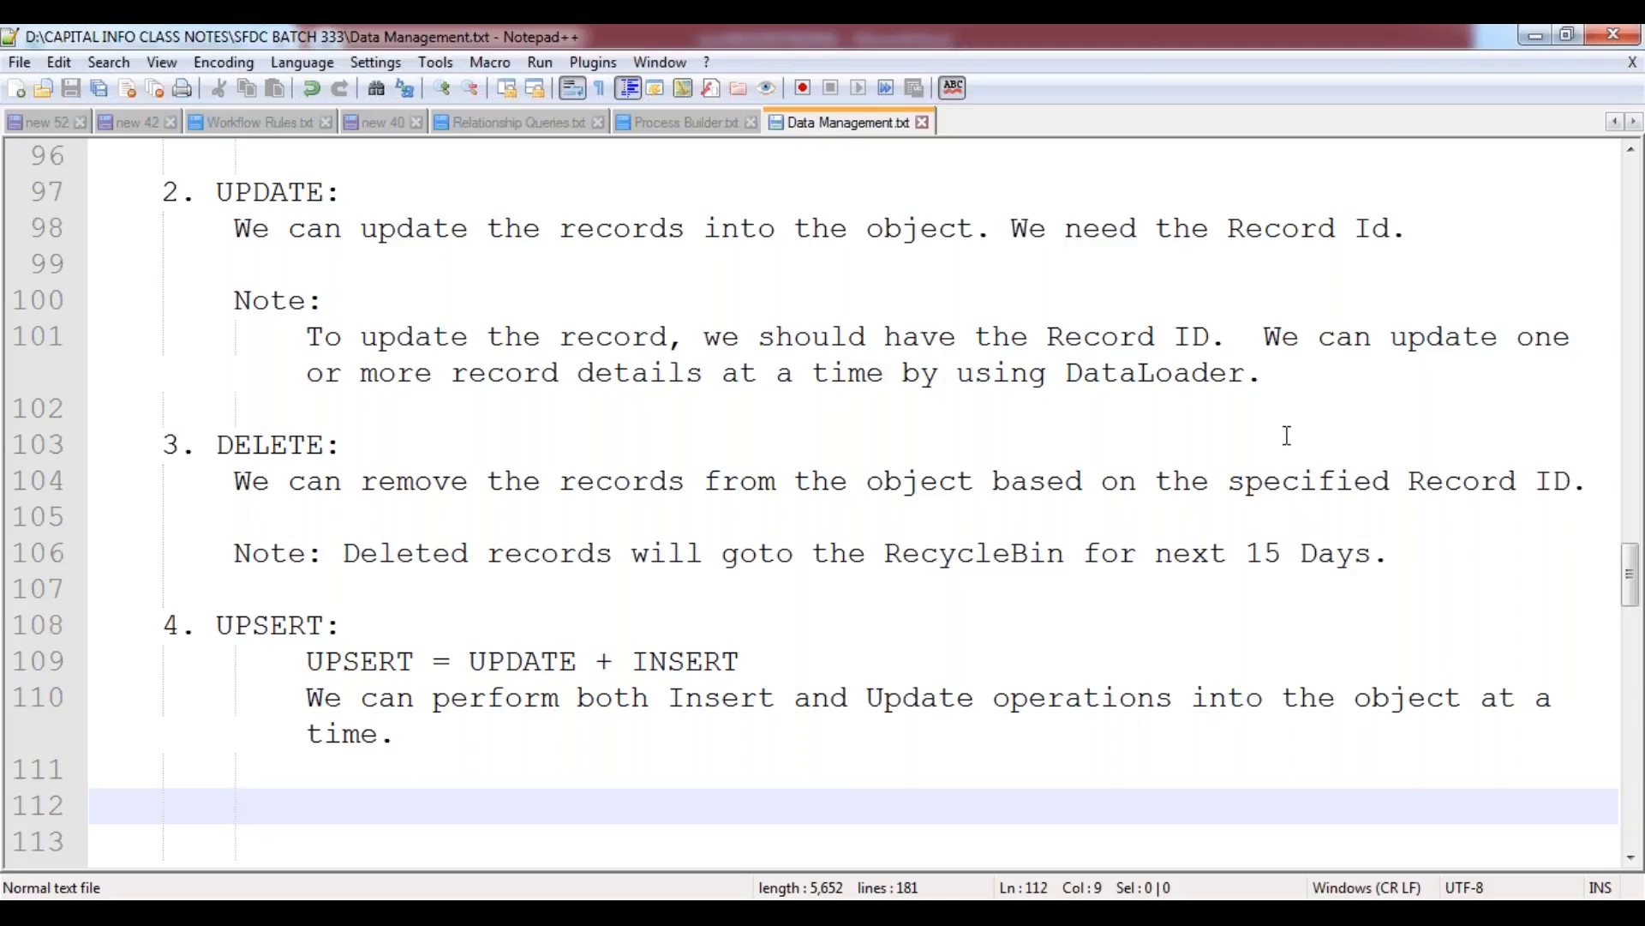
Add "Note:" under UPSERT and begin an indented line below it with "We need to place records inside".
{"action": "scroll", "coordinate": [940, 586], "scroll_direction": "down", "scroll_amount": 1}
{"action": "scroll", "coordinate": [940, 586], "scroll_direction": "down", "scroll_amount": 3}
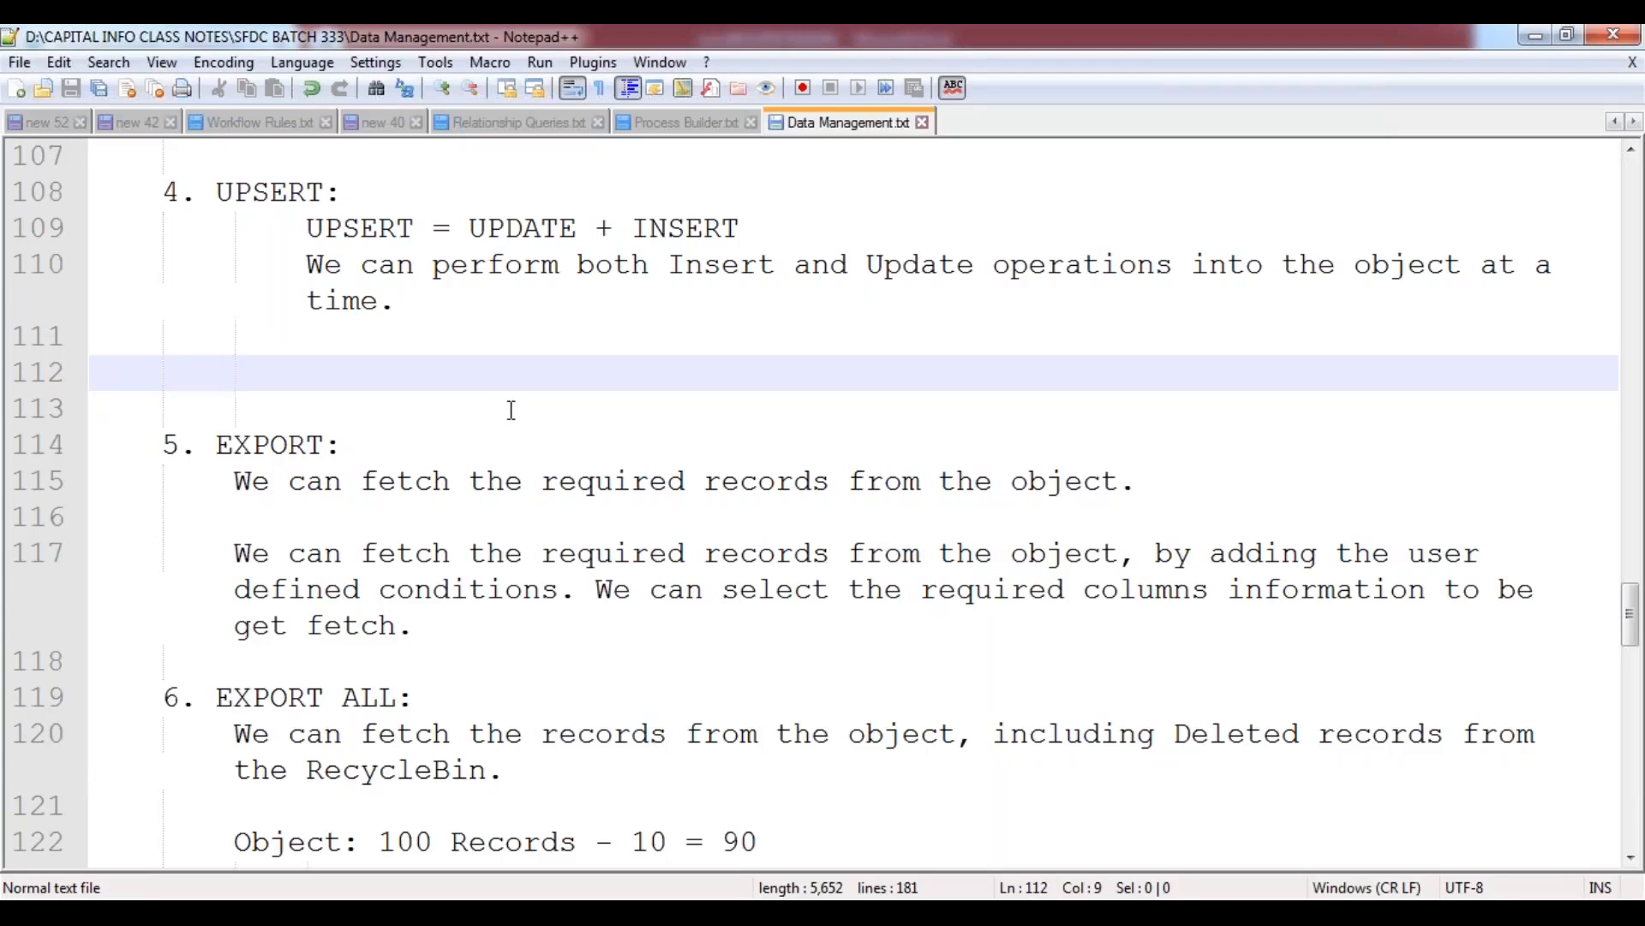
{"action": "type", "text": "Note:"}
{"action": "key", "text": "Return"}
{"action": "key", "text": "Tab"}
{"action": "type", "text": "We need to place both"}
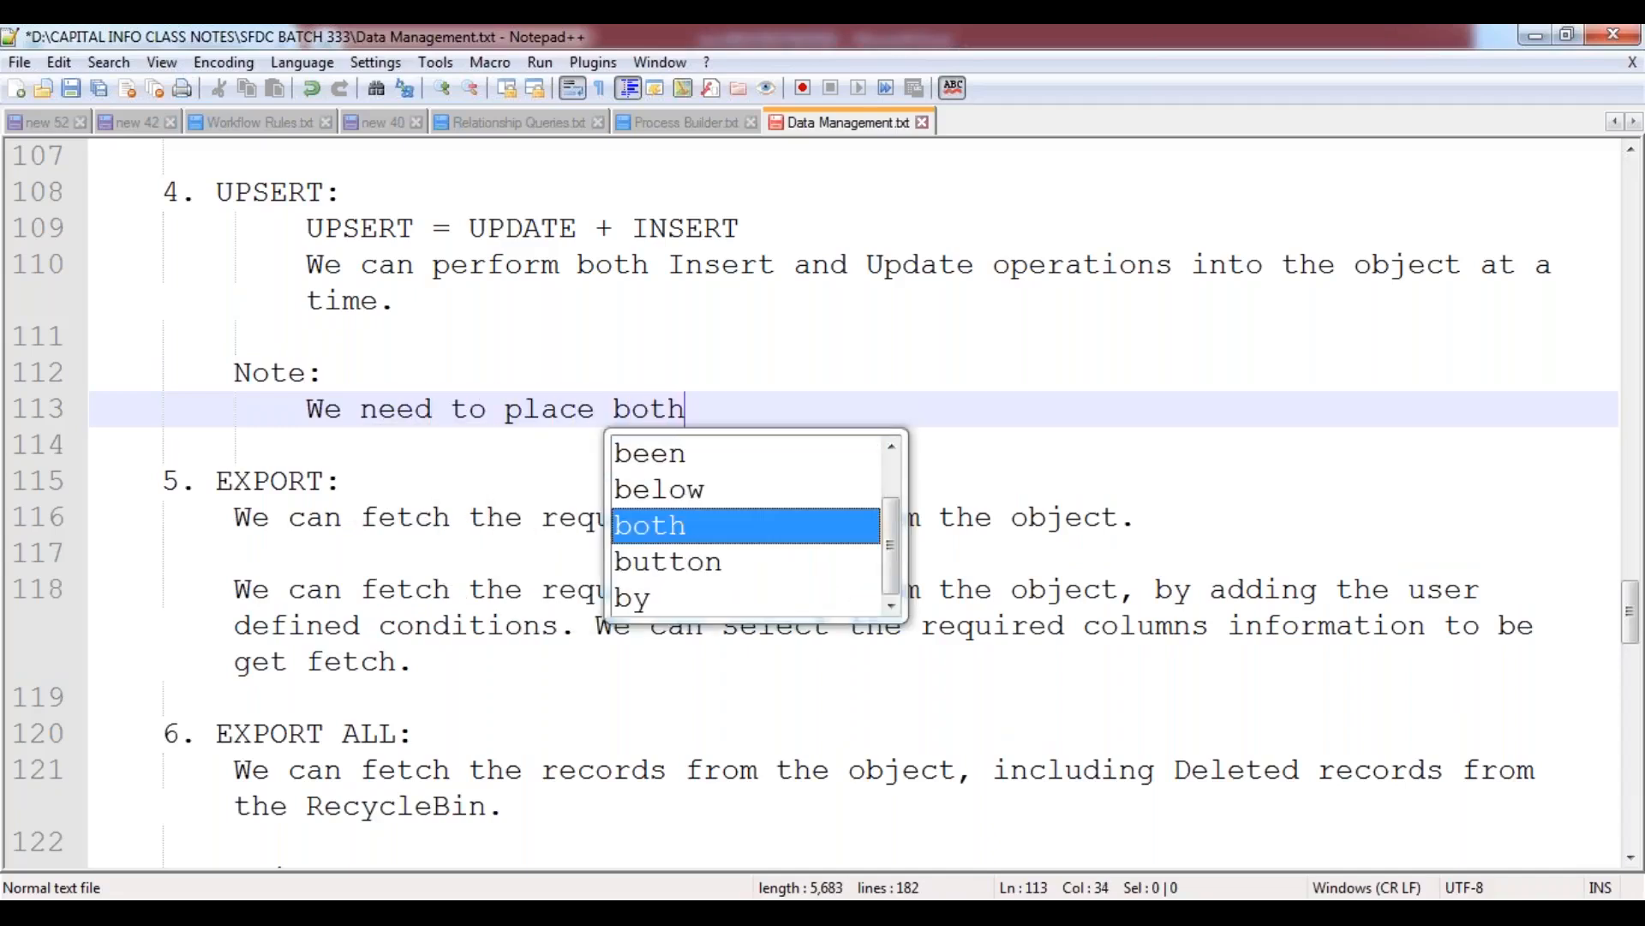
{"action": "key", "text": "BackSpace"}
{"action": "key", "text": "BackSpace"}
{"action": "key", "text": "BackSpace"}
{"action": "key", "text": "BackSpace"}
{"action": "type", "text": "rds inside the"}
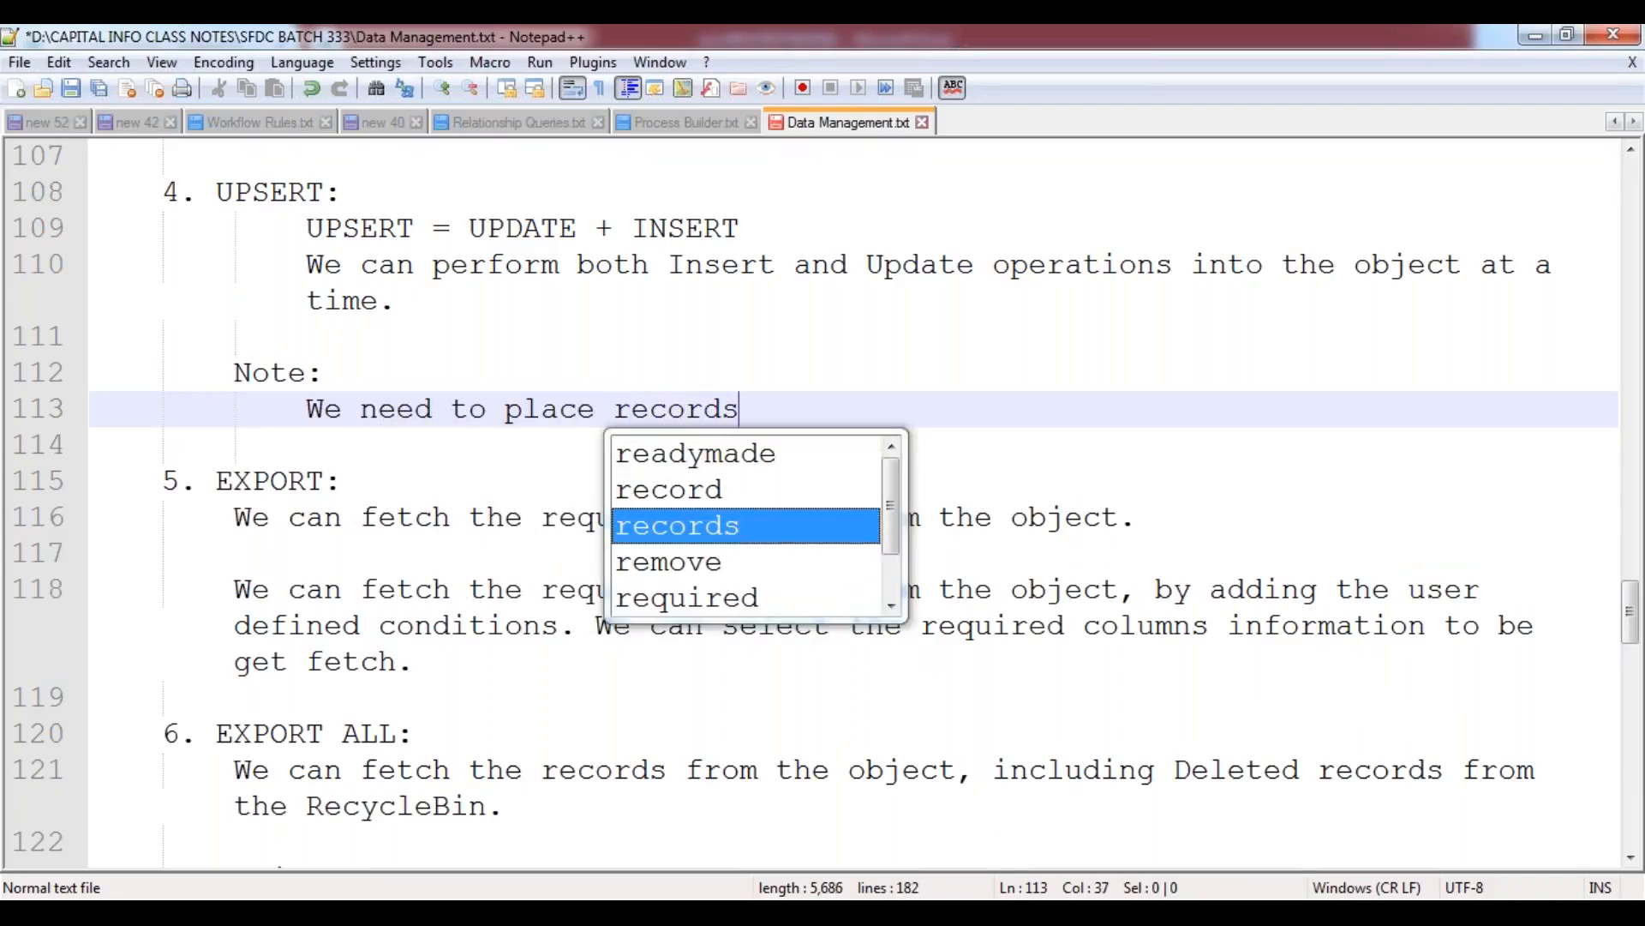
{"action": "key", "text": "BackSpace"}
{"action": "key", "text": "BackSpace"}
{"action": "key", "text": "BackSpace"}
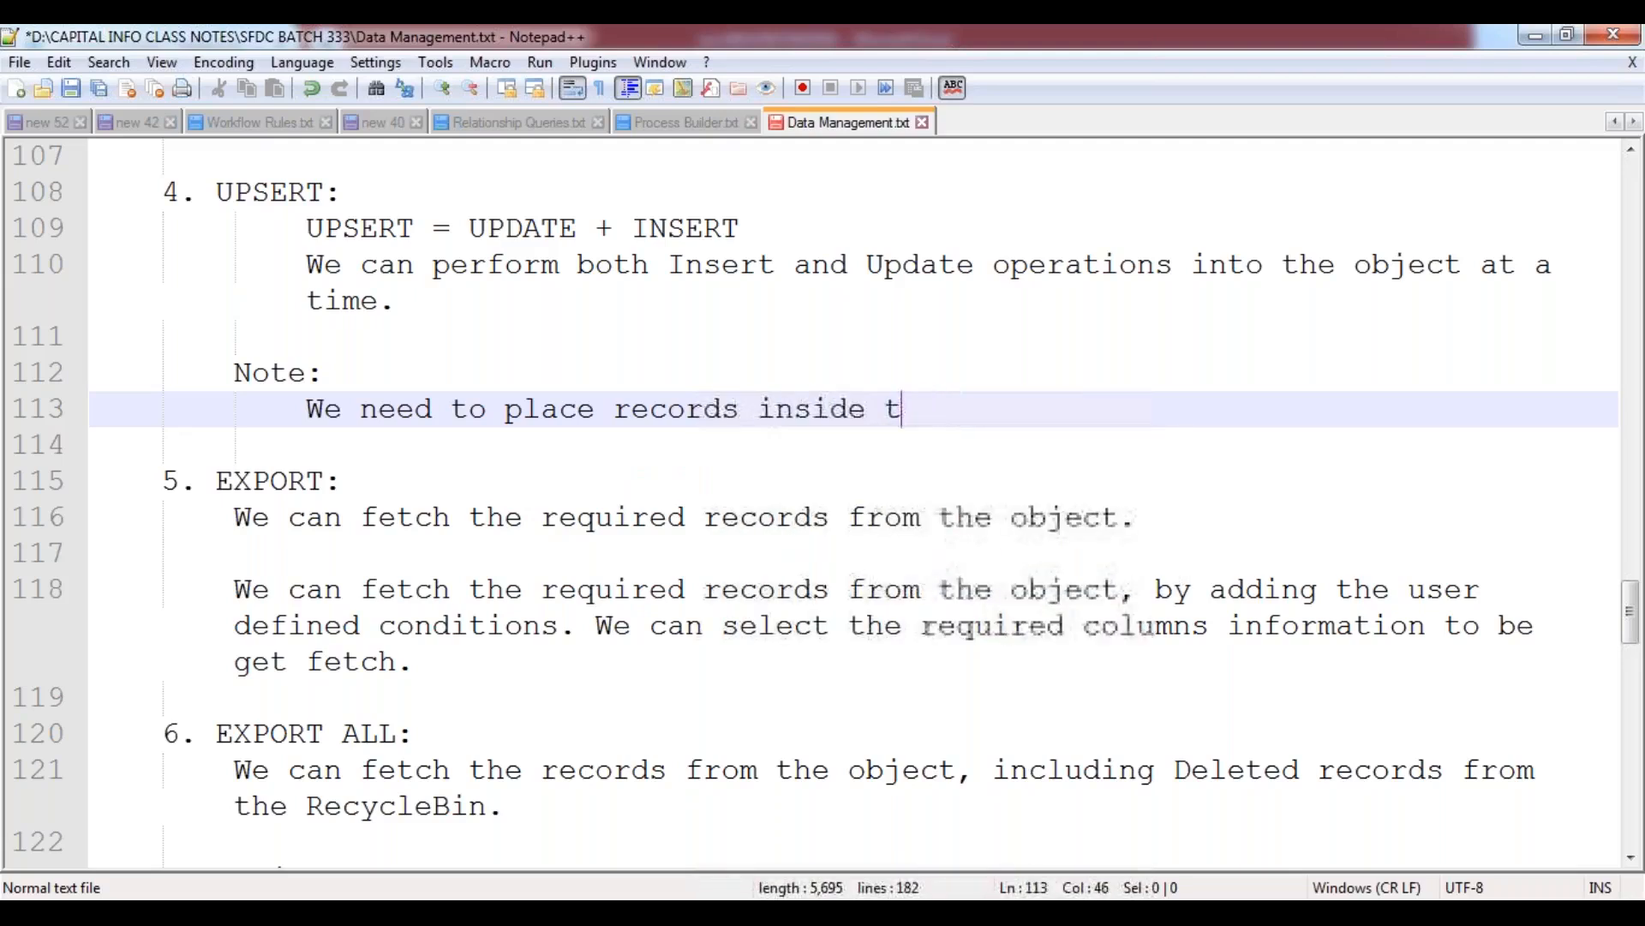
{"action": "key", "text": "BackSpace"}
Complete the UPSERT note sentence with "an CSV file, which needs to be get Inserted and Updated.".
{"action": "type", "text": "an "}
{"action": "type", "text": "CSV field"}
{"action": "key", "text": "BackSpace"}
{"action": "key", "text": "BackSpace"}
{"action": "key", "text": "BackSpace"}
{"action": "type", "text": "le, which needs to be get "}
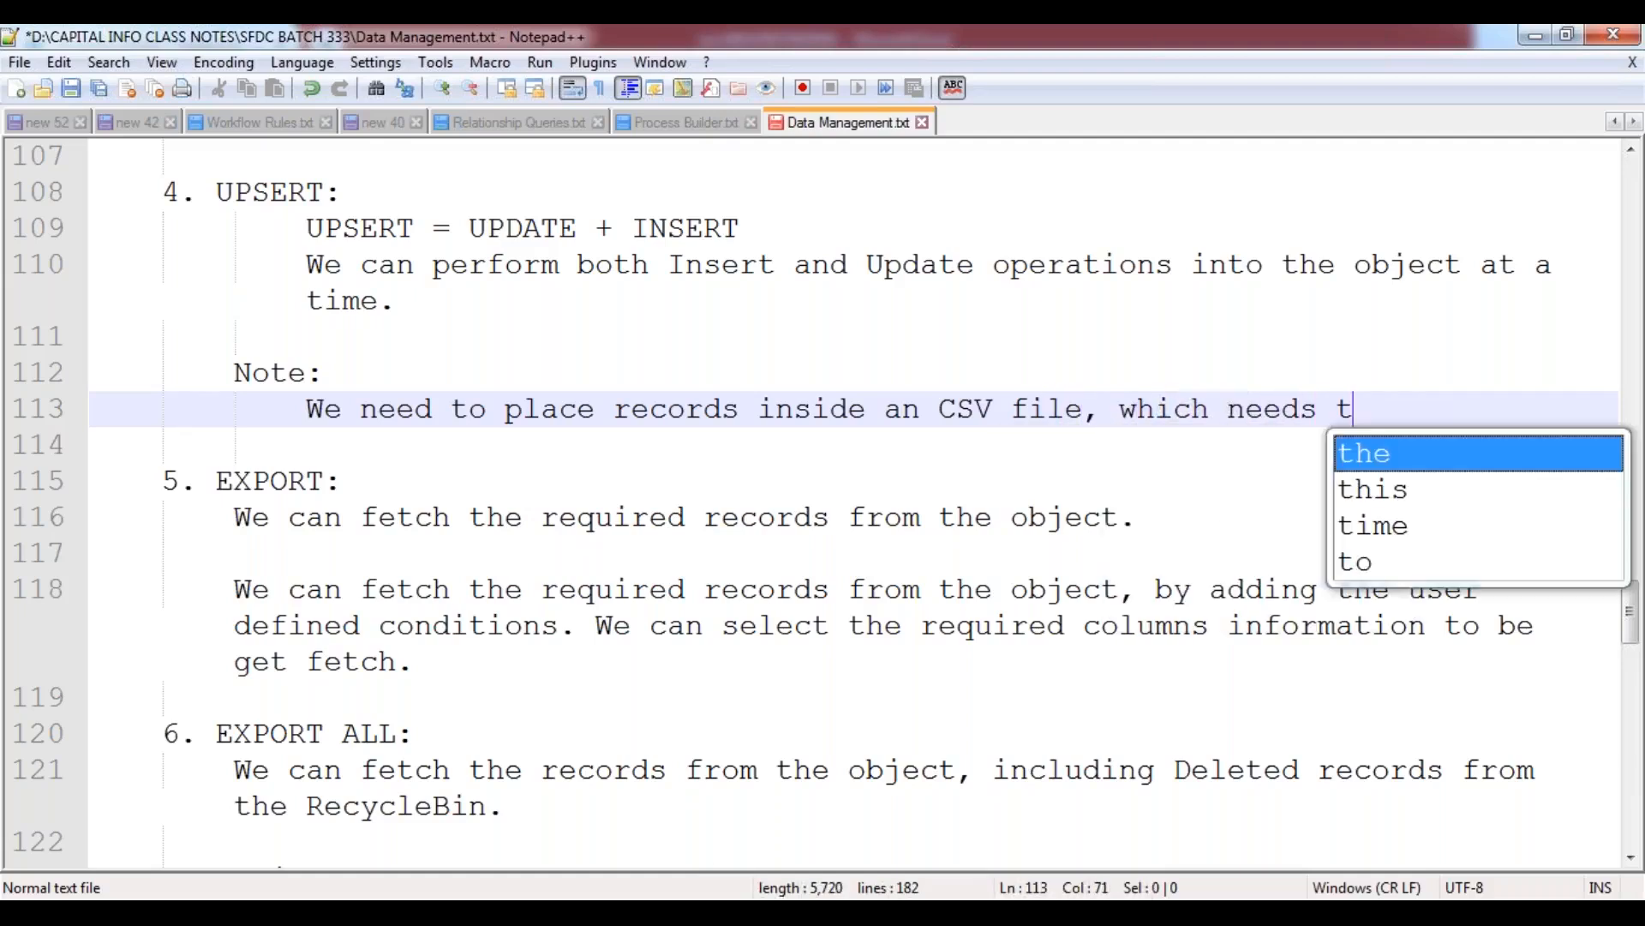
{"action": "type", "text": "Inserted and "}
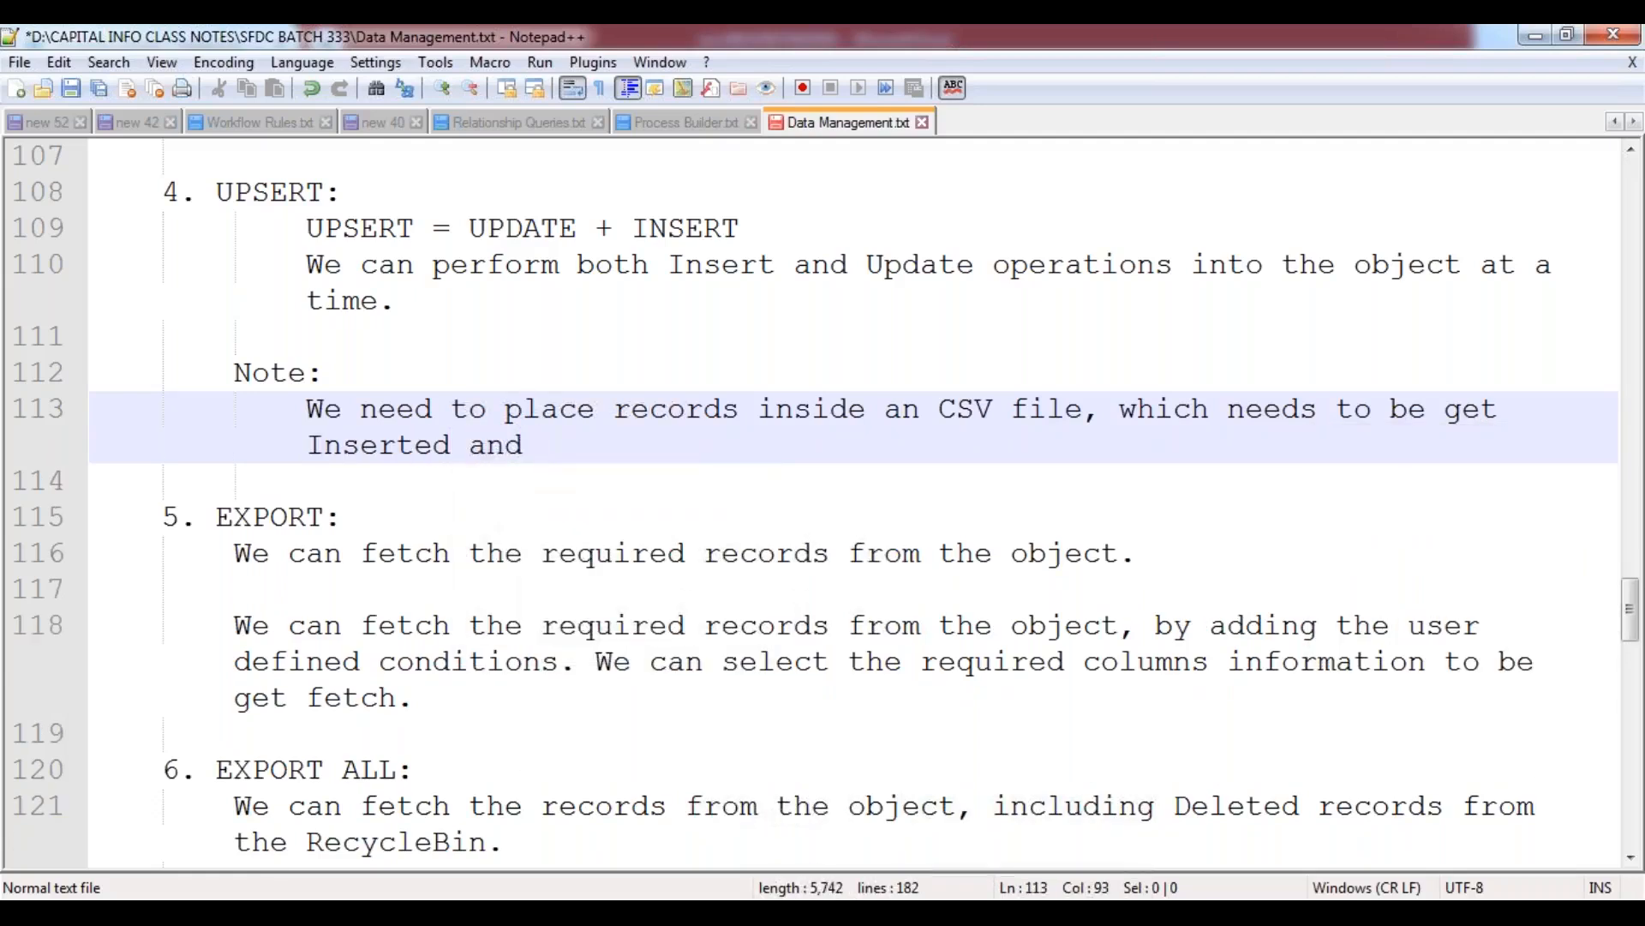
{"action": "type", "text": "Updates"}
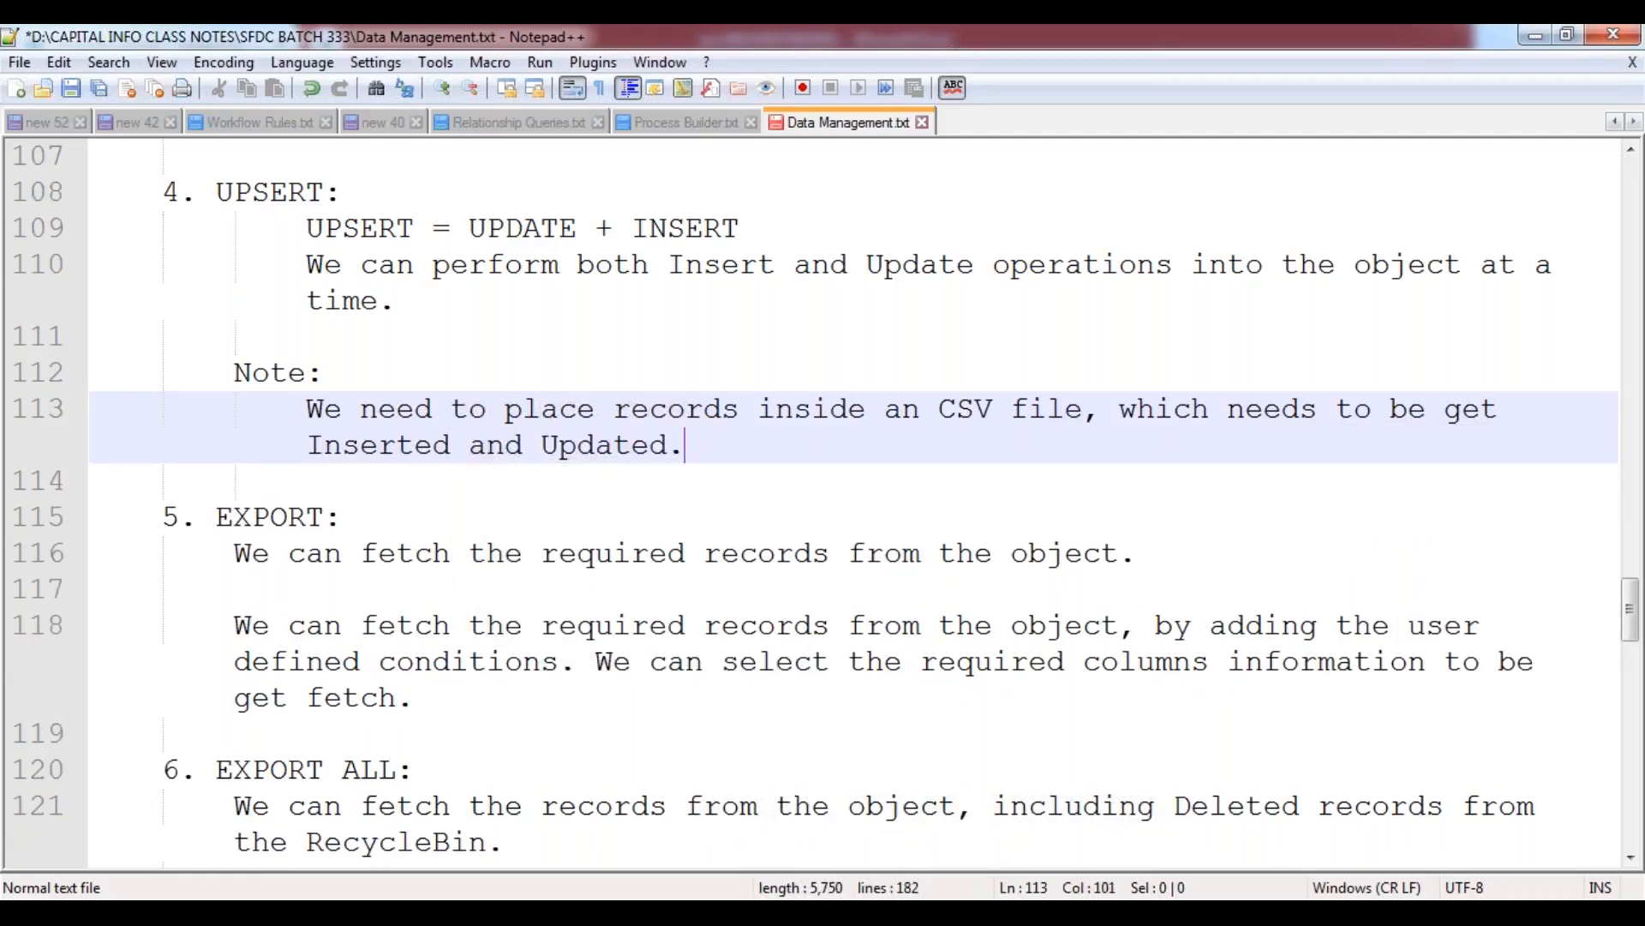
Add a blank line under the UPSERT note sentence, followed by "DataLoader will differentiate the records based on the Record ID.".
{"action": "key", "text": "Return"}
{"action": "key", "text": "Return"}
{"action": "type", "text": "Data"}
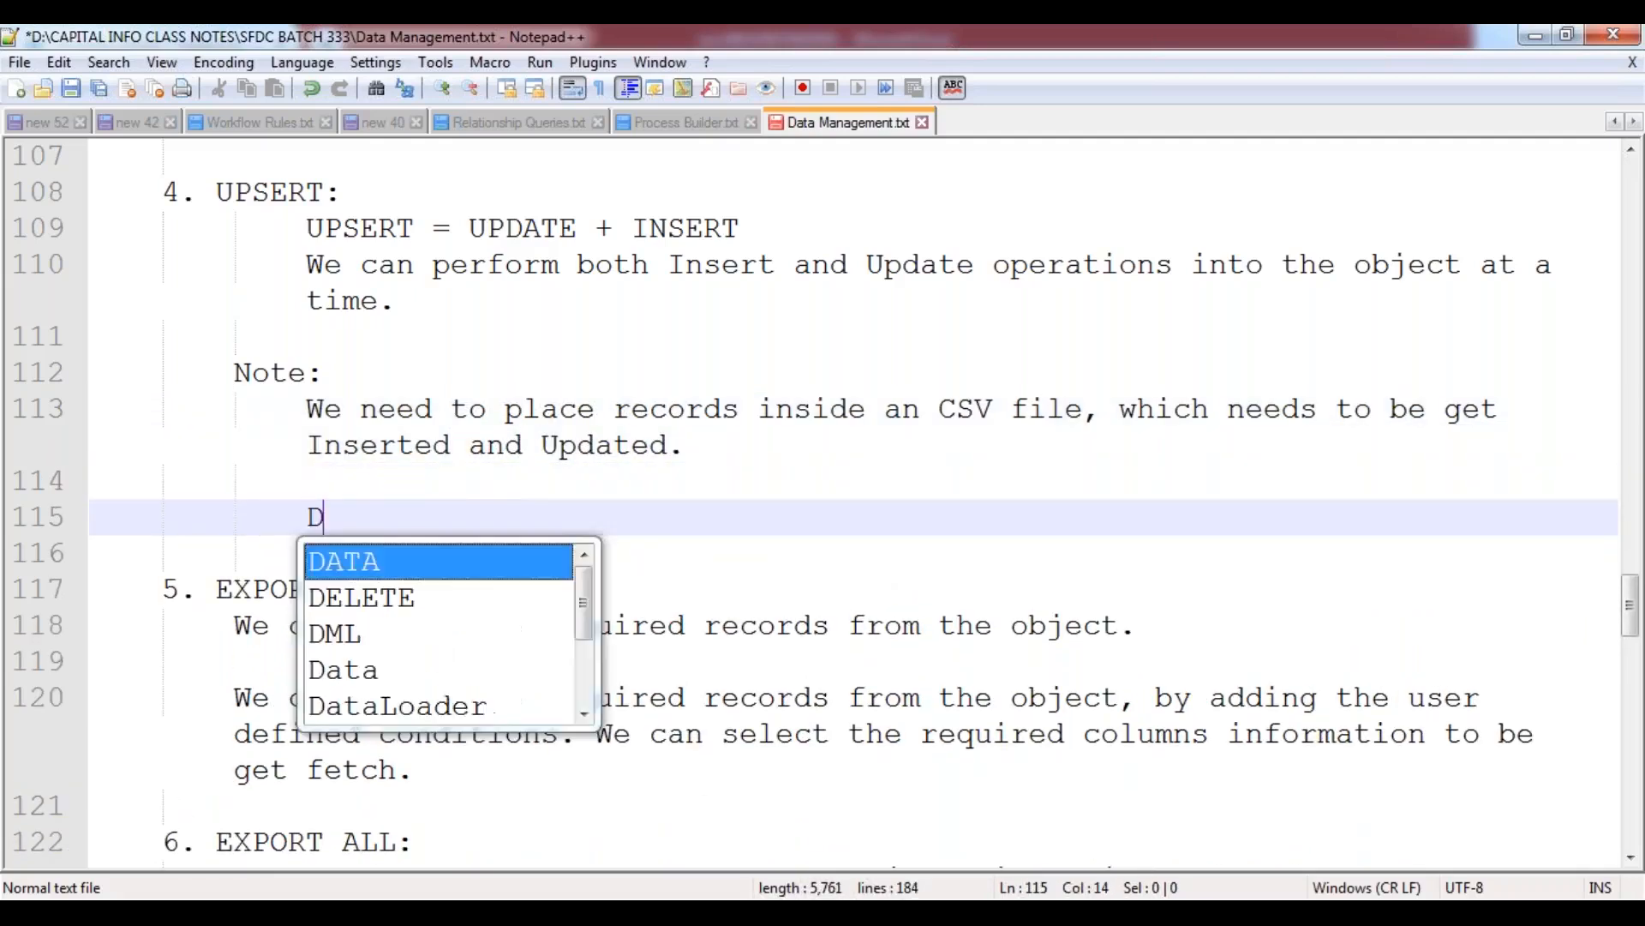
{"action": "key", "text": "Down"}
{"action": "key", "text": "Return"}
{"action": "type", "text": "wi"}
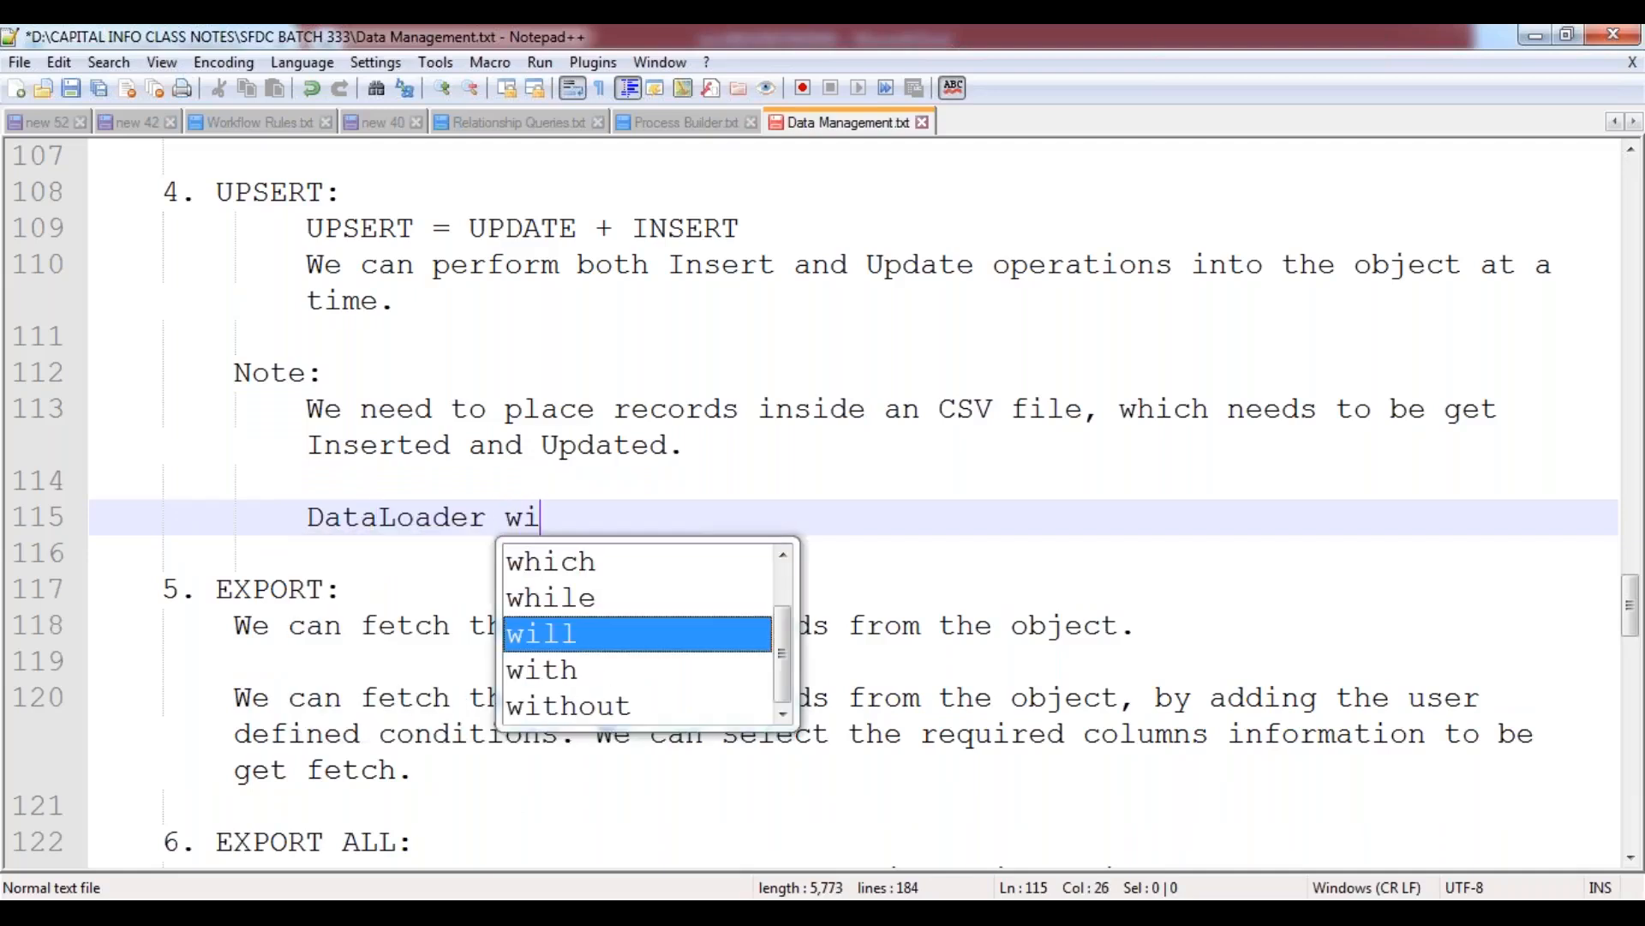
{"action": "type", "text": "ll differen"}
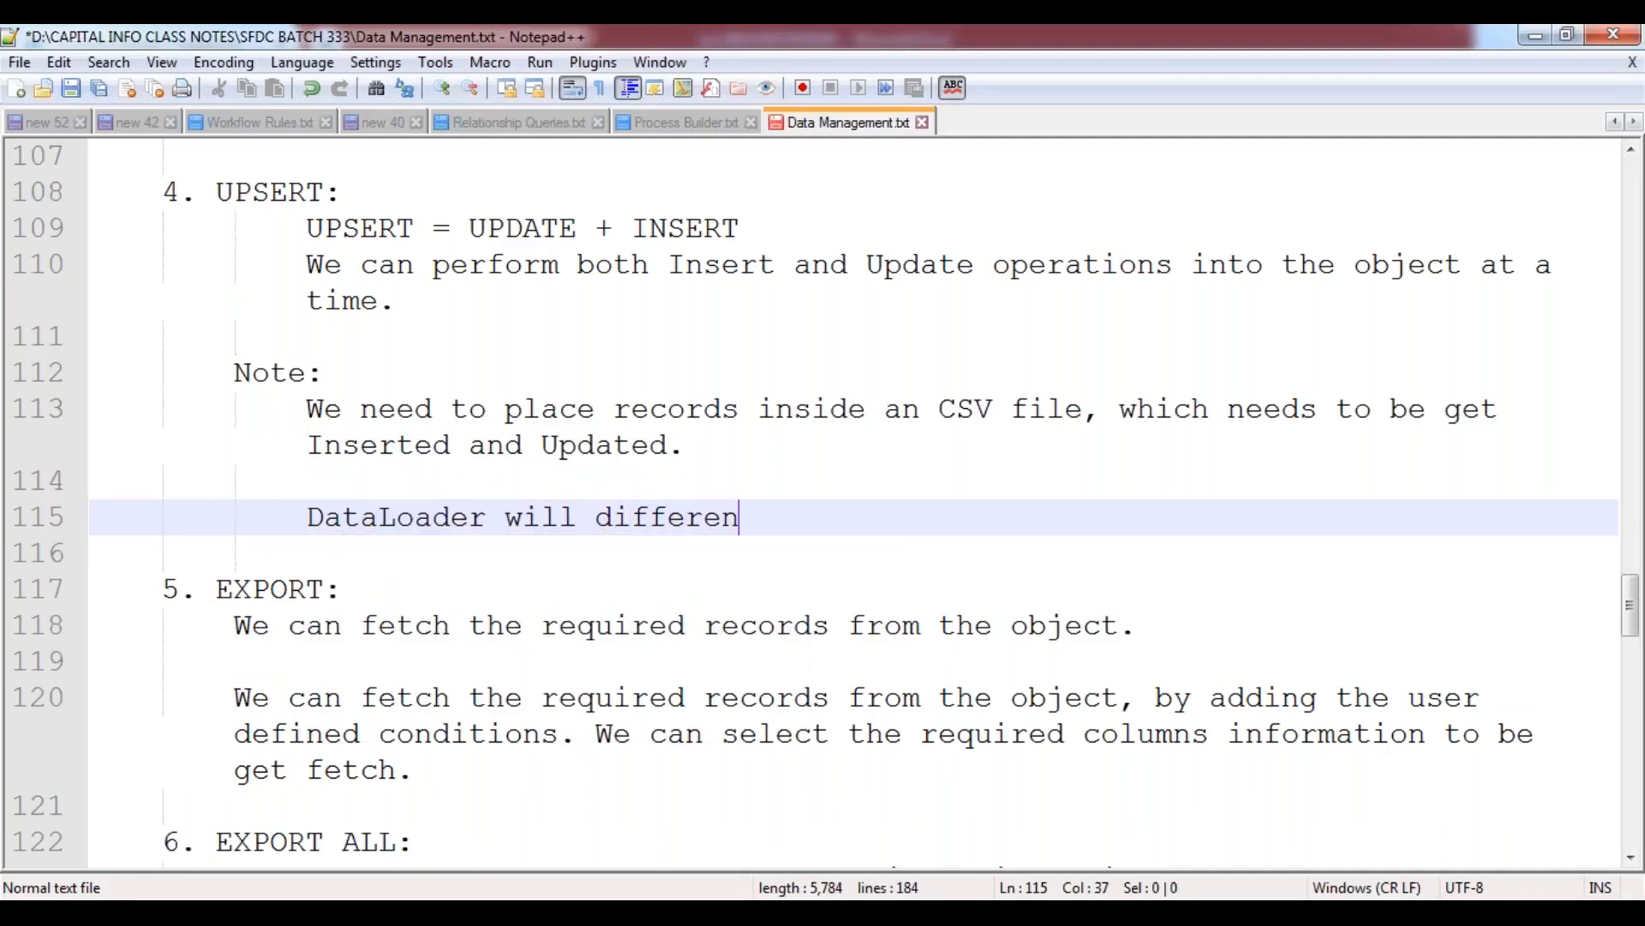
{"action": "type", "text": "tiate t"}
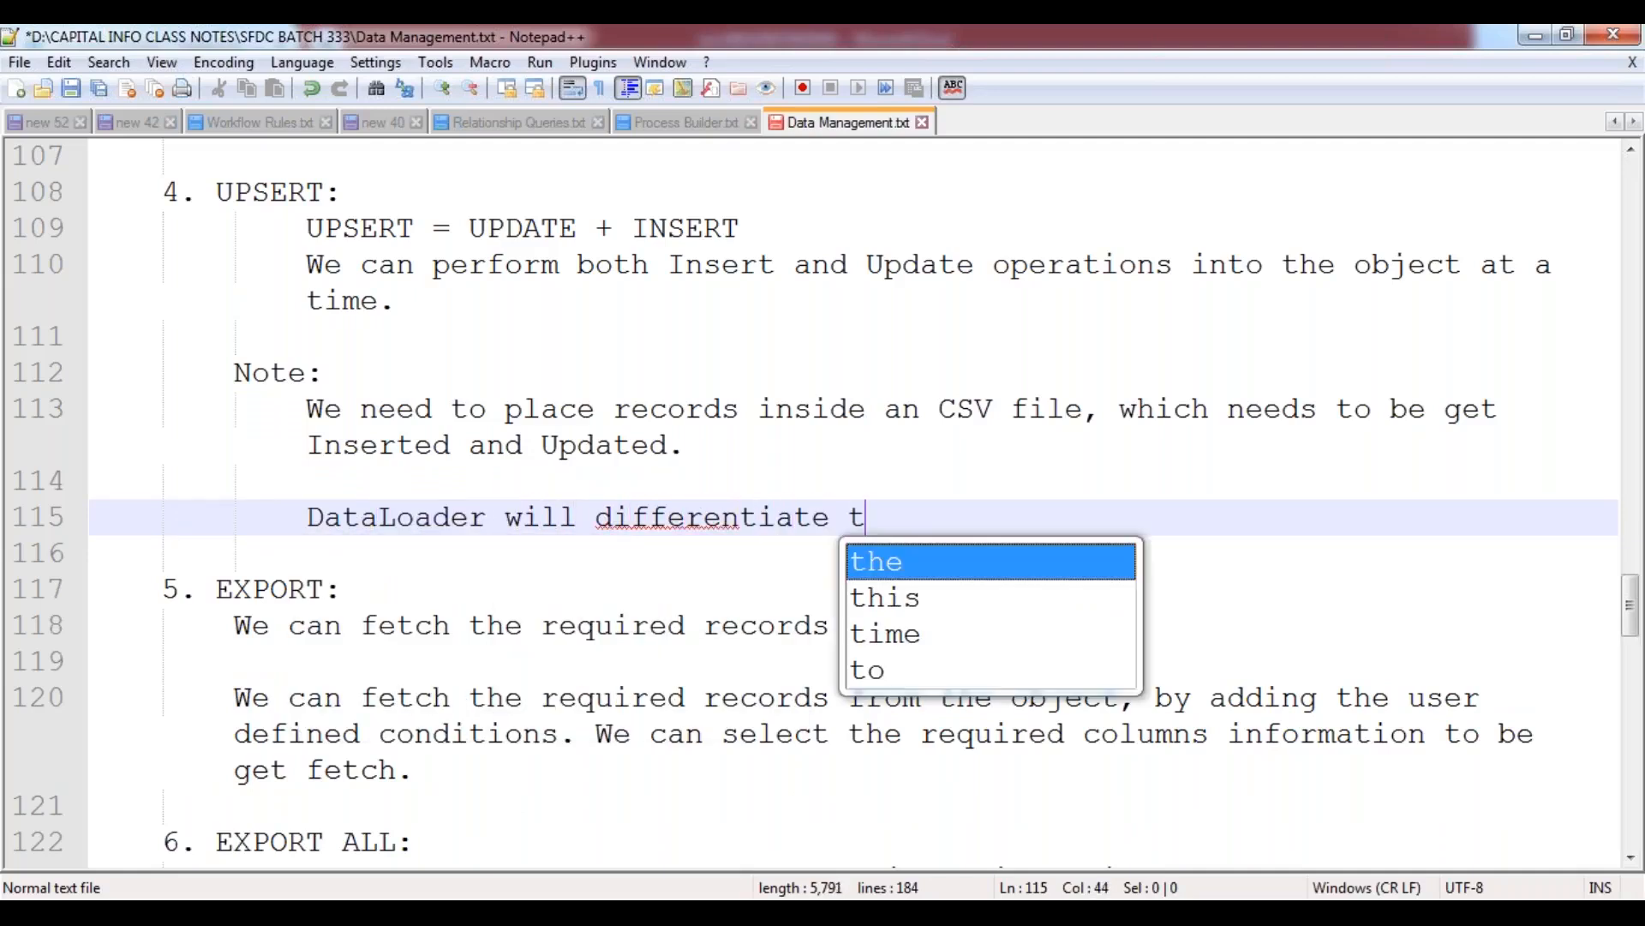
{"action": "type", "text": "he records"}
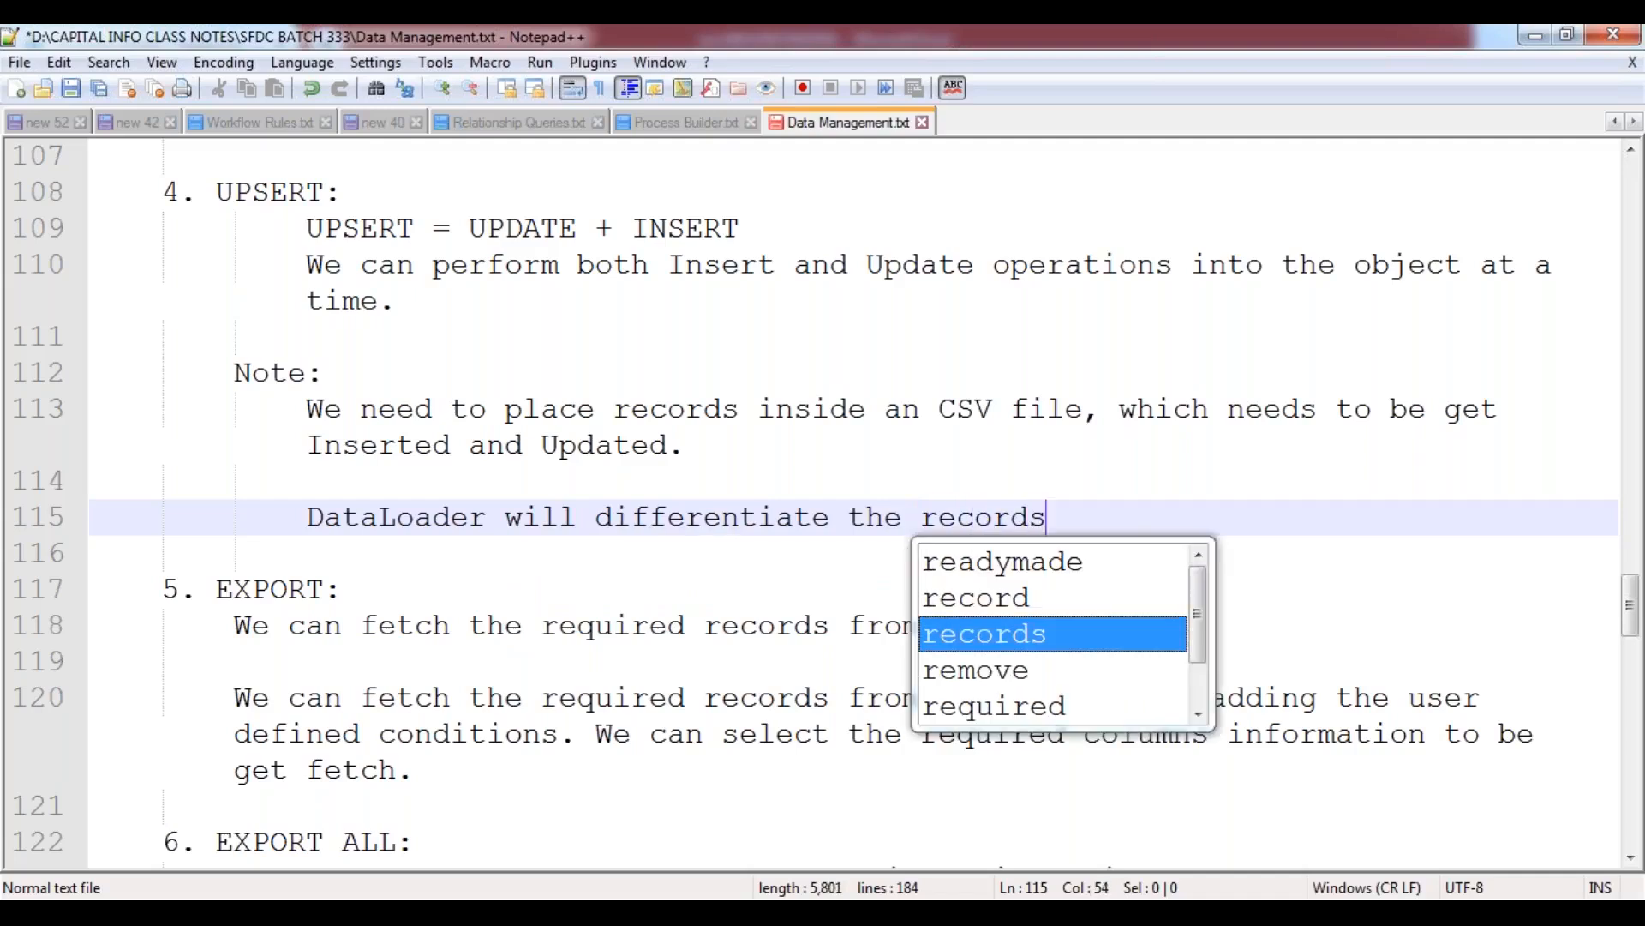
{"action": "type", "text": " based on"}
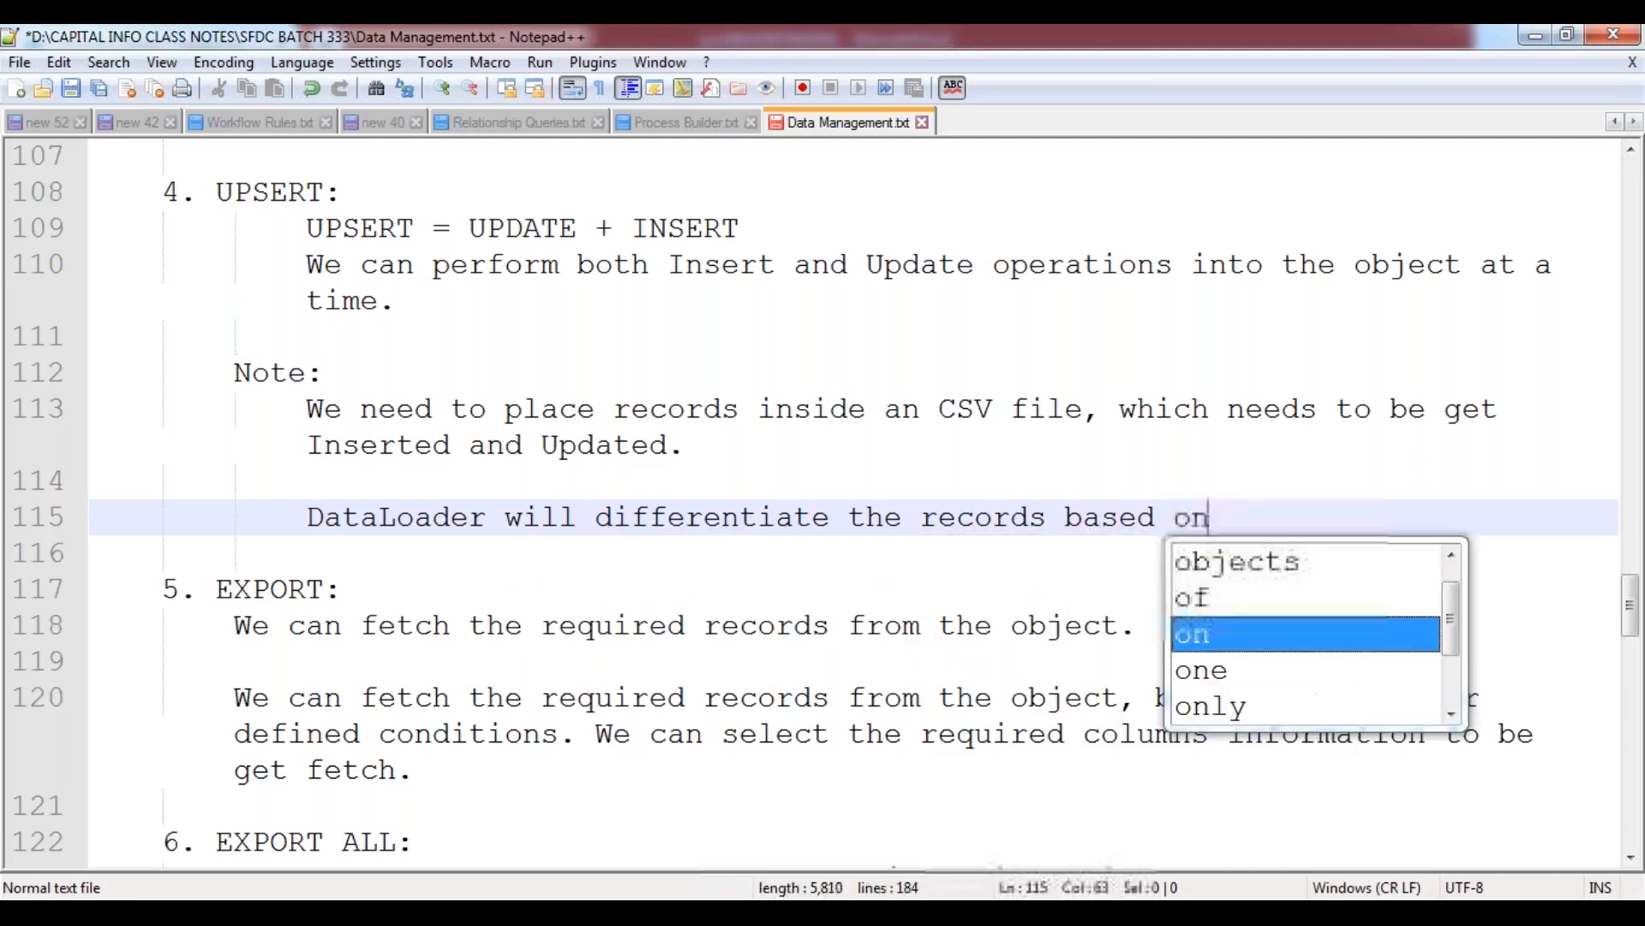
{"action": "type", "text": " the Record "}
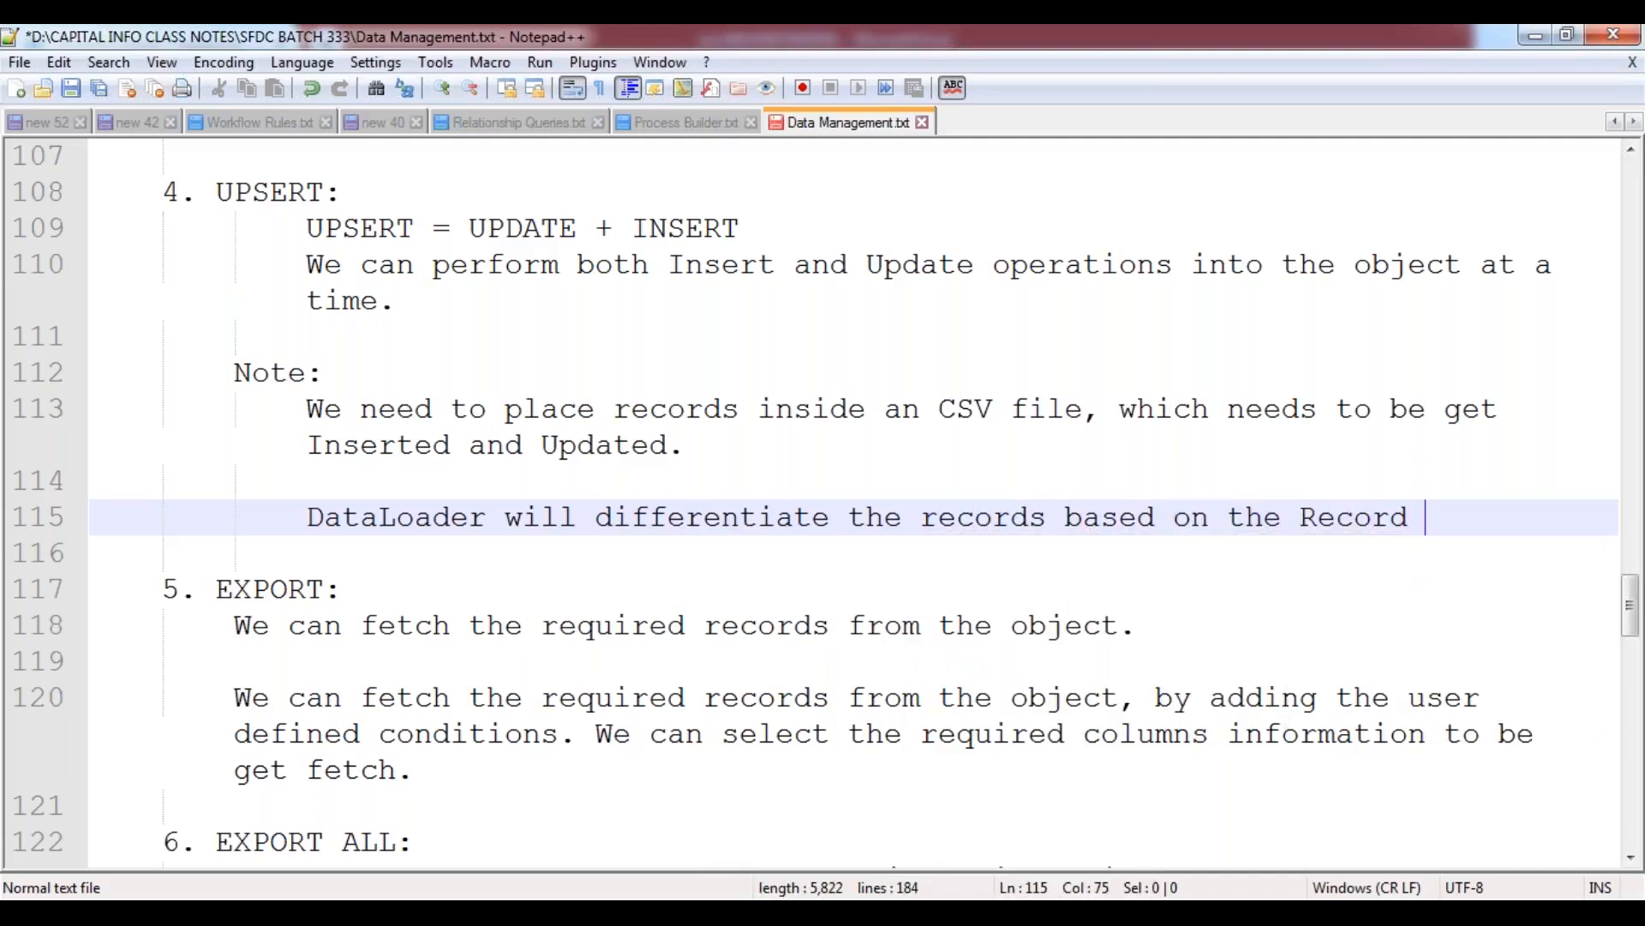
{"action": "type", "text": "ID."}
Leave a blank line below the DataLoader sentence and begin a further-indented line with "It will".
{"action": "key", "text": "Return"}
{"action": "key", "text": "Return"}
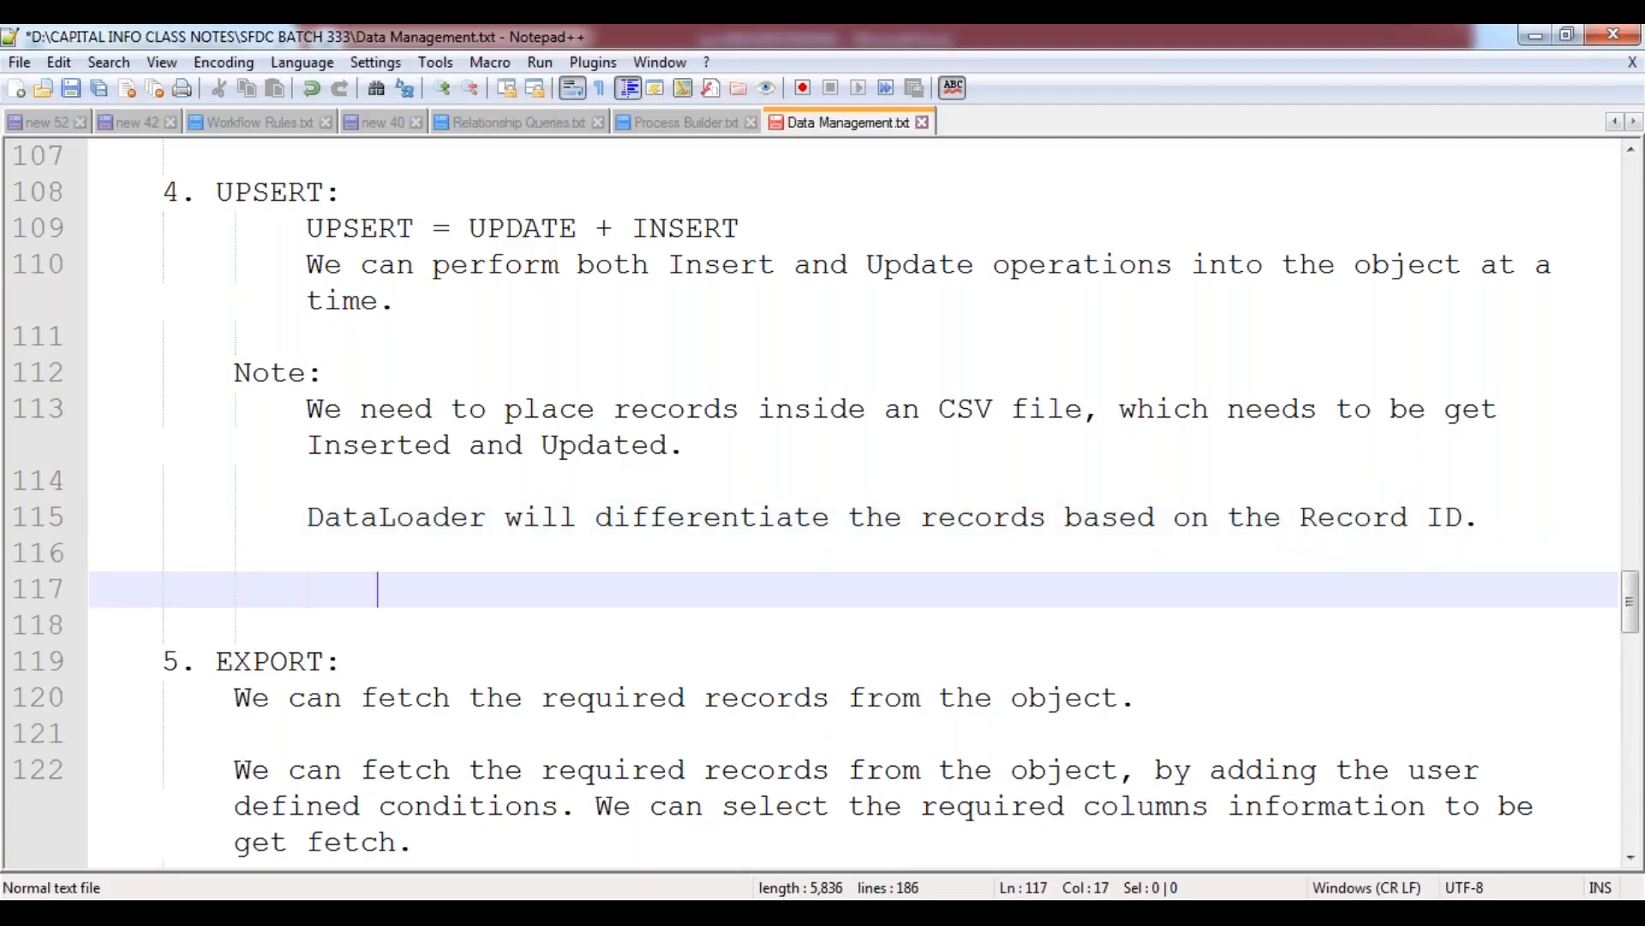
{"action": "type", "text": "I"}
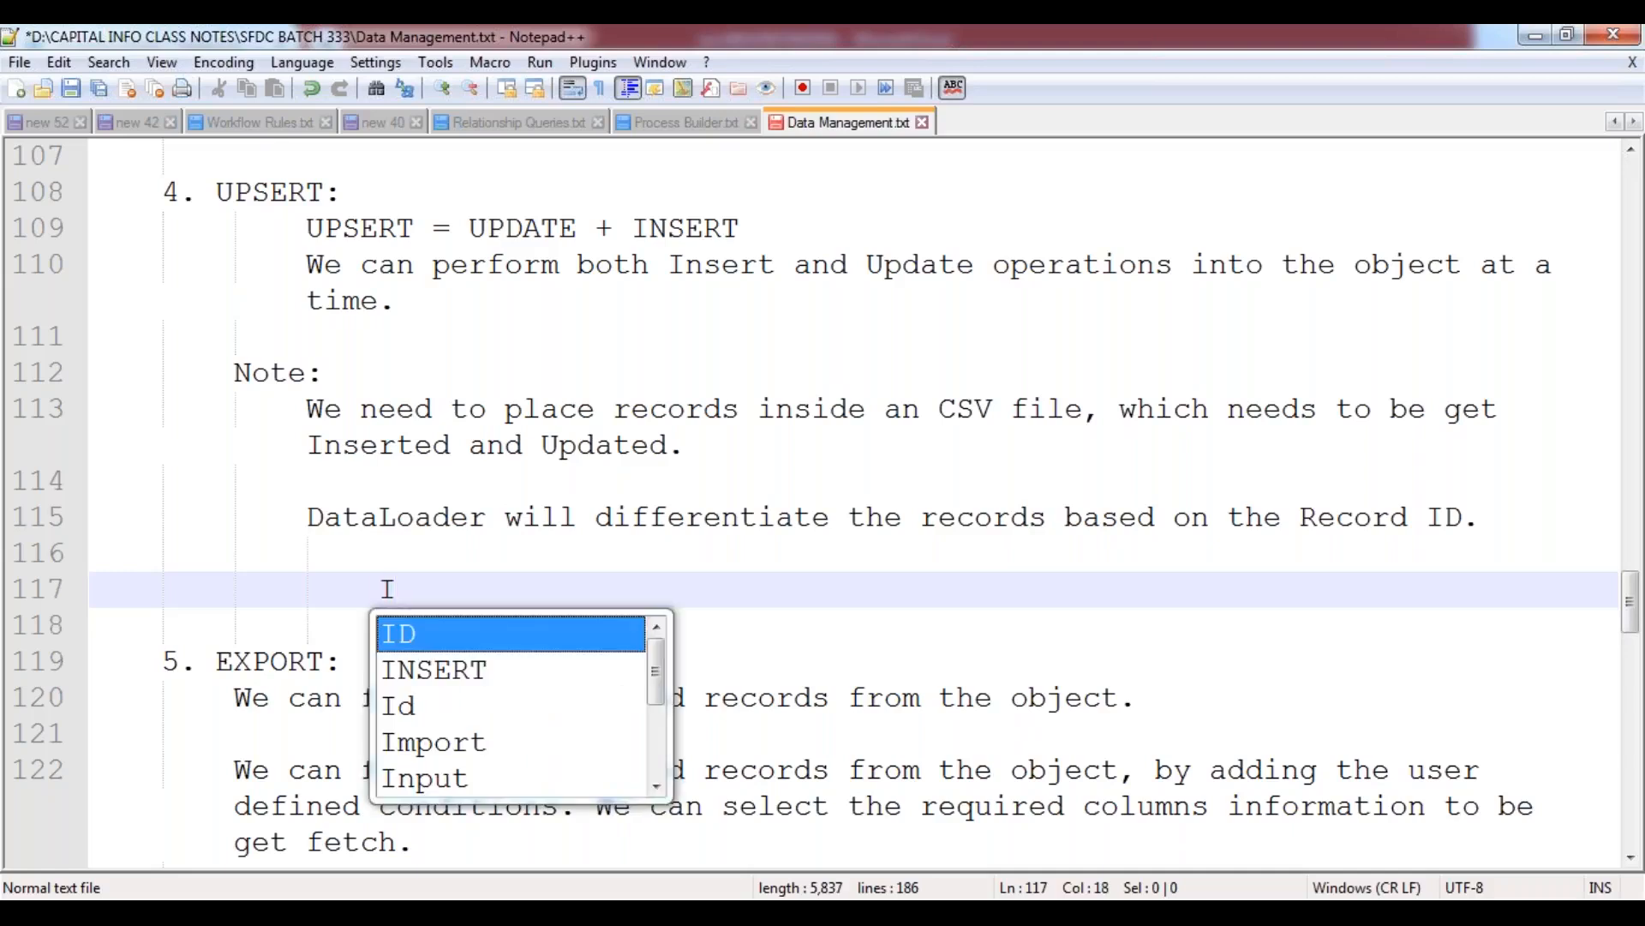
{"action": "type", "text": "t will D"}
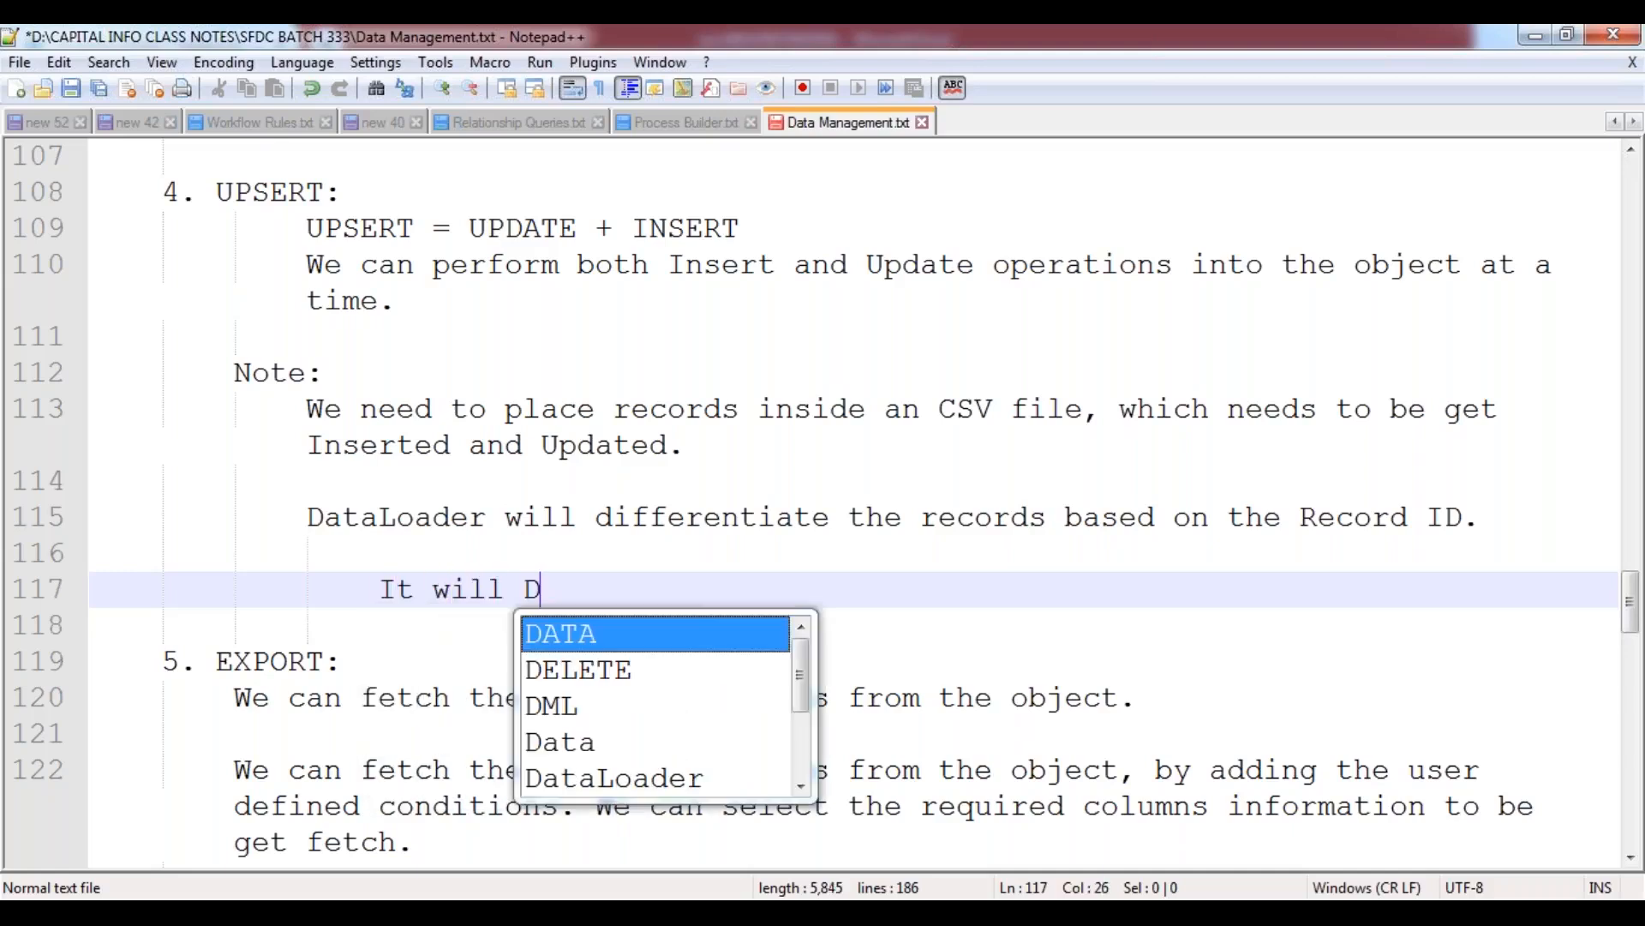
{"action": "type", "text": "elete the Record"}
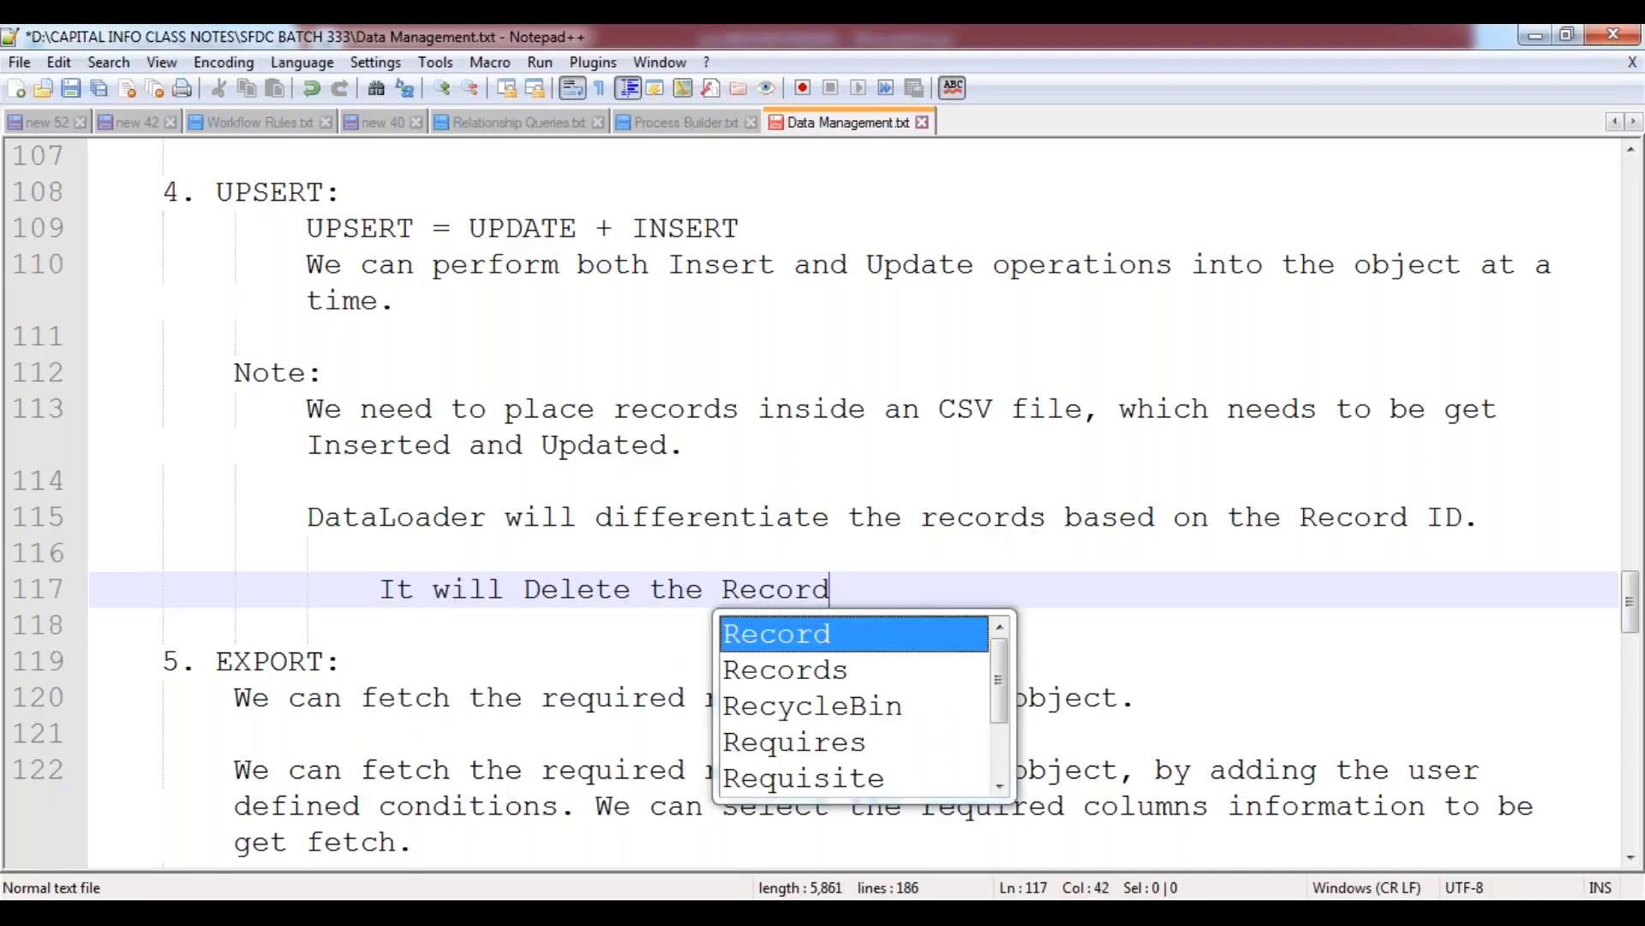
{"action": "type", "text": "s, whi"}
{"action": "key", "text": "BackSpace"}
{"action": "key", "text": "BackSpace"}
{"action": "key", "text": "BackSpace"}
{"action": "key", "text": "BackSpace"}
{"action": "key", "text": "BackSpace"}
{"action": "key", "text": "BackSpace"}
{"action": "key", "text": "BackSpace"}
{"action": "key", "text": "BackSpace"}
{"action": "key", "text": "BackSpace"}
{"action": "key", "text": "BackSpace"}
{"action": "key", "text": "BackSpace"}
{"action": "key", "text": "BackSpace"}
{"action": "key", "text": "BackSpace"}
{"action": "key", "text": "BackSpace"}
{"action": "key", "text": "BackSpace"}
{"action": "key", "text": "BackSpace"}
{"action": "key", "text": "BackSpace"}
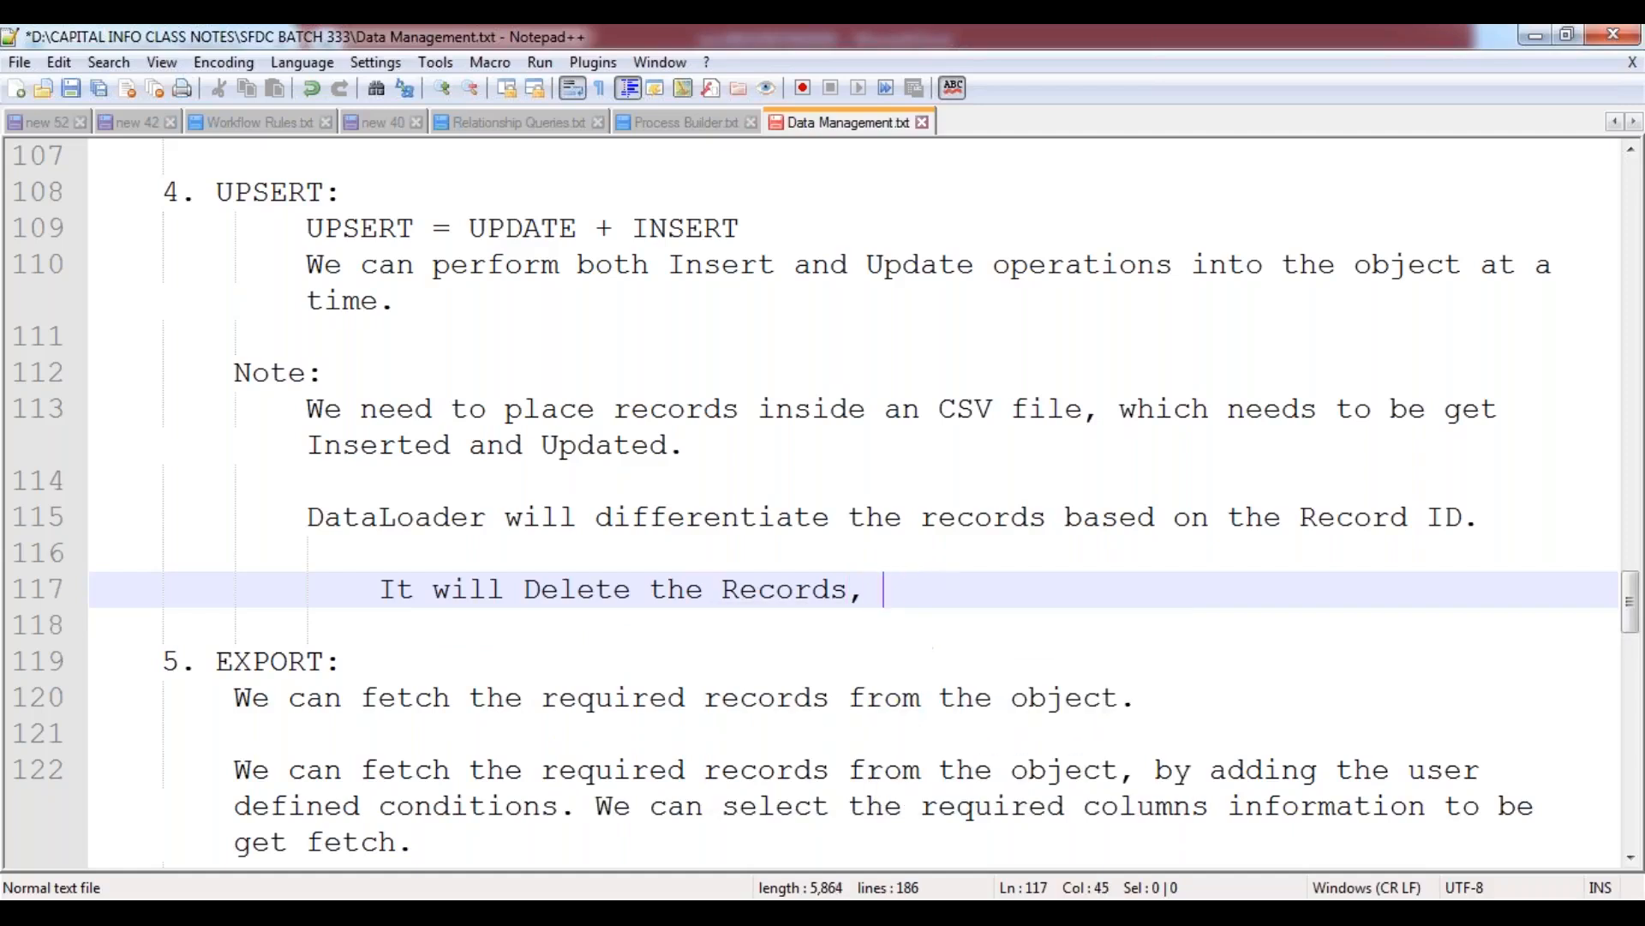
{"action": "key", "text": "BackSpace"}
{"action": "key", "text": "BackSpace"}
{"action": "key", "text": "BackSpace"}
{"action": "key", "text": "BackSpace"}
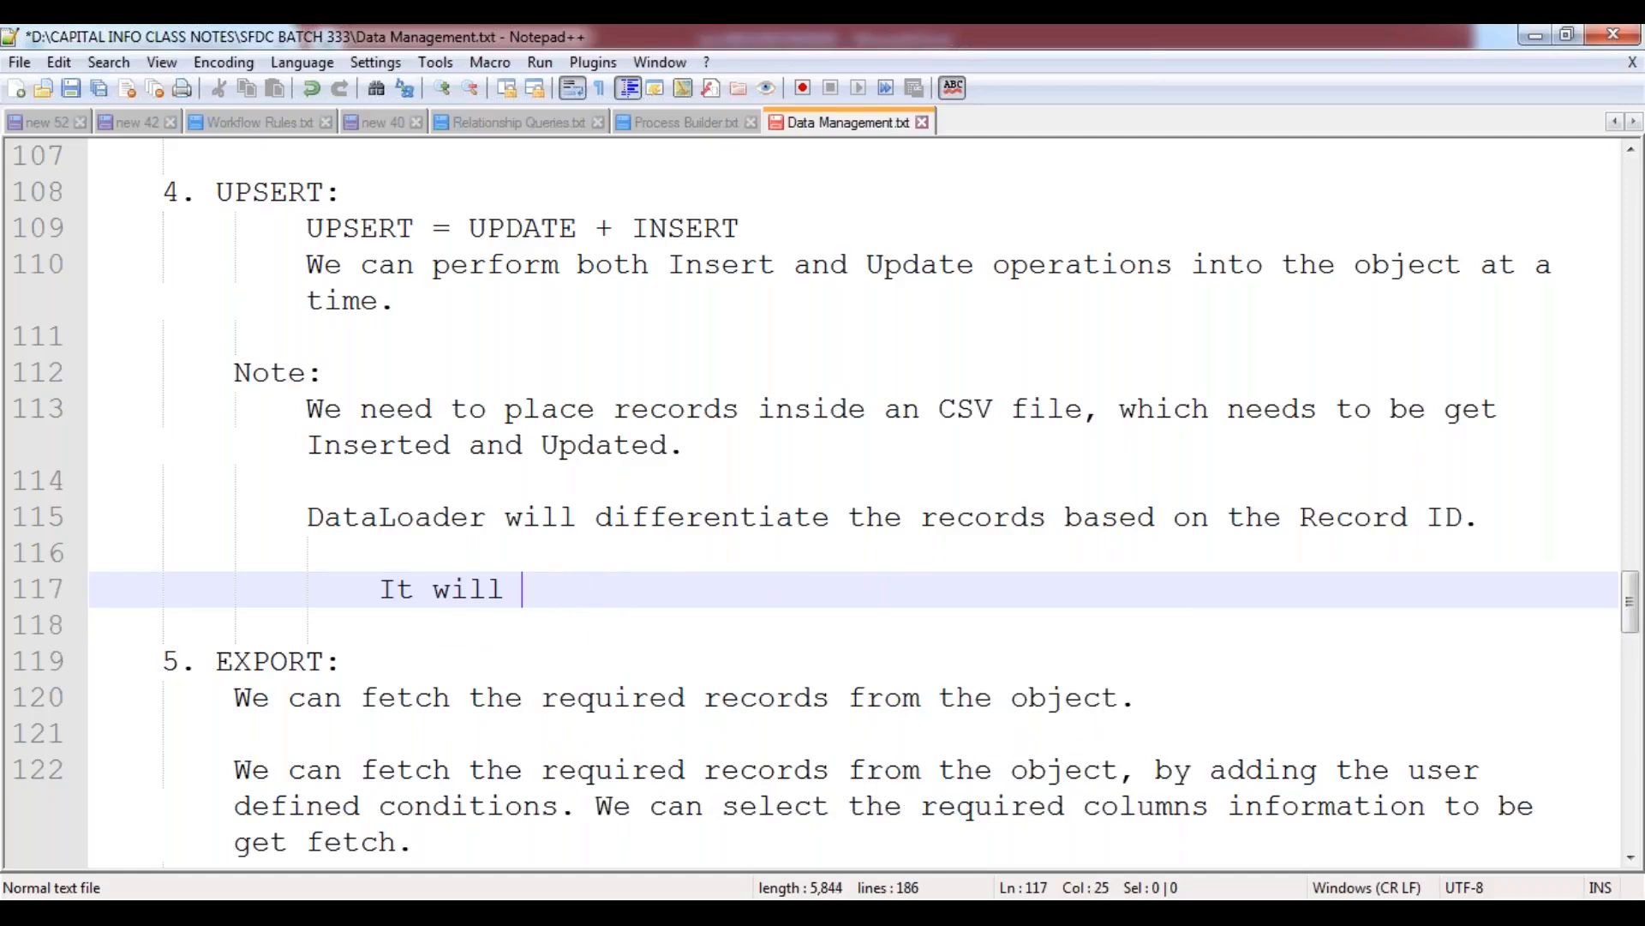
Complete the further-indented line with "Update the Records, which are having Record ID.".
{"action": "type", "text": "Update the Rcor"}
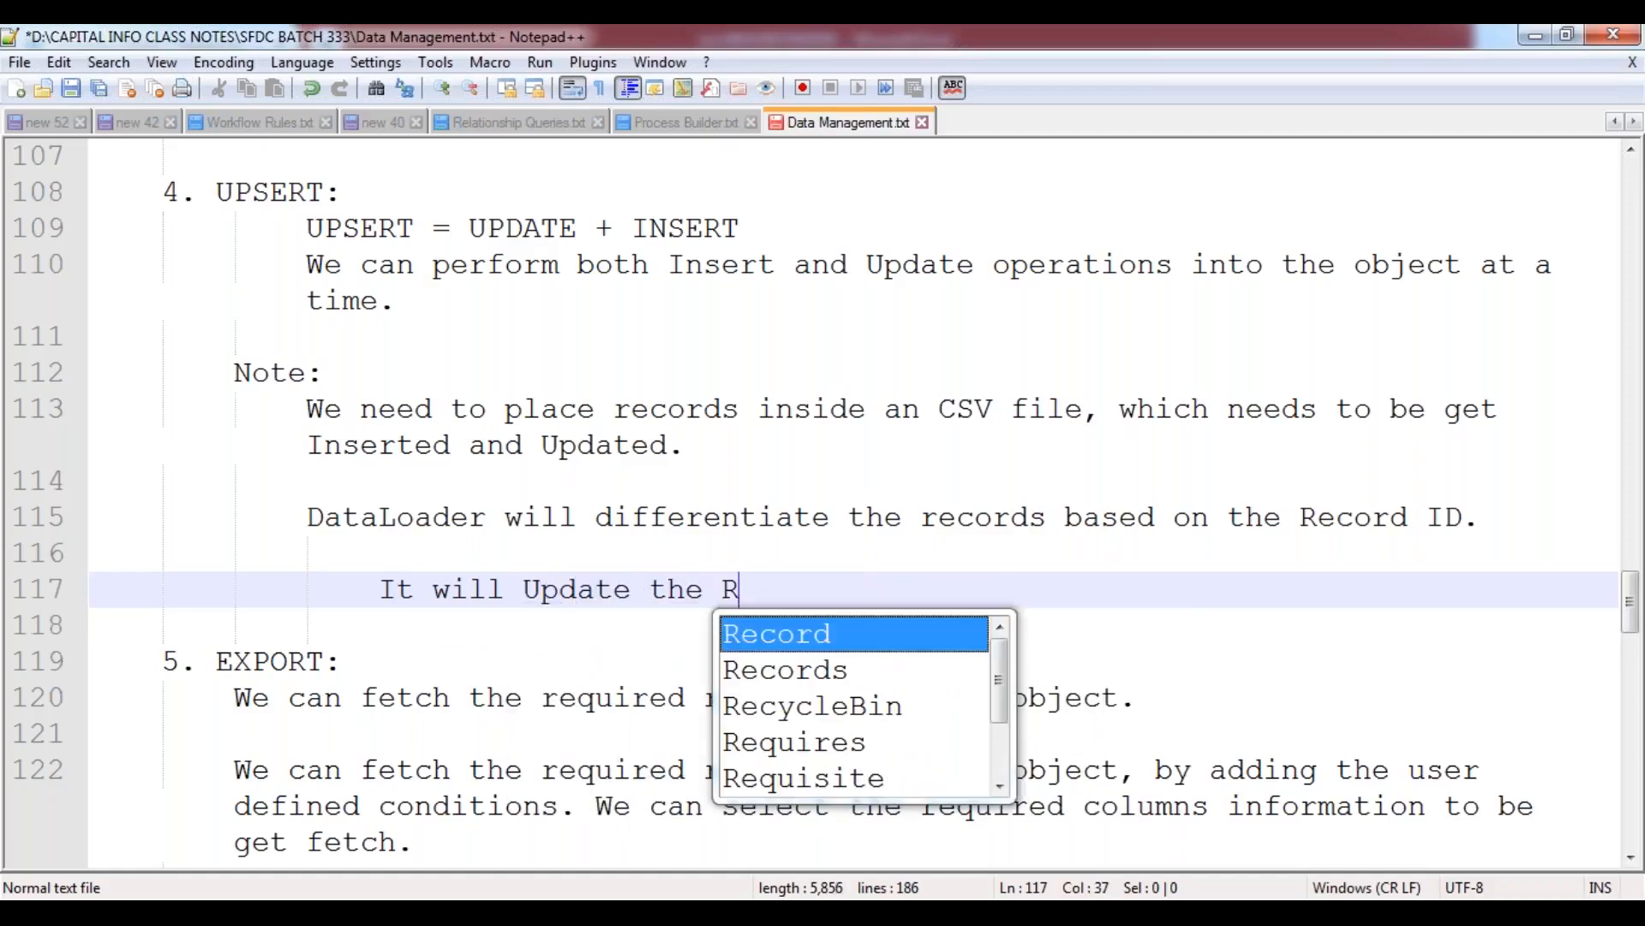
{"action": "key", "text": "BackSpace"}
{"action": "key", "text": "BackSpace"}
{"action": "key", "text": "BackSpace"}
{"action": "type", "text": "ecords"}
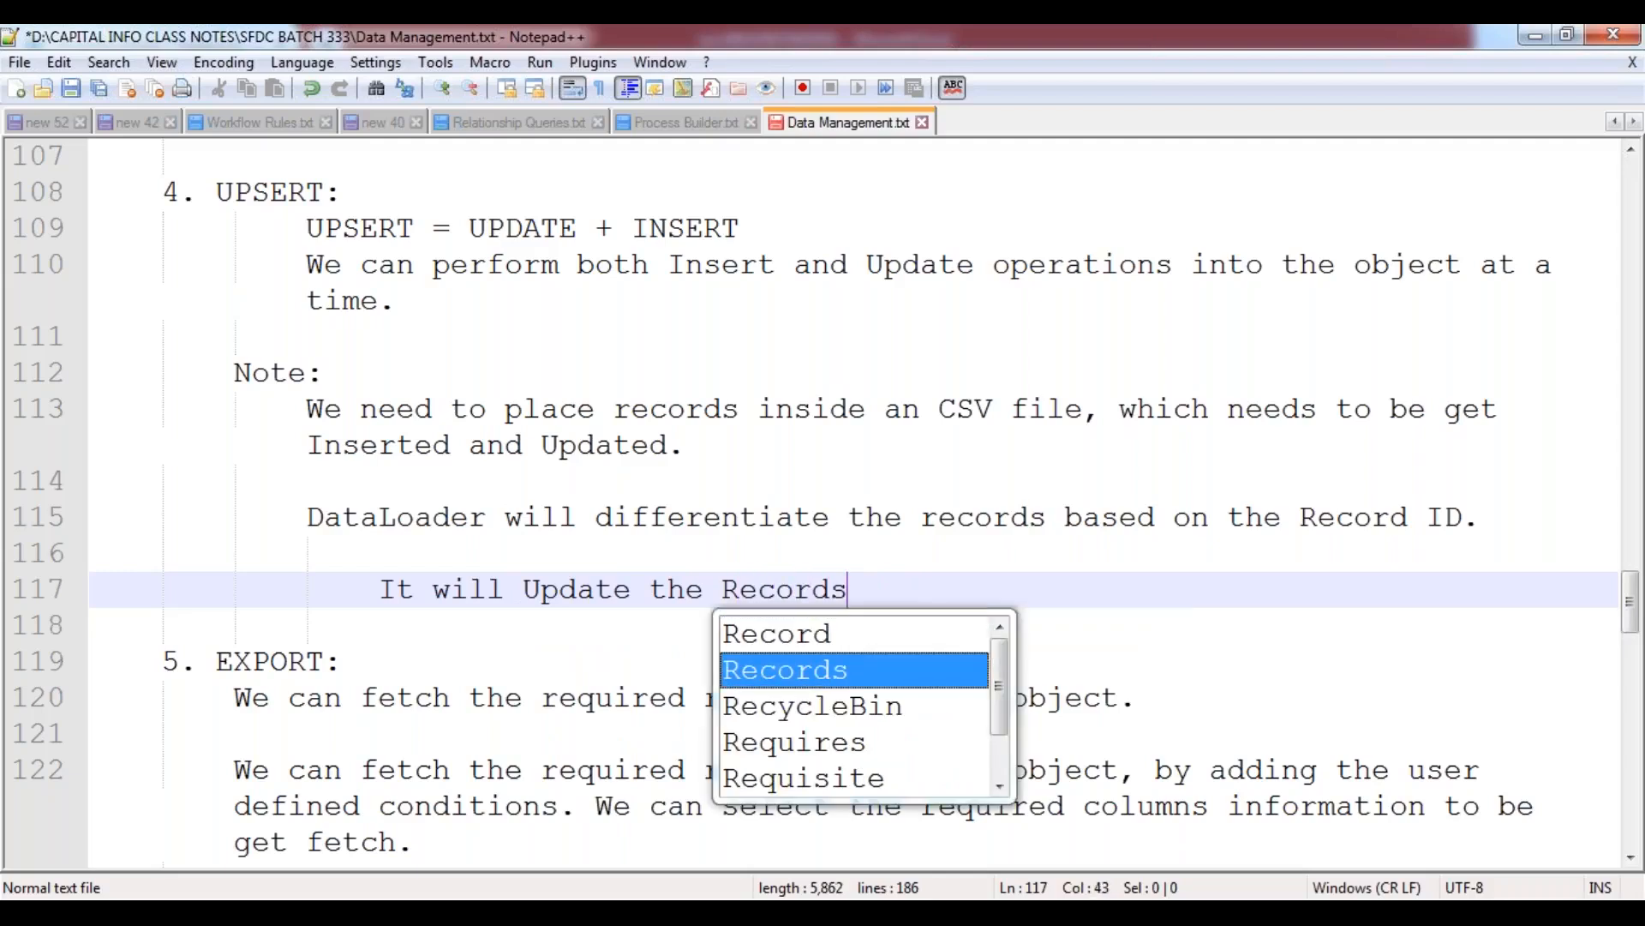
{"action": "type", "text": ", which a"}
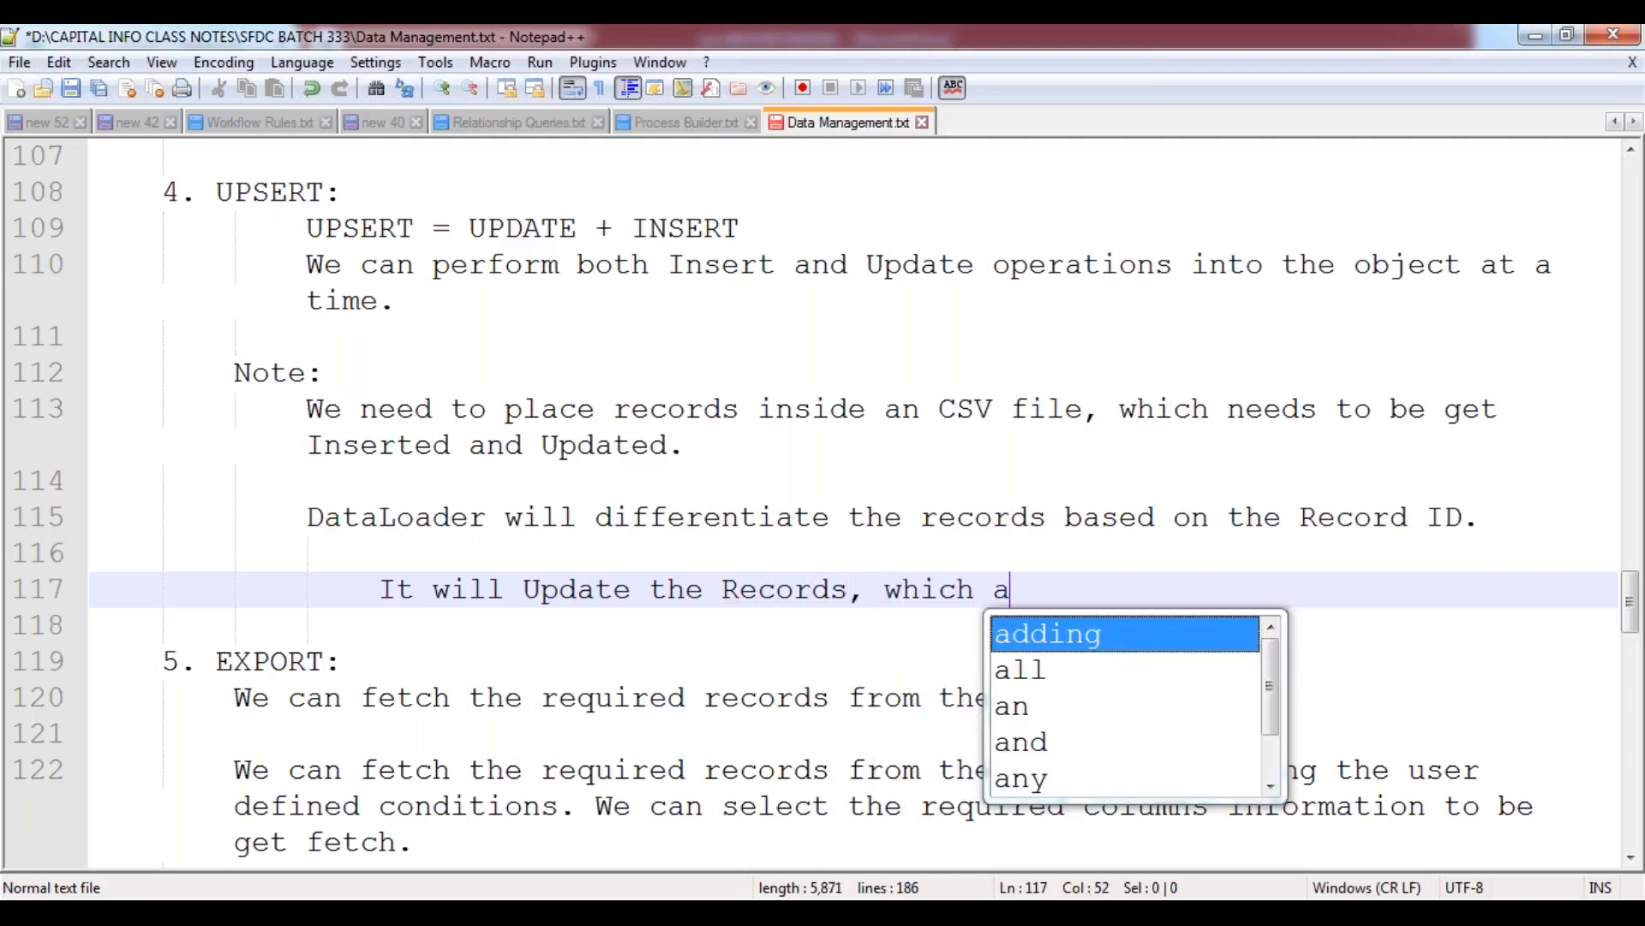
{"action": "type", "text": "re hav"}
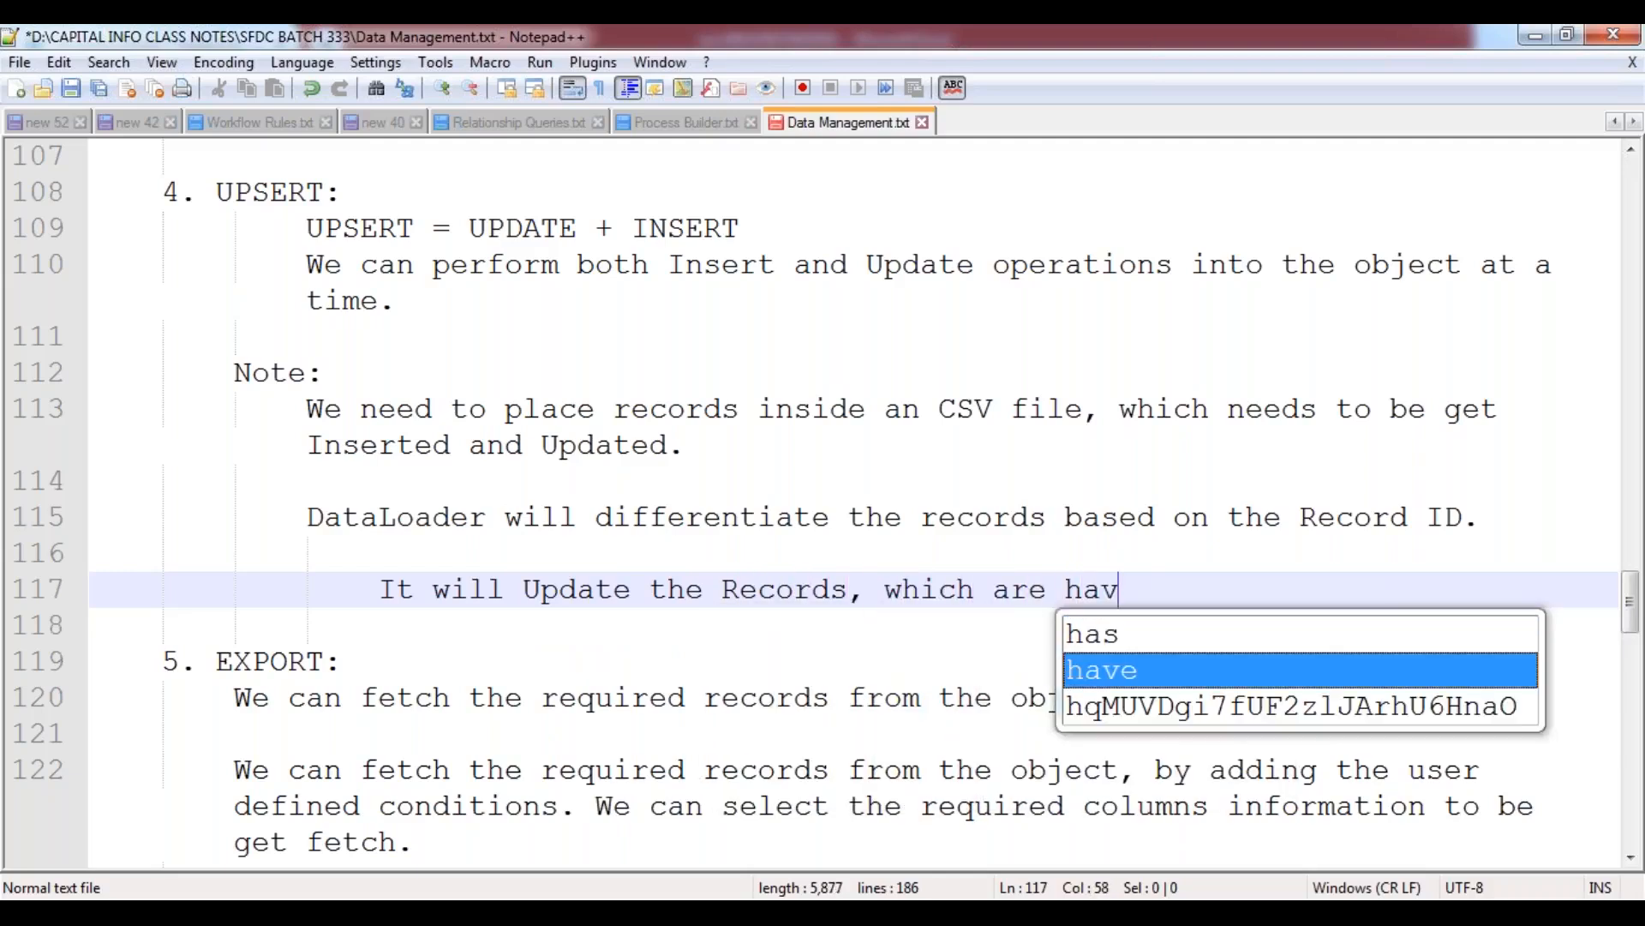
{"action": "type", "text": "ing Record ID."}
Add the line "It will insert the records, which doesn't have the record id." directly below and save the notes.
{"action": "key", "text": "Return"}
{"action": "type", "text": "It will insert "}
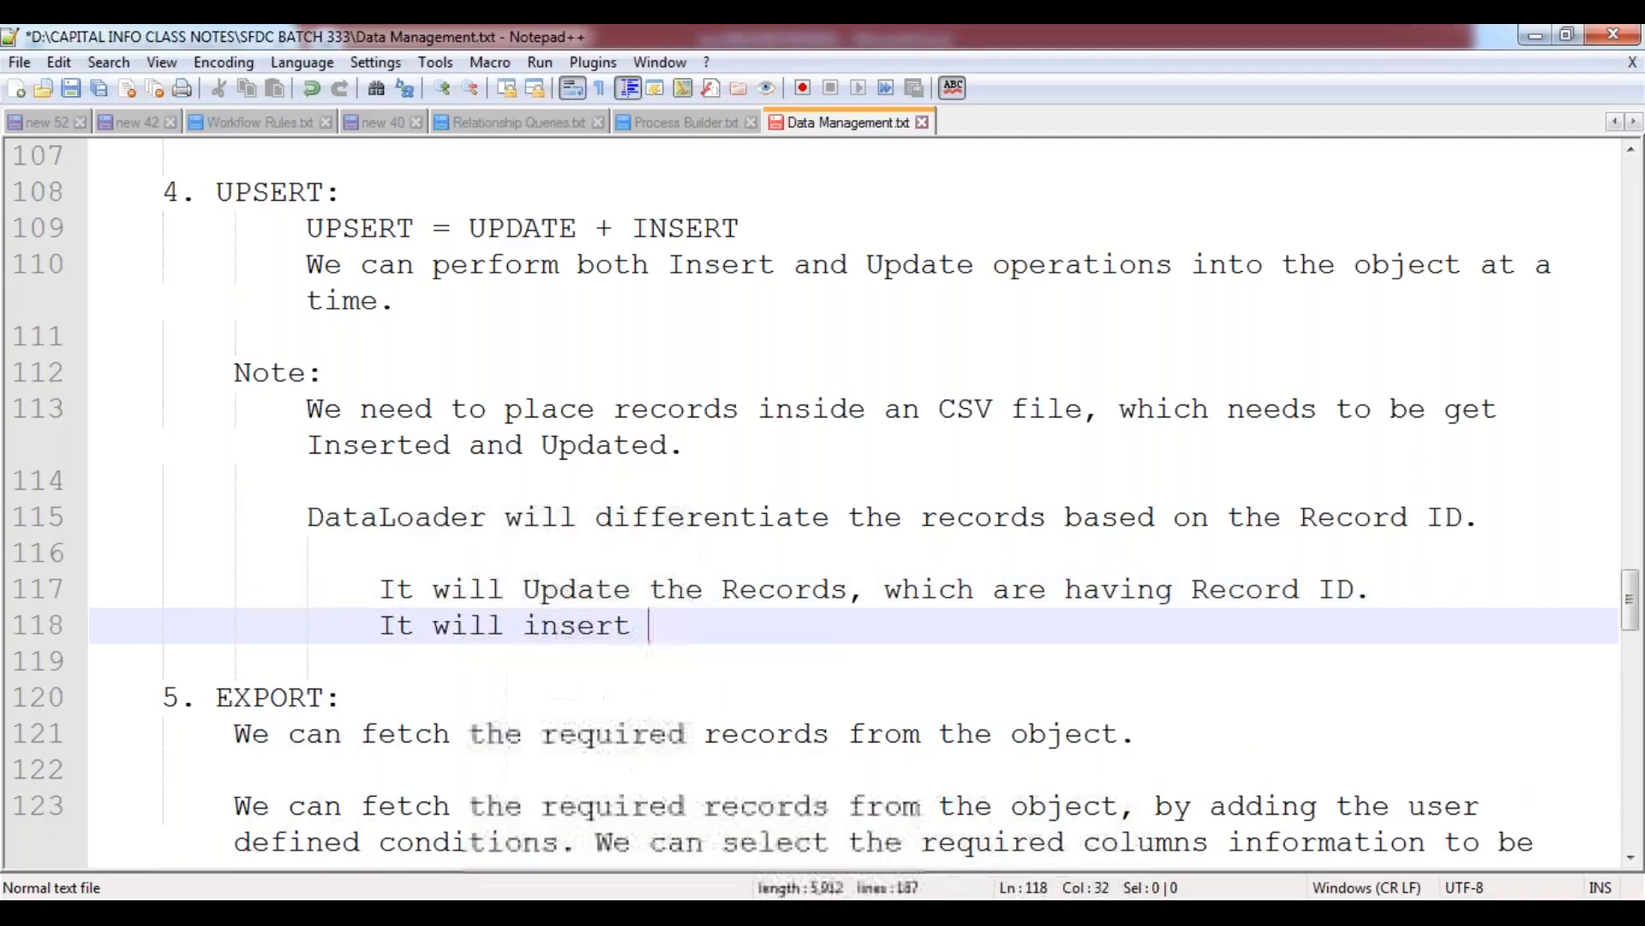
{"action": "type", "text": "the records, which doesn't have the"}
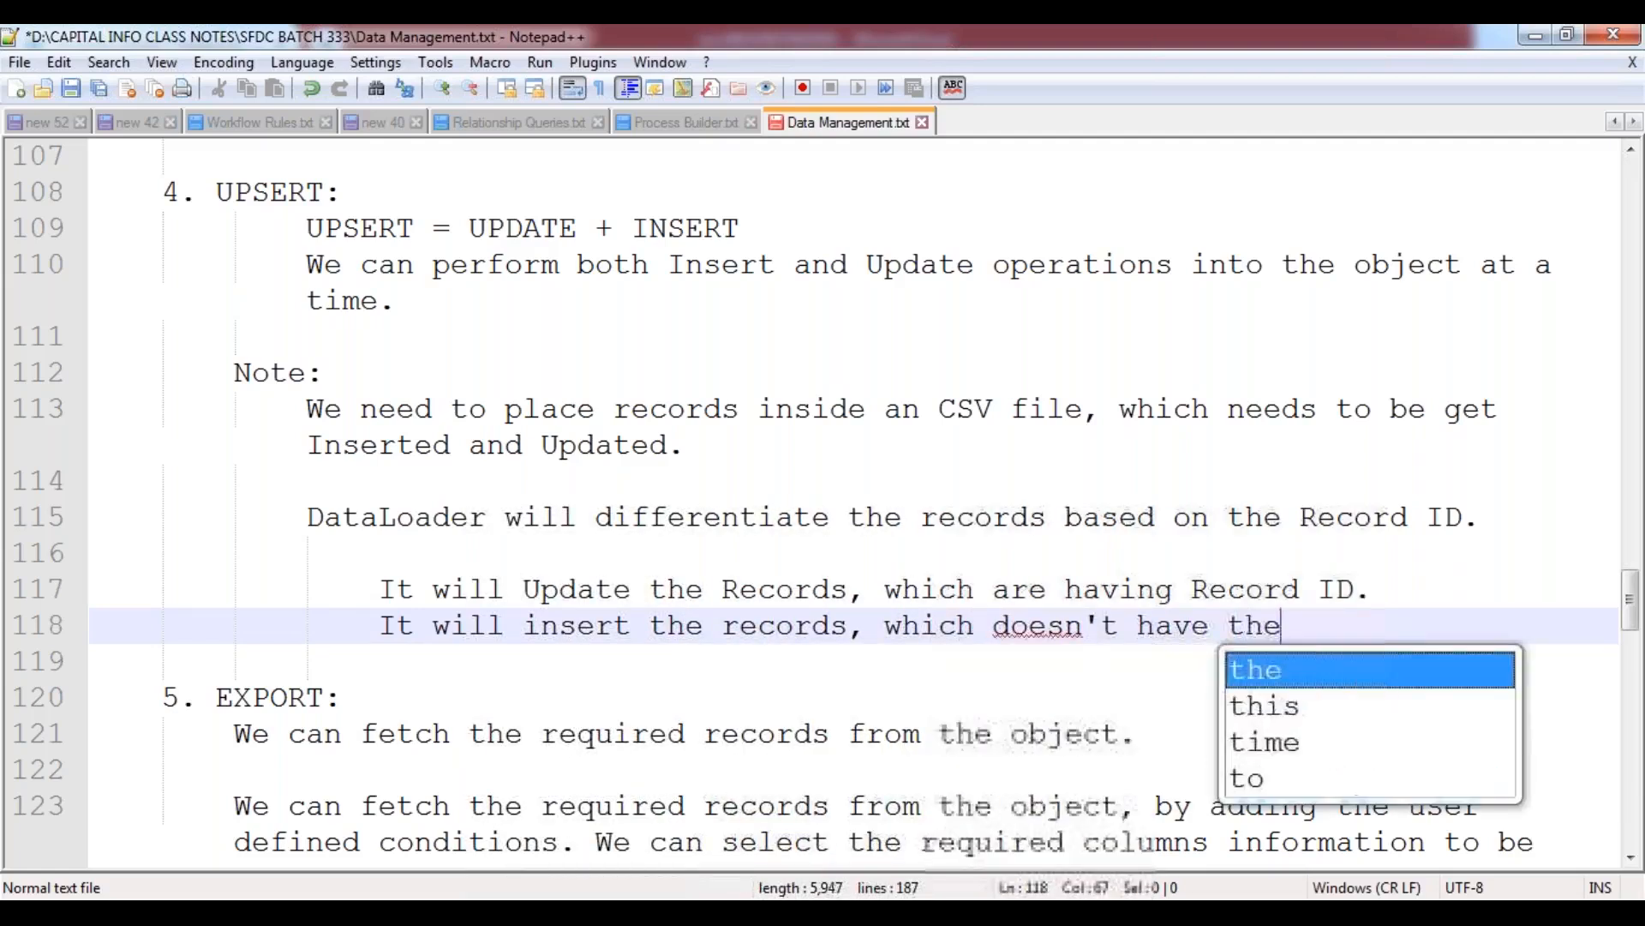
{"action": "type", "text": " record id."}
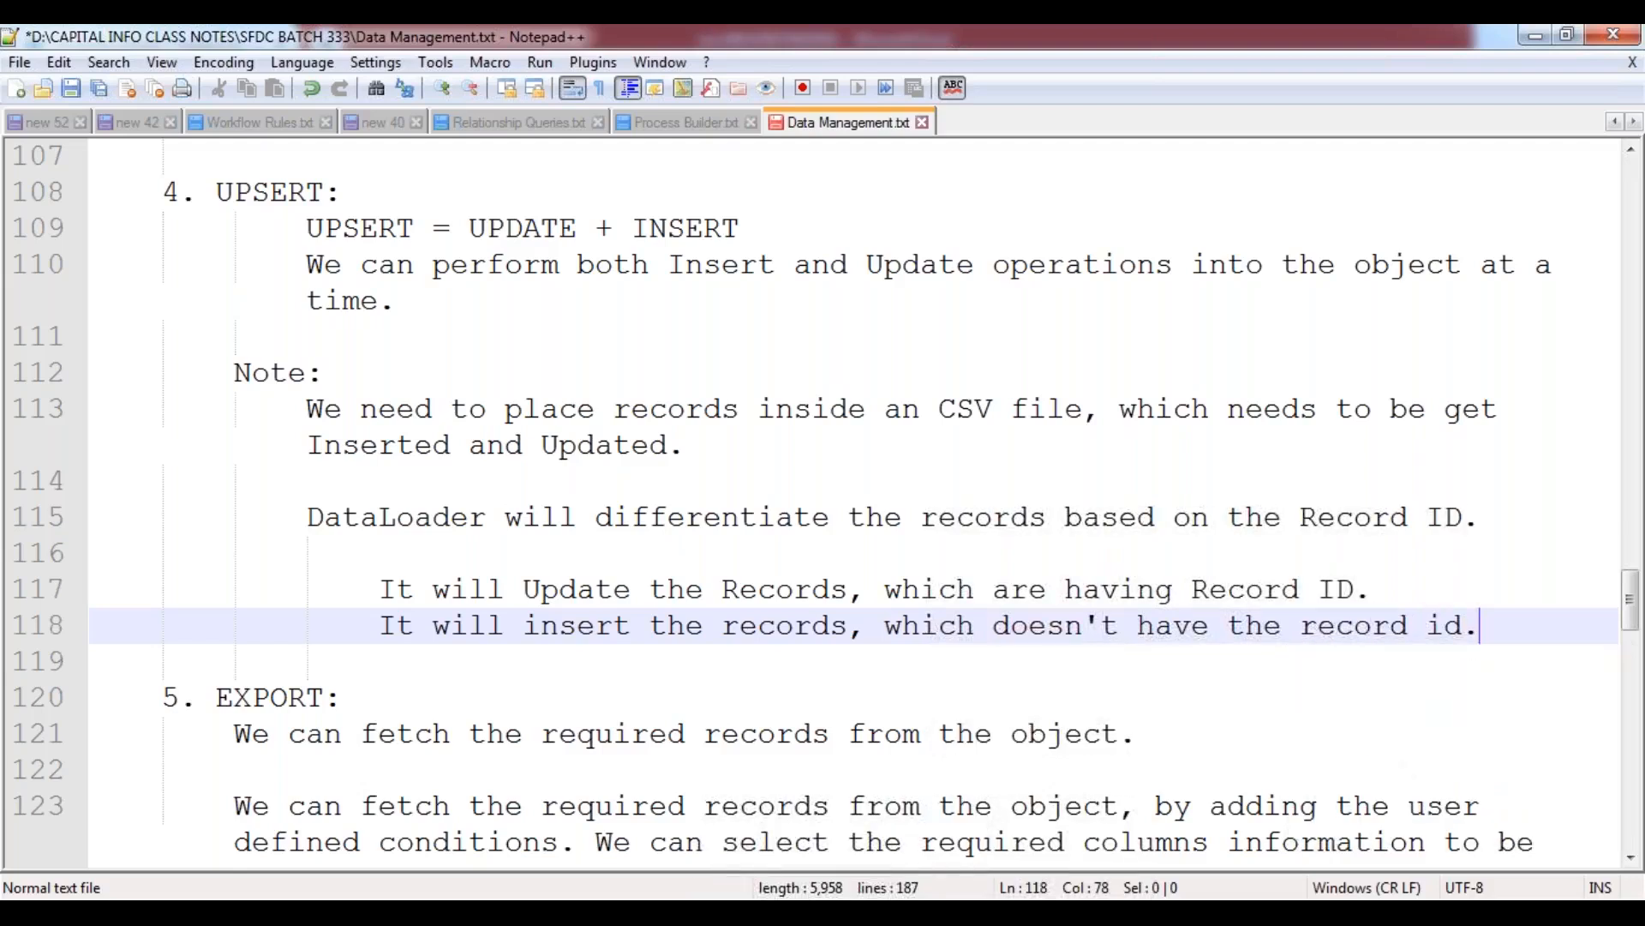
{"action": "key", "text": "Down"}
{"action": "key", "text": "Down"}
{"action": "key", "text": "Down"}
{"action": "key", "text": "ctrl+s"}
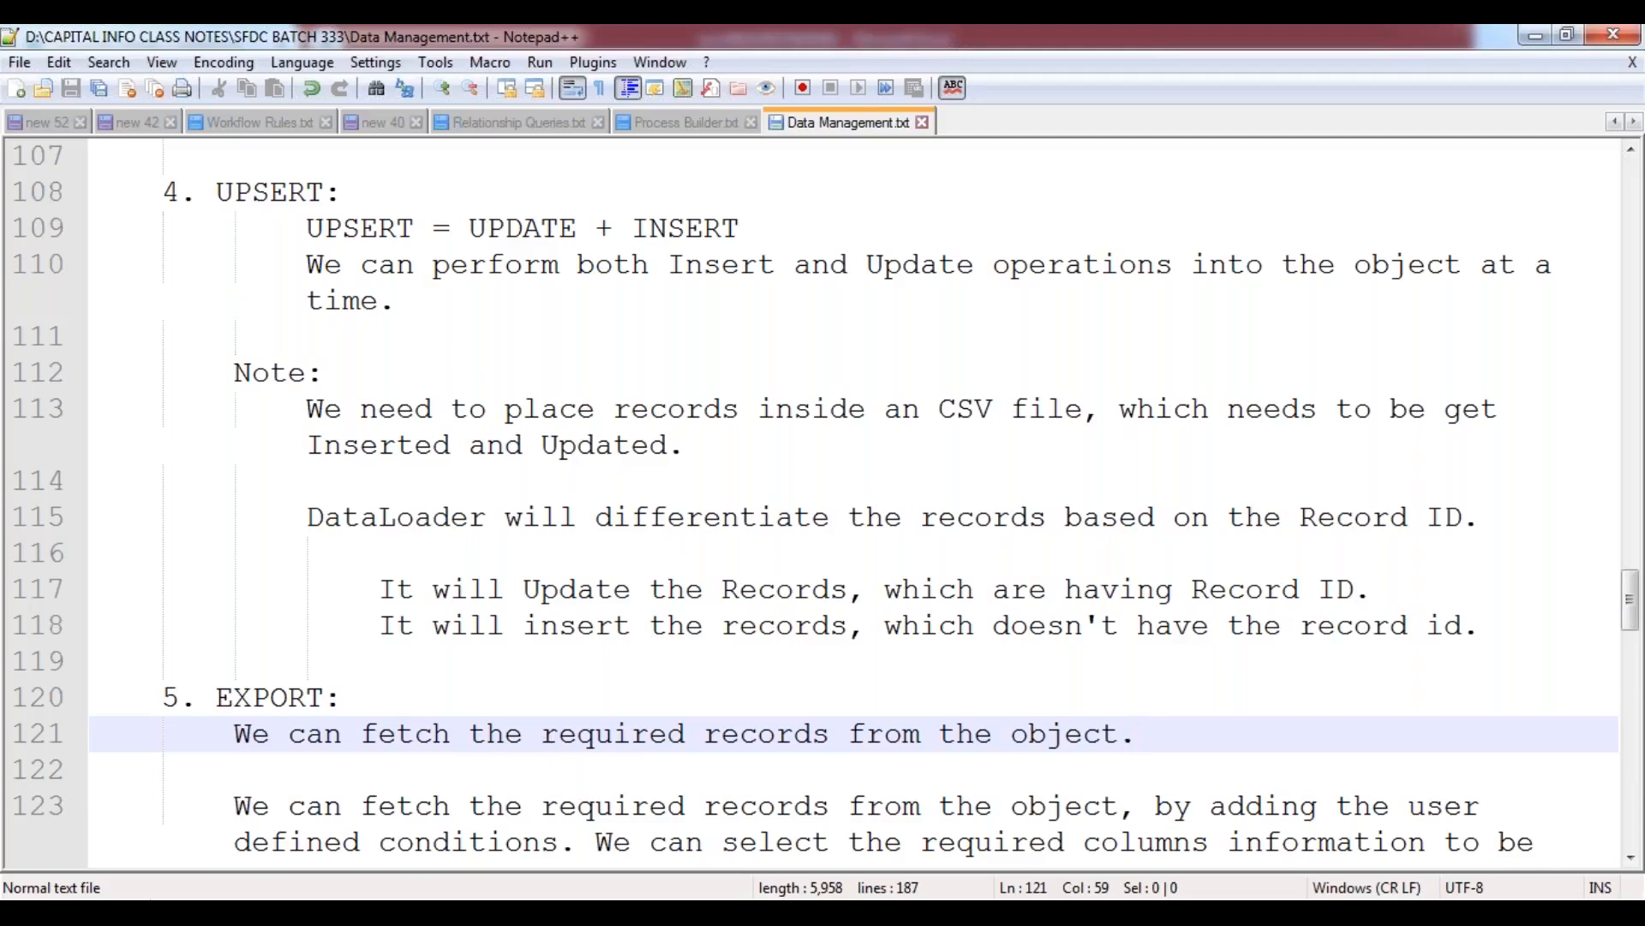
{"action": "key", "text": "alt+Tab"}
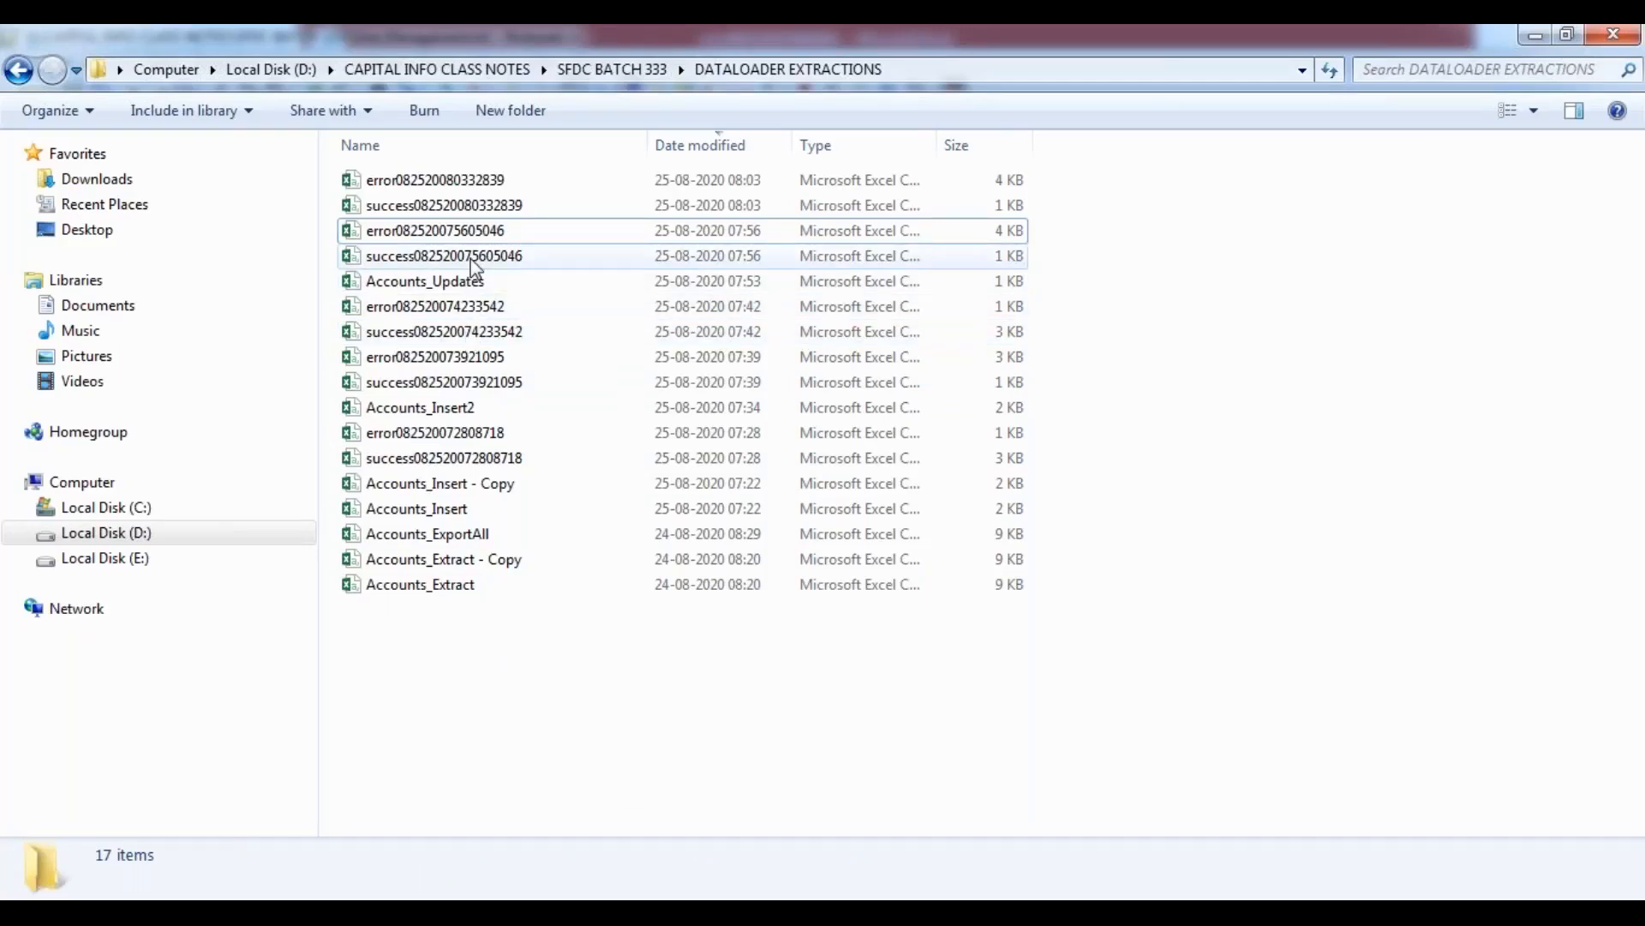
{"action": "double_click", "coordinate": [471, 341]}
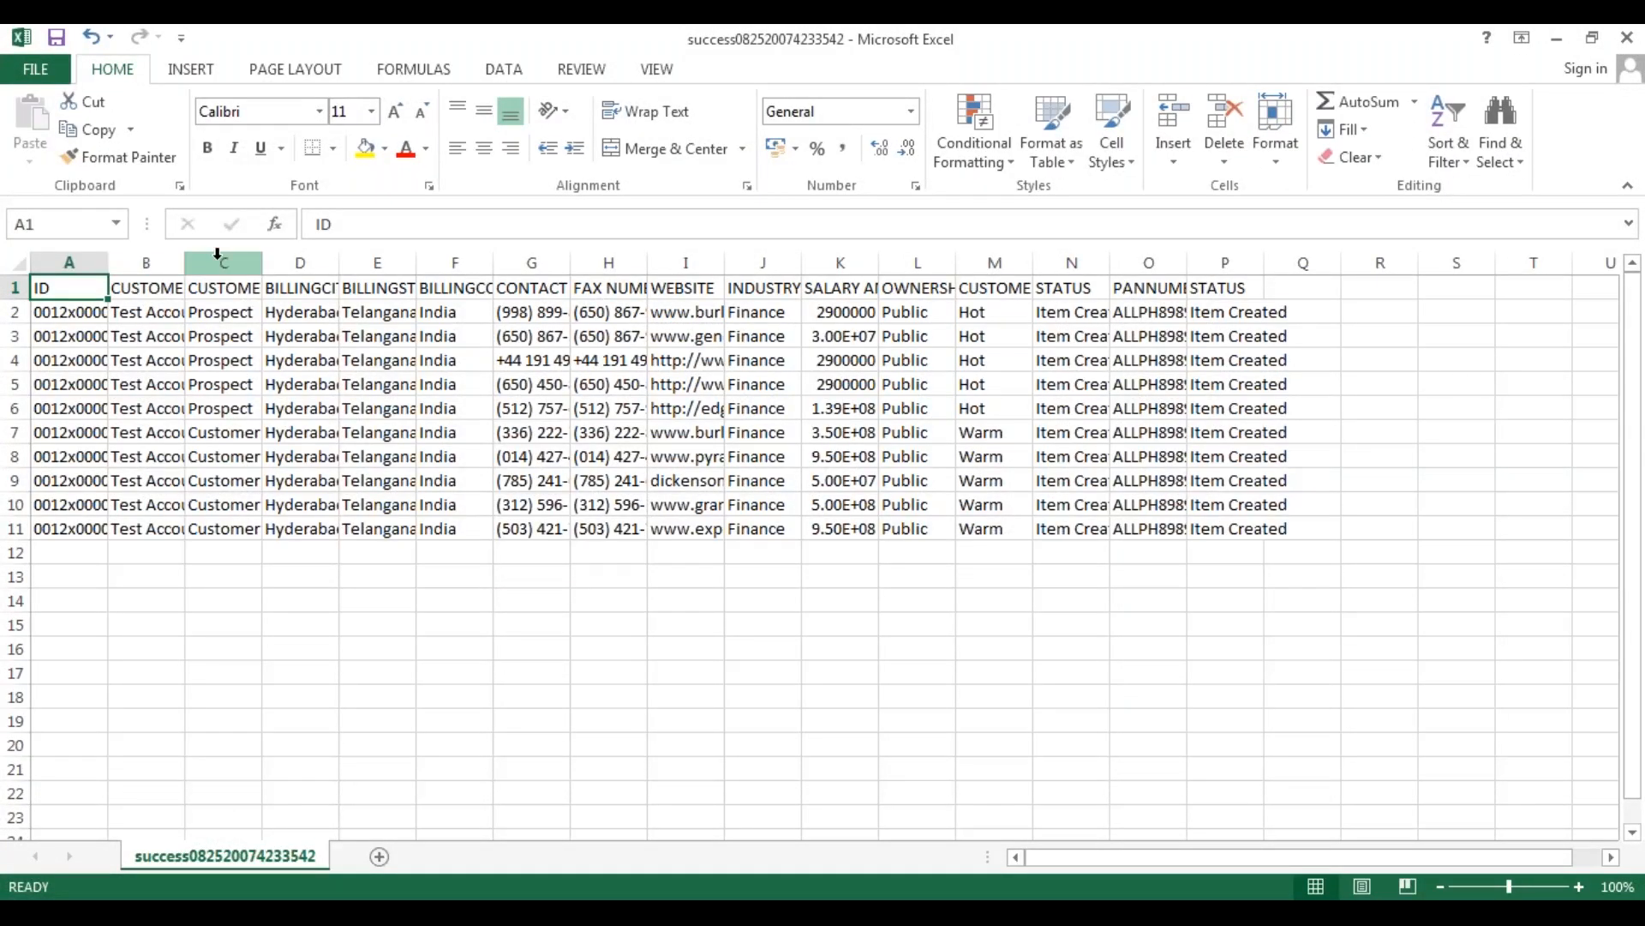
{"action": "left_click", "coordinate": [15, 272]}
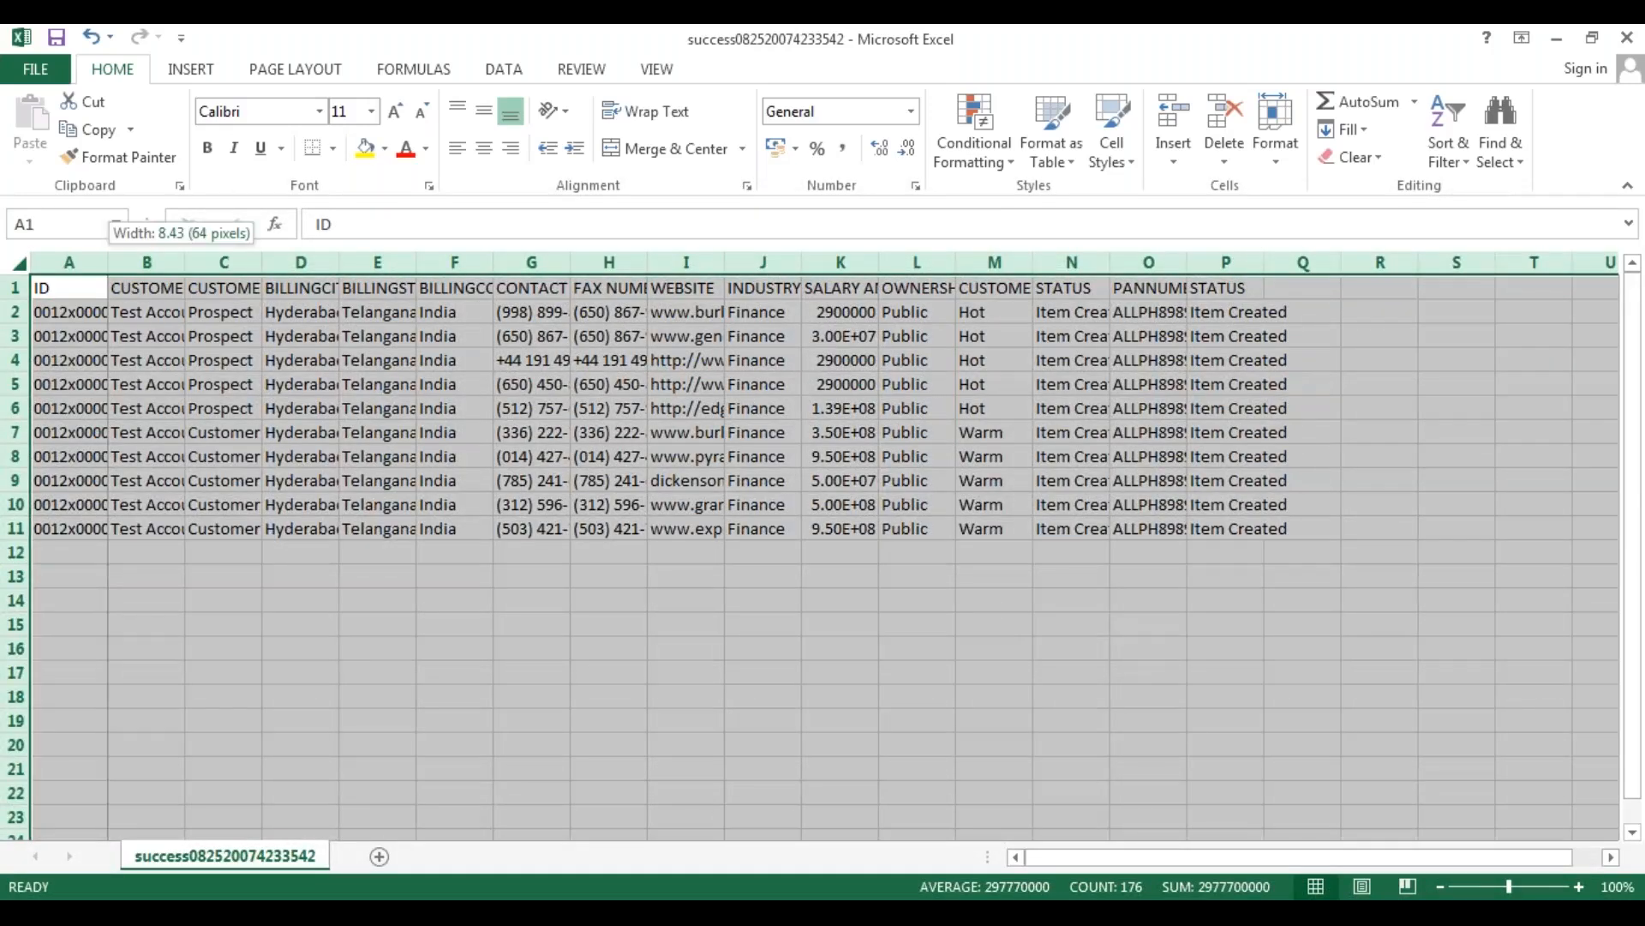
{"action": "double_click", "coordinate": [108, 261]}
{"action": "left_click", "coordinate": [169, 478]}
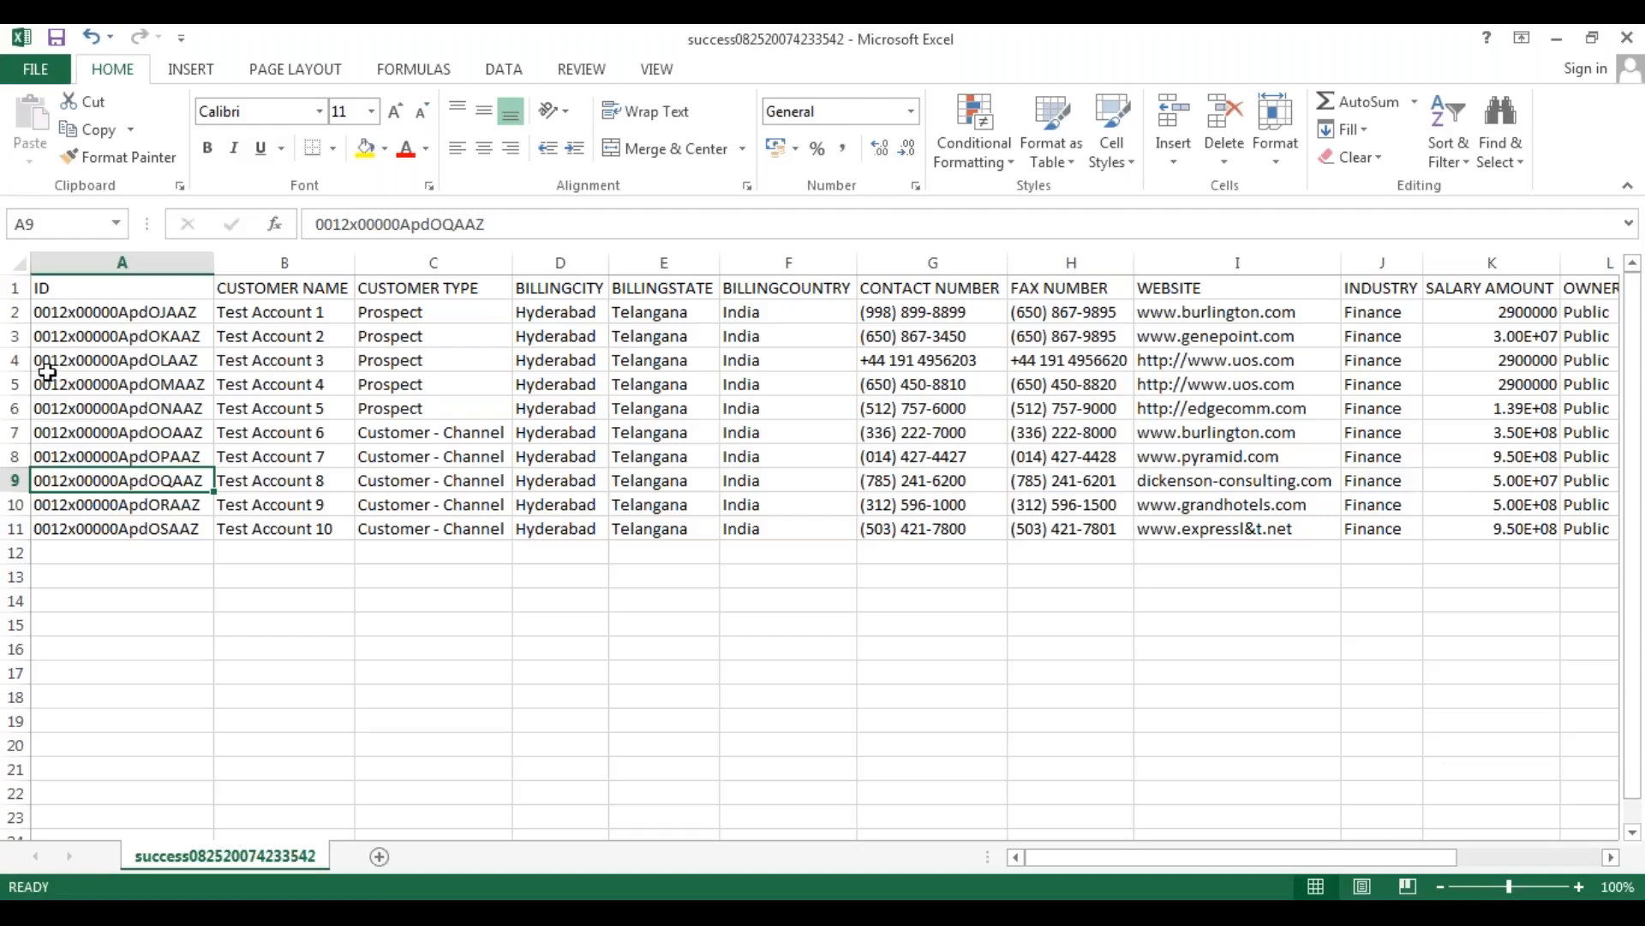
Clear all data for Test Account 3 through Test Account 10, rows 4 to 11 across columns A to P.
{"action": "left_click_drag", "start_coordinate": [45, 361], "coordinate": [1457, 548]}
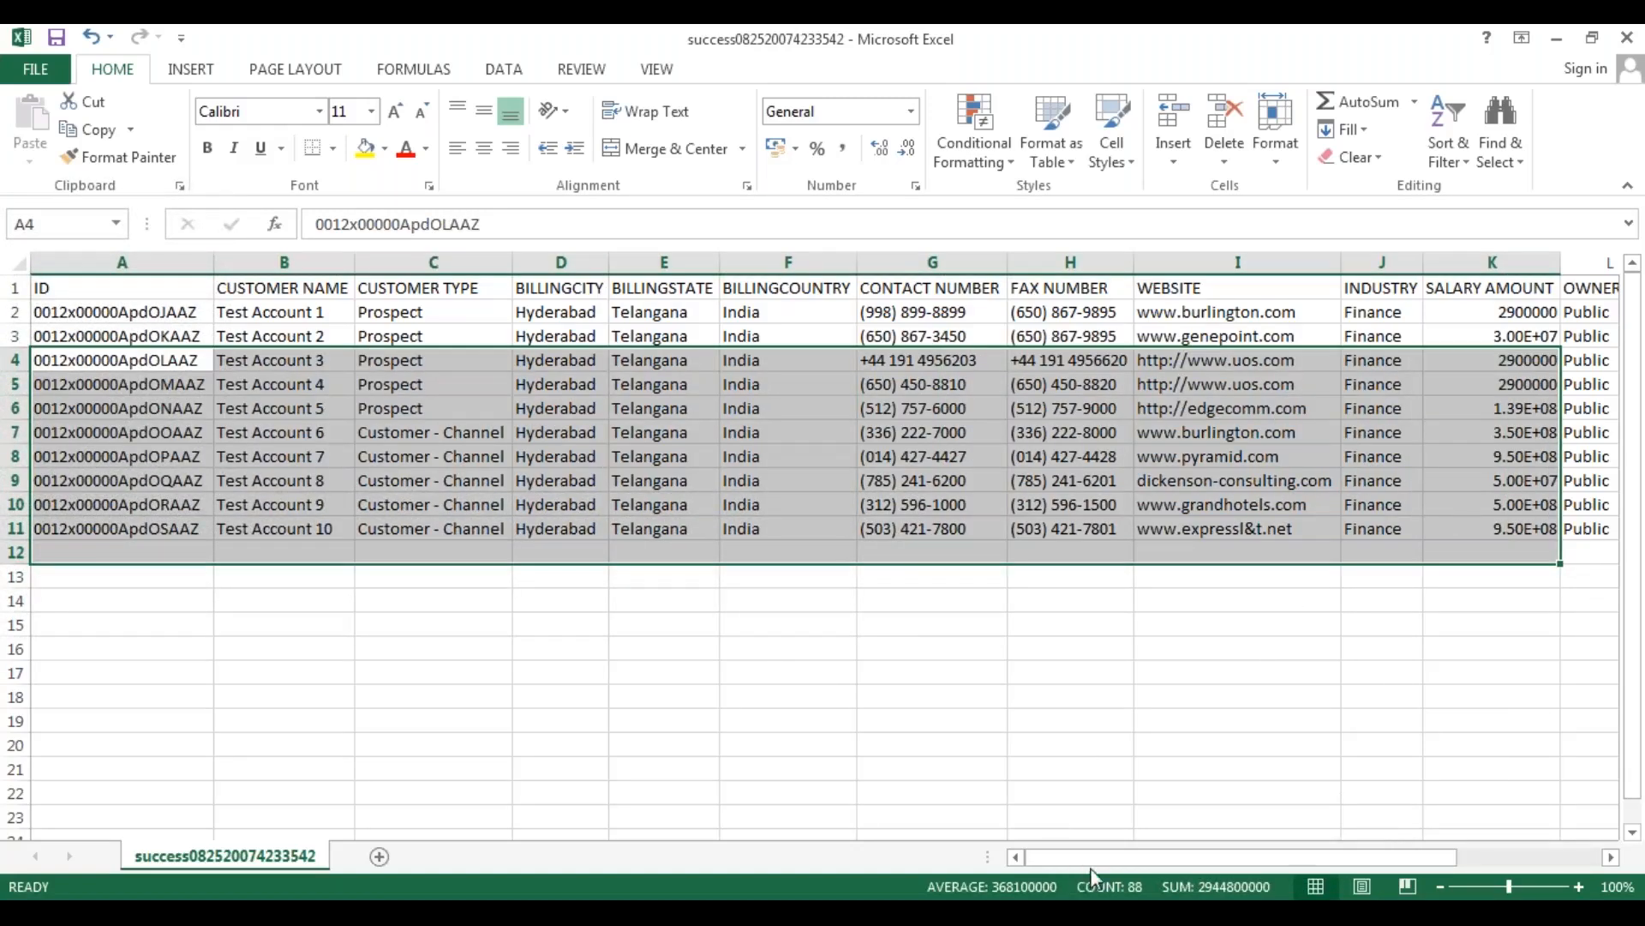
{"action": "left_click_drag", "start_coordinate": [1096, 857], "coordinate": [1252, 859]}
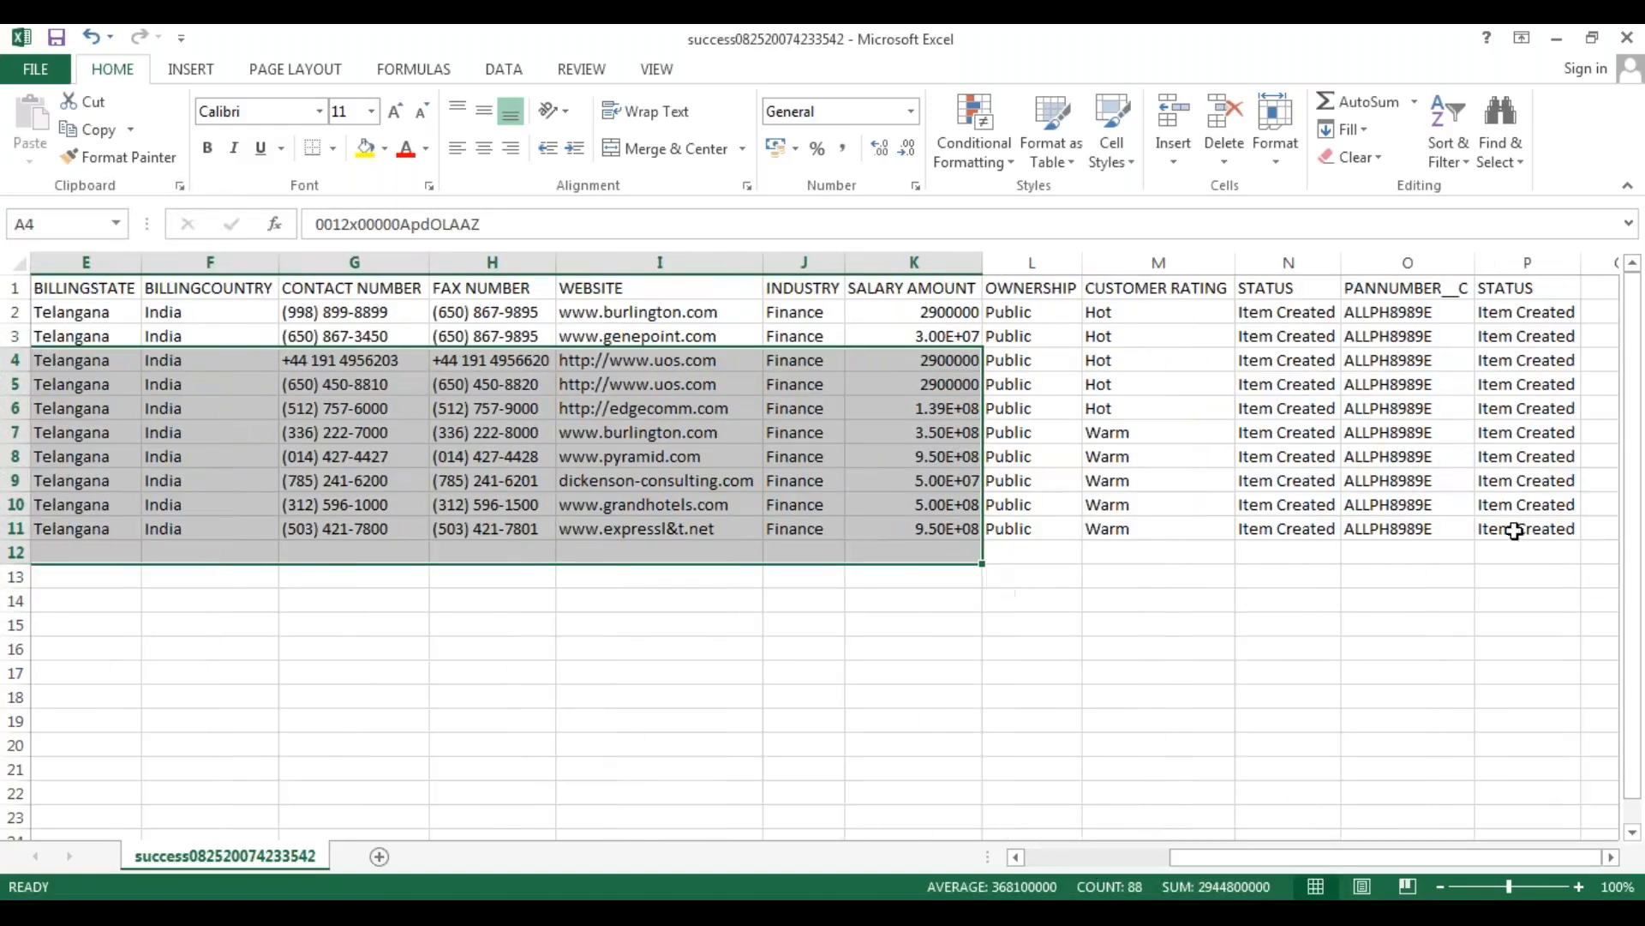
{"action": "left_click", "coordinate": [1565, 530], "text": "shift"}
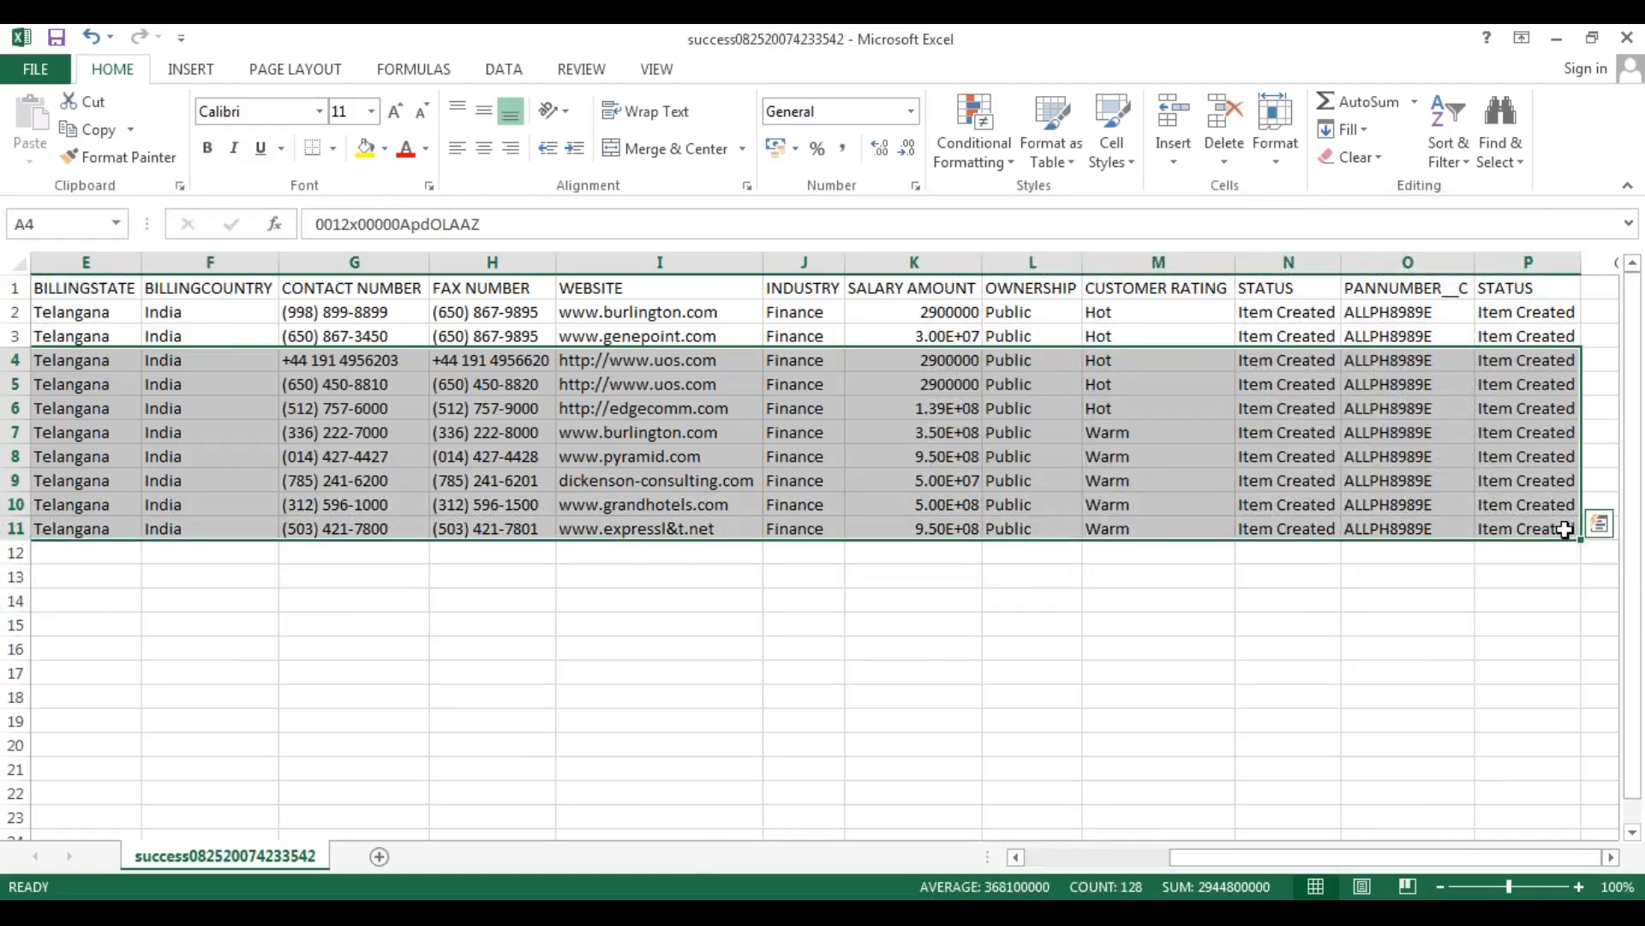
{"action": "key", "text": "Delete"}
{"action": "left_click", "coordinate": [442, 383]}
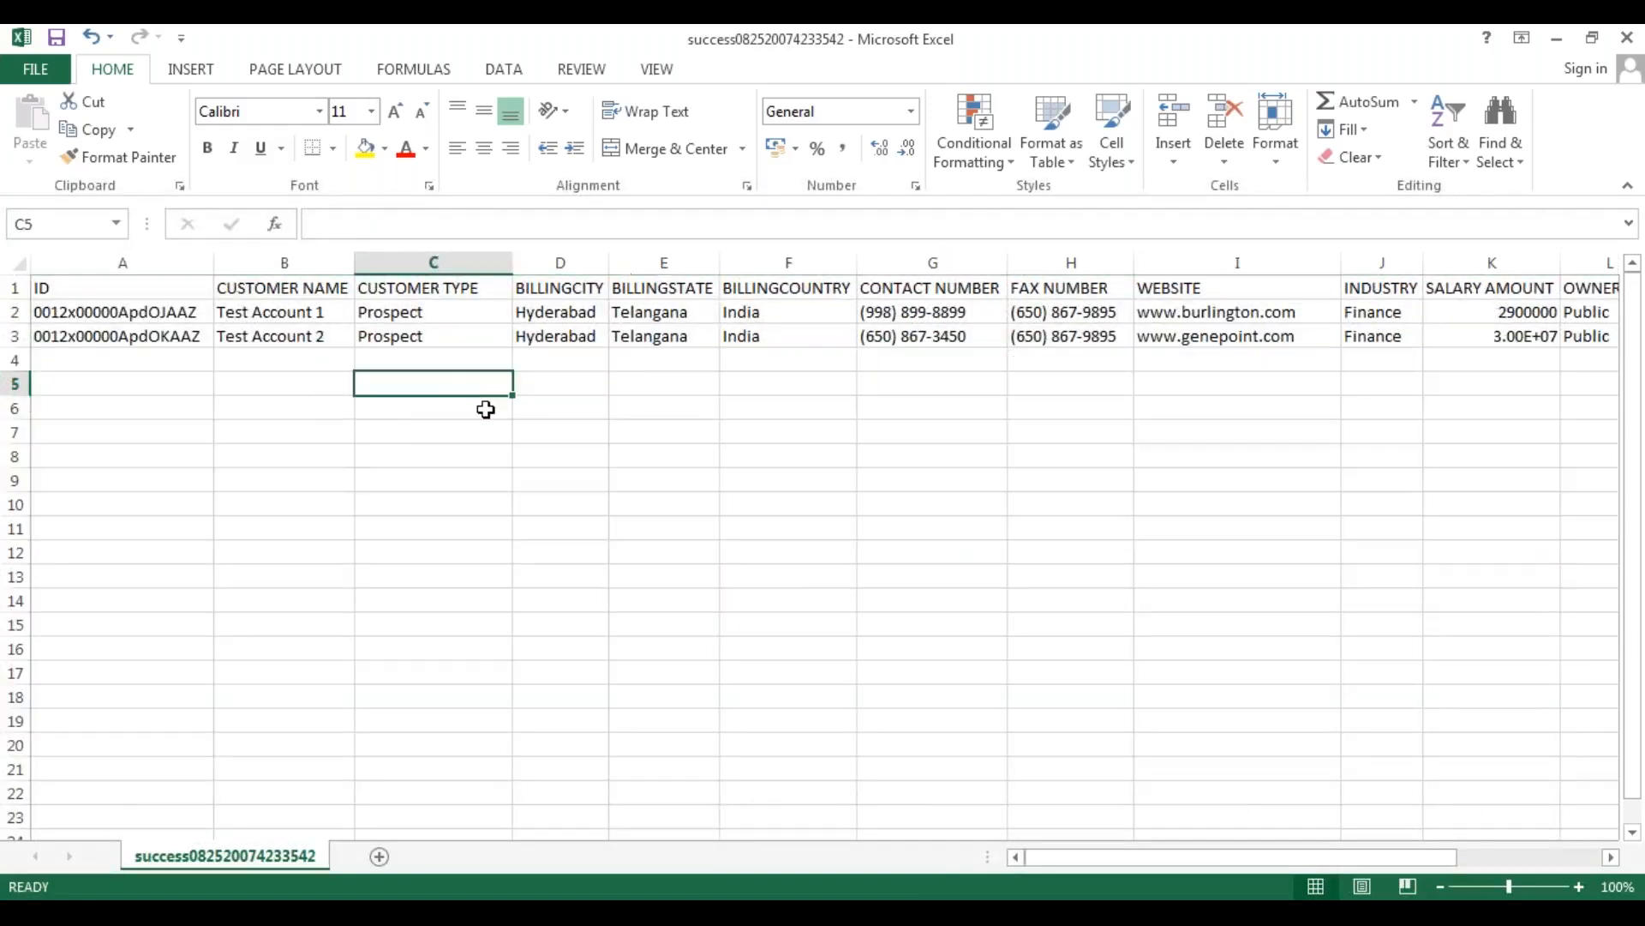
{"action": "left_click_drag", "start_coordinate": [1195, 852], "coordinate": [1062, 852]}
Set the customer type of both Test Account 1 and Test Account 2 to "Customer - Direct".
{"action": "left_click", "coordinate": [295, 314]}
{"action": "left_click", "coordinate": [308, 337]}
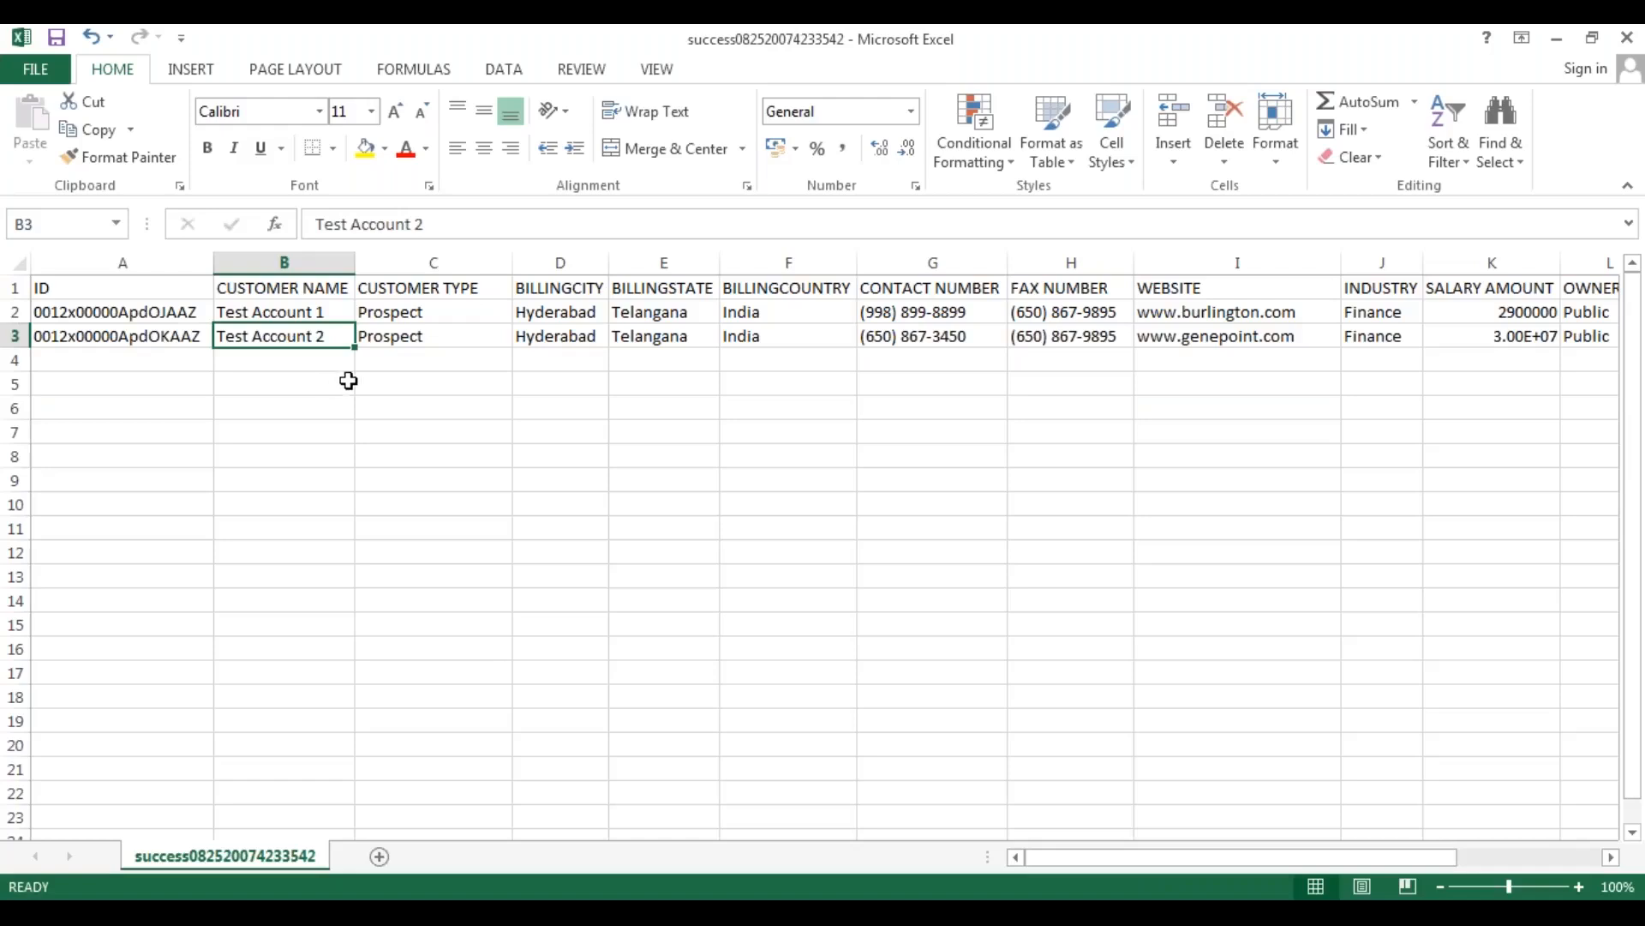
{"action": "left_click_drag", "start_coordinate": [433, 314], "coordinate": [441, 342]}
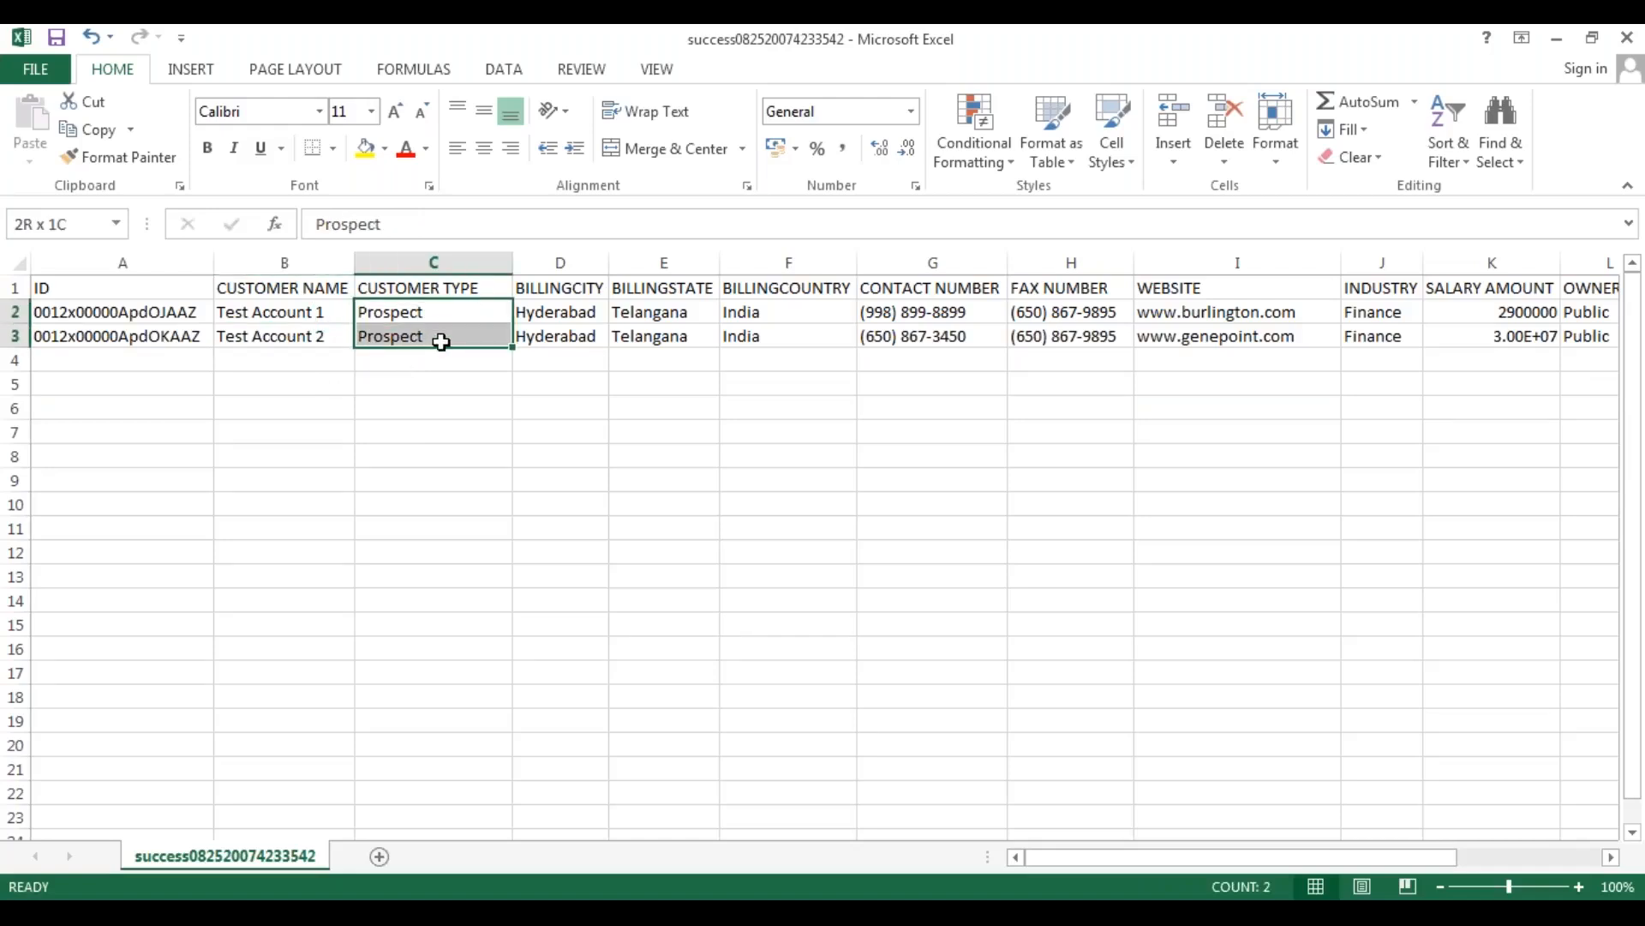
{"action": "left_click", "coordinate": [451, 409]}
{"action": "left_click", "coordinate": [491, 318]}
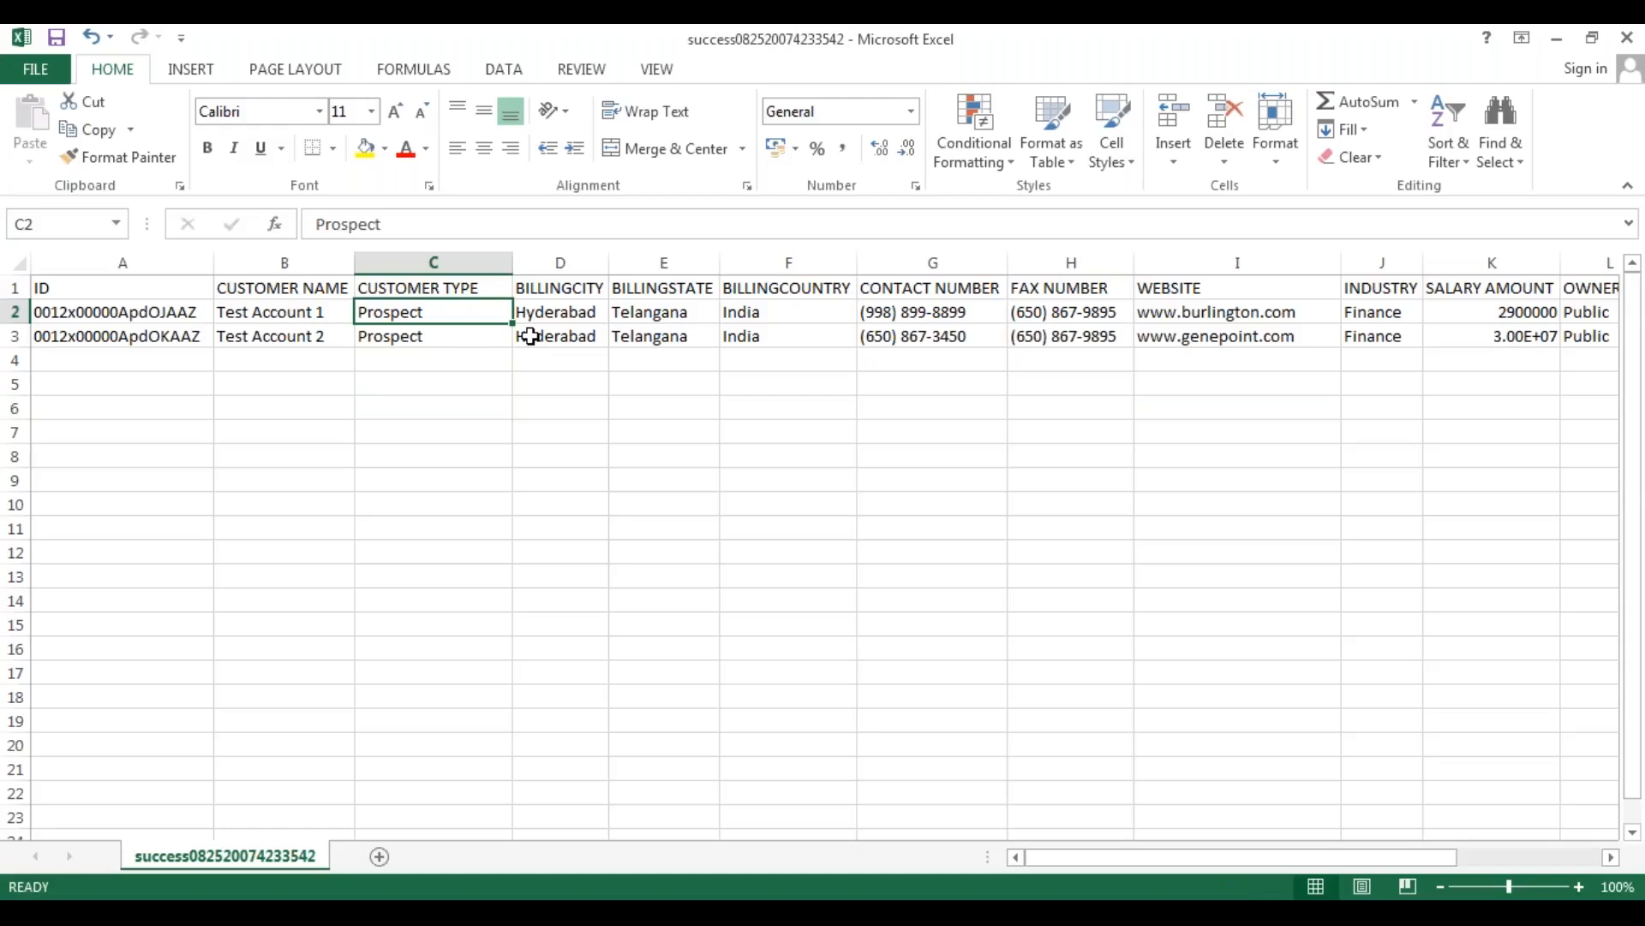
{"action": "type", "text": "Customer -"}
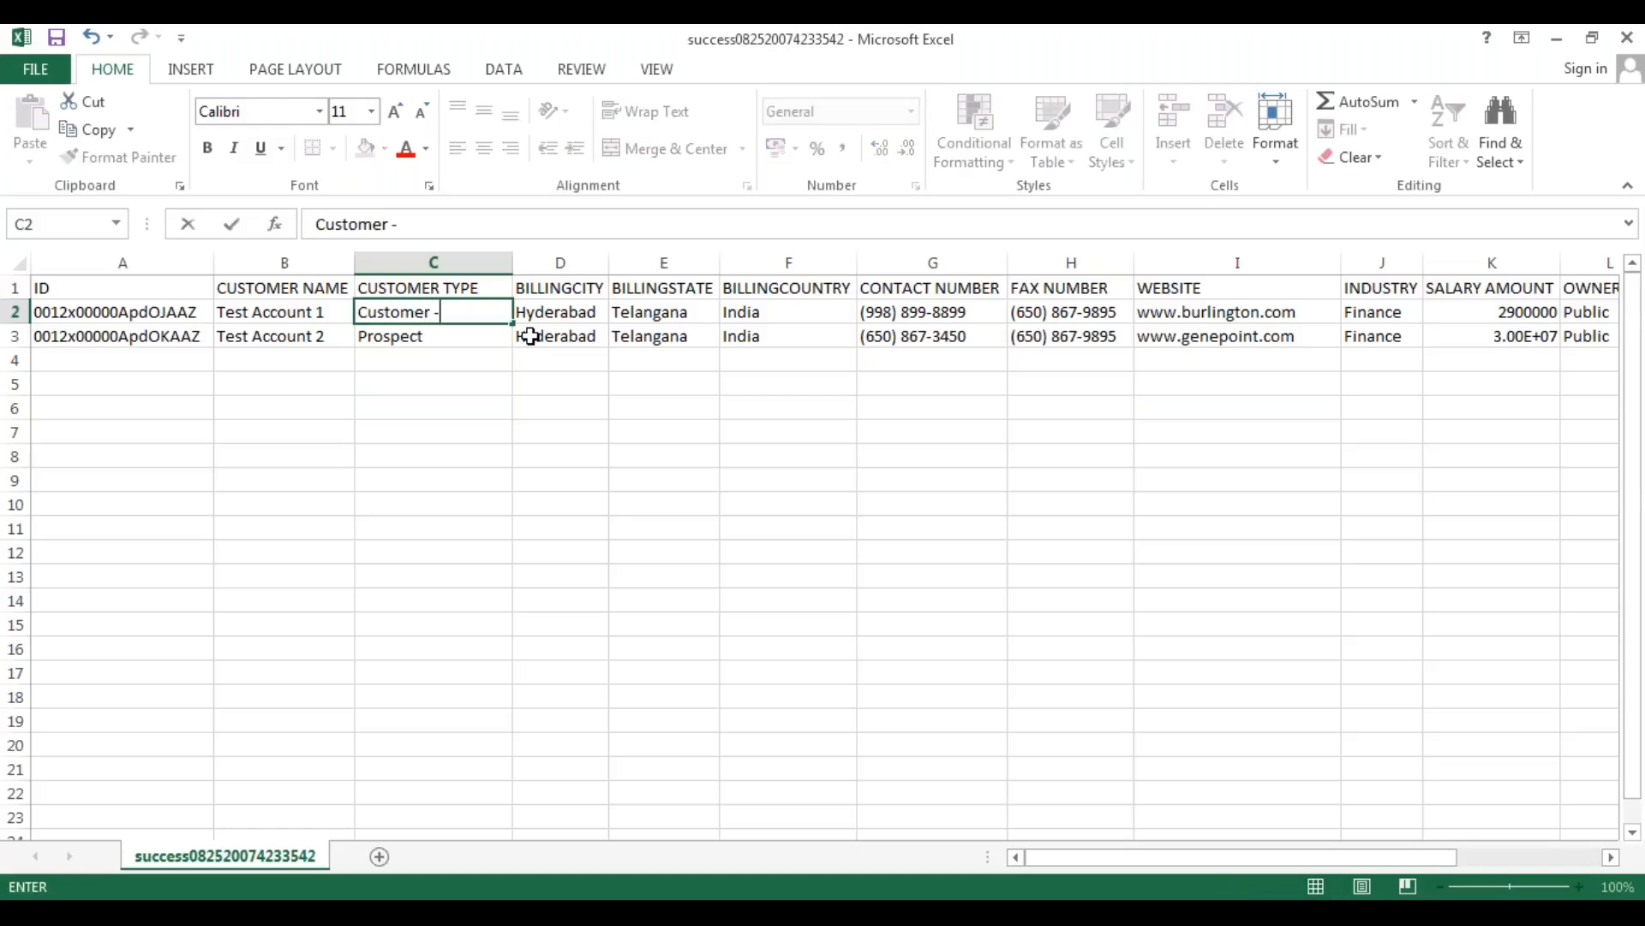
{"action": "type", "text": " Direct"}
{"action": "key", "text": "Return"}
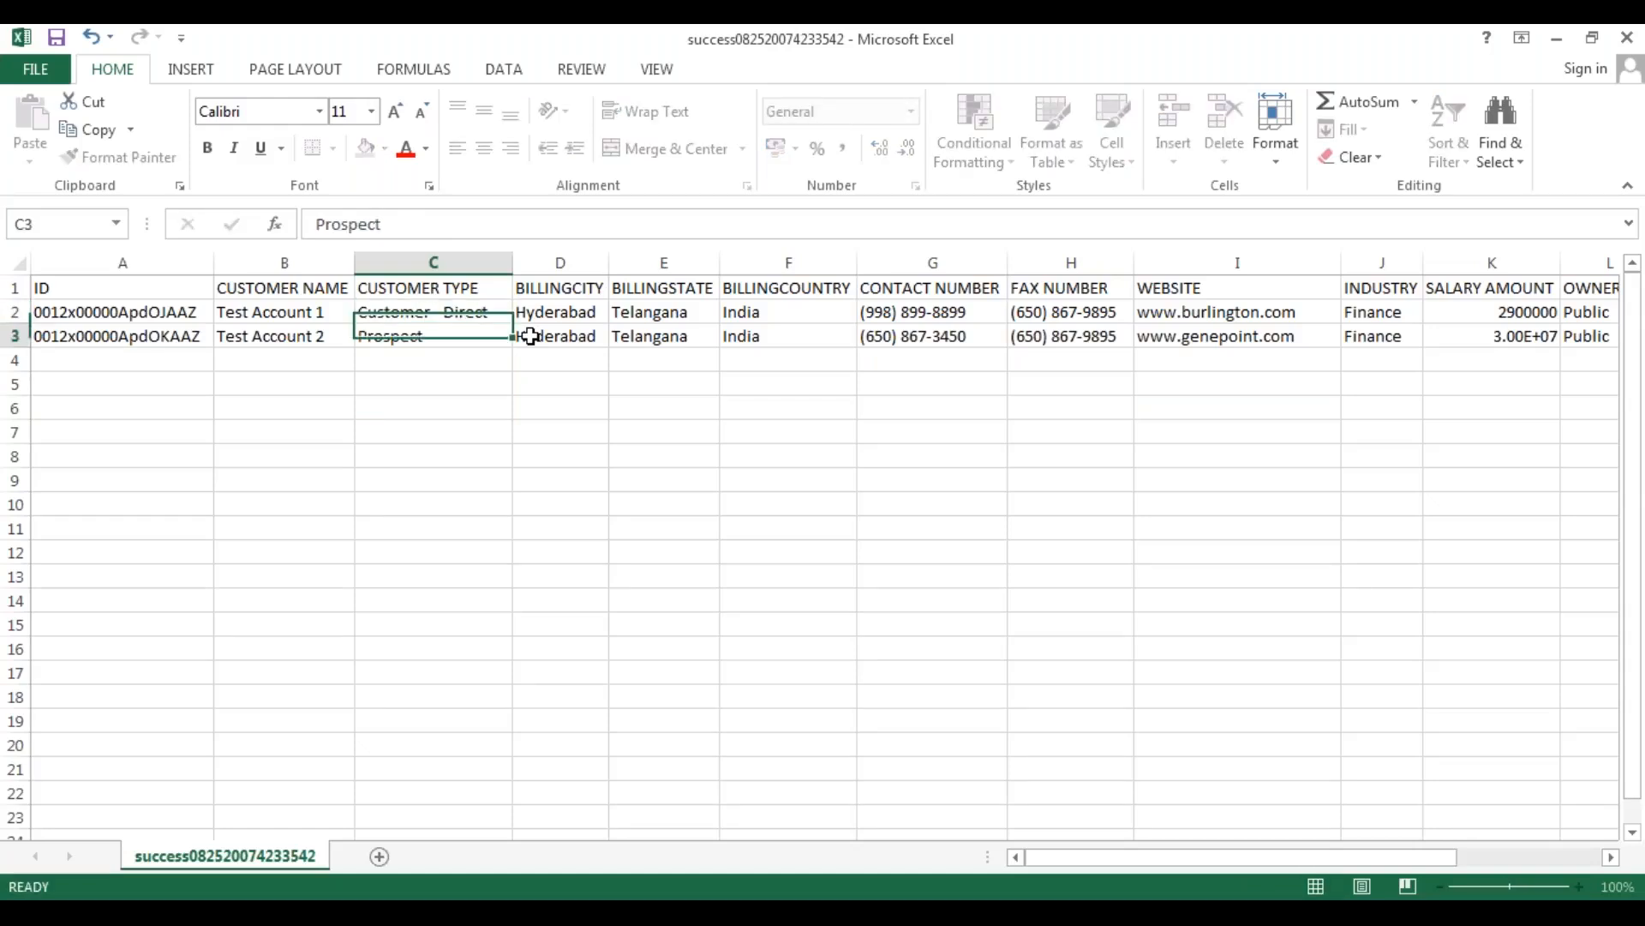
{"action": "left_click", "coordinate": [495, 314]}
{"action": "left_click_drag", "start_coordinate": [514, 322], "coordinate": [516, 352]}
{"action": "left_click", "coordinate": [467, 437]}
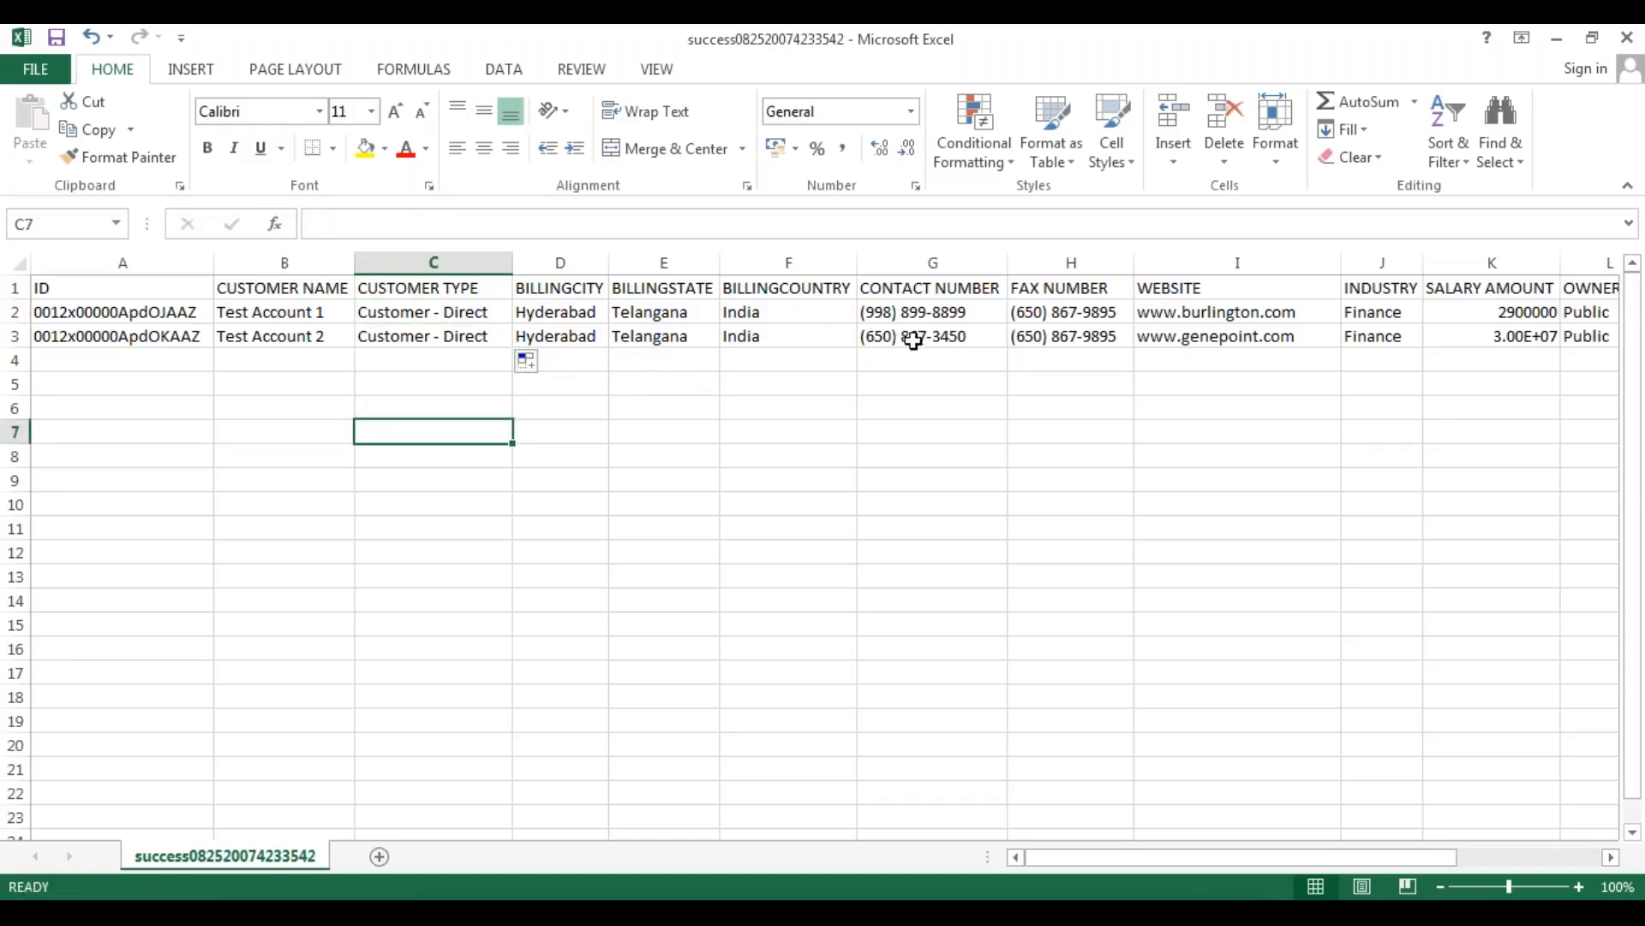
Enter a new contact number for Test Account 1 and copy it down to Test Account 2.
{"action": "left_click", "coordinate": [972, 312]}
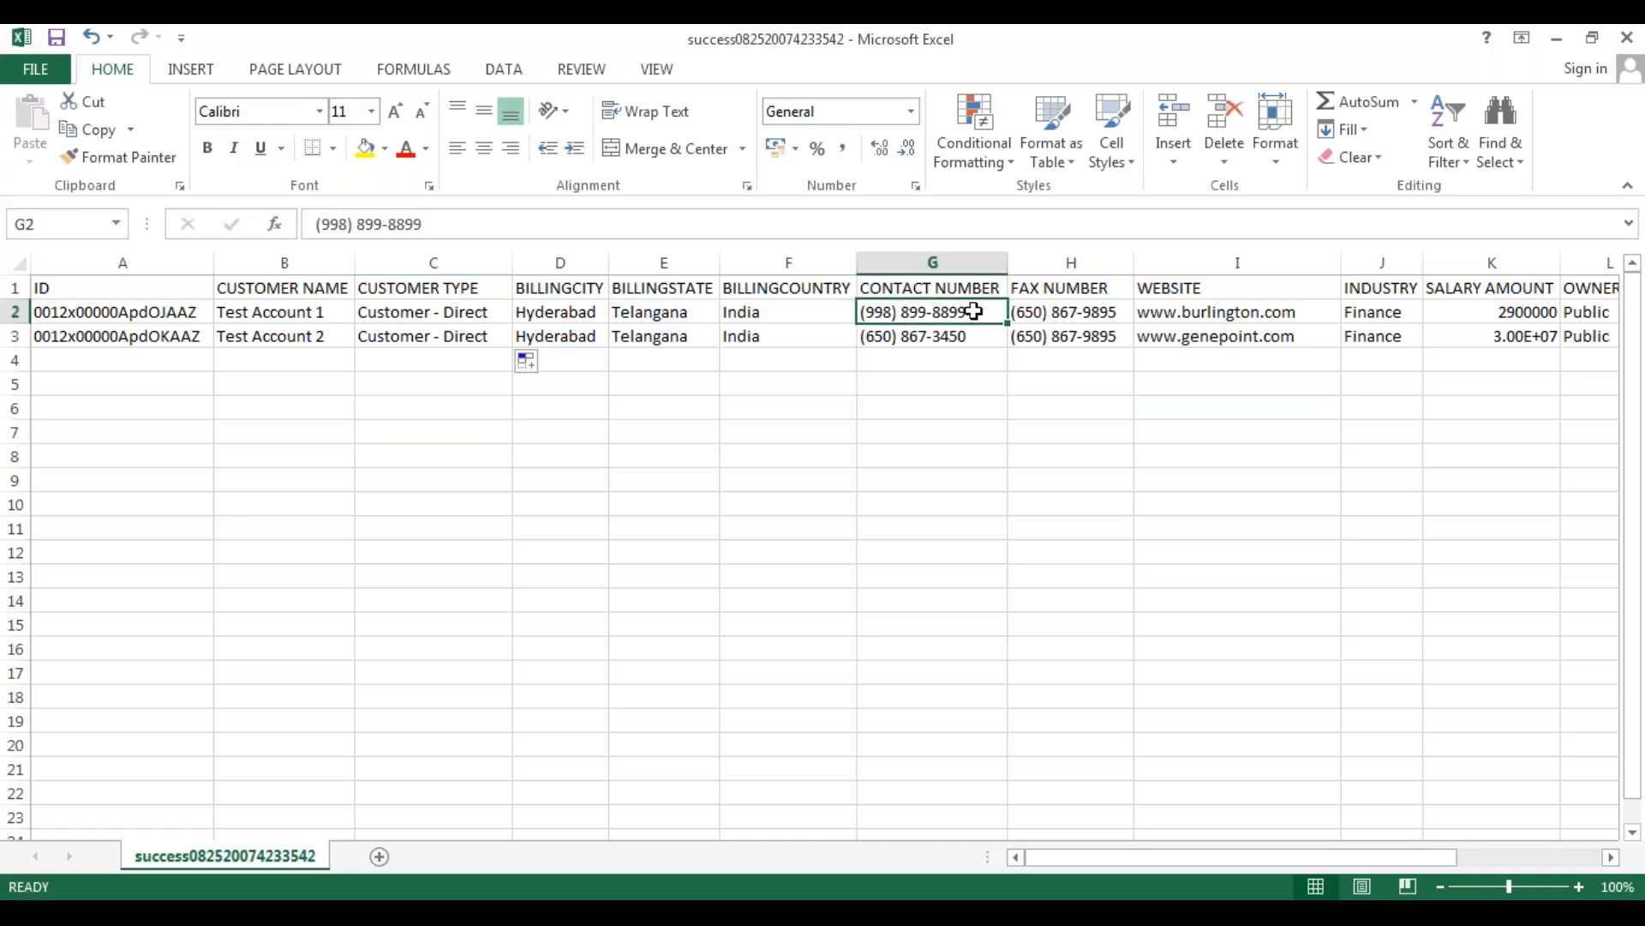
{"action": "type", "text": "9988998899"}
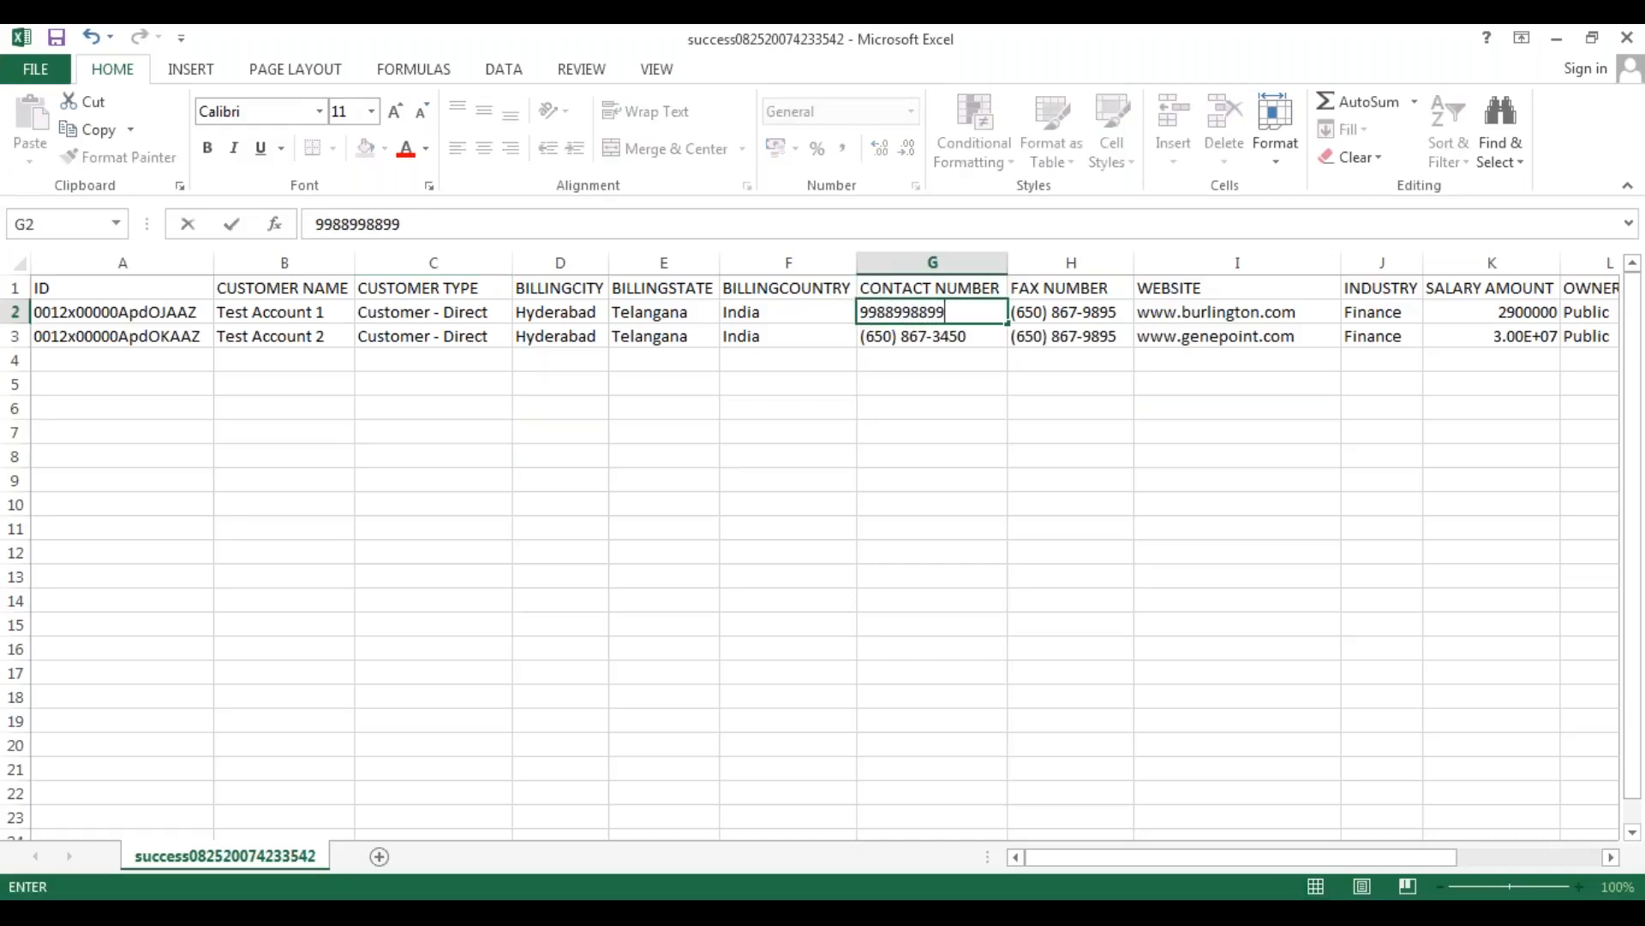
{"action": "key", "text": "Return"}
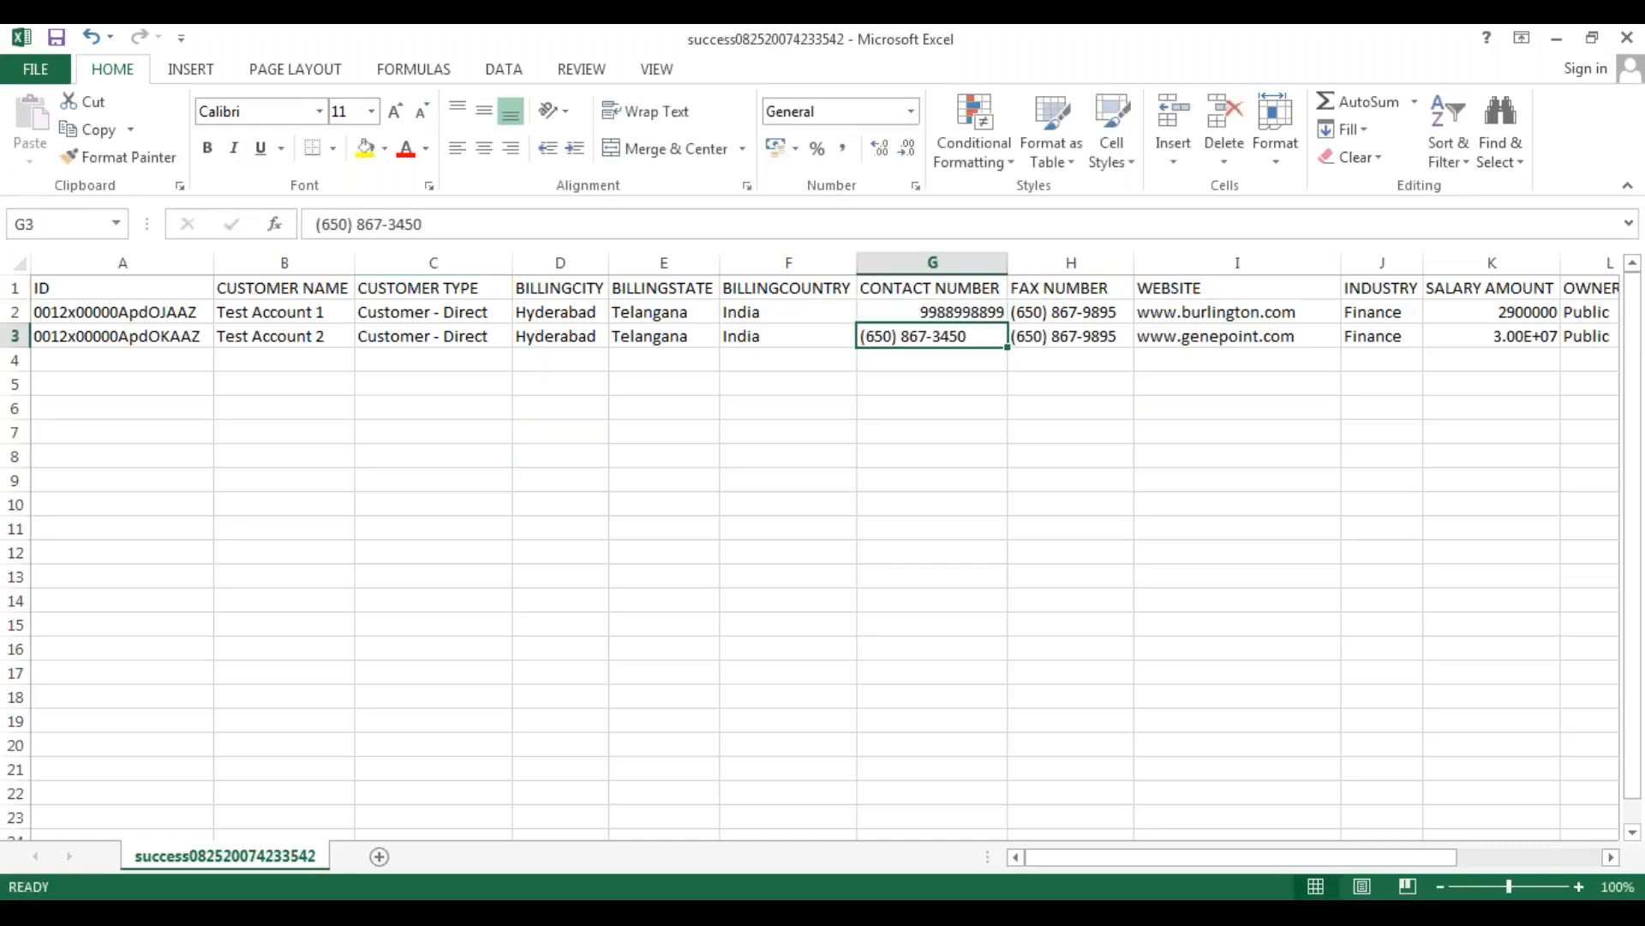
{"action": "left_click", "coordinate": [973, 312]}
{"action": "left_click_drag", "start_coordinate": [1008, 323], "coordinate": [1002, 345]}
{"action": "left_click", "coordinate": [947, 434]}
Replace the fax number of Test Account 1 and copy the new one down to Test Account 2.
{"action": "left_click", "coordinate": [1063, 312]}
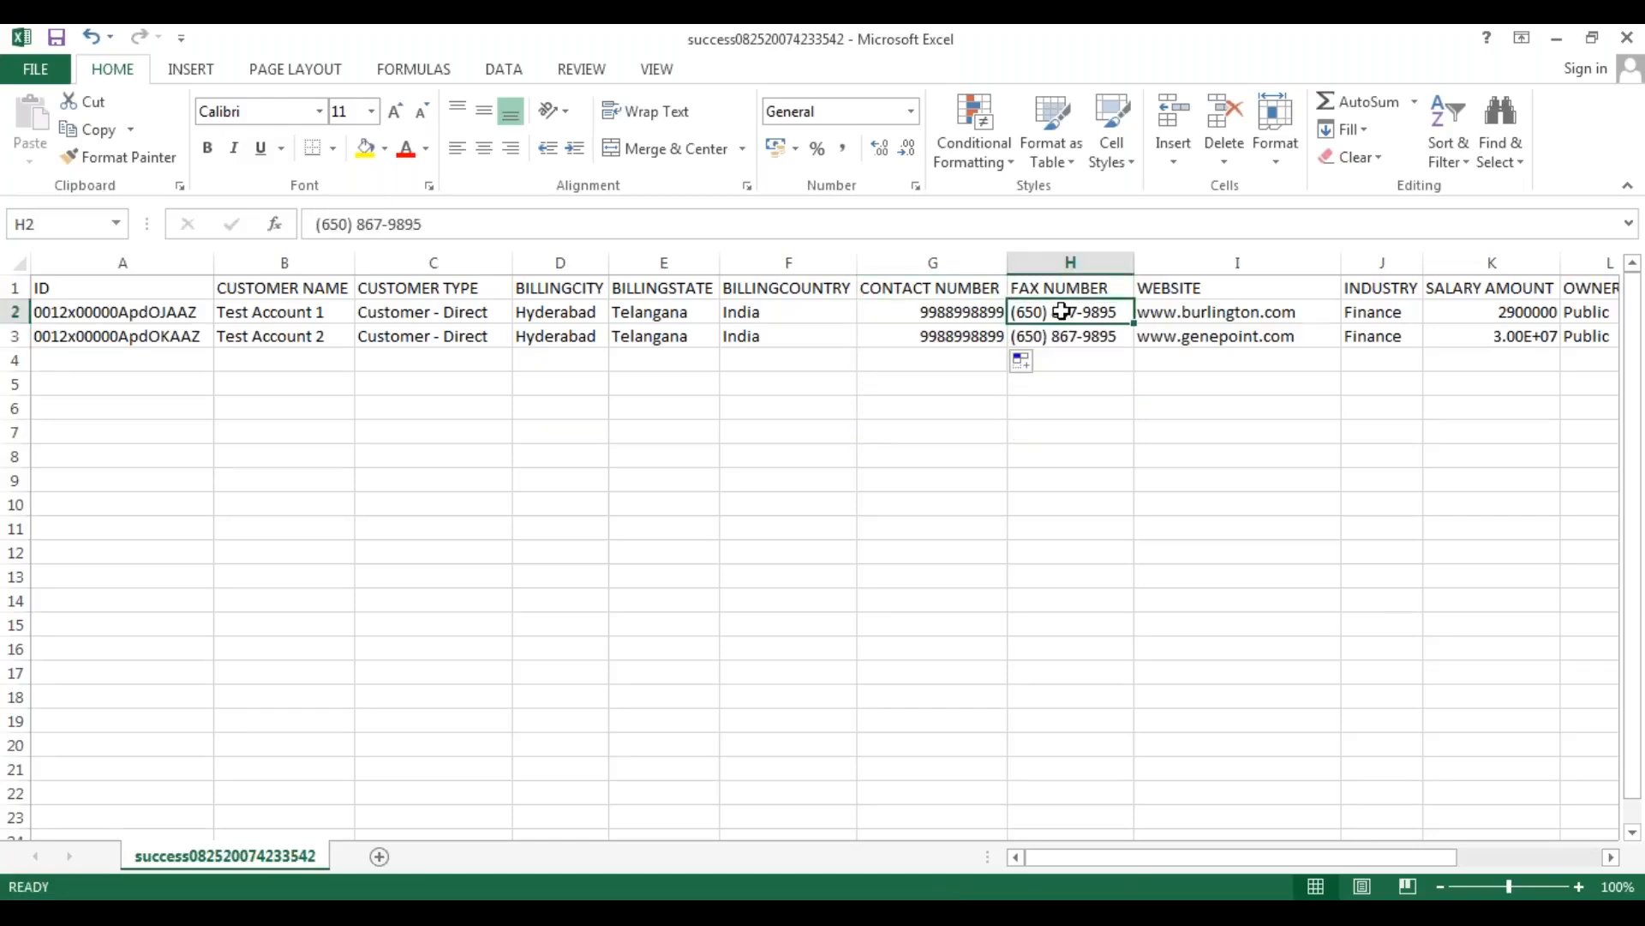
{"action": "type", "text": "7777777777"}
{"action": "left_click", "coordinate": [1065, 400]}
{"action": "left_click", "coordinate": [1110, 313]}
{"action": "left_click_drag", "start_coordinate": [1136, 326], "coordinate": [1136, 348]}
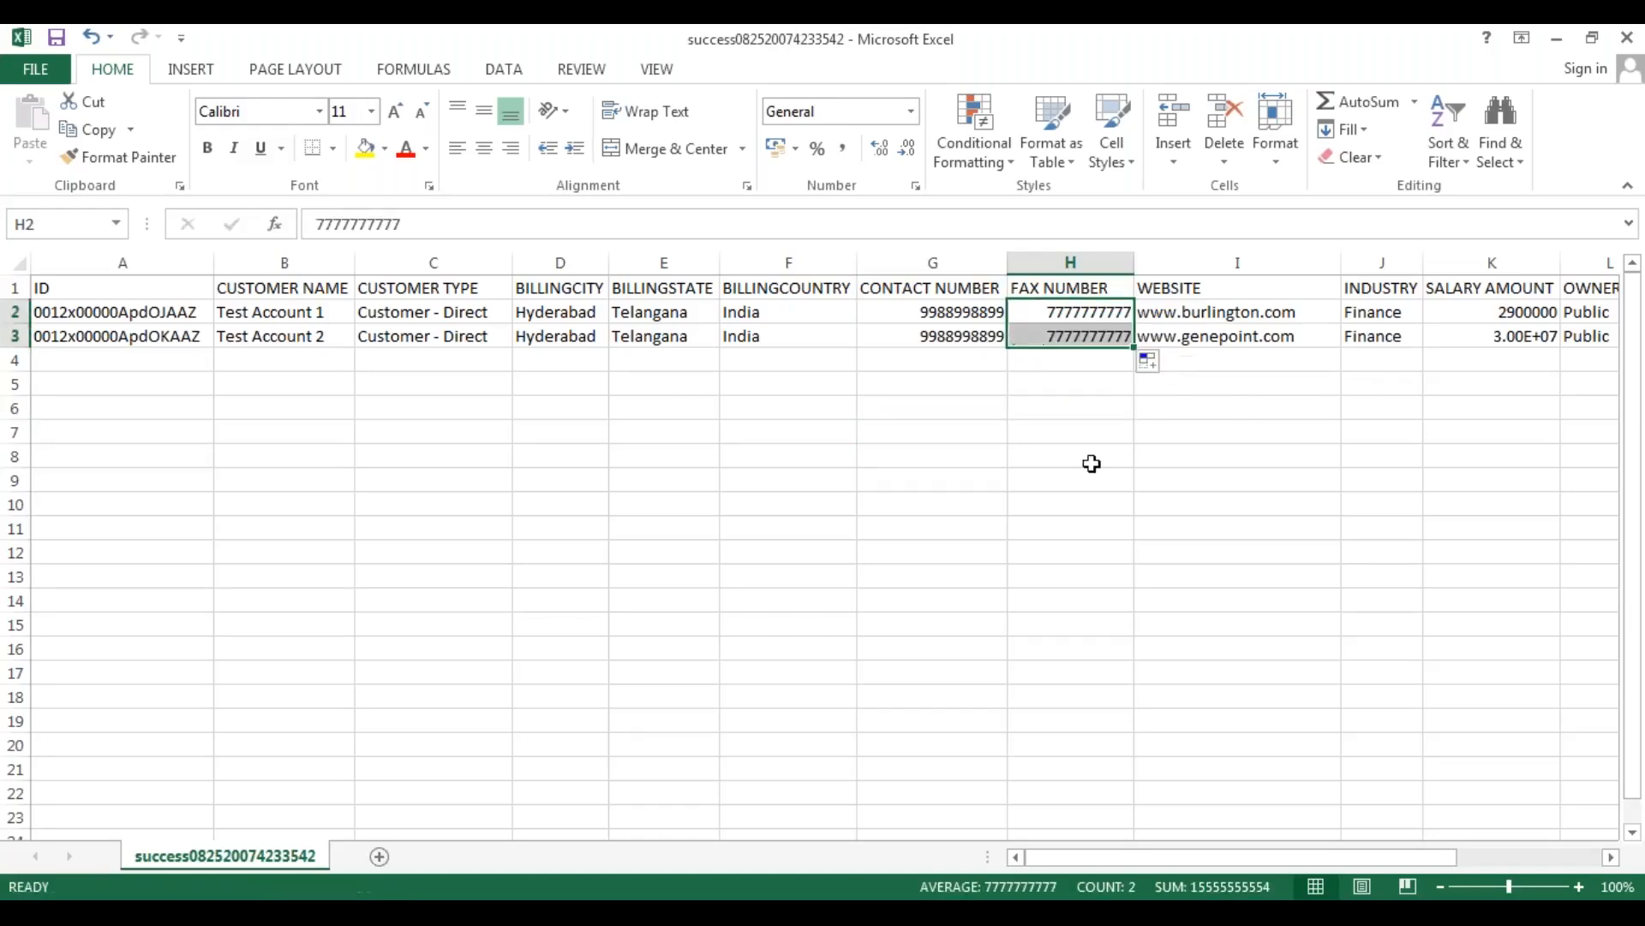
{"action": "left_click", "coordinate": [1091, 458]}
Set the industry of Test Account 1 and Test Account 2 to "Manufacturing" and auto-fit the INDUSTRY column's width.
{"action": "left_click_drag", "start_coordinate": [1056, 861], "coordinate": [1161, 860]}
{"action": "left_click", "coordinate": [903, 312]}
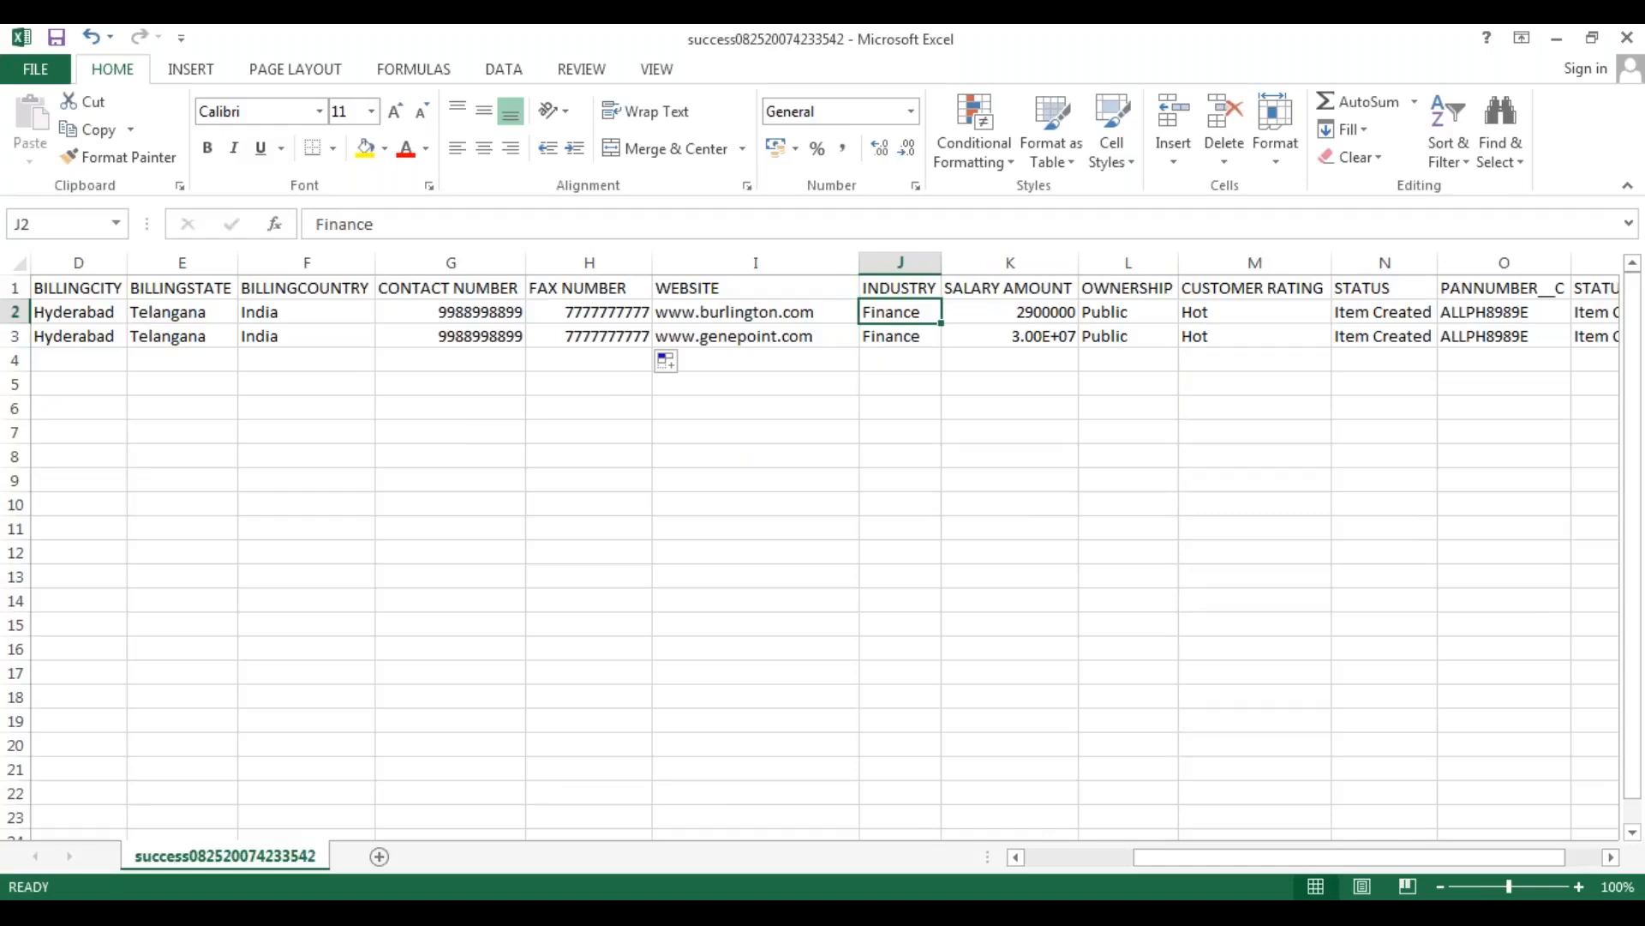
{"action": "type", "text": "Manufacturing"}
{"action": "key", "text": "Return"}
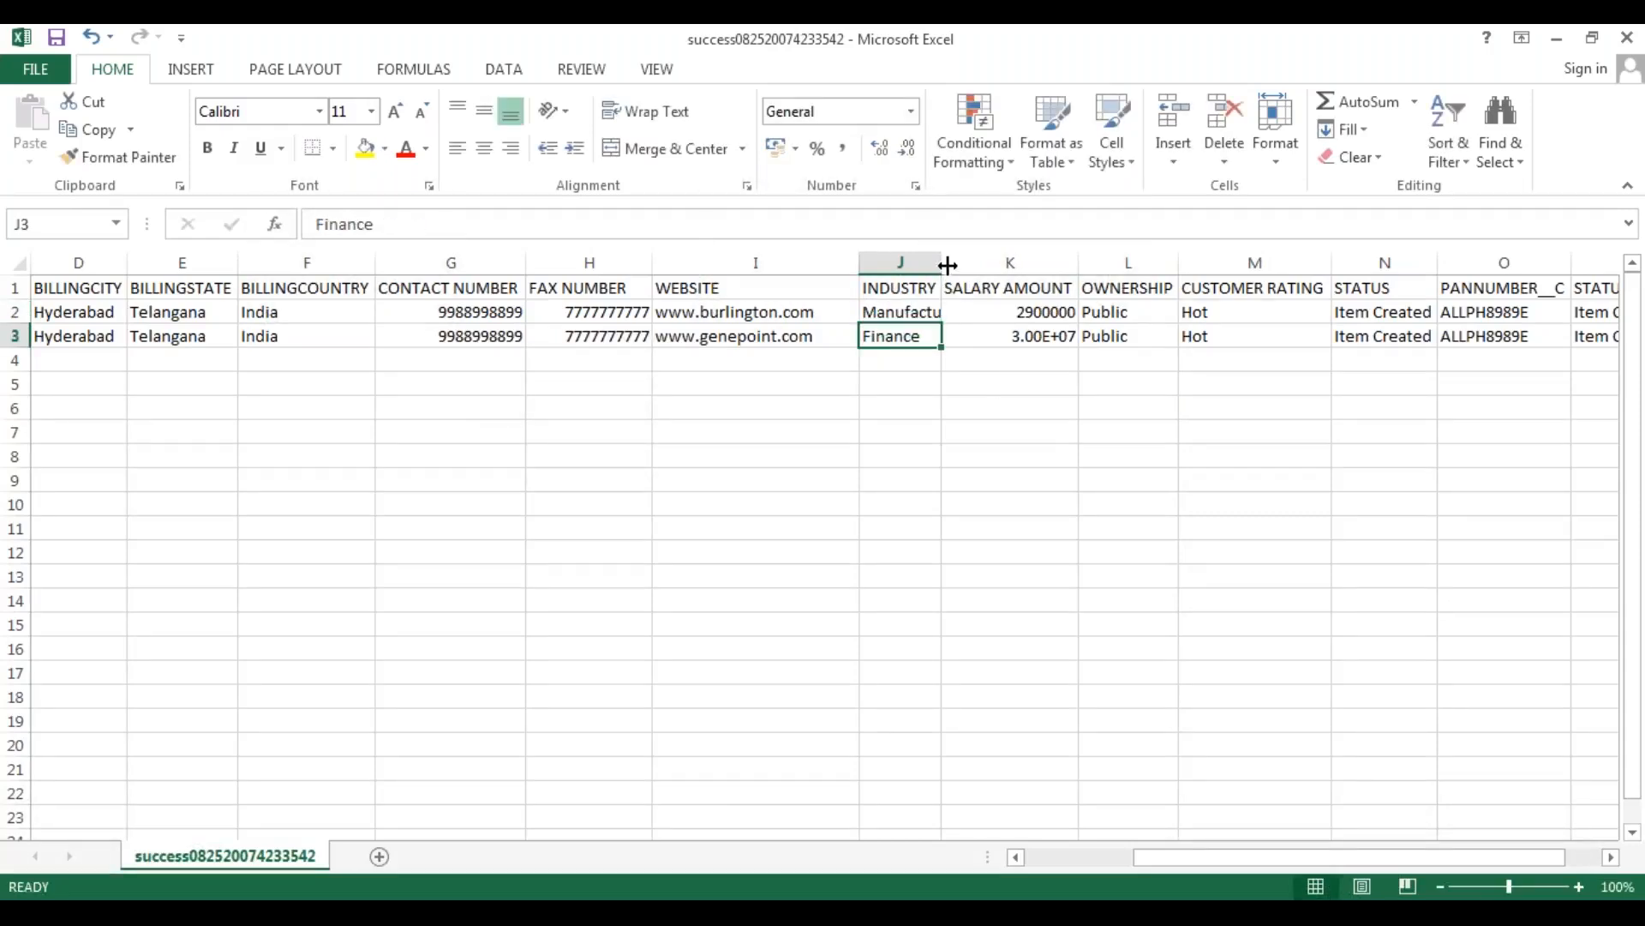
{"action": "double_click", "coordinate": [947, 266]}
{"action": "left_click", "coordinate": [964, 315]}
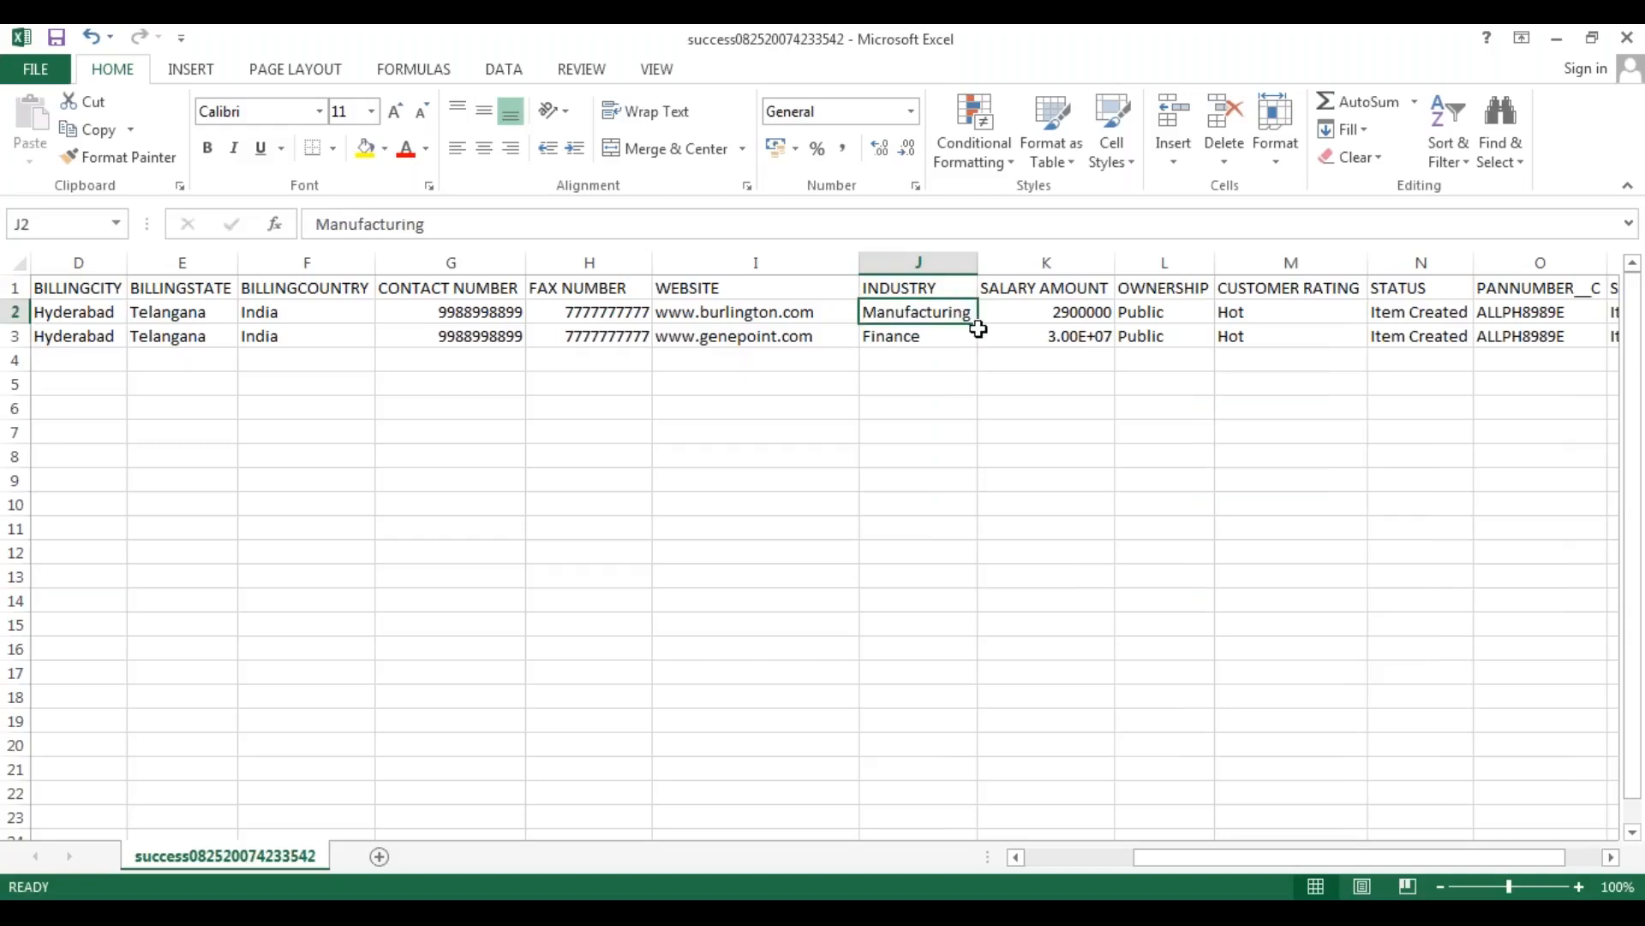
{"action": "left_click_drag", "start_coordinate": [980, 326], "coordinate": [982, 343]}
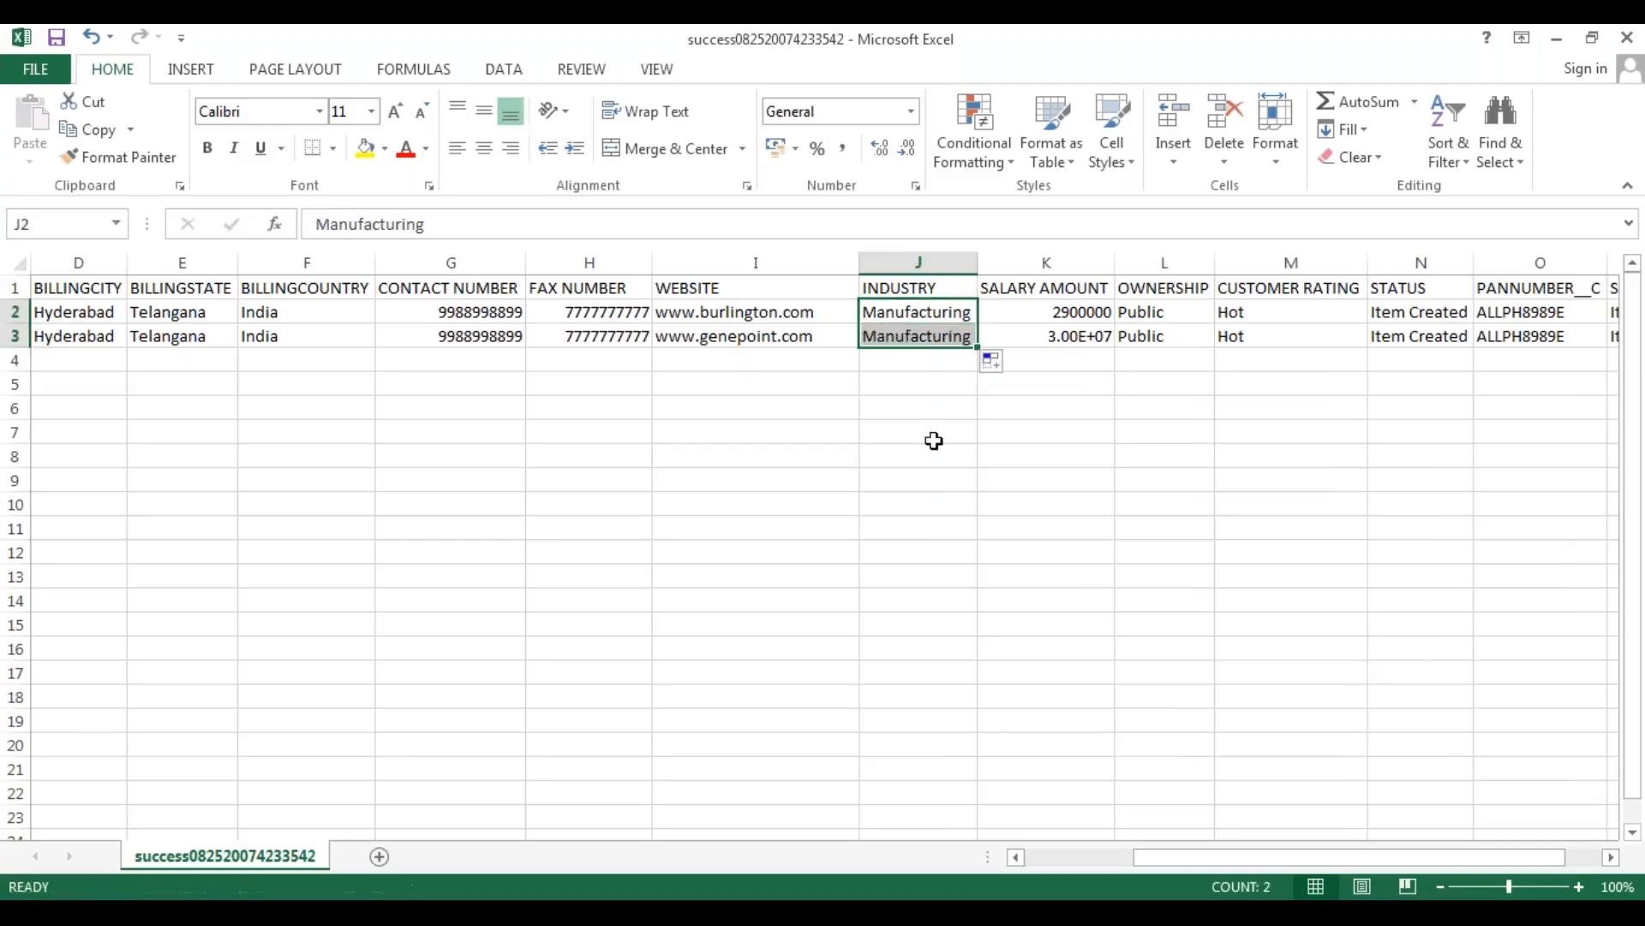
{"action": "left_click", "coordinate": [933, 439]}
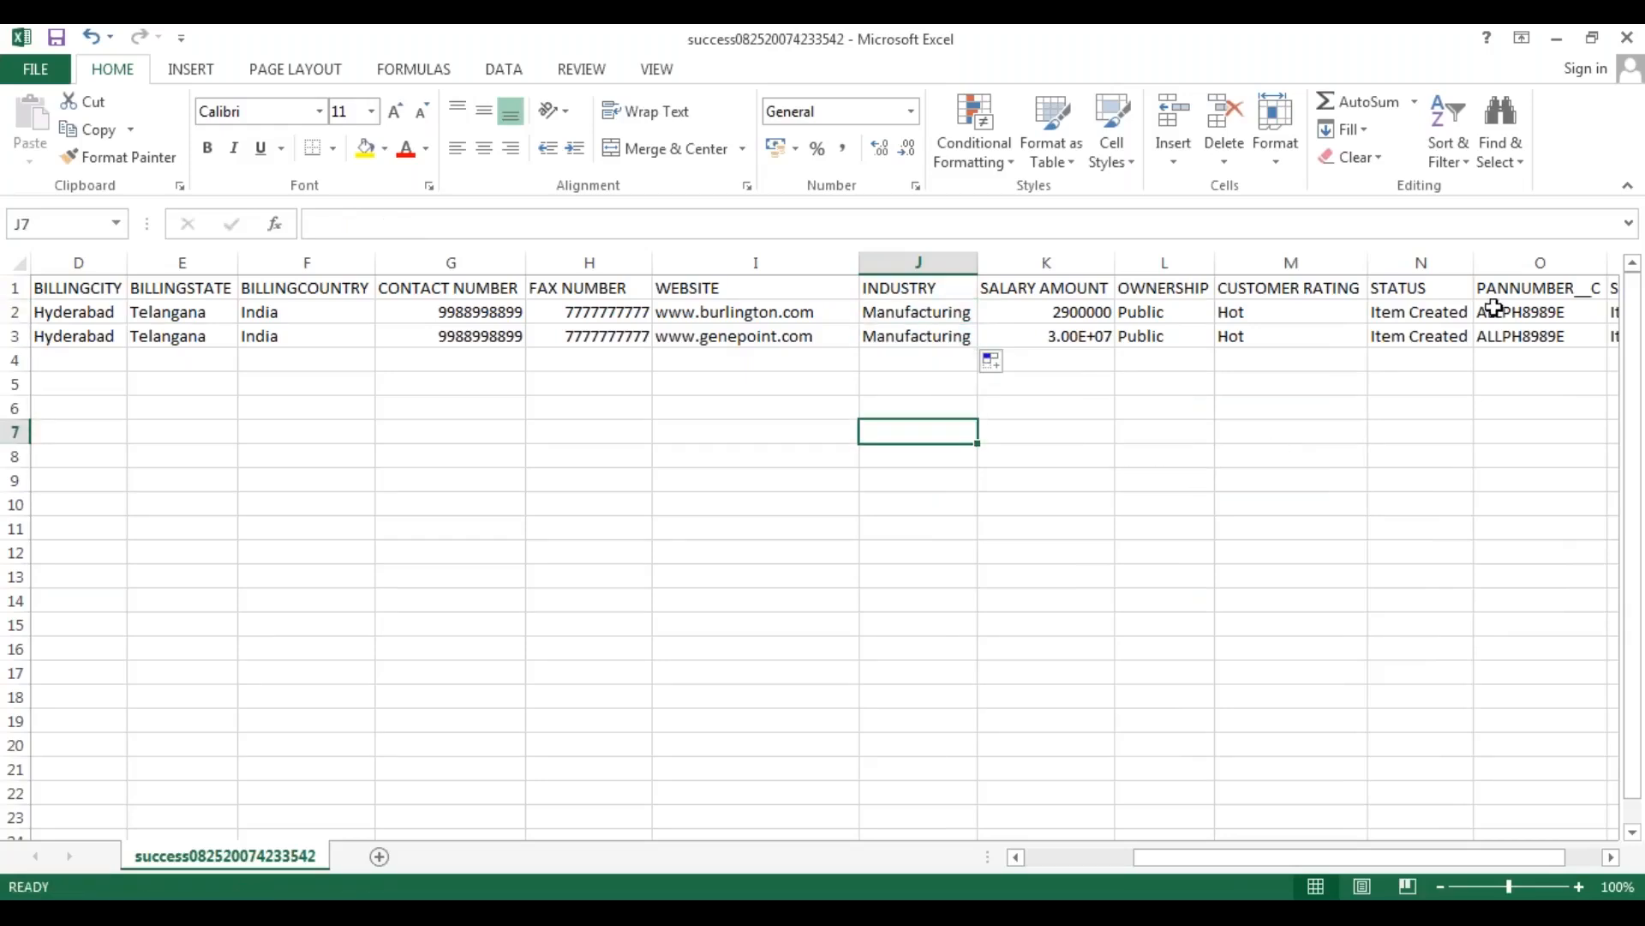
Delete the duplicate STATUS column P, after the PANNUMBER__C column.
{"action": "left_click_drag", "start_coordinate": [1145, 862], "coordinate": [1239, 866]}
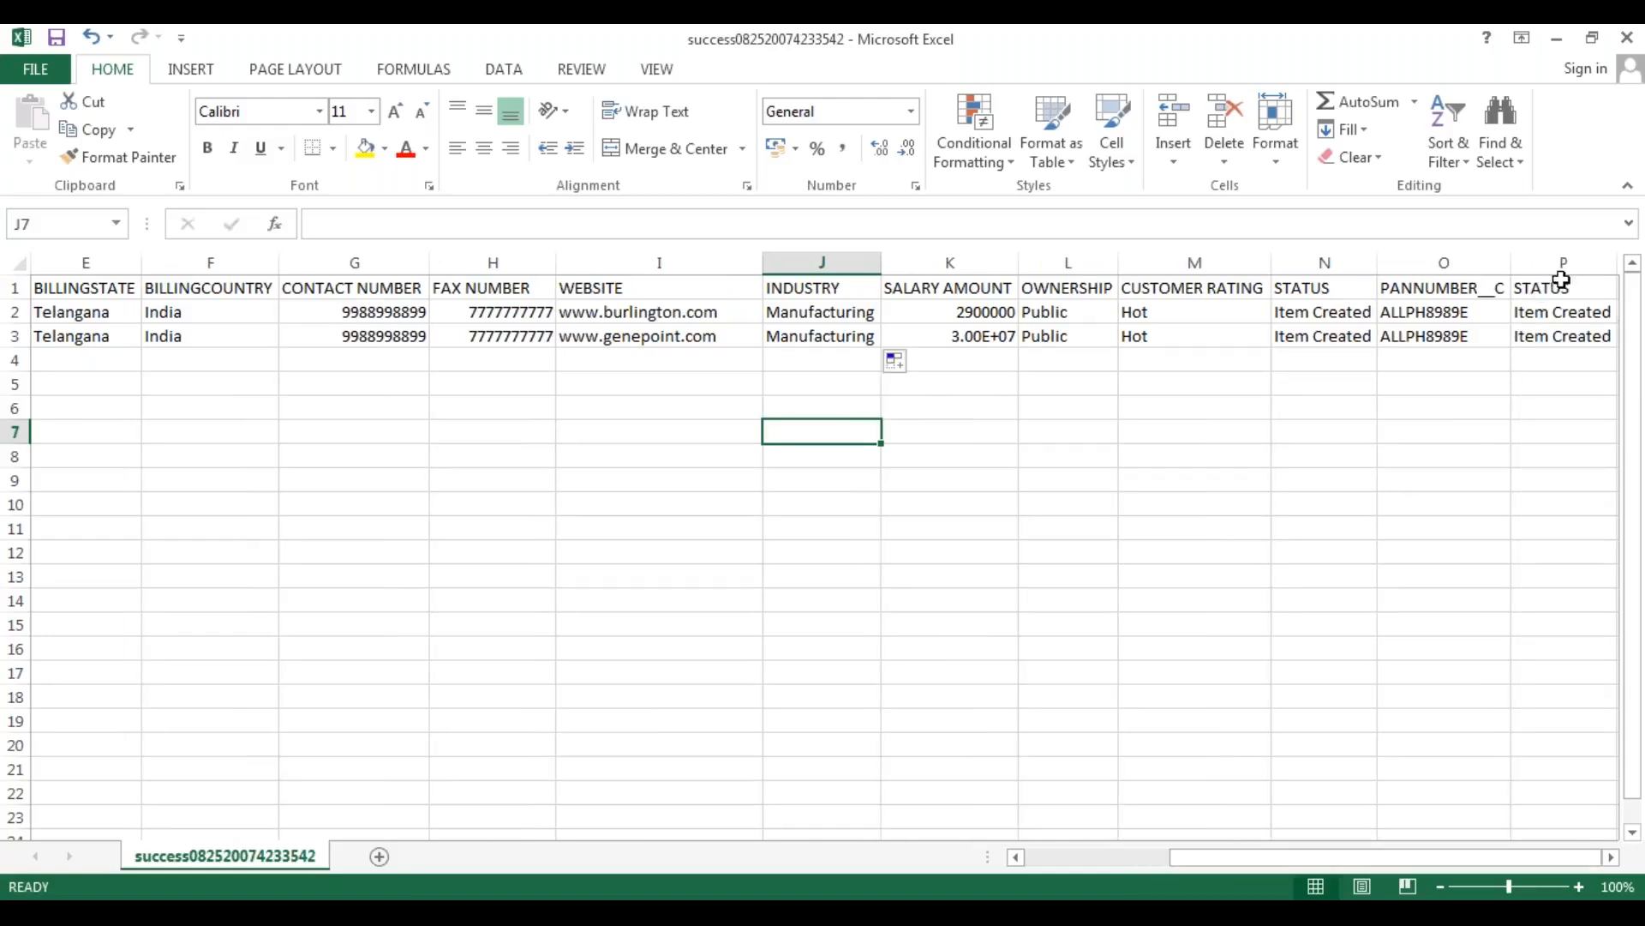
{"action": "left_click", "coordinate": [1325, 262]}
{"action": "left_click", "coordinate": [1567, 263]}
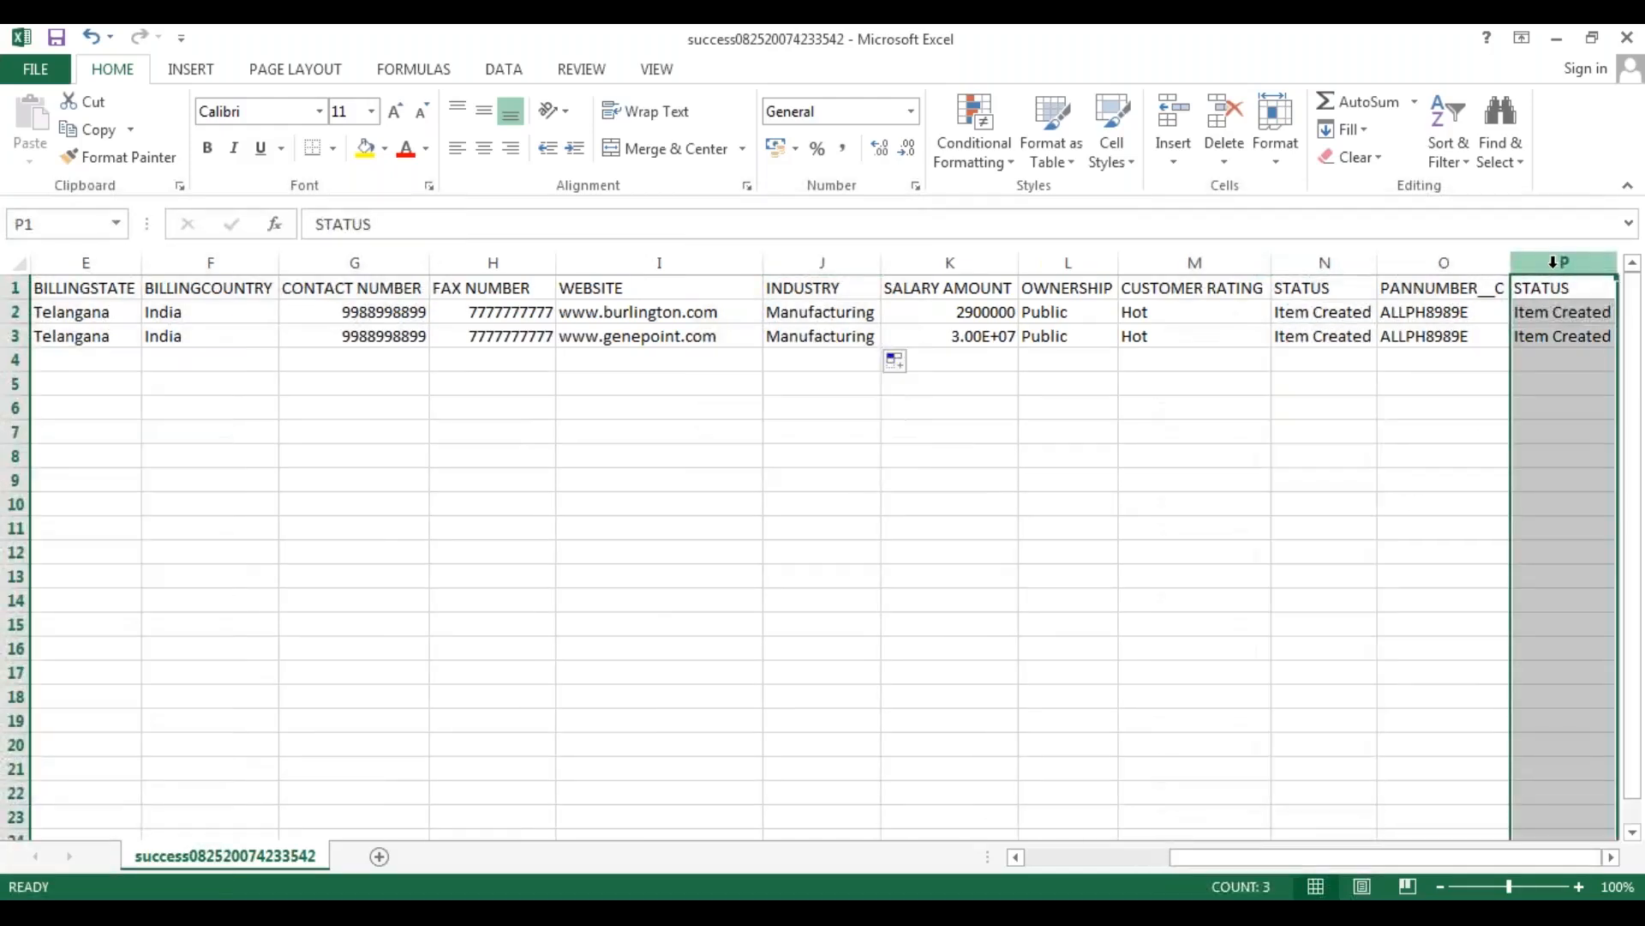
{"action": "right_click", "coordinate": [1552, 267]}
{"action": "left_click", "coordinate": [1438, 466]}
{"action": "left_click", "coordinate": [1287, 486]}
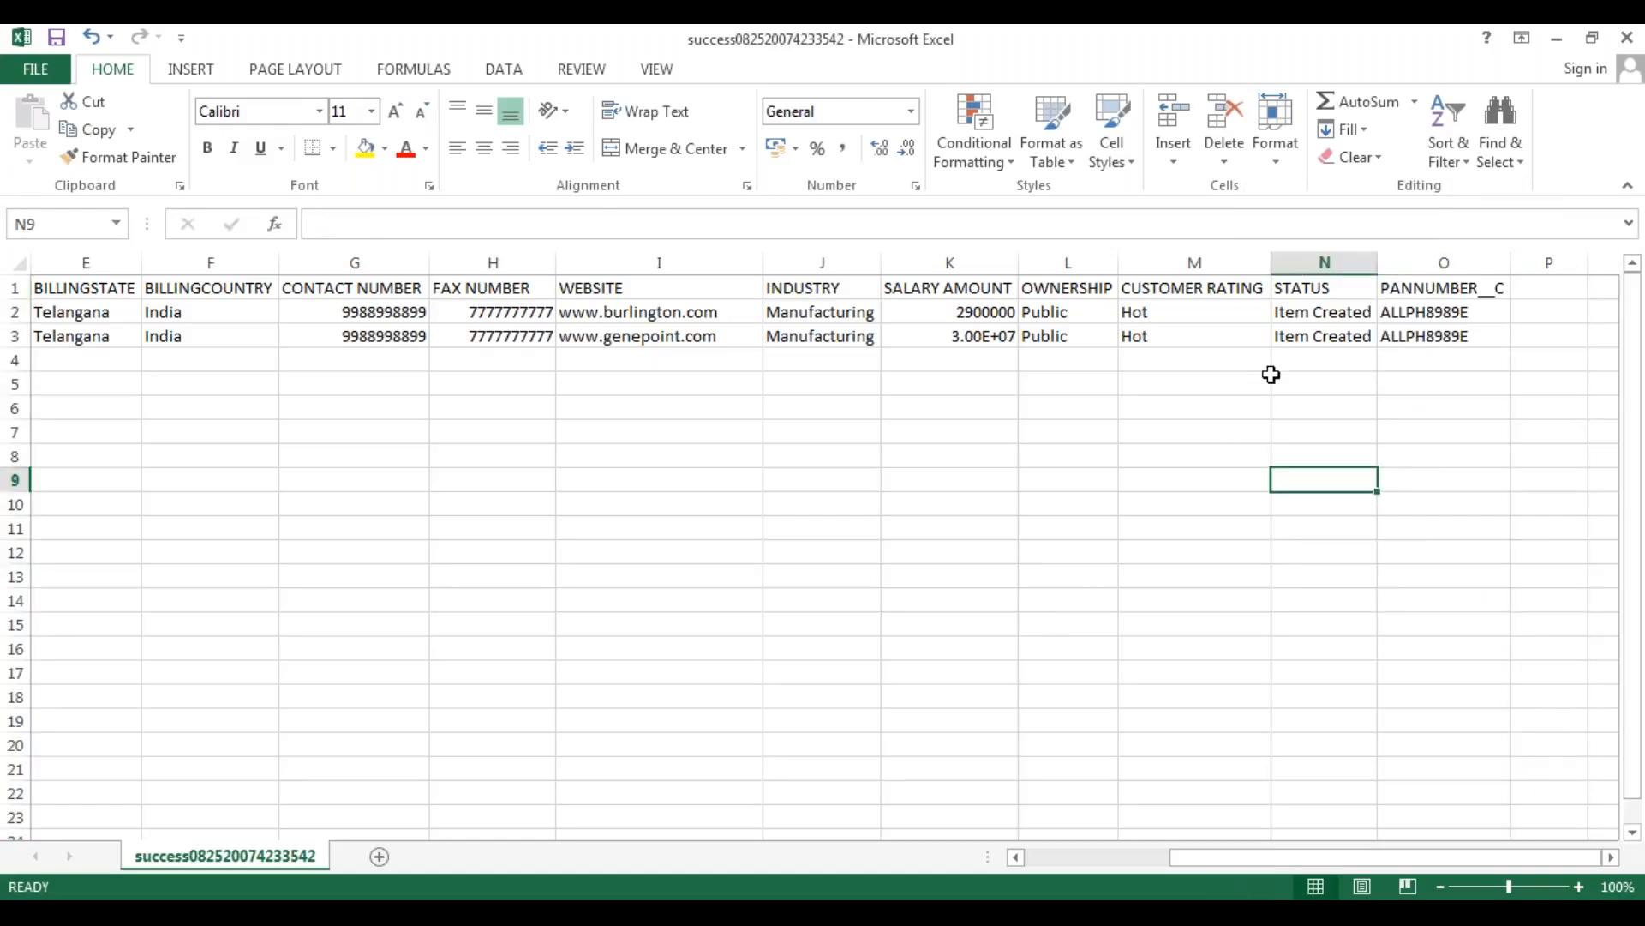
Set the value in the remaining STATUS column N to "Yes" for both Test Account 1 and Test Account 2.
{"action": "left_click", "coordinate": [1319, 261]}
{"action": "right_click", "coordinate": [1320, 265]}
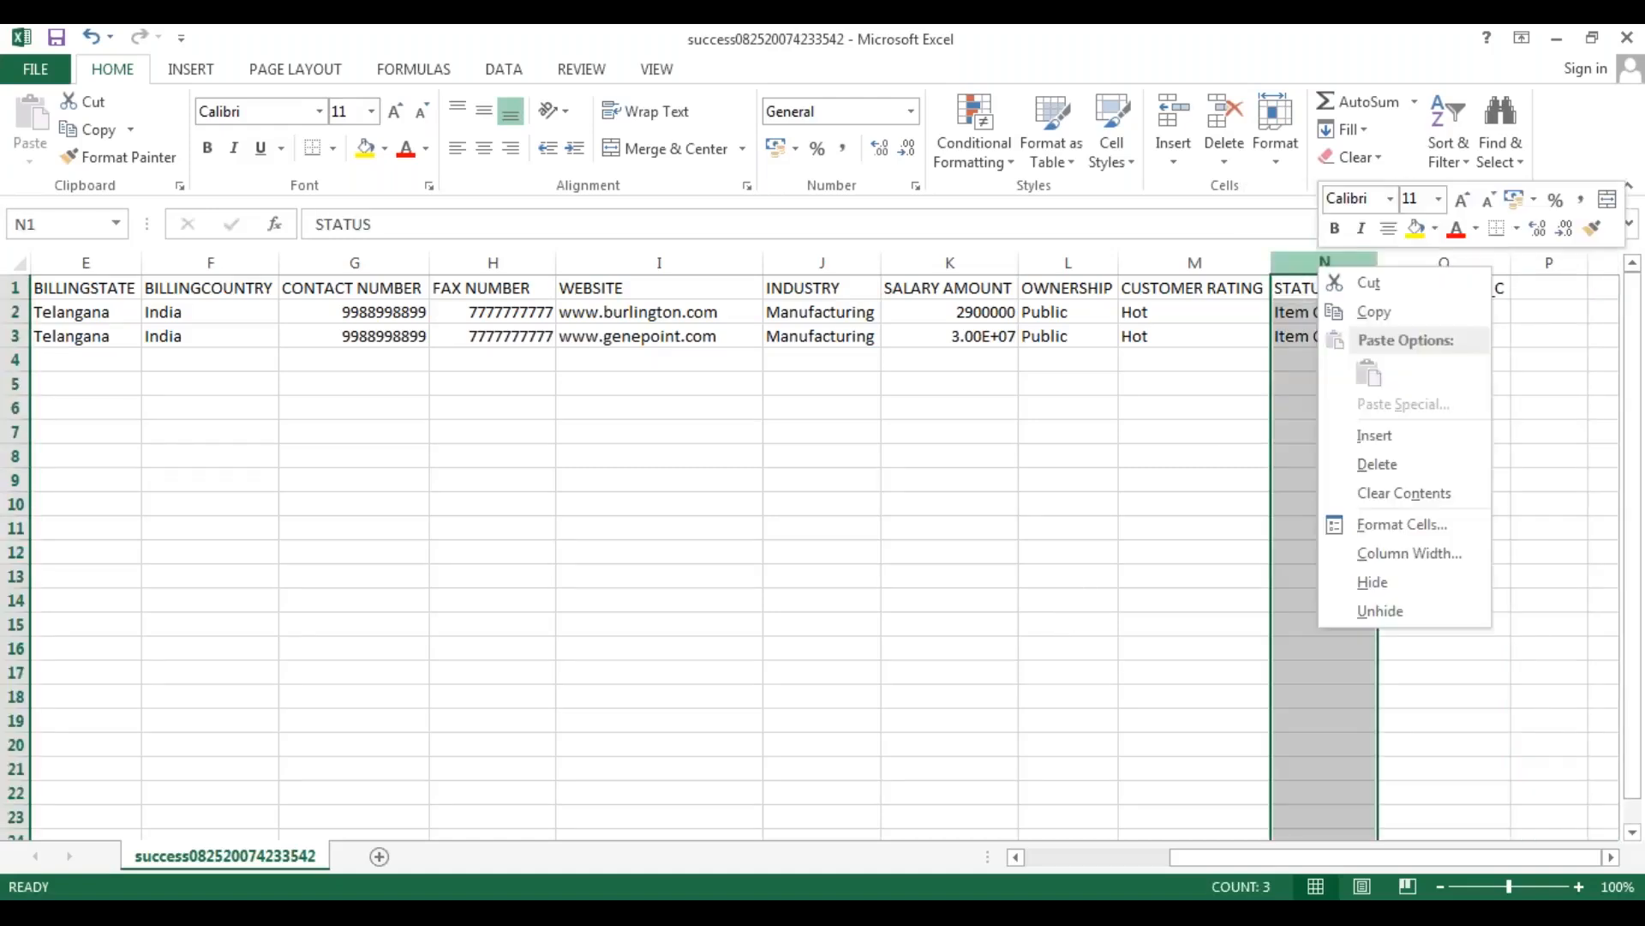
{"action": "key", "text": "Escape"}
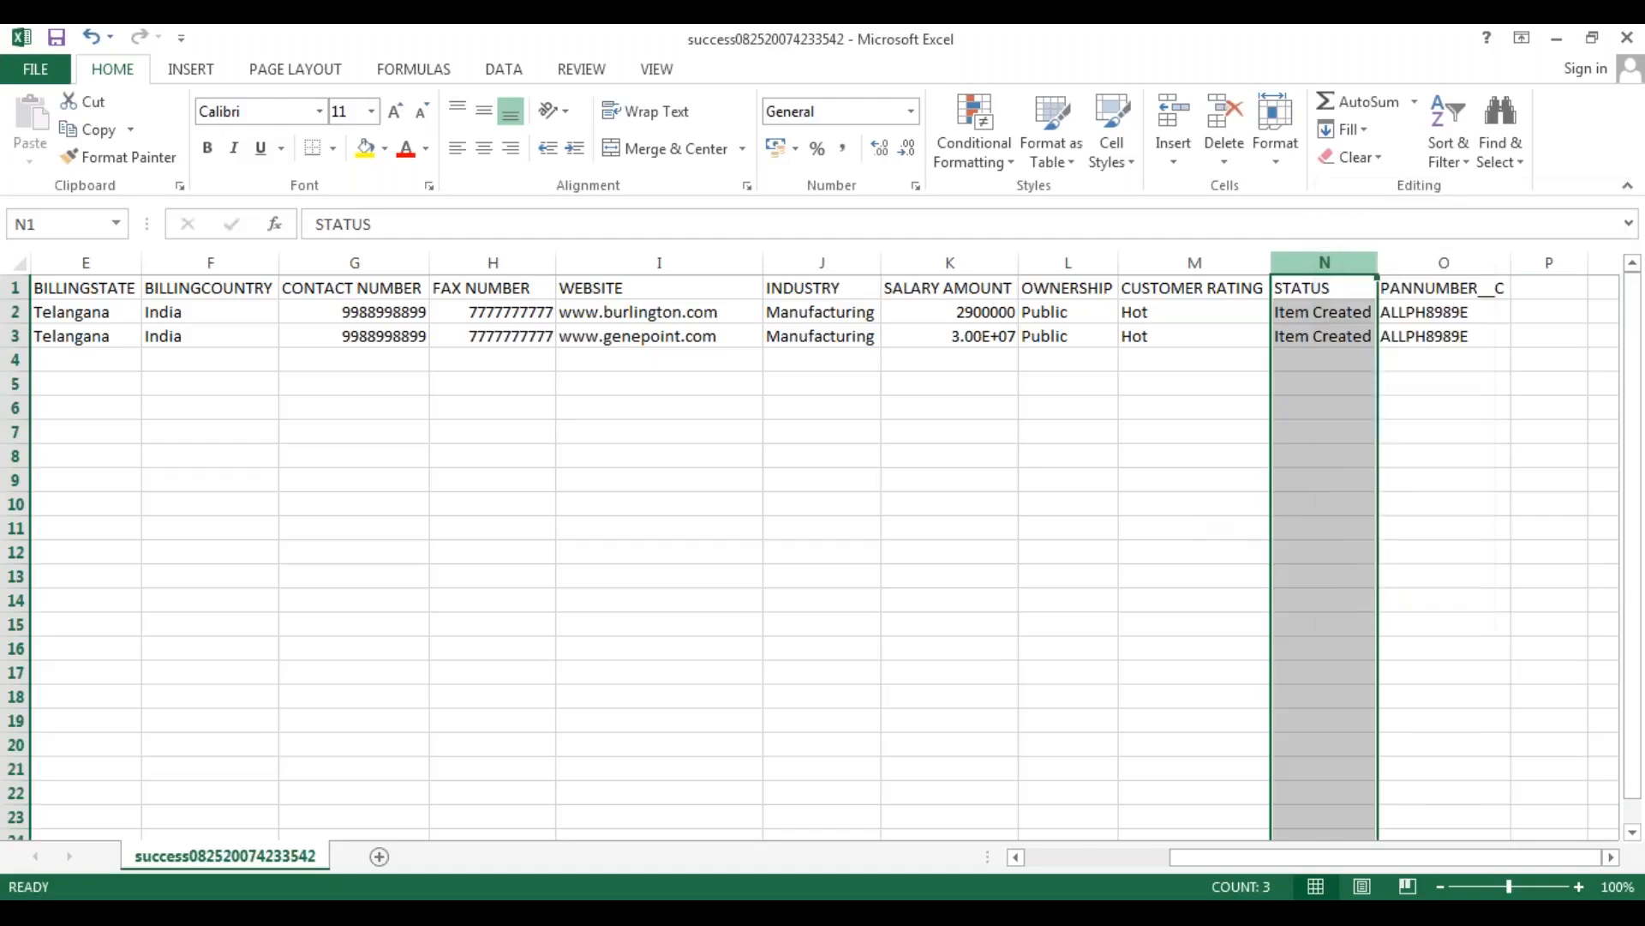
{"action": "left_click", "coordinate": [1316, 314]}
{"action": "key", "text": "Delete"}
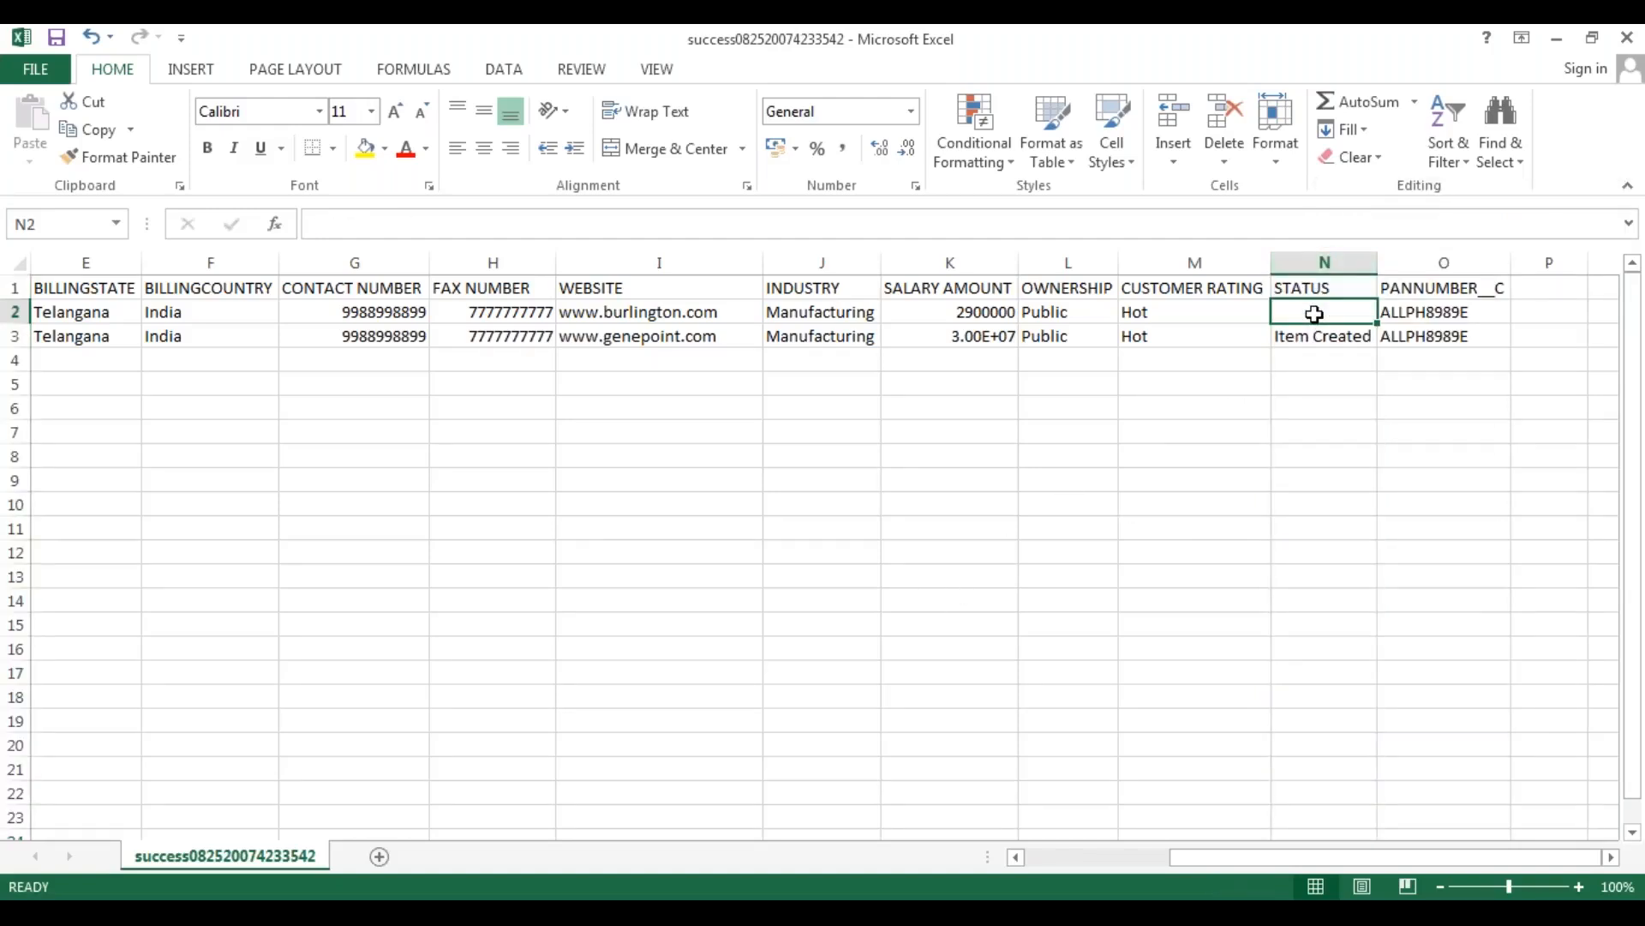
{"action": "type", "text": "Yes"}
{"action": "key", "text": "Return"}
{"action": "type", "text": "Y"}
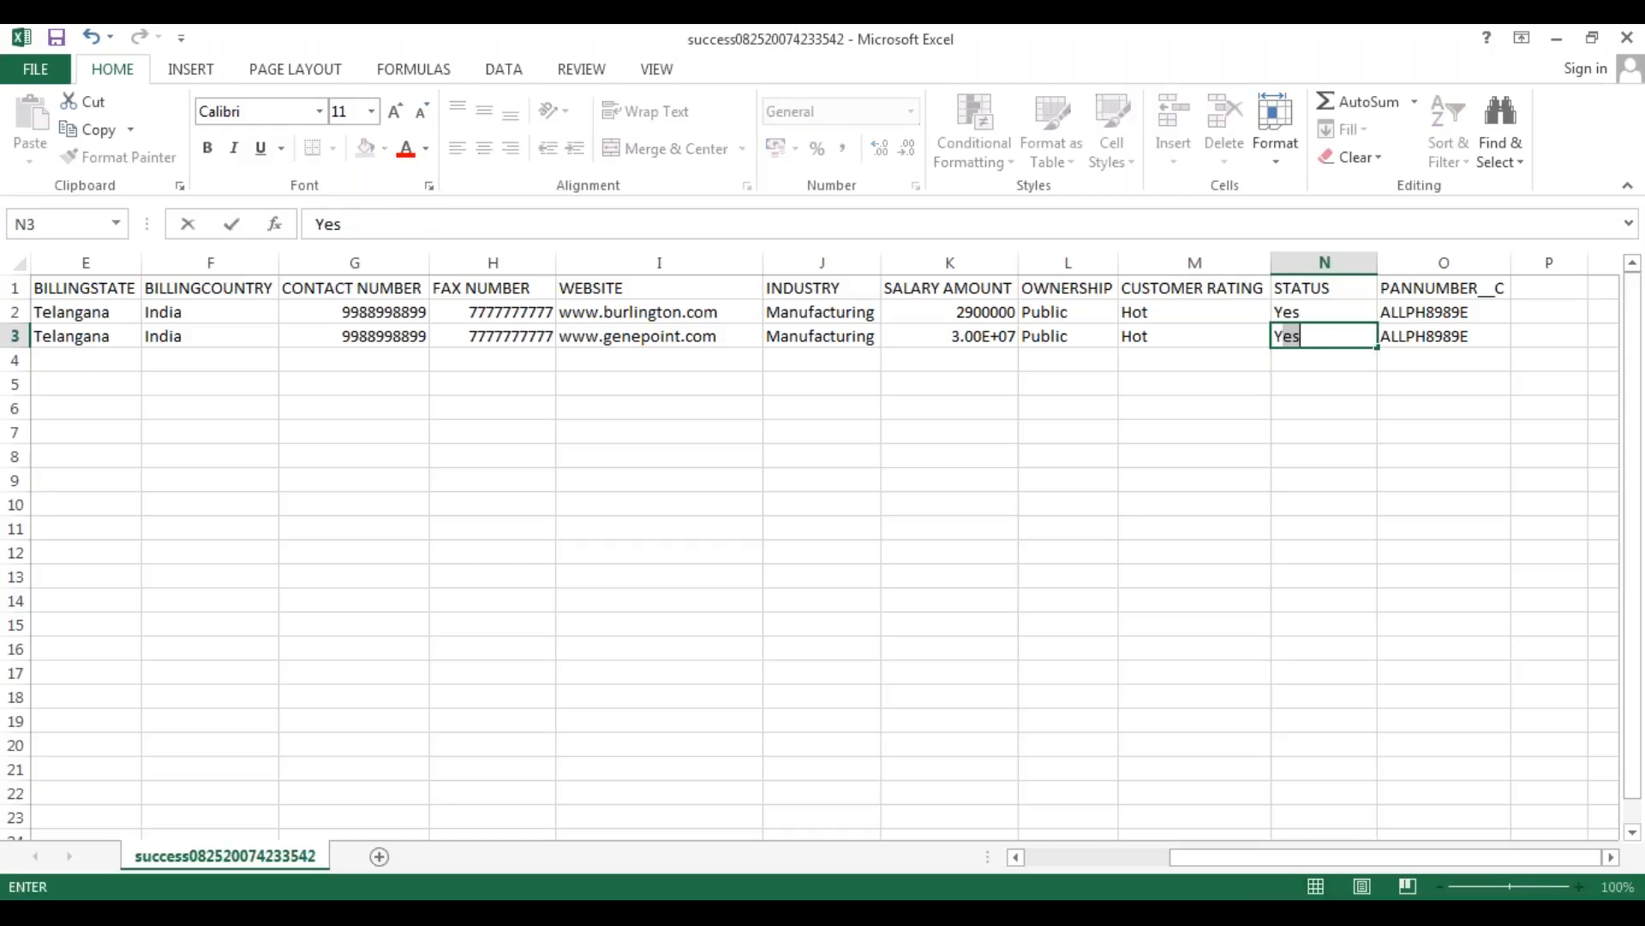
{"action": "type", "text": "es"}
{"action": "key", "text": "Return"}
{"action": "left_click", "coordinate": [1138, 480]}
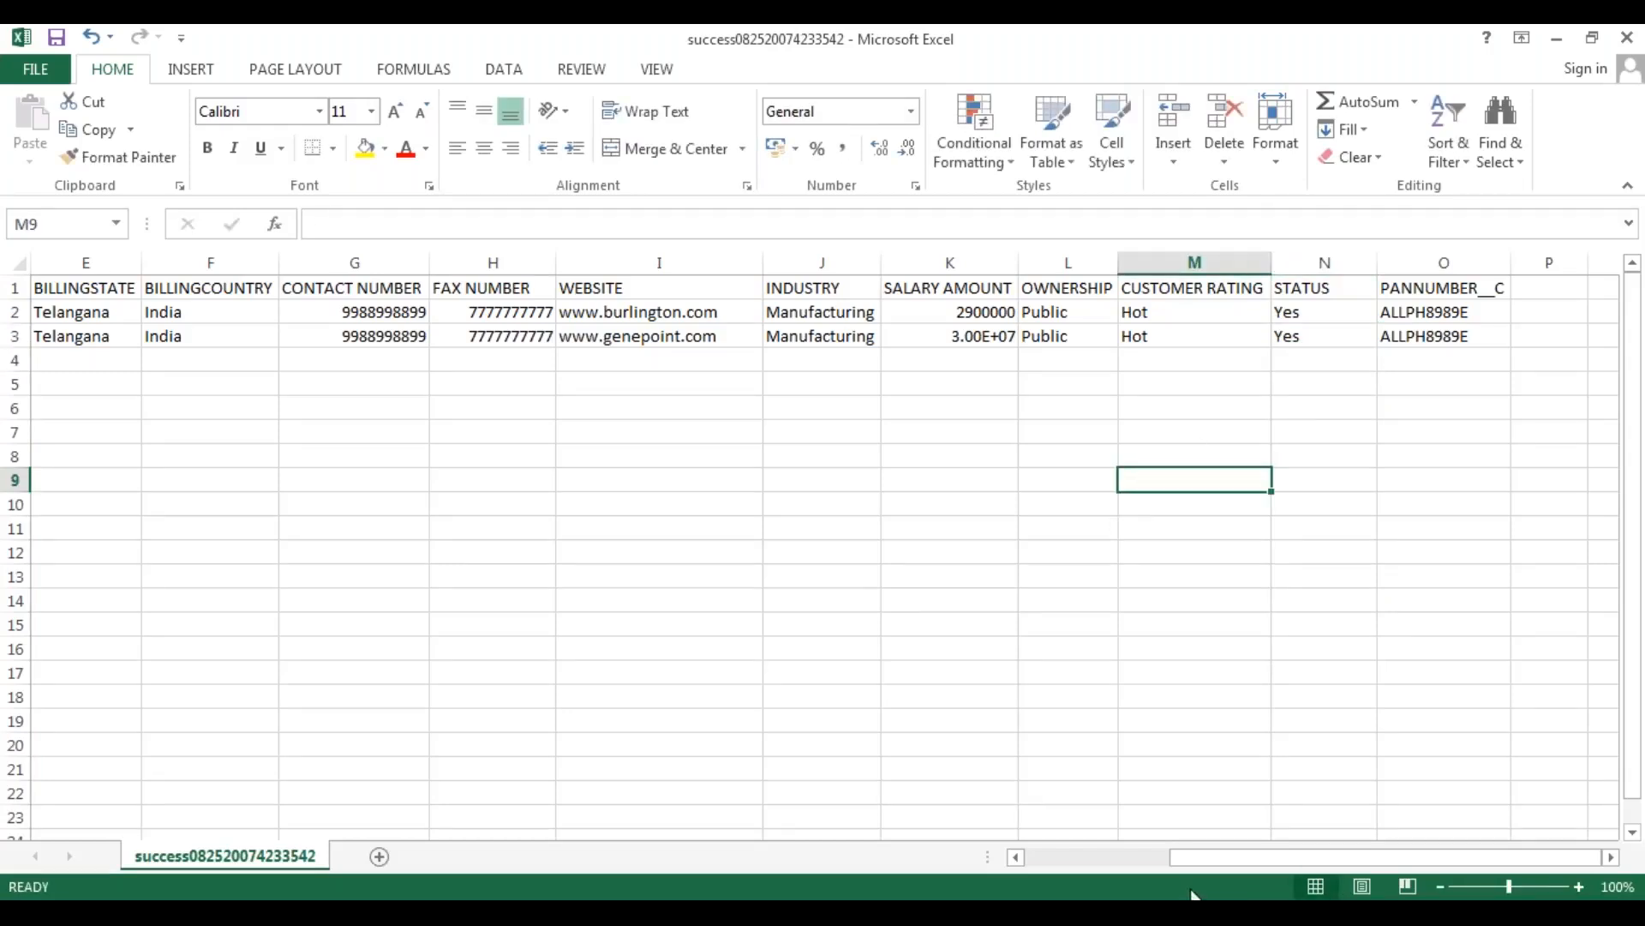
Examine the customer names and record IDs of the two existing accounts in rows 2 and 3.
{"action": "left_click_drag", "start_coordinate": [1205, 862], "coordinate": [1001, 855]}
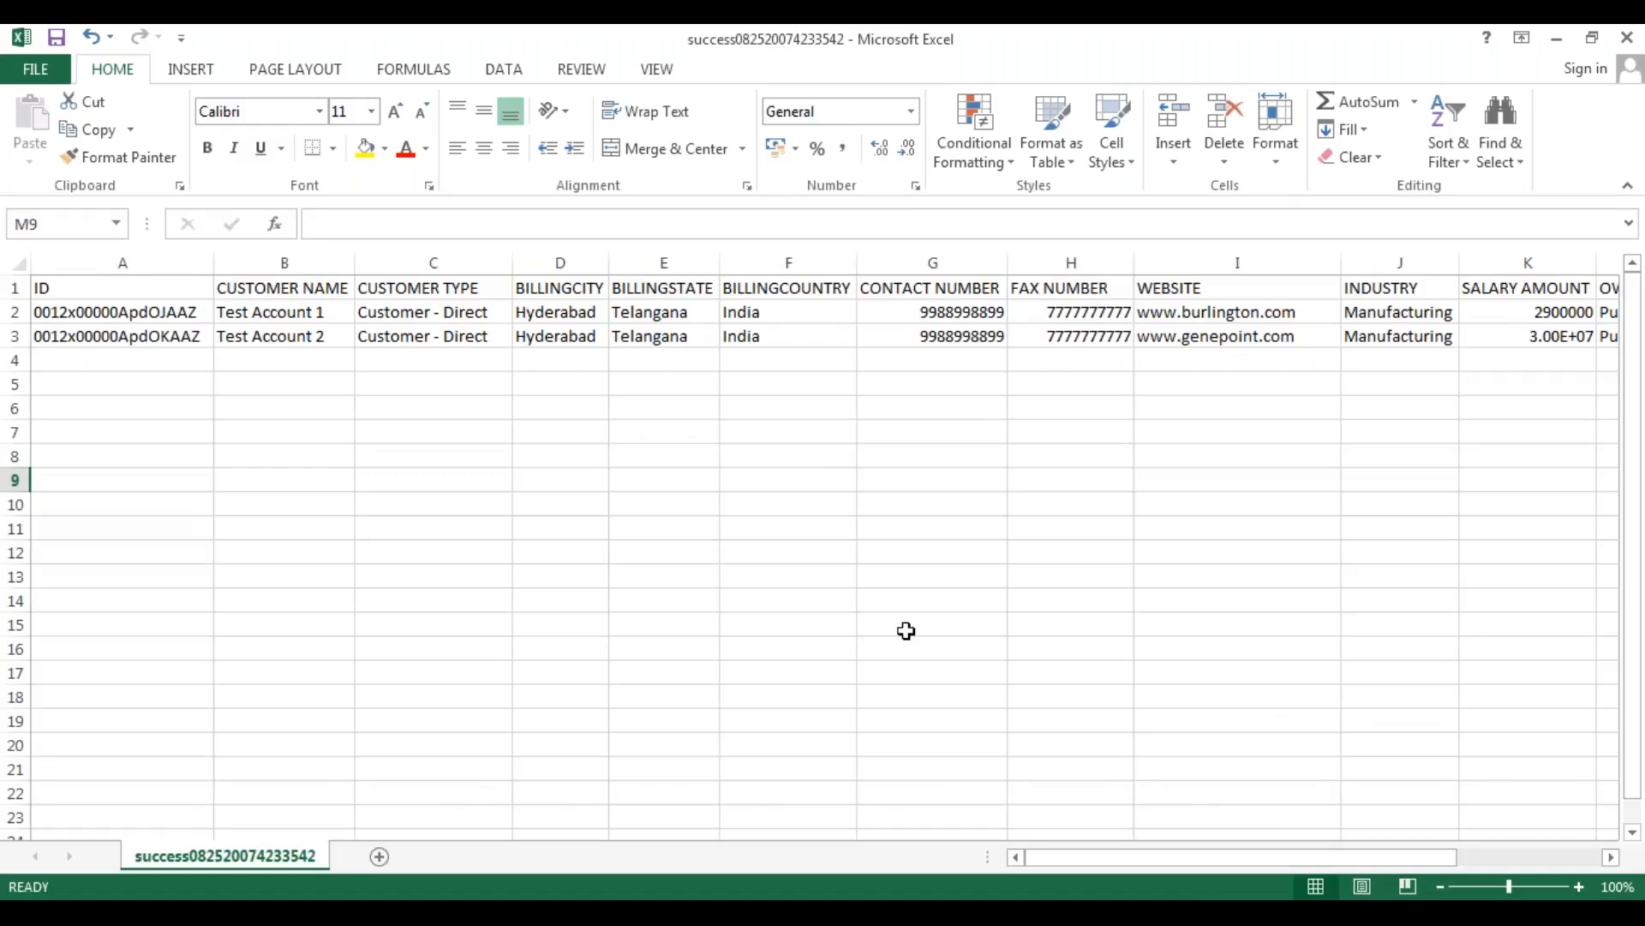
{"action": "left_click", "coordinate": [249, 316]}
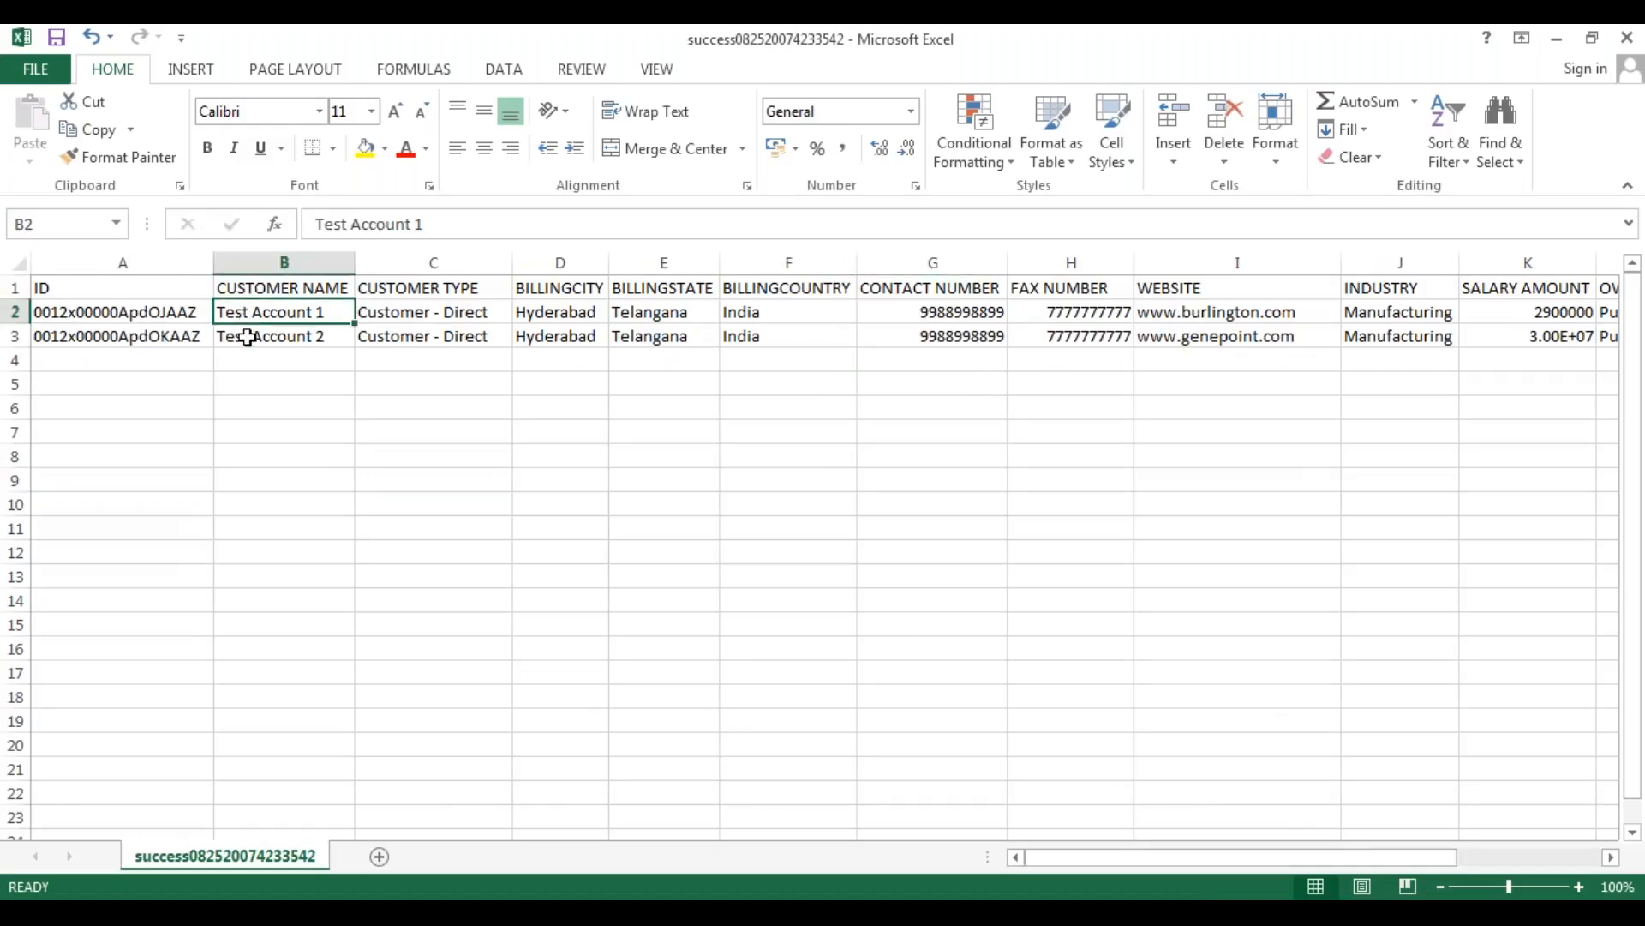
{"action": "left_click", "coordinate": [251, 338]}
{"action": "left_click", "coordinate": [86, 336]}
{"action": "left_click", "coordinate": [111, 312]}
{"action": "left_click", "coordinate": [118, 353]}
{"action": "left_click", "coordinate": [137, 318]}
{"action": "left_click", "coordinate": [144, 340]}
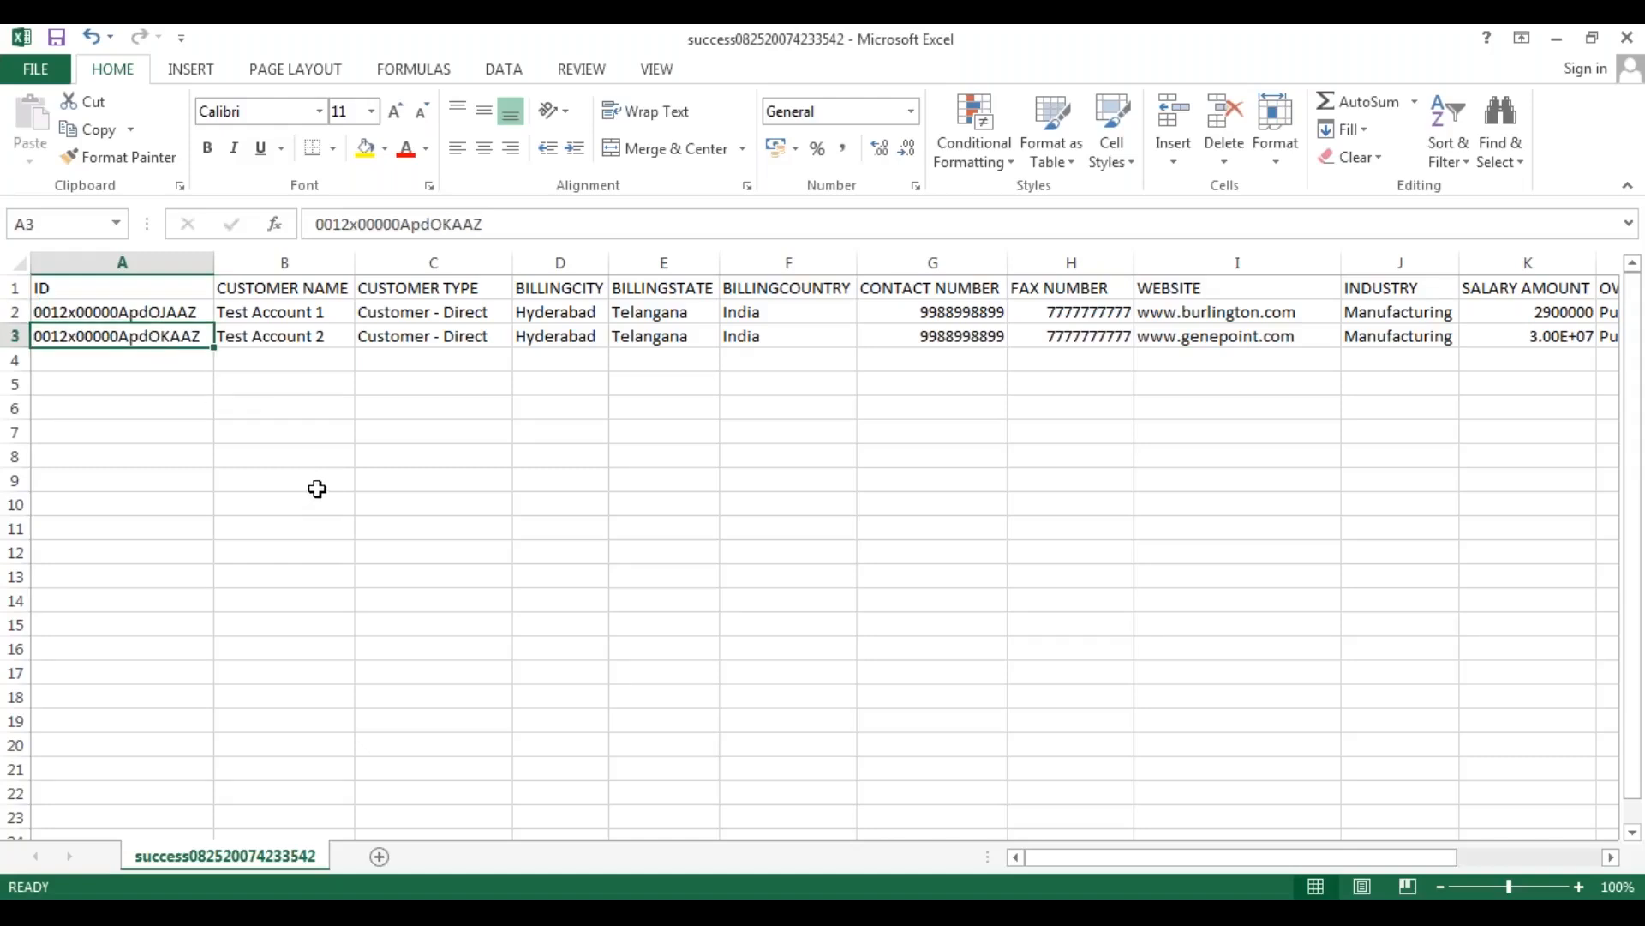
Enter a new customer name numbered 1 in B4 and fill the series down to row 6, leaving the ID cells blank.
{"action": "left_click", "coordinate": [266, 362]}
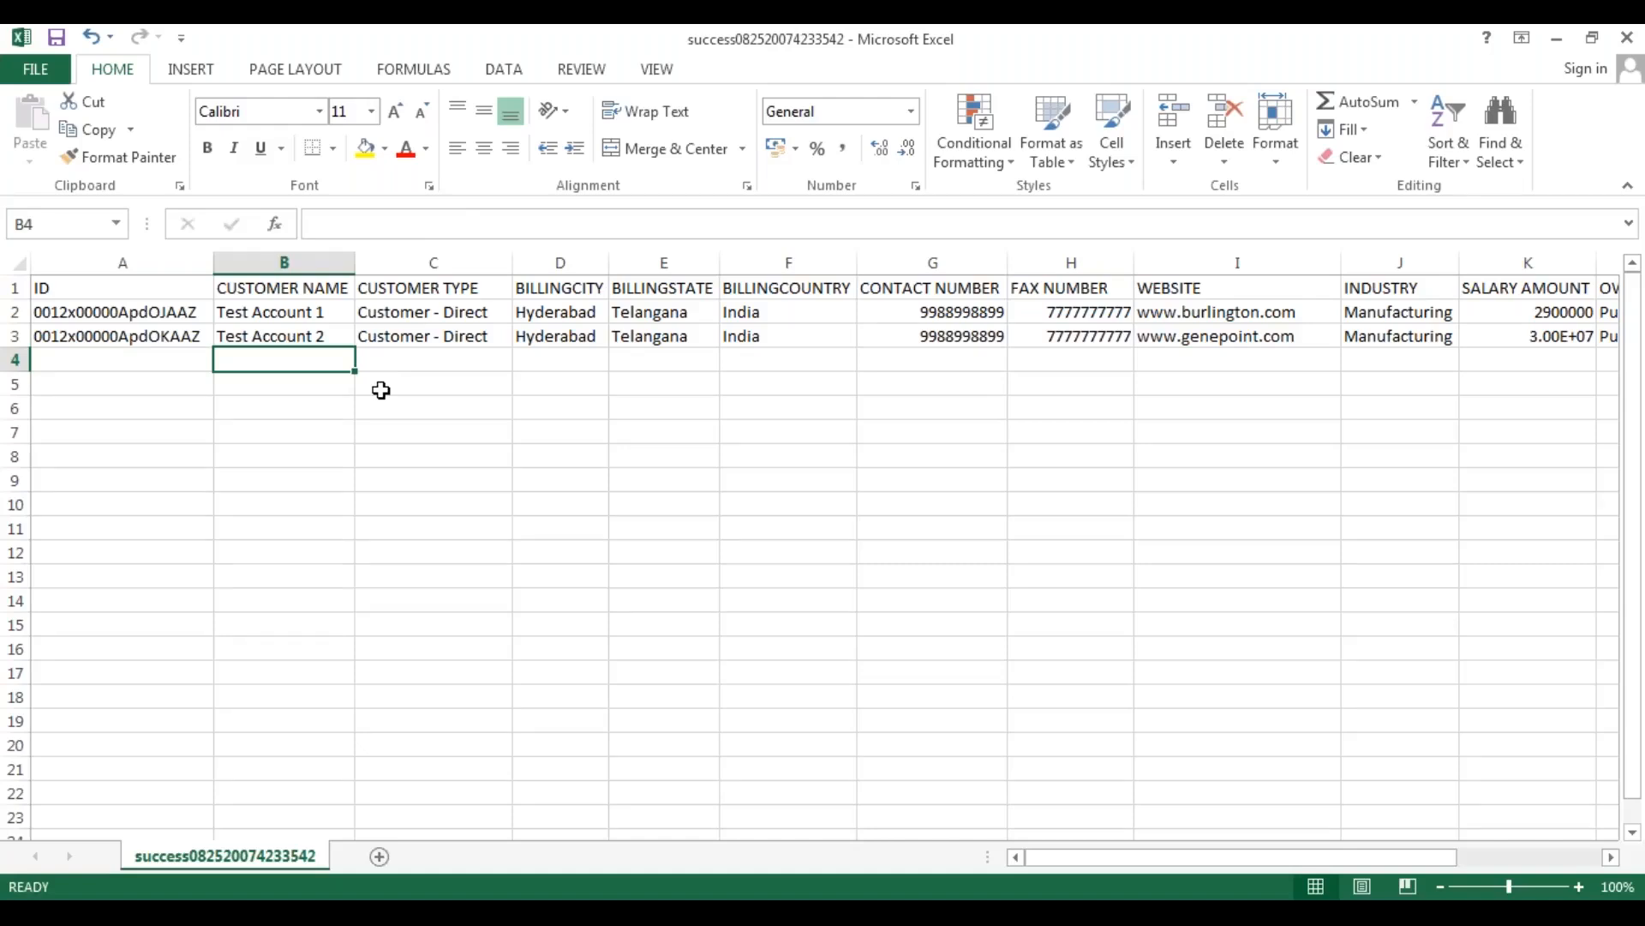
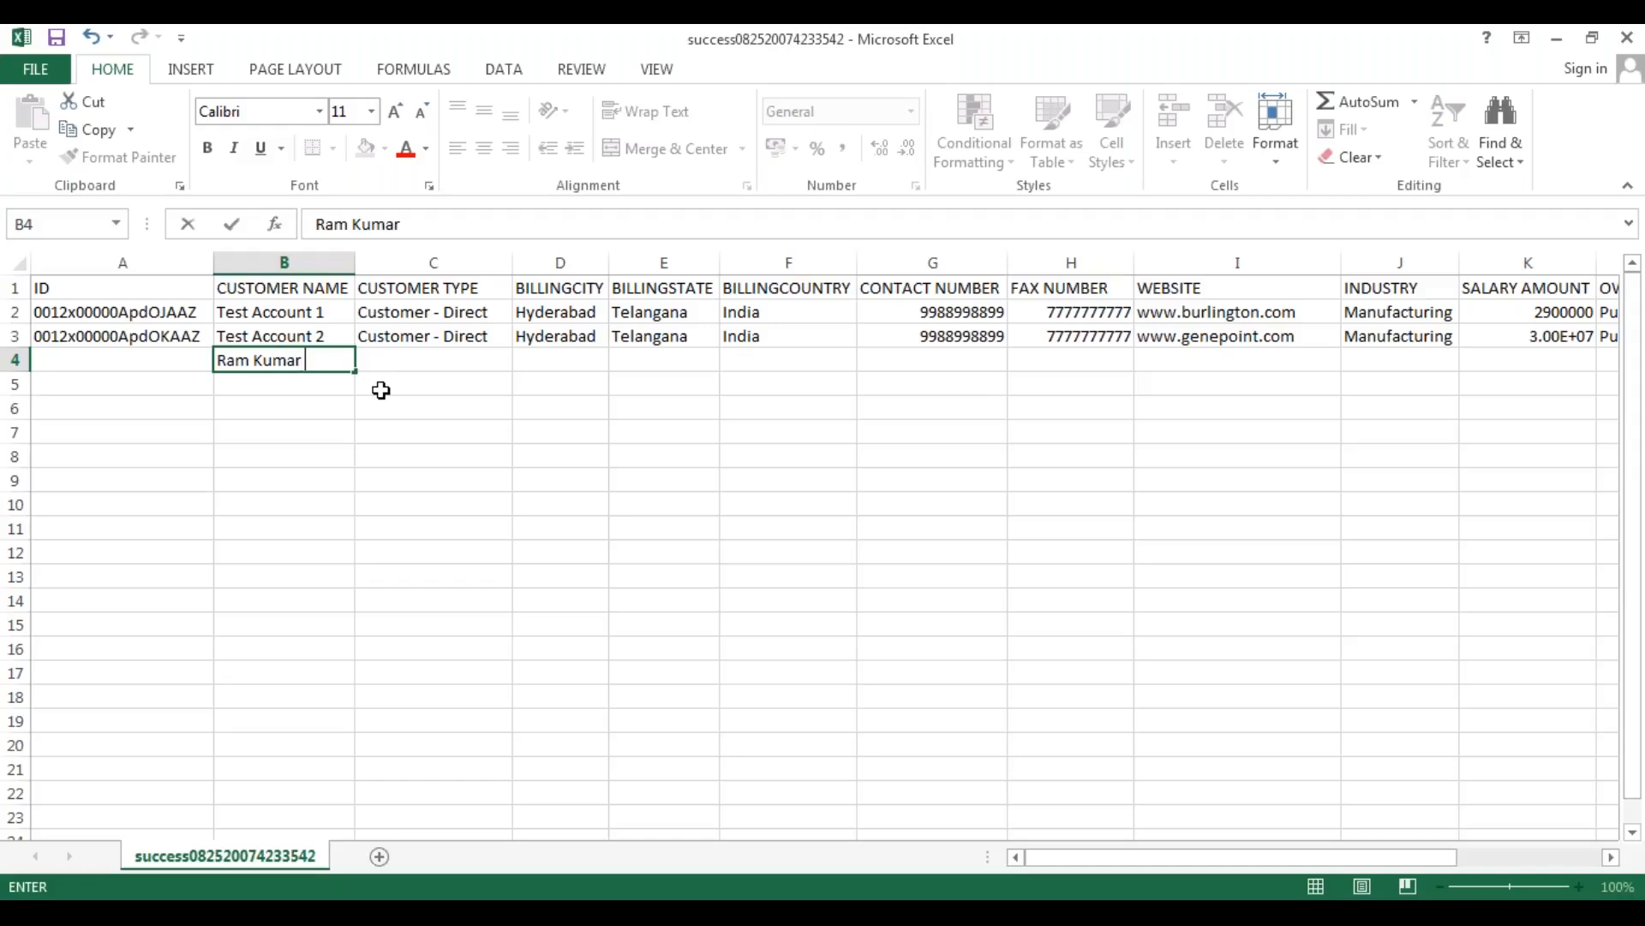
{"action": "type", "text": " 1"}
{"action": "key", "text": "Return"}
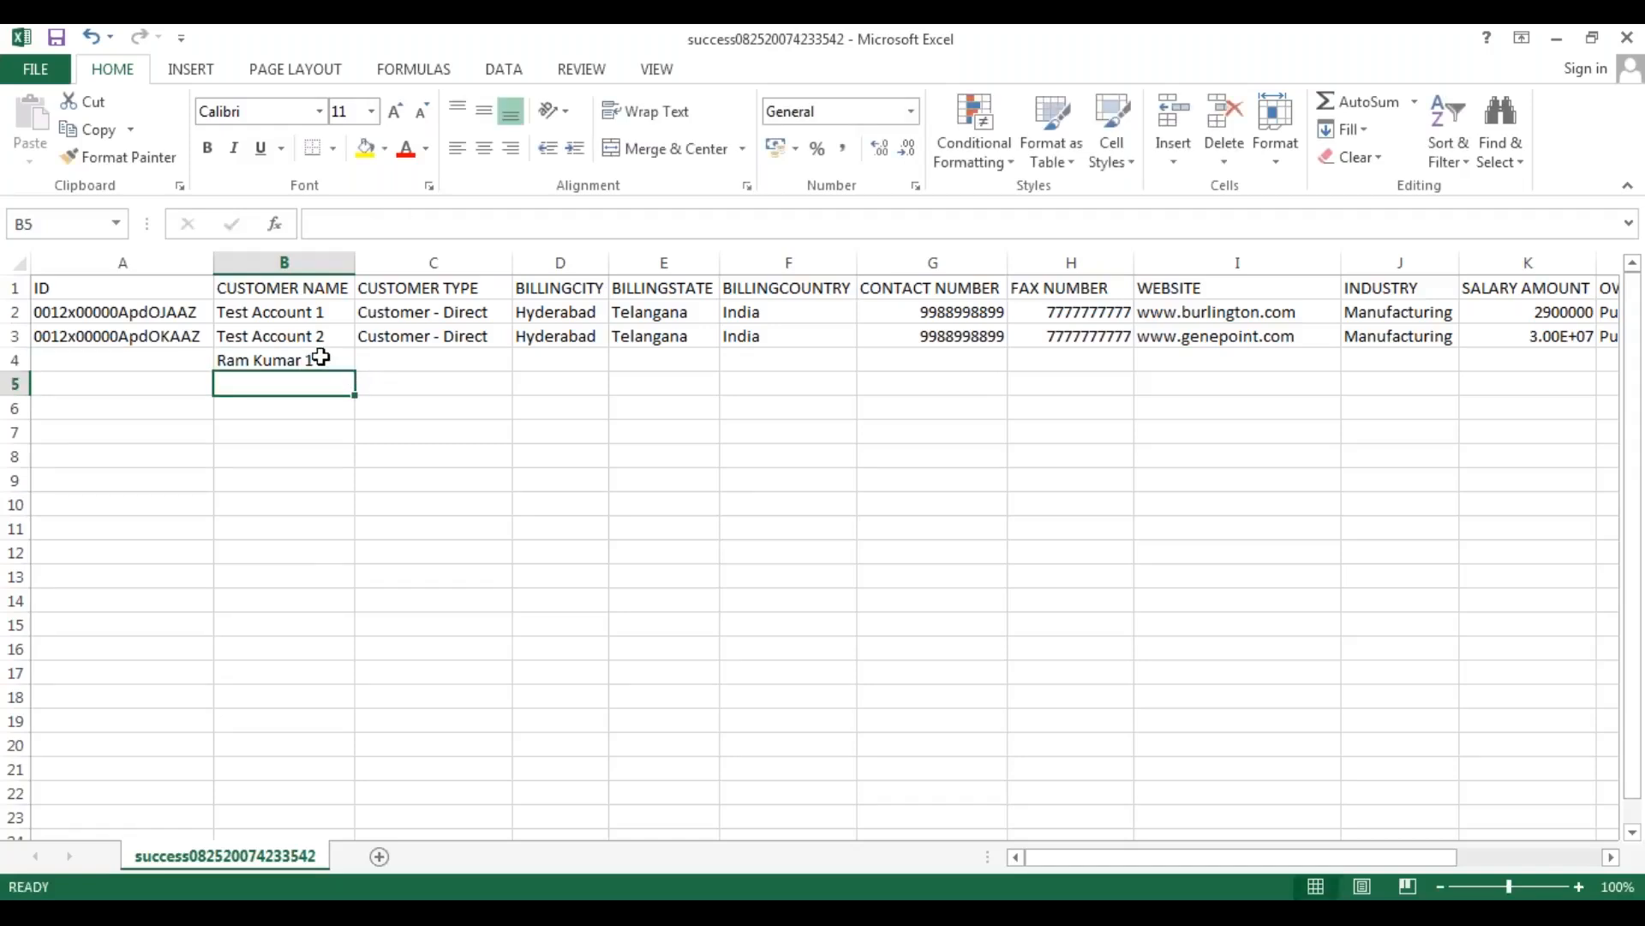
{"action": "left_click", "coordinate": [345, 364]}
{"action": "left_click_drag", "start_coordinate": [355, 371], "coordinate": [352, 429]}
{"action": "left_click", "coordinate": [313, 501]}
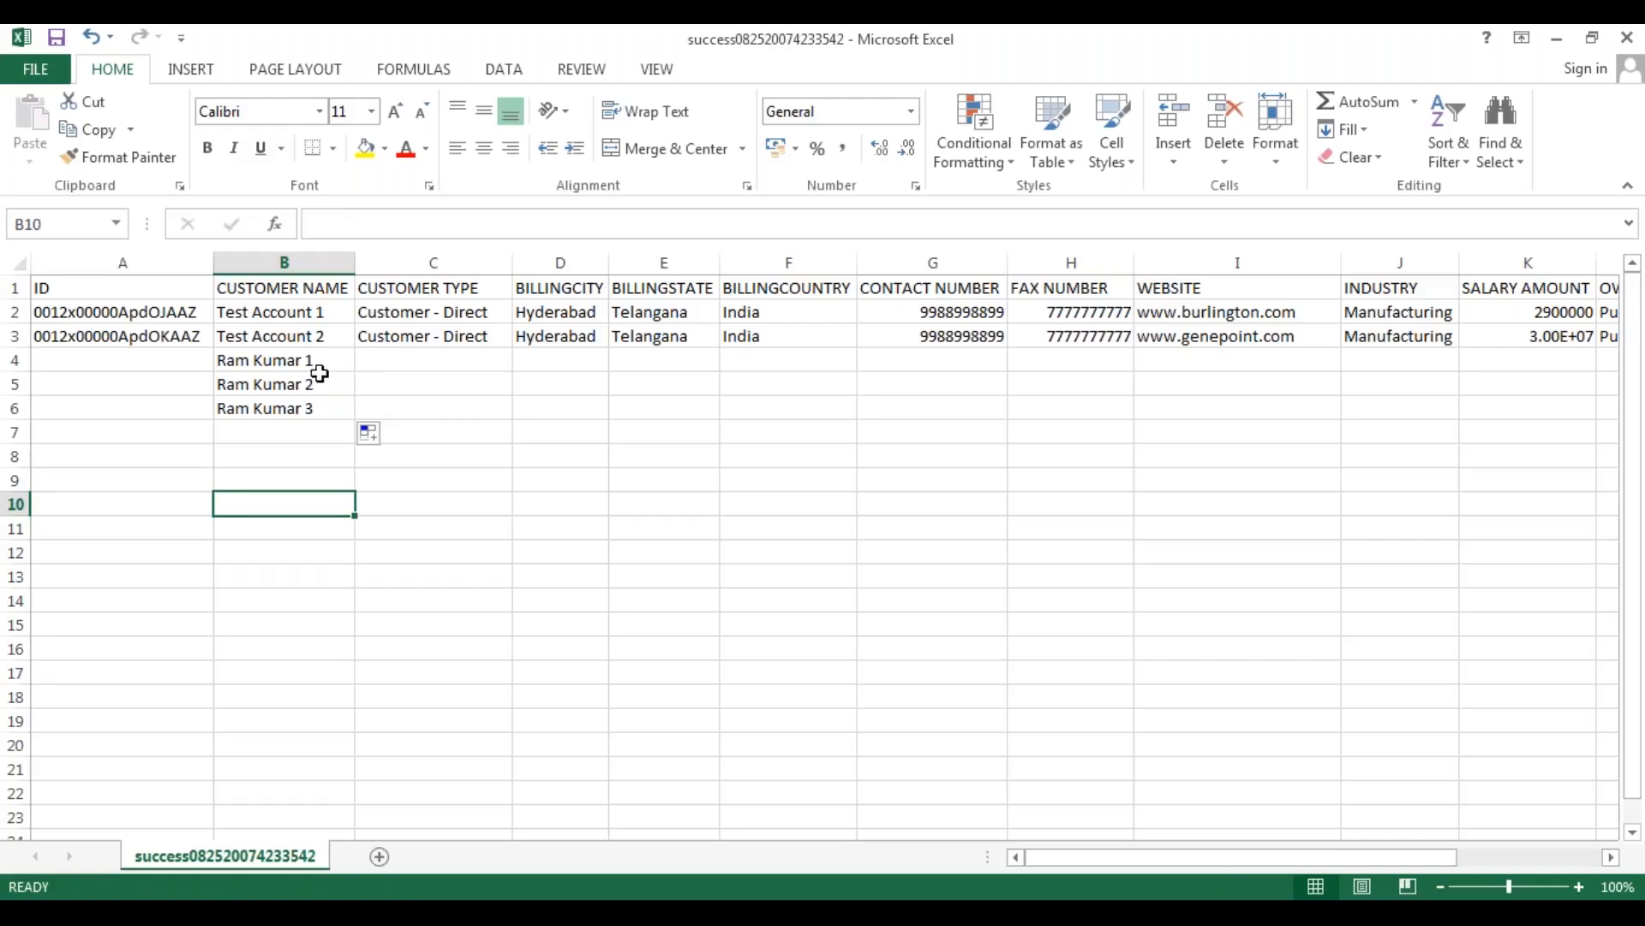
{"action": "left_click_drag", "start_coordinate": [135, 357], "coordinate": [133, 412]}
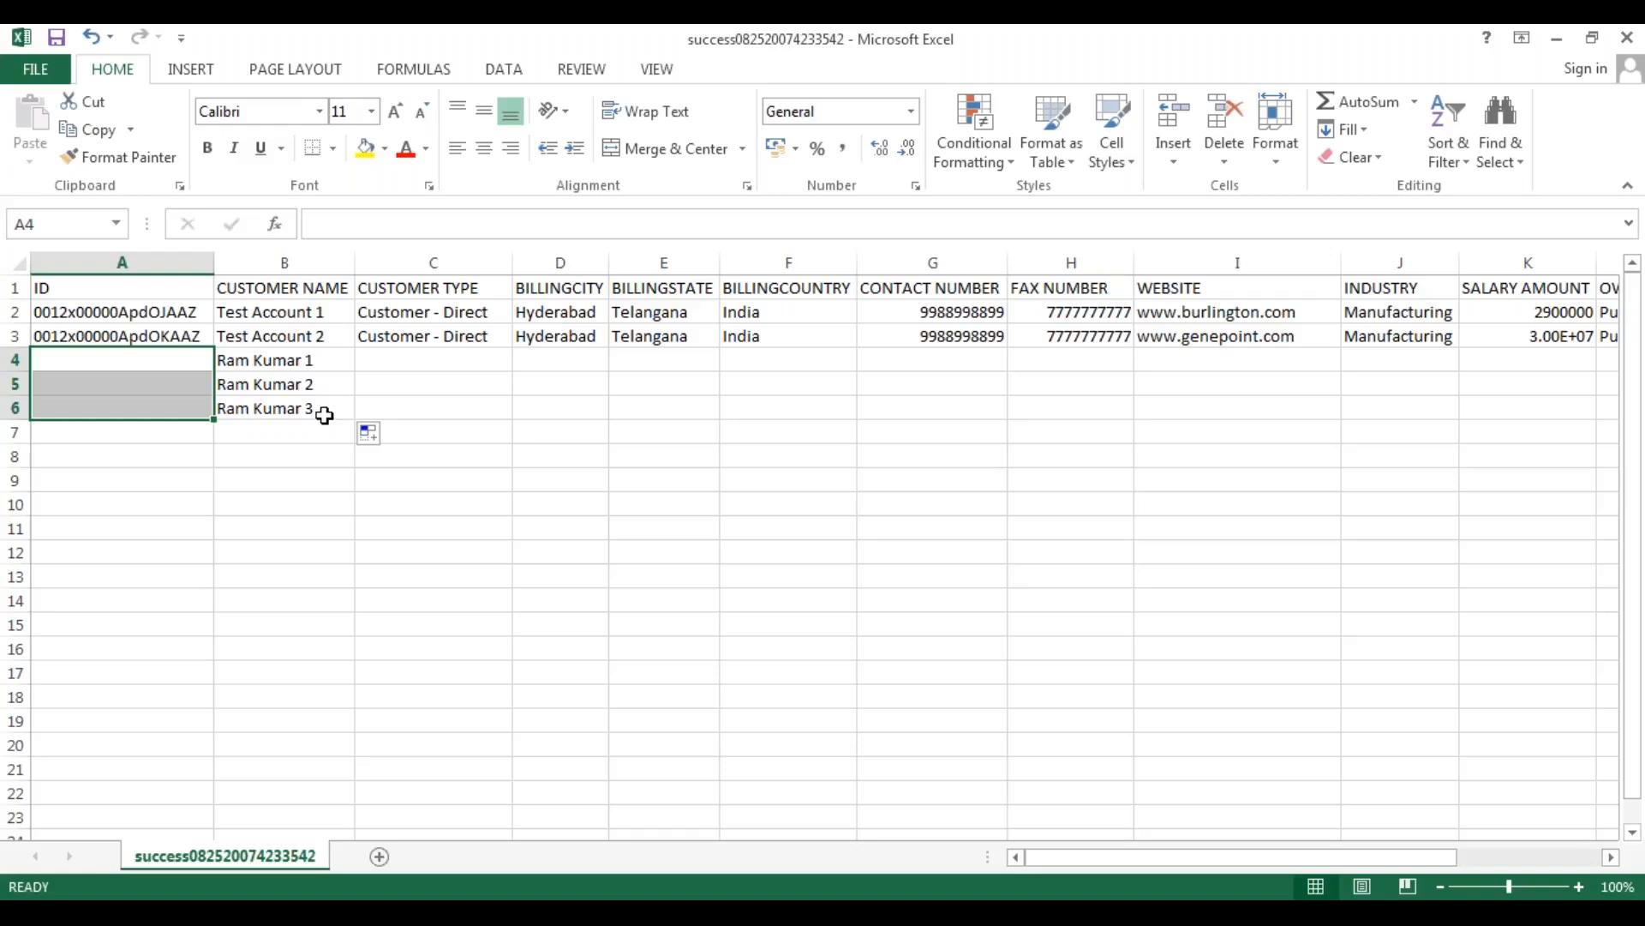
{"action": "left_click", "coordinate": [302, 477]}
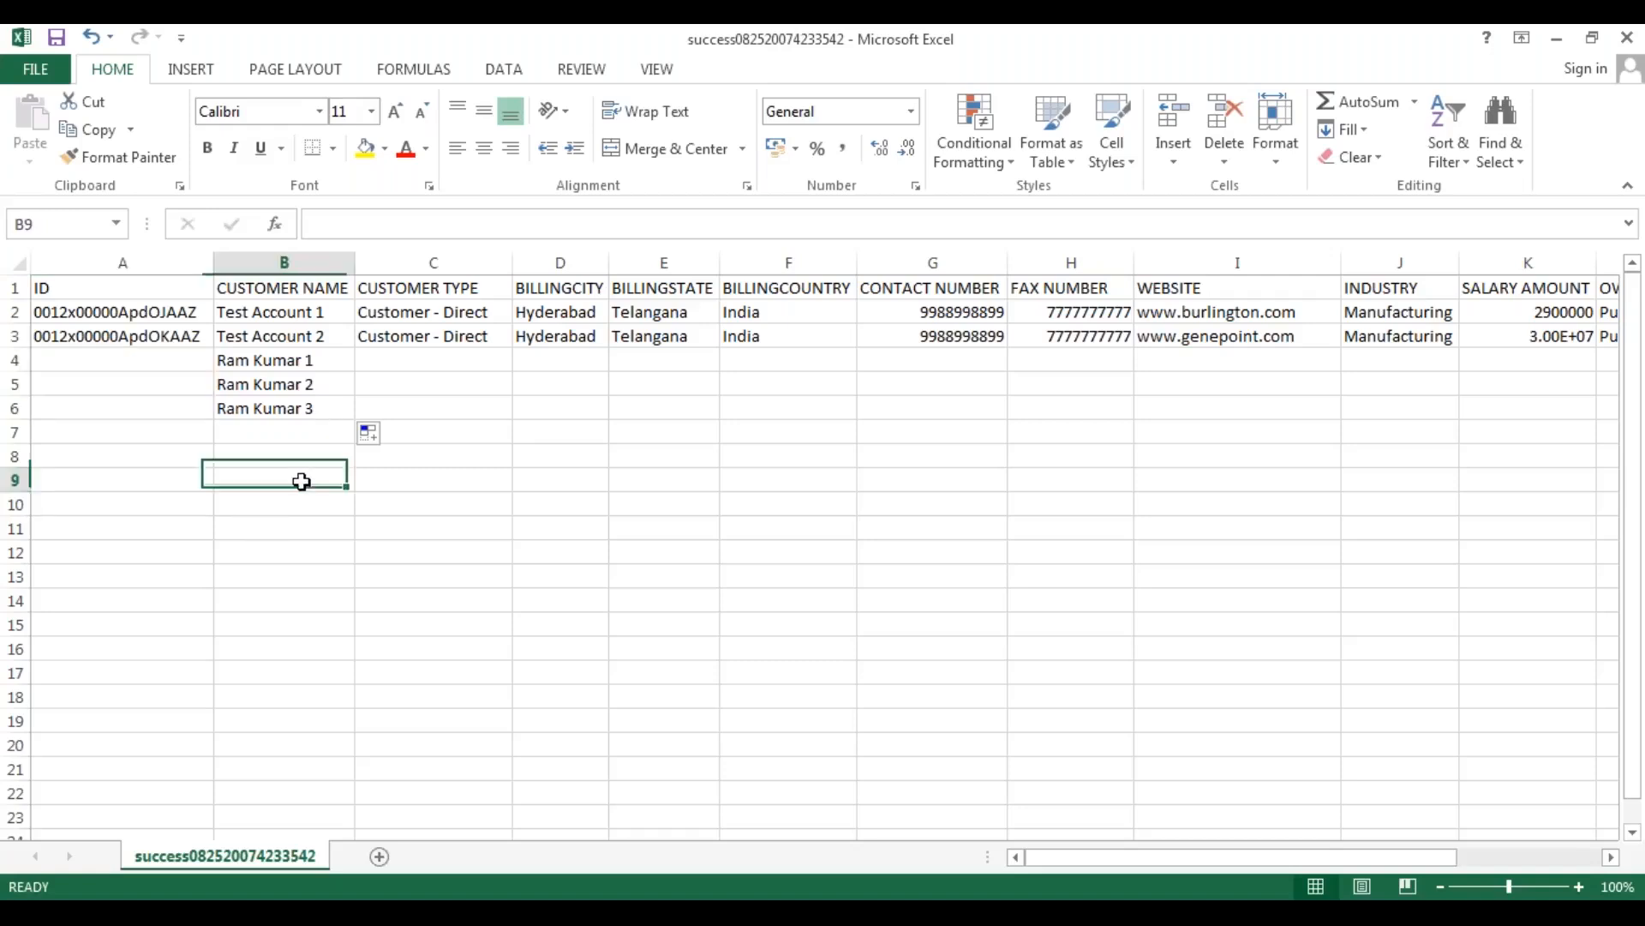
Set the customer type of the three new customers in rows 4 to 6 to "Prospect".
{"action": "left_click", "coordinate": [399, 362]}
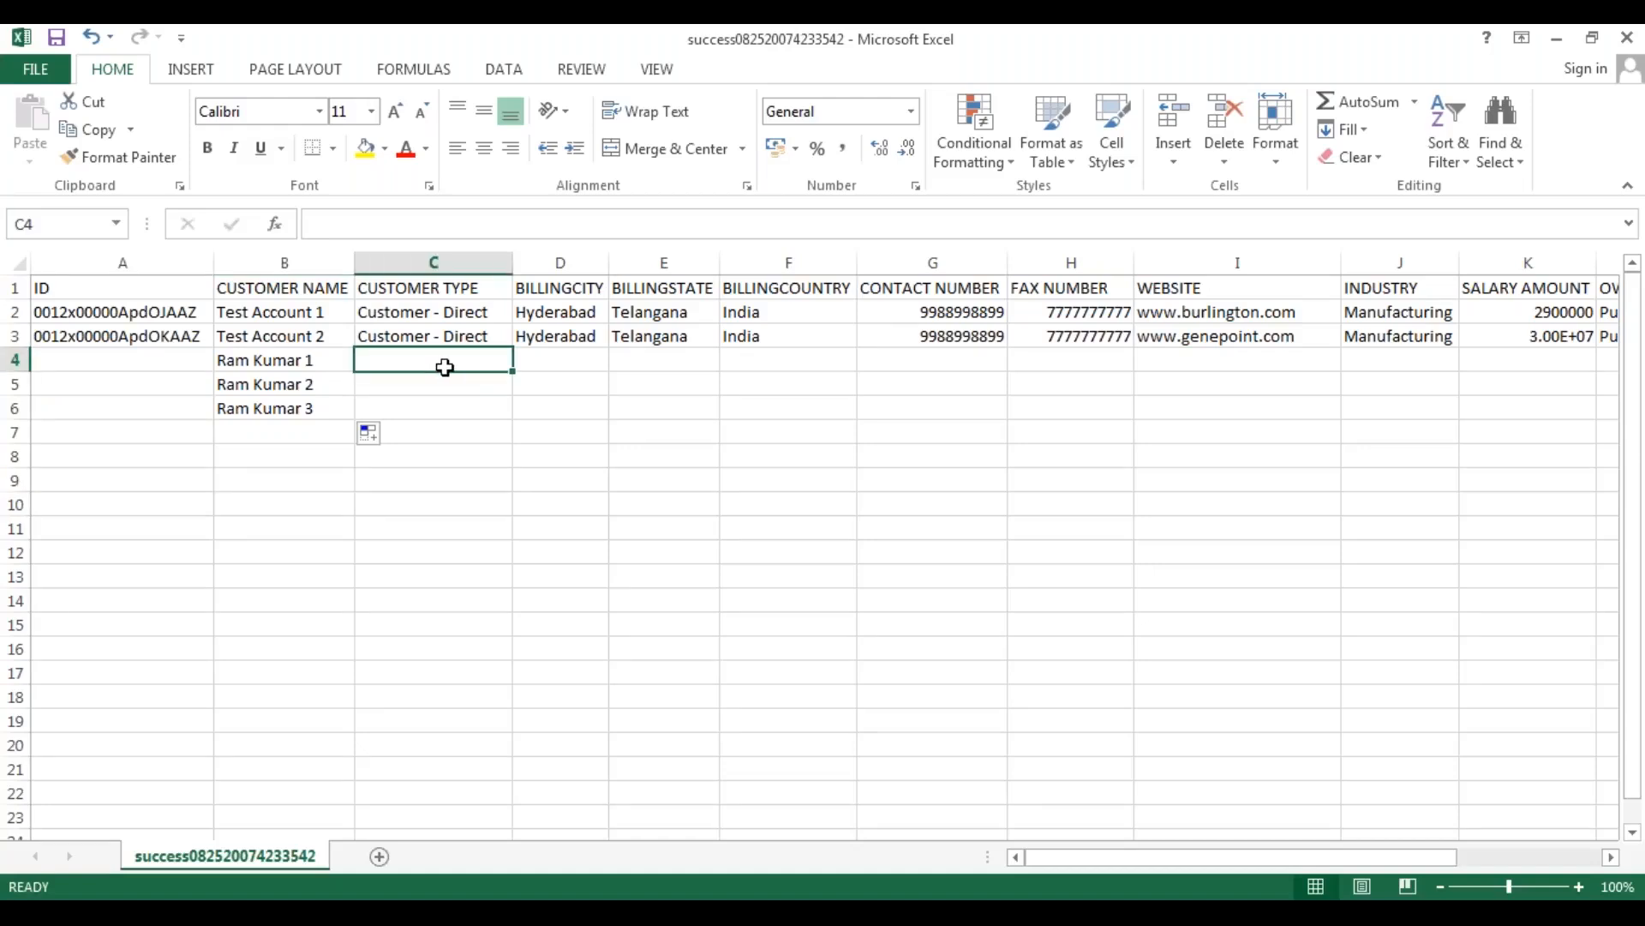
{"action": "type", "text": "Prospect"}
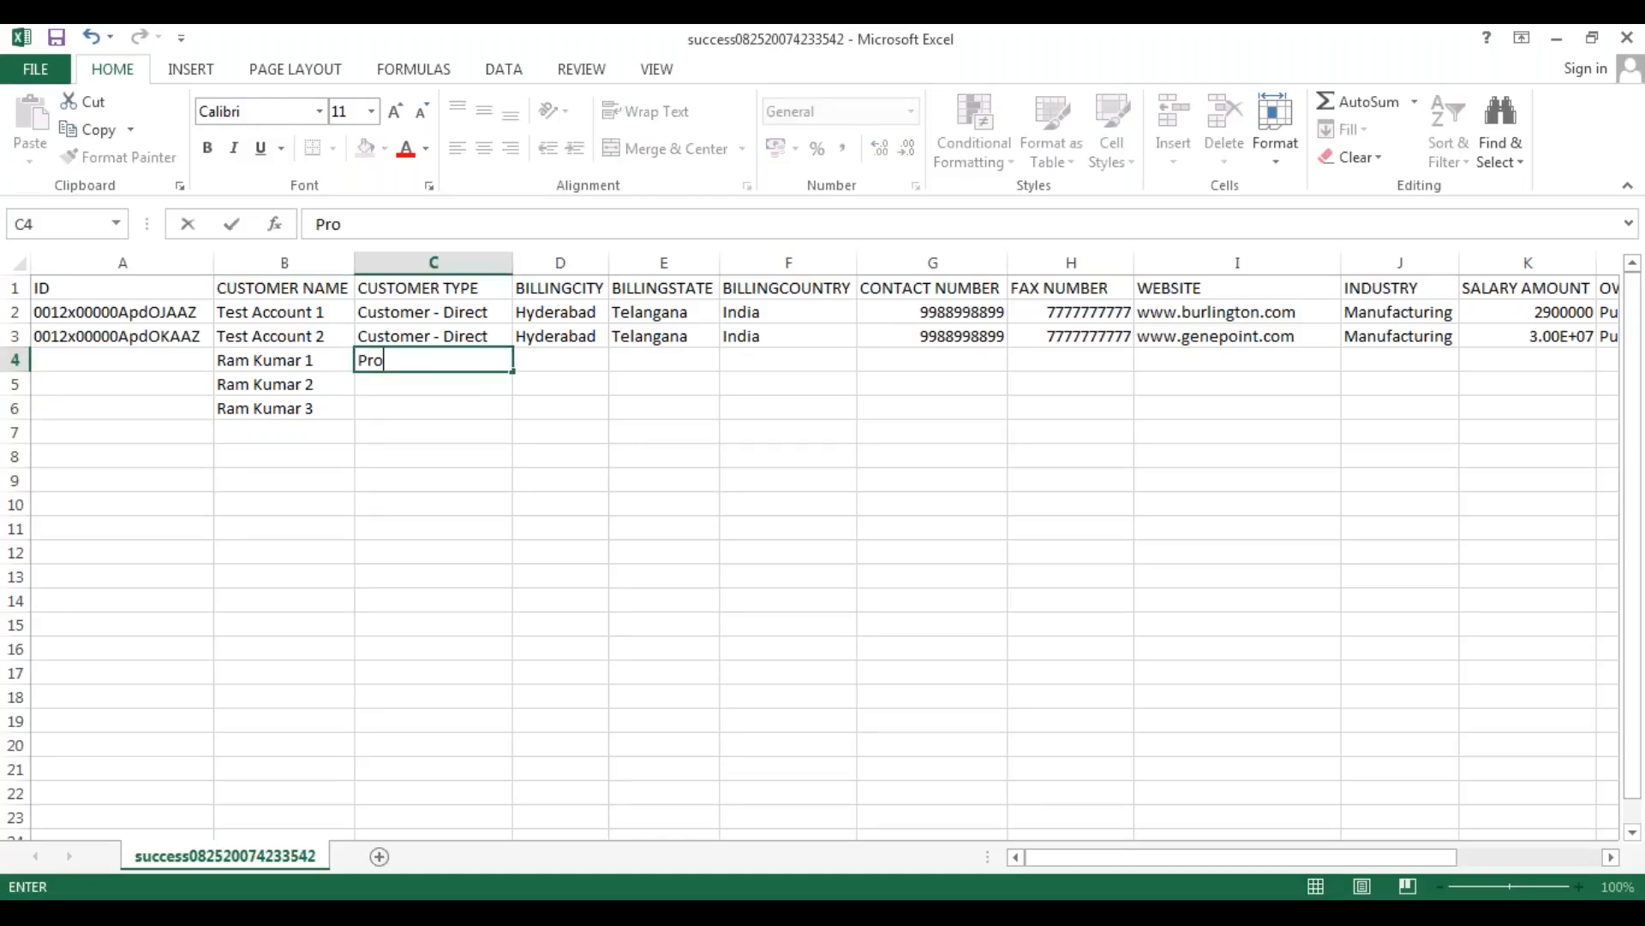
{"action": "key", "text": "Return"}
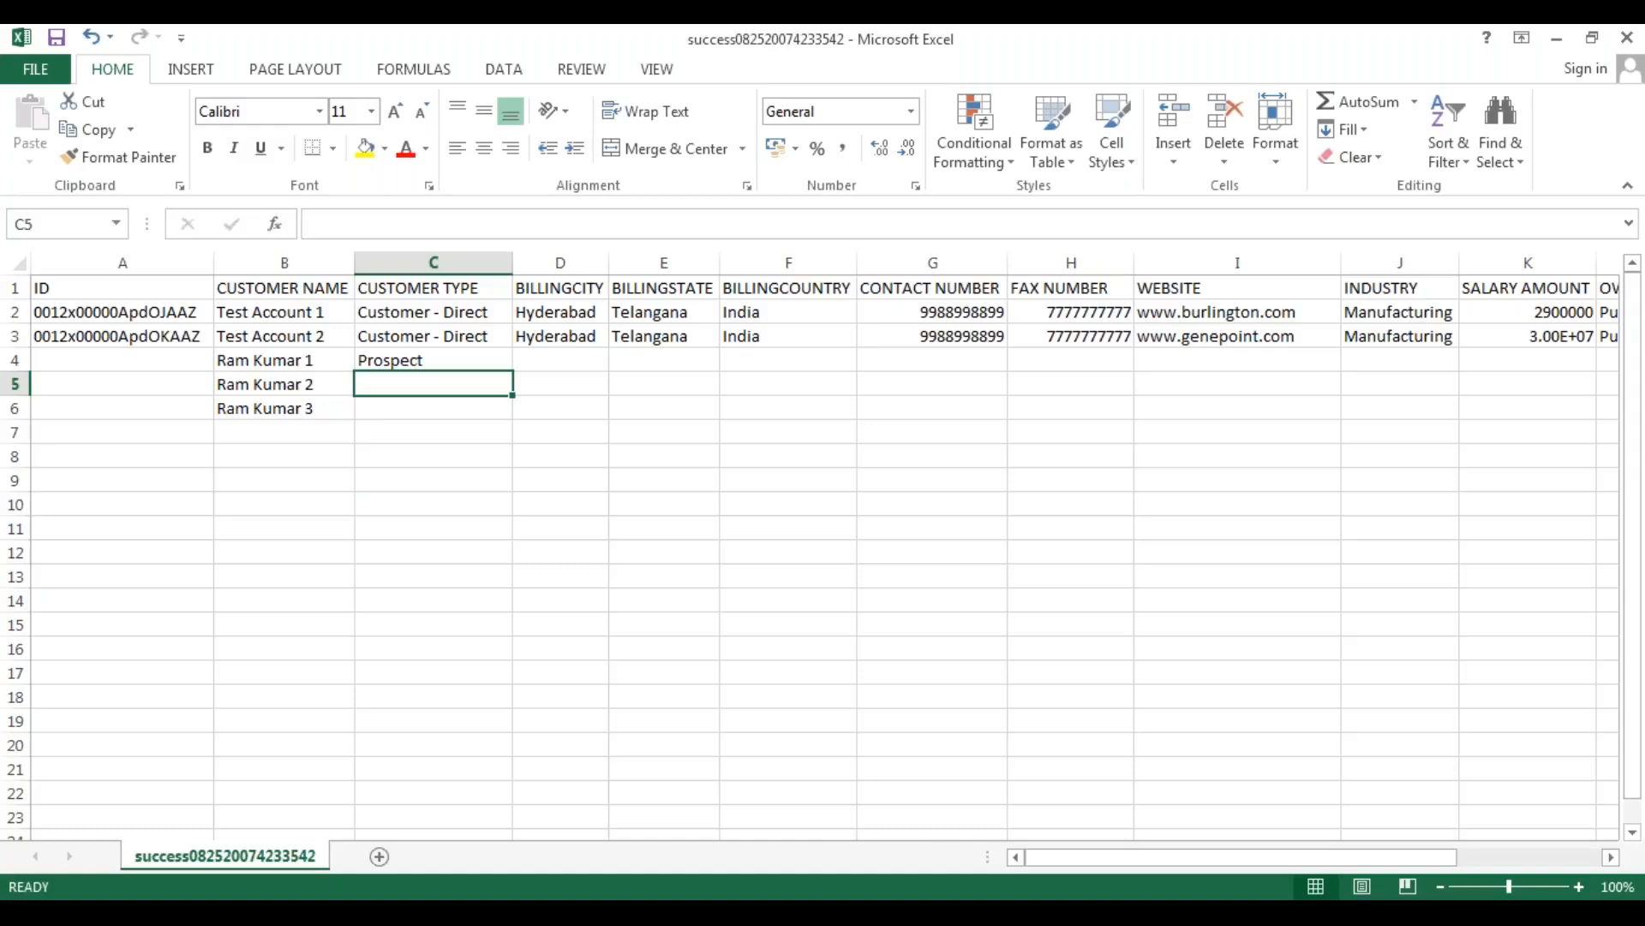
{"action": "left_click", "coordinate": [444, 363]}
{"action": "left_click_drag", "start_coordinate": [508, 372], "coordinate": [510, 418]}
{"action": "left_click", "coordinate": [653, 411]}
Enter the billing city "Bangalore", billing state "Karnataka" and billing country "India" for the first new account in row 4.
{"action": "left_click", "coordinate": [549, 363]}
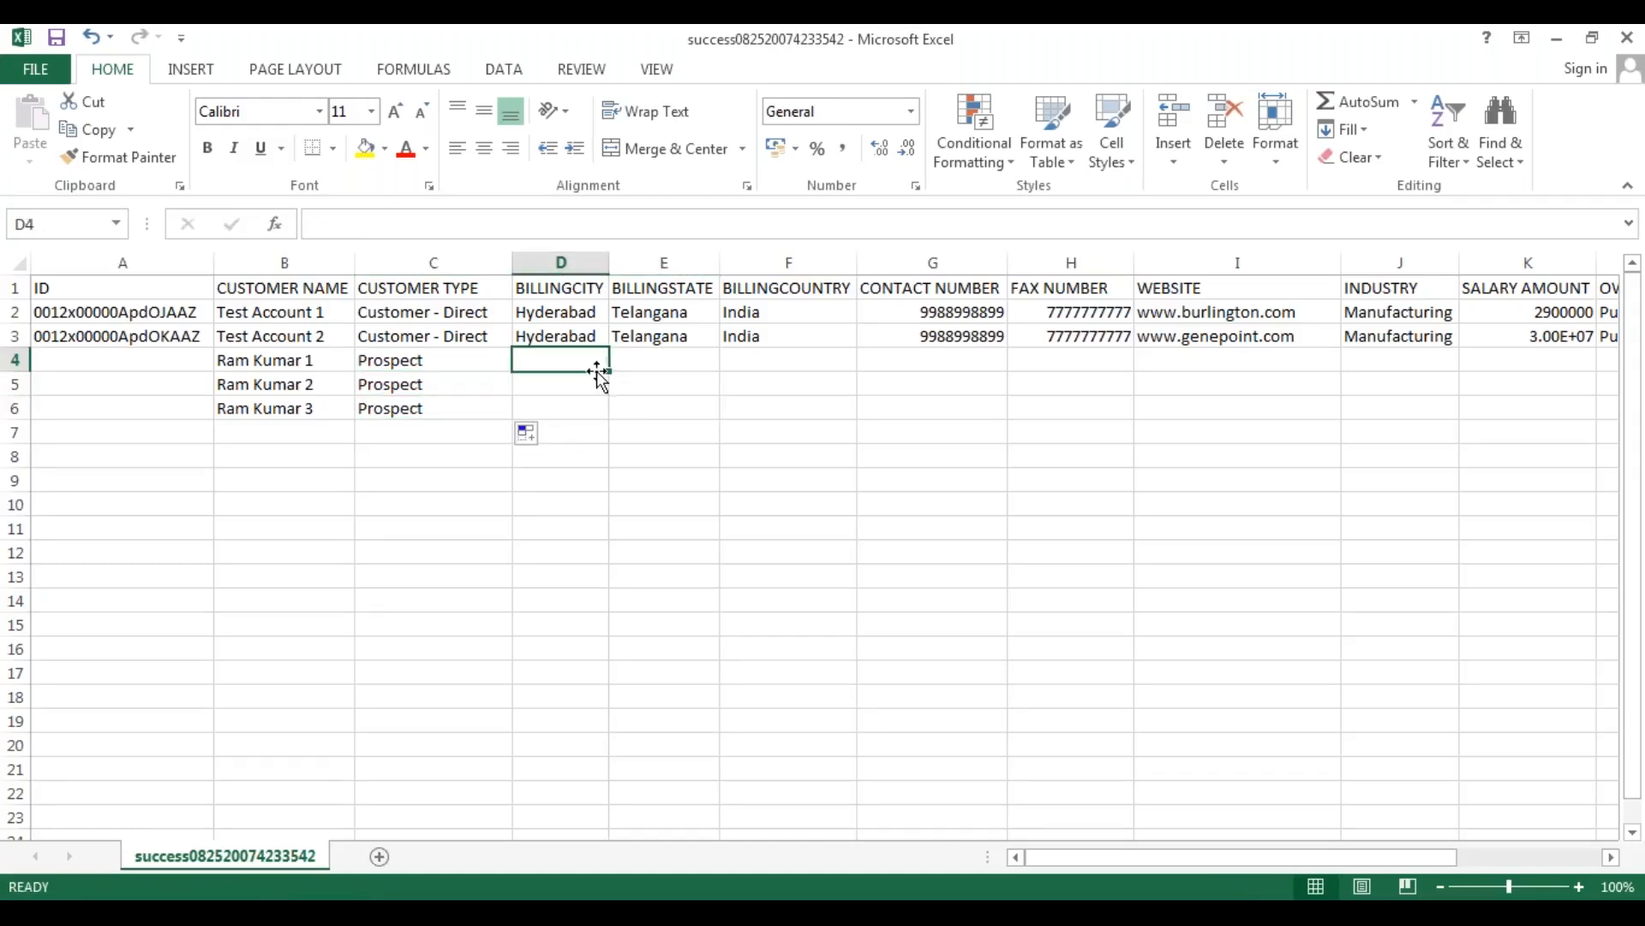
{"action": "type", "text": "Bangalore"}
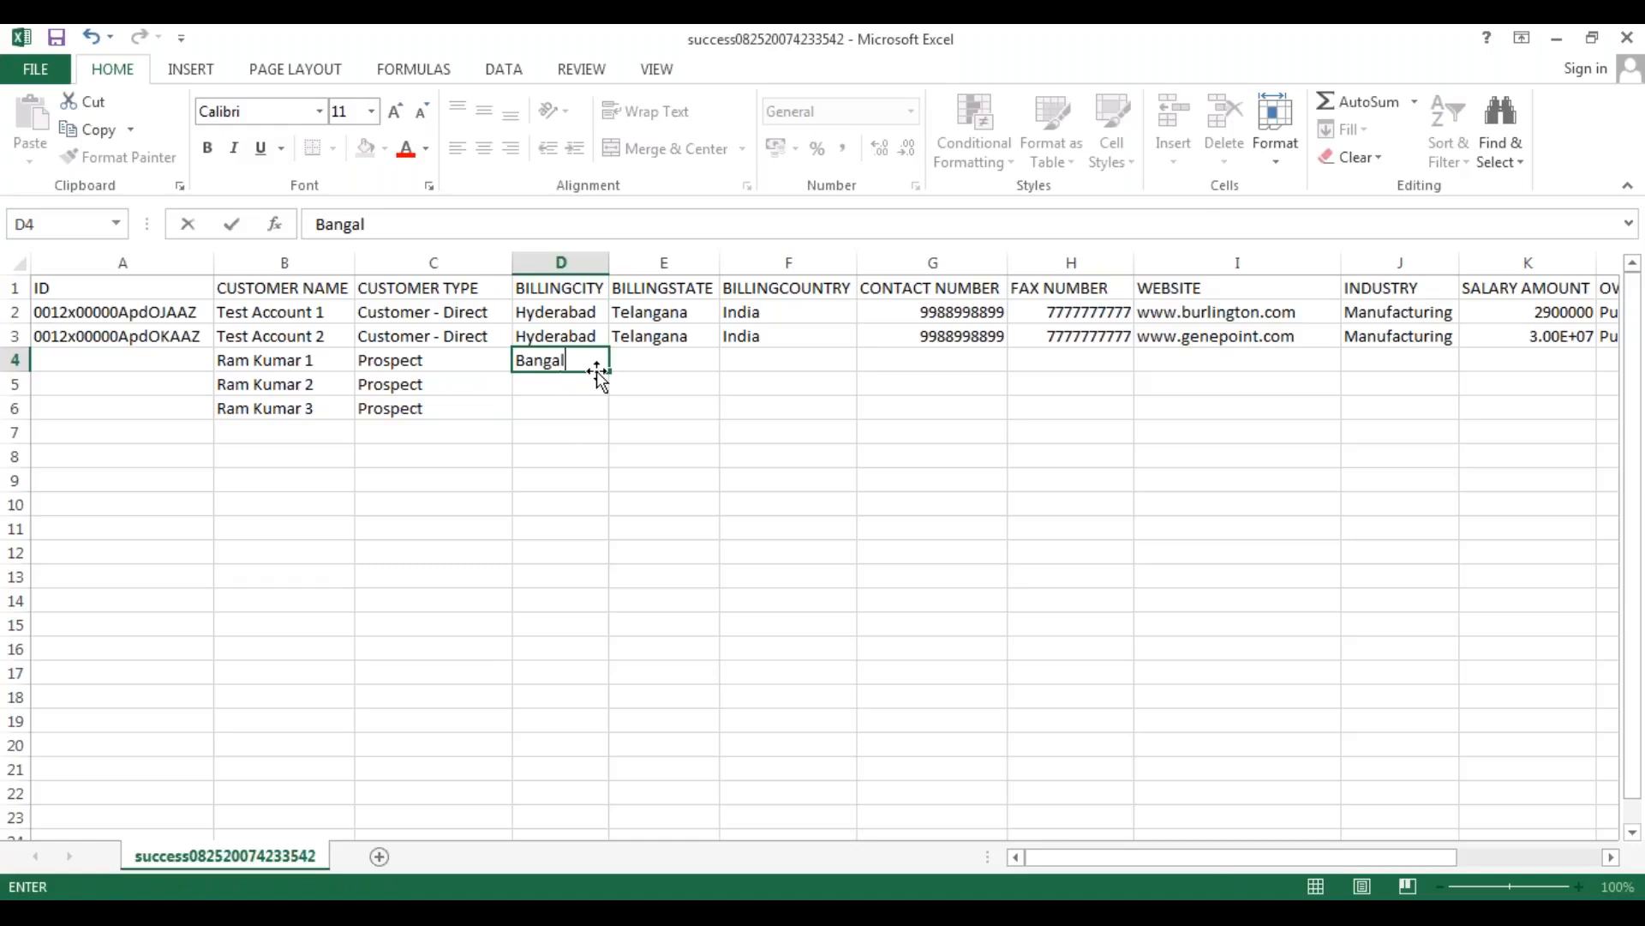
{"action": "key", "text": "Return"}
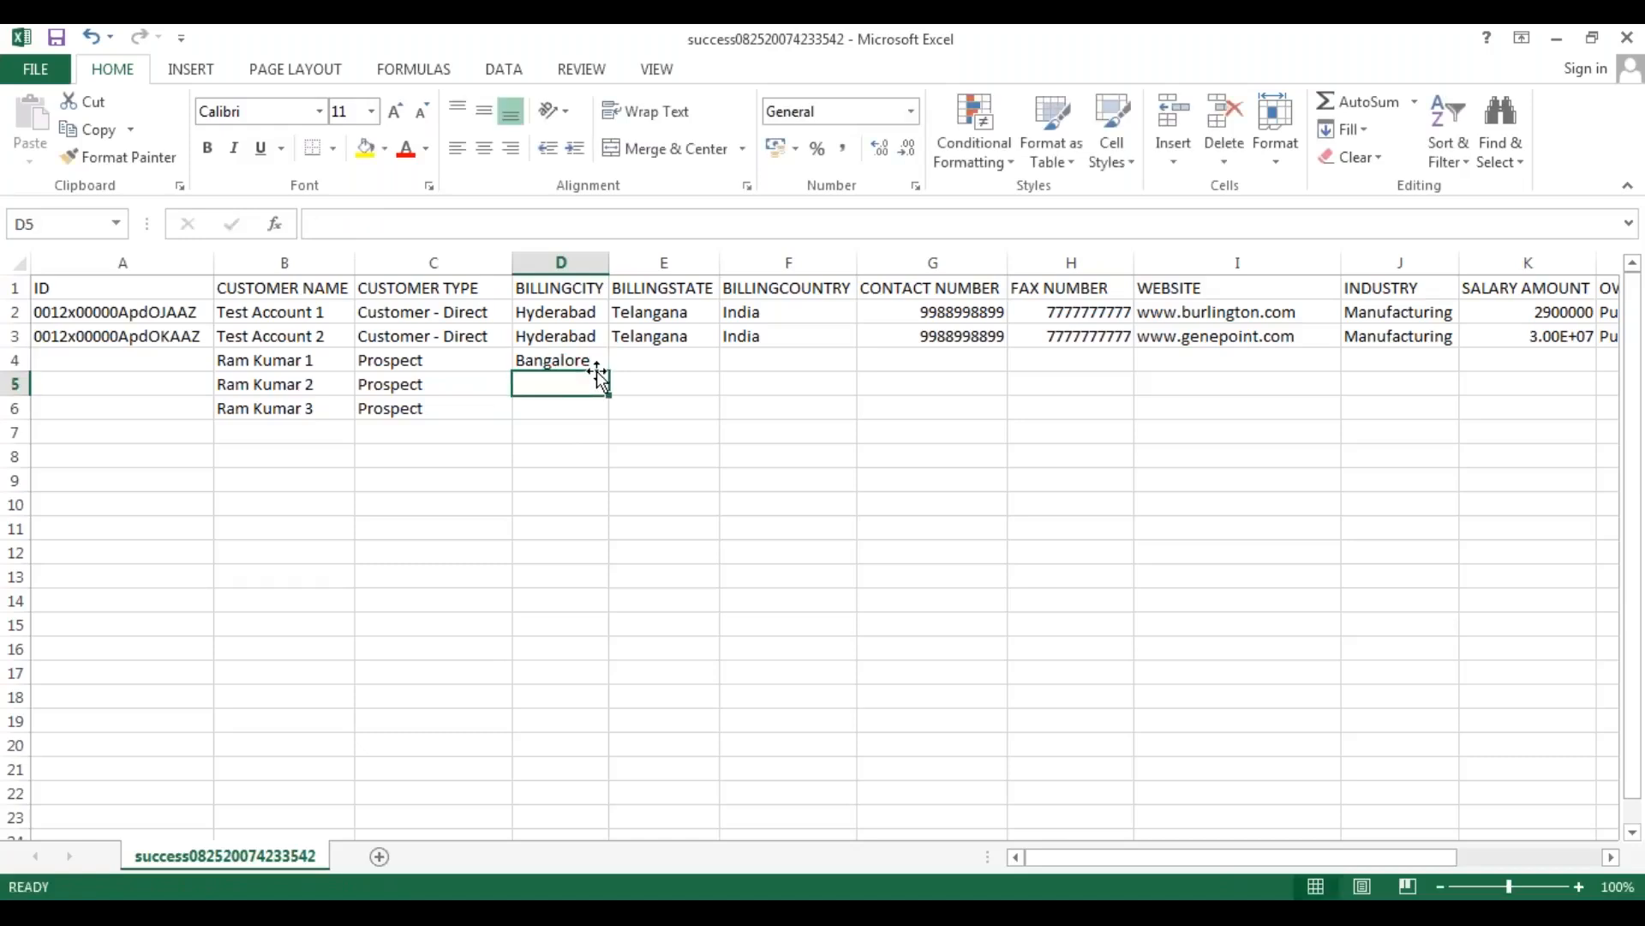
{"action": "left_click", "coordinate": [660, 360]}
{"action": "type", "text": "T"}
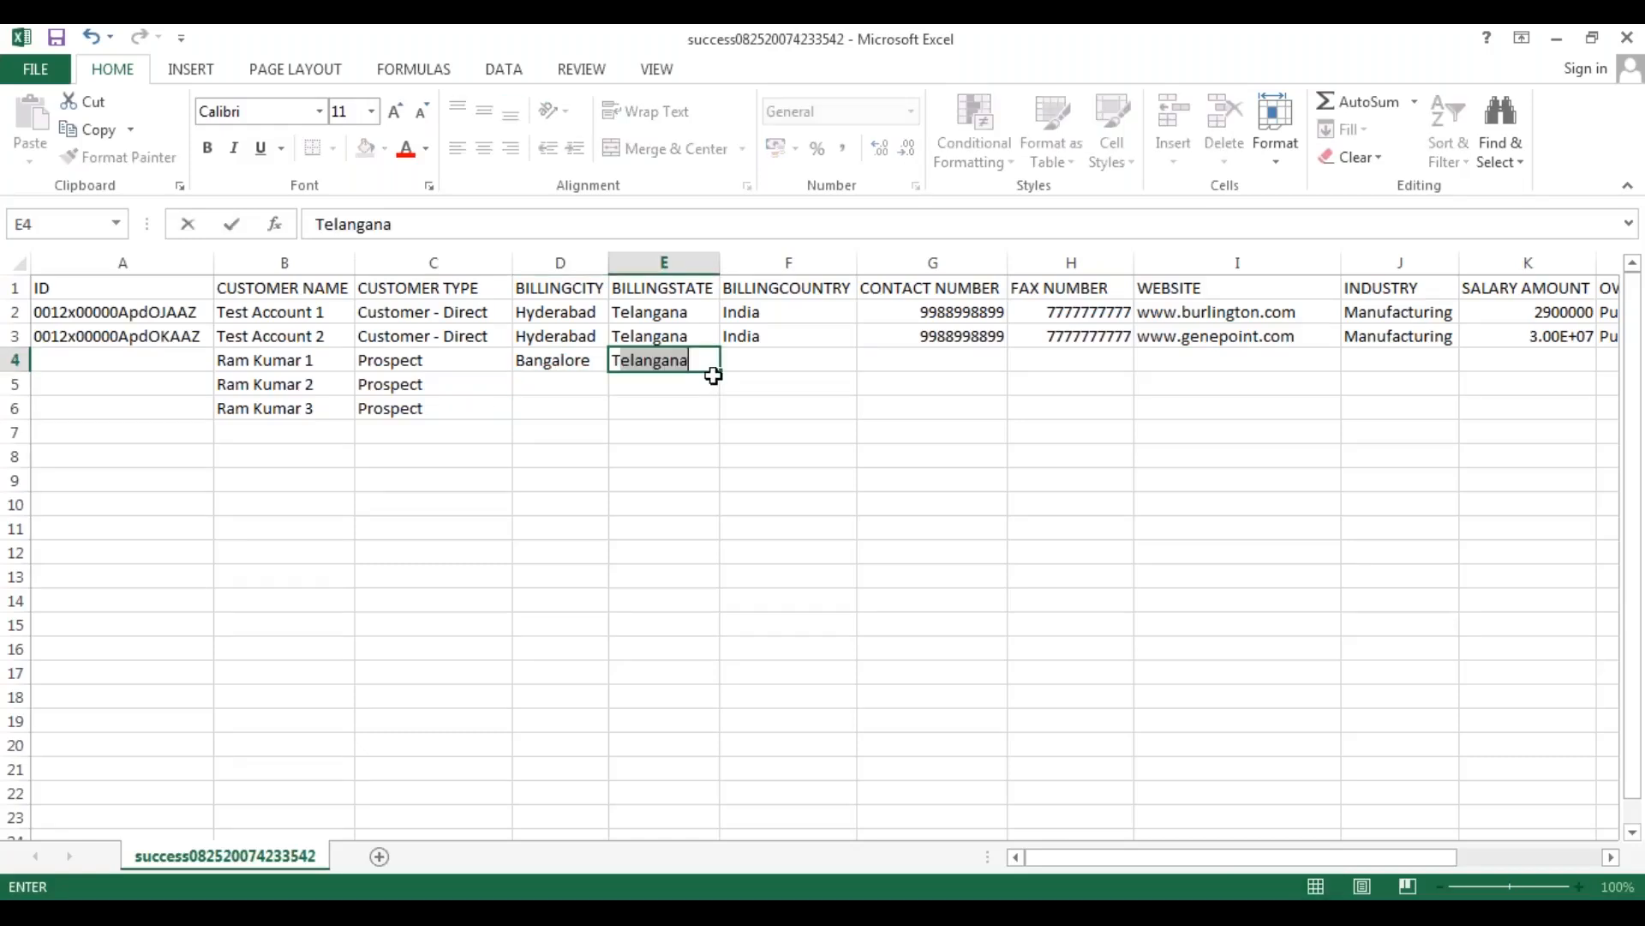
{"action": "key", "text": "BackSpace"}
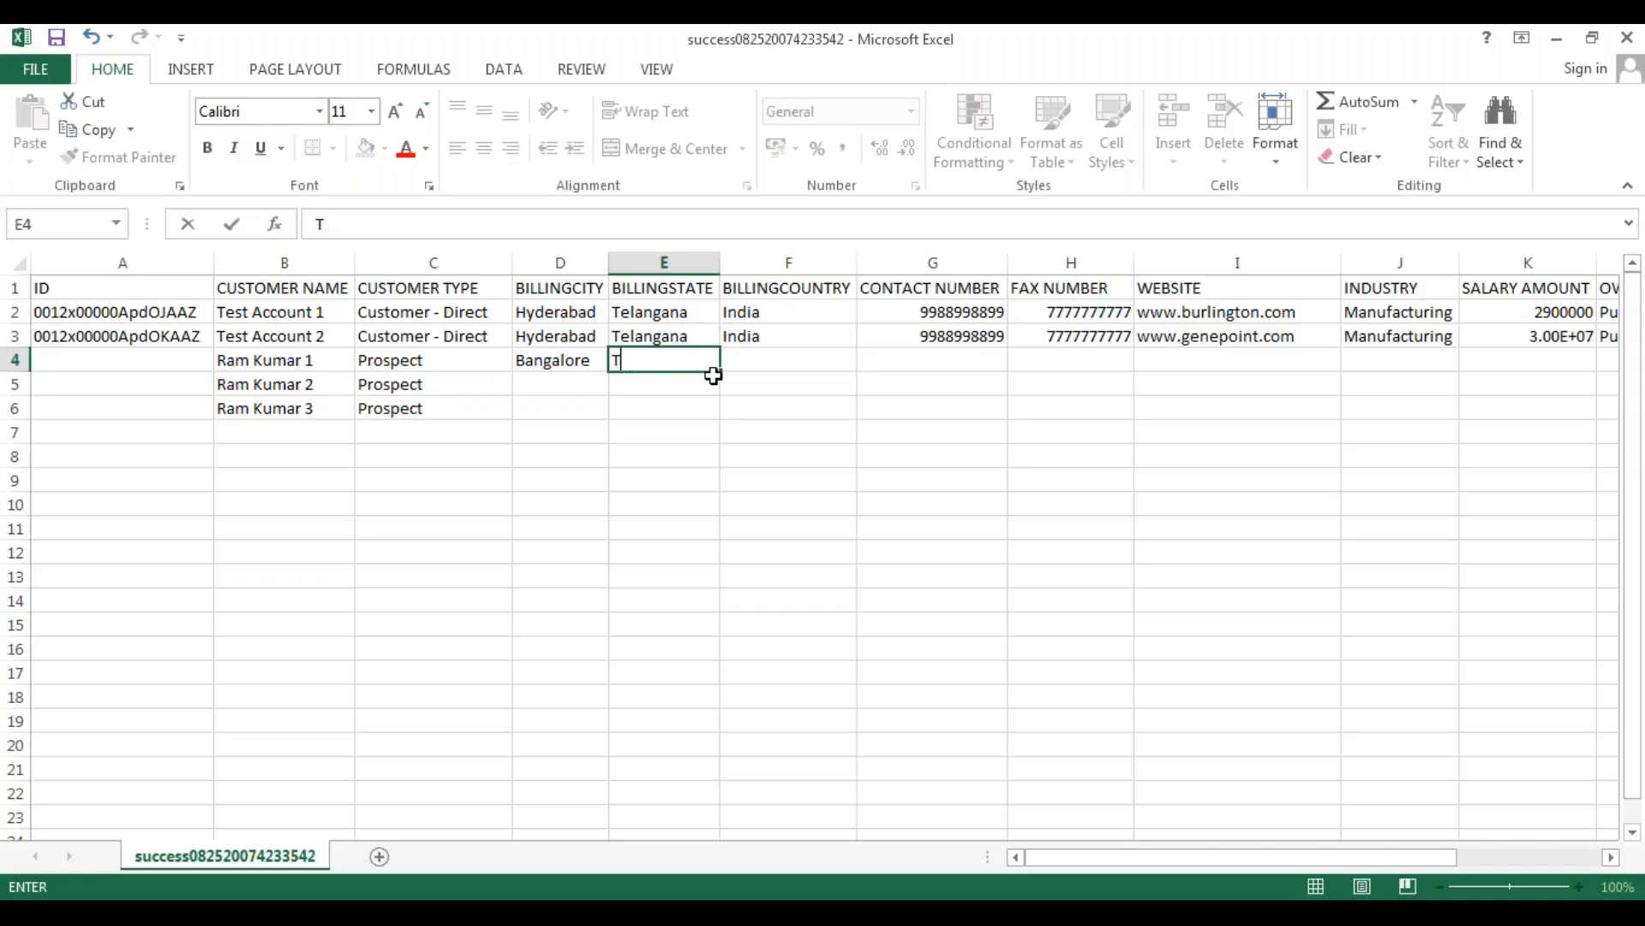
{"action": "type", "text": "Karnatak"}
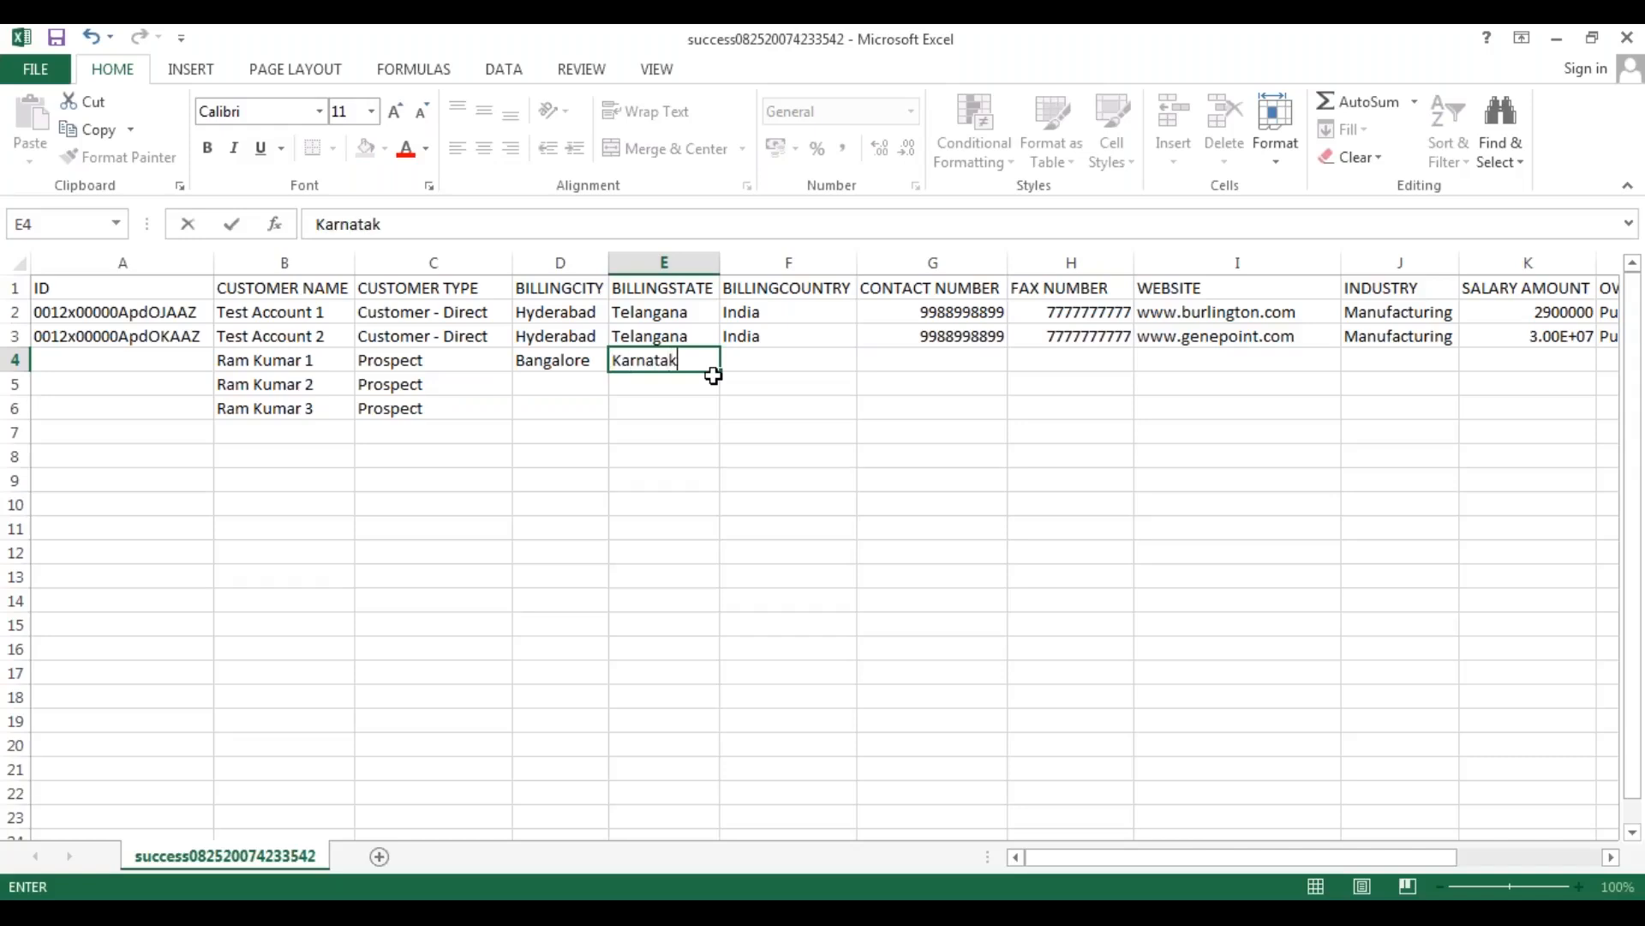
{"action": "key", "text": "Tab"}
{"action": "type", "text": "India"}
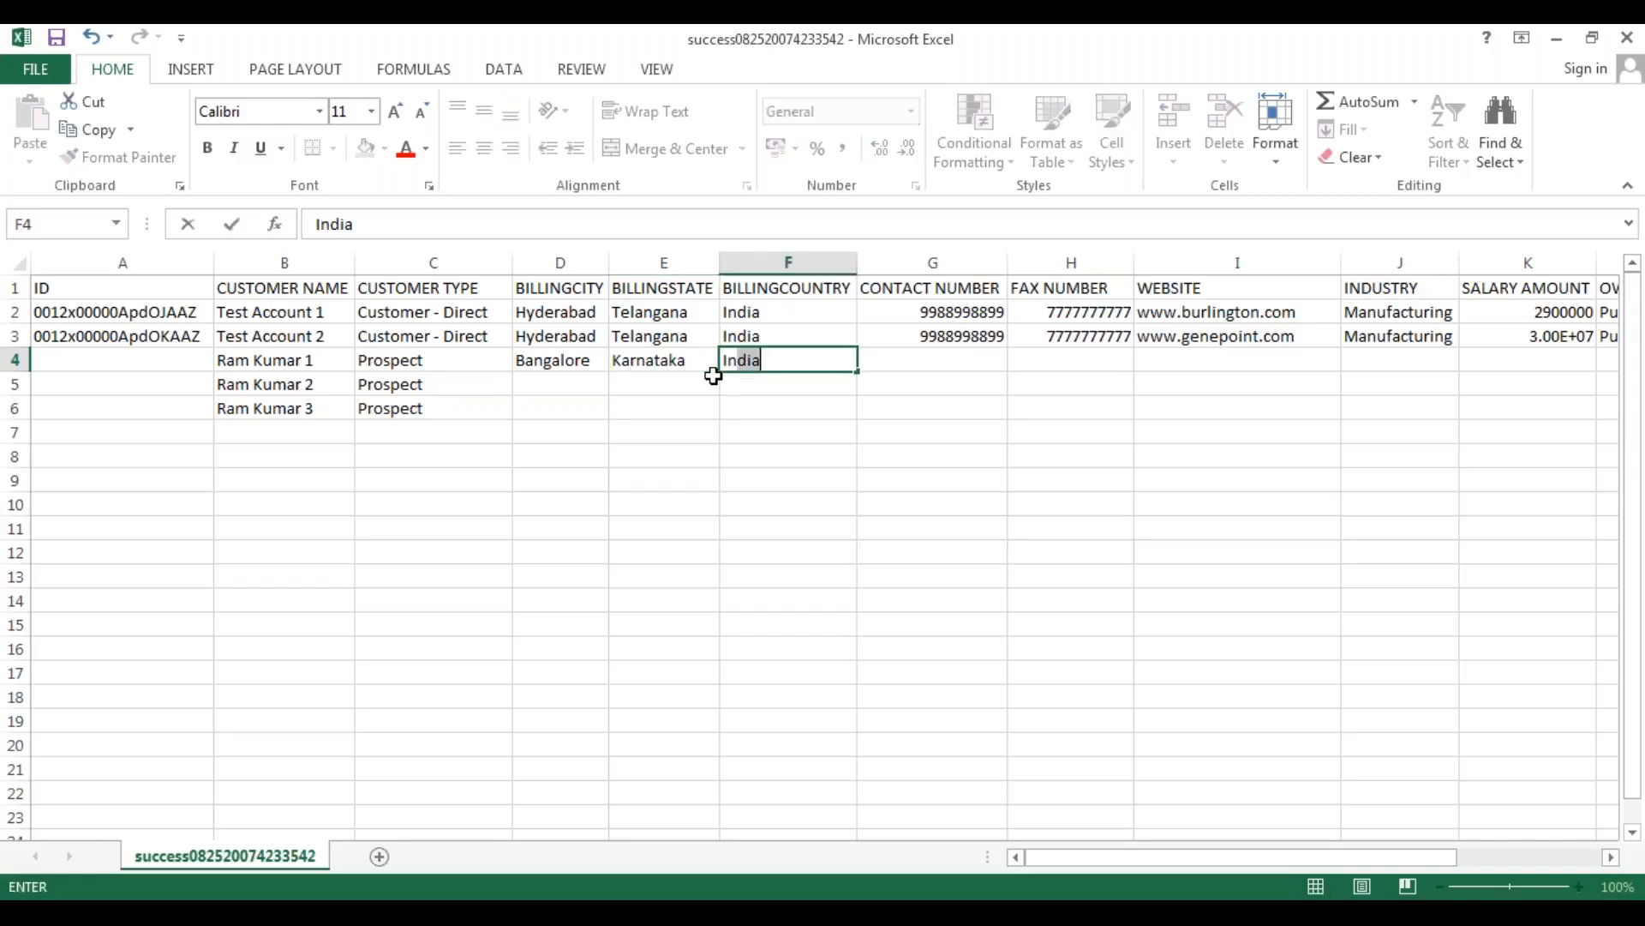
{"action": "key", "text": "Return"}
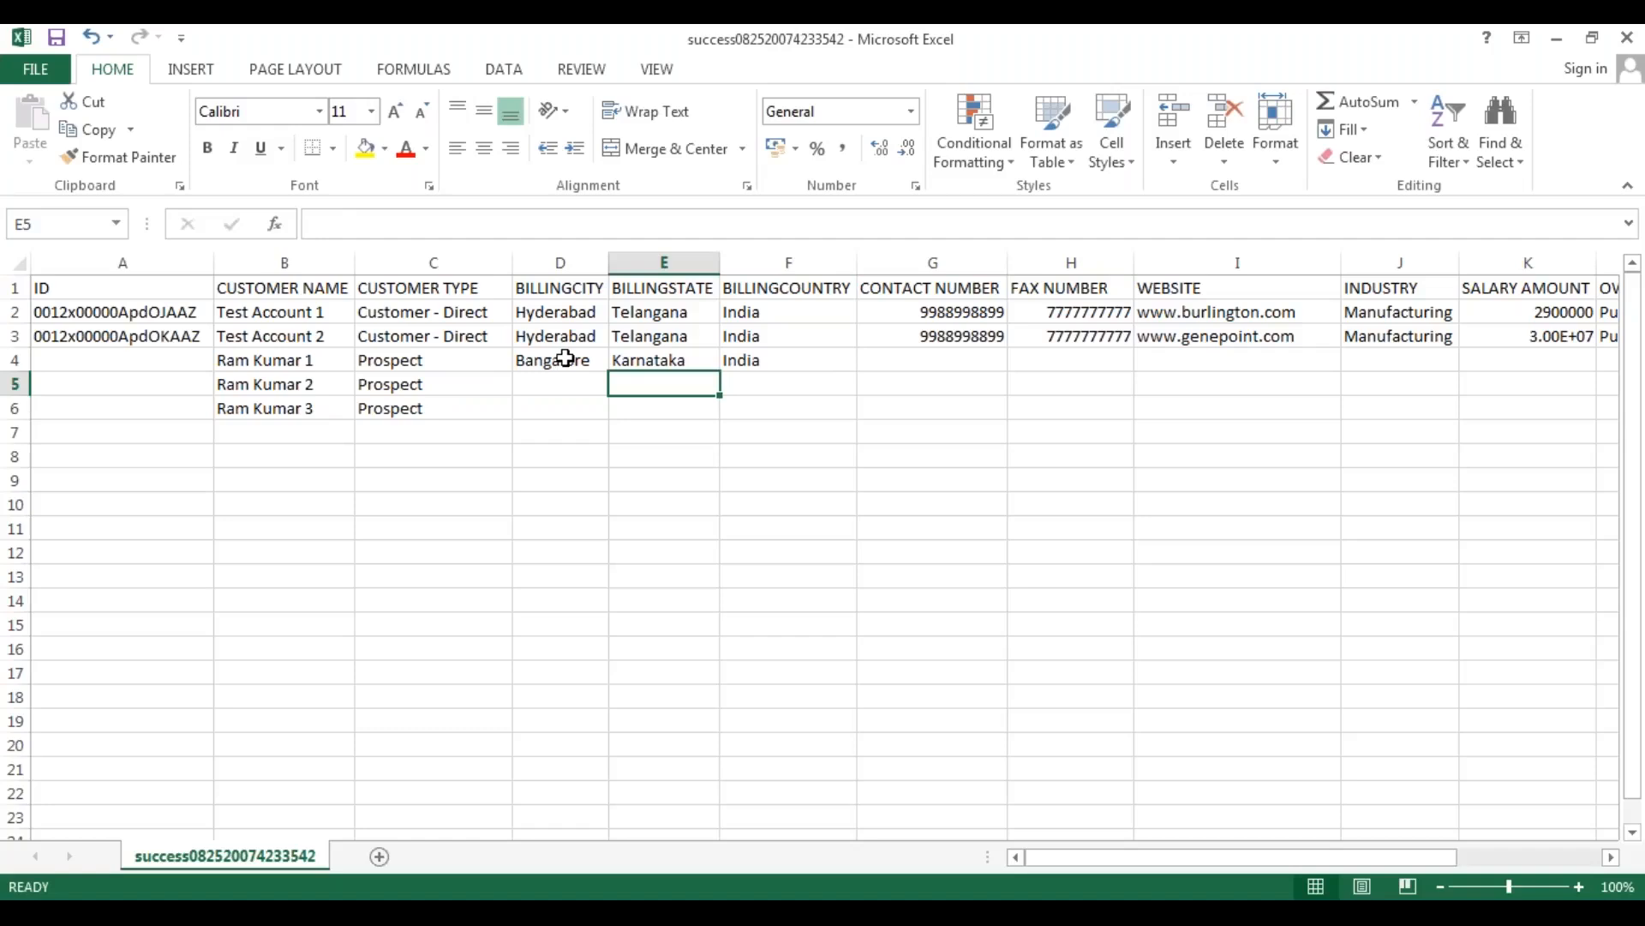
Copy the billing city, state and country from row 4 down to the other two new accounts in rows 5 and 6.
{"action": "left_click", "coordinate": [580, 361]}
{"action": "left_click_drag", "start_coordinate": [609, 377], "coordinate": [611, 418]}
{"action": "left_click", "coordinate": [664, 408]}
{"action": "left_click", "coordinate": [698, 366]}
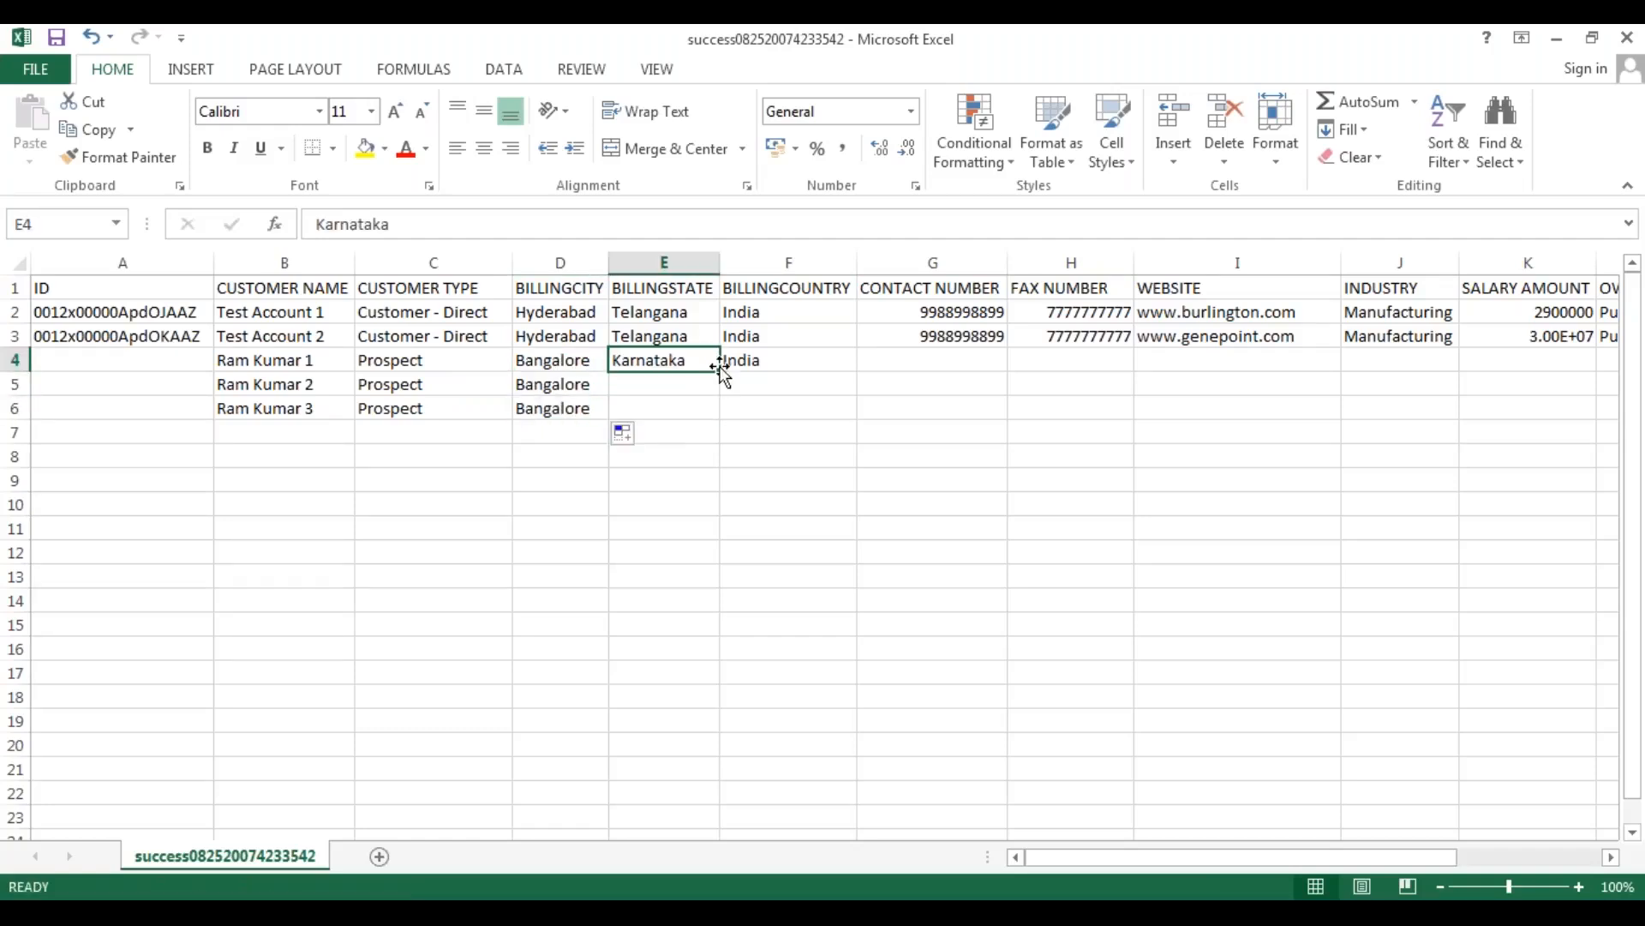
{"action": "left_click_drag", "start_coordinate": [720, 371], "coordinate": [851, 377]}
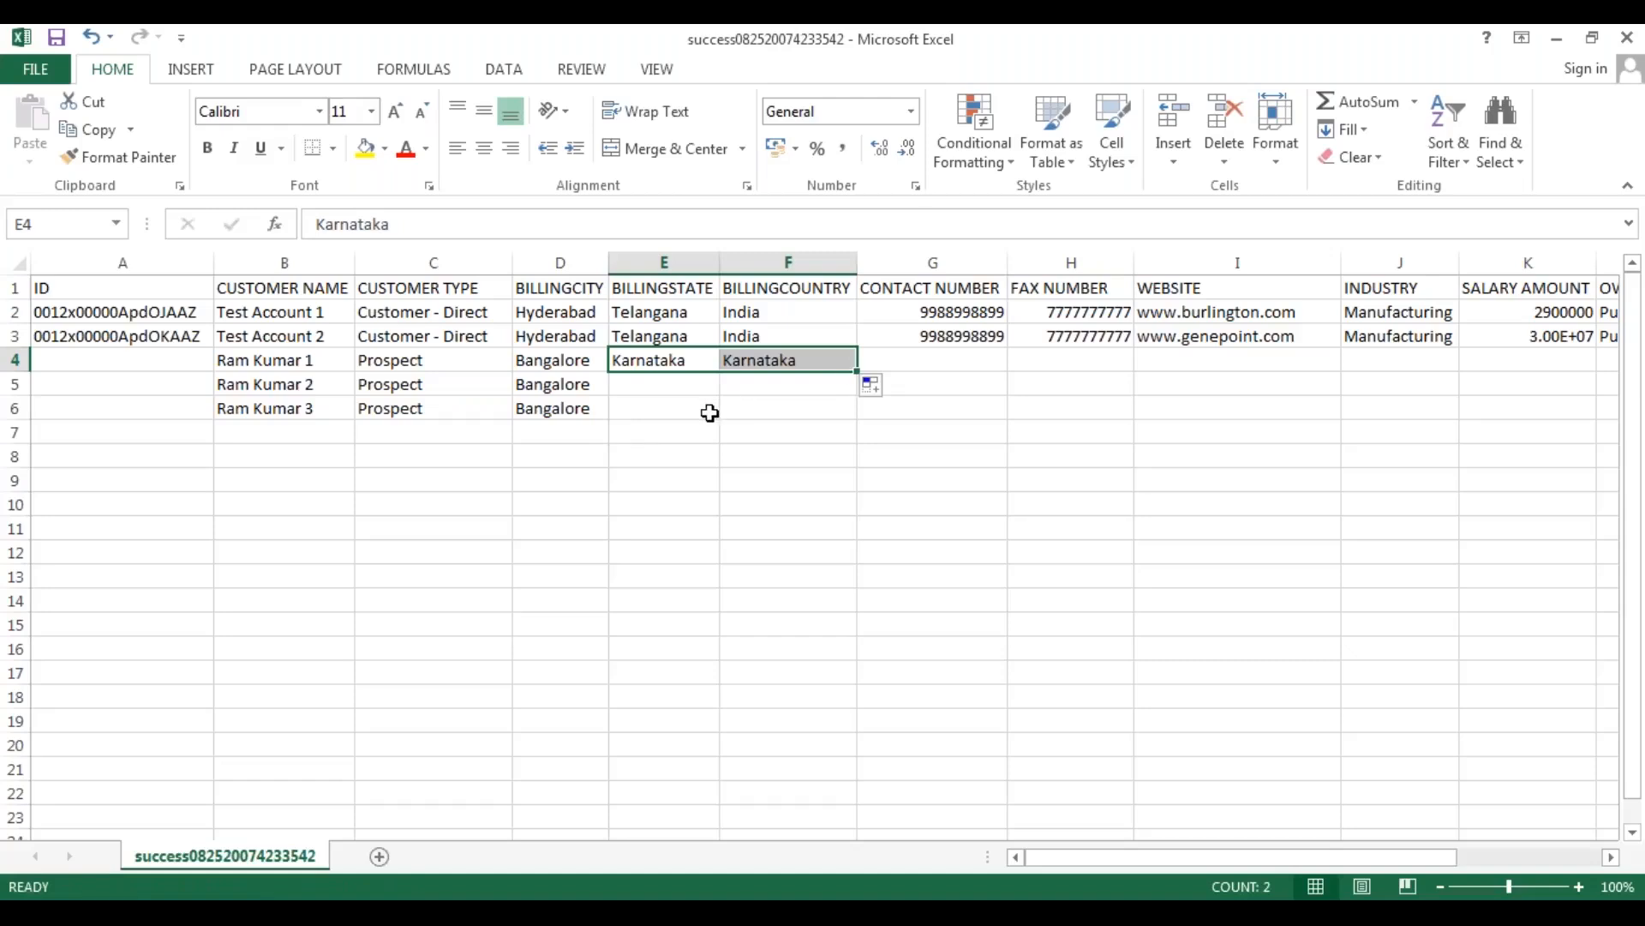
{"action": "key", "text": "ctrl+z"}
{"action": "left_click", "coordinate": [831, 367], "text": "shift"}
{"action": "left_click_drag", "start_coordinate": [857, 369], "coordinate": [857, 428]}
{"action": "left_click", "coordinate": [714, 489]}
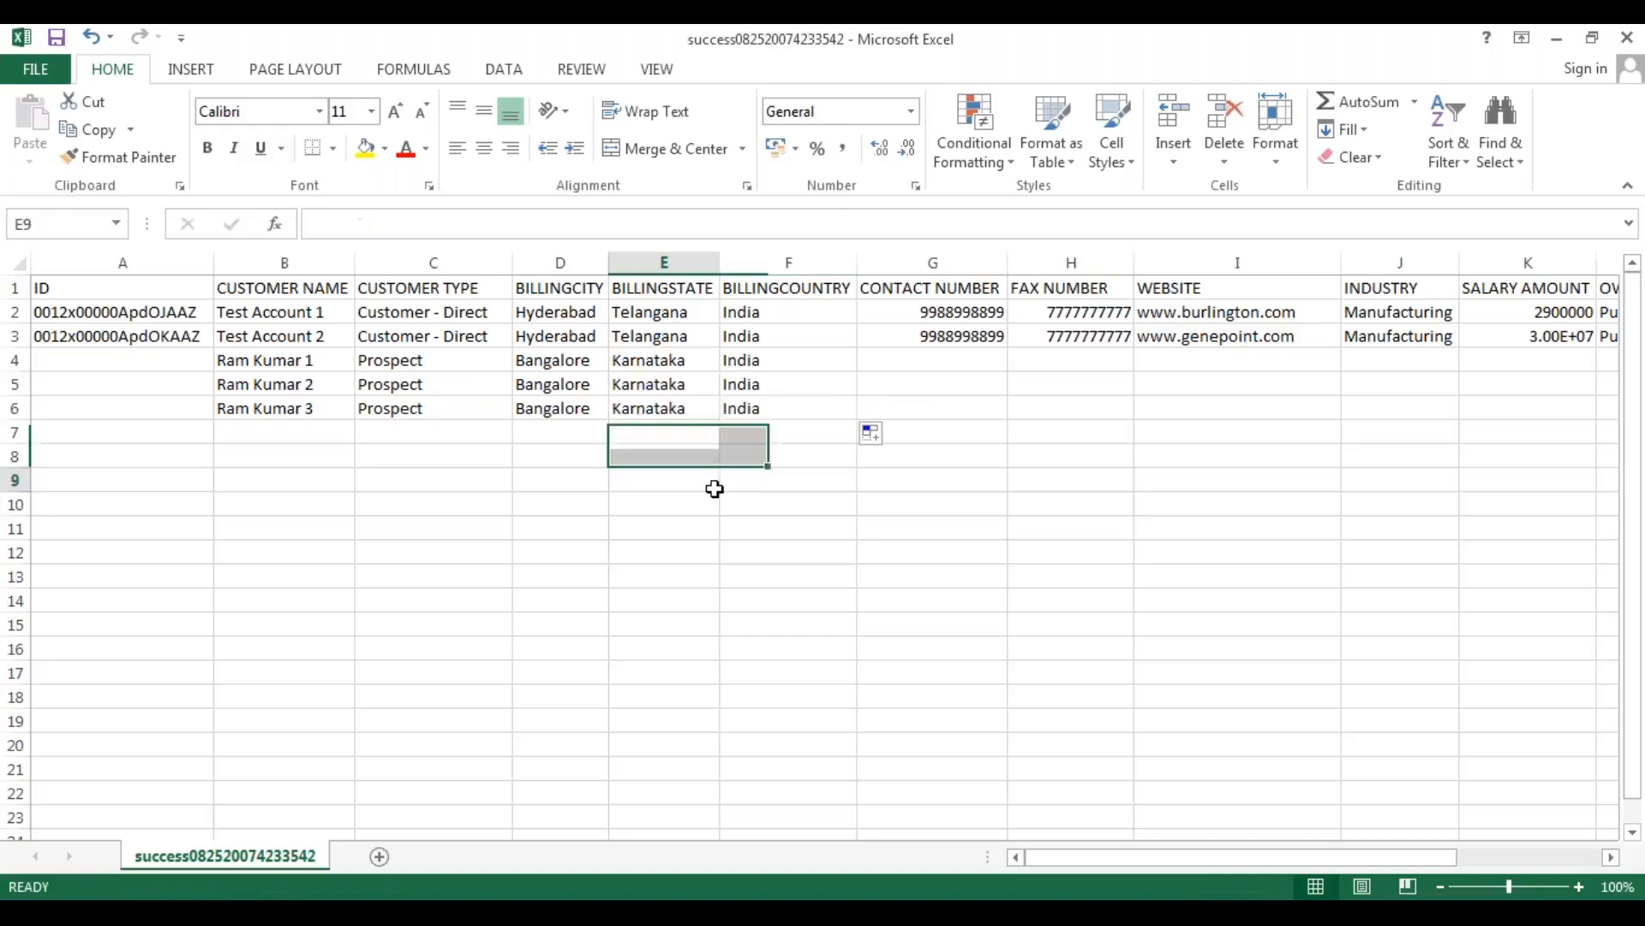
Enter a contact number in G4 and a fax number in H4, and copy both down to row 6.
{"action": "left_click", "coordinate": [937, 360]}
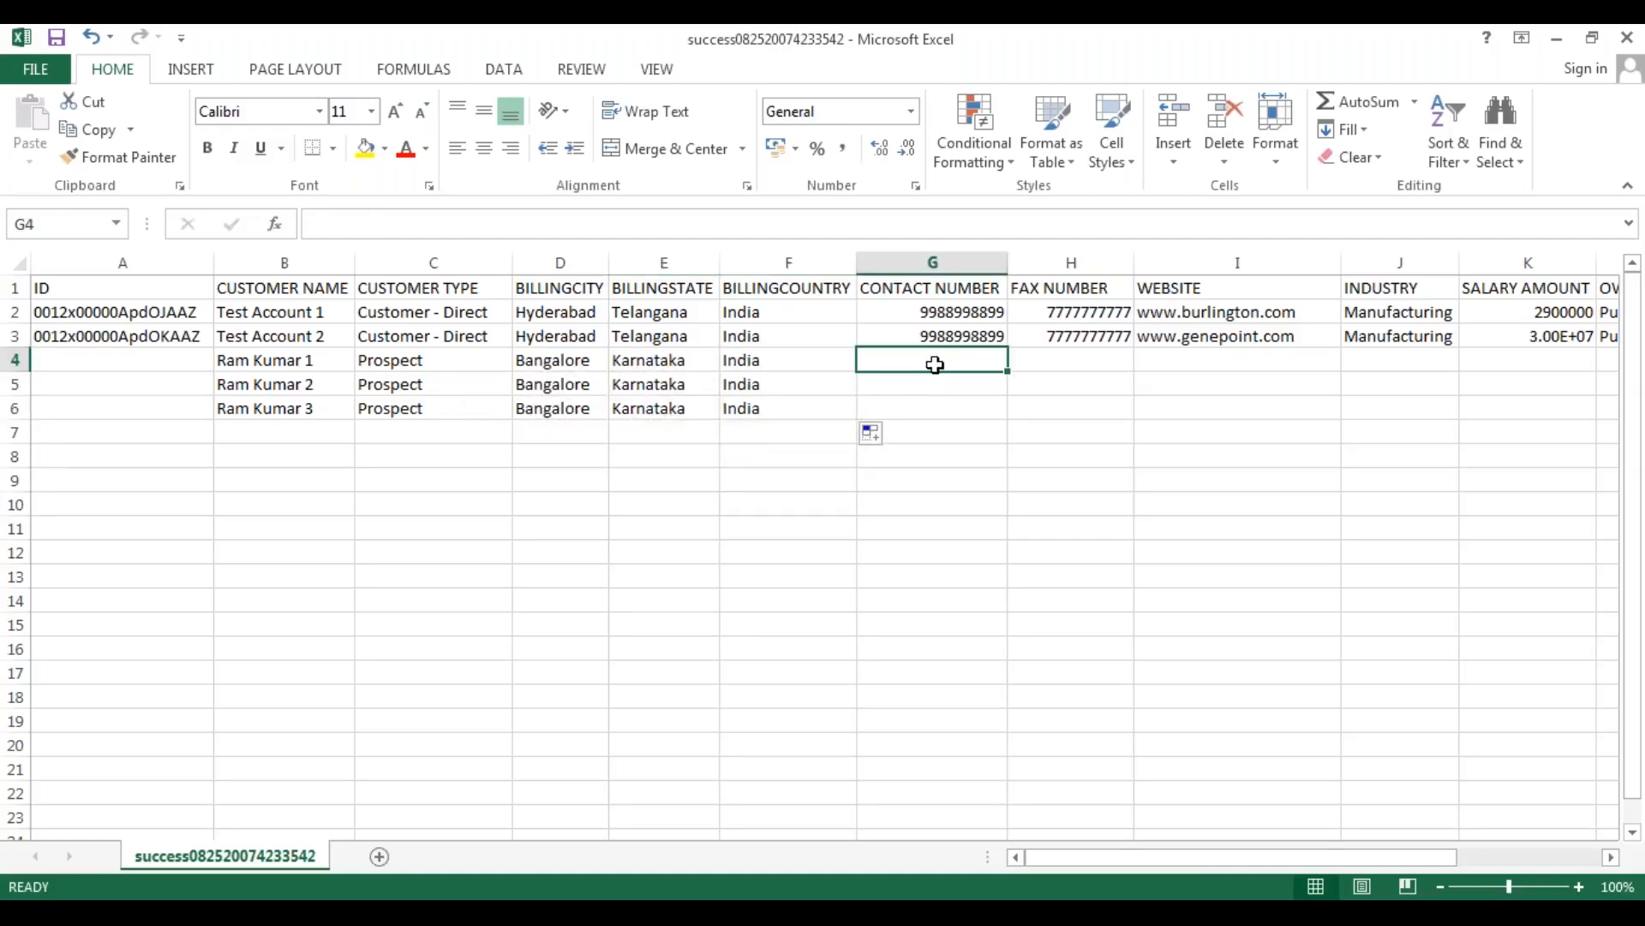
{"action": "type", "text": "7777777777"}
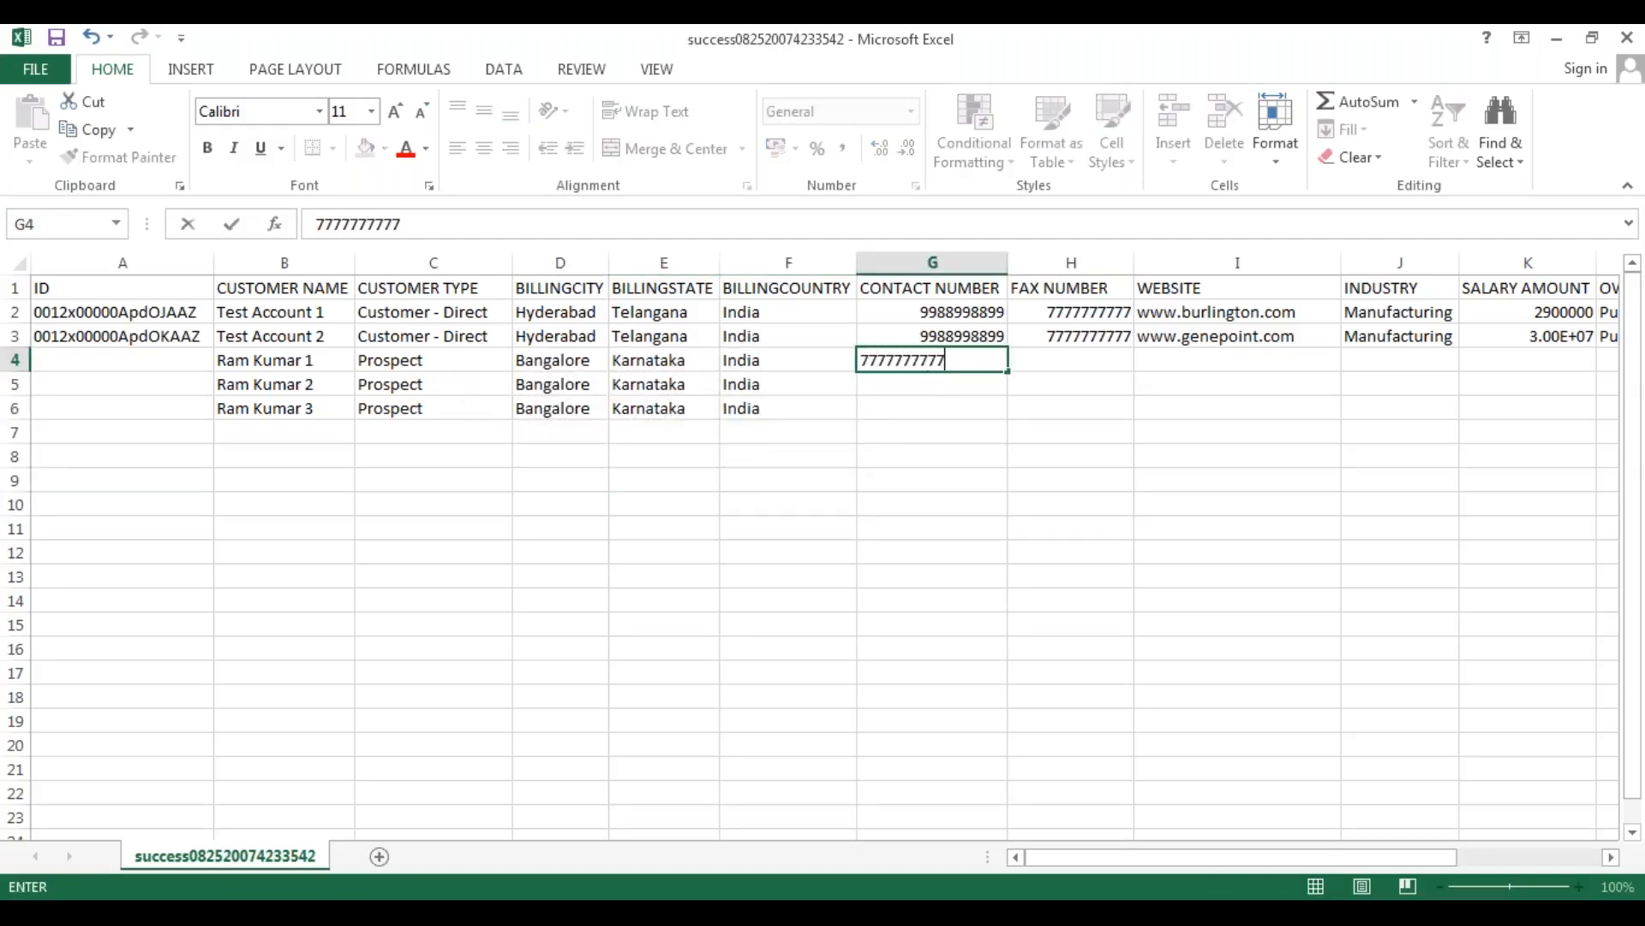
{"action": "key", "text": "Tab"}
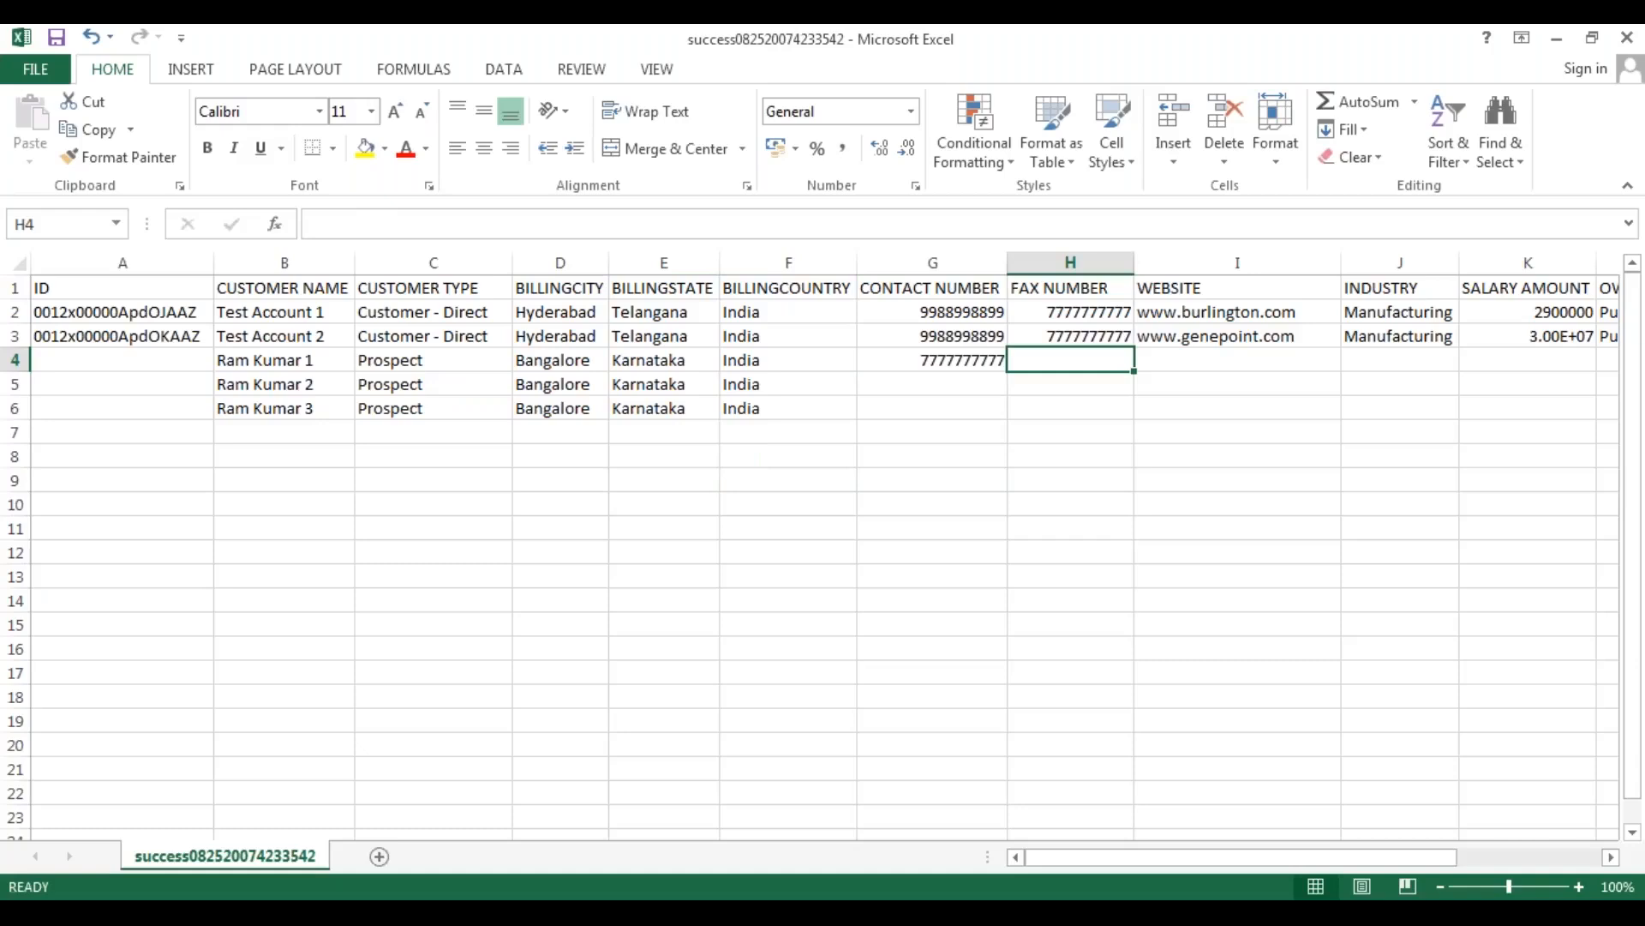
{"action": "type", "text": "9999999"}
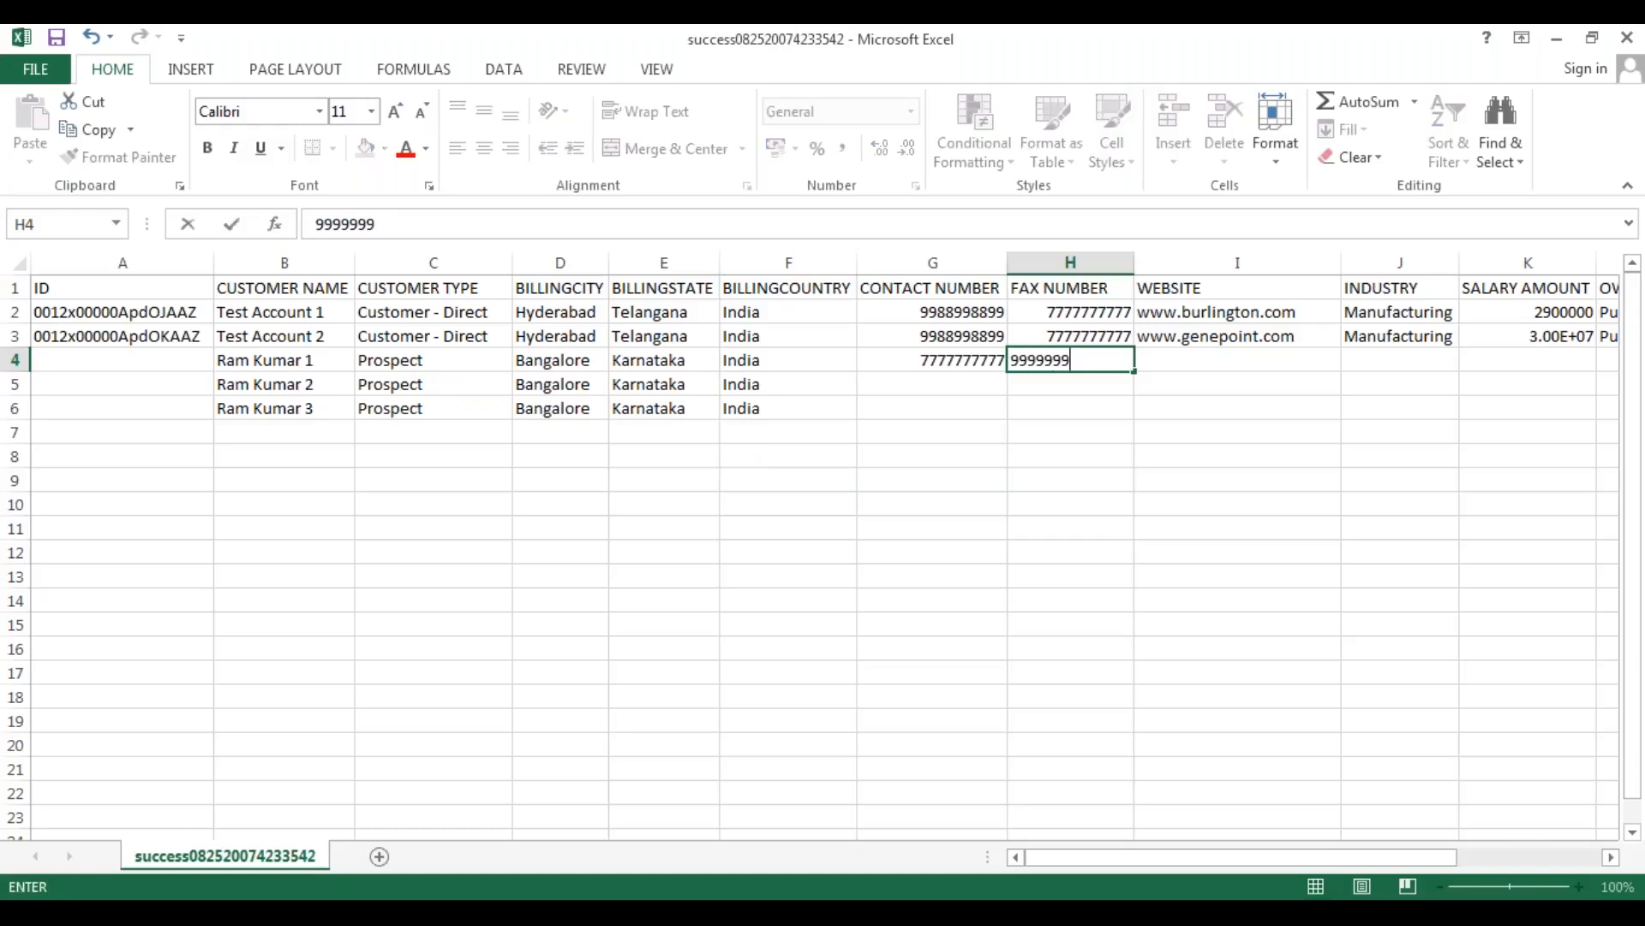
{"action": "type", "text": "99"}
{"action": "left_click_drag", "start_coordinate": [943, 364], "coordinate": [1140, 418]}
{"action": "left_click", "coordinate": [1196, 381]}
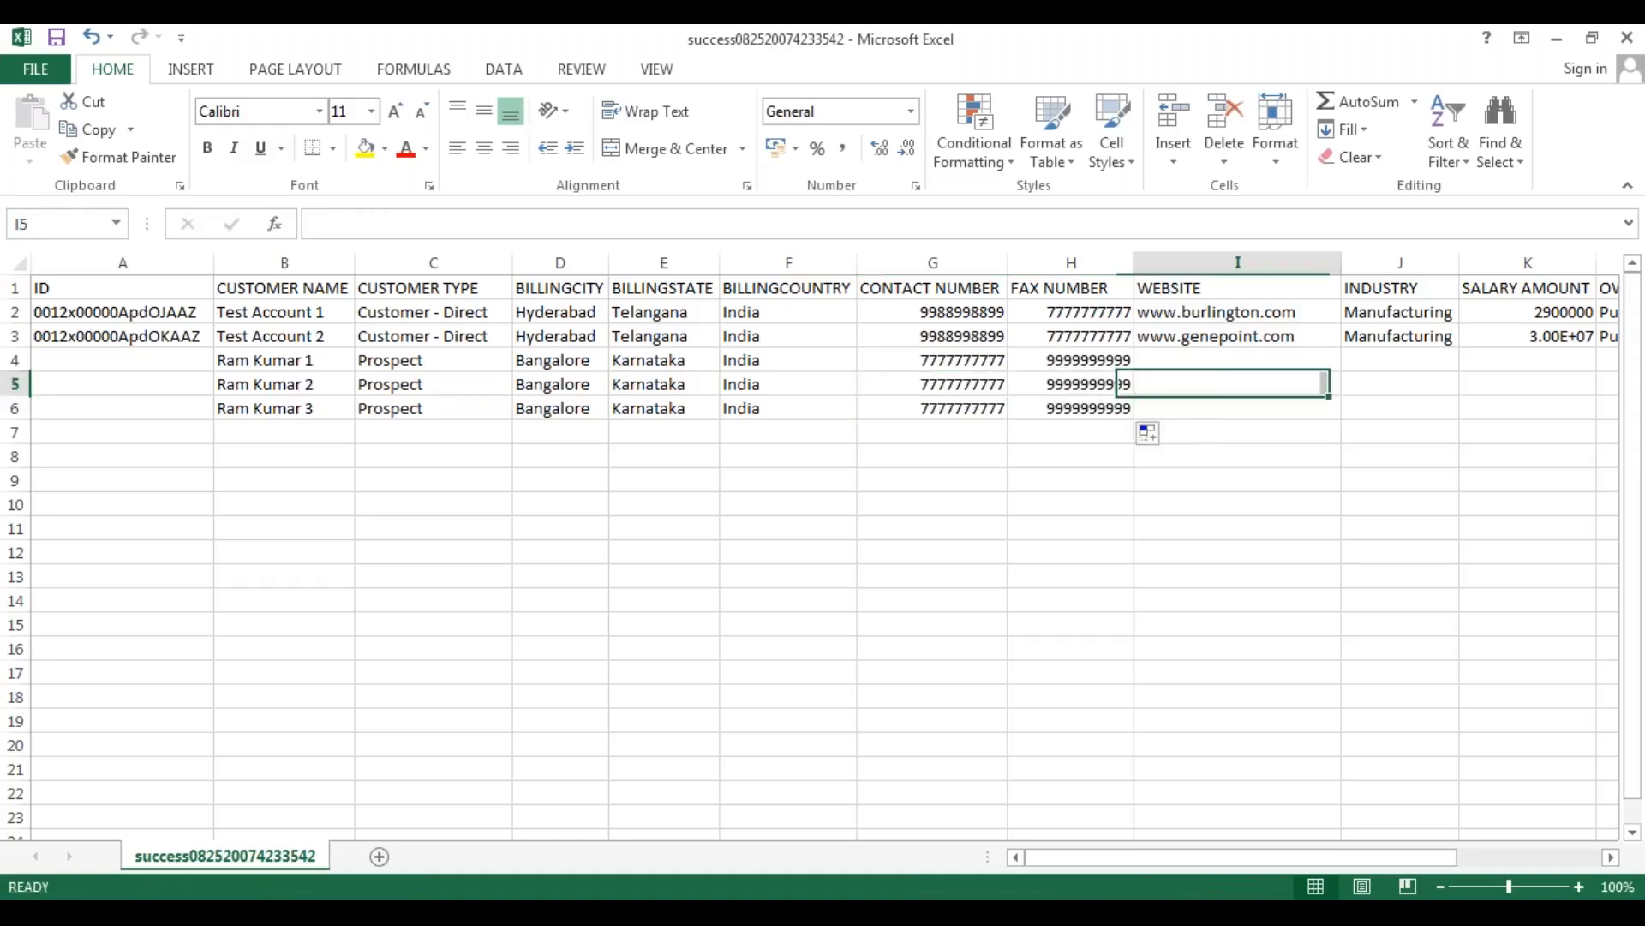
{"action": "left_click", "coordinate": [1190, 365]}
{"action": "type", "text": "www."}
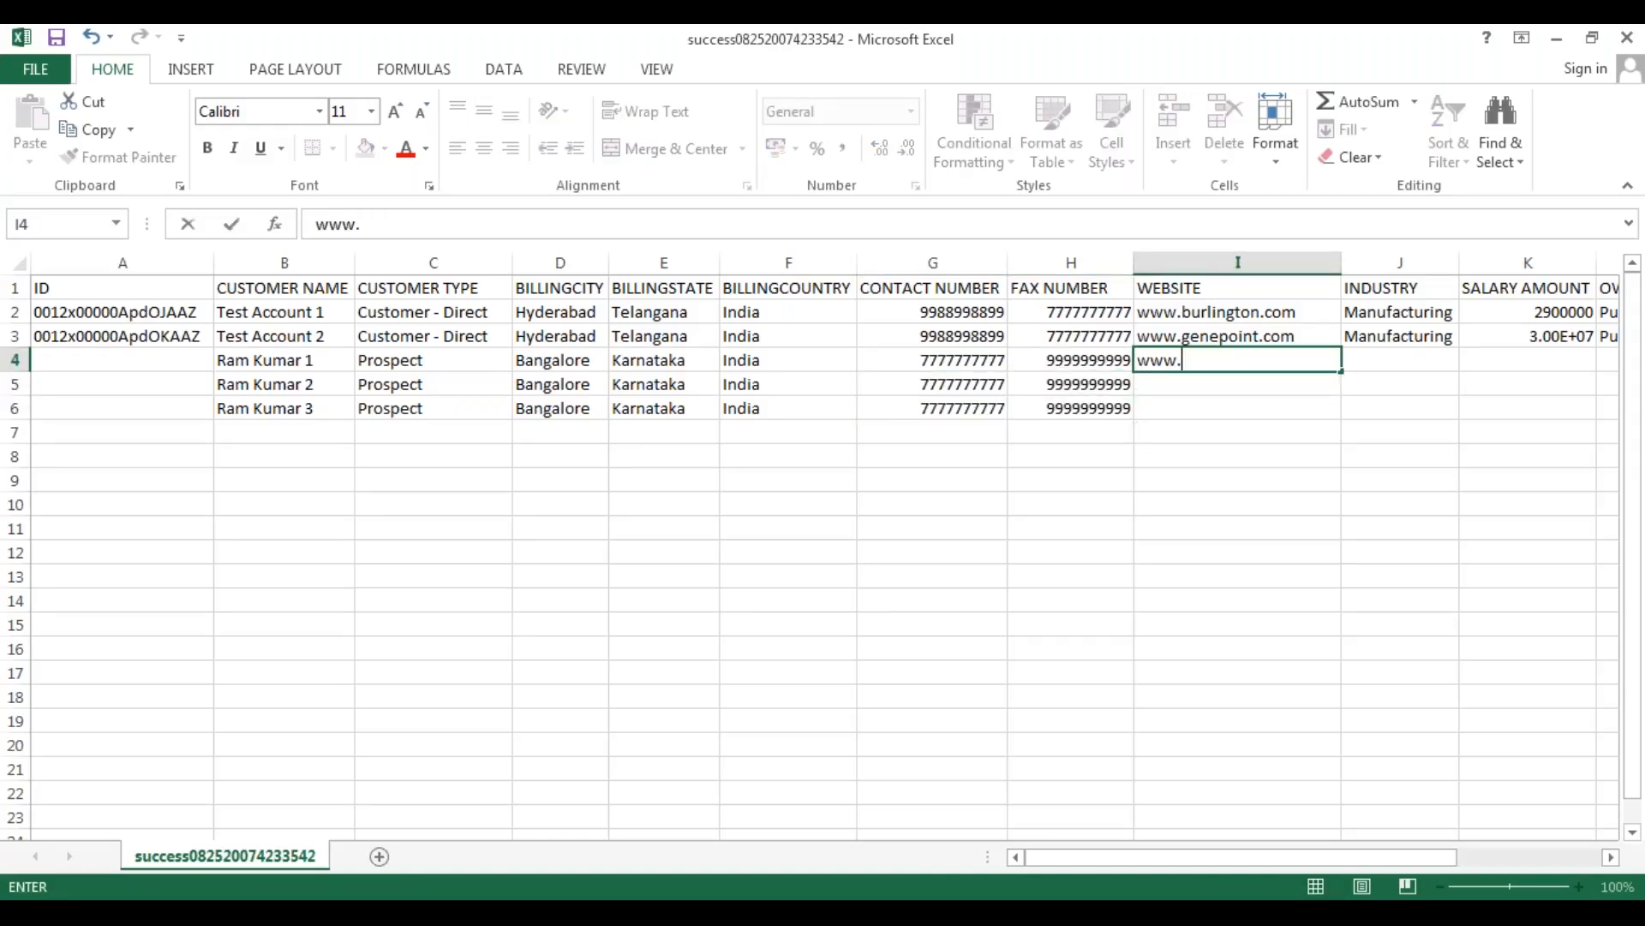
{"action": "type", "text": "Salesforce.com"}
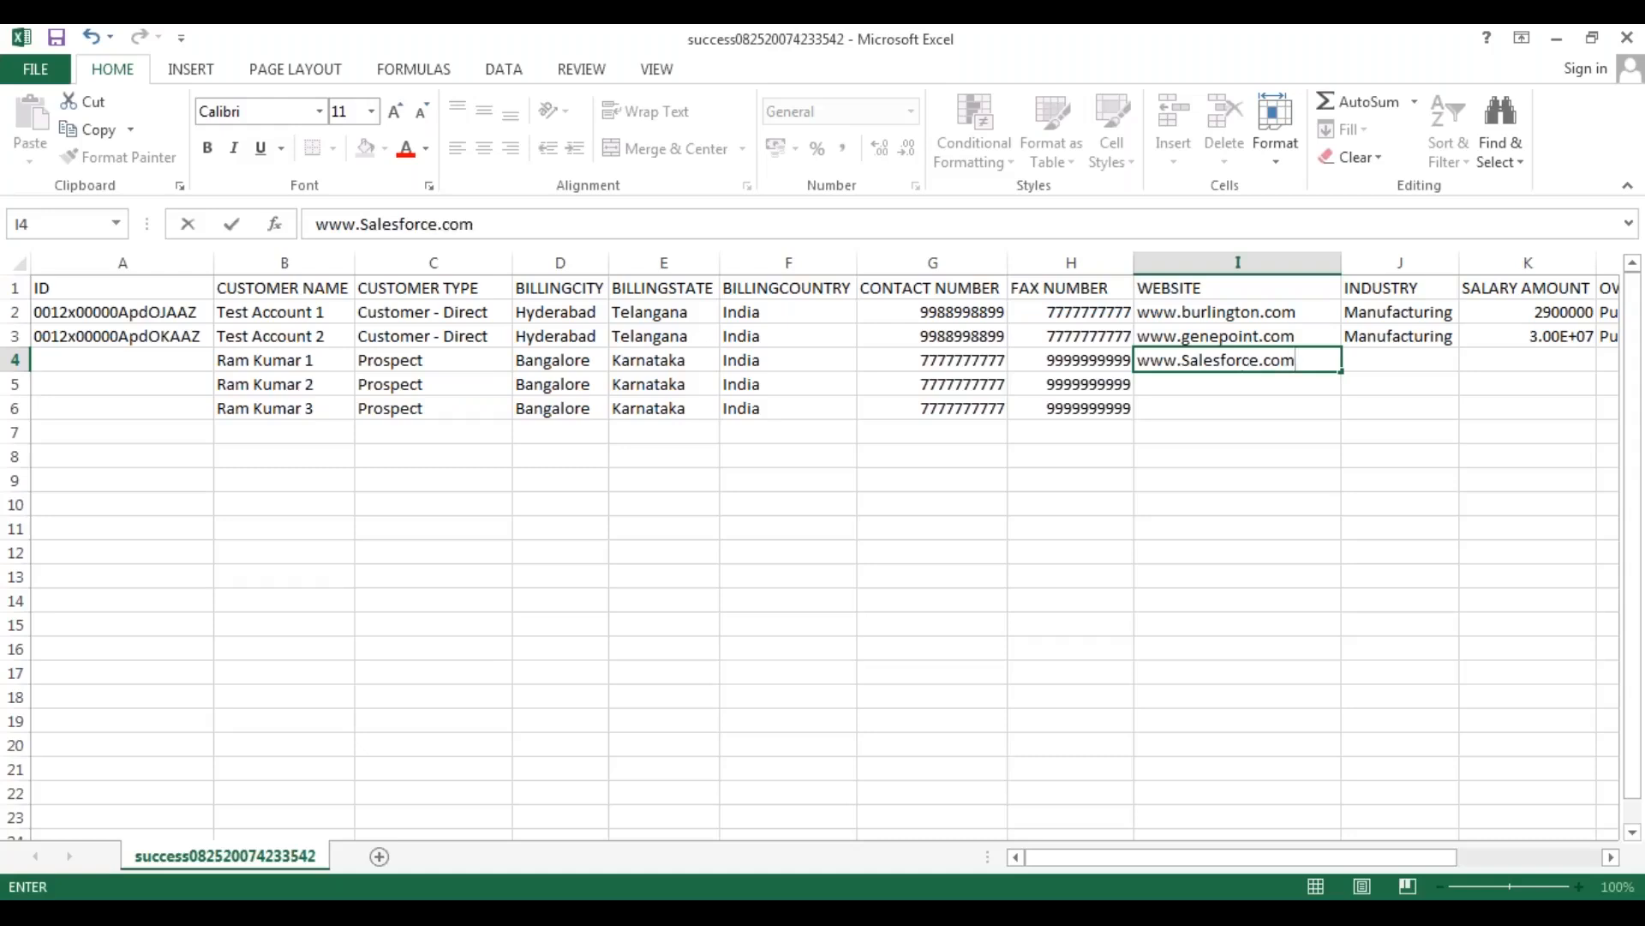
{"action": "key", "text": "Tab"}
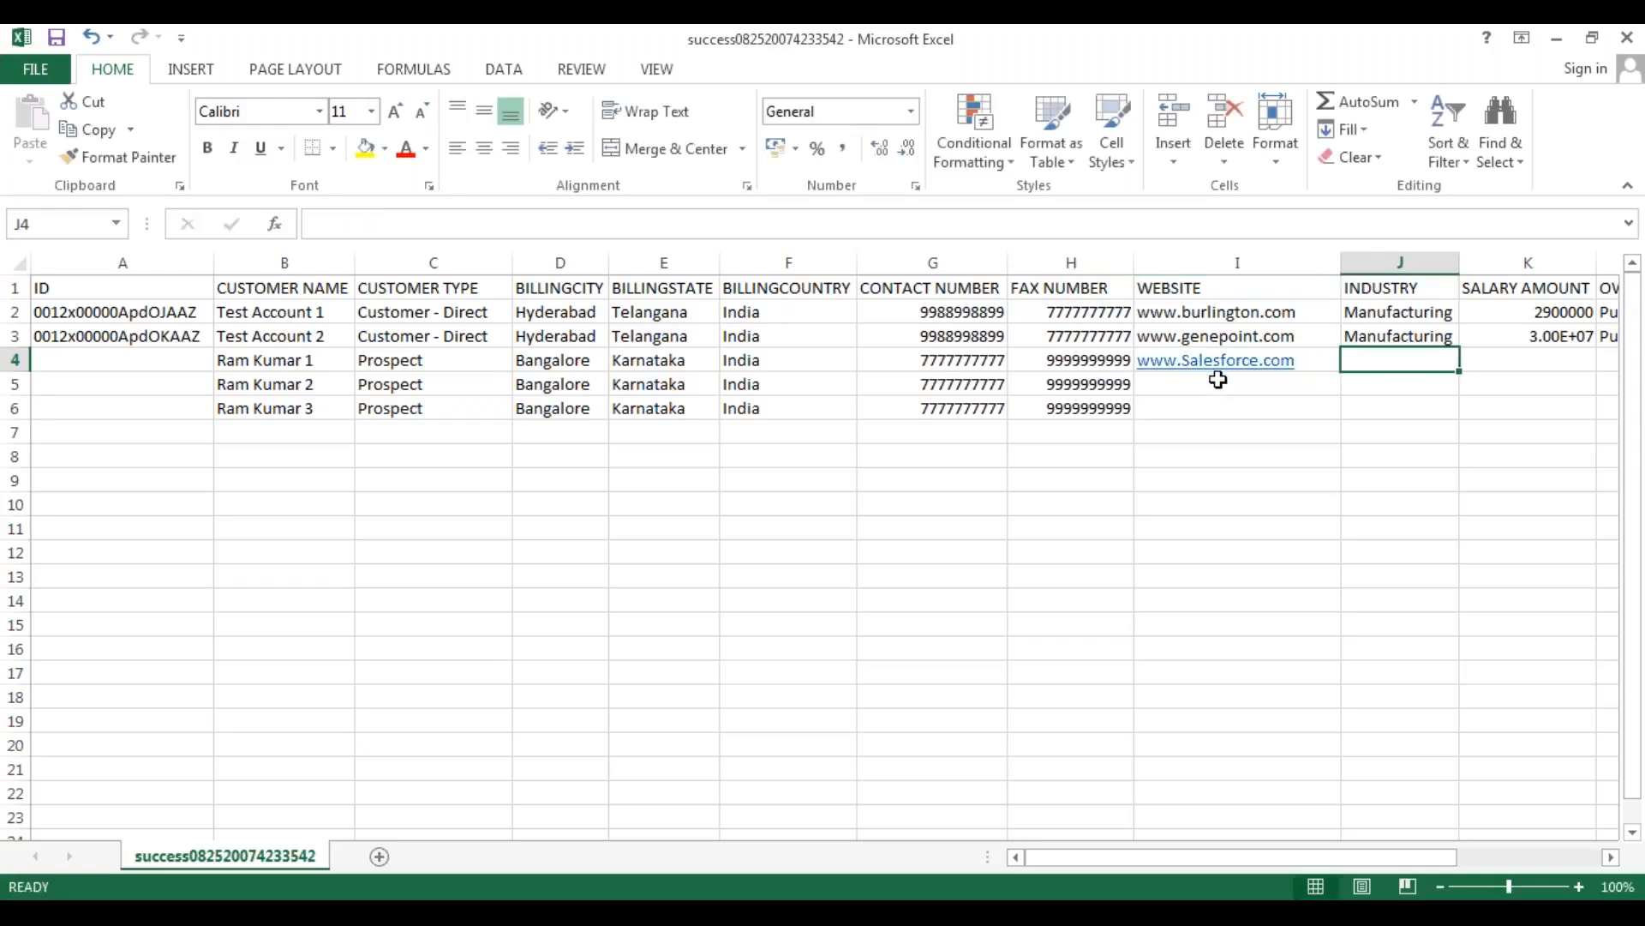
{"action": "type", "text": "Technology"}
{"action": "left_click", "coordinate": [1316, 360], "text": "shift"}
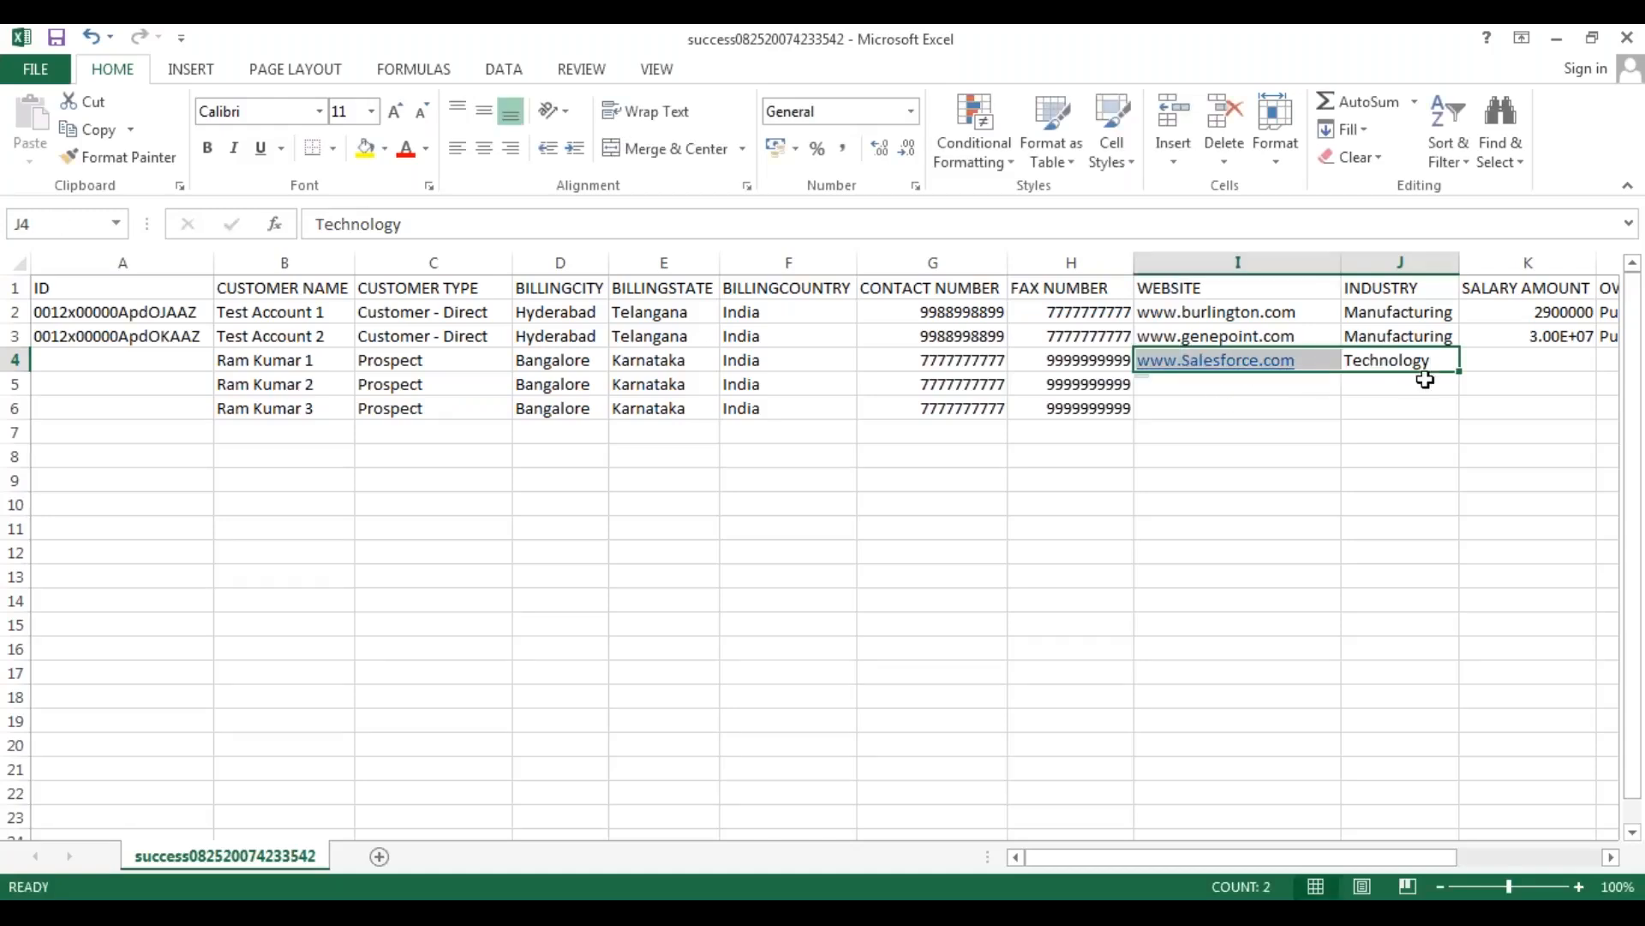
{"action": "left_click_drag", "start_coordinate": [1458, 372], "coordinate": [1458, 416]}
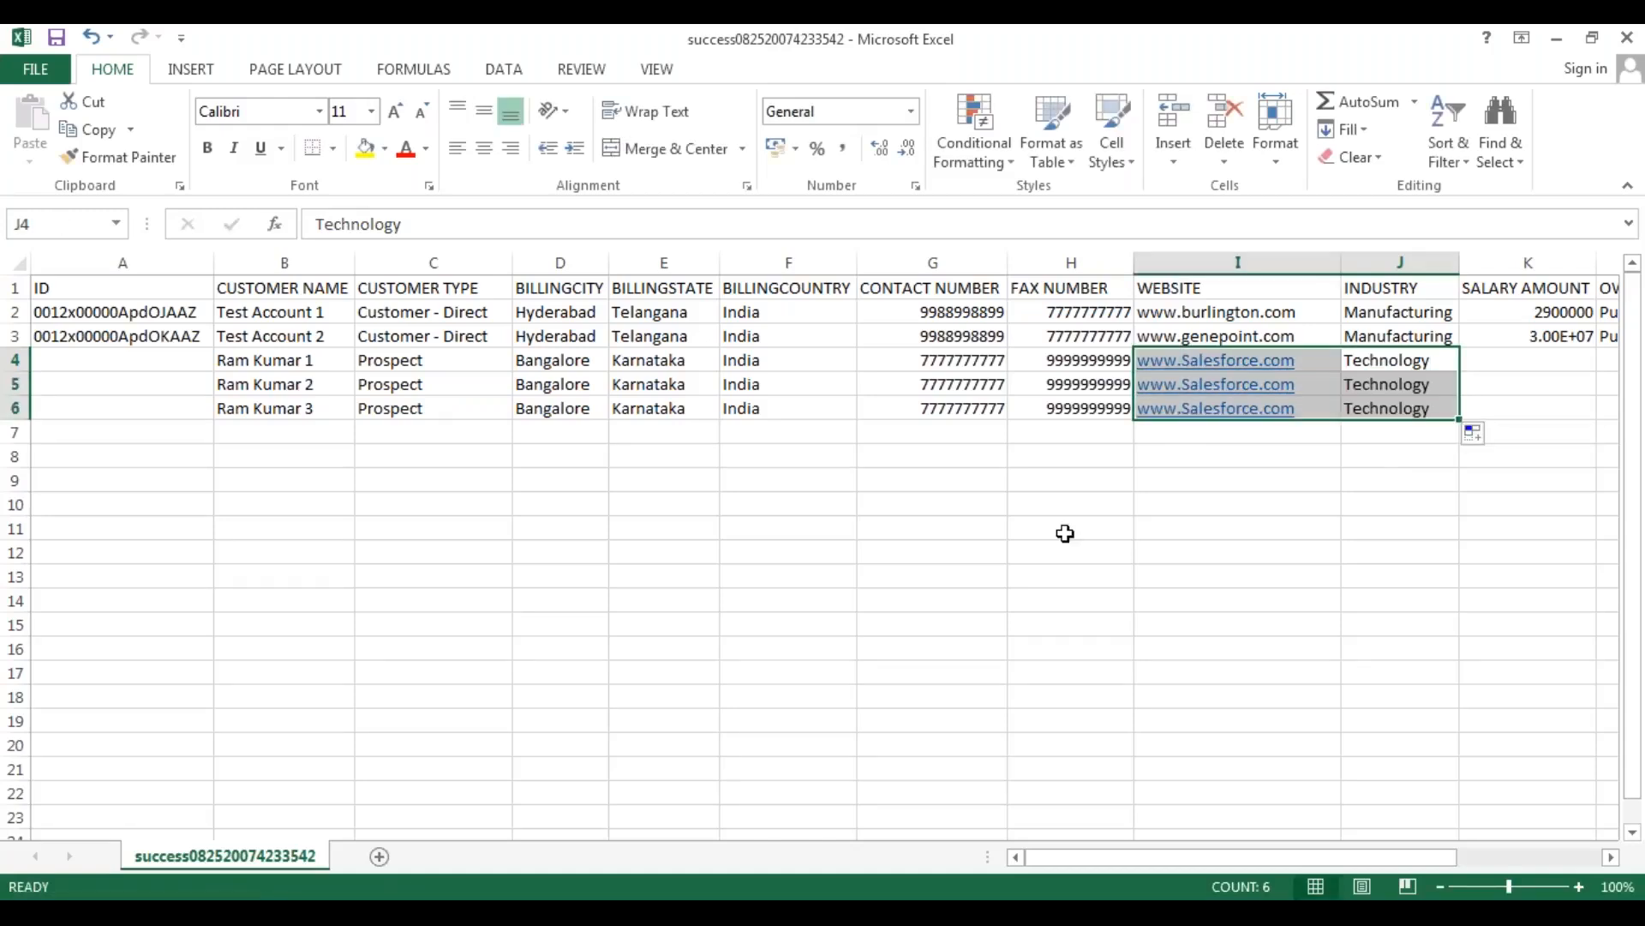
{"action": "left_click", "coordinate": [1065, 533]}
Enter 3000000 as the salary amount of the first new account in K4.
{"action": "left_click_drag", "start_coordinate": [1067, 854], "coordinate": [1221, 864]}
{"action": "left_click", "coordinate": [979, 364]}
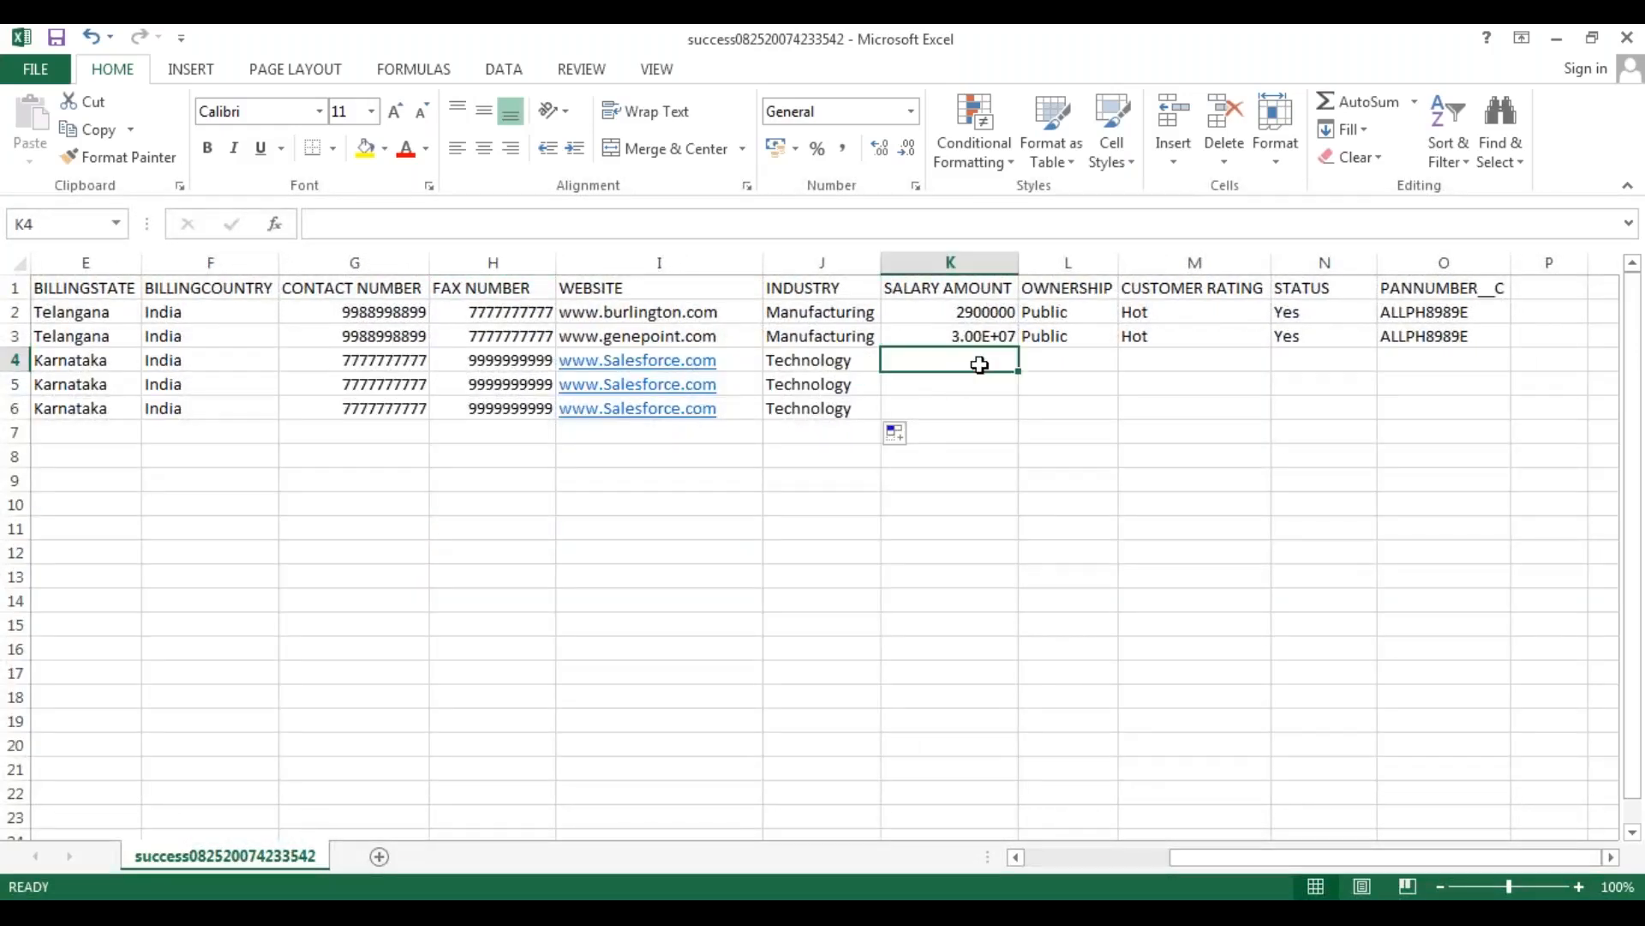
{"action": "type", "text": "3000000"}
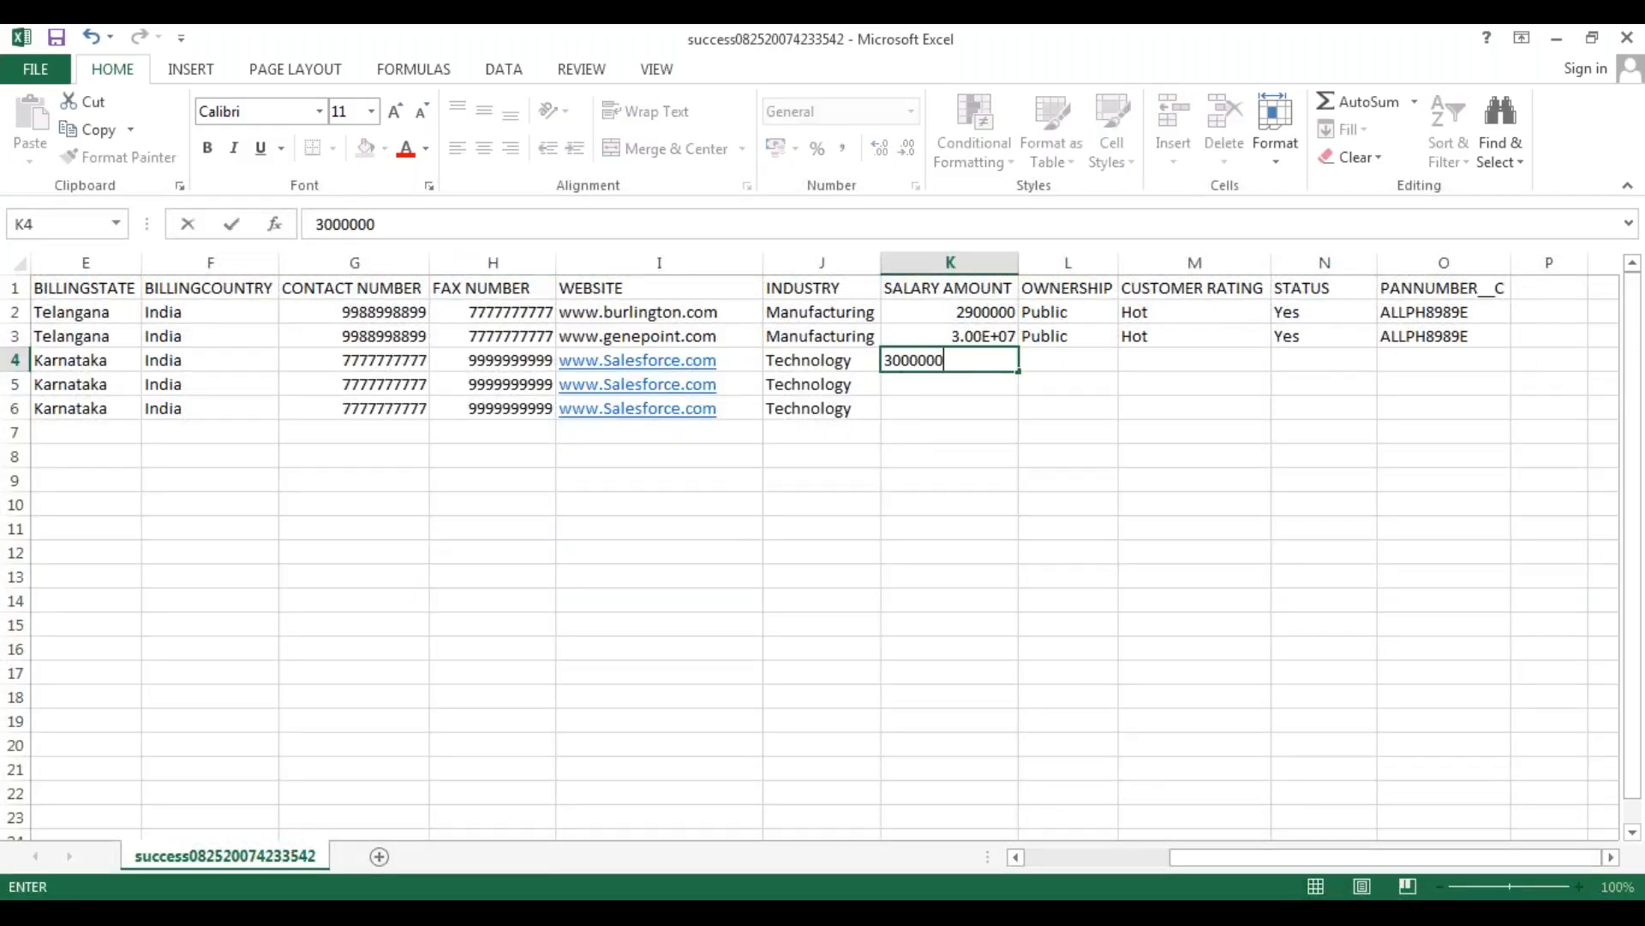
{"action": "key", "text": "Return"}
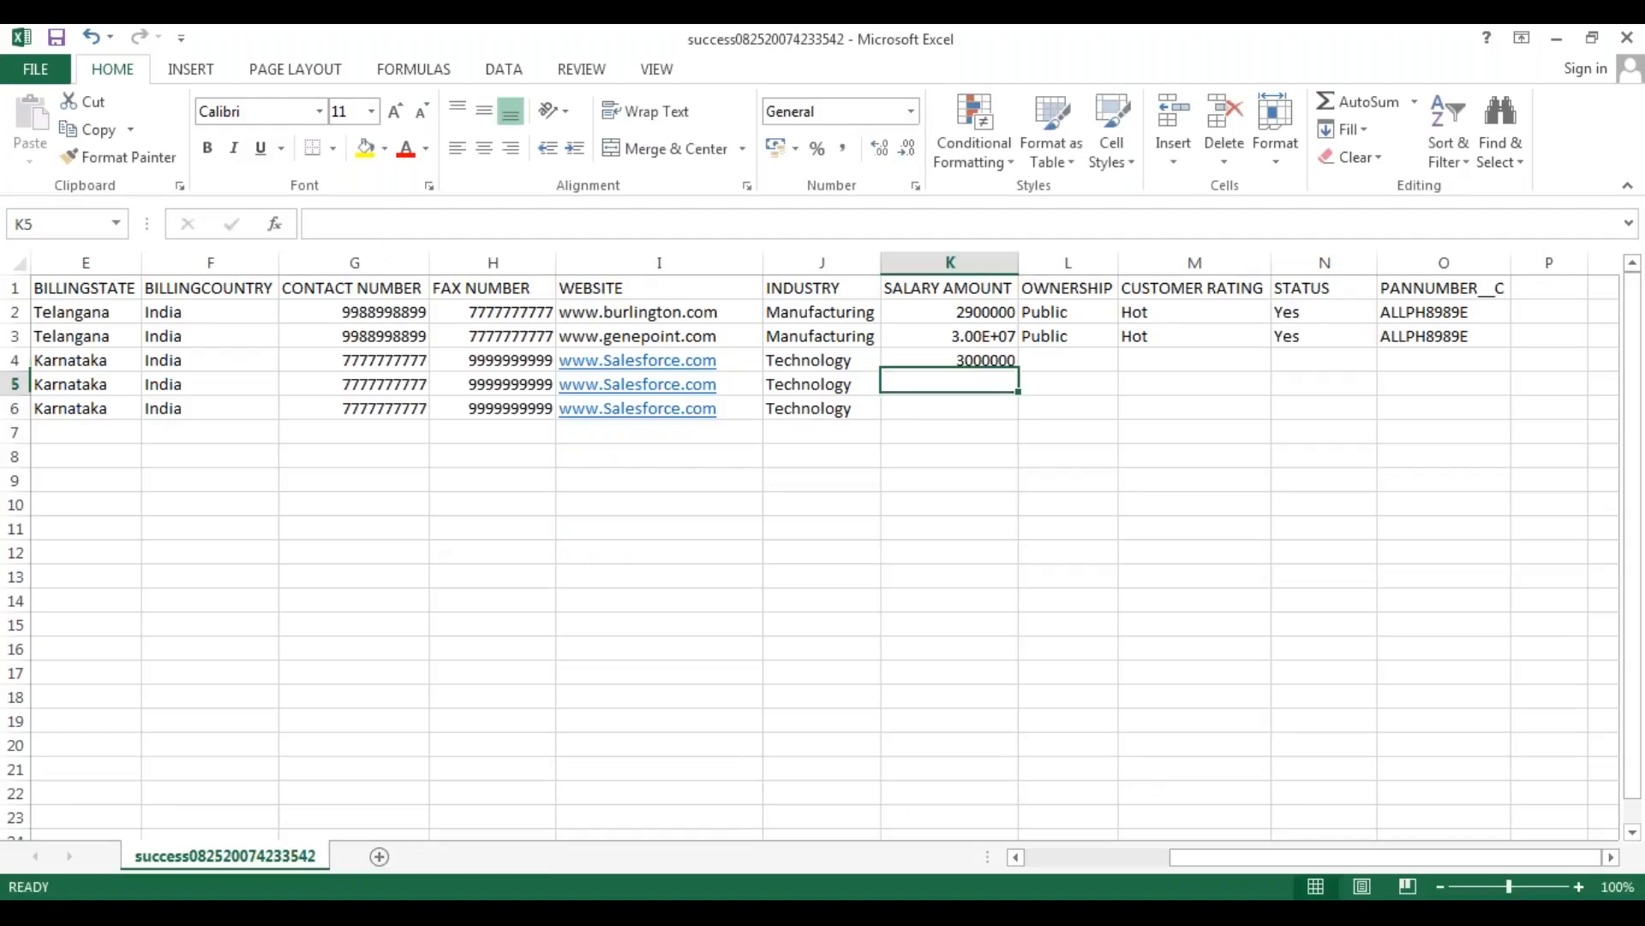
Enter ownership "Public", customer rating "Warm" and status "Yes" in row 4, and fill K4:N4 down to row 6 as a series.
{"action": "left_click", "coordinate": [1058, 358]}
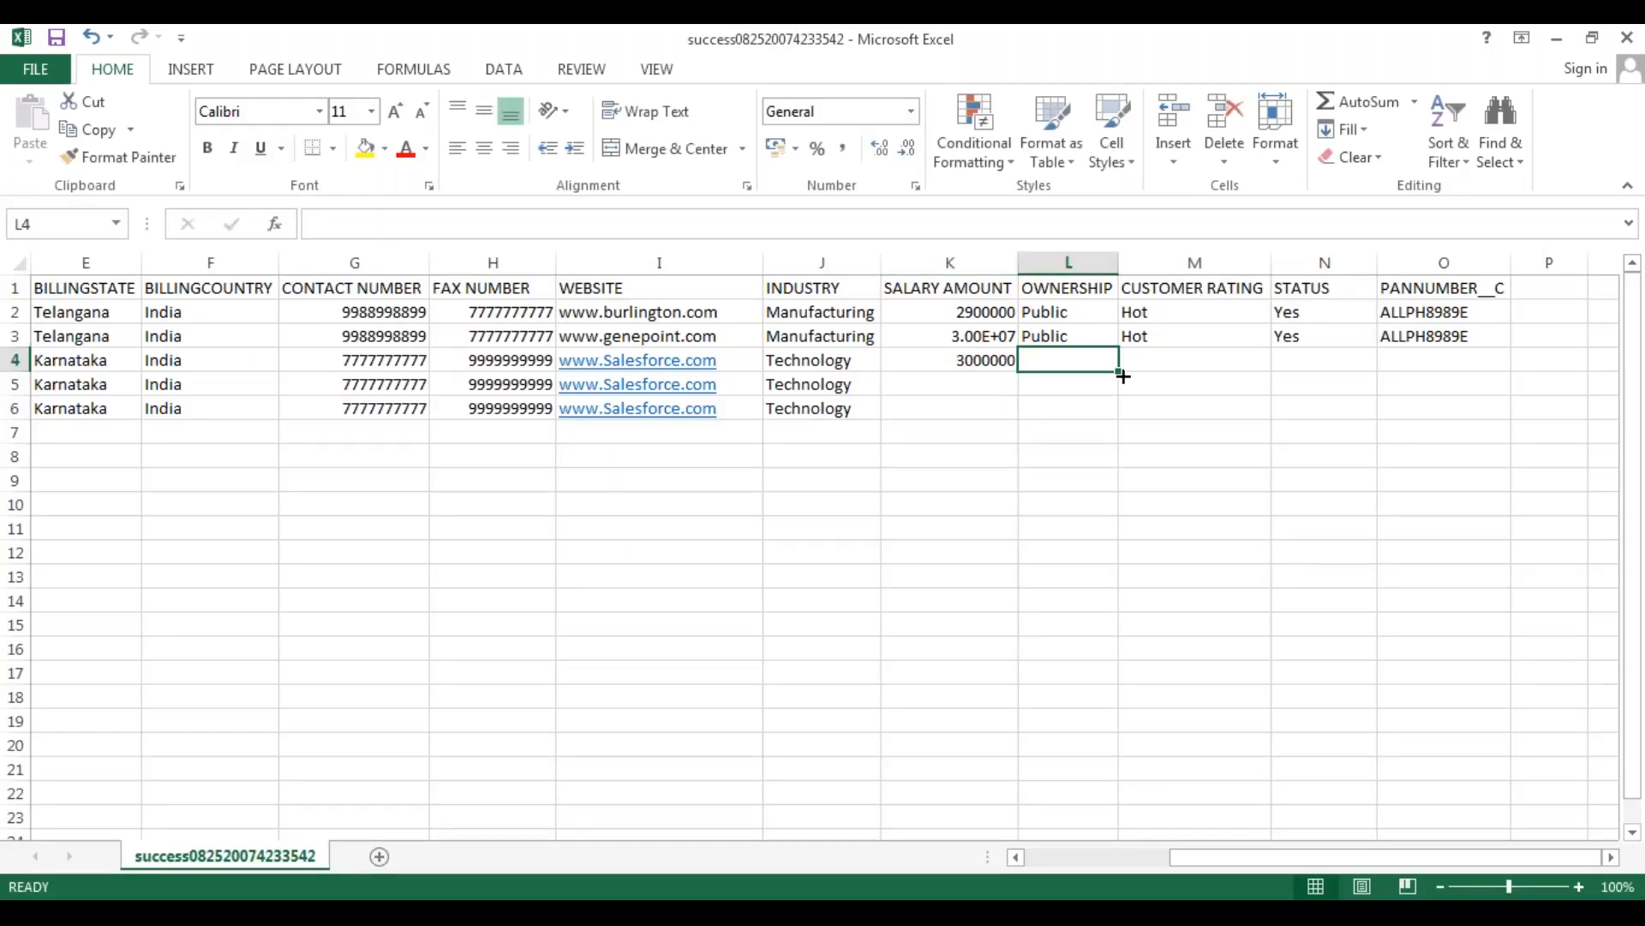
{"action": "type", "text": "P"}
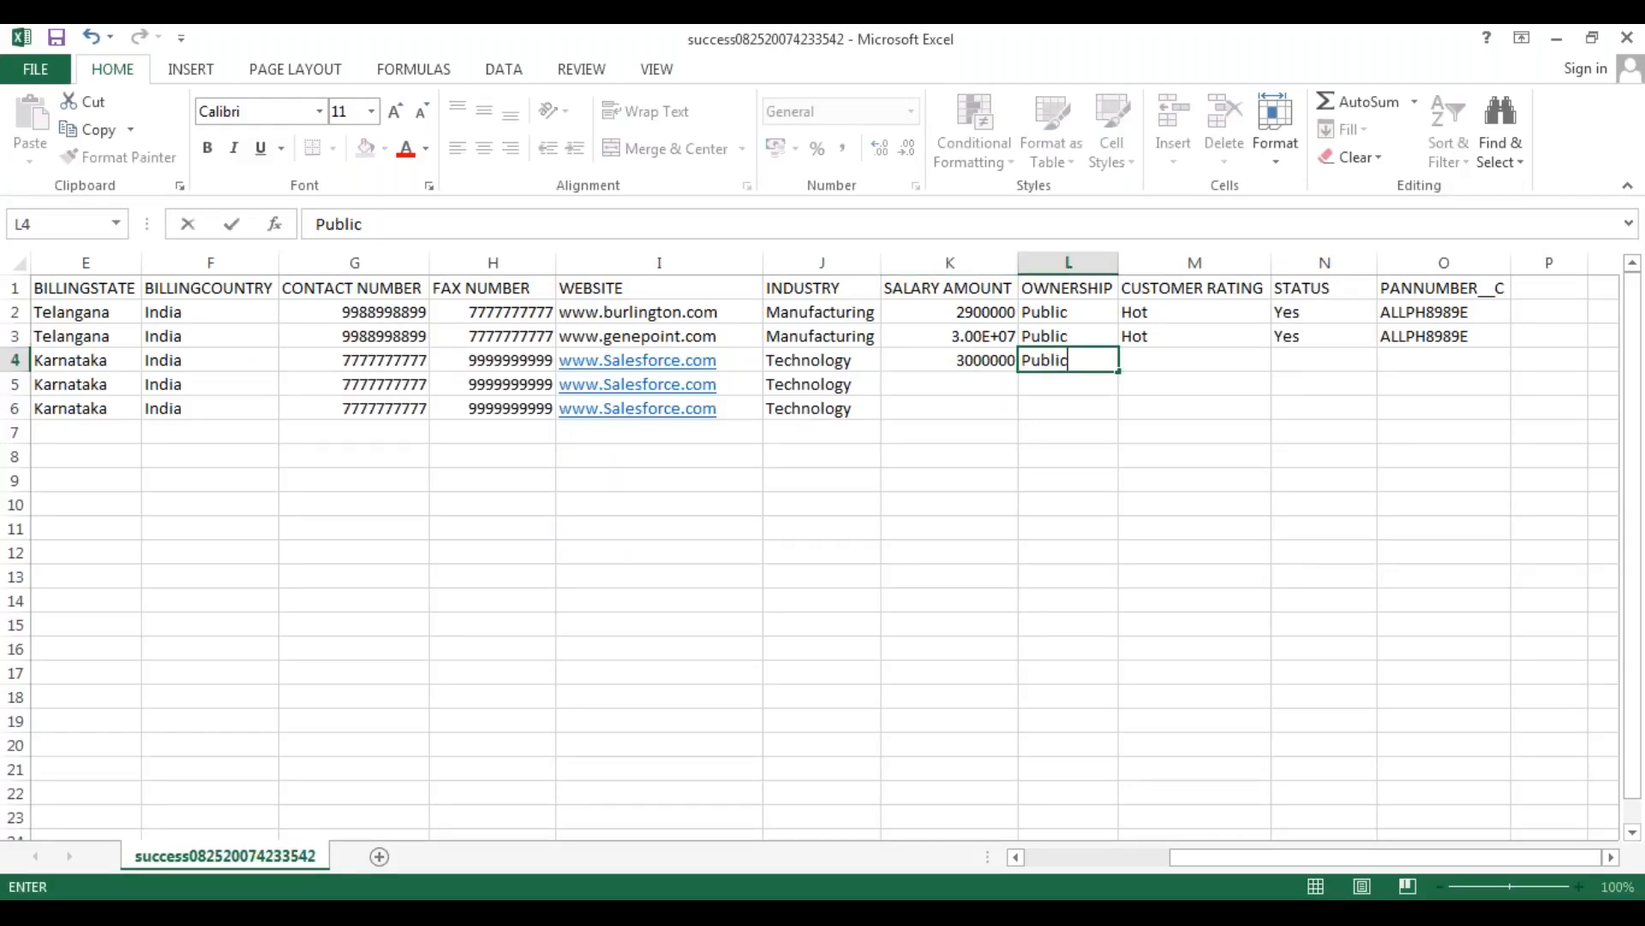
{"action": "type", "text": "ublic"}
{"action": "key", "text": "Tab"}
{"action": "type", "text": "Warm"}
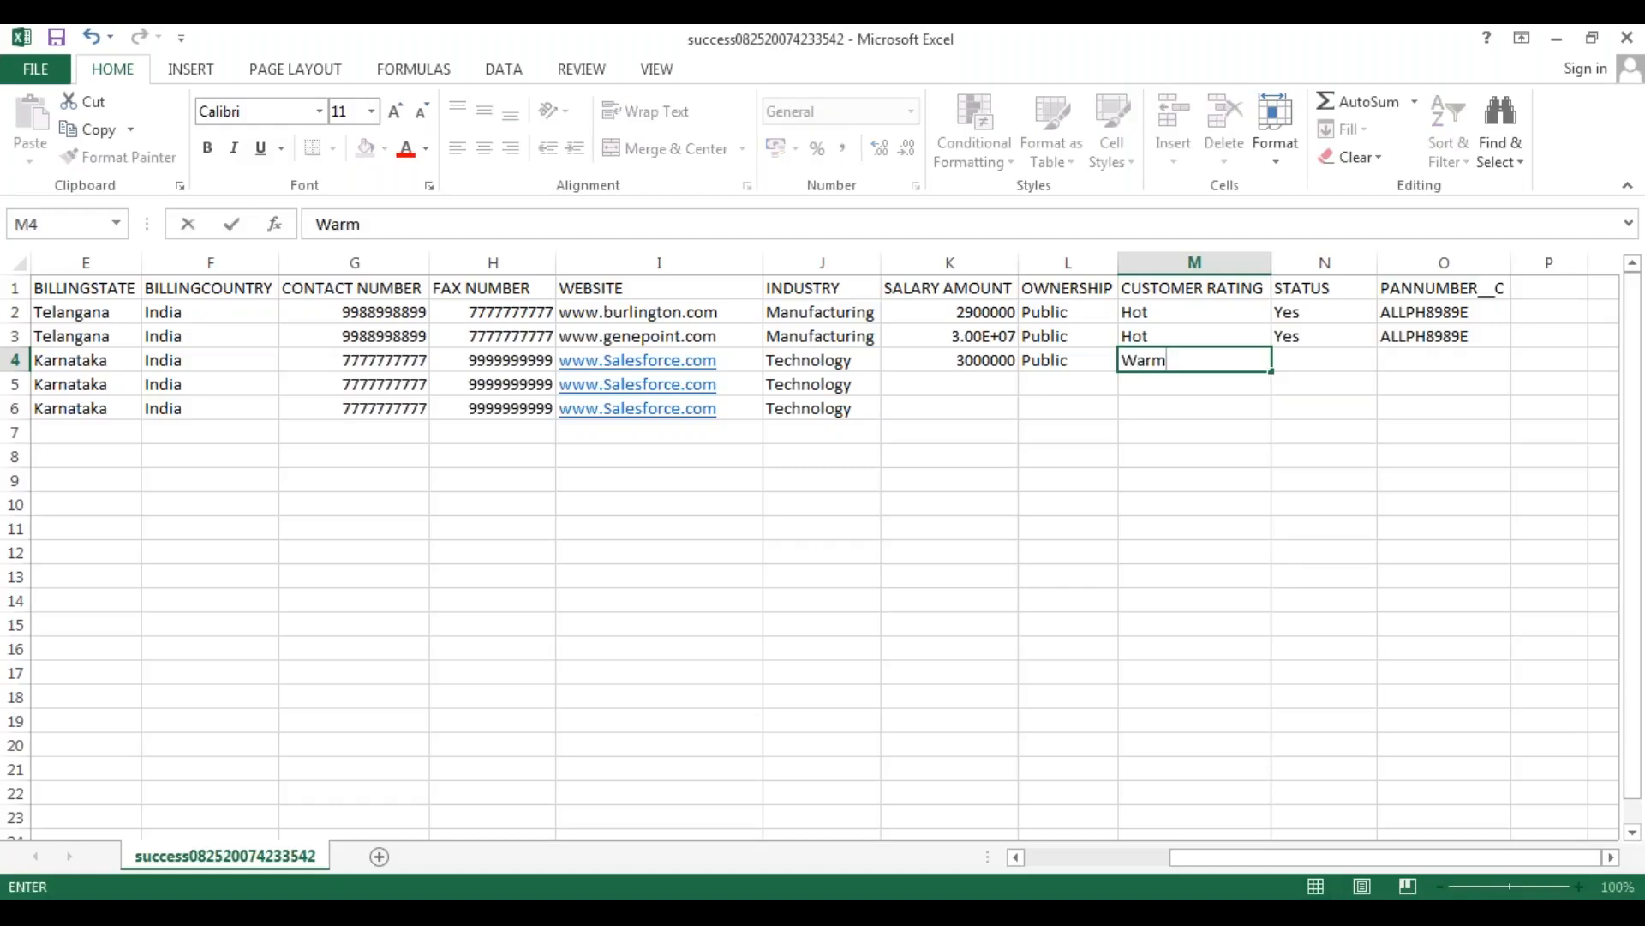
{"action": "key", "text": "Tab"}
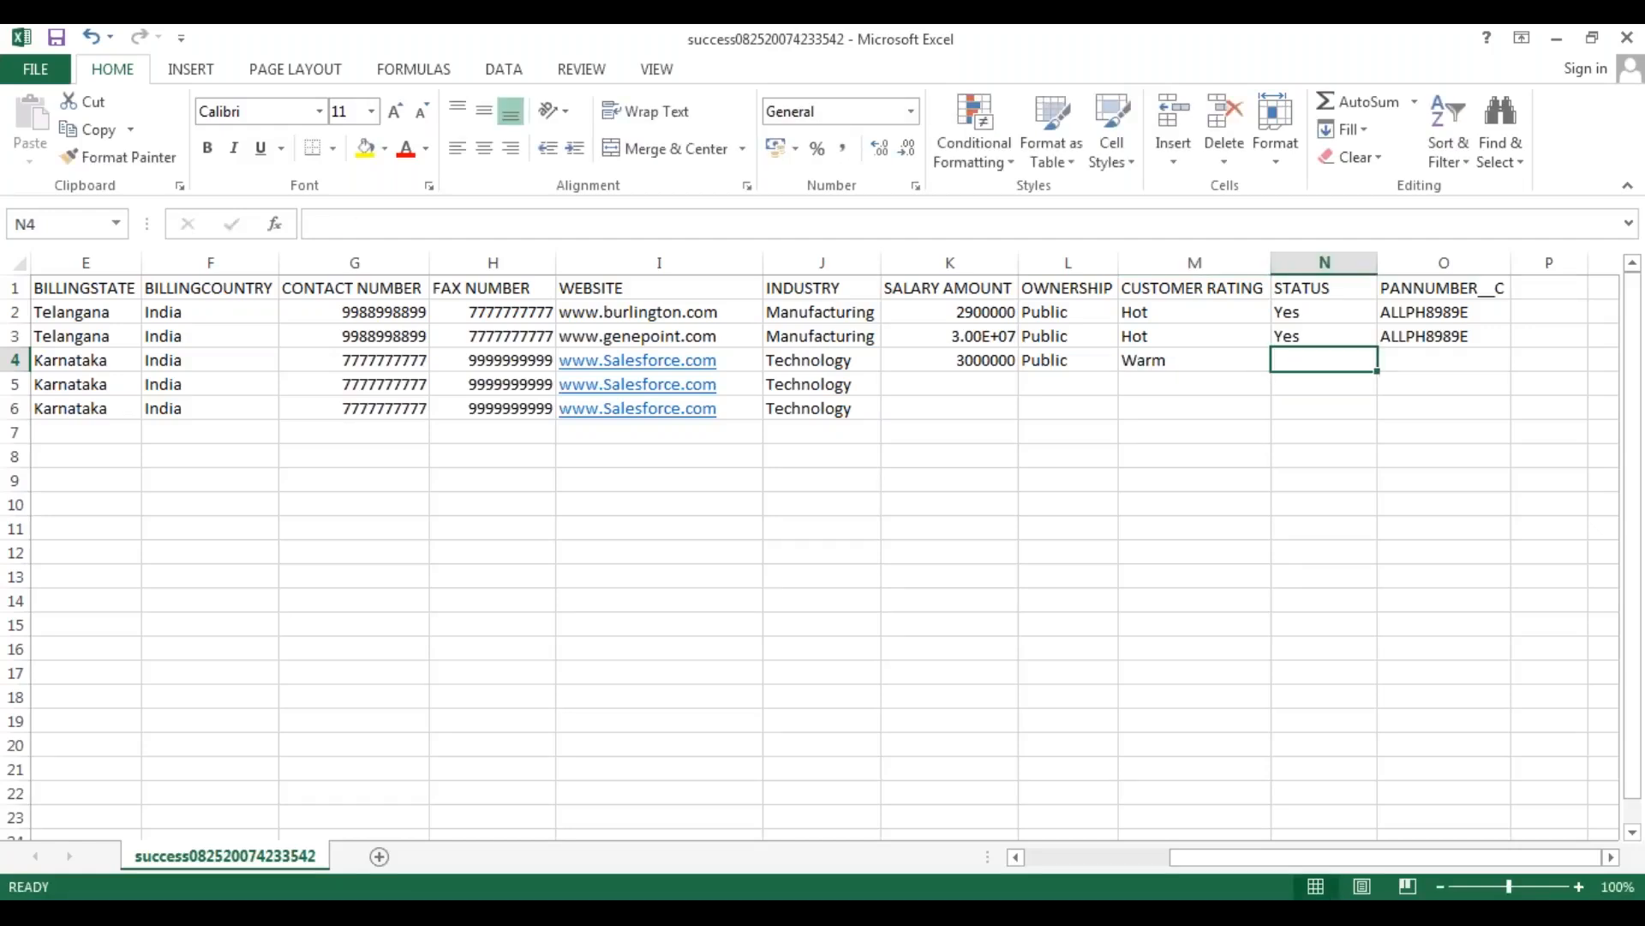
{"action": "type", "text": "Yes"}
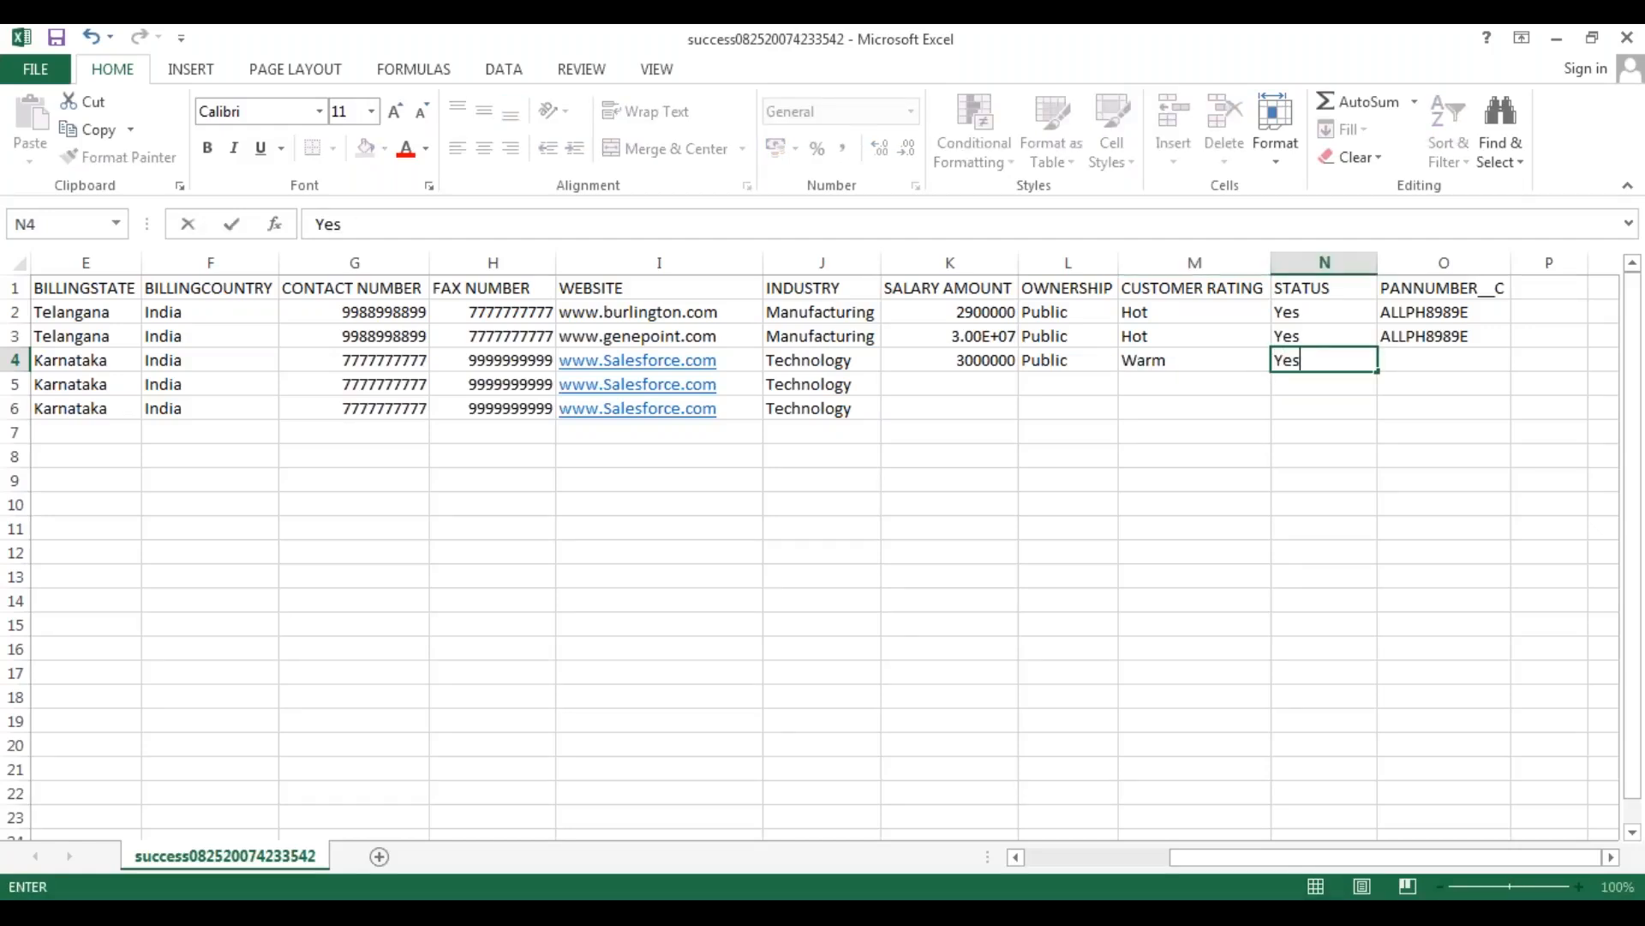
{"action": "left_click_drag", "start_coordinate": [951, 360], "coordinate": [1380, 416]}
{"action": "left_click", "coordinate": [1094, 532]}
Enter a PAN number for the first new account in O4 and copy it down to row 6.
{"action": "left_click", "coordinate": [1408, 365]}
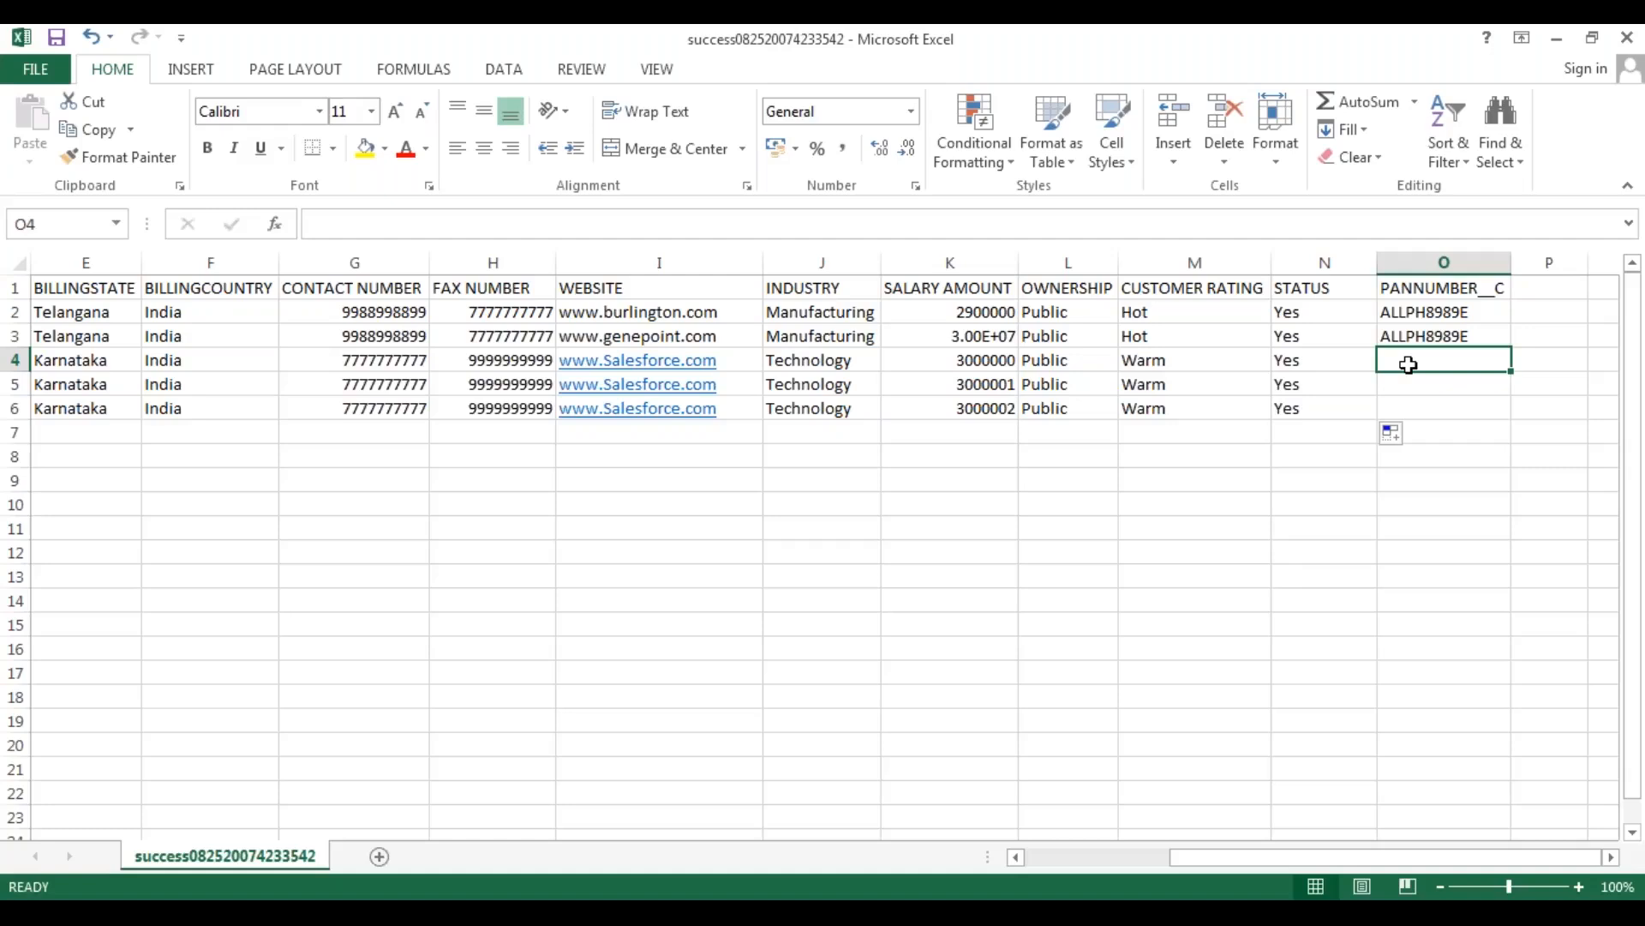
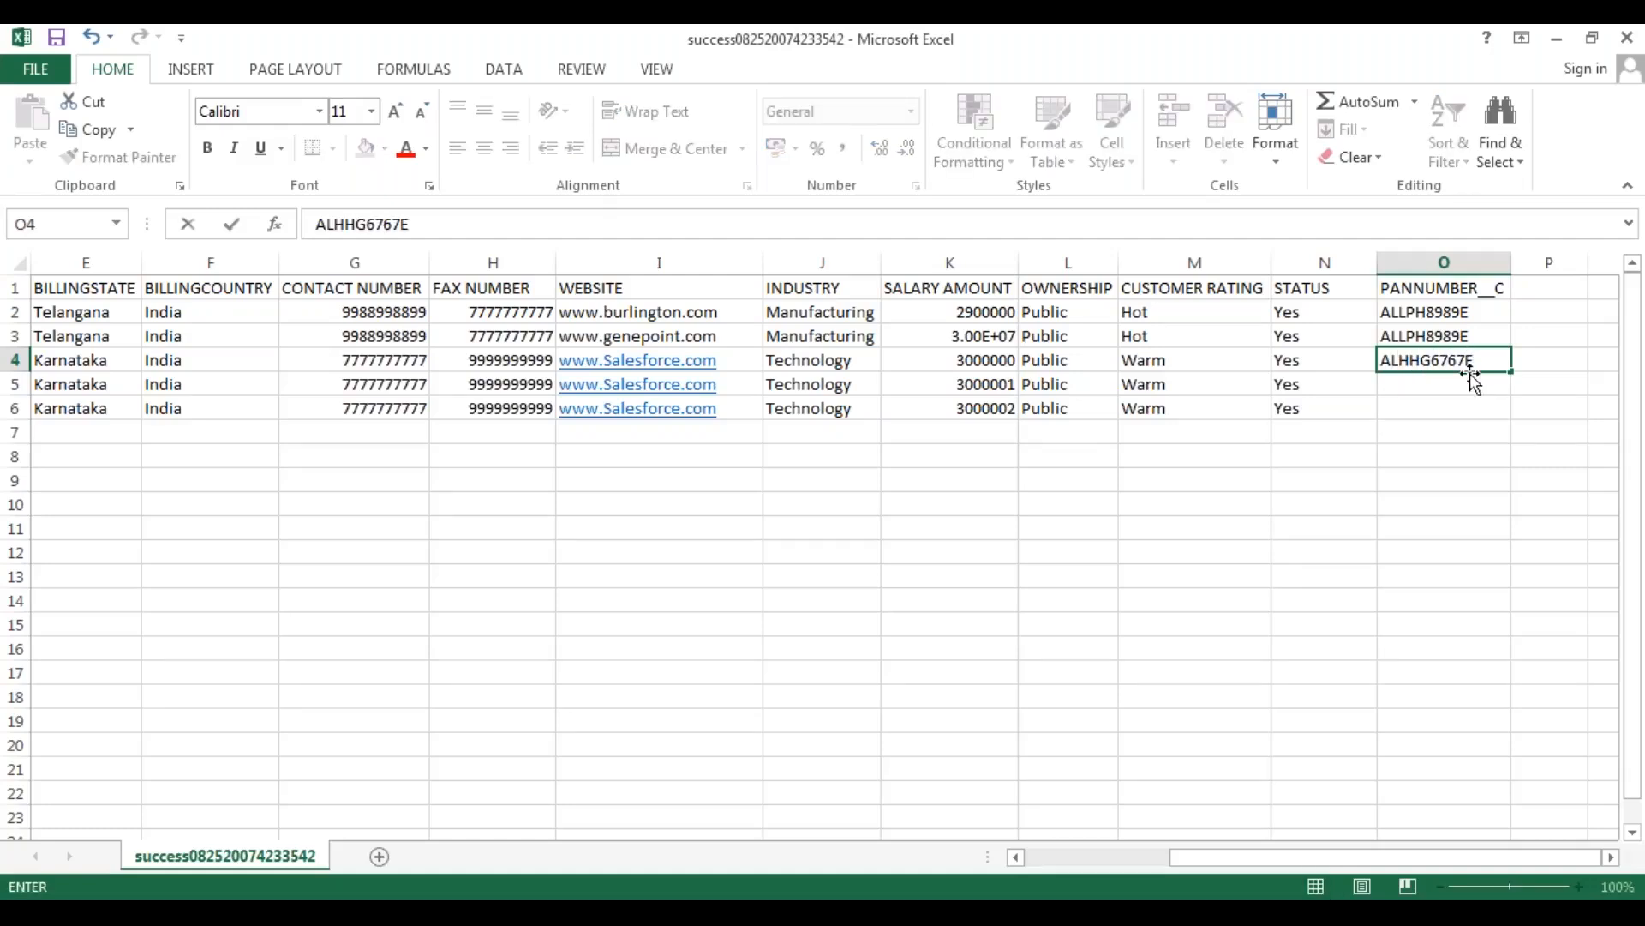
{"action": "left_click", "coordinate": [1393, 460]}
{"action": "left_click", "coordinate": [1493, 365]}
{"action": "left_click_drag", "start_coordinate": [1513, 374], "coordinate": [1514, 416]}
{"action": "left_click", "coordinate": [1037, 529]}
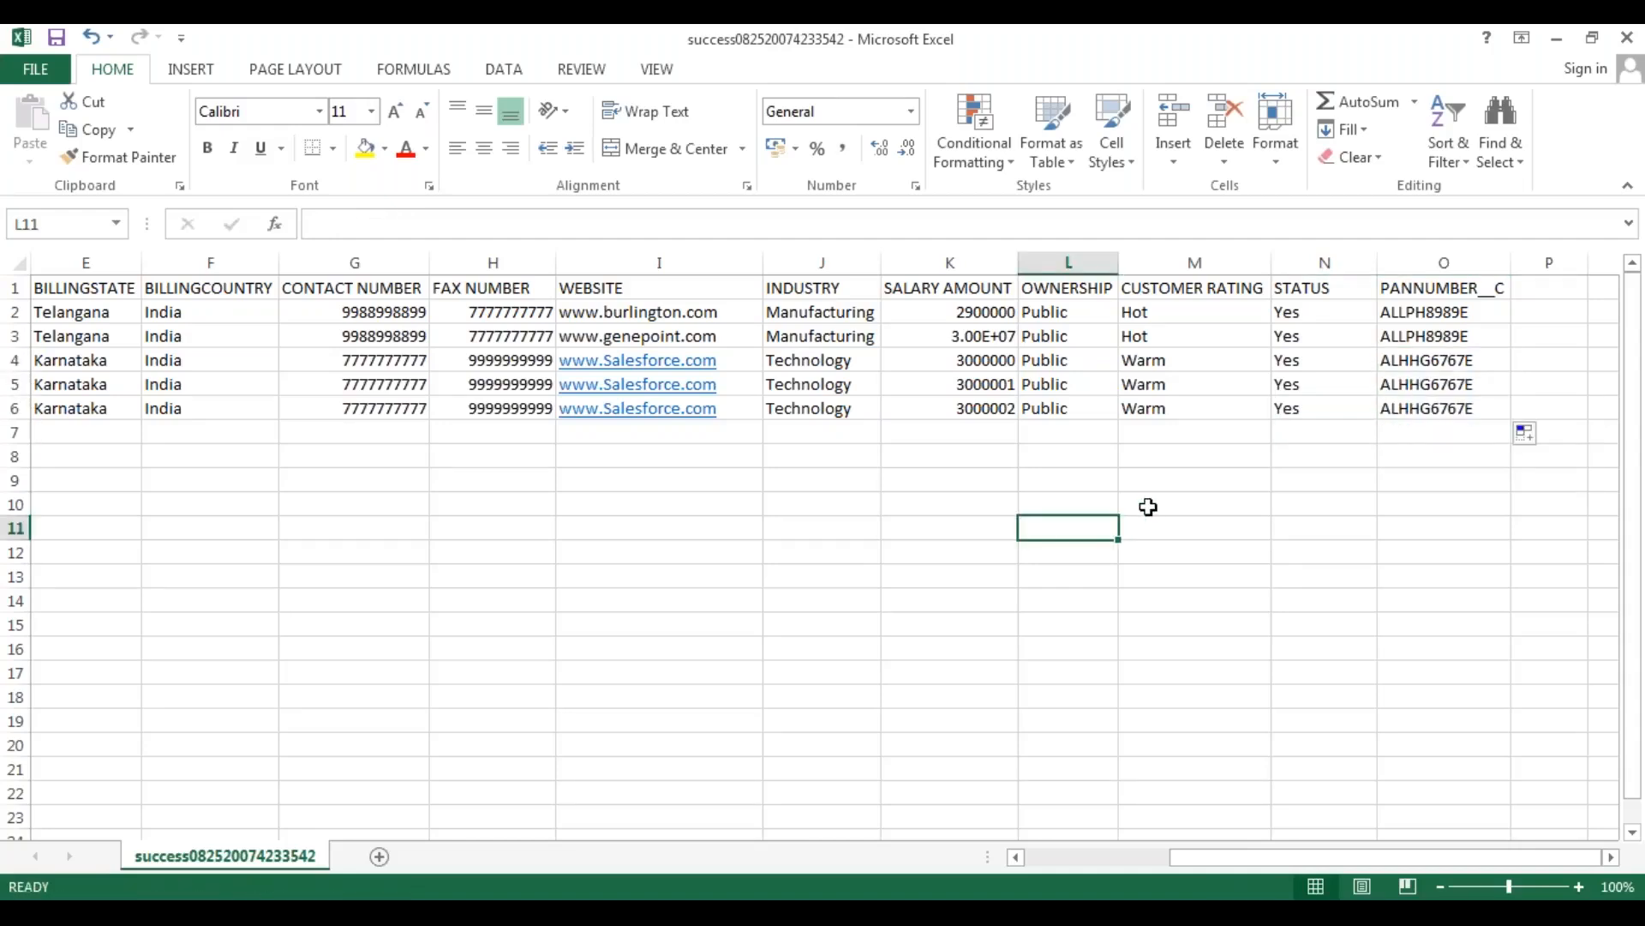
{"action": "left_click_drag", "start_coordinate": [1236, 860], "coordinate": [1087, 863]}
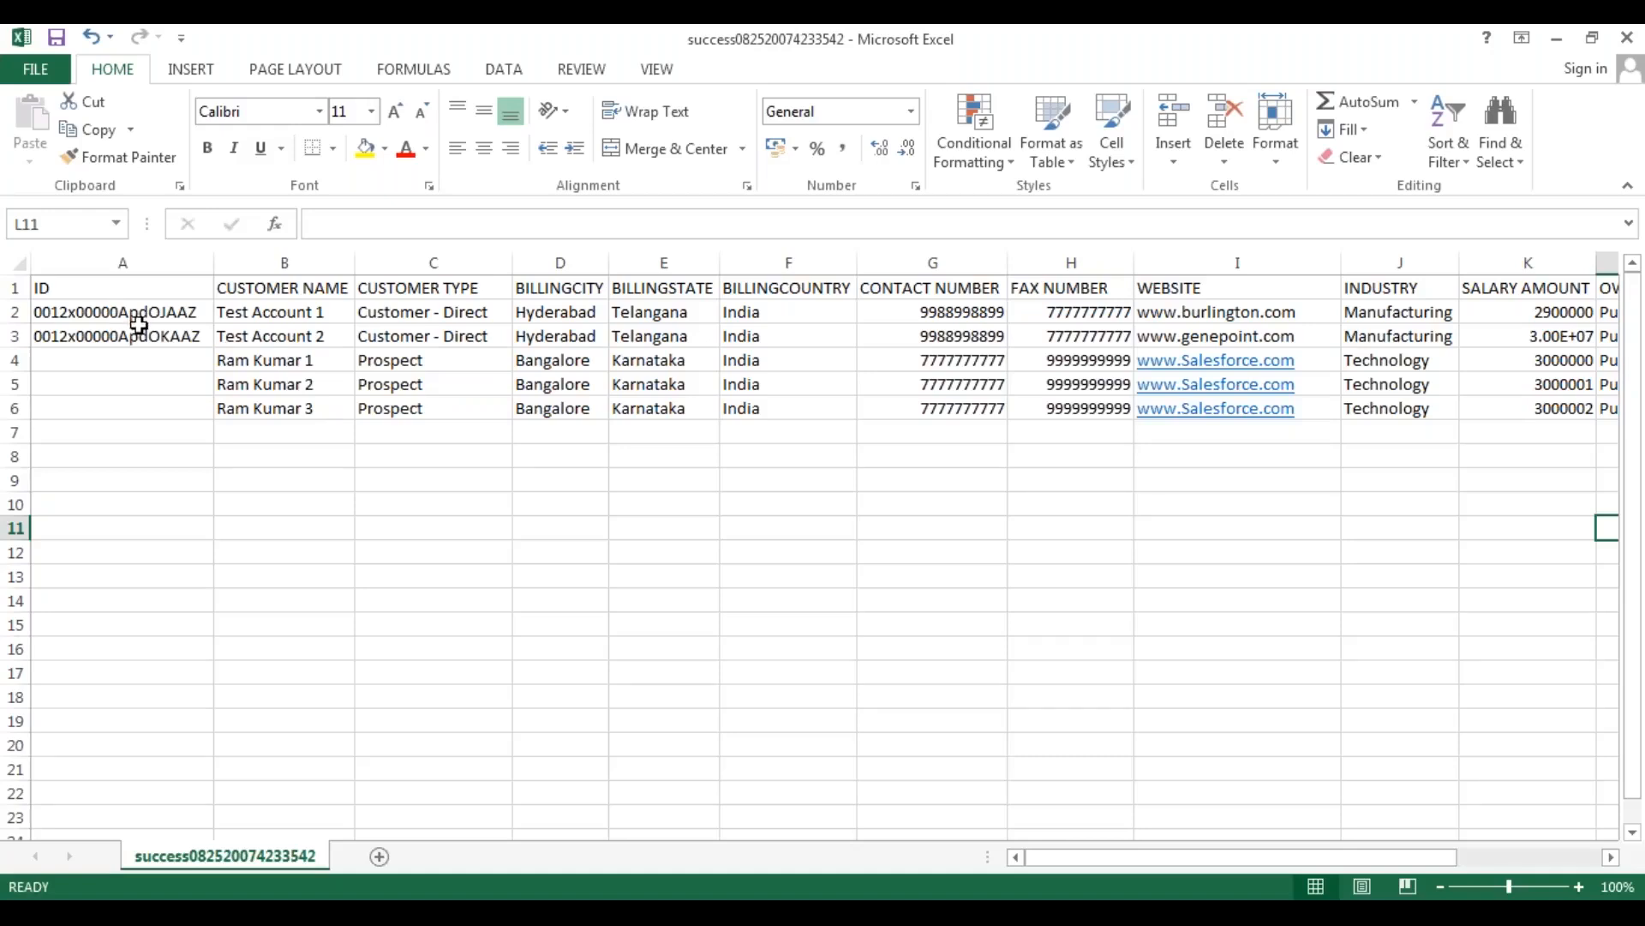
Review which account rows have an ID for updating and which new rows leave the ID blank for inserting.
{"action": "left_click_drag", "start_coordinate": [137, 320], "coordinate": [137, 339]}
{"action": "left_click_drag", "start_coordinate": [275, 360], "coordinate": [298, 414]}
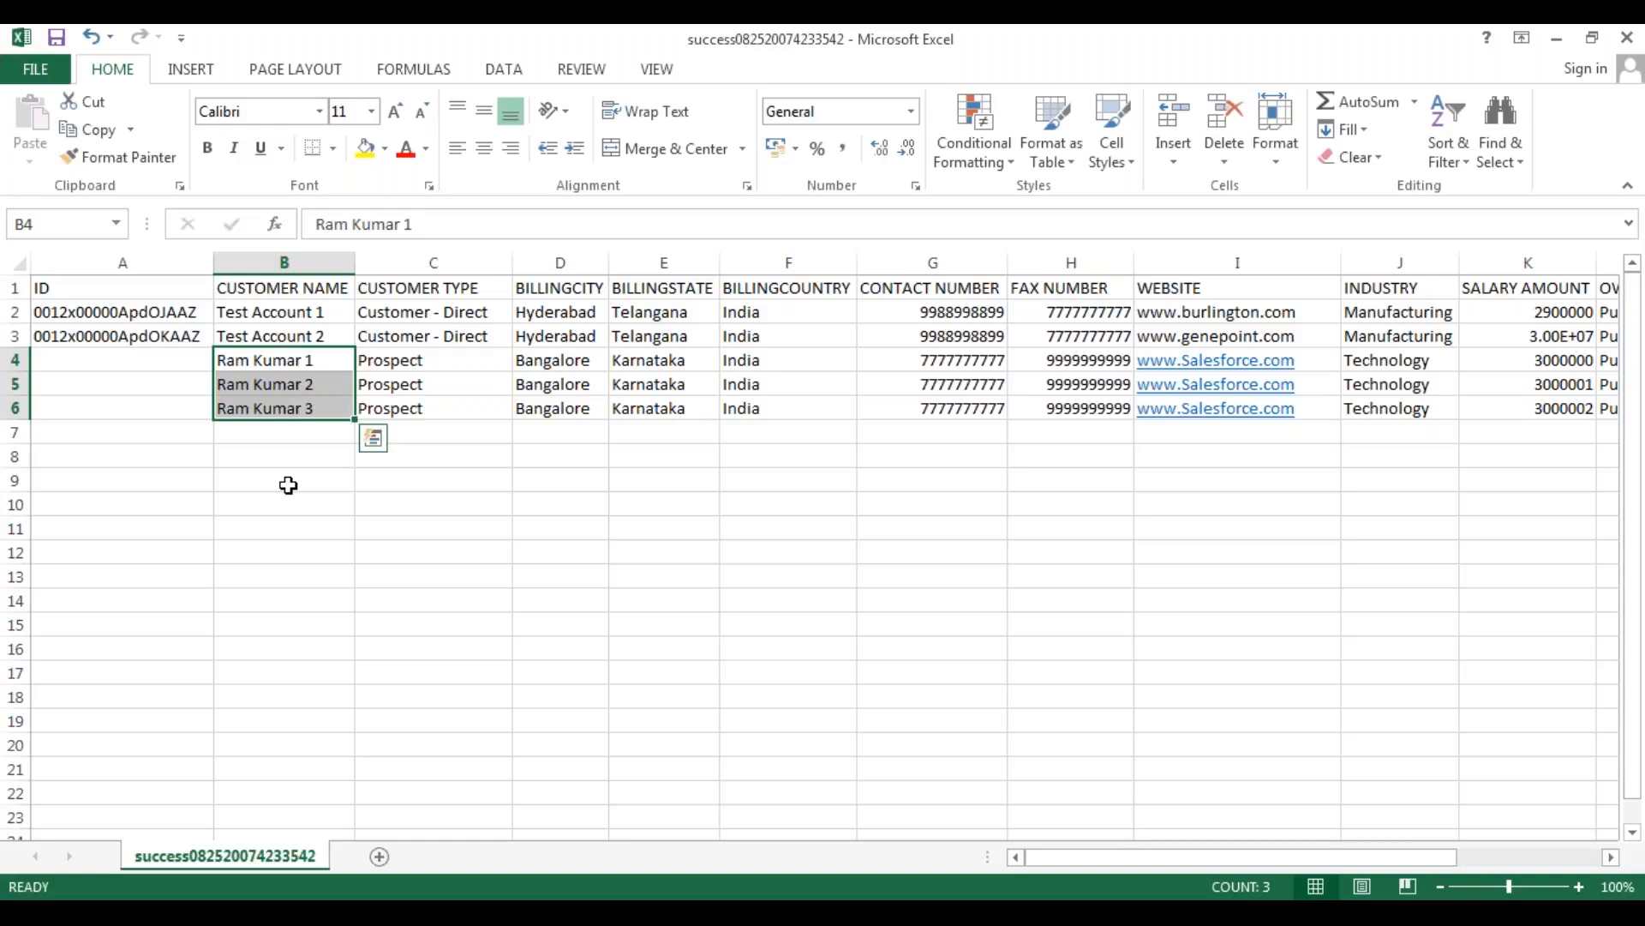
{"action": "left_click", "coordinate": [347, 485]}
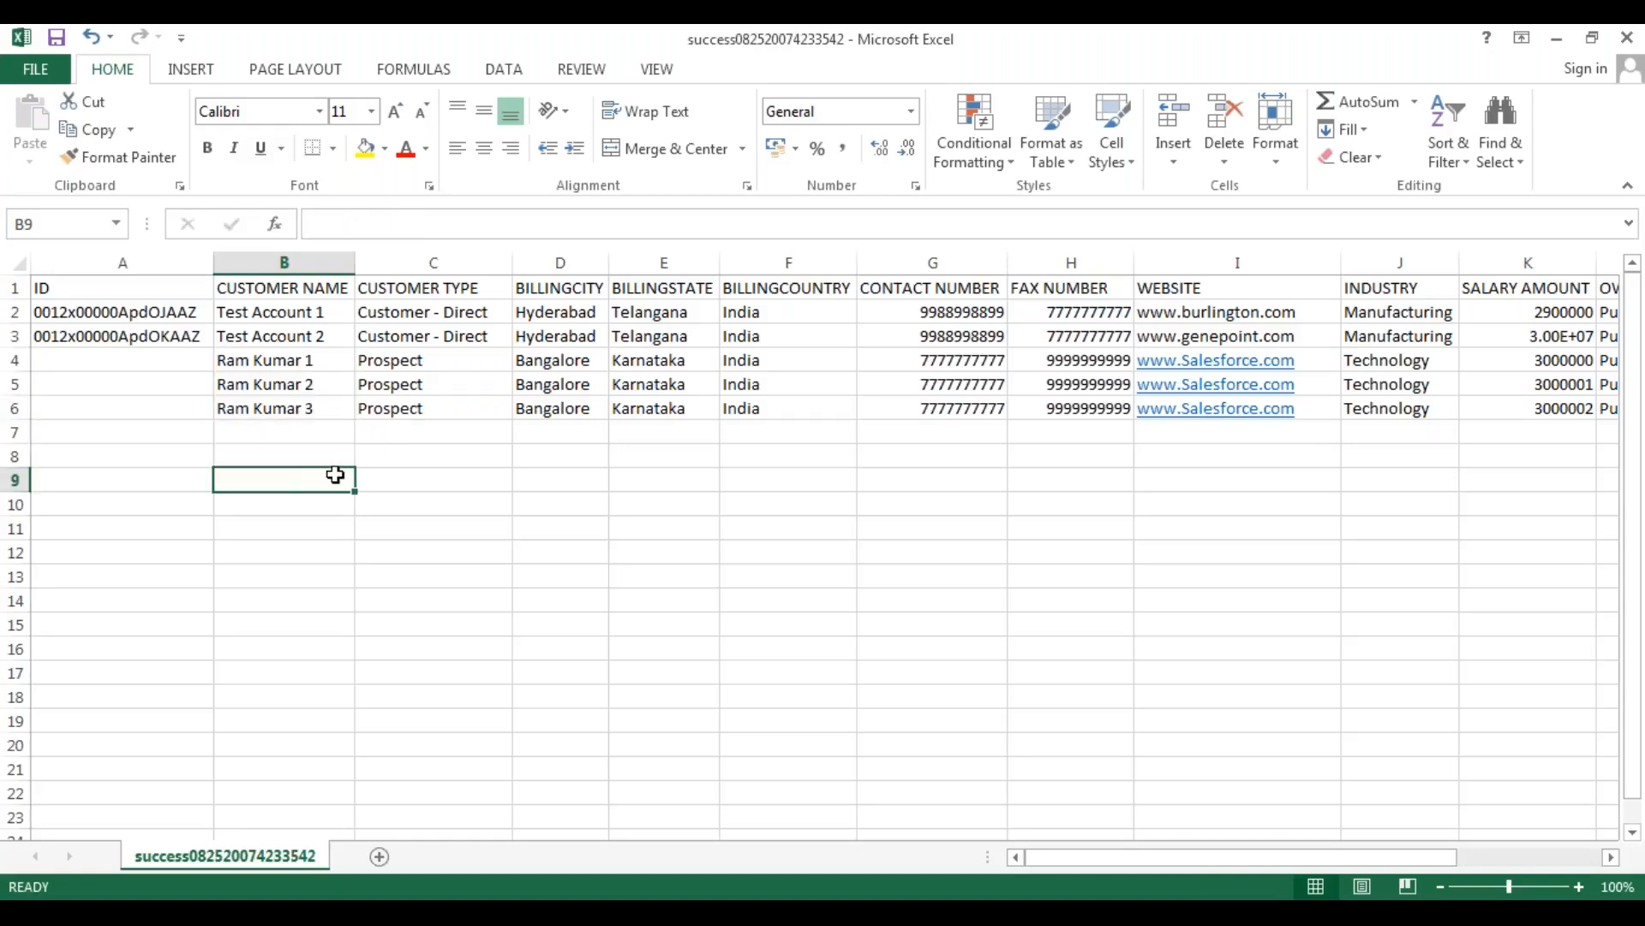
{"action": "left_click", "coordinate": [306, 360]}
{"action": "left_click_drag", "start_coordinate": [306, 360], "coordinate": [823, 408]}
{"action": "left_click", "coordinate": [253, 474]}
{"action": "left_click_drag", "start_coordinate": [126, 310], "coordinate": [731, 401]}
{"action": "left_click", "coordinate": [260, 435]}
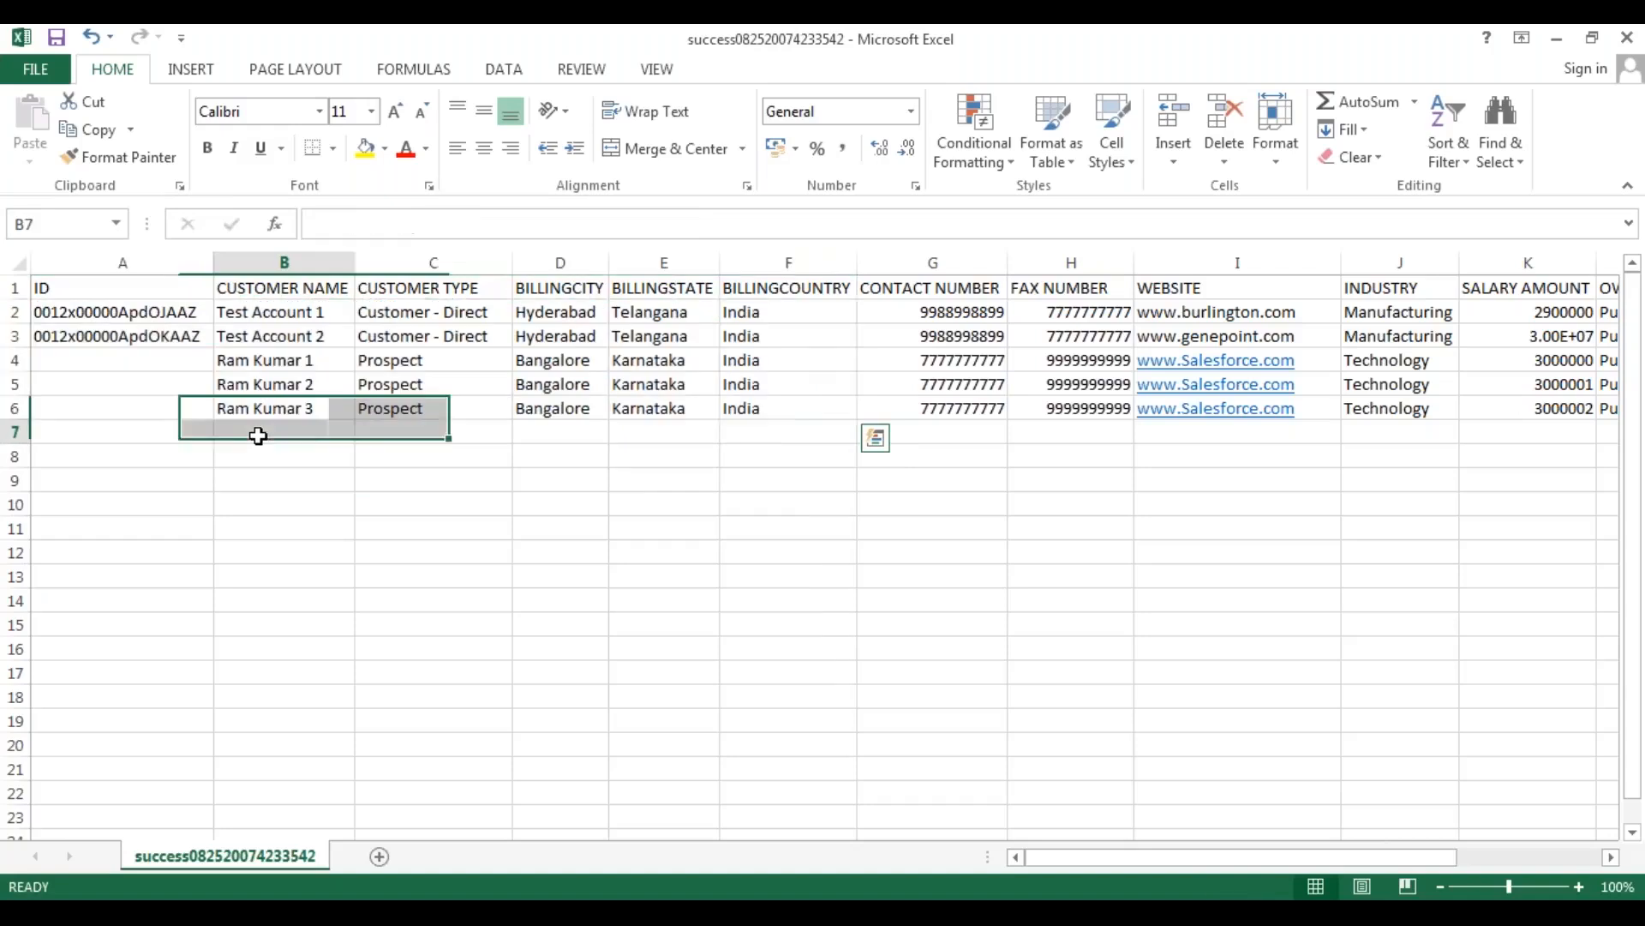
{"action": "left_click", "coordinate": [137, 311]}
{"action": "left_click", "coordinate": [140, 337]}
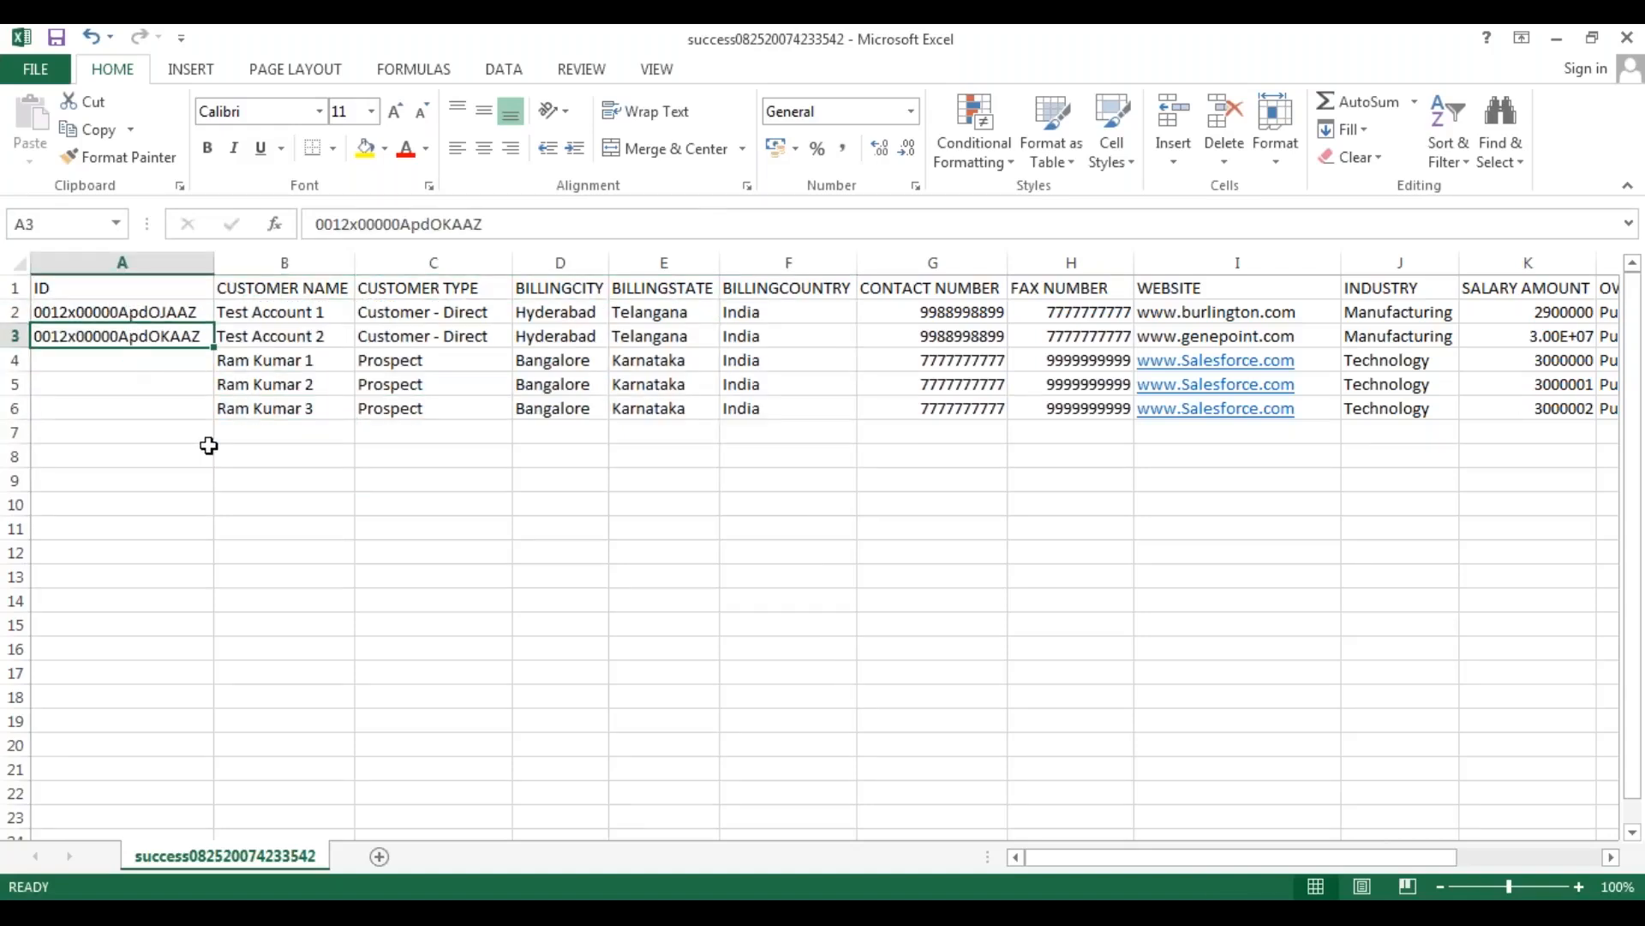
{"action": "left_click_drag", "start_coordinate": [165, 360], "coordinate": [165, 404]}
{"action": "left_click", "coordinate": [266, 525]}
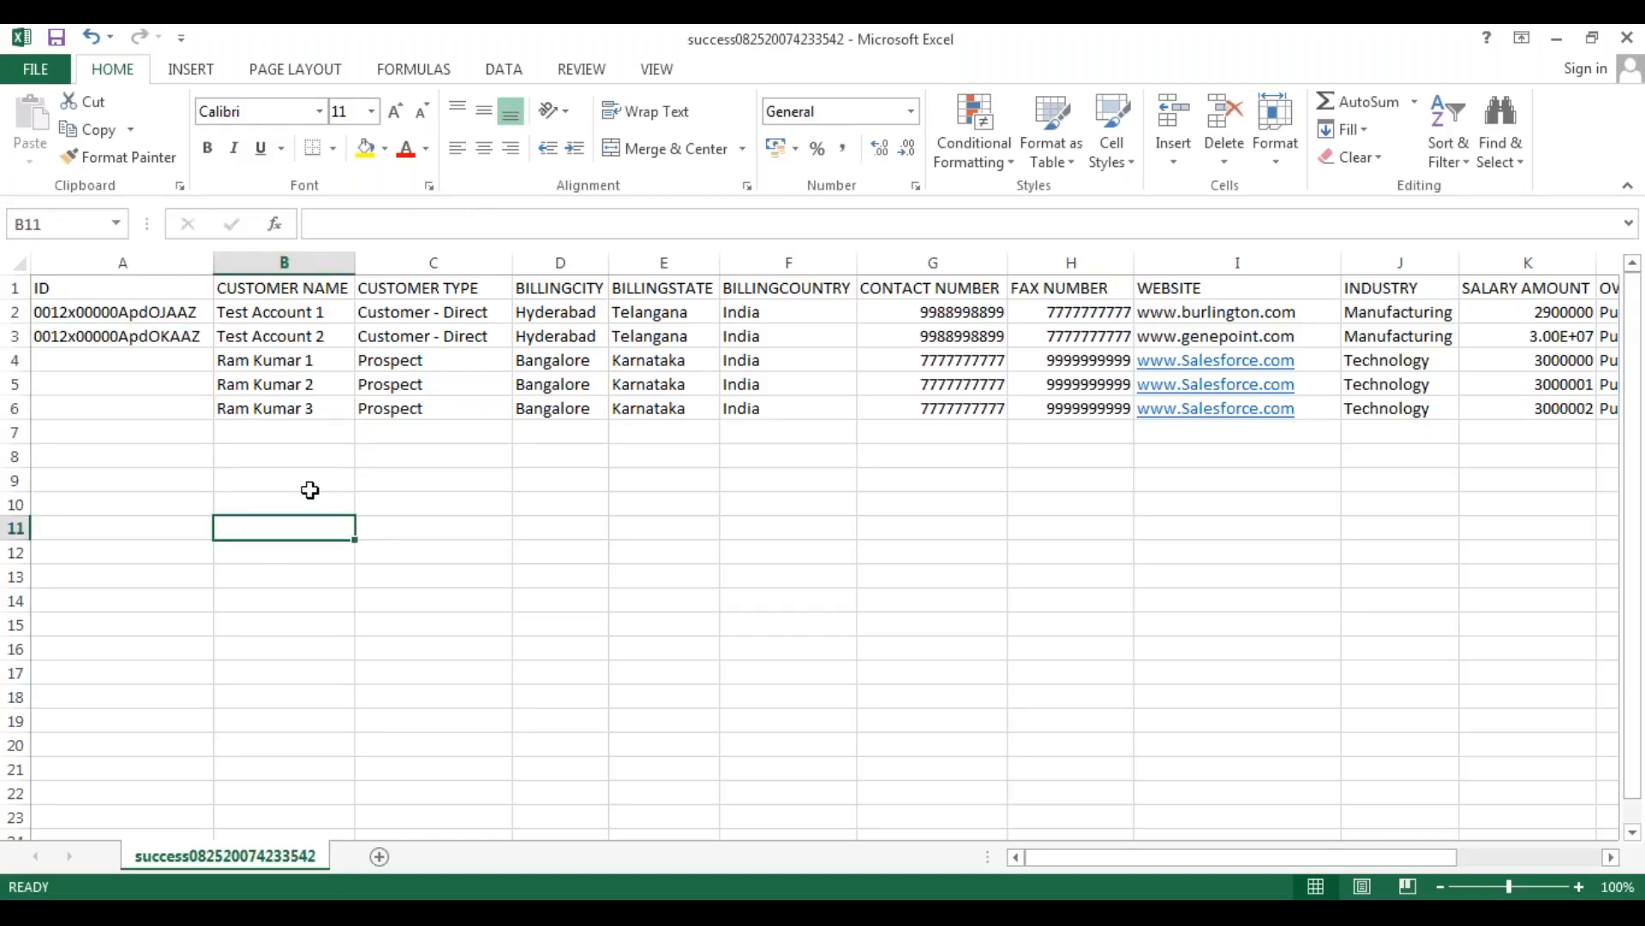
{"action": "left_click", "coordinate": [272, 477]}
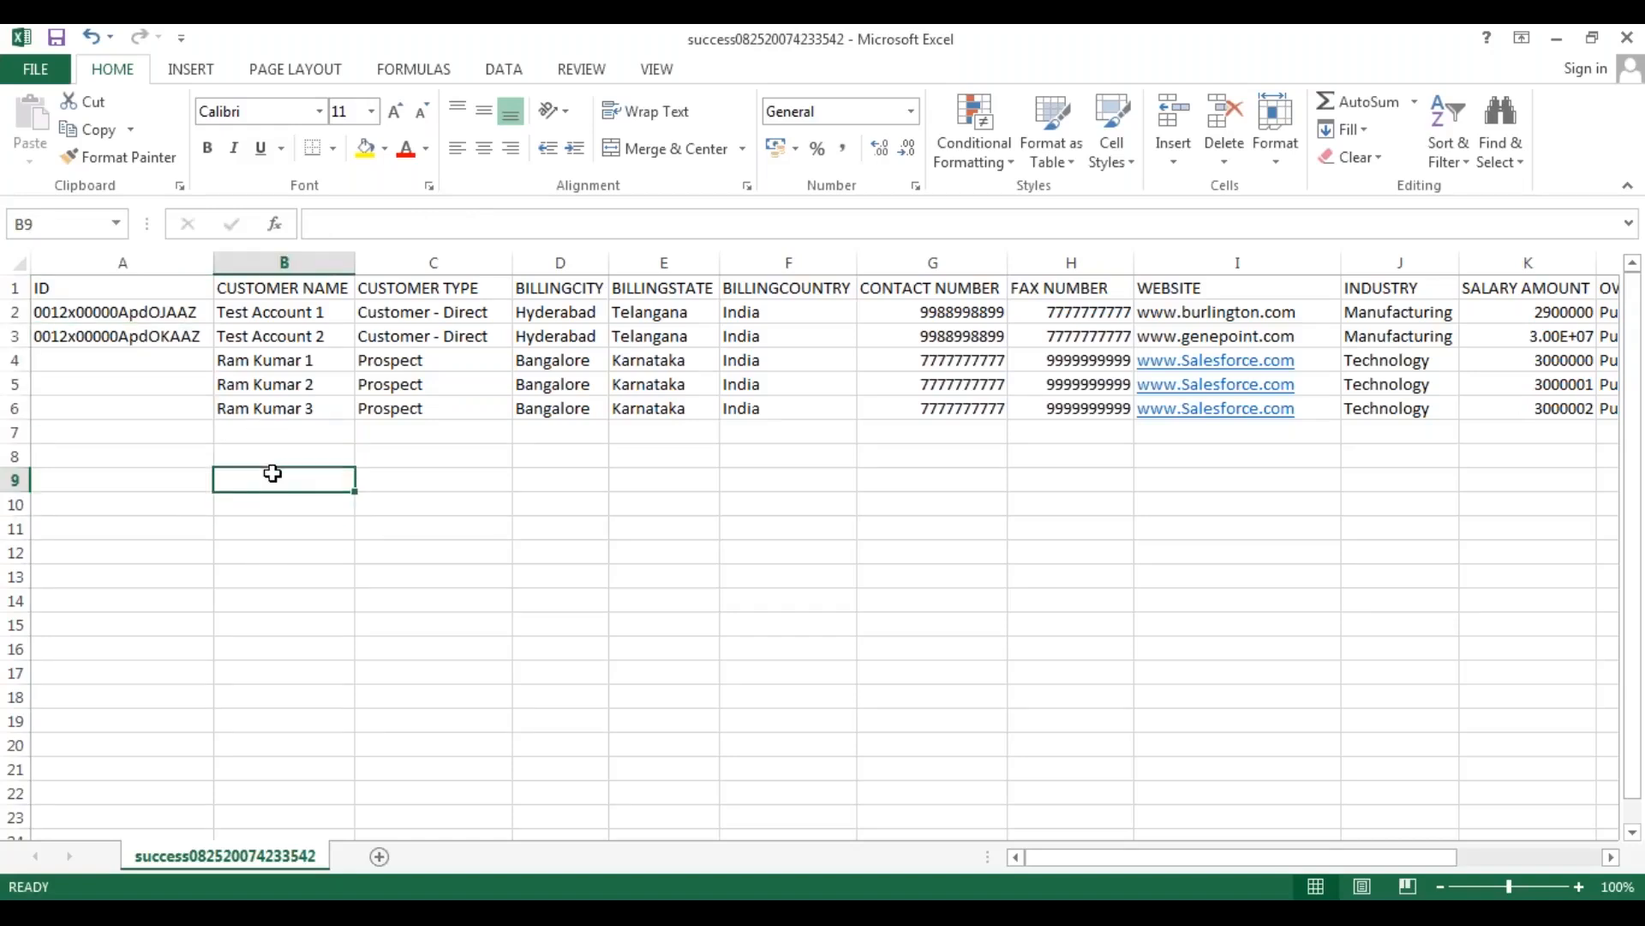
{"action": "left_click", "coordinate": [166, 452]}
{"action": "left_click", "coordinate": [148, 405]}
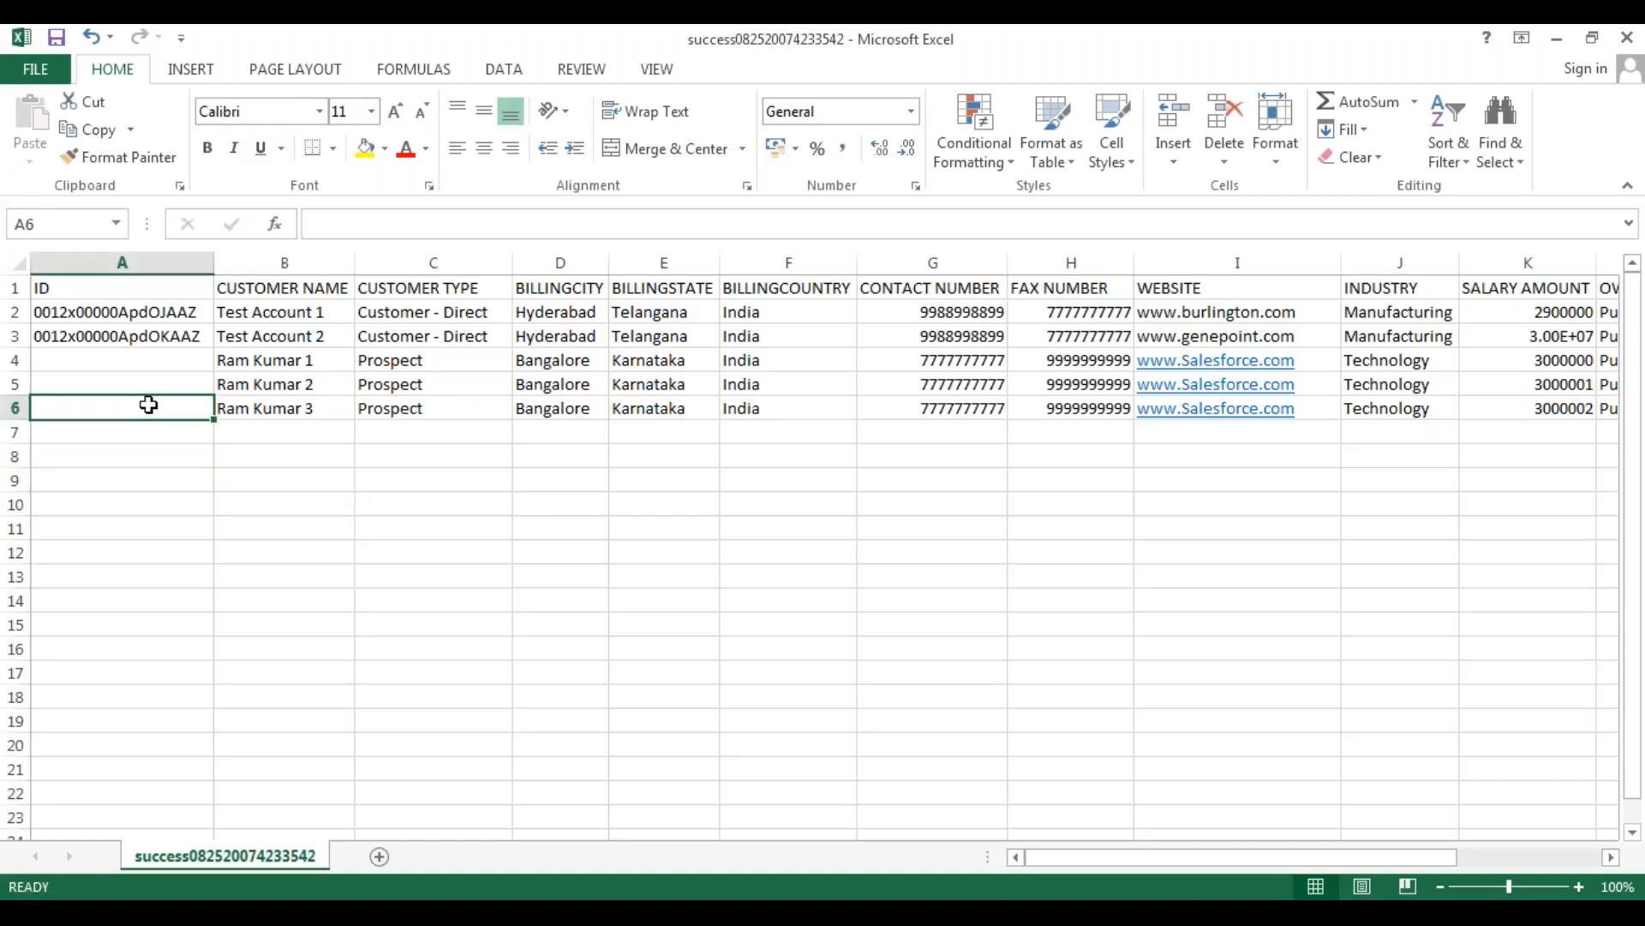
Save the workbook as "Accounts_Upserts.csv" in the DATALOADER EXTRACTIONS folder, keeping the comma-delimited CSV format.
{"action": "left_click", "coordinate": [40, 74]}
{"action": "left_click", "coordinate": [60, 309]}
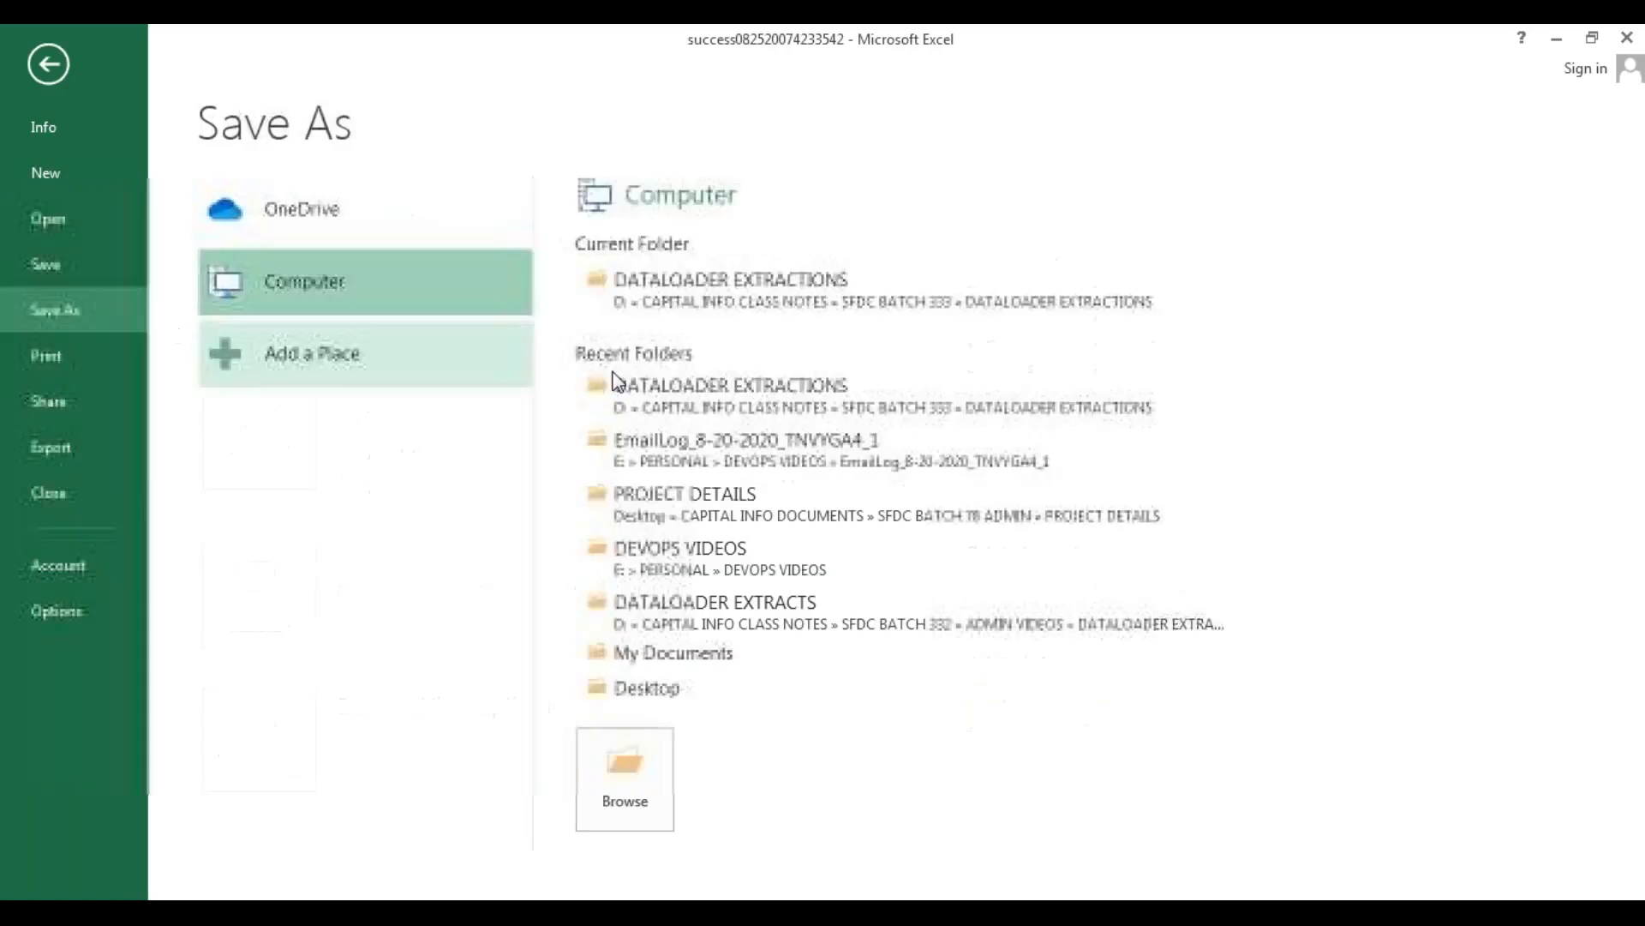
{"action": "left_click", "coordinate": [634, 776]}
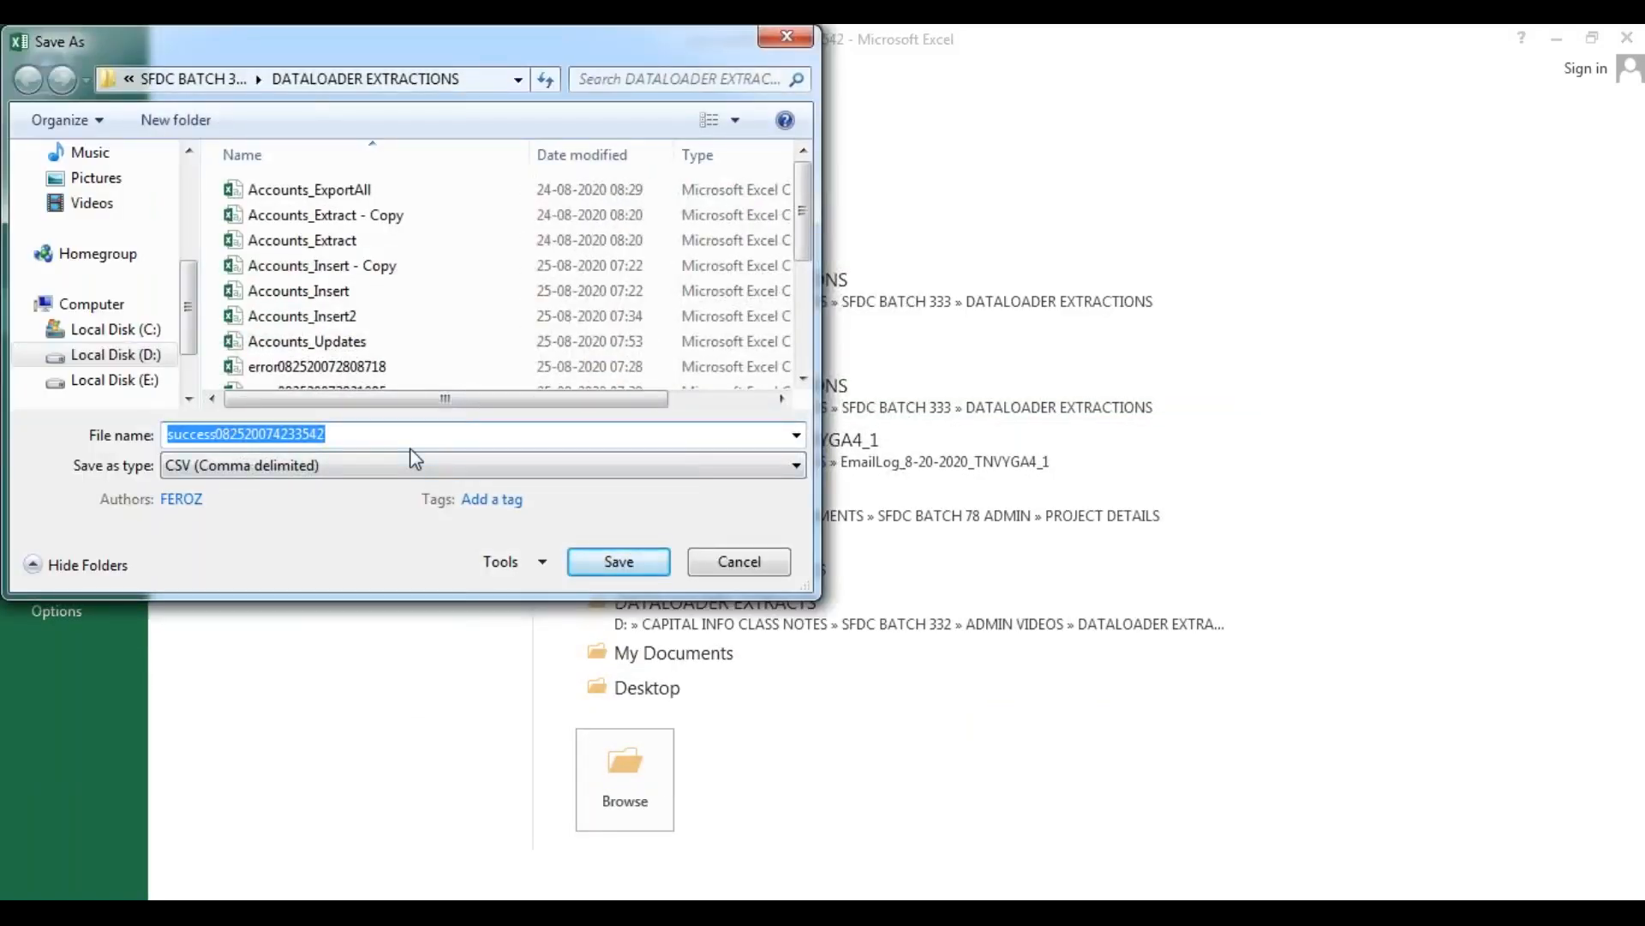
{"action": "type", "text": "\"Accounts_Upserts.csv"}
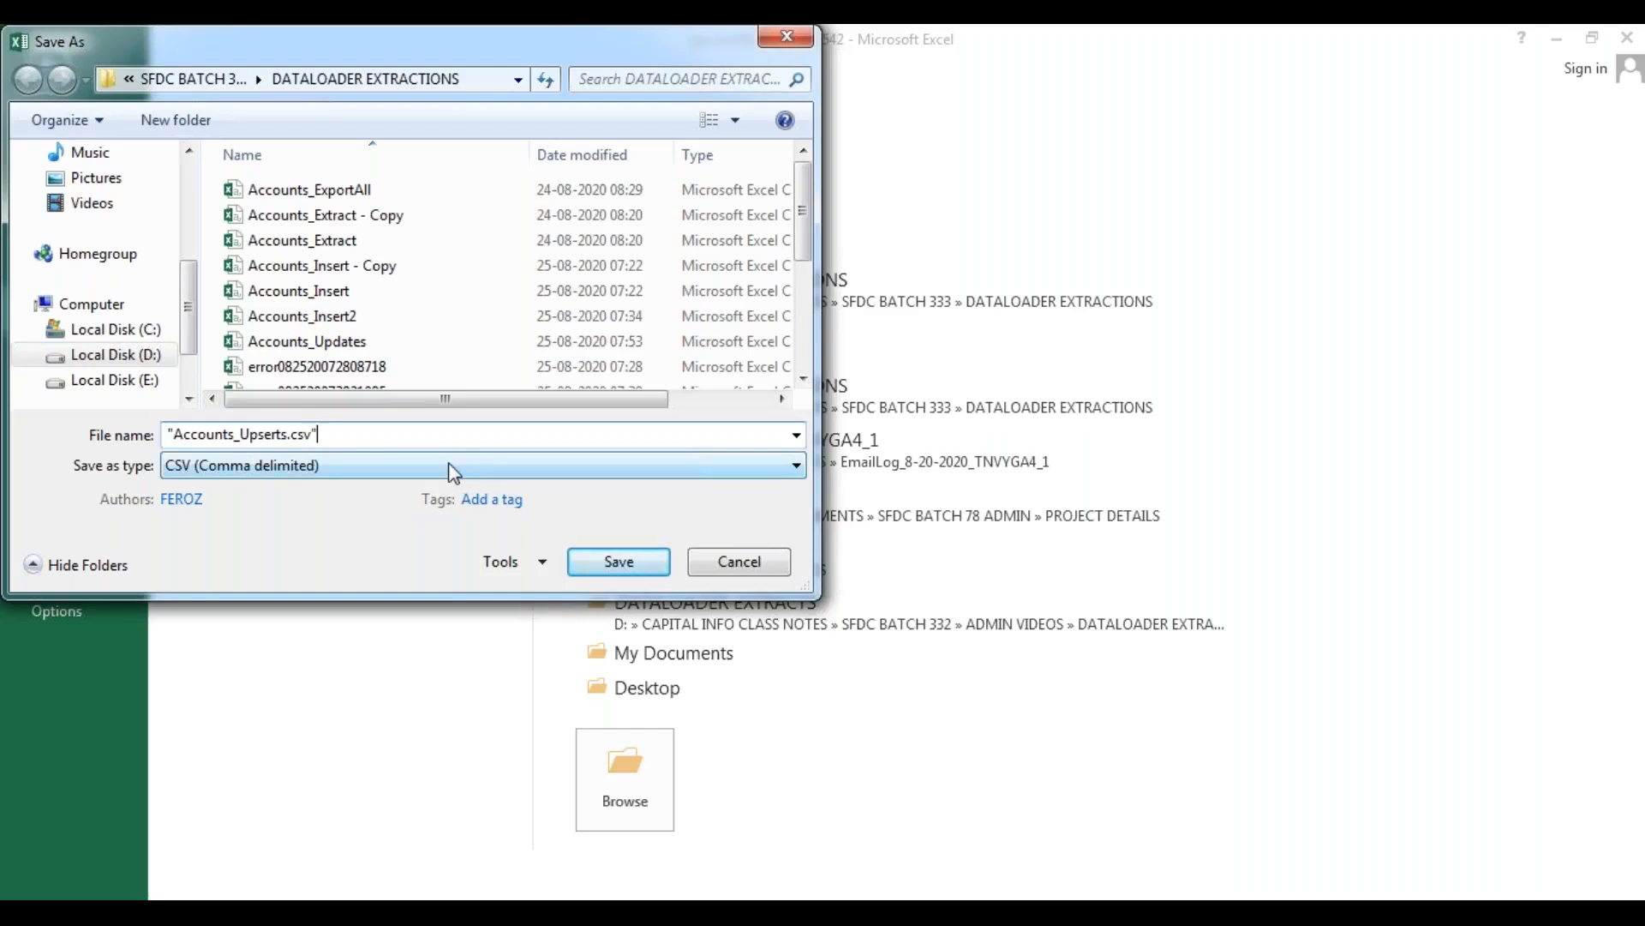
{"action": "left_click", "coordinate": [629, 563]}
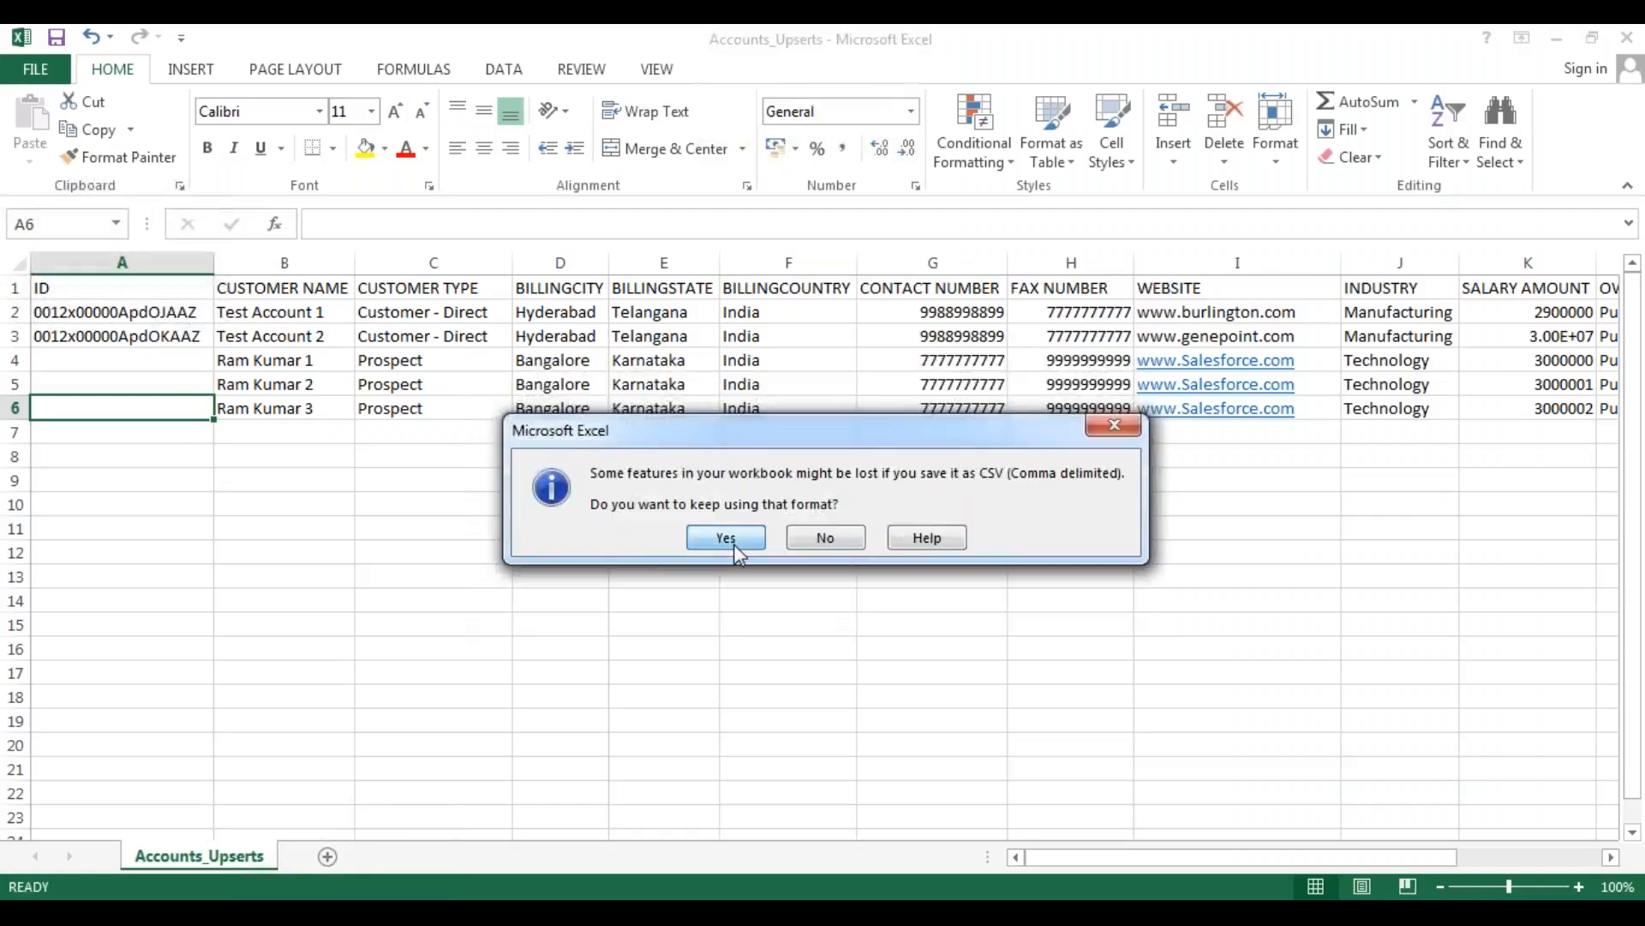
{"action": "left_click", "coordinate": [726, 546]}
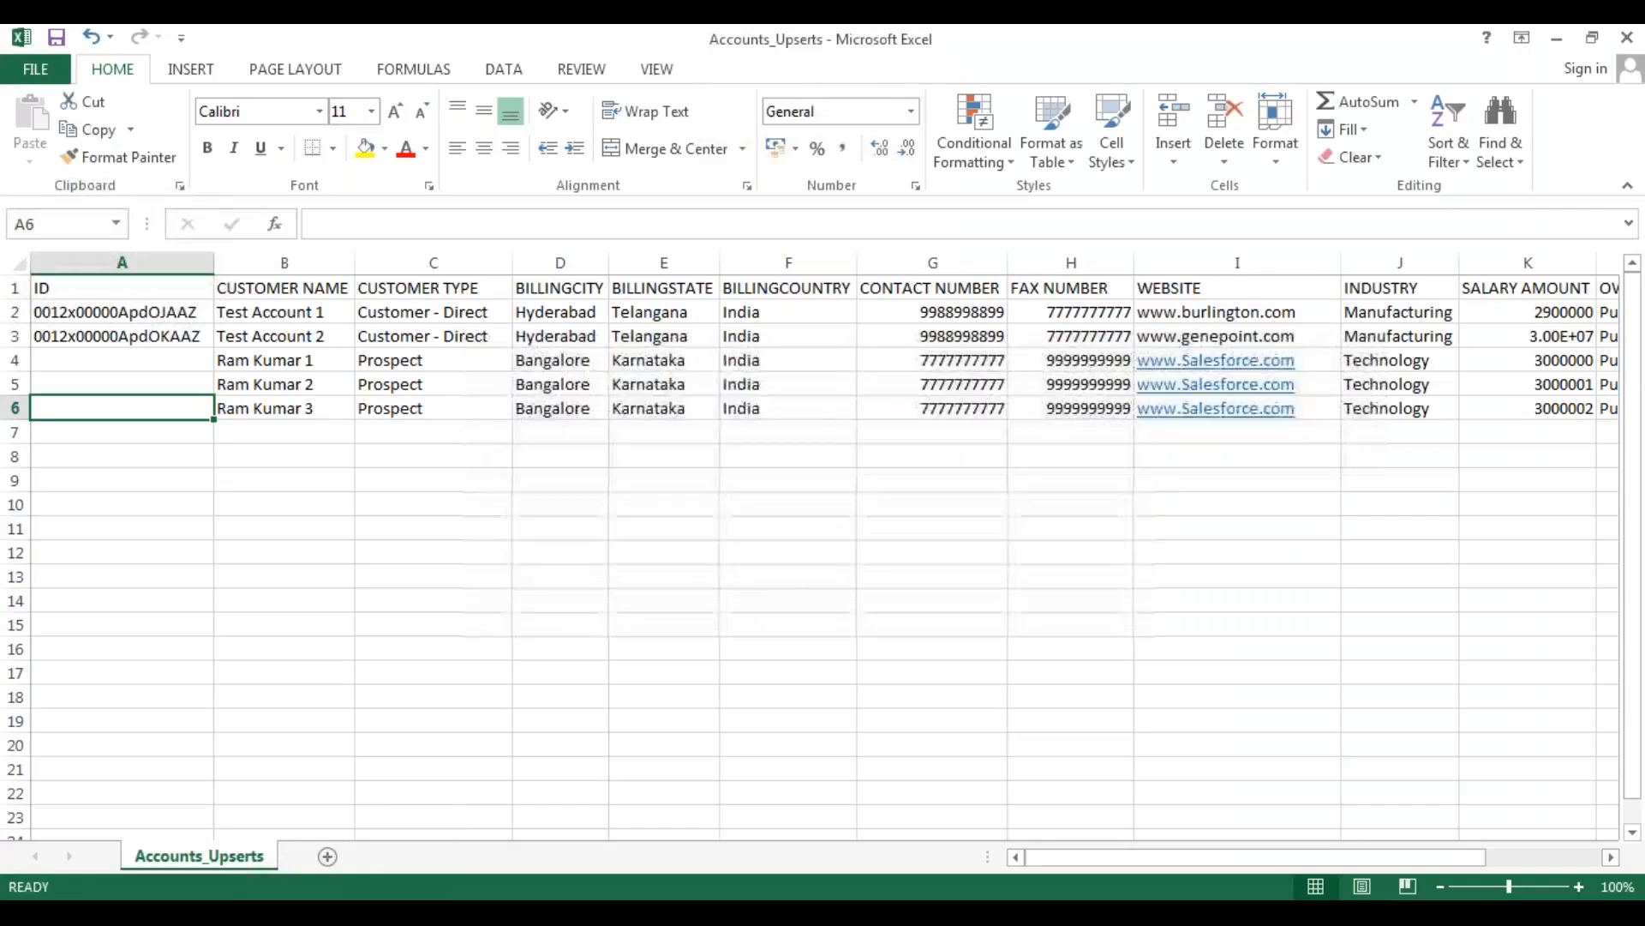
{"action": "left_click", "coordinate": [1626, 36]}
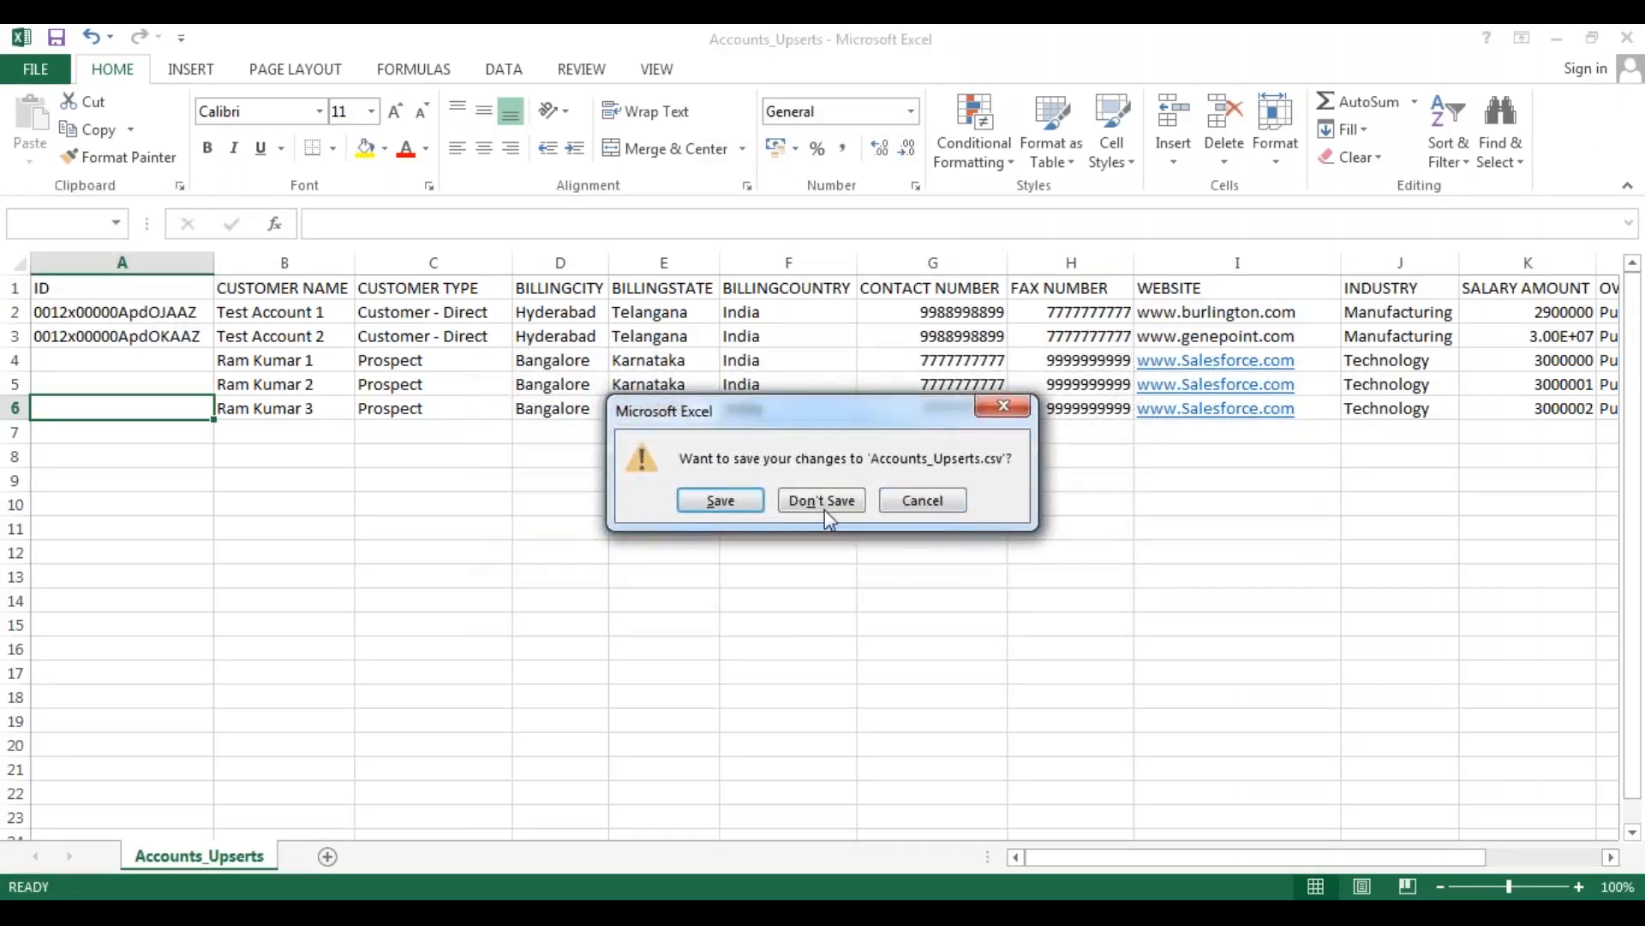
{"action": "left_click", "coordinate": [721, 500]}
{"action": "left_click", "coordinate": [742, 531]}
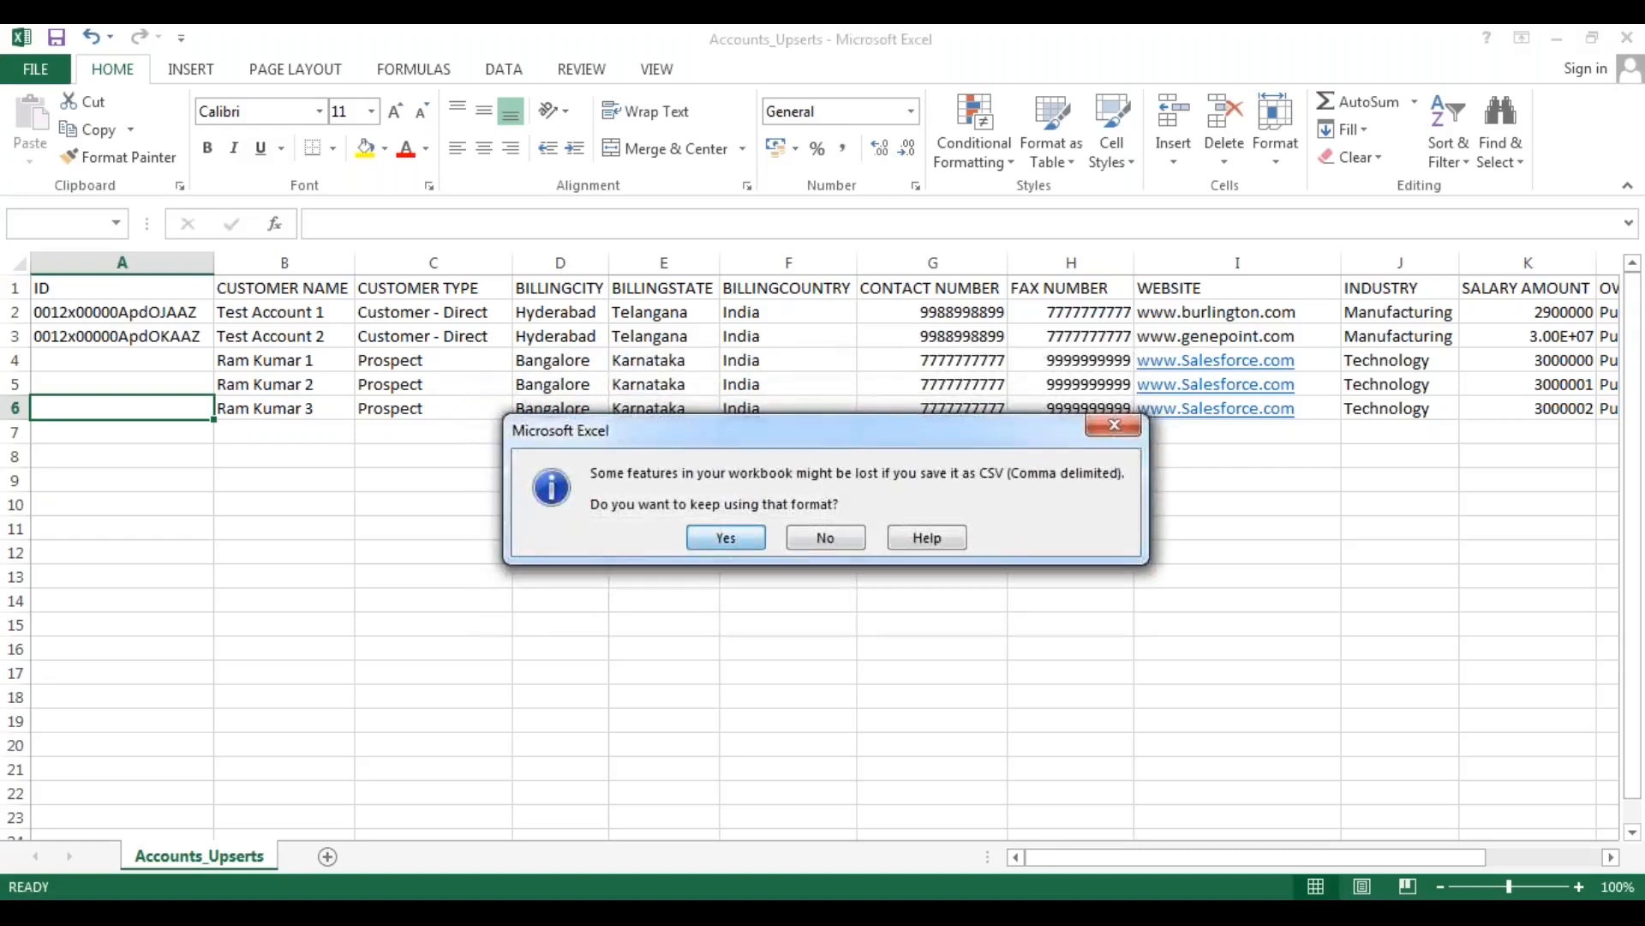
{"action": "left_click", "coordinate": [1626, 39]}
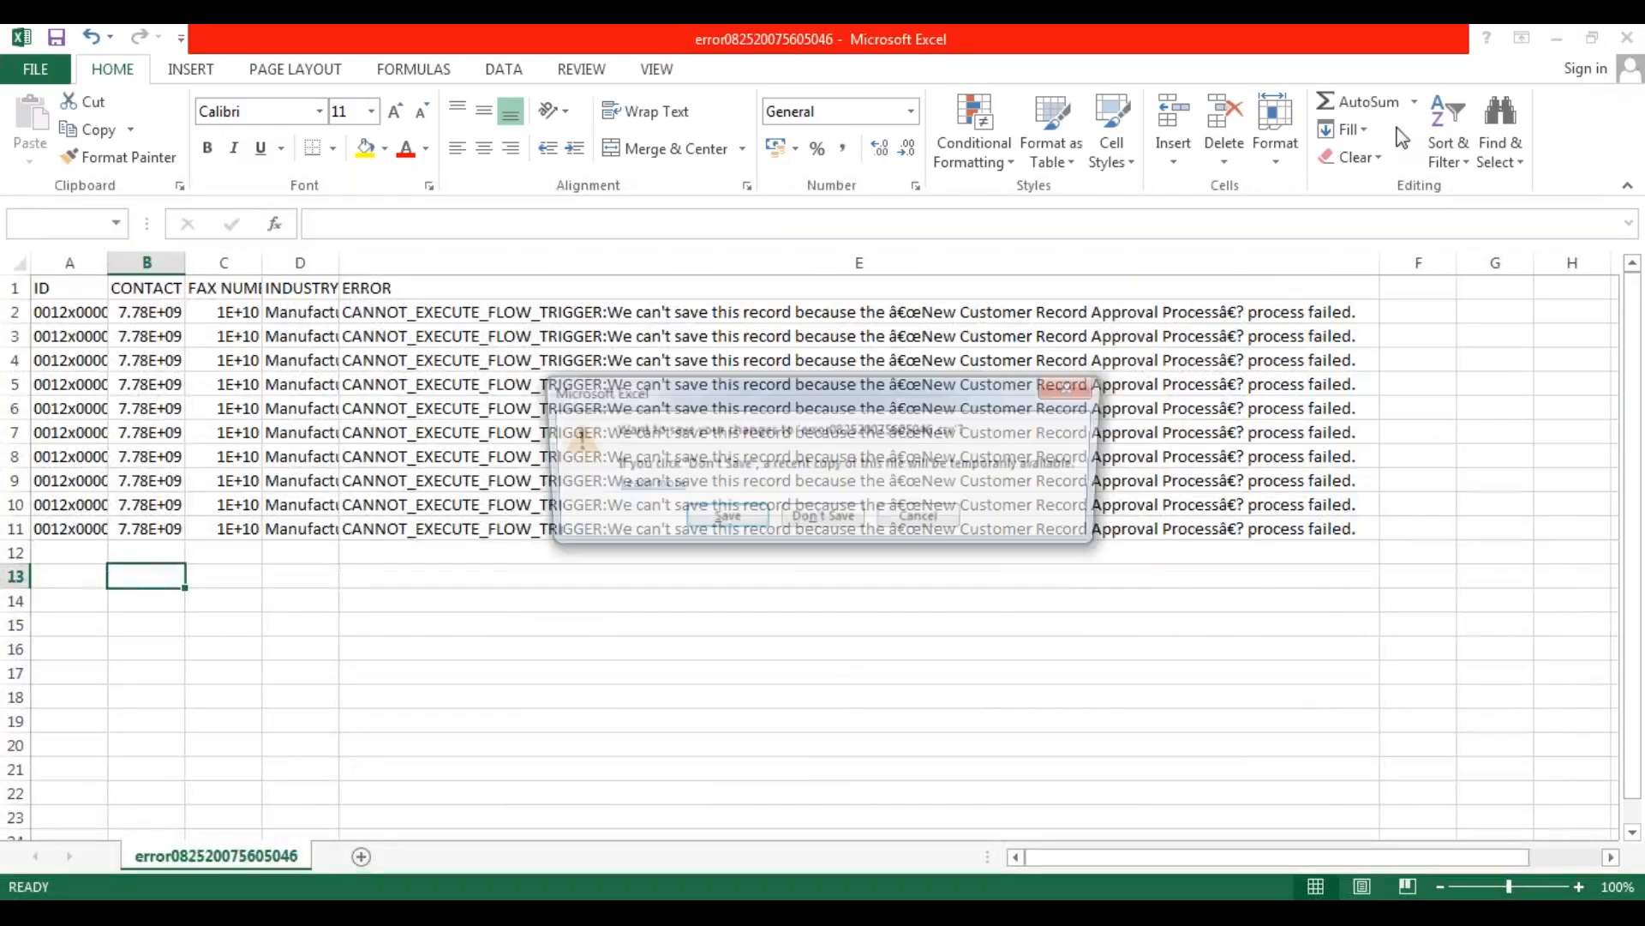
{"action": "left_click", "coordinate": [810, 524]}
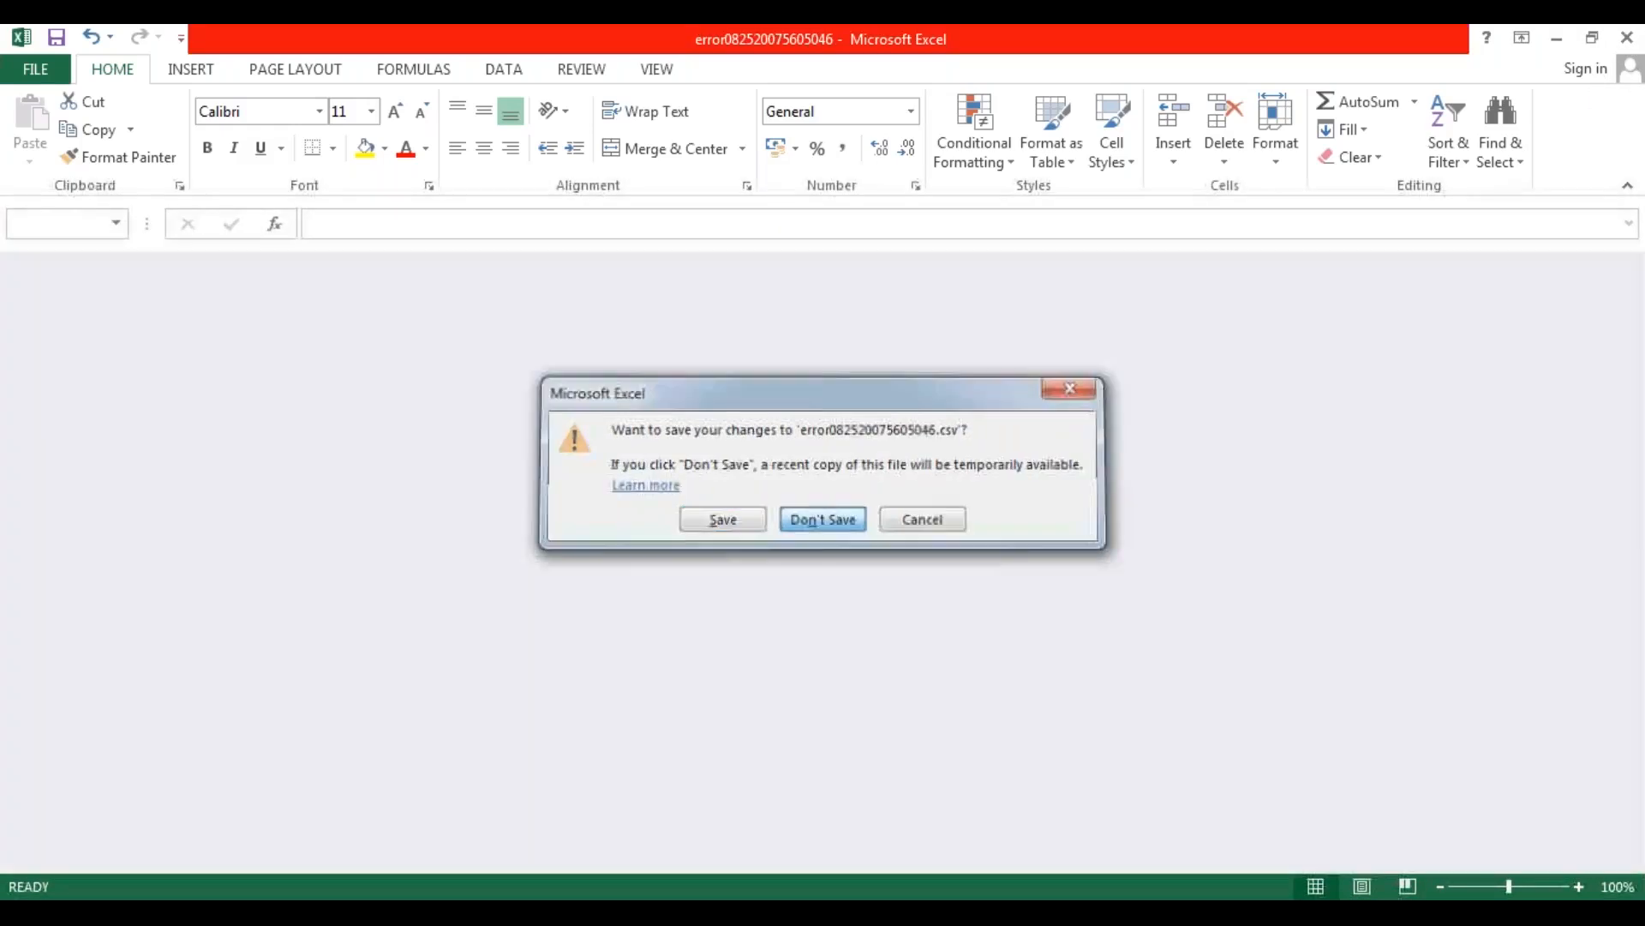
Switch to the DATALOADER EXTRACTIONS folder in Windows Explorer and select the Accounts_Upserts file.
{"action": "left_click", "coordinate": [497, 784]}
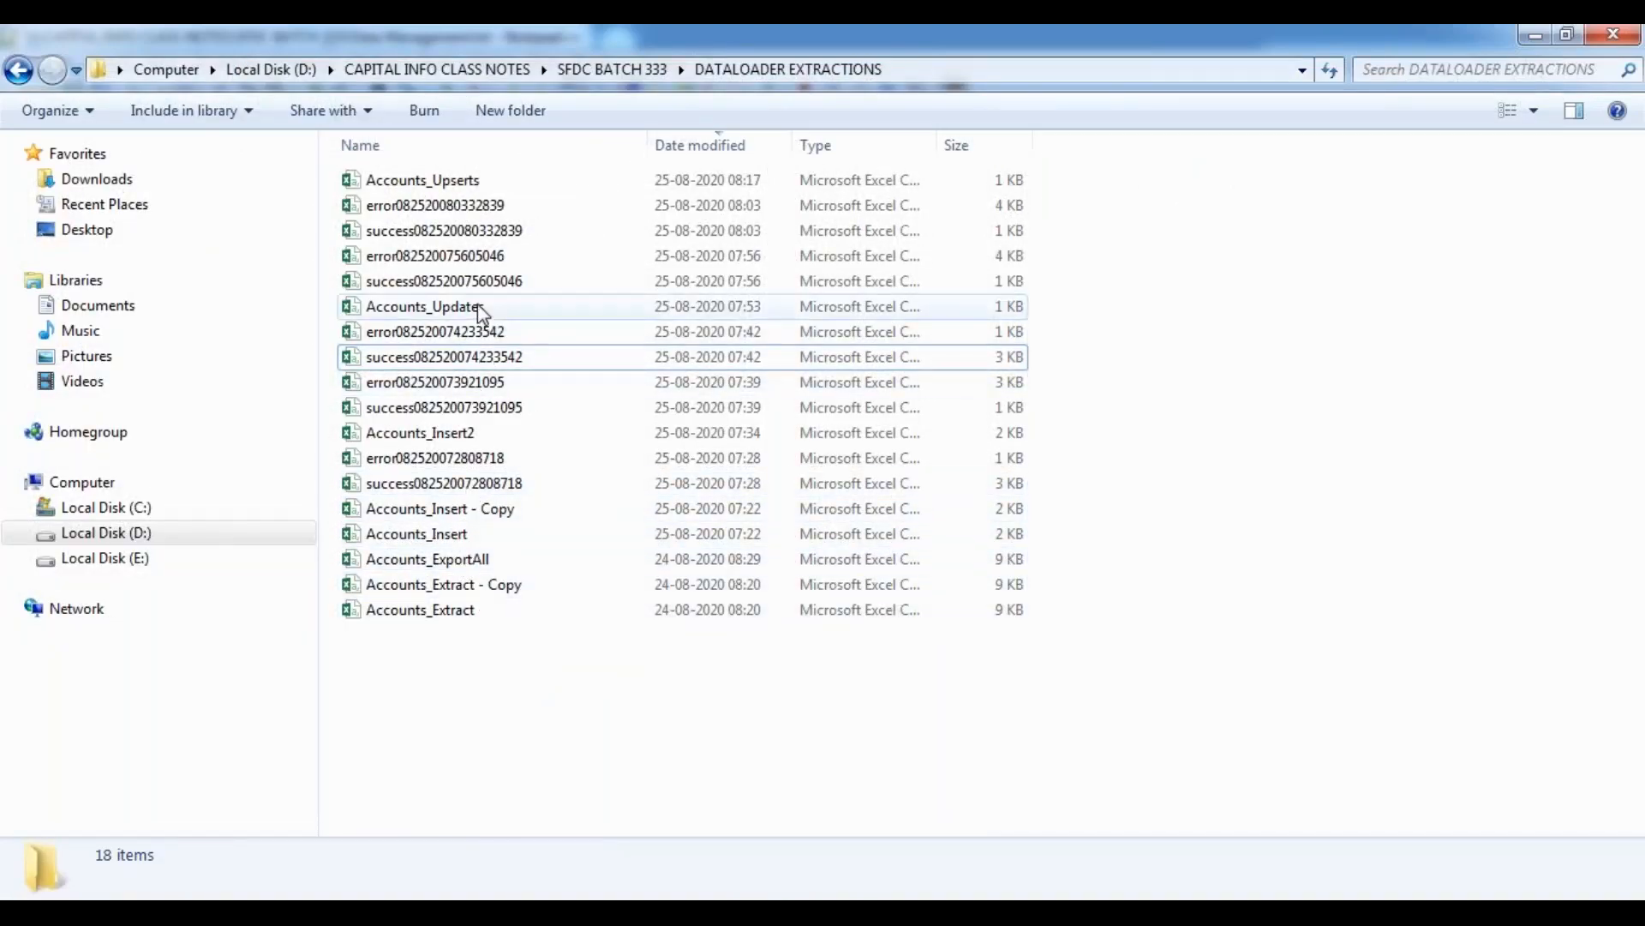
{"action": "left_click", "coordinate": [467, 181]}
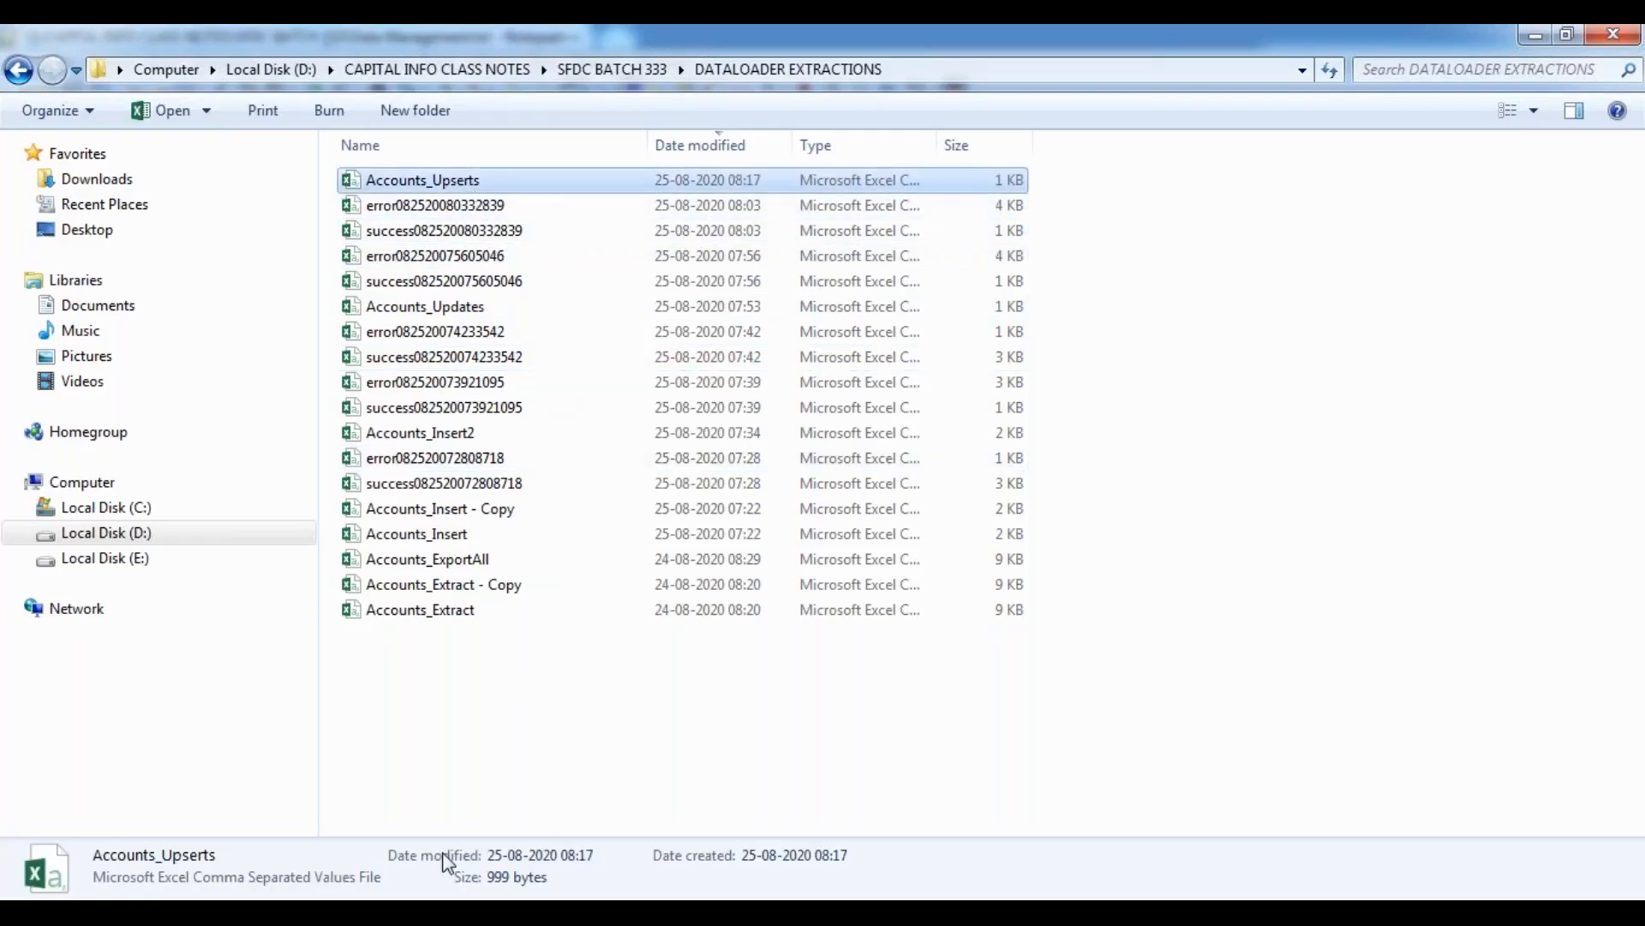
Try to set up an upsert on the Account object from Accounts_Upserts.csv in Data Loader, and cancel the wizard.
{"action": "left_click", "coordinate": [695, 904]}
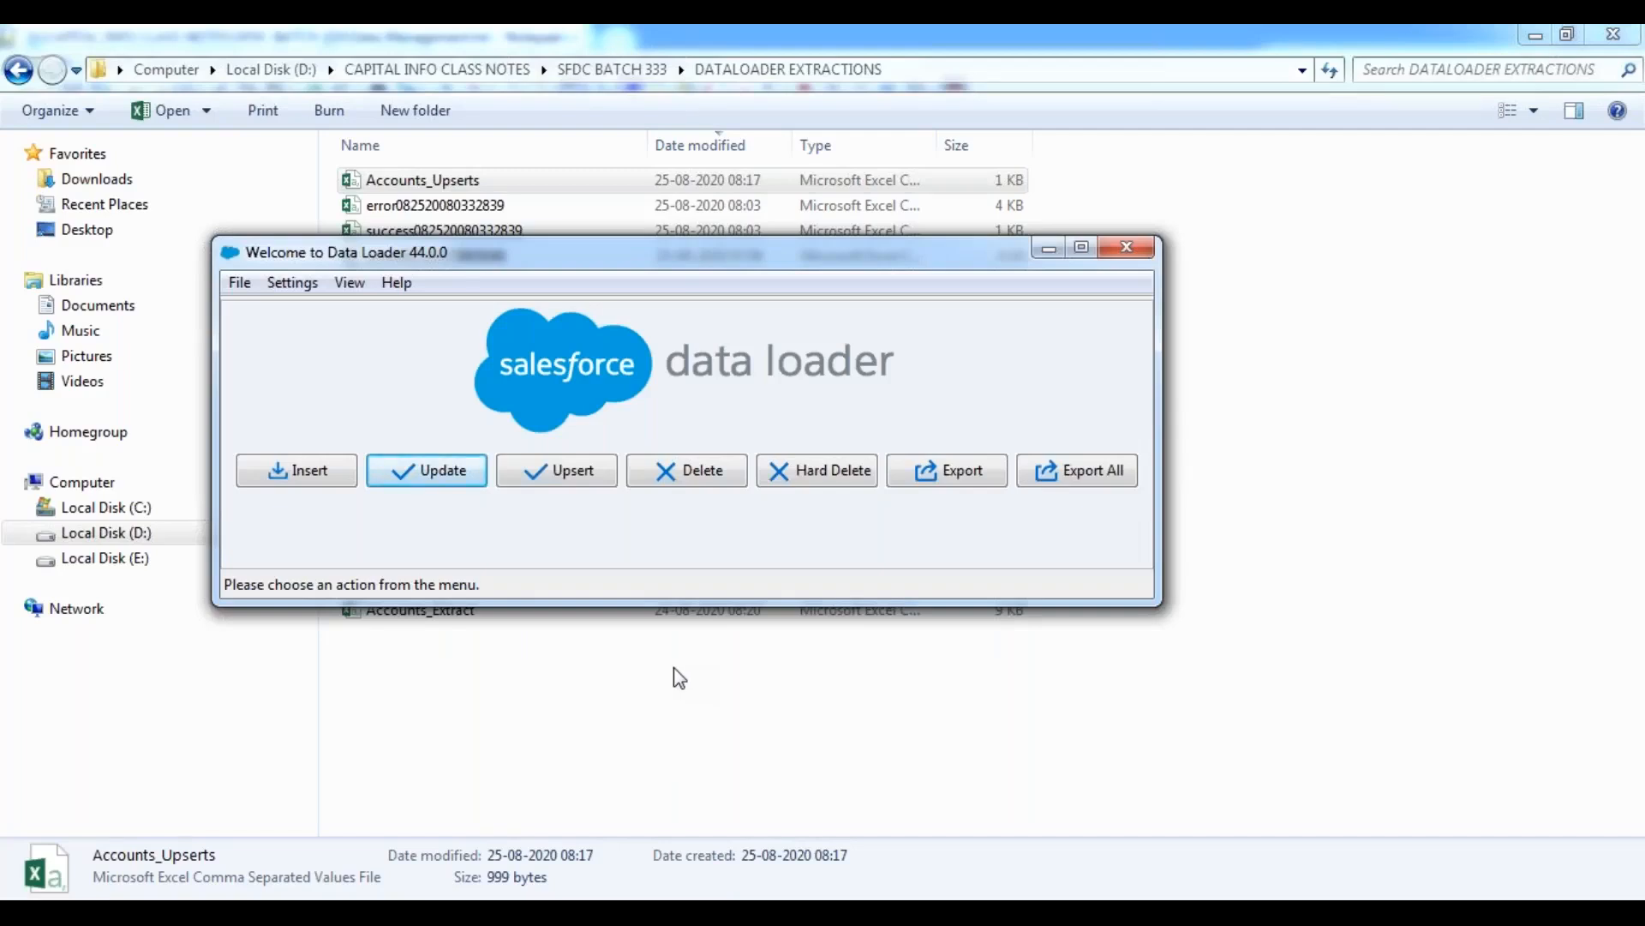
{"action": "left_click", "coordinate": [573, 472]}
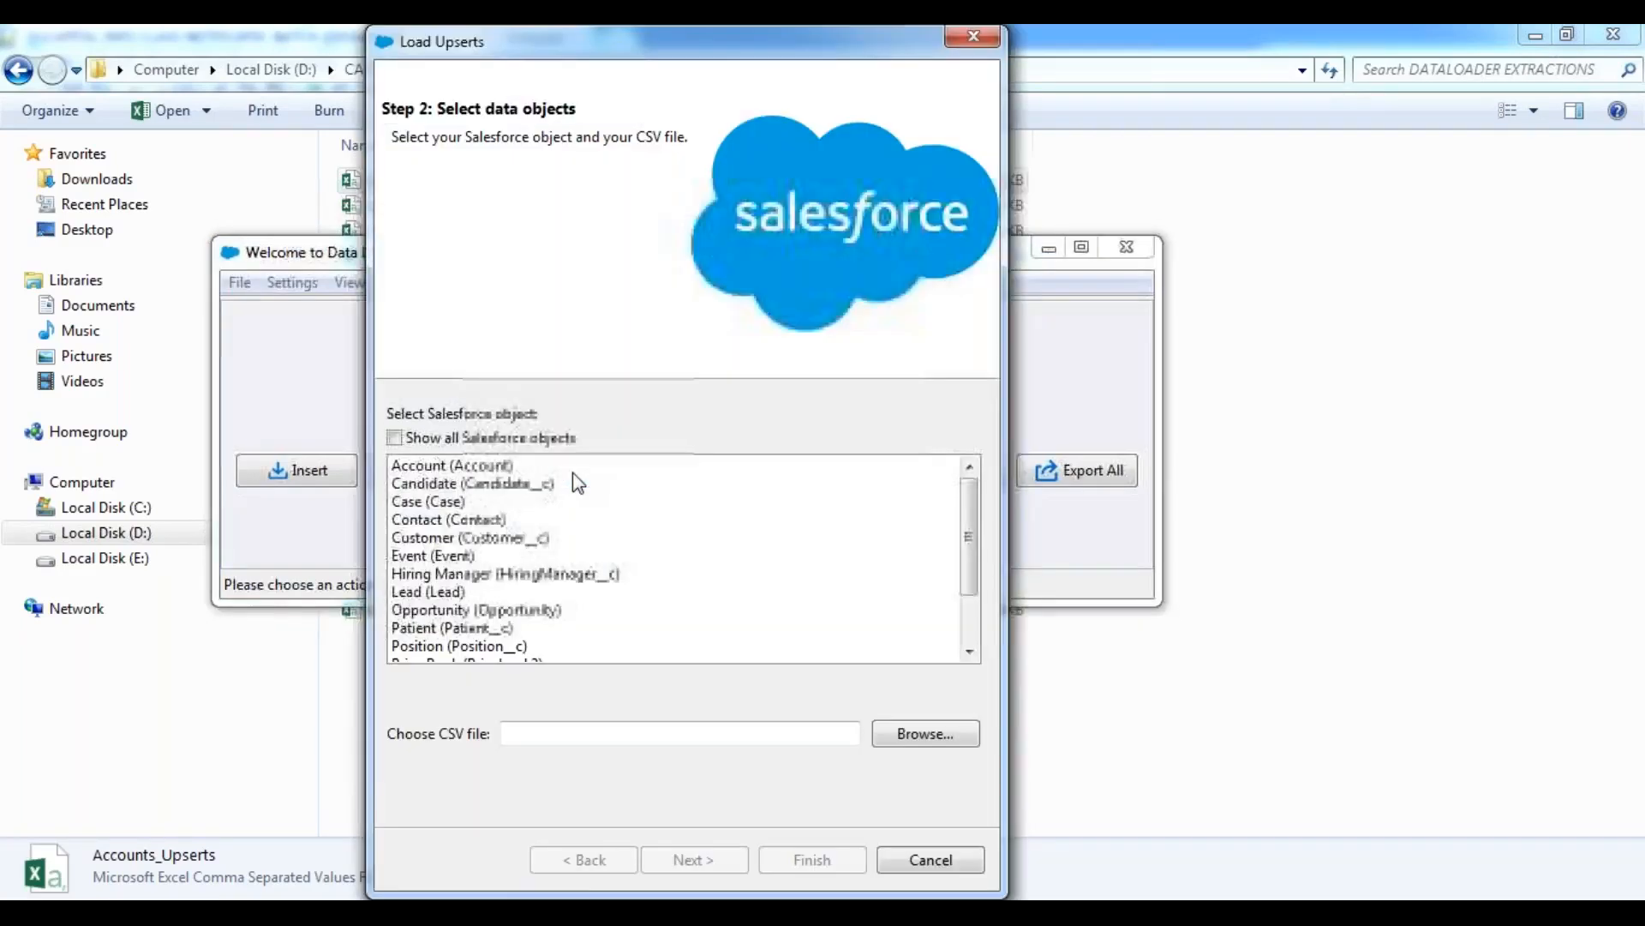
{"action": "left_click", "coordinate": [449, 467]}
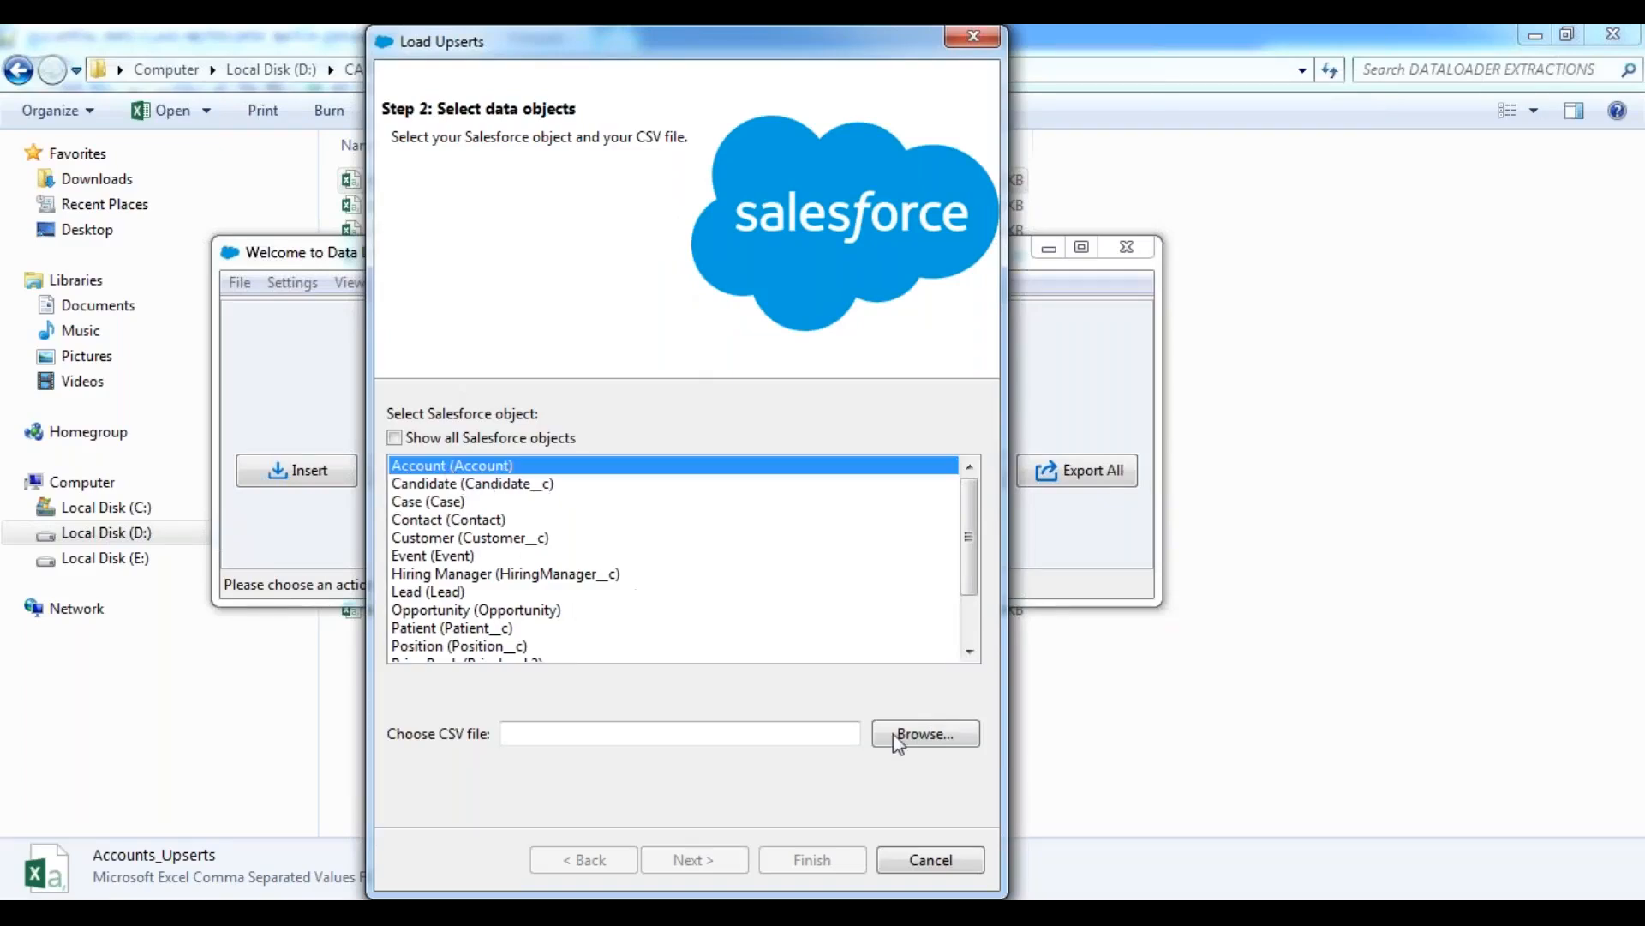
{"action": "left_click", "coordinate": [948, 736]}
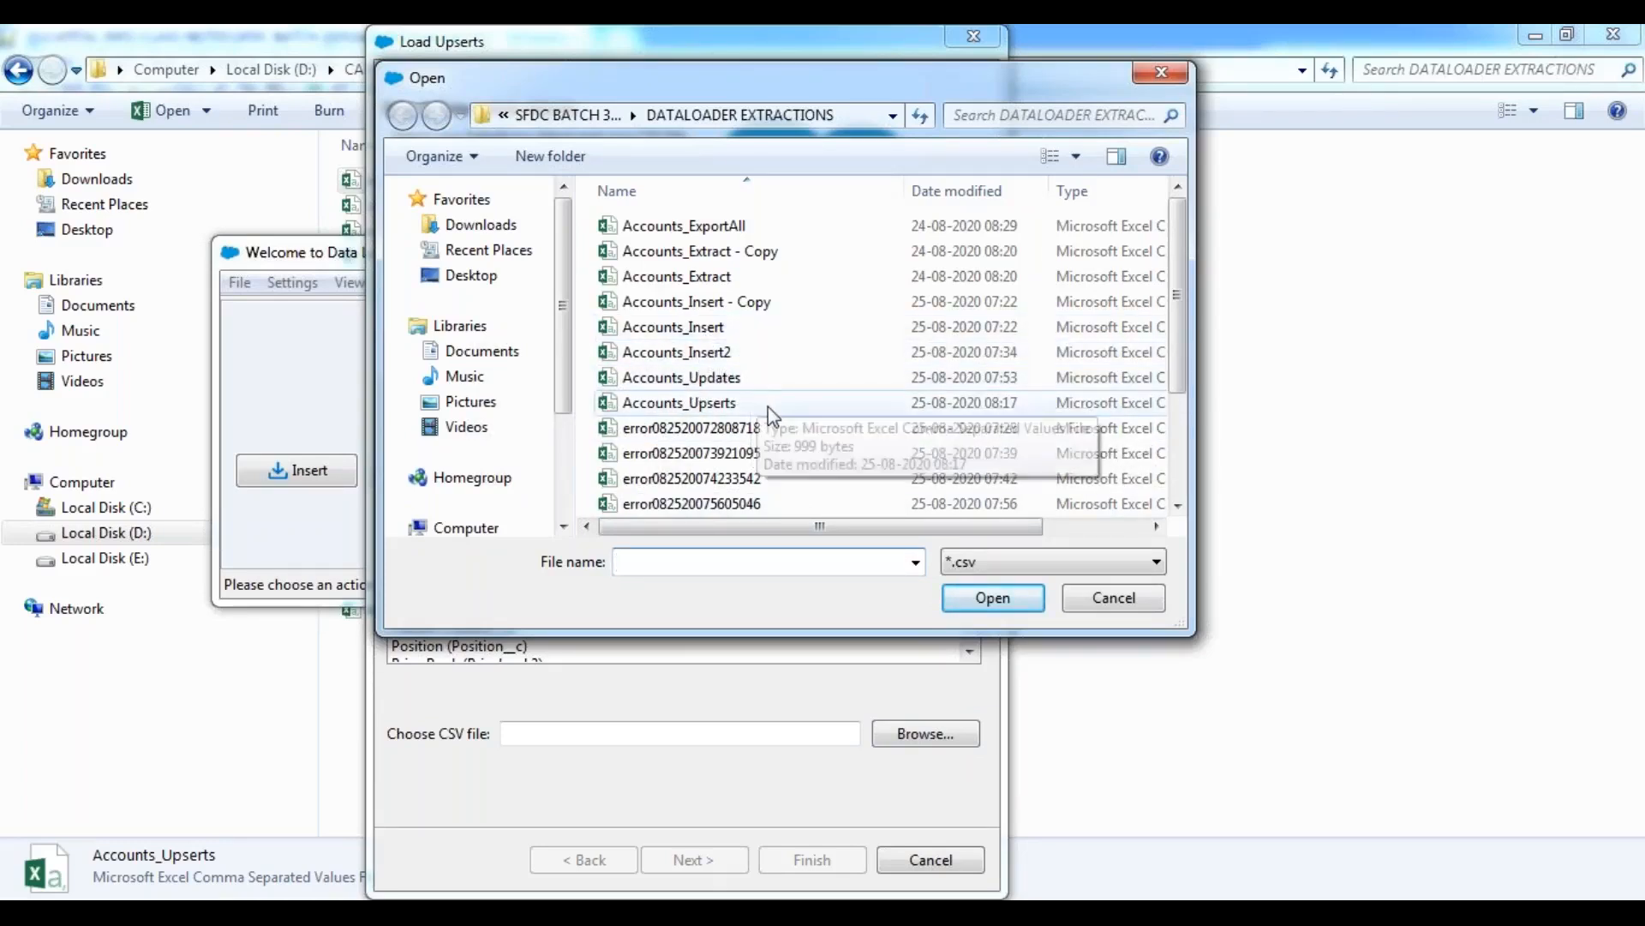
{"action": "left_click", "coordinate": [684, 404]}
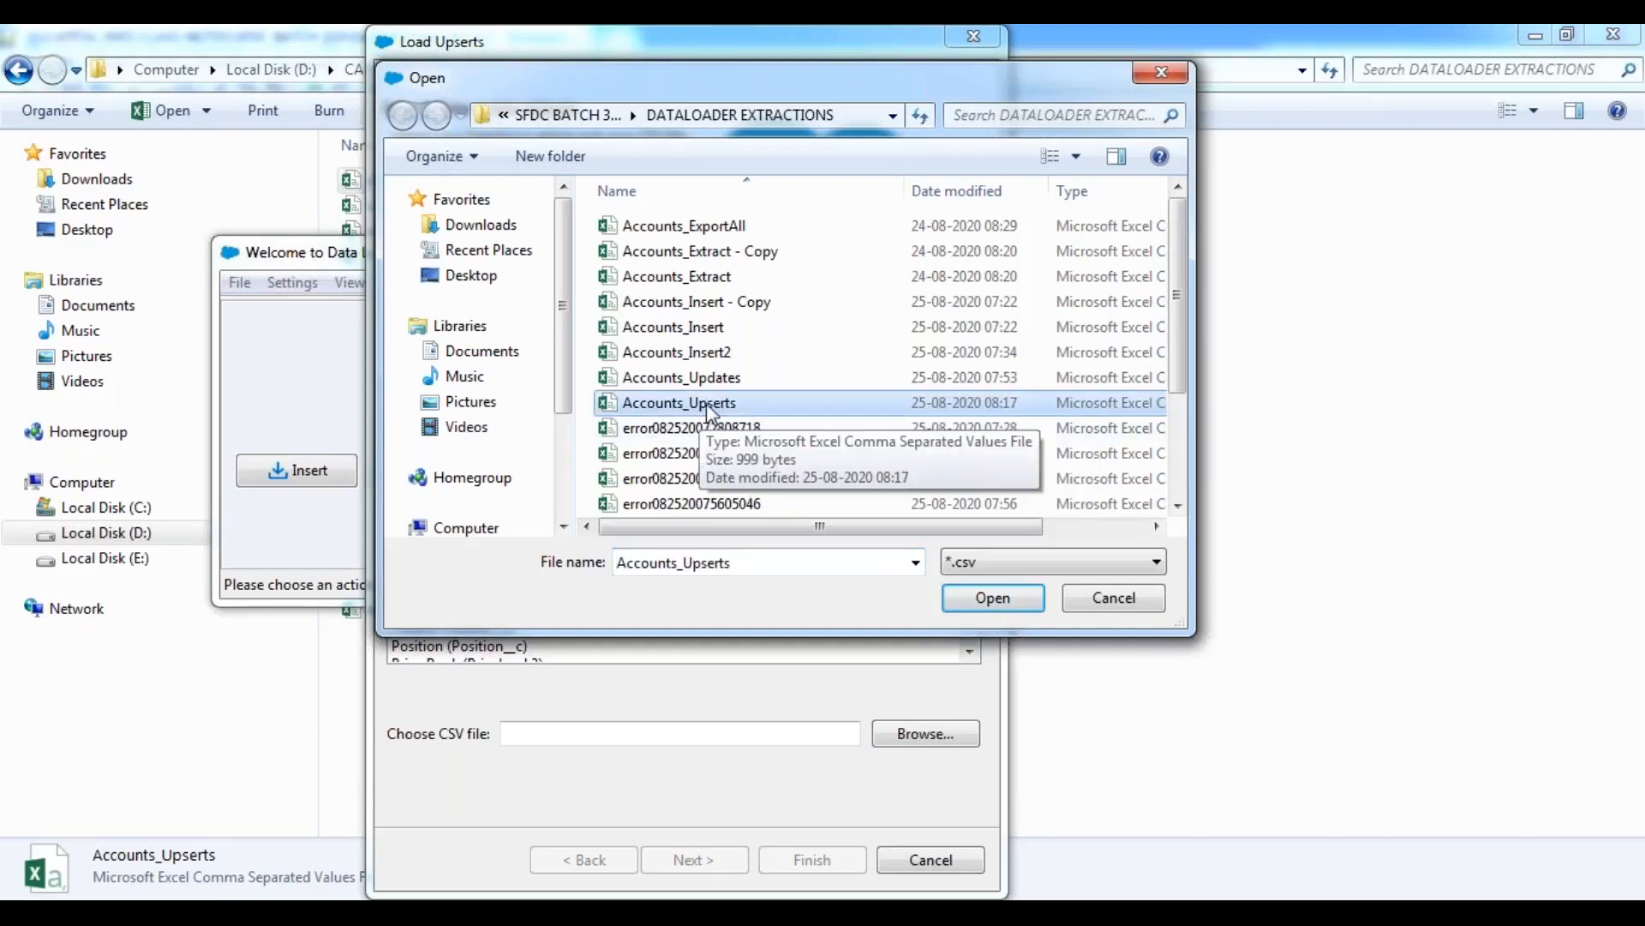
{"action": "left_click", "coordinate": [994, 600]}
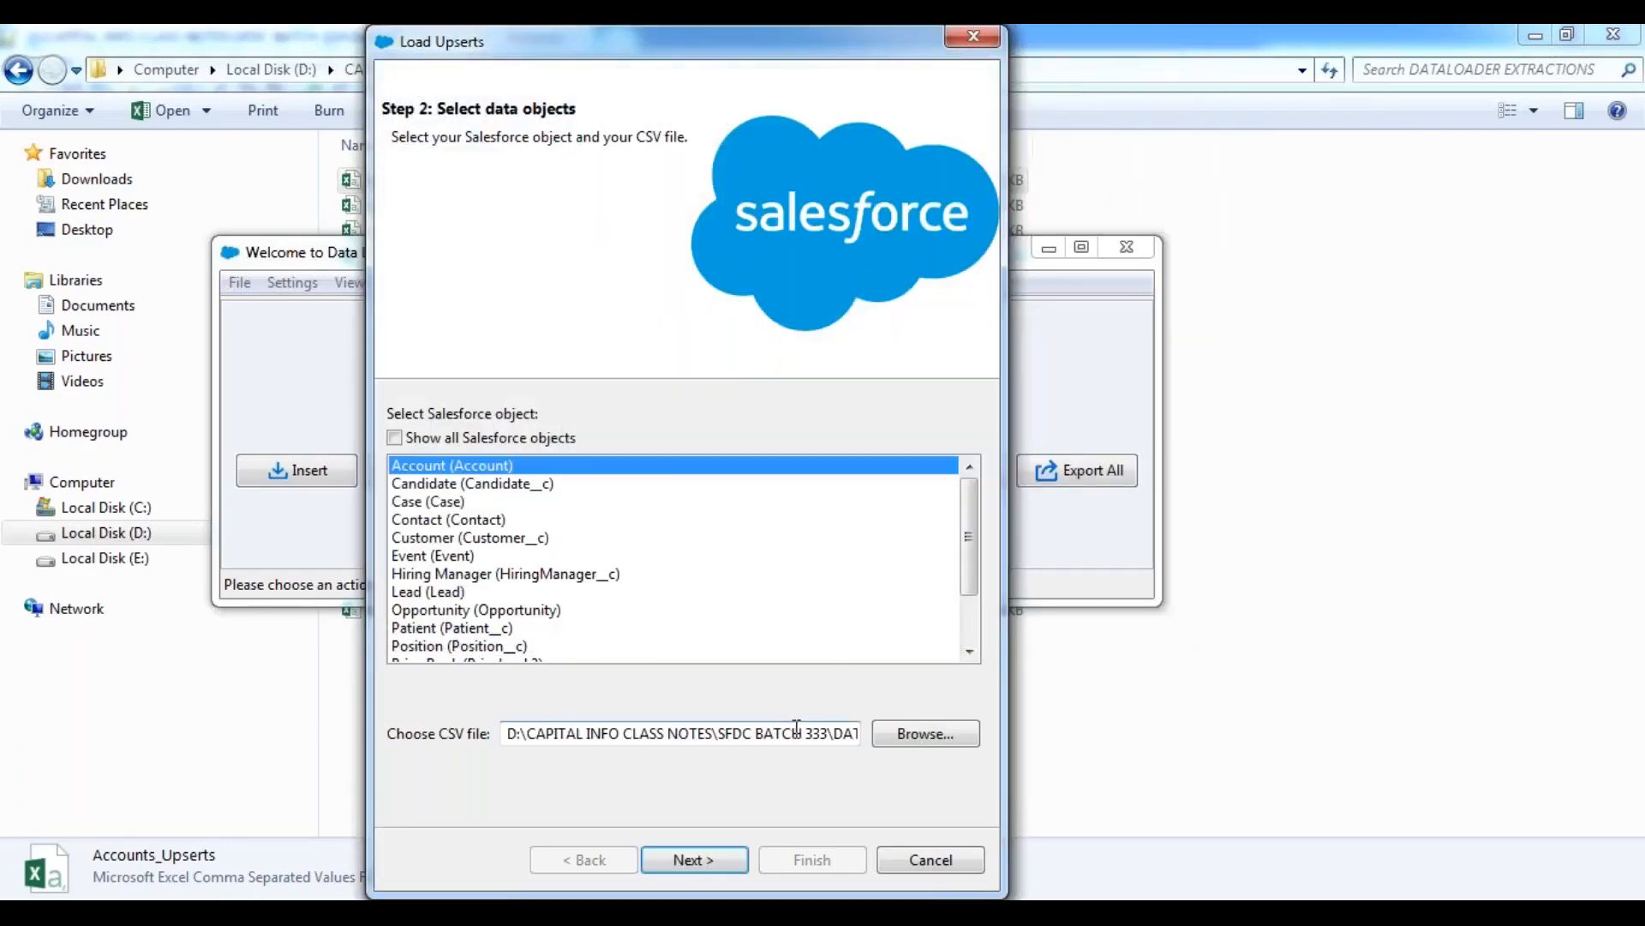
{"action": "left_click", "coordinate": [696, 859]}
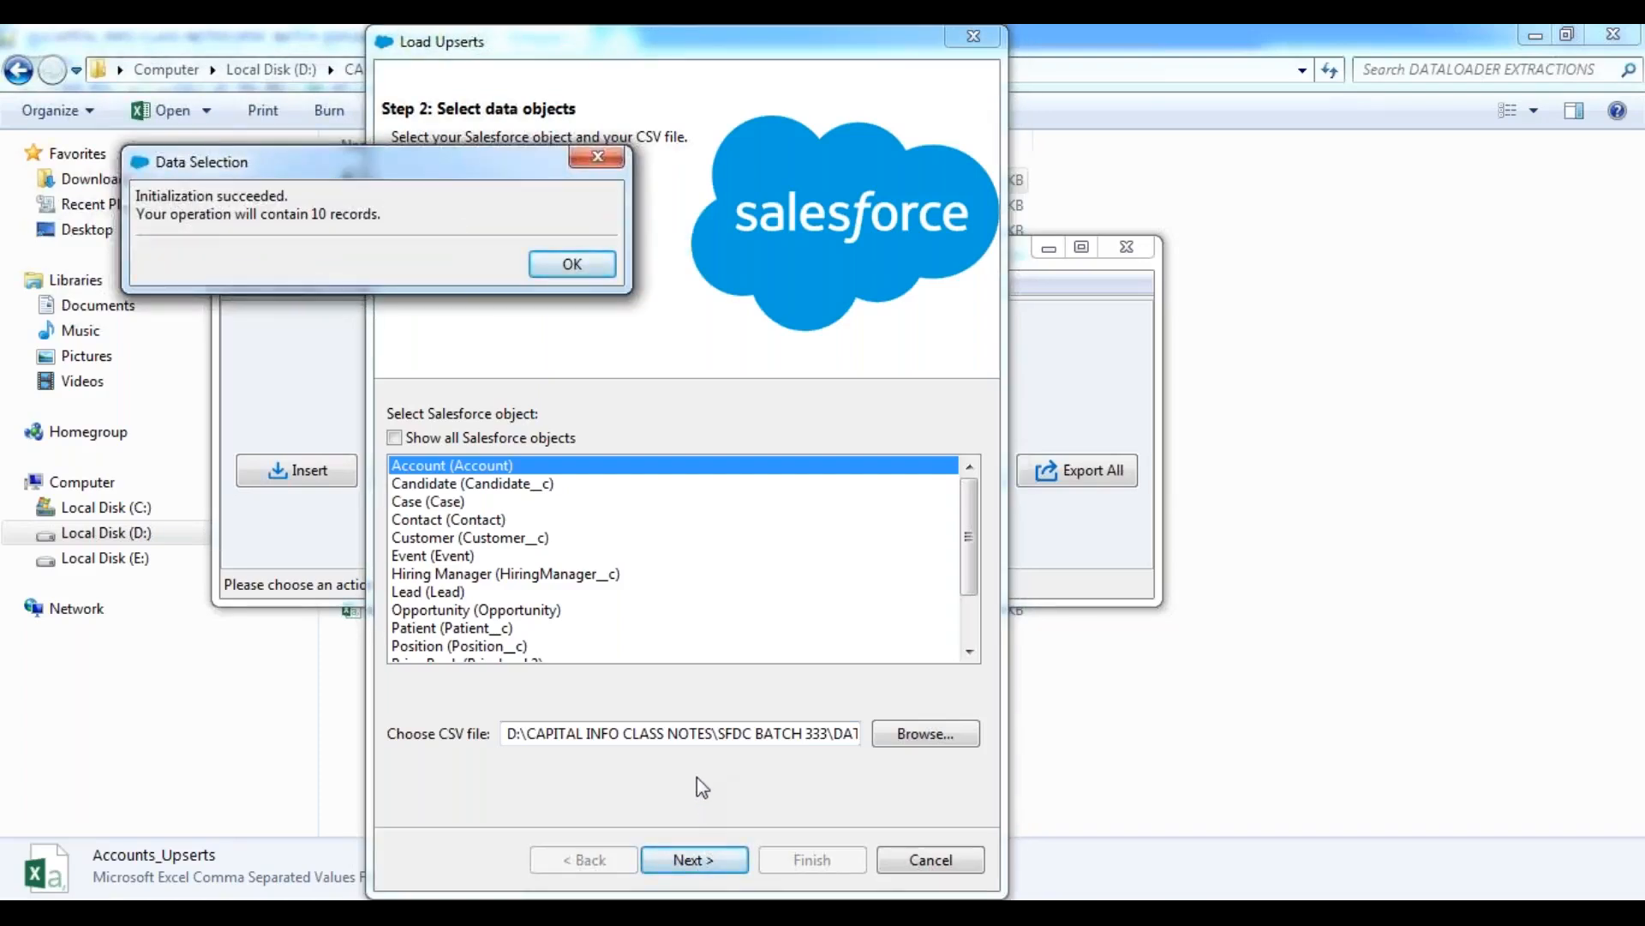
{"action": "left_click", "coordinate": [568, 265]}
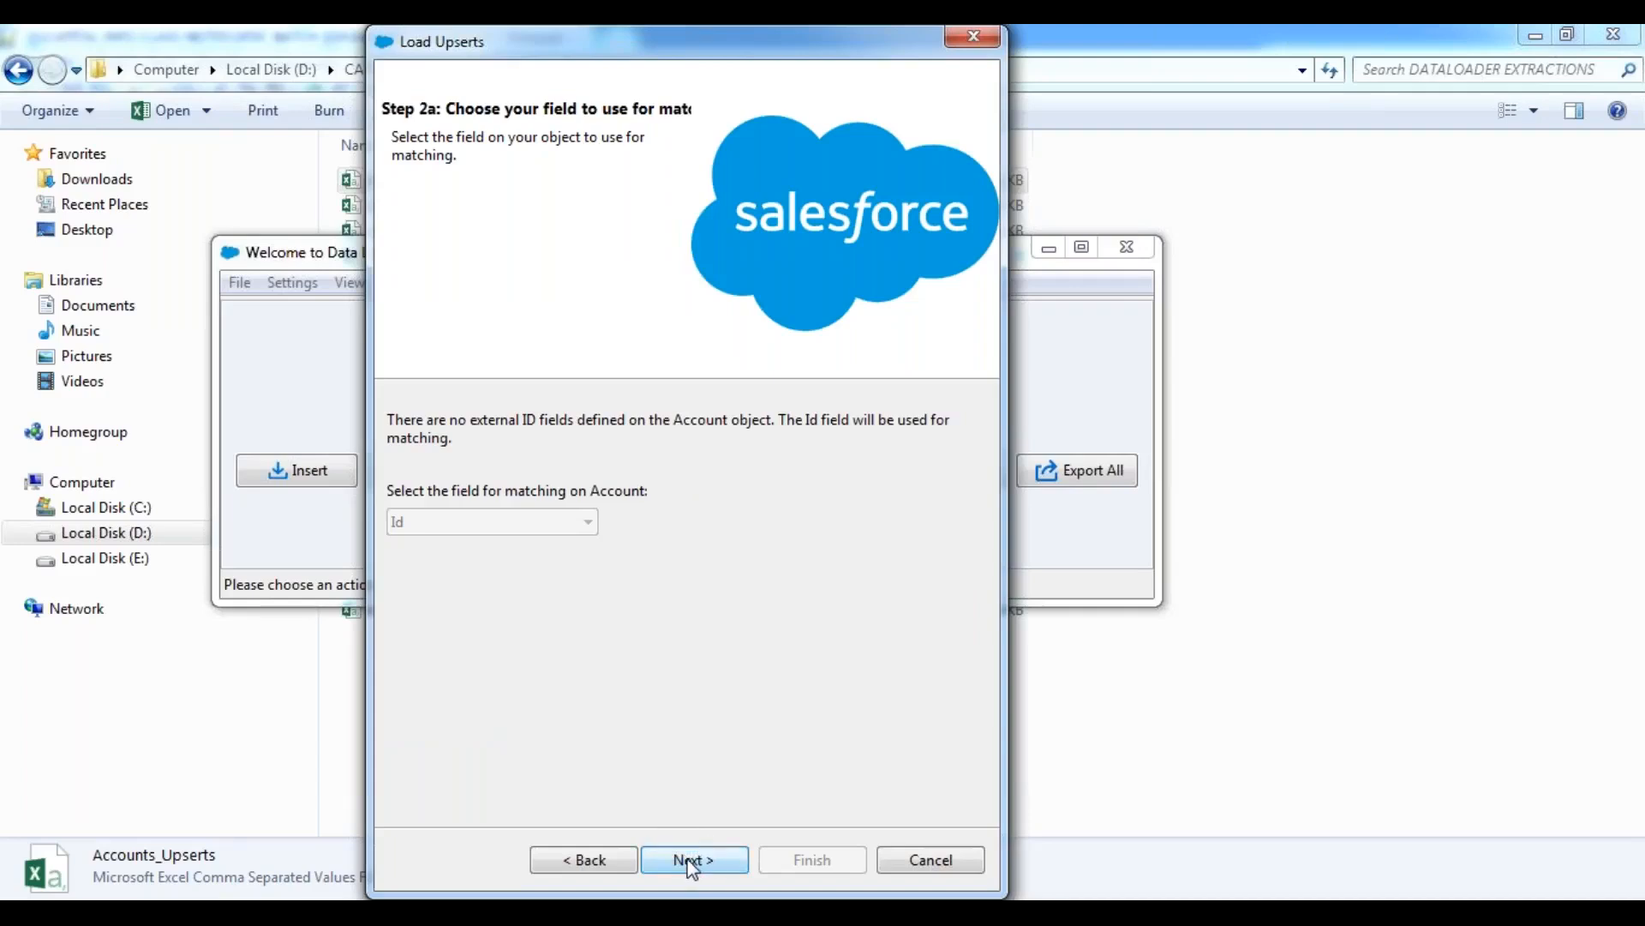
{"action": "left_click", "coordinate": [913, 860]}
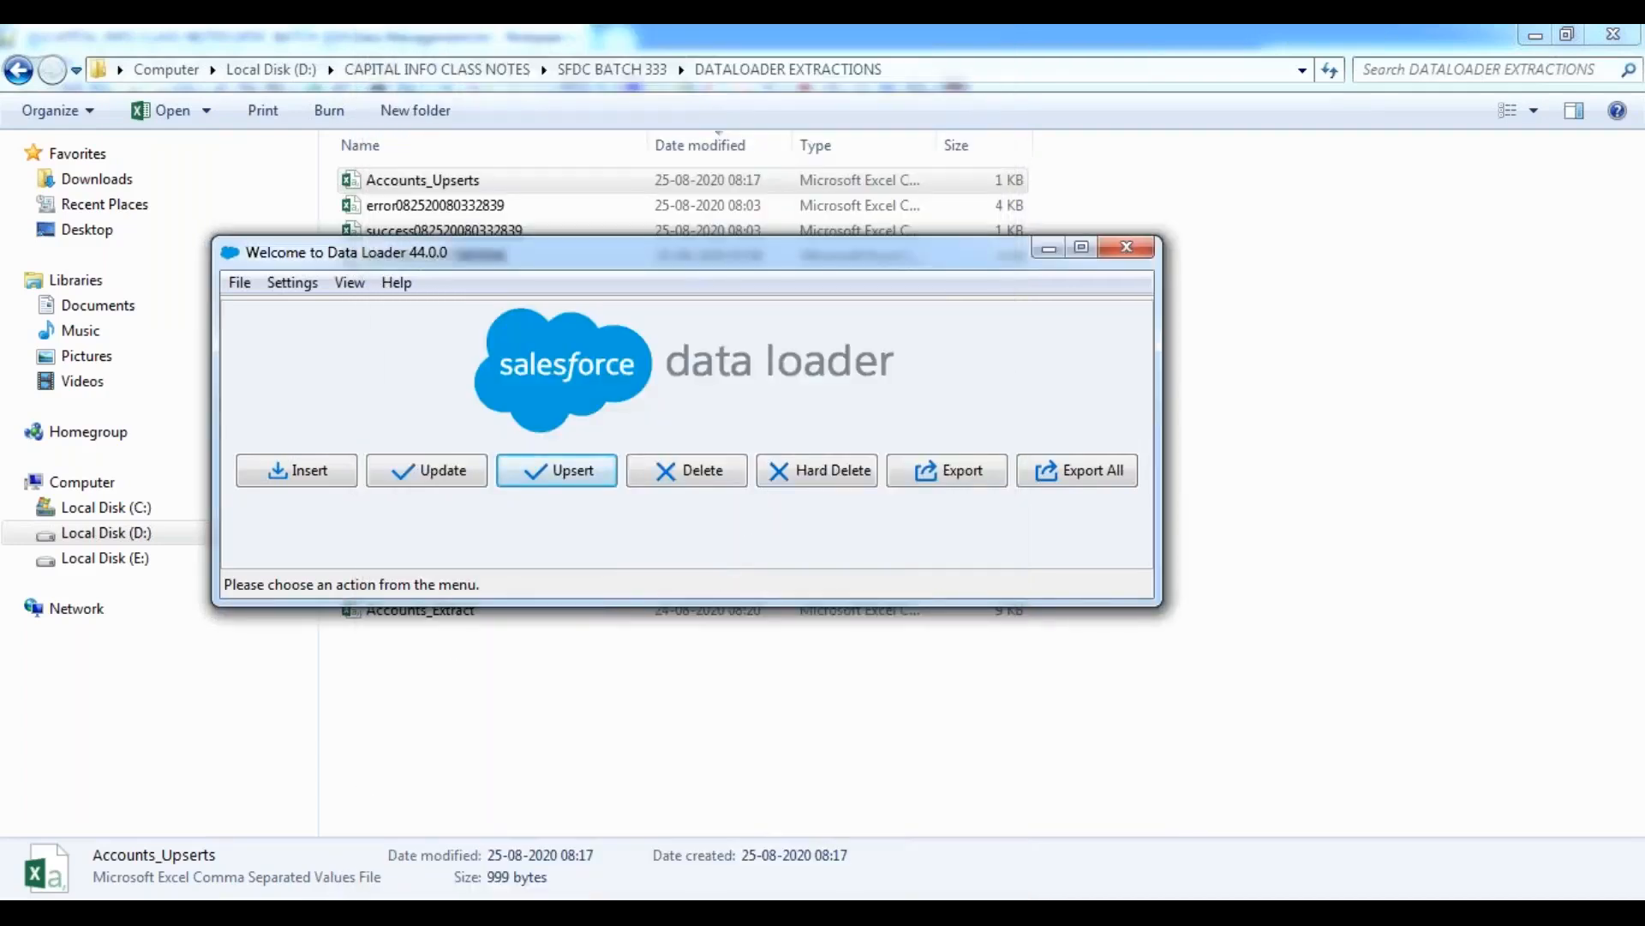
Reopen the Accounts_Upserts file from the folder in Excel, accepting the format warning and dismissing the activation wizard.
{"action": "left_click", "coordinate": [444, 184]}
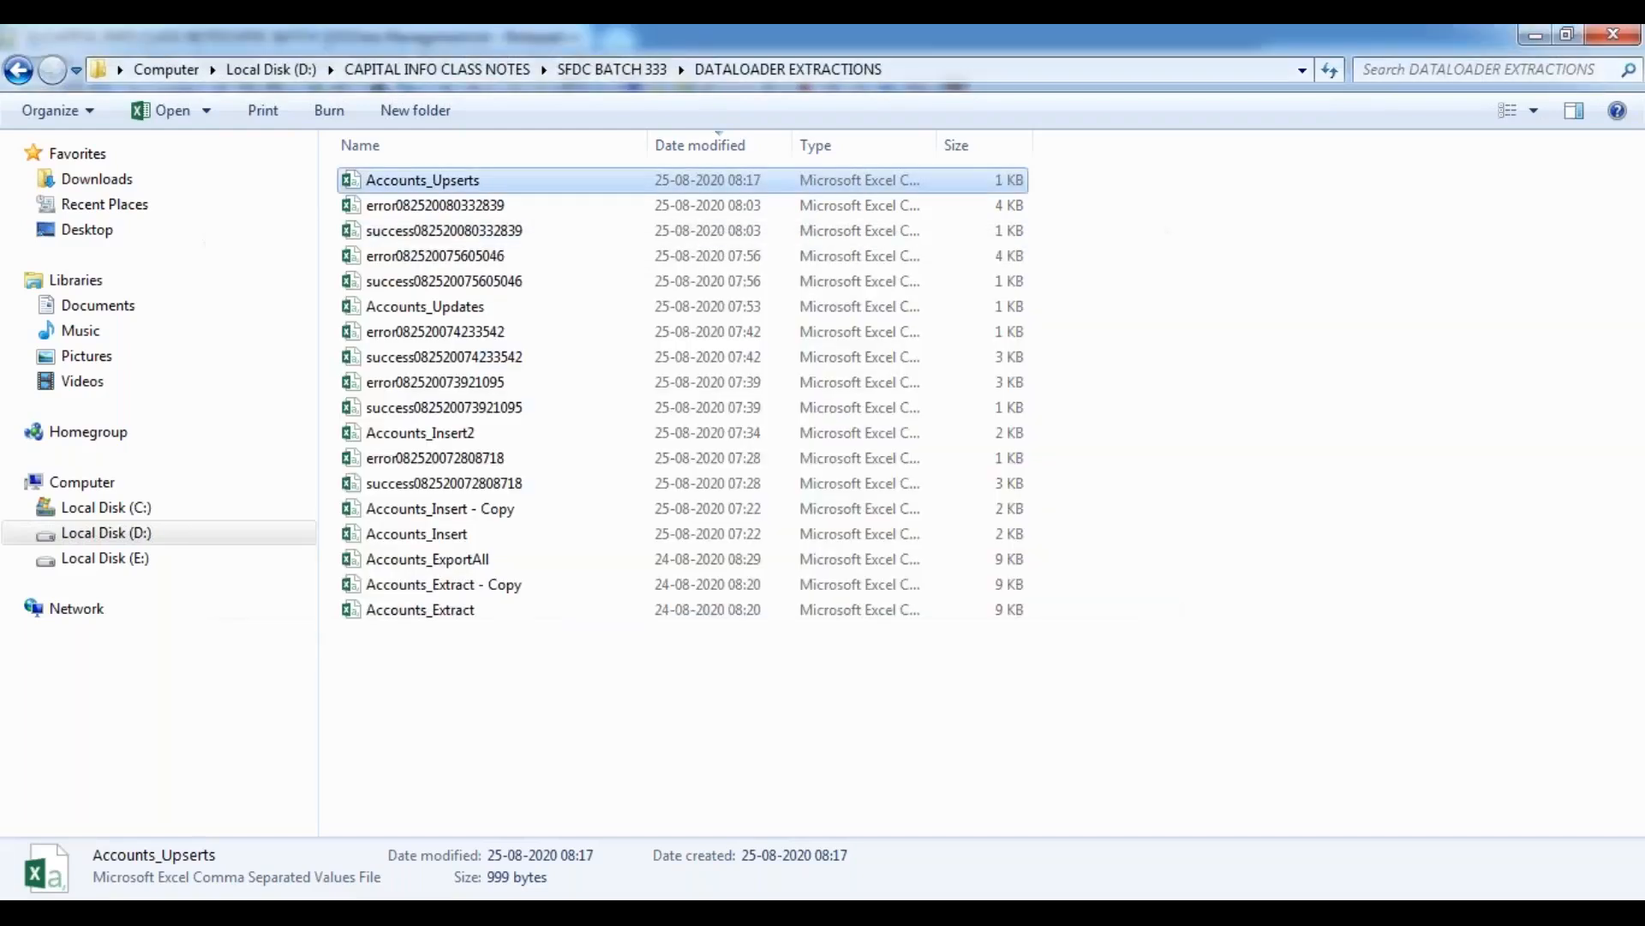
{"action": "right_click", "coordinate": [444, 185]}
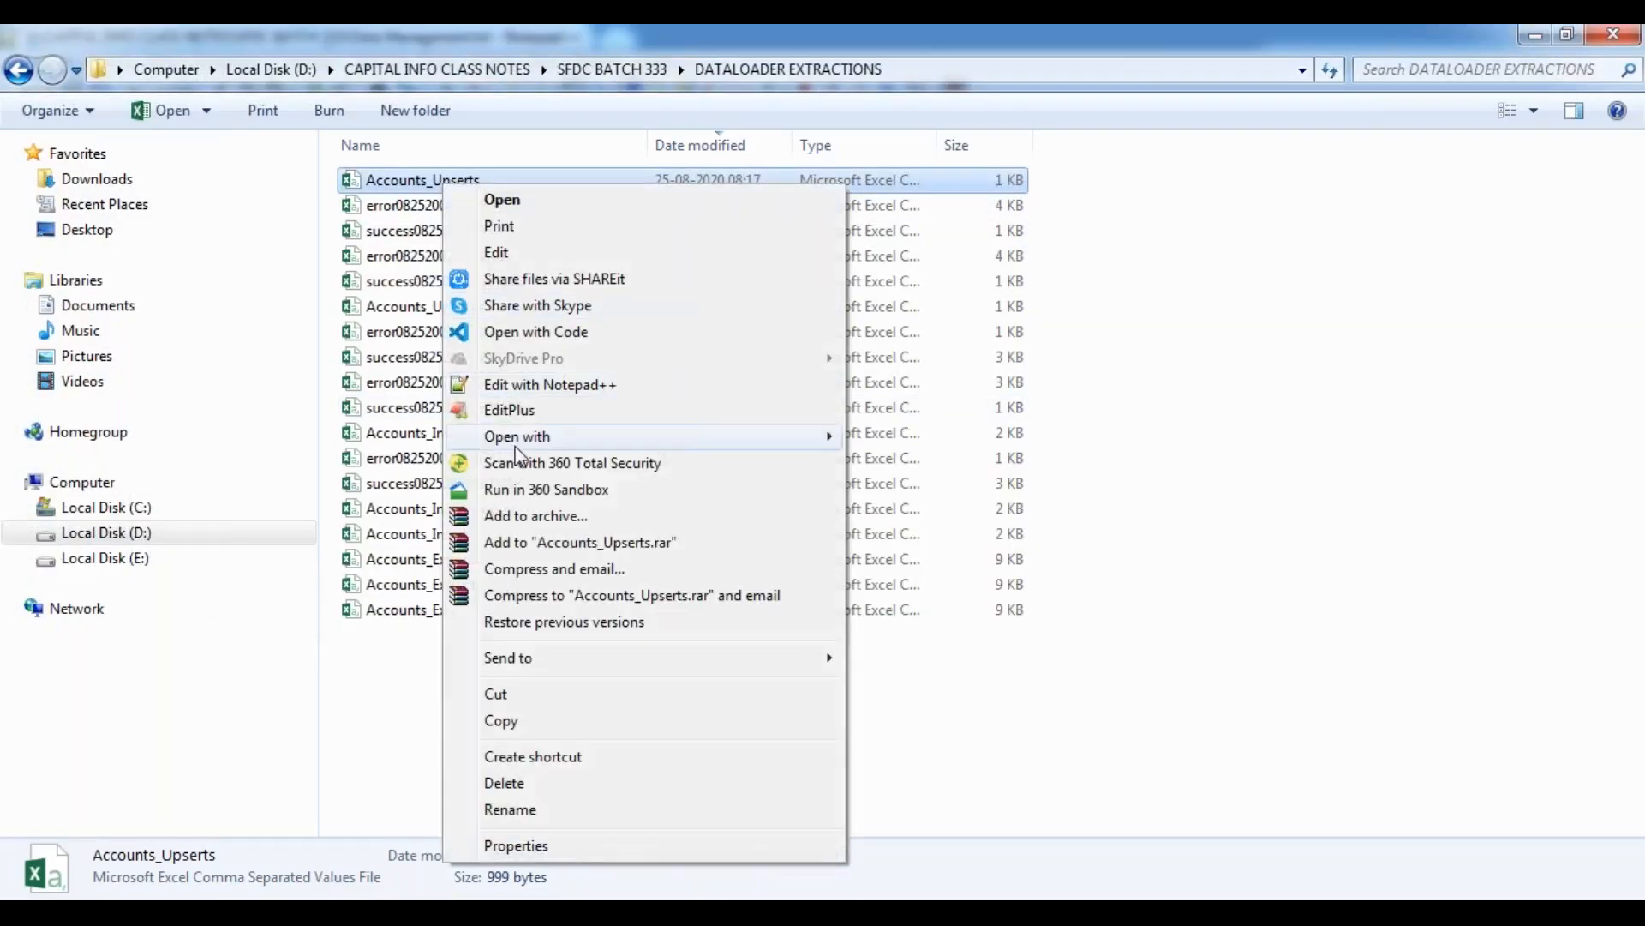
{"action": "left_click", "coordinate": [354, 667]}
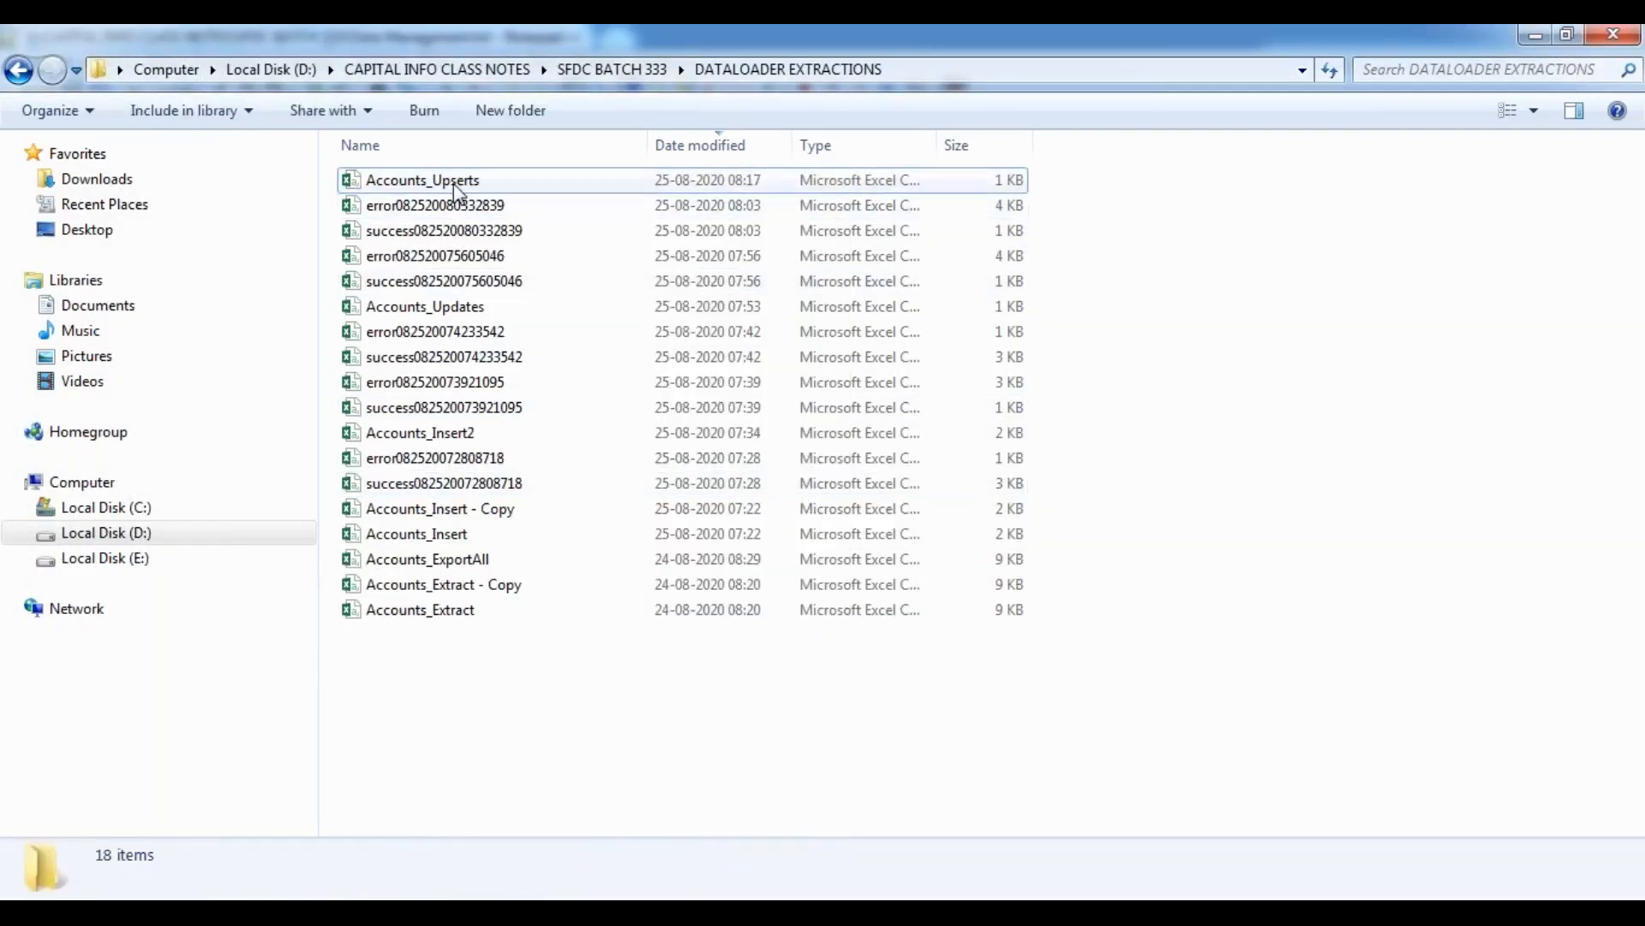
{"action": "double_click", "coordinate": [454, 183]}
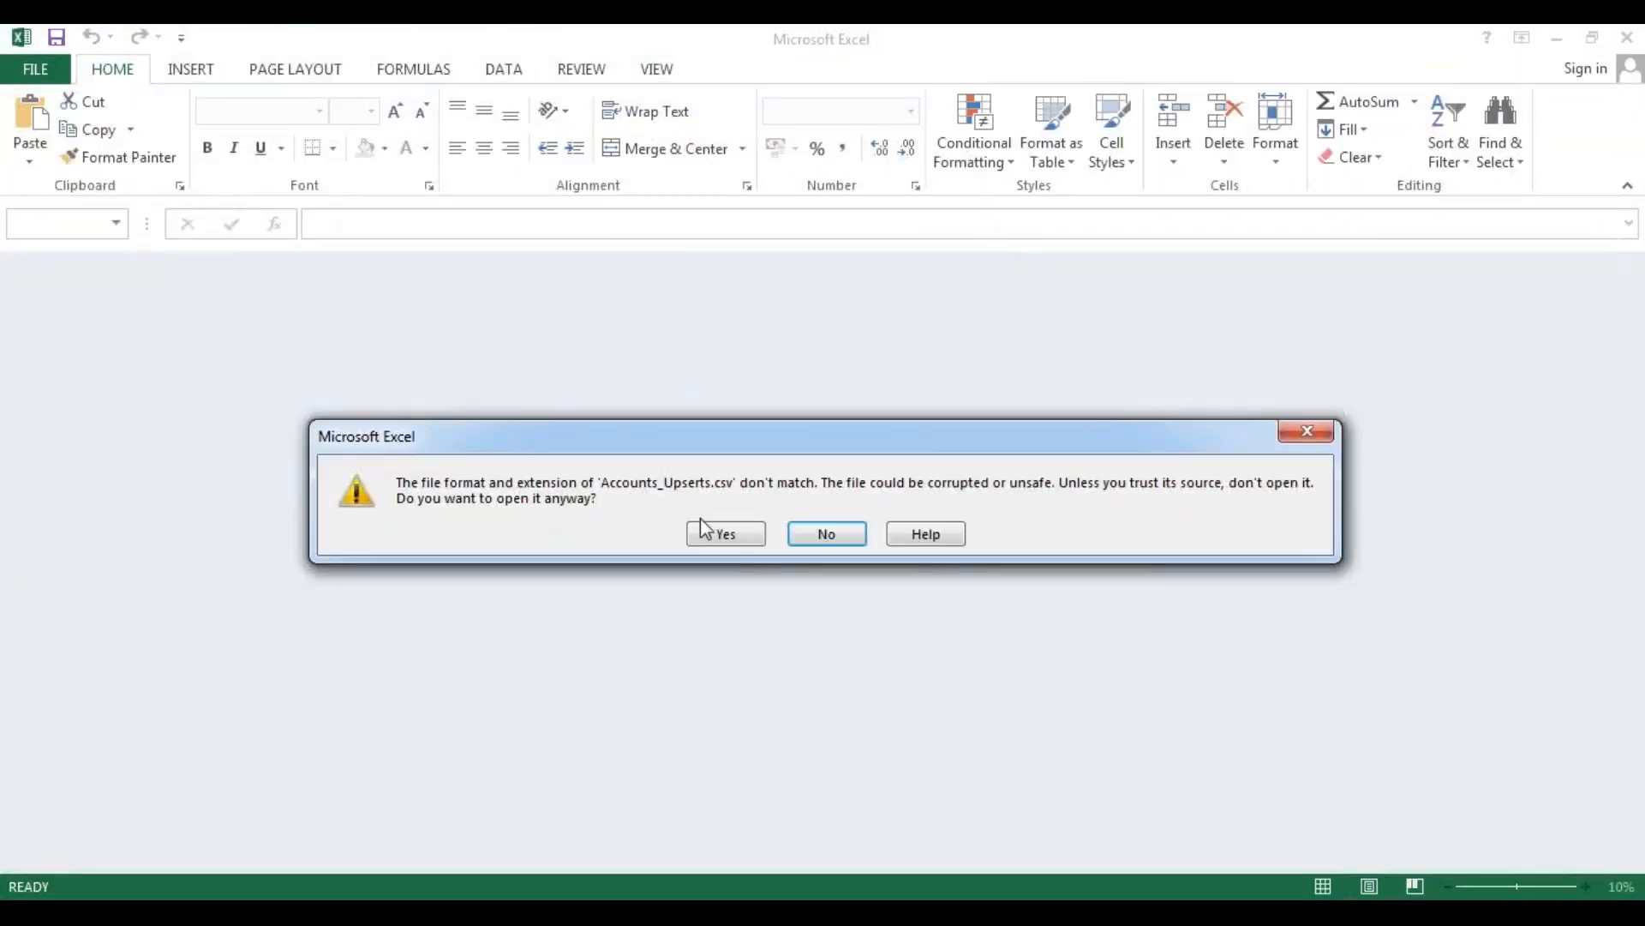
{"action": "left_click", "coordinate": [726, 534]}
{"action": "left_click", "coordinate": [778, 538]}
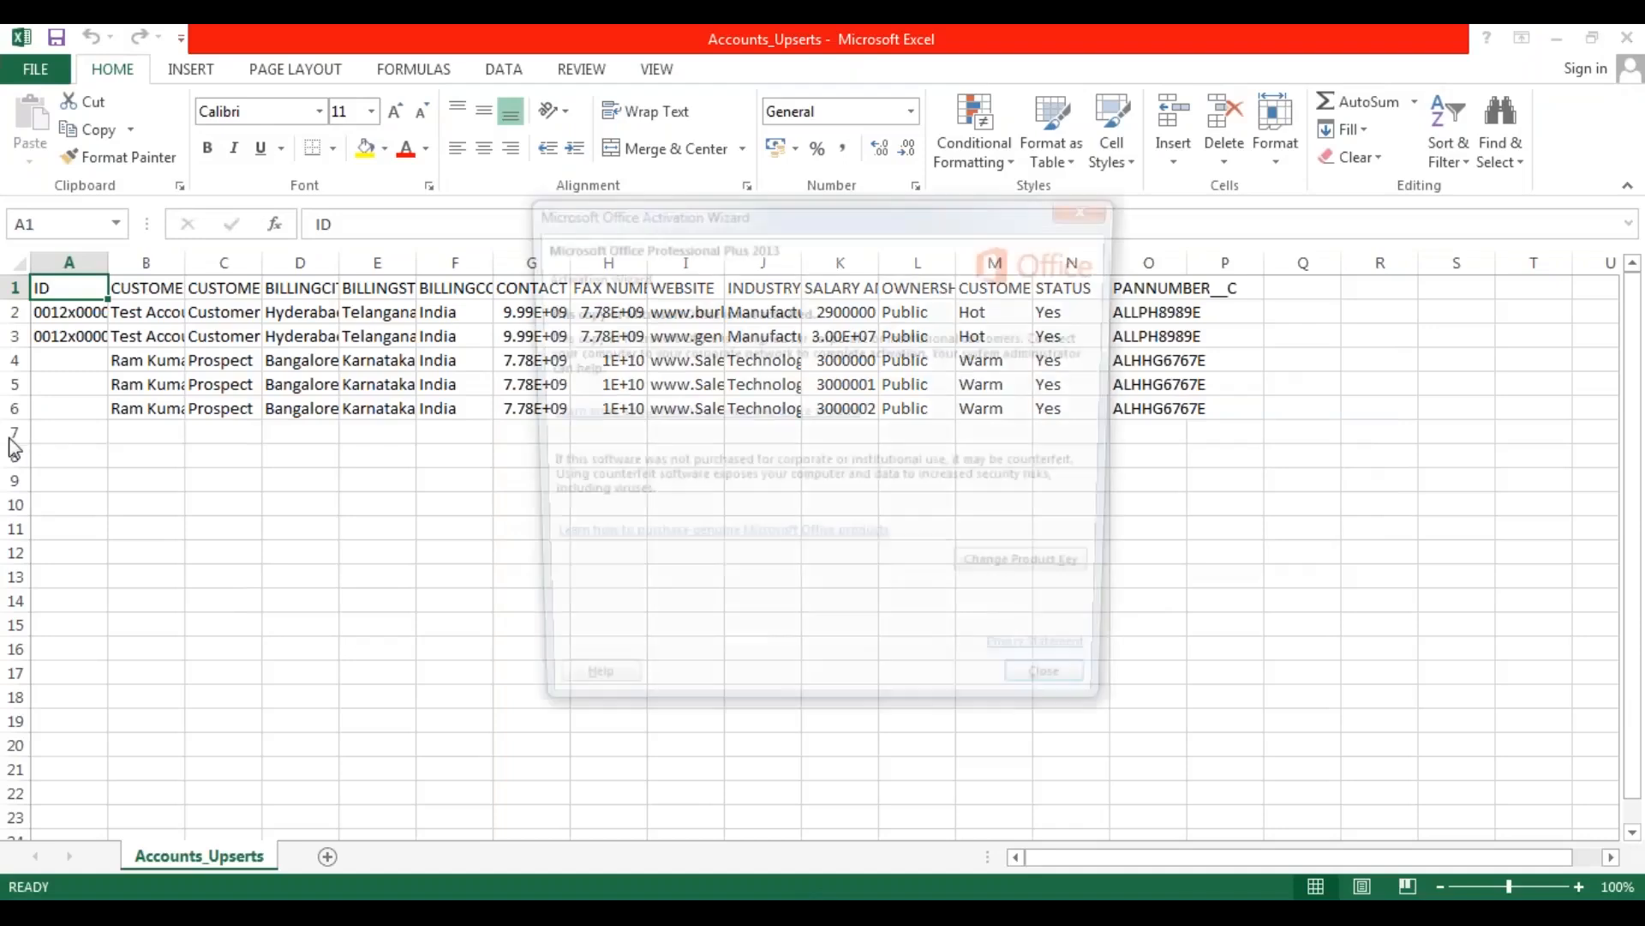
{"action": "left_click", "coordinate": [1067, 700]}
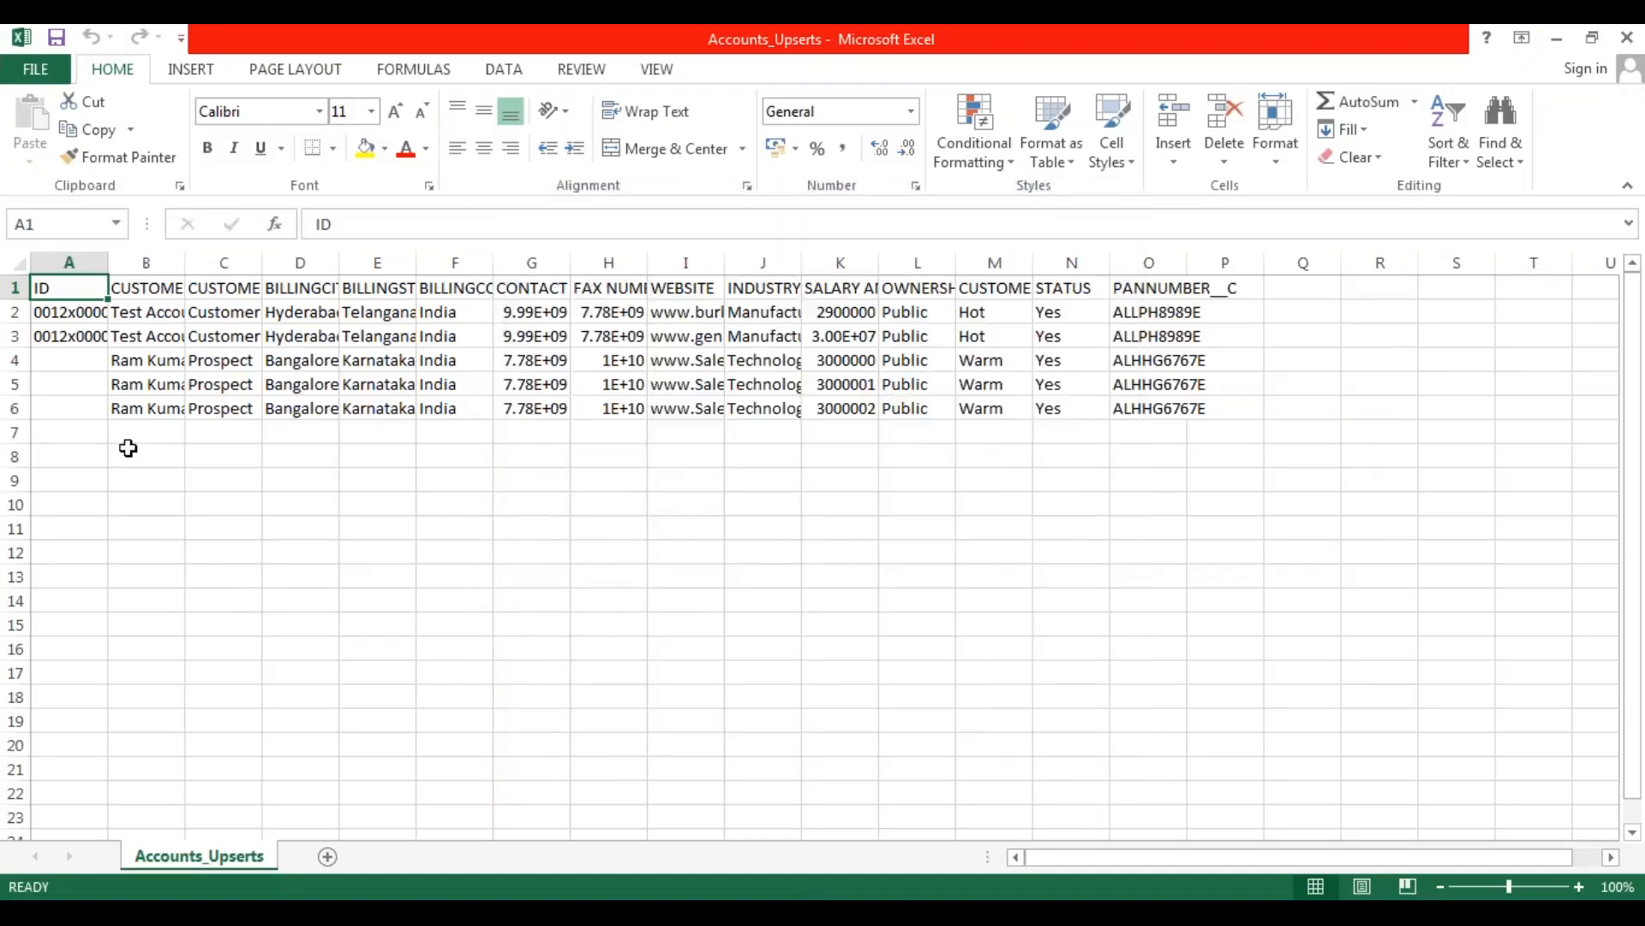
Delete the blank rows 7 to 11 below the account records in the sheet.
{"action": "left_click", "coordinate": [17, 430]}
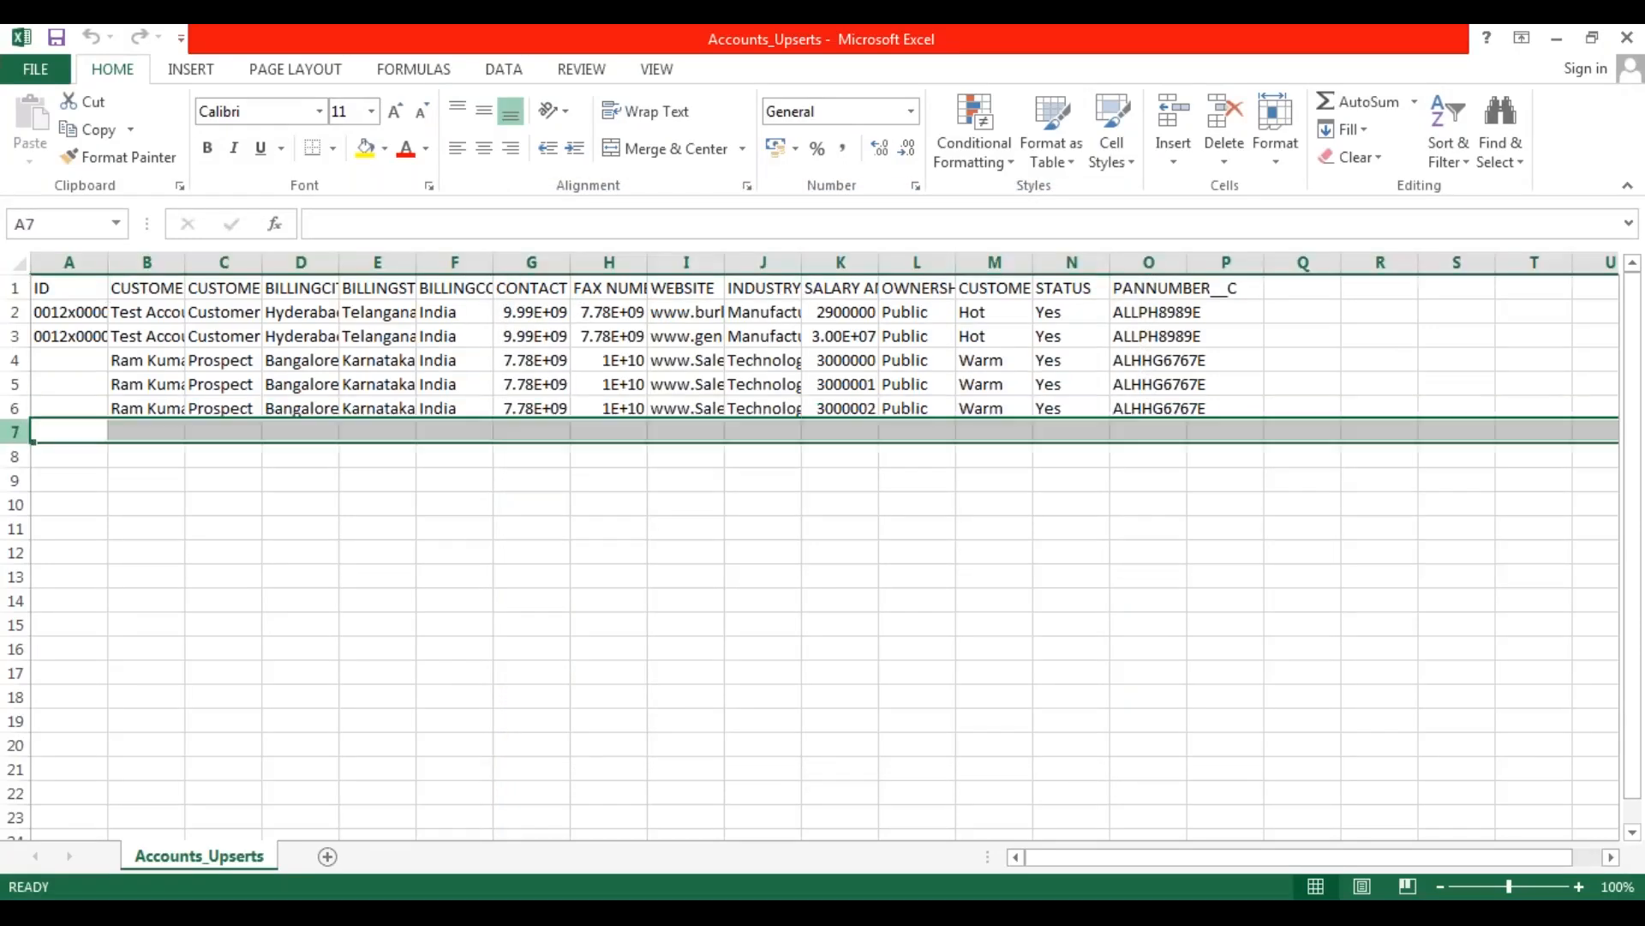
{"action": "left_click", "coordinate": [17, 530], "text": "shift"}
{"action": "right_click", "coordinate": [15, 460]}
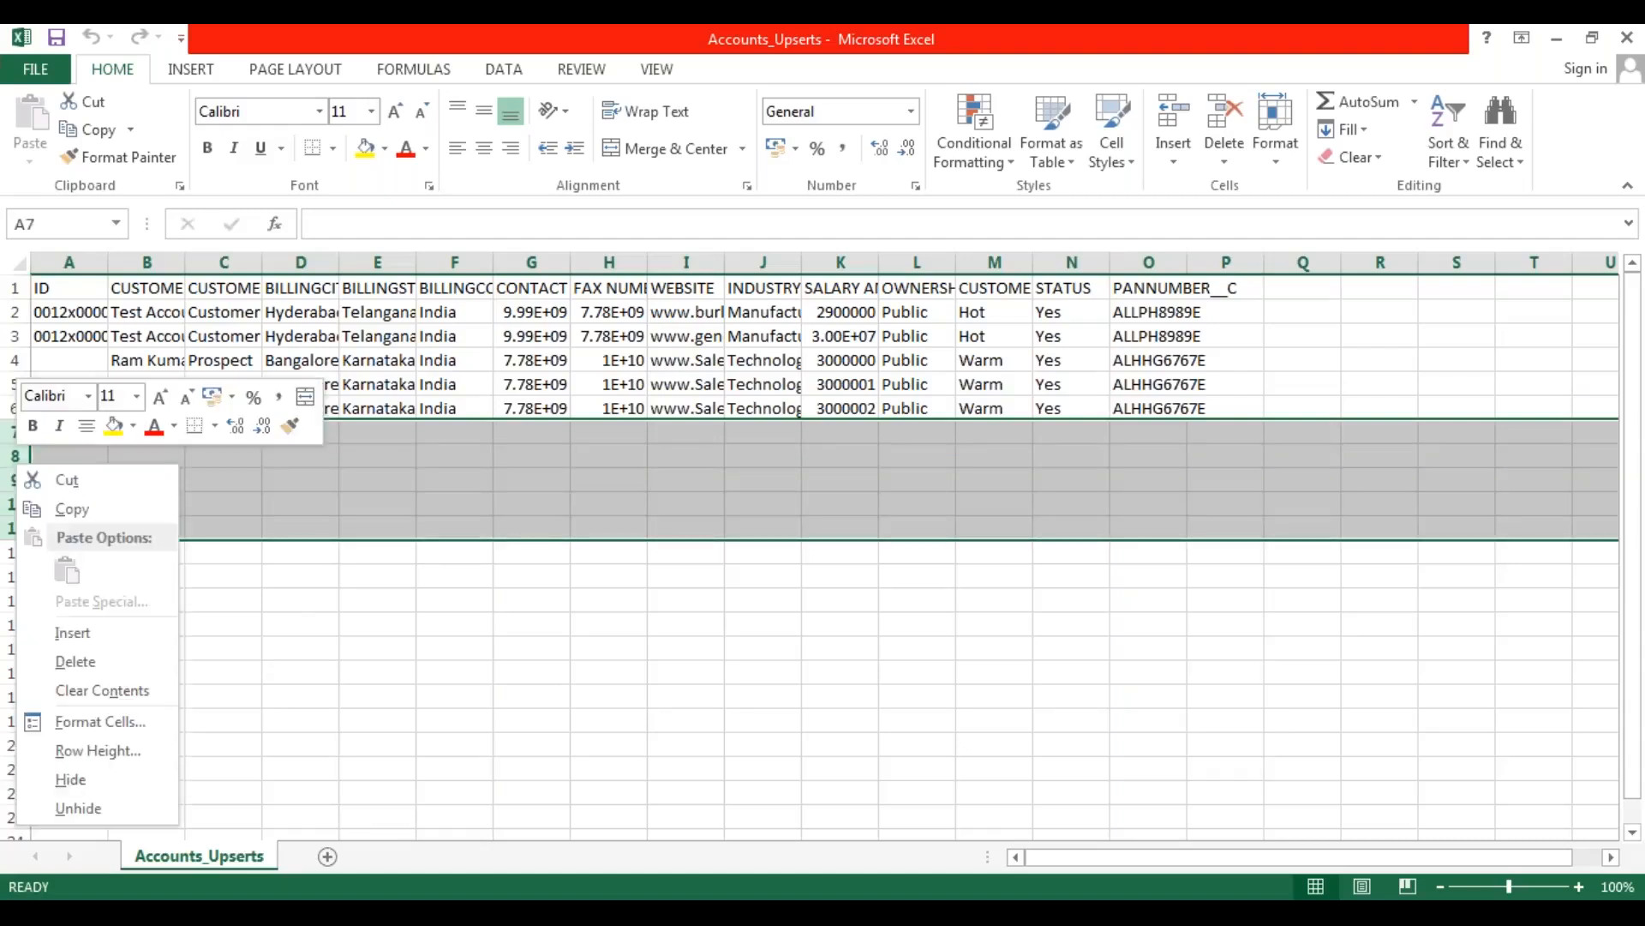
{"action": "left_click", "coordinate": [76, 661]}
{"action": "left_click", "coordinate": [223, 576]}
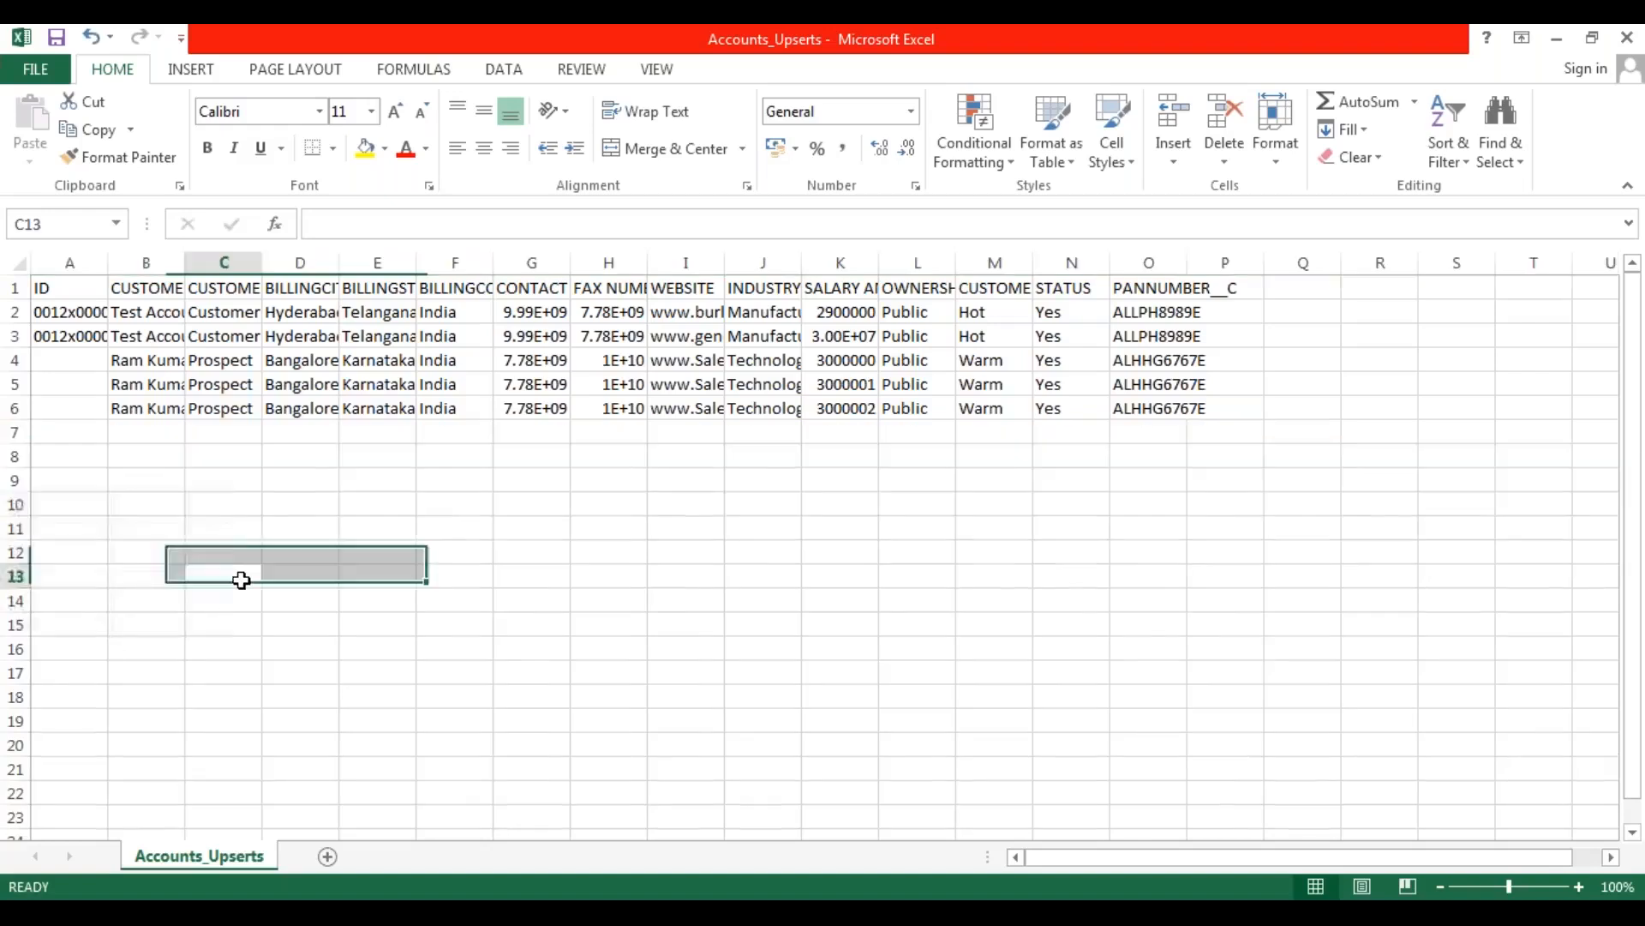
Save the Accounts_Upserts workbook, keeping the CSV format.
{"action": "left_click", "coordinate": [41, 73]}
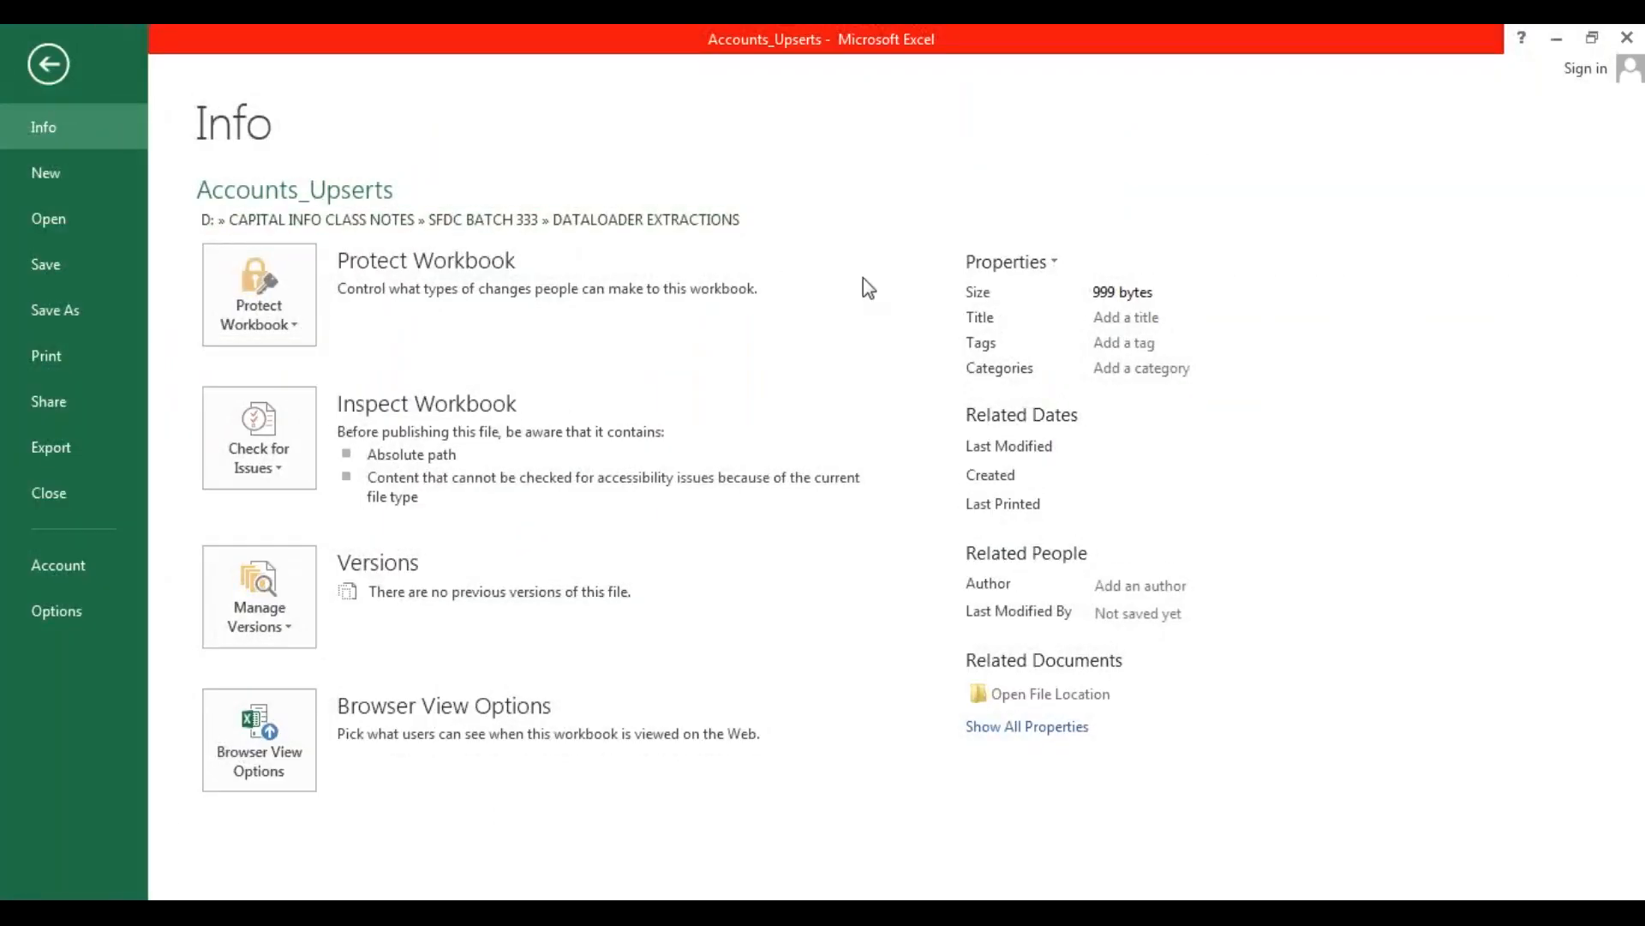
{"action": "left_click", "coordinate": [42, 58]}
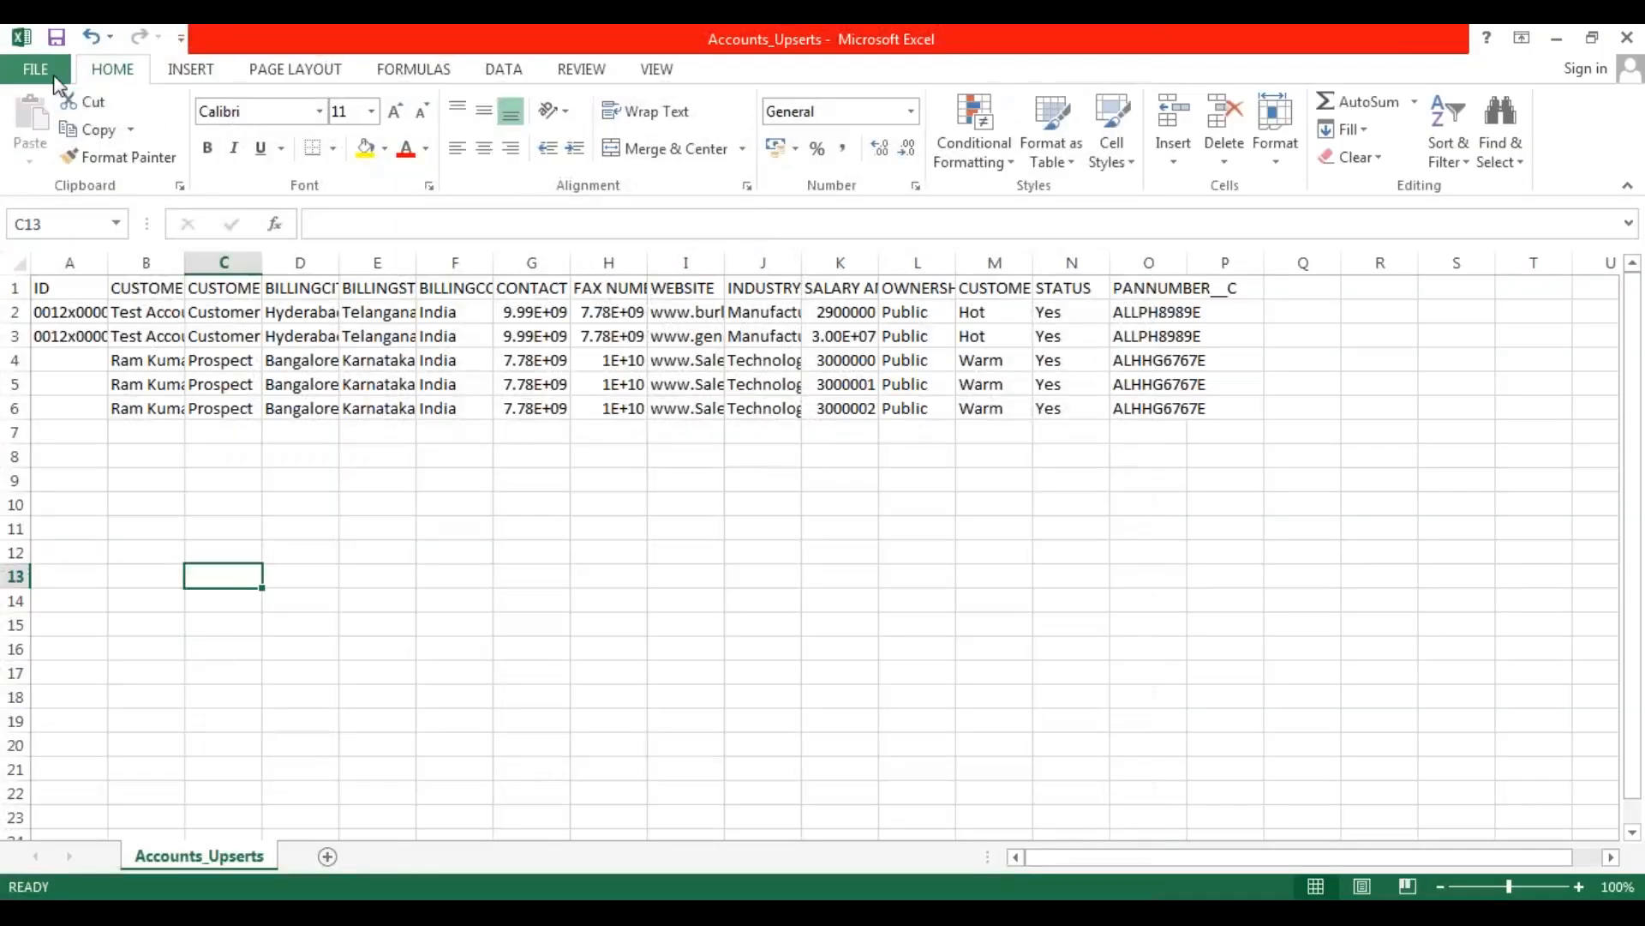
{"action": "left_click", "coordinate": [56, 37]}
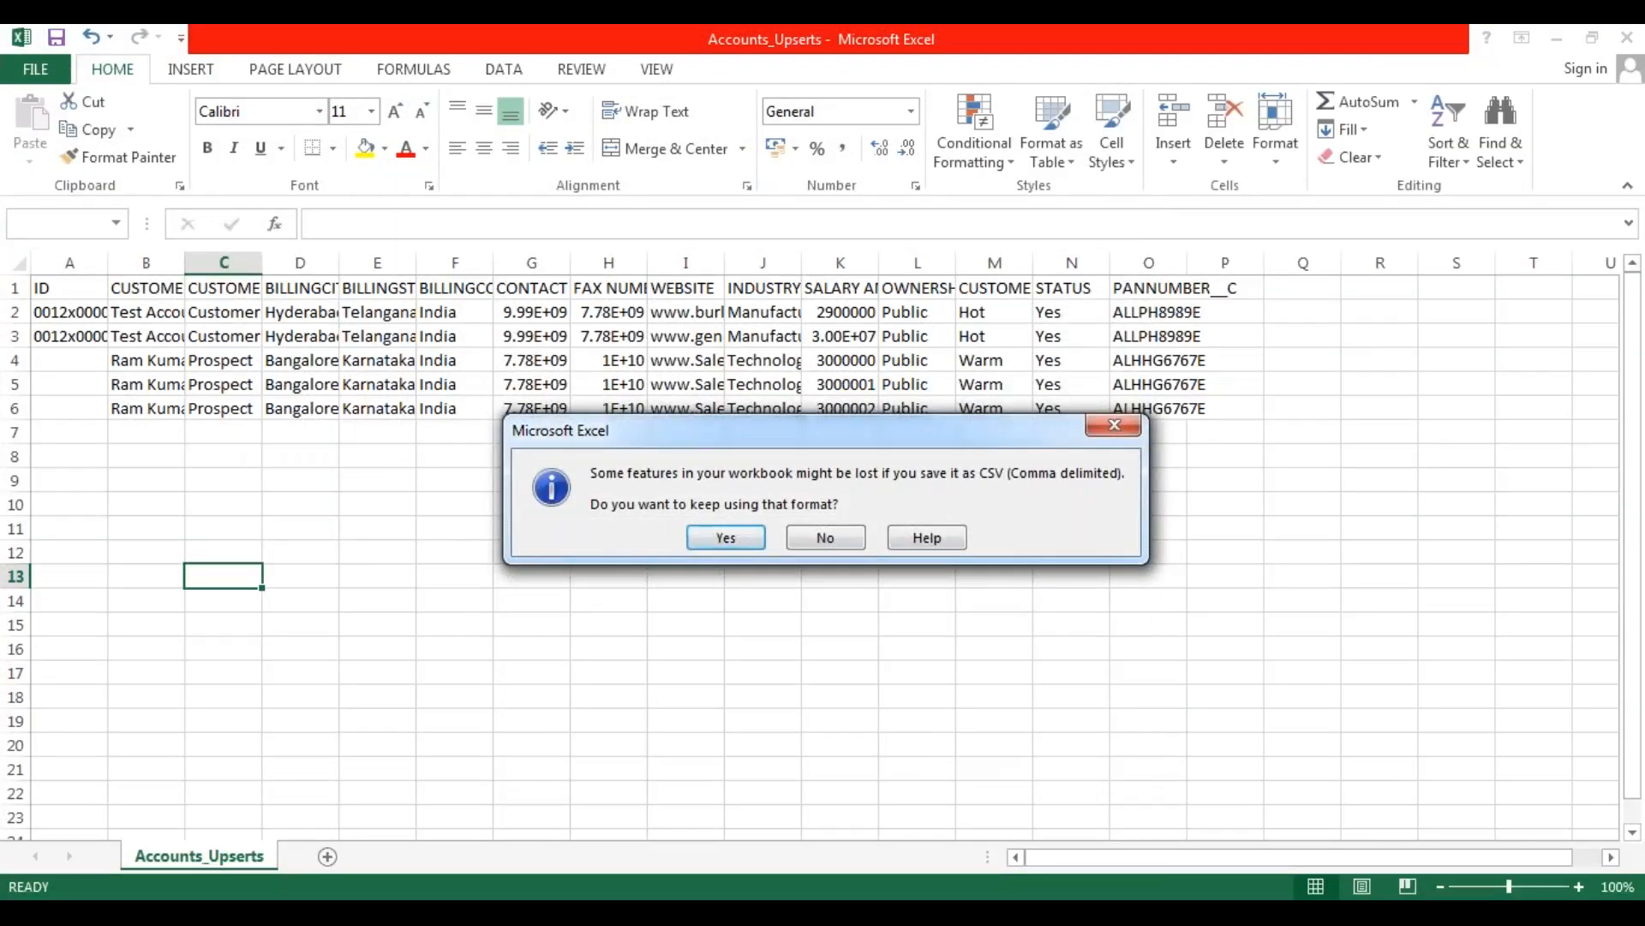
{"action": "left_click", "coordinate": [726, 537]}
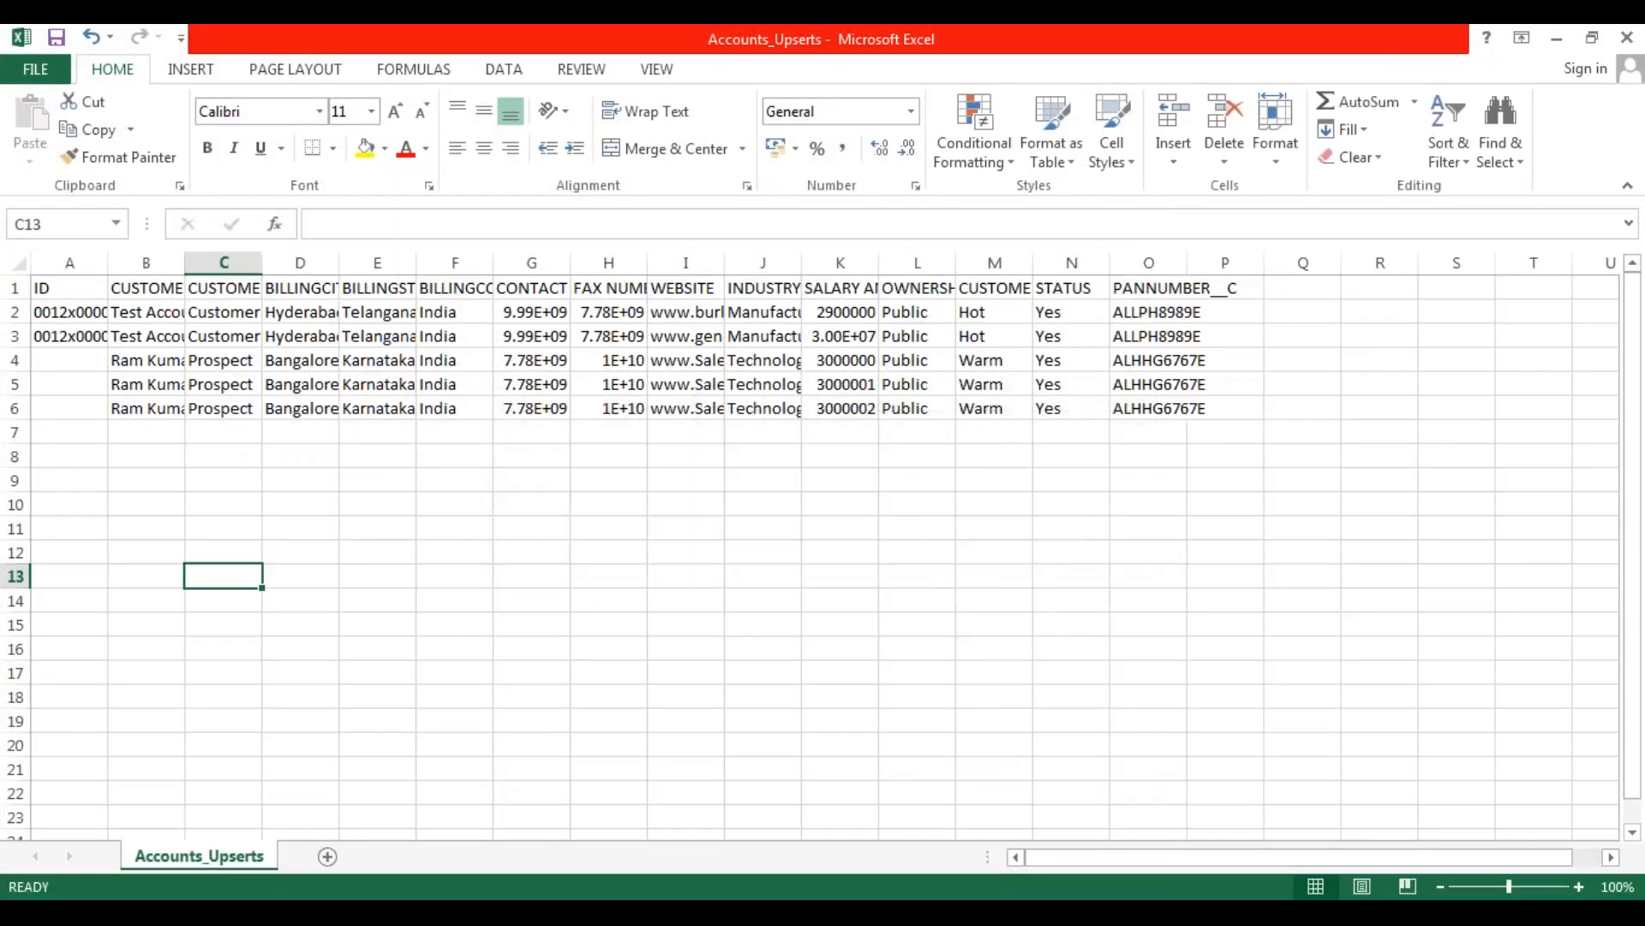
Close the workbook with its changes saved, replacing the existing Accounts_Upserts.csv and keeping the CSV format.
{"action": "left_click", "coordinate": [1627, 37]}
{"action": "left_click", "coordinate": [720, 505]}
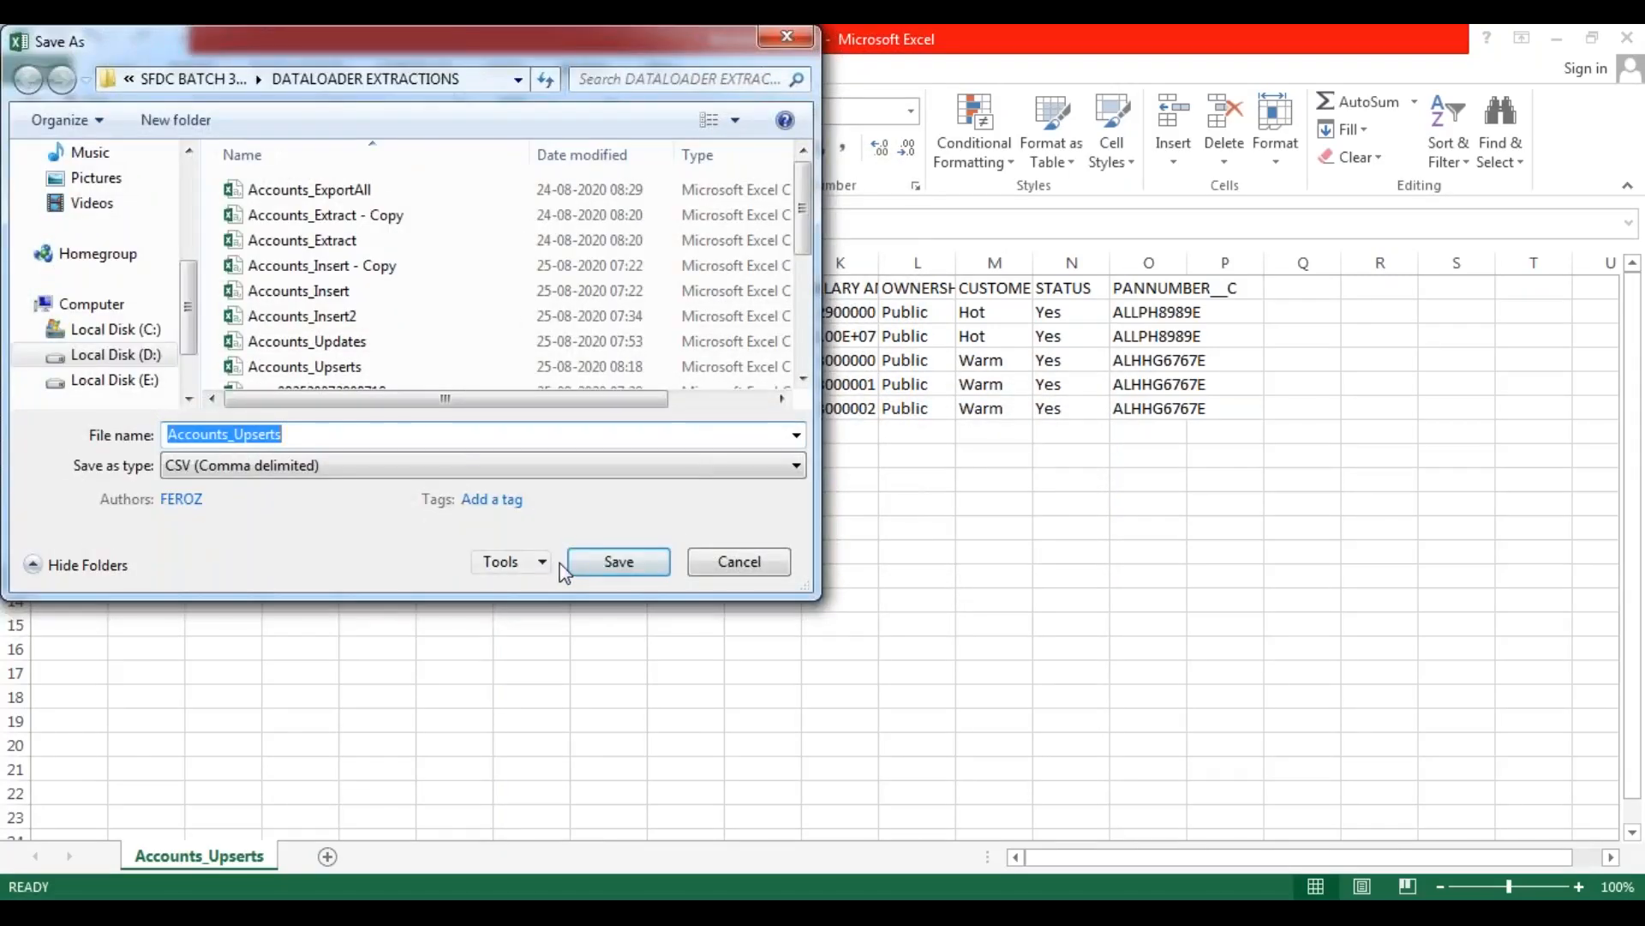
{"action": "left_click", "coordinate": [610, 561]}
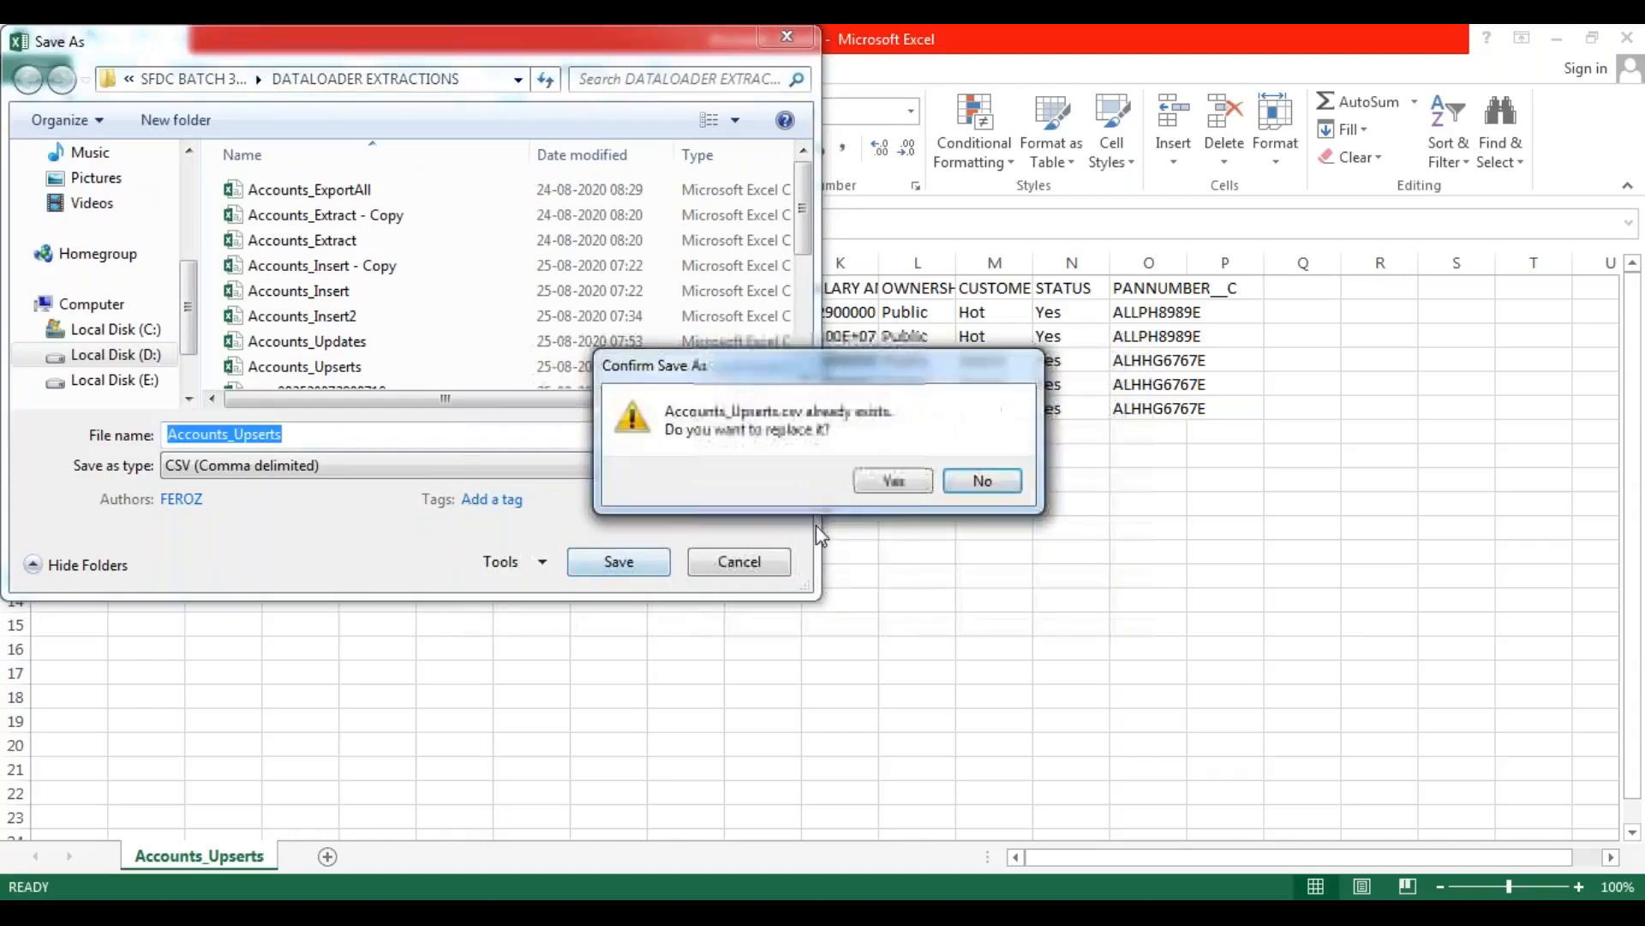
{"action": "left_click", "coordinate": [916, 489]}
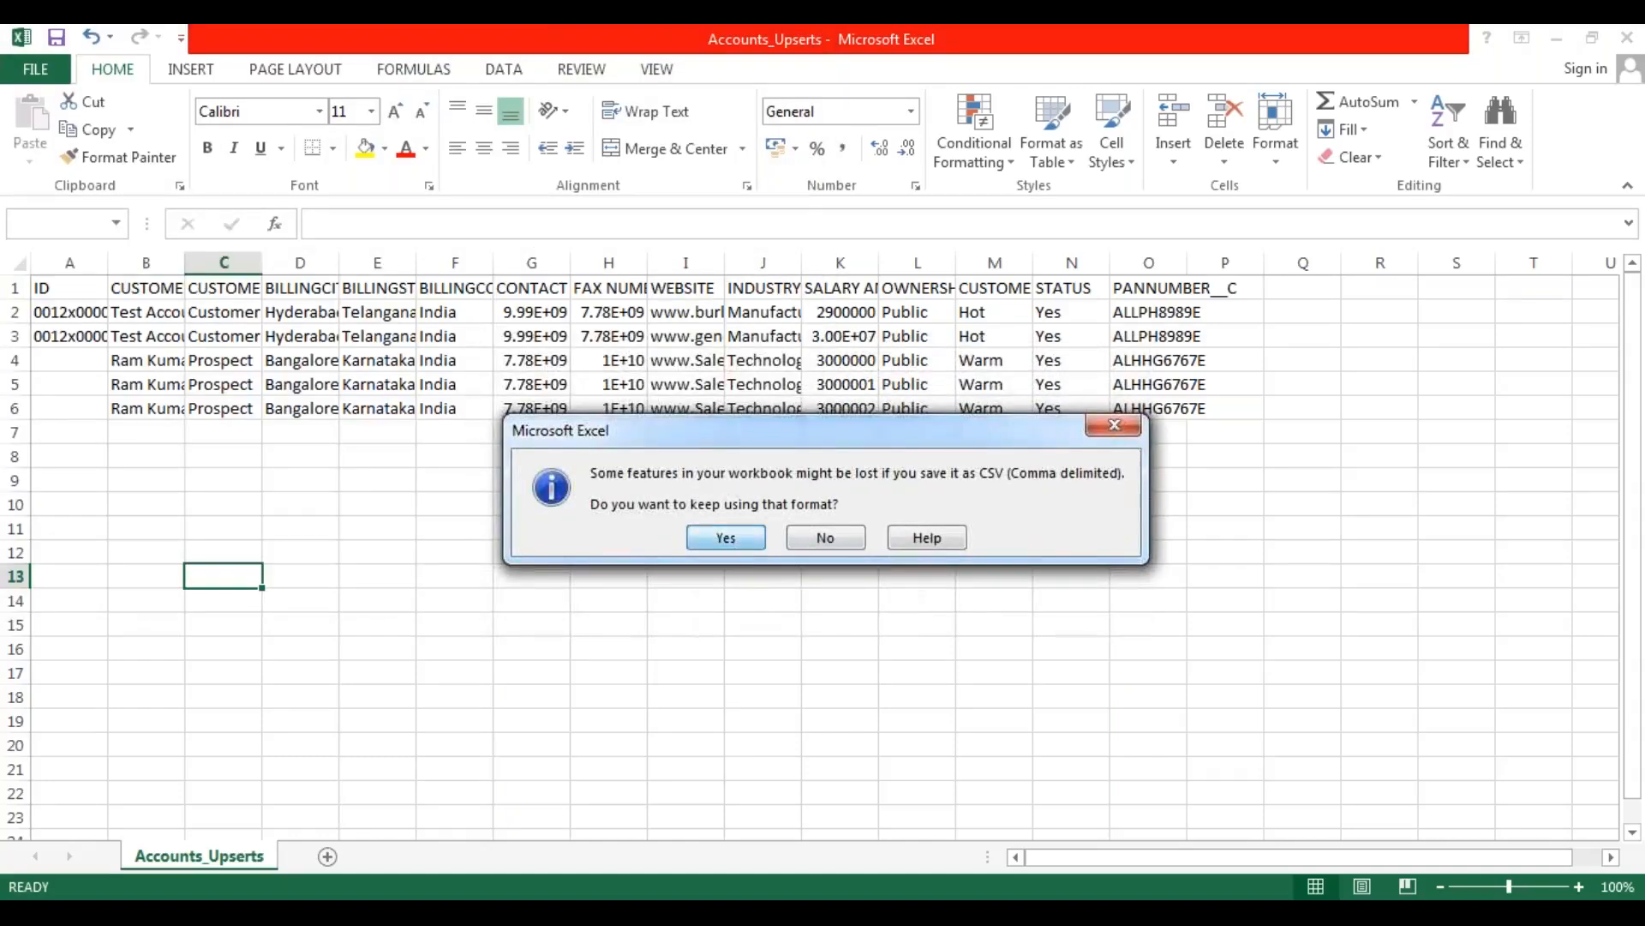
{"action": "left_click", "coordinate": [726, 538]}
{"action": "left_click", "coordinate": [506, 772]}
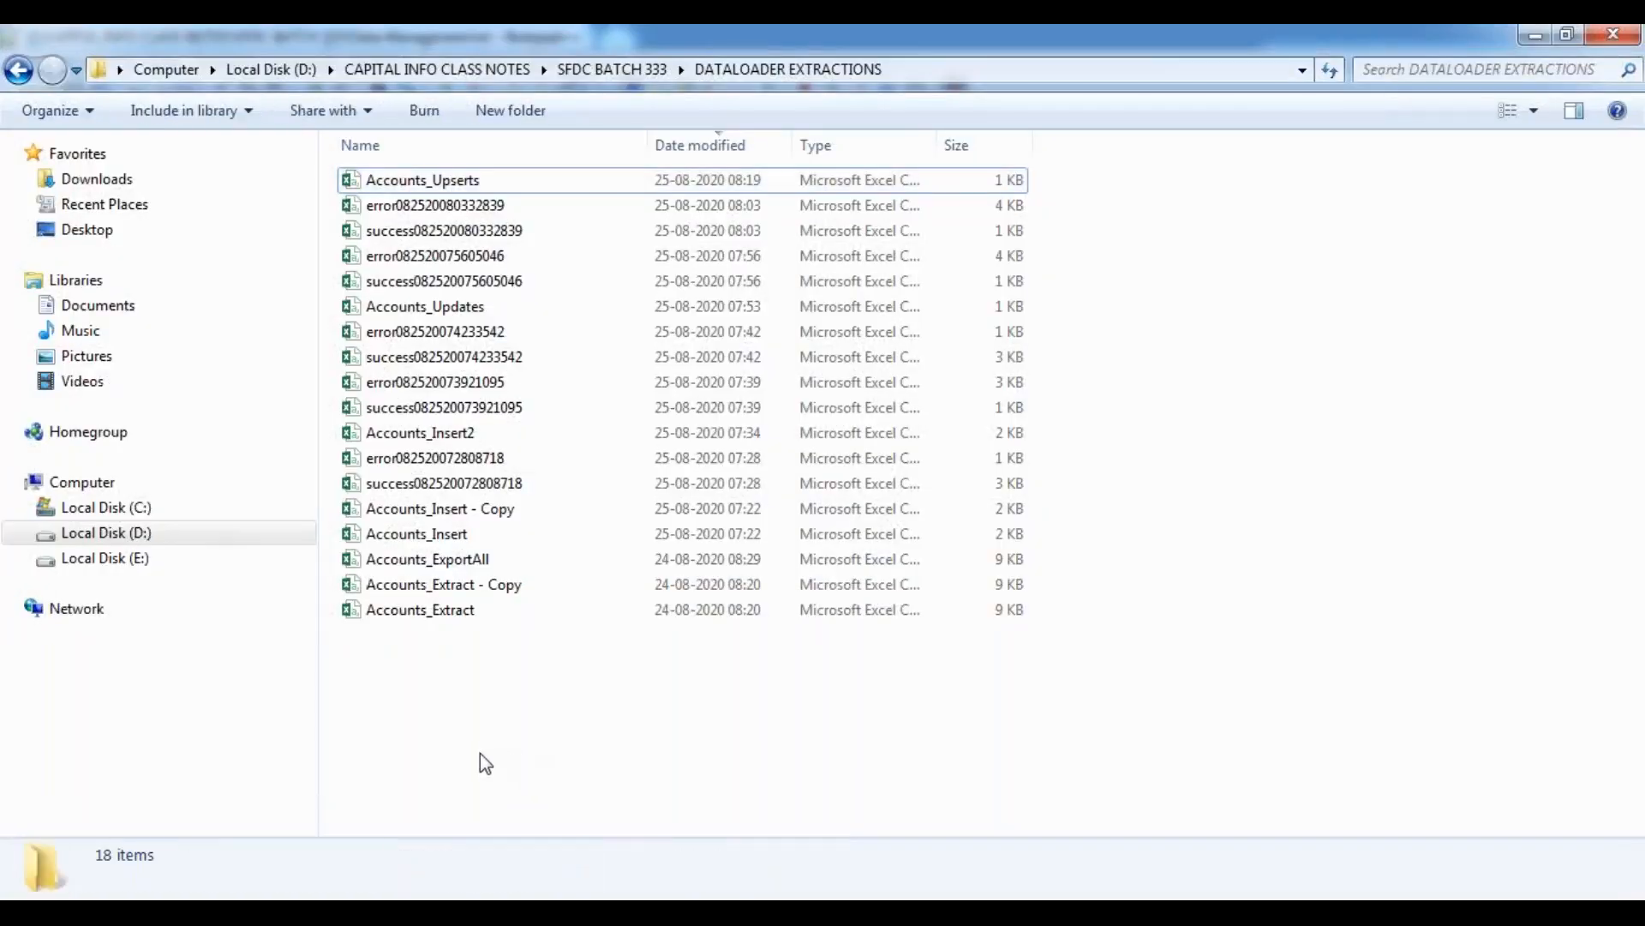
Switch to Data Loader, start an upsert on the Account object with Accounts_Upserts.csv, and accept the data selection.
{"action": "left_click", "coordinate": [703, 912]}
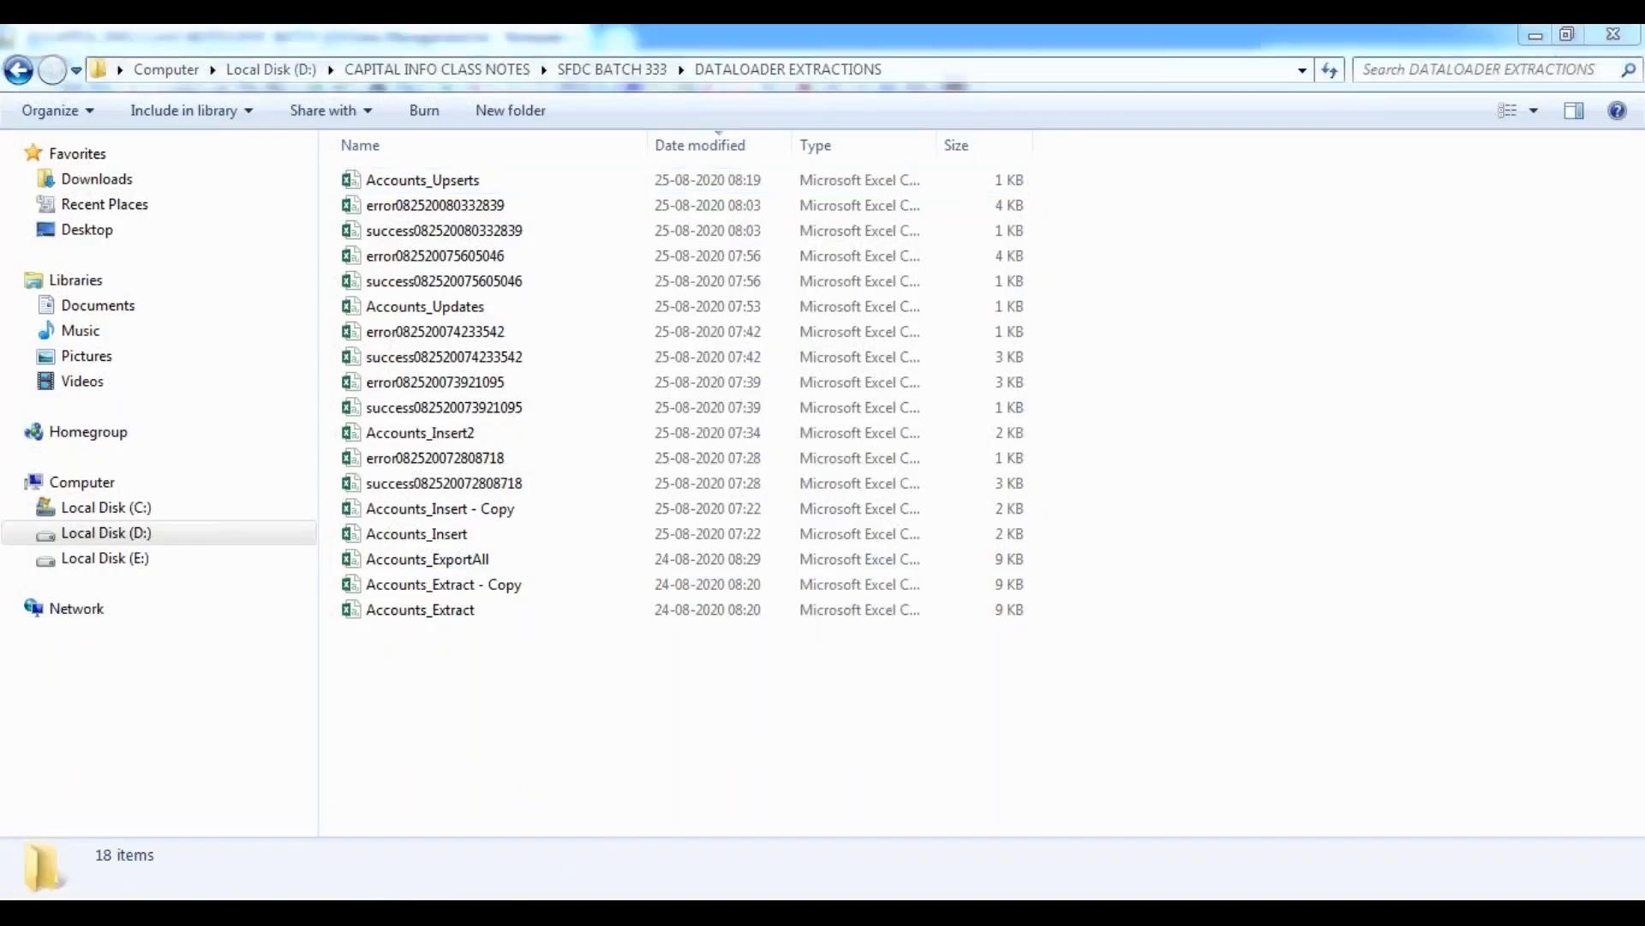
{"action": "left_click", "coordinate": [567, 477]}
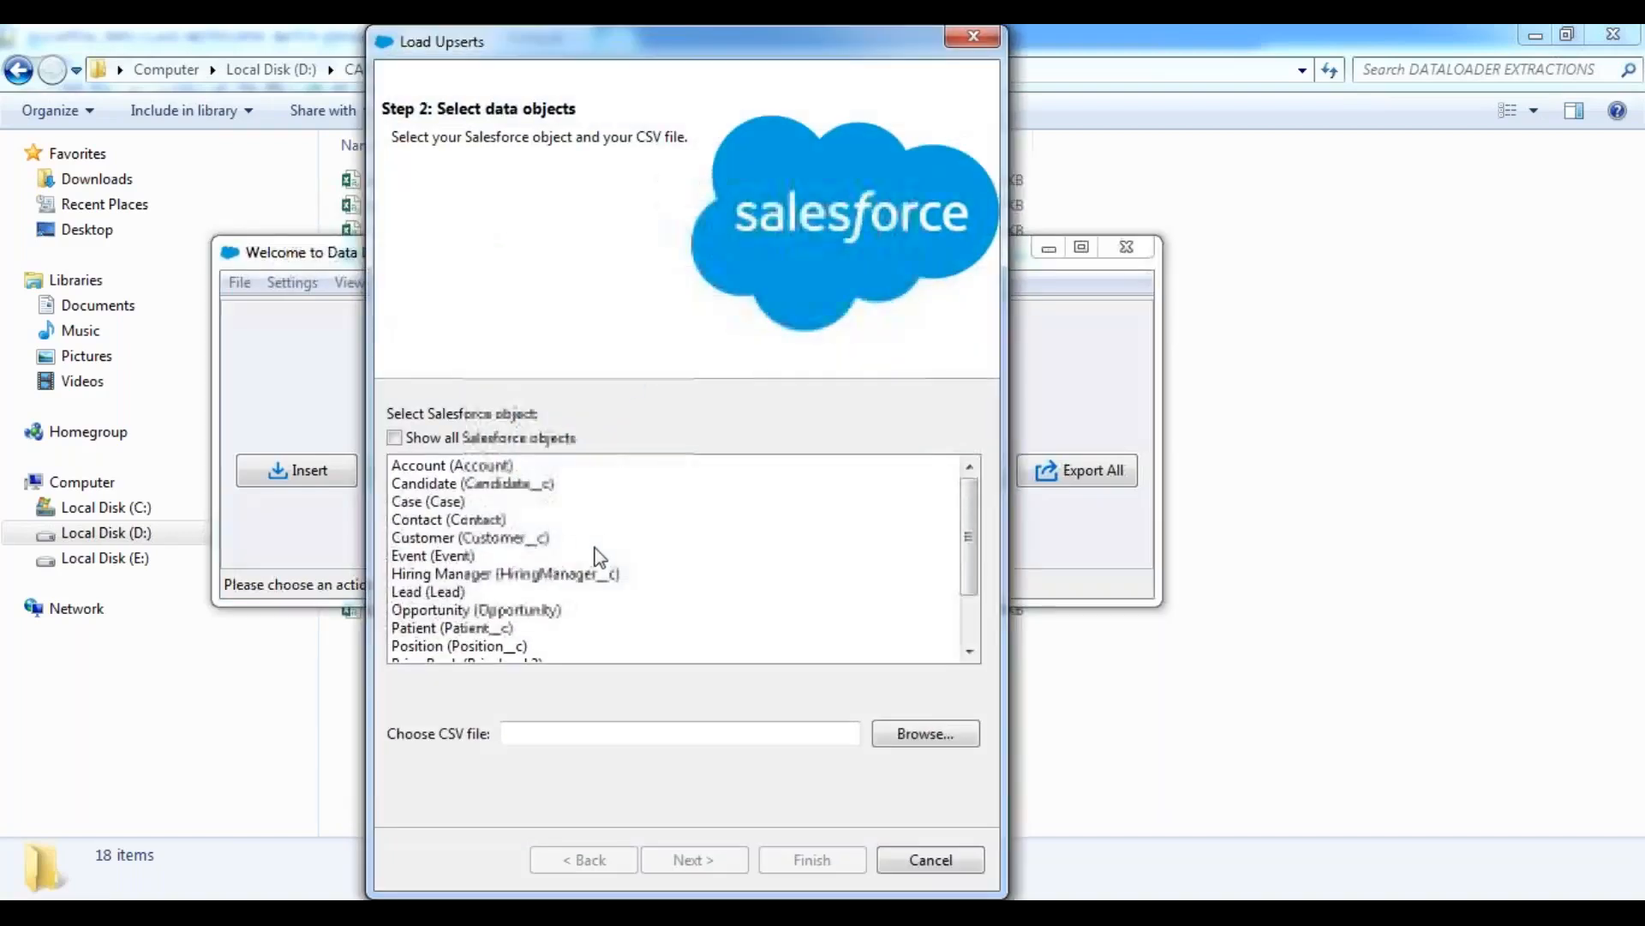
{"action": "left_click", "coordinate": [903, 737]}
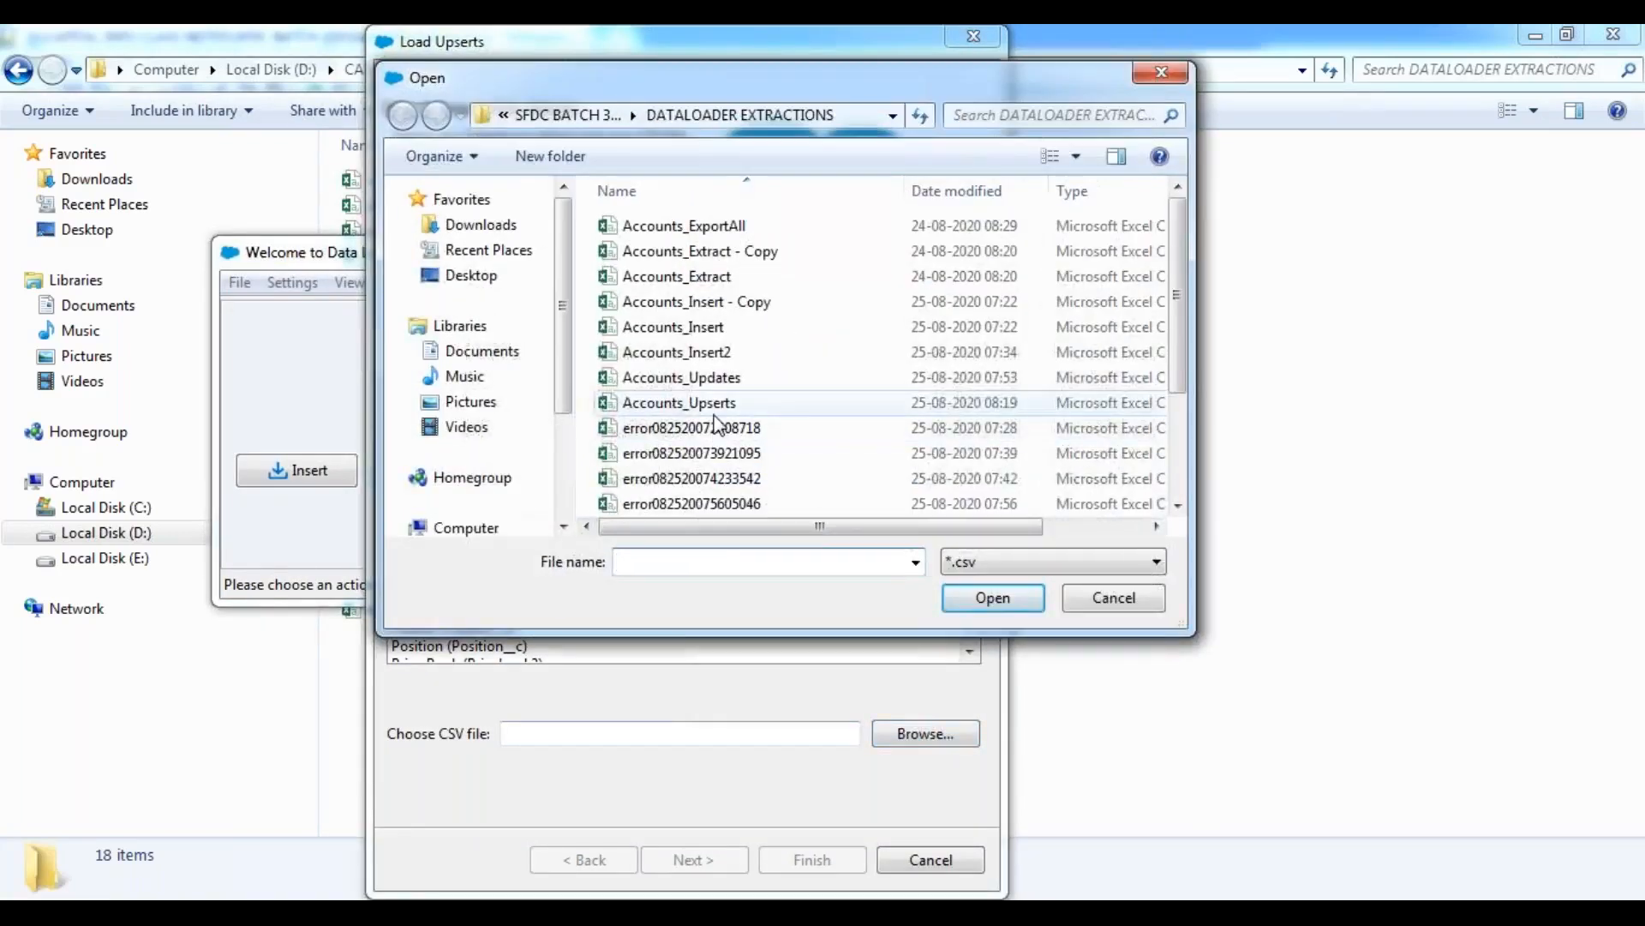
{"action": "left_click", "coordinate": [719, 405]}
{"action": "left_click", "coordinate": [991, 600]}
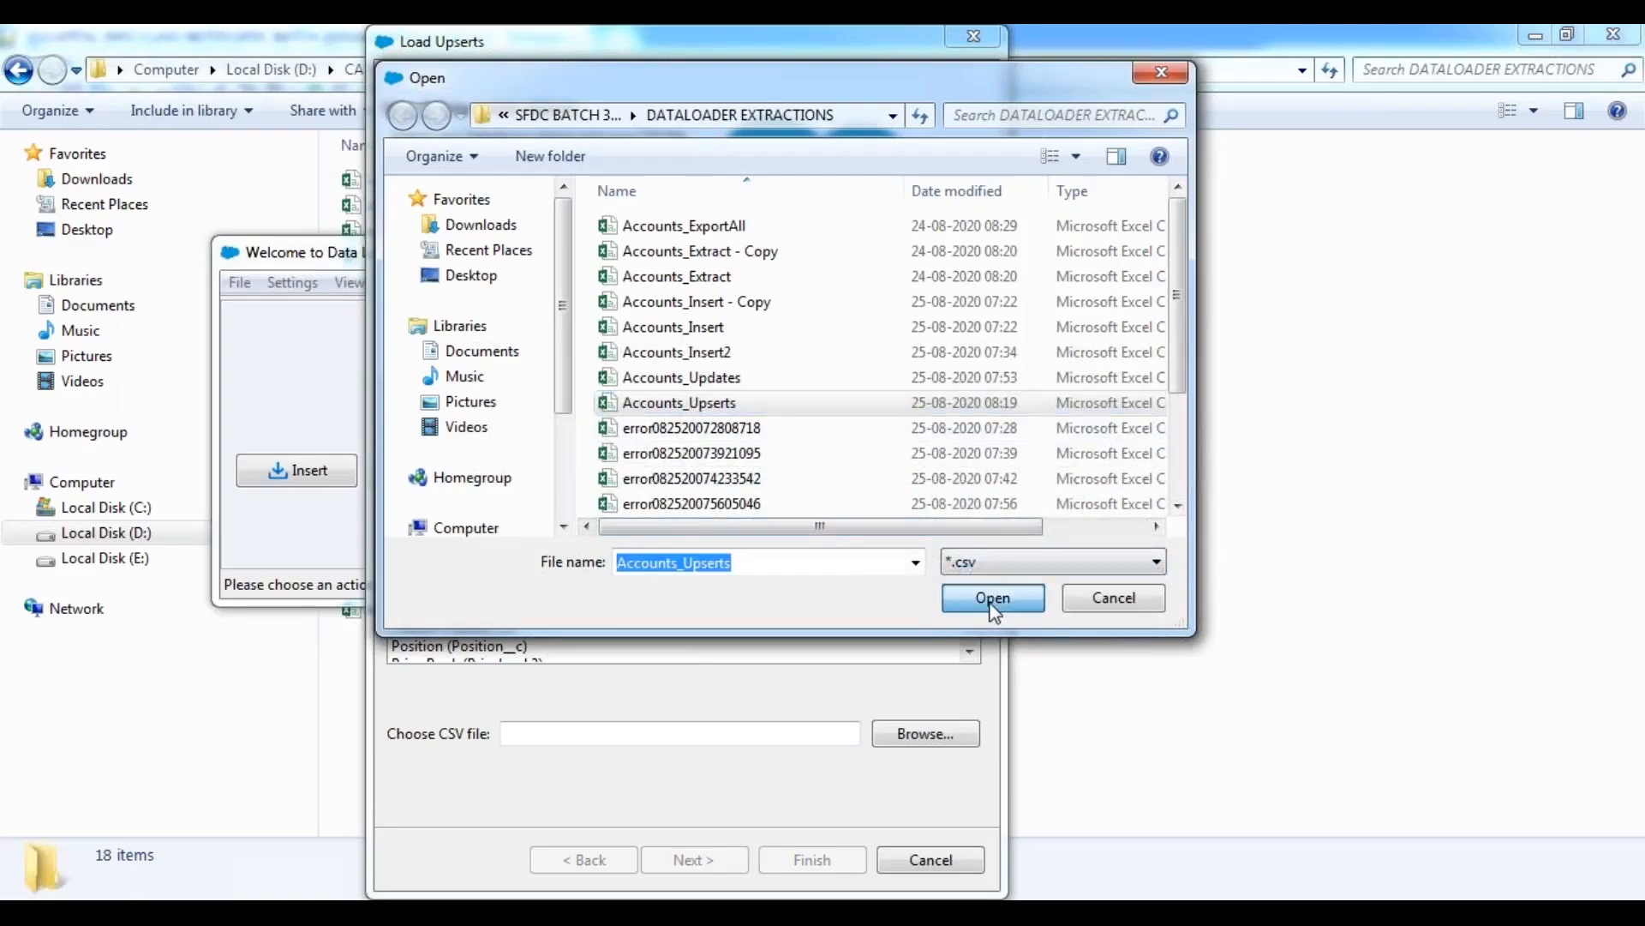
{"action": "left_click", "coordinate": [707, 859]}
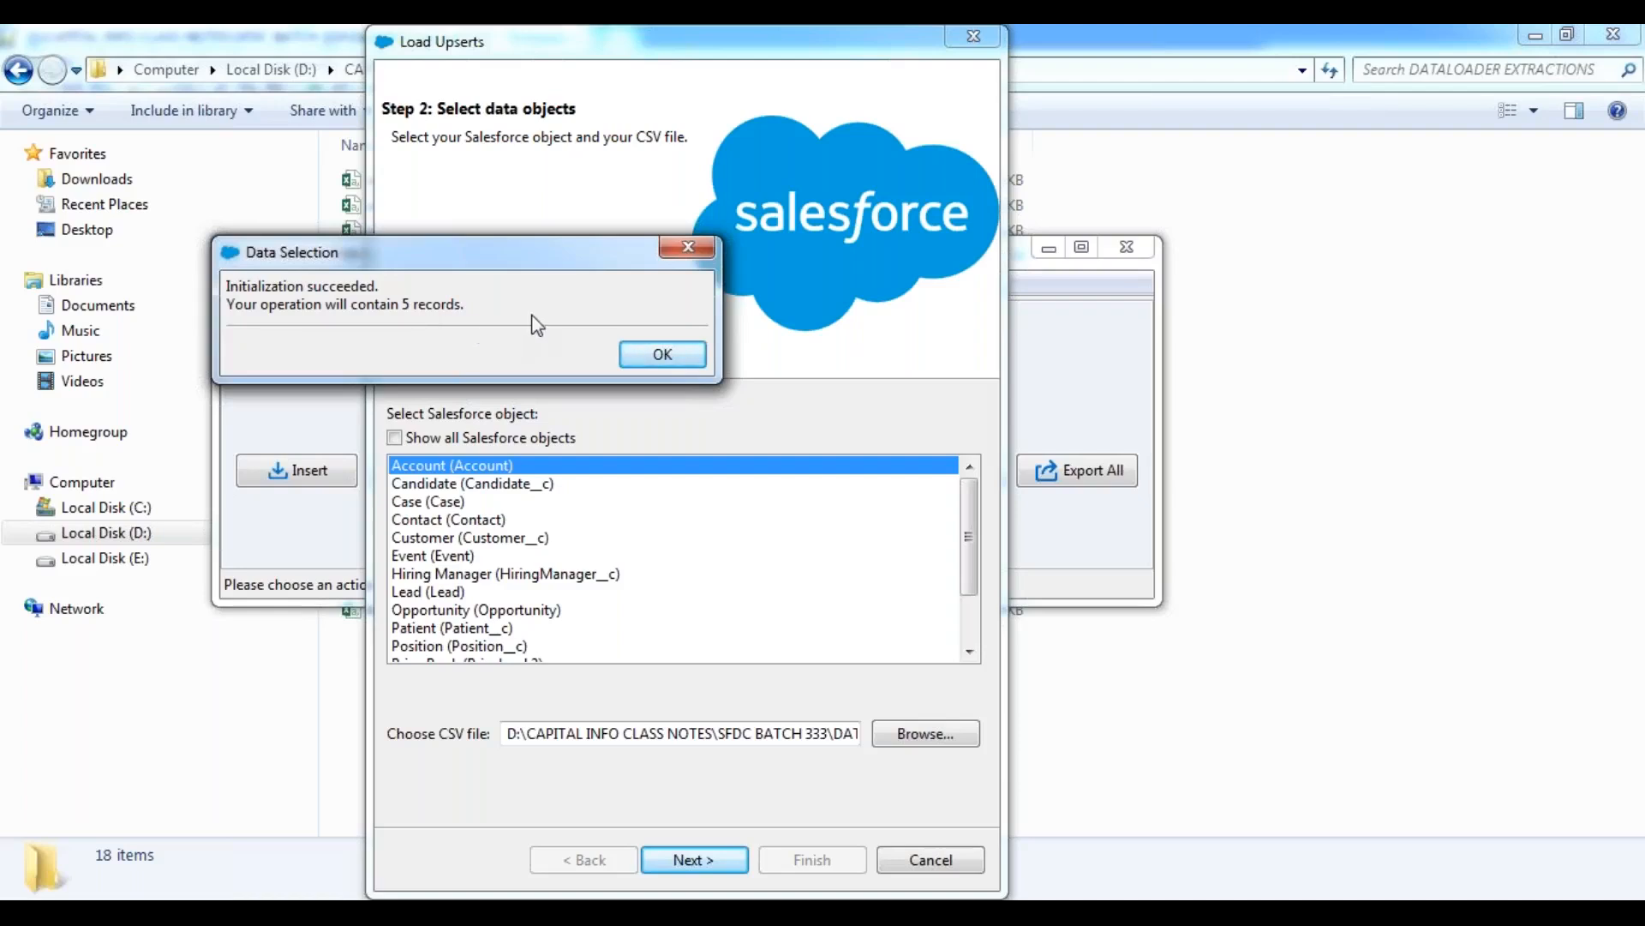
{"action": "left_click", "coordinate": [677, 357]}
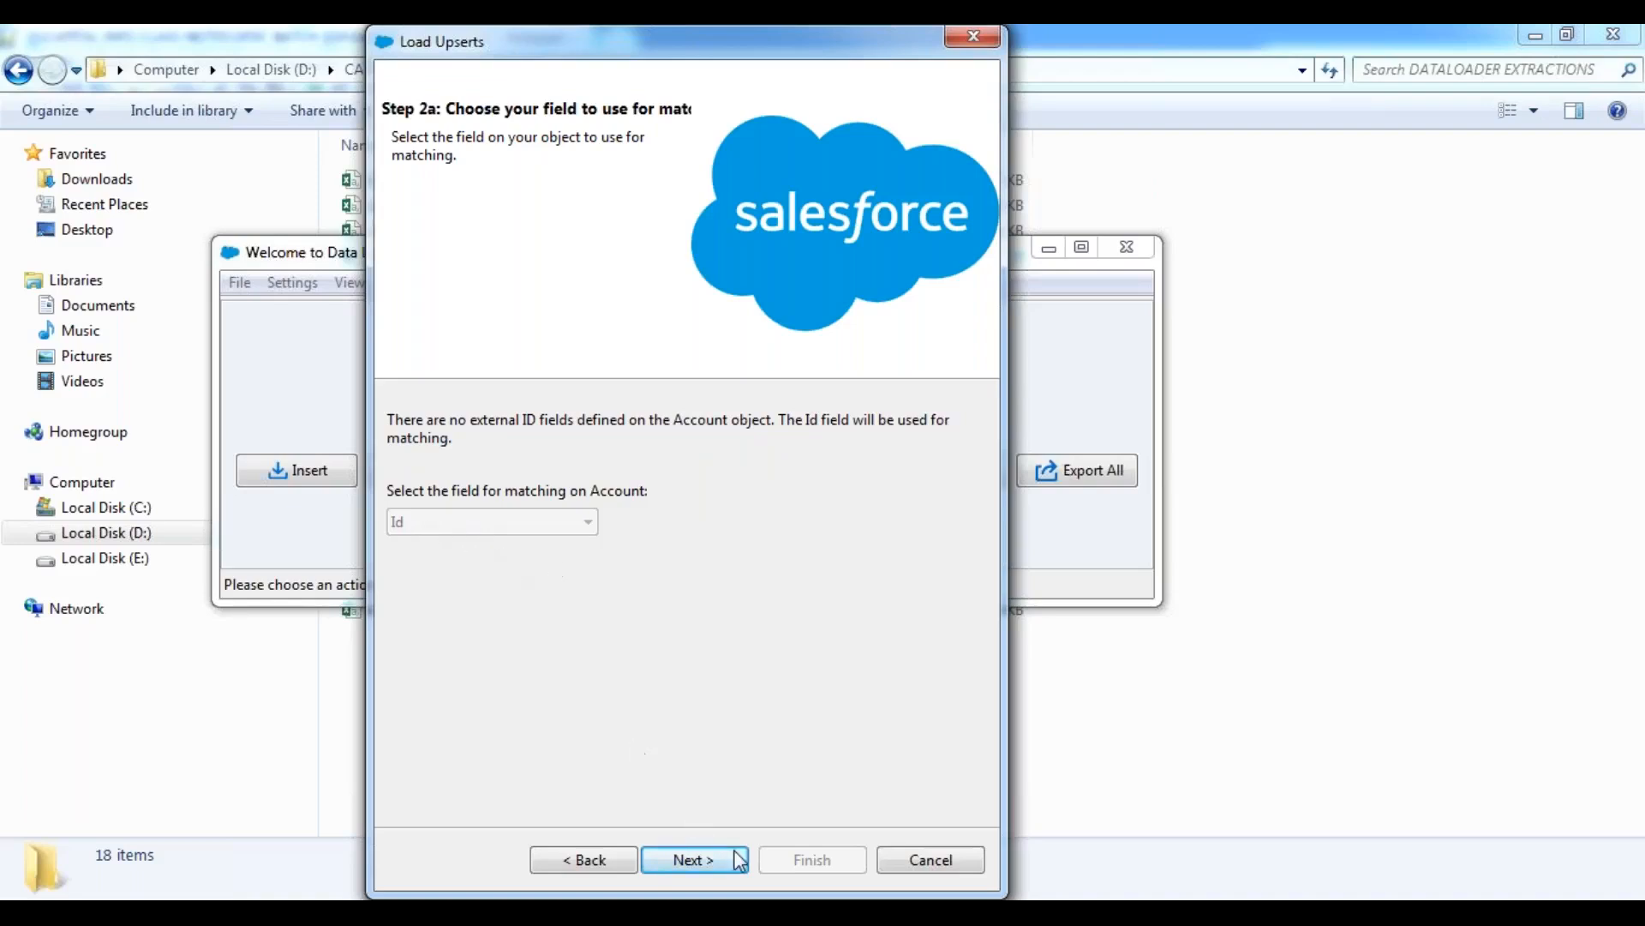
Accept Id as the matching field and auto-match the Account fields to the CSV columns in a new map.
{"action": "left_click", "coordinate": [700, 861]}
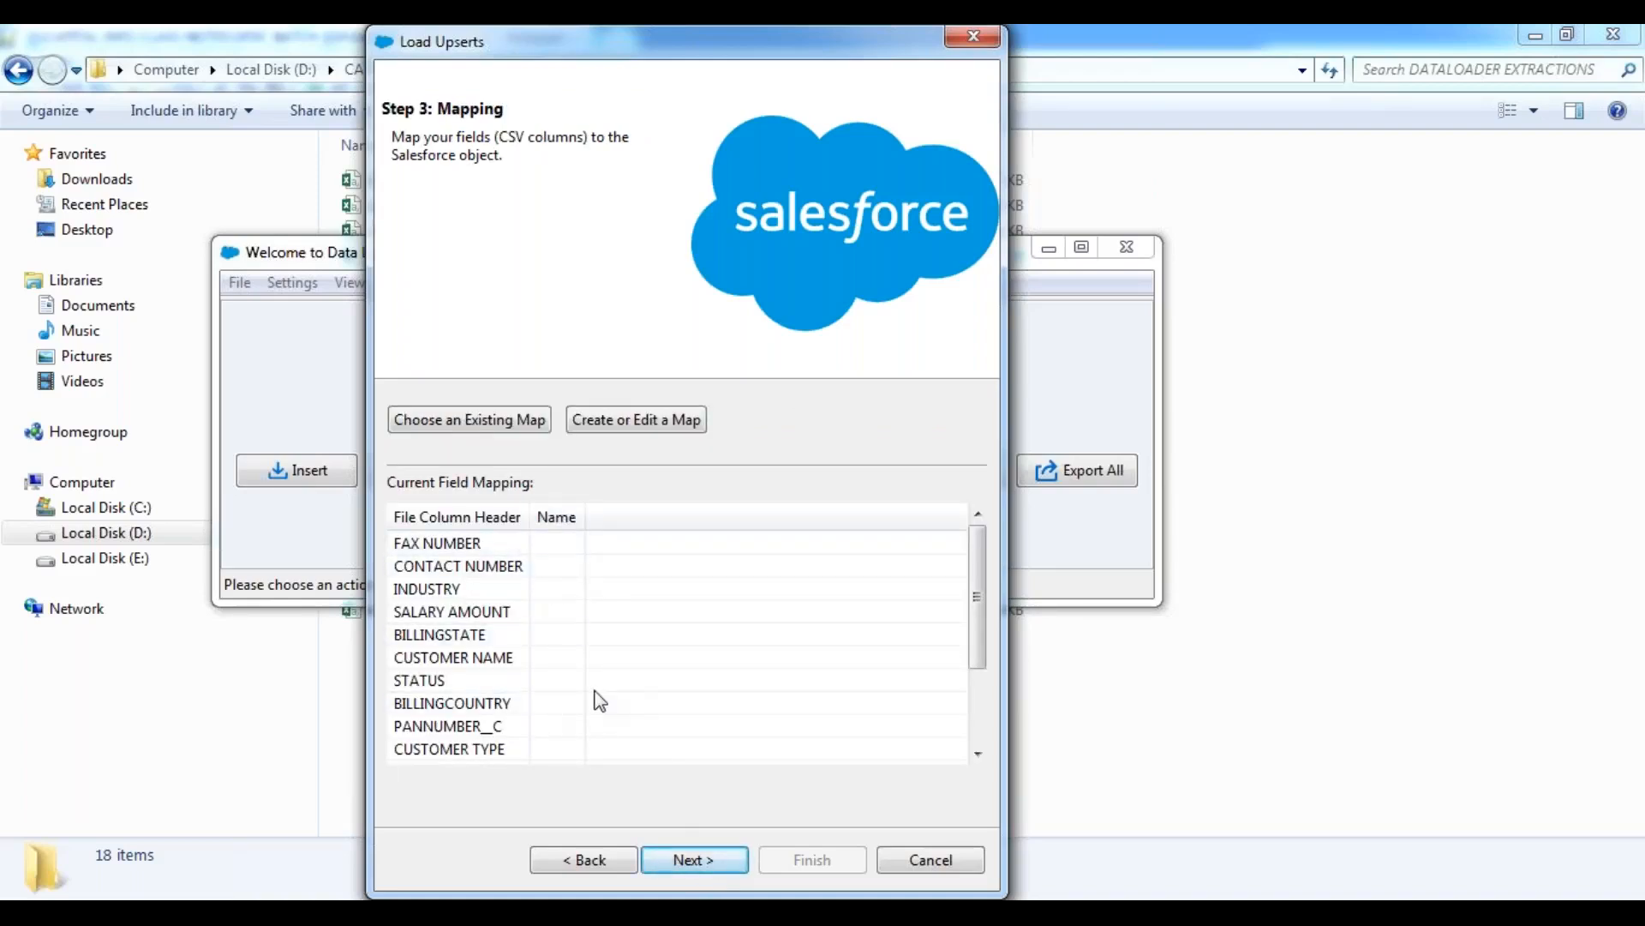
{"action": "left_click", "coordinate": [638, 422]}
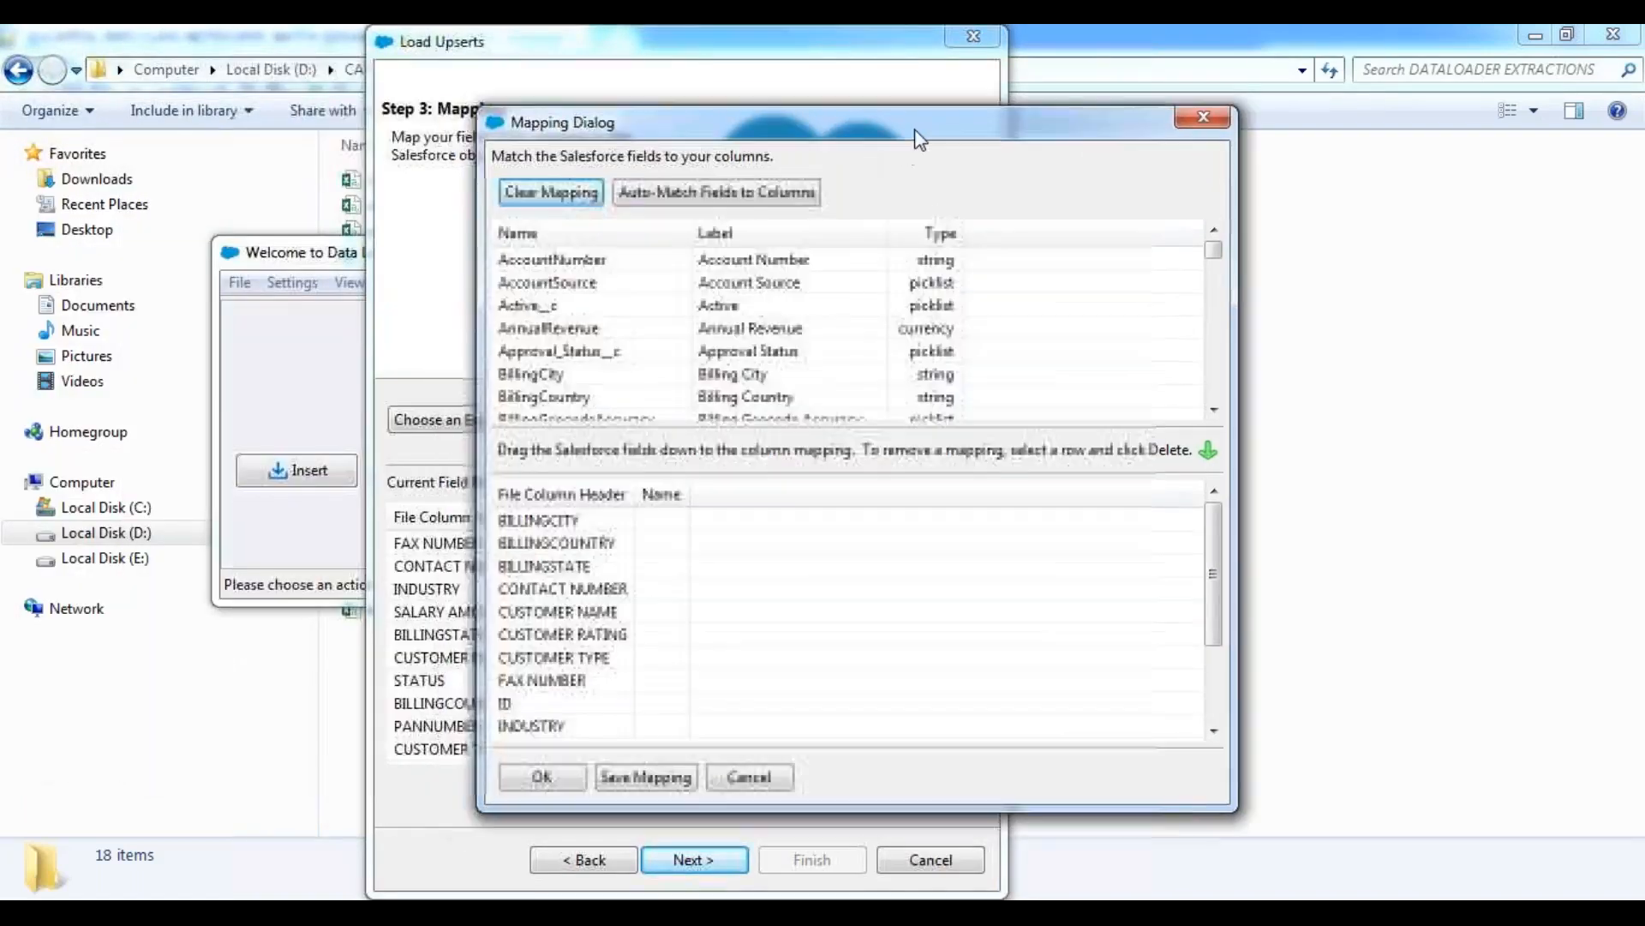
{"action": "left_click", "coordinate": [711, 189]}
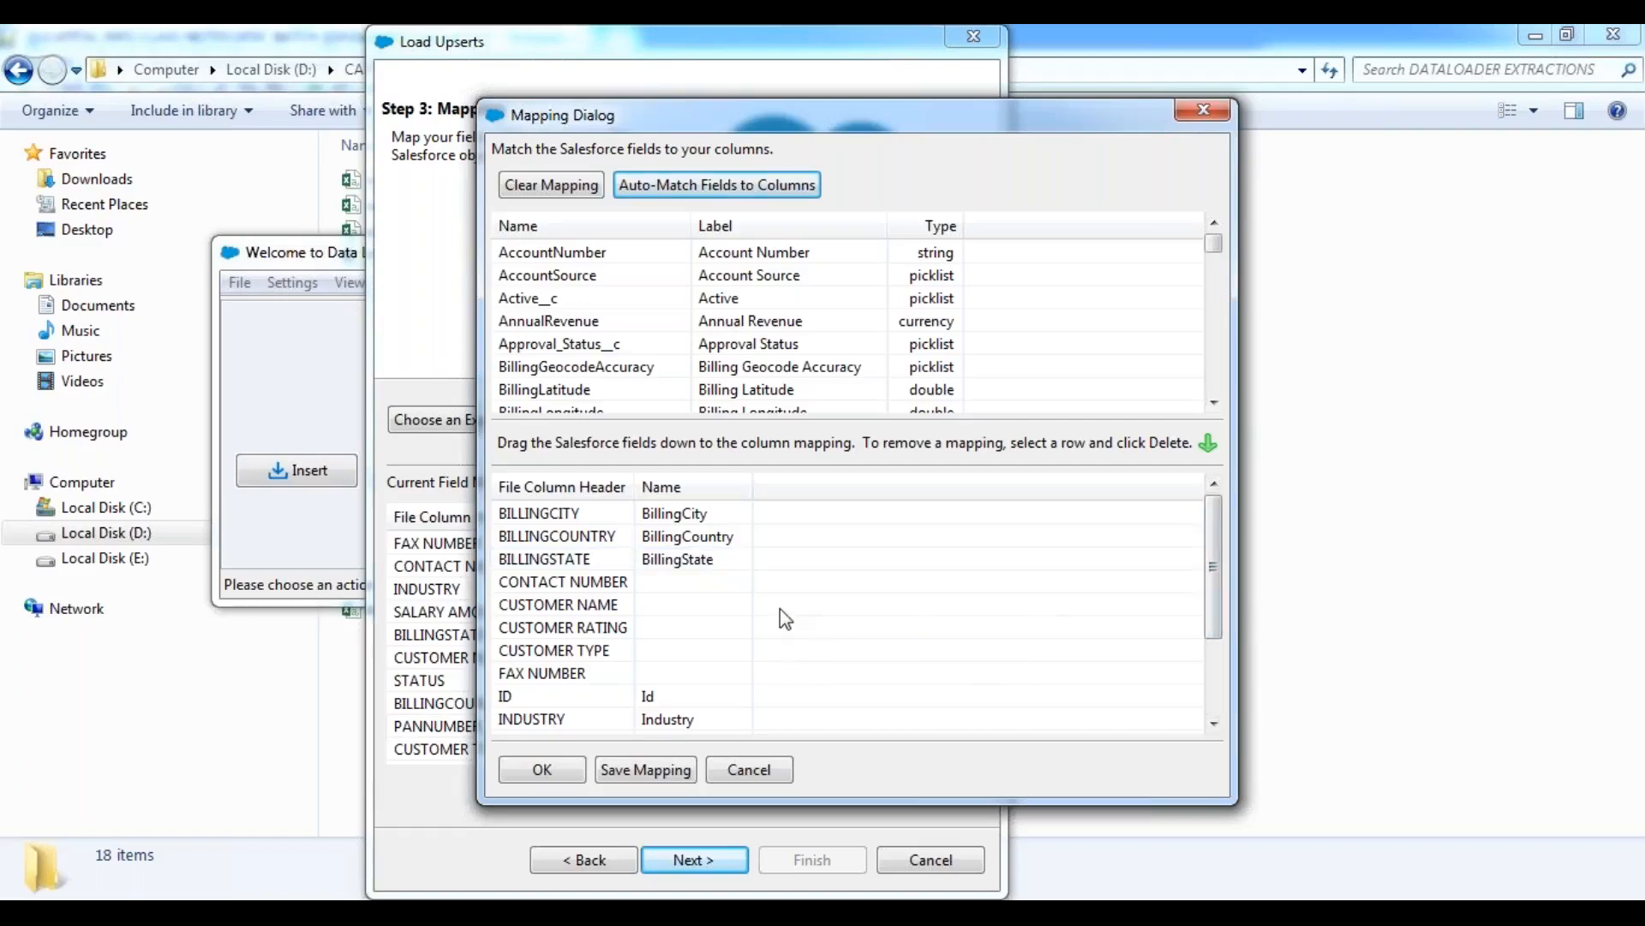
Map the Phone field to CONTACT NUMBER and the Name field to CUSTOMER NAME.
{"action": "left_click", "coordinate": [565, 321]}
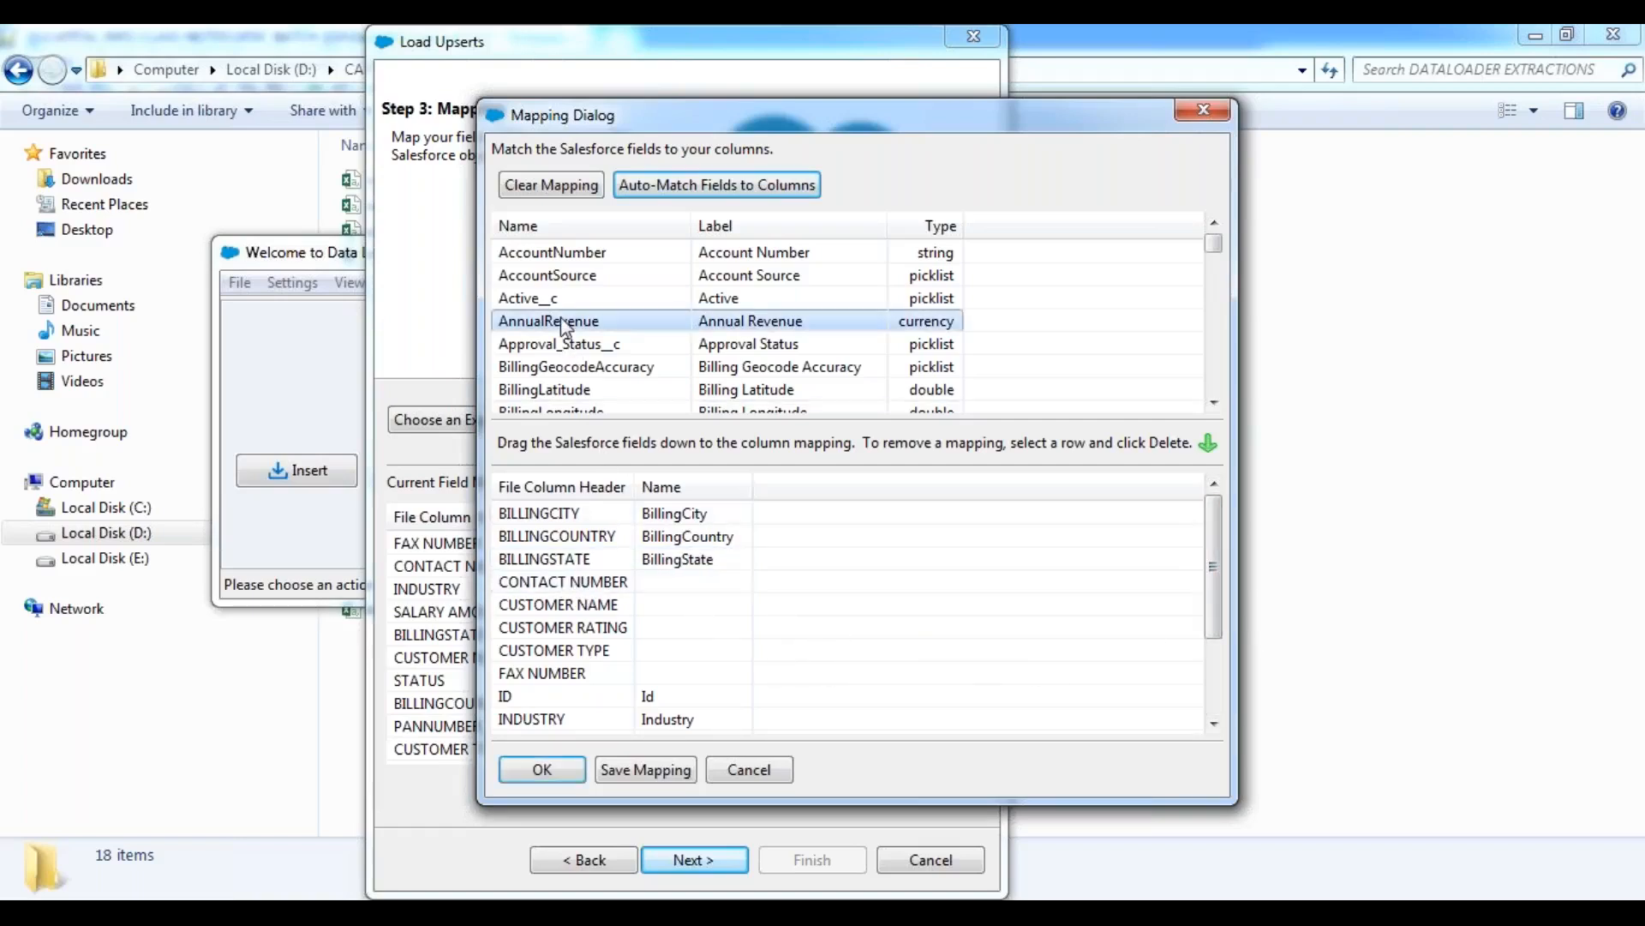
{"action": "scroll", "coordinate": [570, 329], "scroll_direction": "down", "scroll_amount": 8}
{"action": "left_click_drag", "start_coordinate": [574, 275], "coordinate": [735, 591]}
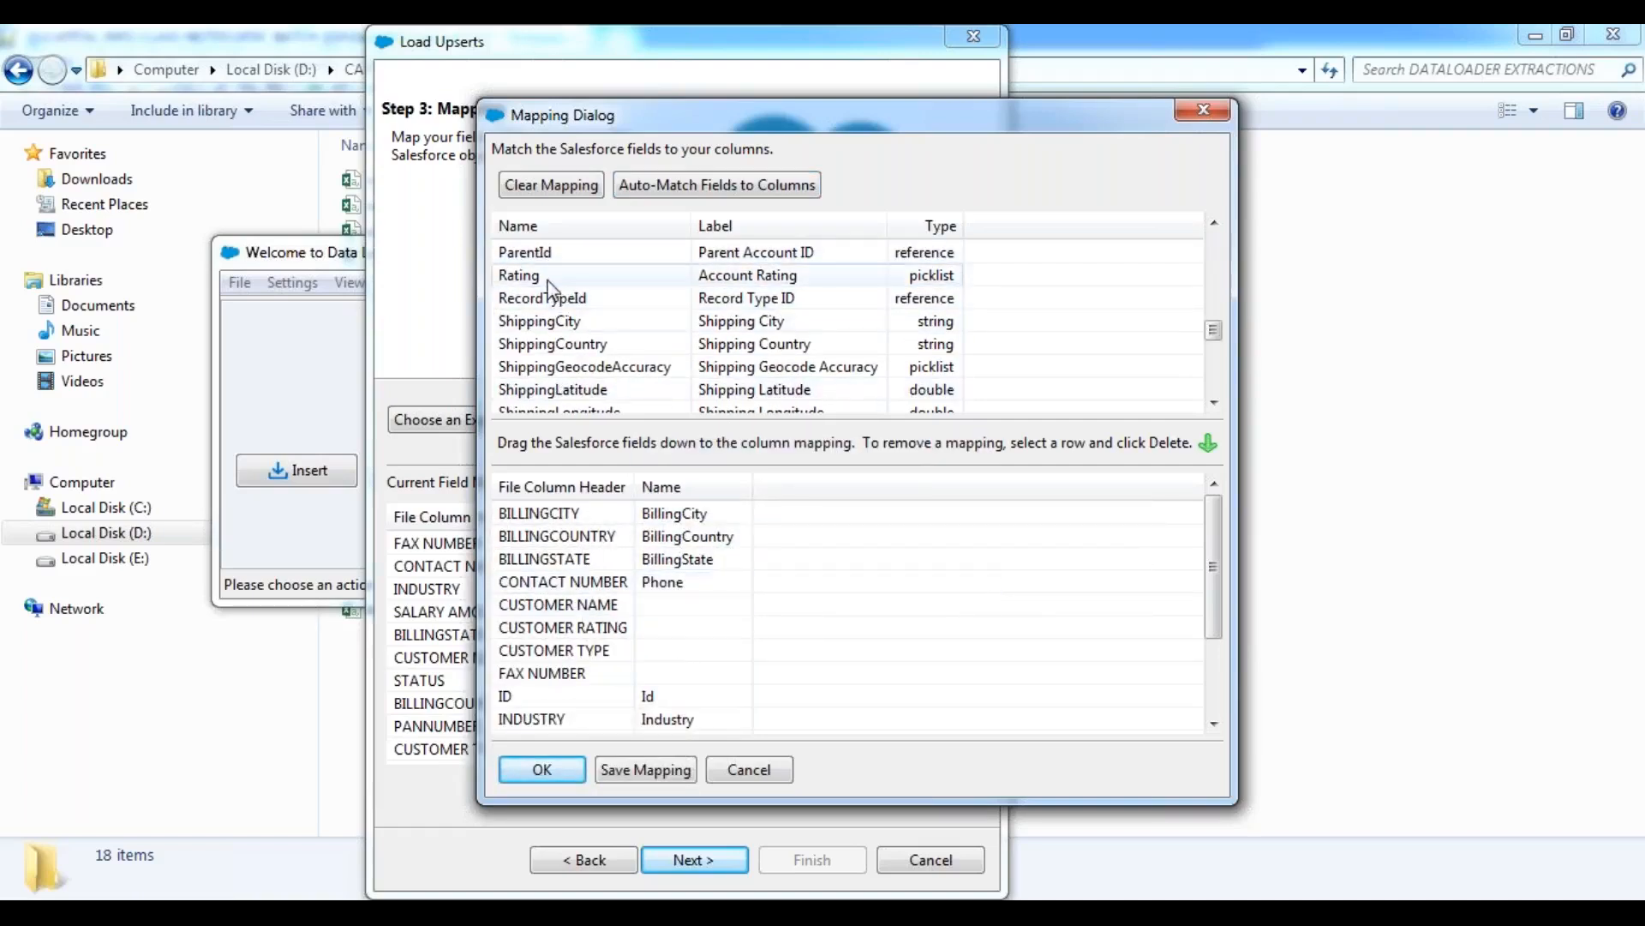
{"action": "scroll", "coordinate": [548, 285], "scroll_direction": "up", "scroll_amount": 3}
{"action": "left_click_drag", "start_coordinate": [549, 308], "coordinate": [759, 600]}
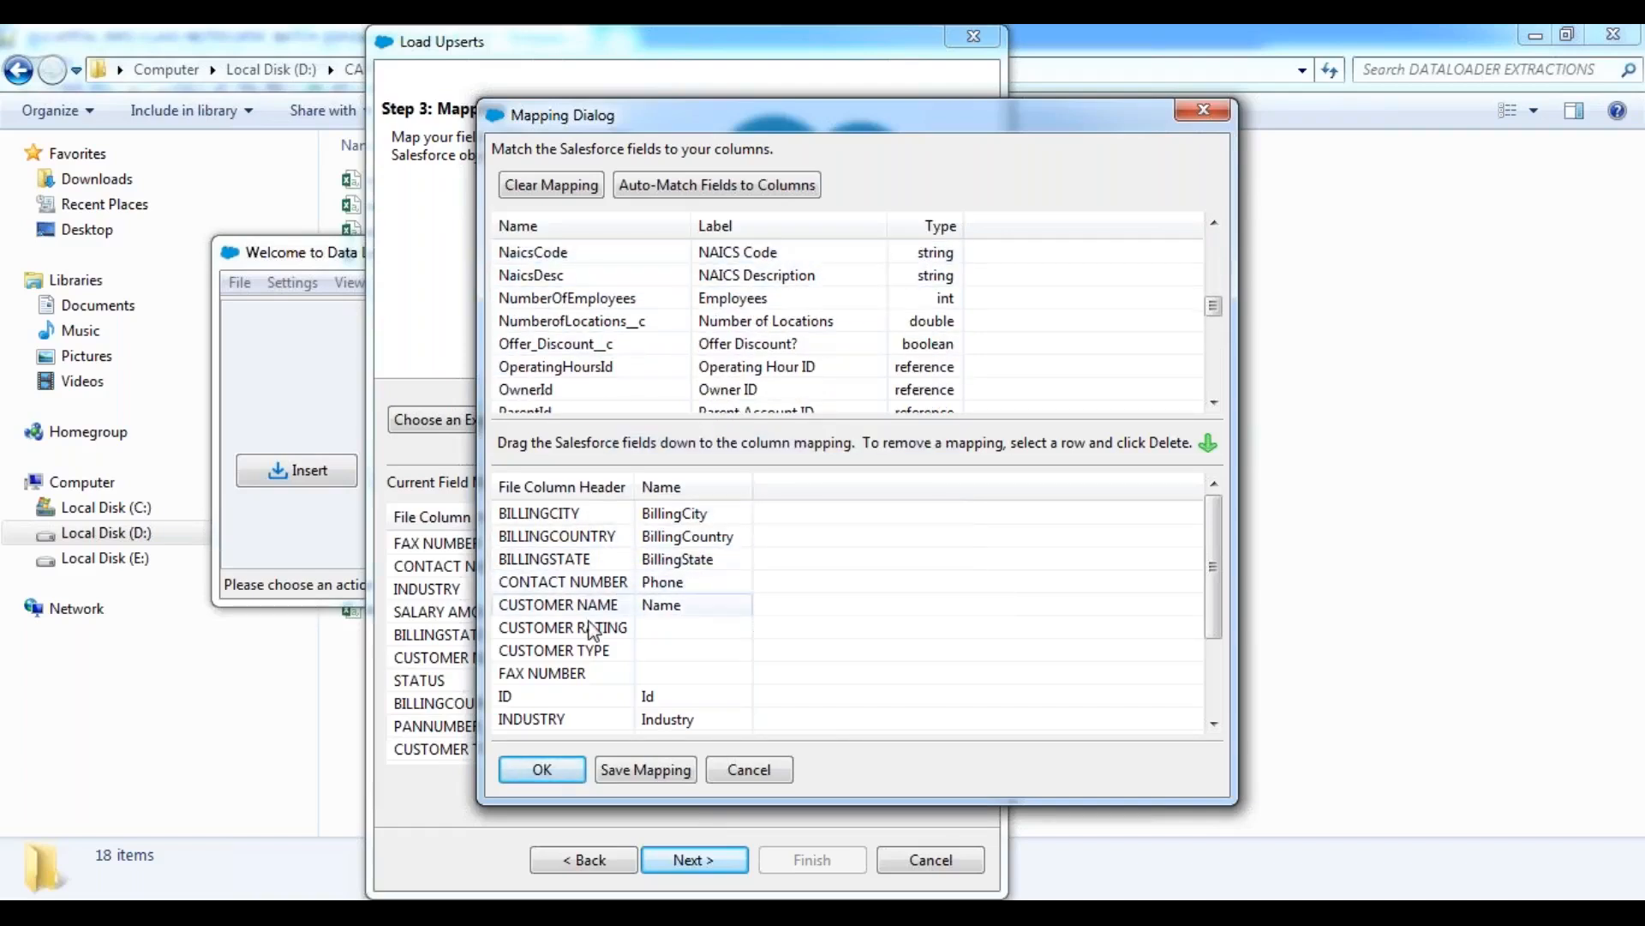
Map the Rating field to CUSTOMER RATING and the Type field to CUSTOMER TYPE.
{"action": "scroll", "coordinate": [559, 282], "scroll_direction": "down", "scroll_amount": 3}
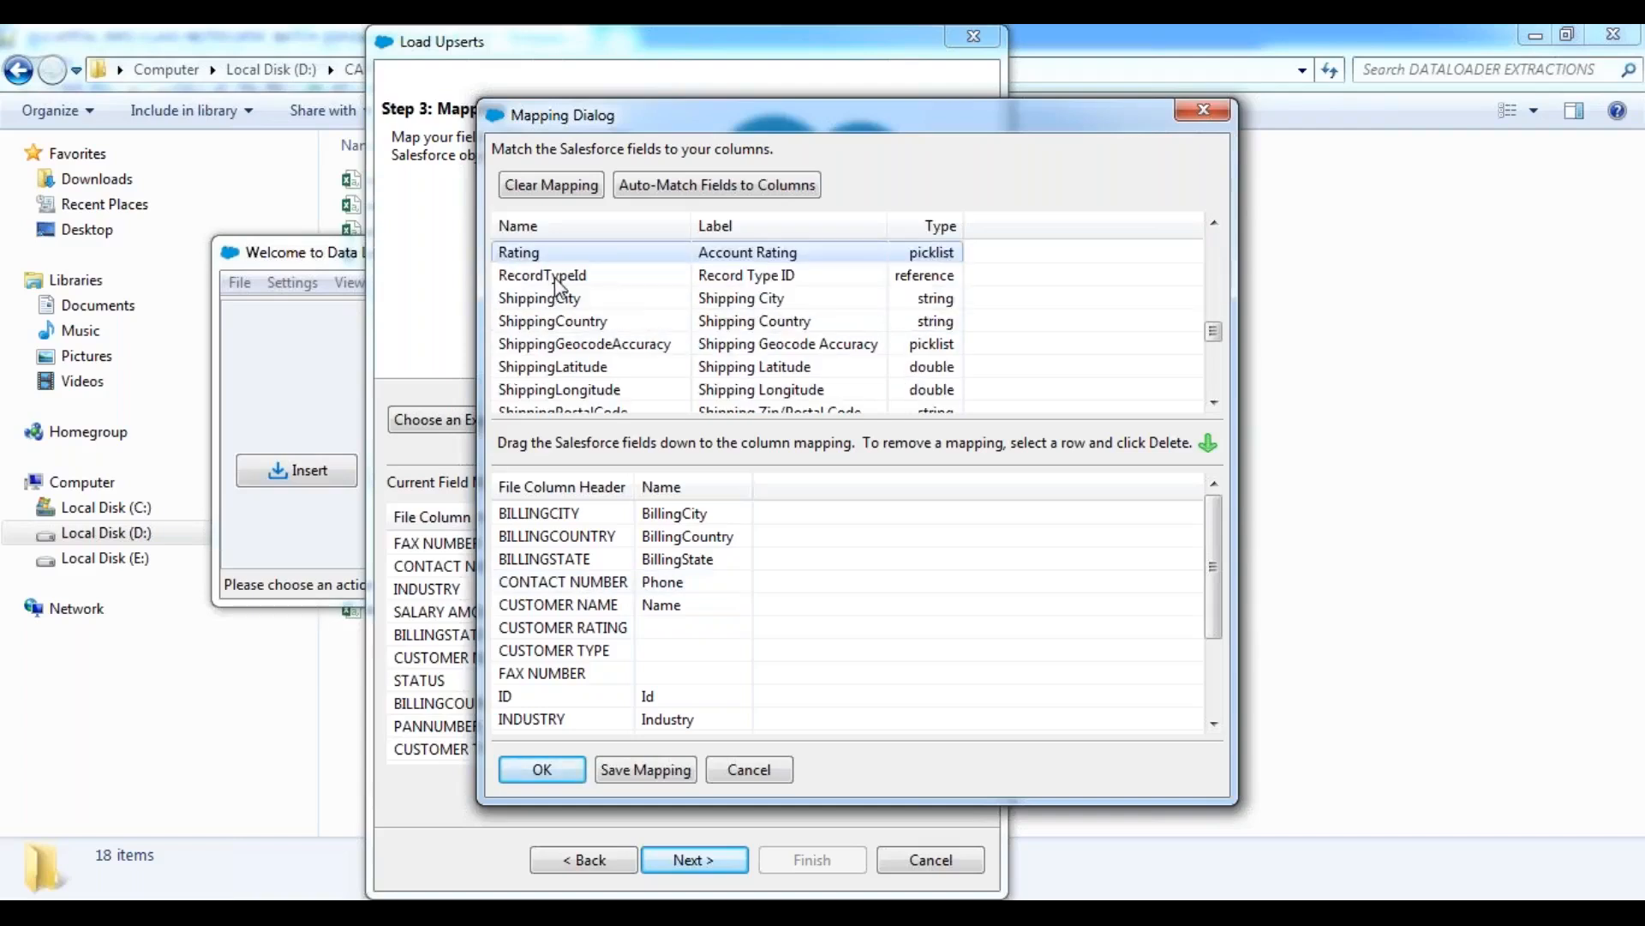
{"action": "left_click_drag", "start_coordinate": [548, 251], "coordinate": [766, 624]}
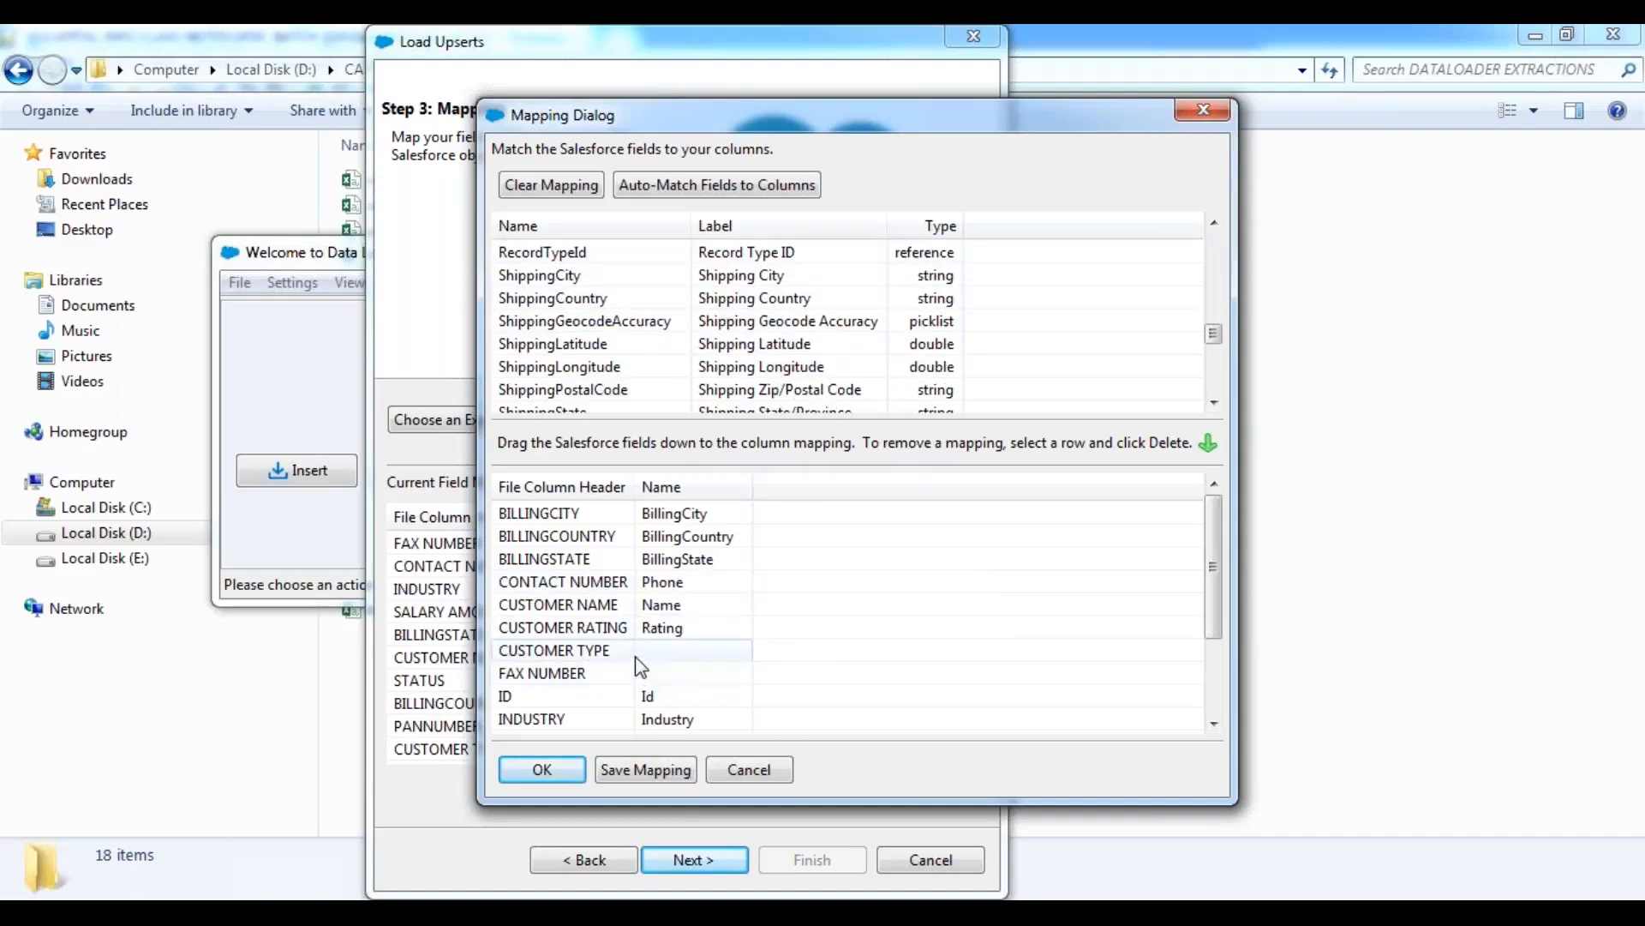
{"action": "left_click", "coordinate": [563, 298]}
{"action": "scroll", "coordinate": [563, 296], "scroll_direction": "down", "scroll_amount": 5}
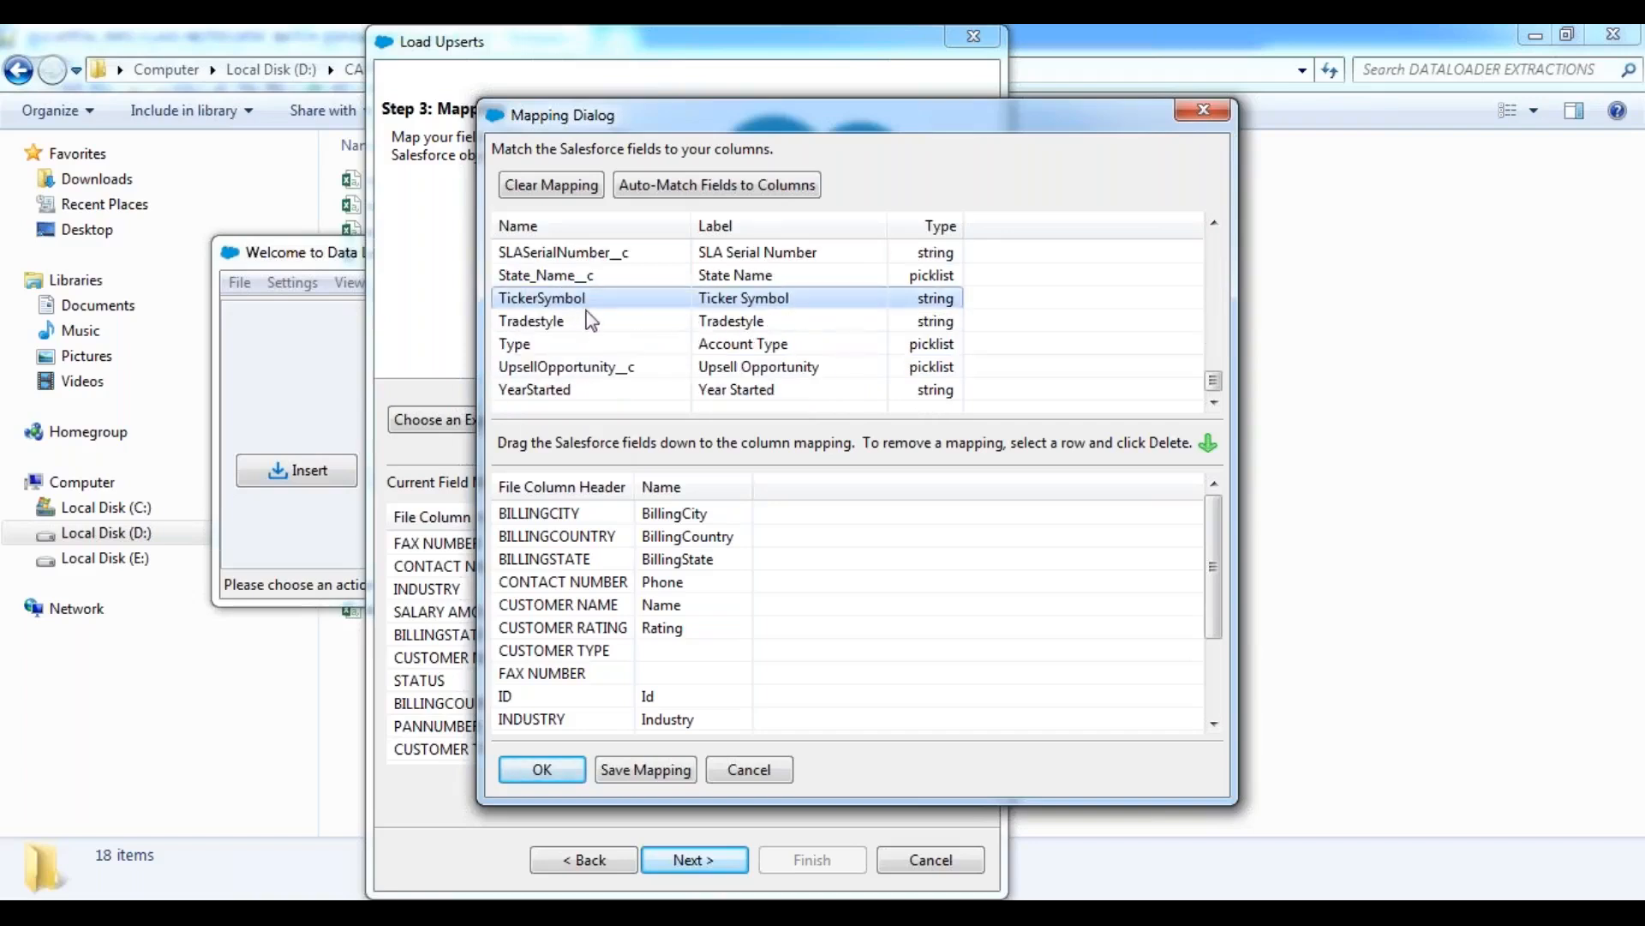
{"action": "left_click", "coordinate": [578, 345]}
{"action": "left_click_drag", "start_coordinate": [611, 346], "coordinate": [759, 648]}
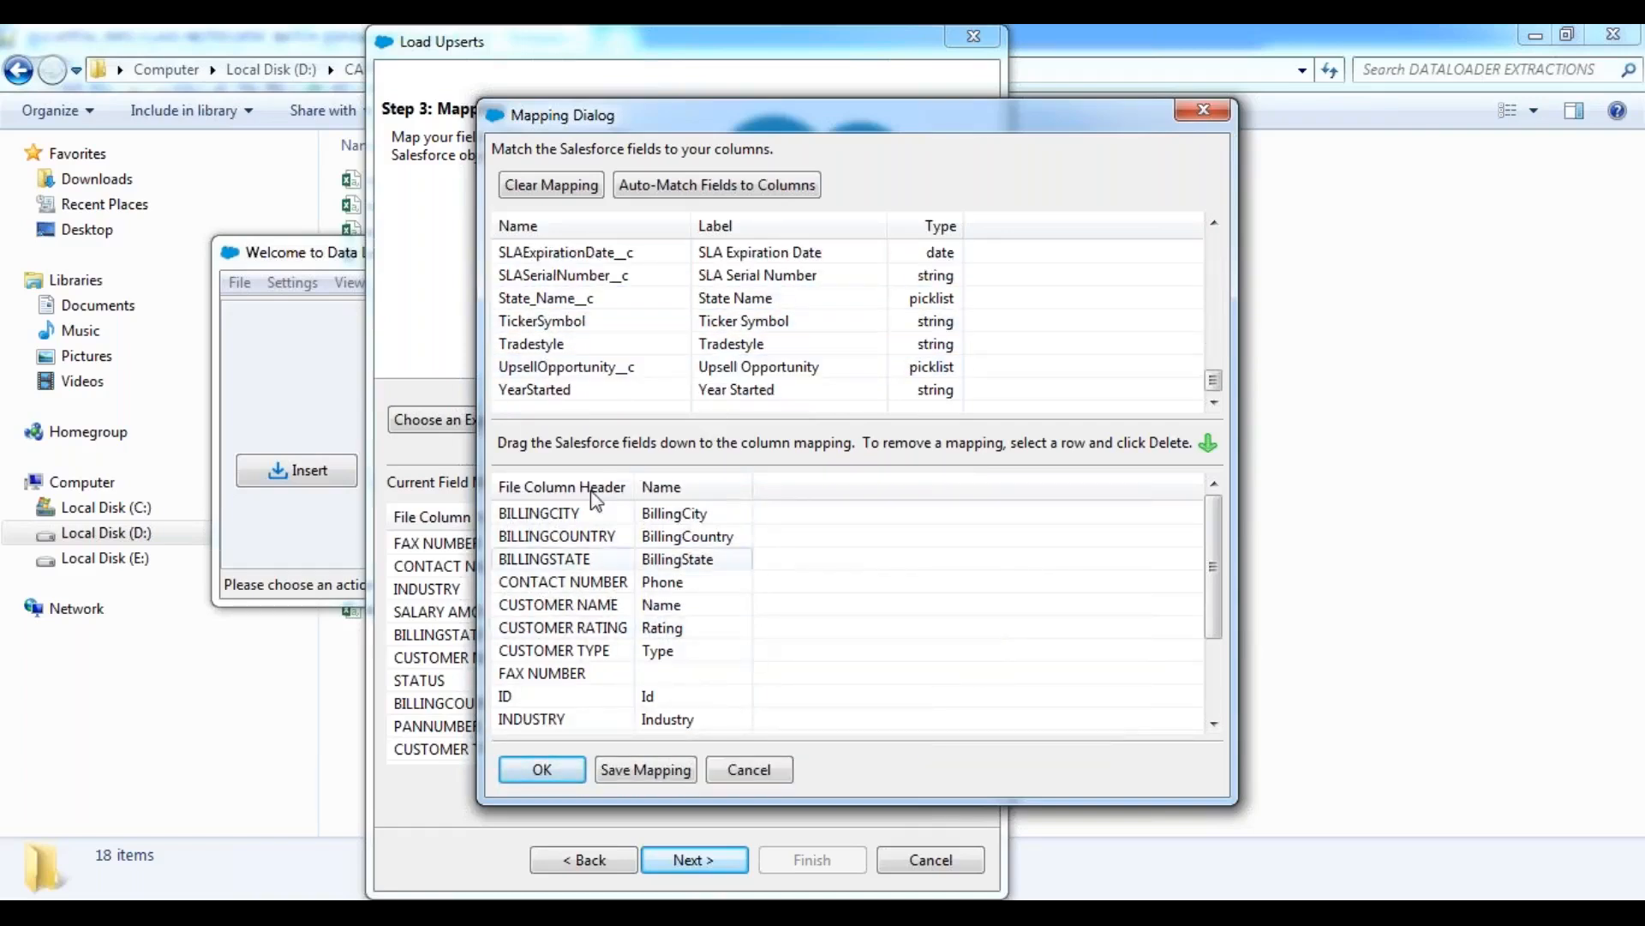
Map the Fax field to FAX NUMBER, AnnualRevenue to SALARY AMOUNT and Active__c to STATUS.
{"action": "scroll", "coordinate": [605, 343], "scroll_direction": "up", "scroll_amount": 5}
{"action": "left_click_drag", "start_coordinate": [569, 254], "coordinate": [732, 675]}
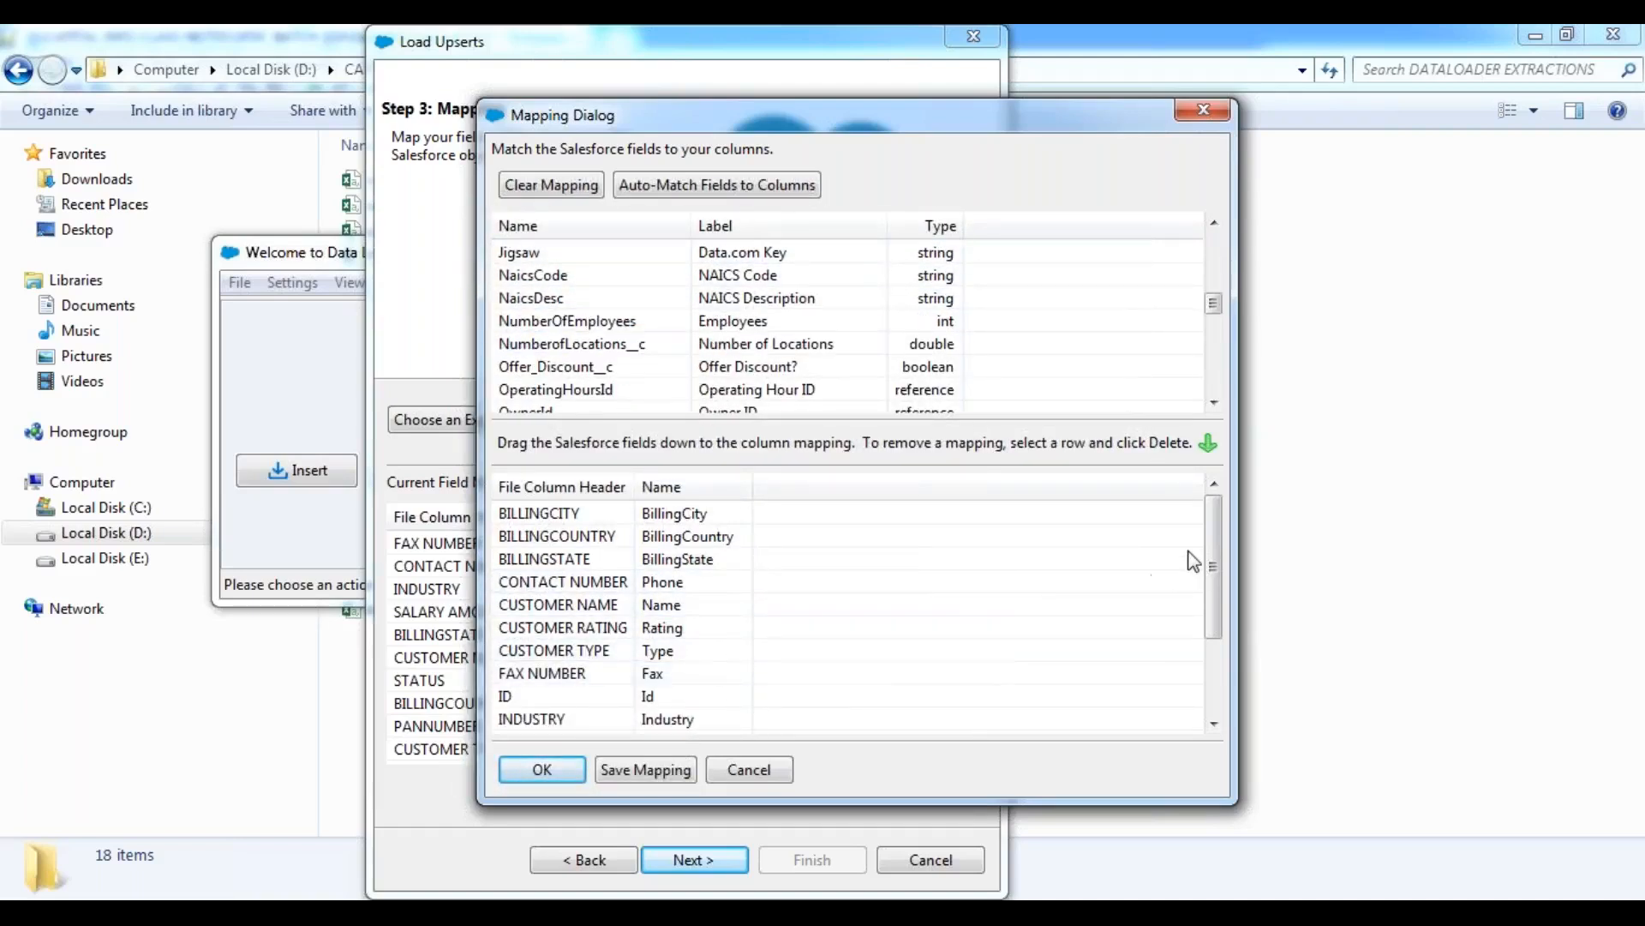
{"action": "left_click_drag", "start_coordinate": [1210, 548], "coordinate": [1226, 668]}
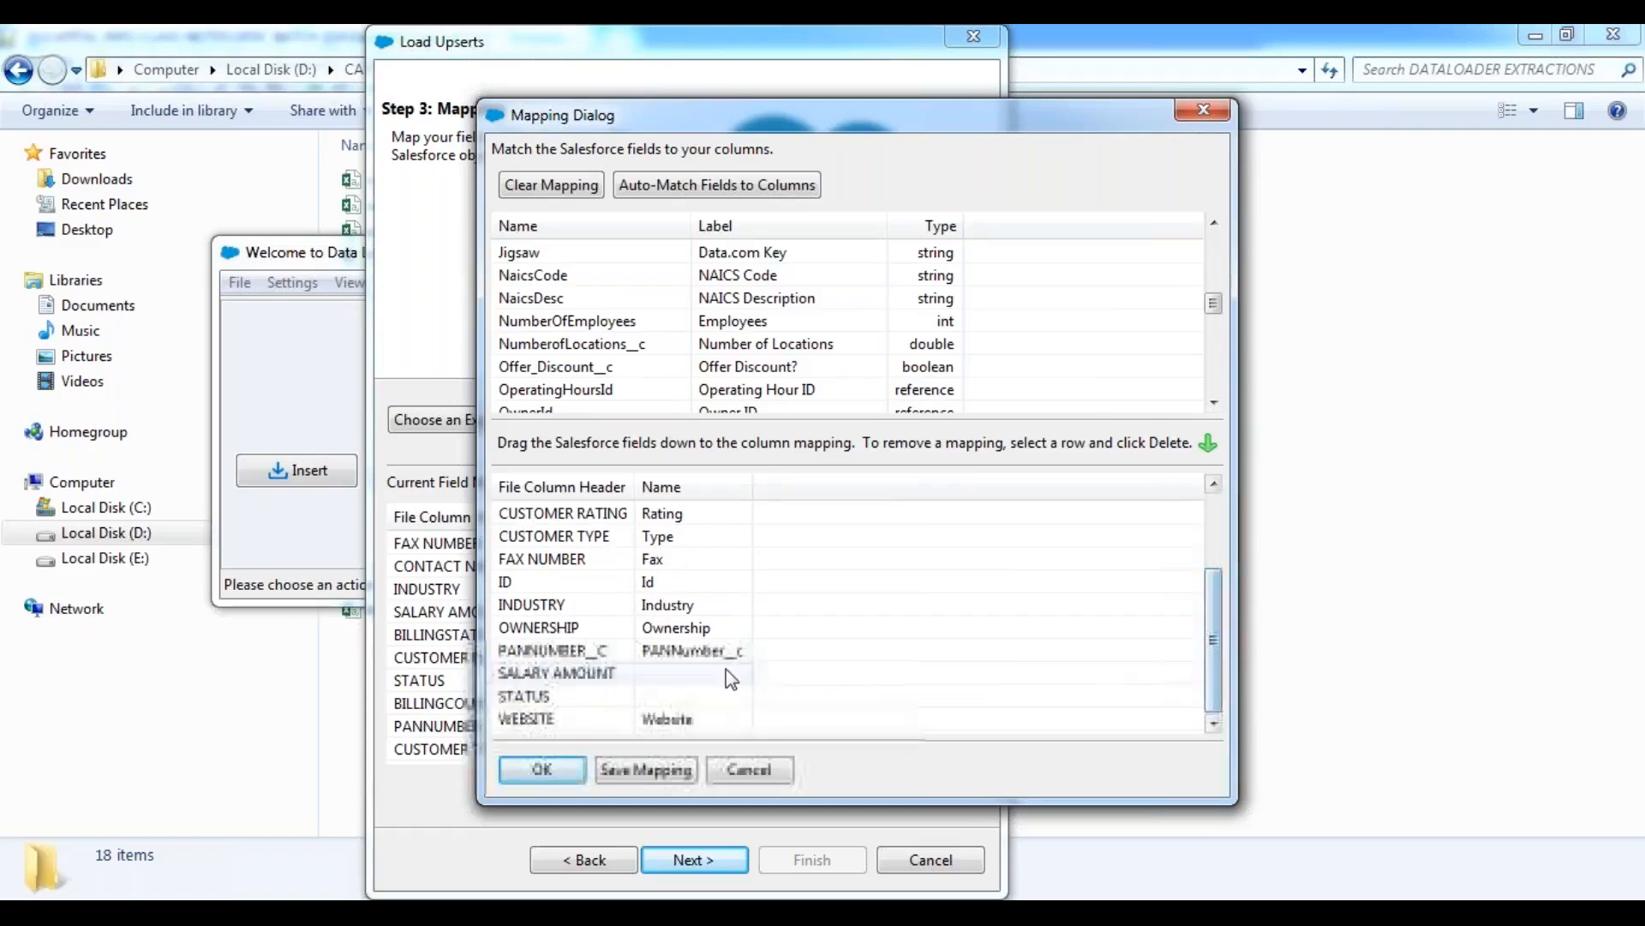
{"action": "scroll", "coordinate": [566, 324], "scroll_direction": "up", "scroll_amount": 10}
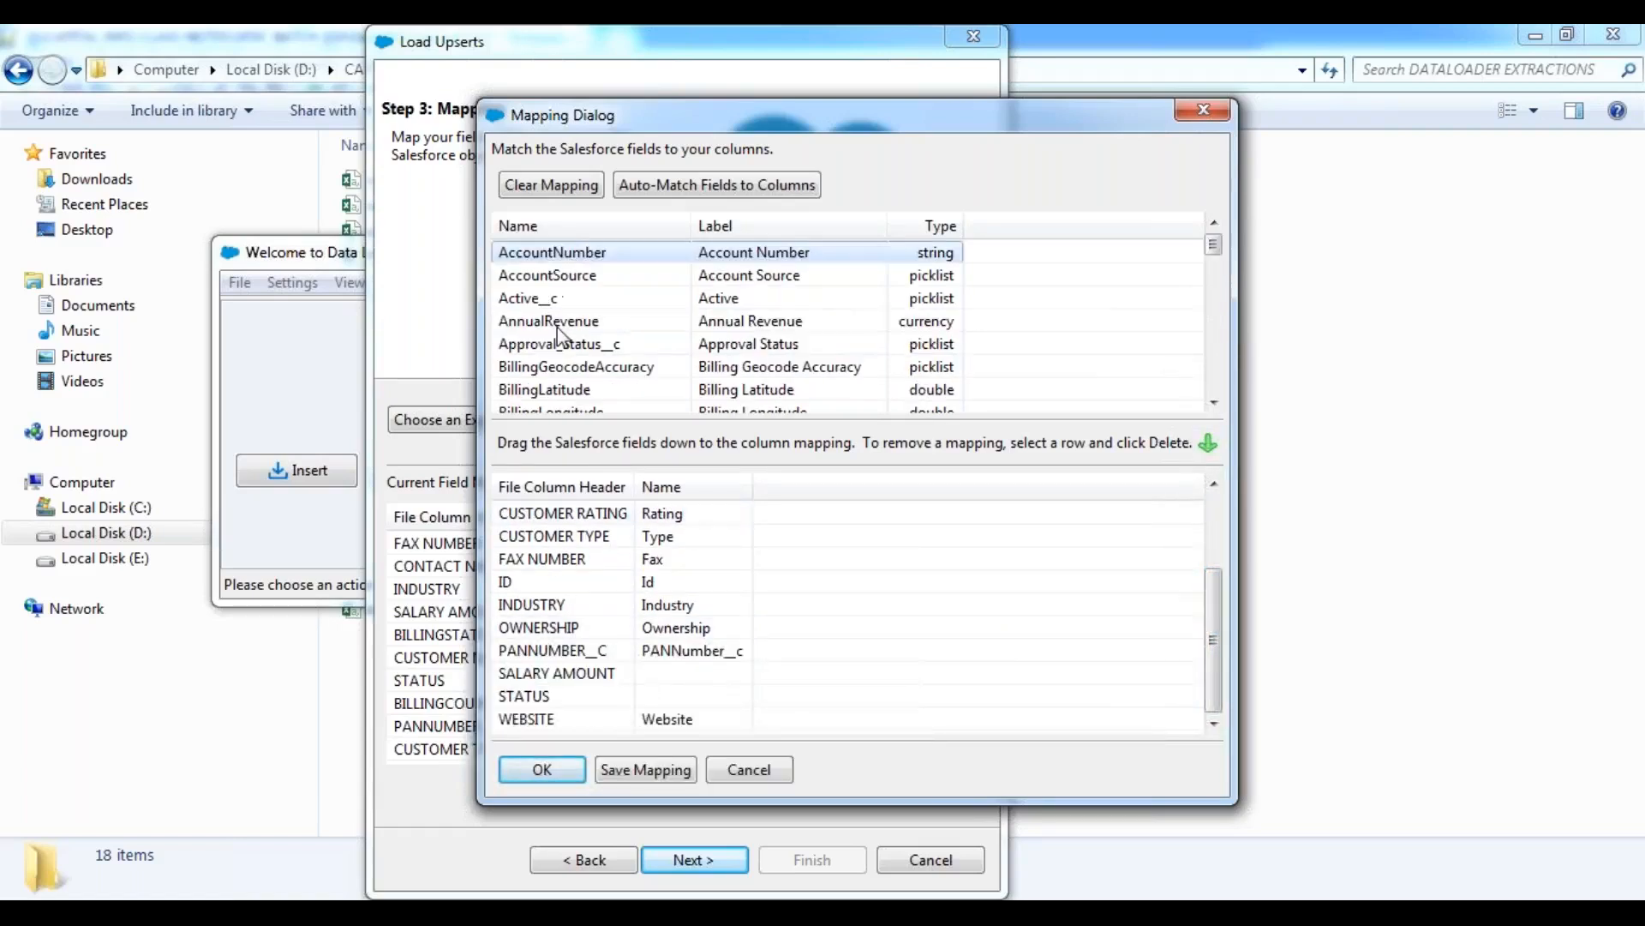
{"action": "left_click_drag", "start_coordinate": [557, 322], "coordinate": [725, 673]}
{"action": "left_click", "coordinate": [545, 300]}
{"action": "left_click_drag", "start_coordinate": [545, 307], "coordinate": [704, 703]}
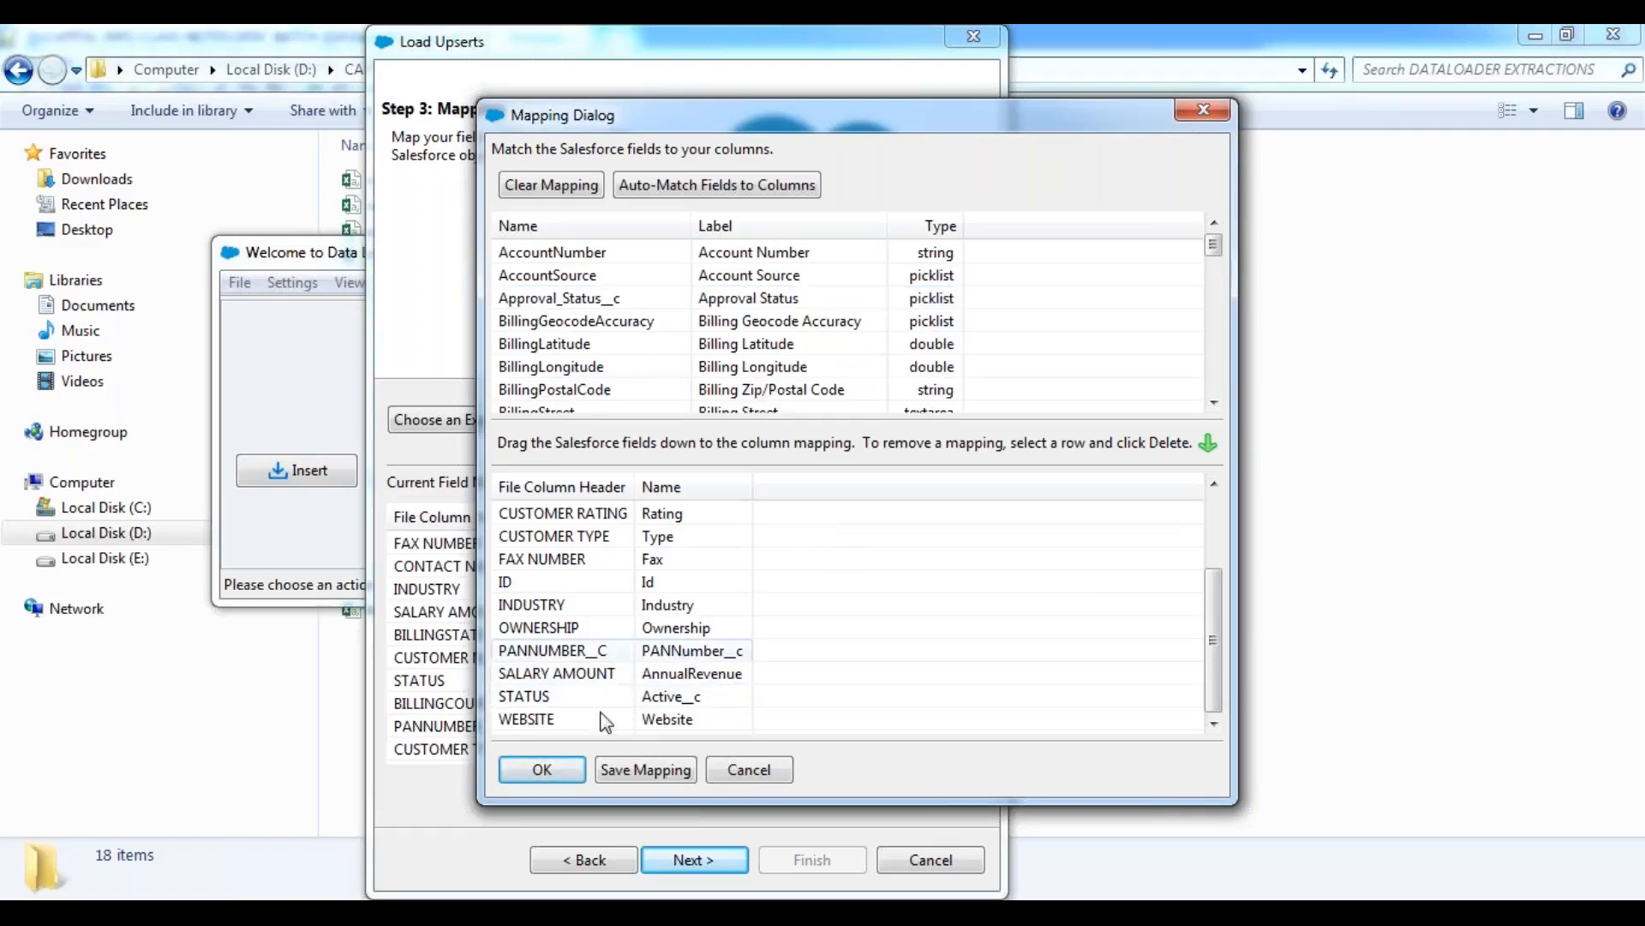
Accept the field mapping, review the mapped columns, and continue to the final wizard step.
{"action": "left_click", "coordinate": [543, 770]}
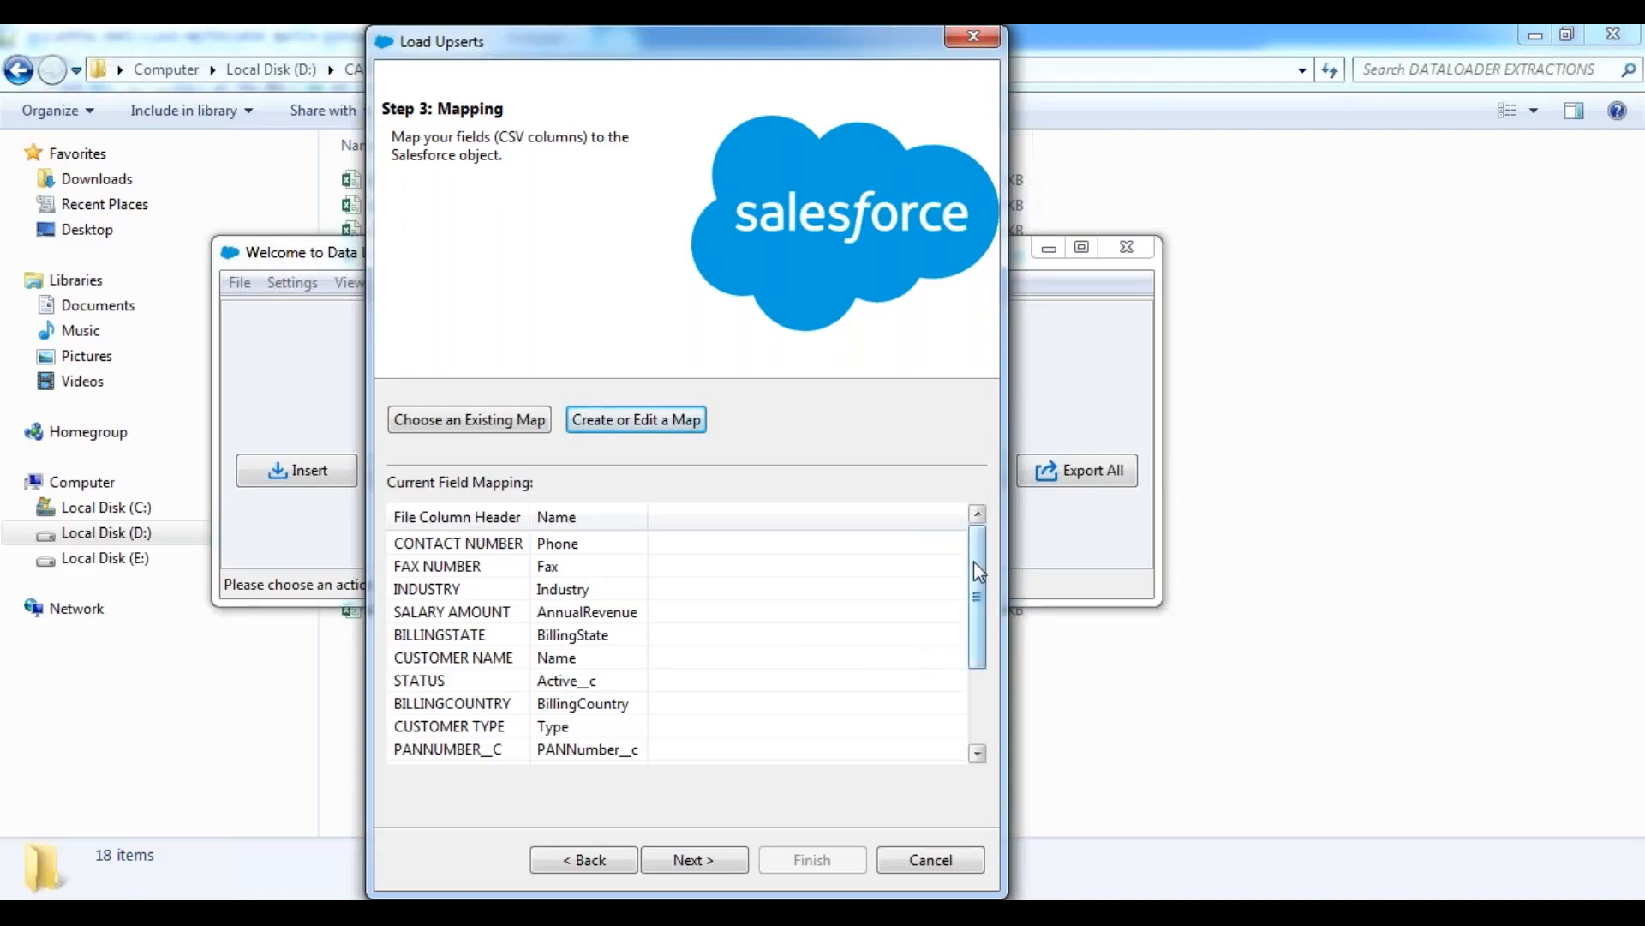
{"action": "scroll", "coordinate": [978, 653], "scroll_direction": "down", "scroll_amount": 1}
{"action": "left_click_drag", "start_coordinate": [973, 643], "coordinate": [979, 549]}
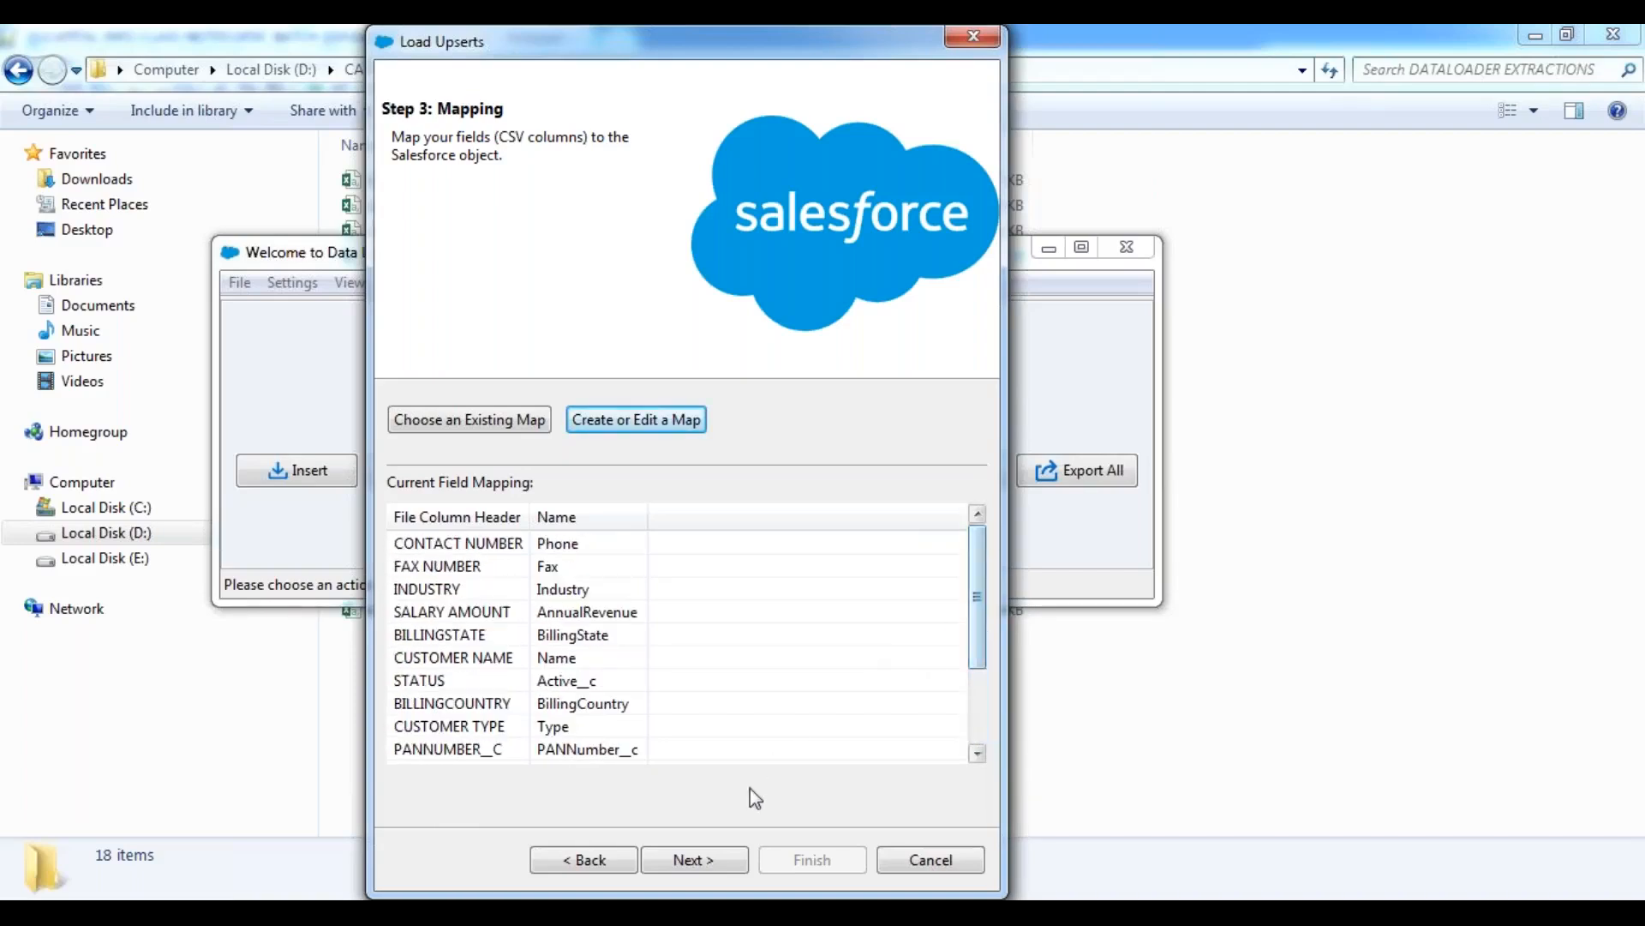
{"action": "left_click", "coordinate": [703, 860]}
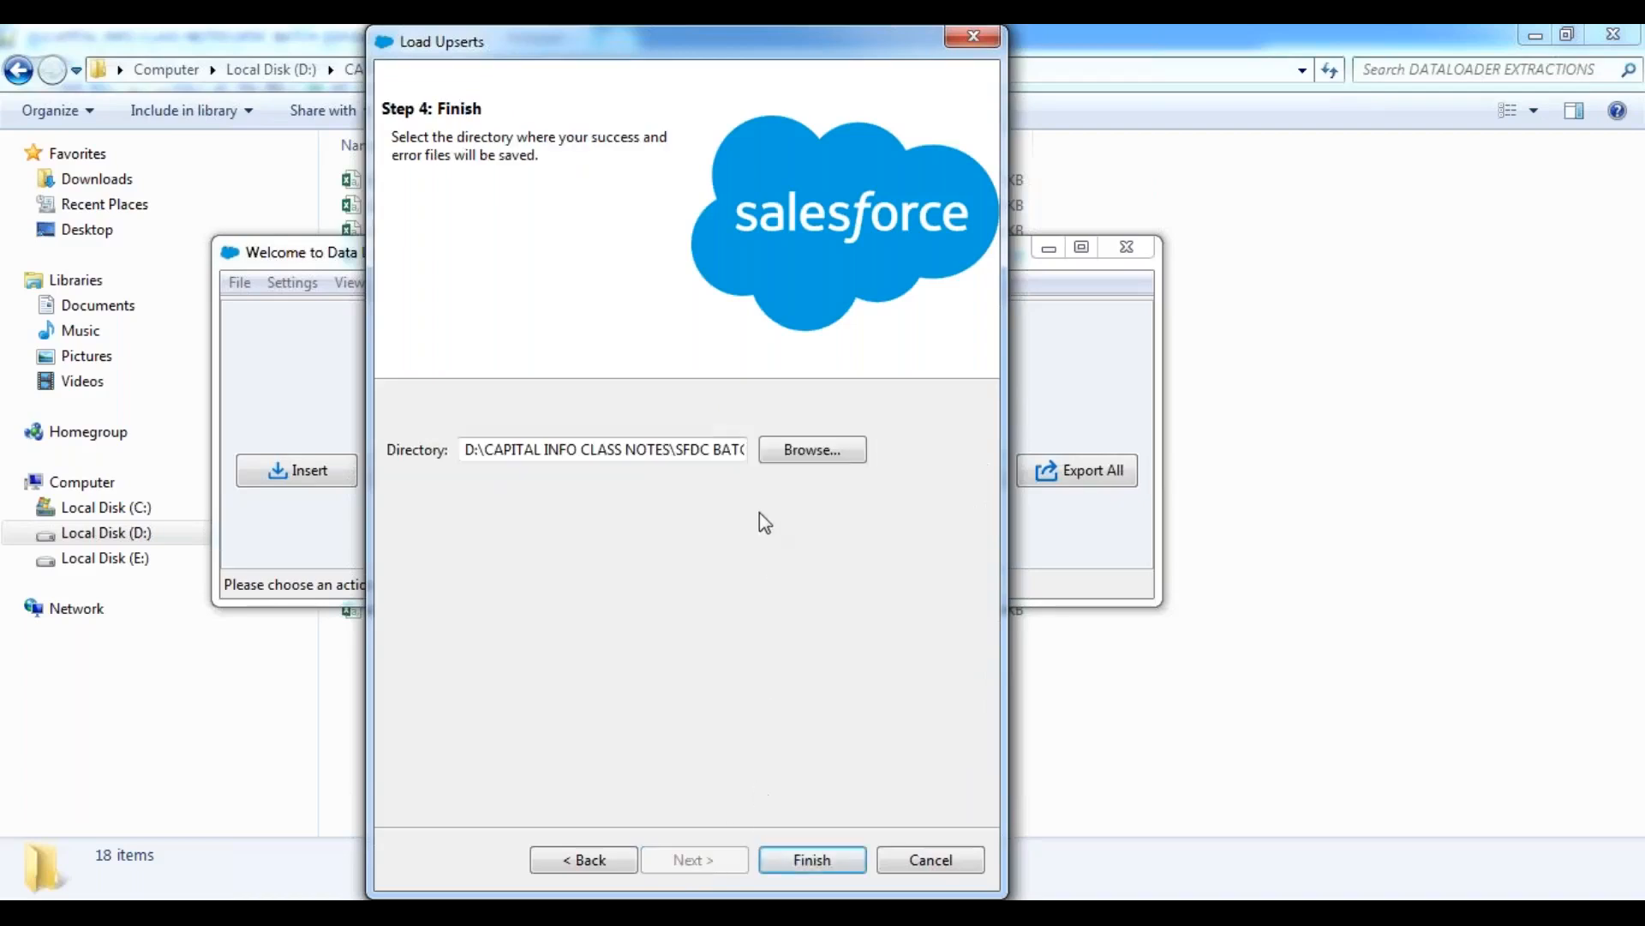
Check that the result files go to the DATALOADER EXTRACTIONS directory, then run the upsert and accept the warning.
{"action": "left_click", "coordinate": [676, 449]}
{"action": "key", "text": "End"}
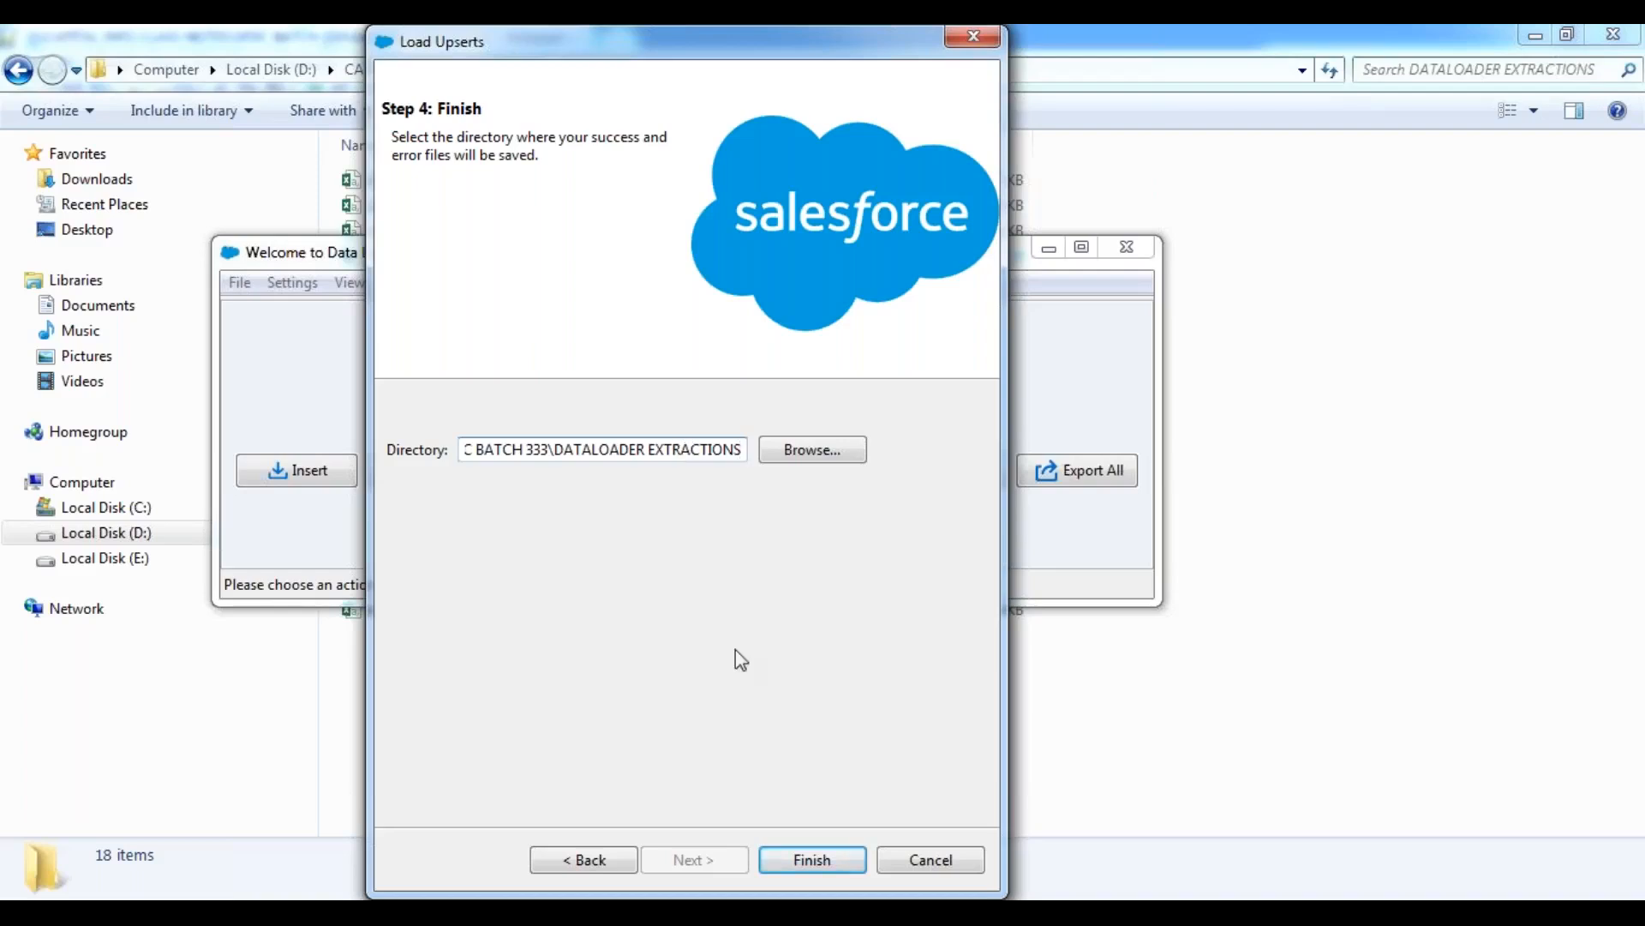
{"action": "left_click", "coordinate": [810, 858]}
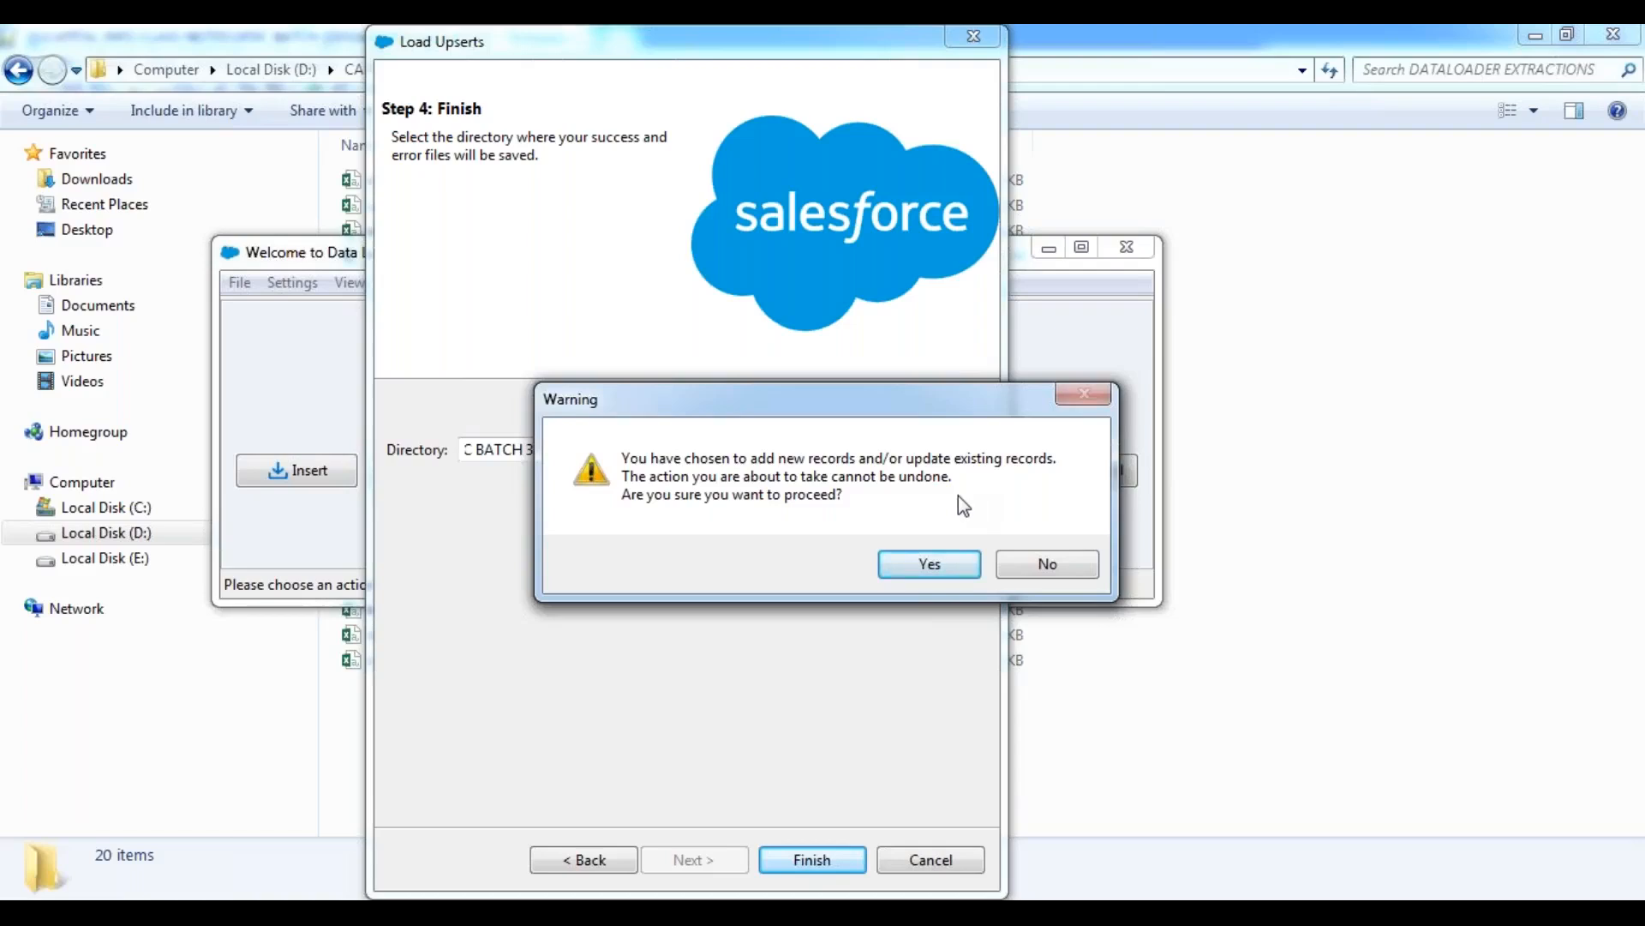
{"action": "left_click", "coordinate": [924, 574]}
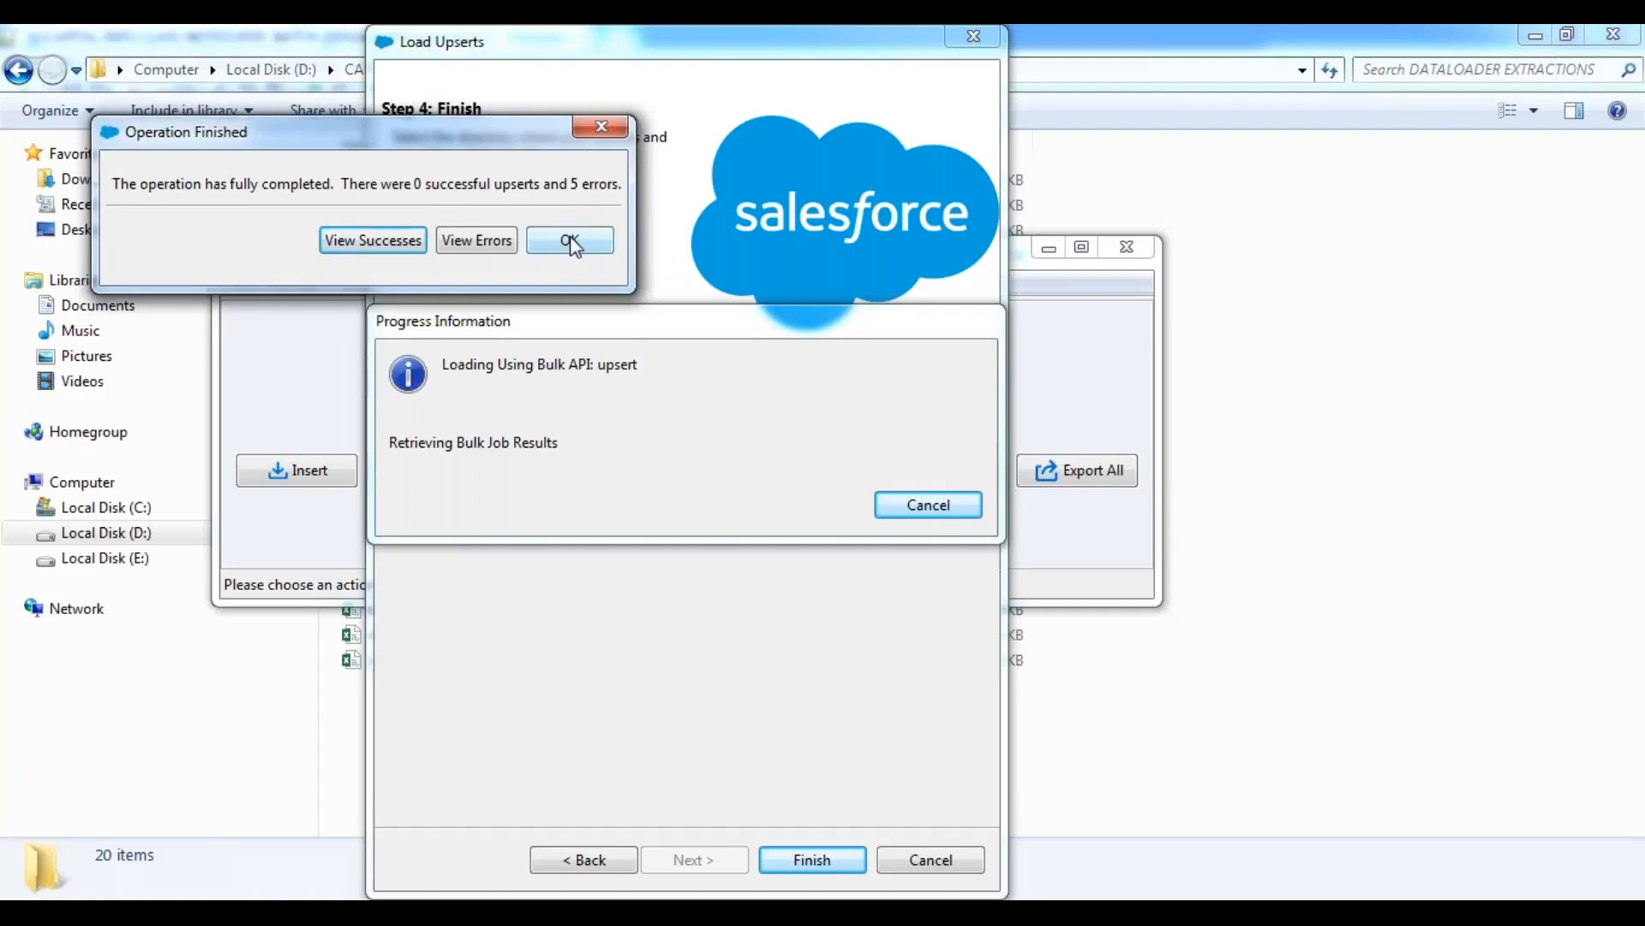
Read the full error messages for the upserted rows, then close the error viewer and the operation summary.
{"action": "left_click", "coordinate": [484, 243]}
{"action": "left_click_drag", "start_coordinate": [839, 520], "coordinate": [1639, 520]}
{"action": "left_click_drag", "start_coordinate": [384, 753], "coordinate": [1131, 781]}
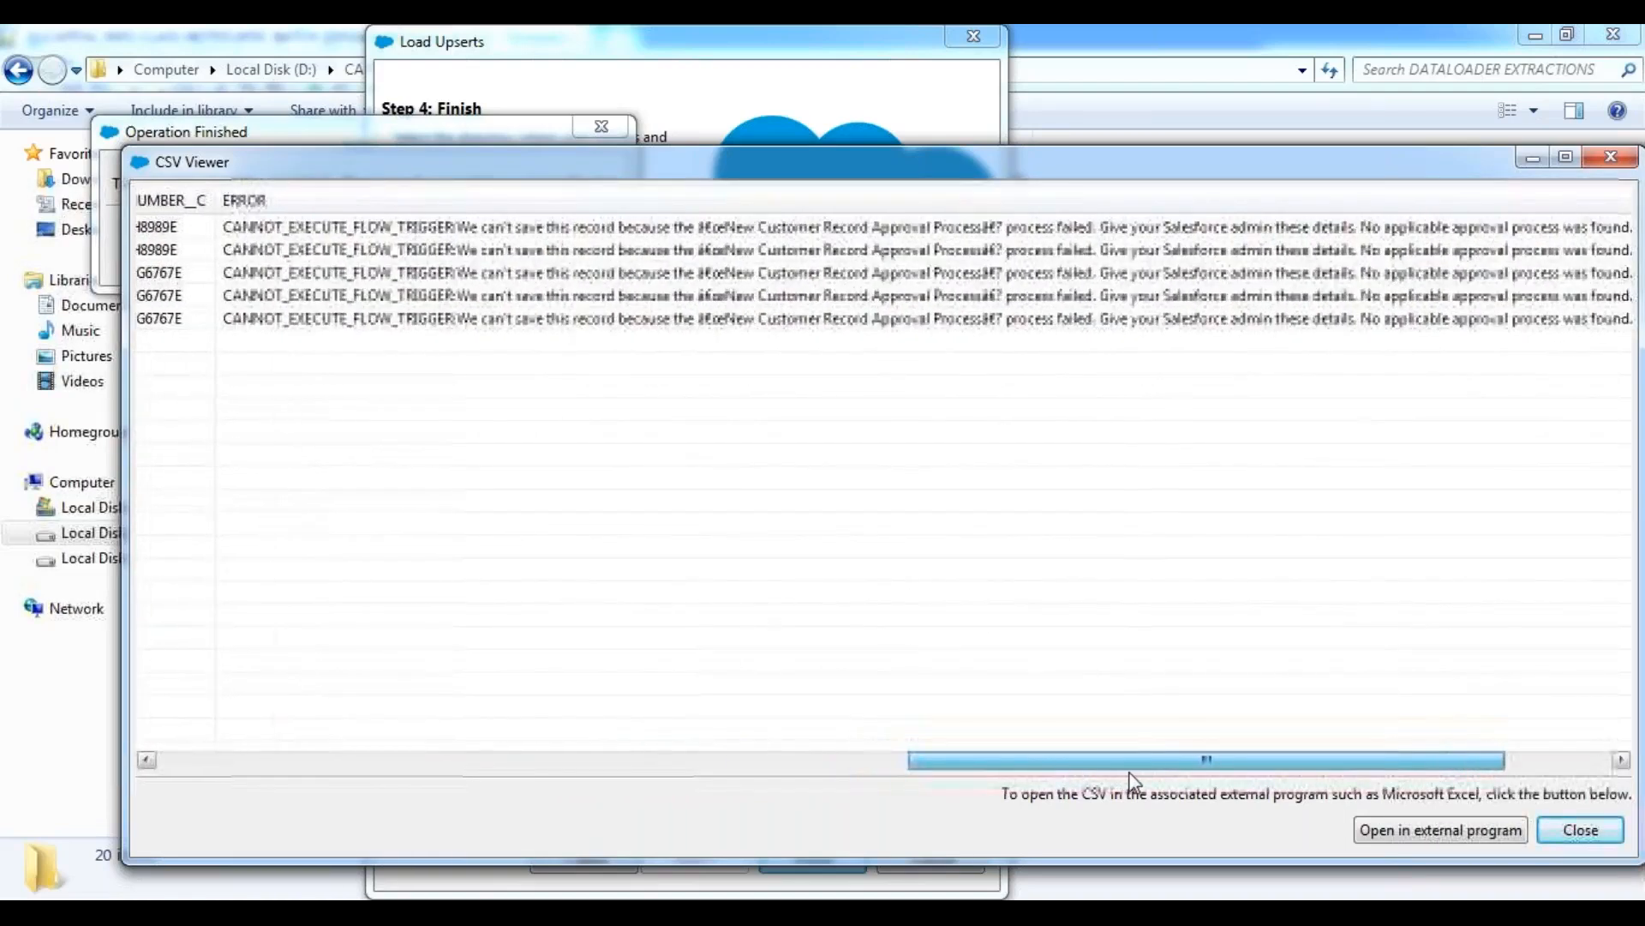
{"action": "left_click_drag", "start_coordinate": [940, 760], "coordinate": [1117, 765]}
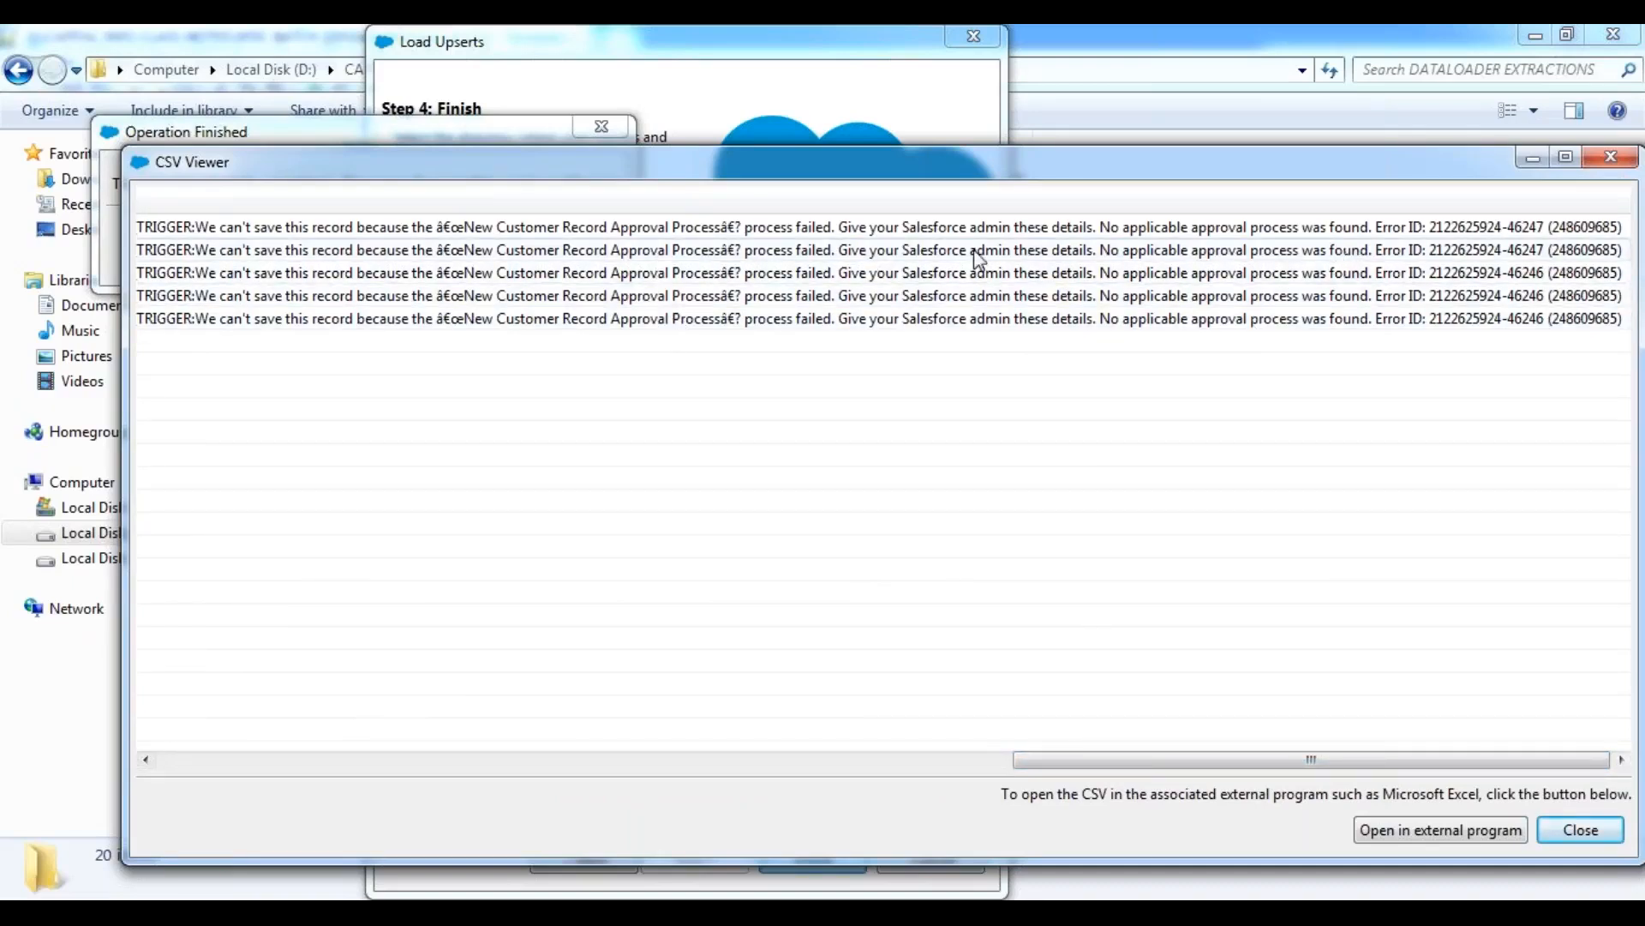
{"action": "left_click", "coordinate": [1613, 163]}
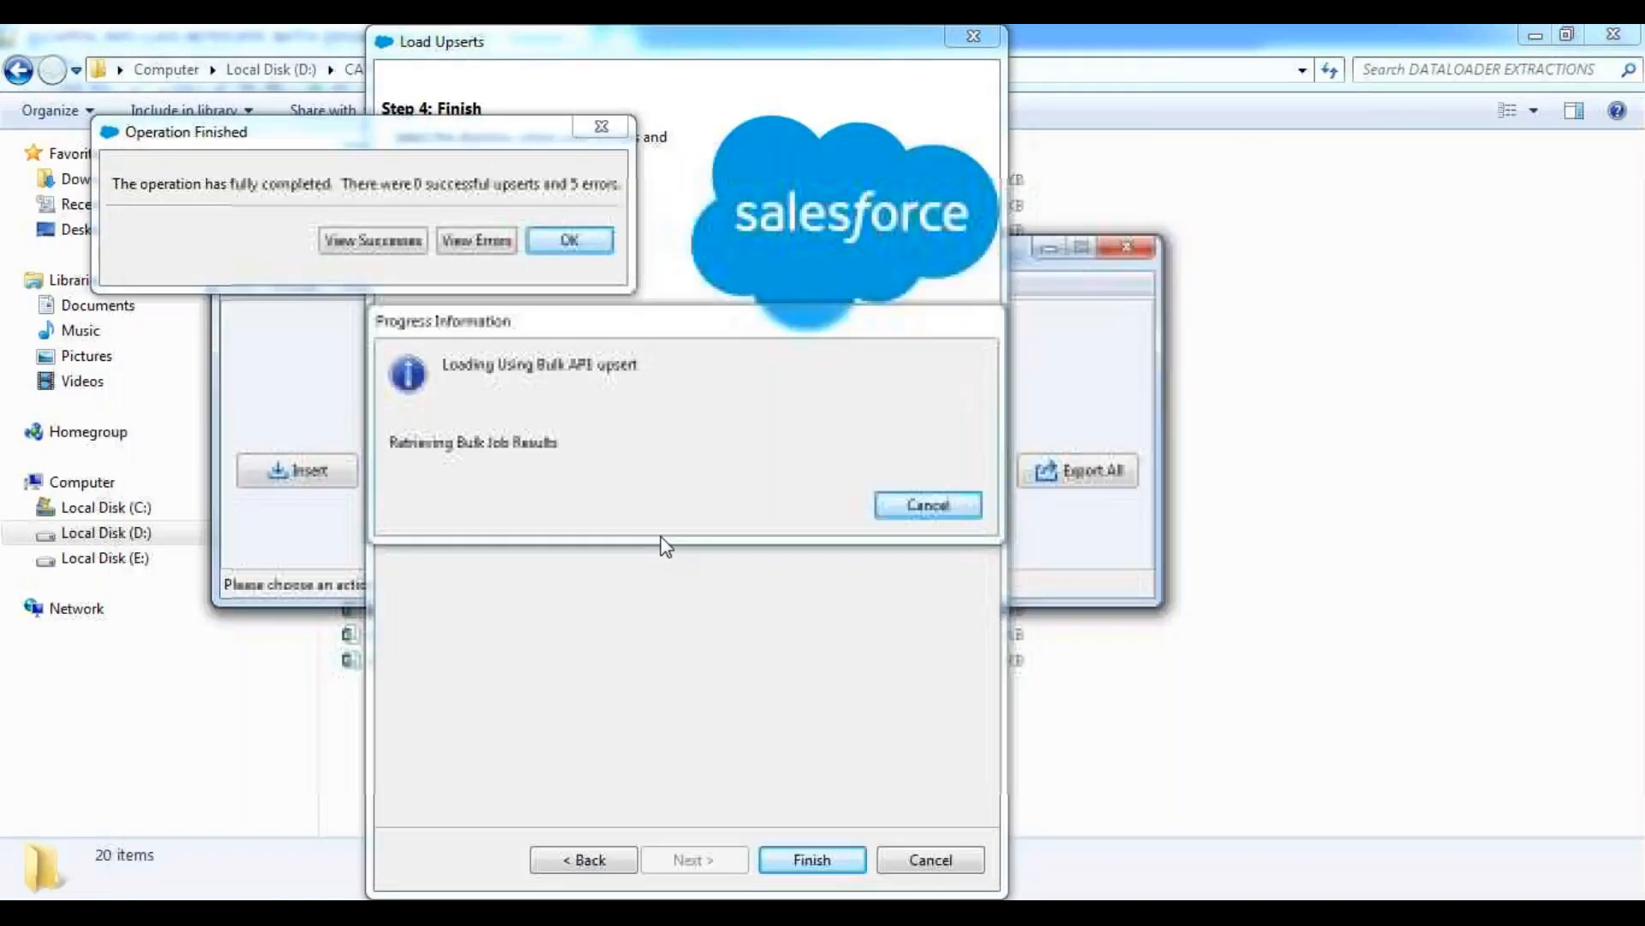
{"action": "left_click", "coordinate": [570, 249]}
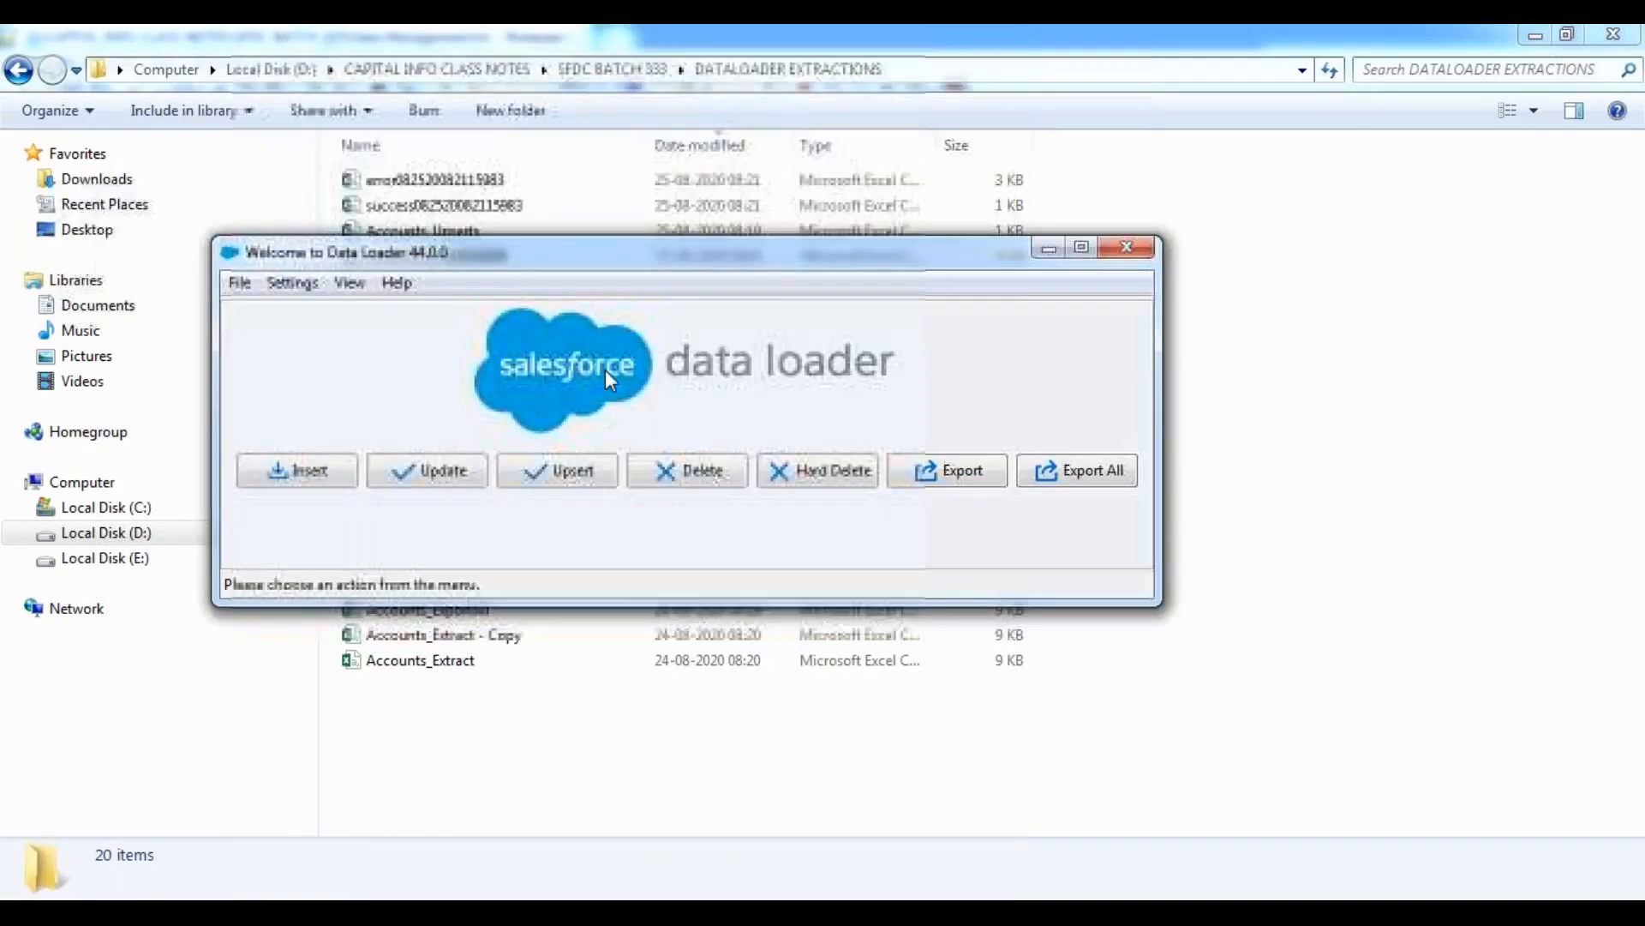
Switch to Salesforce in Chrome, review the Test Account 1 record and its related lists, and return to the Accounts home page.
{"action": "left_click", "coordinate": [1049, 250]}
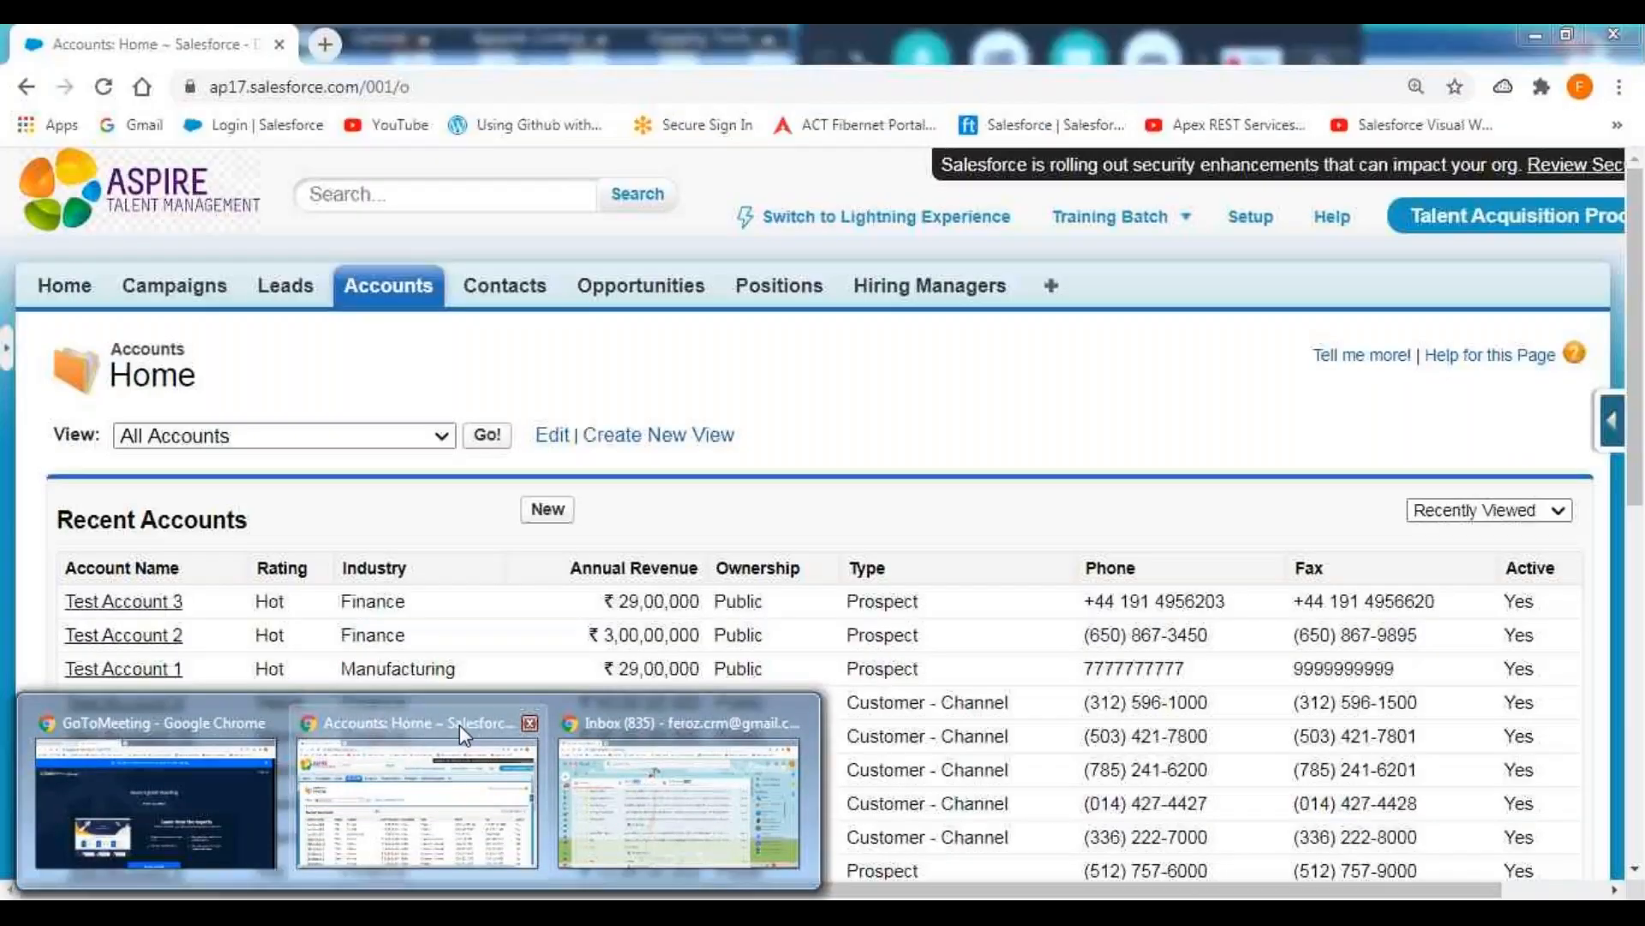
{"action": "left_click", "coordinate": [459, 725]}
{"action": "left_click", "coordinate": [163, 670]}
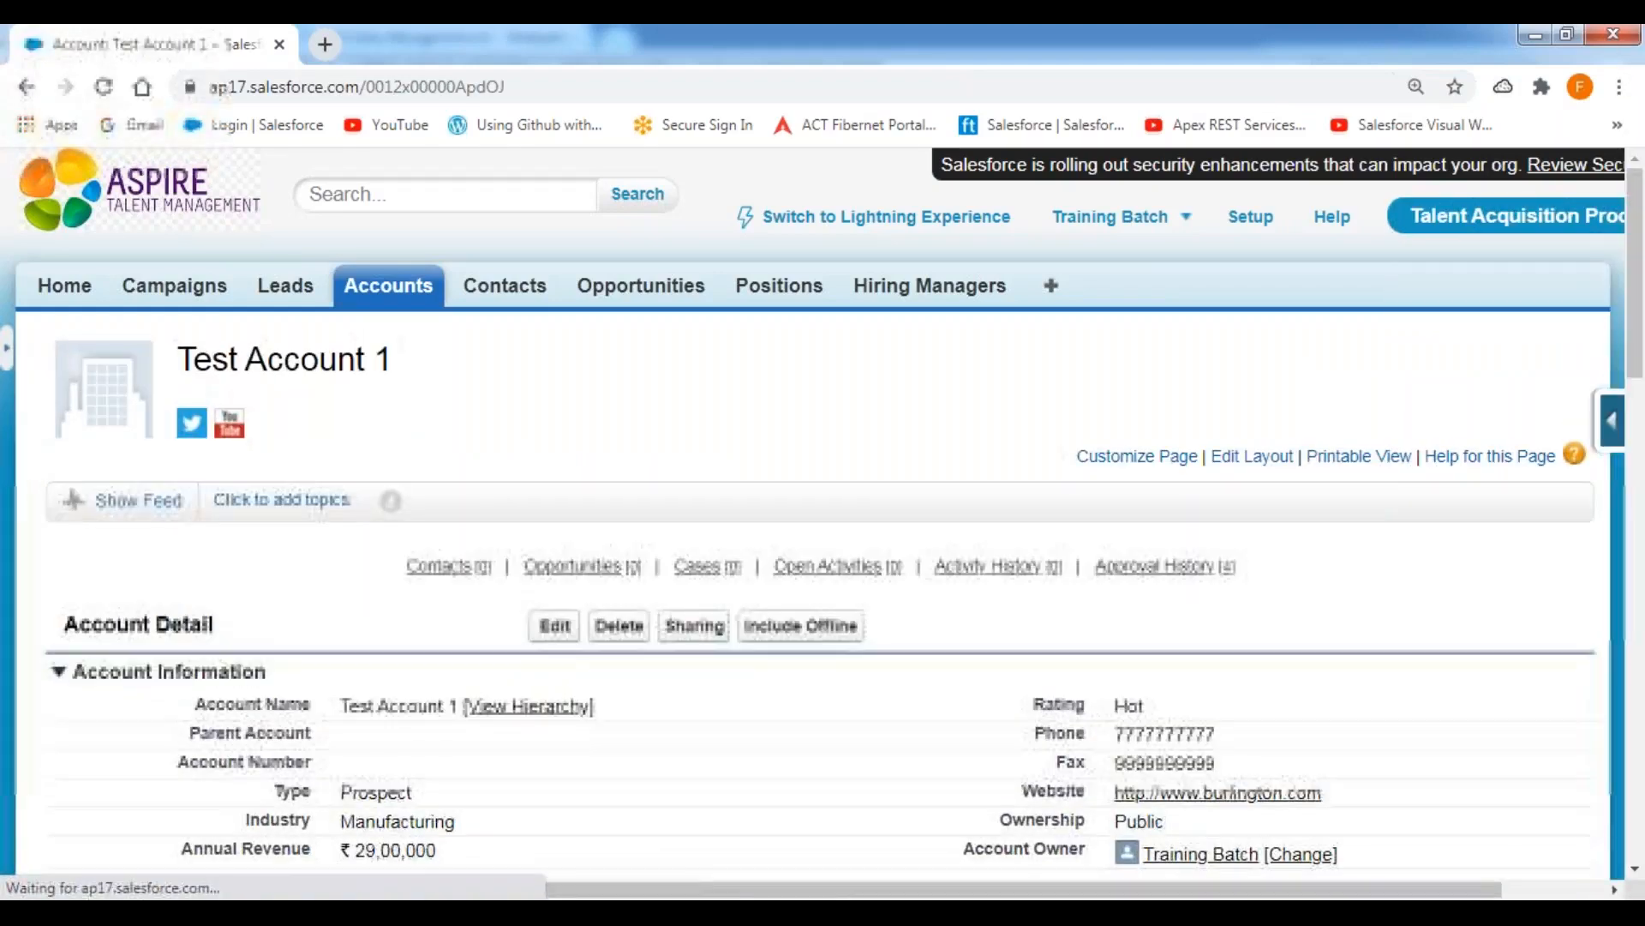
{"action": "scroll", "coordinate": [774, 446], "scroll_direction": "down", "scroll_amount": 15}
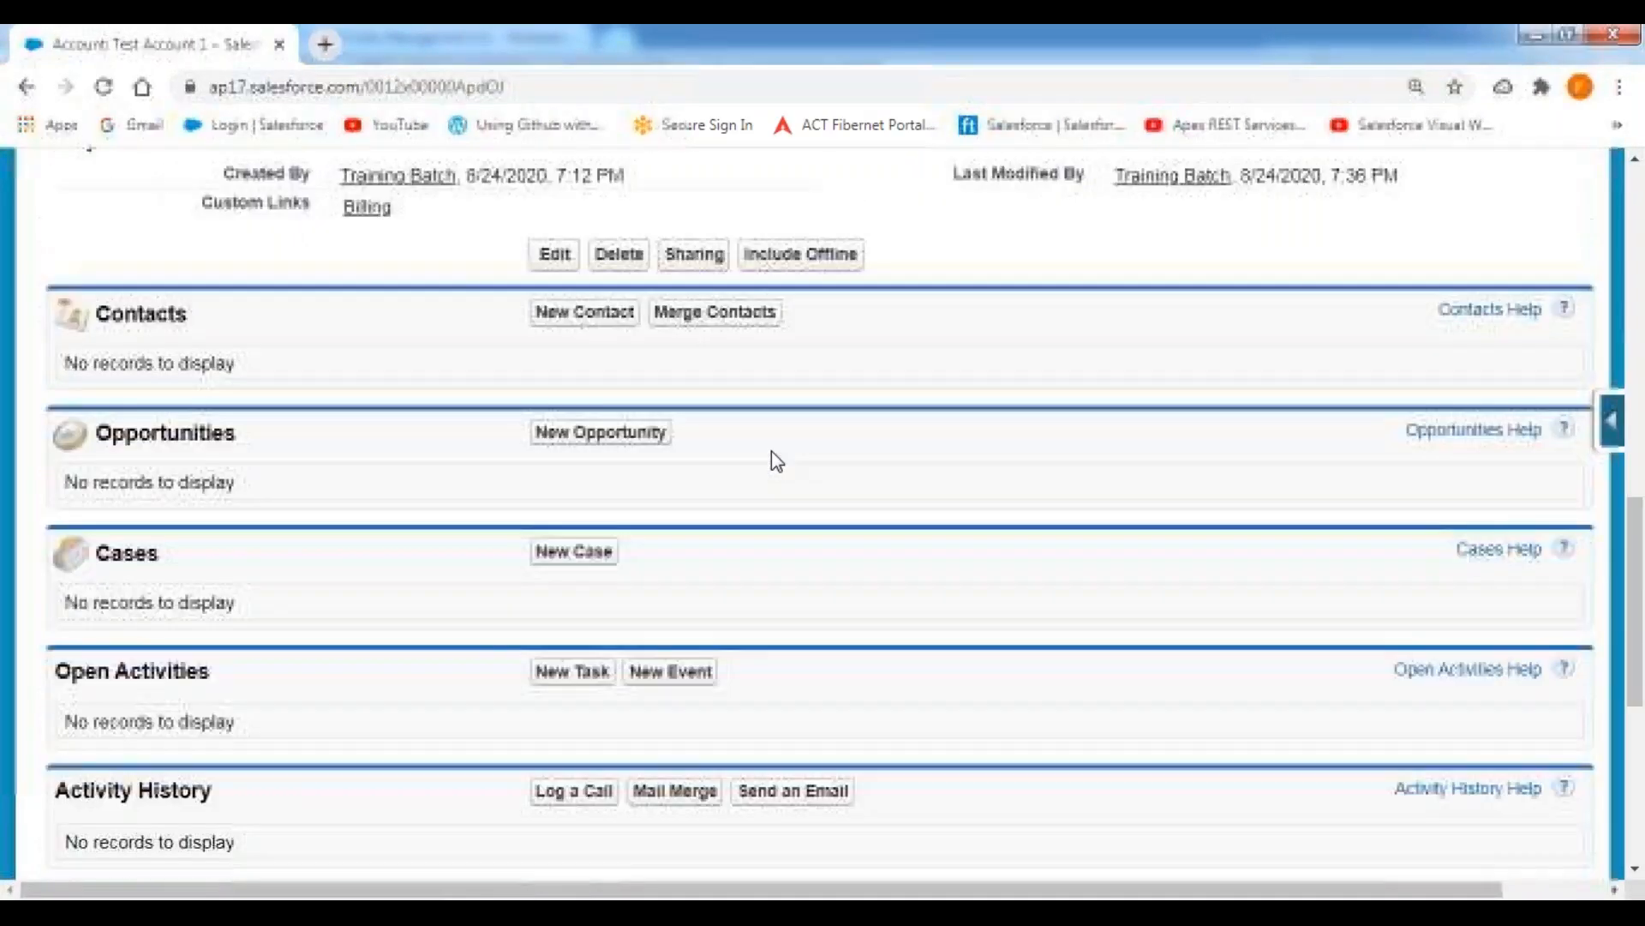
{"action": "scroll", "coordinate": [771, 452], "scroll_direction": "up", "scroll_amount": 13}
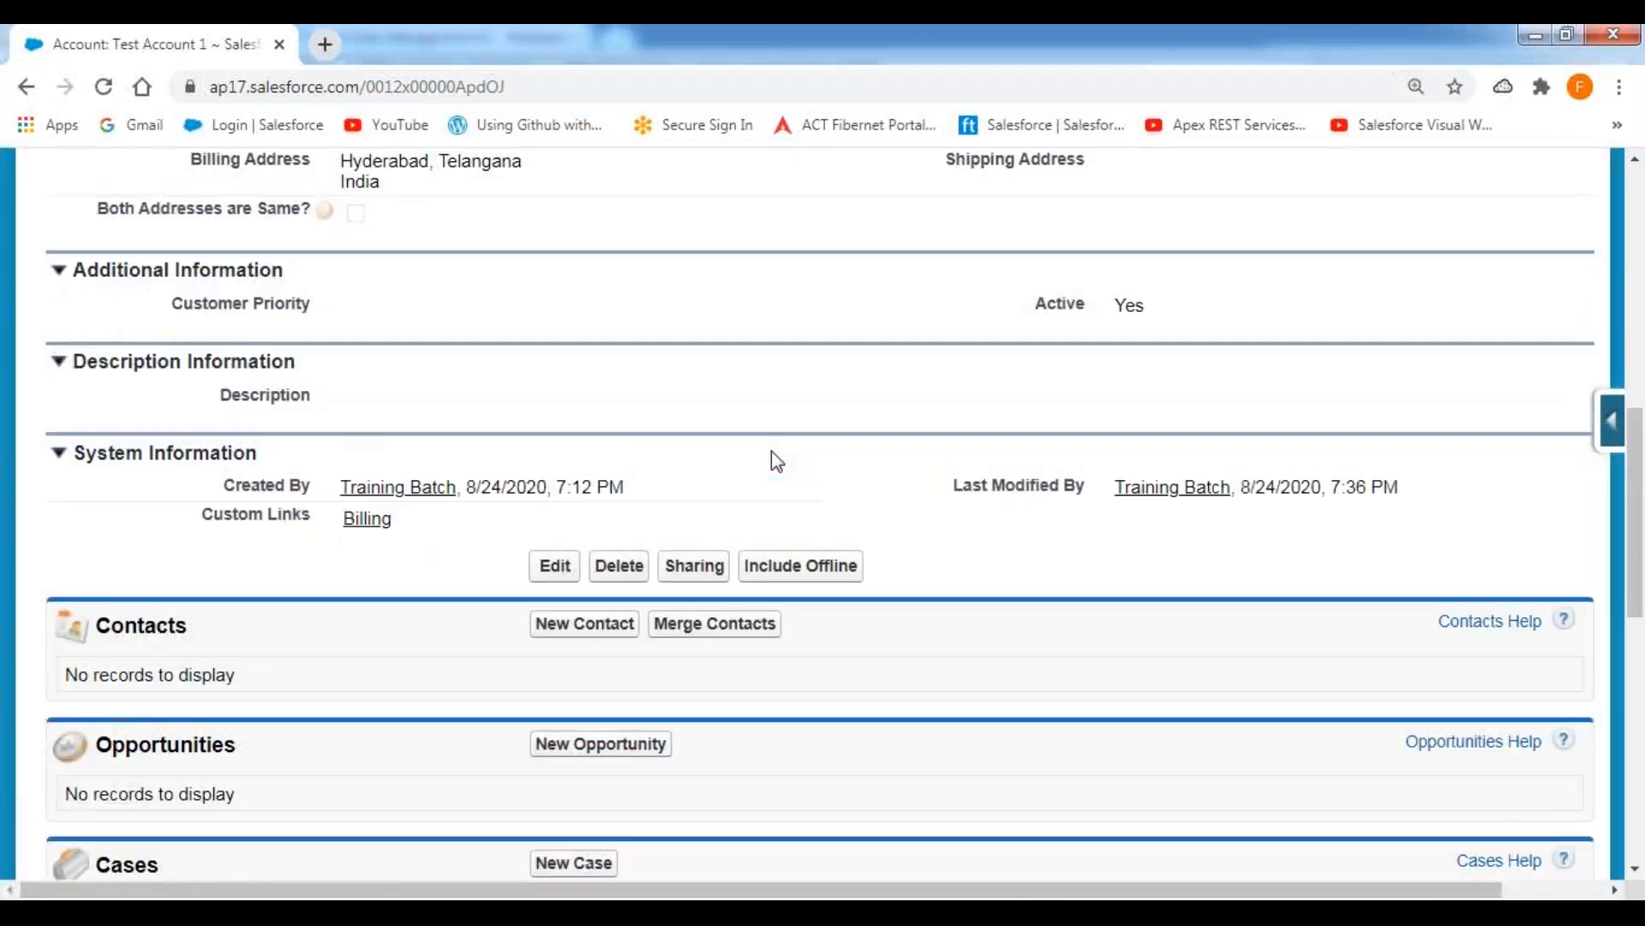
{"action": "scroll", "coordinate": [771, 451], "scroll_direction": "up", "scroll_amount": 3}
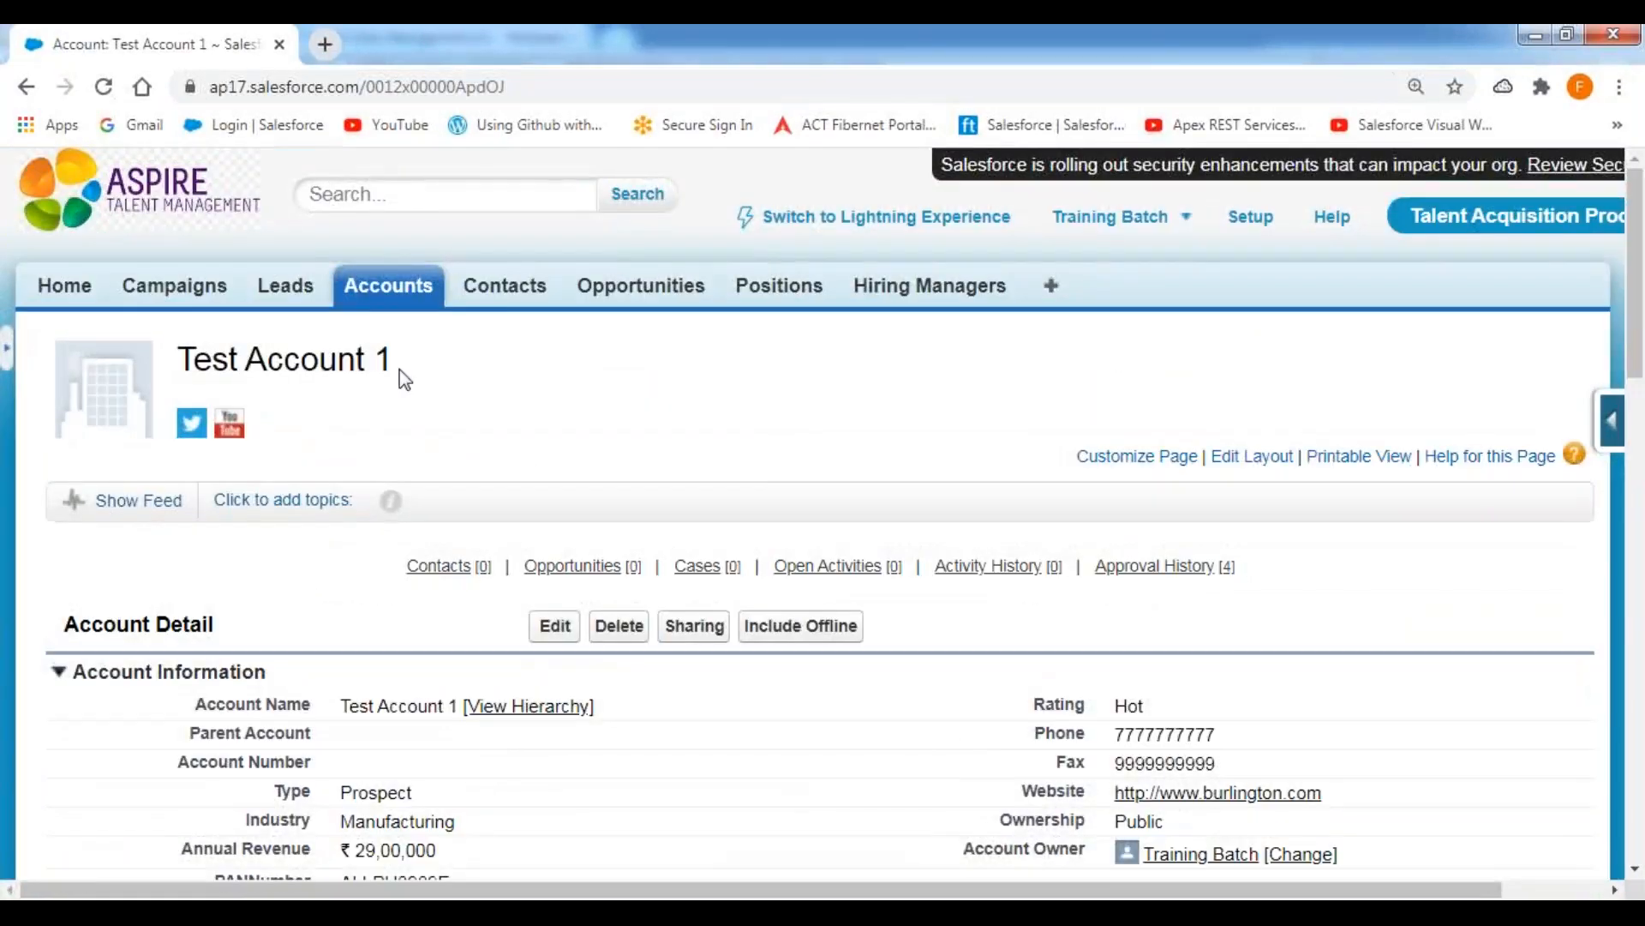
{"action": "left_click", "coordinate": [388, 286]}
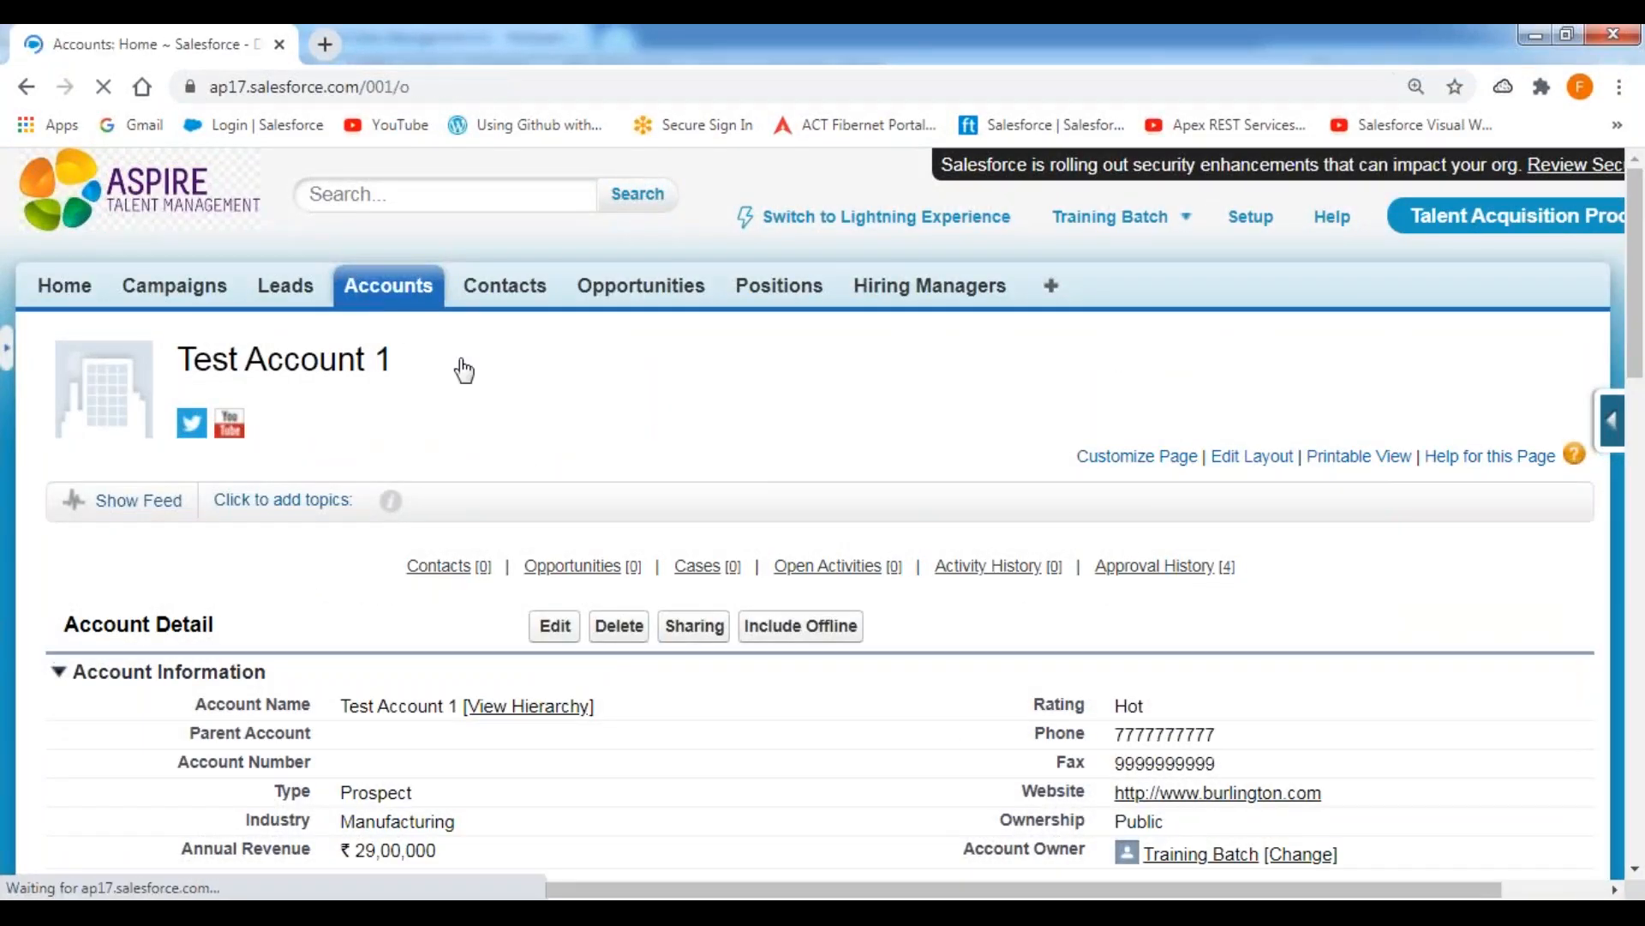
Open Process Builder from the Workflow & Approvals section of Salesforce Setup.
{"action": "left_click", "coordinate": [1263, 232]}
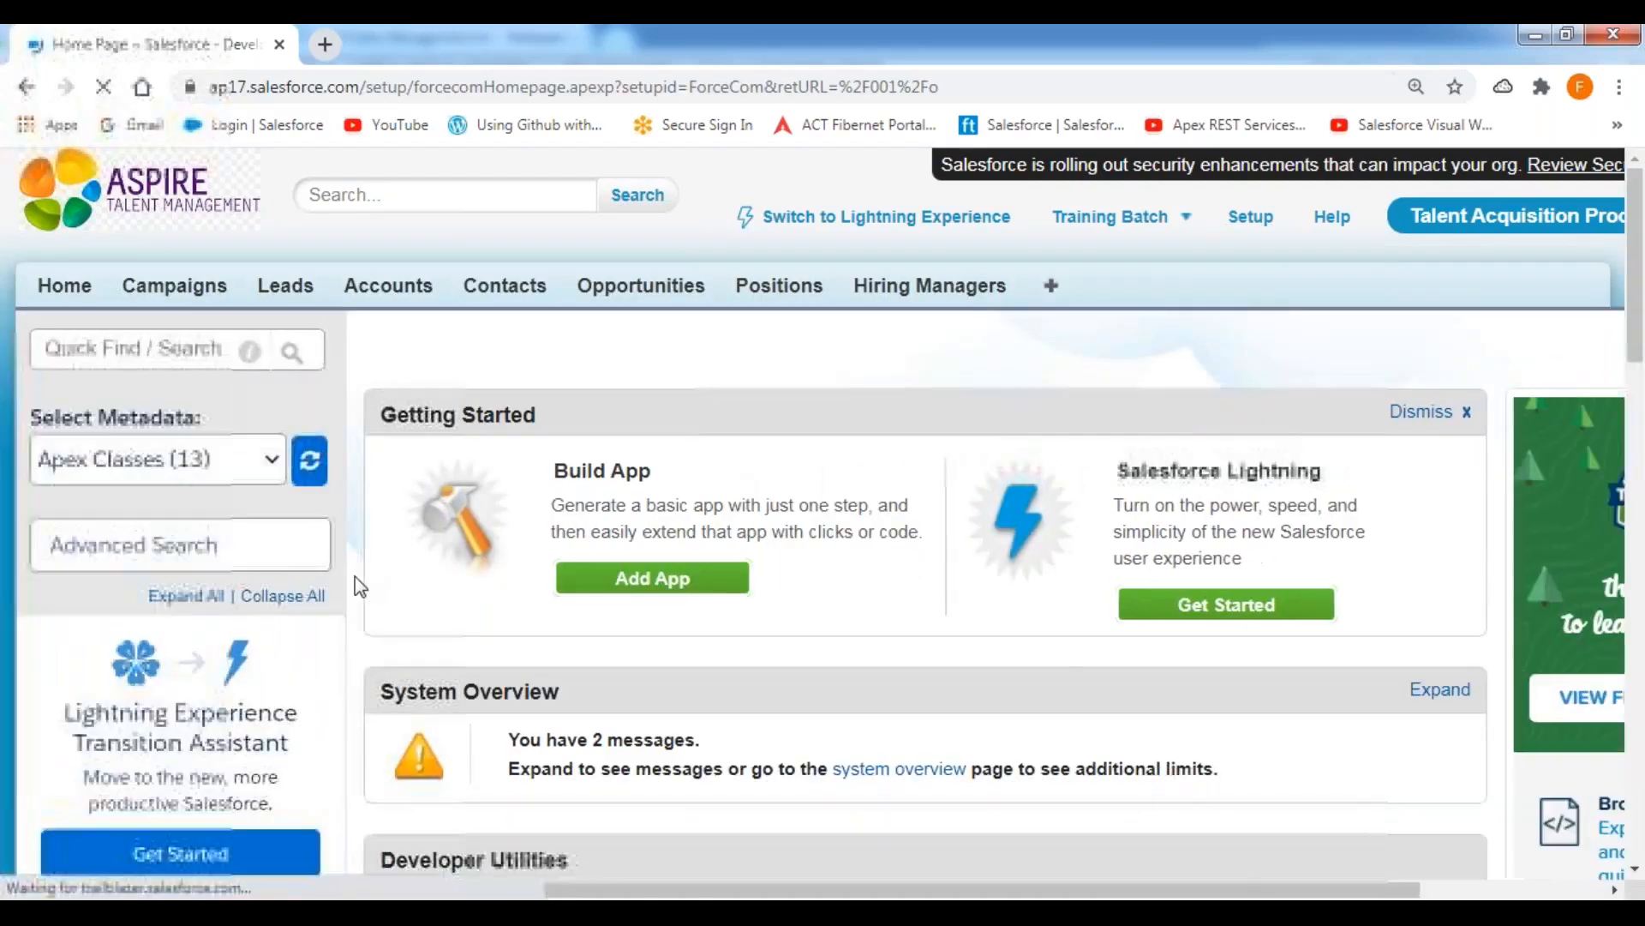
{"action": "scroll", "coordinate": [373, 583], "scroll_direction": "down", "scroll_amount": 10}
{"action": "scroll", "coordinate": [368, 587], "scroll_direction": "down", "scroll_amount": 6}
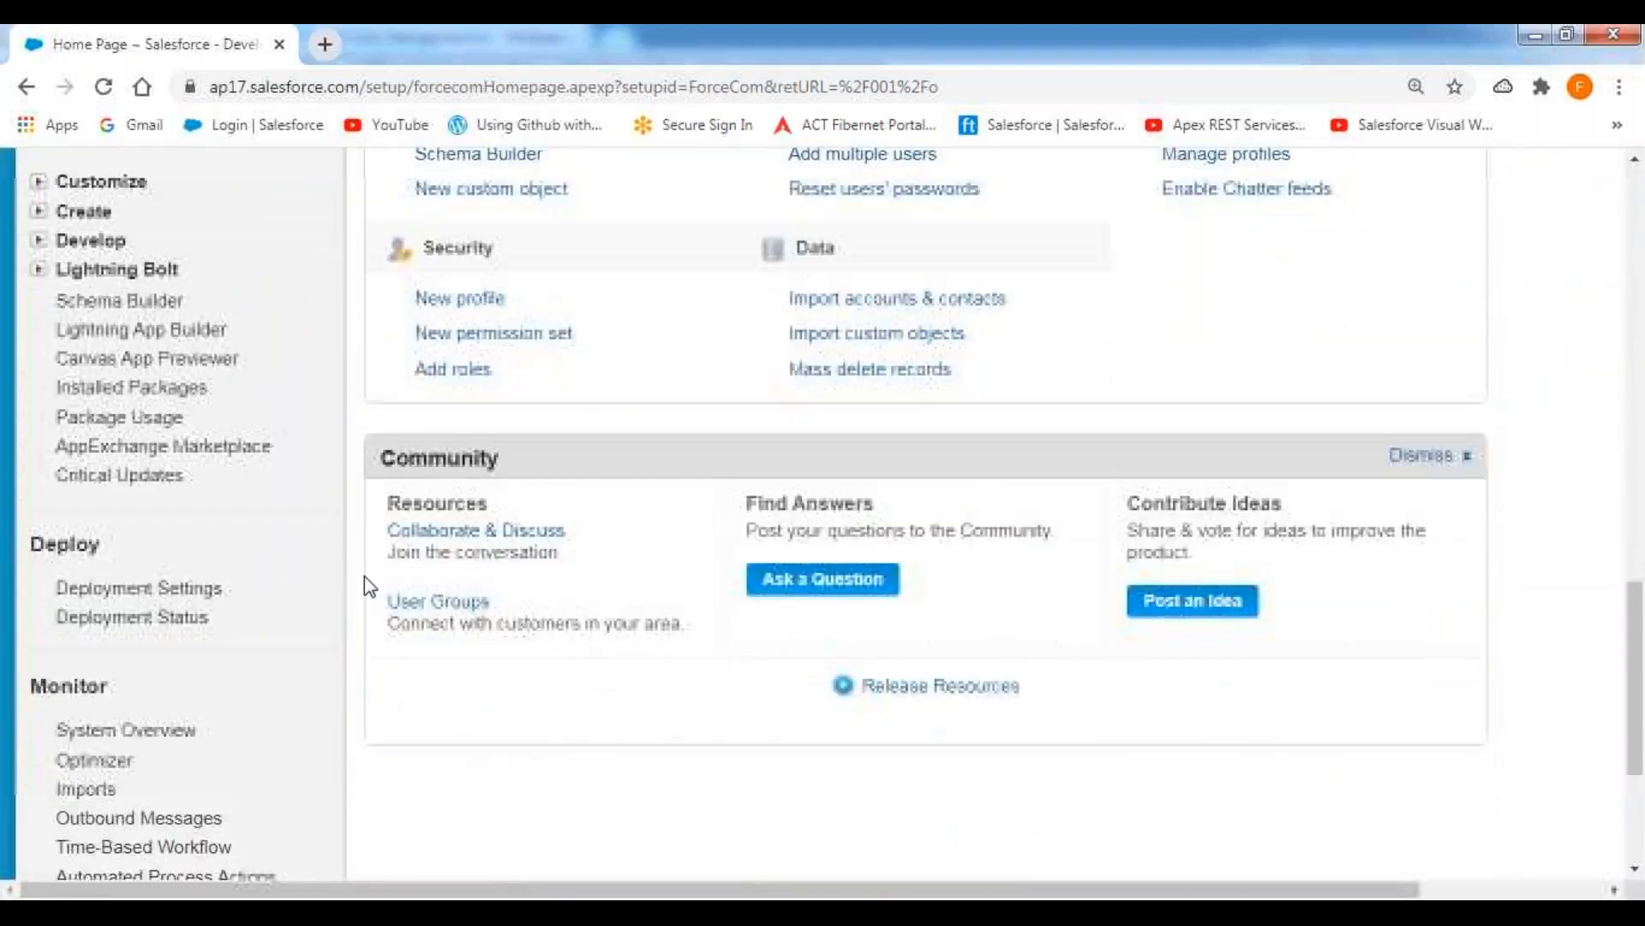
{"action": "left_click", "coordinate": [38, 269]}
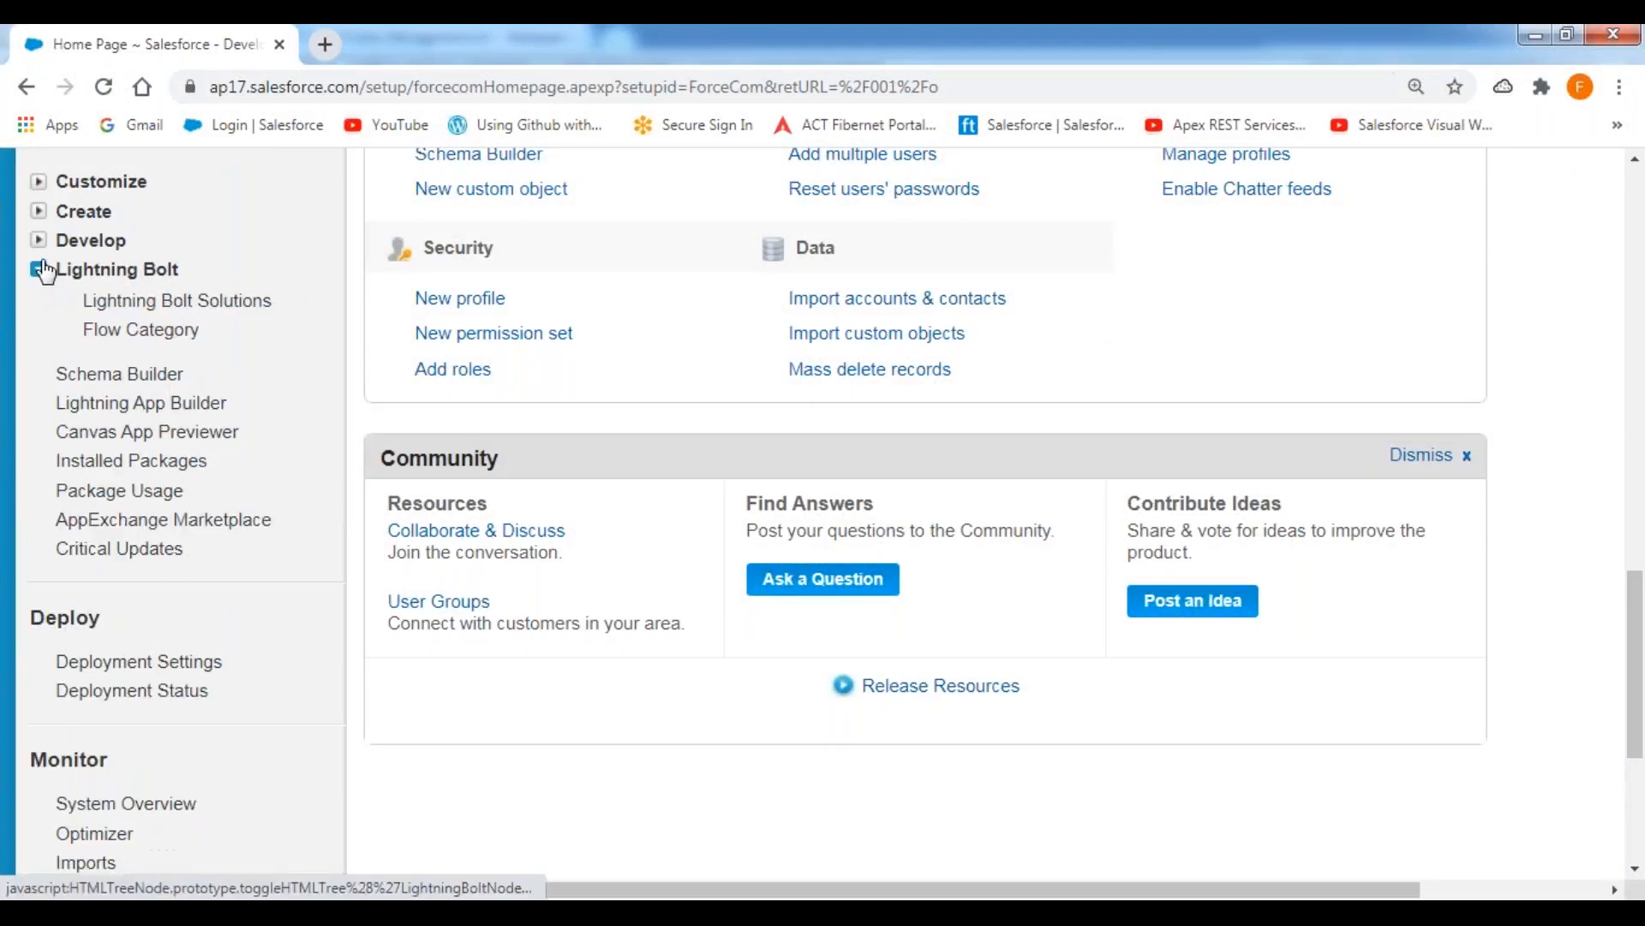
{"action": "left_click", "coordinate": [38, 240]}
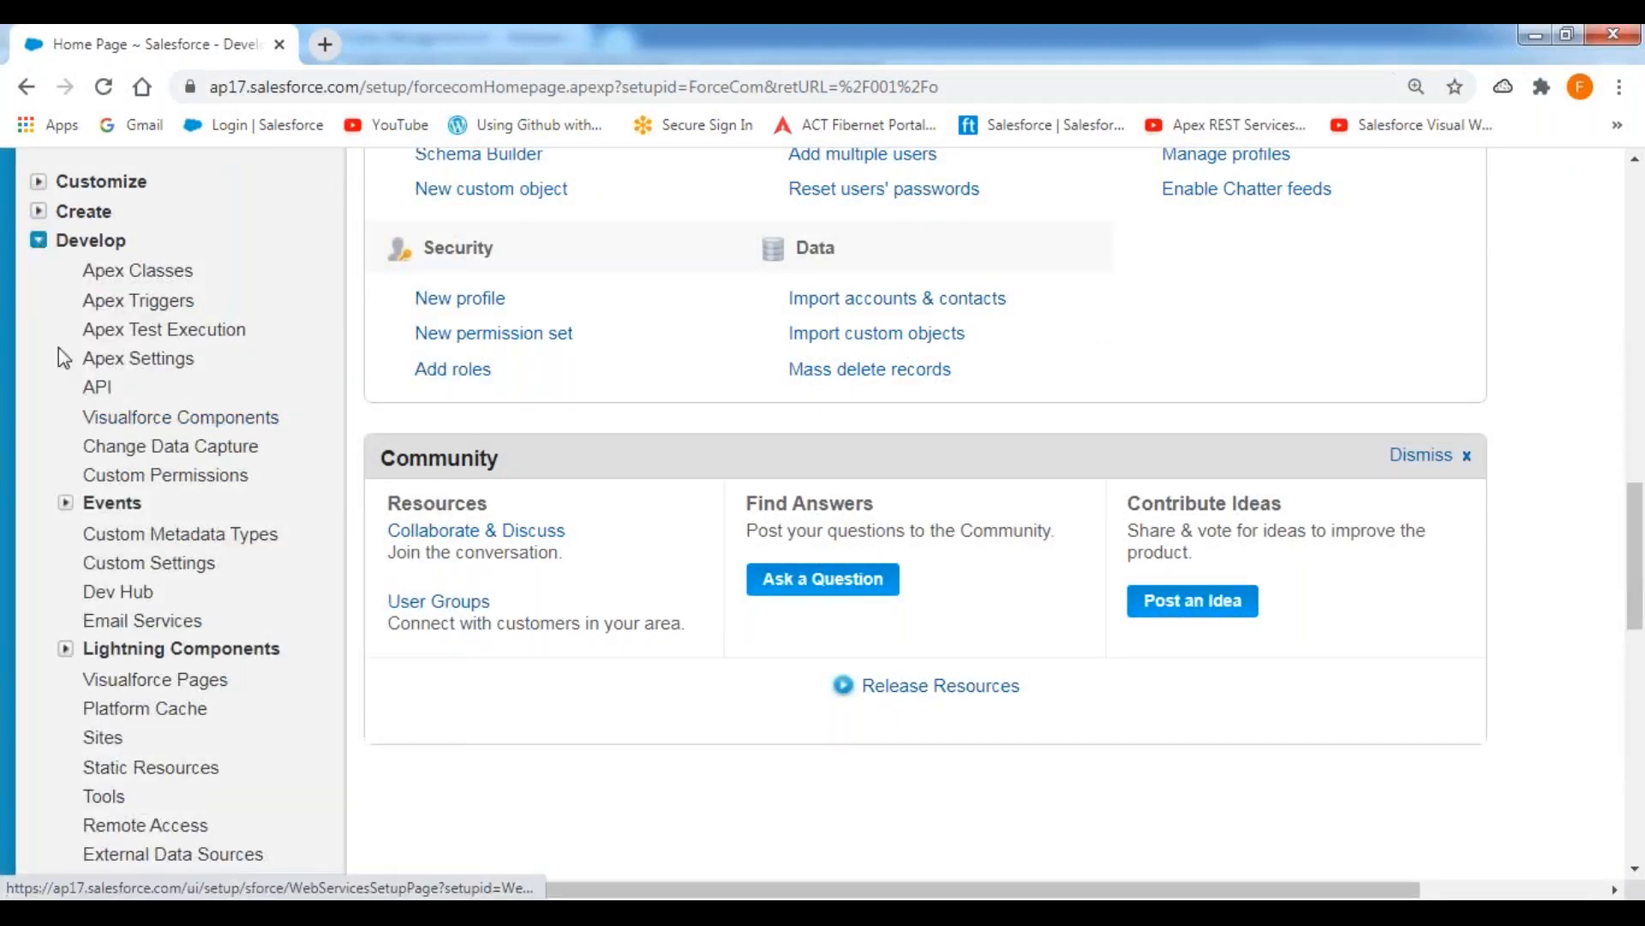
{"action": "left_click", "coordinate": [39, 211]}
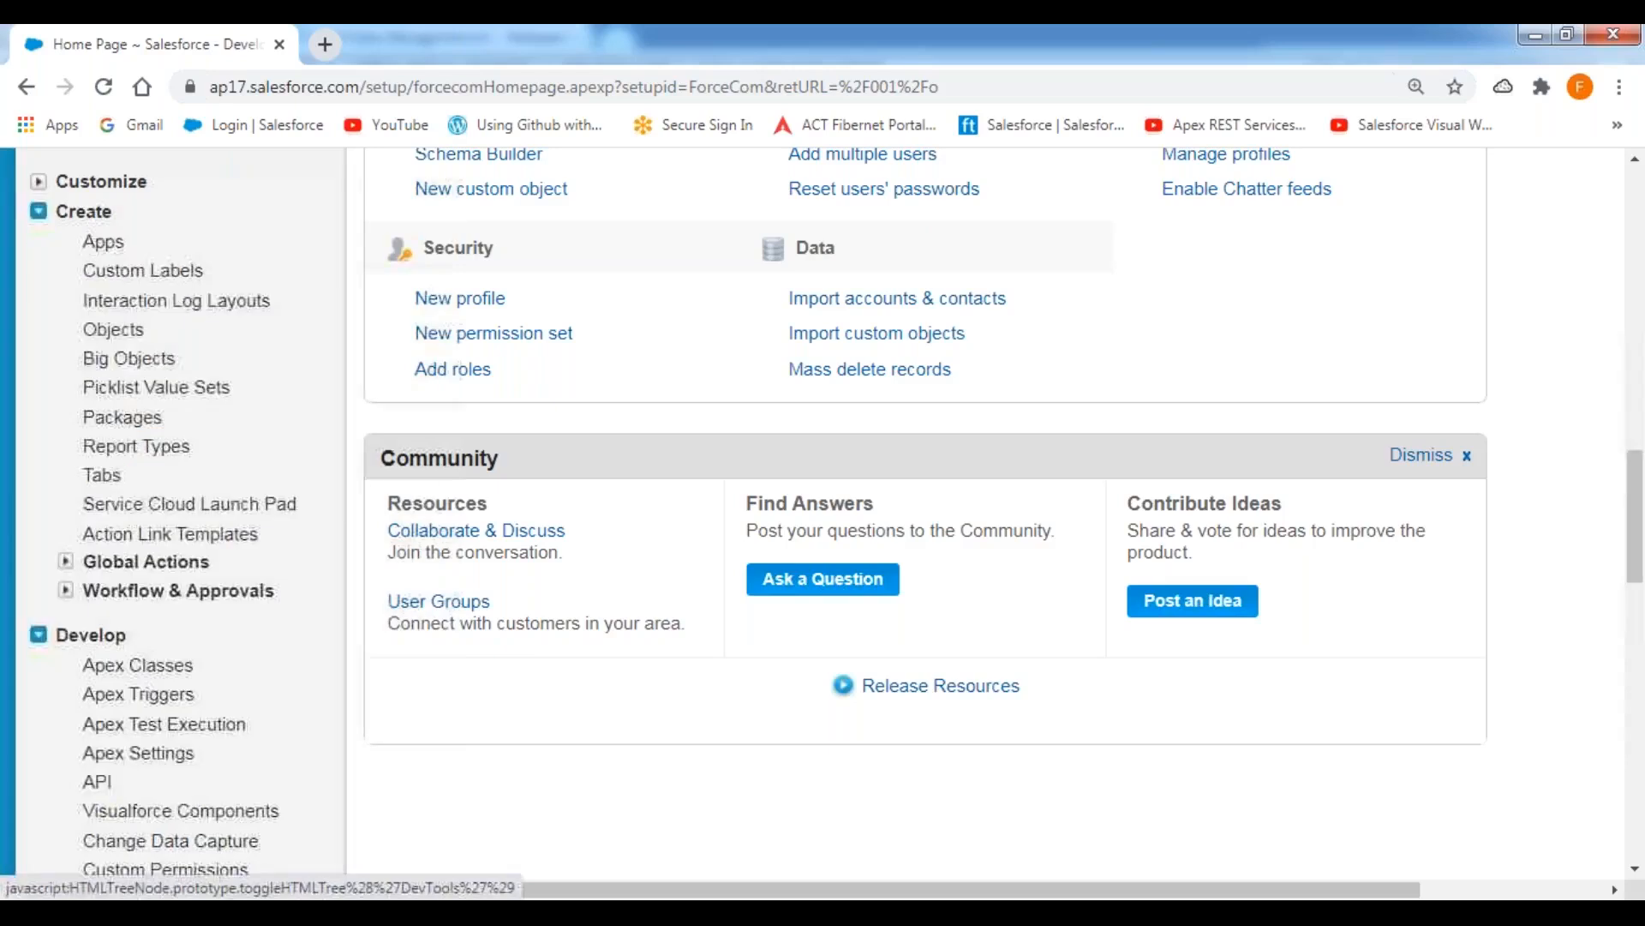
{"action": "left_click", "coordinate": [65, 591]}
{"action": "left_click", "coordinate": [174, 708]}
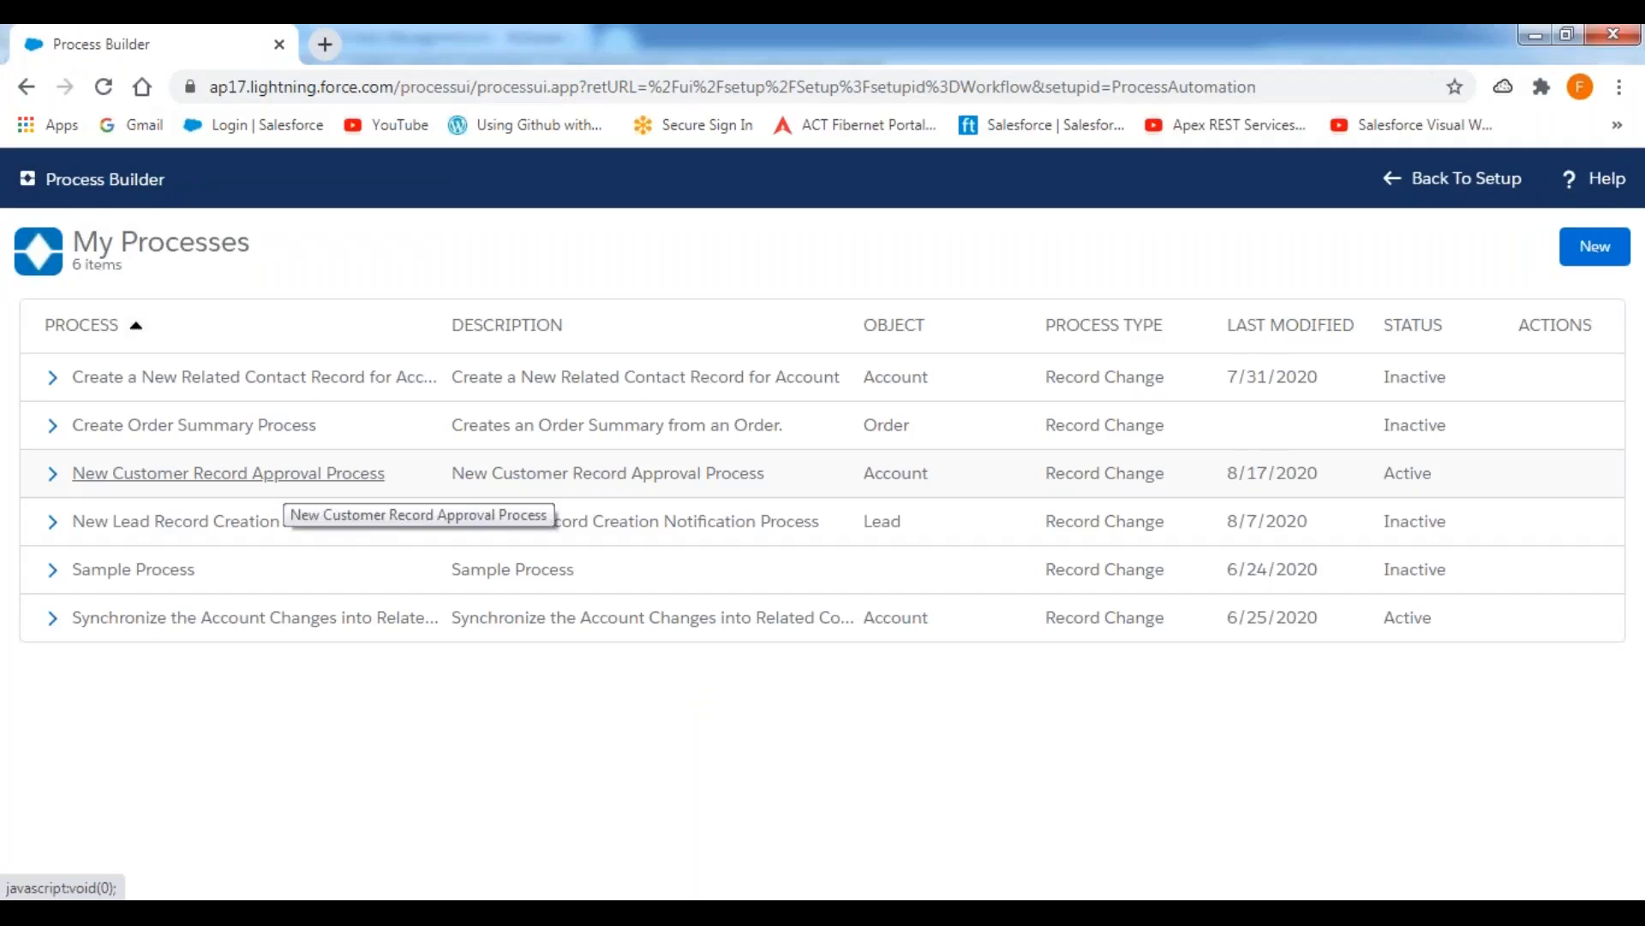
Deactivate the New Customer Record Approval Process for the Account object and confirm the deactivation.
{"action": "left_click", "coordinate": [122, 487]}
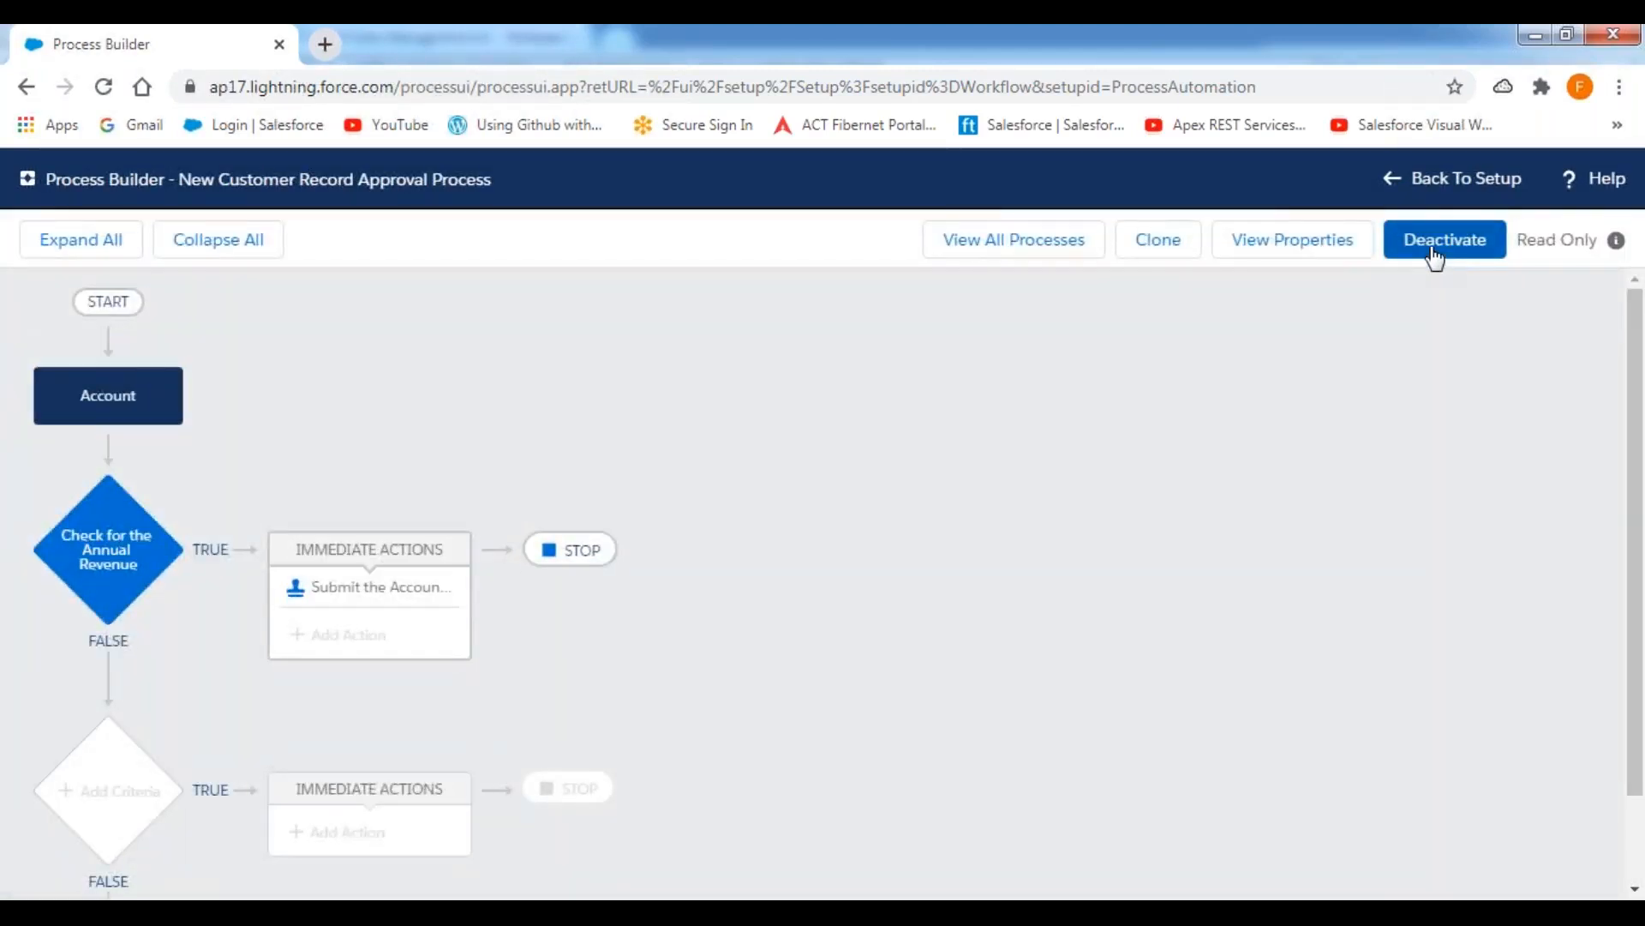
{"action": "left_click", "coordinate": [1435, 255]}
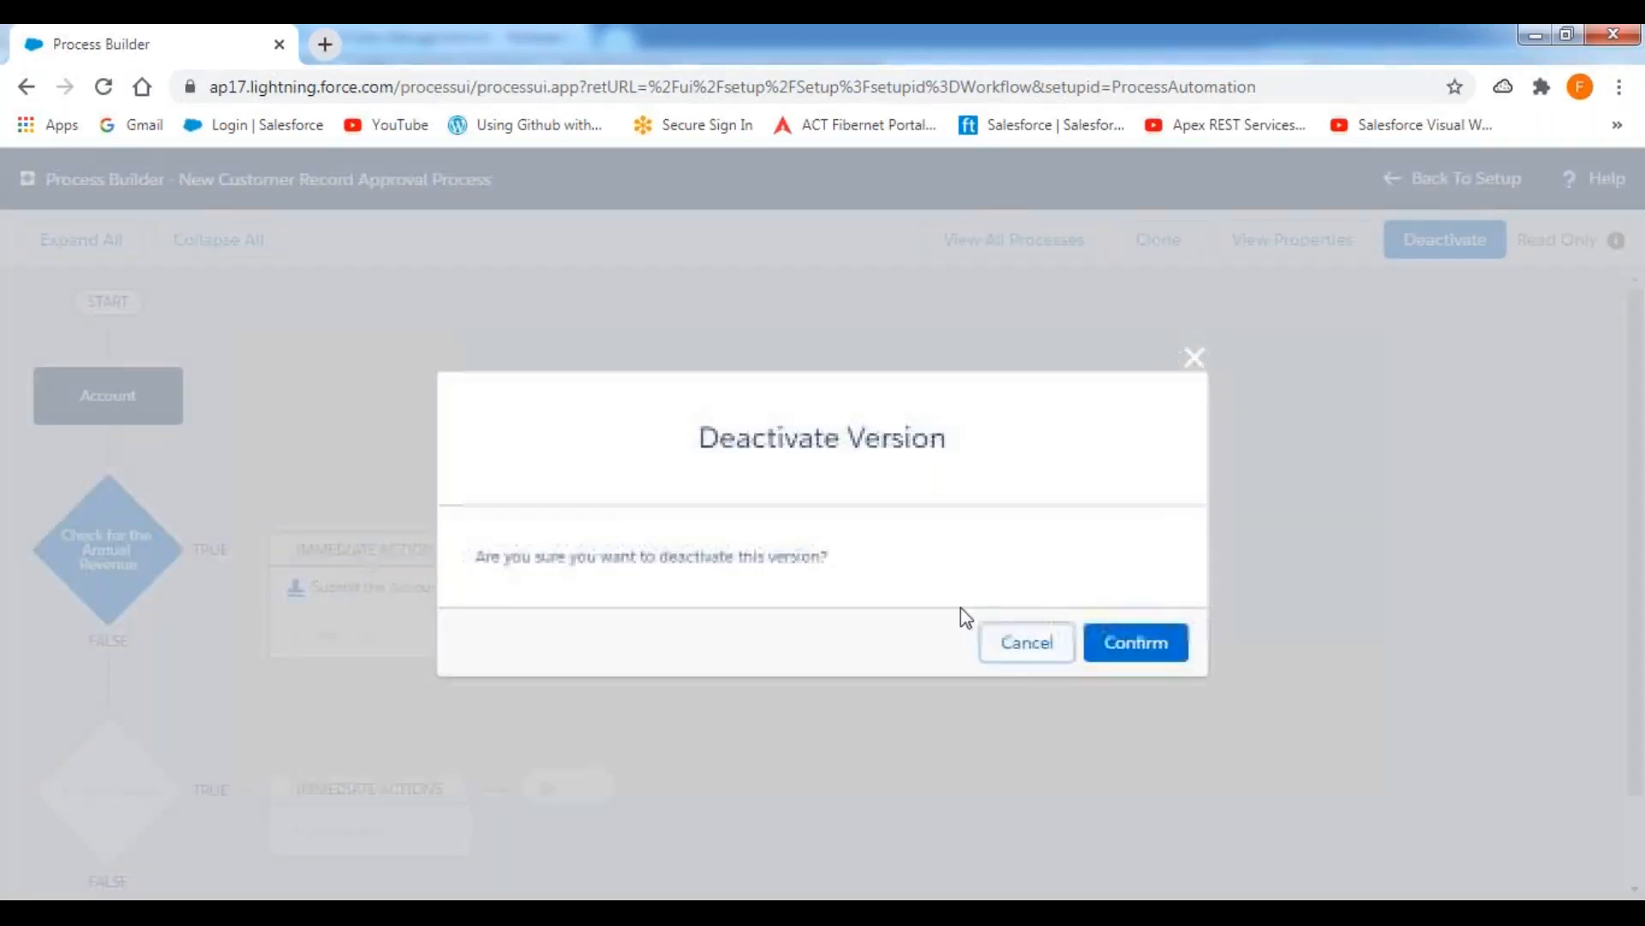
{"action": "left_click", "coordinate": [1146, 644]}
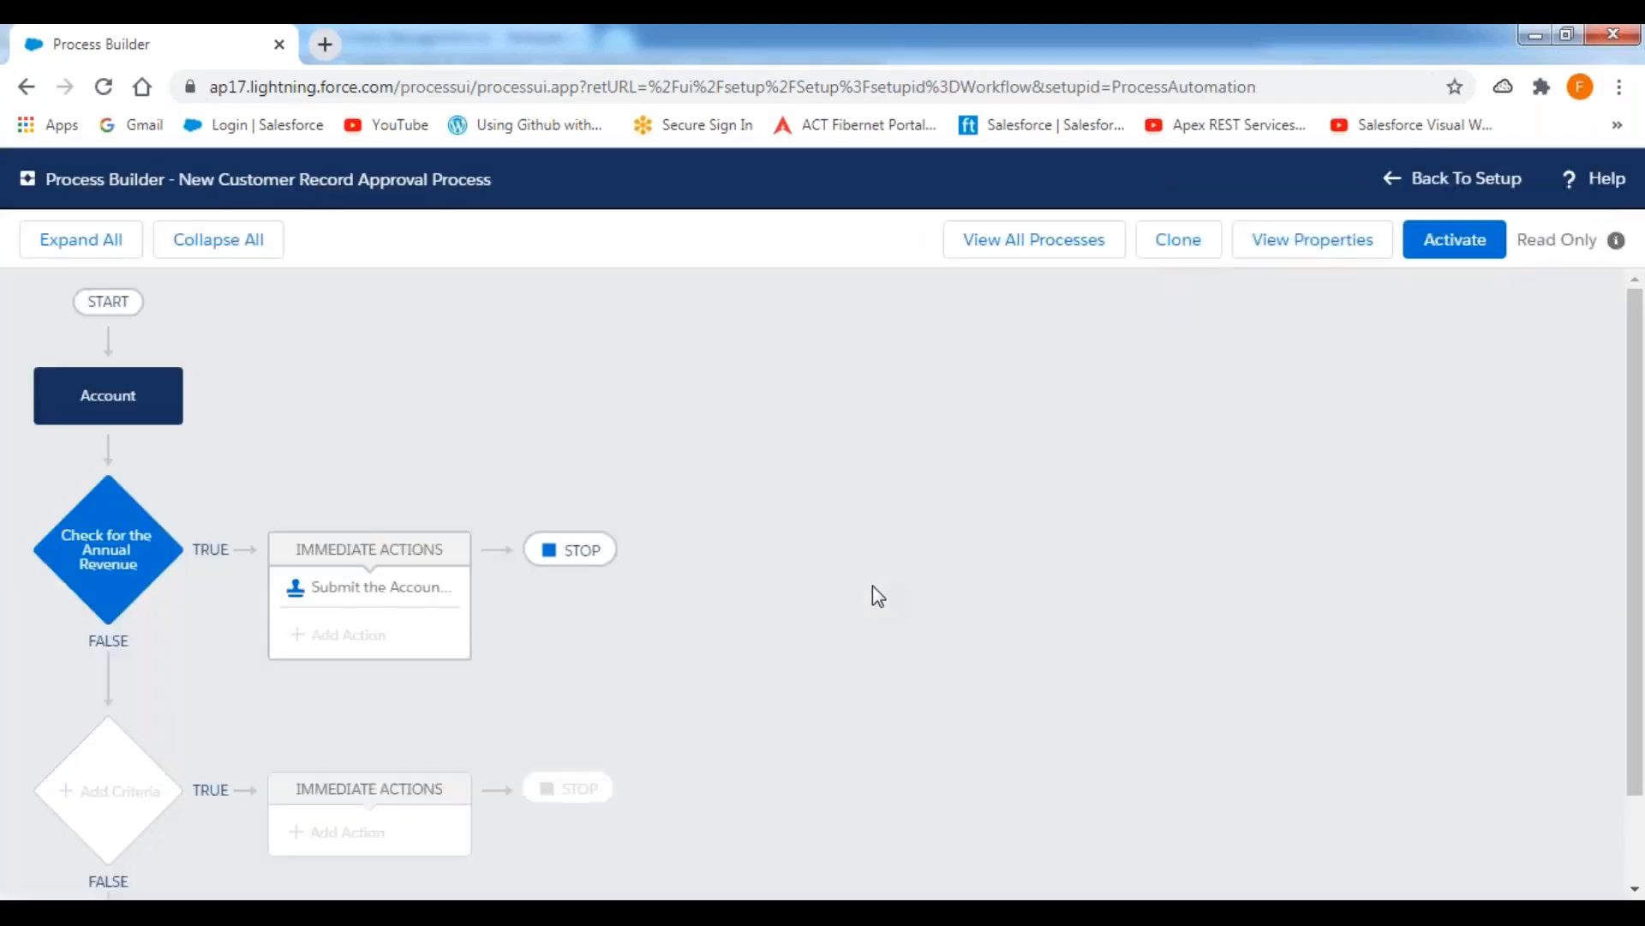
Return to Setup and open the Approval Processes page under Workflow & Approvals.
{"action": "left_click", "coordinate": [1467, 189]}
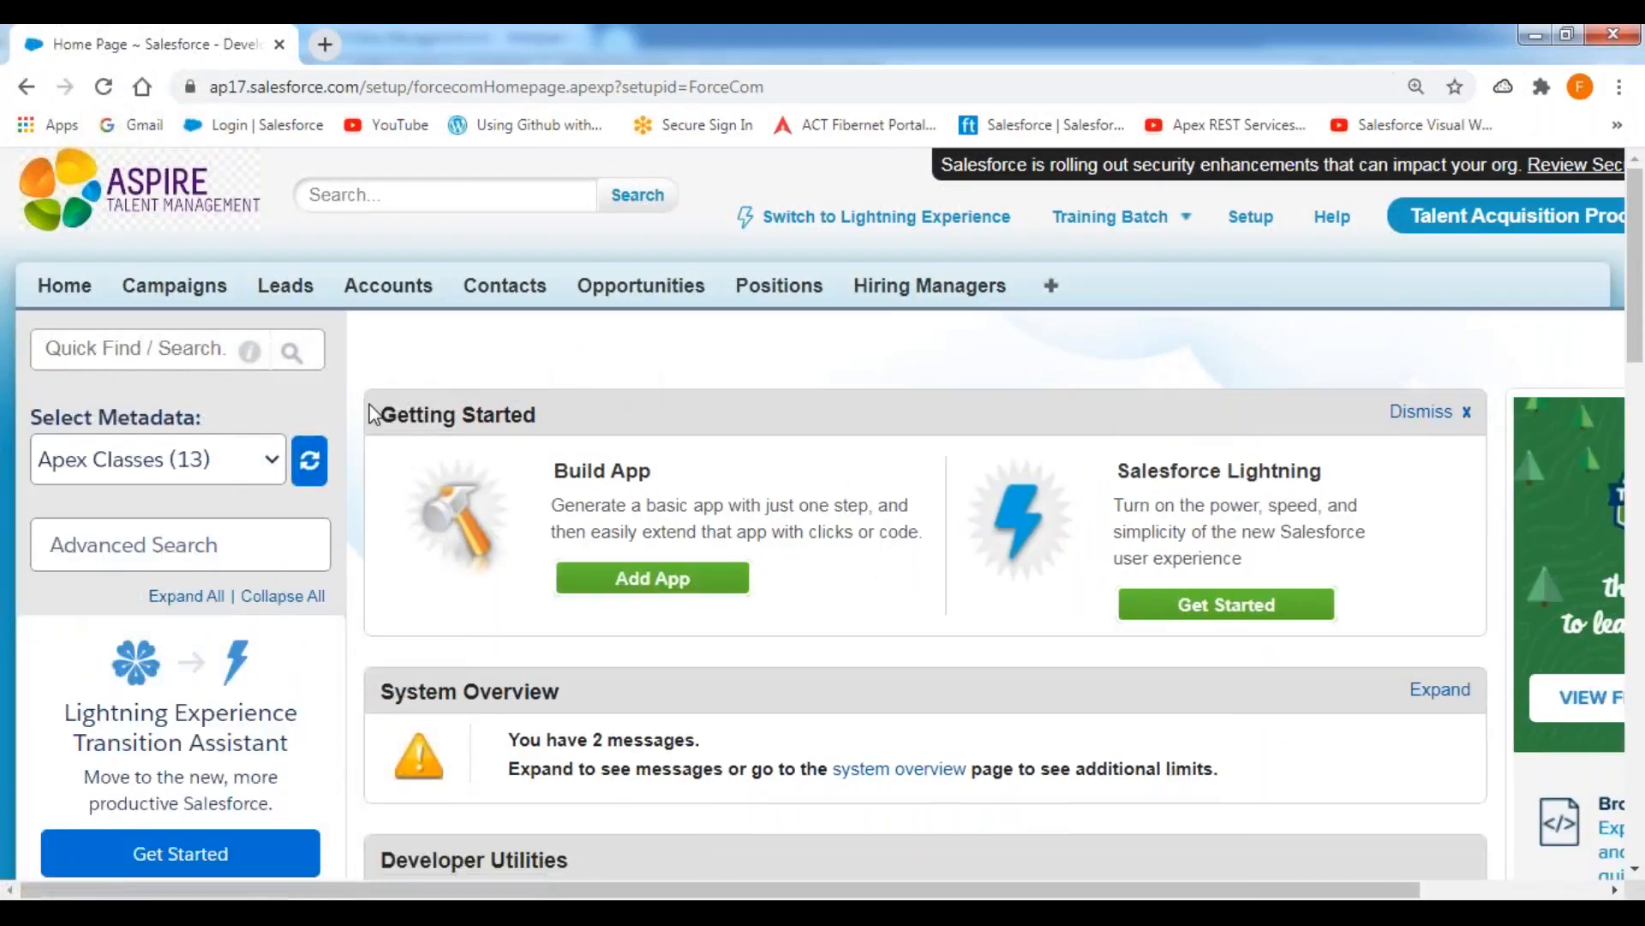
{"action": "scroll", "coordinate": [342, 568], "scroll_direction": "down", "scroll_amount": 2}
{"action": "scroll", "coordinate": [338, 558], "scroll_direction": "down", "scroll_amount": 12}
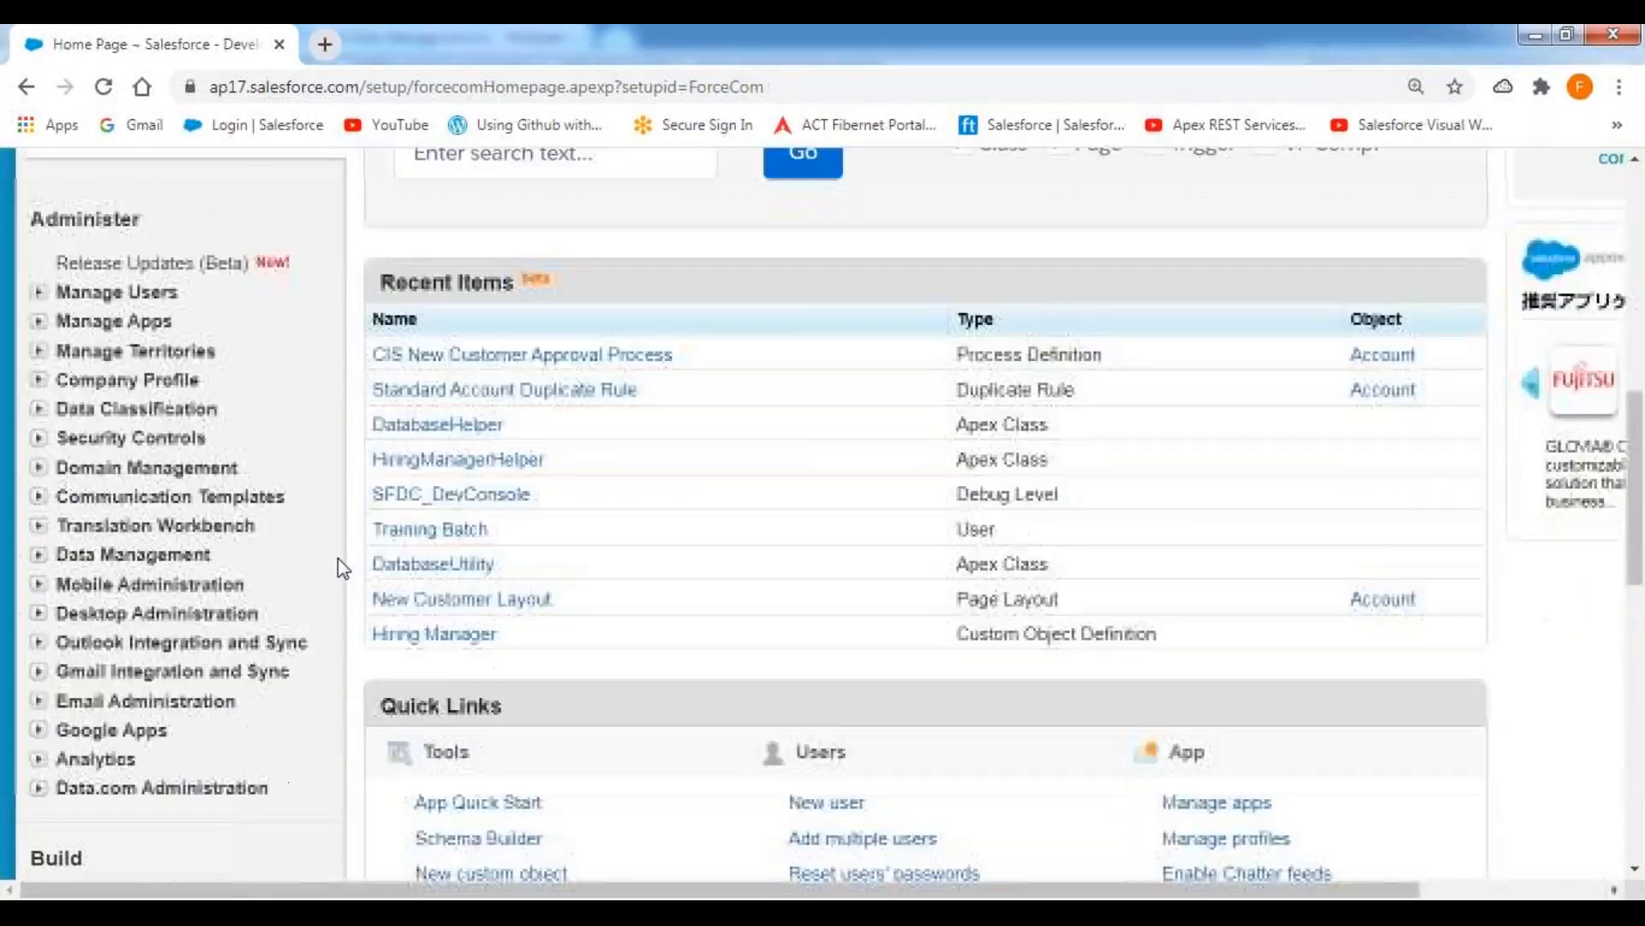
{"action": "scroll", "coordinate": [338, 558], "scroll_direction": "down", "scroll_amount": 1}
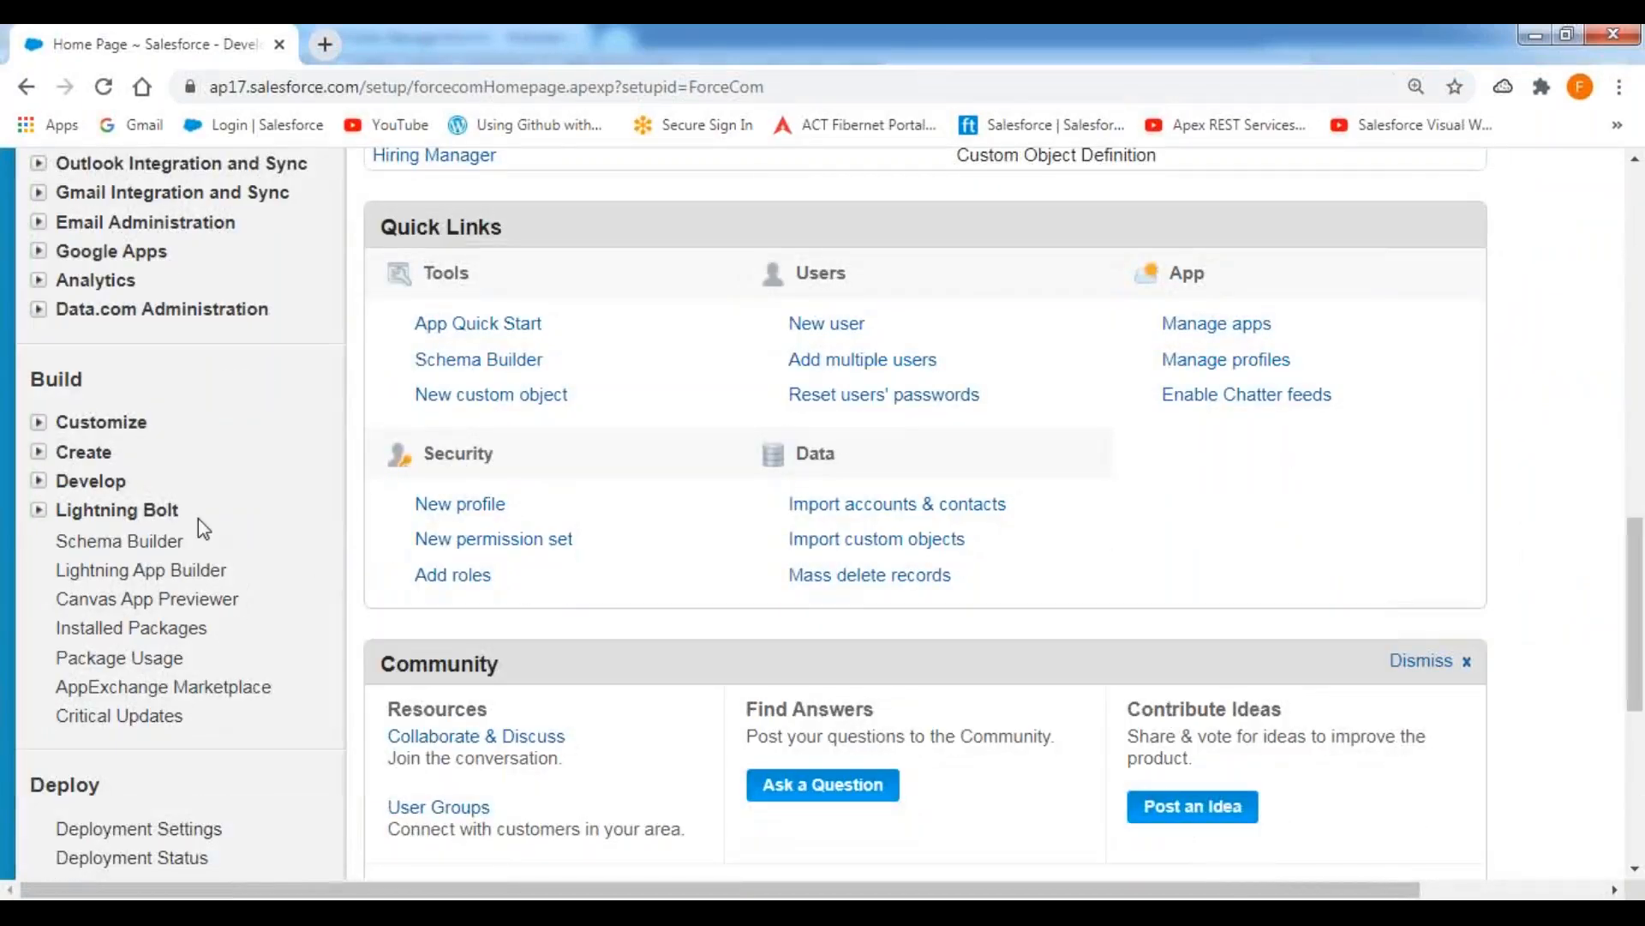
{"action": "left_click", "coordinate": [38, 452]}
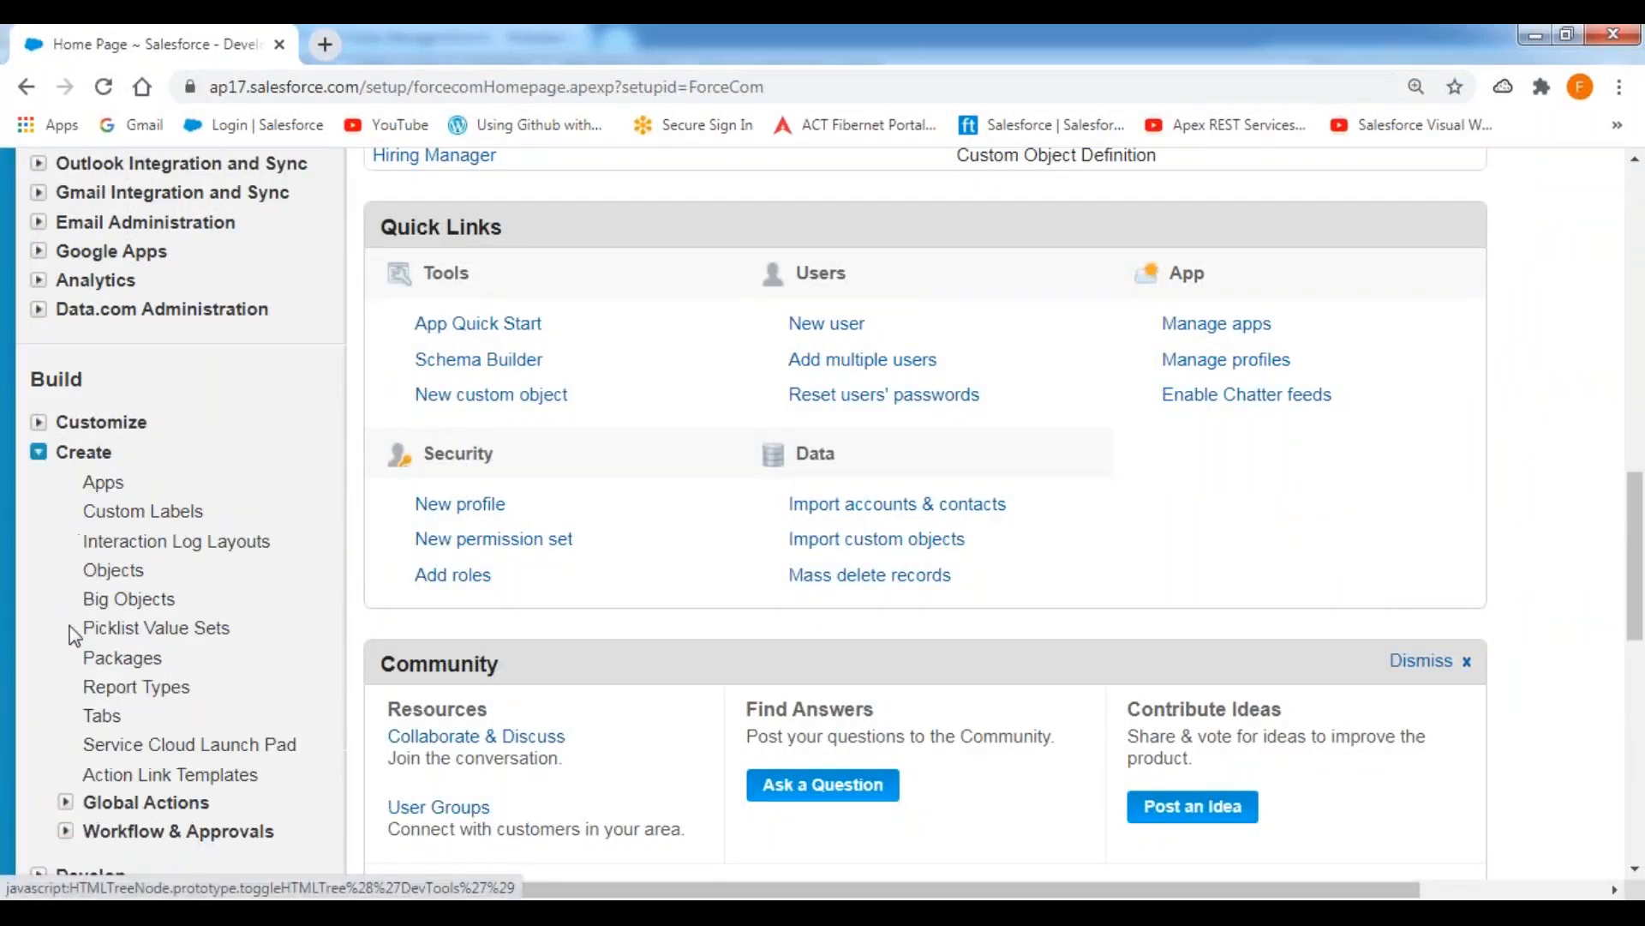
{"action": "scroll", "coordinate": [64, 777], "scroll_direction": "down", "scroll_amount": 4}
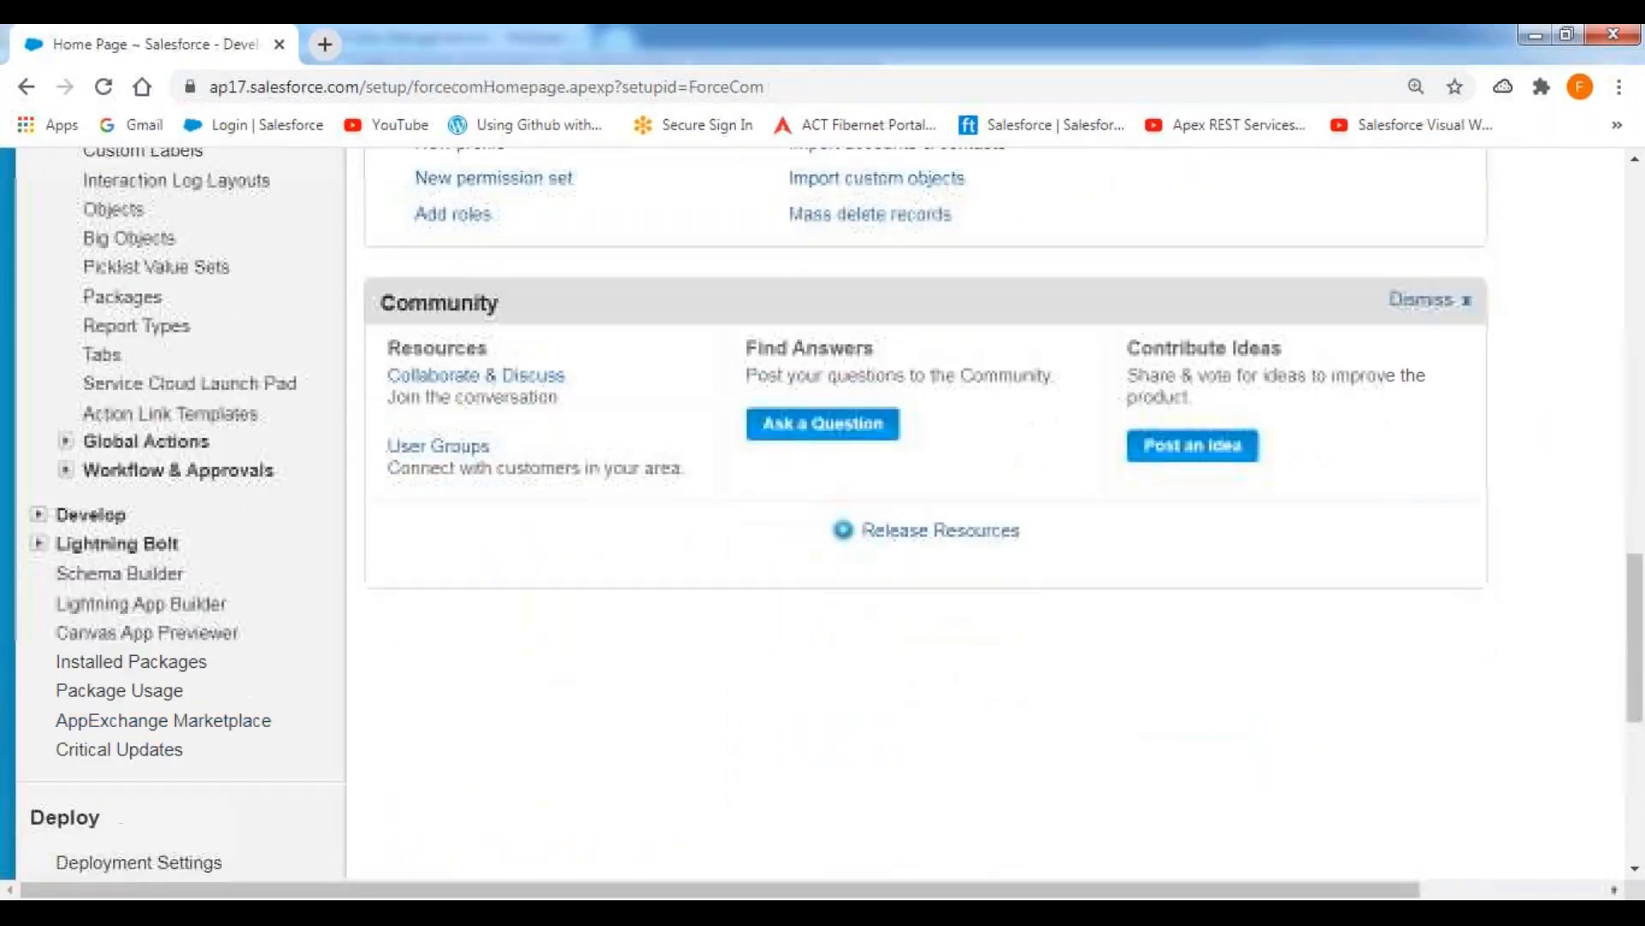
{"action": "left_click", "coordinate": [65, 470]}
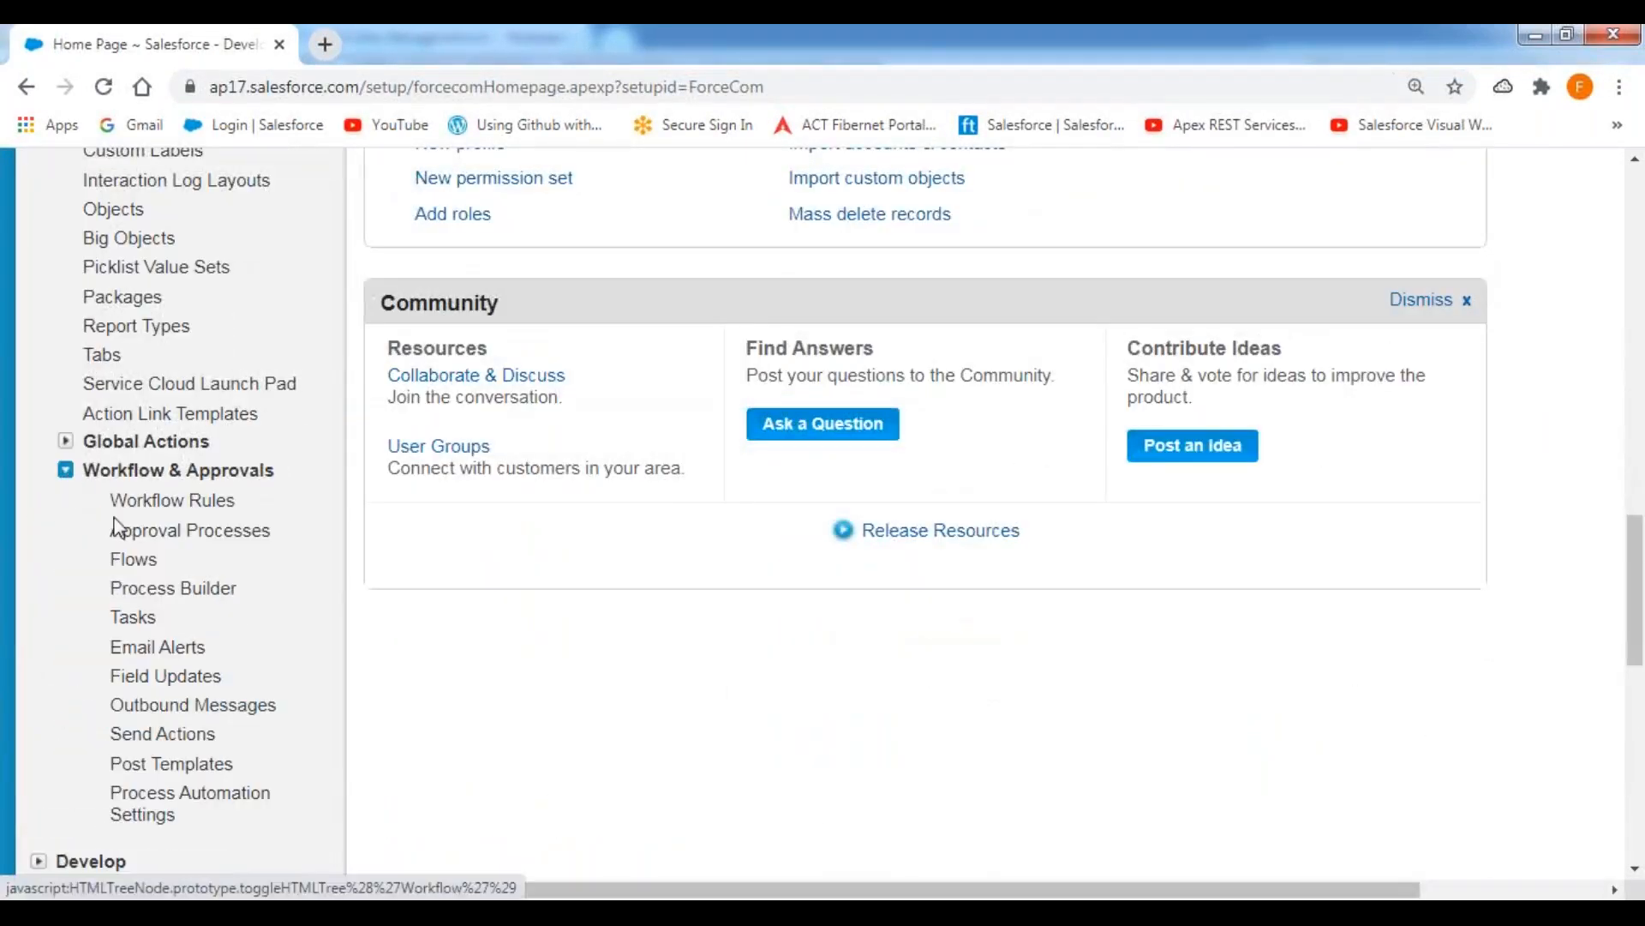
{"action": "left_click", "coordinate": [188, 538]}
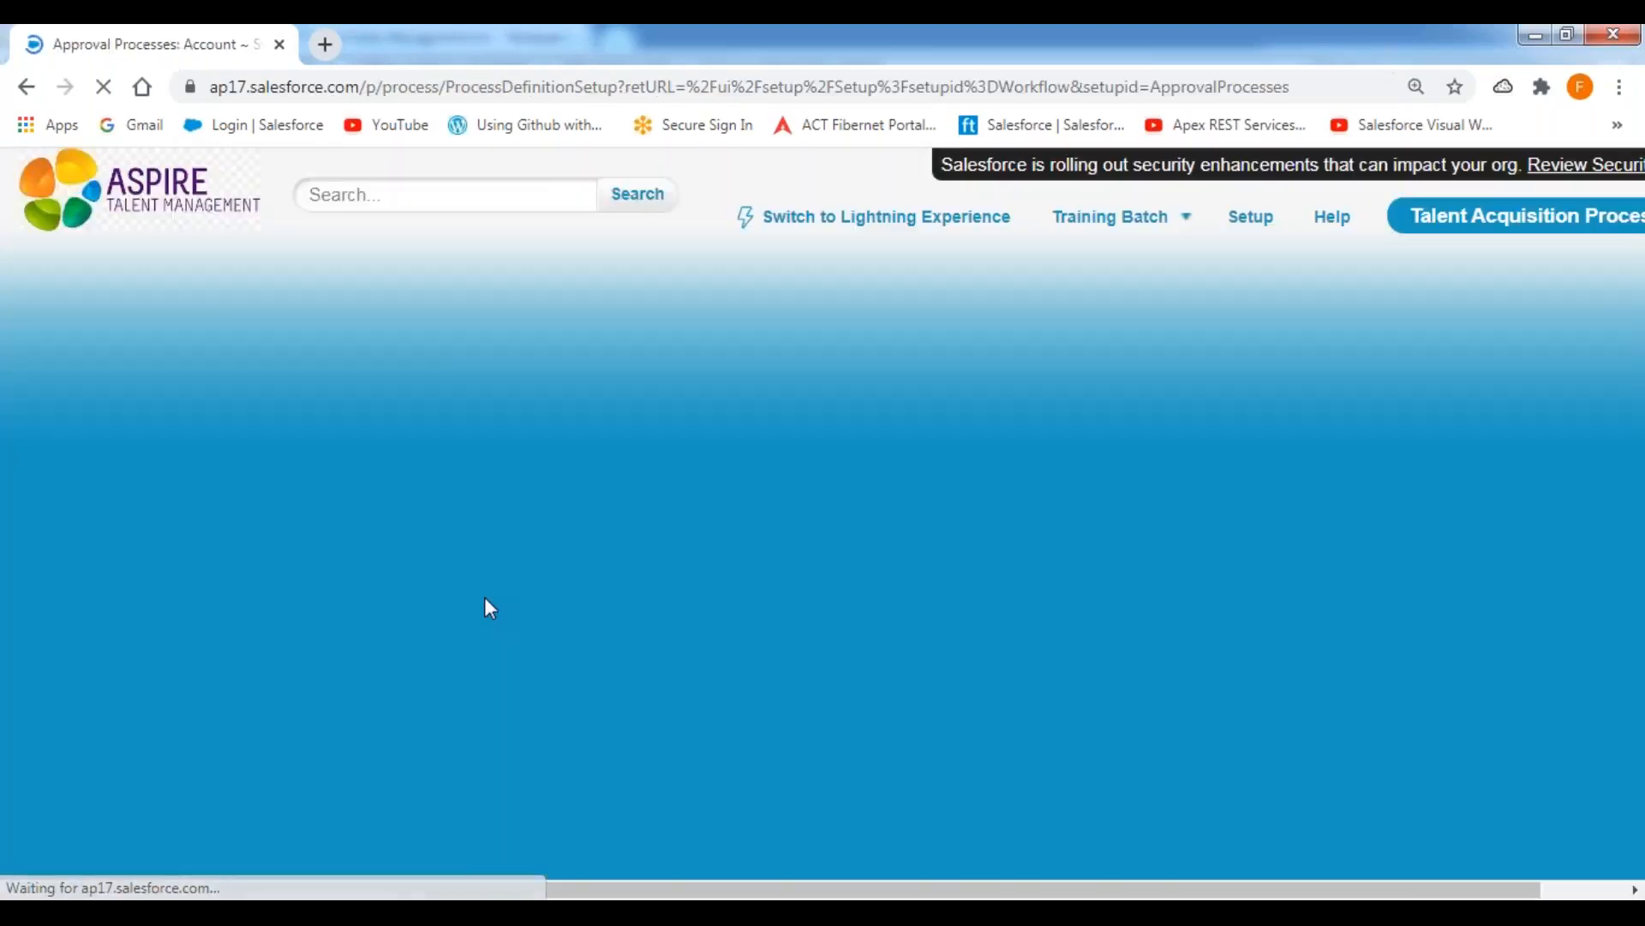
Try to delete the inactive CIS New Customer Approval Process for accounts, then go back to the approval process list.
{"action": "scroll", "coordinate": [485, 597], "scroll_direction": "down", "scroll_amount": 6}
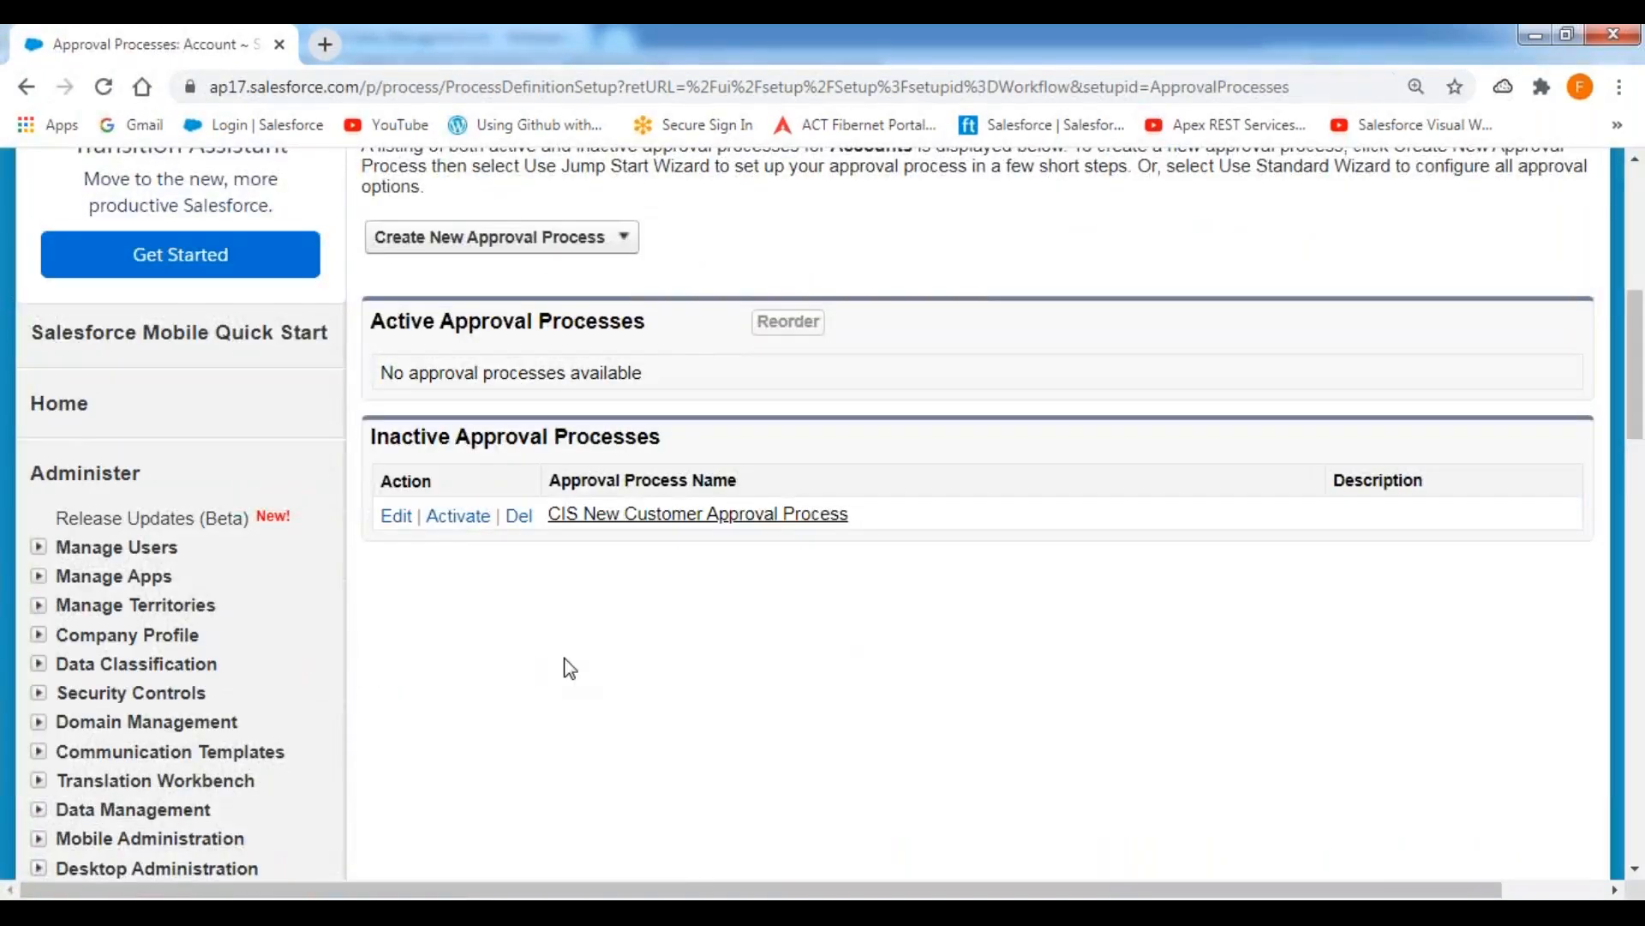
{"action": "left_click", "coordinate": [520, 518]}
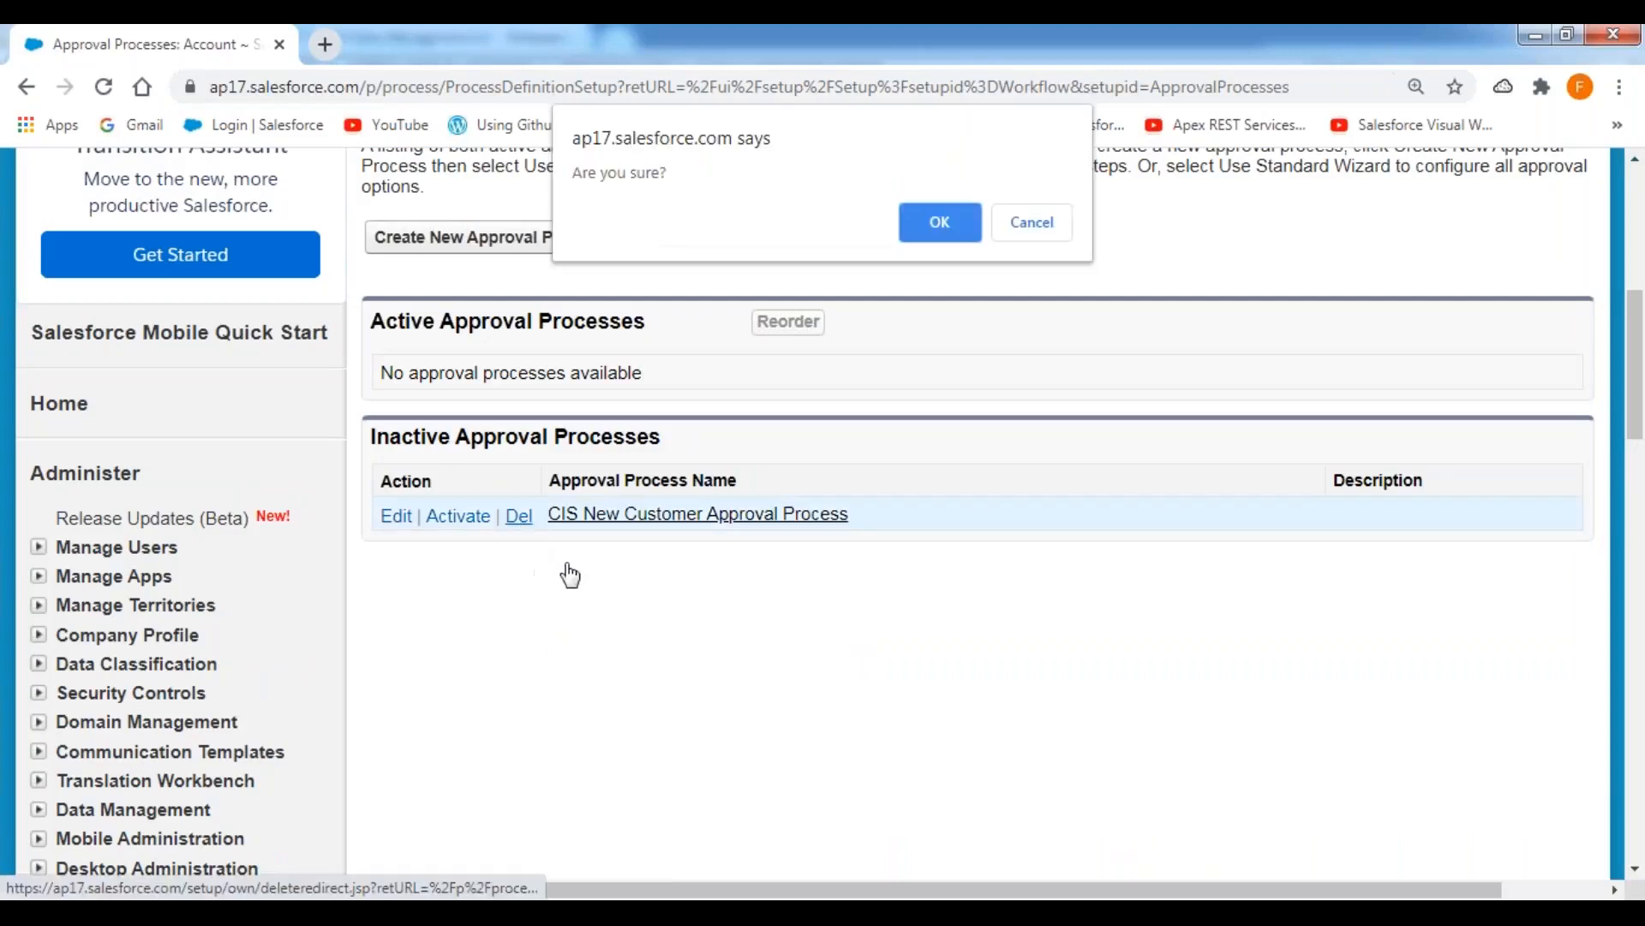
{"action": "left_click", "coordinate": [941, 225]}
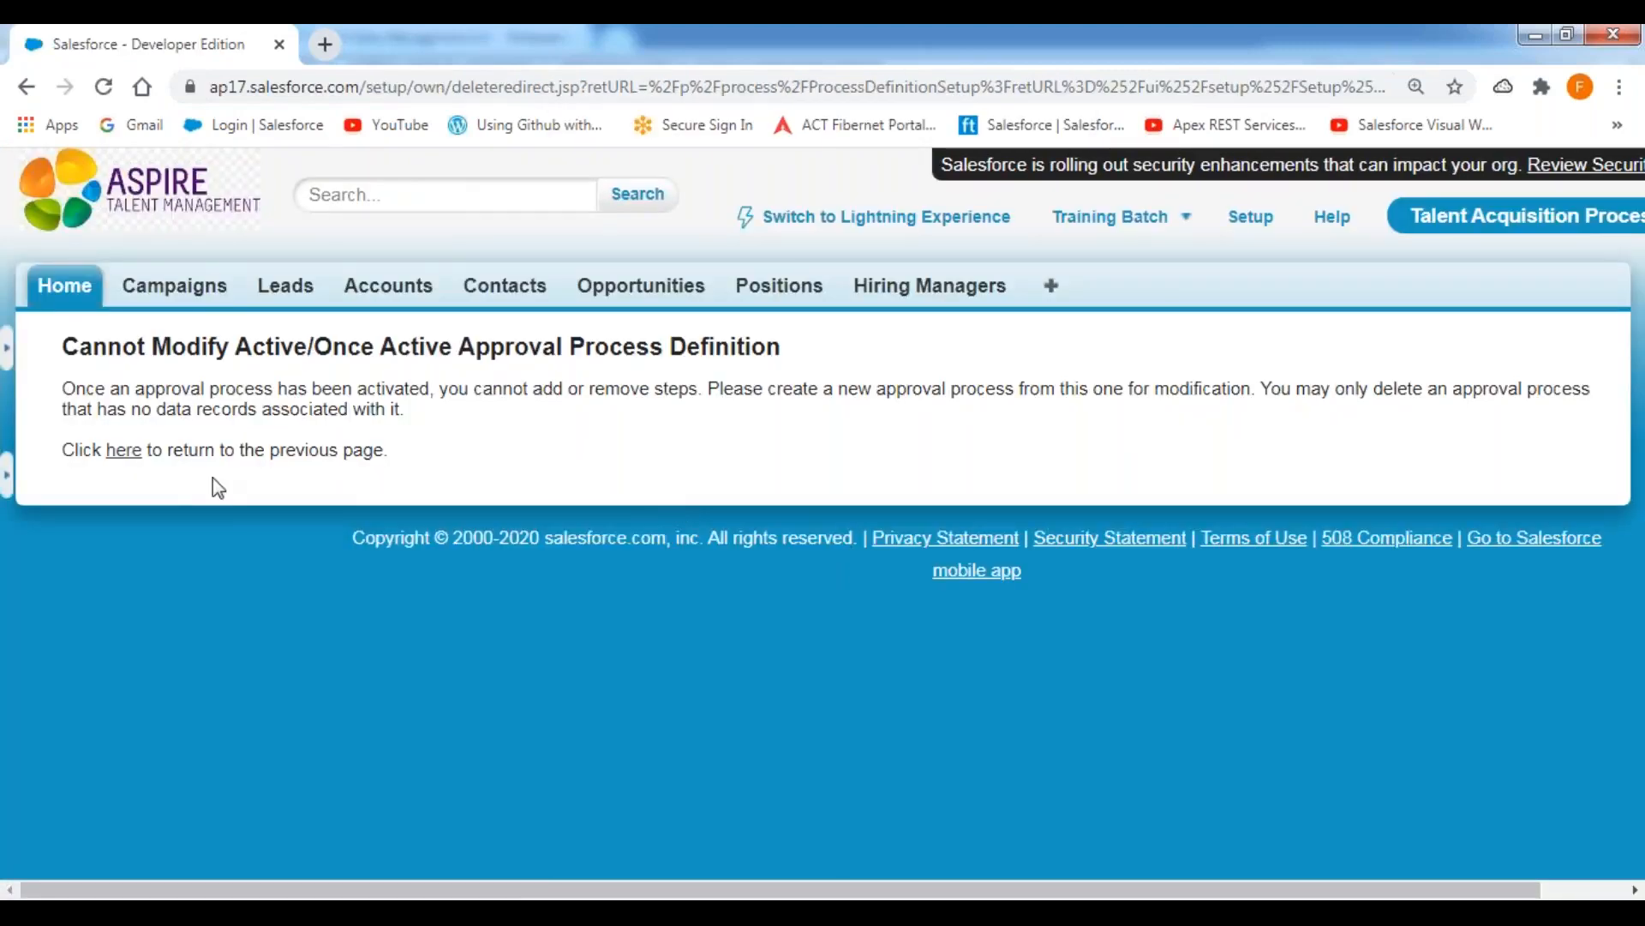
{"action": "left_click", "coordinate": [124, 451]}
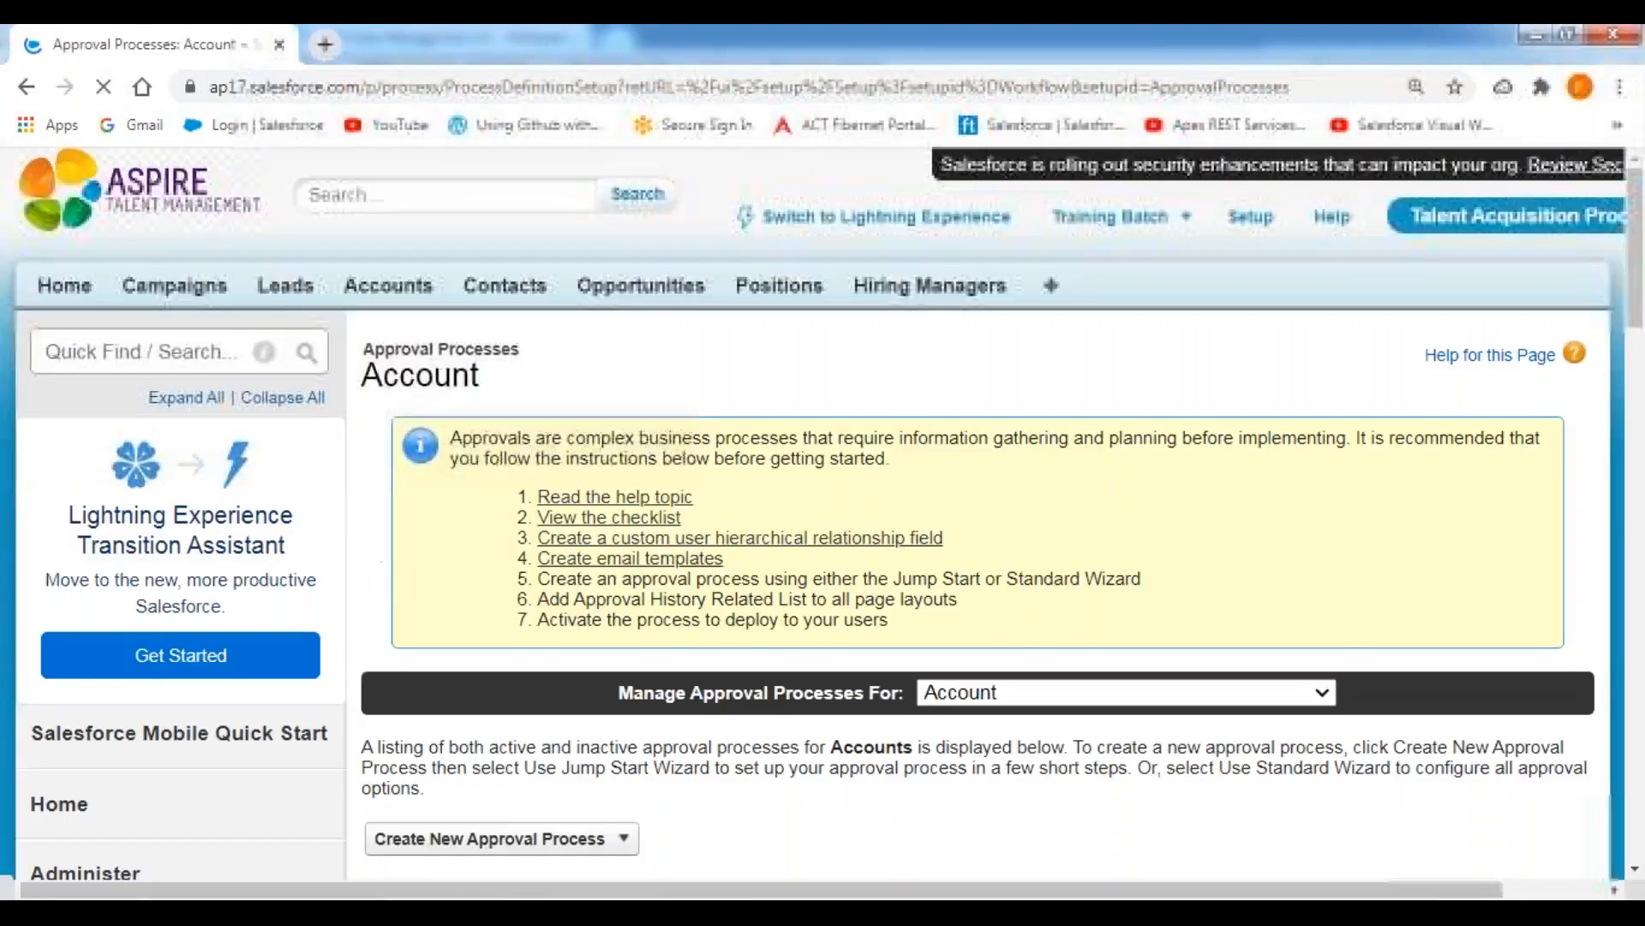
{"action": "scroll", "coordinate": [383, 562], "scroll_direction": "down", "scroll_amount": 7}
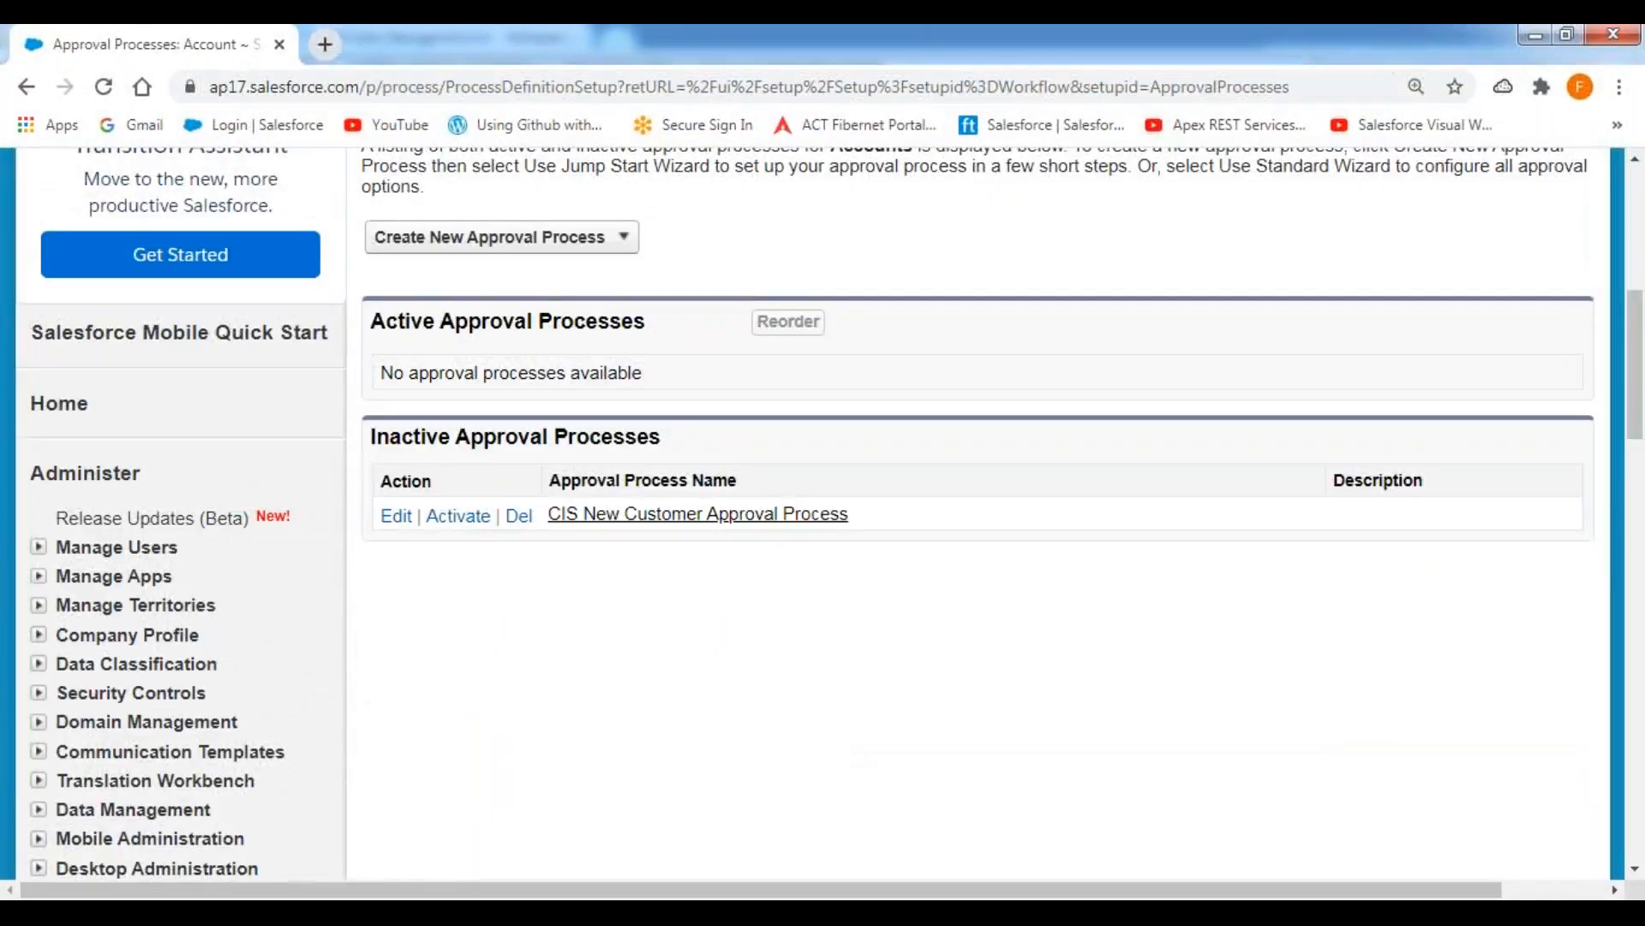
{"action": "scroll", "coordinate": [488, 783], "scroll_direction": "down", "scroll_amount": 4}
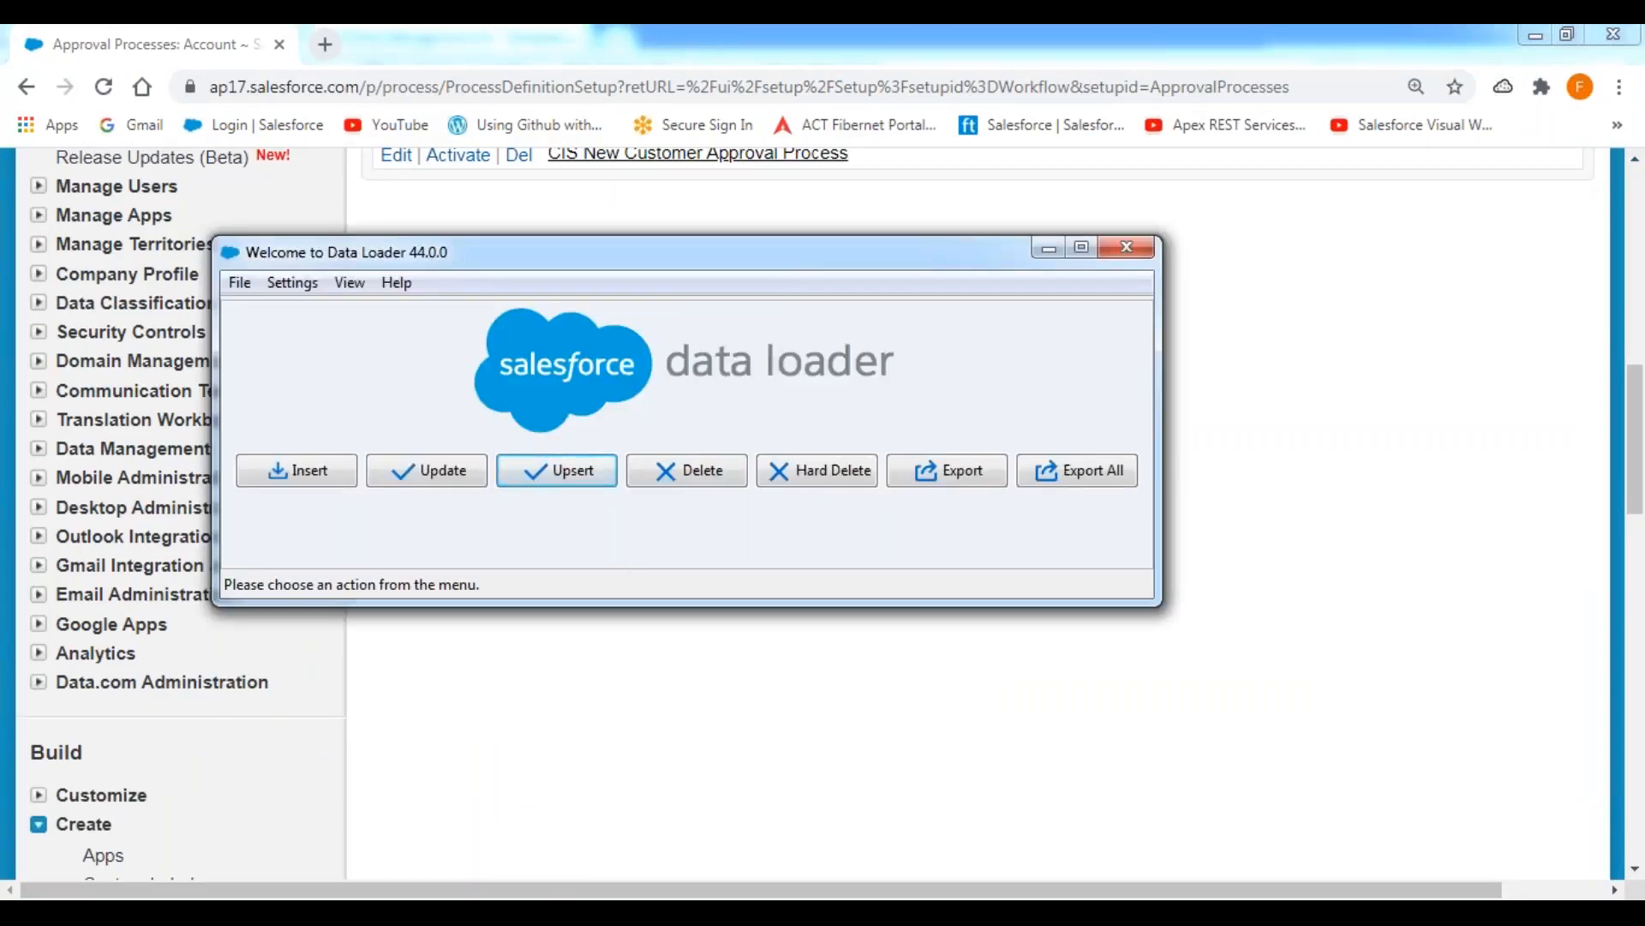
Open the Accounts_Upserts file from the DATALOADER EXTRACTIONS folder in Excel, review its account rows, and close it.
{"action": "key", "text": "alt+Tab"}
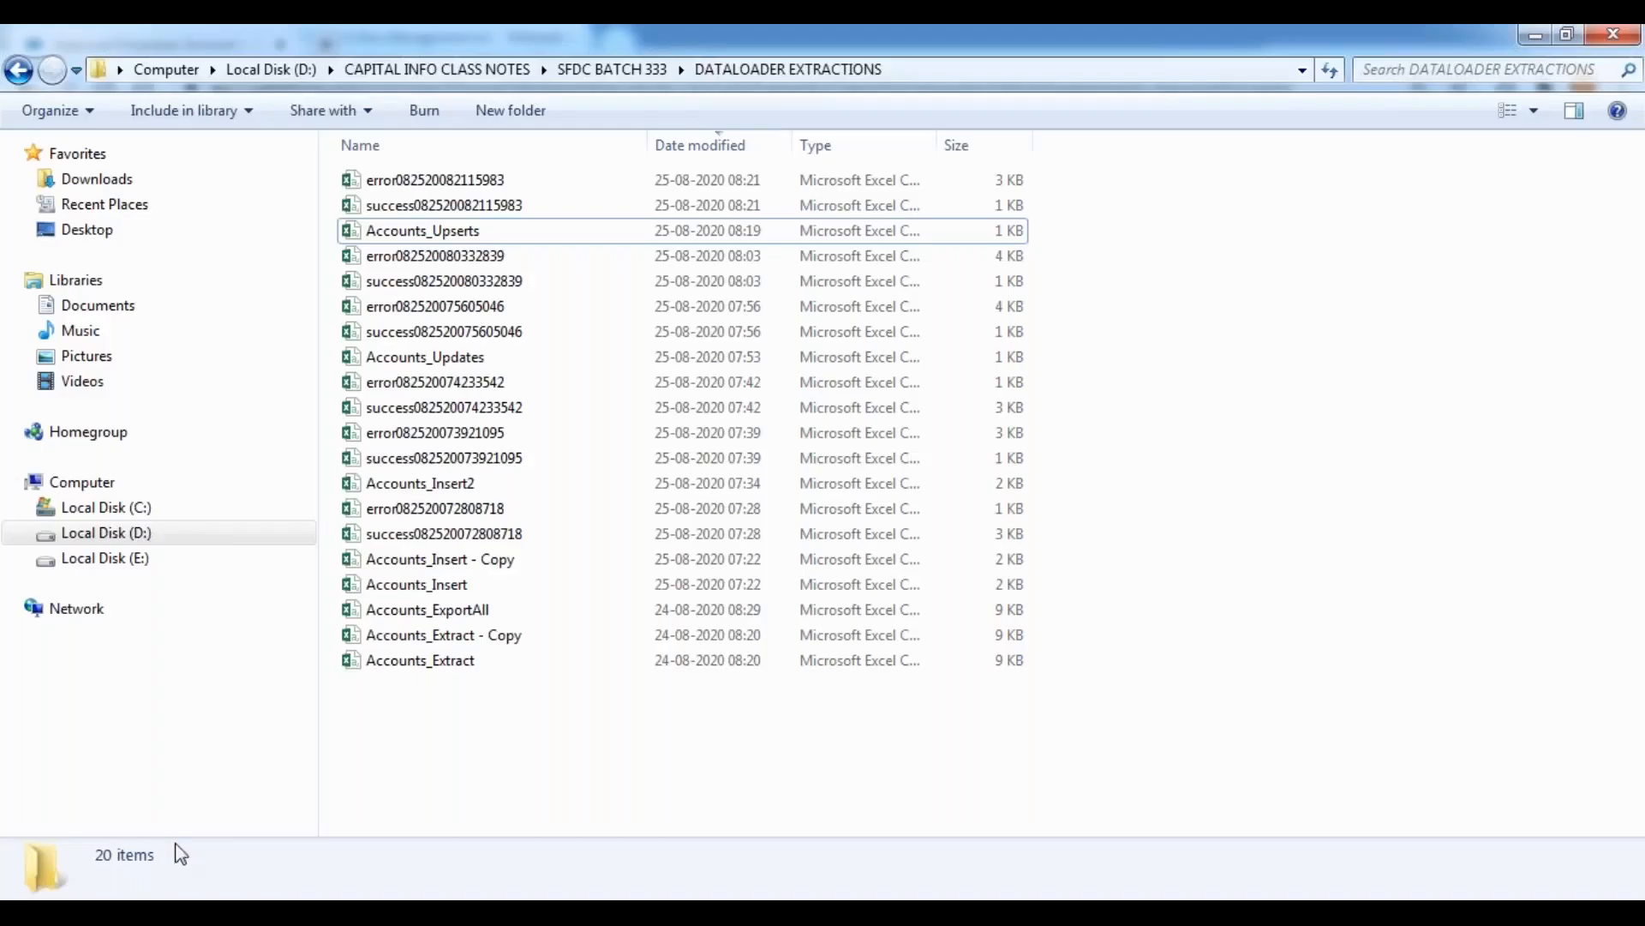
{"action": "left_click", "coordinate": [445, 233]}
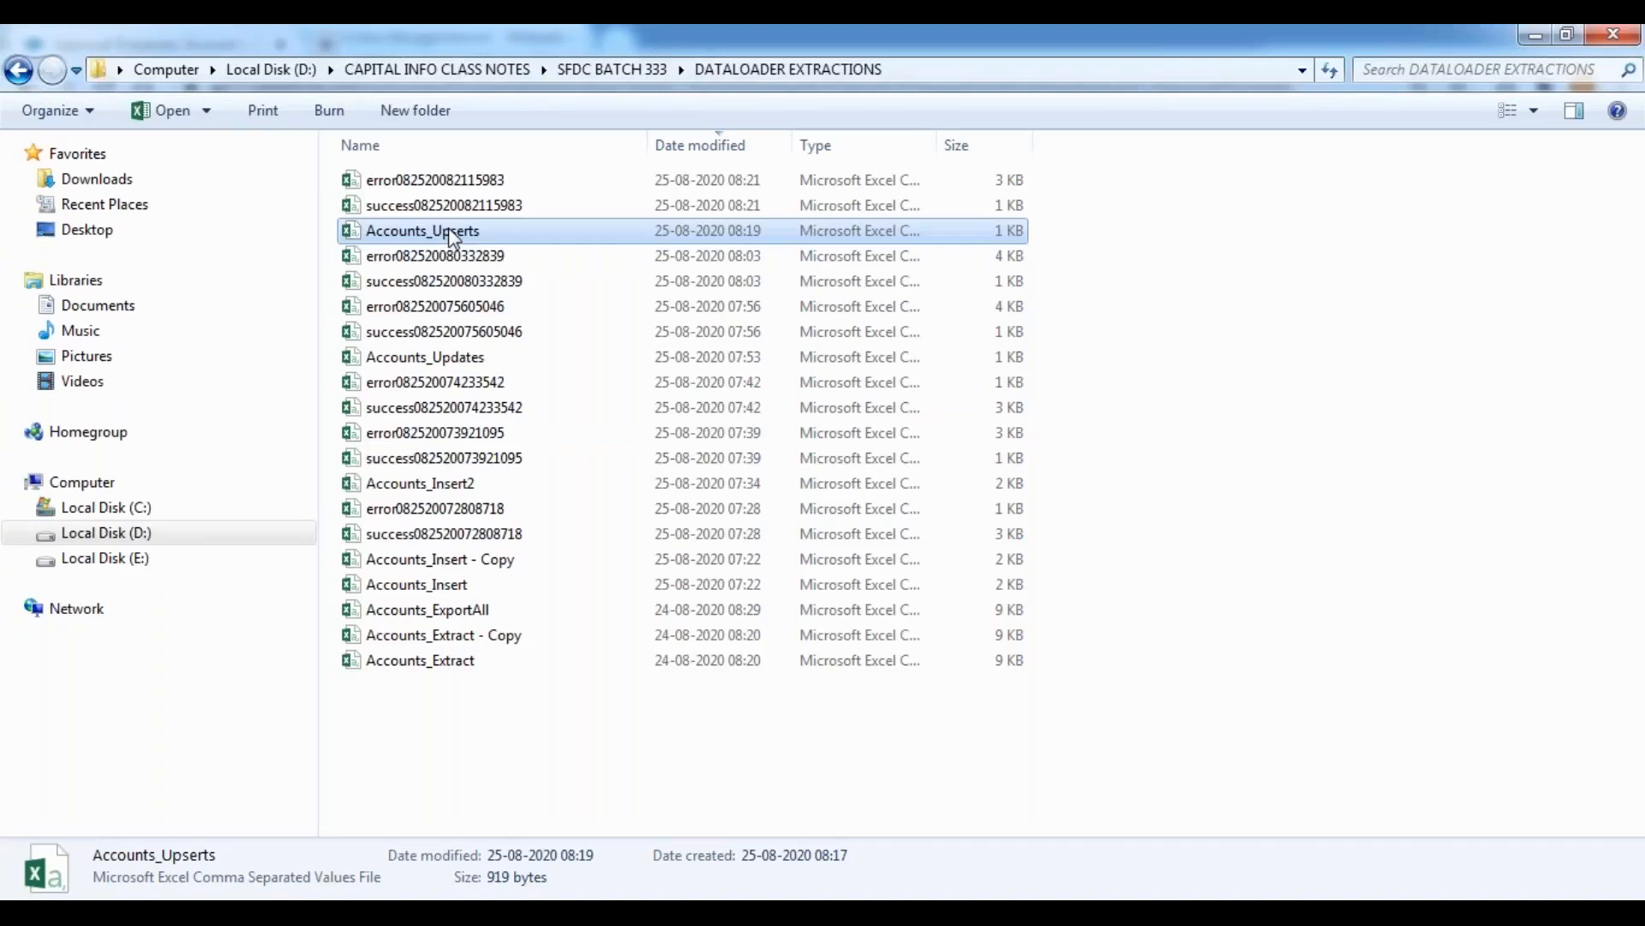
{"action": "double_click", "coordinate": [449, 230]}
{"action": "left_click", "coordinate": [728, 534]}
{"action": "left_click", "coordinate": [777, 533]}
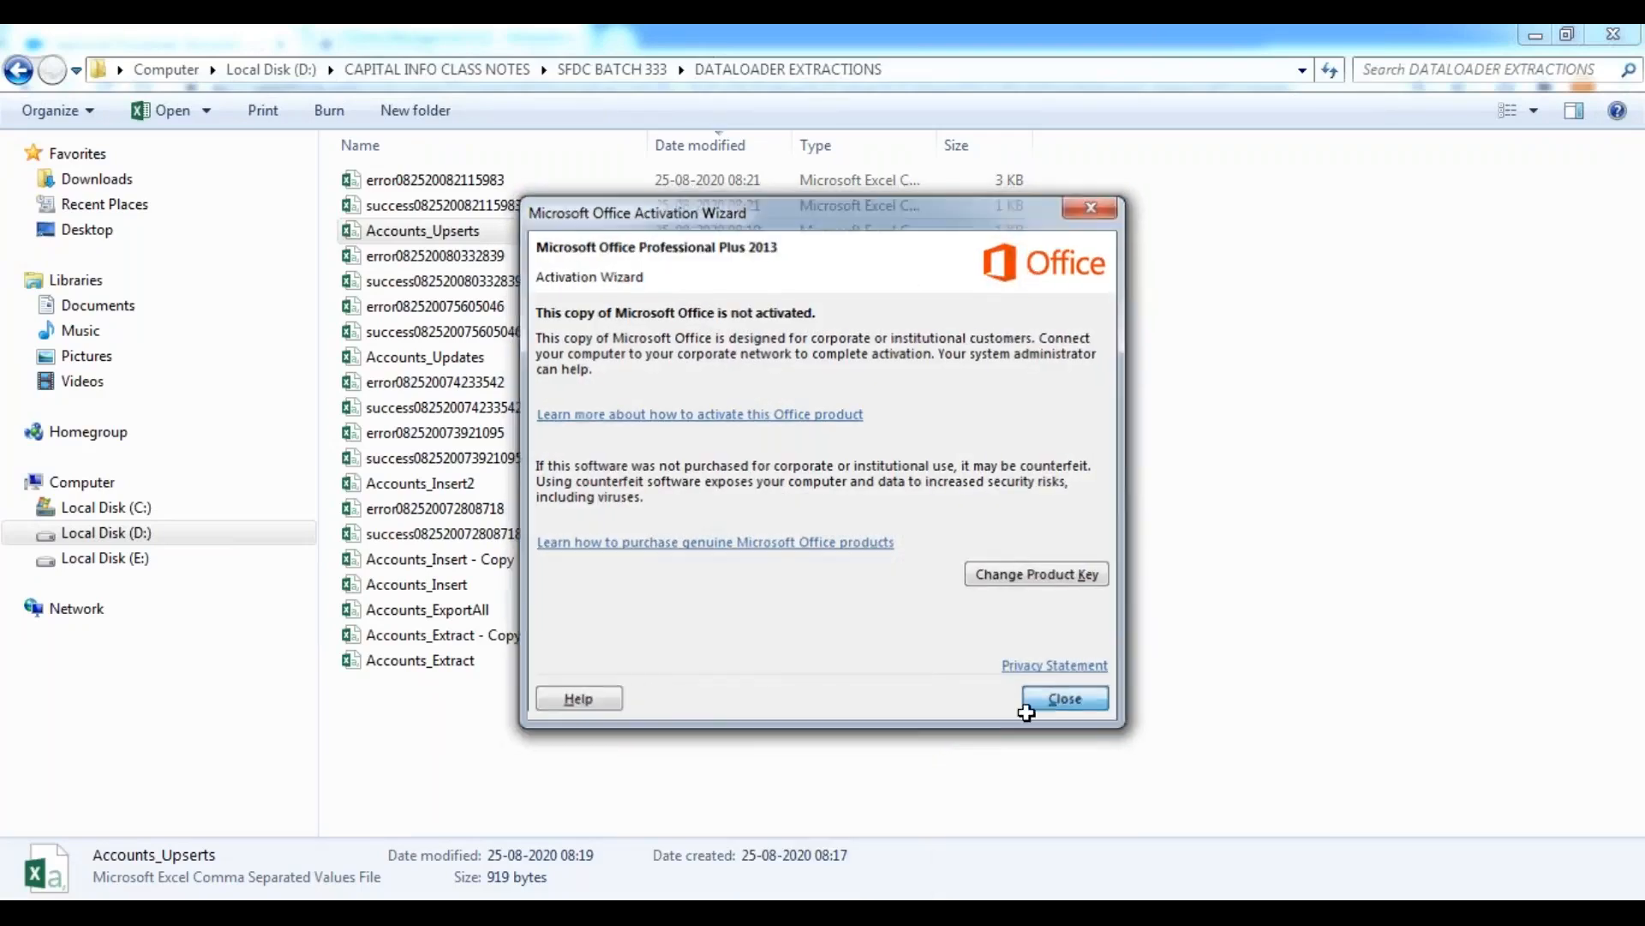
{"action": "left_click", "coordinate": [1060, 699]}
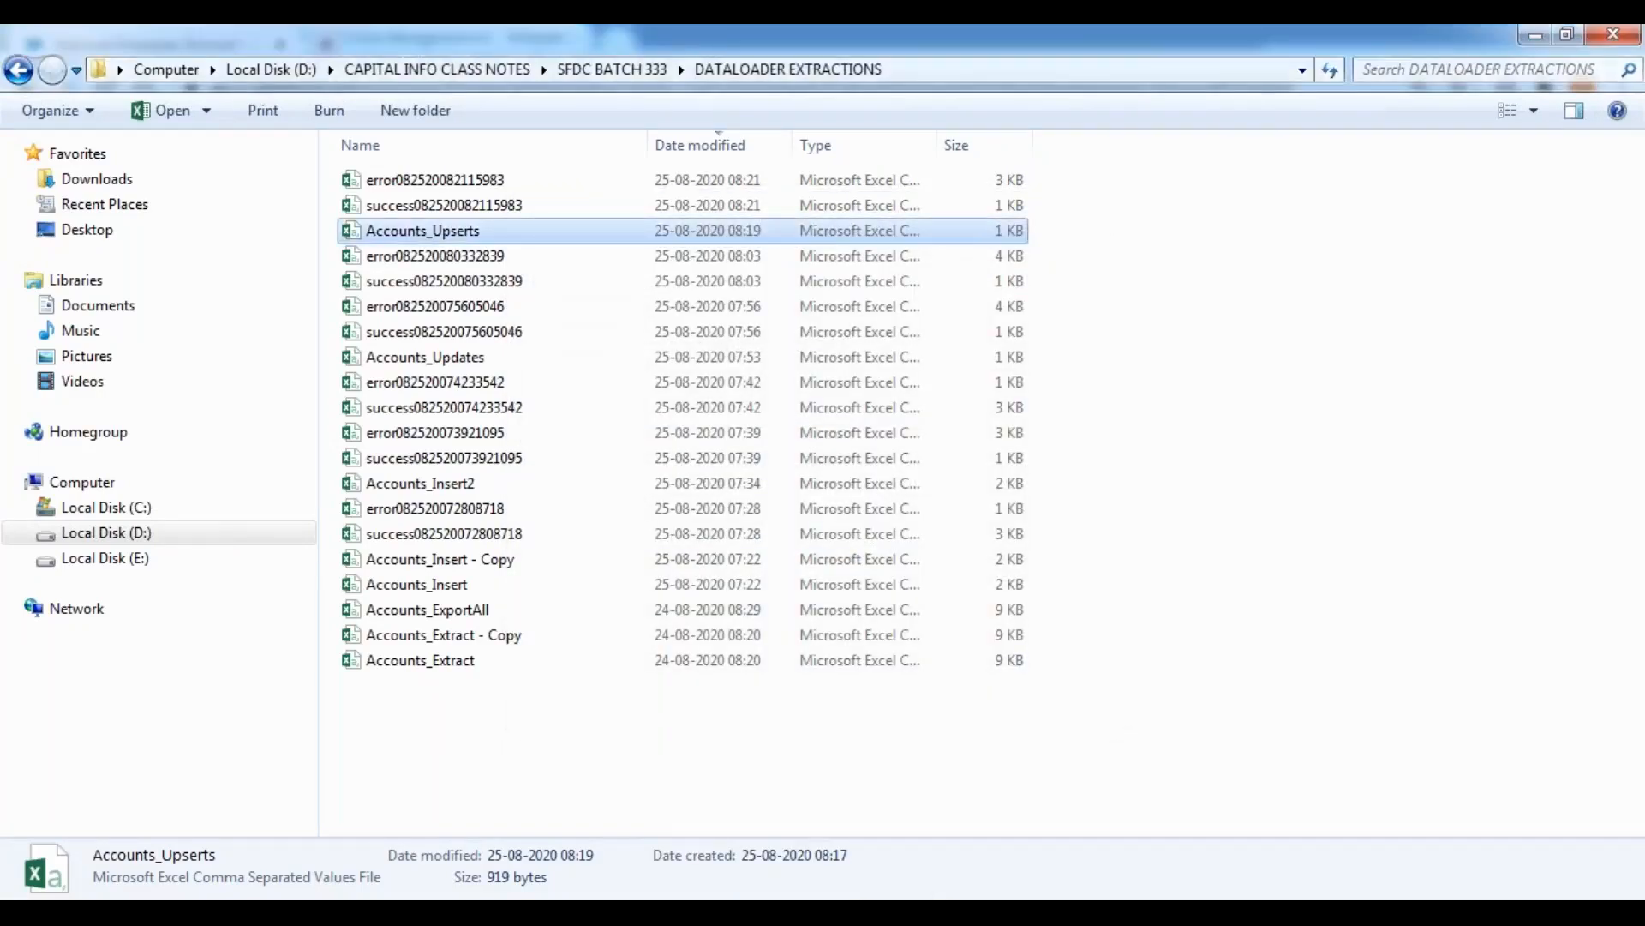
{"action": "mouse_move", "coordinate": [790, 845]}
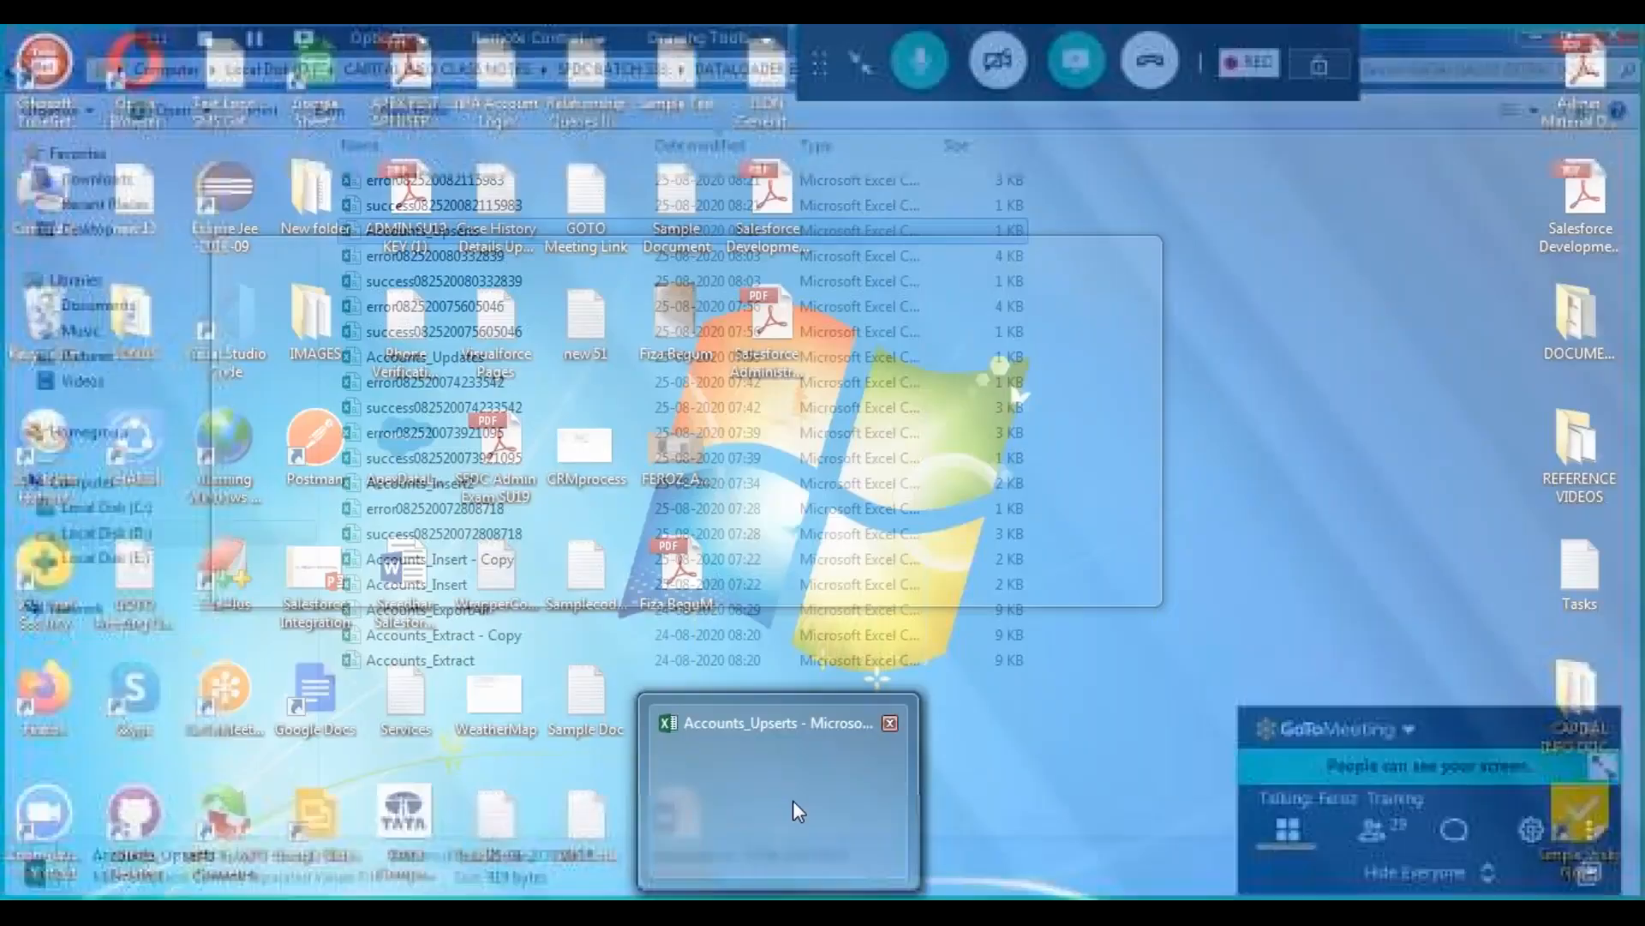
{"action": "left_click", "coordinate": [794, 800]}
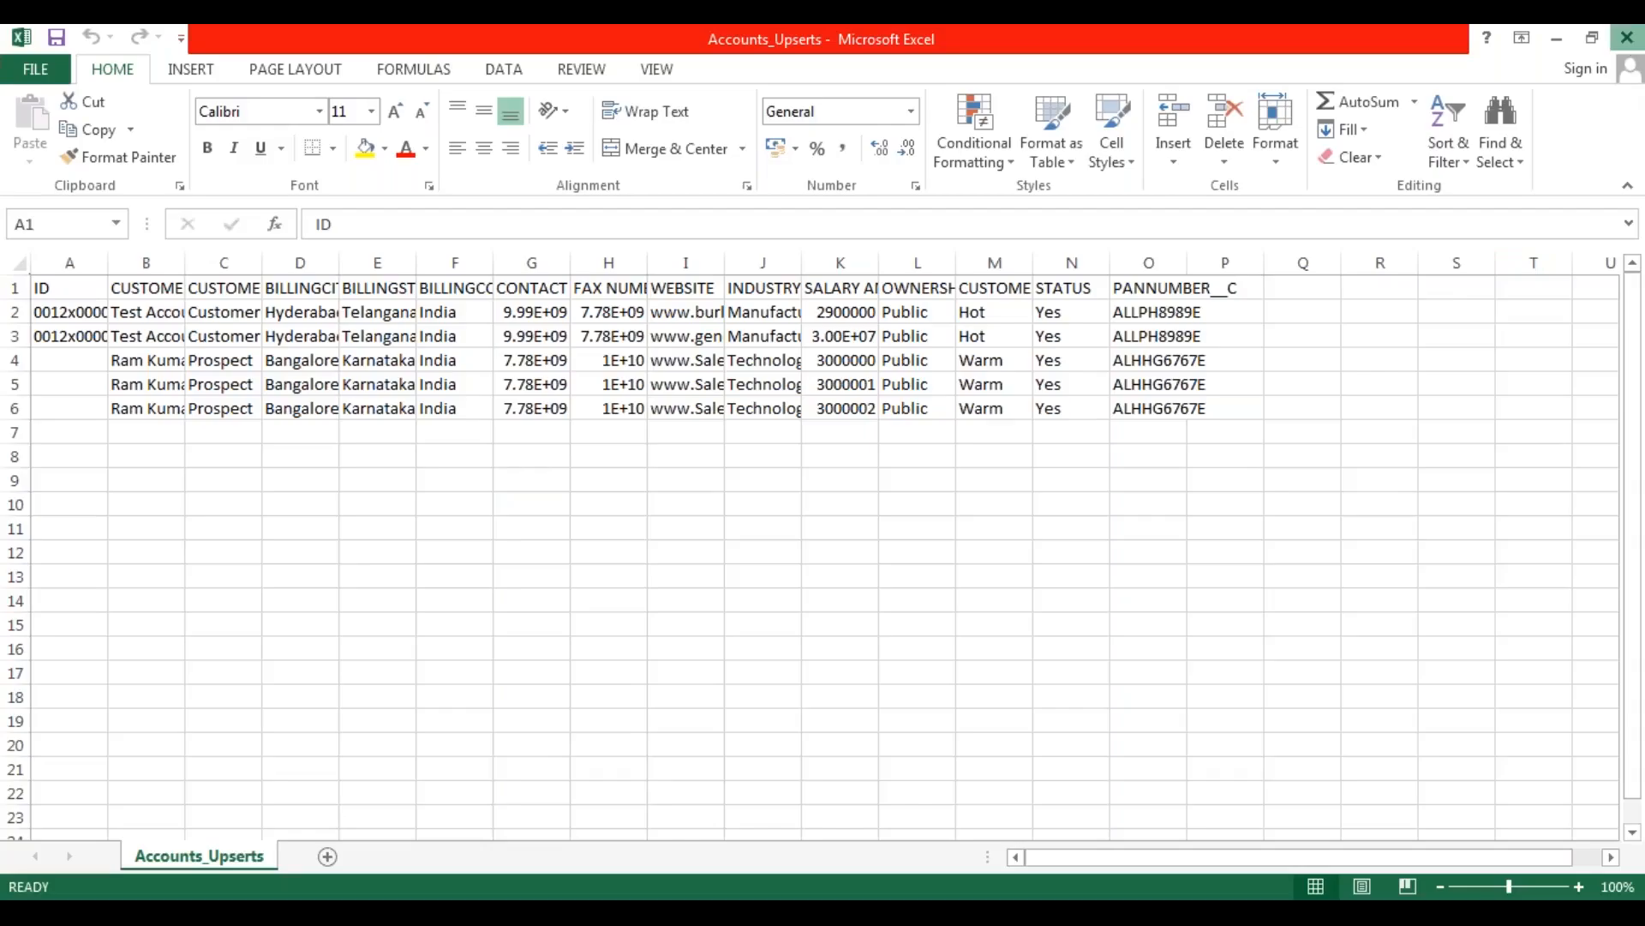
{"action": "left_click", "coordinate": [1627, 38]}
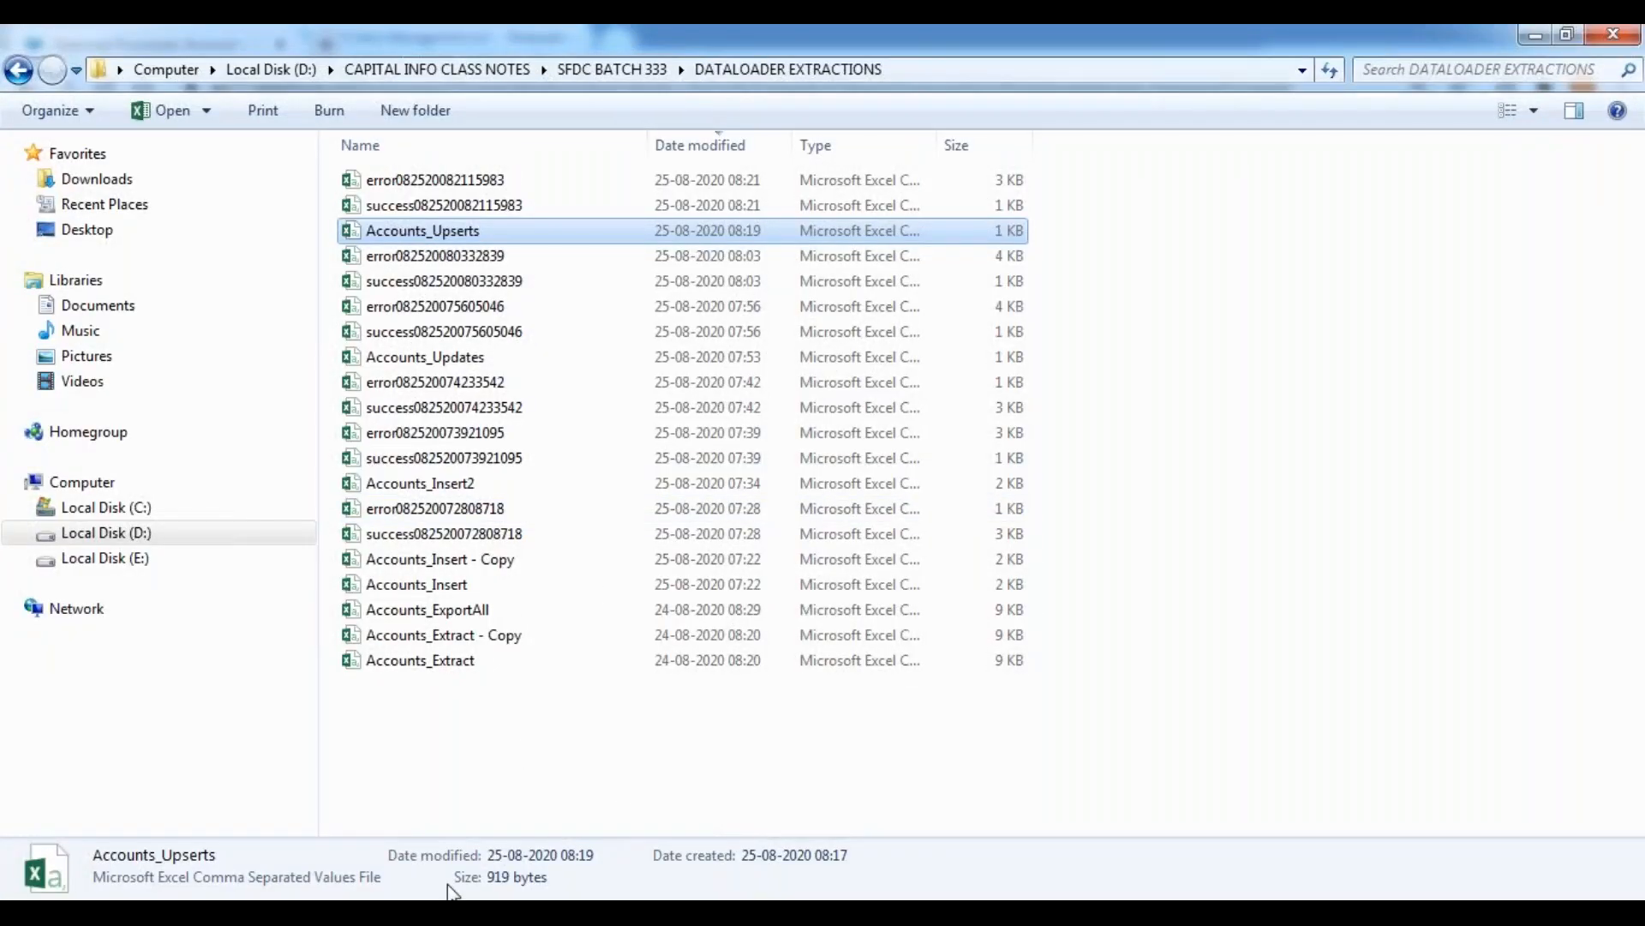
Switch to Data Loader and start an upsert on the Account object using the Accounts_Upserts CSV file.
{"action": "key", "text": "alt+Tab"}
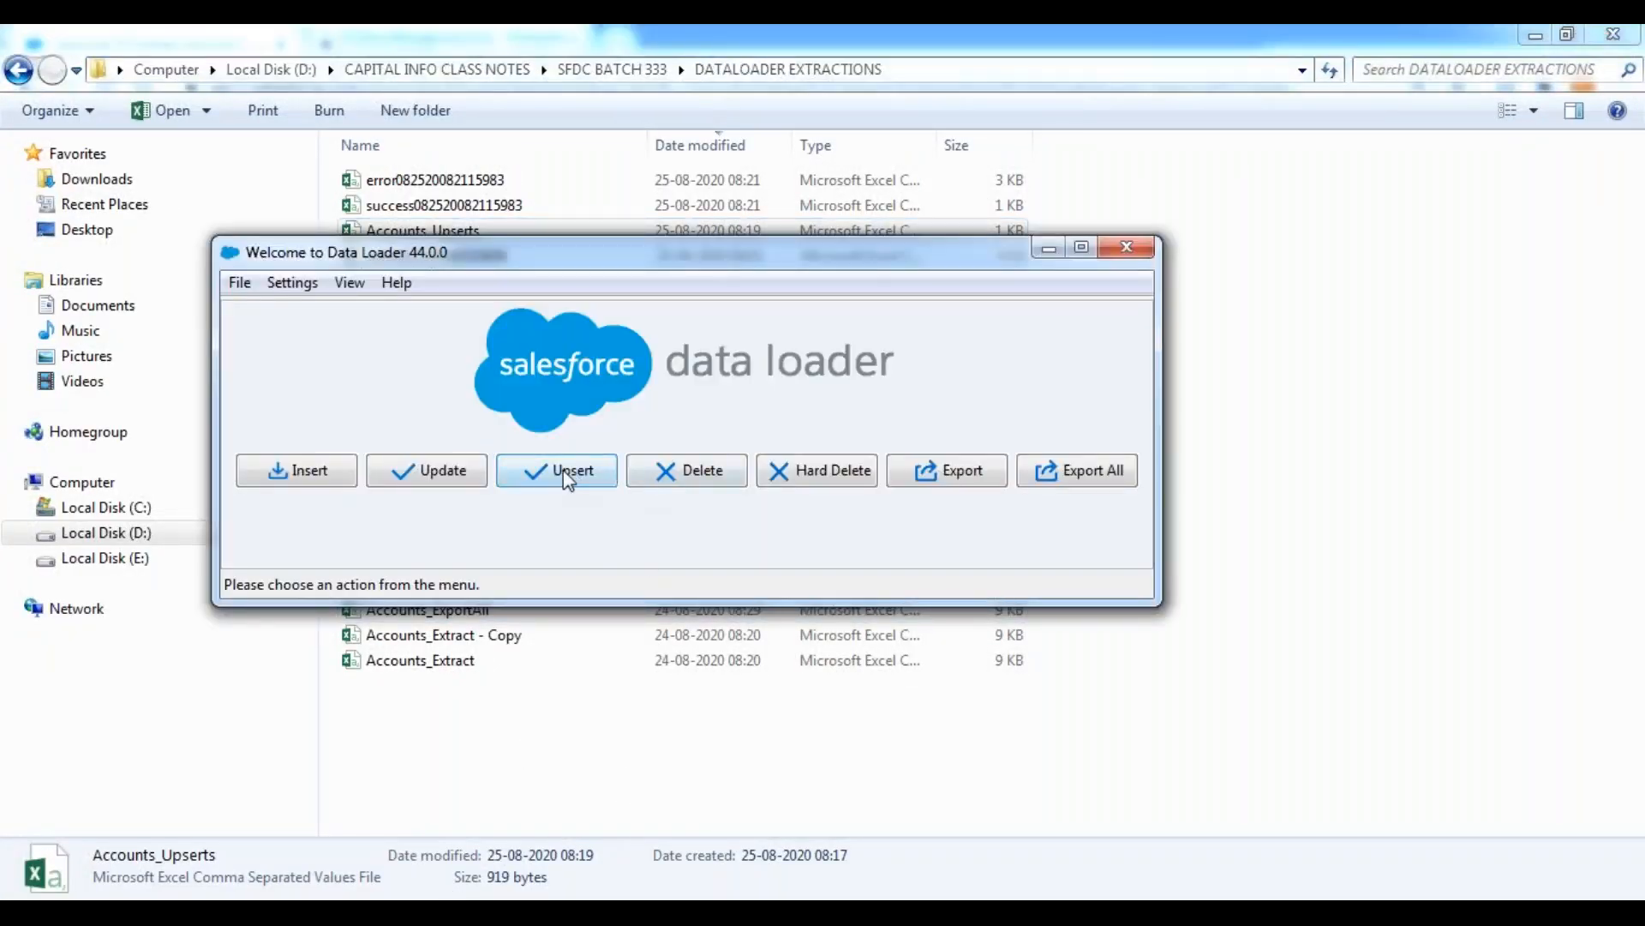
{"action": "left_click", "coordinate": [574, 471]}
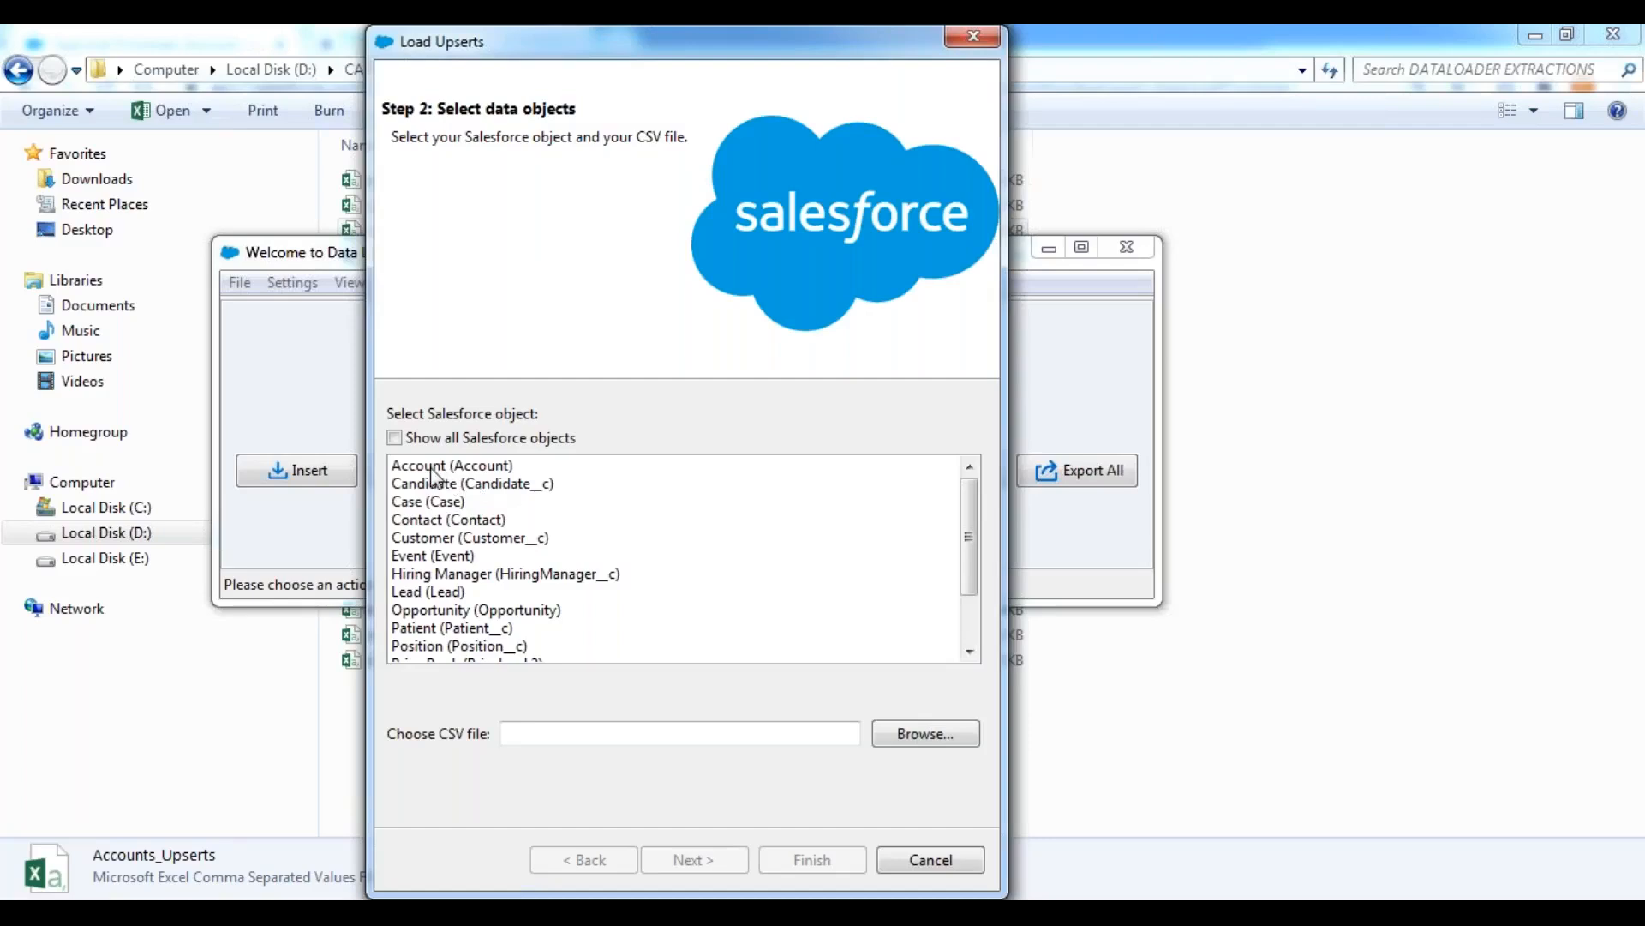
{"action": "left_click", "coordinate": [426, 467]}
{"action": "left_click", "coordinate": [931, 735]}
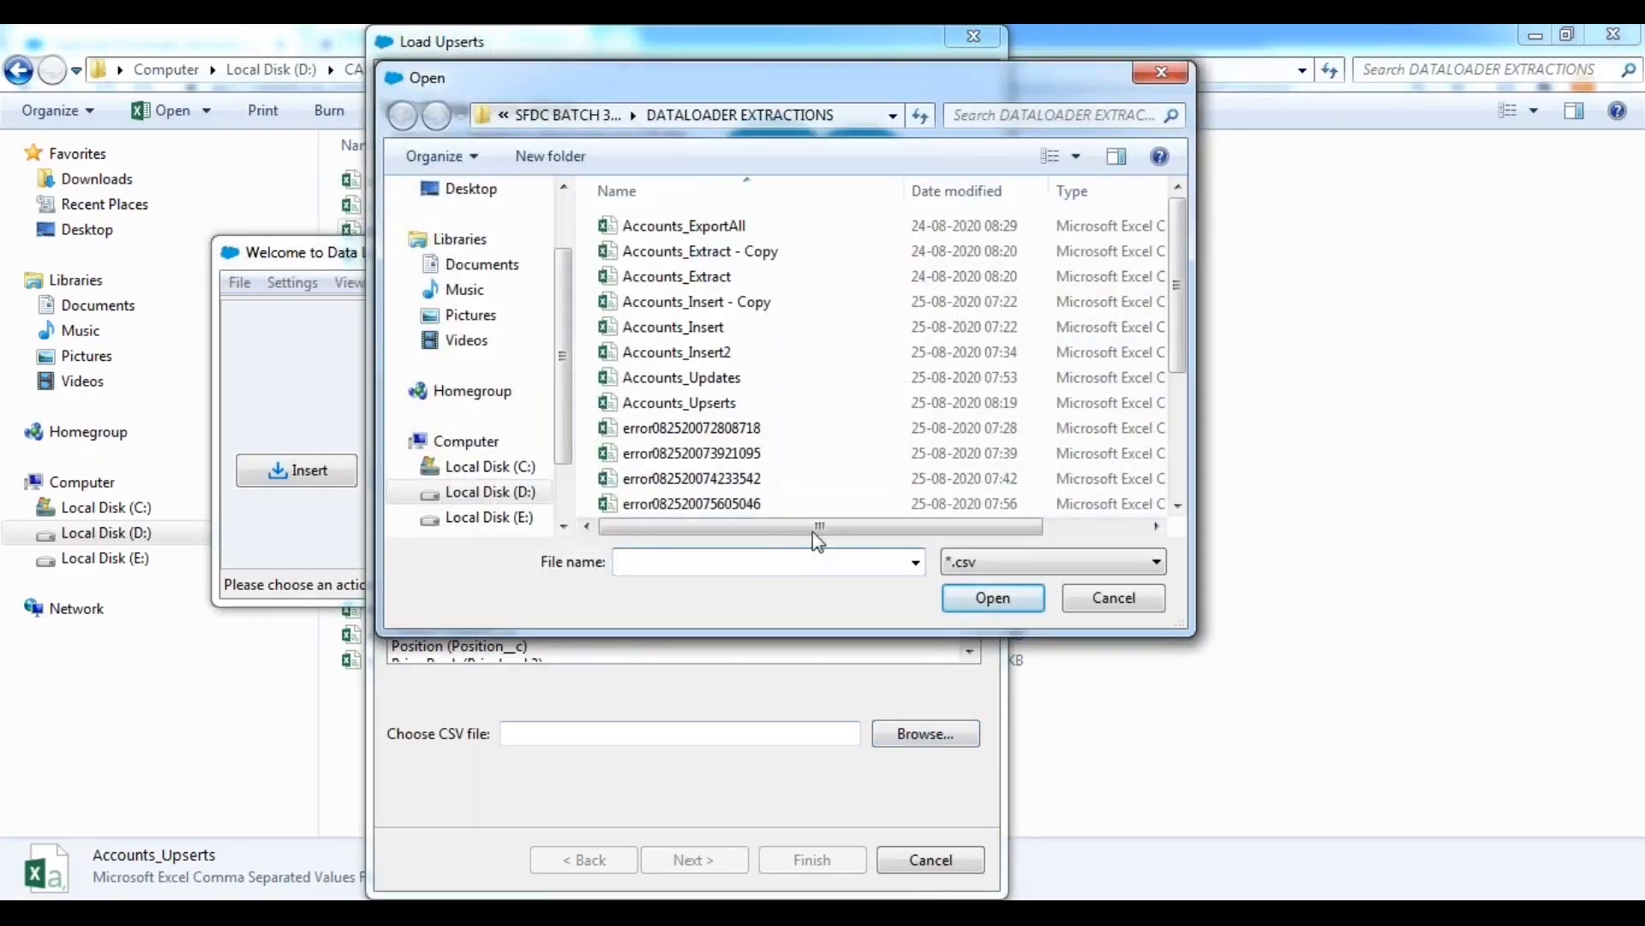
{"action": "left_click", "coordinate": [728, 408]}
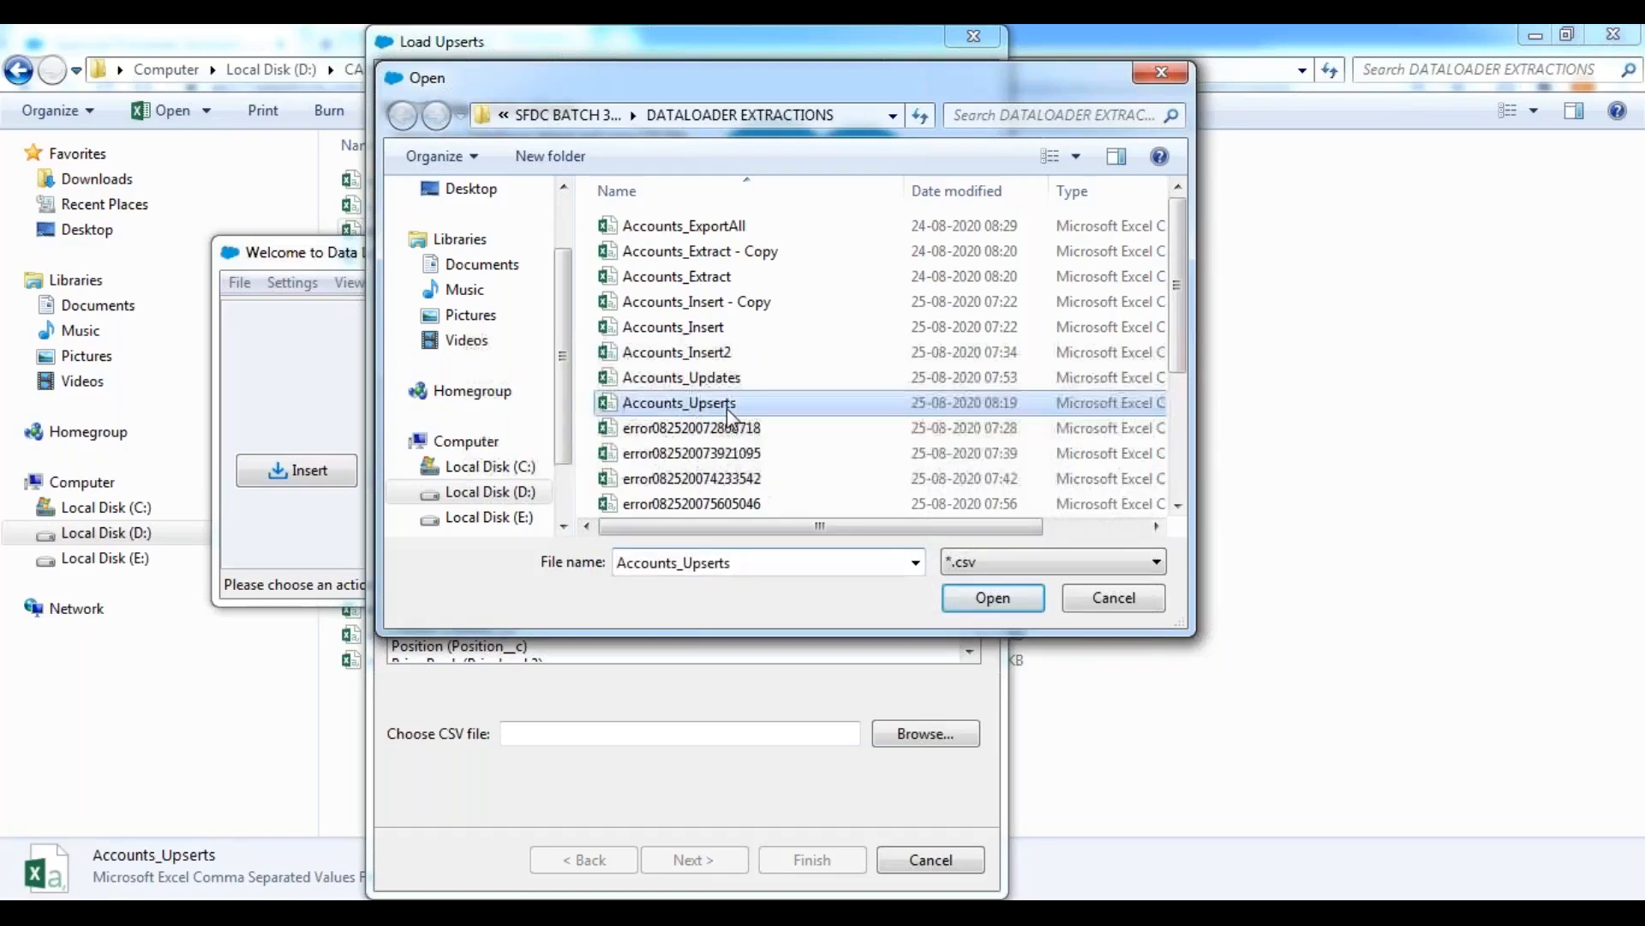
{"action": "left_click", "coordinate": [1000, 601]}
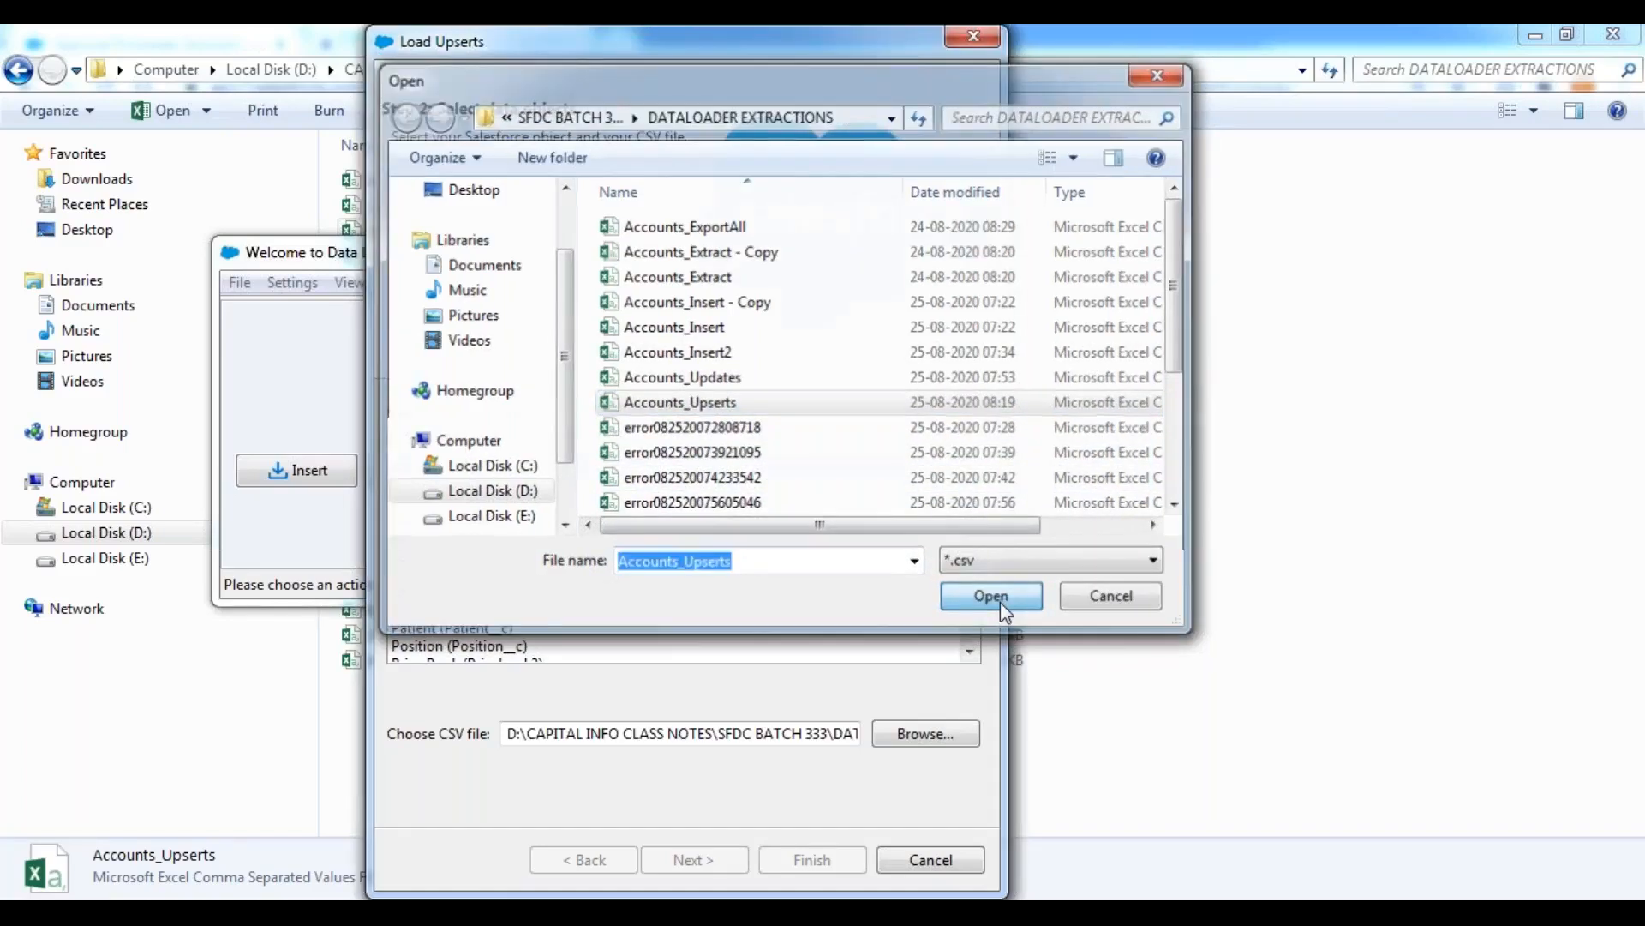
{"action": "left_click", "coordinate": [708, 862]}
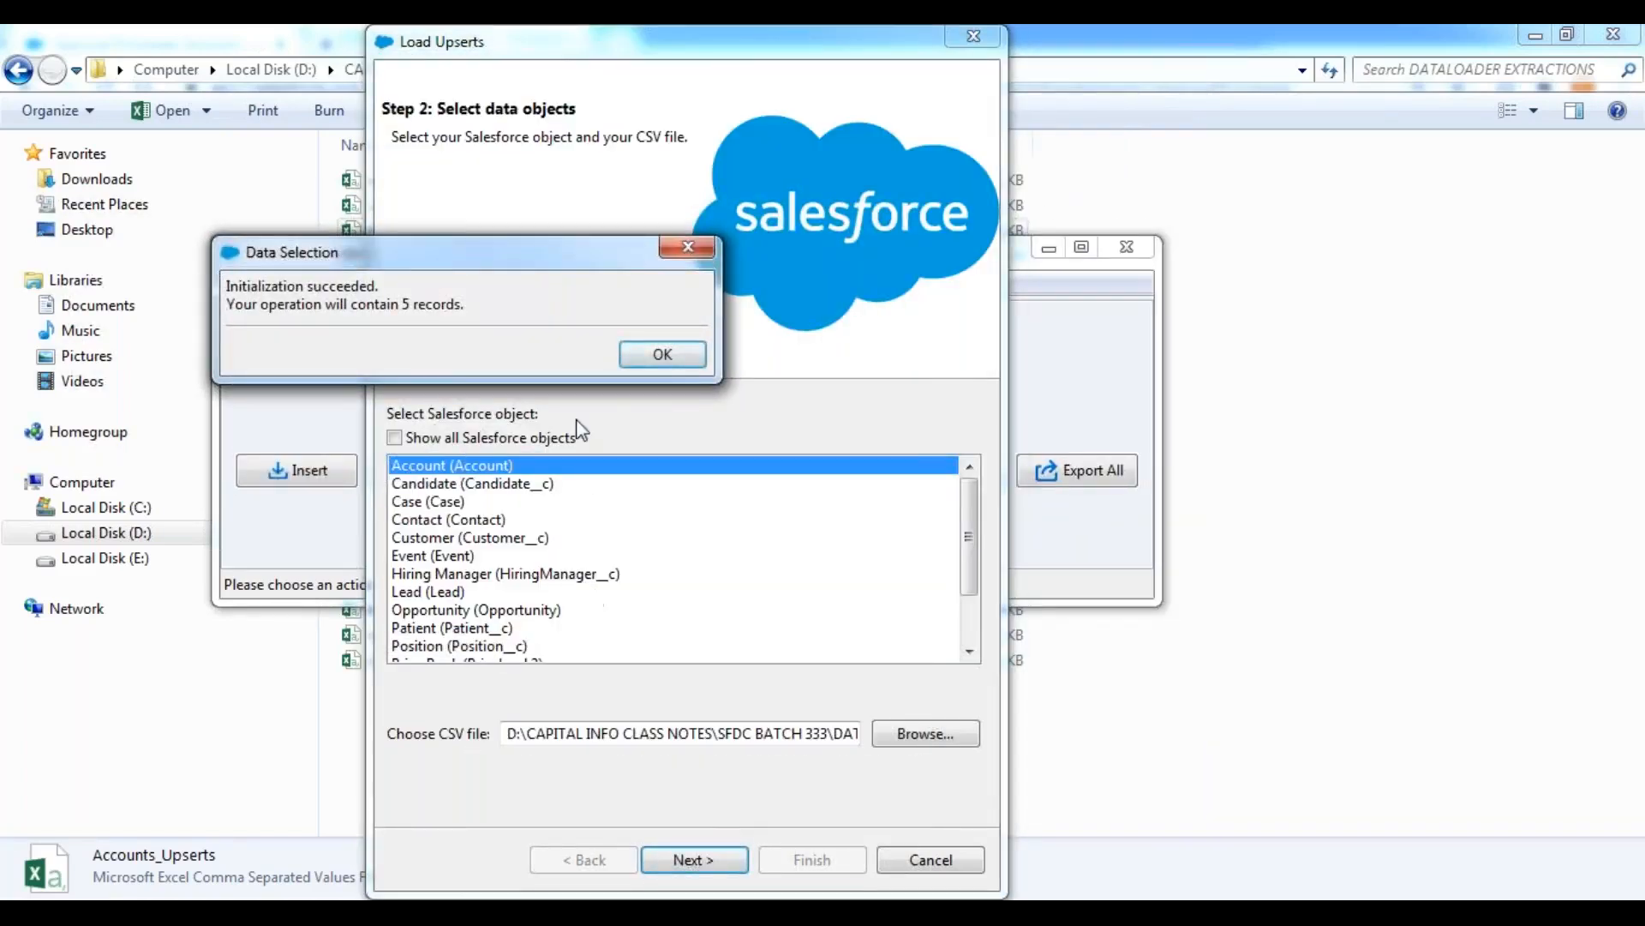
{"action": "left_click", "coordinate": [635, 361]}
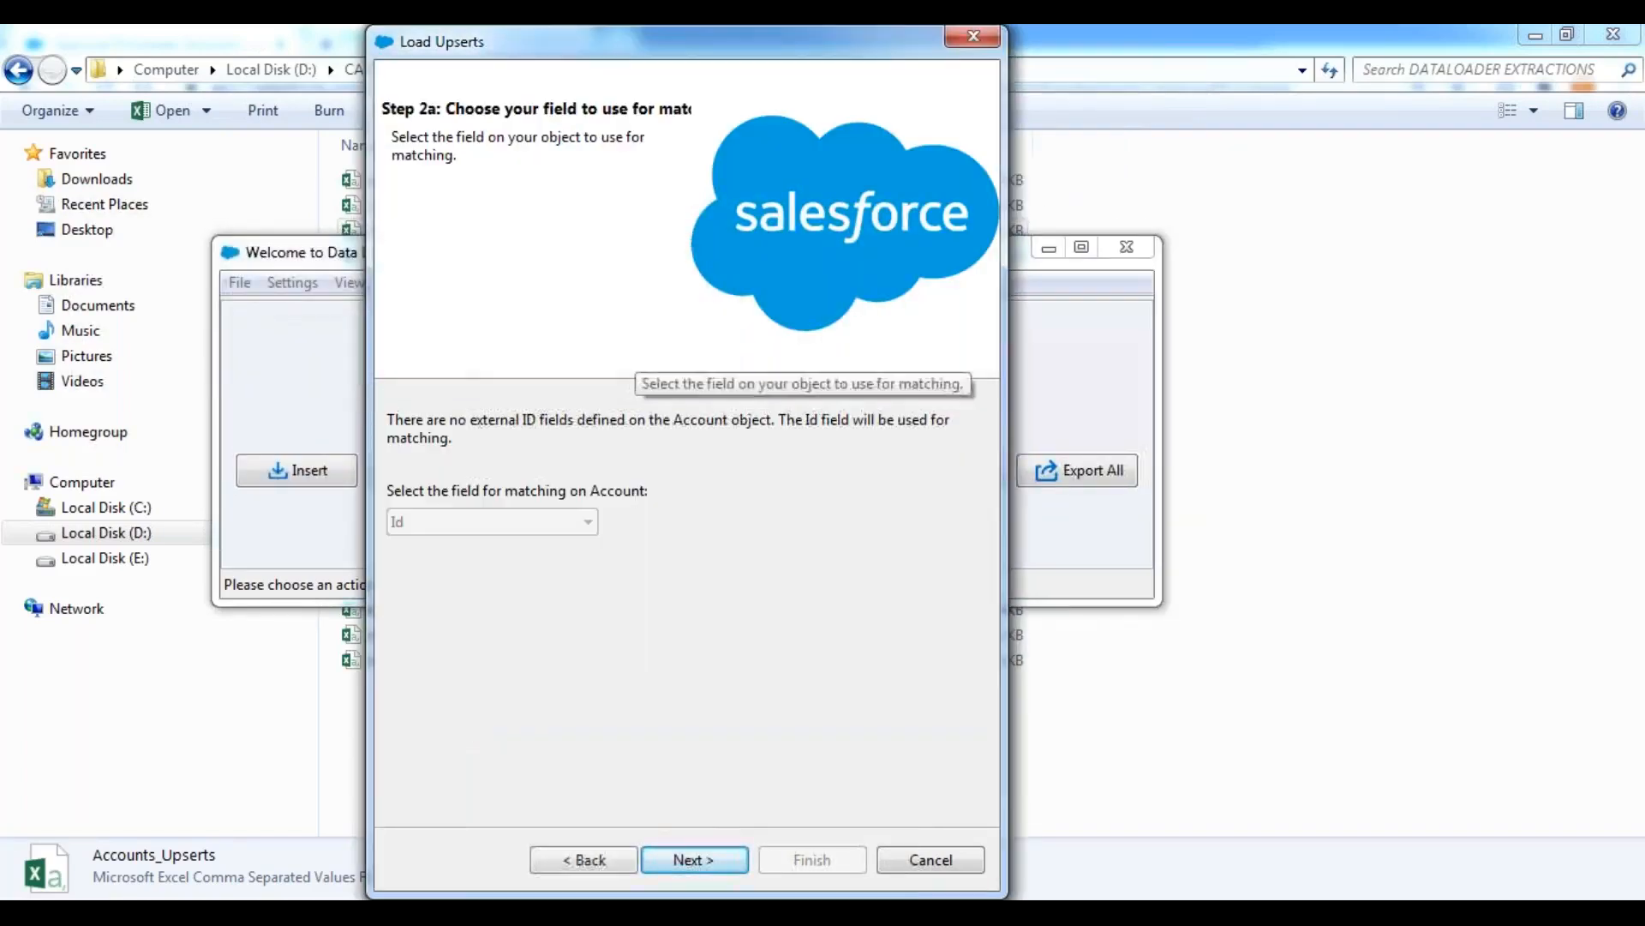
Keep Id as the matching field and create a field map by auto-matching Salesforce fields to the CSV columns.
{"action": "left_click", "coordinate": [685, 862]}
{"action": "left_click", "coordinate": [633, 424]}
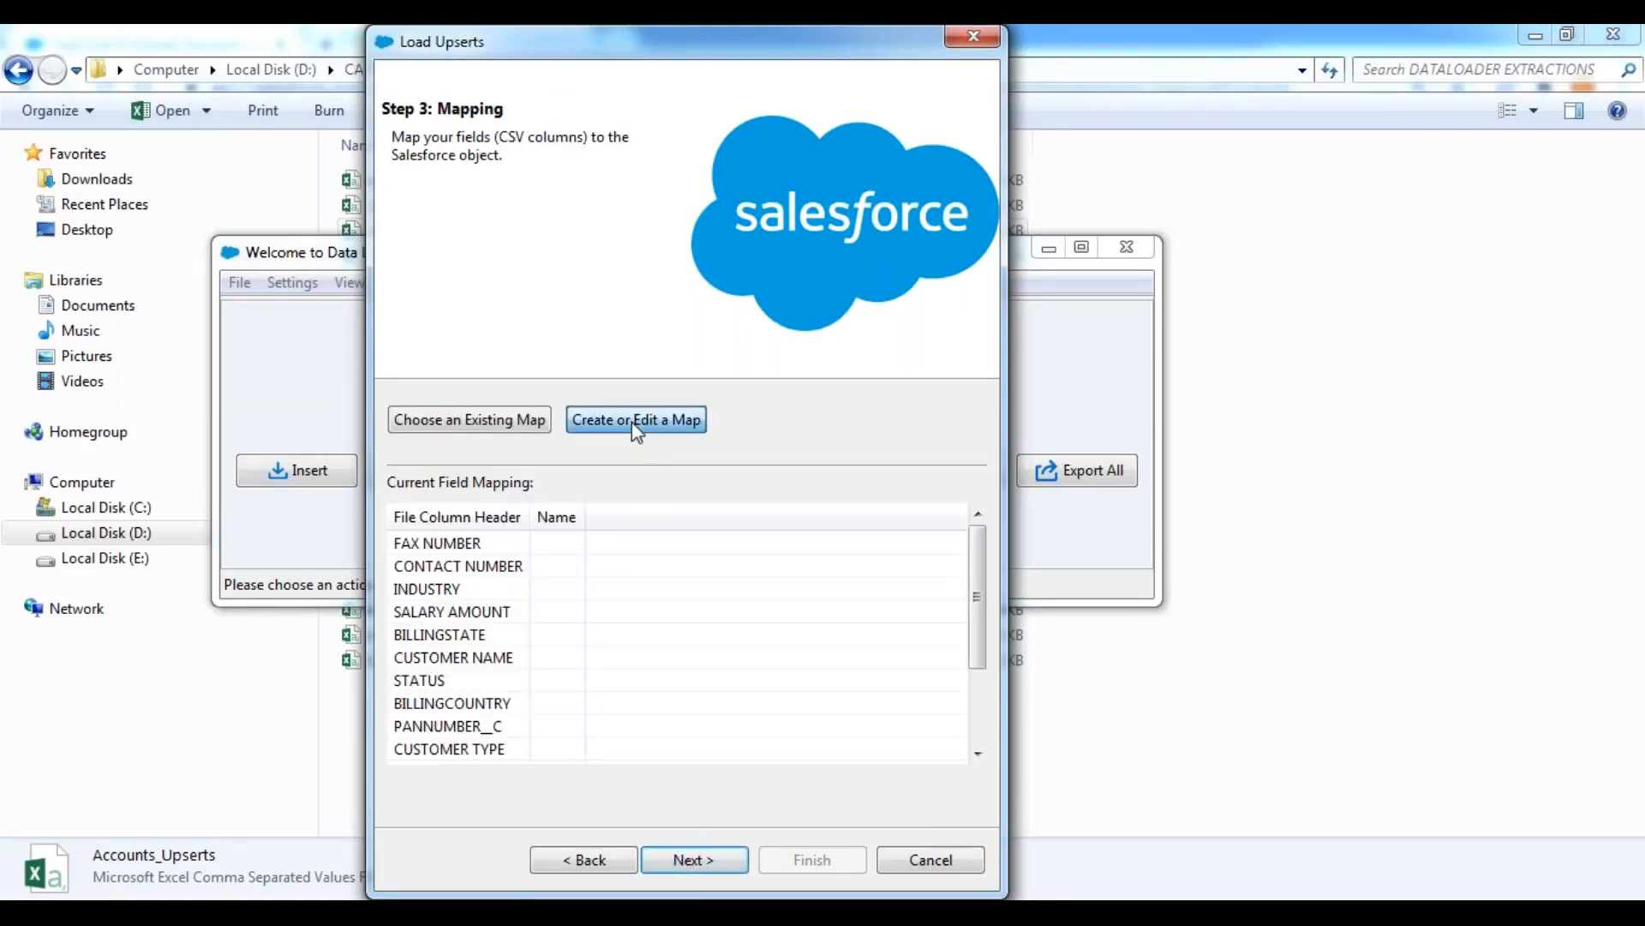
{"action": "left_click", "coordinate": [291, 147]}
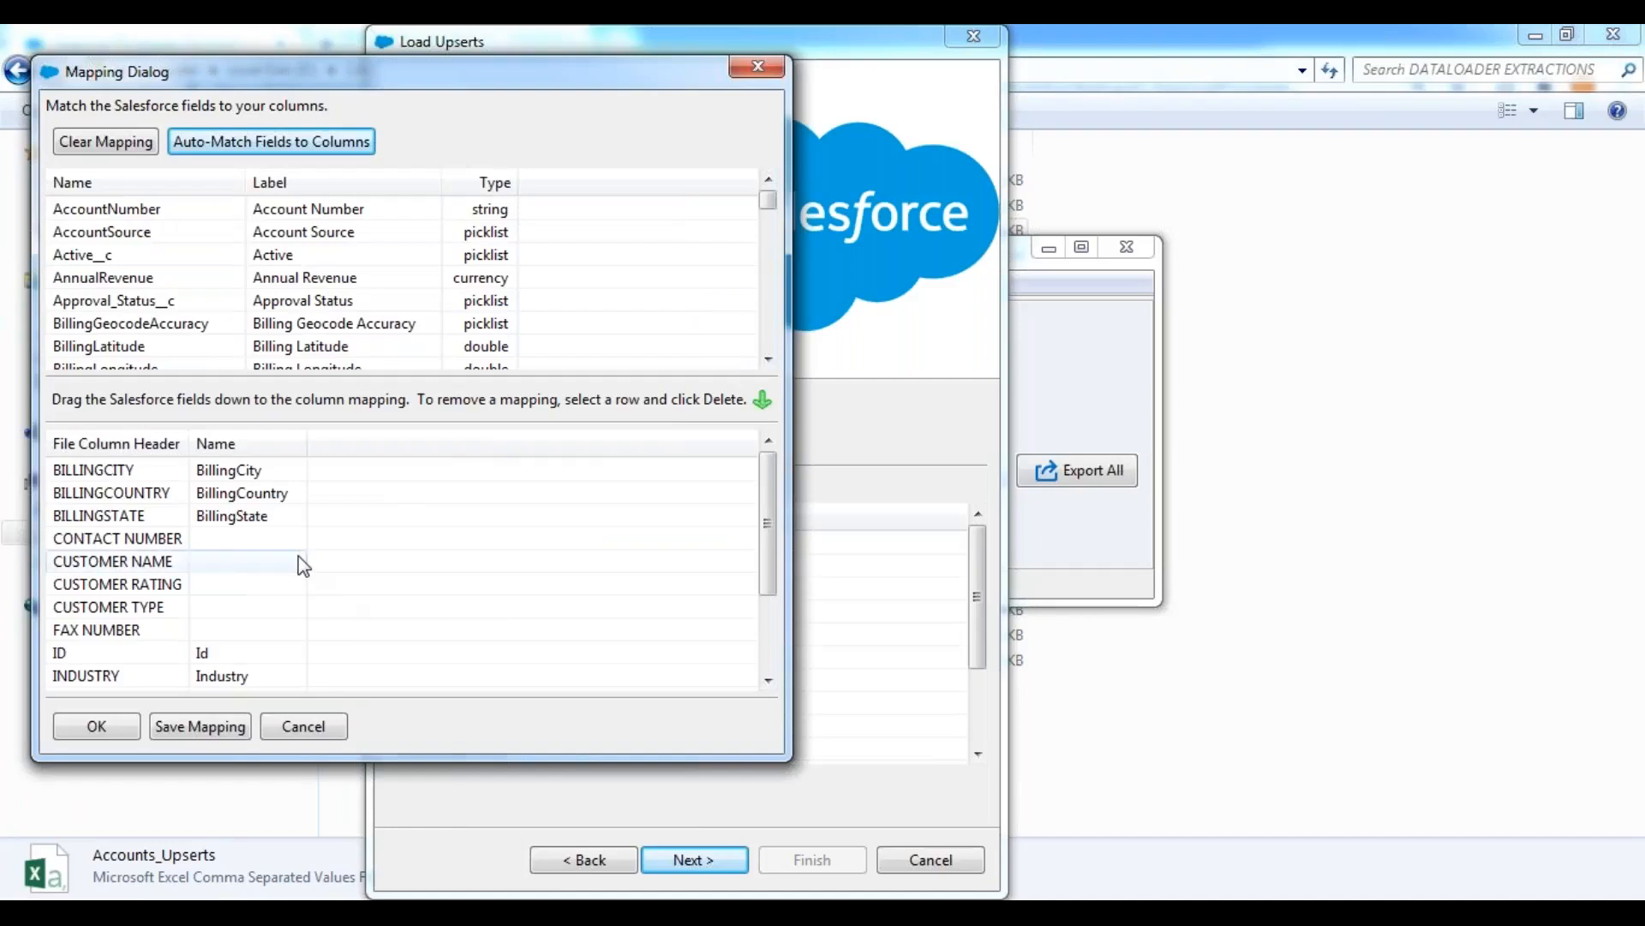
Map the Phone field to the CONTACT NUMBER column and the Rating field to CUSTOMER RATING.
{"action": "left_click", "coordinate": [114, 255]}
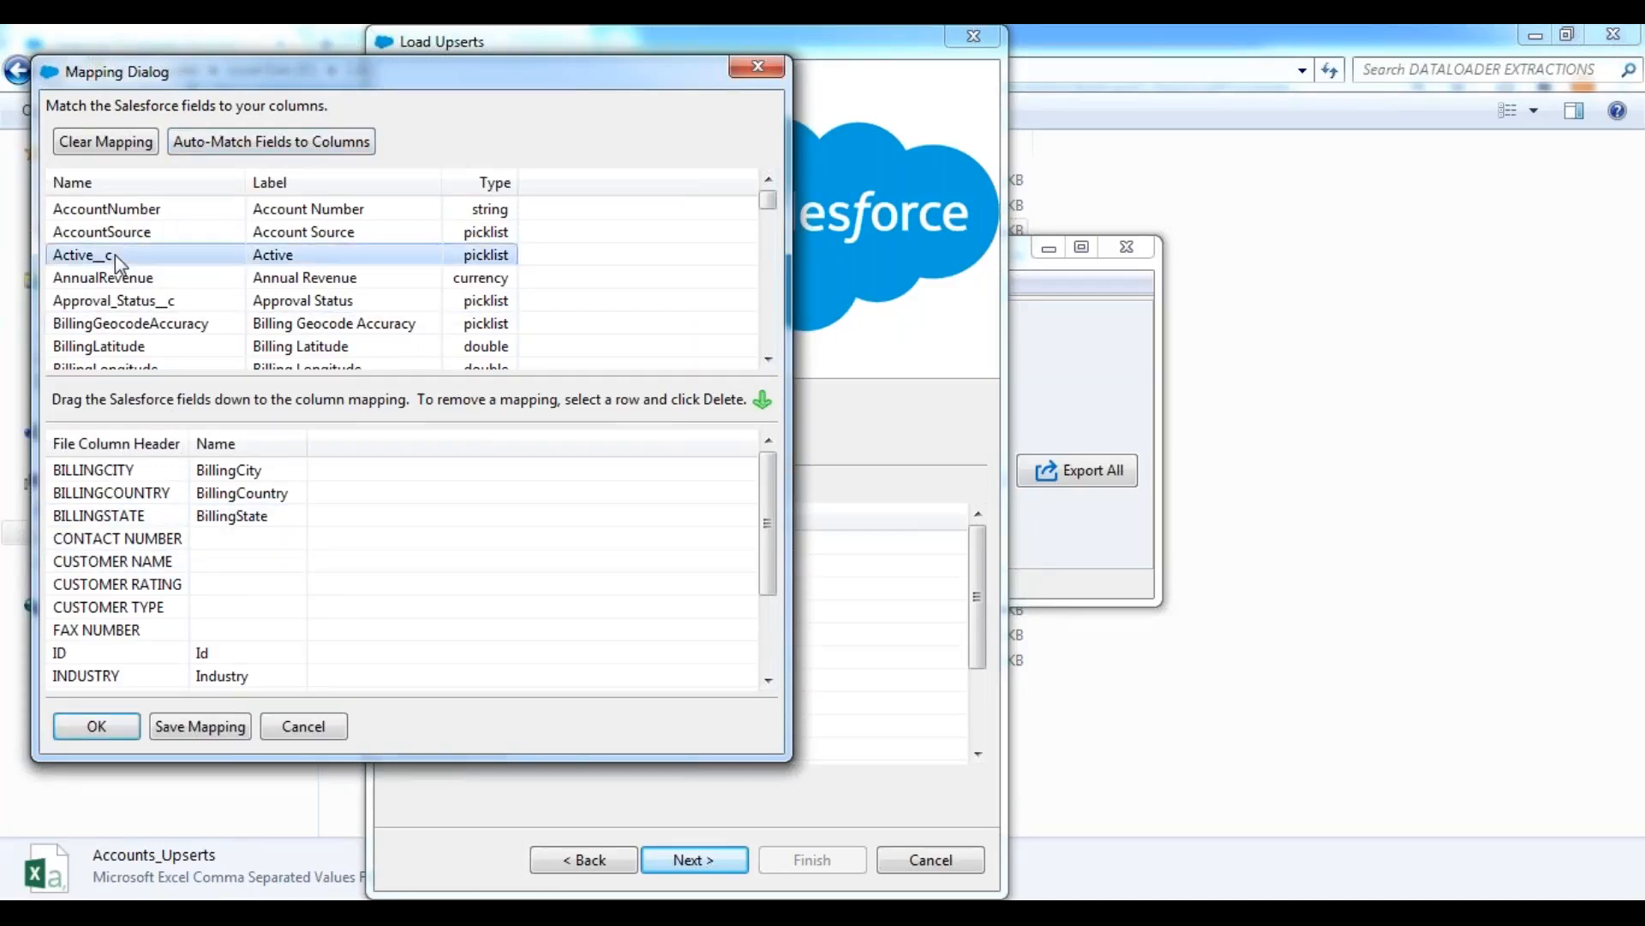
{"action": "scroll", "coordinate": [115, 256], "scroll_direction": "down", "scroll_amount": 7}
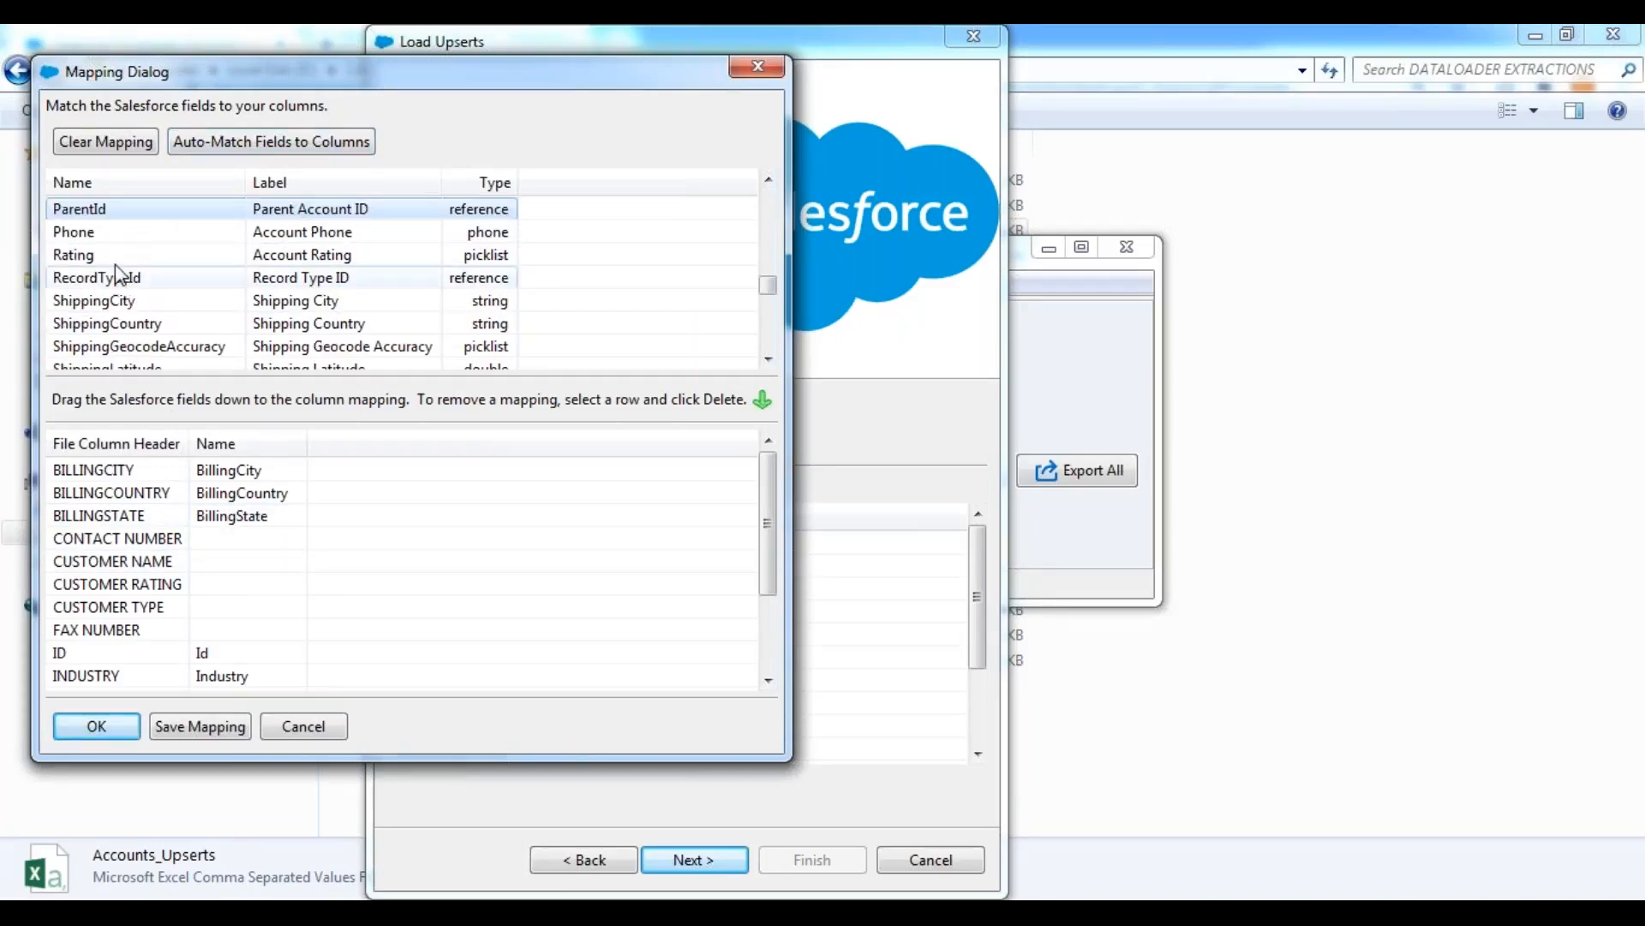
{"action": "left_click_drag", "start_coordinate": [94, 232], "coordinate": [261, 542]}
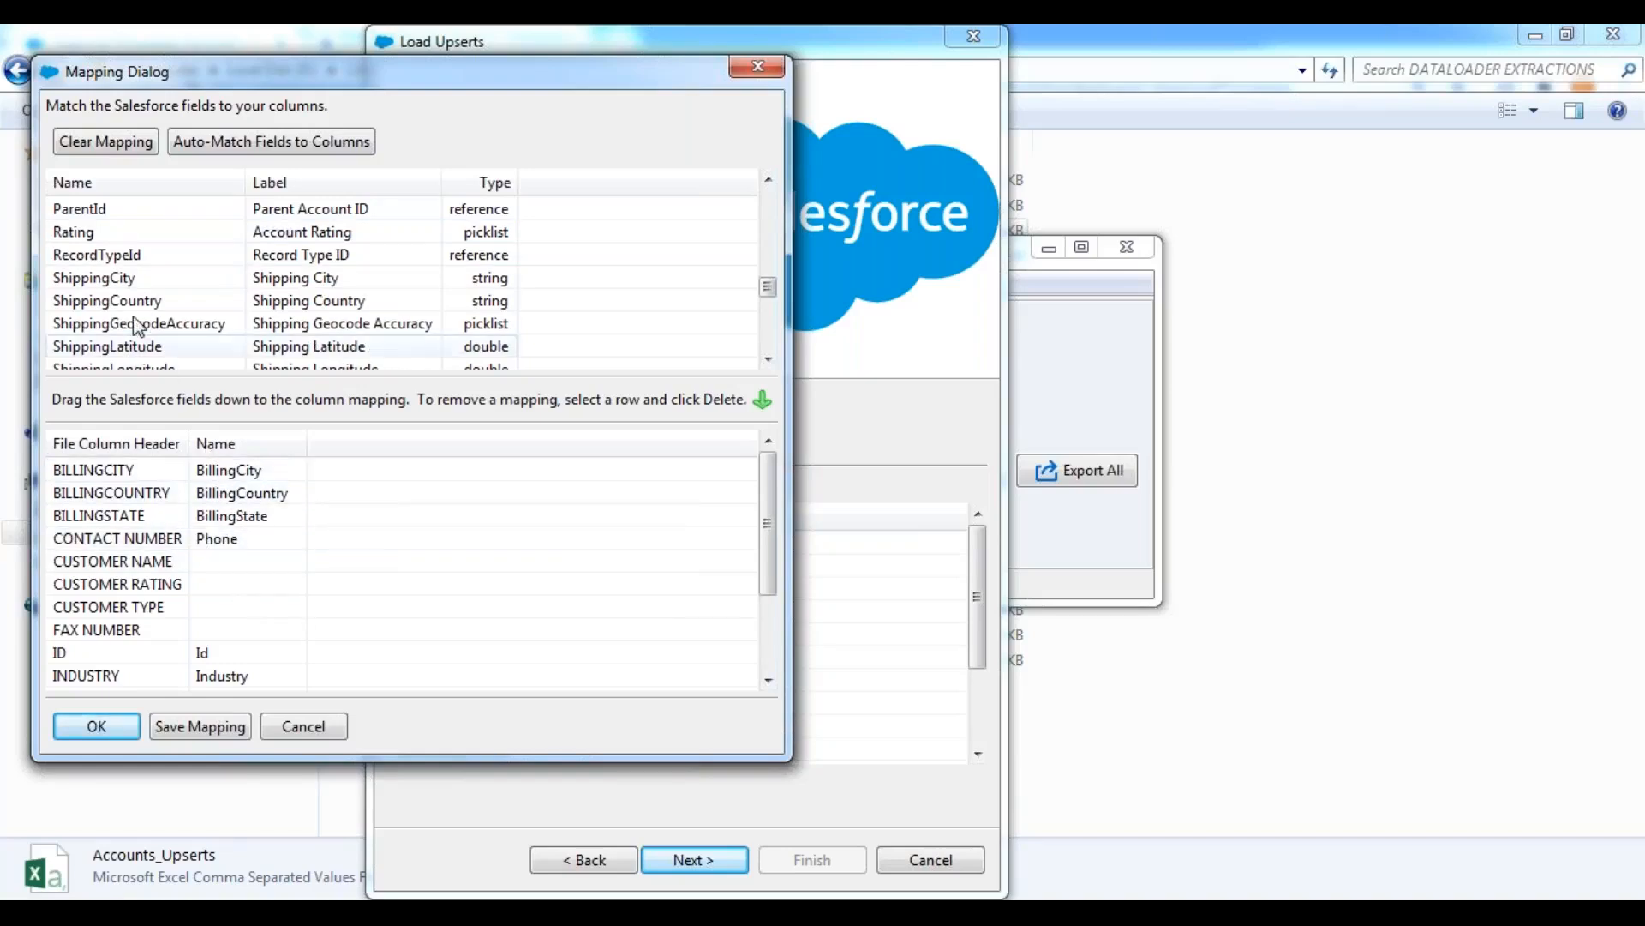
{"action": "left_click", "coordinate": [102, 235]}
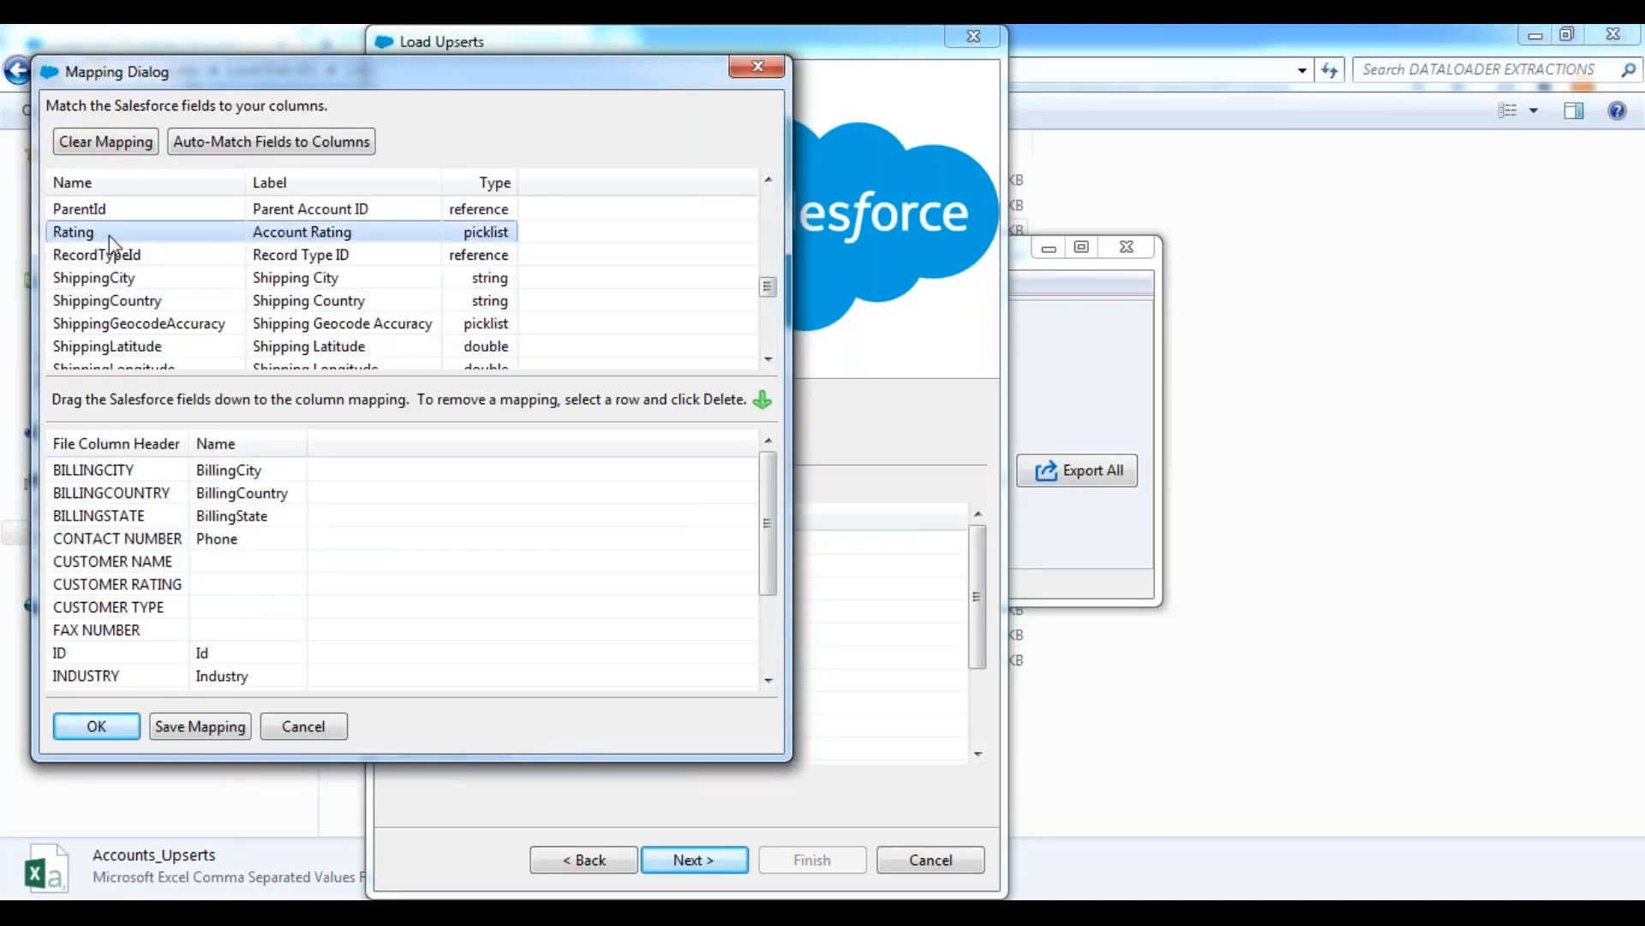
{"action": "left_click_drag", "start_coordinate": [110, 243], "coordinate": [260, 593]}
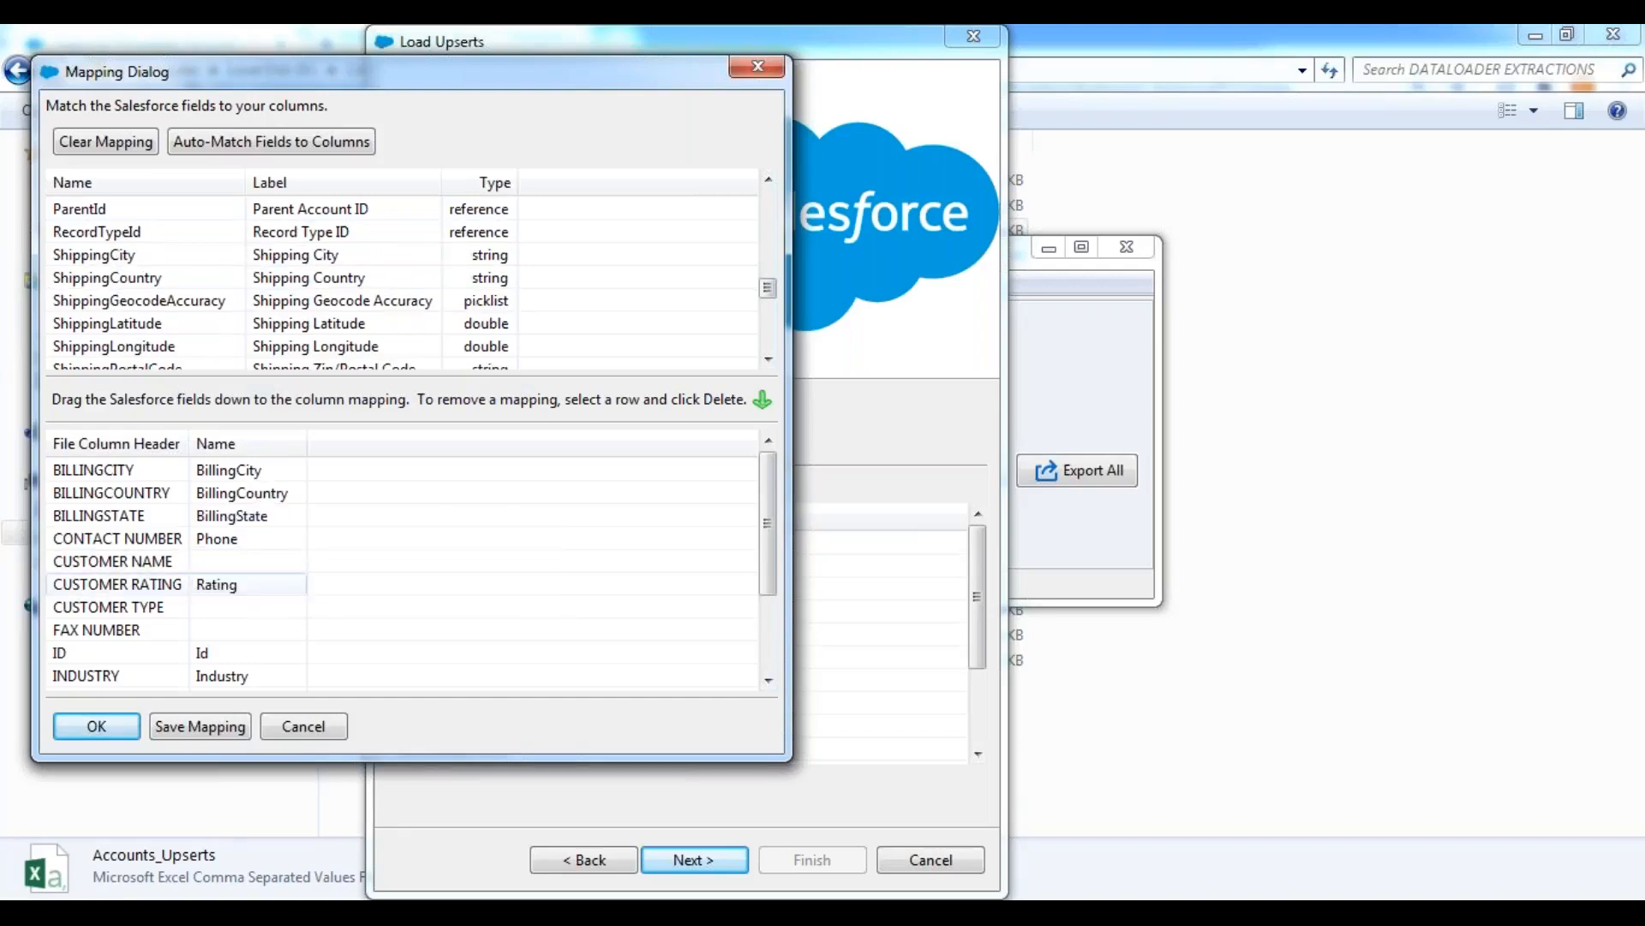
Map the Name field to the CUSTOMER NAME column and the Type field to CUSTOMER TYPE.
{"action": "left_click", "coordinate": [84, 253]}
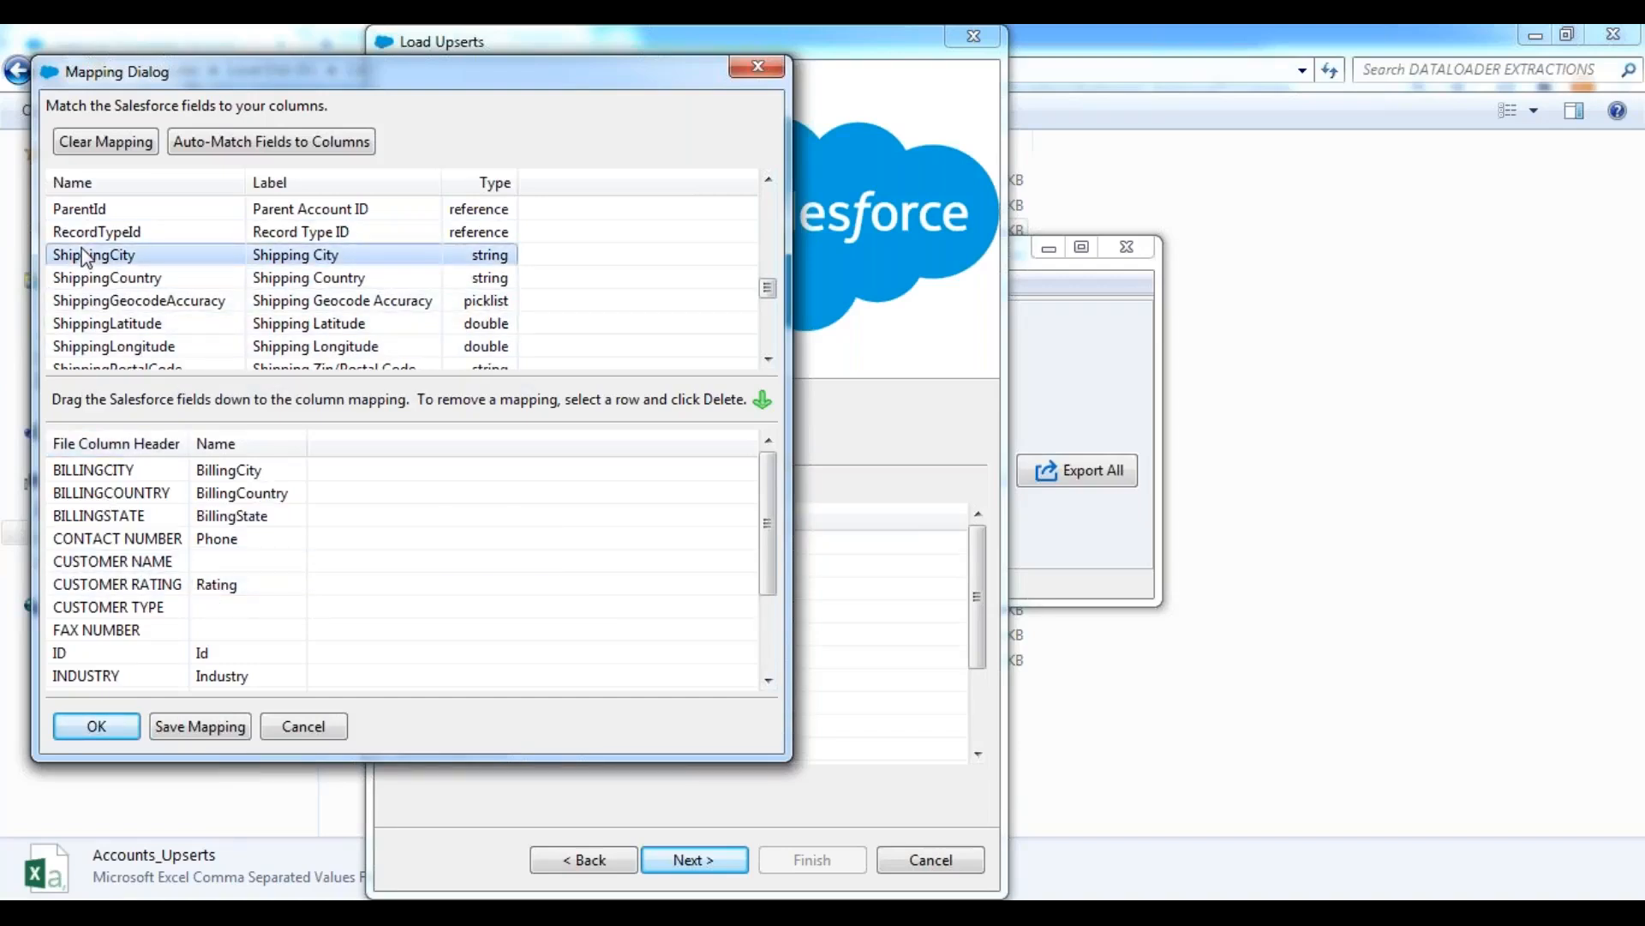
{"action": "key", "text": "n"}
{"action": "left_click_drag", "start_coordinate": [92, 257], "coordinate": [247, 572]}
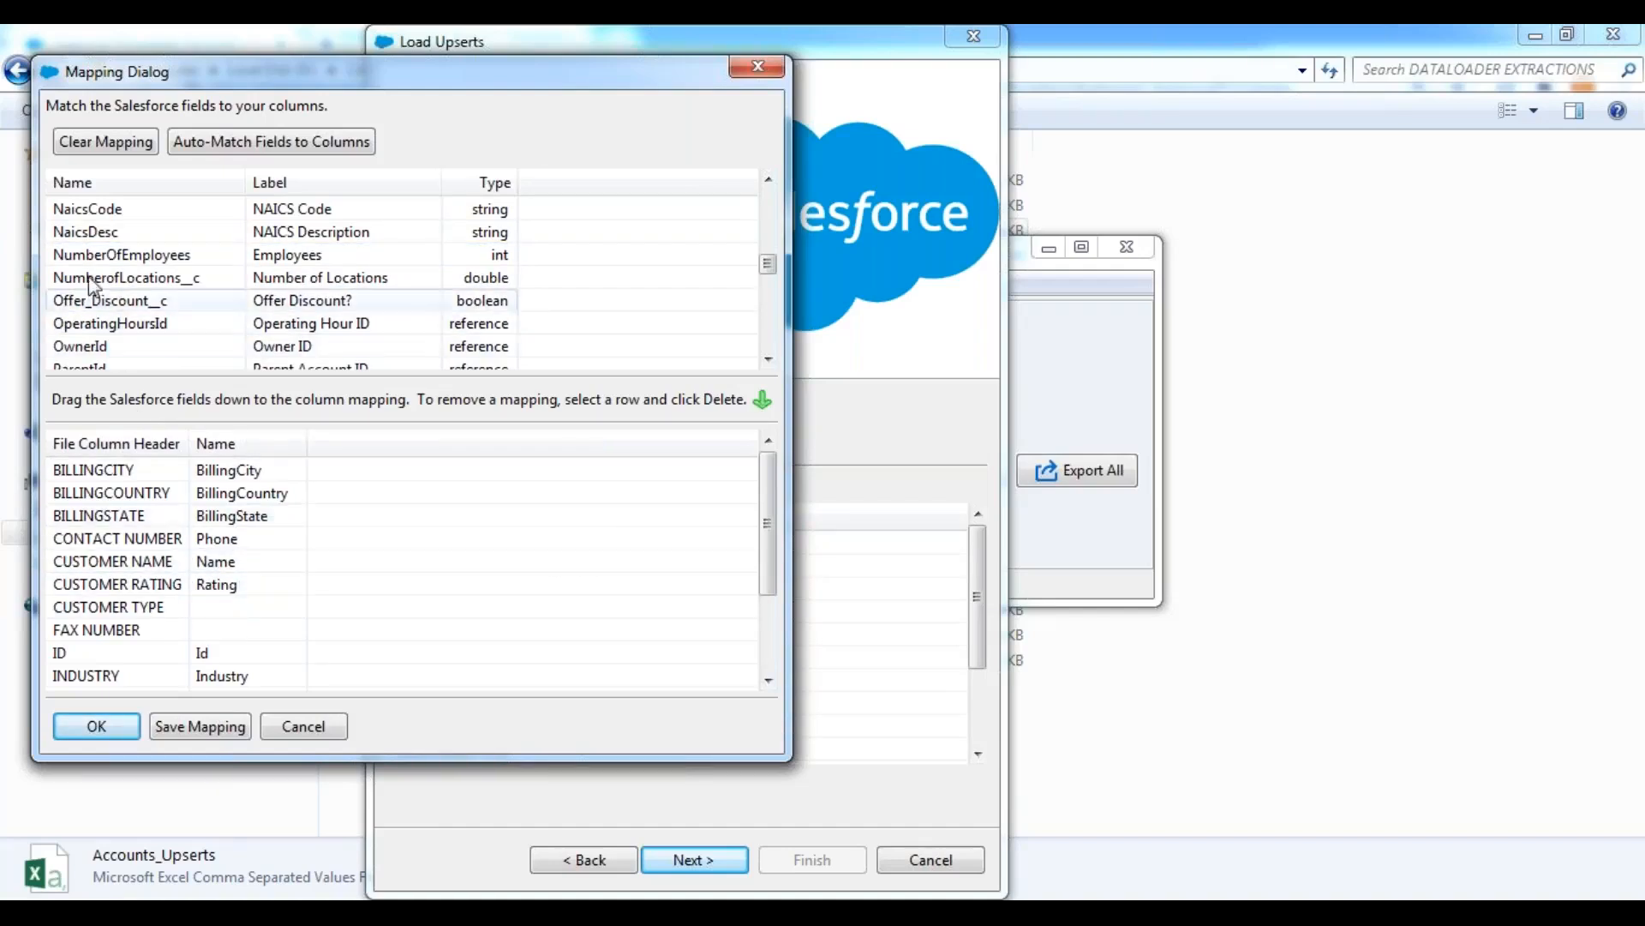
{"action": "scroll", "coordinate": [99, 262], "scroll_direction": "down", "scroll_amount": 5}
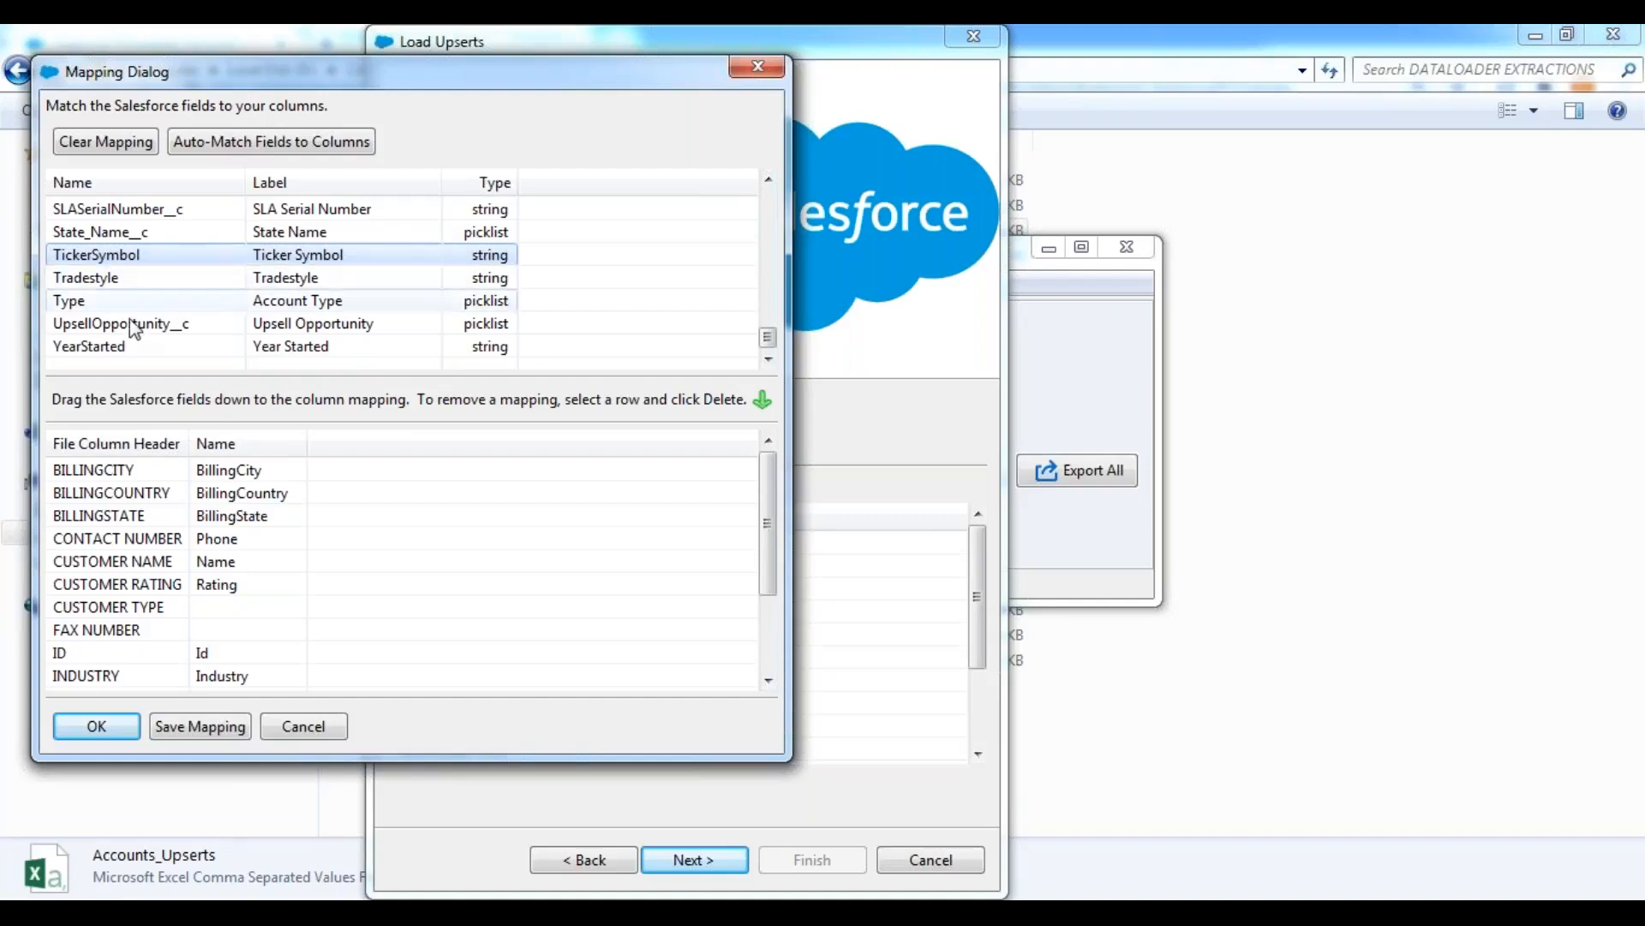
{"action": "left_click_drag", "start_coordinate": [116, 309], "coordinate": [276, 621]}
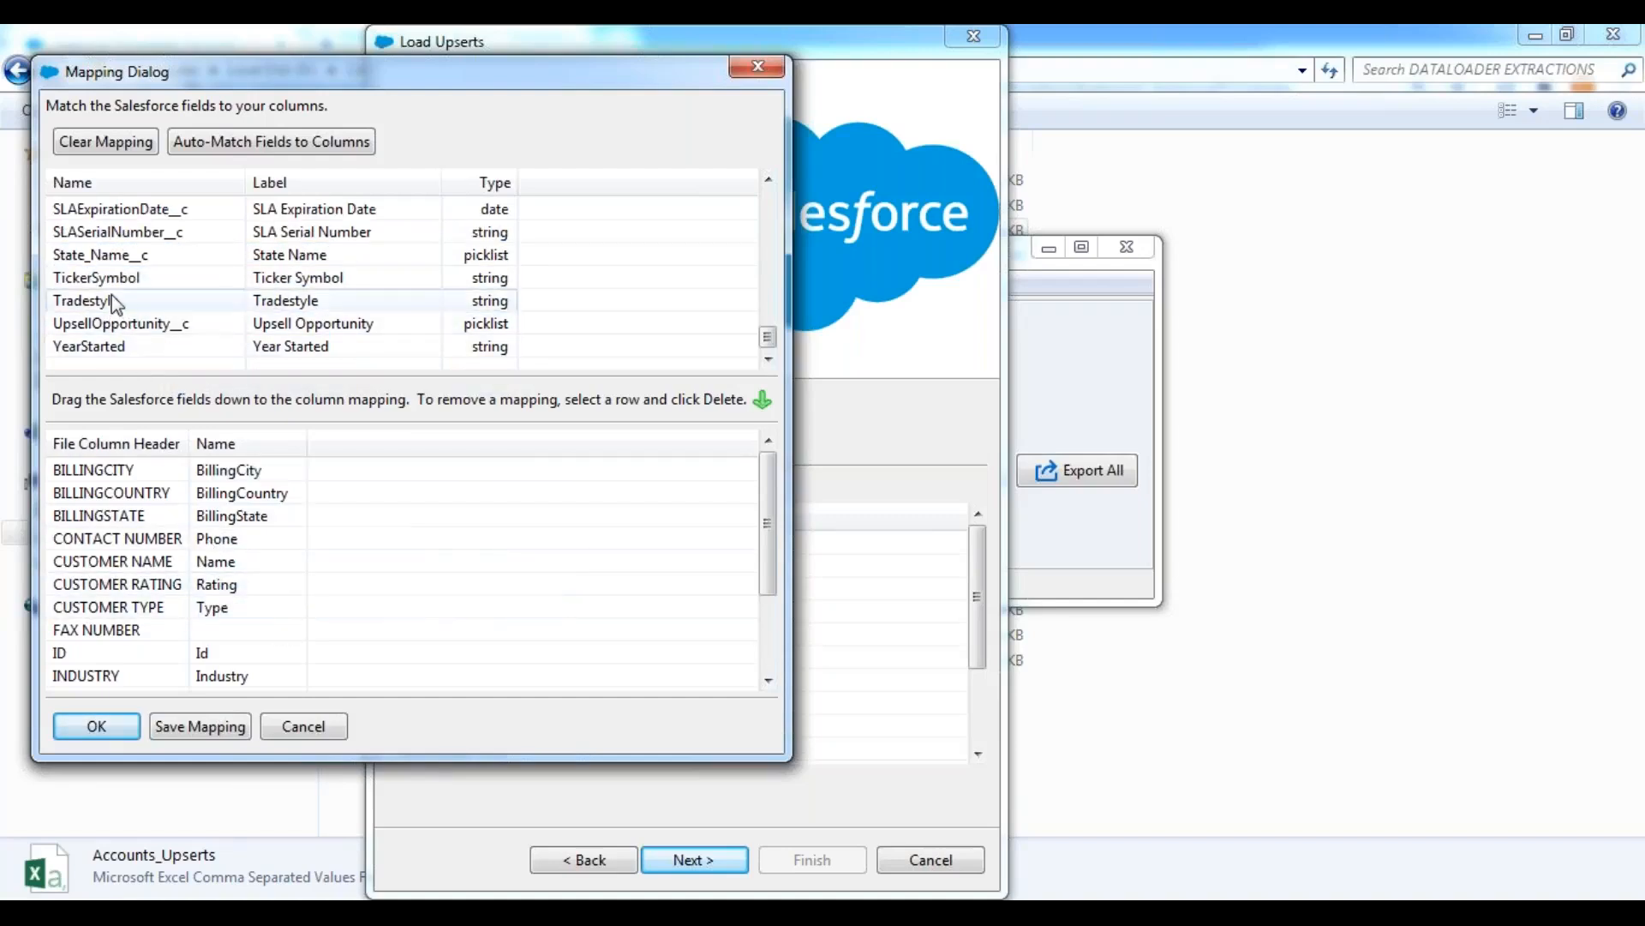
Map the Fax field to the FAX NUMBER column and map Id to the ID column again.
{"action": "scroll", "coordinate": [116, 304], "scroll_direction": "up", "scroll_amount": 6}
{"action": "left_click_drag", "start_coordinate": [103, 211], "coordinate": [218, 630]}
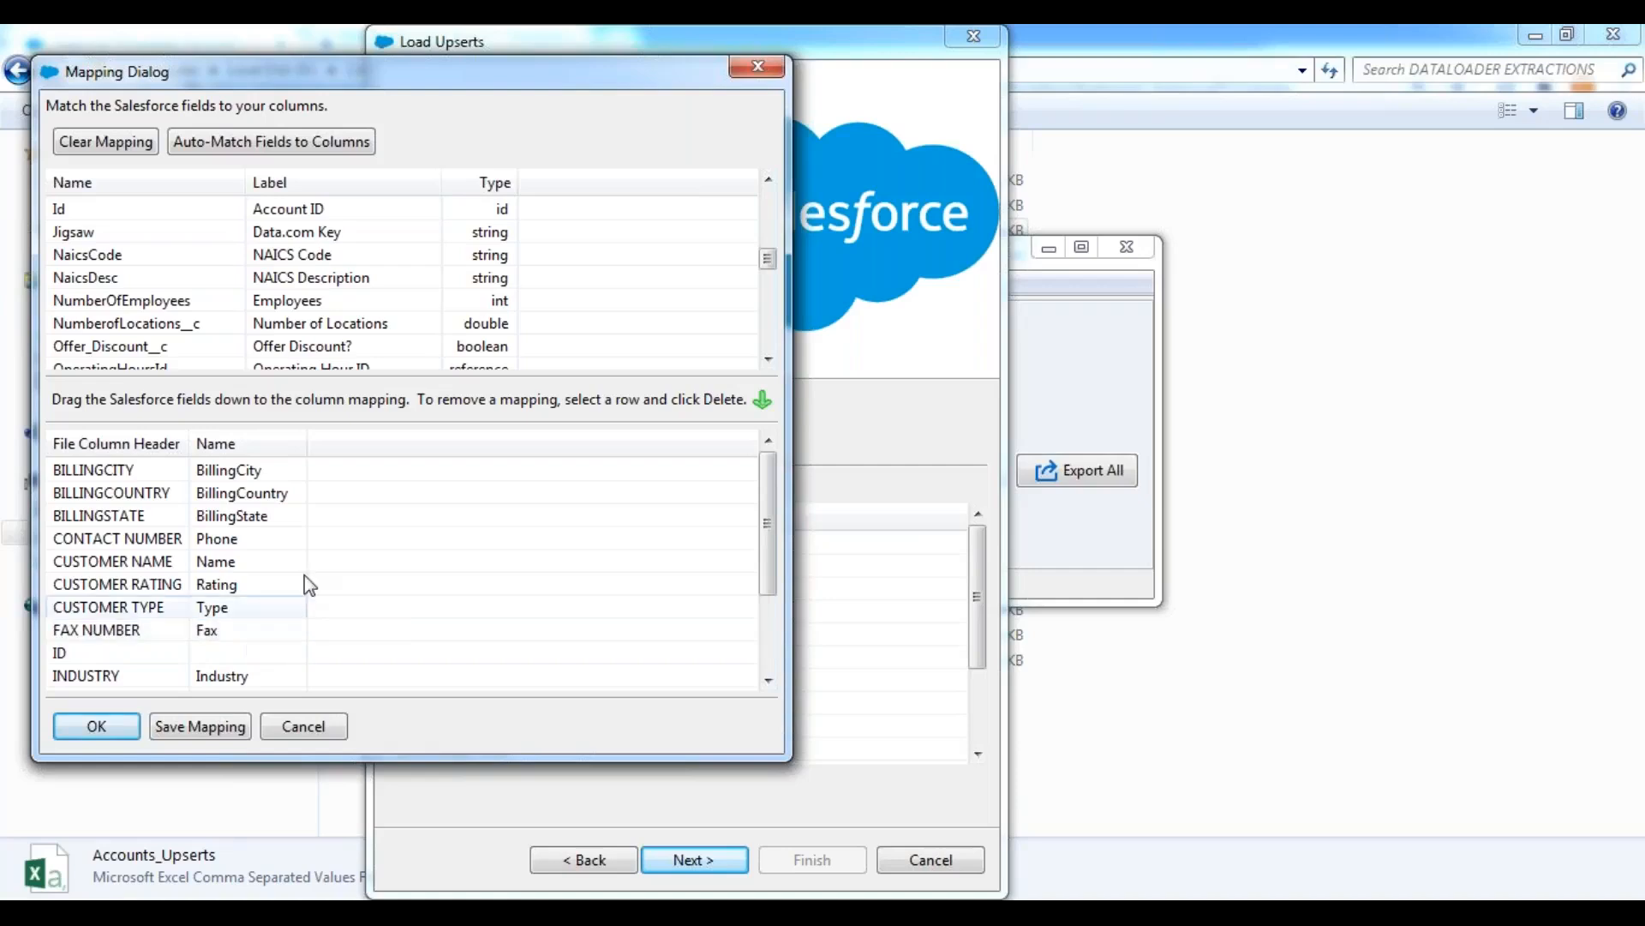
{"action": "left_click_drag", "start_coordinate": [129, 209], "coordinate": [249, 660]}
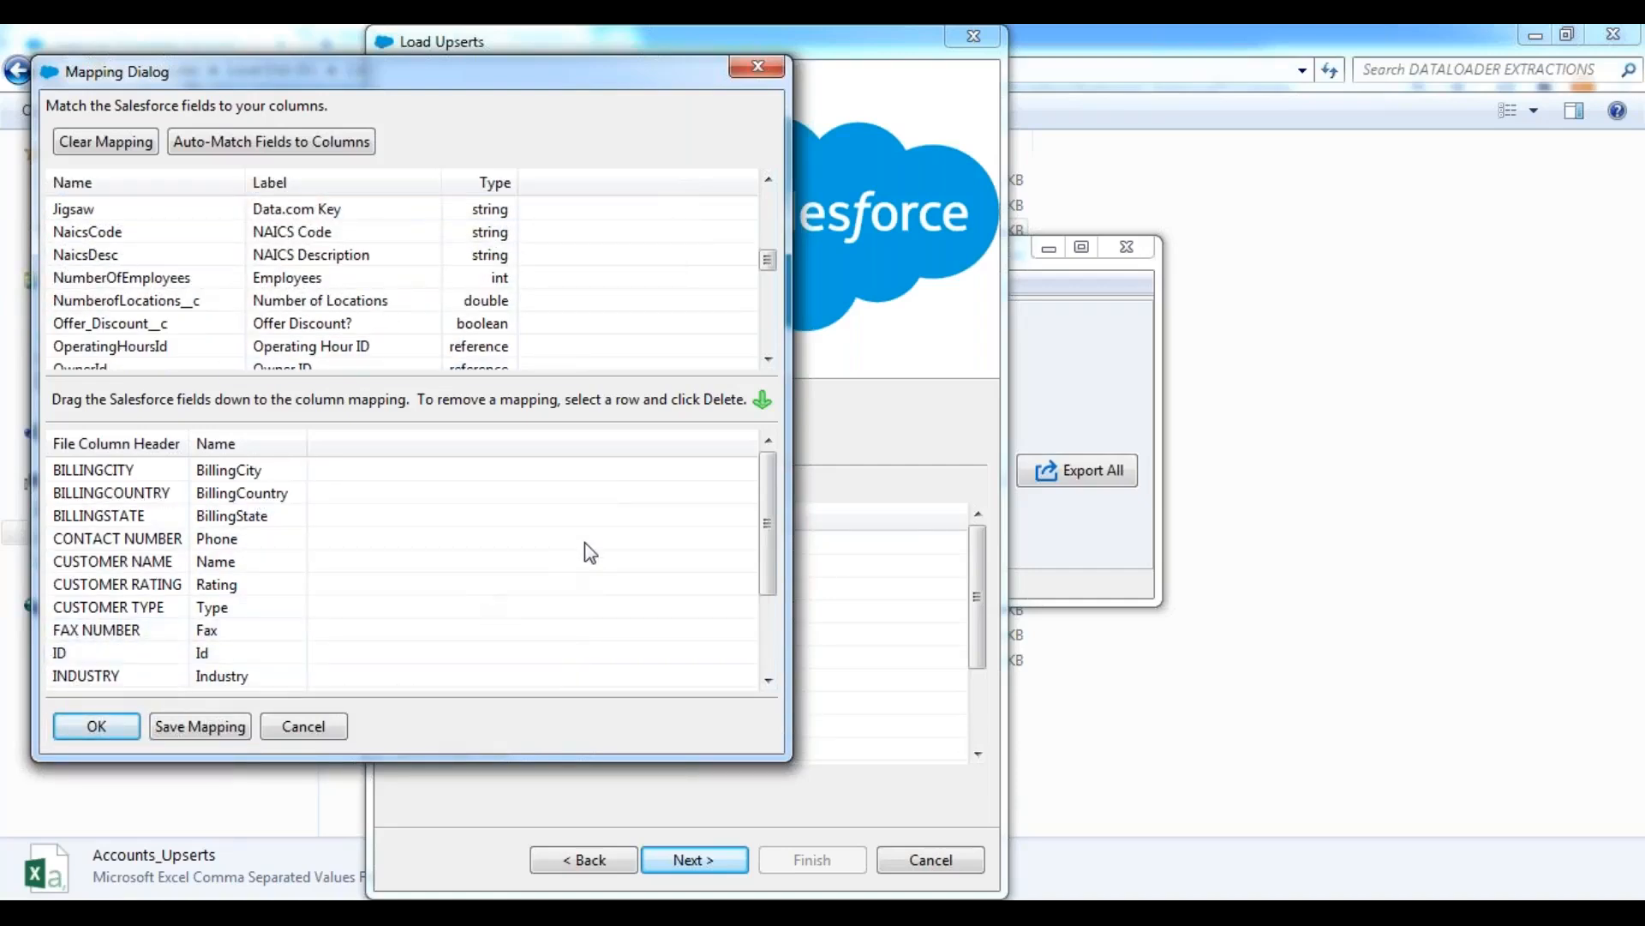
Map AnnualRevenue to the SALARY AMOUNT column and Active__c to STATUS, and accept the completed field mapping.
{"action": "left_click_drag", "start_coordinate": [775, 511], "coordinate": [775, 632]}
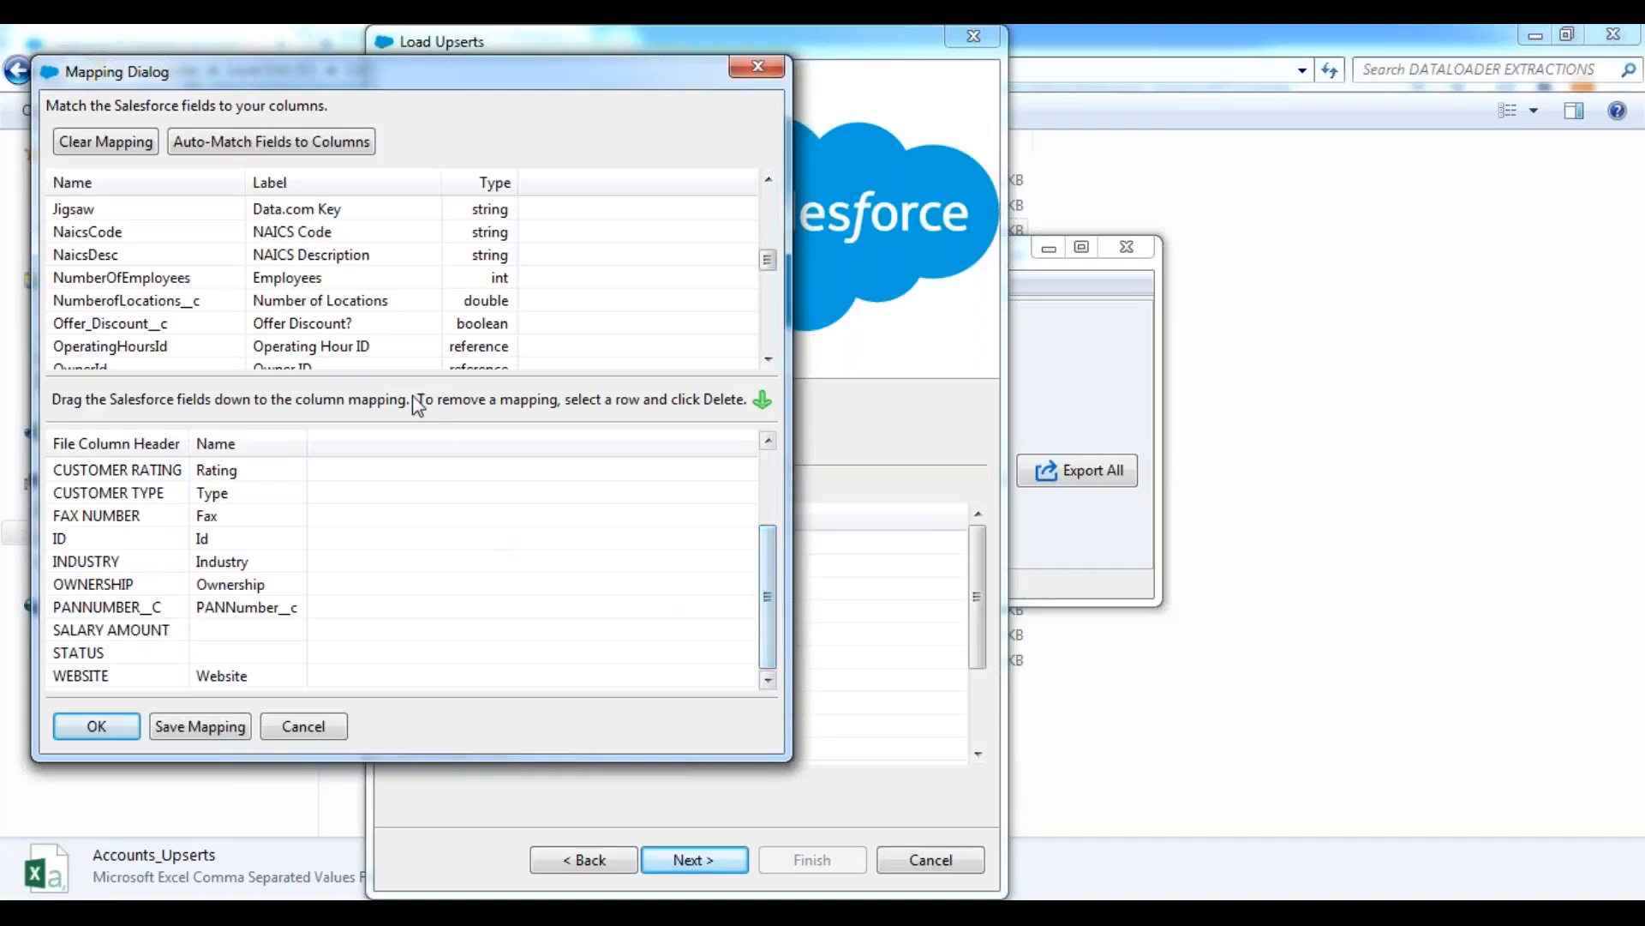
{"action": "left_click", "coordinate": [97, 231]}
{"action": "key", "text": "a"}
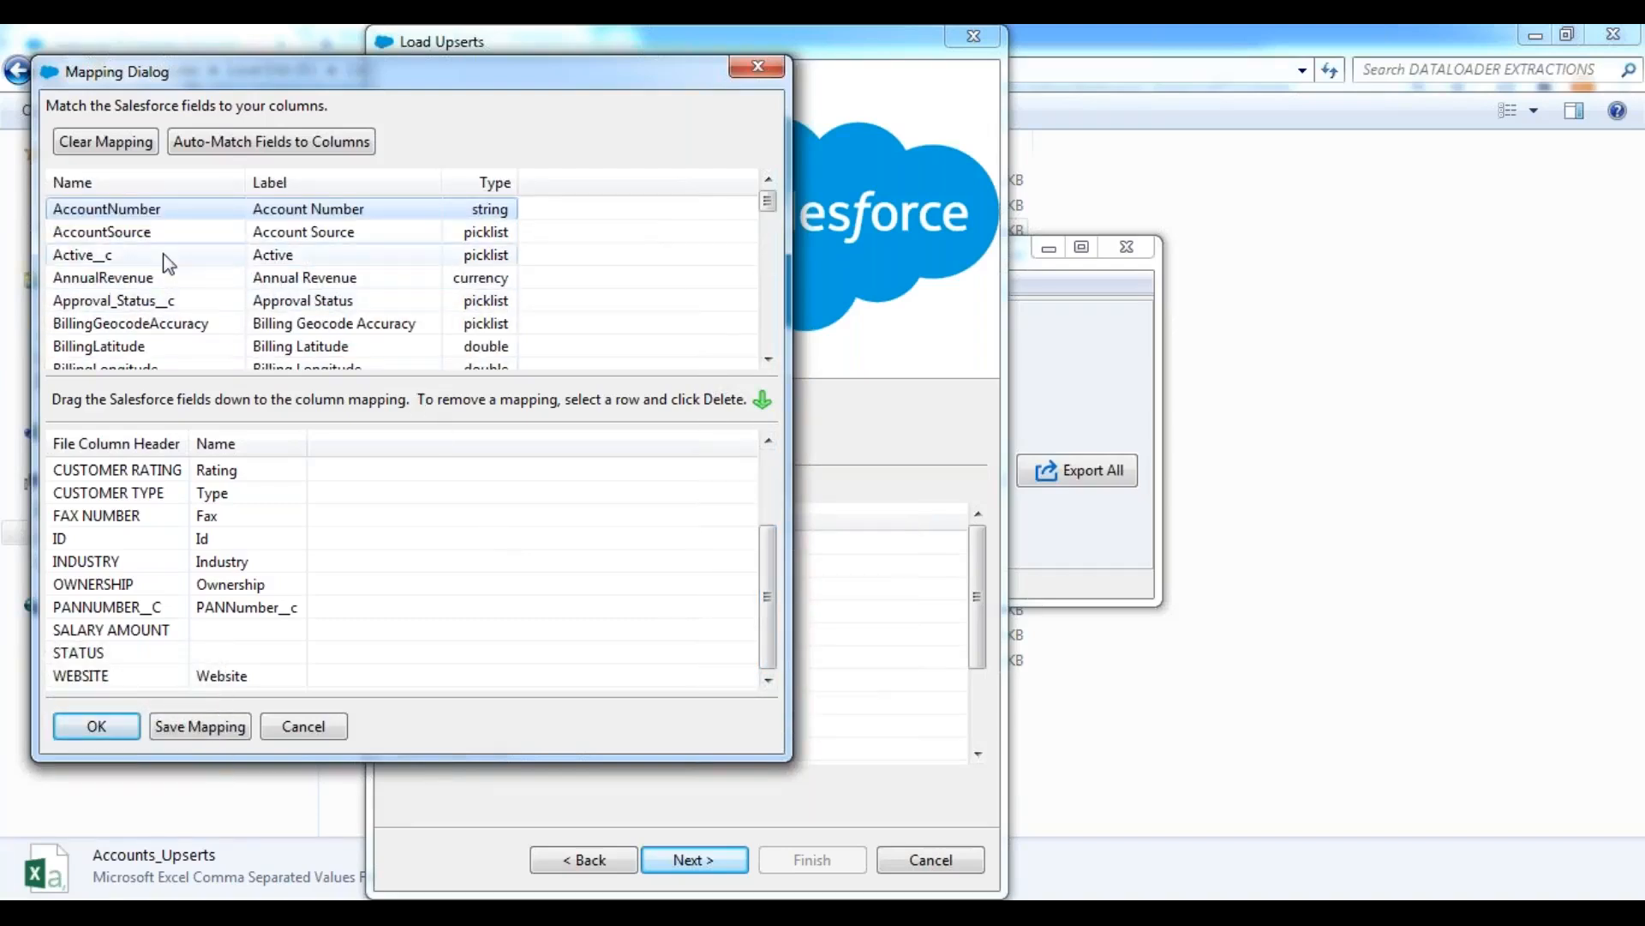
{"action": "left_click_drag", "start_coordinate": [158, 281], "coordinate": [315, 647]}
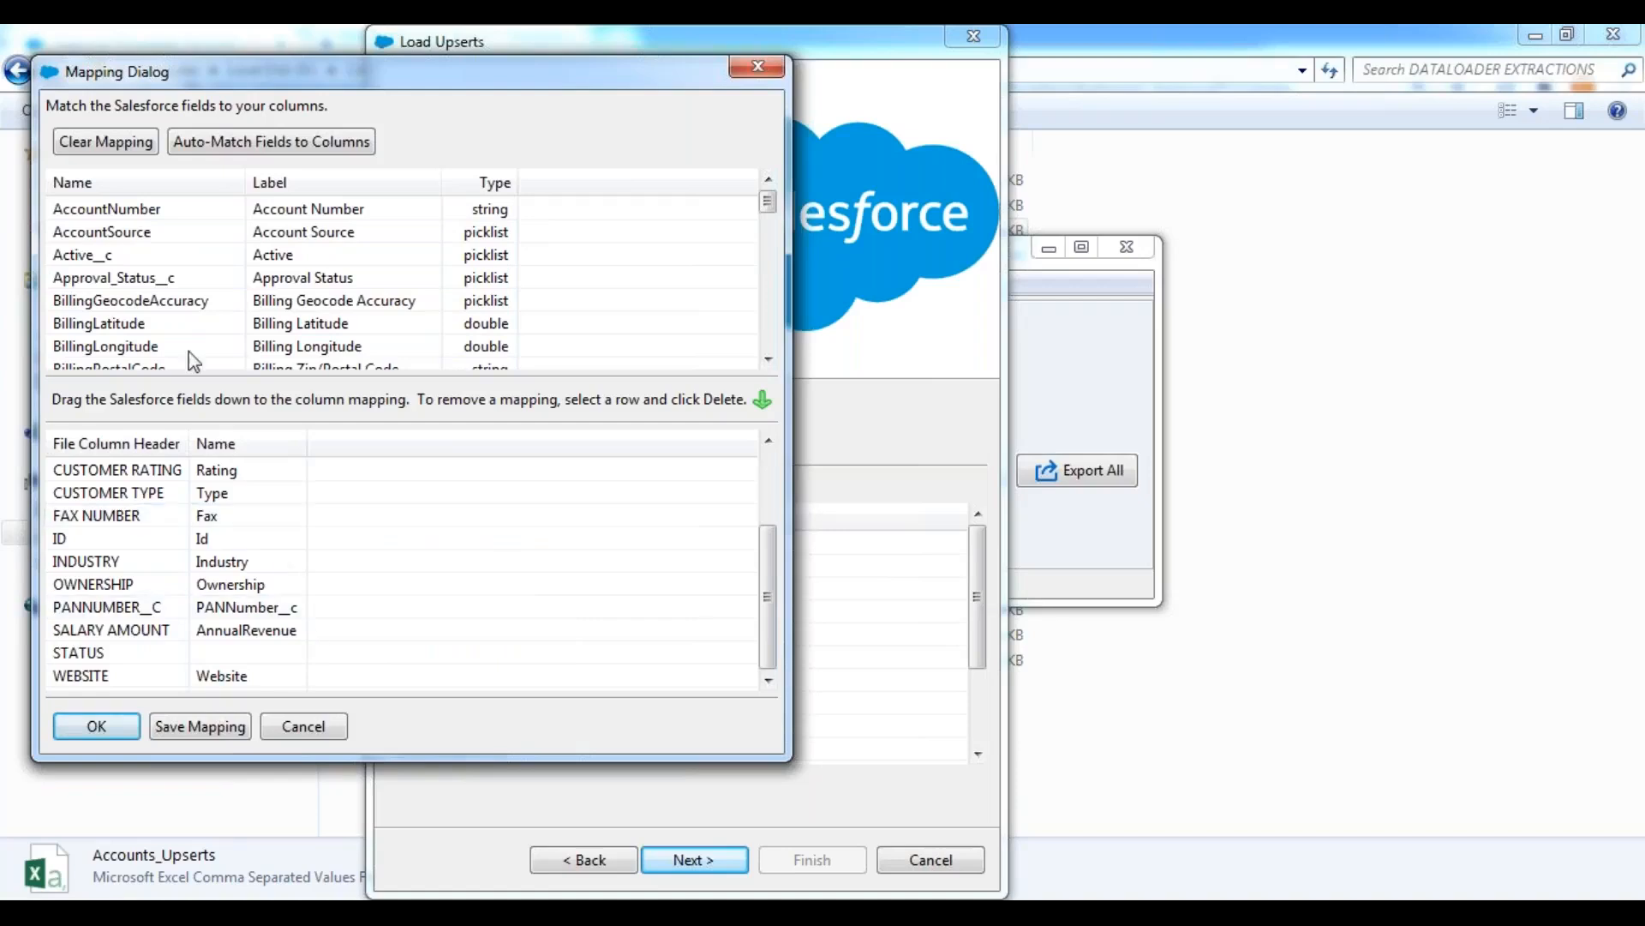
{"action": "left_click_drag", "start_coordinate": [116, 257], "coordinate": [276, 658]}
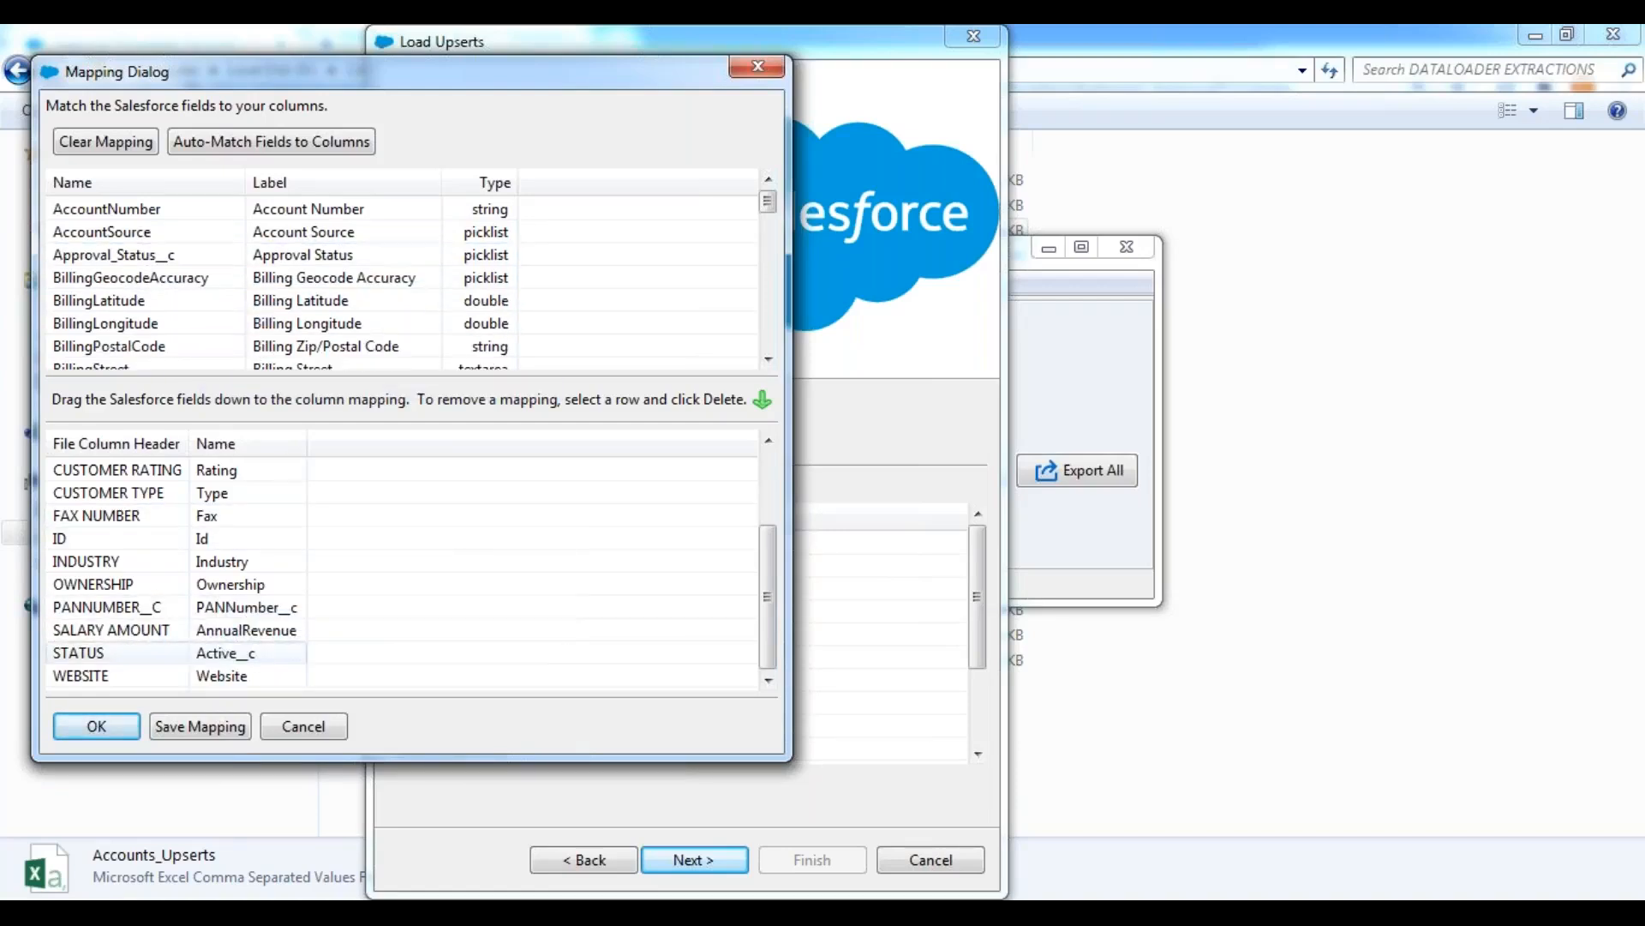
{"action": "left_click", "coordinate": [97, 726]}
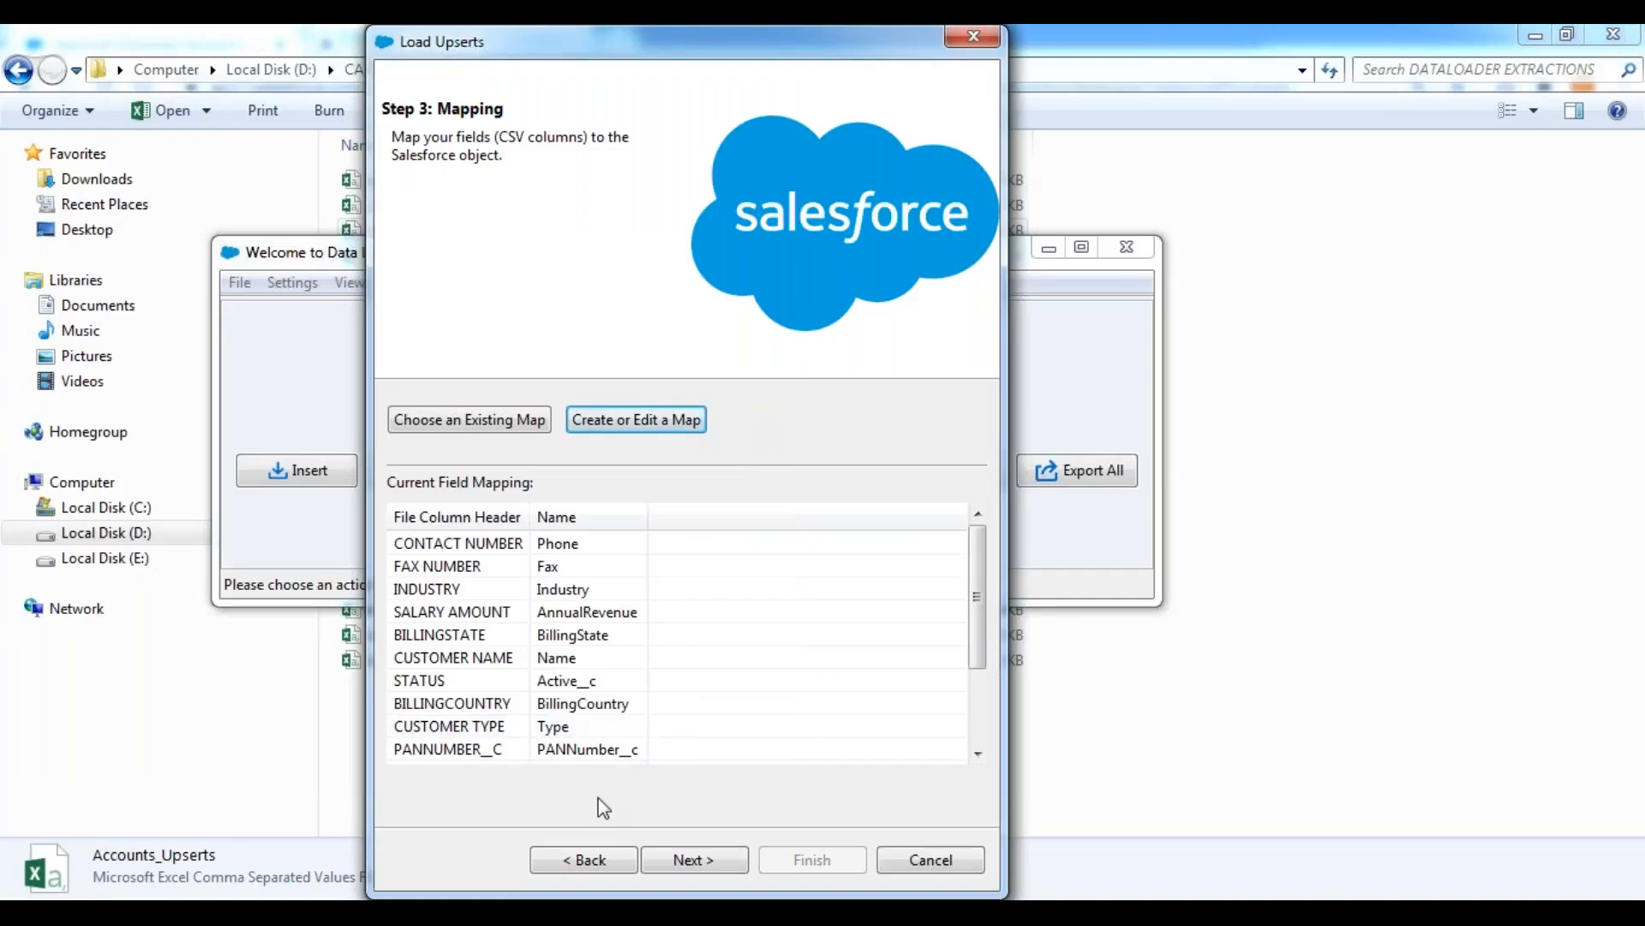
Run the Account upsert with the proposed directory for the success and error files, and dismiss the completion summary.
{"action": "left_click", "coordinate": [703, 861]}
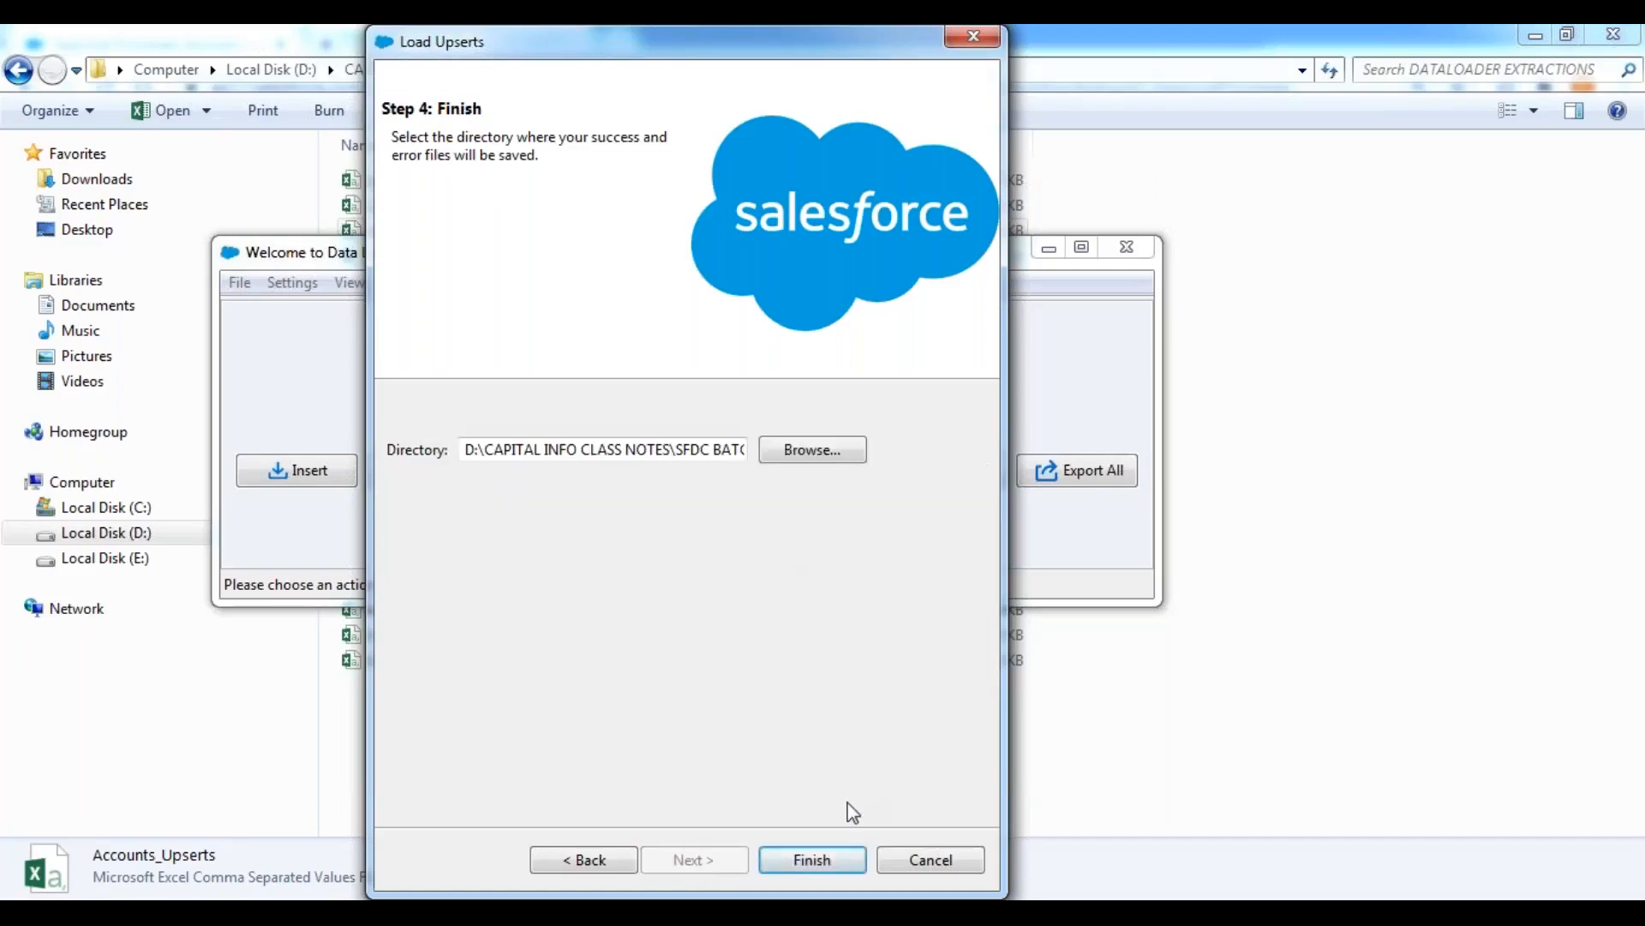
{"action": "left_click", "coordinate": [812, 860]}
{"action": "left_click", "coordinate": [927, 569]}
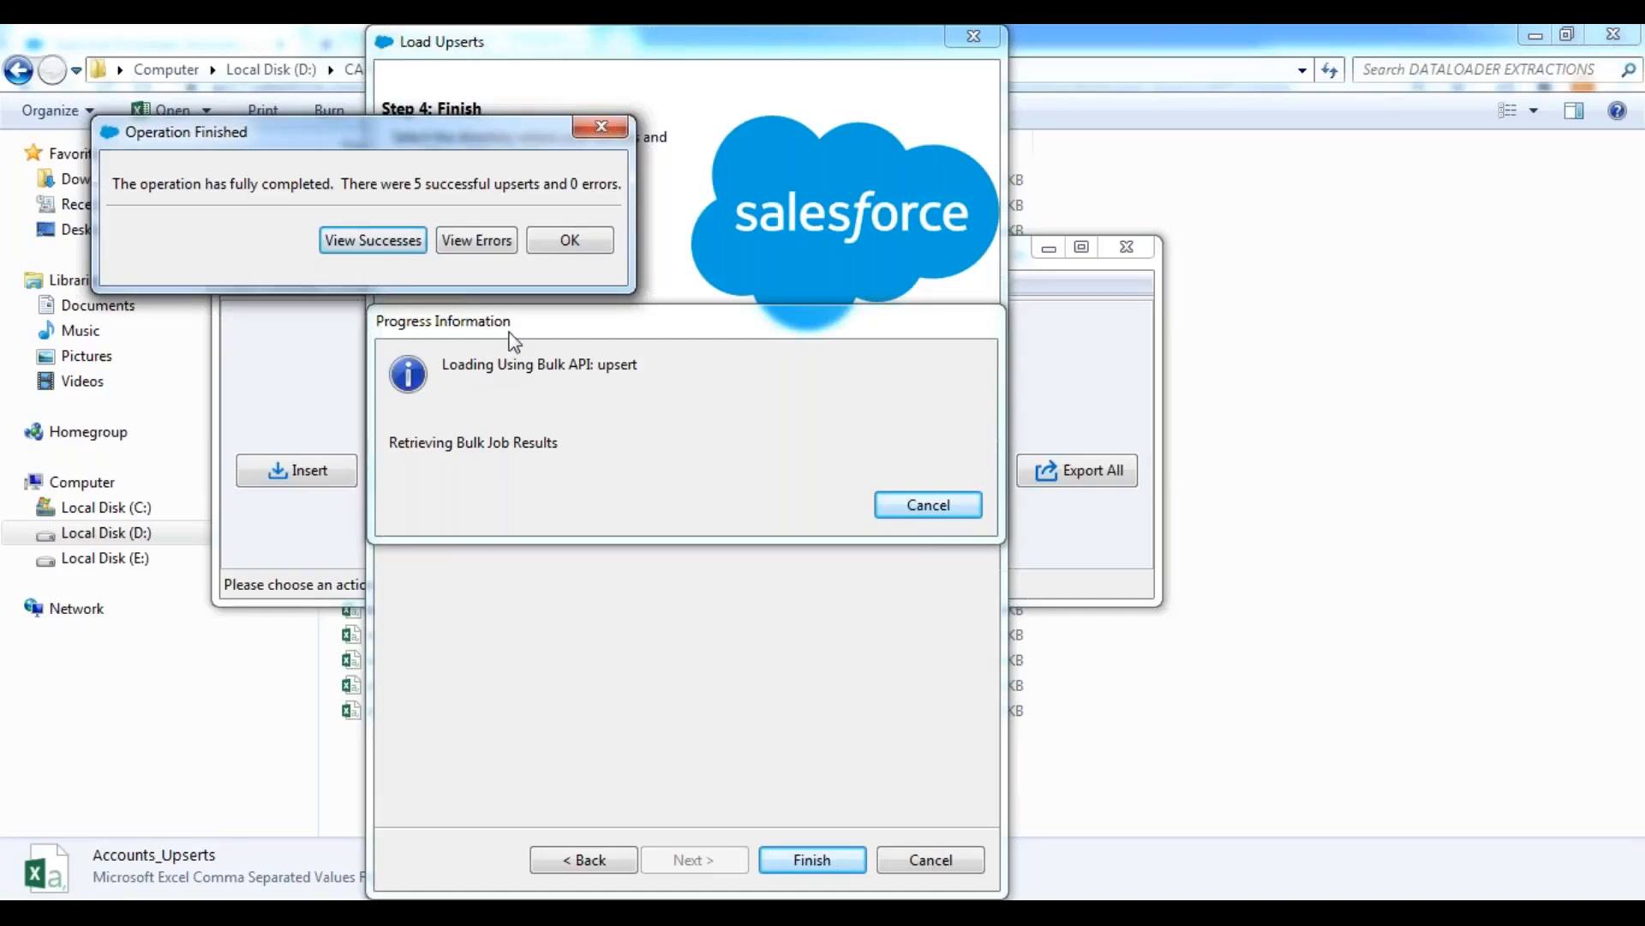
{"action": "left_click", "coordinate": [559, 244]}
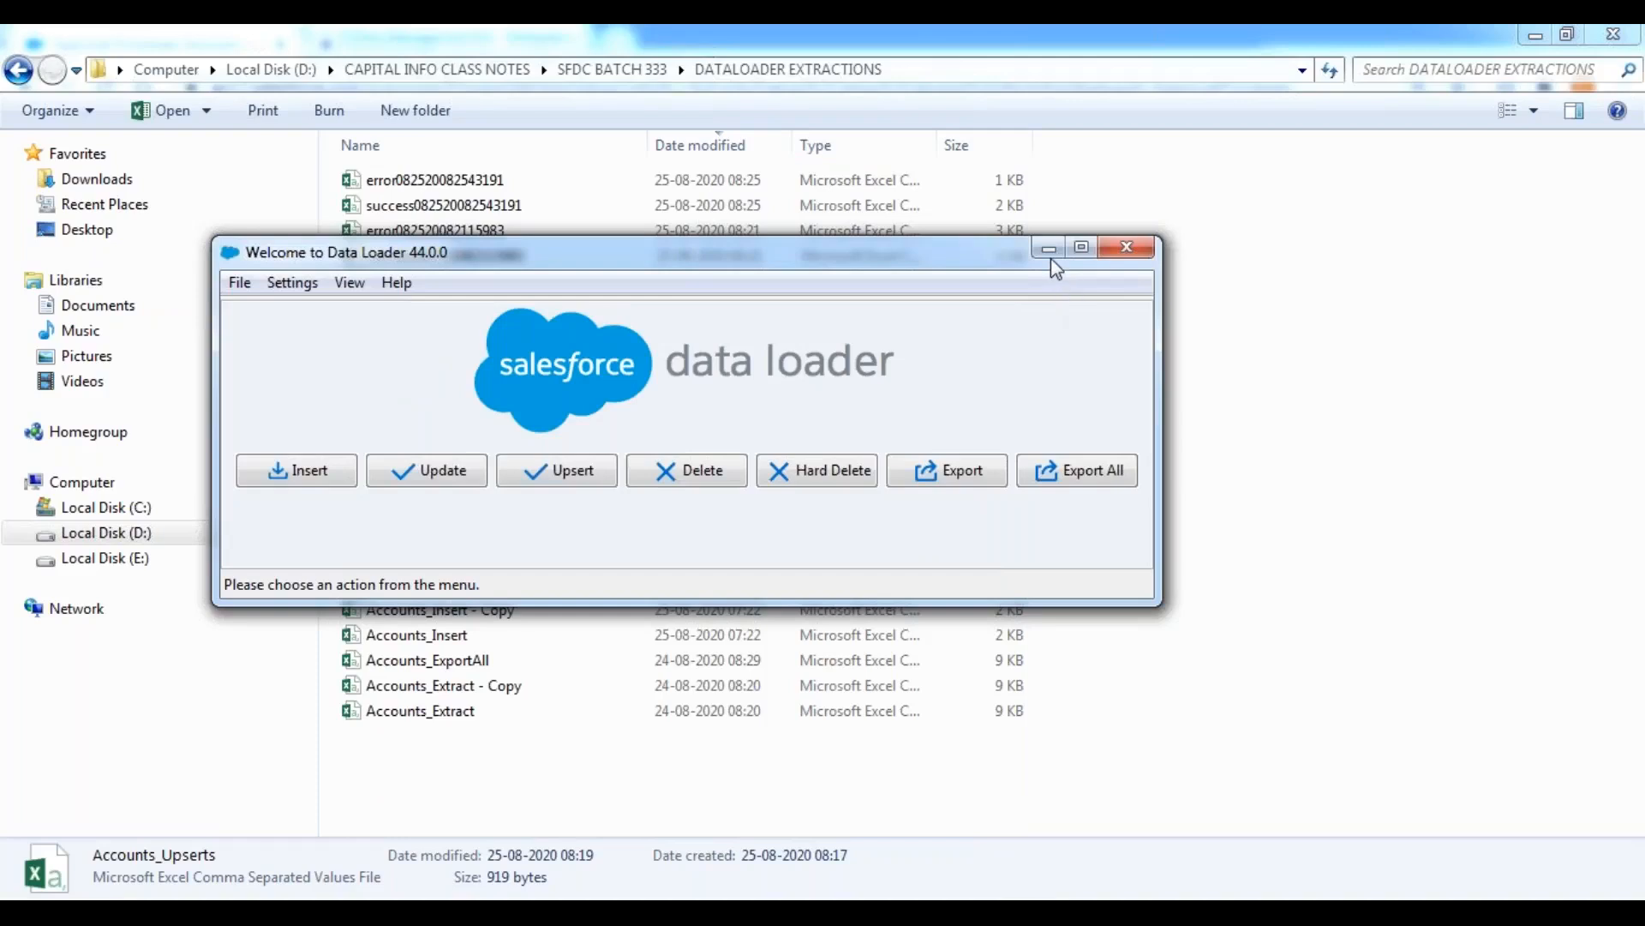
{"action": "left_click", "coordinate": [1046, 247]}
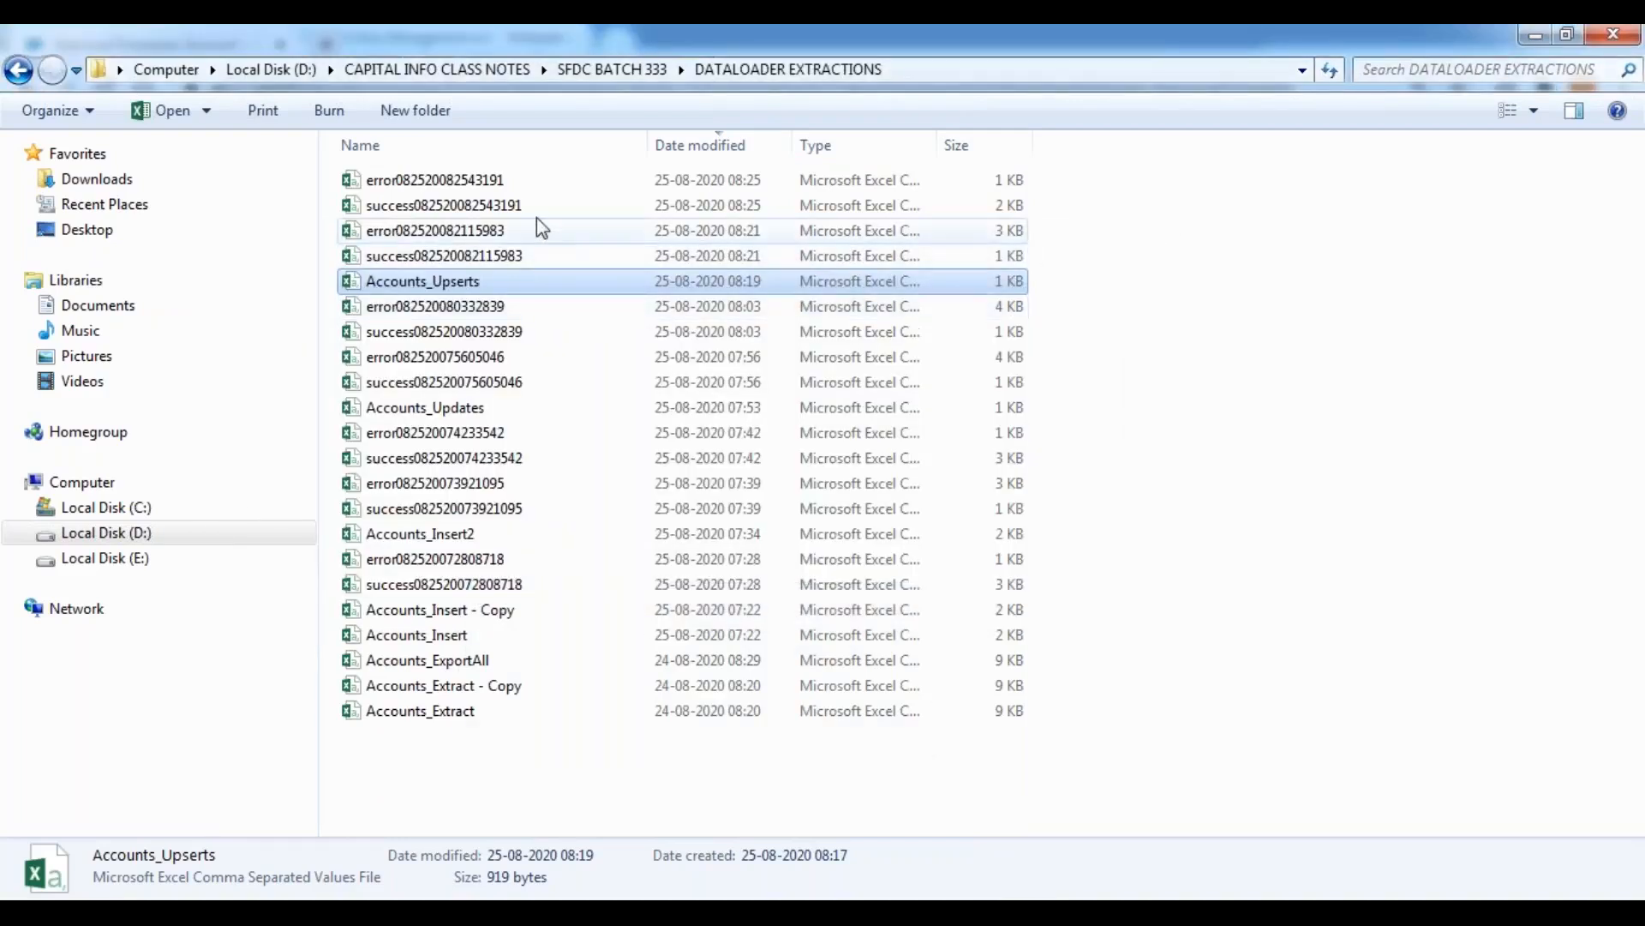
{"action": "double_click", "coordinate": [501, 211]}
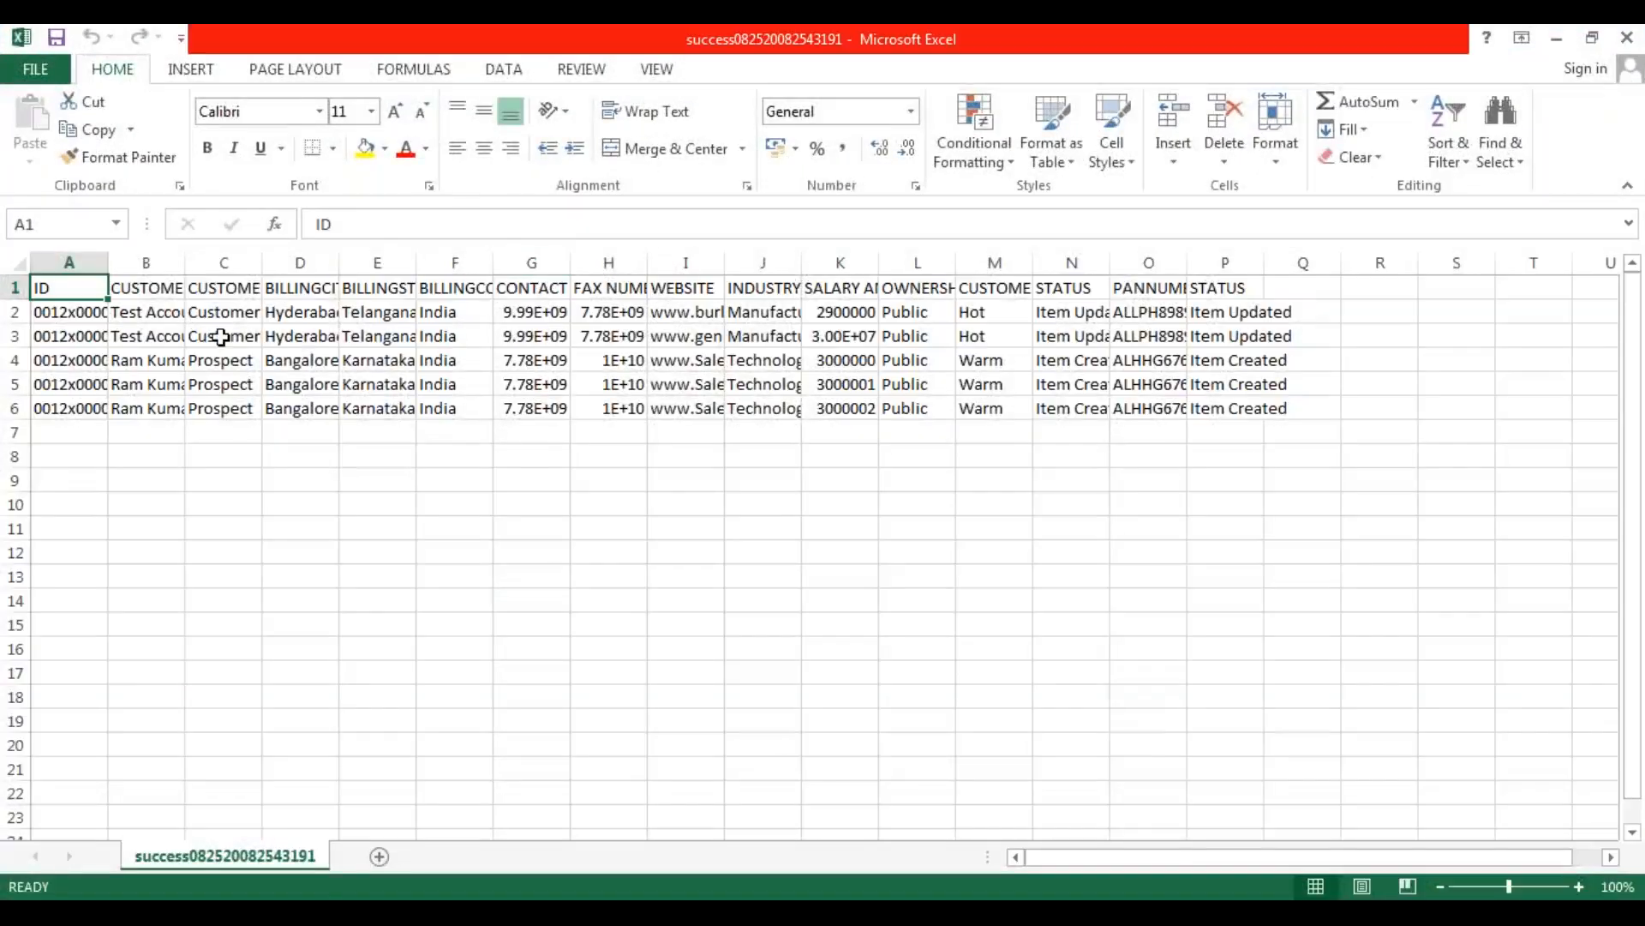
{"action": "left_click", "coordinate": [1050, 678]}
{"action": "left_click", "coordinate": [21, 262]}
{"action": "double_click", "coordinate": [107, 262]}
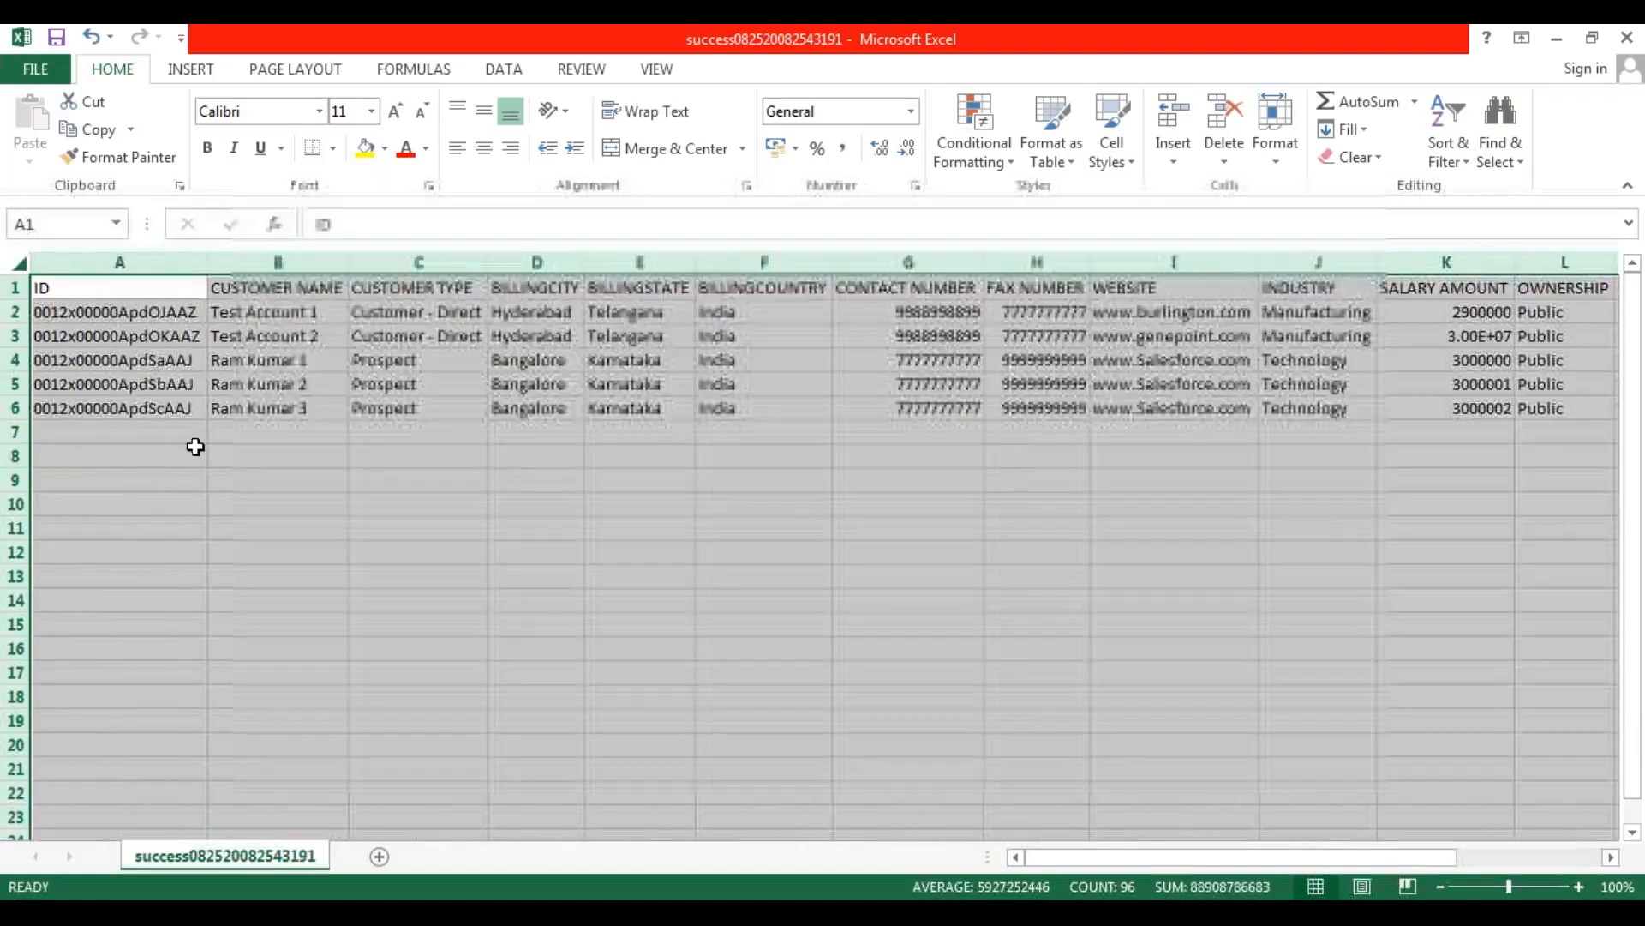
{"action": "left_click", "coordinate": [191, 454]}
Check the details and STATUS values of the two existing test accounts in rows 2 and 3.
{"action": "left_click_drag", "start_coordinate": [147, 317], "coordinate": [771, 352]}
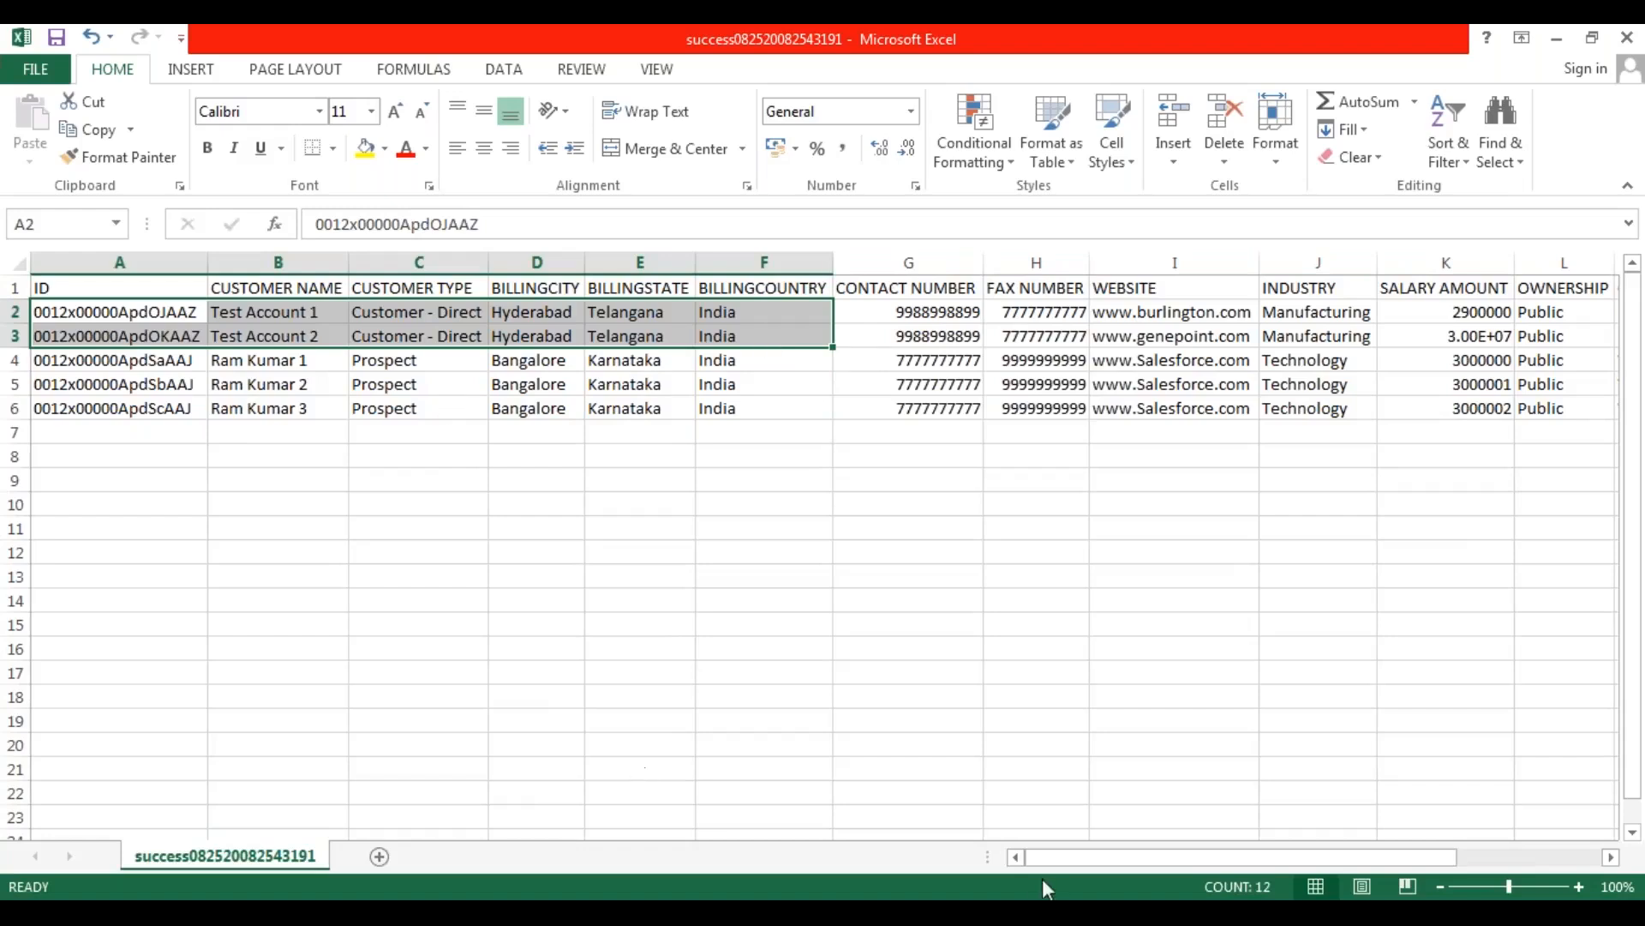
{"action": "left_click_drag", "start_coordinate": [1049, 857], "coordinate": [1194, 853]}
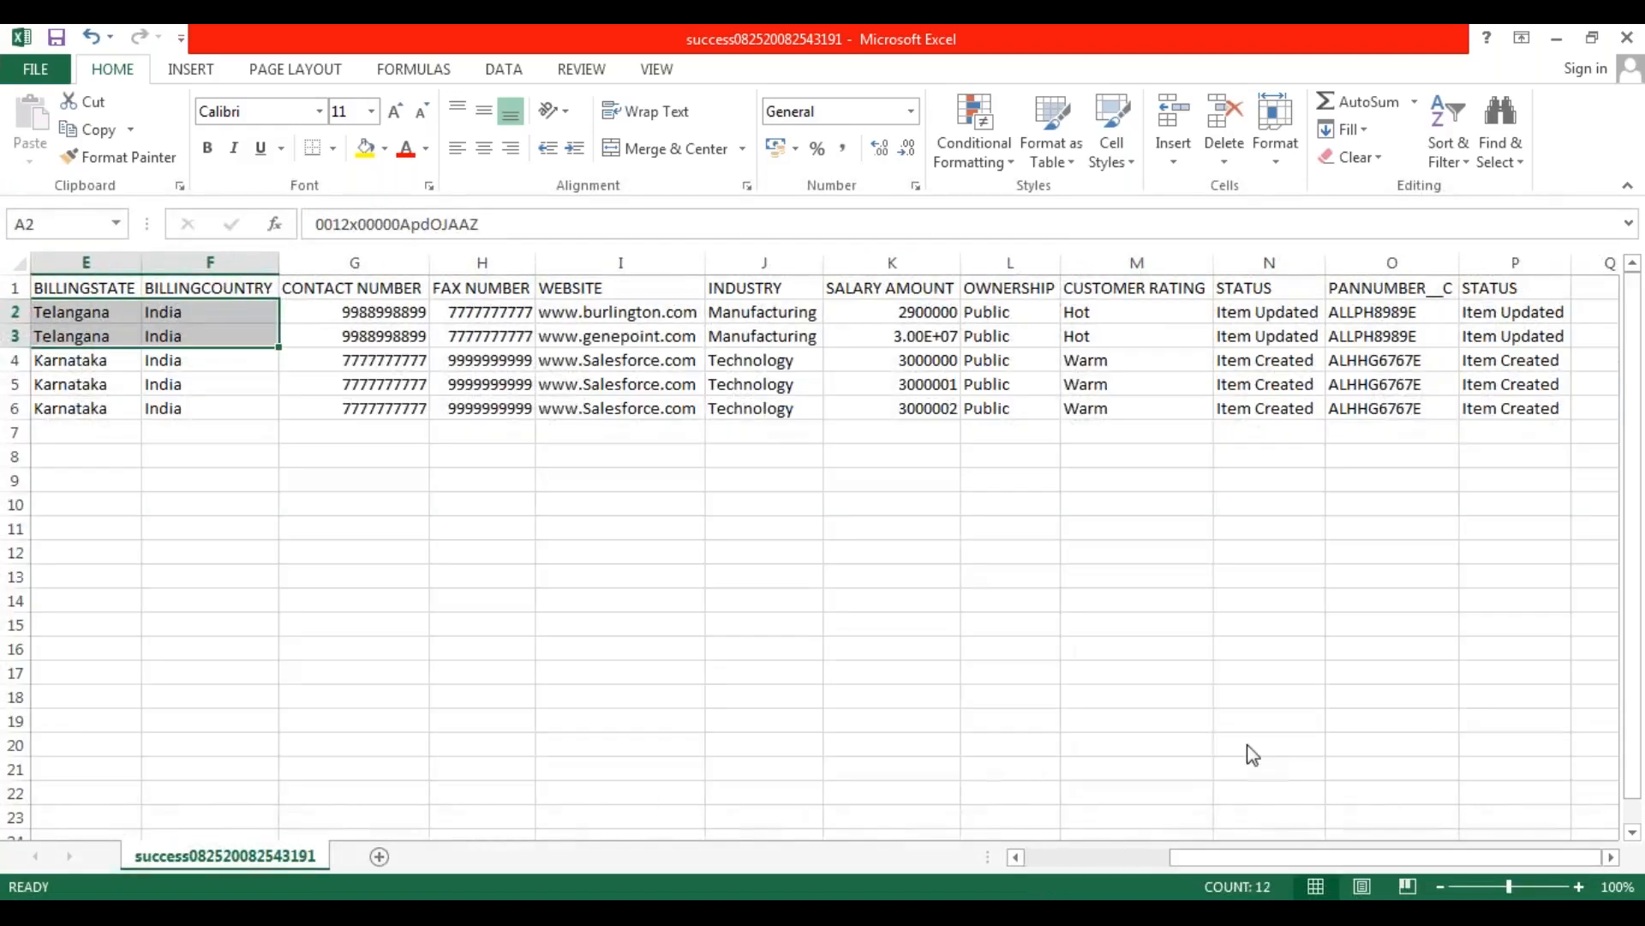
{"action": "left_click", "coordinate": [1512, 290]}
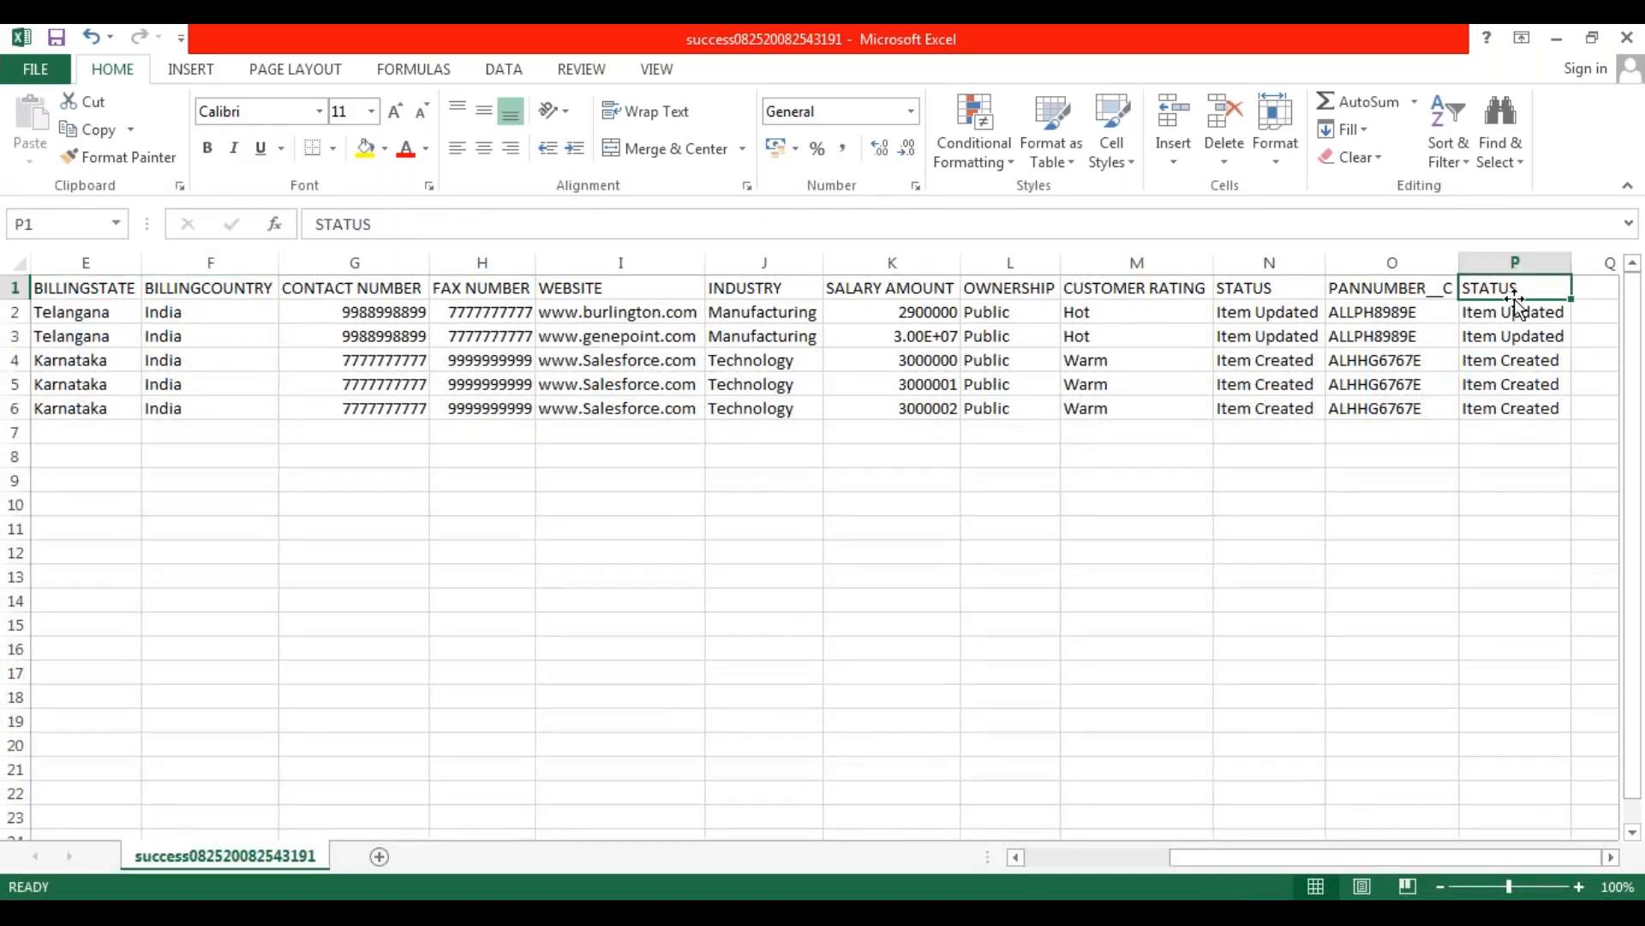
{"action": "left_click_drag", "start_coordinate": [1515, 316], "coordinate": [1519, 340]}
{"action": "left_click_drag", "start_coordinate": [1204, 863], "coordinate": [1068, 862]}
Check the record IDs and STATUS values of the three new accounts in rows 4 to 6.
{"action": "left_click_drag", "start_coordinate": [286, 360], "coordinate": [304, 414]}
{"action": "left_click_drag", "start_coordinate": [112, 362], "coordinate": [114, 404]}
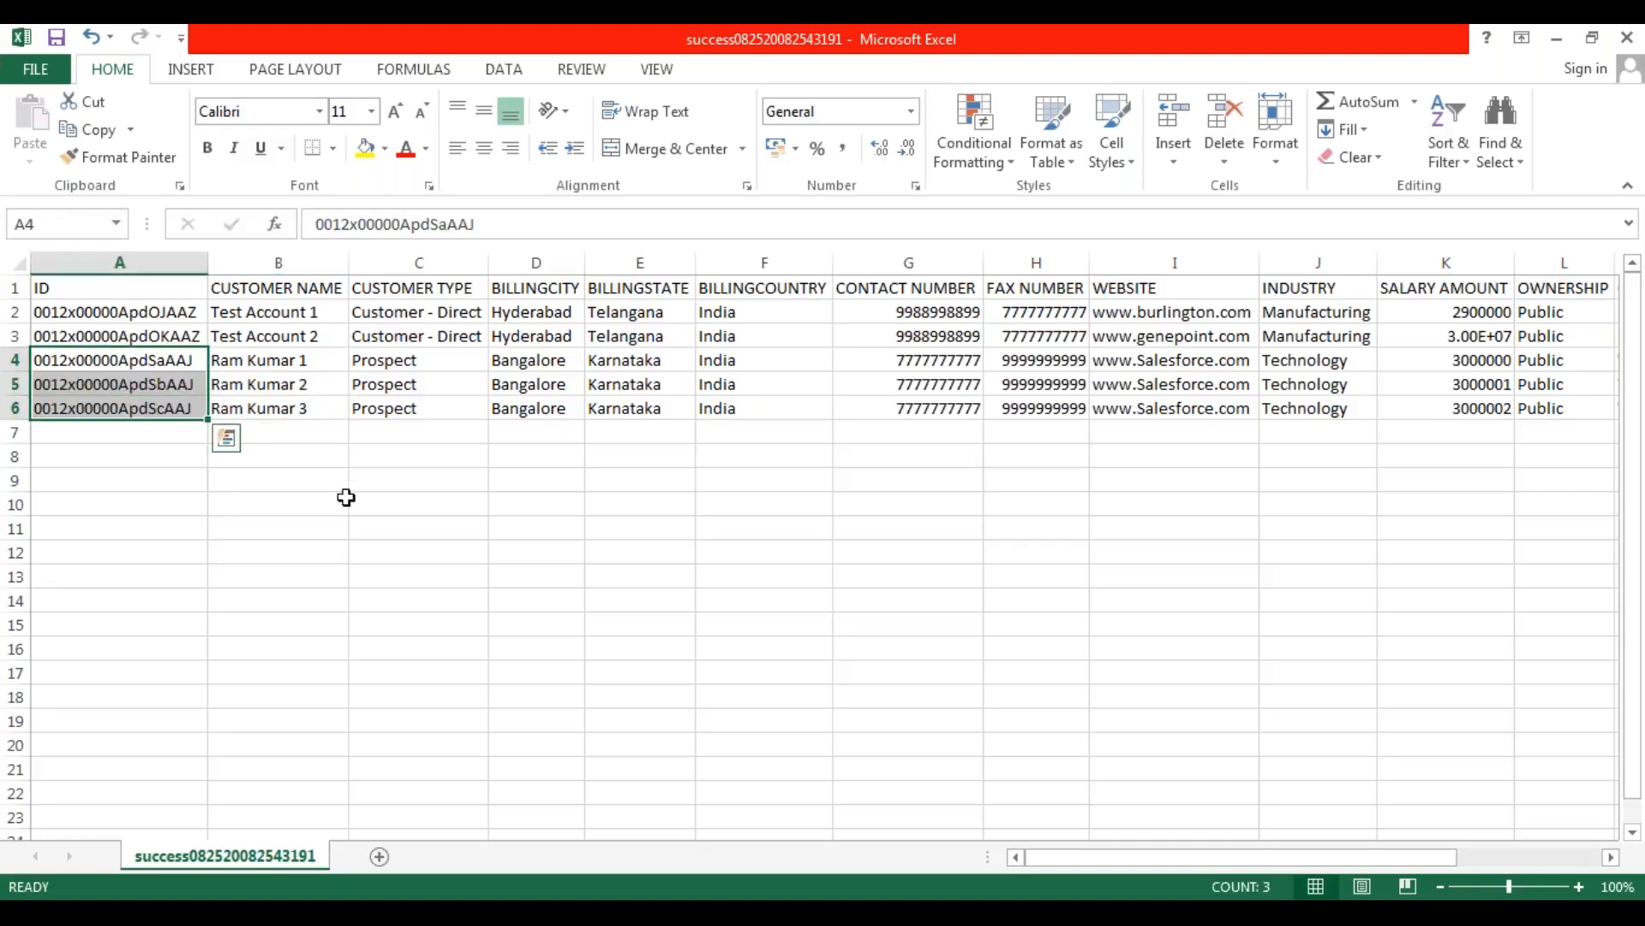
{"action": "left_click_drag", "start_coordinate": [1045, 861], "coordinate": [1211, 873]}
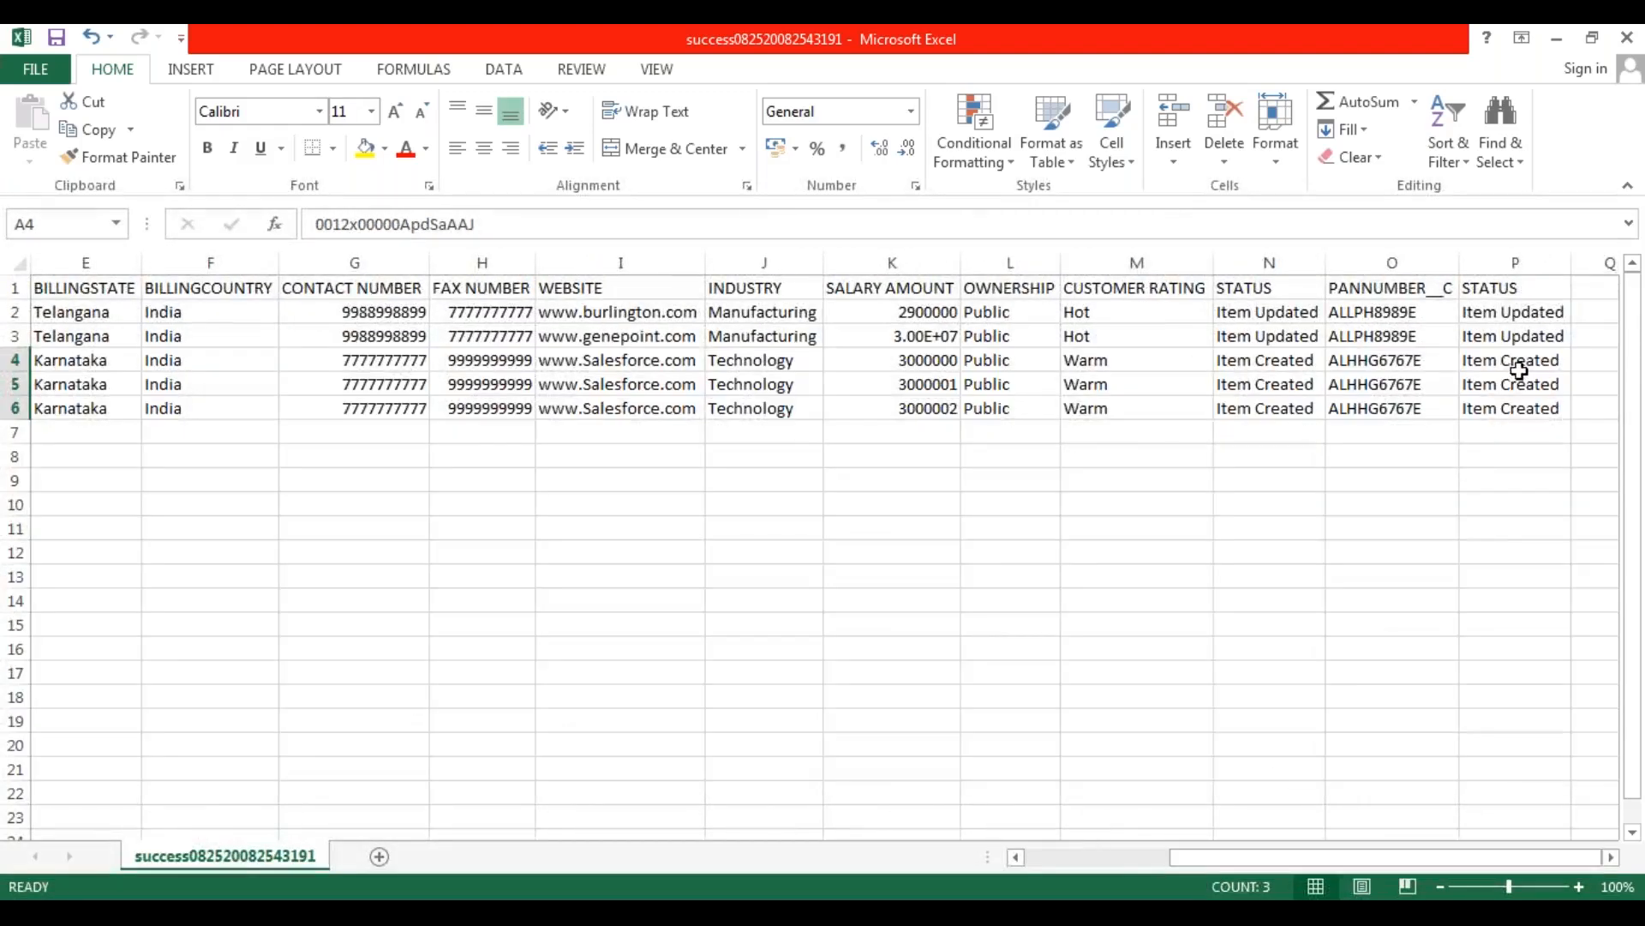
{"action": "left_click_drag", "start_coordinate": [1520, 364], "coordinate": [1524, 403]}
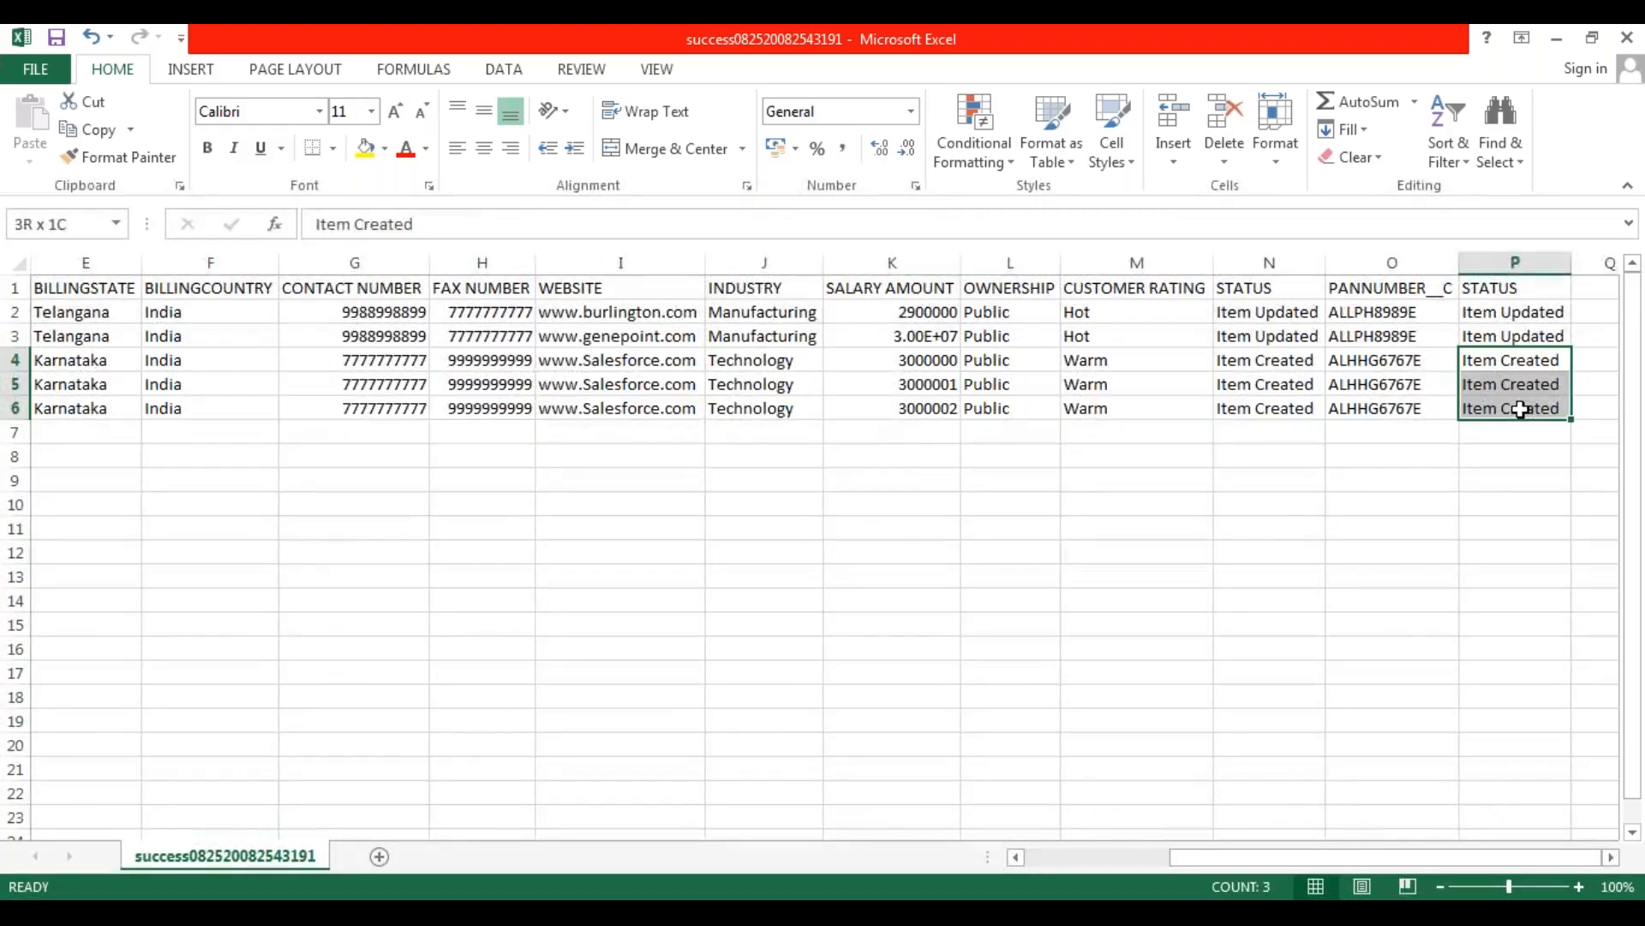
{"action": "left_click", "coordinate": [1114, 527]}
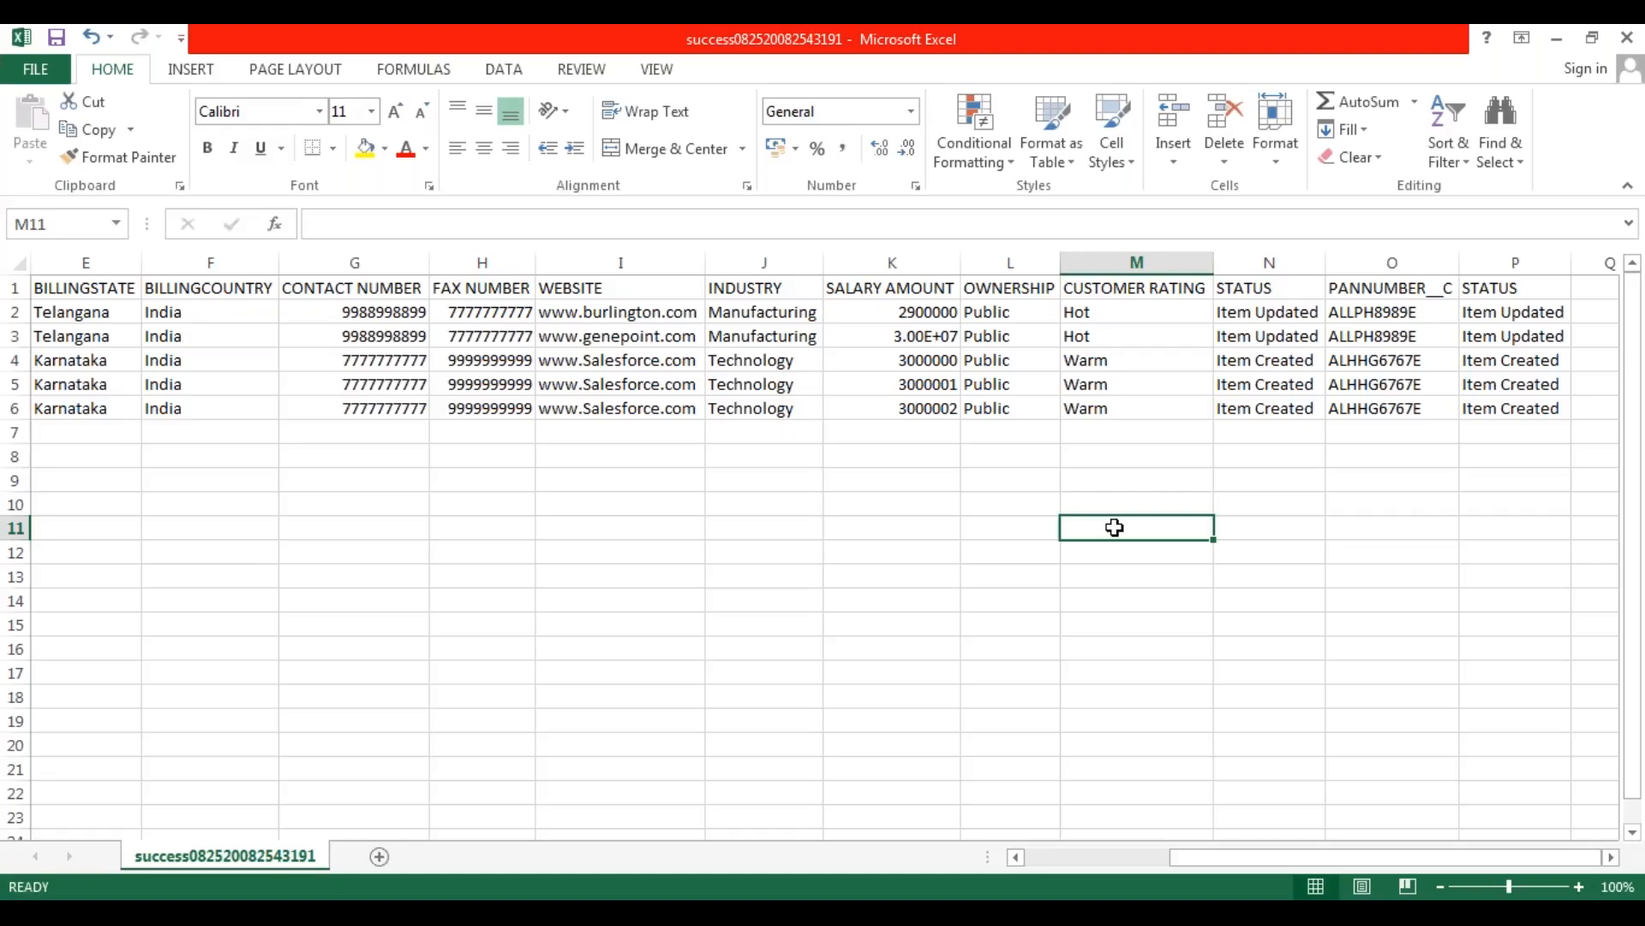
{"action": "left_click", "coordinate": [437, 435]}
{"action": "left_click_drag", "start_coordinate": [1220, 855], "coordinate": [1042, 866]}
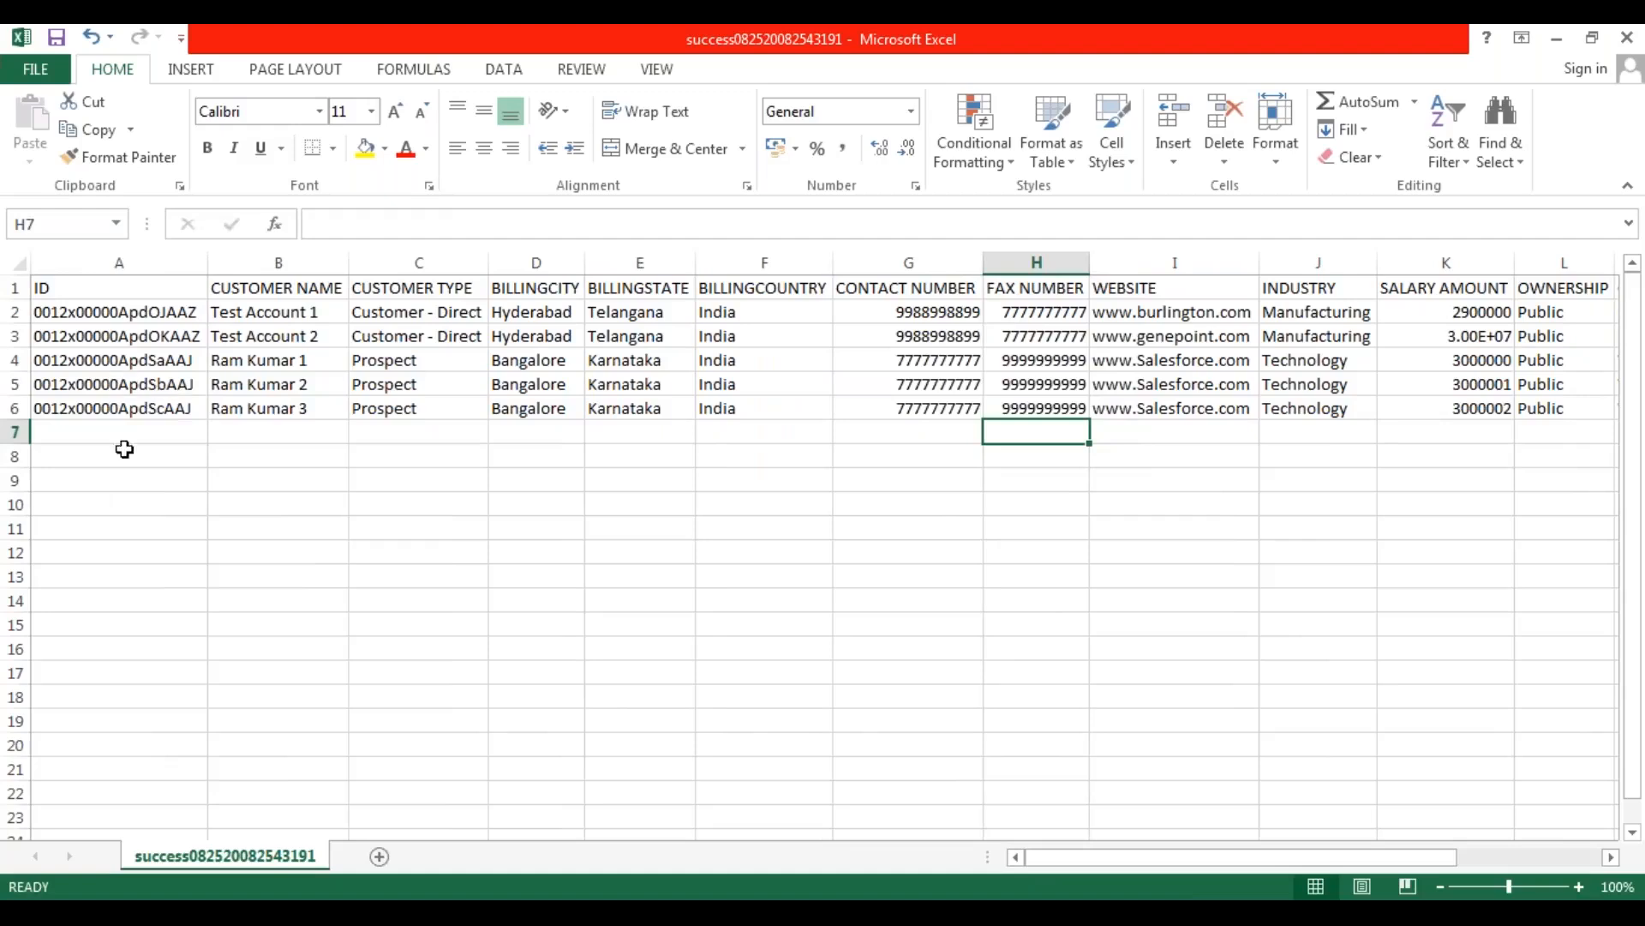
{"action": "left_click", "coordinate": [120, 439]}
{"action": "key", "text": "ctrl+s"}
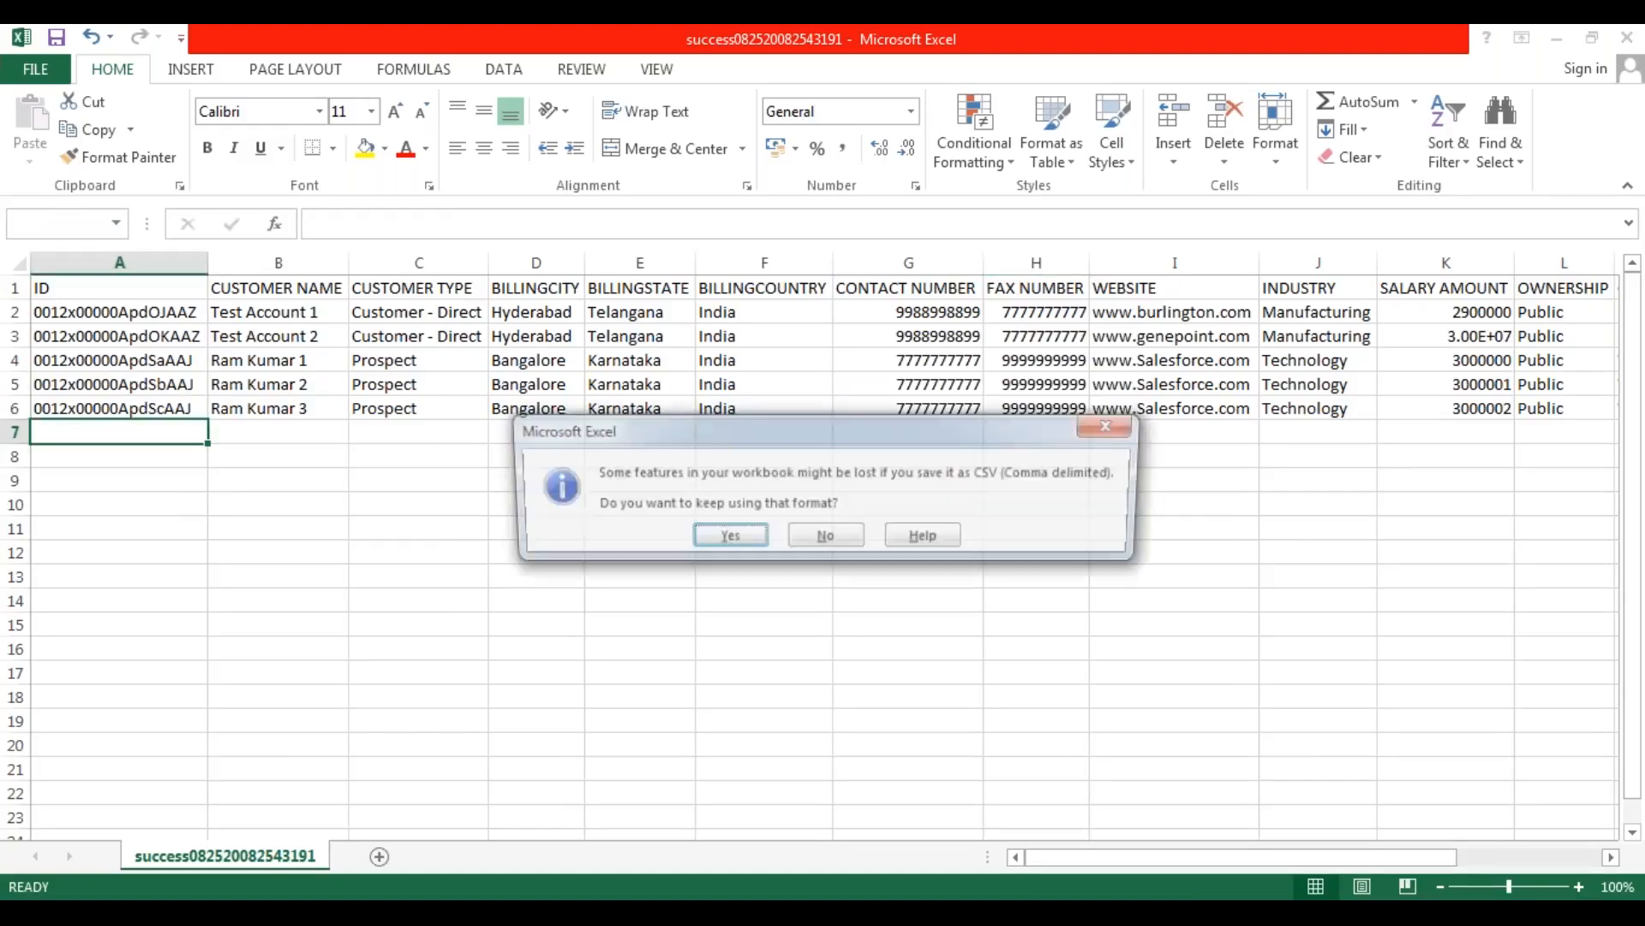
{"action": "left_click", "coordinate": [824, 537]}
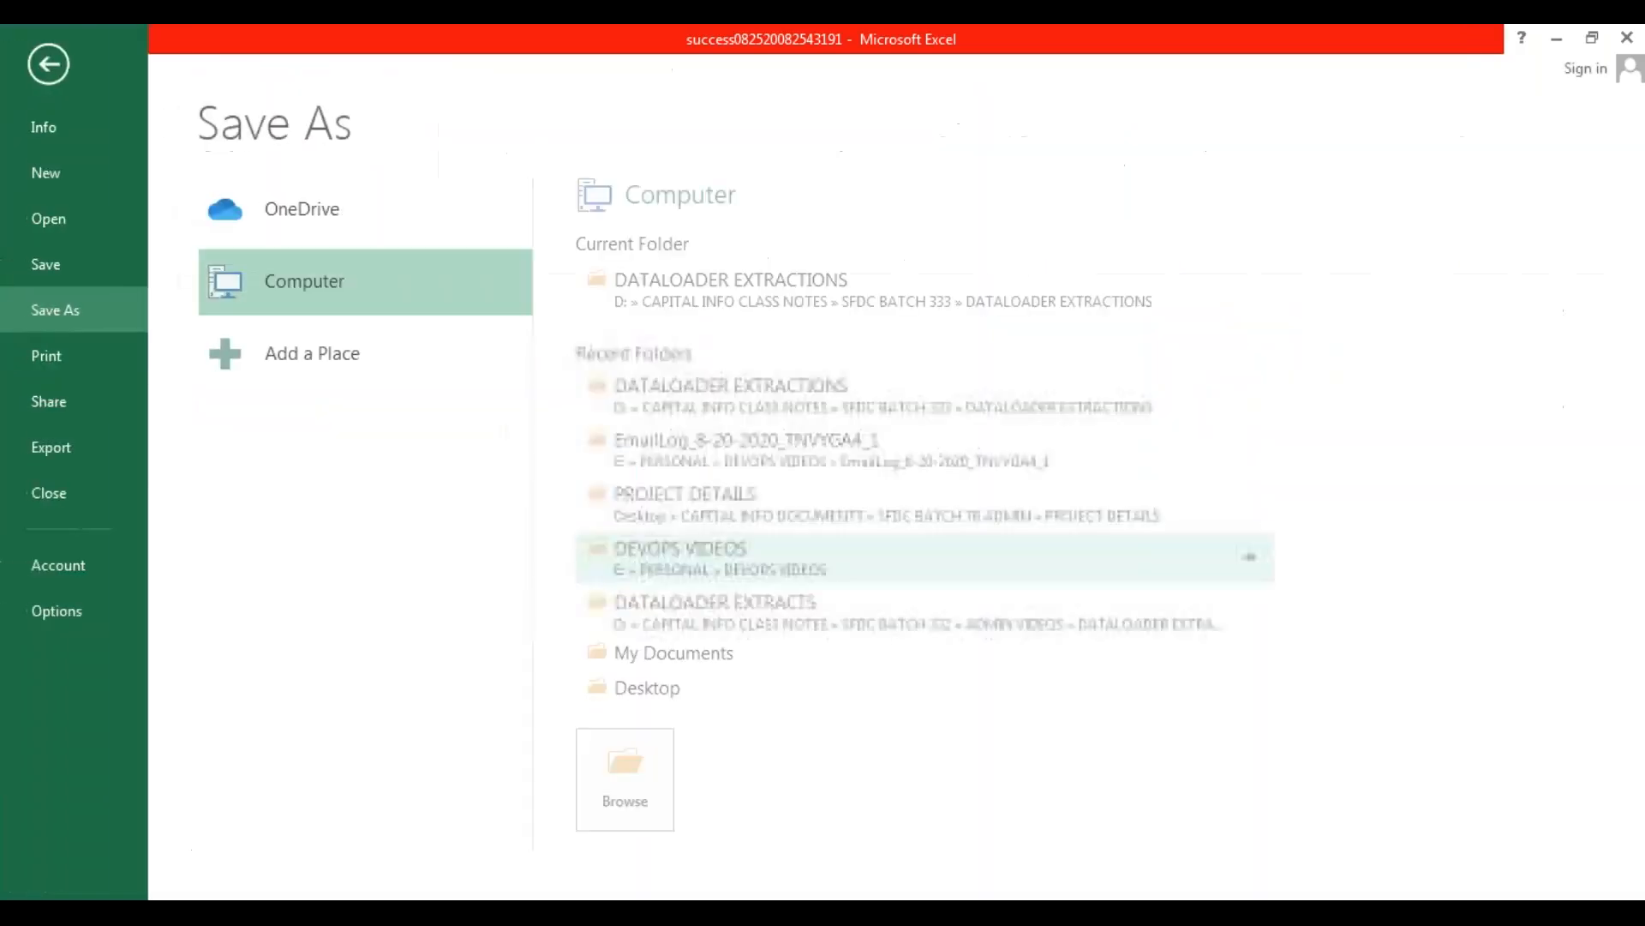
{"action": "left_click", "coordinate": [705, 910]}
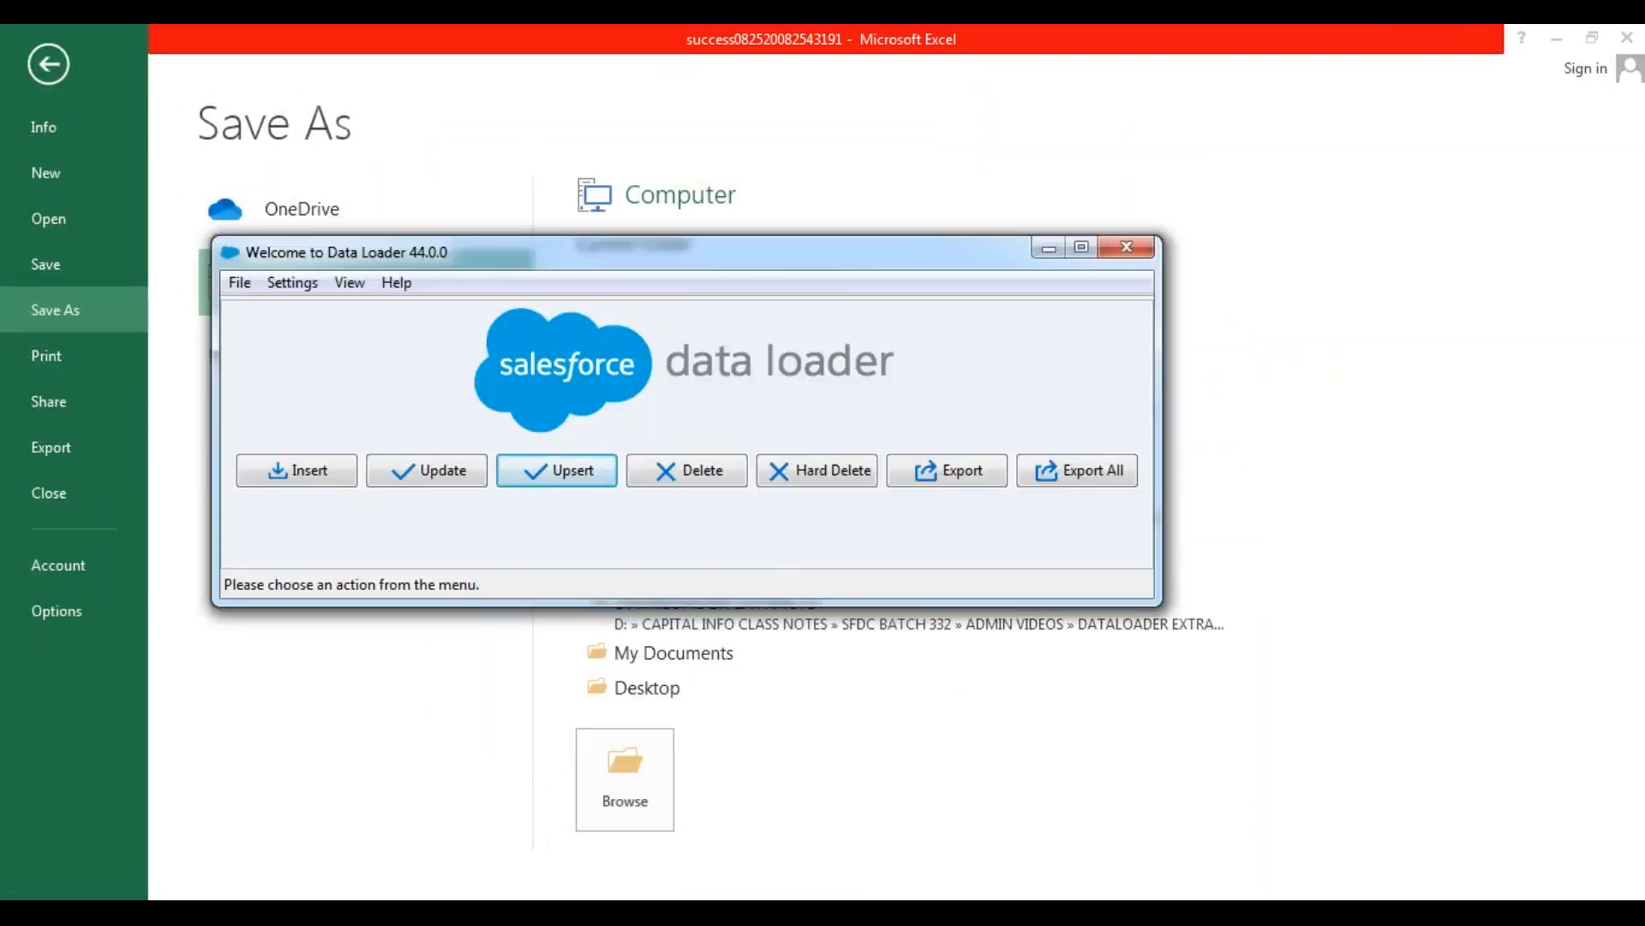
Switch to the Data Management.txt notes in Notepad++, add blank lines below the RecycleBin note in the DELETE section, and save.
{"action": "left_click", "coordinate": [396, 910]}
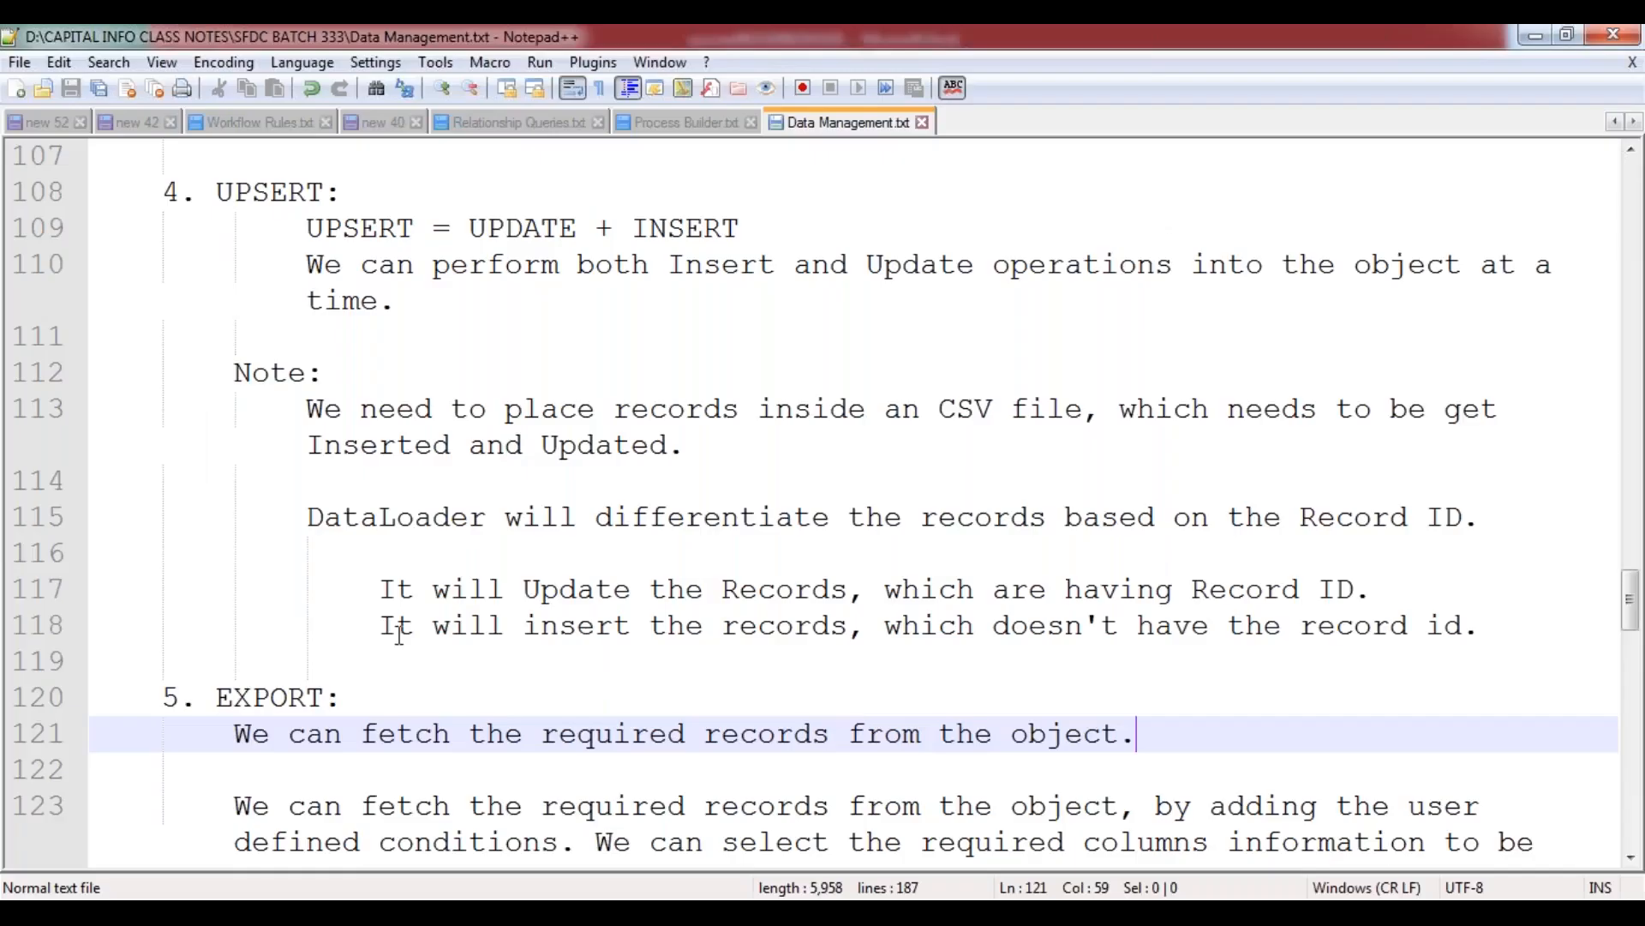
{"action": "scroll", "coordinate": [440, 606], "scroll_direction": "up", "scroll_amount": 3}
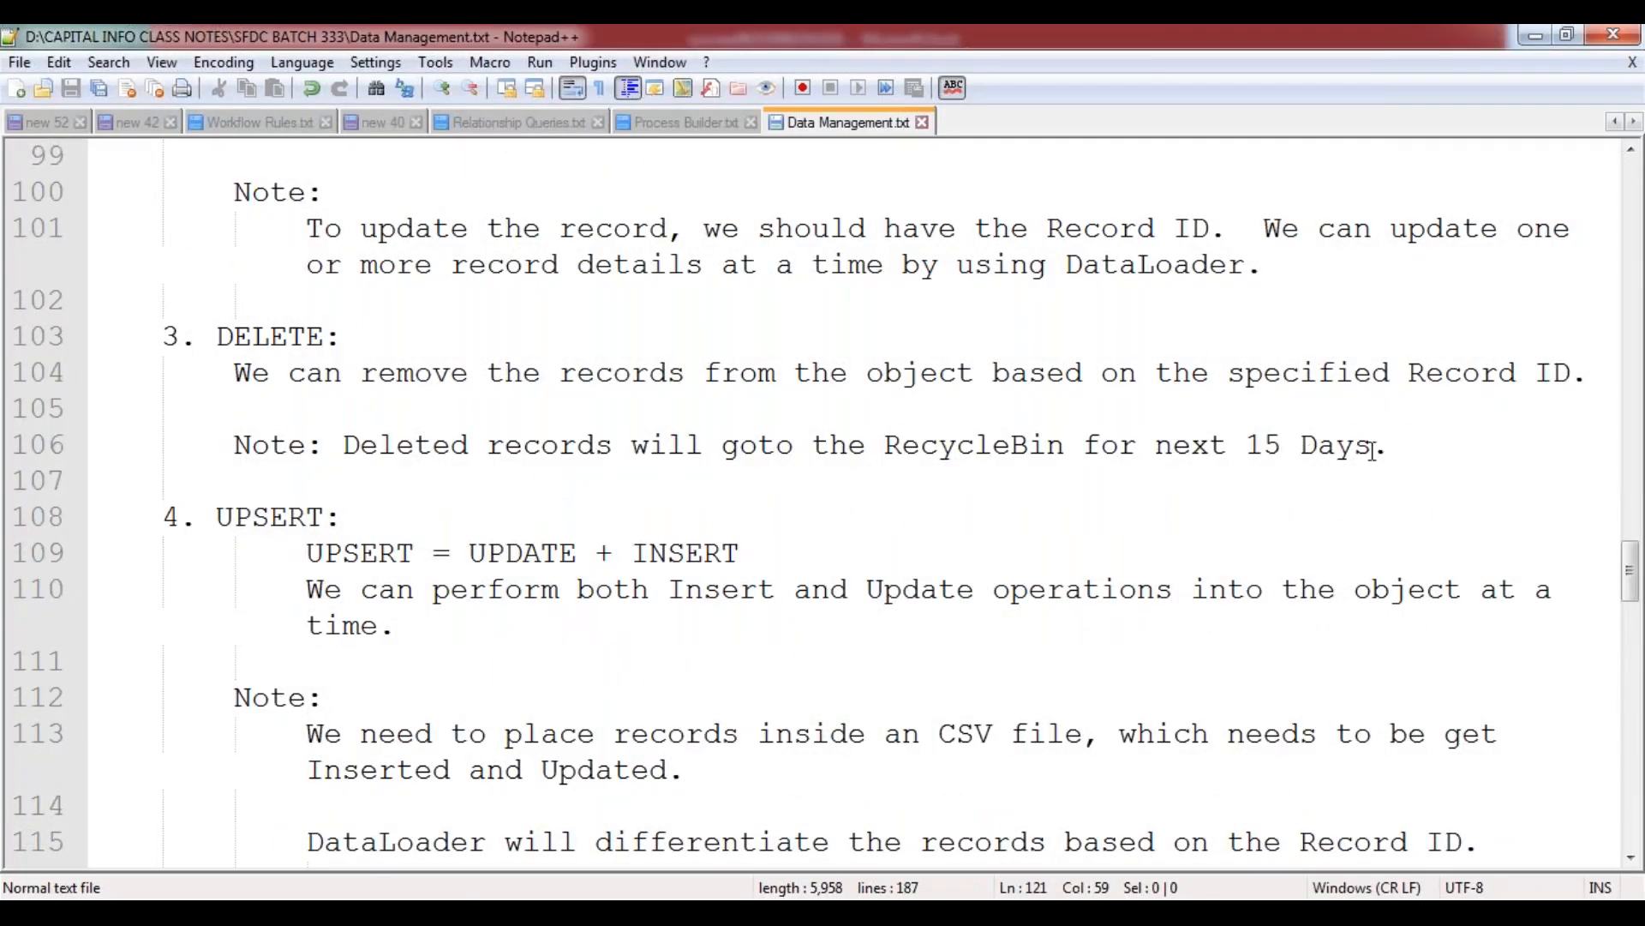
{"action": "left_click", "coordinate": [1432, 450]}
{"action": "key", "text": "Return"}
{"action": "key", "text": "Return"}
{"action": "key", "text": "Up"}
{"action": "key", "text": "Down"}
{"action": "key", "text": "ctrl+s"}
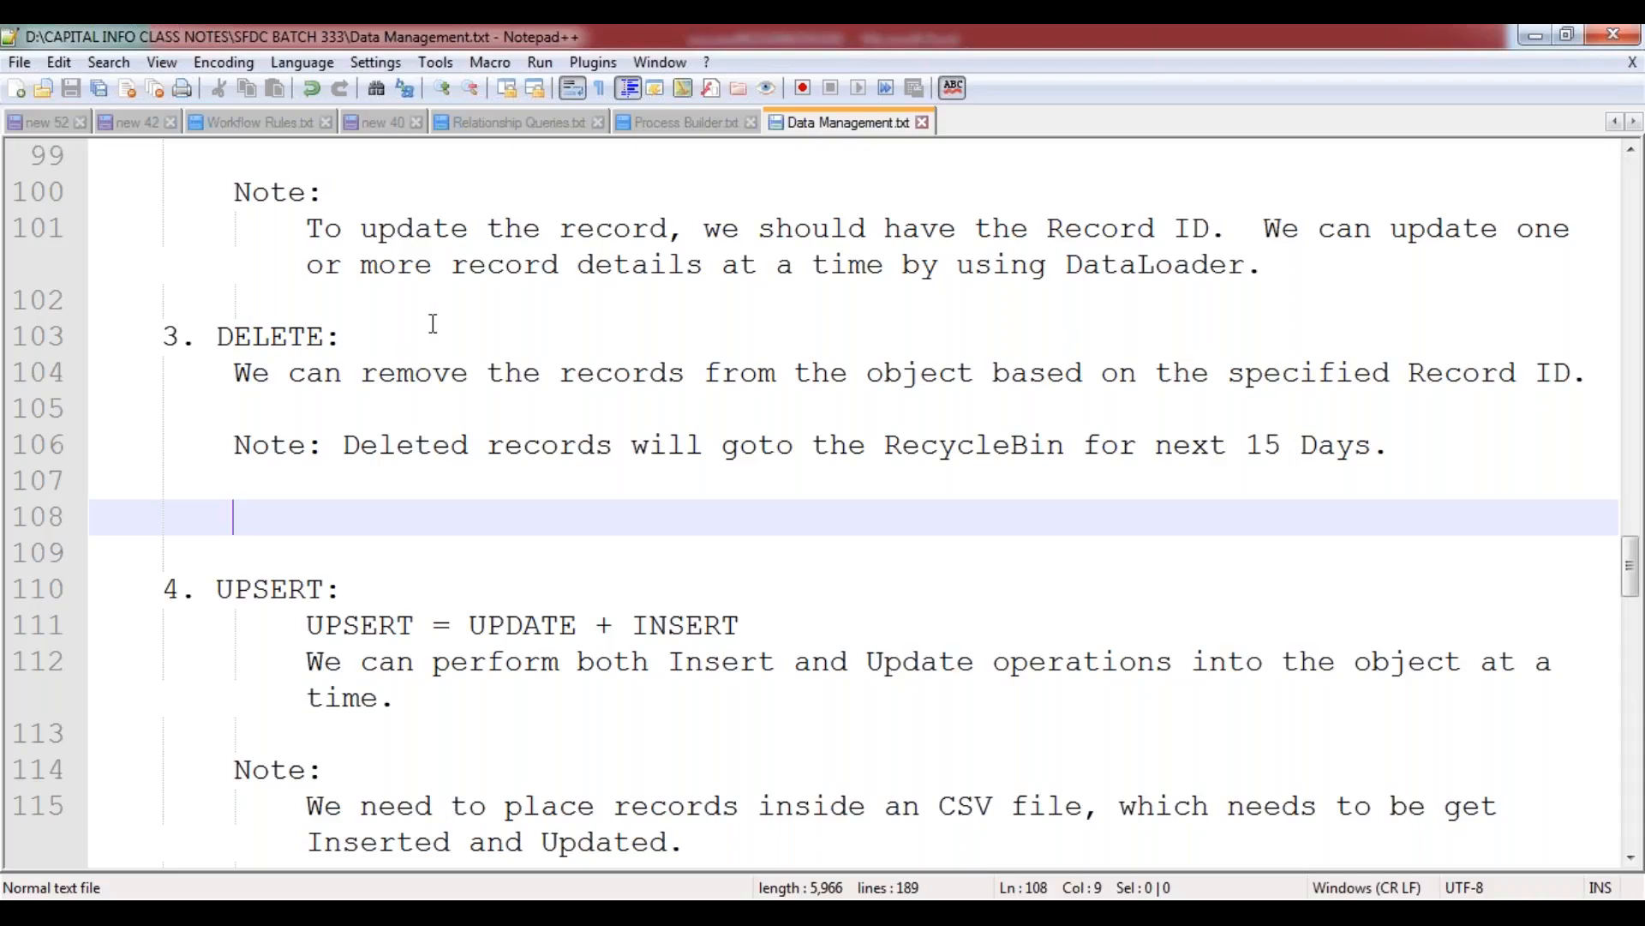
Add a second "Note:" heading at the end of the DELETE section, with a new line beneath it.
{"action": "scroll", "coordinate": [432, 321], "scroll_direction": "up", "scroll_amount": 1}
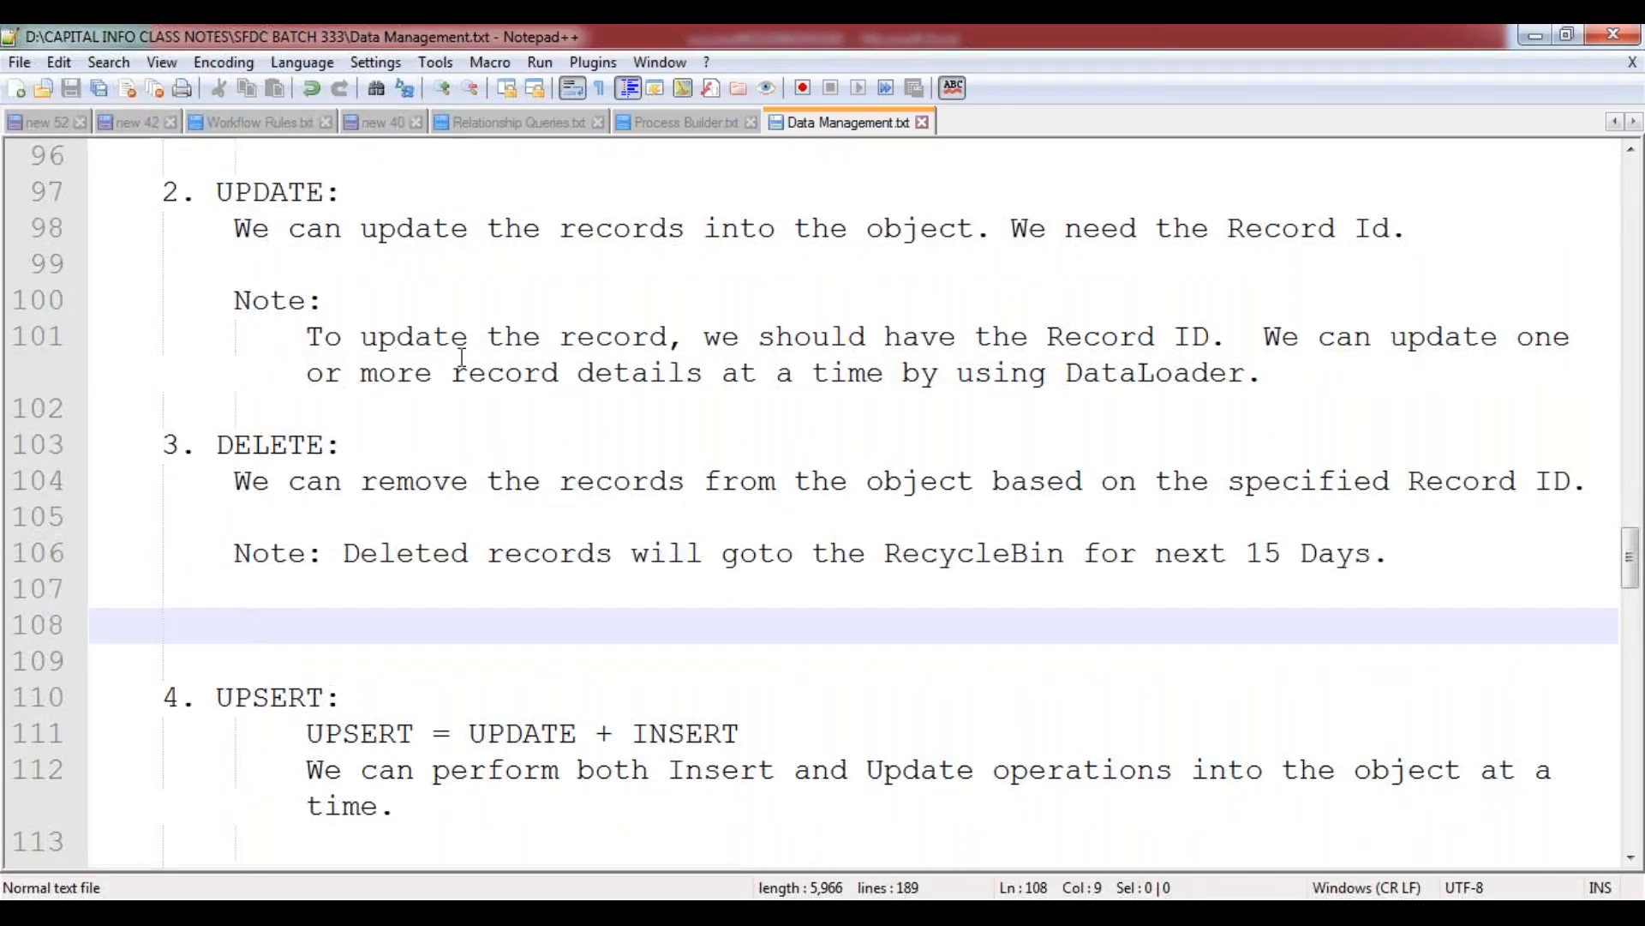
{"action": "scroll", "coordinate": [514, 480], "scroll_direction": "down", "scroll_amount": 2}
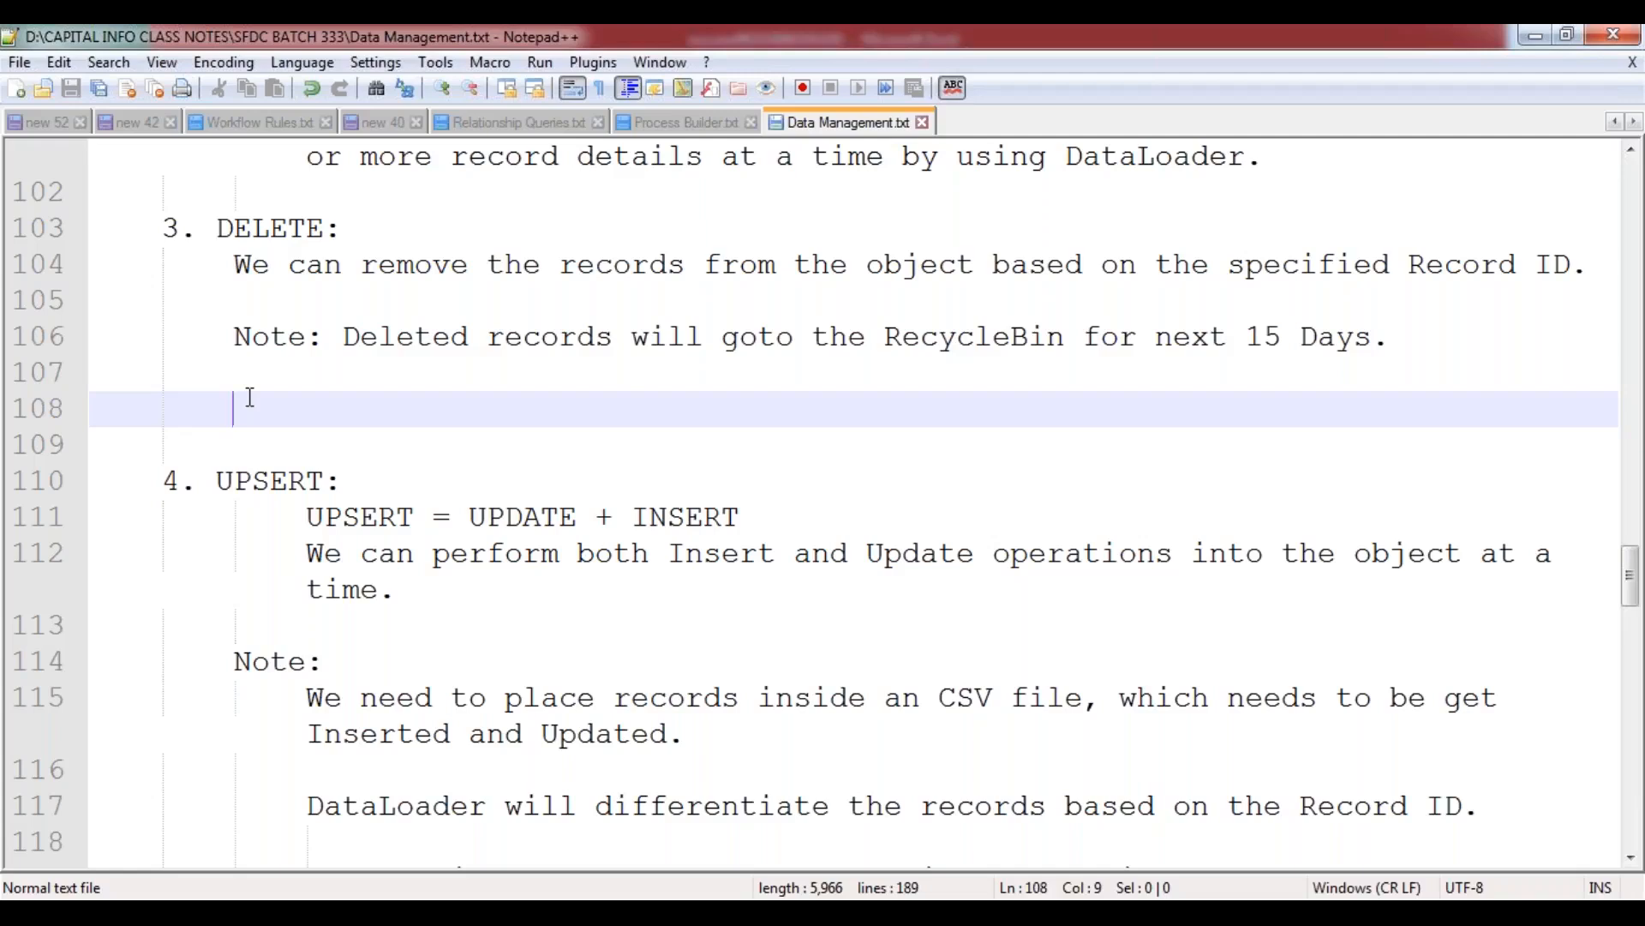
{"action": "type", "text": "Note:"}
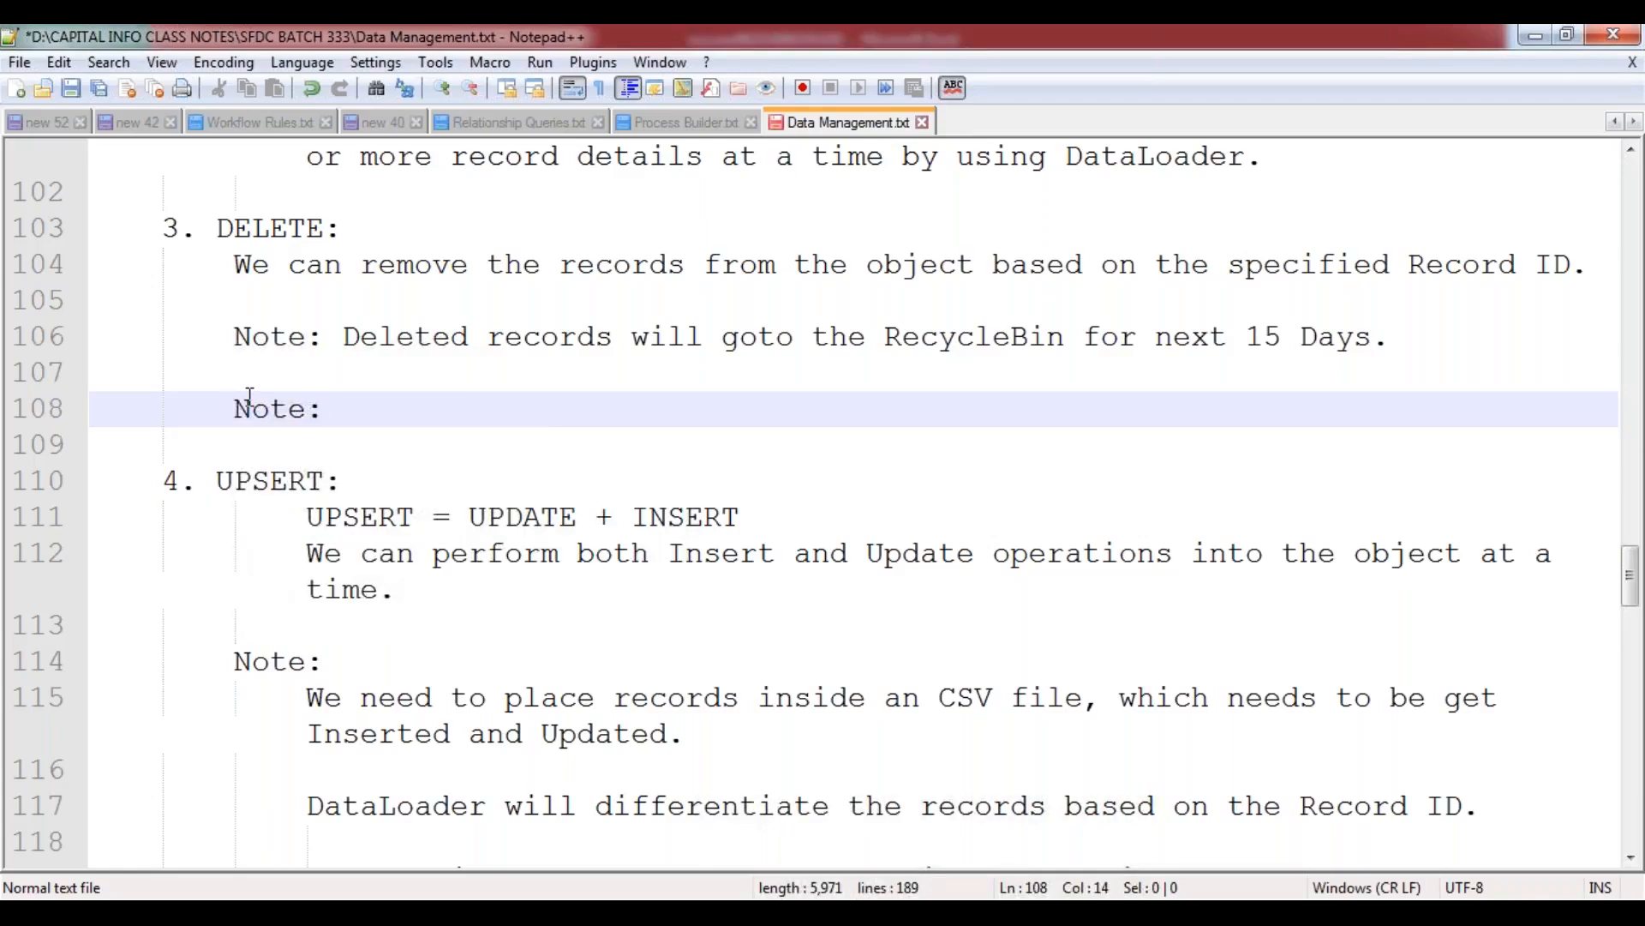
{"action": "key", "text": "Return"}
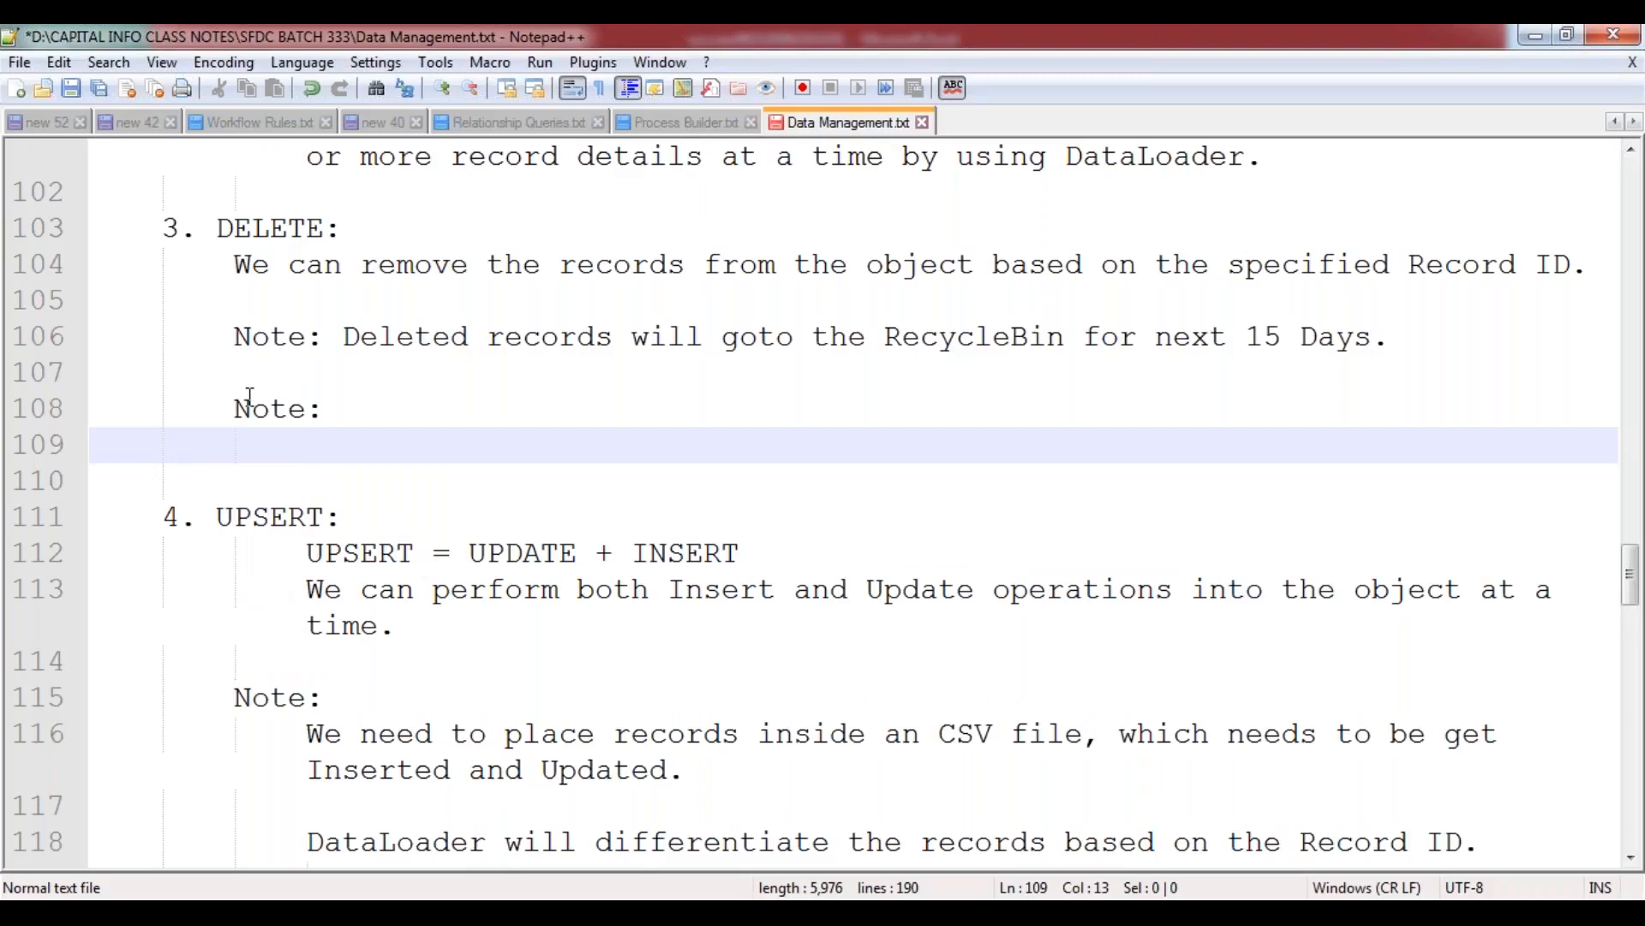
Start the text under the new DELETE note with "To delete the records from the object,".
{"action": "type", "text": "We"}
{"action": "key", "text": "BackSpace"}
{"action": "key", "text": "BackSpace"}
{"action": "type", "text": "T"}
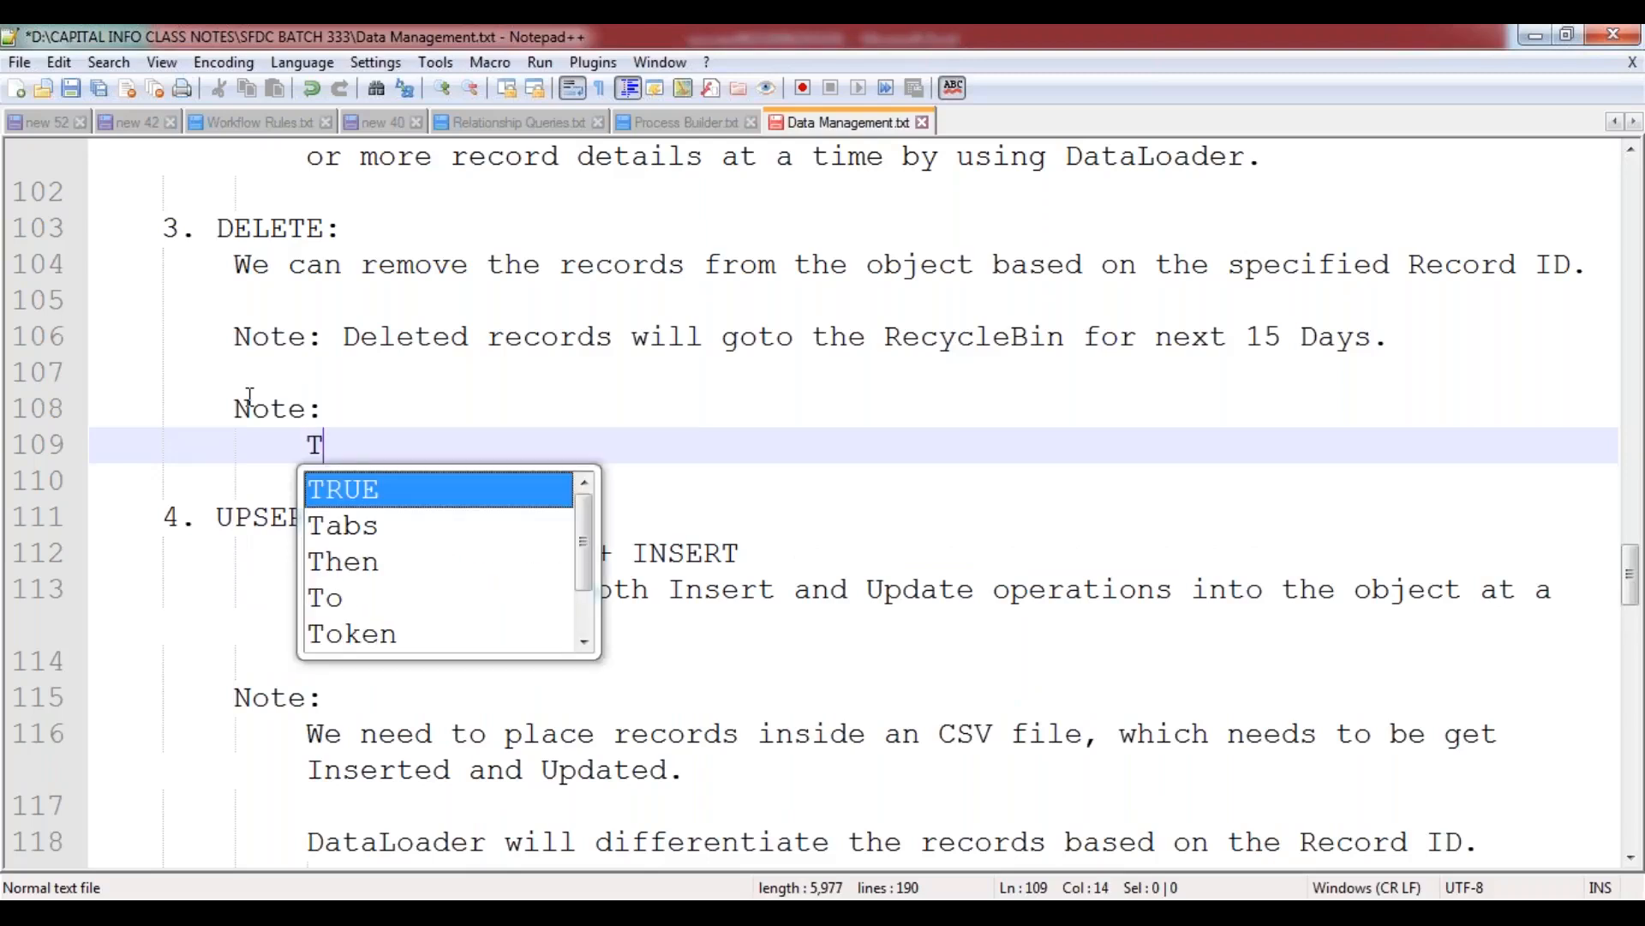
{"action": "type", "text": "o delete r"}
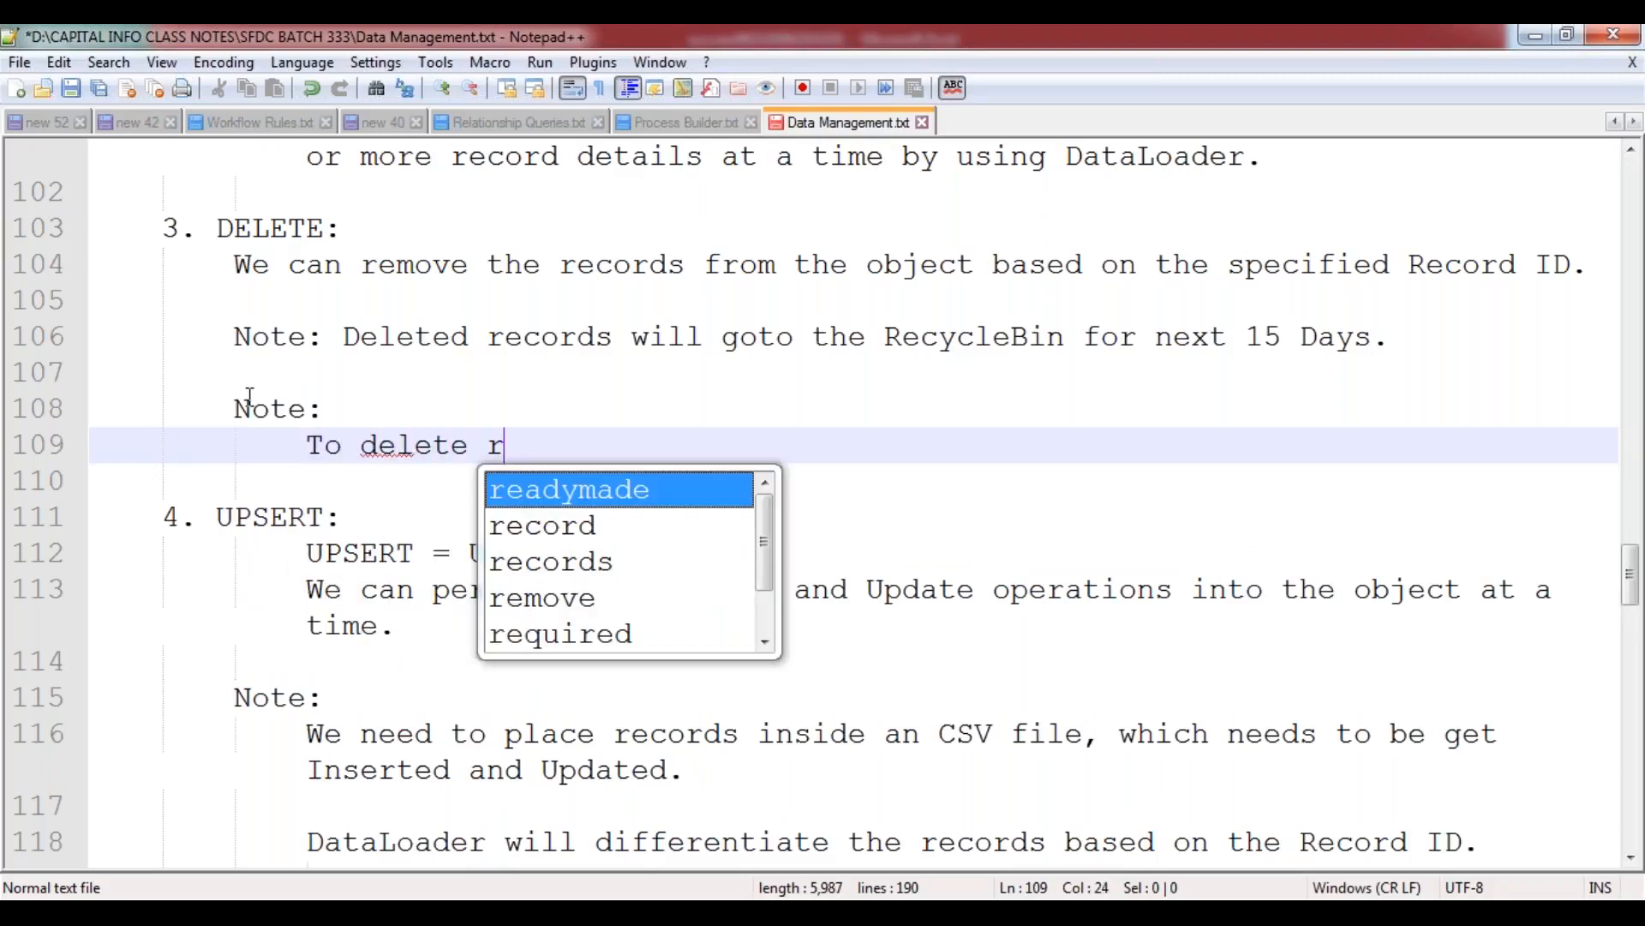
{"action": "key", "text": "BackSpace"}
{"action": "type", "text": "the reco"}
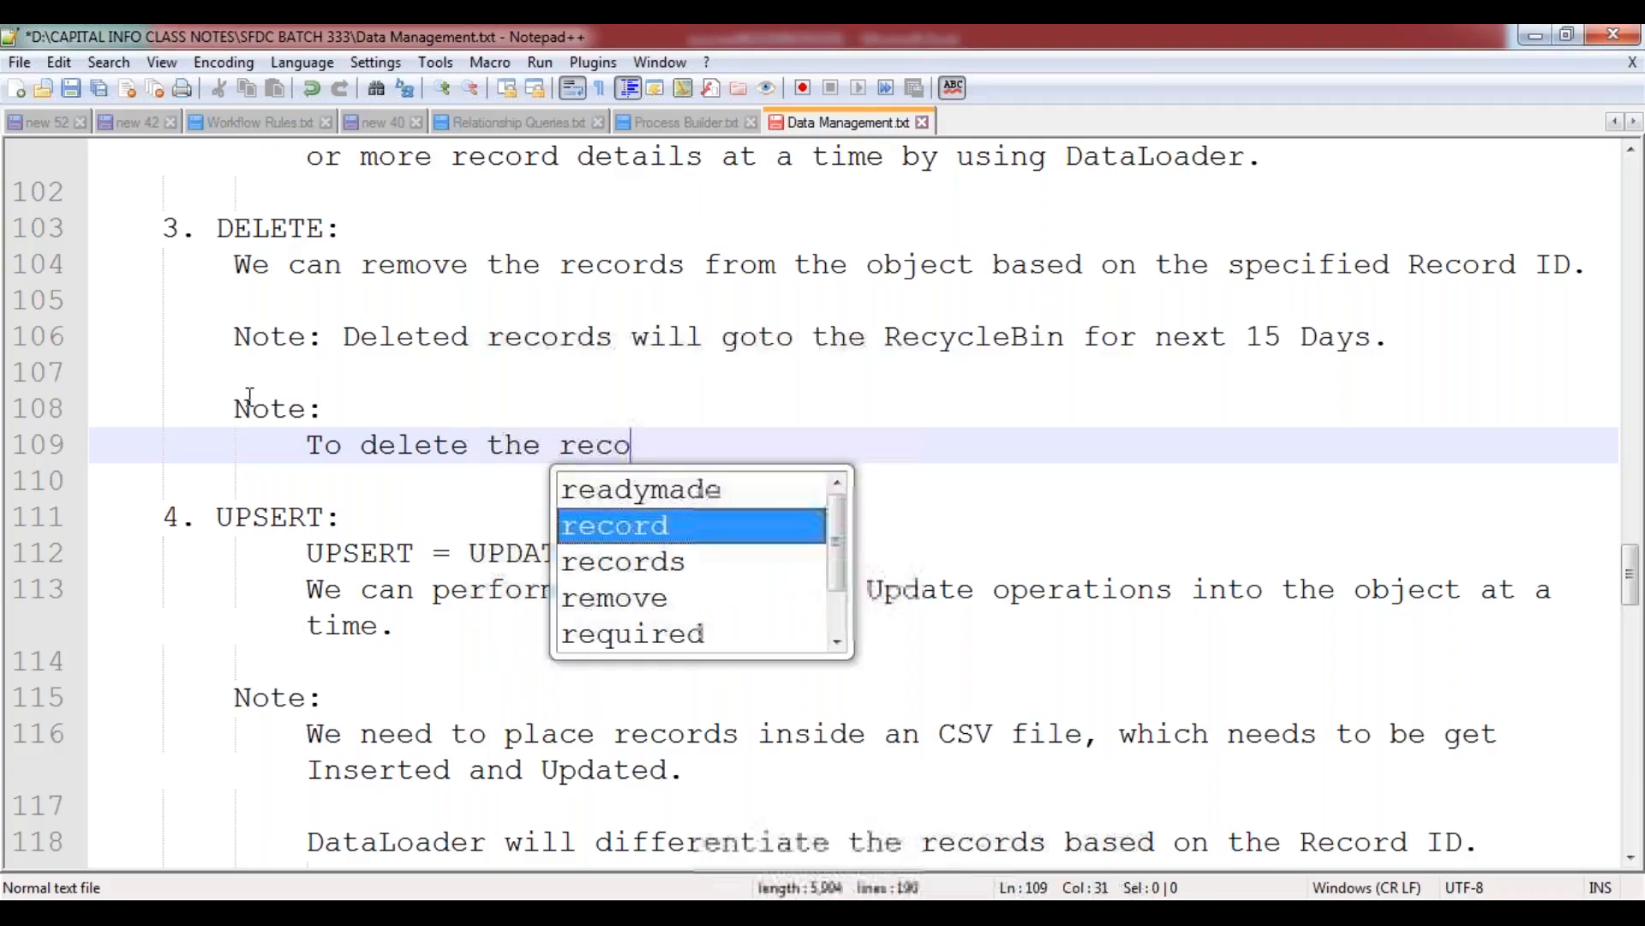
{"action": "type", "text": "rds from the ob"}
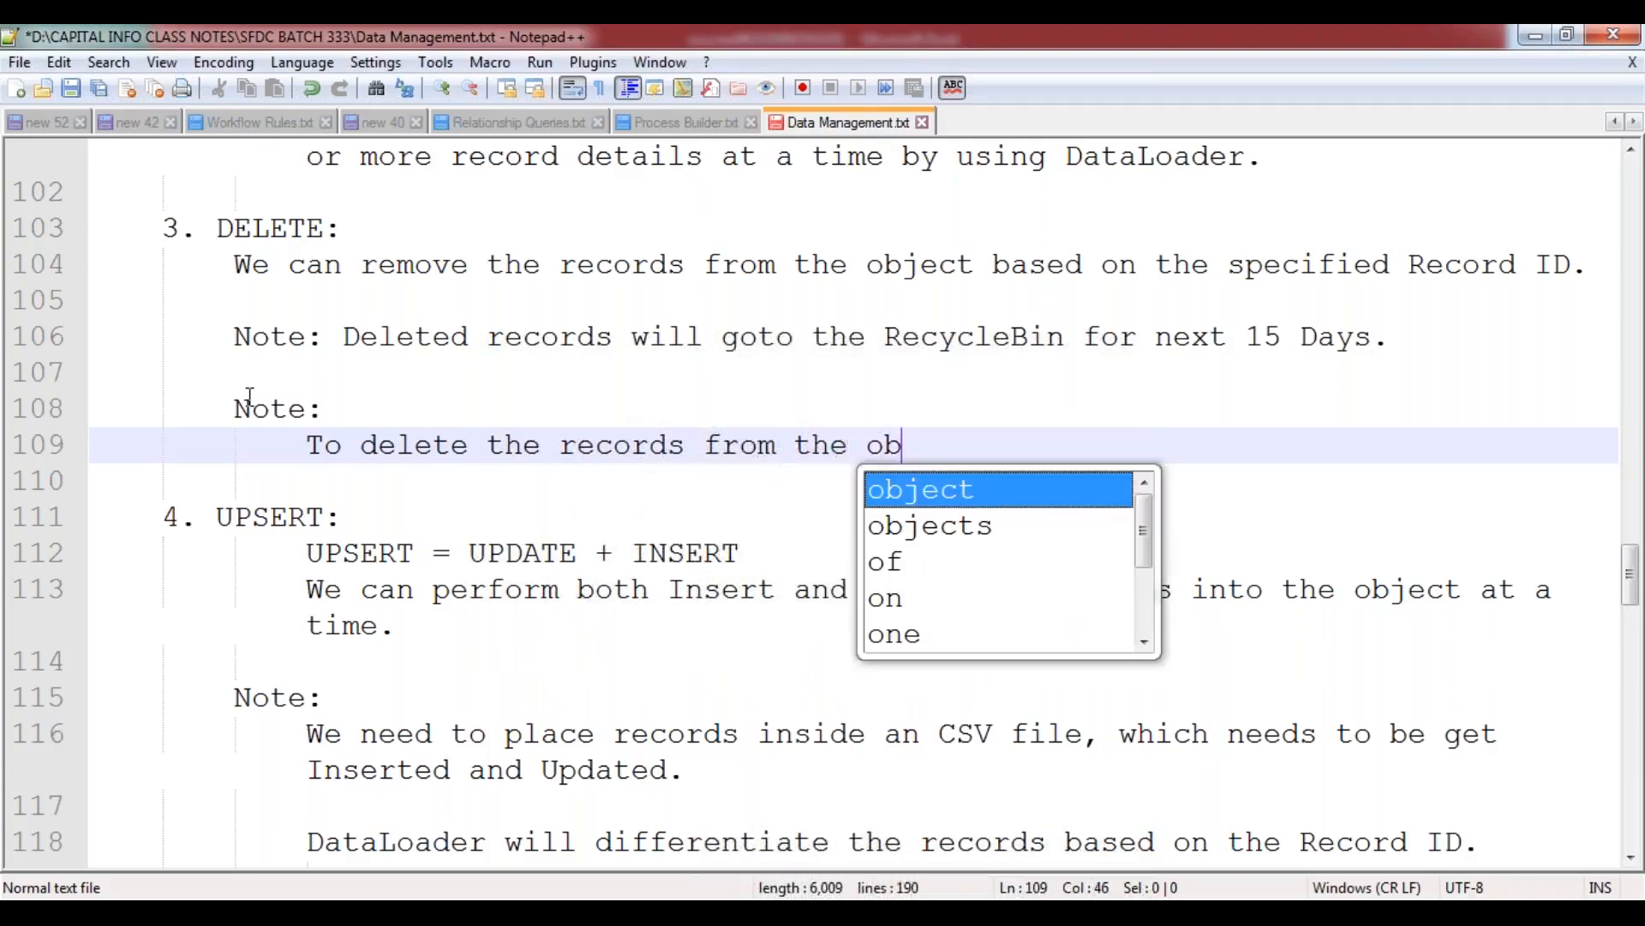
{"action": "type", "text": "ject, we have s"}
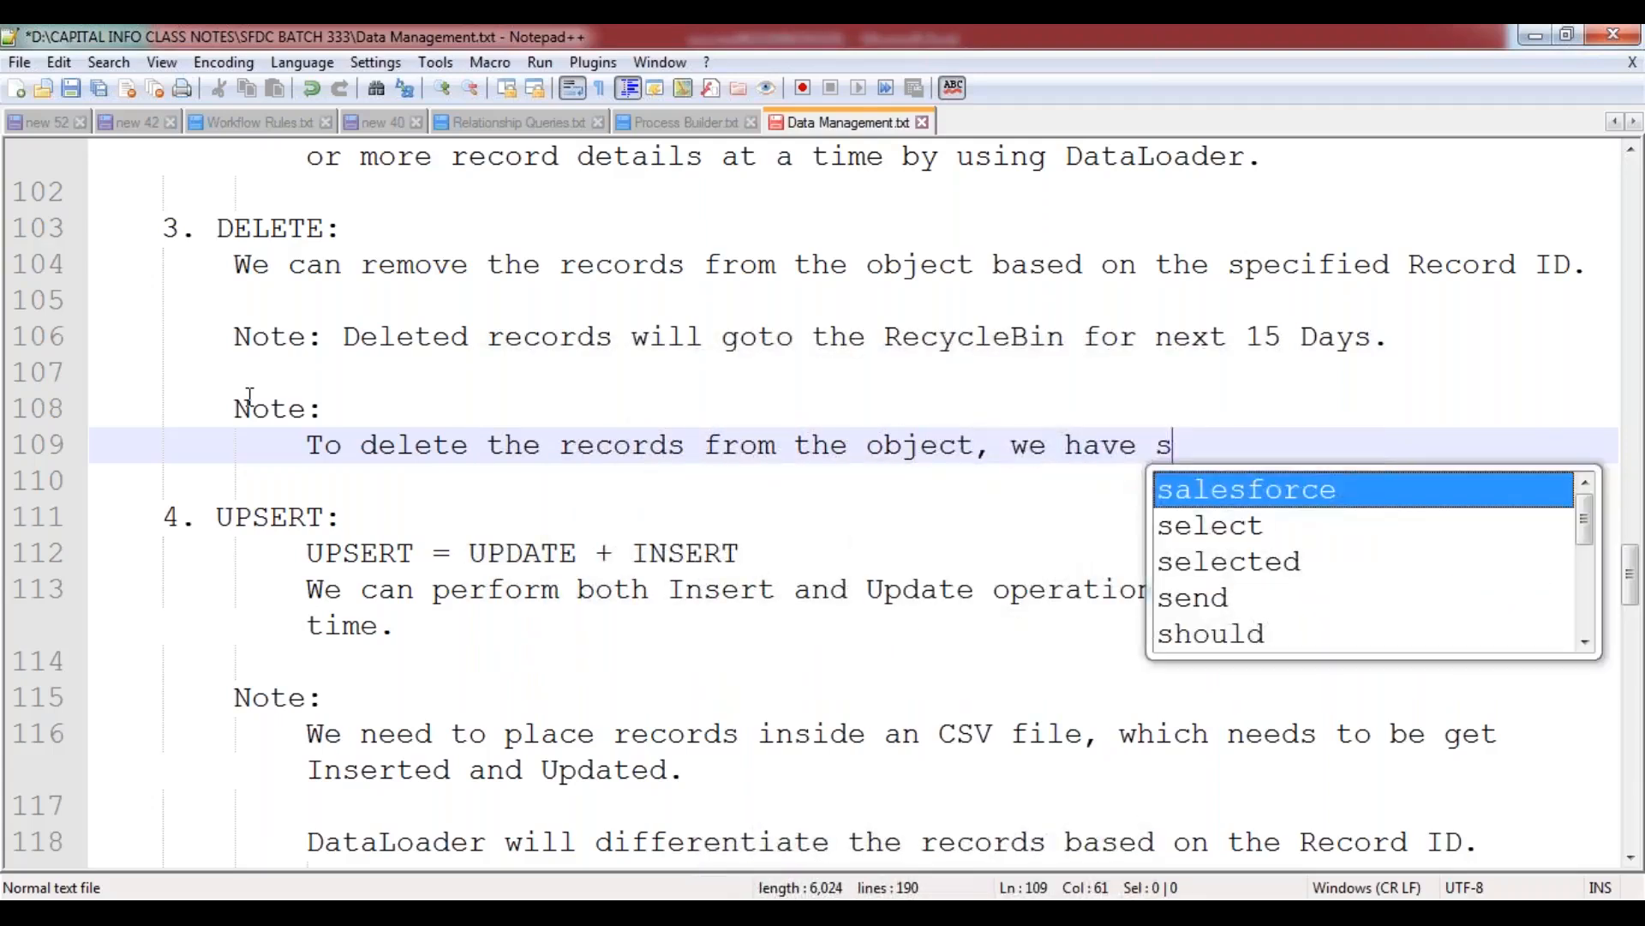
Complete the DELETE note's sentence with "we have to supply the record id inside the CSV file.".
{"action": "key", "text": "BackSpace"}
{"action": "type", "text": "to supp"}
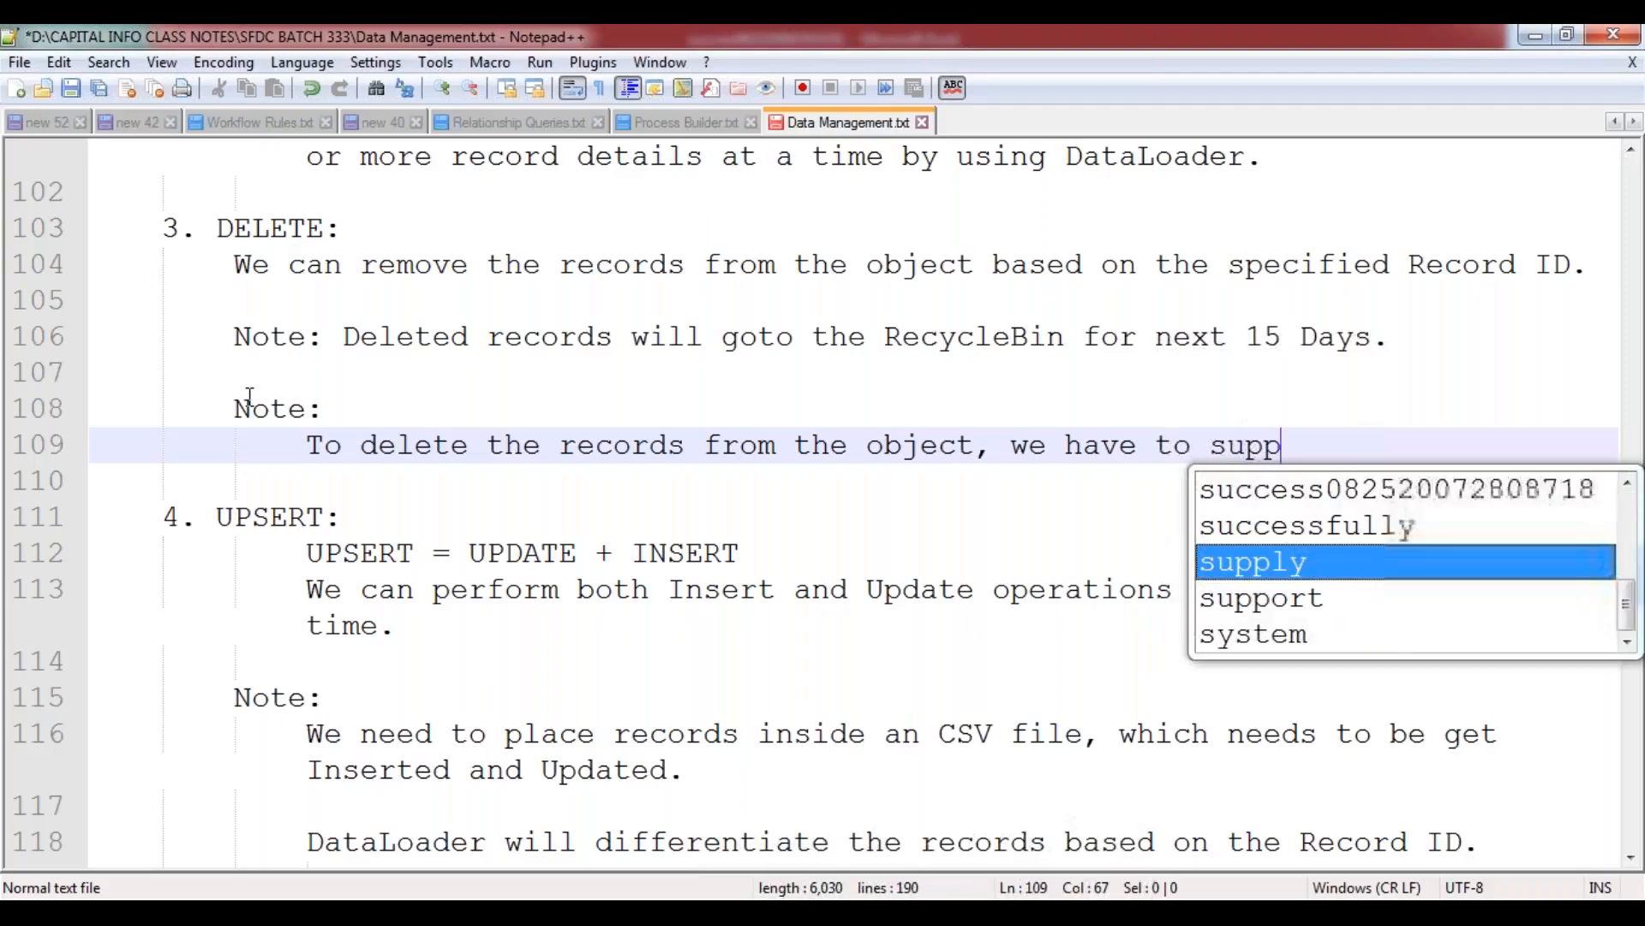
{"action": "type", "text": "ly the record "}
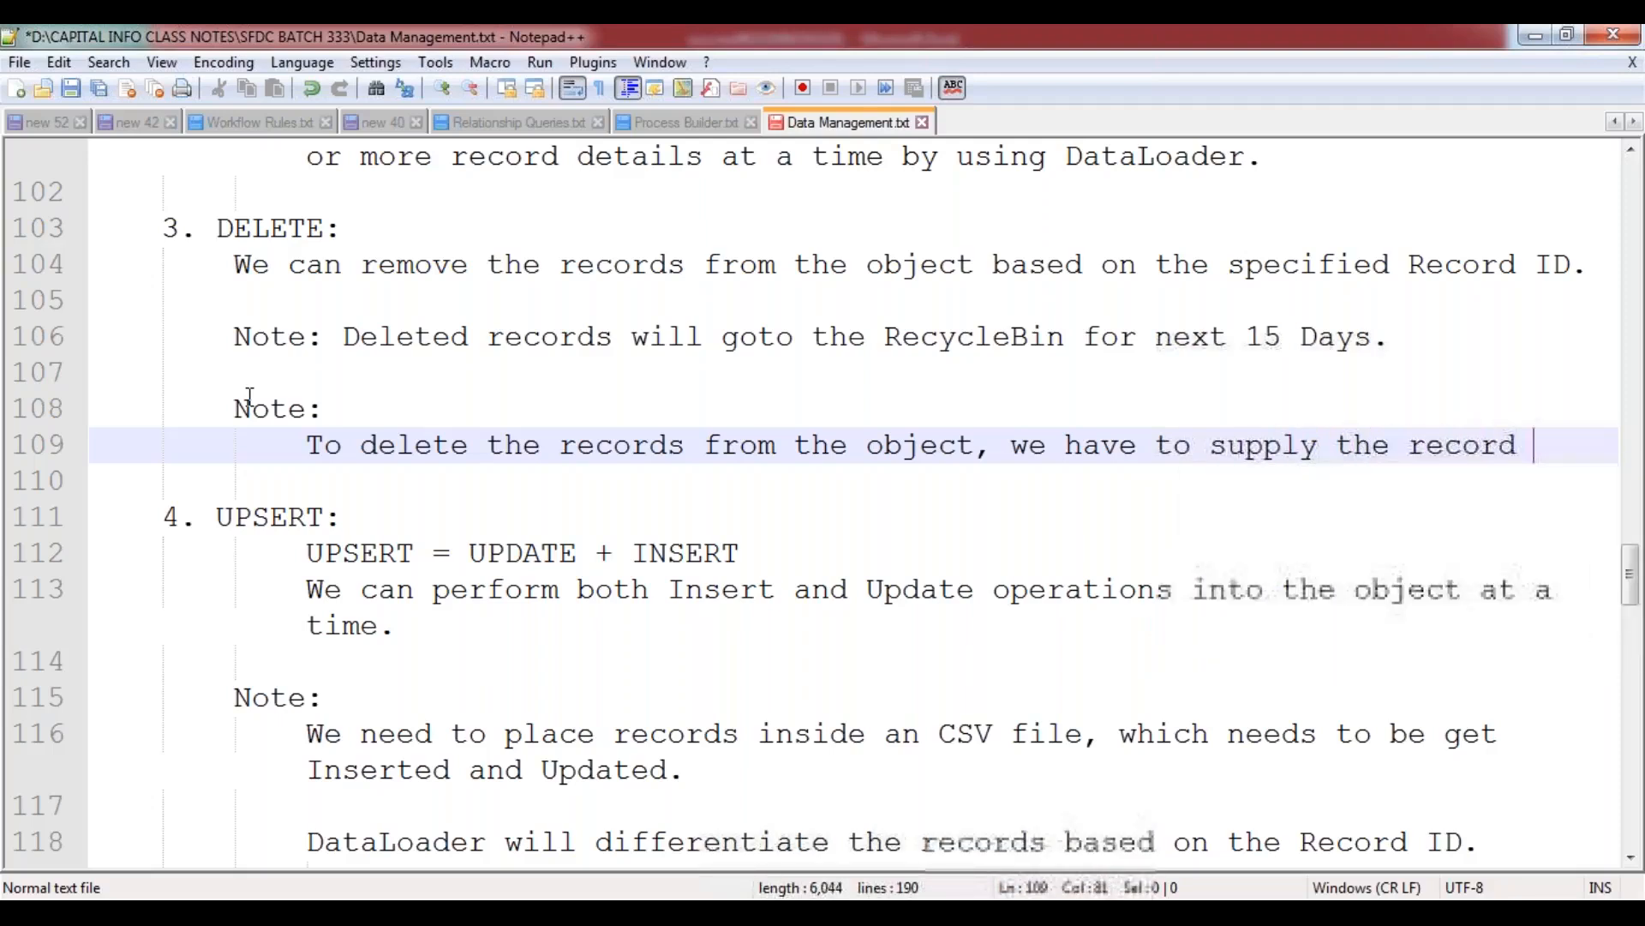
{"action": "type", "text": "id inside the ex"}
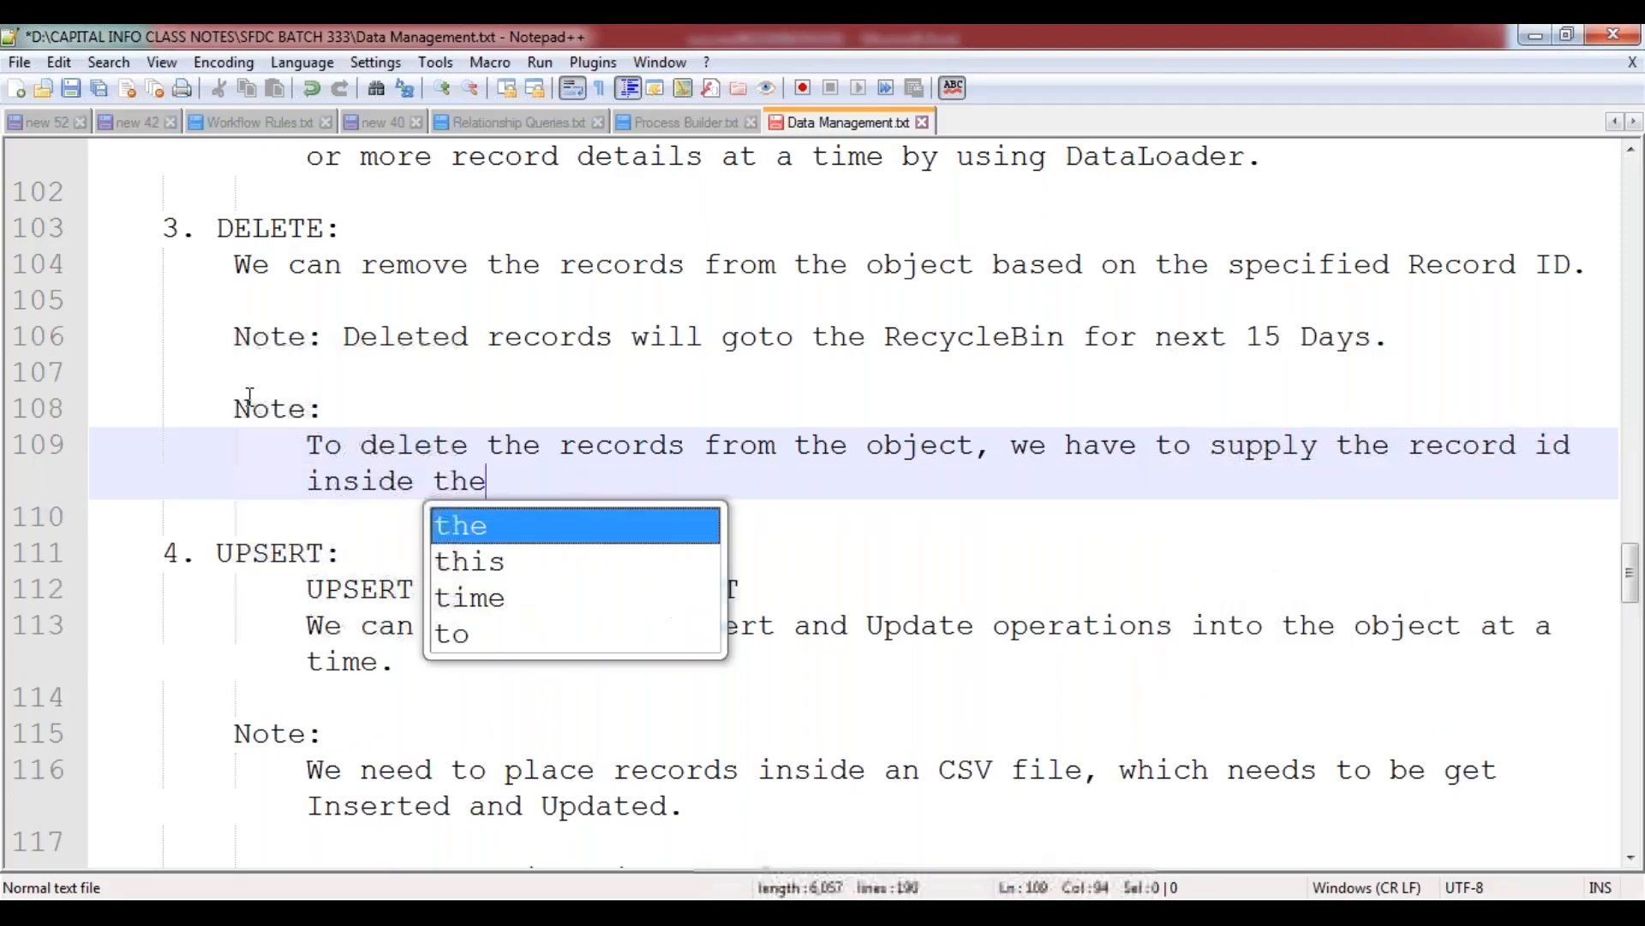
{"action": "key", "text": "BackSpace"}
{"action": "key", "text": "BackSpace"}
{"action": "type", "text": "S"}
{"action": "key", "text": "BackSpace"}
{"action": "type", "text": "CSV file."}
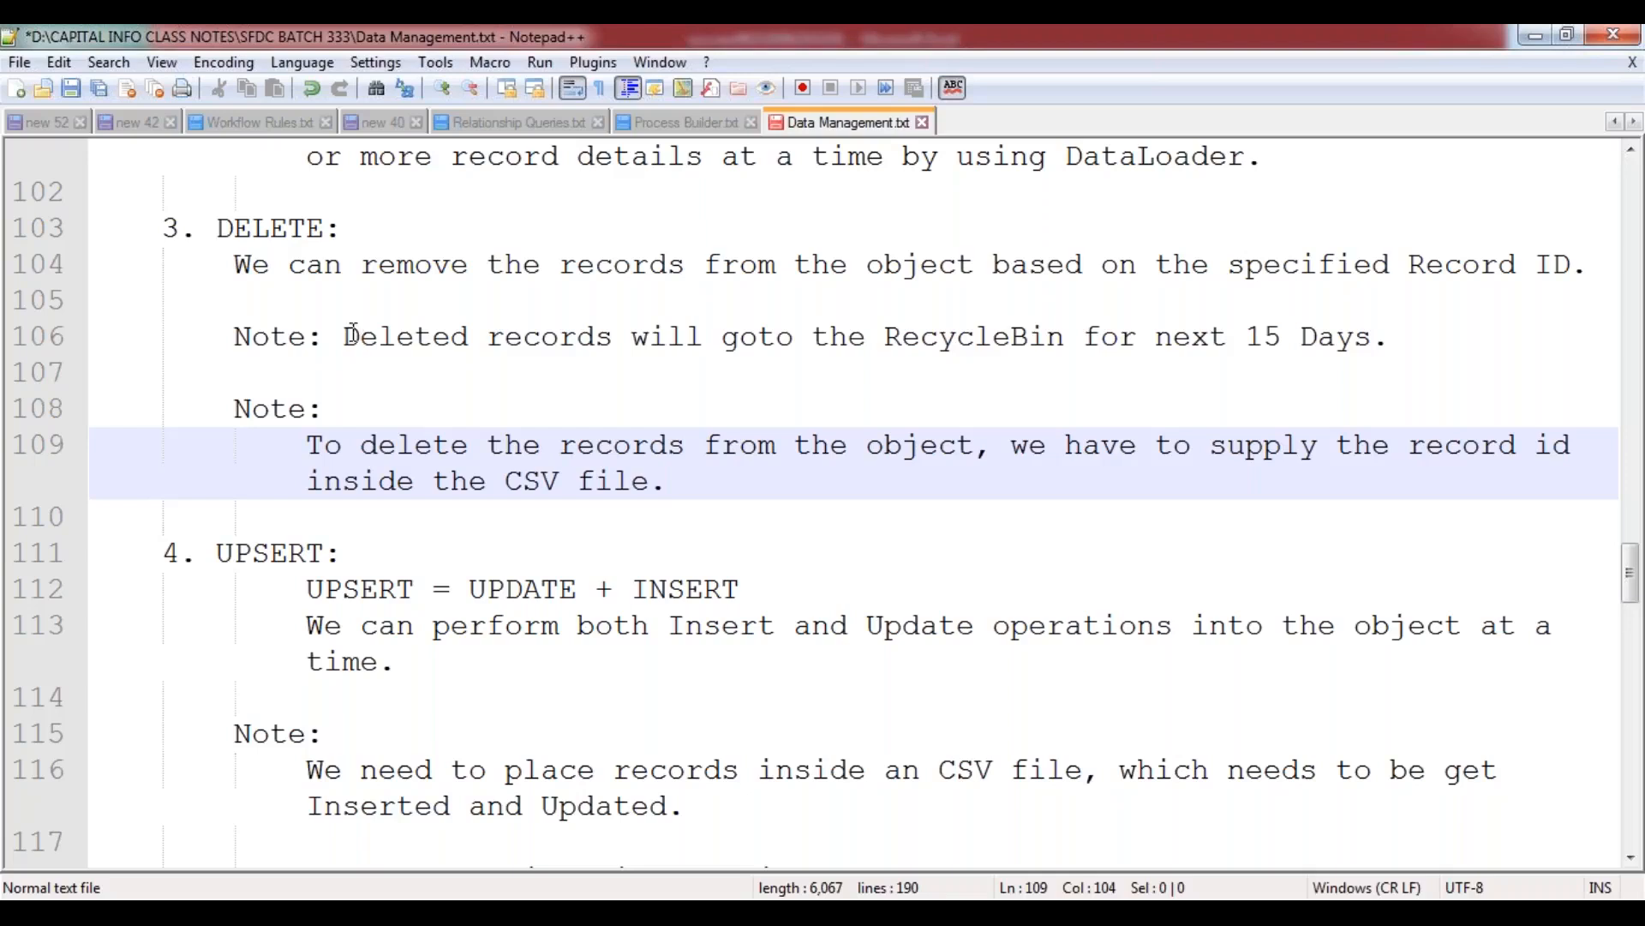
Review the RecycleBin note in the DELETE section and save the Data Management.txt notes.
{"action": "left_click_drag", "start_coordinate": [343, 336], "coordinate": [578, 390]}
{"action": "left_click", "coordinate": [578, 390]}
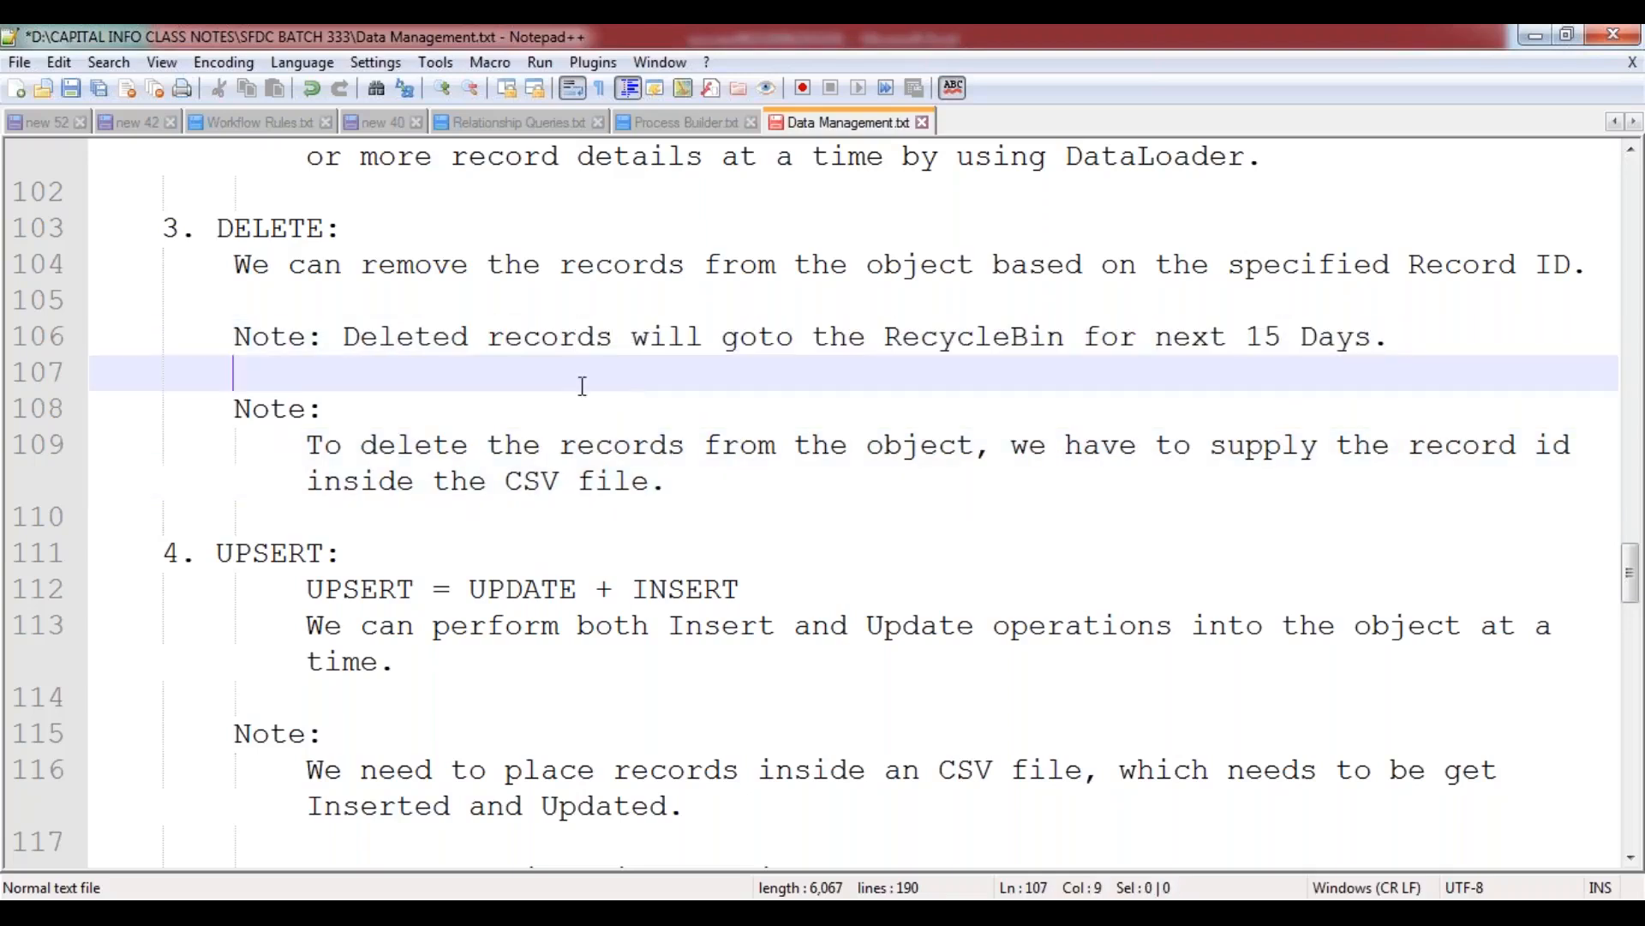
{"action": "left_click", "coordinate": [741, 481]}
{"action": "key", "text": "ctrl+s"}
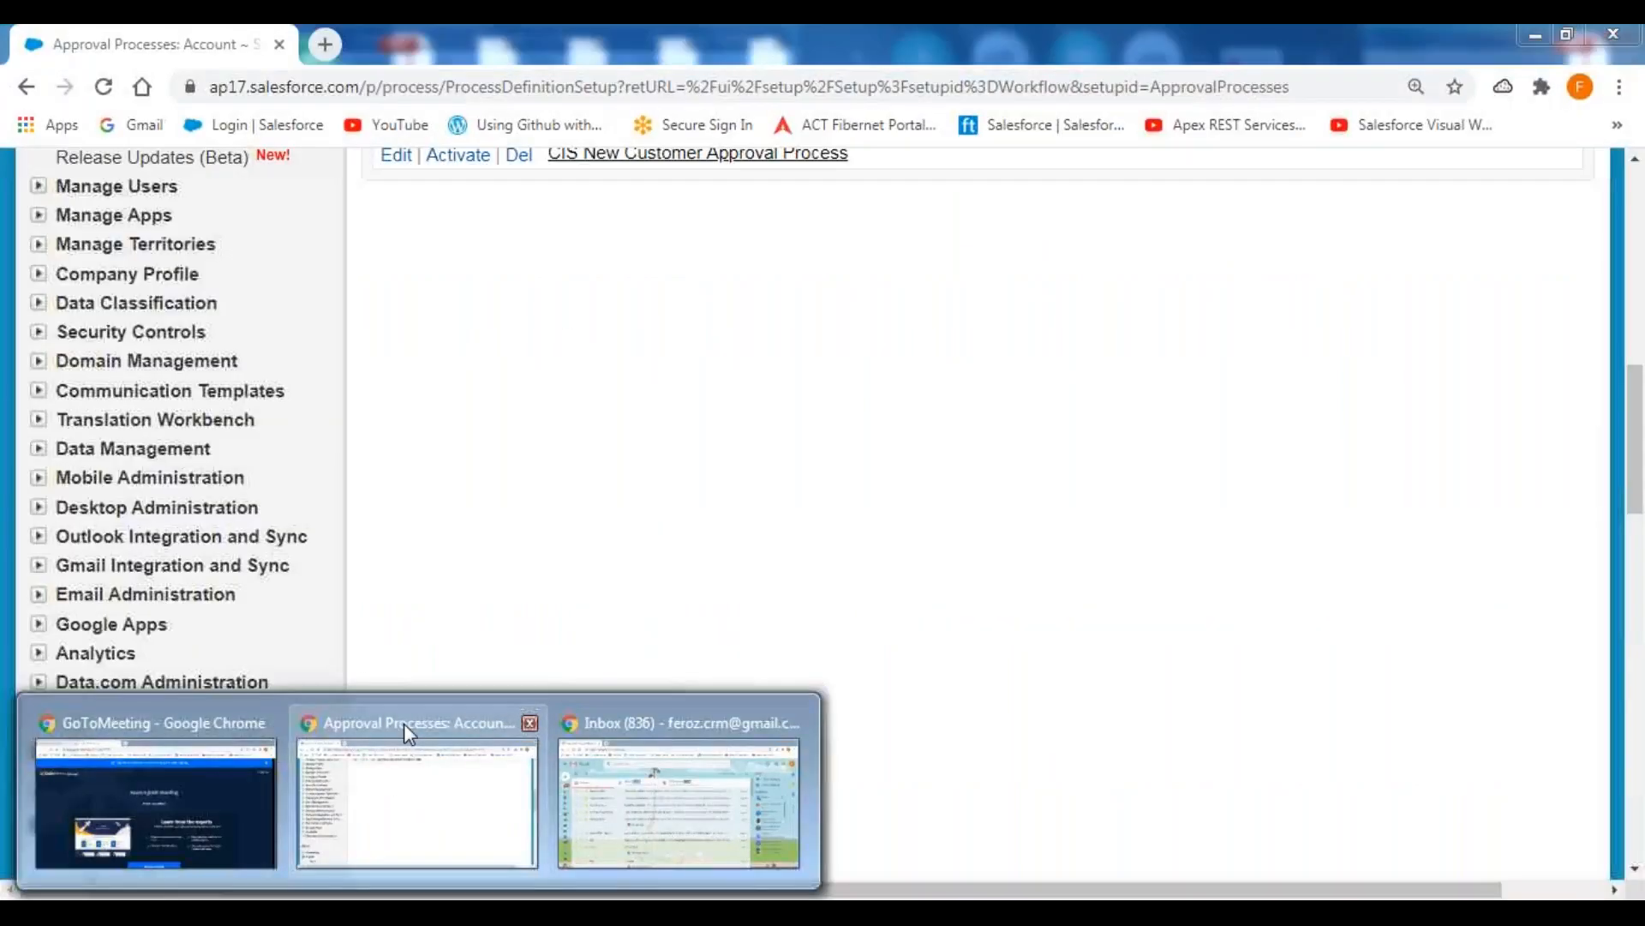
Switch to Salesforce in Chrome, go to the Accounts home page, and open the Recycle Bin from the expanded sidebar.
{"action": "left_click", "coordinate": [404, 723]}
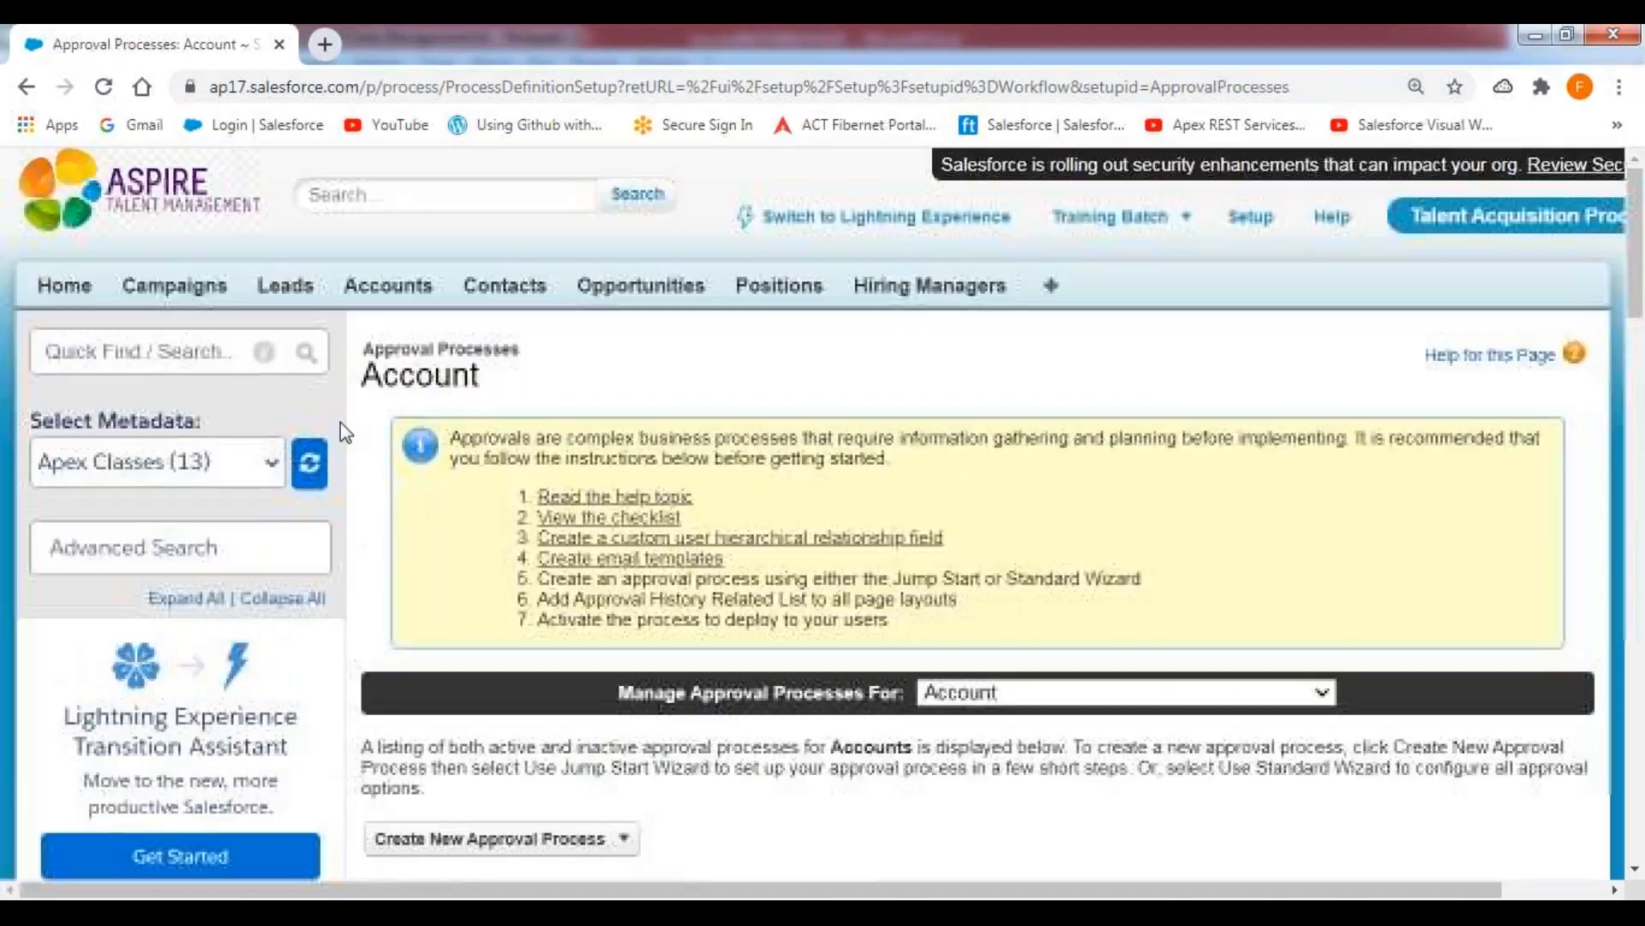
{"action": "left_click", "coordinate": [370, 290]}
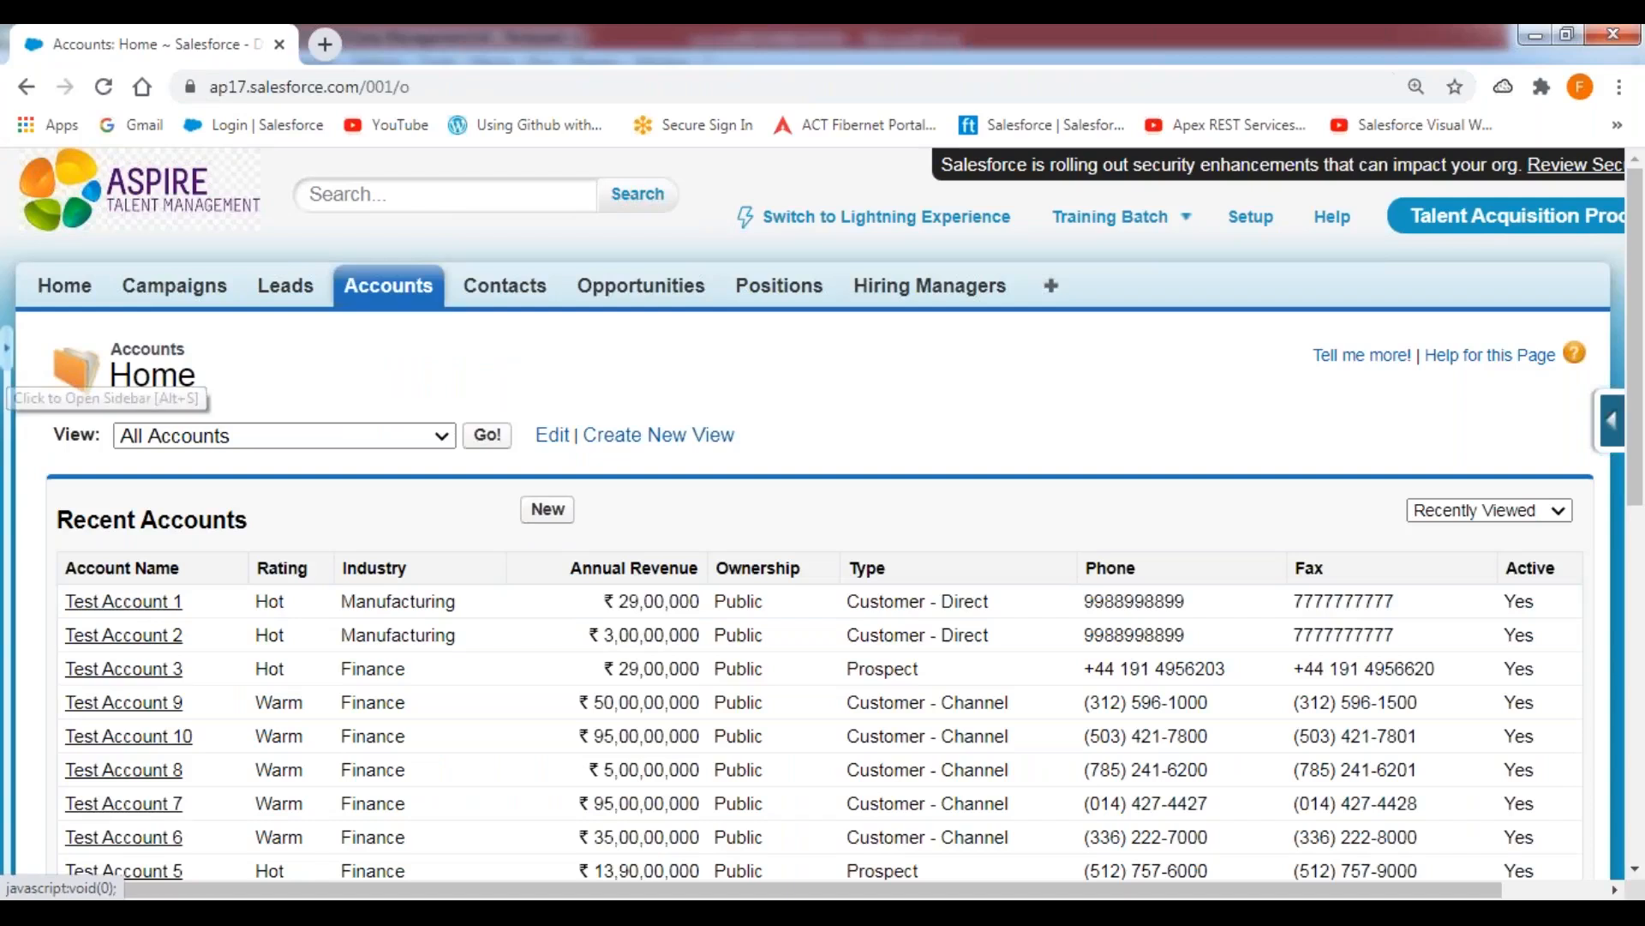
{"action": "left_click", "coordinate": [6, 360]}
{"action": "left_click", "coordinate": [120, 836]}
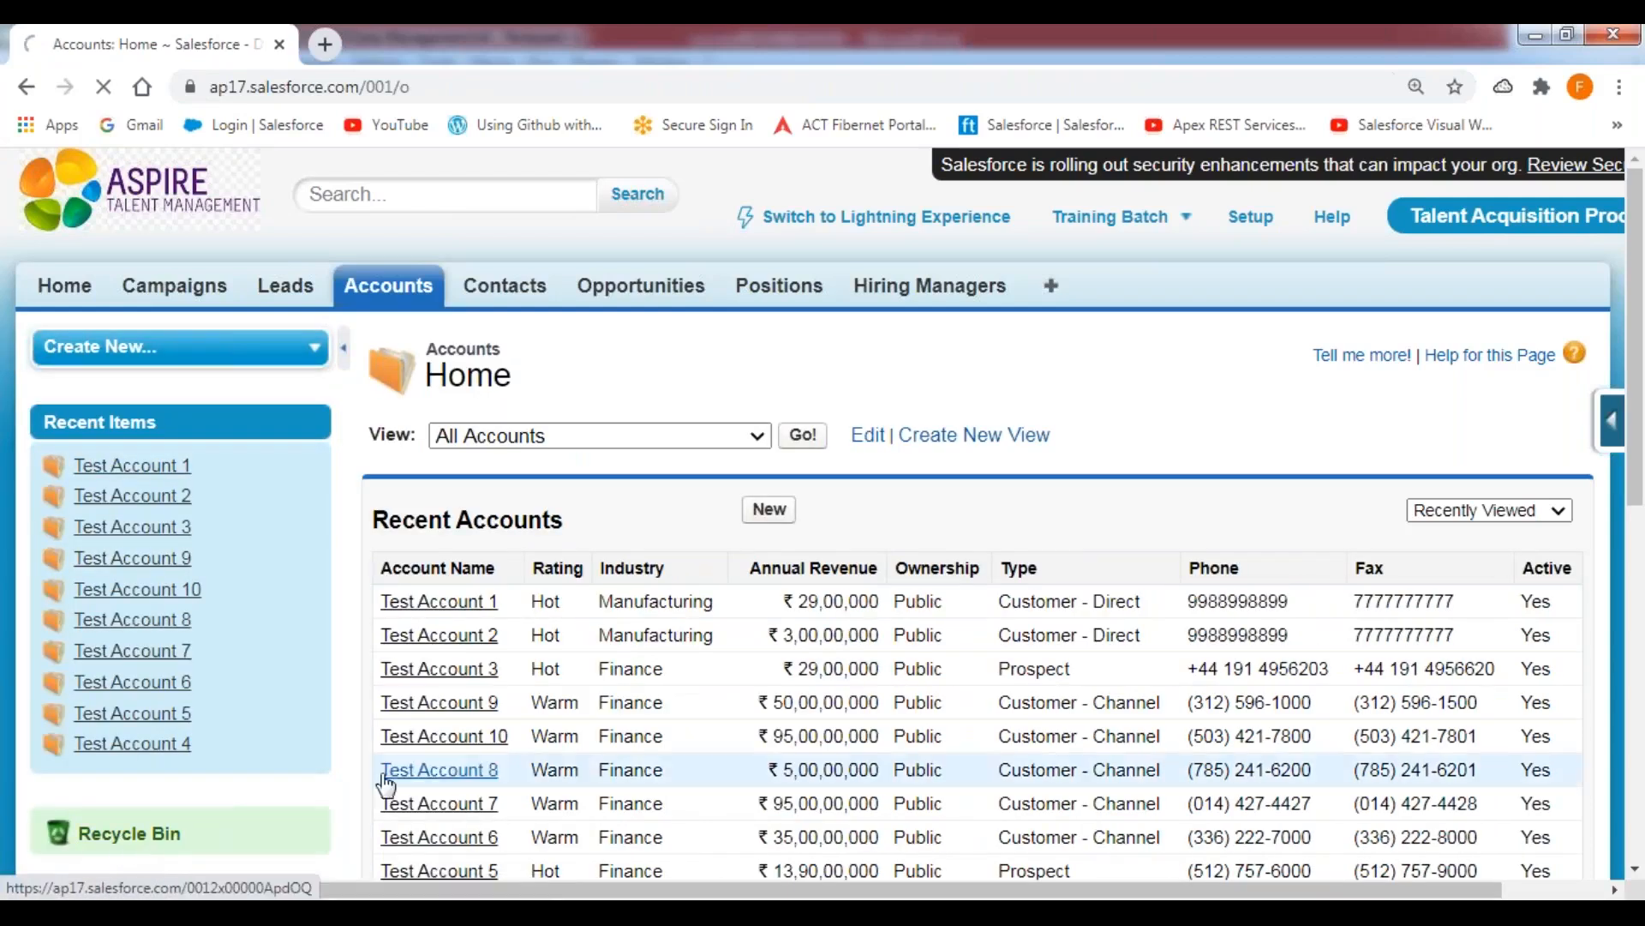
Permanently empty your own recycle bin, then collapse the sidebar and return to the Accounts home page.
{"action": "scroll", "coordinate": [755, 668], "scroll_direction": "down", "scroll_amount": 2}
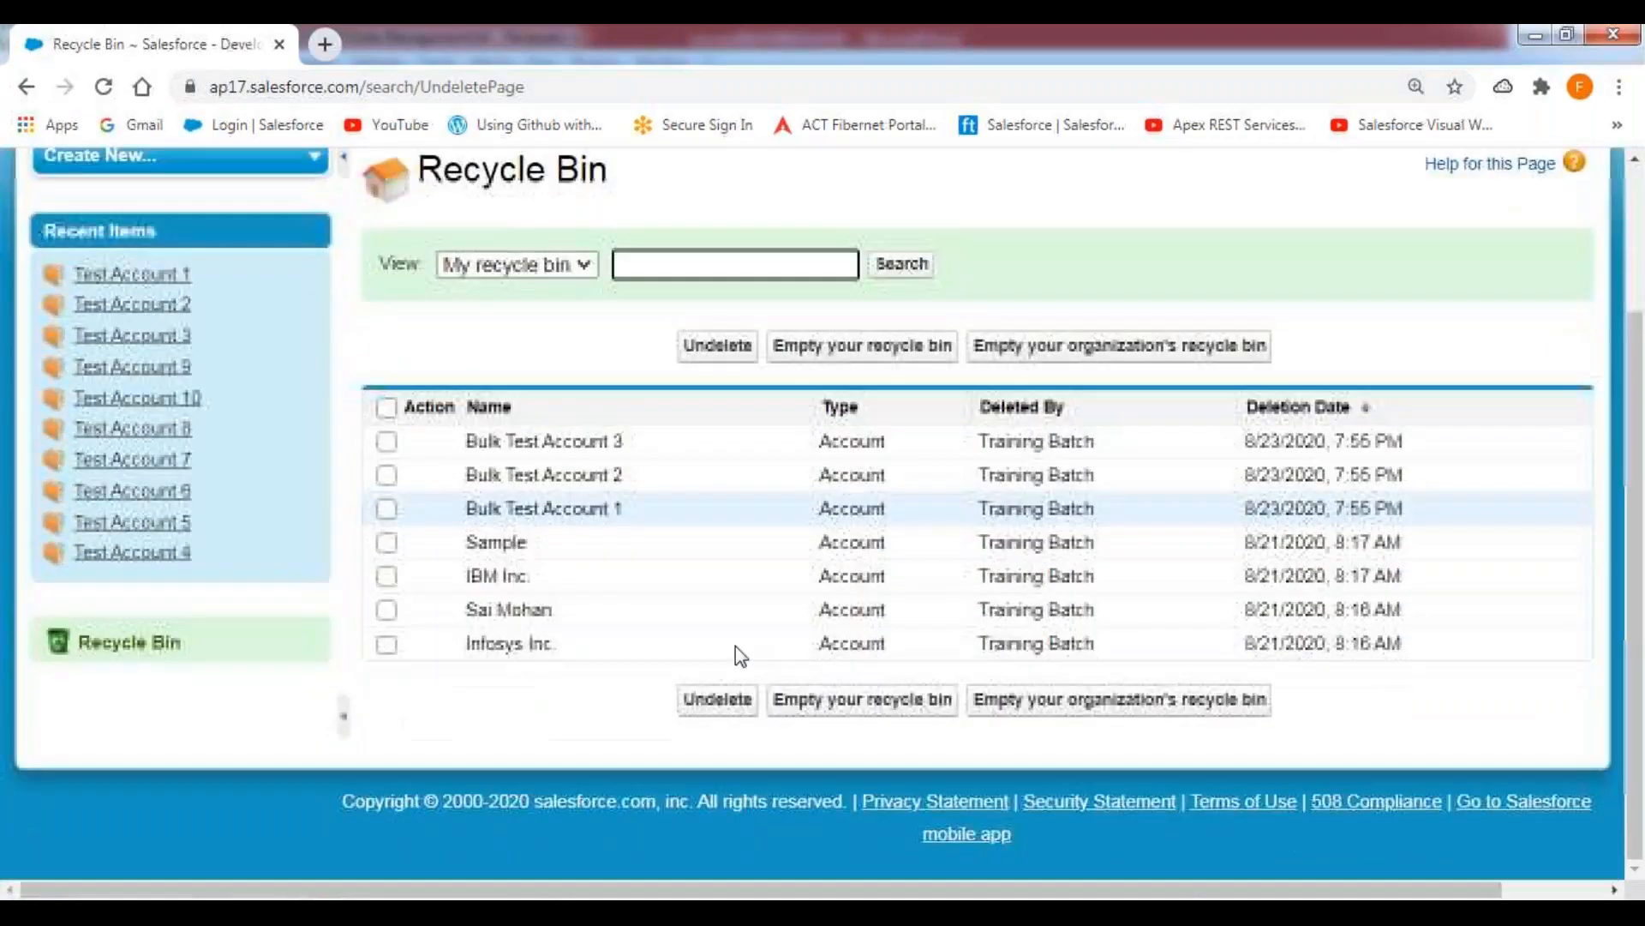
{"action": "left_click", "coordinate": [857, 361]}
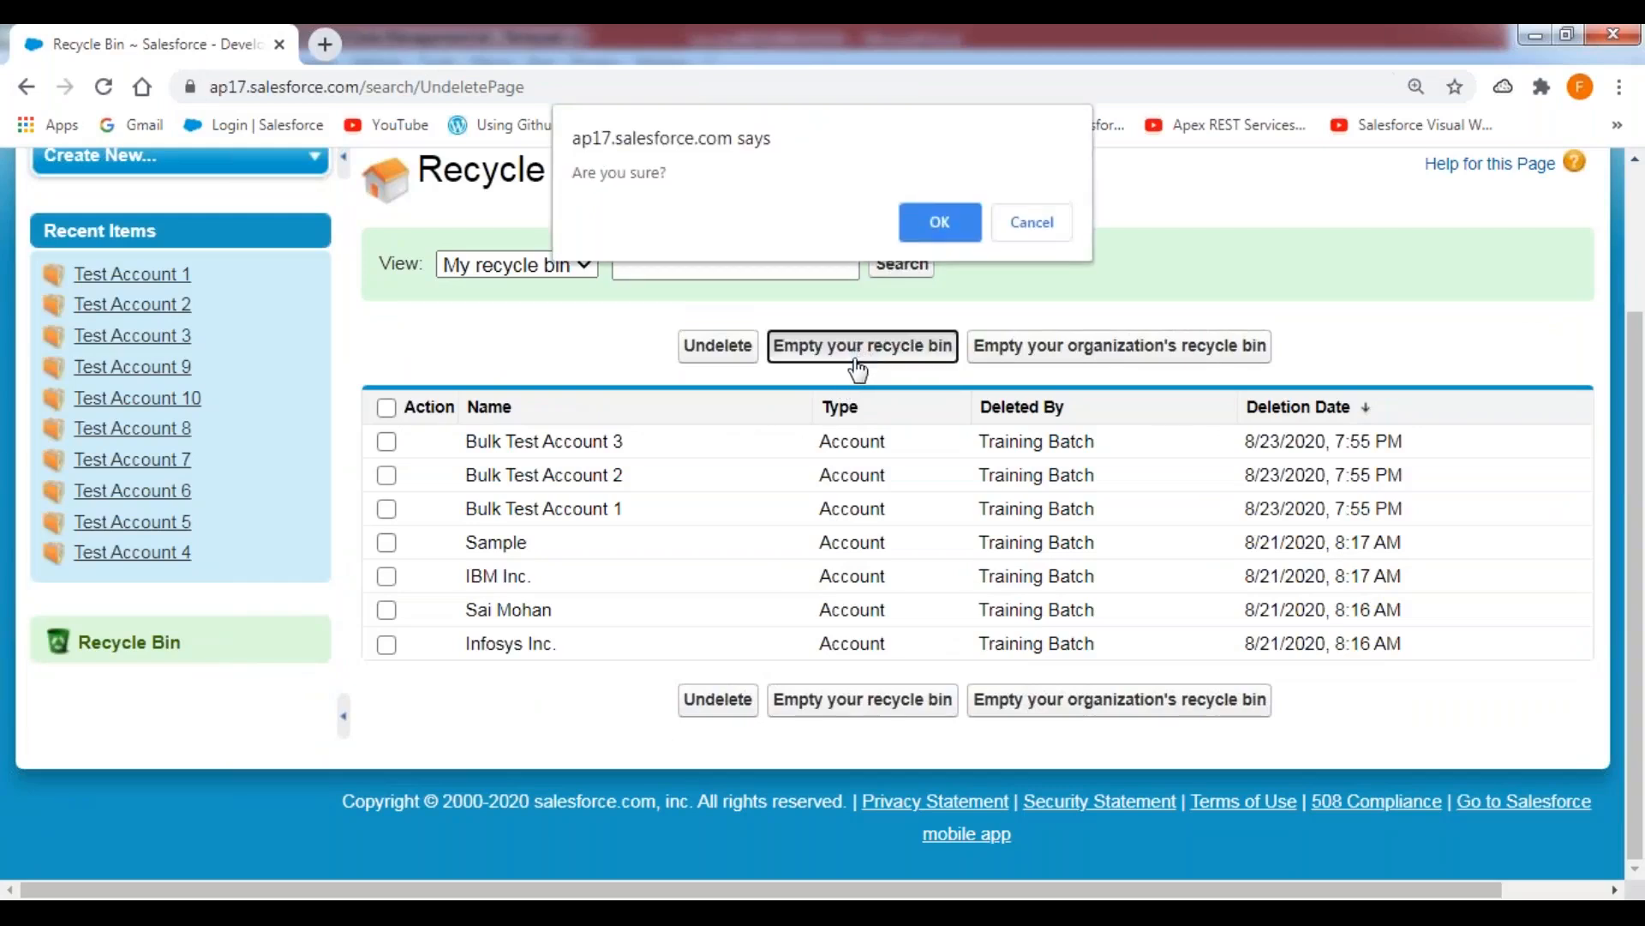
{"action": "left_click", "coordinate": [940, 225]}
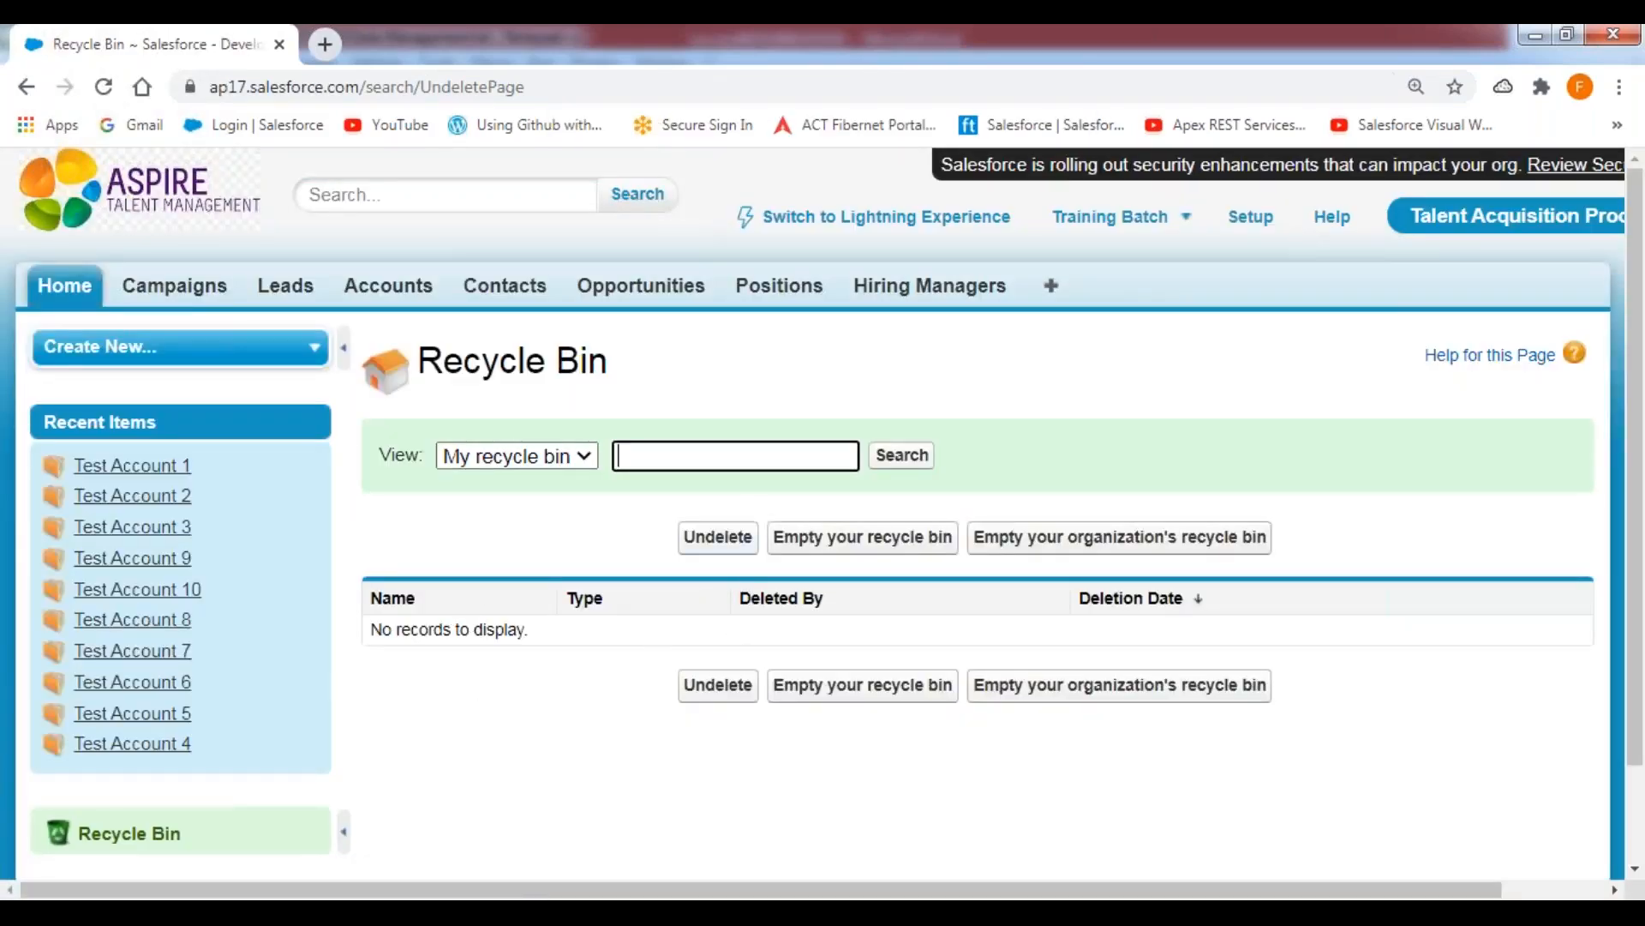
{"action": "left_click", "coordinate": [344, 347]}
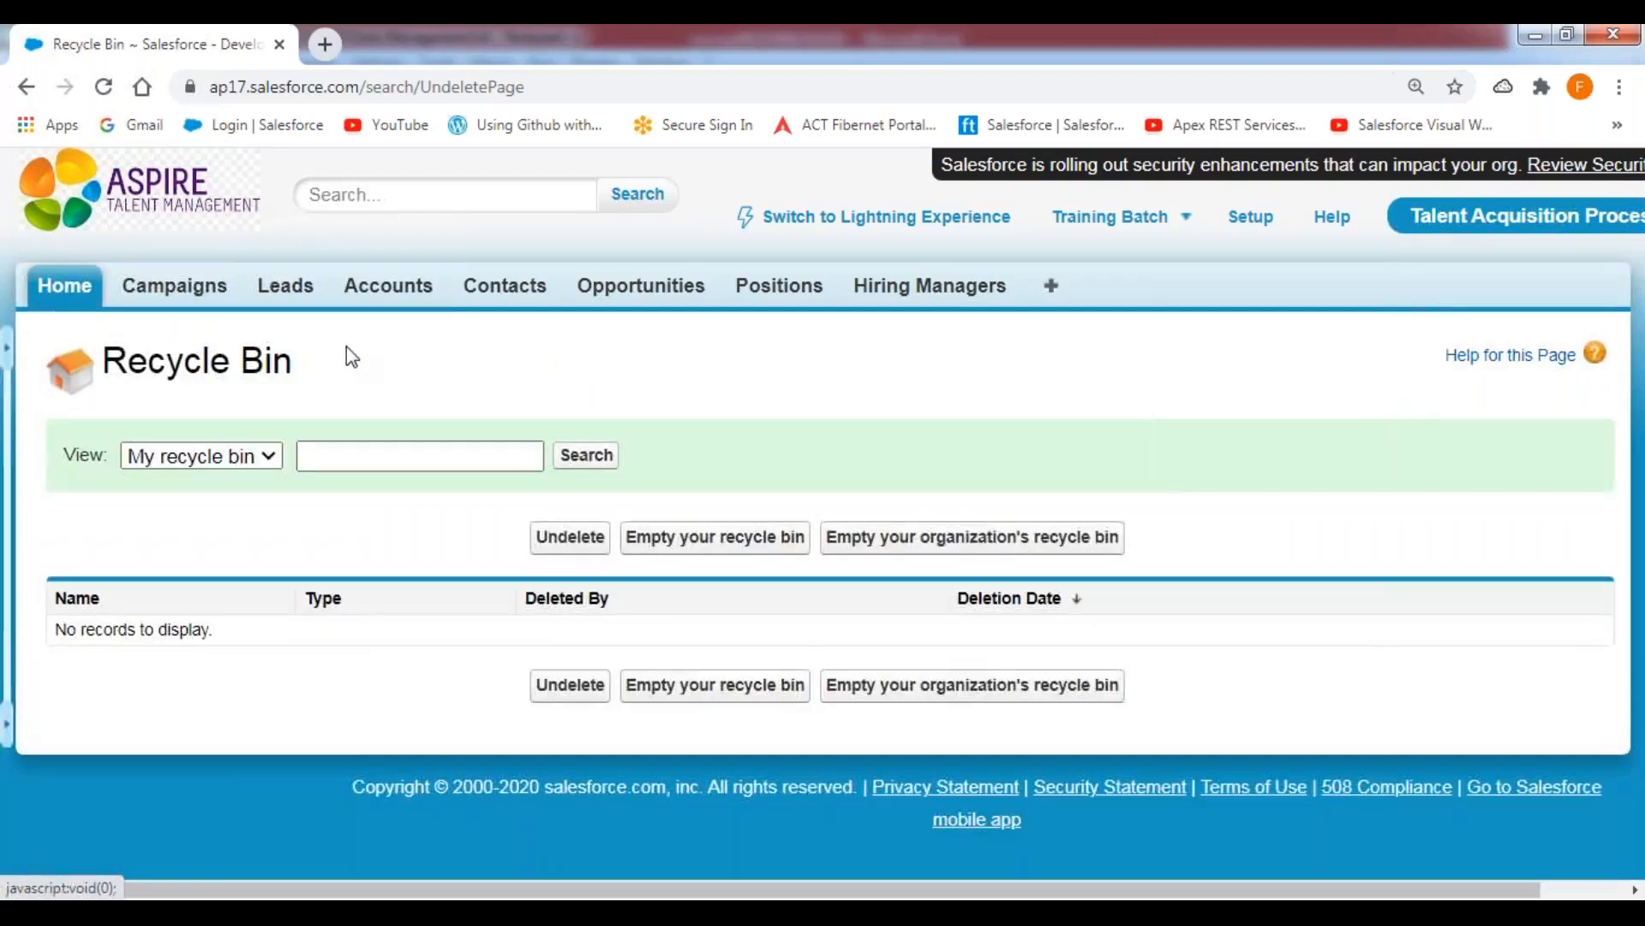
{"action": "left_click", "coordinate": [369, 291]}
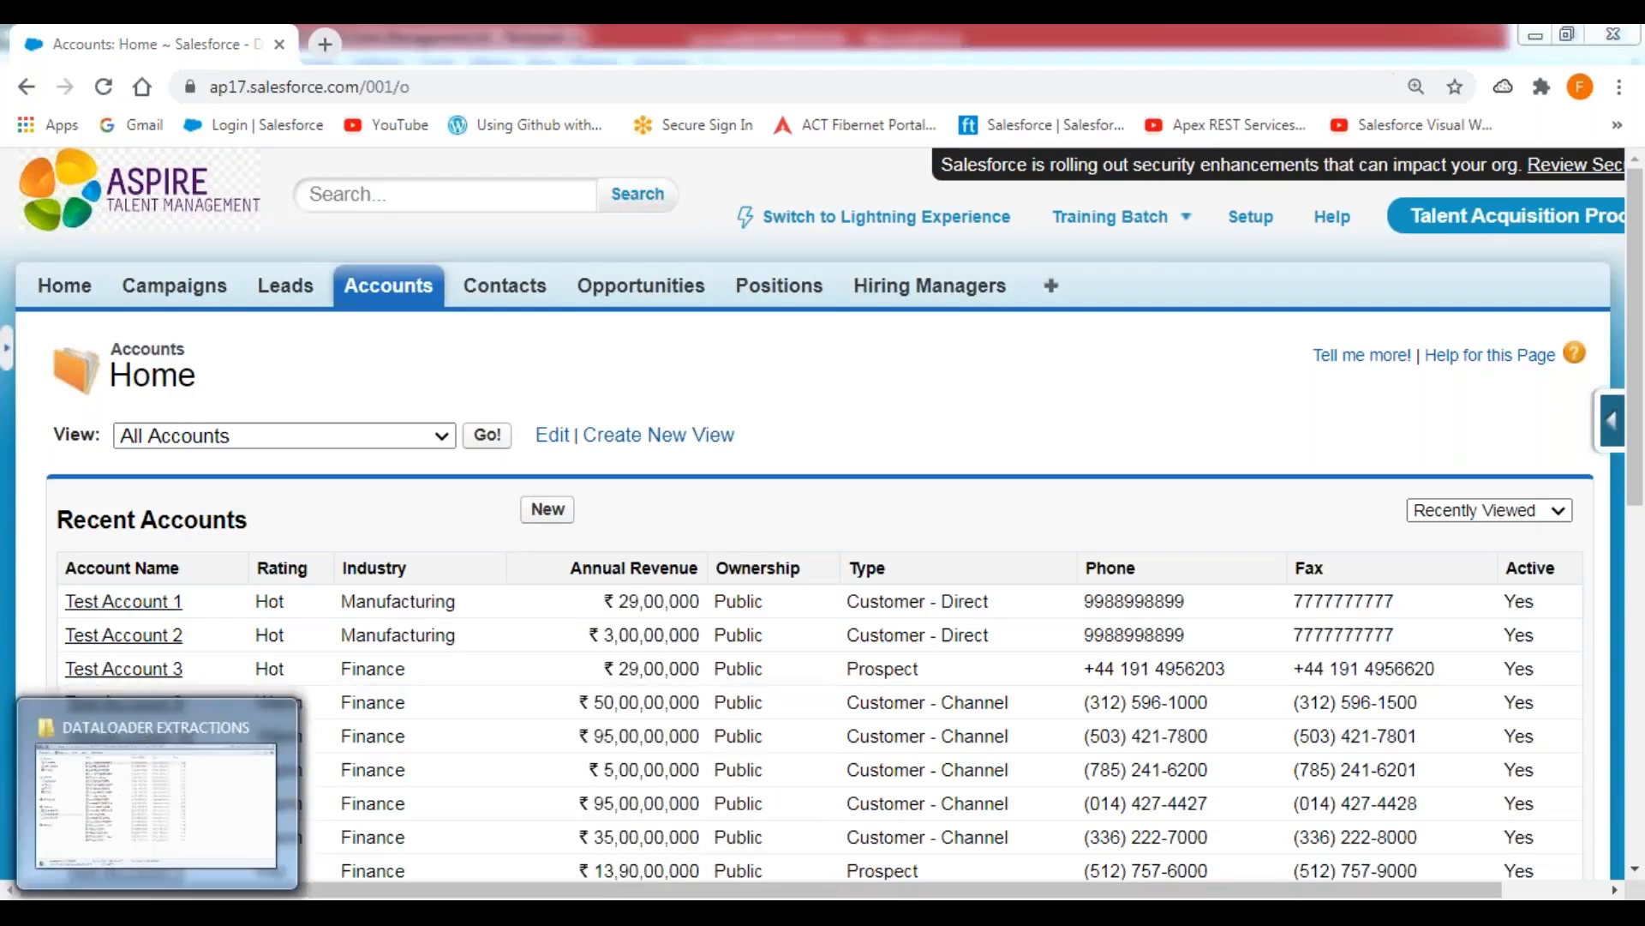
{"action": "left_click", "coordinate": [197, 891]}
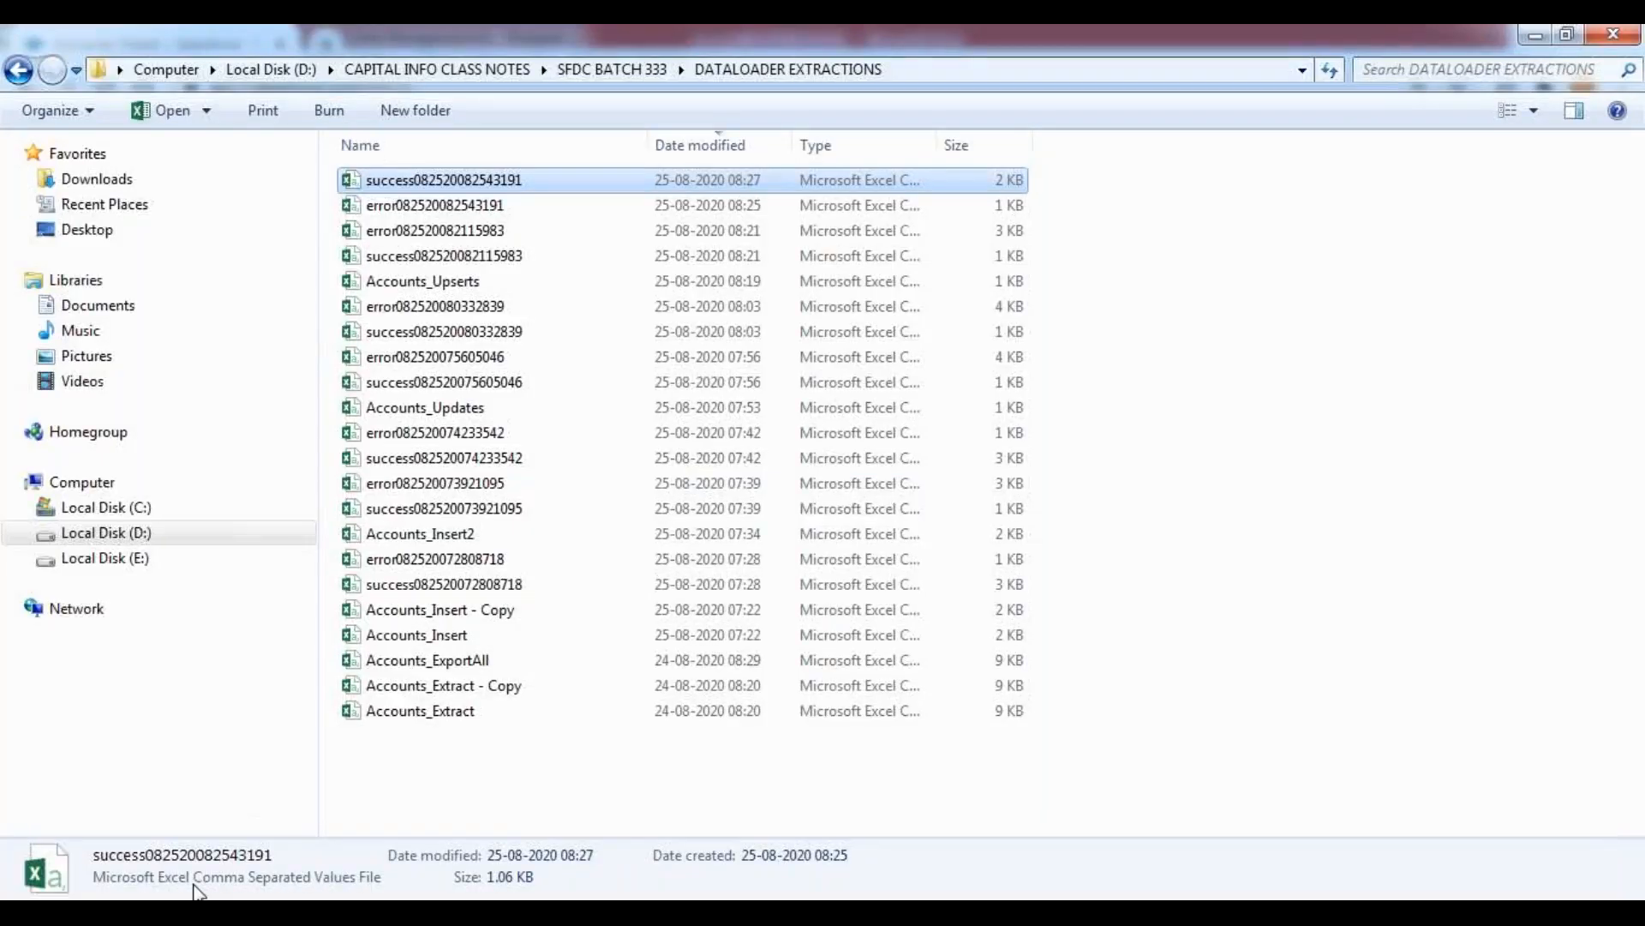
{"action": "double_click", "coordinate": [490, 182]}
{"action": "left_click", "coordinate": [742, 538]}
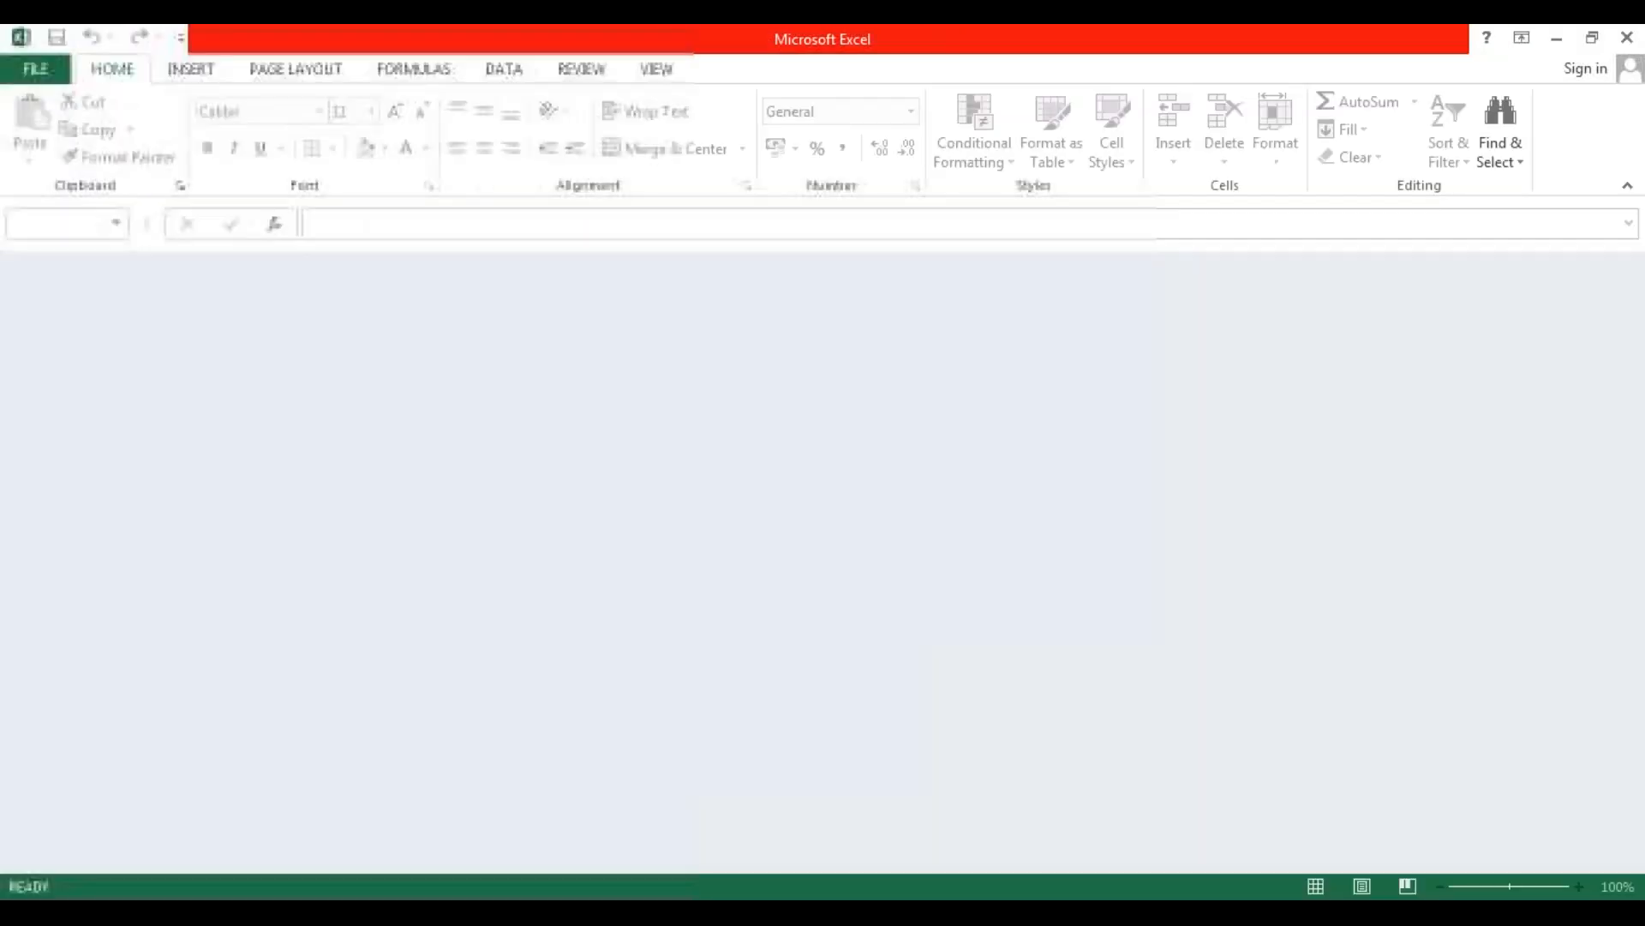
{"action": "left_click", "coordinate": [744, 541]}
{"action": "left_click", "coordinate": [746, 542]}
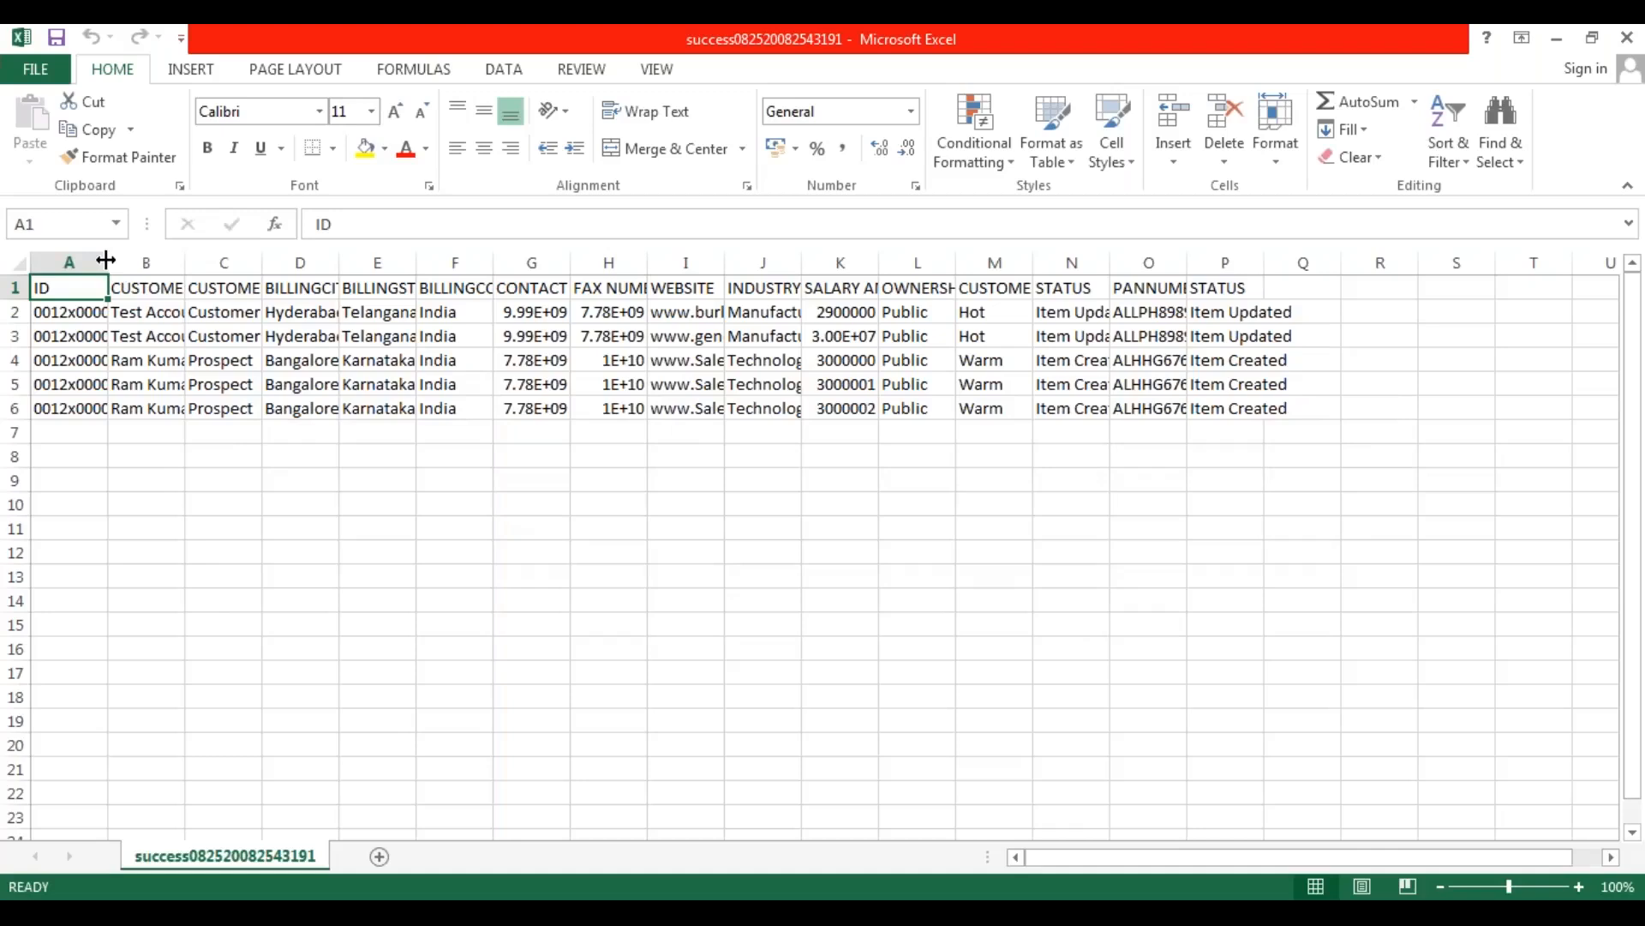
Fit the ID and CUSTOMER NAME columns to their contents and review the customer names in rows 2 to 6.
{"action": "double_click", "coordinate": [110, 256]}
{"action": "left_click", "coordinate": [169, 458]}
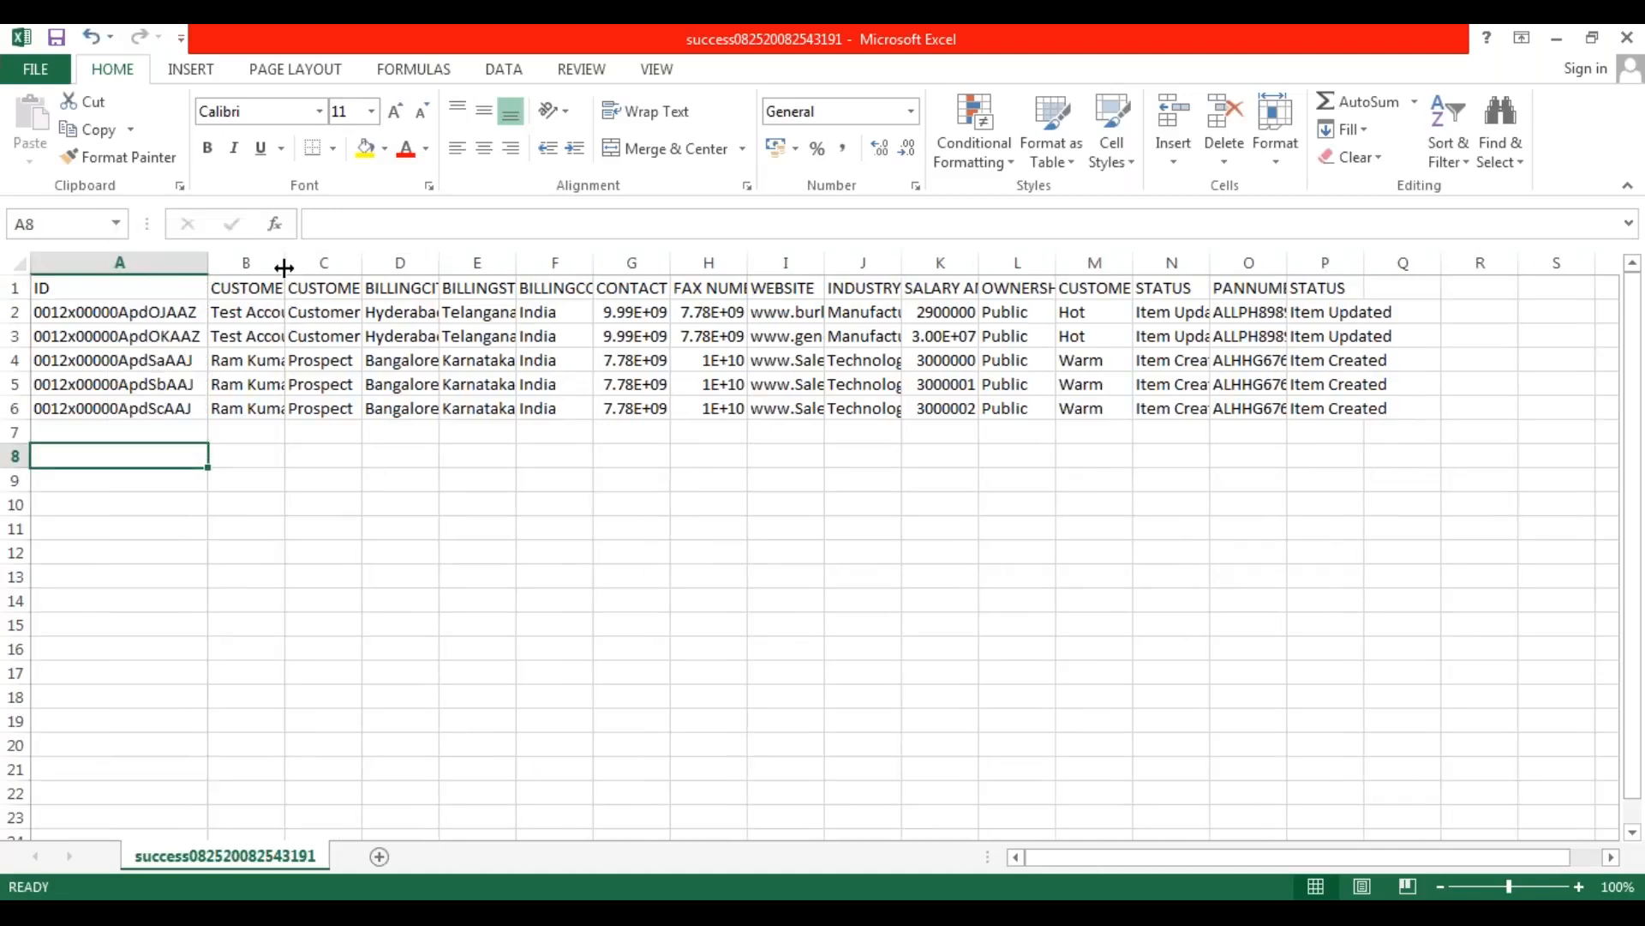
{"action": "double_click", "coordinate": [283, 264]}
{"action": "left_click", "coordinate": [297, 312]}
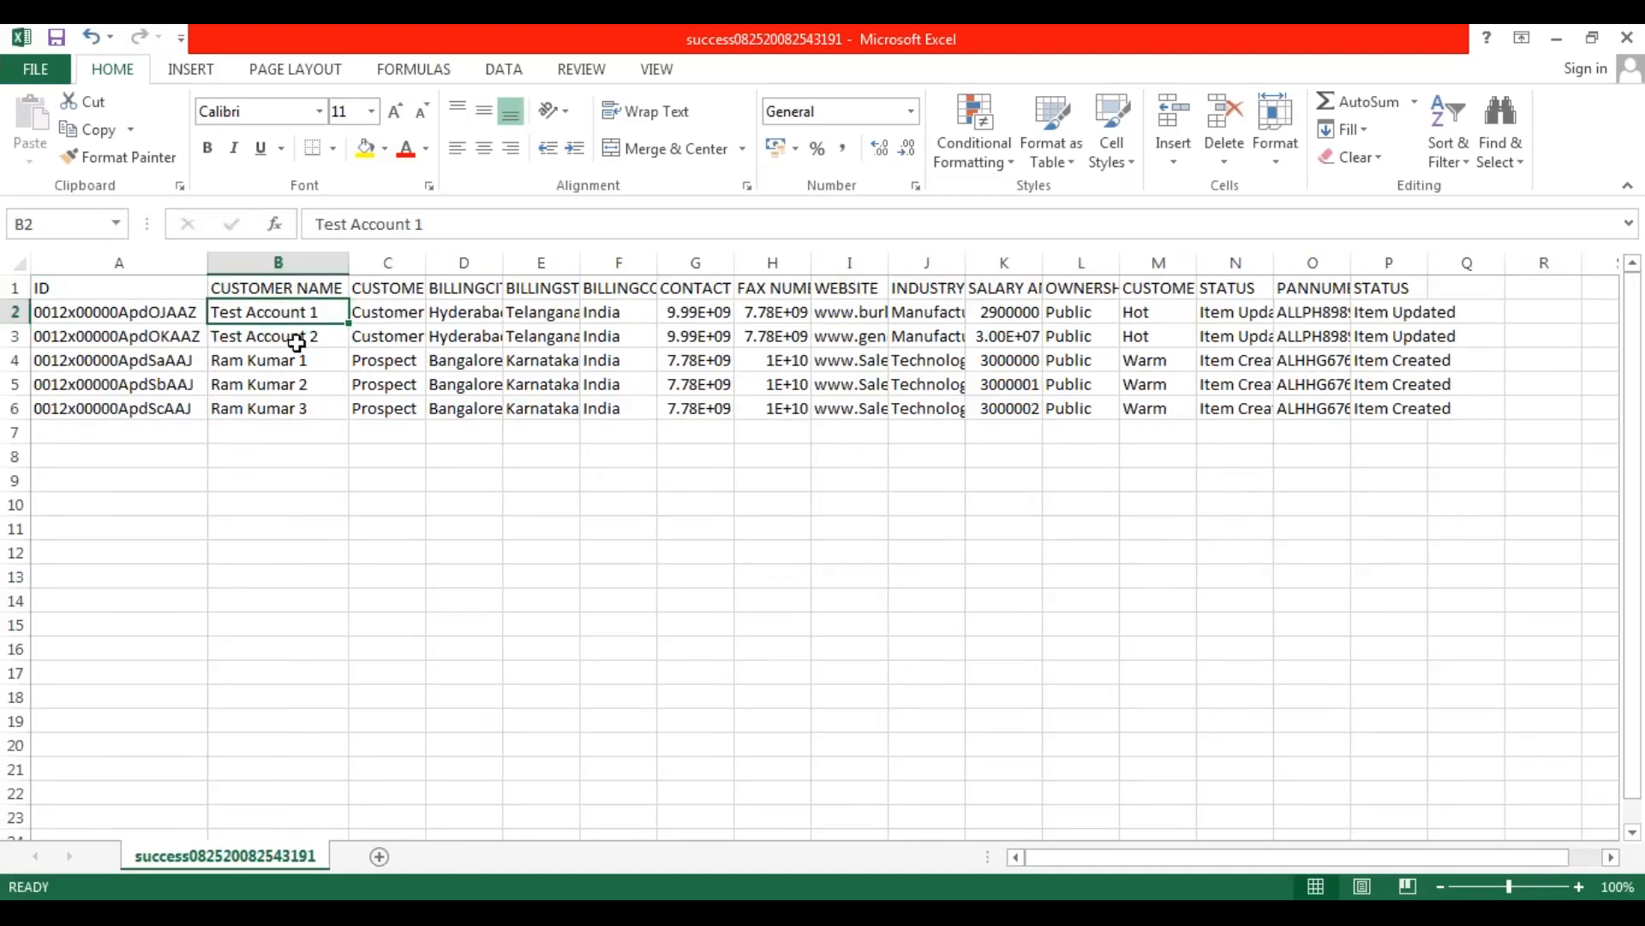
{"action": "left_click", "coordinate": [296, 342]}
{"action": "left_click", "coordinate": [296, 363]}
{"action": "left_click", "coordinate": [296, 387]}
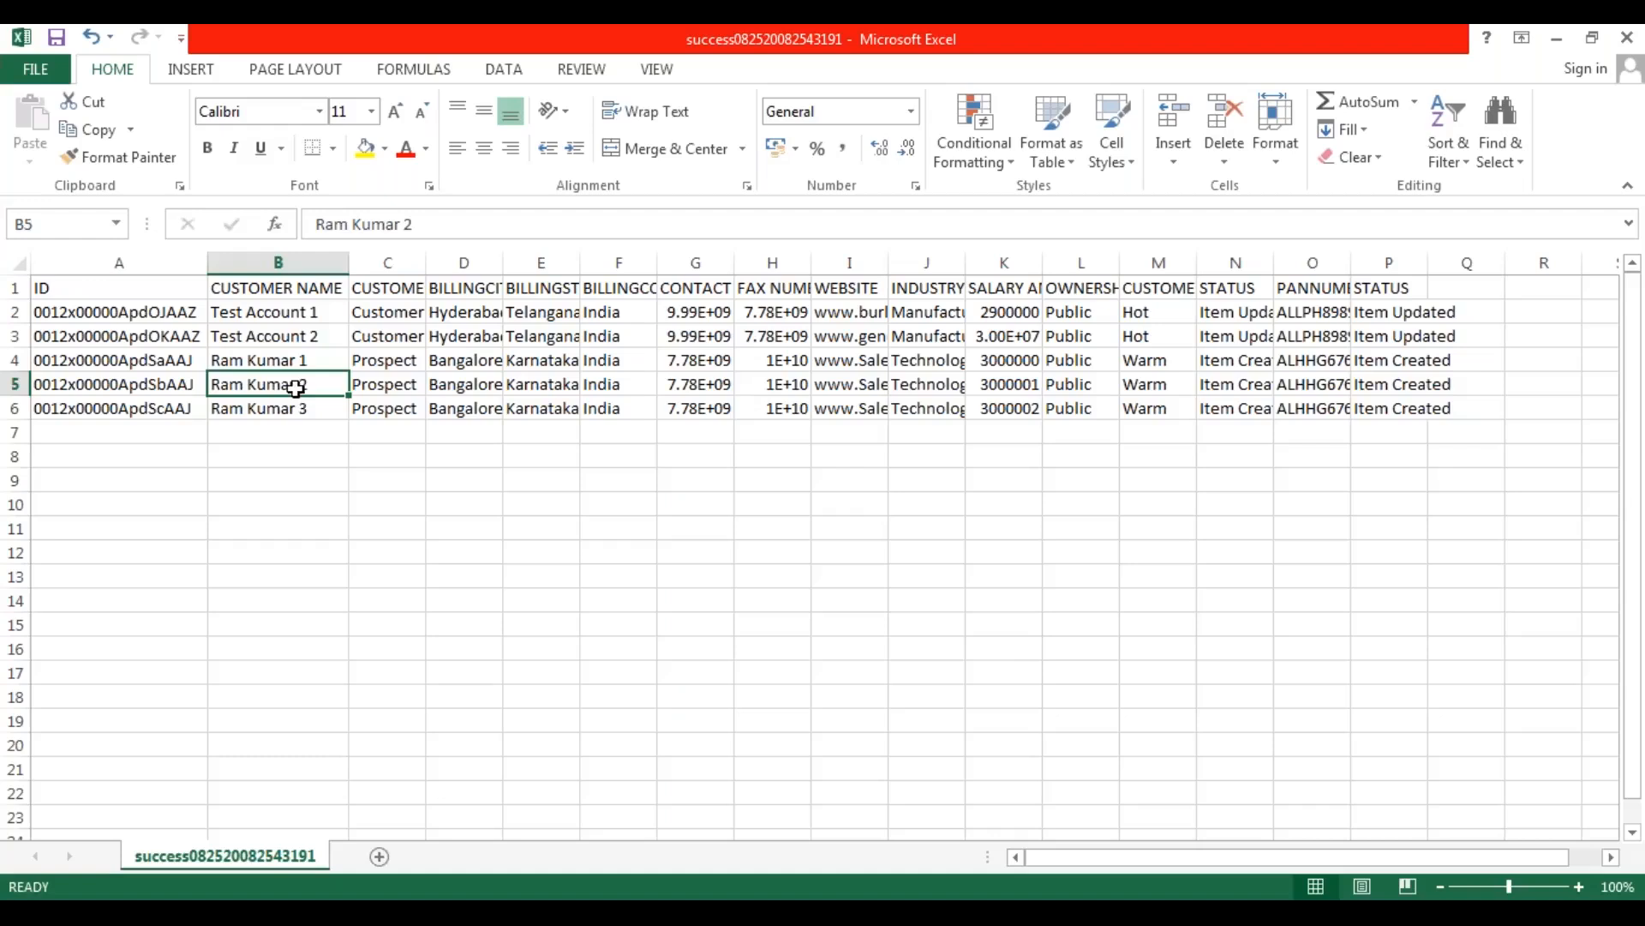
{"action": "left_click", "coordinate": [306, 409]}
{"action": "left_click", "coordinate": [253, 485]}
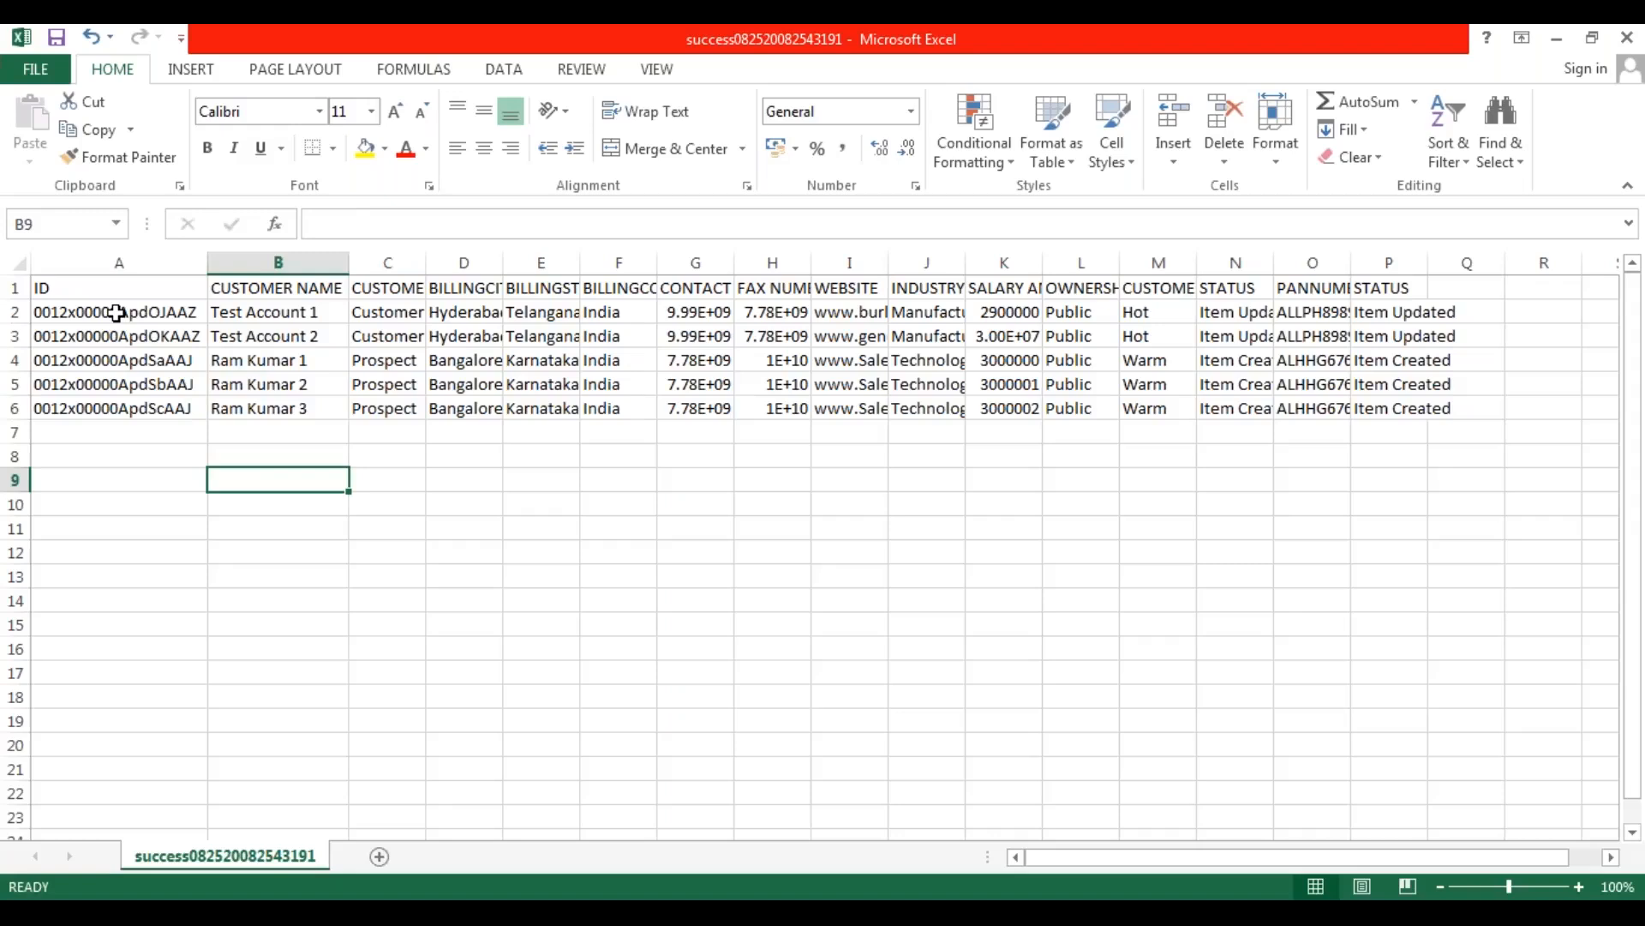
Copy the record IDs in A2:A6 and create a blank workbook with the header ID in cell A1.
{"action": "left_click_drag", "start_coordinate": [117, 314], "coordinate": [119, 401]}
{"action": "key", "text": "ctrl+c"}
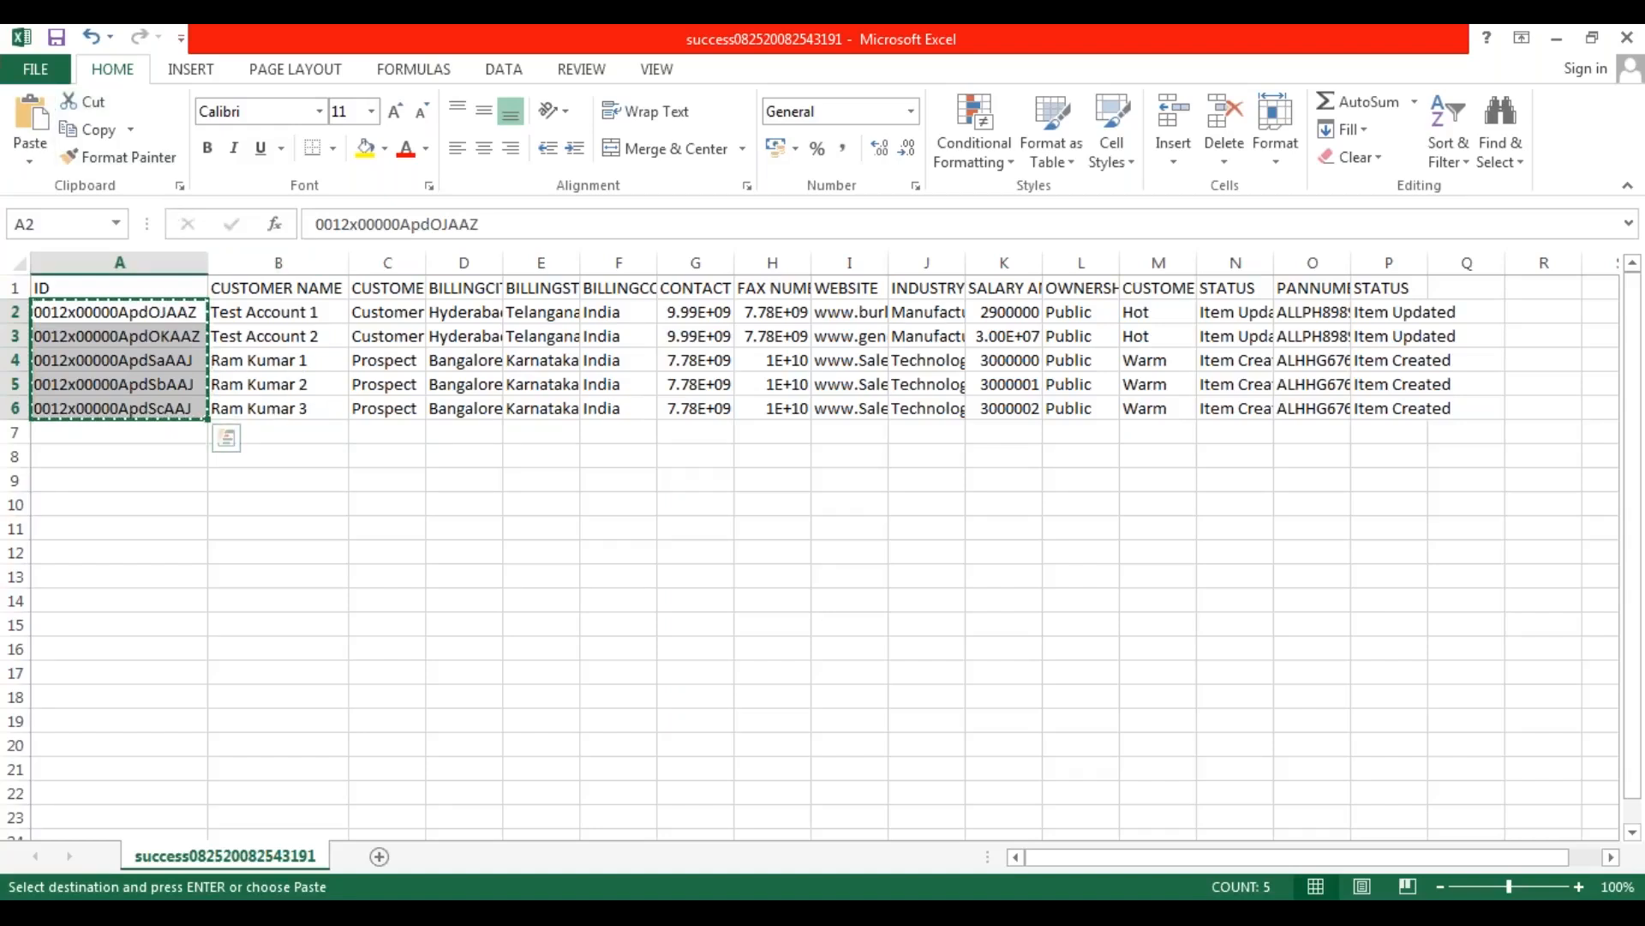
{"action": "left_click", "coordinate": [52, 67]}
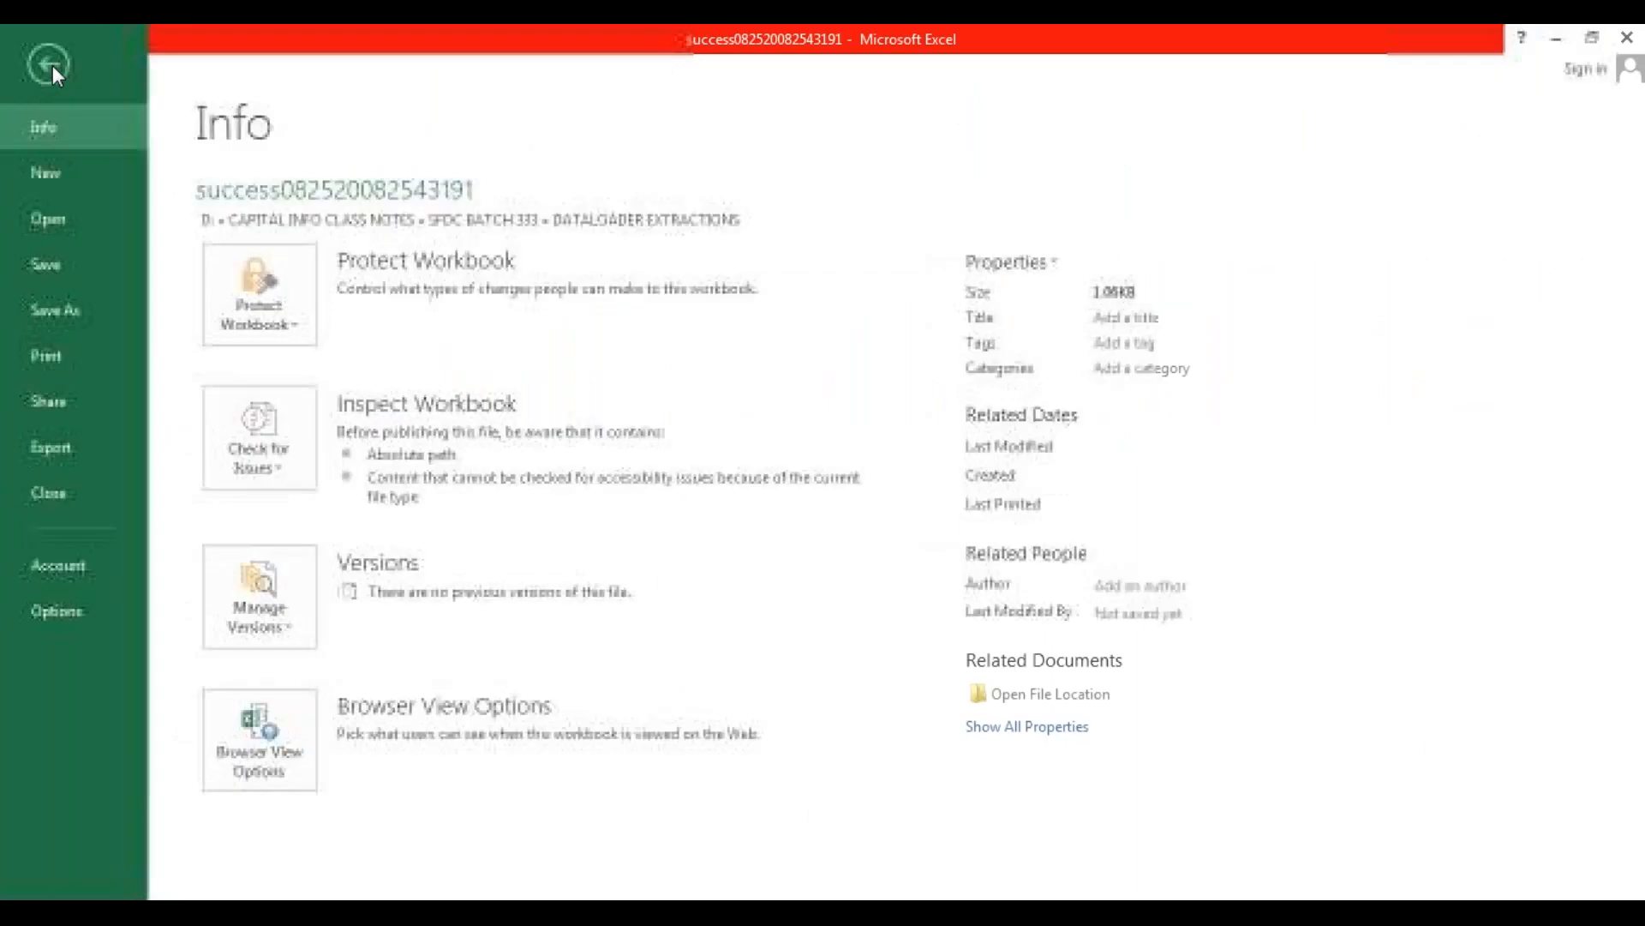
{"action": "left_click", "coordinate": [49, 178]}
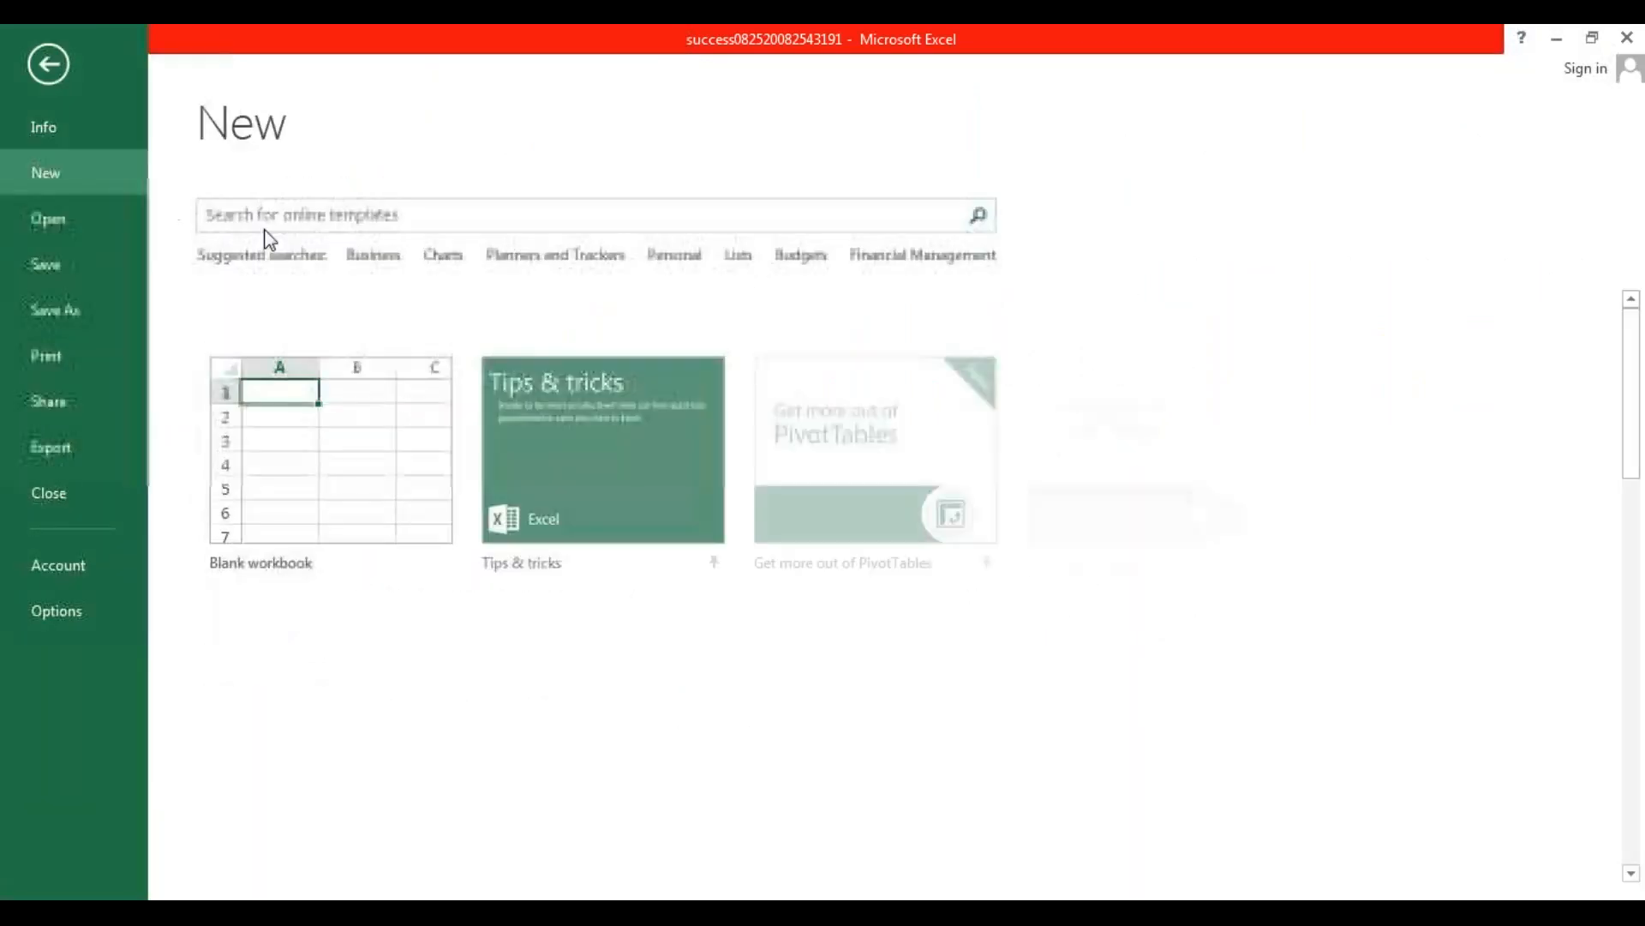
{"action": "left_click", "coordinate": [330, 467]}
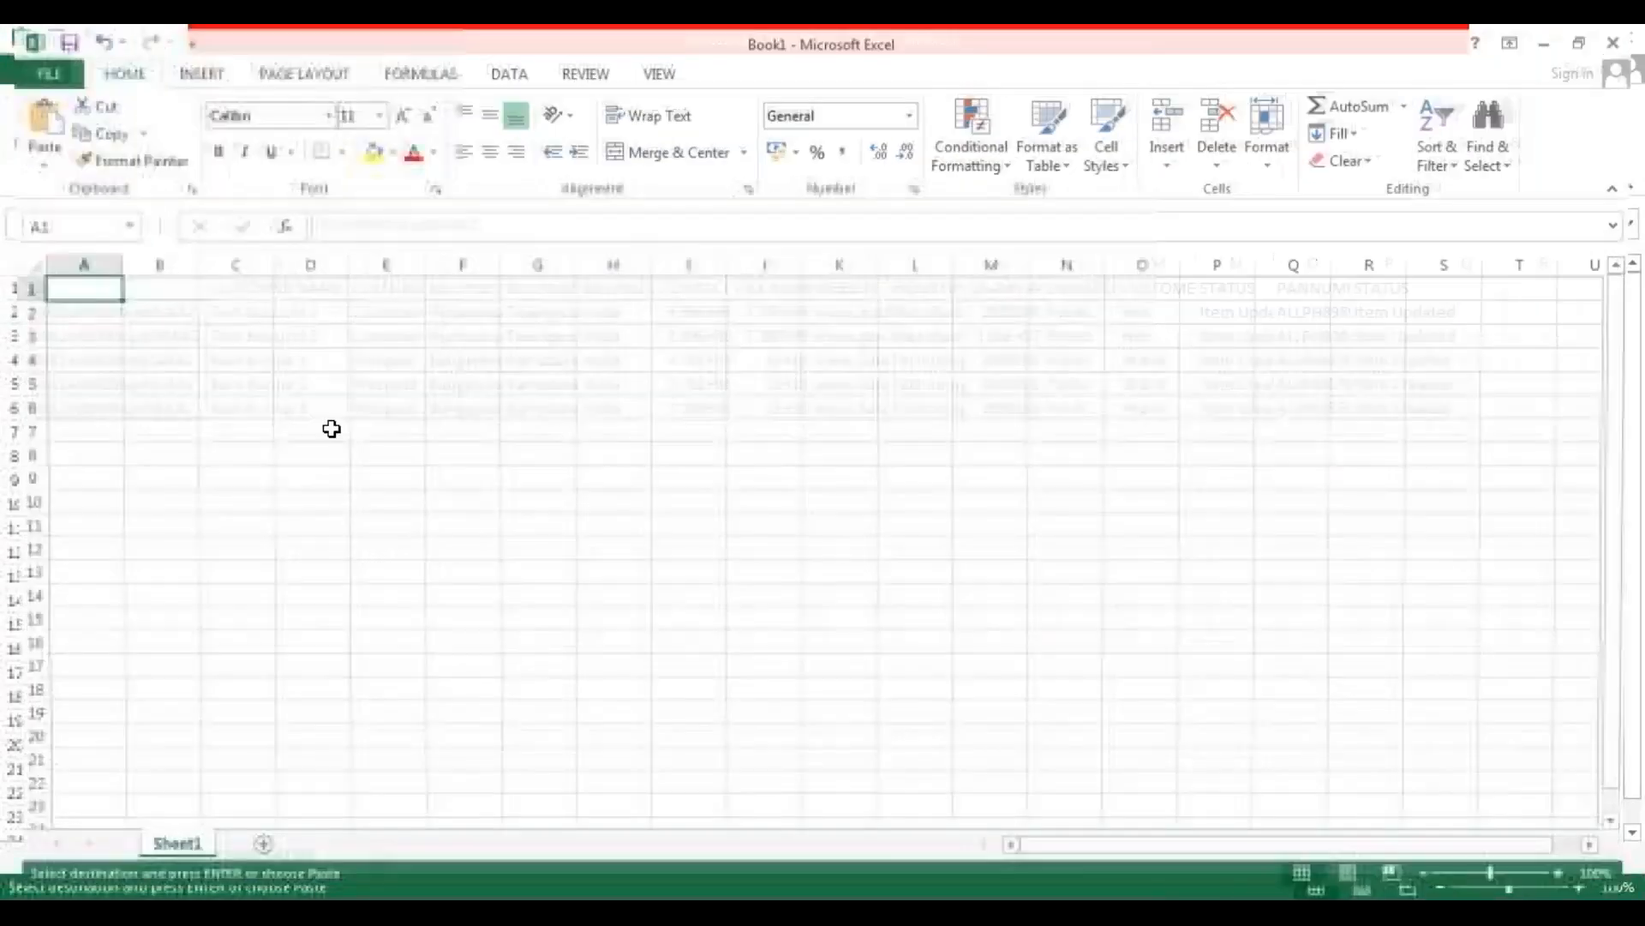
{"action": "type", "text": "ID"}
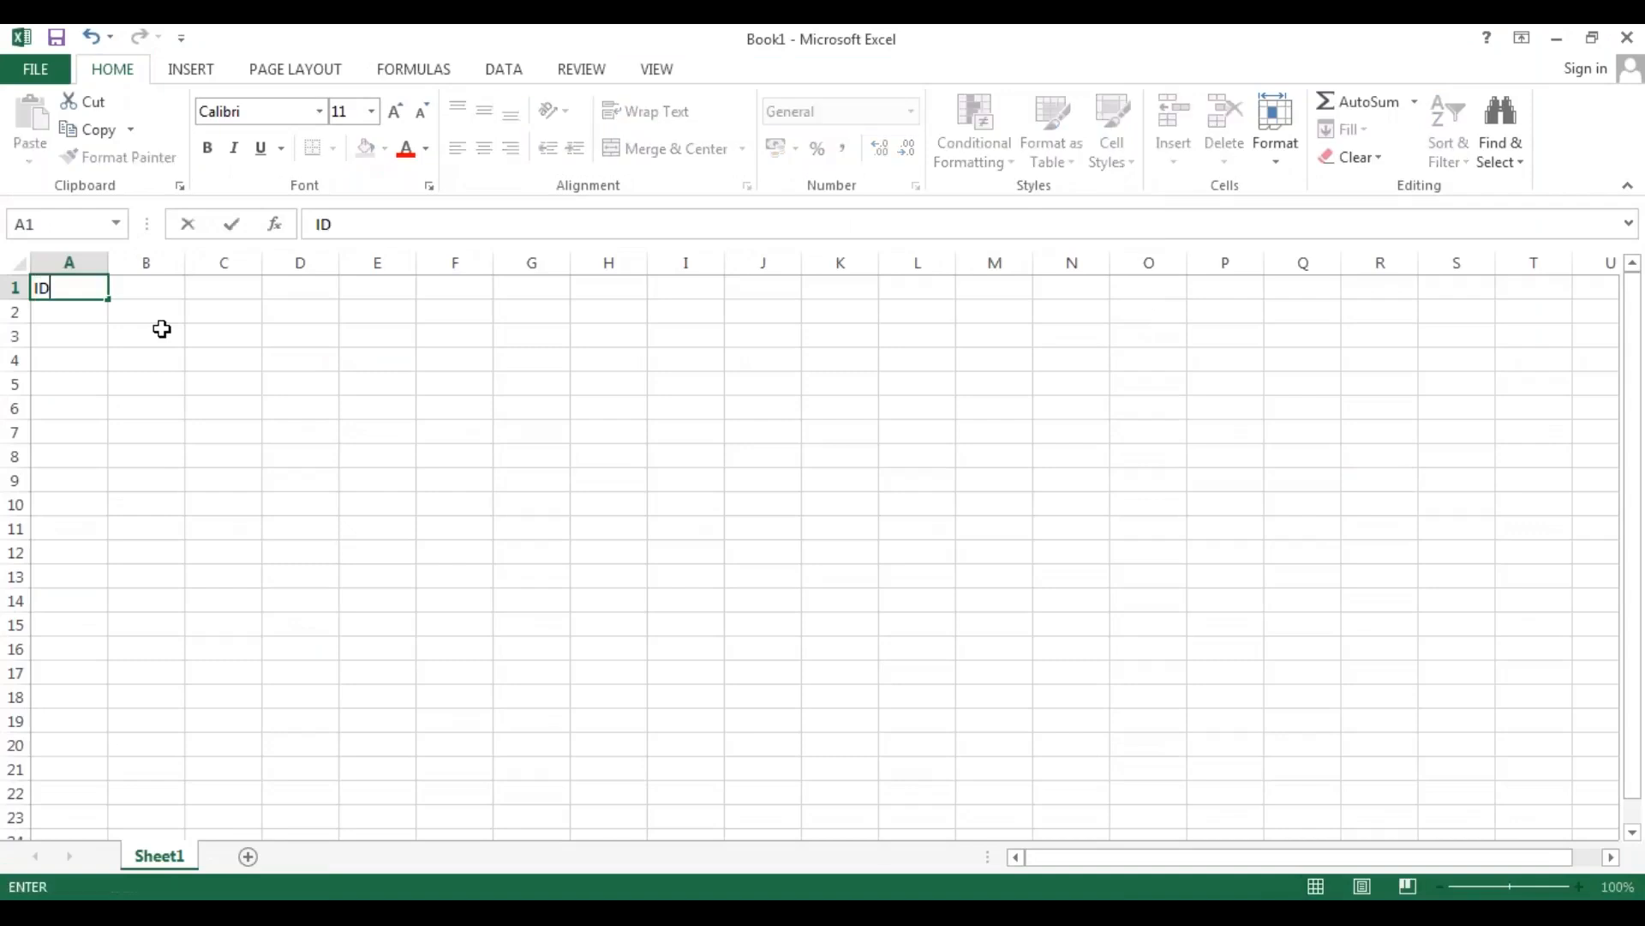
{"action": "key", "text": "Return"}
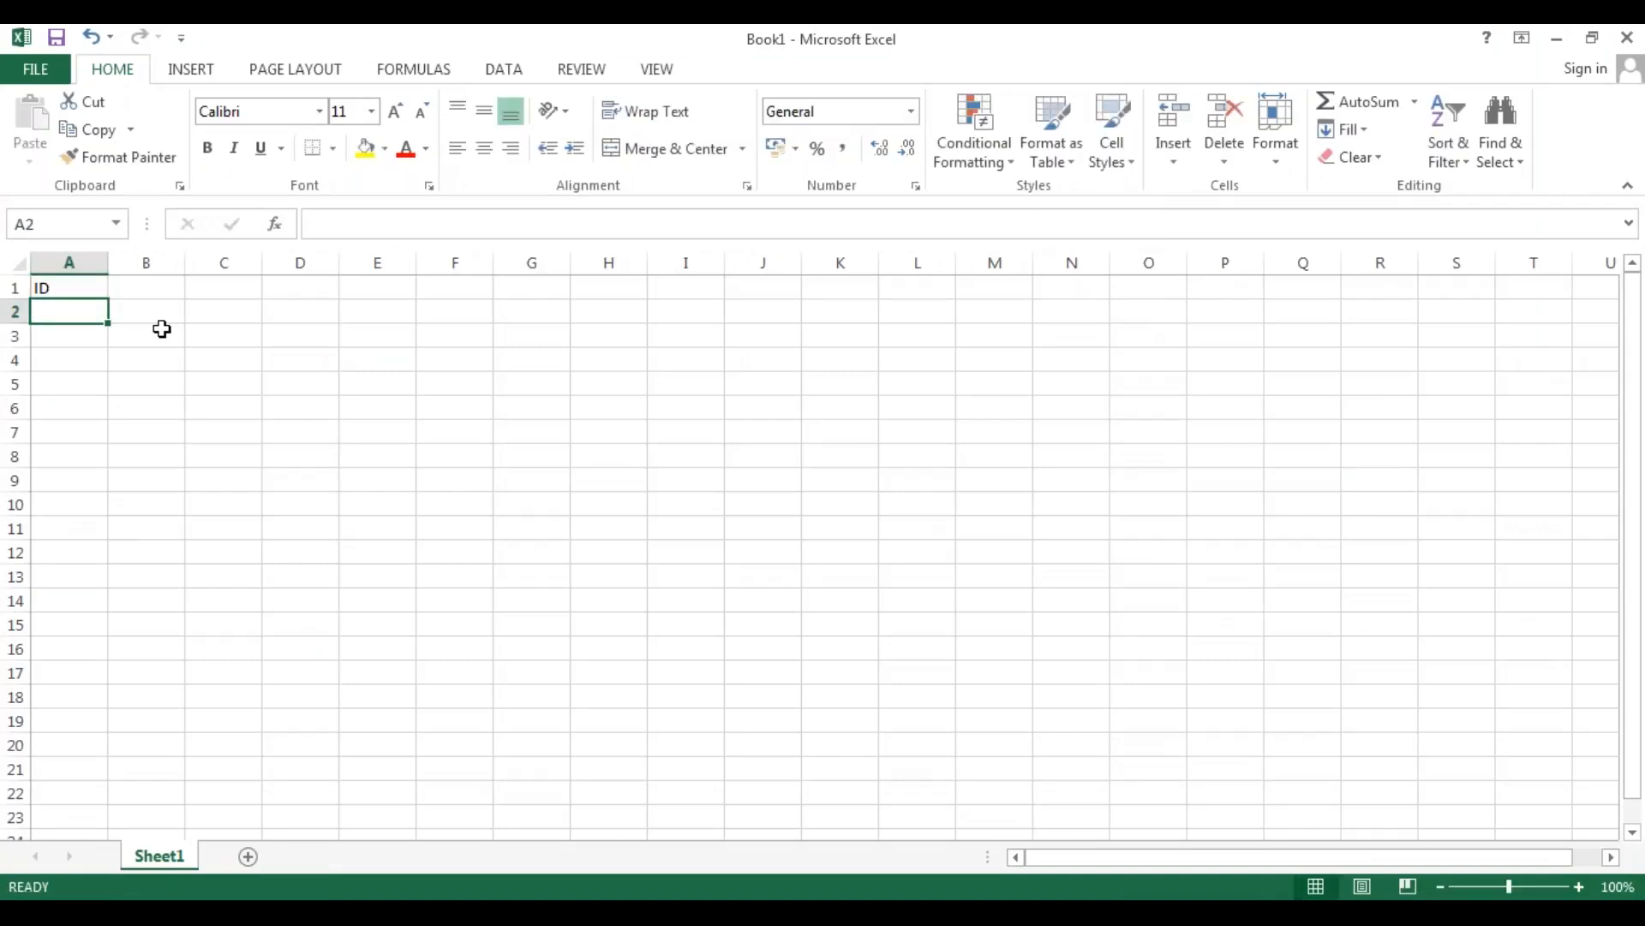
{"action": "left_click", "coordinate": [701, 913]}
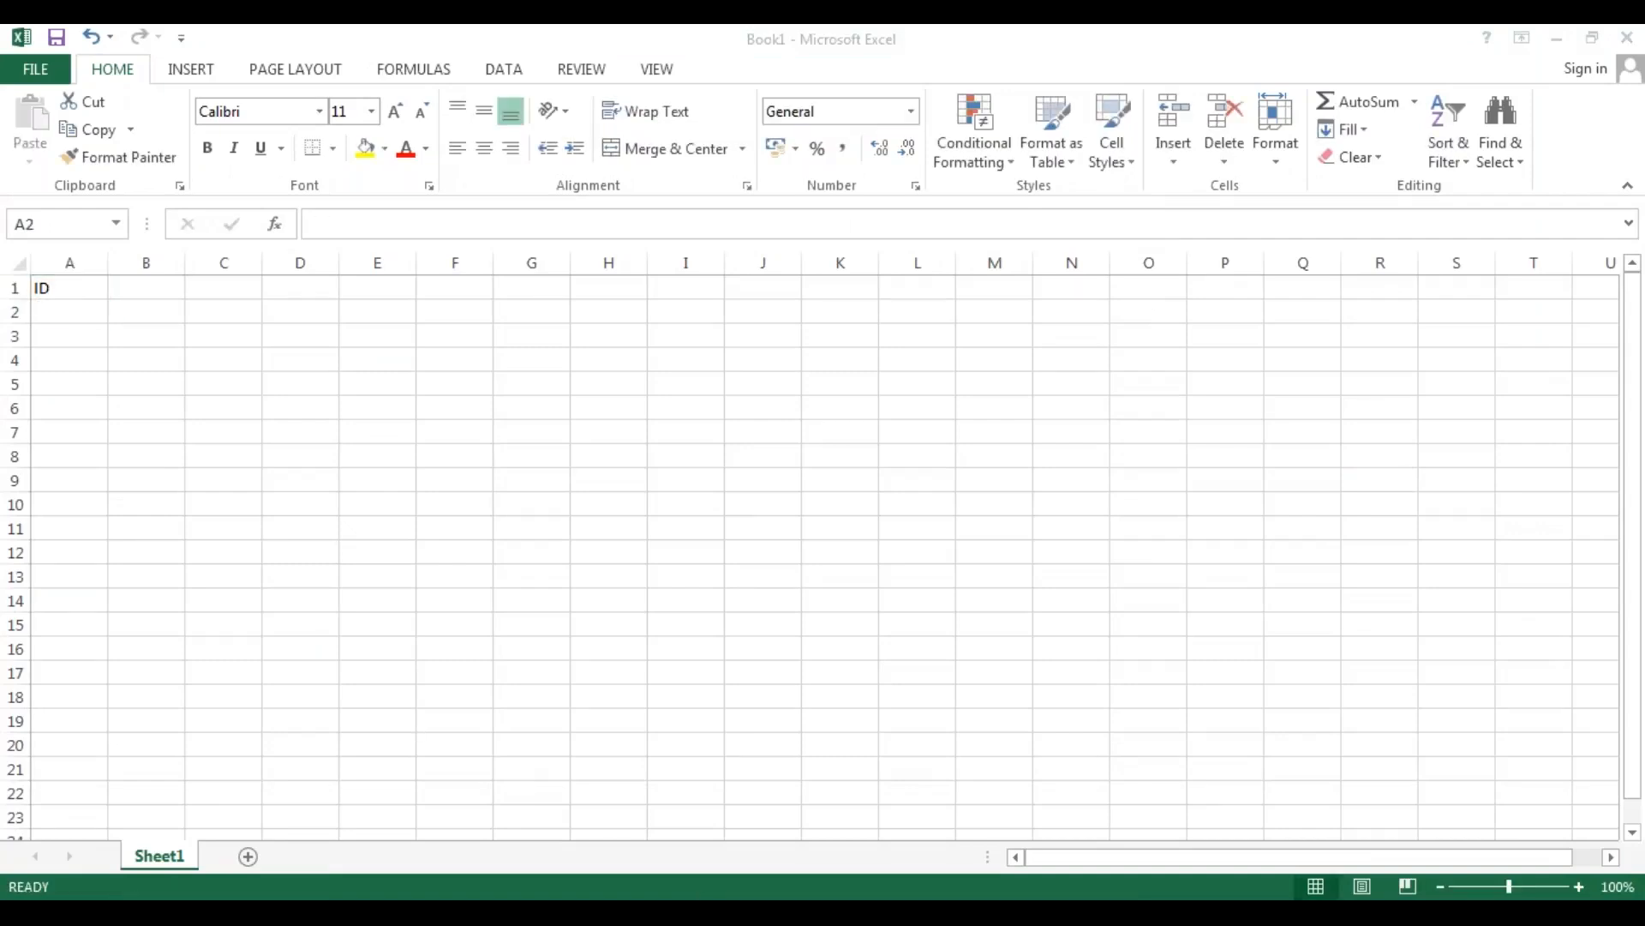
{"action": "left_click", "coordinate": [703, 742]}
{"action": "left_click", "coordinate": [144, 317]}
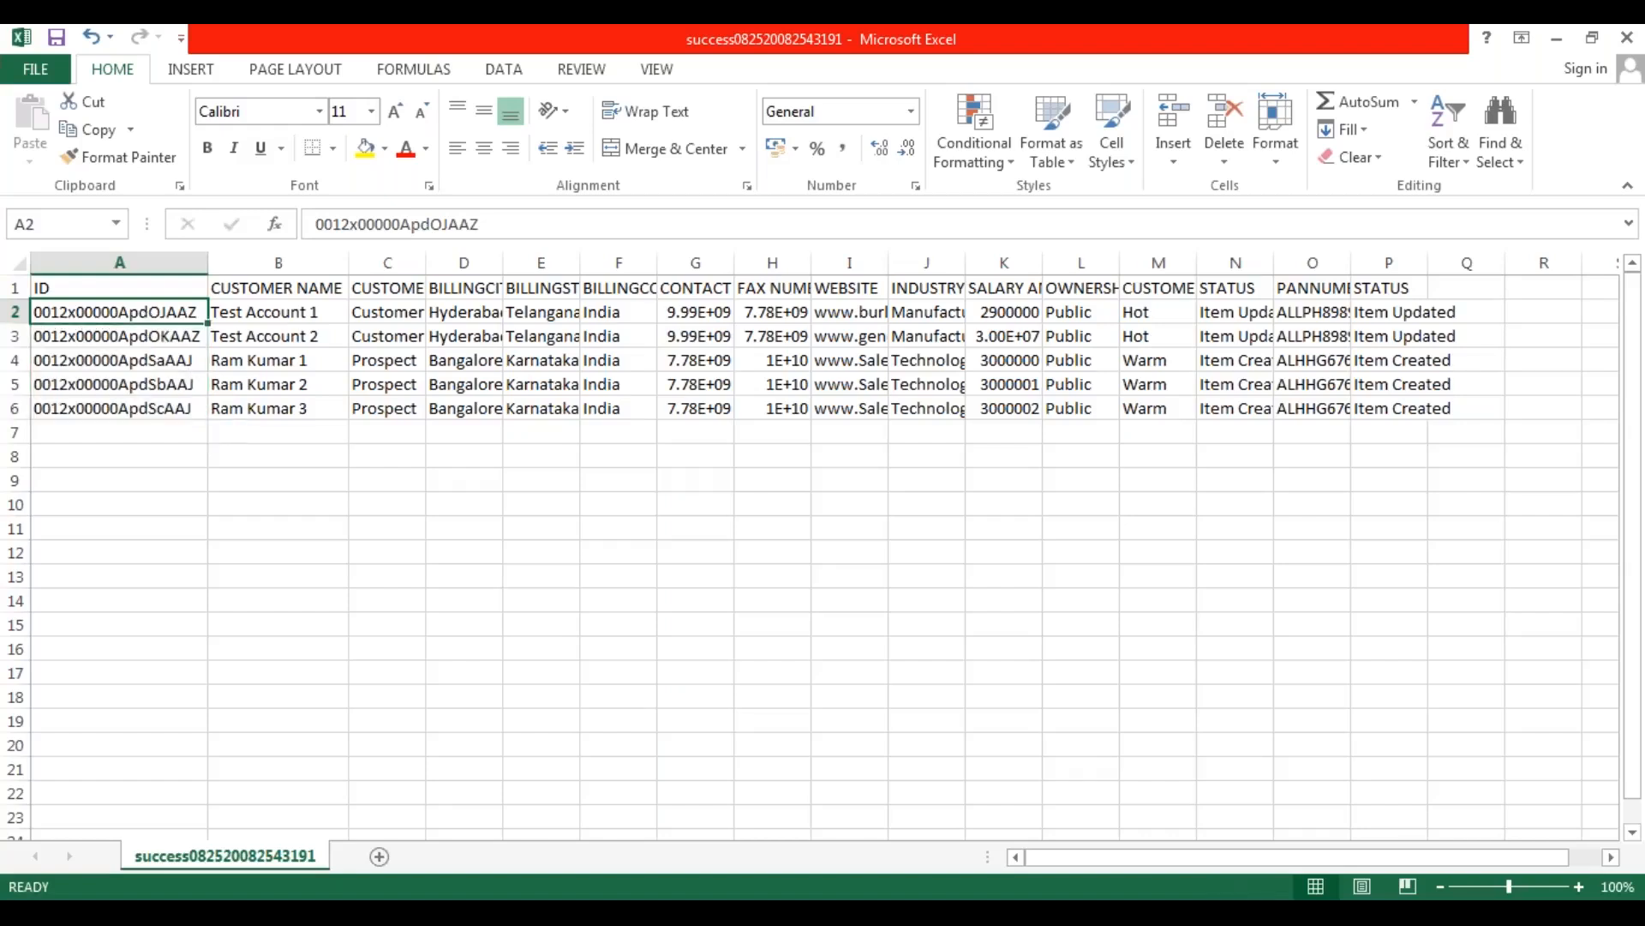
{"action": "left_click", "coordinate": [141, 384]}
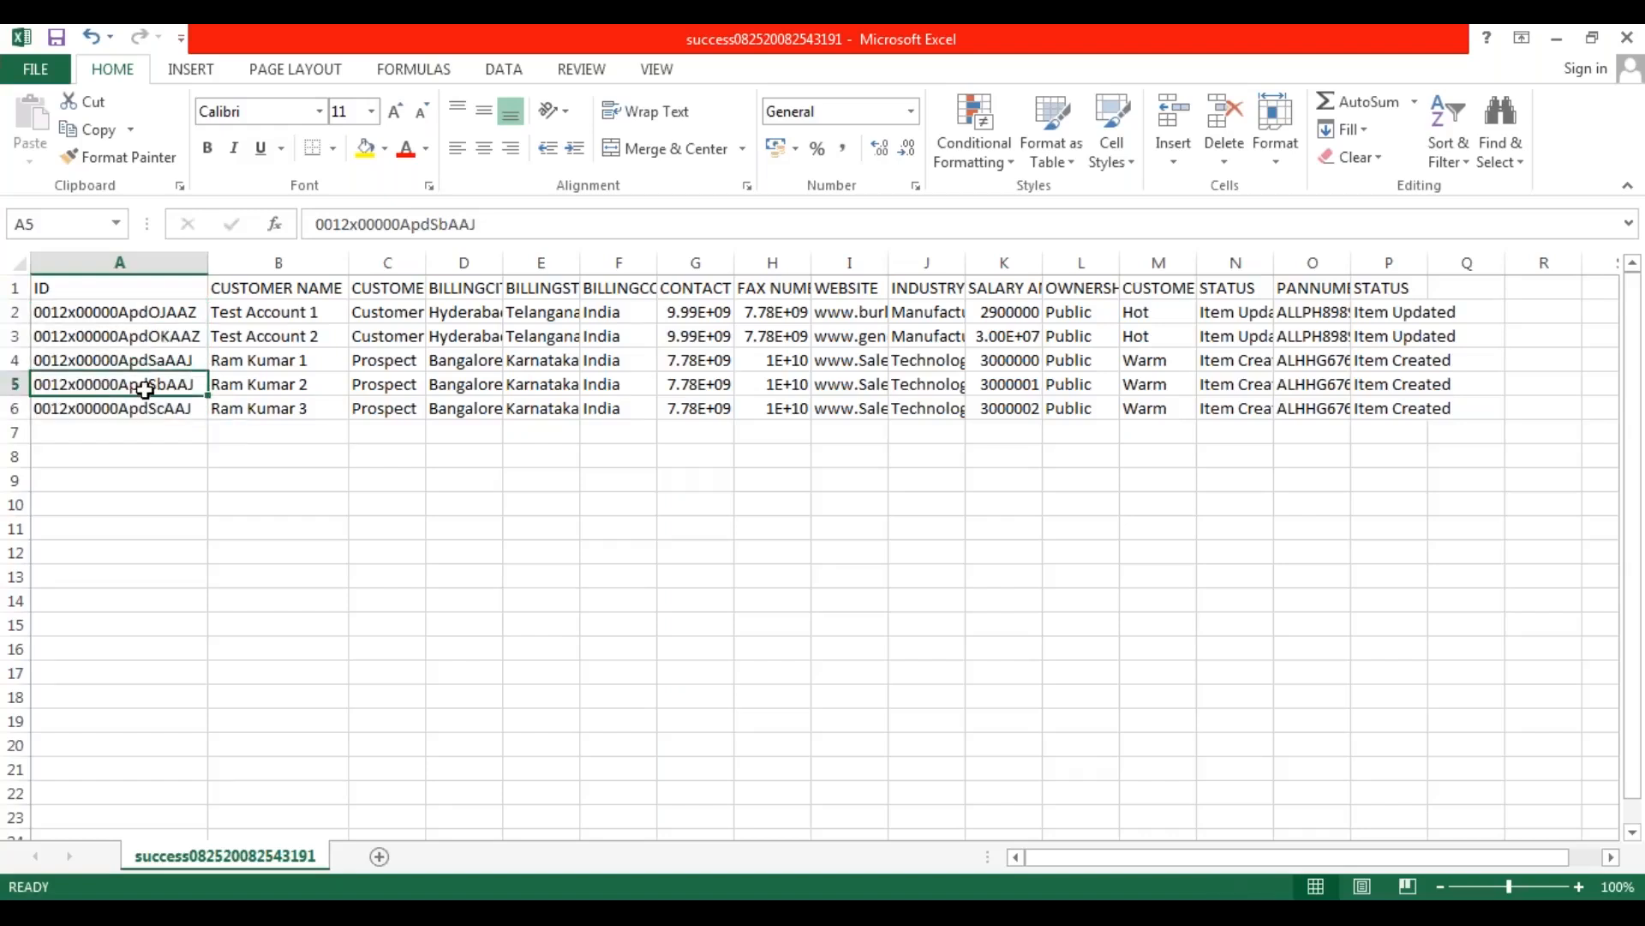
{"action": "left_click", "coordinate": [157, 314]}
{"action": "left_click_drag", "start_coordinate": [160, 314], "coordinate": [160, 403]}
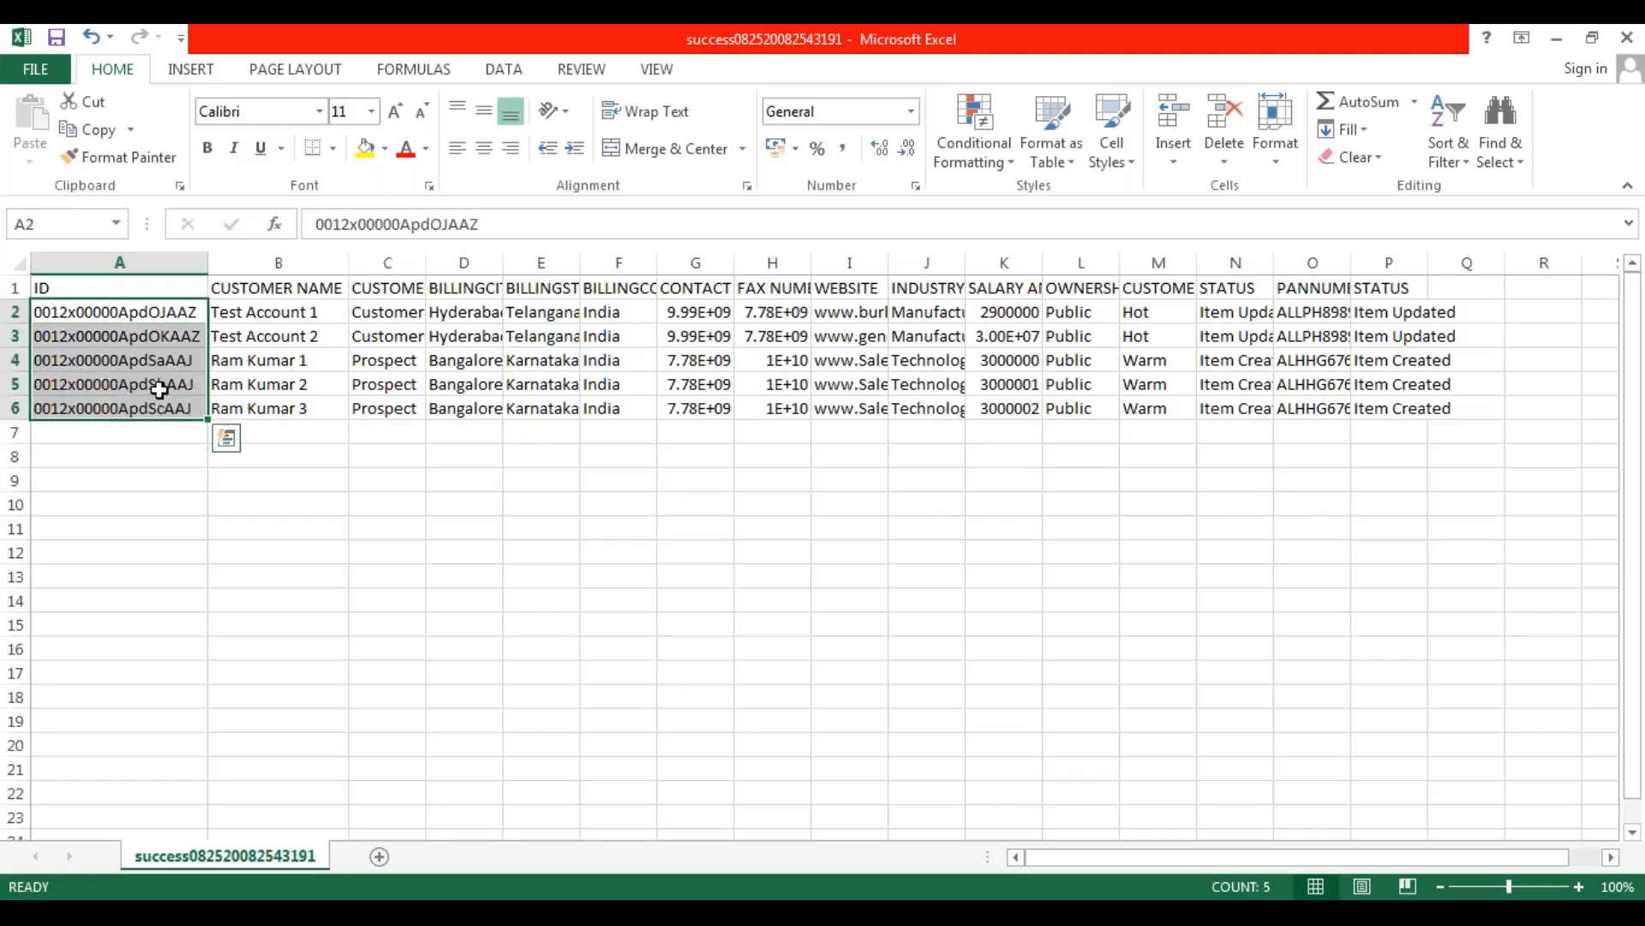
{"action": "right_click", "coordinate": [162, 393]}
{"action": "left_click", "coordinate": [214, 435]}
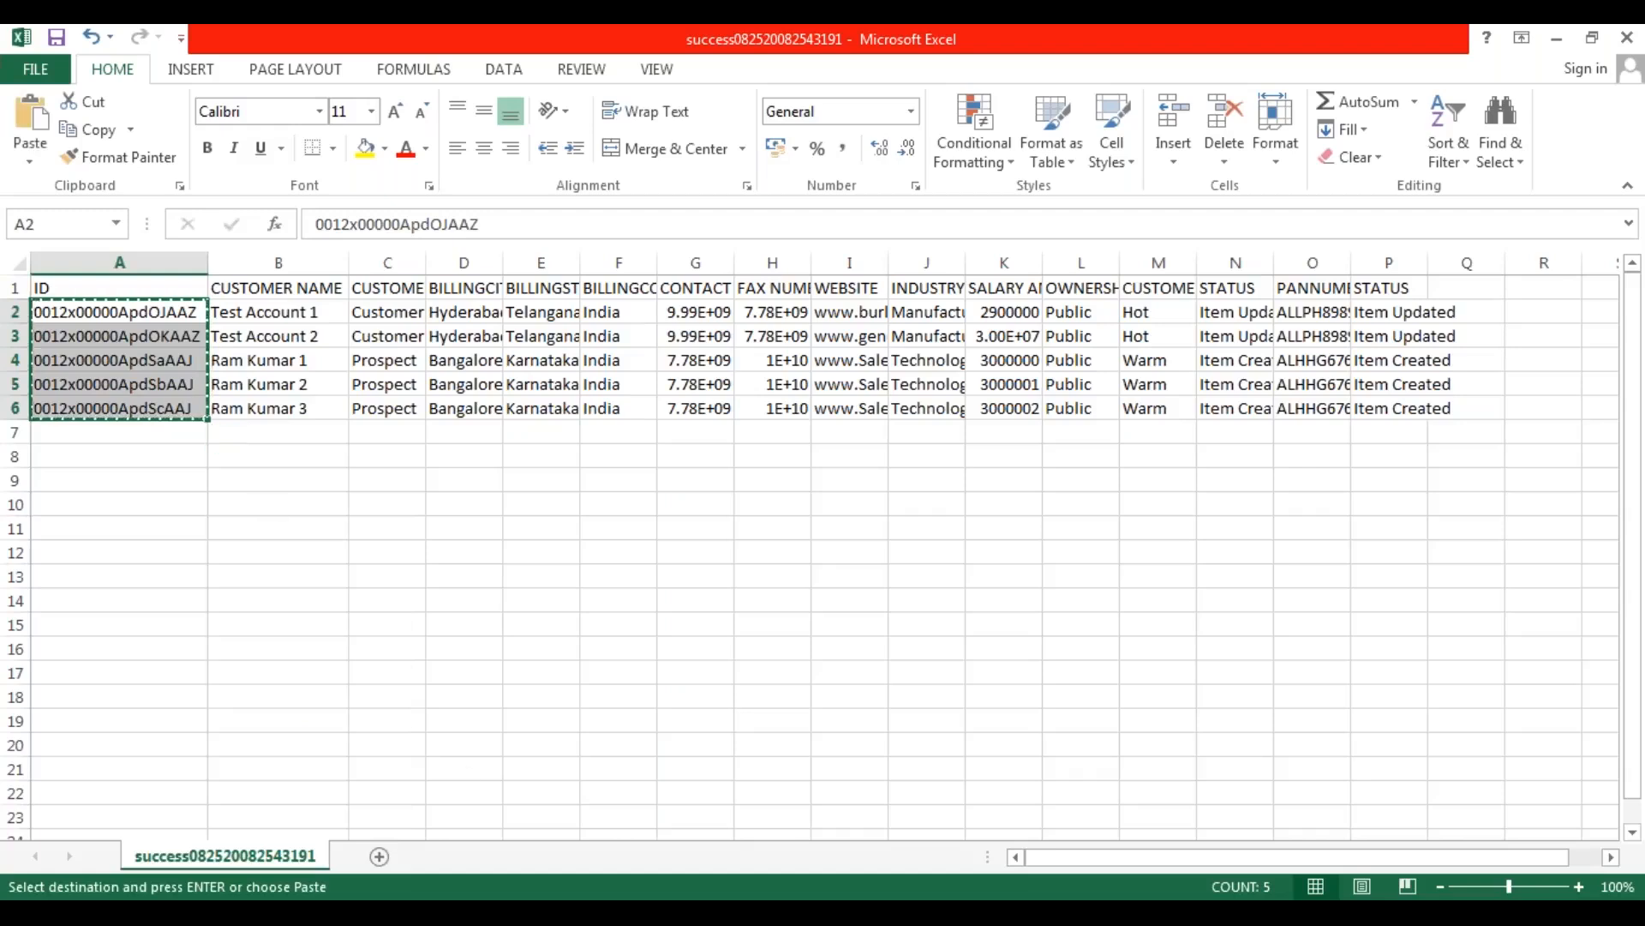
Paste the copied record IDs under the ID header in Book1 from cell A2 and fit column A to its contents.
{"action": "left_click", "coordinate": [875, 760]}
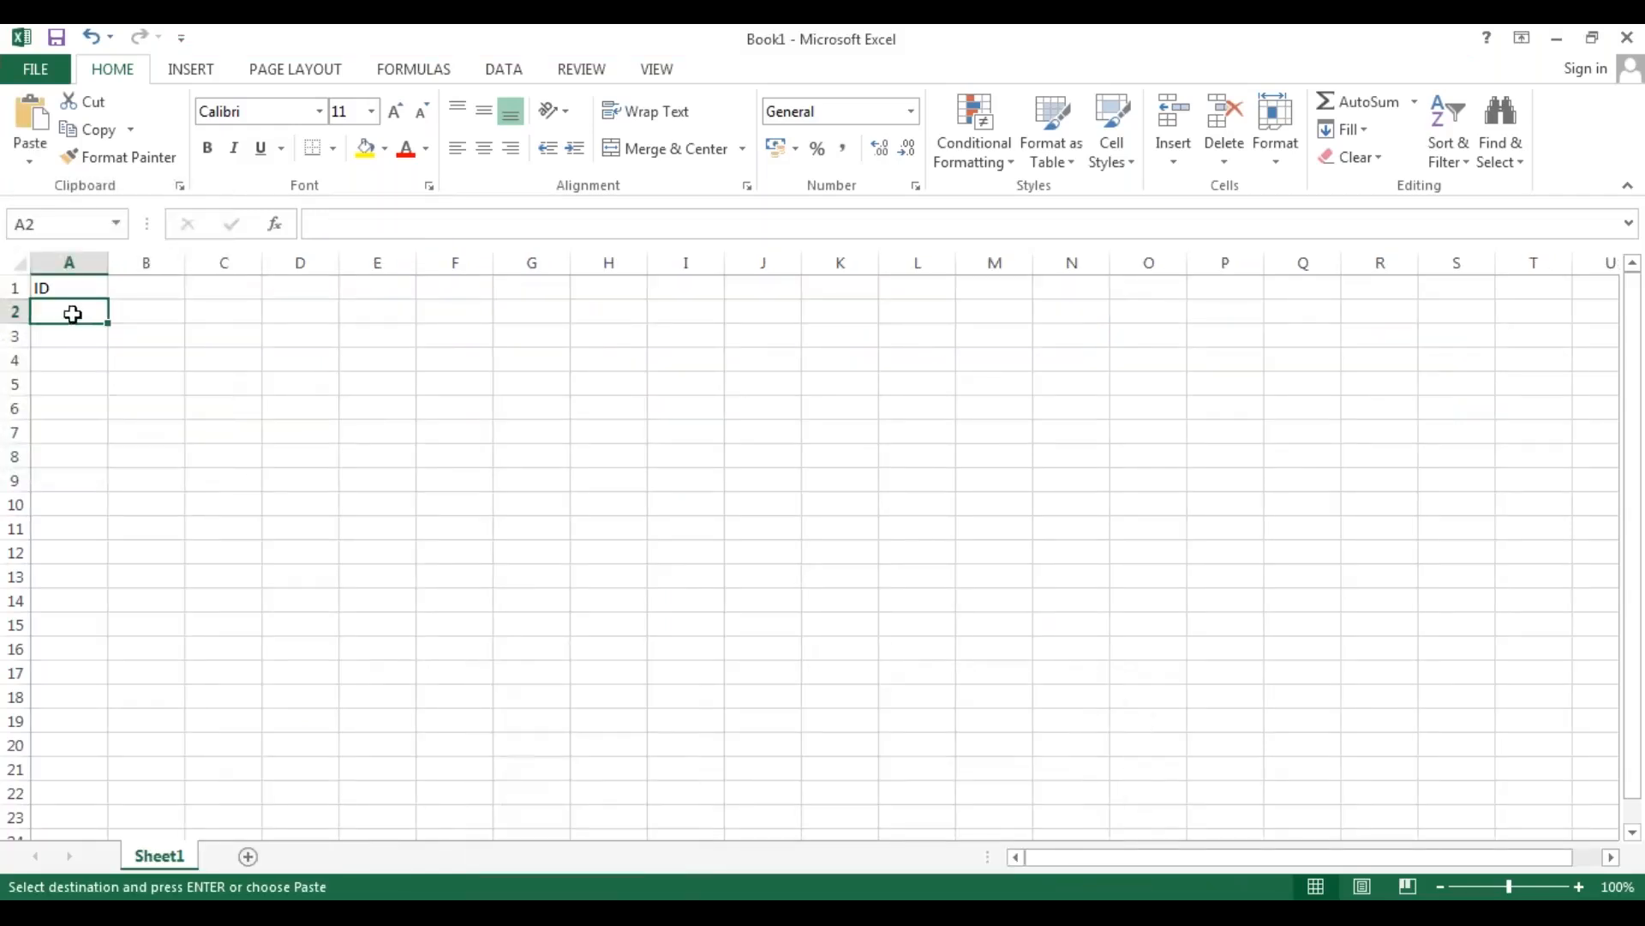
{"action": "right_click", "coordinate": [69, 308]}
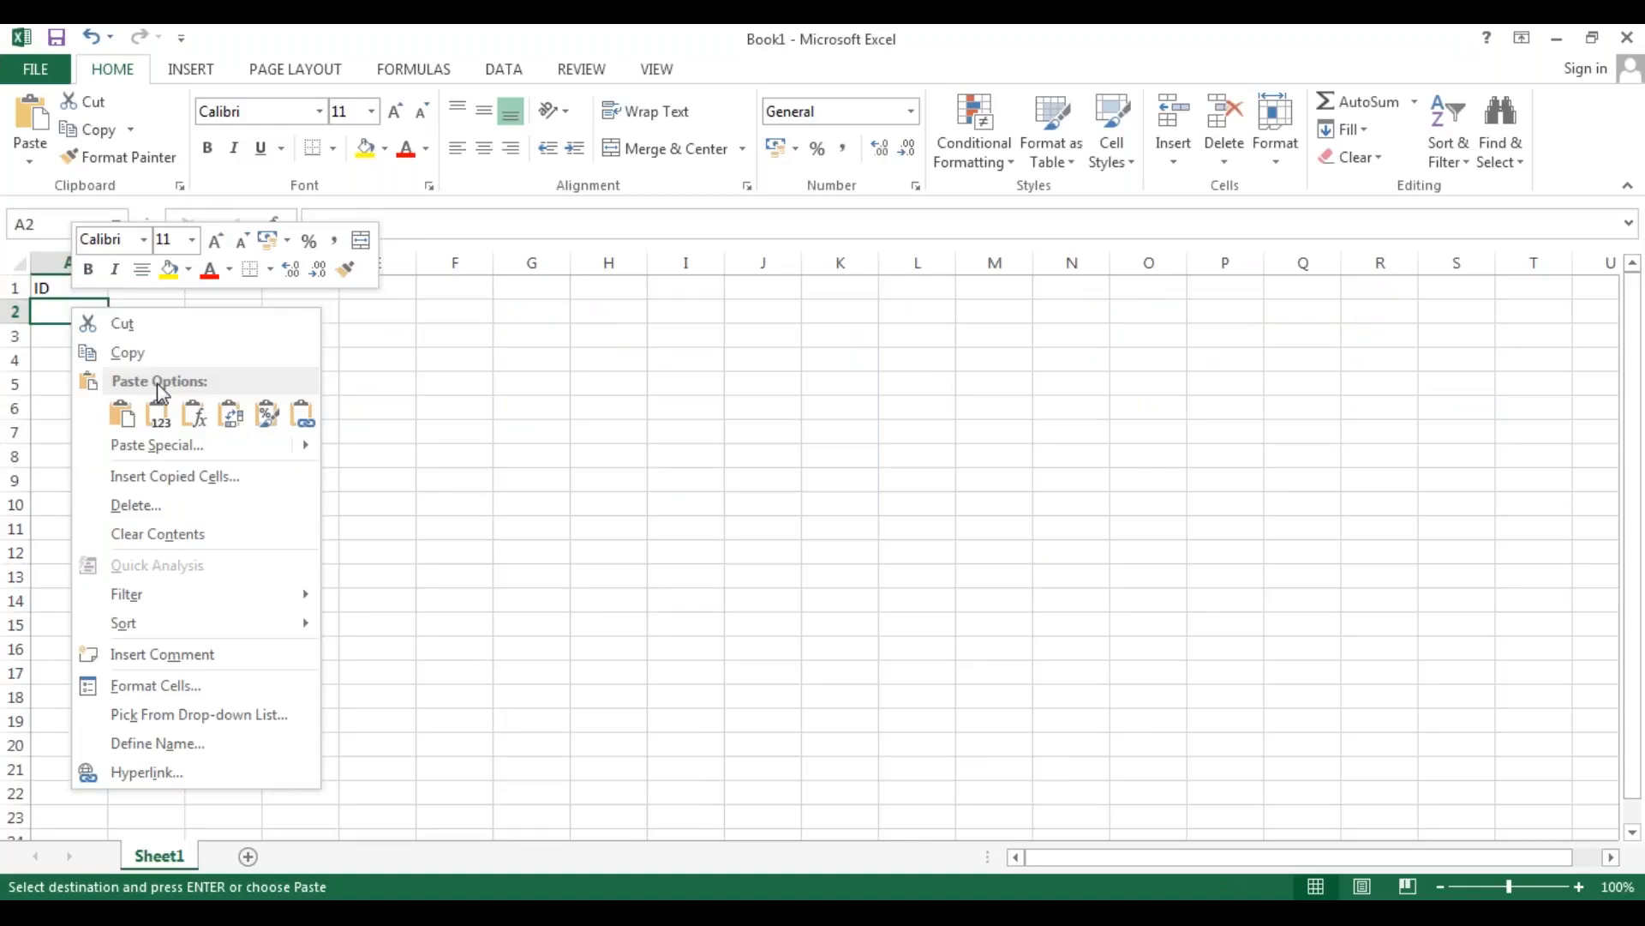
{"action": "left_click", "coordinate": [51, 313]}
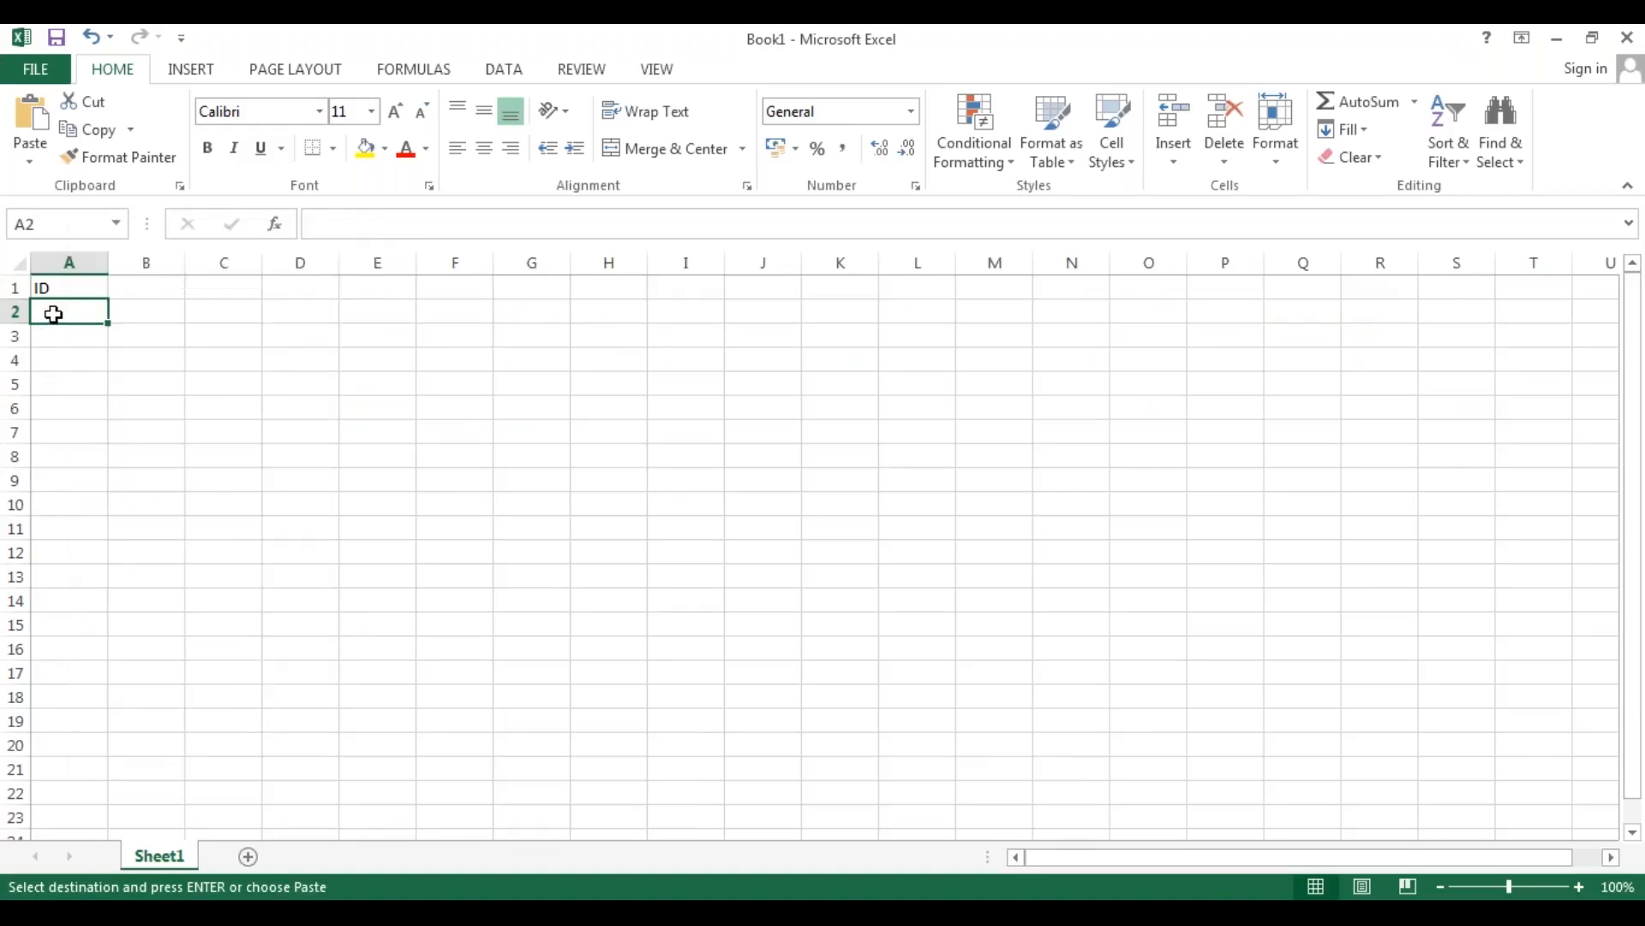
{"action": "key", "text": "ctrl+v"}
{"action": "left_click", "coordinate": [159, 574]}
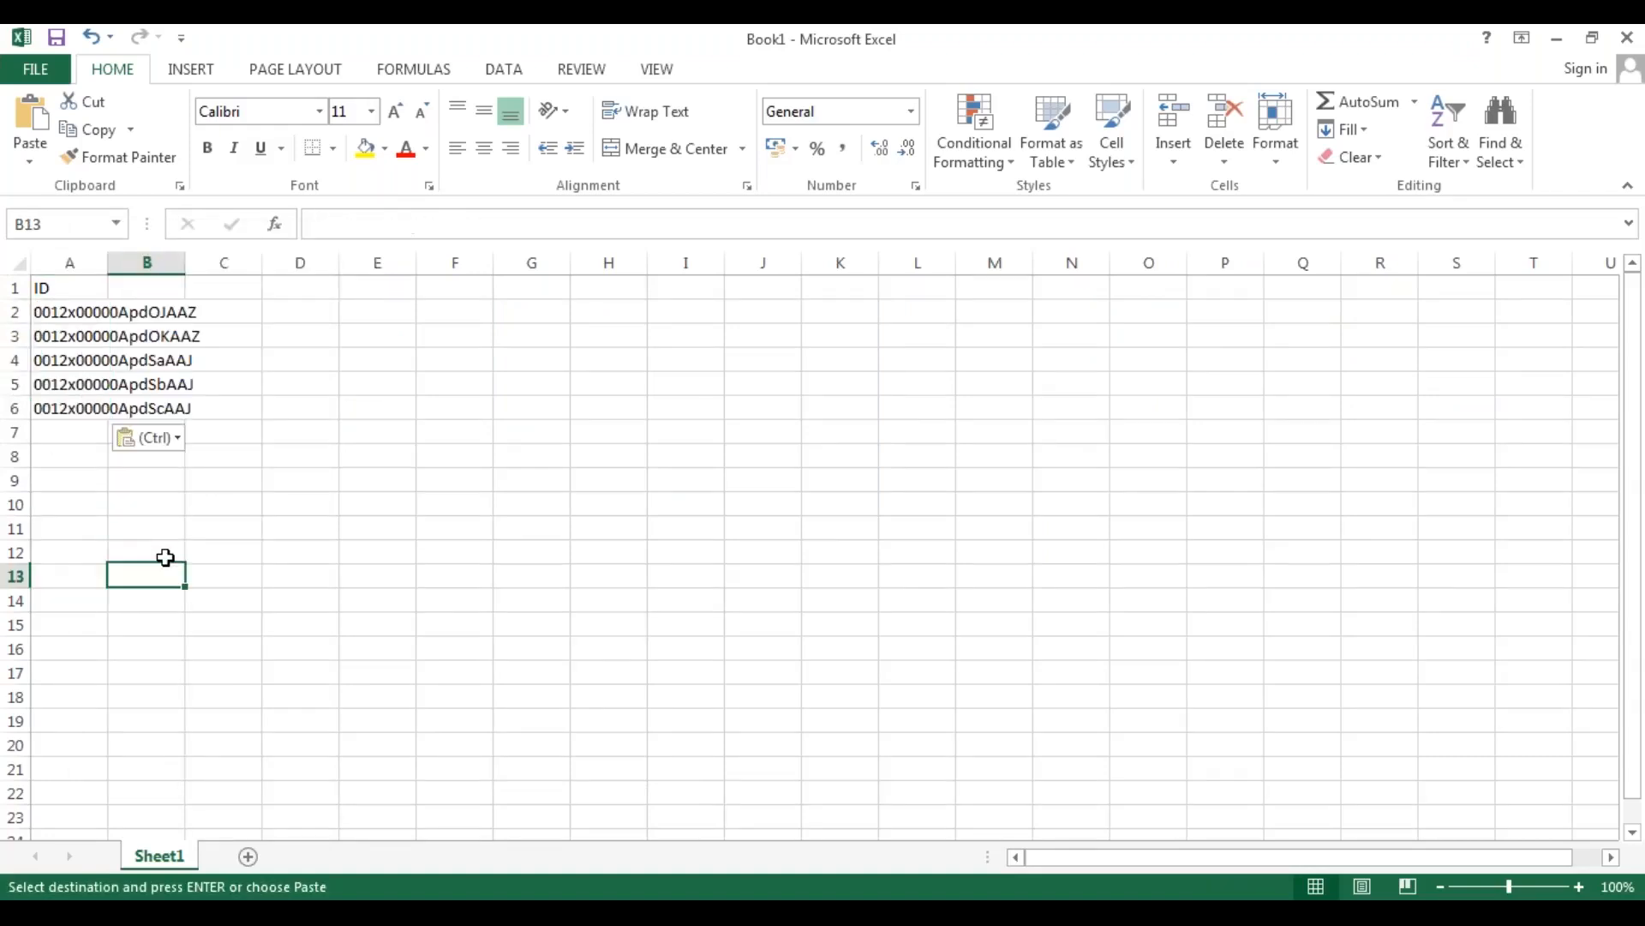
{"action": "double_click", "coordinate": [108, 262]}
{"action": "left_click", "coordinate": [188, 511]}
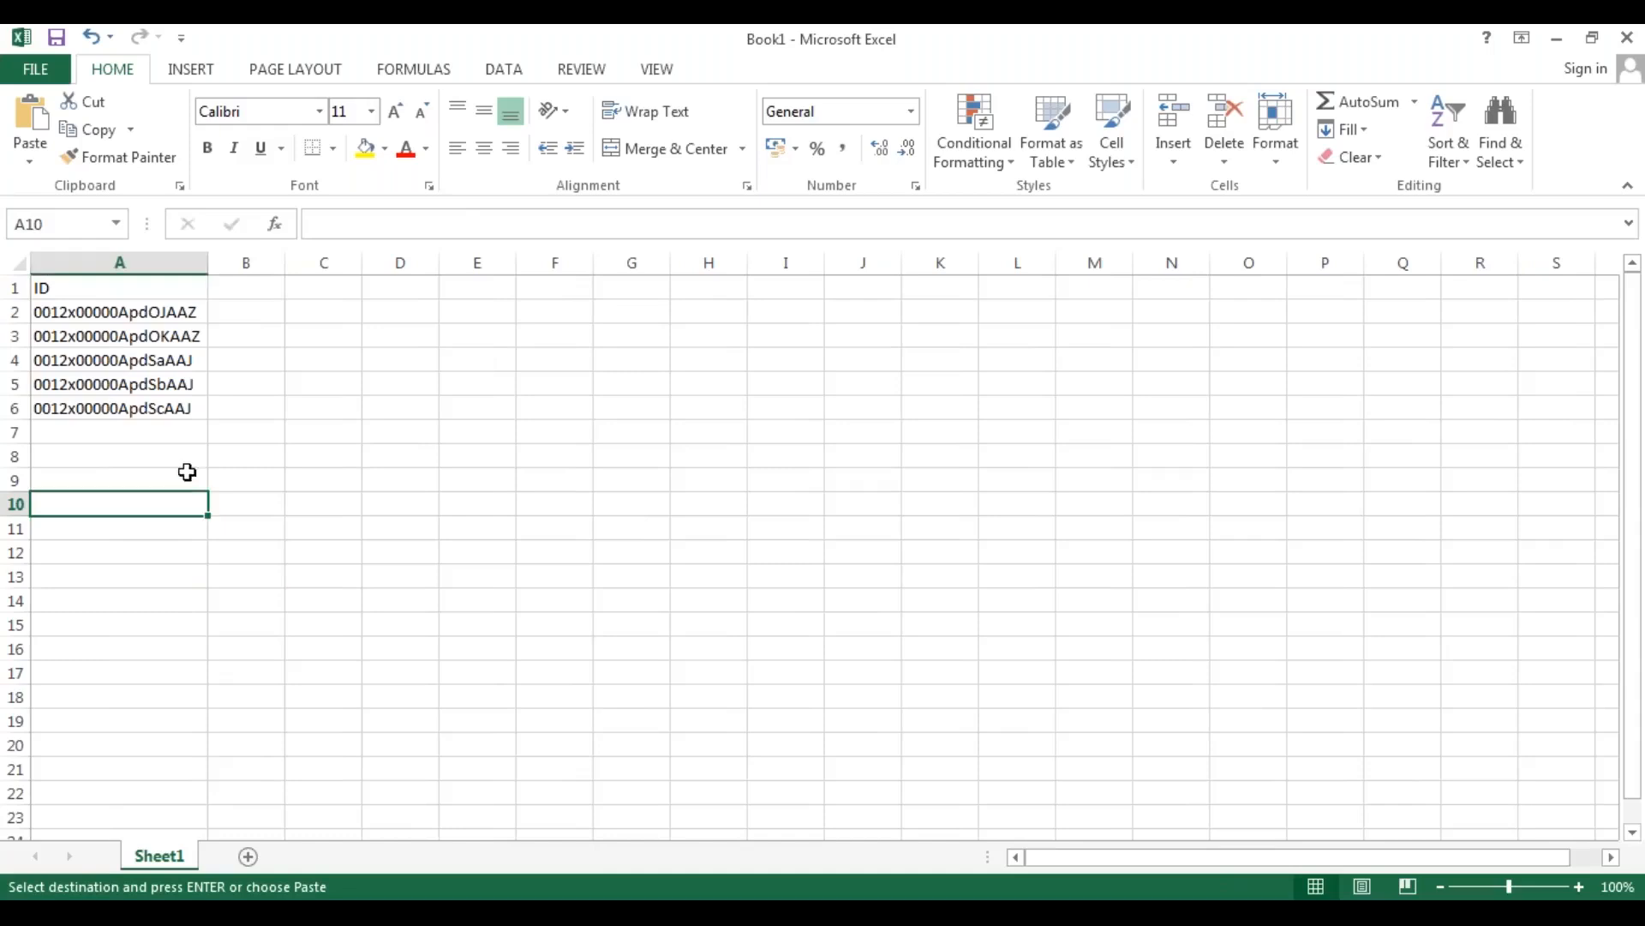
{"action": "left_click_drag", "start_coordinate": [147, 316], "coordinate": [148, 410]}
{"action": "left_click", "coordinate": [303, 548]}
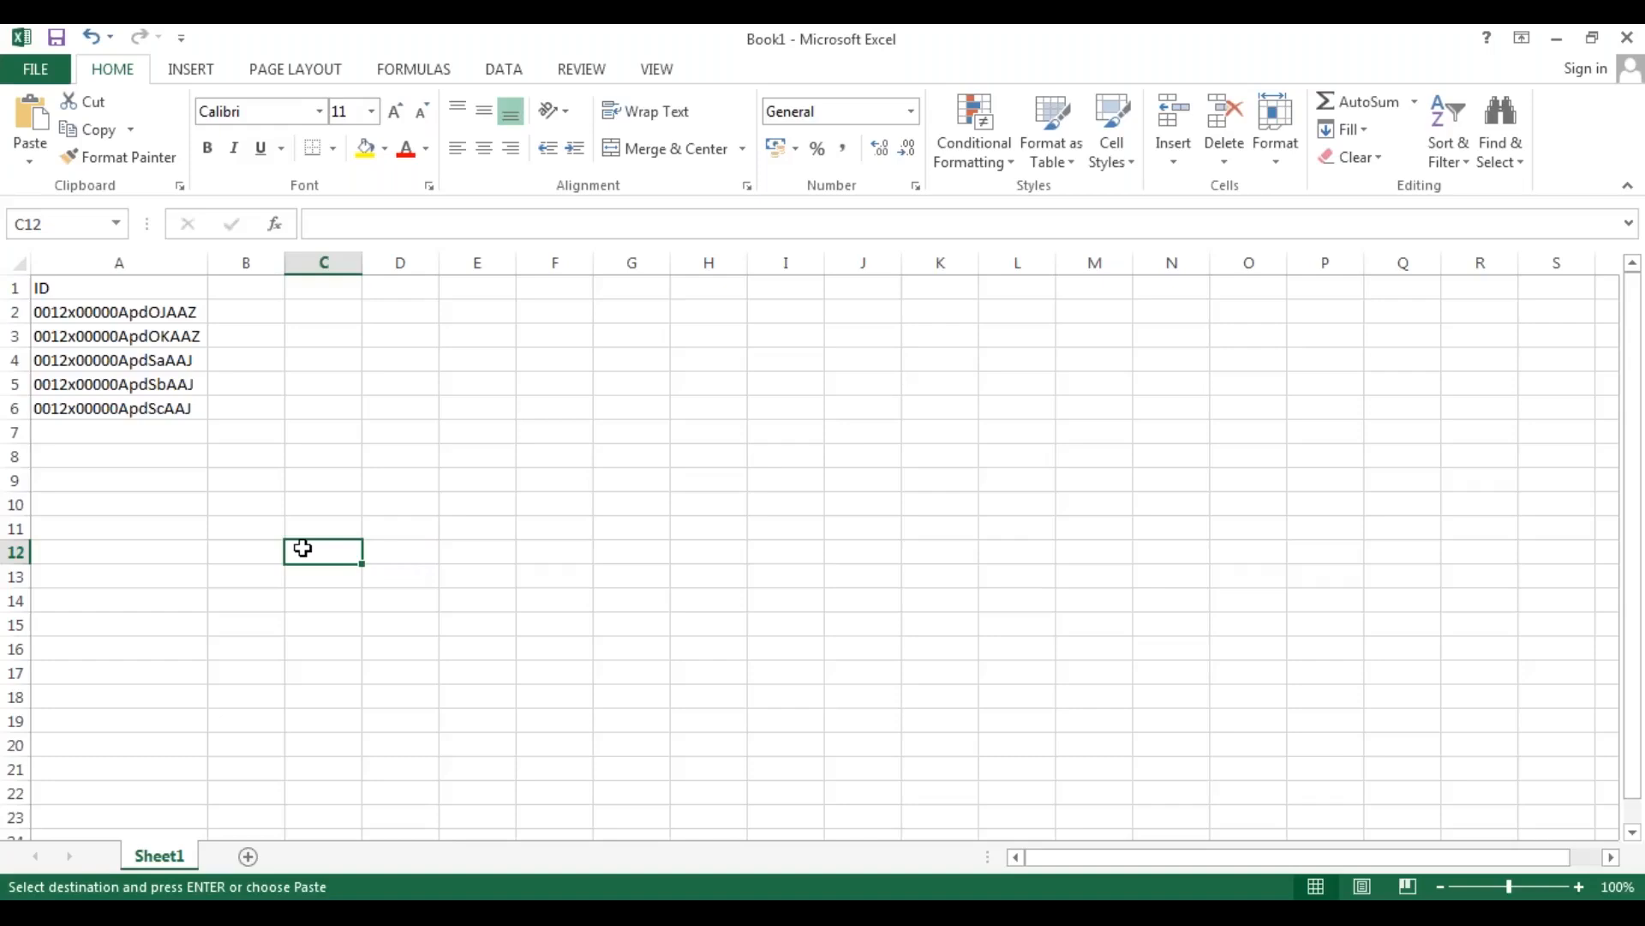
{"action": "left_click", "coordinate": [138, 448]}
{"action": "left_click", "coordinate": [116, 429]}
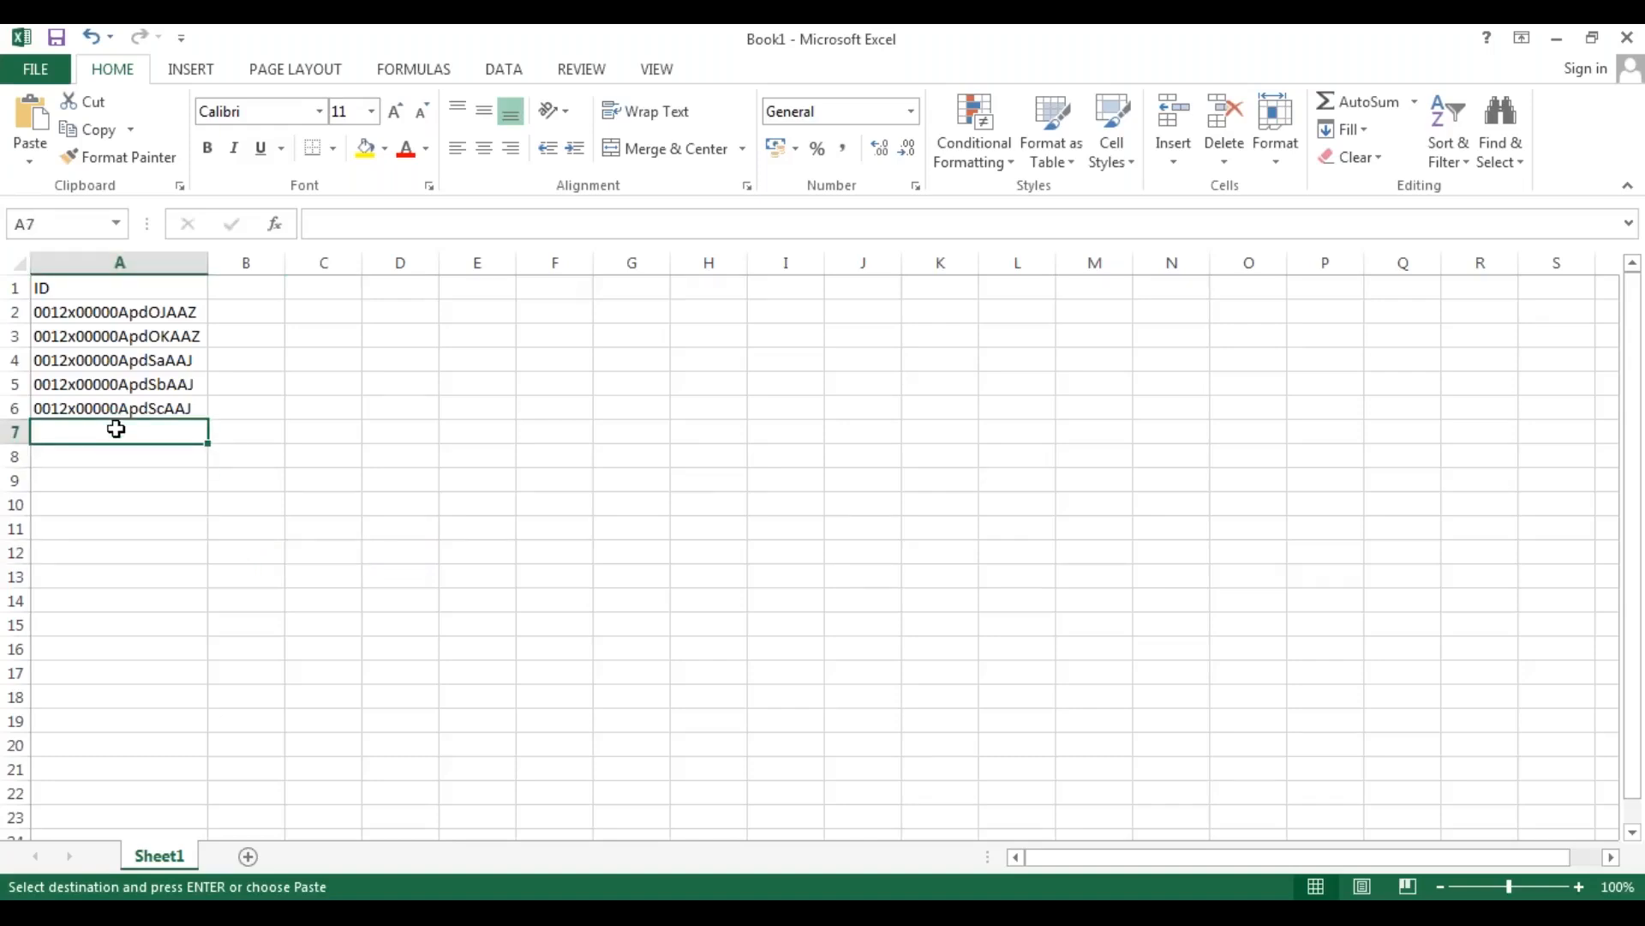
Save Book1 in the DATALOADER EXTRACTIONS folder as "Accounts_Delete.csv" in CSV (Comma delimited) format, keeping that format.
{"action": "left_click", "coordinate": [43, 75]}
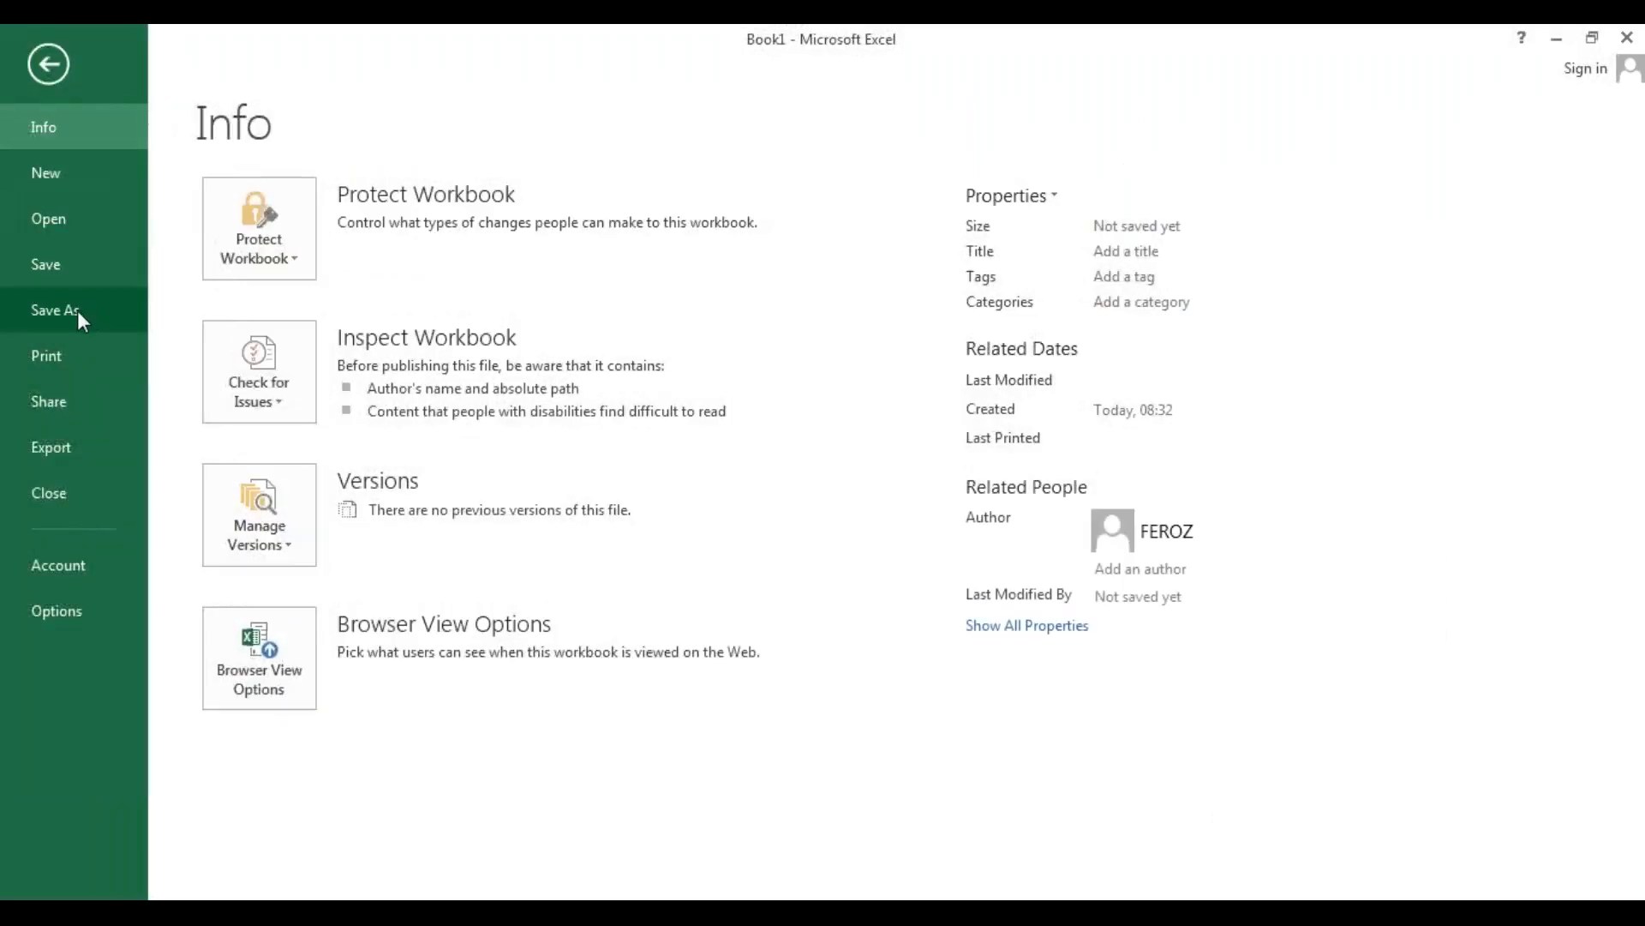
{"action": "left_click", "coordinate": [78, 310]}
{"action": "left_click", "coordinate": [840, 291]}
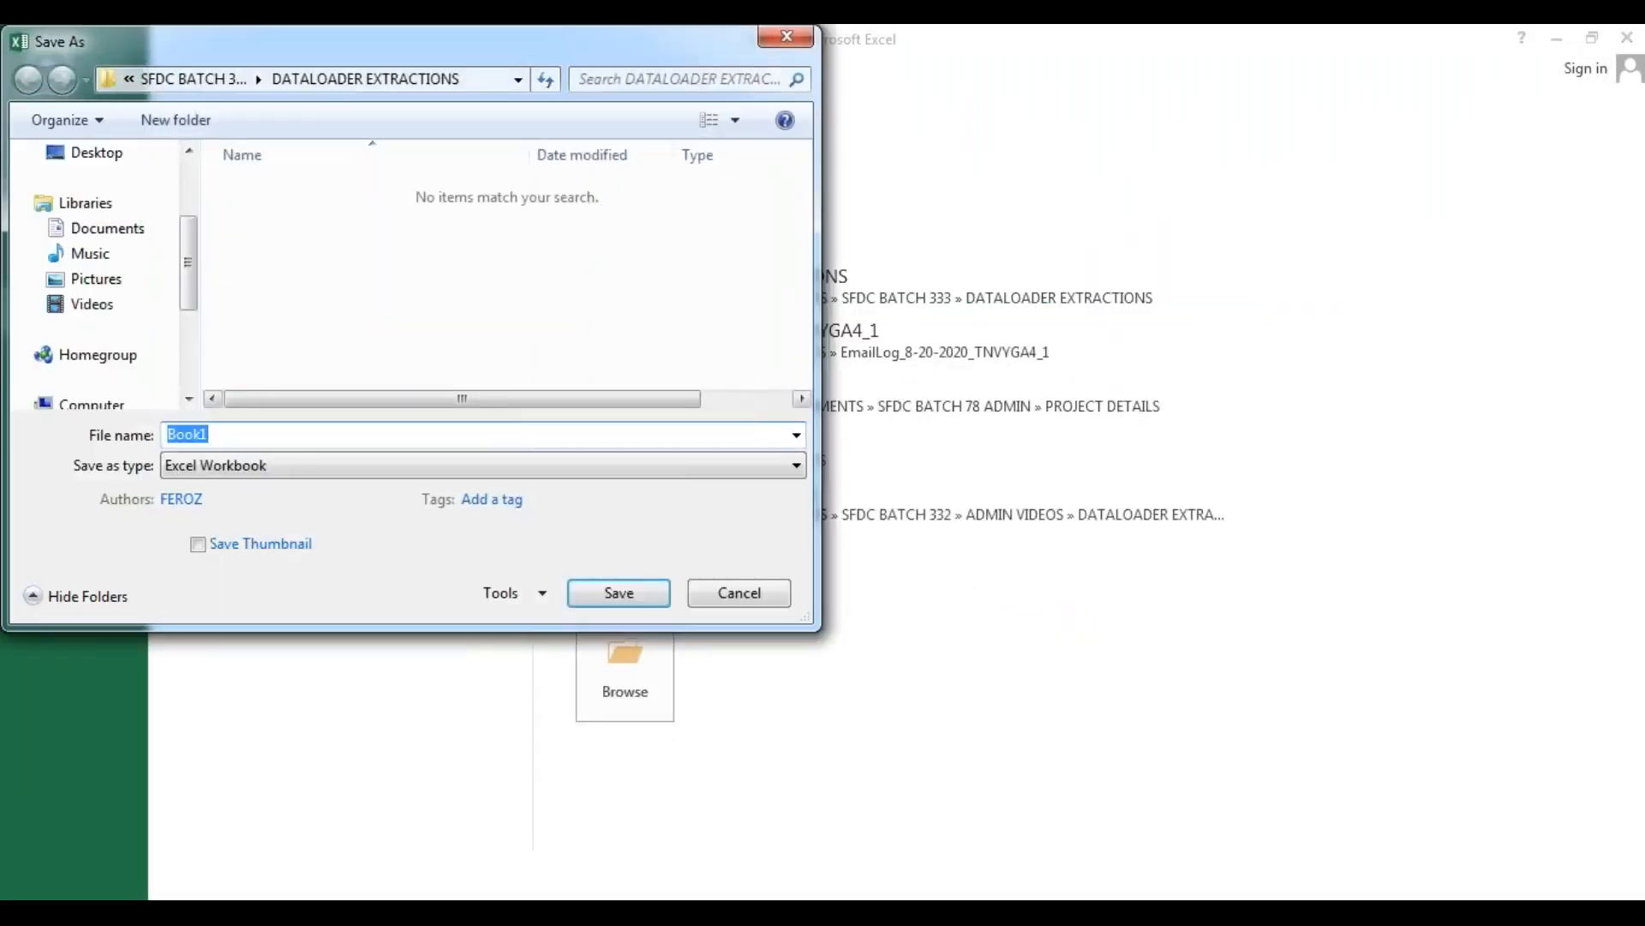
{"action": "left_click", "coordinate": [332, 465]}
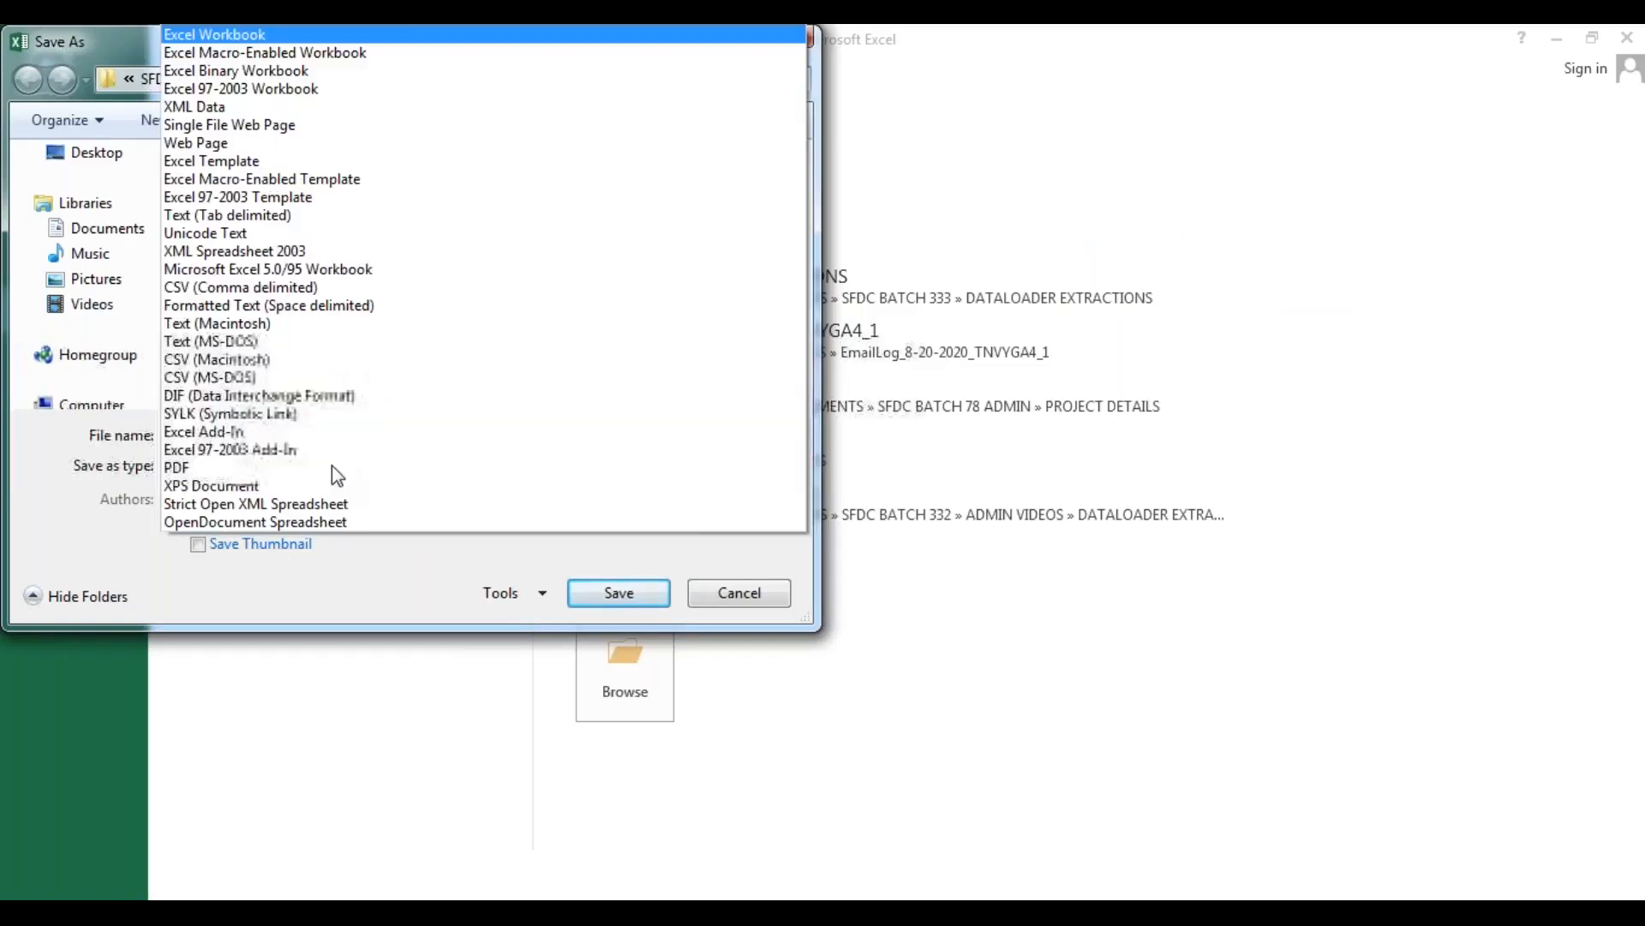
{"action": "left_click", "coordinate": [326, 288]}
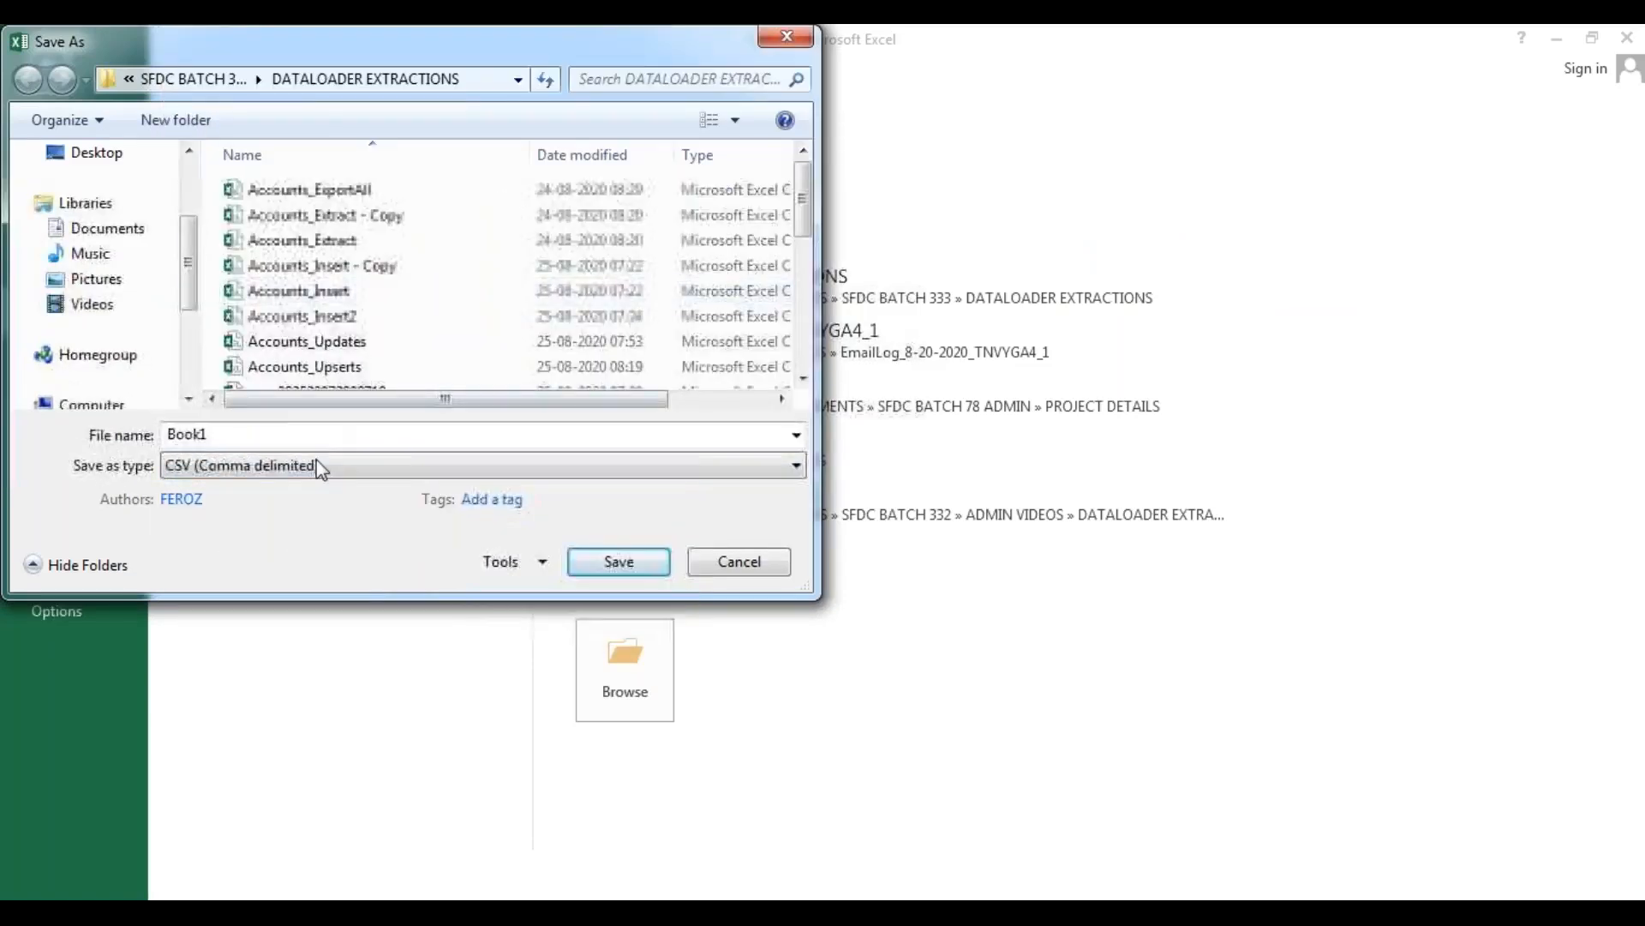
{"action": "double_click", "coordinate": [268, 433]}
{"action": "type", "text": "\""}
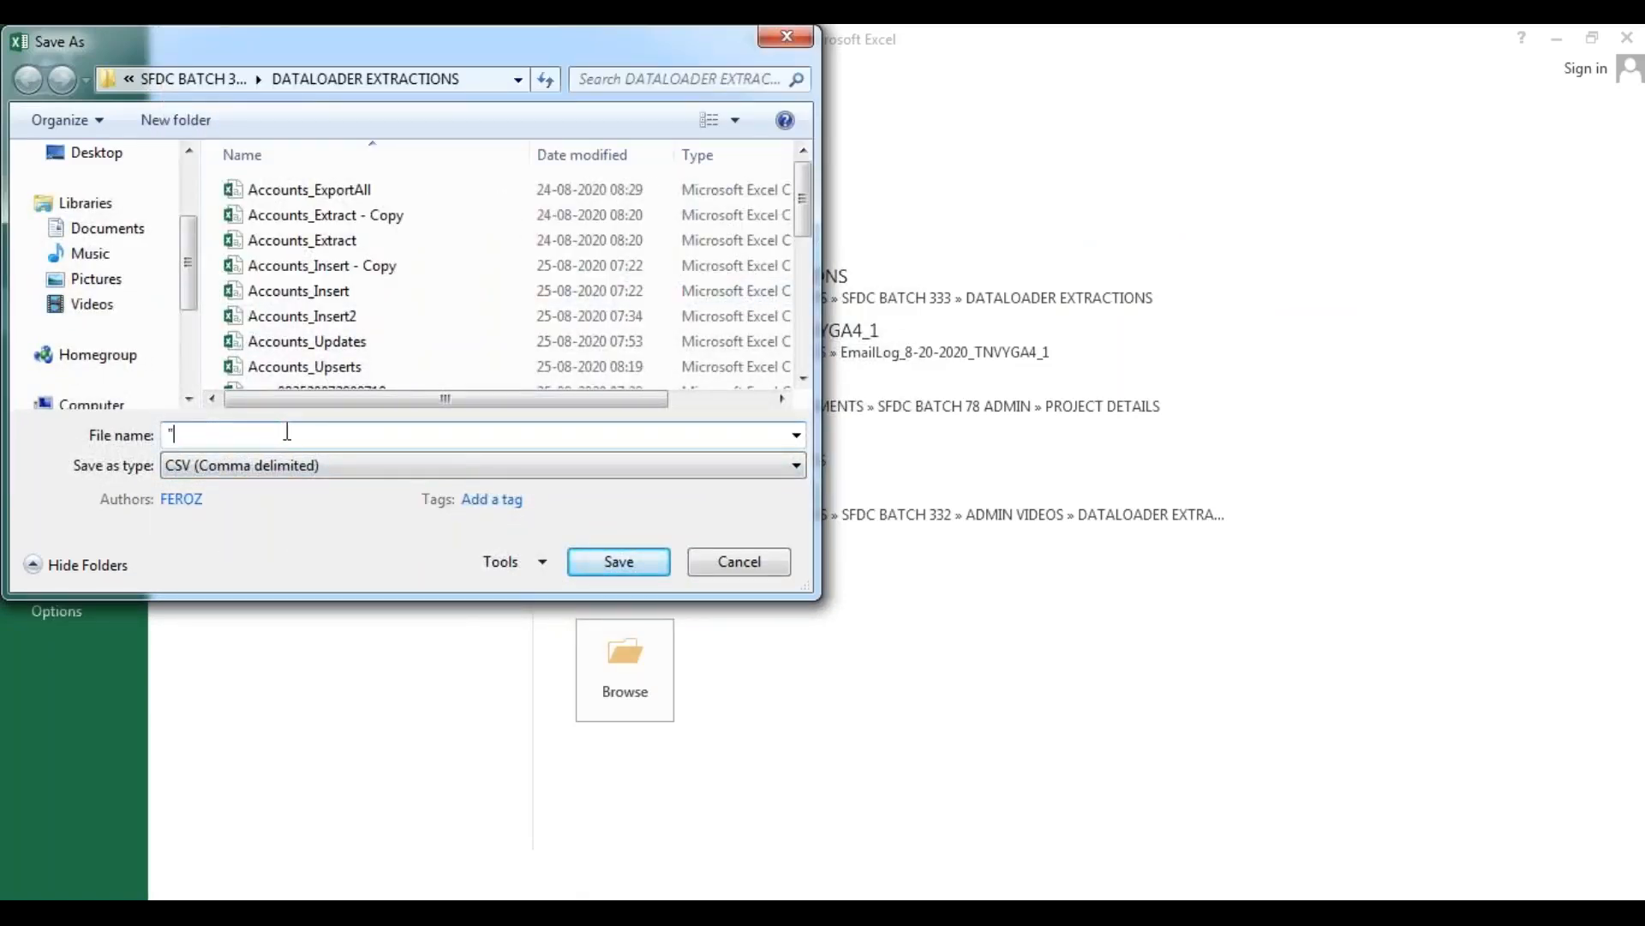
{"action": "type", "text": "Accounts_Delete.csv\""}
{"action": "left_click", "coordinate": [651, 570]}
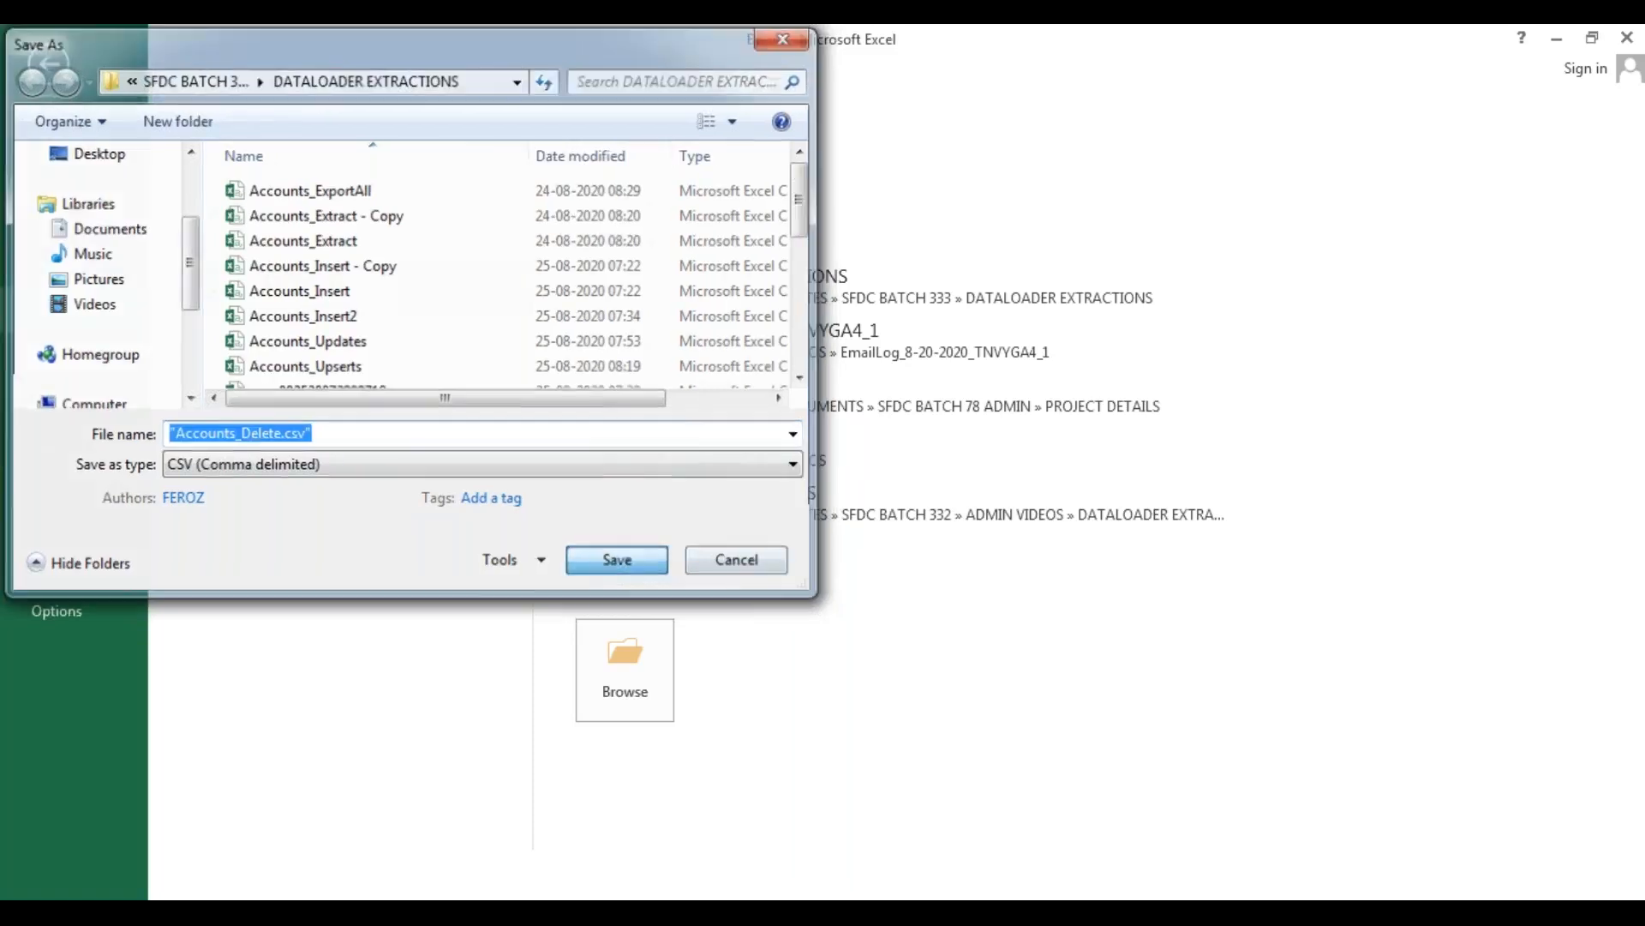
{"action": "left_click", "coordinate": [727, 538]}
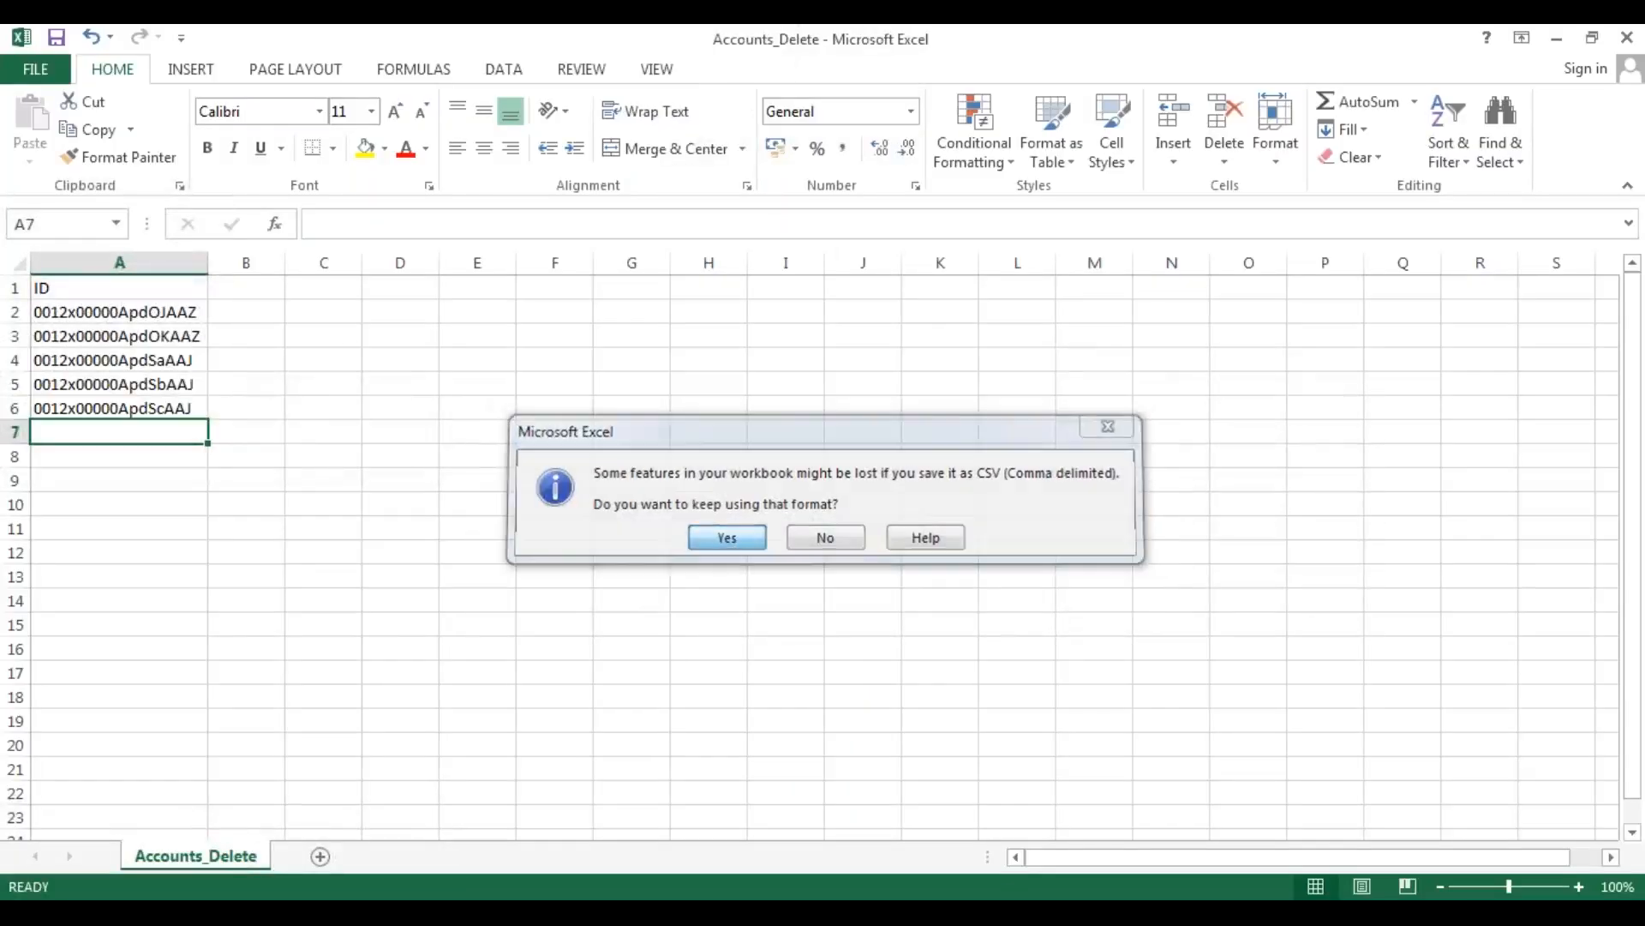
Close the Accounts_Delete workbook, saving its changes and keeping the CSV format.
{"action": "left_click", "coordinate": [129, 404]}
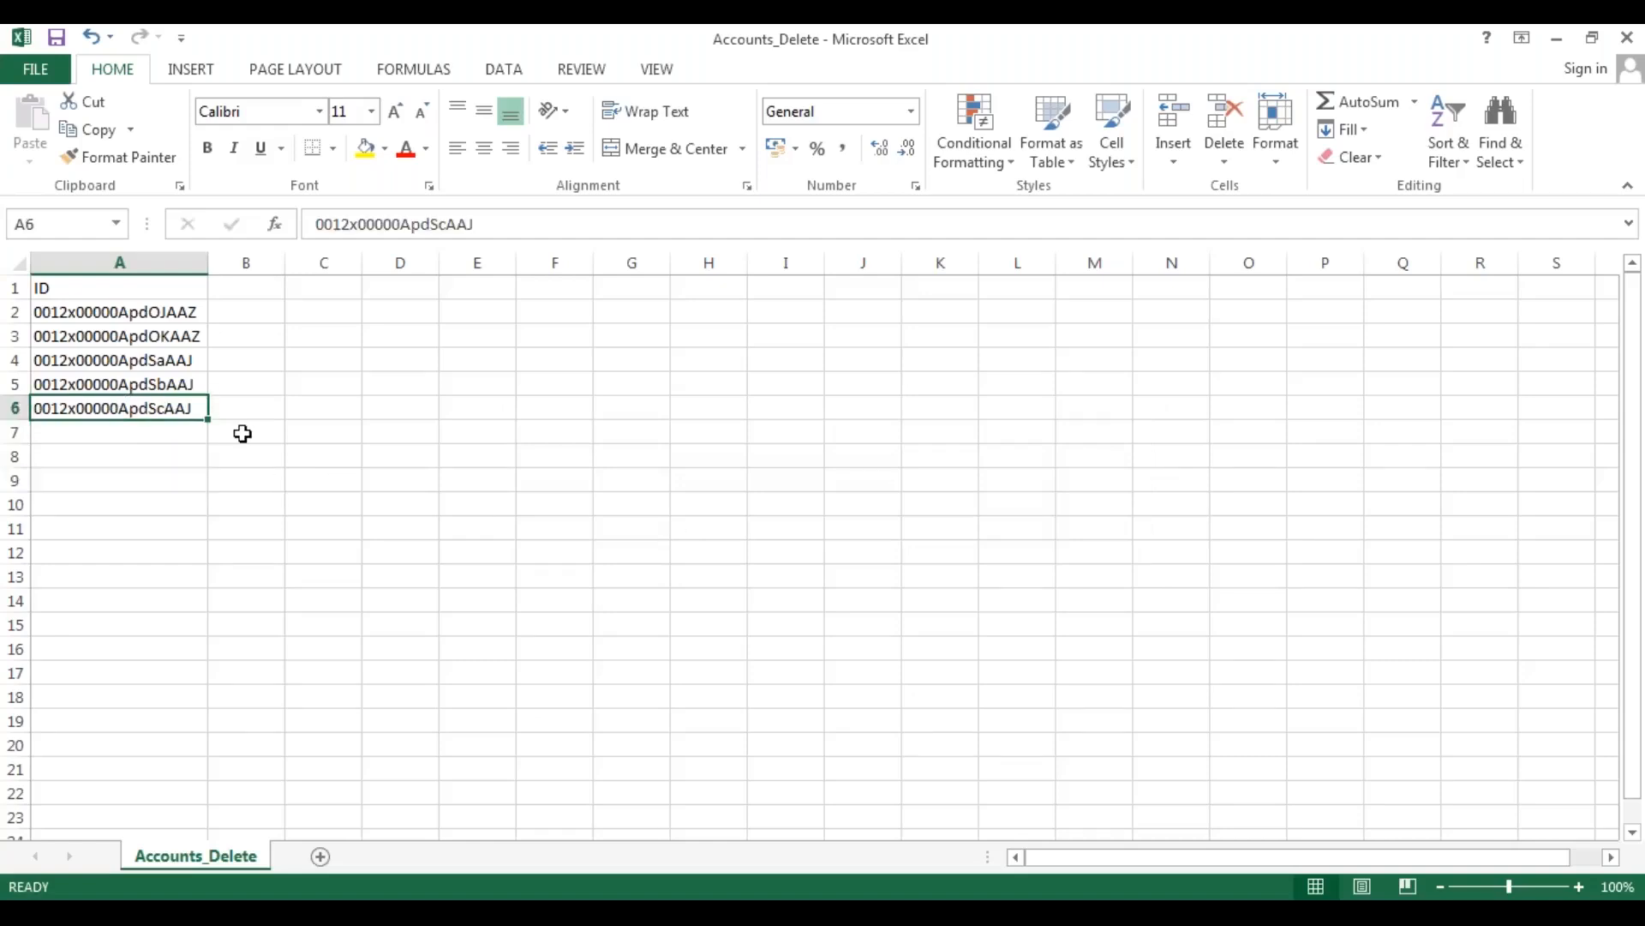
{"action": "left_click", "coordinate": [1629, 43]}
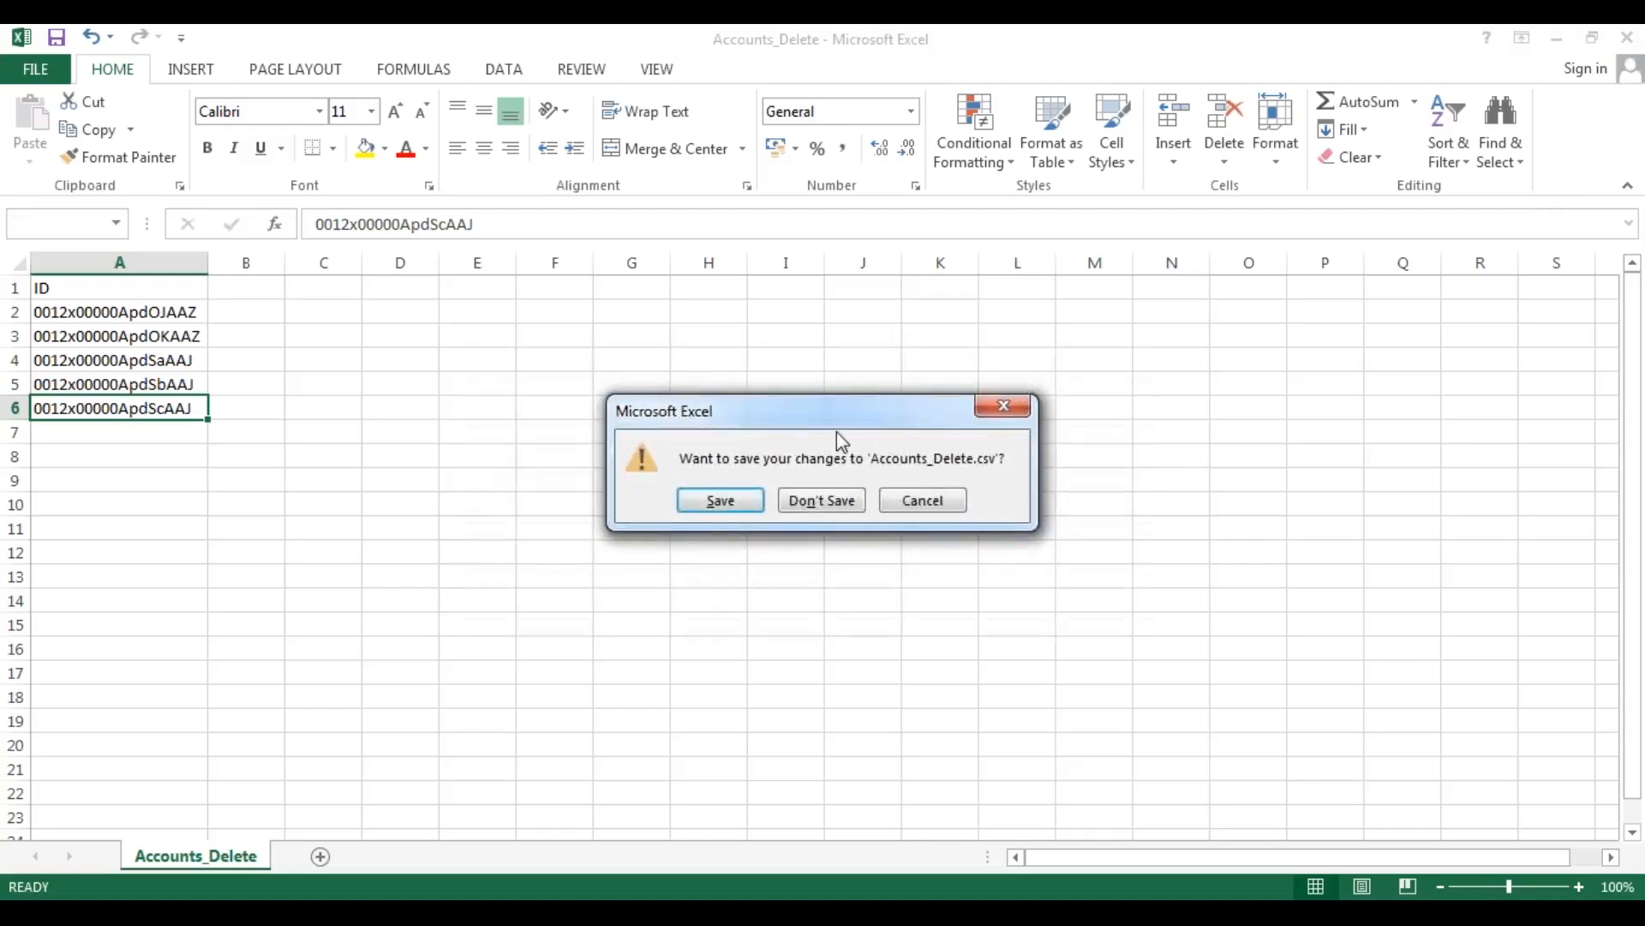
{"action": "left_click", "coordinate": [712, 501]}
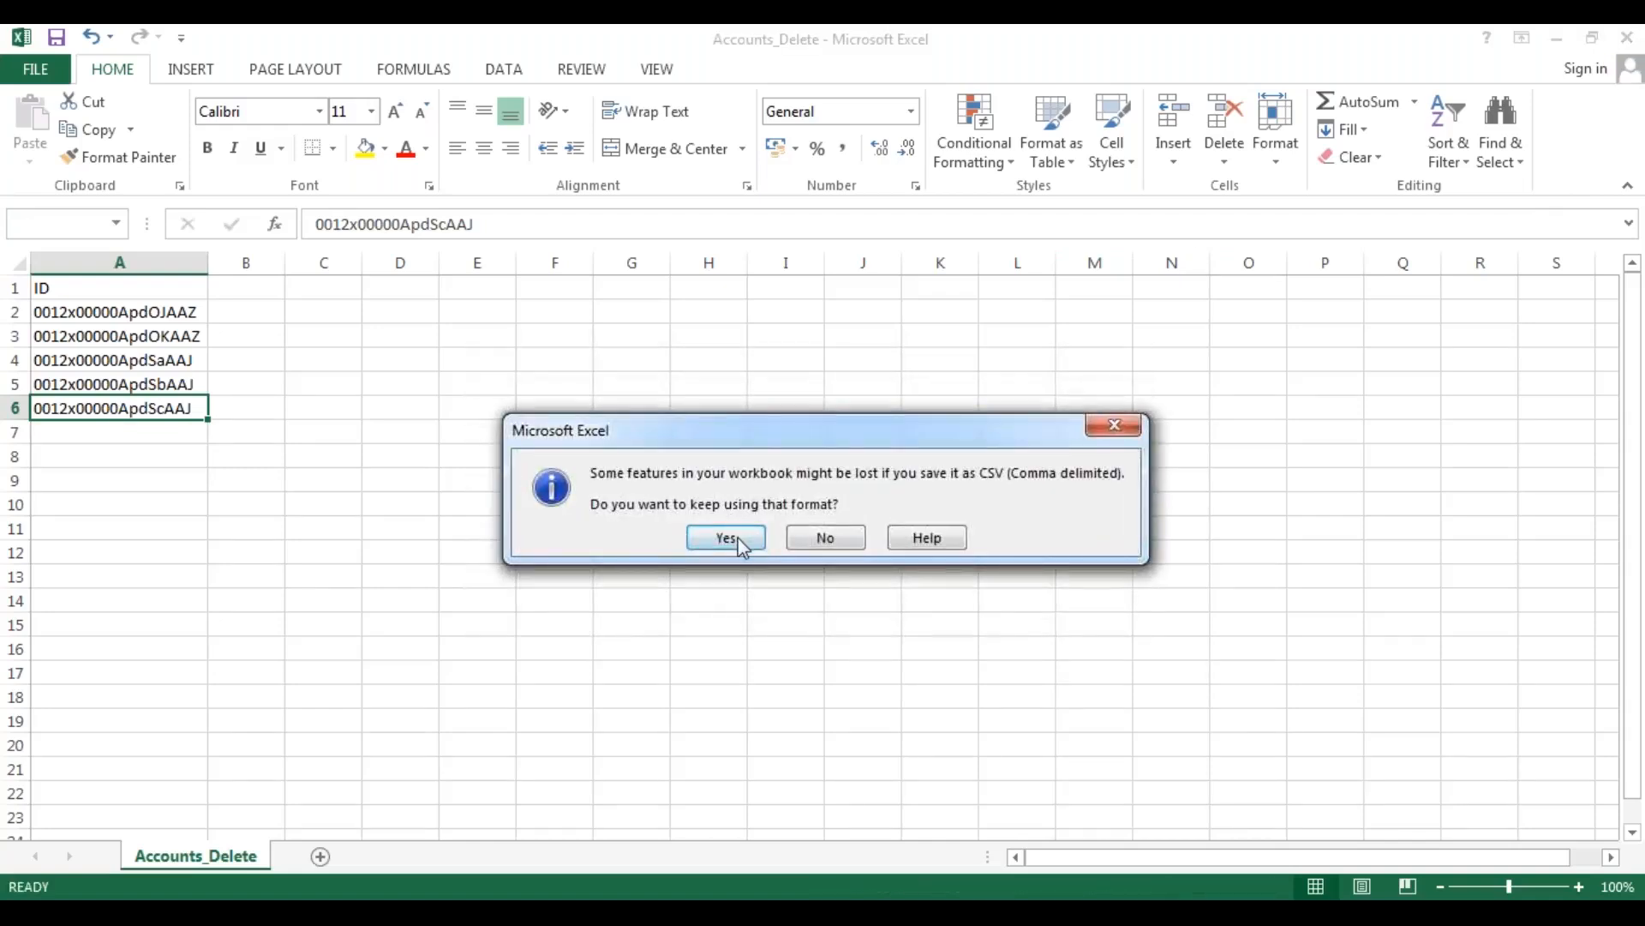
{"action": "left_click", "coordinate": [728, 538]}
{"action": "left_click", "coordinate": [183, 478]}
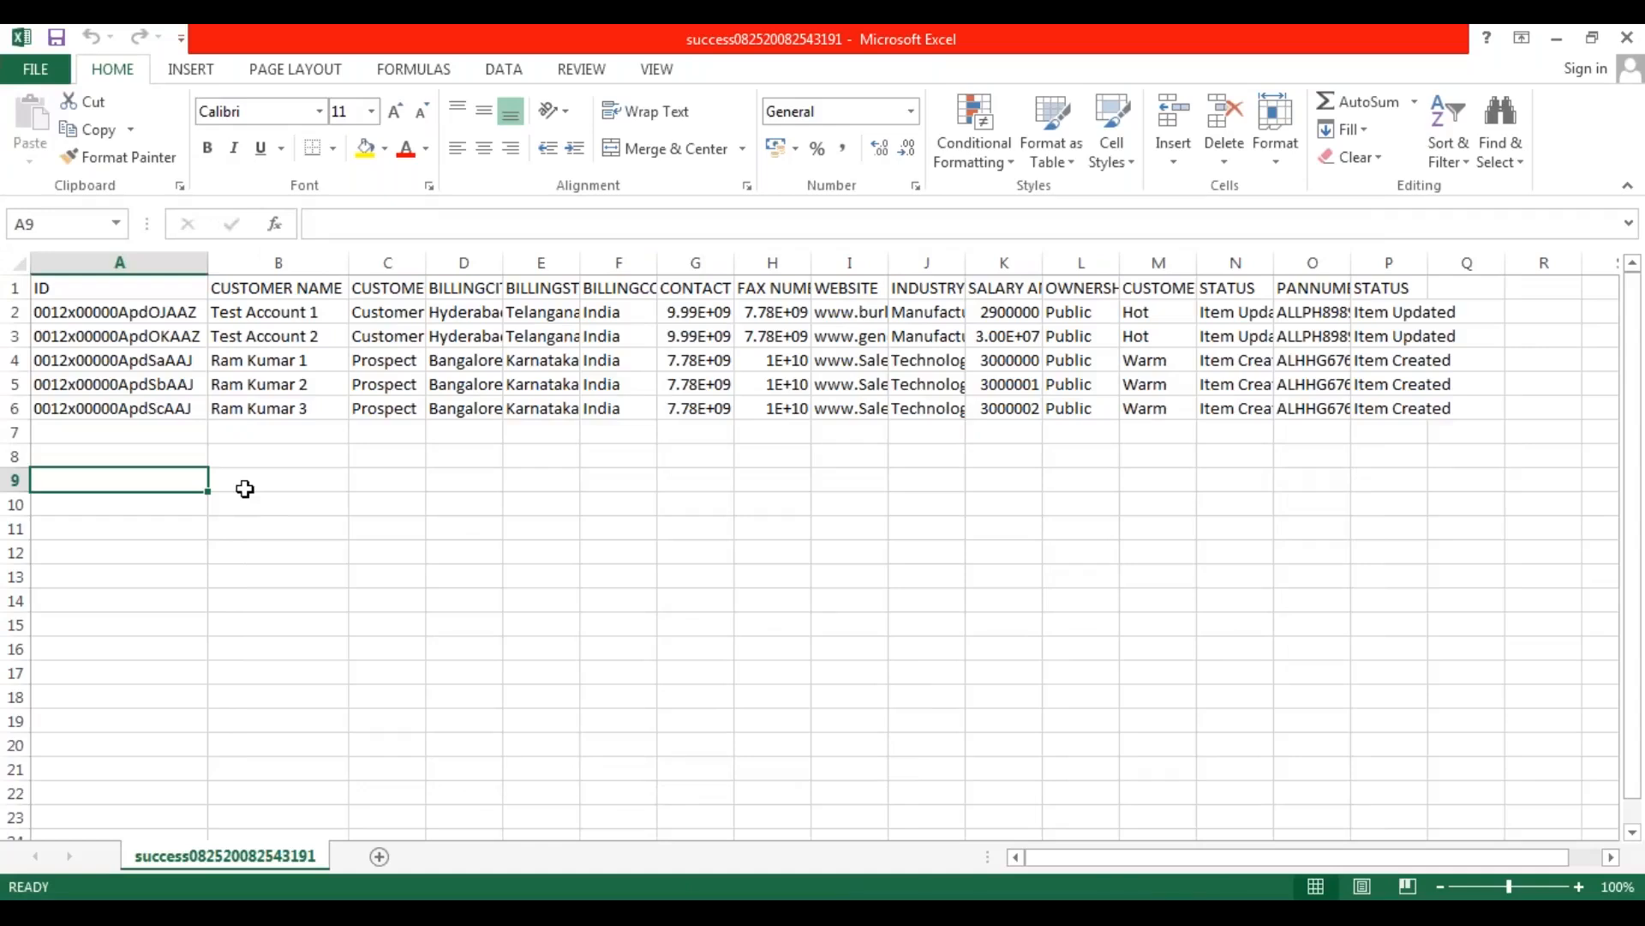
{"action": "left_click", "coordinate": [1627, 39]}
{"action": "left_click", "coordinate": [726, 504]}
{"action": "left_click", "coordinate": [738, 562]}
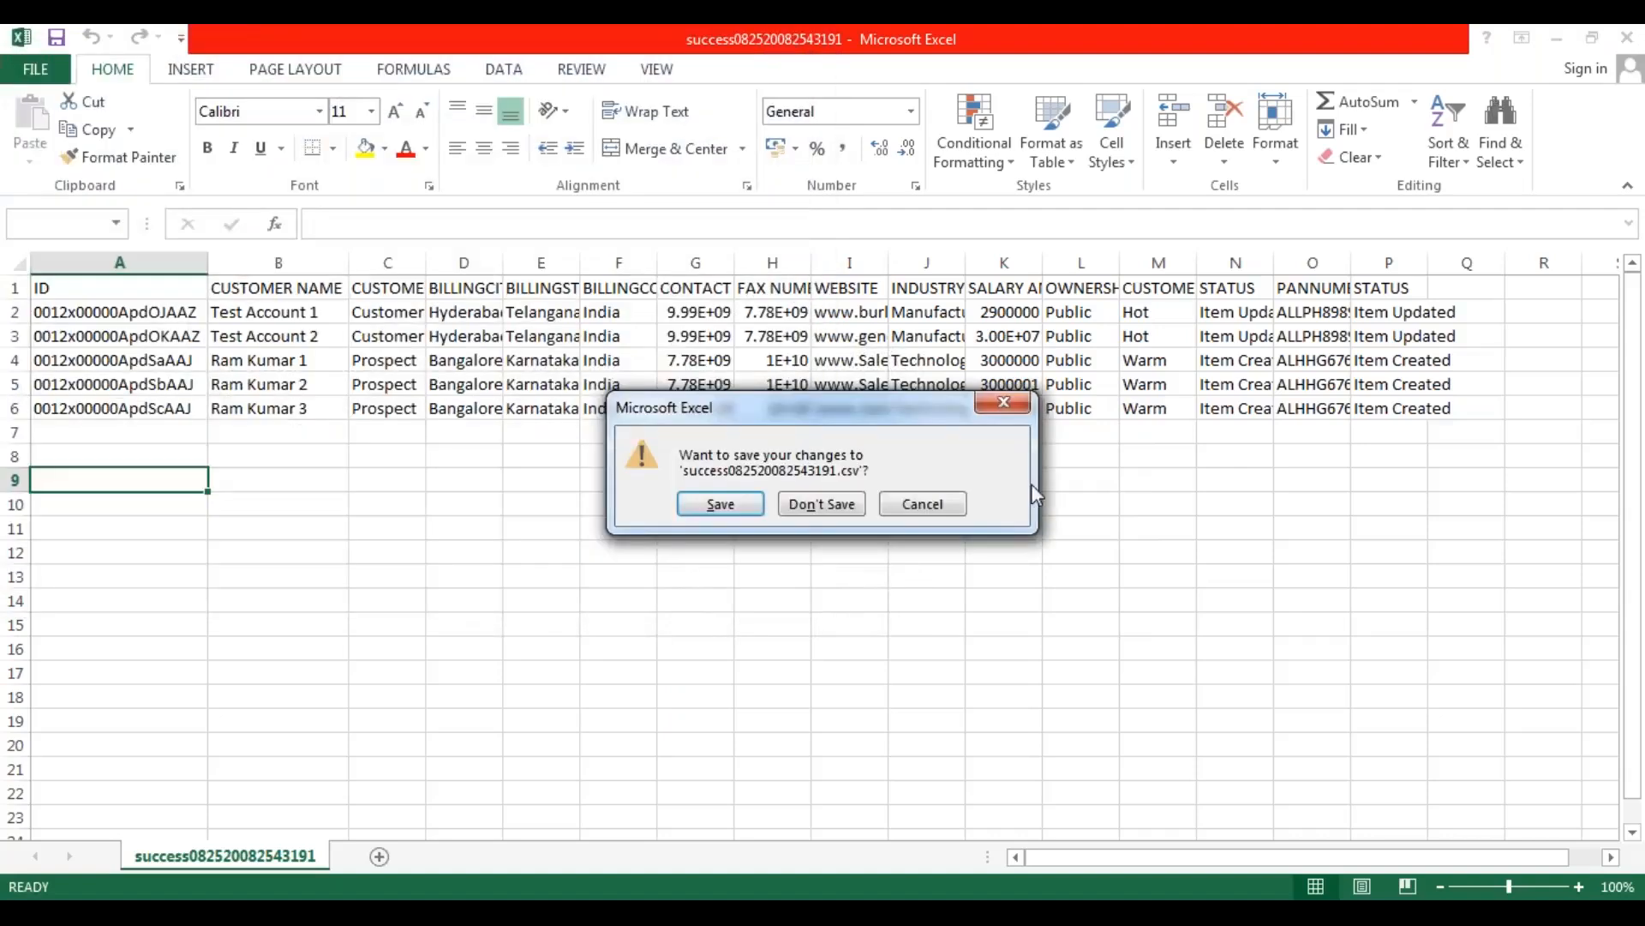
{"action": "left_click", "coordinate": [841, 504]}
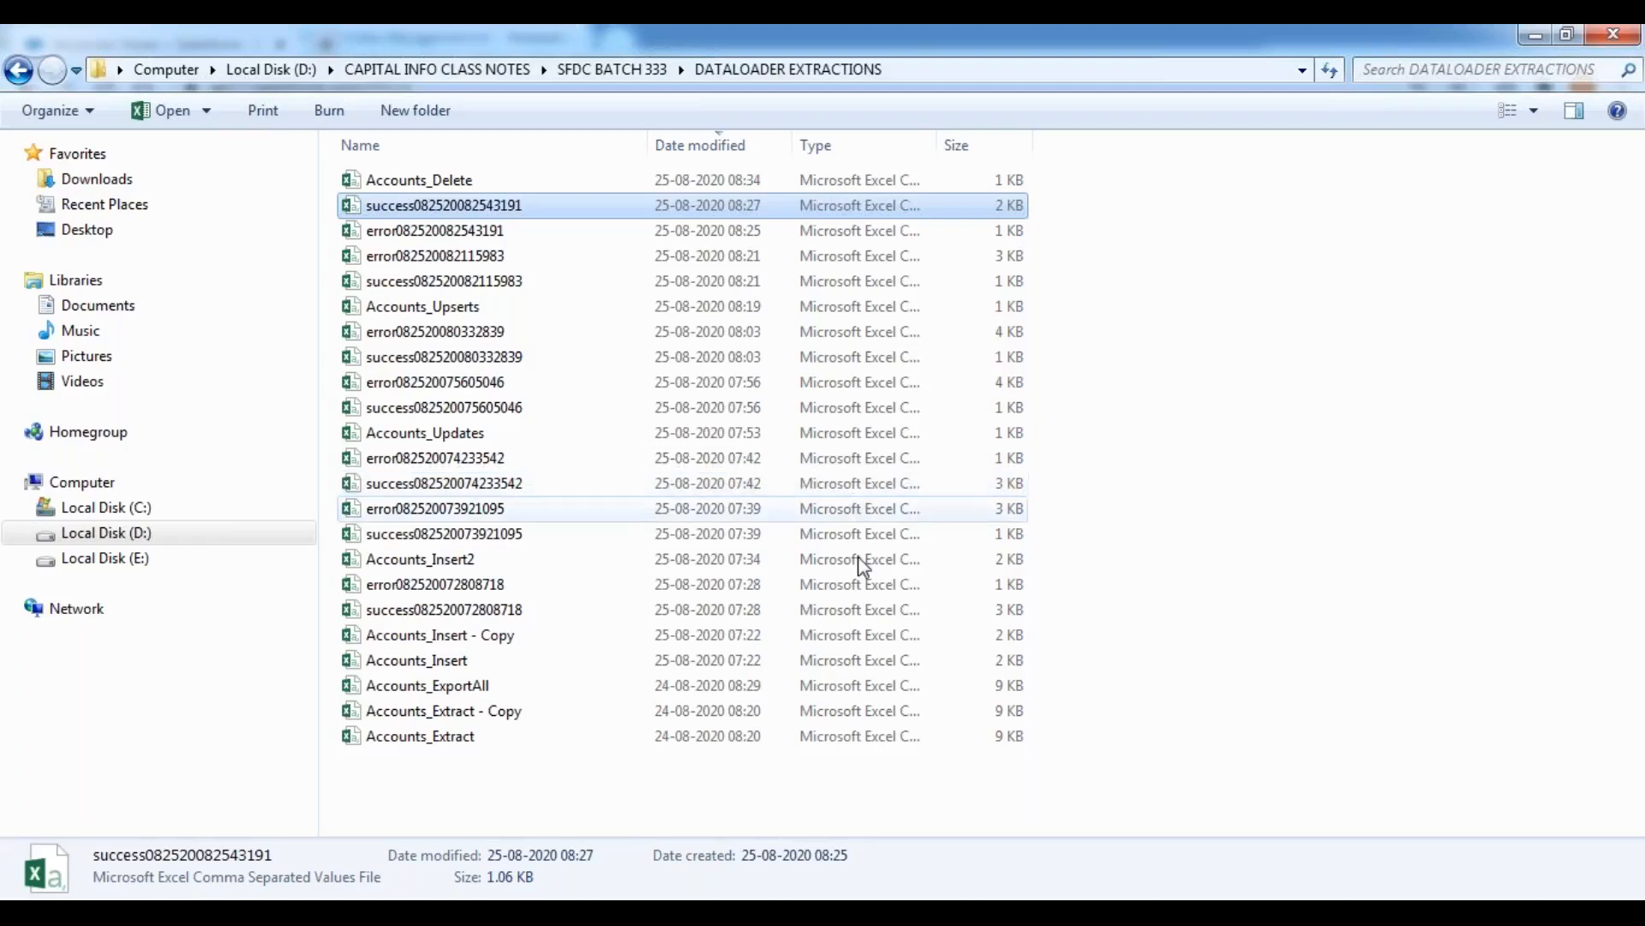
Switch to Data Loader and set up a Delete operation for the Account object using the Accounts_Delete CSV file.
{"action": "left_click", "coordinate": [1217, 652]}
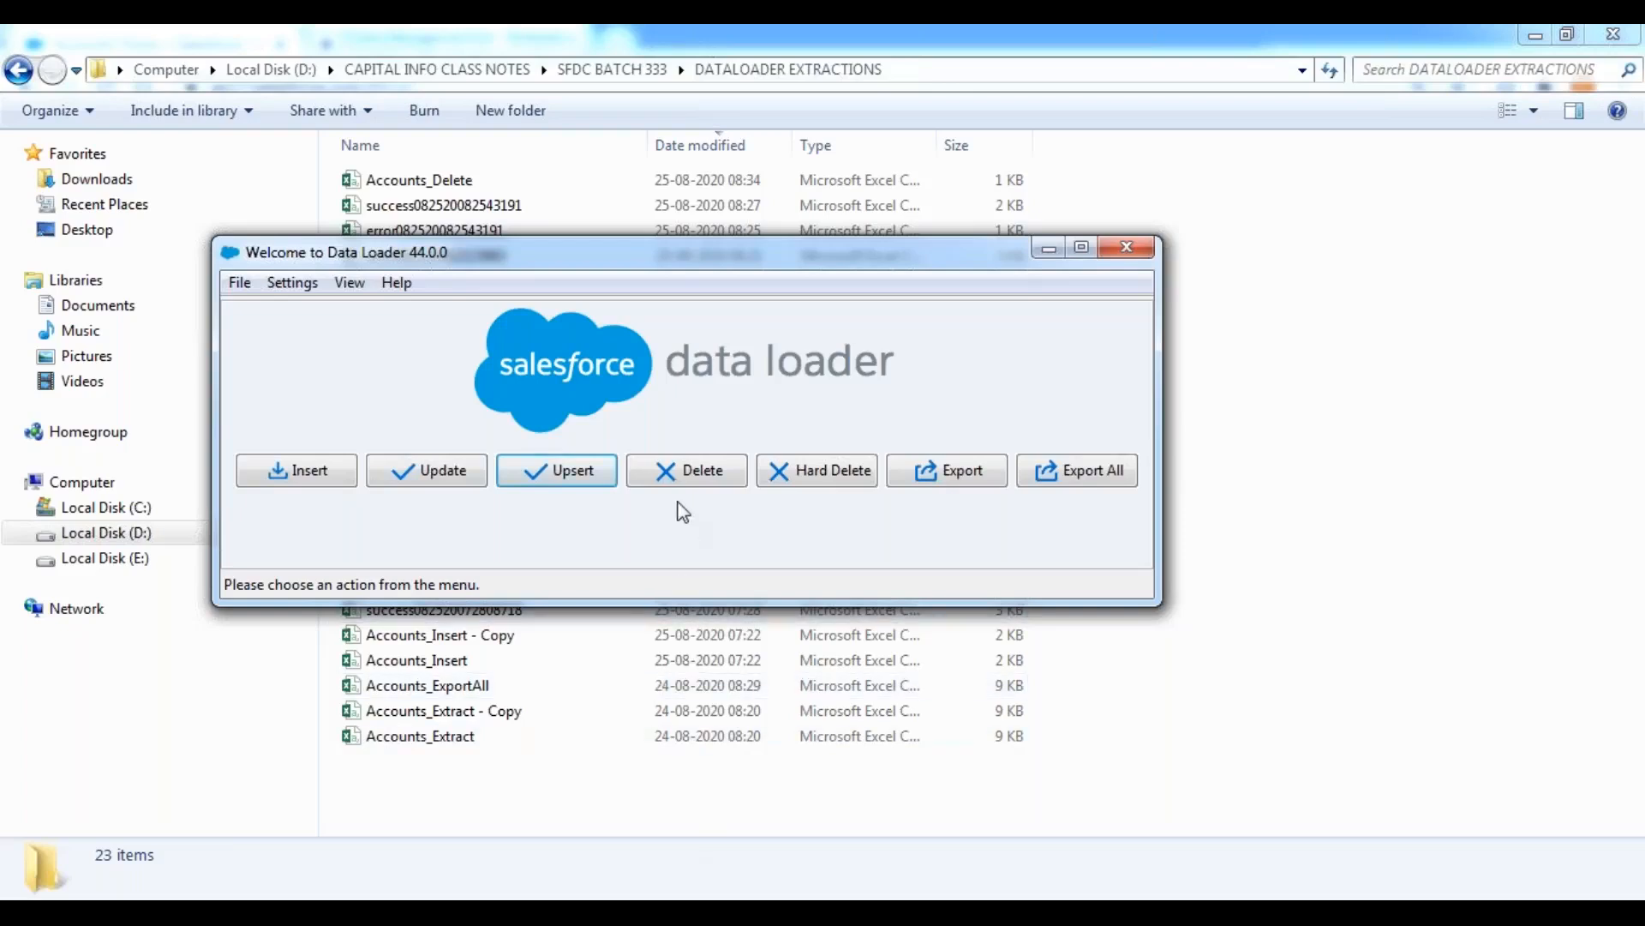
{"action": "left_click", "coordinate": [672, 473]}
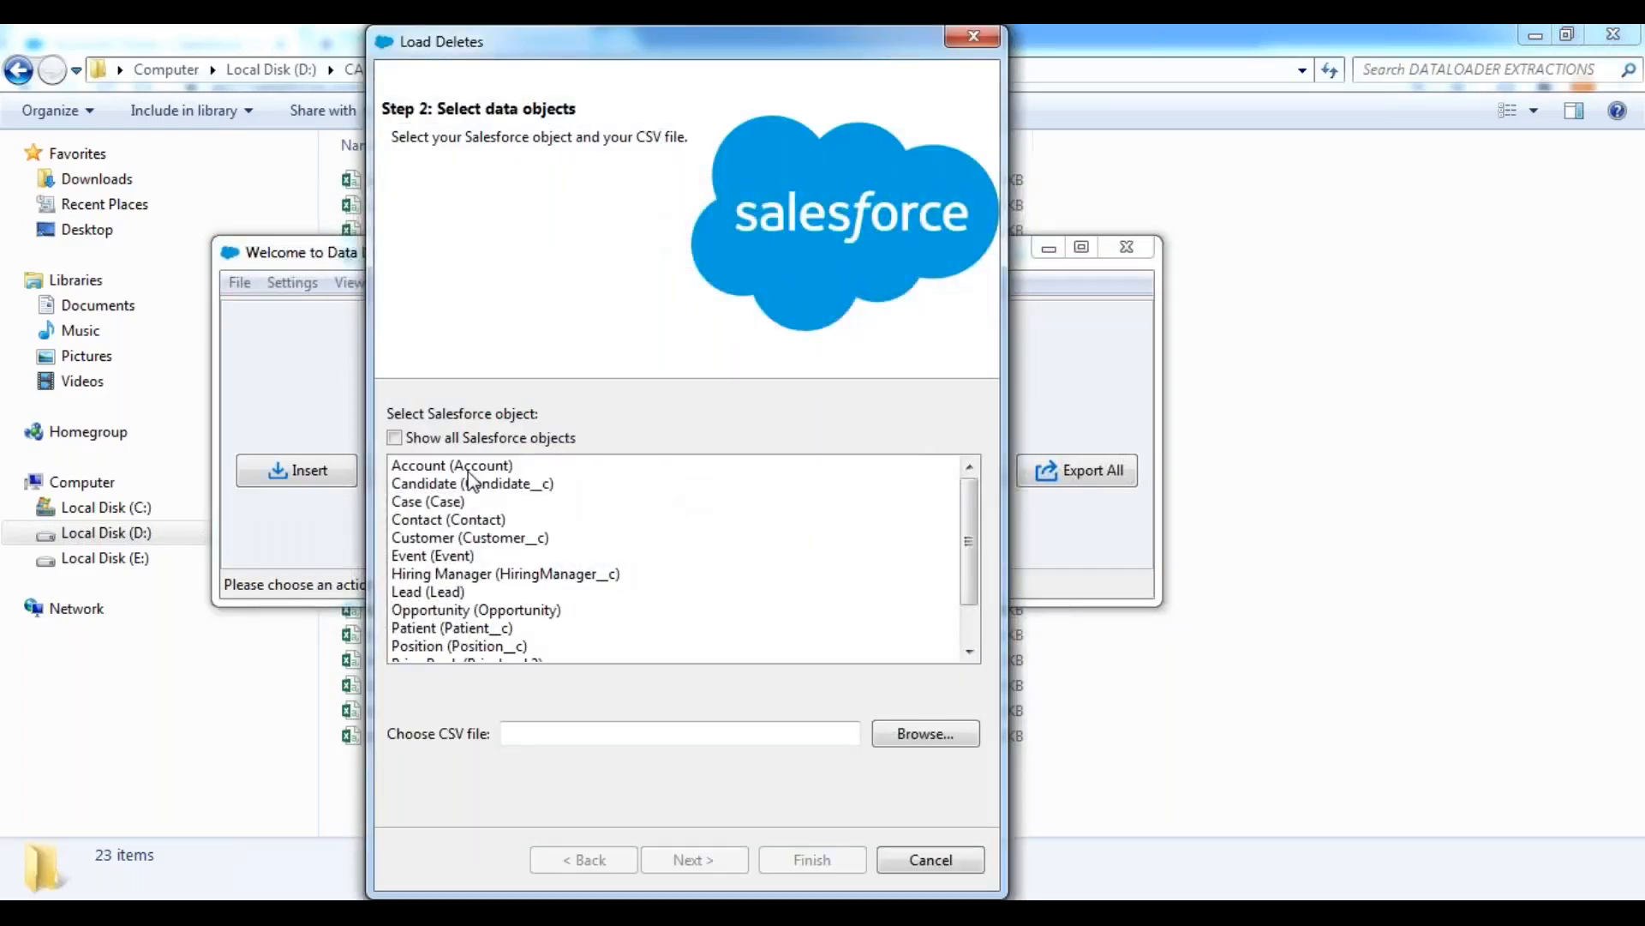
{"action": "left_click", "coordinate": [442, 468]}
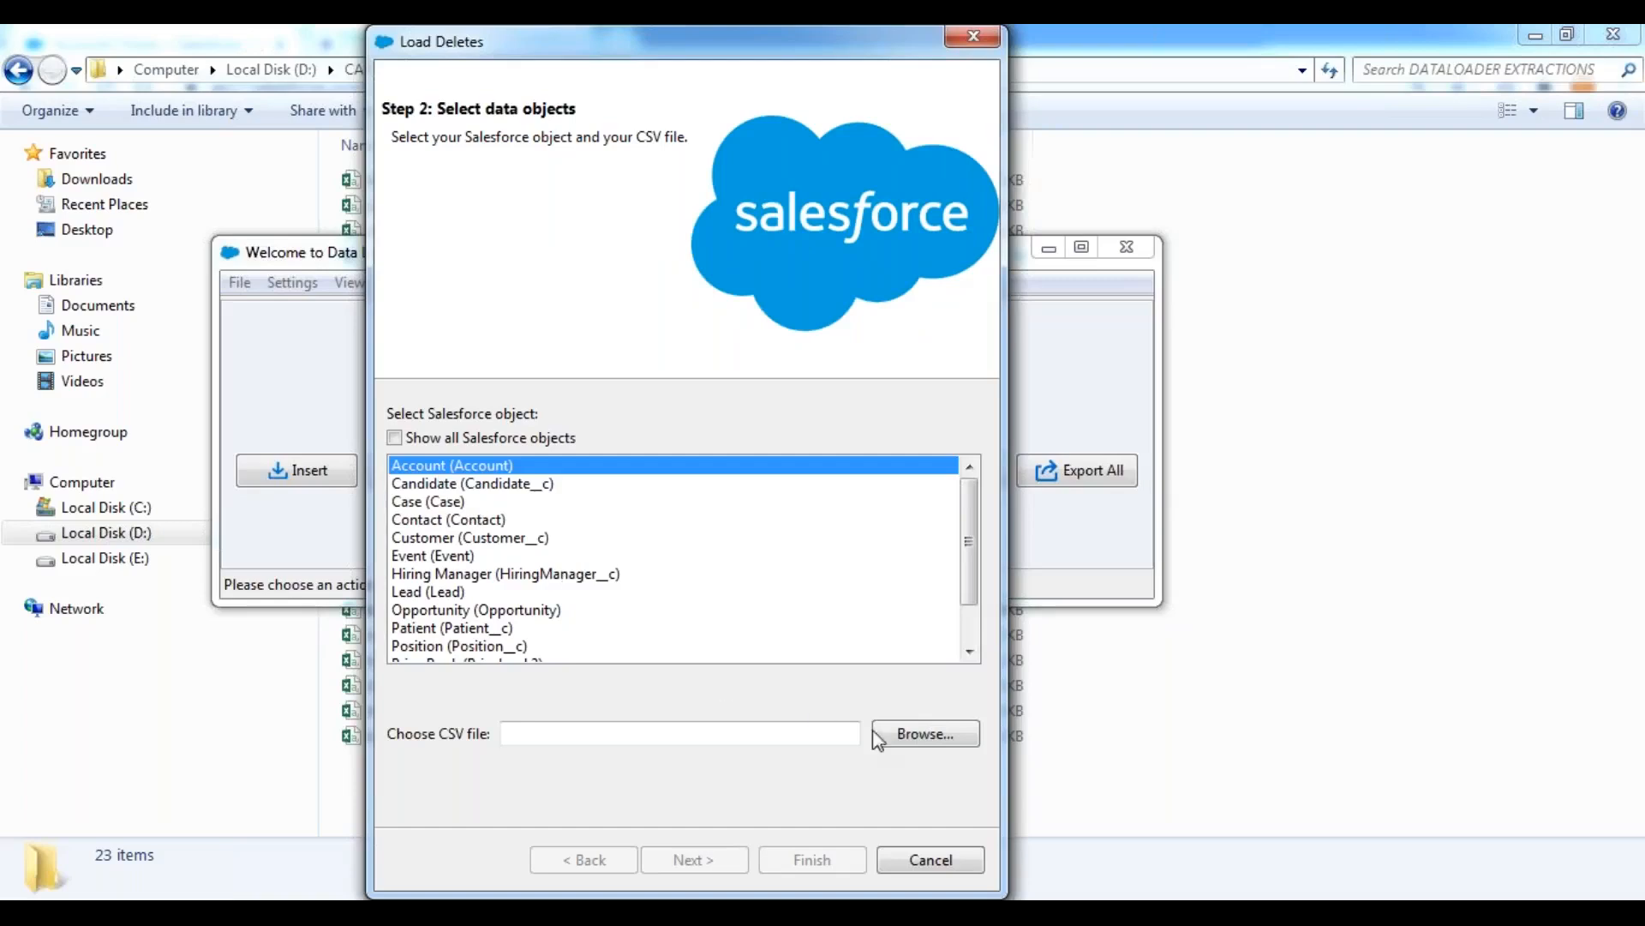
{"action": "left_click", "coordinate": [917, 744]}
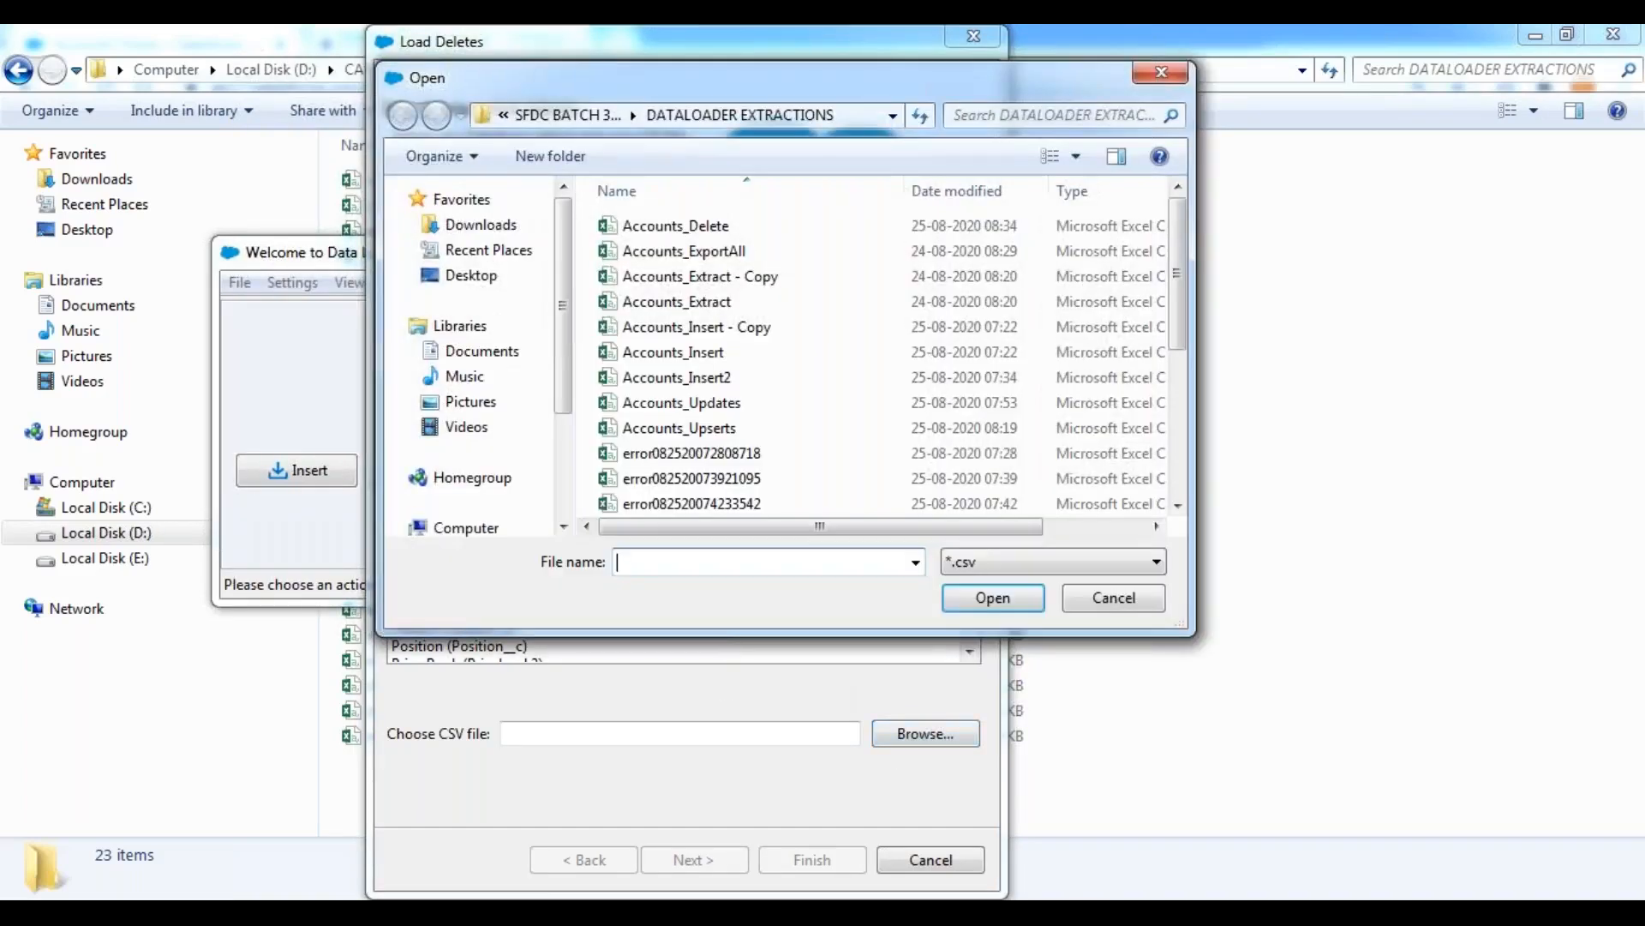
{"action": "left_click", "coordinate": [711, 234]}
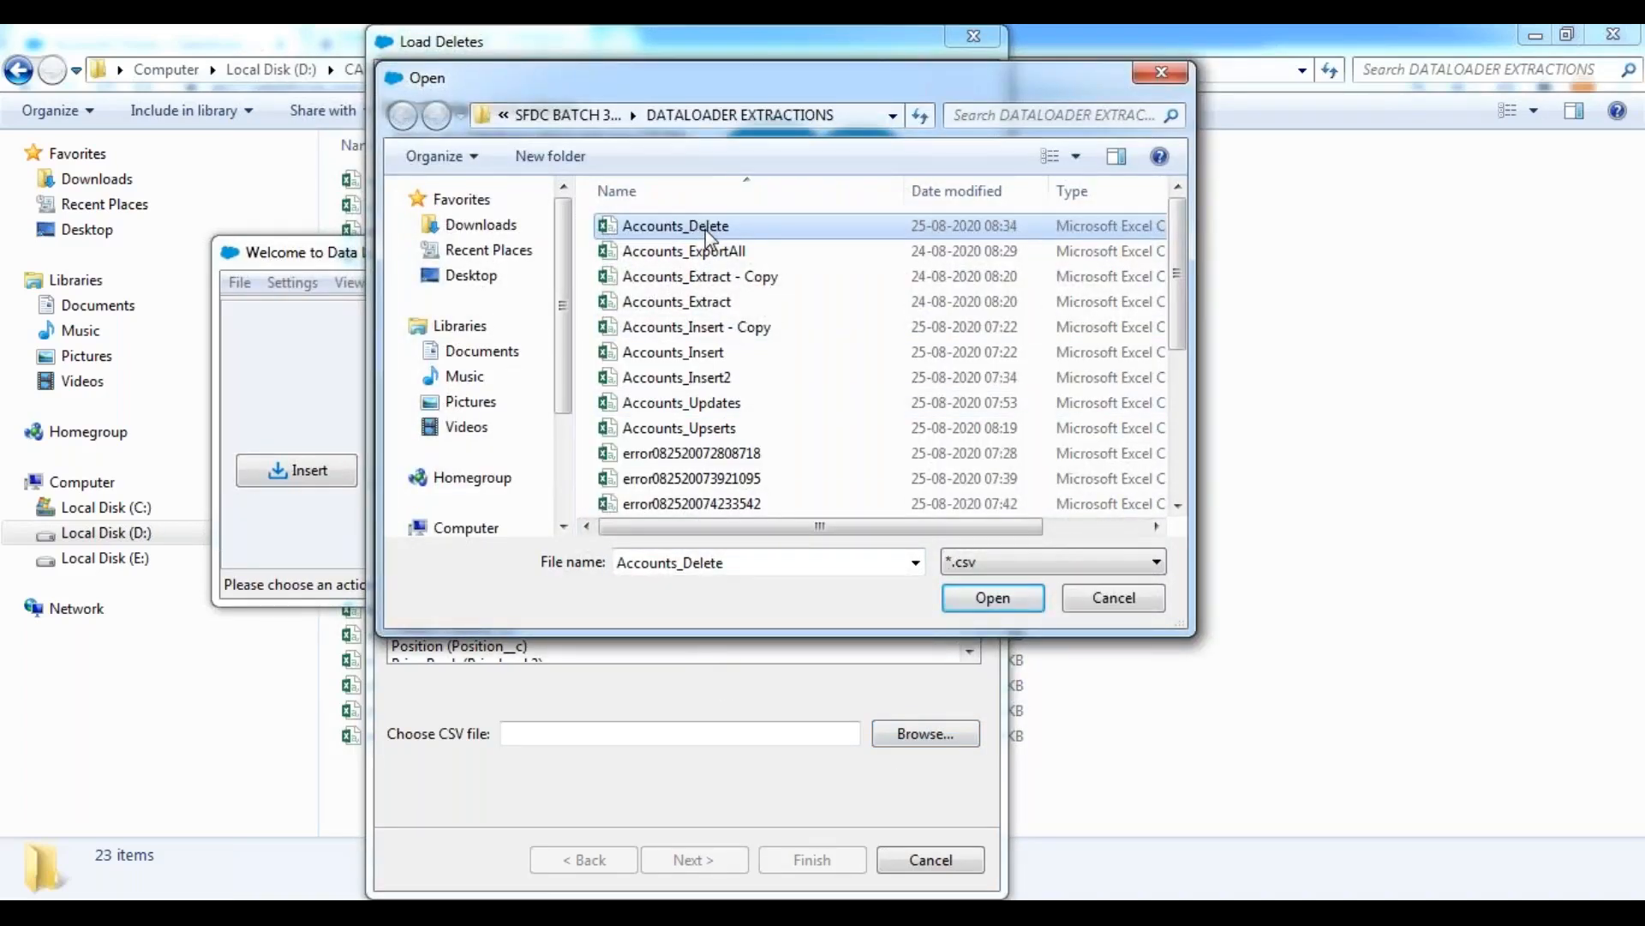
{"action": "left_click", "coordinate": [993, 598]}
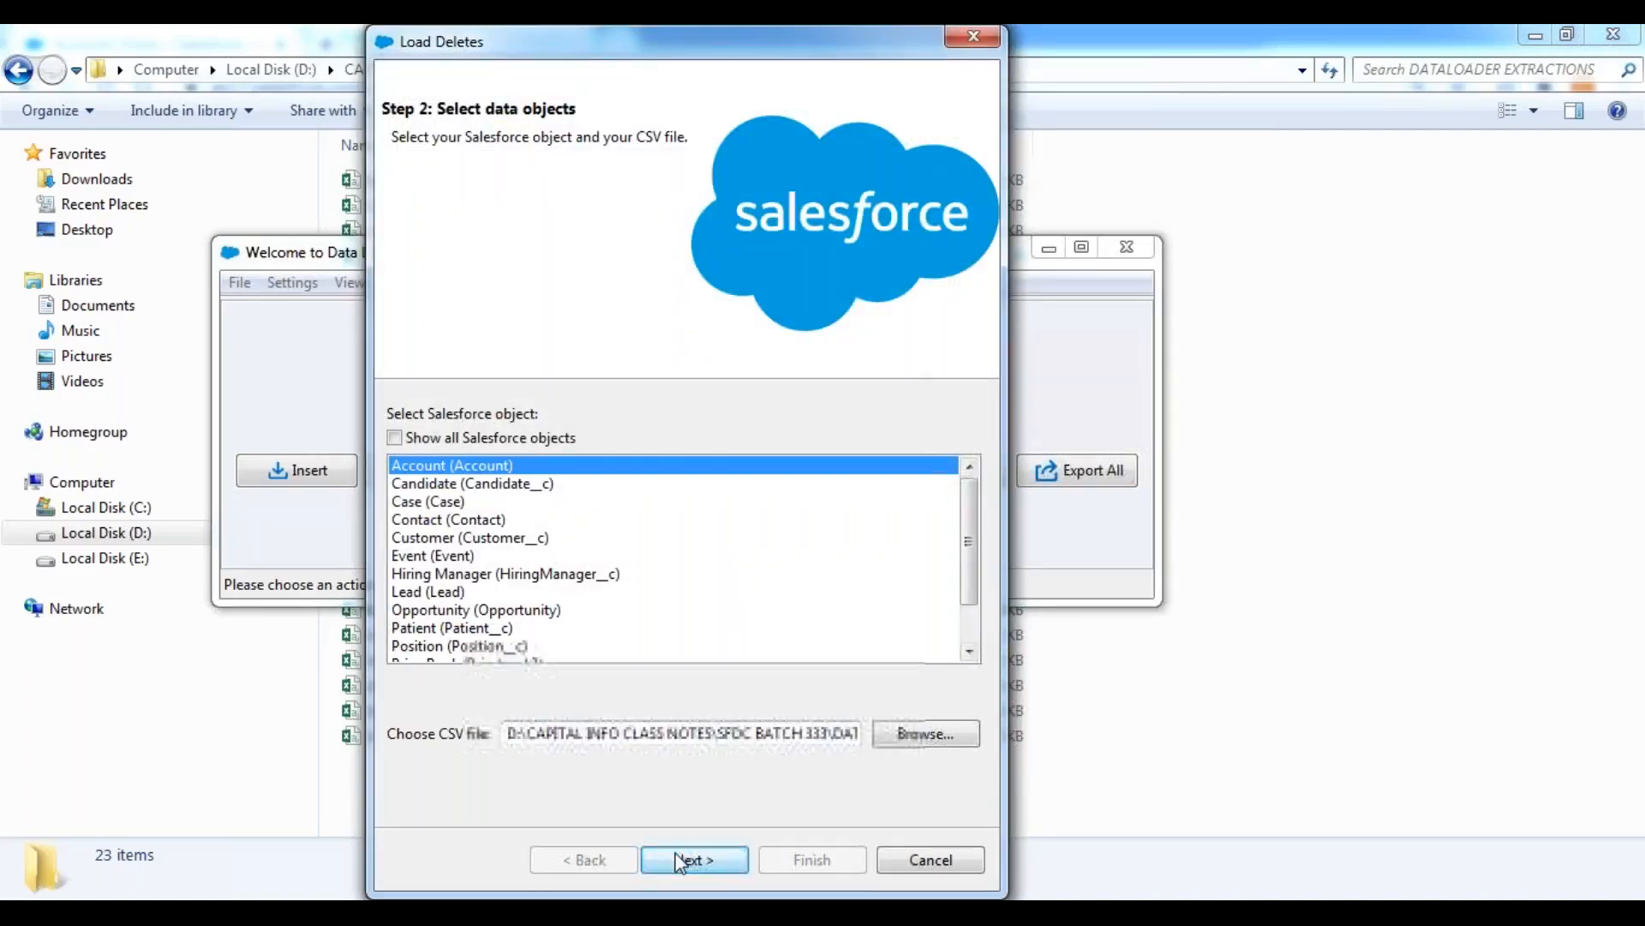
{"action": "left_click", "coordinate": [696, 859]}
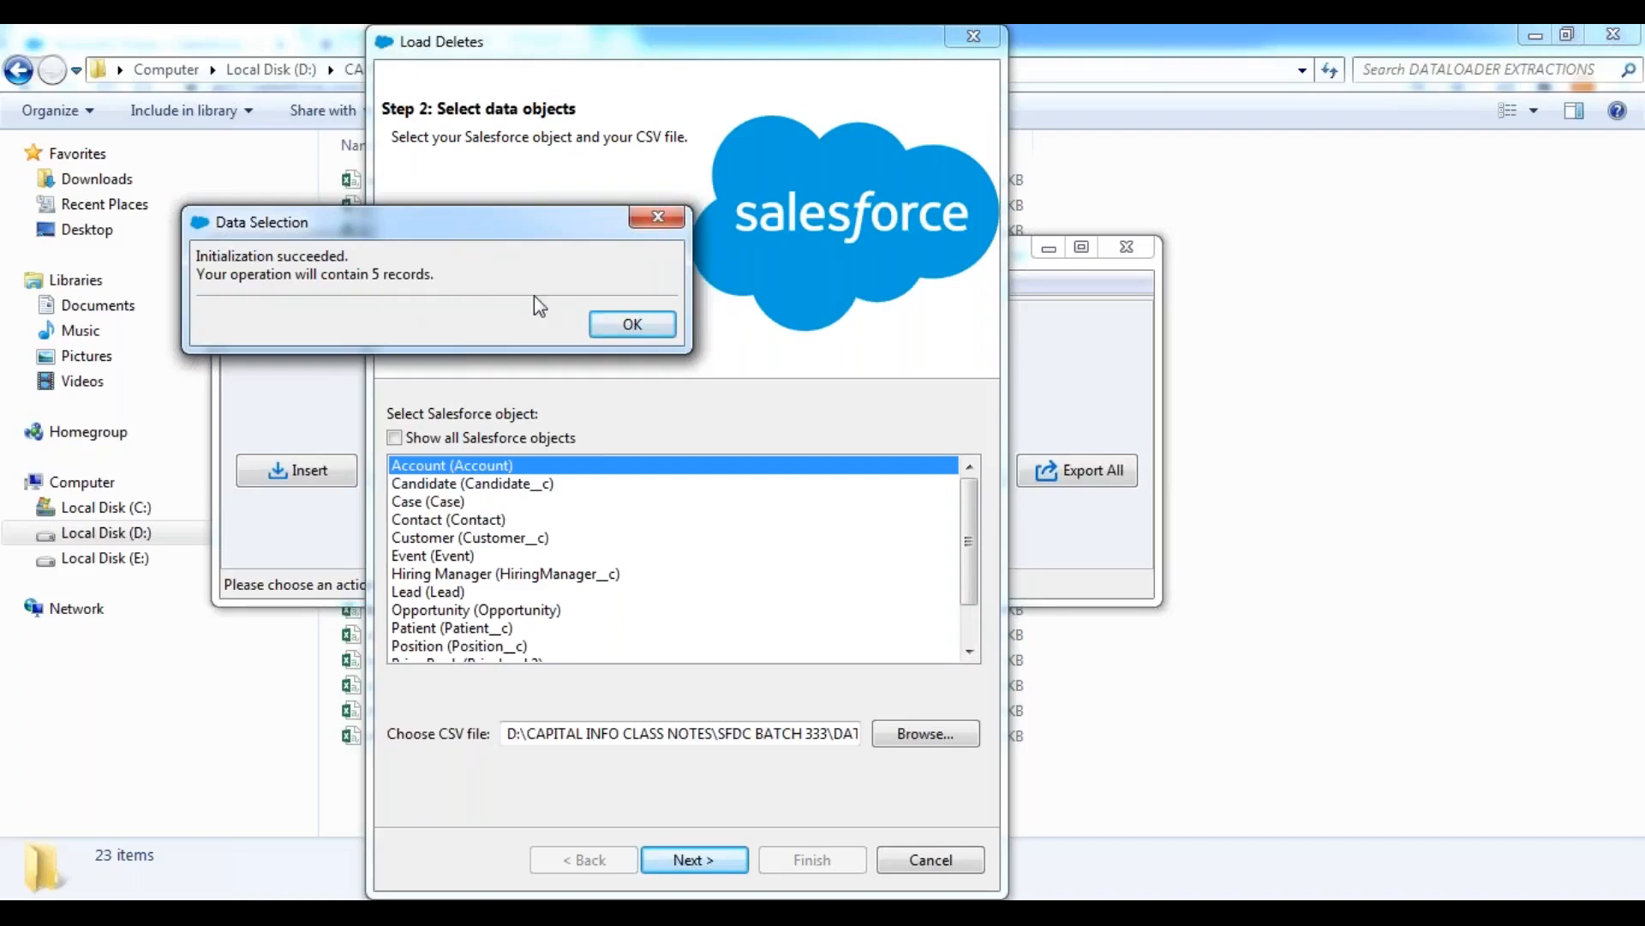
{"action": "left_click", "coordinate": [612, 326]}
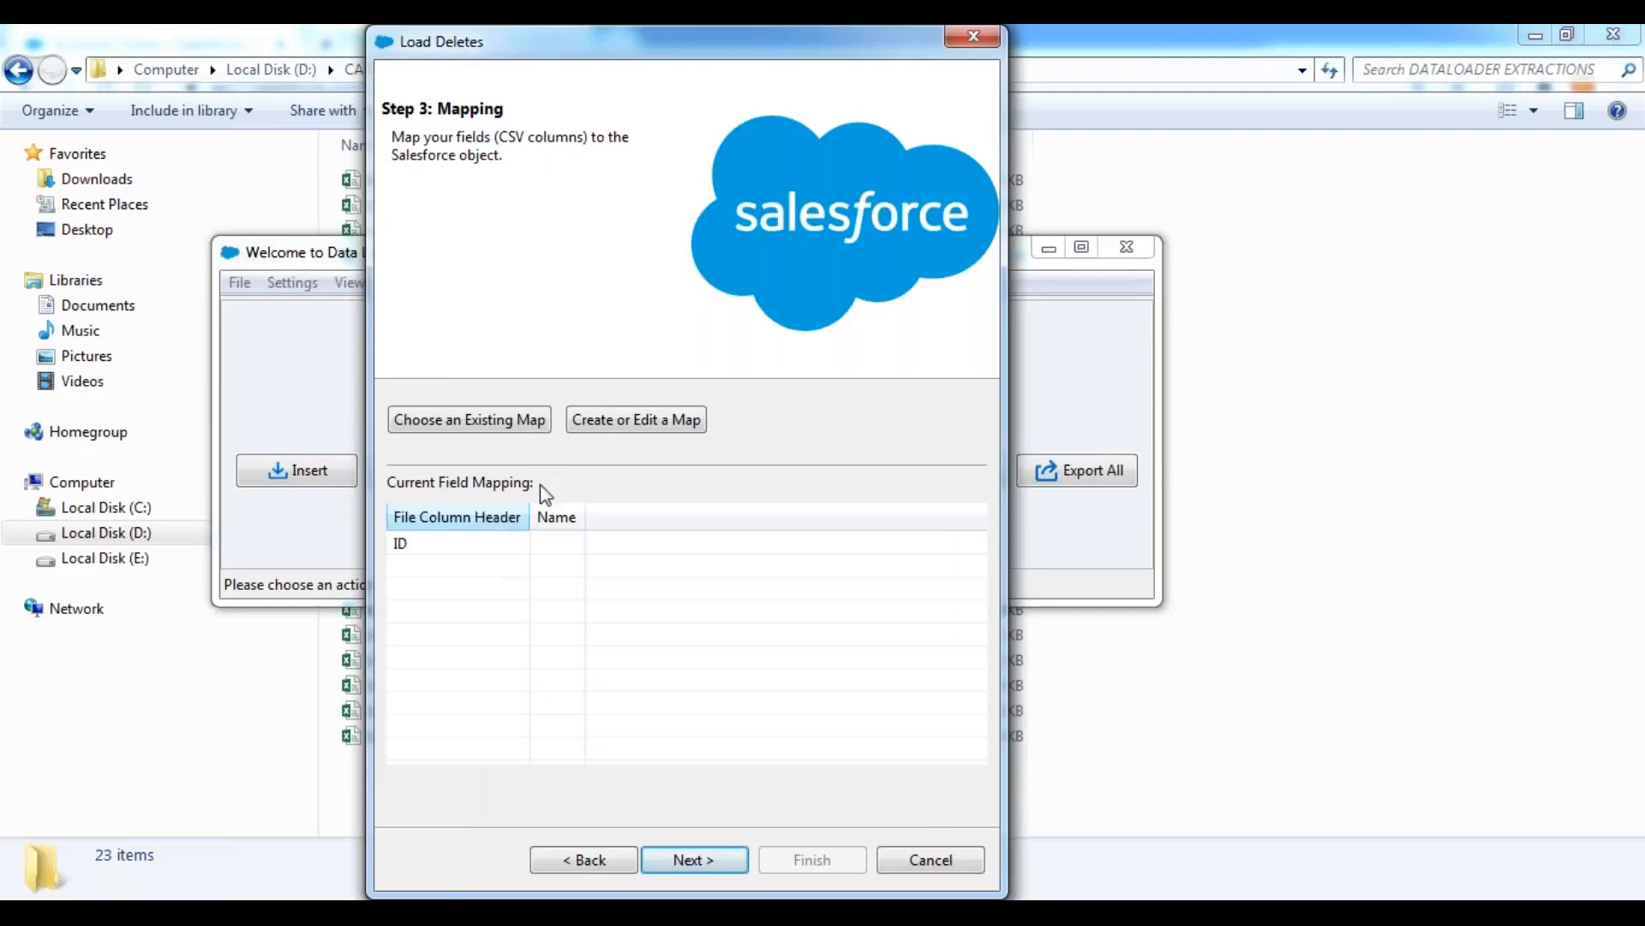
Create a field mapping that auto-matches the ID column to the Salesforce Id field and accept it.
{"action": "left_click", "coordinate": [639, 426]}
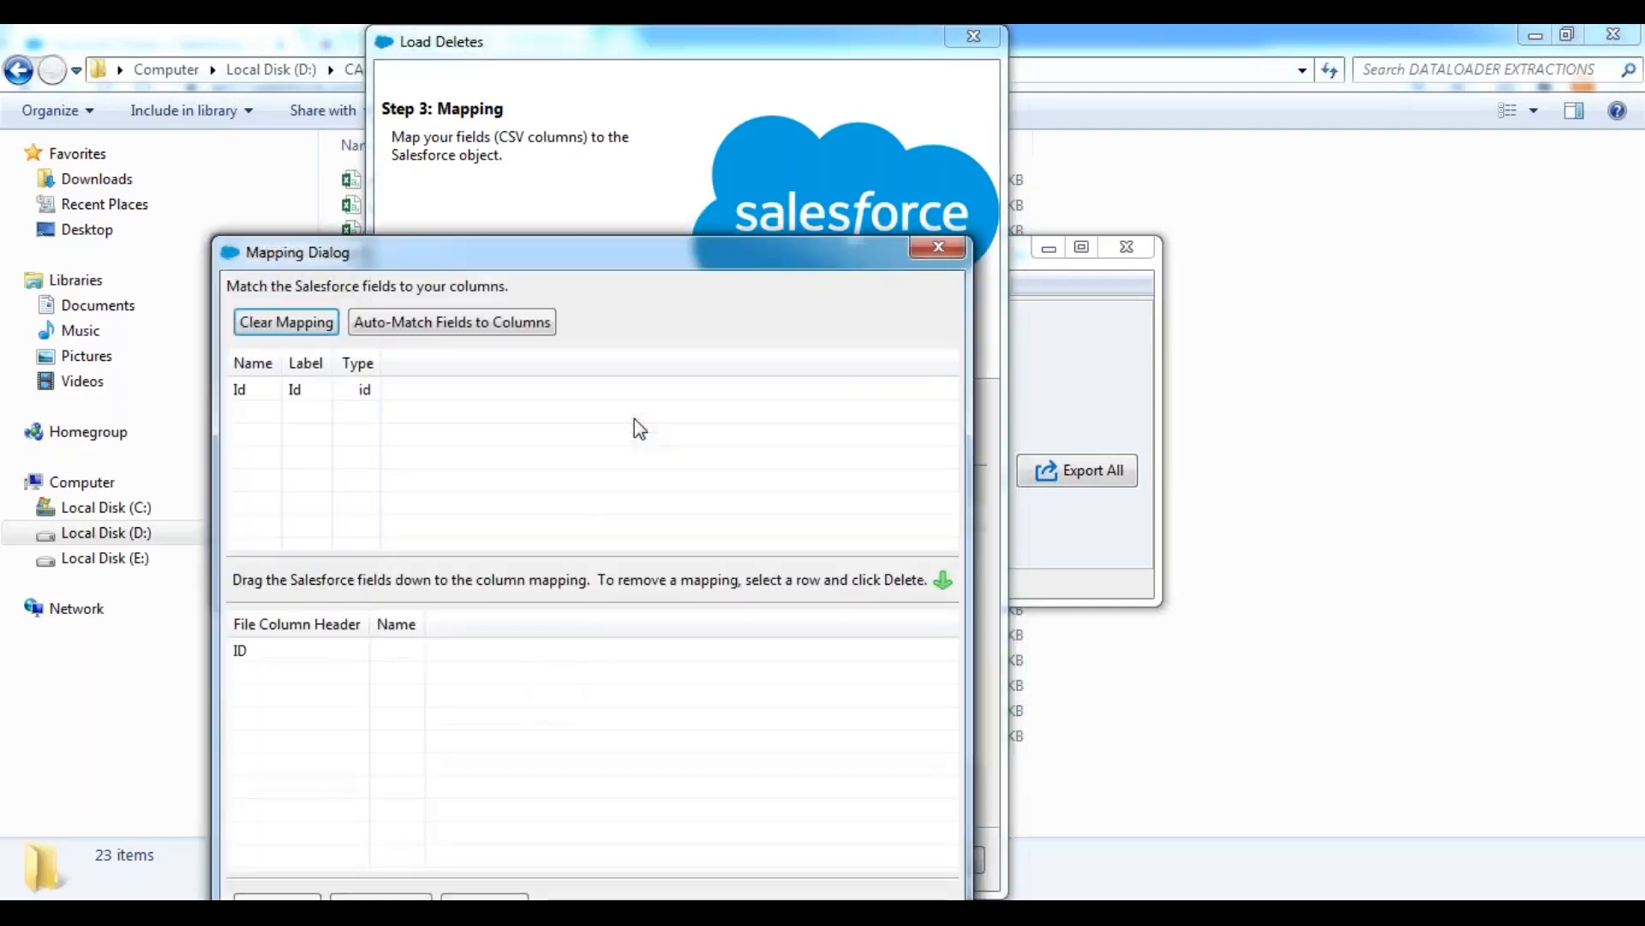
{"action": "left_click", "coordinate": [467, 324]}
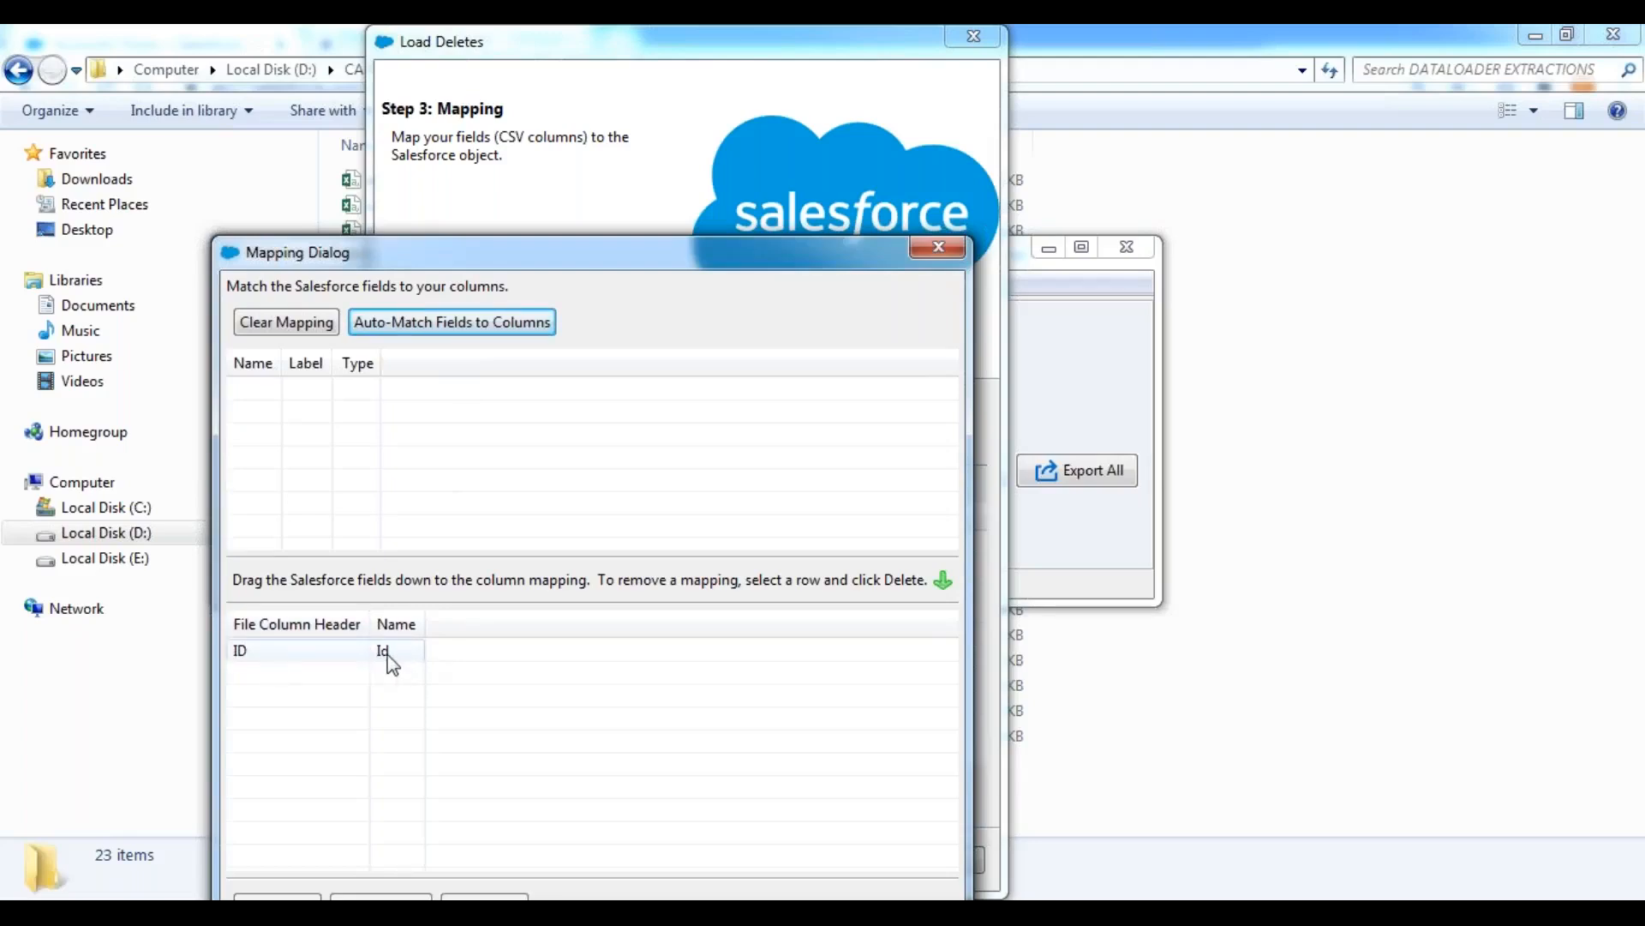
{"action": "left_click_drag", "start_coordinate": [703, 269], "coordinate": [688, 119]}
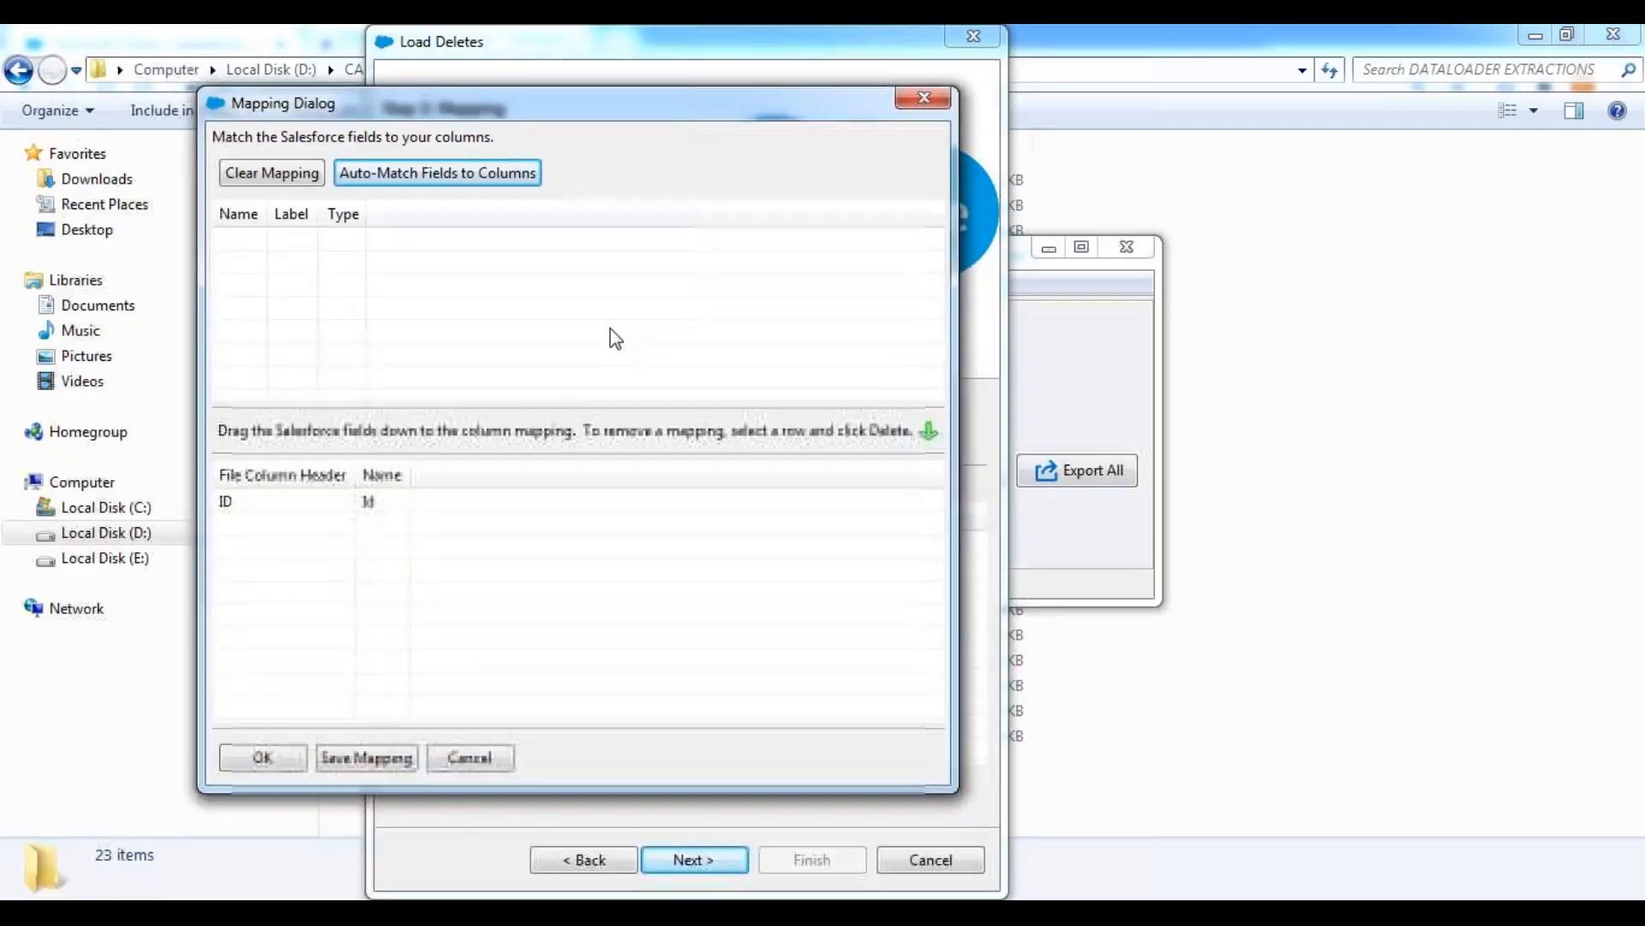
{"action": "left_click", "coordinate": [241, 760]}
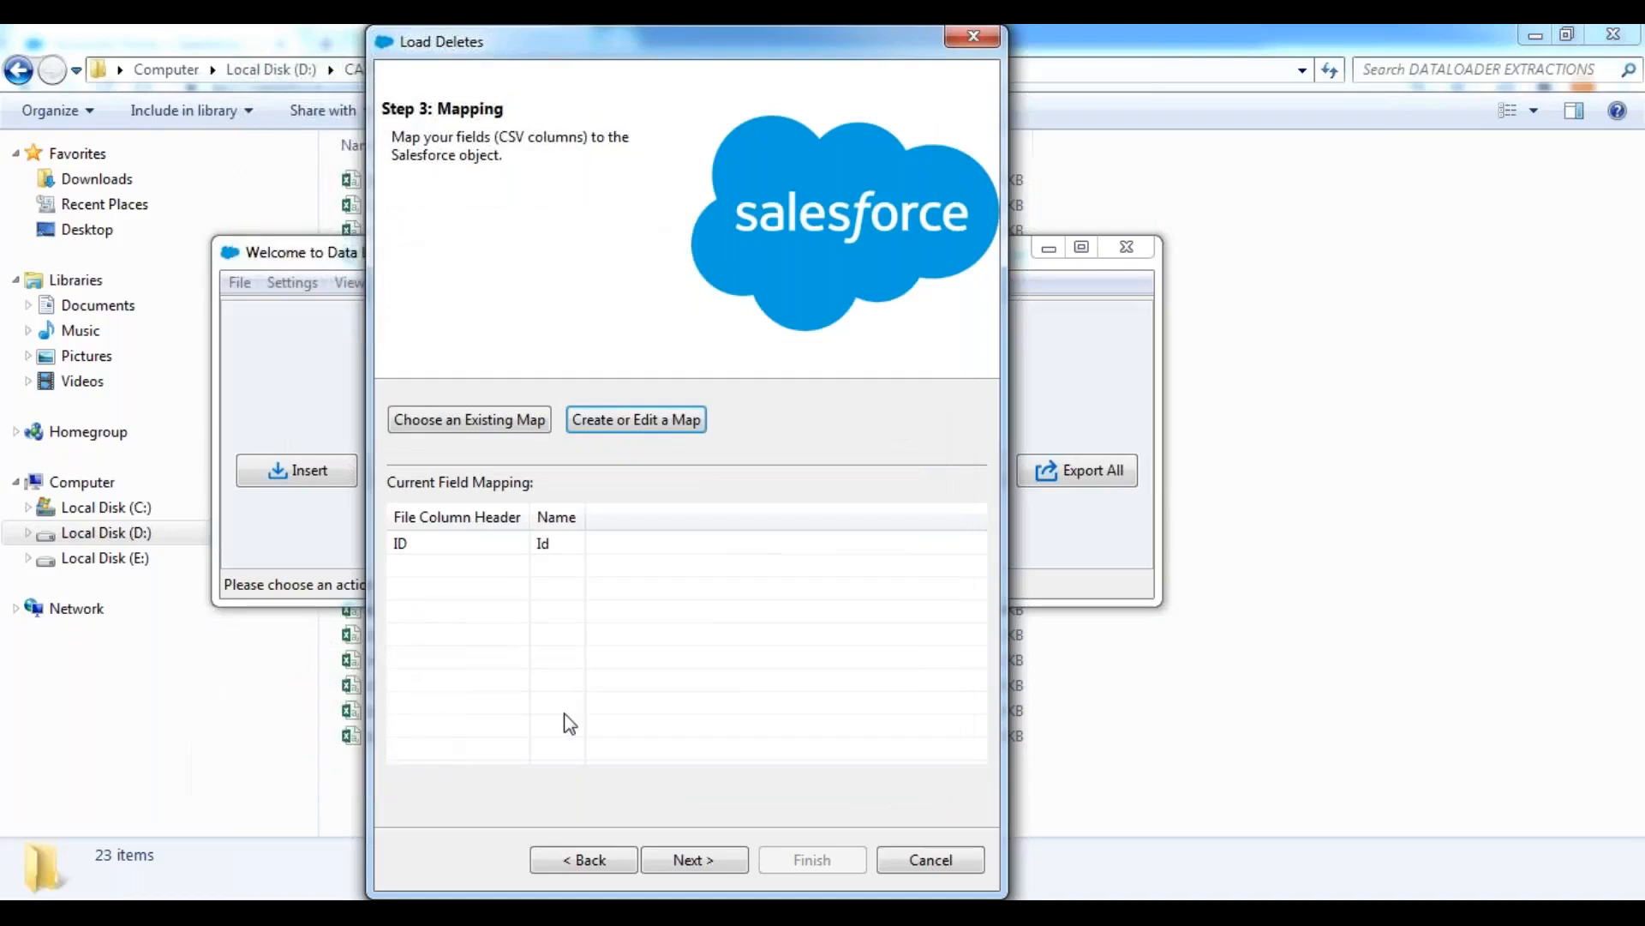
{"action": "left_click", "coordinate": [694, 861]}
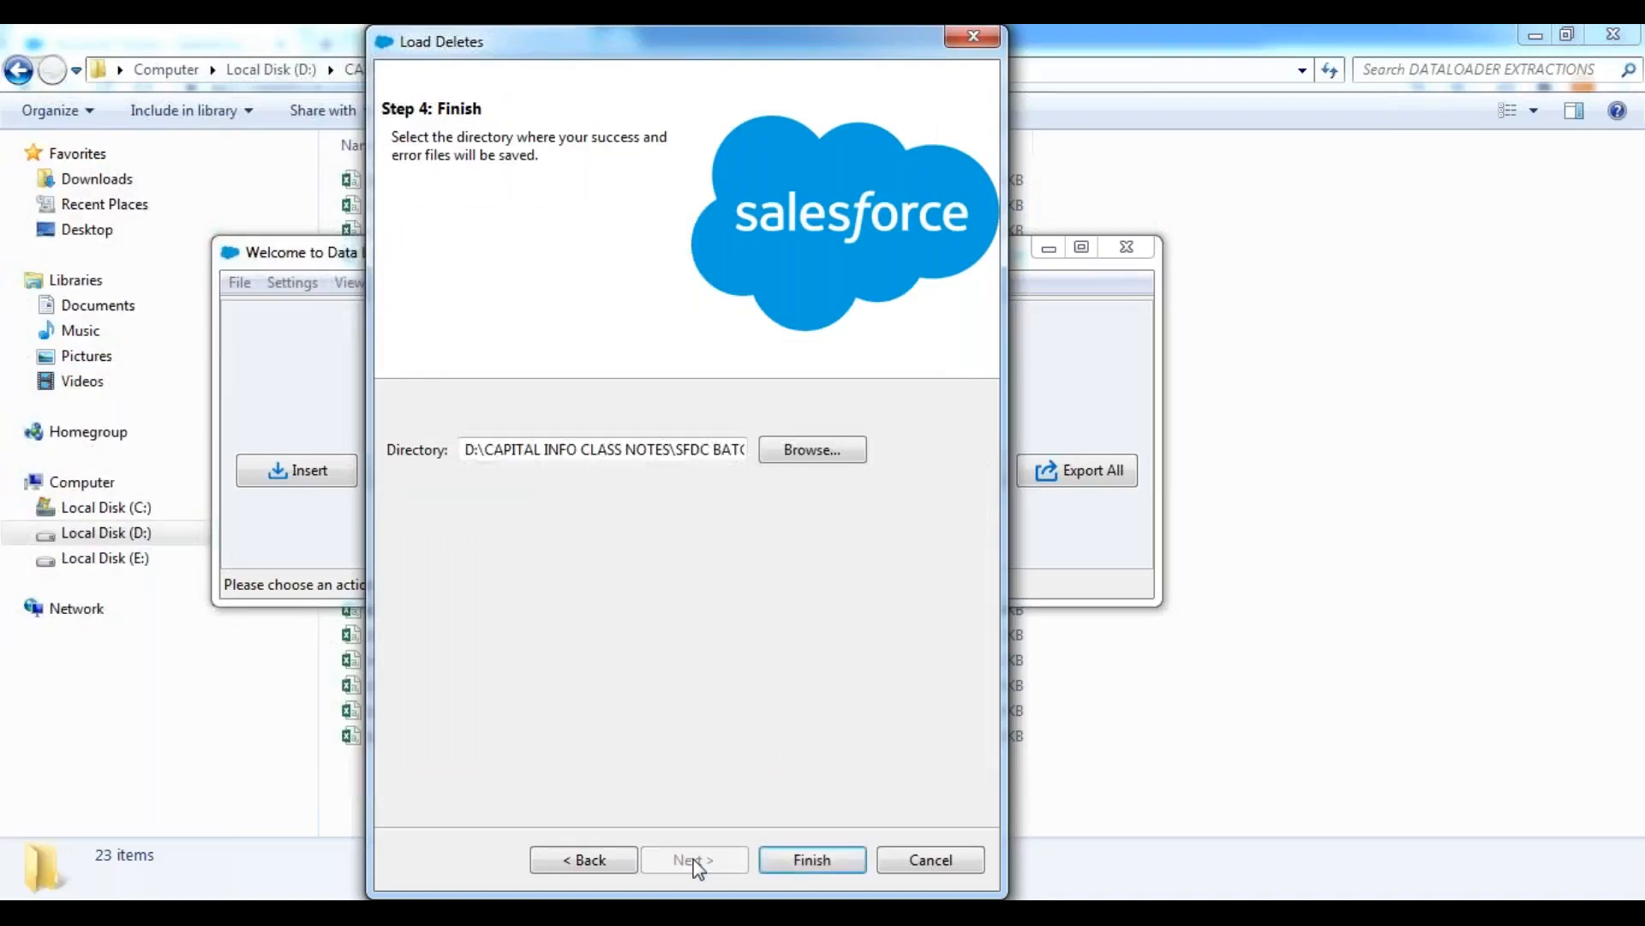
Check that the results directory ends in DATALOADER EXTRACTIONS, finish the wizard and agree to delete the existing records.
{"action": "left_click", "coordinate": [673, 446]}
{"action": "key", "text": "End"}
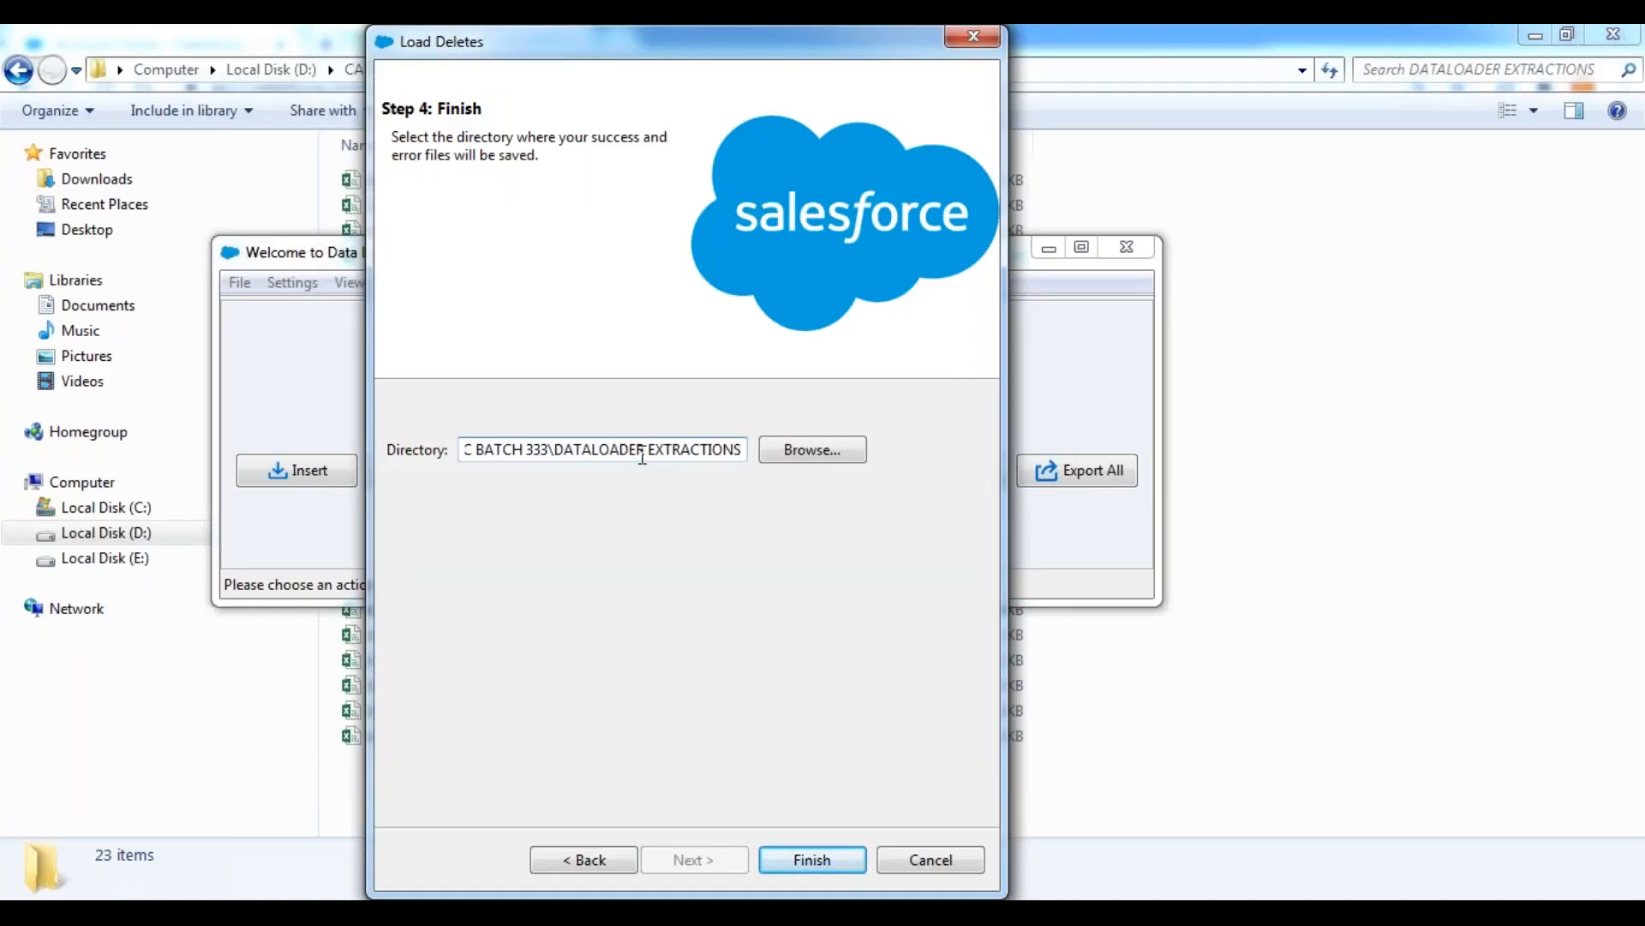
{"action": "left_click", "coordinate": [816, 860]}
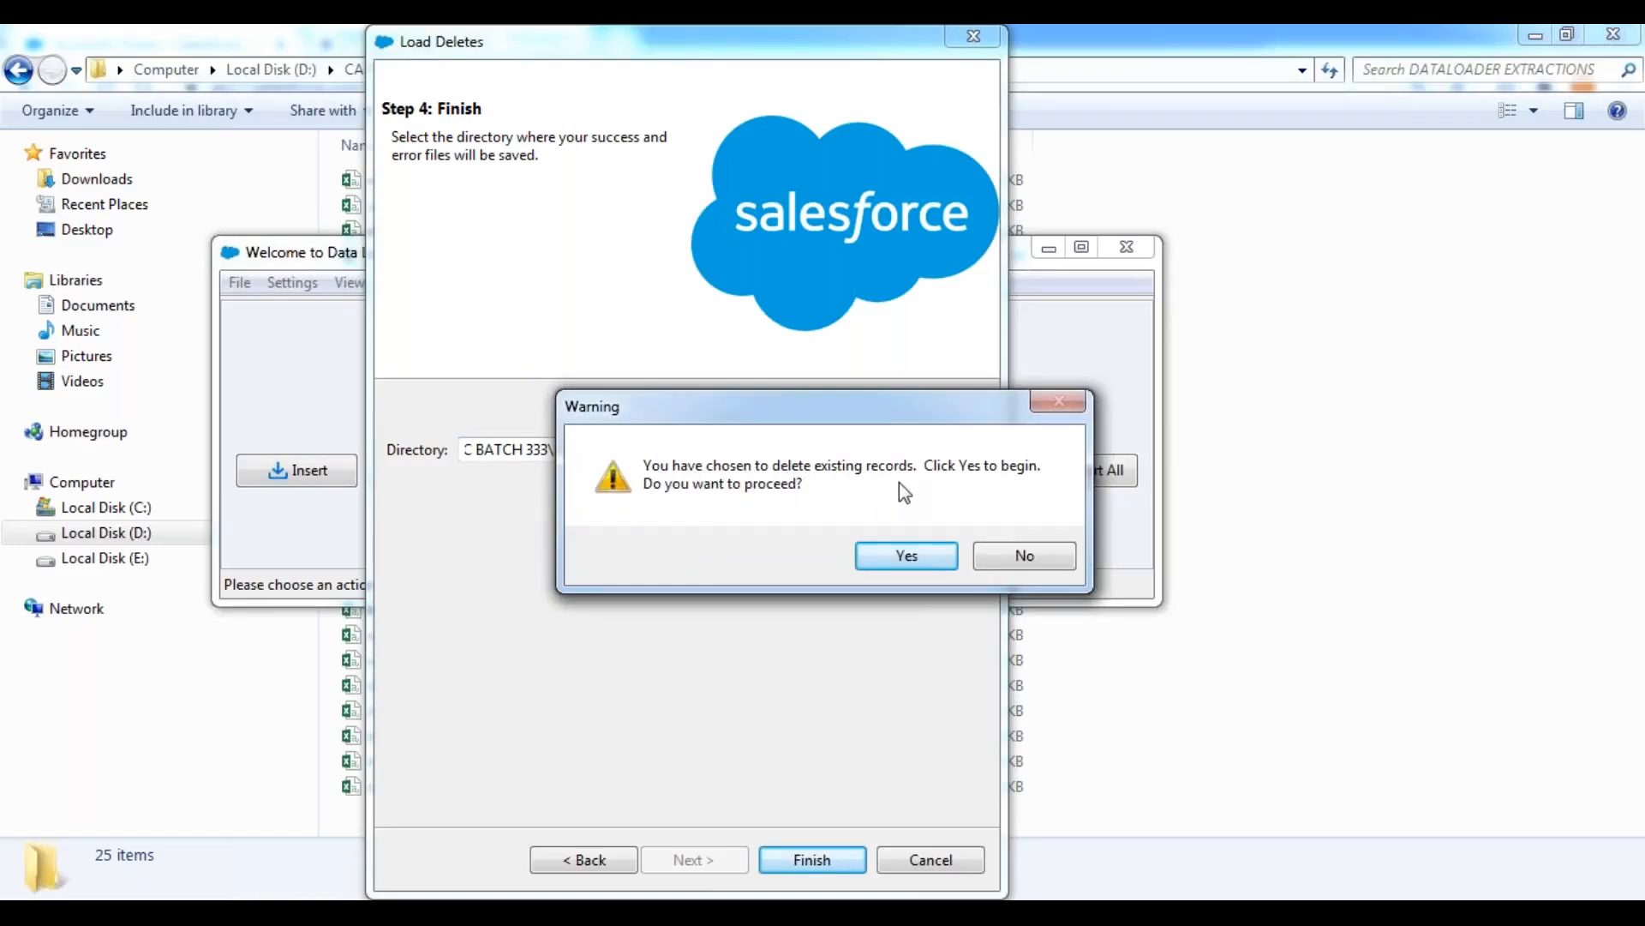
{"action": "left_click", "coordinate": [910, 557]}
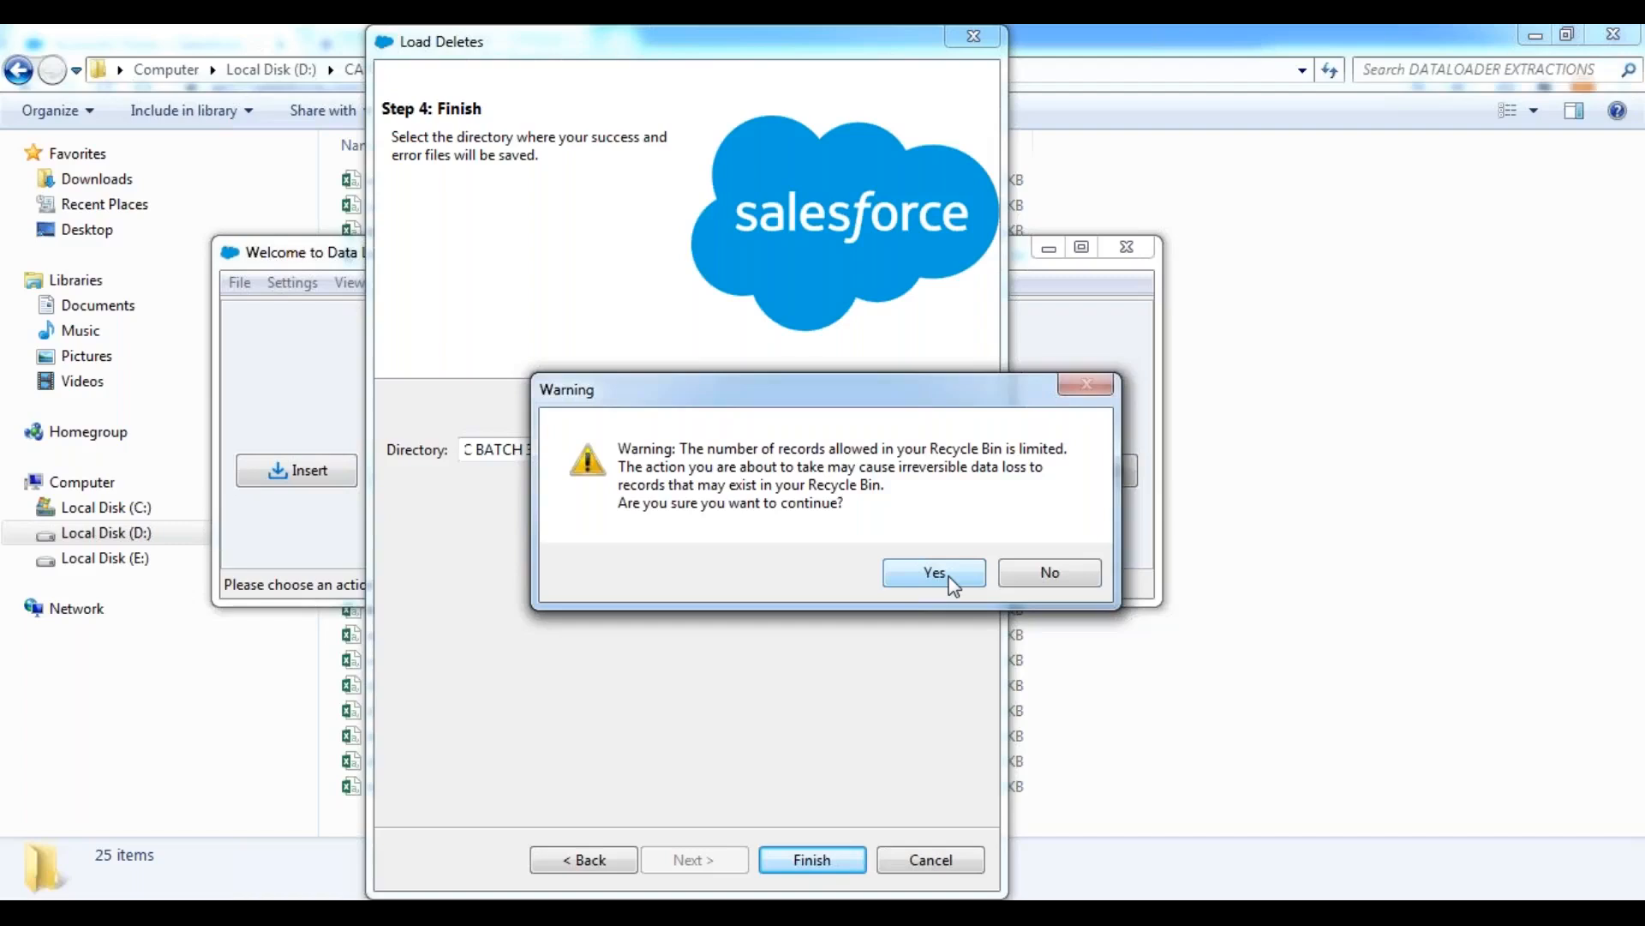
Confirm the bulk deletion of the account records, dismiss the completion report, and minimize Data Loader.
{"action": "left_click", "coordinate": [934, 573]}
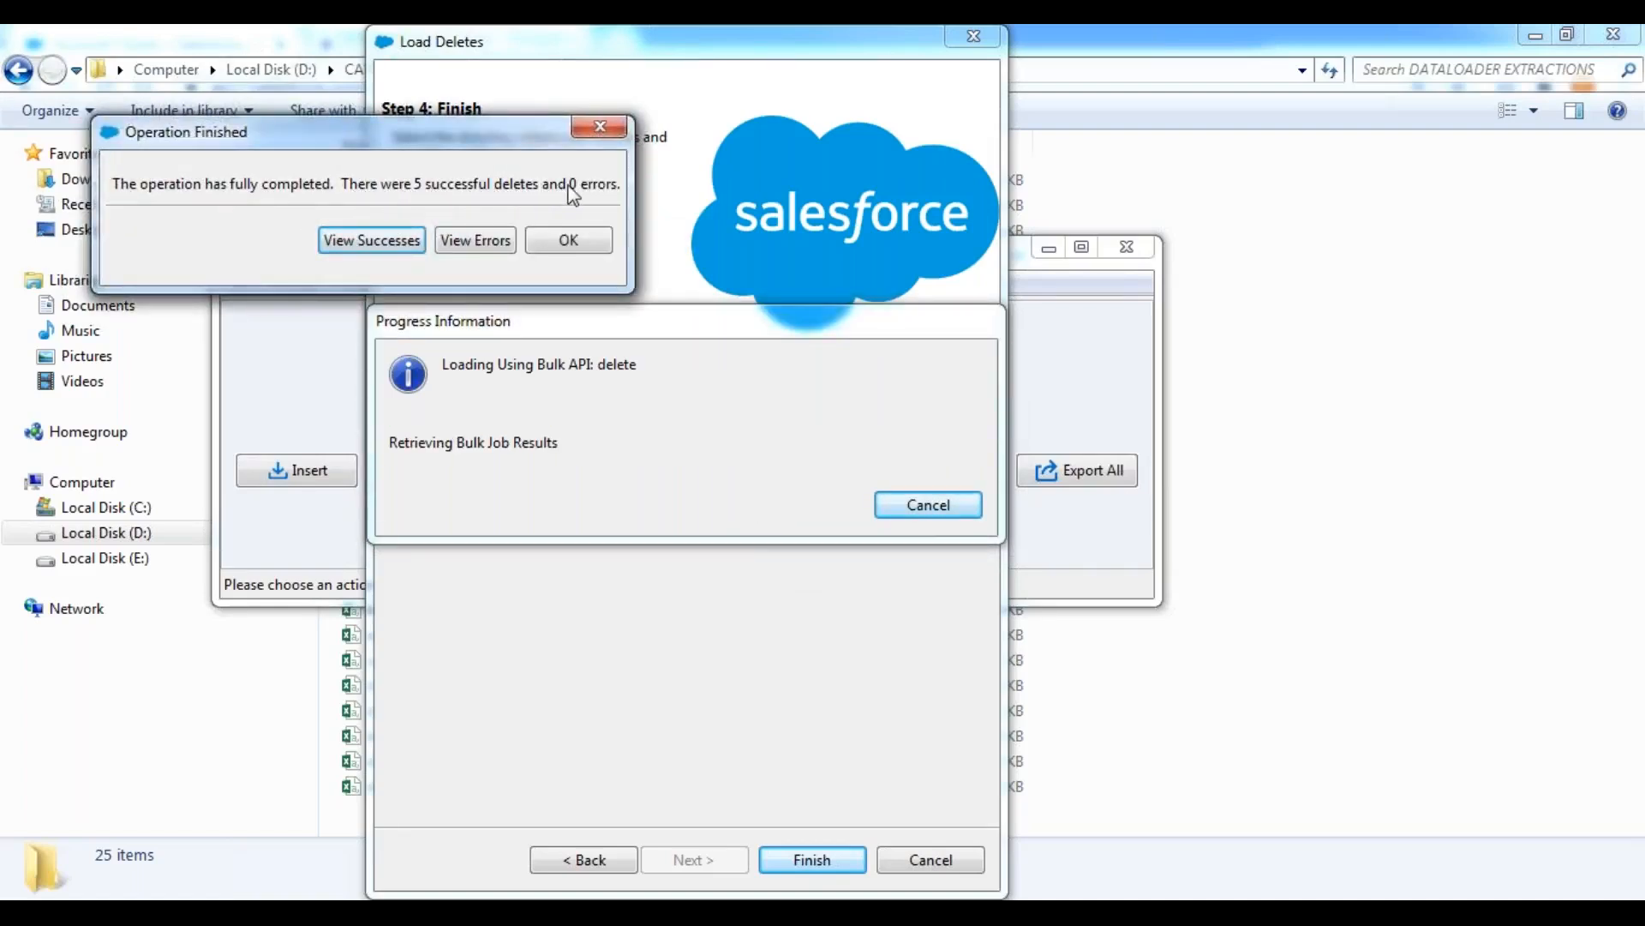
{"action": "left_click", "coordinate": [592, 245]}
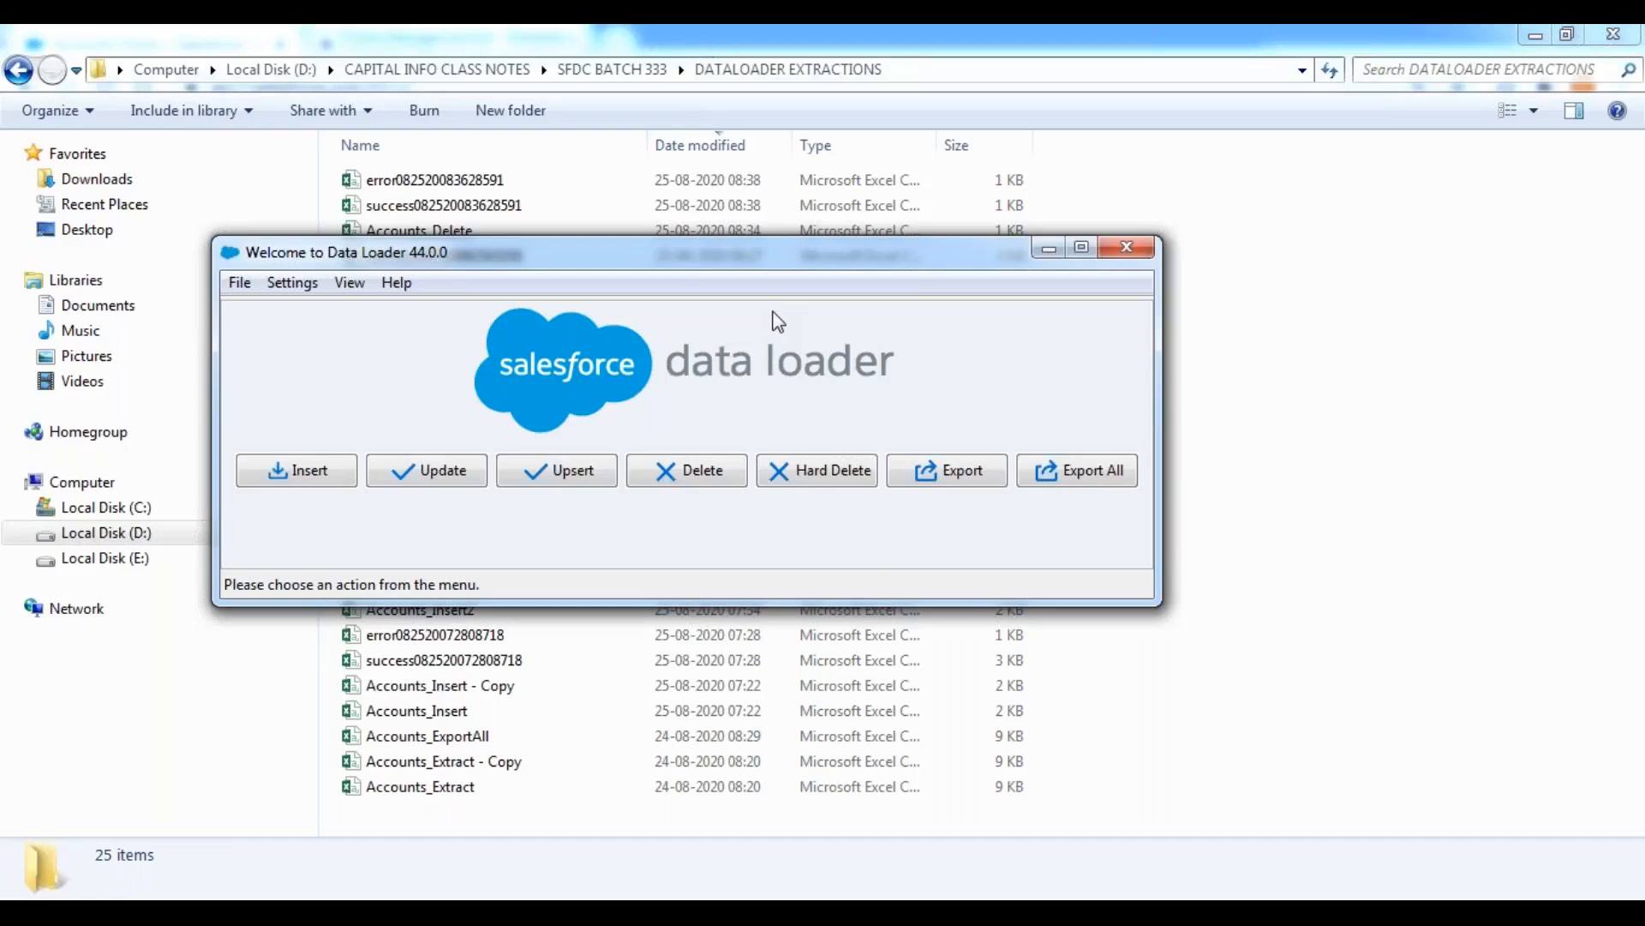
{"action": "left_click", "coordinate": [1051, 256]}
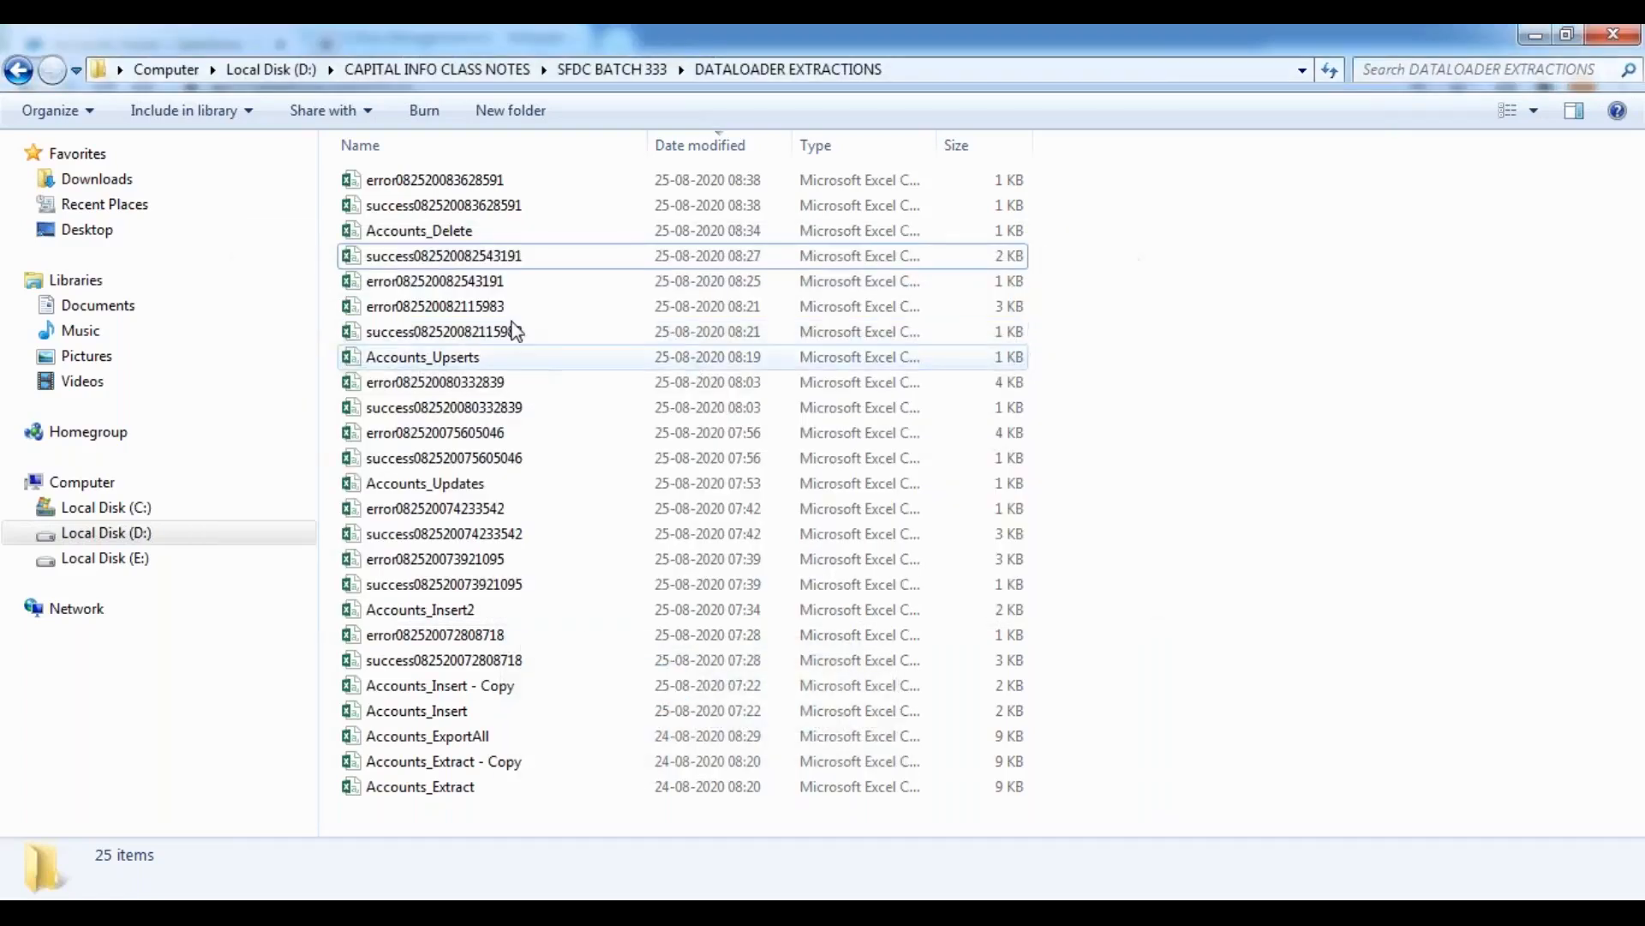
{"action": "left_click", "coordinate": [445, 207]}
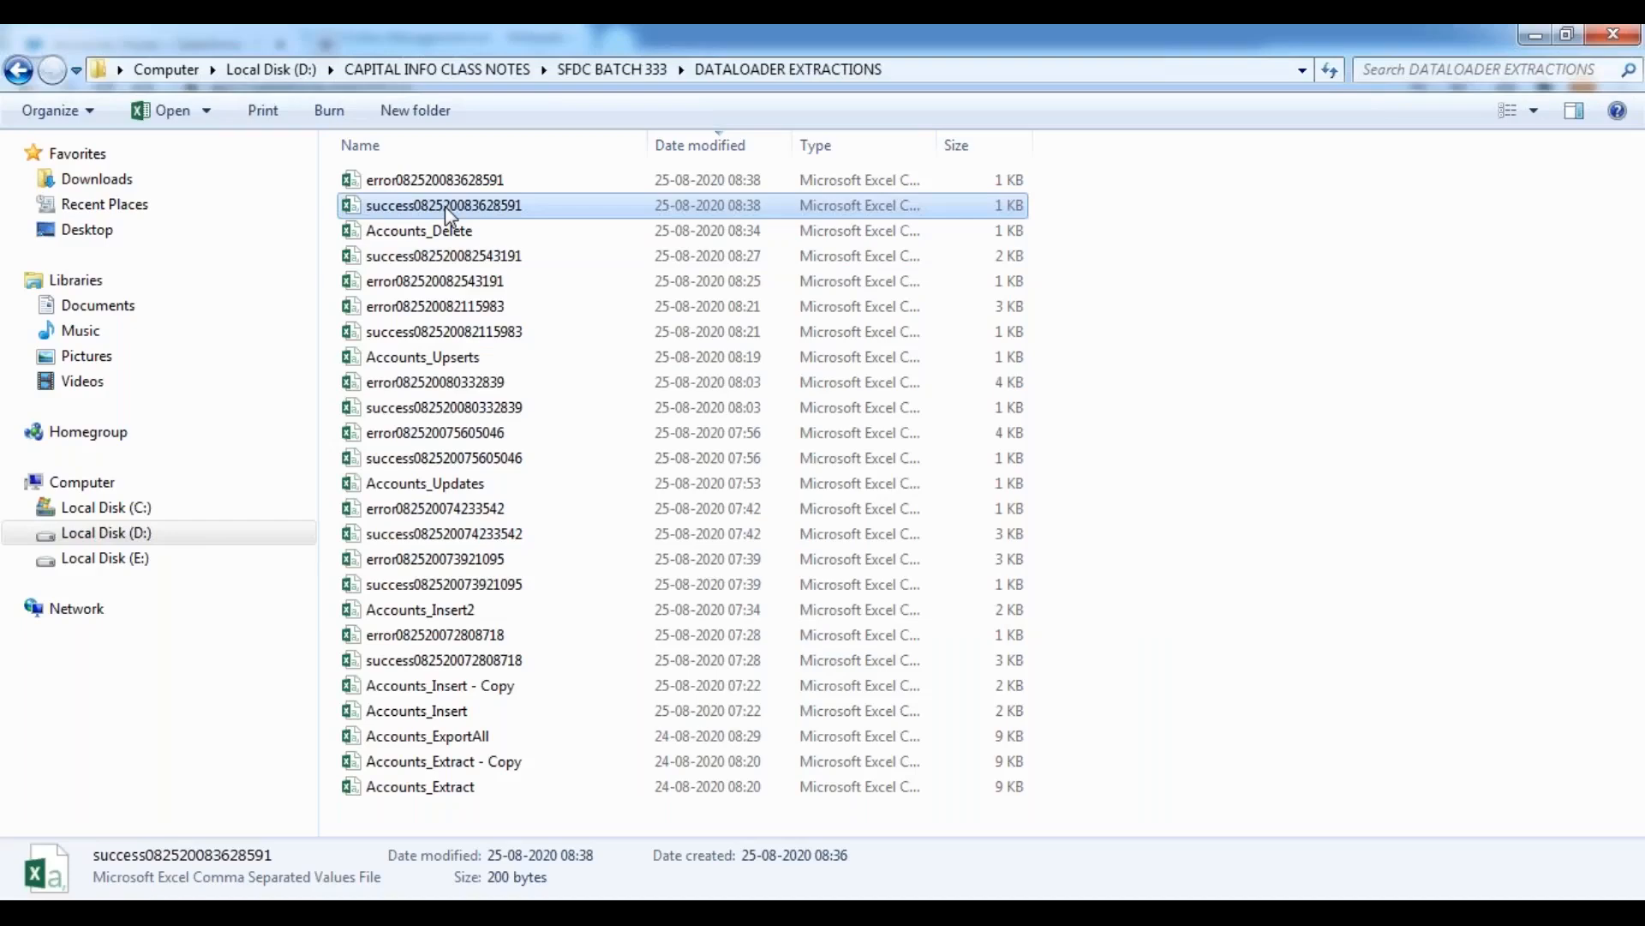
{"action": "double_click", "coordinate": [445, 206]}
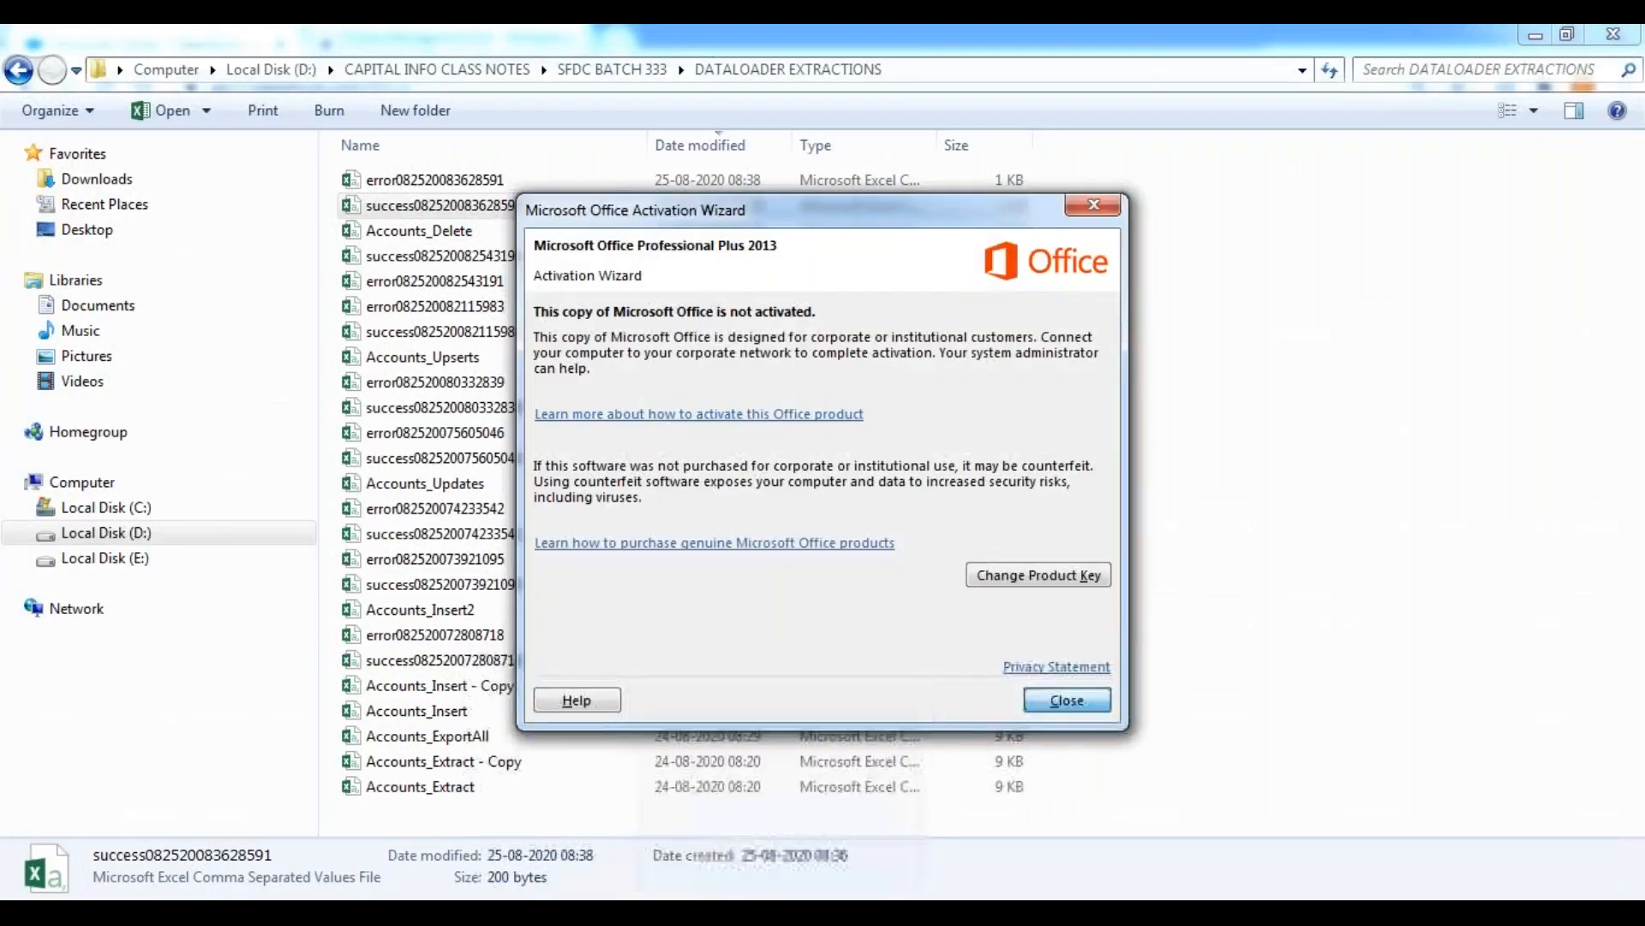
{"action": "left_click", "coordinate": [1068, 698]}
{"action": "mouse_move", "coordinate": [779, 910]}
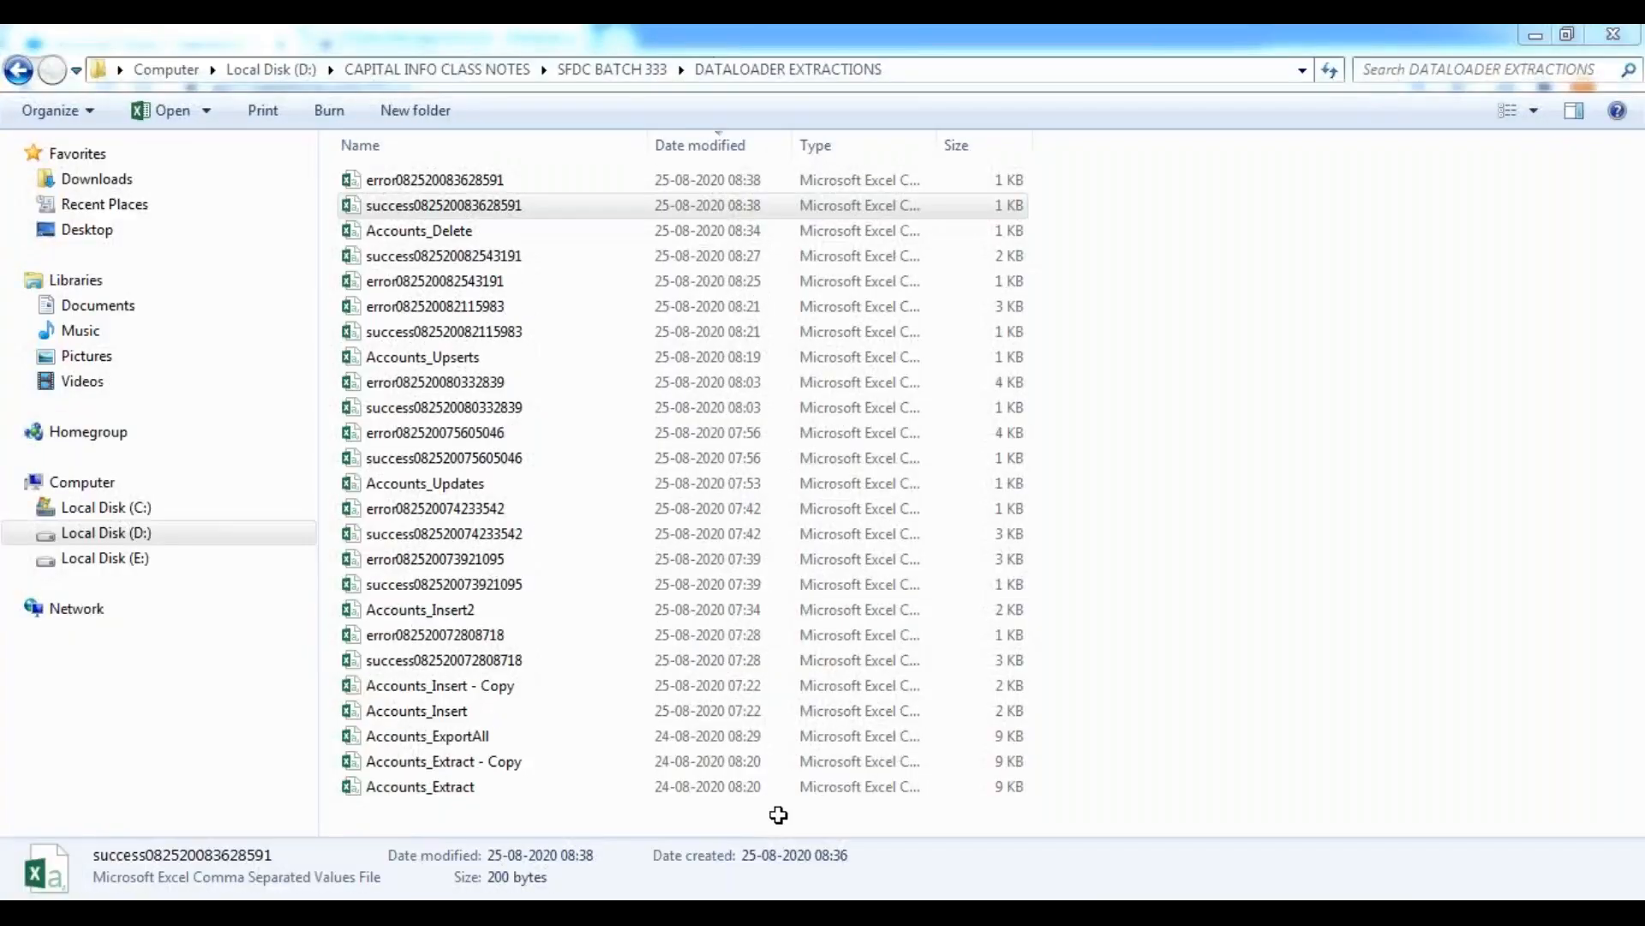
{"action": "left_click", "coordinate": [778, 815]}
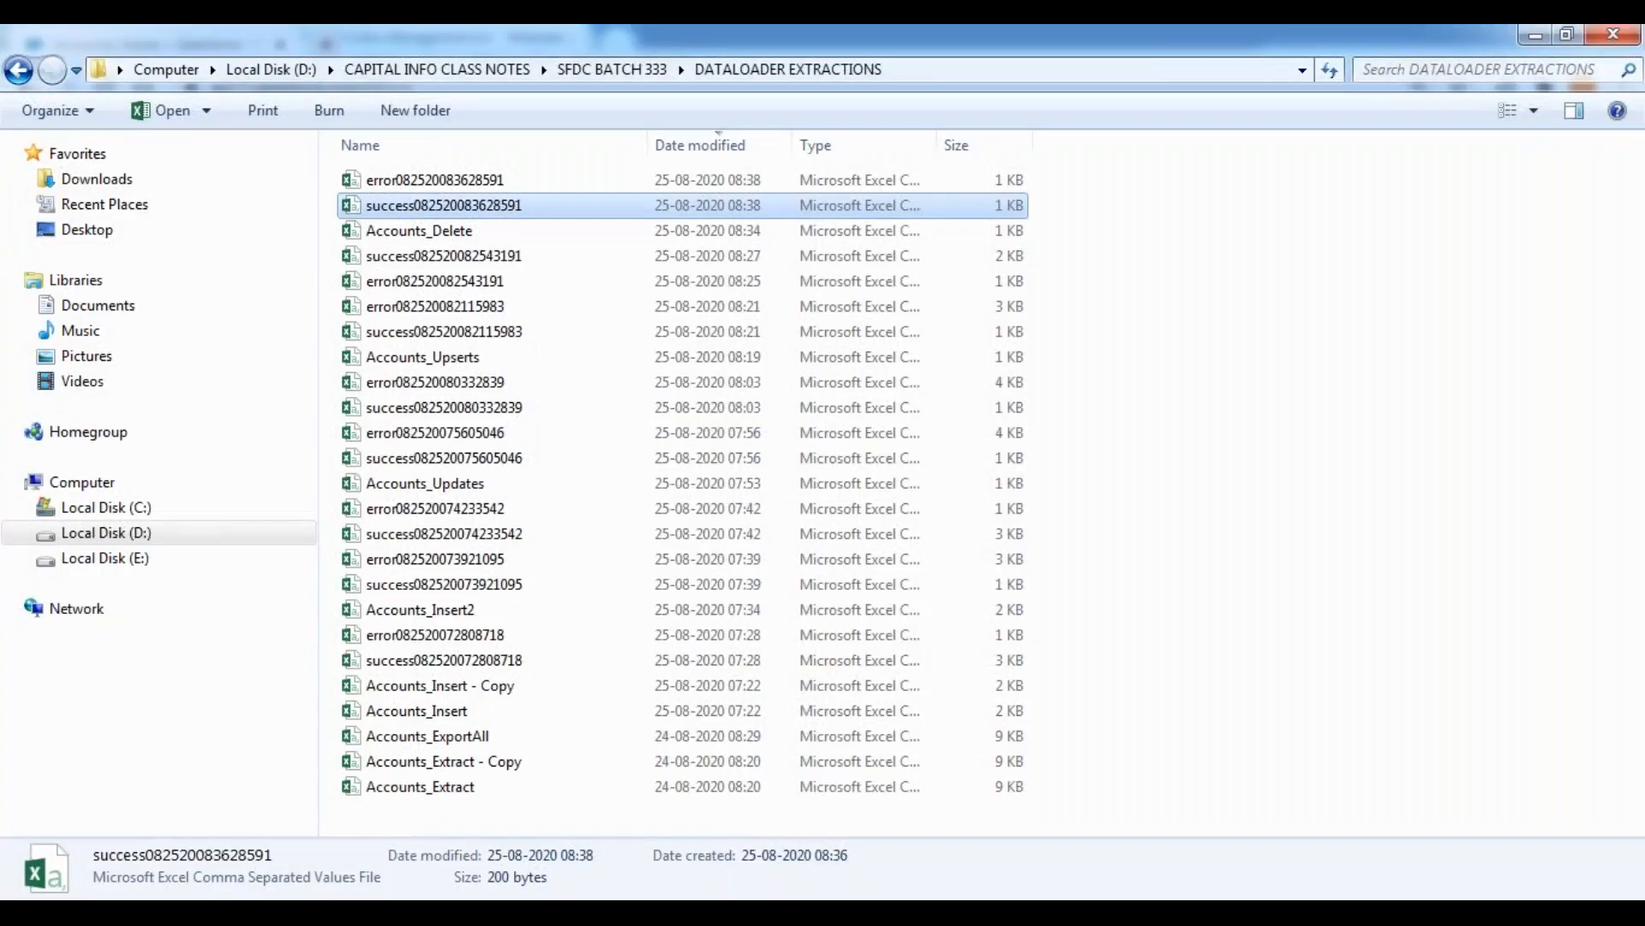
{"action": "mouse_move", "coordinate": [779, 778]}
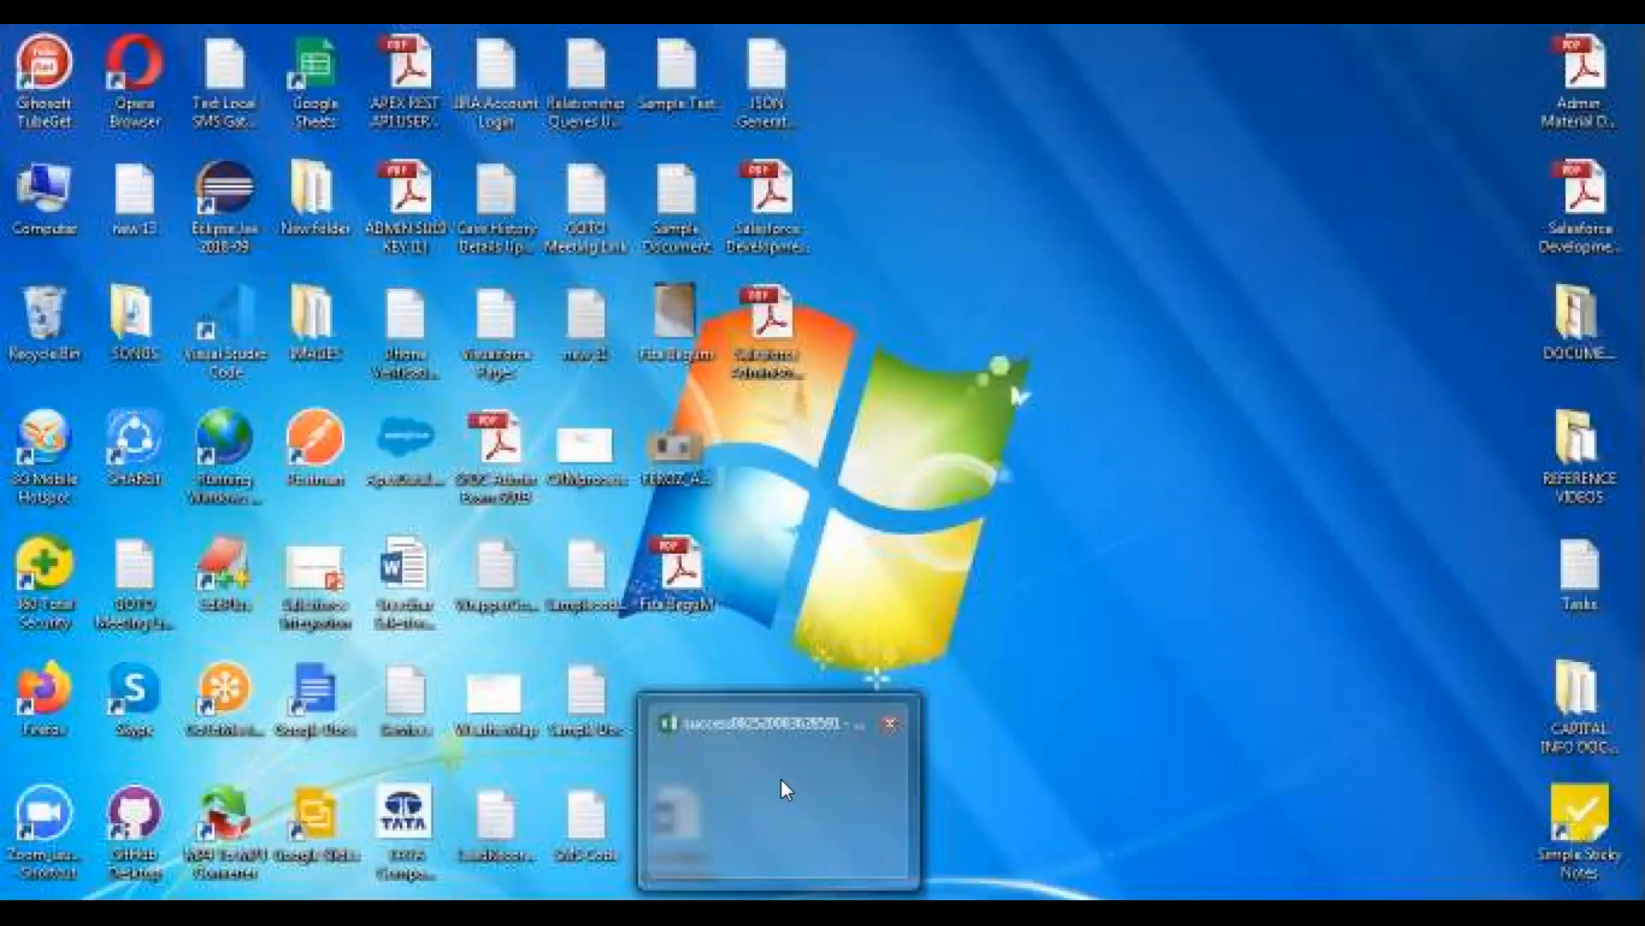
{"action": "left_click", "coordinate": [779, 778]}
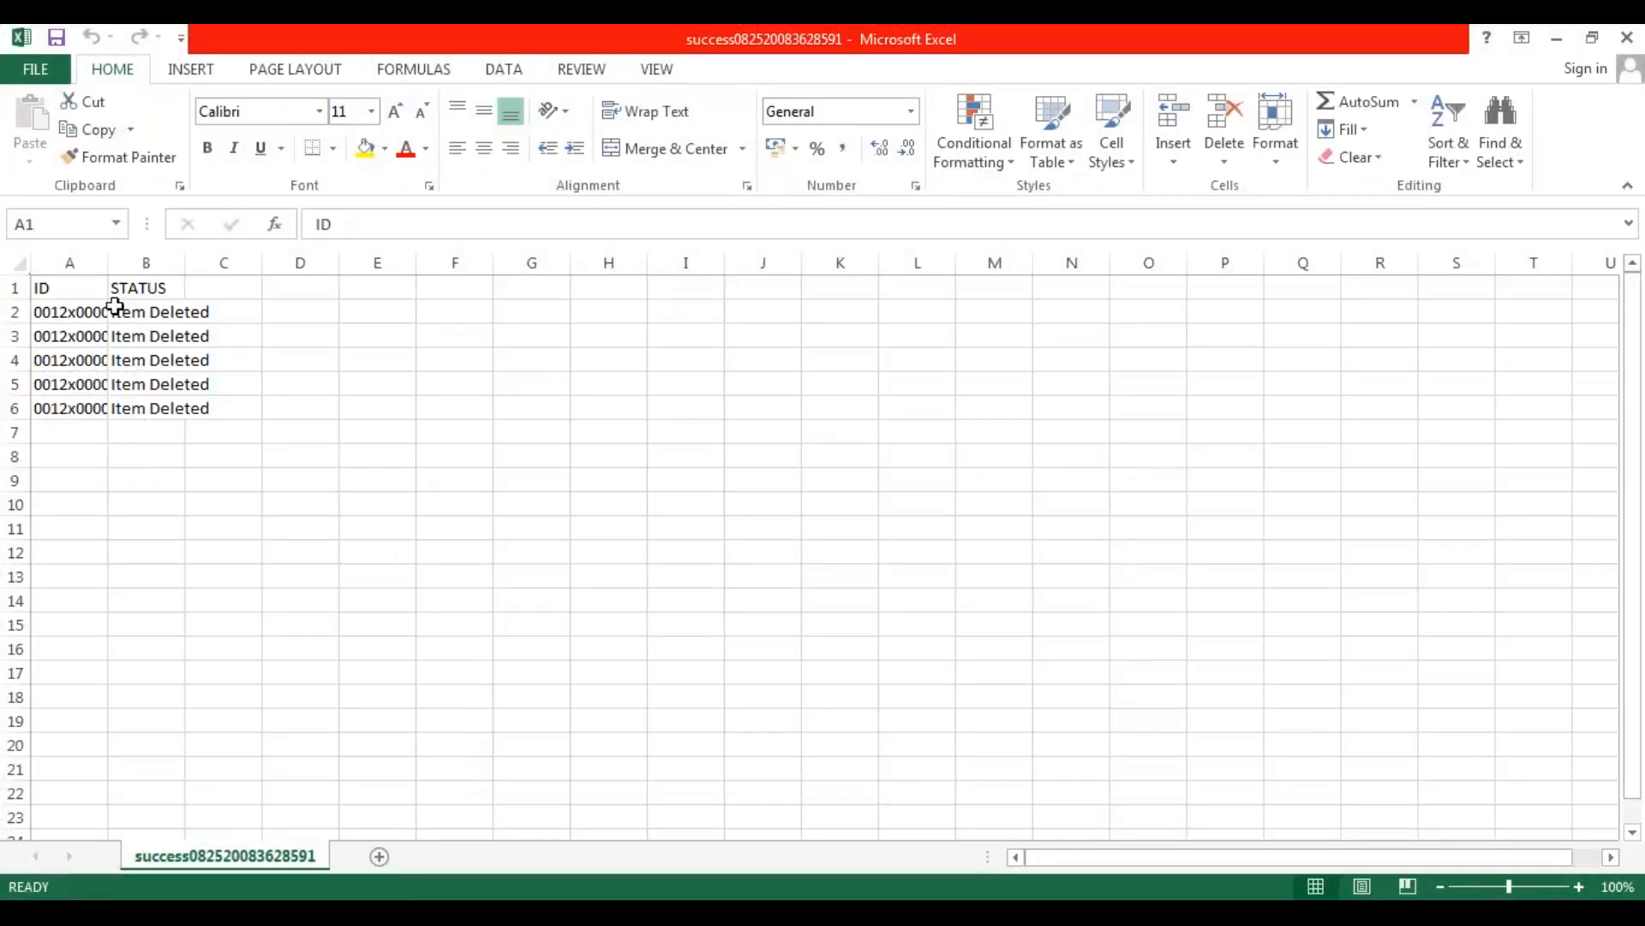
Fit the ID and STATUS columns to their contents and review the status of each listed record.
{"action": "double_click", "coordinate": [184, 263]}
{"action": "left_click_drag", "start_coordinate": [152, 313], "coordinate": [158, 408]}
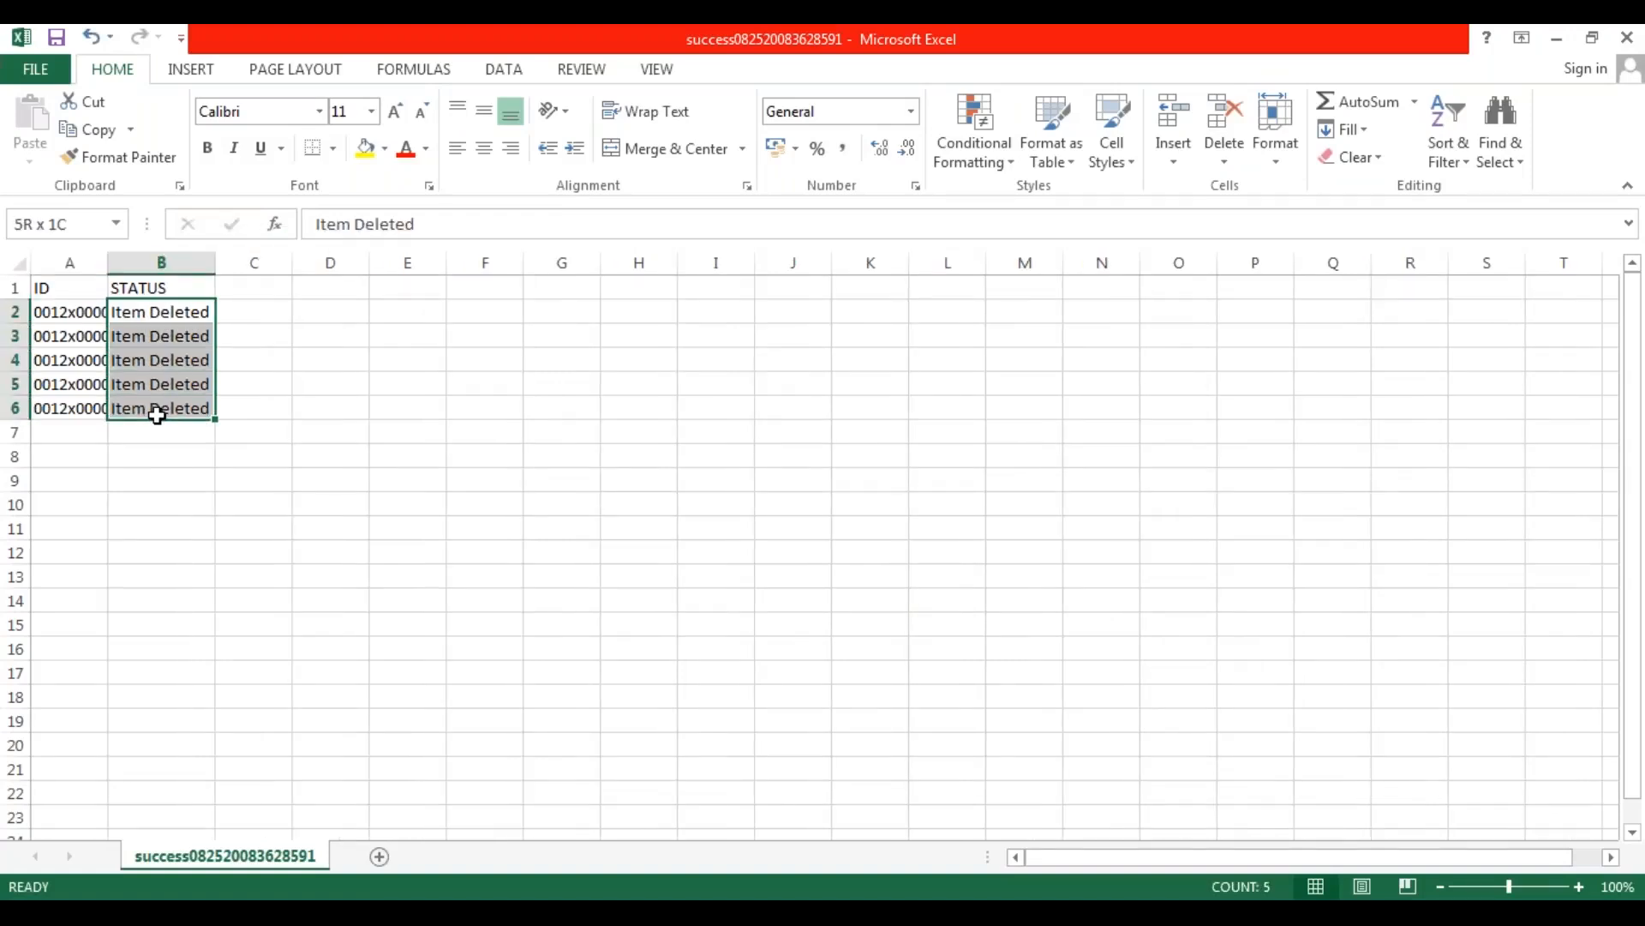
{"action": "double_click", "coordinate": [108, 262]}
{"action": "left_click", "coordinate": [147, 476]}
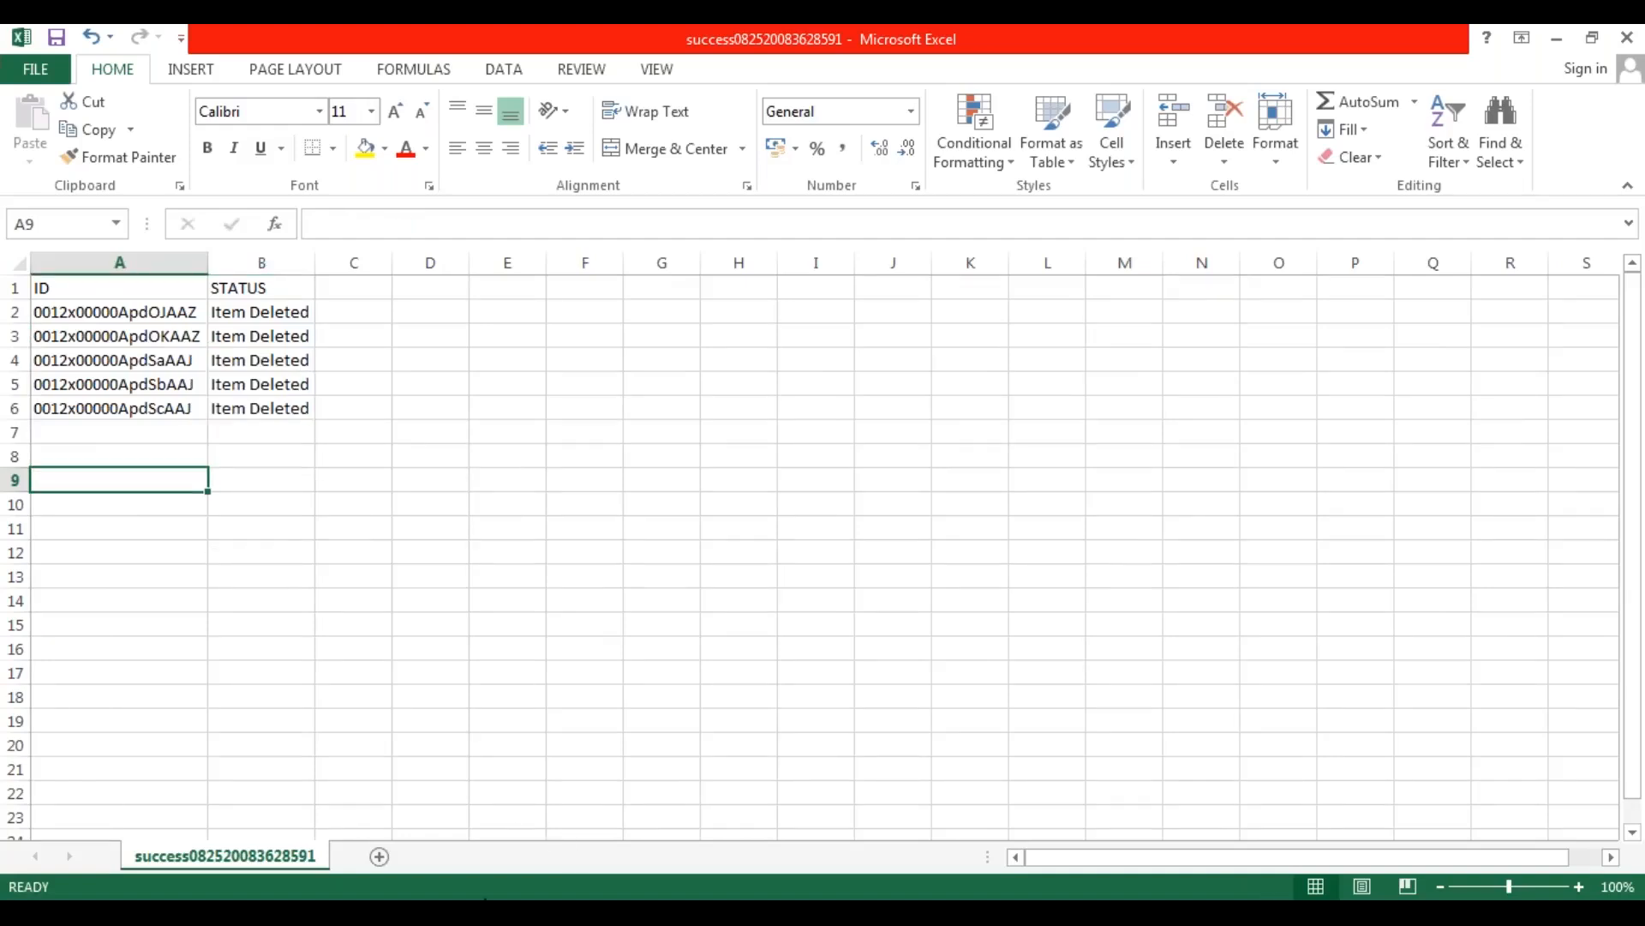
Switch to Salesforce in Chrome, refresh the Accounts home page, and open the Recycle Bin.
{"action": "left_click", "coordinate": [382, 731]}
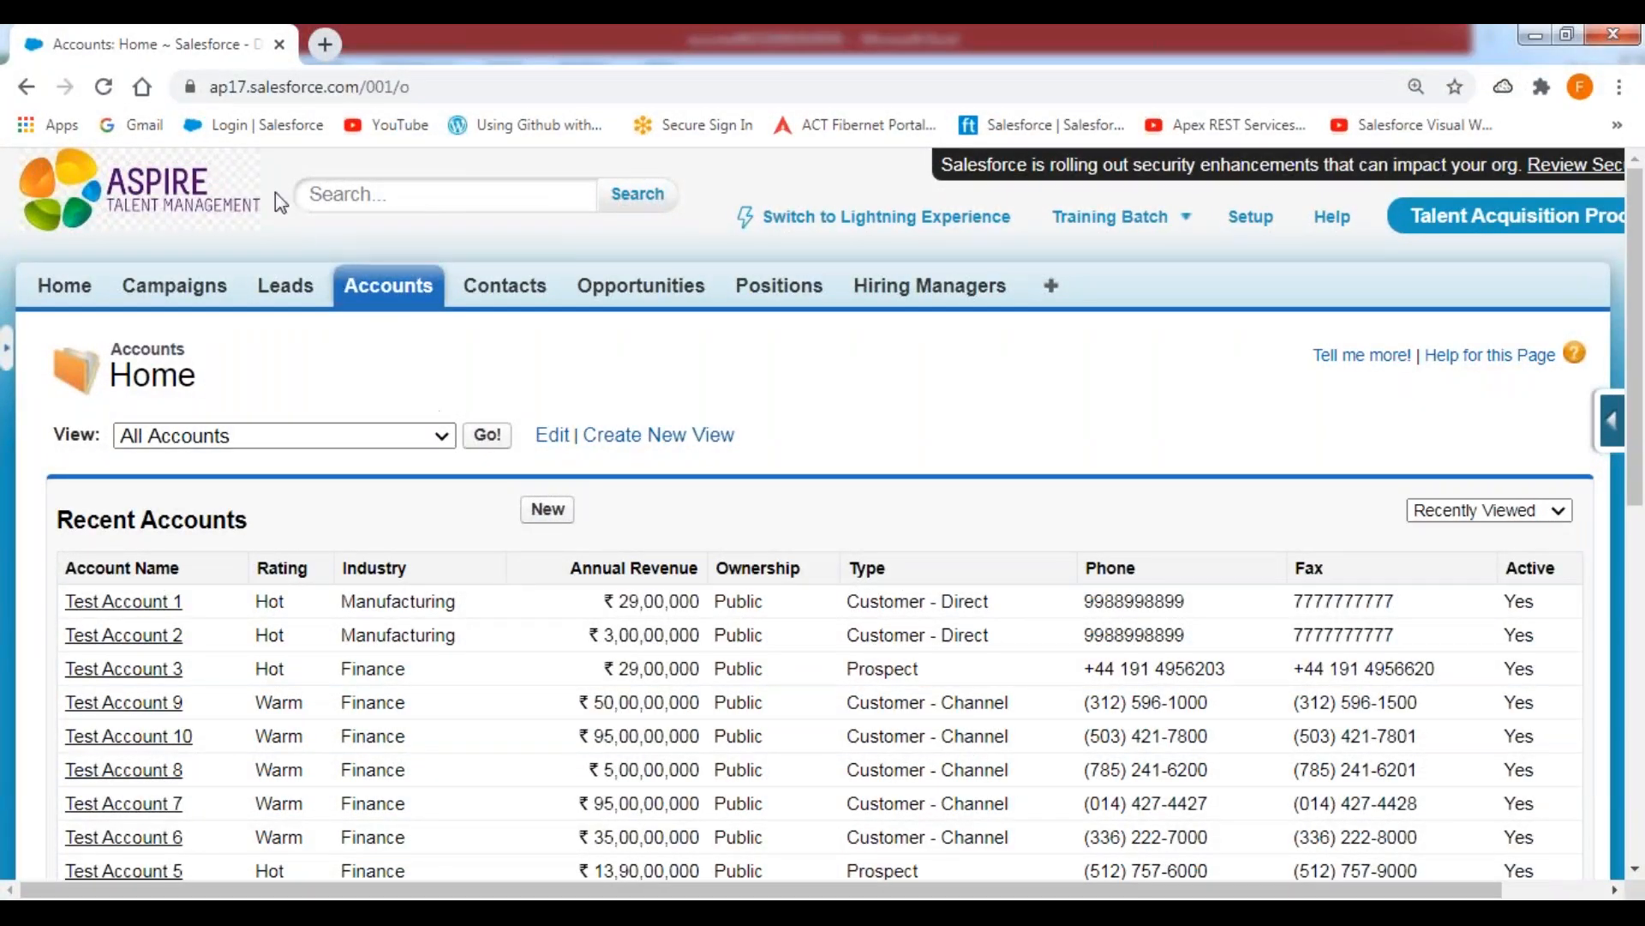
{"action": "left_click", "coordinate": [103, 89]}
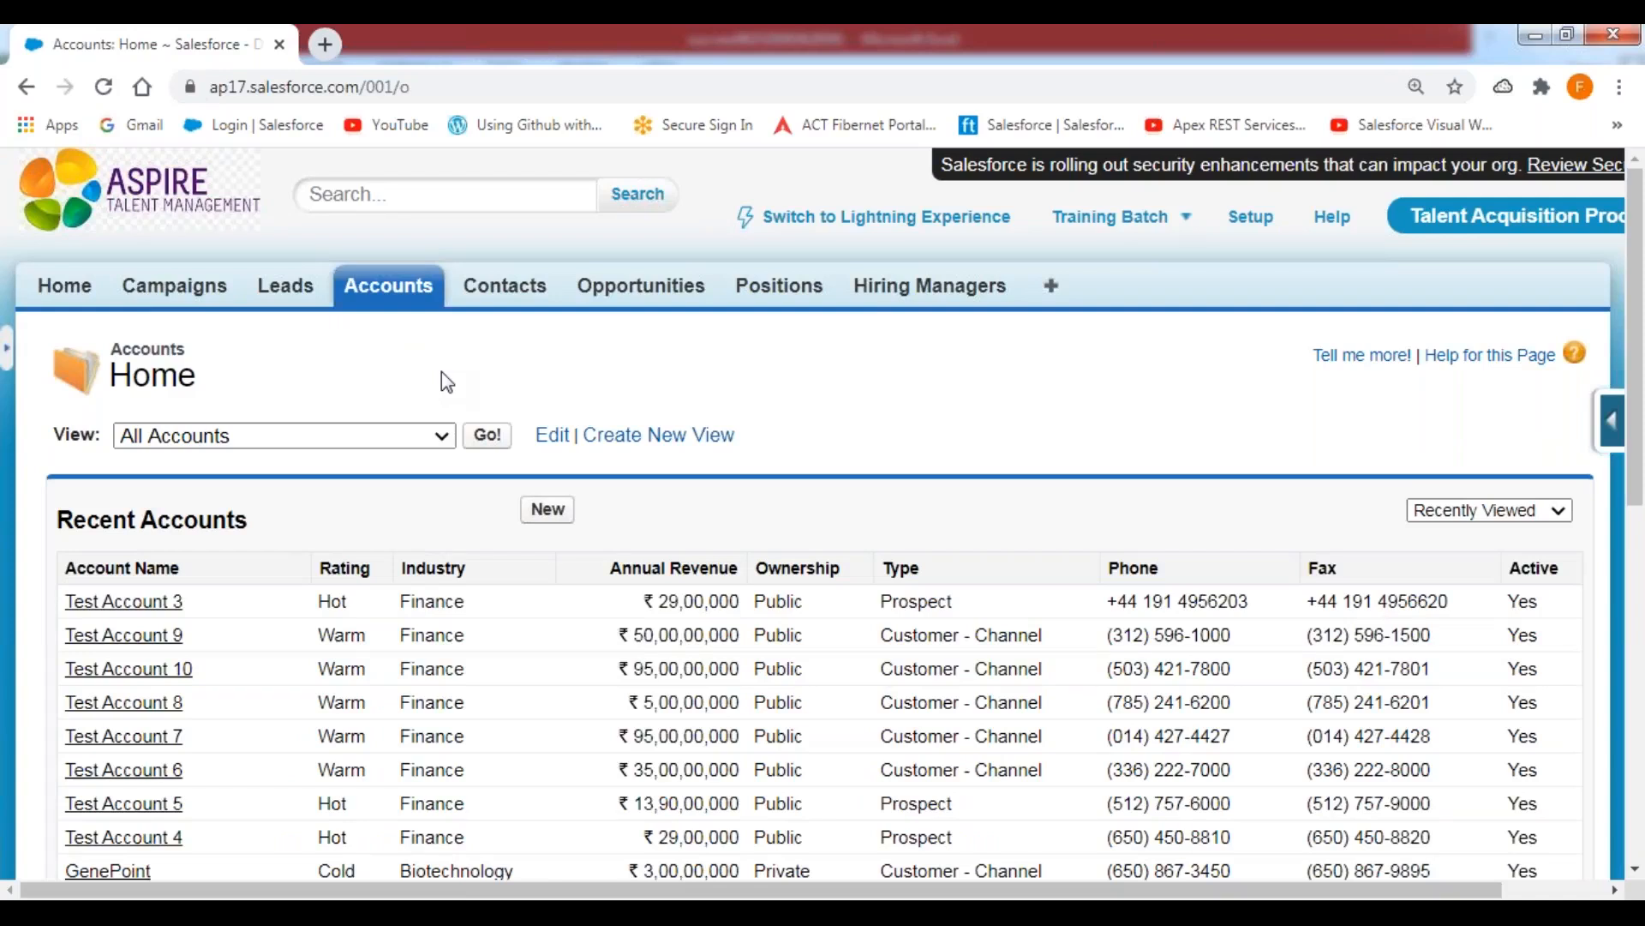
{"action": "left_click", "coordinate": [11, 350]}
{"action": "left_click", "coordinate": [143, 776]}
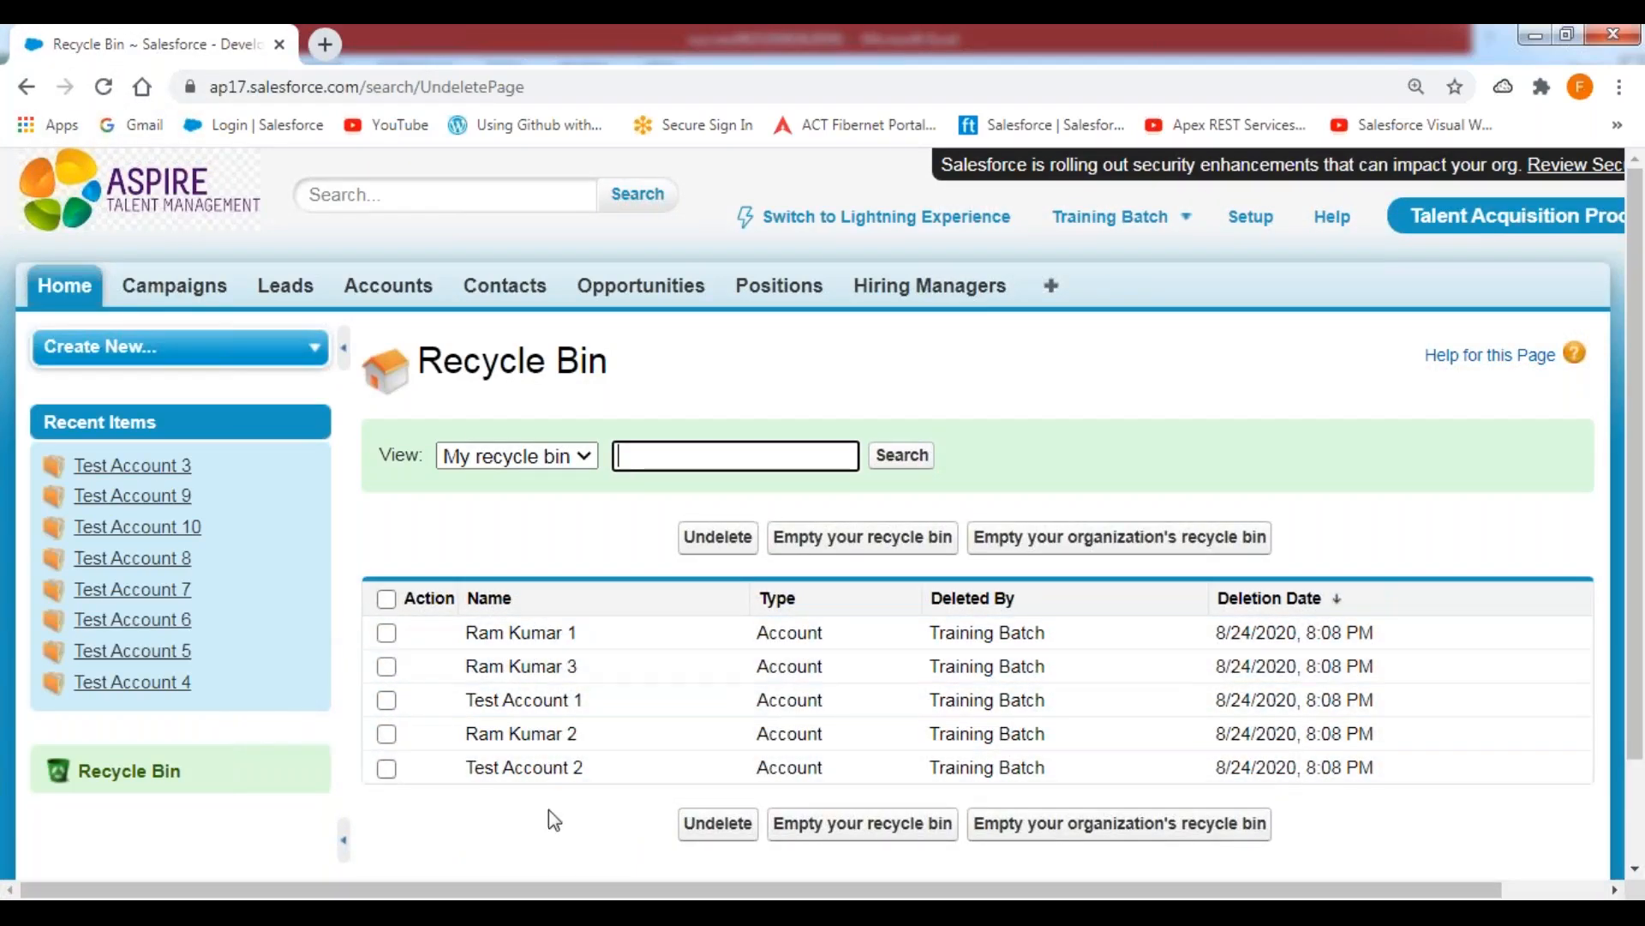
Examine the names of the deleted accounts in the Recycle Bin, then collapse the sidebar.
{"action": "triple_click", "coordinate": [470, 699]}
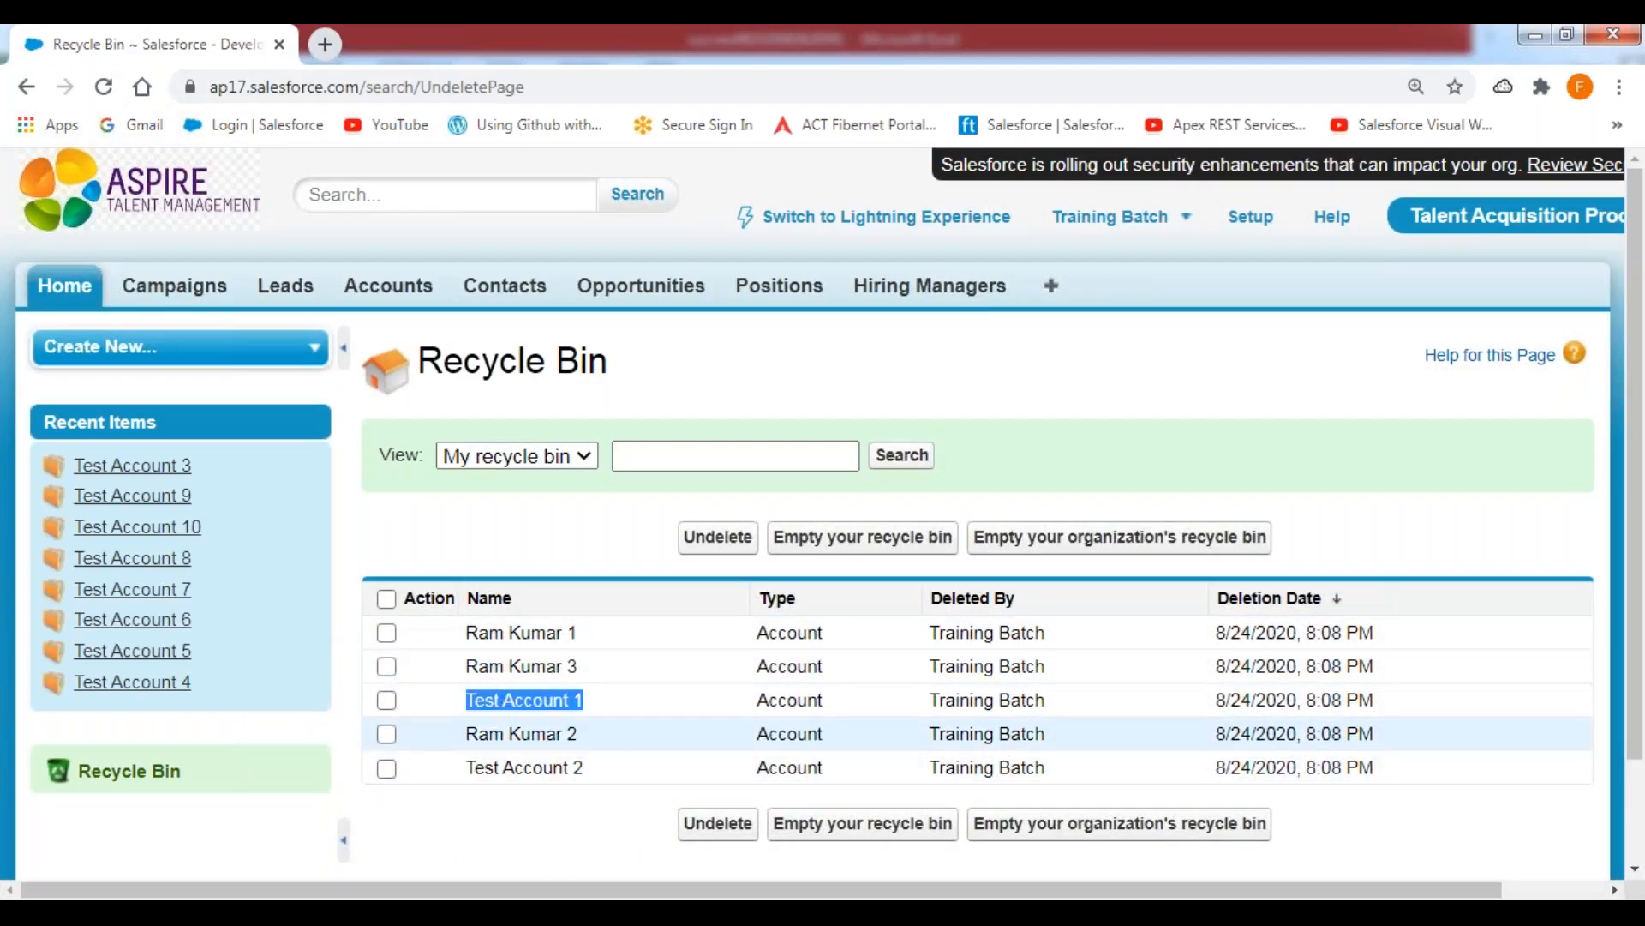
{"action": "triple_click", "coordinate": [469, 767]}
{"action": "triple_click", "coordinate": [470, 633]}
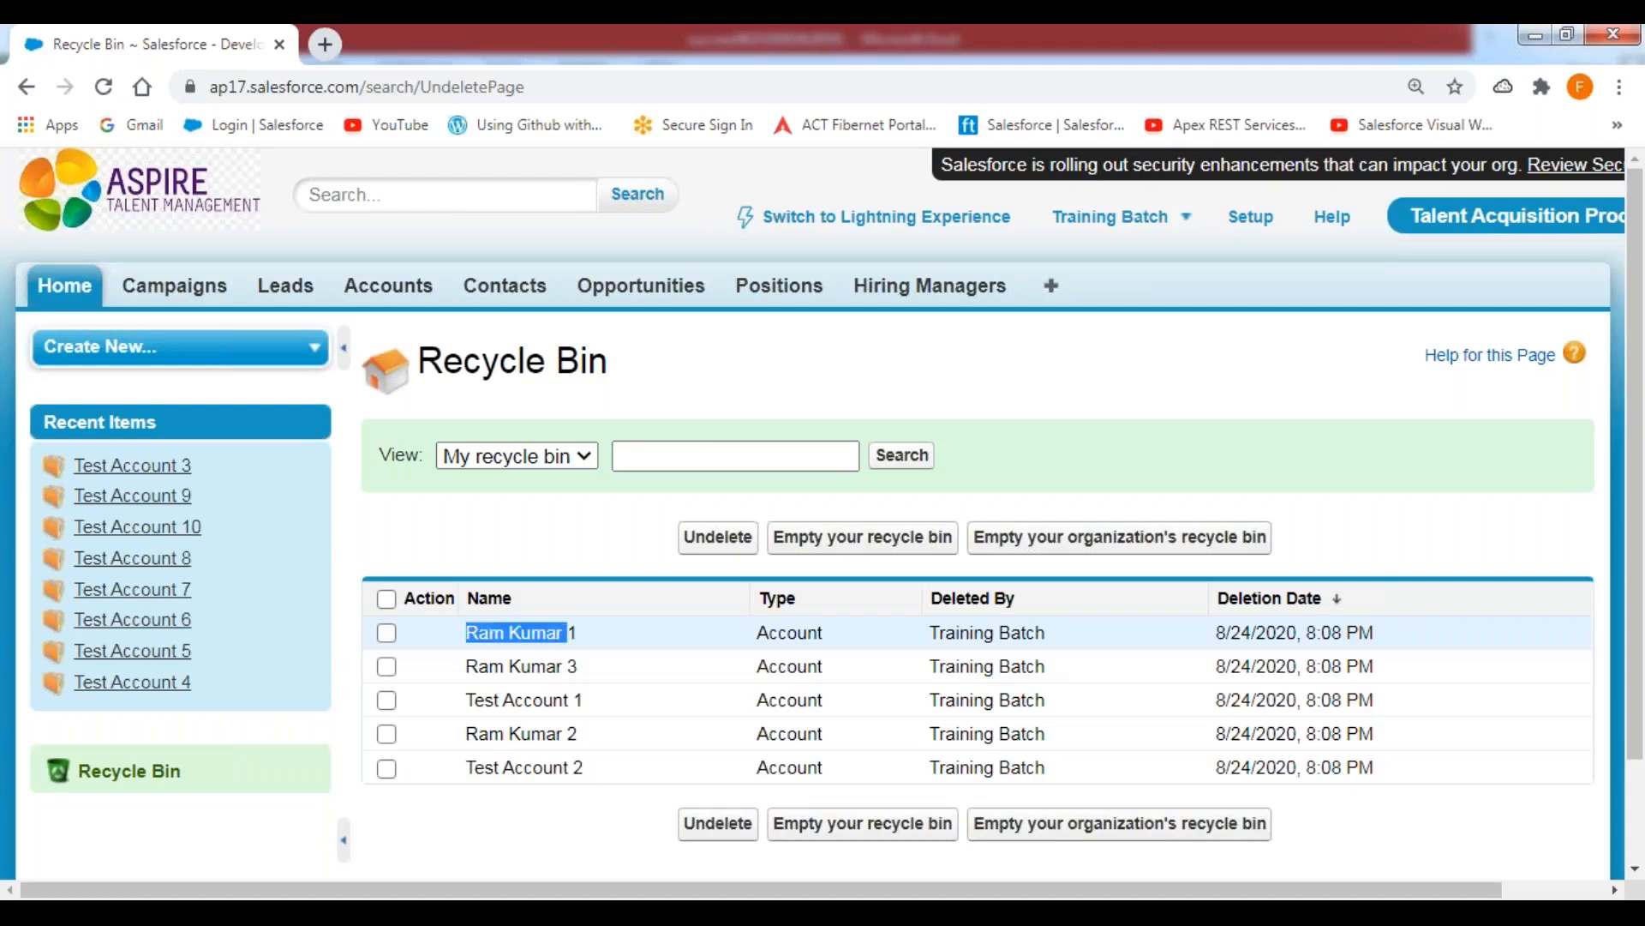
{"action": "left_click_drag", "start_coordinate": [480, 742], "coordinate": [629, 746]}
{"action": "left_click_drag", "start_coordinate": [477, 666], "coordinate": [649, 683]}
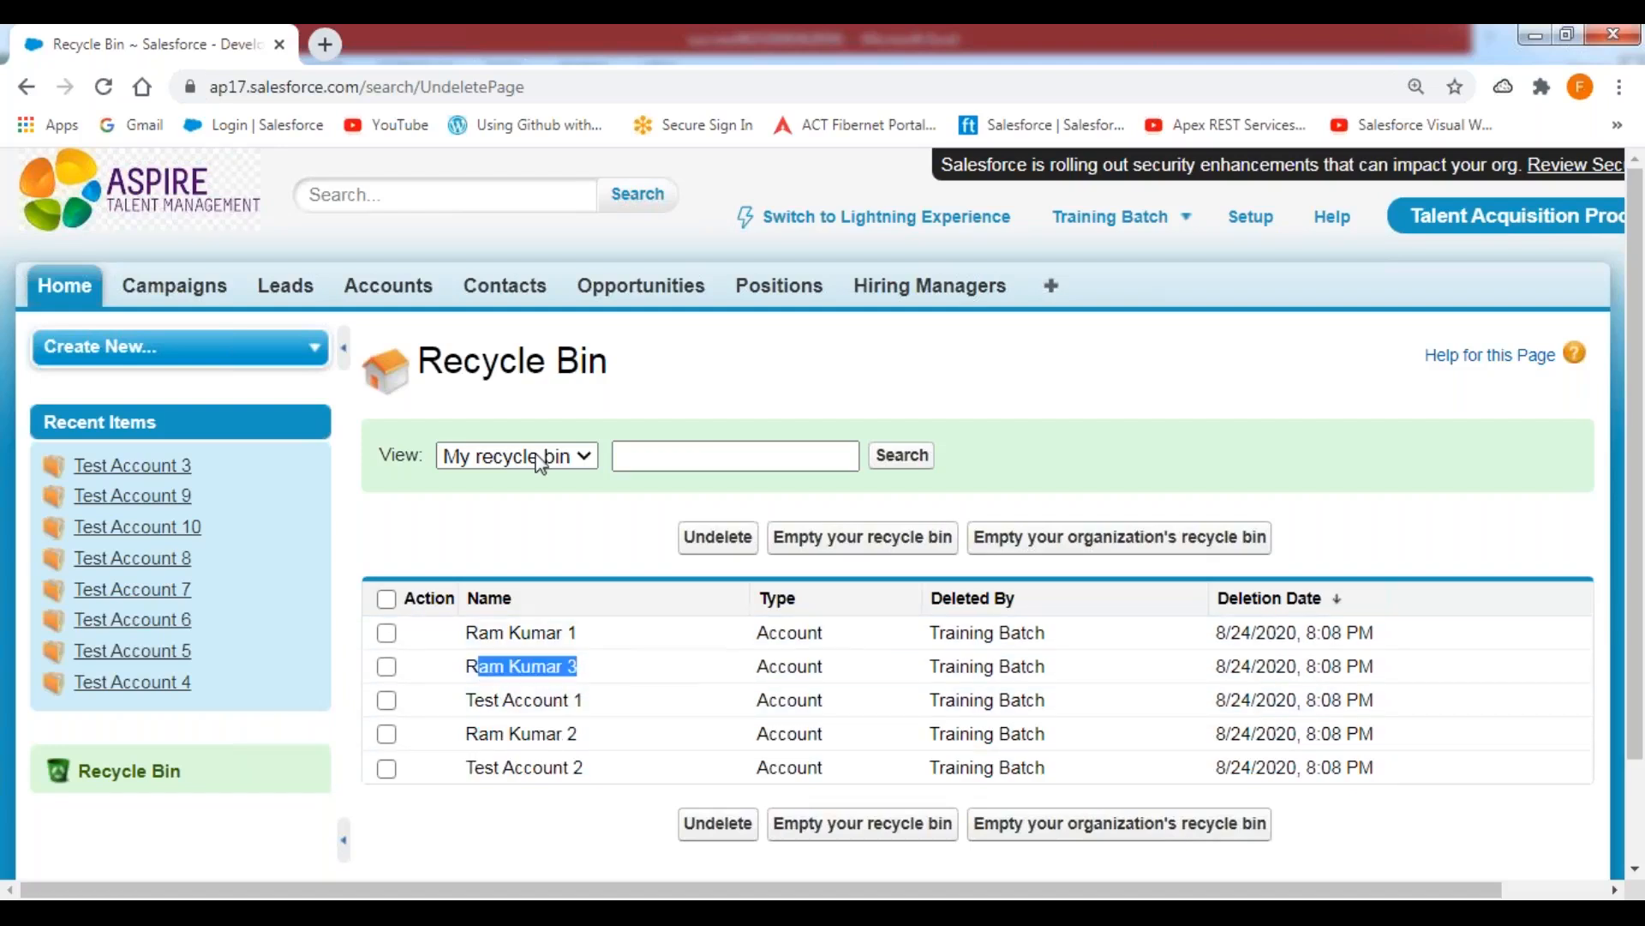
{"action": "left_click", "coordinate": [341, 355]}
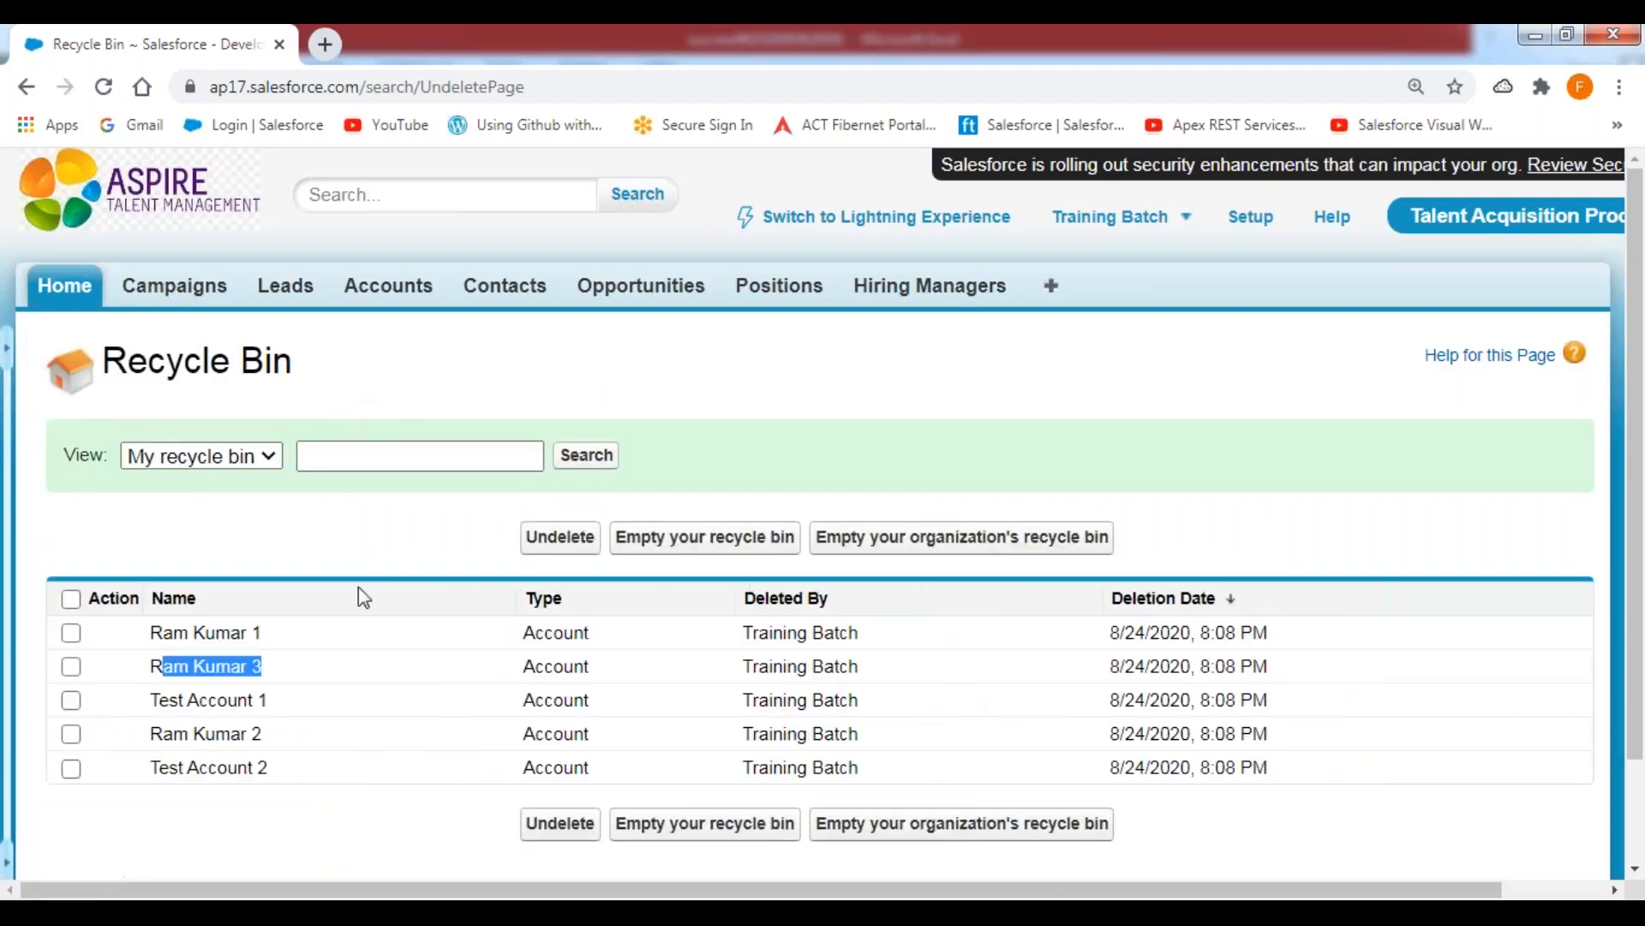
{"action": "left_click", "coordinate": [435, 514]}
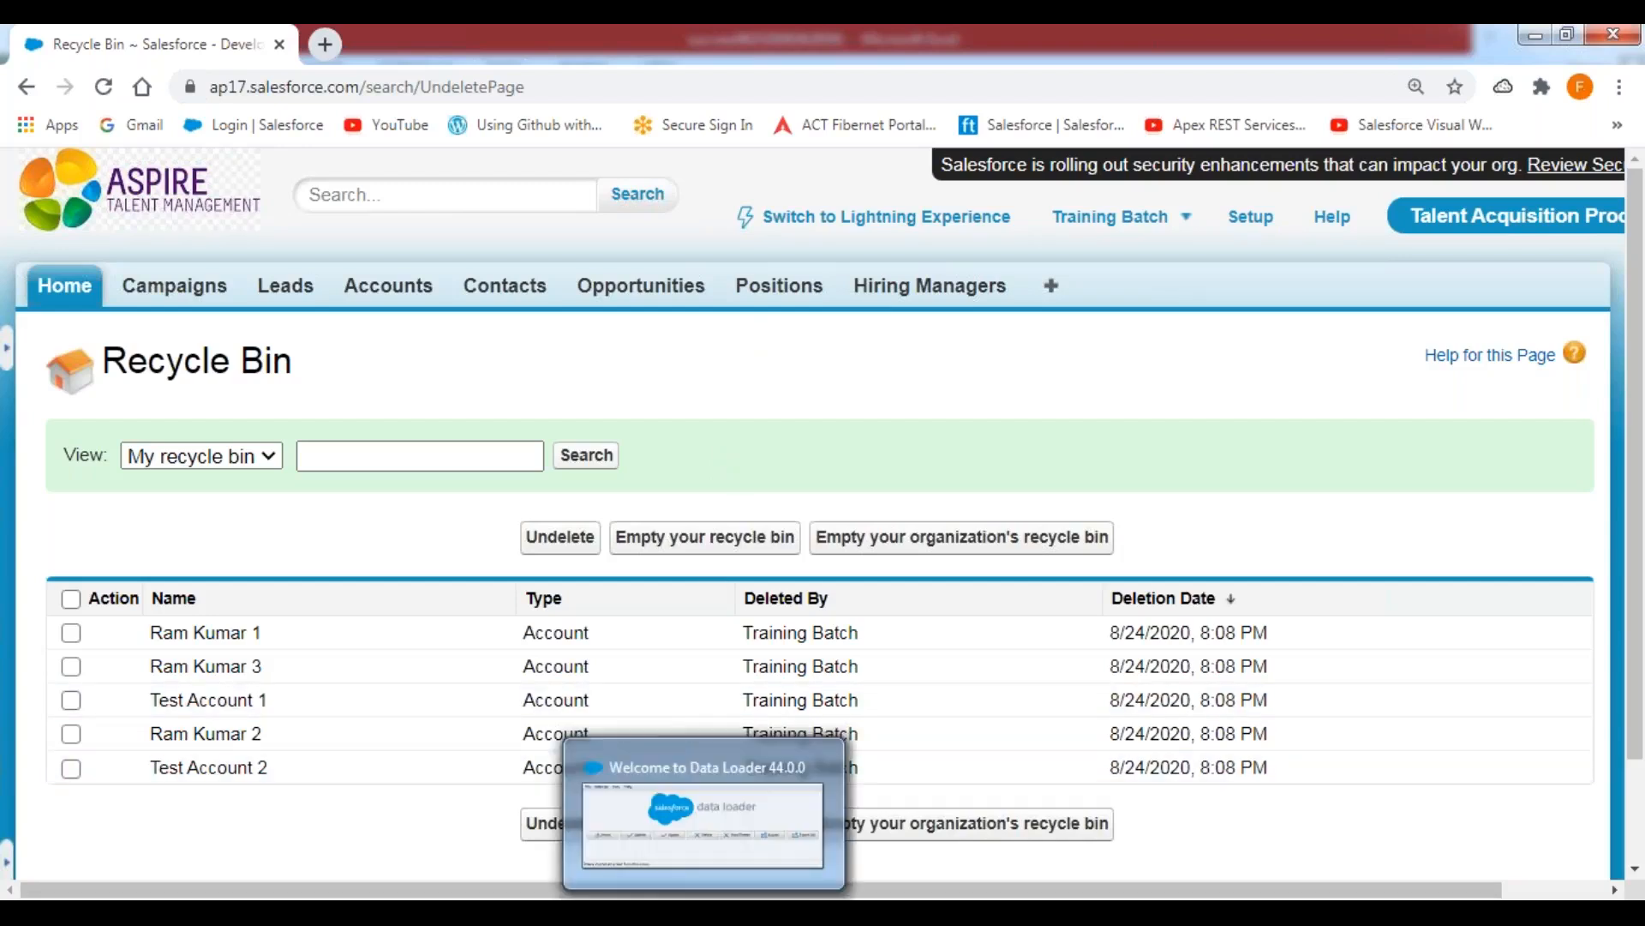
Switch to the Data Management.txt notes in Notepad++ and read the HARD DELETE description about permanent record removal.
{"action": "left_click", "coordinate": [627, 912]}
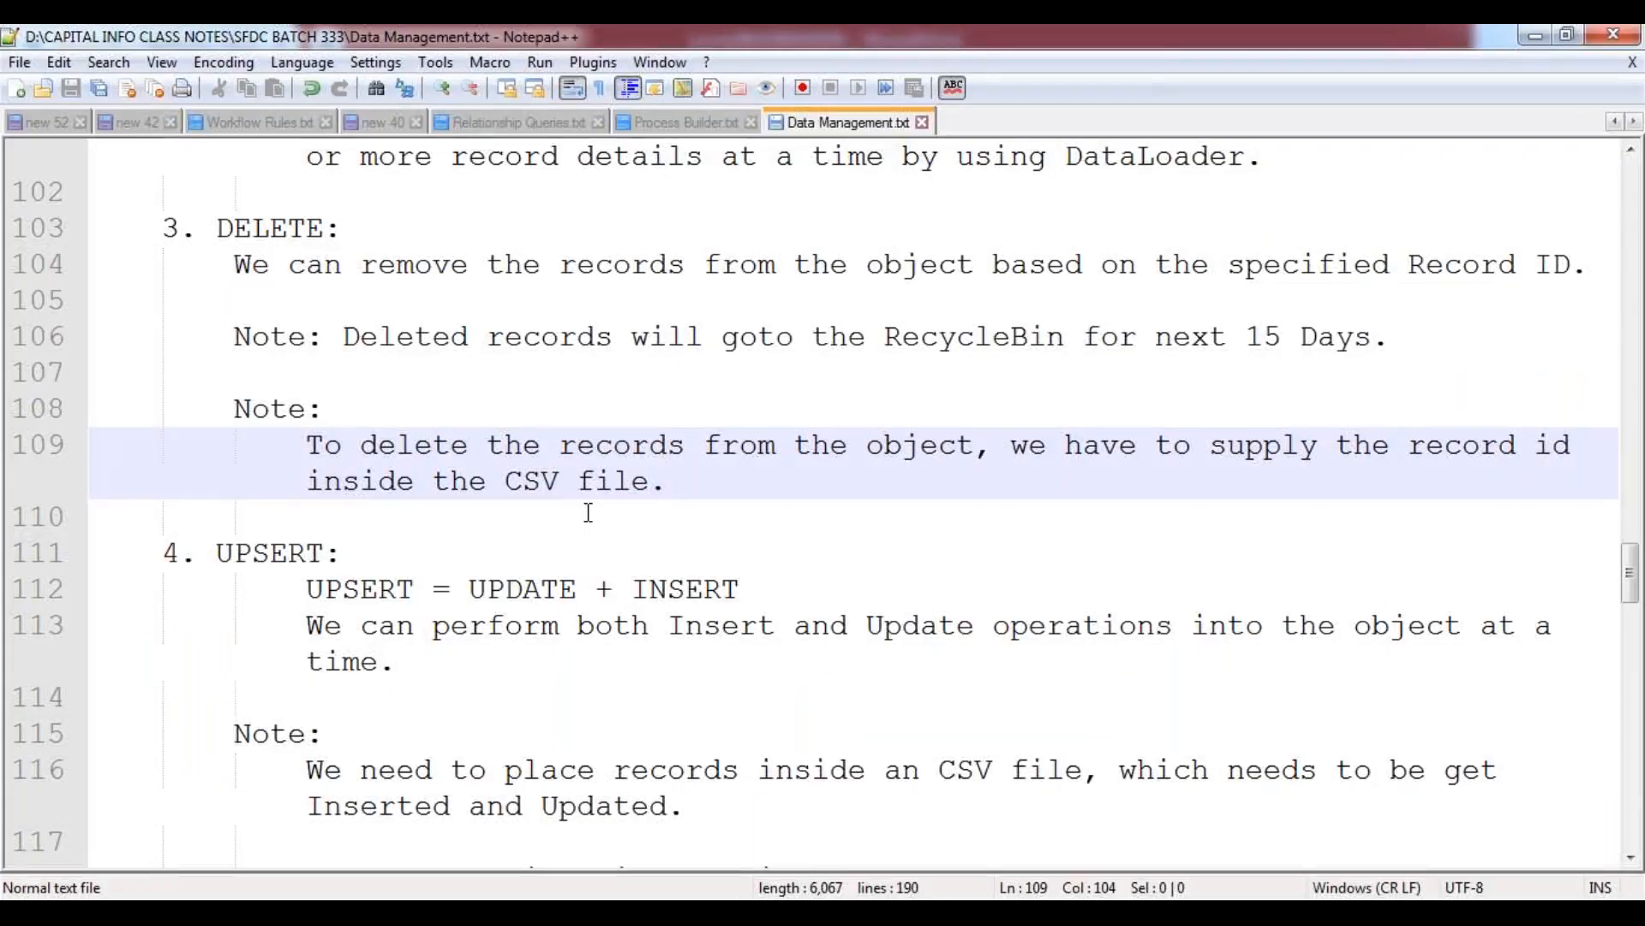
{"action": "scroll", "coordinate": [589, 512], "scroll_direction": "down", "scroll_amount": 7}
{"action": "scroll", "coordinate": [589, 513], "scroll_direction": "down", "scroll_amount": 4}
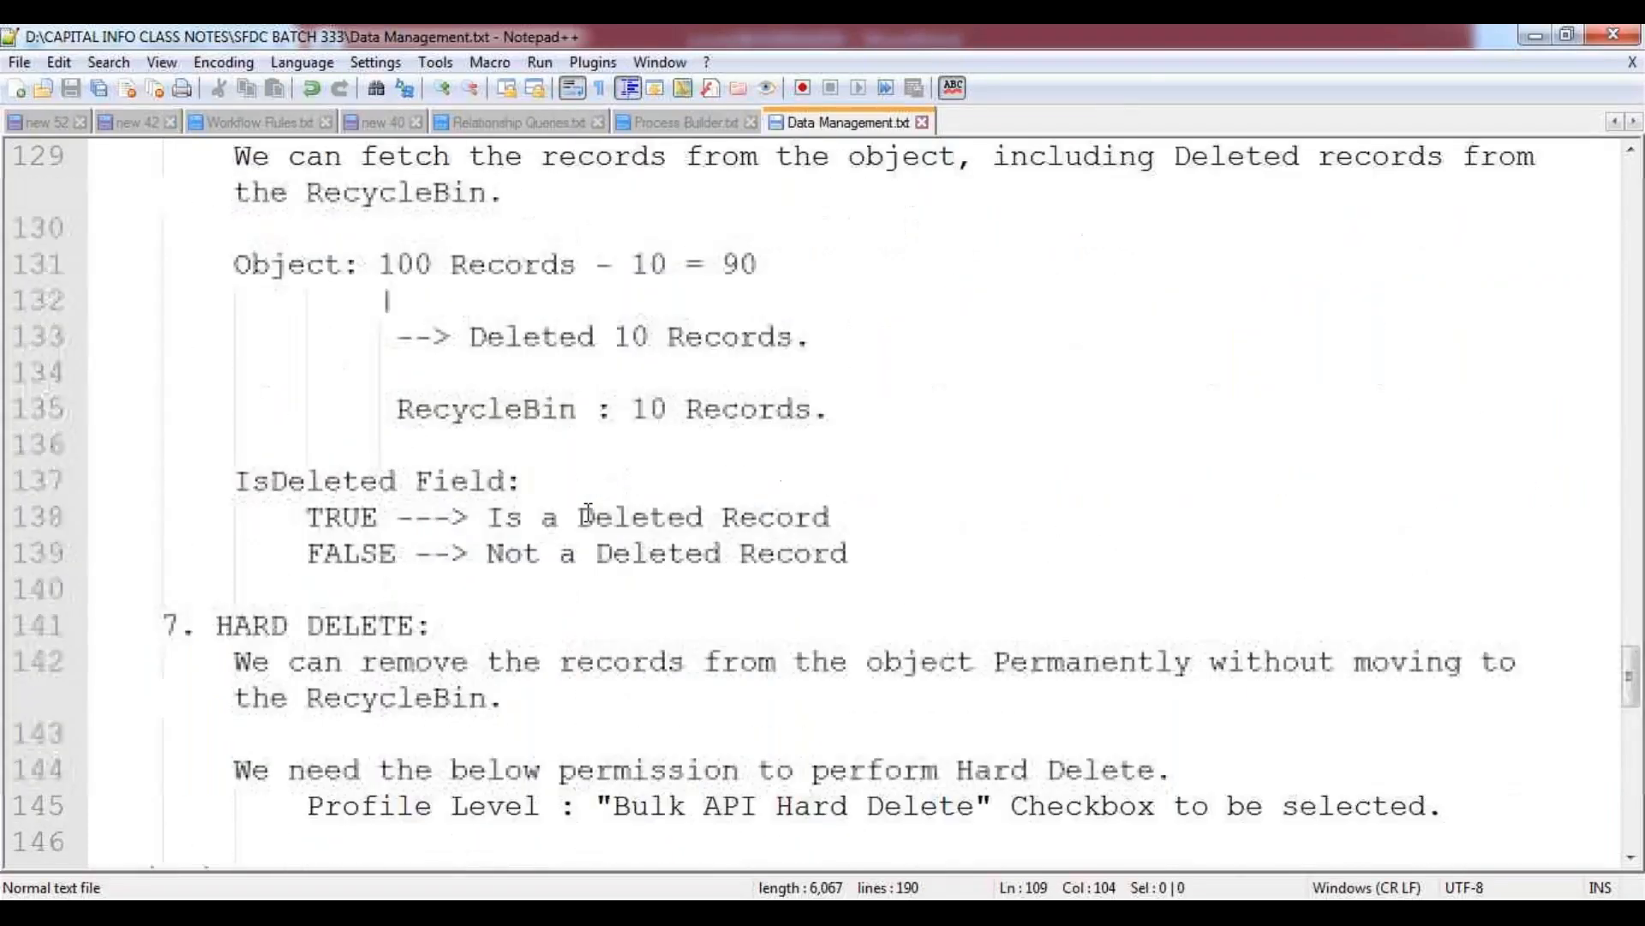
{"action": "scroll", "coordinate": [588, 513], "scroll_direction": "down", "scroll_amount": 2}
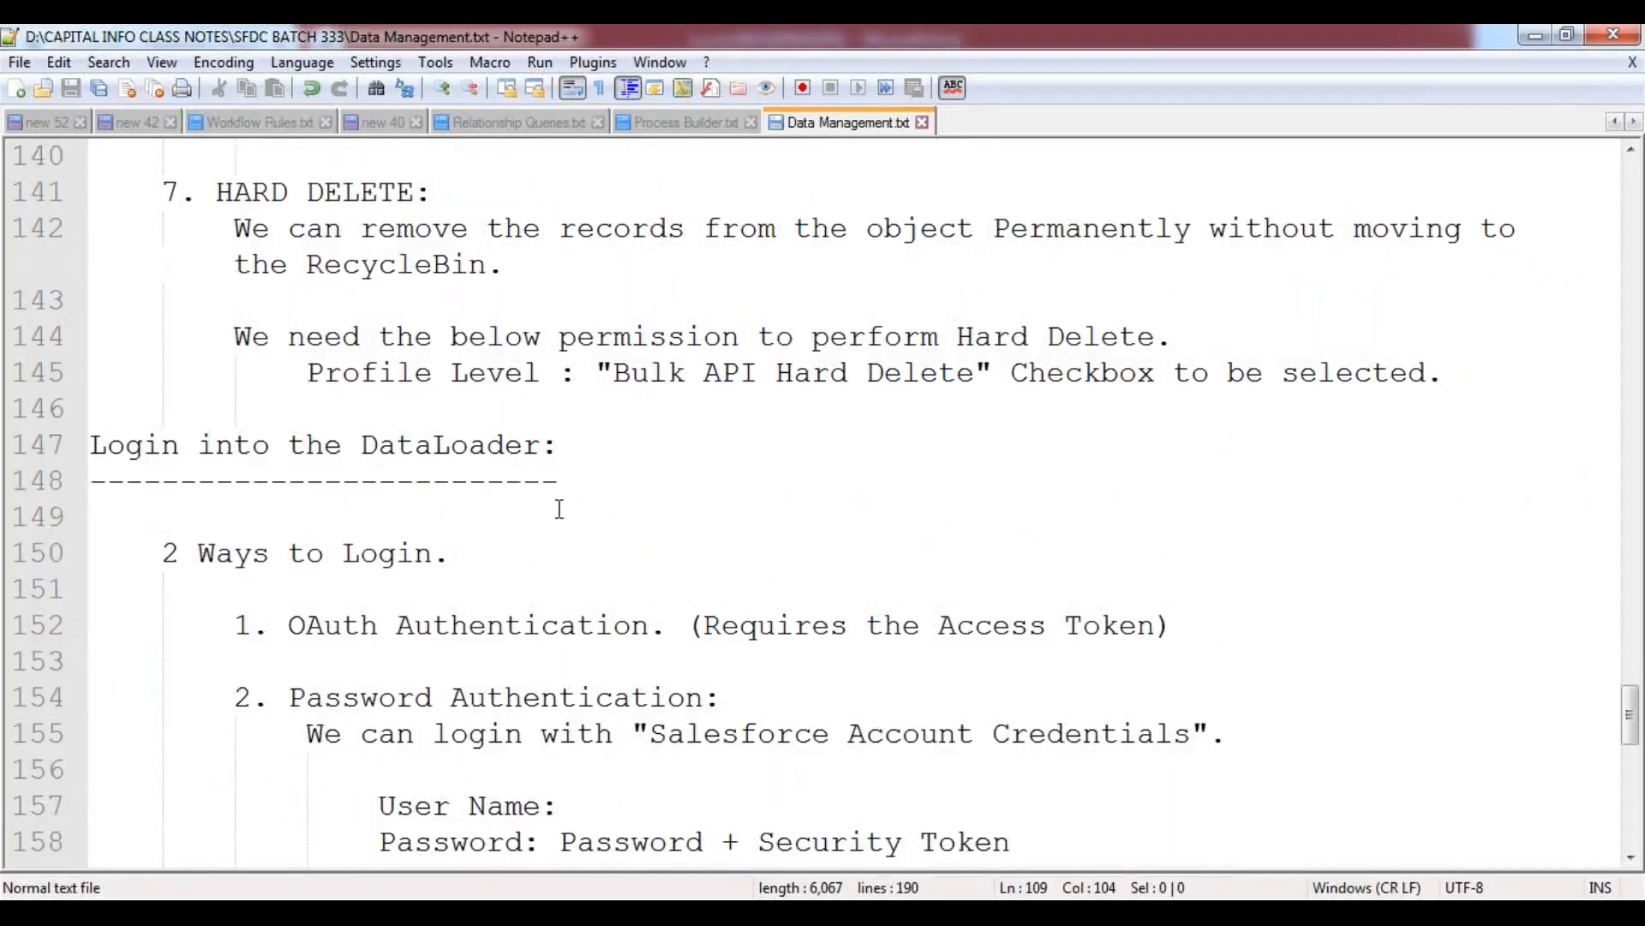
{"action": "scroll", "coordinate": [552, 507], "scroll_direction": "up", "scroll_amount": 2}
{"action": "left_click_drag", "start_coordinate": [218, 411], "coordinate": [478, 412]}
{"action": "left_click", "coordinate": [324, 476]}
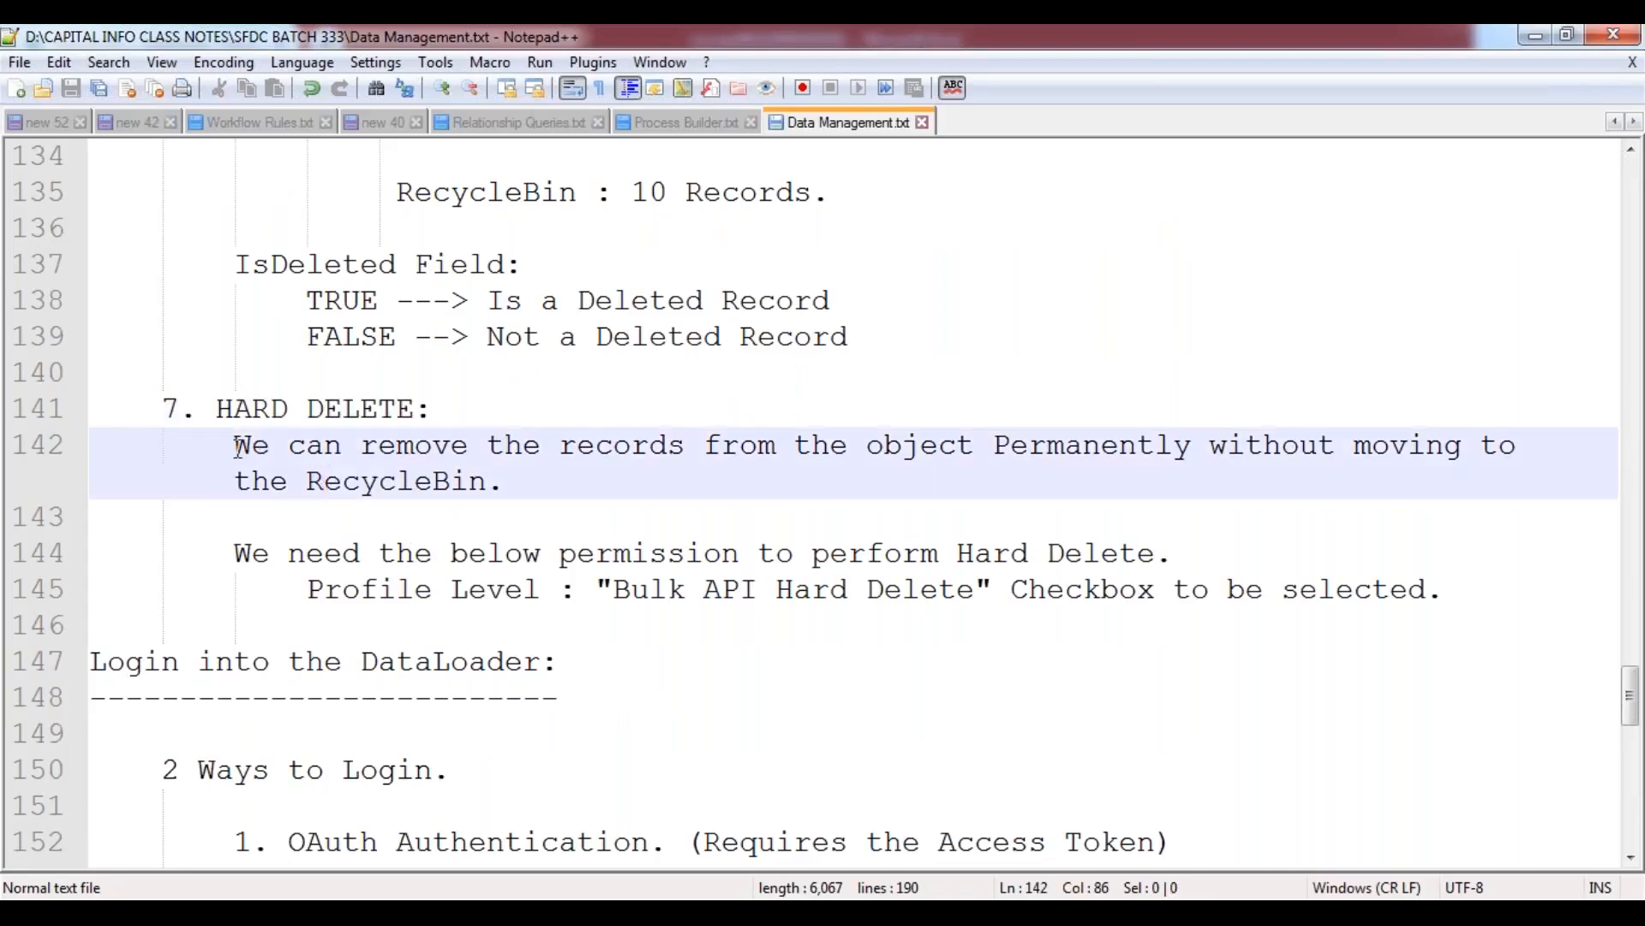
{"action": "left_click_drag", "start_coordinate": [235, 446], "coordinate": [506, 480]}
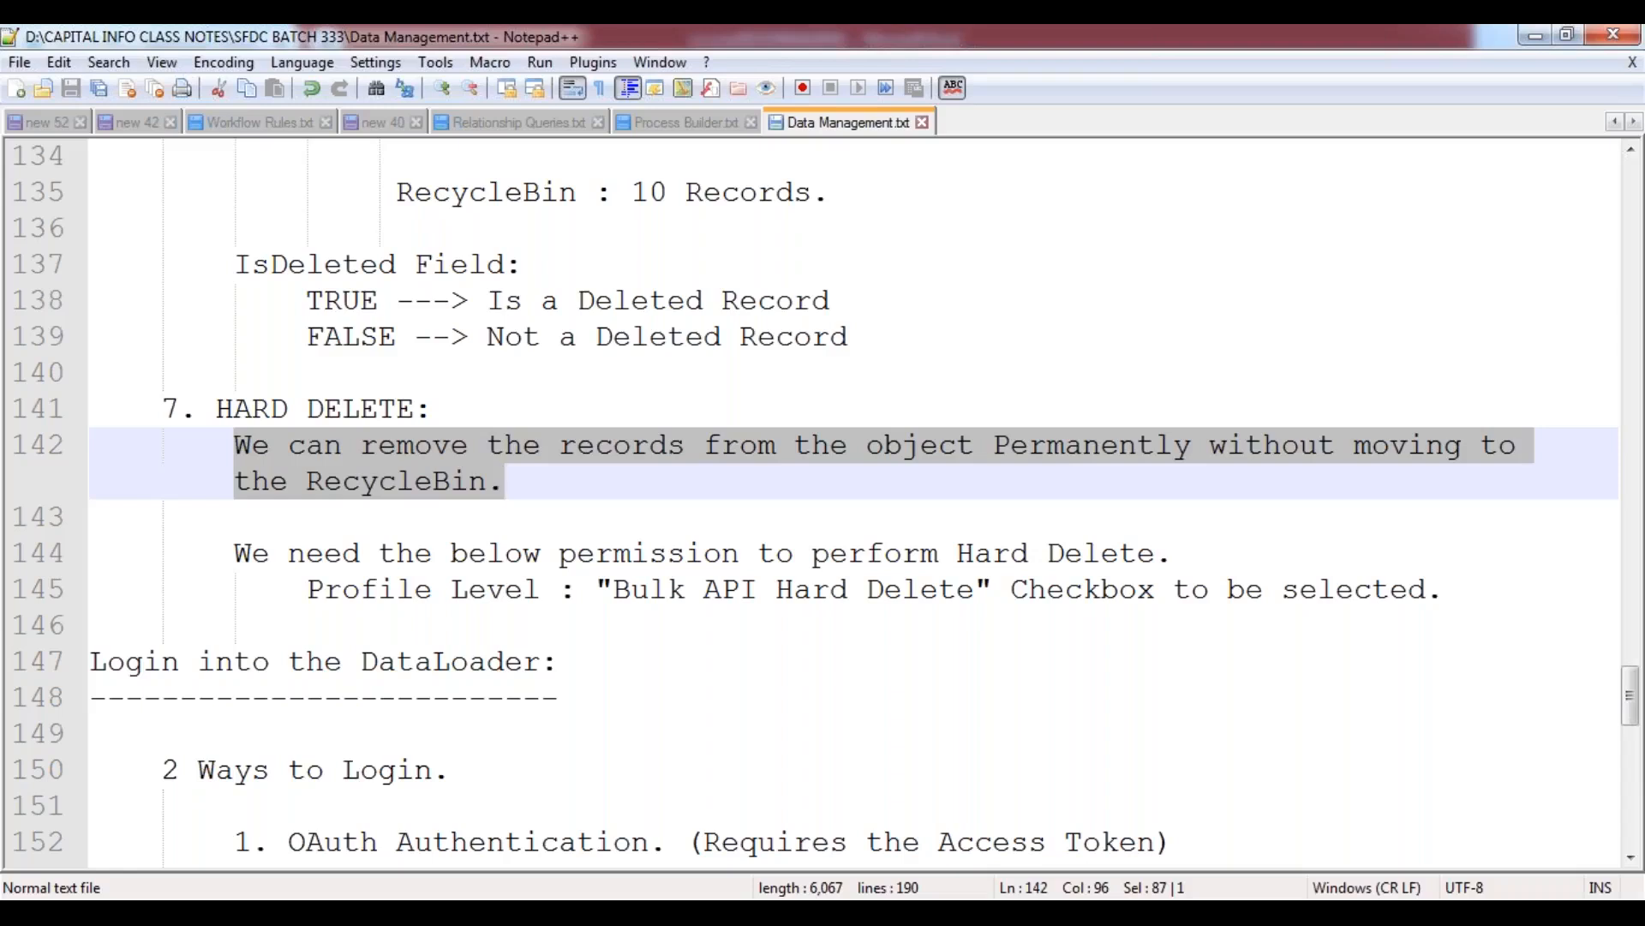
Examine the profile-level "Bulk API Hard Delete" permission requirement in the HARD DELETE notes.
{"action": "left_click", "coordinate": [215, 409]}
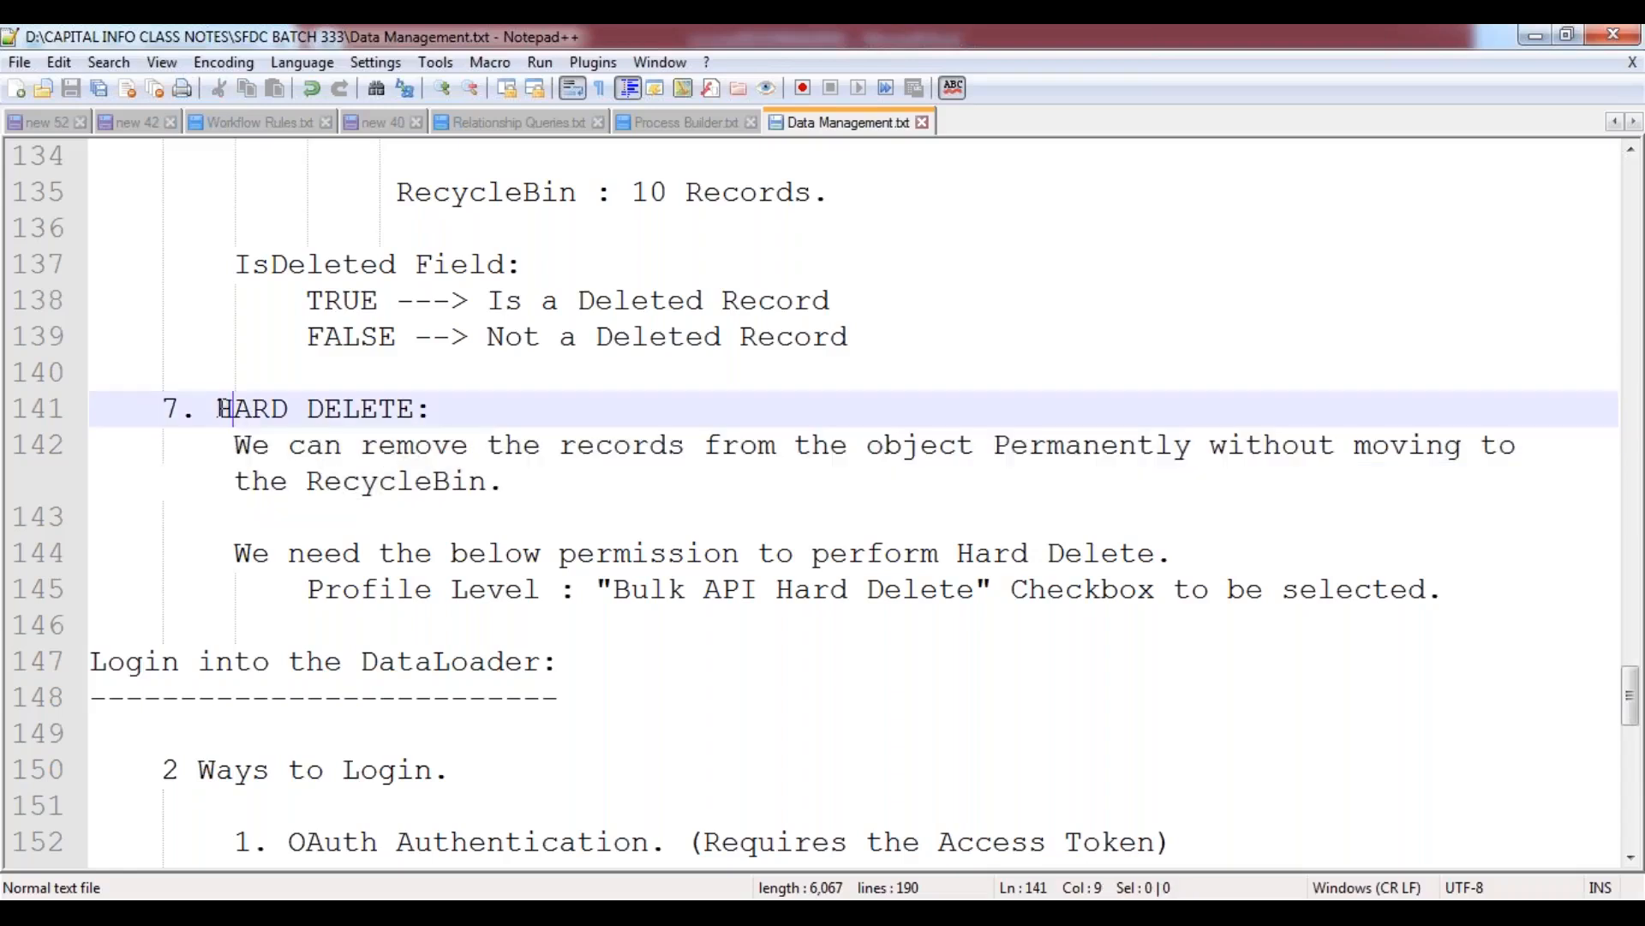
{"action": "left_click_drag", "start_coordinate": [215, 408], "coordinate": [414, 411]}
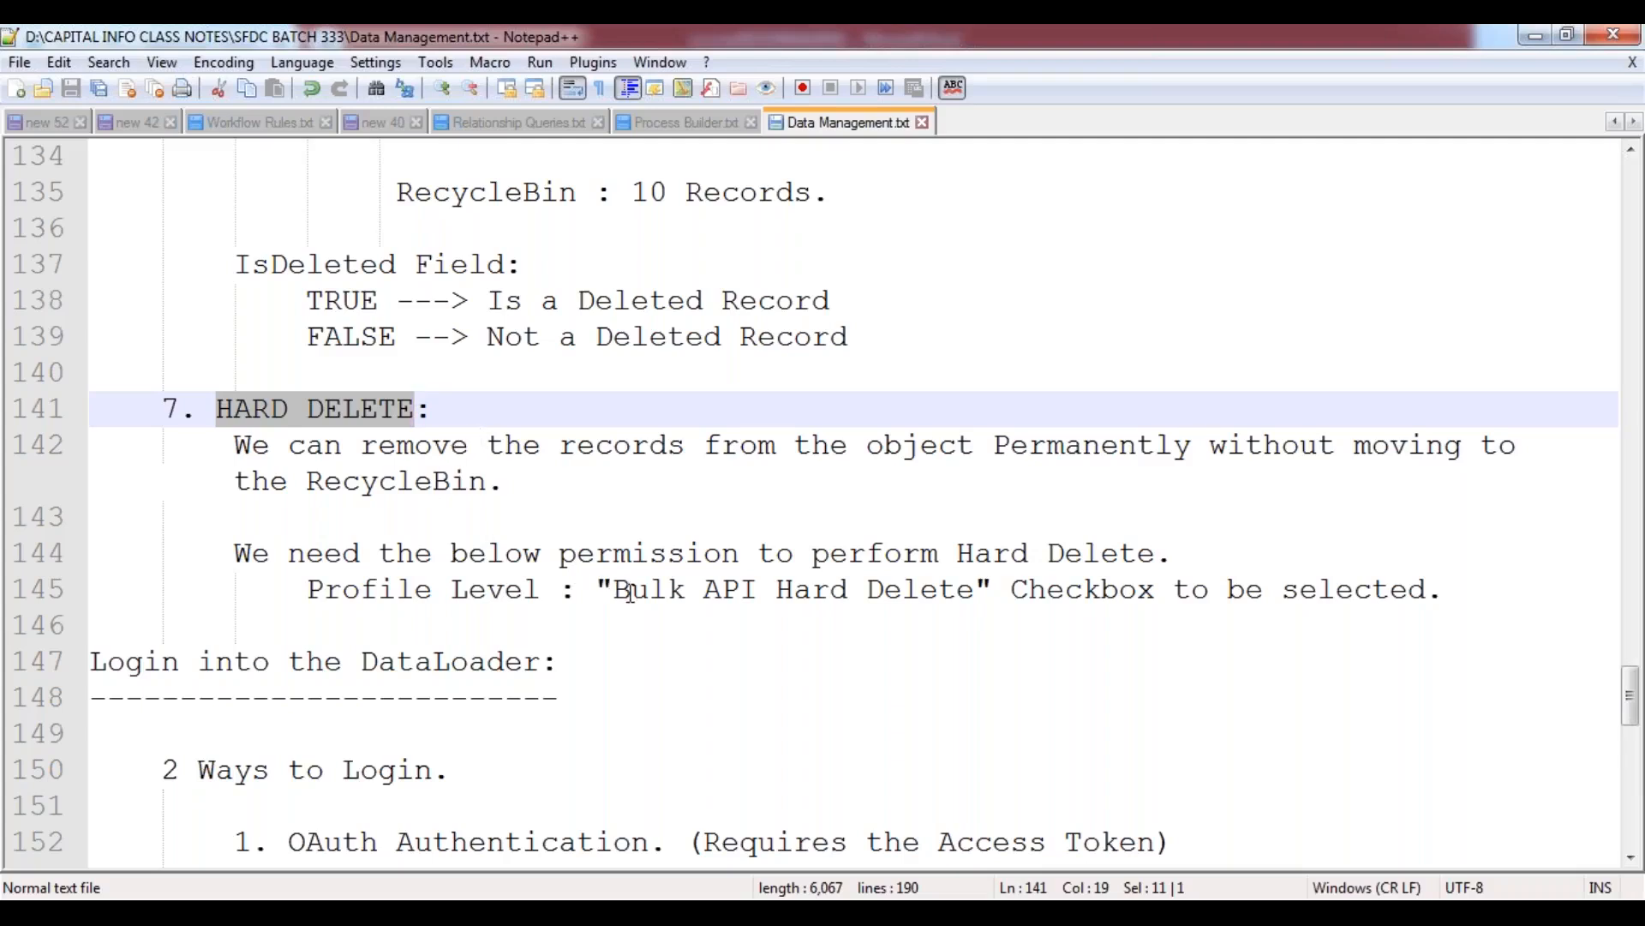
{"action": "left_click_drag", "start_coordinate": [617, 592], "coordinate": [976, 603]}
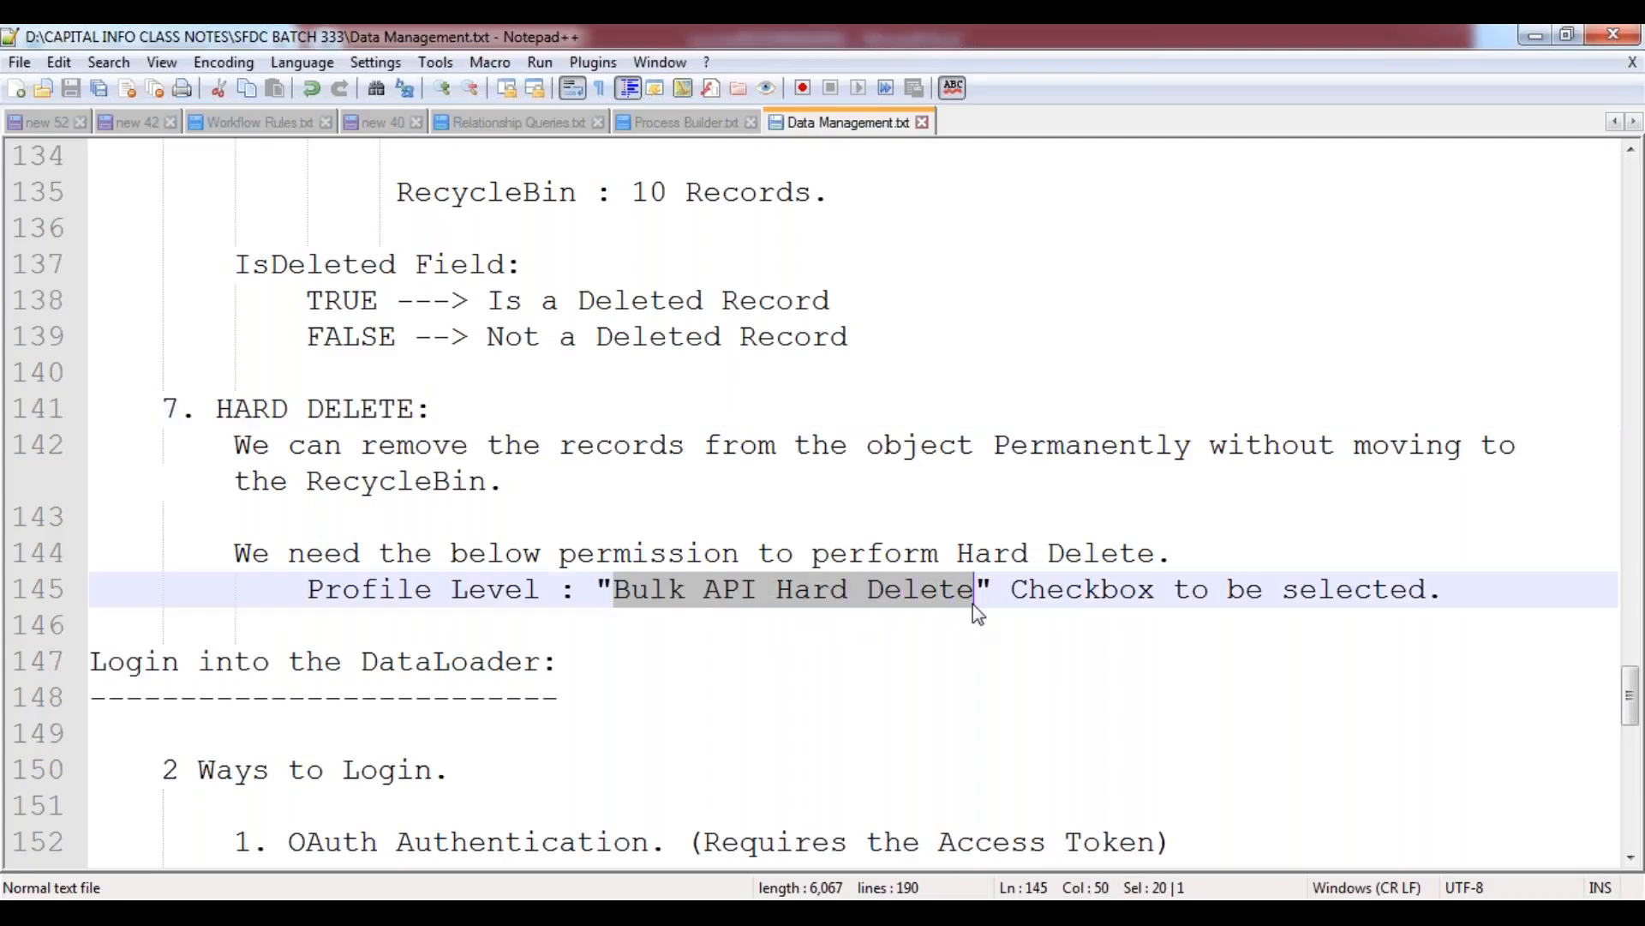
{"action": "left_click", "coordinate": [618, 594]}
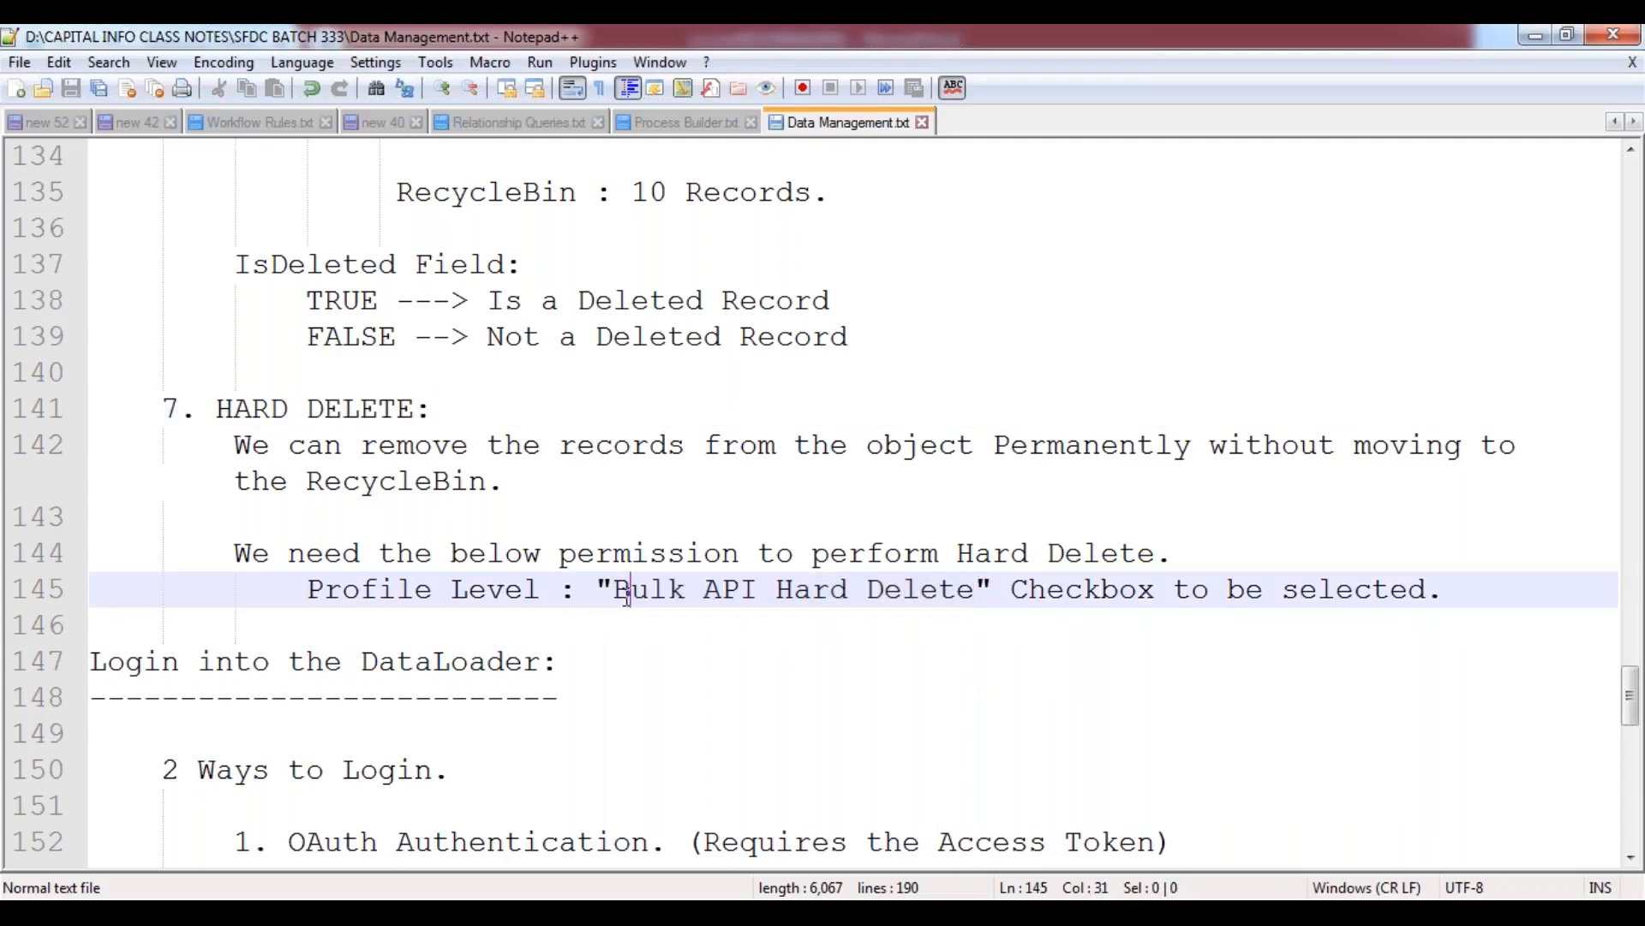
{"action": "left_click_drag", "start_coordinate": [617, 591], "coordinate": [980, 593]}
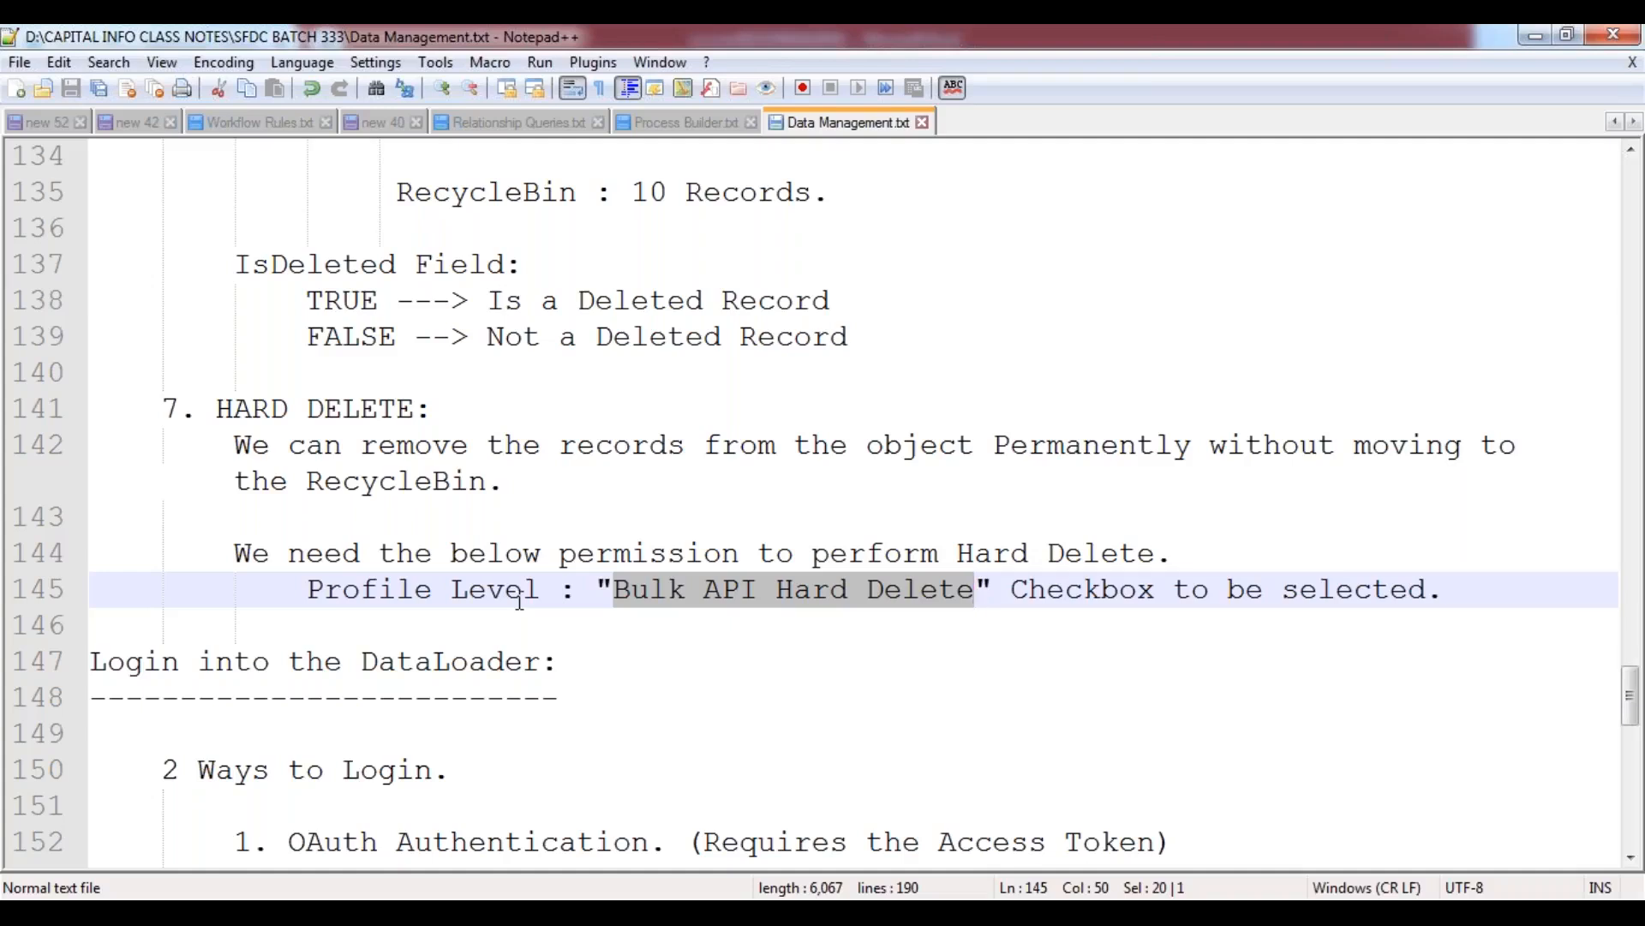
{"action": "left_click", "coordinate": [647, 590]}
{"action": "left_click_drag", "start_coordinate": [614, 589], "coordinate": [984, 593]}
{"action": "left_click", "coordinate": [319, 485]}
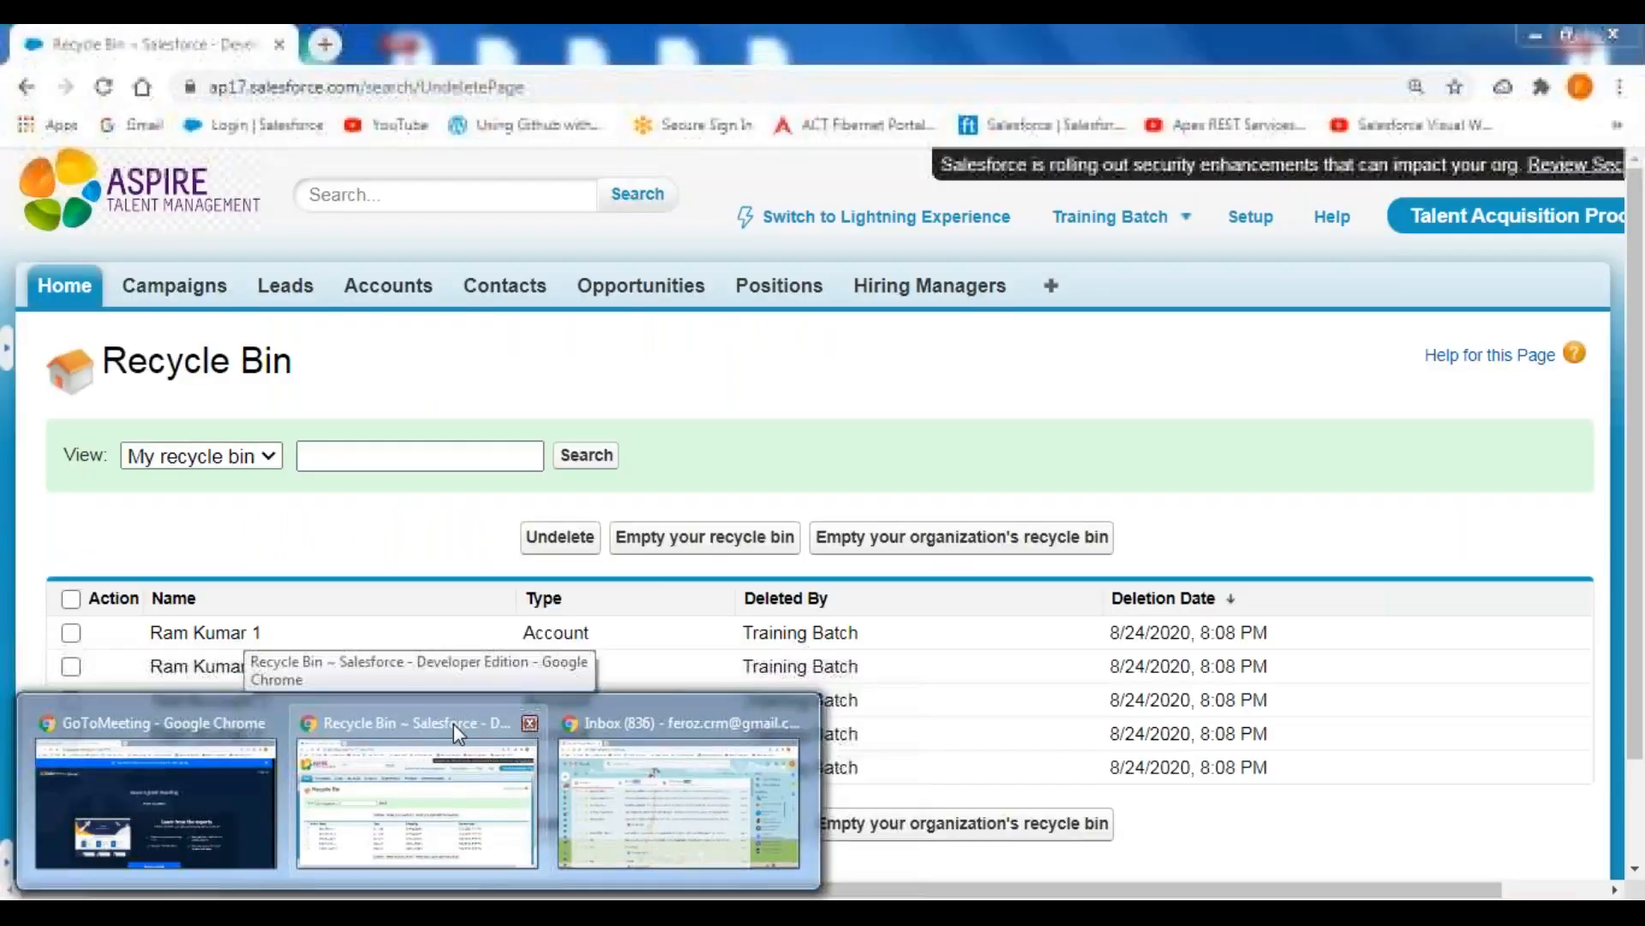
Switch back to Salesforce, open Setup, and expand Manage Users in the Administer section.
{"action": "left_click", "coordinate": [454, 723]}
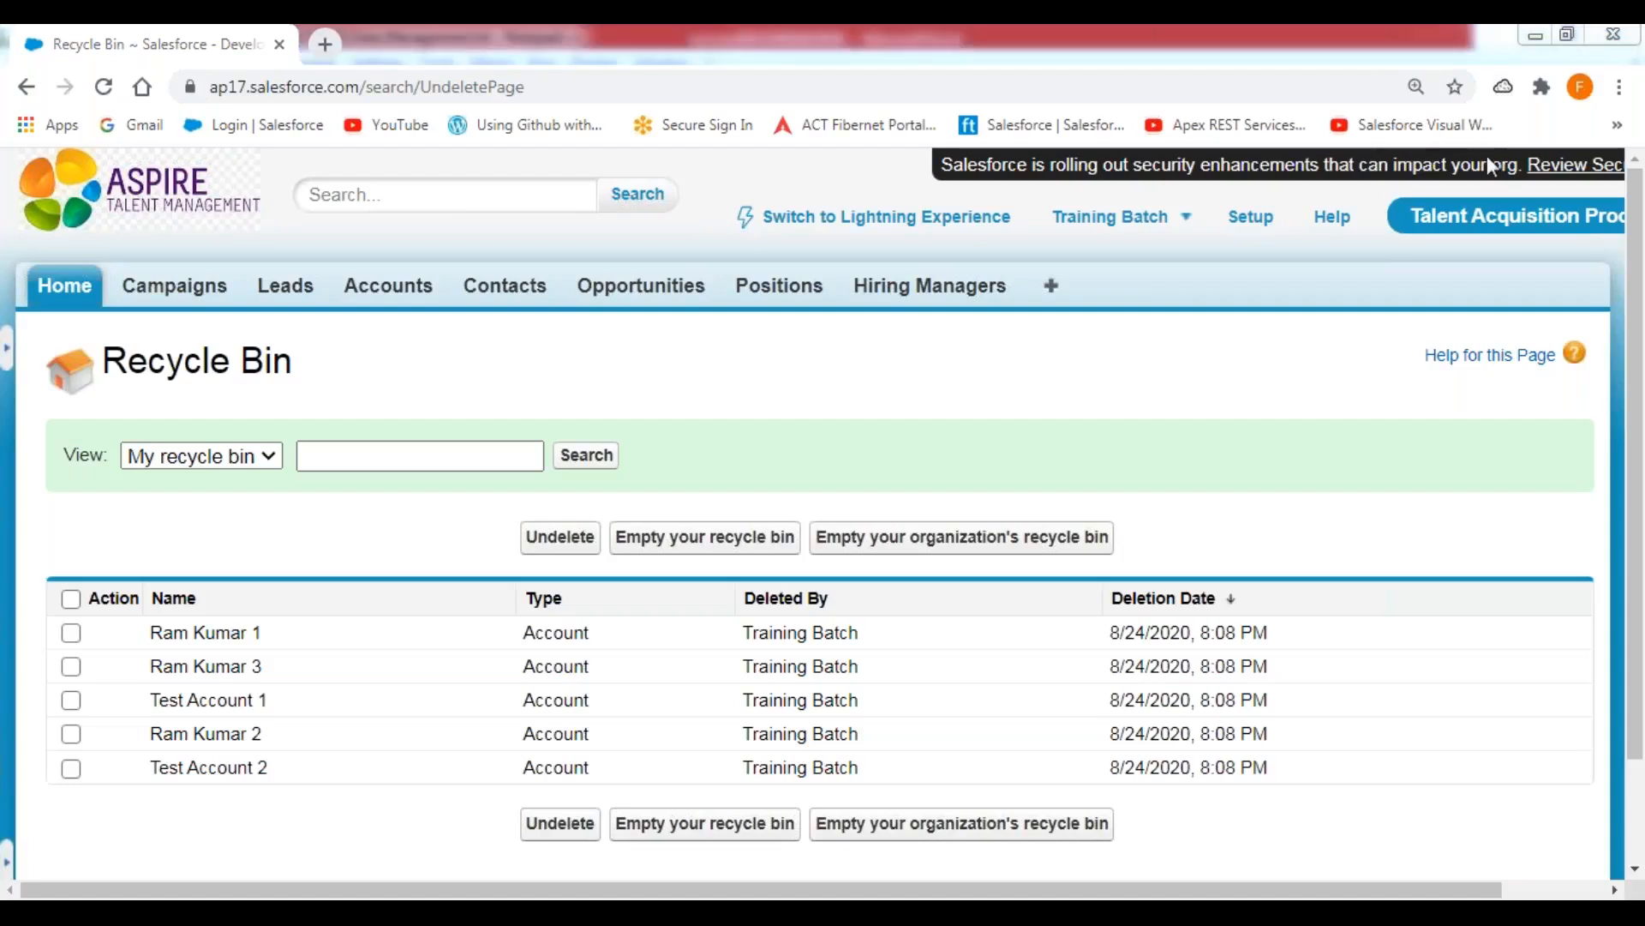
{"action": "left_click", "coordinate": [1254, 219]}
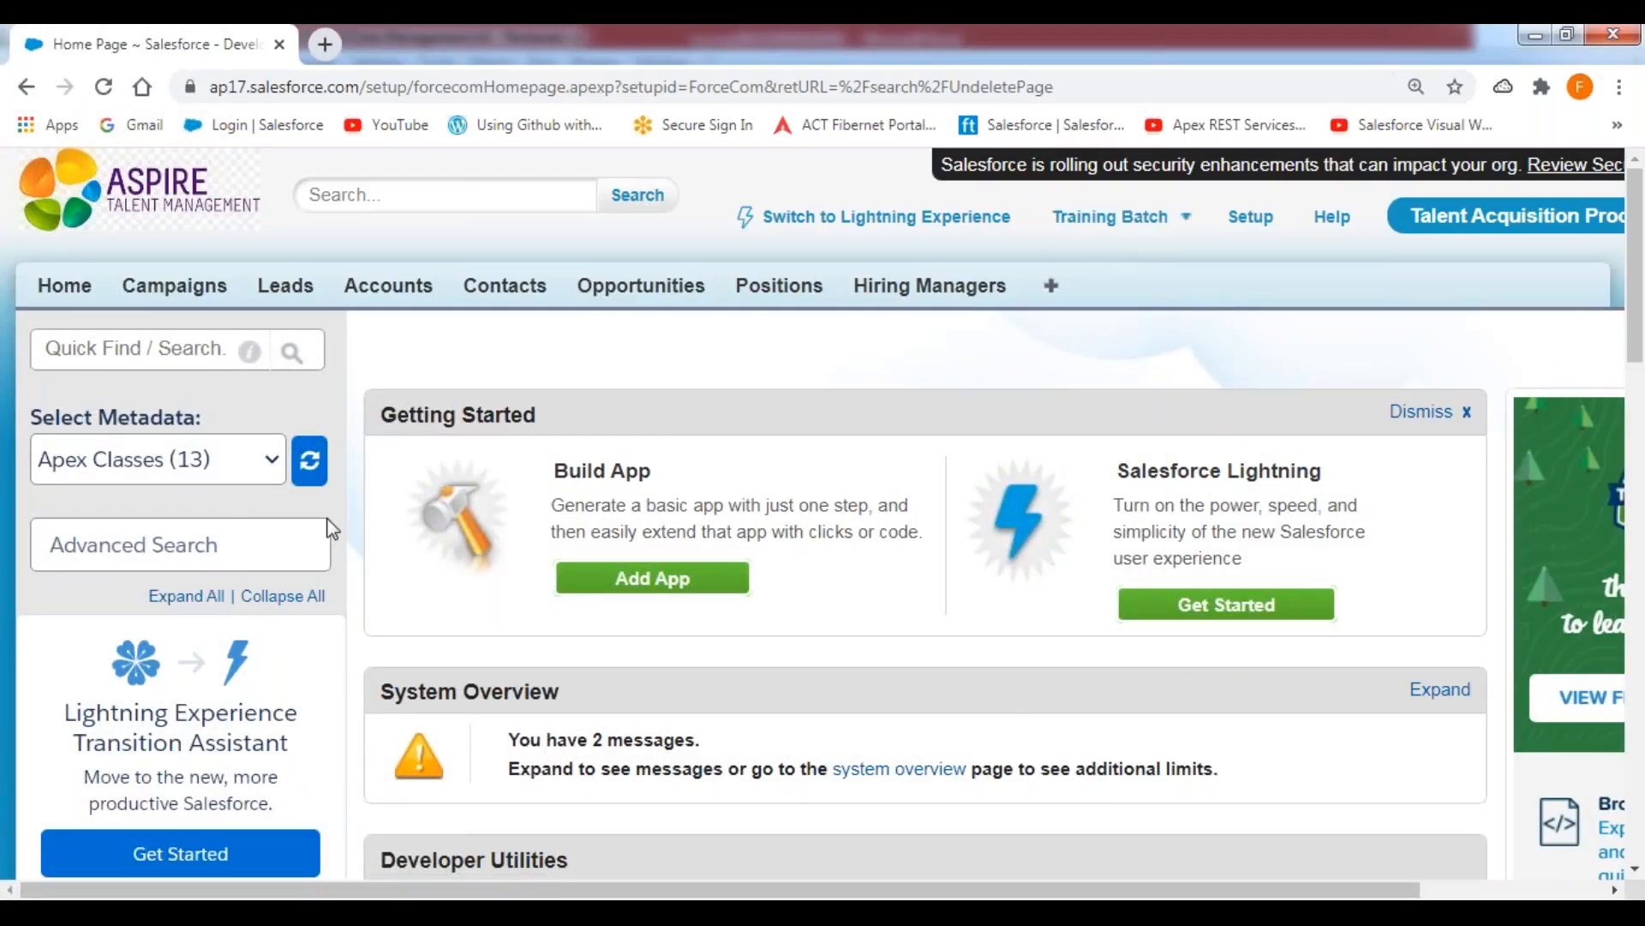
{"action": "scroll", "coordinate": [327, 525], "scroll_direction": "down", "scroll_amount": 3}
{"action": "scroll", "coordinate": [286, 525], "scroll_direction": "down", "scroll_amount": 10}
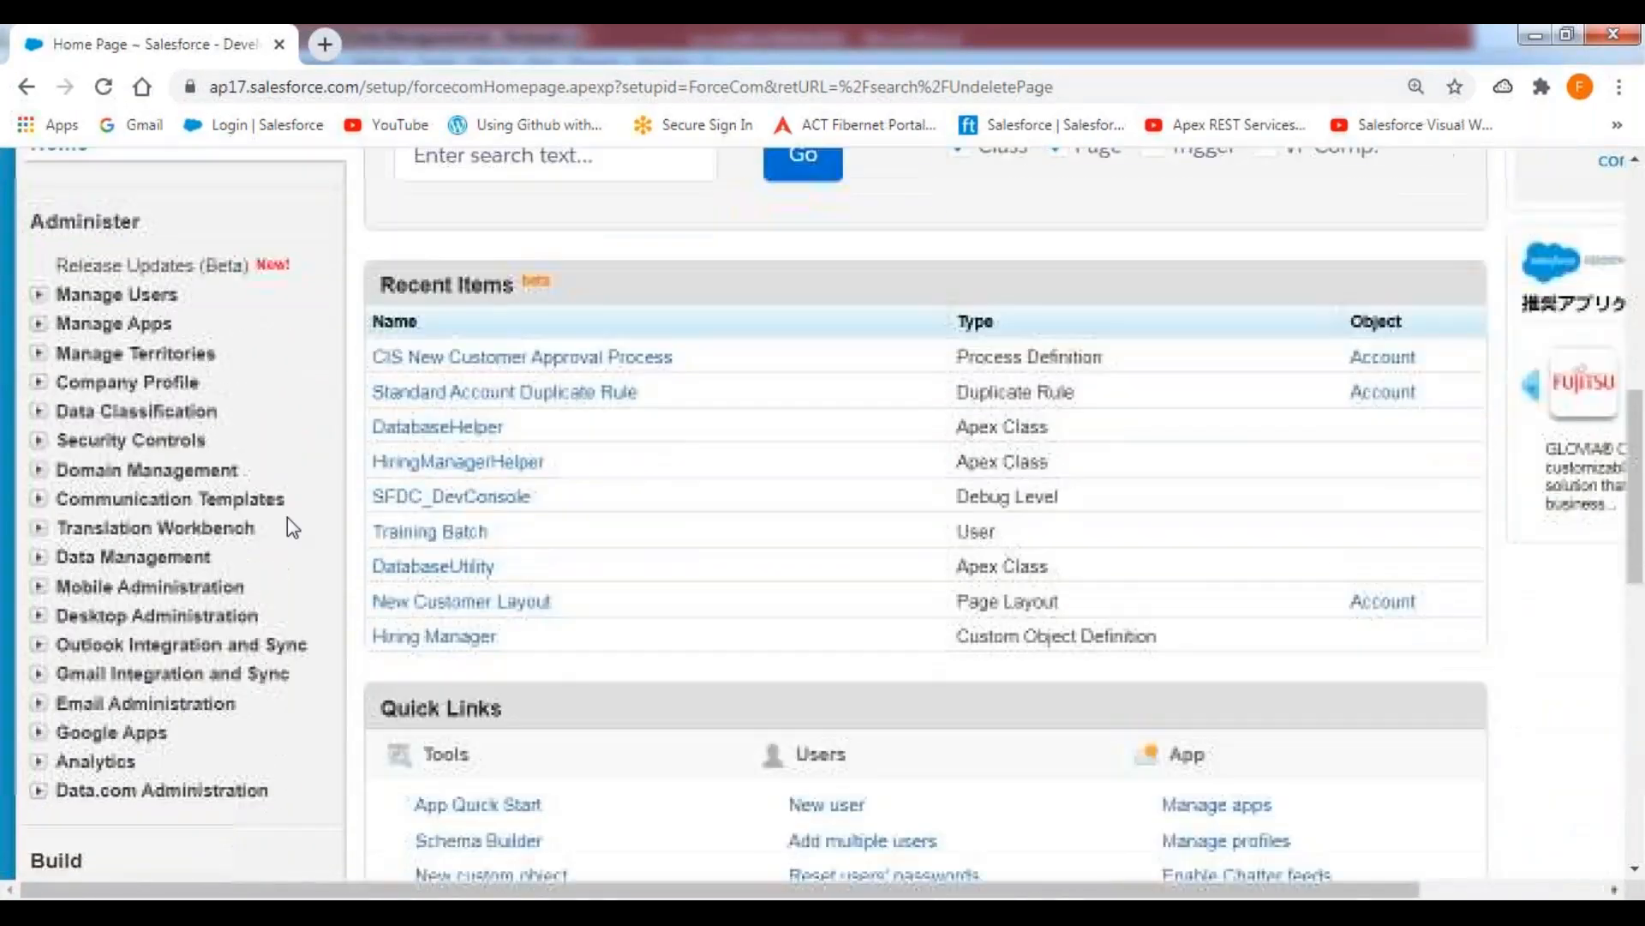
{"action": "left_click_drag", "start_coordinate": [26, 225], "coordinate": [154, 240]}
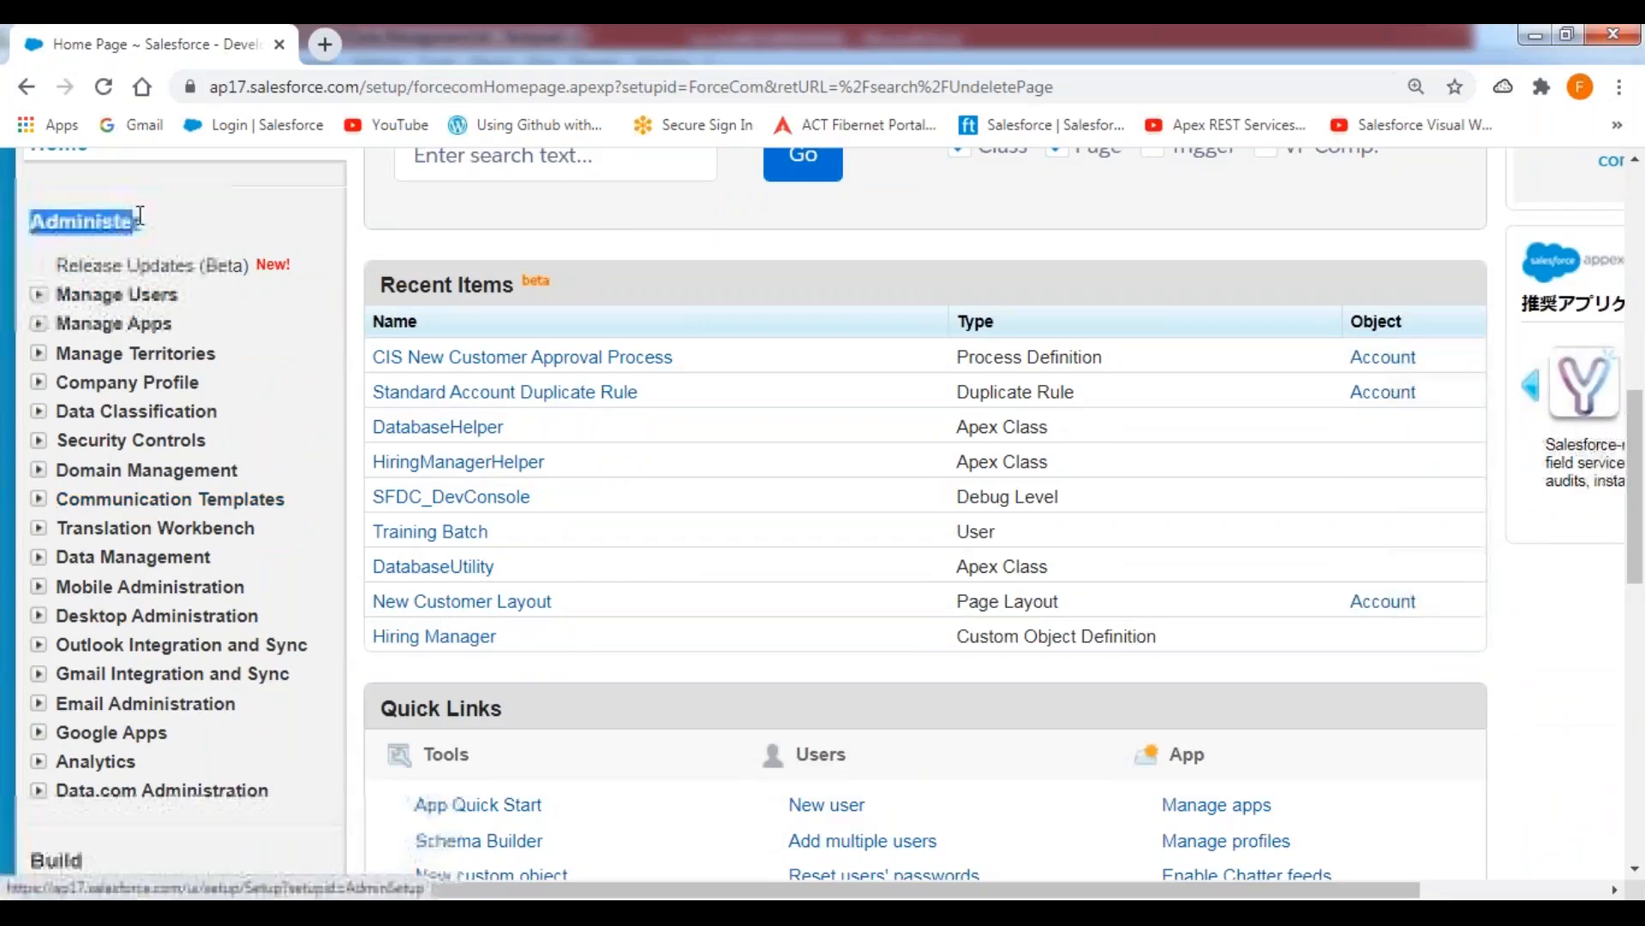
{"action": "left_click", "coordinate": [39, 295]}
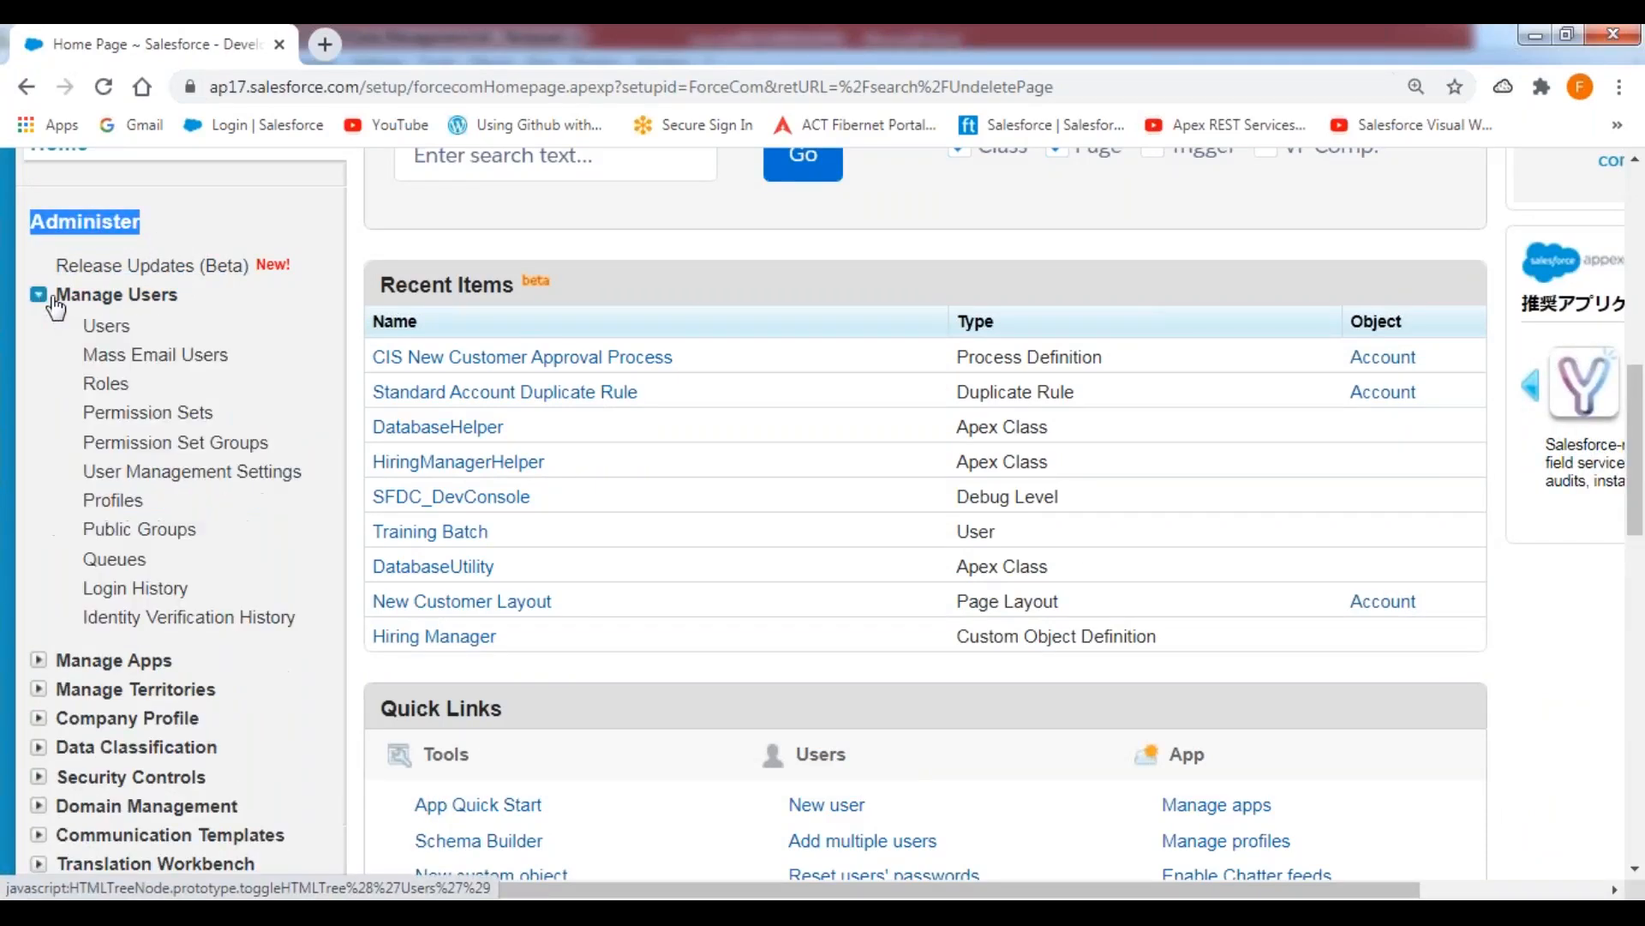
Open the All Users list and go to the System Administrator profile assigned to the first user.
{"action": "left_click", "coordinate": [107, 327]}
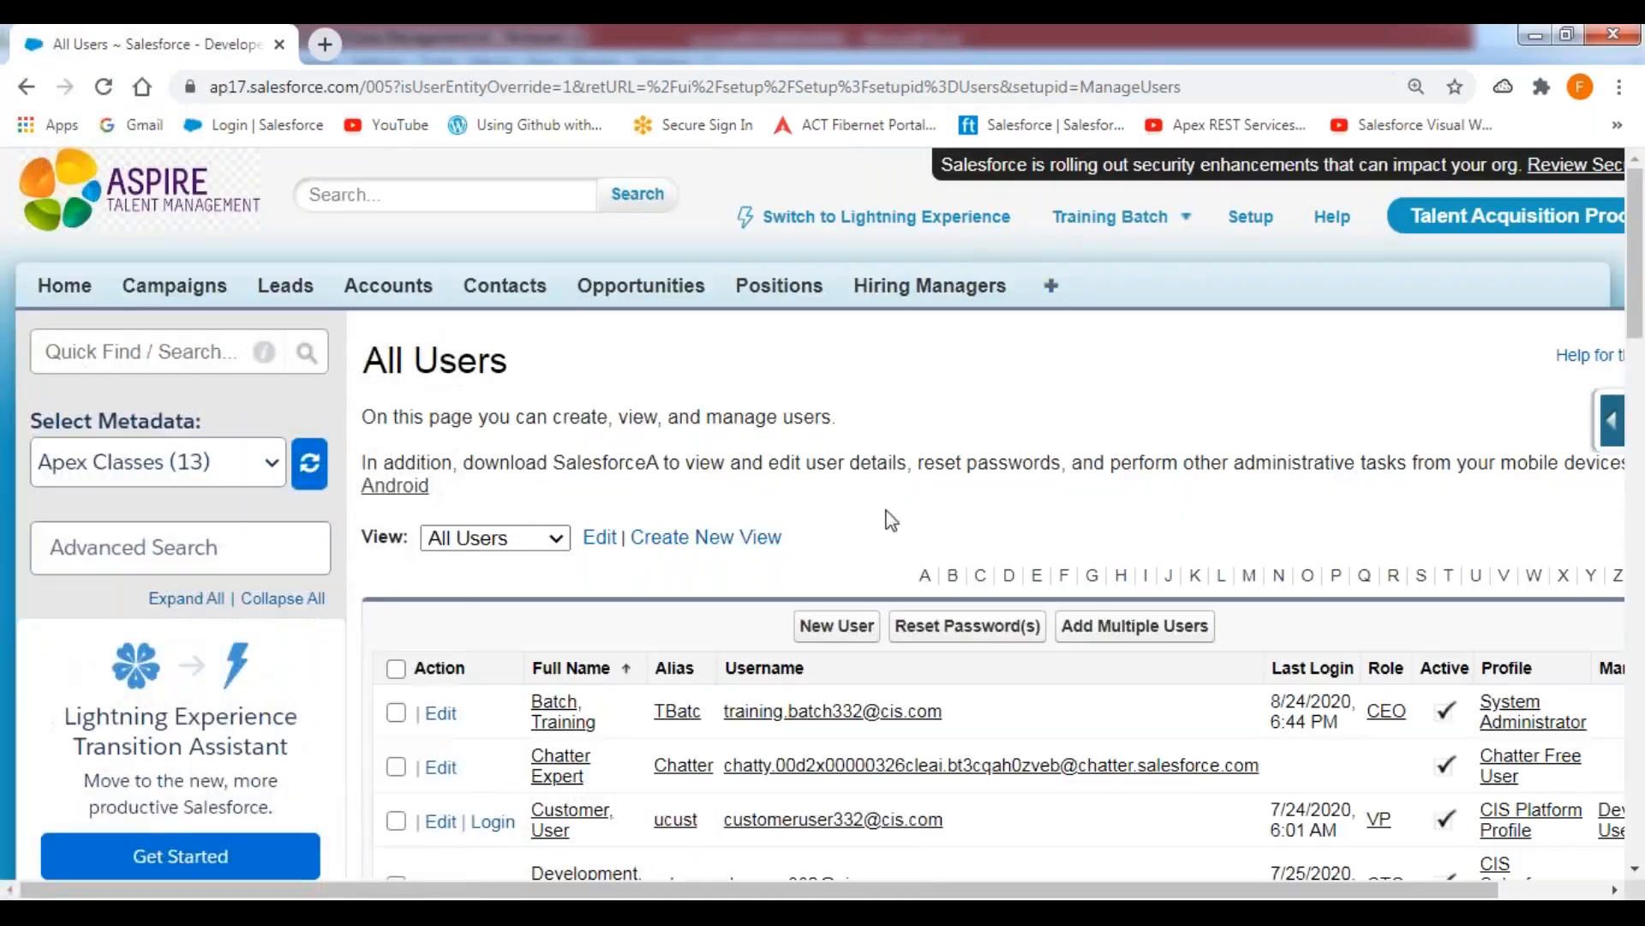
{"action": "scroll", "coordinate": [1025, 521], "scroll_direction": "down", "scroll_amount": 4}
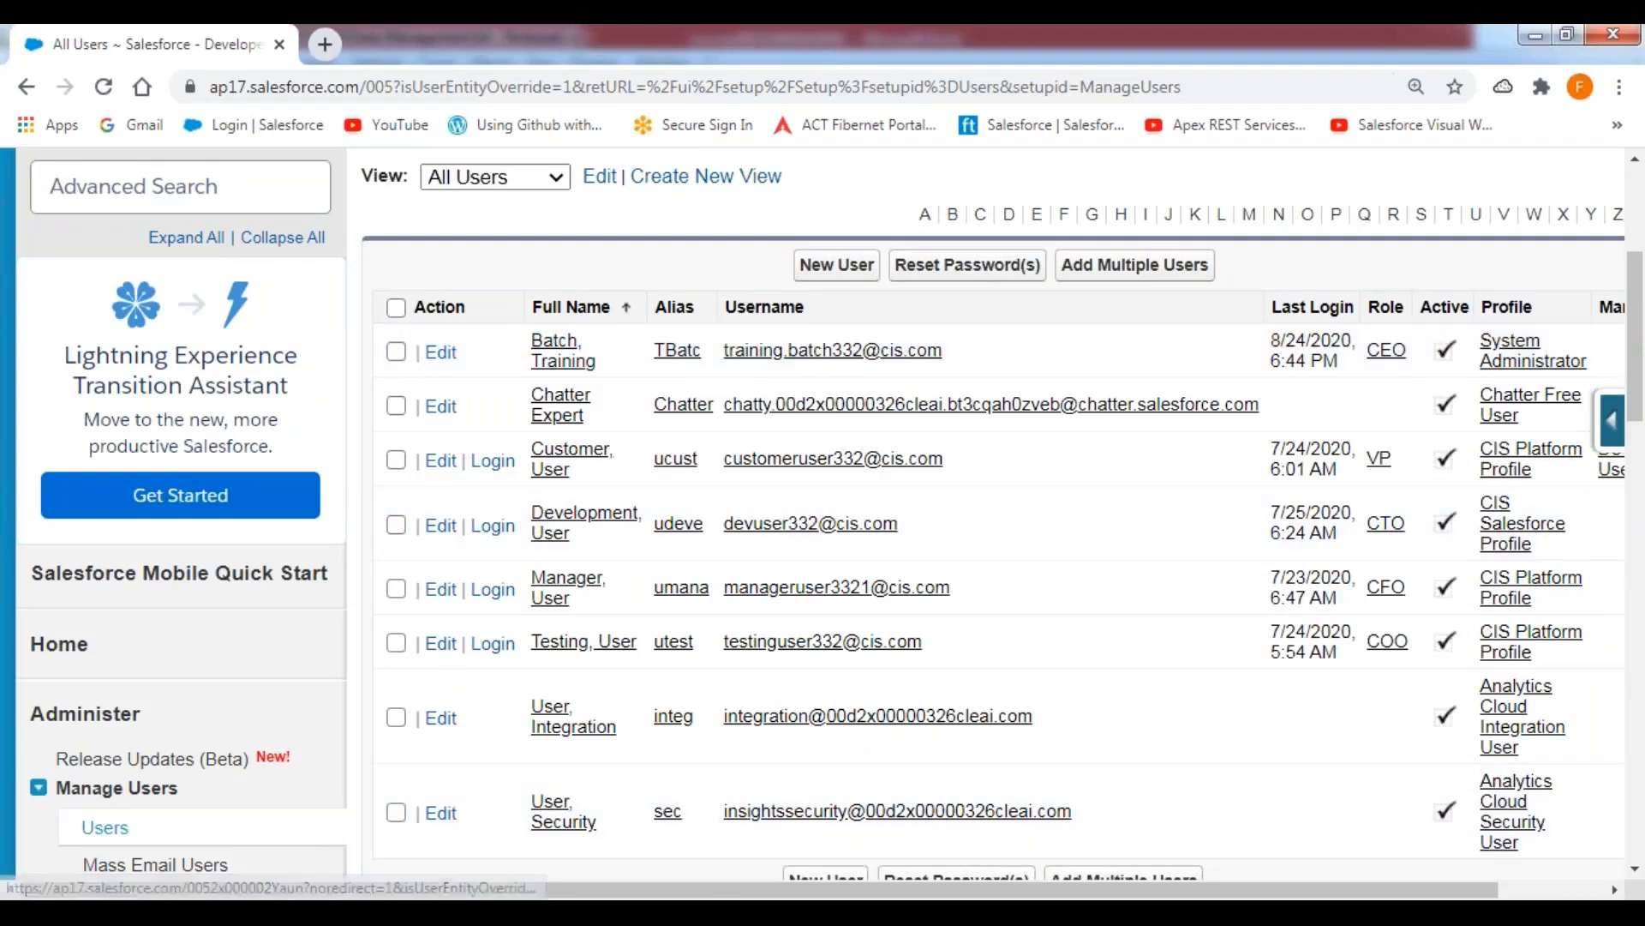
{"action": "scroll", "coordinate": [694, 163], "scroll_direction": "right", "scroll_amount": 3}
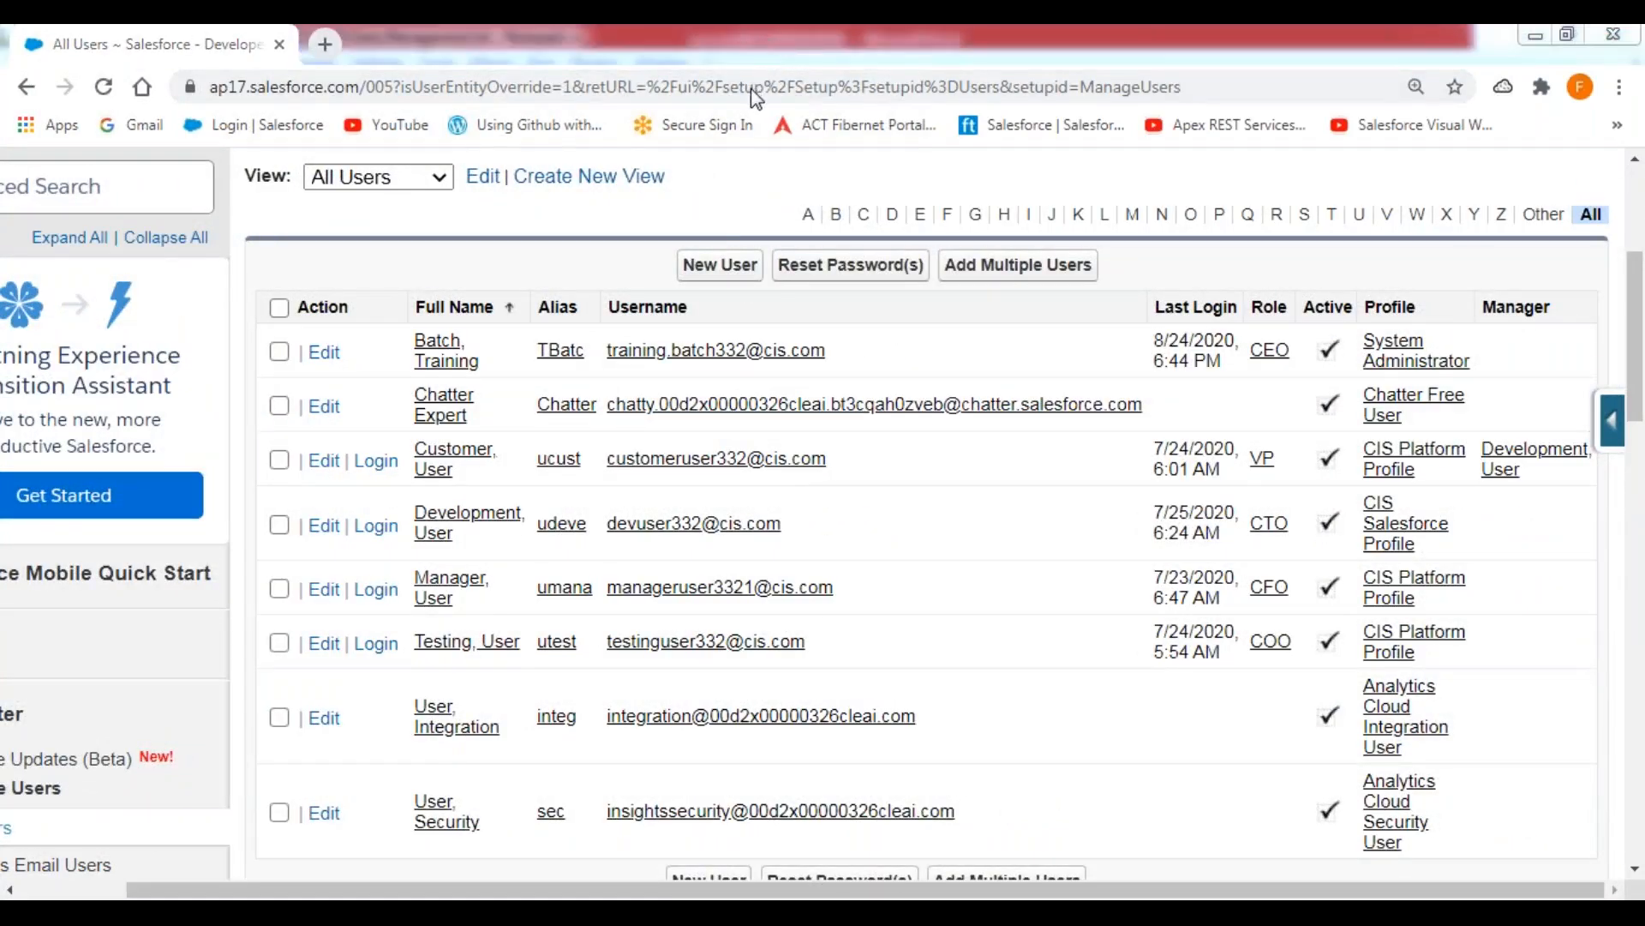
{"action": "mouse_move", "coordinate": [1349, 329]}
{"action": "left_mouse_down"}
{"action": "mouse_move", "coordinate": [1392, 385]}
{"action": "mouse_move", "coordinate": [1484, 384]}
{"action": "mouse_move", "coordinate": [1484, 326]}
{"action": "mouse_move", "coordinate": [1359, 326]}
{"action": "mouse_move", "coordinate": [1356, 340]}
{"action": "left_mouse_up"}
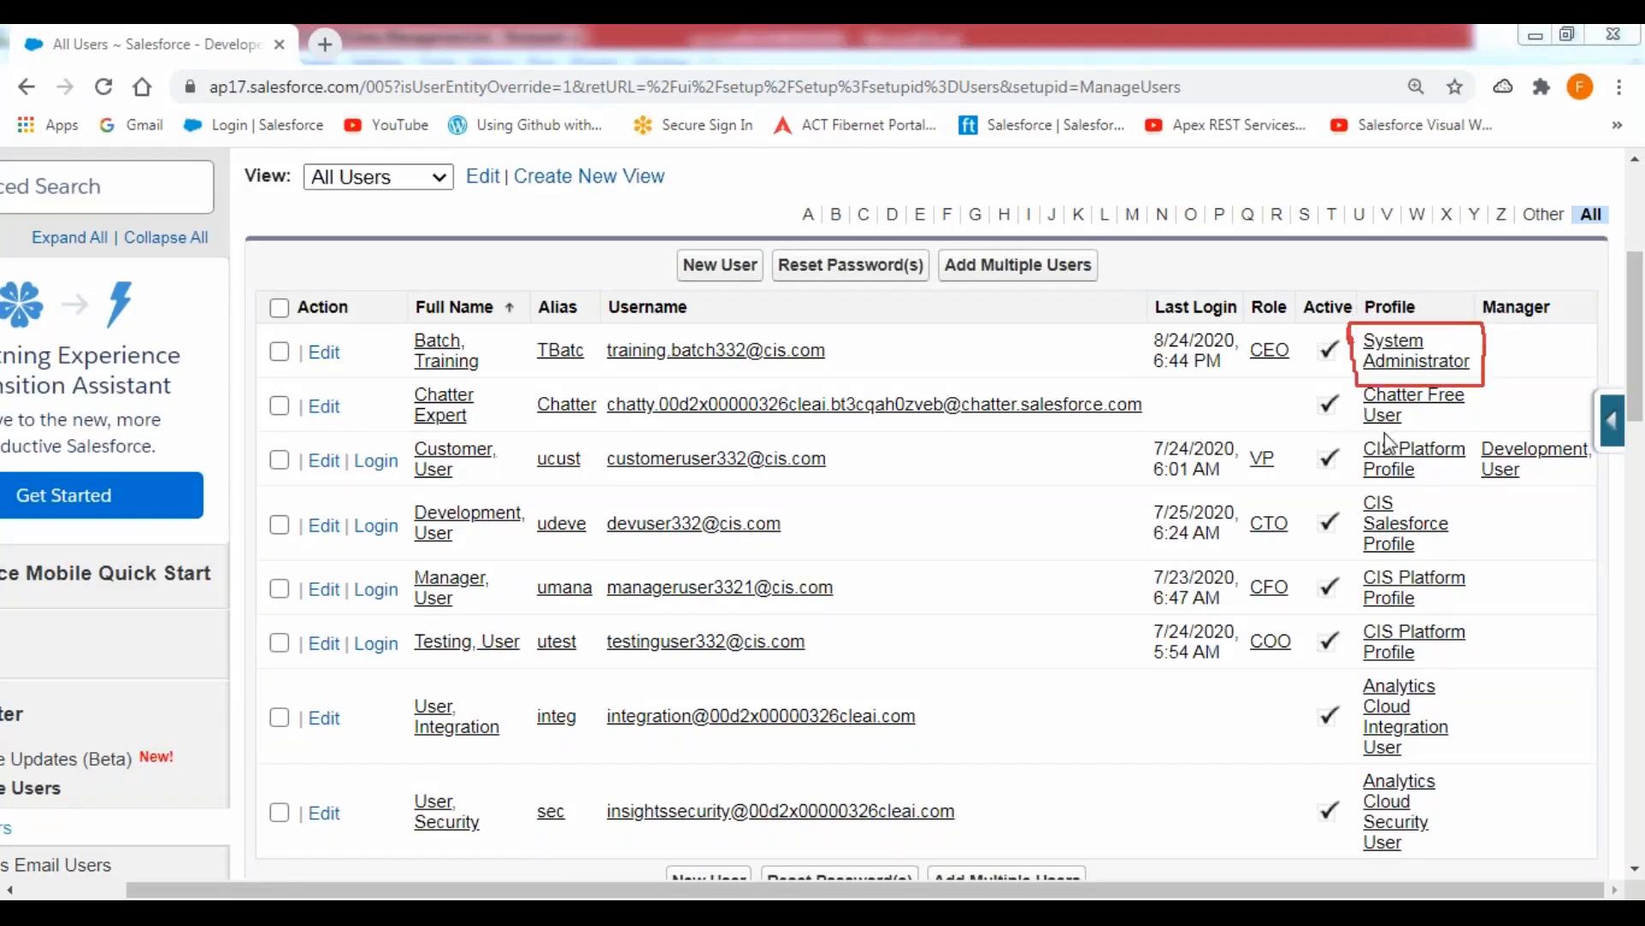
{"action": "left_click", "coordinate": [1417, 361]}
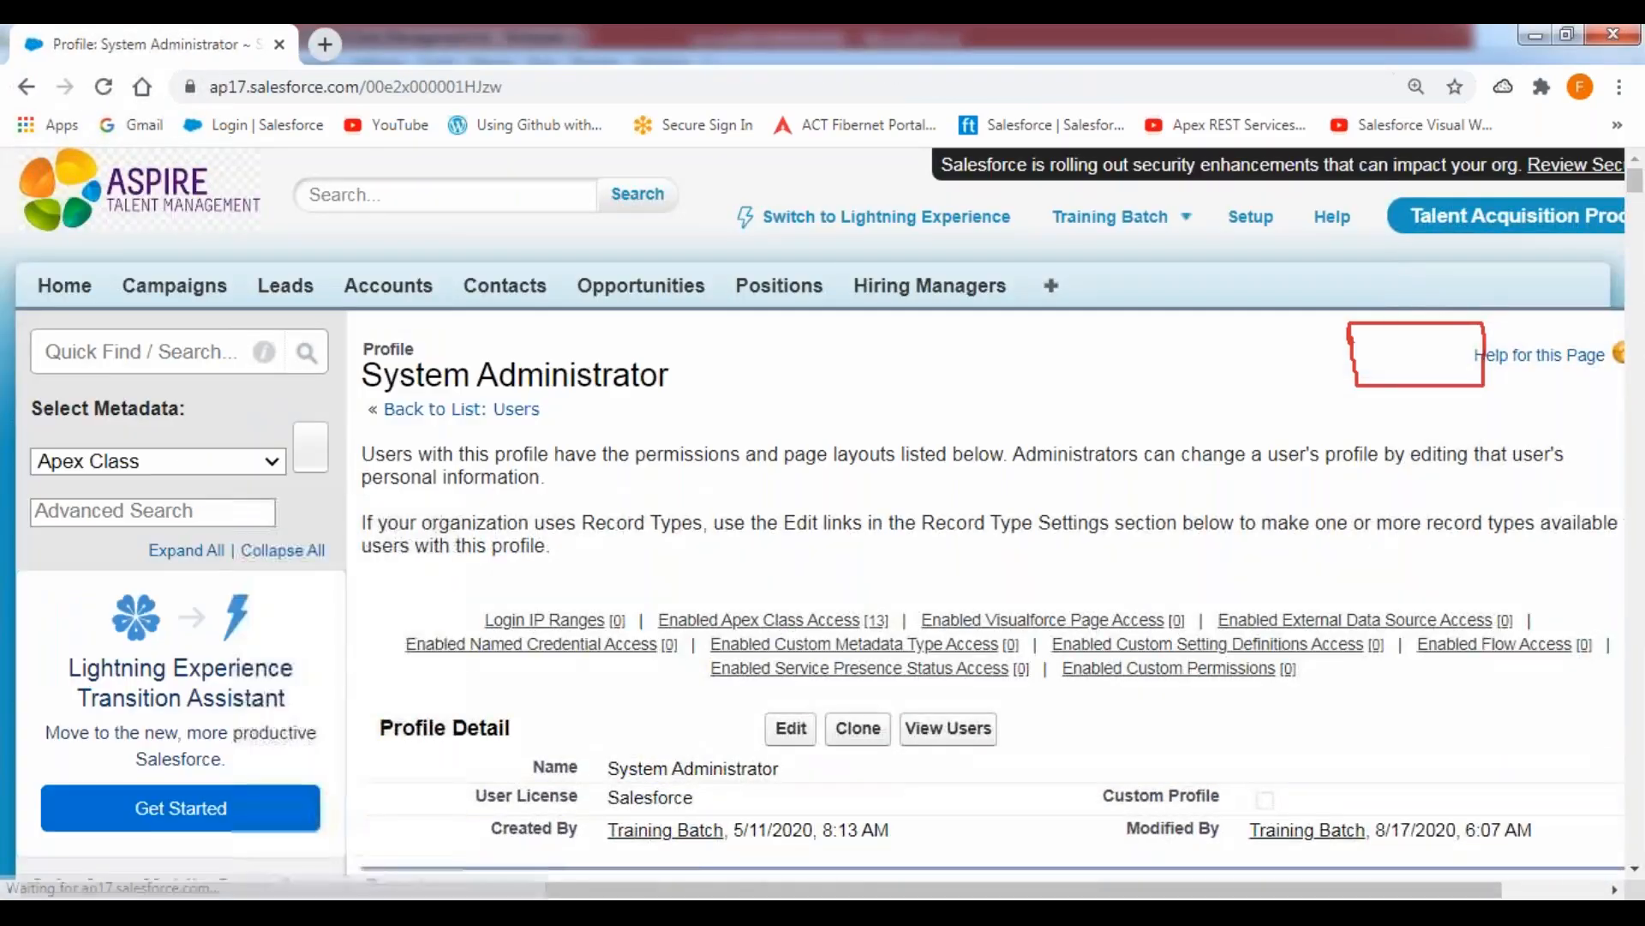
Look through the System Administrator profile for the Bulk API Hard Delete permission and examine its checkbox.
{"action": "scroll", "coordinate": [1048, 460], "scroll_direction": "down", "scroll_amount": 2}
{"action": "scroll", "coordinate": [985, 515], "scroll_direction": "down", "scroll_amount": 20}
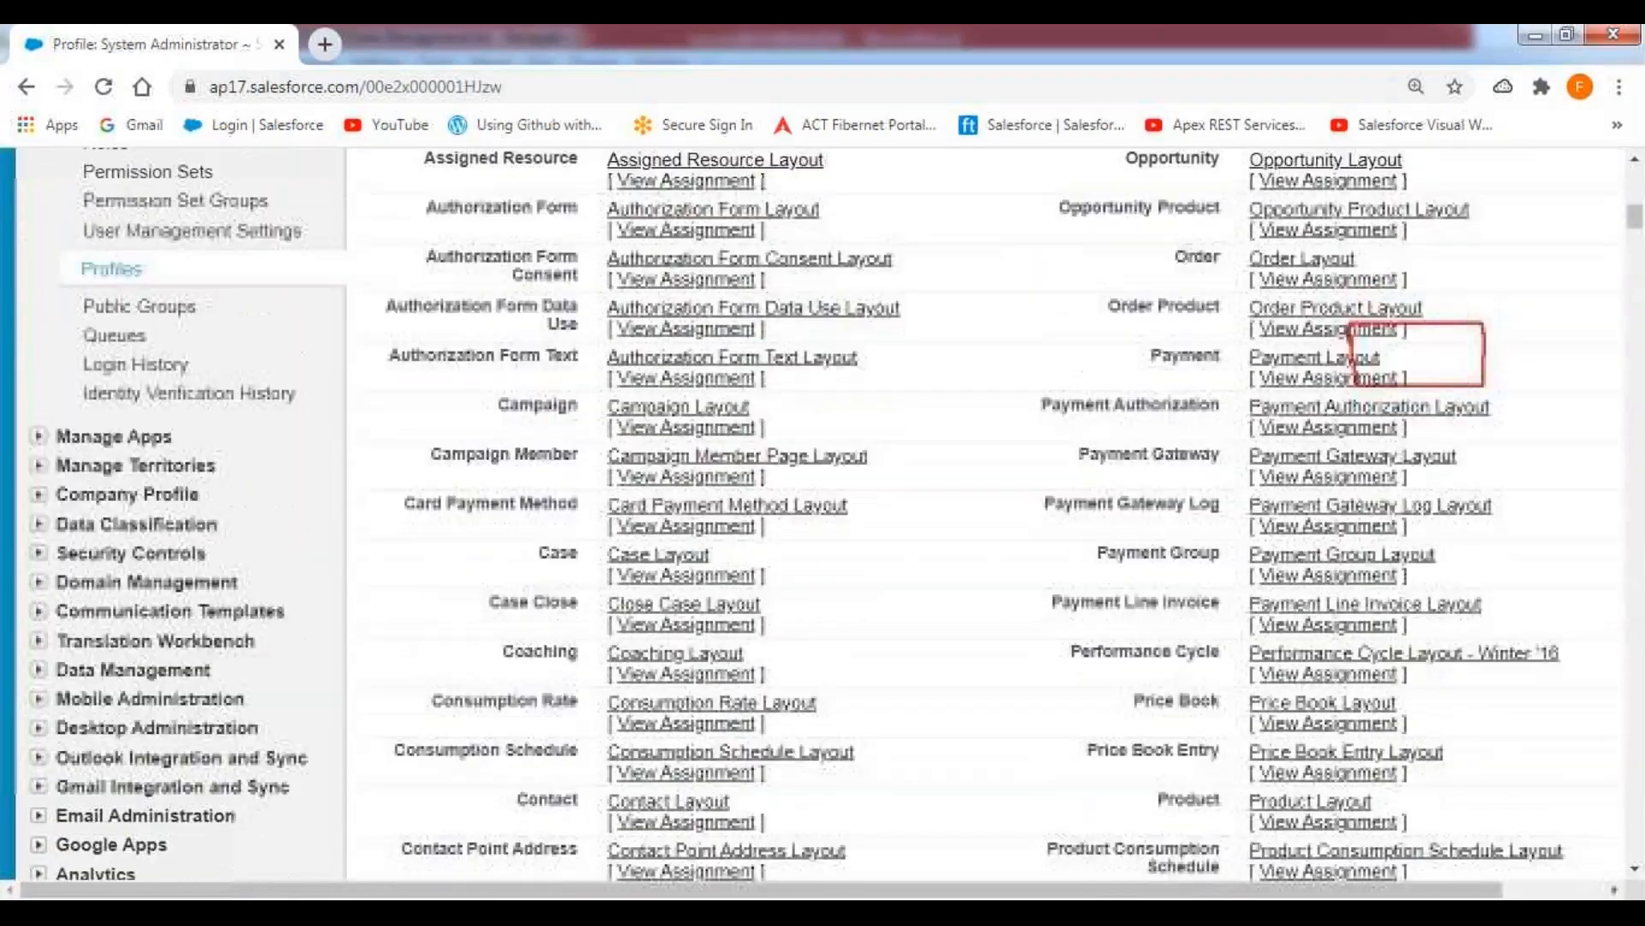
{"action": "scroll", "coordinate": [985, 514], "scroll_direction": "down", "scroll_amount": 20}
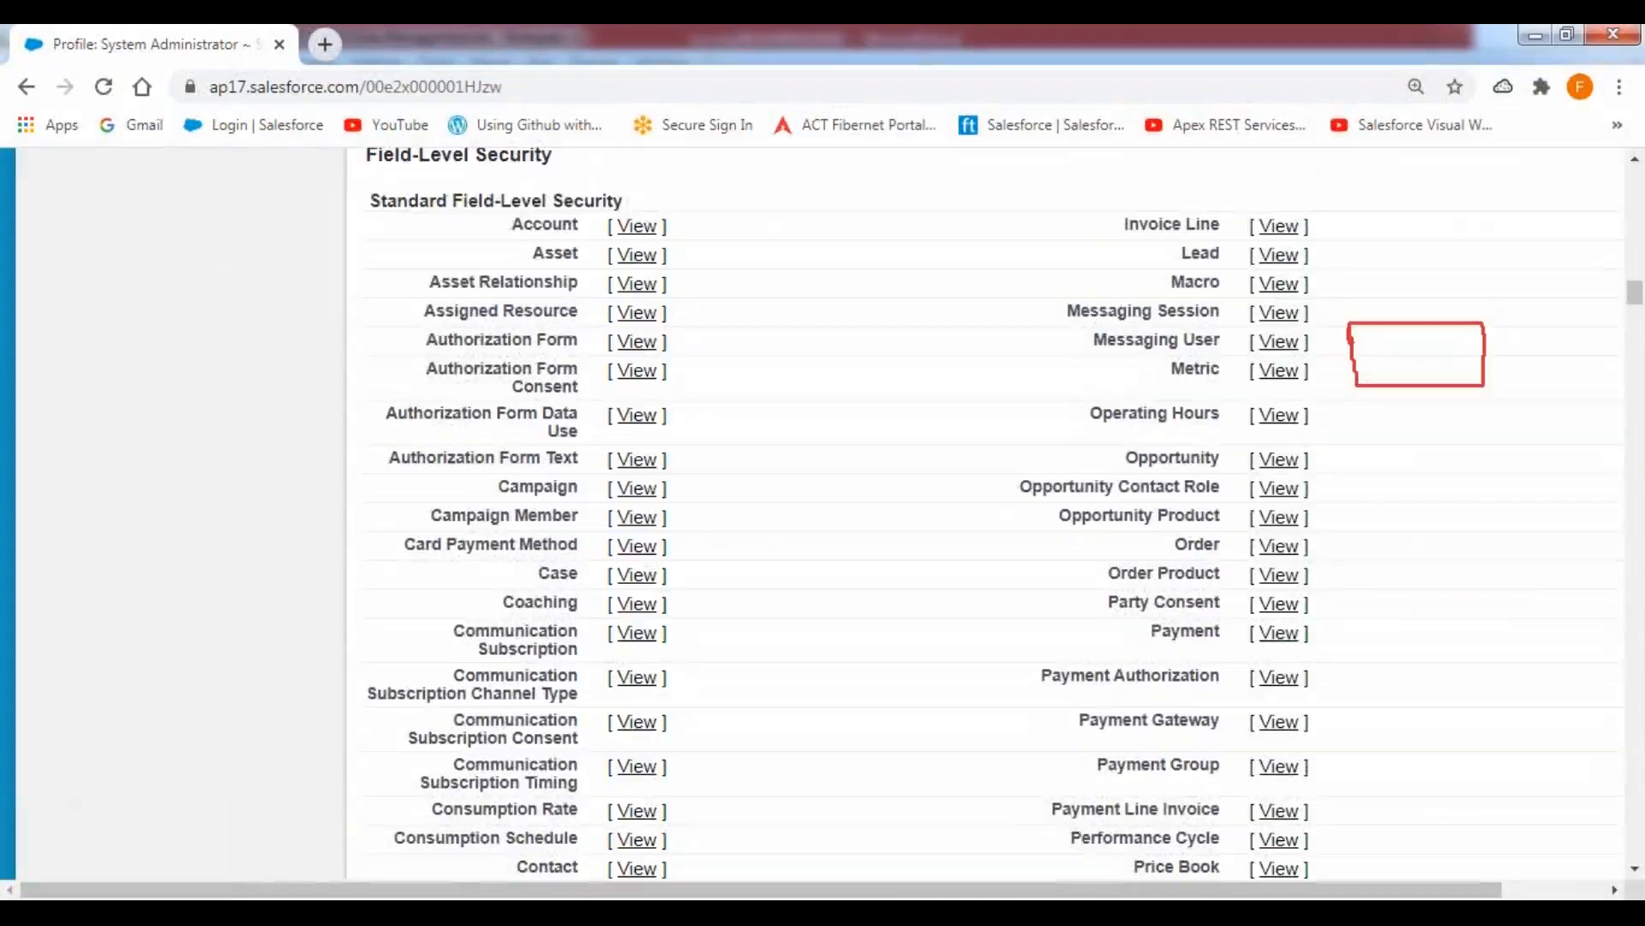
{"action": "scroll", "coordinate": [986, 514], "scroll_direction": "down", "scroll_amount": 20}
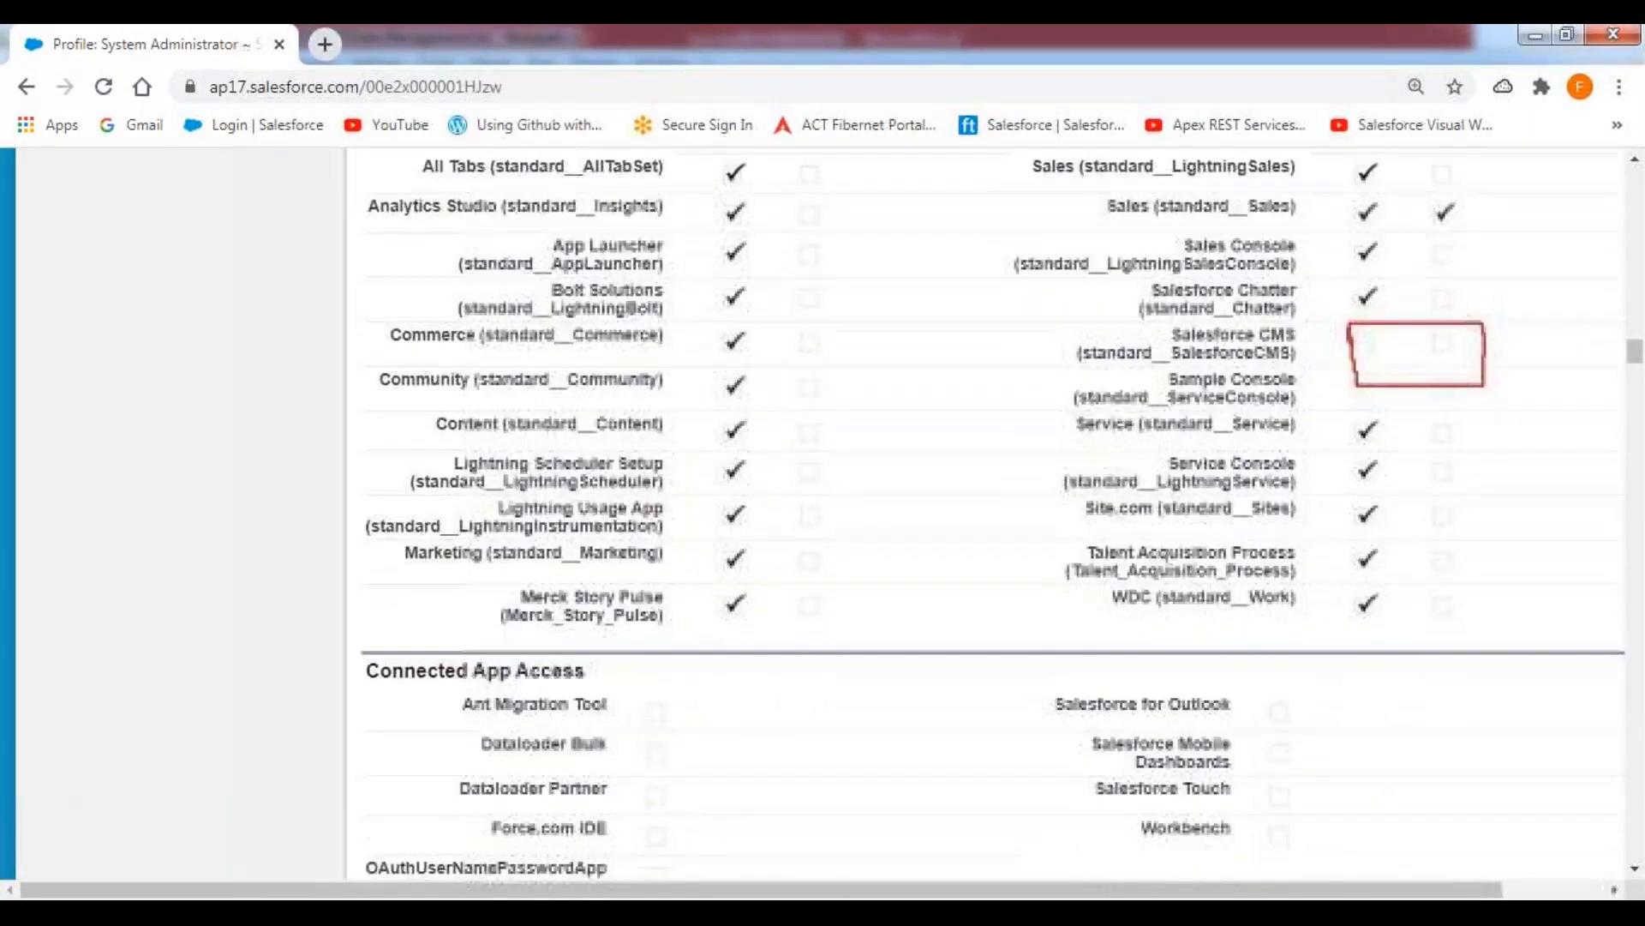
{"action": "scroll", "coordinate": [986, 514], "scroll_direction": "down", "scroll_amount": 20}
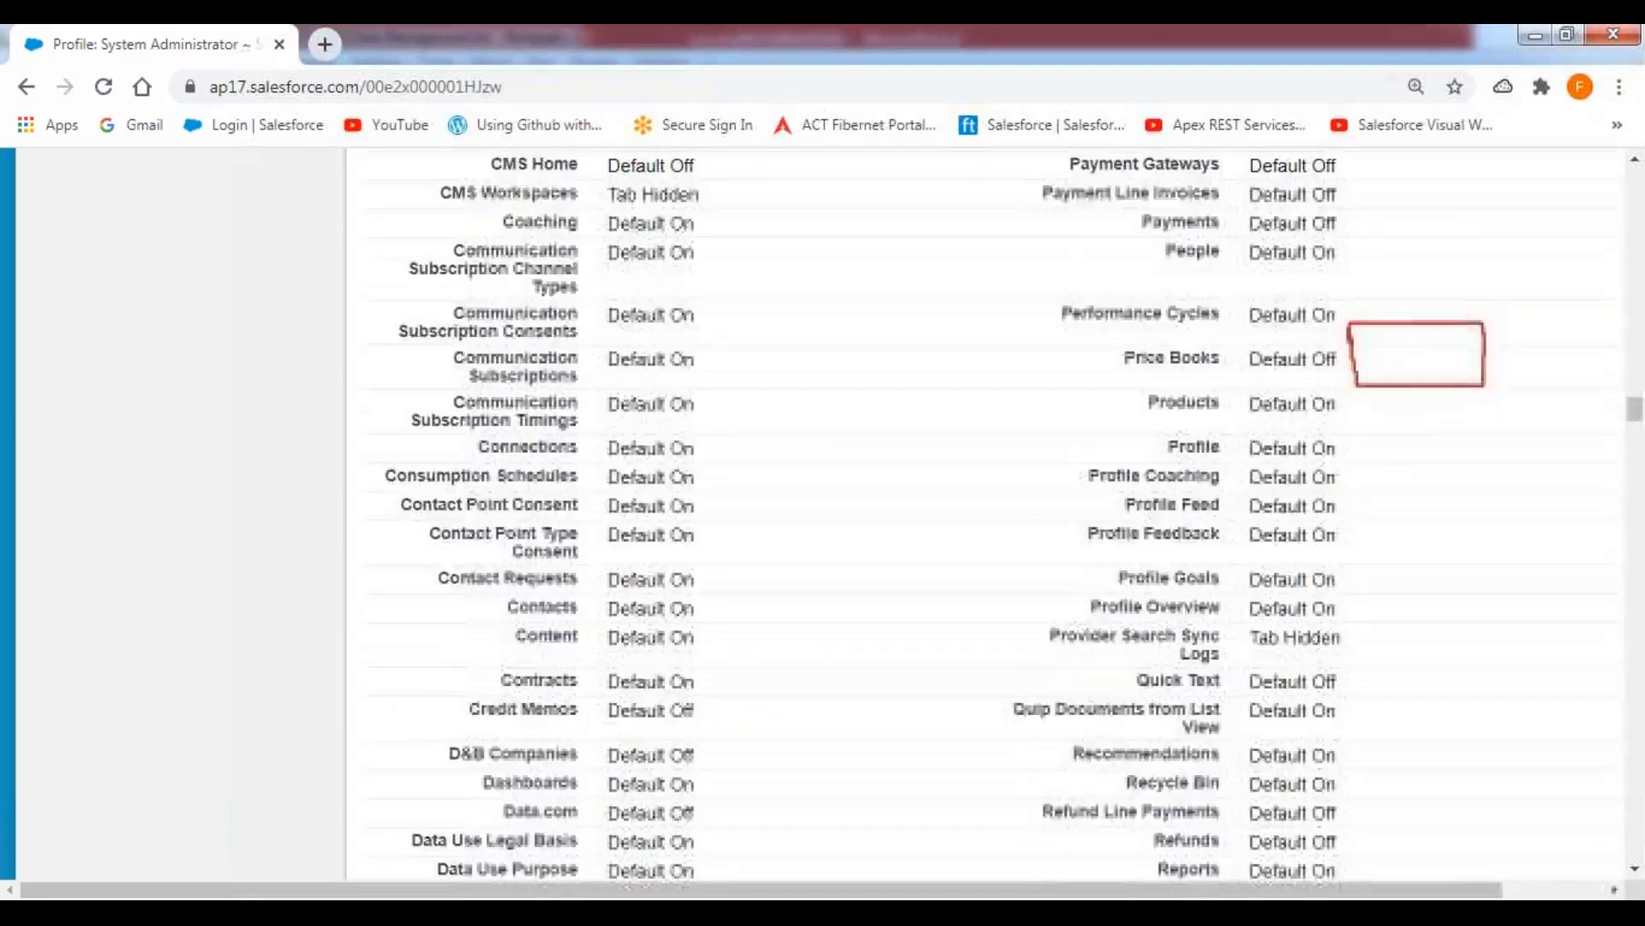
{"action": "scroll", "coordinate": [986, 514], "scroll_direction": "down", "scroll_amount": 11}
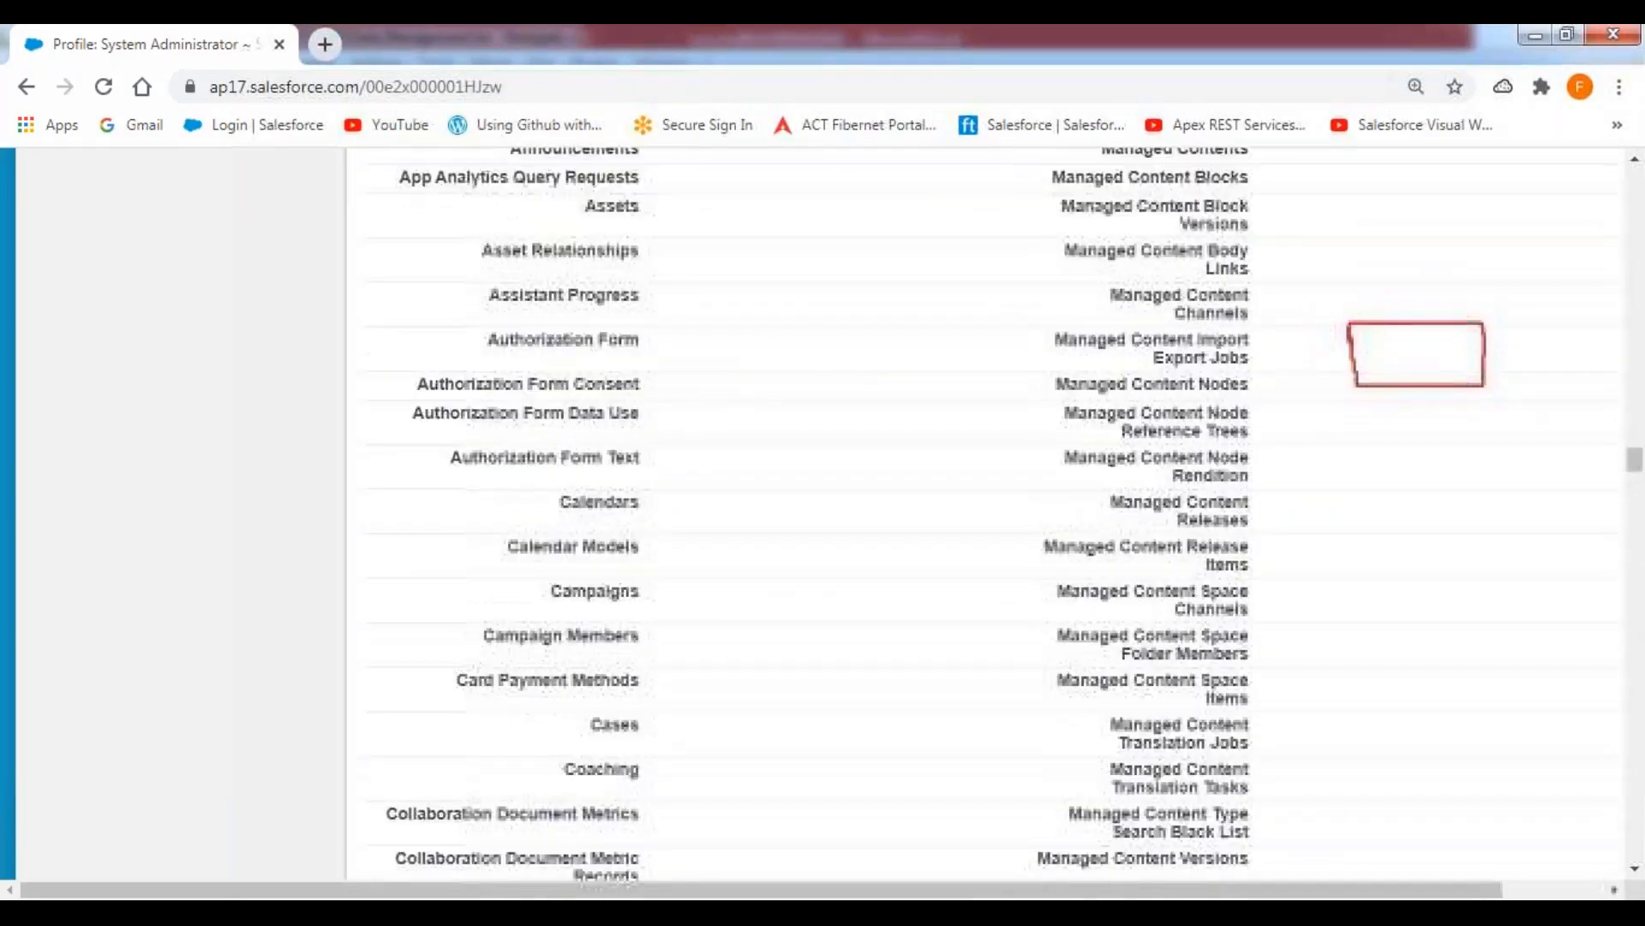
{"action": "scroll", "coordinate": [985, 514], "scroll_direction": "down", "scroll_amount": 20}
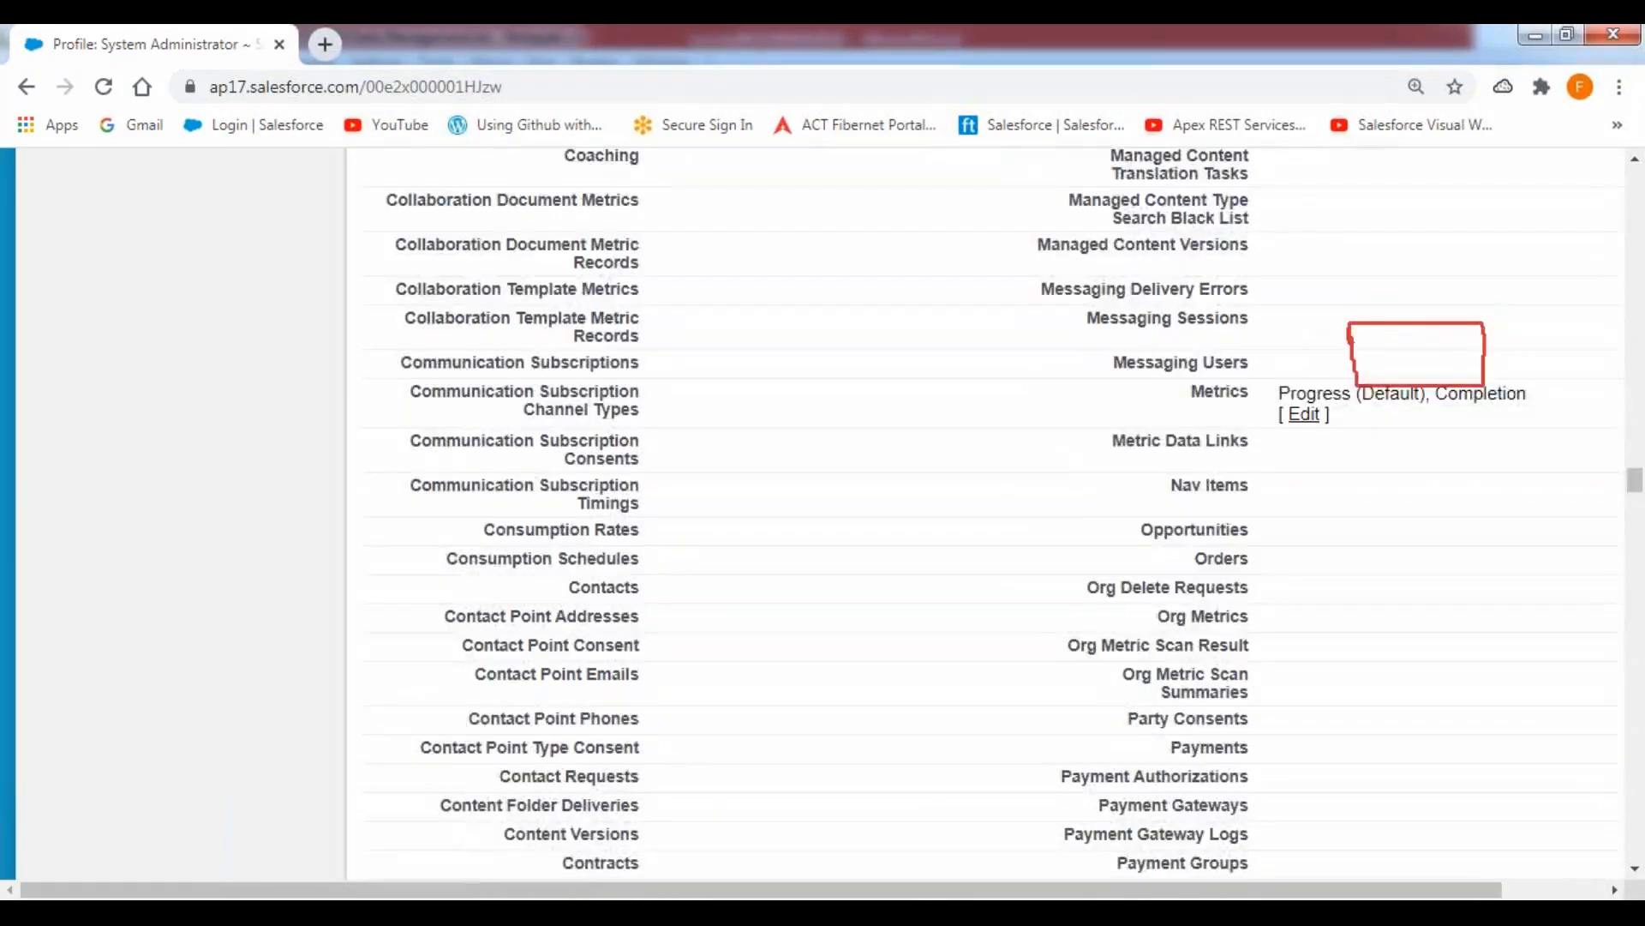
{"action": "scroll", "coordinate": [764, 397], "scroll_direction": "down", "scroll_amount": 5}
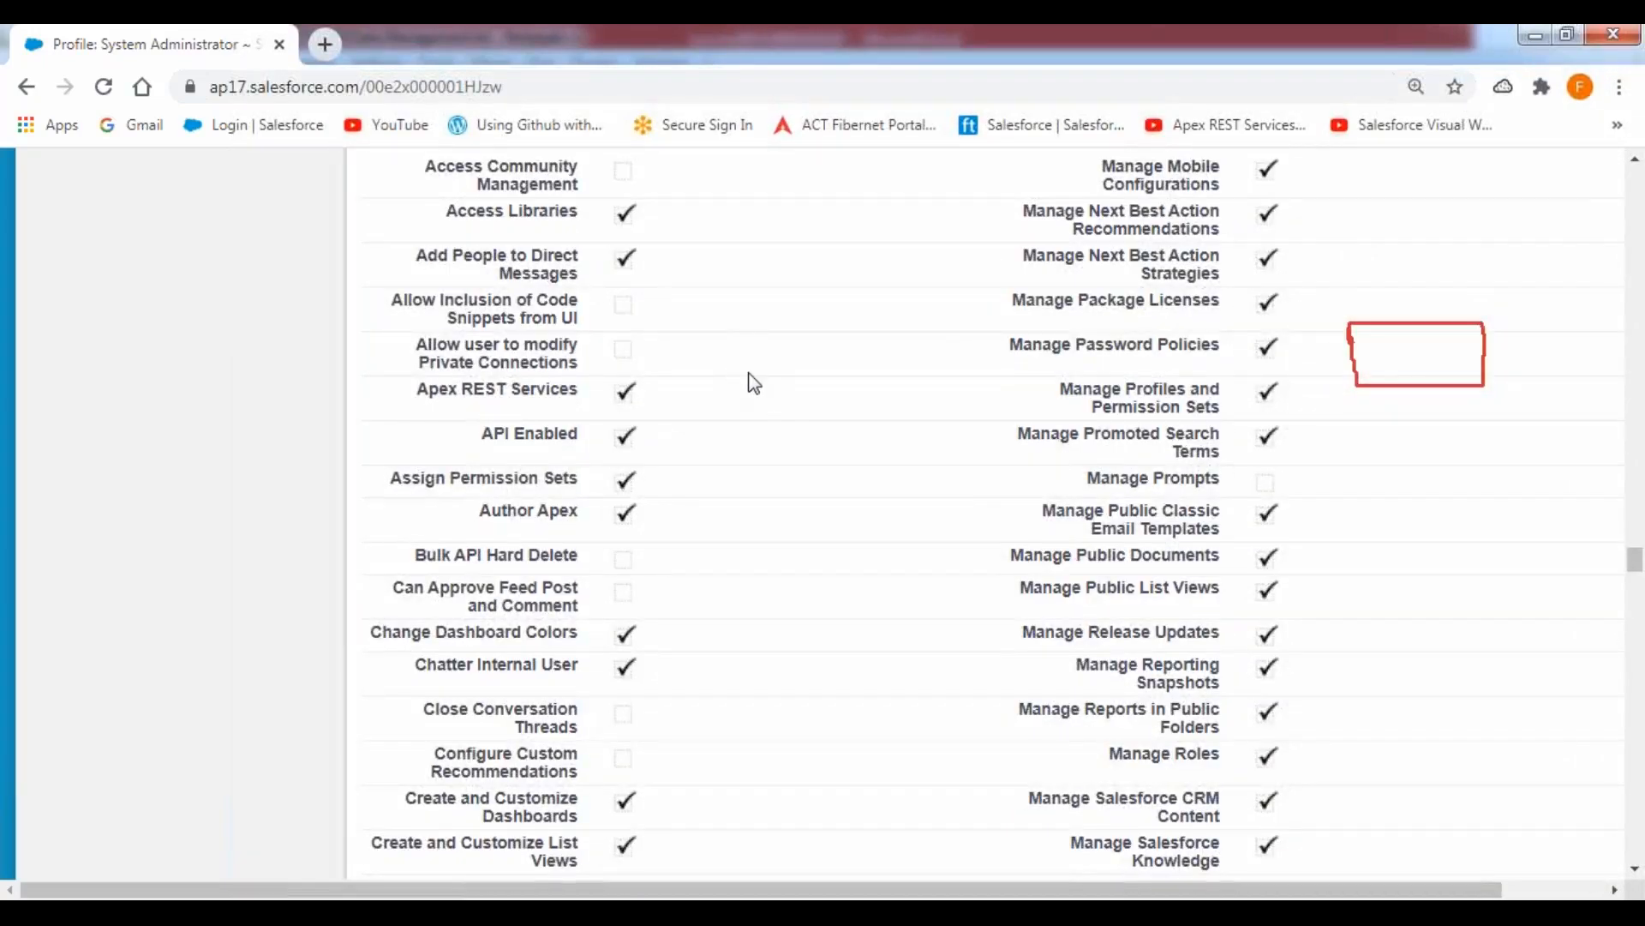
{"action": "scroll", "coordinate": [752, 381], "scroll_direction": "down", "scroll_amount": 1}
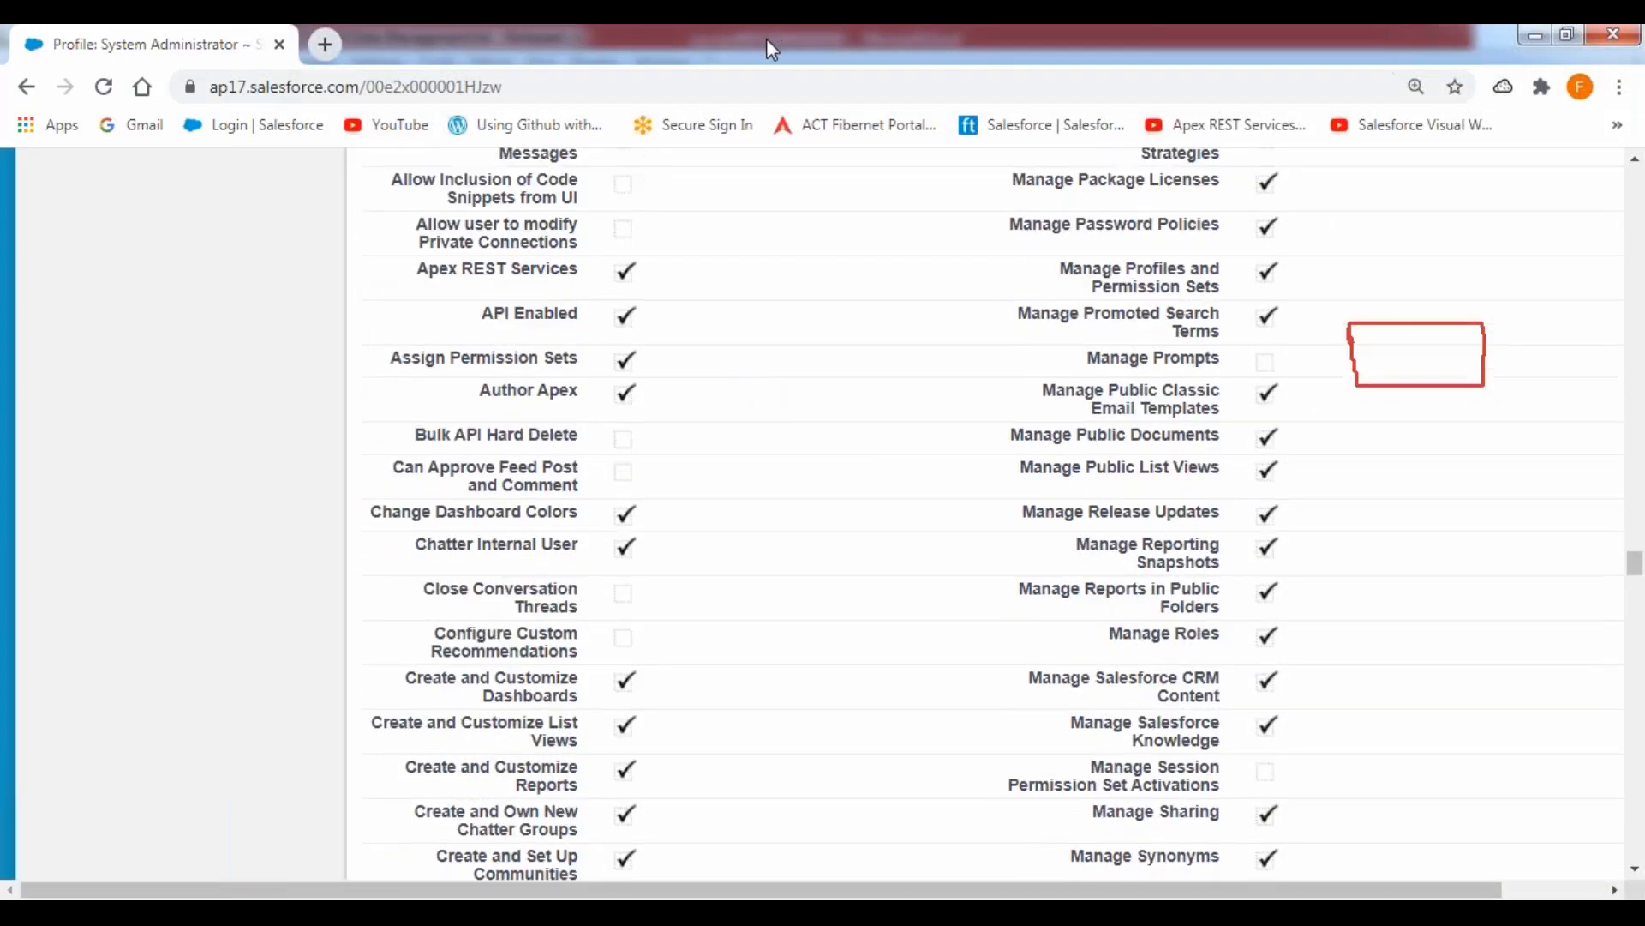
{"action": "mouse_move", "coordinate": [405, 448]}
{"action": "left_mouse_down"}
{"action": "mouse_move", "coordinate": [660, 447]}
{"action": "mouse_move", "coordinate": [660, 420]}
{"action": "mouse_move", "coordinate": [407, 405]}
{"action": "mouse_move", "coordinate": [399, 437]}
{"action": "mouse_move", "coordinate": [446, 448]}
{"action": "left_mouse_up"}
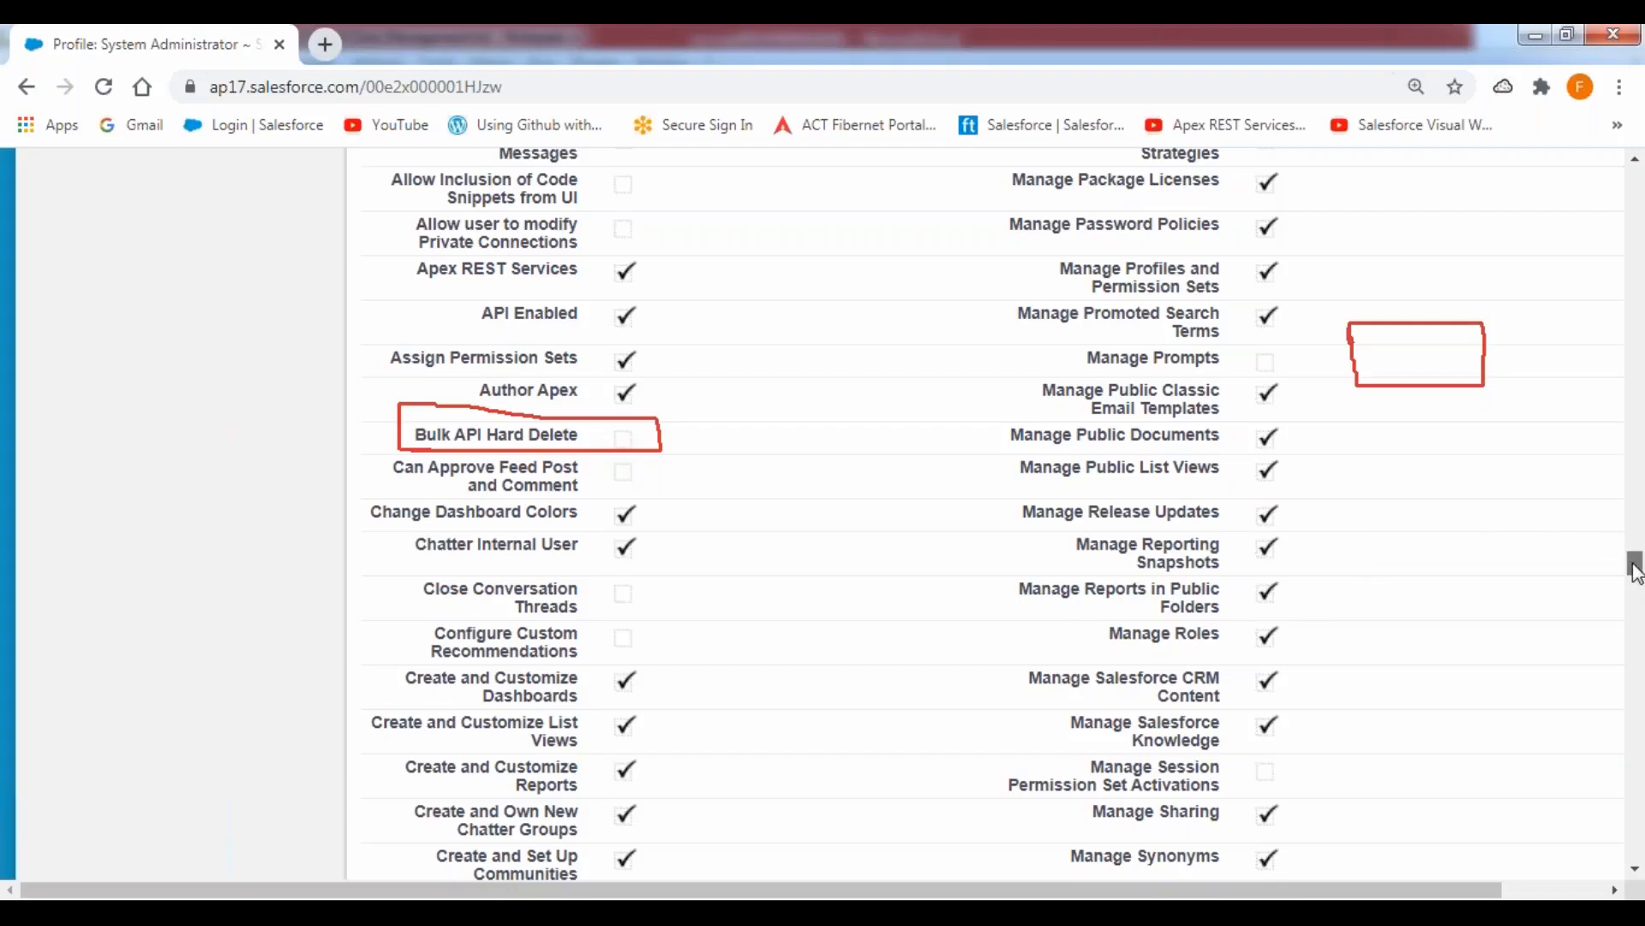
Open the System Administrator profile for editing and locate the Bulk API Hard Delete checkbox.
{"action": "left_click_drag", "start_coordinate": [1635, 570], "coordinate": [1634, 182]}
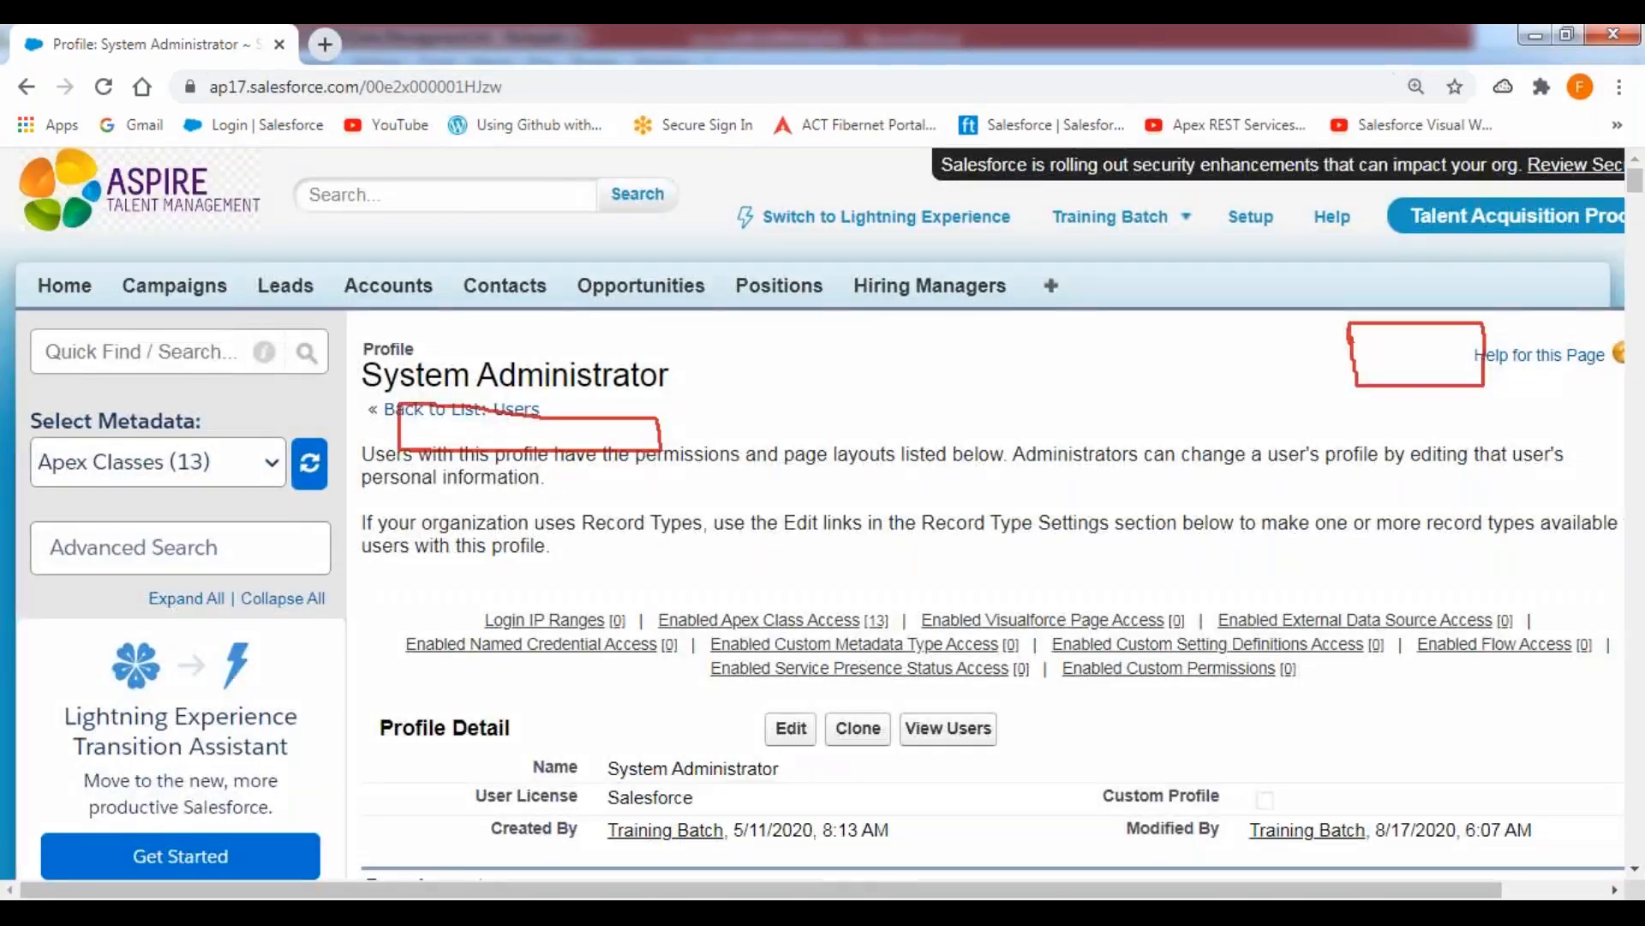
{"action": "scroll", "coordinate": [857, 514], "scroll_direction": "down", "scroll_amount": 4}
{"action": "left_click", "coordinate": [791, 367]}
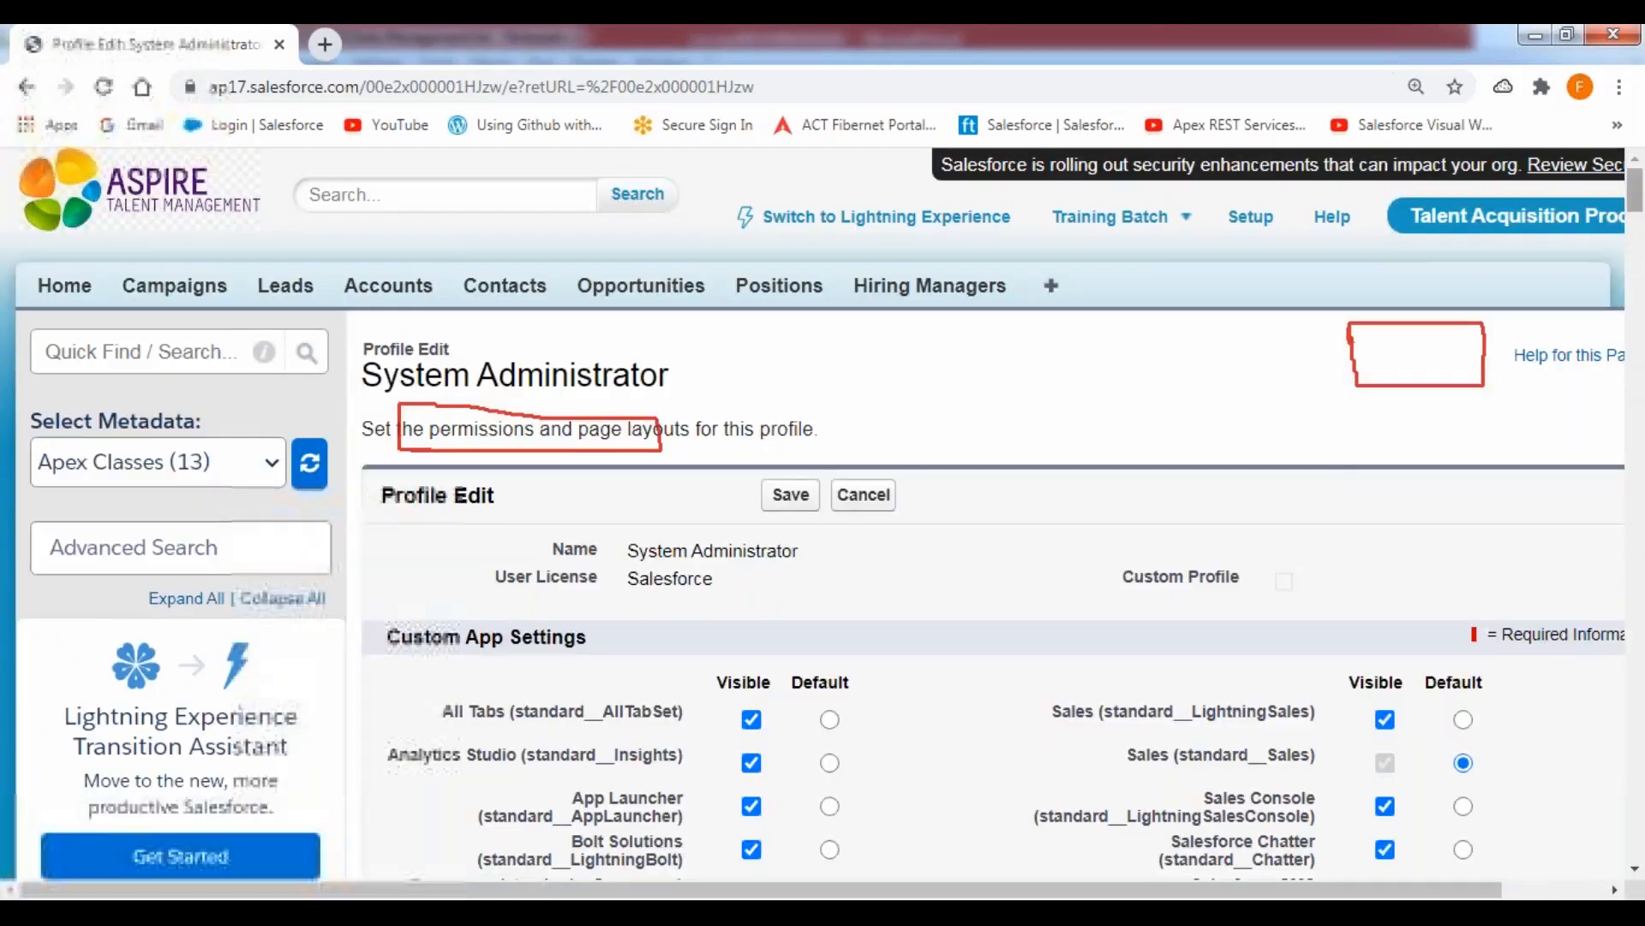
{"action": "scroll", "coordinate": [1639, 231], "scroll_direction": "down", "scroll_amount": 3}
{"action": "mouse_move", "coordinate": [1638, 231]}
{"action": "left_mouse_down"}
{"action": "mouse_move", "coordinate": [1639, 656]}
{"action": "mouse_move", "coordinate": [1639, 437]}
{"action": "left_mouse_up"}
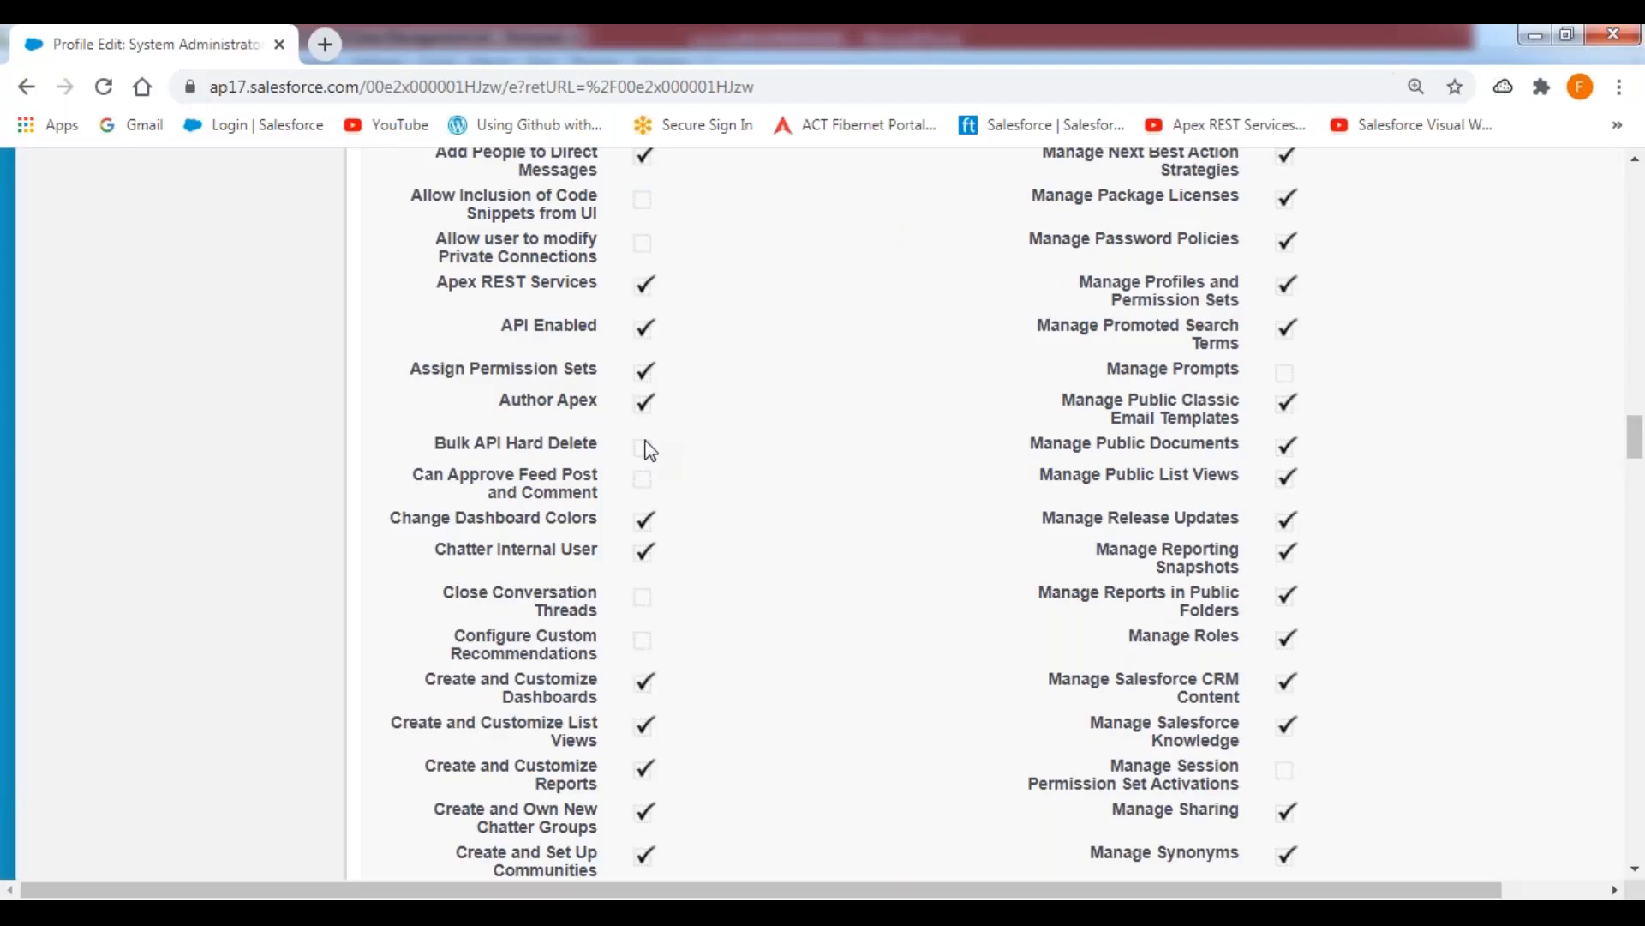
Examine whether the Bulk API Hard Delete permission can be edited on this profile.
{"action": "left_click_drag", "start_coordinate": [422, 450], "coordinate": [611, 451]}
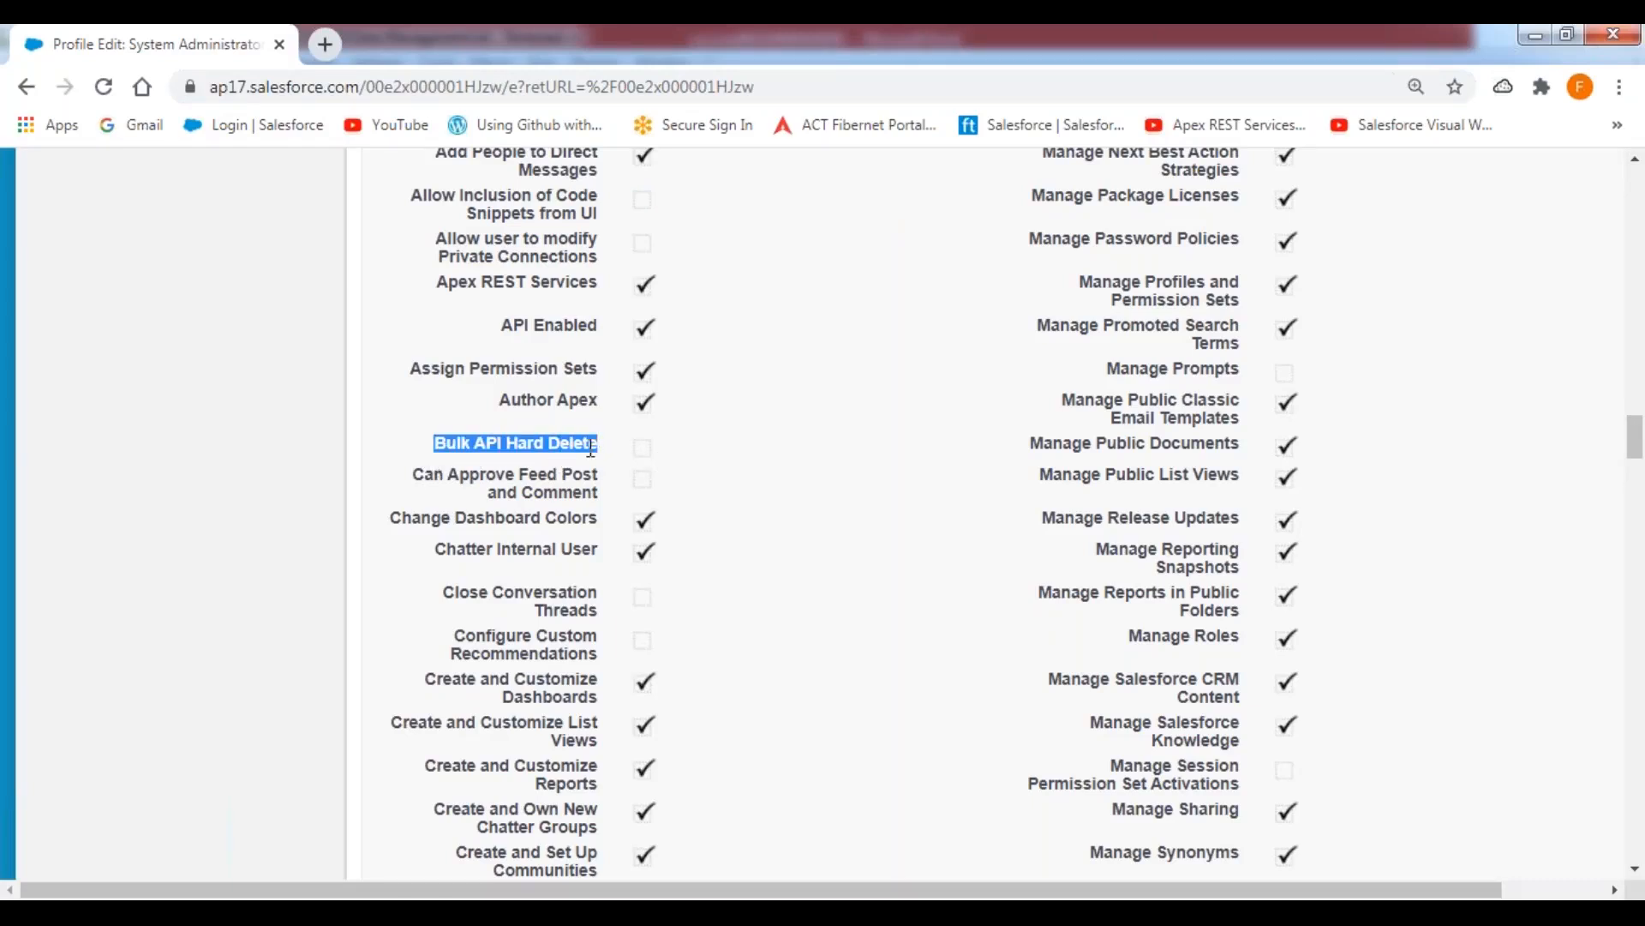
{"action": "left_click", "coordinate": [666, 448]}
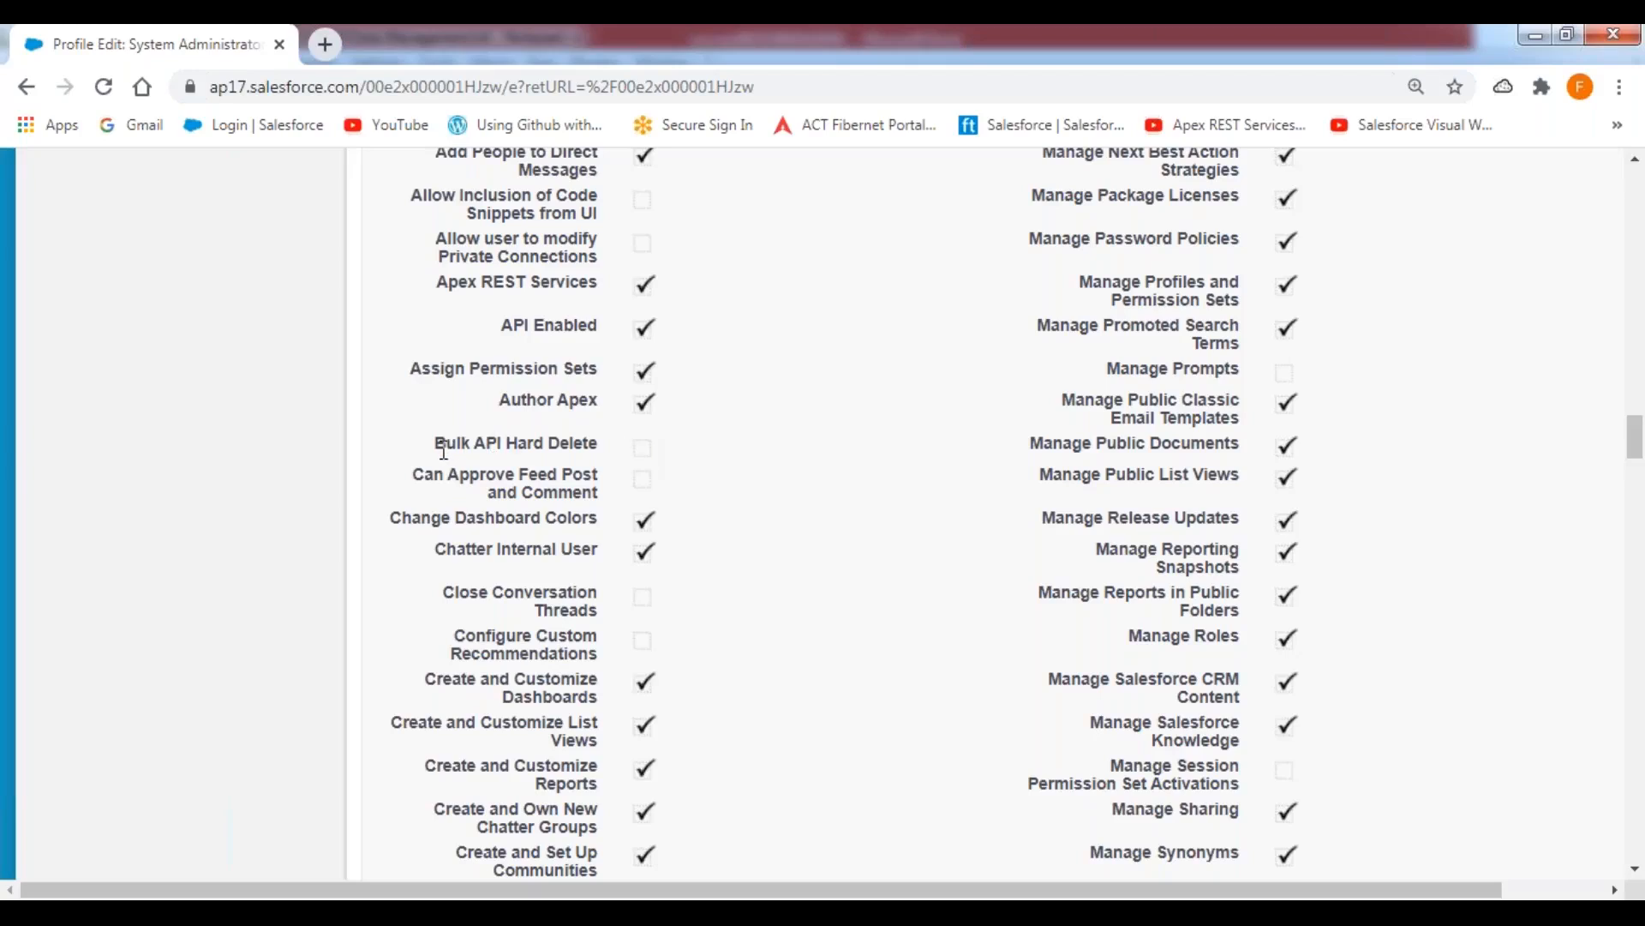
{"action": "left_click_drag", "start_coordinate": [434, 444], "coordinate": [615, 458]}
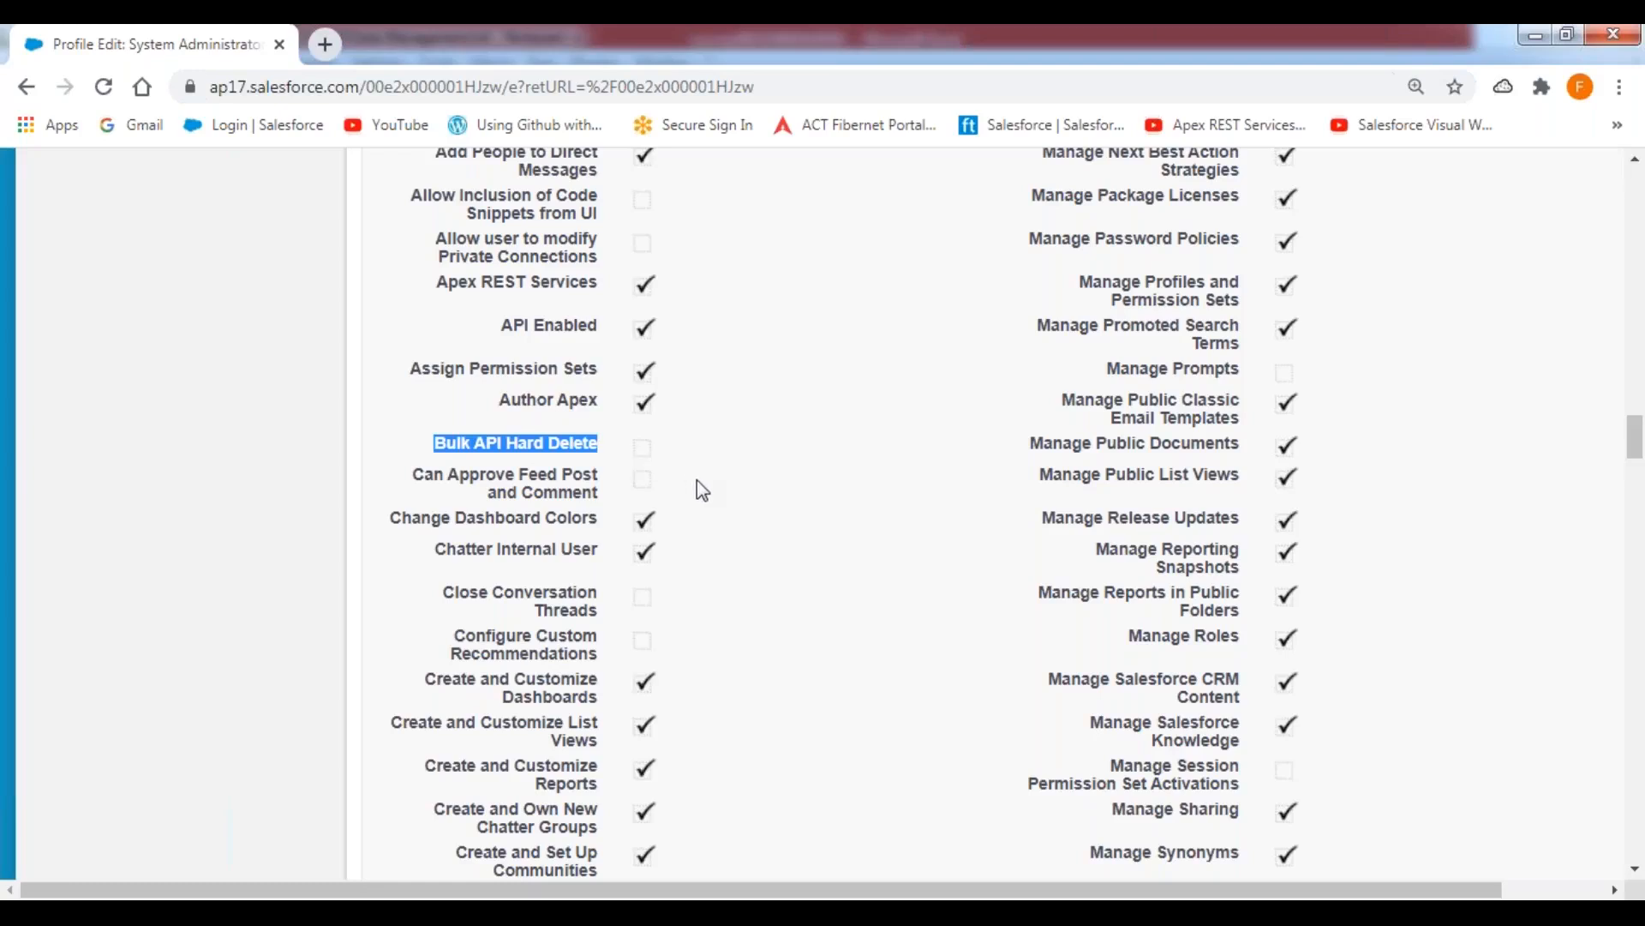
{"action": "left_click_drag", "start_coordinate": [430, 453], "coordinate": [761, 459]}
{"action": "left_click", "coordinate": [448, 456]}
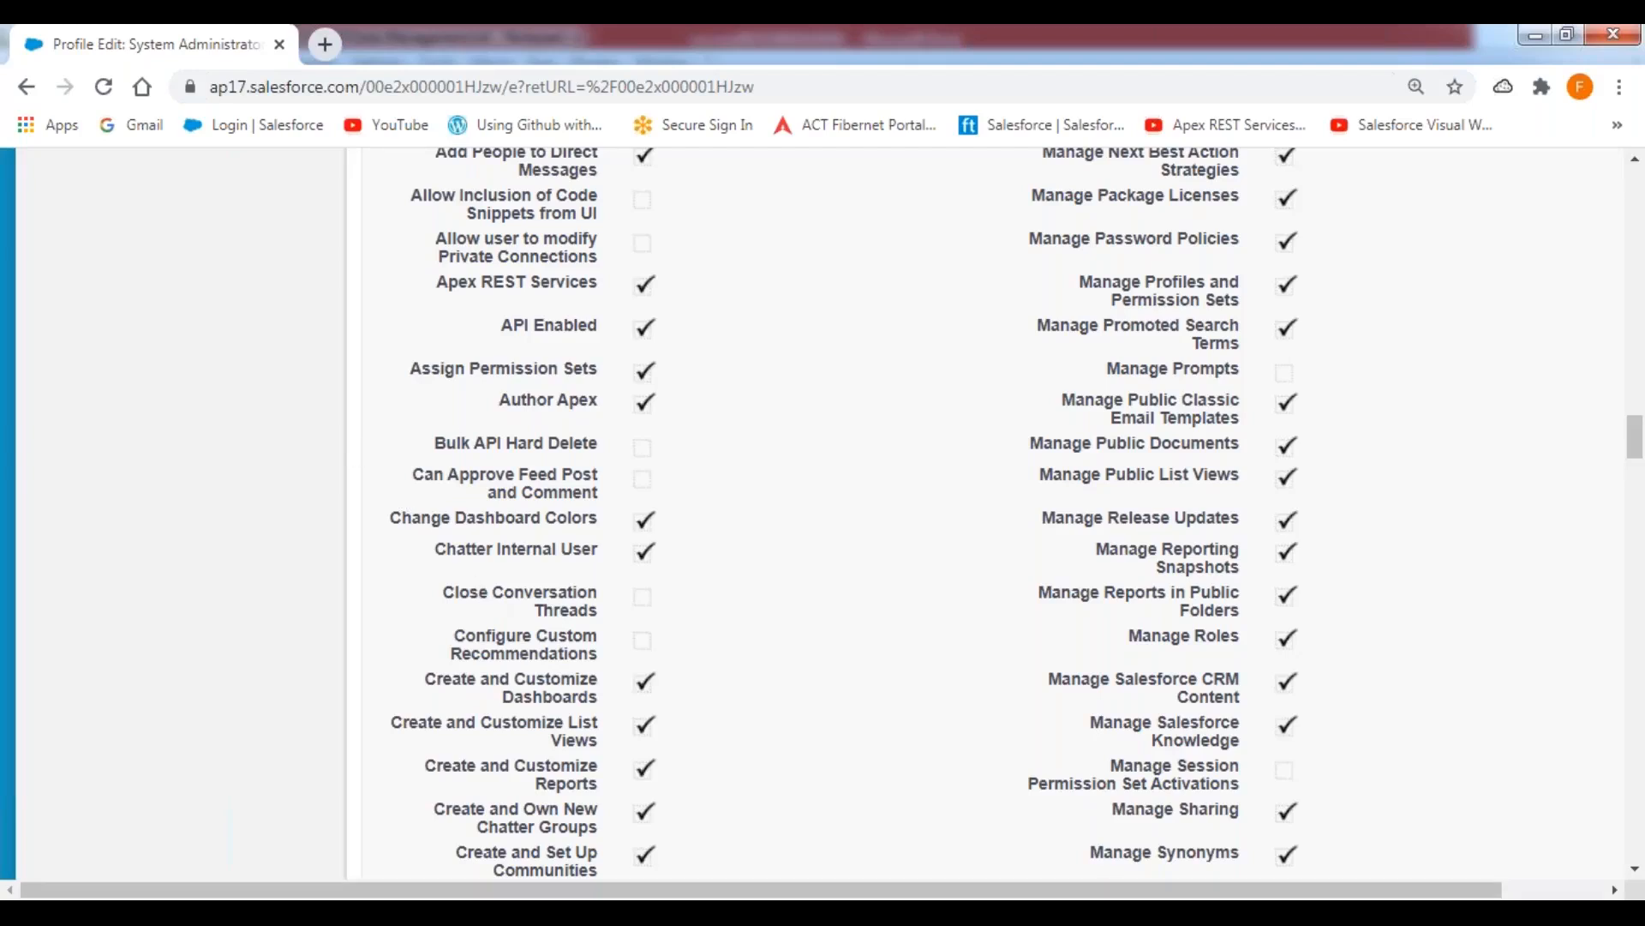
Switch to the Data Management.txt notes in Notepad++ and read how Password Authentication combines the password with the security token.
{"action": "key", "text": "alt+Tab"}
{"action": "left_click", "coordinate": [591, 611]}
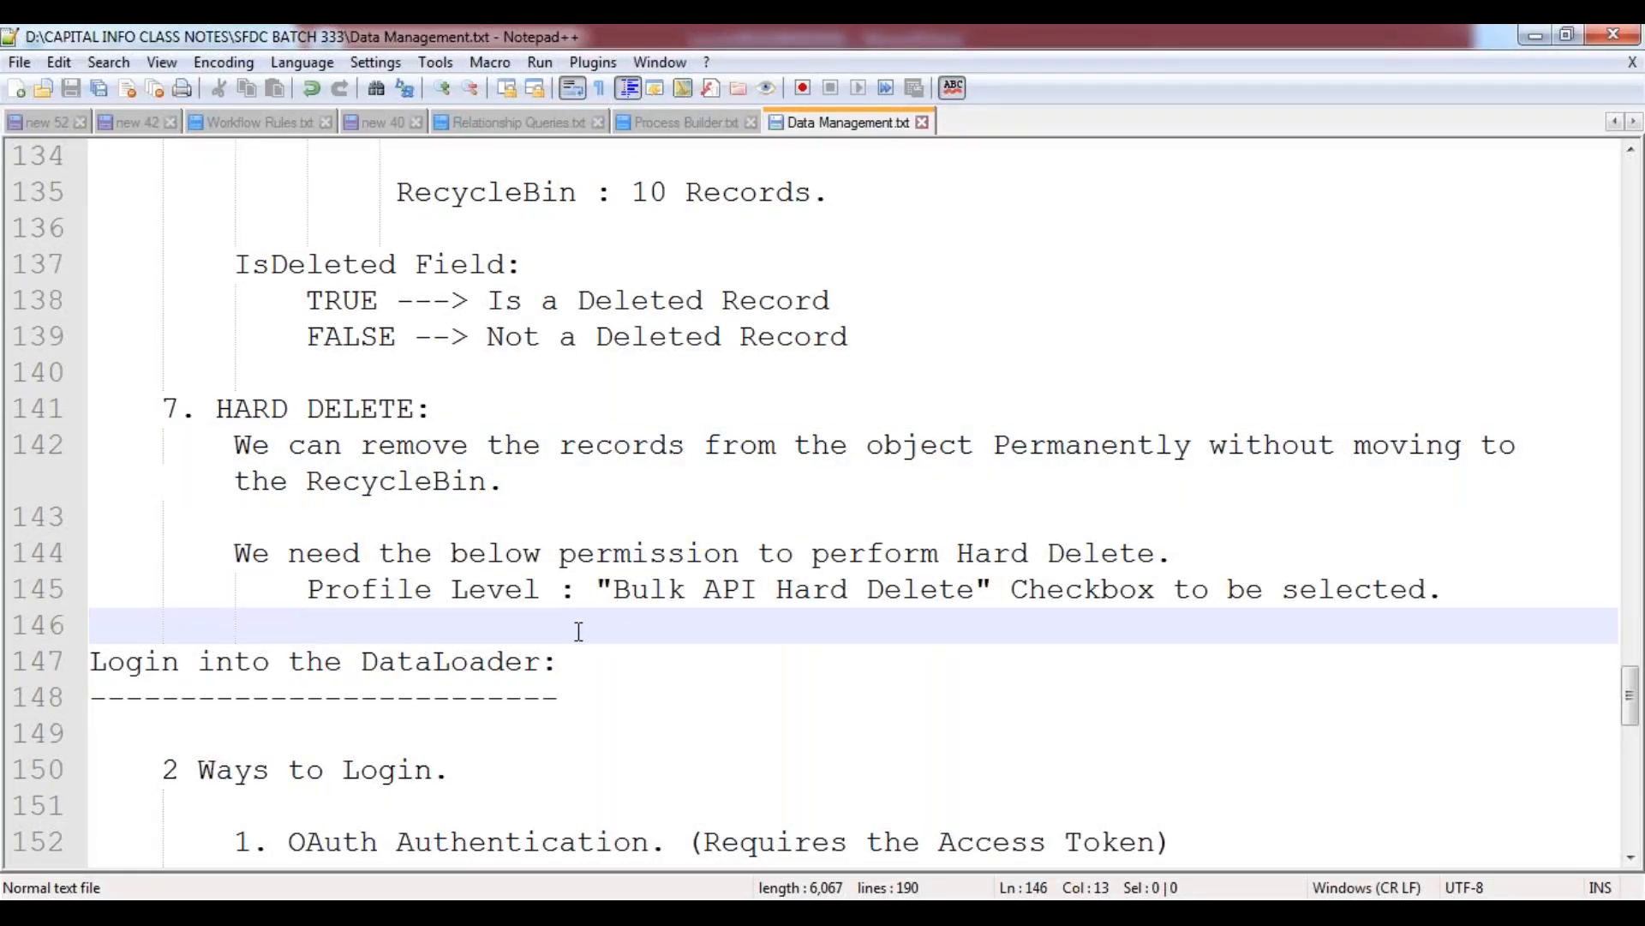
{"action": "scroll", "coordinate": [580, 631], "scroll_direction": "down", "scroll_amount": 5}
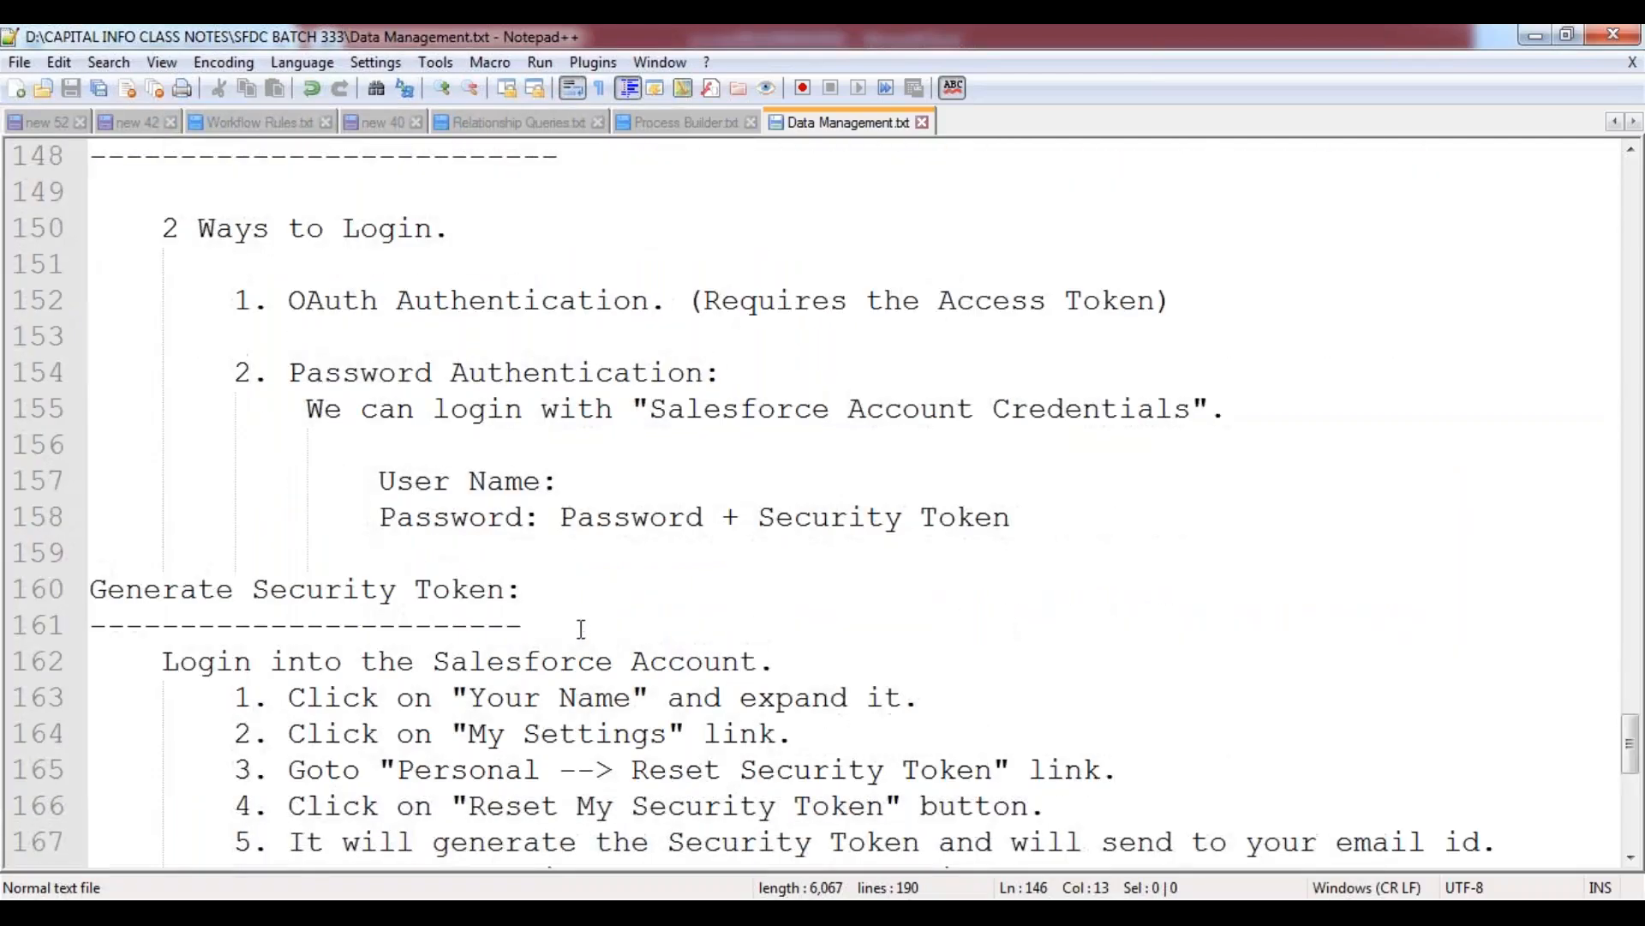
{"action": "scroll", "coordinate": [579, 604], "scroll_direction": "down", "scroll_amount": 2}
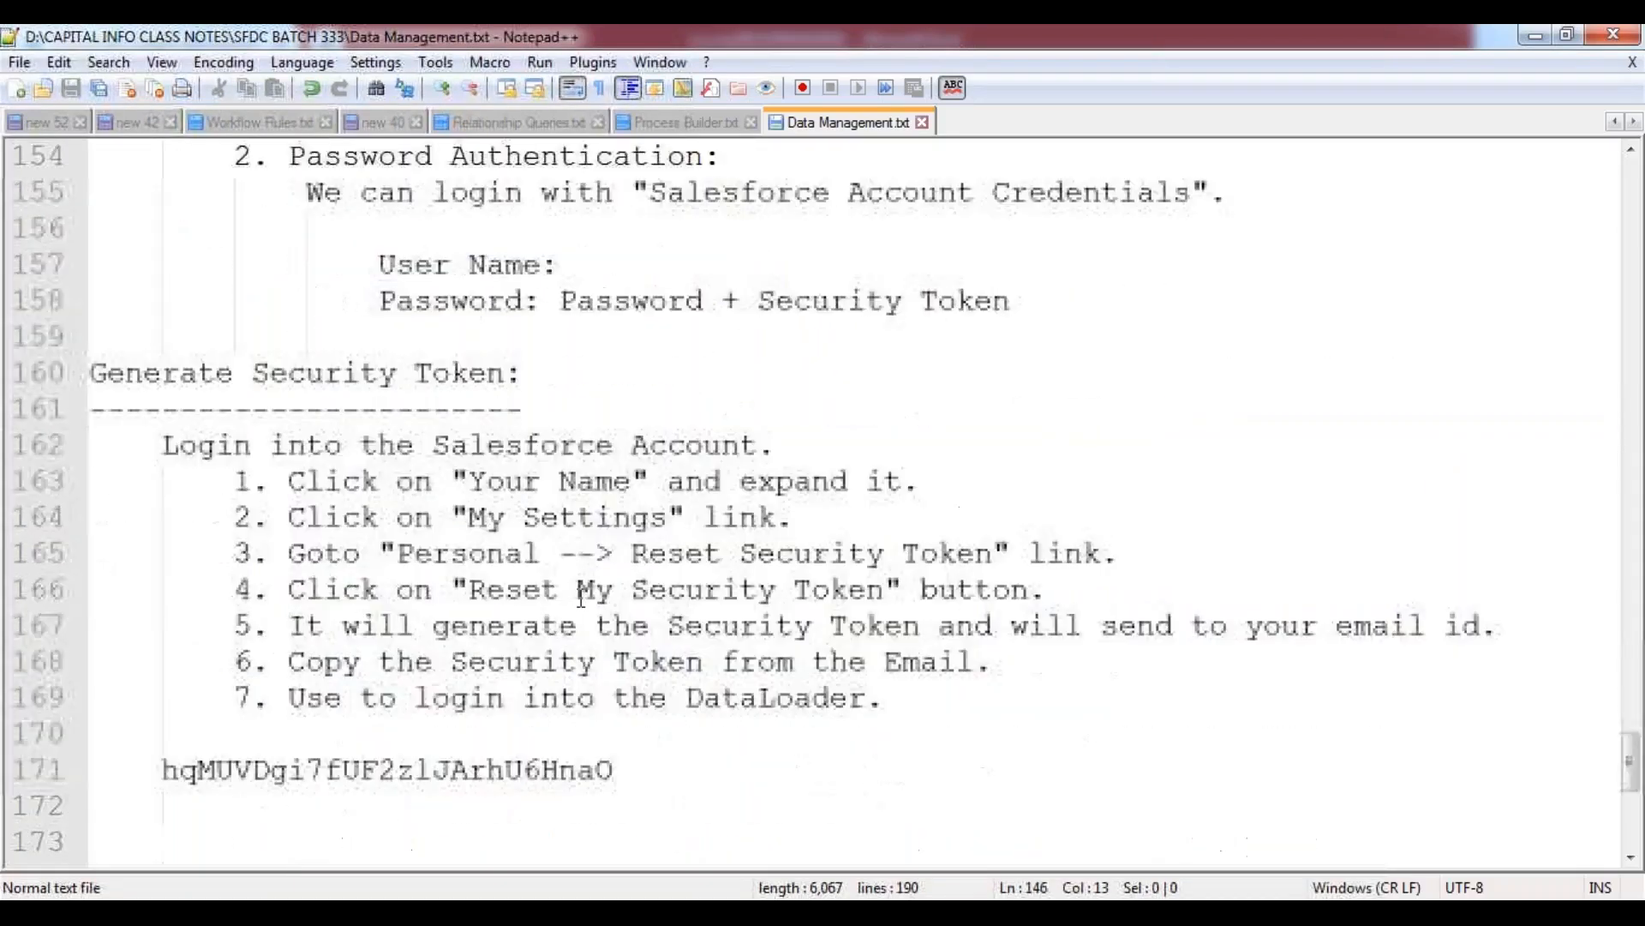
{"action": "double_click", "coordinate": [562, 302]}
{"action": "left_click", "coordinate": [783, 360]}
{"action": "left_click", "coordinate": [762, 307]}
{"action": "left_click_drag", "start_coordinate": [763, 307], "coordinate": [1019, 305]}
{"action": "left_click", "coordinate": [710, 410]}
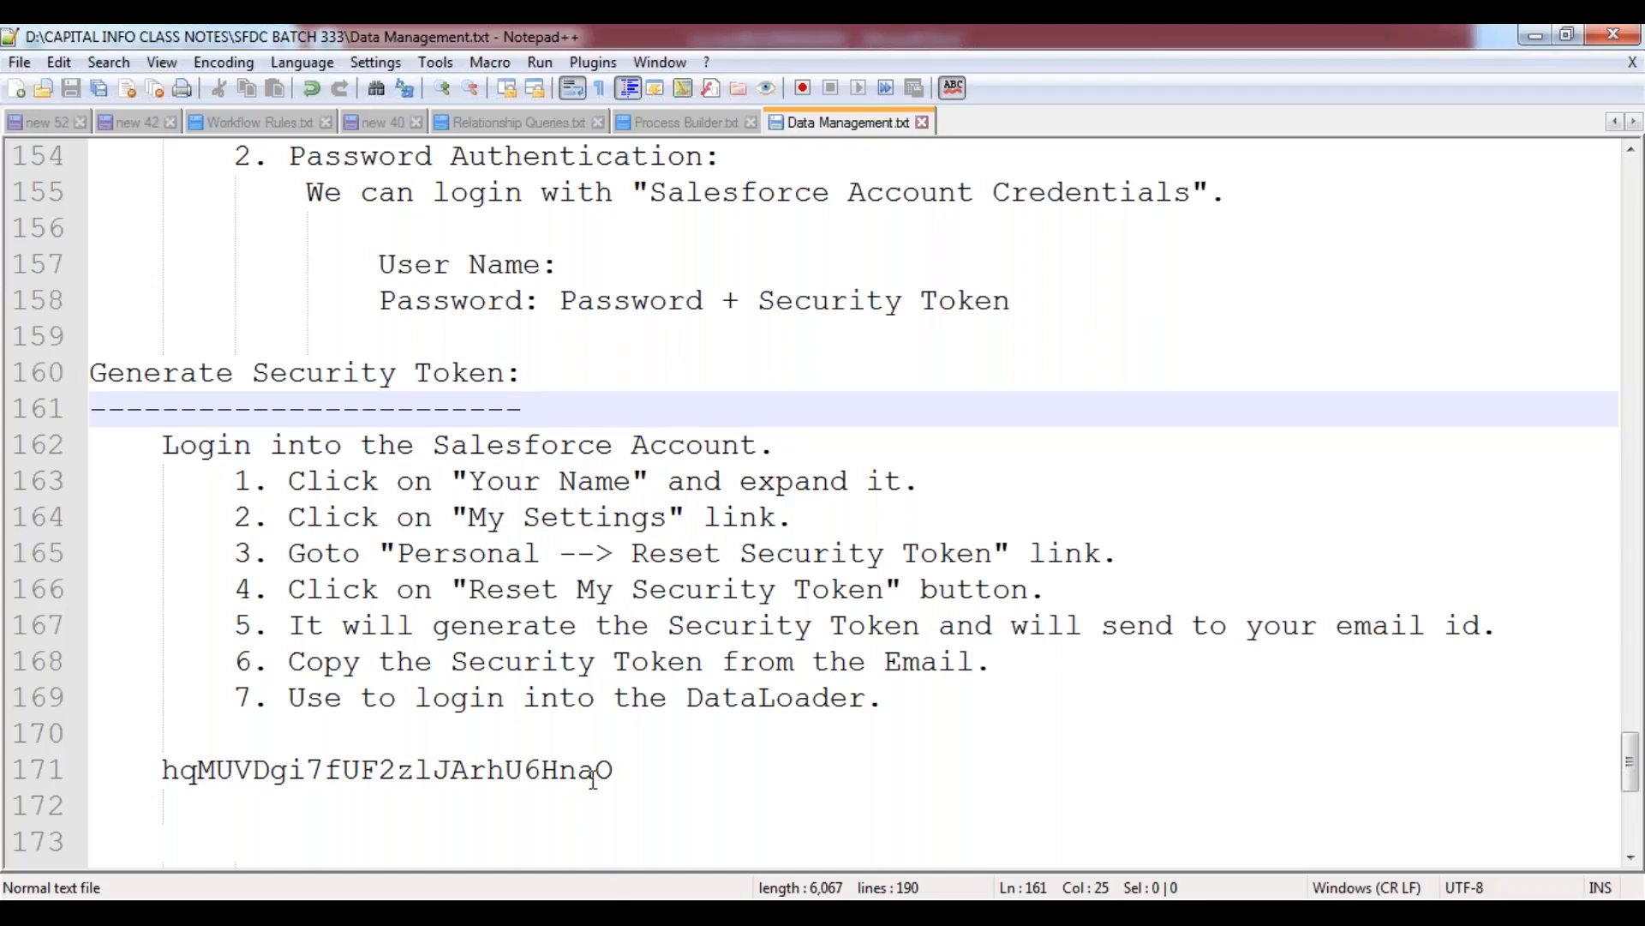
Remove the security token and its indentation below the Generate Security Token steps in the notes.
{"action": "left_click_drag", "start_coordinate": [615, 768], "coordinate": [137, 763]}
{"action": "key", "text": "ctrl+c"}
{"action": "key", "text": "BackSpace"}
{"action": "key", "text": "BackSpace"}
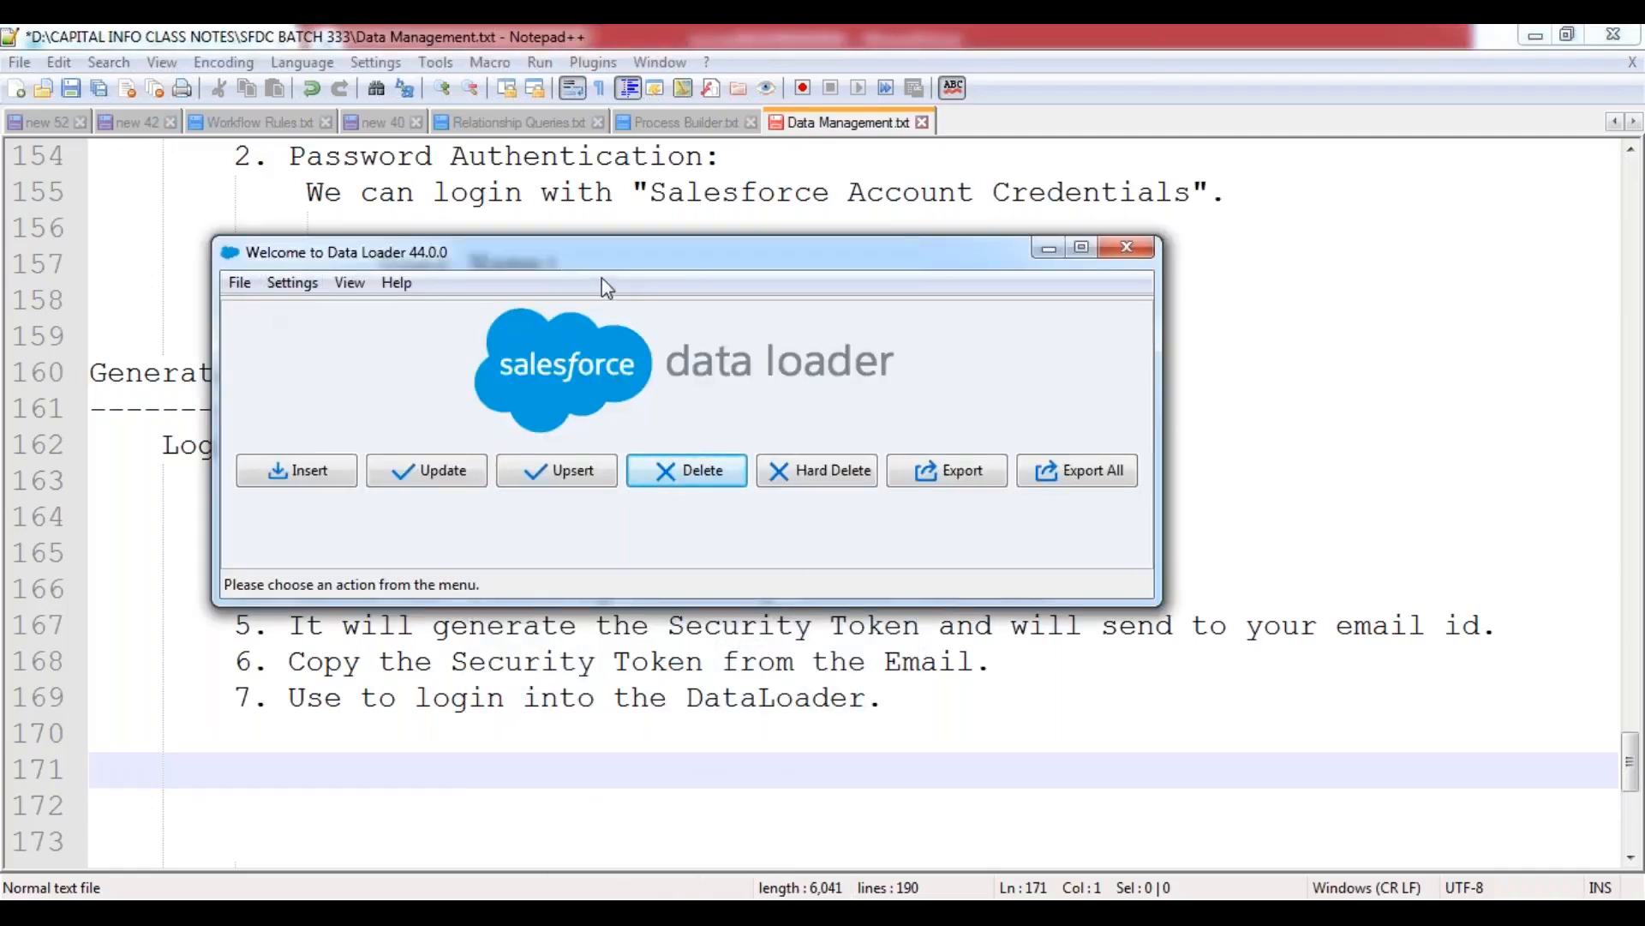
Switch to Data Loader, log out of the current session, and start an Export with Password Authentication as the login method.
{"action": "left_click_drag", "start_coordinate": [615, 239], "coordinate": [600, 99]}
{"action": "left_click", "coordinate": [231, 141]}
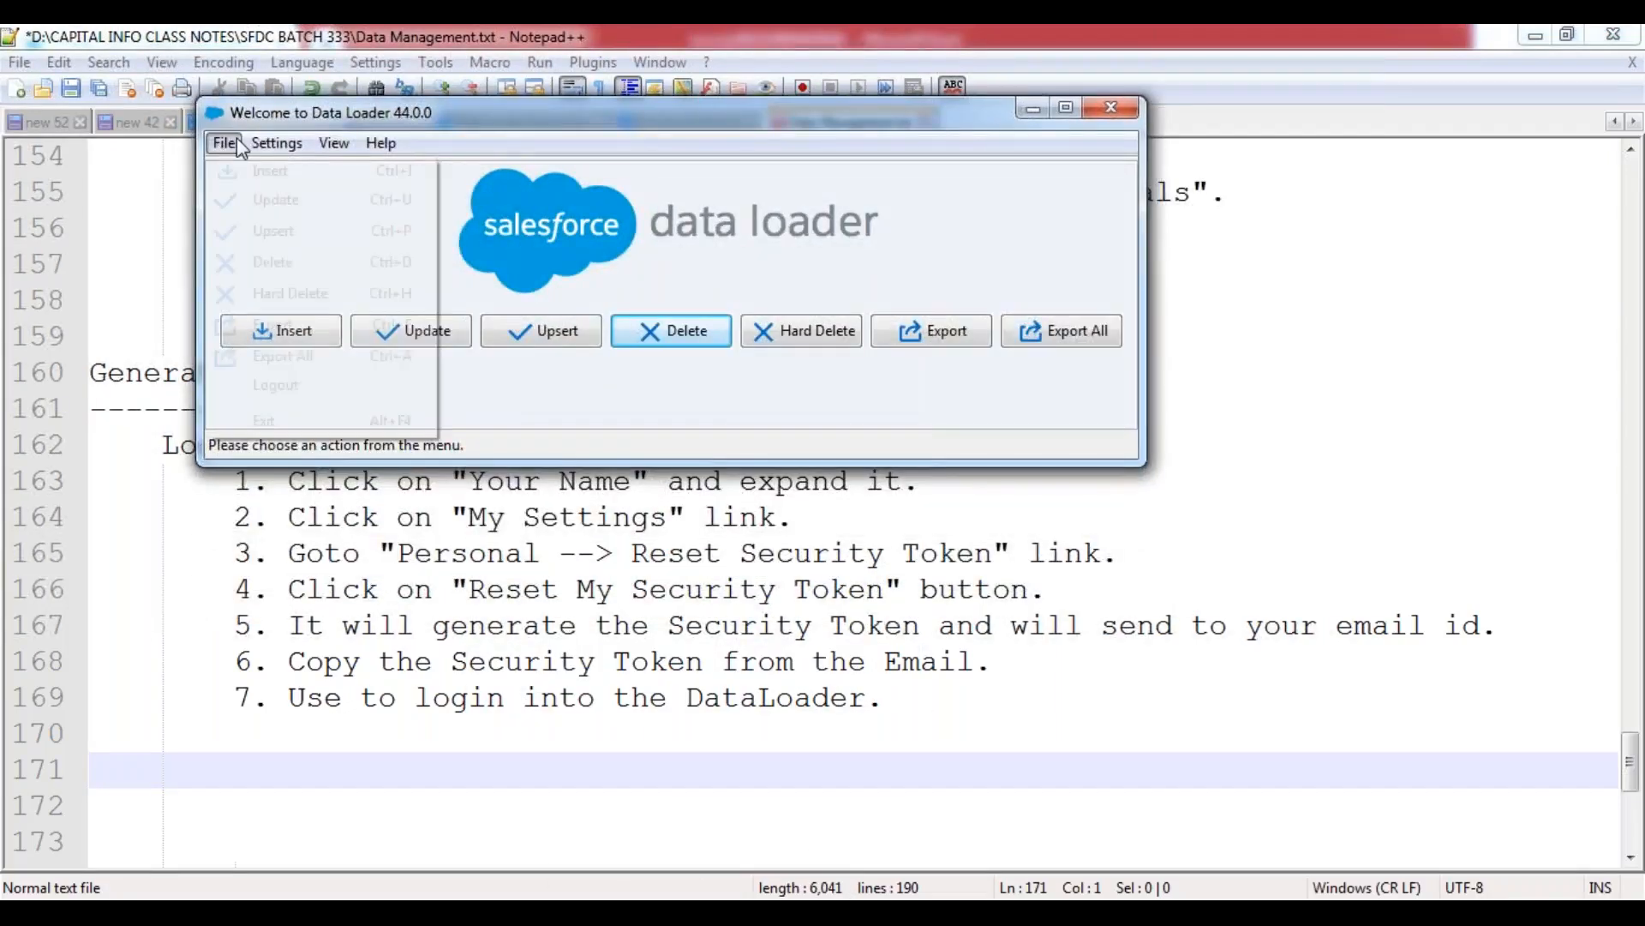
{"action": "left_click", "coordinate": [297, 385]}
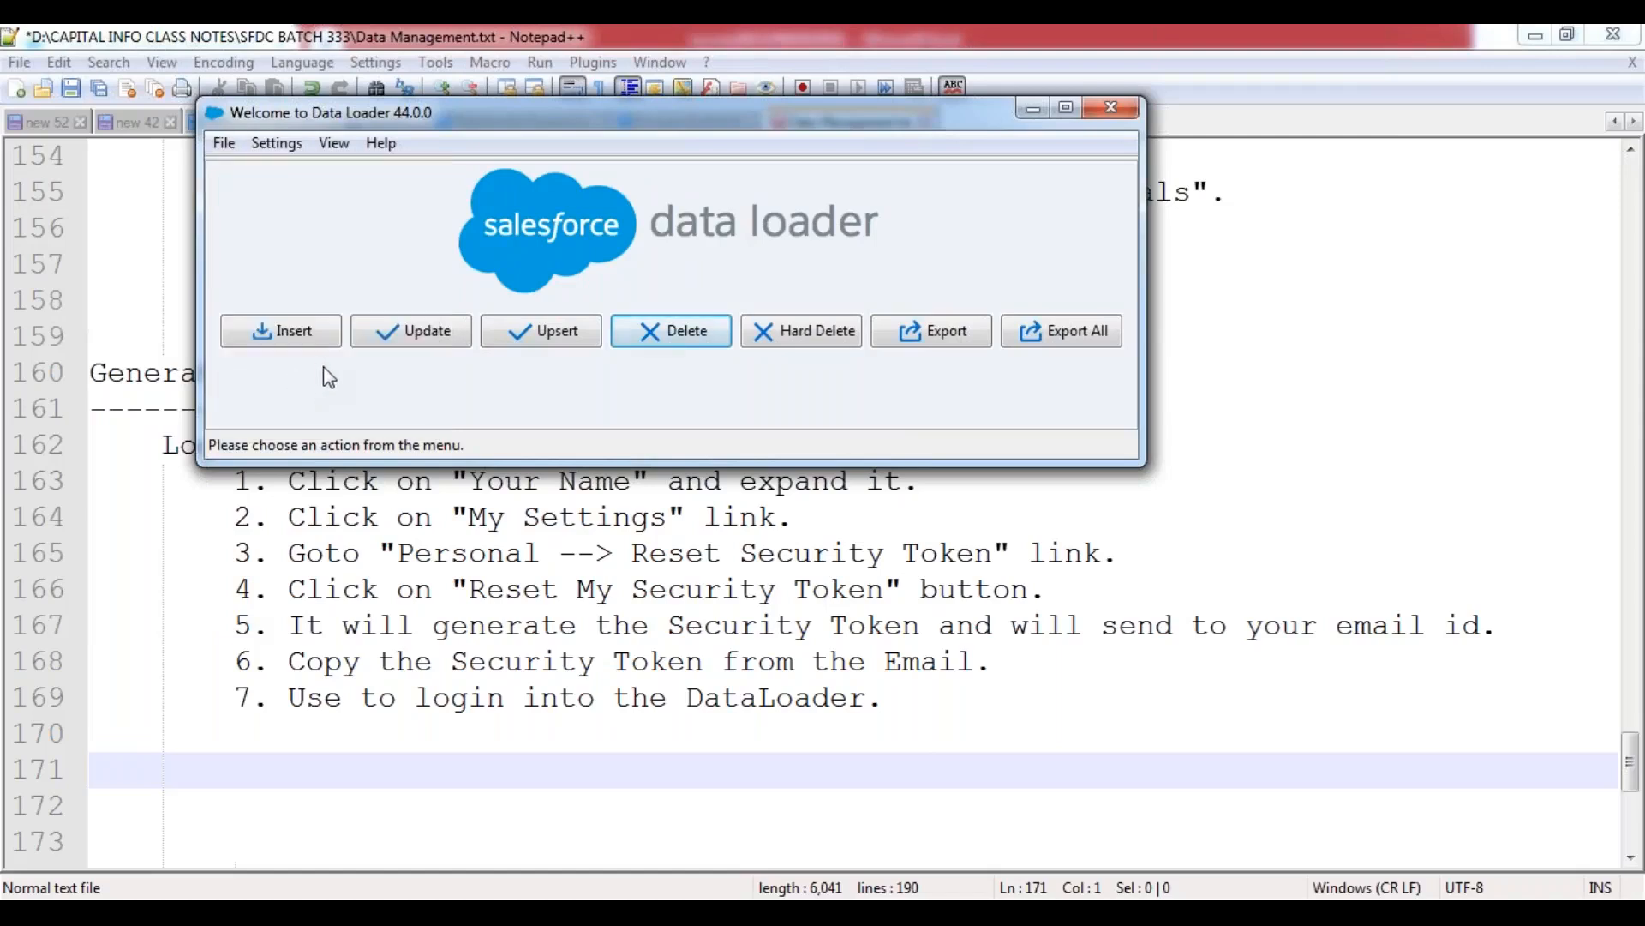
{"action": "left_click", "coordinate": [927, 341]}
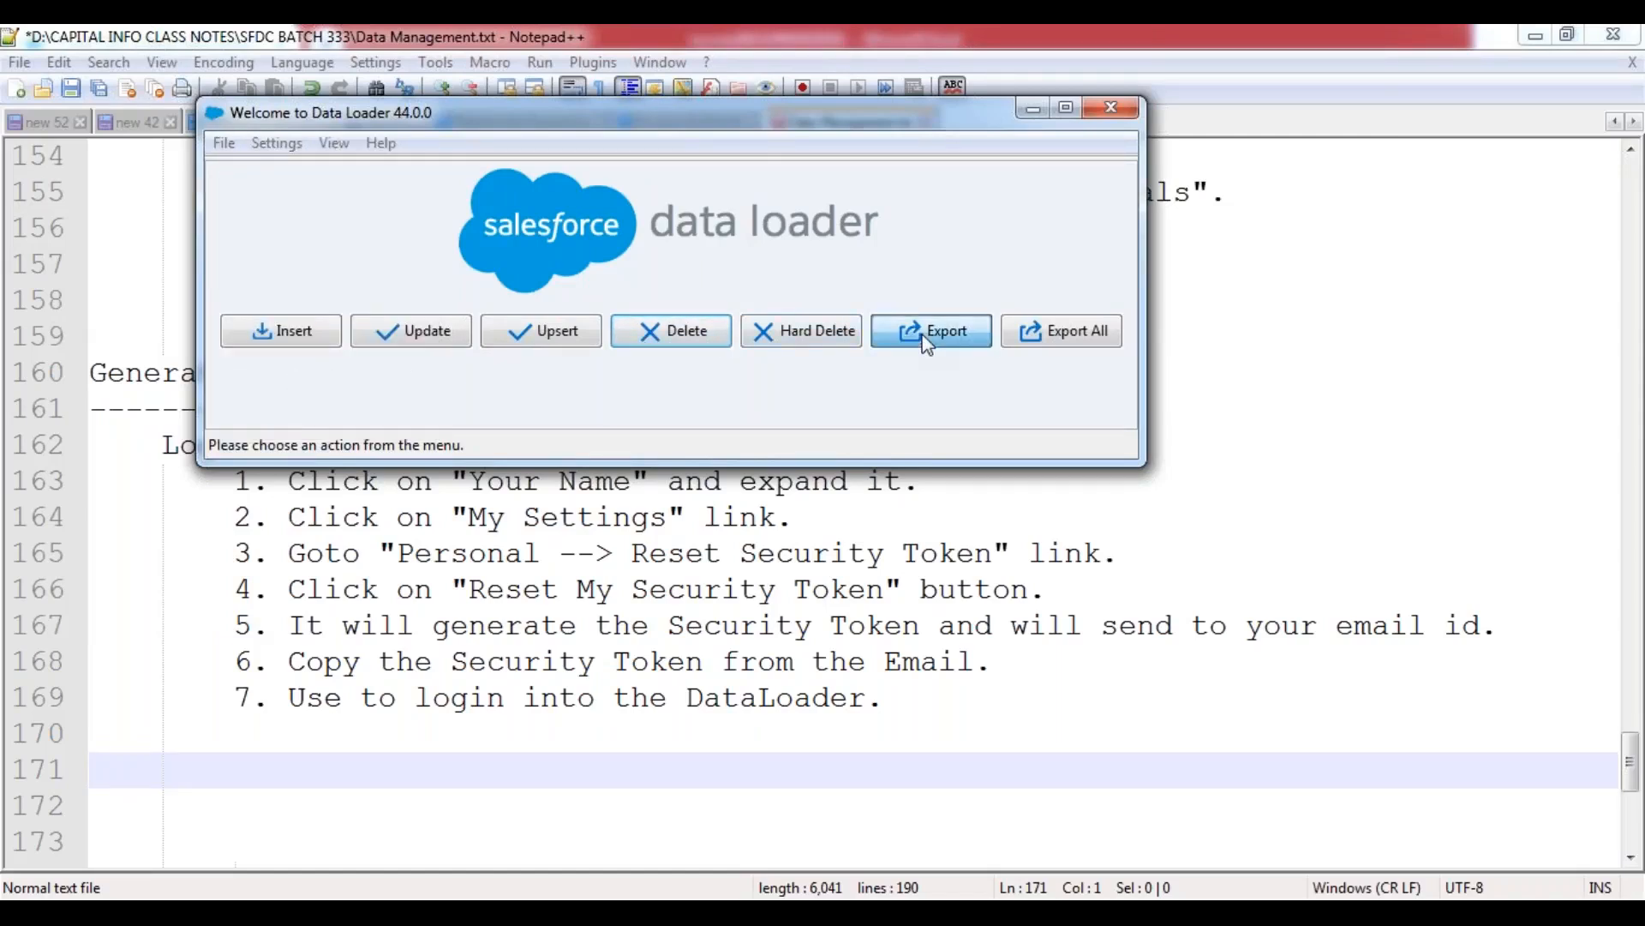
{"action": "left_click", "coordinate": [549, 432]}
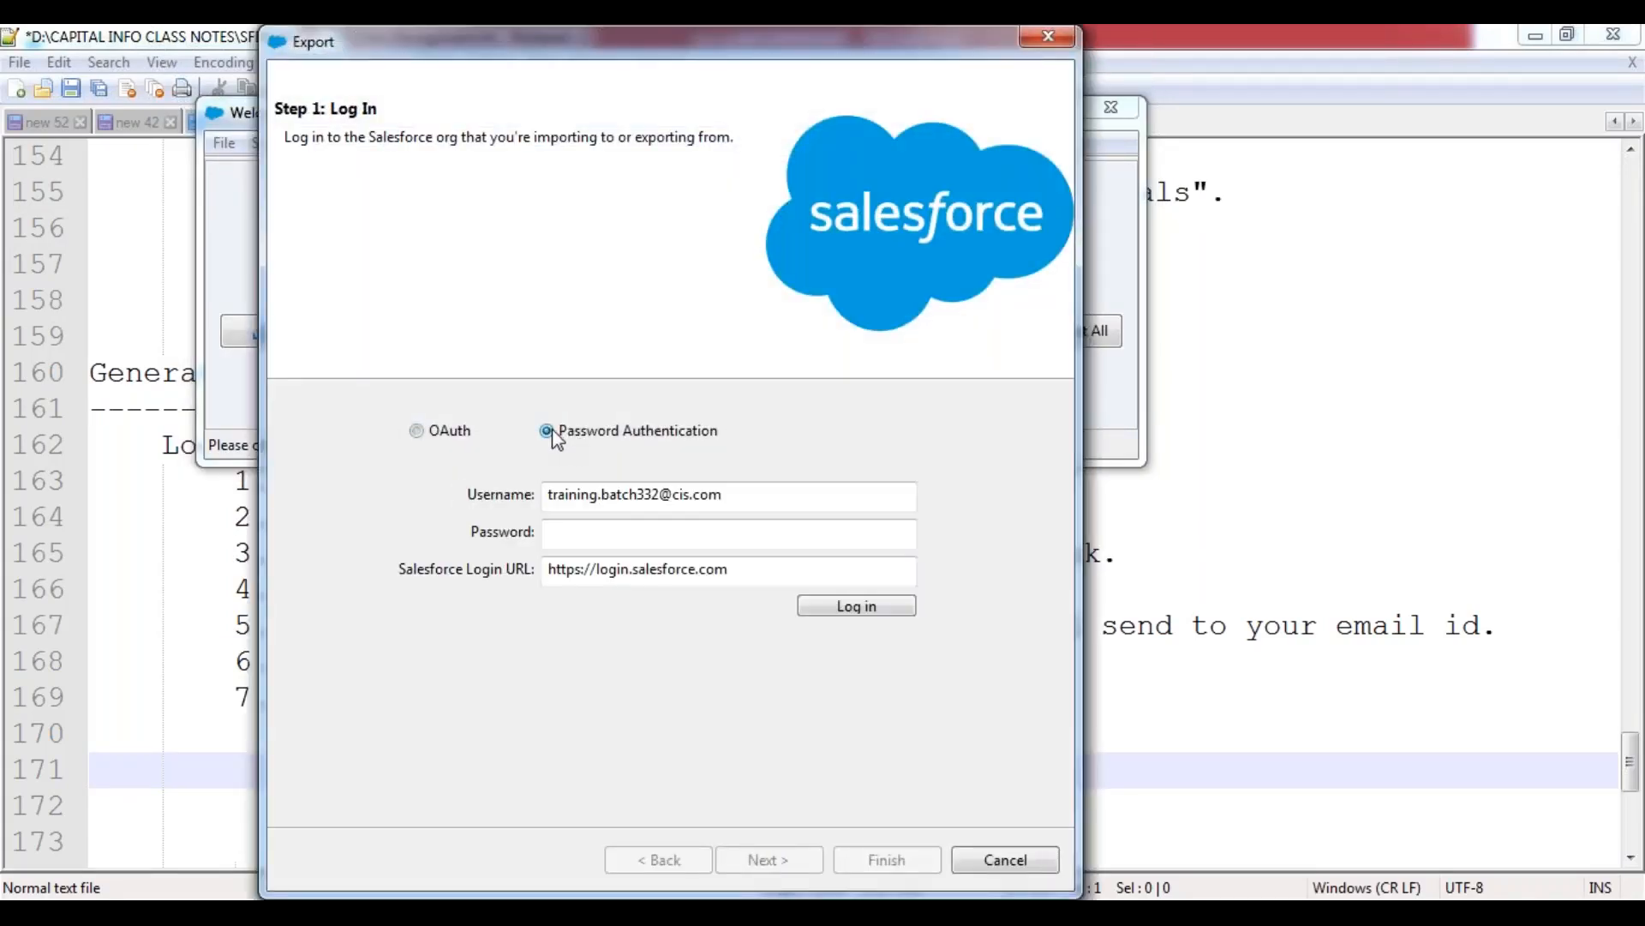
Try to log in to Data Loader using only the account password, without the security token.
{"action": "left_click", "coordinate": [614, 532]}
{"action": "type", "text": "**********"}
{"action": "left_click", "coordinate": [861, 615]}
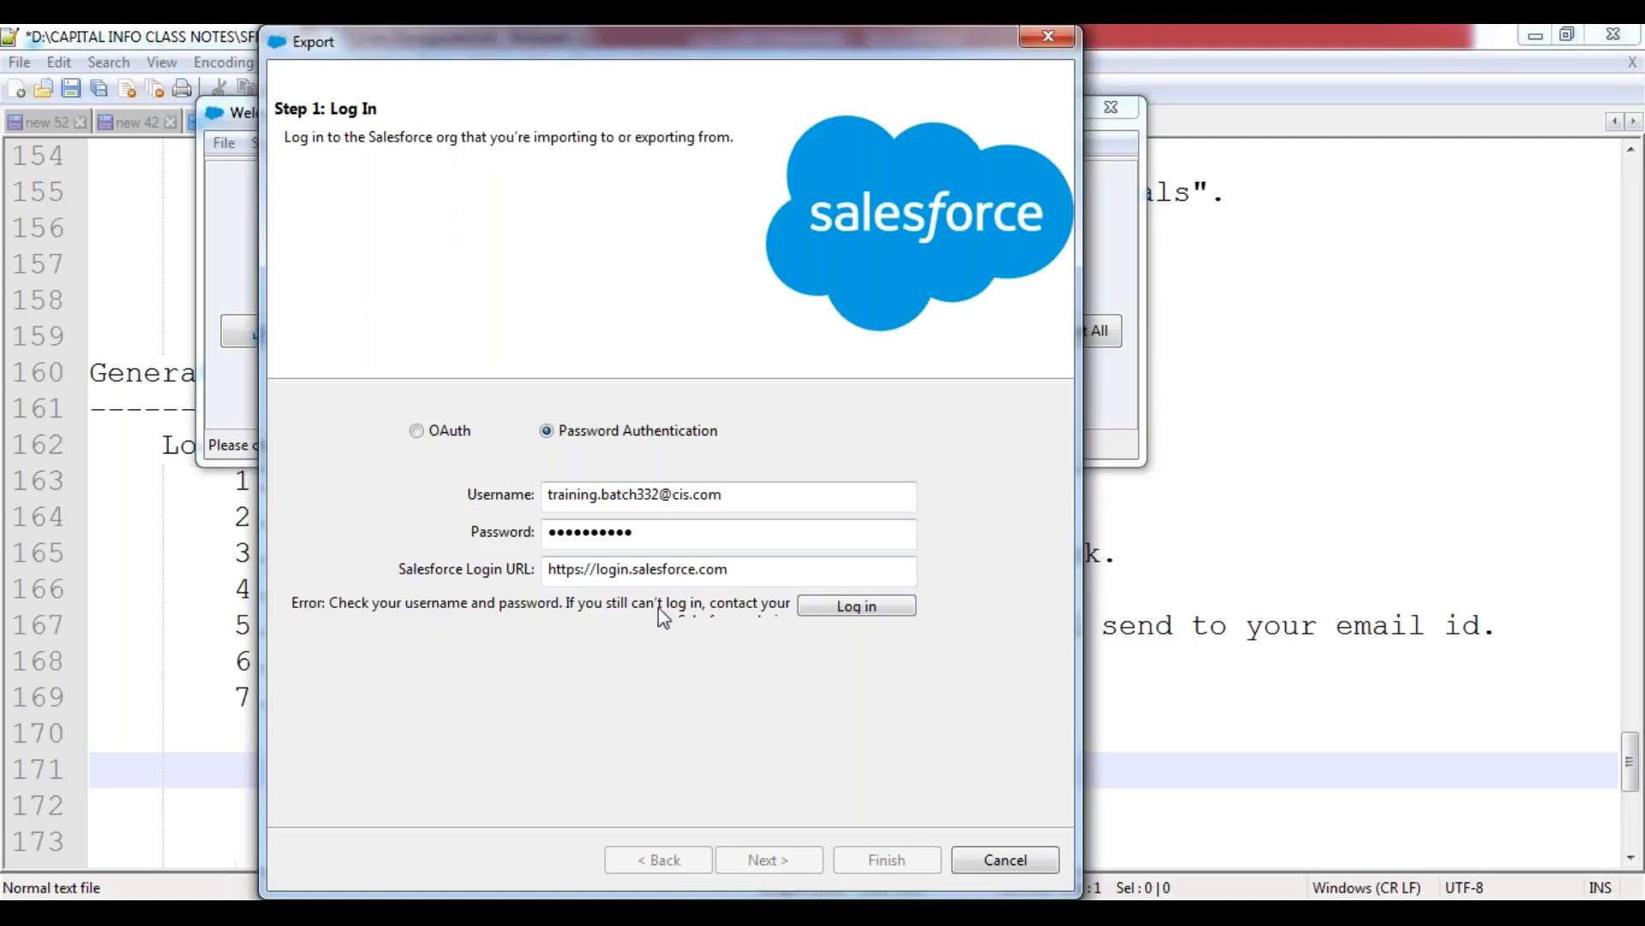
Switch back to the notes, paste the security token on indented line 171, and save the file.
{"action": "left_click", "coordinate": [158, 668]}
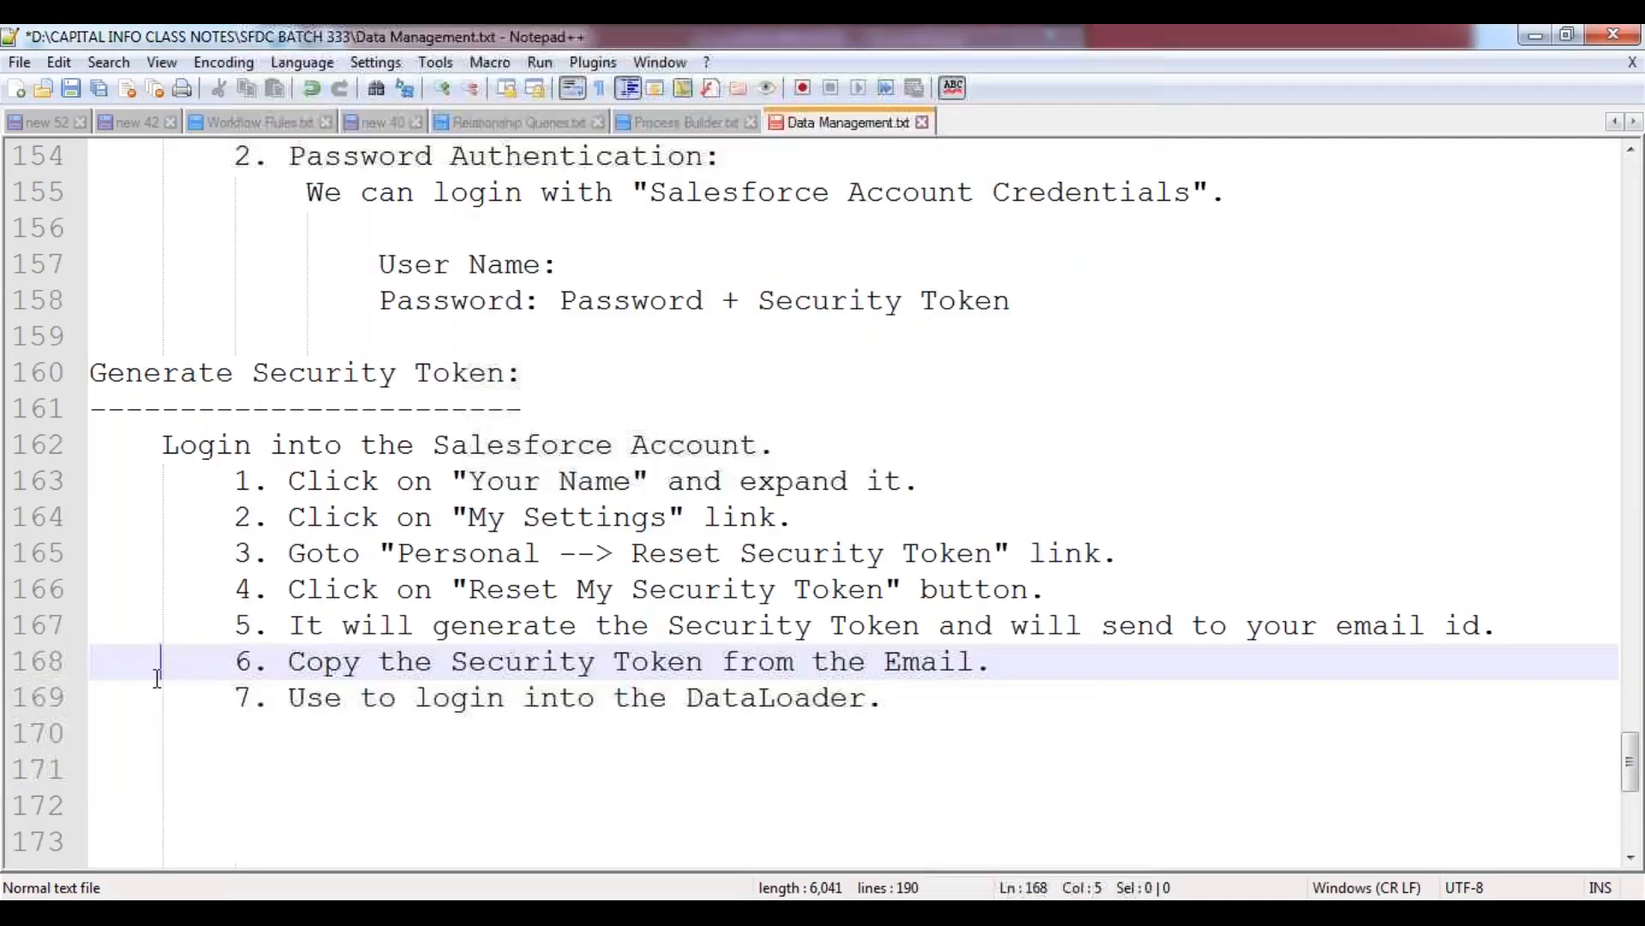
{"action": "left_click", "coordinate": [212, 761]}
{"action": "key", "text": "Tab"}
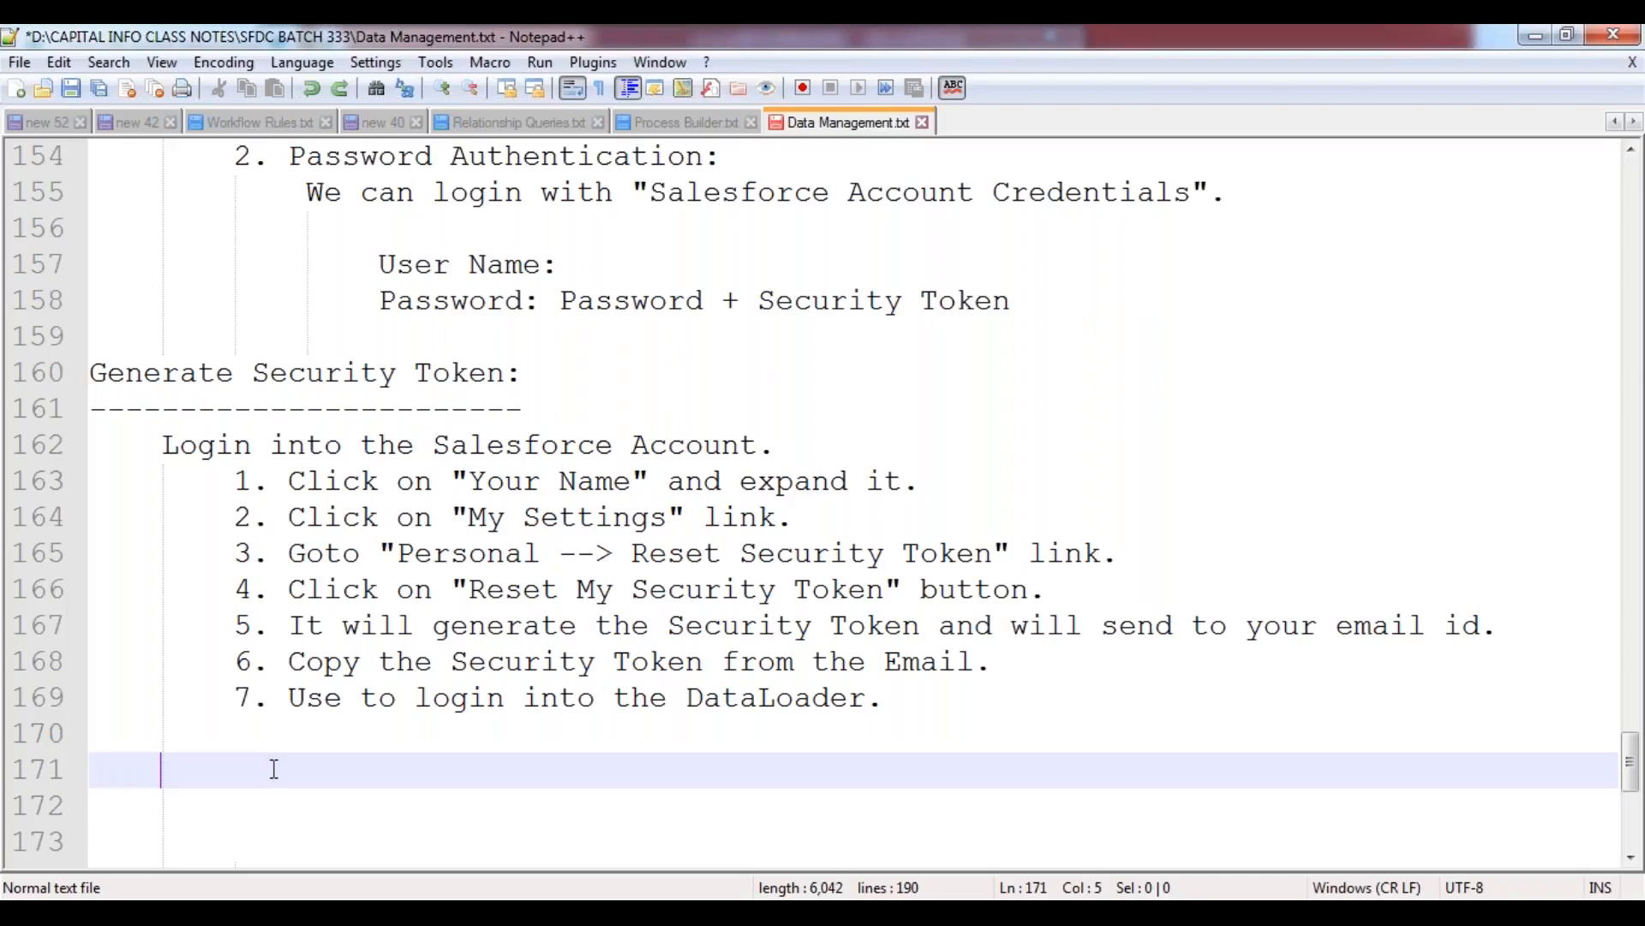
{"action": "key", "text": "ctrl+v"}
{"action": "key", "text": "ctrl+s"}
Copy the security token from the notes, append it to the account password in Data Loader's Export login, and log in.
{"action": "double_click", "coordinate": [433, 770]}
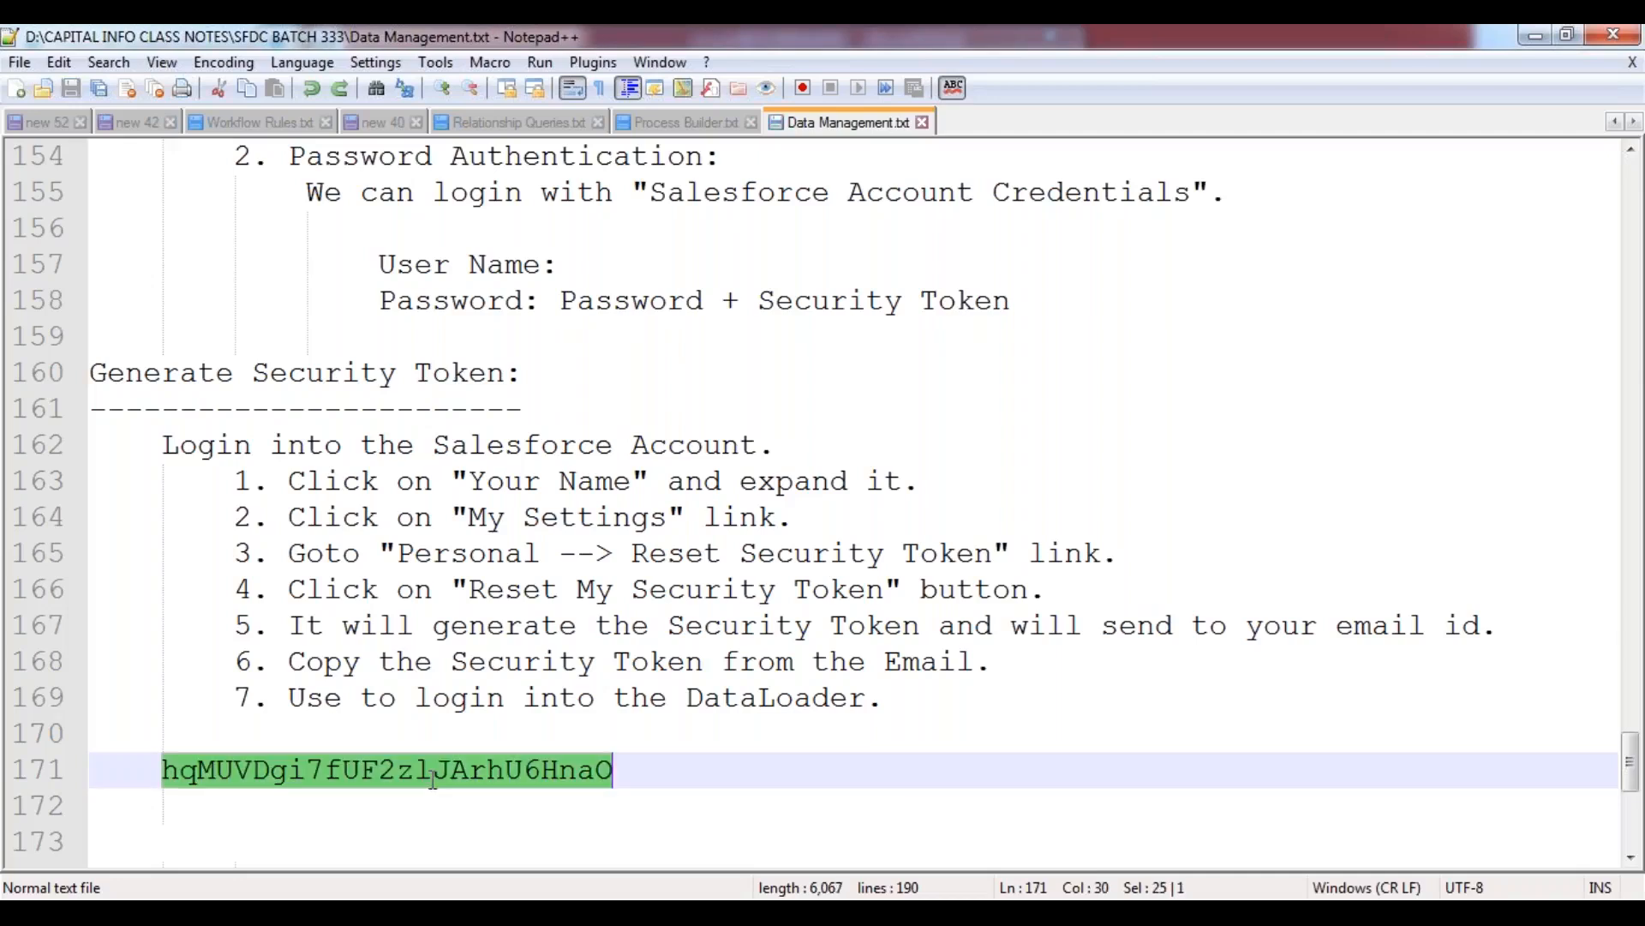
{"action": "key", "text": "alt+Tab"}
{"action": "left_click", "coordinate": [703, 533]}
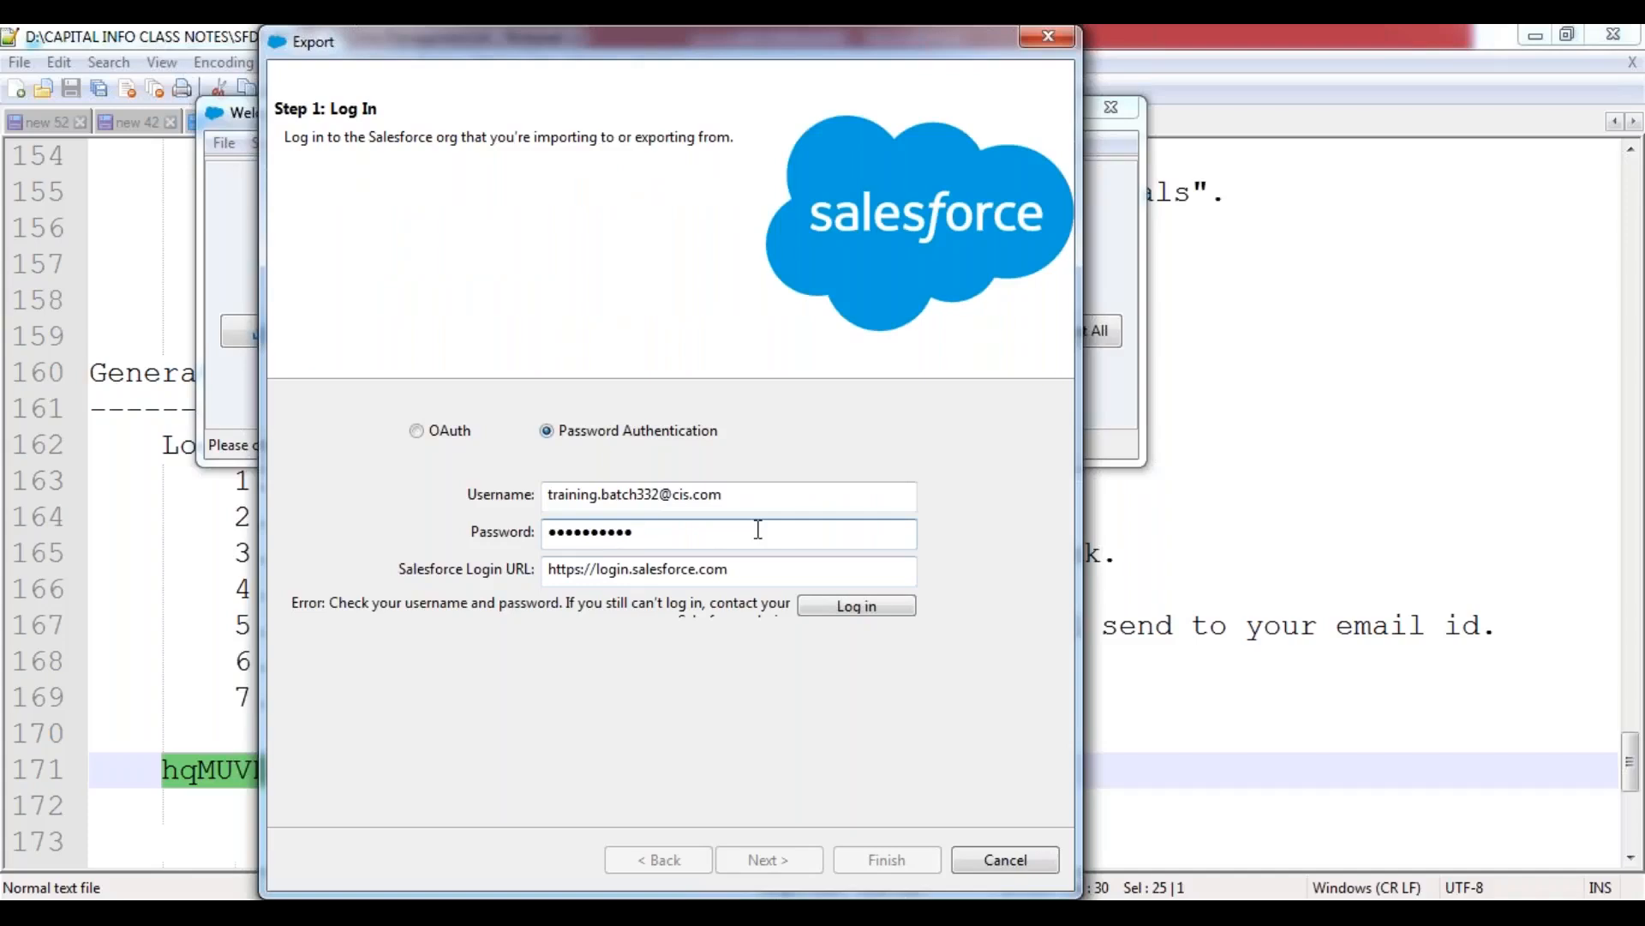
{"action": "key", "text": "ctrl+v"}
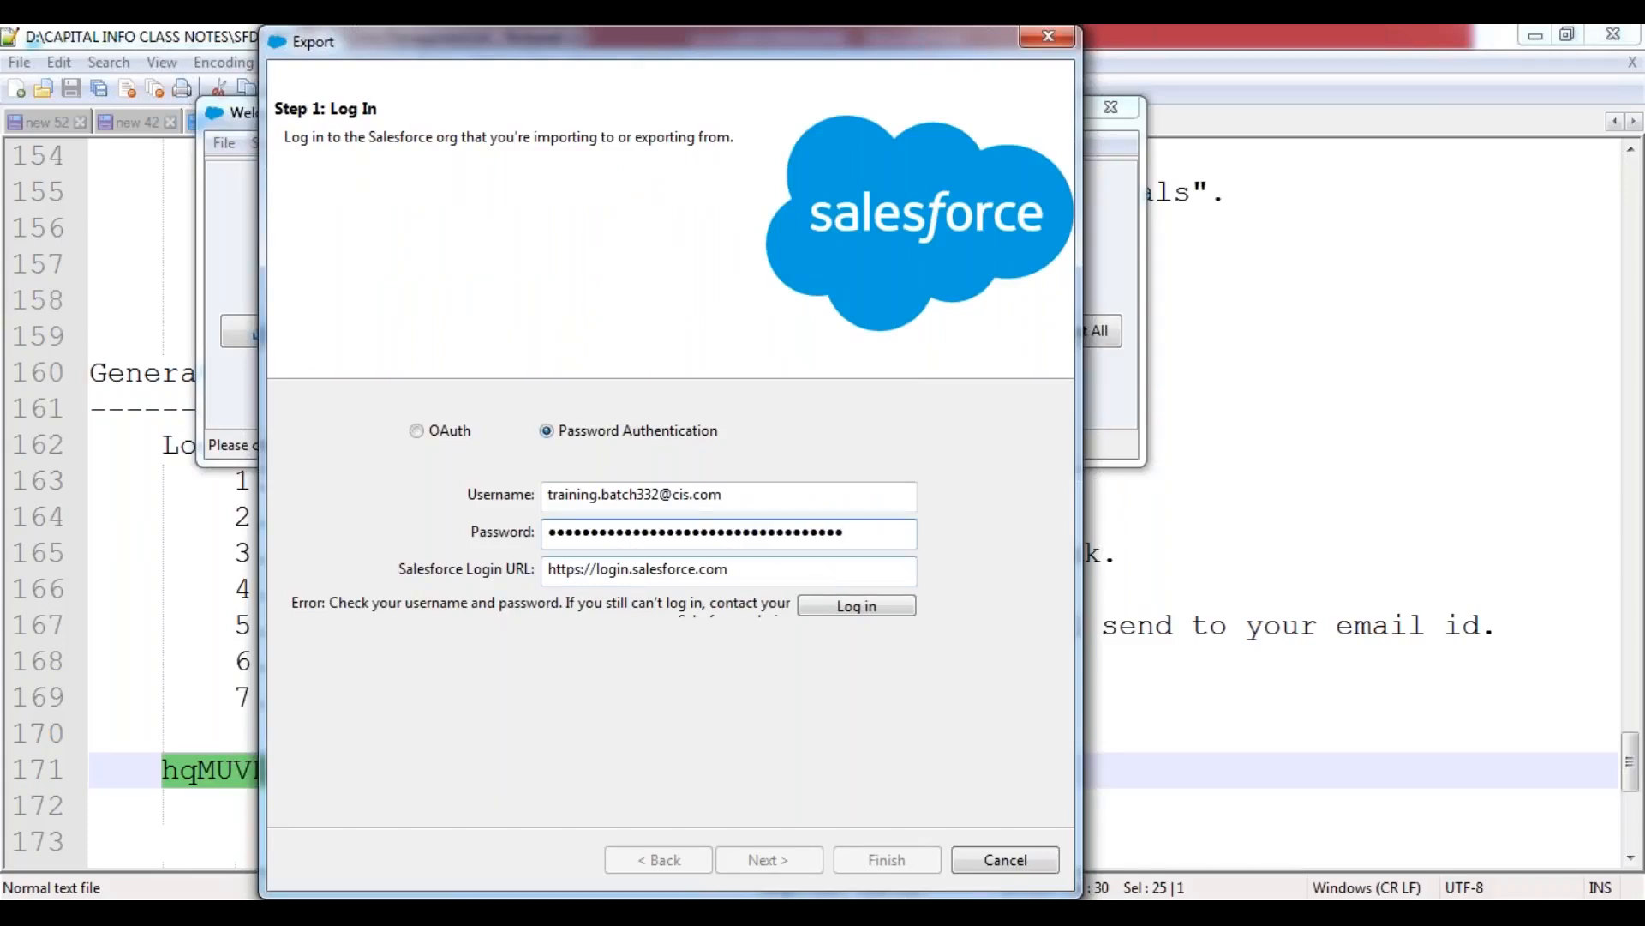
{"action": "left_click", "coordinate": [845, 608]}
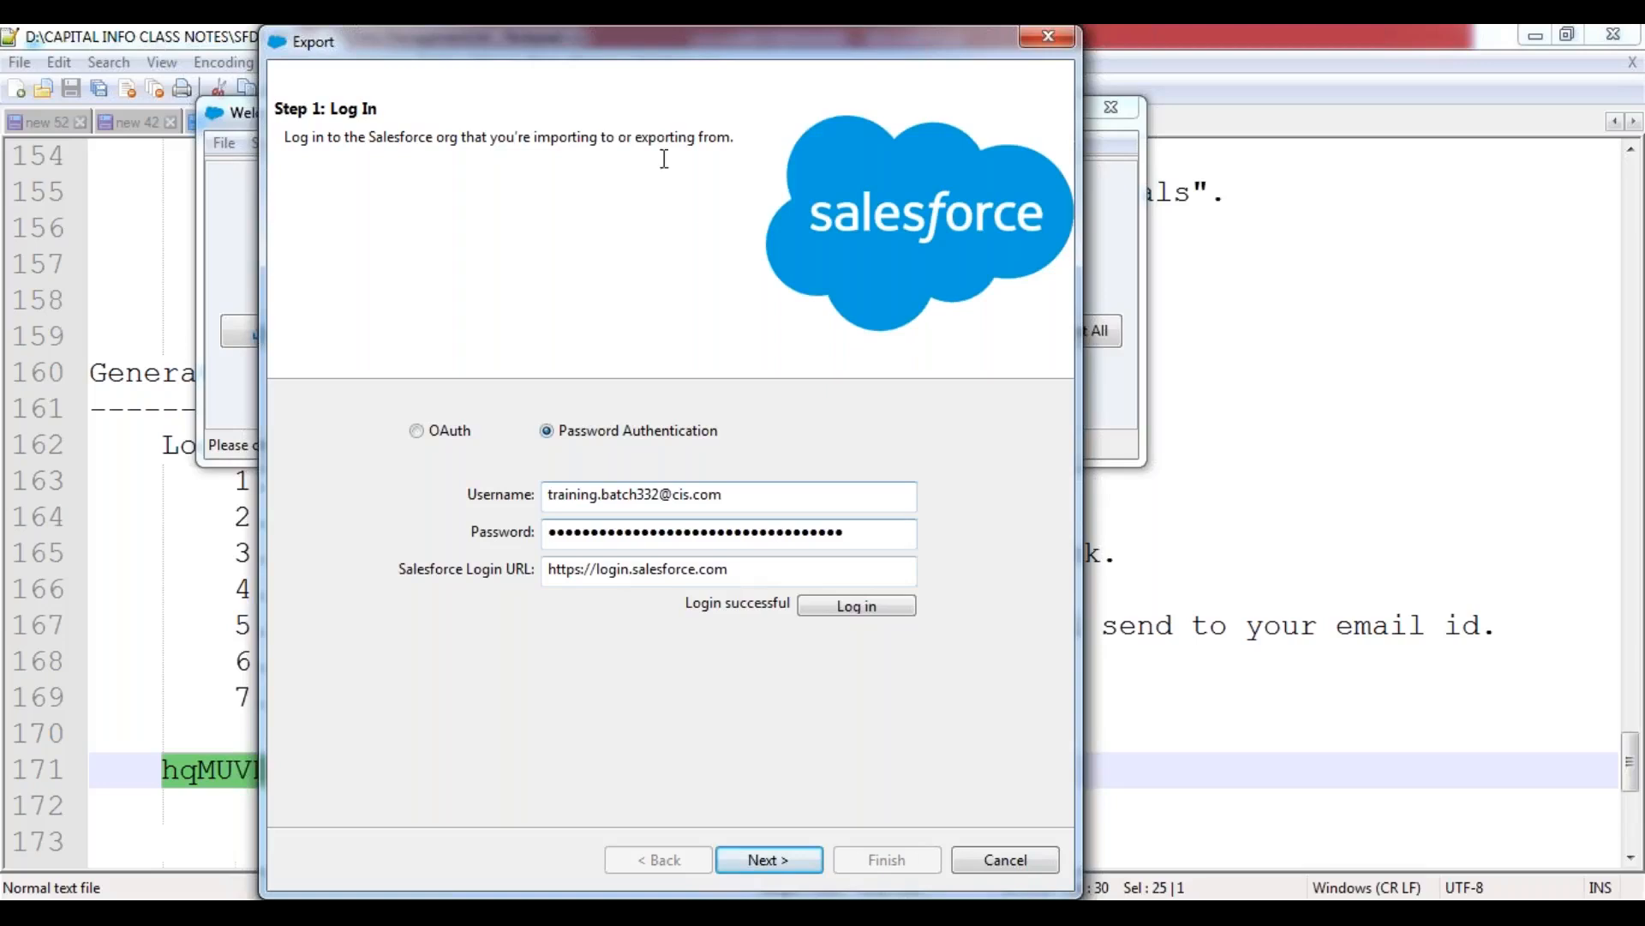
Cancel the Export wizard and log out of the Data Loader session.
{"action": "left_click", "coordinate": [1006, 861]}
{"action": "left_click", "coordinate": [226, 145]}
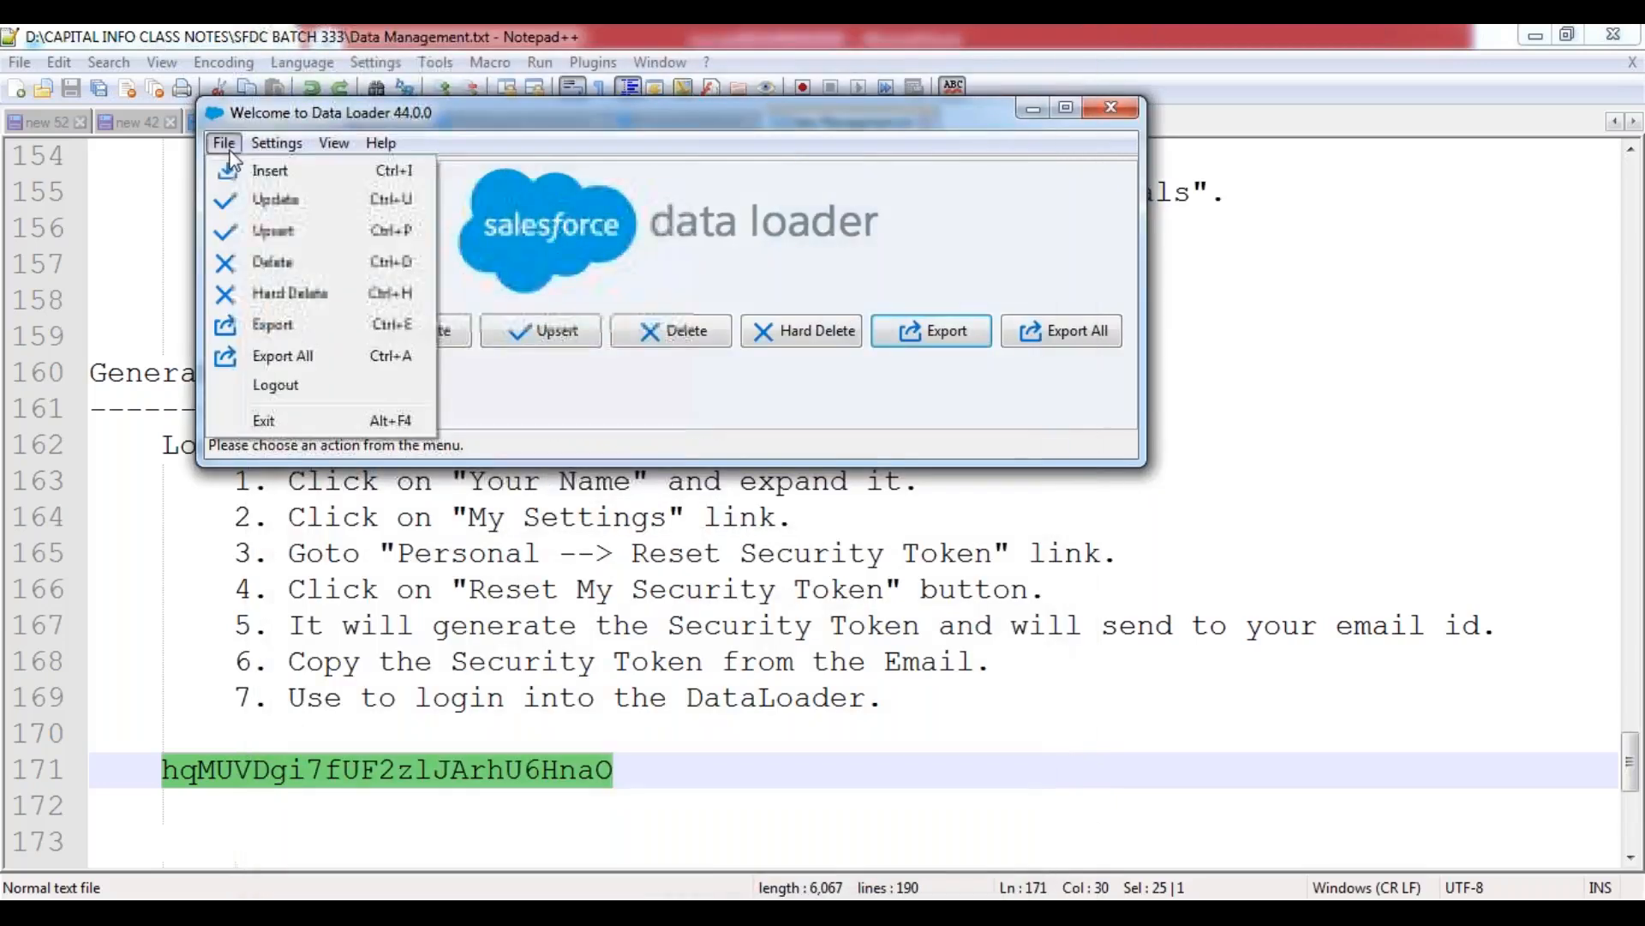
{"action": "left_click", "coordinate": [296, 386]}
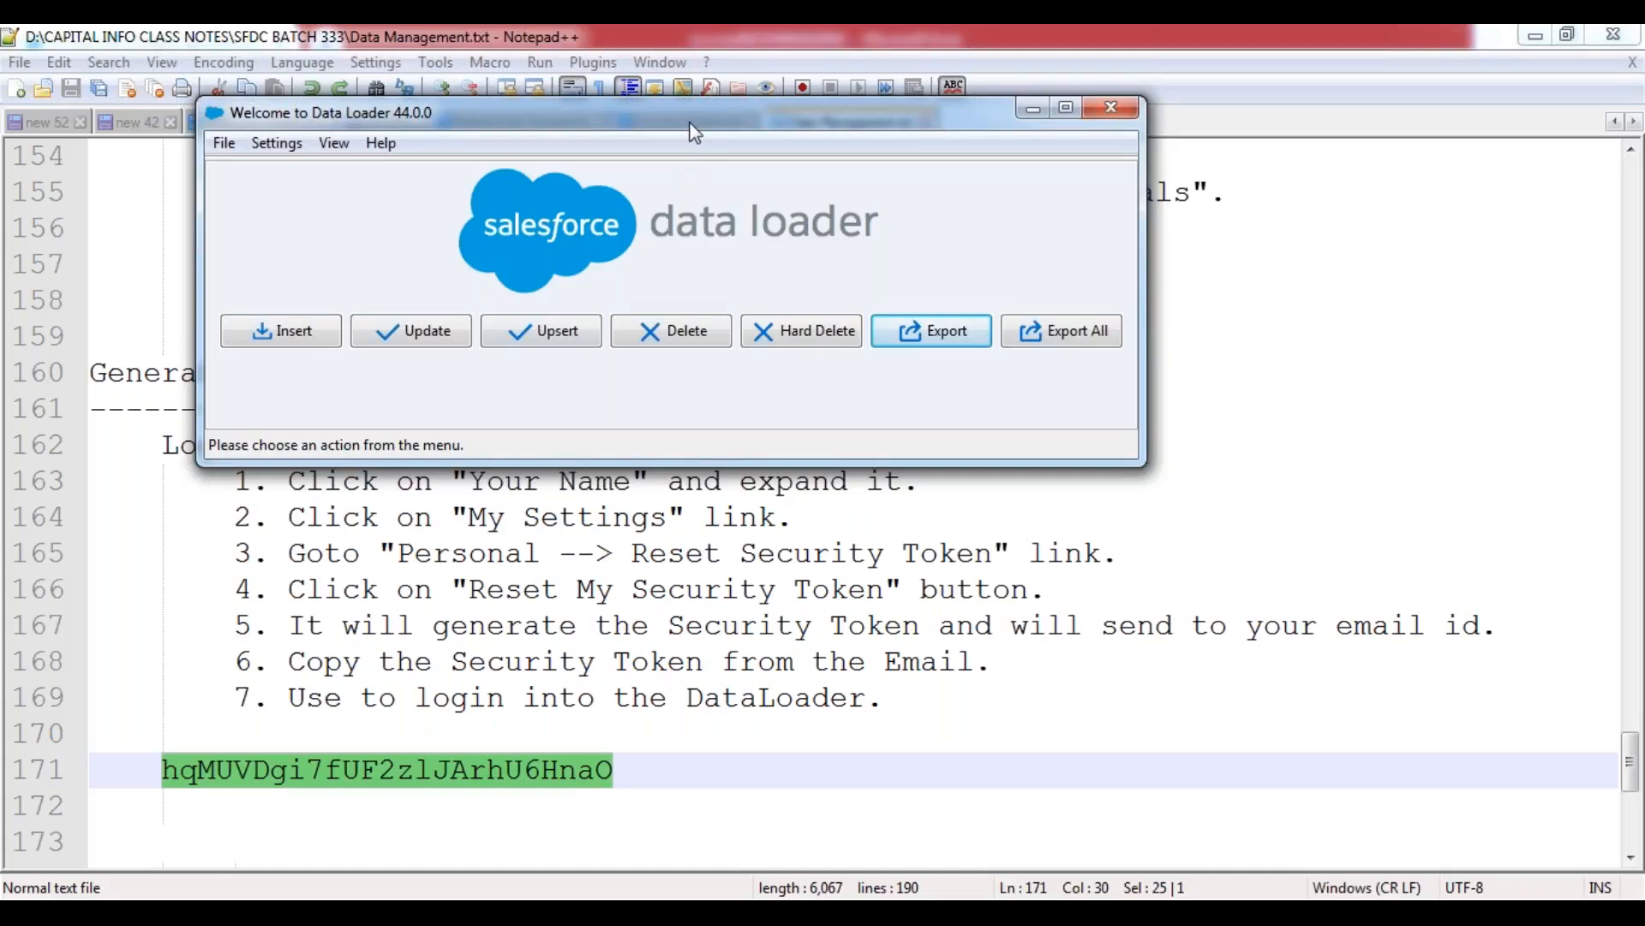
Switch to Salesforce in the browser and leave the System Administrator profile's edit page for its detail page.
{"action": "left_click", "coordinate": [674, 787]}
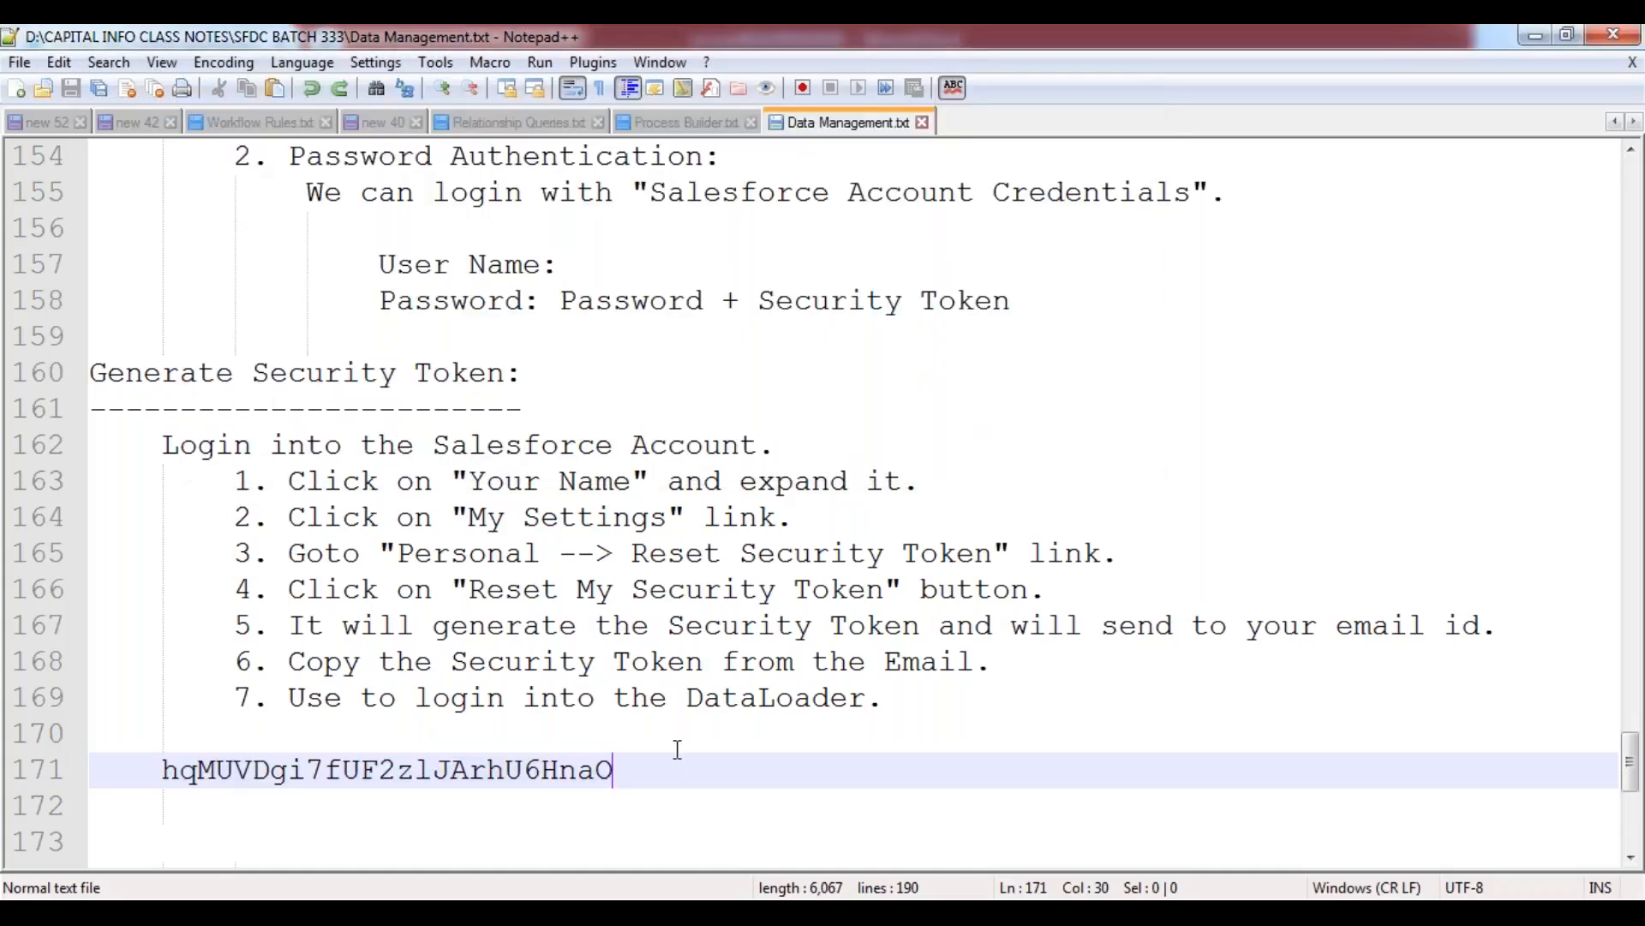
{"action": "scroll", "coordinate": [676, 754], "scroll_direction": "down", "scroll_amount": 3}
{"action": "left_click", "coordinate": [208, 533]}
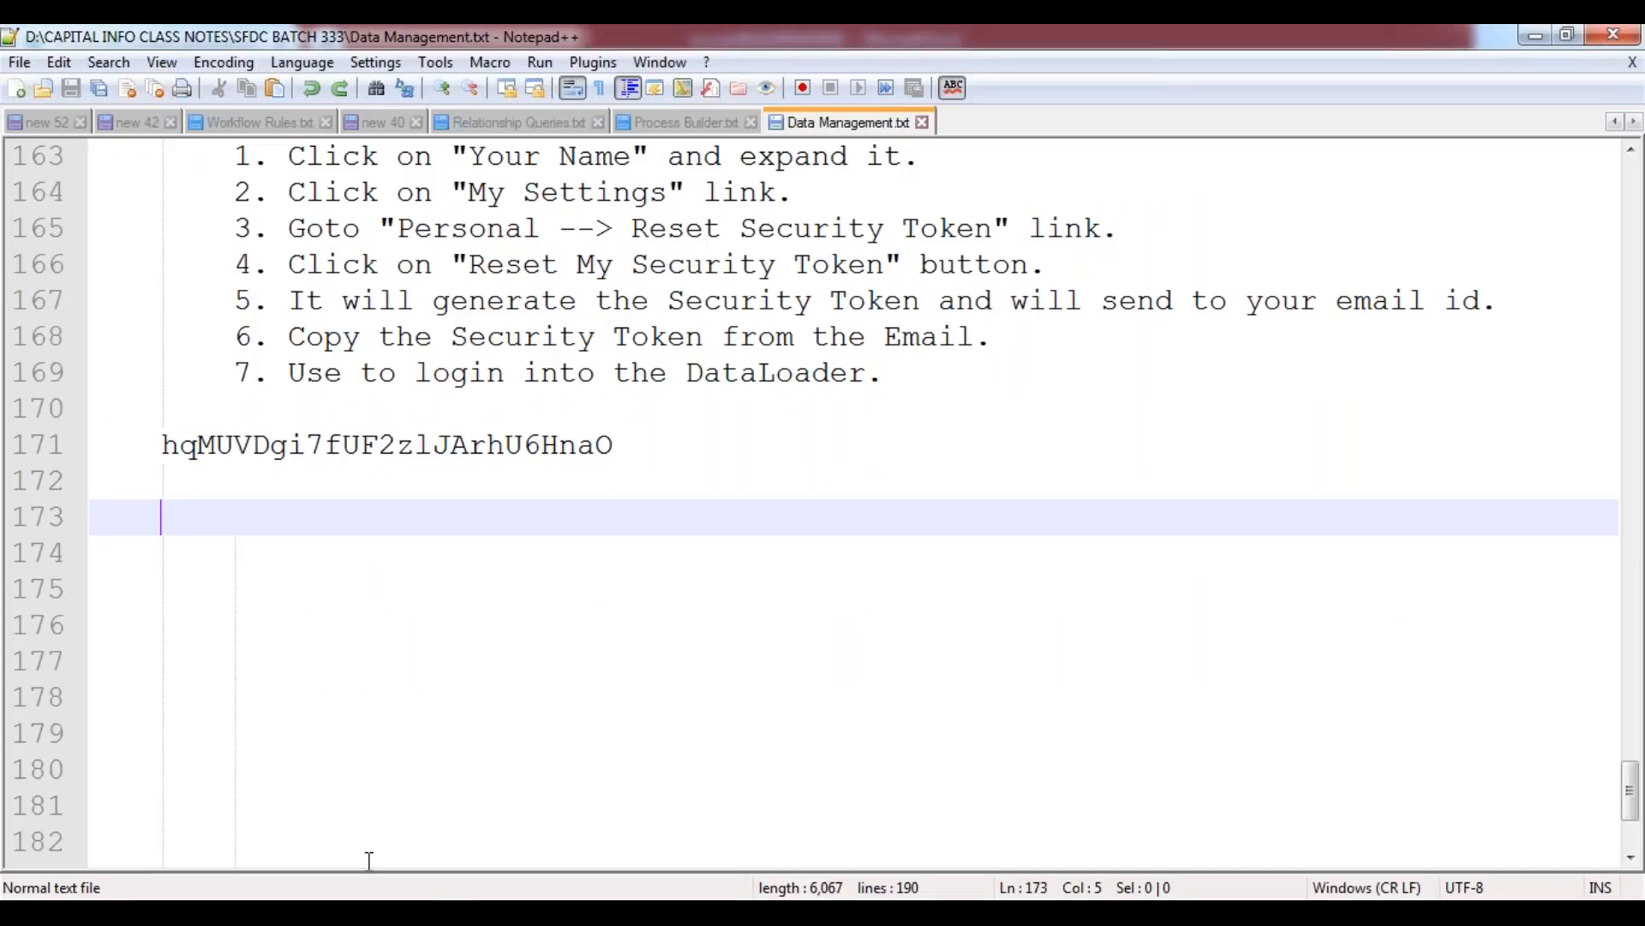
{"action": "mouse_move", "coordinate": [419, 913]}
{"action": "left_click", "coordinate": [469, 729]}
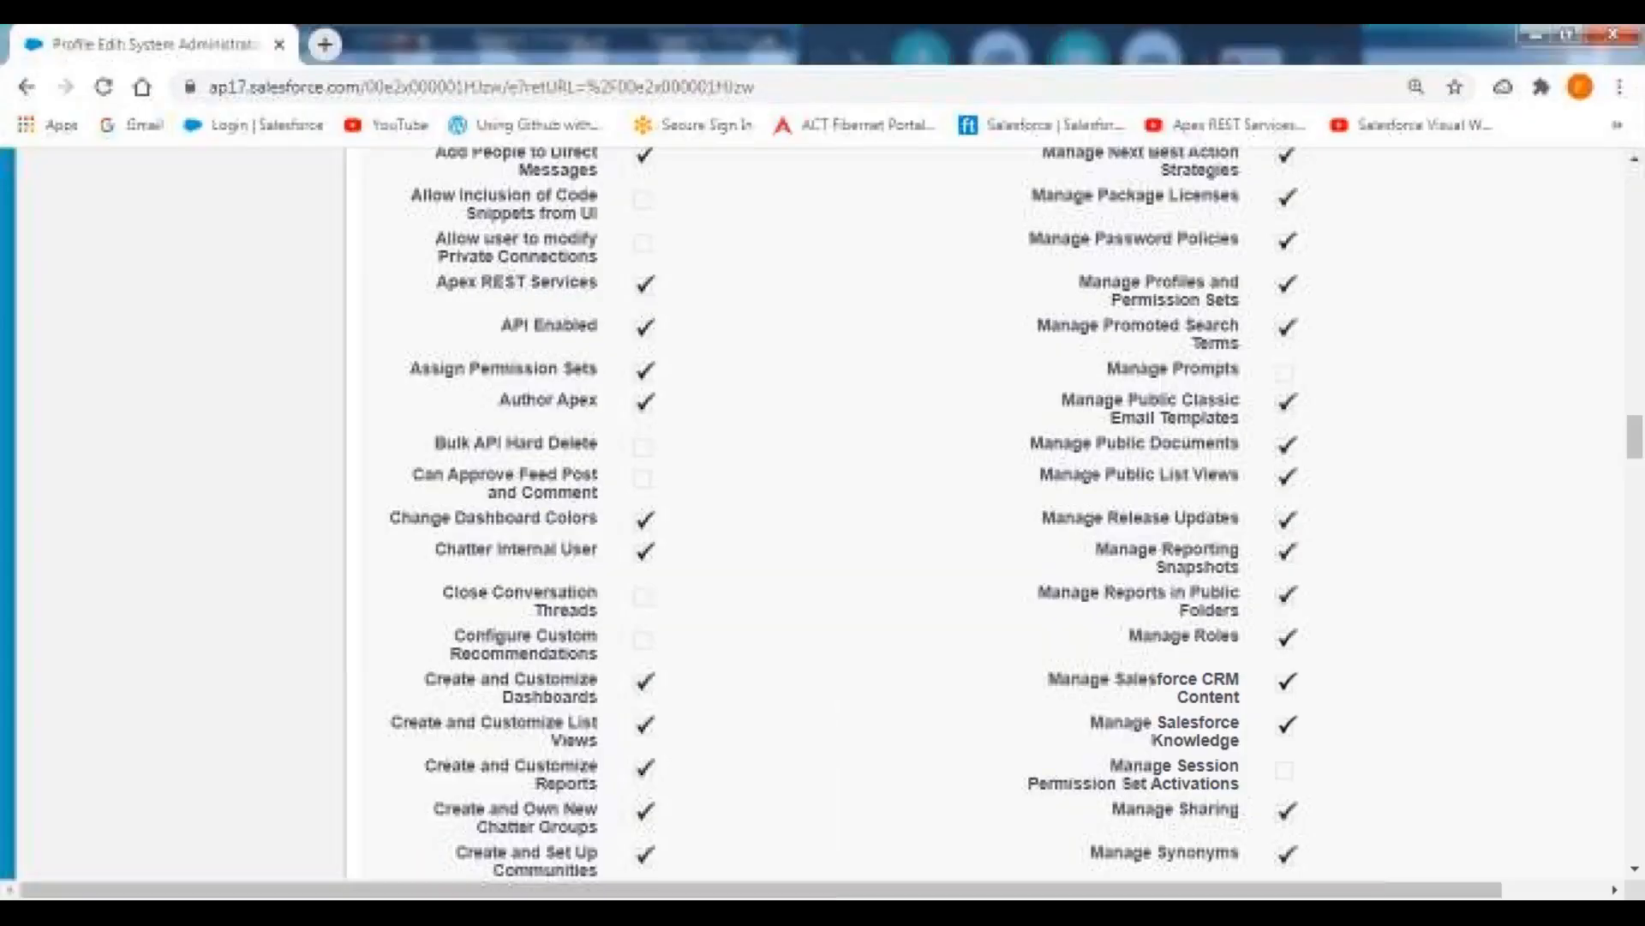
{"action": "scroll", "coordinate": [914, 522], "scroll_direction": "up", "scroll_amount": 20}
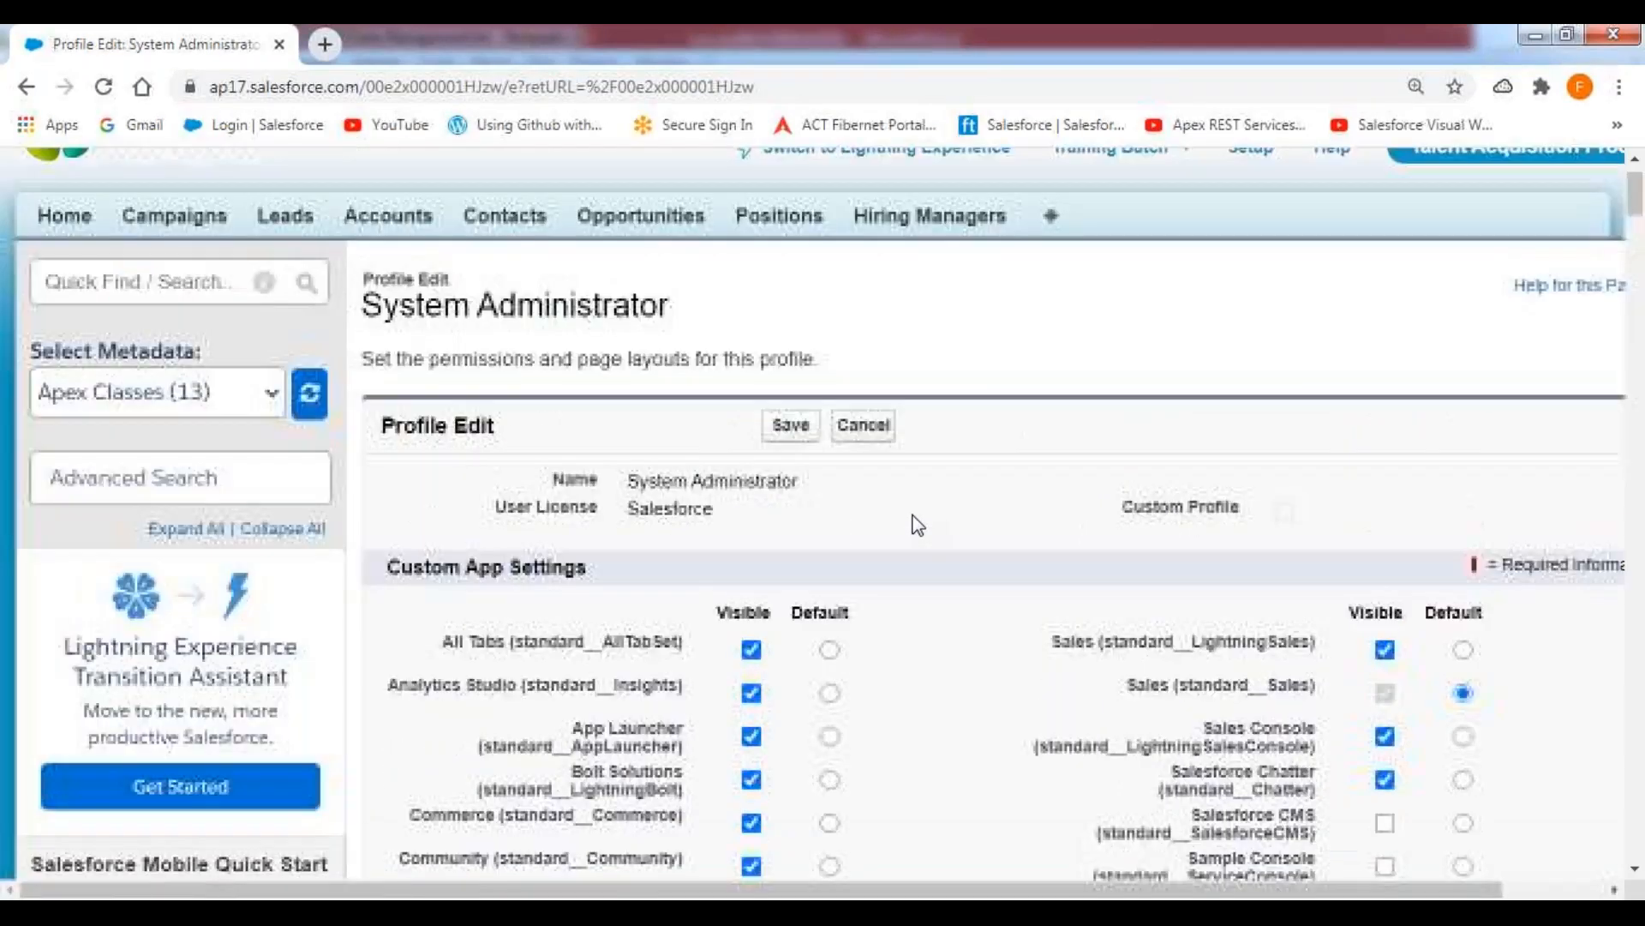
{"action": "scroll", "coordinate": [918, 525], "scroll_direction": "up", "scroll_amount": 2}
{"action": "left_click", "coordinate": [869, 497]}
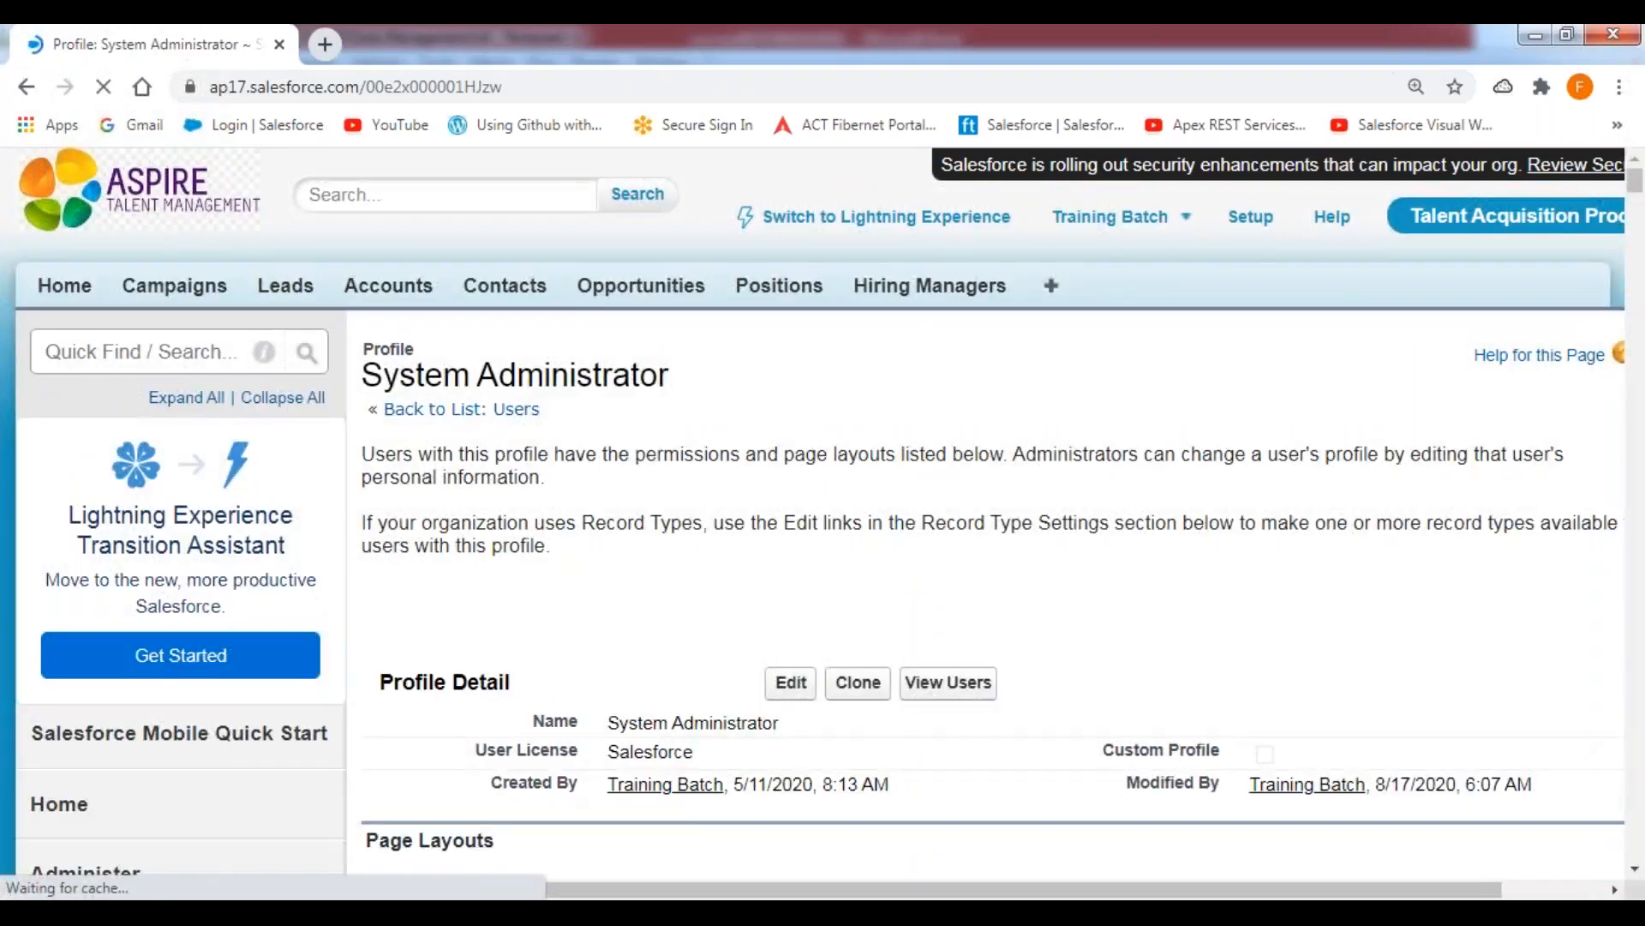
Find the Login IP Ranges section of the System Administrator profile and start a new range.
{"action": "left_click_drag", "start_coordinate": [364, 348], "coordinate": [679, 382]}
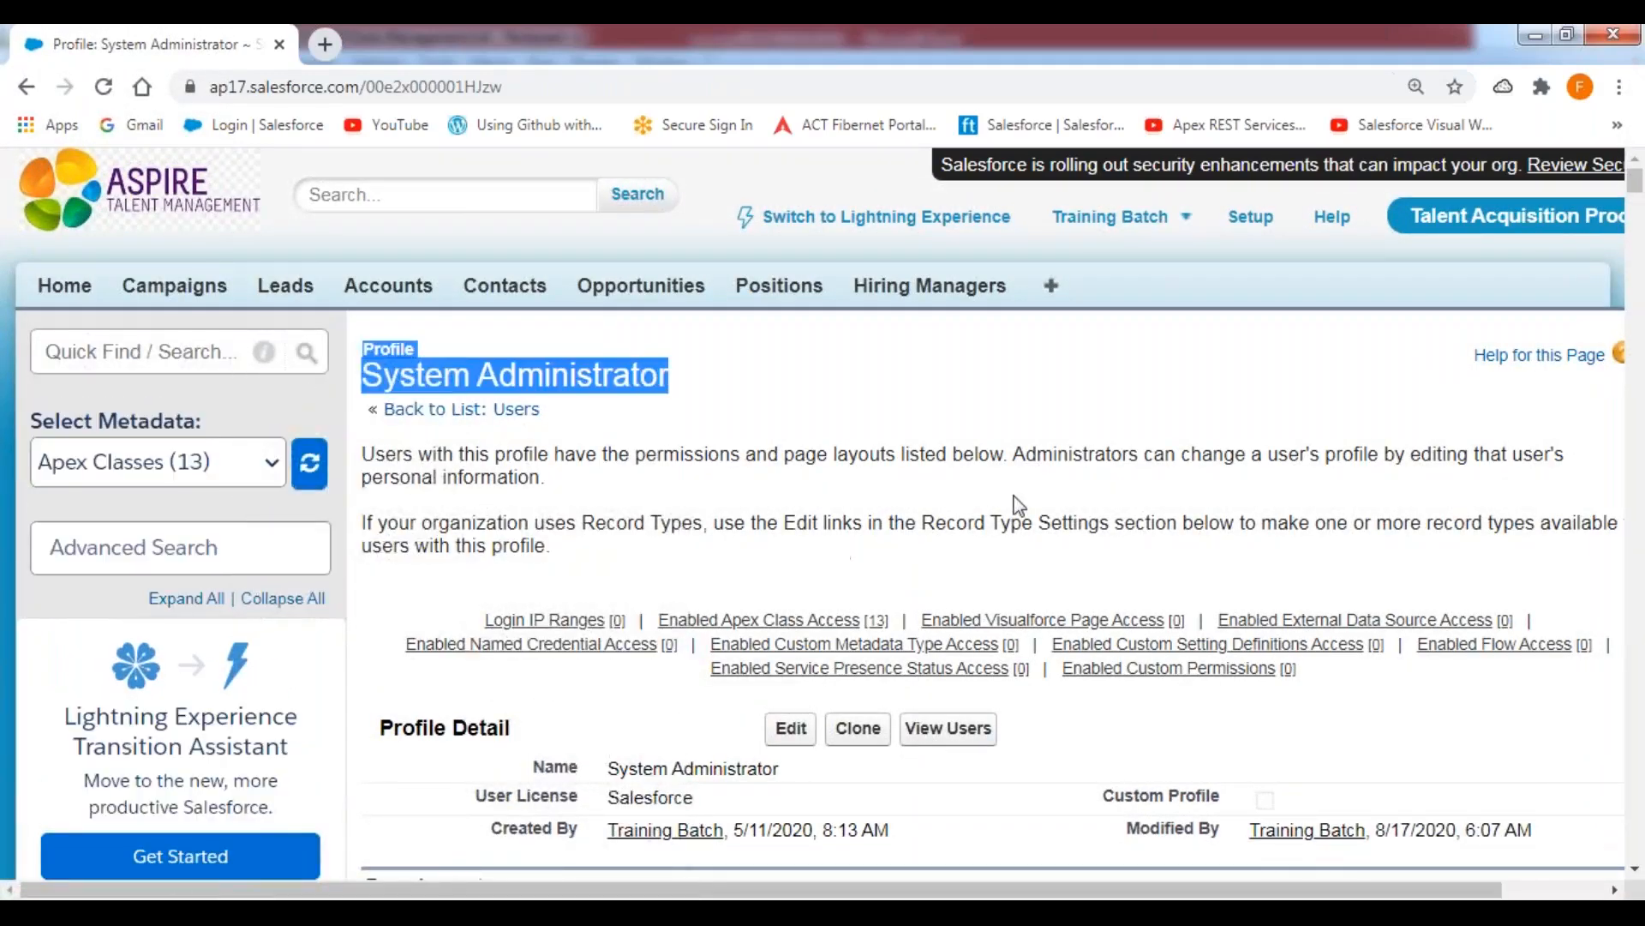
{"action": "left_click_drag", "start_coordinate": [1635, 182], "coordinate": [1627, 724]}
{"action": "scroll", "coordinate": [759, 434], "scroll_direction": "down", "scroll_amount": 20}
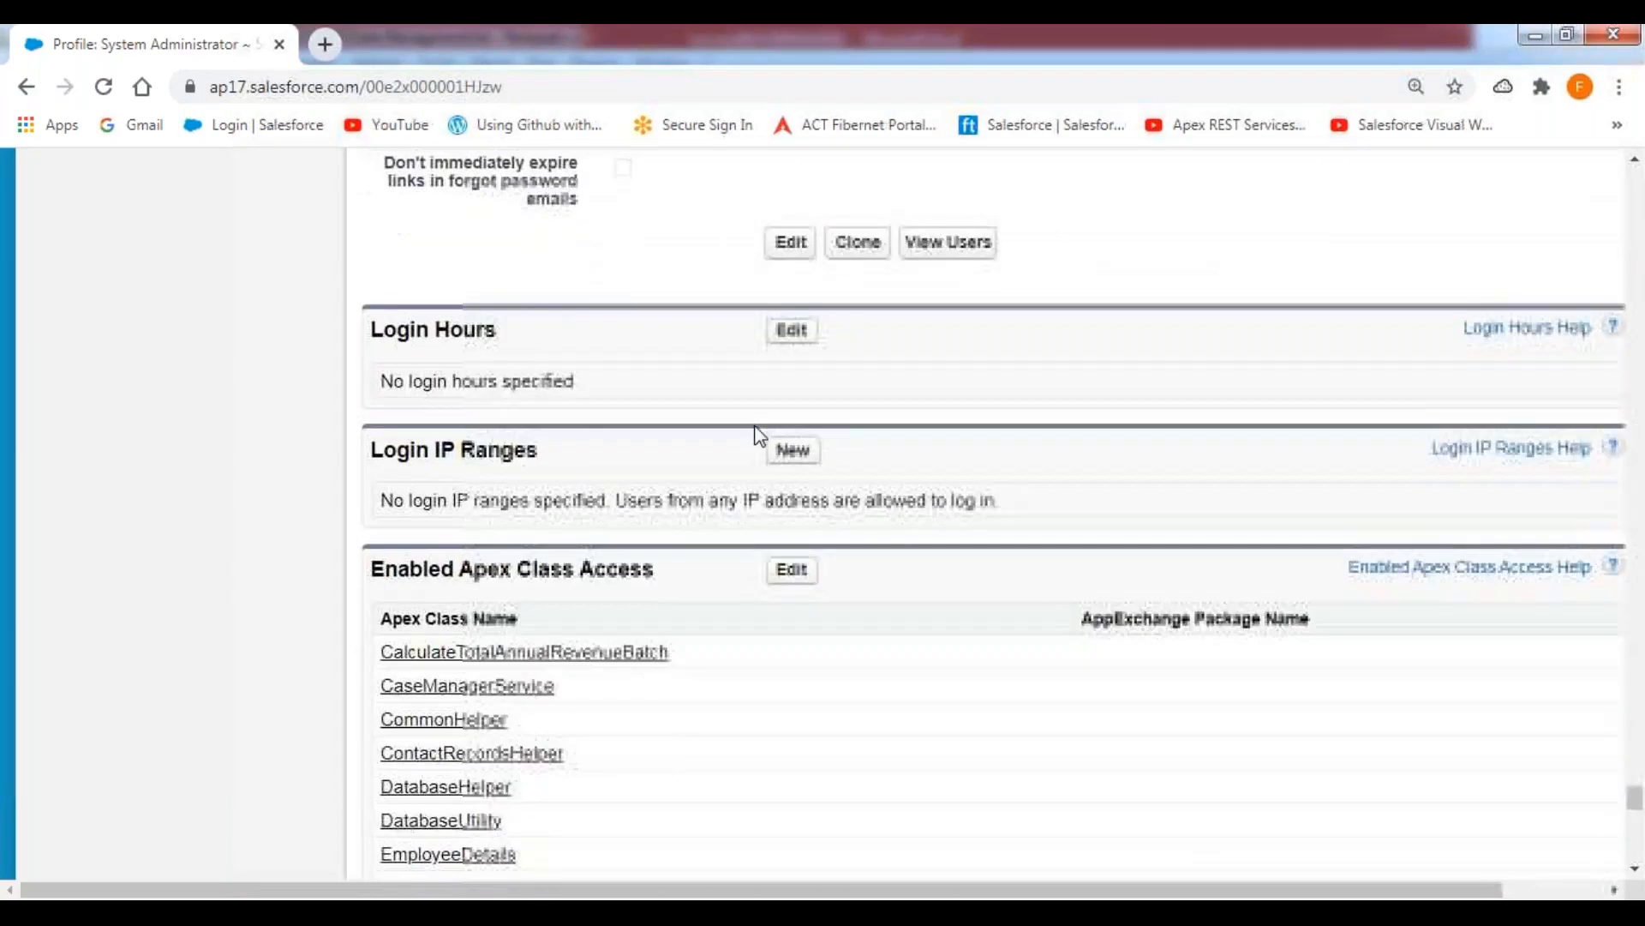
{"action": "left_click_drag", "start_coordinate": [540, 450], "coordinate": [370, 452]}
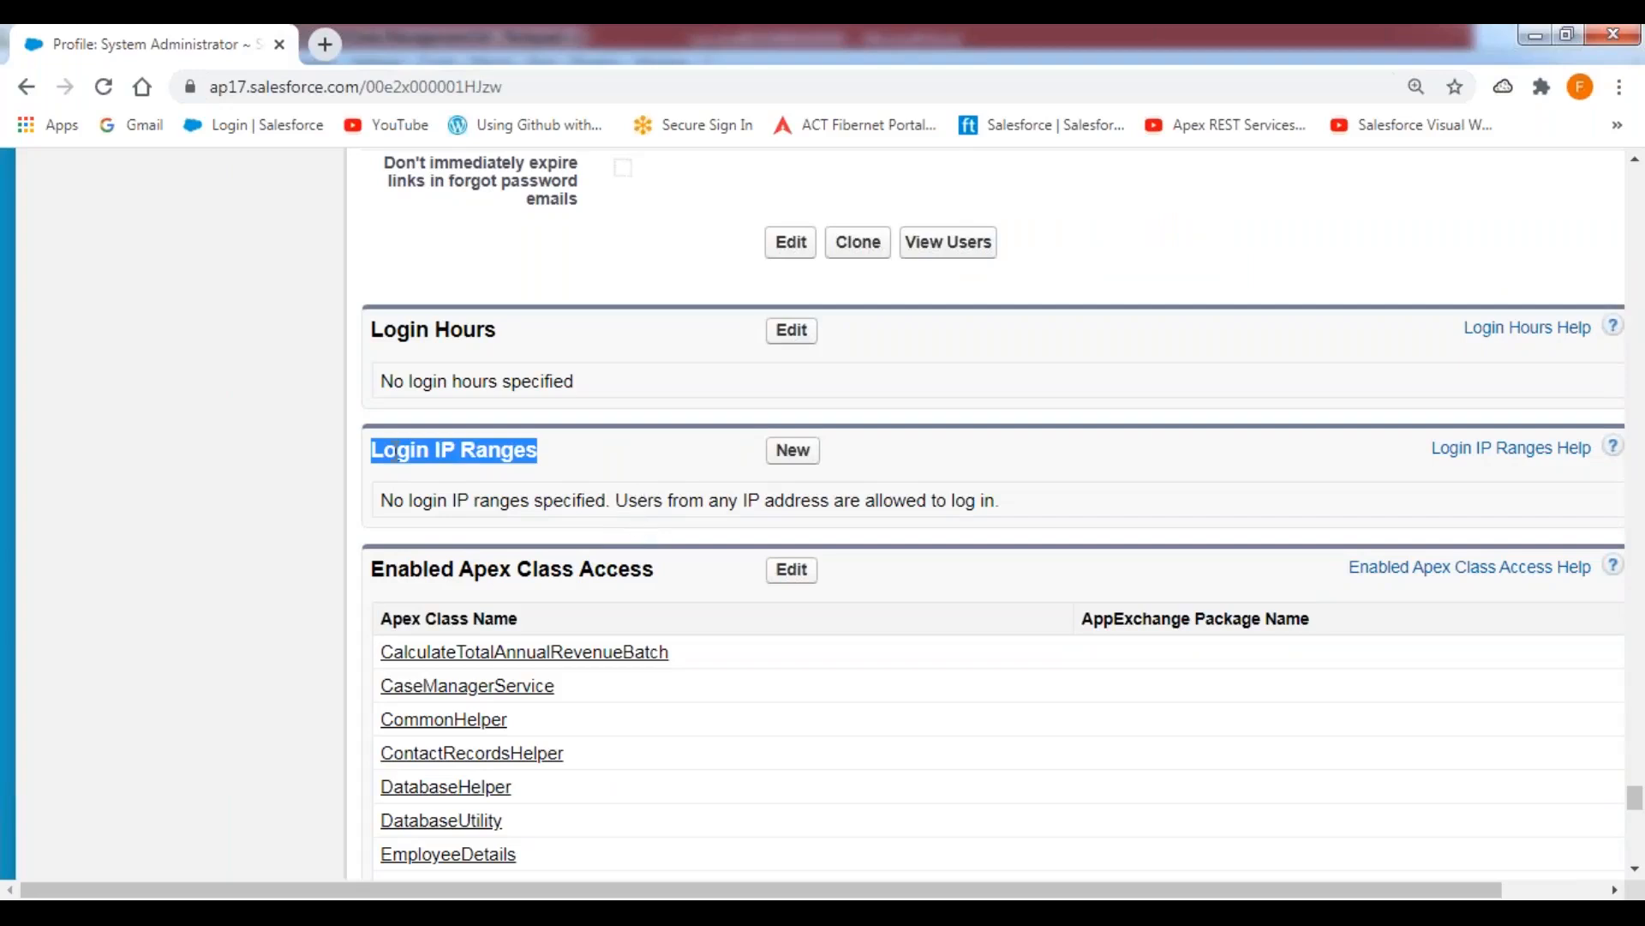
{"action": "left_click", "coordinate": [371, 454]}
{"action": "left_click_drag", "start_coordinate": [370, 454], "coordinate": [532, 455]}
{"action": "left_click", "coordinate": [797, 457]}
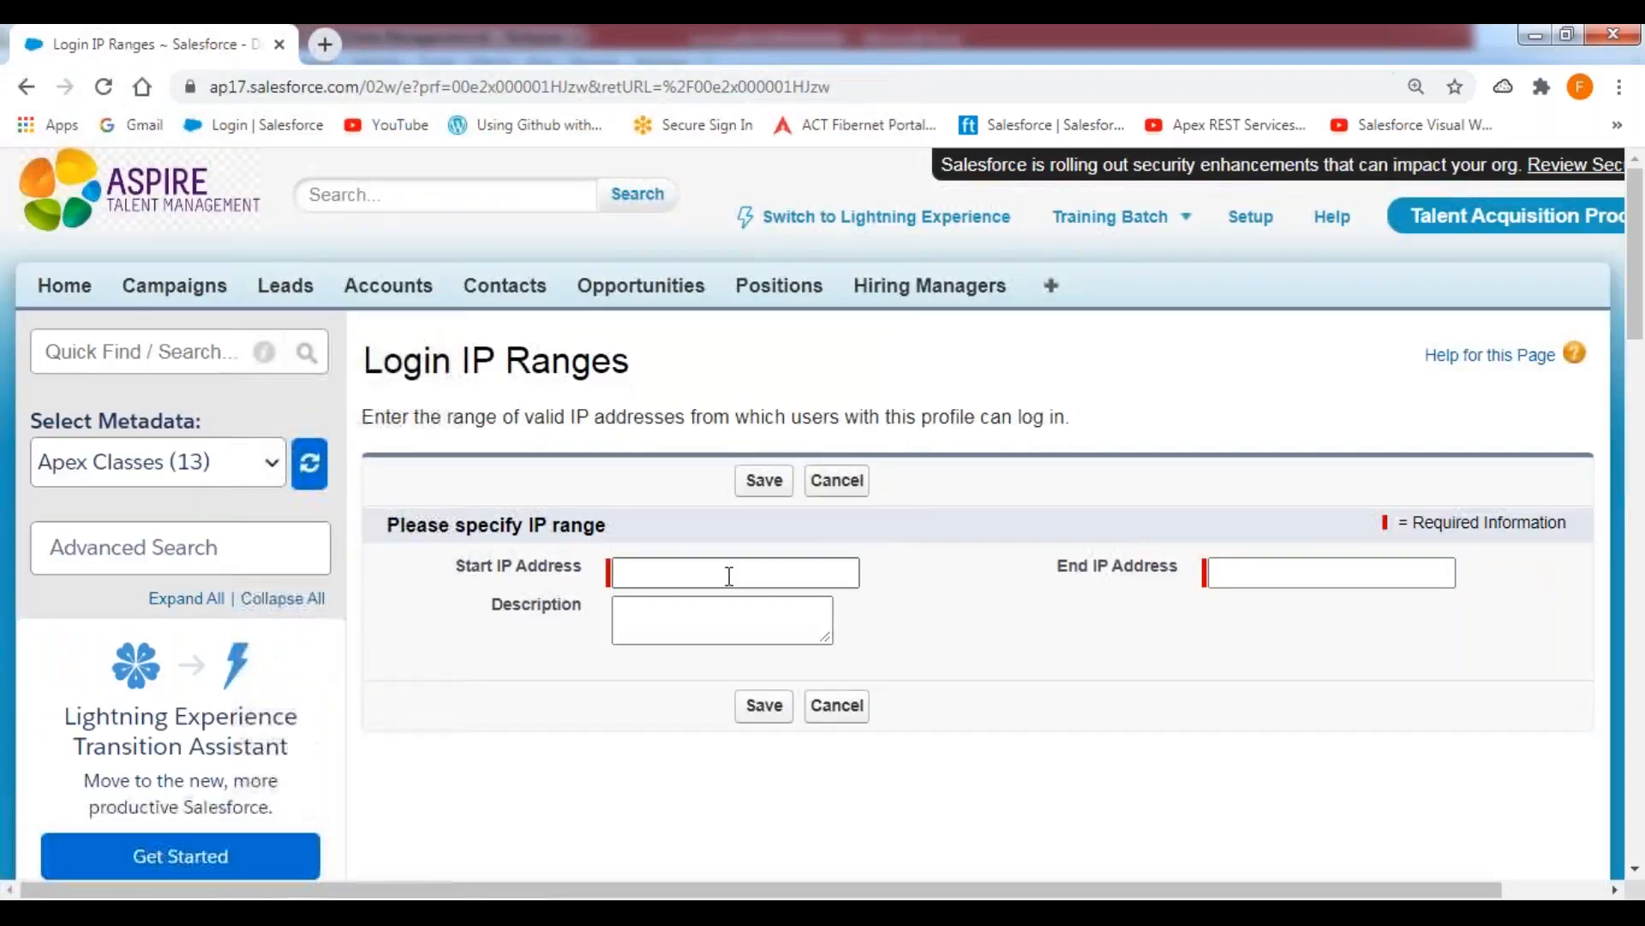
Define the login IP range from 0.0.0.0 to 255.255.255.255 and save it to the profile.
{"action": "left_click_drag", "start_coordinate": [454, 567], "coordinate": [599, 581]}
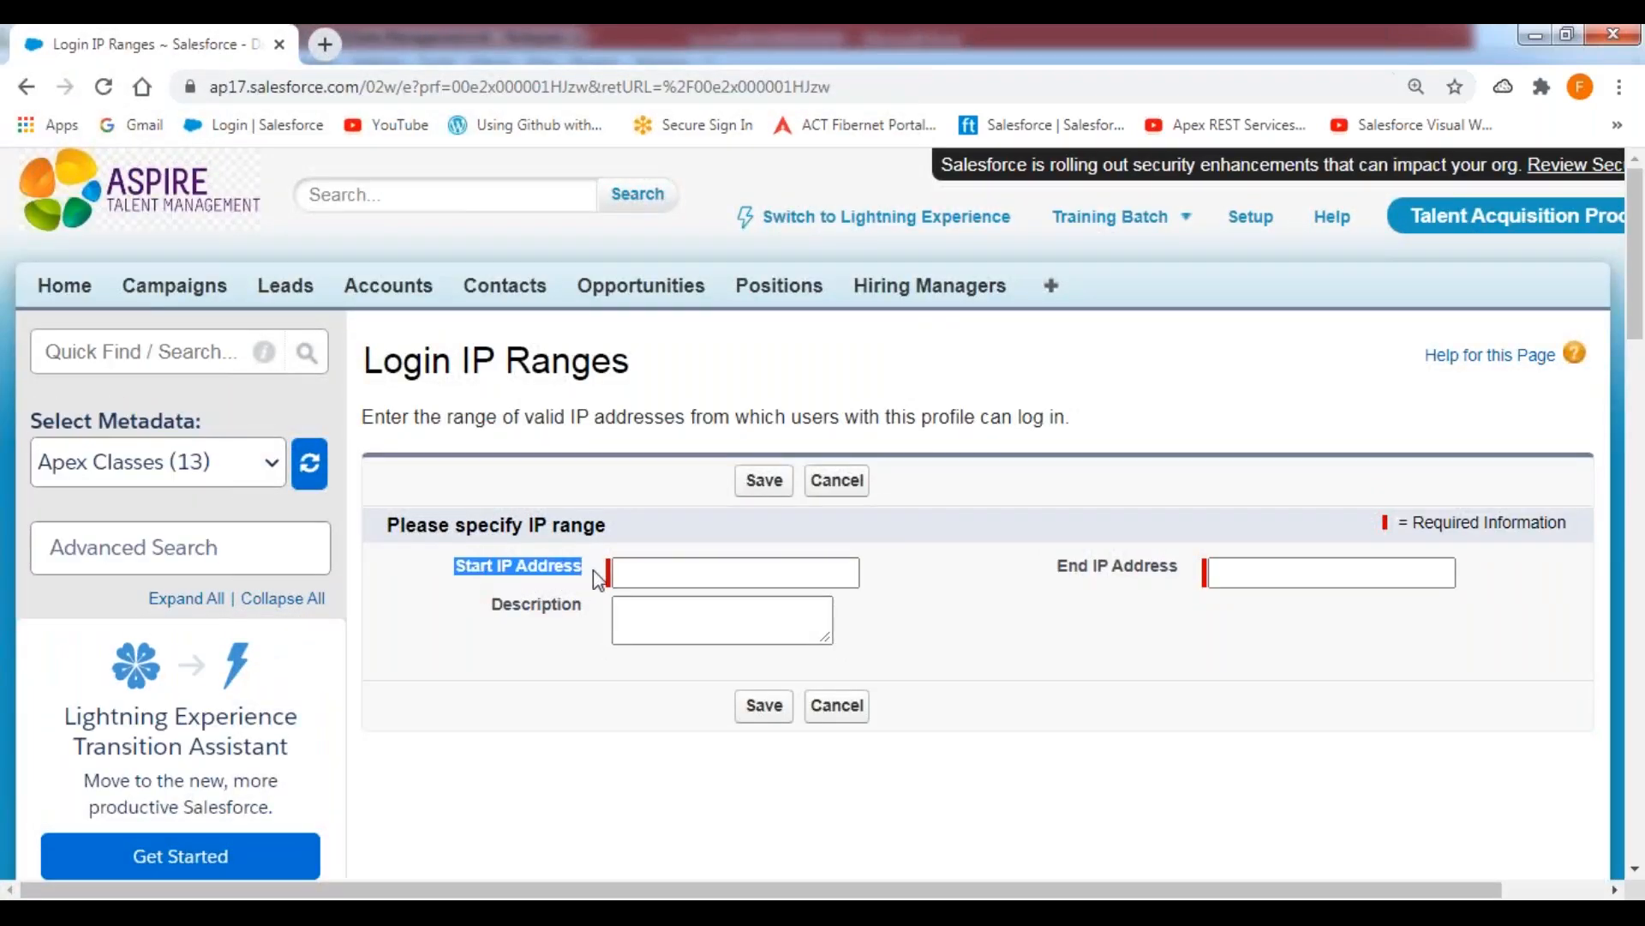
{"action": "left_click", "coordinate": [724, 566]}
{"action": "left_click", "coordinate": [682, 634]}
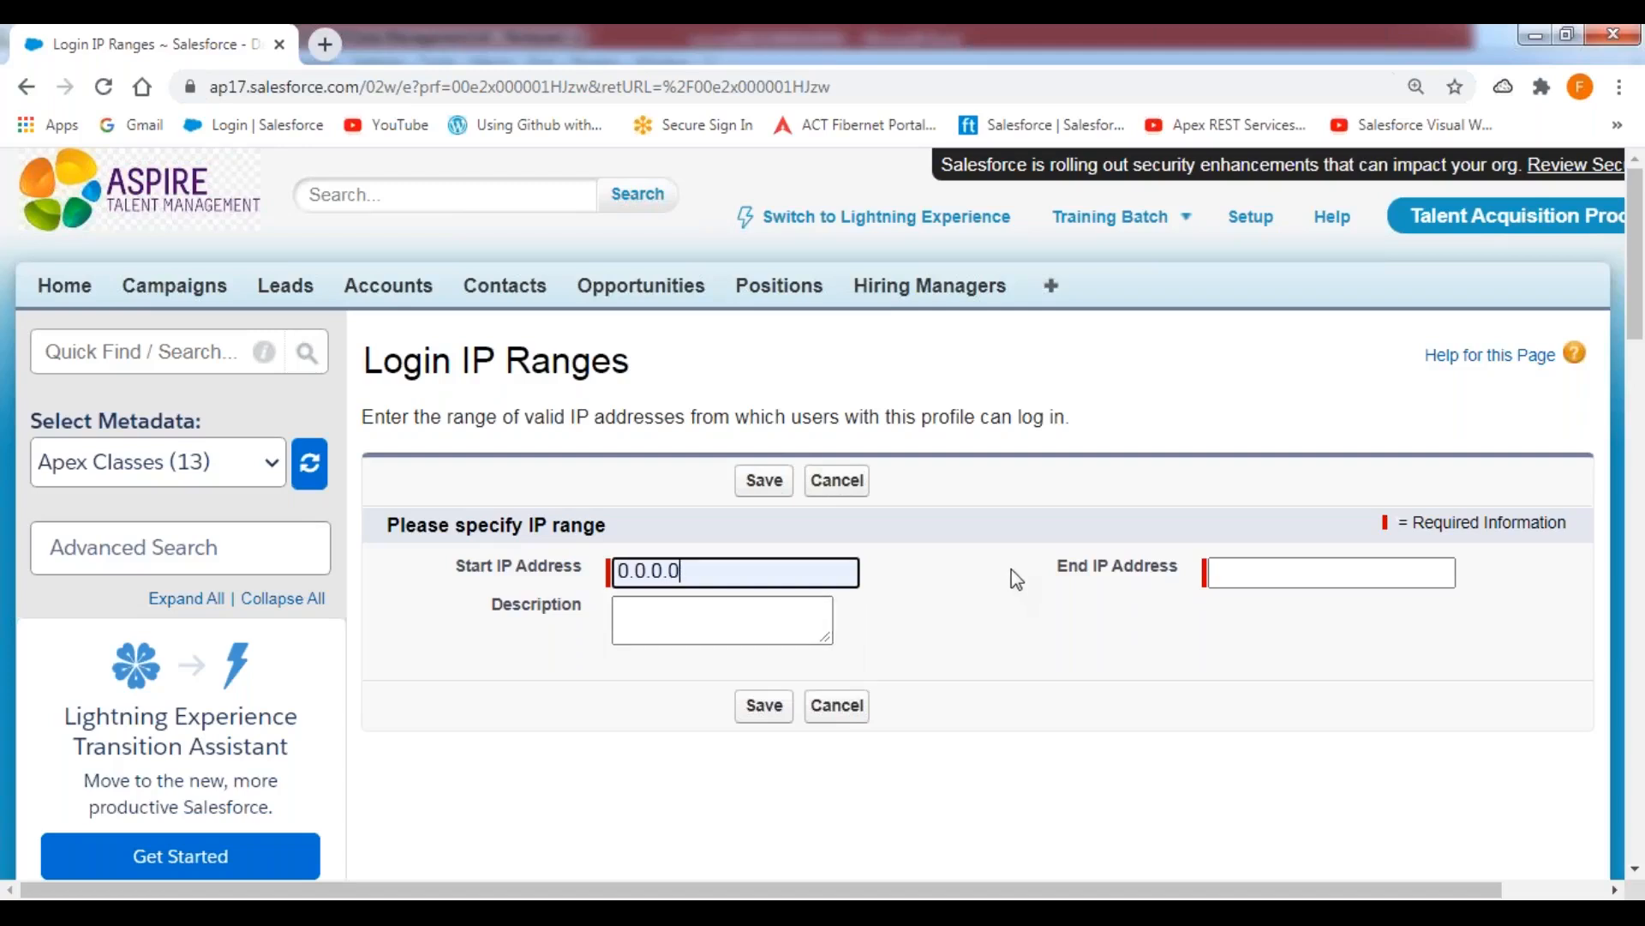
{"action": "left_click", "coordinate": [1281, 574]}
{"action": "left_click", "coordinate": [1275, 623]}
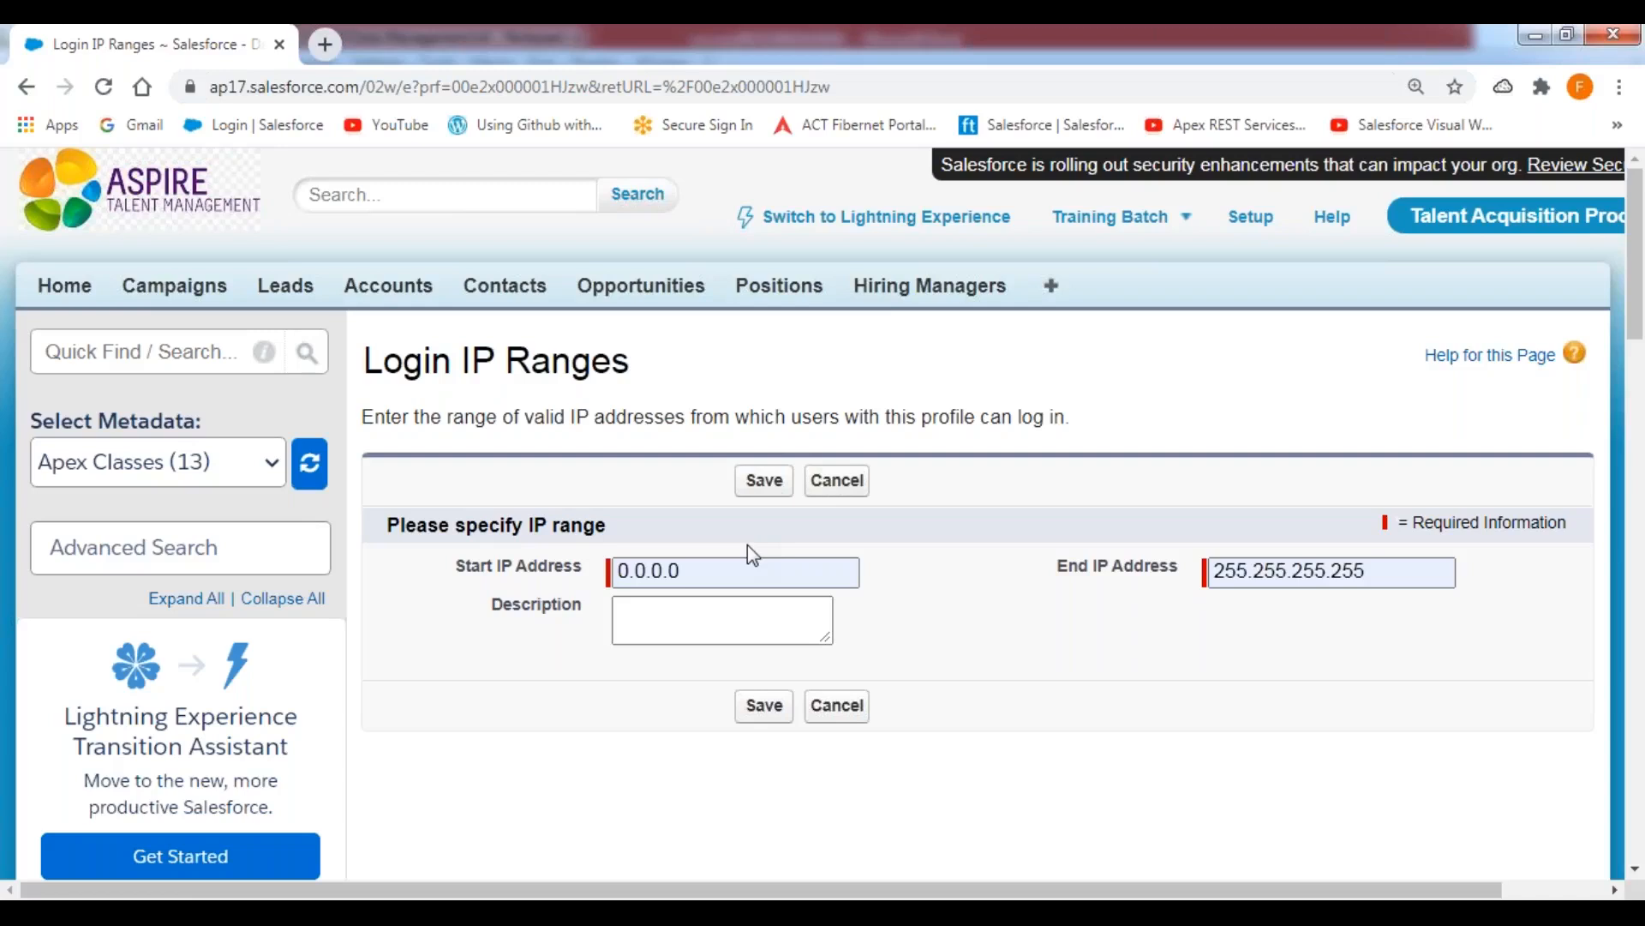
{"action": "left_click", "coordinate": [765, 482]}
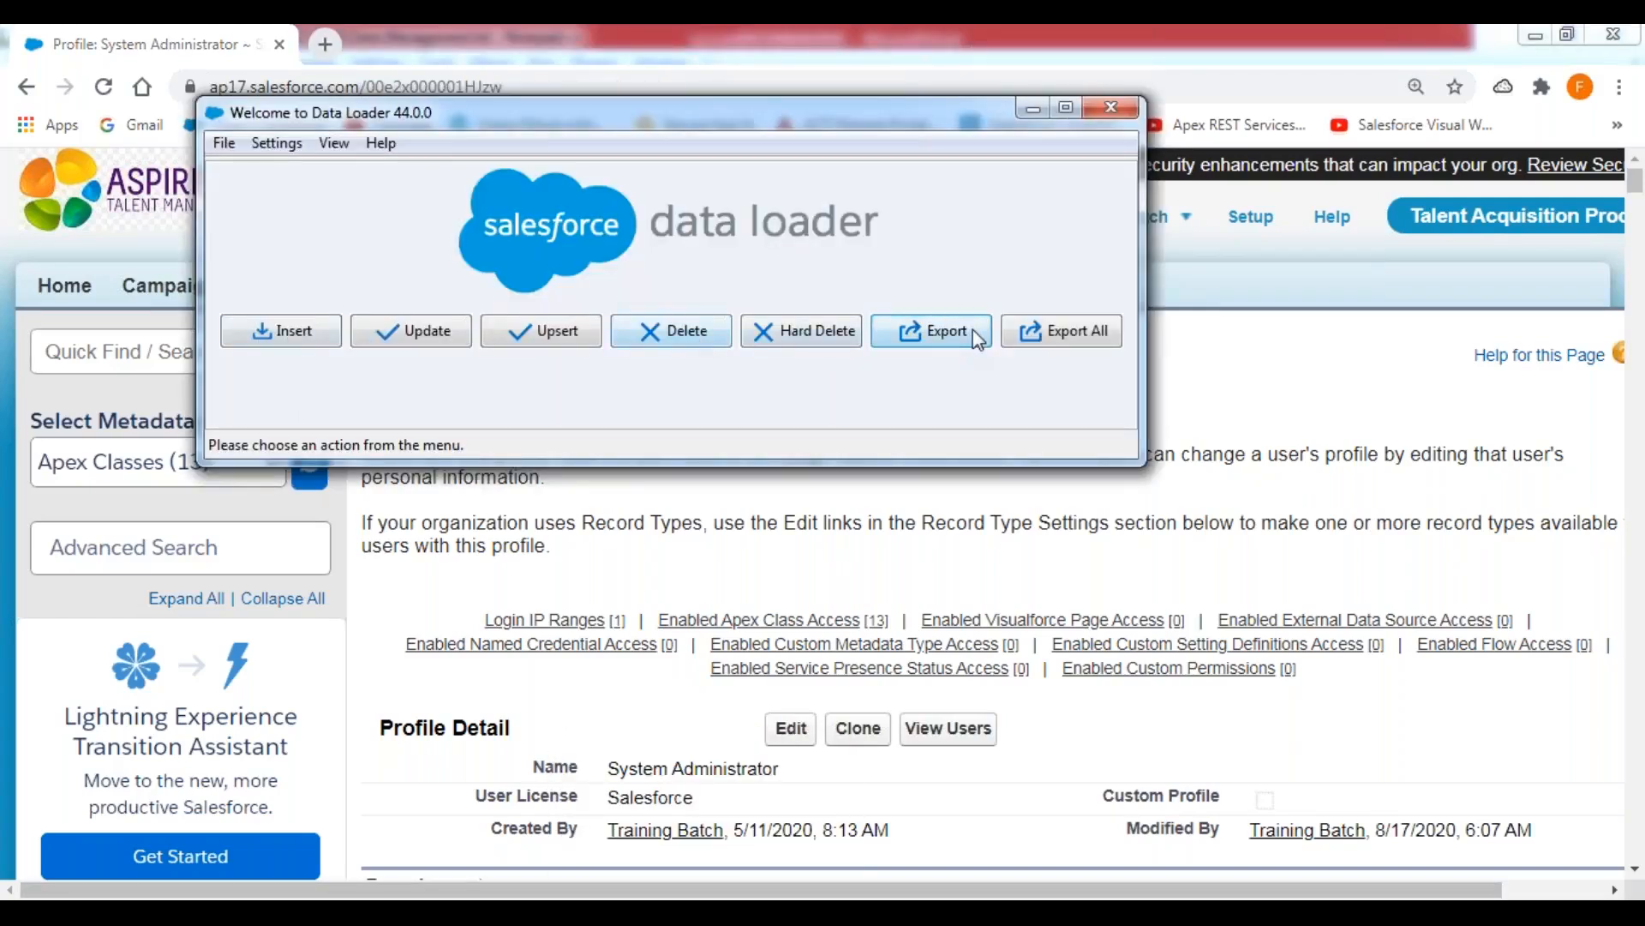
Switch to Data Loader, log in for an Export through Password Authentication using only the account password, and cancel the wizard.
{"action": "left_click", "coordinate": [943, 334]}
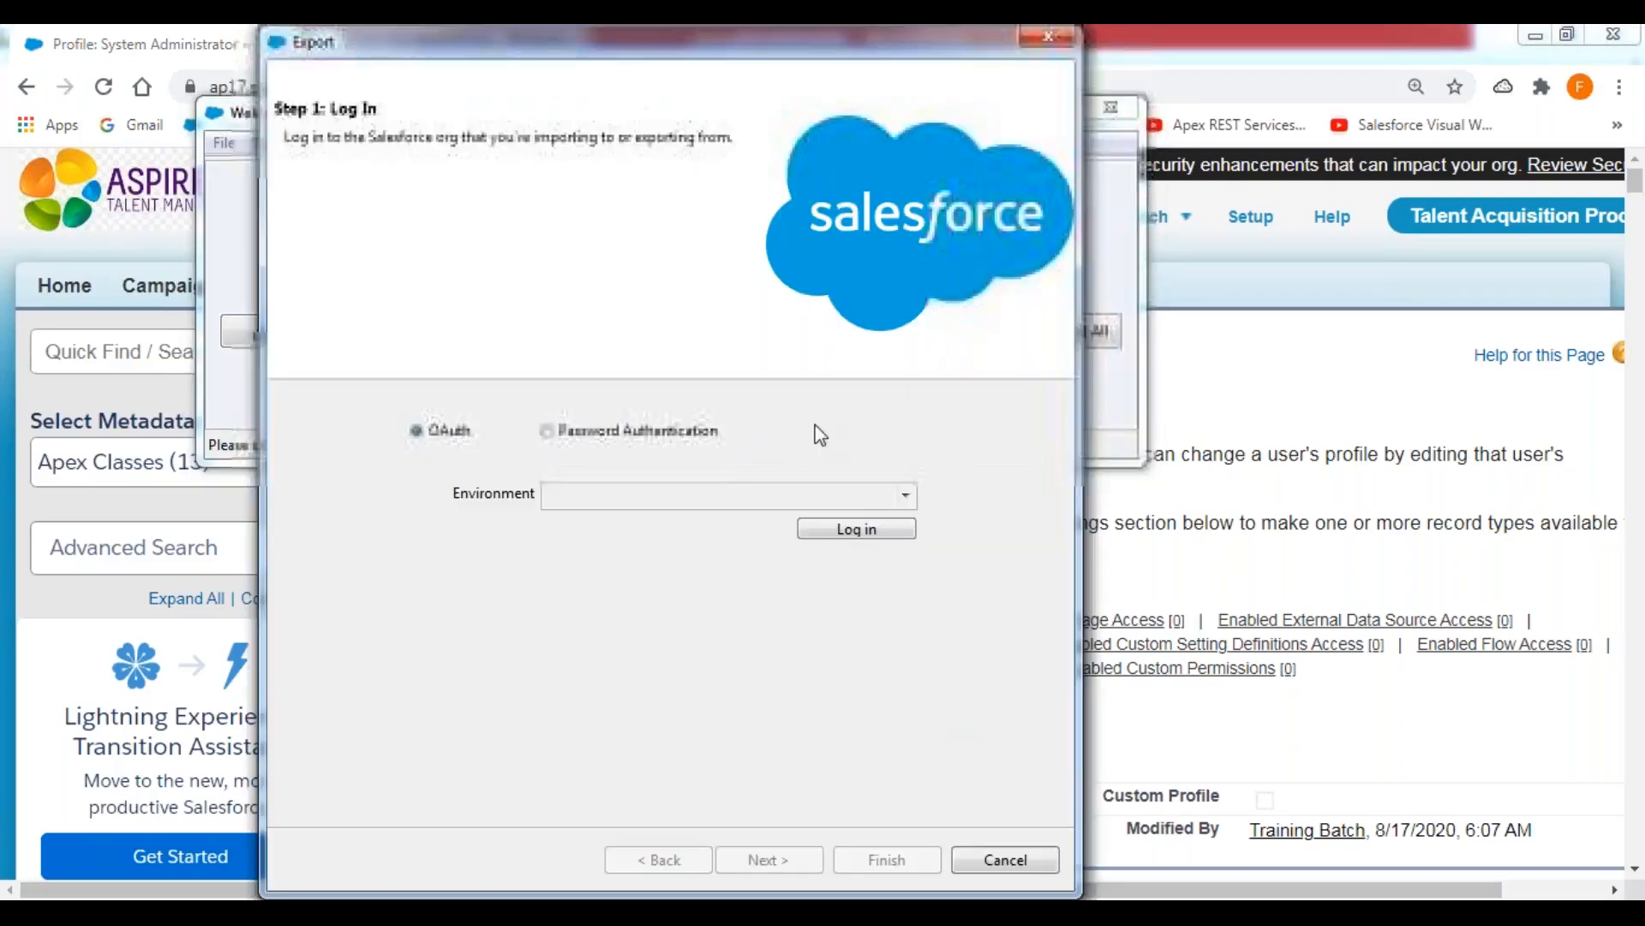
{"action": "left_click", "coordinate": [546, 430]}
{"action": "left_click", "coordinate": [603, 536]}
{"action": "type", "text": "**********"}
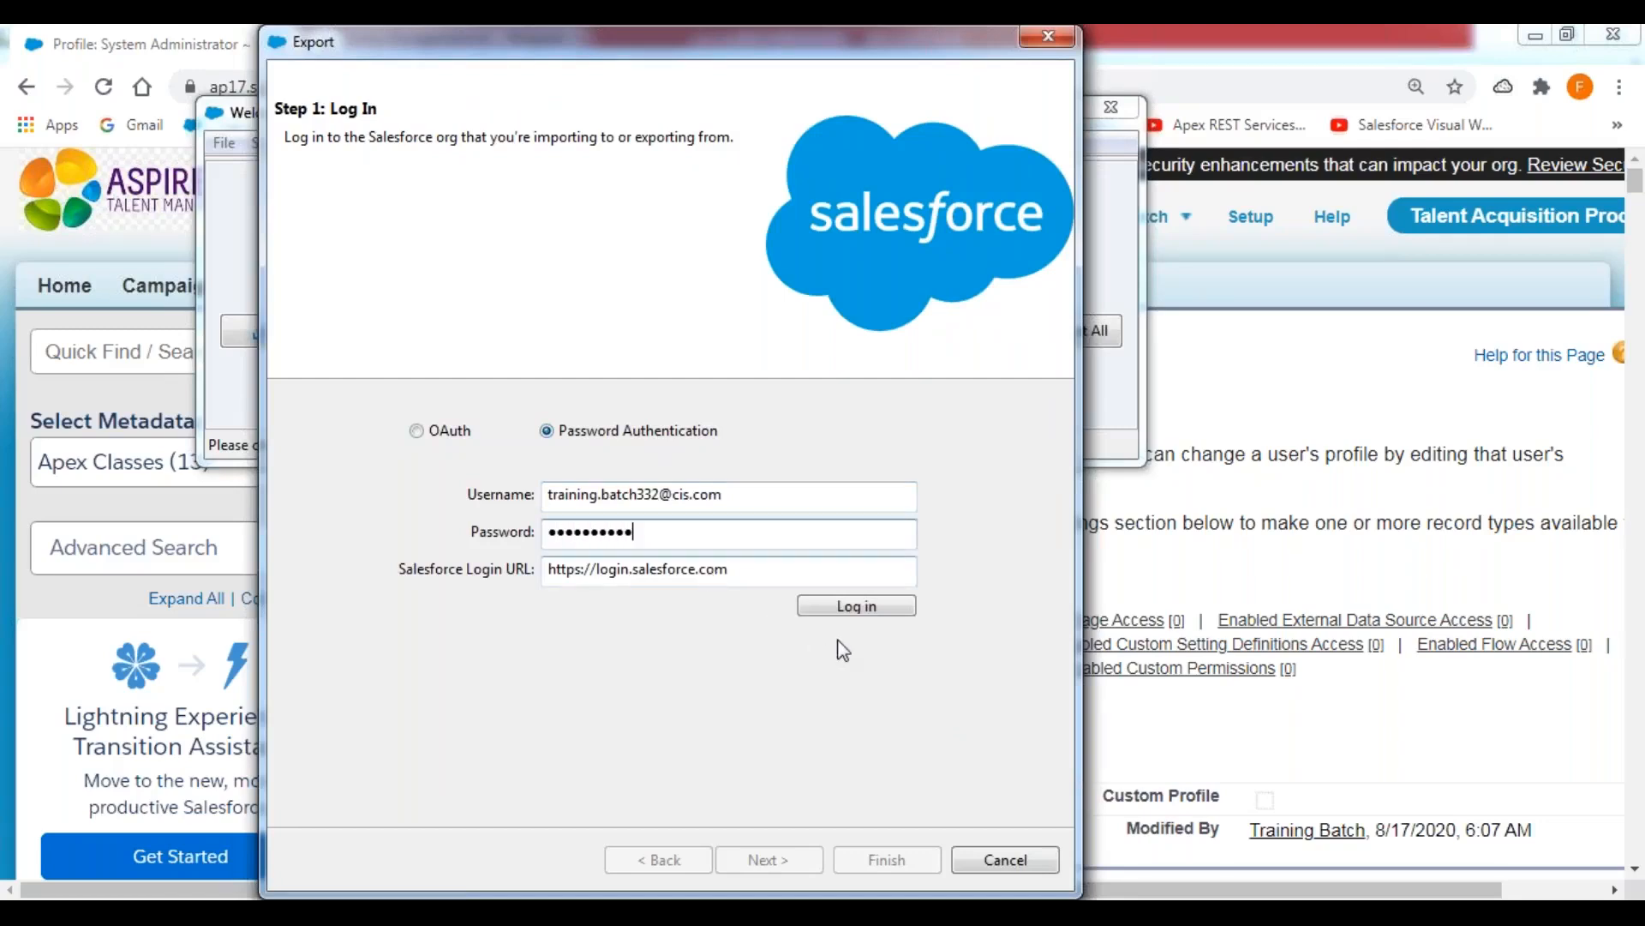
{"action": "left_click", "coordinate": [859, 610]}
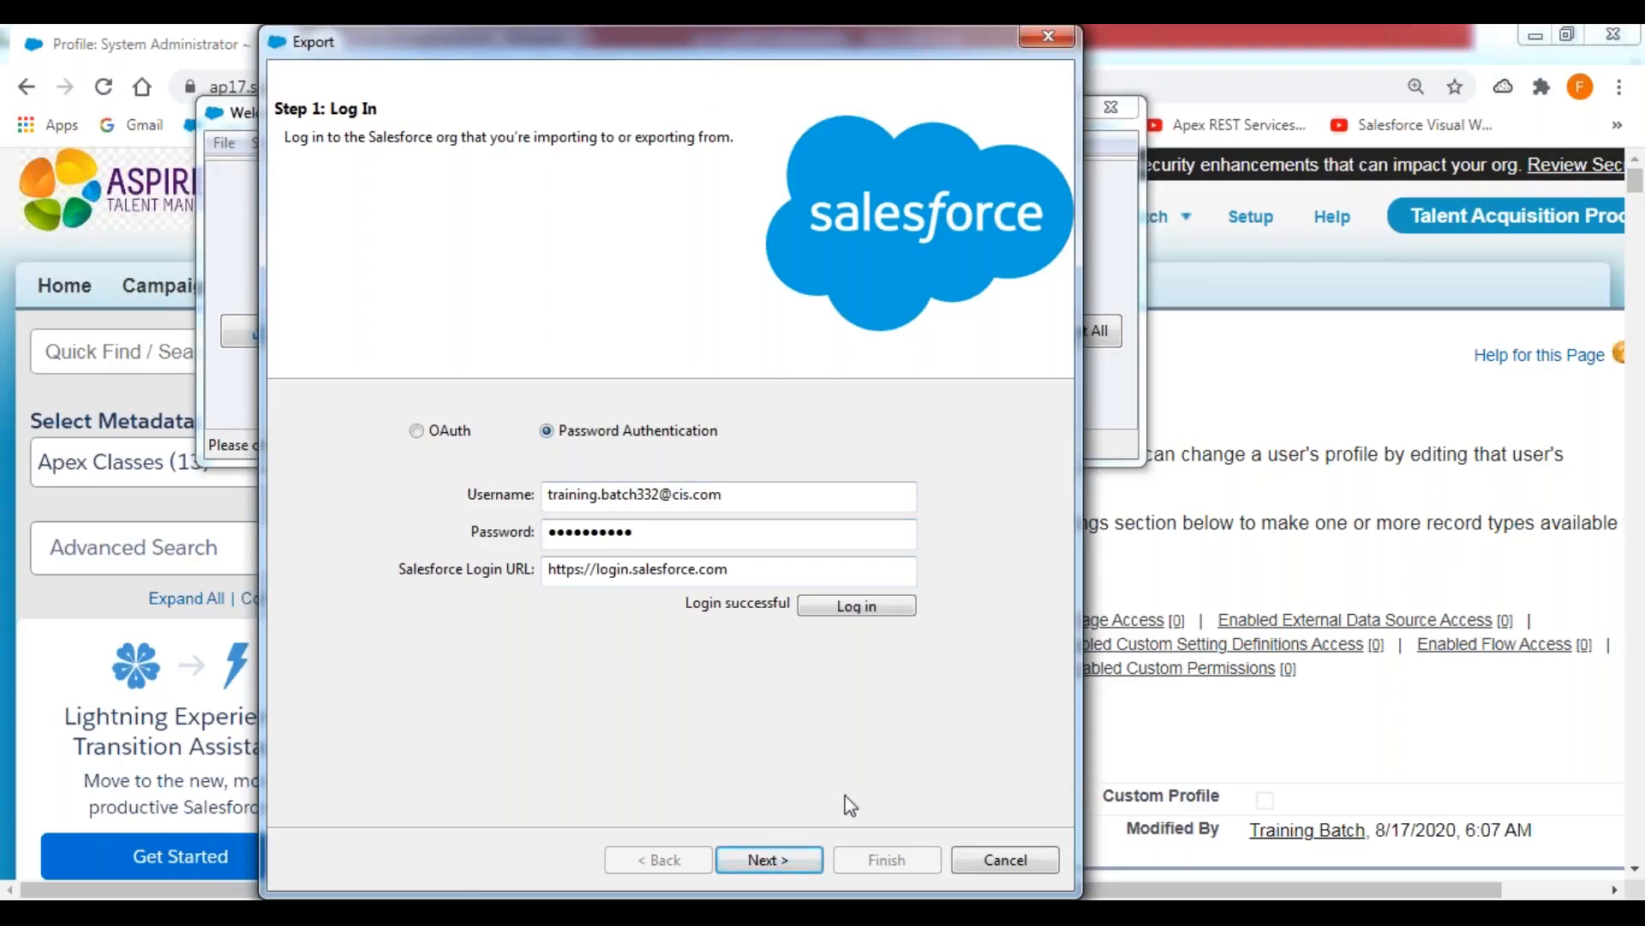
{"action": "left_click", "coordinate": [1006, 861]}
{"action": "left_click_drag", "start_coordinate": [716, 126], "coordinate": [749, 316]}
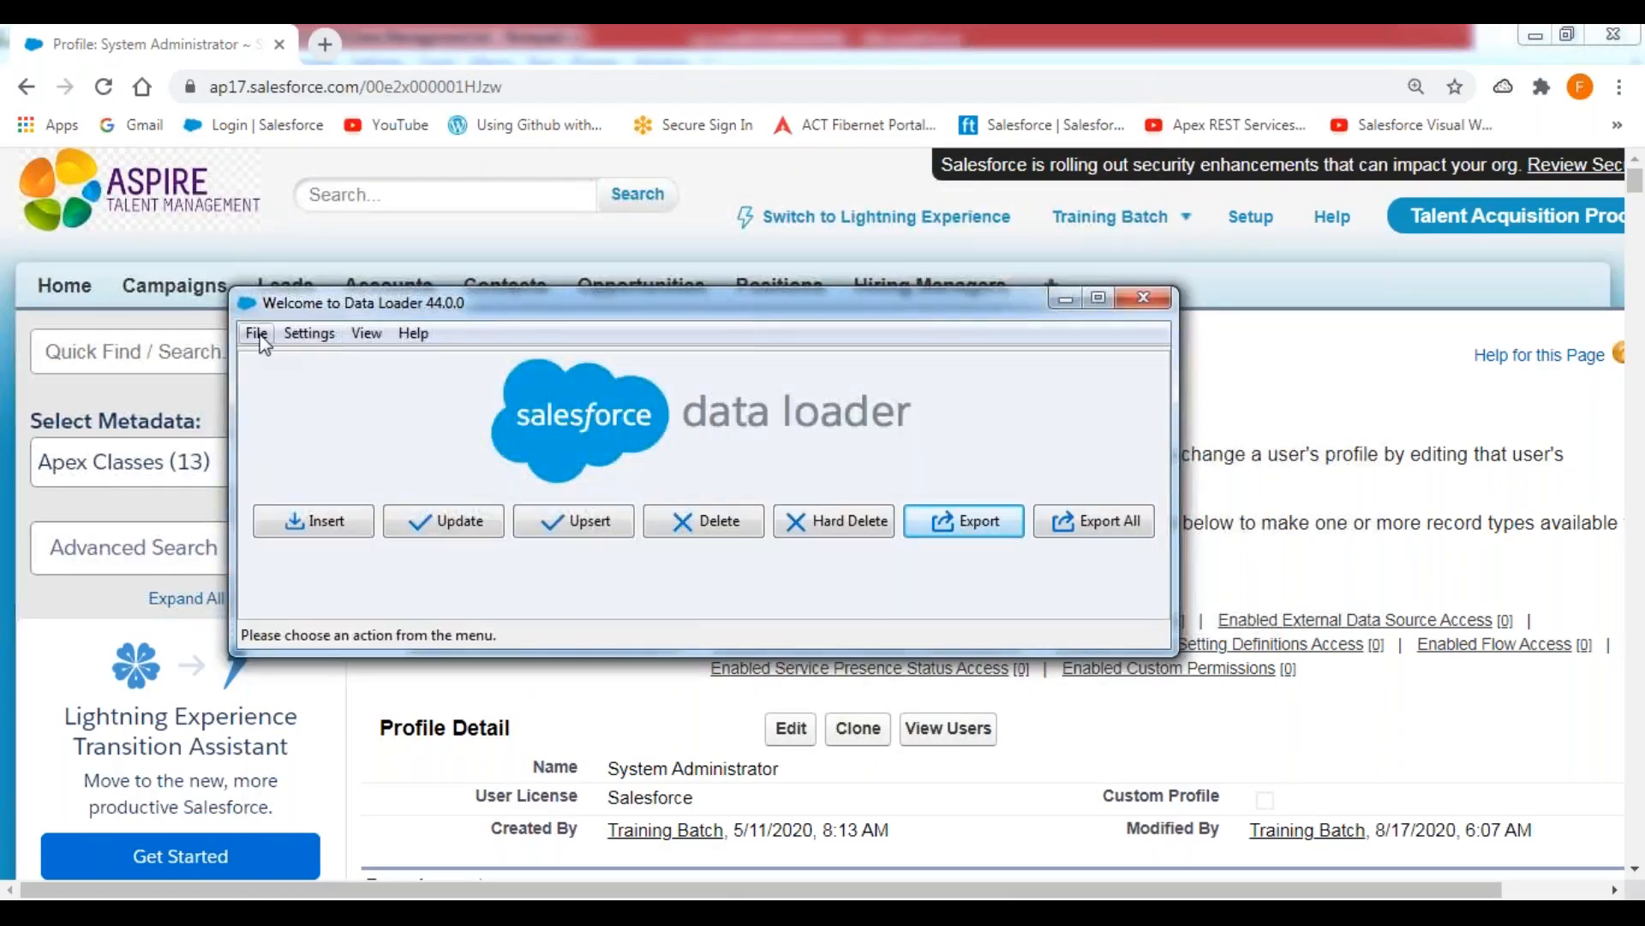